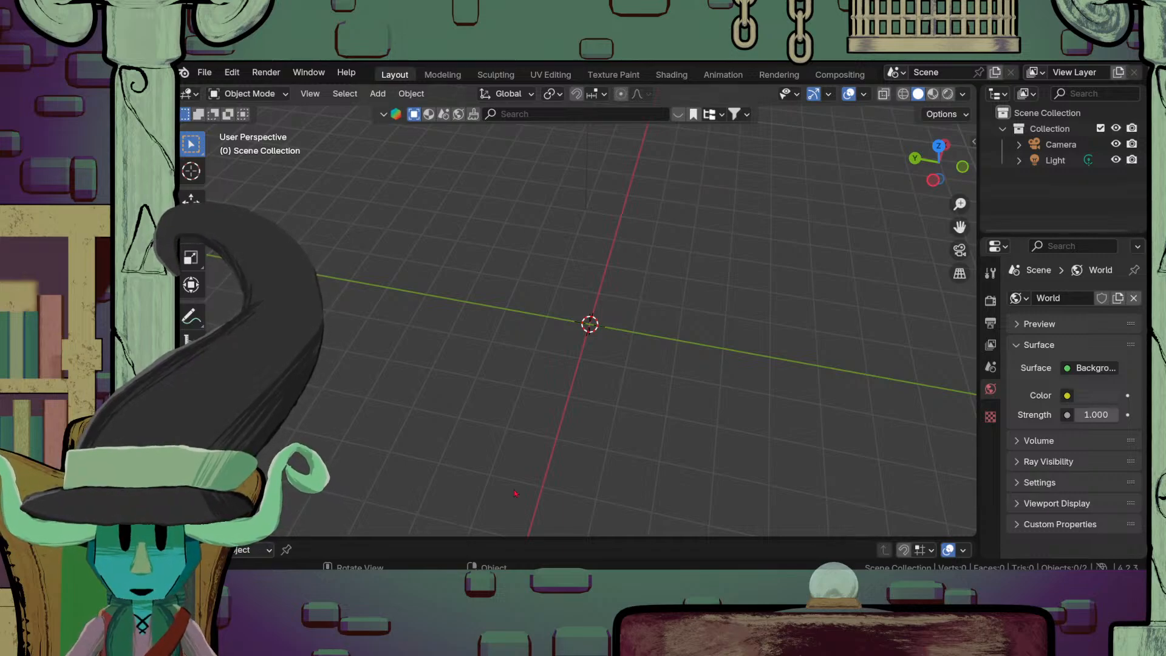
{"action": "middle_click_drag", "start_coordinate": [515, 494], "coordinate": [538, 408]}
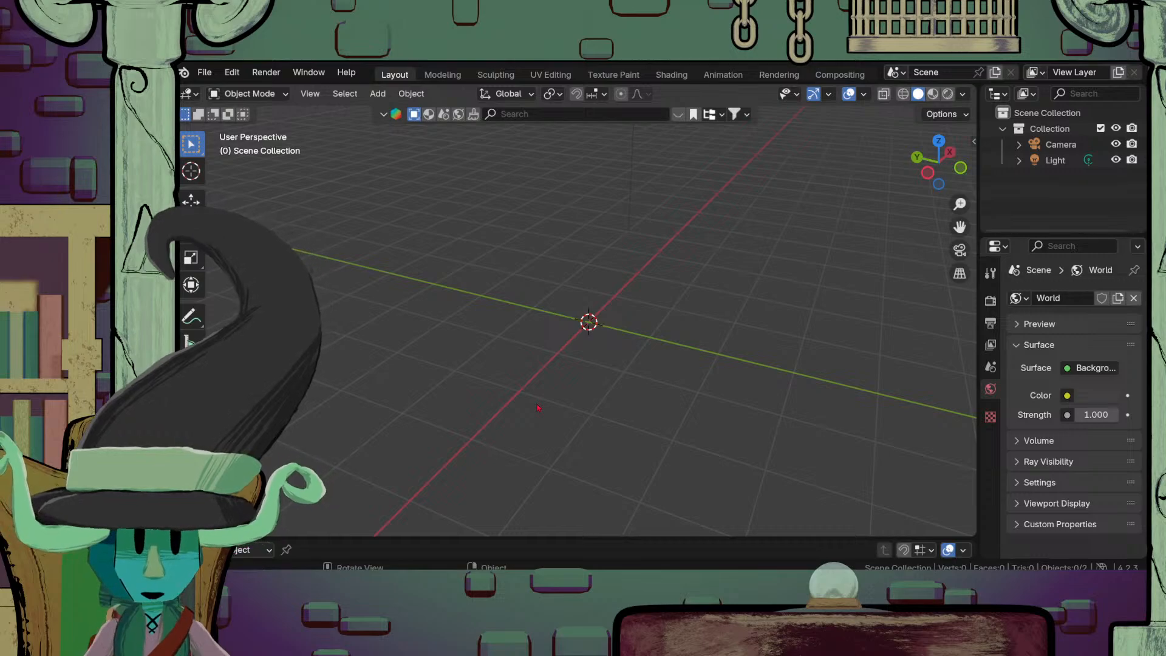
{"action": "scroll", "coordinate": [538, 407], "scroll_direction": "down", "scroll_amount": 3}
{"action": "middle_click_drag", "start_coordinate": [597, 343], "coordinate": [595, 408], "text": "shift"}
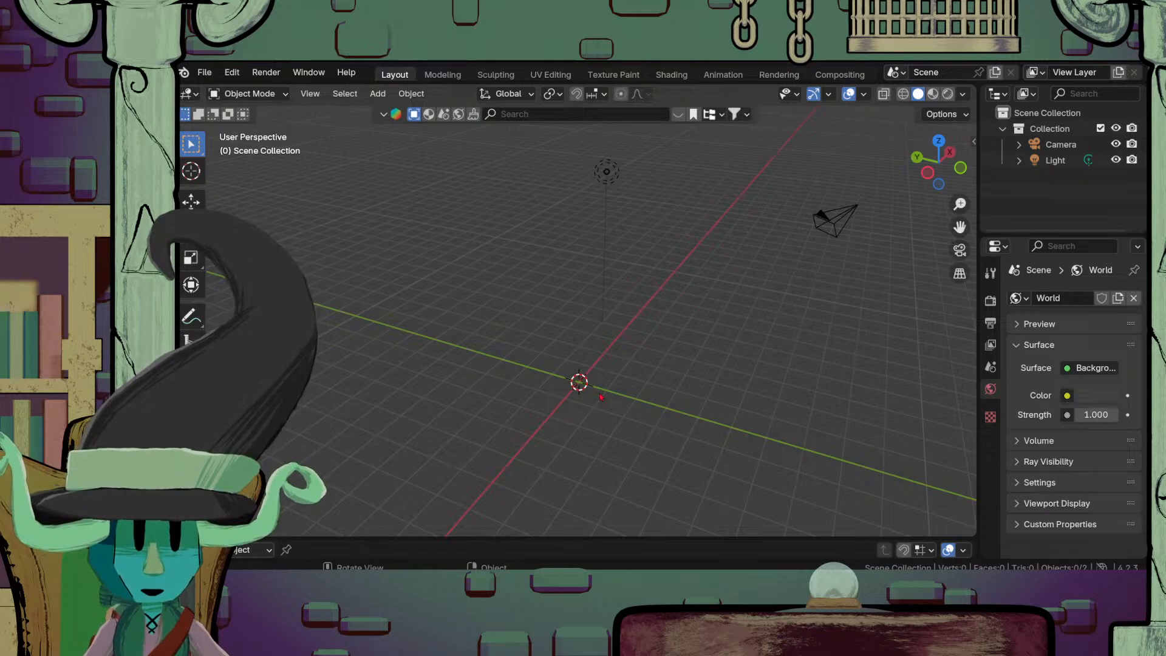
{"action": "scroll", "coordinate": [601, 397], "scroll_direction": "up", "scroll_amount": 3}
{"action": "scroll", "coordinate": [601, 397], "scroll_direction": "down", "scroll_amount": 2}
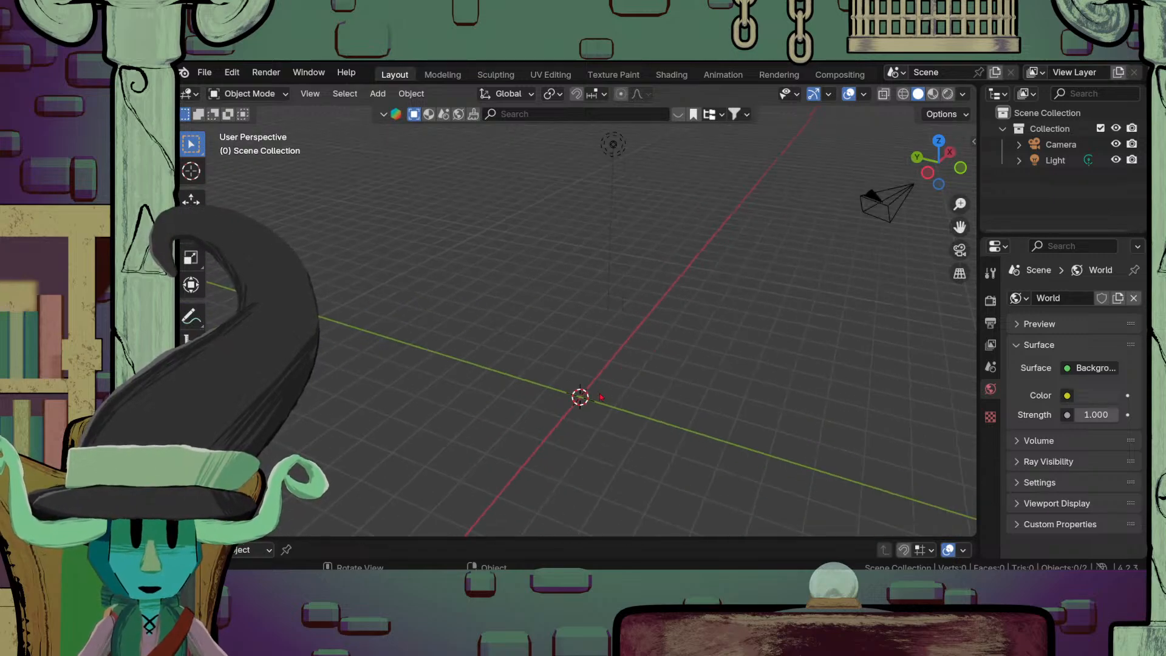
{"action": "middle_click_drag", "start_coordinate": [601, 396], "coordinate": [550, 373], "text": "shift"}
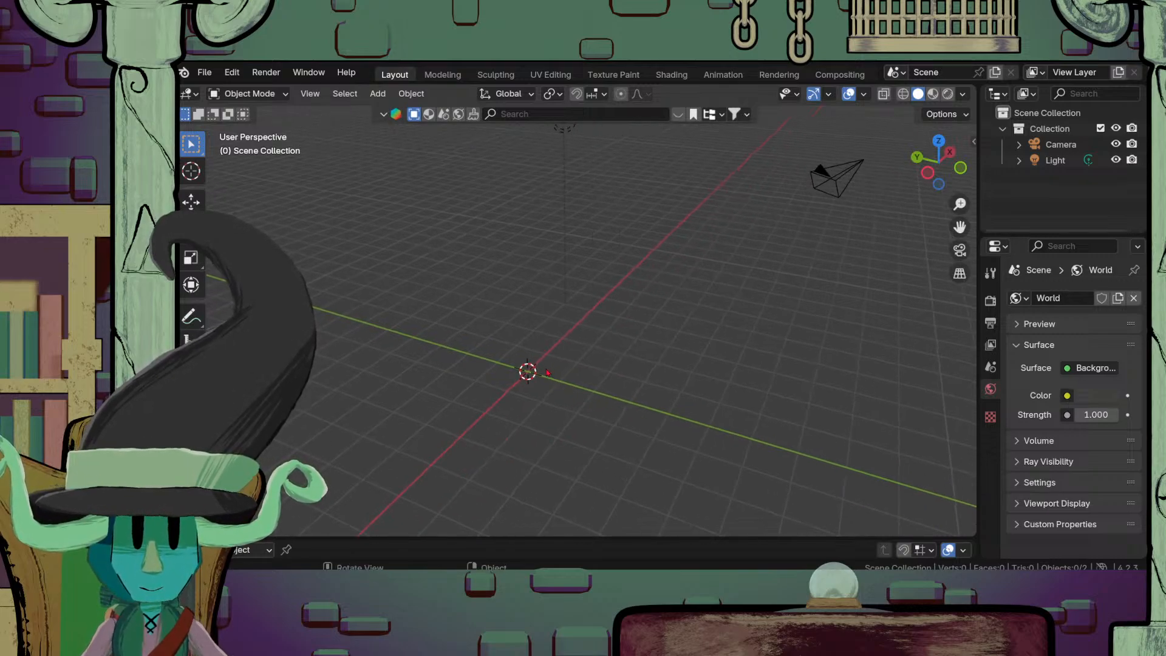
{"action": "middle_click_drag", "start_coordinate": [547, 373], "coordinate": [622, 385]}
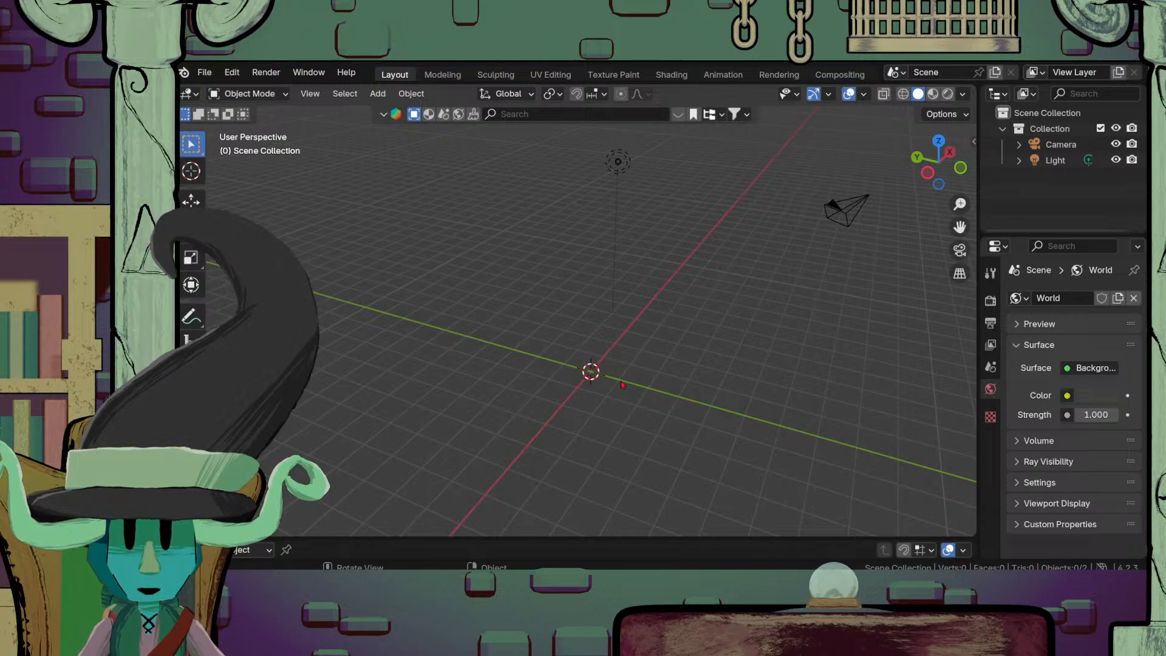
{"action": "middle_click_drag", "start_coordinate": [622, 384], "coordinate": [689, 389]}
{"action": "middle_click_drag", "start_coordinate": [811, 291], "coordinate": [668, 378]}
{"action": "scroll", "coordinate": [614, 407], "scroll_direction": "up", "scroll_amount": 4}
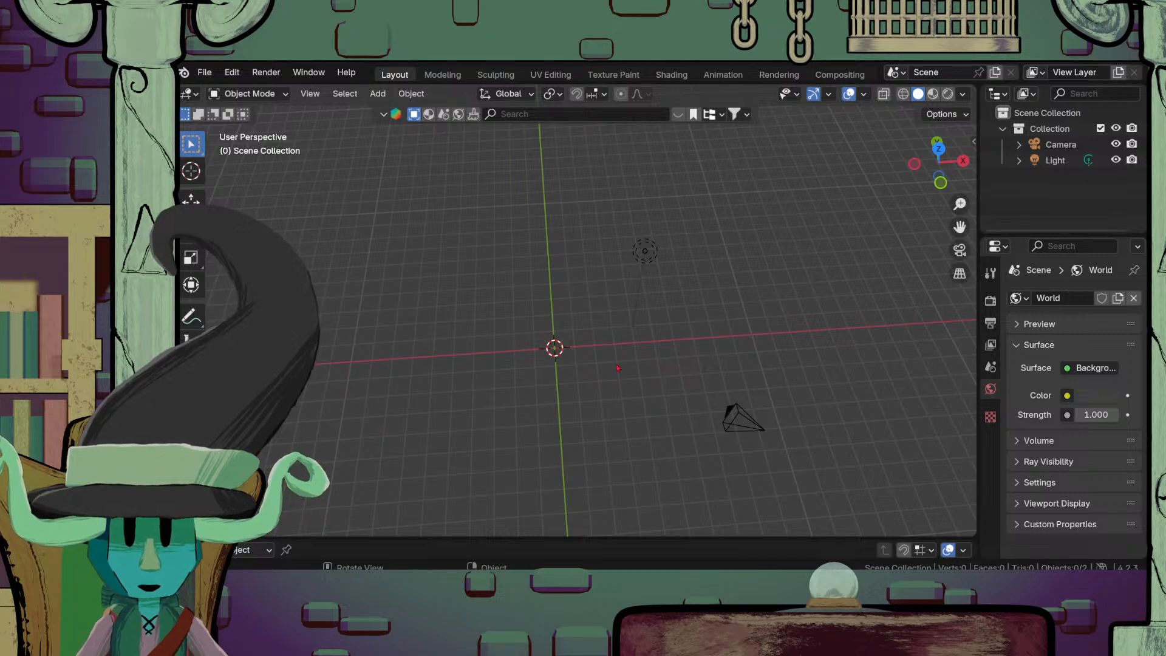
{"action": "scroll", "coordinate": [618, 368], "scroll_direction": "down", "scroll_amount": 4}
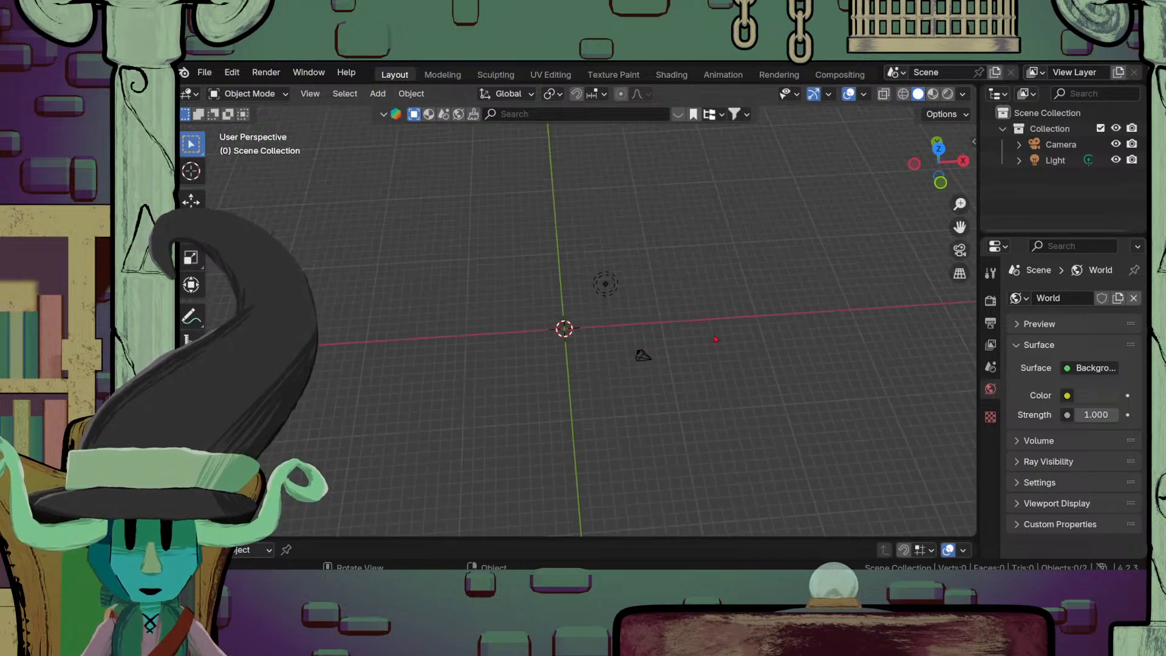
{"action": "middle_click_drag", "start_coordinate": [716, 338], "coordinate": [614, 413]}
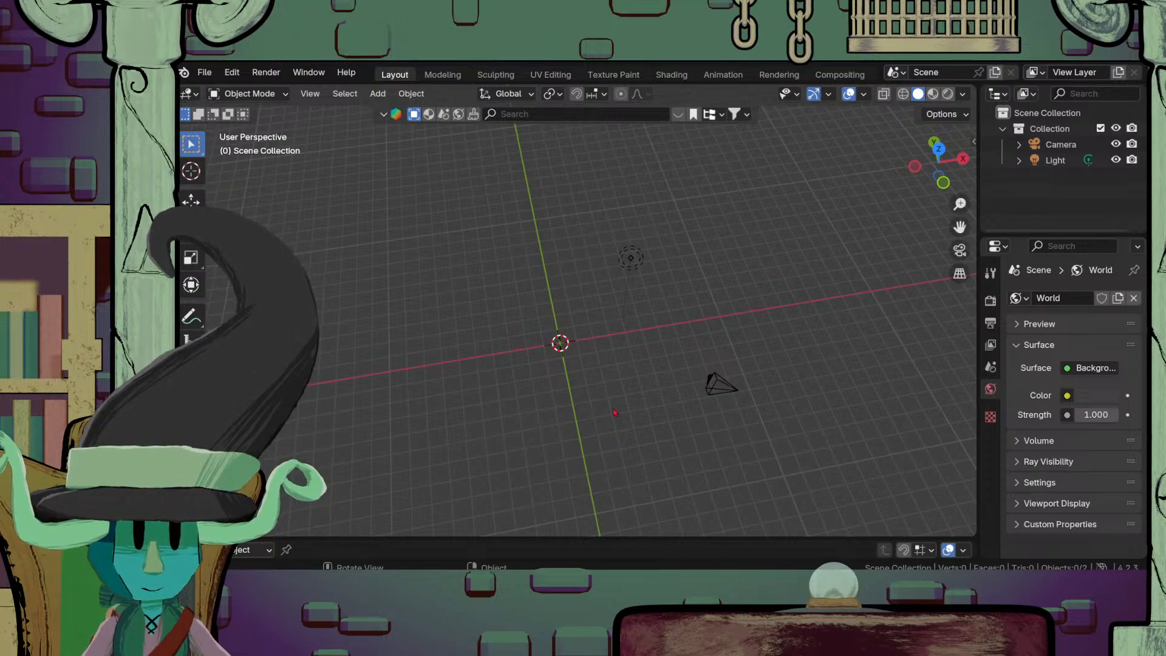
{"action": "mouse_move", "coordinate": [615, 413]}
{"action": "middle_mouse_down"}
{"action": "mouse_move", "coordinate": [604, 415]}
{"action": "mouse_move", "coordinate": [631, 419]}
{"action": "middle_mouse_up"}
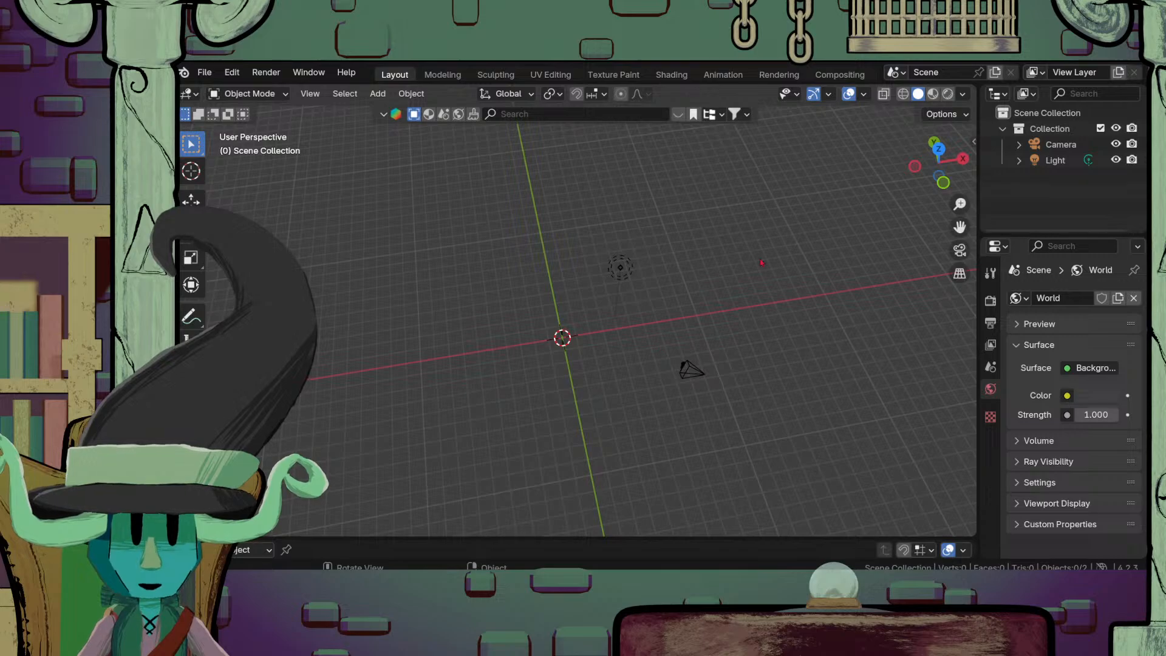
{"action": "middle_click_drag", "start_coordinate": [706, 310], "coordinate": [712, 306]}
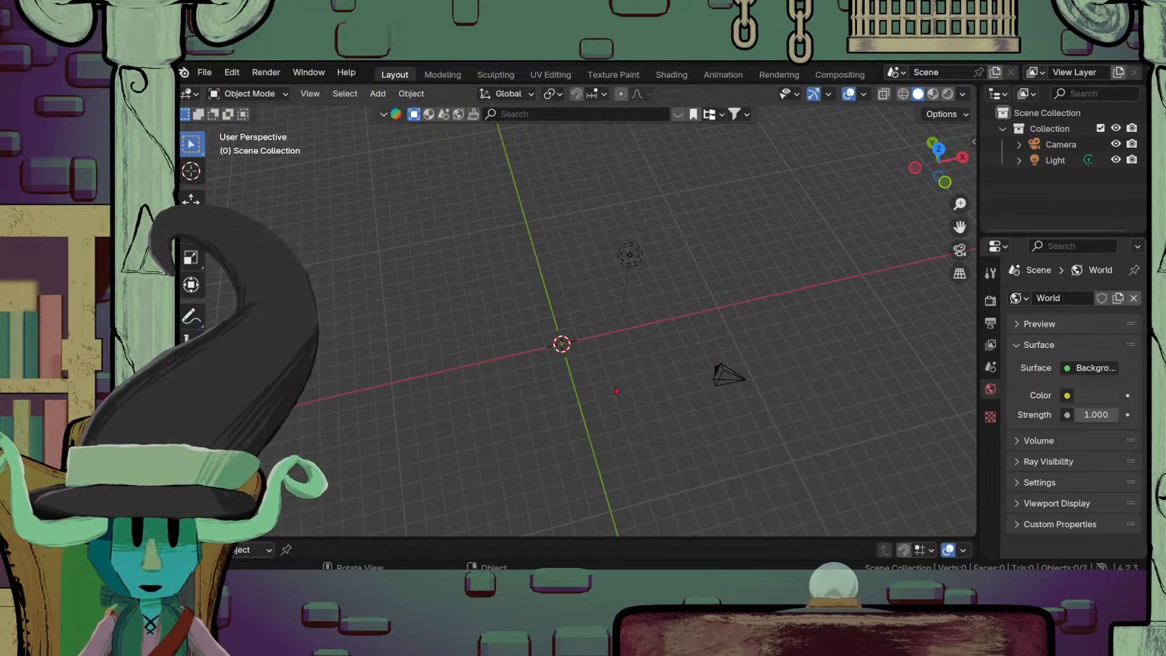
{"action": "middle_click_drag", "start_coordinate": [603, 407], "coordinate": [658, 403], "text": "shift"}
{"action": "scroll", "coordinate": [659, 403], "scroll_direction": "up", "scroll_amount": 2}
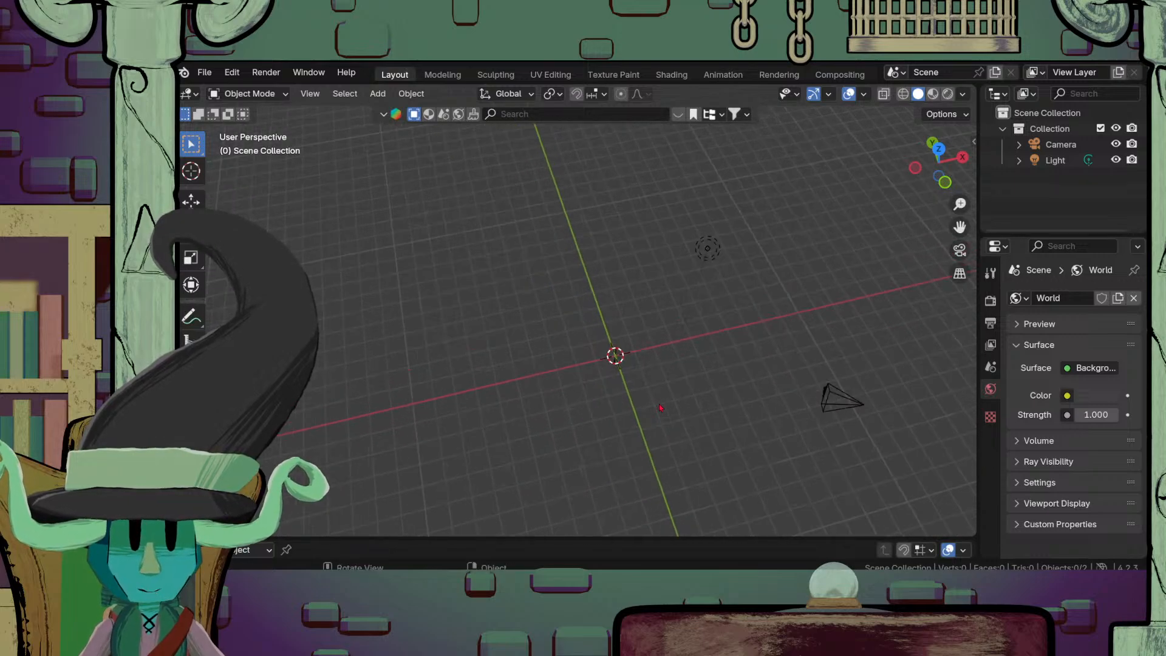
{"action": "middle_click_drag", "start_coordinate": [737, 402], "coordinate": [648, 412], "text": "shift"}
{"action": "scroll", "coordinate": [648, 411], "scroll_direction": "down", "scroll_amount": 3}
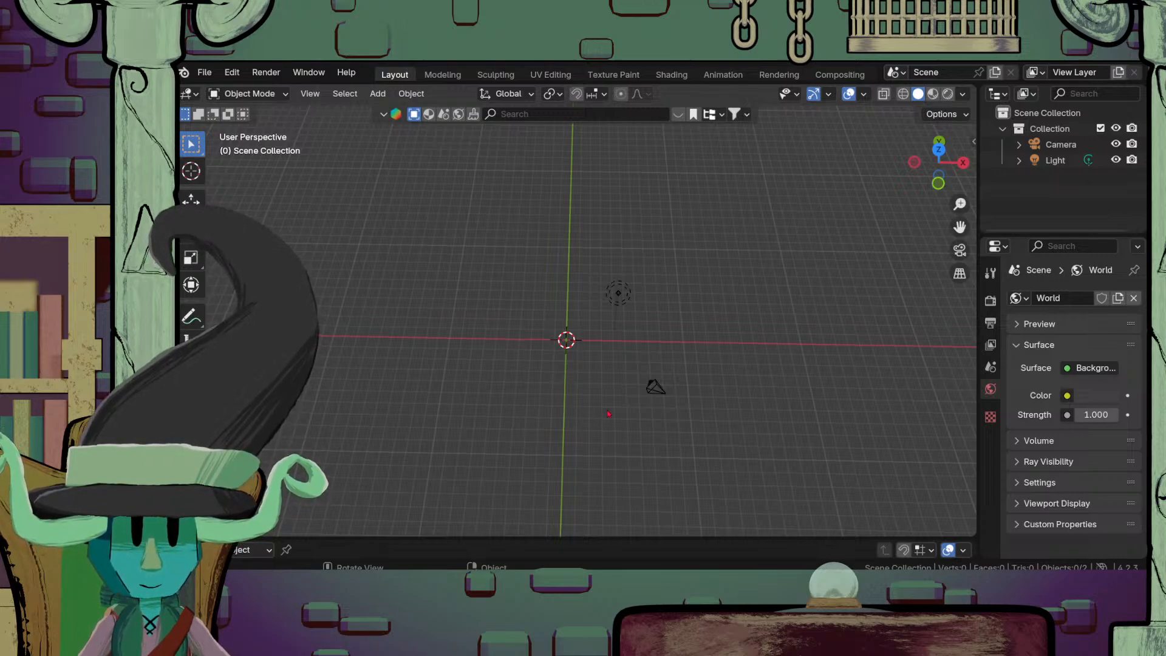
{"action": "middle_click_drag", "start_coordinate": [636, 394], "coordinate": [599, 413]}
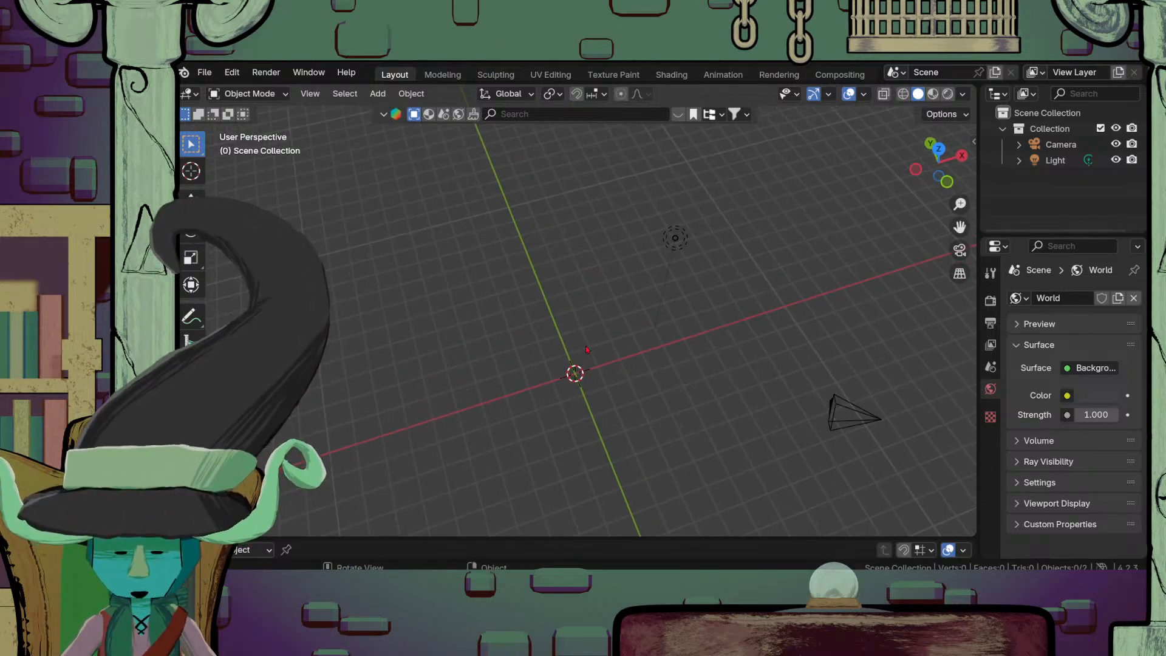
{"action": "middle_click_drag", "start_coordinate": [587, 350], "coordinate": [562, 353]}
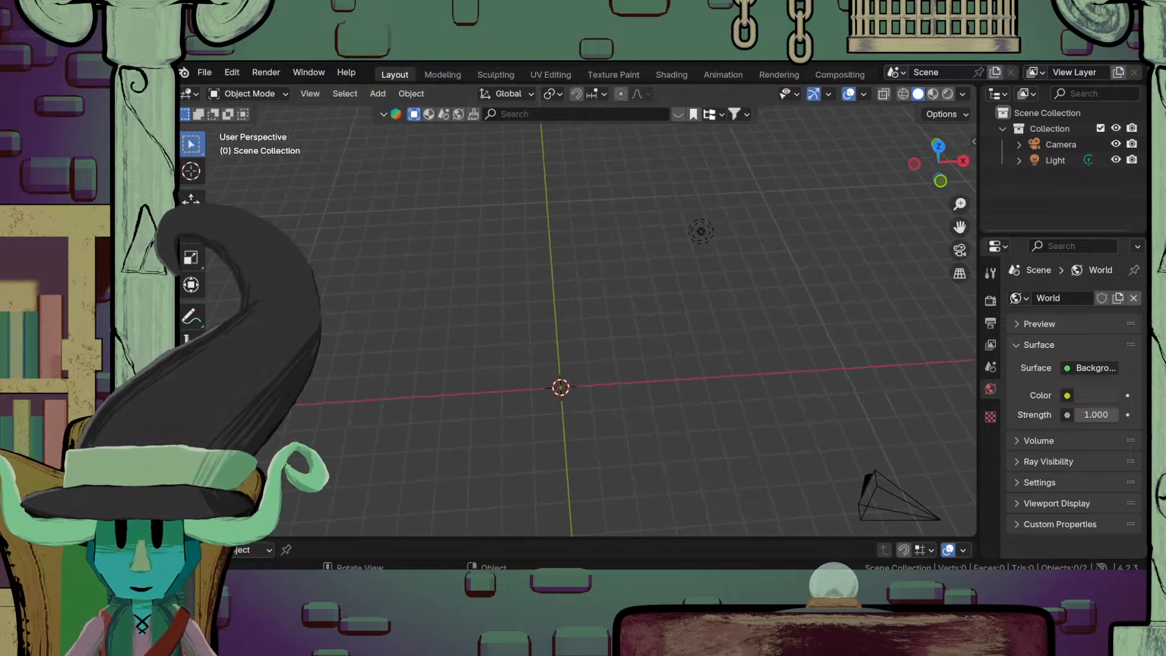
Step: Split the 3D viewport into two side-by-side areas and turn the new one into an Image Editor
{"action": "left_click_drag", "start_coordinate": [181, 88], "coordinate": [466, 132]}
{"action": "left_click", "coordinate": [189, 99]}
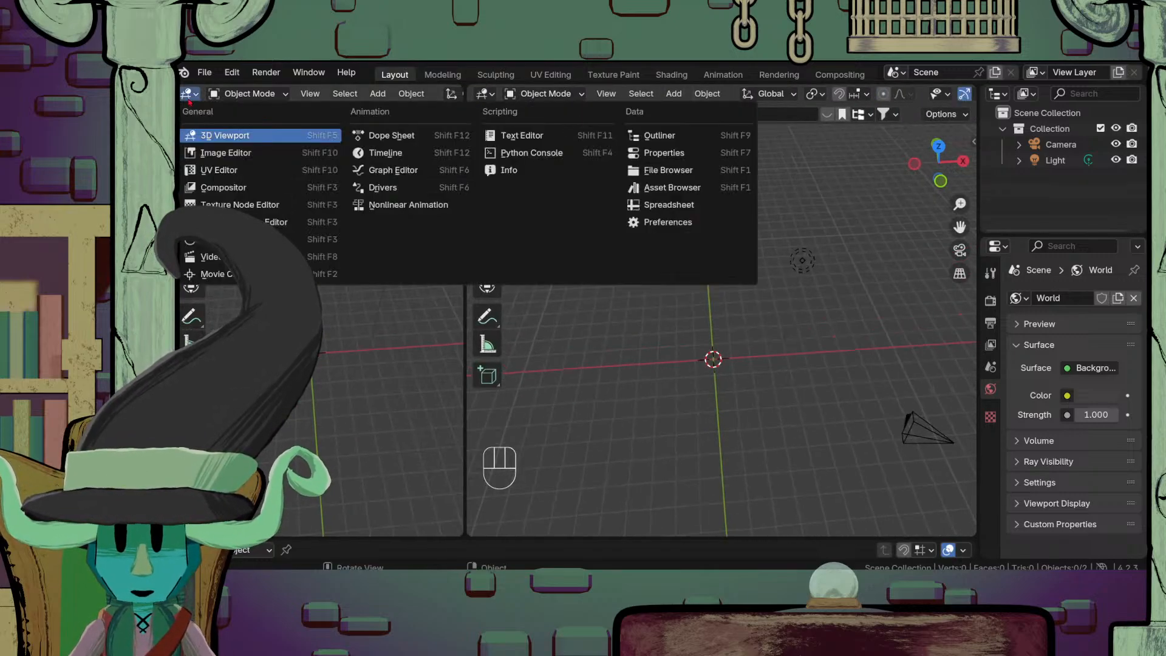
{"action": "left_click", "coordinate": [225, 152]}
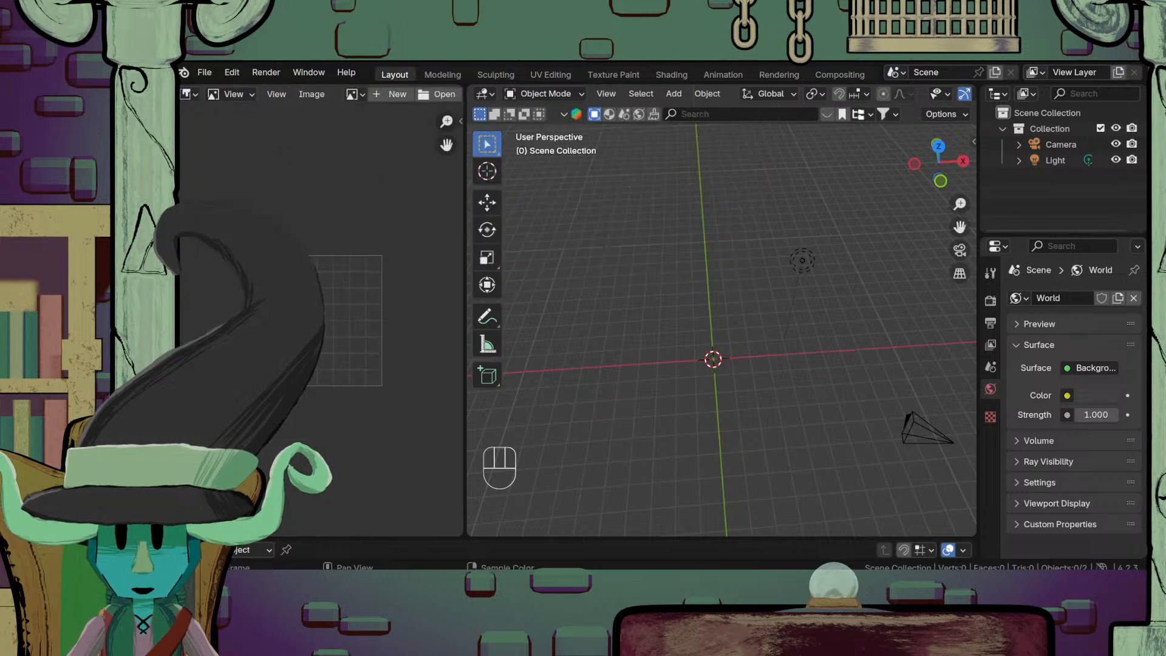
Step: Open the reference image ridley.png in the Image Editor and frame the whole creature
{"action": "left_click", "coordinate": [353, 94]}
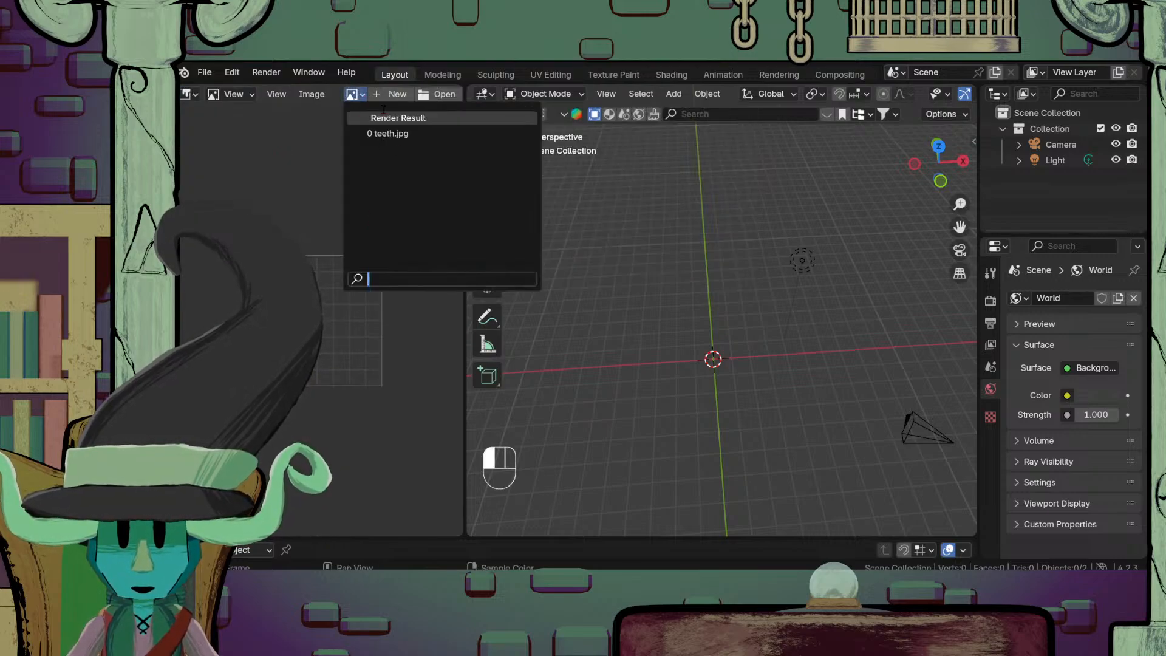
{"action": "left_click", "coordinate": [284, 199]}
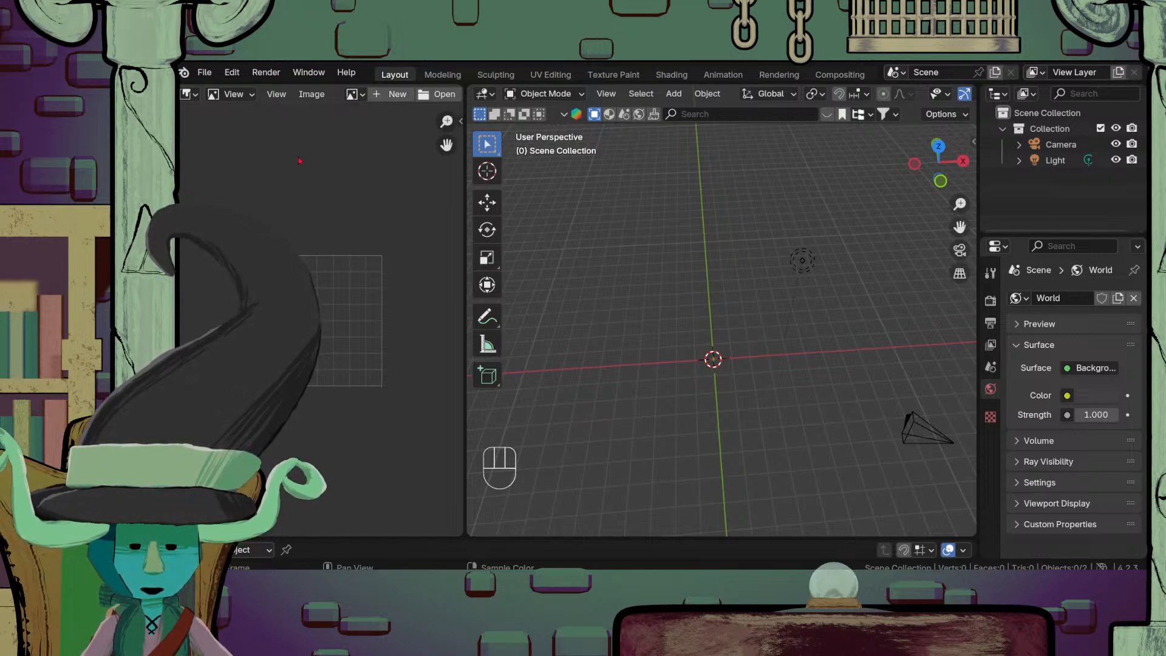
{"action": "left_click", "coordinate": [306, 93]}
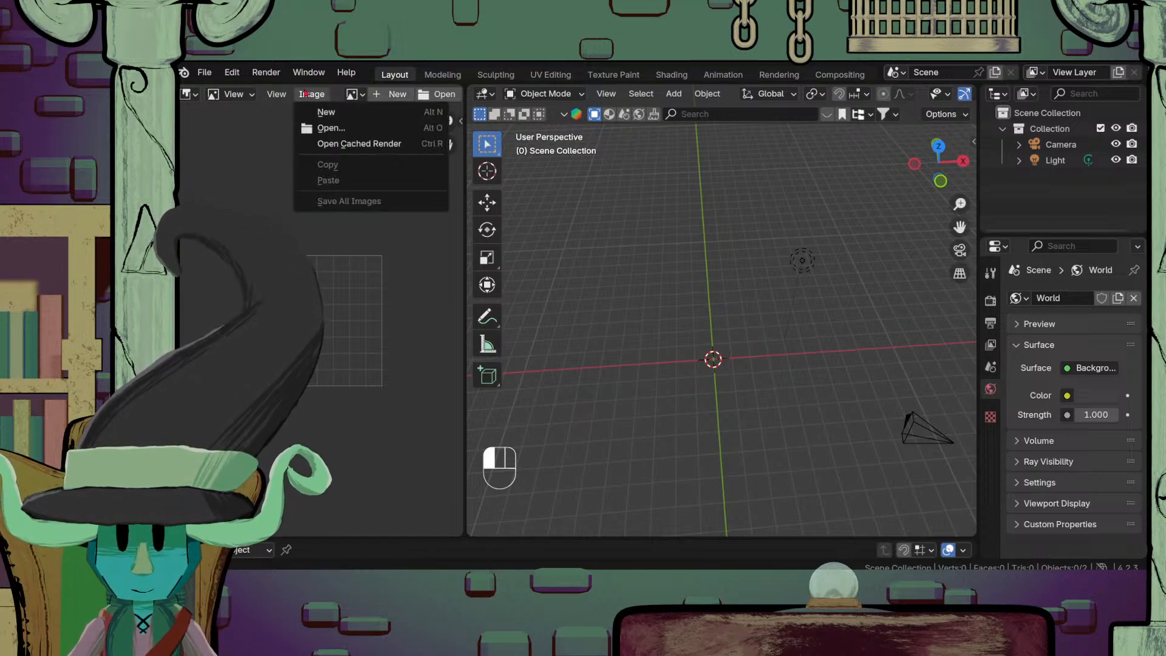
{"action": "left_click", "coordinate": [325, 135]}
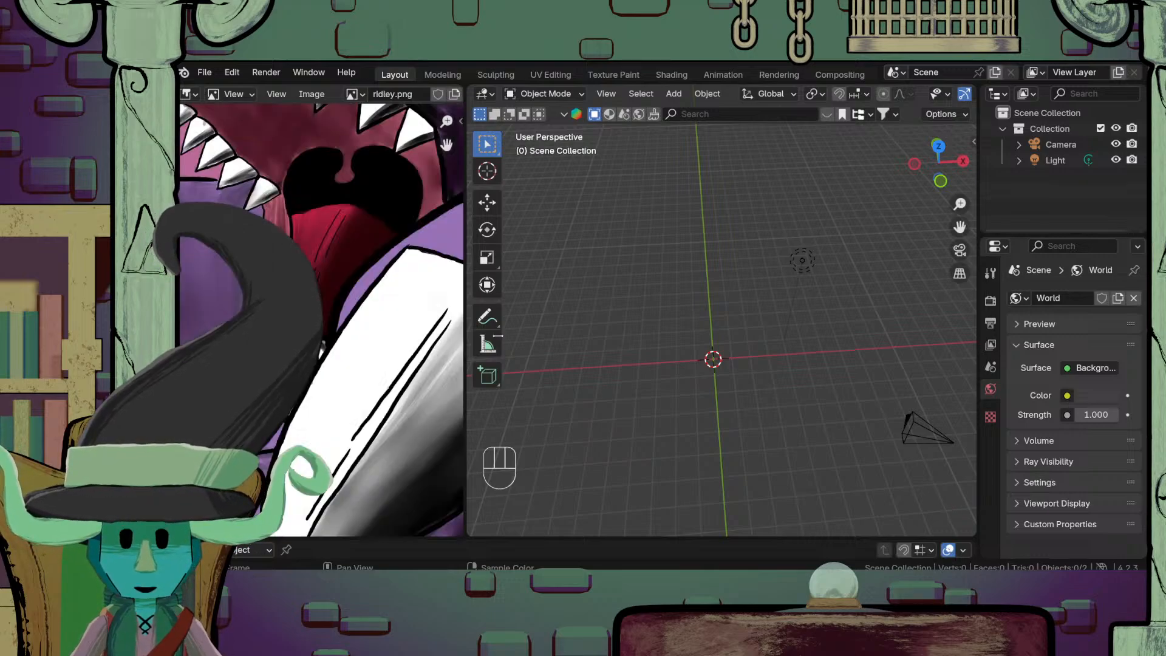
{"action": "scroll", "coordinate": [369, 363], "scroll_direction": "down", "scroll_amount": 12}
{"action": "scroll", "coordinate": [369, 359], "scroll_direction": "up", "scroll_amount": 3}
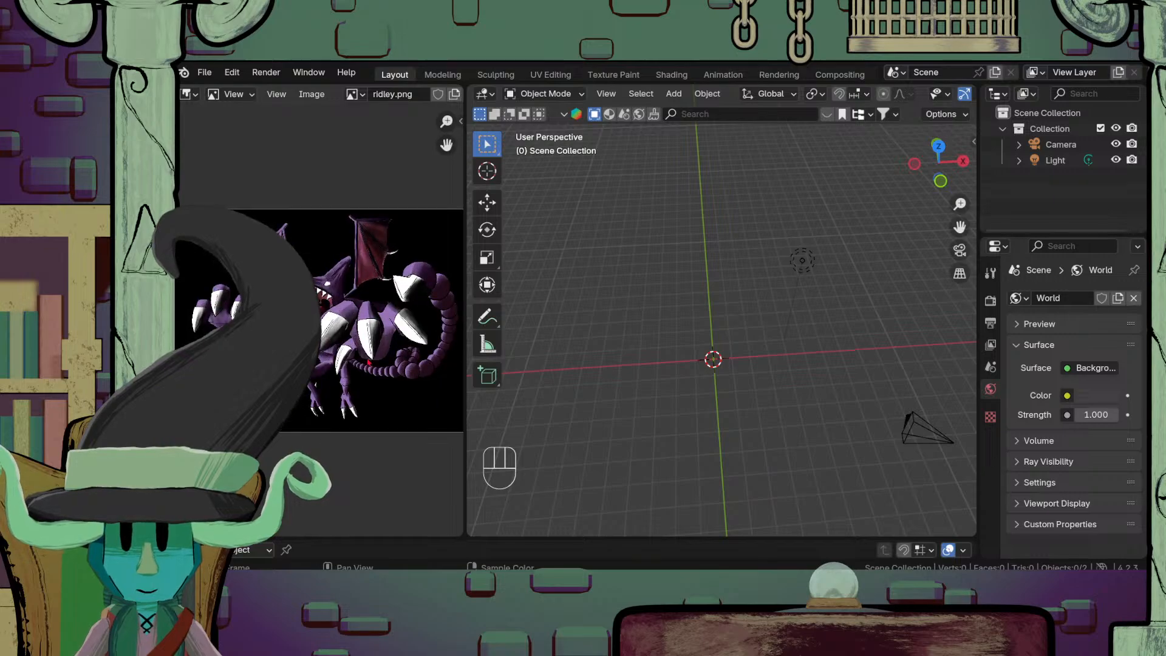
{"action": "mouse_move", "coordinate": [368, 358]}
{"action": "middle_mouse_down"}
{"action": "mouse_move", "coordinate": [327, 365]}
{"action": "mouse_move", "coordinate": [359, 344]}
{"action": "middle_mouse_up"}
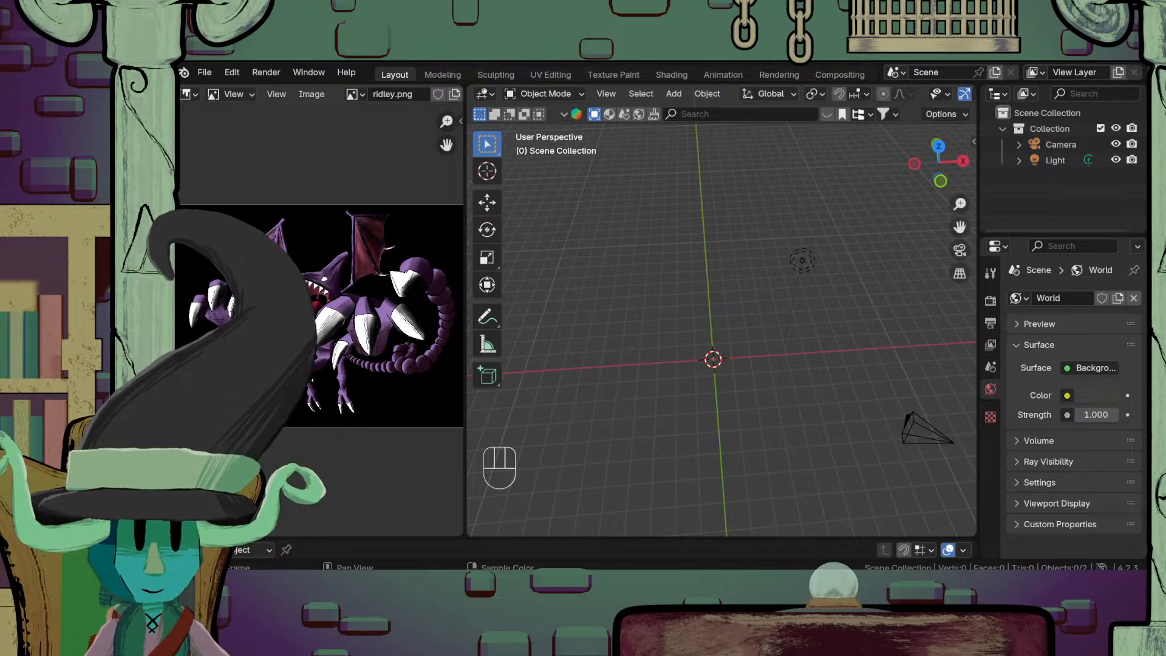
{"action": "scroll", "coordinate": [722, 330], "scroll_direction": "down", "scroll_amount": 1}
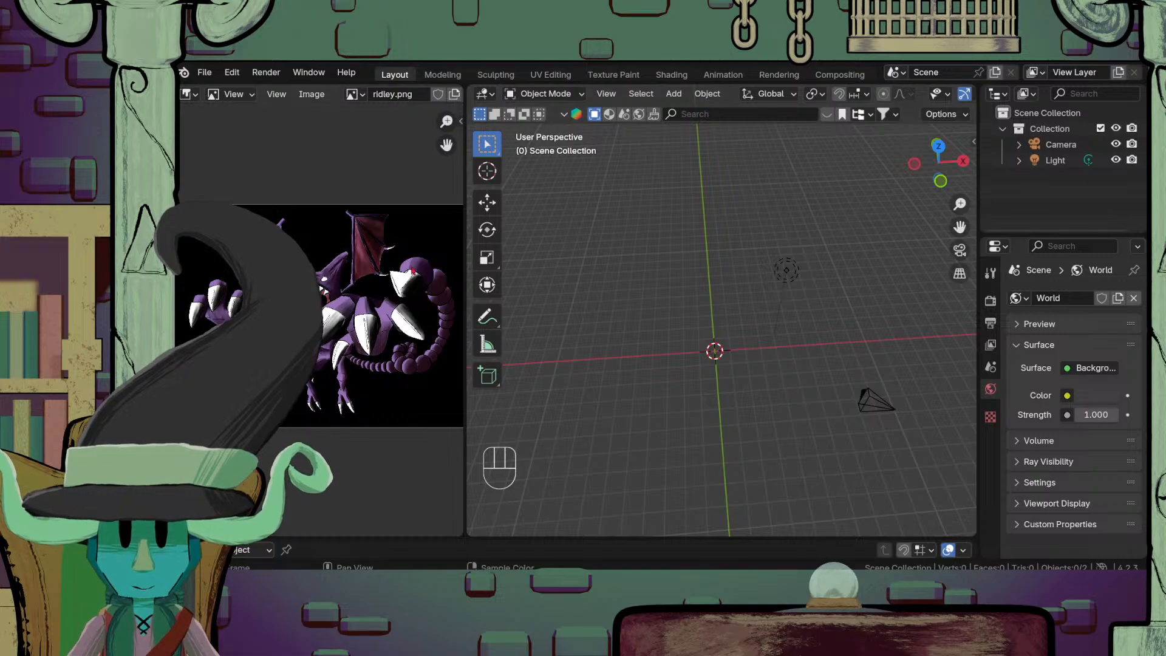
Step: Widen the reference image area and enlarge the 3D viewport by narrowing the Outliner and Properties column
{"action": "left_click_drag", "start_coordinate": [463, 287], "coordinate": [526, 286]}
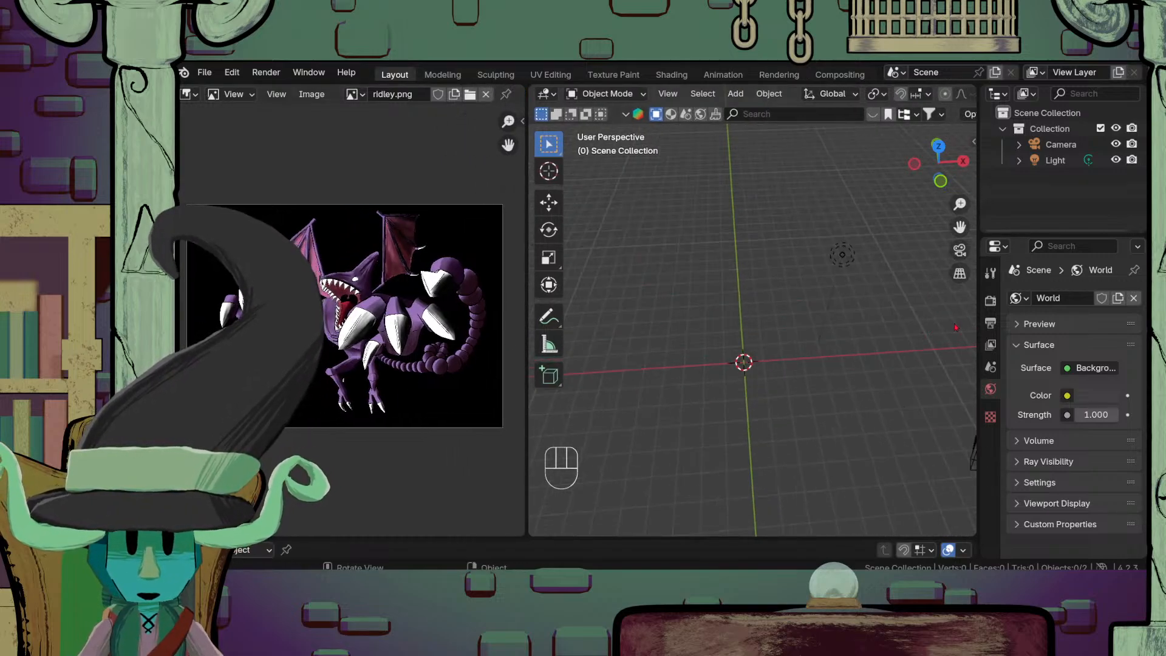
{"action": "left_click_drag", "start_coordinate": [980, 322], "coordinate": [1072, 320]}
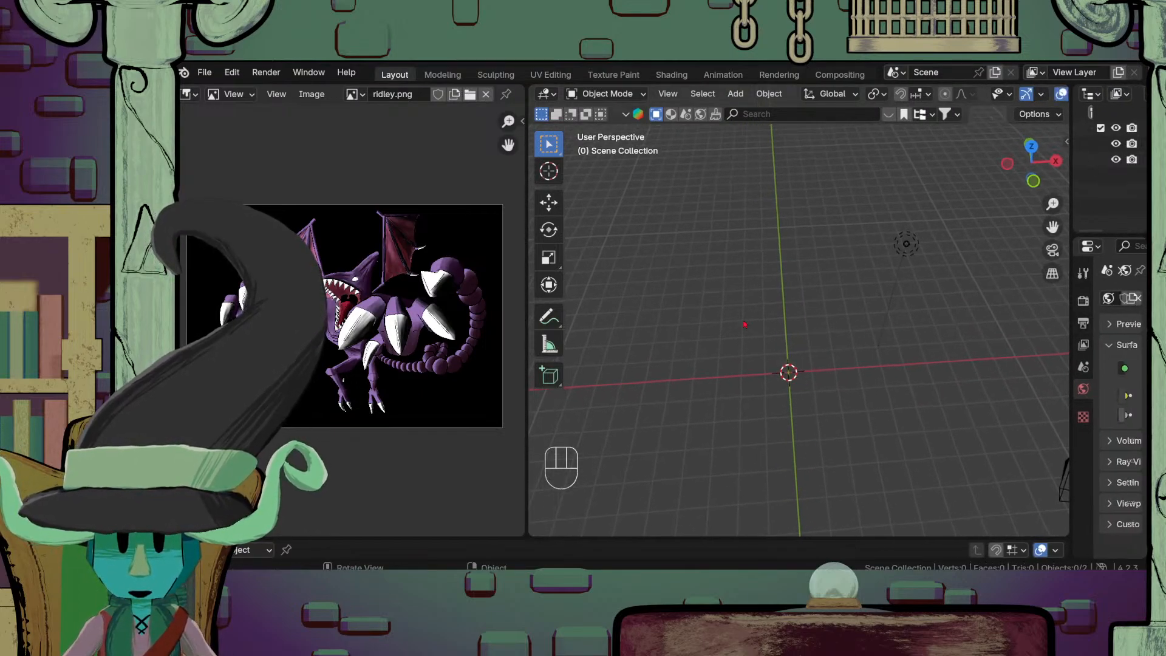
{"action": "middle_click_drag", "start_coordinate": [744, 324], "coordinate": [741, 384]}
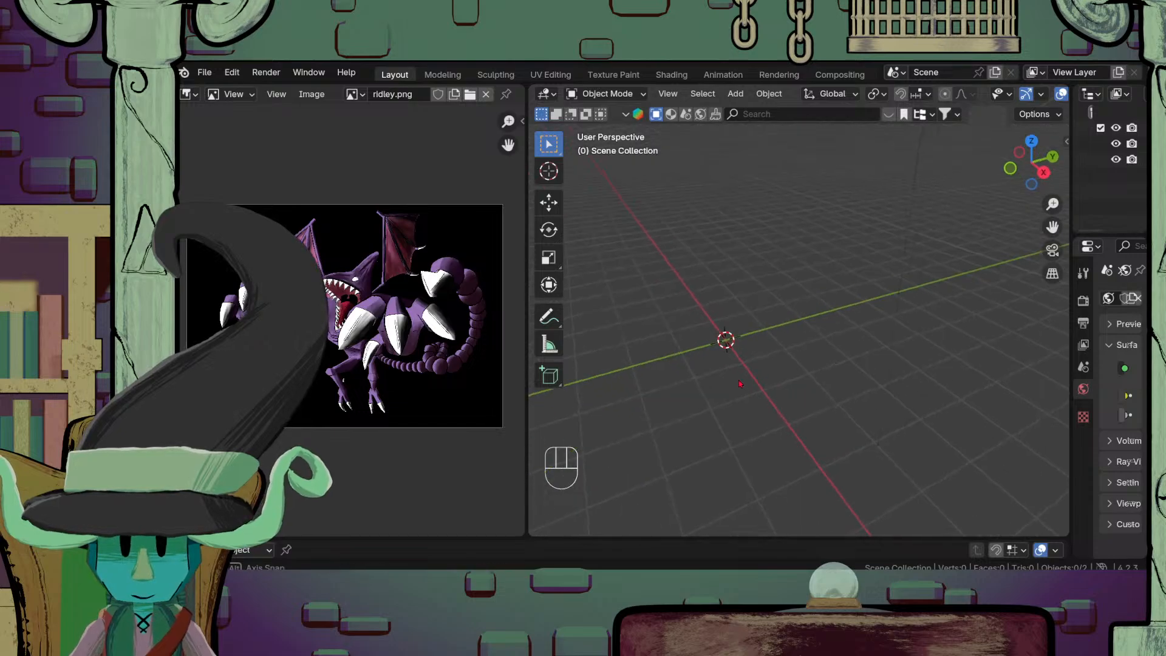
{"action": "key", "text": "shift+a"}
{"action": "mouse_move", "coordinate": [711, 277]}
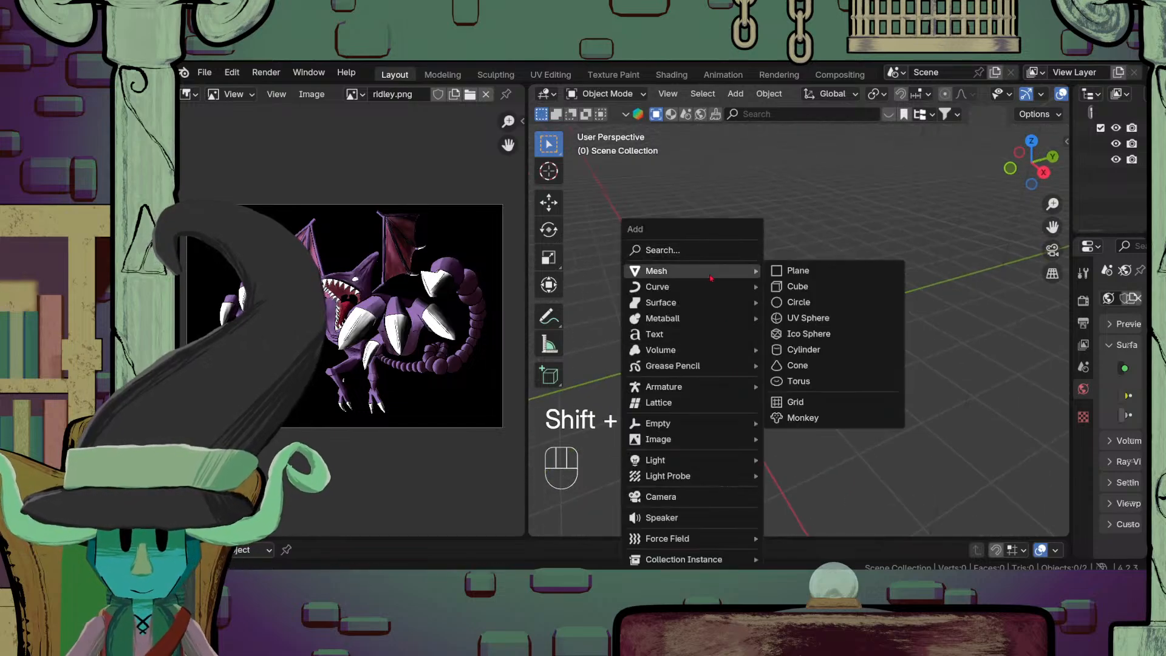
{"action": "scroll", "coordinate": [348, 322], "scroll_direction": "up", "scroll_amount": 3}
{"action": "key", "text": "shift+a"}
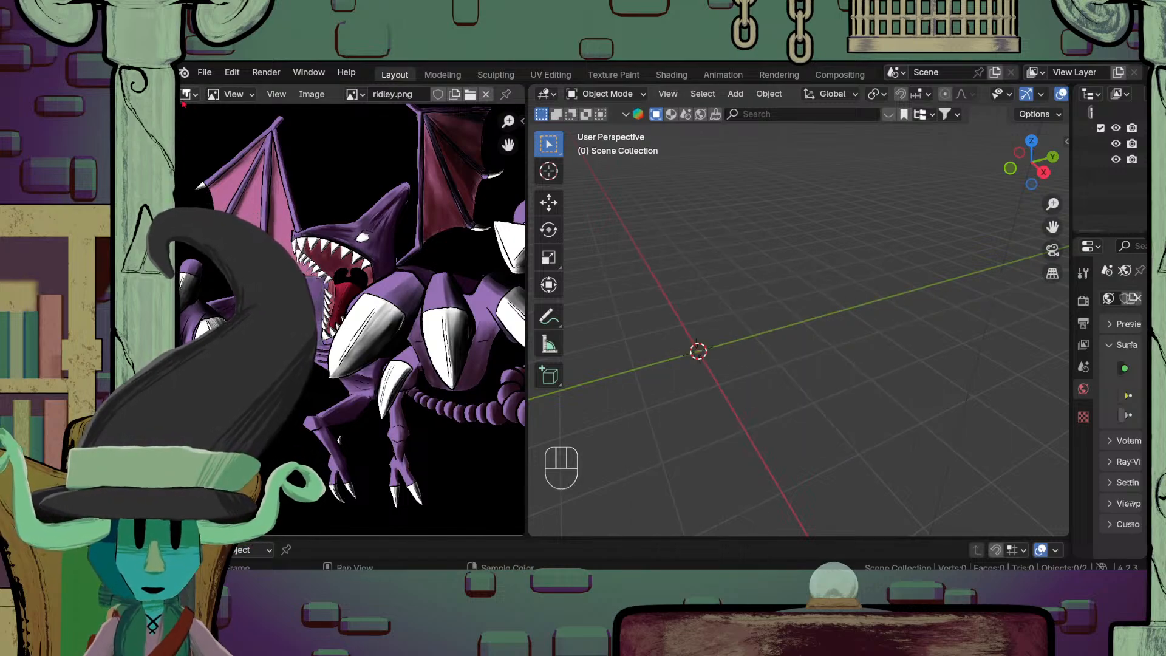
Step: Open the Preferences window
{"action": "left_click", "coordinate": [233, 76]}
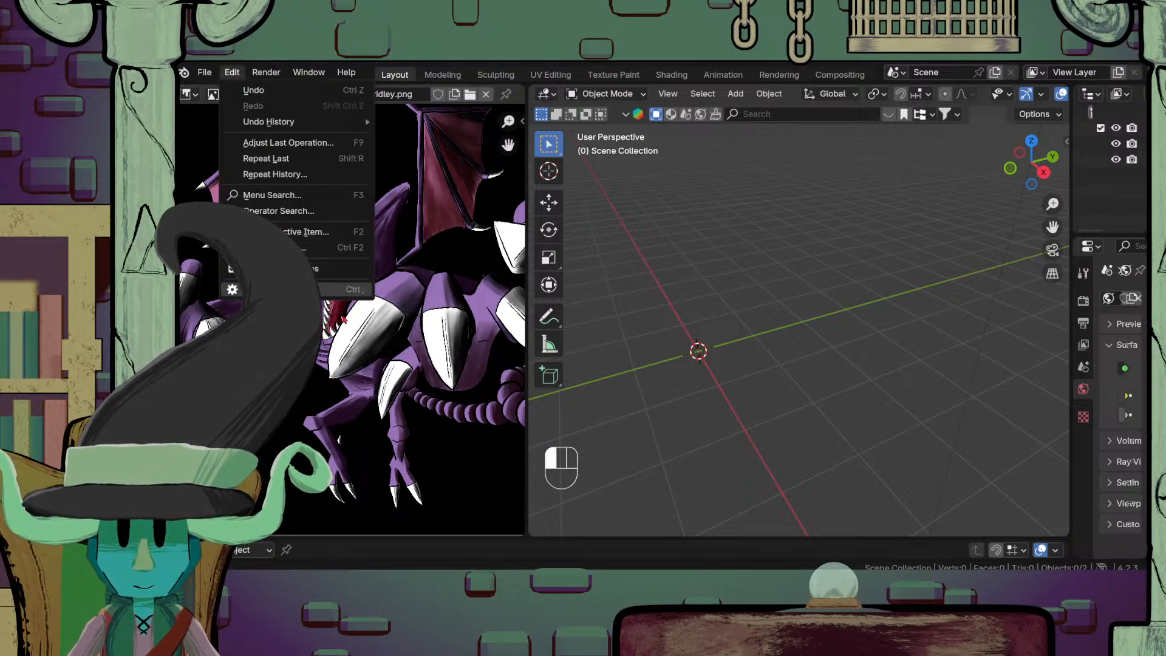
{"action": "left_click", "coordinate": [280, 290]}
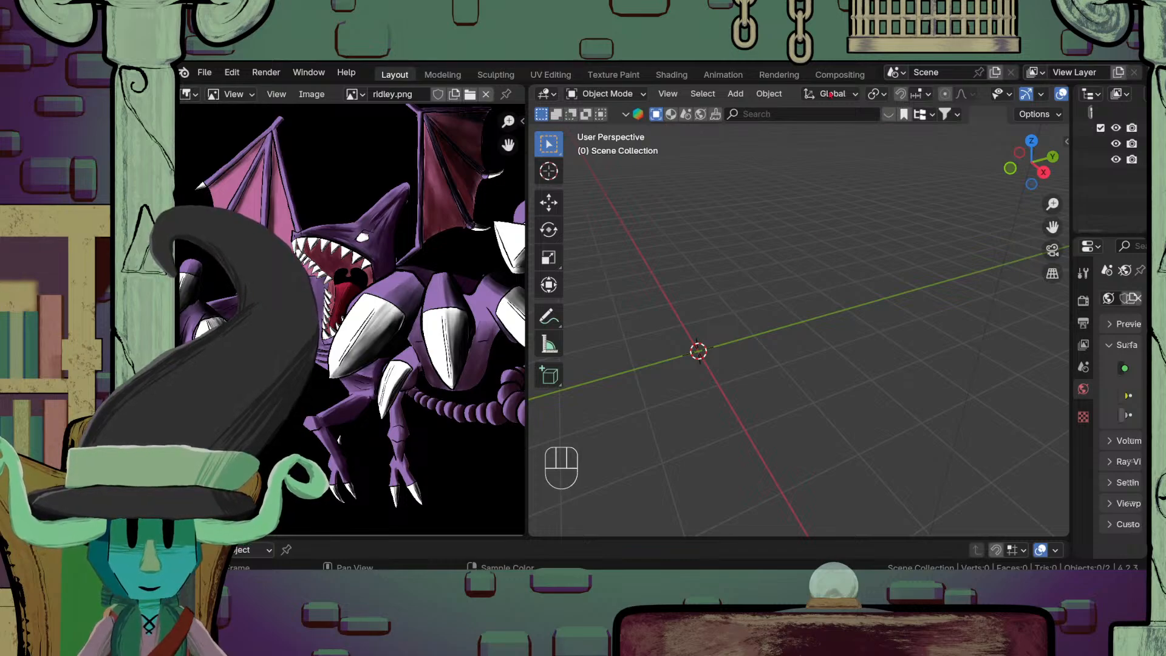
{"action": "middle_click_drag", "start_coordinate": [729, 358], "coordinate": [800, 370]}
{"action": "key", "text": "shift+a"}
{"action": "mouse_move", "coordinate": [746, 277]}
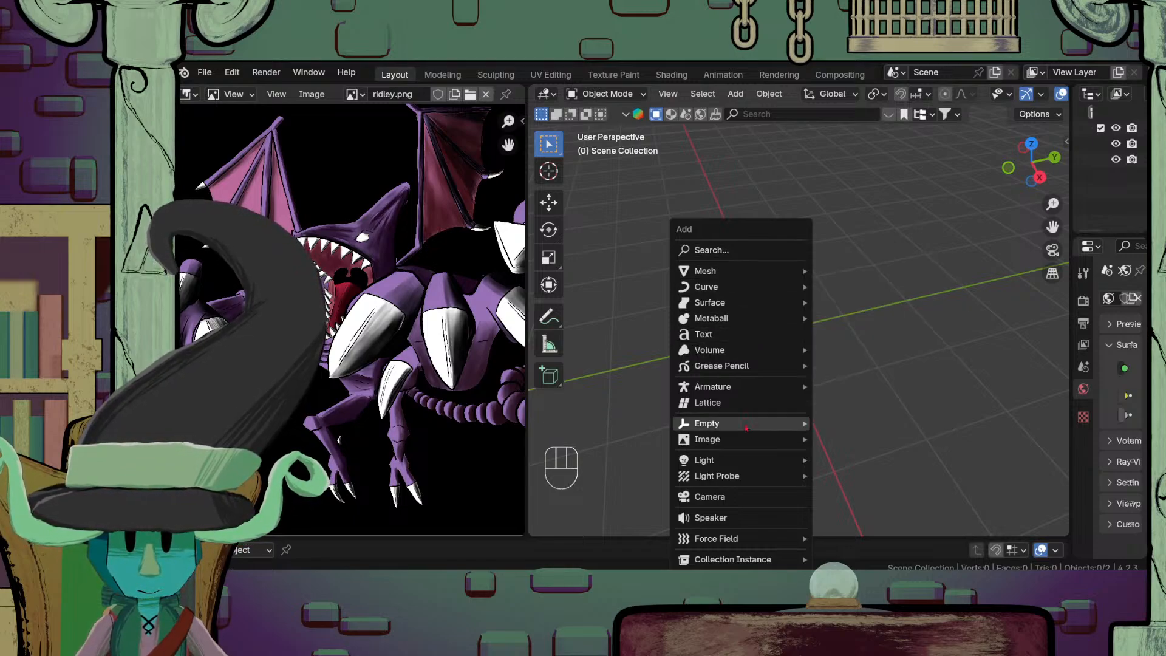
{"action": "mouse_move", "coordinate": [802, 271]}
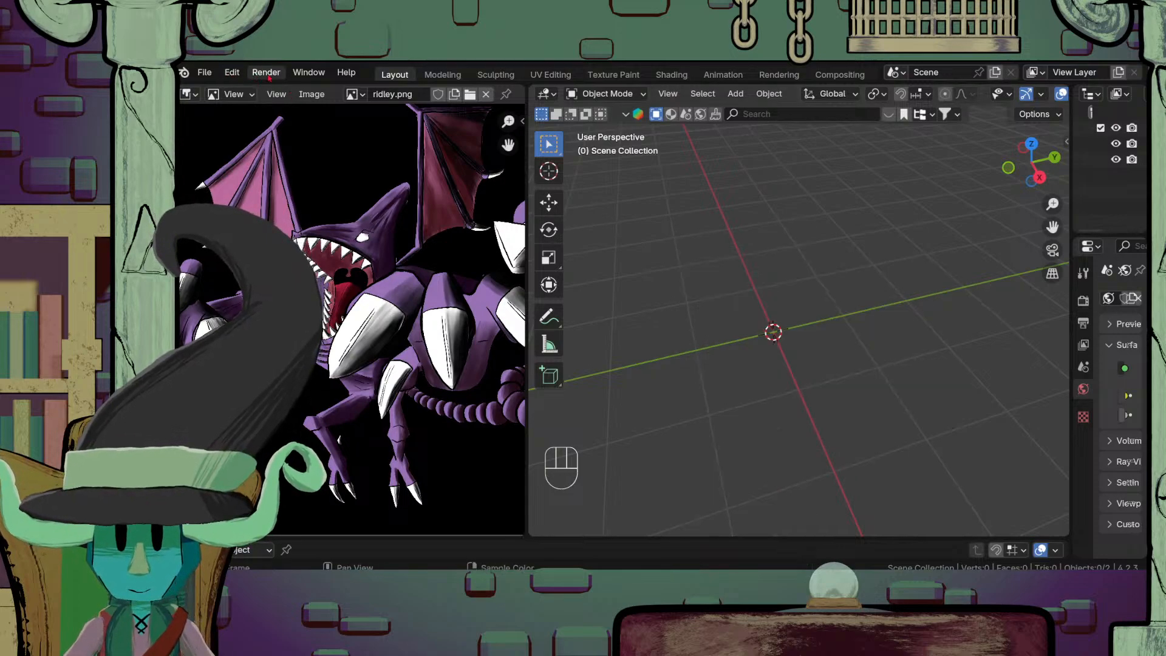
{"action": "left_click", "coordinate": [232, 73]}
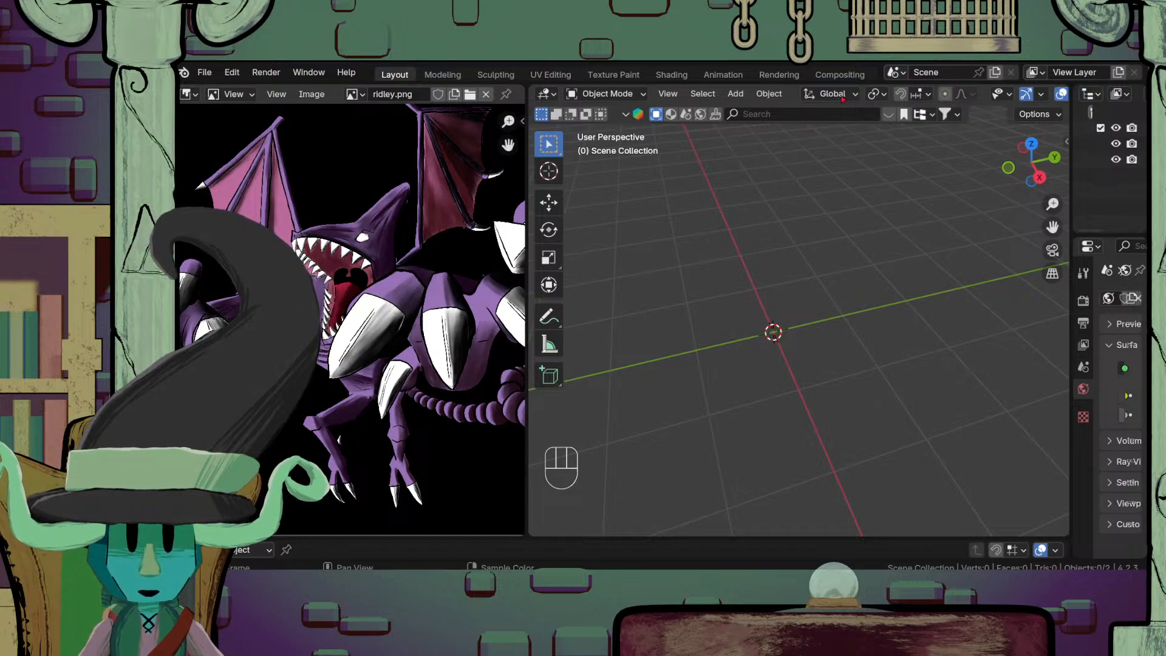
Step: Add a Round Cube mesh to the scene and expand its creation settings
{"action": "key", "text": "shift+a"}
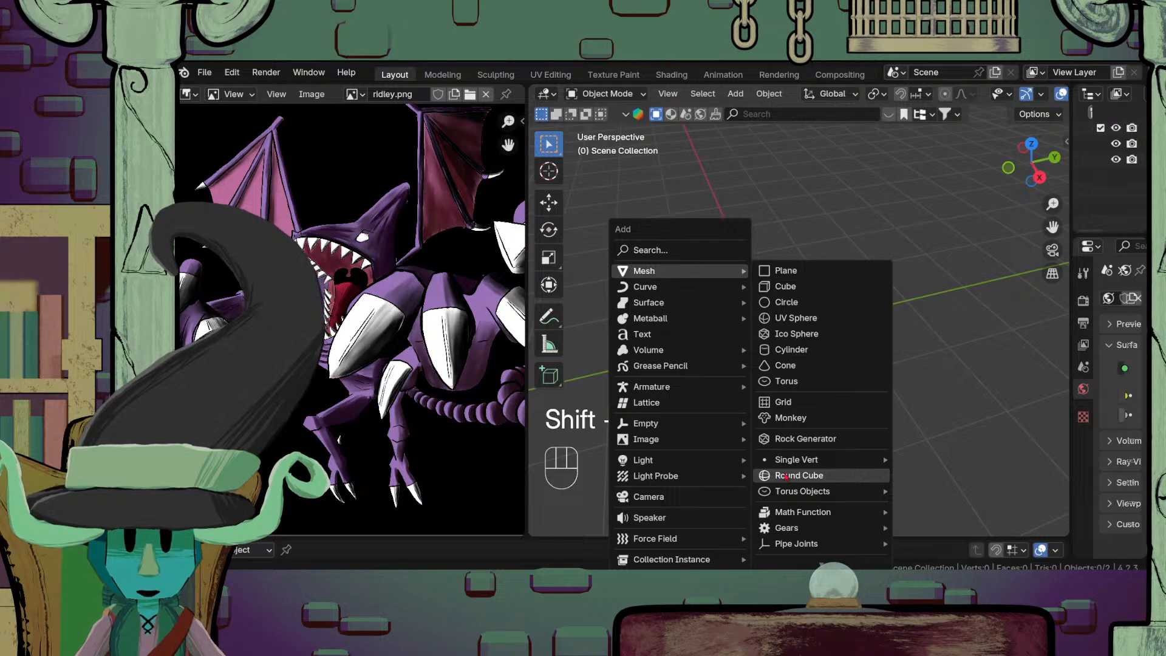
{"action": "left_click", "coordinate": [787, 477]}
{"action": "left_click", "coordinate": [598, 526]}
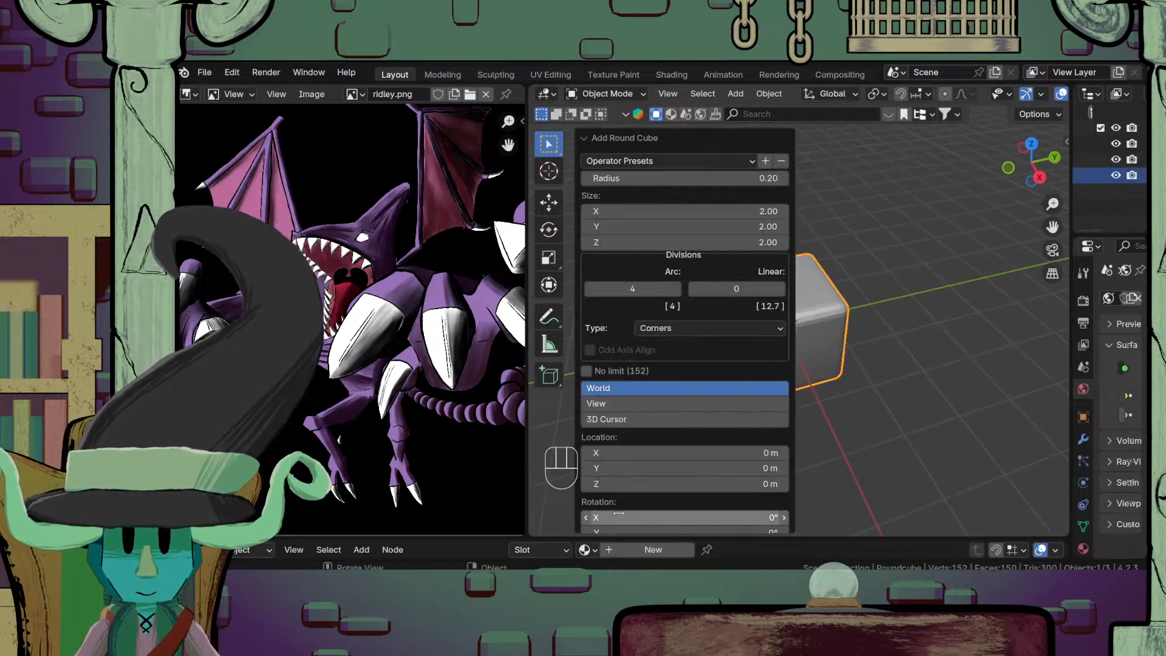
Step: Apply the Quadsphere preset to the new round cube and collapse its creation settings
{"action": "left_click", "coordinate": [695, 163]}
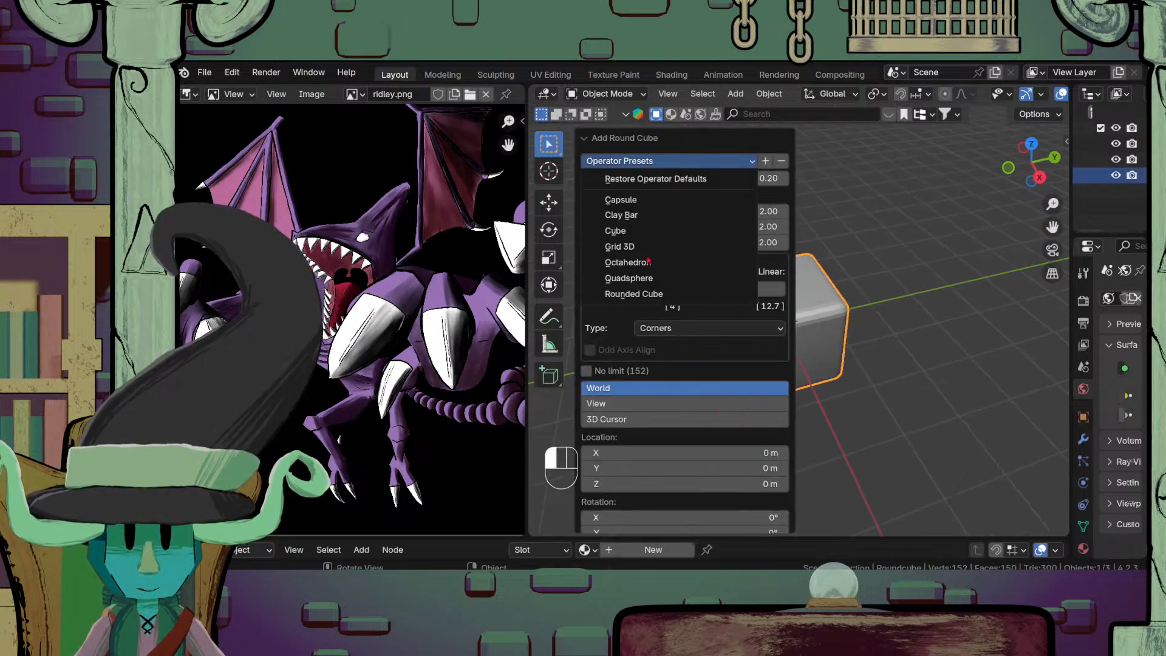
{"action": "left_click", "coordinate": [629, 278]}
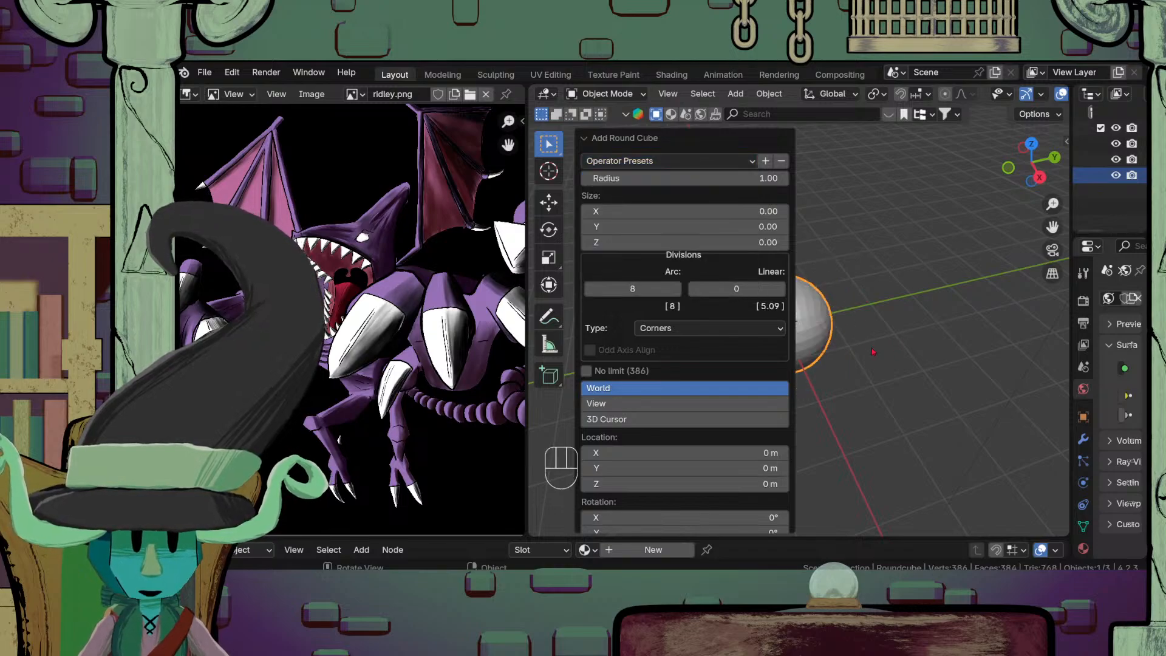
{"action": "left_click", "coordinate": [625, 138]}
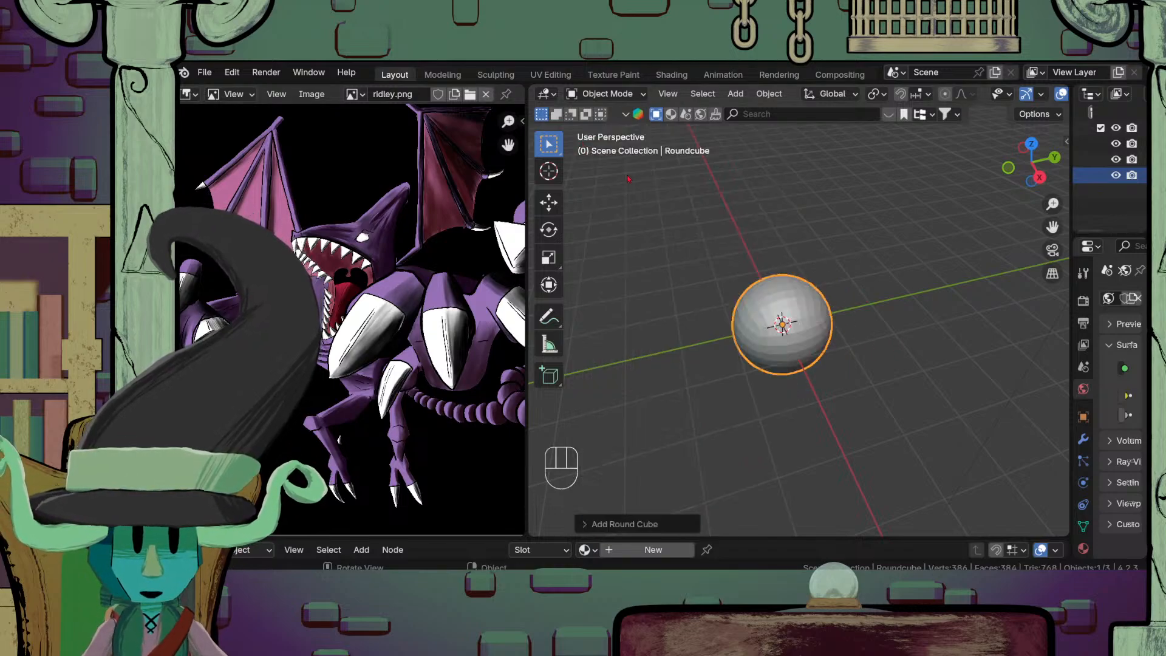
{"action": "middle_click_drag", "start_coordinate": [758, 395], "coordinate": [795, 393], "text": "shift"}
{"action": "scroll", "coordinate": [798, 394], "scroll_direction": "up", "scroll_amount": 3}
{"action": "middle_click_drag", "start_coordinate": [834, 432], "coordinate": [791, 405], "text": "shift"}
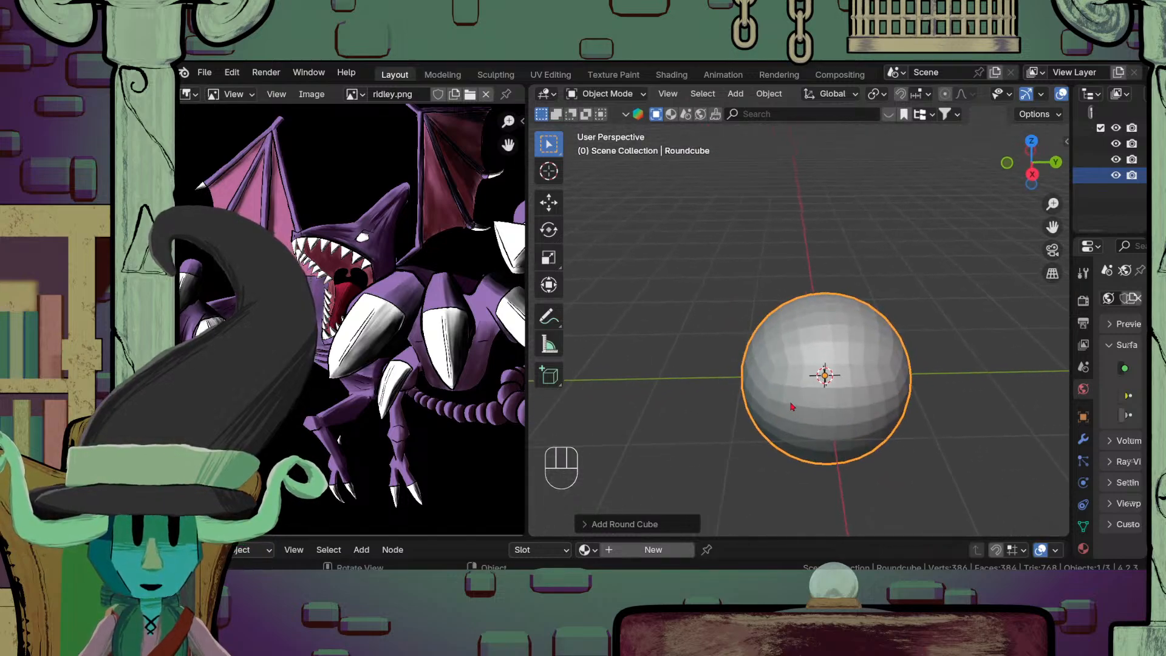
{"action": "middle_click_drag", "start_coordinate": [820, 457], "coordinate": [777, 433], "text": "shift"}
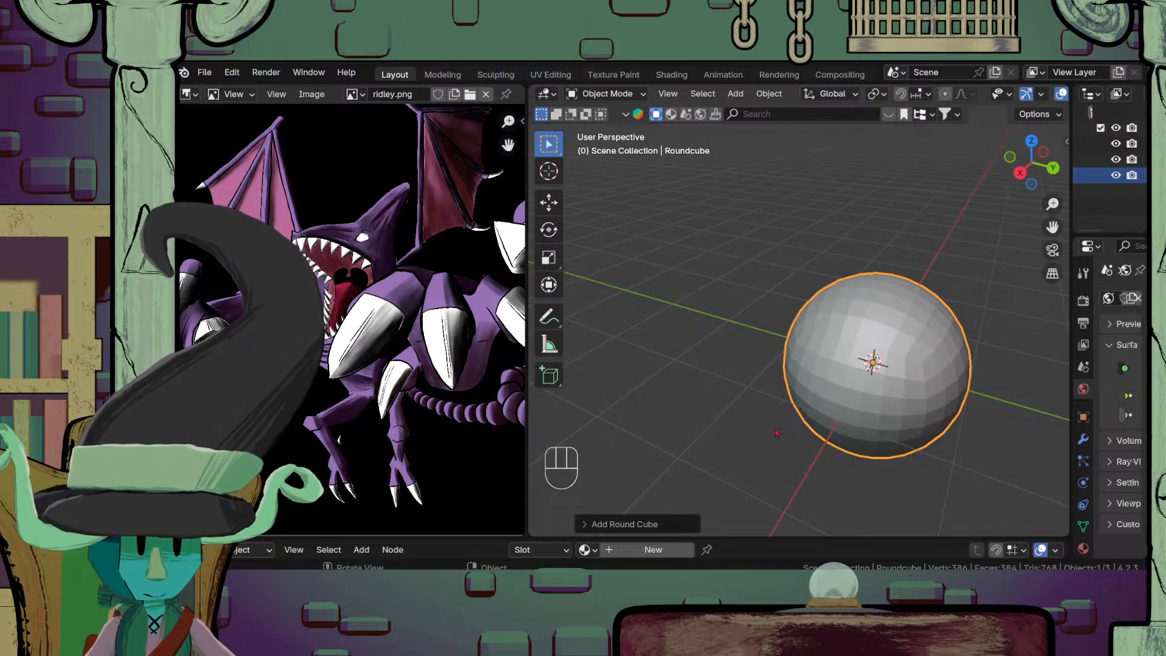
{"action": "scroll", "coordinate": [777, 434], "scroll_direction": "down", "scroll_amount": 3}
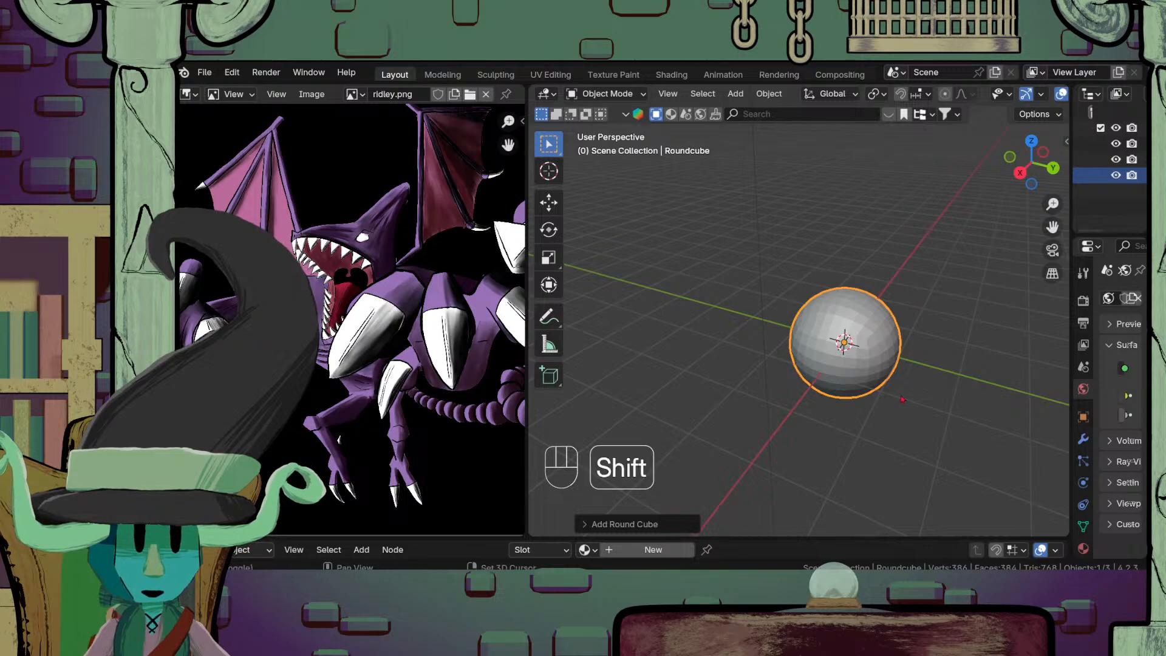
{"action": "middle_click_drag", "start_coordinate": [903, 399], "coordinate": [857, 398]}
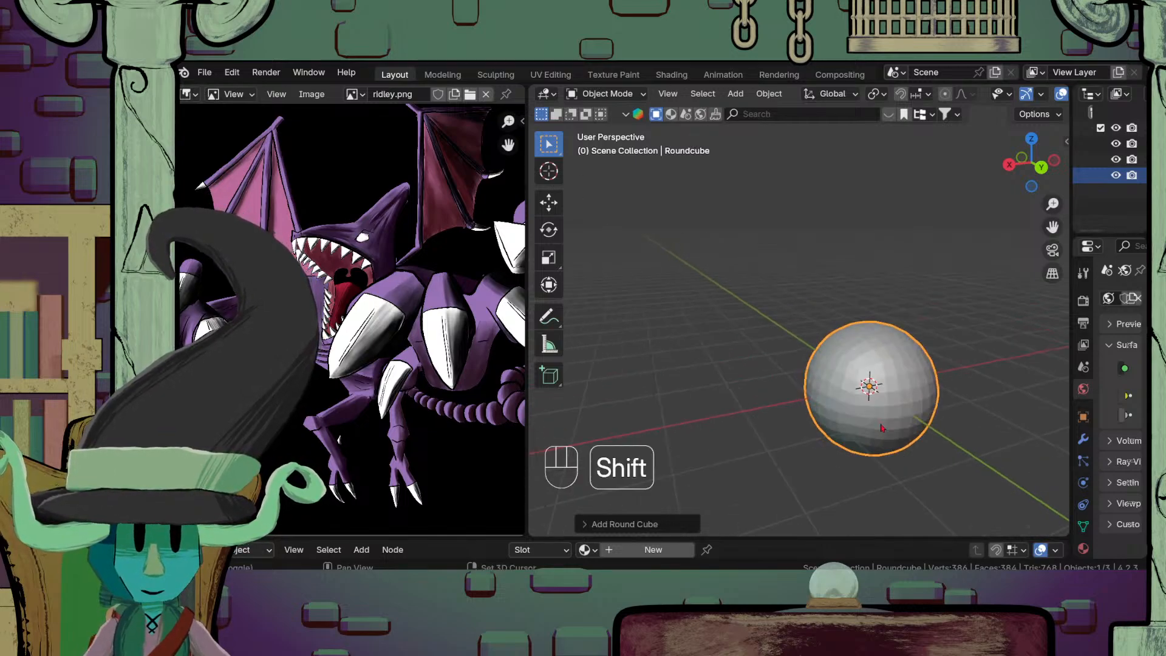
{"action": "middle_click_drag", "start_coordinate": [883, 428], "coordinate": [805, 425], "text": "shift"}
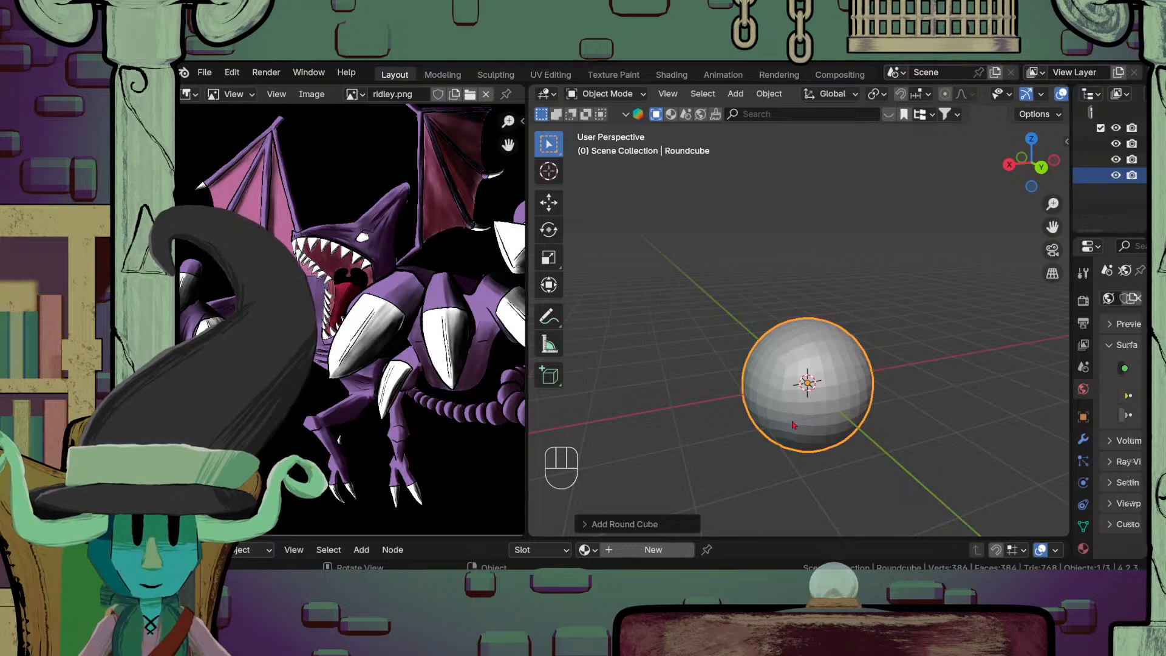
{"action": "left_click", "coordinate": [204, 72]}
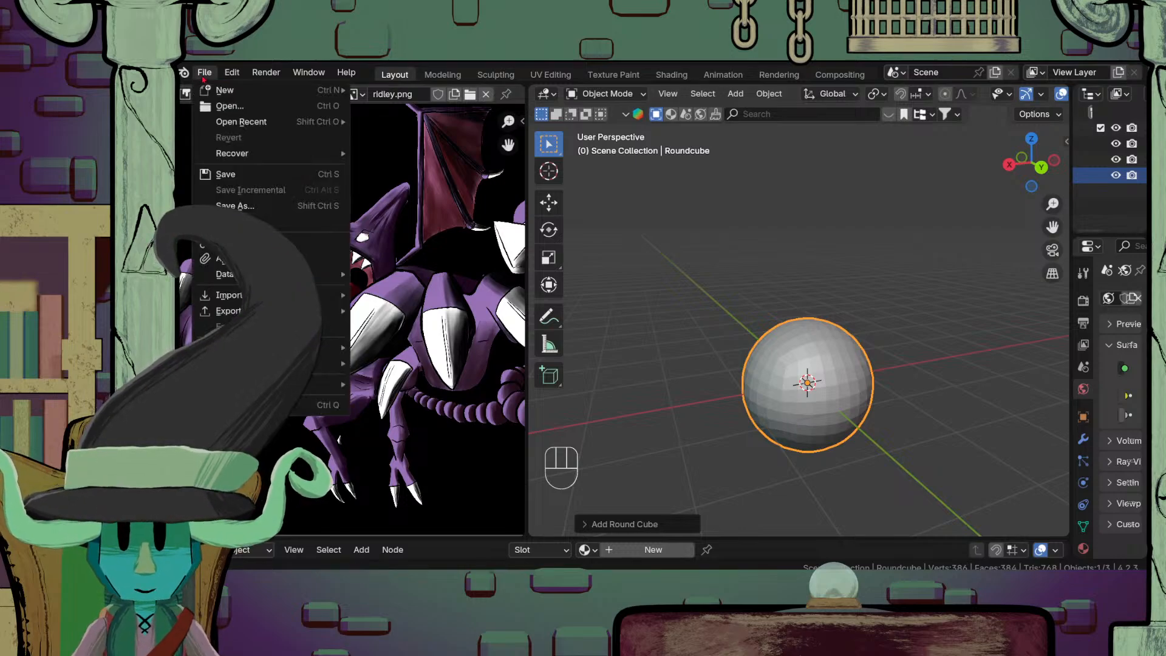
{"action": "left_click", "coordinate": [258, 123]}
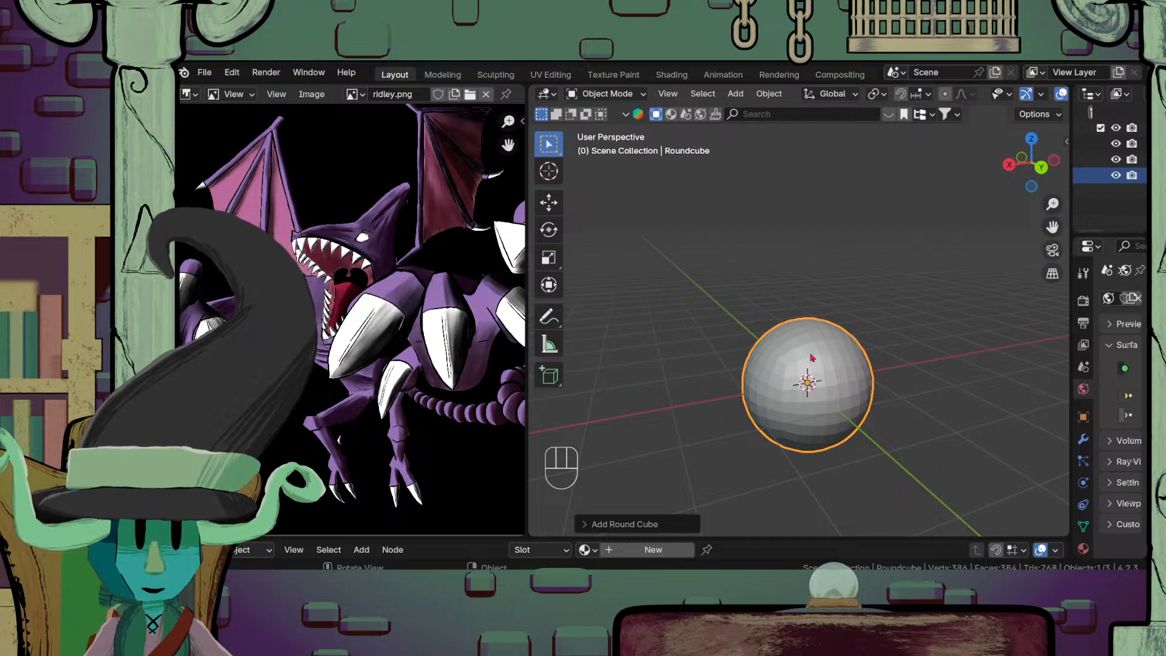
{"action": "middle_click_drag", "start_coordinate": [829, 361], "coordinate": [926, 420], "text": "shift"}
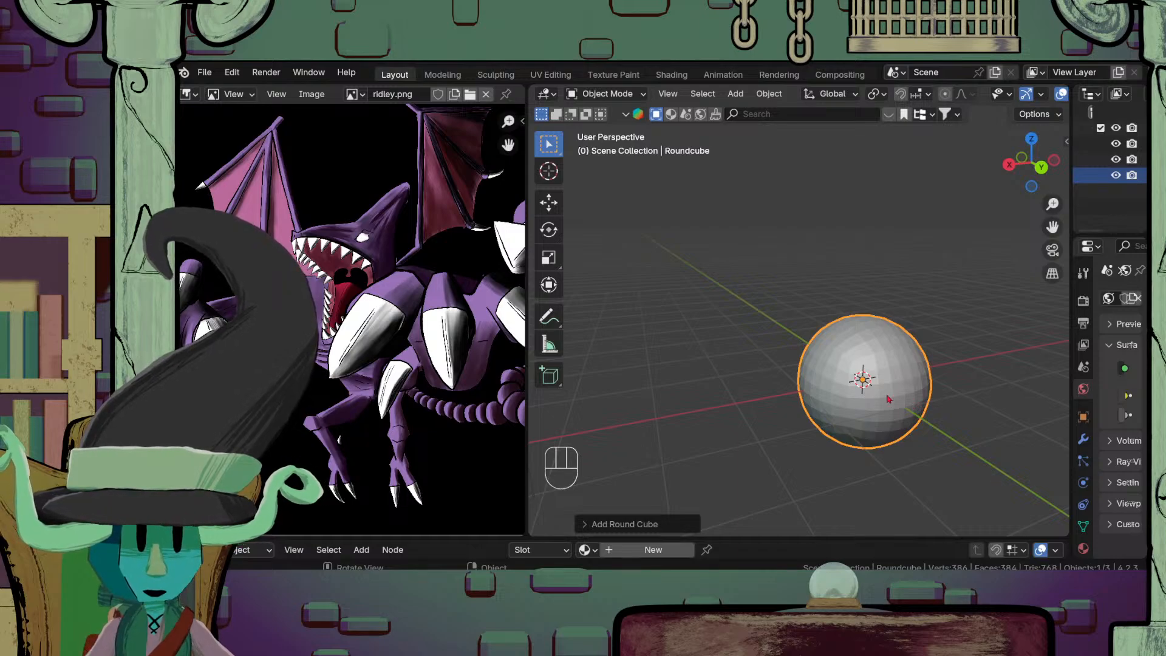
{"action": "middle_click_drag", "start_coordinate": [889, 398], "coordinate": [783, 405], "text": "shift"}
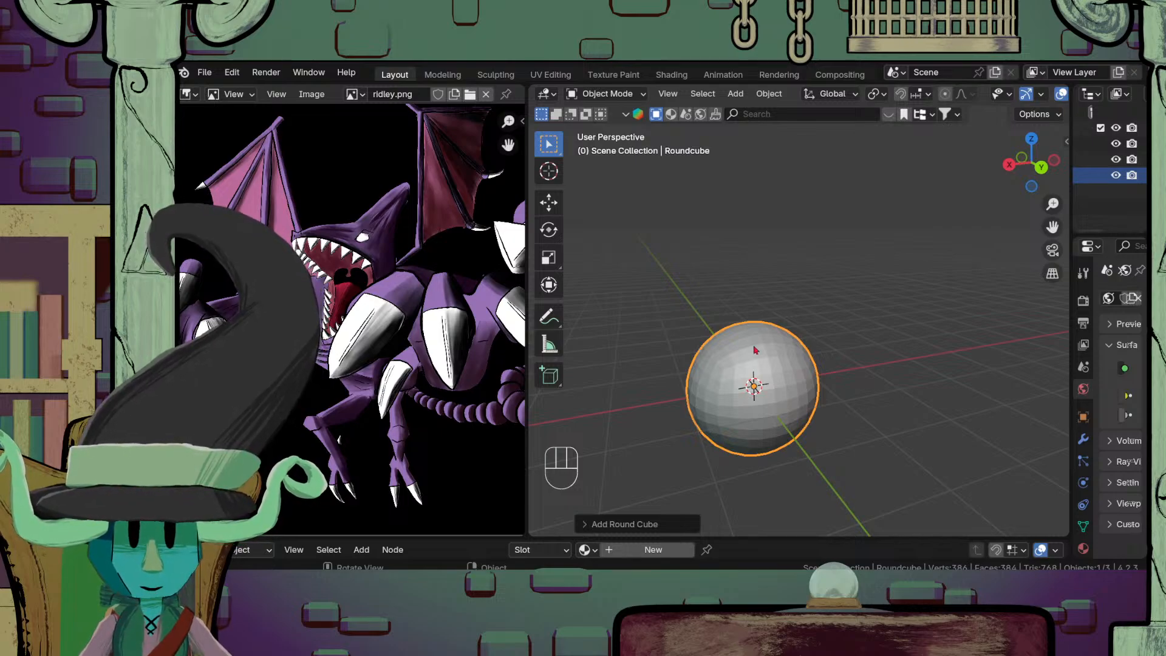
{"action": "middle_click_drag", "start_coordinate": [784, 405], "coordinate": [781, 423]}
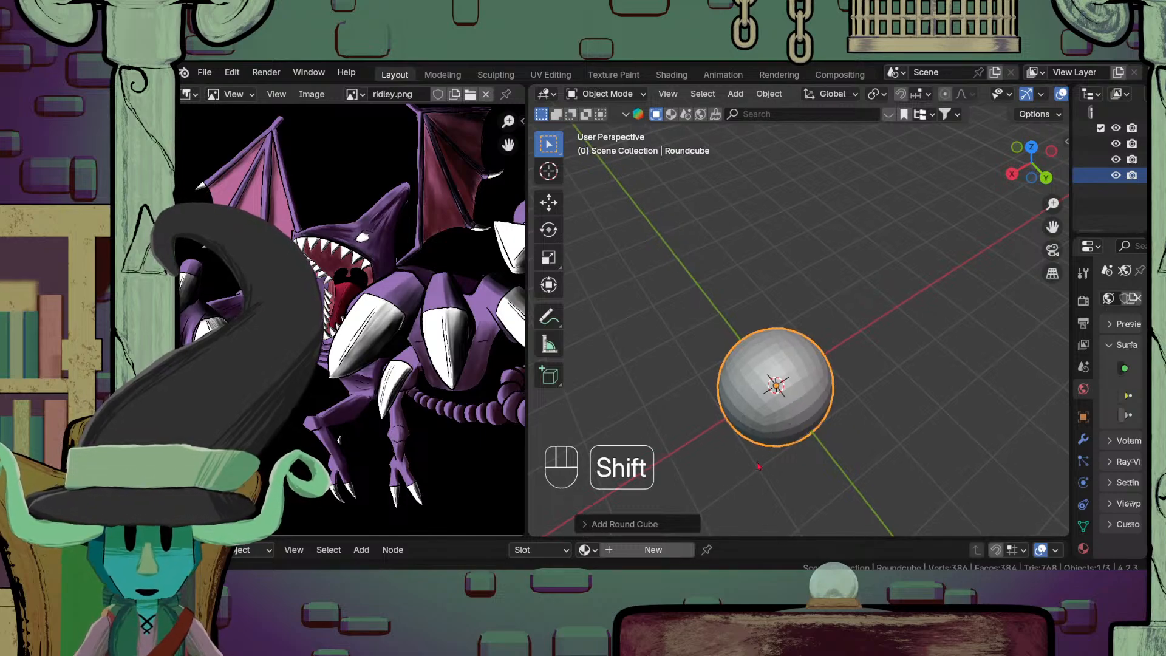
Step: Switch the Roundcube object from Object Mode to Sculpt Mode
{"action": "middle_click_drag", "start_coordinate": [790, 402], "coordinate": [853, 358], "text": "shift"}
{"action": "middle_click_drag", "start_coordinate": [841, 399], "coordinate": [799, 367]}
{"action": "scroll", "coordinate": [797, 367], "scroll_direction": "up", "scroll_amount": 1}
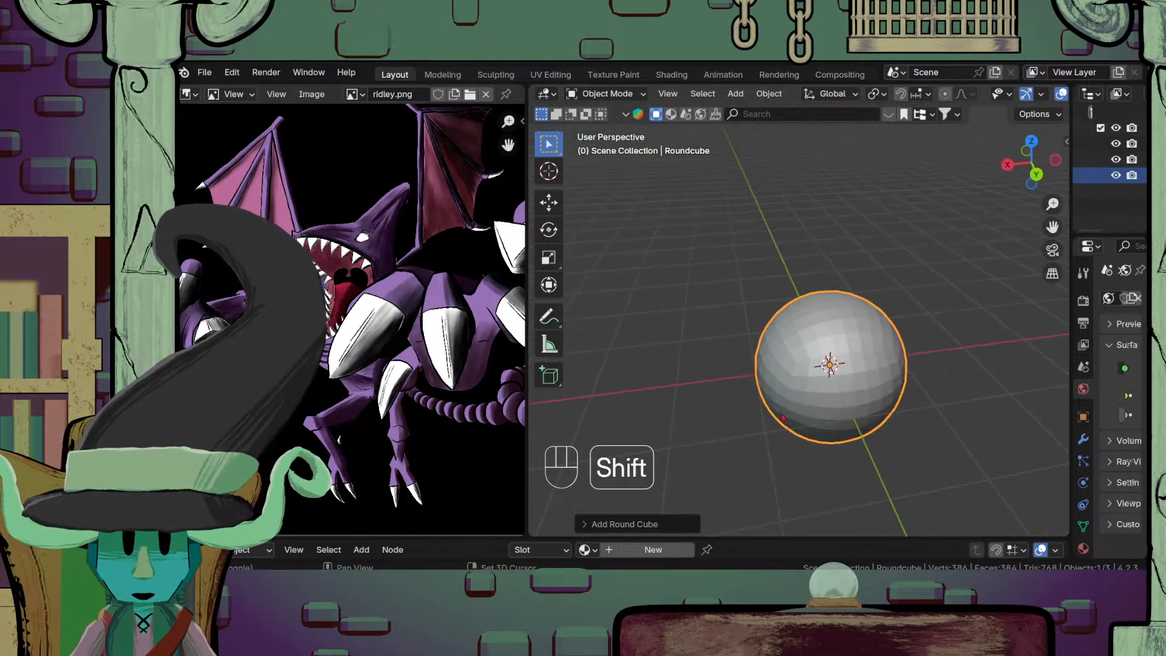
{"action": "mouse_move", "coordinate": [607, 93]}
{"action": "left_mouse_down"}
{"action": "mouse_move", "coordinate": [615, 164]}
{"action": "mouse_move", "coordinate": [631, 152]}
{"action": "left_mouse_up"}
{"action": "left_click_drag", "start_coordinate": [688, 269], "coordinate": [612, 146]}
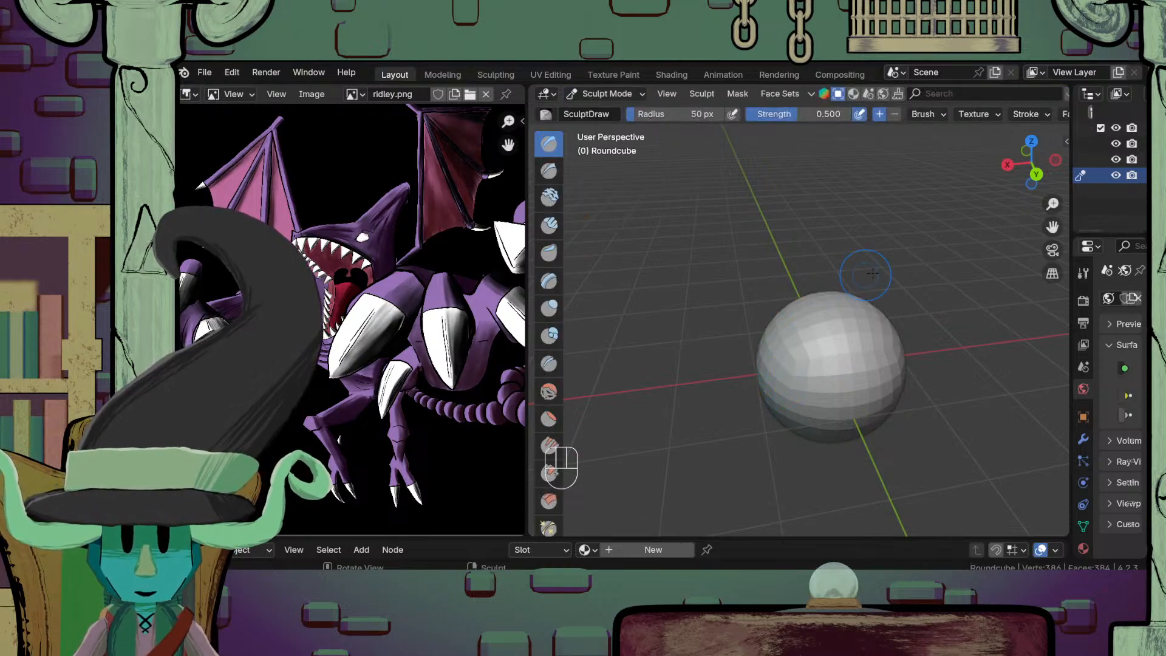
{"action": "scroll", "coordinate": [813, 331], "scroll_direction": "down", "scroll_amount": 3}
{"action": "scroll", "coordinate": [814, 364], "scroll_direction": "up", "scroll_amount": 1}
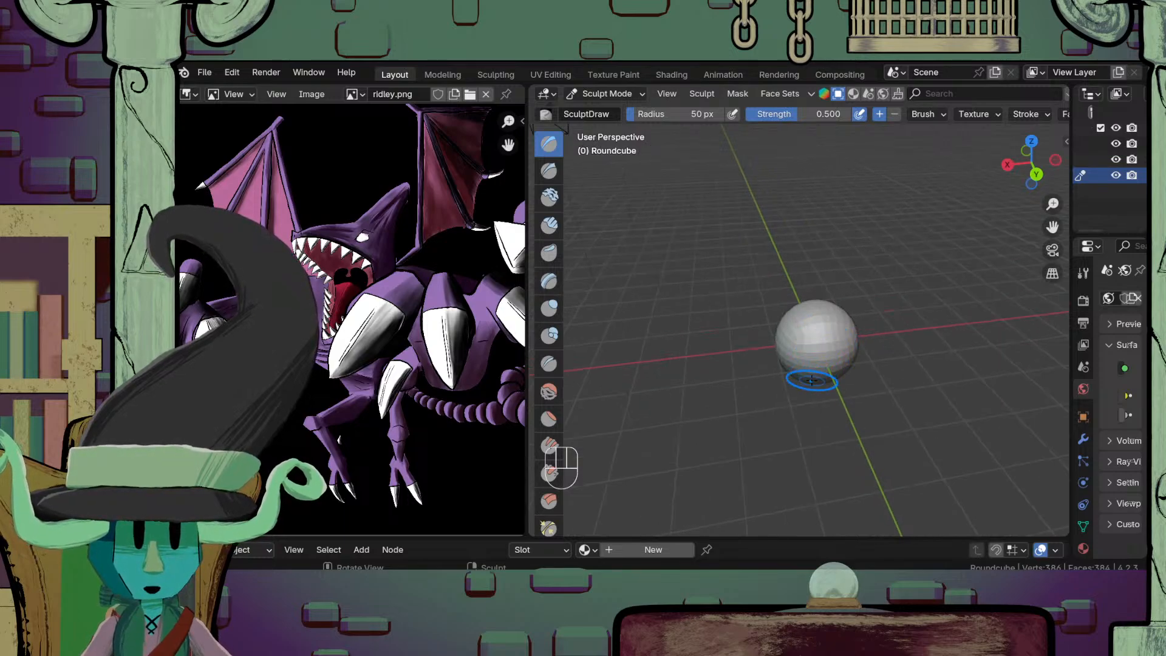
{"action": "middle_click_drag", "start_coordinate": [812, 380], "coordinate": [766, 418]}
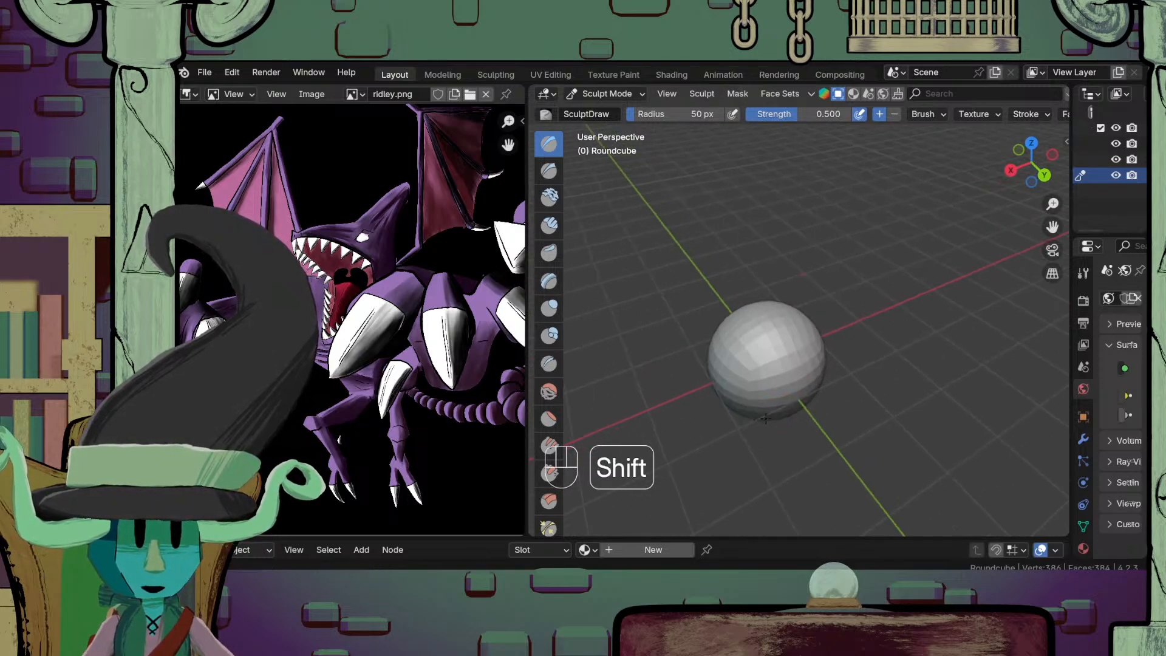
{"action": "scroll", "coordinate": [765, 418], "scroll_direction": "down", "scroll_amount": 3}
{"action": "scroll", "coordinate": [765, 418], "scroll_direction": "up", "scroll_amount": 2}
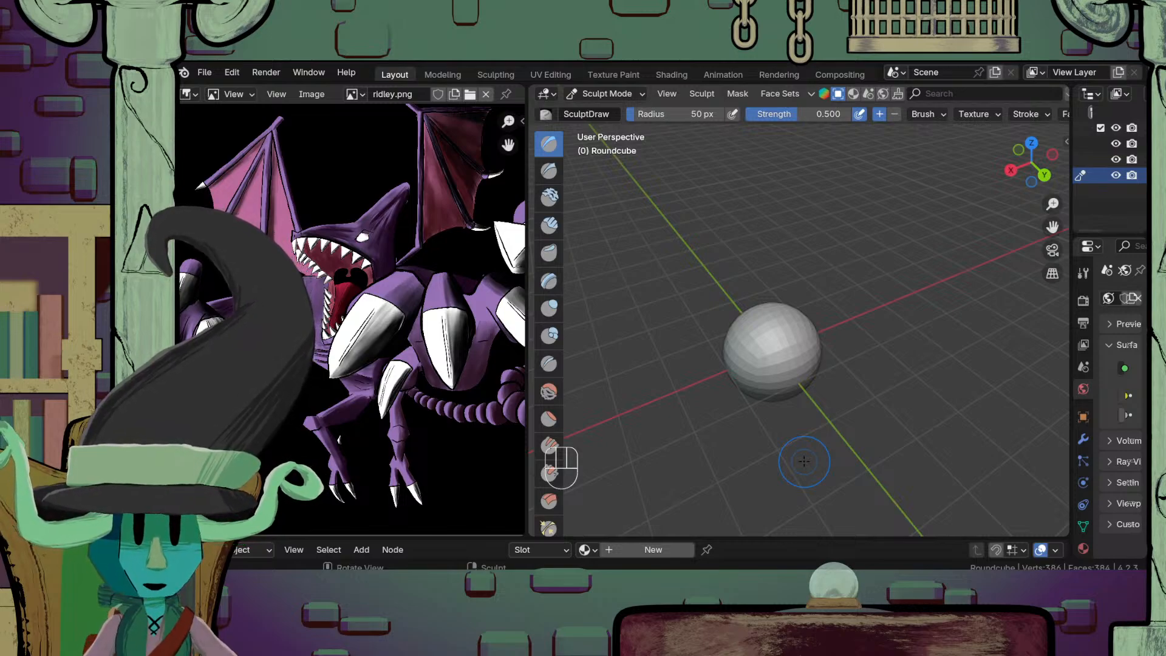
{"action": "scroll", "coordinate": [814, 412], "scroll_direction": "down", "scroll_amount": 4}
{"action": "scroll", "coordinate": [817, 413], "scroll_direction": "up", "scroll_amount": 4}
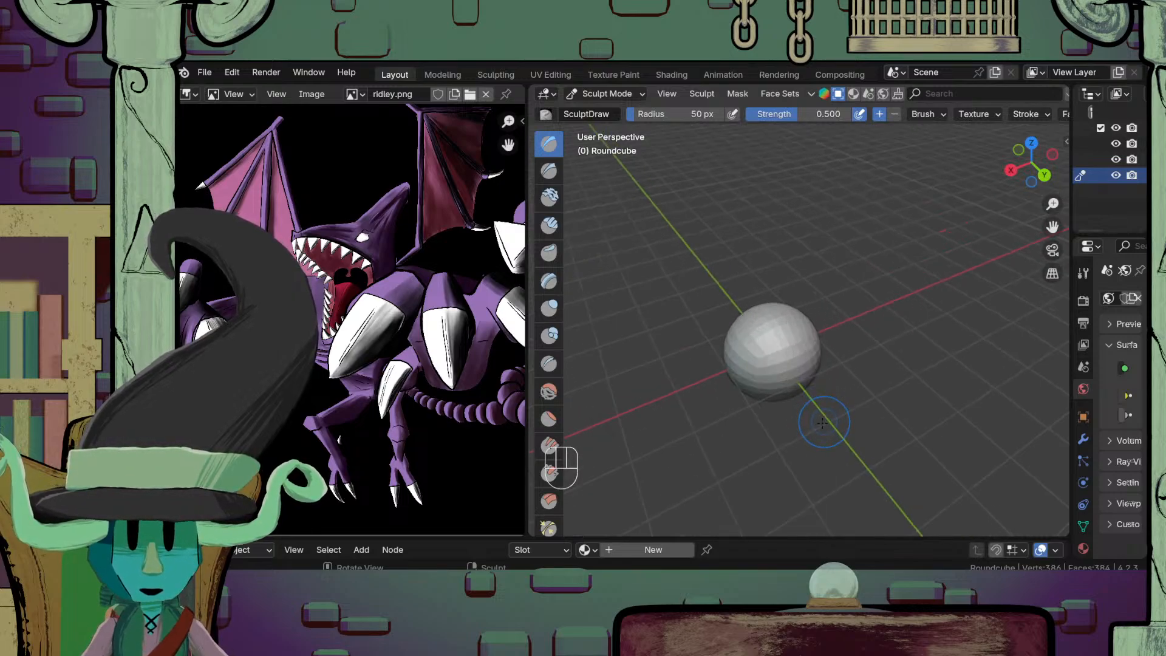
{"action": "middle_click_drag", "start_coordinate": [823, 422], "coordinate": [886, 422], "text": "shift"}
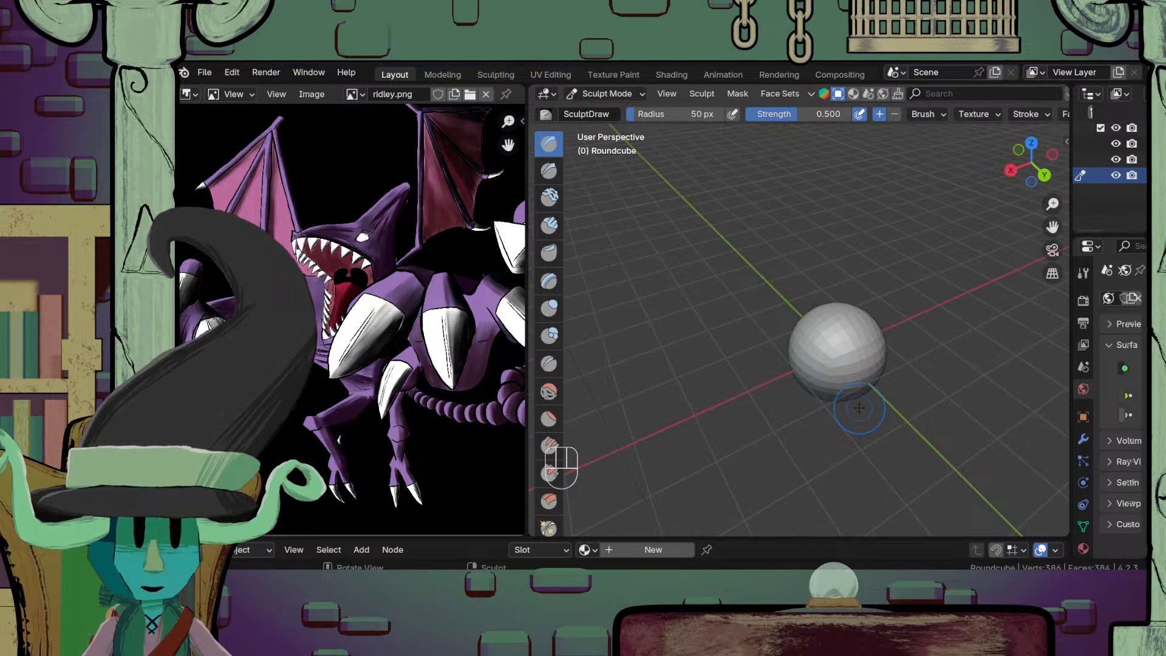
{"action": "scroll", "coordinate": [860, 408], "scroll_direction": "down", "scroll_amount": 6}
{"action": "scroll", "coordinate": [858, 406], "scroll_direction": "up", "scroll_amount": 5}
{"action": "scroll", "coordinate": [859, 404], "scroll_direction": "down", "scroll_amount": 4}
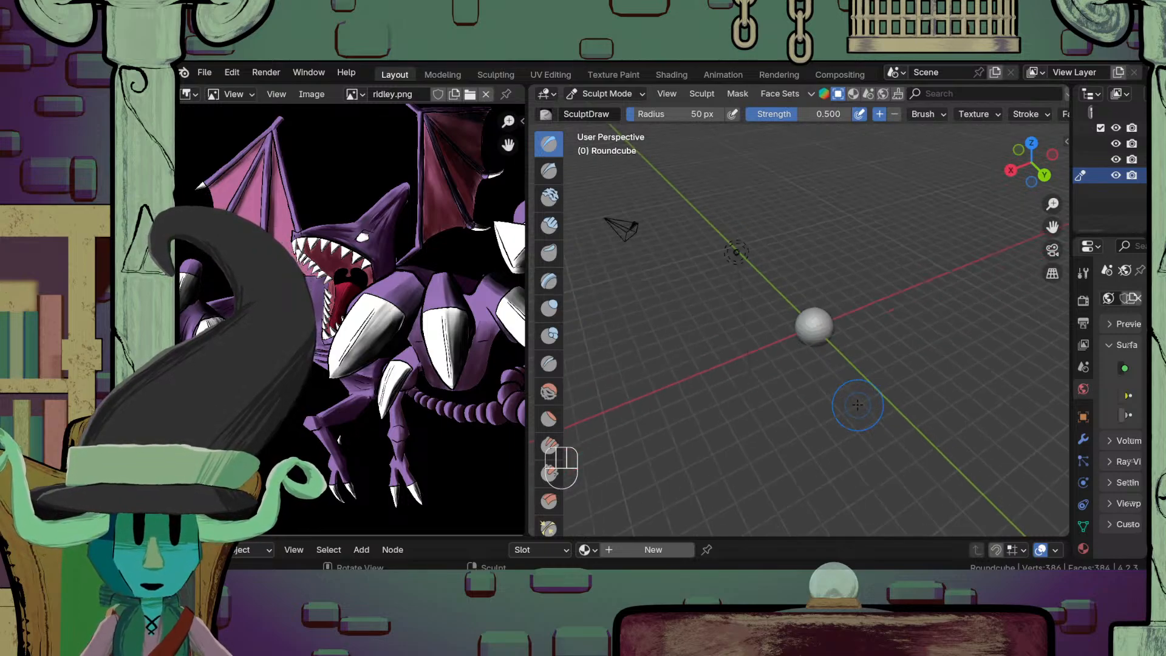
{"action": "scroll", "coordinate": [855, 409], "scroll_direction": "up", "scroll_amount": 3}
{"action": "middle_click_drag", "start_coordinate": [854, 409], "coordinate": [772, 425], "text": "shift"}
{"action": "scroll", "coordinate": [772, 424], "scroll_direction": "down", "scroll_amount": 4}
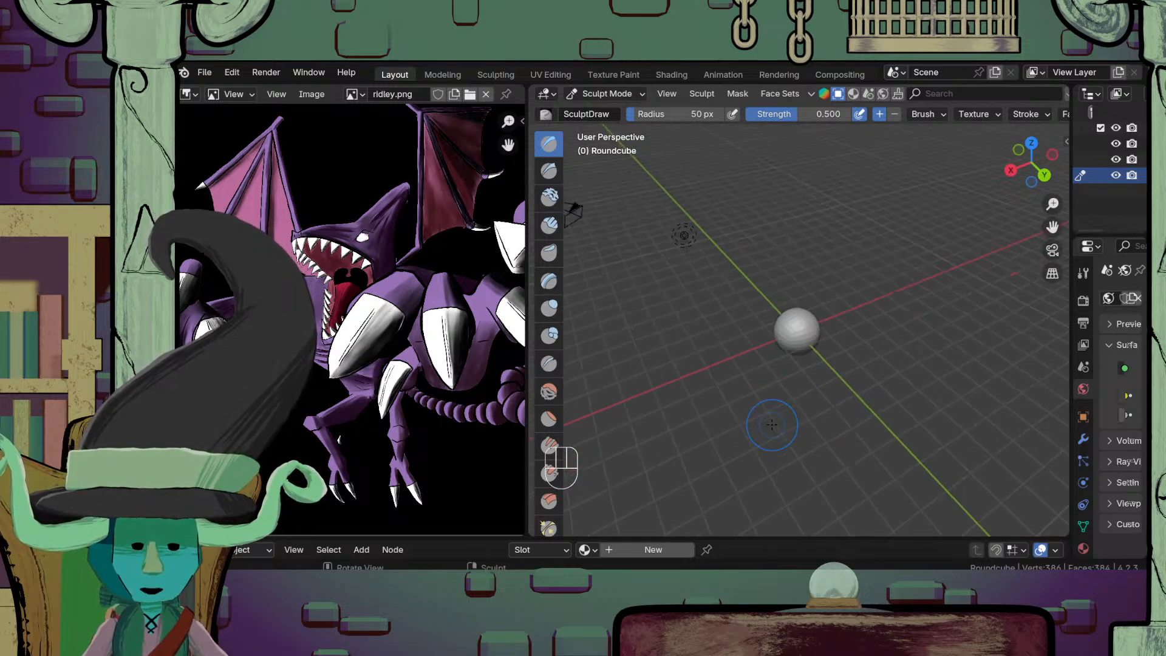
{"action": "scroll", "coordinate": [772, 425], "scroll_direction": "up", "scroll_amount": 3}
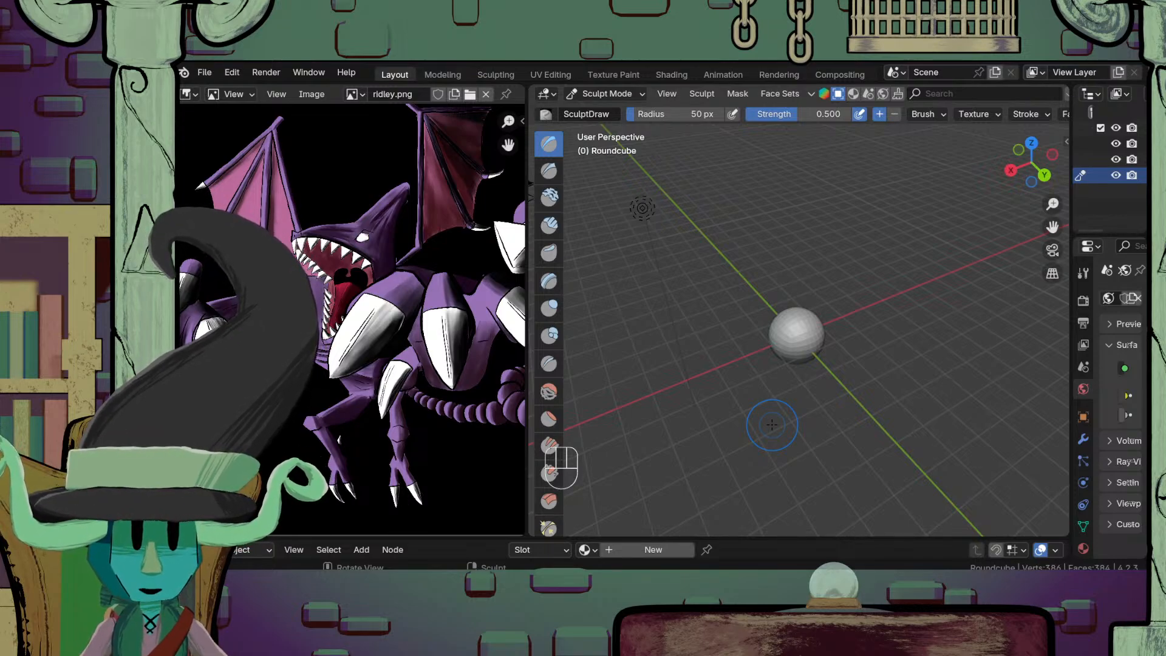
{"action": "scroll", "coordinate": [772, 425], "scroll_direction": "down", "scroll_amount": 3}
{"action": "scroll", "coordinate": [773, 425], "scroll_direction": "up", "scroll_amount": 4}
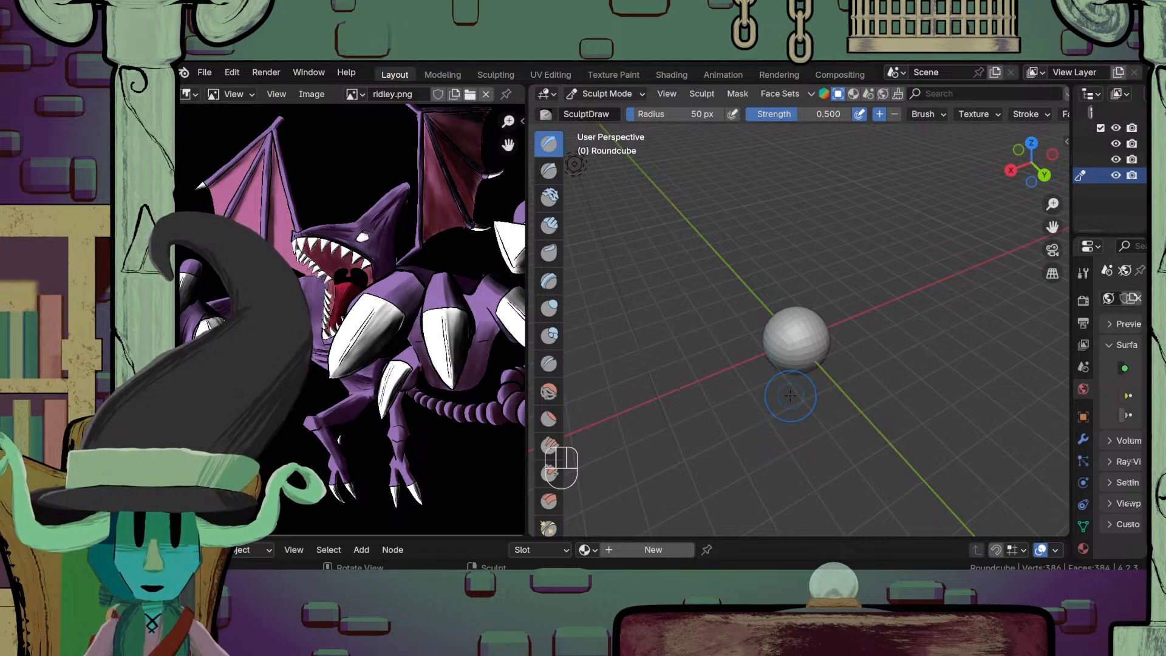
{"action": "middle_click_drag", "start_coordinate": [769, 410], "coordinate": [809, 423], "text": "shift"}
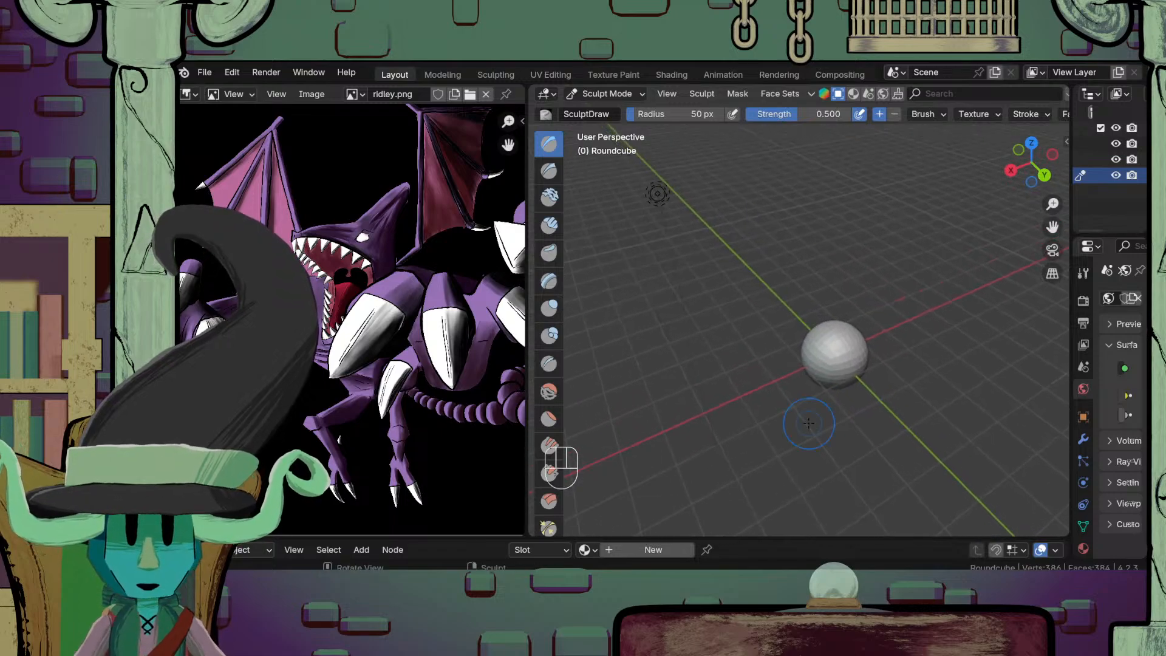
{"action": "middle_click_drag", "start_coordinate": [719, 377], "coordinate": [762, 438], "text": "shift"}
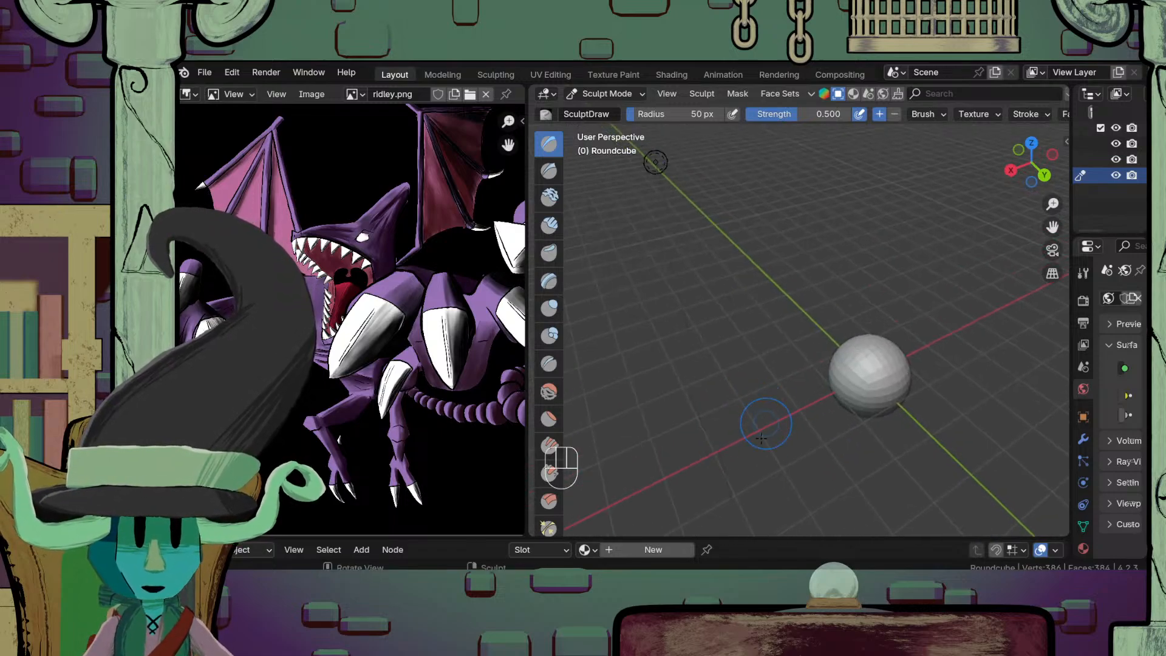
Step: Show the sphere in front orthographic view and turn on sculpt mirroring along the X axis
{"action": "key", "text": "KP_1"}
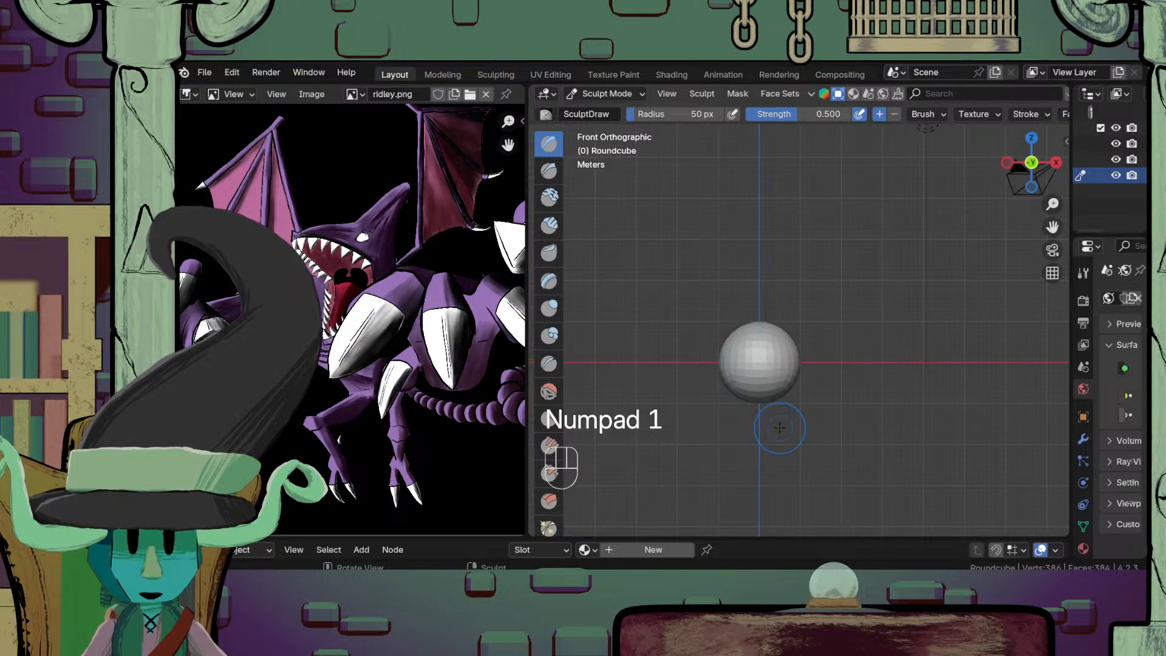
{"action": "key", "text": "KP_3"}
{"action": "key", "text": "KP_1"}
{"action": "scroll", "coordinate": [780, 428], "scroll_direction": "up", "scroll_amount": 4}
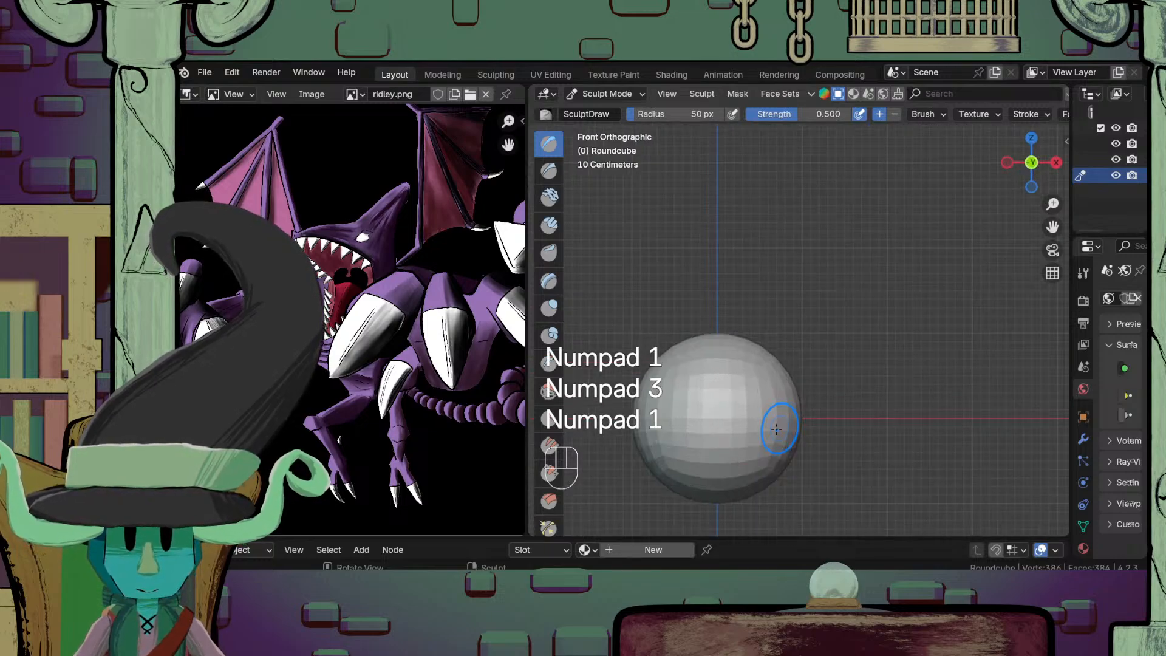
{"action": "scroll", "coordinate": [972, 115], "scroll_direction": "down", "scroll_amount": 5}
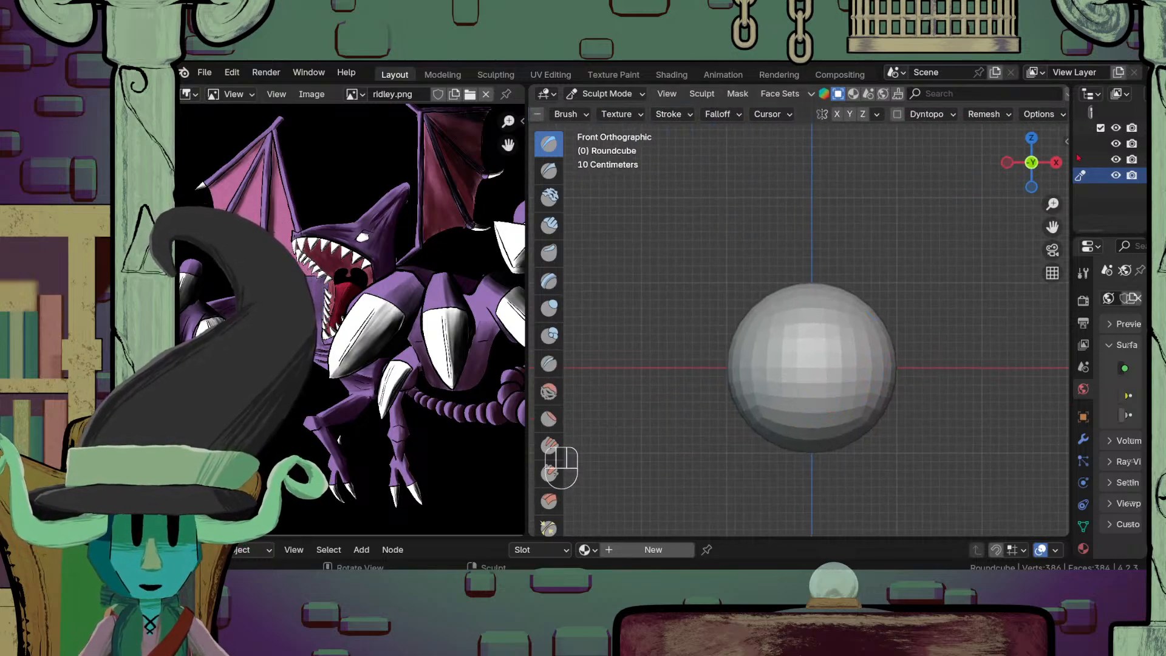
{"action": "left_click", "coordinate": [986, 116]}
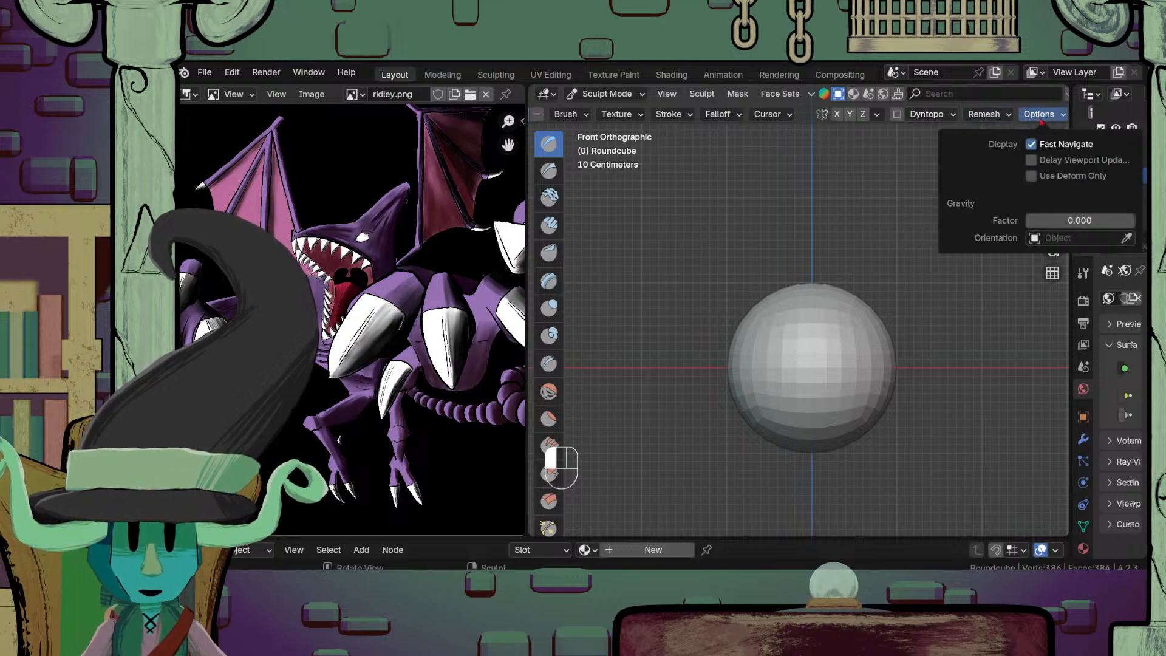
{"action": "middle_click_drag", "start_coordinate": [865, 390], "coordinate": [823, 376], "text": "shift"}
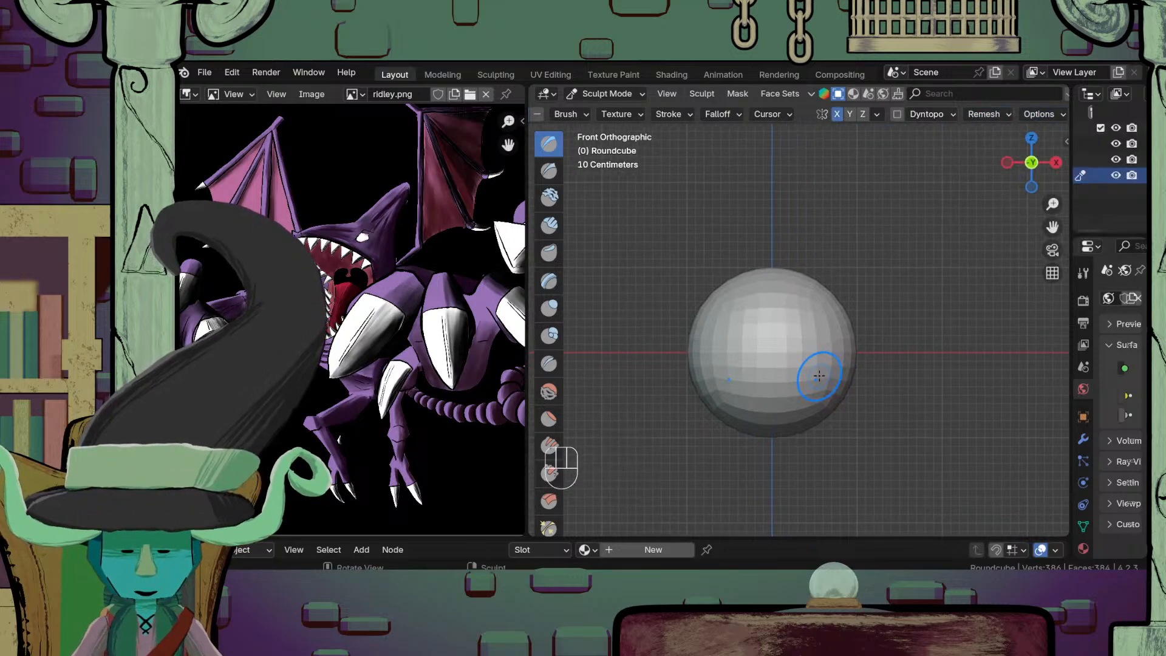
Step: Enlarge the sculpt brush until its circle surrounds the whole sphere, and undo a trial Draw stroke
{"action": "key", "text": "f"}
{"action": "left_click", "coordinate": [908, 392]}
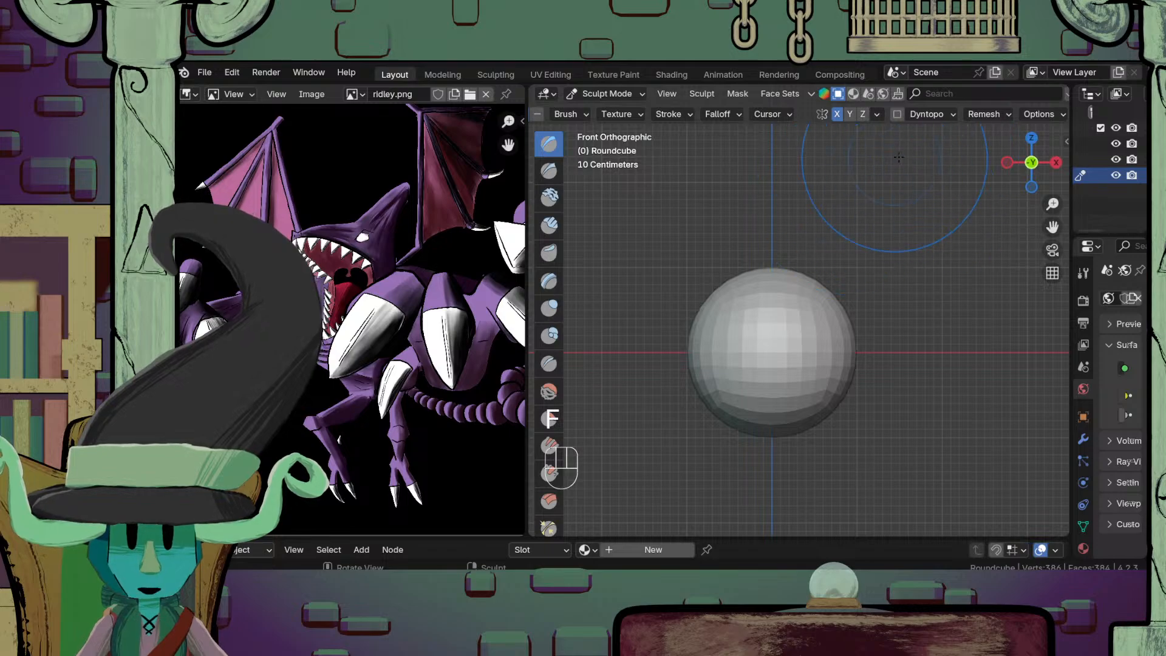
{"action": "key", "text": "f"}
{"action": "left_click", "coordinate": [926, 383]}
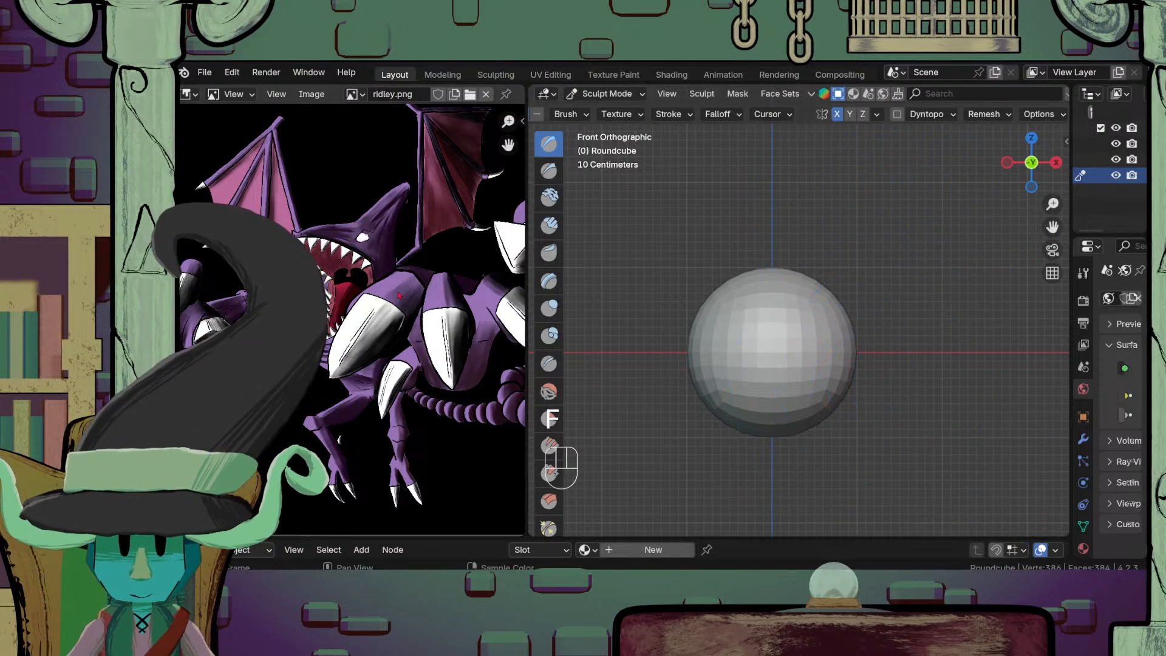
{"action": "left_click_drag", "start_coordinate": [850, 364], "coordinate": [823, 362]}
{"action": "key", "text": "ctrl+z"}
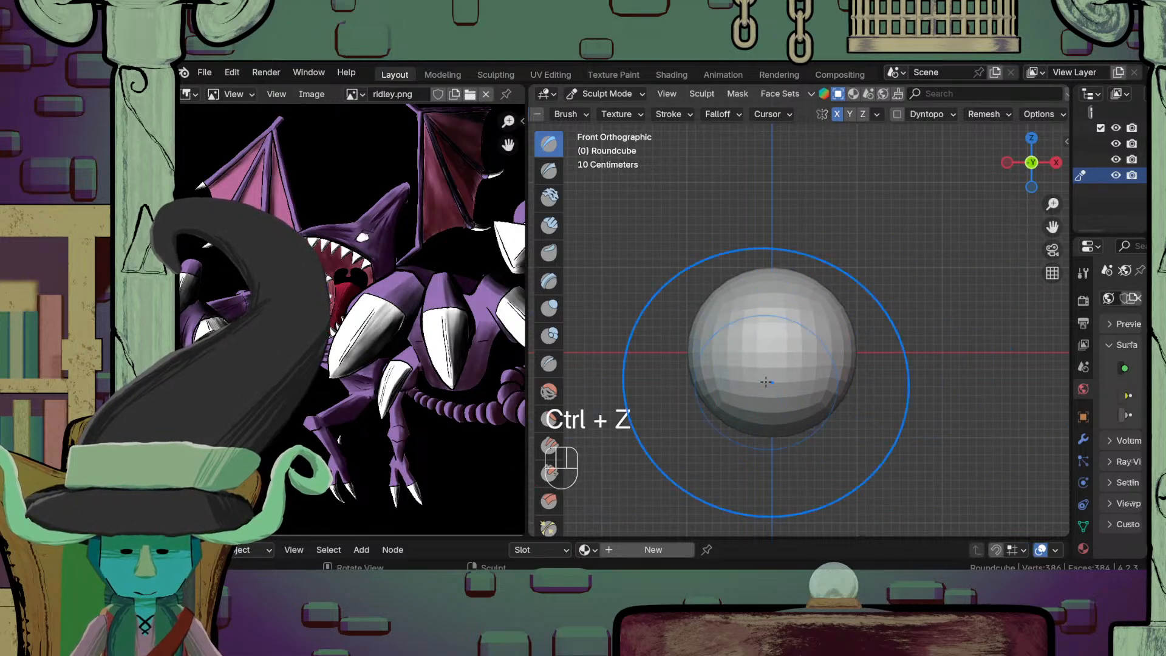
Step: Squeeze both sides of the sphere inward with the Grab brush into a narrow upright ellipsoid
{"action": "key", "text": "g"}
{"action": "left_click_drag", "start_coordinate": [845, 357], "coordinate": [708, 345]}
{"action": "scroll", "coordinate": [872, 347], "scroll_direction": "down", "scroll_amount": 3}
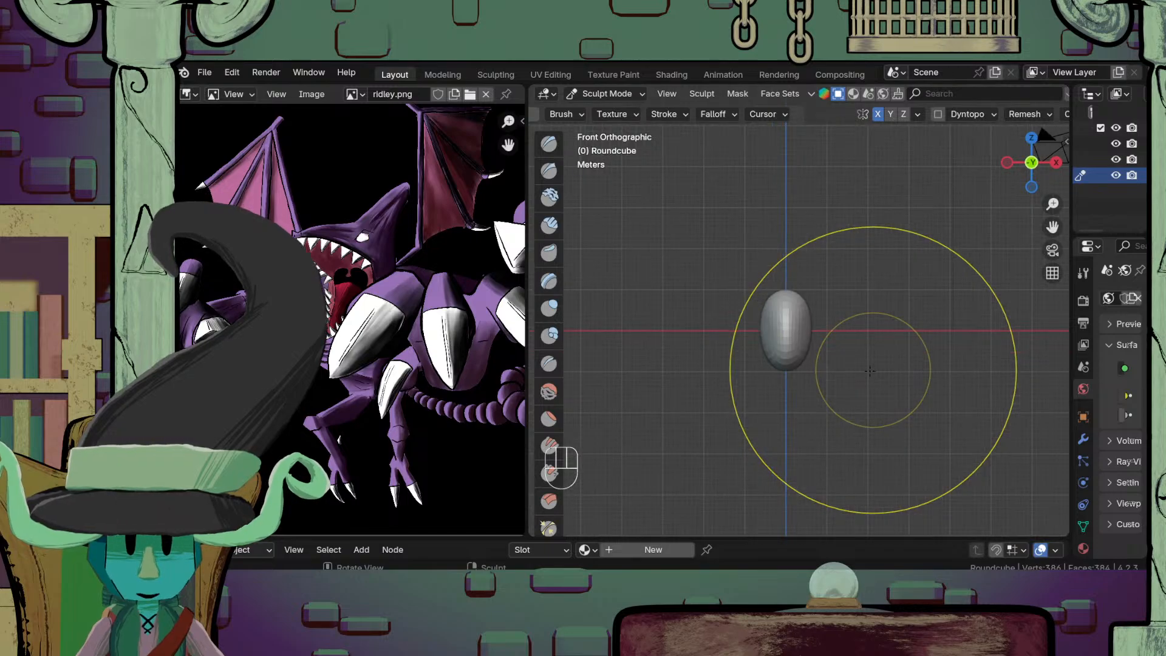
Step: Select the Flatten brush and resize it to cover roughly the narrow end of the egg-shaped body
{"action": "middle_click_drag", "start_coordinate": [873, 346], "coordinate": [685, 443]}
{"action": "key", "text": "KP_1"}
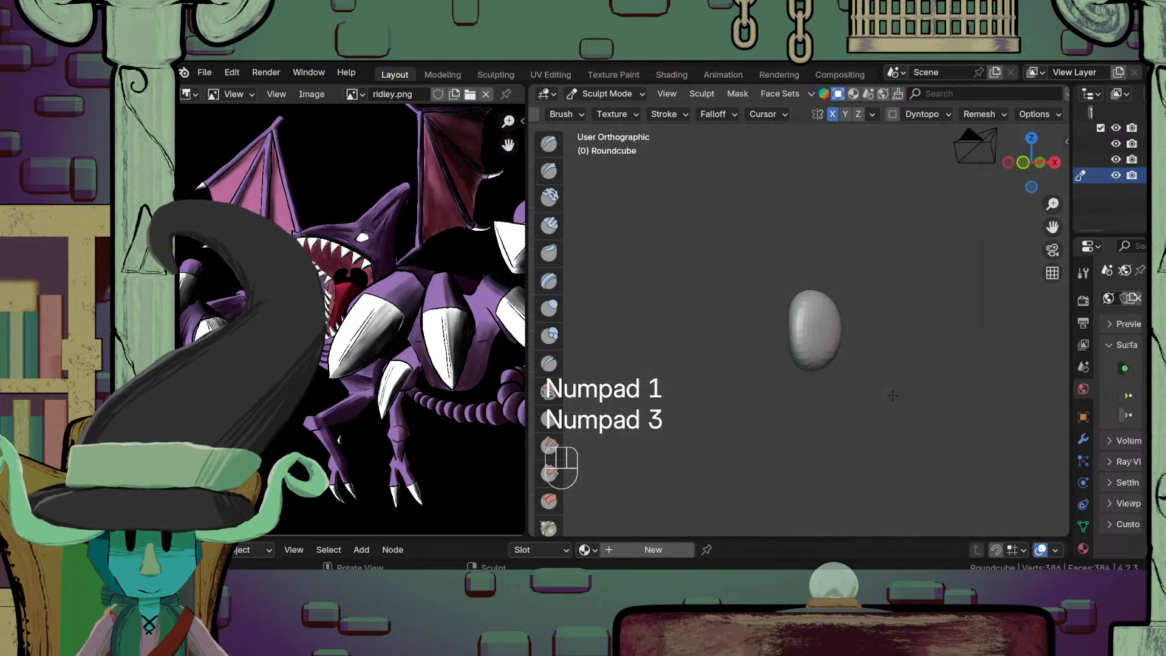
{"action": "key", "text": "KP_3"}
{"action": "scroll", "coordinate": [887, 389], "scroll_direction": "up", "scroll_amount": 3}
{"action": "mouse_move", "coordinate": [887, 389]}
{"action": "middle_mouse_down"}
{"action": "mouse_move", "coordinate": [757, 434]}
{"action": "mouse_move", "coordinate": [799, 346]}
{"action": "mouse_move", "coordinate": [771, 340]}
{"action": "middle_mouse_up"}
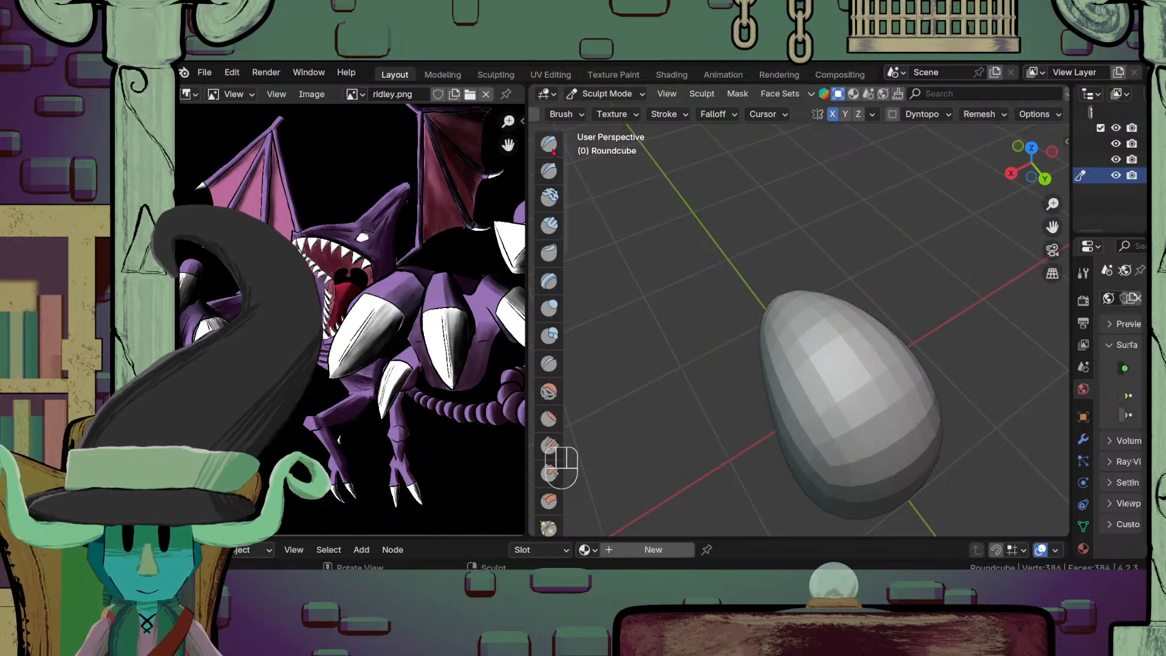
{"action": "left_click", "coordinate": [550, 426]}
{"action": "scroll", "coordinate": [833, 364], "scroll_direction": "down", "scroll_amount": 4}
{"action": "mouse_move", "coordinate": [833, 363]}
{"action": "middle_mouse_down"}
{"action": "mouse_move", "coordinate": [791, 379]}
{"action": "mouse_move", "coordinate": [895, 424]}
{"action": "middle_mouse_up"}
{"action": "scroll", "coordinate": [810, 366], "scroll_direction": "up", "scroll_amount": 5}
{"action": "key", "text": "f"}
{"action": "left_click", "coordinate": [738, 408]}
{"action": "scroll", "coordinate": [745, 408], "scroll_direction": "down", "scroll_amount": 5}
{"action": "scroll", "coordinate": [899, 425], "scroll_direction": "up", "scroll_amount": 2}
{"action": "middle_click_drag", "start_coordinate": [891, 363], "coordinate": [817, 396], "text": "shift"}
{"action": "scroll", "coordinate": [711, 386], "scroll_direction": "up", "scroll_amount": 3}
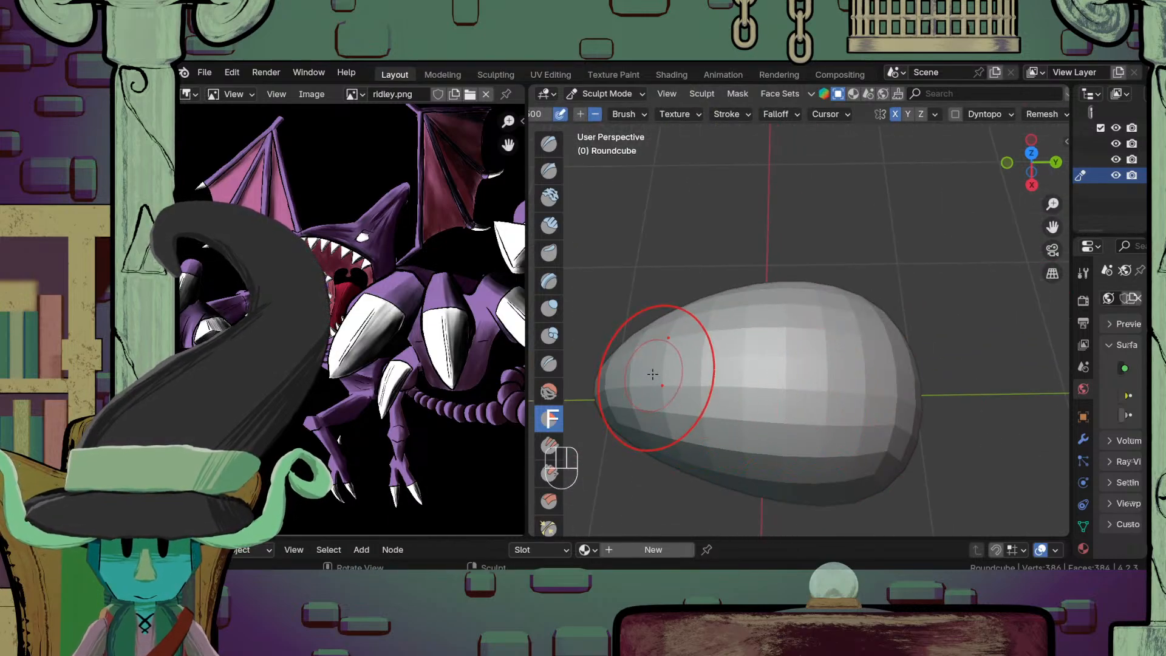
Step: Remesh the body with a voxel size of 0.1 m, preserving volume and attributes
{"action": "left_click", "coordinate": [1042, 114]}
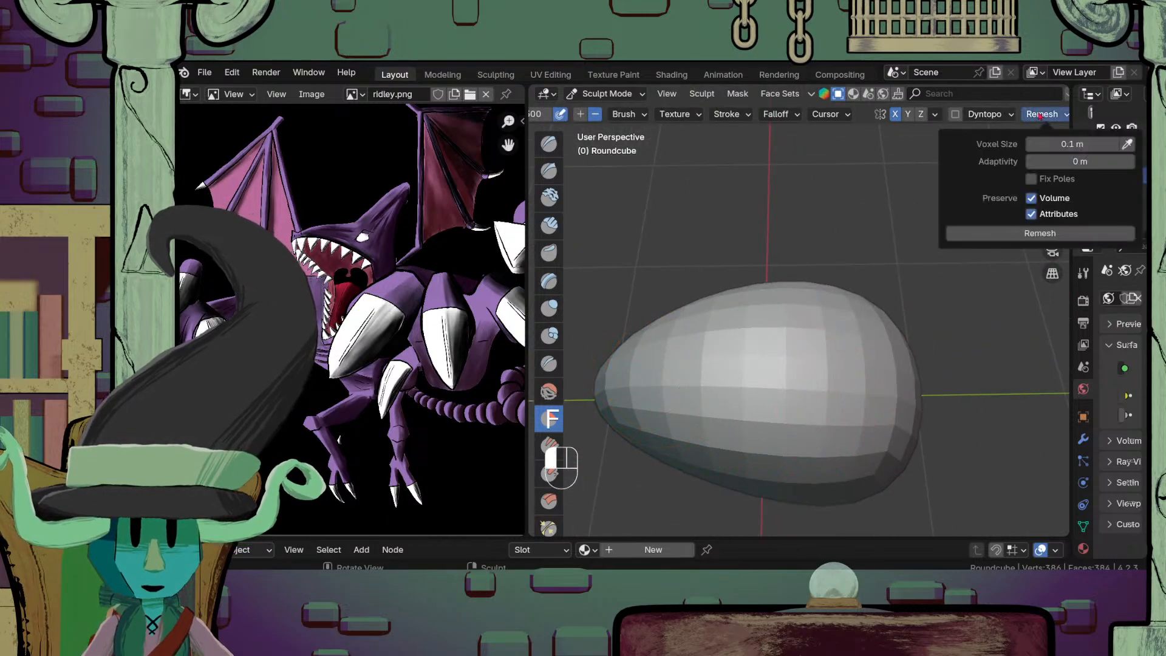
{"action": "left_click", "coordinate": [1039, 235]}
{"action": "scroll", "coordinate": [789, 412], "scroll_direction": "down", "scroll_amount": 5}
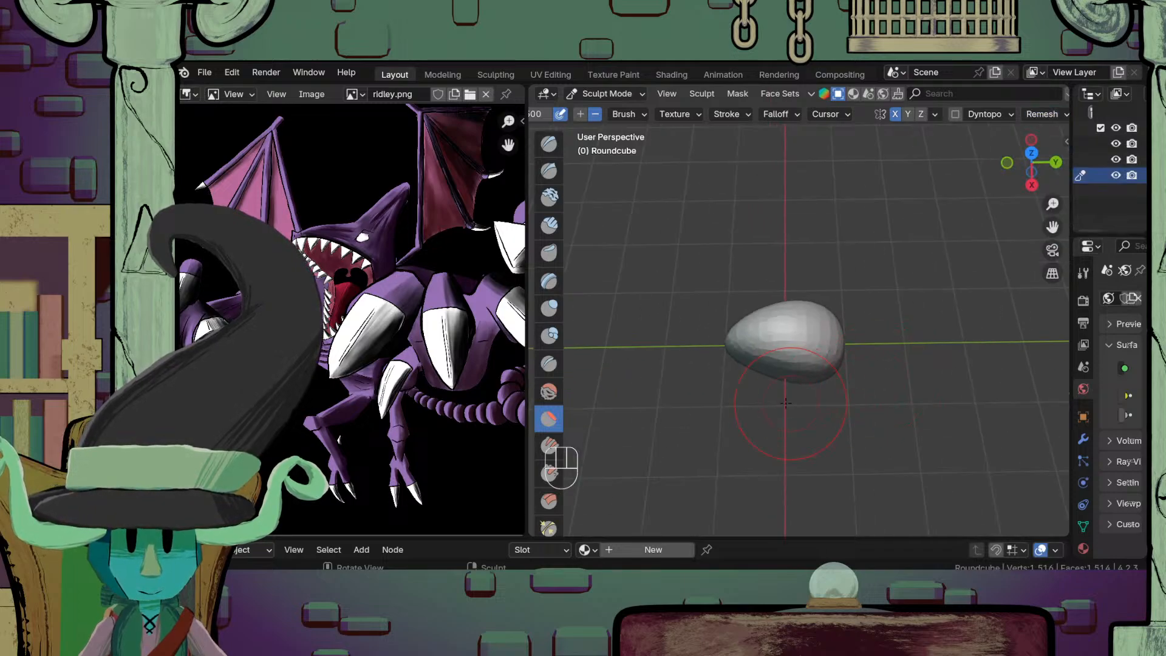
Step: Flatten the facets along the side of the body with several long Flatten strokes
{"action": "middle_click_drag", "start_coordinate": [789, 411], "coordinate": [817, 371]}
{"action": "scroll", "coordinate": [717, 370], "scroll_direction": "up", "scroll_amount": 5}
{"action": "left_click_drag", "start_coordinate": [713, 362], "coordinate": [871, 339]}
{"action": "left_click_drag", "start_coordinate": [740, 350], "coordinate": [780, 341]}
{"action": "left_click_drag", "start_coordinate": [708, 390], "coordinate": [847, 356]}
{"action": "scroll", "coordinate": [782, 413], "scroll_direction": "down", "scroll_amount": 5}
{"action": "middle_click_drag", "start_coordinate": [782, 412], "coordinate": [790, 384]}
{"action": "scroll", "coordinate": [776, 341], "scroll_direction": "up", "scroll_amount": 4}
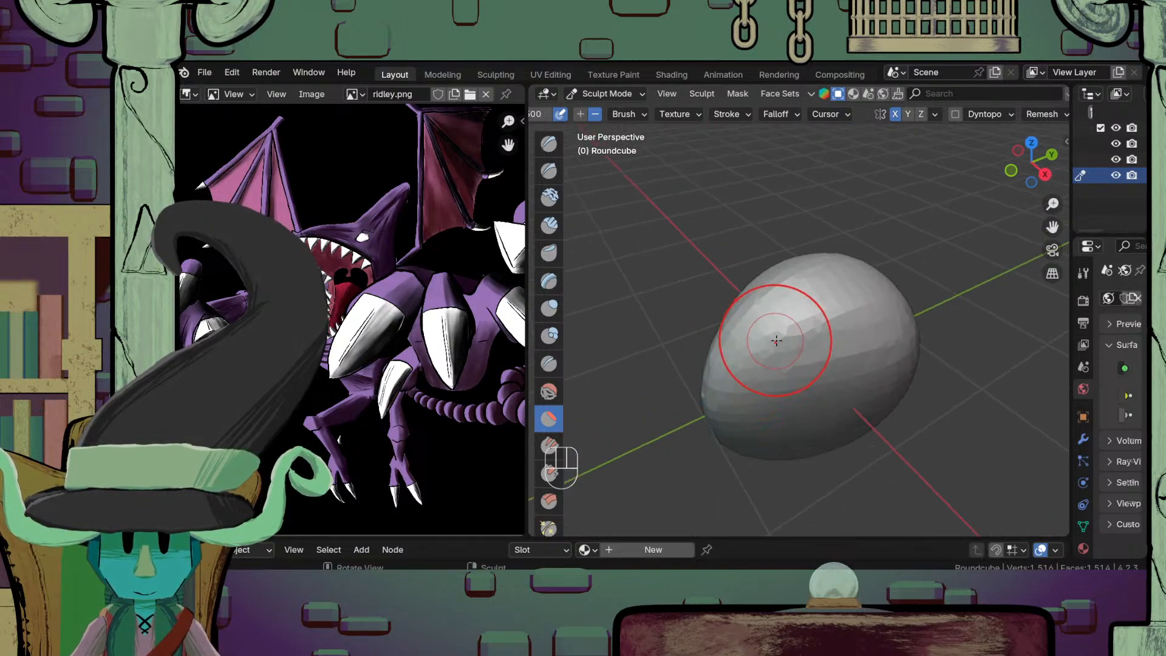
Step: Even out the upper front of the body with short Flatten strokes
{"action": "middle_click_drag", "start_coordinate": [782, 337], "coordinate": [838, 336], "text": "shift"}
{"action": "middle_click_drag", "start_coordinate": [837, 292], "coordinate": [770, 301], "text": "shift"}
{"action": "mouse_move", "coordinate": [730, 351]}
{"action": "left_mouse_down"}
{"action": "mouse_move", "coordinate": [832, 296]}
{"action": "mouse_move", "coordinate": [768, 312]}
{"action": "left_mouse_up"}
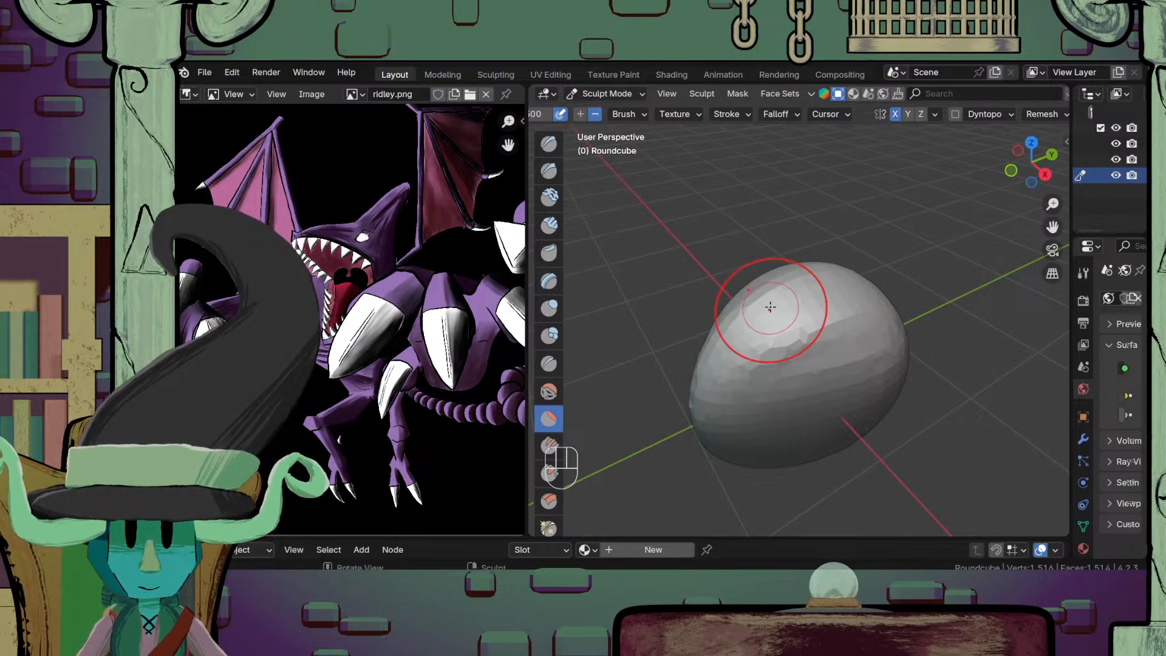
{"action": "middle_click_drag", "start_coordinate": [771, 311], "coordinate": [805, 386]}
{"action": "mouse_move", "coordinate": [793, 403]}
{"action": "left_mouse_down"}
{"action": "mouse_move", "coordinate": [860, 334]}
{"action": "mouse_move", "coordinate": [807, 429]}
{"action": "mouse_move", "coordinate": [826, 411]}
{"action": "left_mouse_up"}
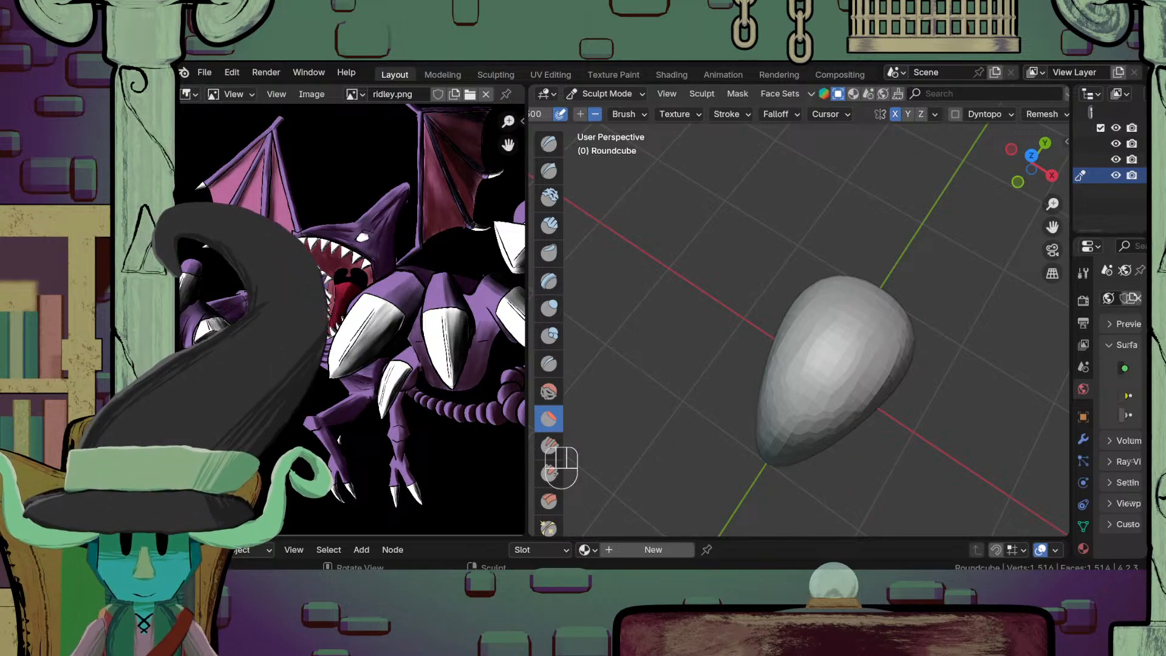
Step: Examine the body from above, the side and underneath against an enlarged view of Ridley's head in the reference
{"action": "scroll", "coordinate": [833, 420], "scroll_direction": "up", "scroll_amount": 3}
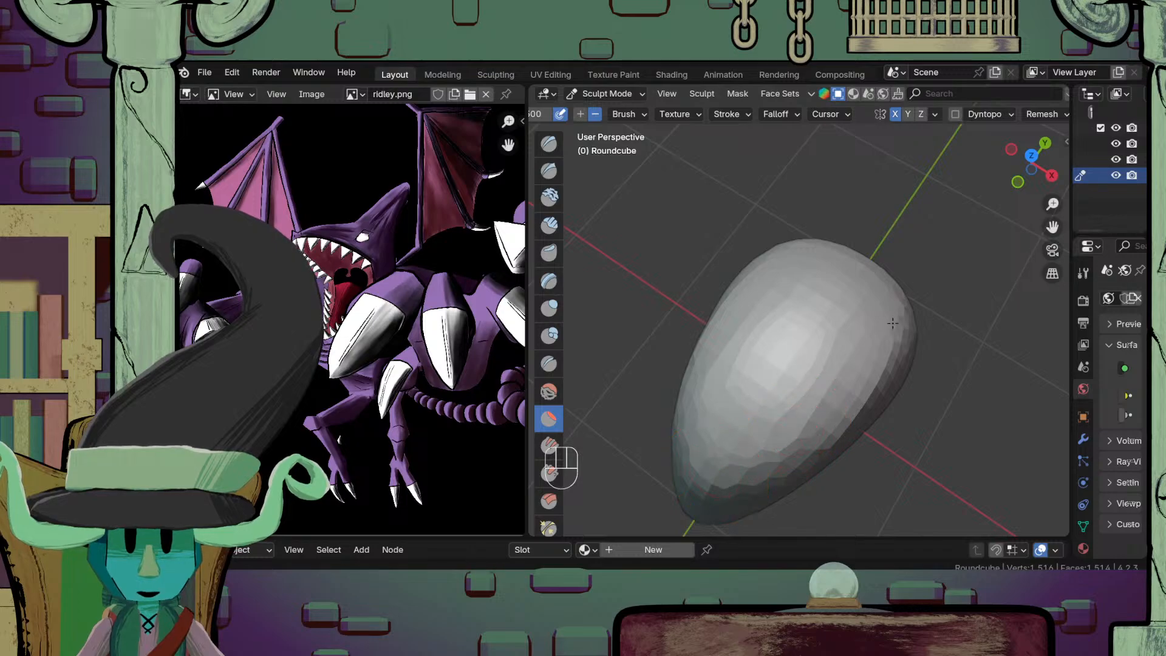
{"action": "scroll", "coordinate": [807, 455], "scroll_direction": "down", "scroll_amount": 5}
{"action": "middle_click_drag", "start_coordinate": [806, 452], "coordinate": [748, 395]}
{"action": "scroll", "coordinate": [746, 399], "scroll_direction": "up", "scroll_amount": 2}
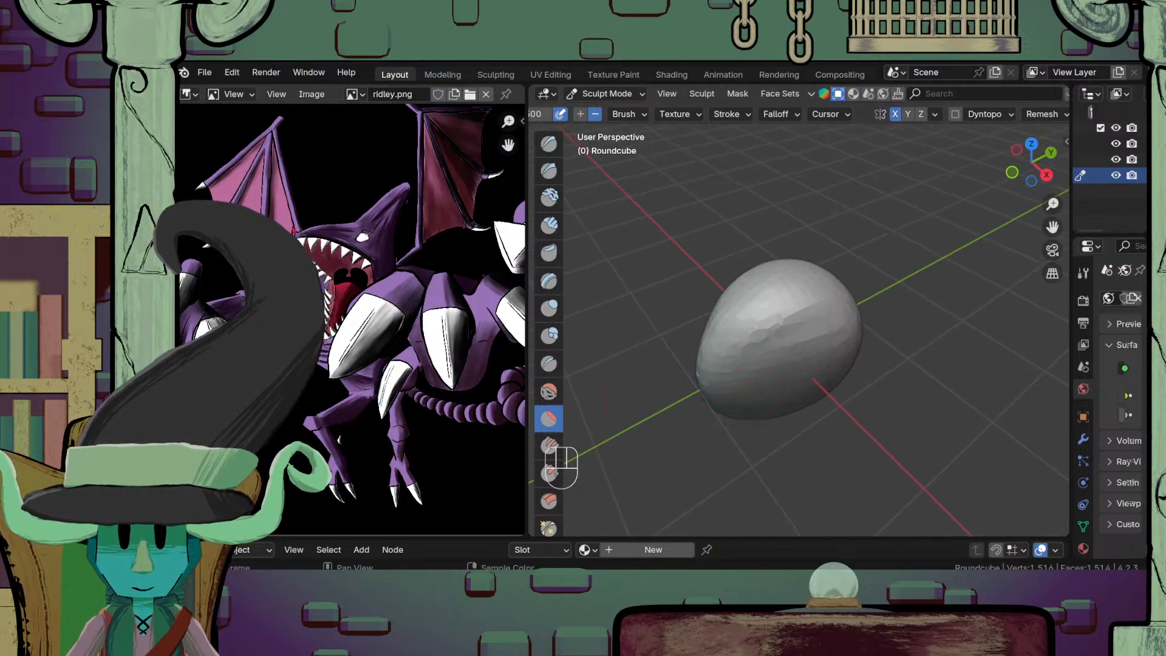
{"action": "scroll", "coordinate": [328, 220], "scroll_direction": "up", "scroll_amount": 2}
{"action": "middle_click_drag", "start_coordinate": [801, 308], "coordinate": [795, 368], "text": "shift"}
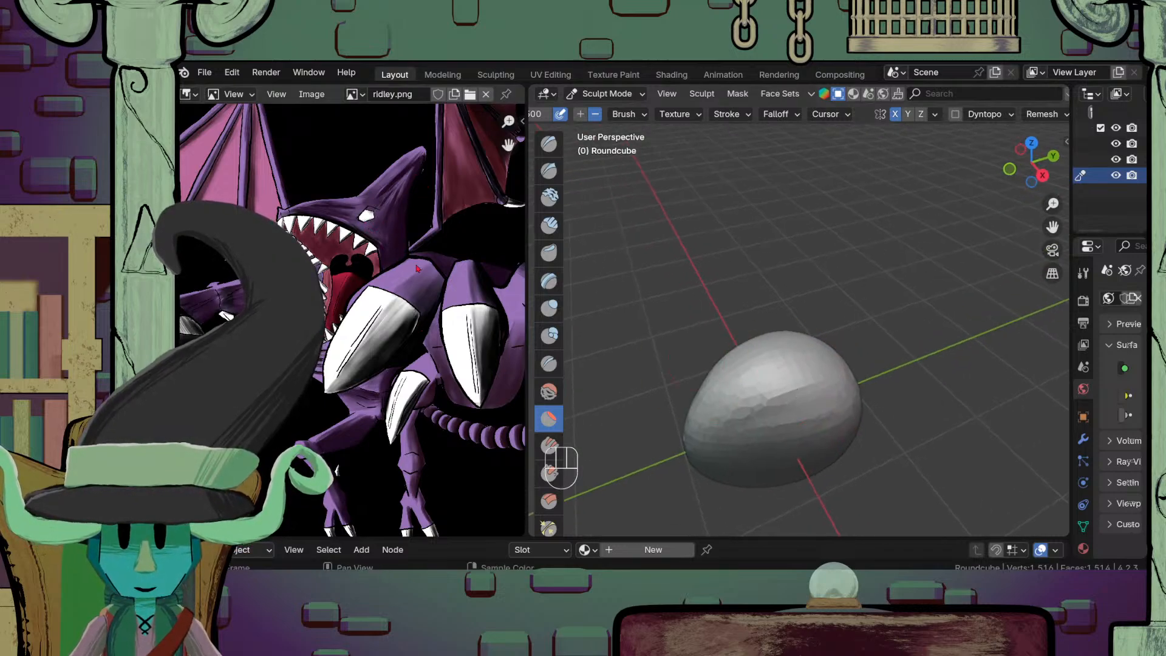
{"action": "mouse_move", "coordinate": [810, 393]}
{"action": "middle_mouse_down", "text": "shift"}
{"action": "mouse_move", "coordinate": [855, 378]}
{"action": "mouse_move", "coordinate": [815, 401]}
{"action": "middle_mouse_up", "text": "shift"}
{"action": "middle_click_drag", "start_coordinate": [815, 401], "coordinate": [799, 361]}
{"action": "middle_click_drag", "start_coordinate": [760, 483], "coordinate": [802, 389]}
{"action": "scroll", "coordinate": [758, 435], "scroll_direction": "down", "scroll_amount": 4}
{"action": "scroll", "coordinate": [801, 389], "scroll_direction": "up", "scroll_amount": 2}
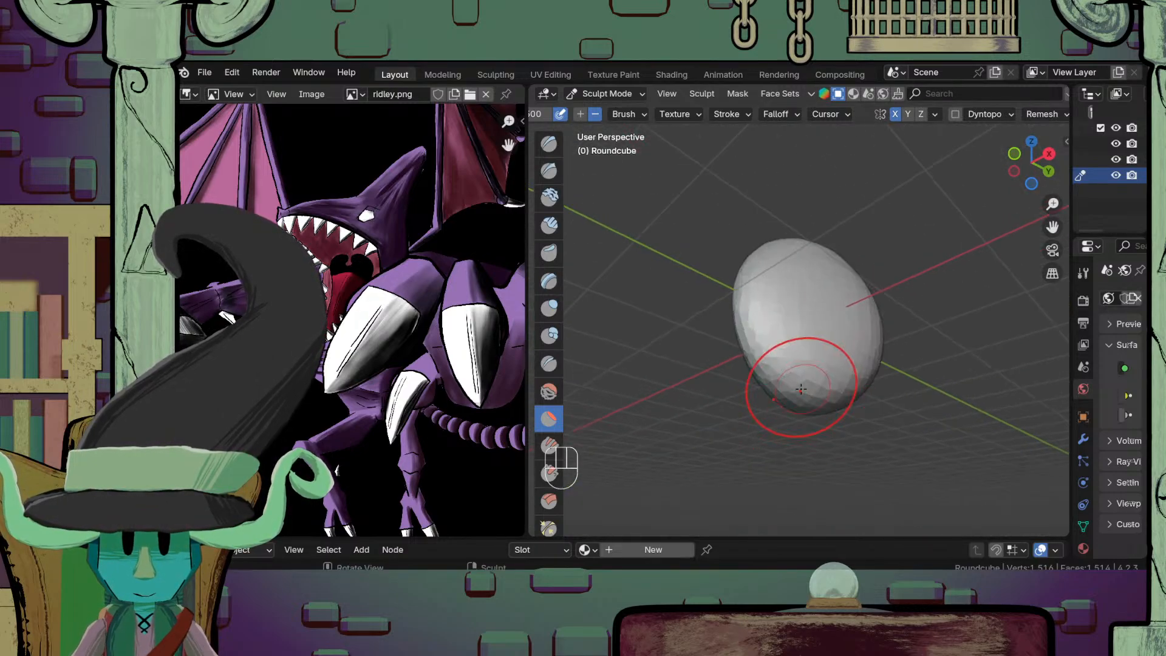
{"action": "middle_click_drag", "start_coordinate": [814, 451], "coordinate": [735, 327]}
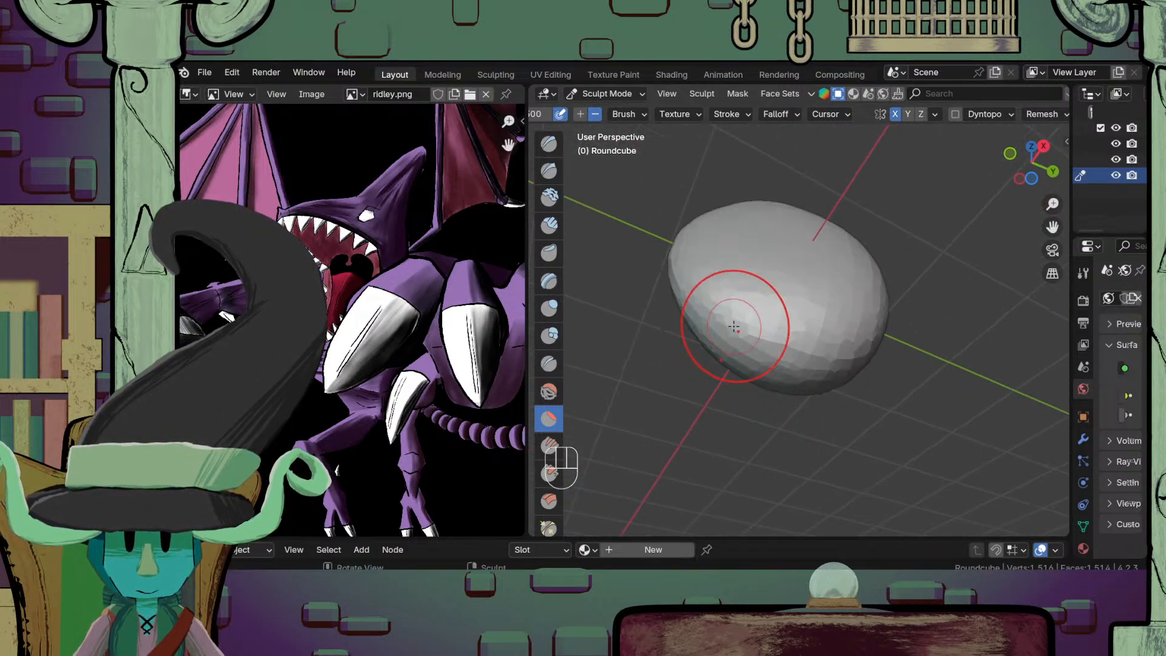
{"action": "middle_click_drag", "start_coordinate": [820, 349], "coordinate": [778, 425]}
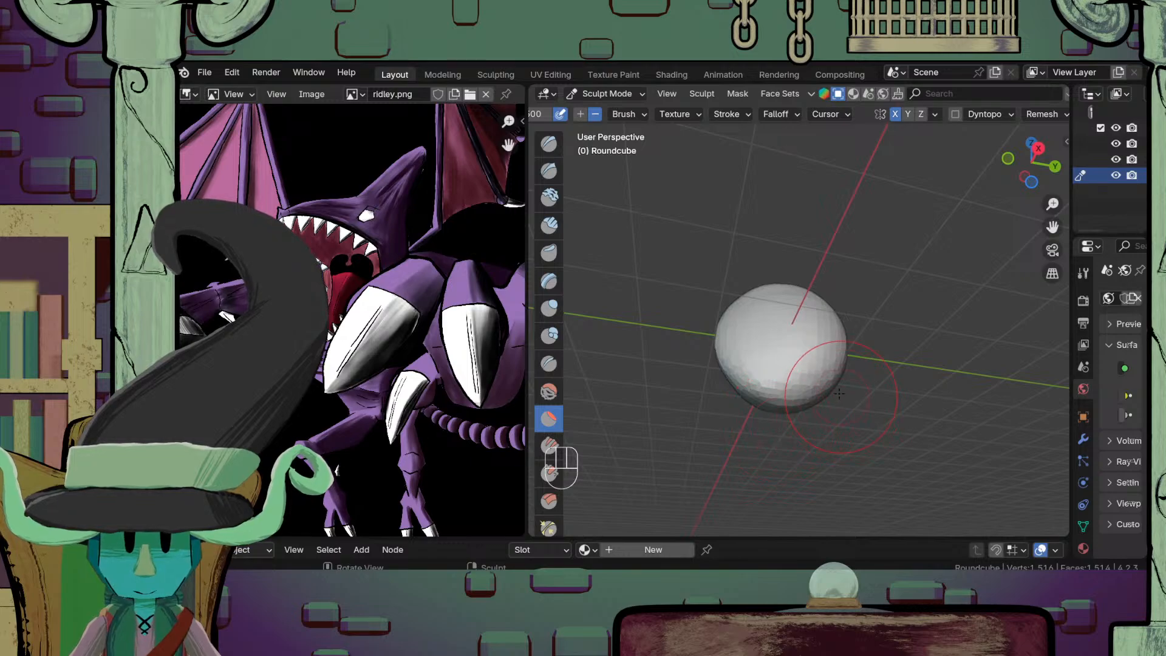
Step: In right orthographic view, enlarge the Grab brush and push the body's bottom upward and its +Y edge slightly inward
{"action": "key", "text": "KP_3"}
{"action": "key", "text": "g"}
{"action": "scroll", "coordinate": [829, 406], "scroll_direction": "down", "scroll_amount": 3}
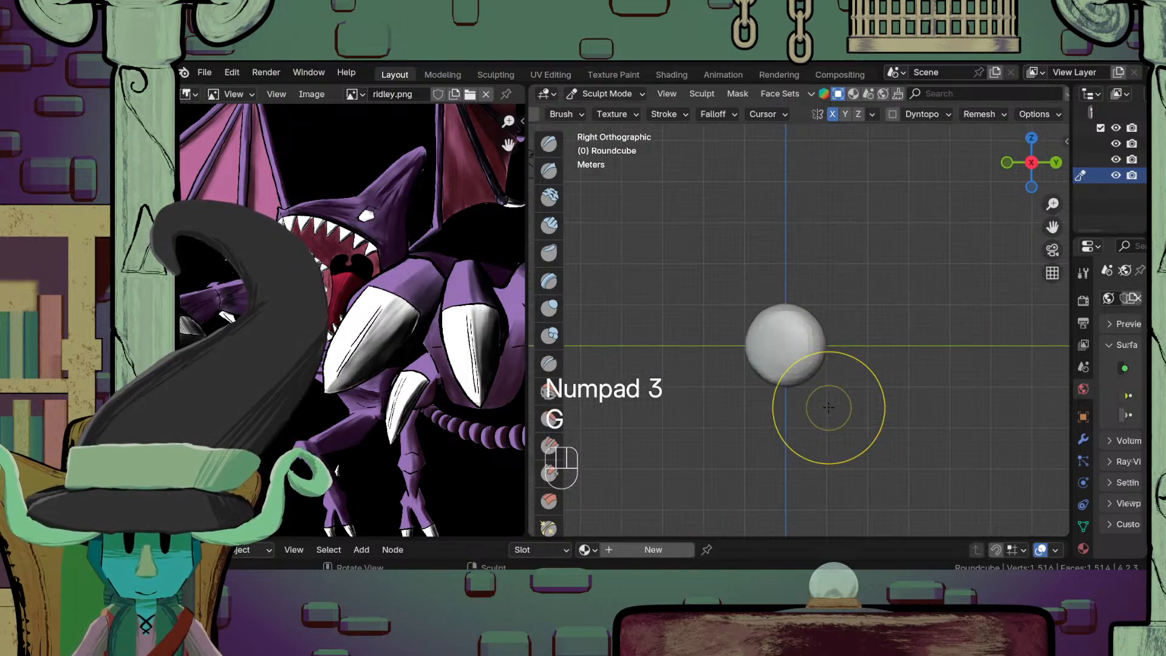
{"action": "middle_click_drag", "start_coordinate": [777, 442], "coordinate": [790, 393], "text": "shift"}
{"action": "scroll", "coordinate": [790, 393], "scroll_direction": "up", "scroll_amount": 5}
{"action": "key", "text": "f"}
{"action": "left_click", "coordinate": [811, 399]}
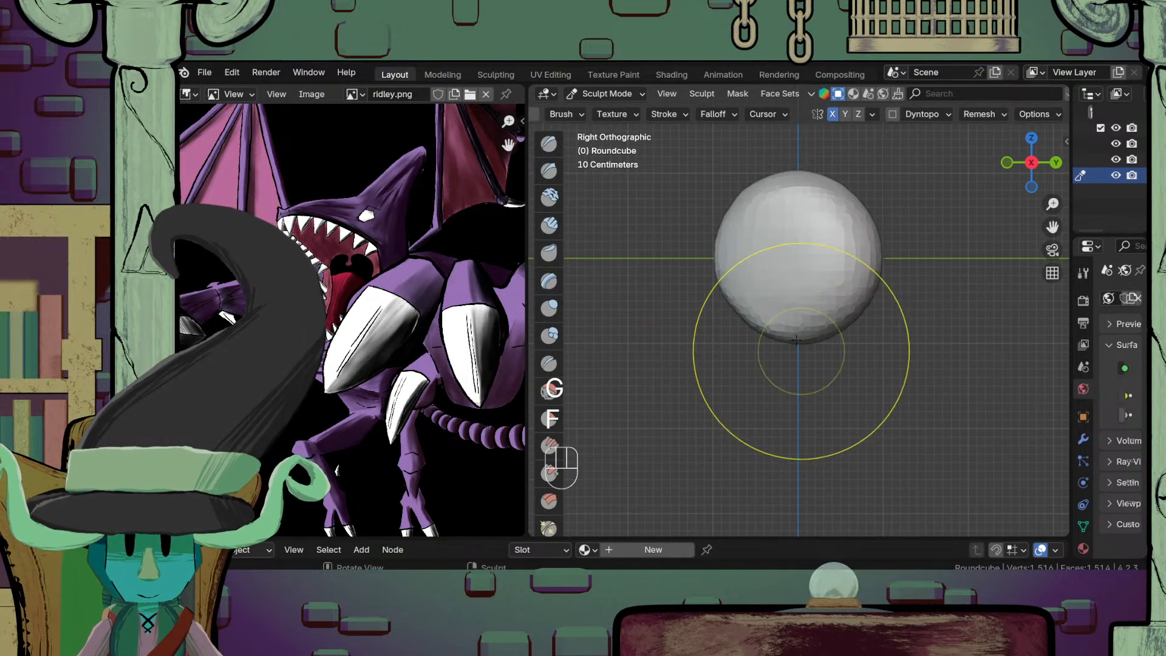
{"action": "left_click_drag", "start_coordinate": [802, 286], "coordinate": [804, 288]}
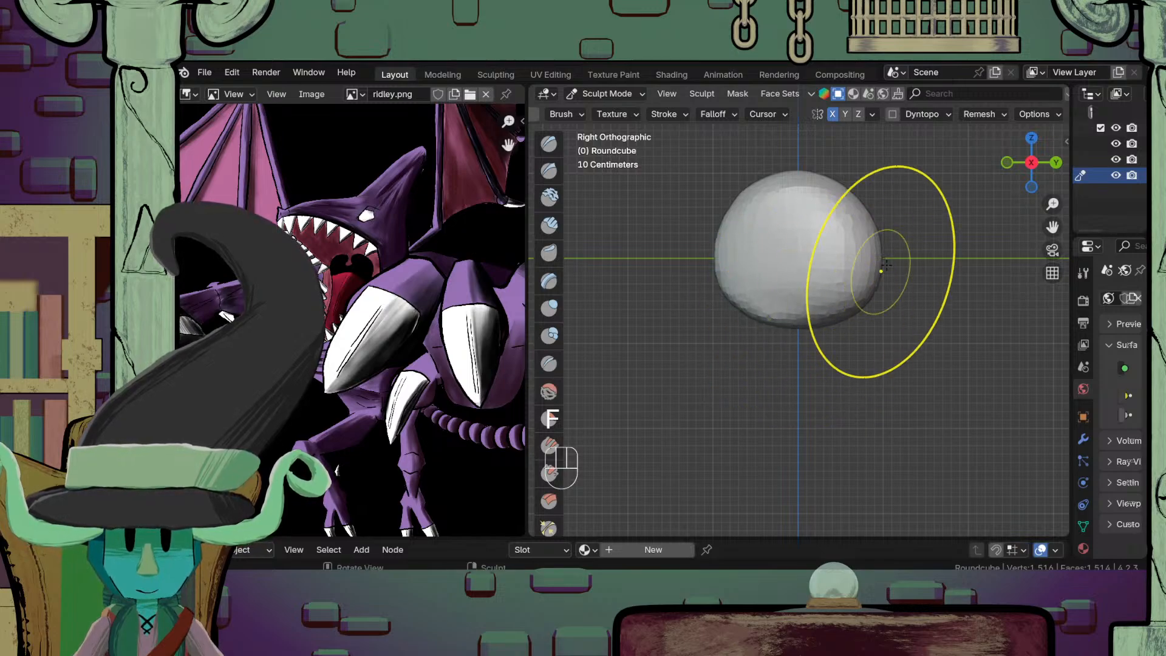
{"action": "left_click_drag", "start_coordinate": [869, 255], "coordinate": [859, 257]}
Step: Switch to the Flatten brush and shrink its circle to slightly less than the body's width
{"action": "middle_click_drag", "start_coordinate": [763, 273], "coordinate": [717, 334]}
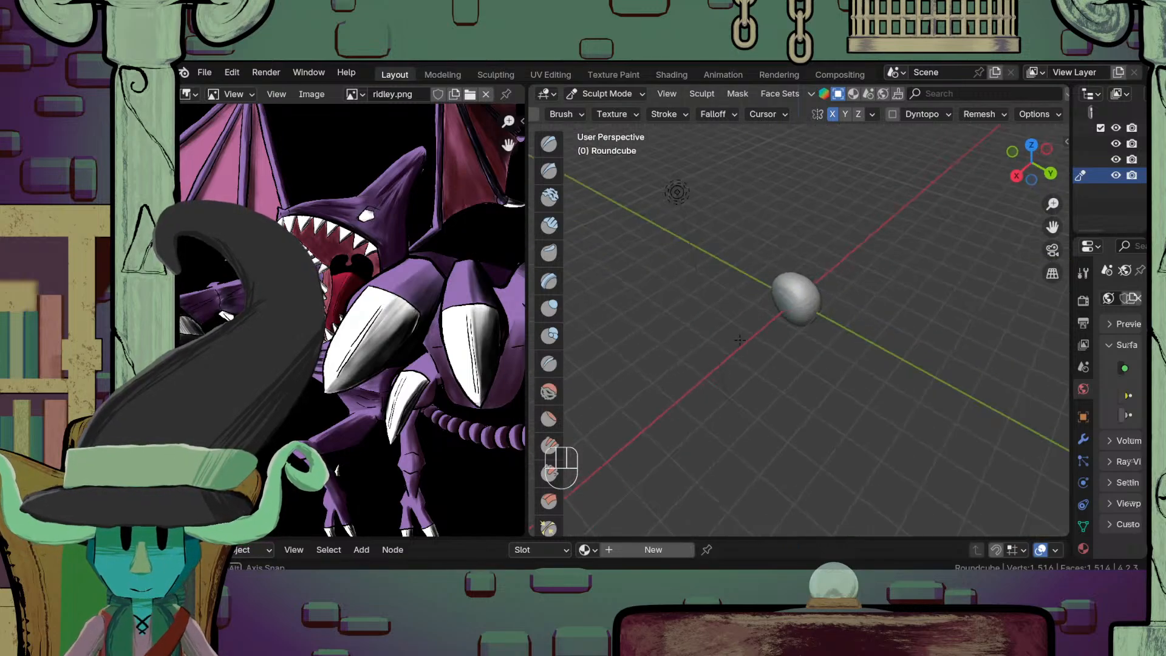
{"action": "scroll", "coordinate": [776, 398], "scroll_direction": "up", "scroll_amount": 4}
{"action": "mouse_move", "coordinate": [776, 399]}
{"action": "middle_mouse_down"}
{"action": "mouse_move", "coordinate": [760, 349]}
{"action": "mouse_move", "coordinate": [783, 384]}
{"action": "middle_mouse_up"}
{"action": "scroll", "coordinate": [760, 349], "scroll_direction": "up", "scroll_amount": 1}
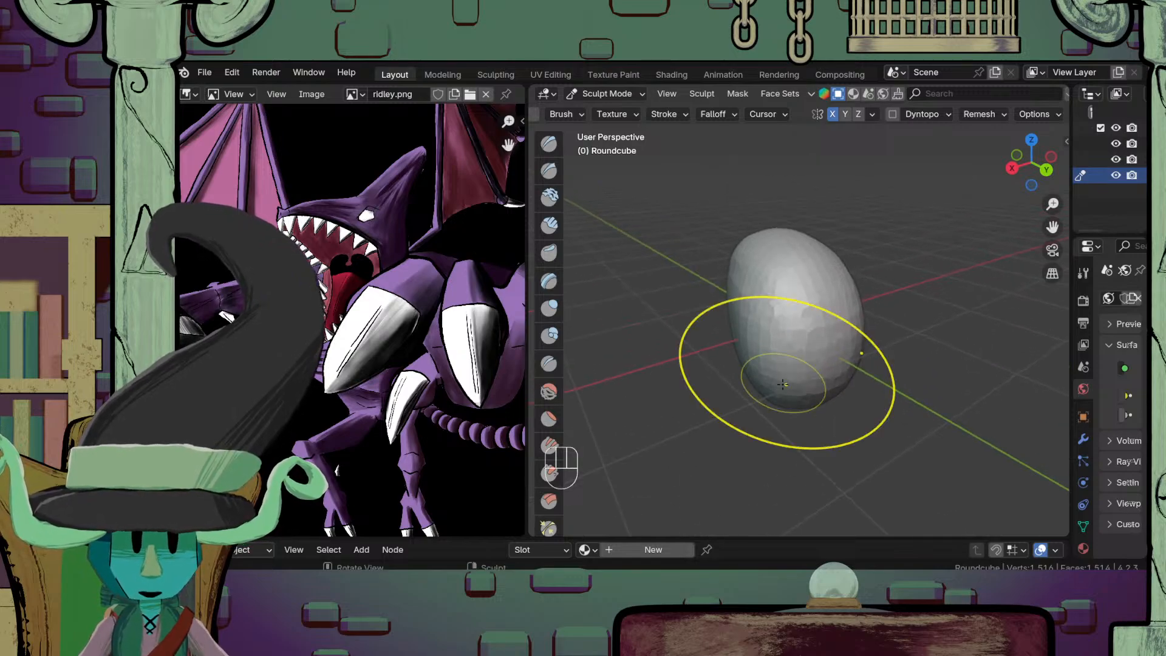
{"action": "middle_click_drag", "start_coordinate": [820, 377], "coordinate": [814, 411]}
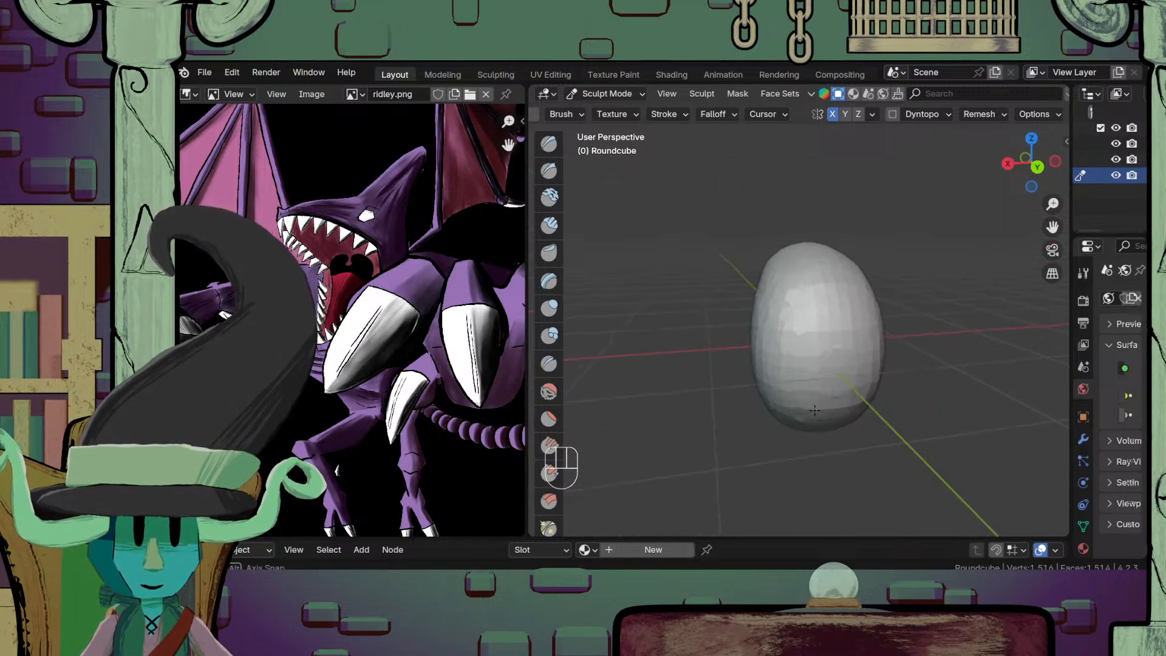
{"action": "scroll", "coordinate": [759, 377], "scroll_direction": "up", "scroll_amount": 2}
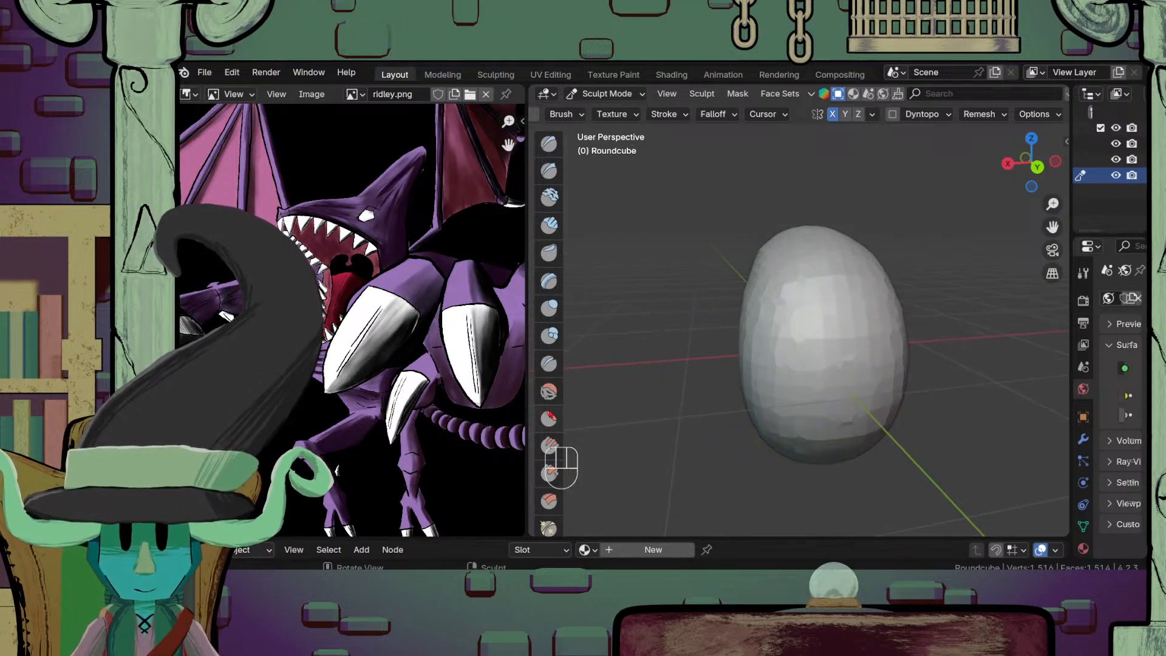
{"action": "left_click", "coordinate": [551, 417]}
{"action": "middle_click_drag", "start_coordinate": [798, 379], "coordinate": [796, 365], "text": "shift"}
{"action": "key", "text": "f"}
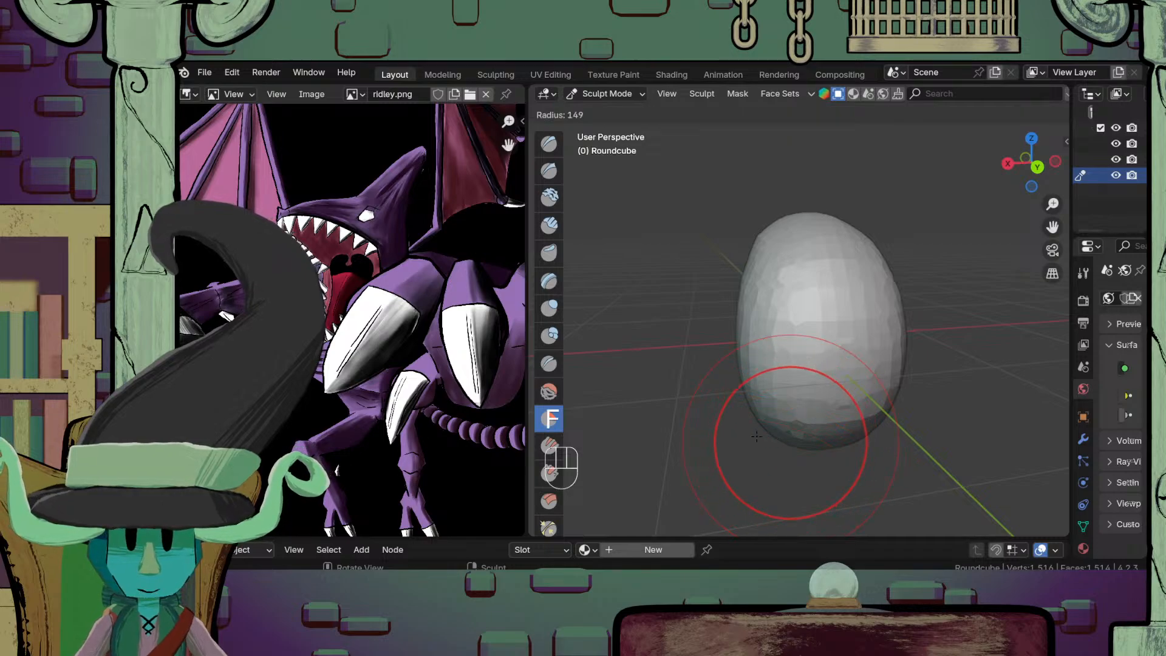
{"action": "left_click", "coordinate": [757, 436]}
Step: Flatten the underside of the body with the Flatten brush
{"action": "middle_click_drag", "start_coordinate": [770, 411], "coordinate": [700, 451], "text": "shift"}
{"action": "mouse_move", "coordinate": [700, 450]}
{"action": "middle_mouse_down"}
{"action": "mouse_move", "coordinate": [760, 390]}
{"action": "mouse_move", "coordinate": [785, 403]}
{"action": "mouse_move", "coordinate": [760, 421]}
{"action": "middle_mouse_up"}
{"action": "scroll", "coordinate": [759, 435], "scroll_direction": "down", "scroll_amount": 5}
{"action": "scroll", "coordinate": [773, 333], "scroll_direction": "up", "scroll_amount": 2}
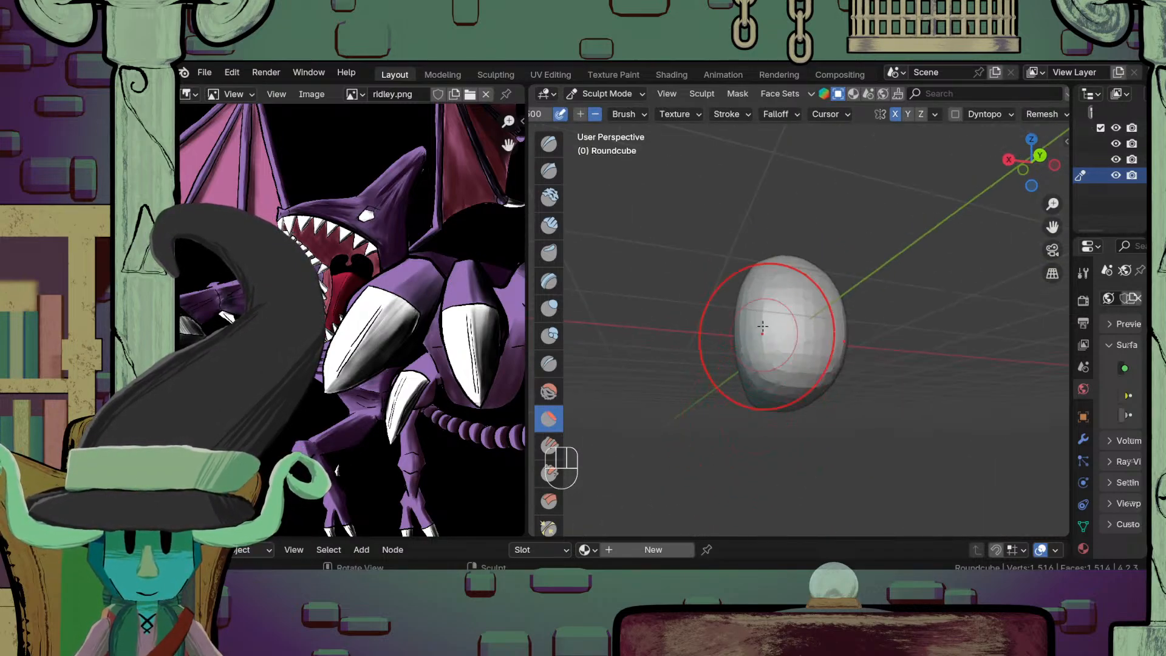
{"action": "middle_click_drag", "start_coordinate": [773, 334], "coordinate": [799, 383], "text": "shift"}
{"action": "mouse_move", "coordinate": [799, 382]}
{"action": "middle_mouse_down"}
{"action": "mouse_move", "coordinate": [792, 355]}
{"action": "mouse_move", "coordinate": [766, 360]}
{"action": "mouse_move", "coordinate": [743, 343]}
{"action": "mouse_move", "coordinate": [784, 404]}
{"action": "middle_mouse_up"}
{"action": "scroll", "coordinate": [789, 365], "scroll_direction": "up", "scroll_amount": 1}
Step: Smooth out the lower flank of the body where the side meets the flattened underside
{"action": "middle_click_drag", "start_coordinate": [748, 303], "coordinate": [824, 349]}
{"action": "mouse_move", "coordinate": [760, 379]}
{"action": "middle_mouse_down", "text": "shift"}
{"action": "mouse_move", "coordinate": [729, 391]}
{"action": "mouse_move", "coordinate": [775, 382]}
{"action": "middle_mouse_up", "text": "shift"}
{"action": "scroll", "coordinate": [814, 401], "scroll_direction": "up", "scroll_amount": 1}
{"action": "middle_click_drag", "start_coordinate": [846, 401], "coordinate": [828, 396], "text": "shift"}
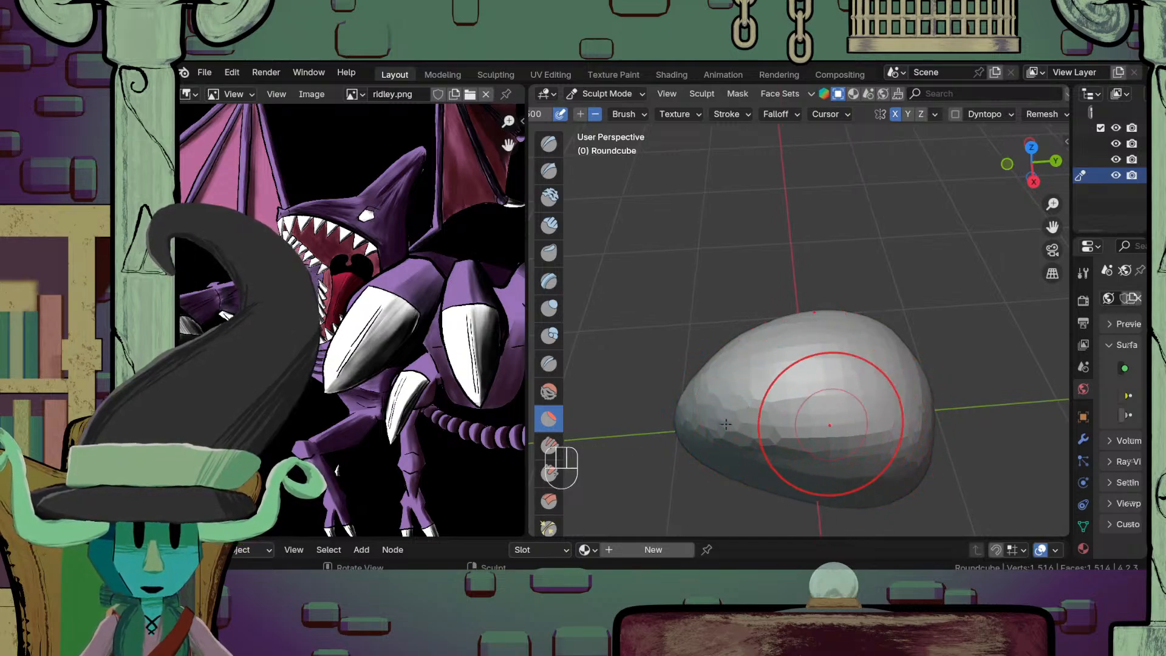
{"action": "middle_click_drag", "start_coordinate": [781, 438], "coordinate": [736, 401], "text": "shift"}
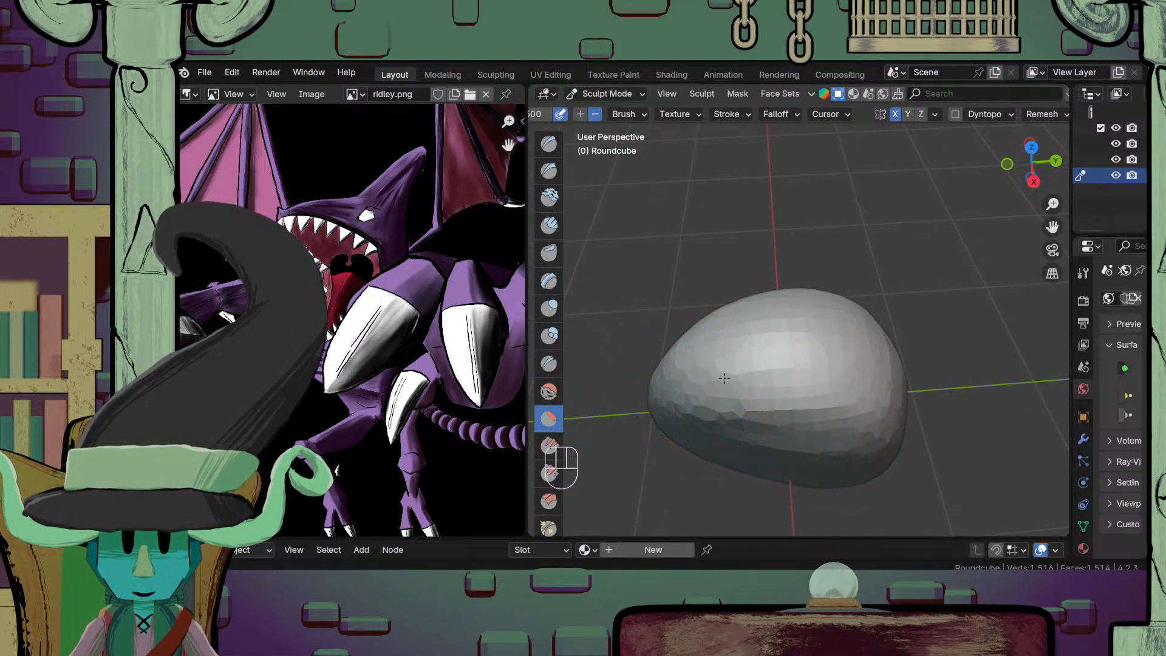
{"action": "scroll", "coordinate": [790, 395], "scroll_direction": "down", "scroll_amount": 2}
{"action": "middle_click_drag", "start_coordinate": [823, 398], "coordinate": [865, 338]}
{"action": "scroll", "coordinate": [841, 339], "scroll_direction": "up", "scroll_amount": 3}
{"action": "scroll", "coordinate": [832, 376], "scroll_direction": "down", "scroll_amount": 1}
{"action": "middle_click_drag", "start_coordinate": [820, 427], "coordinate": [792, 343], "text": "shift"}
{"action": "scroll", "coordinate": [769, 379], "scroll_direction": "down", "scroll_amount": 5}
{"action": "scroll", "coordinate": [791, 344], "scroll_direction": "up", "scroll_amount": 3}
Step: In right orthographic view, enlarge the Flatten brush beyond the body's width and level the bottom edge
{"action": "key", "text": "KP_3"}
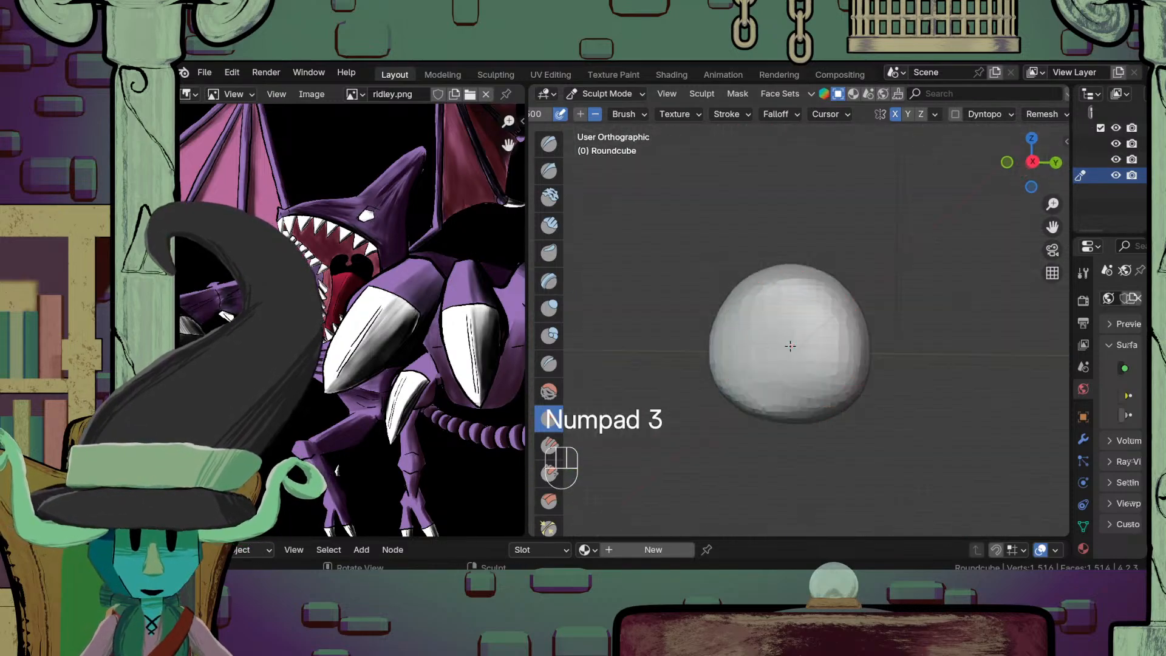
{"action": "key", "text": "KP_1"}
{"action": "key", "text": "KP_3"}
{"action": "scroll", "coordinate": [790, 346], "scroll_direction": "up", "scroll_amount": 5}
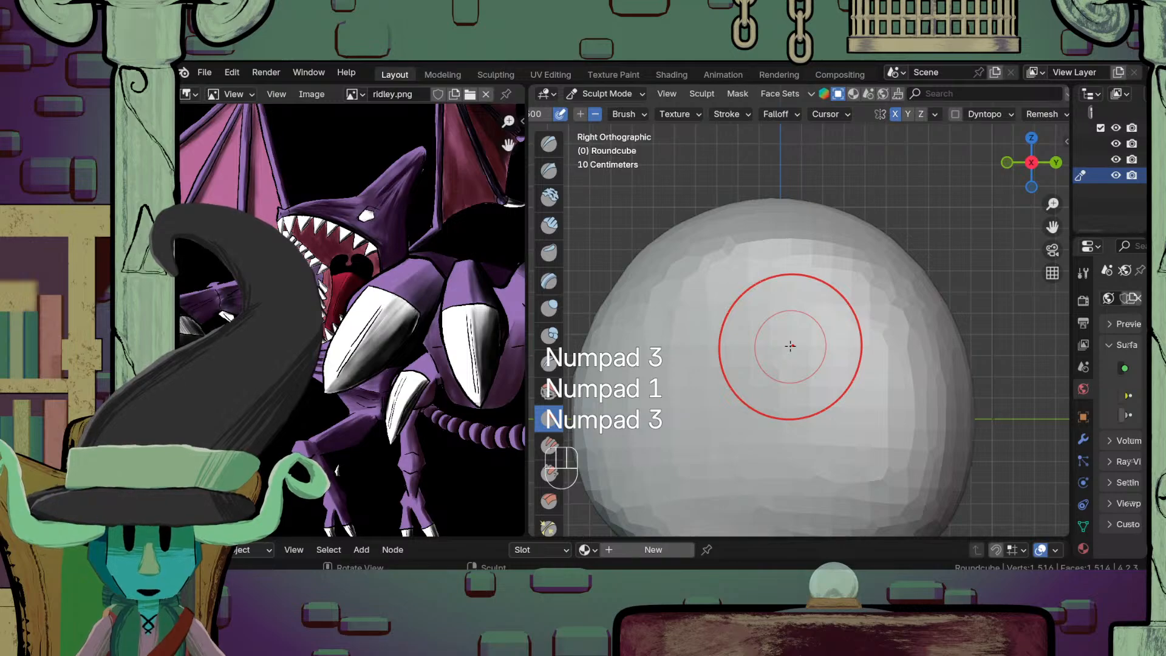
{"action": "scroll", "coordinate": [790, 346], "scroll_direction": "down", "scroll_amount": 3}
{"action": "mouse_move", "coordinate": [781, 429]}
{"action": "middle_mouse_down", "text": "shift"}
{"action": "mouse_move", "coordinate": [833, 352]}
{"action": "mouse_move", "coordinate": [808, 388]}
{"action": "middle_mouse_up", "text": "shift"}
{"action": "key", "text": "f"}
{"action": "left_click", "coordinate": [886, 360]}
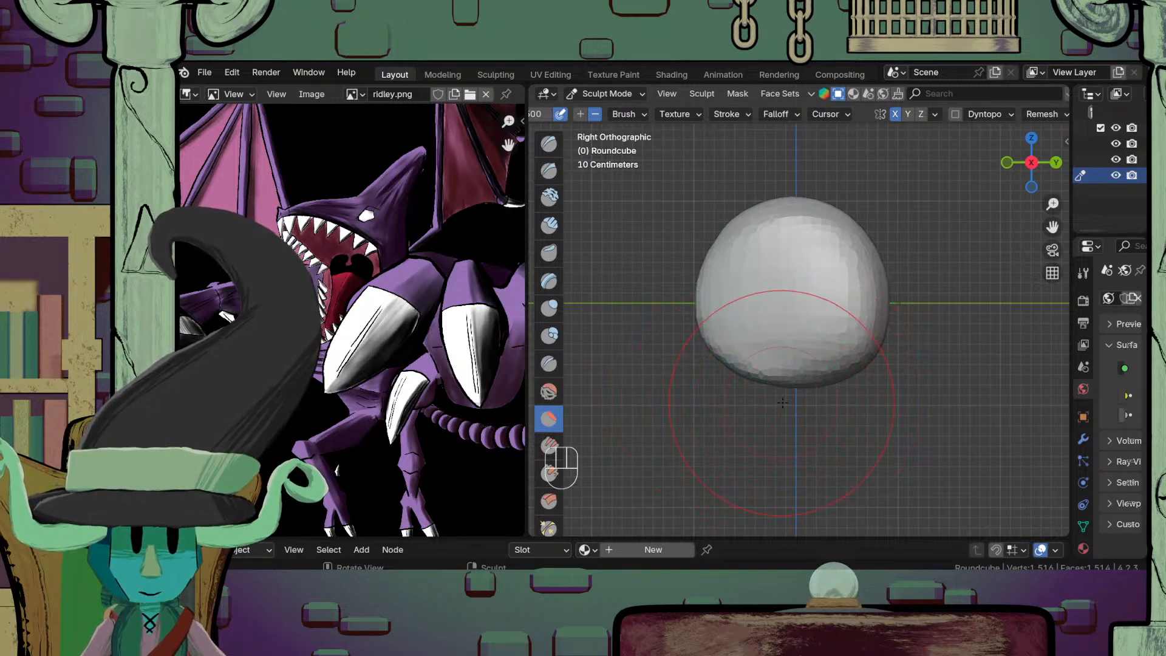
{"action": "middle_click_drag", "start_coordinate": [778, 389], "coordinate": [805, 403], "text": "shift"}
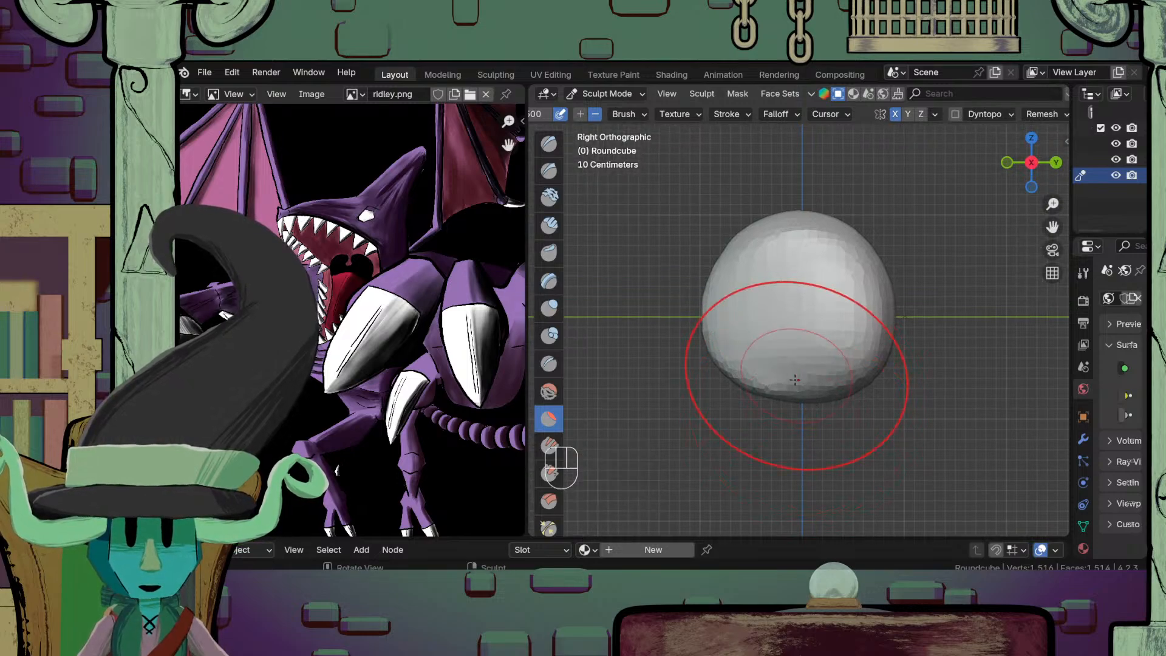
Step: Adjust the lower edge of the body toward the +Y side with the Grab brush
{"action": "key", "text": "g"}
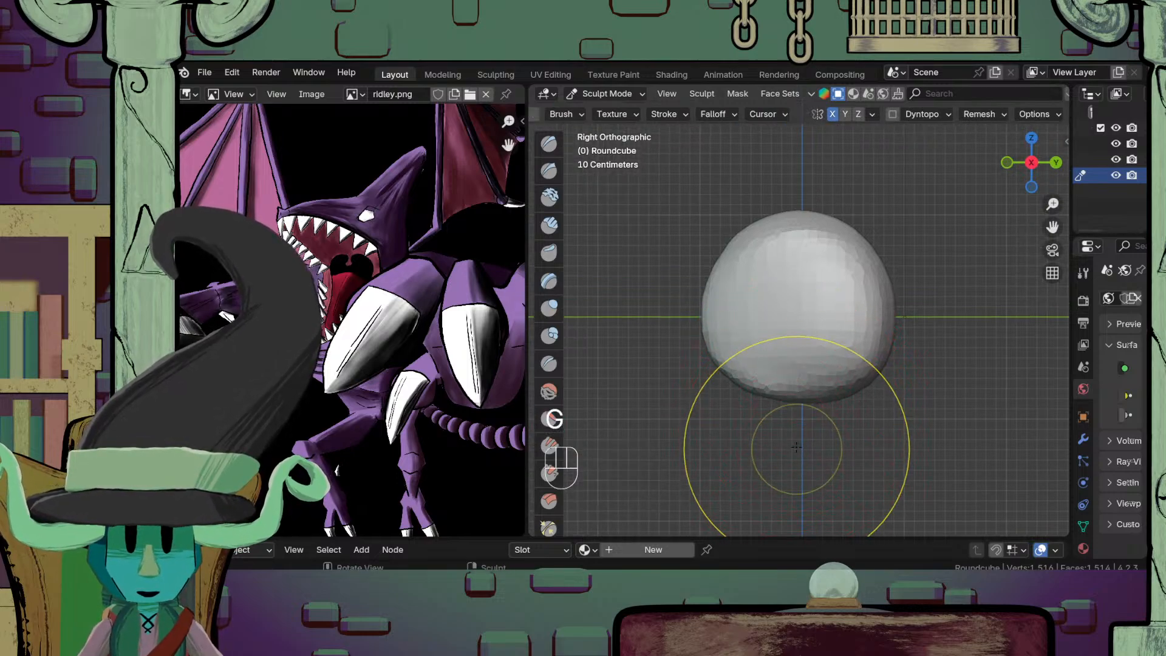
{"action": "scroll", "coordinate": [790, 440], "scroll_direction": "up", "scroll_amount": 1}
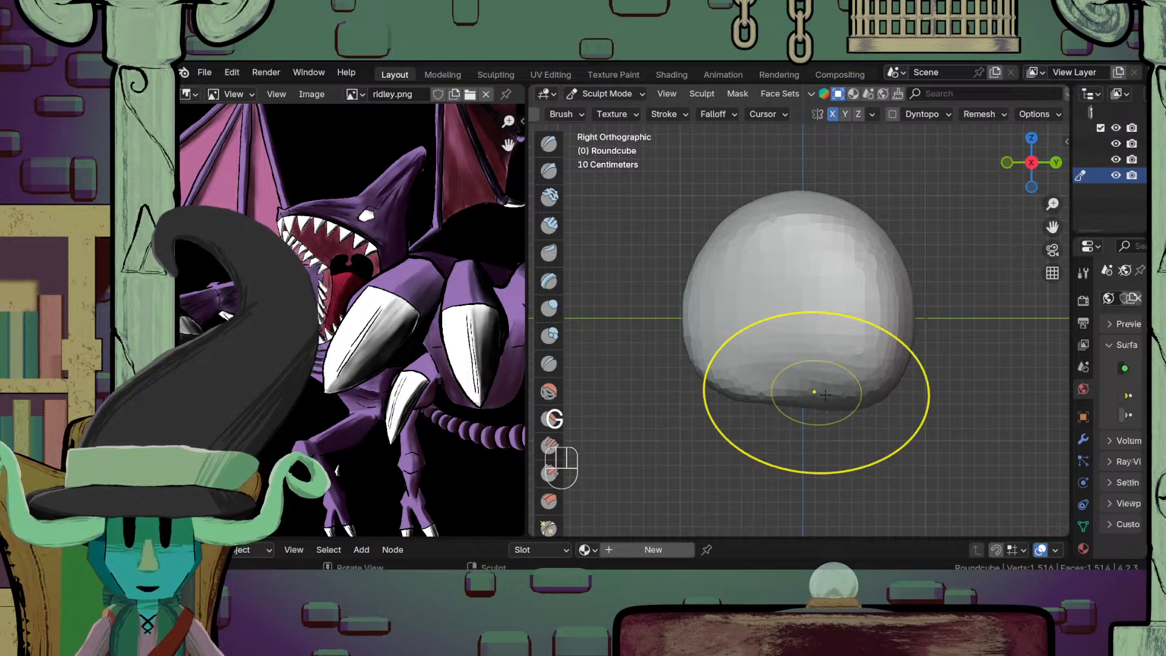
{"action": "mouse_move", "coordinate": [815, 383]}
{"action": "left_mouse_down"}
{"action": "mouse_move", "coordinate": [877, 393]}
{"action": "mouse_move", "coordinate": [882, 374]}
{"action": "left_mouse_up"}
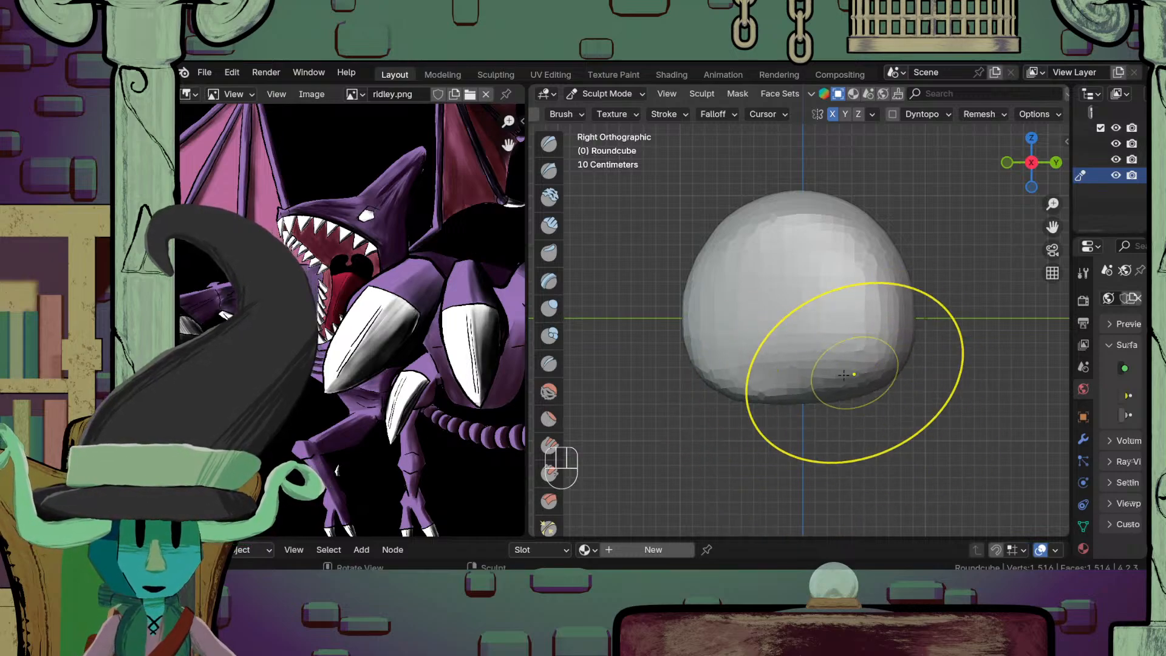
{"action": "mouse_move", "coordinate": [838, 351]}
{"action": "middle_mouse_down"}
{"action": "mouse_move", "coordinate": [774, 411]}
{"action": "mouse_move", "coordinate": [811, 343]}
{"action": "middle_mouse_up"}
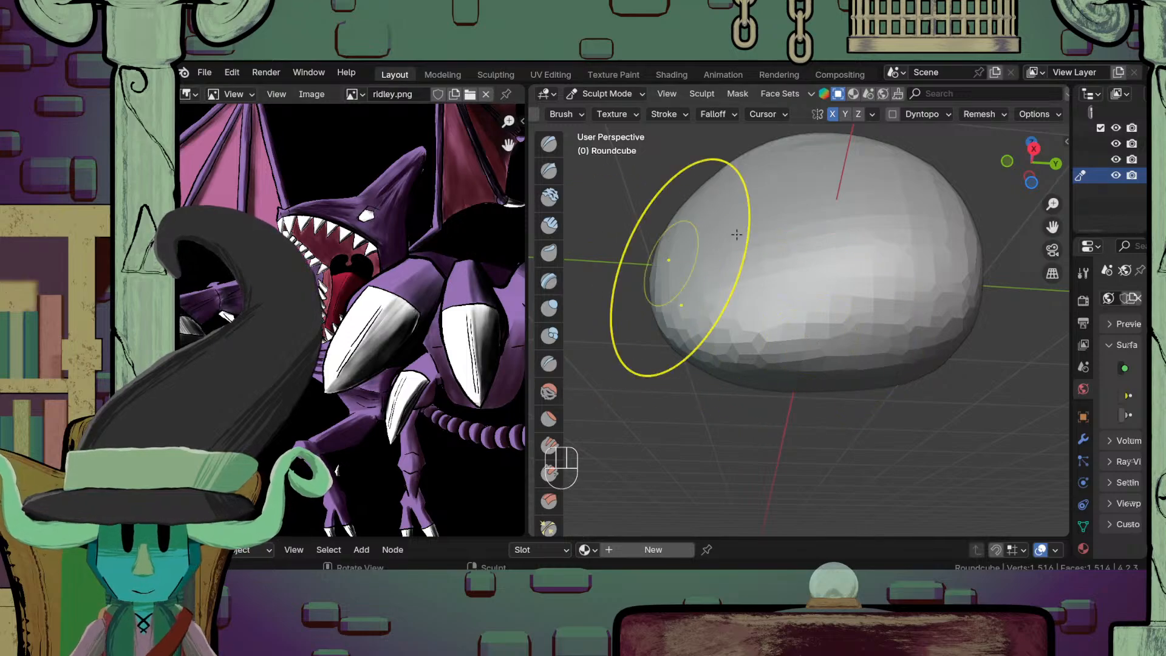
Step: Switch to the Inflate brush and resize it over the side of the body
{"action": "scroll", "coordinate": [814, 267], "scroll_direction": "down", "scroll_amount": 6}
{"action": "mouse_move", "coordinate": [823, 269]}
{"action": "middle_mouse_down"}
{"action": "mouse_move", "coordinate": [842, 292]}
{"action": "mouse_move", "coordinate": [863, 386]}
{"action": "mouse_move", "coordinate": [850, 368]}
{"action": "middle_mouse_up"}
{"action": "scroll", "coordinate": [864, 386], "scroll_direction": "up", "scroll_amount": 2}
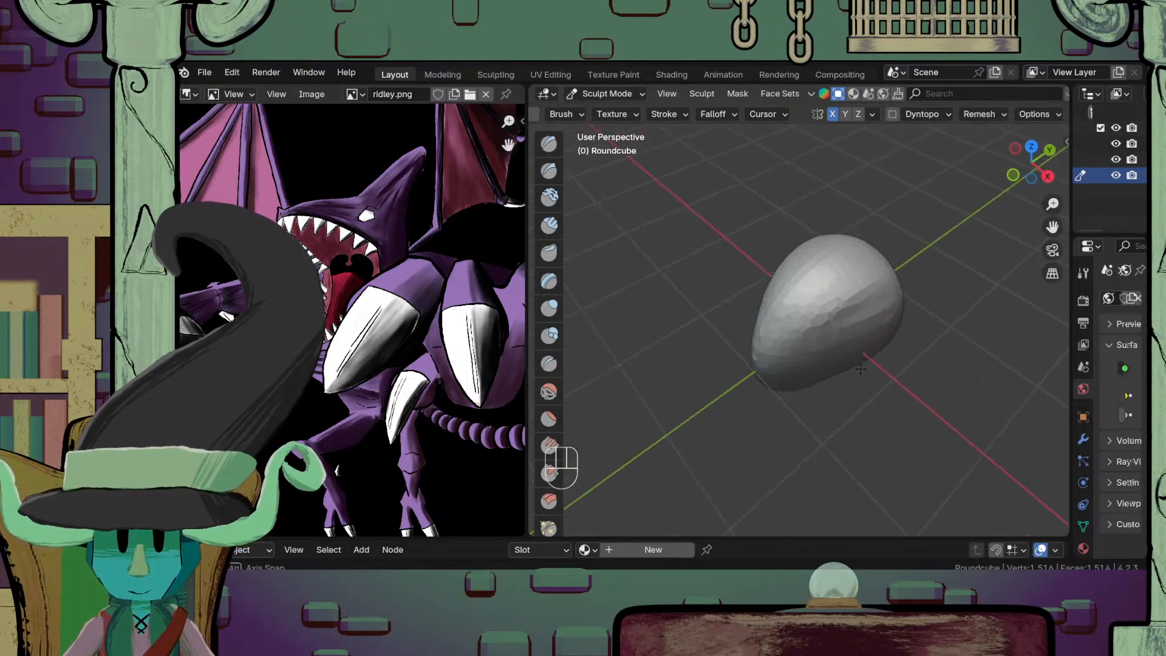
{"action": "scroll", "coordinate": [847, 367], "scroll_direction": "up", "scroll_amount": 2}
{"action": "left_click", "coordinate": [549, 308]}
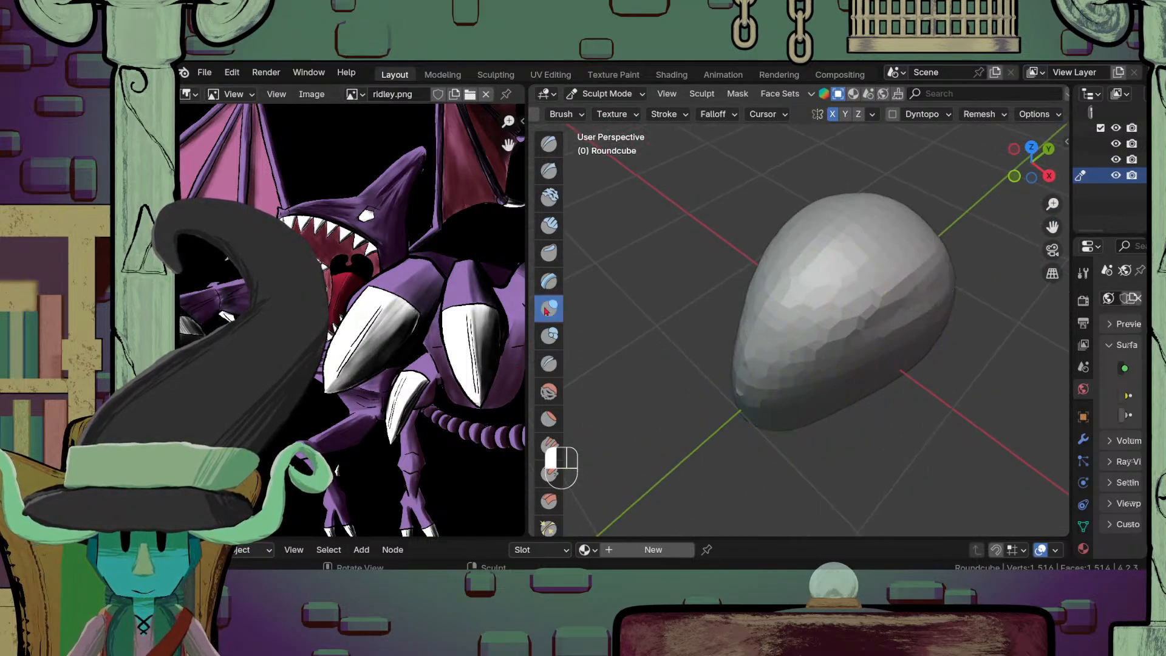
{"action": "scroll", "coordinate": [814, 340], "scroll_direction": "down", "scroll_amount": 3}
{"action": "scroll", "coordinate": [818, 367], "scroll_direction": "up", "scroll_amount": 4}
{"action": "key", "text": "f"}
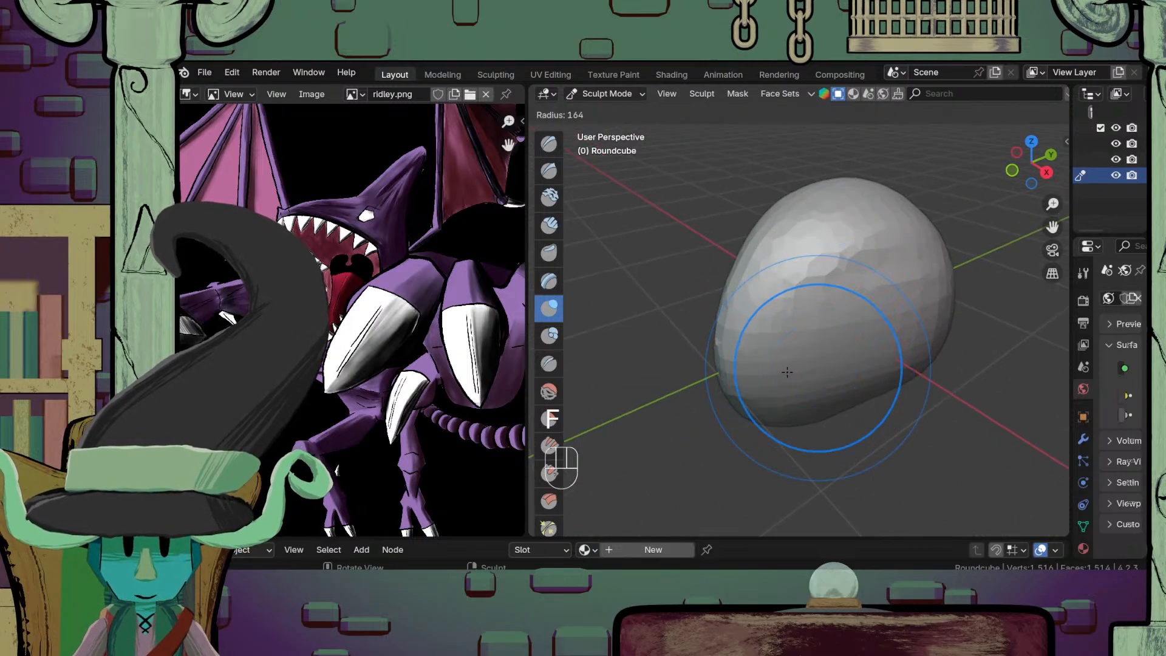
{"action": "scroll", "coordinate": [849, 308], "scroll_direction": "down", "scroll_amount": 3}
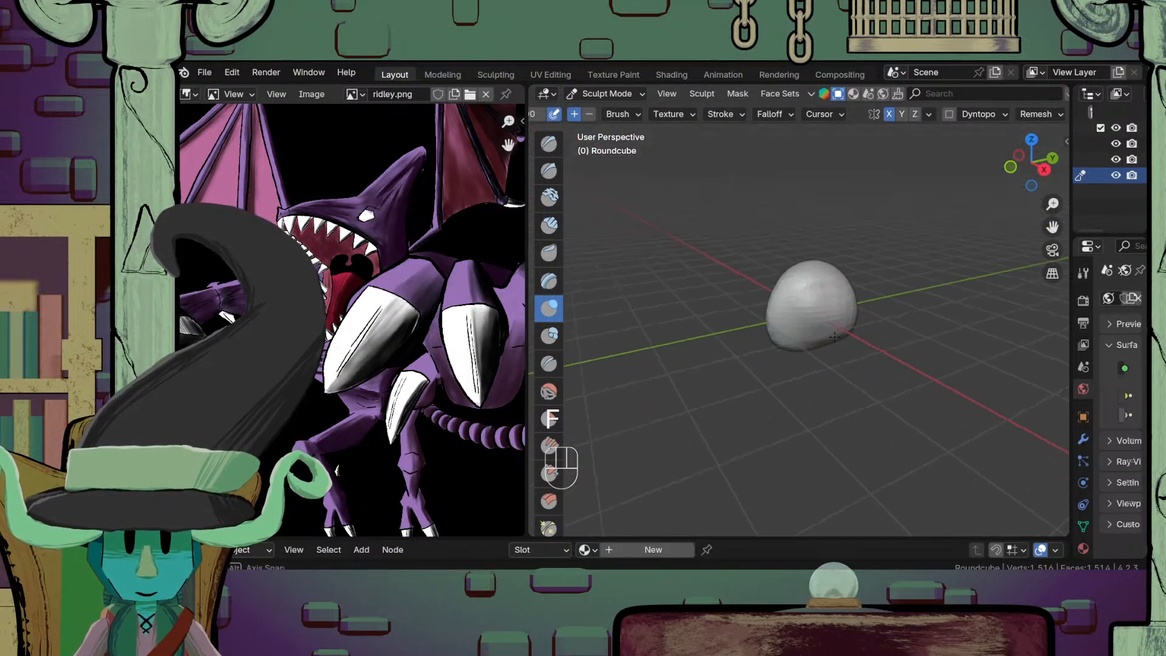
{"action": "scroll", "coordinate": [849, 308], "scroll_direction": "up", "scroll_amount": 2}
{"action": "mouse_move", "coordinate": [844, 310]}
{"action": "middle_mouse_down", "text": "alt"}
{"action": "mouse_move", "coordinate": [751, 330]}
{"action": "mouse_move", "coordinate": [705, 393]}
{"action": "middle_mouse_up", "text": "alt"}
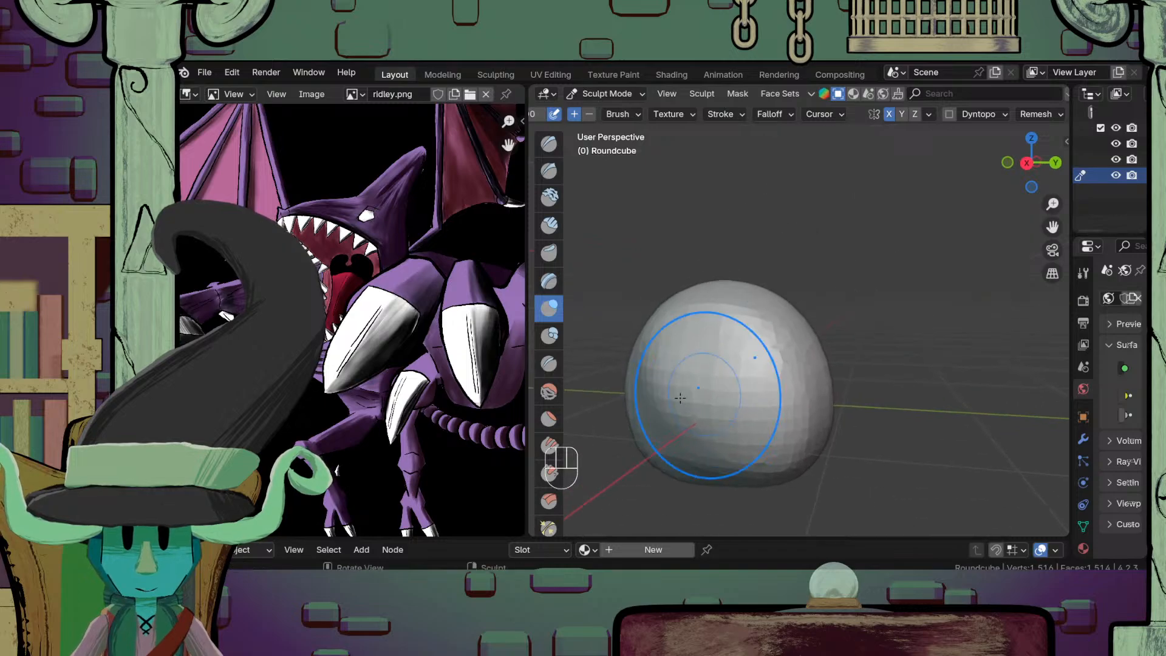
{"action": "scroll", "coordinate": [550, 483], "scroll_direction": "down", "scroll_amount": 5}
Step: Select the Snake Hook brush and reduce its radius over the top of the body in right orthographic view
{"action": "left_click", "coordinate": [550, 459]}
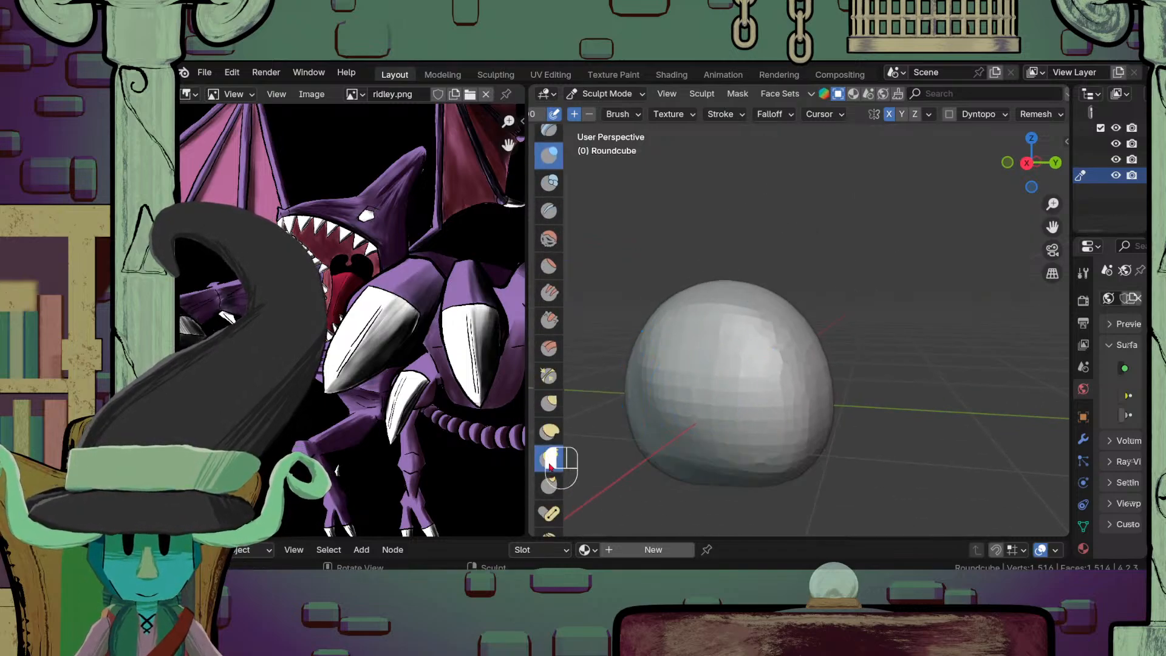
{"action": "key", "text": "KP_3"}
{"action": "scroll", "coordinate": [757, 336], "scroll_direction": "up", "scroll_amount": 3}
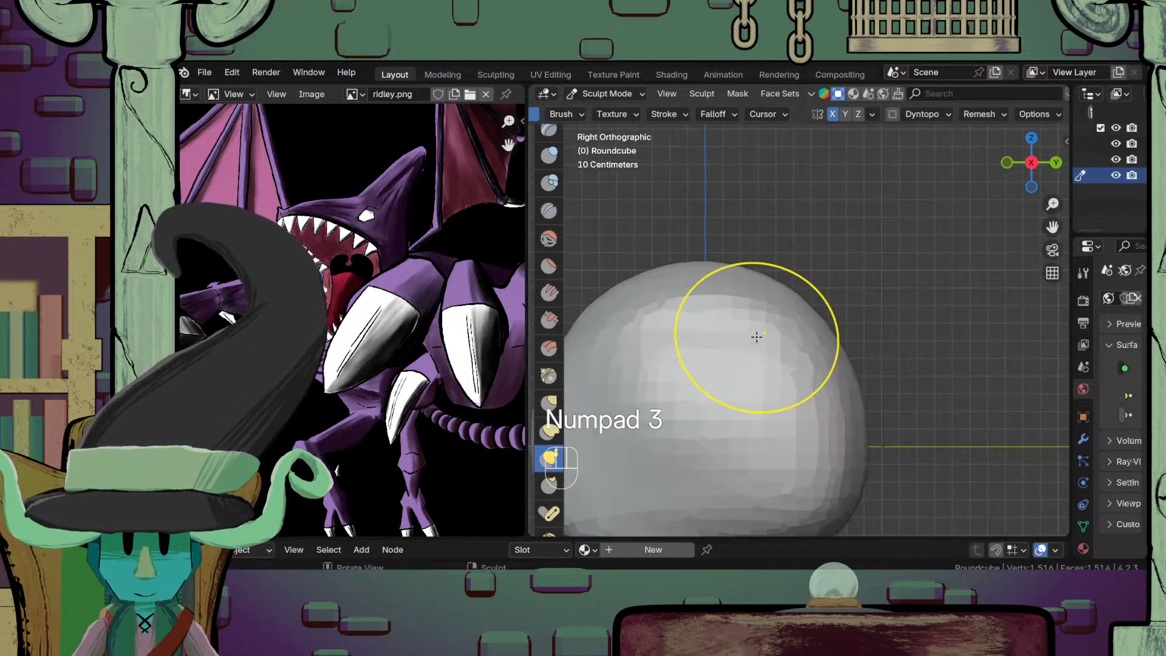
{"action": "scroll", "coordinate": [753, 299], "scroll_direction": "down", "scroll_amount": 3}
{"action": "scroll", "coordinate": [757, 300], "scroll_direction": "up", "scroll_amount": 2}
{"action": "key", "text": "f"}
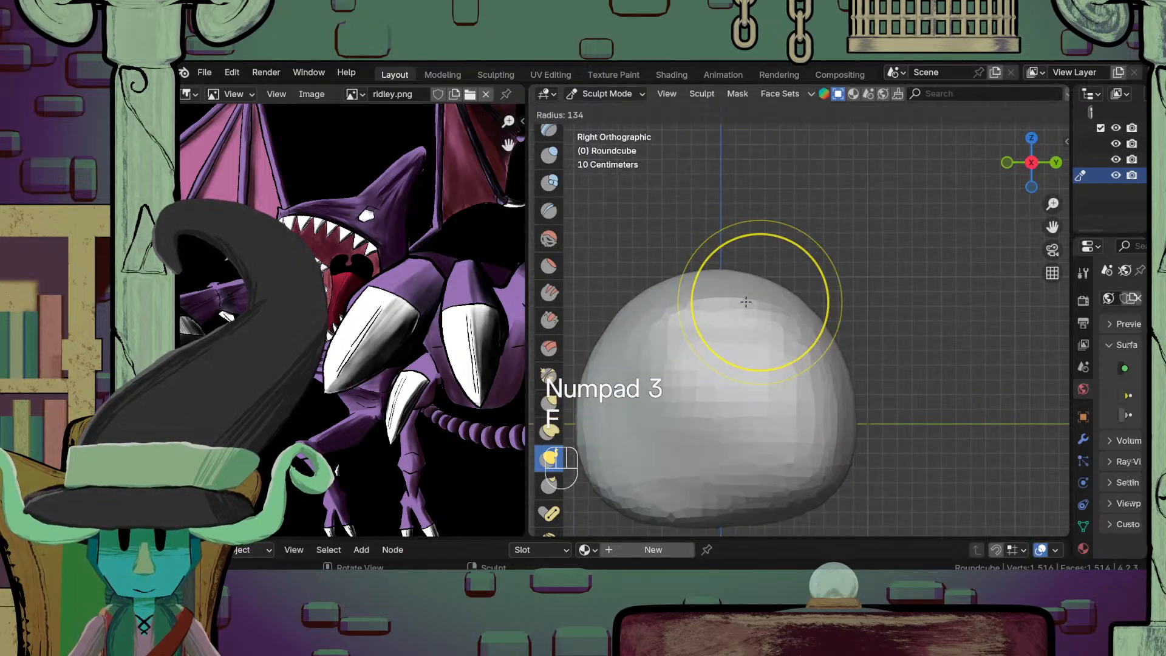
{"action": "left_click", "coordinate": [742, 299]}
Step: Try to pull the upper +Y side of the body upward with the Snake Hook brush, and undo the strokes
{"action": "left_click_drag", "start_coordinate": [785, 253], "coordinate": [807, 157]}
{"action": "key", "text": "ctrl+z"}
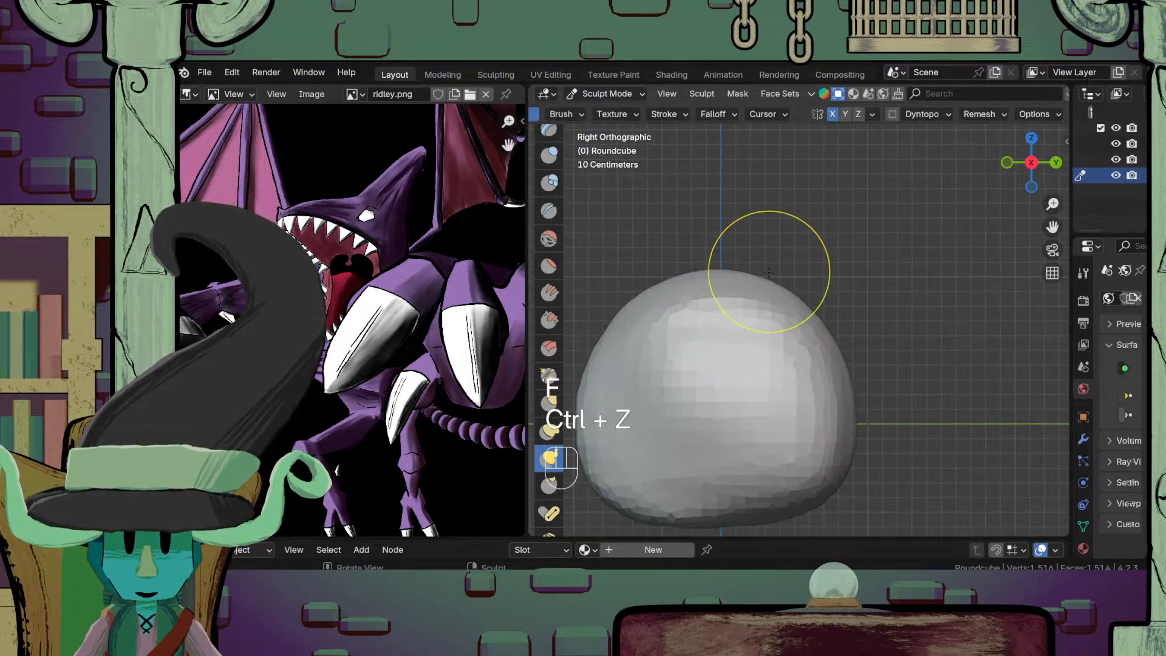
{"action": "scroll", "coordinate": [758, 297], "scroll_direction": "down", "scroll_amount": 2}
{"action": "left_click_drag", "start_coordinate": [792, 265], "coordinate": [805, 204]}
{"action": "scroll", "coordinate": [783, 292], "scroll_direction": "down", "scroll_amount": 4}
{"action": "middle_click_drag", "start_coordinate": [781, 304], "coordinate": [878, 364]}
{"action": "scroll", "coordinate": [878, 365], "scroll_direction": "up", "scroll_amount": 2}
{"action": "key", "text": "ctrl+z"}
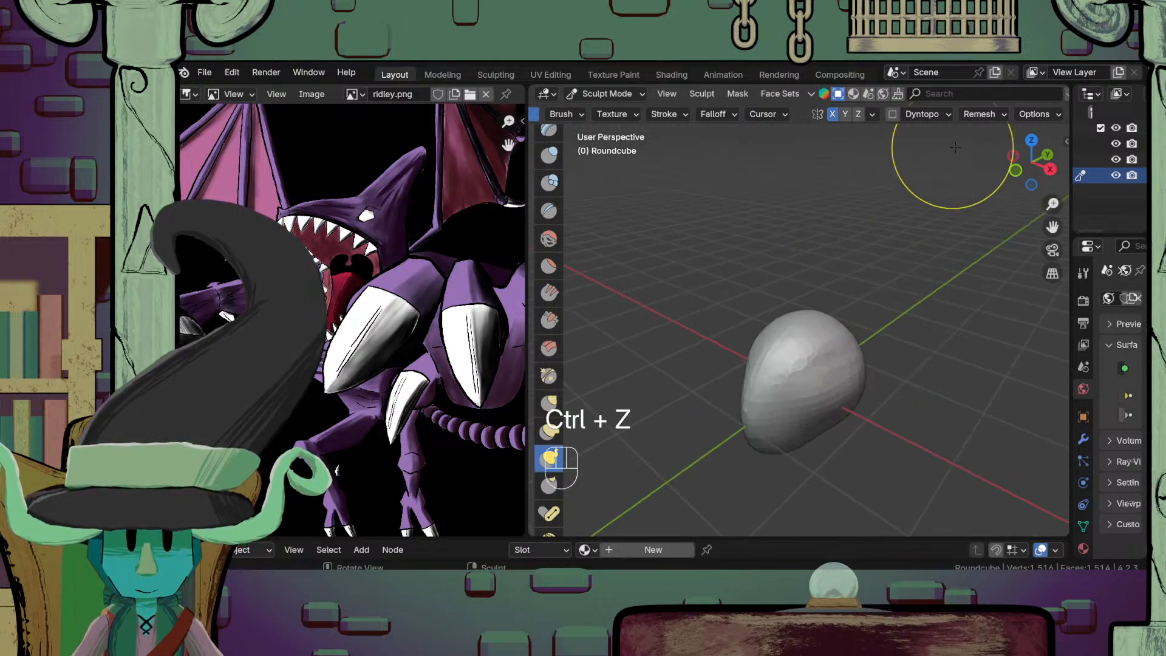
Step: Try remeshing the body with a voxel size of 0.5 m, and undo the remesh
{"action": "left_click", "coordinate": [990, 115]}
{"action": "left_click", "coordinate": [995, 145]}
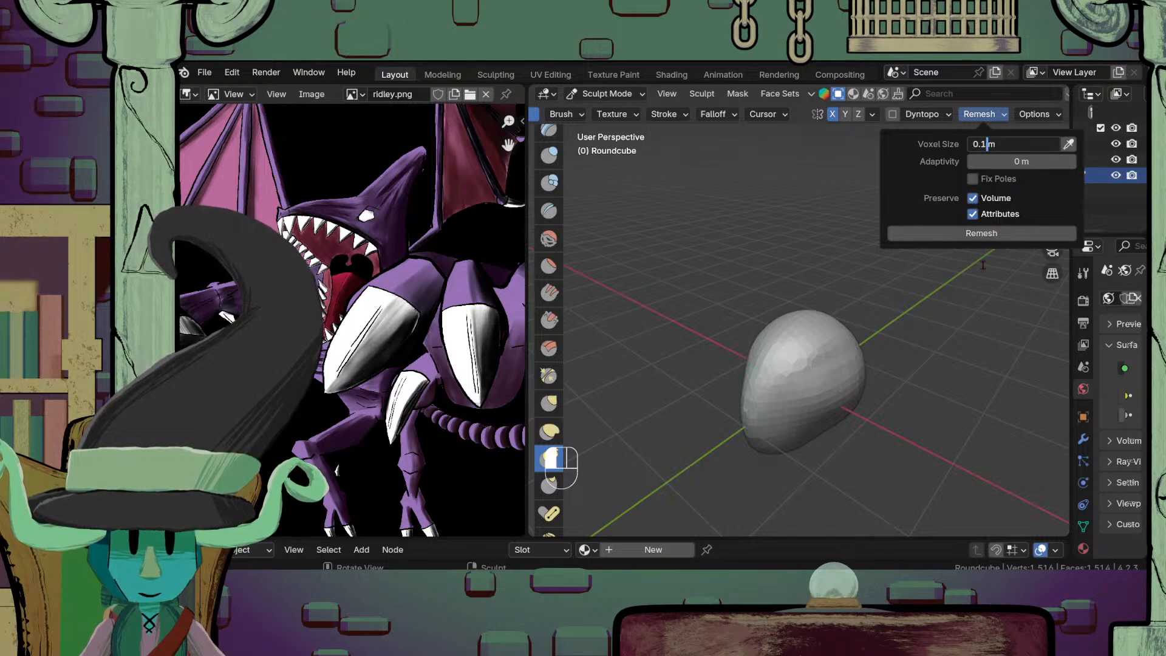
{"action": "key", "text": "BackSpace"}
{"action": "type", "text": "5"}
{"action": "key", "text": "Return"}
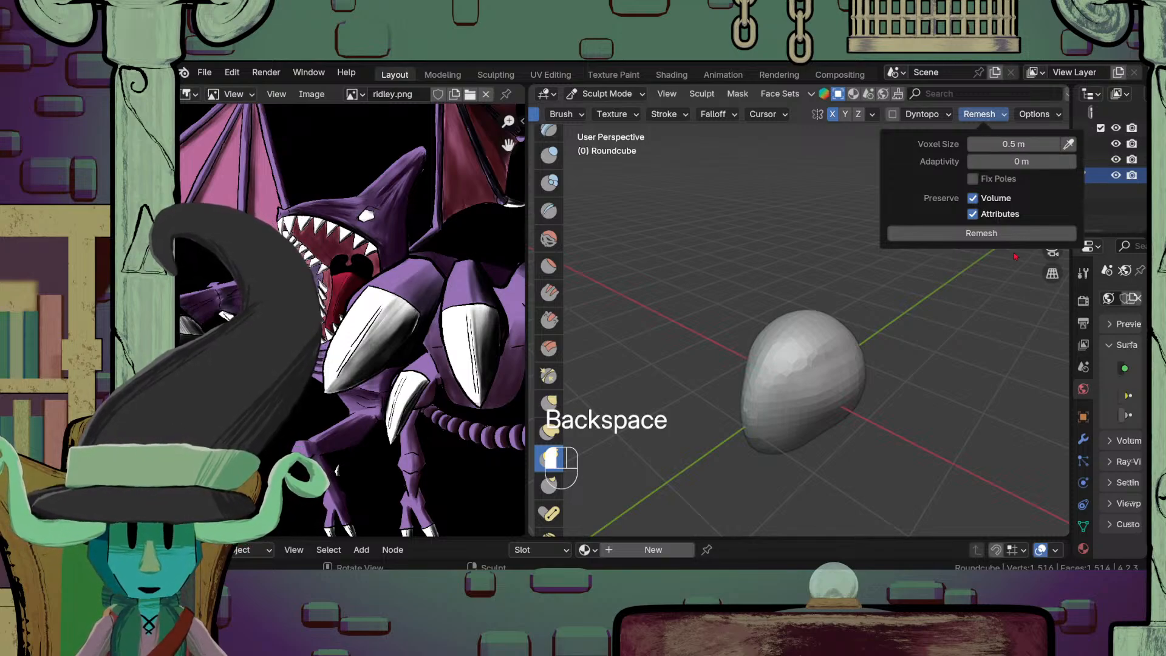
{"action": "left_click", "coordinate": [997, 239]}
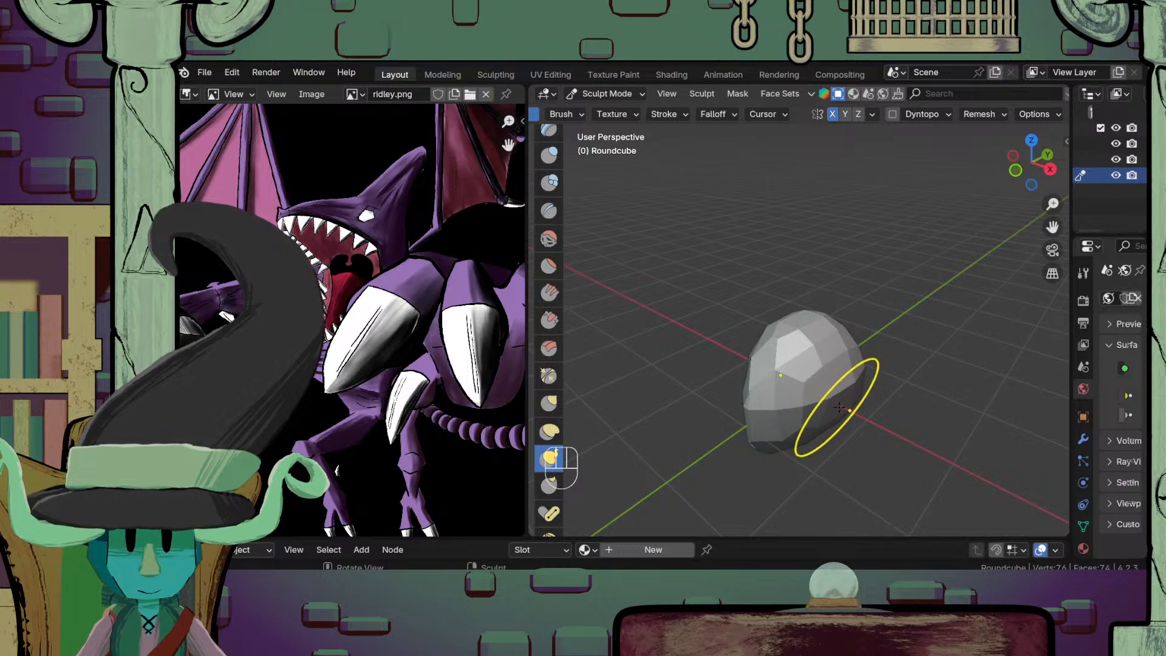
{"action": "key", "text": "ctrl+z"}
Step: Remesh the body with a voxel size of 0.05 m
{"action": "left_click", "coordinate": [1003, 115]}
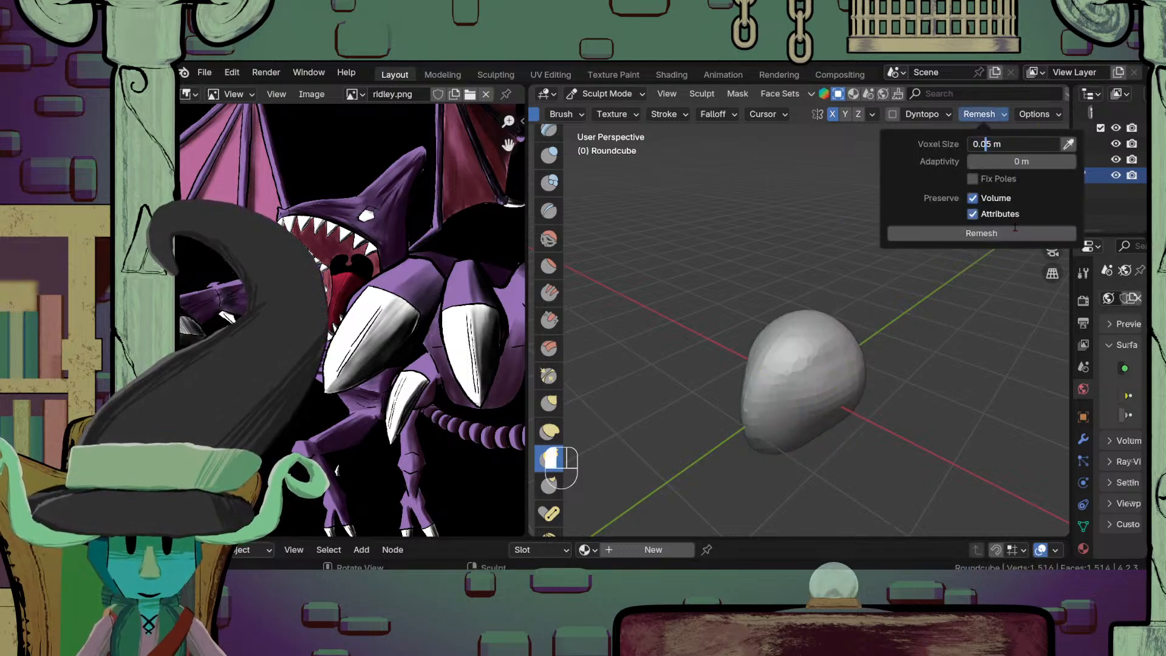
{"action": "key", "text": "Return"}
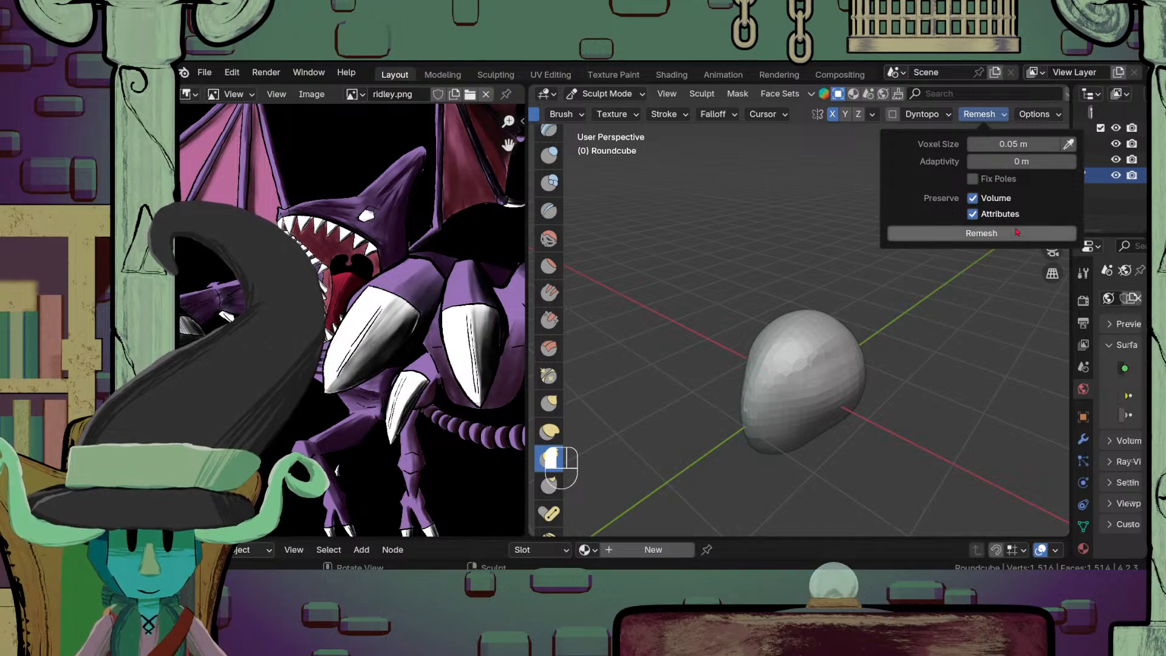
{"action": "left_click", "coordinate": [957, 232]}
Step: In right orthographic view, enlarge the Snake Hook brush and pull the top of the body up toward +Y into a tall peak
{"action": "key", "text": "KP_3"}
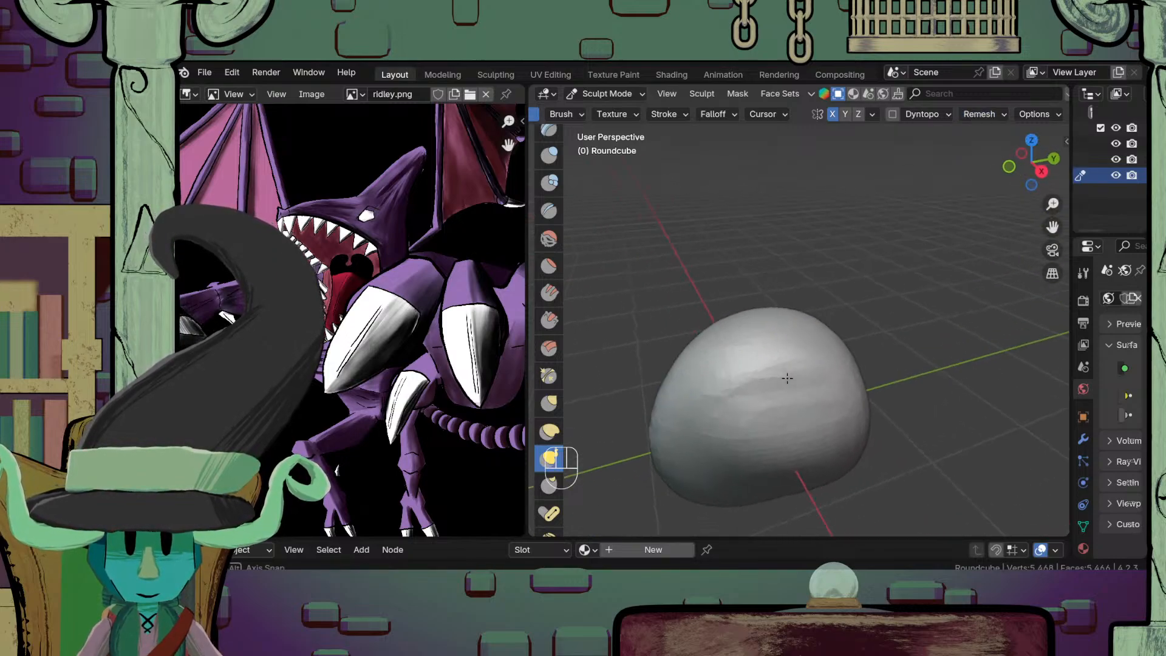
{"action": "key", "text": "KP_1"}
{"action": "key", "text": "KP_2"}
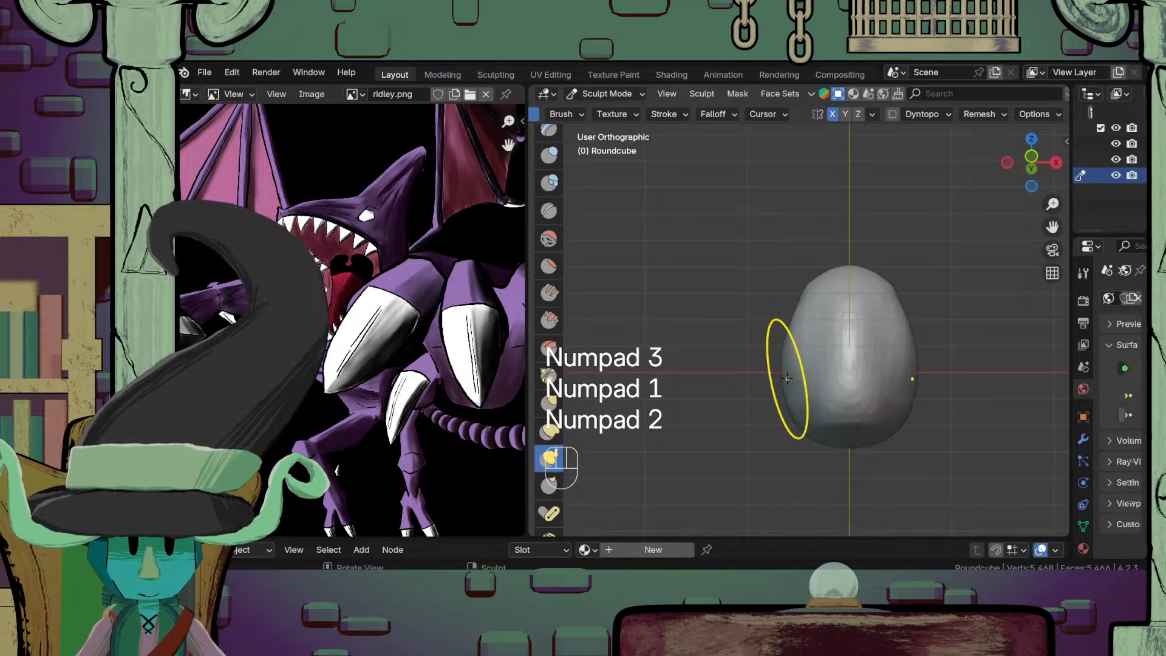
{"action": "key", "text": "KP_3"}
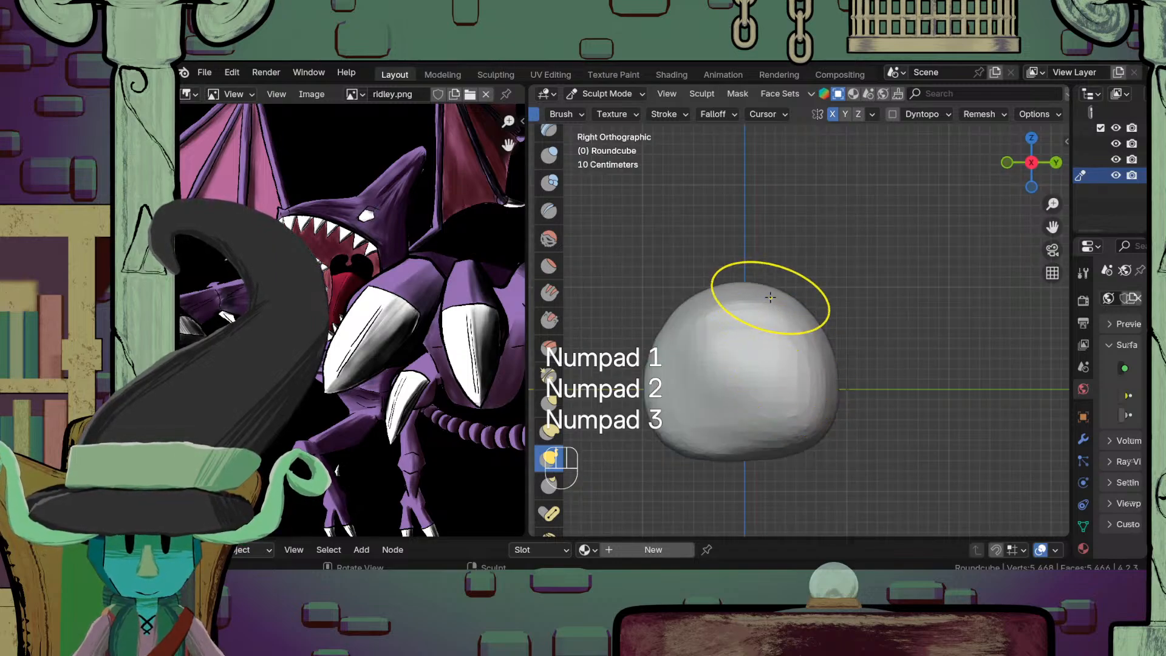
{"action": "left_click_drag", "start_coordinate": [774, 296], "coordinate": [778, 252]}
{"action": "key", "text": "ctrl+z"}
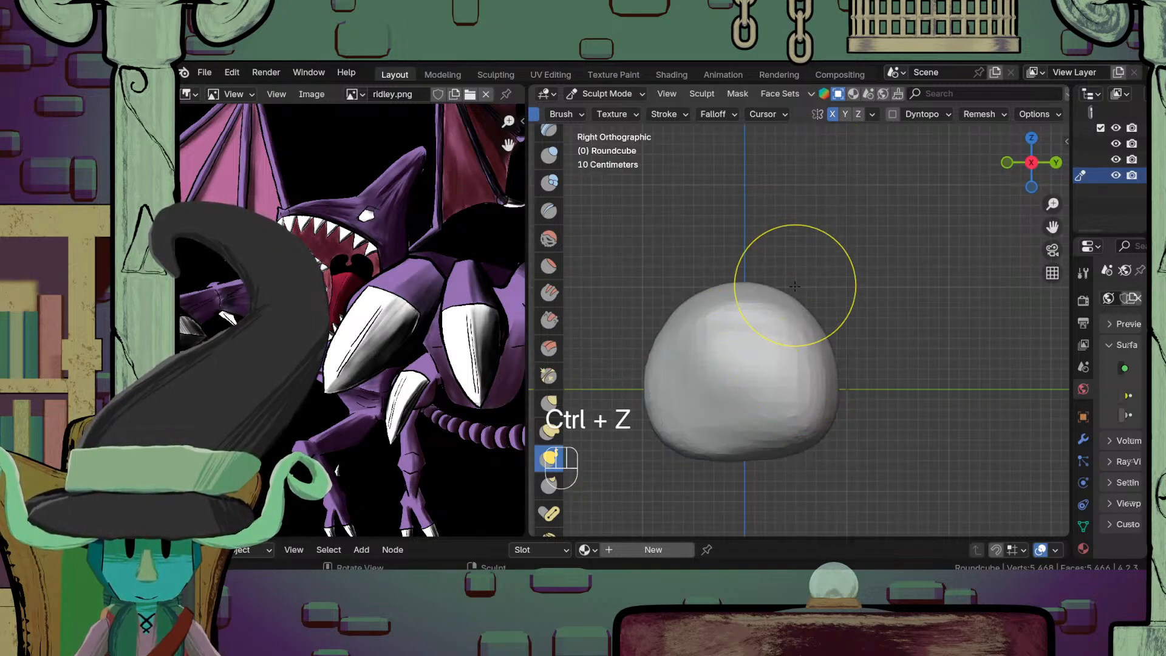
{"action": "key", "text": "f"}
{"action": "left_click", "coordinate": [845, 316]}
{"action": "left_click_drag", "start_coordinate": [784, 307], "coordinate": [839, 207]}
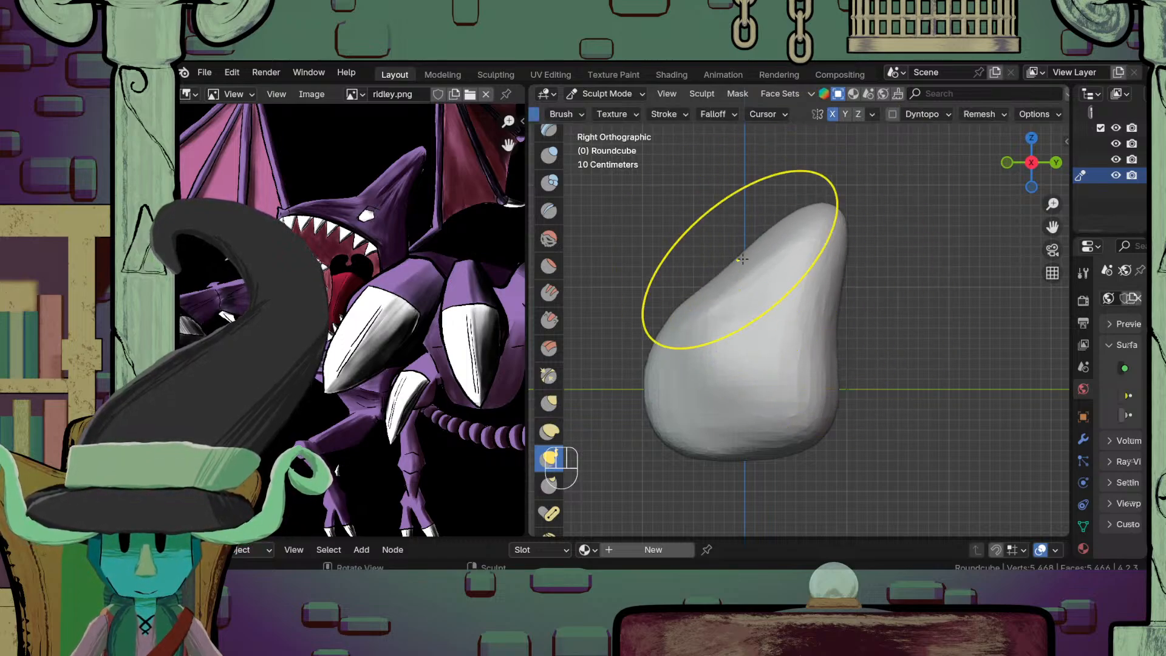
Step: Resize the Snake Hook brush and push the lower flank of the body inward to narrow it
{"action": "mouse_move", "coordinate": [741, 255]}
{"action": "middle_mouse_down"}
{"action": "mouse_move", "coordinate": [869, 375]}
{"action": "mouse_move", "coordinate": [885, 357]}
{"action": "mouse_move", "coordinate": [865, 402]}
{"action": "mouse_move", "coordinate": [837, 392]}
{"action": "middle_mouse_up"}
{"action": "scroll", "coordinate": [868, 402], "scroll_direction": "up", "scroll_amount": 2}
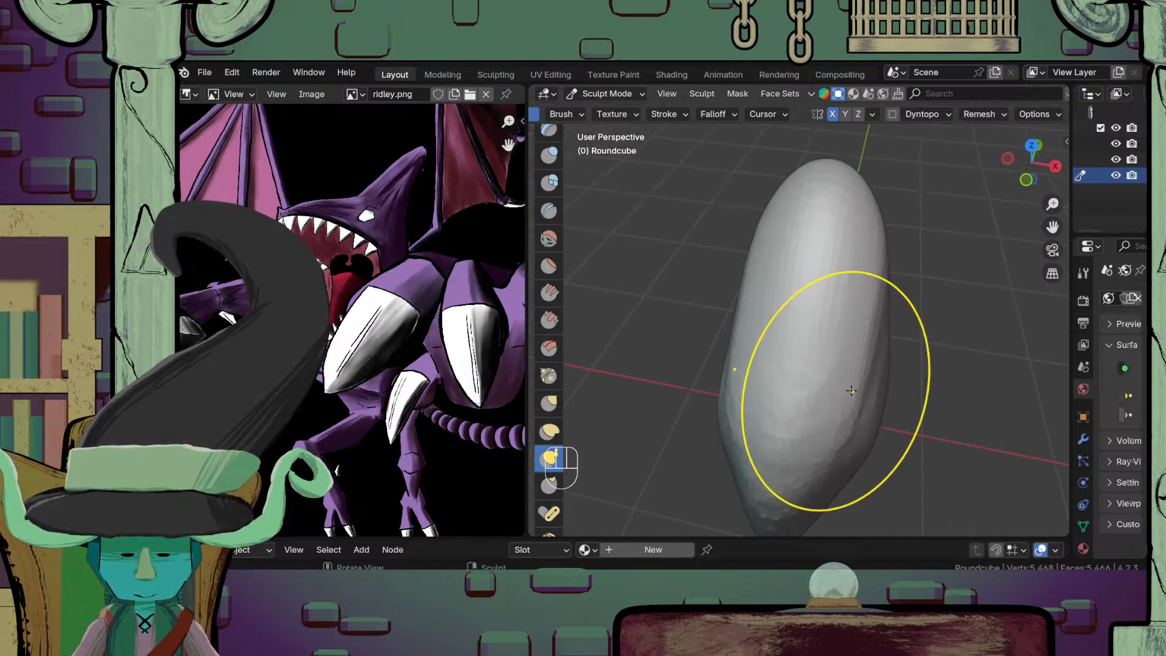
{"action": "key", "text": "f"}
{"action": "left_click", "coordinate": [823, 394]}
{"action": "left_click_drag", "start_coordinate": [861, 383], "coordinate": [837, 381]}
{"action": "scroll", "coordinate": [836, 382], "scroll_direction": "down", "scroll_amount": 4}
{"action": "middle_click_drag", "start_coordinate": [835, 382], "coordinate": [755, 342]}
{"action": "scroll", "coordinate": [756, 345], "scroll_direction": "up", "scroll_amount": 3}
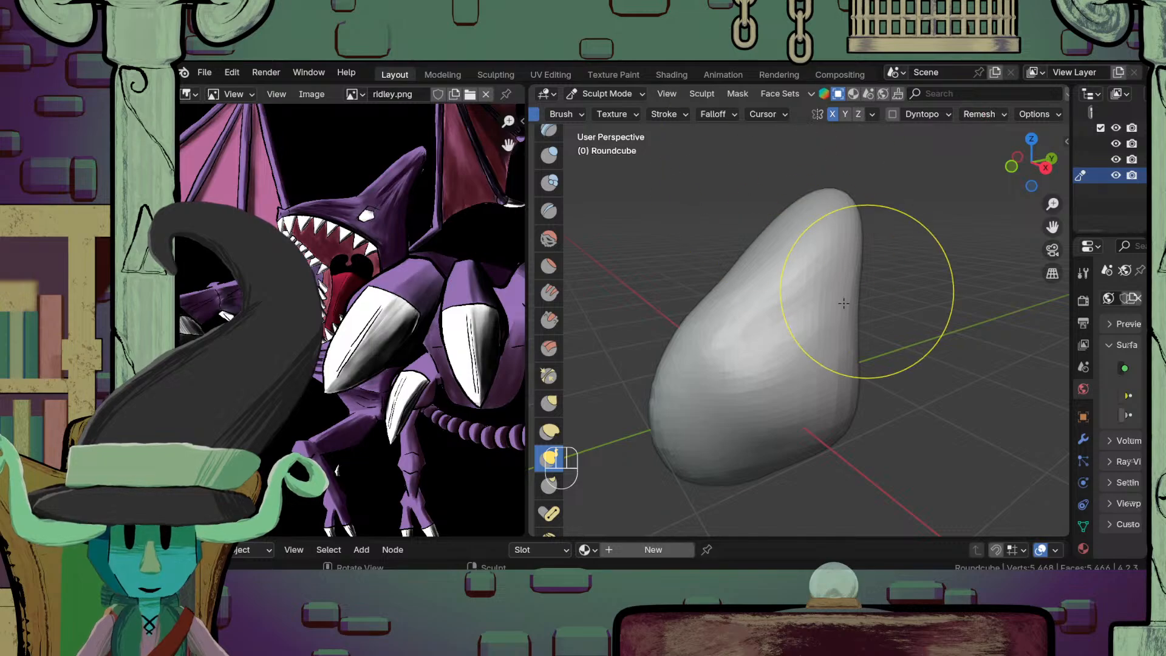
Step: Flatten the flank between the raised peak and the lower bulge with the Flatten brush
{"action": "left_click", "coordinate": [544, 246]}
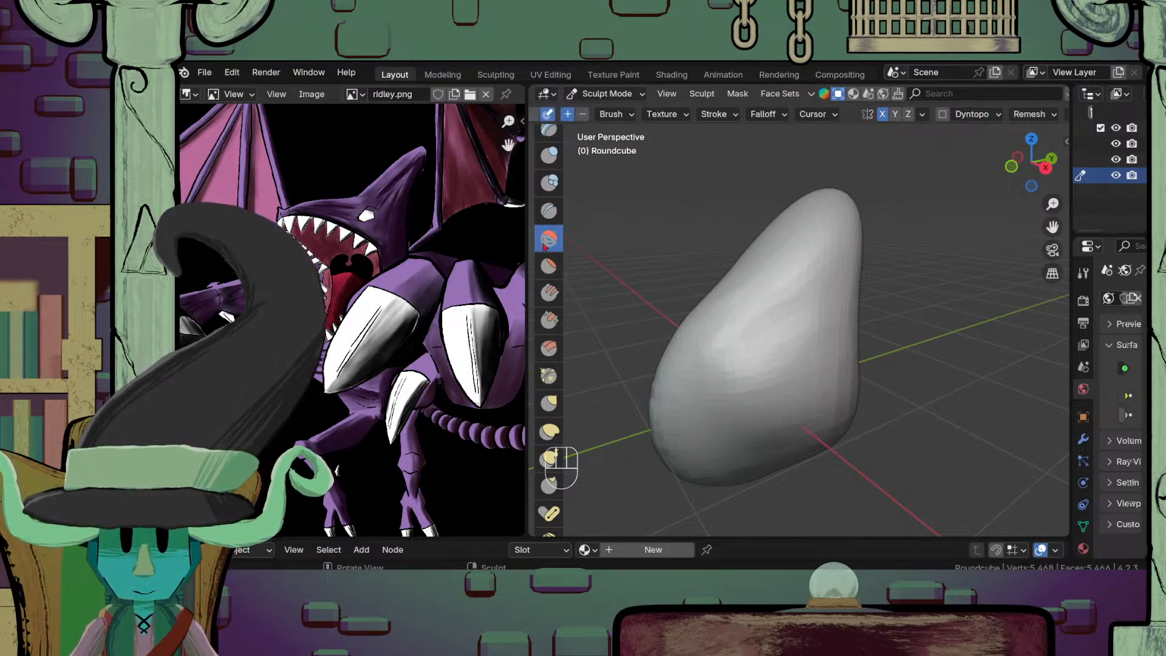
{"action": "left_click", "coordinate": [545, 272]}
{"action": "middle_click_drag", "start_coordinate": [672, 295], "coordinate": [625, 295]}
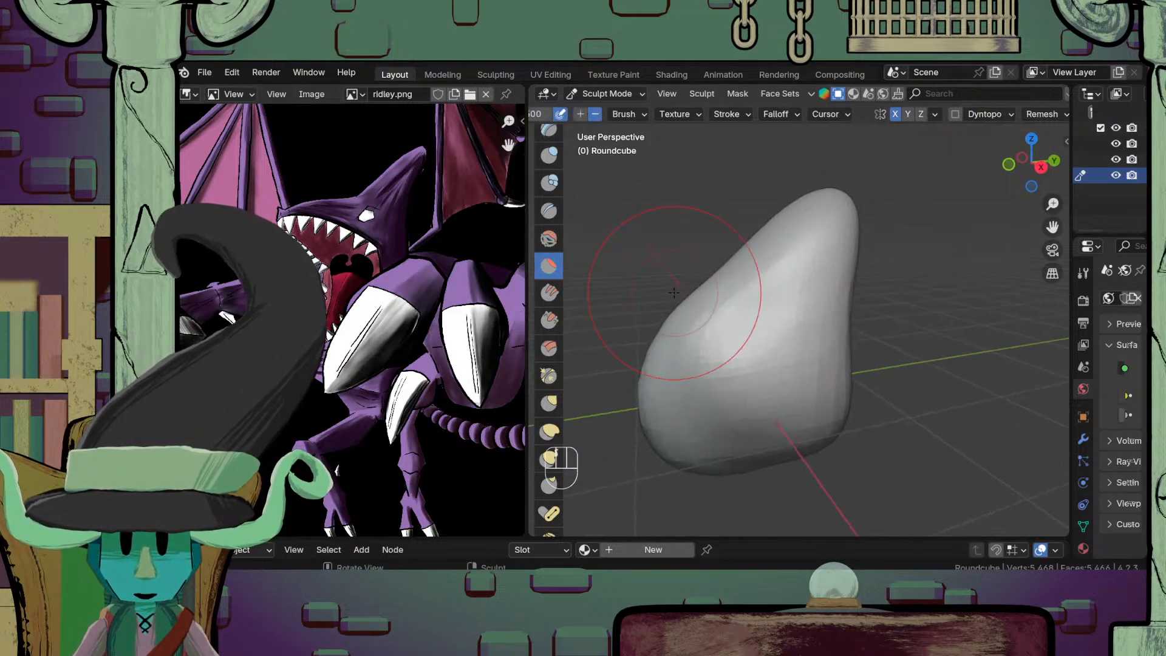
{"action": "scroll", "coordinate": [716, 334], "scroll_direction": "up", "scroll_amount": 4}
{"action": "mouse_move", "coordinate": [738, 350]}
{"action": "middle_mouse_down", "text": "shift"}
{"action": "mouse_move", "coordinate": [763, 352]}
{"action": "mouse_move", "coordinate": [743, 382]}
{"action": "middle_mouse_up", "text": "shift"}
{"action": "scroll", "coordinate": [780, 316], "scroll_direction": "down", "scroll_amount": 5}
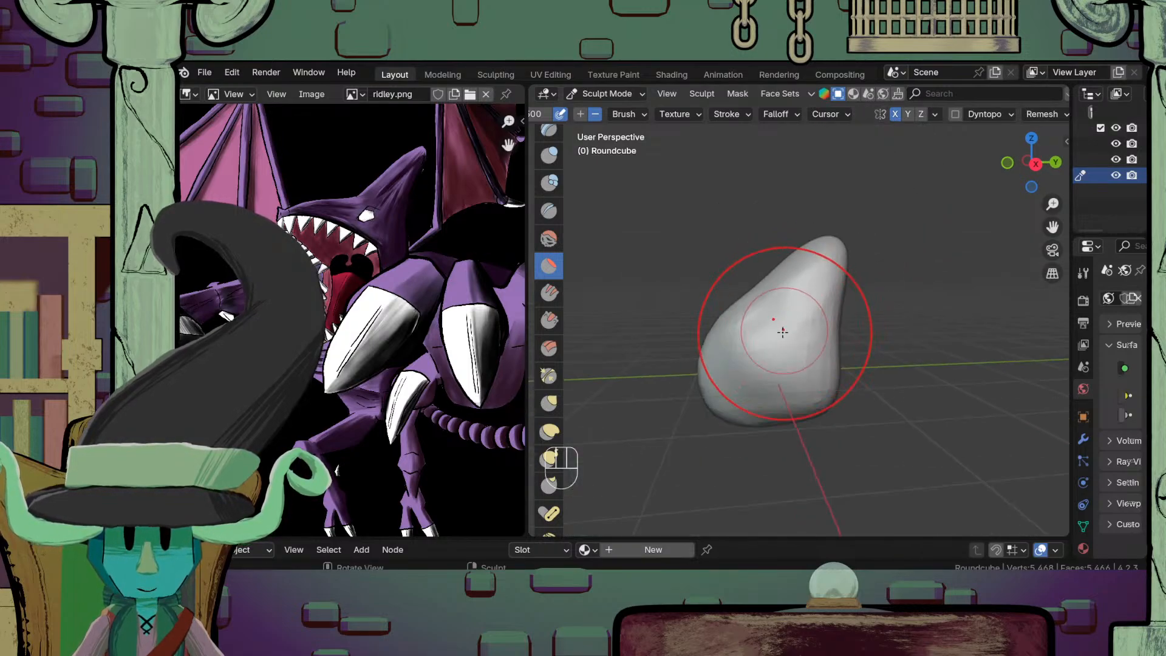
{"action": "scroll", "coordinate": [772, 332], "scroll_direction": "up", "scroll_amount": 3}
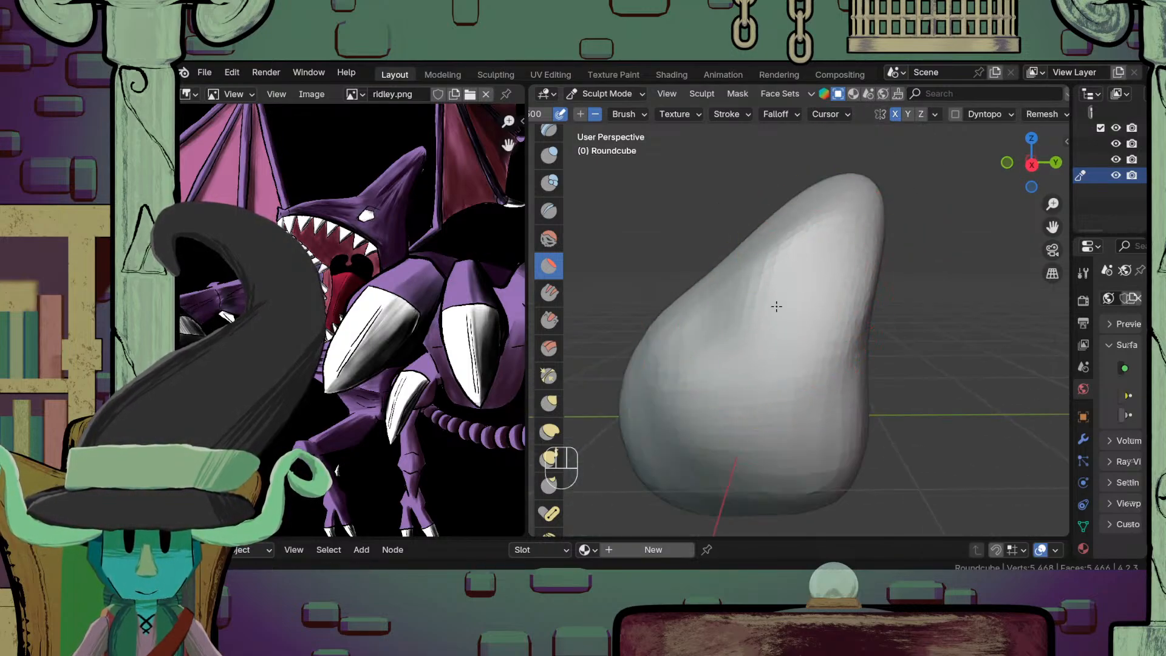
{"action": "middle_click_drag", "start_coordinate": [751, 322], "coordinate": [585, 349]}
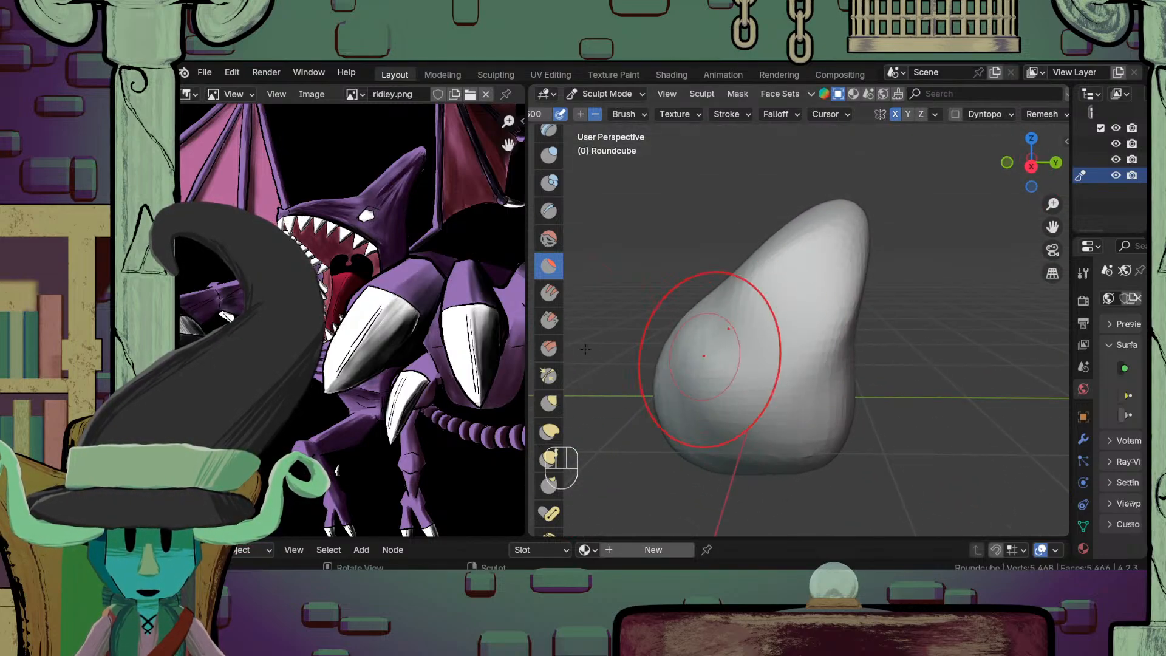
Step: Move the reference image to the creature's torso and further flatten the +X side of the body with the Flatten brush
{"action": "scroll", "coordinate": [322, 253], "scroll_direction": "up", "scroll_amount": 2}
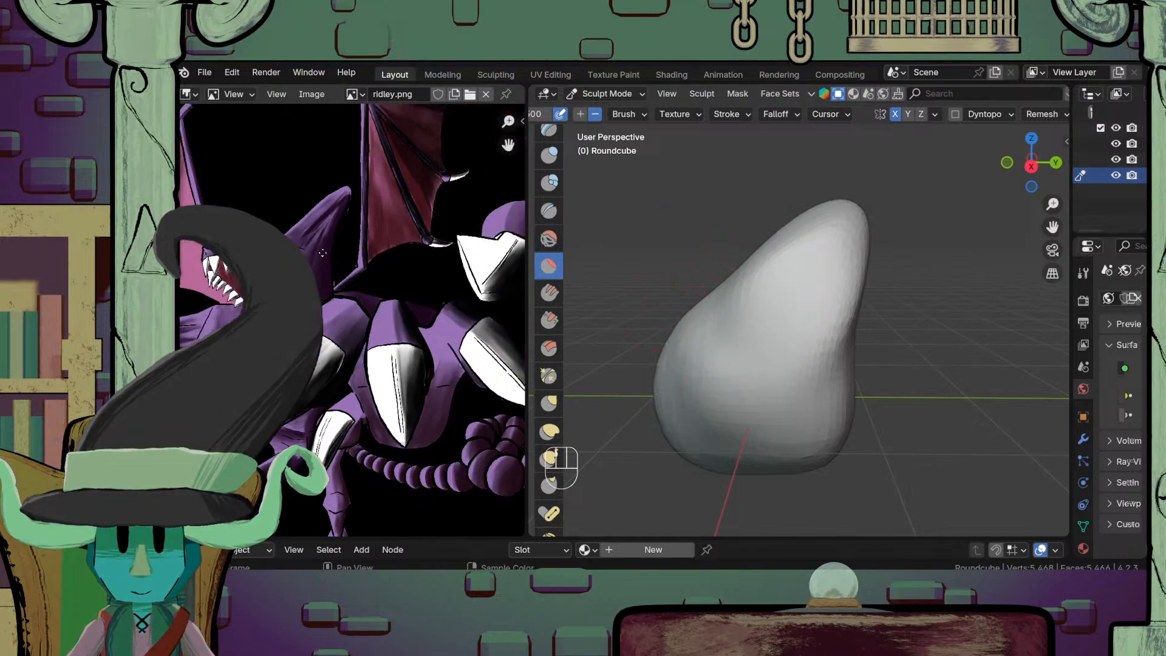
{"action": "scroll", "coordinate": [759, 322], "scroll_direction": "up", "scroll_amount": 4}
{"action": "scroll", "coordinate": [737, 325], "scroll_direction": "down", "scroll_amount": 5}
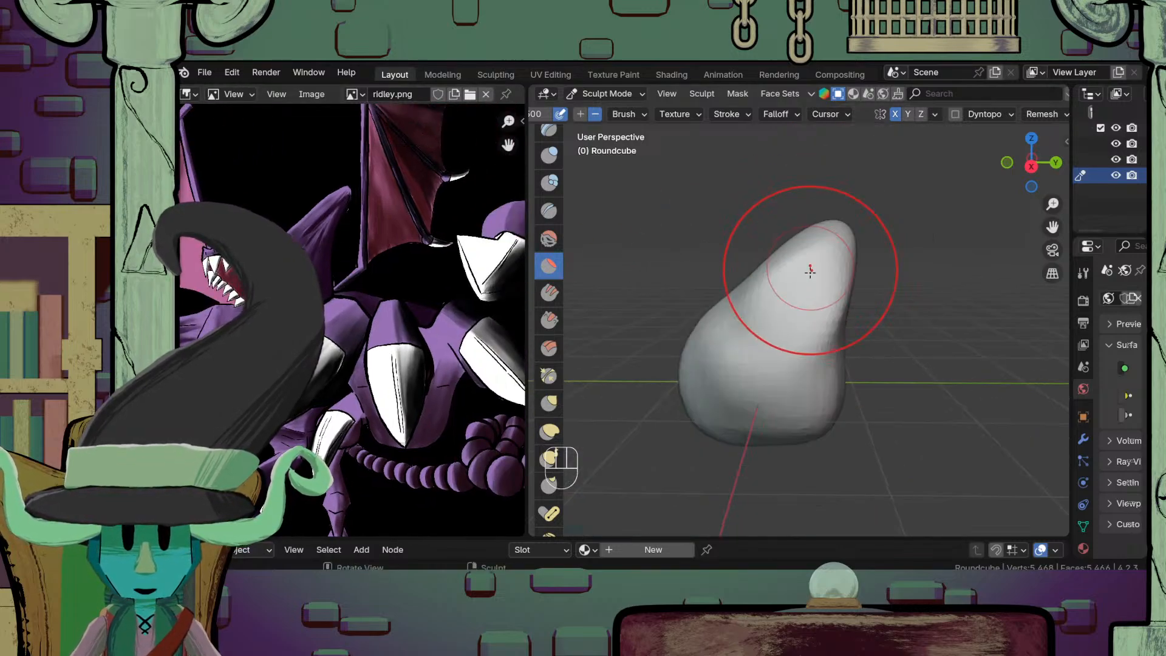
{"action": "mouse_move", "coordinate": [790, 340]}
{"action": "middle_mouse_down"}
{"action": "mouse_move", "coordinate": [784, 321]}
{"action": "mouse_move", "coordinate": [789, 338]}
{"action": "mouse_move", "coordinate": [808, 332]}
{"action": "middle_mouse_up"}
{"action": "middle_click_drag", "start_coordinate": [787, 370], "coordinate": [789, 390]}
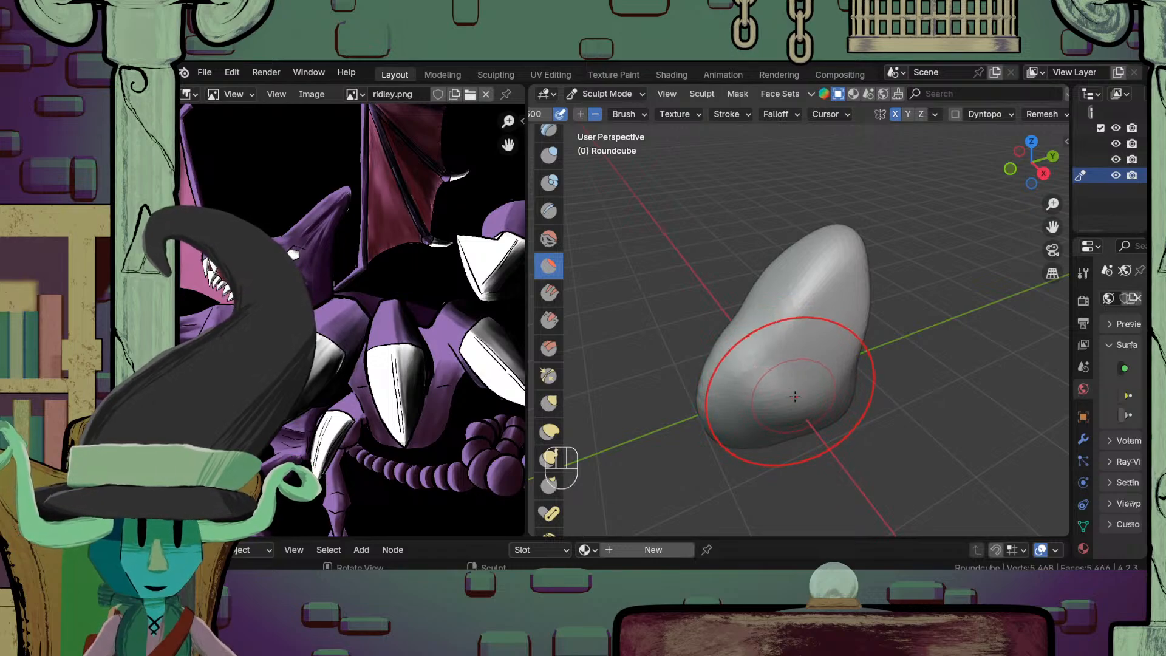
{"action": "scroll", "coordinate": [755, 393], "scroll_direction": "up", "scroll_amount": 1}
{"action": "middle_click_drag", "start_coordinate": [794, 391], "coordinate": [732, 363]}
{"action": "left_click_drag", "start_coordinate": [839, 352], "coordinate": [815, 333]}
{"action": "scroll", "coordinate": [818, 336], "scroll_direction": "up", "scroll_amount": 1}
{"action": "middle_click_drag", "start_coordinate": [843, 352], "coordinate": [837, 353]}
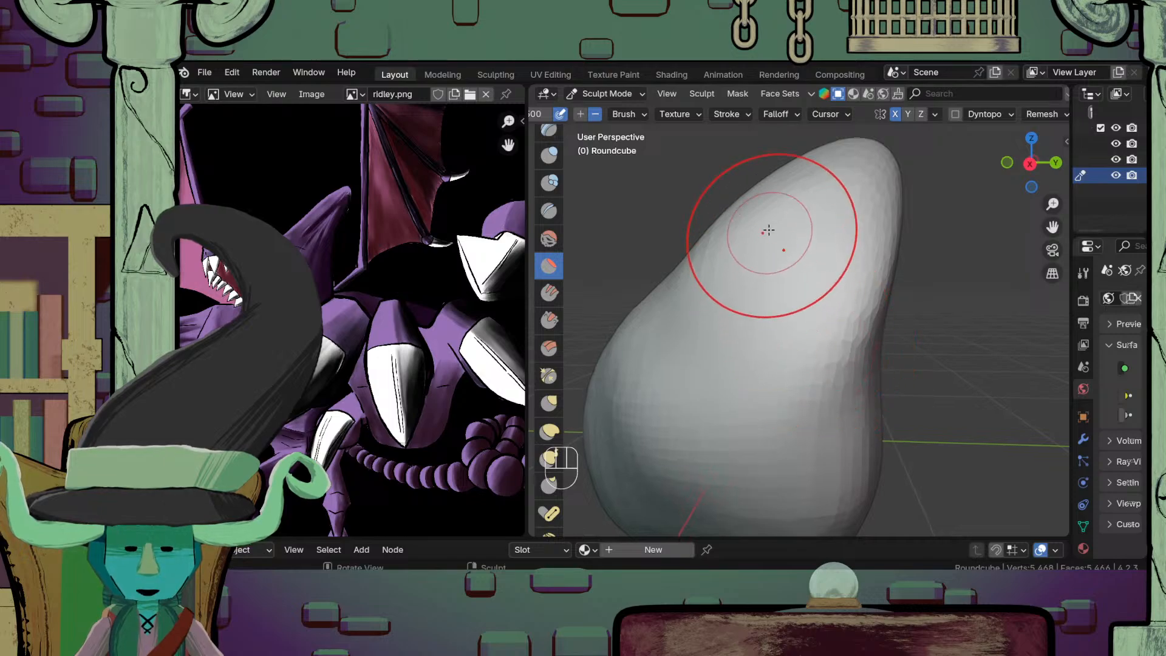
Step: Examine the flattened flanks and the +Y side of the body from several angles against the reference
{"action": "scroll", "coordinate": [737, 328], "scroll_direction": "down", "scroll_amount": 3}
{"action": "mouse_move", "coordinate": [737, 328]}
{"action": "middle_mouse_down"}
{"action": "mouse_move", "coordinate": [817, 360]}
{"action": "mouse_move", "coordinate": [781, 365]}
{"action": "middle_mouse_up"}
{"action": "scroll", "coordinate": [781, 364], "scroll_direction": "up", "scroll_amount": 2}
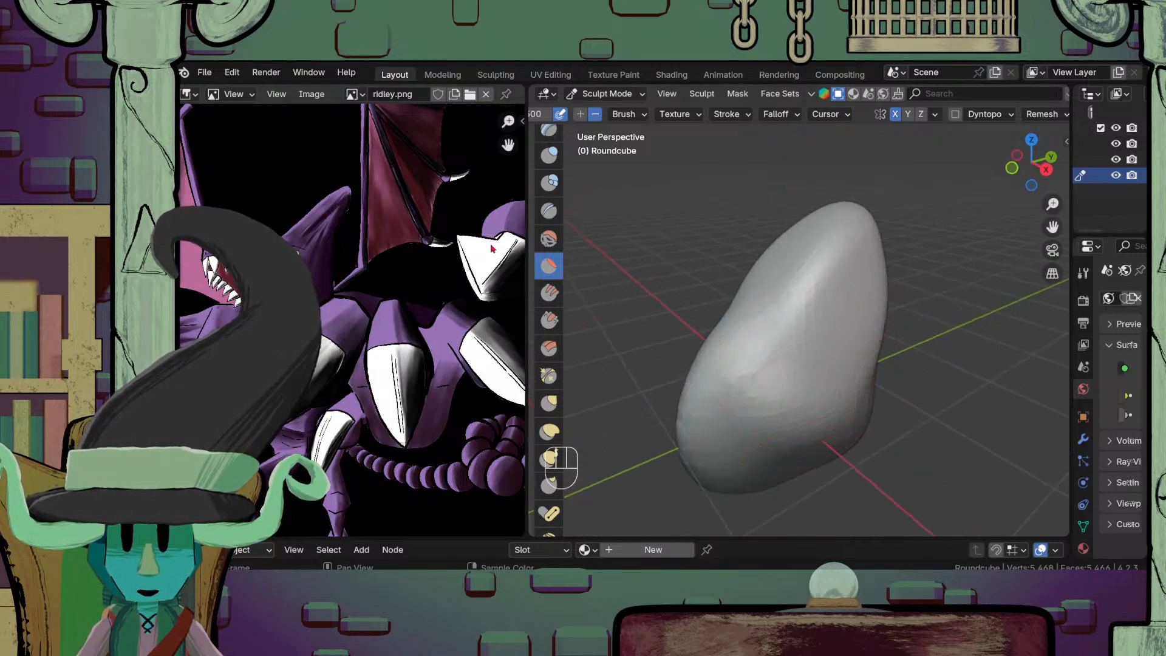
{"action": "mouse_move", "coordinate": [842, 333]}
{"action": "middle_mouse_down"}
{"action": "mouse_move", "coordinate": [731, 300]}
{"action": "mouse_move", "coordinate": [768, 316]}
{"action": "mouse_move", "coordinate": [673, 319]}
{"action": "middle_mouse_up"}
{"action": "scroll", "coordinate": [707, 332], "scroll_direction": "up", "scroll_amount": 1}
{"action": "scroll", "coordinate": [758, 340], "scroll_direction": "down", "scroll_amount": 3}
{"action": "middle_click_drag", "start_coordinate": [801, 363], "coordinate": [793, 297]}
{"action": "middle_click_drag", "start_coordinate": [812, 358], "coordinate": [808, 296]}
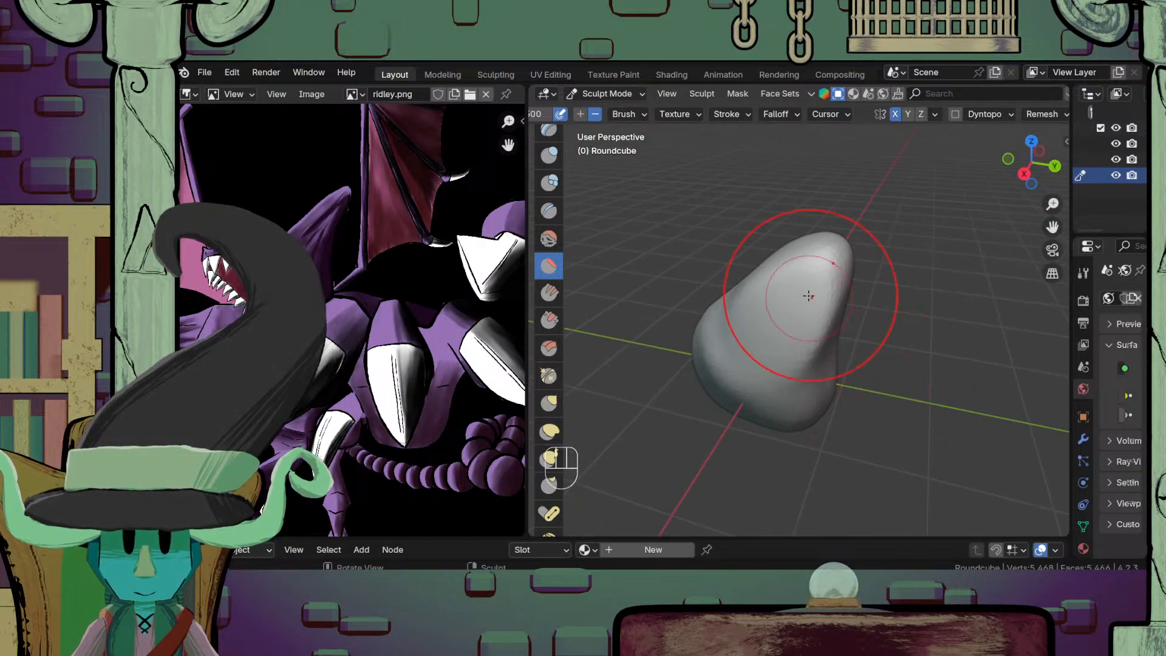
{"action": "middle_click_drag", "start_coordinate": [826, 408], "coordinate": [580, 389]}
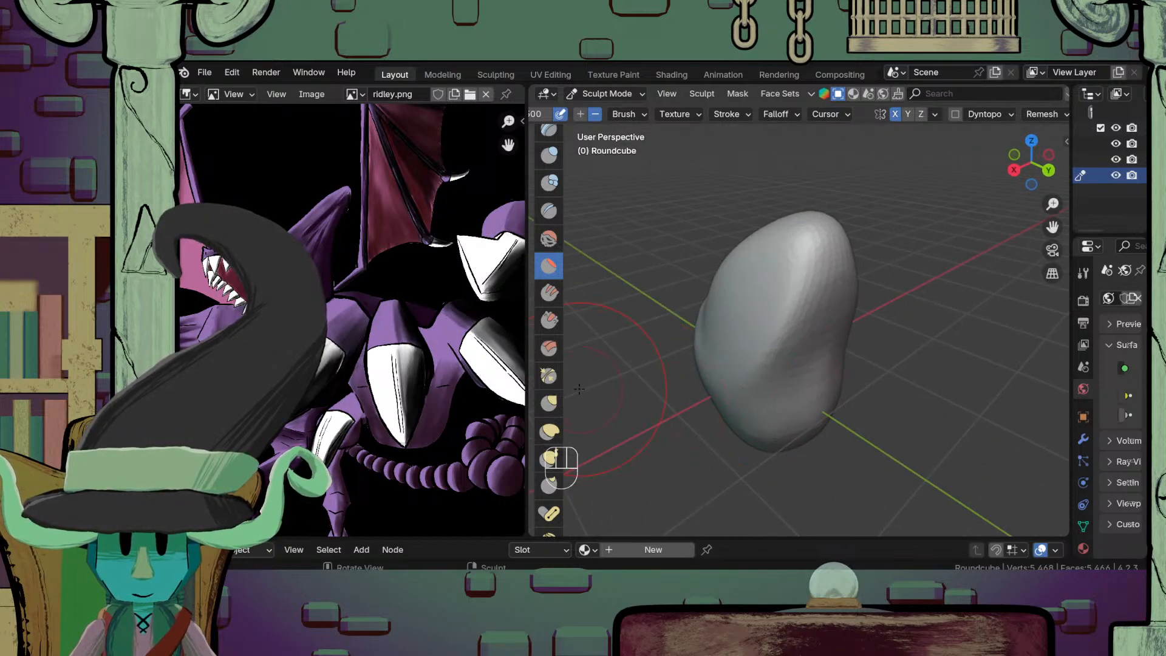
Step: Undo the last two changes, resize the Grab brush and push the +Y side of the body inward below the peak
{"action": "left_click", "coordinate": [551, 401]}
{"action": "mouse_move", "coordinate": [760, 364]}
{"action": "middle_mouse_down"}
{"action": "mouse_move", "coordinate": [808, 351]}
{"action": "mouse_move", "coordinate": [717, 326]}
{"action": "middle_mouse_up"}
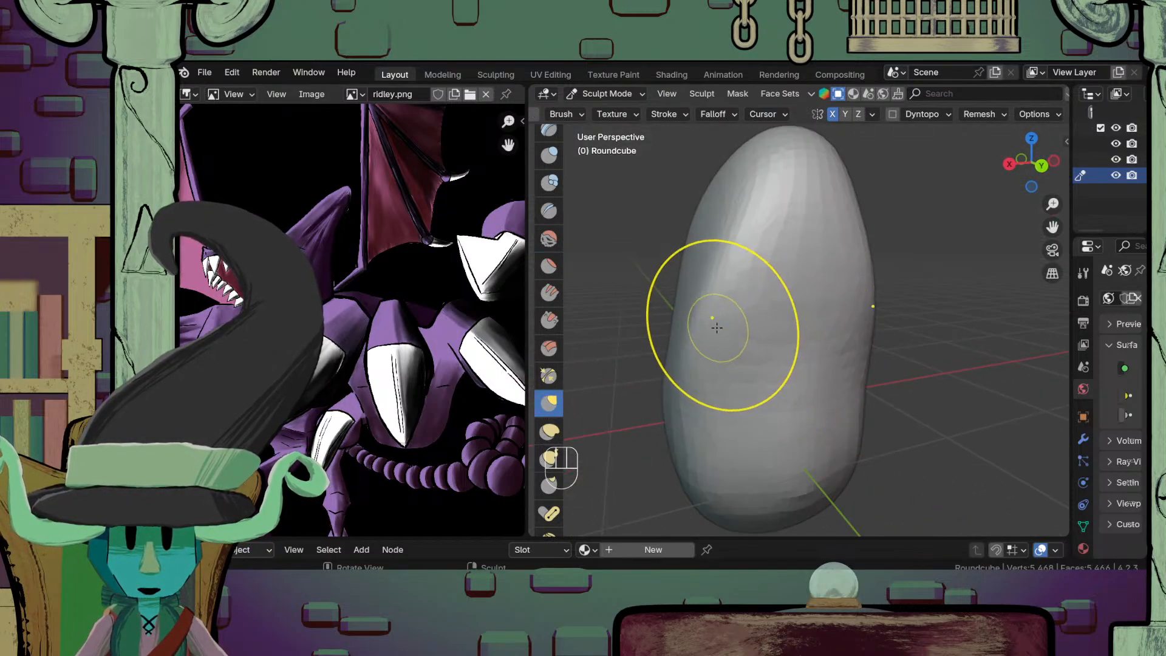
{"action": "key", "text": "ctrl+z"}
{"action": "key", "text": "ctrl+z"}
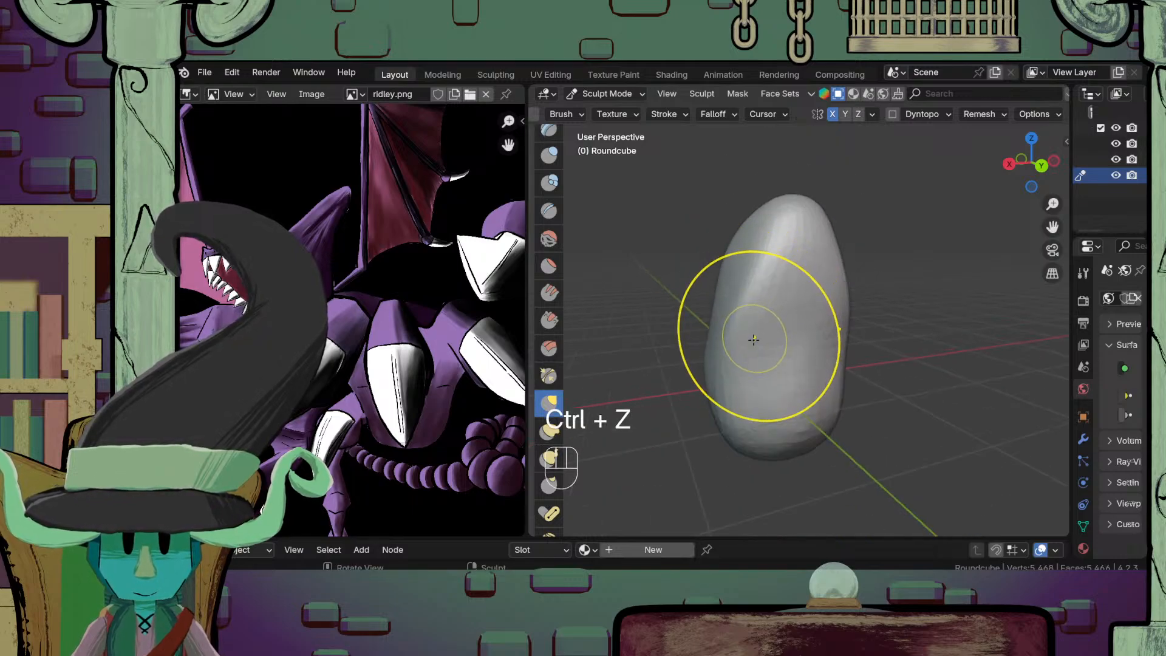
{"action": "key", "text": "f"}
{"action": "key", "text": "f"}
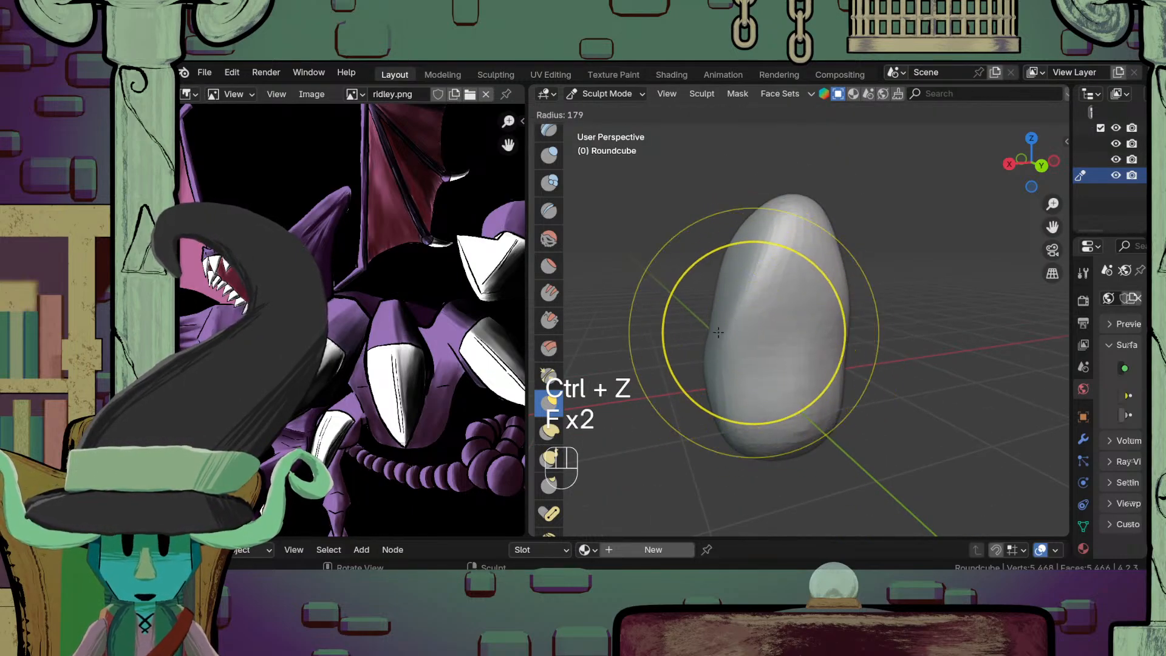
{"action": "left_click", "coordinate": [702, 333]}
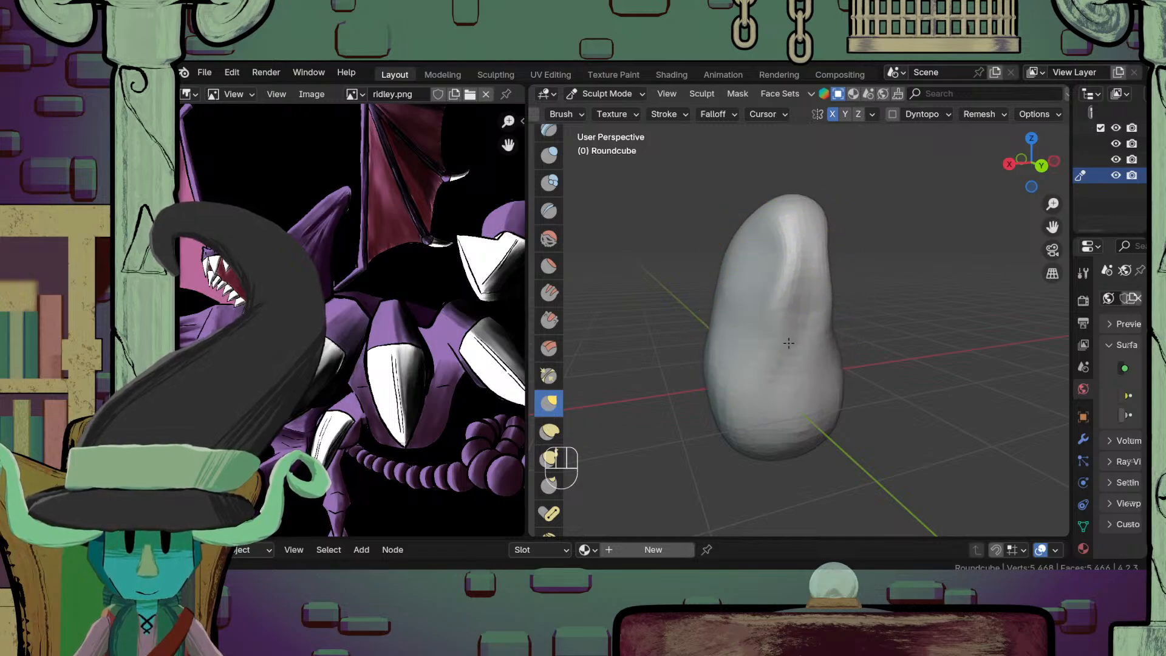
Step: Remesh the body with a 0.05 m voxel size, preserving volume and attributes
{"action": "left_click", "coordinate": [984, 115]}
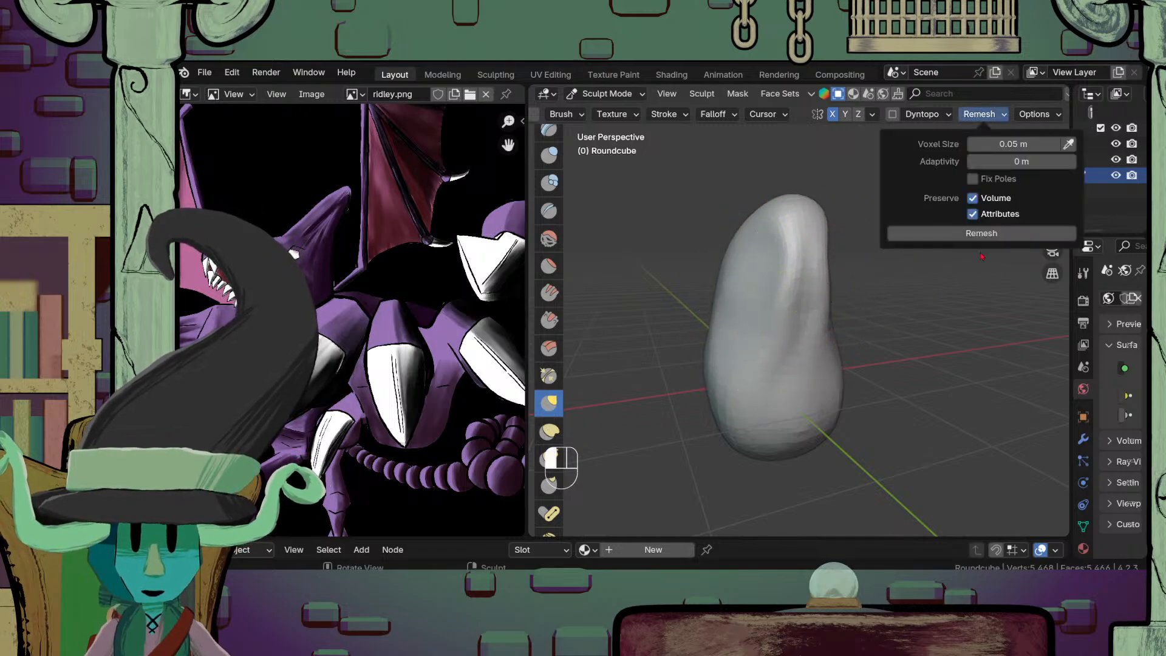
{"action": "left_click", "coordinate": [972, 235]}
{"action": "middle_click_drag", "start_coordinate": [683, 369], "coordinate": [776, 341]}
{"action": "mouse_move", "coordinate": [820, 302]}
{"action": "middle_mouse_down"}
{"action": "mouse_move", "coordinate": [873, 378]}
{"action": "mouse_move", "coordinate": [839, 292]}
{"action": "mouse_move", "coordinate": [814, 315]}
{"action": "middle_mouse_up"}
{"action": "middle_click_drag", "start_coordinate": [709, 385], "coordinate": [815, 268]}
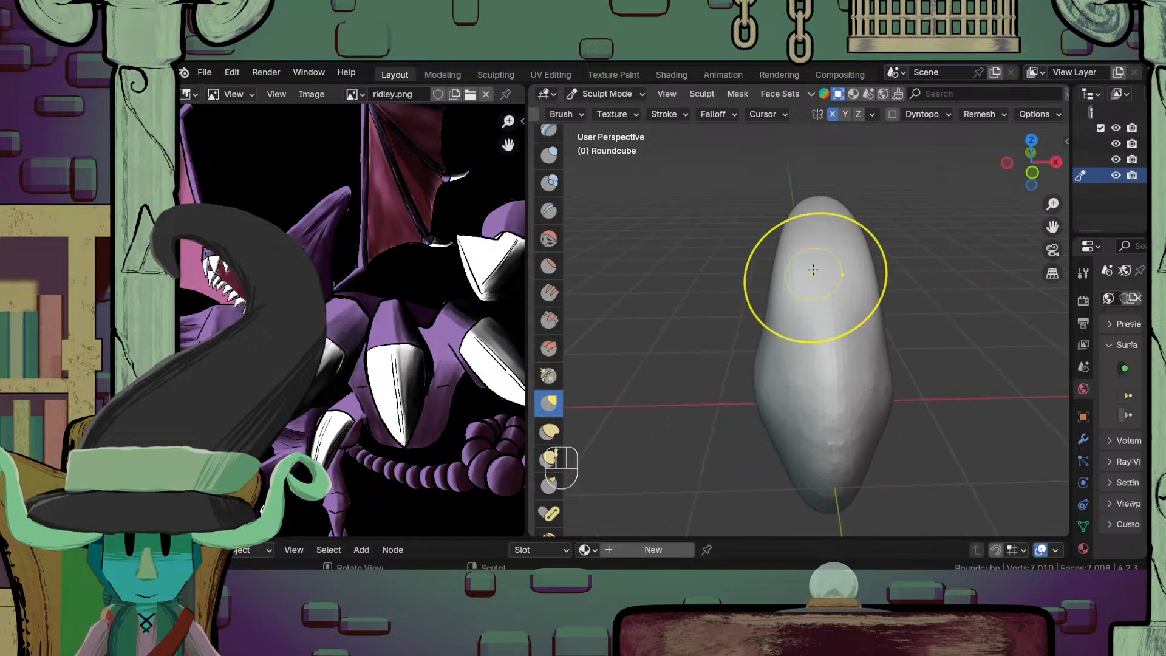
Step: Smooth the remeshed body's sides and undo the last Grab adjustment
{"action": "middle_click_drag", "start_coordinate": [794, 378], "coordinate": [883, 358]}
{"action": "left_click_drag", "start_coordinate": [869, 355], "coordinate": [814, 341], "text": "shift"}
{"action": "middle_click_drag", "start_coordinate": [790, 340], "coordinate": [851, 324]}
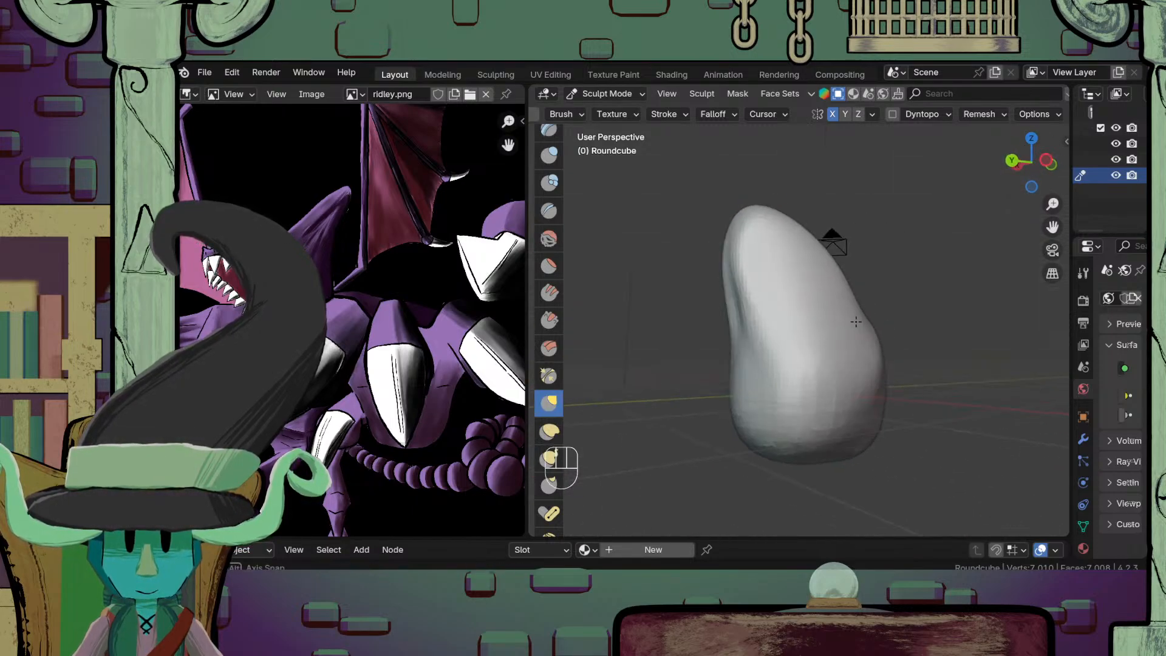
{"action": "mouse_move", "coordinate": [788, 310]}
{"action": "left_mouse_down", "text": "shift"}
{"action": "mouse_move", "coordinate": [778, 276]}
{"action": "mouse_move", "coordinate": [784, 316]}
{"action": "left_mouse_up", "text": "shift"}
{"action": "scroll", "coordinate": [797, 345], "scroll_direction": "down", "scroll_amount": 5}
{"action": "mouse_move", "coordinate": [784, 383]}
{"action": "middle_mouse_down"}
{"action": "mouse_move", "coordinate": [796, 344]}
{"action": "mouse_move", "coordinate": [884, 349]}
{"action": "mouse_move", "coordinate": [911, 448]}
{"action": "middle_mouse_up"}
{"action": "mouse_move", "coordinate": [755, 425]}
{"action": "middle_mouse_down"}
{"action": "mouse_move", "coordinate": [846, 452]}
{"action": "mouse_move", "coordinate": [808, 446]}
{"action": "mouse_move", "coordinate": [824, 422]}
{"action": "mouse_move", "coordinate": [832, 252]}
{"action": "middle_mouse_up"}
{"action": "scroll", "coordinate": [805, 461], "scroll_direction": "up", "scroll_amount": 3}
{"action": "scroll", "coordinate": [822, 417], "scroll_direction": "up", "scroll_amount": 2}
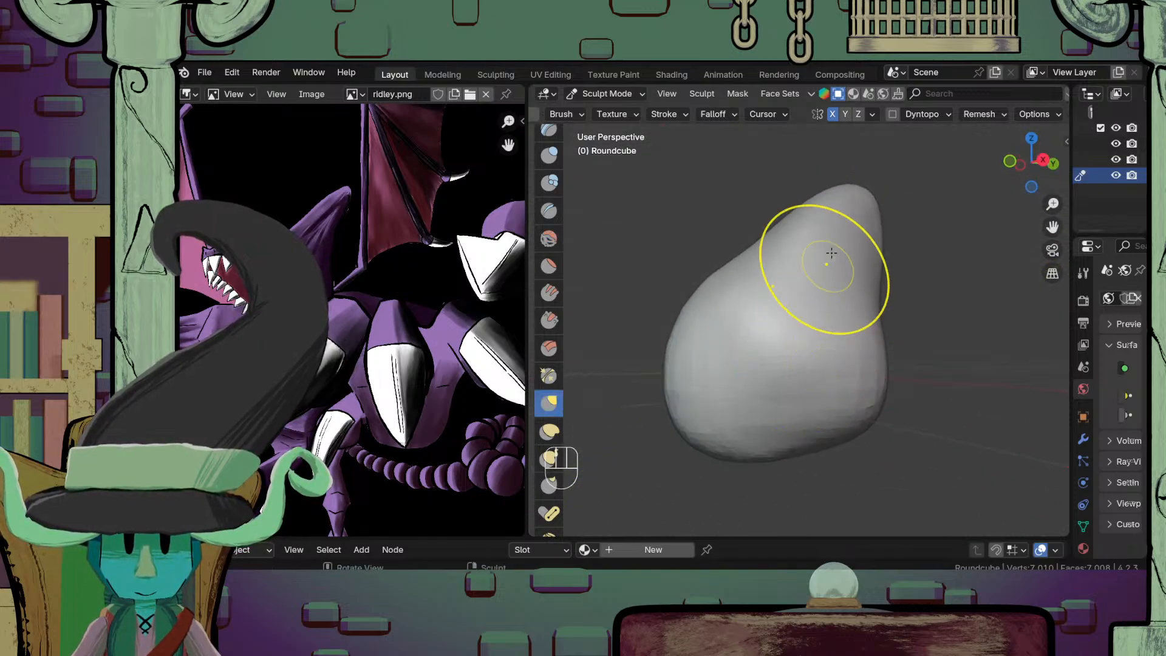
{"action": "key", "text": "ctrl+z"}
{"action": "middle_click_drag", "start_coordinate": [851, 308], "coordinate": [824, 346]}
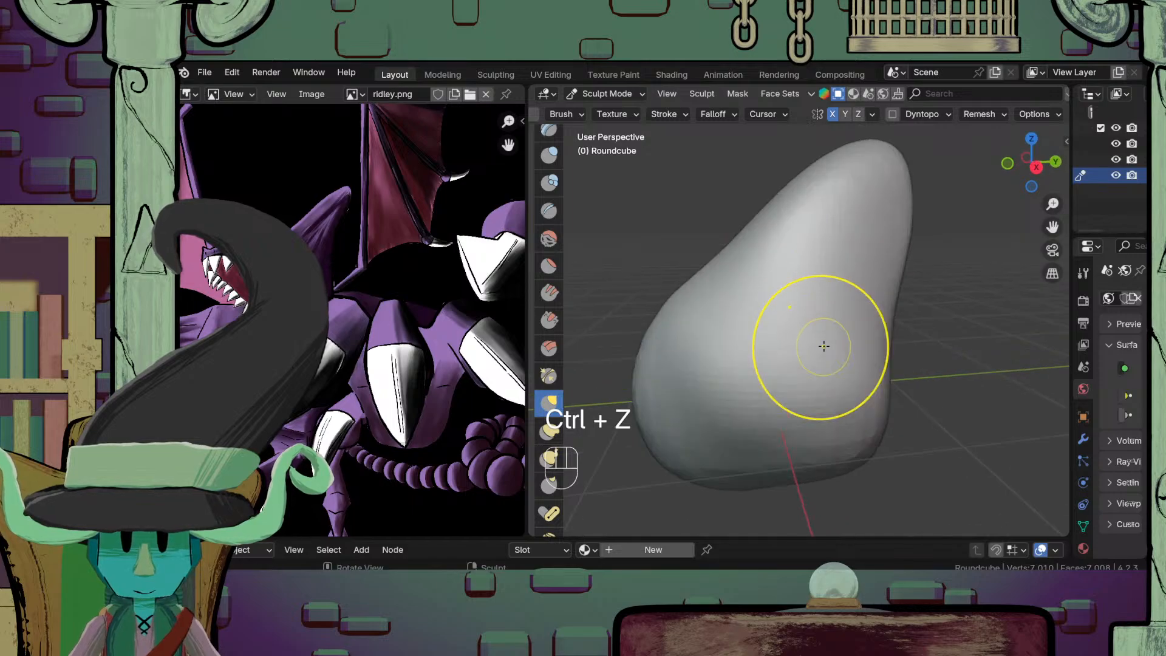
Step: Set the Draw brush to a 74 px radius, try a stroke on the upper +X flank and undo it
{"action": "left_click", "coordinate": [549, 131]}
{"action": "scroll", "coordinate": [644, 265], "scroll_direction": "up", "scroll_amount": 5}
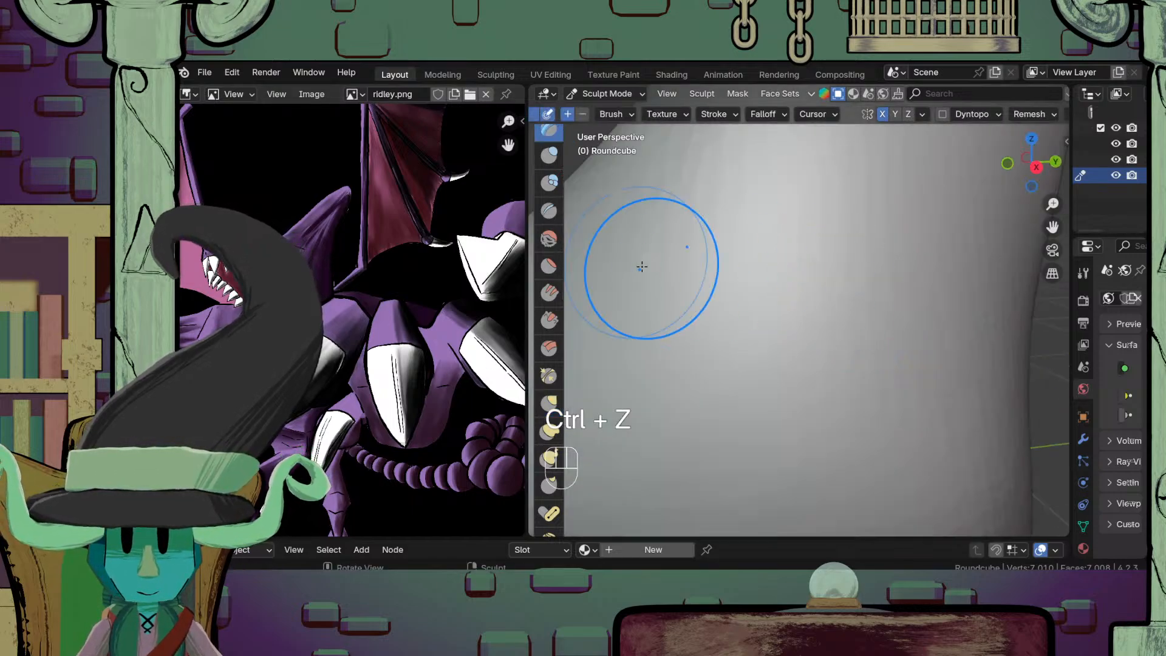
{"action": "scroll", "coordinate": [554, 178], "scroll_direction": "up", "scroll_amount": 5}
{"action": "left_click", "coordinate": [546, 149]}
{"action": "scroll", "coordinate": [779, 310], "scroll_direction": "down", "scroll_amount": 5}
{"action": "middle_click_drag", "start_coordinate": [827, 308], "coordinate": [804, 308]}
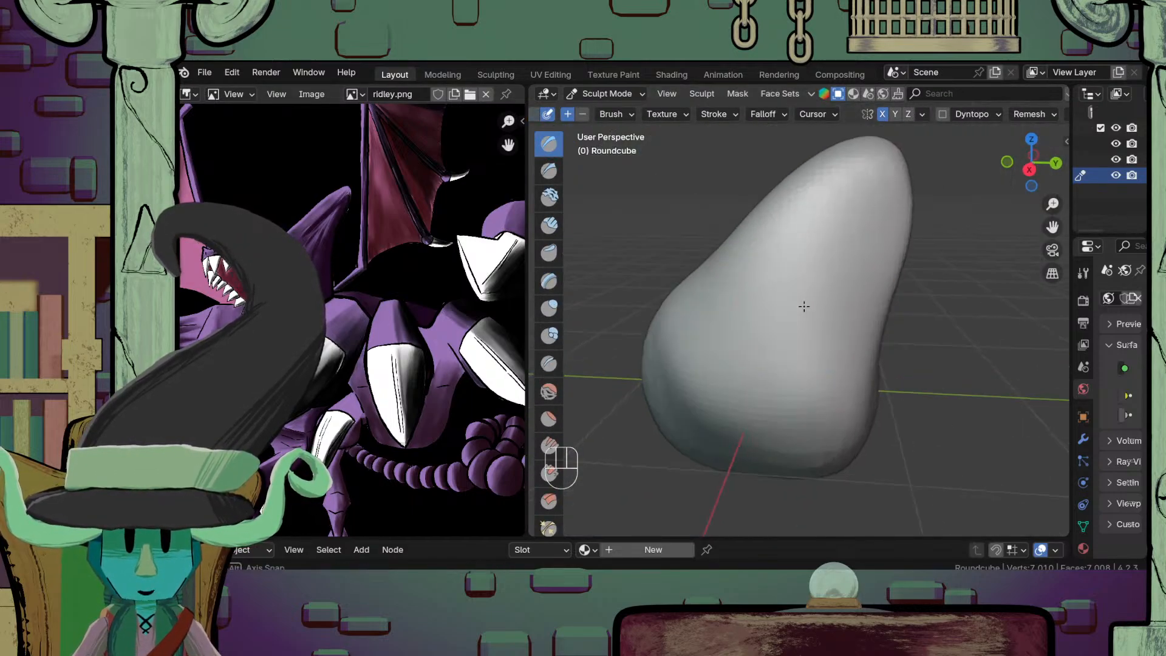
{"action": "scroll", "coordinate": [800, 350], "scroll_direction": "up", "scroll_amount": 3}
{"action": "middle_click_drag", "start_coordinate": [801, 351], "coordinate": [828, 336]}
{"action": "key", "text": "f"}
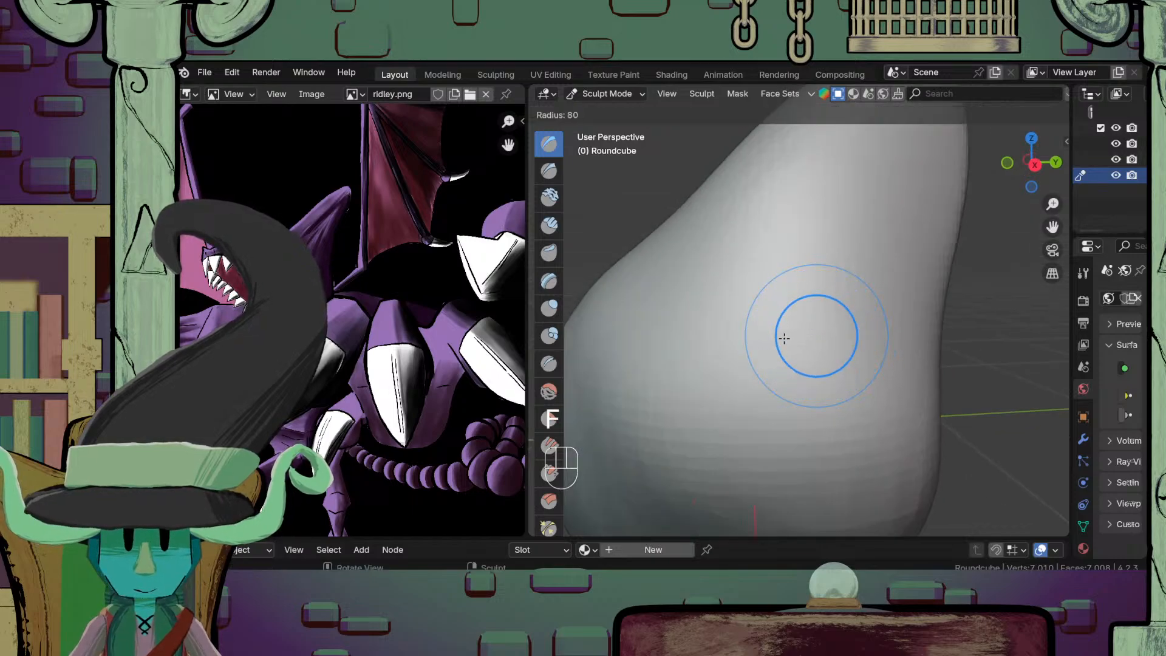
{"action": "left_click", "coordinate": [790, 335]}
{"action": "scroll", "coordinate": [790, 337], "scroll_direction": "down", "scroll_amount": 3}
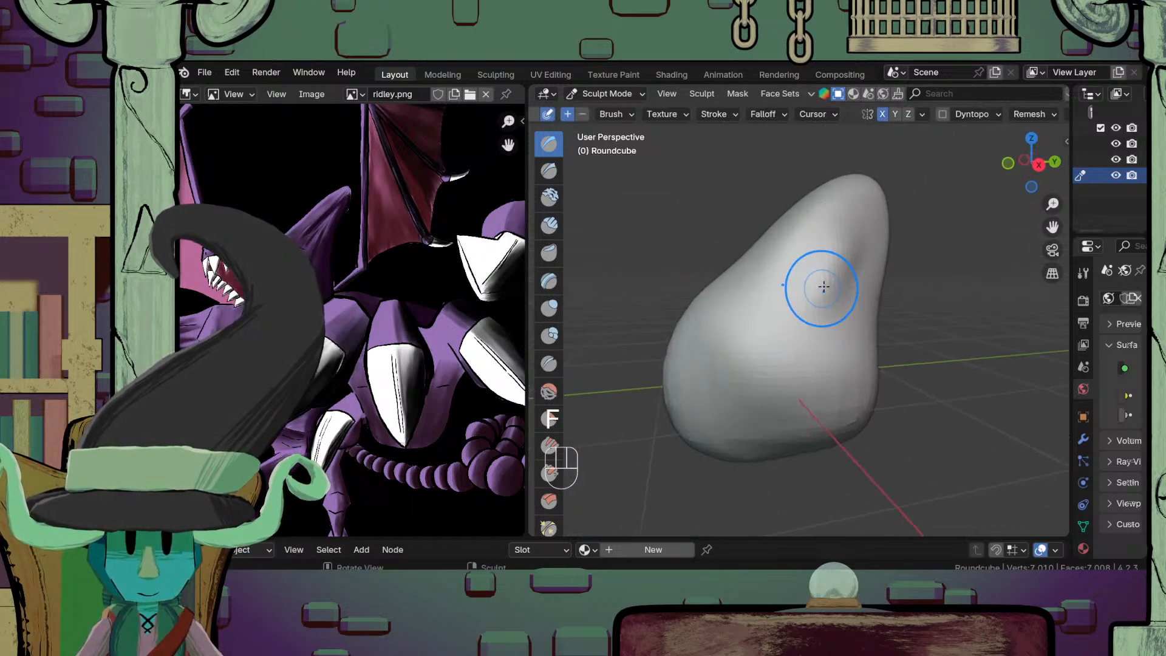
{"action": "key", "text": "ctrl+z"}
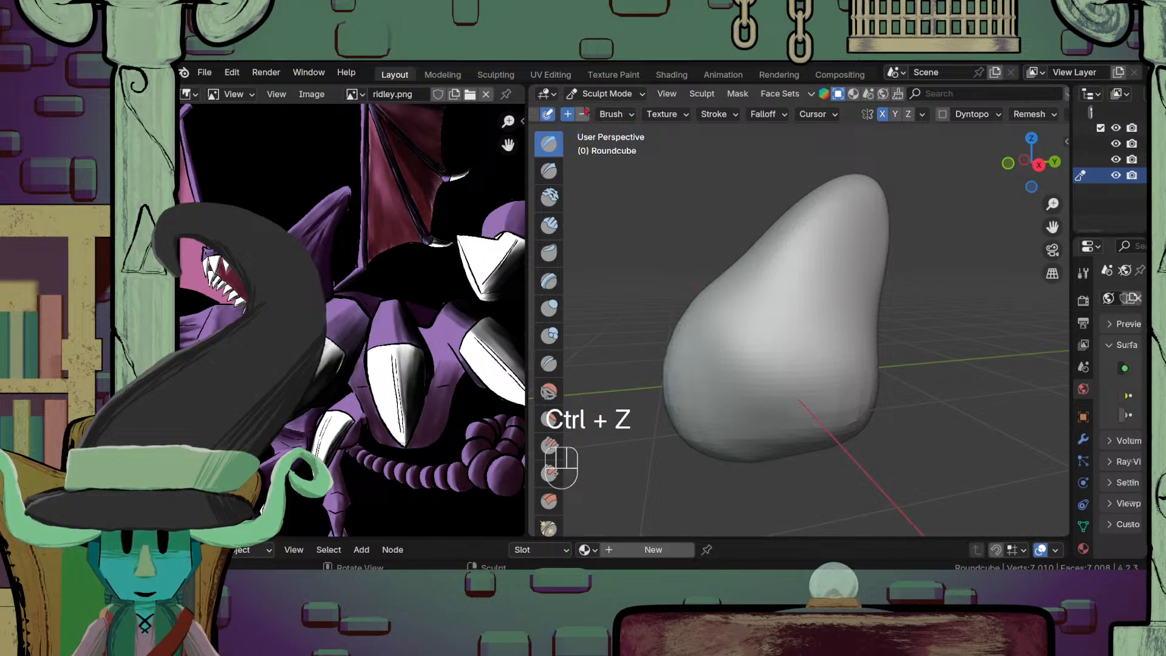
Step: Carve a diagonal groove down the upper +X flank with the Draw brush in Subtract direction
{"action": "scroll", "coordinate": [859, 340], "scroll_direction": "up", "scroll_amount": 2}
{"action": "mouse_move", "coordinate": [851, 313]}
{"action": "middle_mouse_down", "text": "shift"}
{"action": "mouse_move", "coordinate": [885, 338]}
{"action": "mouse_move", "coordinate": [797, 347]}
{"action": "middle_mouse_up", "text": "shift"}
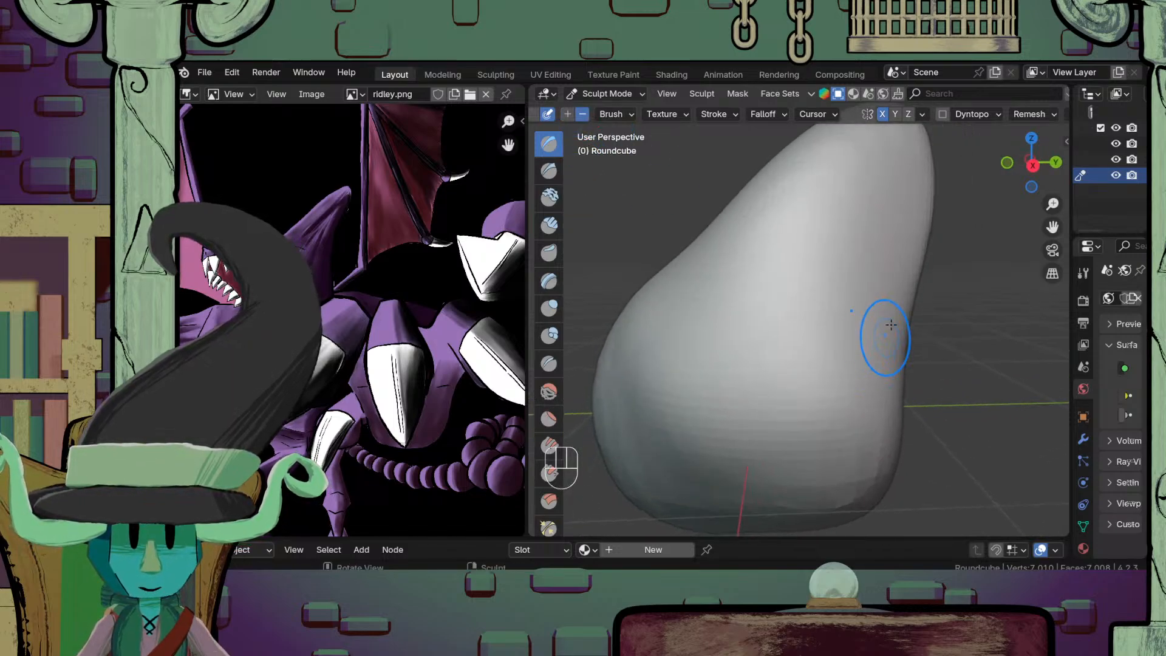
{"action": "mouse_move", "coordinate": [849, 166]}
{"action": "left_mouse_down"}
{"action": "mouse_move", "coordinate": [861, 175]}
{"action": "mouse_move", "coordinate": [854, 198]}
{"action": "mouse_move", "coordinate": [773, 348]}
{"action": "mouse_move", "coordinate": [815, 274]}
{"action": "mouse_move", "coordinate": [778, 335]}
{"action": "left_mouse_up"}
Step: Show the active brush's settings and turn off the unified radius so the Draw brush uses its own 35 px
{"action": "left_click", "coordinate": [1082, 303]}
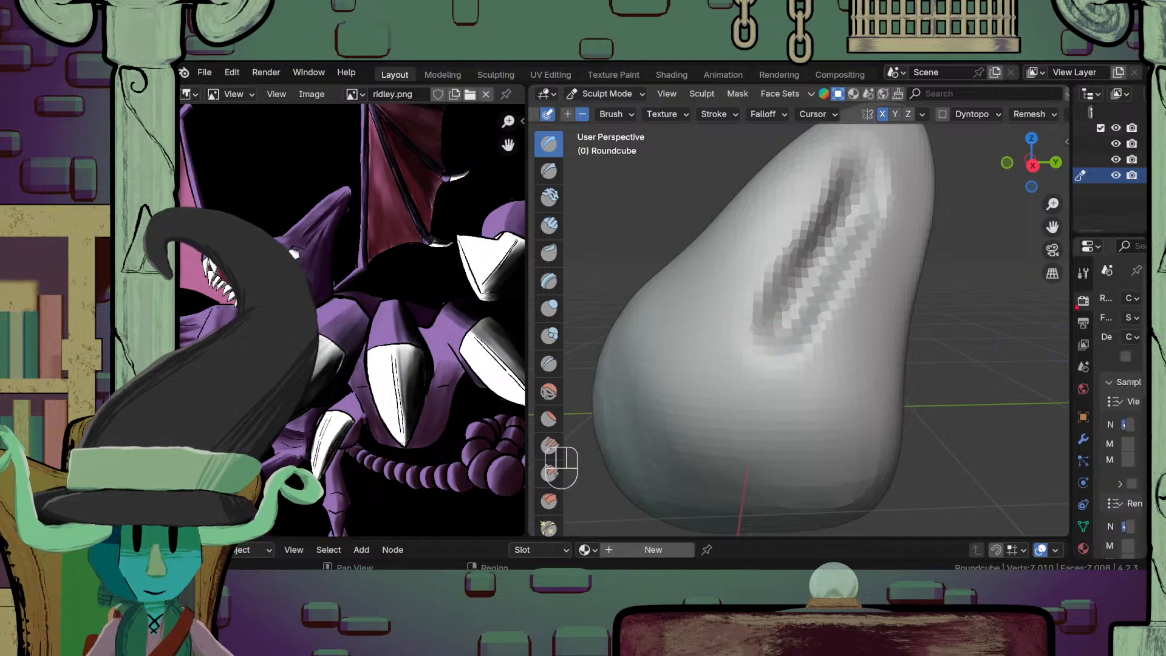
{"action": "left_click_drag", "start_coordinate": [1069, 328], "coordinate": [889, 355]}
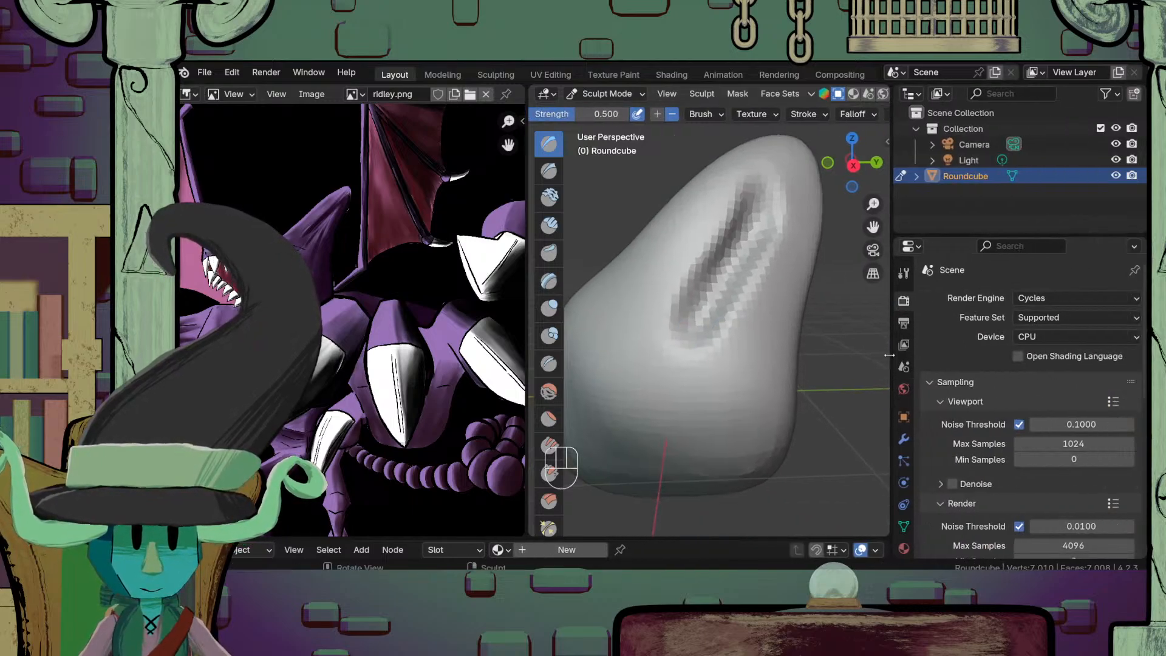
{"action": "left_click", "coordinate": [901, 277]}
{"action": "scroll", "coordinate": [1008, 449], "scroll_direction": "down", "scroll_amount": 6}
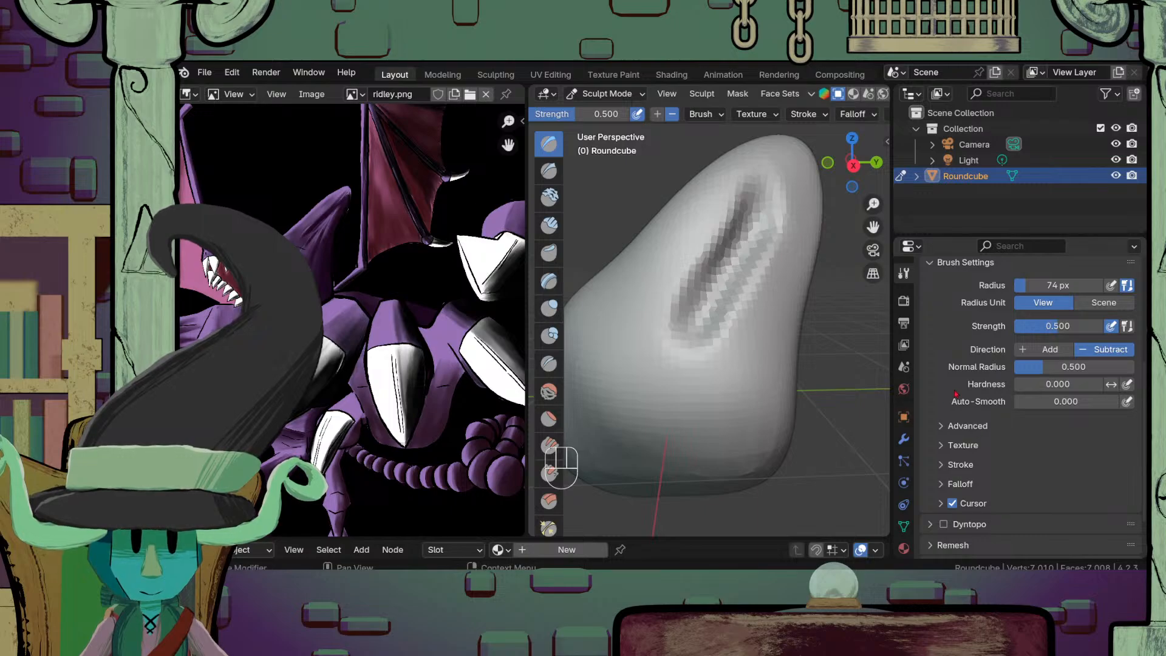
{"action": "scroll", "coordinate": [959, 394], "scroll_direction": "up", "scroll_amount": 3}
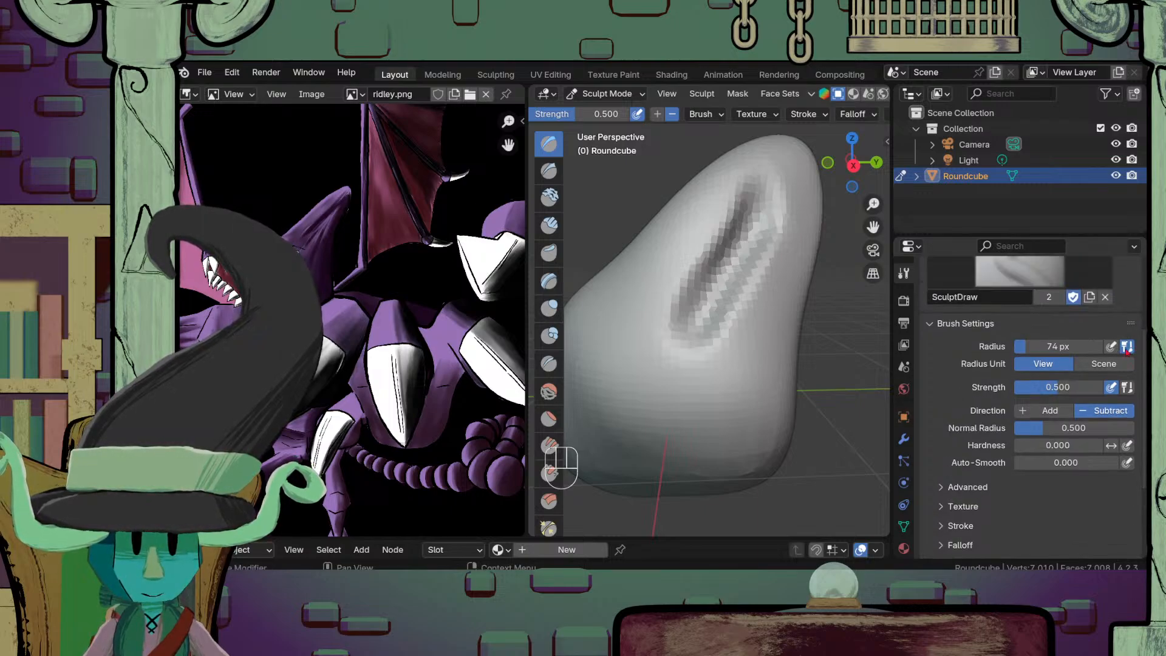
{"action": "left_click", "coordinate": [1127, 350]}
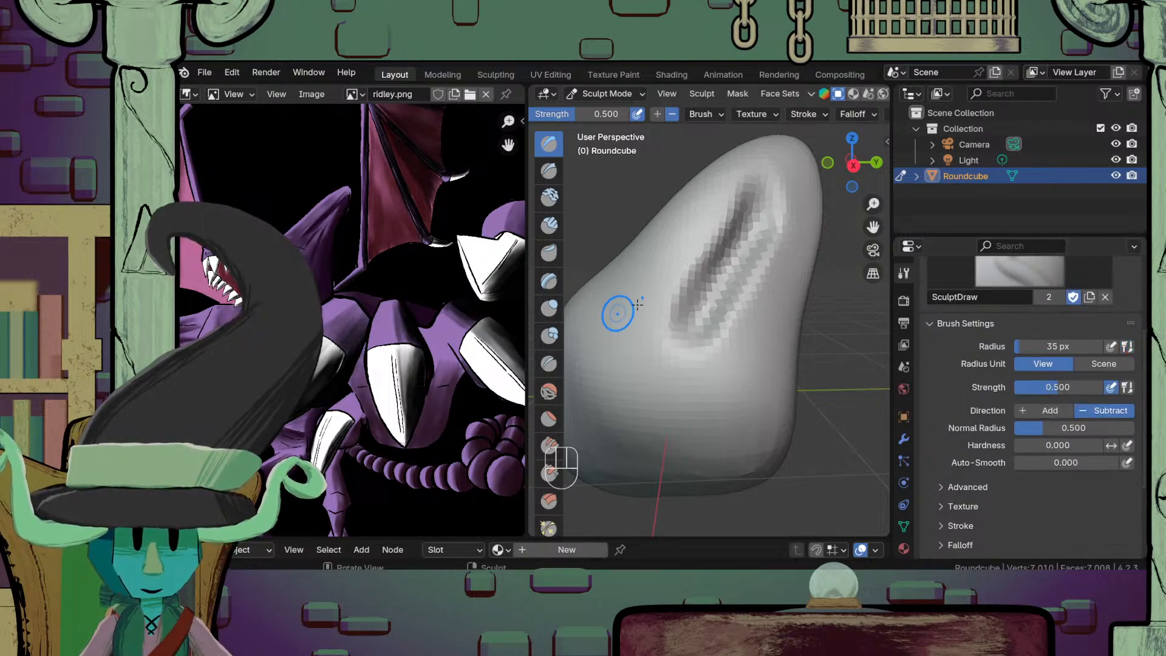
Step: Widen the groove on the upper flank into a hollow with subtractive Draw strokes at 35 px
{"action": "scroll", "coordinate": [790, 294], "scroll_direction": "down", "scroll_amount": 2}
{"action": "middle_click_drag", "start_coordinate": [738, 331], "coordinate": [755, 340], "text": "shift"}
{"action": "scroll", "coordinate": [762, 264], "scroll_direction": "up", "scroll_amount": 1}
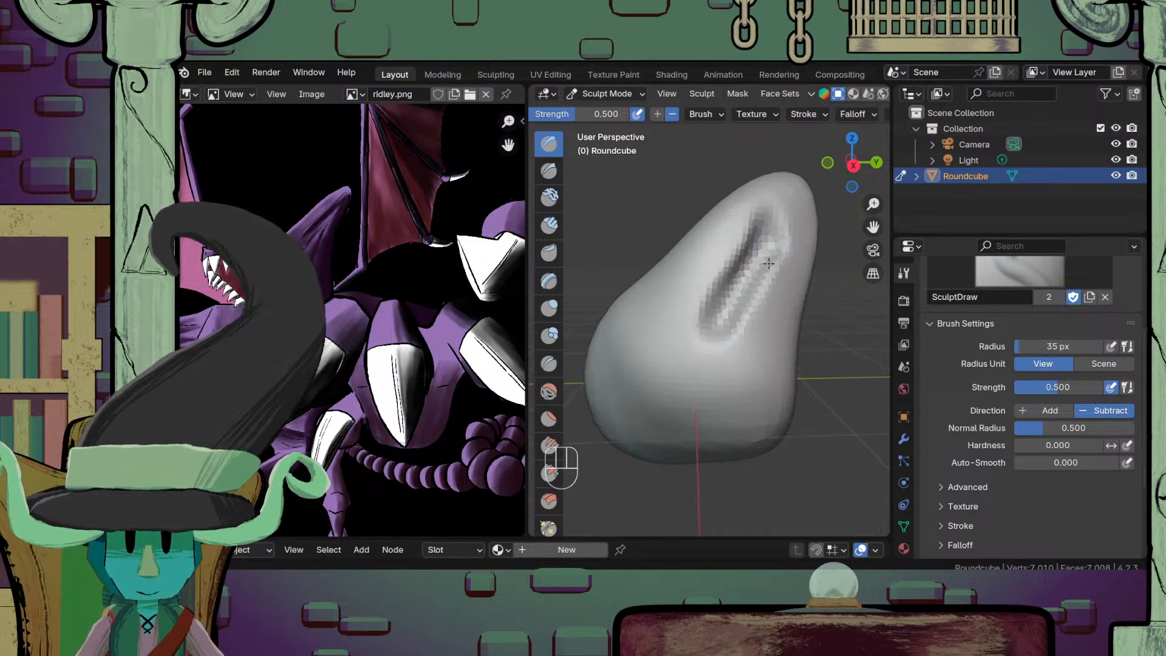
{"action": "mouse_move", "coordinate": [768, 263]}
{"action": "left_mouse_down"}
{"action": "mouse_move", "coordinate": [757, 260]}
{"action": "mouse_move", "coordinate": [712, 311]}
{"action": "left_mouse_up"}
{"action": "mouse_move", "coordinate": [760, 219]}
{"action": "left_mouse_down"}
{"action": "mouse_move", "coordinate": [721, 279]}
{"action": "mouse_move", "coordinate": [754, 211]}
{"action": "mouse_move", "coordinate": [714, 280]}
{"action": "left_mouse_up"}
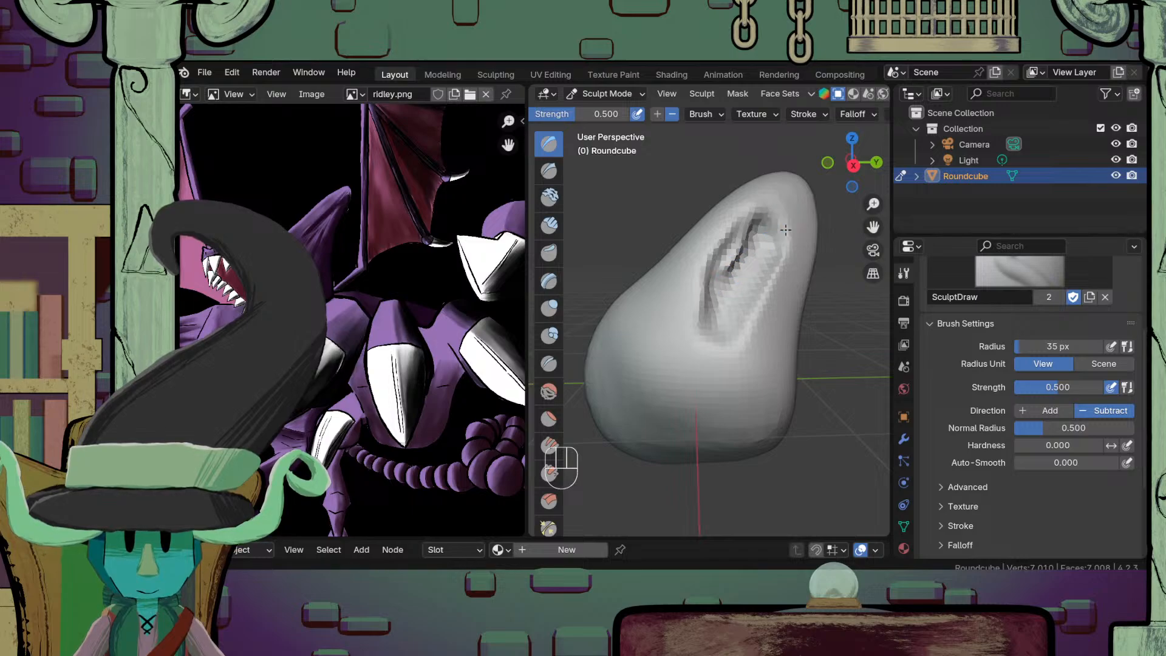
{"action": "mouse_move", "coordinate": [786, 230]}
{"action": "left_mouse_down"}
{"action": "mouse_move", "coordinate": [747, 313]}
{"action": "mouse_move", "coordinate": [703, 311]}
{"action": "left_mouse_up"}
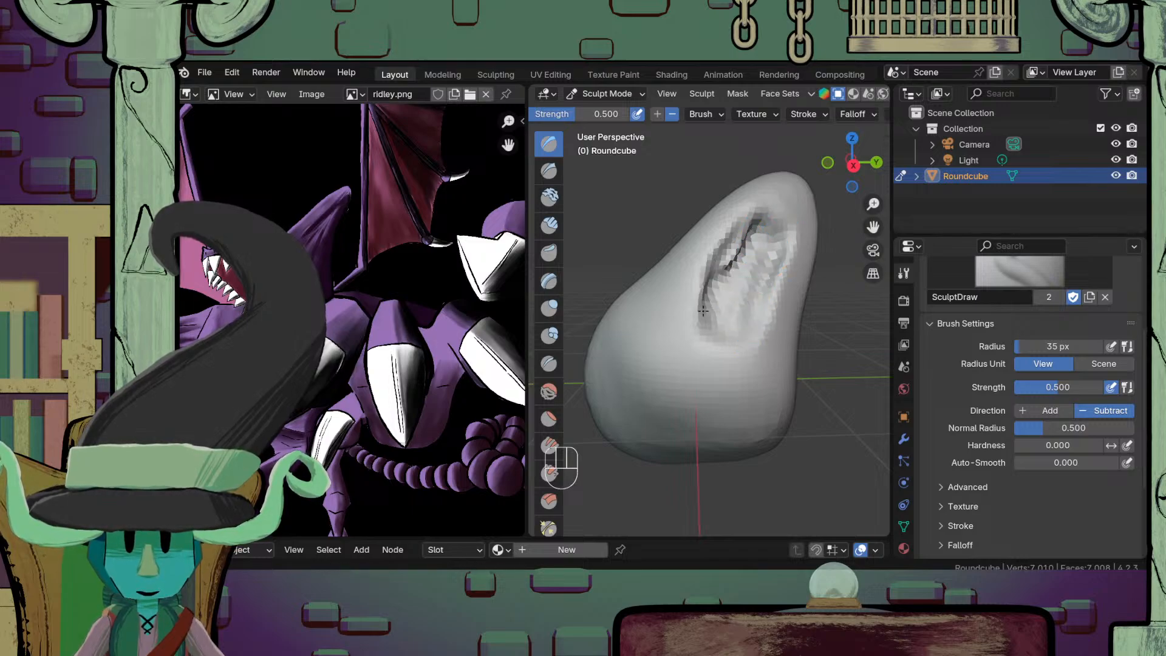
{"action": "left_click_drag", "start_coordinate": [753, 218], "coordinate": [718, 286]}
Step: Smooth the rough voxel steps inside the carved hollow
{"action": "mouse_move", "coordinate": [742, 237]}
{"action": "left_mouse_down", "text": "shift"}
{"action": "mouse_move", "coordinate": [718, 304]}
{"action": "mouse_move", "coordinate": [749, 280]}
{"action": "mouse_move", "coordinate": [742, 317]}
{"action": "left_mouse_up", "text": "shift"}
{"action": "left_click_drag", "start_coordinate": [776, 212], "coordinate": [752, 339], "text": "shift"}
{"action": "mouse_move", "coordinate": [768, 212]}
{"action": "left_mouse_down", "text": "shift"}
{"action": "mouse_move", "coordinate": [718, 356]}
{"action": "mouse_move", "coordinate": [716, 333]}
{"action": "left_mouse_up", "text": "shift"}
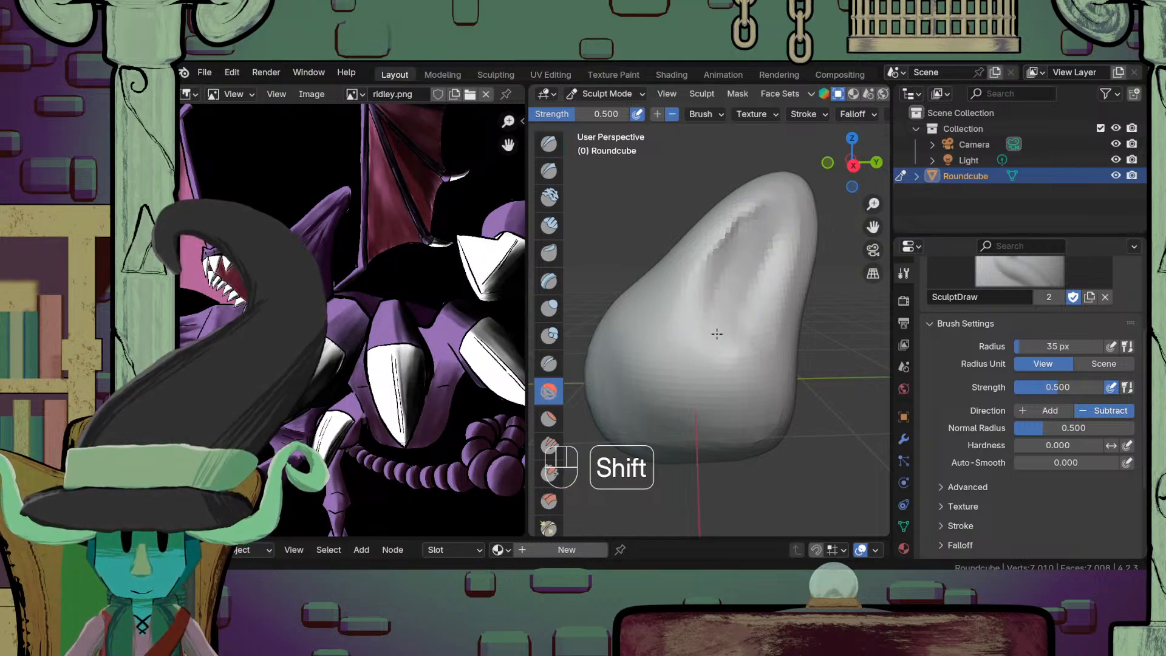
{"action": "scroll", "coordinate": [703, 331], "scroll_direction": "down", "scroll_amount": 3}
{"action": "mouse_move", "coordinate": [703, 331]}
{"action": "middle_mouse_down"}
{"action": "mouse_move", "coordinate": [719, 374]}
{"action": "mouse_move", "coordinate": [693, 354]}
{"action": "middle_mouse_up"}
{"action": "scroll", "coordinate": [693, 354], "scroll_direction": "up", "scroll_amount": 3}
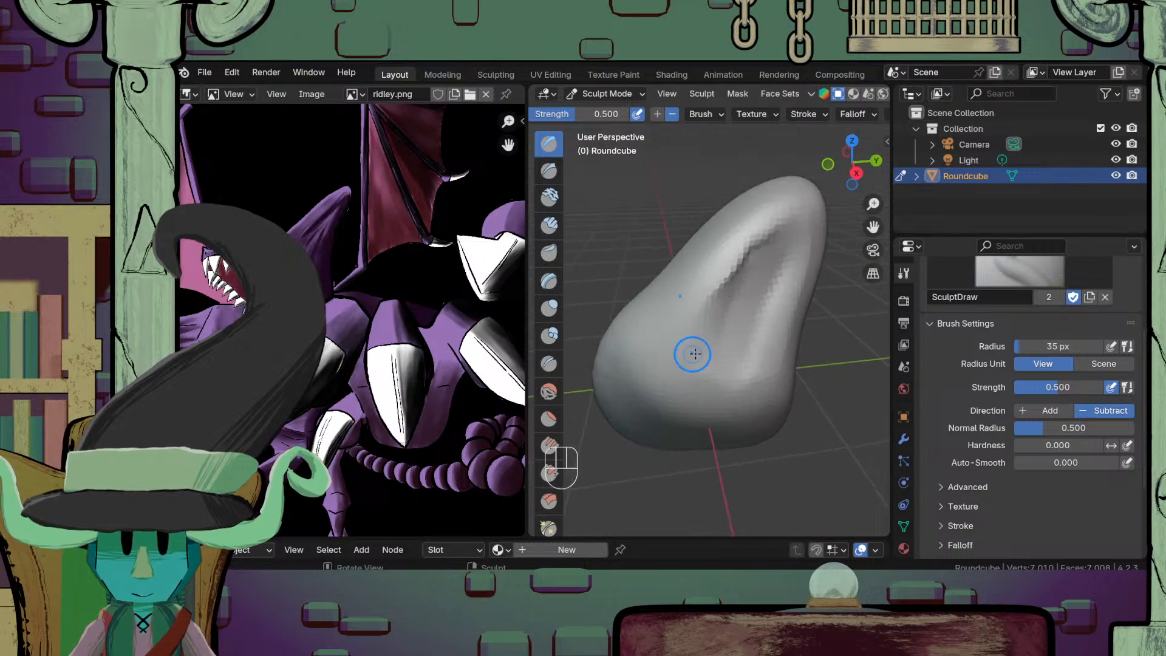
Step: Soften the hollow's upper rim and blend its lower end into the surrounding flank with further smoothing
{"action": "left_click_drag", "start_coordinate": [768, 234], "coordinate": [726, 331], "text": "shift"}
{"action": "left_click_drag", "start_coordinate": [771, 234], "coordinate": [726, 331], "text": "shift"}
{"action": "mouse_move", "coordinate": [767, 237]}
{"action": "left_mouse_down", "text": "shift"}
{"action": "mouse_move", "coordinate": [720, 352]}
{"action": "mouse_move", "coordinate": [761, 340]}
{"action": "left_mouse_up", "text": "shift"}
{"action": "left_click_drag", "start_coordinate": [803, 243], "coordinate": [795, 282], "text": "shift"}
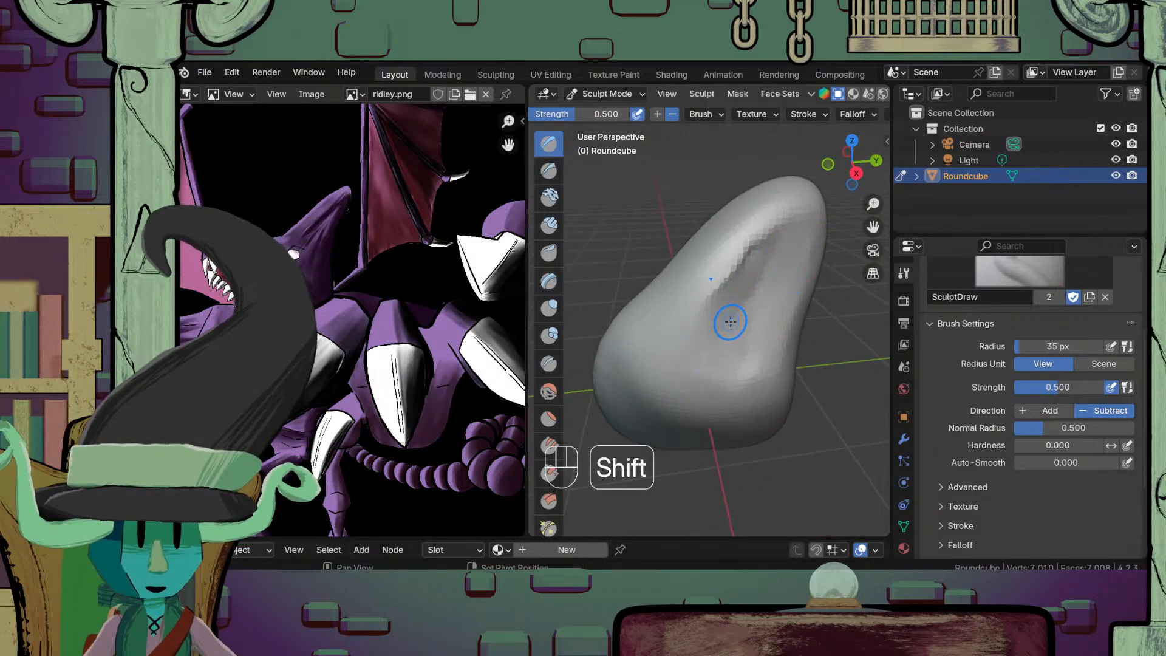
{"action": "left_click_drag", "start_coordinate": [762, 240], "coordinate": [738, 310], "text": "shift"}
{"action": "scroll", "coordinate": [722, 353], "scroll_direction": "down", "scroll_amount": 7}
{"action": "mouse_move", "coordinate": [721, 356]}
{"action": "middle_mouse_down"}
{"action": "mouse_move", "coordinate": [768, 319]}
{"action": "mouse_move", "coordinate": [747, 307]}
{"action": "middle_mouse_up"}
{"action": "scroll", "coordinate": [742, 302], "scroll_direction": "up", "scroll_amount": 5}
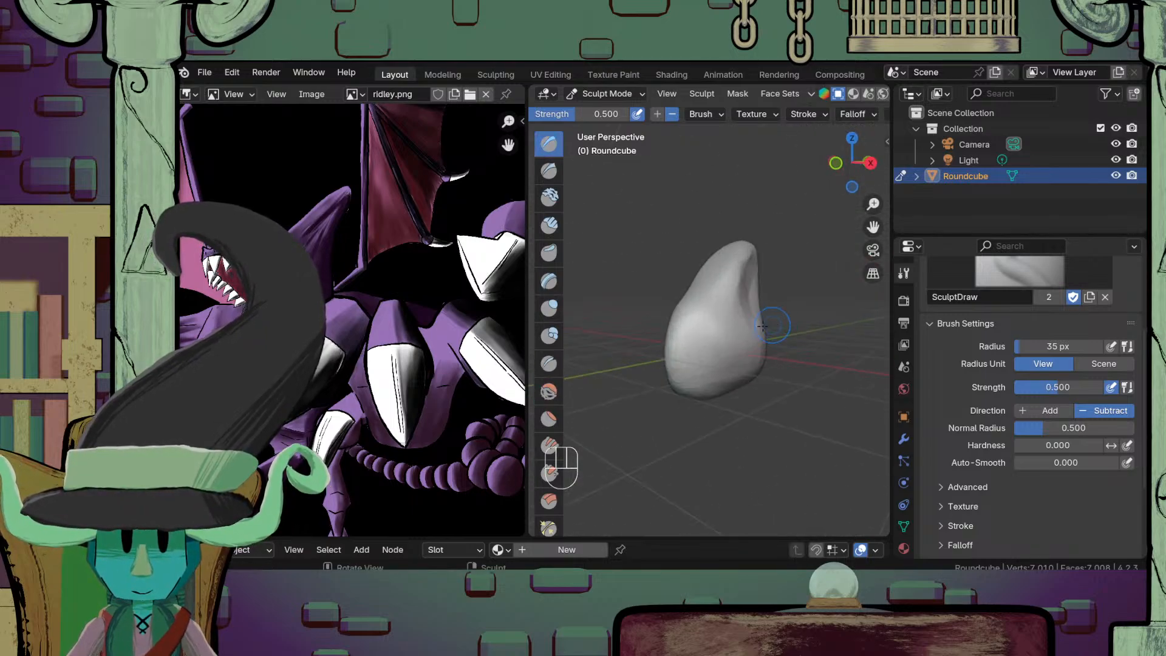
{"action": "left_click_drag", "start_coordinate": [717, 322], "coordinate": [710, 303], "text": "shift"}
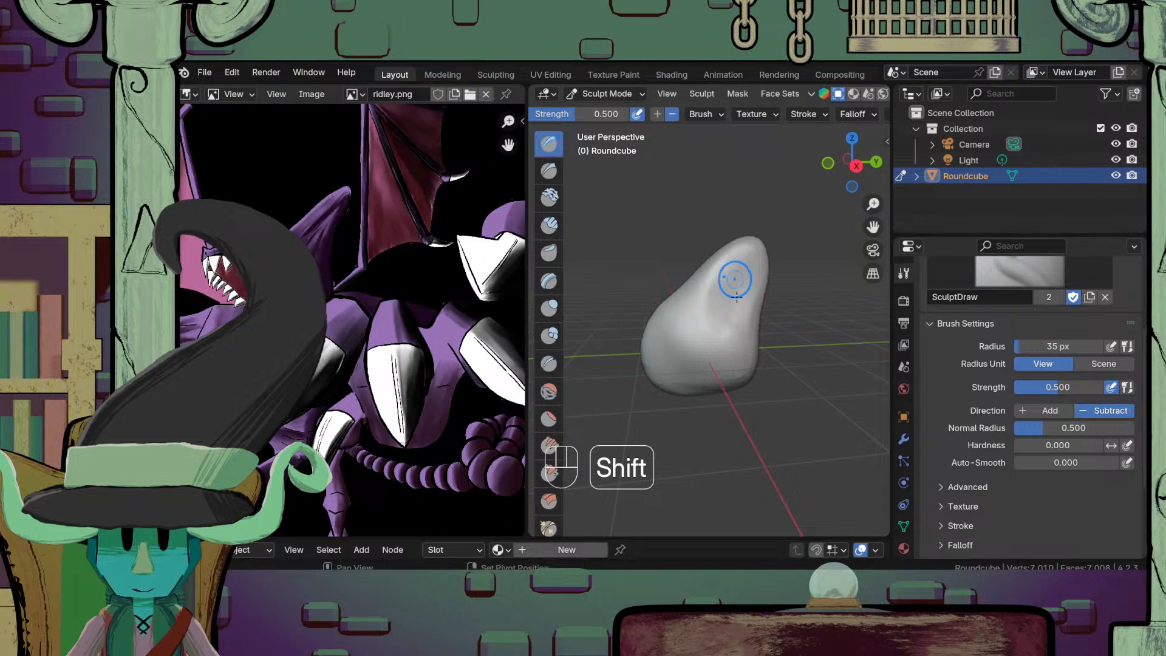
Step: Raise the rim around the flank hollow with the Crease brush in Add direction at 0.250 strength
{"action": "scroll", "coordinate": [743, 337], "scroll_direction": "down", "scroll_amount": 4}
{"action": "mouse_move", "coordinate": [743, 337]}
{"action": "middle_mouse_down"}
{"action": "mouse_move", "coordinate": [651, 403]}
{"action": "mouse_move", "coordinate": [689, 376]}
{"action": "mouse_move", "coordinate": [685, 341]}
{"action": "mouse_move", "coordinate": [677, 372]}
{"action": "mouse_move", "coordinate": [725, 268]}
{"action": "mouse_move", "coordinate": [751, 293]}
{"action": "mouse_move", "coordinate": [719, 303]}
{"action": "middle_mouse_up"}
{"action": "scroll", "coordinate": [650, 404], "scroll_direction": "up", "scroll_amount": 3}
{"action": "scroll", "coordinate": [688, 376], "scroll_direction": "up", "scroll_amount": 4}
{"action": "left_click", "coordinate": [548, 365]}
{"action": "left_click", "coordinate": [658, 115]}
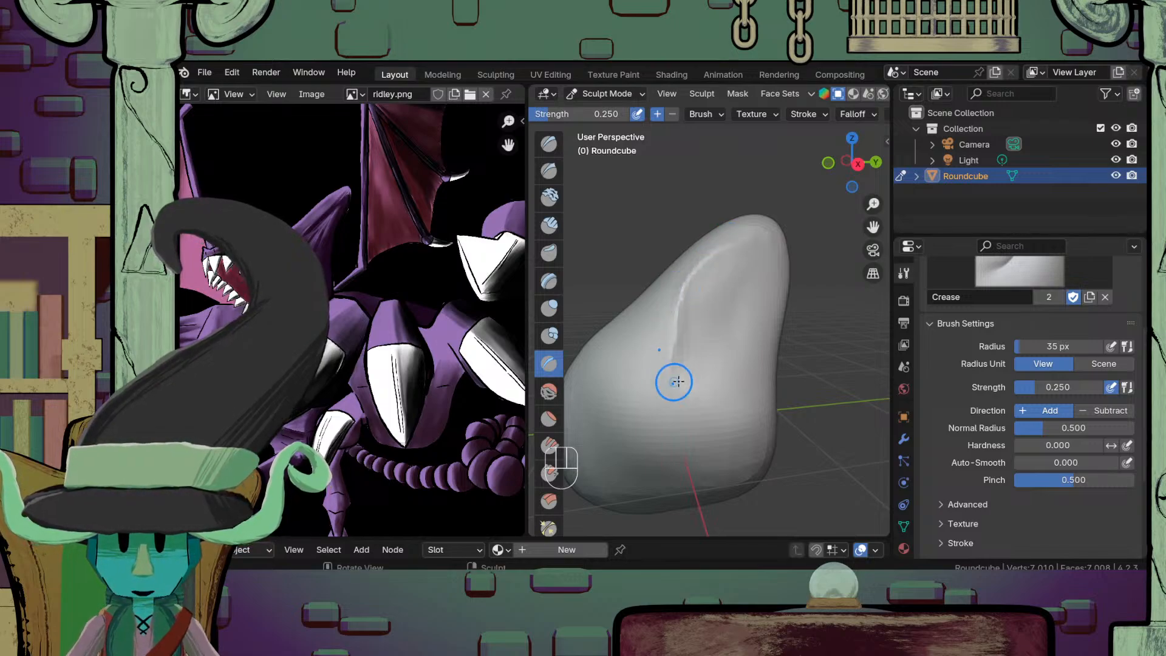
{"action": "middle_click_drag", "start_coordinate": [678, 381], "coordinate": [716, 381]}
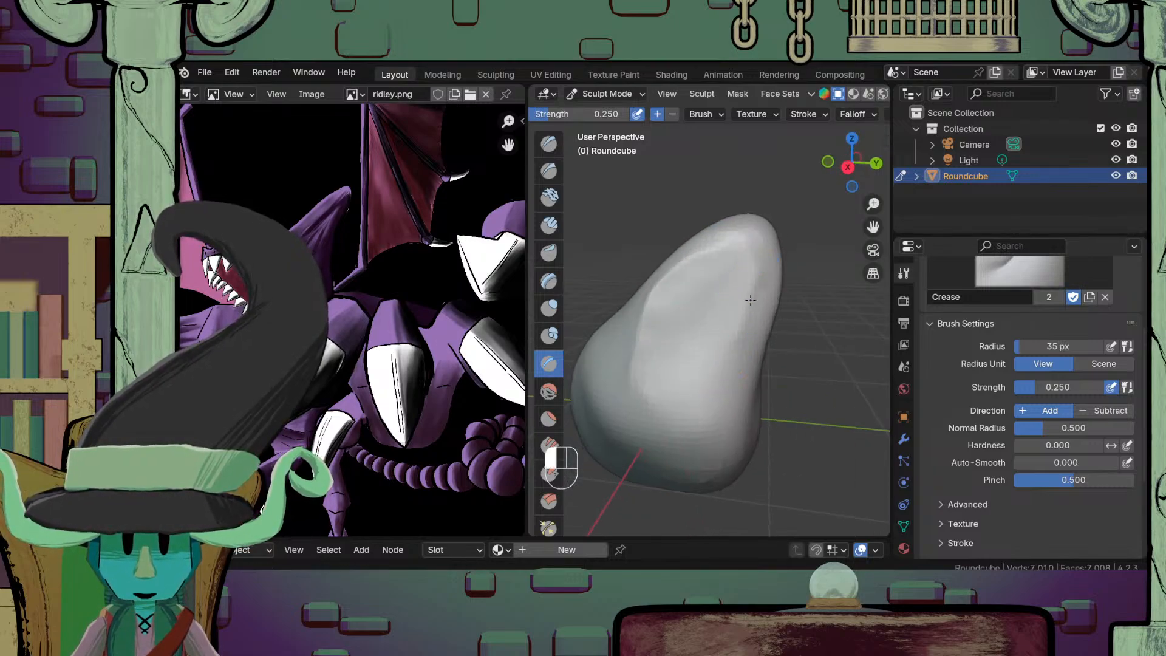
{"action": "scroll", "coordinate": [738, 337], "scroll_direction": "down", "scroll_amount": 4}
{"action": "mouse_move", "coordinate": [744, 358]}
{"action": "middle_mouse_down"}
{"action": "mouse_move", "coordinate": [790, 437]}
{"action": "mouse_move", "coordinate": [778, 478]}
{"action": "mouse_move", "coordinate": [729, 456]}
{"action": "middle_mouse_up"}
{"action": "scroll", "coordinate": [698, 443], "scroll_direction": "up", "scroll_amount": 5}
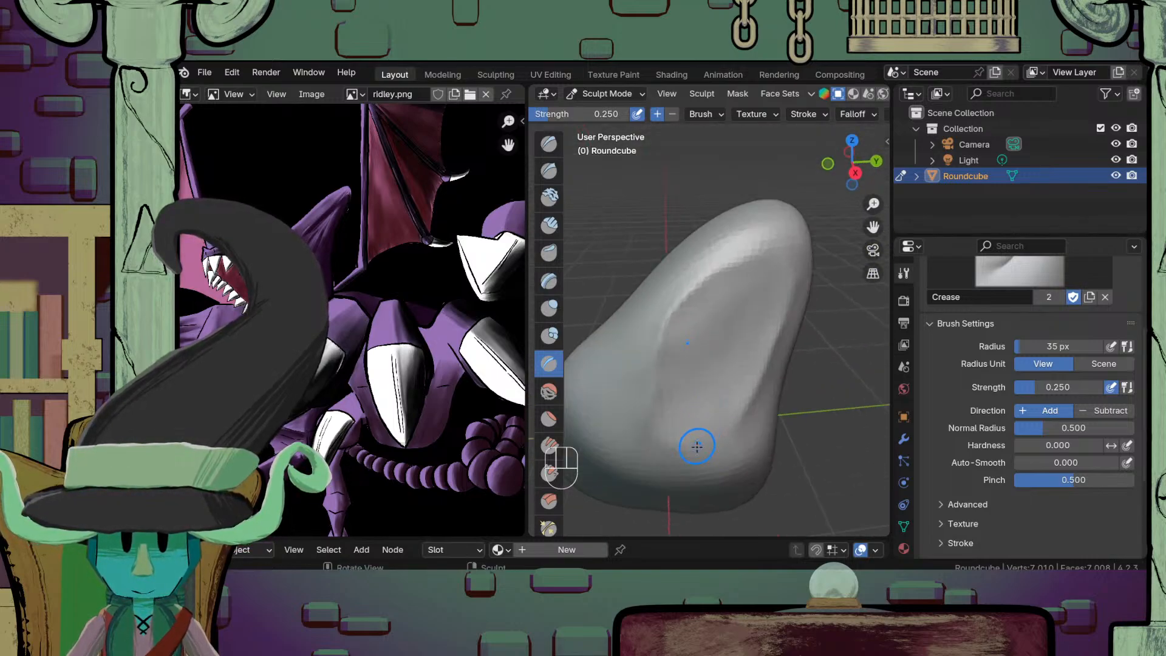
Step: Switch the Crease brush to Subtract and cut grooves along the inner edges of the hollow's rim
{"action": "left_click", "coordinate": [672, 115]}
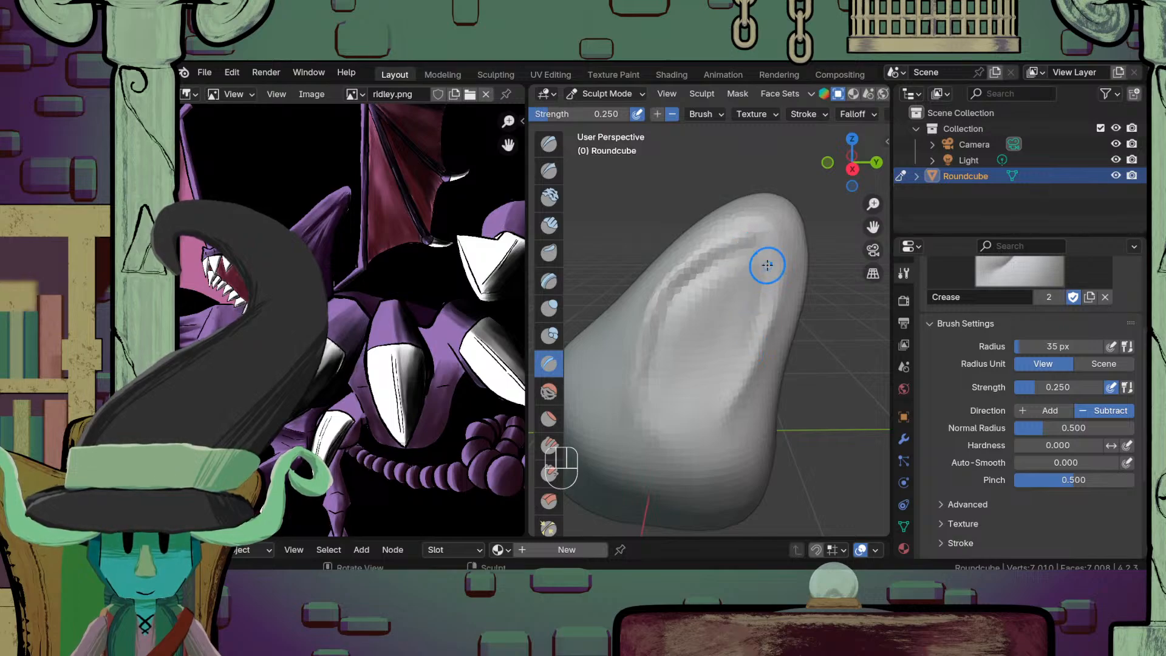
{"action": "mouse_move", "coordinate": [727, 386]}
{"action": "middle_mouse_down"}
{"action": "mouse_move", "coordinate": [682, 409]}
{"action": "mouse_move", "coordinate": [693, 395]}
{"action": "mouse_move", "coordinate": [588, 360]}
{"action": "middle_mouse_up"}
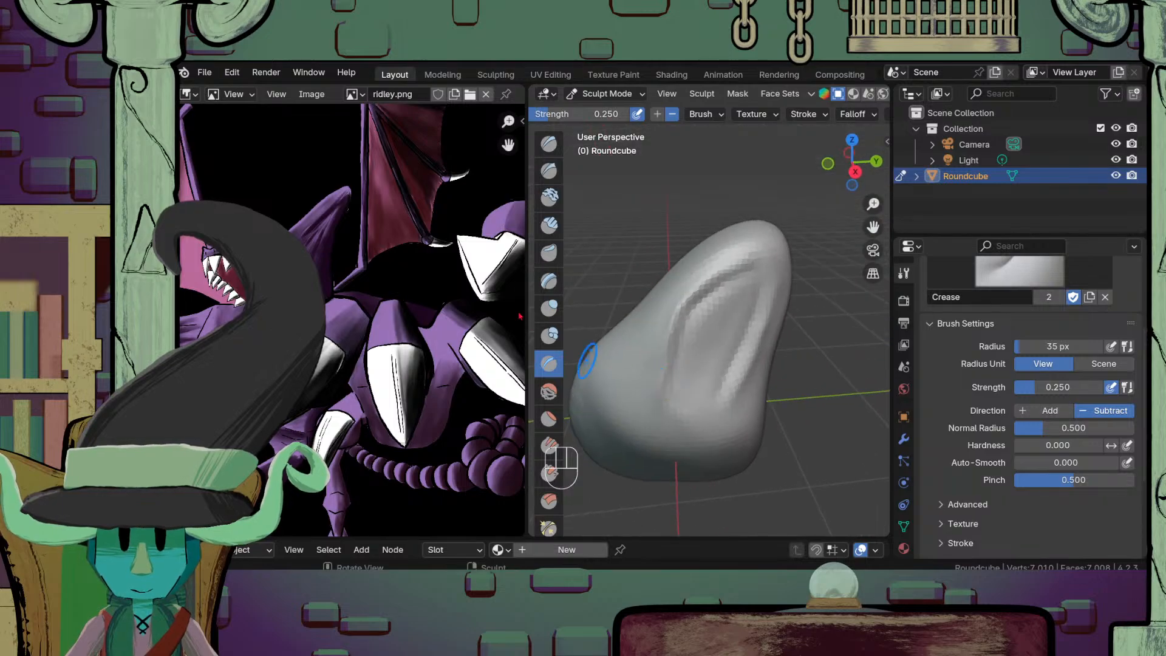
Step: Carve the flank hollow deeper with the Draw brush in Subtract direction at 62 px radius and 0.500 strength
{"action": "left_click", "coordinate": [550, 149]}
{"action": "middle_click_drag", "start_coordinate": [683, 374], "coordinate": [679, 365]}
{"action": "key", "text": "f"}
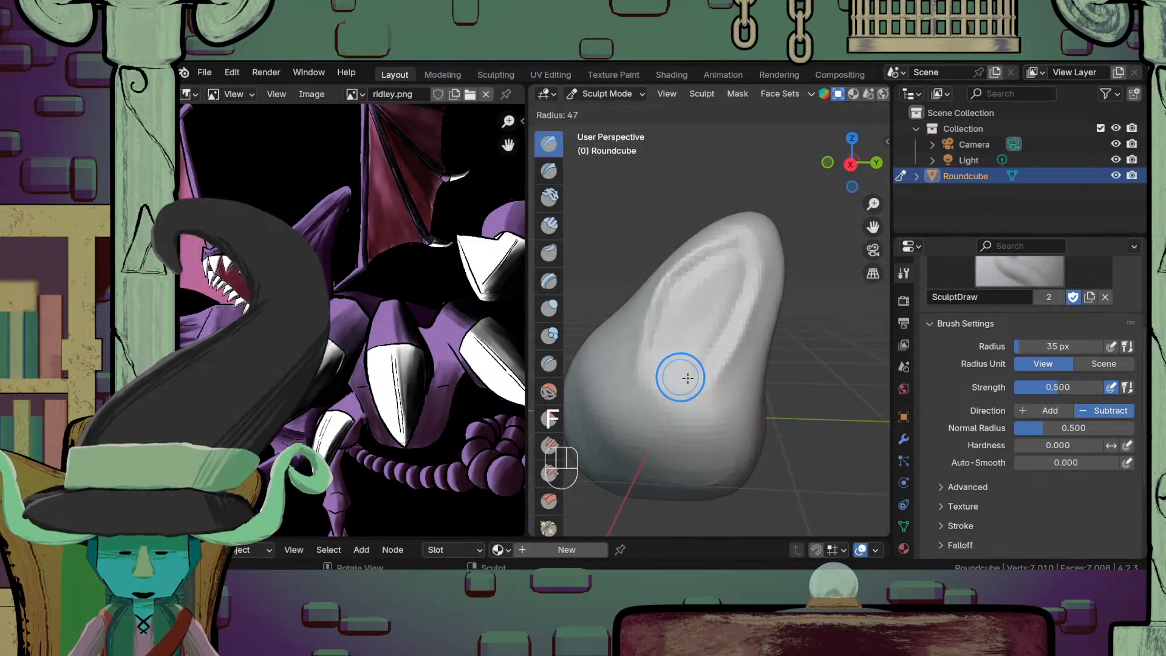
{"action": "left_click", "coordinate": [695, 379]}
{"action": "scroll", "coordinate": [683, 359], "scroll_direction": "up", "scroll_amount": 1}
{"action": "scroll", "coordinate": [682, 340], "scroll_direction": "up", "scroll_amount": 3}
{"action": "left_click_drag", "start_coordinate": [698, 271], "coordinate": [667, 361]}
{"action": "left_click_drag", "start_coordinate": [719, 248], "coordinate": [657, 356]}
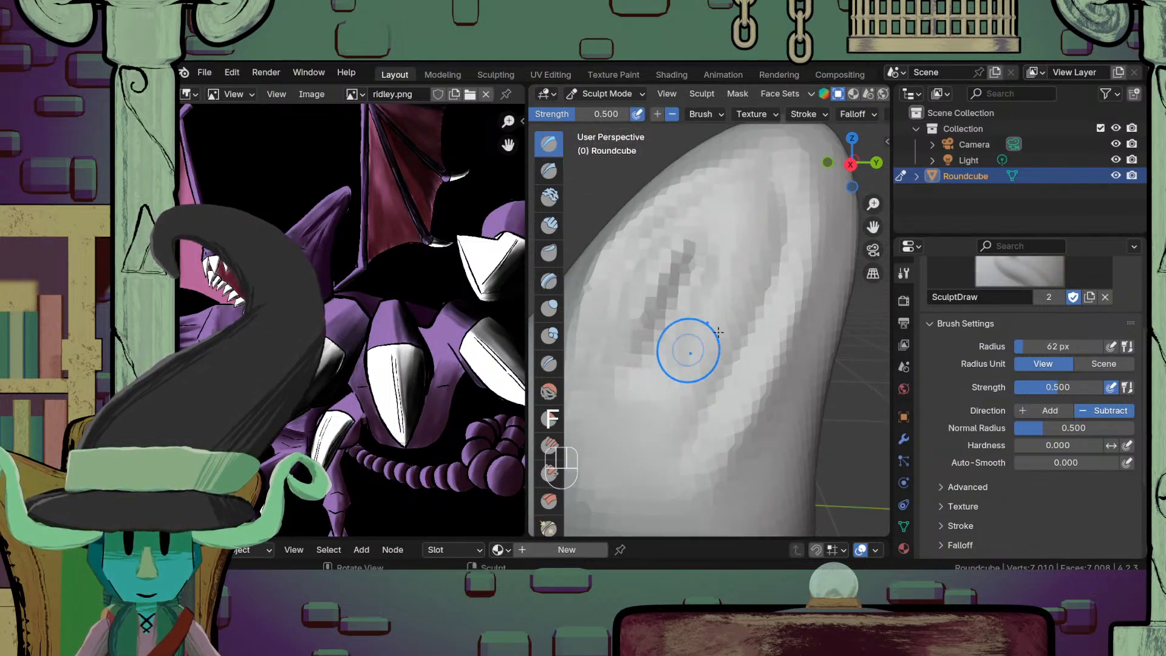
{"action": "scroll", "coordinate": [723, 322], "scroll_direction": "down", "scroll_amount": 4}
{"action": "left_click_drag", "start_coordinate": [731, 269], "coordinate": [686, 340]}
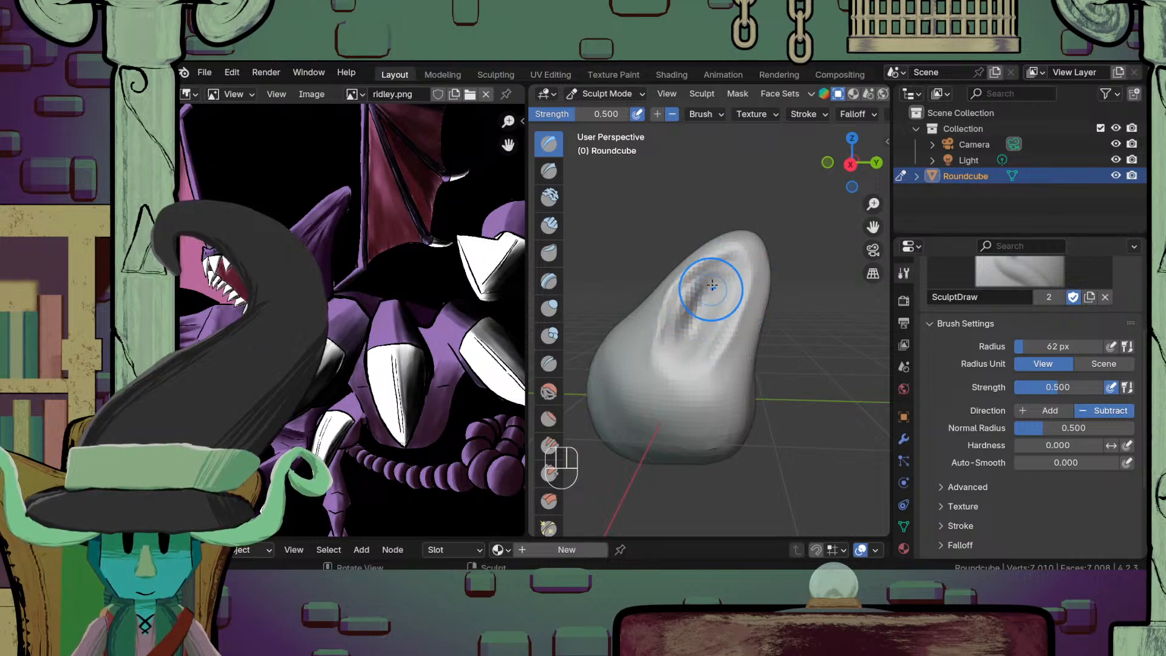
{"action": "mouse_move", "coordinate": [711, 288]}
{"action": "left_mouse_down"}
{"action": "mouse_move", "coordinate": [685, 336]}
{"action": "mouse_move", "coordinate": [708, 306]}
{"action": "left_mouse_up"}
{"action": "scroll", "coordinate": [705, 113], "scroll_direction": "down", "scroll_amount": 5}
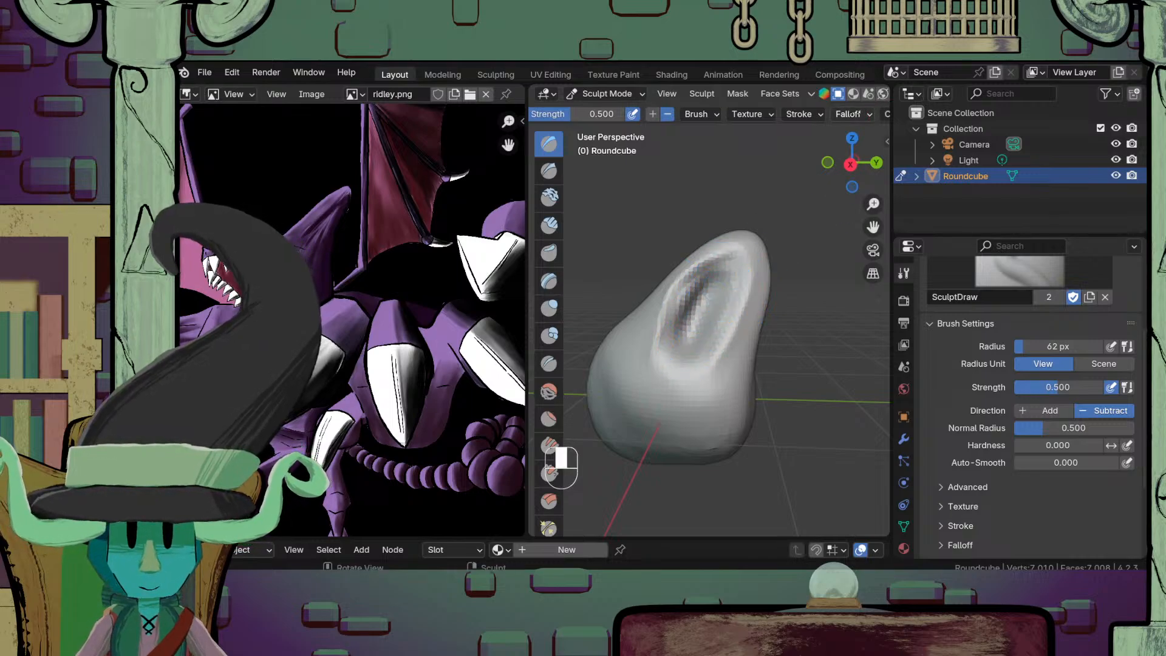
Step: Remesh the torso with a voxel size of 0.05 m
{"action": "left_click", "coordinate": [821, 114]}
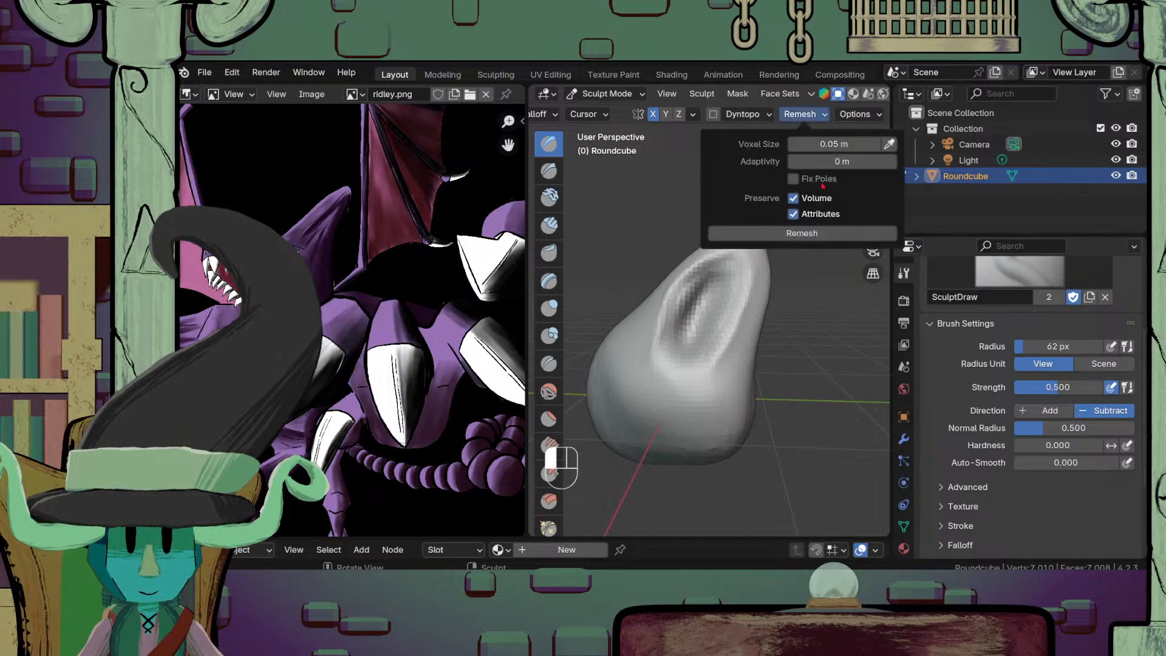
{"action": "left_click", "coordinate": [823, 235]}
{"action": "mouse_move", "coordinate": [692, 385]}
{"action": "middle_mouse_down"}
{"action": "mouse_move", "coordinate": [760, 396]}
{"action": "mouse_move", "coordinate": [720, 363]}
{"action": "middle_mouse_up"}
{"action": "scroll", "coordinate": [721, 363], "scroll_direction": "up", "scroll_amount": 3}
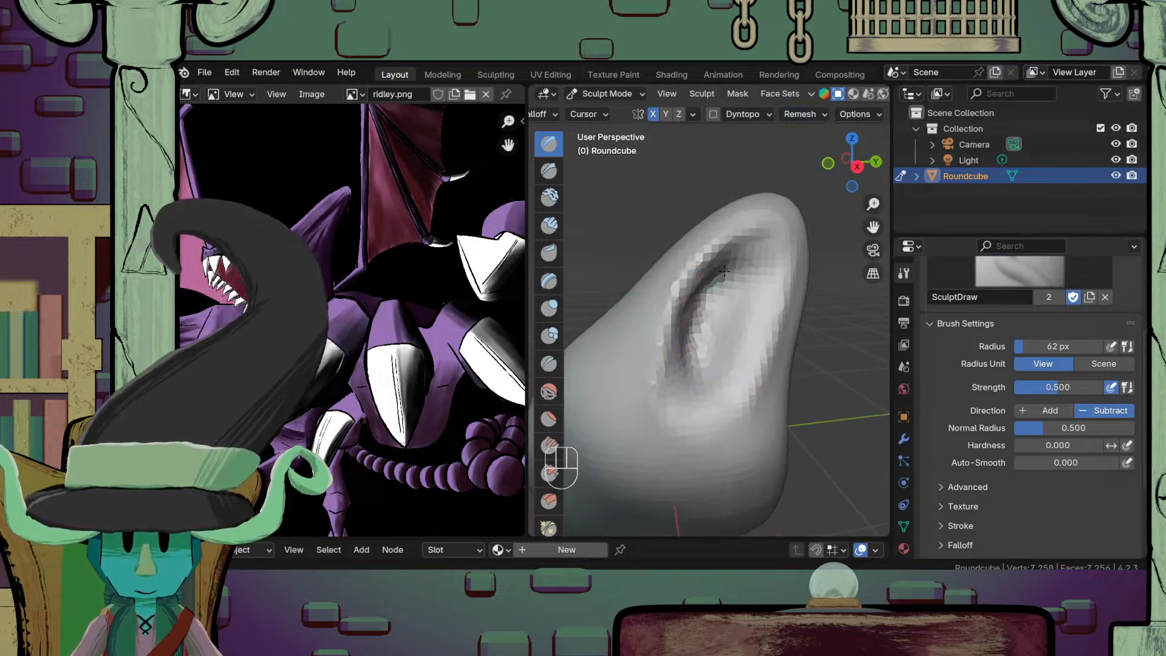
{"action": "scroll", "coordinate": [692, 377], "scroll_direction": "up", "scroll_amount": 1}
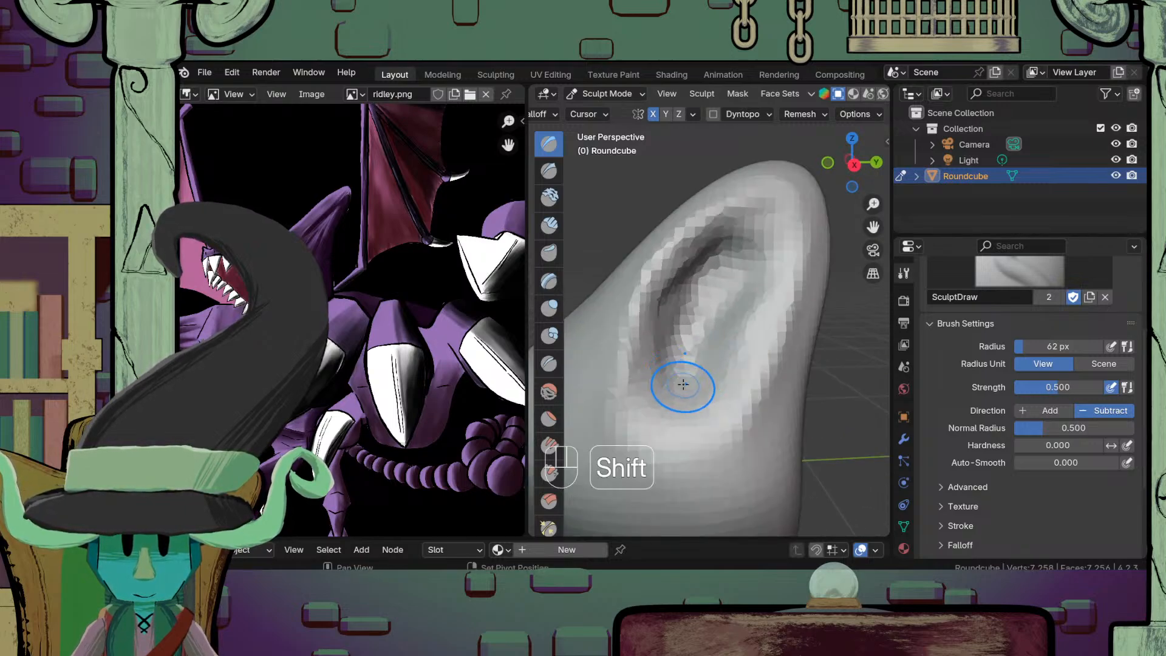
Step: Enlarge the brush radius to 104 px and smooth the rough floor and inner walls of the flank hollow
{"action": "key", "text": "f"}
{"action": "left_click", "coordinate": [712, 386]}
{"action": "left_click_drag", "start_coordinate": [712, 387], "coordinate": [748, 302]}
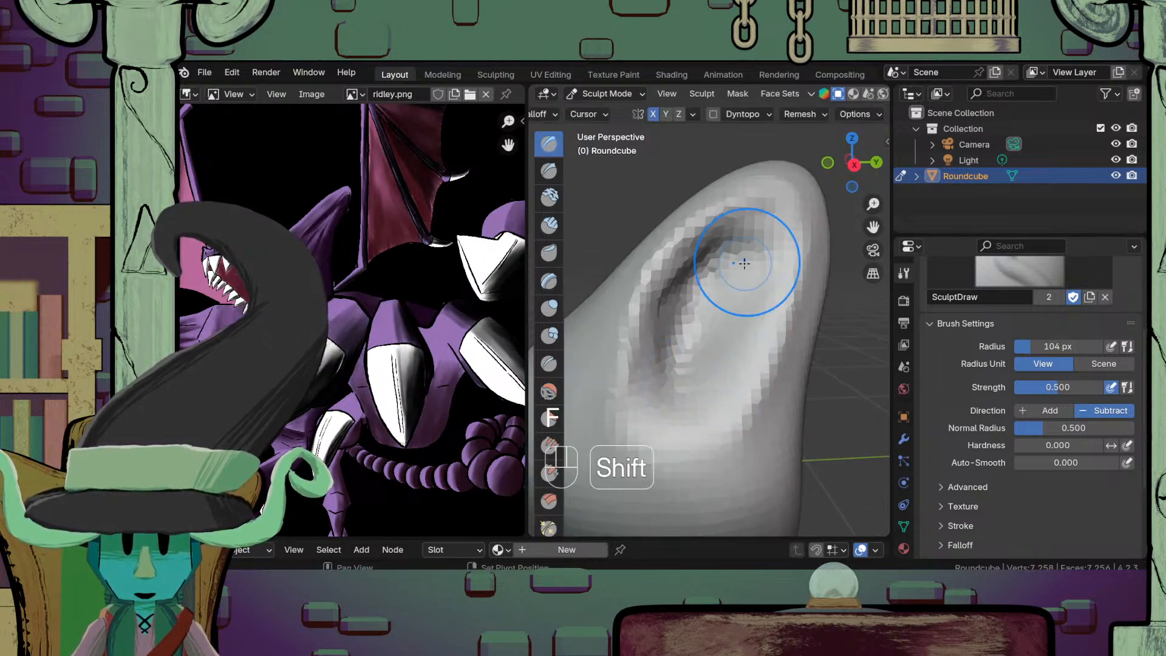
{"action": "scroll", "coordinate": [696, 360], "scroll_direction": "down", "scroll_amount": 7}
{"action": "mouse_move", "coordinate": [697, 361]}
{"action": "middle_mouse_down"}
{"action": "mouse_move", "coordinate": [729, 366]}
{"action": "mouse_move", "coordinate": [766, 328]}
{"action": "mouse_move", "coordinate": [805, 404]}
{"action": "mouse_move", "coordinate": [764, 398]}
{"action": "mouse_move", "coordinate": [682, 330]}
{"action": "middle_mouse_up"}
{"action": "scroll", "coordinate": [729, 365], "scroll_direction": "down", "scroll_amount": 4}
{"action": "scroll", "coordinate": [683, 332], "scroll_direction": "up", "scroll_amount": 9}
{"action": "mouse_move", "coordinate": [769, 387]}
{"action": "middle_mouse_down"}
{"action": "mouse_move", "coordinate": [716, 385]}
{"action": "mouse_move", "coordinate": [684, 409]}
{"action": "mouse_move", "coordinate": [757, 436]}
{"action": "mouse_move", "coordinate": [823, 433]}
{"action": "mouse_move", "coordinate": [734, 437]}
{"action": "mouse_move", "coordinate": [632, 396]}
{"action": "middle_mouse_up"}
{"action": "scroll", "coordinate": [660, 394], "scroll_direction": "down", "scroll_amount": 8}
{"action": "scroll", "coordinate": [735, 437], "scroll_direction": "up", "scroll_amount": 4}
{"action": "scroll", "coordinate": [686, 419], "scroll_direction": "up", "scroll_amount": 3}
{"action": "scroll", "coordinate": [633, 395], "scroll_direction": "up", "scroll_amount": 2}
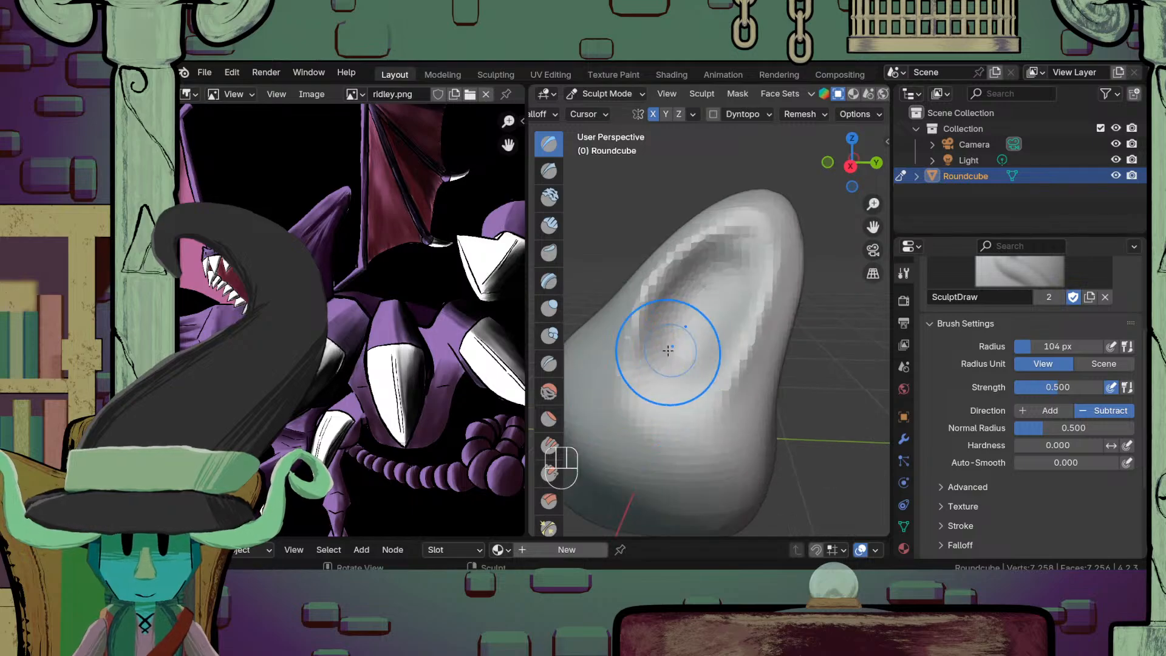
Step: Try to raise a ridge down the middle of the hollow with the Crease brush in Add direction at 56 px radius
{"action": "left_click", "coordinate": [549, 364]}
{"action": "scroll", "coordinate": [695, 398], "scroll_direction": "up", "scroll_amount": 2}
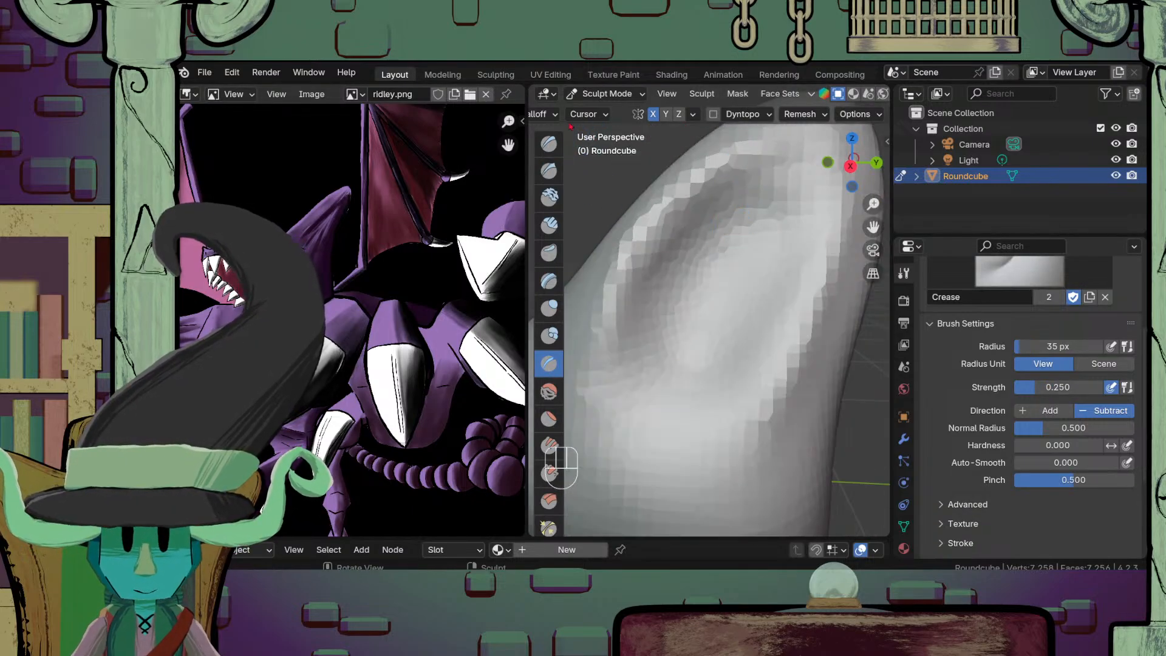
{"action": "scroll", "coordinate": [708, 114], "scroll_direction": "left", "scroll_amount": 6}
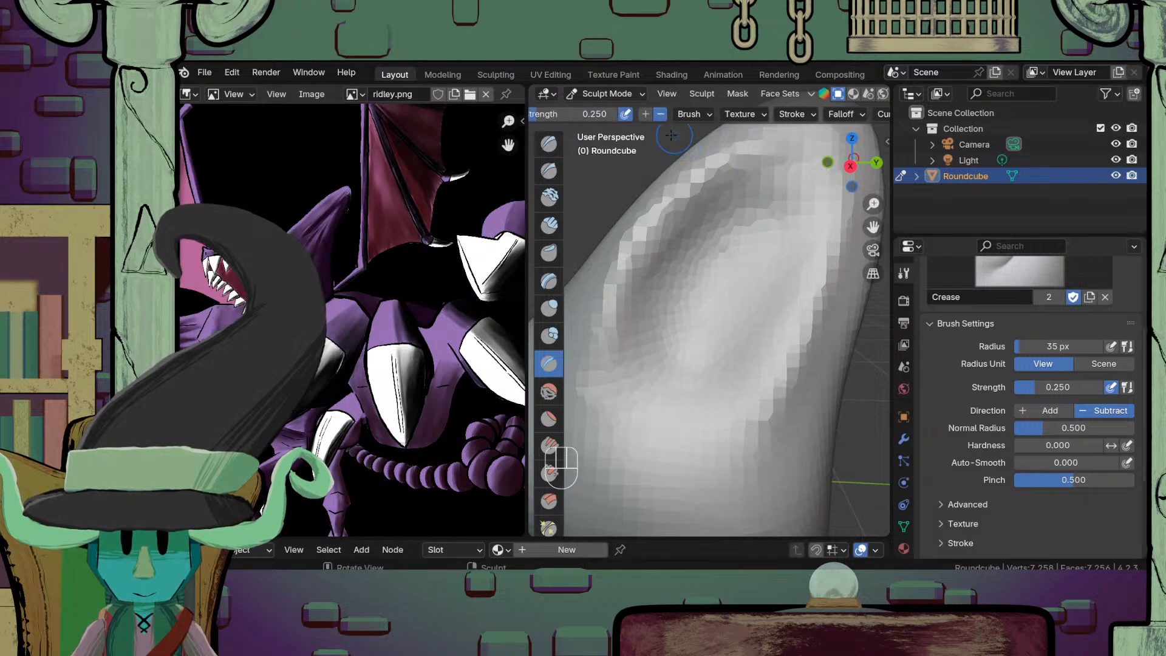
{"action": "left_click", "coordinate": [645, 114]}
{"action": "scroll", "coordinate": [751, 260], "scroll_direction": "down", "scroll_amount": 3}
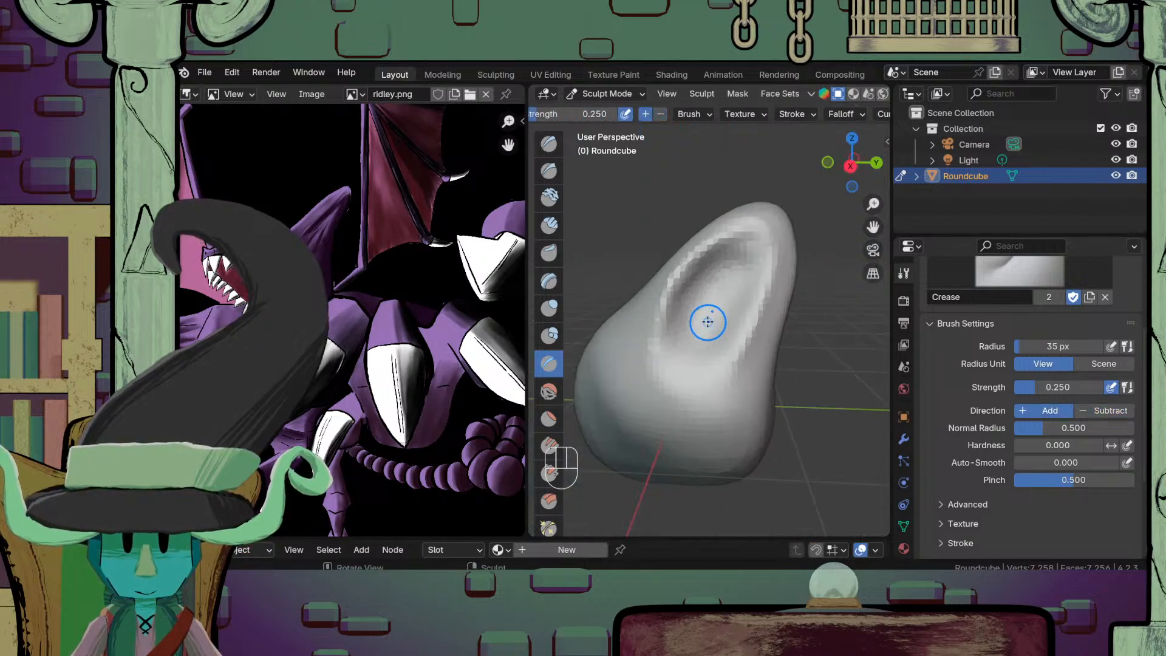
{"action": "scroll", "coordinate": [751, 259], "scroll_direction": "up", "scroll_amount": 3}
{"action": "key", "text": "f"}
{"action": "left_click", "coordinate": [736, 256]}
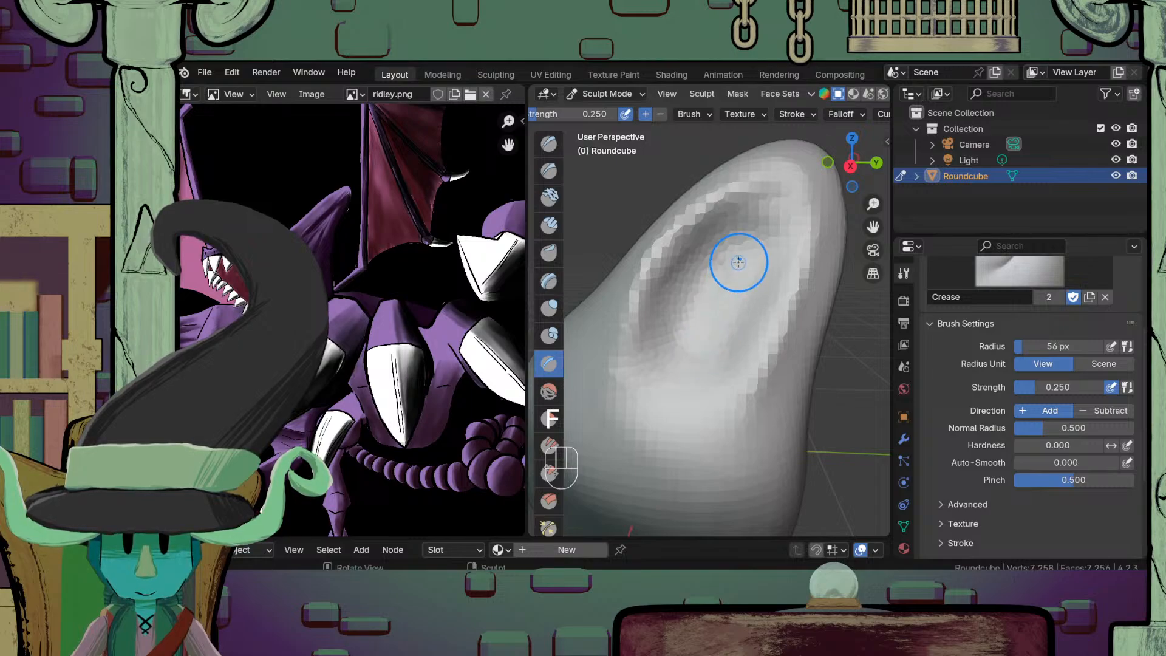
{"action": "scroll", "coordinate": [713, 341], "scroll_direction": "down", "scroll_amount": 5}
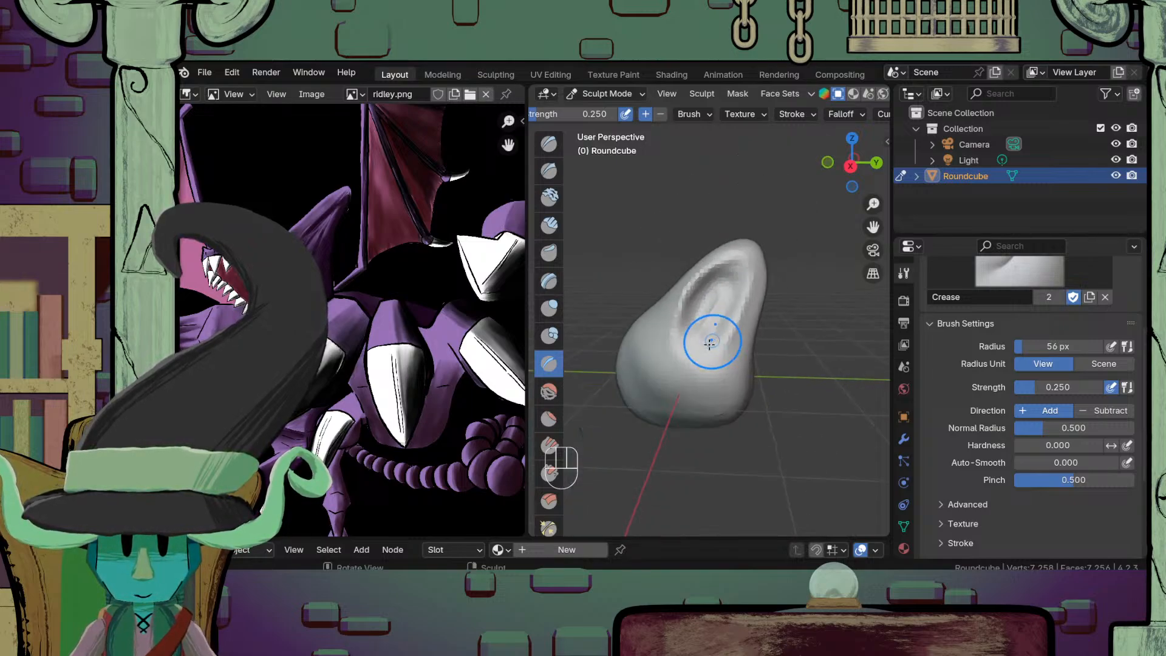
{"action": "mouse_move", "coordinate": [713, 341]}
{"action": "middle_mouse_down"}
{"action": "mouse_move", "coordinate": [648, 355]}
{"action": "mouse_move", "coordinate": [703, 317]}
{"action": "middle_mouse_up"}
{"action": "scroll", "coordinate": [641, 361], "scroll_direction": "up", "scroll_amount": 4}
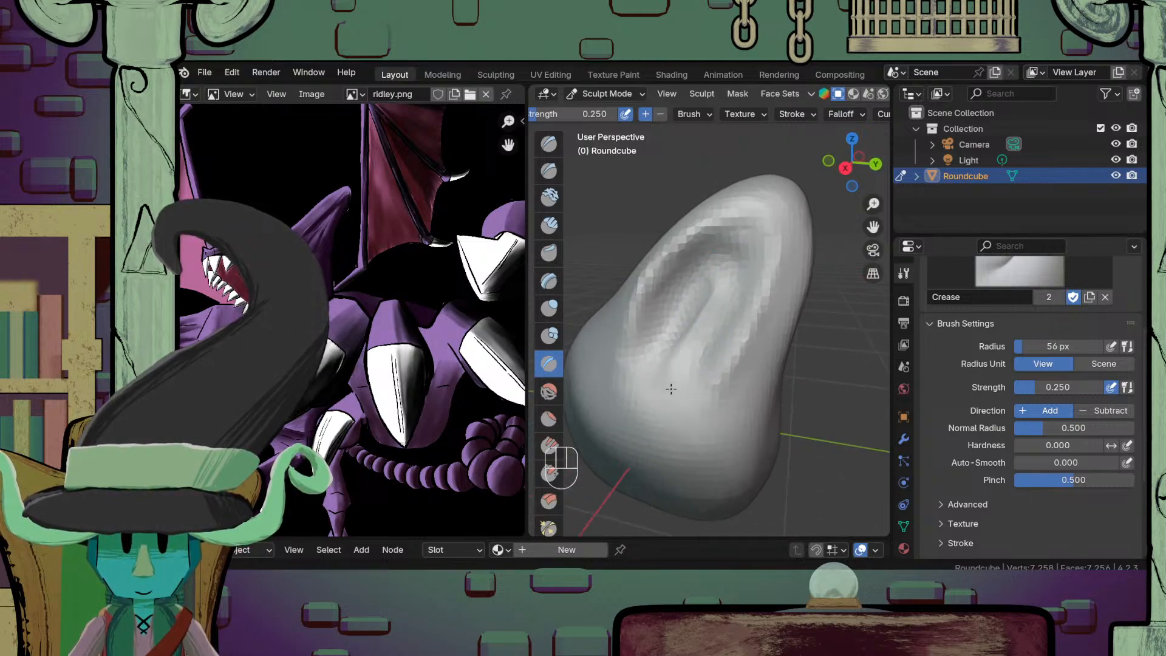
{"action": "left_click_drag", "start_coordinate": [699, 322], "coordinate": [670, 373]}
{"action": "mouse_move", "coordinate": [674, 385]}
{"action": "middle_mouse_down"}
{"action": "mouse_move", "coordinate": [644, 355]}
{"action": "mouse_move", "coordinate": [674, 413]}
{"action": "mouse_move", "coordinate": [723, 400]}
{"action": "middle_mouse_up"}
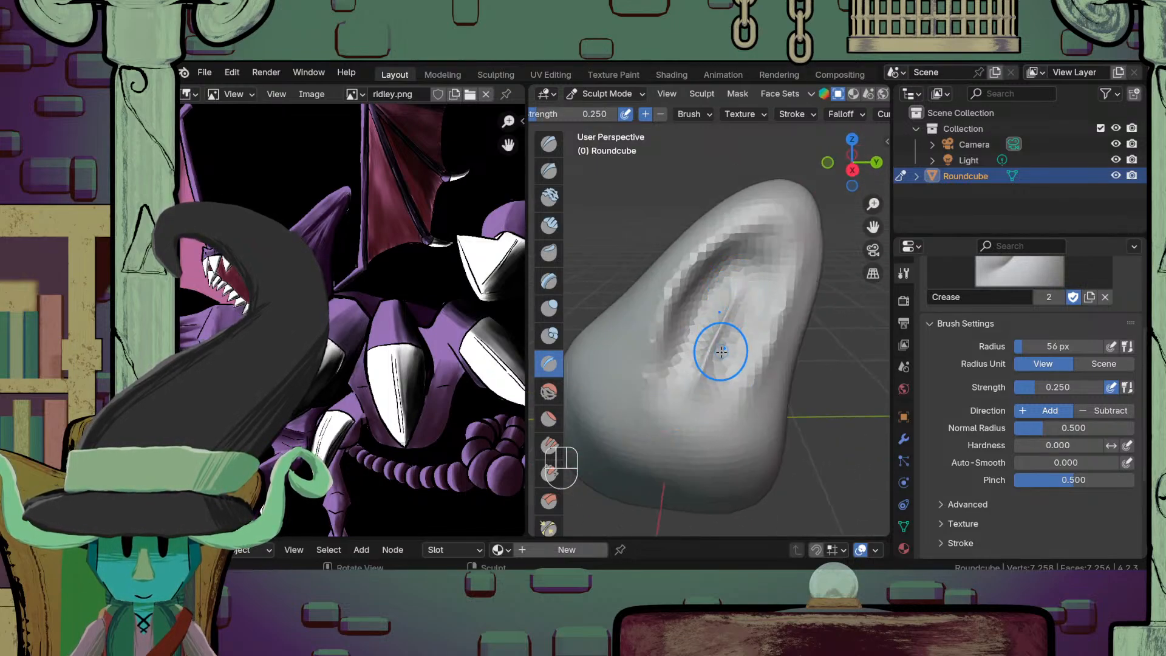
Step: Undo the crease strokes made inside the hollow
{"action": "key", "text": "ctrl+z"}
{"action": "key", "text": "ctrl+z"}
{"action": "key", "text": "ctrl+z"}
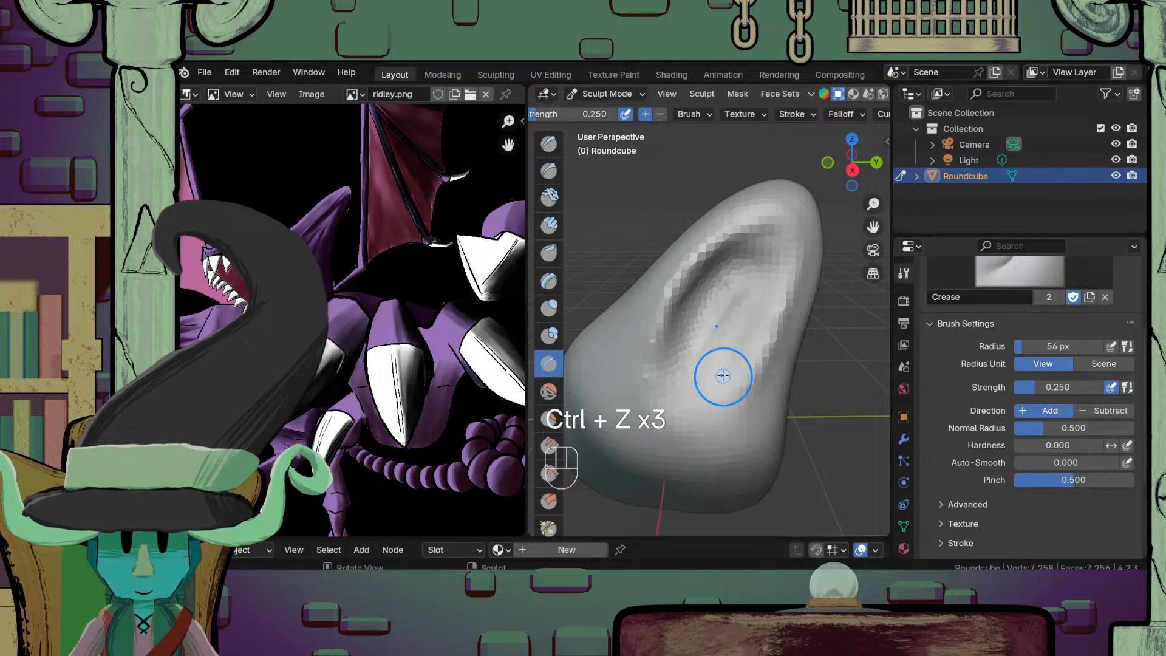
{"action": "key", "text": "ctrl+z"}
Step: Build up a narrow lengthwise ridge inside the hollow with inverted strokes of the subtracting Draw brush at 26 px radius
{"action": "left_click", "coordinate": [549, 144]}
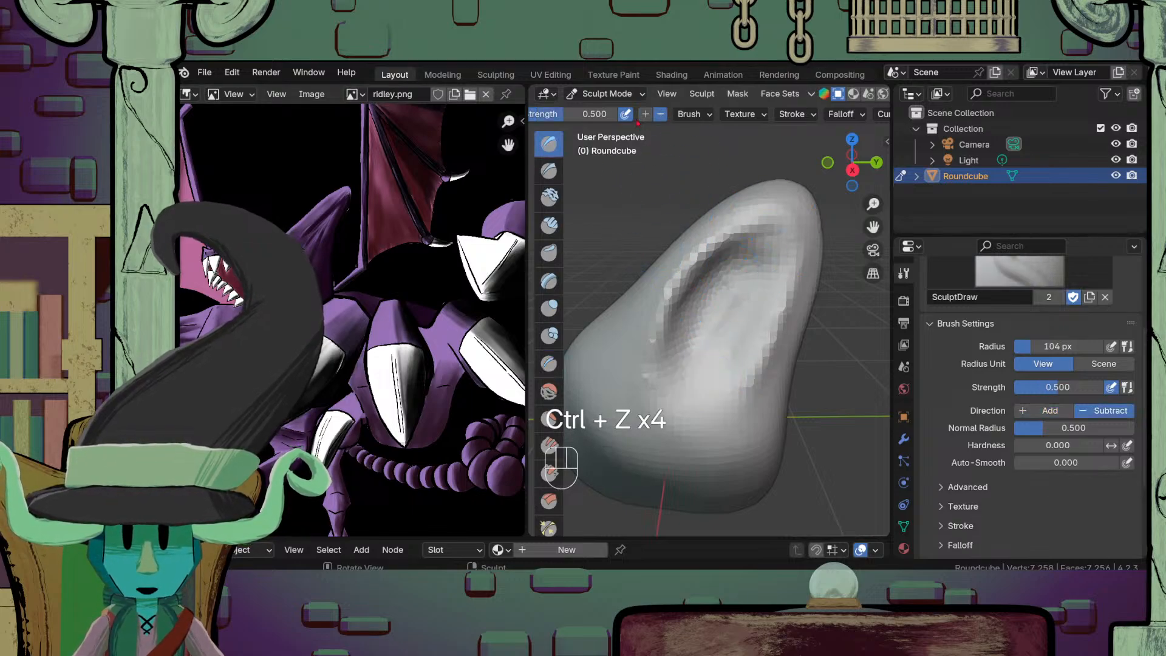
{"action": "key", "text": "f"}
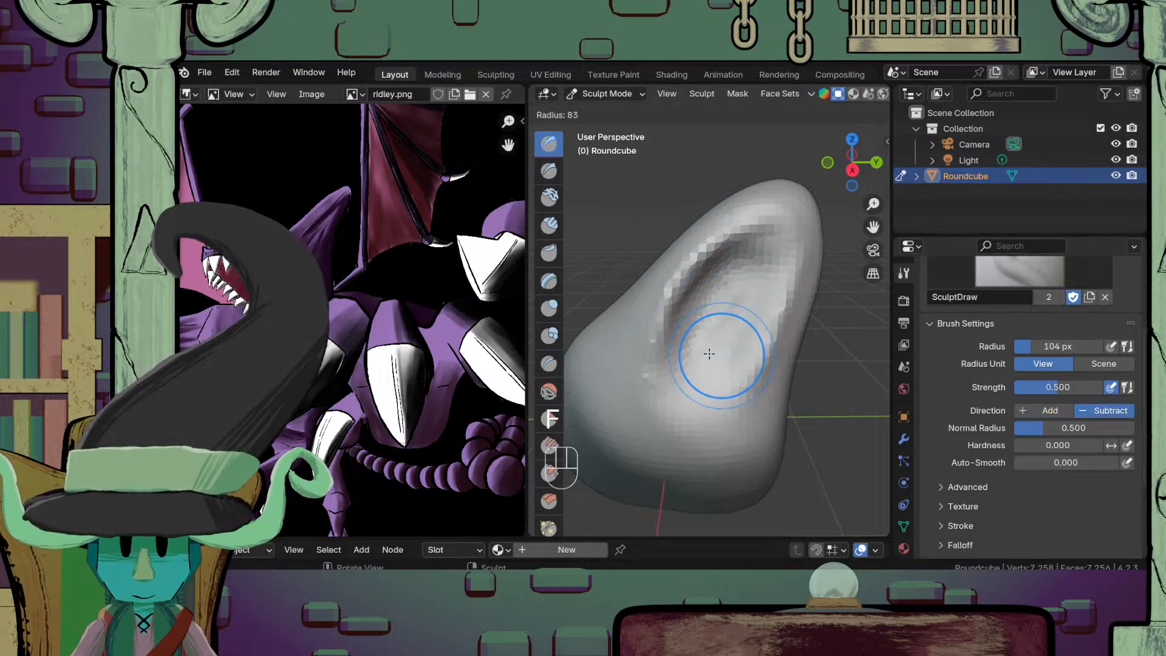
{"action": "left_click", "coordinate": [697, 350]}
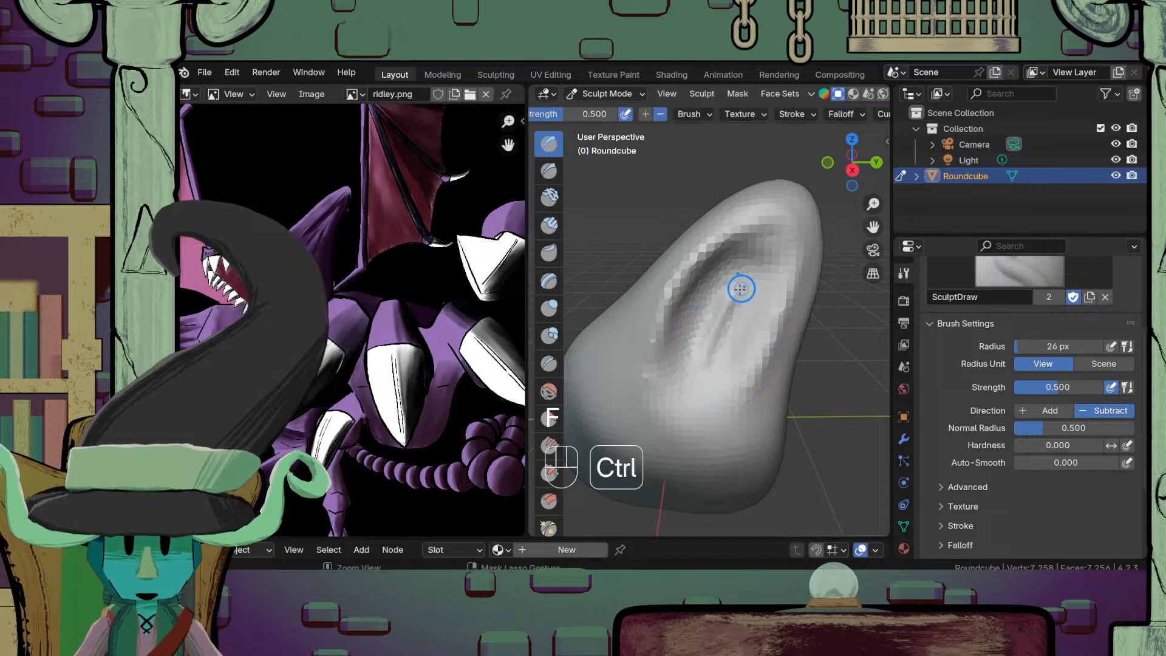
{"action": "left_click_drag", "start_coordinate": [726, 317], "coordinate": [701, 371], "text": "ctrl"}
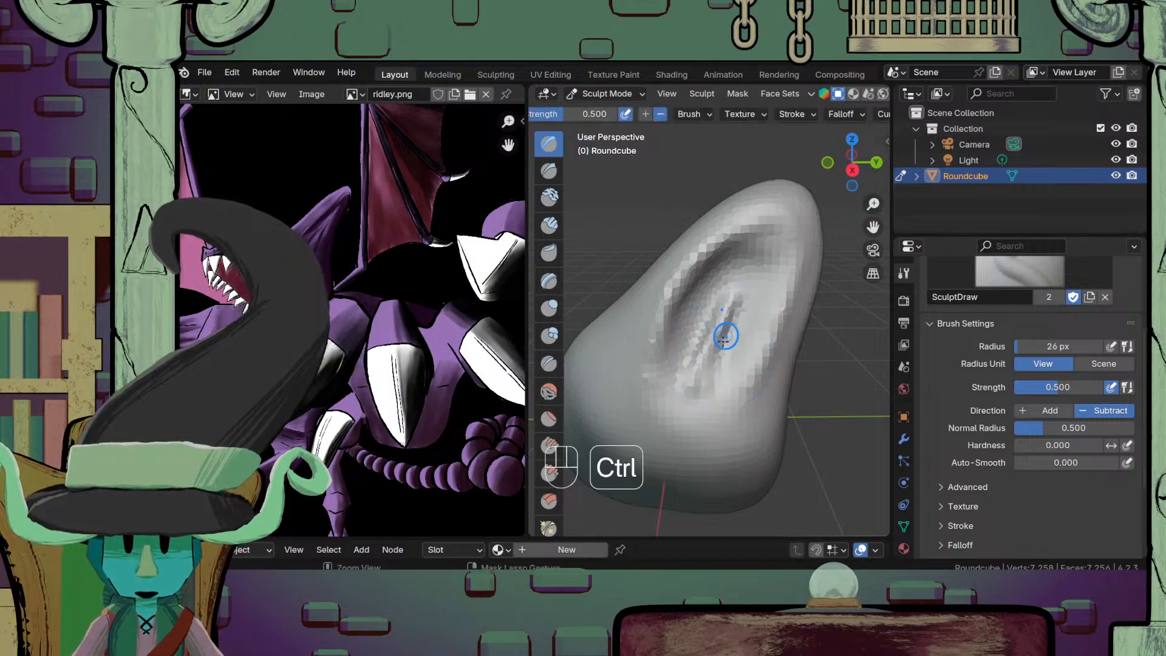
{"action": "left_click_drag", "start_coordinate": [720, 331], "coordinate": [732, 297], "text": "ctrl"}
{"action": "scroll", "coordinate": [729, 304], "scroll_direction": "down", "scroll_amount": 6}
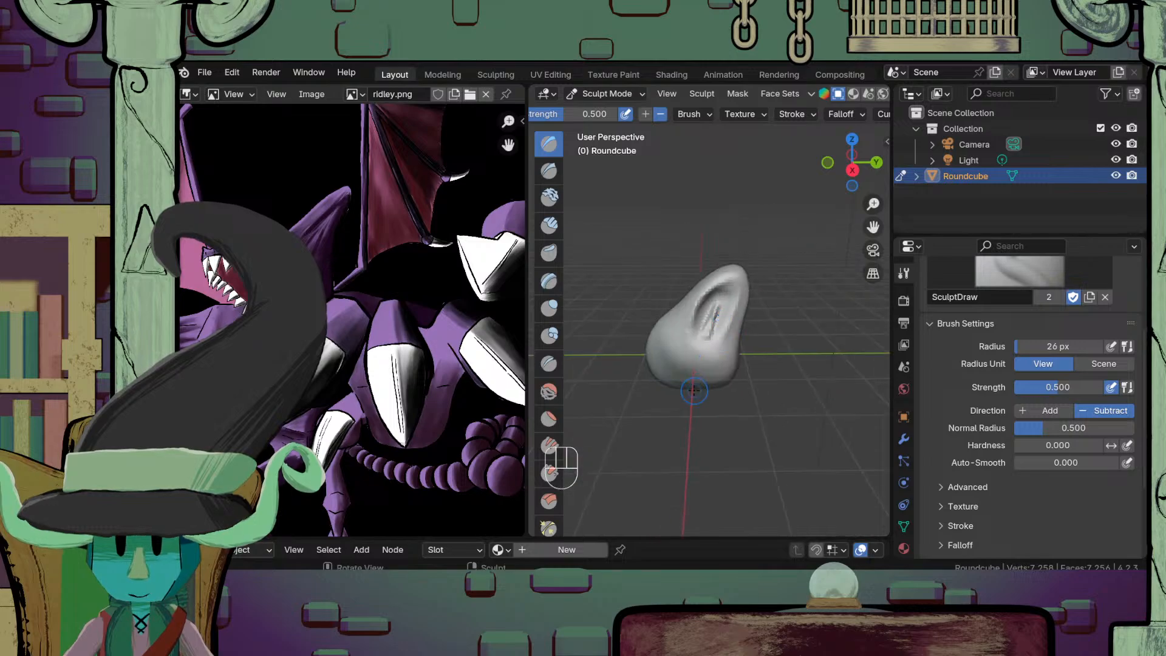
{"action": "mouse_move", "coordinate": [697, 392]}
{"action": "middle_mouse_down"}
{"action": "mouse_move", "coordinate": [753, 434]}
{"action": "mouse_move", "coordinate": [695, 411]}
{"action": "middle_mouse_up"}
{"action": "scroll", "coordinate": [695, 411], "scroll_direction": "up", "scroll_amount": 5}
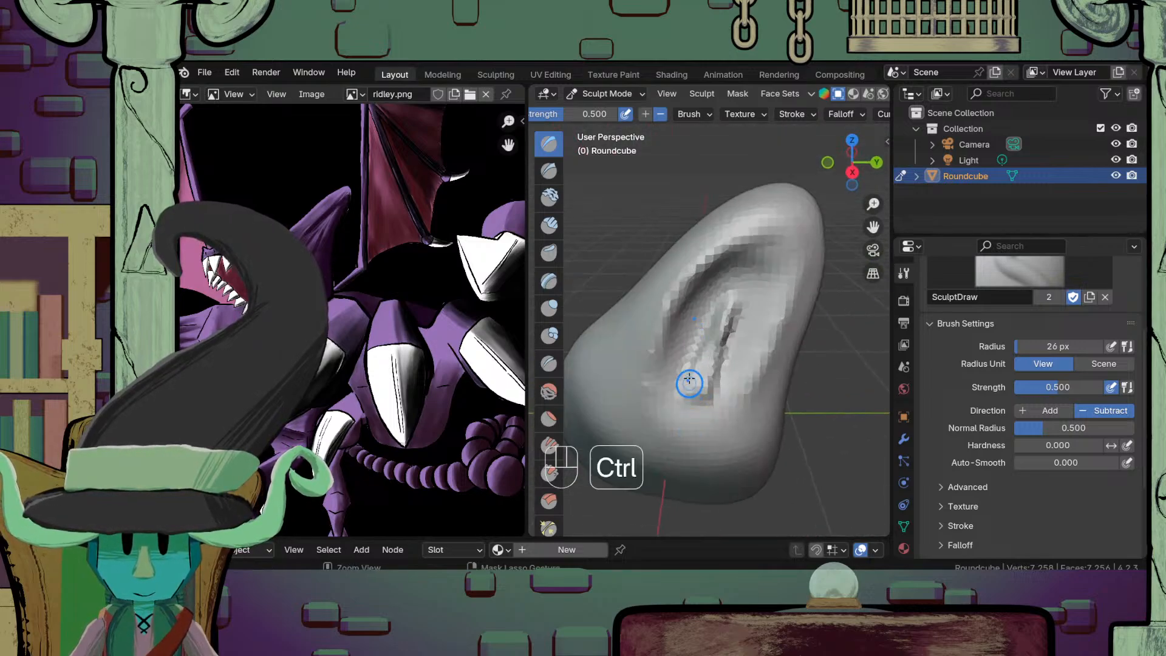
{"action": "scroll", "coordinate": [729, 316], "scroll_direction": "down", "scroll_amount": 6}
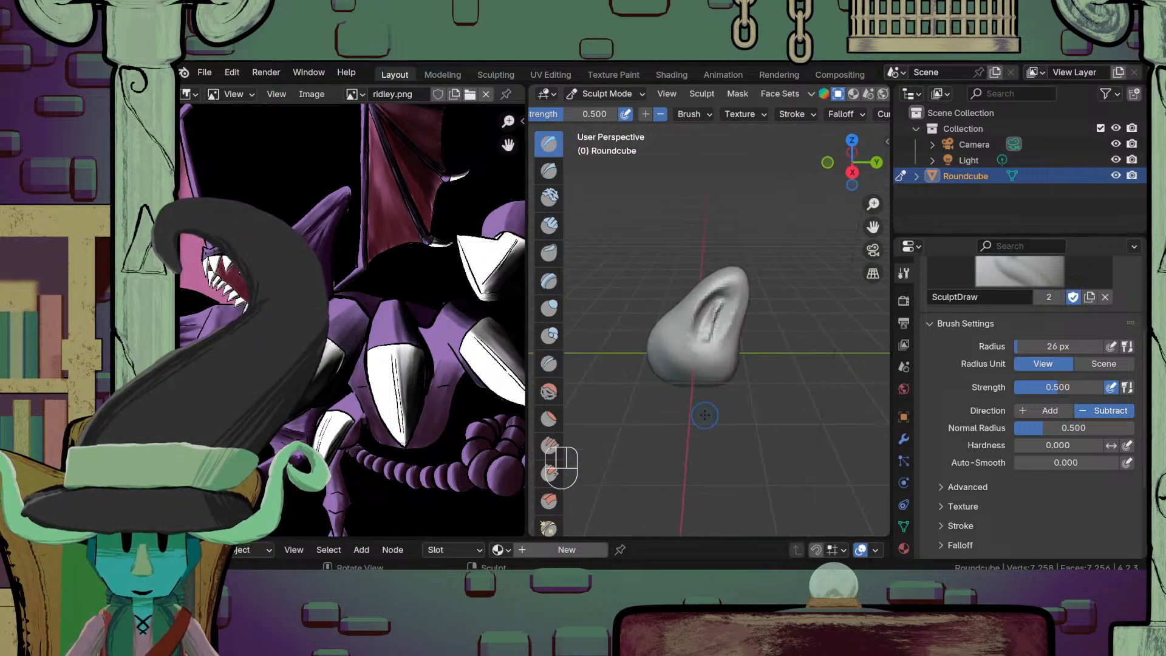
{"action": "middle_click_drag", "start_coordinate": [708, 343], "coordinate": [698, 353]}
Step: Remesh the torso again at 0.05 m to even out the mesh around the new ridge
{"action": "scroll", "coordinate": [850, 117], "scroll_direction": "down", "scroll_amount": 5}
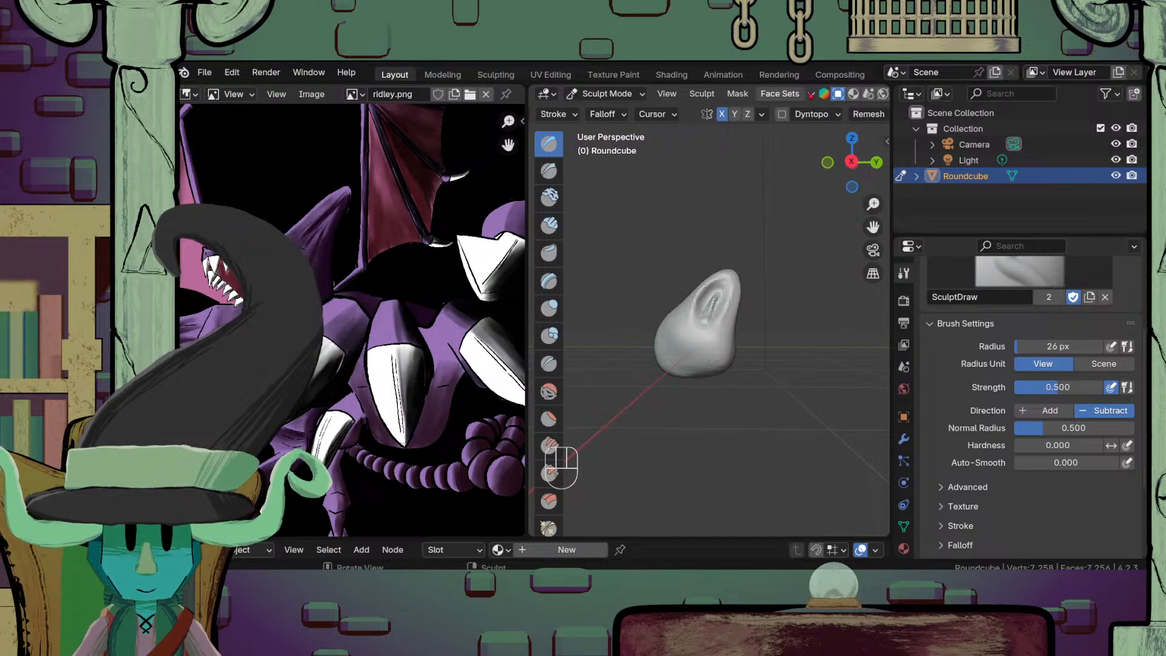
{"action": "left_click", "coordinate": [869, 113]}
{"action": "left_click", "coordinate": [874, 239]}
{"action": "mouse_move", "coordinate": [716, 363]}
{"action": "middle_mouse_down"}
{"action": "mouse_move", "coordinate": [711, 398]}
{"action": "mouse_move", "coordinate": [703, 359]}
{"action": "mouse_move", "coordinate": [729, 271]}
{"action": "middle_mouse_up"}
{"action": "scroll", "coordinate": [714, 401], "scroll_direction": "up", "scroll_amount": 4}
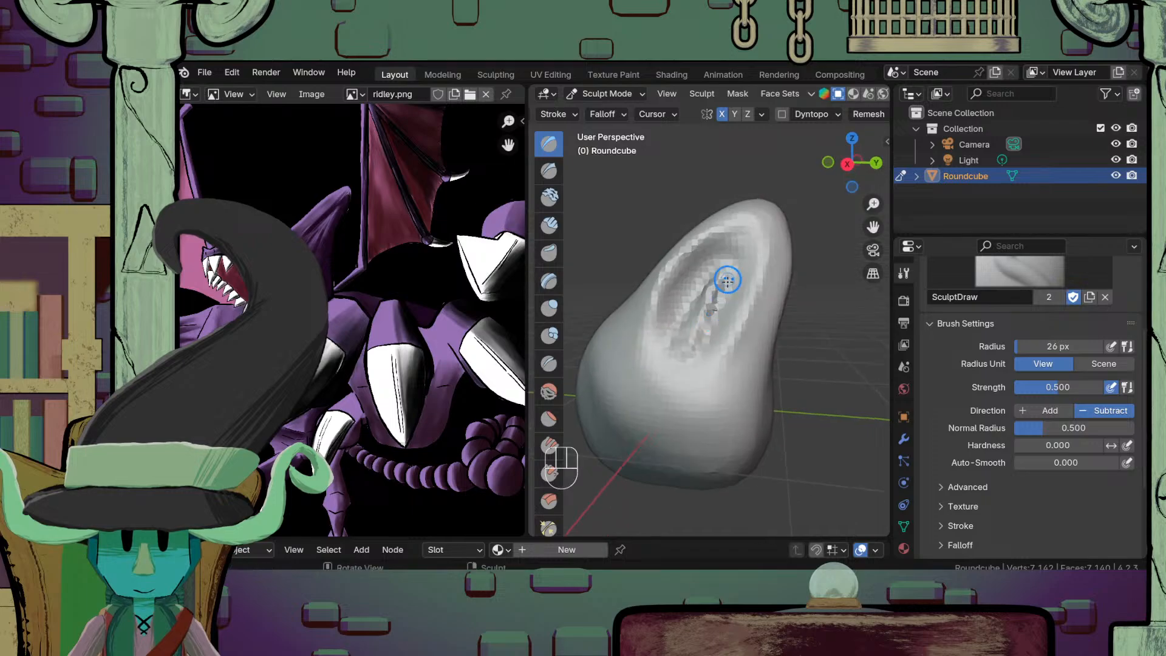
Step: Thicken the ridge inside the hollow with inverted Draw strokes at 53 px radius and smooth it
{"action": "key", "text": "f"}
{"action": "left_click", "coordinate": [723, 286]}
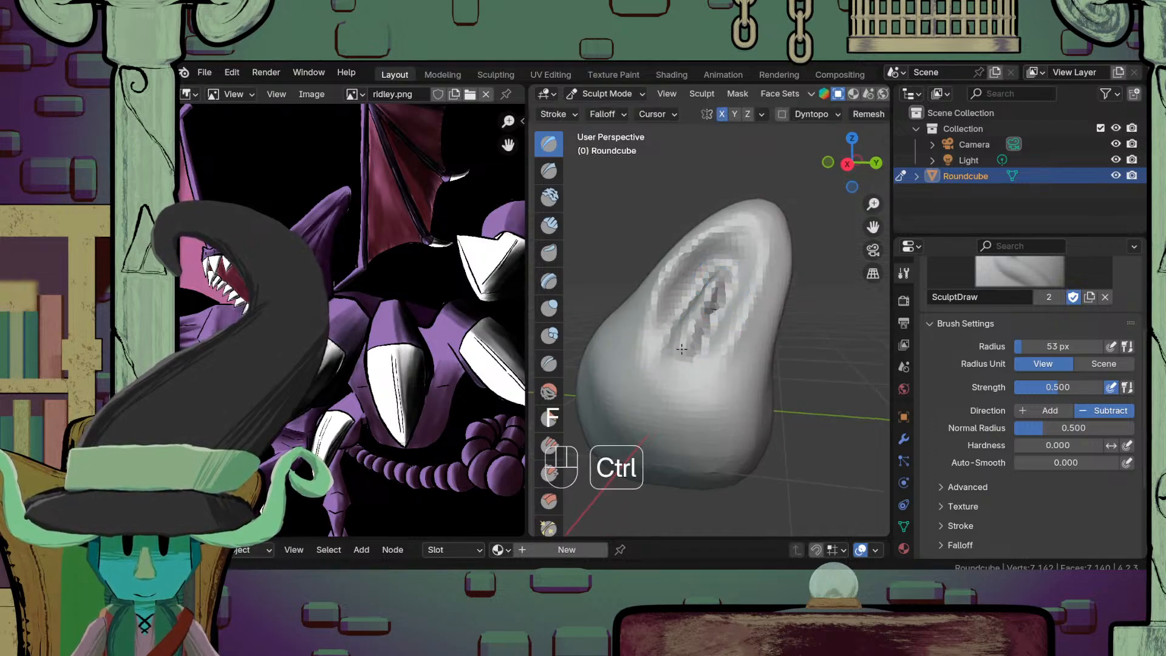
{"action": "mouse_move", "coordinate": [735, 281]}
{"action": "left_mouse_down", "text": "shift"}
{"action": "mouse_move", "coordinate": [737, 243]}
{"action": "mouse_move", "coordinate": [668, 322]}
{"action": "left_mouse_up", "text": "shift"}
{"action": "scroll", "coordinate": [686, 365], "scroll_direction": "down", "scroll_amount": 5}
{"action": "mouse_move", "coordinate": [692, 384]}
{"action": "middle_mouse_down"}
{"action": "mouse_move", "coordinate": [701, 400]}
{"action": "mouse_move", "coordinate": [744, 413]}
{"action": "mouse_move", "coordinate": [766, 356]}
{"action": "mouse_move", "coordinate": [806, 346]}
{"action": "mouse_move", "coordinate": [701, 345]}
{"action": "middle_mouse_up"}
{"action": "scroll", "coordinate": [744, 412], "scroll_direction": "down", "scroll_amount": 3}
Step: Smooth the ridge into the floor of the hollow and soften the hollow's upper inner wall
{"action": "scroll", "coordinate": [806, 346], "scroll_direction": "up", "scroll_amount": 4}
{"action": "scroll", "coordinate": [806, 346], "scroll_direction": "up", "scroll_amount": 1}
{"action": "scroll", "coordinate": [745, 349], "scroll_direction": "up", "scroll_amount": 4}
{"action": "mouse_move", "coordinate": [699, 298]}
{"action": "left_mouse_down", "text": "shift"}
{"action": "mouse_move", "coordinate": [740, 257]}
{"action": "mouse_move", "coordinate": [707, 322]}
{"action": "mouse_move", "coordinate": [750, 277]}
{"action": "mouse_move", "coordinate": [733, 371]}
{"action": "left_mouse_up", "text": "shift"}
{"action": "scroll", "coordinate": [732, 370], "scroll_direction": "down", "scroll_amount": 5}
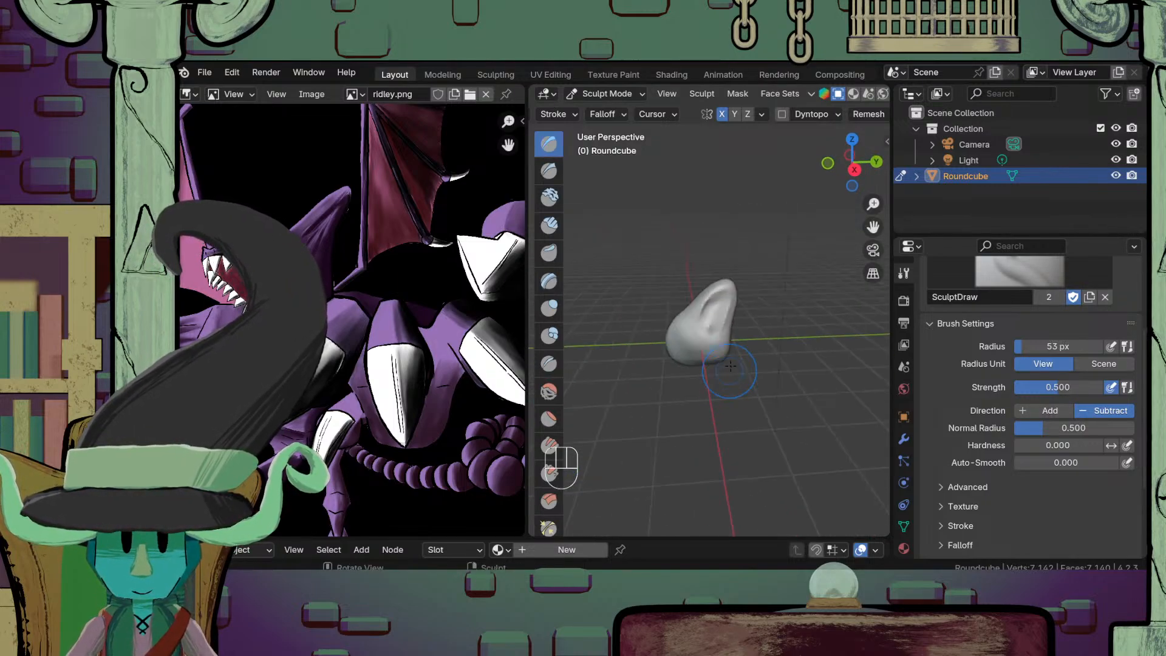
{"action": "mouse_move", "coordinate": [732, 370]}
{"action": "middle_mouse_down"}
{"action": "mouse_move", "coordinate": [834, 396]}
{"action": "mouse_move", "coordinate": [742, 373]}
{"action": "middle_mouse_up"}
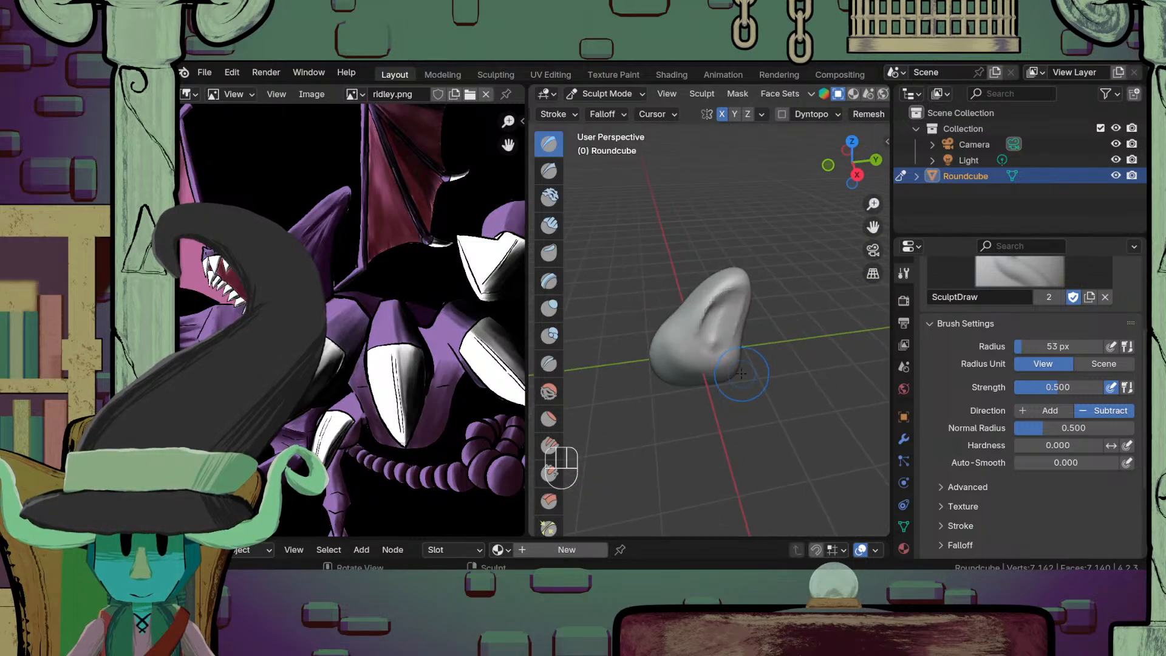
{"action": "scroll", "coordinate": [729, 368], "scroll_direction": "up", "scroll_amount": 5}
{"action": "left_click_drag", "start_coordinate": [698, 278], "coordinate": [701, 314], "text": "shift"}
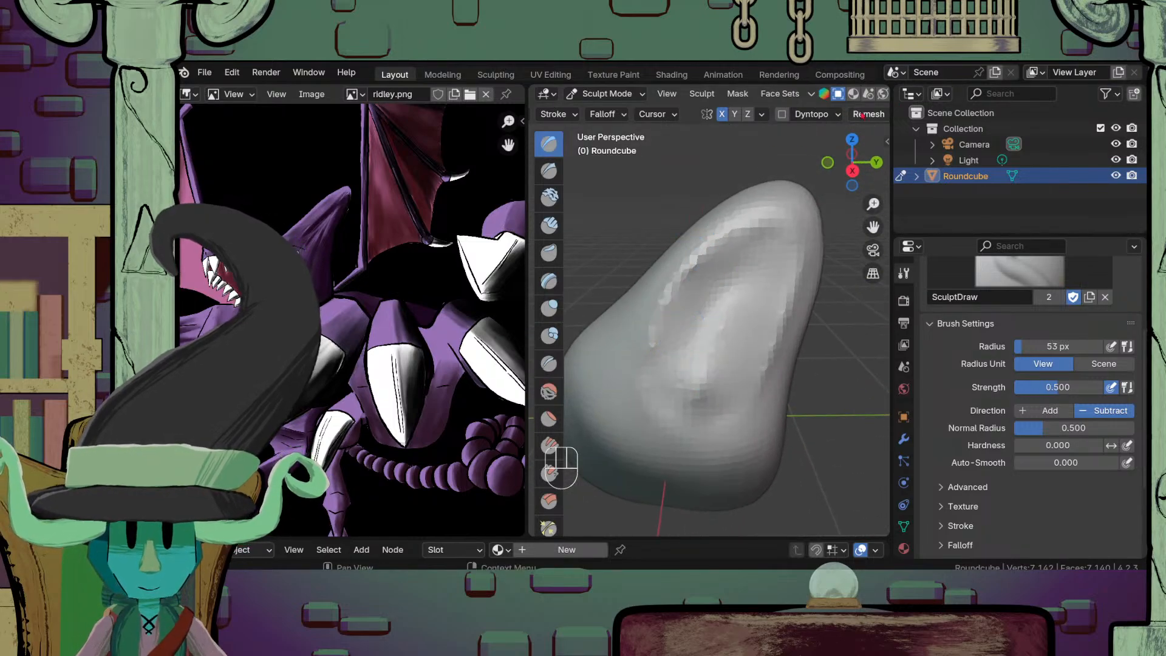
Step: Set the remesh voxel size to 0.02 m and remesh the torso at the finer resolution
{"action": "scroll", "coordinate": [863, 115], "scroll_direction": "down", "scroll_amount": 3}
{"action": "left_click", "coordinate": [800, 114]}
{"action": "left_click", "coordinate": [813, 144]}
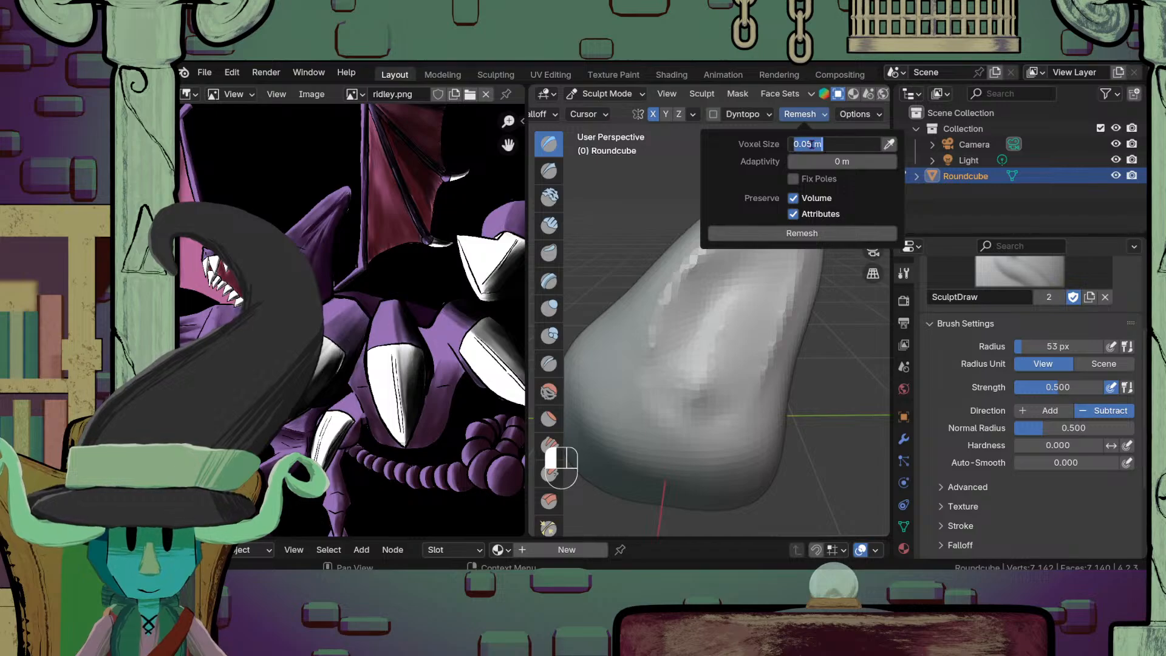
{"action": "key", "text": "BackSpace"}
{"action": "type", "text": "2"}
{"action": "key", "text": "Return"}
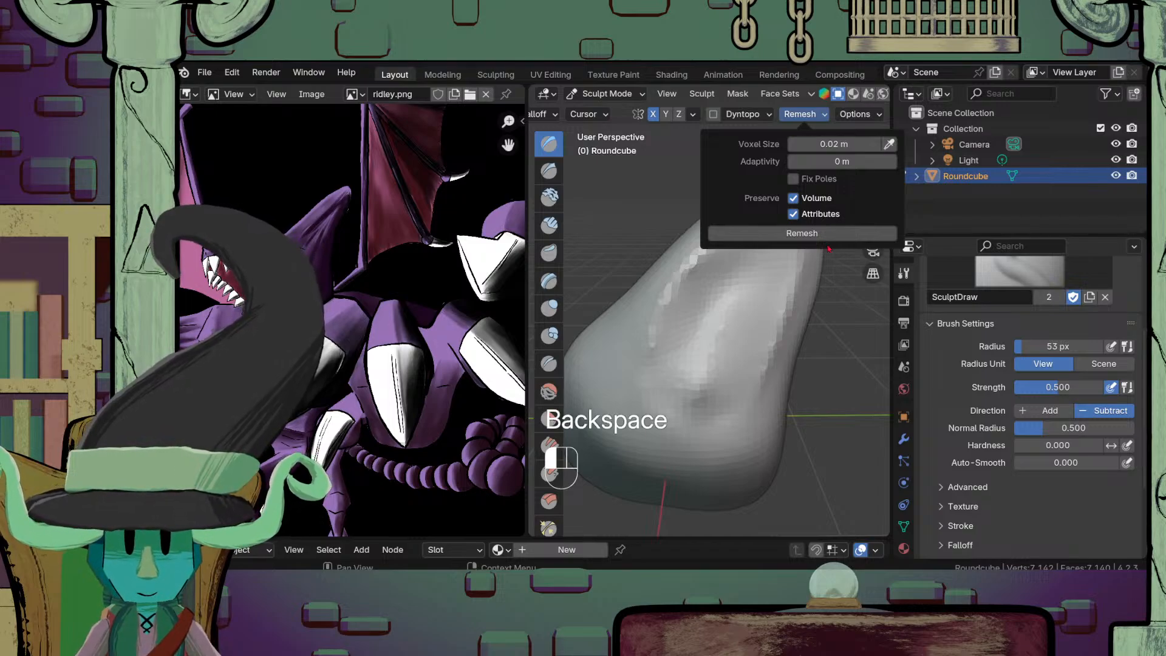
{"action": "left_click", "coordinate": [820, 234]}
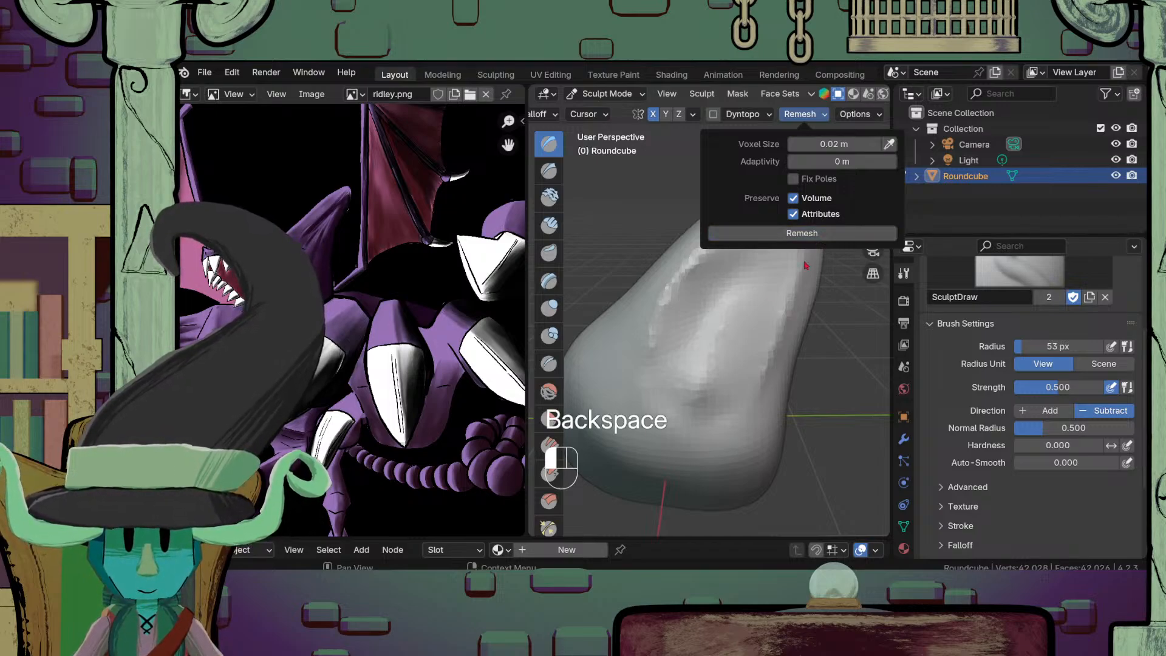
{"action": "scroll", "coordinate": [715, 363], "scroll_direction": "down", "scroll_amount": 5}
{"action": "scroll", "coordinate": [716, 362], "scroll_direction": "up", "scroll_amount": 5}
{"action": "middle_click_drag", "start_coordinate": [716, 363], "coordinate": [689, 347]}
{"action": "scroll", "coordinate": [735, 240], "scroll_direction": "up", "scroll_amount": 3}
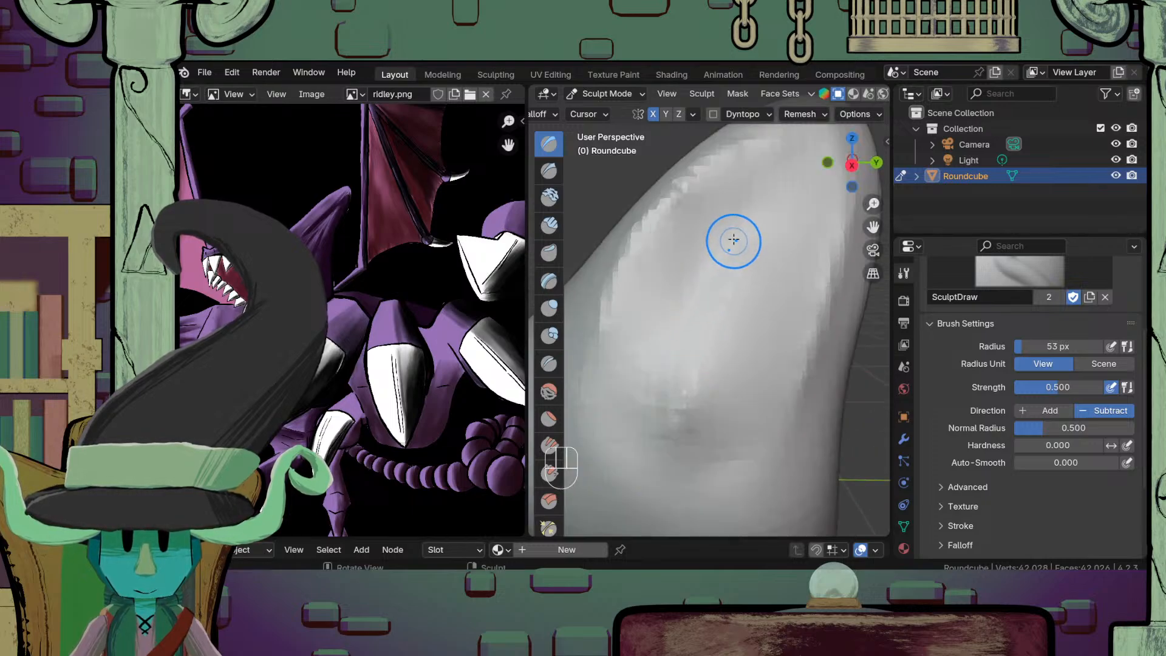
{"action": "scroll", "coordinate": [735, 240], "scroll_direction": "down", "scroll_amount": 2}
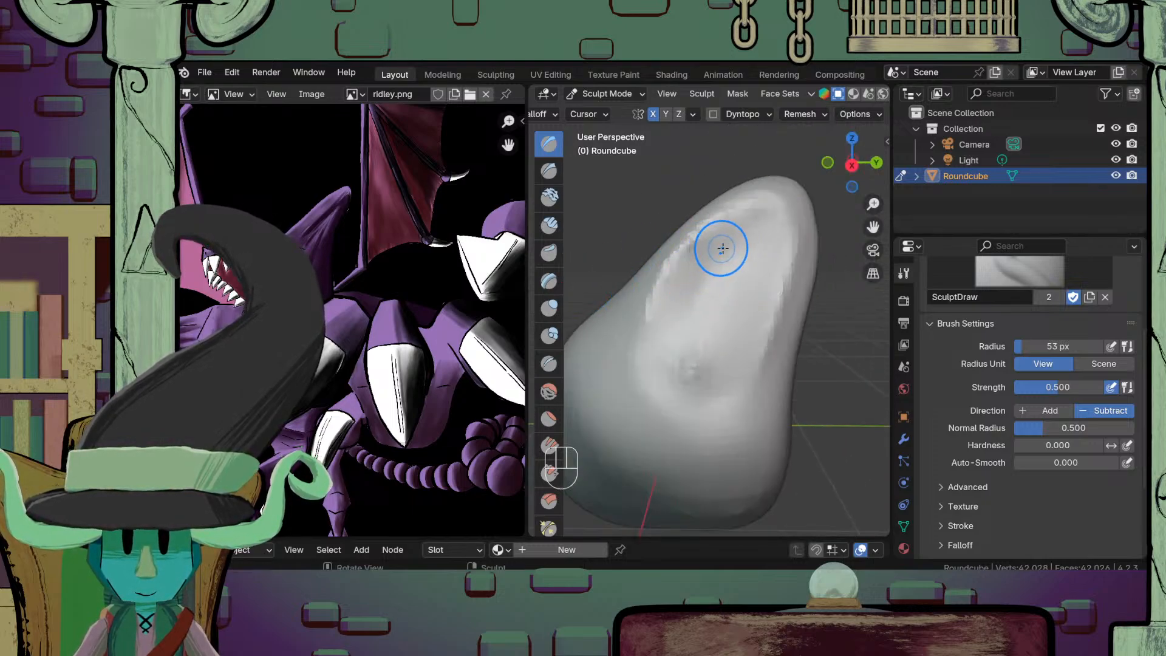
Step: Deepen the hollow on both sides of its inner ridge with subtracting Draw strokes at 53 px radius
{"action": "middle_click_drag", "start_coordinate": [755, 299], "coordinate": [722, 316]}
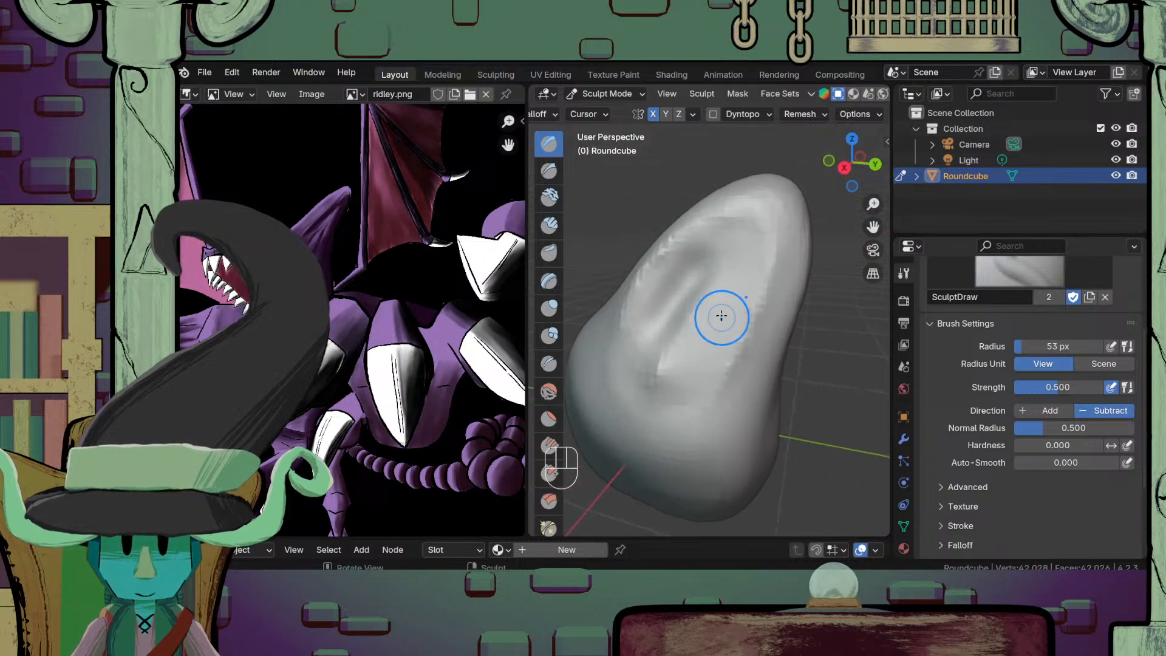
{"action": "mouse_move", "coordinate": [699, 349]}
{"action": "left_mouse_down"}
{"action": "mouse_move", "coordinate": [737, 305]}
{"action": "mouse_move", "coordinate": [718, 346]}
{"action": "left_mouse_up"}
{"action": "mouse_move", "coordinate": [732, 239]}
{"action": "left_mouse_down"}
{"action": "mouse_move", "coordinate": [683, 254]}
{"action": "mouse_move", "coordinate": [638, 330]}
{"action": "mouse_move", "coordinate": [737, 246]}
{"action": "mouse_move", "coordinate": [699, 366]}
{"action": "left_mouse_up"}
{"action": "middle_click_drag", "start_coordinate": [694, 360], "coordinate": [706, 341]}
{"action": "scroll", "coordinate": [705, 341], "scroll_direction": "down", "scroll_amount": 6}
{"action": "scroll", "coordinate": [715, 316], "scroll_direction": "up", "scroll_amount": 4}
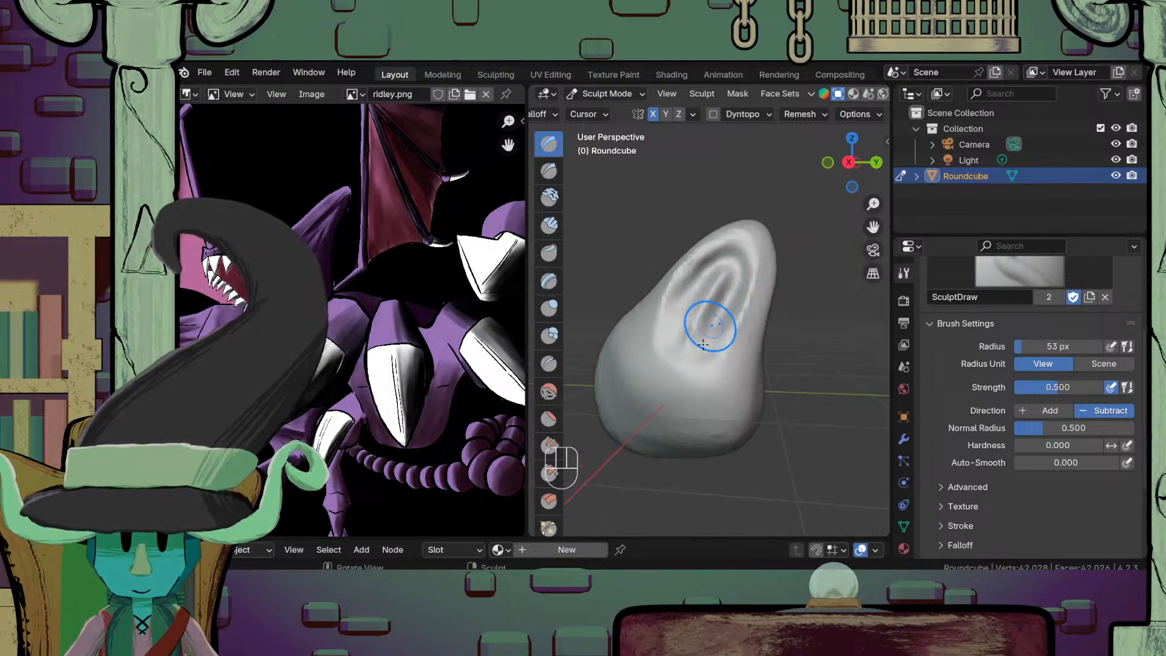
{"action": "scroll", "coordinate": [703, 345], "scroll_direction": "down", "scroll_amount": 5}
{"action": "middle_click_drag", "start_coordinate": [704, 346], "coordinate": [751, 356]}
{"action": "scroll", "coordinate": [753, 367], "scroll_direction": "up", "scroll_amount": 4}
Step: Smooth the hollow's rim, its inner walls and the ridge between the grooves
{"action": "left_click_drag", "start_coordinate": [700, 323], "coordinate": [703, 322], "text": "shift"}
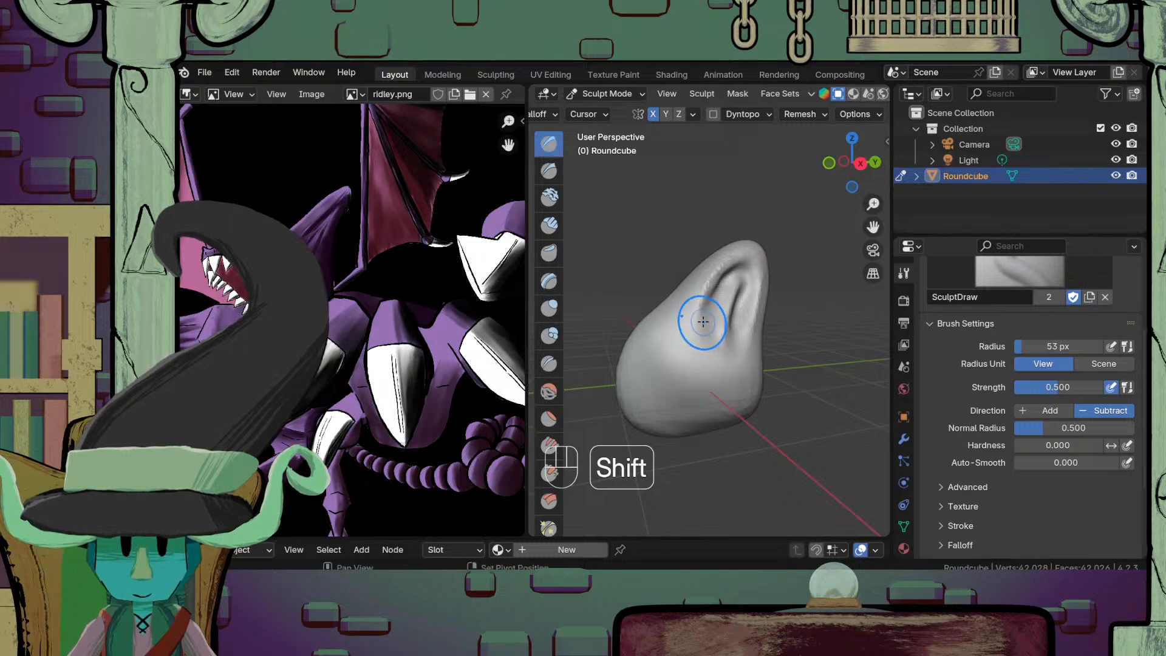
{"action": "mouse_move", "coordinate": [702, 322]}
{"action": "middle_mouse_down"}
{"action": "mouse_move", "coordinate": [729, 372]}
{"action": "mouse_move", "coordinate": [711, 364]}
{"action": "mouse_move", "coordinate": [720, 386]}
{"action": "mouse_move", "coordinate": [697, 358]}
{"action": "middle_mouse_up"}
{"action": "scroll", "coordinate": [696, 384], "scroll_direction": "down", "scroll_amount": 6}
{"action": "scroll", "coordinate": [719, 385], "scroll_direction": "up", "scroll_amount": 8}
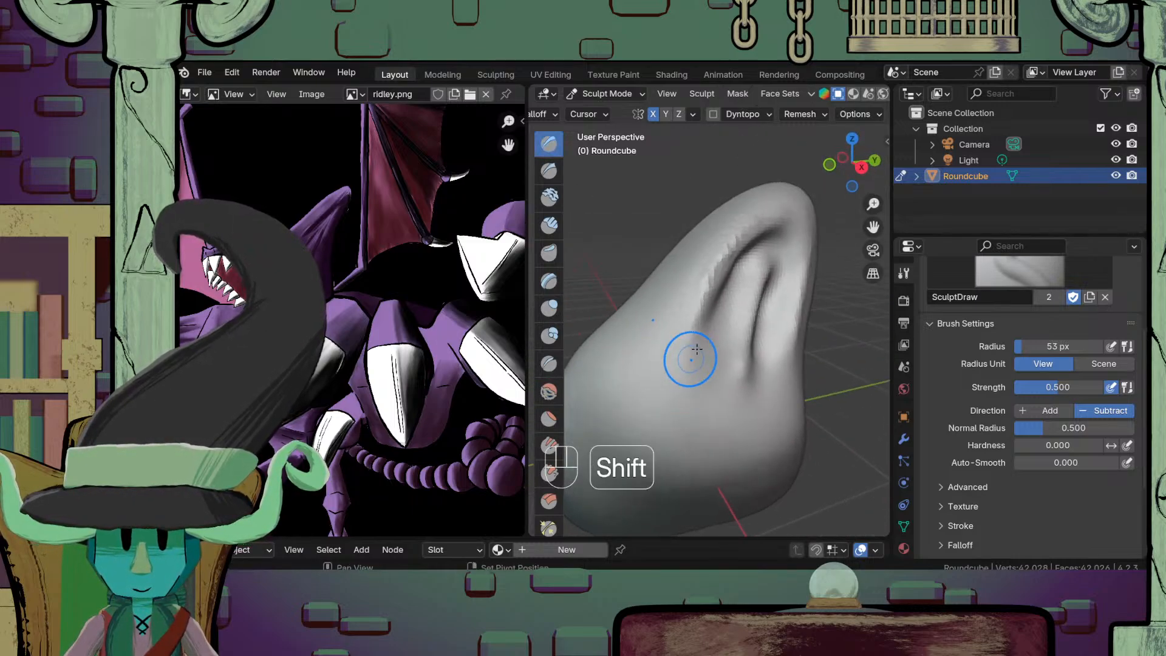
{"action": "mouse_move", "coordinate": [699, 334]}
{"action": "left_mouse_down", "text": "shift"}
{"action": "mouse_move", "coordinate": [720, 271]}
{"action": "mouse_move", "coordinate": [709, 298]}
{"action": "mouse_move", "coordinate": [762, 239]}
{"action": "mouse_move", "coordinate": [735, 235]}
{"action": "mouse_move", "coordinate": [746, 222]}
{"action": "left_mouse_up", "text": "shift"}
{"action": "left_click_drag", "start_coordinate": [669, 294], "coordinate": [755, 252], "text": "shift"}
{"action": "middle_click_drag", "start_coordinate": [758, 263], "coordinate": [702, 269]}
{"action": "mouse_move", "coordinate": [734, 203]}
{"action": "left_mouse_down", "text": "shift"}
{"action": "mouse_move", "coordinate": [787, 238]}
{"action": "mouse_move", "coordinate": [763, 368]}
{"action": "left_mouse_up", "text": "shift"}
{"action": "scroll", "coordinate": [765, 341], "scroll_direction": "up", "scroll_amount": 2}
{"action": "middle_click_drag", "start_coordinate": [764, 304], "coordinate": [766, 268]}
{"action": "left_click_drag", "start_coordinate": [767, 268], "coordinate": [742, 351], "text": "shift"}
Step: Crease the groove beside the inner ridge with the Crease brush reduced to 23 px radius
{"action": "scroll", "coordinate": [744, 352], "scroll_direction": "down", "scroll_amount": 8}
{"action": "mouse_move", "coordinate": [746, 350]}
{"action": "middle_mouse_down"}
{"action": "mouse_move", "coordinate": [767, 323]}
{"action": "mouse_move", "coordinate": [746, 301]}
{"action": "mouse_move", "coordinate": [750, 346]}
{"action": "mouse_move", "coordinate": [698, 348]}
{"action": "mouse_move", "coordinate": [704, 334]}
{"action": "mouse_move", "coordinate": [636, 340]}
{"action": "middle_mouse_up"}
{"action": "scroll", "coordinate": [767, 323], "scroll_direction": "down", "scroll_amount": 5}
{"action": "scroll", "coordinate": [750, 346], "scroll_direction": "up", "scroll_amount": 4}
{"action": "scroll", "coordinate": [675, 382], "scroll_direction": "up", "scroll_amount": 7}
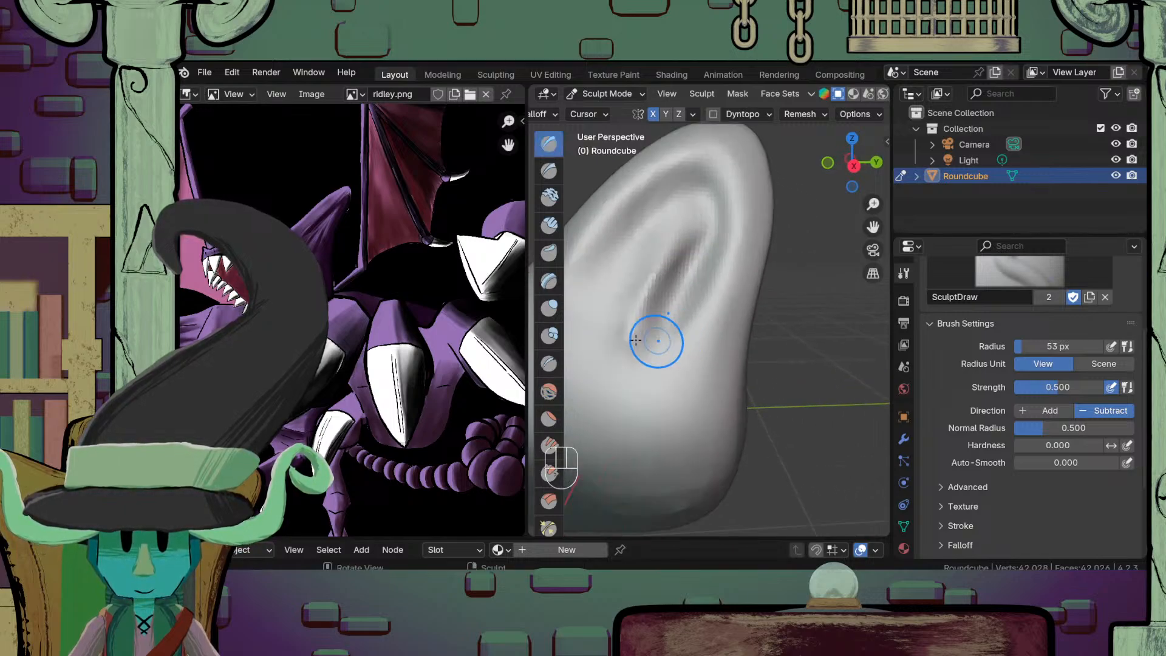
{"action": "left_click", "coordinate": [549, 364]}
{"action": "middle_click_drag", "start_coordinate": [666, 260], "coordinate": [717, 255]}
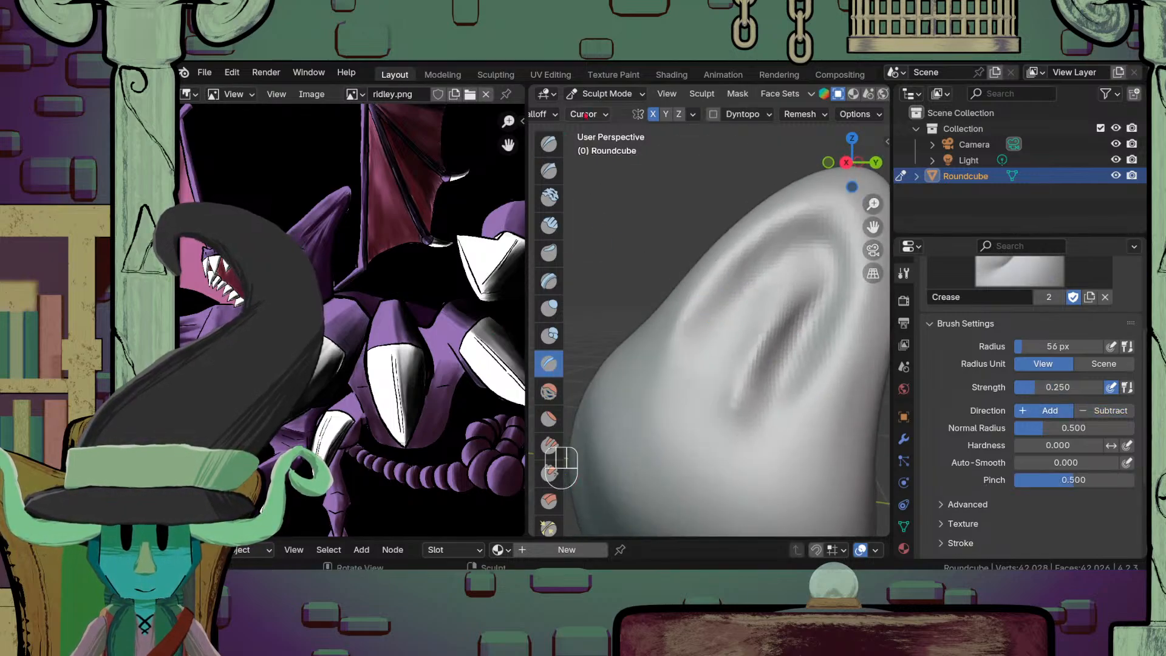
{"action": "scroll", "coordinate": [585, 115], "scroll_direction": "up", "scroll_amount": 3}
{"action": "key", "text": "f"}
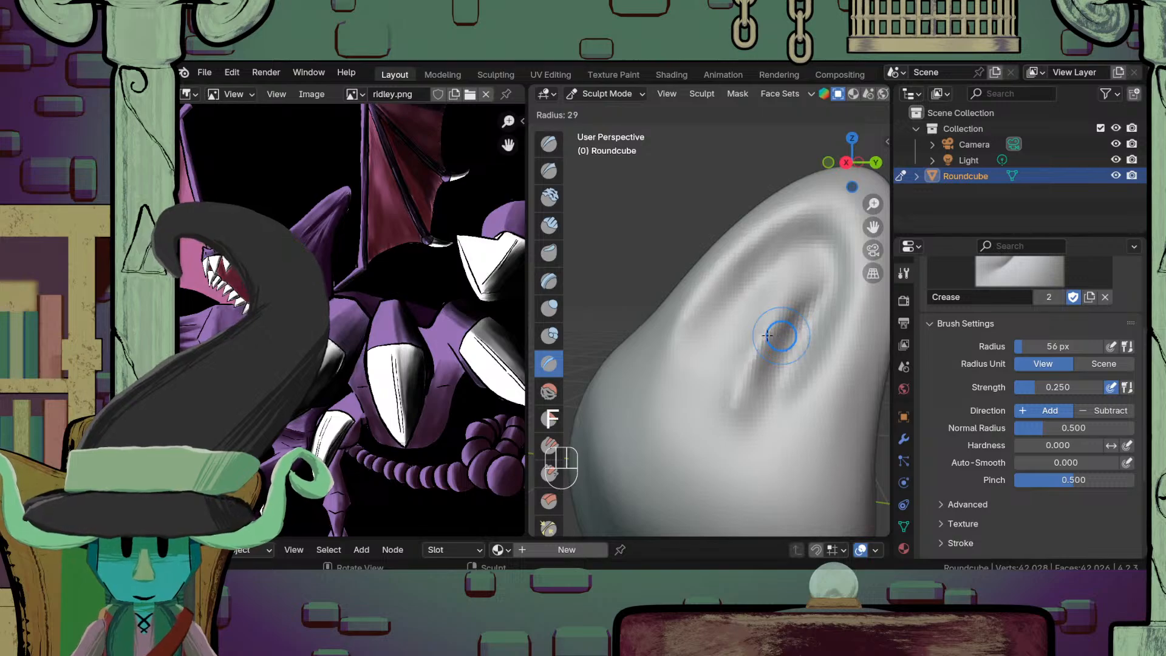
{"action": "left_click", "coordinate": [764, 336]}
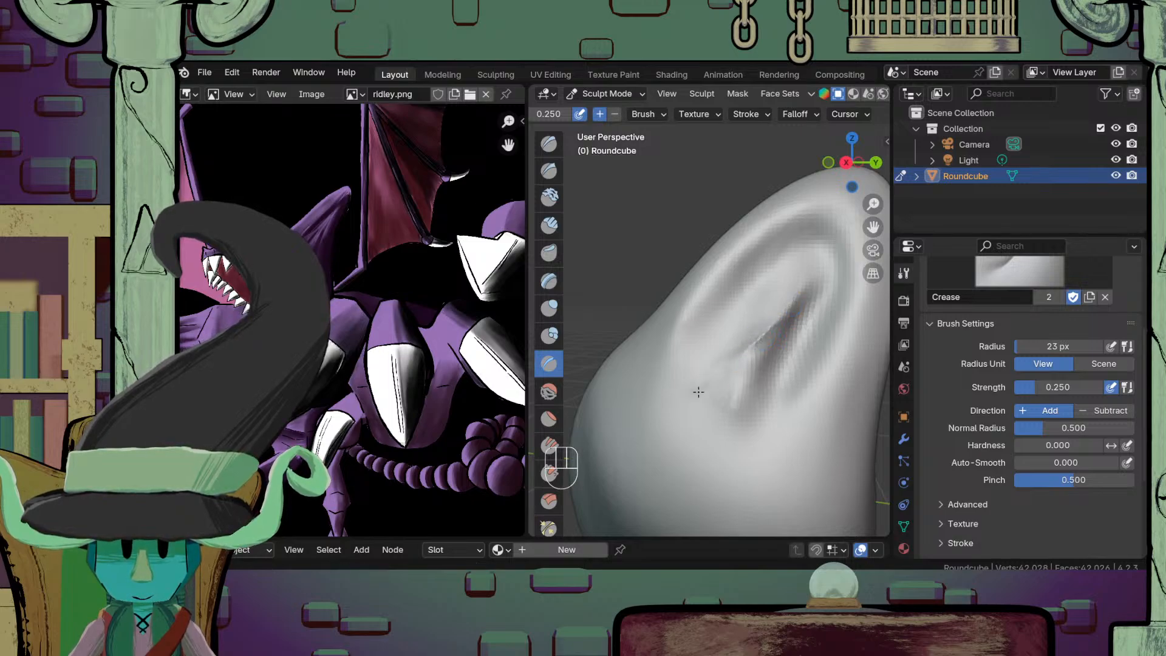
{"action": "mouse_move", "coordinate": [692, 399]}
{"action": "middle_mouse_down"}
{"action": "mouse_move", "coordinate": [755, 383]}
{"action": "mouse_move", "coordinate": [720, 372]}
{"action": "middle_mouse_up"}
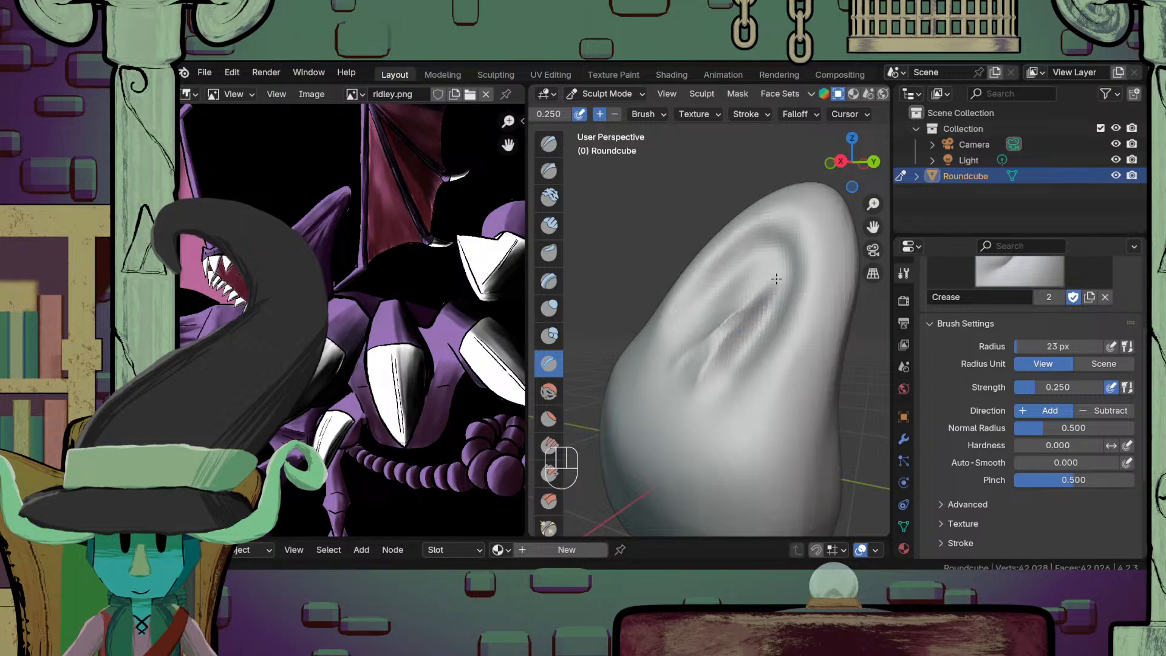
{"action": "scroll", "coordinate": [737, 318], "scroll_direction": "down", "scroll_amount": 2}
{"action": "scroll", "coordinate": [729, 346], "scroll_direction": "up", "scroll_amount": 6}
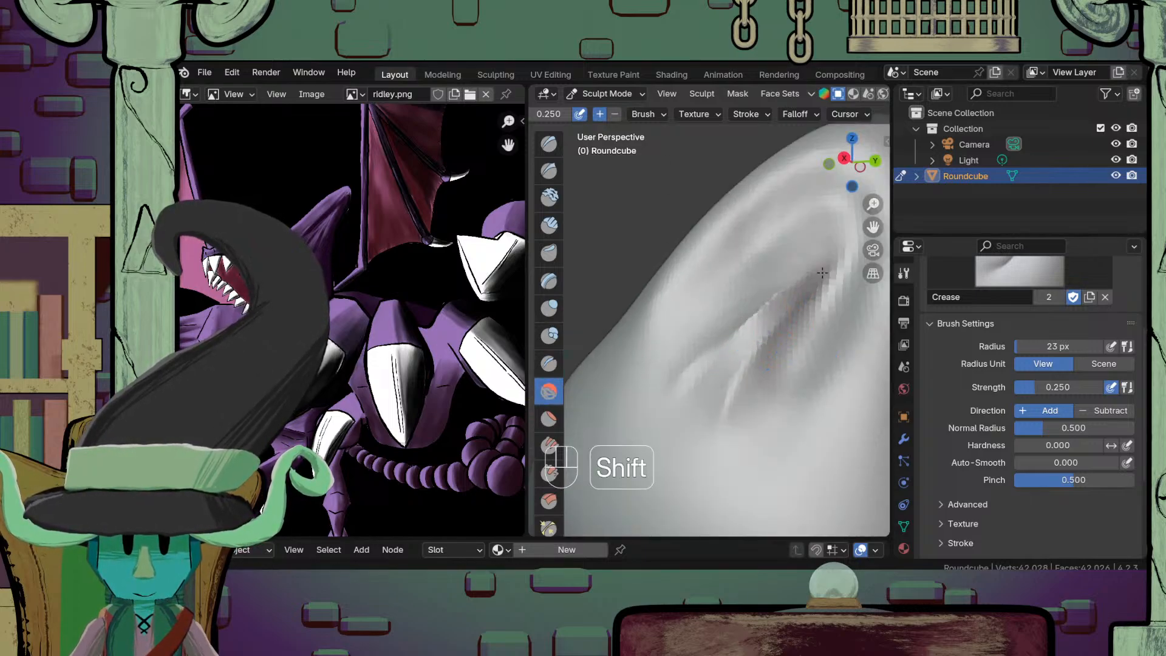
Step: Crease from the hollow's upper end down along its rear wall at 23 px radius and save the file
{"action": "scroll", "coordinate": [745, 373], "scroll_direction": "down", "scroll_amount": 8}
{"action": "scroll", "coordinate": [745, 373], "scroll_direction": "down", "scroll_amount": 3}
{"action": "mouse_move", "coordinate": [745, 373]}
{"action": "middle_mouse_down"}
{"action": "mouse_move", "coordinate": [717, 436]}
{"action": "mouse_move", "coordinate": [638, 148]}
{"action": "middle_mouse_up"}
{"action": "middle_click_drag", "start_coordinate": [533, 345], "coordinate": [687, 354]}
{"action": "scroll", "coordinate": [698, 336], "scroll_direction": "up", "scroll_amount": 7}
{"action": "scroll", "coordinate": [687, 354], "scroll_direction": "up", "scroll_amount": 4}
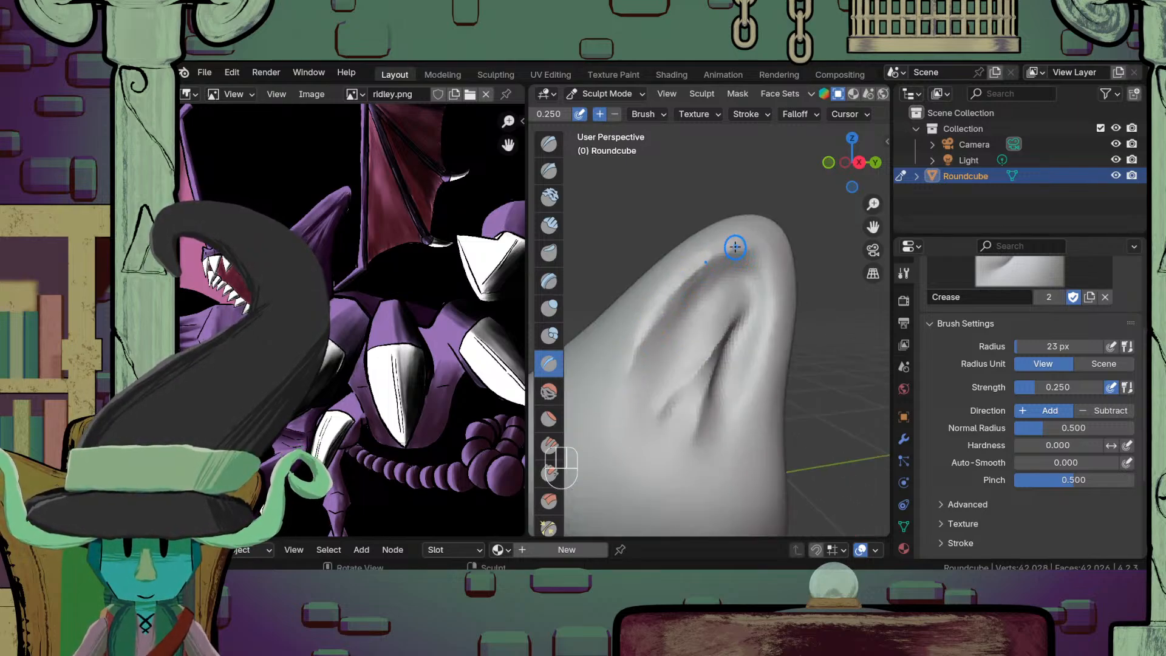
{"action": "mouse_move", "coordinate": [735, 248]}
{"action": "left_mouse_down"}
{"action": "mouse_move", "coordinate": [758, 255]}
{"action": "mouse_move", "coordinate": [771, 283]}
{"action": "mouse_move", "coordinate": [762, 346]}
{"action": "mouse_move", "coordinate": [719, 422]}
{"action": "mouse_move", "coordinate": [722, 452]}
{"action": "left_mouse_up"}
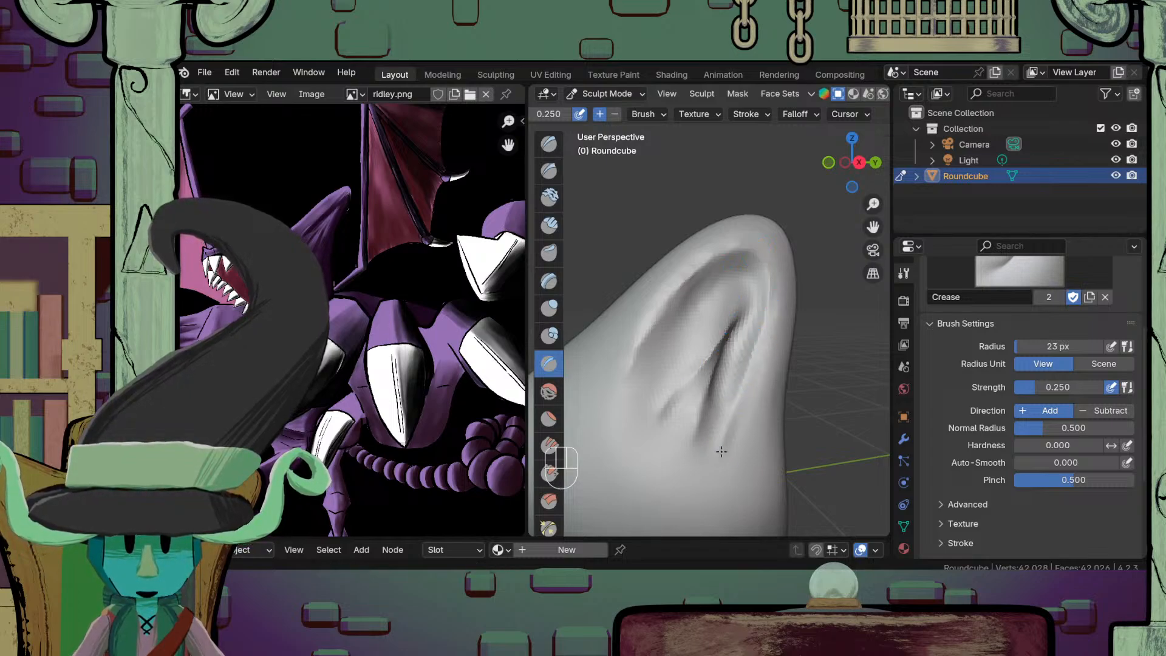
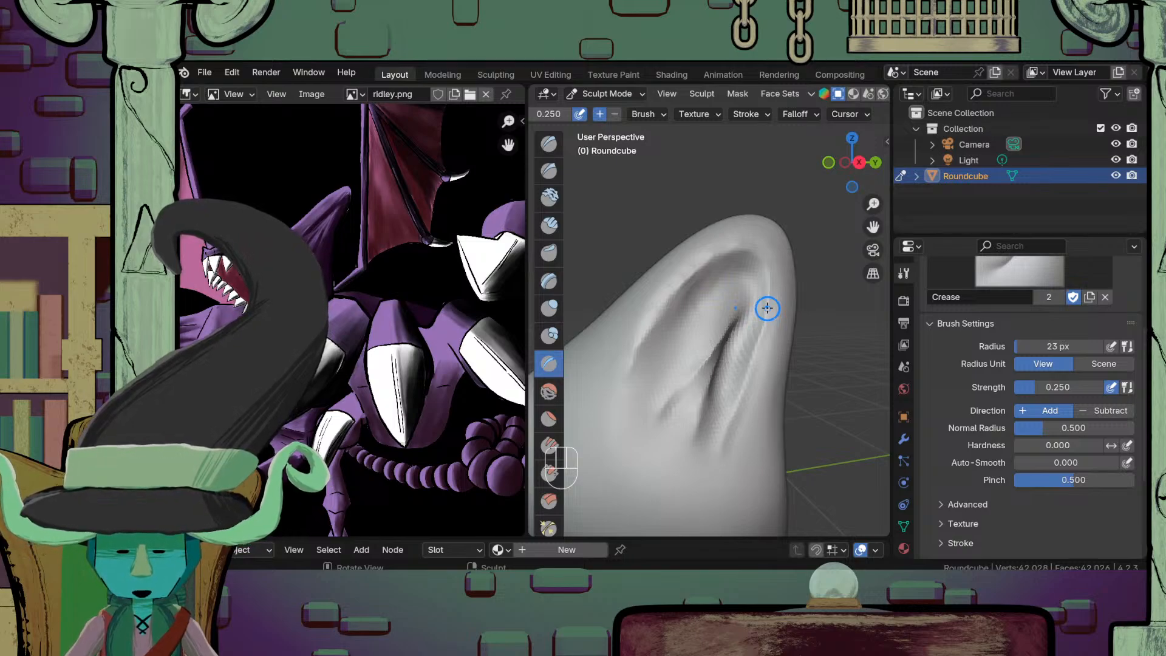
{"action": "key", "text": "ctrl+s"}
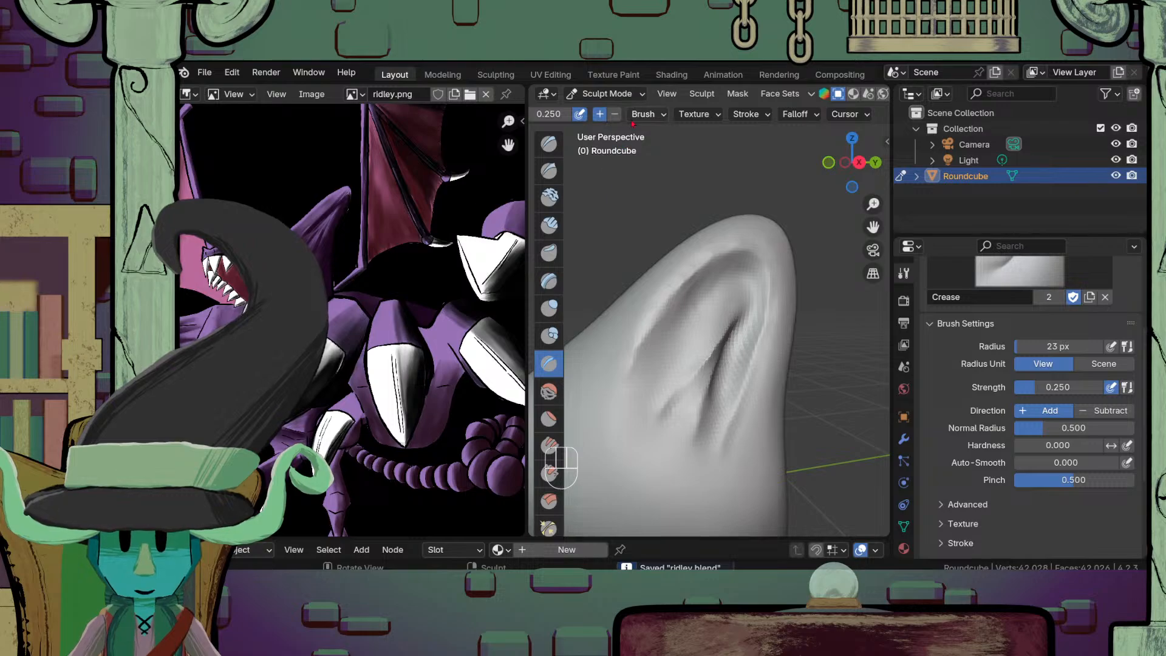
Step: Enlarge the Crease brush to 50 px radius and sharpen the hollow's front and rear rims with repeated strokes
{"action": "key", "text": "ctrl"}
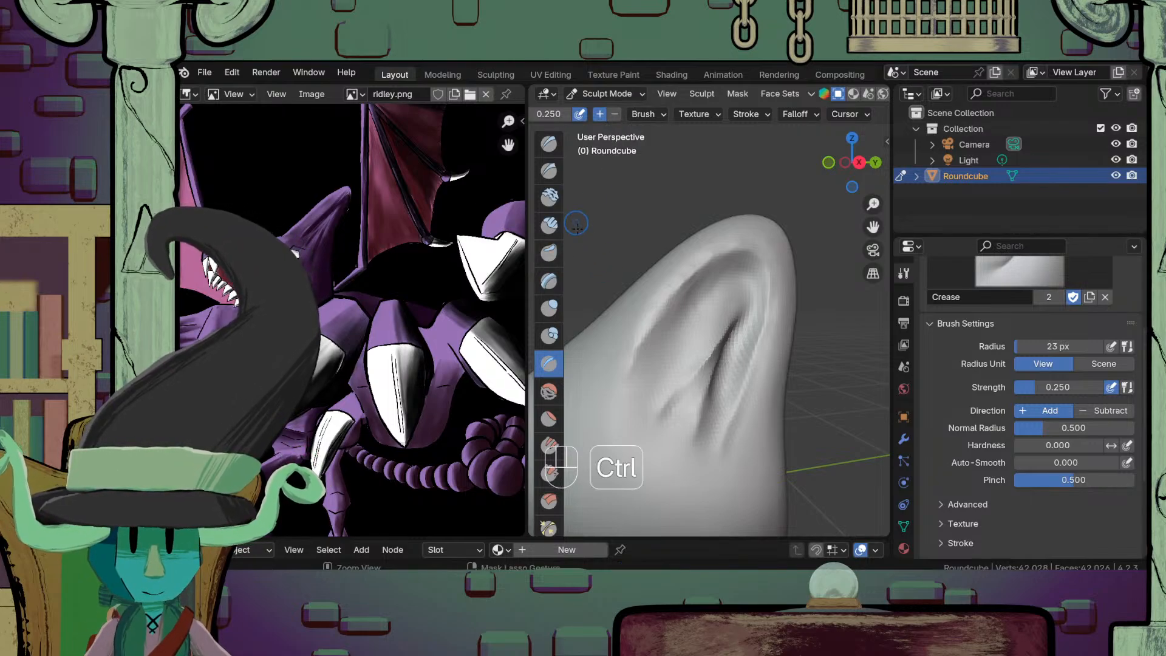
{"action": "middle_click_drag", "start_coordinate": [578, 228], "coordinate": [702, 261], "text": "ctrl"}
{"action": "middle_click_drag", "start_coordinate": [702, 262], "coordinate": [697, 331], "text": "shift"}
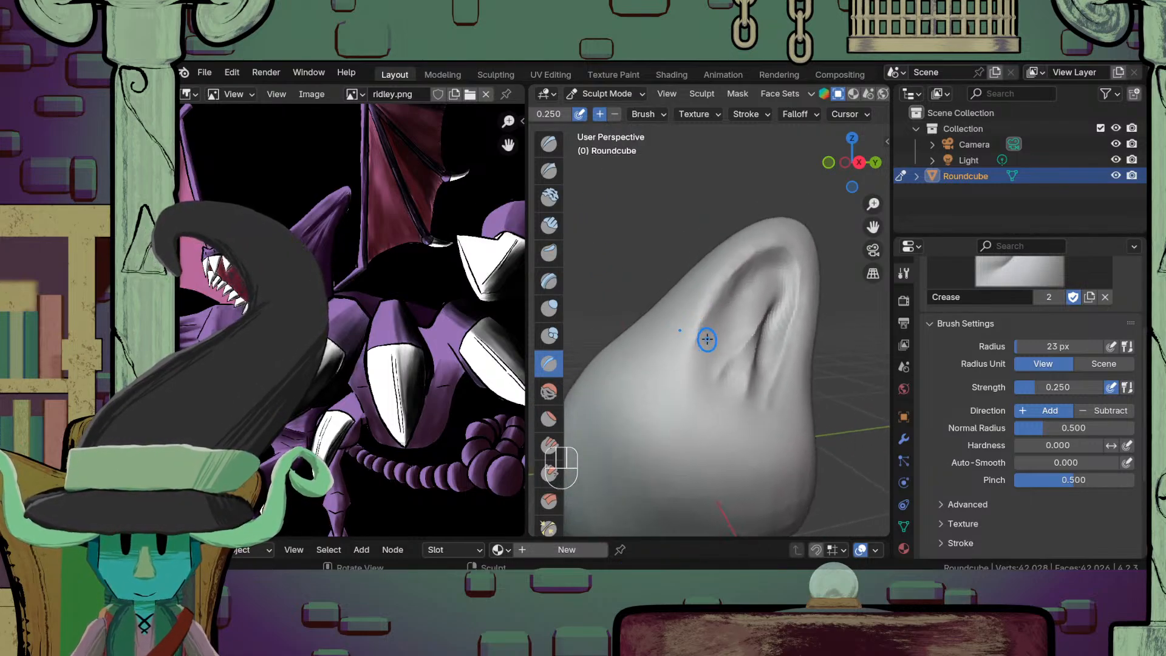
{"action": "key", "text": "f"}
{"action": "left_click", "coordinate": [720, 343]}
{"action": "left_click_drag", "start_coordinate": [770, 244], "coordinate": [690, 346]}
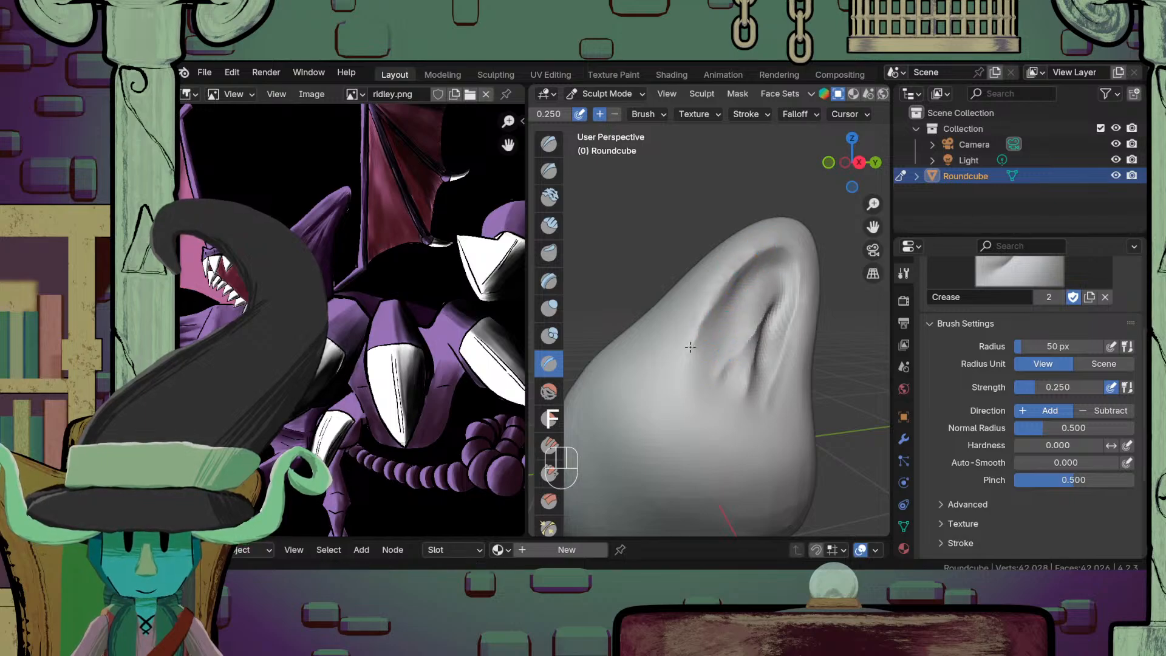
{"action": "left_click_drag", "start_coordinate": [717, 298], "coordinate": [691, 361]}
{"action": "mouse_move", "coordinate": [758, 244]}
{"action": "left_mouse_down"}
{"action": "mouse_move", "coordinate": [731, 269]}
{"action": "mouse_move", "coordinate": [695, 346]}
{"action": "left_mouse_up"}
{"action": "mouse_move", "coordinate": [780, 246]}
{"action": "left_mouse_down"}
{"action": "mouse_move", "coordinate": [786, 334]}
{"action": "mouse_move", "coordinate": [763, 413]}
{"action": "left_mouse_up"}
Step: Pull the hollow's upper end into a pointed corner with the Grab brush at 75 px radius
{"action": "middle_click_drag", "start_coordinate": [785, 346], "coordinate": [777, 447], "text": "ctrl"}
{"action": "mouse_move", "coordinate": [747, 377]}
{"action": "middle_mouse_down", "text": "ctrl"}
{"action": "mouse_move", "coordinate": [766, 274]}
{"action": "mouse_move", "coordinate": [699, 305]}
{"action": "middle_mouse_up", "text": "ctrl"}
{"action": "middle_click_drag", "start_coordinate": [699, 305], "coordinate": [723, 279], "text": "ctrl"}
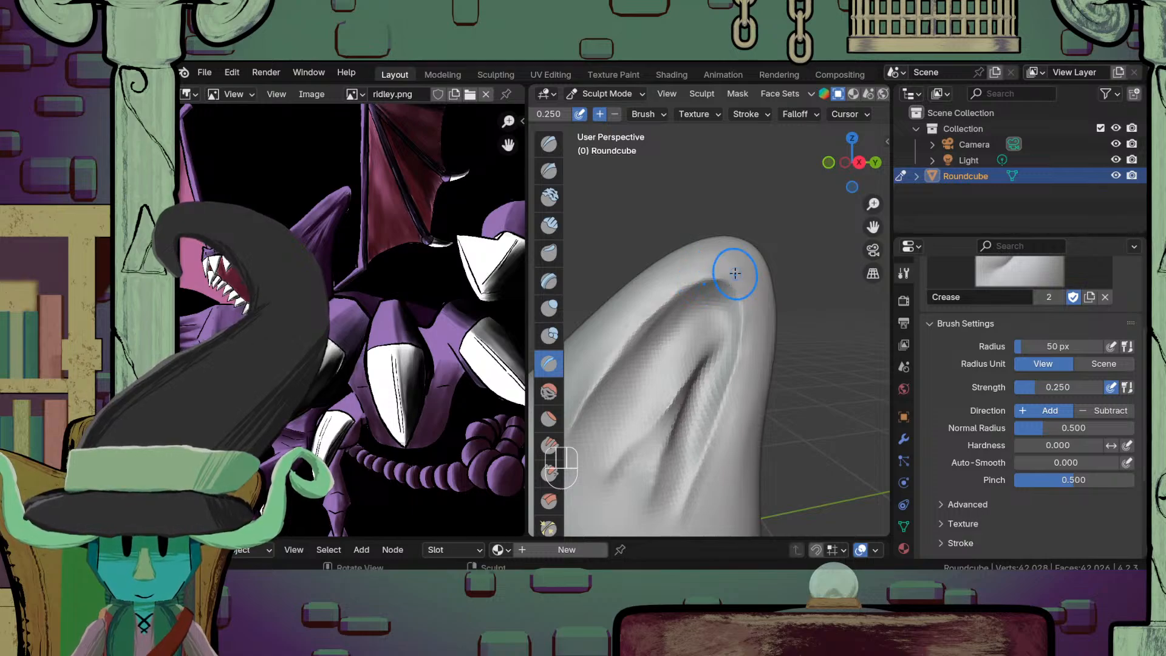
{"action": "mouse_move", "coordinate": [735, 344]}
{"action": "middle_mouse_down", "text": "ctrl"}
{"action": "mouse_move", "coordinate": [737, 268]}
{"action": "mouse_move", "coordinate": [691, 317]}
{"action": "middle_mouse_up", "text": "ctrl"}
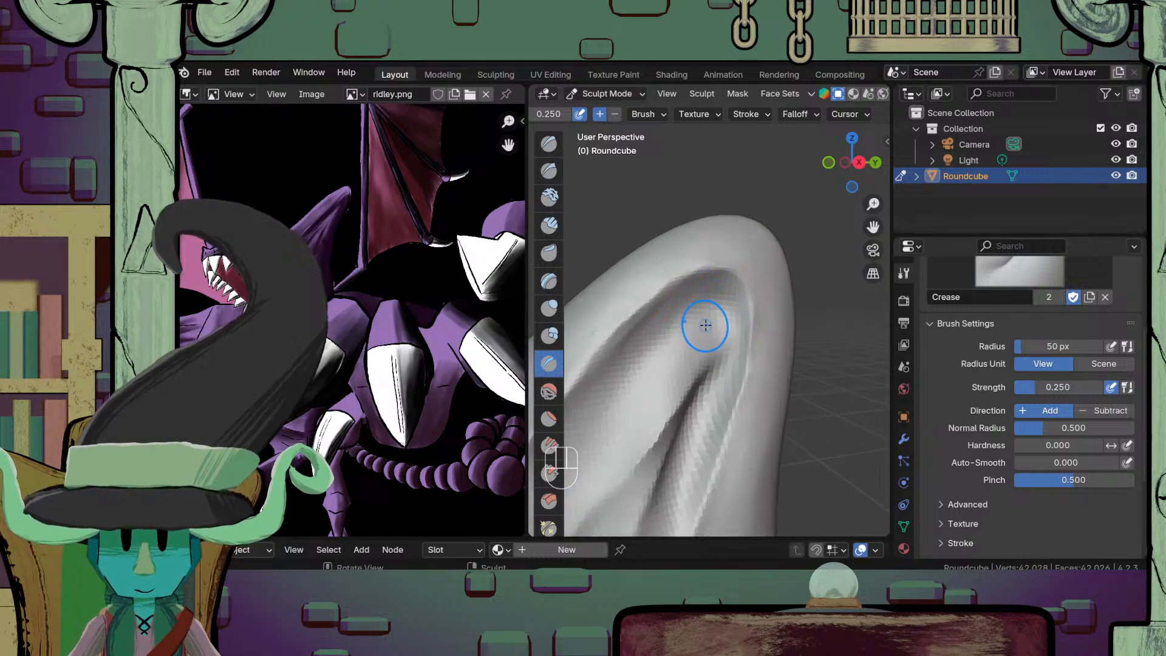
{"action": "key", "text": "g"}
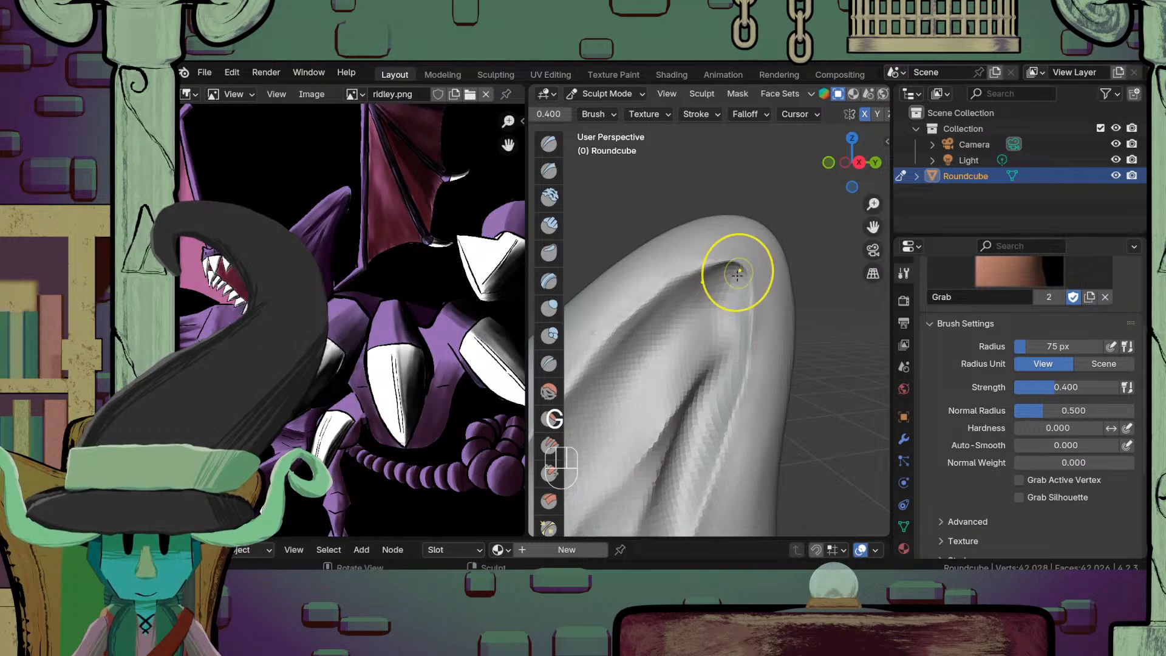
{"action": "mouse_move", "coordinate": [755, 252]}
{"action": "middle_mouse_down", "text": "ctrl"}
{"action": "mouse_move", "coordinate": [708, 365]}
{"action": "mouse_move", "coordinate": [661, 343]}
{"action": "mouse_move", "coordinate": [753, 228]}
{"action": "middle_mouse_up", "text": "ctrl"}
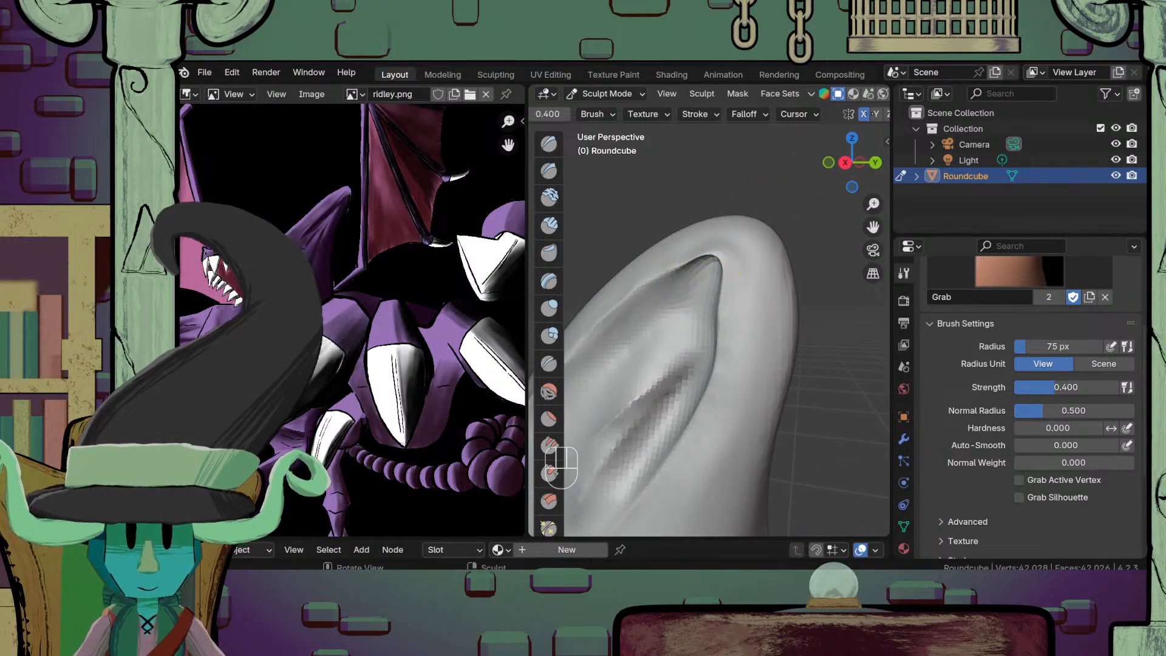
Step: Remesh the torso at a voxel size of 0.02 m
{"action": "scroll", "coordinate": [790, 115], "scroll_direction": "down", "scroll_amount": 5}
{"action": "left_click", "coordinate": [814, 116]}
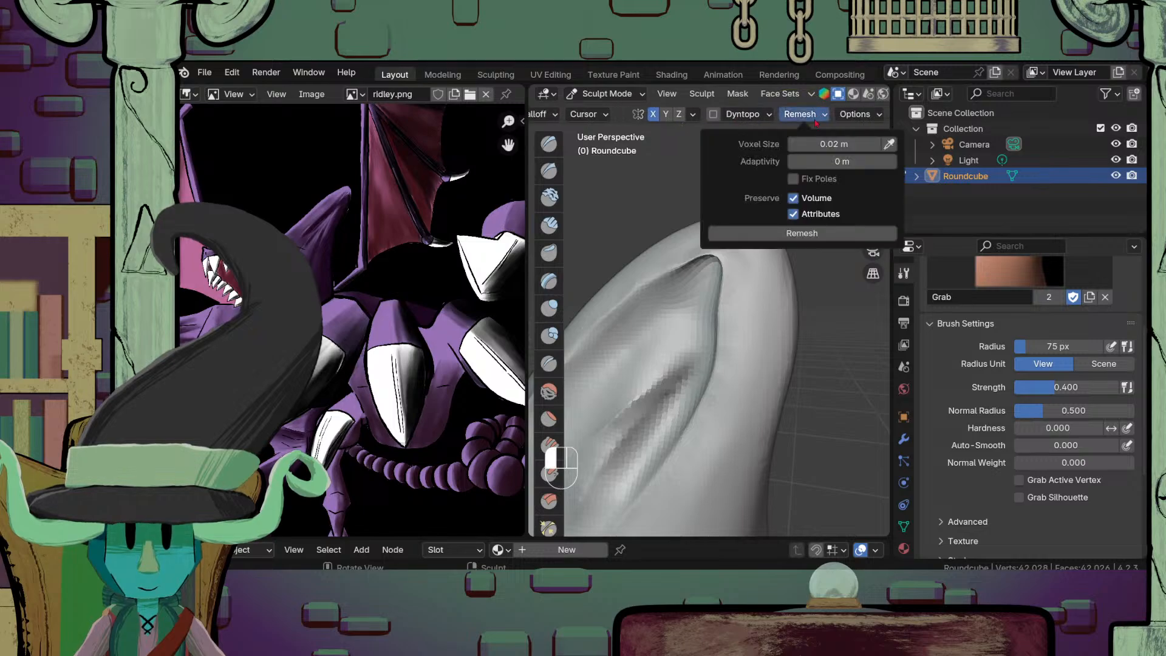
{"action": "left_click", "coordinate": [801, 233]}
Step: Pull the hollow's pointed upper corner further toward the torso's tip with the Grab brush
{"action": "middle_click_drag", "start_coordinate": [662, 340], "coordinate": [711, 304]}
{"action": "mouse_move", "coordinate": [723, 237]}
{"action": "middle_mouse_down", "text": "ctrl"}
{"action": "mouse_move", "coordinate": [695, 375]}
{"action": "mouse_move", "coordinate": [739, 251]}
{"action": "mouse_move", "coordinate": [743, 188]}
{"action": "middle_mouse_up", "text": "ctrl"}
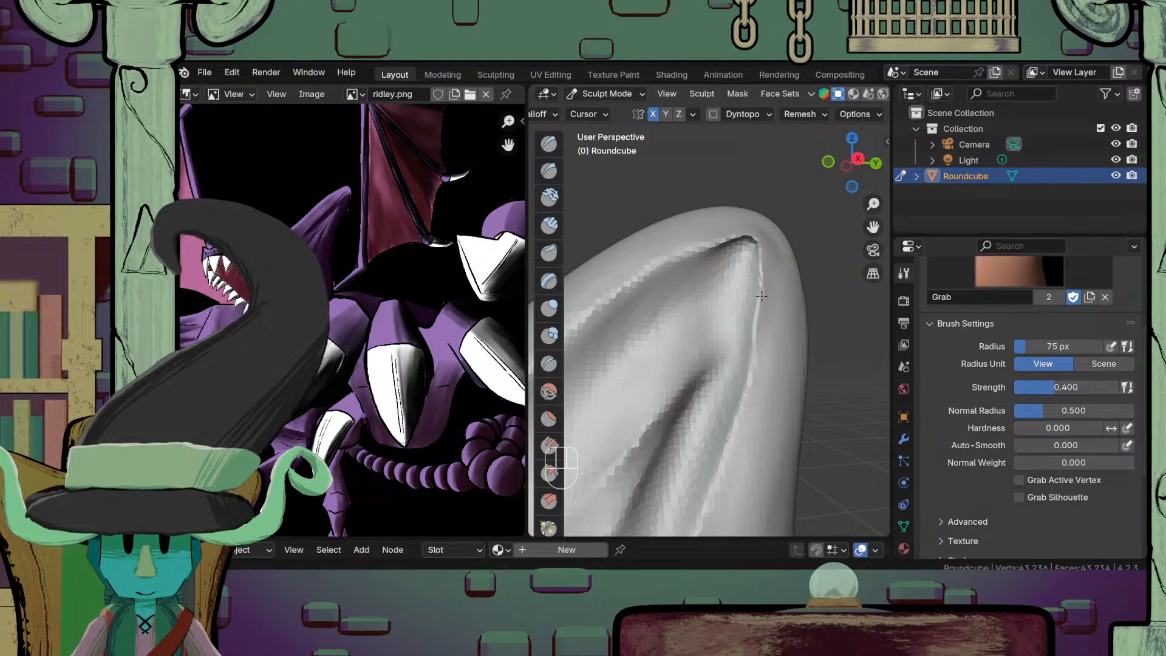
{"action": "mouse_move", "coordinate": [718, 253]}
{"action": "left_mouse_down"}
{"action": "mouse_move", "coordinate": [722, 243]}
{"action": "mouse_move", "coordinate": [749, 265]}
{"action": "mouse_move", "coordinate": [756, 233]}
{"action": "left_mouse_up"}
{"action": "middle_click_drag", "start_coordinate": [758, 274], "coordinate": [727, 294]}
Step: Try to nudge the hollow's pointed corner with the Grab brush at 35 px radius, and undo the stroke
{"action": "middle_click_drag", "start_coordinate": [728, 294], "coordinate": [728, 265], "text": "ctrl"}
{"action": "key", "text": "f"}
{"action": "left_click", "coordinate": [747, 255]}
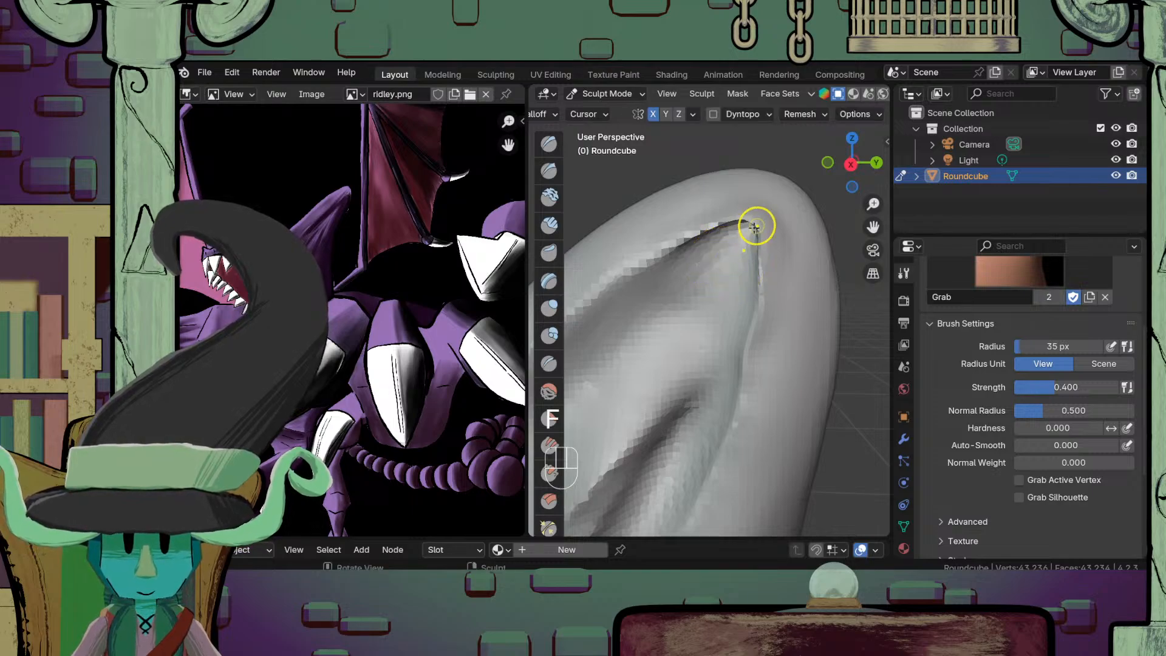
{"action": "left_click_drag", "start_coordinate": [754, 227], "coordinate": [753, 222]}
{"action": "key", "text": "ctrl+z"}
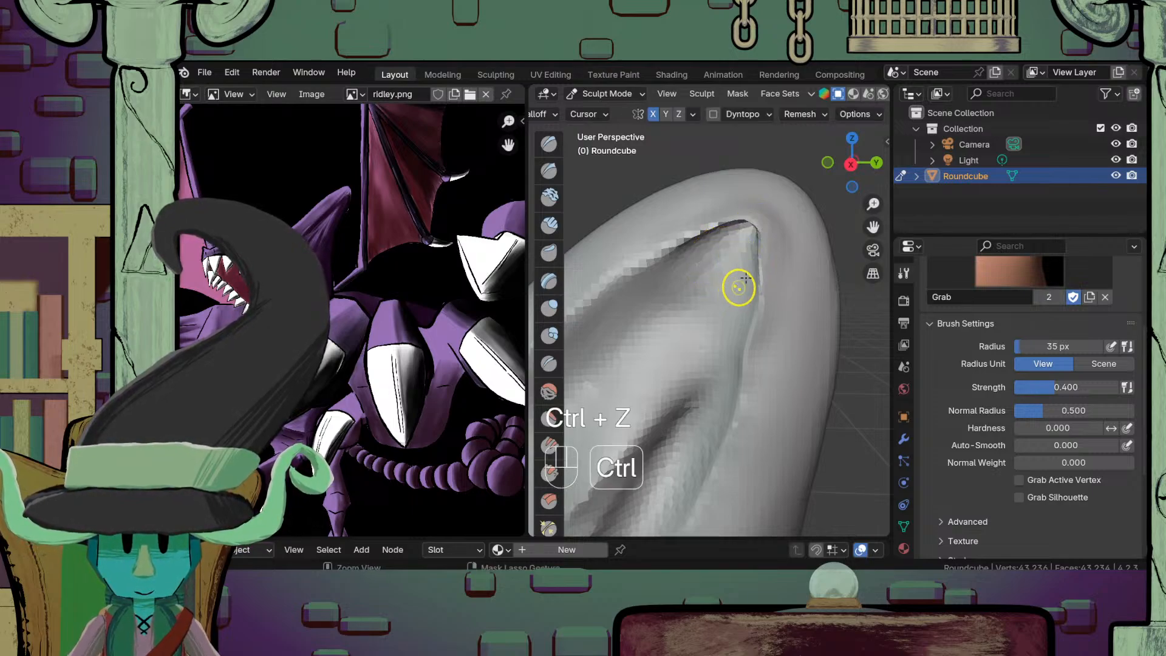
Step: Try smoothing the rim around the hollow's pointed corner, and undo the strokes
{"action": "middle_click_drag", "start_coordinate": [739, 286], "coordinate": [742, 240], "text": "ctrl"}
{"action": "left_click_drag", "start_coordinate": [763, 210], "coordinate": [765, 194], "text": "shift"}
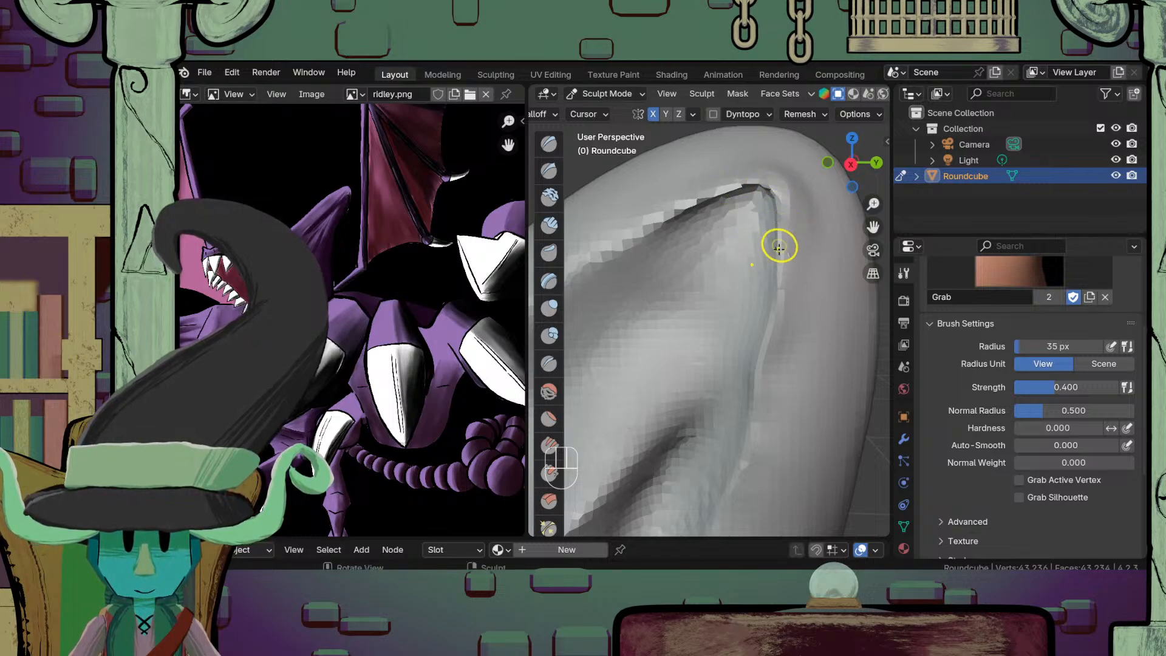
{"action": "mouse_move", "coordinate": [778, 248]}
{"action": "left_mouse_down", "text": "shift"}
{"action": "mouse_move", "coordinate": [776, 193]}
{"action": "mouse_move", "coordinate": [737, 184]}
{"action": "left_mouse_up", "text": "shift"}
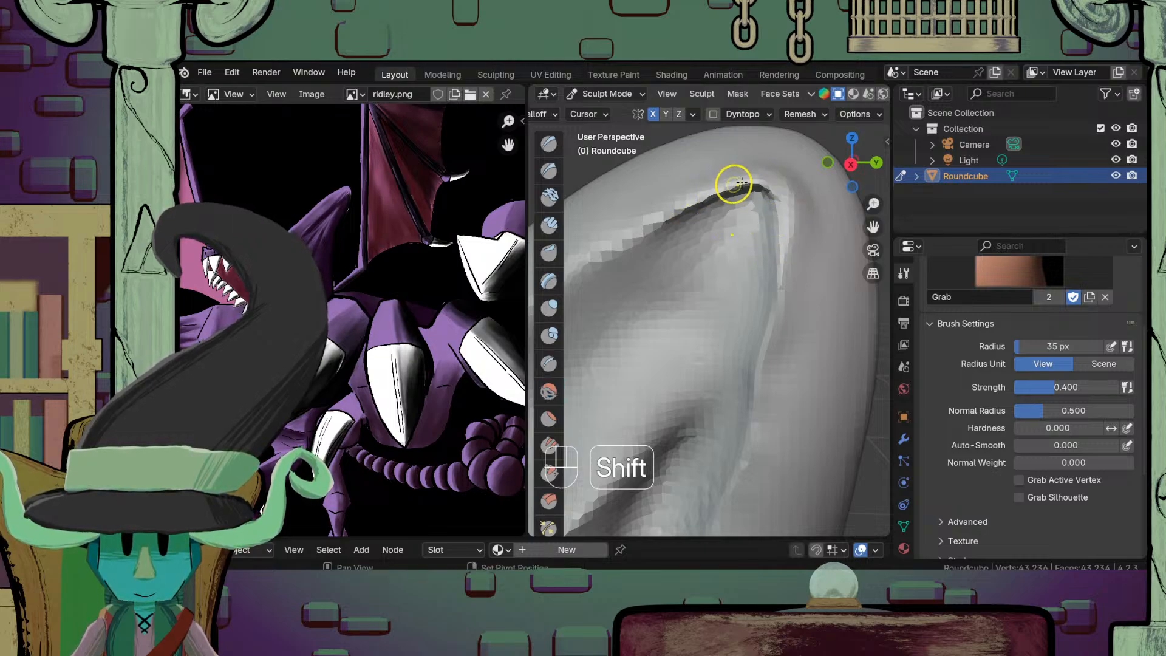
{"action": "mouse_move", "coordinate": [729, 325]}
{"action": "middle_mouse_down", "text": "ctrl"}
{"action": "mouse_move", "coordinate": [688, 432]}
{"action": "mouse_move", "coordinate": [736, 300]}
{"action": "middle_mouse_up", "text": "ctrl"}
{"action": "key", "text": "ctrl+z"}
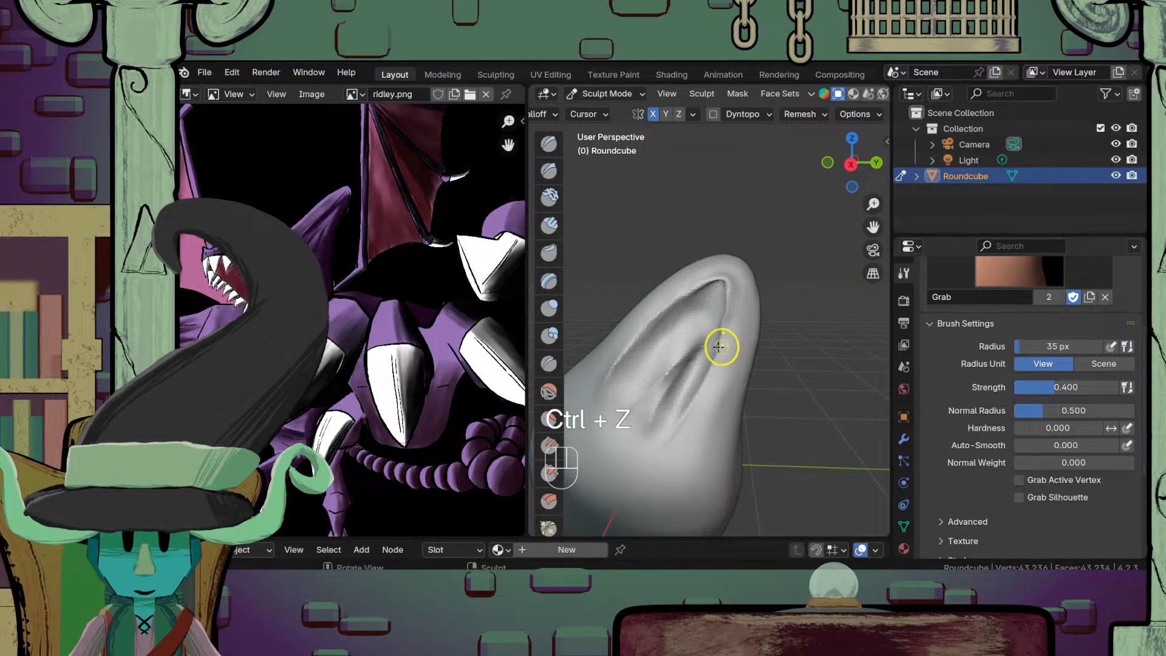
{"action": "middle_click_drag", "start_coordinate": [721, 347], "coordinate": [716, 312], "text": "ctrl"}
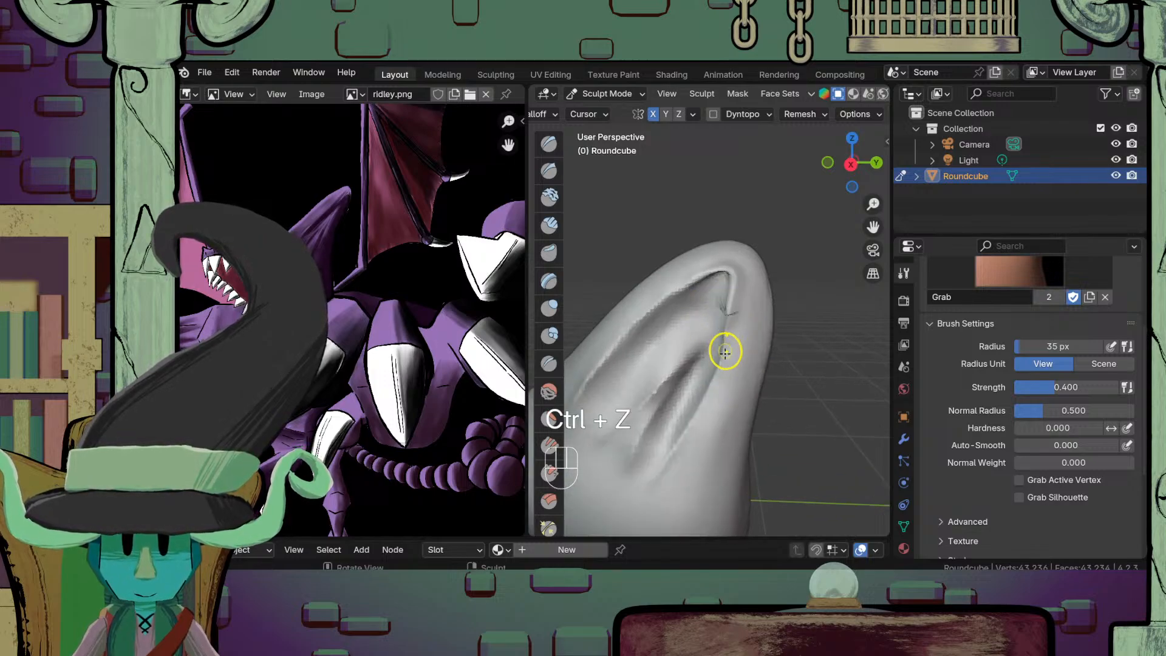
{"action": "key", "text": "ctrl+z"}
{"action": "key", "text": "ctrl+z"}
{"action": "key", "text": "ctrl+z"}
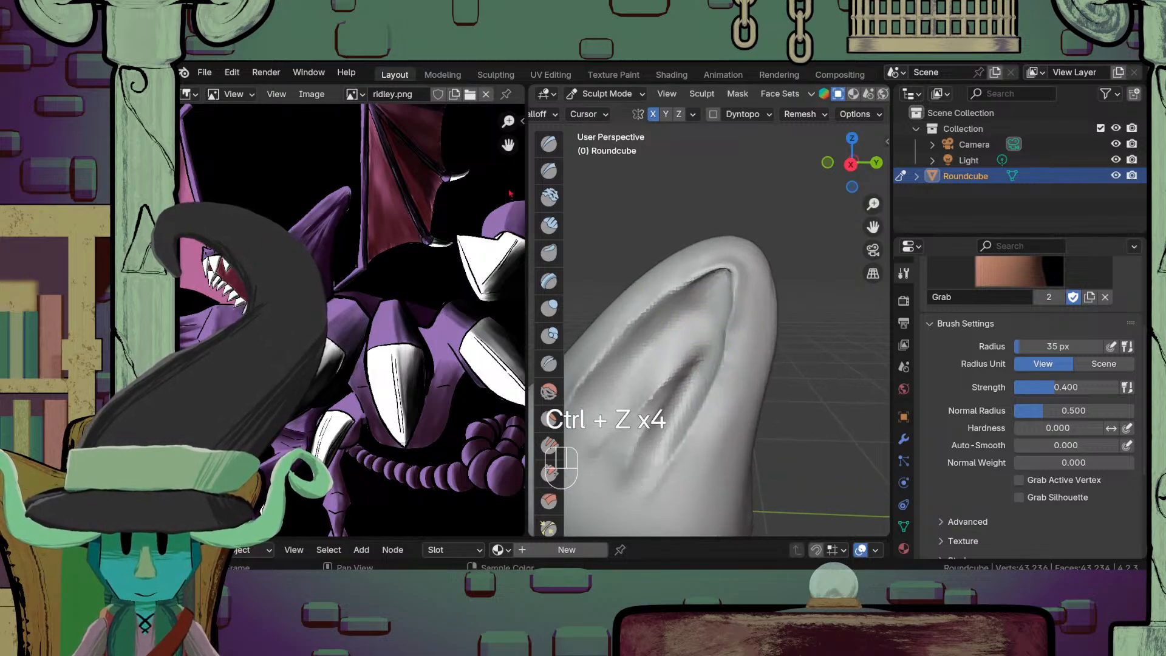
Step: Sharpen the hollow's front rim from the pointed corner to its lower end with 50 px Crease strokes
{"action": "left_click", "coordinate": [549, 364]}
{"action": "middle_click_drag", "start_coordinate": [716, 371], "coordinate": [744, 286], "text": "ctrl"}
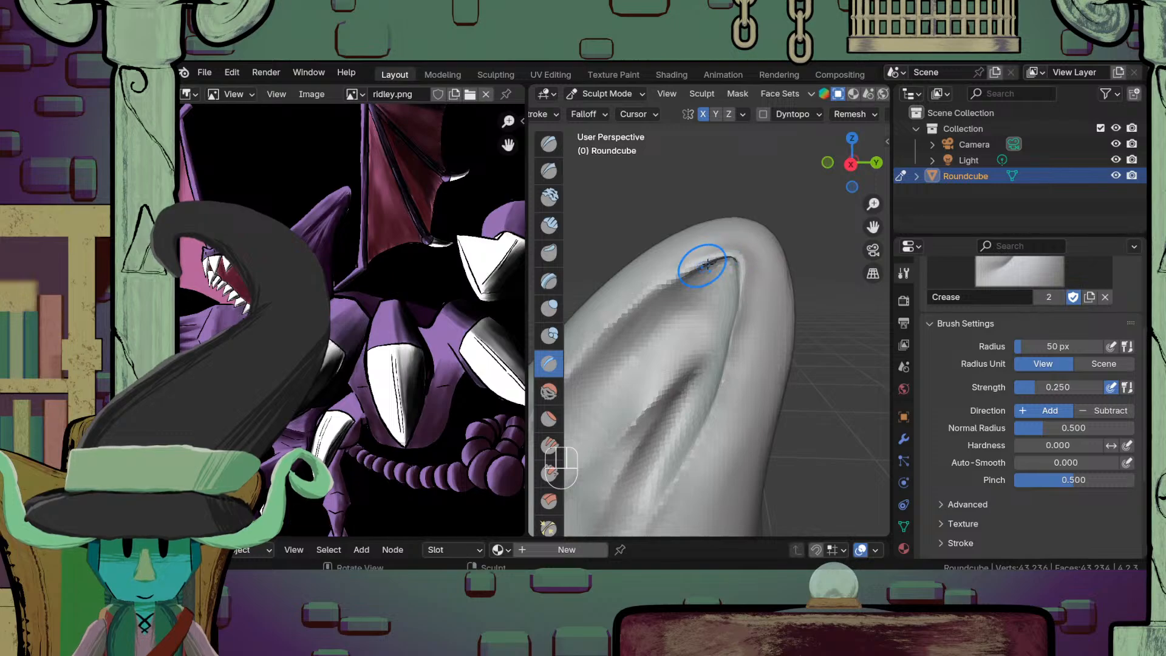
{"action": "middle_click_drag", "start_coordinate": [661, 331], "coordinate": [749, 294], "text": "shift"}
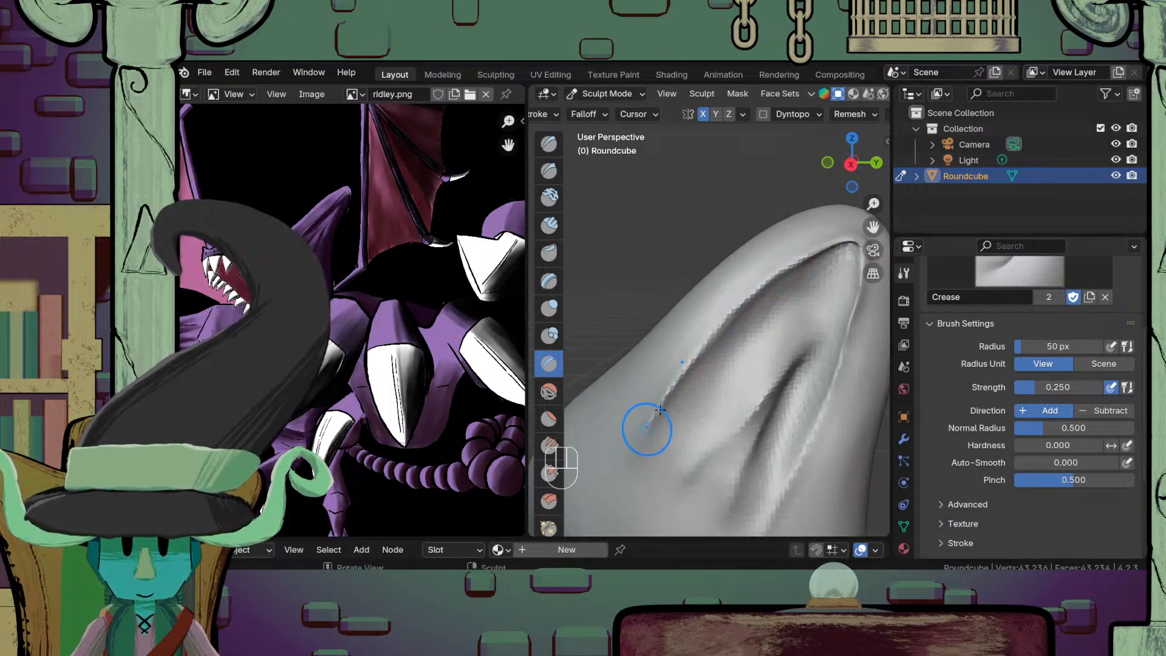
{"action": "middle_click_drag", "start_coordinate": [687, 360], "coordinate": [706, 459], "text": "ctrl"}
{"action": "middle_click_drag", "start_coordinate": [662, 367], "coordinate": [701, 317]}
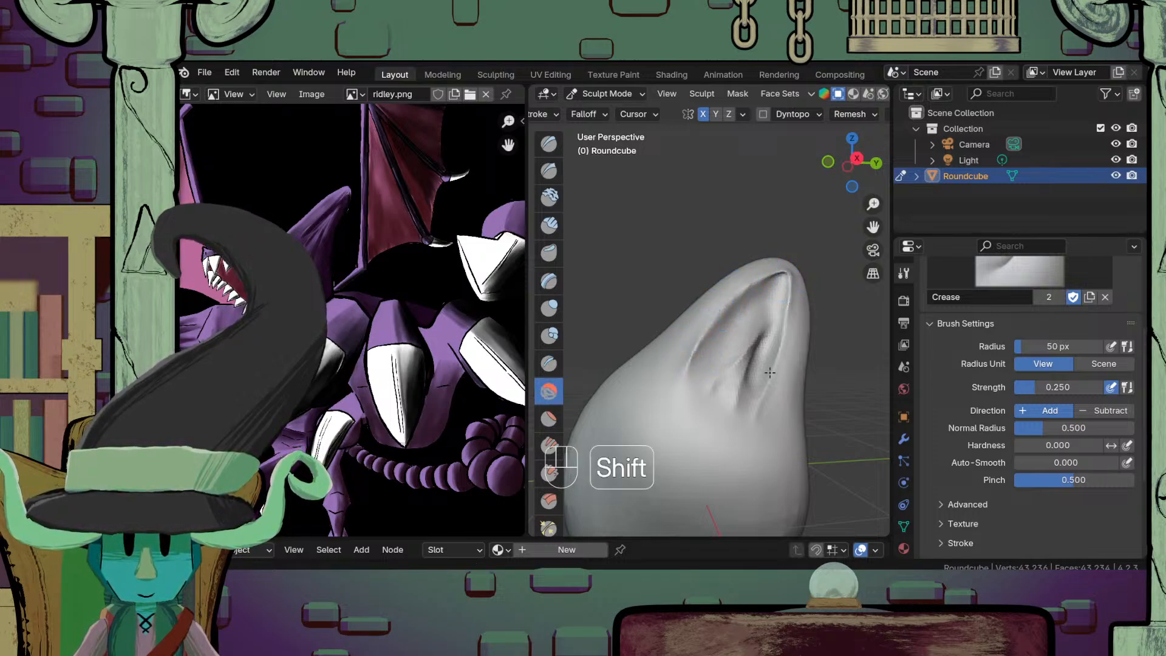
Step: Pull the torso's upper tip outward into a narrower point with the Grab brush at 96 px radius
{"action": "middle_click_drag", "start_coordinate": [750, 443], "coordinate": [690, 331]}
{"action": "middle_click_drag", "start_coordinate": [690, 331], "coordinate": [721, 347], "text": "shift"}
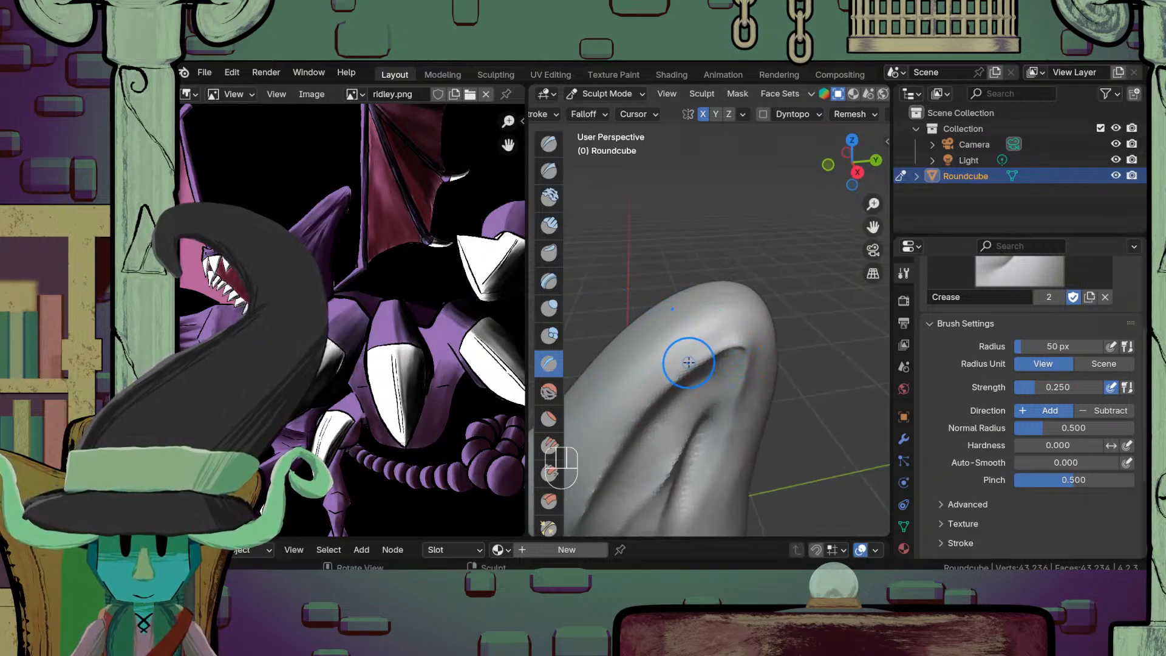
{"action": "key", "text": "g"}
{"action": "key", "text": "f"}
{"action": "left_click", "coordinate": [817, 339]}
{"action": "middle_click_drag", "start_coordinate": [763, 323], "coordinate": [741, 289]}
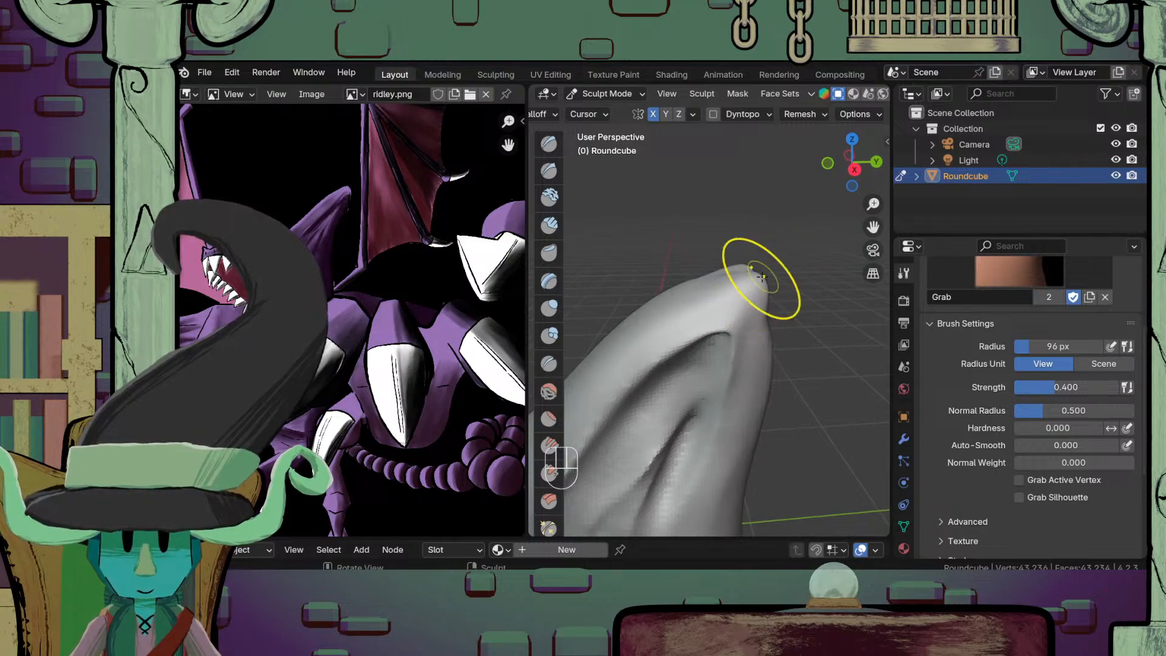
Step: Refine the torso's pointed upper tip from several sides with the Grab brush at 96 px radius, and smooth the surface beneath it
{"action": "middle_click_drag", "start_coordinate": [735, 281], "coordinate": [772, 328]}
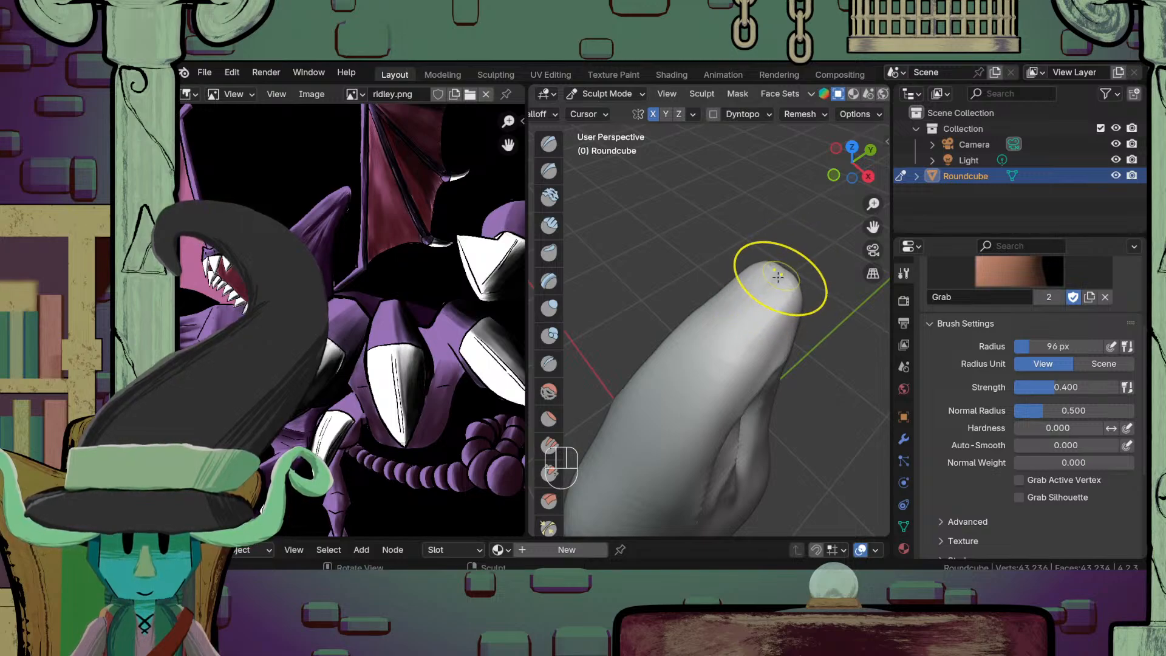
{"action": "middle_click_drag", "start_coordinate": [783, 273], "coordinate": [702, 324]}
{"action": "mouse_move", "coordinate": [756, 361]}
{"action": "middle_mouse_down"}
{"action": "mouse_move", "coordinate": [776, 417]}
{"action": "mouse_move", "coordinate": [771, 292]}
{"action": "mouse_move", "coordinate": [784, 298]}
{"action": "mouse_move", "coordinate": [768, 320]}
{"action": "mouse_move", "coordinate": [737, 299]}
{"action": "mouse_move", "coordinate": [681, 290]}
{"action": "middle_mouse_up"}
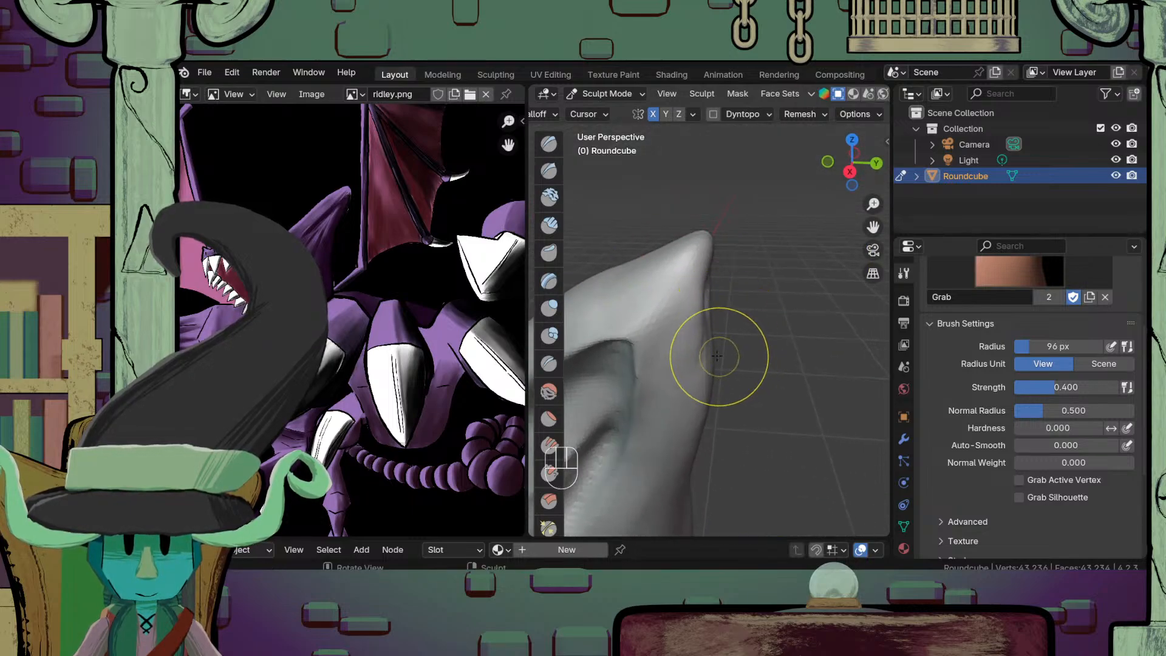
{"action": "middle_click_drag", "start_coordinate": [708, 335], "coordinate": [617, 326]}
{"action": "mouse_move", "coordinate": [635, 269]}
{"action": "left_mouse_down", "text": "shift"}
{"action": "mouse_move", "coordinate": [638, 283]}
{"action": "mouse_move", "coordinate": [645, 245]}
{"action": "left_mouse_up", "text": "shift"}
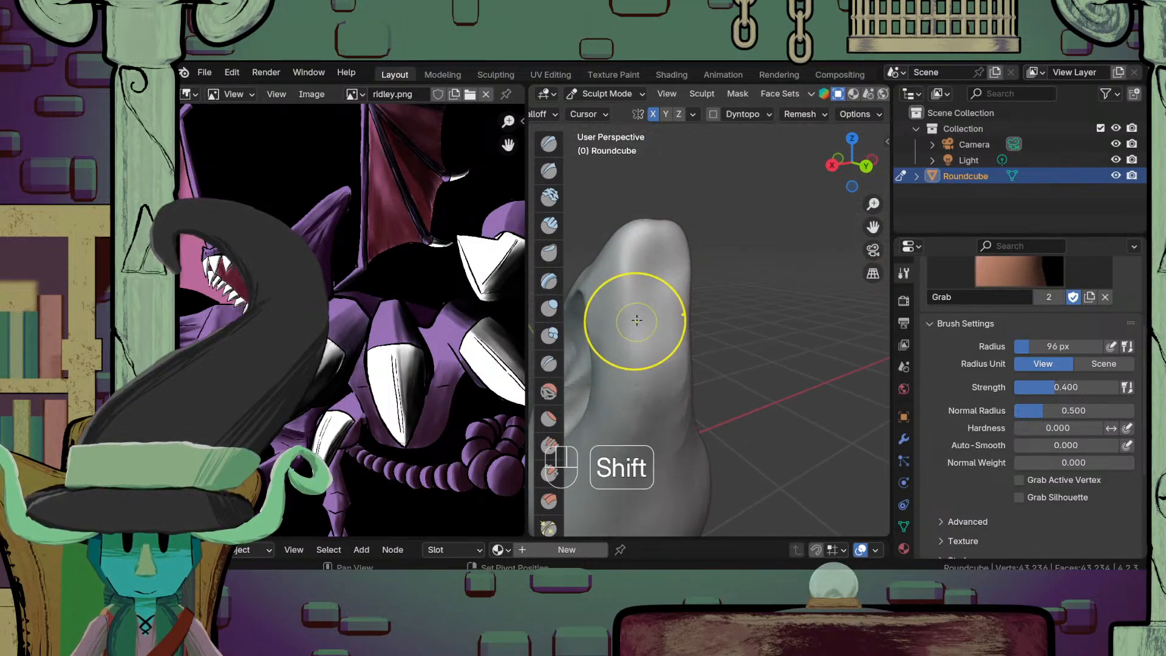
{"action": "mouse_move", "coordinate": [633, 323]}
{"action": "middle_mouse_down"}
{"action": "mouse_move", "coordinate": [693, 307]}
{"action": "mouse_move", "coordinate": [713, 339]}
{"action": "mouse_move", "coordinate": [672, 364]}
{"action": "mouse_move", "coordinate": [687, 378]}
{"action": "mouse_move", "coordinate": [681, 370]}
{"action": "mouse_move", "coordinate": [682, 422]}
{"action": "mouse_move", "coordinate": [708, 338]}
{"action": "mouse_move", "coordinate": [682, 411]}
{"action": "mouse_move", "coordinate": [779, 397]}
{"action": "mouse_move", "coordinate": [781, 312]}
{"action": "mouse_move", "coordinate": [758, 305]}
{"action": "middle_mouse_up"}
Step: Narrow the torso's upper end toward the tip with the Grab brush at 125 px radius, and smooth the reshaped area
{"action": "key", "text": "f"}
{"action": "left_click", "coordinate": [701, 377]}
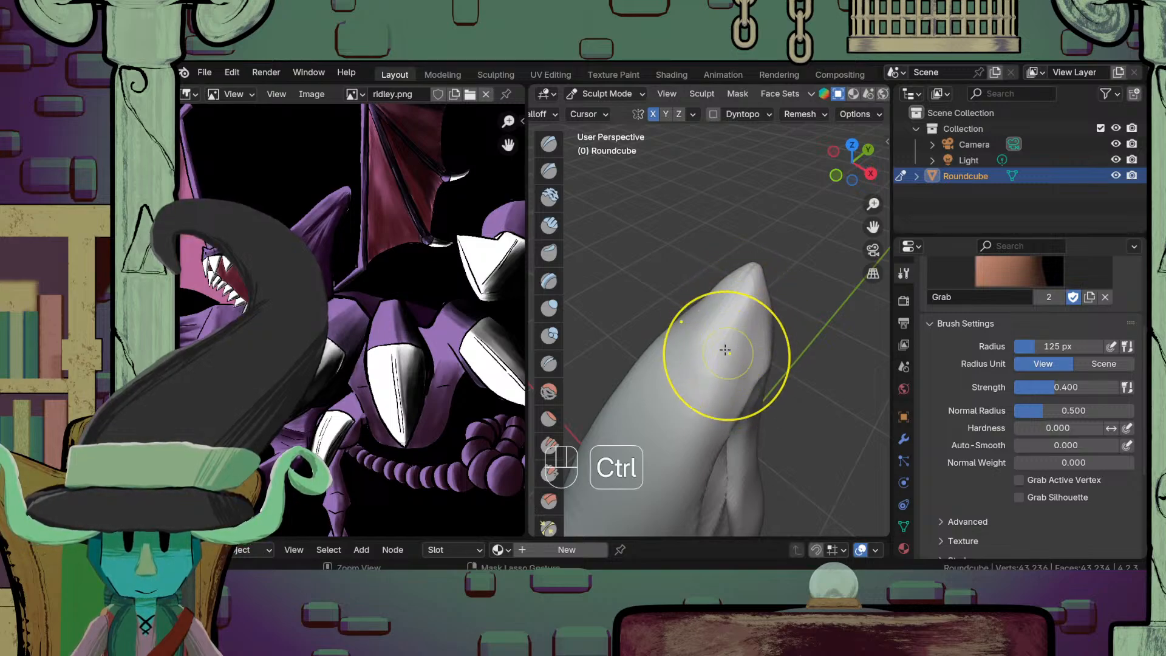
{"action": "middle_click_drag", "start_coordinate": [723, 349], "coordinate": [668, 308], "text": "ctrl"}
{"action": "middle_click_drag", "start_coordinate": [668, 308], "coordinate": [714, 325]}
{"action": "left_click_drag", "start_coordinate": [717, 302], "coordinate": [712, 291], "text": "shift"}
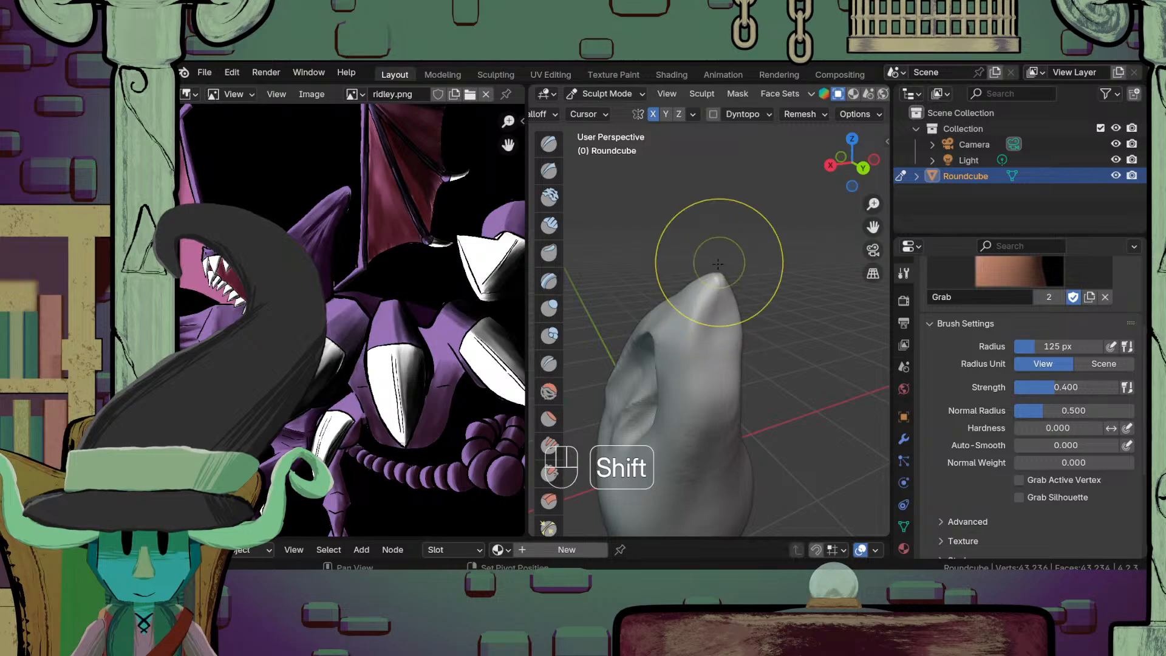
{"action": "middle_click_drag", "start_coordinate": [695, 321], "coordinate": [740, 372]}
{"action": "middle_click_drag", "start_coordinate": [703, 322], "coordinate": [644, 339]}
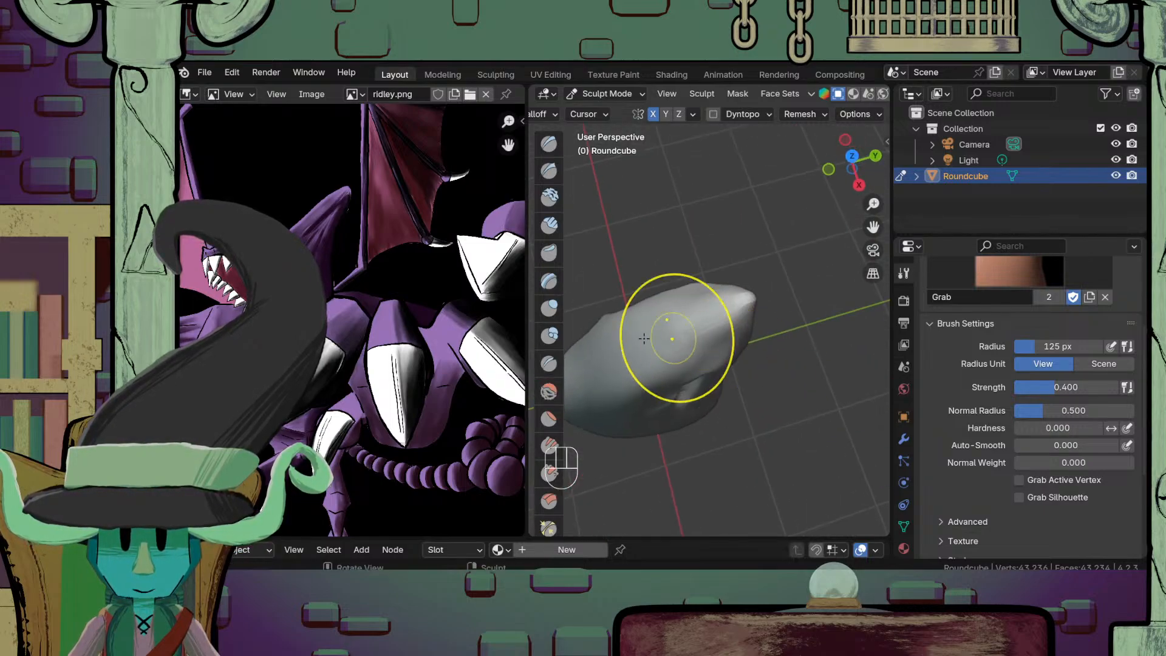
Step: Raise a sharp ridge along the back's centreline from the upper tip downward with the Crease brush at 50 px radius
{"action": "left_click", "coordinate": [548, 364]}
{"action": "mouse_move", "coordinate": [672, 438]}
{"action": "middle_mouse_down"}
{"action": "mouse_move", "coordinate": [691, 417]}
{"action": "mouse_move", "coordinate": [691, 365]}
{"action": "middle_mouse_up"}
{"action": "middle_click_drag", "start_coordinate": [722, 298], "coordinate": [729, 261], "text": "shift"}
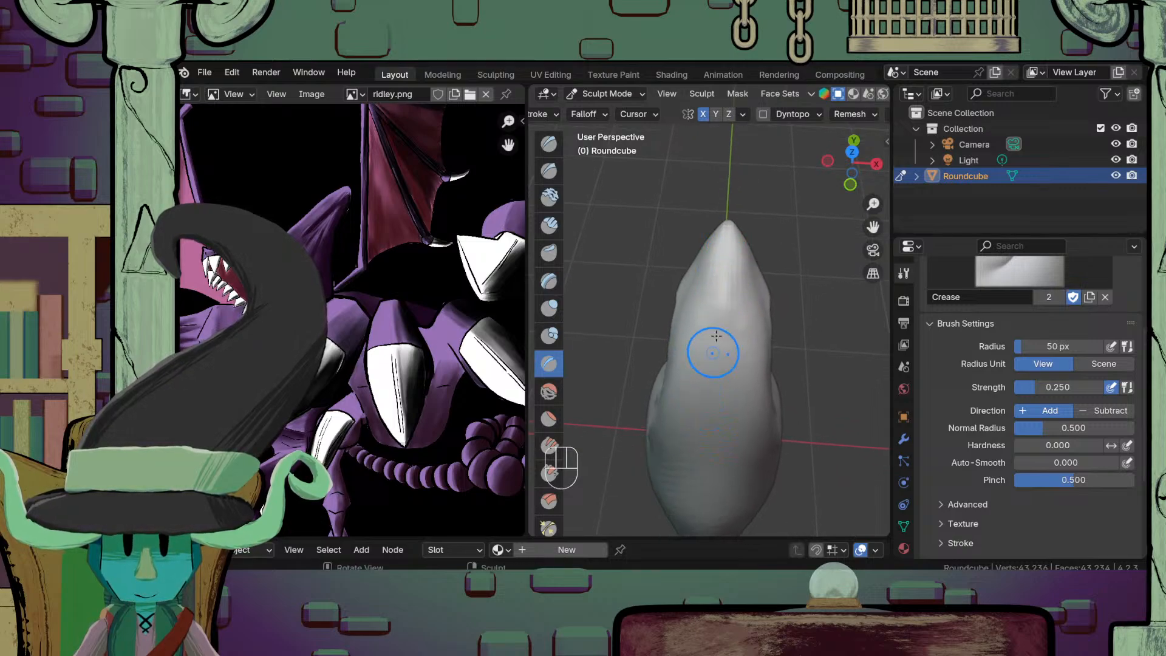
{"action": "middle_click_drag", "start_coordinate": [704, 412], "coordinate": [710, 349]}
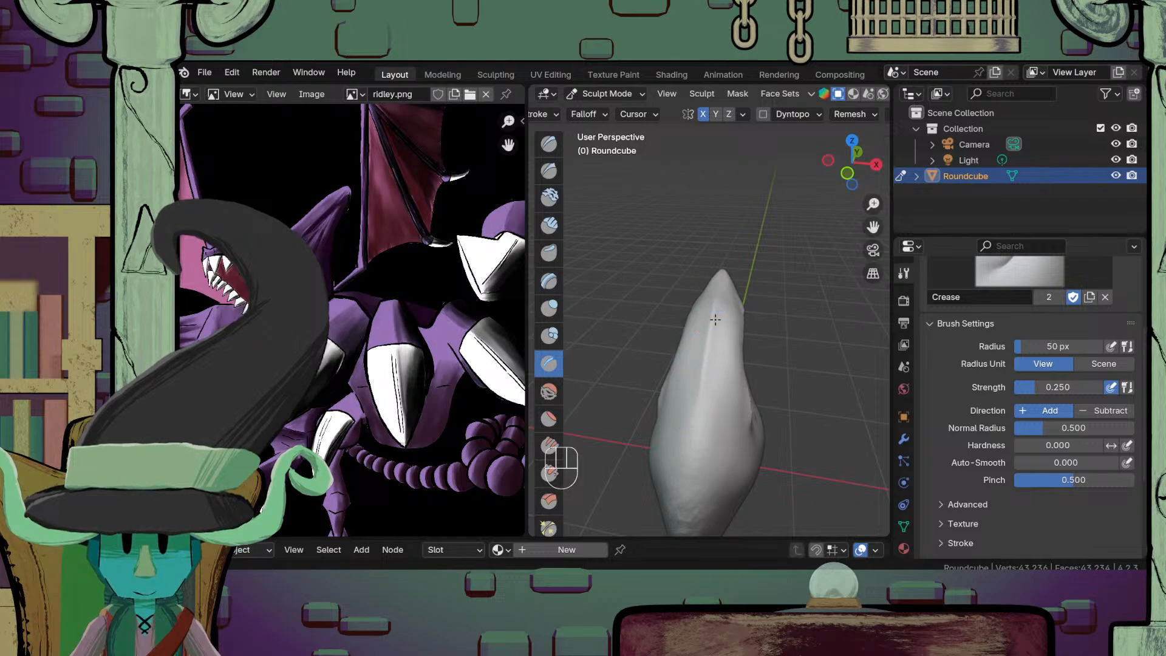
{"action": "middle_click_drag", "start_coordinate": [707, 381], "coordinate": [741, 269], "text": "shift"}
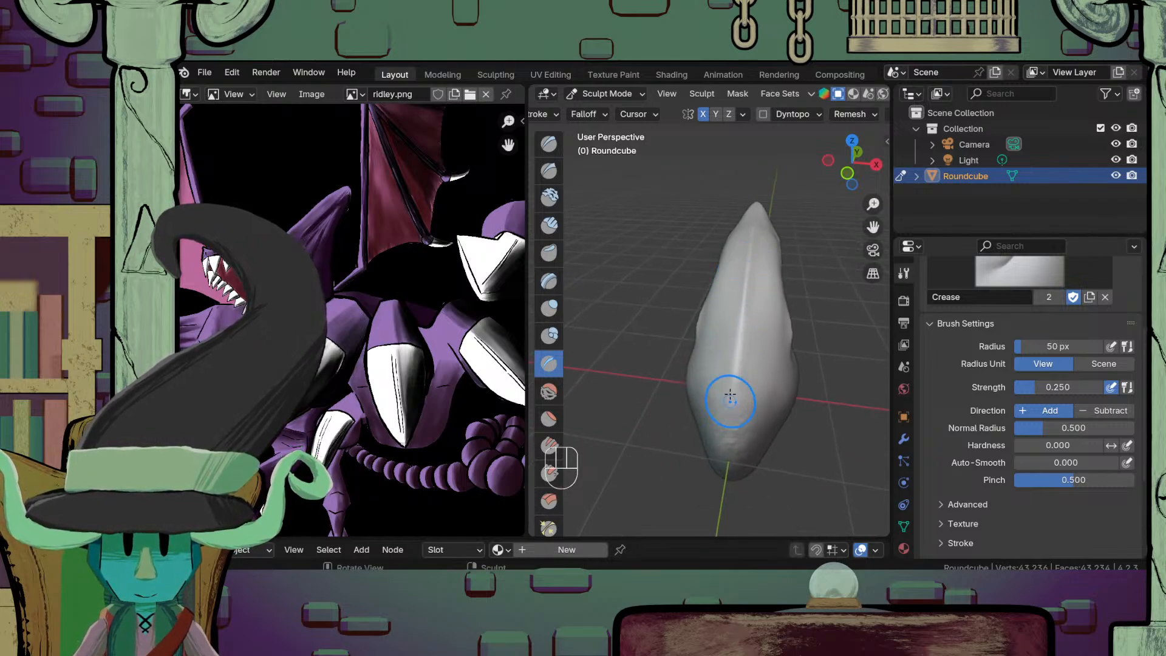
{"action": "middle_click_drag", "start_coordinate": [730, 396], "coordinate": [642, 376], "text": "shift"}
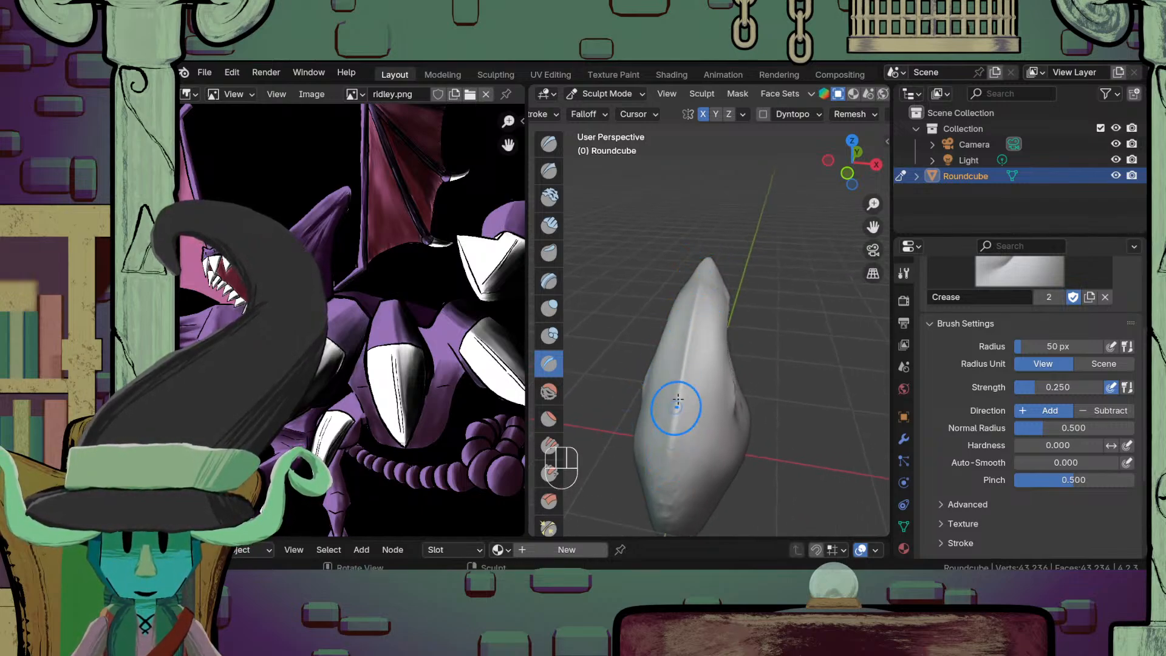
{"action": "mouse_move", "coordinate": [674, 338]}
{"action": "middle_mouse_down"}
{"action": "mouse_move", "coordinate": [653, 359]}
{"action": "mouse_move", "coordinate": [611, 367]}
{"action": "mouse_move", "coordinate": [682, 325]}
{"action": "middle_mouse_up"}
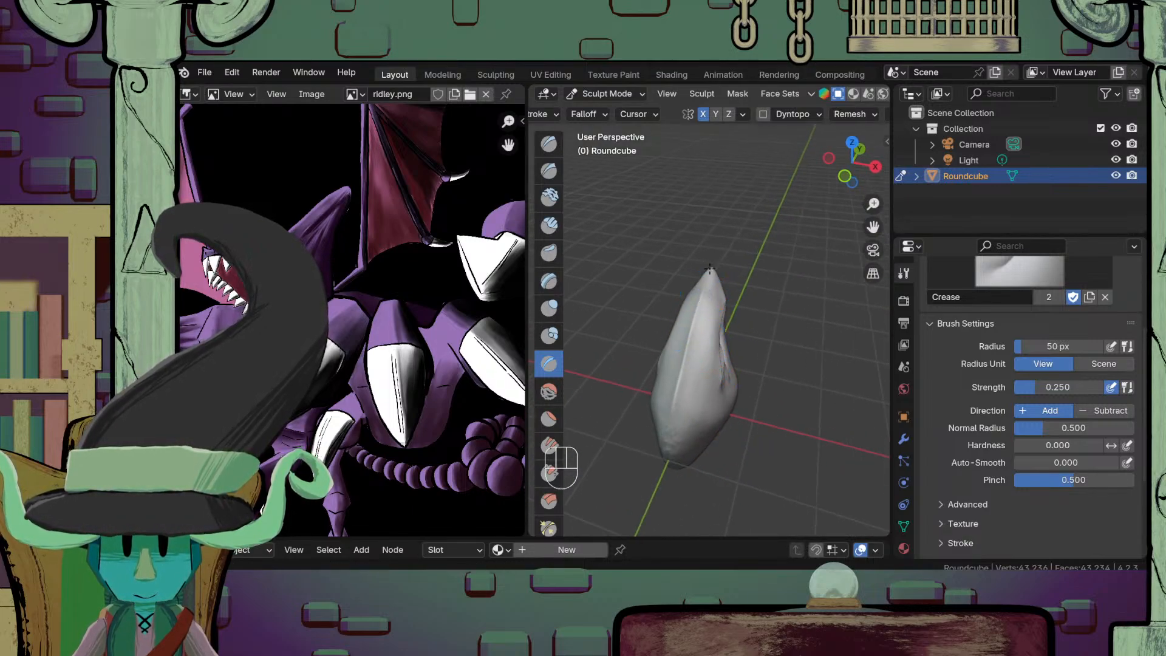
{"action": "mouse_move", "coordinate": [710, 269]}
{"action": "middle_mouse_down", "text": "ctrl"}
{"action": "mouse_move", "coordinate": [710, 215]}
{"action": "mouse_move", "coordinate": [707, 254]}
{"action": "middle_mouse_up", "text": "ctrl"}
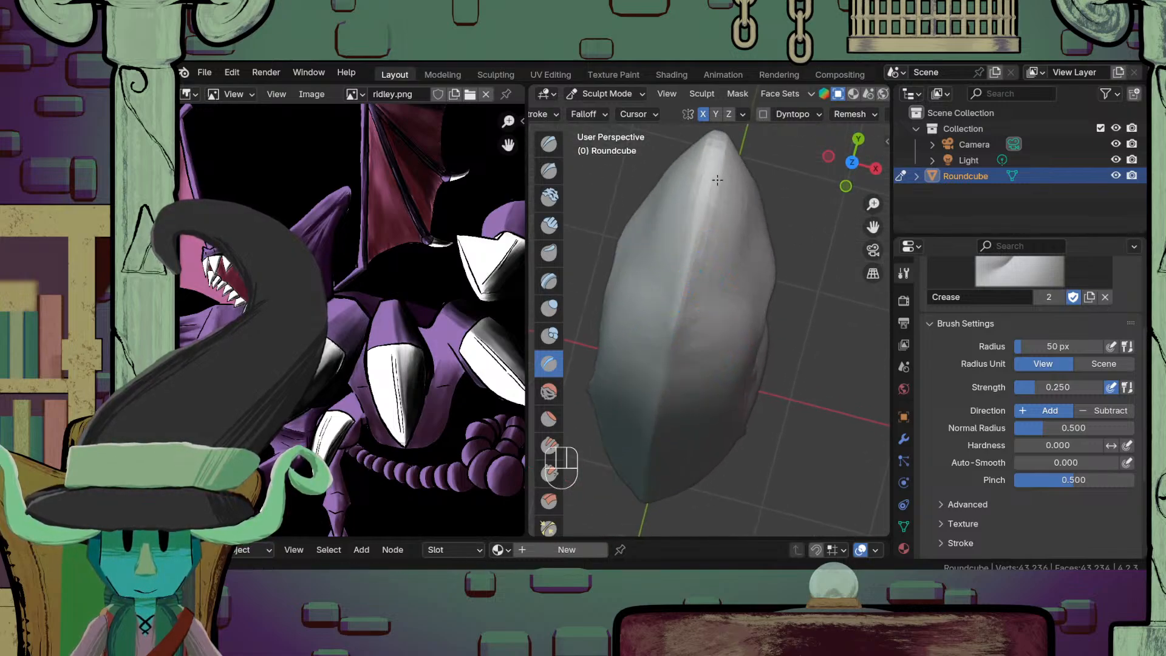
{"action": "middle_click_drag", "start_coordinate": [675, 365], "coordinate": [608, 357], "text": "ctrl"}
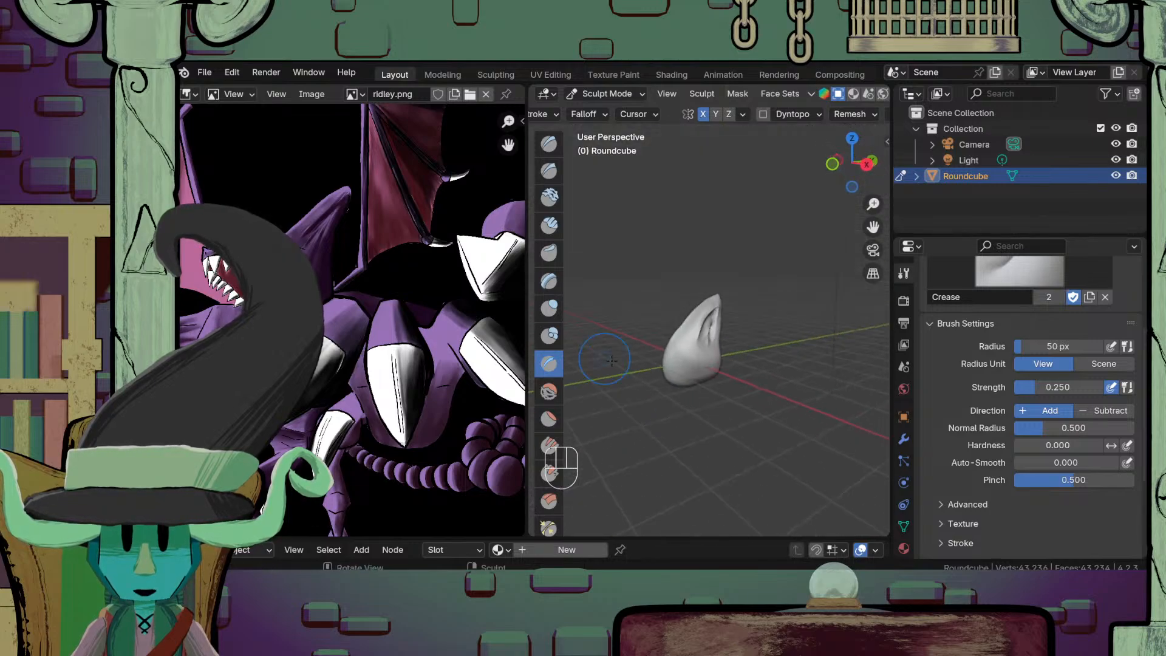
Step: Add 50 px Crease ridges across the torso's rounded back and down the flank below the hollow to outline a flat facet
{"action": "middle_click_drag", "start_coordinate": [667, 401], "coordinate": [665, 307], "text": "ctrl"}
{"action": "middle_click_drag", "start_coordinate": [667, 335], "coordinate": [710, 311], "text": "ctrl"}
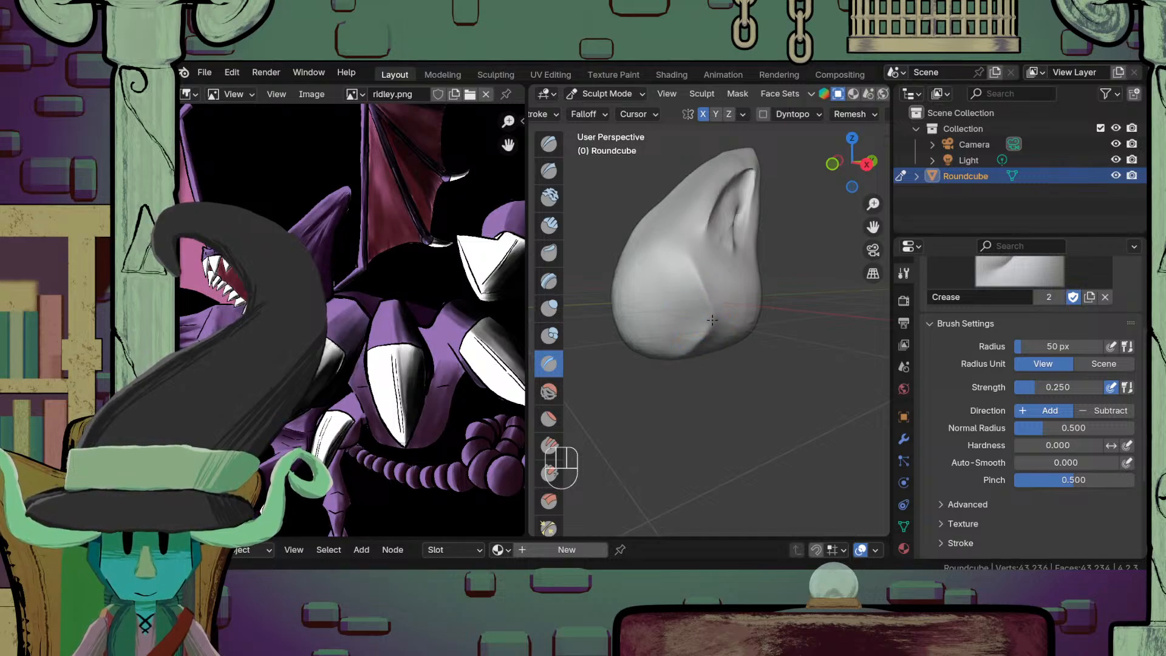
{"action": "middle_click_drag", "start_coordinate": [700, 261], "coordinate": [713, 279]}
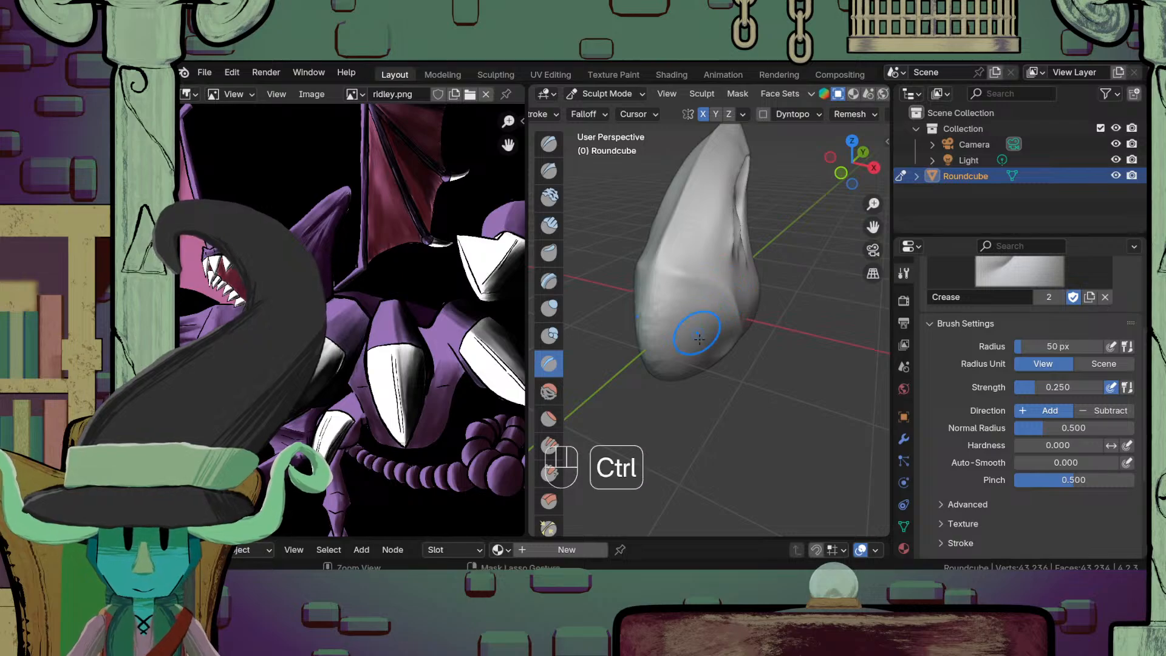
{"action": "middle_click_drag", "start_coordinate": [695, 336], "coordinate": [696, 362], "text": "ctrl"}
{"action": "middle_click_drag", "start_coordinate": [697, 344], "coordinate": [692, 299]}
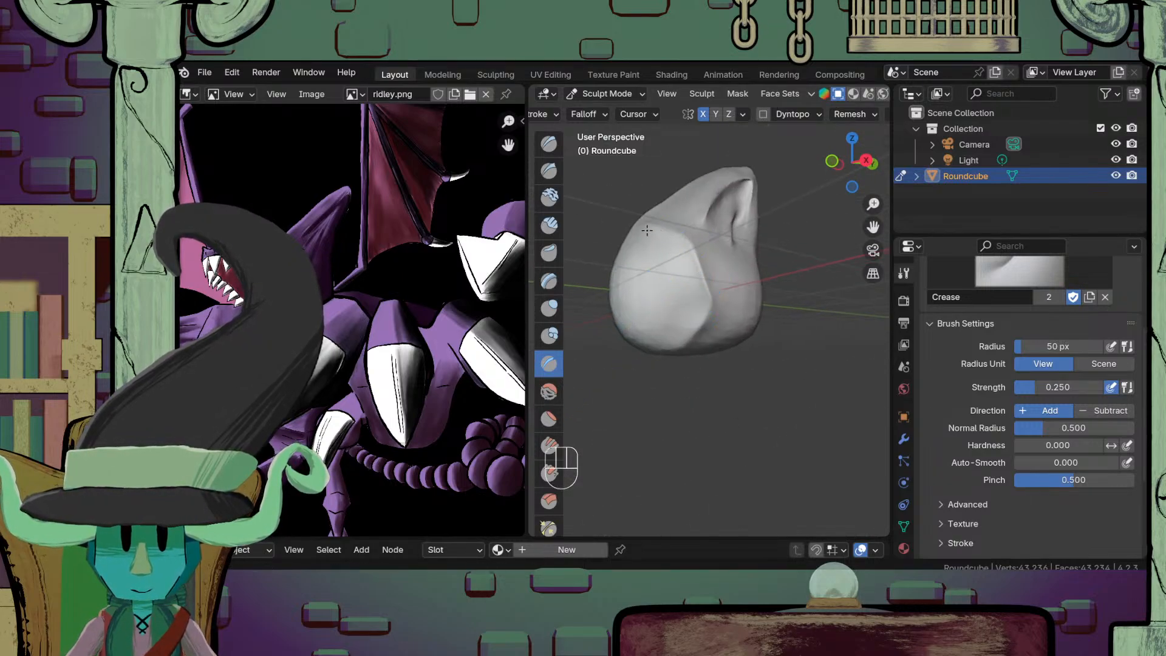
{"action": "middle_click_drag", "start_coordinate": [692, 324], "coordinate": [719, 278], "text": "ctrl"}
{"action": "mouse_move", "coordinate": [711, 282]}
{"action": "middle_mouse_down"}
{"action": "mouse_move", "coordinate": [692, 287]}
{"action": "mouse_move", "coordinate": [711, 304]}
{"action": "middle_mouse_up"}
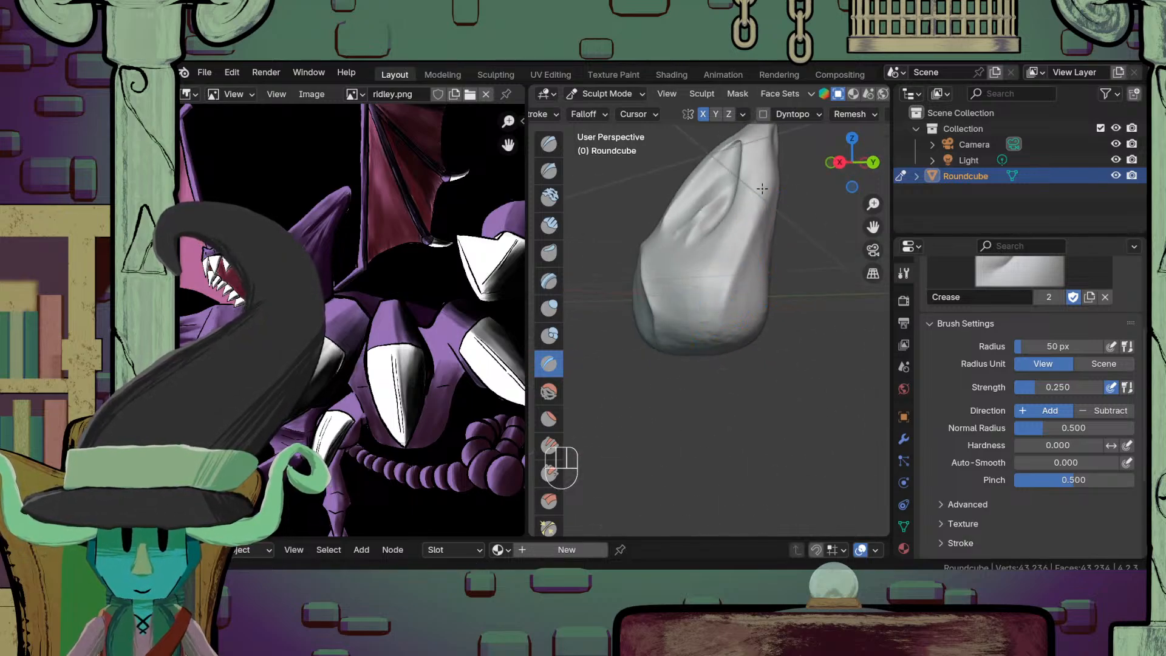
Step: Form a long ridge from the upper tip down the torso's front side toward the base with 50 px Crease strokes
{"action": "mouse_move", "coordinate": [731, 287]}
{"action": "middle_mouse_down"}
{"action": "mouse_move", "coordinate": [676, 292]}
{"action": "mouse_move", "coordinate": [724, 293]}
{"action": "mouse_move", "coordinate": [728, 274]}
{"action": "middle_mouse_up"}
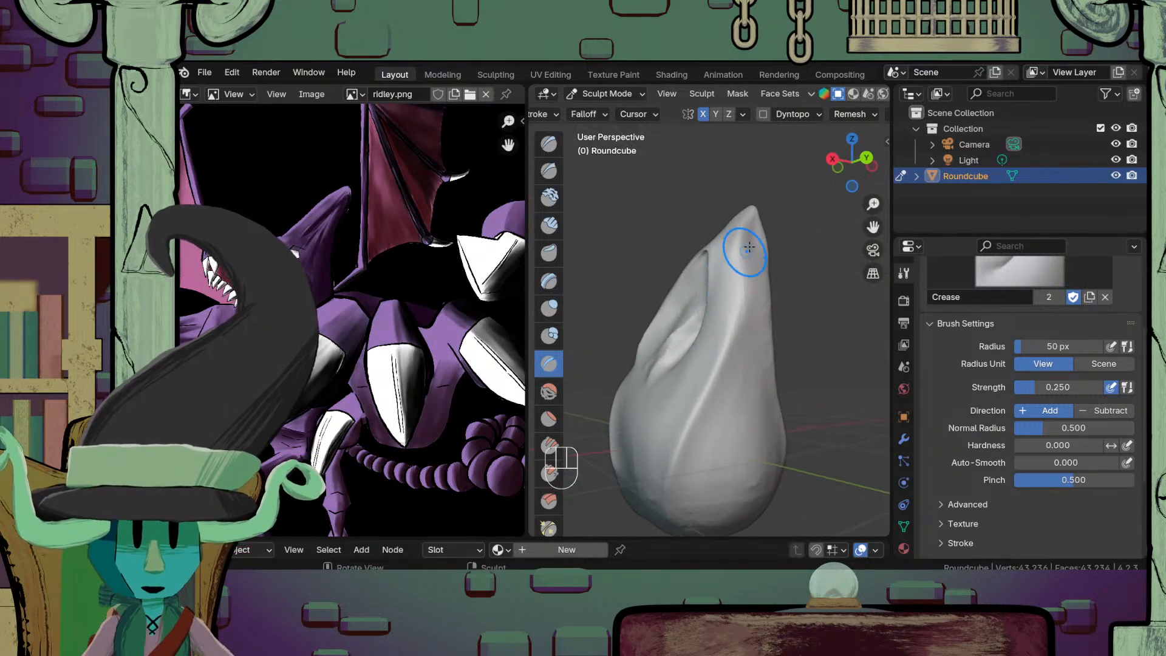
{"action": "middle_click_drag", "start_coordinate": [732, 330], "coordinate": [681, 320], "text": "shift"}
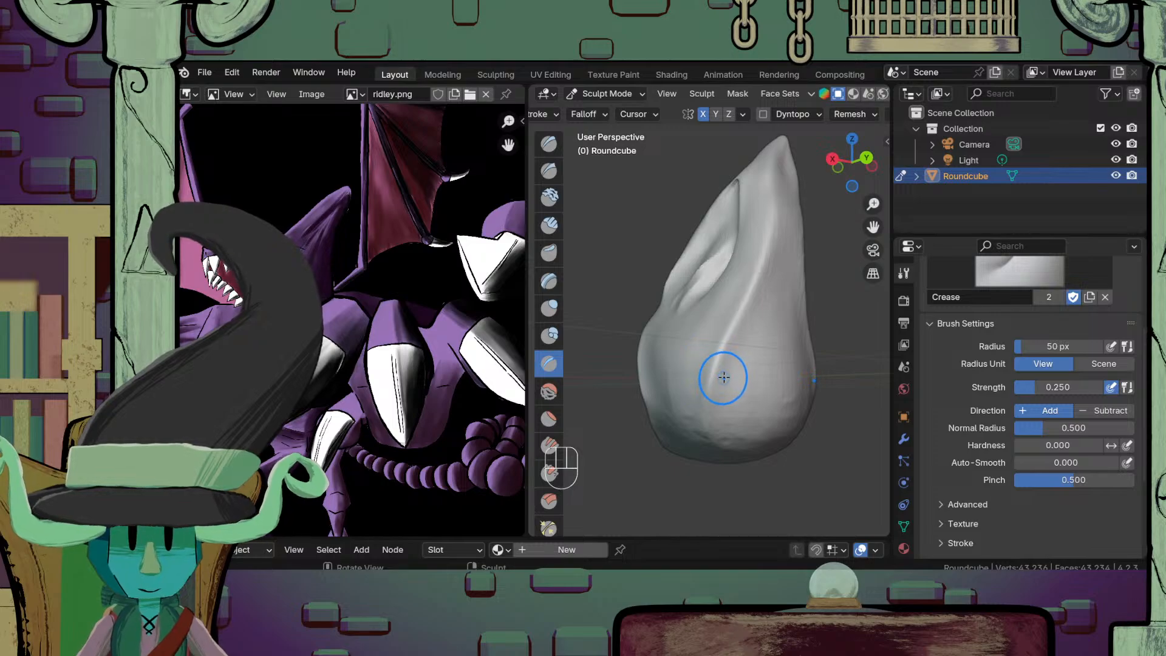
{"action": "middle_click_drag", "start_coordinate": [733, 383], "coordinate": [732, 402], "text": "ctrl"}
{"action": "middle_click_drag", "start_coordinate": [723, 391], "coordinate": [759, 350]}
{"action": "mouse_move", "coordinate": [759, 349]}
{"action": "middle_mouse_down", "text": "ctrl"}
{"action": "mouse_move", "coordinate": [758, 318]}
{"action": "mouse_move", "coordinate": [728, 303]}
{"action": "mouse_move", "coordinate": [736, 326]}
{"action": "middle_mouse_up", "text": "ctrl"}
{"action": "middle_click_drag", "start_coordinate": [729, 359], "coordinate": [695, 338], "text": "shift"}
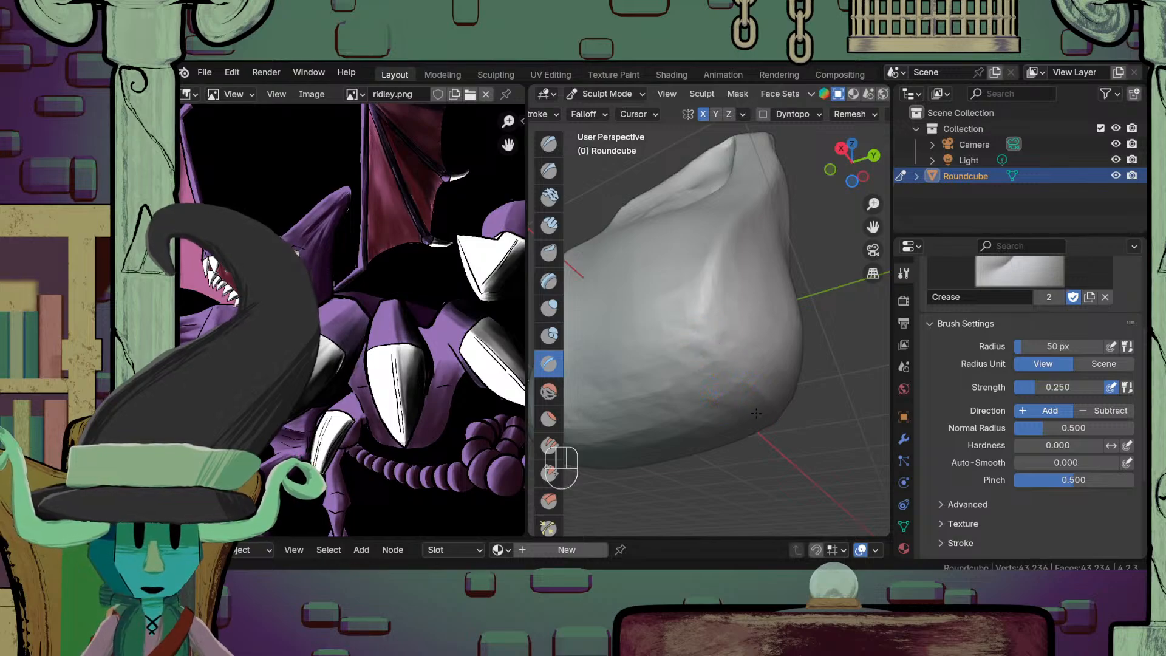
{"action": "middle_click_drag", "start_coordinate": [707, 414], "coordinate": [679, 331], "text": "shift"}
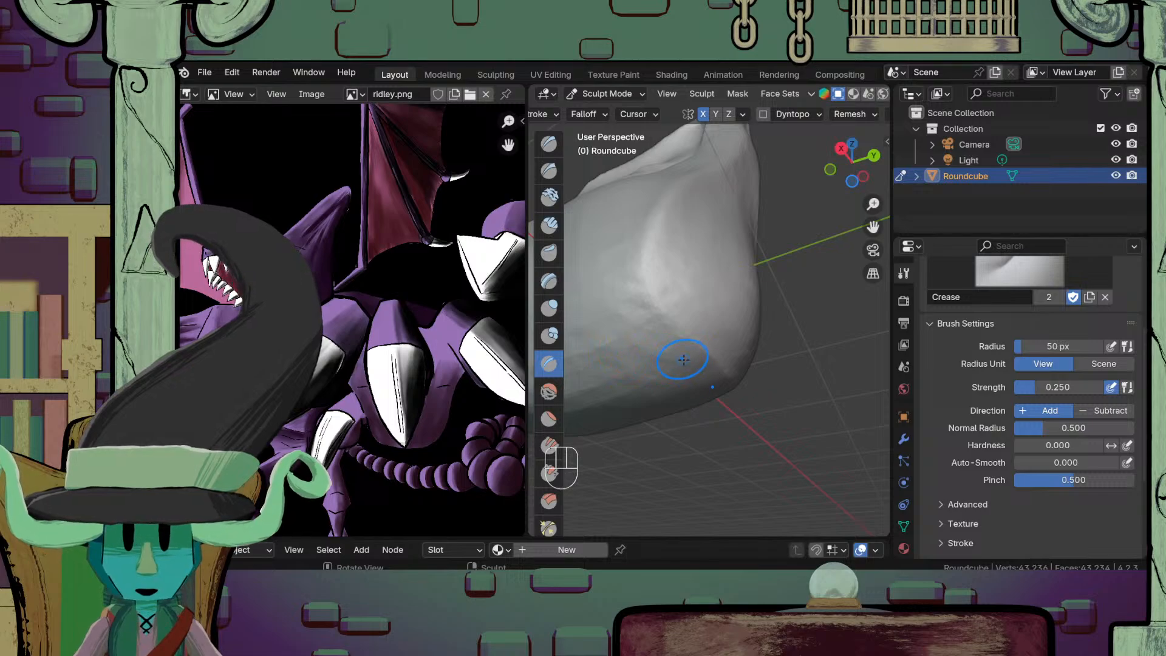
Step: Sharpen the edges around the torso's lower flank and underside with the Crease brush at 90 px radius, and save ridley.blend
{"action": "key", "text": "f"}
{"action": "left_click", "coordinate": [732, 364]}
{"action": "middle_click_drag", "start_coordinate": [715, 374], "coordinate": [759, 393], "text": "shift"}
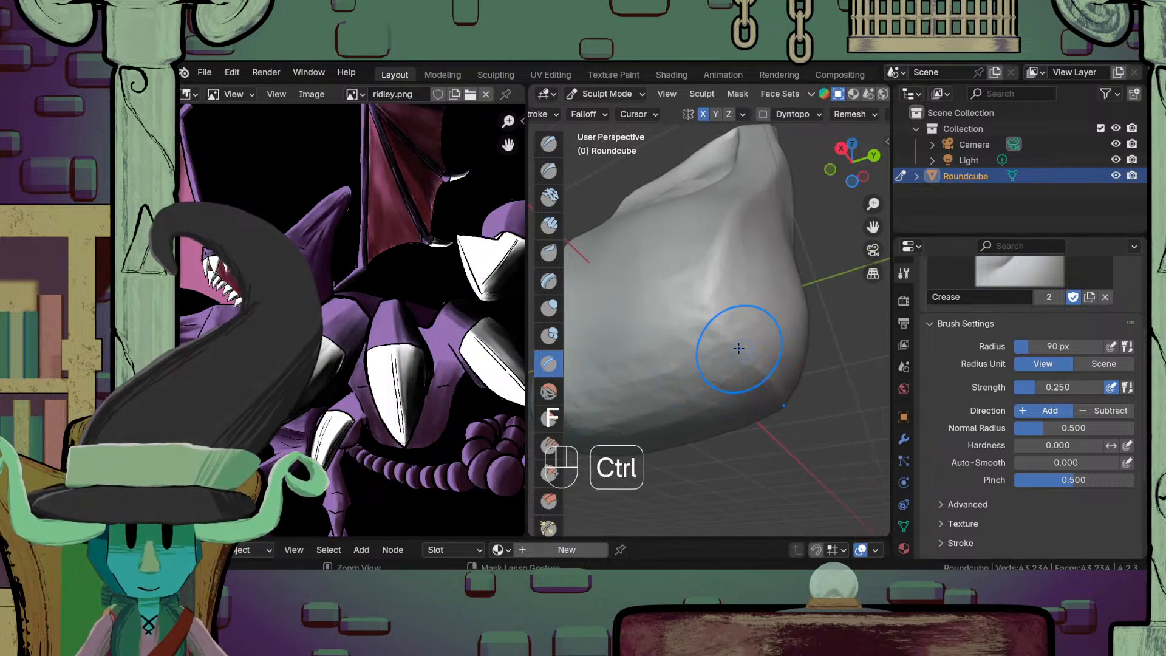
{"action": "middle_click_drag", "start_coordinate": [739, 348], "coordinate": [707, 388], "text": "ctrl"}
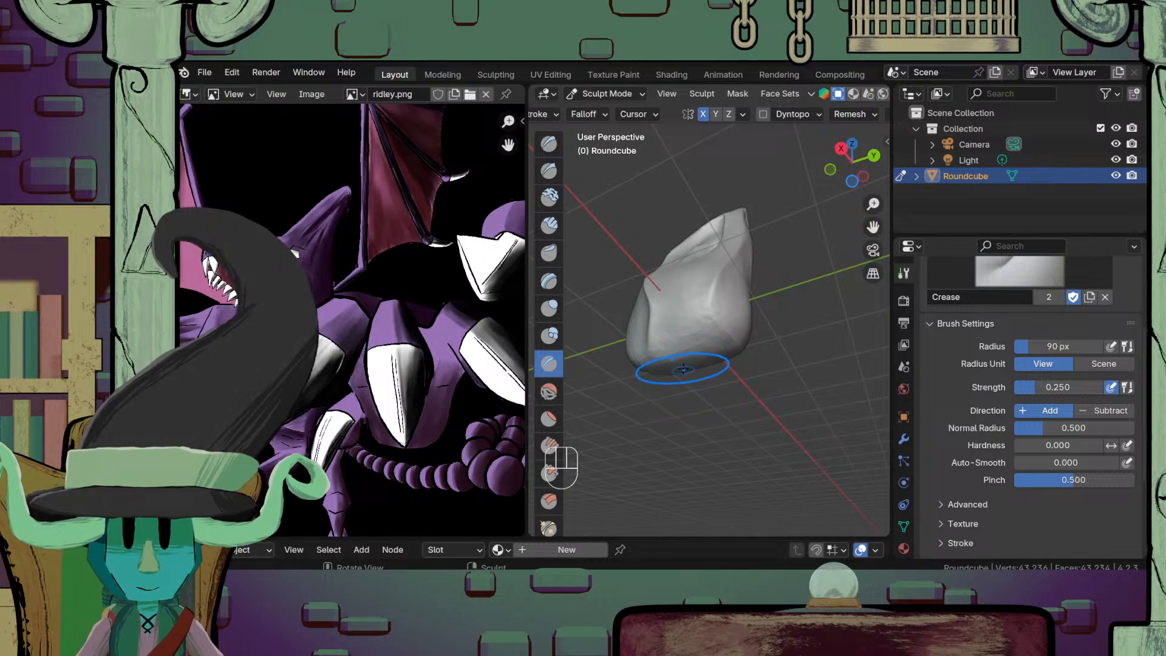
{"action": "middle_click_drag", "start_coordinate": [691, 334], "coordinate": [695, 274], "text": "ctrl"}
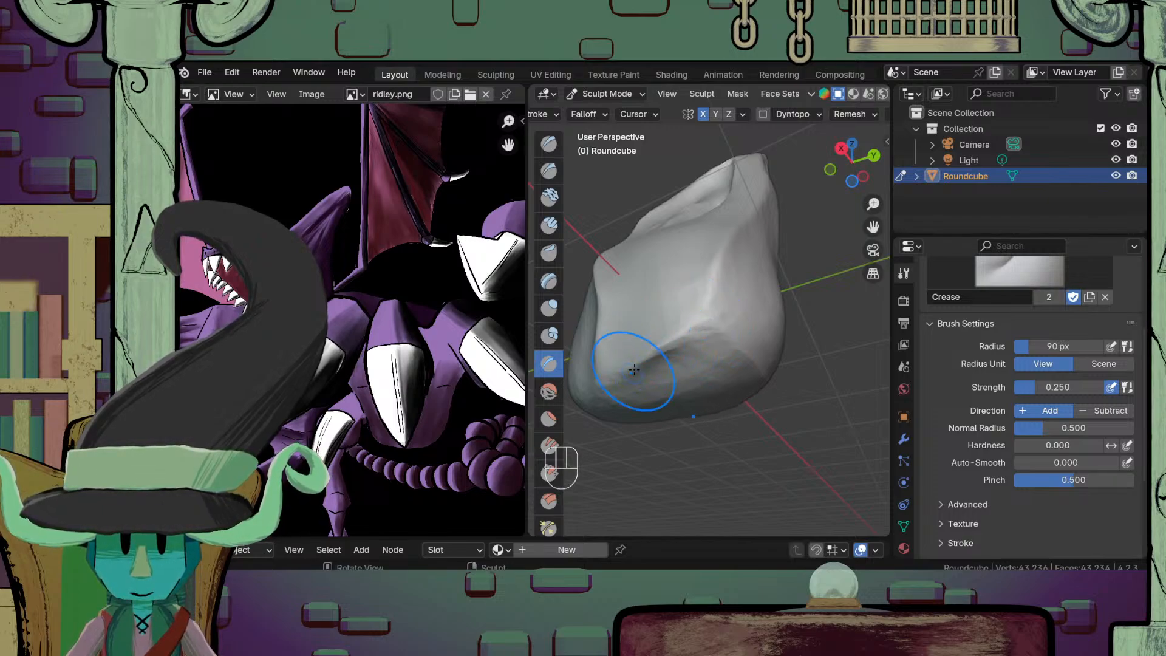
{"action": "middle_click_drag", "start_coordinate": [662, 285], "coordinate": [678, 358], "text": "ctrl"}
{"action": "middle_click_drag", "start_coordinate": [677, 359], "coordinate": [711, 300]}
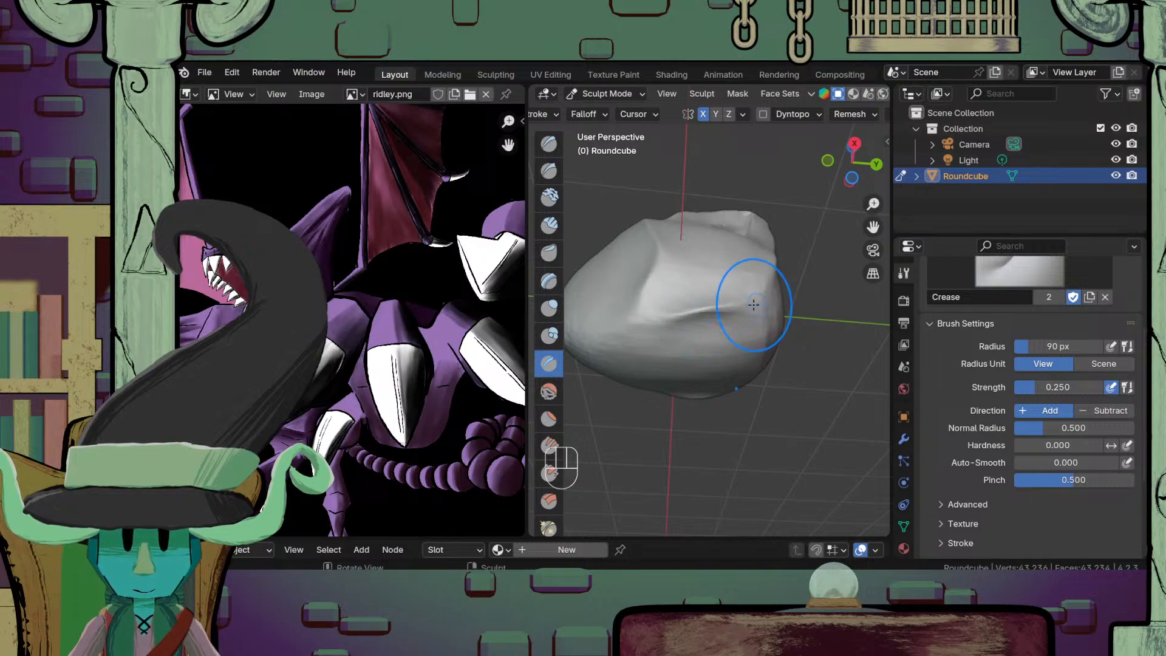
{"action": "mouse_move", "coordinate": [641, 319]}
{"action": "middle_mouse_down", "text": "ctrl"}
{"action": "mouse_move", "coordinate": [664, 390]}
{"action": "mouse_move", "coordinate": [682, 365]}
{"action": "mouse_move", "coordinate": [744, 364]}
{"action": "mouse_move", "coordinate": [698, 389]}
{"action": "middle_mouse_up", "text": "ctrl"}
{"action": "mouse_move", "coordinate": [699, 389]}
{"action": "middle_mouse_down"}
{"action": "mouse_move", "coordinate": [704, 404]}
{"action": "mouse_move", "coordinate": [744, 413]}
{"action": "mouse_move", "coordinate": [729, 350]}
{"action": "mouse_move", "coordinate": [695, 372]}
{"action": "middle_mouse_up"}
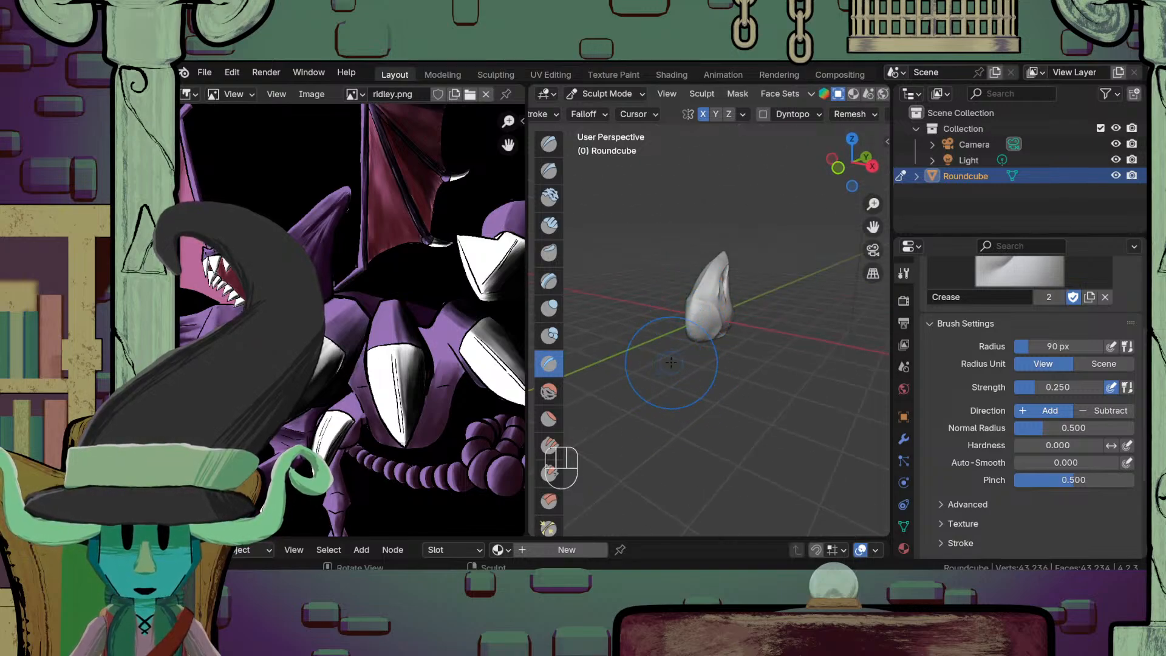
{"action": "key", "text": "ctrl+s"}
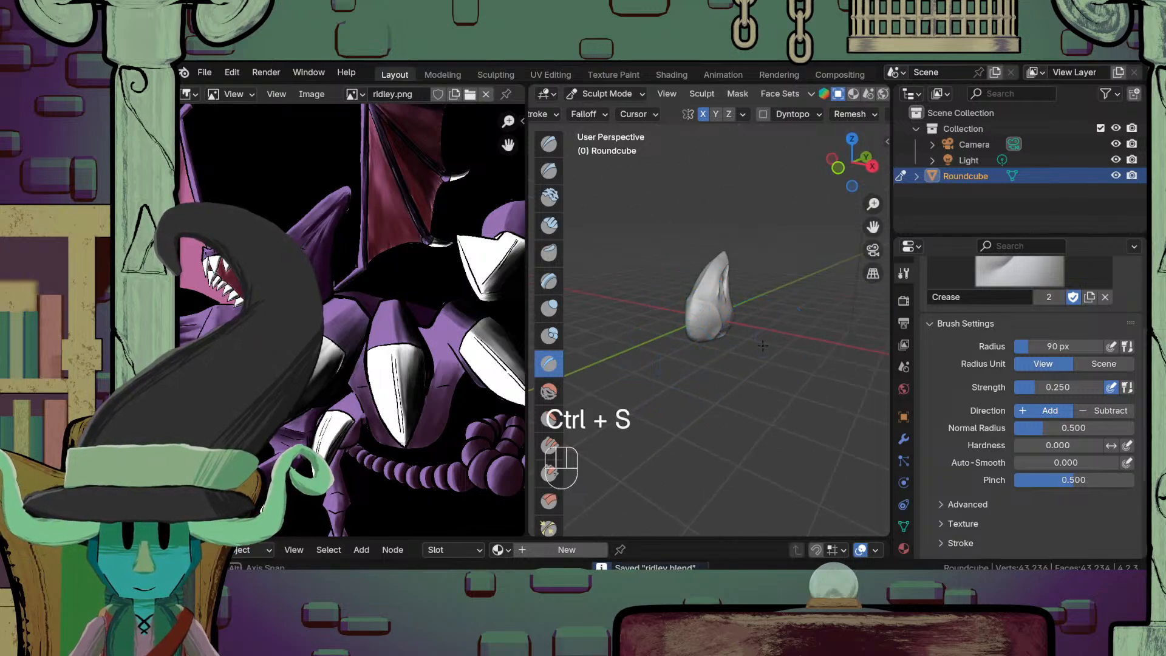
Step: Switch to Object Mode and add a new Round Cube mesh at the 3D cursor
{"action": "scroll", "coordinate": [668, 379], "scroll_direction": "up", "scroll_amount": 3}
{"action": "mouse_move", "coordinate": [668, 379]}
{"action": "middle_mouse_down"}
{"action": "mouse_move", "coordinate": [655, 385]}
{"action": "mouse_move", "coordinate": [699, 419]}
{"action": "mouse_move", "coordinate": [711, 389]}
{"action": "middle_mouse_up"}
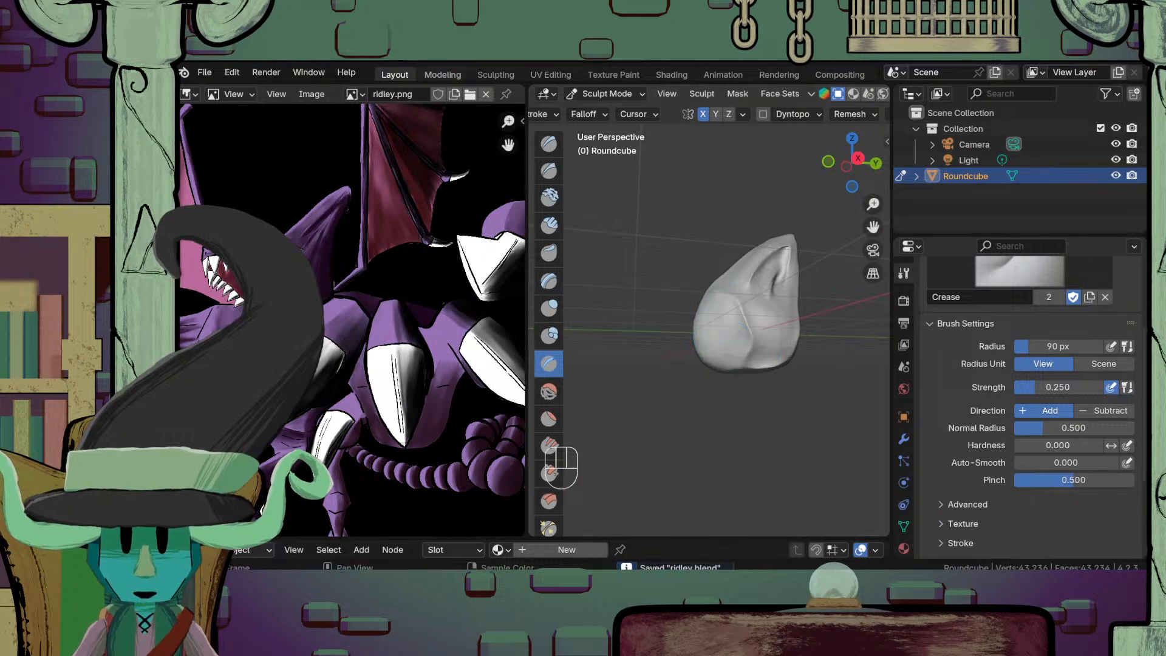
{"action": "left_click", "coordinate": [601, 94]}
{"action": "left_click", "coordinate": [601, 113]}
{"action": "middle_click_drag", "start_coordinate": [700, 325], "coordinate": [757, 366], "text": "shift"}
{"action": "key", "text": "shift+a"}
{"action": "mouse_move", "coordinate": [747, 271]}
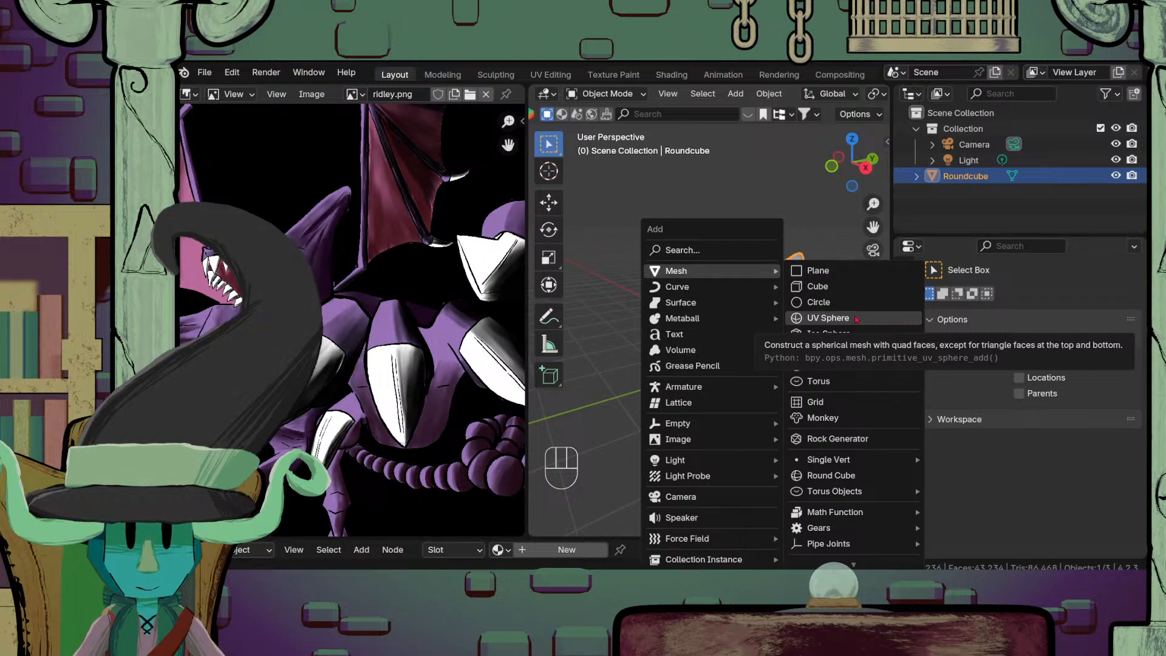
{"action": "left_click", "coordinate": [829, 480]}
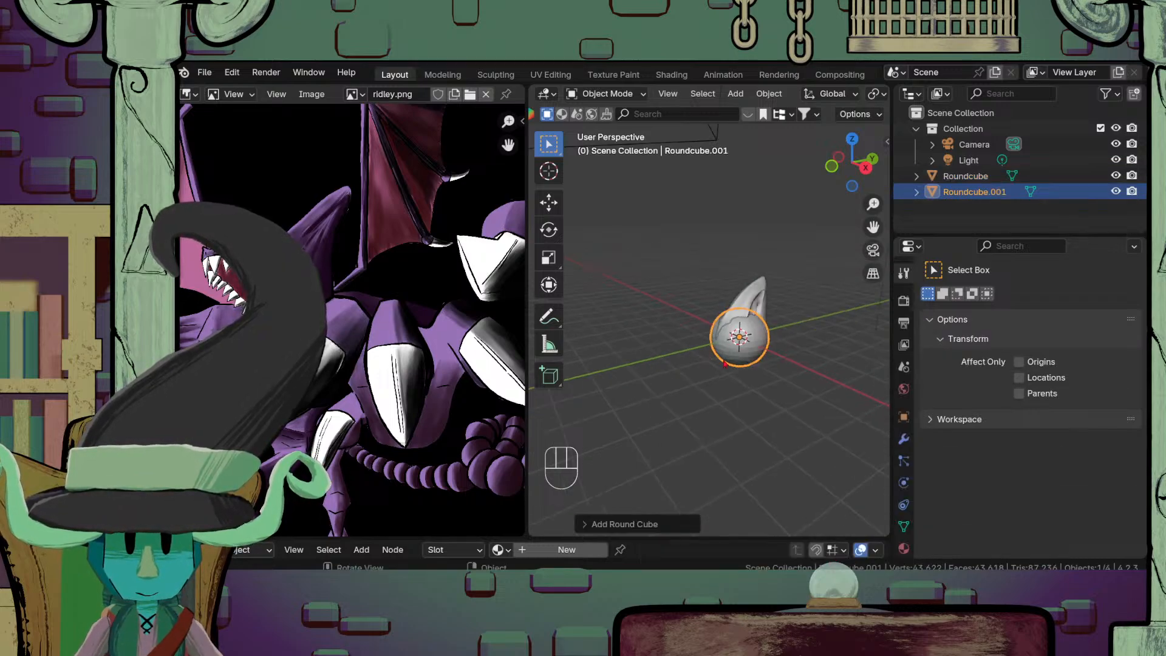
Step: Move the new round cube along the negative Y axis in the right orthographic view until it sits beside the torso's base
{"action": "key", "text": "KP_3"}
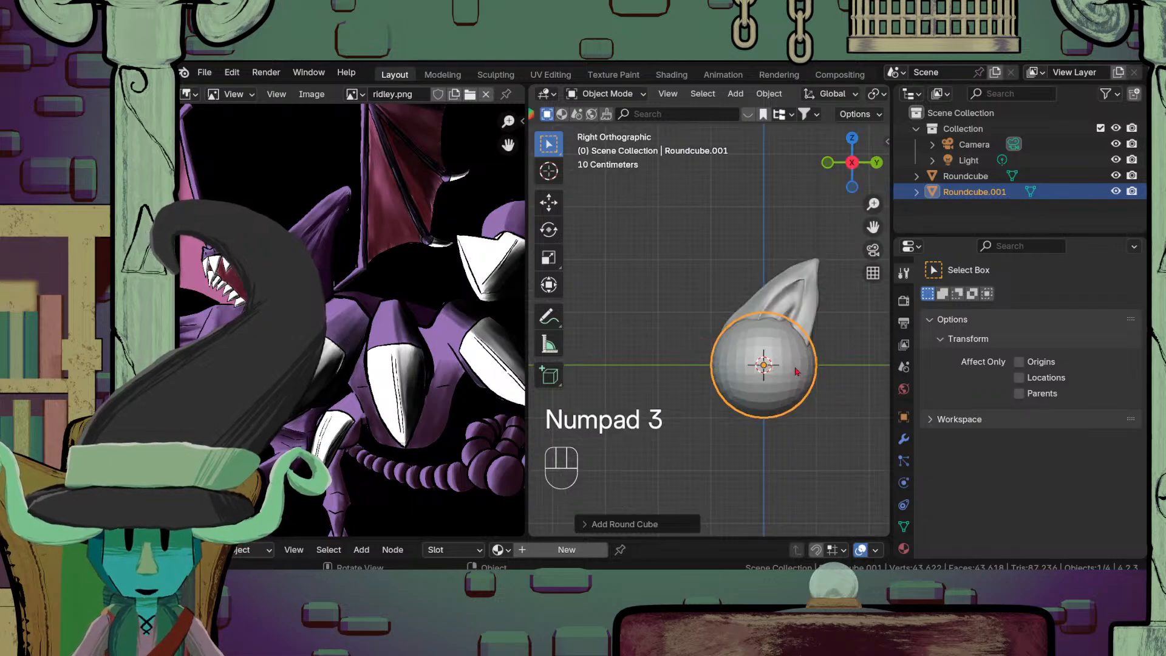
{"action": "key", "text": "g"}
{"action": "key", "text": "x"}
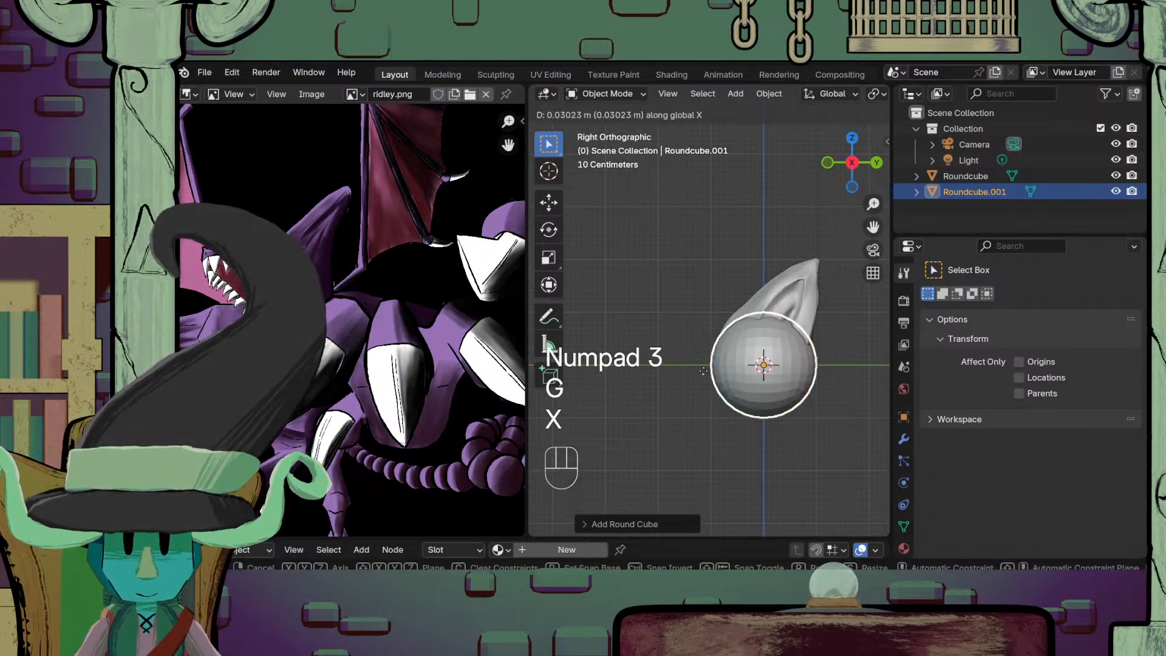
{"action": "key", "text": "y"}
{"action": "left_click", "coordinate": [704, 380]}
{"action": "scroll", "coordinate": [696, 381], "scroll_direction": "up", "scroll_amount": 3}
{"action": "middle_click_drag", "start_coordinate": [688, 383], "coordinate": [770, 339], "text": "shift"}
Step: Delete the lower half of the new round cube's mesh in the right orthographic view, leaving a dome
{"action": "key", "text": "Tab"}
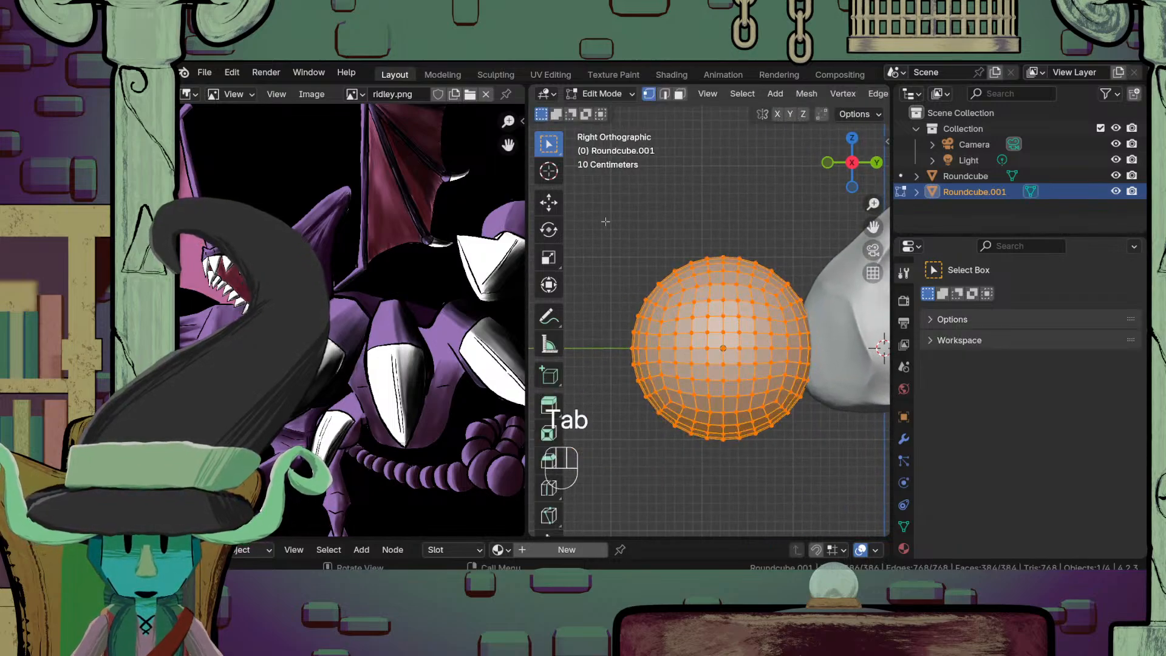
{"action": "key", "text": "alt+z"}
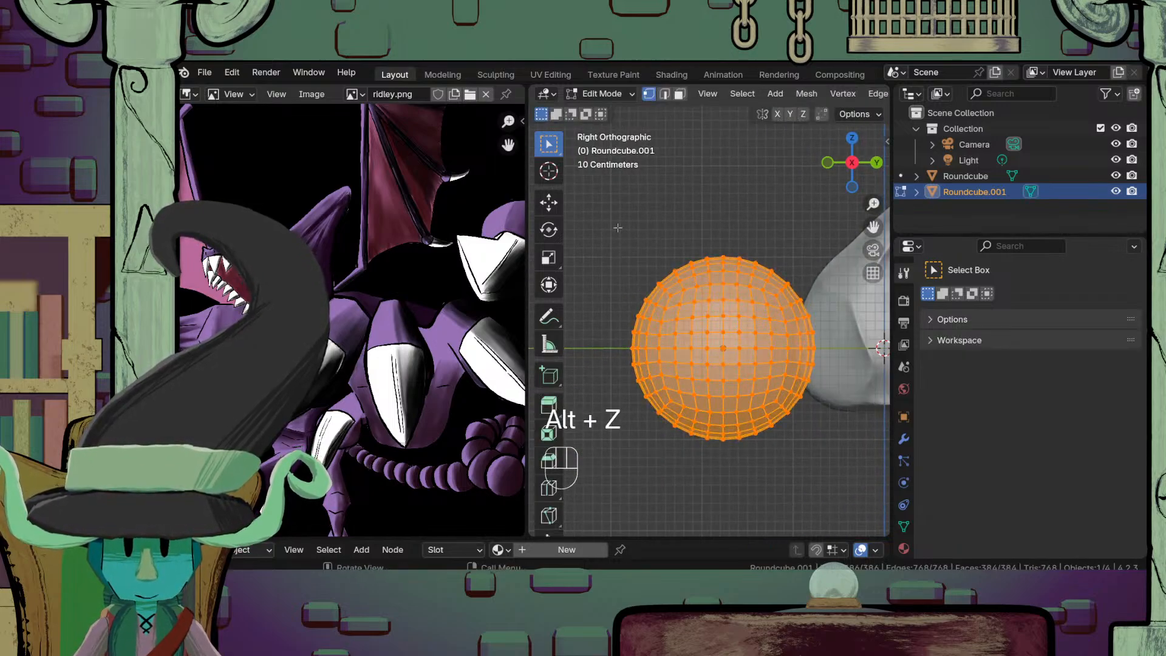
{"action": "left_click_drag", "start_coordinate": [610, 229], "coordinate": [833, 356]}
{"action": "scroll", "coordinate": [747, 318], "scroll_direction": "down", "scroll_amount": 2}
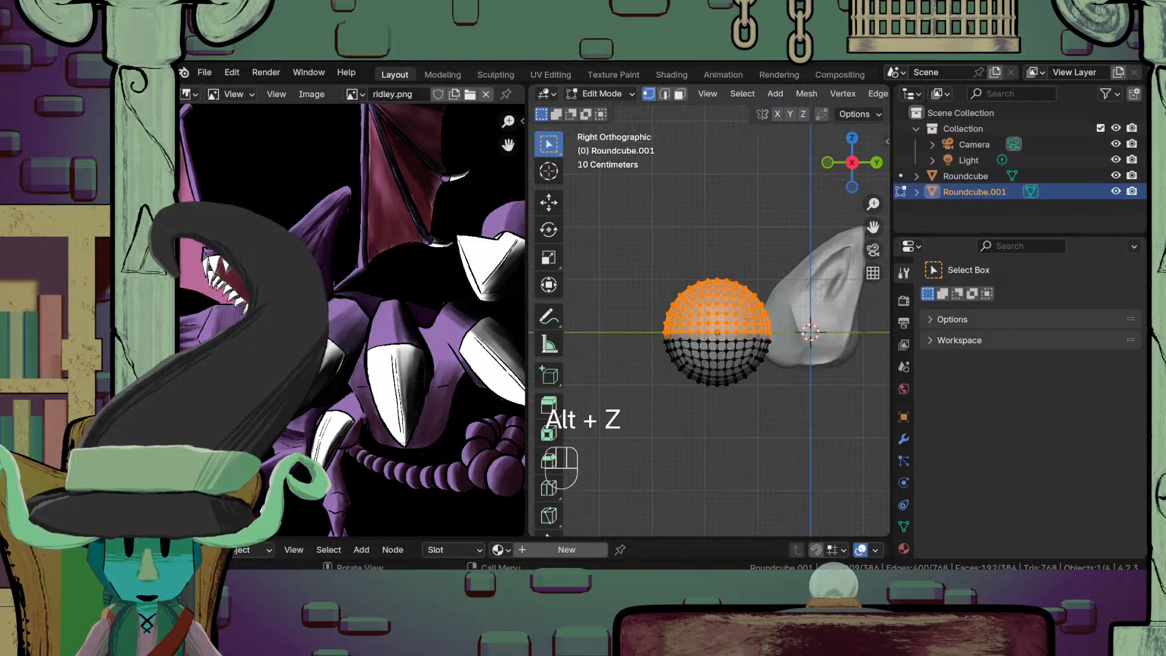
{"action": "scroll", "coordinate": [746, 318], "scroll_direction": "up", "scroll_amount": 5}
{"action": "scroll", "coordinate": [739, 362], "scroll_direction": "down", "scroll_amount": 2}
{"action": "scroll", "coordinate": [738, 362], "scroll_direction": "up", "scroll_amount": 1}
{"action": "middle_click_drag", "start_coordinate": [738, 362], "coordinate": [690, 351], "text": "shift"}
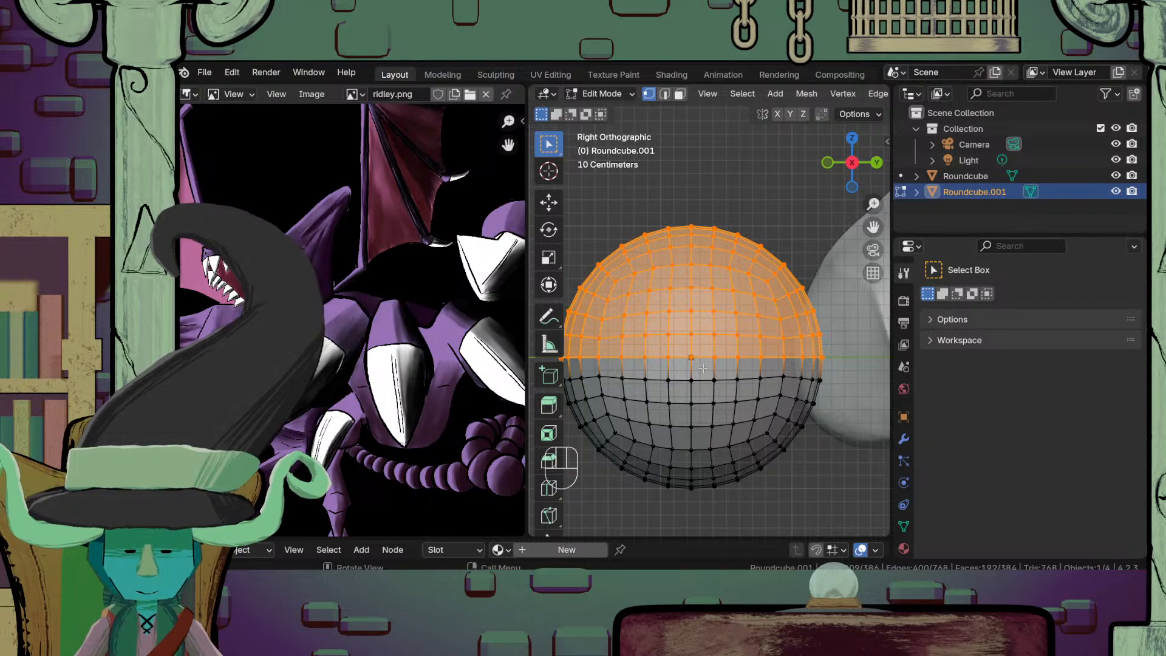
{"action": "key", "text": "ctrl+i"}
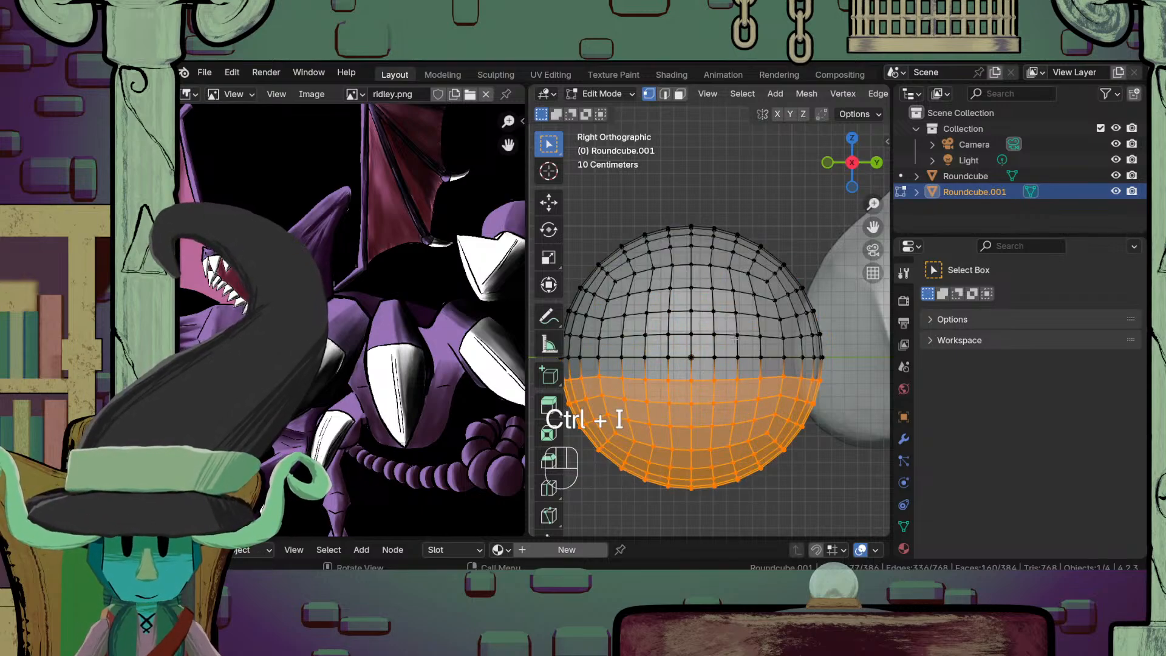
{"action": "key", "text": "x"}
{"action": "left_click", "coordinate": [735, 344]}
{"action": "scroll", "coordinate": [735, 344], "scroll_direction": "down", "scroll_amount": 4}
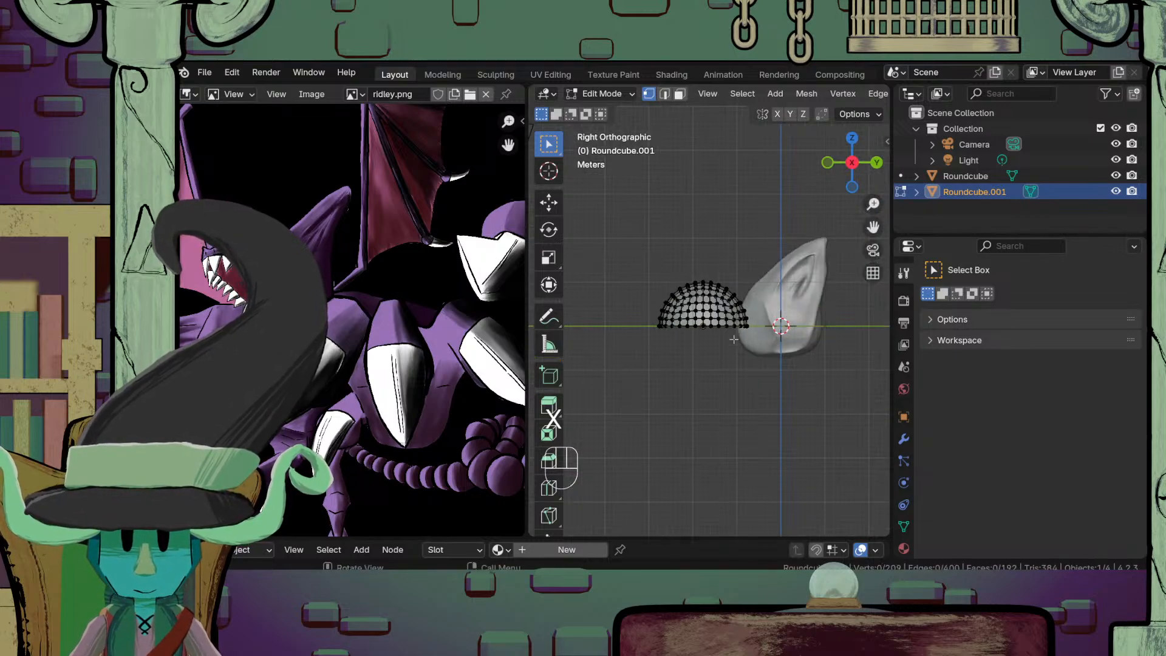
Step: Scale the entire dome mesh down along the X axis to make it narrower
{"action": "middle_click_drag", "start_coordinate": [735, 344], "coordinate": [742, 344]}
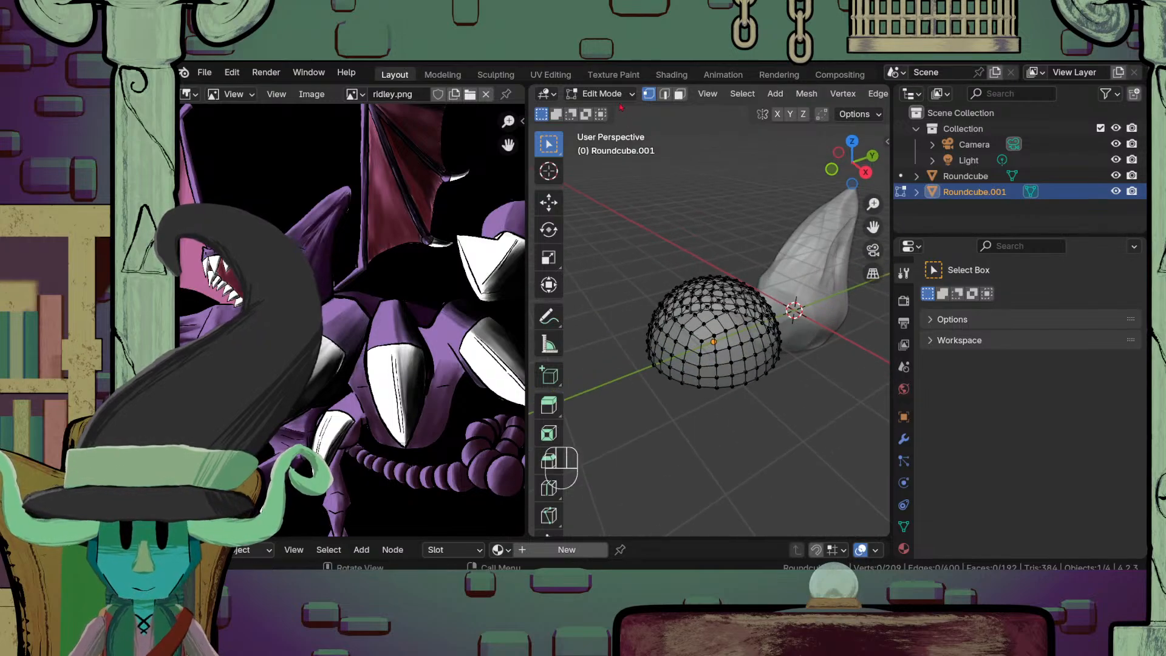
{"action": "left_click", "coordinate": [601, 94]}
{"action": "left_click", "coordinate": [610, 110]}
{"action": "middle_click_drag", "start_coordinate": [749, 347], "coordinate": [761, 424], "text": "shift"}
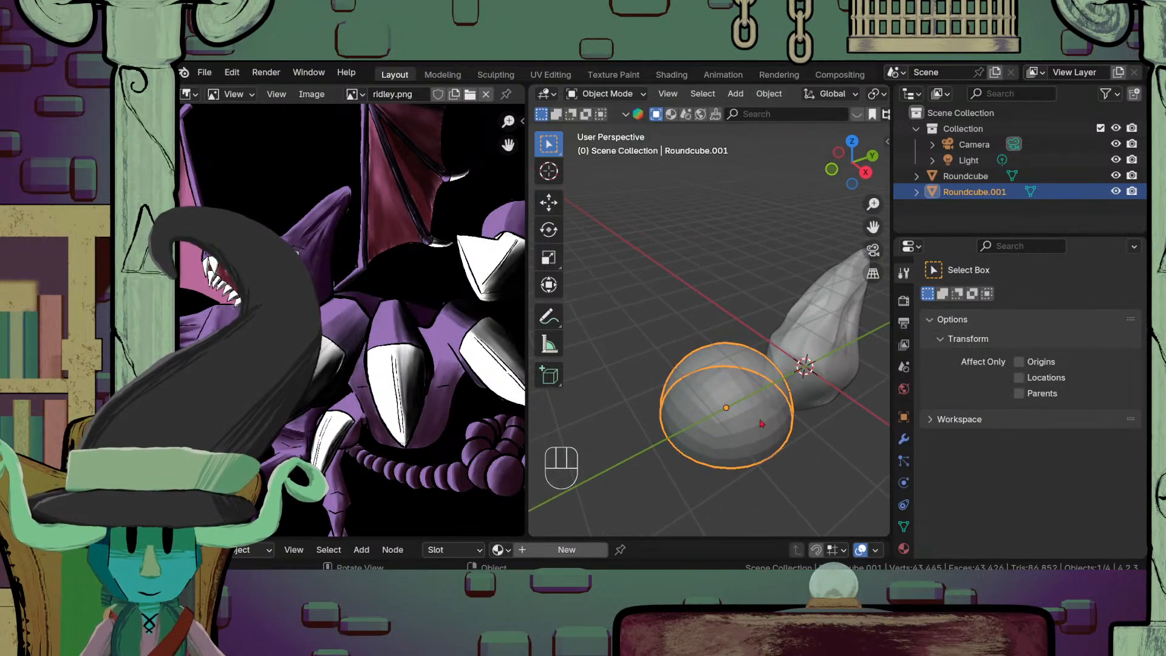
{"action": "key", "text": "Tab"}
{"action": "key", "text": "a"}
{"action": "key", "text": "s"}
{"action": "key", "text": "x"}
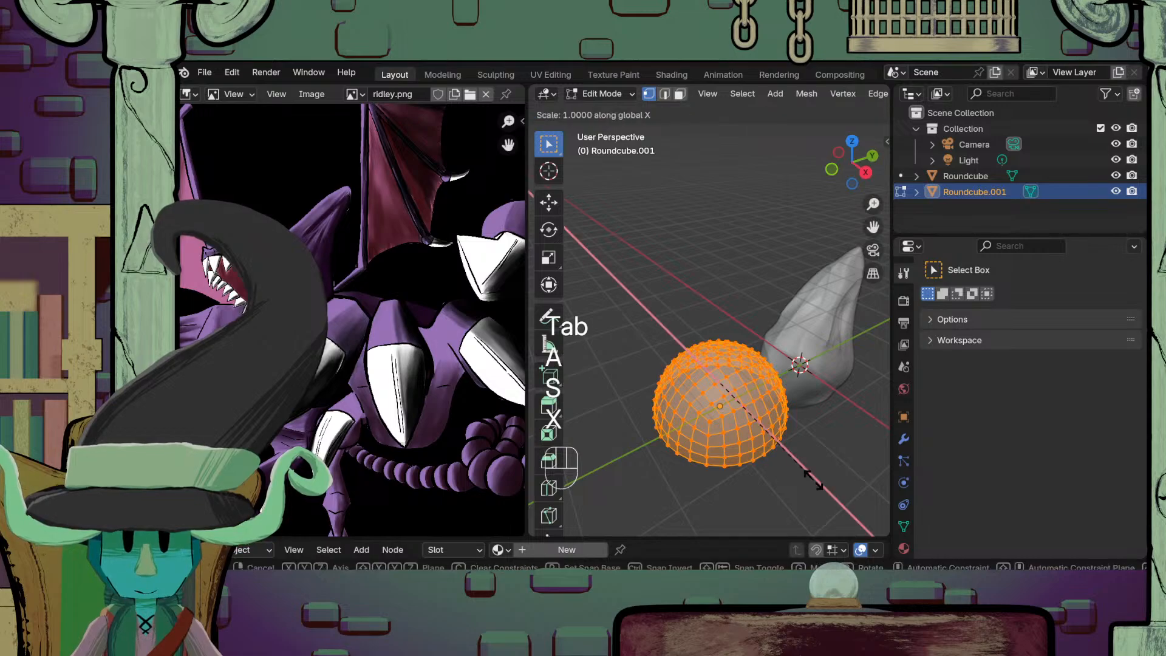
{"action": "left_click", "coordinate": [758, 426]}
{"action": "key", "text": "Tab"}
{"action": "middle_click_drag", "start_coordinate": [747, 428], "coordinate": [728, 339]}
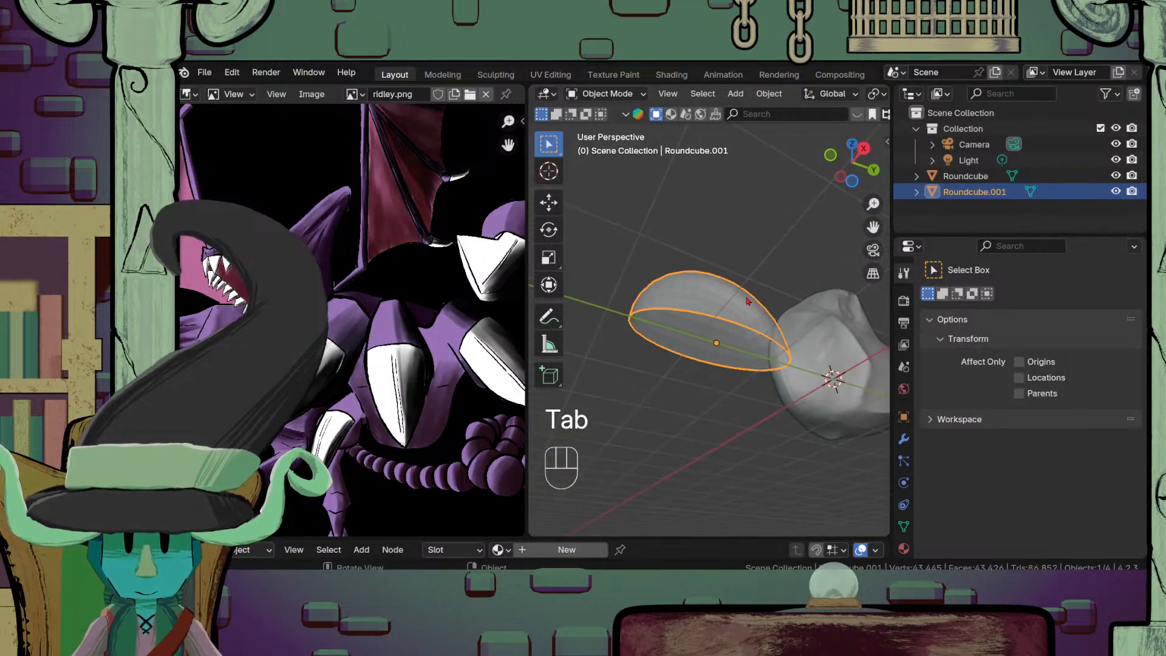
Step: Fill the open edge loop on the underside of the dome with a face
{"action": "scroll", "coordinate": [728, 339], "scroll_direction": "up", "scroll_amount": 4}
{"action": "key", "text": "Tab"}
{"action": "left_click", "coordinate": [729, 330], "text": "alt"}
{"action": "scroll", "coordinate": [751, 402], "scroll_direction": "down", "scroll_amount": 6}
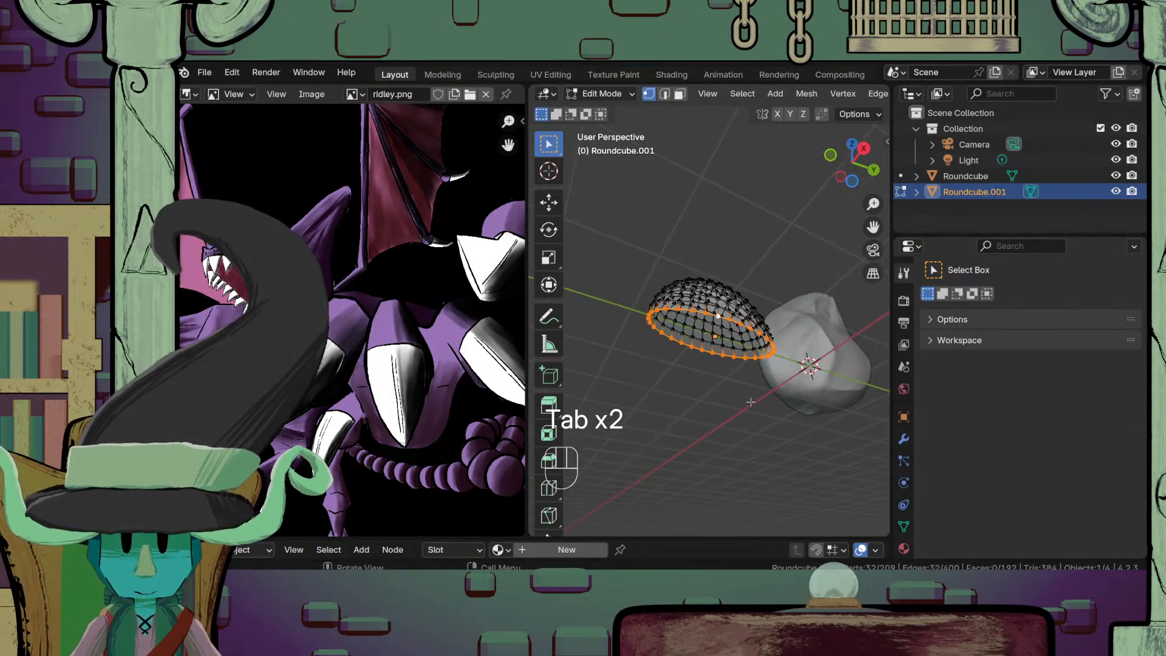
{"action": "key", "text": "f"}
{"action": "key", "text": "Tab"}
{"action": "middle_click_drag", "start_coordinate": [751, 401], "coordinate": [730, 441]}
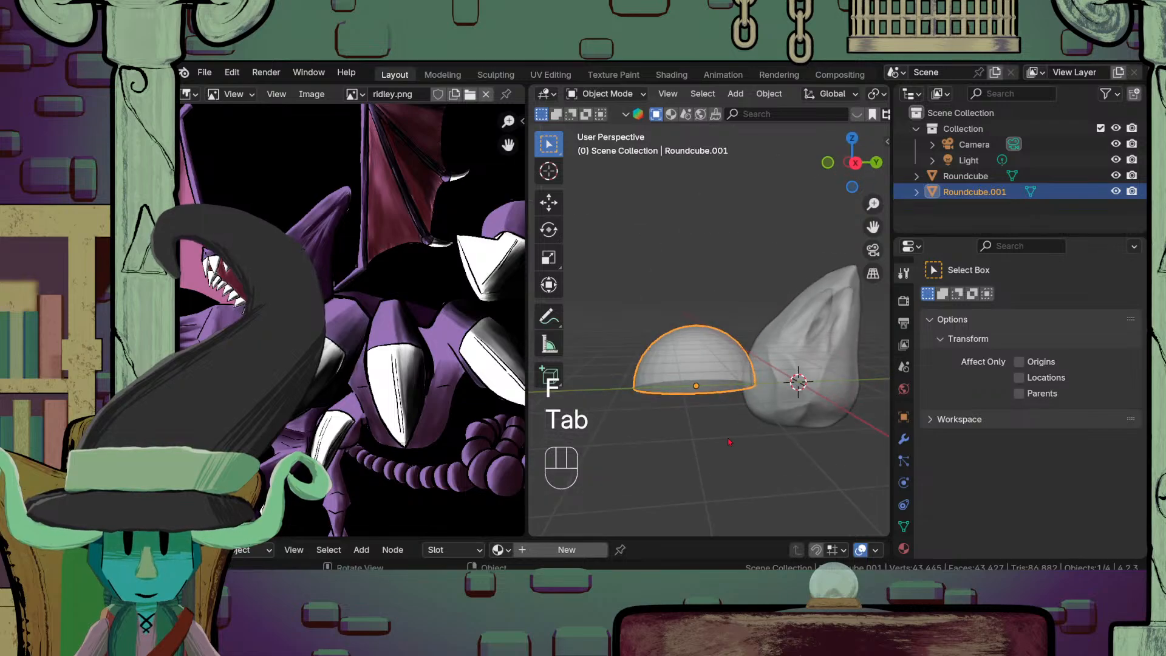
Step: Move the dome object along the positive Y axis until its end overlaps the torso's base
{"action": "key", "text": "KP_3"}
{"action": "key", "text": "alt+z"}
{"action": "scroll", "coordinate": [718, 420], "scroll_direction": "up", "scroll_amount": 2}
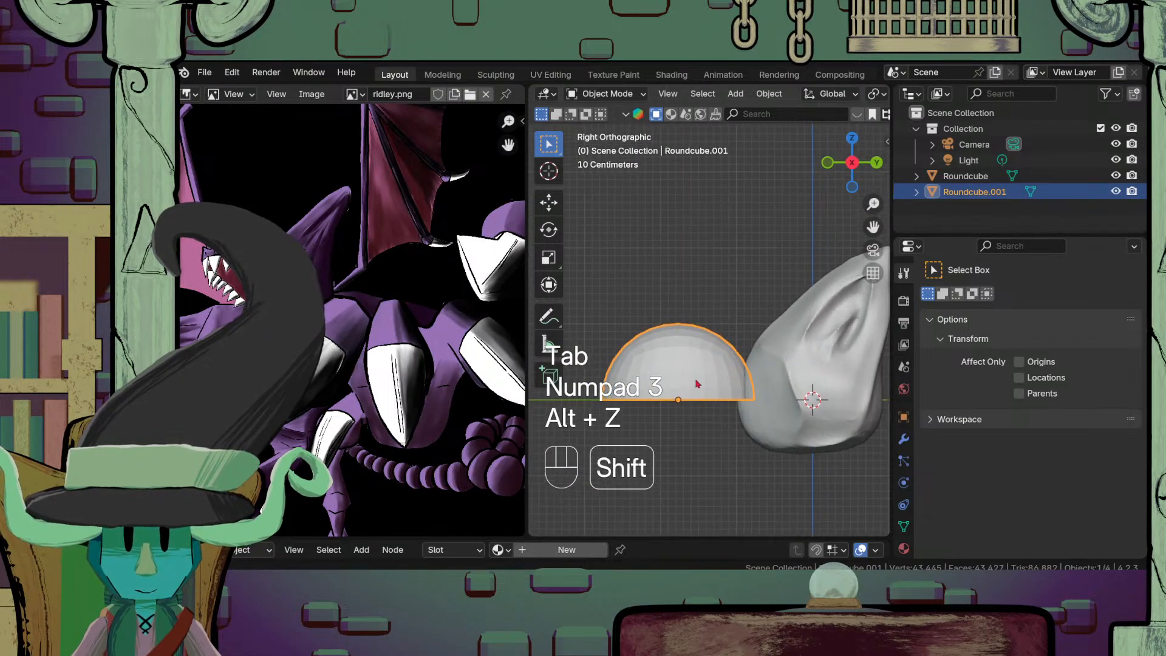
{"action": "middle_click_drag", "start_coordinate": [699, 385], "coordinate": [739, 442], "text": "shift"}
{"action": "key", "text": "Tab"}
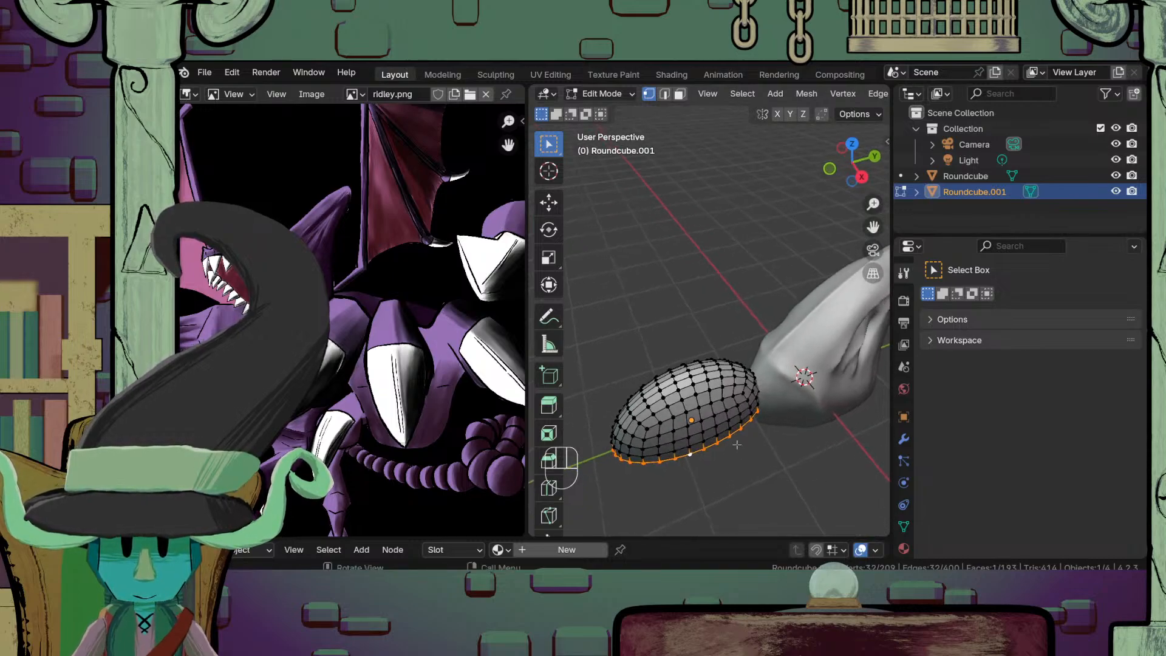
{"action": "key", "text": "Tab"}
{"action": "key", "text": "g"}
{"action": "key", "text": "y"}
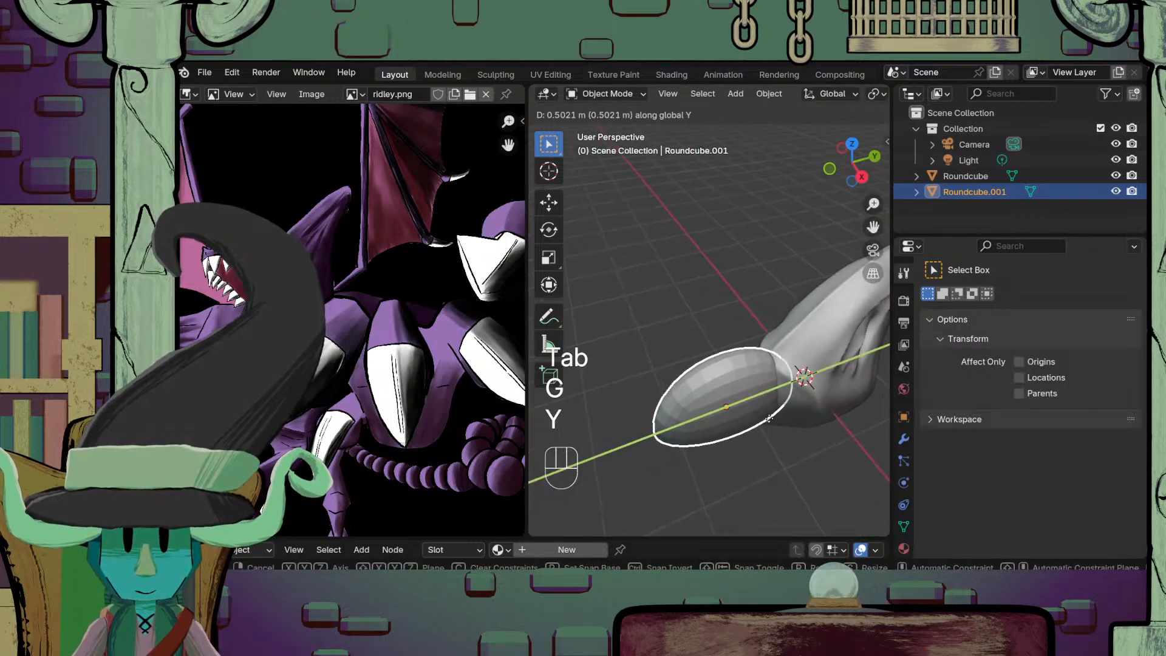
{"action": "left_click", "coordinate": [774, 425]}
Step: Stretch the entire dome mesh along the Y axis to lengthen it away from the torso
{"action": "scroll", "coordinate": [774, 425], "scroll_direction": "down", "scroll_amount": 3}
{"action": "middle_click_drag", "start_coordinate": [774, 424], "coordinate": [739, 347]}
{"action": "scroll", "coordinate": [738, 348], "scroll_direction": "up", "scroll_amount": 3}
{"action": "middle_click_drag", "start_coordinate": [739, 347], "coordinate": [735, 424], "text": "shift"}
{"action": "key", "text": "Tab"}
{"action": "key", "text": "a"}
{"action": "key", "text": "s"}
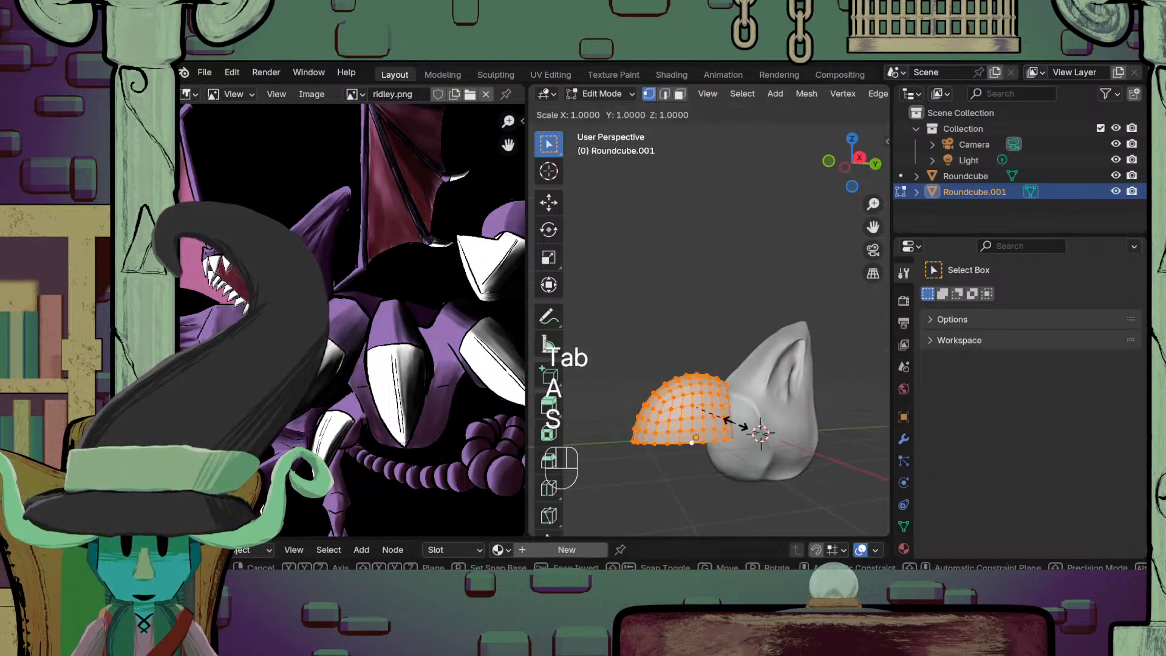
{"action": "key", "text": "x"}
{"action": "key", "text": "y"}
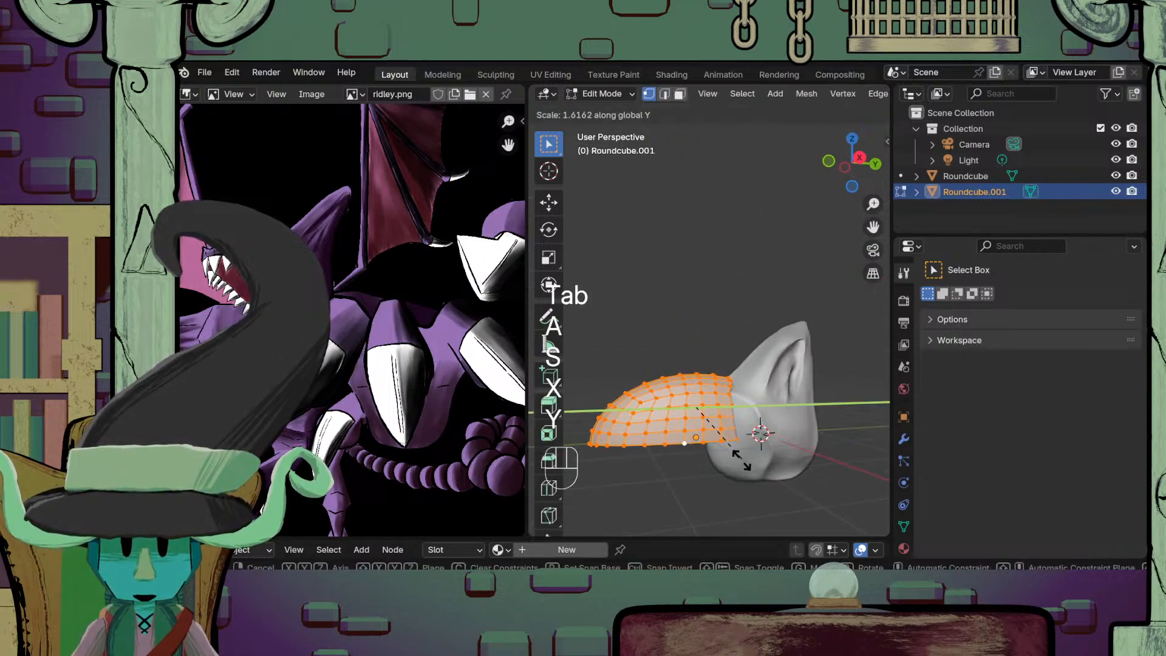
{"action": "left_click", "coordinate": [740, 454]}
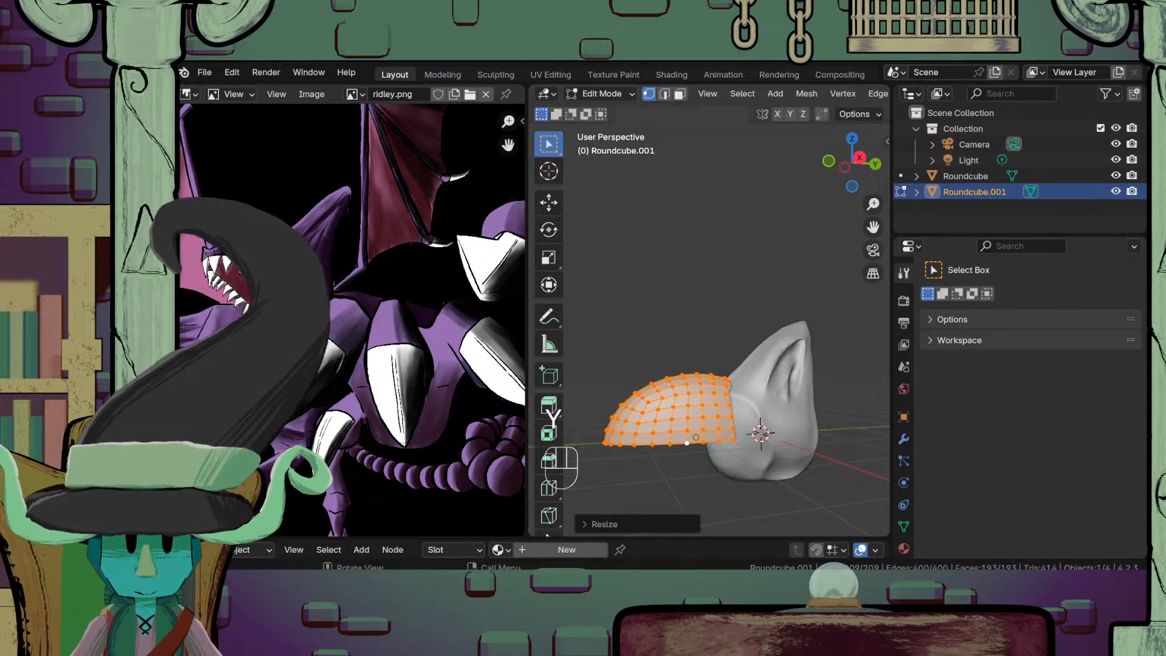
Step: Move the dome mesh along the negative Y axis in the right orthographic view so its end just meets the torso
{"action": "key", "text": "KP_3"}
{"action": "key", "text": "KP_1"}
{"action": "key", "text": "KP_3"}
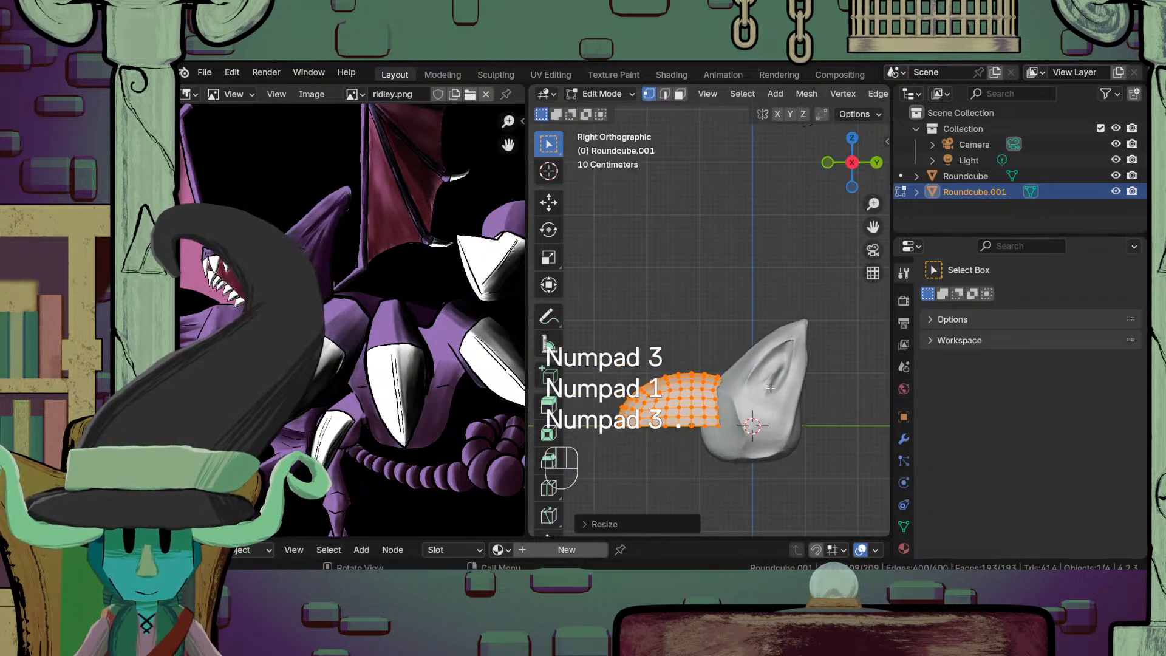
{"action": "scroll", "coordinate": [770, 387], "scroll_direction": "up", "scroll_amount": 3}
{"action": "key", "text": "g"}
{"action": "key", "text": "y"}
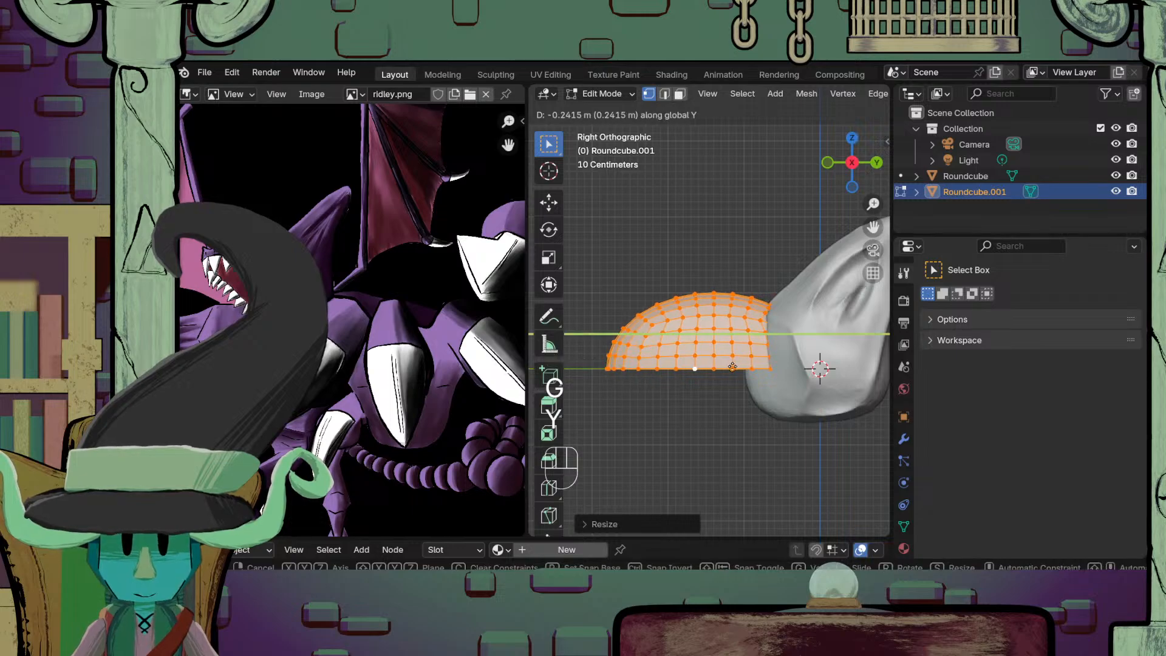
{"action": "left_click", "coordinate": [719, 391]}
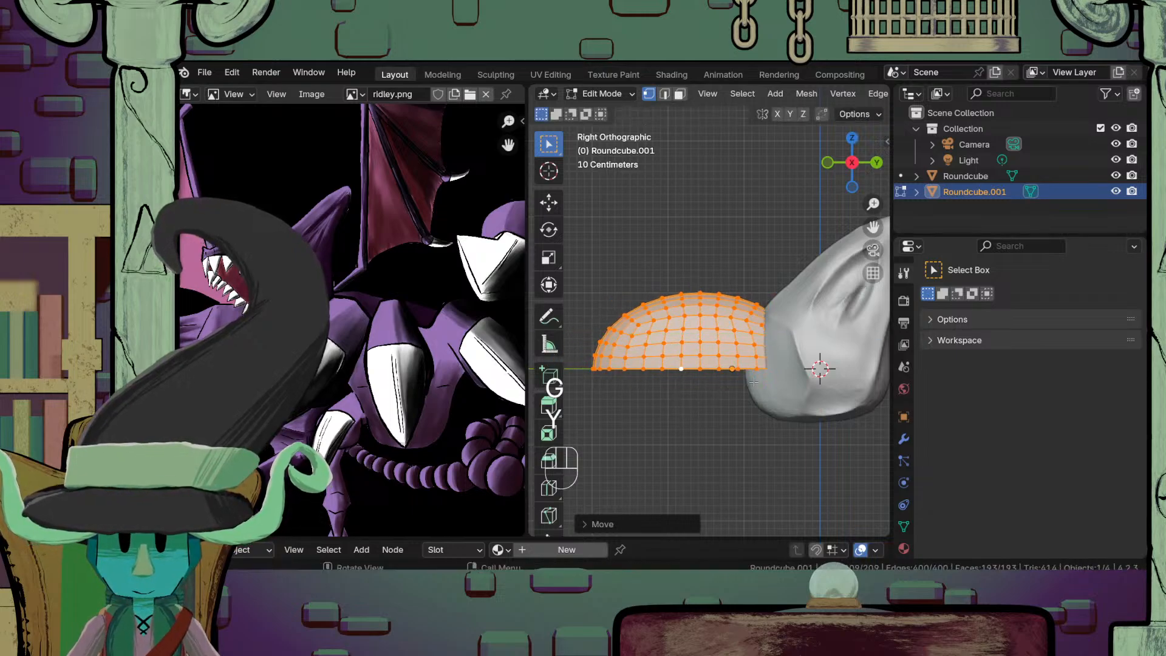
Step: Scale the dome mesh along the Y axis by about 1.27 to elongate it further
{"action": "key", "text": "s"}
{"action": "key", "text": "x"}
{"action": "key", "text": "y"}
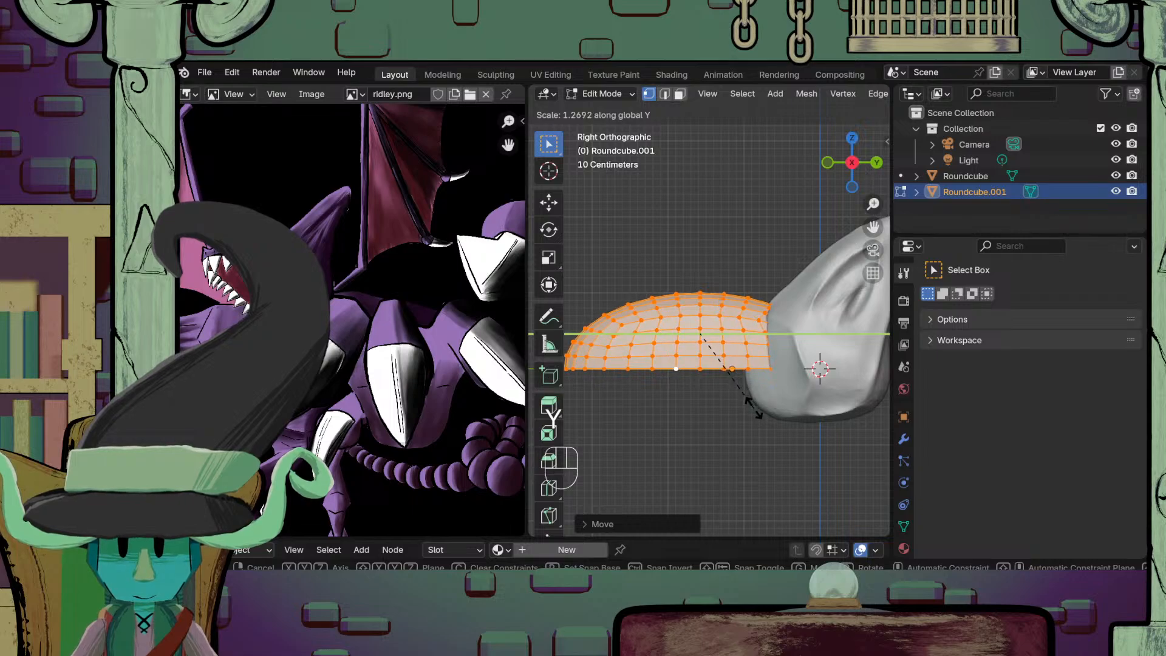
{"action": "left_click", "coordinate": [753, 408]}
{"action": "scroll", "coordinate": [754, 406], "scroll_direction": "down", "scroll_amount": 6}
{"action": "middle_click_drag", "start_coordinate": [726, 361], "coordinate": [697, 414]}
{"action": "key", "text": "Tab"}
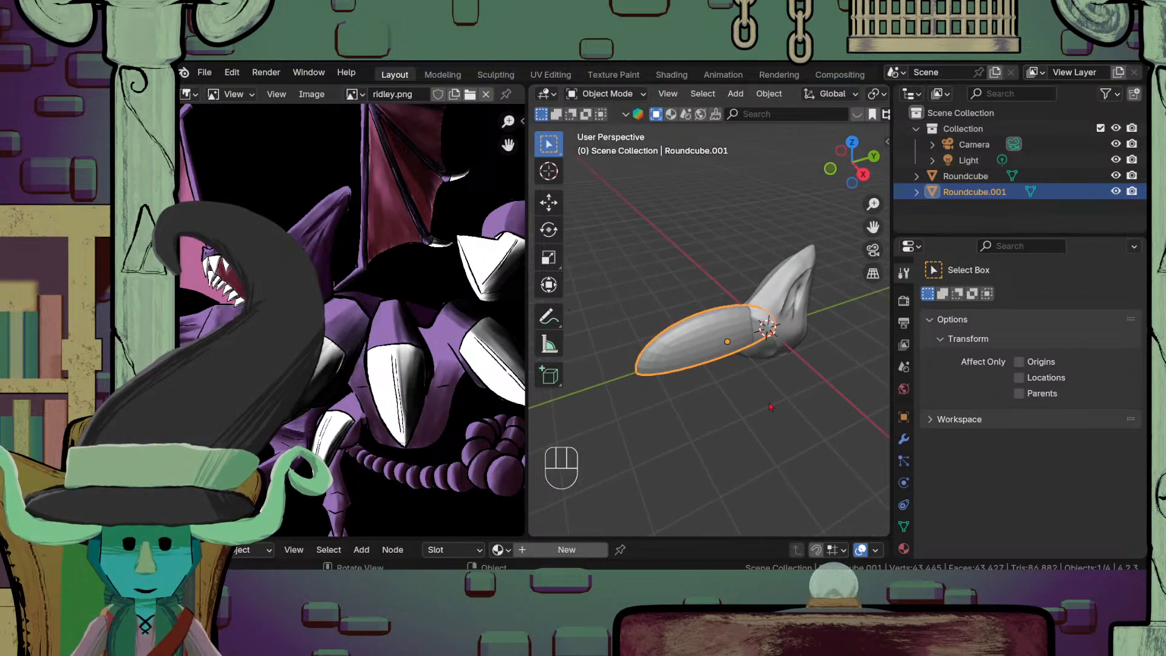
{"action": "middle_click_drag", "start_coordinate": [770, 407], "coordinate": [719, 310]}
{"action": "middle_click_drag", "start_coordinate": [696, 423], "coordinate": [747, 438]}
Step: Shorten the elongated dome mesh slightly with a Y-axis scale of about 0.94
{"action": "key", "text": "Tab"}
{"action": "key", "text": "s"}
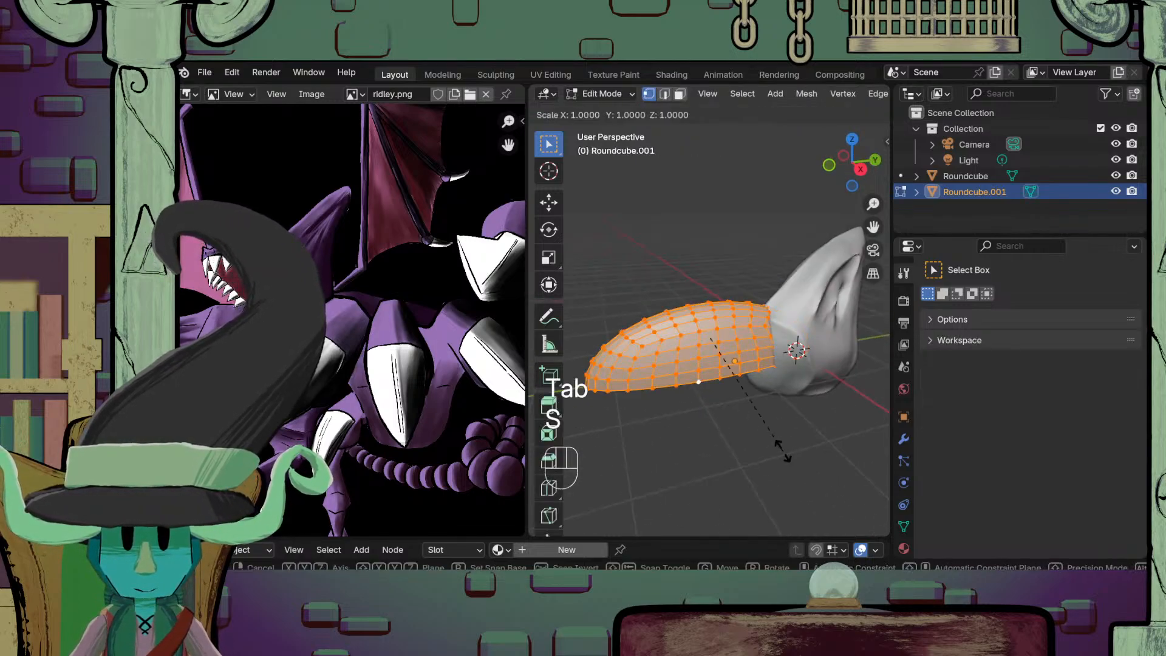
{"action": "key", "text": "x"}
{"action": "key", "text": "y"}
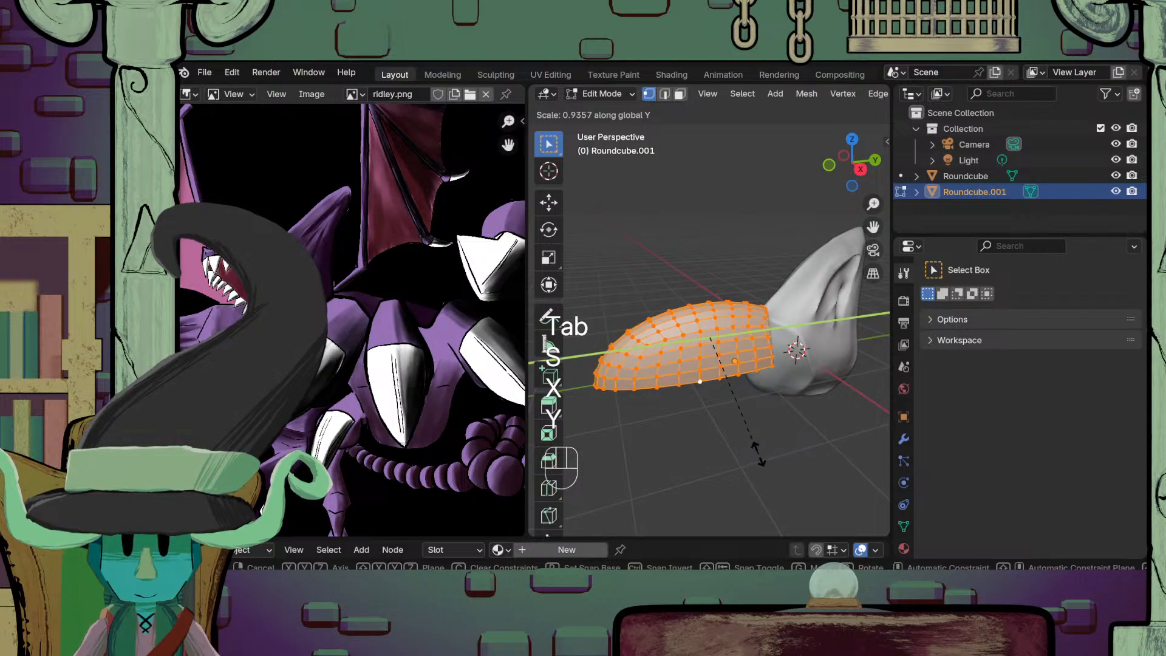
{"action": "left_click", "coordinate": [755, 456]}
{"action": "middle_click_drag", "start_coordinate": [754, 455], "coordinate": [702, 372]}
{"action": "scroll", "coordinate": [702, 372], "scroll_direction": "up", "scroll_amount": 3}
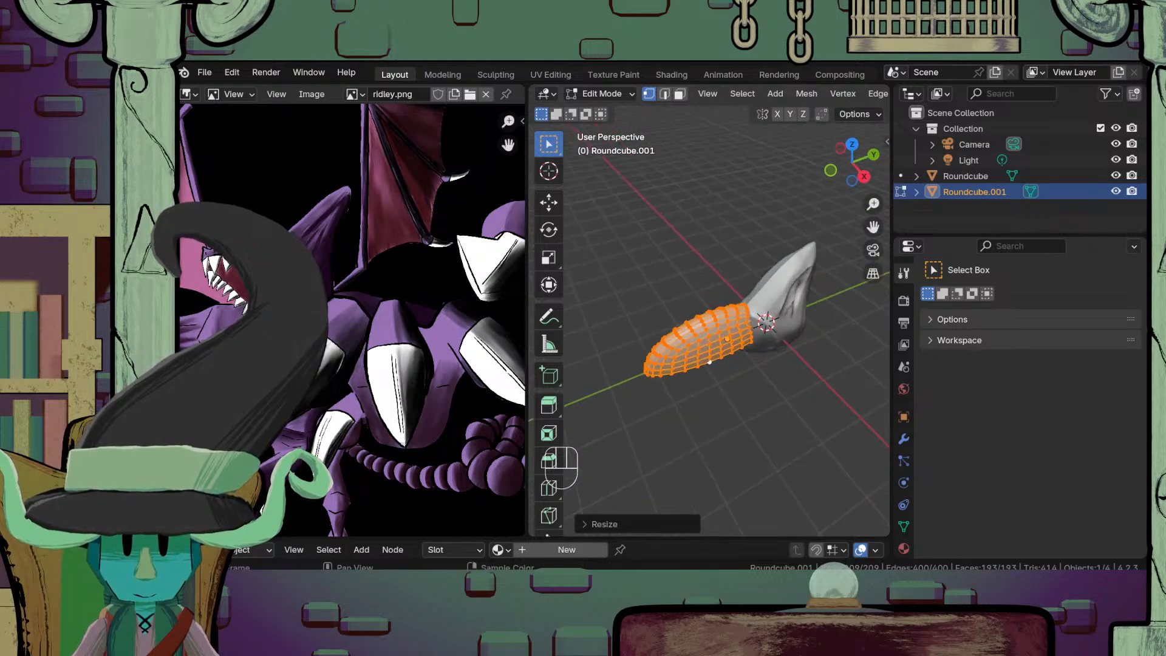
Step: Switch the elongated dome to Sculpt Mode and remesh it
{"action": "left_click", "coordinate": [611, 95]}
{"action": "left_click", "coordinate": [618, 128]}
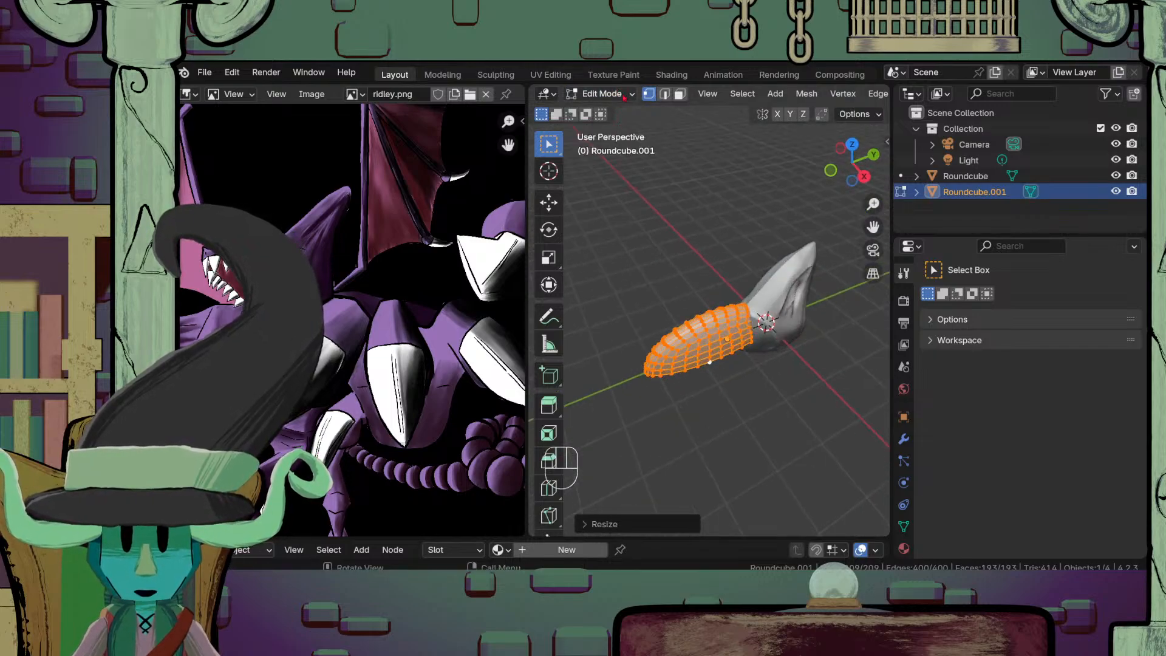
{"action": "left_click", "coordinate": [625, 96]}
{"action": "left_click", "coordinate": [601, 146]}
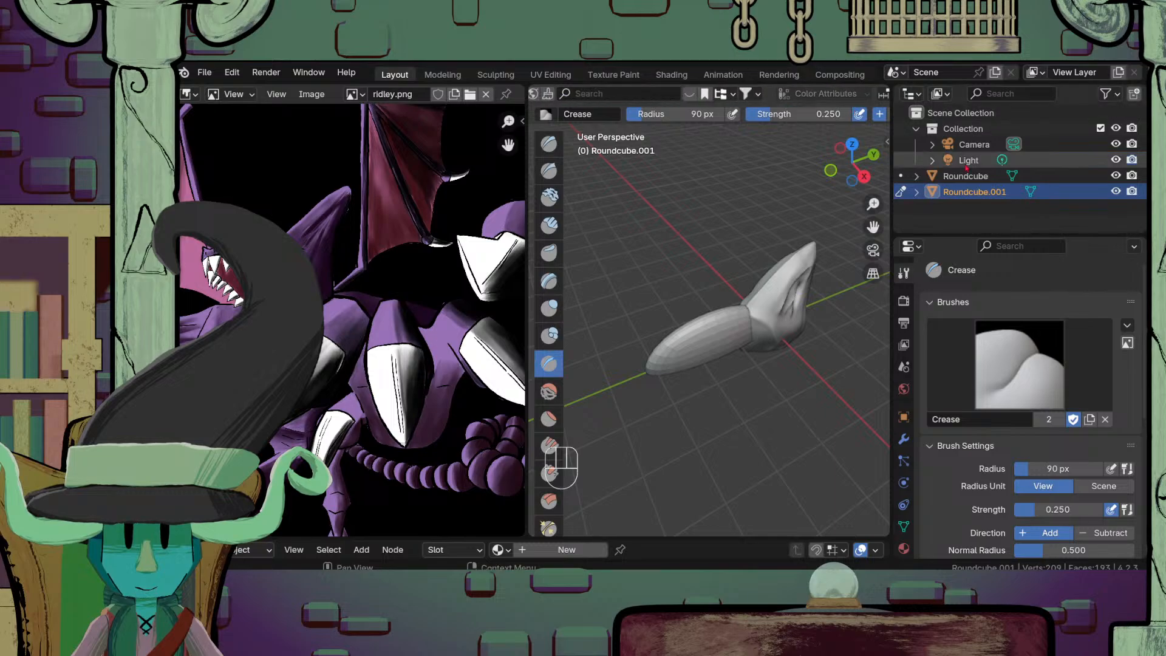
{"action": "scroll", "coordinate": [842, 96], "scroll_direction": "down", "scroll_amount": 8}
{"action": "scroll", "coordinate": [847, 116], "scroll_direction": "down", "scroll_amount": 10}
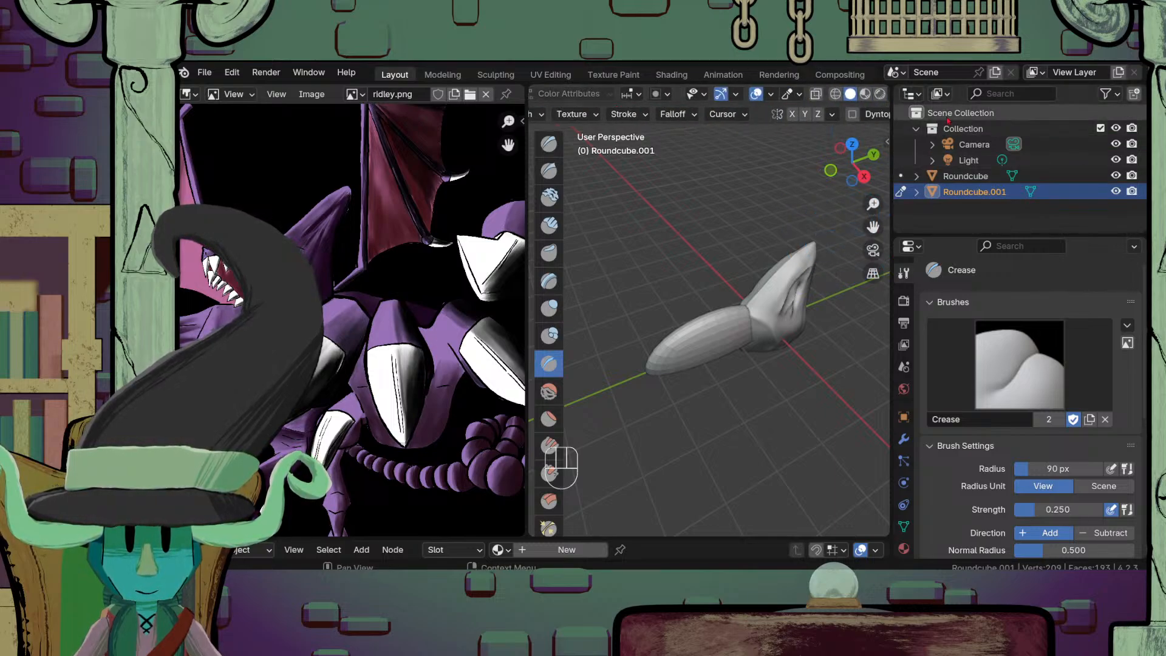
{"action": "middle_click_drag", "start_coordinate": [874, 116], "coordinate": [737, 116]}
{"action": "middle_click_drag", "start_coordinate": [814, 140], "coordinate": [787, 135]}
{"action": "left_click", "coordinate": [805, 115]}
{"action": "left_click", "coordinate": [815, 233]}
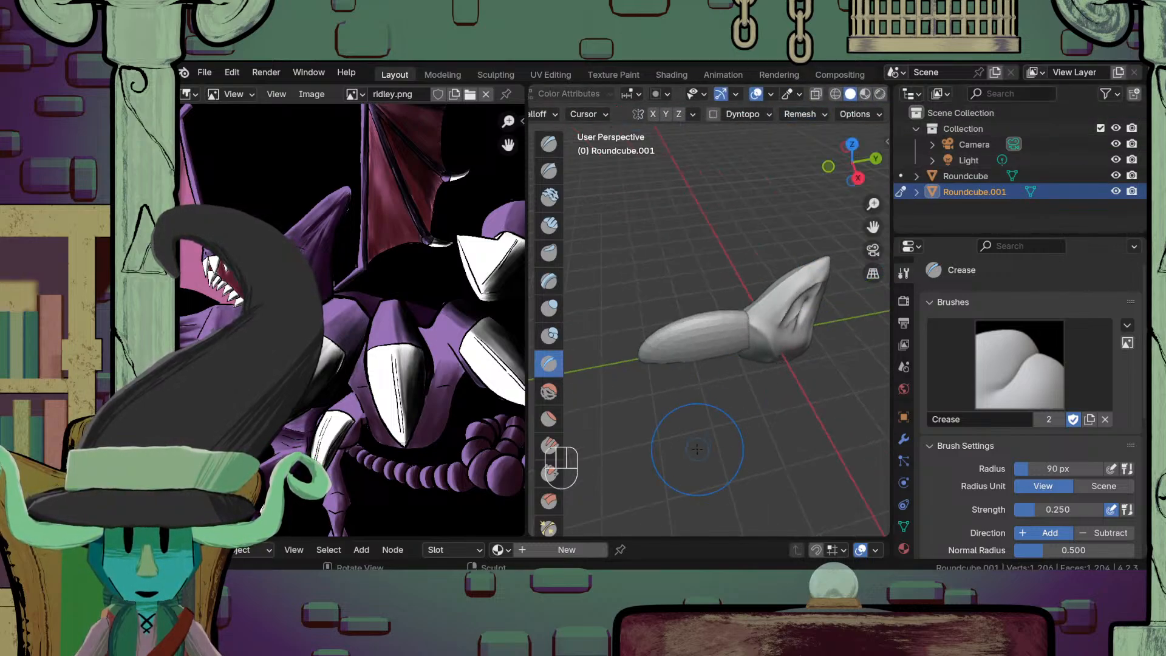
Step: Activate the Grab brush at 125 px radius with X-axis symmetry, undoing a trial pull on the elongated dome near the torso
{"action": "middle_click_drag", "start_coordinate": [696, 450], "coordinate": [760, 440]}
{"action": "middle_click_drag", "start_coordinate": [760, 392], "coordinate": [753, 411], "text": "shift"}
{"action": "scroll", "coordinate": [750, 400], "scroll_direction": "up", "scroll_amount": 3}
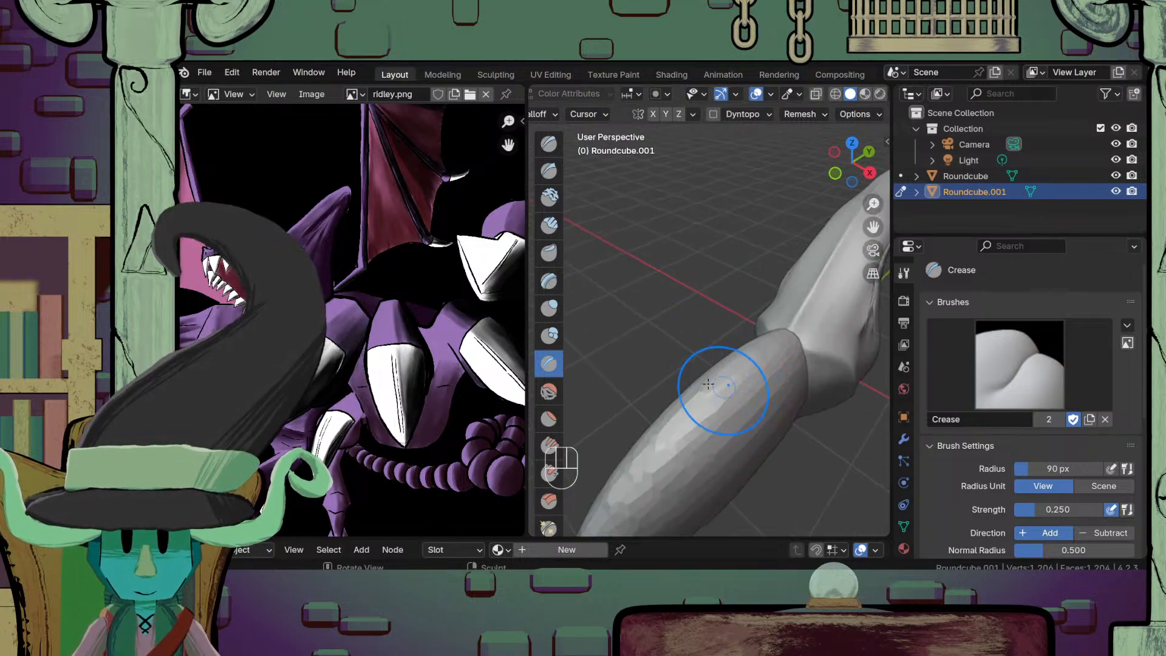
{"action": "key", "text": "g"}
{"action": "scroll", "coordinate": [746, 378], "scroll_direction": "down", "scroll_amount": 1}
{"action": "mouse_move", "coordinate": [746, 377]}
{"action": "middle_mouse_down"}
{"action": "mouse_move", "coordinate": [698, 424]}
{"action": "mouse_move", "coordinate": [756, 443]}
{"action": "middle_mouse_up"}
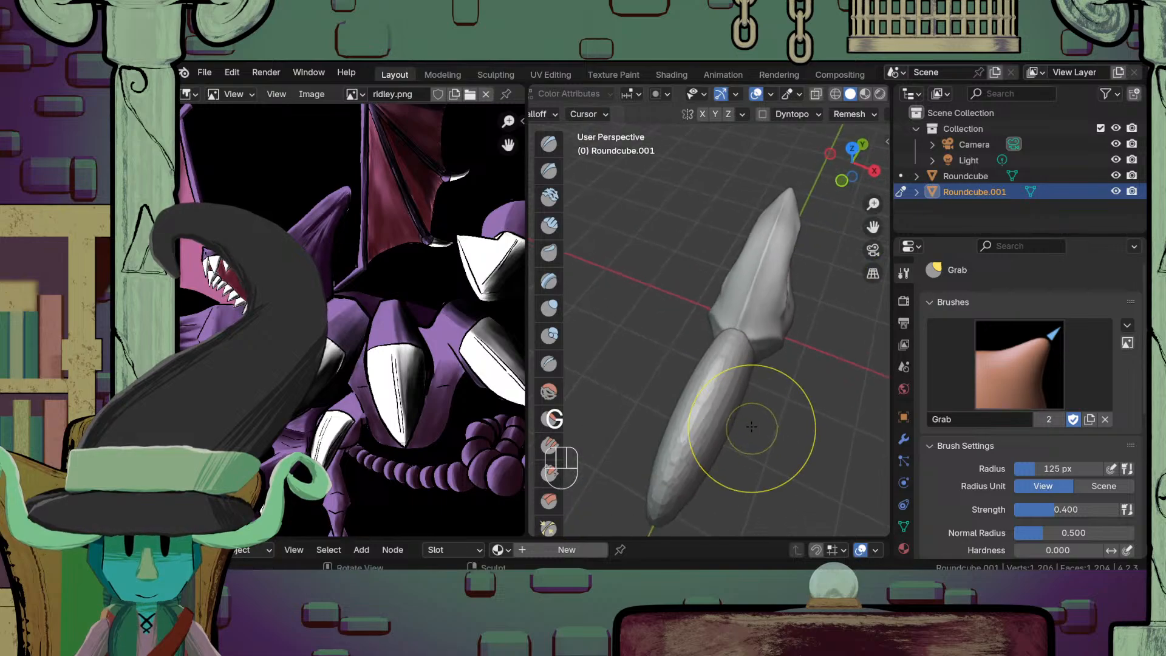
{"action": "left_click_drag", "start_coordinate": [763, 361], "coordinate": [773, 362]}
{"action": "key", "text": "ctrl+z"}
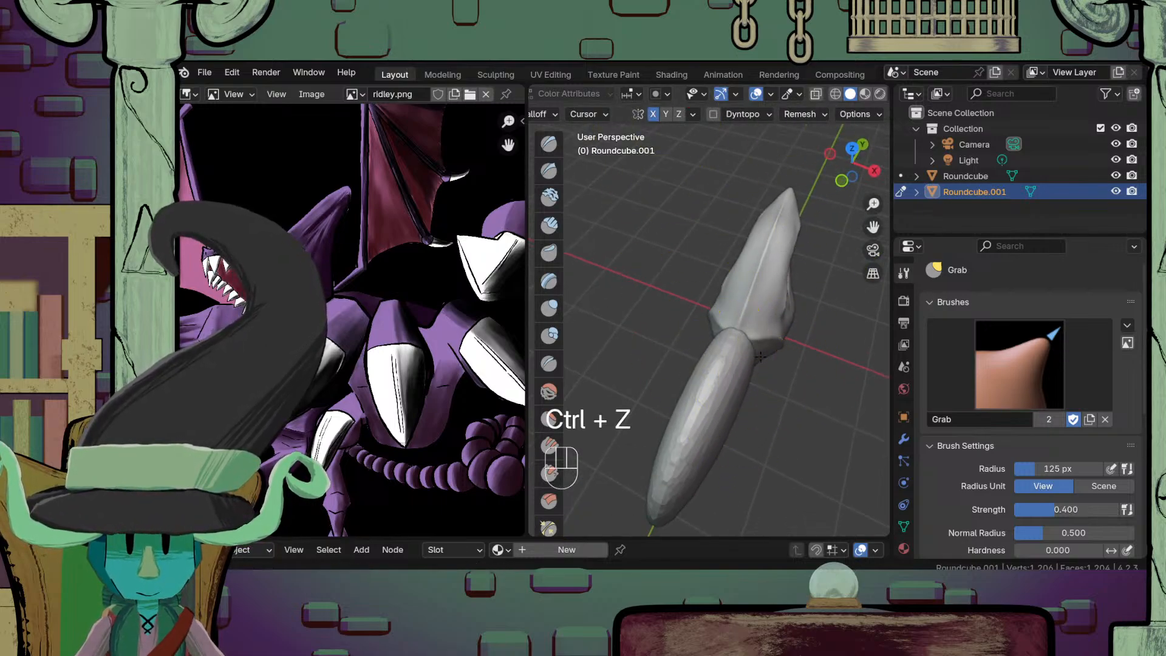
{"action": "mouse_move", "coordinate": [820, 365]}
{"action": "middle_mouse_down"}
{"action": "mouse_move", "coordinate": [709, 378]}
{"action": "mouse_move", "coordinate": [726, 339]}
{"action": "middle_mouse_up"}
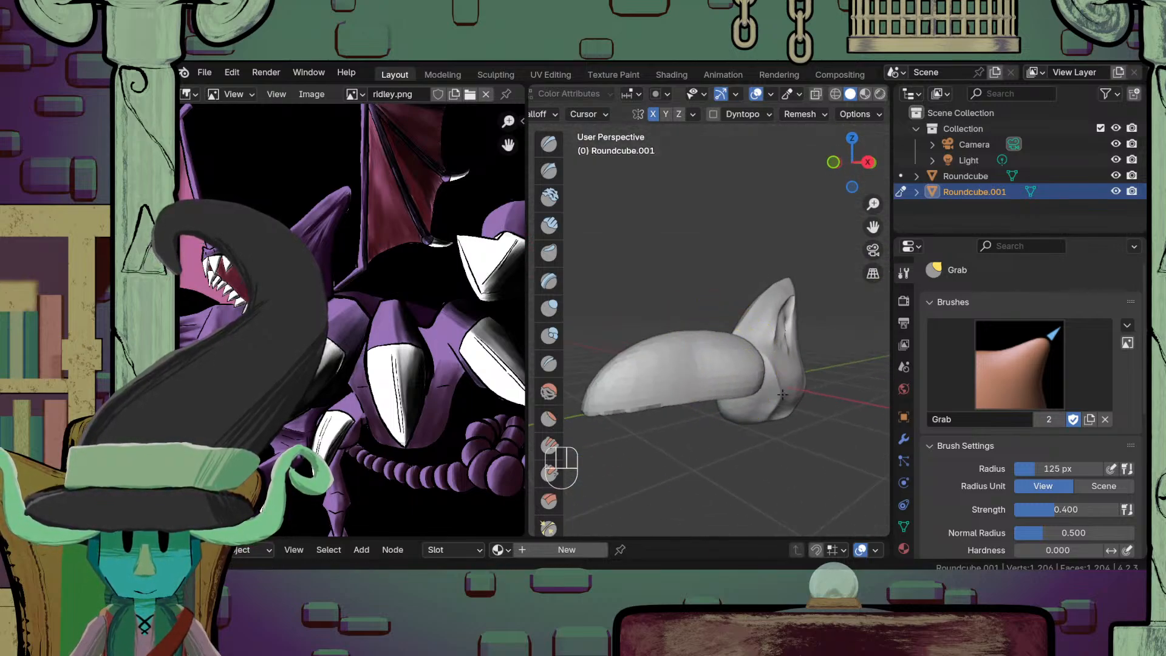
{"action": "mouse_move", "coordinate": [763, 387]}
{"action": "middle_mouse_down"}
{"action": "mouse_move", "coordinate": [703, 373]}
{"action": "mouse_move", "coordinate": [699, 419]}
{"action": "mouse_move", "coordinate": [769, 381]}
{"action": "mouse_move", "coordinate": [747, 390]}
{"action": "mouse_move", "coordinate": [729, 326]}
{"action": "mouse_move", "coordinate": [767, 376]}
{"action": "mouse_move", "coordinate": [731, 328]}
{"action": "mouse_move", "coordinate": [679, 308]}
{"action": "mouse_move", "coordinate": [747, 360]}
{"action": "mouse_move", "coordinate": [742, 307]}
{"action": "mouse_move", "coordinate": [751, 366]}
{"action": "middle_mouse_up"}
{"action": "scroll", "coordinate": [765, 376], "scroll_direction": "down", "scroll_amount": 2}
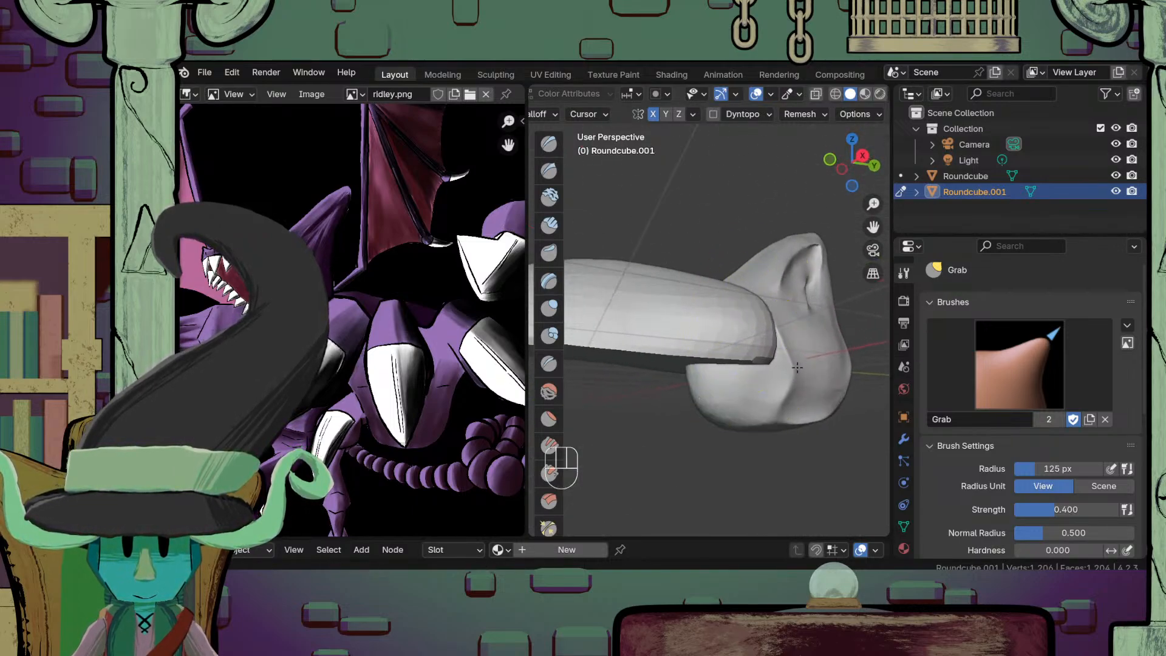
Step: Pull the elongated part's lower end around the torso with the Grab brush to shape the joint from several angles
{"action": "middle_click_drag", "start_coordinate": [826, 372], "coordinate": [784, 420]}
{"action": "middle_click_drag", "start_coordinate": [745, 364], "coordinate": [723, 233]}
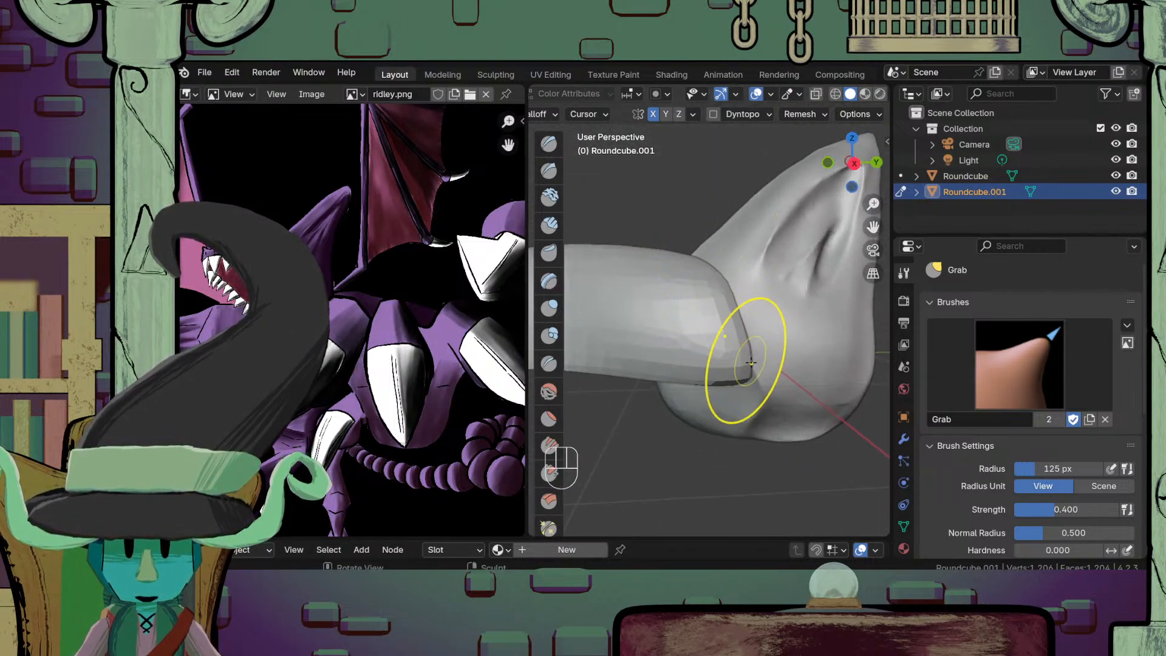
{"action": "middle_click_drag", "start_coordinate": [761, 326], "coordinate": [716, 418]}
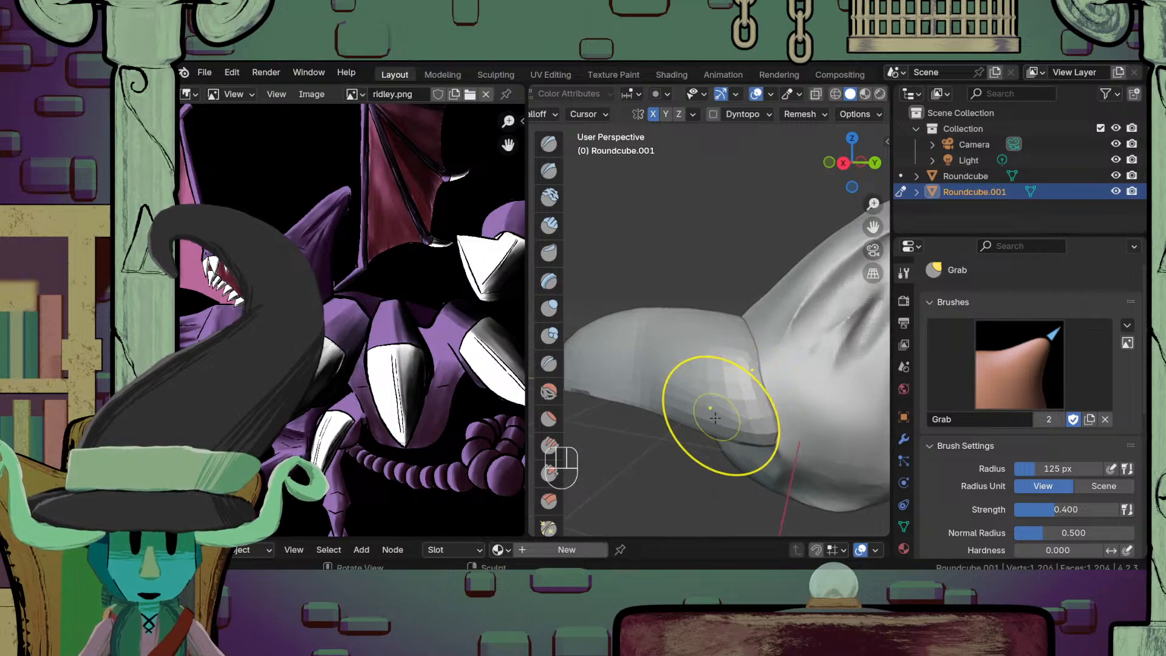
{"action": "middle_click_drag", "start_coordinate": [702, 359], "coordinate": [749, 362]}
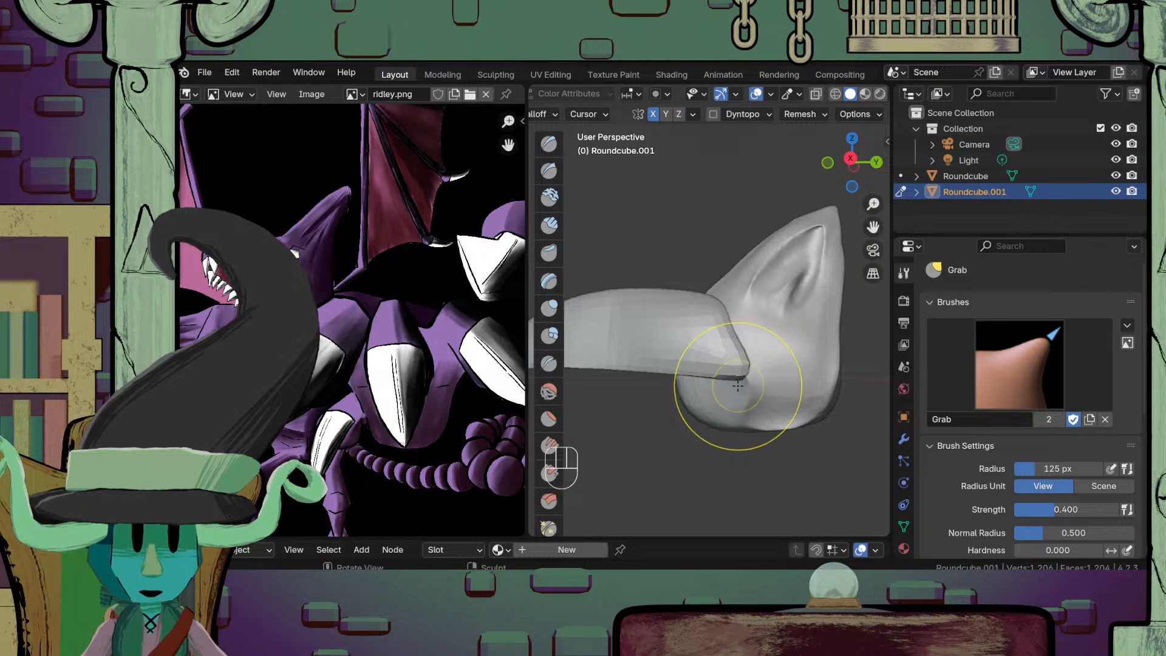
{"action": "left_click_drag", "start_coordinate": [714, 342], "coordinate": [712, 363]}
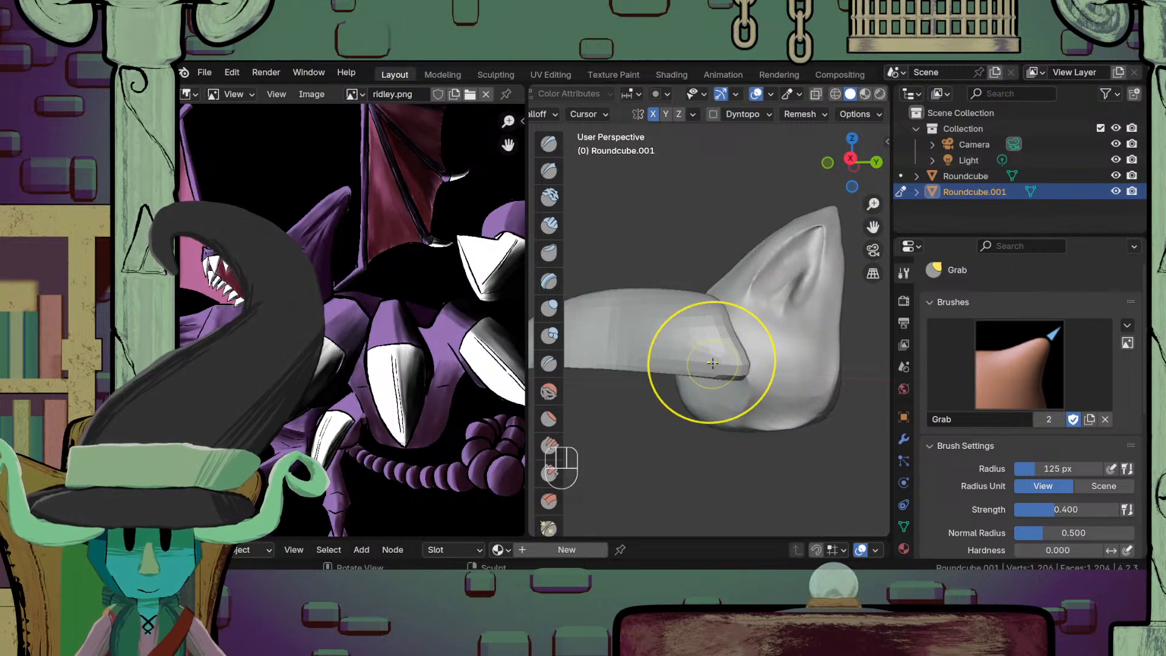
{"action": "middle_click_drag", "start_coordinate": [741, 346], "coordinate": [704, 383]}
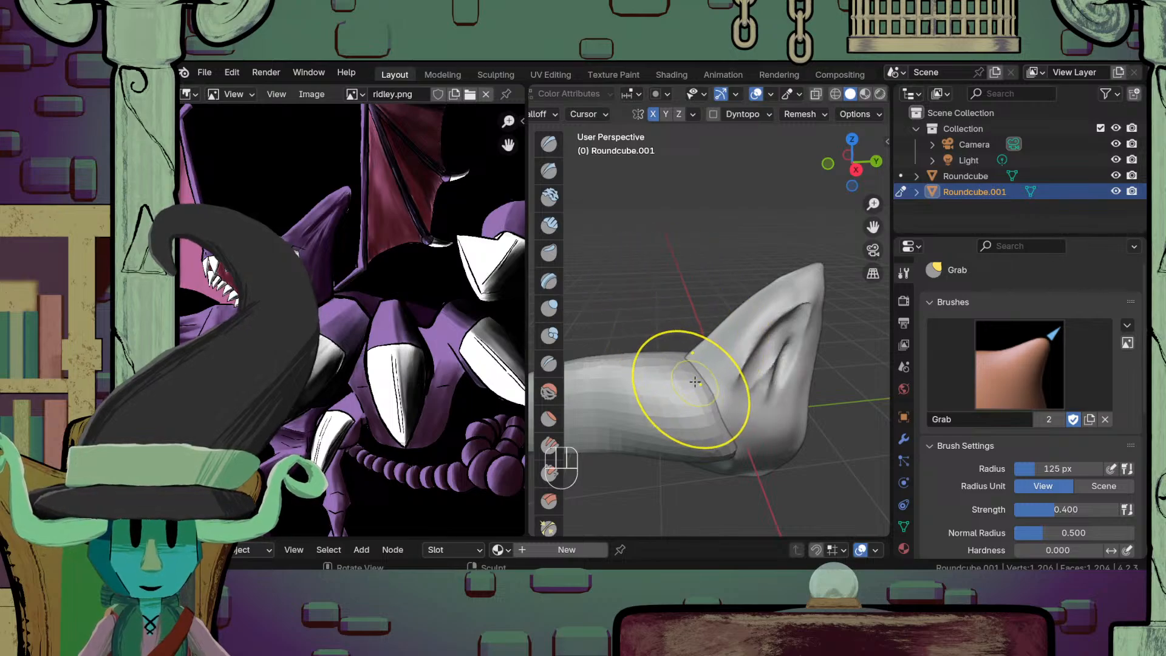
{"action": "middle_click_drag", "start_coordinate": [690, 401], "coordinate": [779, 416], "text": "shift"}
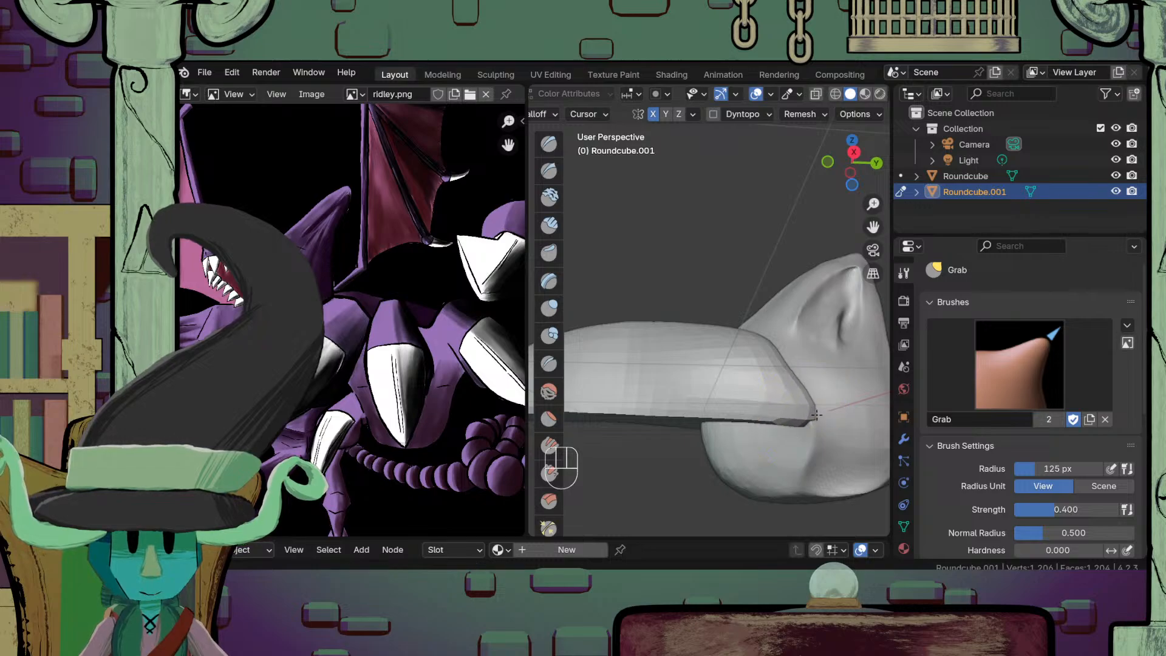
{"action": "mouse_move", "coordinate": [760, 365]}
{"action": "middle_mouse_down", "text": "ctrl"}
{"action": "mouse_move", "coordinate": [733, 417]}
{"action": "mouse_move", "coordinate": [754, 379]}
{"action": "mouse_move", "coordinate": [728, 322]}
{"action": "middle_mouse_up", "text": "ctrl"}
Step: Enlarge the Grab brush to 156 px and symmetrically widen the elongated part near its free end, tapering the tip
{"action": "key", "text": "KP_7"}
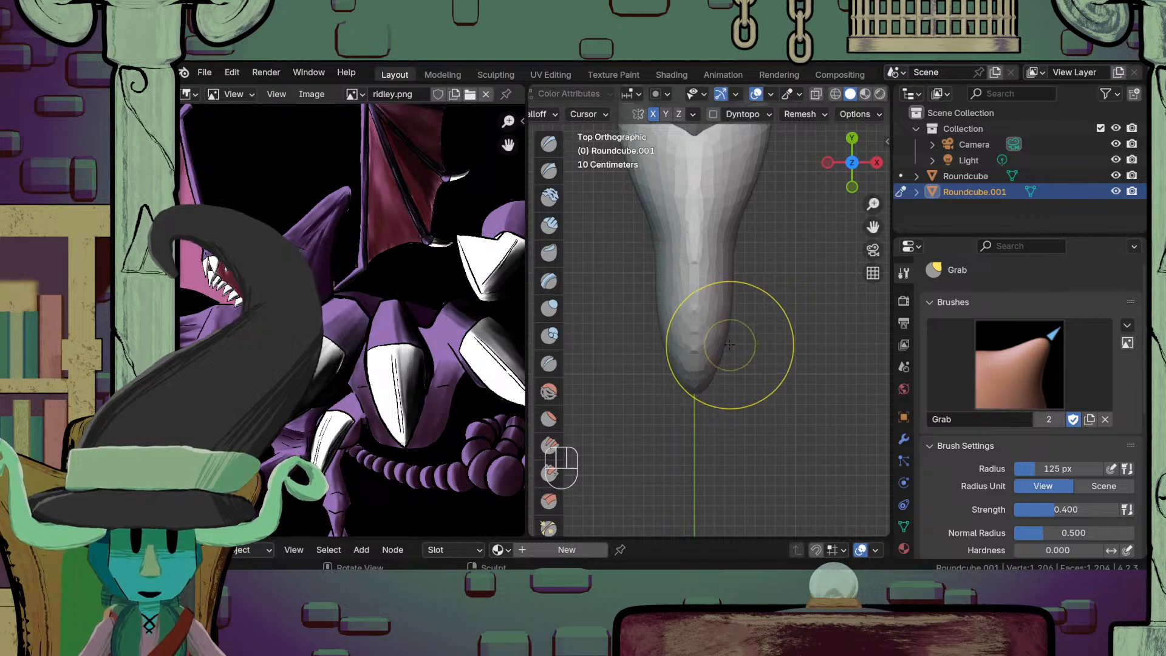
{"action": "middle_click_drag", "start_coordinate": [720, 368], "coordinate": [744, 406], "text": "shift"}
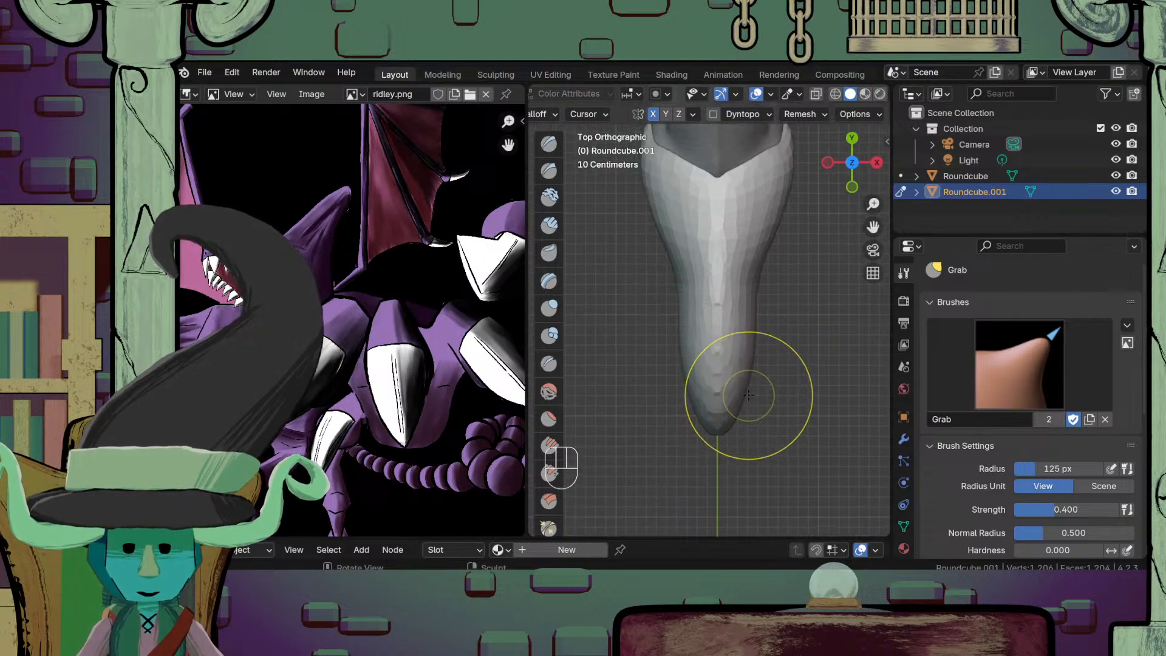
{"action": "key", "text": "f"}
{"action": "left_click", "coordinate": [765, 389]}
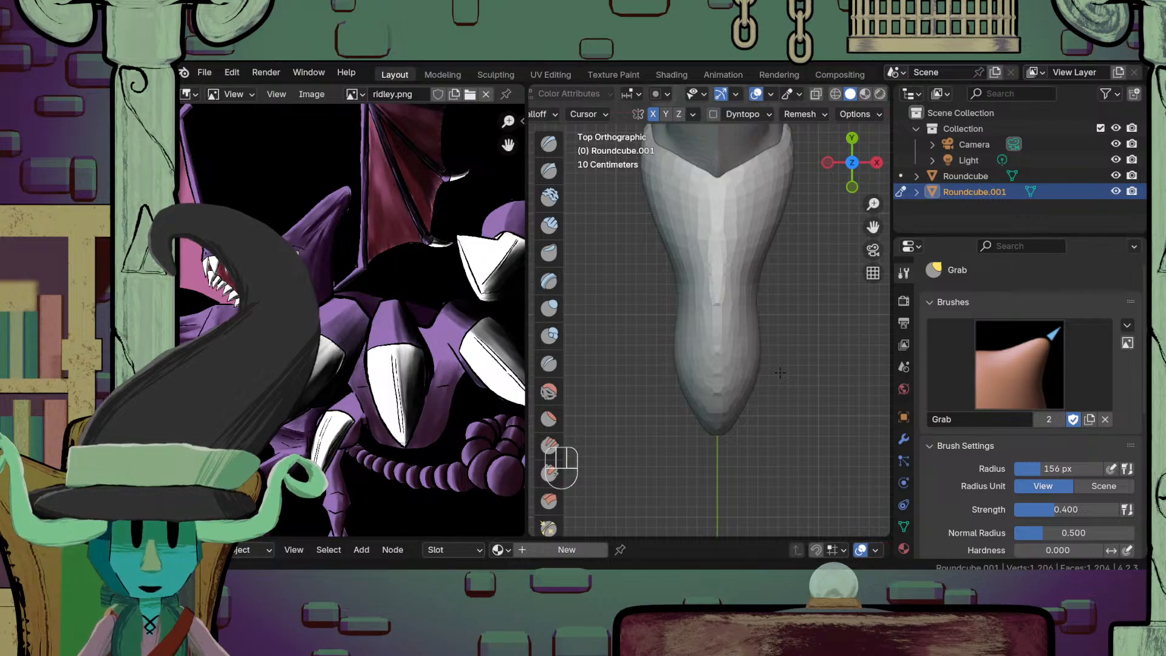
{"action": "mouse_move", "coordinate": [718, 326]}
{"action": "middle_mouse_down"}
{"action": "mouse_move", "coordinate": [763, 308]}
{"action": "mouse_move", "coordinate": [755, 391]}
{"action": "mouse_move", "coordinate": [765, 338]}
{"action": "mouse_move", "coordinate": [747, 300]}
{"action": "middle_mouse_up"}
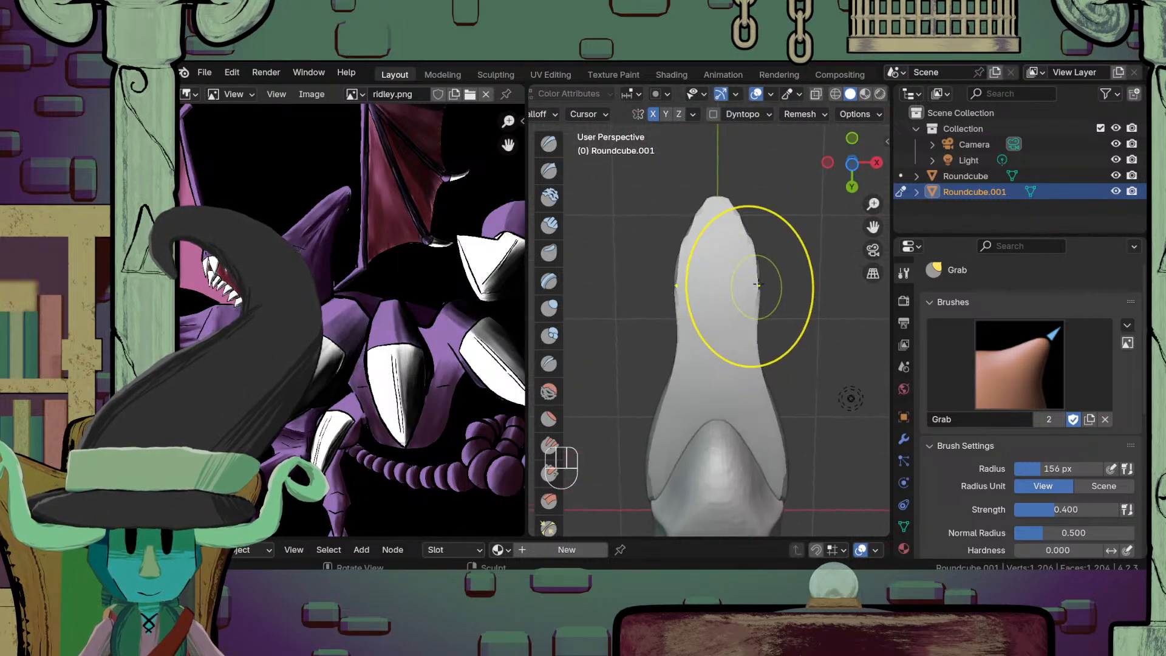
{"action": "left_click_drag", "start_coordinate": [740, 217], "coordinate": [729, 211]}
{"action": "mouse_move", "coordinate": [729, 259]}
{"action": "middle_mouse_down", "text": "ctrl"}
{"action": "mouse_move", "coordinate": [727, 377]}
{"action": "mouse_move", "coordinate": [709, 413]}
{"action": "middle_mouse_up", "text": "ctrl"}
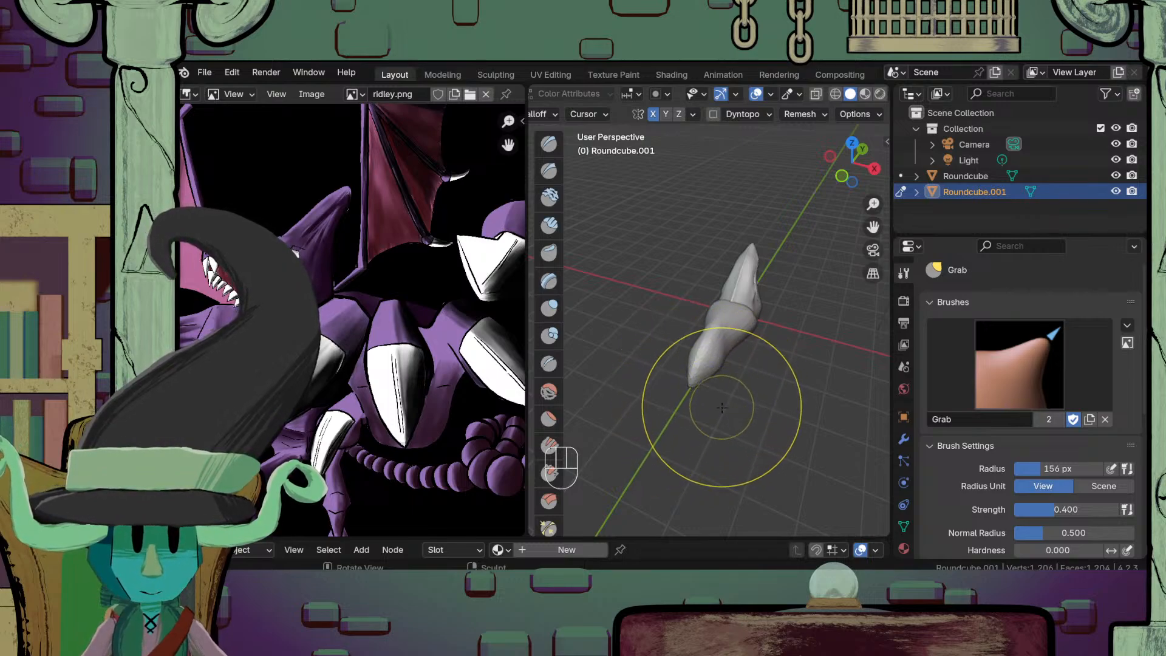
{"action": "mouse_move", "coordinate": [735, 395]}
{"action": "middle_mouse_down", "text": "ctrl"}
{"action": "mouse_move", "coordinate": [735, 334]}
{"action": "mouse_move", "coordinate": [680, 399]}
{"action": "mouse_move", "coordinate": [715, 398]}
{"action": "middle_mouse_up", "text": "ctrl"}
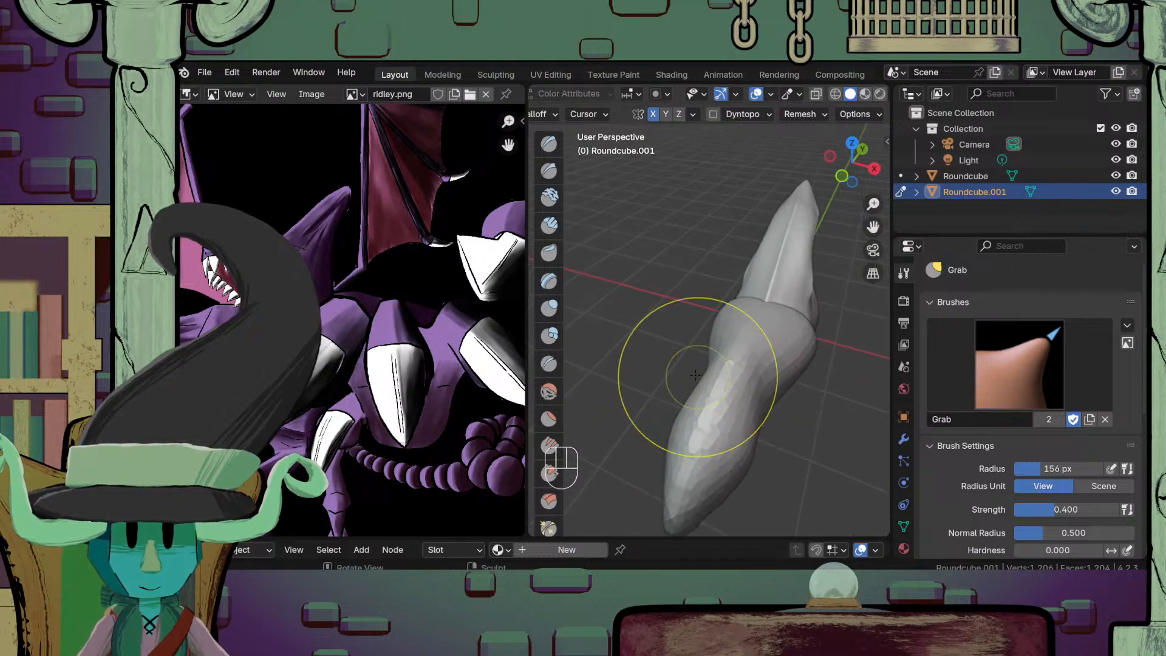
Step: Activate the Crease brush and set its radius to 55 px
{"action": "left_click", "coordinate": [550, 364]}
{"action": "middle_click_drag", "start_coordinate": [758, 367], "coordinate": [764, 320], "text": "ctrl"}
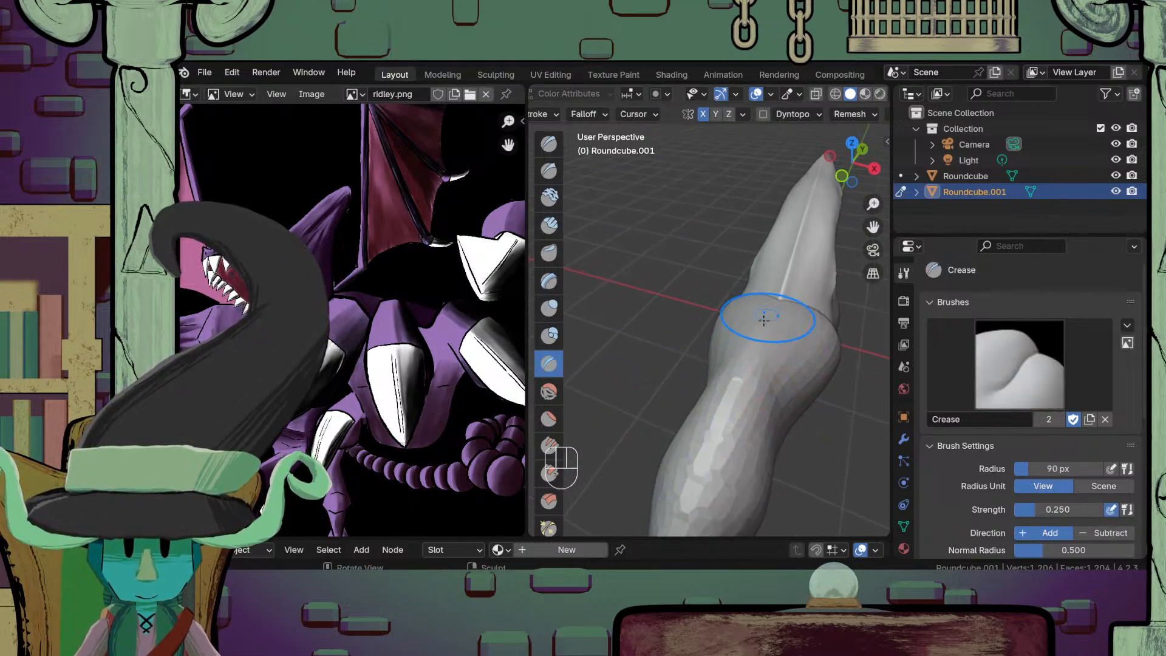
{"action": "key", "text": "f"}
{"action": "left_click", "coordinate": [768, 347]}
Step: Remesh the elongated part with a voxel size of 0.05 m
{"action": "middle_click_drag", "start_coordinate": [851, 114], "coordinate": [801, 115]}
{"action": "left_click", "coordinate": [852, 119]}
{"action": "left_click", "coordinate": [852, 120]}
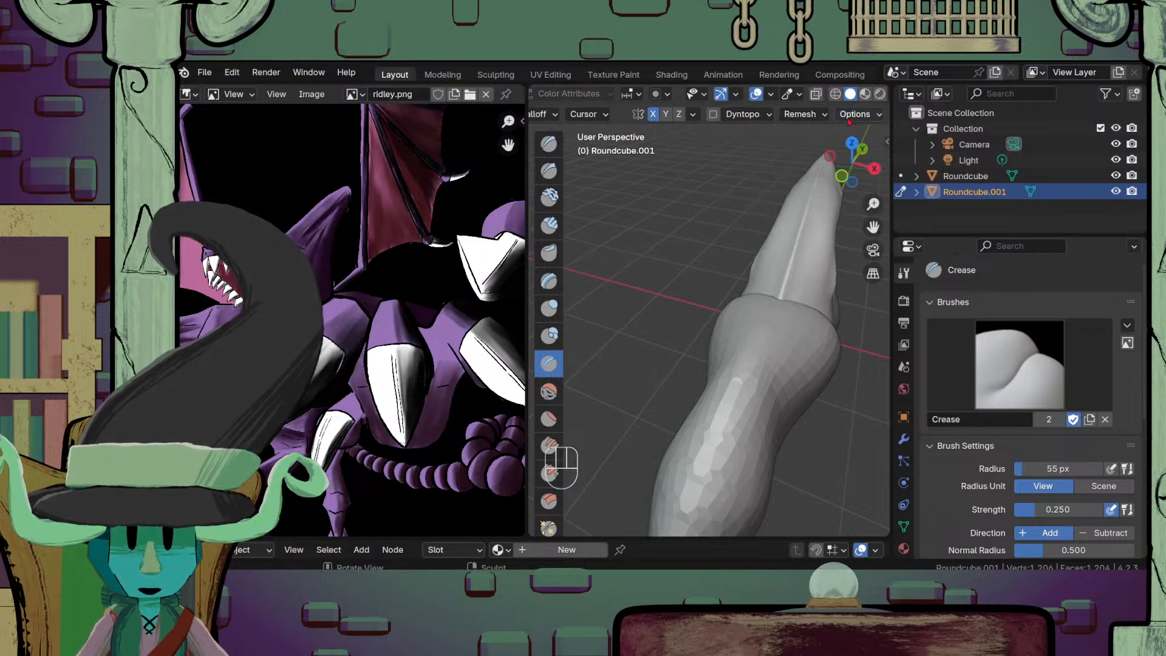
{"action": "left_click", "coordinate": [851, 120]}
{"action": "left_click", "coordinate": [851, 120]}
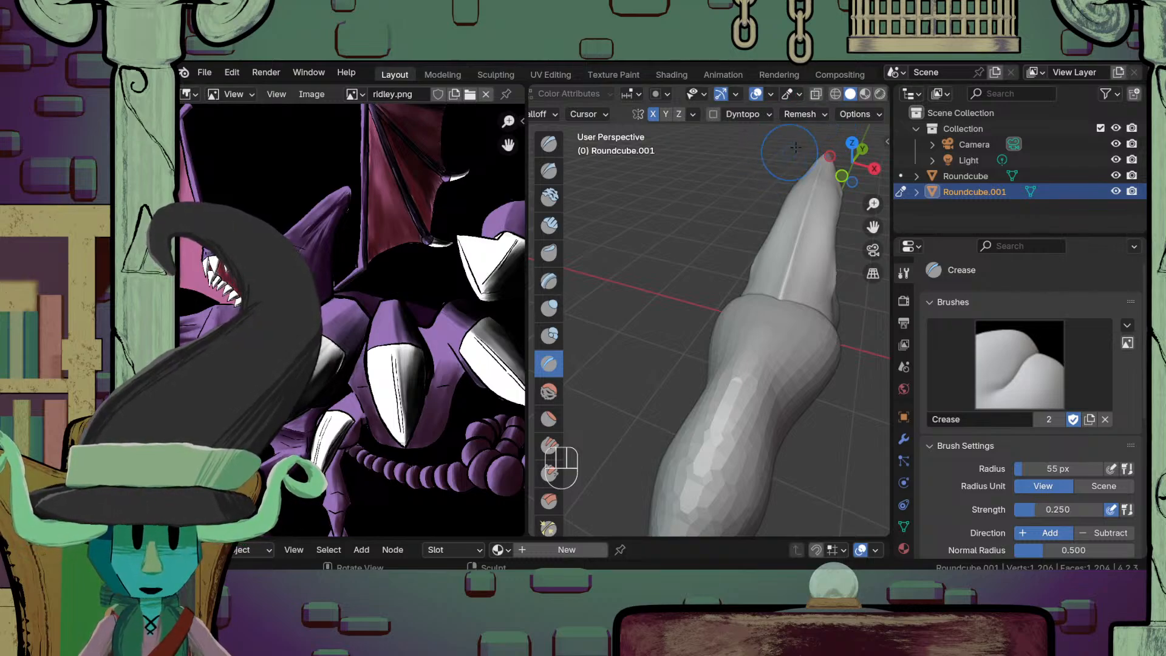
{"action": "left_click", "coordinate": [824, 120]}
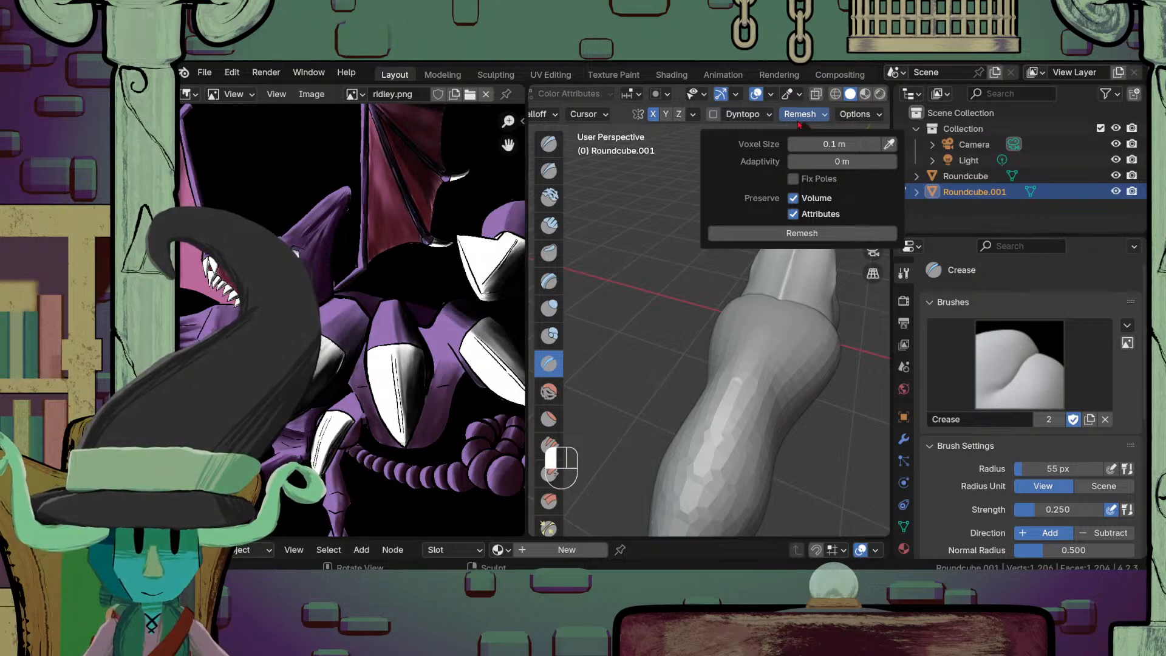
{"action": "left_click", "coordinate": [834, 144]}
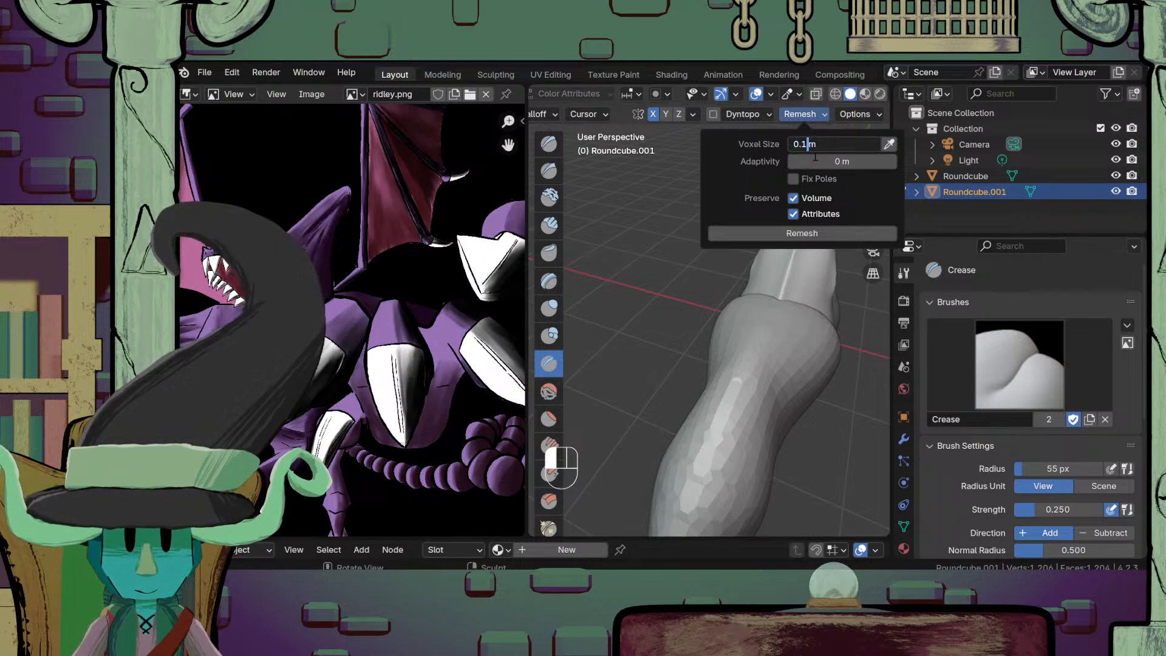
{"action": "key", "text": "BackSpace"}
{"action": "key", "text": "BackSpace"}
{"action": "left_click", "coordinate": [815, 157]}
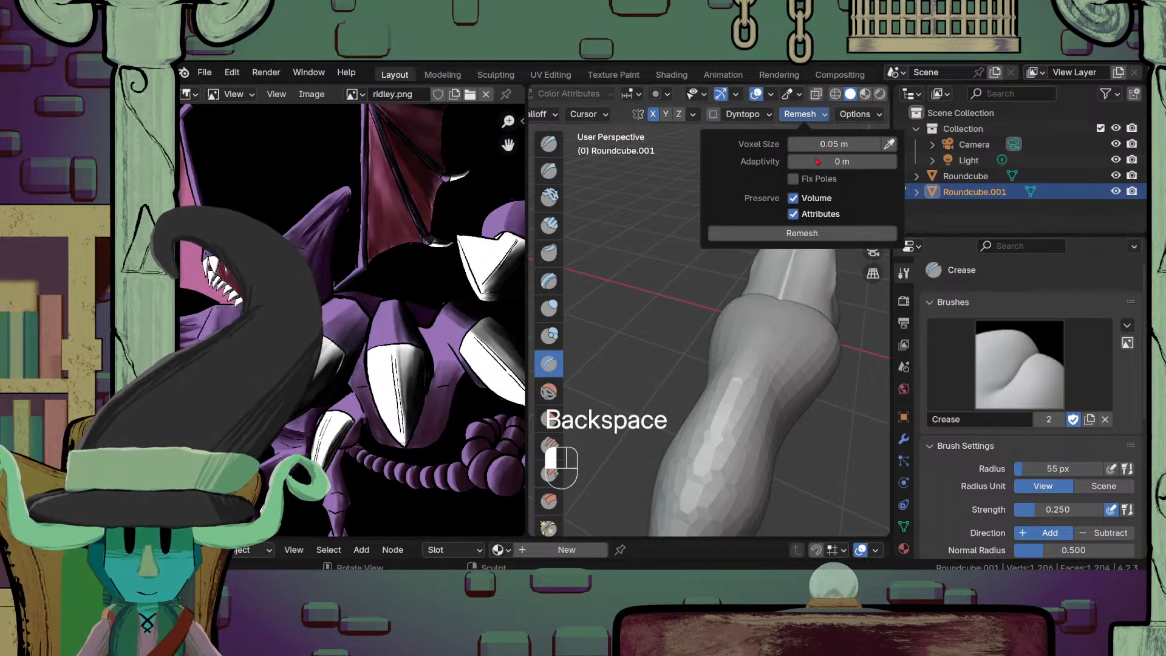
{"action": "left_click", "coordinate": [824, 117]}
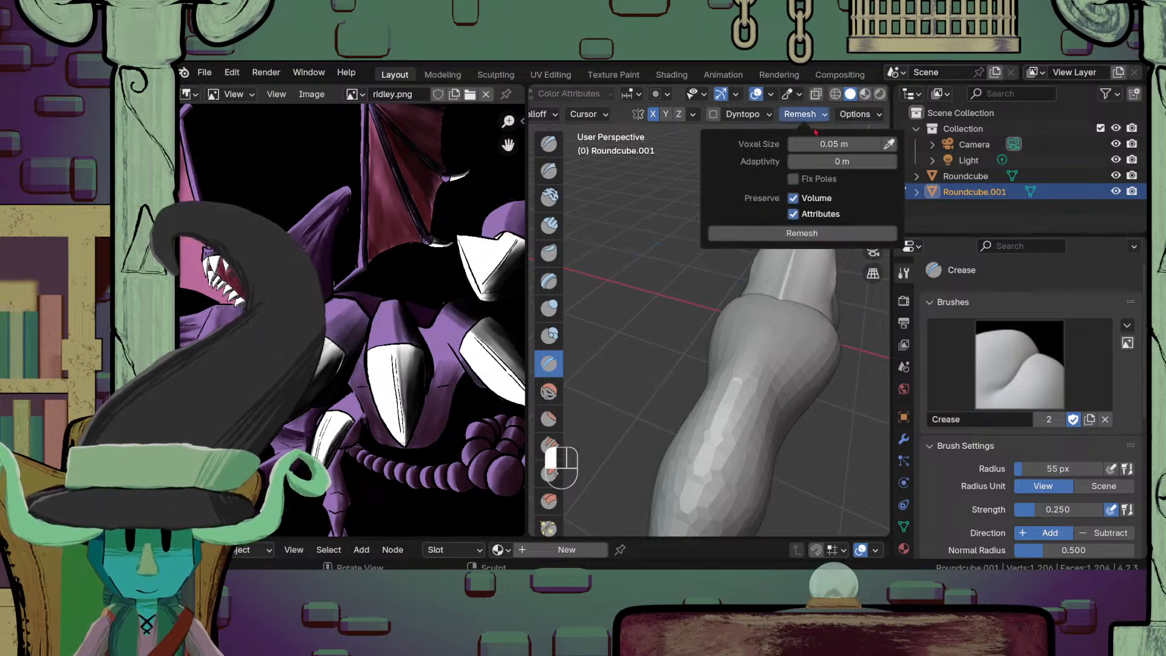
{"action": "left_click", "coordinate": [808, 236]}
Step: Sculpt a sharp ridge along the top centreline of the elongated part with the Crease brush
{"action": "middle_click_drag", "start_coordinate": [685, 395], "coordinate": [738, 342]}
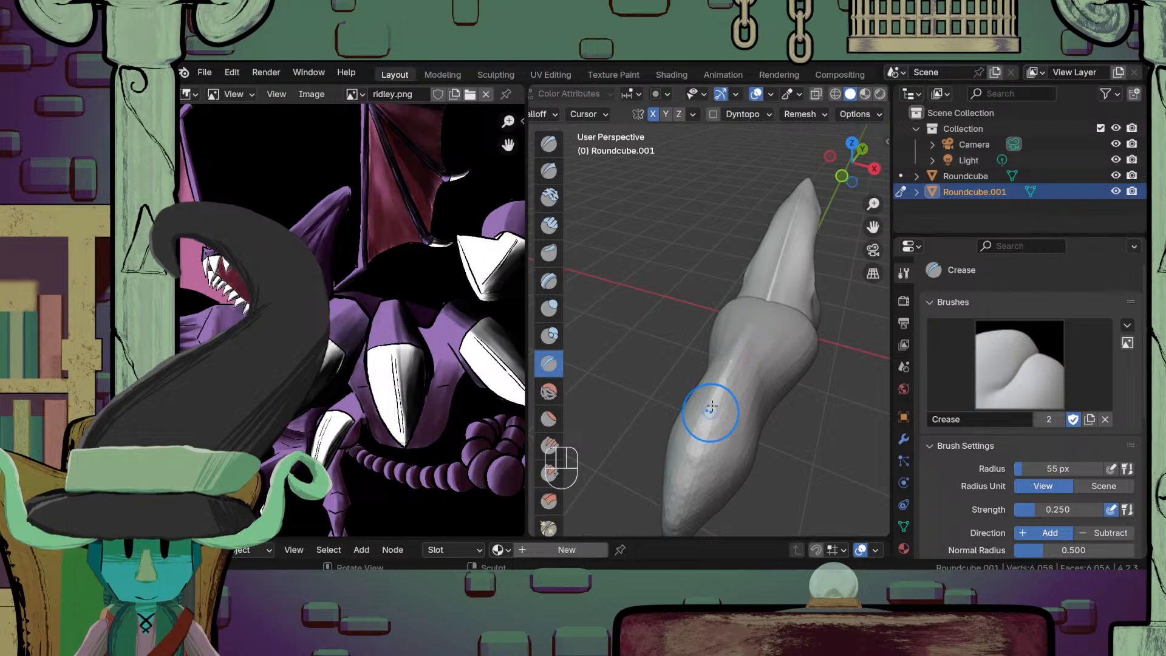
{"action": "mouse_move", "coordinate": [716, 385]}
{"action": "middle_mouse_down"}
{"action": "mouse_move", "coordinate": [757, 299]}
{"action": "mouse_move", "coordinate": [700, 377]}
{"action": "mouse_move", "coordinate": [698, 437]}
{"action": "mouse_move", "coordinate": [715, 348]}
{"action": "mouse_move", "coordinate": [716, 373]}
{"action": "mouse_move", "coordinate": [703, 373]}
{"action": "mouse_move", "coordinate": [703, 385]}
{"action": "mouse_move", "coordinate": [747, 292]}
{"action": "mouse_move", "coordinate": [647, 404]}
{"action": "mouse_move", "coordinate": [704, 374]}
{"action": "middle_mouse_up"}
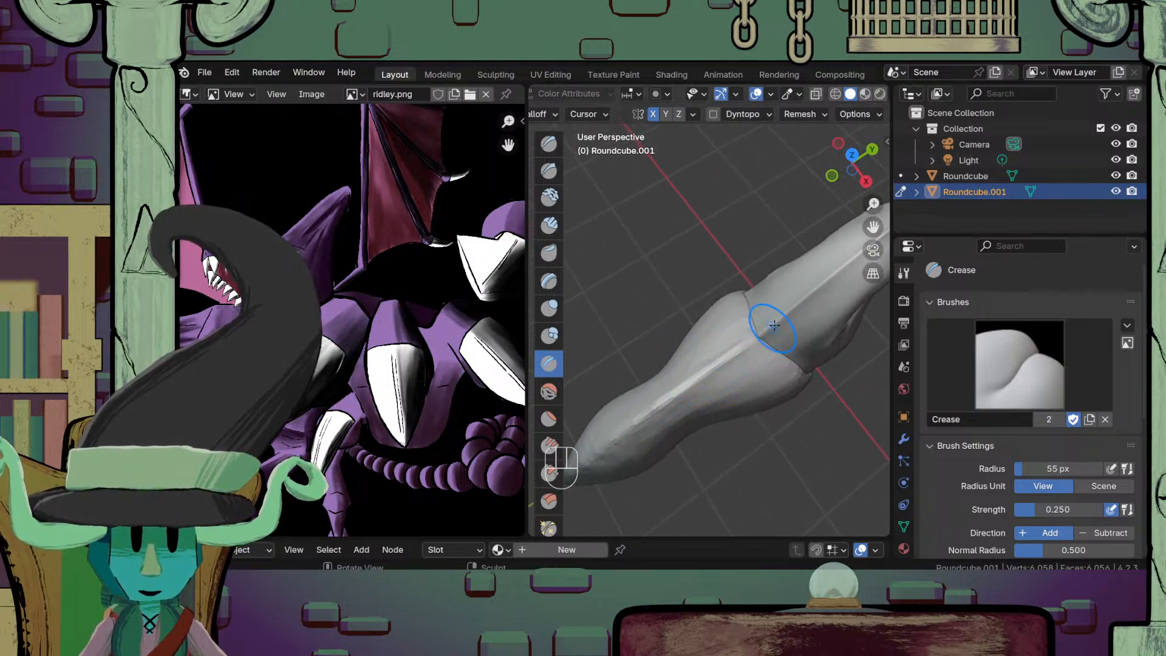
{"action": "mouse_move", "coordinate": [743, 343]}
{"action": "middle_mouse_down", "text": "ctrl"}
{"action": "mouse_move", "coordinate": [698, 417]}
{"action": "mouse_move", "coordinate": [737, 318]}
{"action": "mouse_move", "coordinate": [672, 326]}
{"action": "mouse_move", "coordinate": [694, 354]}
{"action": "middle_mouse_up", "text": "ctrl"}
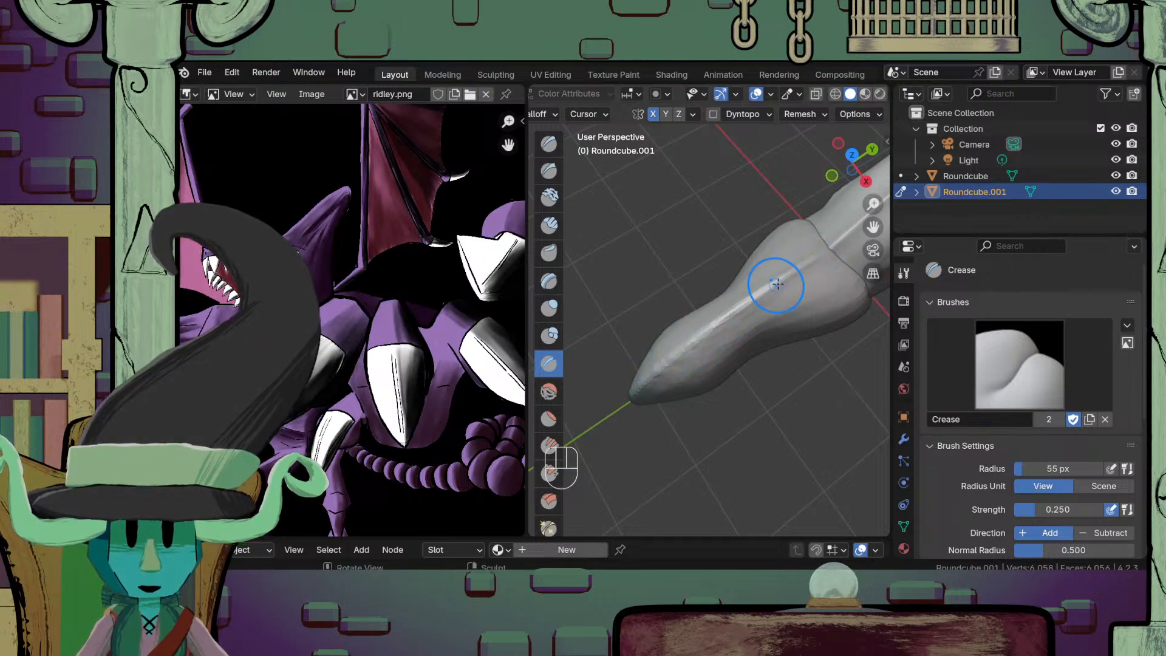
{"action": "mouse_move", "coordinate": [645, 328]}
{"action": "middle_mouse_down", "text": "ctrl"}
{"action": "mouse_move", "coordinate": [671, 424]}
{"action": "mouse_move", "coordinate": [729, 403]}
{"action": "mouse_move", "coordinate": [773, 306]}
{"action": "middle_mouse_up", "text": "ctrl"}
{"action": "mouse_move", "coordinate": [745, 434]}
{"action": "middle_mouse_down", "text": "ctrl"}
{"action": "mouse_move", "coordinate": [740, 387]}
{"action": "mouse_move", "coordinate": [777, 325]}
{"action": "mouse_move", "coordinate": [759, 333]}
{"action": "mouse_move", "coordinate": [746, 300]}
{"action": "middle_mouse_up", "text": "ctrl"}
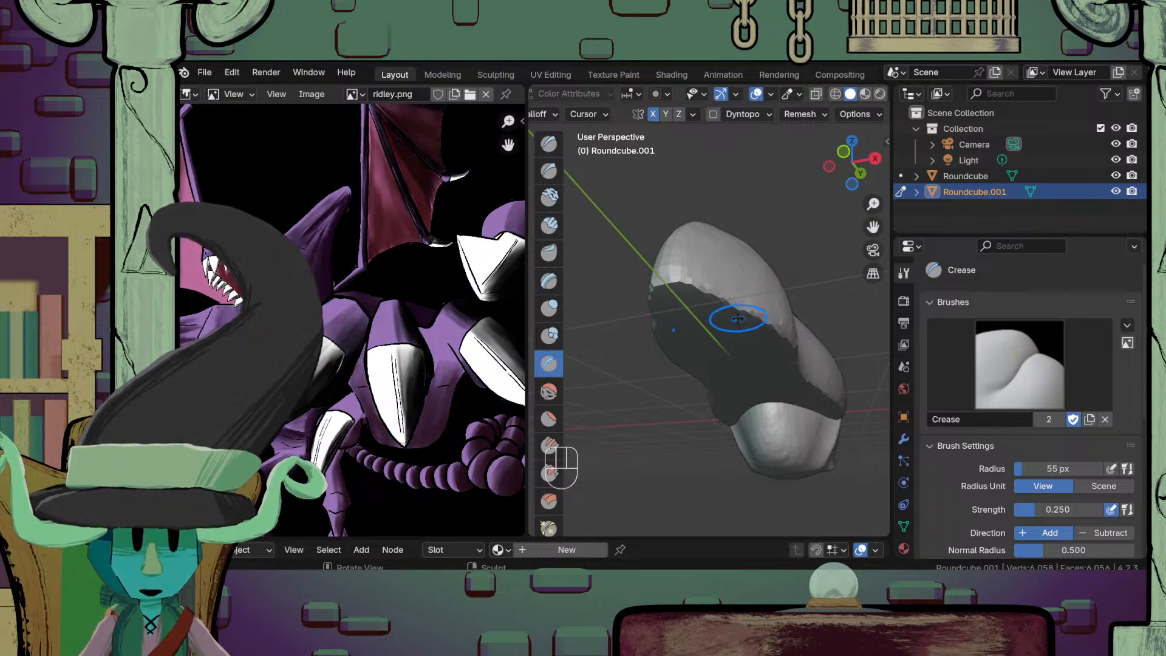
Step: Run Crease brush strokes along the lower rim of the elongated part, between its free end and the torso
{"action": "mouse_move", "coordinate": [728, 317]}
{"action": "middle_mouse_down", "text": "ctrl"}
{"action": "mouse_move", "coordinate": [724, 387]}
{"action": "mouse_move", "coordinate": [769, 312]}
{"action": "mouse_move", "coordinate": [741, 336]}
{"action": "middle_mouse_up", "text": "ctrl"}
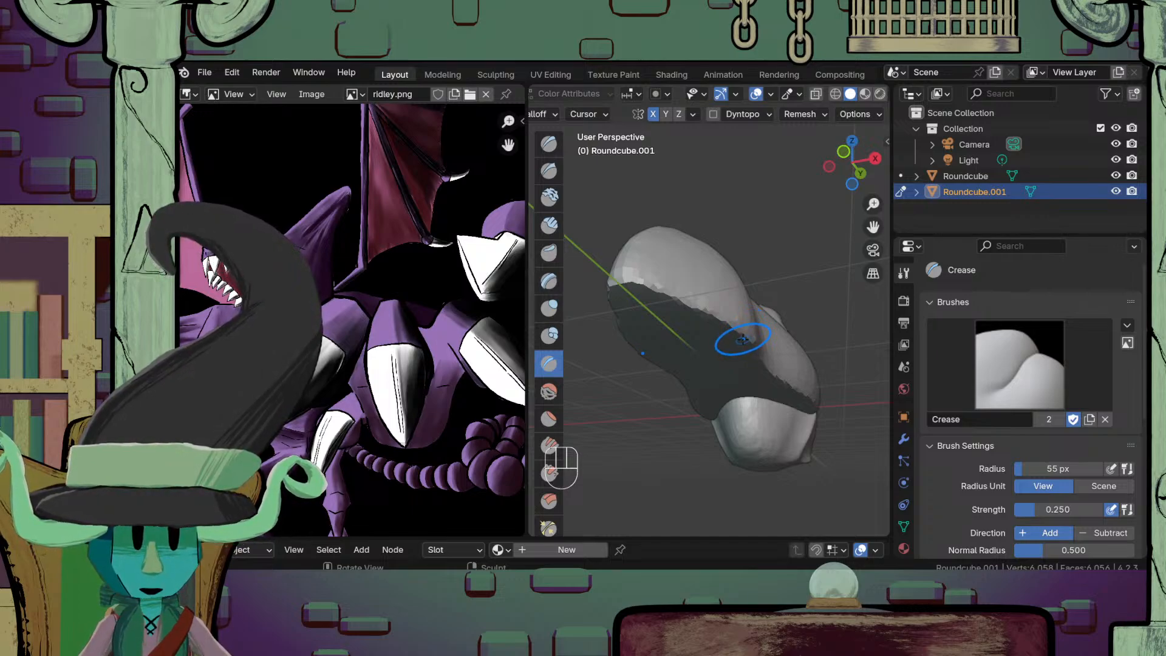
{"action": "left_click_drag", "start_coordinate": [666, 286], "coordinate": [662, 279]}
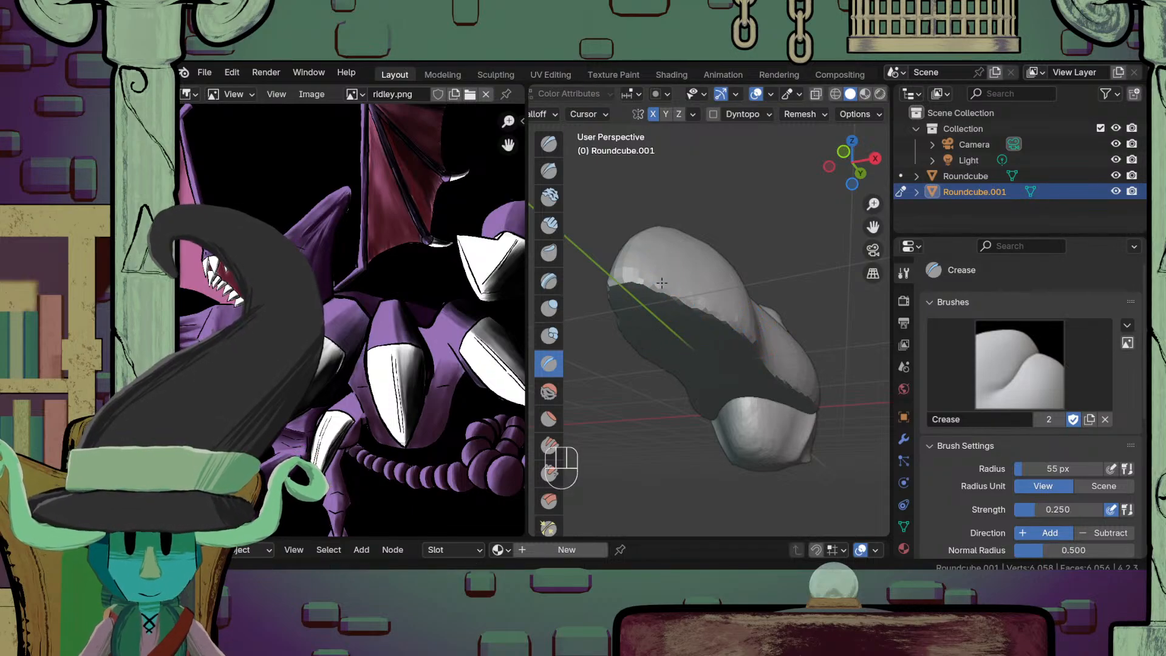
{"action": "left_click_drag", "start_coordinate": [710, 322], "coordinate": [802, 392]}
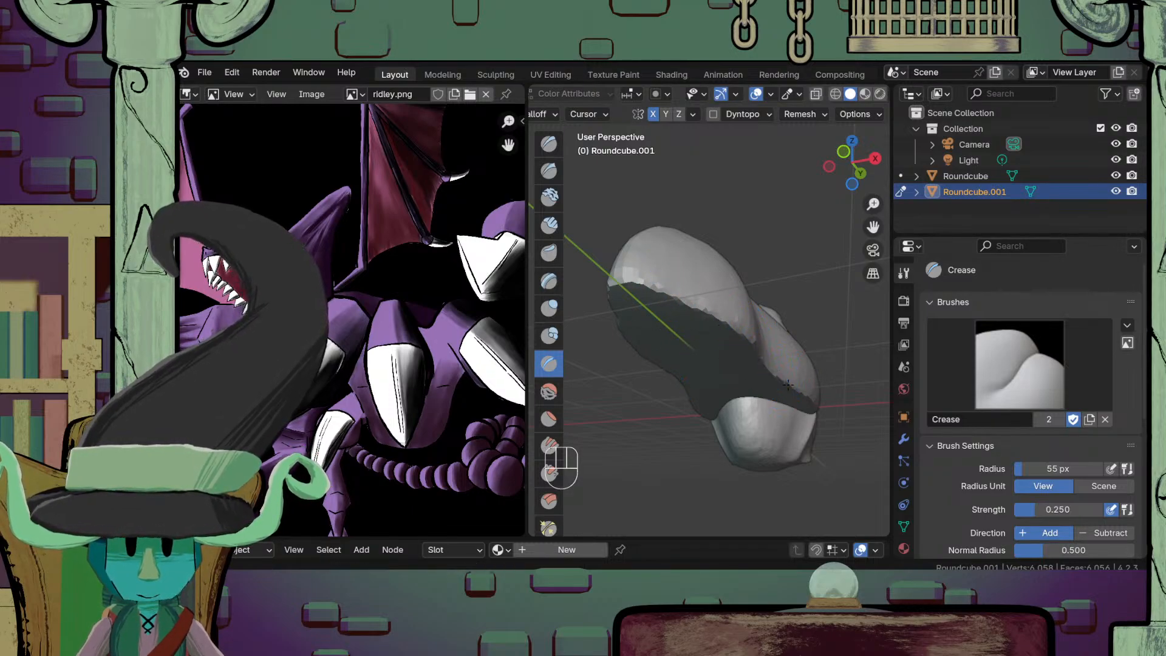
{"action": "left_click_drag", "start_coordinate": [738, 334], "coordinate": [745, 342]}
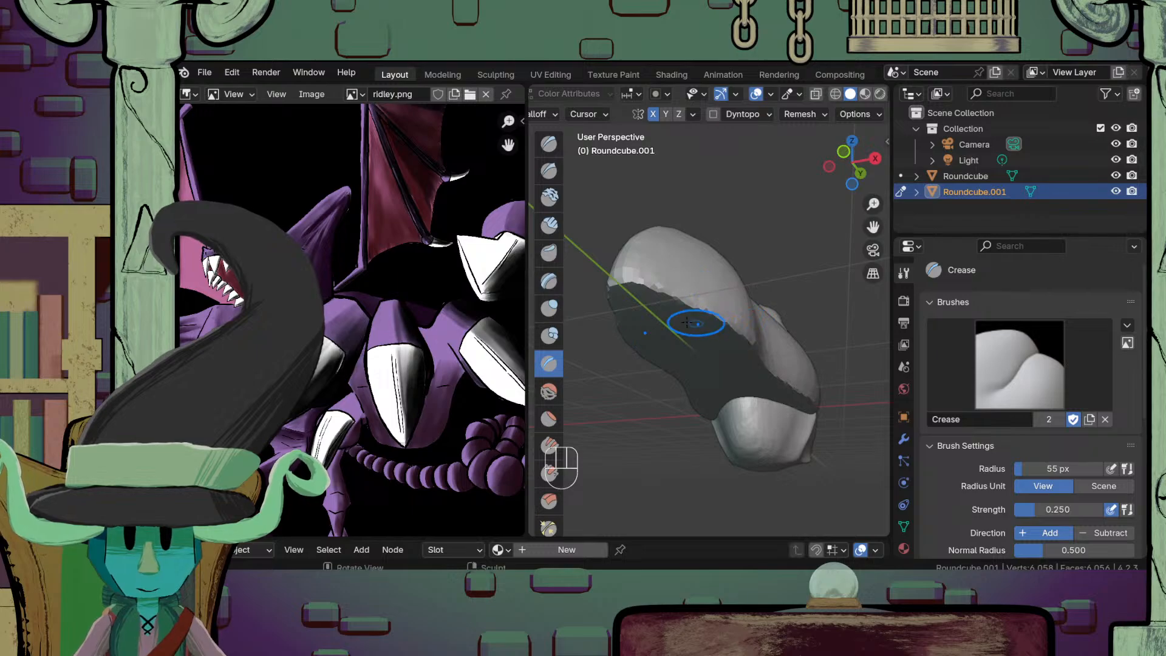
{"action": "left_click_drag", "start_coordinate": [676, 305], "coordinate": [640, 275]}
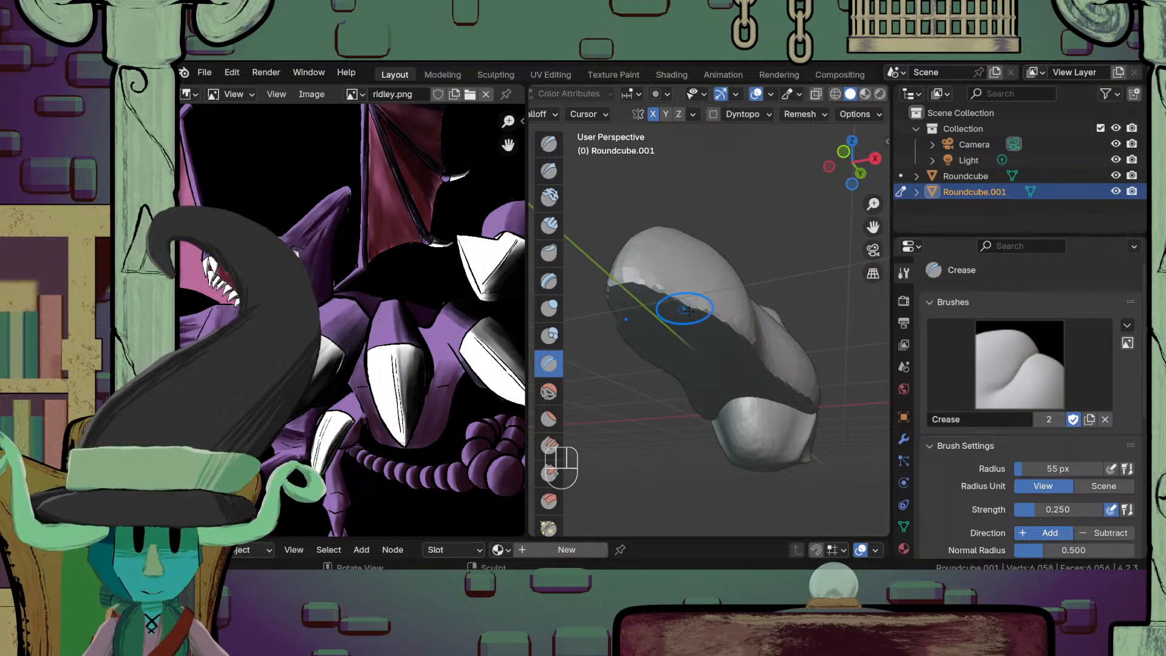
Step: Smooth the side edge of the elongated part where it meets the torso
{"action": "mouse_move", "coordinate": [693, 307]}
{"action": "middle_mouse_down"}
{"action": "mouse_move", "coordinate": [718, 307]}
{"action": "mouse_move", "coordinate": [717, 367]}
{"action": "mouse_move", "coordinate": [686, 454]}
{"action": "middle_mouse_up"}
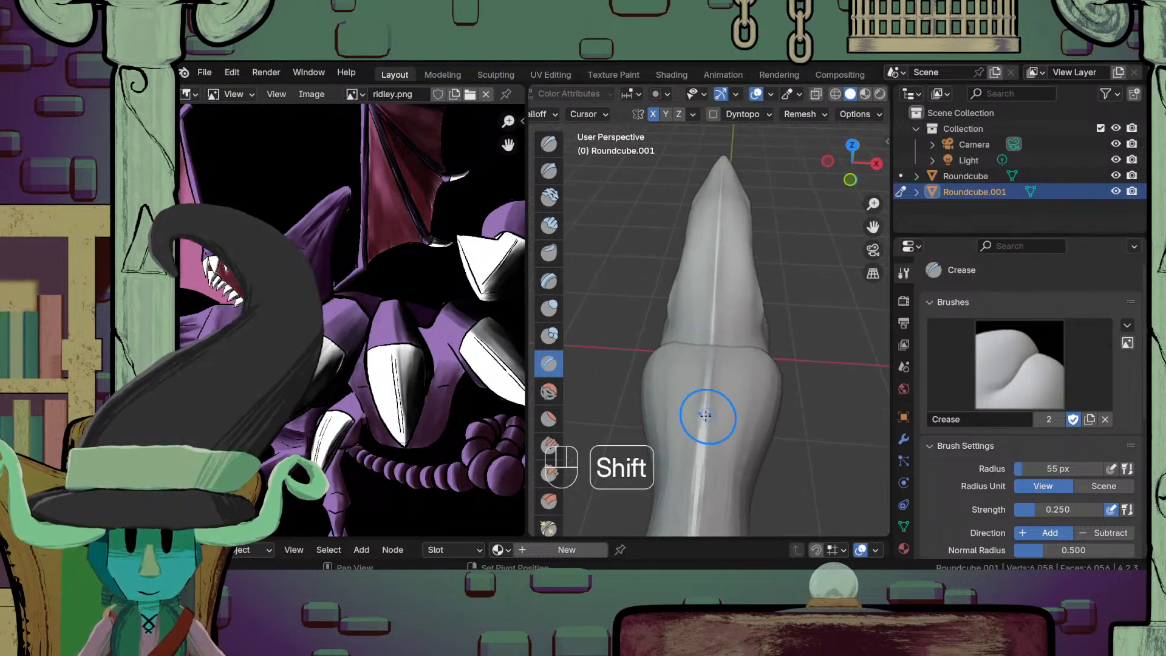
{"action": "middle_click_drag", "start_coordinate": [703, 411], "coordinate": [735, 304], "text": "ctrl"}
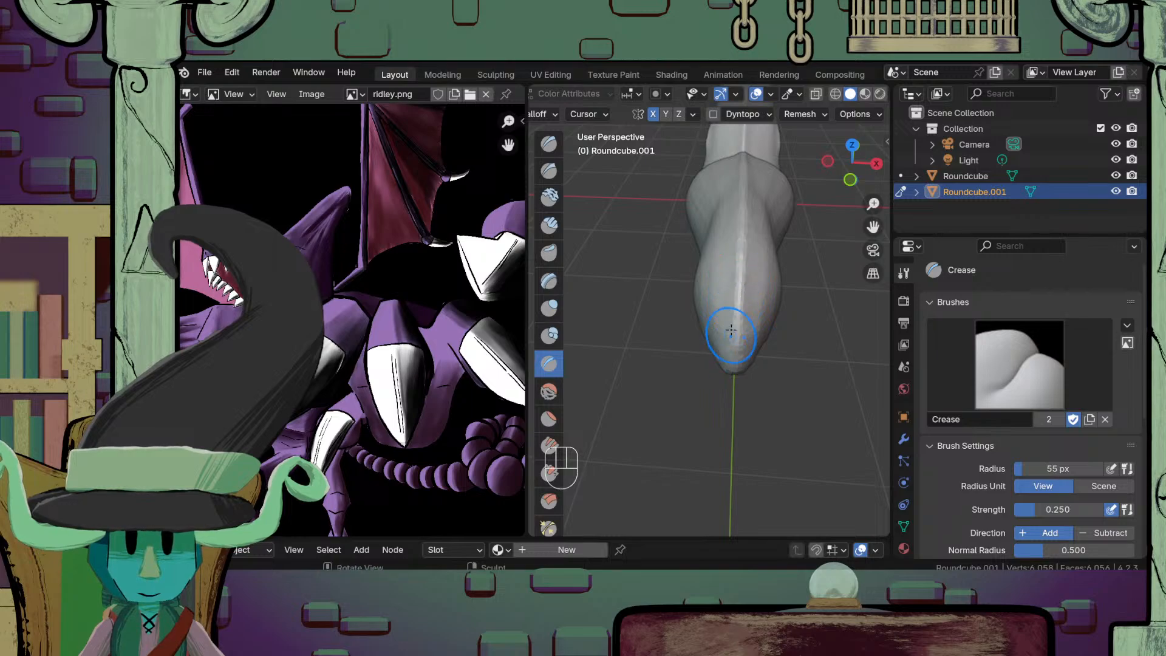
{"action": "middle_click_drag", "start_coordinate": [697, 418], "coordinate": [690, 357], "text": "ctrl"}
{"action": "middle_click_drag", "start_coordinate": [690, 358], "coordinate": [691, 324], "text": "shift"}
{"action": "middle_click_drag", "start_coordinate": [702, 372], "coordinate": [708, 339], "text": "shift"}
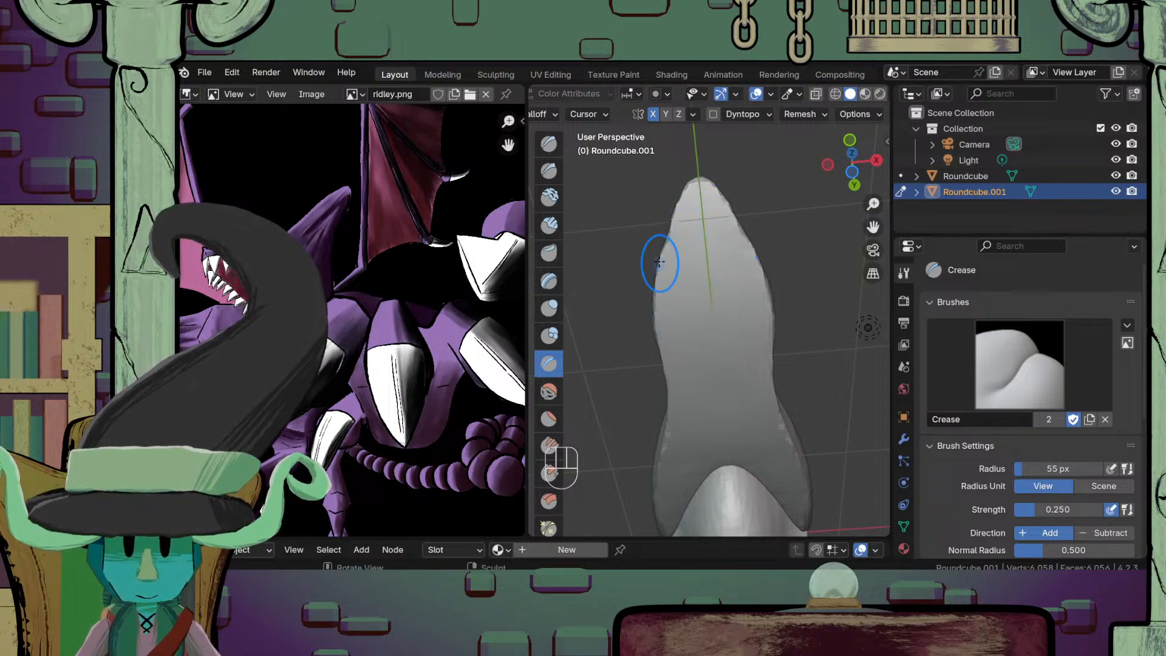
{"action": "middle_click_drag", "start_coordinate": [674, 335], "coordinate": [718, 391]}
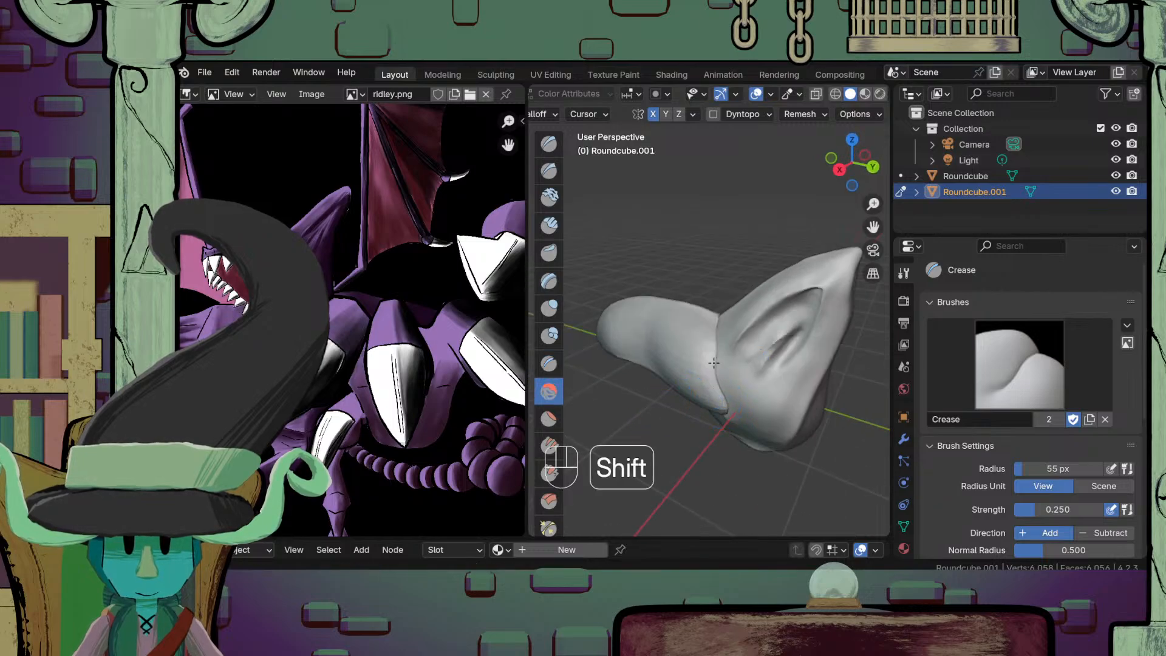
{"action": "left_click_drag", "start_coordinate": [717, 318], "coordinate": [720, 403], "text": "shift"}
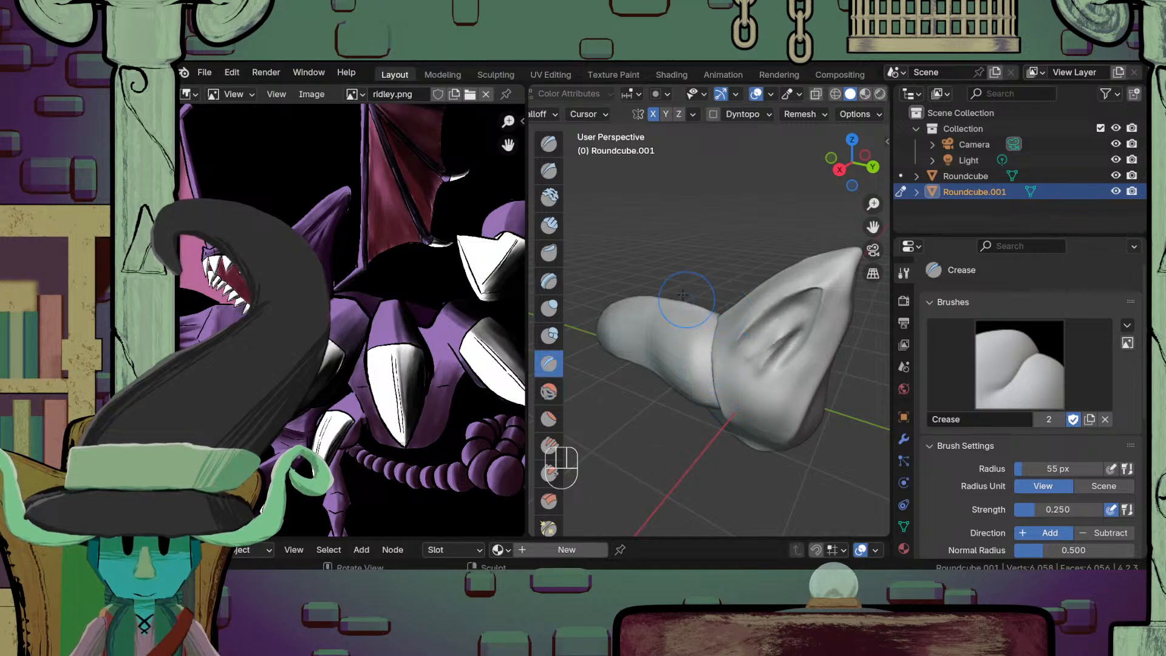
{"action": "middle_click_drag", "start_coordinate": [690, 297], "coordinate": [614, 373], "text": "ctrl"}
{"action": "mouse_move", "coordinate": [613, 374]}
{"action": "middle_mouse_down"}
{"action": "mouse_move", "coordinate": [685, 356]}
{"action": "mouse_move", "coordinate": [619, 331]}
{"action": "mouse_move", "coordinate": [628, 350]}
{"action": "mouse_move", "coordinate": [721, 323]}
{"action": "mouse_move", "coordinate": [664, 348]}
{"action": "middle_mouse_up"}
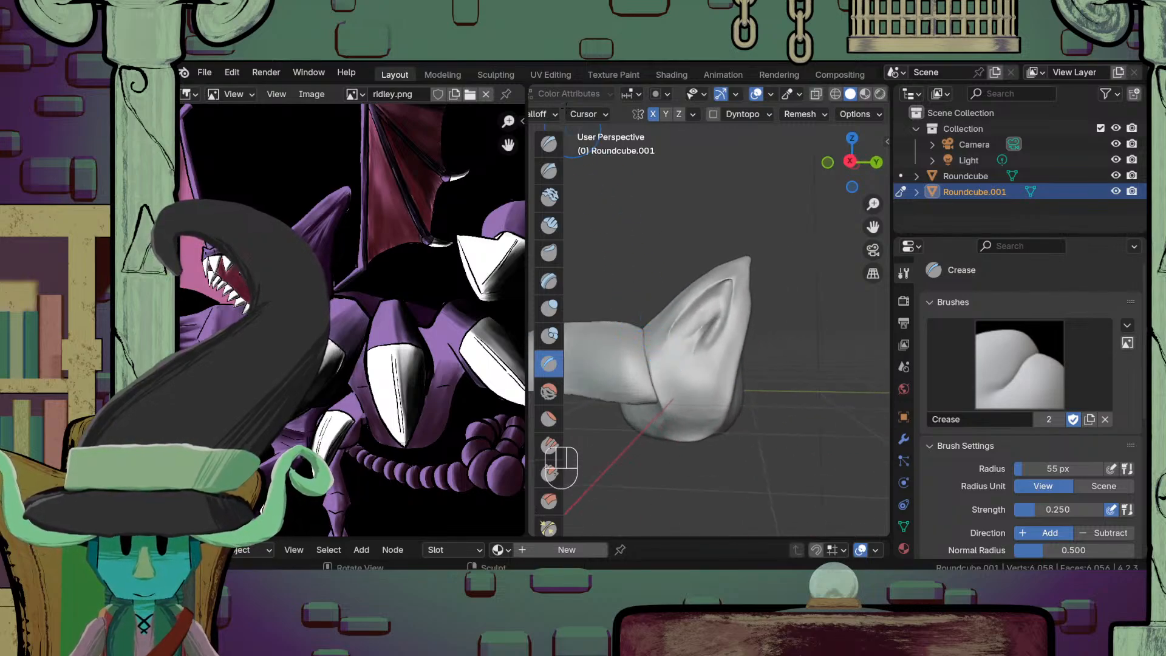
{"action": "scroll", "coordinate": [620, 96], "scroll_direction": "up", "scroll_amount": 6}
{"action": "scroll", "coordinate": [686, 97], "scroll_direction": "up", "scroll_amount": 8}
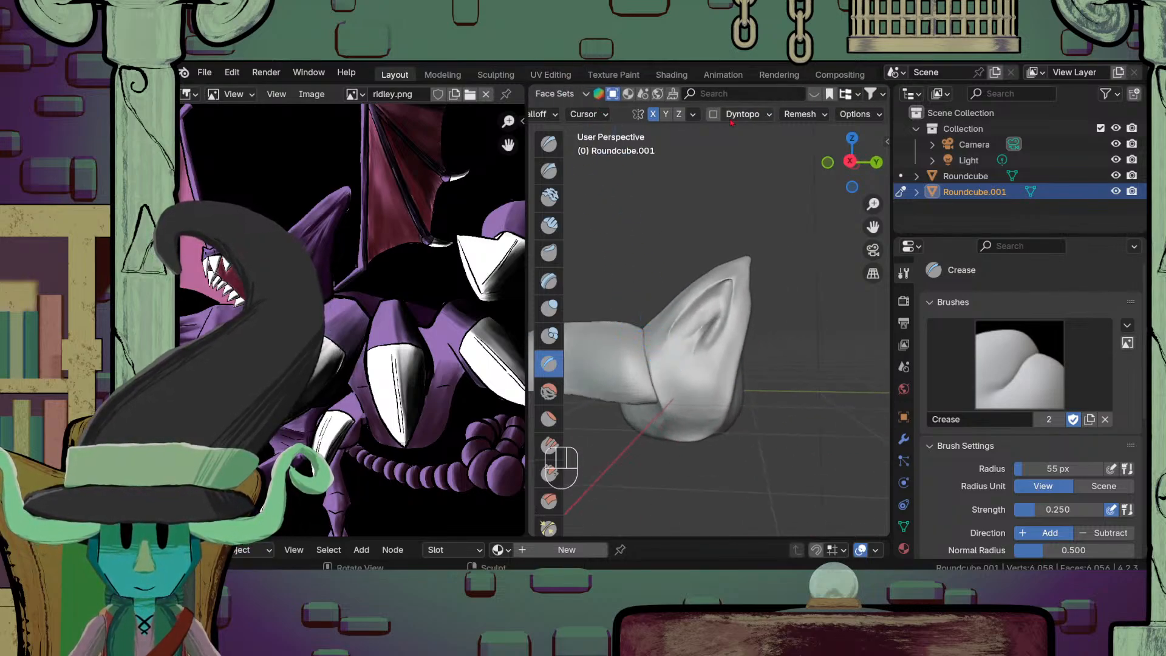
Step: Remesh the elongated part to even out its topology after the ridge sculpting
{"action": "scroll", "coordinate": [587, 100], "scroll_direction": "up", "scroll_amount": 5}
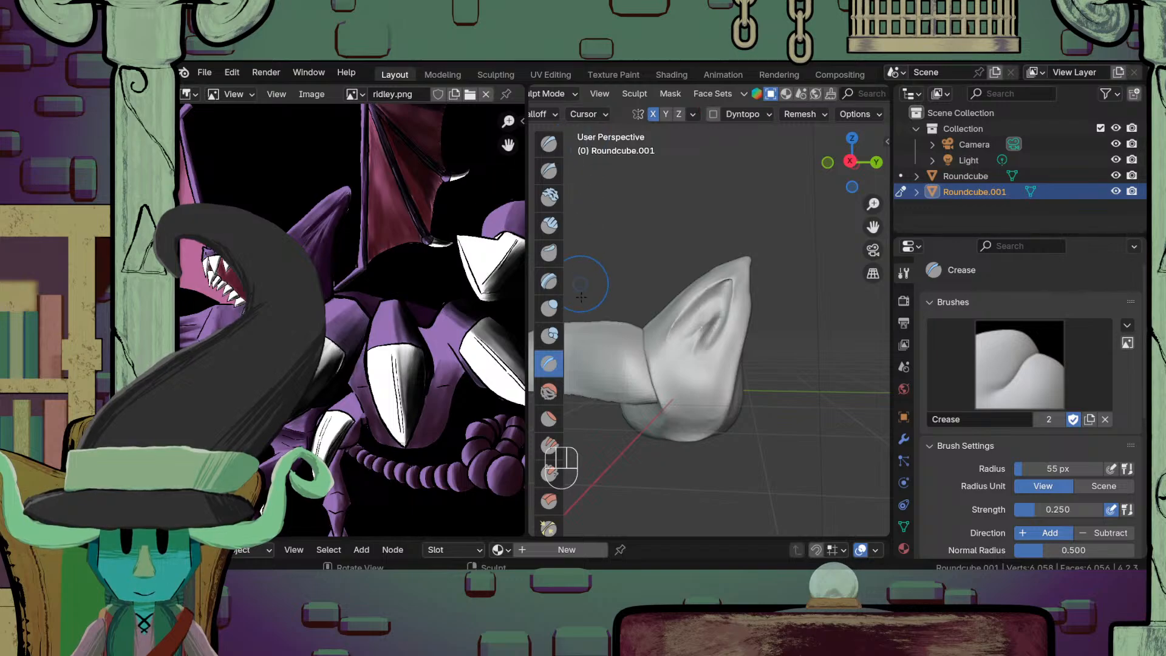
{"action": "middle_click_drag", "start_coordinate": [582, 297], "coordinate": [753, 243]}
{"action": "middle_click_drag", "start_coordinate": [680, 352], "coordinate": [674, 255], "text": "ctrl"}
{"action": "middle_click_drag", "start_coordinate": [584, 261], "coordinate": [723, 291], "text": "shift"}
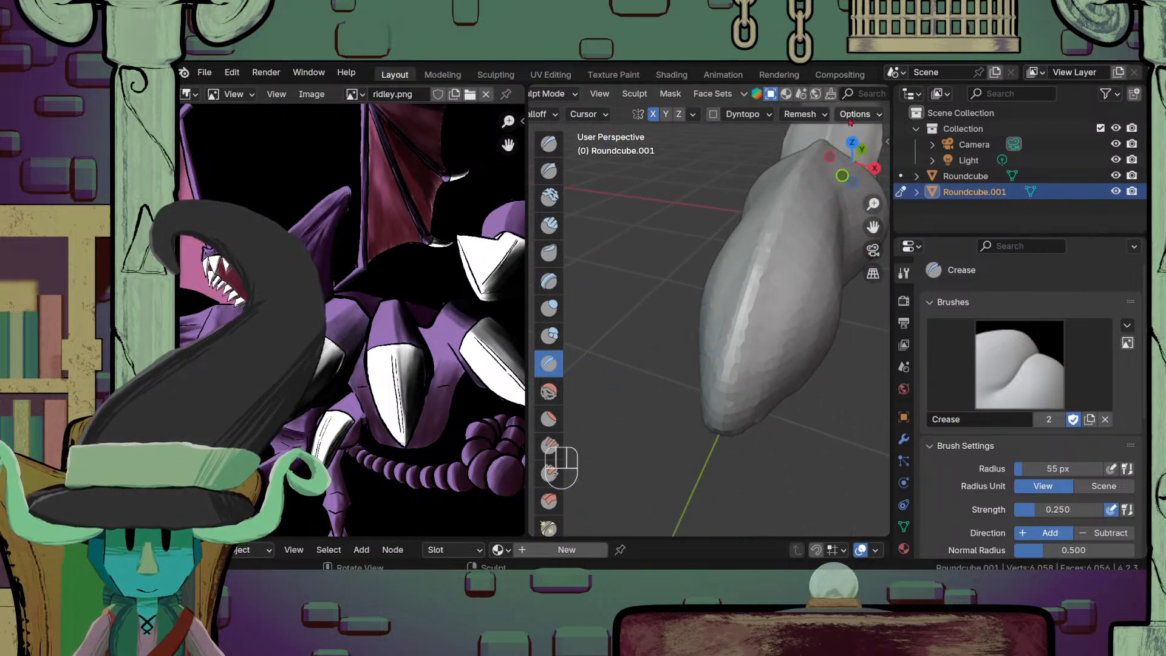
{"action": "left_click", "coordinate": [802, 114]}
{"action": "left_click", "coordinate": [788, 235]}
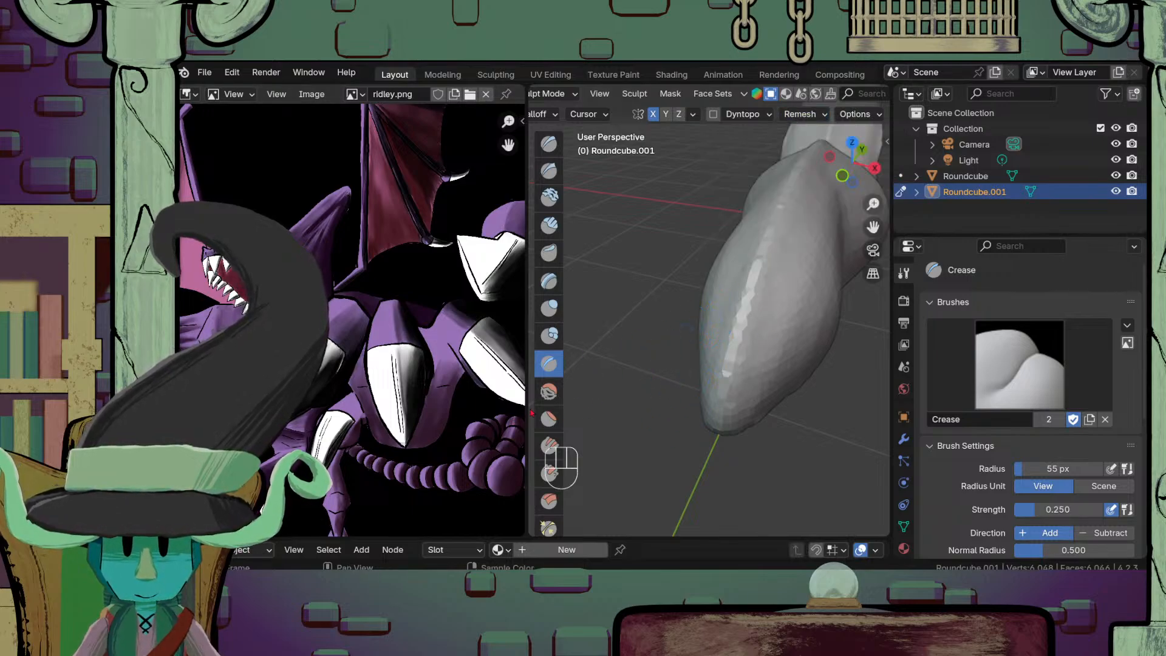
Step: With the Grab brush at an 80 px radius, pull out a raised bump on each side of the elongated part's free end
{"action": "scroll", "coordinate": [548, 446], "scroll_direction": "down", "scroll_amount": 4}
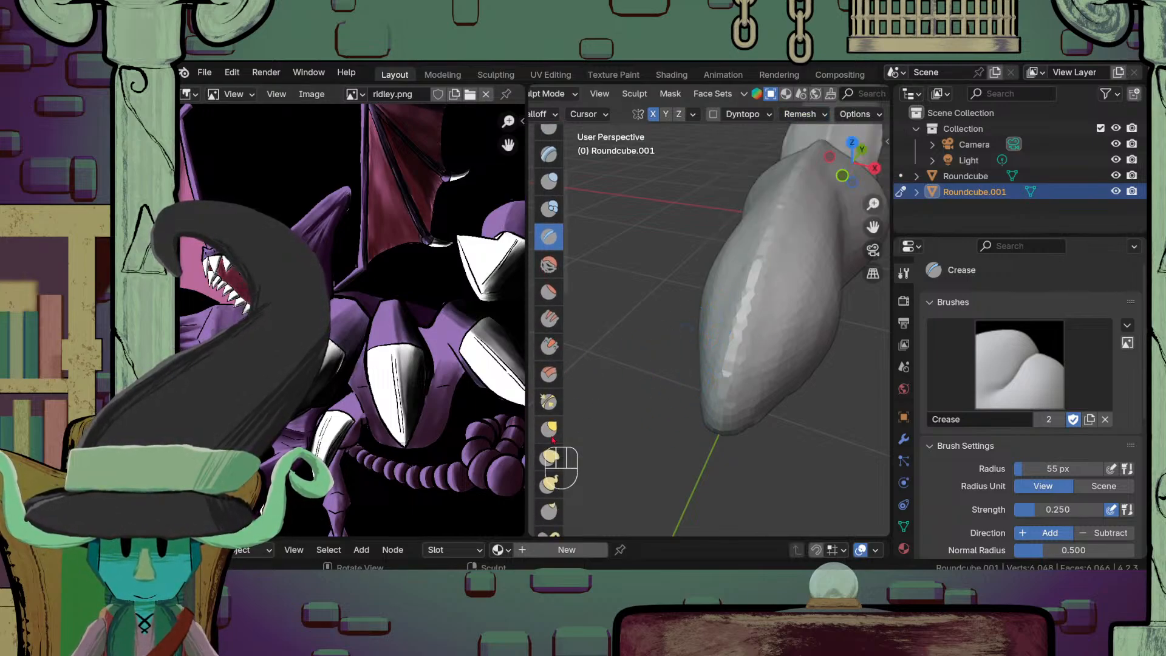
{"action": "left_click", "coordinate": [549, 429]}
{"action": "middle_click_drag", "start_coordinate": [749, 409], "coordinate": [747, 375]}
{"action": "key", "text": "f"}
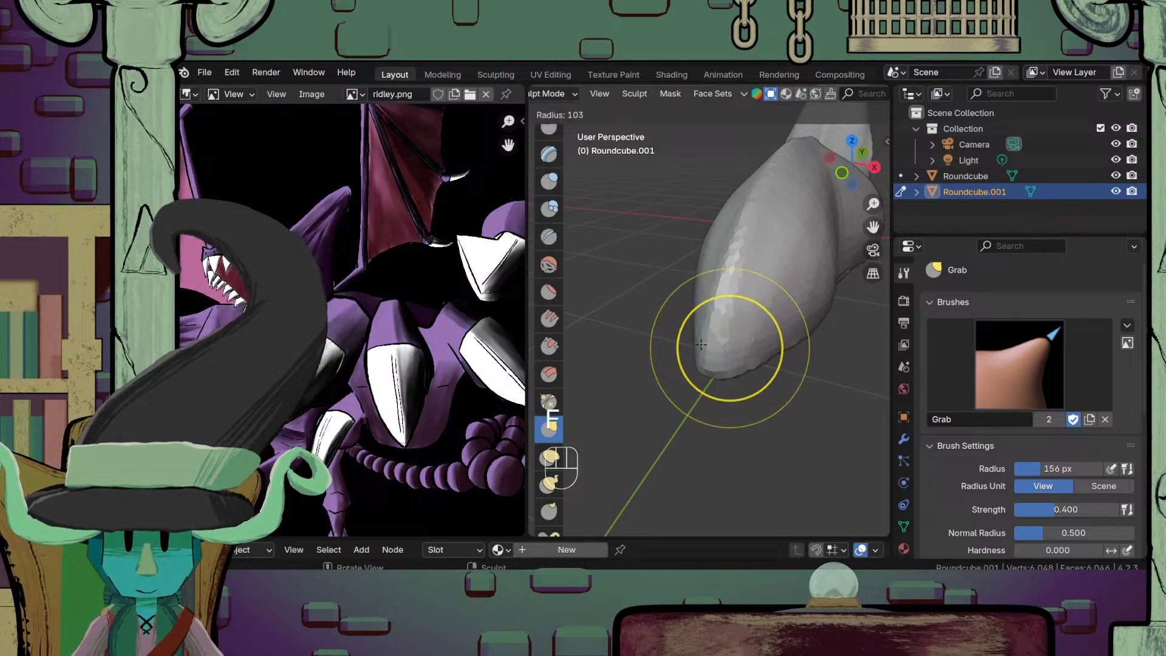
{"action": "left_click", "coordinate": [743, 296]}
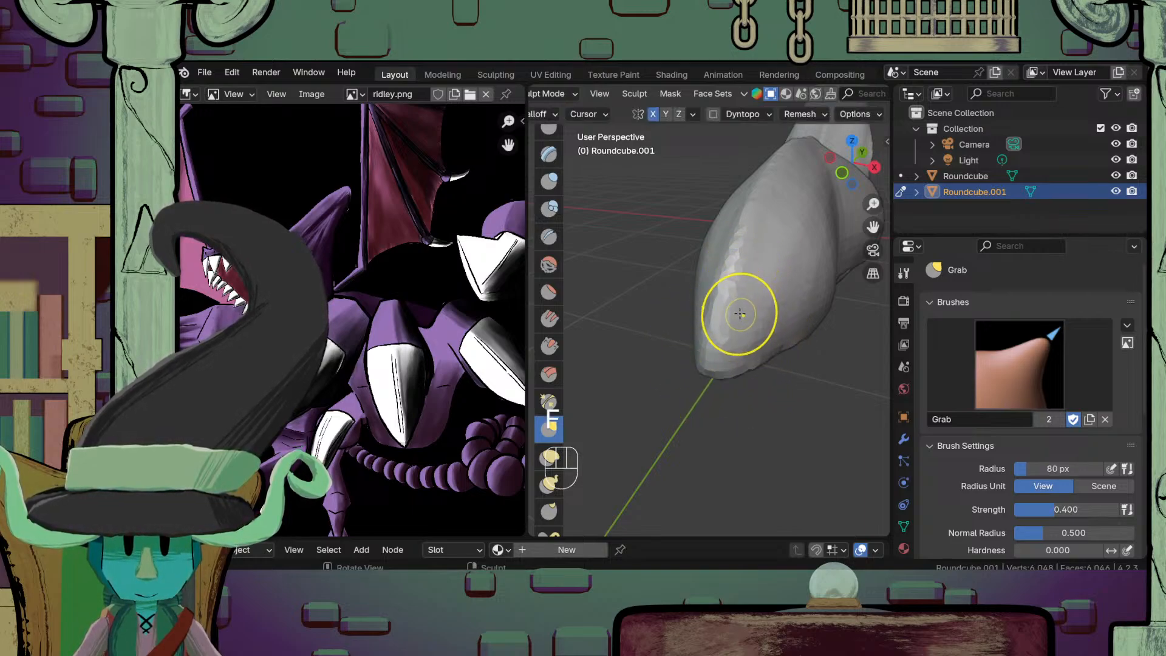
{"action": "mouse_move", "coordinate": [740, 307]}
{"action": "middle_mouse_down"}
{"action": "mouse_move", "coordinate": [719, 275]}
{"action": "mouse_move", "coordinate": [737, 338]}
{"action": "mouse_move", "coordinate": [767, 317]}
{"action": "mouse_move", "coordinate": [693, 357]}
{"action": "middle_mouse_up"}
{"action": "key", "text": "KP_1"}
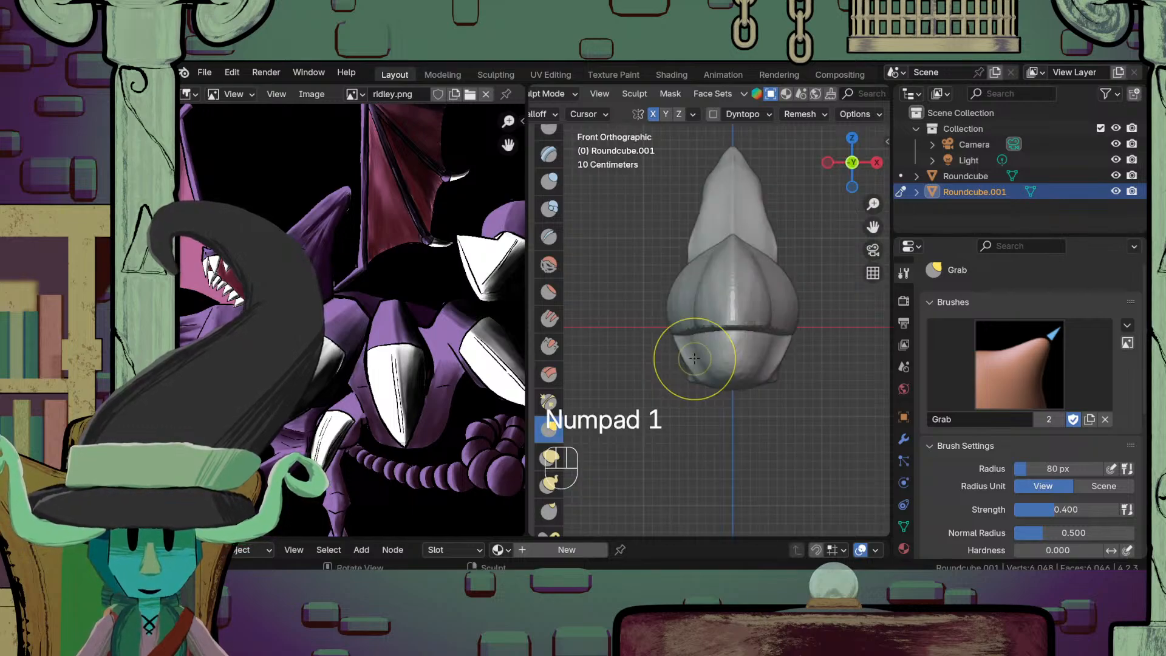
{"action": "middle_click_drag", "start_coordinate": [744, 287], "coordinate": [763, 263], "text": "ctrl"}
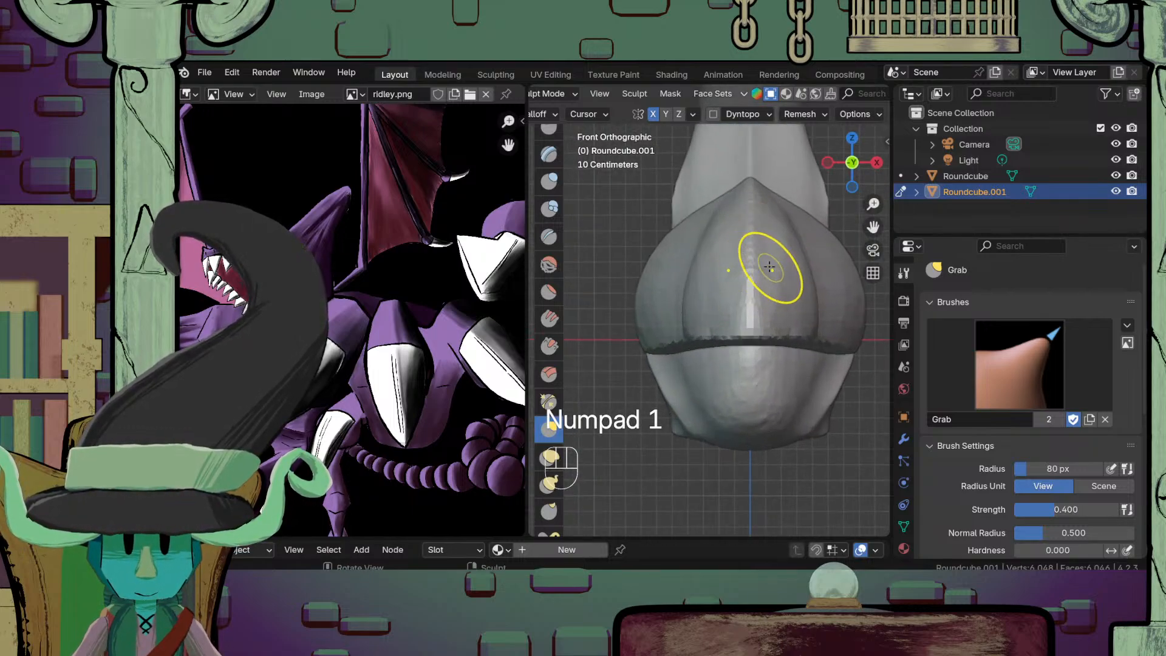
{"action": "mouse_move", "coordinate": [770, 265]}
{"action": "left_mouse_down"}
{"action": "mouse_move", "coordinate": [775, 243]}
{"action": "mouse_move", "coordinate": [777, 260]}
{"action": "left_mouse_up"}
{"action": "middle_click_drag", "start_coordinate": [781, 262], "coordinate": [692, 408]}
{"action": "mouse_move", "coordinate": [684, 361]}
{"action": "middle_mouse_down"}
{"action": "mouse_move", "coordinate": [664, 365]}
{"action": "mouse_move", "coordinate": [691, 358]}
{"action": "mouse_move", "coordinate": [718, 368]}
{"action": "mouse_move", "coordinate": [715, 340]}
{"action": "middle_mouse_up"}
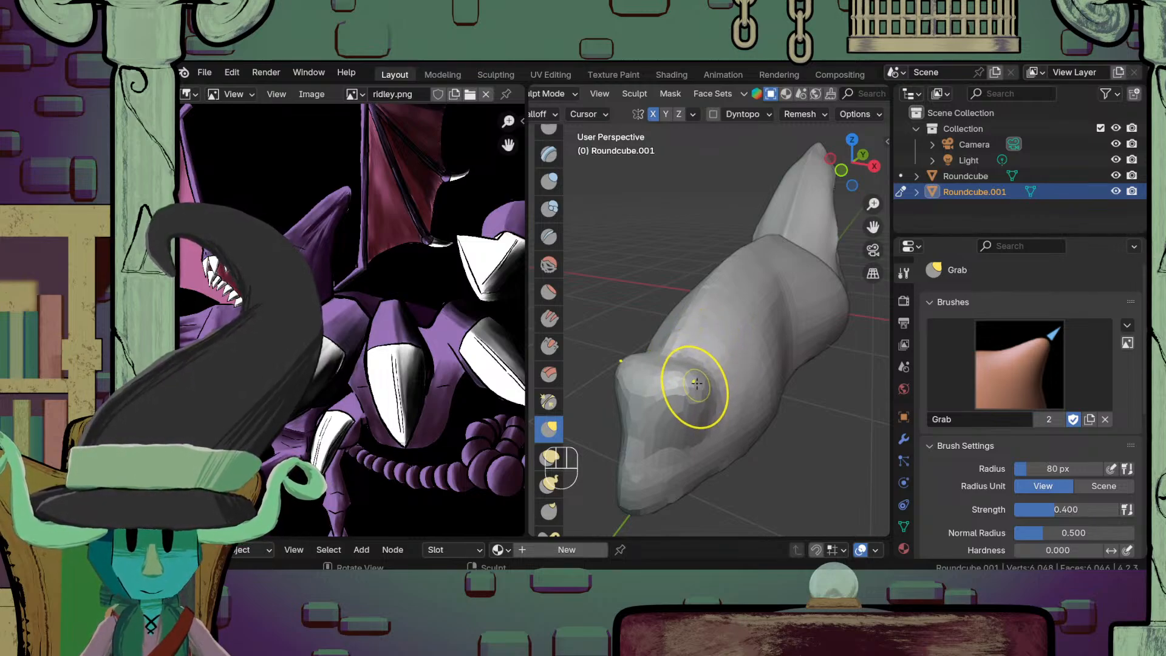
{"action": "left_click_drag", "start_coordinate": [697, 384], "coordinate": [684, 406]}
Step: Enlarge the Grab brush to a 167 px radius and pull the upper front edge of the bumps back toward the torso
{"action": "mouse_move", "coordinate": [679, 415]}
{"action": "middle_mouse_down"}
{"action": "mouse_move", "coordinate": [654, 373]}
{"action": "mouse_move", "coordinate": [665, 355]}
{"action": "mouse_move", "coordinate": [729, 353]}
{"action": "middle_mouse_up"}
{"action": "mouse_move", "coordinate": [729, 353]}
{"action": "middle_mouse_down"}
{"action": "mouse_move", "coordinate": [684, 351]}
{"action": "mouse_move", "coordinate": [679, 331]}
{"action": "mouse_move", "coordinate": [712, 368]}
{"action": "mouse_move", "coordinate": [718, 311]}
{"action": "middle_mouse_up"}
{"action": "key", "text": "f"}
{"action": "left_click", "coordinate": [778, 375]}
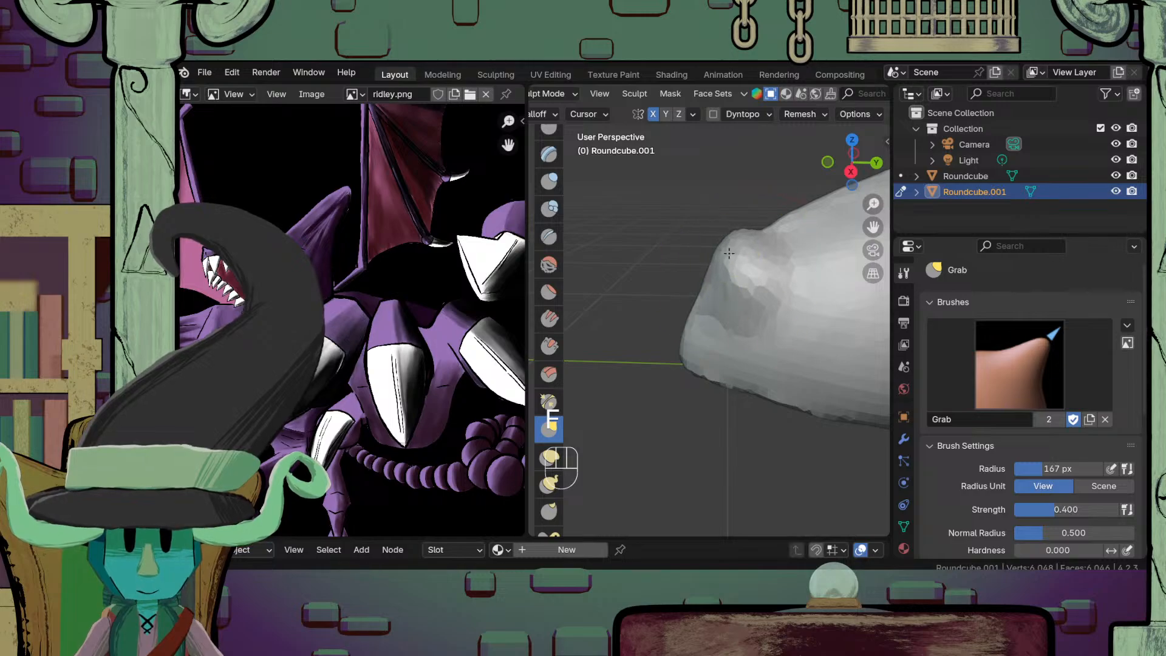
{"action": "left_click_drag", "start_coordinate": [729, 253], "coordinate": [759, 257]}
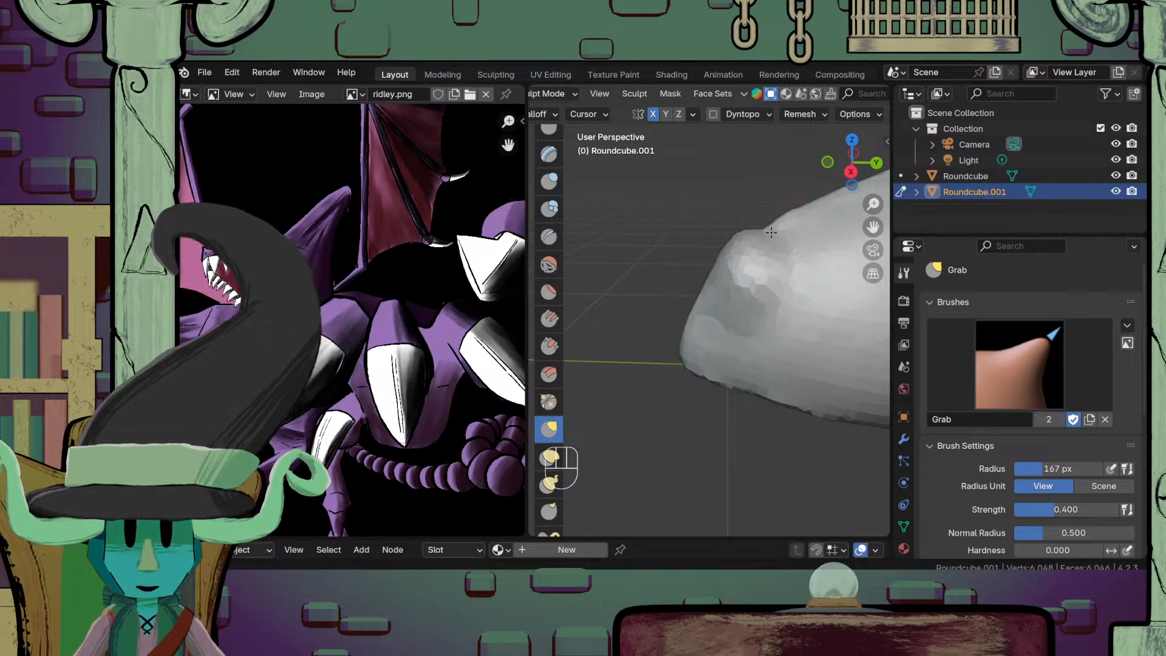
Step: Smooth the raised bumps into rounder forms that blend with the top of the free end
{"action": "middle_click_drag", "start_coordinate": [745, 329], "coordinate": [745, 365], "text": "ctrl"}
{"action": "mouse_move", "coordinate": [745, 325]}
{"action": "middle_mouse_down"}
{"action": "mouse_move", "coordinate": [802, 334]}
{"action": "mouse_move", "coordinate": [770, 316]}
{"action": "mouse_move", "coordinate": [705, 333]}
{"action": "mouse_move", "coordinate": [716, 437]}
{"action": "middle_mouse_up"}
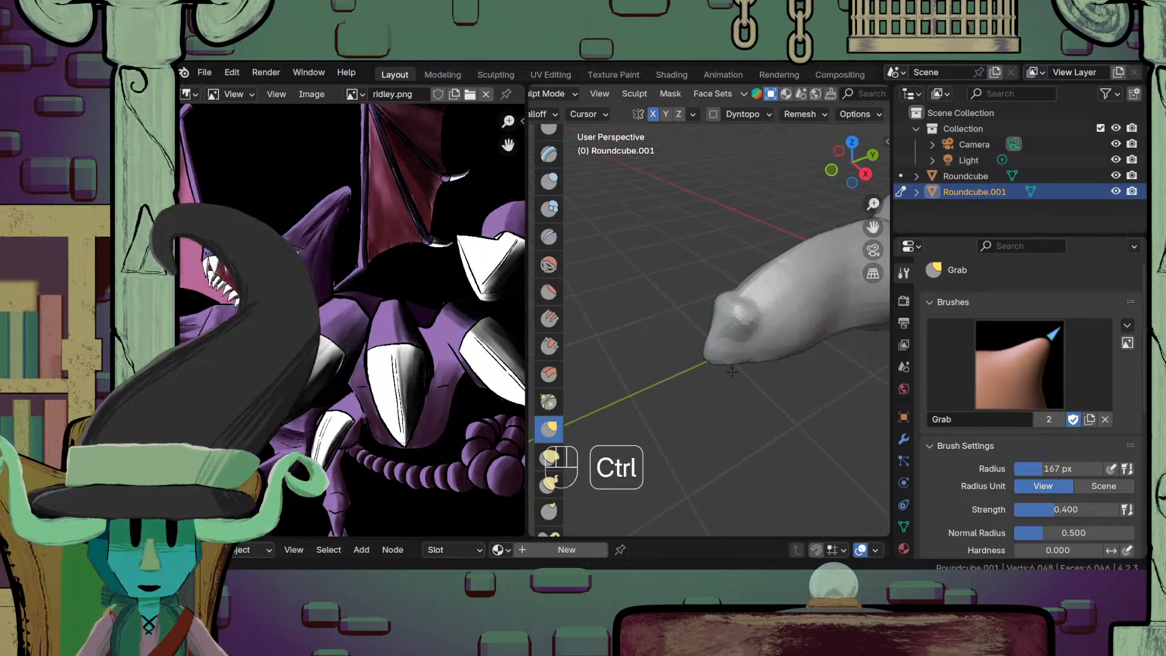
{"action": "mouse_move", "coordinate": [733, 372]}
{"action": "middle_mouse_down", "text": "ctrl"}
{"action": "mouse_move", "coordinate": [739, 338]}
{"action": "mouse_move", "coordinate": [700, 402]}
{"action": "mouse_move", "coordinate": [763, 344]}
{"action": "mouse_move", "coordinate": [706, 368]}
{"action": "middle_mouse_up", "text": "ctrl"}
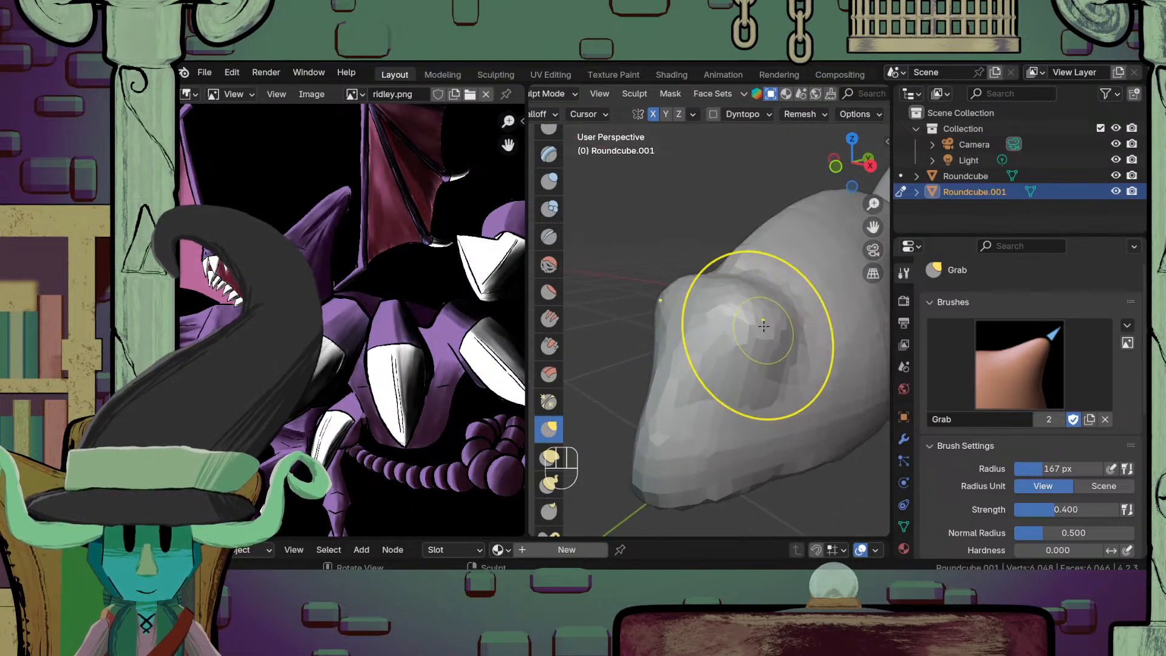
{"action": "mouse_move", "coordinate": [764, 326]}
{"action": "left_mouse_down"}
{"action": "mouse_move", "coordinate": [773, 315]}
{"action": "mouse_move", "coordinate": [757, 321]}
{"action": "mouse_move", "coordinate": [737, 300]}
{"action": "mouse_move", "coordinate": [745, 341]}
{"action": "mouse_move", "coordinate": [719, 279]}
{"action": "left_mouse_up"}
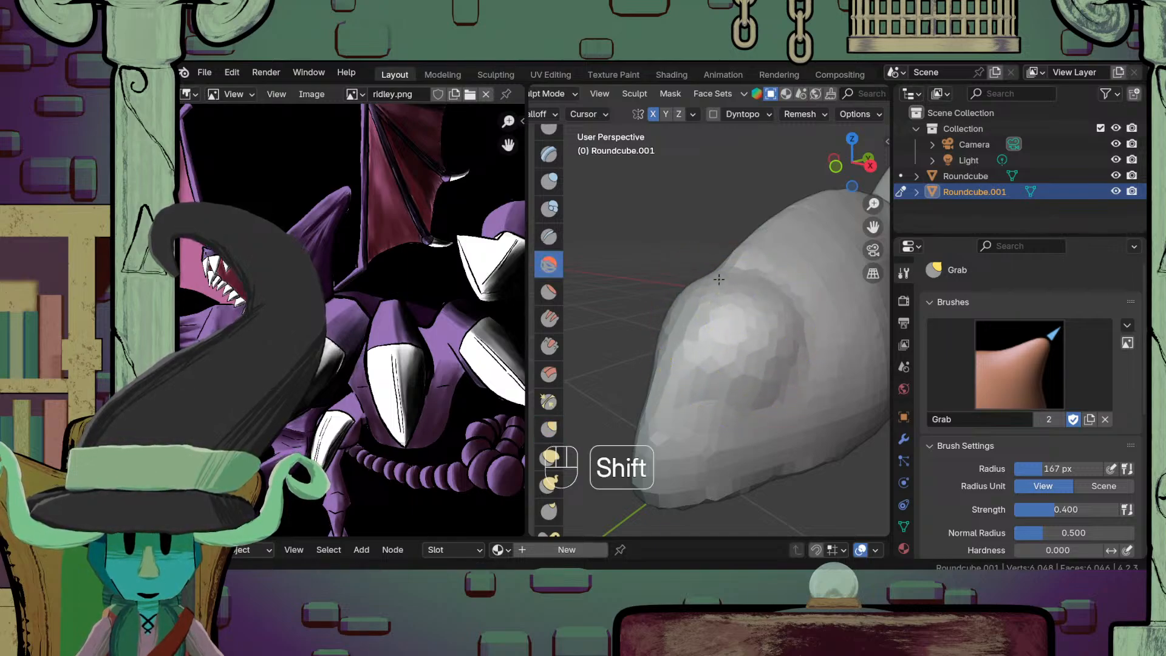
Step: Reduce the Grab brush to a 74 px radius and pull the free end's upper corners outward and down on both sides
{"action": "mouse_move", "coordinate": [734, 308]}
{"action": "middle_mouse_down"}
{"action": "mouse_move", "coordinate": [716, 396]}
{"action": "mouse_move", "coordinate": [760, 447]}
{"action": "mouse_move", "coordinate": [731, 325]}
{"action": "mouse_move", "coordinate": [716, 344]}
{"action": "mouse_move", "coordinate": [734, 346]}
{"action": "mouse_move", "coordinate": [732, 368]}
{"action": "mouse_move", "coordinate": [740, 299]}
{"action": "middle_mouse_up"}
{"action": "key", "text": "f"}
{"action": "left_click", "coordinate": [703, 359]}
{"action": "key", "text": "f"}
{"action": "left_click", "coordinate": [721, 352]}
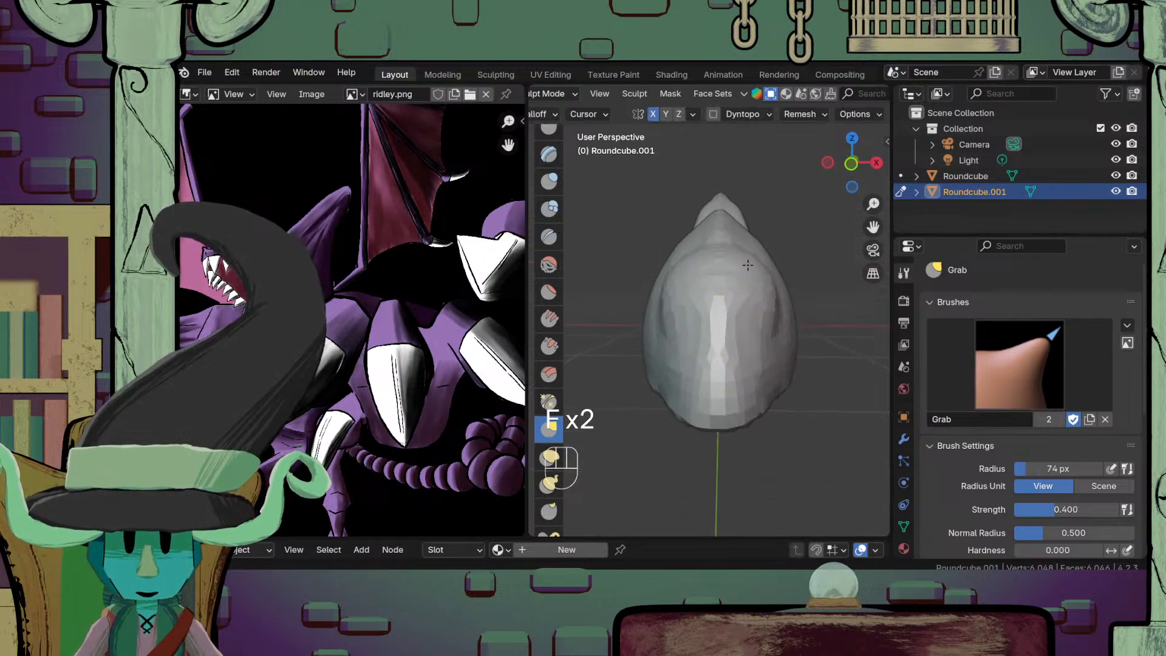
{"action": "mouse_move", "coordinate": [747, 265]}
{"action": "left_mouse_down"}
{"action": "mouse_move", "coordinate": [763, 250]}
{"action": "mouse_move", "coordinate": [764, 284]}
{"action": "left_mouse_up"}
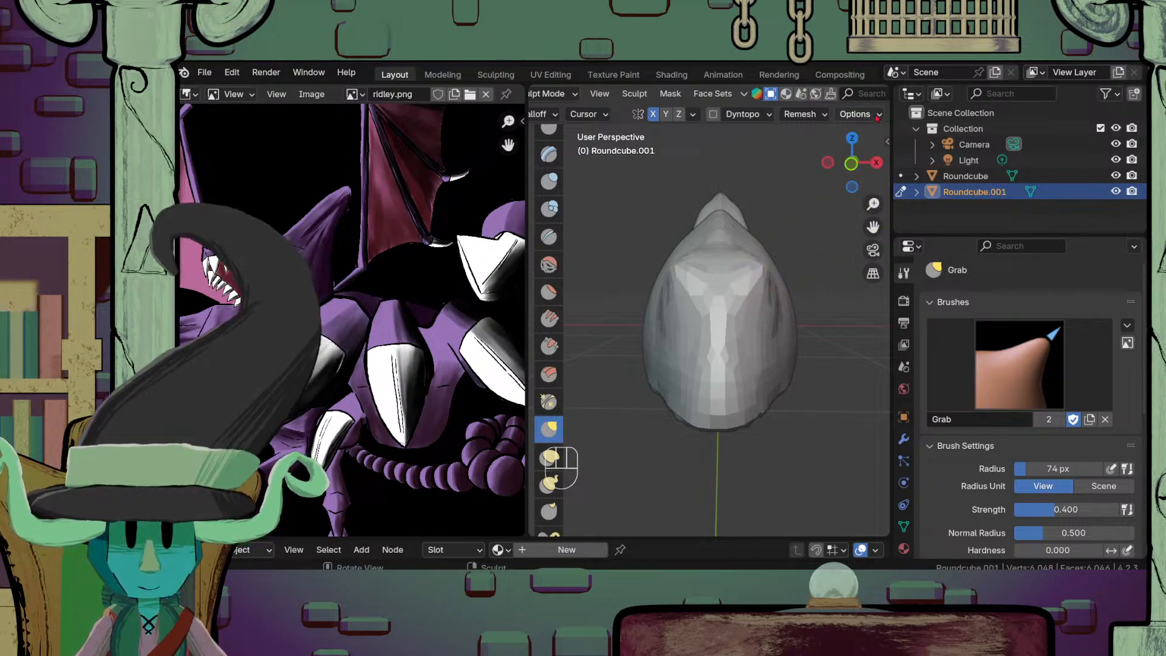
Step: Remesh the snout piece with the current voxel settings
{"action": "left_click", "coordinate": [801, 114]}
{"action": "left_click", "coordinate": [798, 234]}
{"action": "mouse_move", "coordinate": [705, 328]}
{"action": "middle_mouse_down", "text": "ctrl"}
{"action": "mouse_move", "coordinate": [717, 358]}
{"action": "mouse_move", "coordinate": [663, 386]}
{"action": "mouse_move", "coordinate": [718, 374]}
{"action": "mouse_move", "coordinate": [714, 334]}
{"action": "middle_mouse_up", "text": "ctrl"}
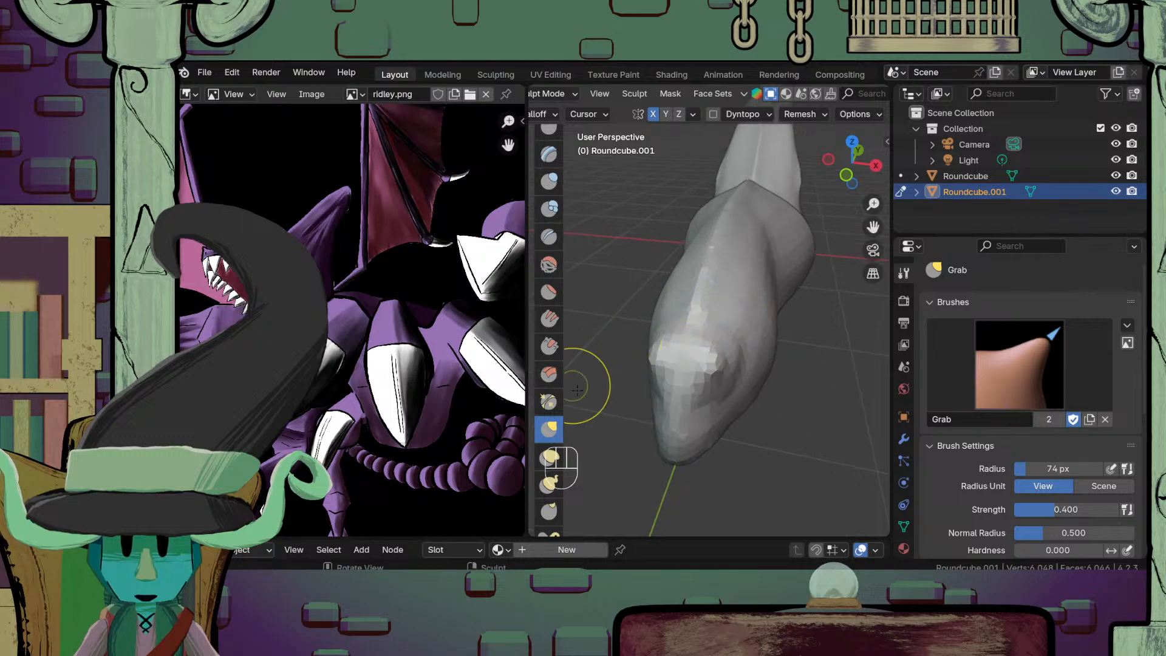
Step: Carve mirrored hollows into the front tip of the snout using the Draw brush in Subtract direction
{"action": "middle_click_drag", "start_coordinate": [541, 197], "coordinate": [541, 322]}
{"action": "left_click", "coordinate": [548, 145]}
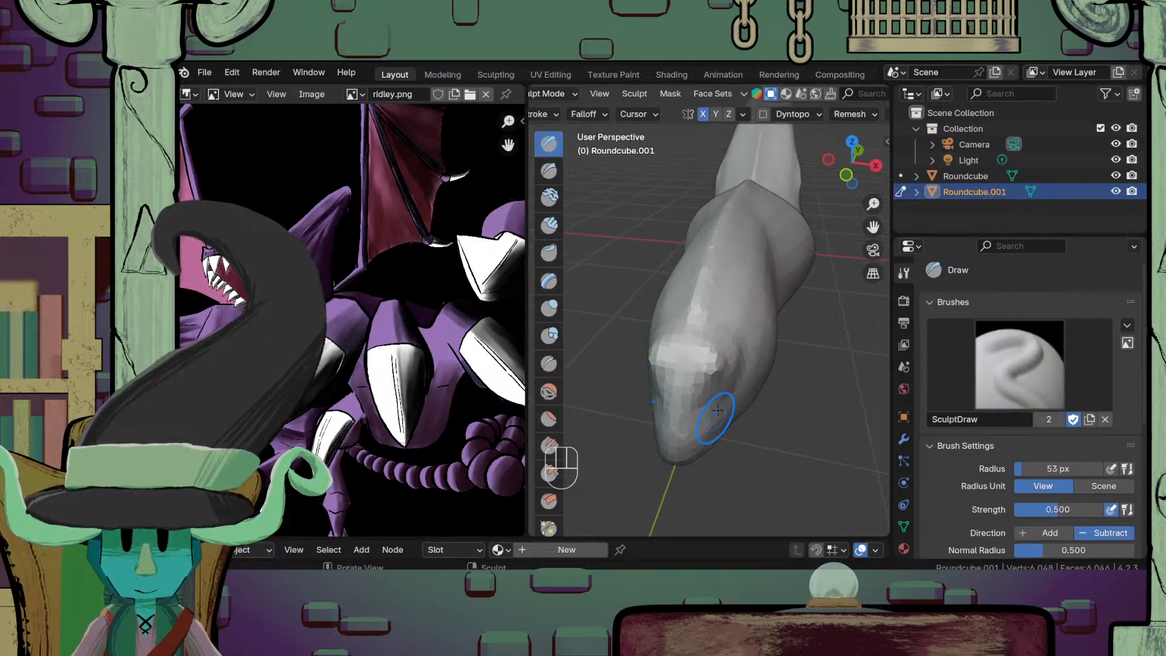
{"action": "middle_click_drag", "start_coordinate": [711, 412], "coordinate": [717, 320]}
{"action": "mouse_move", "coordinate": [766, 322]}
{"action": "left_mouse_down"}
{"action": "mouse_move", "coordinate": [790, 347]}
{"action": "mouse_move", "coordinate": [790, 334]}
{"action": "mouse_move", "coordinate": [790, 356]}
{"action": "left_mouse_up"}
{"action": "mouse_move", "coordinate": [790, 356]}
{"action": "middle_mouse_down", "text": "ctrl"}
{"action": "mouse_move", "coordinate": [756, 408]}
{"action": "mouse_move", "coordinate": [658, 338]}
{"action": "middle_mouse_up", "text": "ctrl"}
{"action": "left_click_drag", "start_coordinate": [670, 343], "coordinate": [667, 348]}
{"action": "mouse_move", "coordinate": [668, 359]}
{"action": "middle_mouse_down", "text": "ctrl"}
{"action": "mouse_move", "coordinate": [689, 401]}
{"action": "mouse_move", "coordinate": [647, 319]}
{"action": "mouse_move", "coordinate": [768, 304]}
{"action": "mouse_move", "coordinate": [692, 247]}
{"action": "middle_mouse_up", "text": "ctrl"}
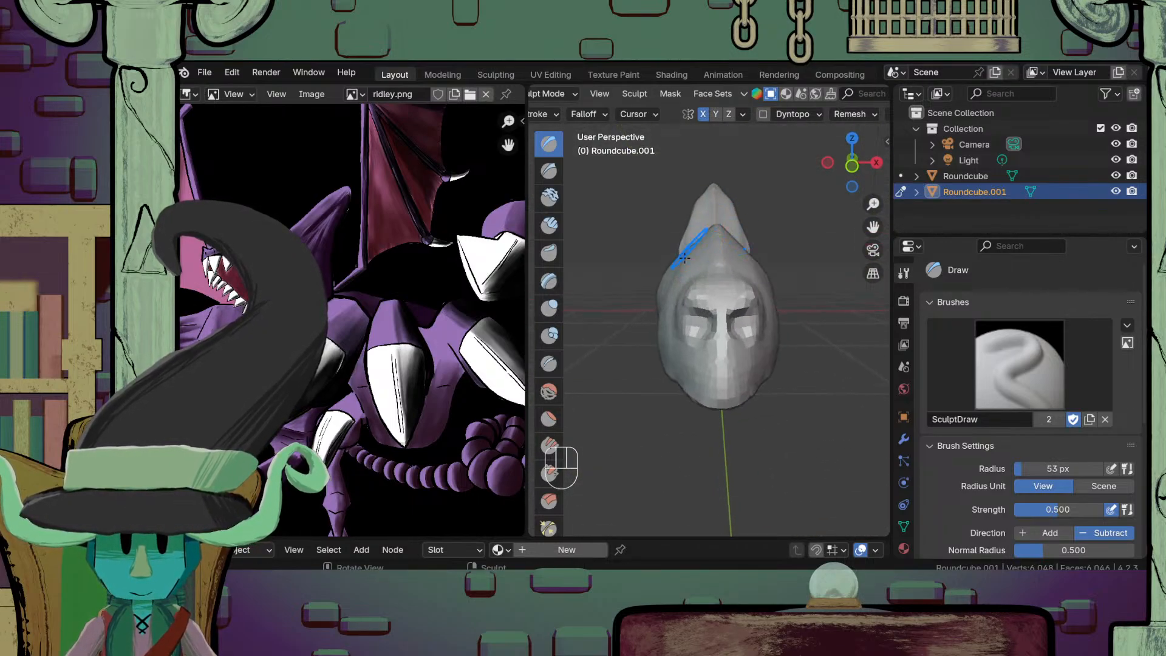
{"action": "left_click_drag", "start_coordinate": [734, 331], "coordinate": [728, 309]}
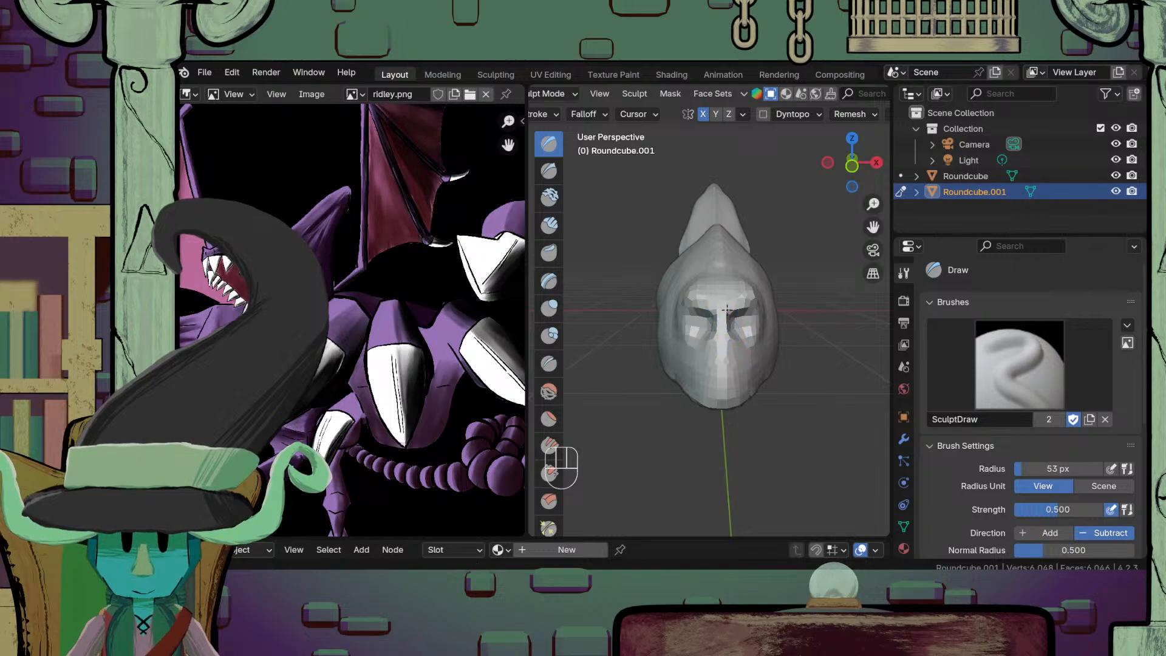
Step: Set the remesh voxel size to 0.02 m and remesh the snout piece
{"action": "left_click", "coordinate": [850, 114]}
{"action": "left_click", "coordinate": [867, 146]}
{"action": "left_click", "coordinate": [857, 148]}
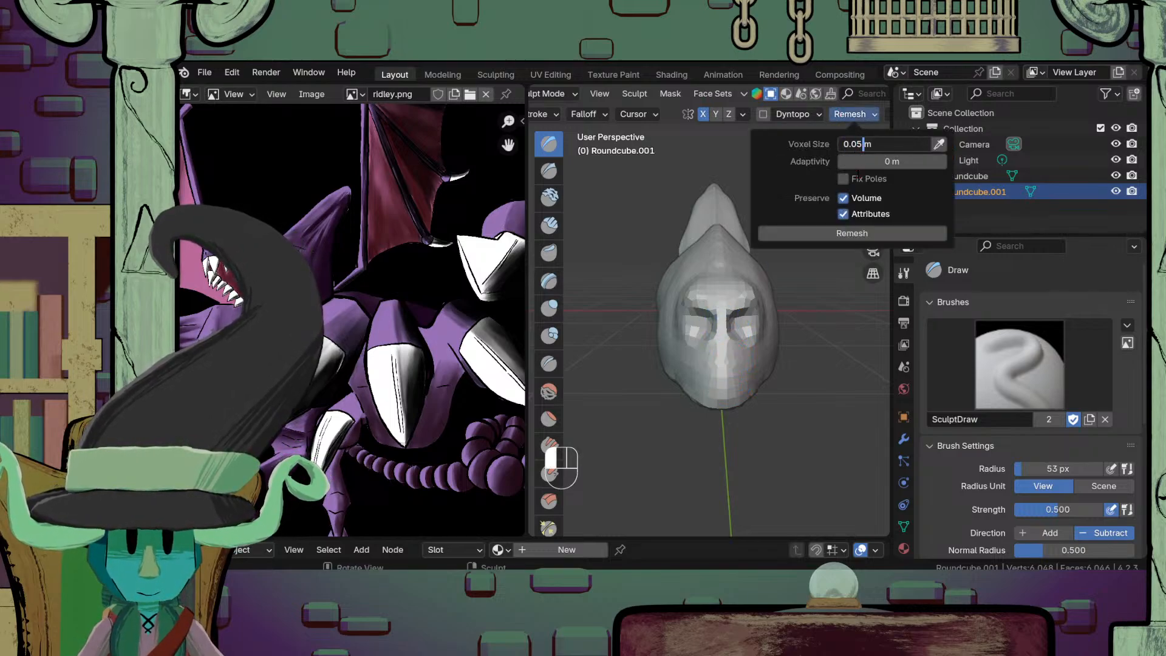
{"action": "key", "text": "BackSpace"}
{"action": "type", "text": "2"}
{"action": "key", "text": "Return"}
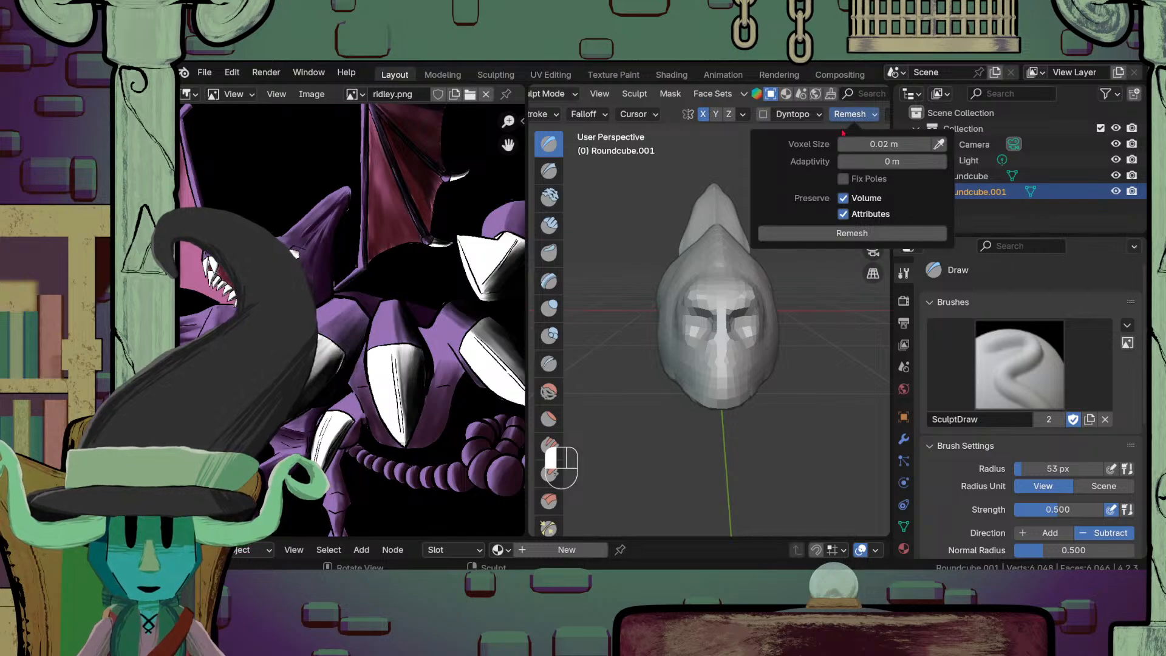
{"action": "left_click", "coordinate": [856, 114]}
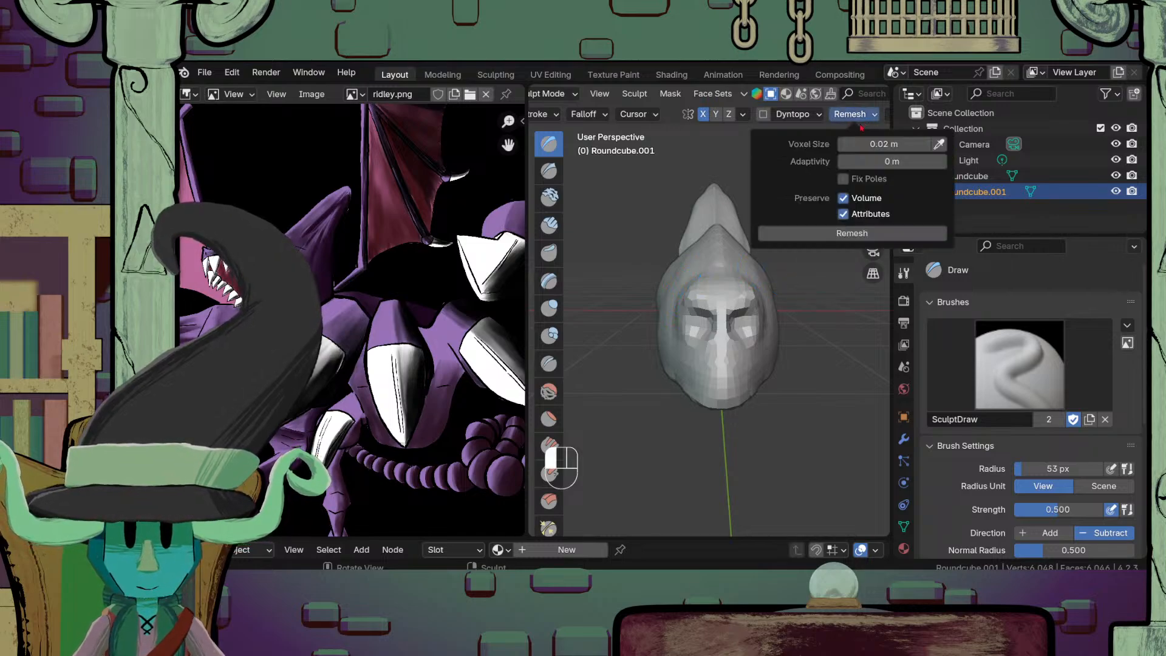
{"action": "left_click", "coordinate": [851, 234]}
{"action": "mouse_move", "coordinate": [708, 319]}
{"action": "middle_mouse_down", "text": "ctrl"}
{"action": "mouse_move", "coordinate": [687, 428]}
{"action": "mouse_move", "coordinate": [671, 403]}
{"action": "mouse_move", "coordinate": [636, 391]}
{"action": "mouse_move", "coordinate": [737, 308]}
{"action": "middle_mouse_up", "text": "ctrl"}
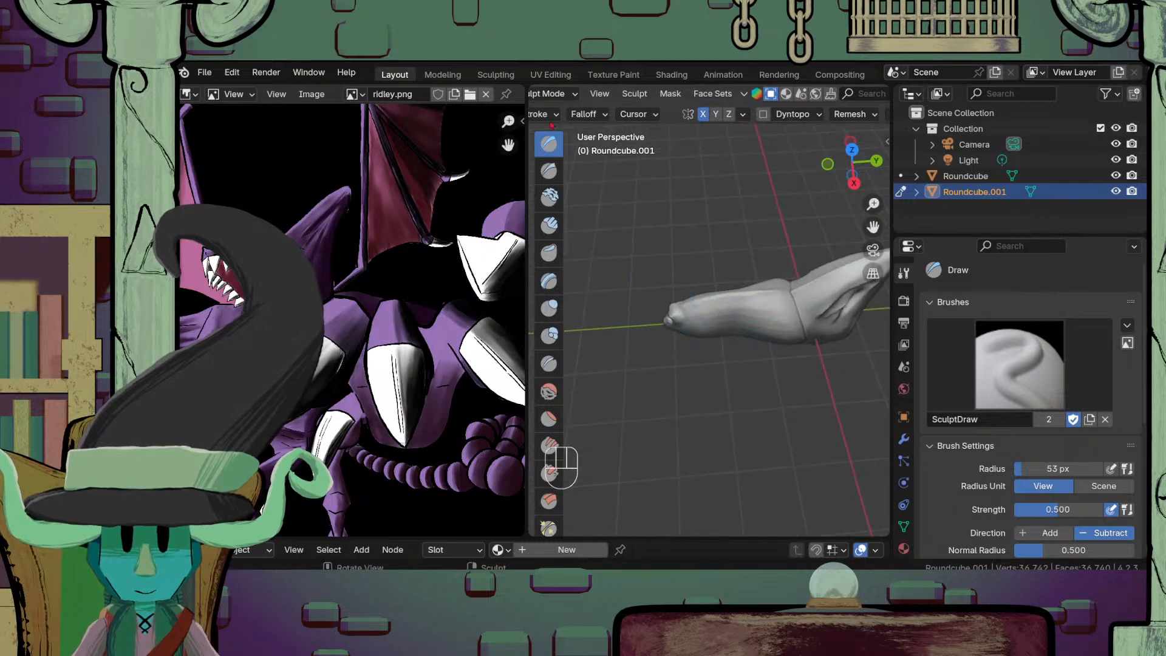
Step: Switch to Object Mode, select the rear head piece Roundcube and scale it up uniformly to about 1.19
{"action": "left_click", "coordinate": [550, 93]}
{"action": "left_click", "coordinate": [546, 112]}
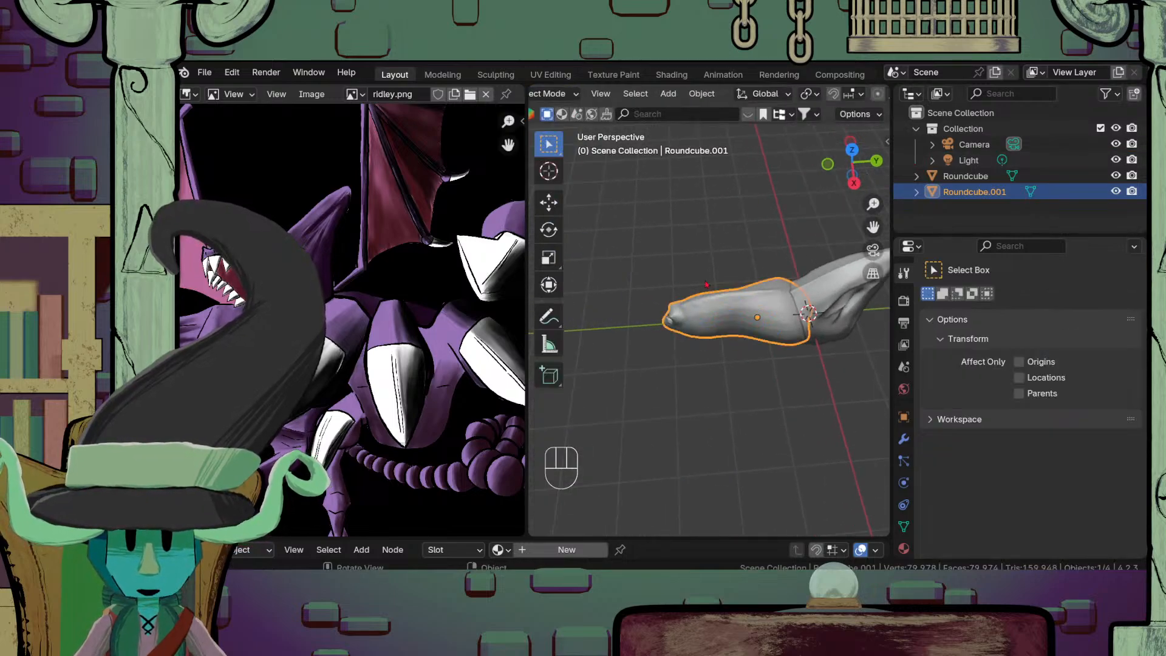
{"action": "left_click", "coordinate": [823, 316]}
{"action": "middle_click_drag", "start_coordinate": [776, 387], "coordinate": [717, 322], "text": "shift"}
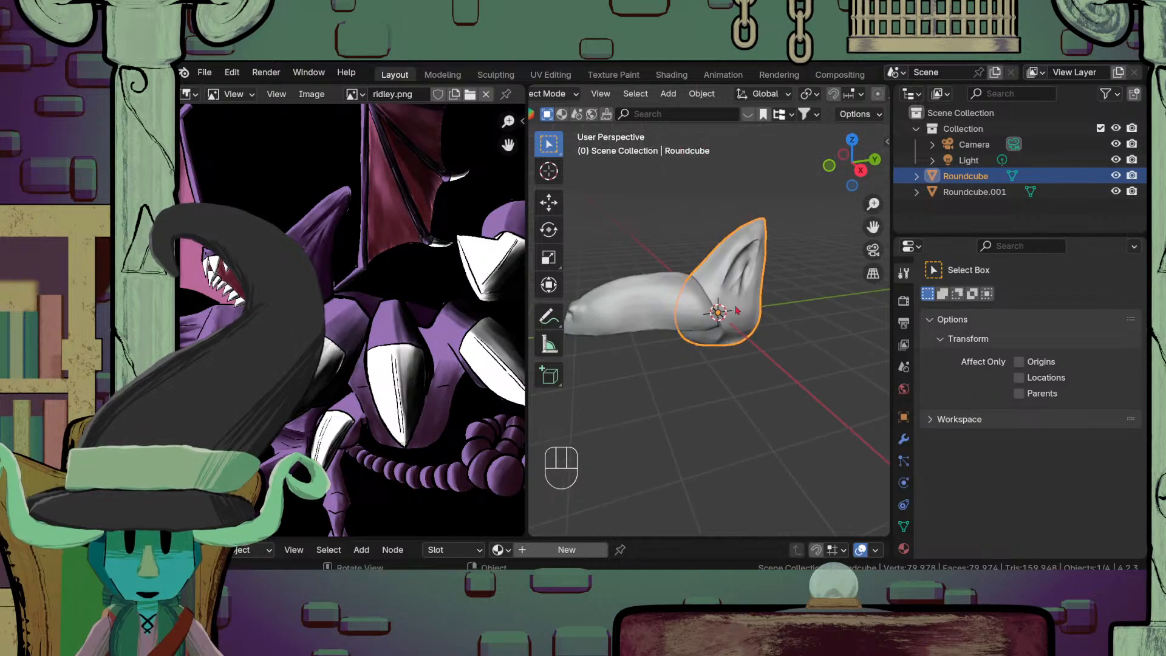
{"action": "key", "text": "Tab"}
{"action": "key", "text": "Tab"}
{"action": "key", "text": "s"}
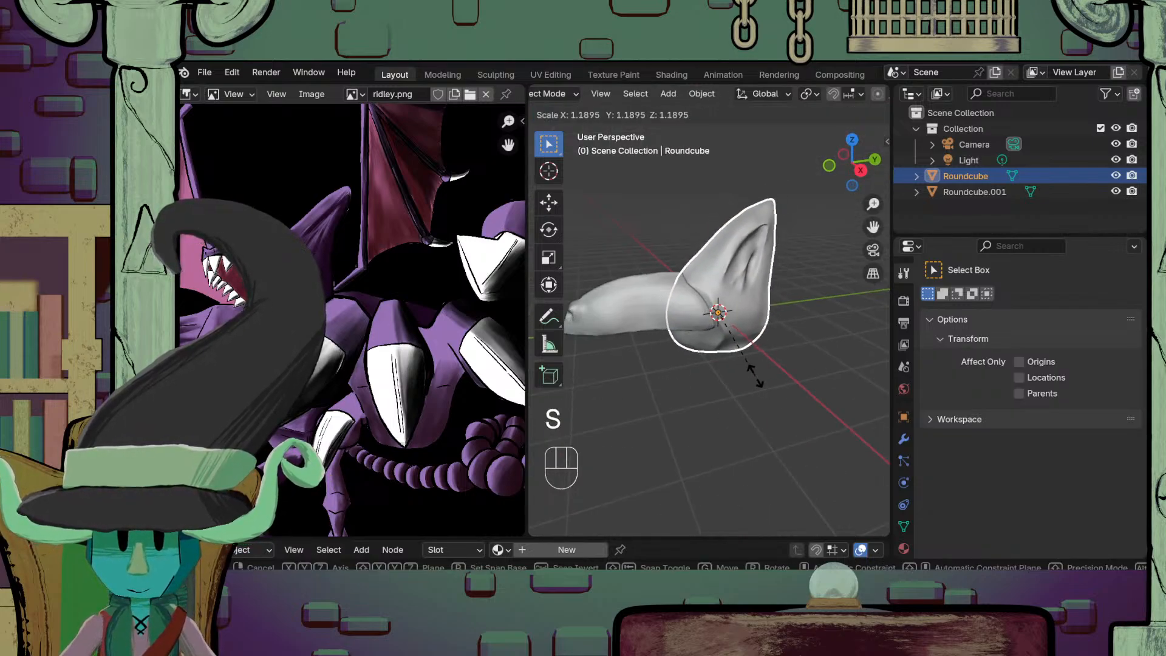
{"action": "left_click", "coordinate": [756, 377]}
{"action": "scroll", "coordinate": [750, 379], "scroll_direction": "down", "scroll_amount": 5}
{"action": "key", "text": "Tab"}
{"action": "mouse_move", "coordinate": [723, 410]}
{"action": "middle_mouse_down"}
{"action": "mouse_move", "coordinate": [699, 372]}
{"action": "mouse_move", "coordinate": [784, 508]}
{"action": "mouse_move", "coordinate": [716, 418]}
{"action": "middle_mouse_up"}
{"action": "key", "text": "Tab"}
{"action": "left_click", "coordinate": [691, 379]}
{"action": "scroll", "coordinate": [732, 285], "scroll_direction": "up", "scroll_amount": 7}
Step: Select the rear head piece and check its transform values and dimensions
{"action": "left_click", "coordinate": [757, 338]}
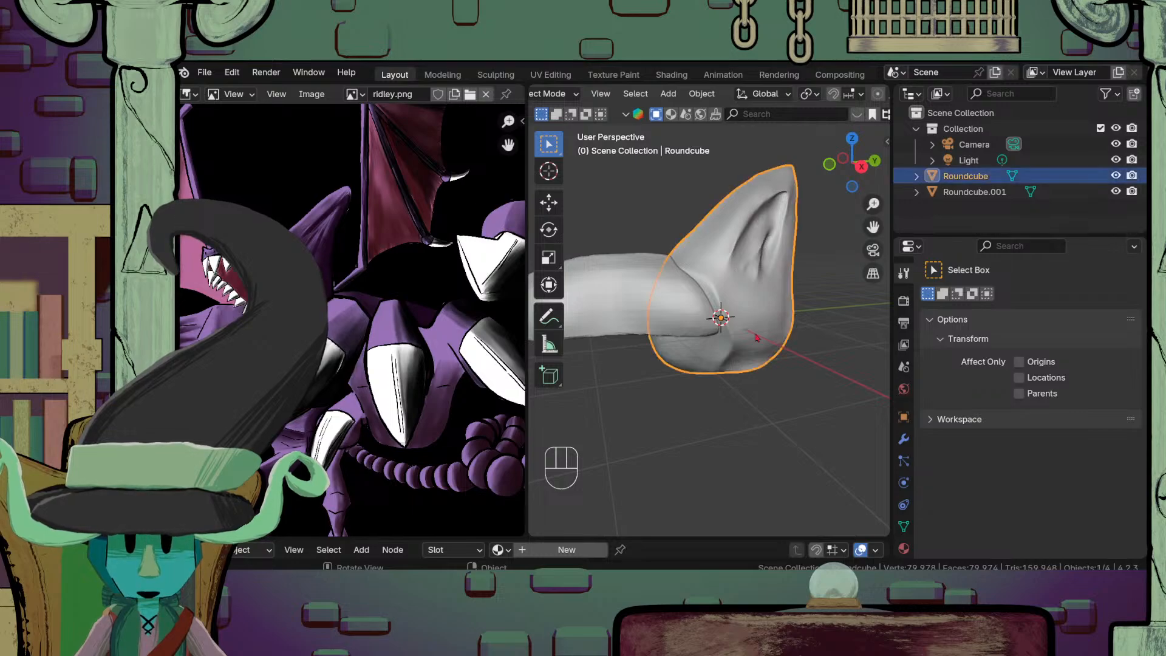
{"action": "middle_click_drag", "start_coordinate": [682, 307], "coordinate": [685, 362], "text": "shift"}
{"action": "scroll", "coordinate": [699, 389], "scroll_direction": "down", "scroll_amount": 3}
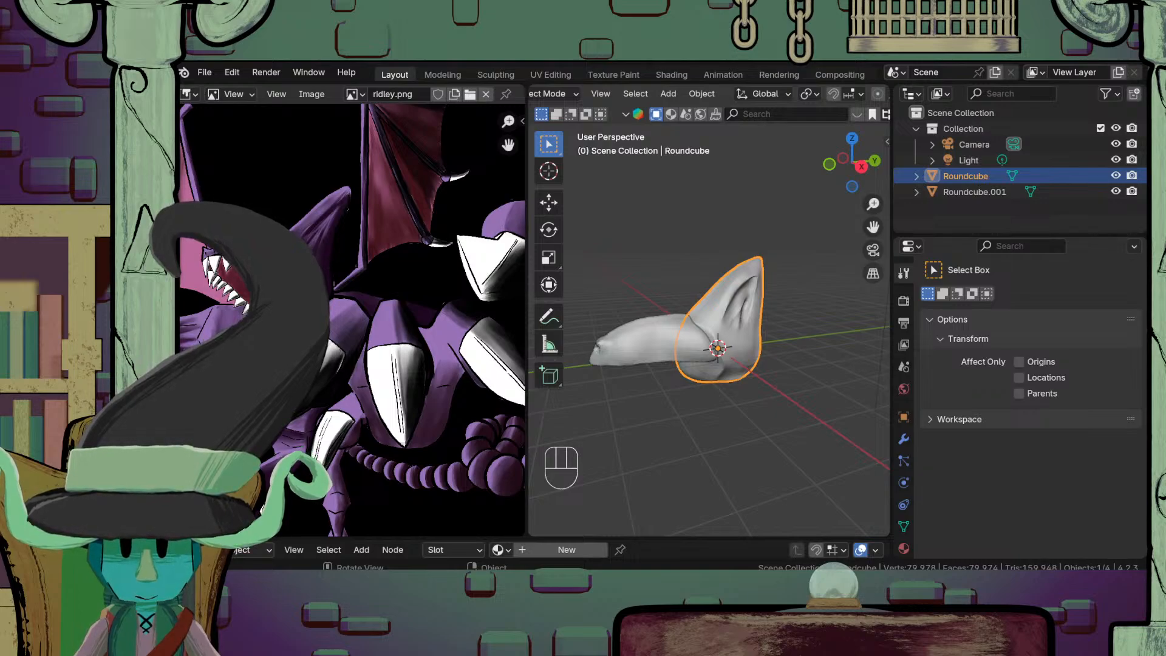
{"action": "key", "text": "n"}
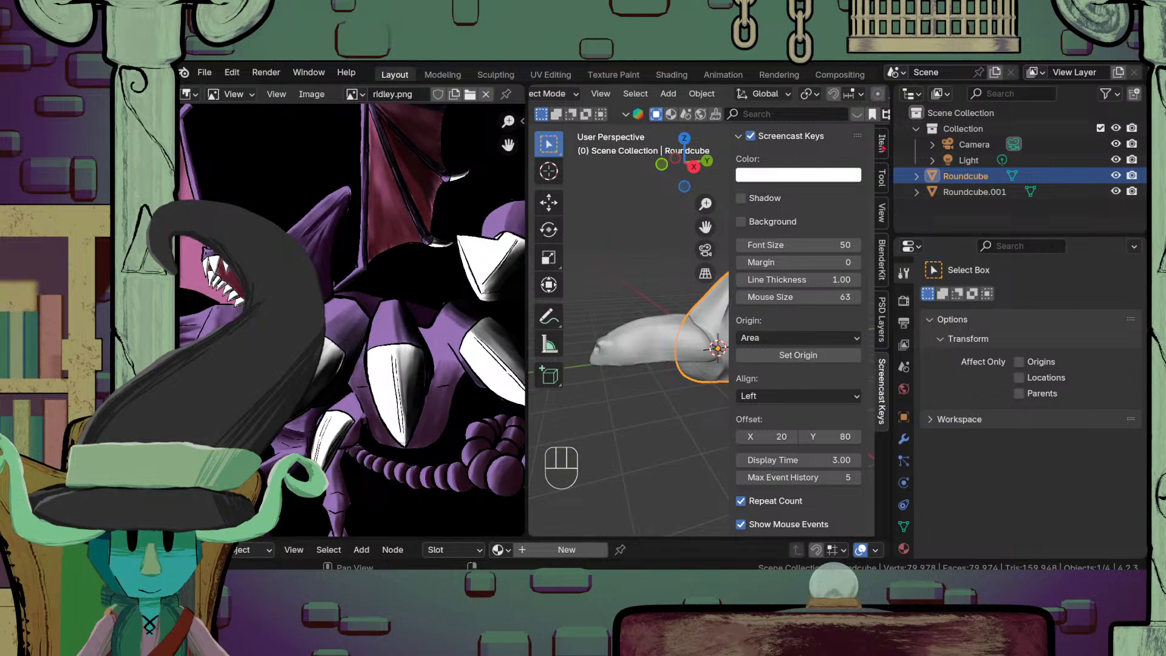
{"action": "left_click", "coordinate": [883, 144]}
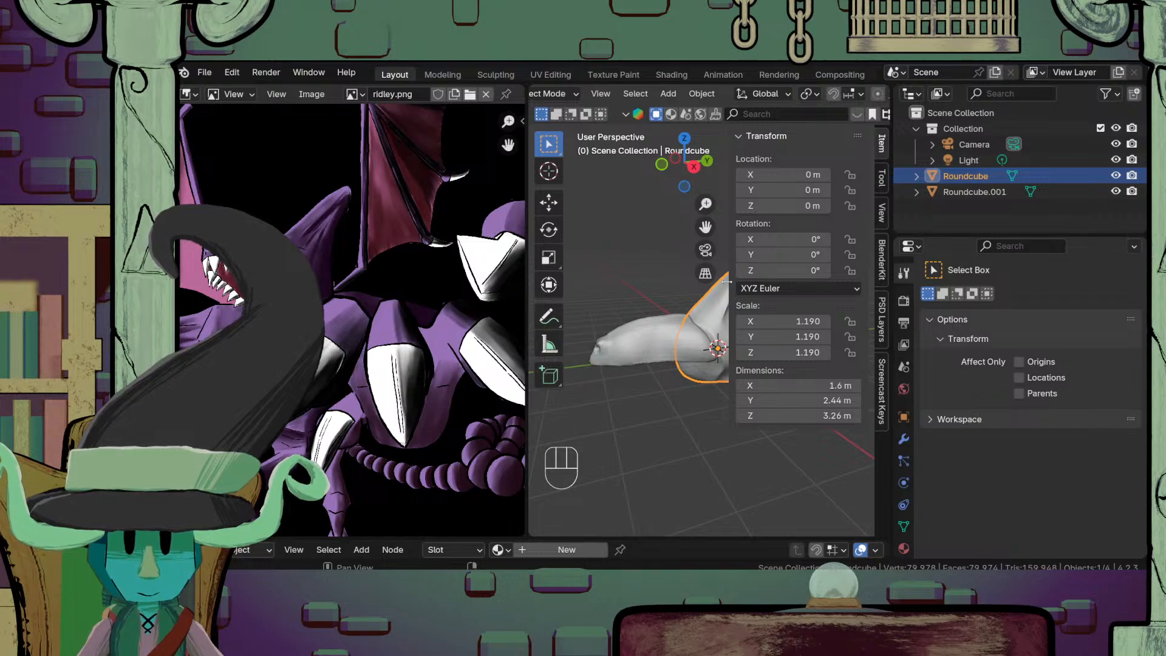
{"action": "left_click_drag", "start_coordinate": [727, 281], "coordinate": [850, 282]}
Step: Search the BlenderKit asset library for "human" and widen the 3D viewport on both sides
{"action": "left_click", "coordinate": [773, 114]}
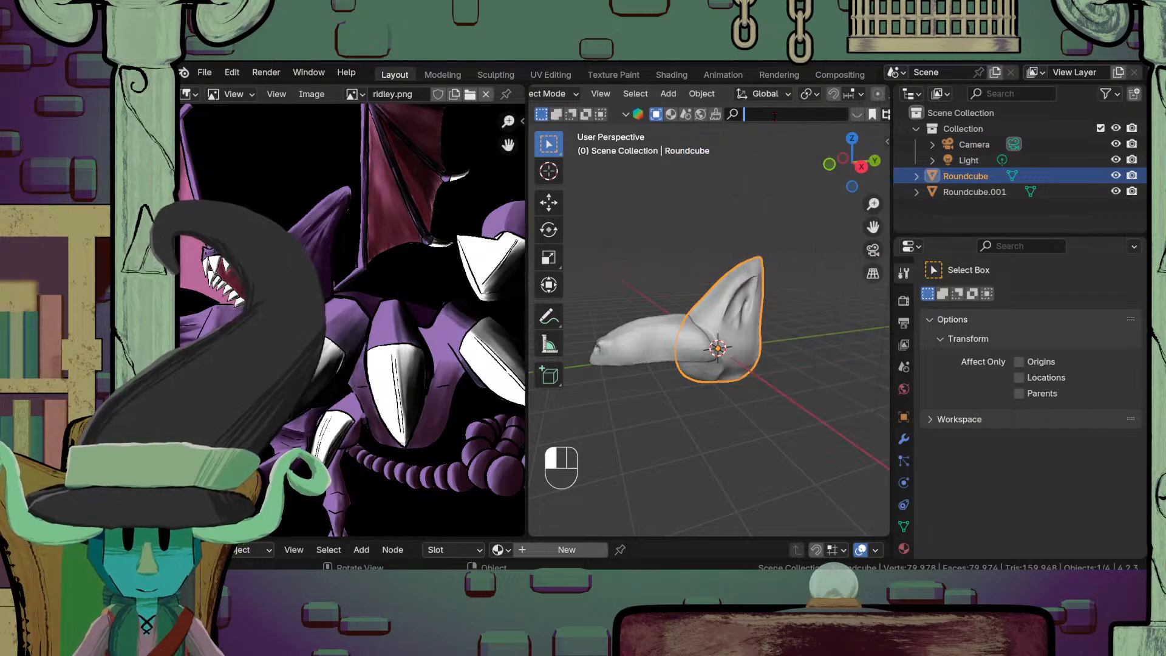
{"action": "type", "text": "human"}
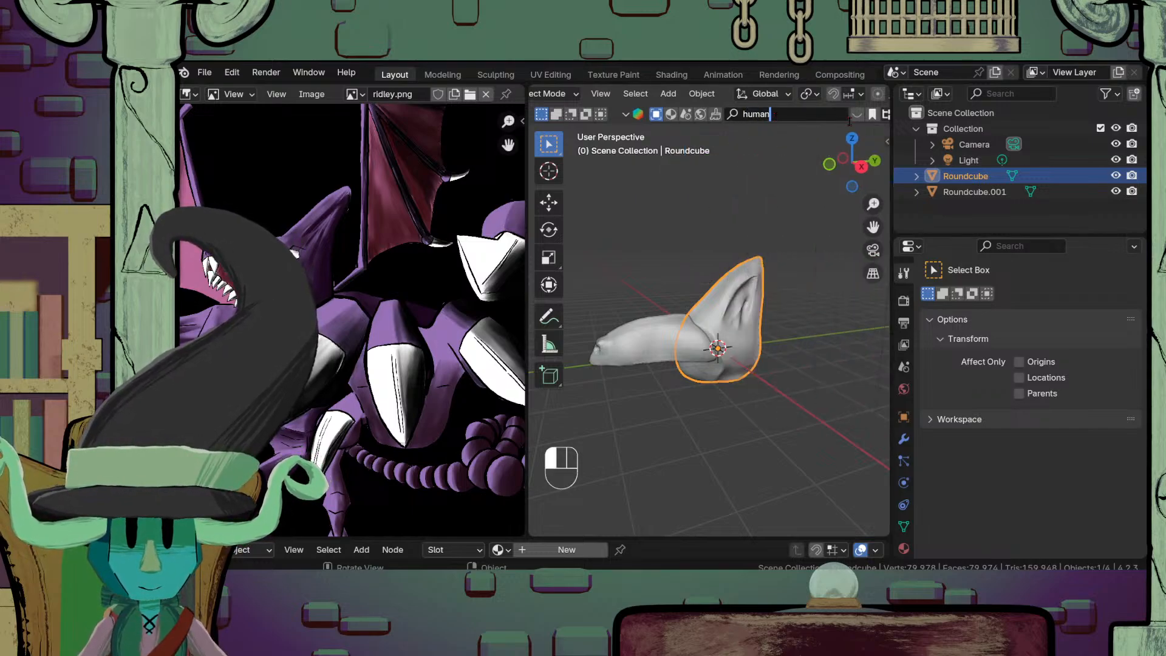
{"action": "key", "text": "Return"}
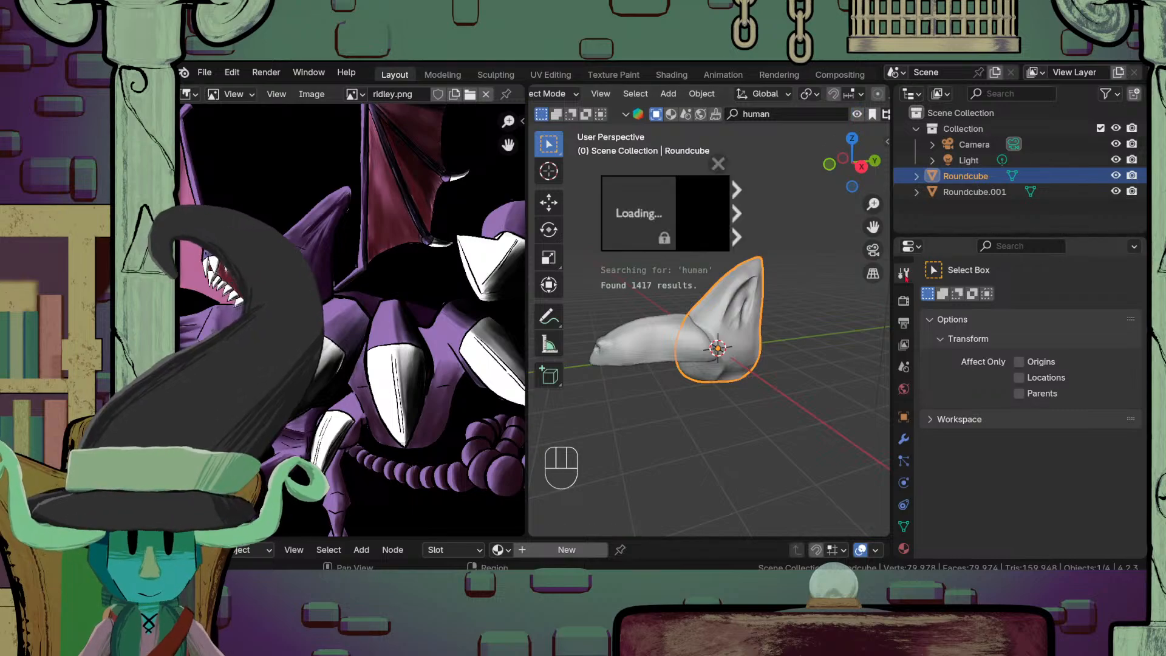
{"action": "left_click_drag", "start_coordinate": [891, 285], "coordinate": [1110, 289]}
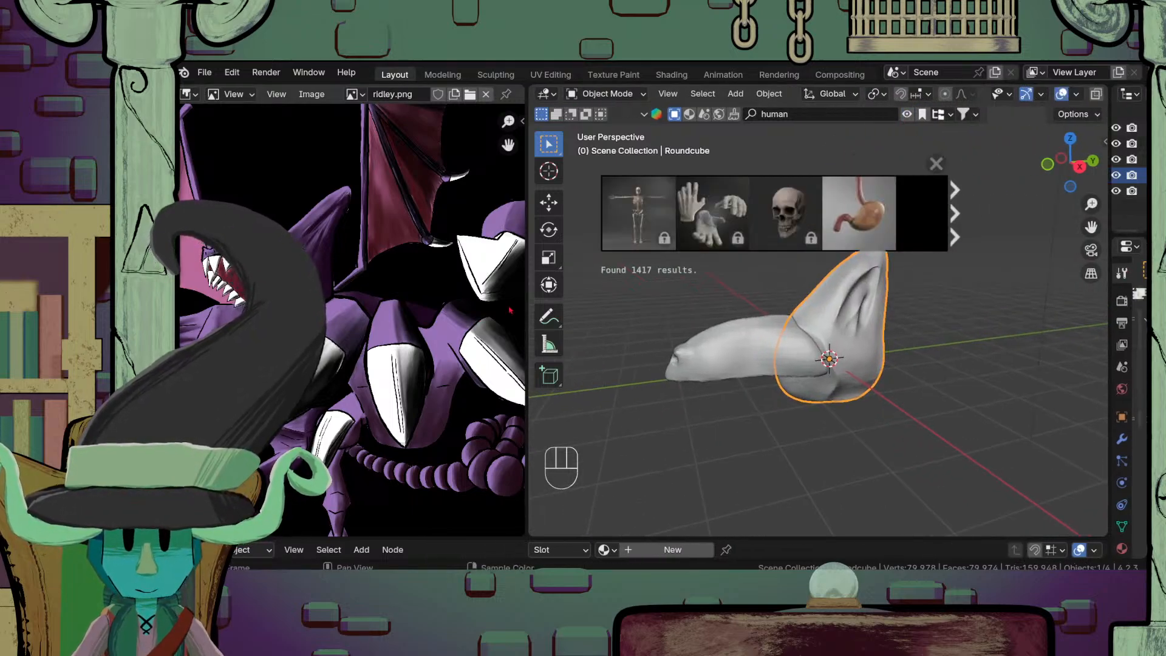
{"action": "left_click_drag", "start_coordinate": [528, 310], "coordinate": [287, 310]}
Step: Place the Human Base Mesh (Sculpting) asset on the ground beside the head as a size reference
{"action": "mouse_move", "coordinate": [929, 217]}
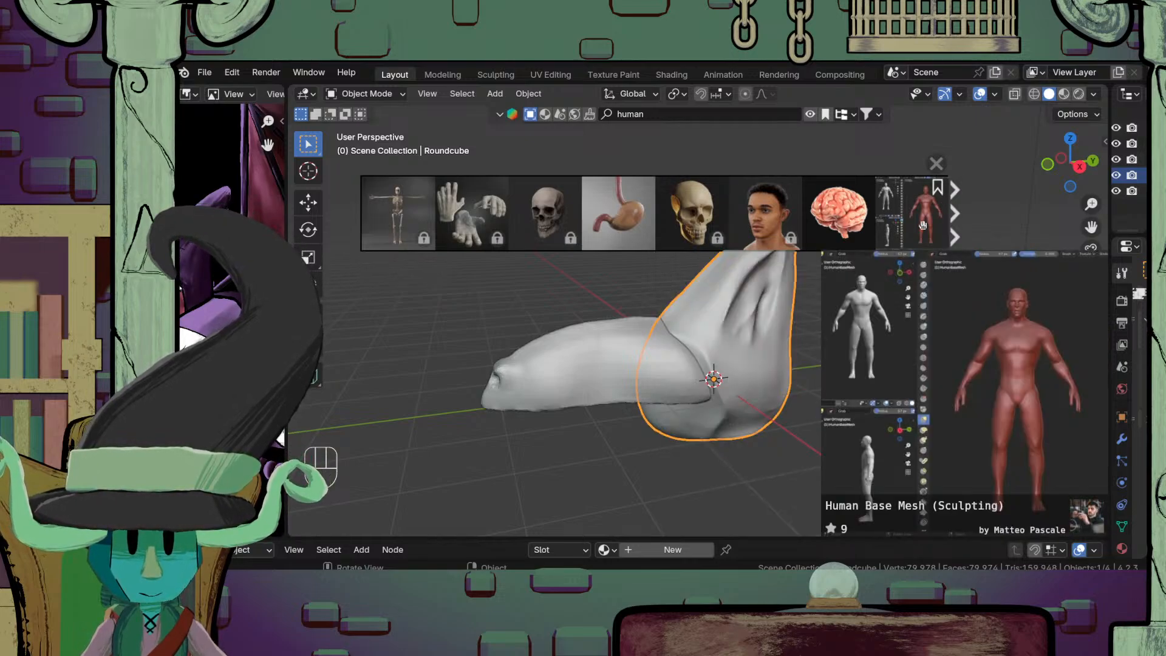
{"action": "left_click_drag", "start_coordinate": [912, 231], "coordinate": [820, 469]}
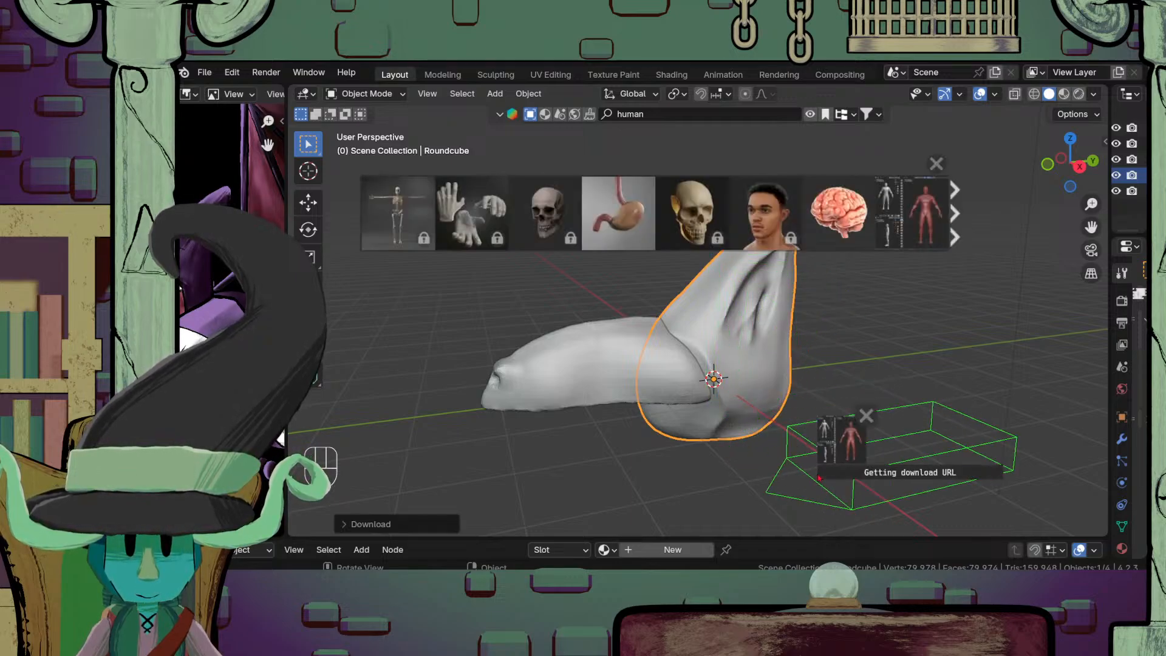
{"action": "middle_click_drag", "start_coordinate": [979, 400], "coordinate": [846, 359], "text": "shift"}
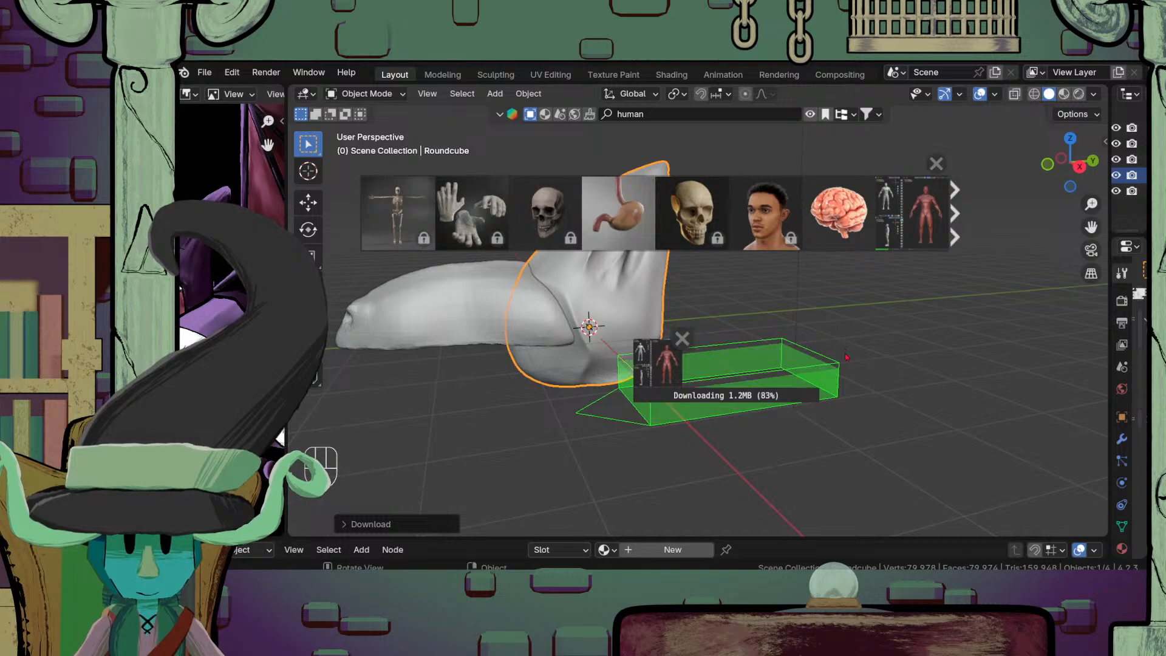
{"action": "middle_click_drag", "start_coordinate": [685, 363], "coordinate": [751, 432]}
{"action": "left_click", "coordinate": [736, 334]}
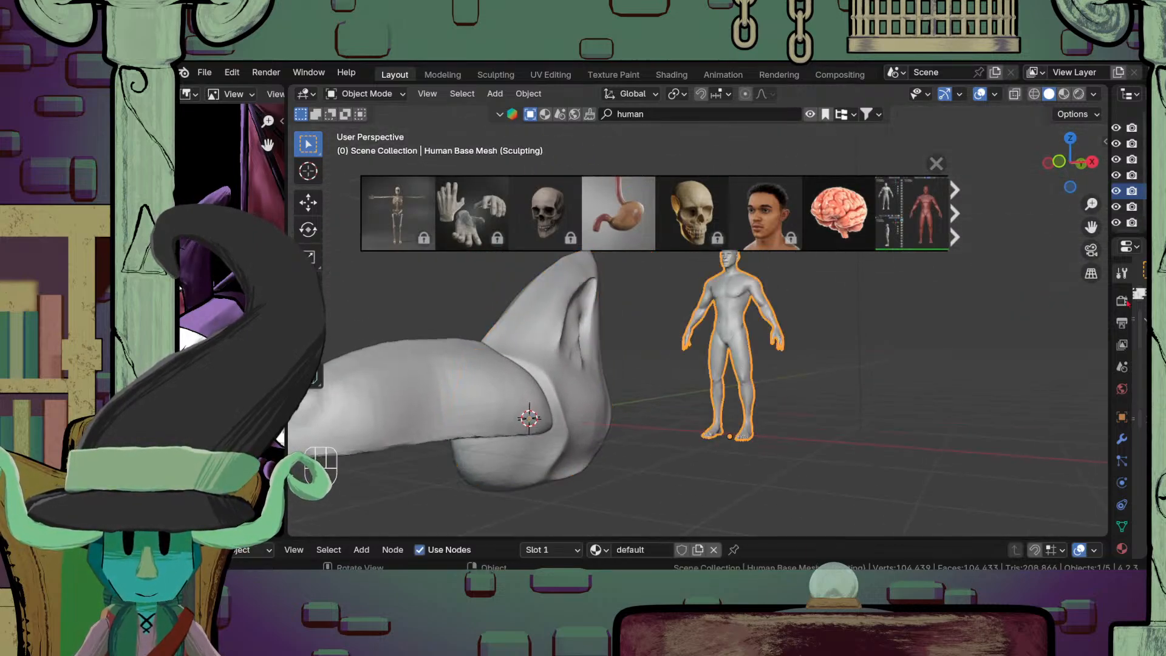
Step: Examine the human base mesh's dimensions and compare its size with the head pieces
{"action": "left_click", "coordinate": [1105, 146]}
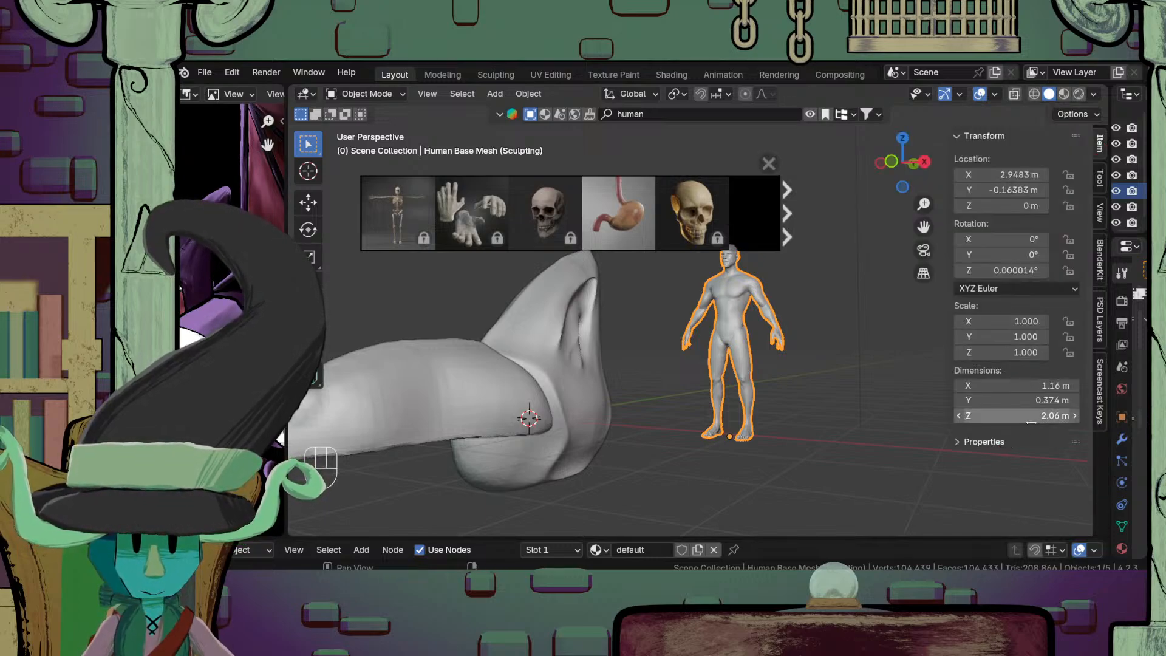
{"action": "scroll", "coordinate": [844, 414], "scroll_direction": "down", "scroll_amount": 5}
{"action": "middle_click_drag", "start_coordinate": [843, 415], "coordinate": [901, 419]}
{"action": "scroll", "coordinate": [864, 439], "scroll_direction": "up", "scroll_amount": 2}
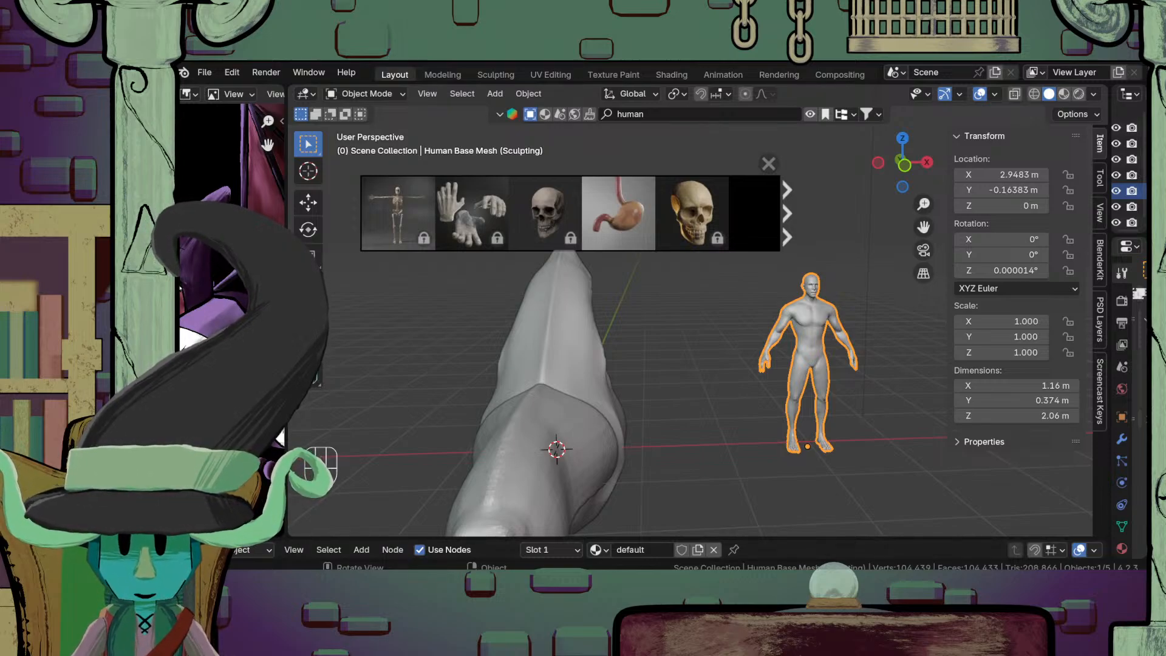
{"action": "mouse_move", "coordinate": [692, 212]}
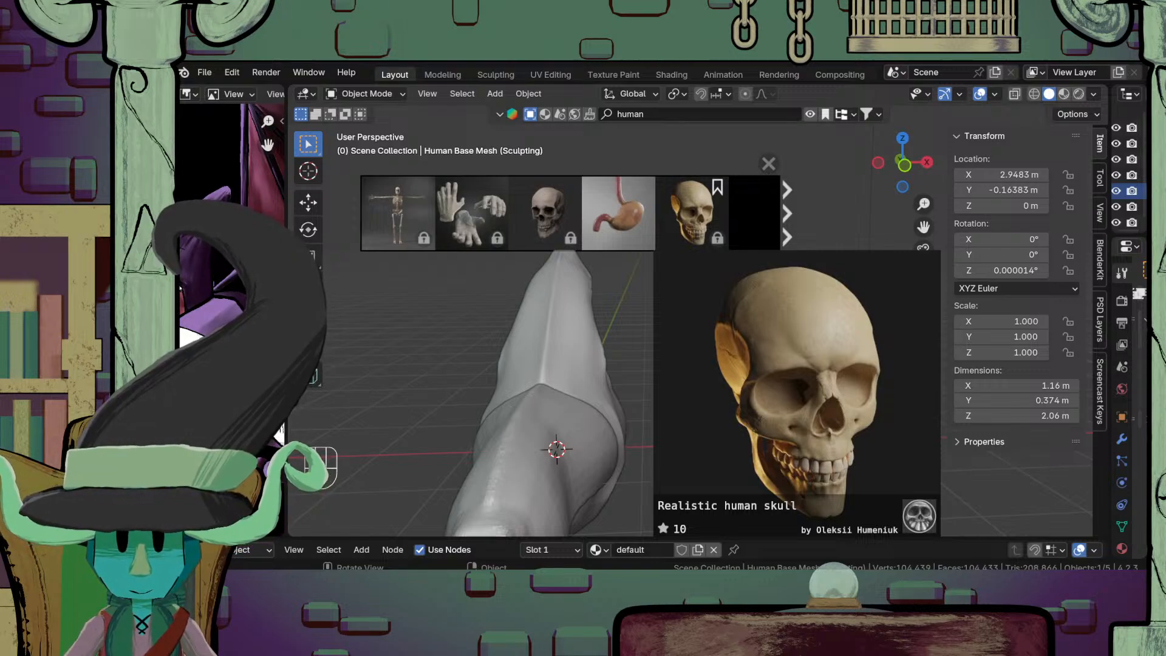
Step: Select the snout and rear head piece together and scale them down until the rear piece's scale is about 0.68
{"action": "scroll", "coordinate": [666, 390], "scroll_direction": "down", "scroll_amount": 5}
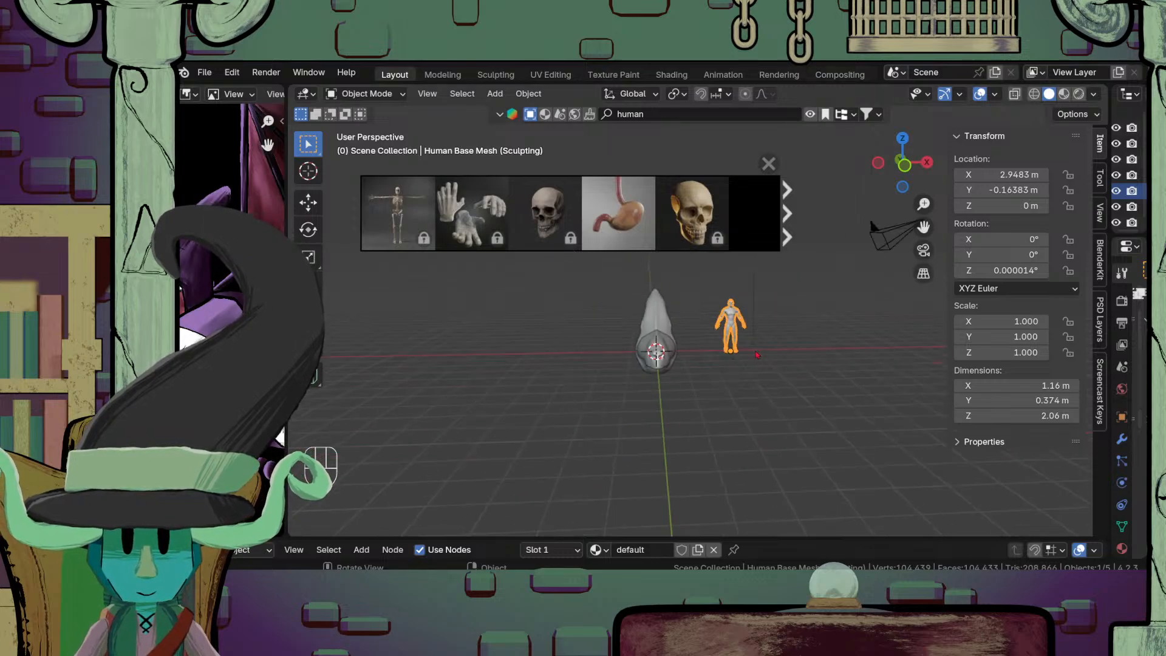
{"action": "left_click", "coordinate": [582, 360]}
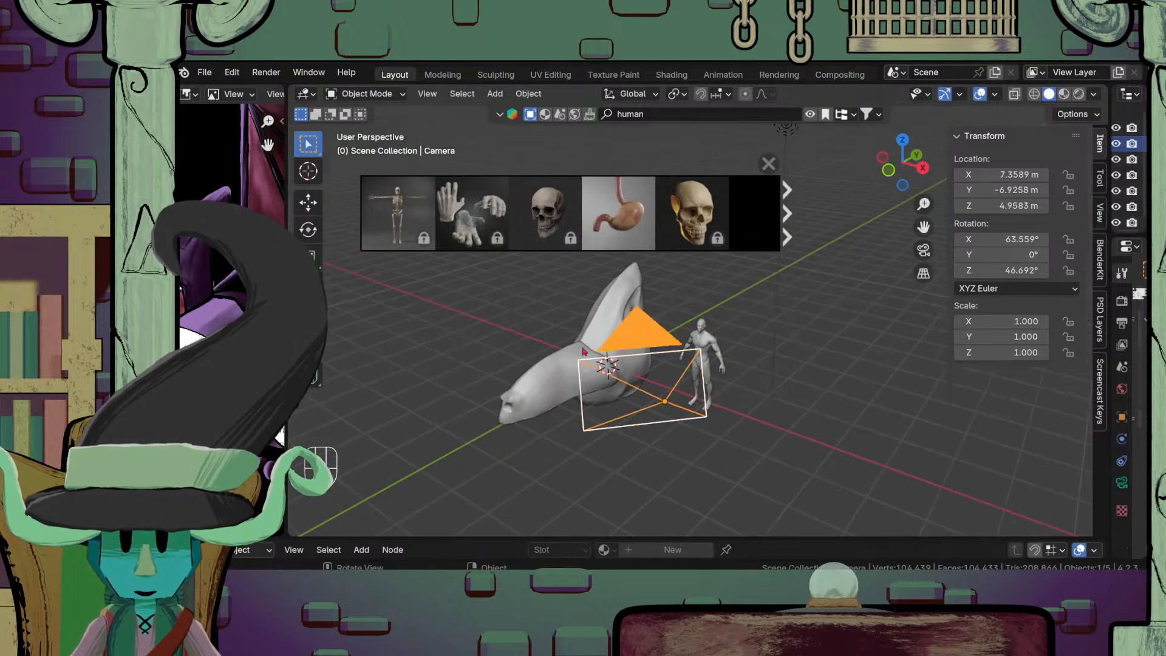
{"action": "left_click", "coordinate": [595, 327]}
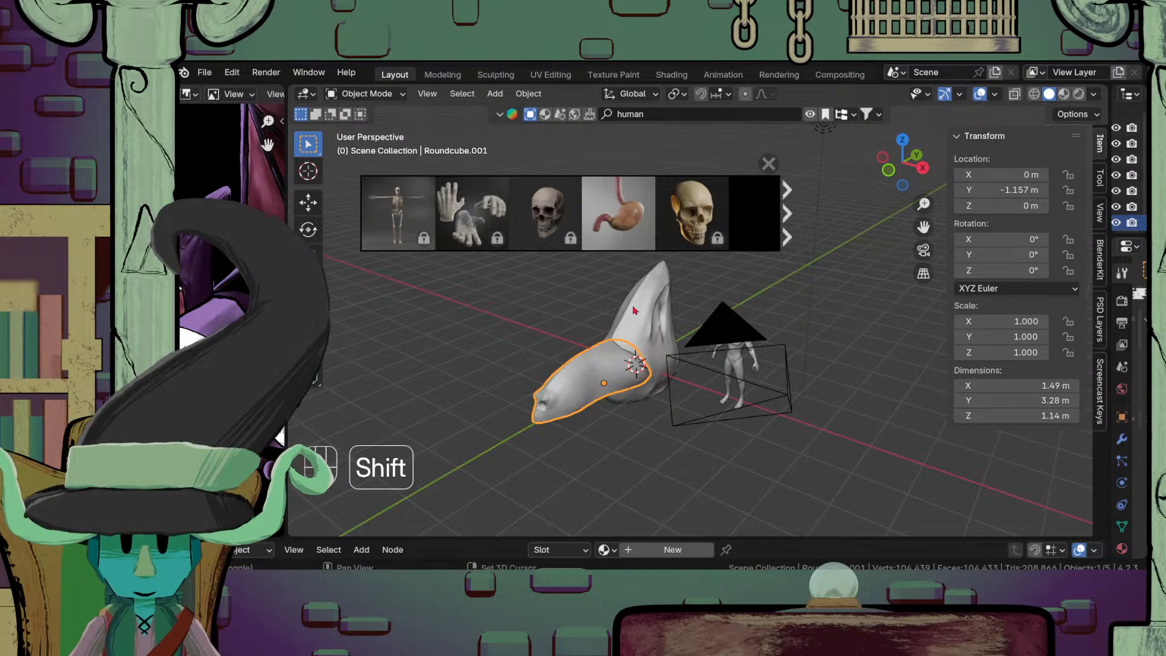
{"action": "key", "text": "s"}
{"action": "left_click", "coordinate": [703, 435]}
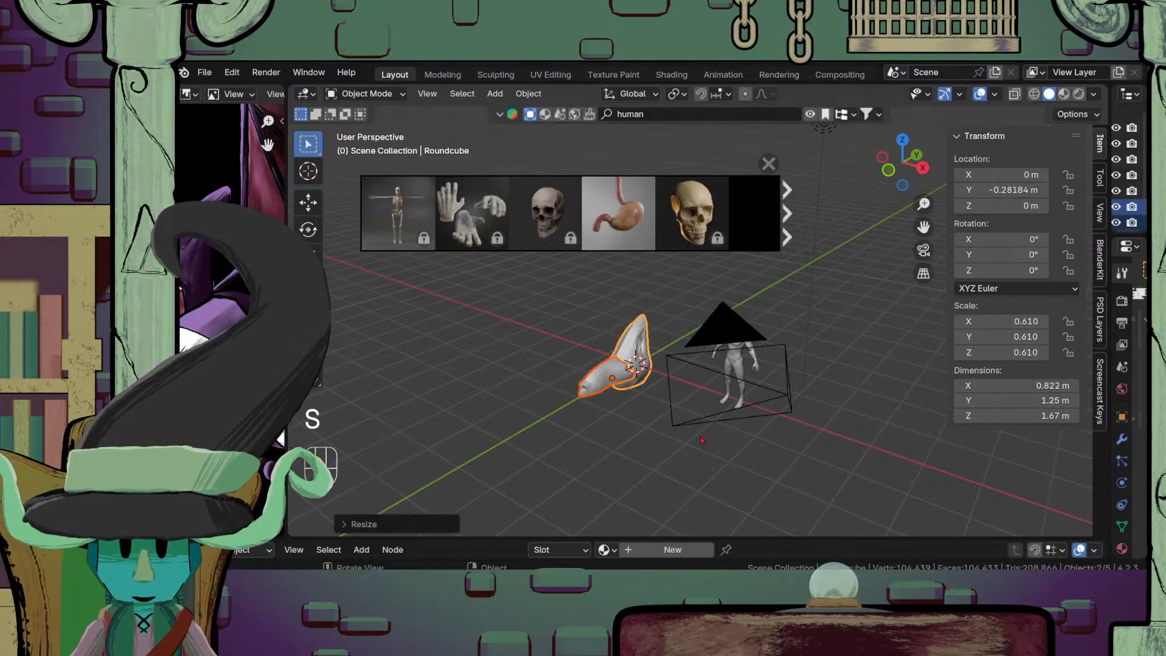
{"action": "middle_click_drag", "start_coordinate": [703, 435], "coordinate": [665, 388], "text": "shift"}
{"action": "key", "text": "s"}
{"action": "left_click", "coordinate": [678, 395]}
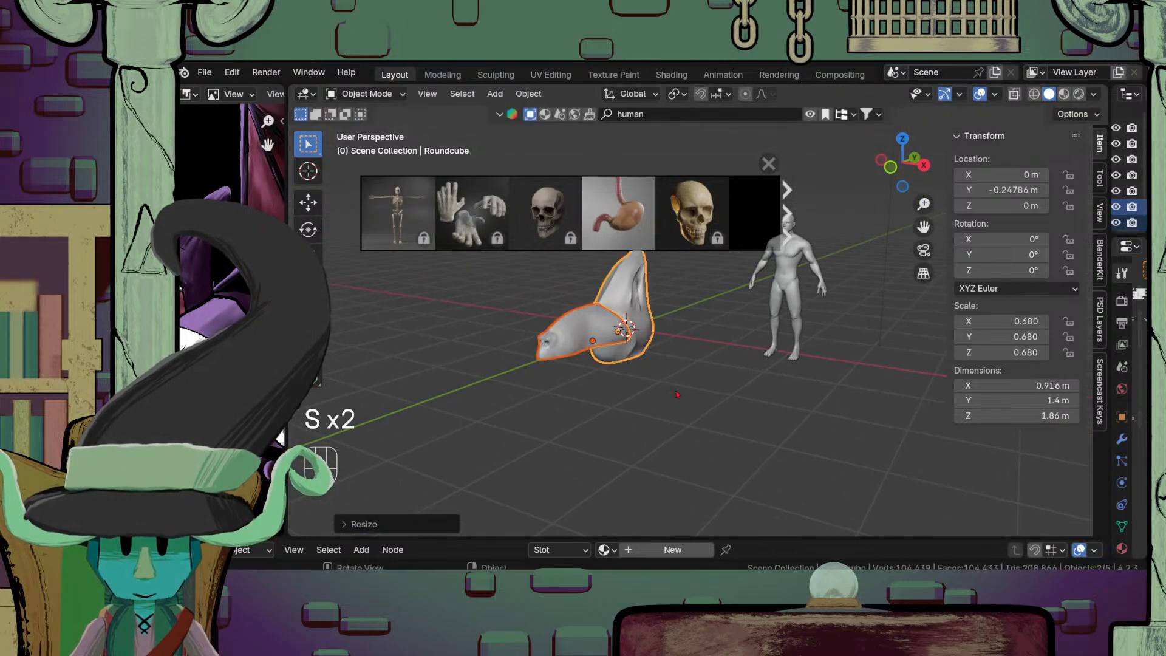
{"action": "key", "text": "g"}
{"action": "key", "text": "z"}
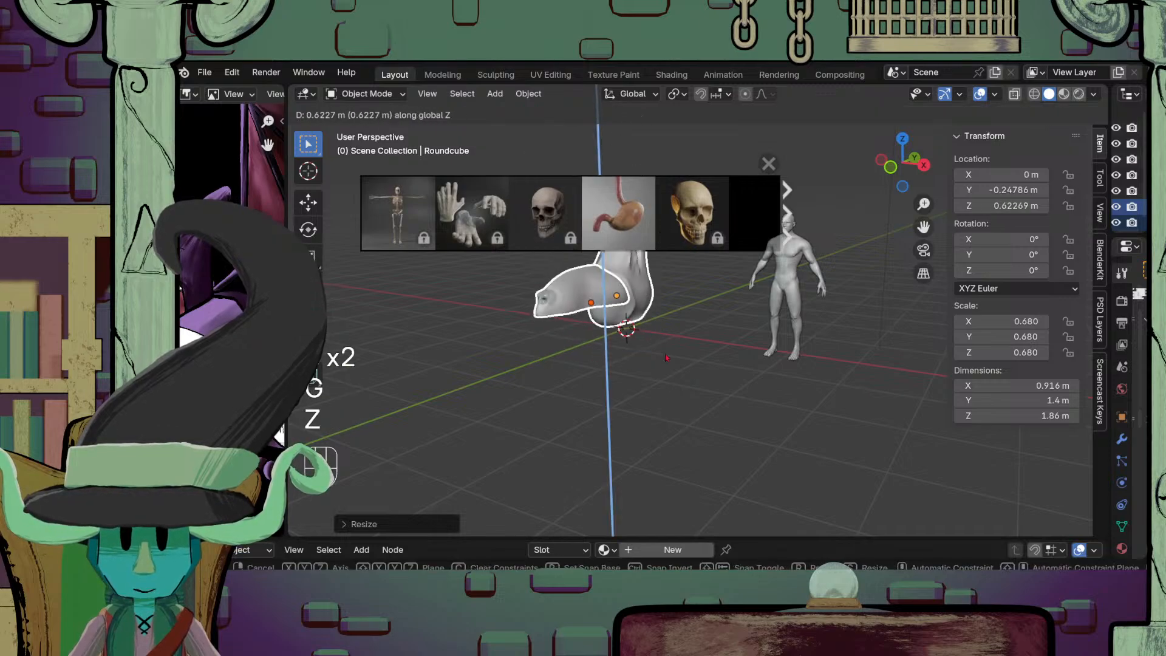
{"action": "right_click", "coordinate": [655, 330]}
Step: Save the Blender file ridley.blend
{"action": "middle_click_drag", "start_coordinate": [655, 330], "coordinate": [722, 433], "text": "shift"}
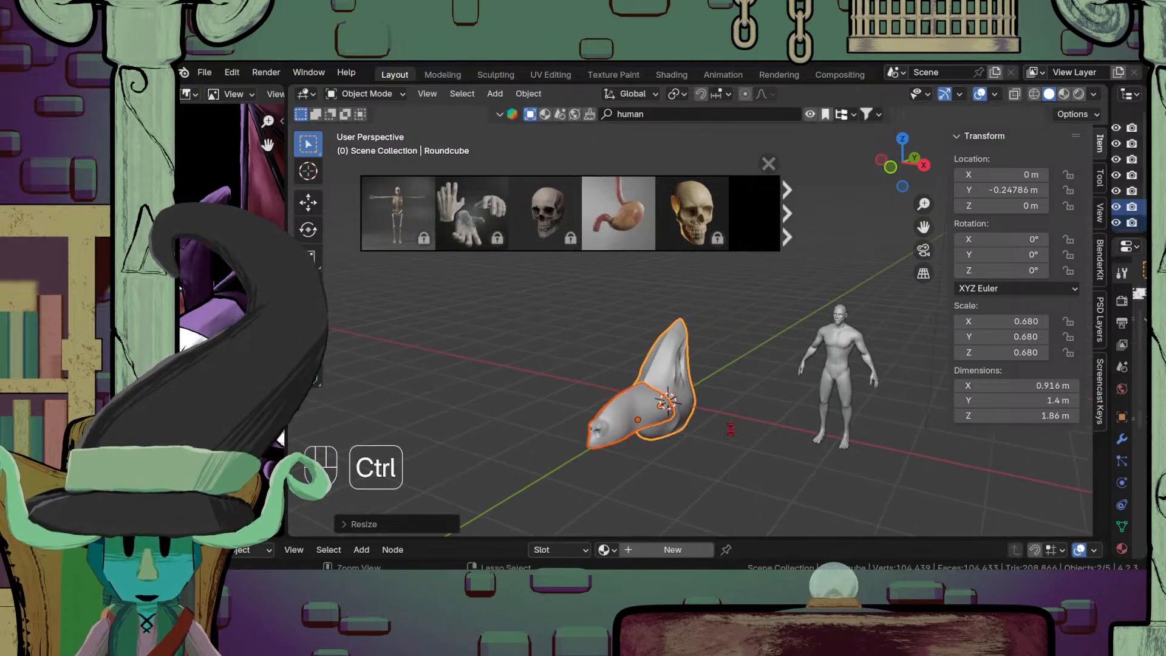
{"action": "key", "text": "ctrl+s"}
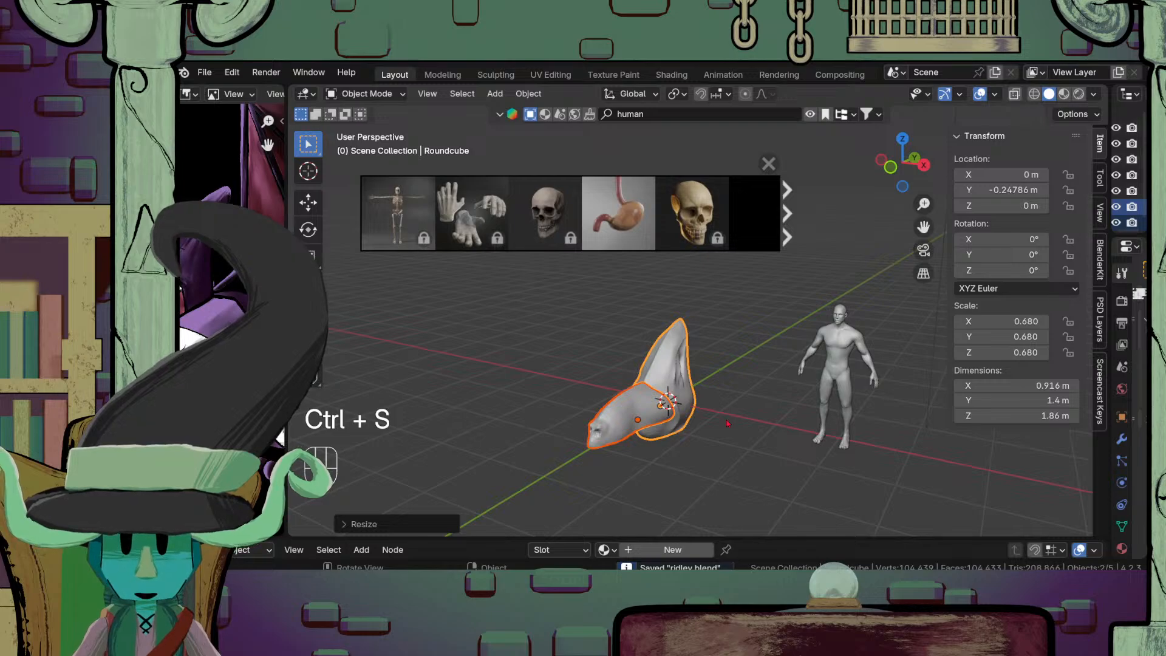
{"action": "middle_click_drag", "start_coordinate": [779, 378], "coordinate": [660, 371], "text": "shift"}
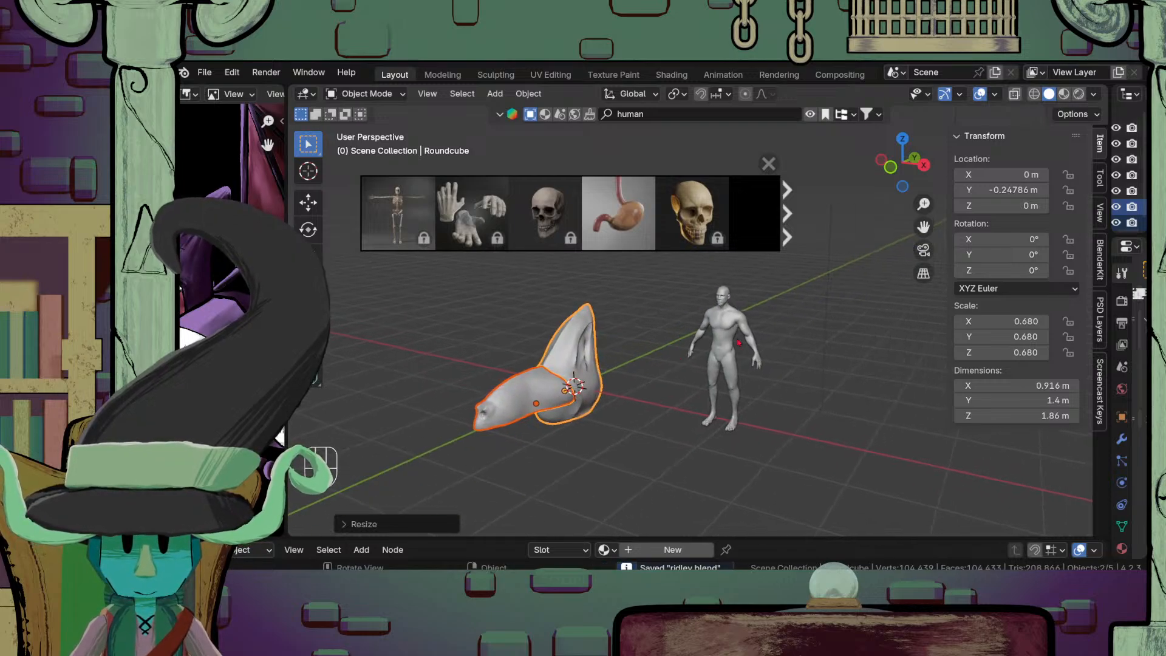
Step: Add a plane mesh at the scene origin among the head pieces
{"action": "left_click", "coordinate": [721, 351]}
{"action": "middle_click_drag", "start_coordinate": [721, 352], "coordinate": [749, 351]}
{"action": "key", "text": "shift+a"}
{"action": "left_click", "coordinate": [706, 271]}
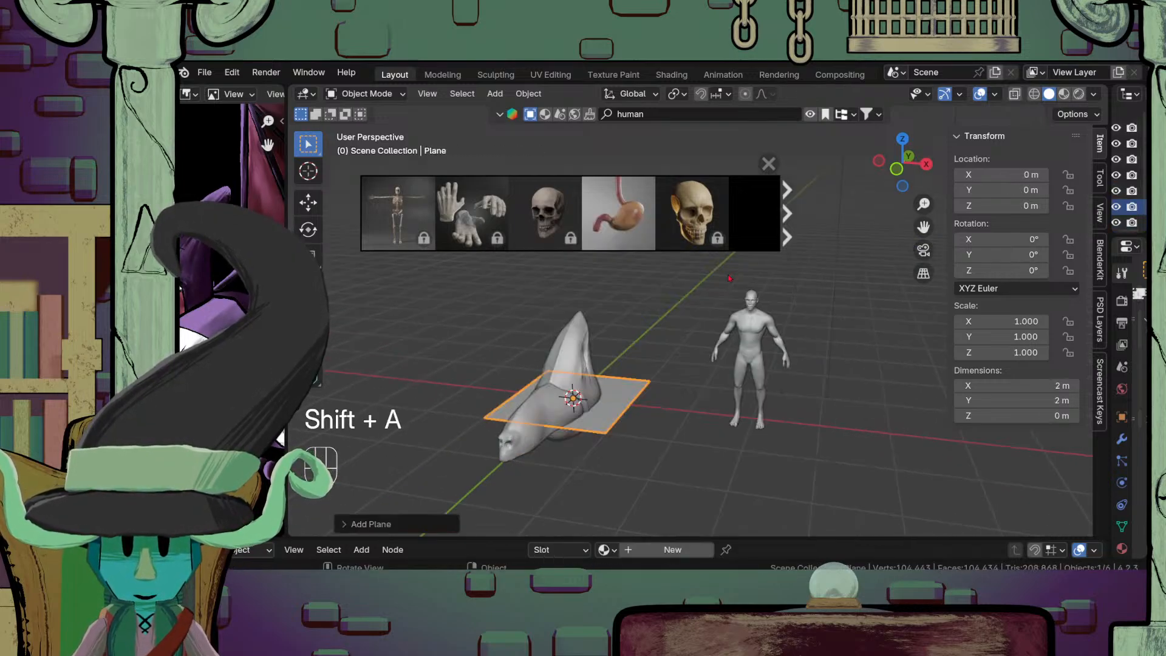
Step: Rotate the plane 90° about the X axis so it stands upright, and apply its rotation
{"action": "scroll", "coordinate": [754, 420], "scroll_direction": "down", "scroll_amount": 4}
{"action": "scroll", "coordinate": [753, 419], "scroll_direction": "up", "scroll_amount": 3}
{"action": "type", "text": "rx"}
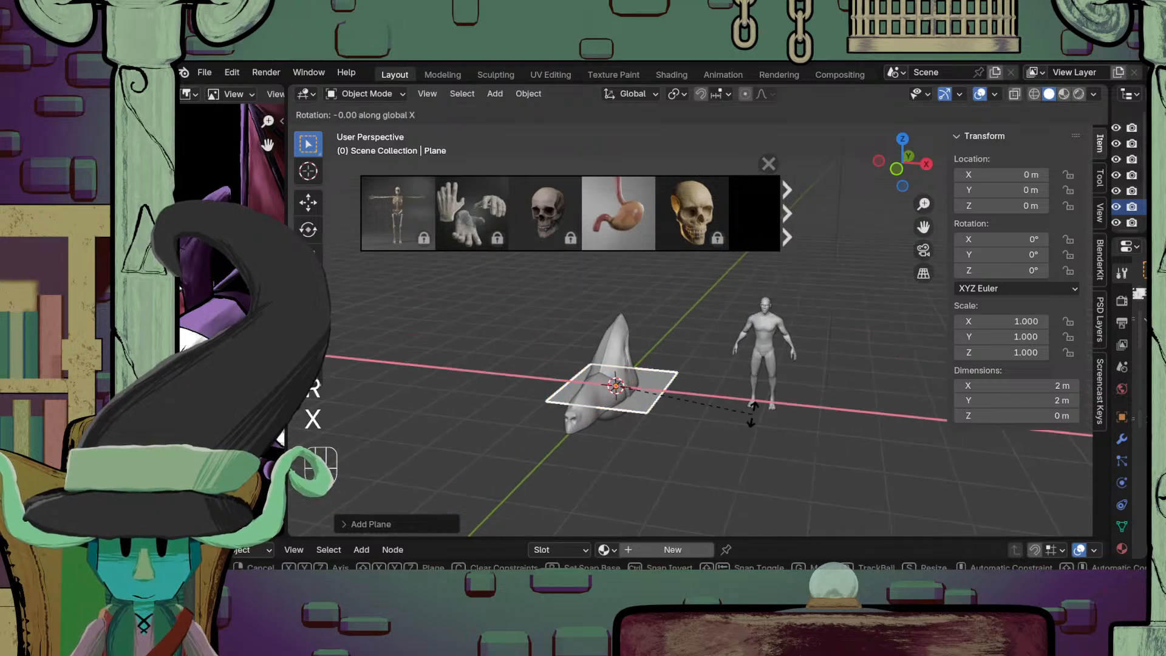
{"action": "type", "text": "90"}
{"action": "key", "text": "Return"}
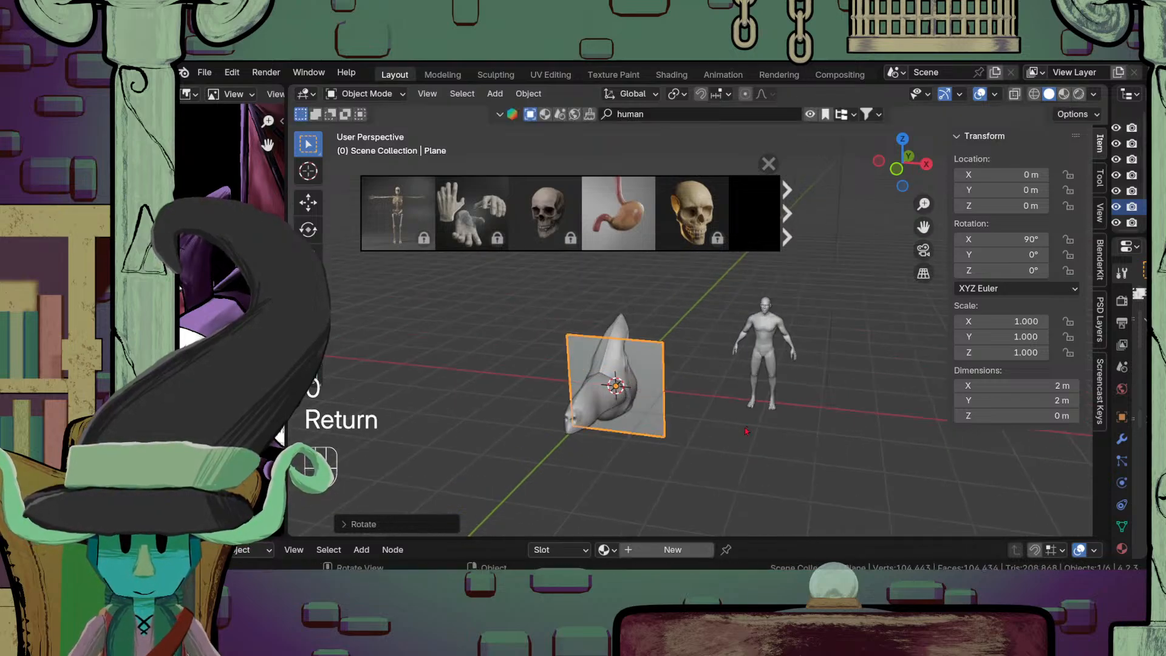
{"action": "key", "text": "ctrl+a"}
{"action": "left_click", "coordinate": [690, 359]}
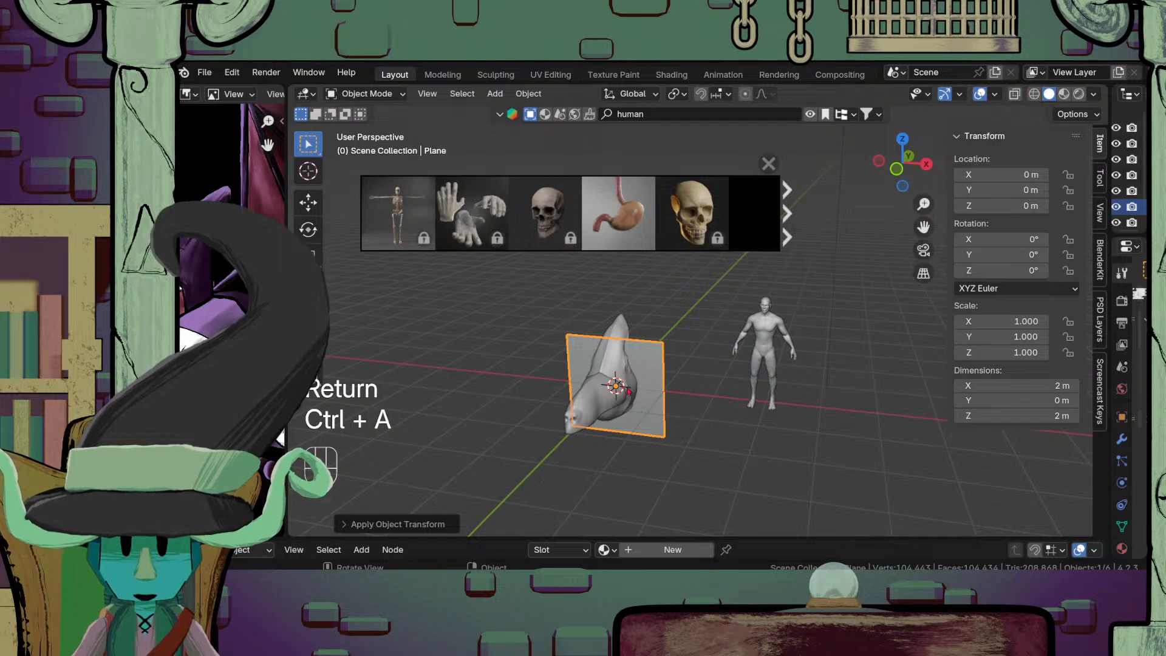
Step: Move the plane about 1.37 m along X so it stands between the head pieces and the human mesh
{"action": "key", "text": "g"}
{"action": "key", "text": "y"}
{"action": "key", "text": "x"}
{"action": "left_click", "coordinate": [683, 435]}
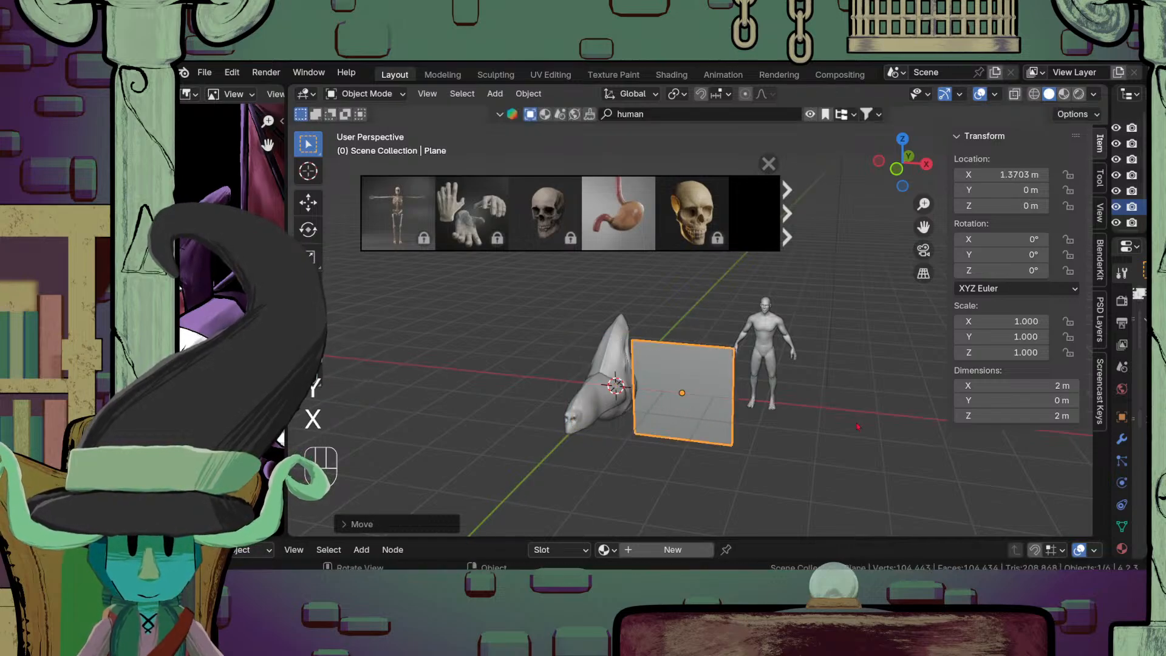
{"action": "middle_click_drag", "start_coordinate": [683, 435], "coordinate": [709, 432]}
{"action": "scroll", "coordinate": [709, 432], "scroll_direction": "up", "scroll_amount": 2}
{"action": "middle_click_drag", "start_coordinate": [710, 440], "coordinate": [706, 424]}
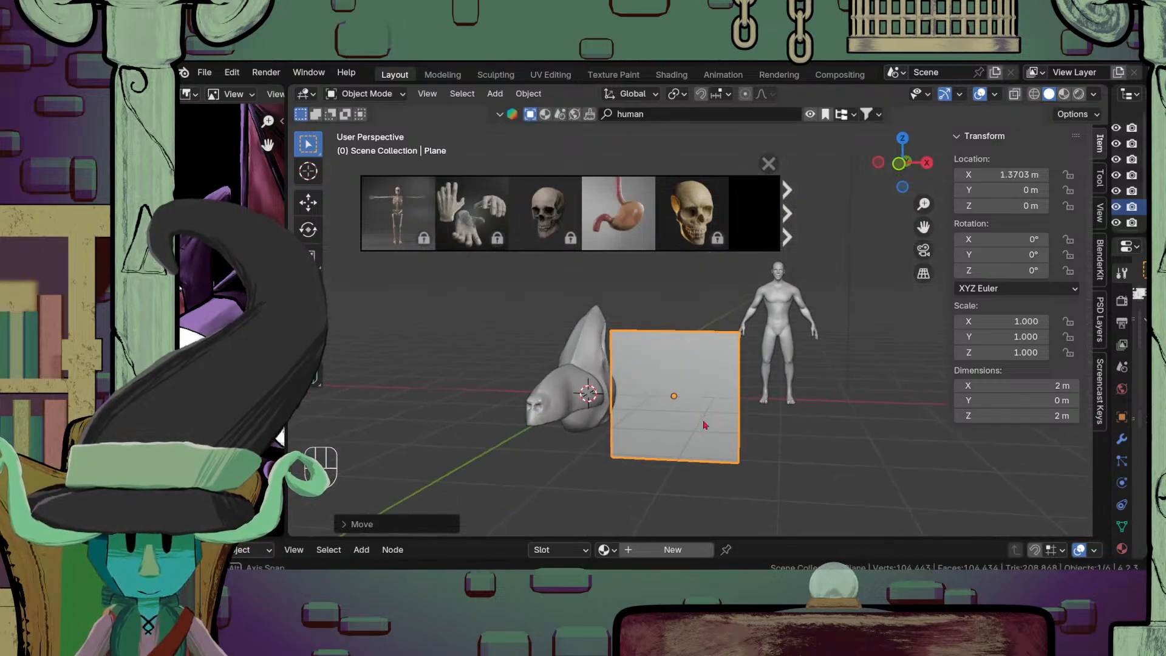
Step: Select the plane's two upper vertices in Edit Mode
{"action": "key", "text": "Tab"}
{"action": "left_click", "coordinate": [611, 331]}
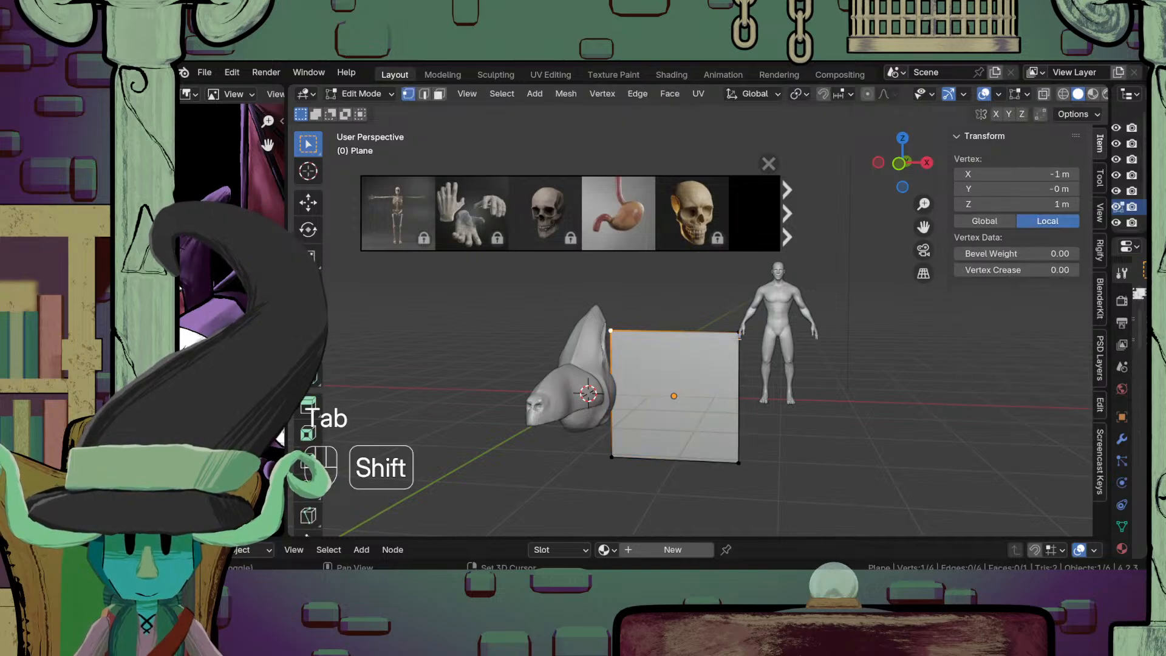
{"action": "left_click", "coordinate": [740, 333], "text": "shift"}
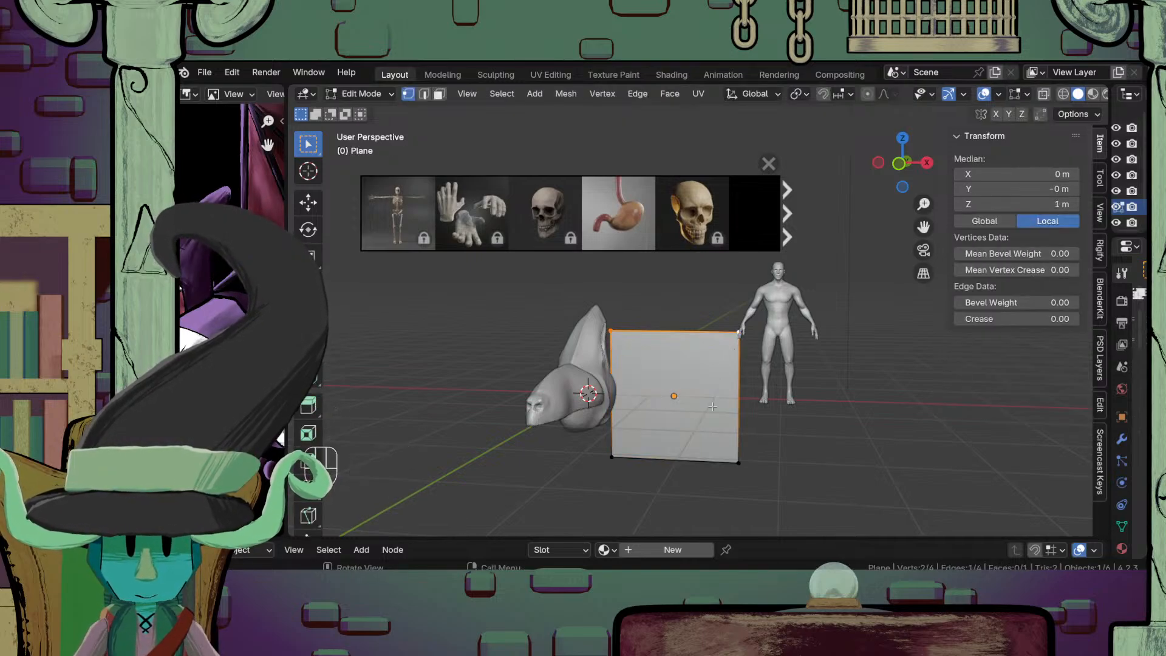
{"action": "key", "text": "g"}
{"action": "key", "text": "z"}
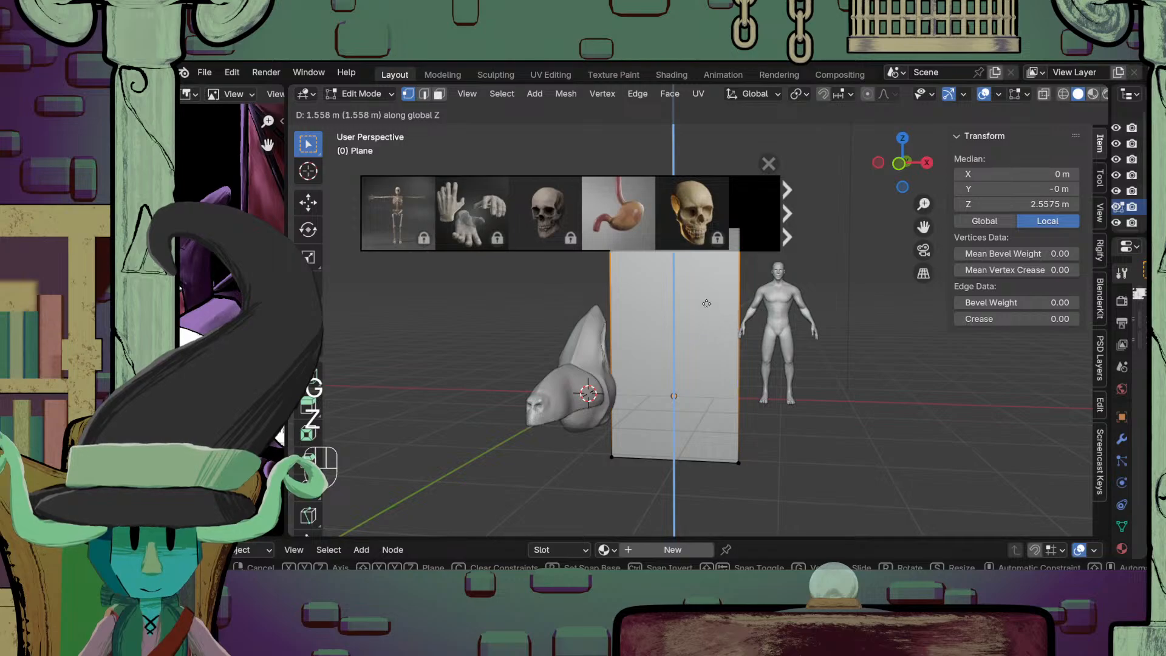
{"action": "right_click", "coordinate": [714, 262]}
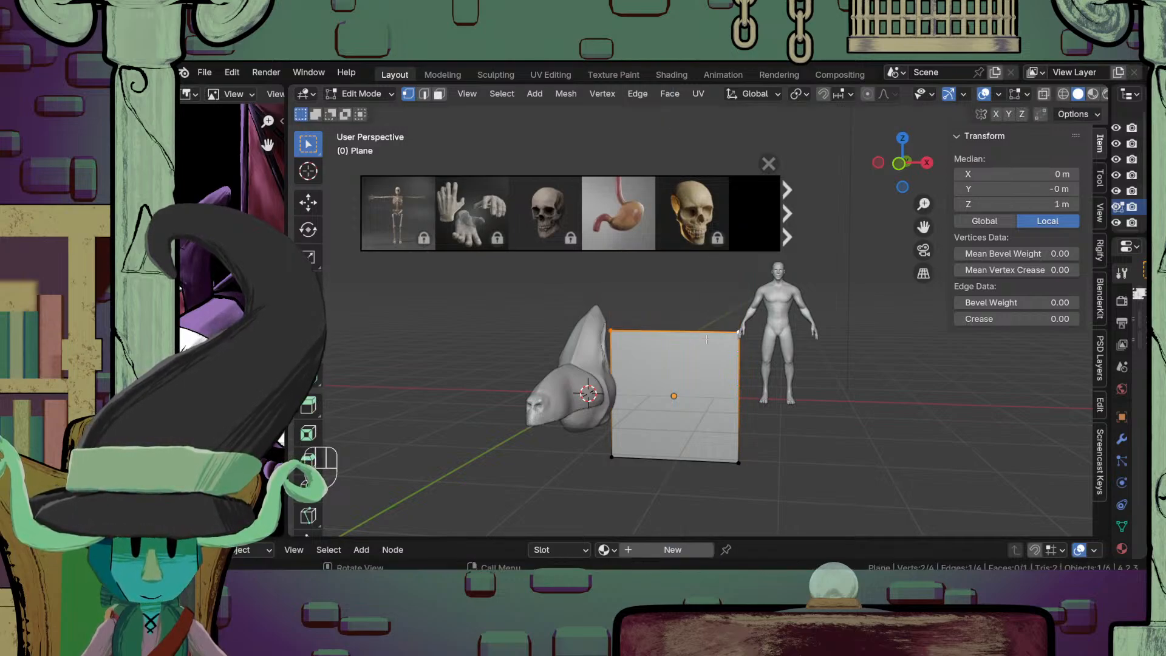
{"action": "left_click", "coordinate": [1039, 206]}
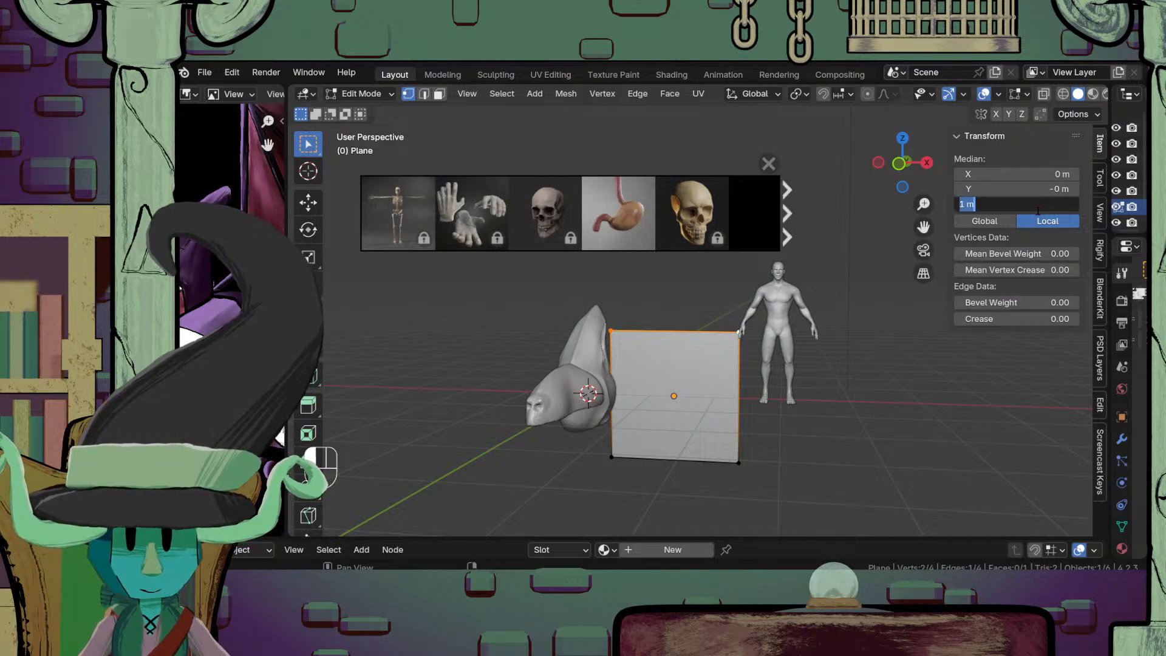
{"action": "key", "text": "Escape"}
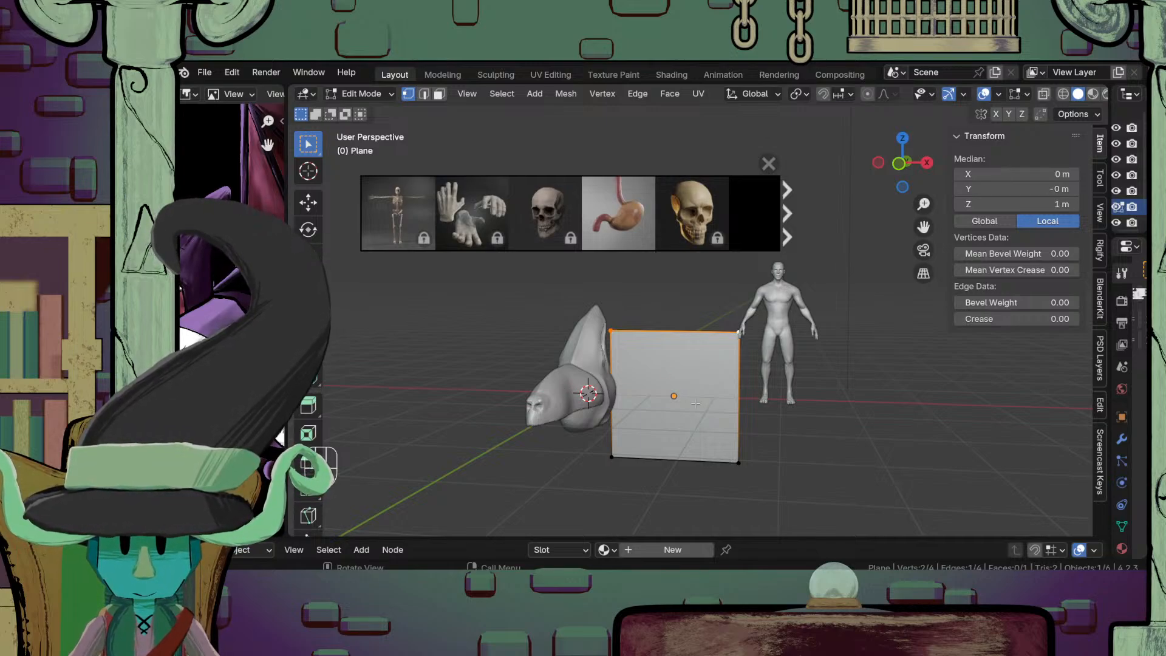
Step: Set the local Z position of the plane's upper edge to 4 m and return to Object Mode
{"action": "left_click", "coordinate": [1014, 205]}
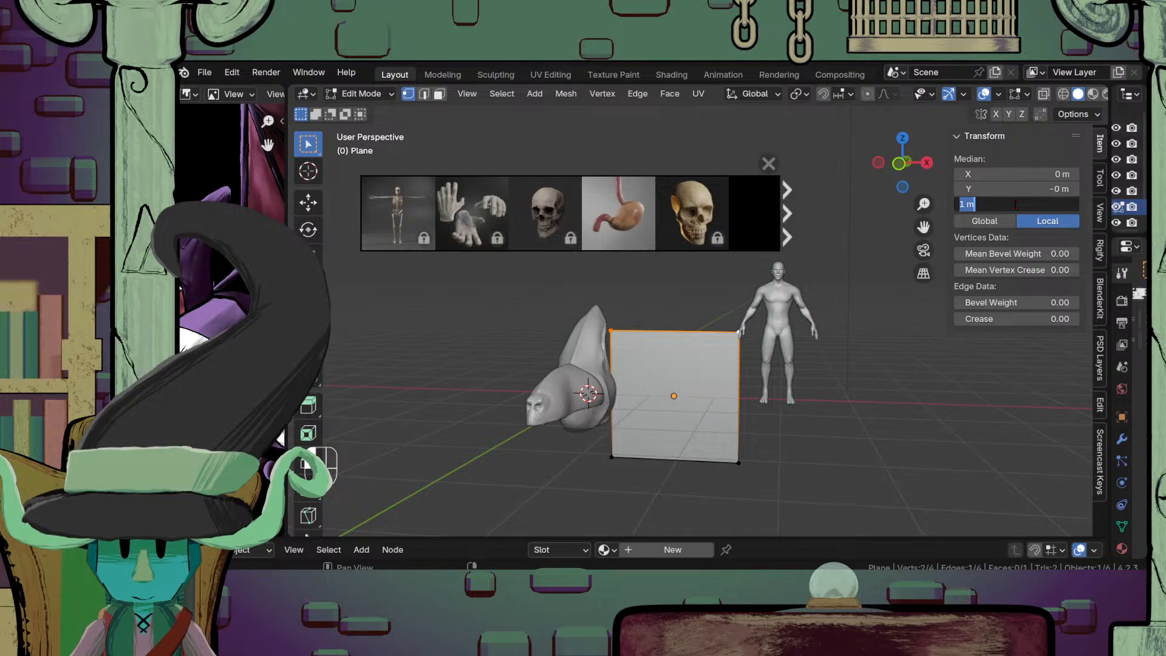
{"action": "type", "text": "4"}
{"action": "key", "text": "Return"}
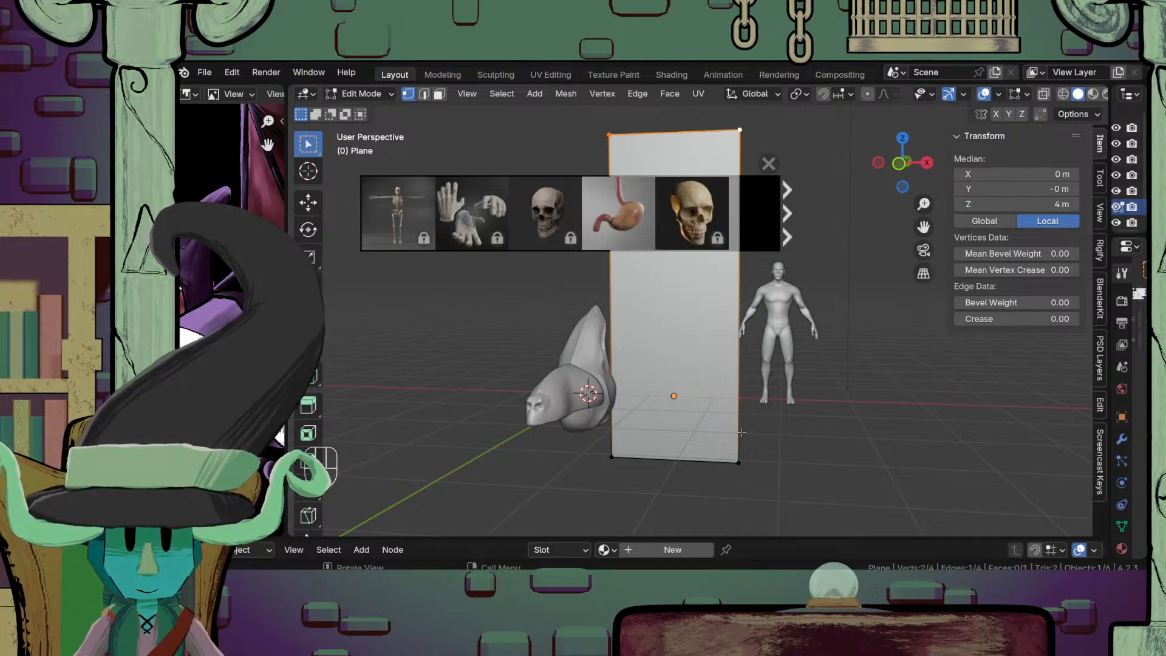
{"action": "scroll", "coordinate": [742, 433], "scroll_direction": "down", "scroll_amount": 4}
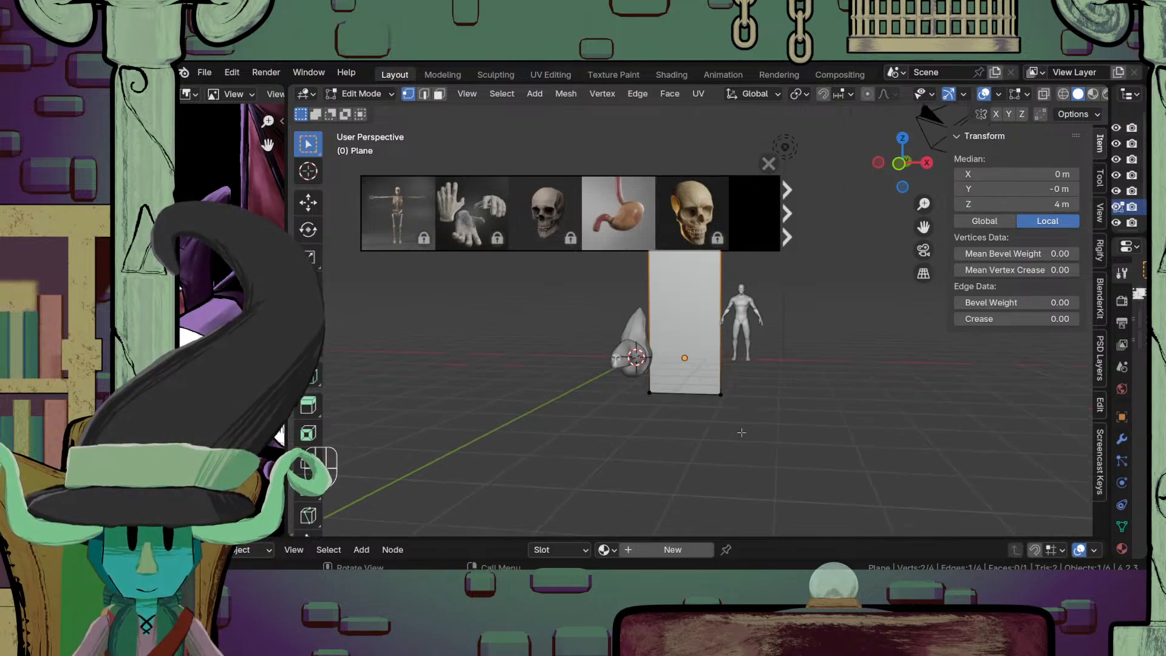
{"action": "key", "text": "Tab"}
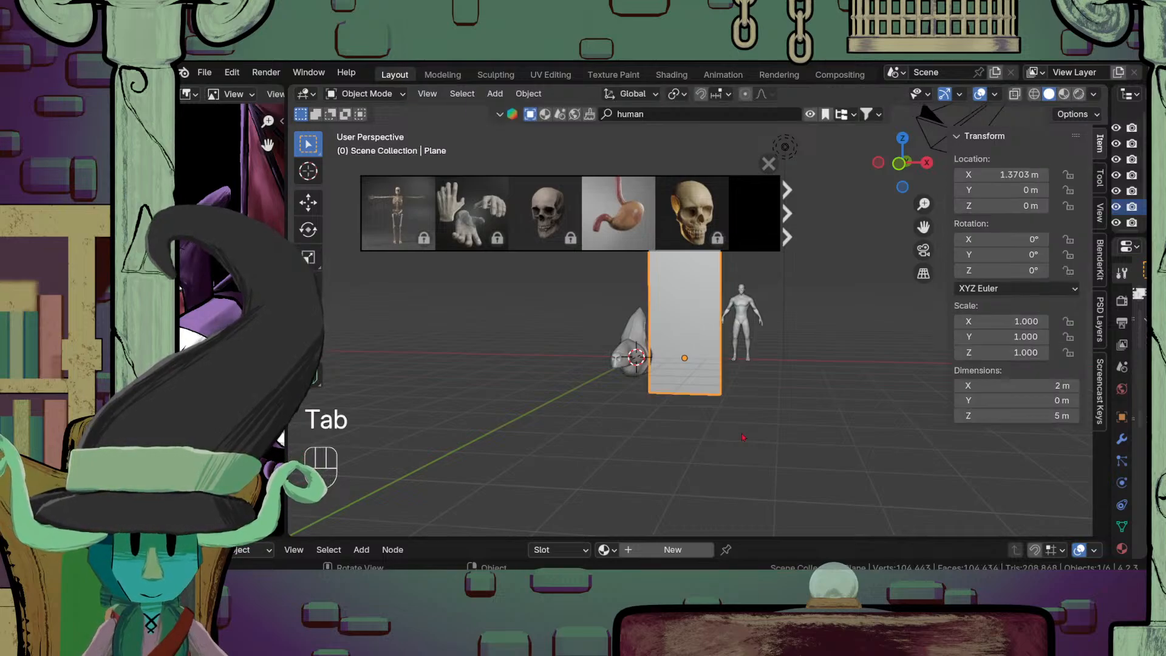
Step: Set the plane's Z dimension to 4 m and apply its scale
{"action": "mouse_move", "coordinate": [1027, 416]}
{"action": "left_mouse_down"}
{"action": "mouse_move", "coordinate": [979, 416]}
{"action": "mouse_move", "coordinate": [1026, 416]}
{"action": "left_mouse_up"}
{"action": "left_click", "coordinate": [1026, 415]}
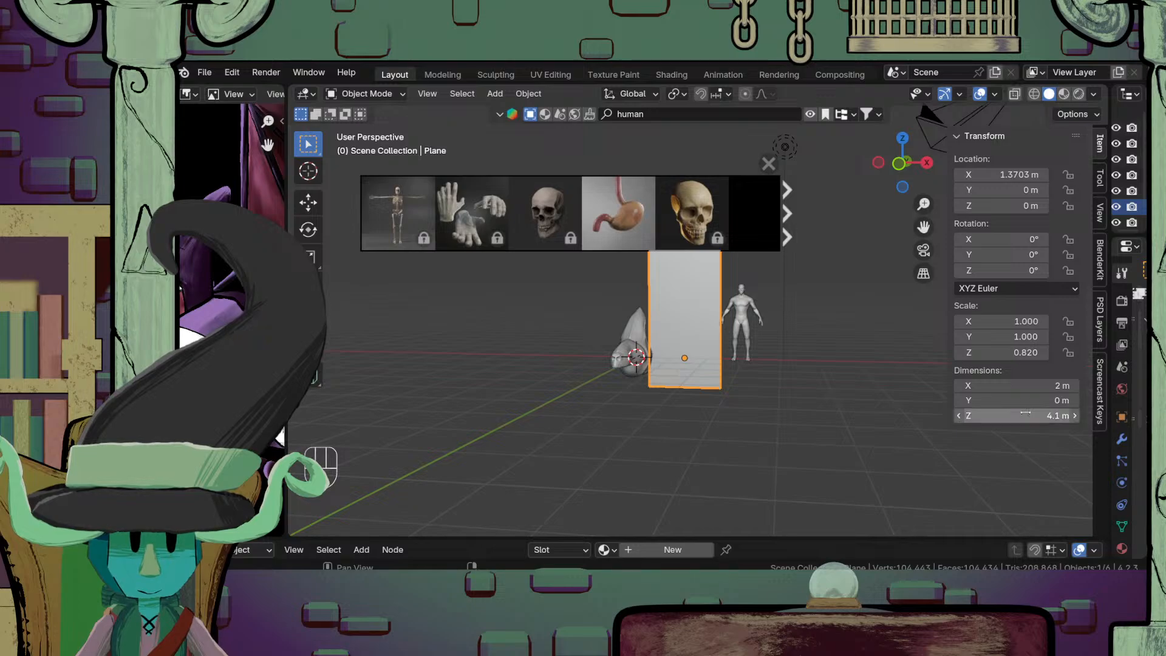
{"action": "type", "text": "4"}
{"action": "key", "text": "Return"}
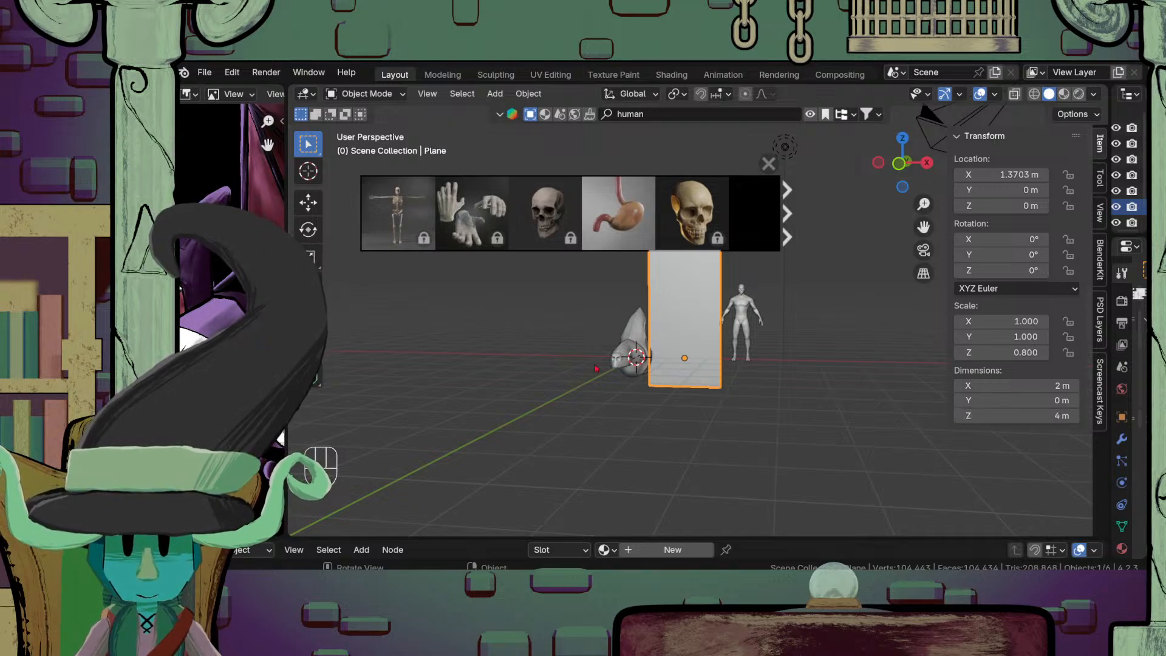
{"action": "middle_click_drag", "start_coordinate": [650, 376], "coordinate": [668, 375]}
{"action": "key", "text": "ctrl+a"}
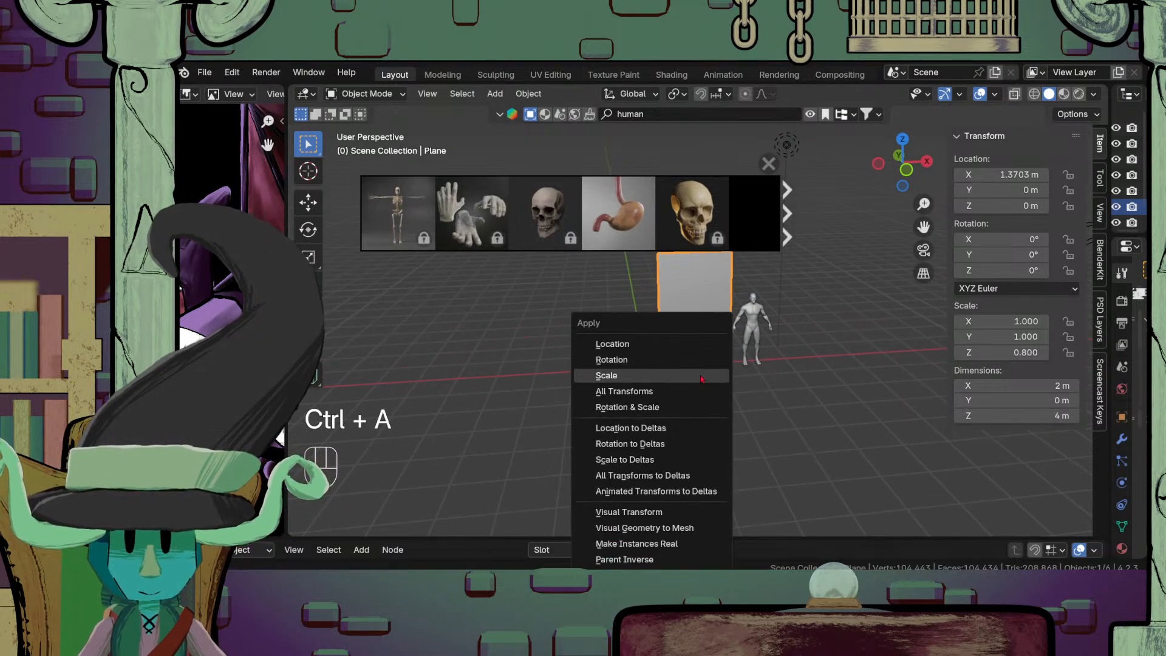
{"action": "left_click", "coordinate": [662, 376]}
Step: Raise the plane along Z by about 0.86 m so its lower edge rests at the human mesh's feet
{"action": "middle_click_drag", "start_coordinate": [663, 376], "coordinate": [745, 387]}
{"action": "key", "text": "g"}
{"action": "key", "text": "z"}
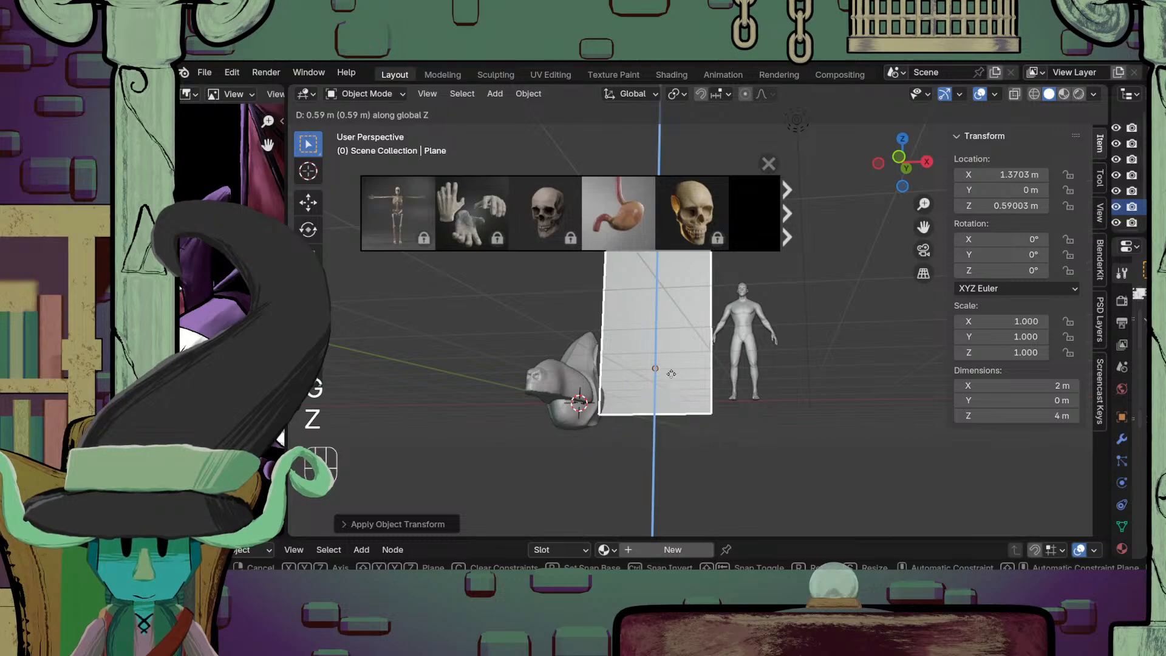
{"action": "left_click", "coordinate": [676, 366]}
{"action": "scroll", "coordinate": [676, 365], "scroll_direction": "down", "scroll_amount": 2}
{"action": "middle_click_drag", "start_coordinate": [677, 365], "coordinate": [694, 401]}
{"action": "scroll", "coordinate": [694, 402], "scroll_direction": "up", "scroll_amount": 4}
Step: Narrow the plane's whole mesh along X in Edit Mode to a width of about 1.05 m
{"action": "key", "text": "Tab"}
{"action": "key", "text": "s"}
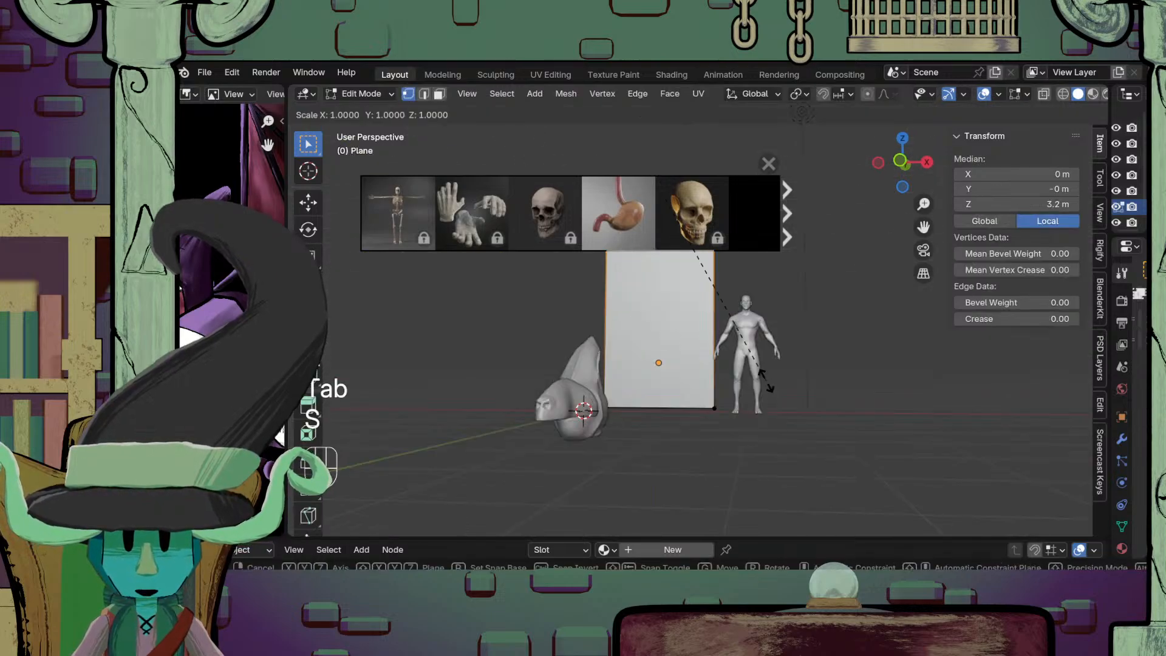
{"action": "right_click", "coordinate": [767, 387]}
{"action": "key", "text": "a"}
{"action": "key", "text": "s"}
{"action": "key", "text": "x"}
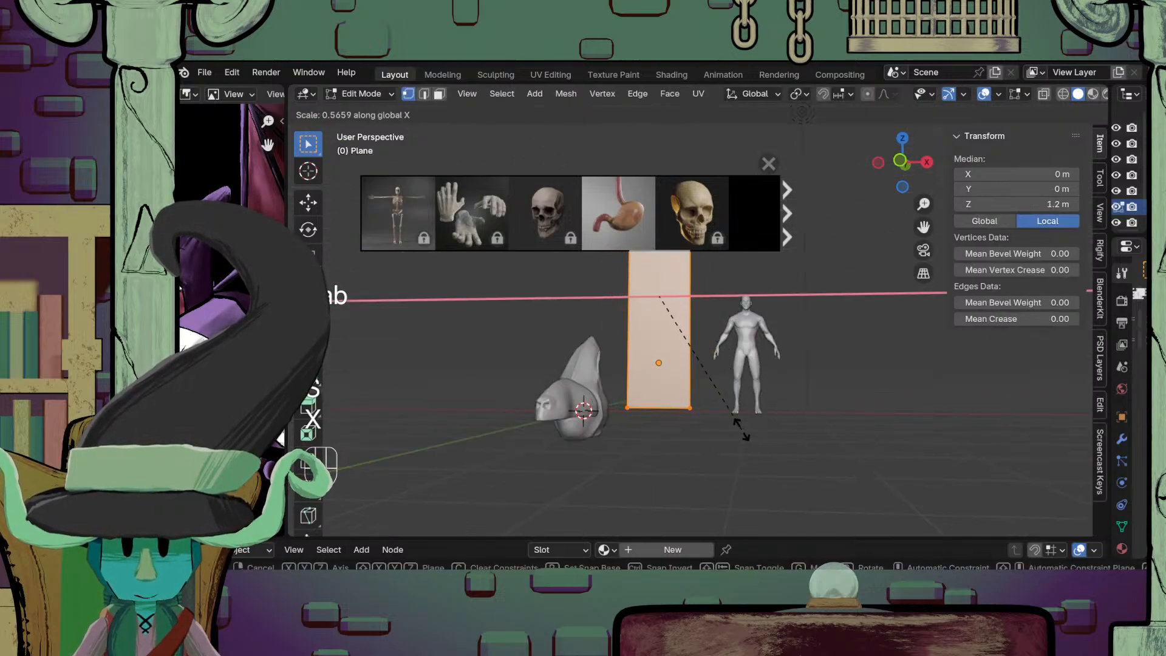
{"action": "left_click", "coordinate": [719, 396]}
{"action": "key", "text": "Tab"}
{"action": "scroll", "coordinate": [710, 393], "scroll_direction": "down", "scroll_amount": 2}
{"action": "middle_click_drag", "start_coordinate": [710, 394], "coordinate": [732, 423]}
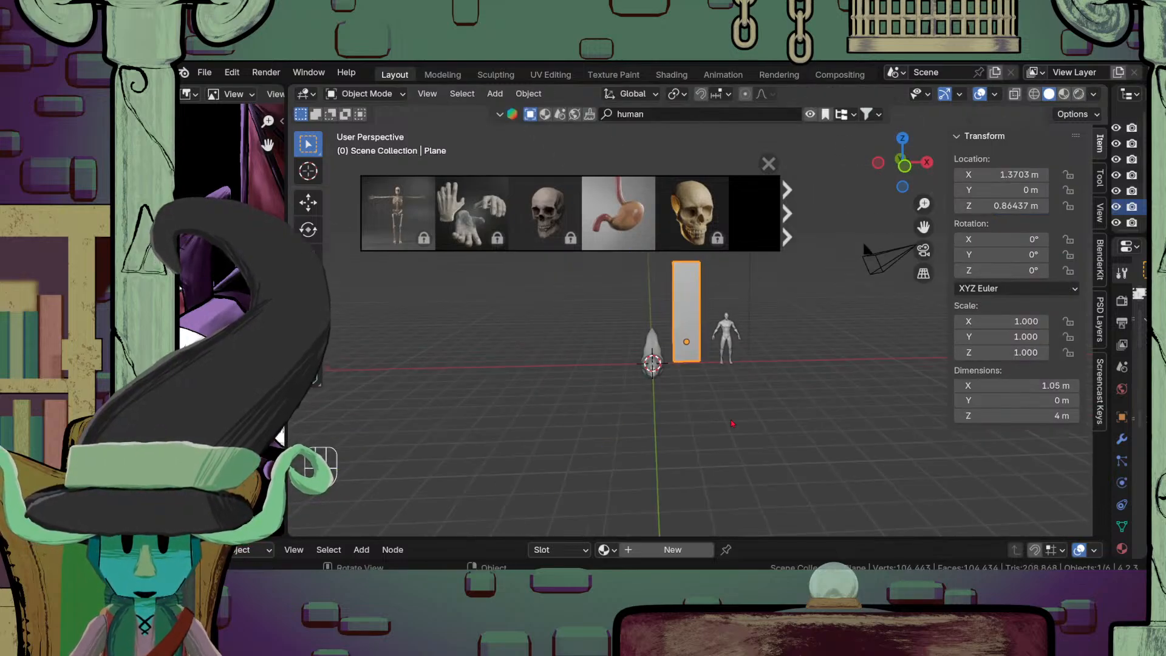
{"action": "scroll", "coordinate": [594, 396], "scroll_direction": "up", "scroll_amount": 2}
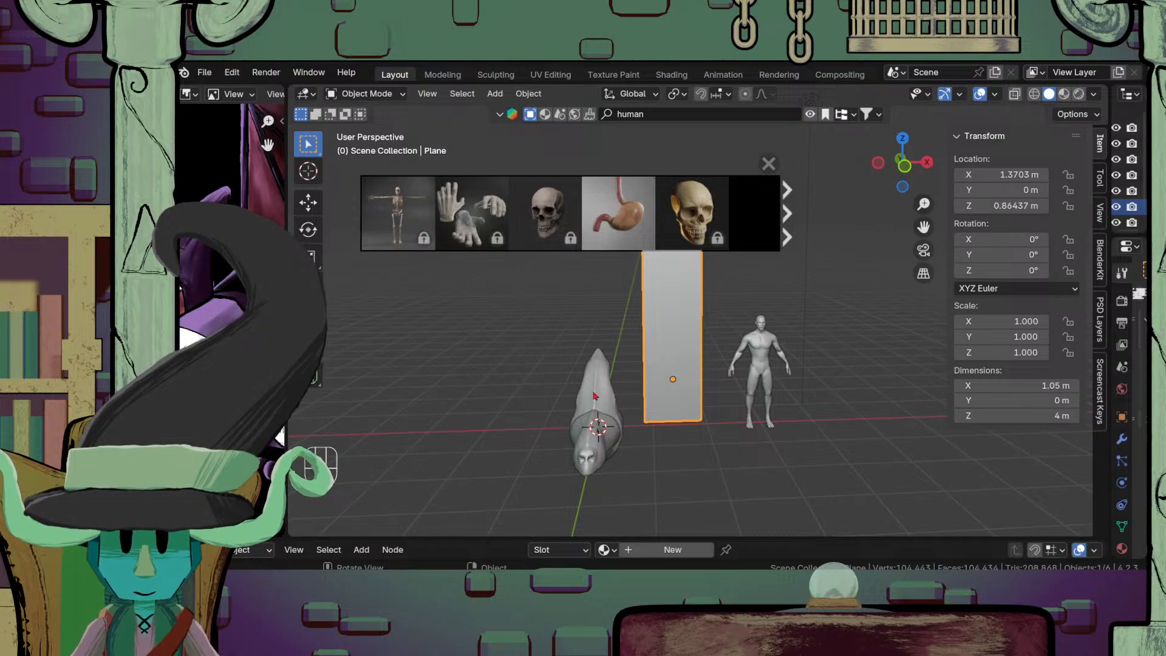
Step: Select the rear head piece and close the strip of human asset search results
{"action": "left_click", "coordinate": [595, 396]}
{"action": "middle_click_drag", "start_coordinate": [595, 396], "coordinate": [648, 399], "text": "shift"}
{"action": "left_click", "coordinate": [654, 443]}
{"action": "middle_click_drag", "start_coordinate": [709, 437], "coordinate": [664, 430], "text": "shift"}
{"action": "left_click", "coordinate": [653, 402]}
{"action": "left_click", "coordinate": [769, 164]}
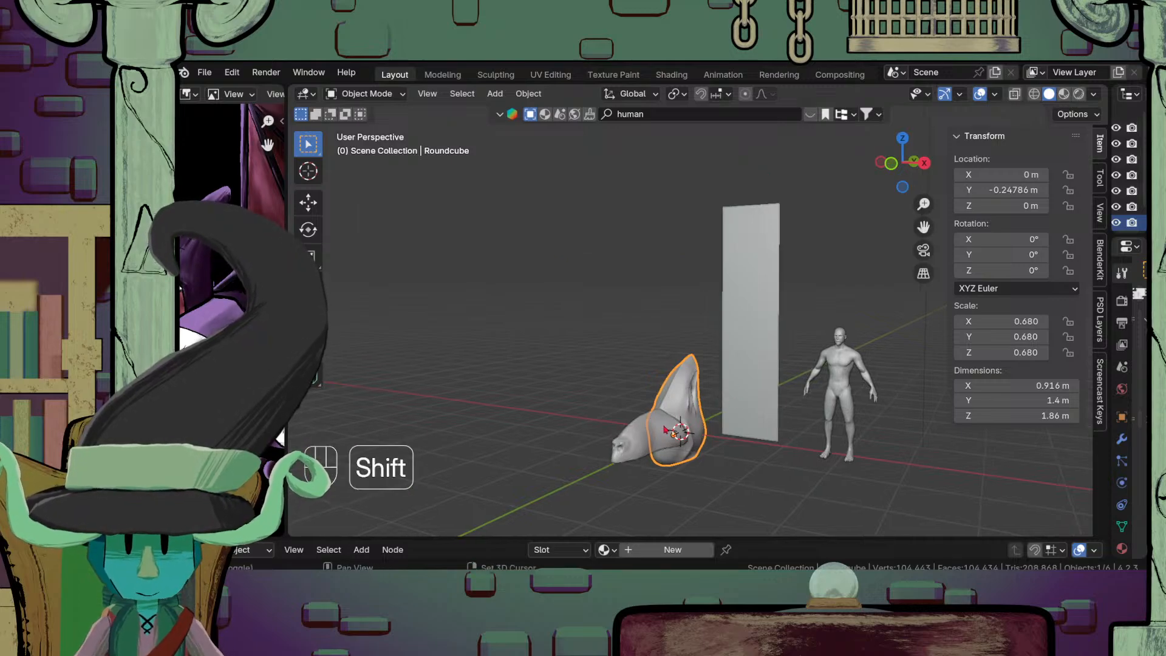
Step: Add the snout to the selection and raise both head pieces along Z to about 3.21 m
{"action": "left_click", "coordinate": [697, 409], "text": "shift"}
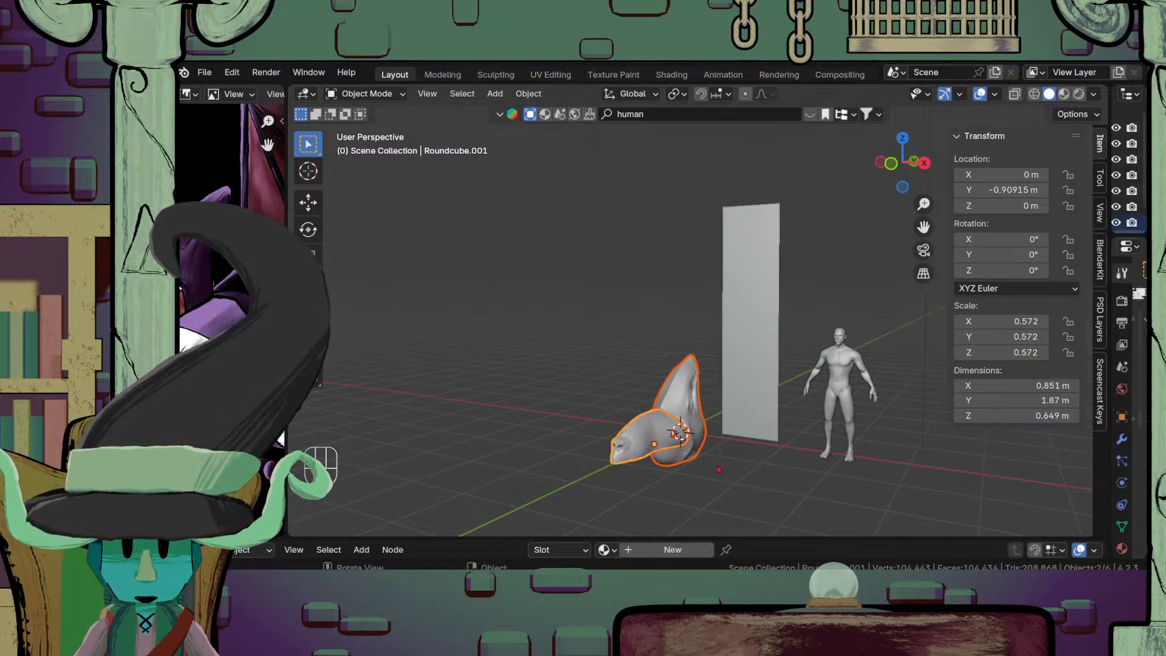
{"action": "key", "text": "g"}
{"action": "key", "text": "z"}
{"action": "left_click", "coordinate": [730, 289]}
{"action": "scroll", "coordinate": [730, 289], "scroll_direction": "down", "scroll_amount": 3}
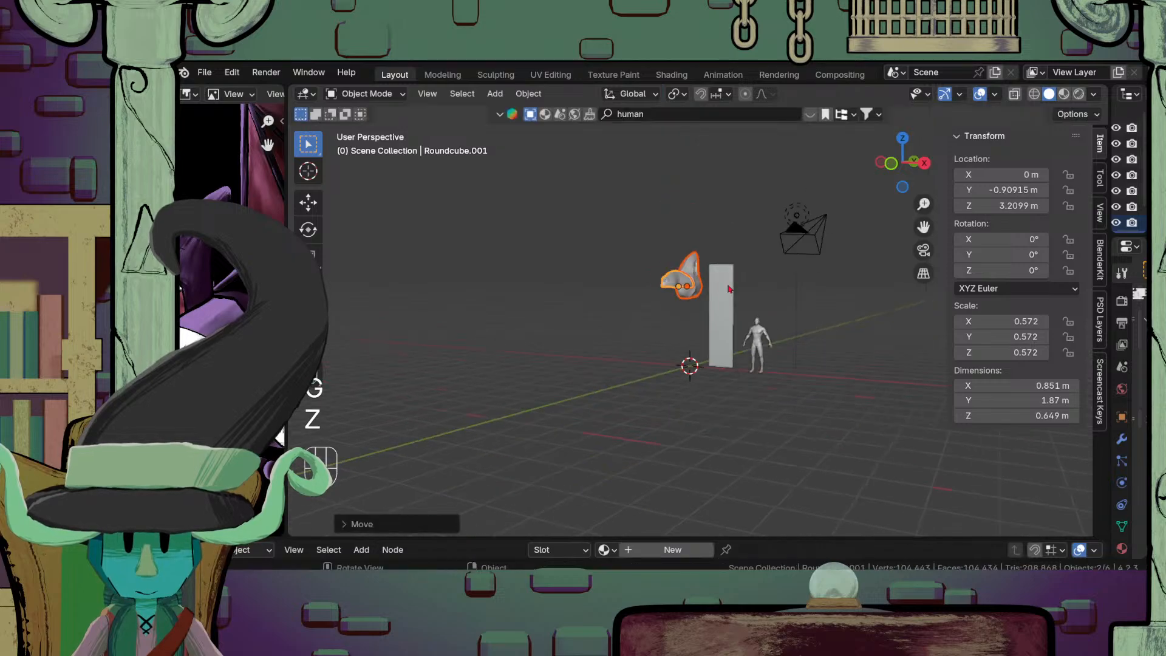
{"action": "left_click", "coordinate": [729, 289]}
{"action": "middle_click_drag", "start_coordinate": [730, 289], "coordinate": [760, 359]}
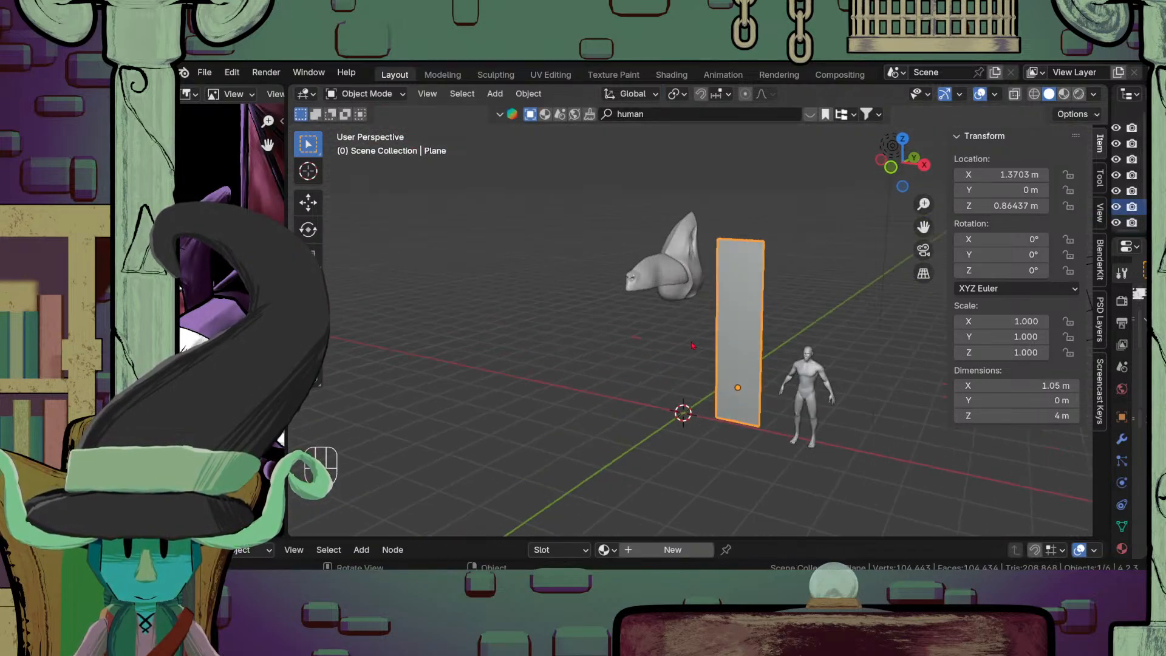
Step: In front view, lower both head pieces along Z to about 2.69 m, aligning the crest tip with the plane's upper edge
{"action": "key", "text": "KP_1"}
{"action": "left_click", "coordinate": [712, 240], "text": "shift"}
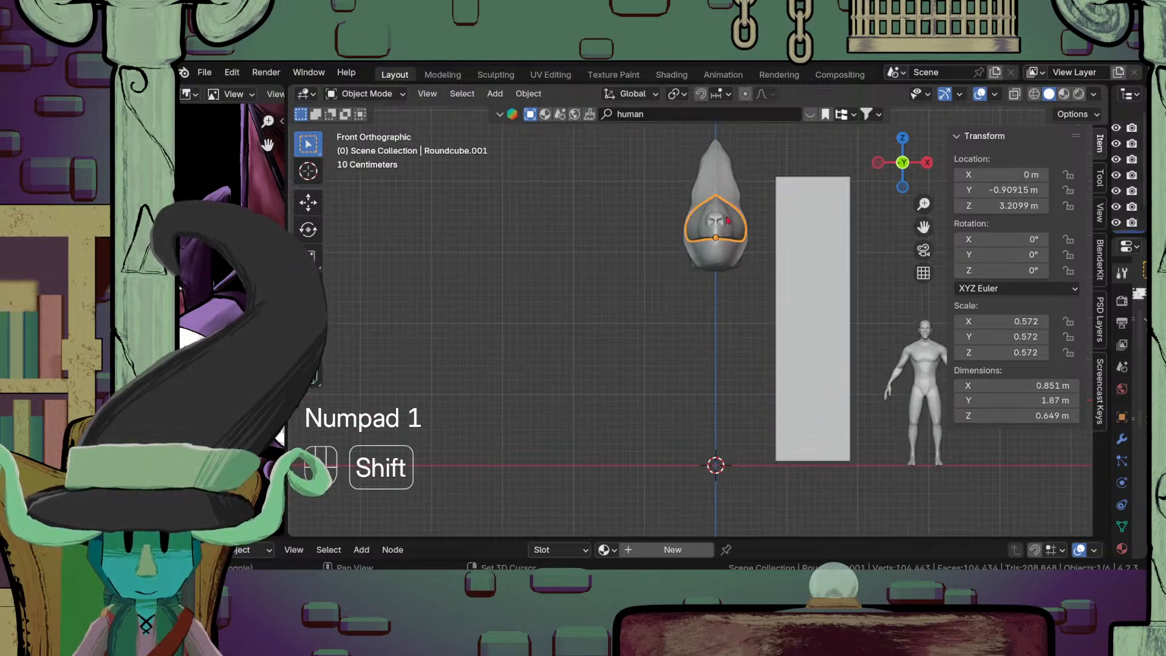
{"action": "key", "text": "g"}
{"action": "key", "text": "z"}
{"action": "left_click", "coordinate": [782, 319]}
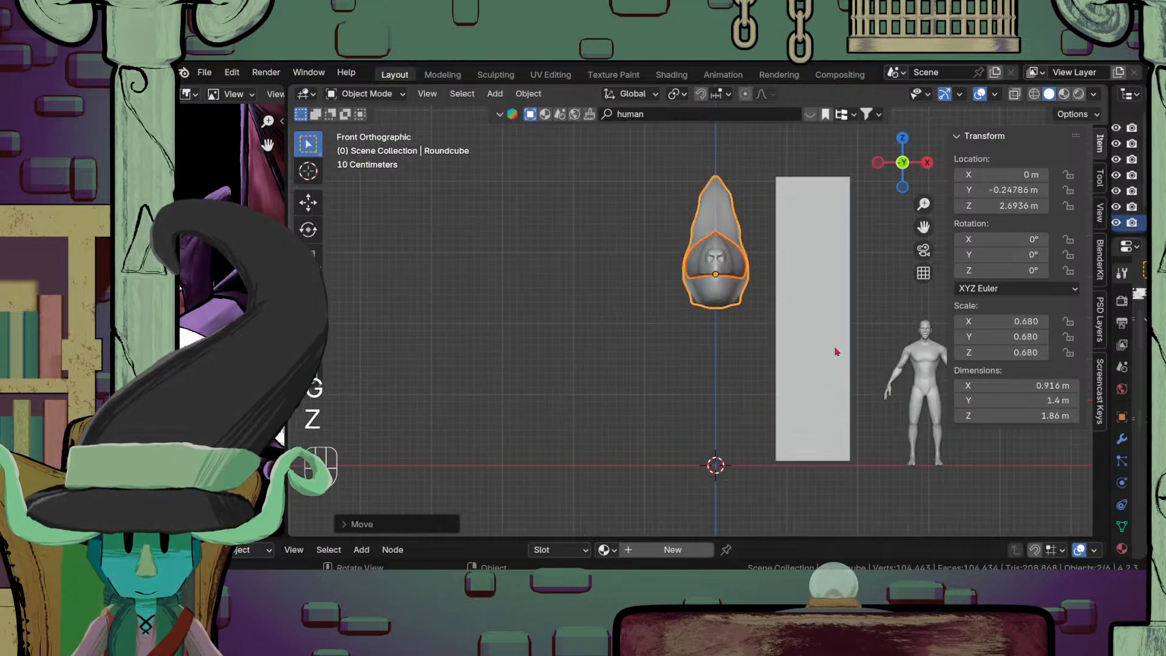
Step: Scale both head pieces down until the rear piece's scale is about 0.504, and raise them along Z to about 2.99 m
{"action": "key", "text": "s"}
{"action": "left_click", "coordinate": [798, 346]}
{"action": "middle_click_drag", "start_coordinate": [822, 293], "coordinate": [798, 309]}
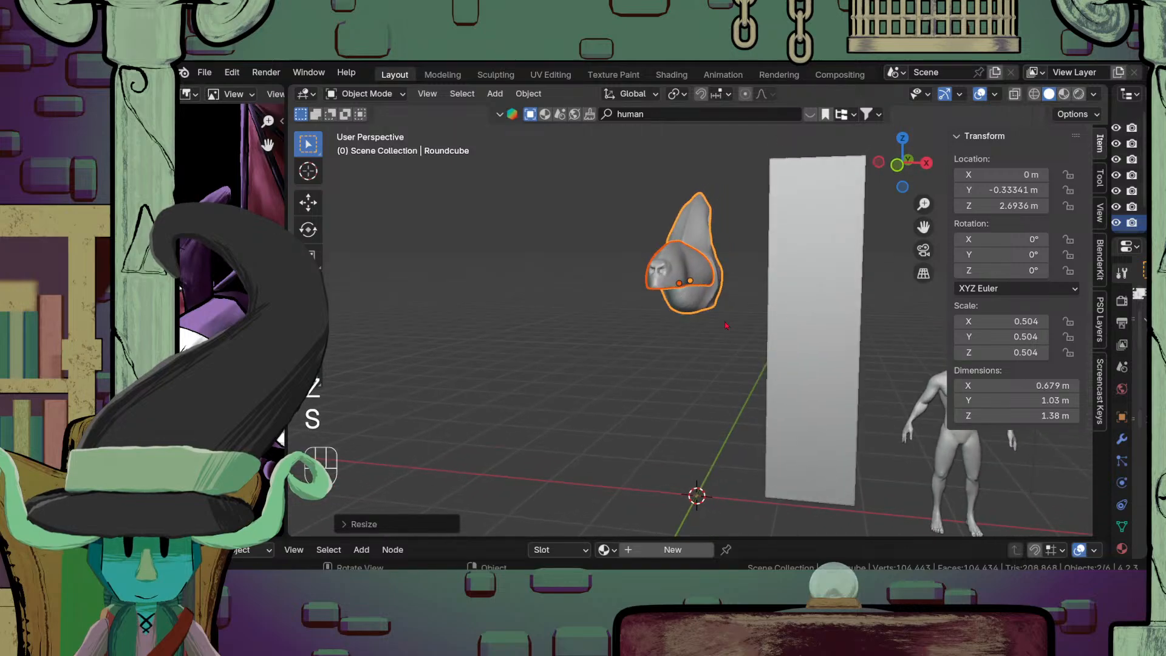
{"action": "key", "text": "g"}
{"action": "key", "text": "z"}
{"action": "left_click", "coordinate": [732, 293]}
{"action": "scroll", "coordinate": [733, 293], "scroll_direction": "down", "scroll_amount": 2}
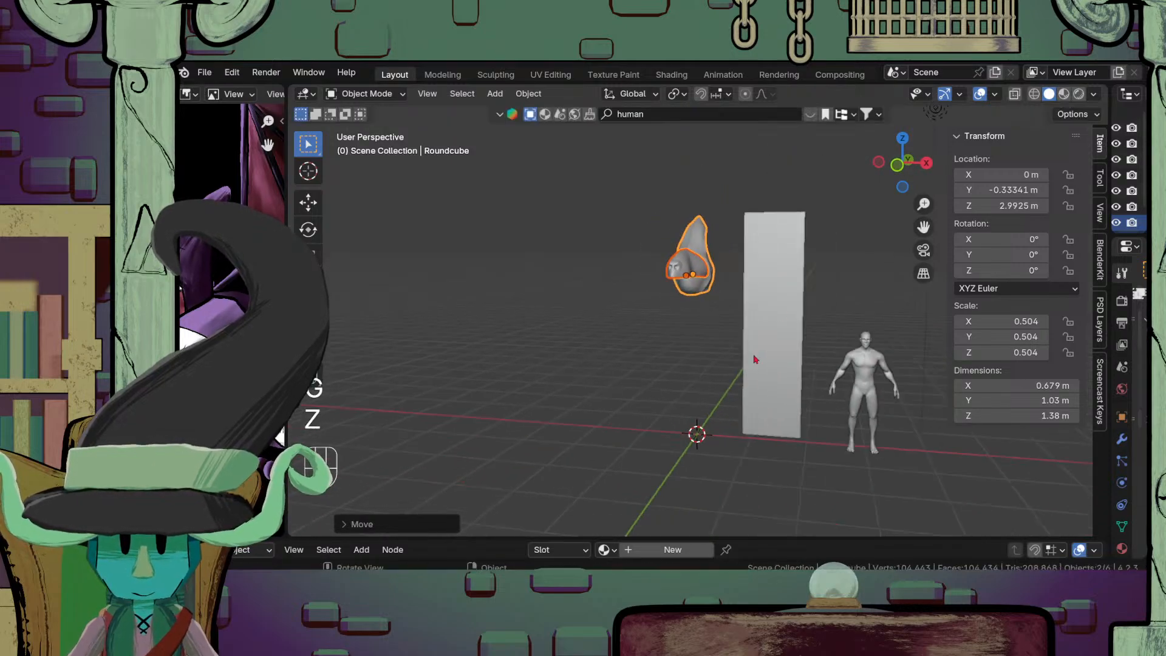
Step: Apply the scale of both head pieces and check each piece's dimensions
{"action": "key", "text": "ctrl+a"}
{"action": "left_click", "coordinate": [652, 345]}
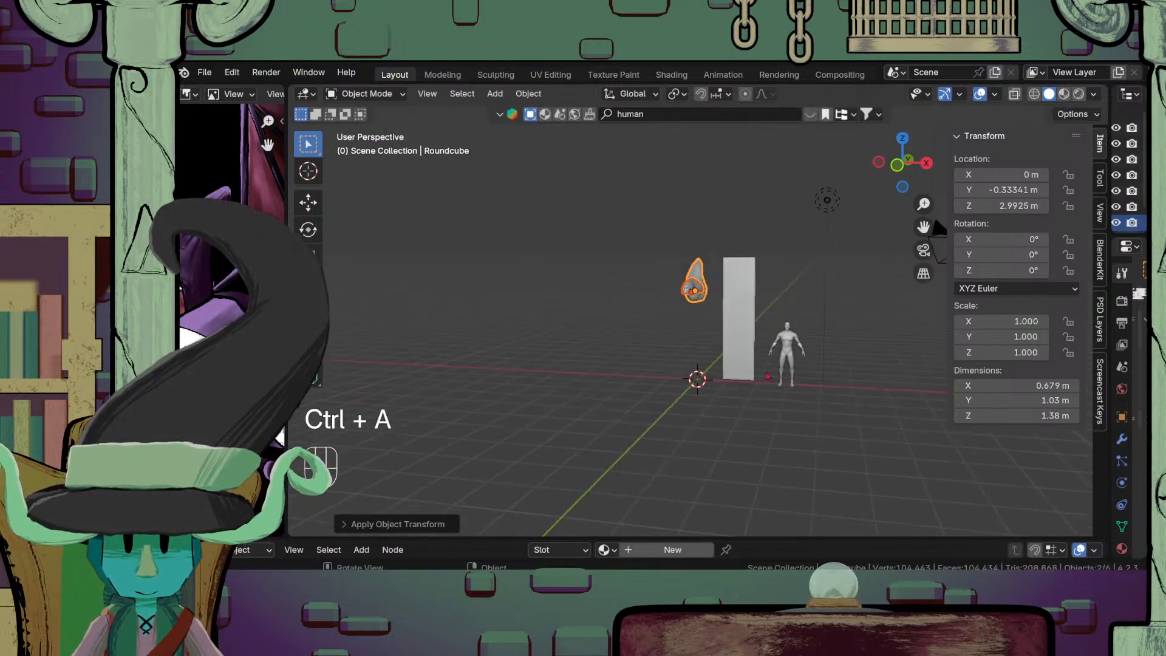
{"action": "middle_click_drag", "start_coordinate": [681, 355], "coordinate": [445, 425]}
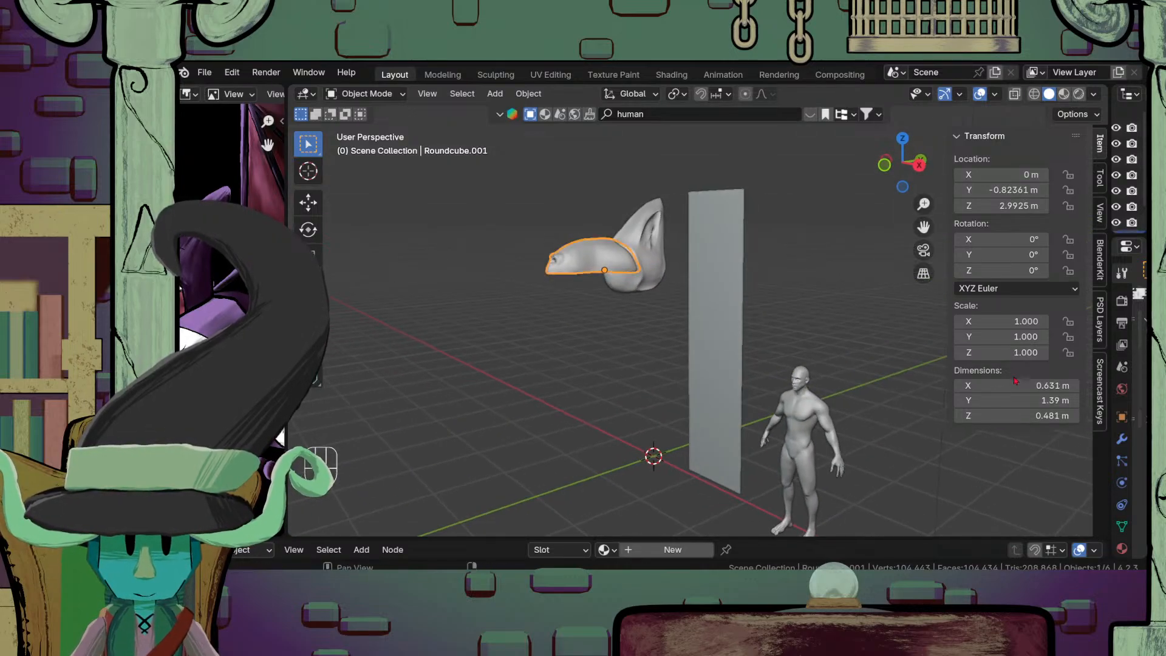
{"action": "left_click", "coordinate": [641, 233]}
{"action": "left_click", "coordinate": [607, 254]}
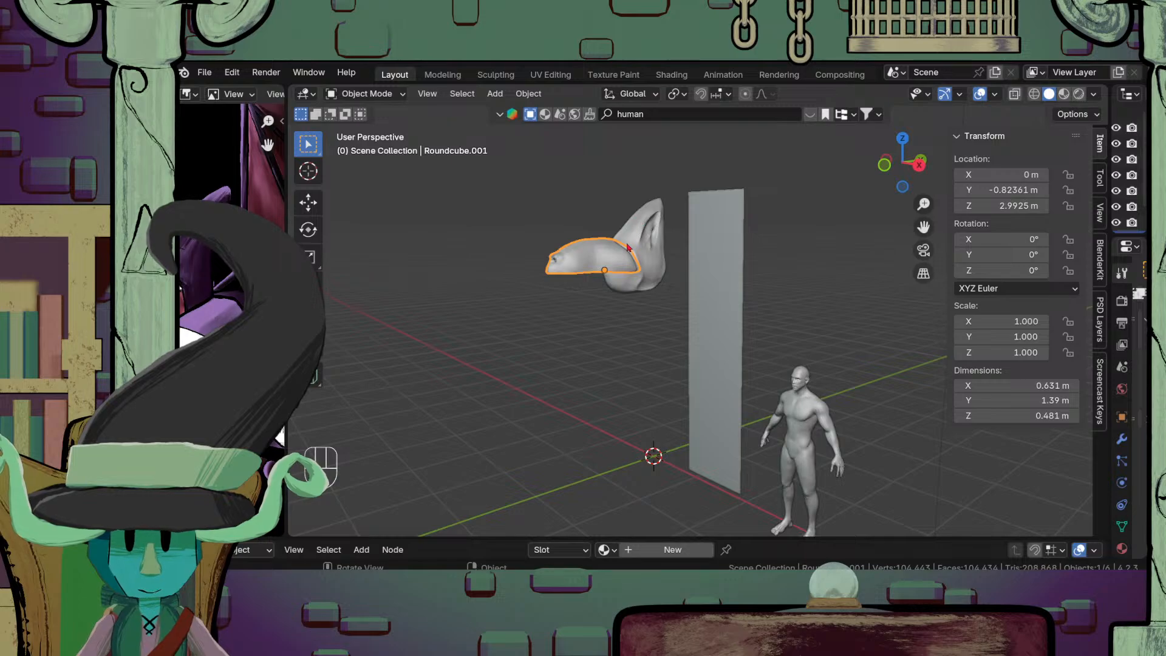
Step: Apply the object transform to the snout and the rear head piece, and briefly inspect the rear piece's mesh in Edit Mode
{"action": "key", "text": "ctrl+a"}
{"action": "left_click", "coordinate": [618, 272]}
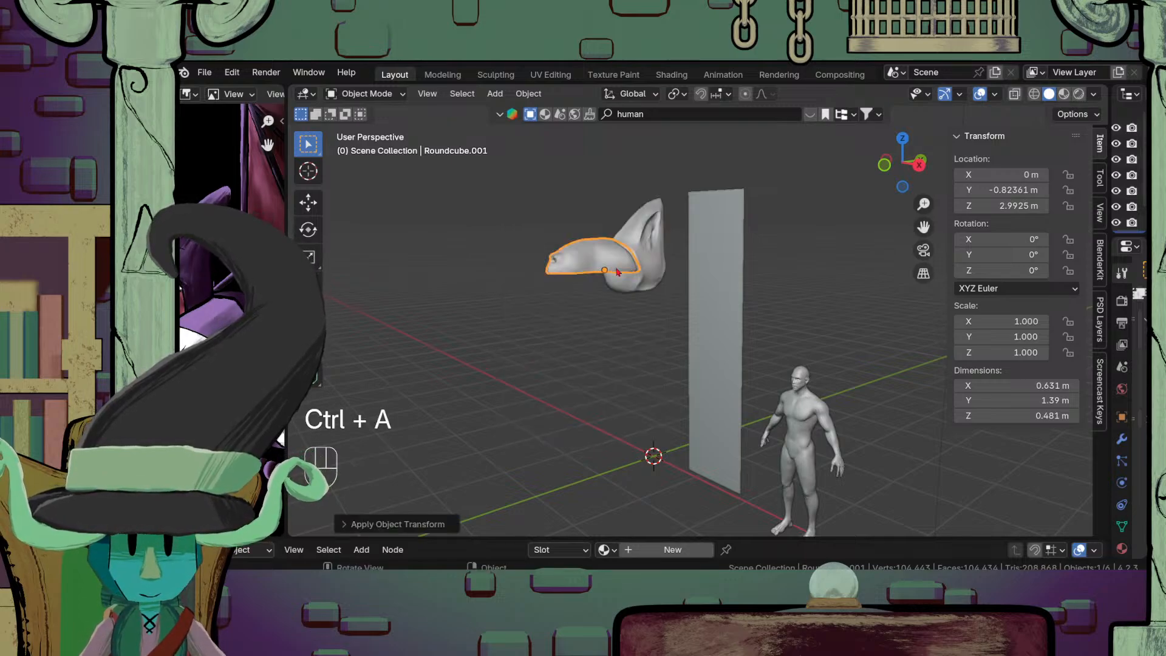
{"action": "left_click", "coordinate": [653, 265]}
{"action": "key", "text": "ctrl+a"}
{"action": "left_click", "coordinate": [654, 265]}
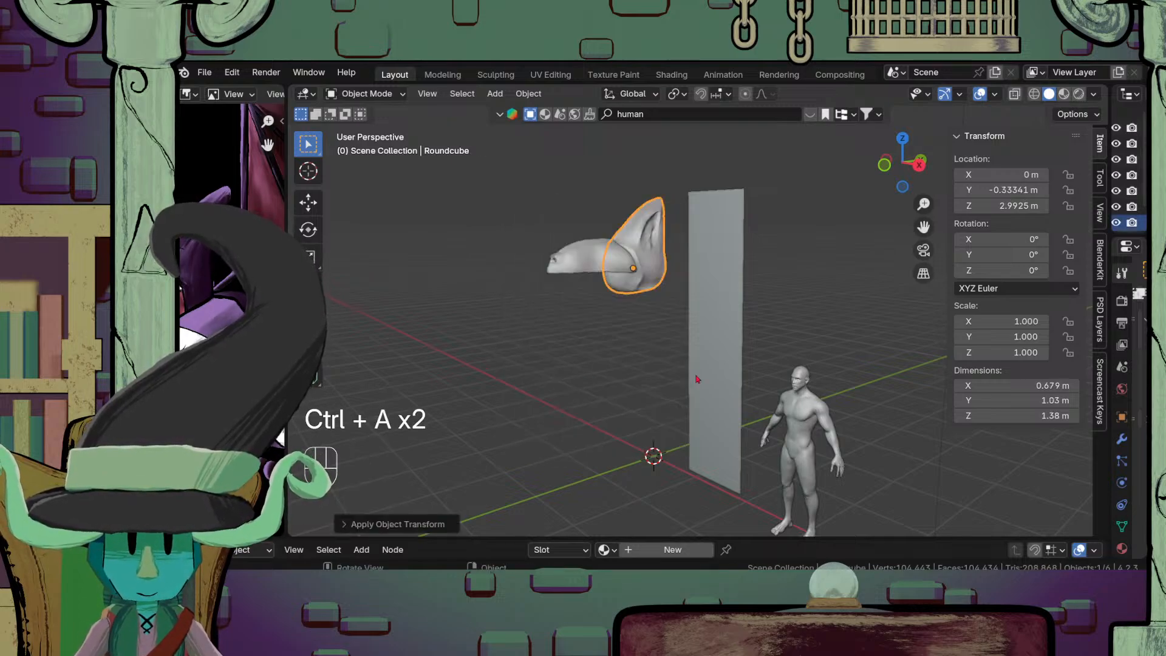
{"action": "key", "text": "Tab"}
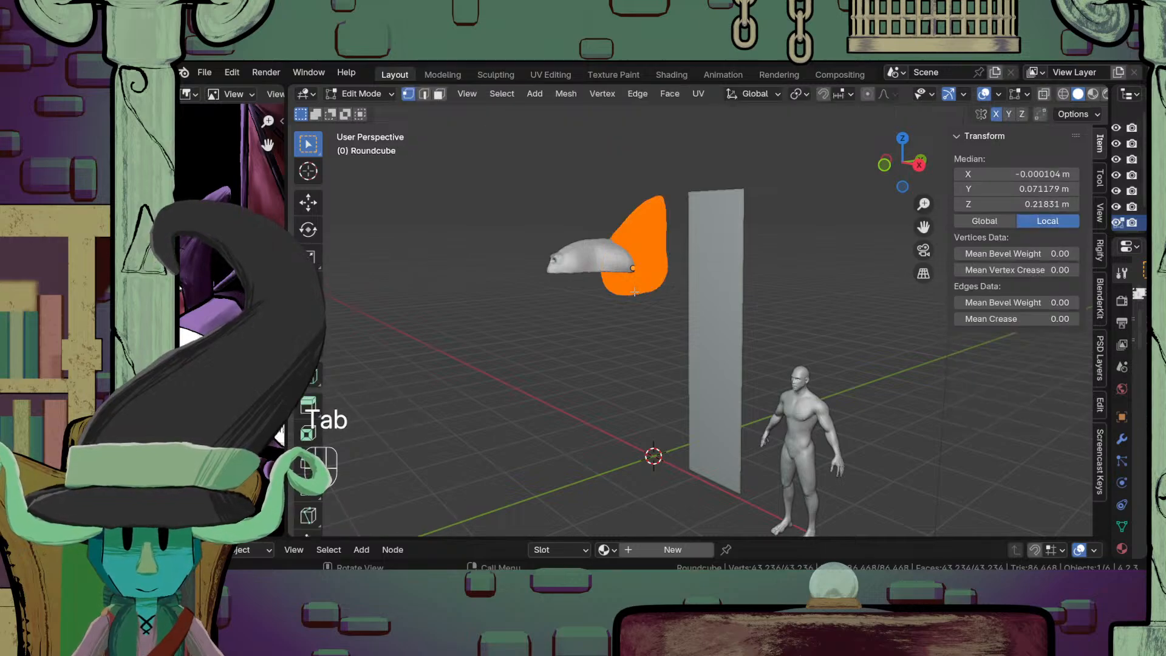
{"action": "key", "text": "Tab"}
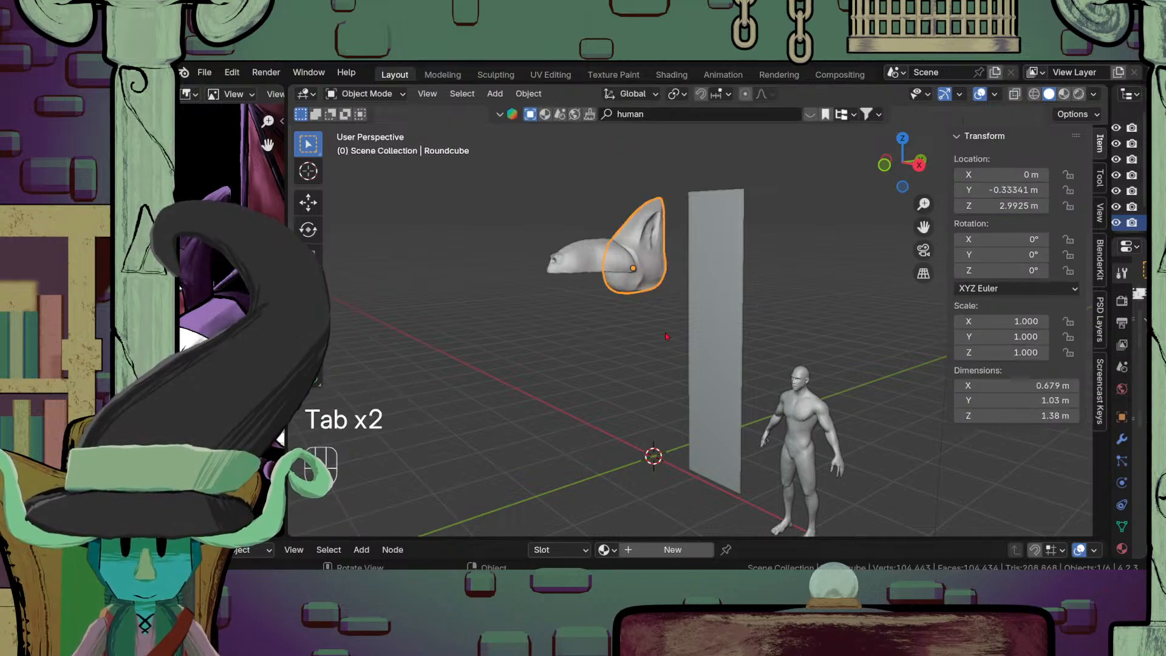
{"action": "mouse_move", "coordinate": [666, 336]}
{"action": "middle_mouse_down"}
{"action": "mouse_move", "coordinate": [713, 368]}
{"action": "mouse_move", "coordinate": [664, 328]}
{"action": "mouse_move", "coordinate": [674, 349]}
{"action": "middle_mouse_up"}
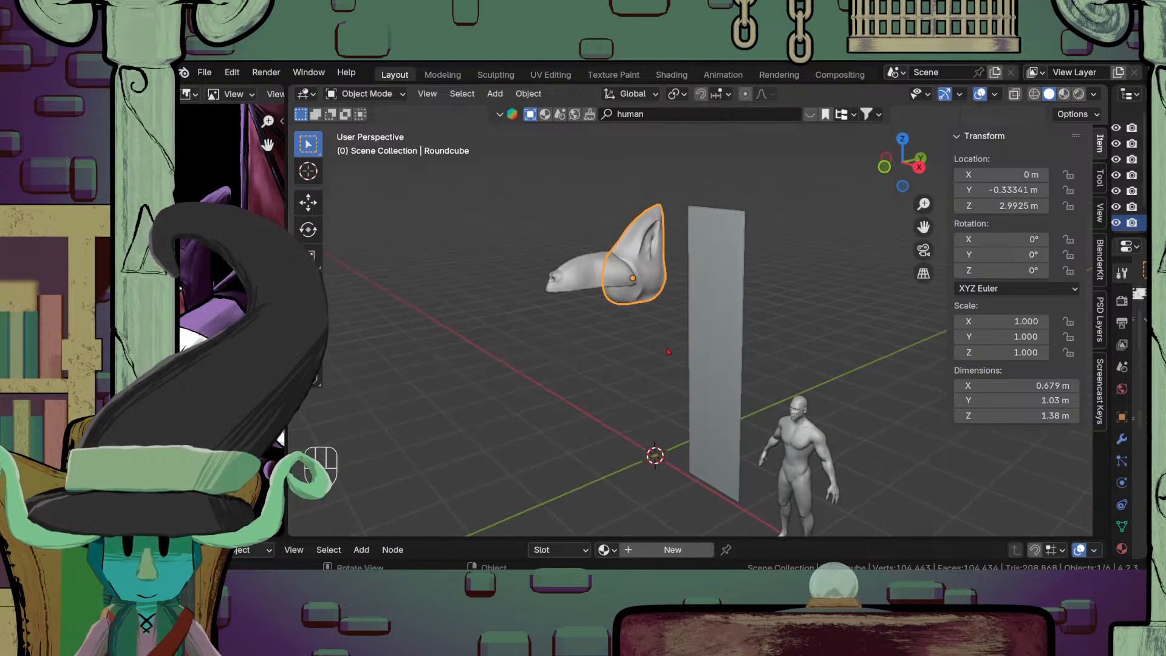
Step: Duplicate the snout and lower the copy along Z to about 2.64 m as the lower jaw
{"action": "left_click", "coordinate": [592, 274]}
{"action": "mouse_move", "coordinate": [659, 462]}
{"action": "middle_mouse_down", "text": "shift"}
{"action": "mouse_move", "coordinate": [696, 469]}
{"action": "mouse_move", "coordinate": [672, 444]}
{"action": "middle_mouse_up", "text": "shift"}
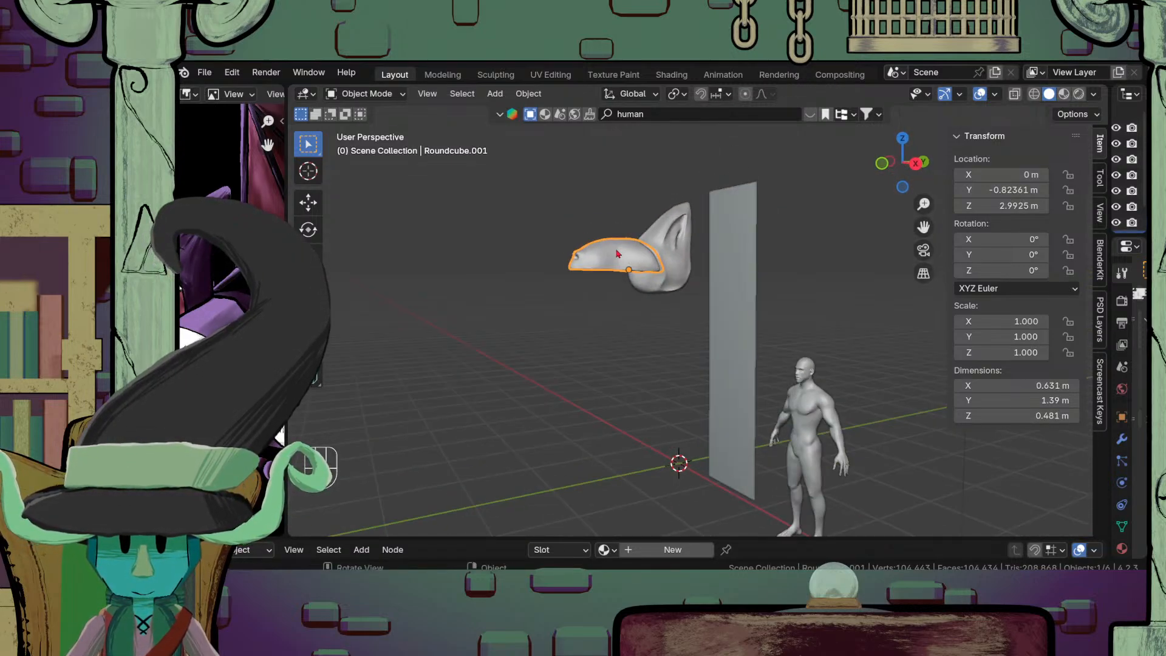
{"action": "middle_click_drag", "start_coordinate": [564, 316], "coordinate": [622, 430], "text": "shift"}
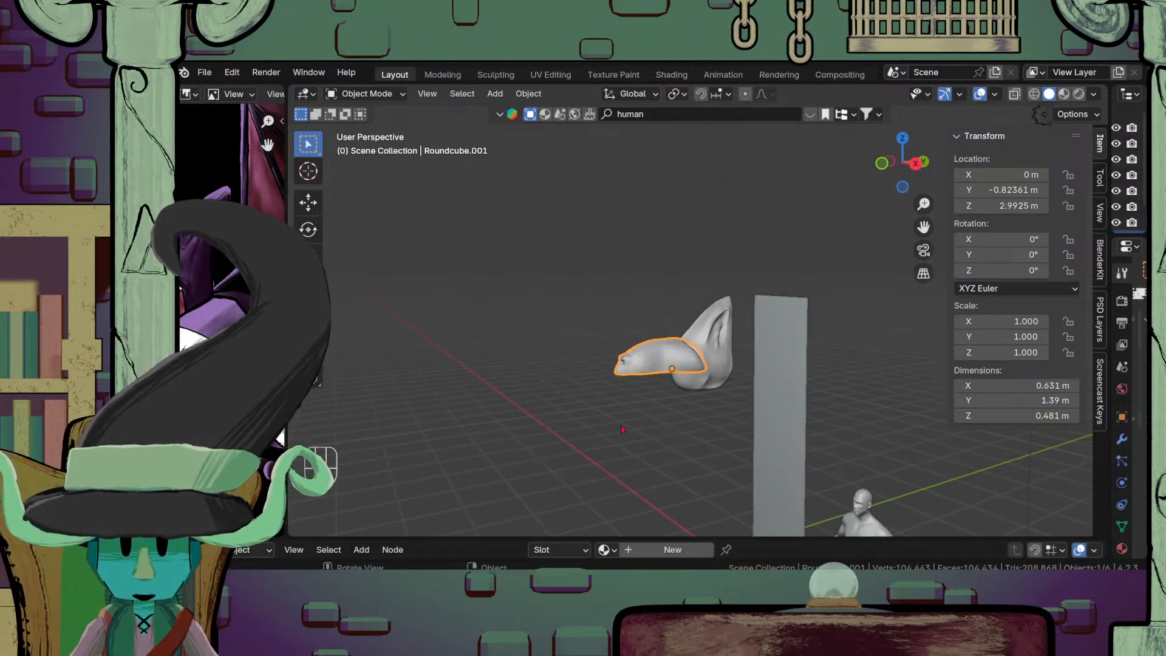
{"action": "scroll", "coordinate": [622, 430], "scroll_direction": "up", "scroll_amount": 3}
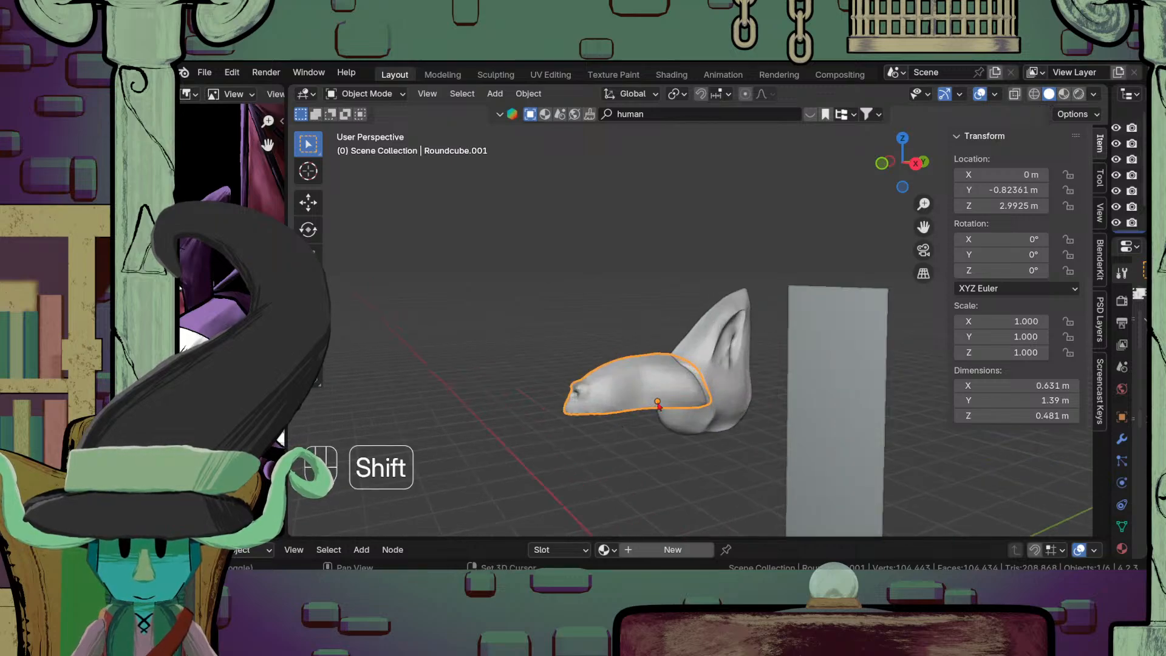
{"action": "key", "text": "shift+d"}
{"action": "key", "text": "z"}
{"action": "left_click", "coordinate": [656, 441]}
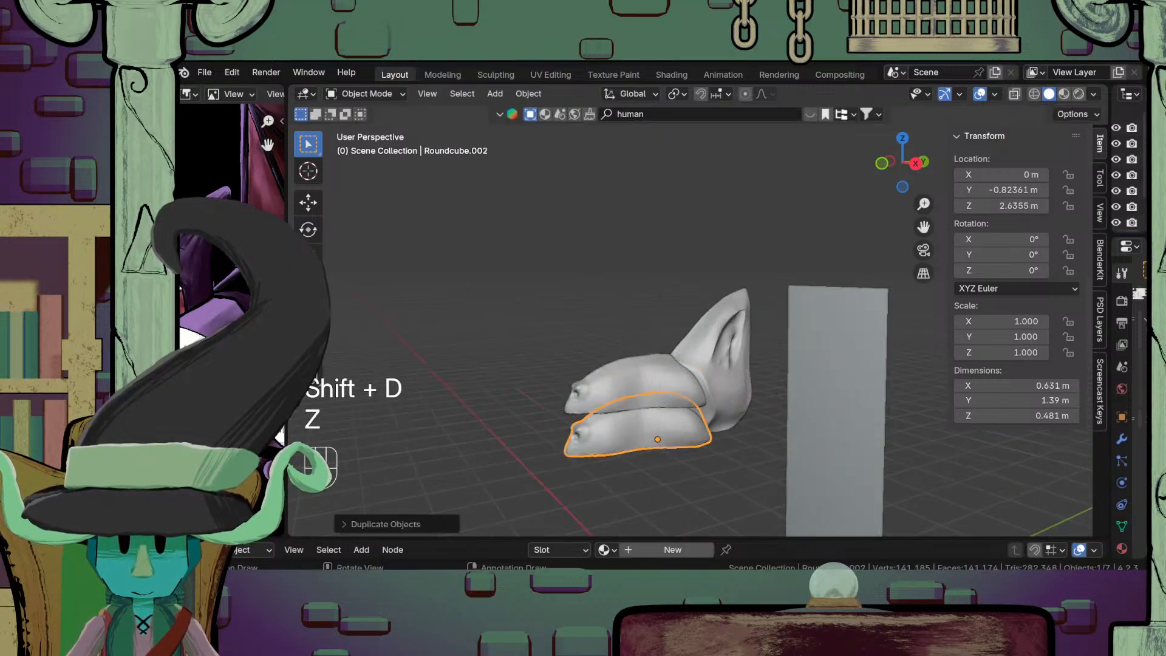
Step: Rotate the lower jaw copy 180° about X and mirror it along Y so it faces the same way as the snout
{"action": "key", "text": "r"}
{"action": "key", "text": "x"}
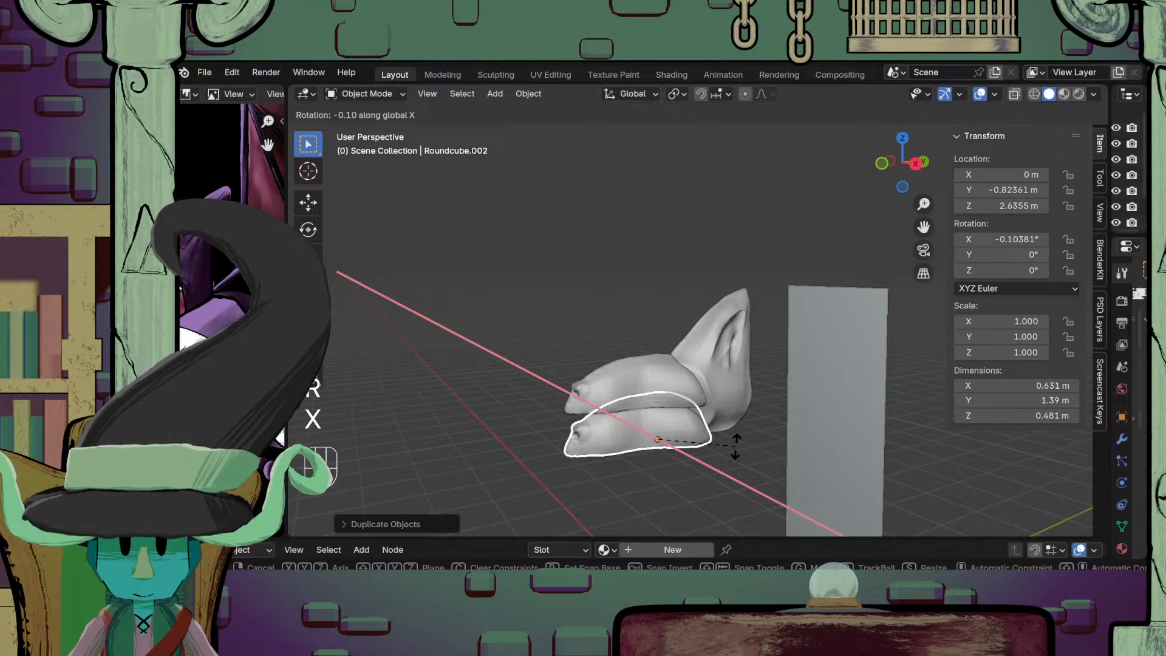
{"action": "type", "text": "180"}
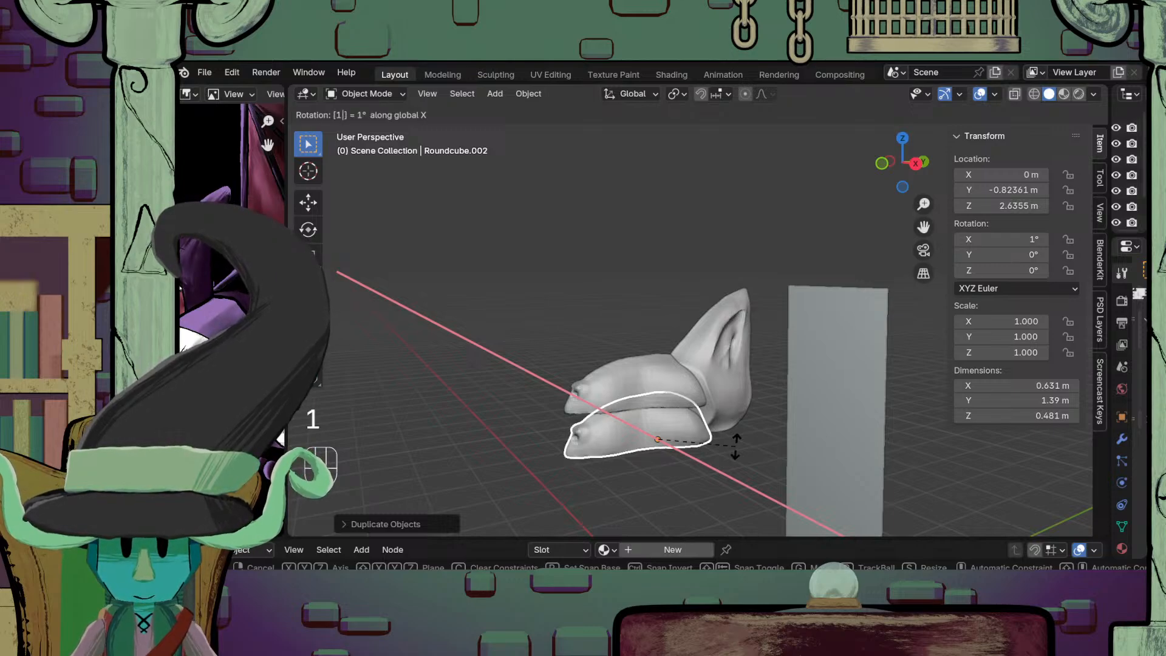
{"action": "key", "text": "Return"}
{"action": "middle_click_drag", "start_coordinate": [699, 426], "coordinate": [626, 389]}
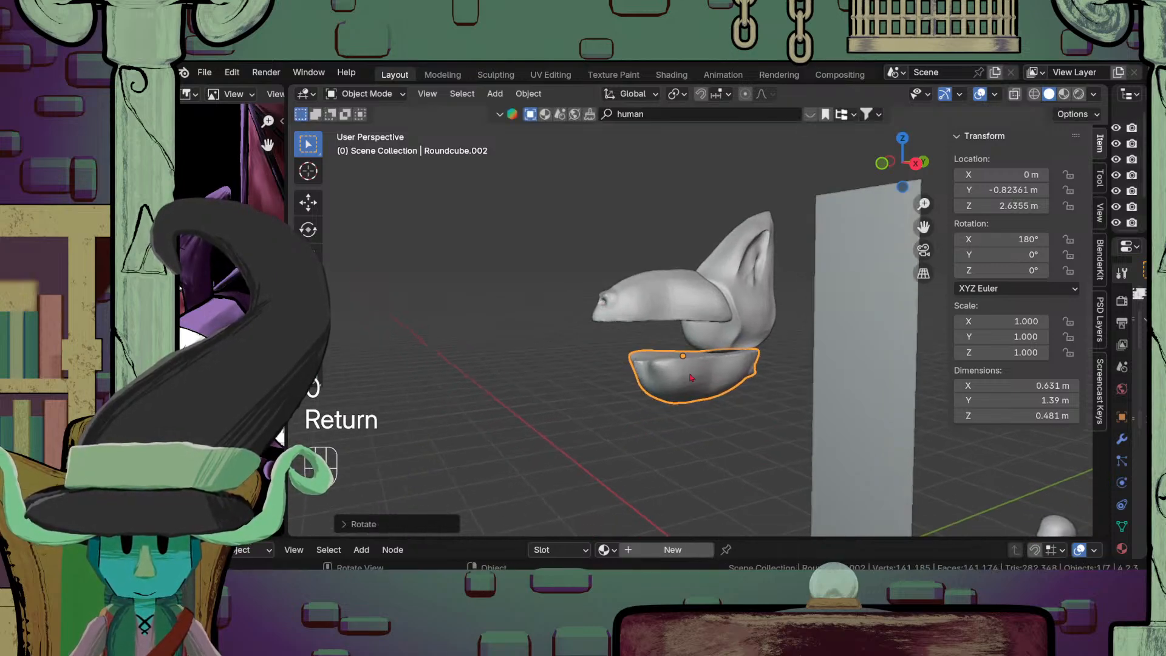
{"action": "right_click", "coordinate": [619, 382]}
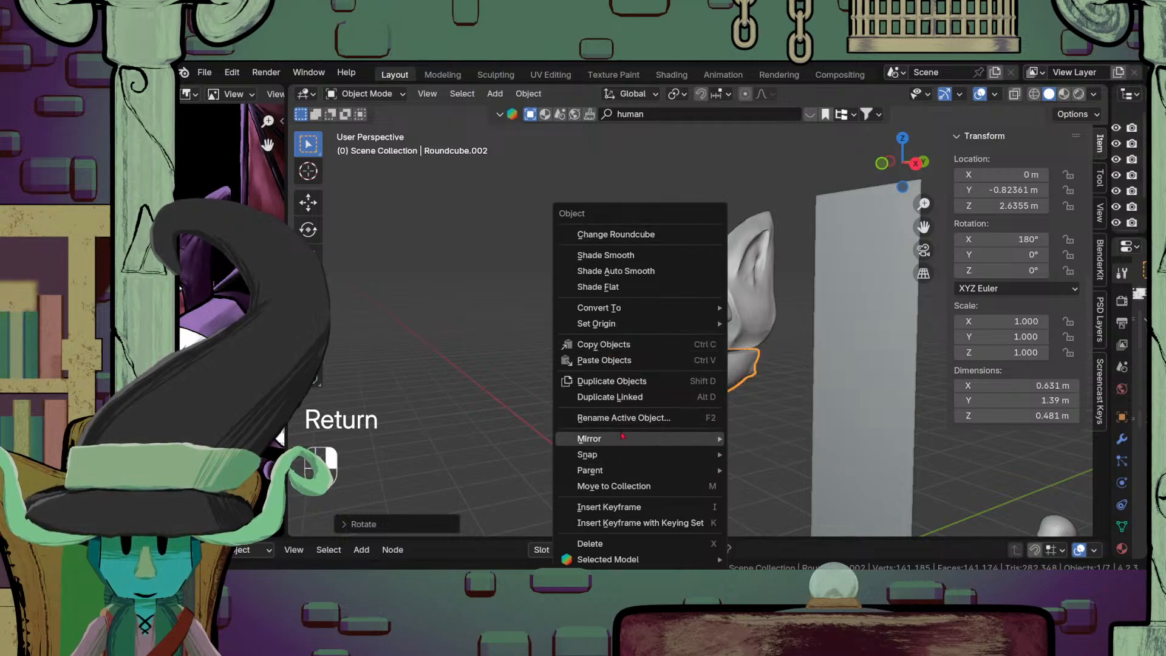
{"action": "mouse_move", "coordinate": [607, 438]}
{"action": "left_click", "coordinate": [804, 369]}
Step: Raise the lower jaw along Z to about 2.84 m, leaving a narrow mouth gap beneath the snout
{"action": "middle_click_drag", "start_coordinate": [790, 377], "coordinate": [703, 413]}
{"action": "key", "text": "g"}
{"action": "key", "text": "z"}
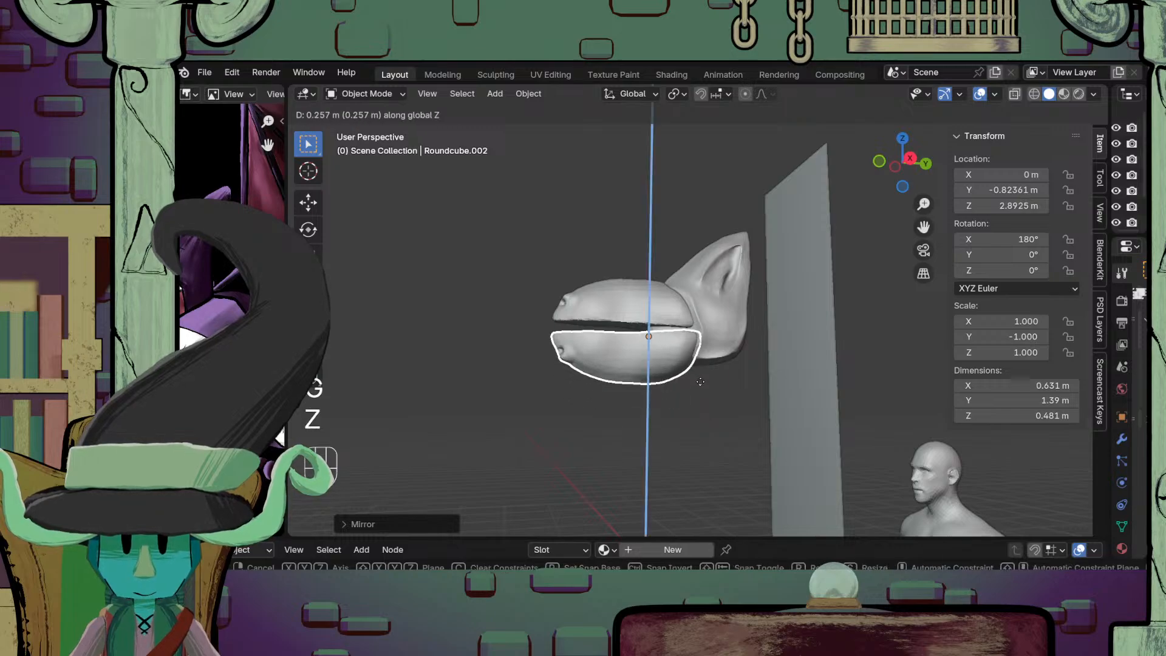
{"action": "left_click", "coordinate": [700, 388]}
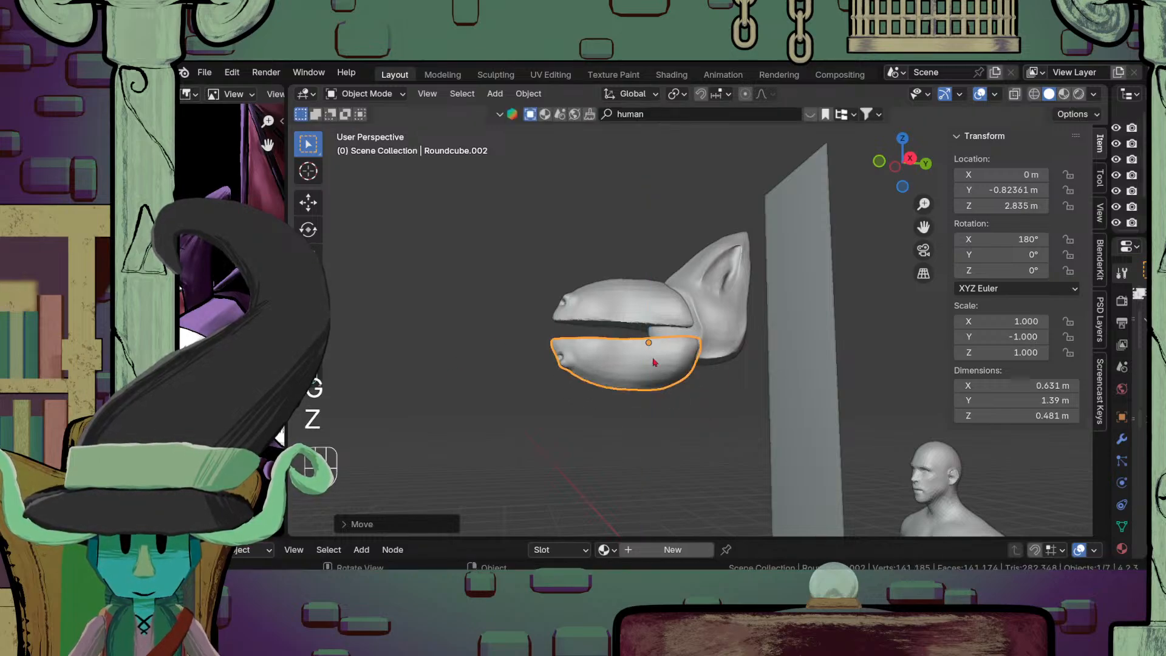
Step: Apply the rotation of the lower jaw
{"action": "scroll", "coordinate": [541, 372], "scroll_direction": "up", "scroll_amount": 4}
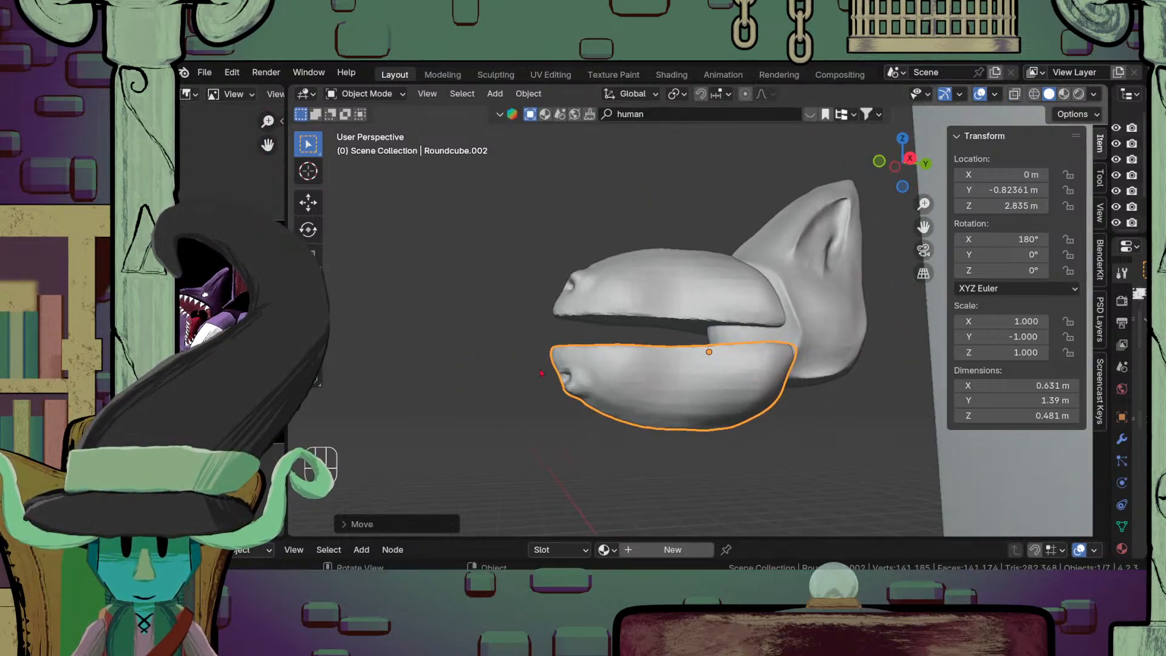
{"action": "middle_click_drag", "start_coordinate": [896, 499], "coordinate": [702, 375]}
{"action": "key", "text": "ctrl+a"}
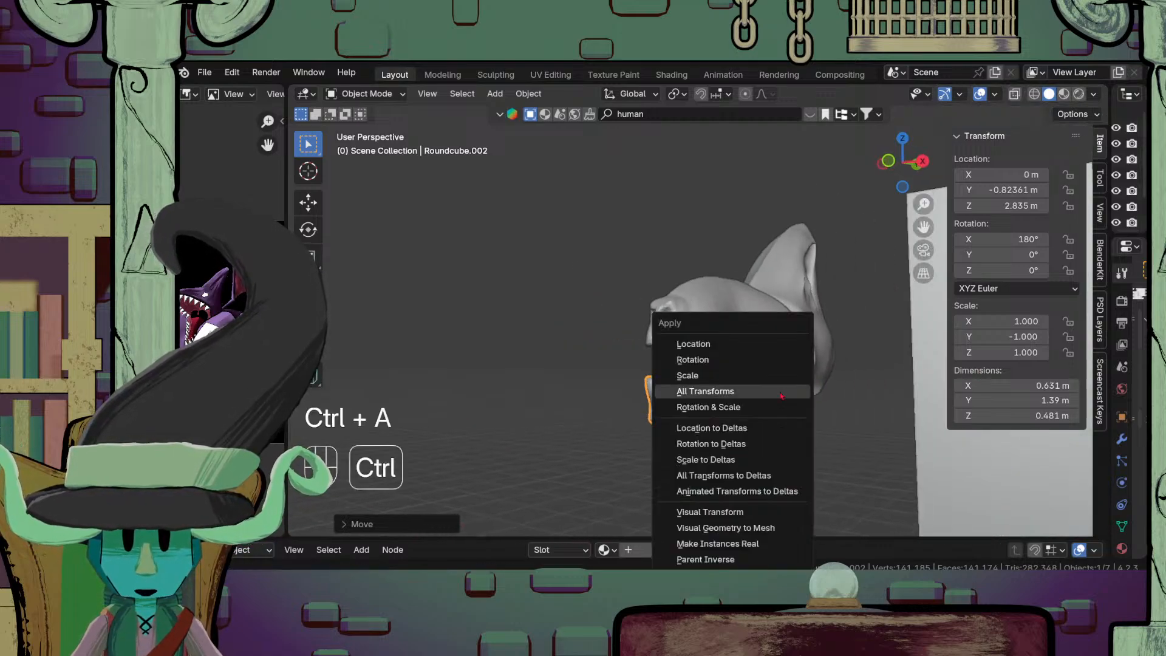
{"action": "left_click", "coordinate": [693, 360]}
{"action": "scroll", "coordinate": [755, 416], "scroll_direction": "up", "scroll_amount": 3}
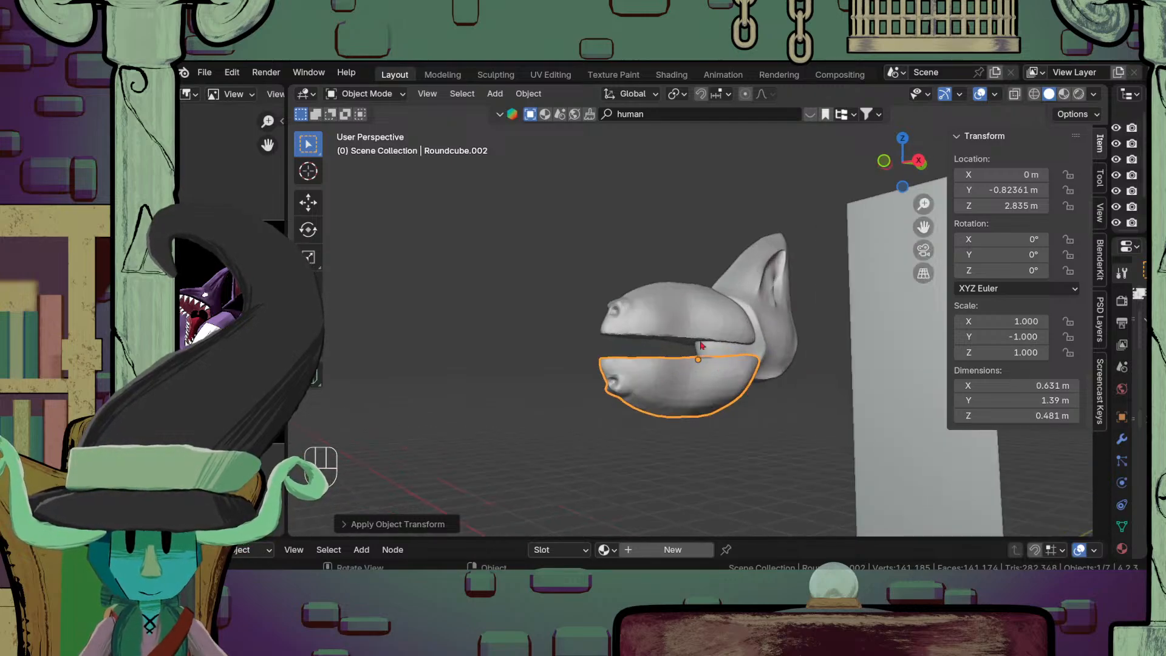
Step: Compare the transform values of the snout and lower jaw, and apply the lower jaw's scale
{"action": "left_click", "coordinate": [688, 311]}
{"action": "left_click", "coordinate": [799, 342]}
{"action": "left_click", "coordinate": [773, 332]}
{"action": "left_click", "coordinate": [693, 315]}
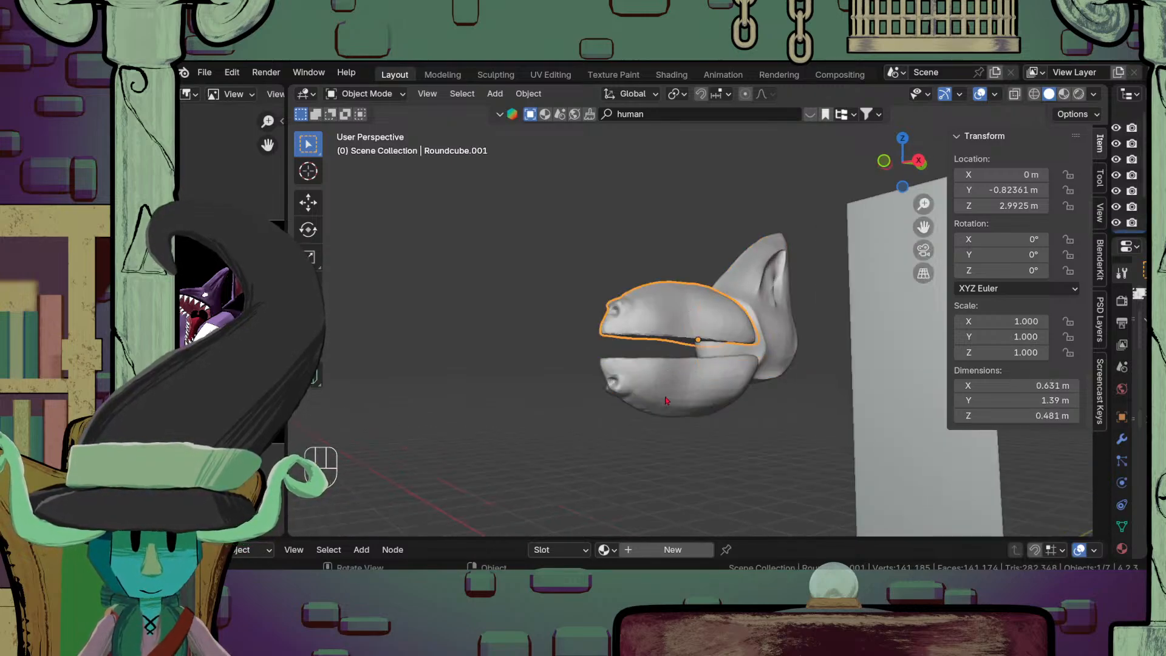
{"action": "left_click", "coordinate": [667, 401]}
{"action": "key", "text": "ctrl+a"}
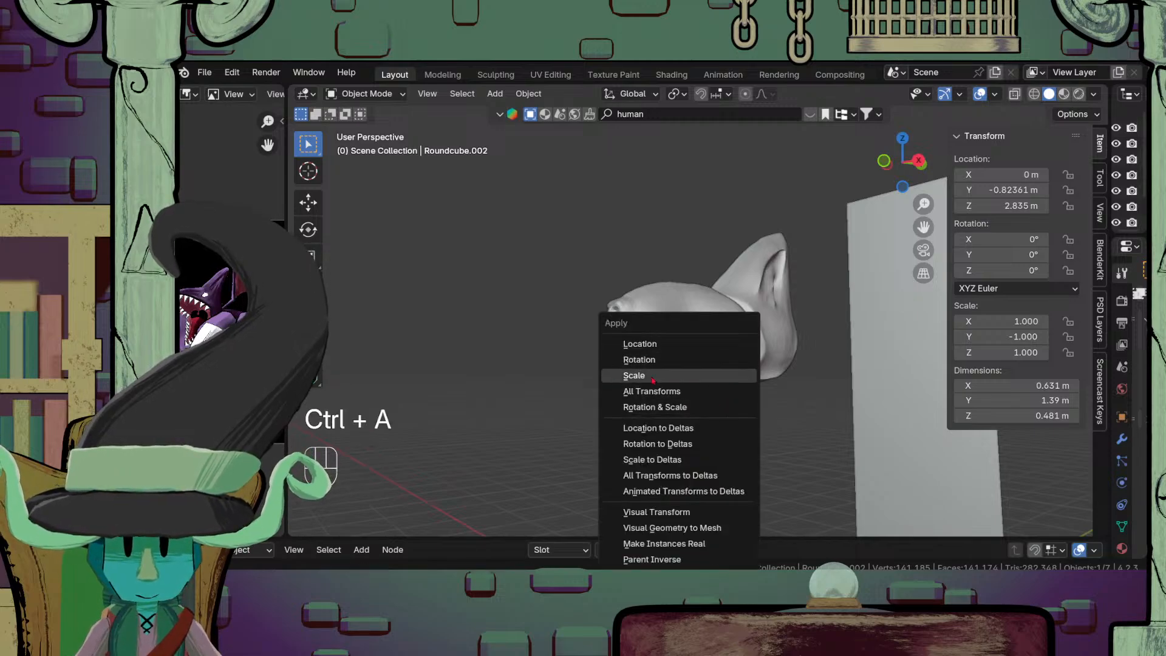
{"action": "left_click", "coordinate": [723, 375]}
{"action": "left_click", "coordinate": [721, 373]}
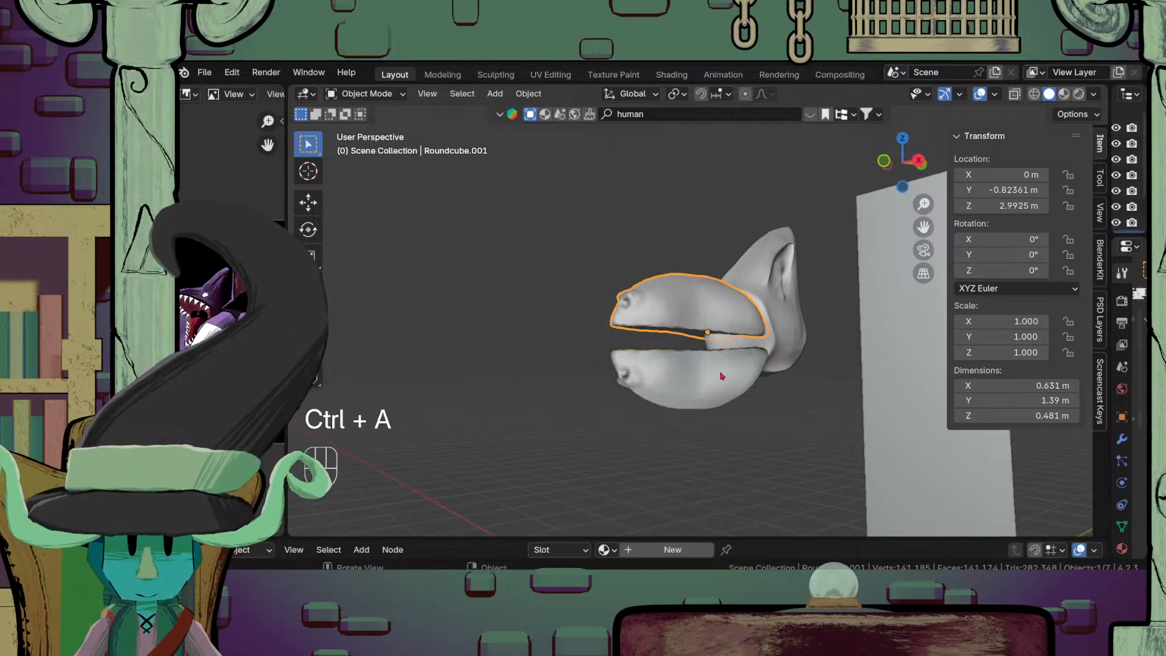
{"action": "left_click", "coordinate": [723, 376]}
{"action": "left_click", "coordinate": [790, 355]}
{"action": "left_click", "coordinate": [718, 374]}
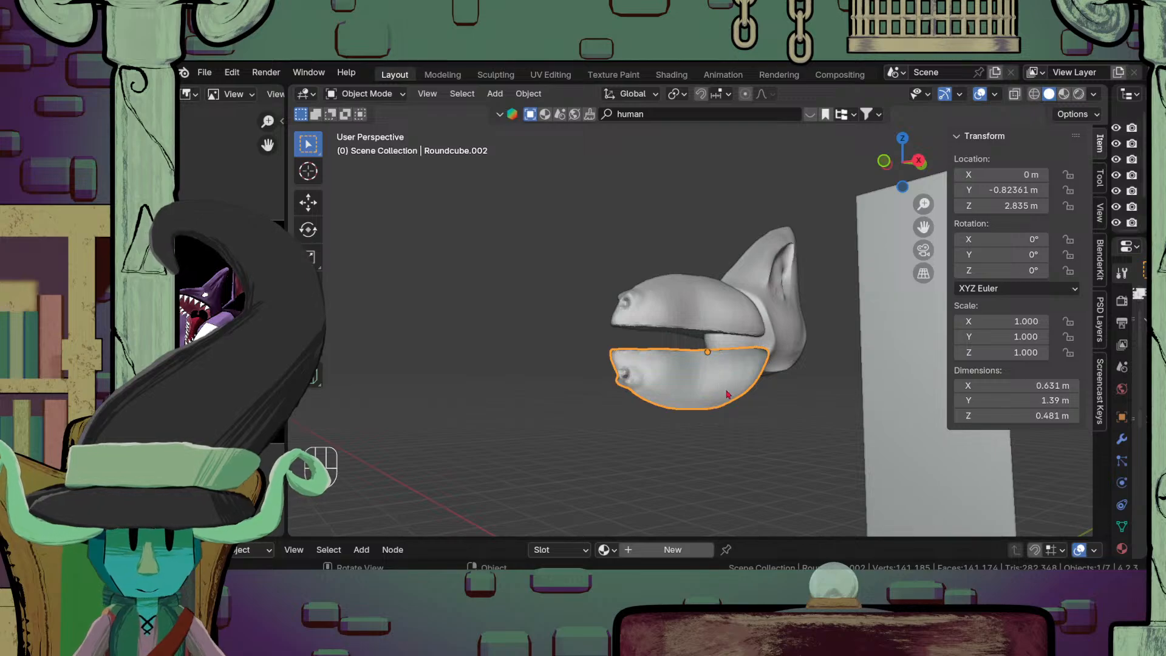
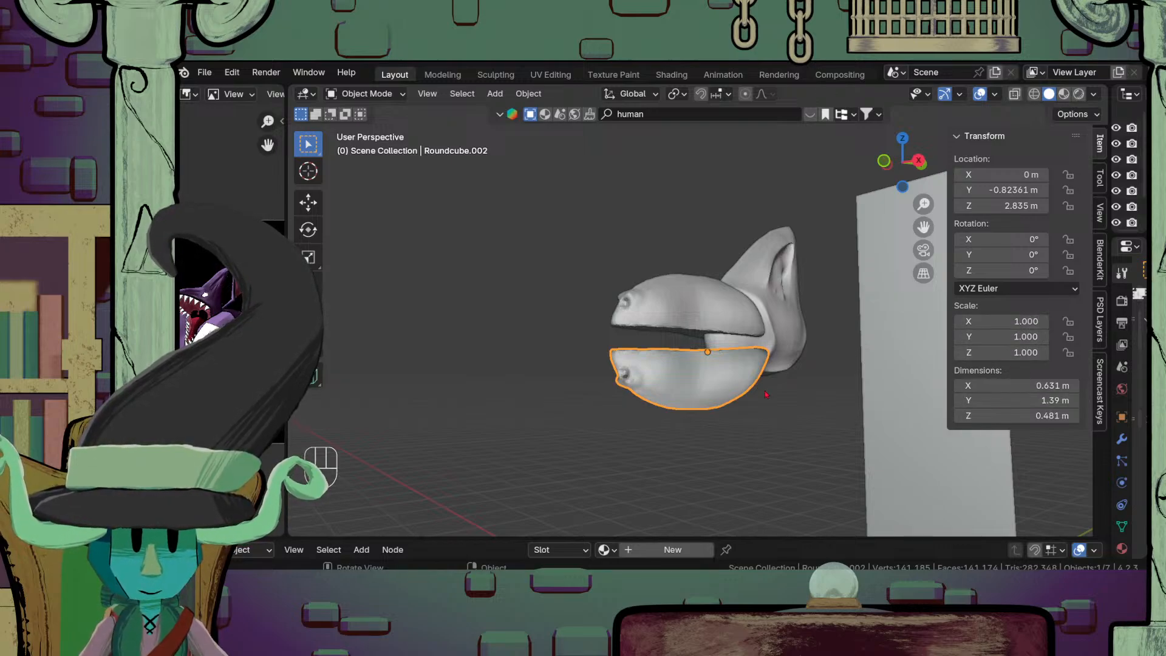
Step: Inspect the lower jaw from several angles and toggle the Face Orientation overlay on and off to check its normals
{"action": "scroll", "coordinate": [767, 399], "scroll_direction": "up", "scroll_amount": 5}
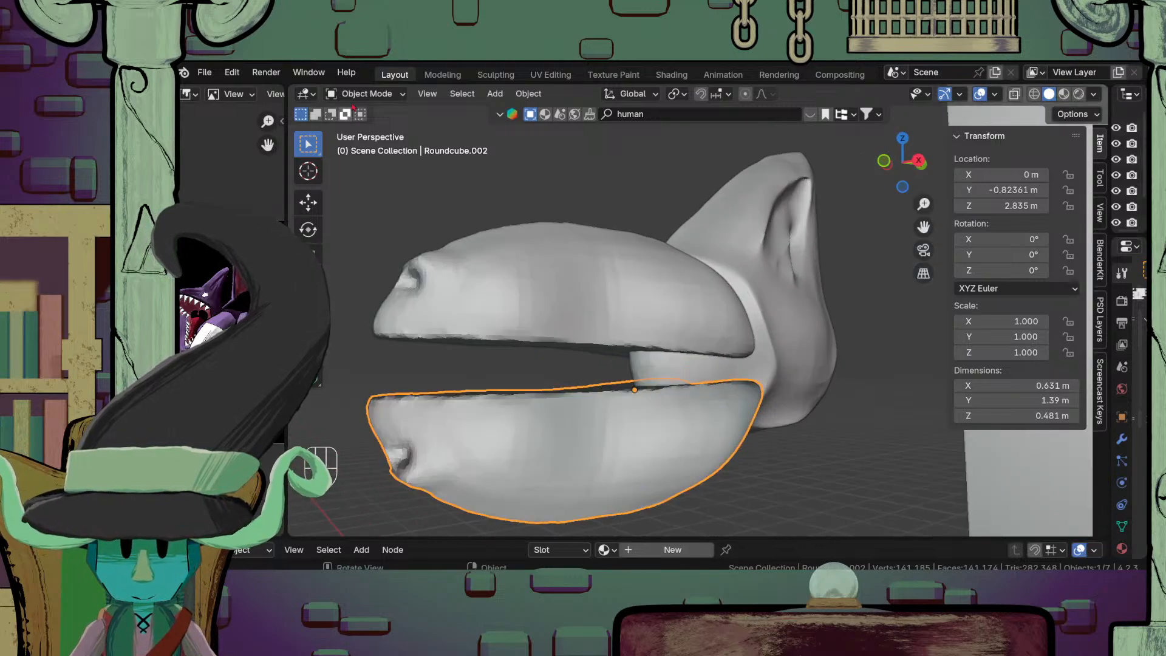
{"action": "scroll", "coordinate": [726, 372], "scroll_direction": "down", "scroll_amount": 5}
{"action": "middle_click_drag", "start_coordinate": [726, 372], "coordinate": [743, 409]}
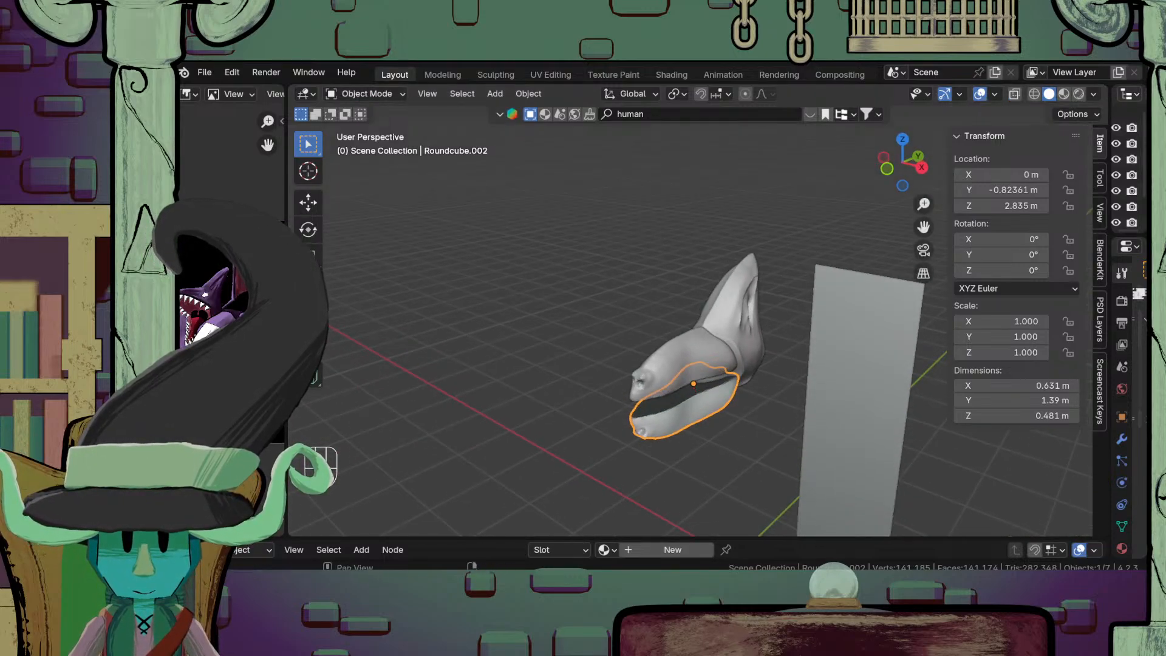
{"action": "left_click", "coordinate": [995, 95]}
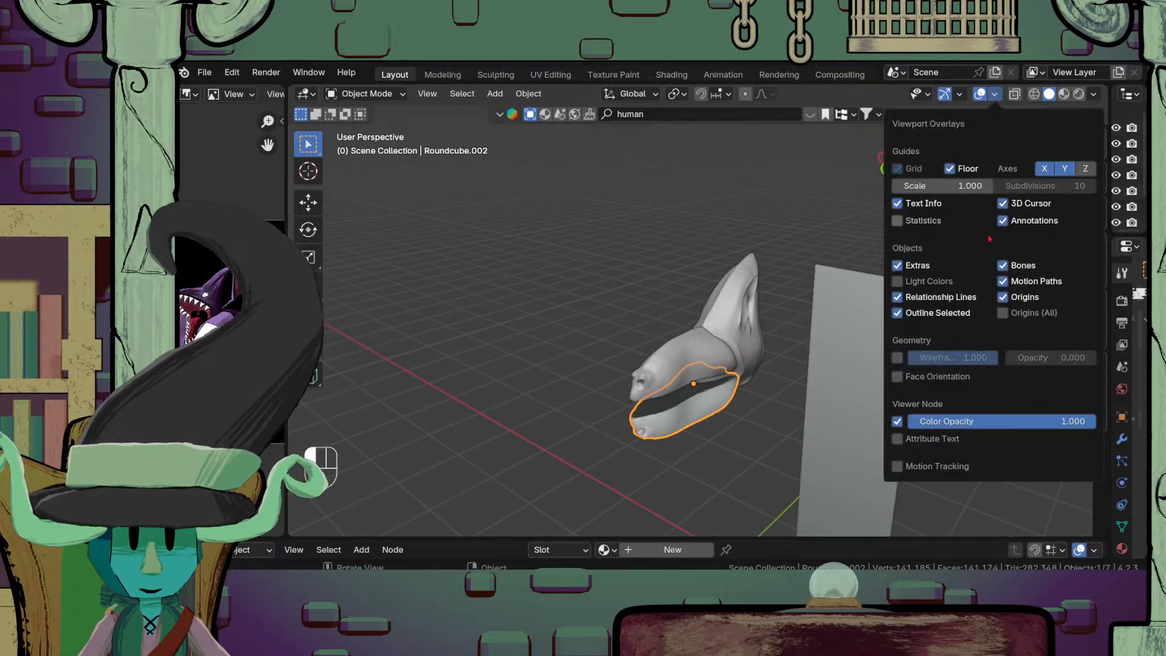
{"action": "left_click", "coordinate": [925, 377]}
{"action": "left_click", "coordinate": [925, 377]}
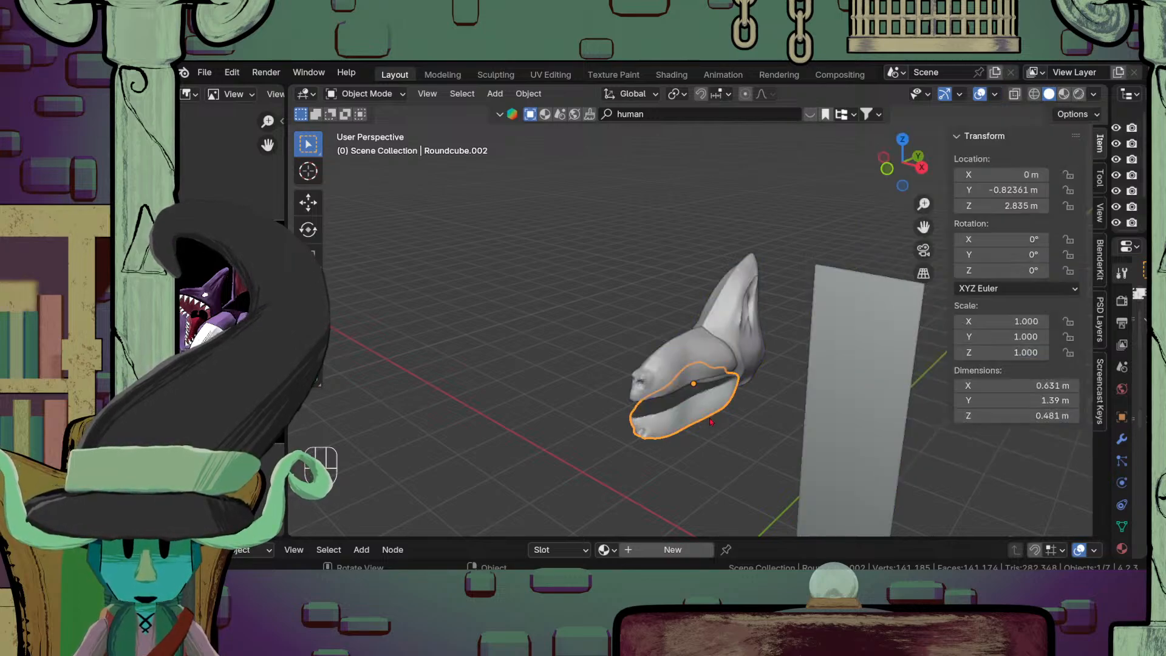
Step: Open the lower jaw in Edit Mode with its whole mesh selected, and save the file as ridley.blend
{"action": "middle_click_drag", "start_coordinate": [723, 413], "coordinate": [666, 382]}
{"action": "scroll", "coordinate": [667, 382], "scroll_direction": "up", "scroll_amount": 3}
{"action": "middle_click_drag", "start_coordinate": [598, 426], "coordinate": [659, 361], "text": "shift"}
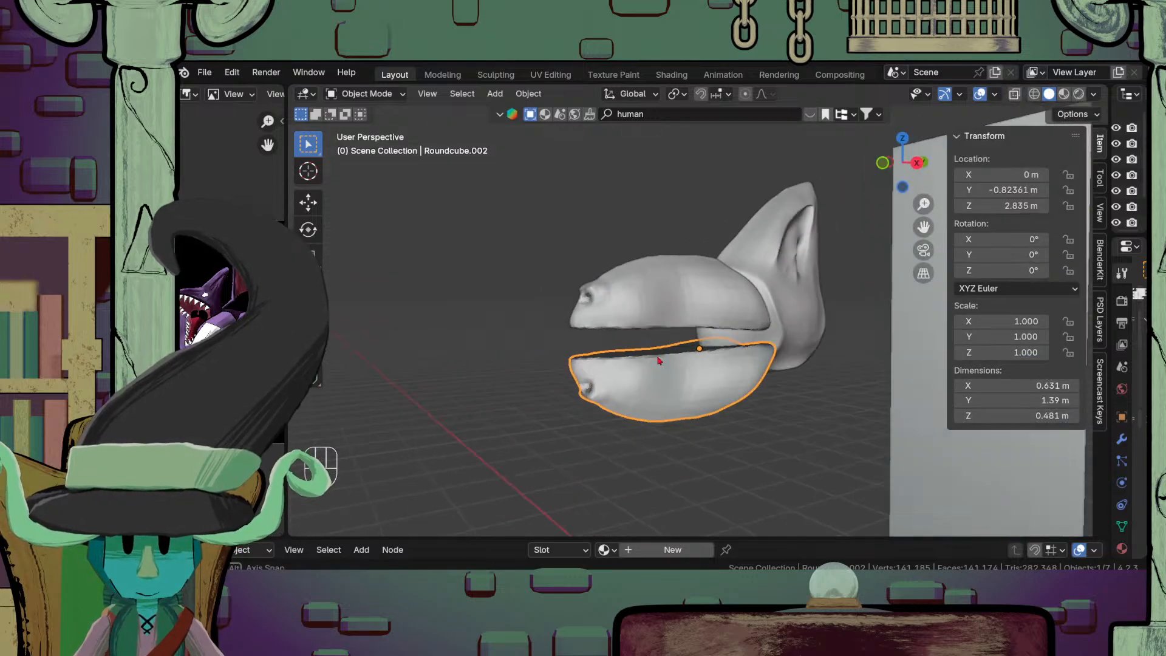
{"action": "scroll", "coordinate": [684, 354], "scroll_direction": "up", "scroll_amount": 1}
{"action": "middle_click_drag", "start_coordinate": [669, 409], "coordinate": [749, 426], "text": "shift"}
{"action": "middle_click_drag", "start_coordinate": [668, 363], "coordinate": [657, 454]}
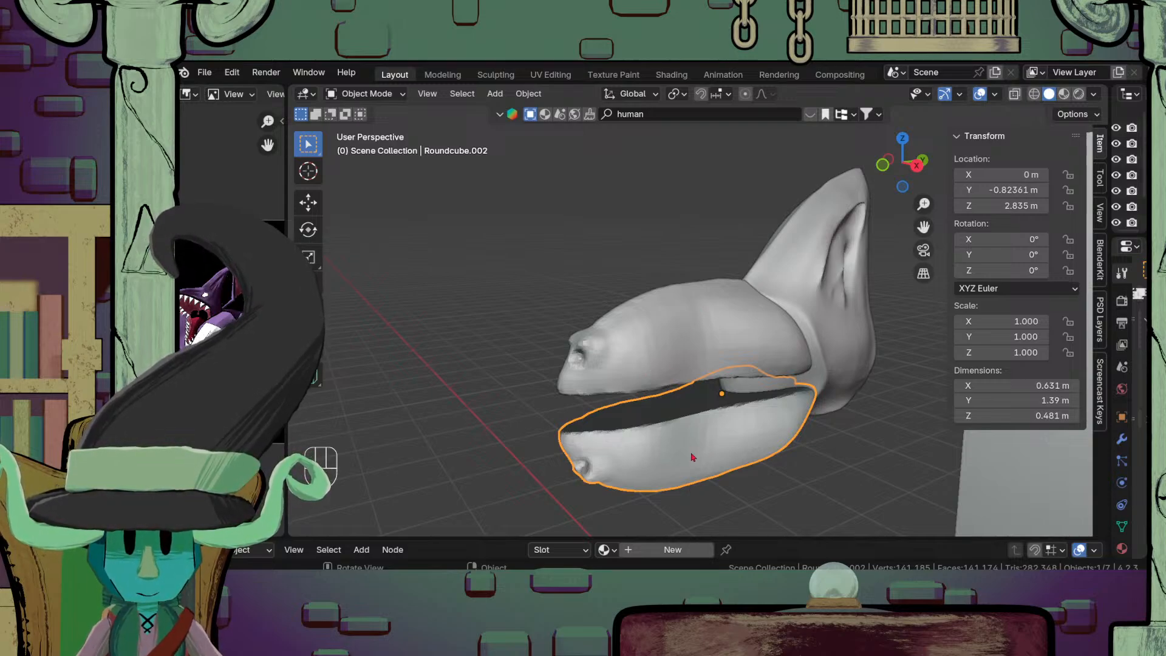
{"action": "key", "text": "Tab"}
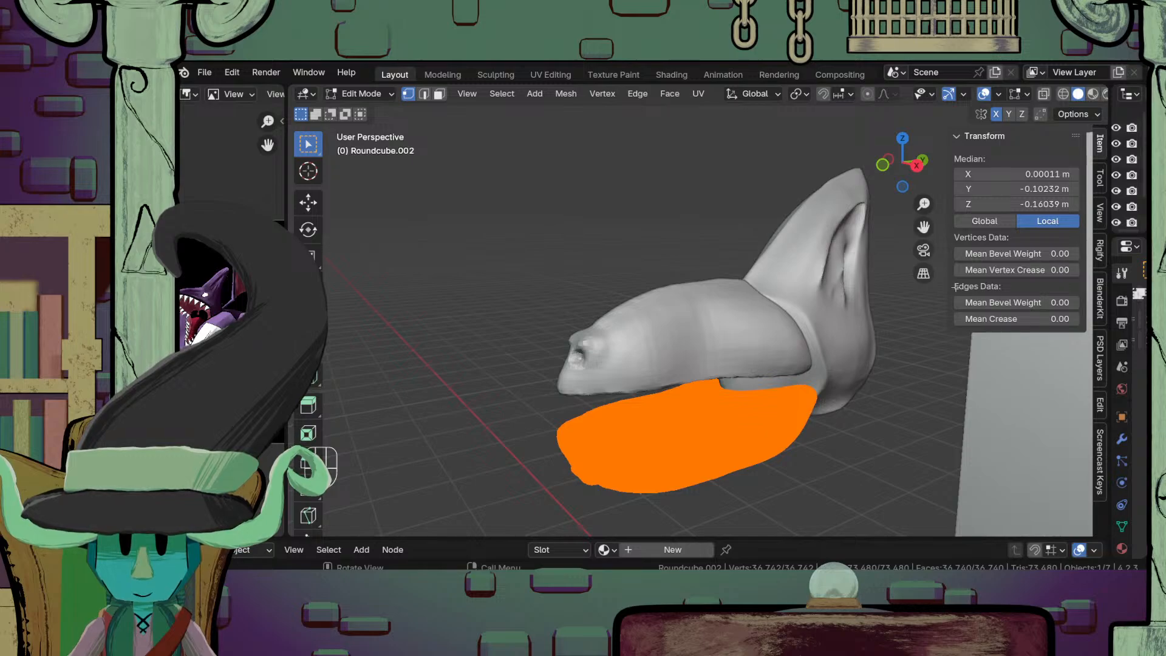
{"action": "key", "text": "ctrl+a"}
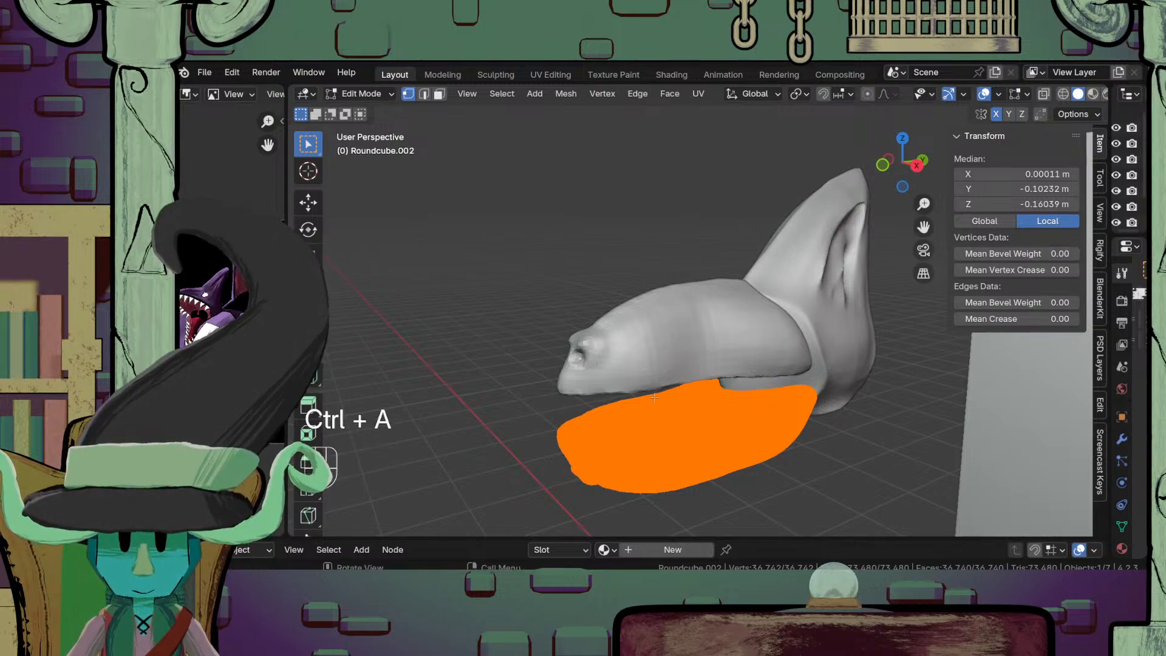
{"action": "key", "text": "ctrl+s"}
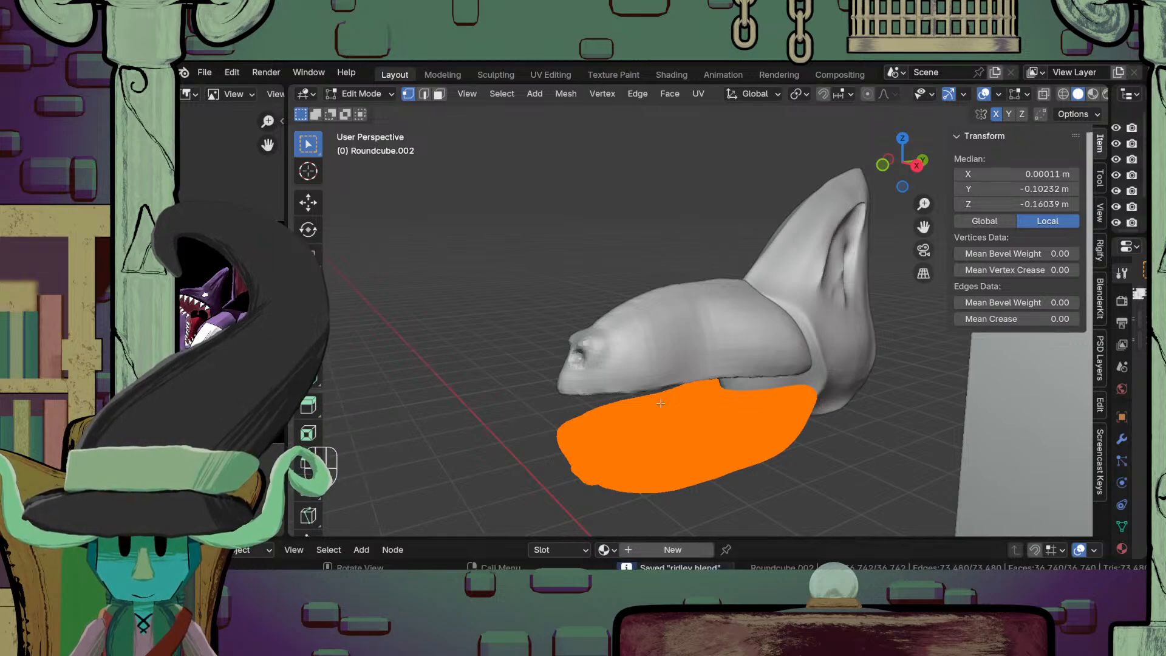
{"action": "key", "text": "Tab"}
{"action": "left_click", "coordinate": [995, 94]}
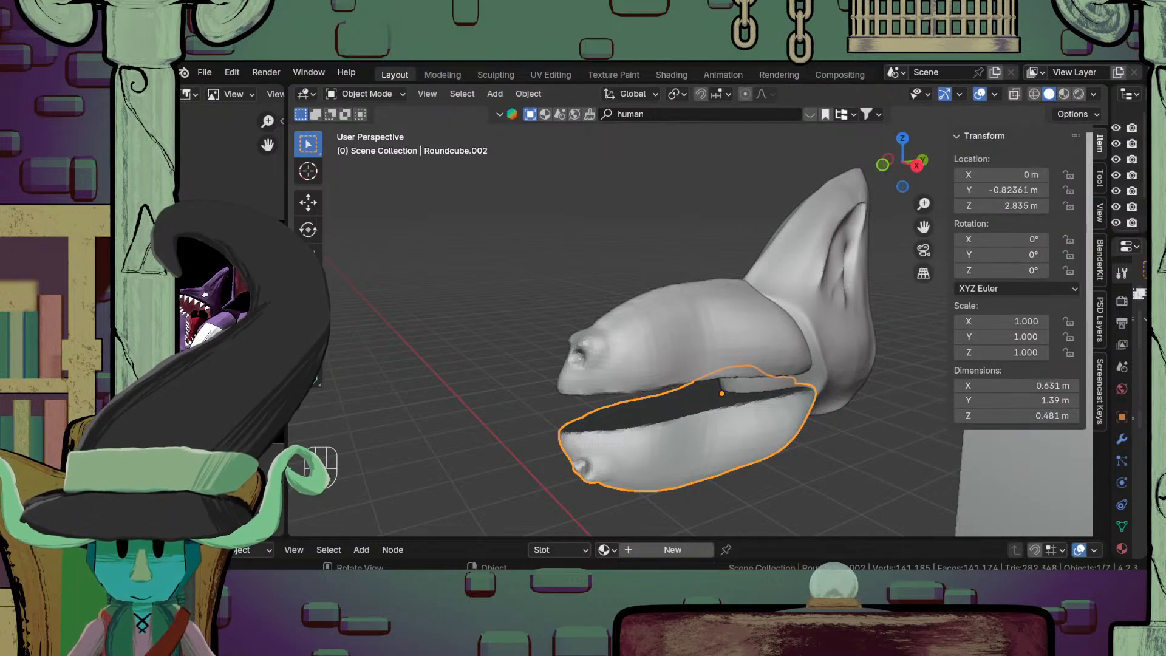
{"action": "key", "text": "Tab"}
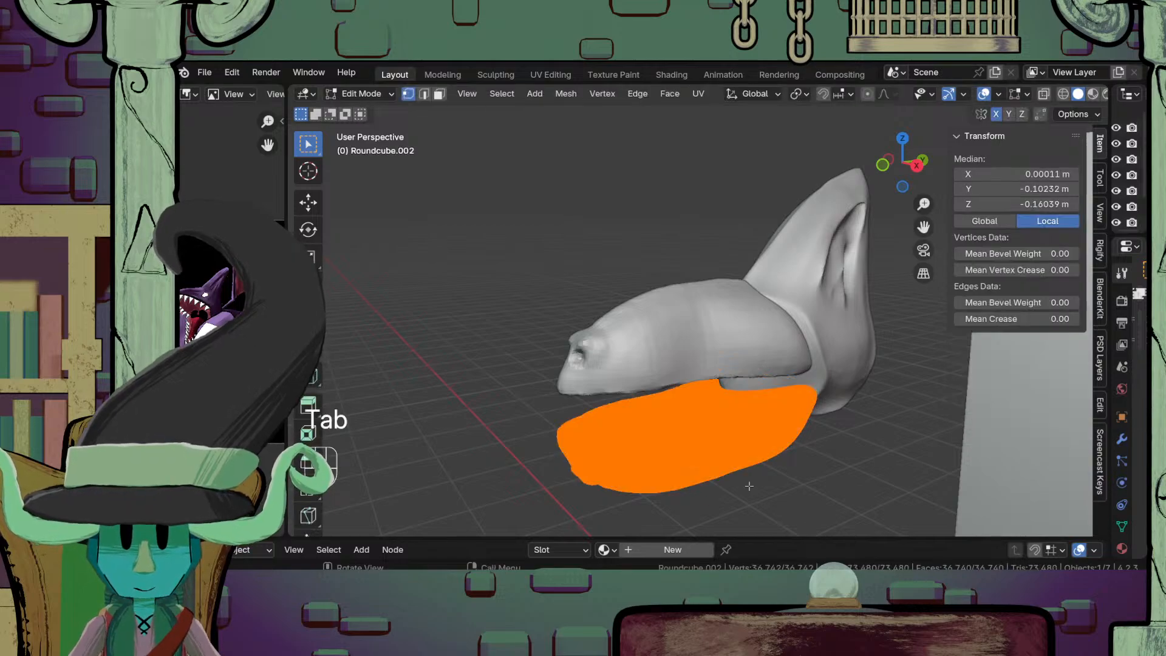
{"action": "key", "text": "ctrl+n"}
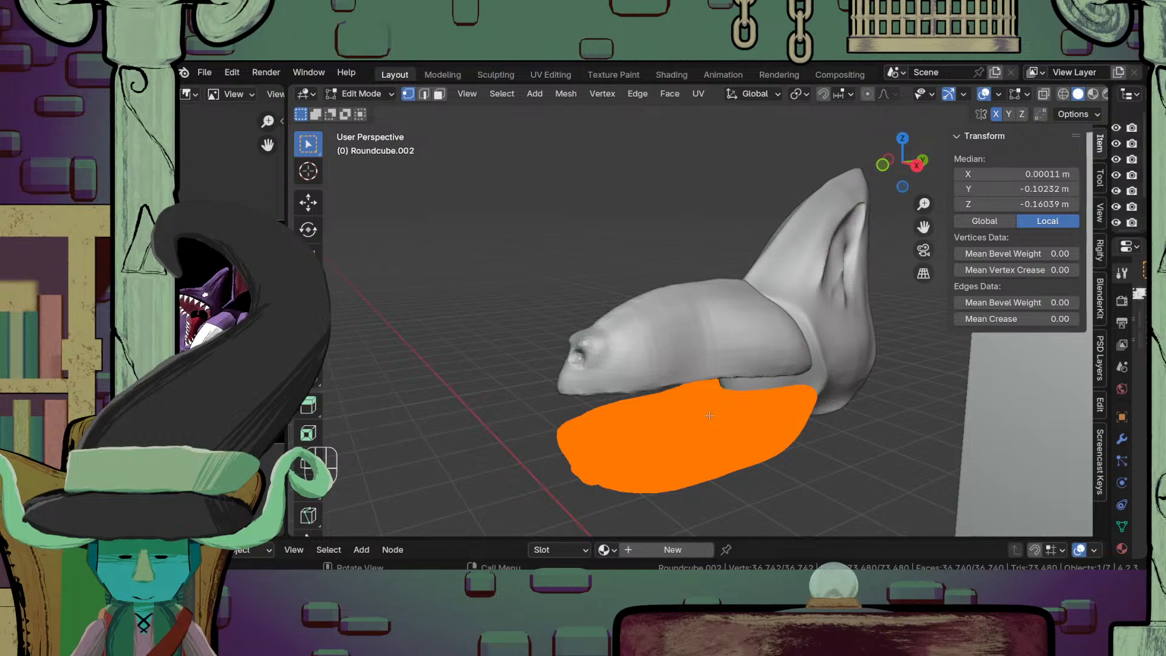
{"action": "key", "text": "Tab"}
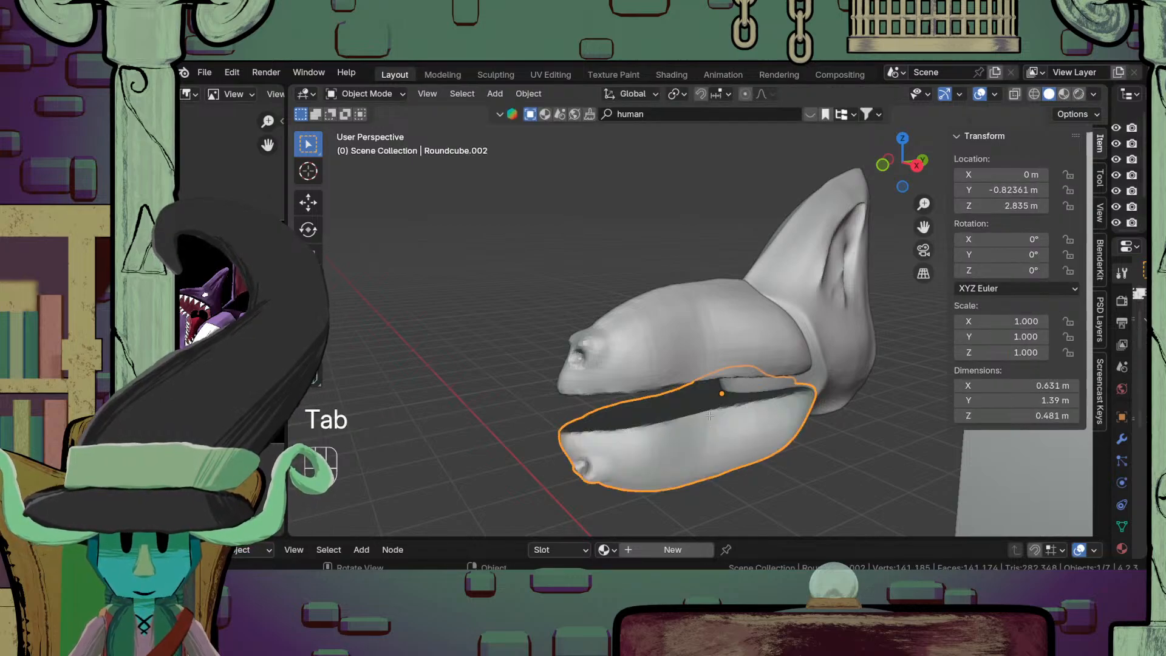
{"action": "key", "text": "Tab"}
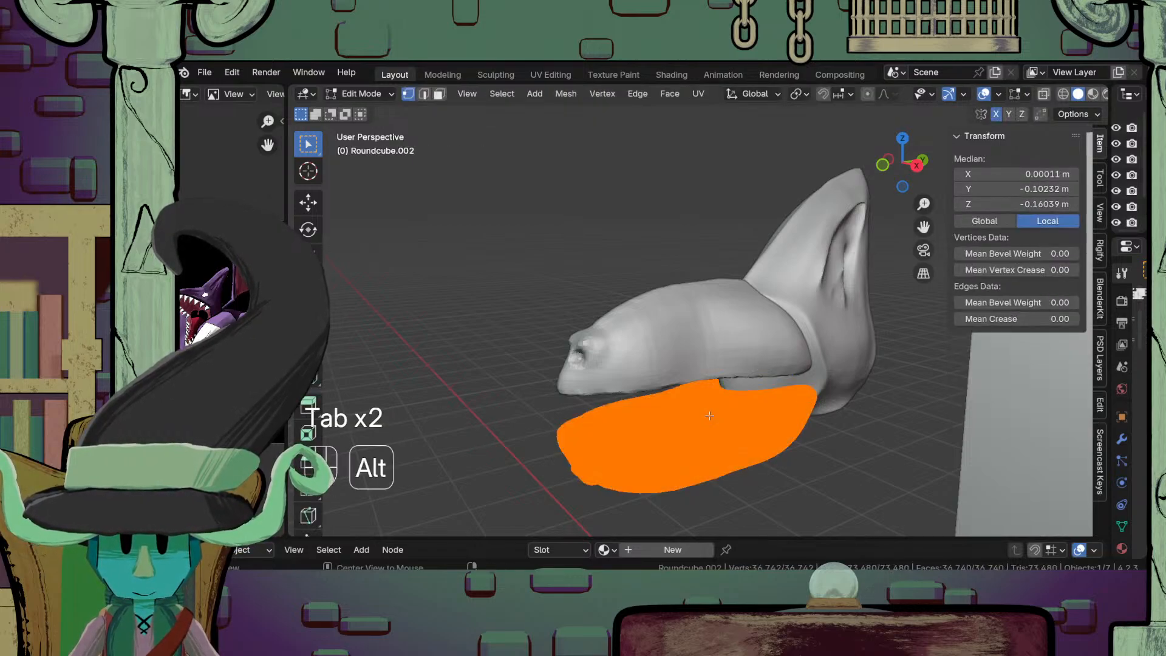
Step: Recalculate the normals of the whole lower jaw mesh to face outside and return to Object Mode
{"action": "key", "text": "alt+n"}
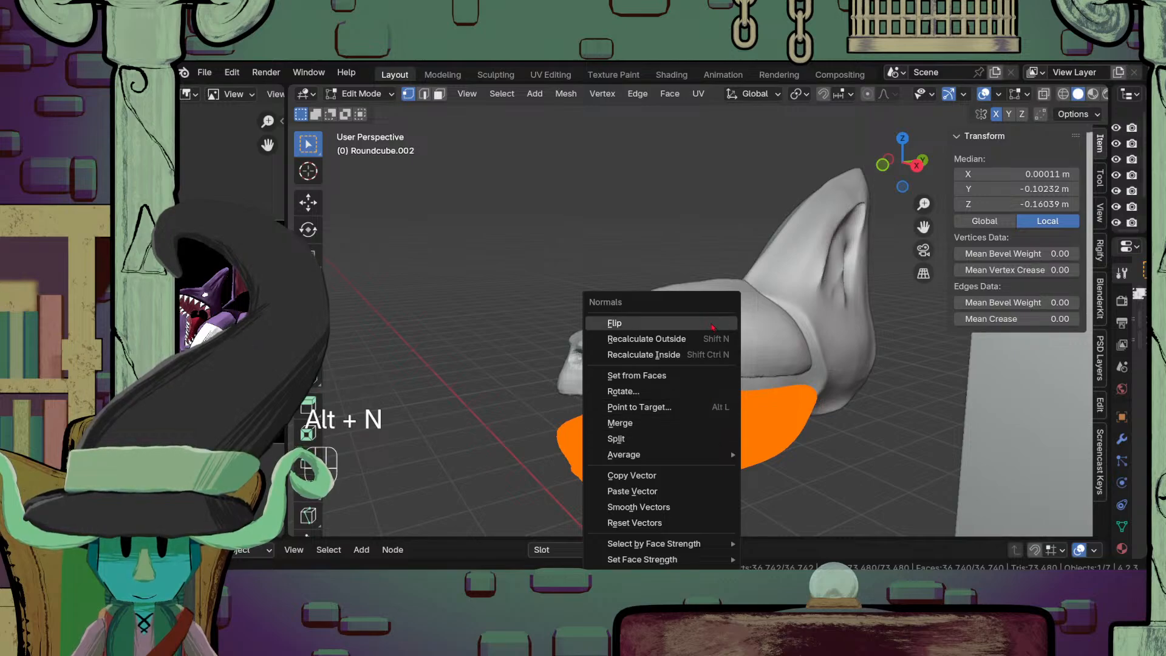
{"action": "left_click", "coordinate": [700, 357]}
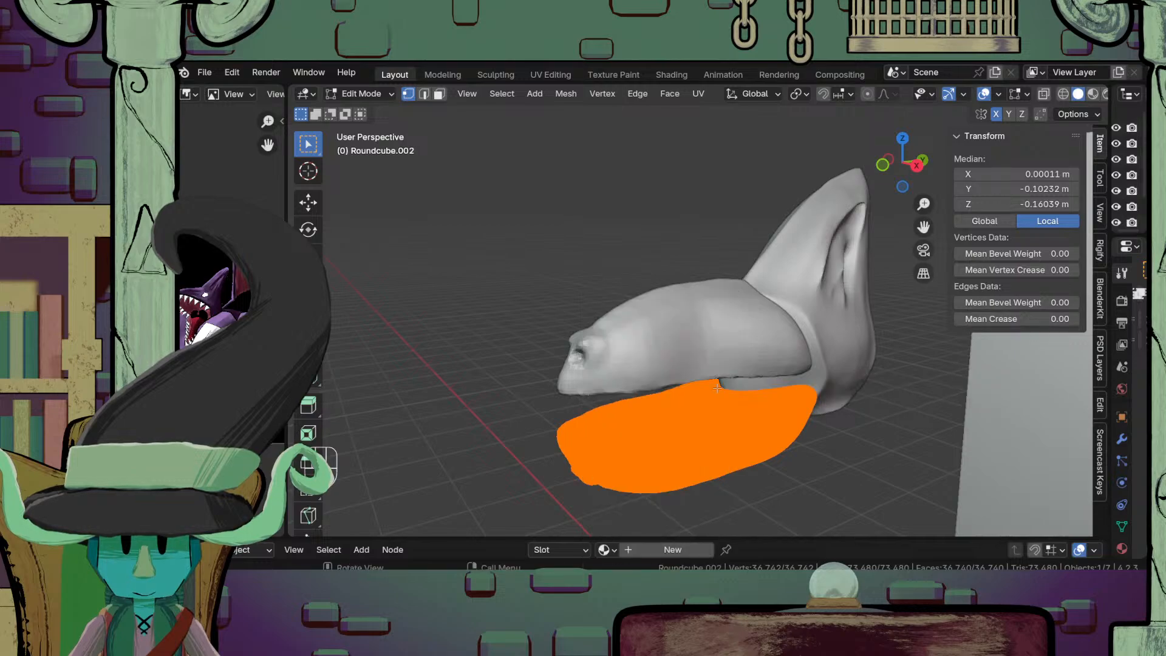
{"action": "key", "text": "n"}
{"action": "key", "text": "n"}
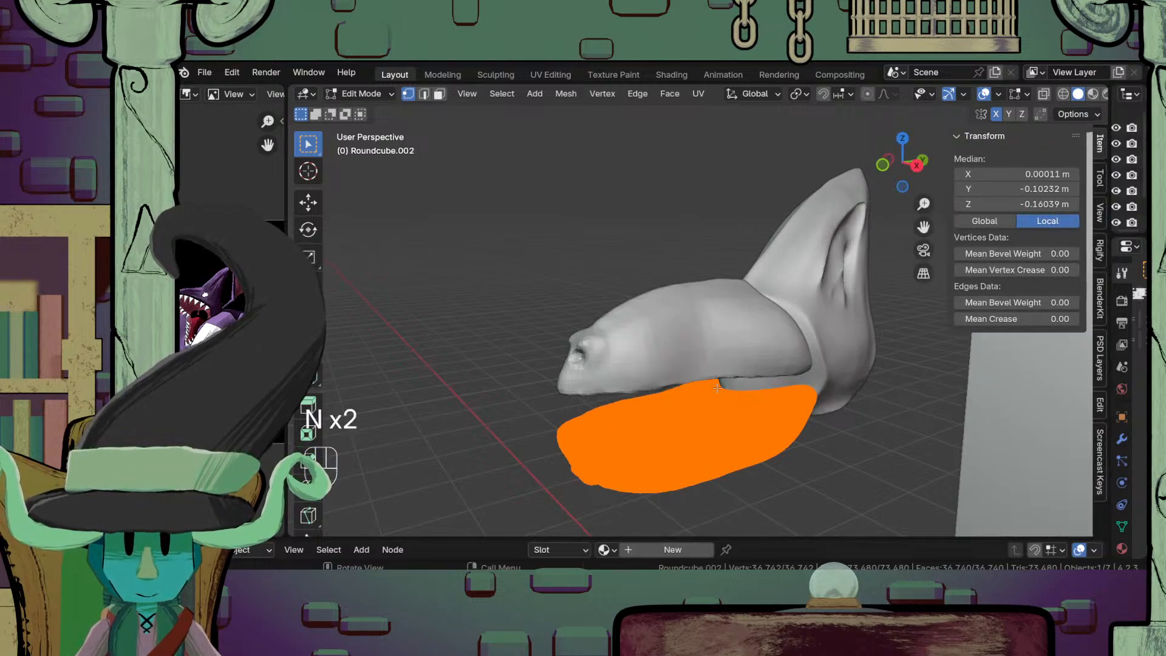
{"action": "key", "text": "shift+n"}
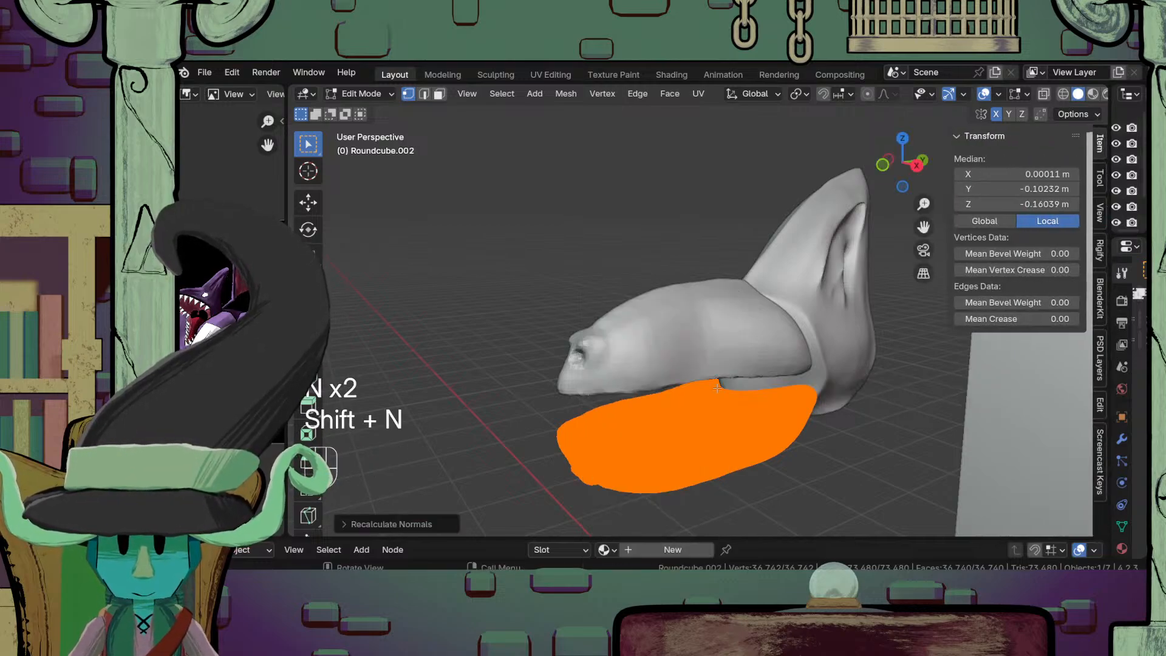
{"action": "left_click", "coordinate": [404, 523]}
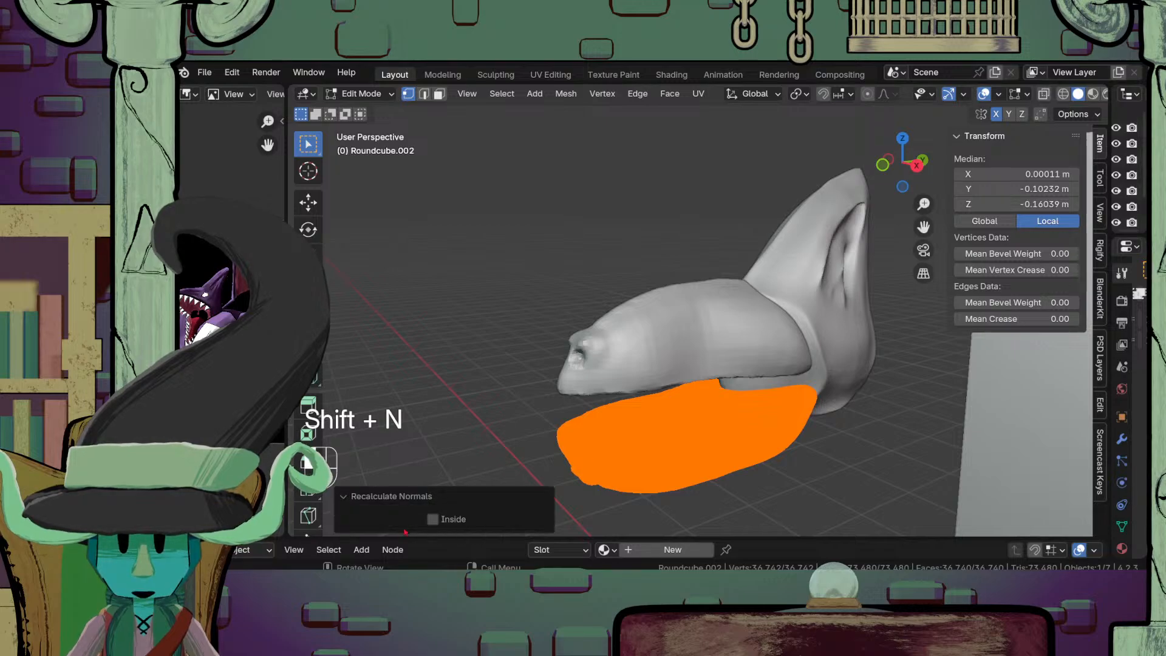
{"action": "key", "text": "Tab"}
Step: Check the normals of the lower jaw with the Face Orientation overlay, then turn the overlay off again
{"action": "middle_click_drag", "start_coordinate": [718, 451], "coordinate": [718, 425]}
{"action": "scroll", "coordinate": [718, 425], "scroll_direction": "down", "scroll_amount": 5}
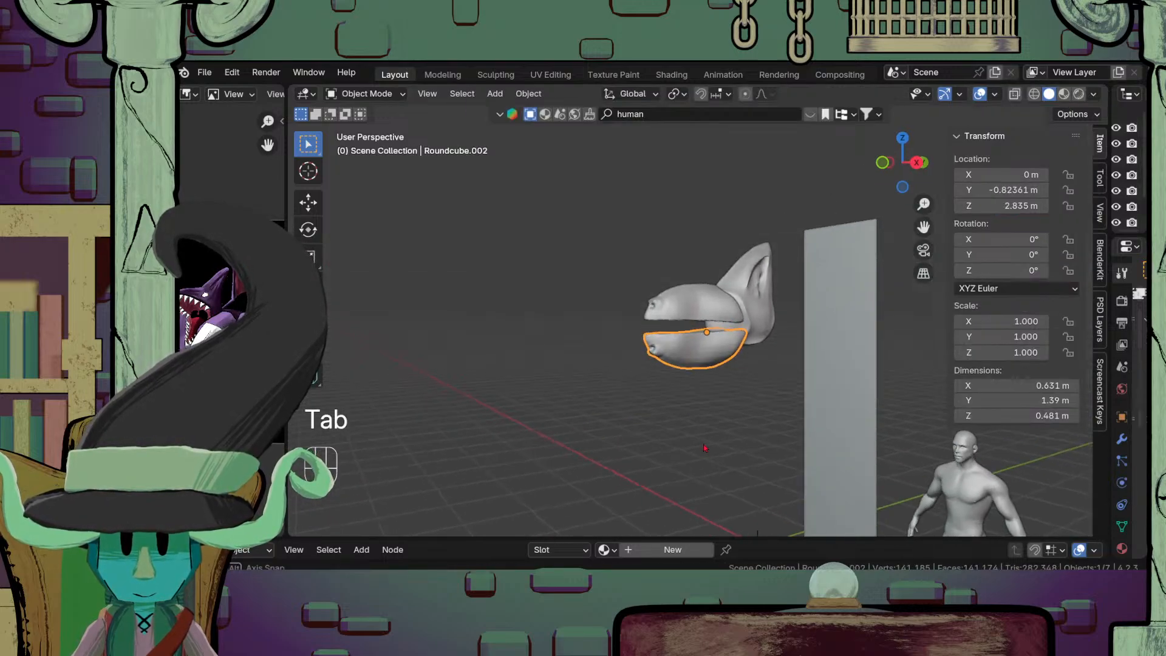
{"action": "scroll", "coordinate": [718, 426], "scroll_direction": "up", "scroll_amount": 4}
{"action": "left_click", "coordinate": [994, 94]}
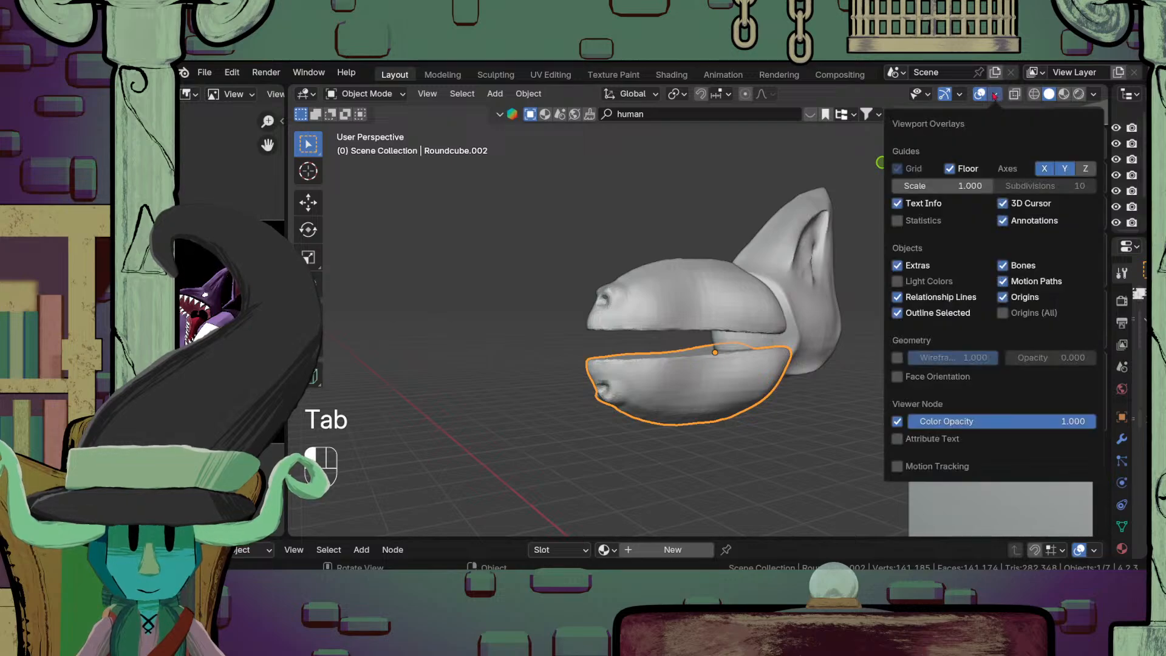
{"action": "left_click", "coordinate": [915, 376]}
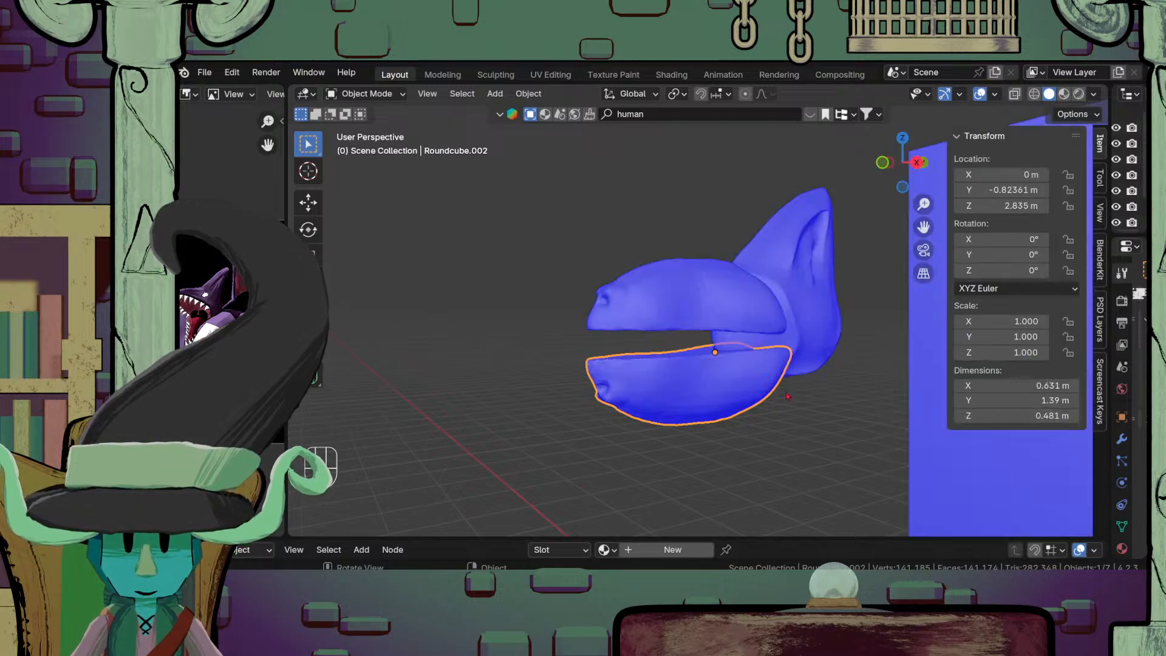
{"action": "middle_click_drag", "start_coordinate": [759, 364], "coordinate": [732, 373]}
{"action": "left_click", "coordinate": [996, 95]}
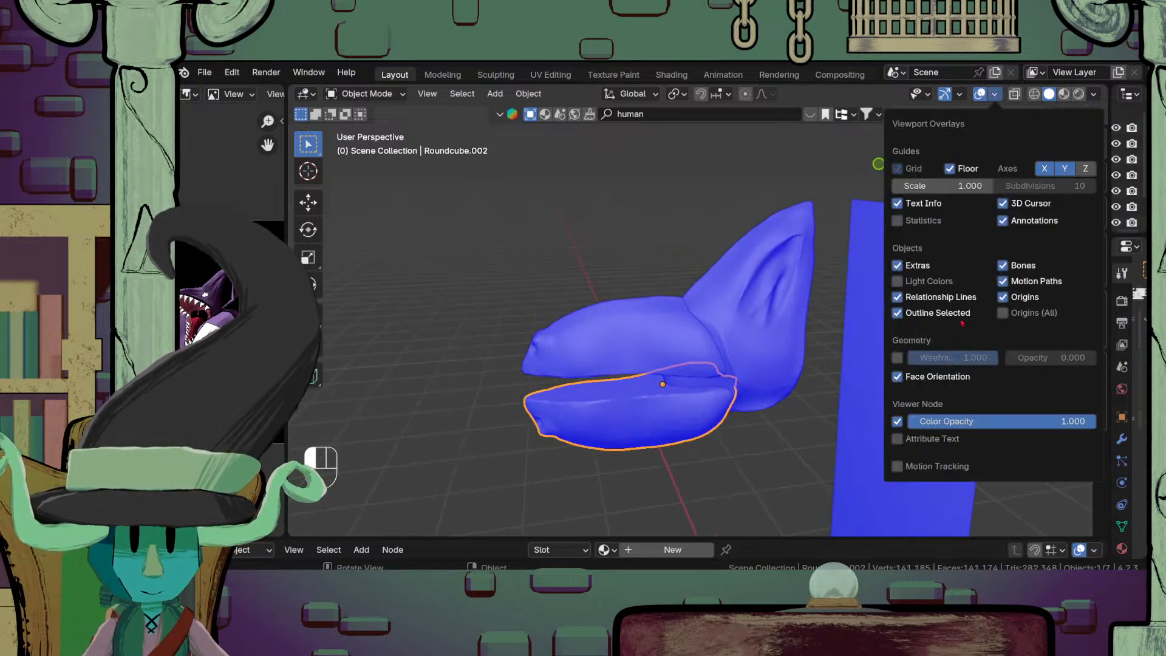
{"action": "left_click", "coordinate": [930, 377]}
Step: In Sculpt Mode, smooth away the nostril bumps at the front of the lower jaw with a 107 px brush
{"action": "left_click", "coordinate": [364, 94]}
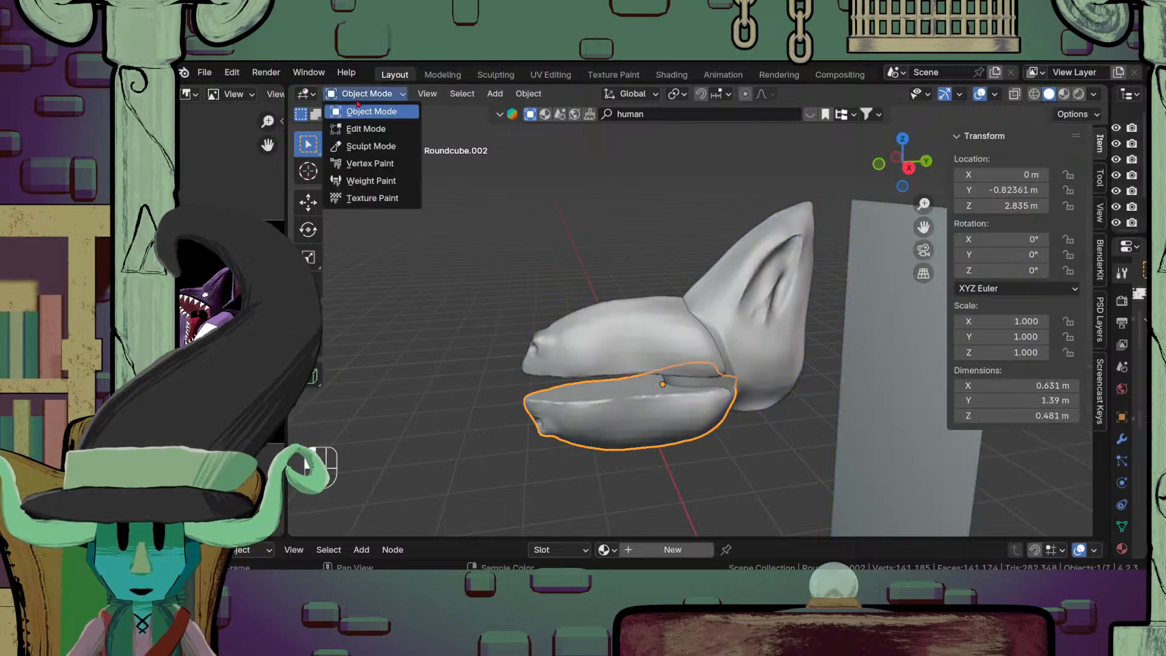
{"action": "left_click", "coordinate": [391, 147]}
{"action": "middle_click_drag", "start_coordinate": [578, 468], "coordinate": [628, 393]}
{"action": "key", "text": "f"}
{"action": "left_click", "coordinate": [694, 354]}
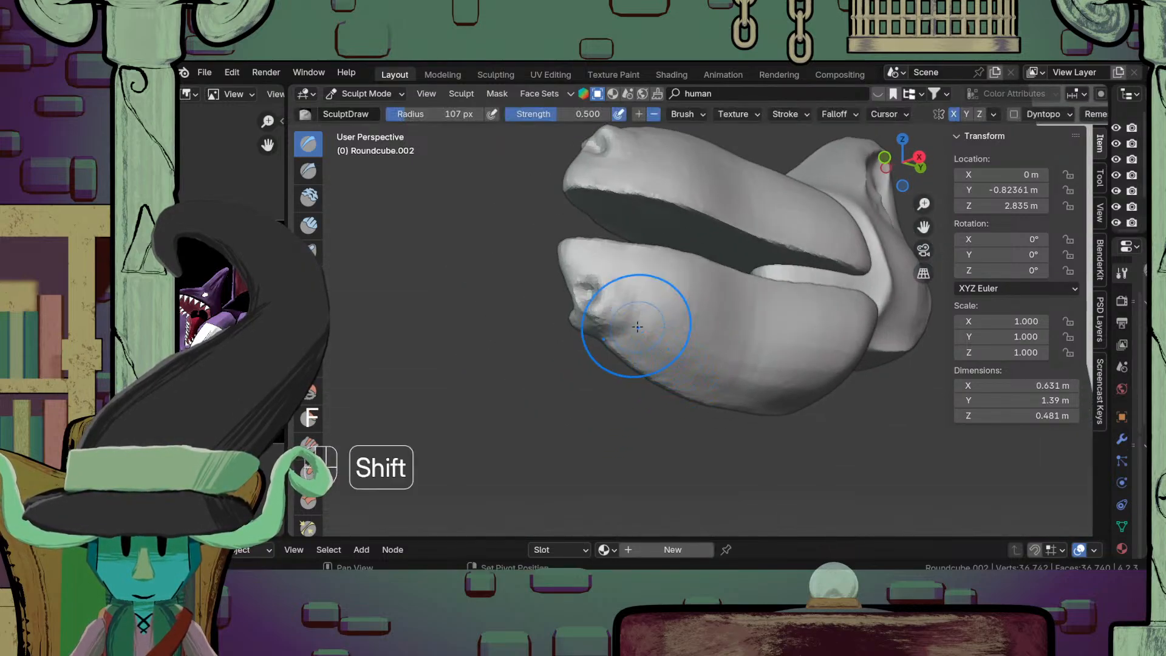
{"action": "left_click_drag", "start_coordinate": [632, 325], "coordinate": [638, 344], "text": "shift"}
{"action": "middle_click_drag", "start_coordinate": [638, 365], "coordinate": [641, 320]}
{"action": "middle_click_drag", "start_coordinate": [663, 251], "coordinate": [690, 286]}
{"action": "mouse_move", "coordinate": [690, 286]}
{"action": "left_mouse_down", "text": "shift"}
{"action": "mouse_move", "coordinate": [656, 335]}
{"action": "mouse_move", "coordinate": [631, 293]}
{"action": "left_mouse_up", "text": "shift"}
{"action": "left_click_drag", "start_coordinate": [631, 293], "coordinate": [650, 355], "text": "shift"}
{"action": "middle_click_drag", "start_coordinate": [651, 361], "coordinate": [692, 358]}
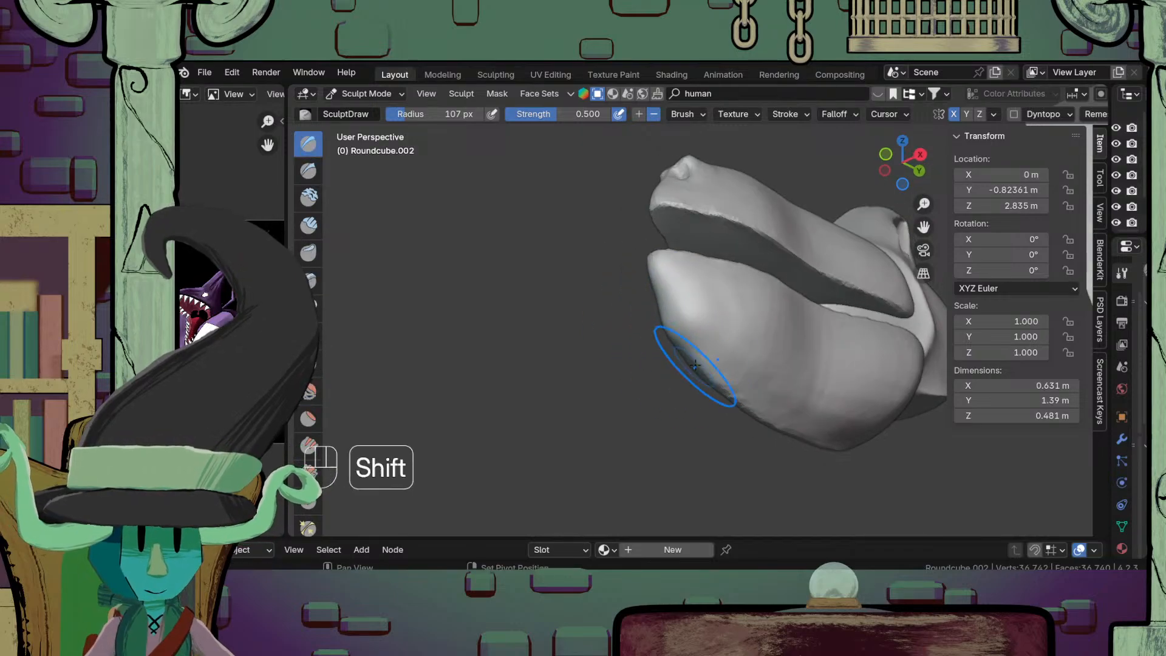
{"action": "mouse_move", "coordinate": [685, 284]}
{"action": "left_mouse_down", "text": "shift"}
{"action": "mouse_move", "coordinate": [695, 321]}
{"action": "mouse_move", "coordinate": [721, 345]}
{"action": "left_mouse_up", "text": "shift"}
{"action": "scroll", "coordinate": [796, 396], "scroll_direction": "down", "scroll_amount": 4}
{"action": "scroll", "coordinate": [796, 395], "scroll_direction": "up", "scroll_amount": 5}
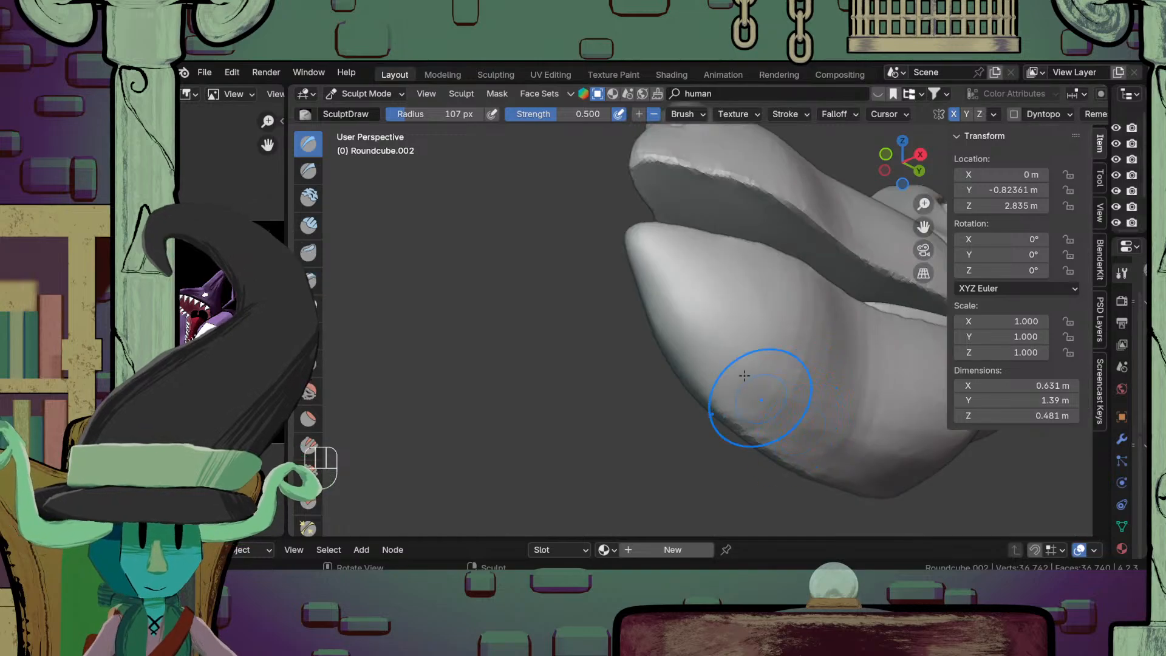
Step: Inspect the shape of the smoothed lower jaw from below and from the side
{"action": "scroll", "coordinate": [745, 419], "scroll_direction": "down", "scroll_amount": 5}
{"action": "mouse_move", "coordinate": [759, 424]}
{"action": "middle_mouse_down"}
{"action": "mouse_move", "coordinate": [836, 424]}
{"action": "mouse_move", "coordinate": [884, 385]}
{"action": "mouse_move", "coordinate": [954, 522]}
{"action": "mouse_move", "coordinate": [844, 474]}
{"action": "mouse_move", "coordinate": [1007, 515]}
{"action": "mouse_move", "coordinate": [845, 182]}
{"action": "mouse_move", "coordinate": [800, 196]}
{"action": "middle_mouse_up"}
{"action": "mouse_move", "coordinate": [821, 453]}
{"action": "middle_mouse_down"}
{"action": "mouse_move", "coordinate": [778, 412]}
{"action": "mouse_move", "coordinate": [765, 339]}
{"action": "mouse_move", "coordinate": [663, 333]}
{"action": "middle_mouse_up"}
{"action": "middle_click_drag", "start_coordinate": [765, 328], "coordinate": [560, 344]}
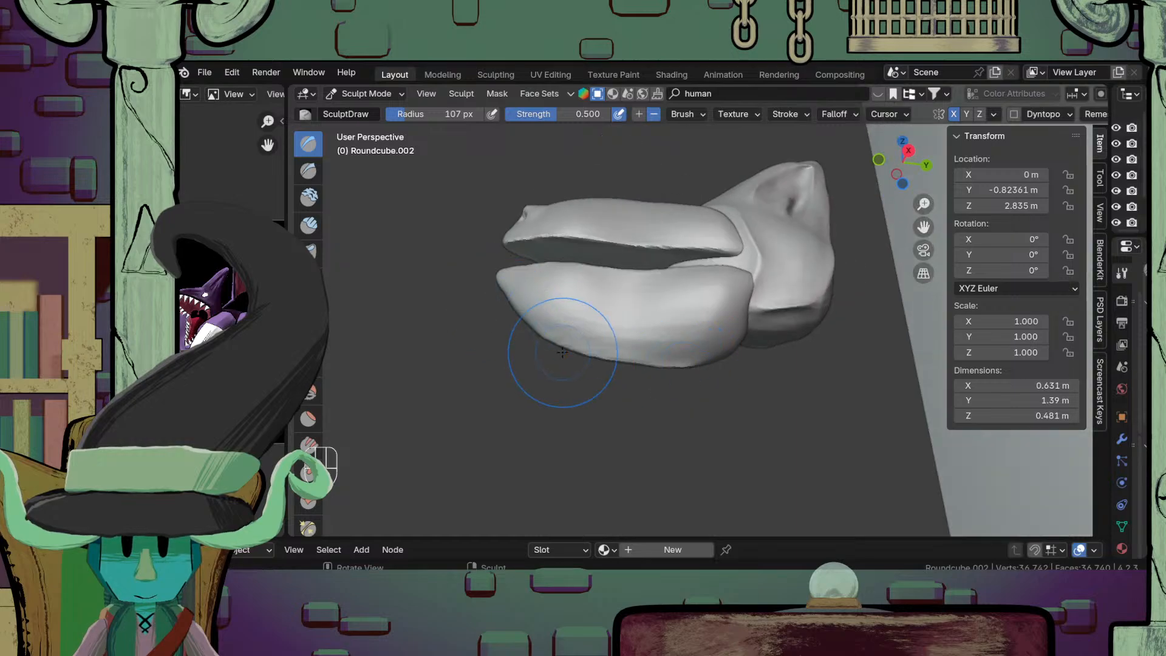
{"action": "middle_click_drag", "start_coordinate": [656, 340], "coordinate": [685, 296]}
{"action": "scroll", "coordinate": [674, 425], "scroll_direction": "up", "scroll_amount": 1}
{"action": "middle_click_drag", "start_coordinate": [668, 454], "coordinate": [681, 419], "text": "shift"}
{"action": "middle_click_drag", "start_coordinate": [673, 463], "coordinate": [690, 465]}
{"action": "left_click", "coordinate": [308, 420]}
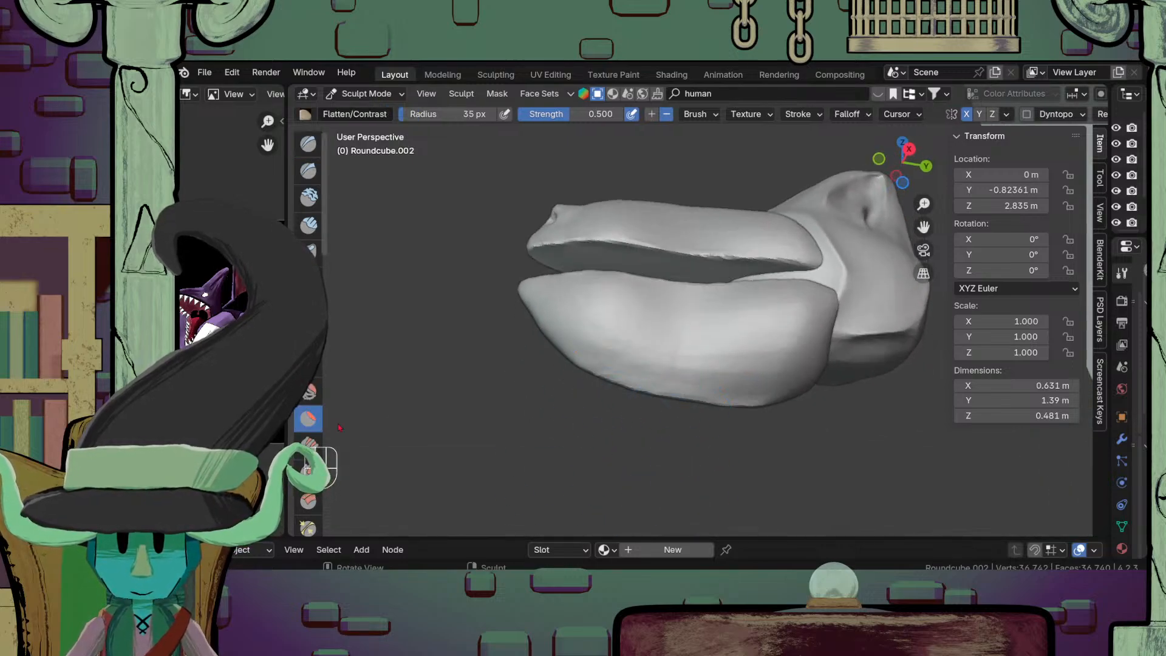
{"action": "middle_click_drag", "start_coordinate": [677, 310], "coordinate": [678, 370]}
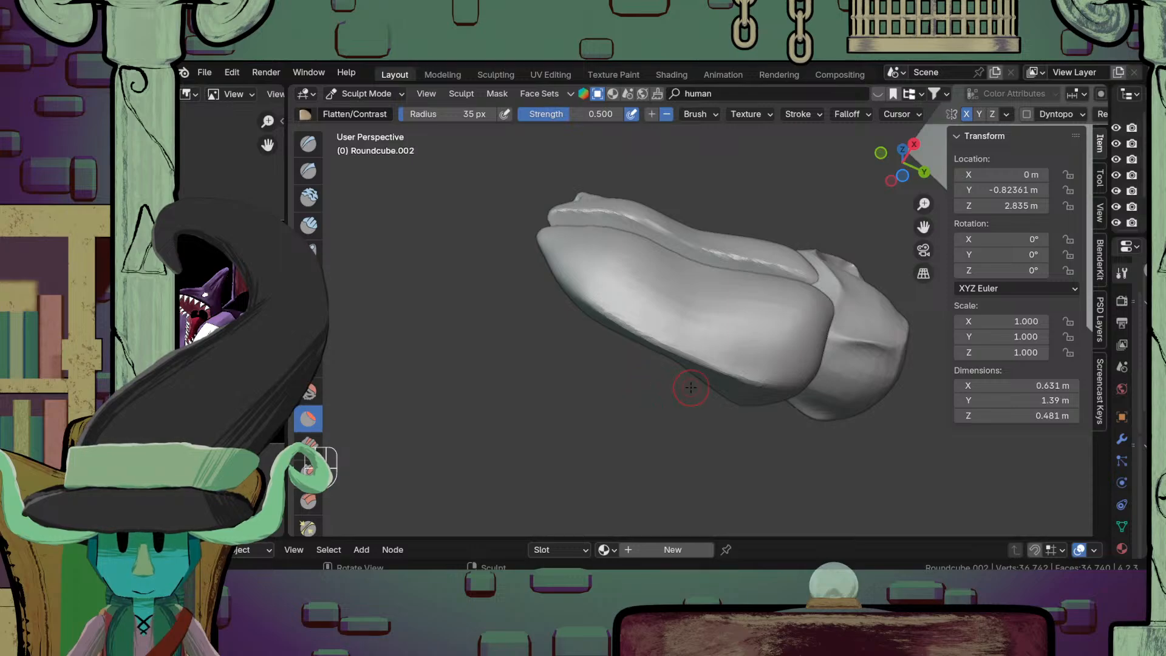
Step: In right orthographic view, push the lower jaw's underside up with a 284 px Grab brush until the jaw is about 0.35 m tall
{"action": "scroll", "coordinate": [317, 511], "scroll_direction": "down", "scroll_amount": 2}
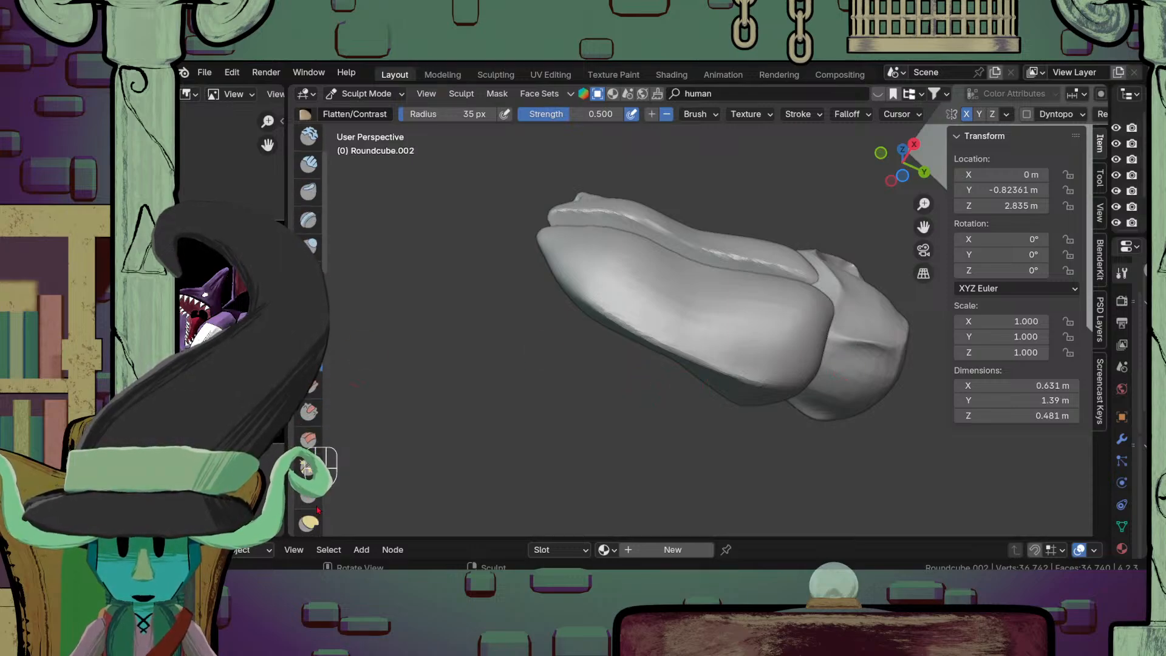
{"action": "left_click", "coordinate": [308, 497]}
{"action": "mouse_move", "coordinate": [429, 482]}
{"action": "middle_mouse_down"}
{"action": "mouse_move", "coordinate": [794, 385]}
{"action": "mouse_move", "coordinate": [634, 328]}
{"action": "middle_mouse_up"}
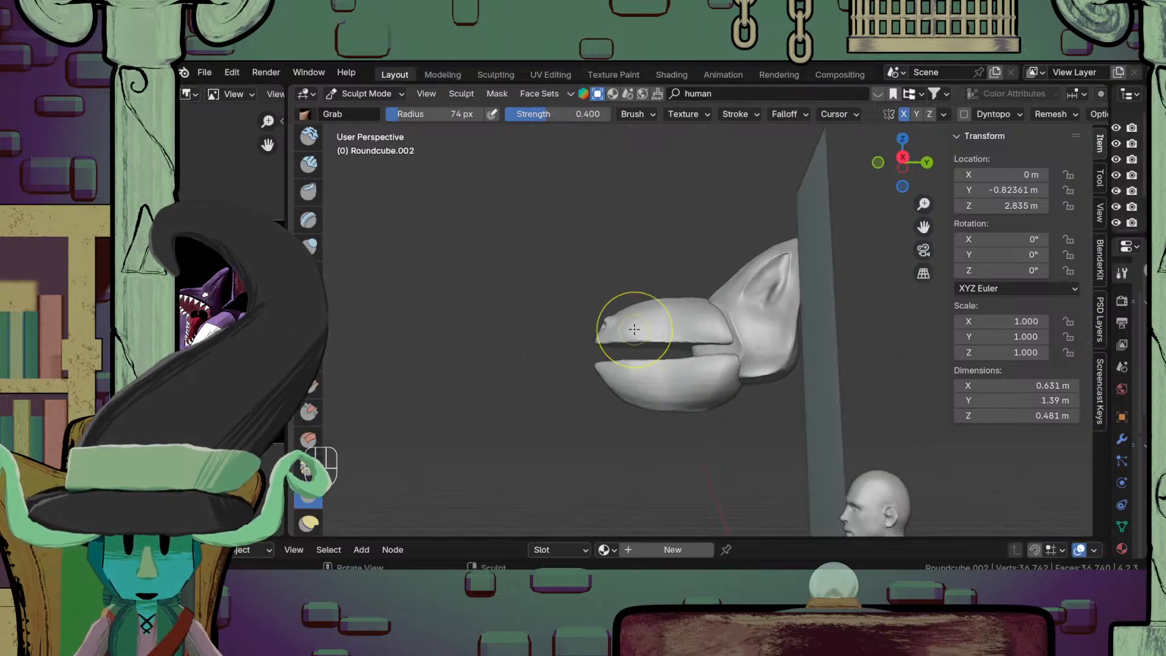
{"action": "key", "text": "KP_1"}
{"action": "key", "text": "KP_3"}
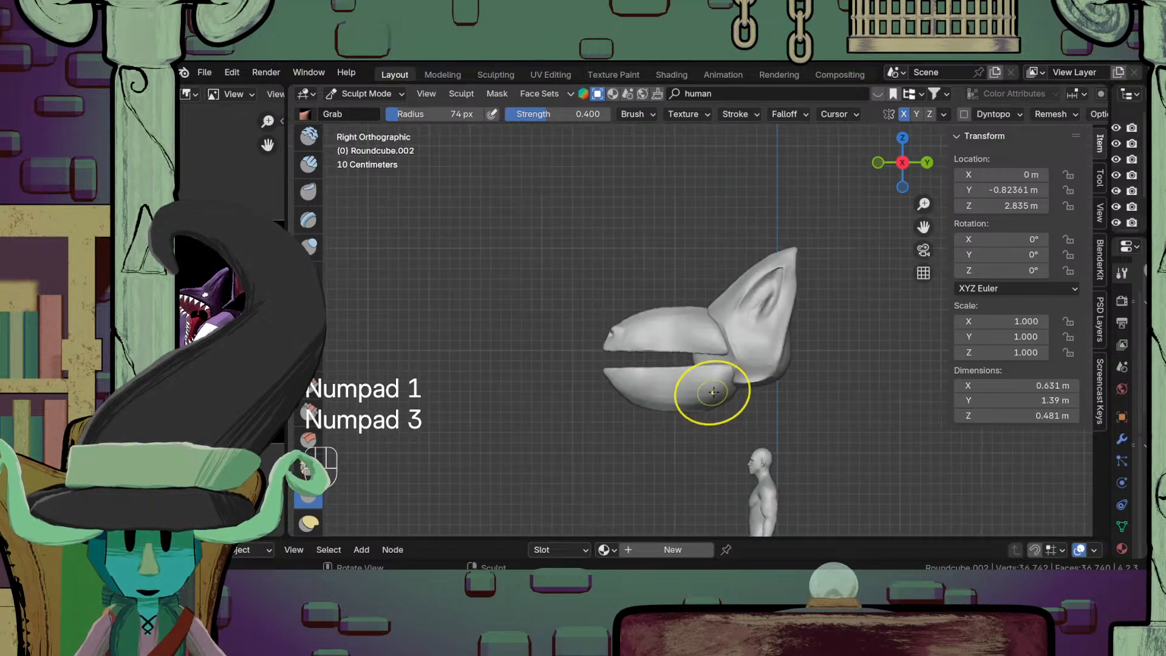
{"action": "scroll", "coordinate": [716, 420], "scroll_direction": "up", "scroll_amount": 3}
{"action": "scroll", "coordinate": [695, 479], "scroll_direction": "down", "scroll_amount": 1}
{"action": "scroll", "coordinate": [705, 425], "scroll_direction": "up", "scroll_amount": 3}
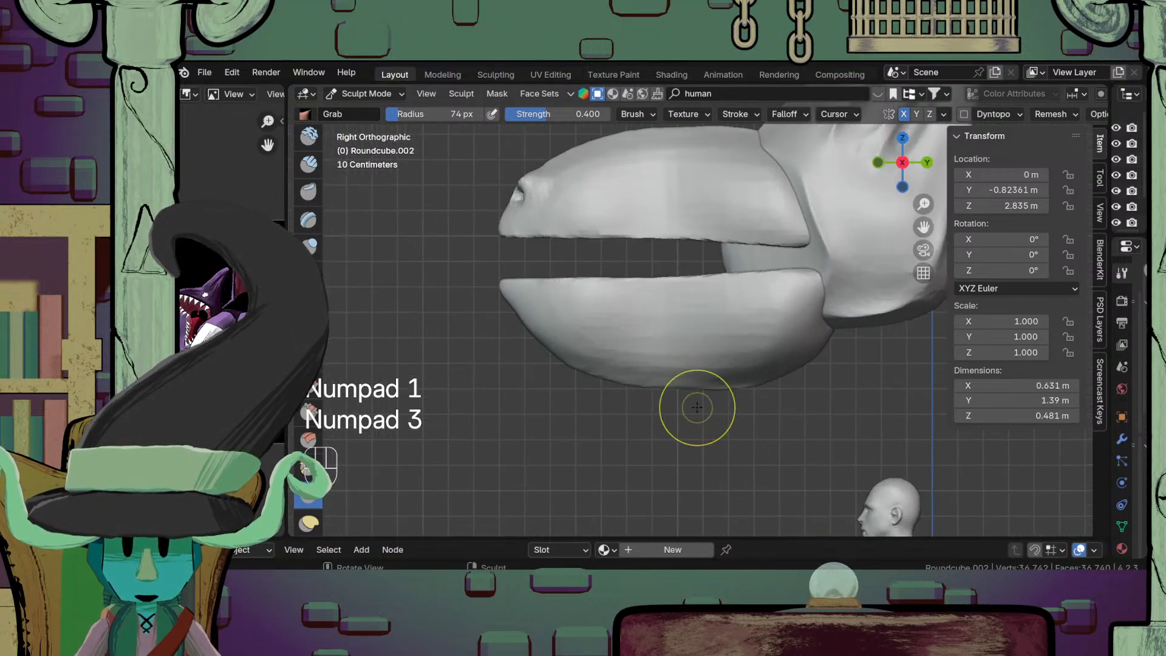
{"action": "key", "text": "f"}
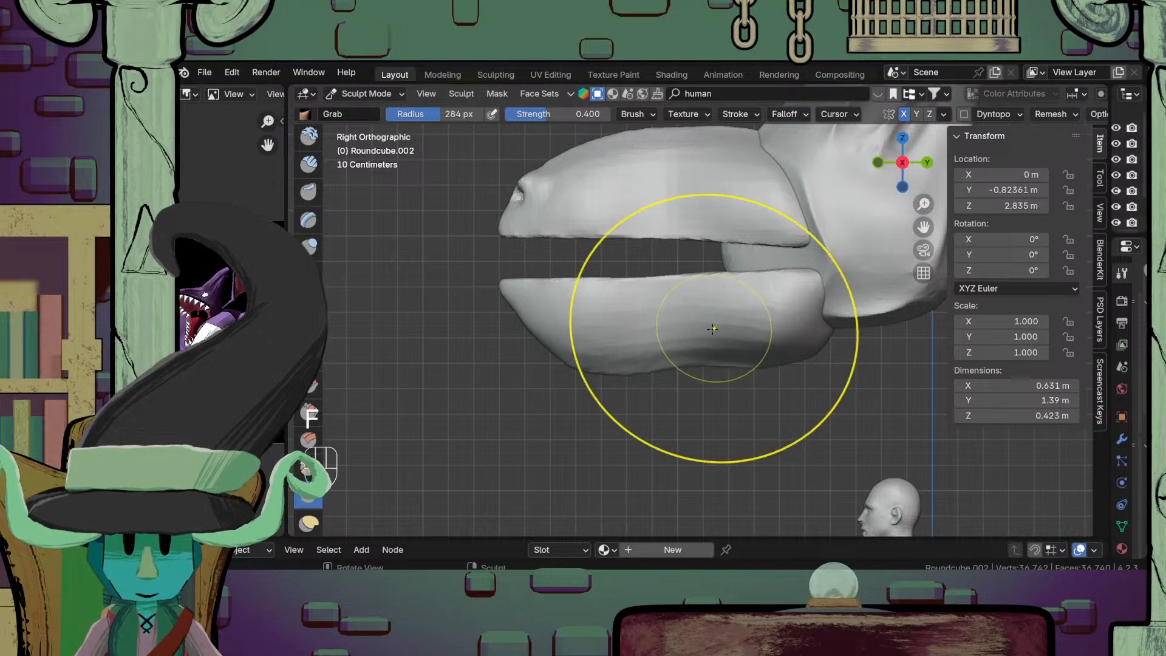
{"action": "mouse_move", "coordinate": [595, 370]}
{"action": "left_mouse_down"}
{"action": "mouse_move", "coordinate": [568, 288]}
{"action": "mouse_move", "coordinate": [564, 308]}
{"action": "left_mouse_up"}
{"action": "mouse_move", "coordinate": [812, 346]}
{"action": "left_mouse_down"}
{"action": "mouse_move", "coordinate": [800, 332]}
{"action": "mouse_move", "coordinate": [729, 328]}
{"action": "left_mouse_up"}
{"action": "left_click_drag", "start_coordinate": [527, 304], "coordinate": [519, 300]}
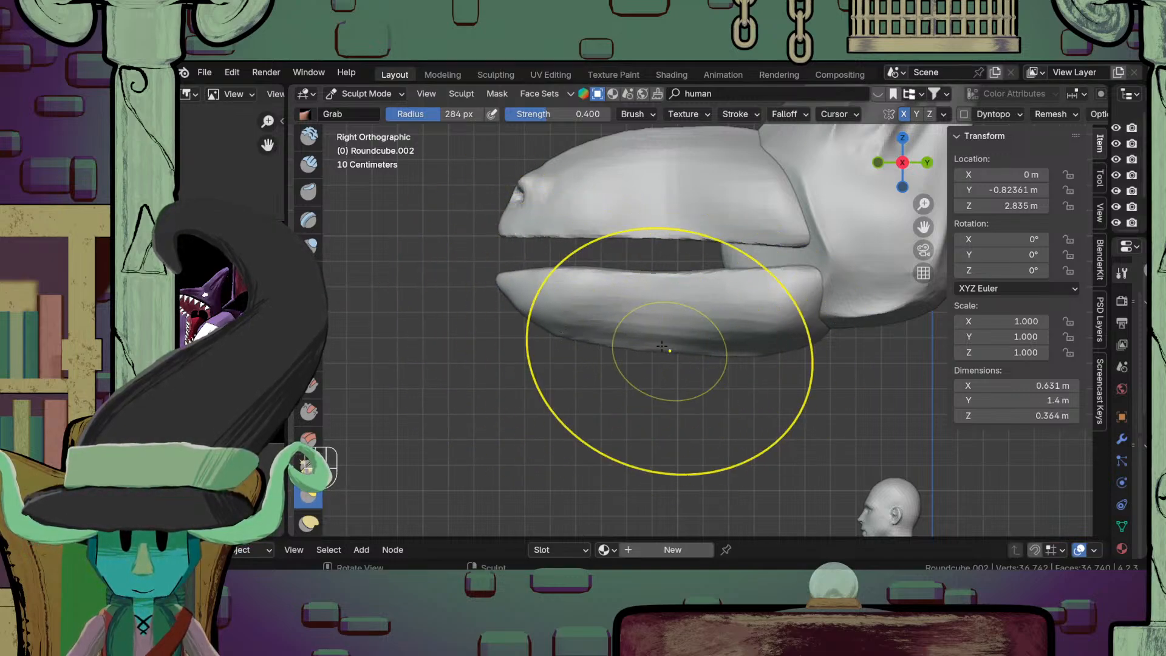
{"action": "left_click_drag", "start_coordinate": [662, 347], "coordinate": [663, 336]}
{"action": "left_click_drag", "start_coordinate": [754, 349], "coordinate": [750, 336]}
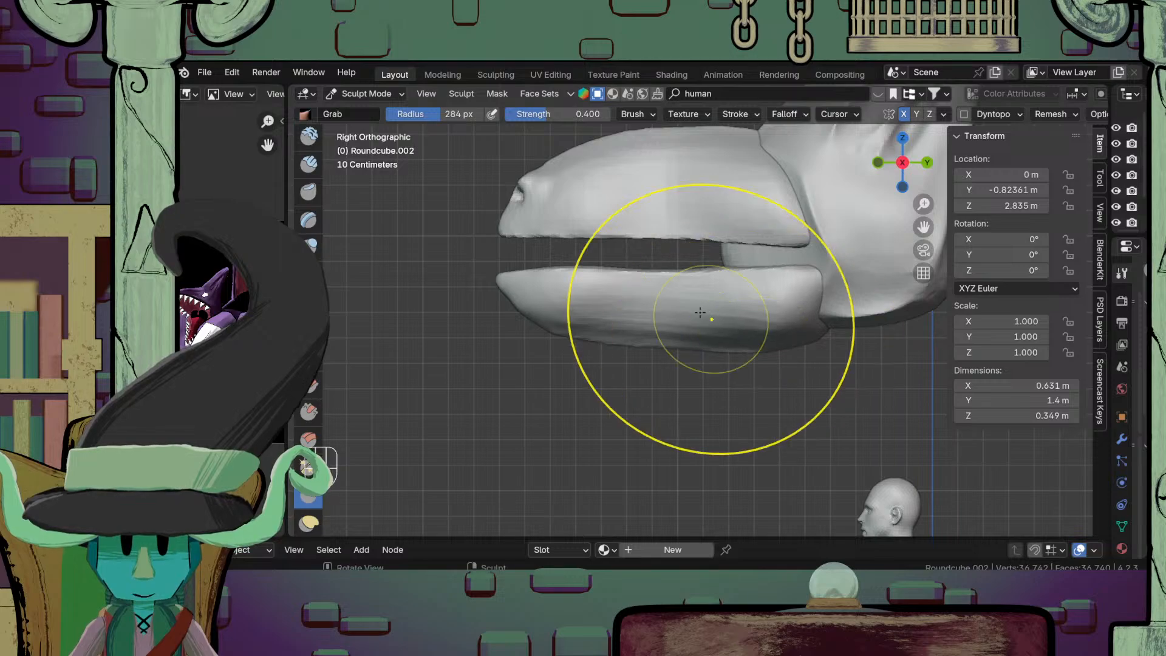
Step: Grab the rear underside of the lower jaw in right orthographic view and nudge it up and forward
{"action": "mouse_move", "coordinate": [701, 313]}
{"action": "middle_mouse_down"}
{"action": "mouse_move", "coordinate": [712, 303]}
{"action": "mouse_move", "coordinate": [675, 338]}
{"action": "mouse_move", "coordinate": [823, 346]}
{"action": "middle_mouse_up"}
{"action": "scroll", "coordinate": [703, 390], "scroll_direction": "up", "scroll_amount": 3}
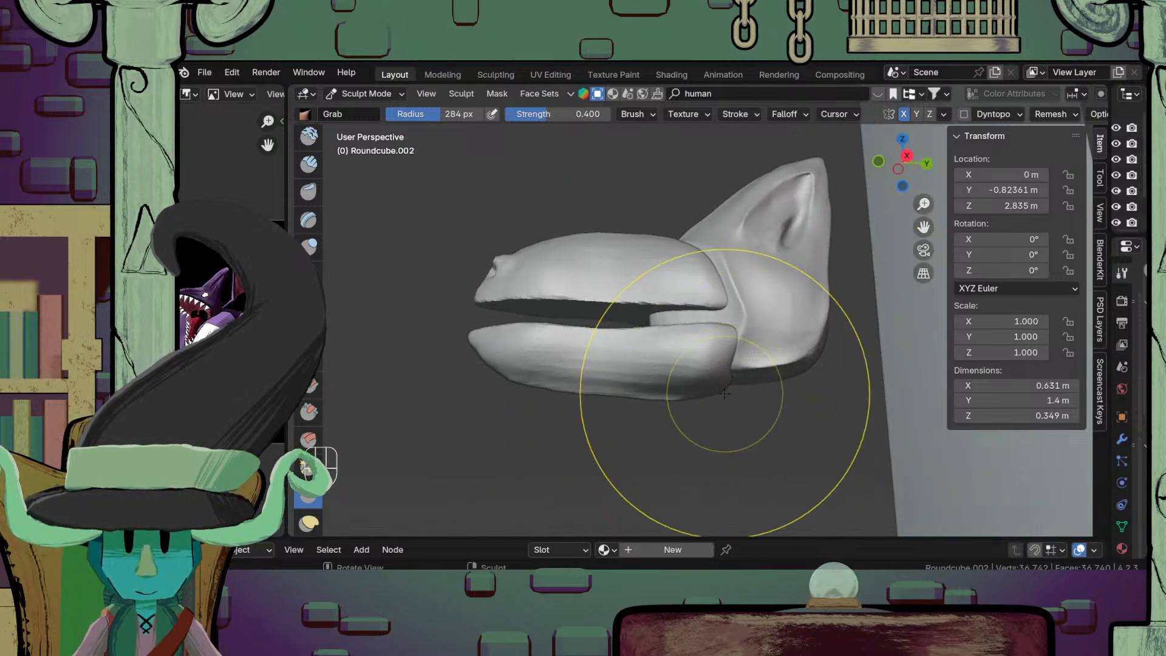
{"action": "key", "text": "KP_1"}
{"action": "key", "text": "KP_3"}
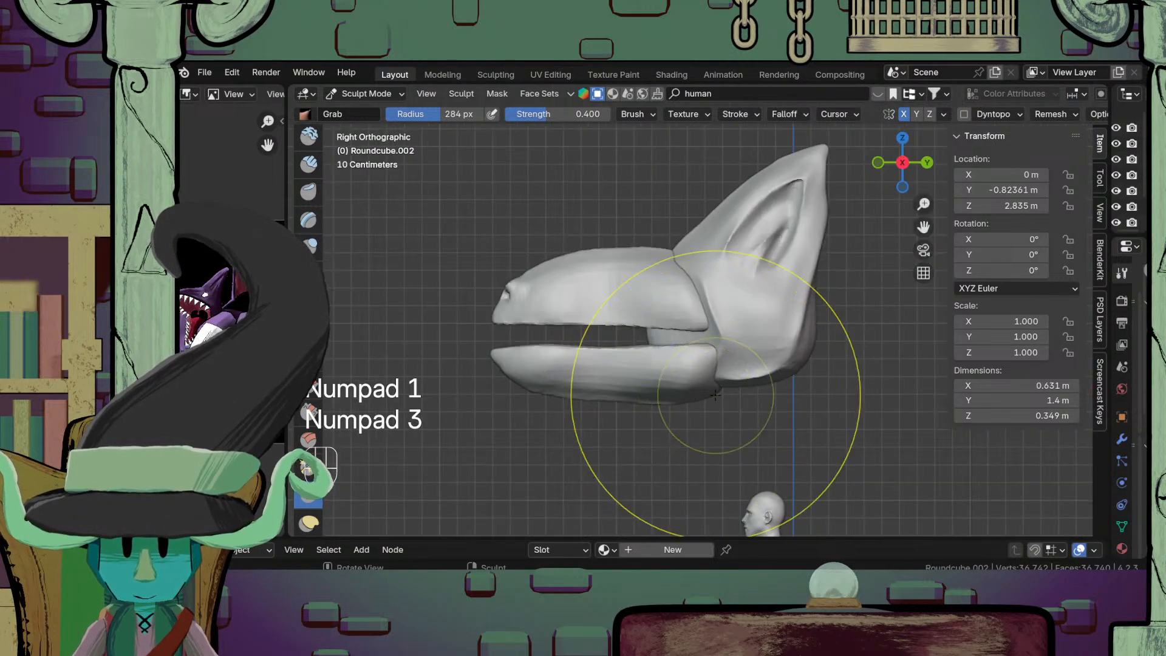
{"action": "mouse_move", "coordinate": [715, 396]}
{"action": "left_mouse_down"}
{"action": "mouse_move", "coordinate": [712, 363]}
{"action": "mouse_move", "coordinate": [699, 377]}
{"action": "left_mouse_up"}
Step: Pull the rear corner of the lower jaw up toward the head with the Grab brush, making the jaw about 0.644 m wide
{"action": "scroll", "coordinate": [552, 429], "scroll_direction": "down", "scroll_amount": 4}
{"action": "mouse_move", "coordinate": [552, 429]}
{"action": "middle_mouse_down"}
{"action": "mouse_move", "coordinate": [707, 472]}
{"action": "mouse_move", "coordinate": [746, 326]}
{"action": "mouse_move", "coordinate": [752, 350]}
{"action": "middle_mouse_up"}
{"action": "scroll", "coordinate": [752, 350], "scroll_direction": "up", "scroll_amount": 4}
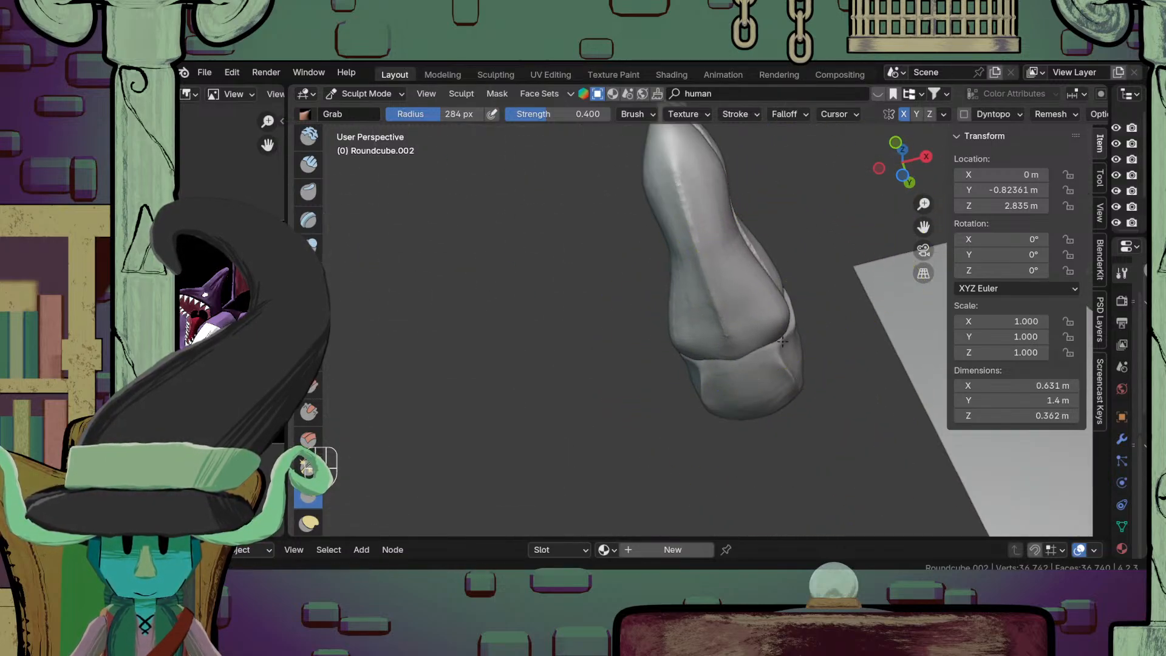
{"action": "middle_click_drag", "start_coordinate": [783, 342], "coordinate": [747, 335]}
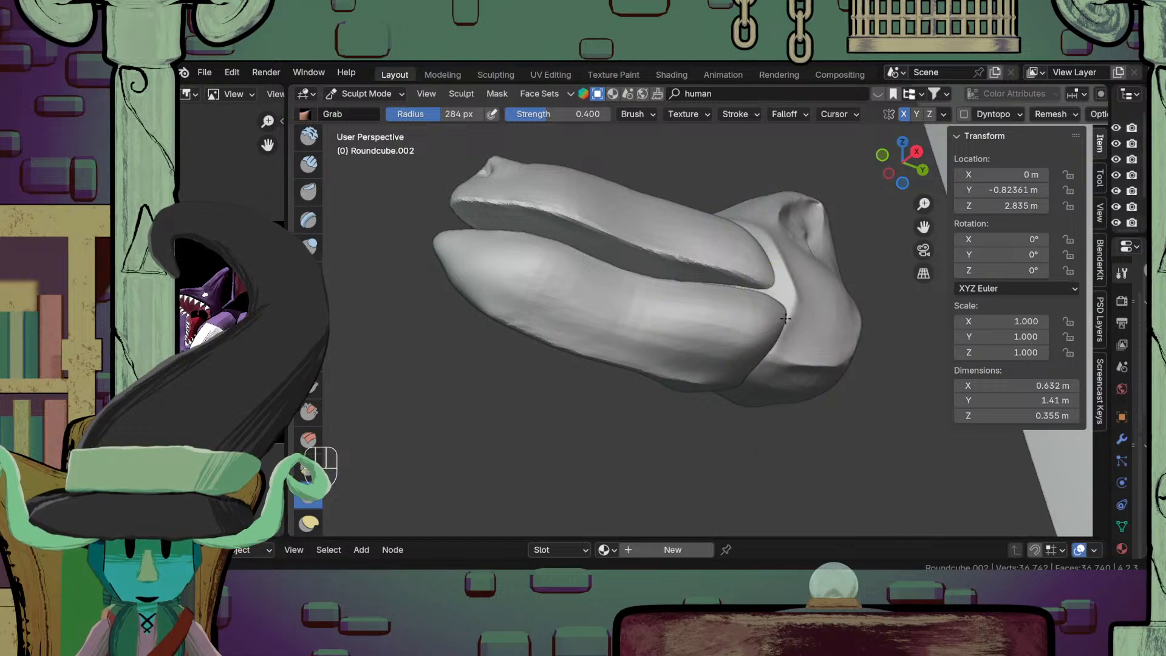
{"action": "left_click_drag", "start_coordinate": [787, 319], "coordinate": [788, 291]}
{"action": "mouse_move", "coordinate": [778, 298]}
{"action": "middle_mouse_down", "text": "shift"}
{"action": "mouse_move", "coordinate": [821, 306]}
{"action": "mouse_move", "coordinate": [780, 410]}
{"action": "middle_mouse_up", "text": "shift"}
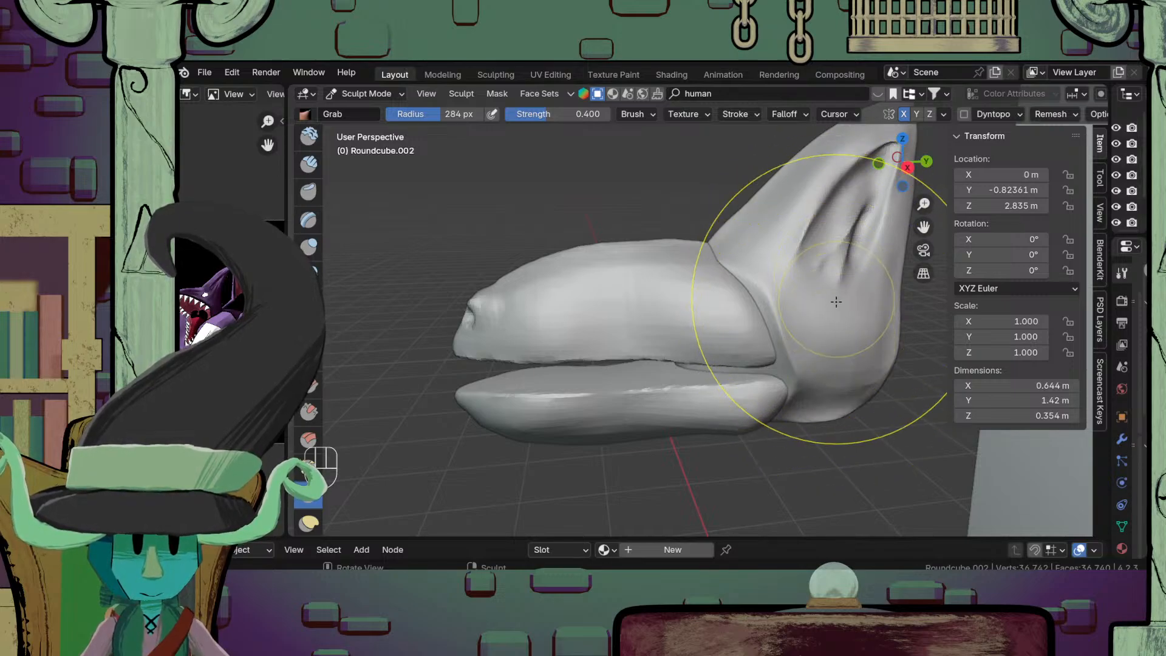
Step: Pull the back end of the lower jaw farther into the head with the Grab brush, making the jaw about 1.47 m long
{"action": "middle_click_drag", "start_coordinate": [853, 327], "coordinate": [821, 373]}
{"action": "scroll", "coordinate": [821, 373], "scroll_direction": "up", "scroll_amount": 2}
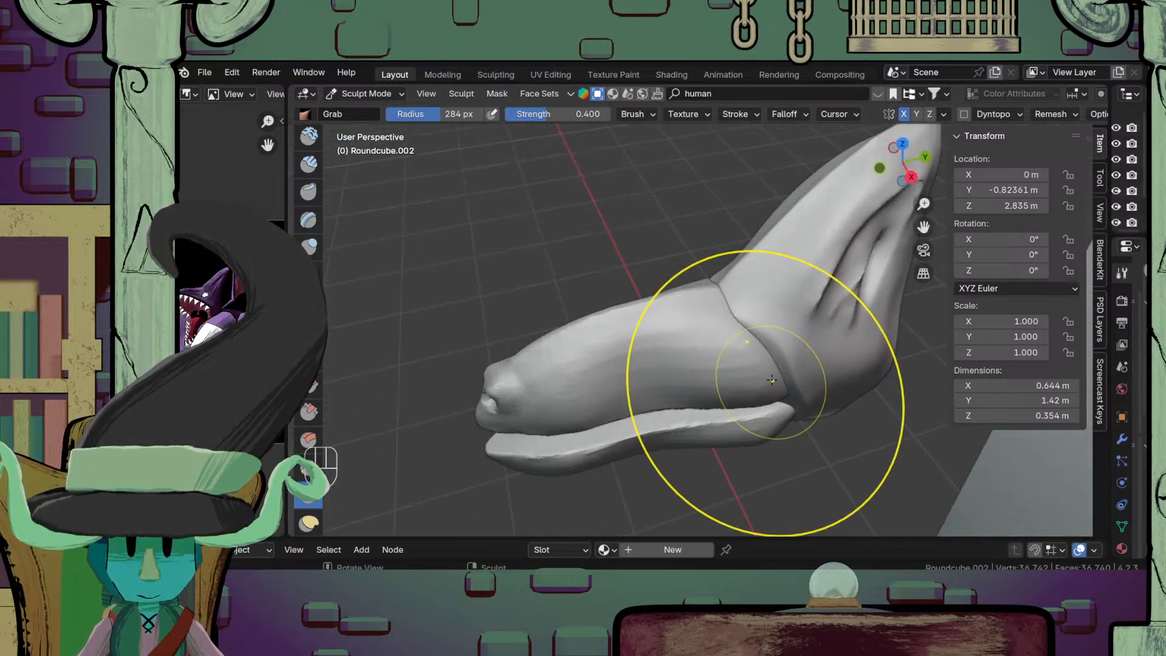
{"action": "left_click_drag", "start_coordinate": [770, 386], "coordinate": [784, 381]}
{"action": "scroll", "coordinate": [706, 379], "scroll_direction": "down", "scroll_amount": 4}
{"action": "middle_click_drag", "start_coordinate": [707, 378], "coordinate": [716, 425]}
{"action": "scroll", "coordinate": [723, 404], "scroll_direction": "up", "scroll_amount": 2}
{"action": "mouse_move", "coordinate": [757, 384]}
{"action": "middle_mouse_down", "text": "shift"}
{"action": "mouse_move", "coordinate": [695, 394]}
{"action": "mouse_move", "coordinate": [699, 365]}
{"action": "mouse_move", "coordinate": [677, 339]}
{"action": "mouse_move", "coordinate": [747, 300]}
{"action": "middle_mouse_up", "text": "shift"}
{"action": "left_click_drag", "start_coordinate": [743, 360], "coordinate": [751, 366]}
{"action": "scroll", "coordinate": [743, 363], "scroll_direction": "down", "scroll_amount": 3}
{"action": "mouse_move", "coordinate": [743, 363]}
{"action": "middle_mouse_down"}
{"action": "mouse_move", "coordinate": [759, 261]}
{"action": "mouse_move", "coordinate": [805, 241]}
{"action": "mouse_move", "coordinate": [765, 464]}
{"action": "middle_mouse_up"}
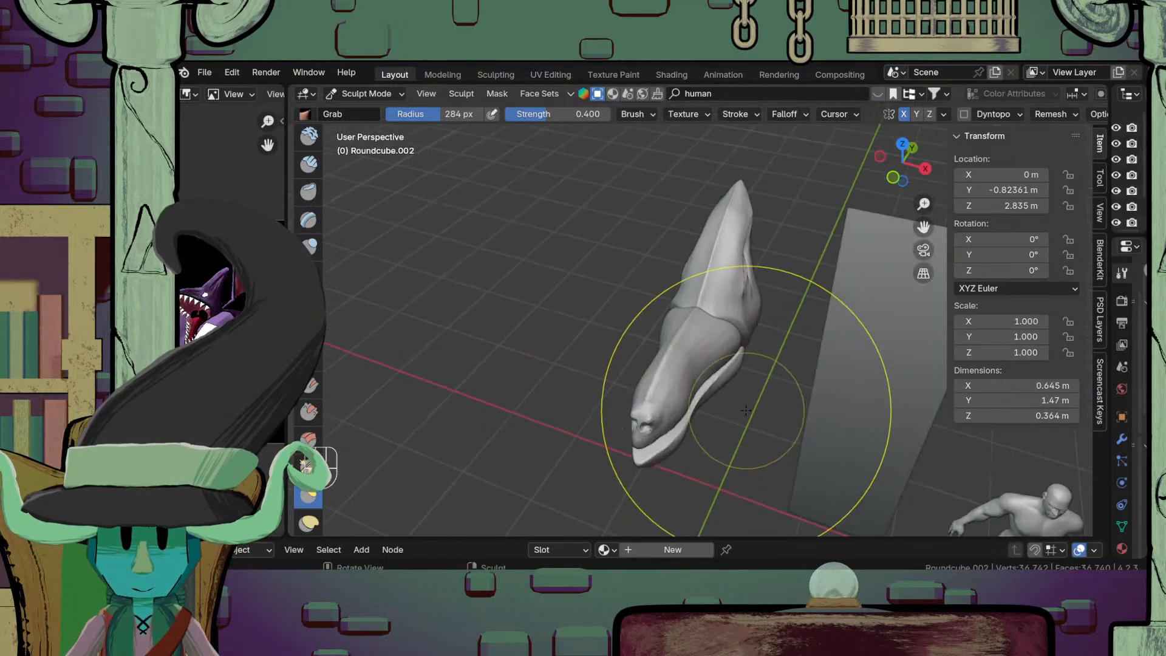
Step: Isolate the lower jaw in local view and remesh it with a 0.02 m voxel size
{"action": "key", "text": "KP_Divide"}
{"action": "middle_click_drag", "start_coordinate": [727, 322], "coordinate": [721, 433]}
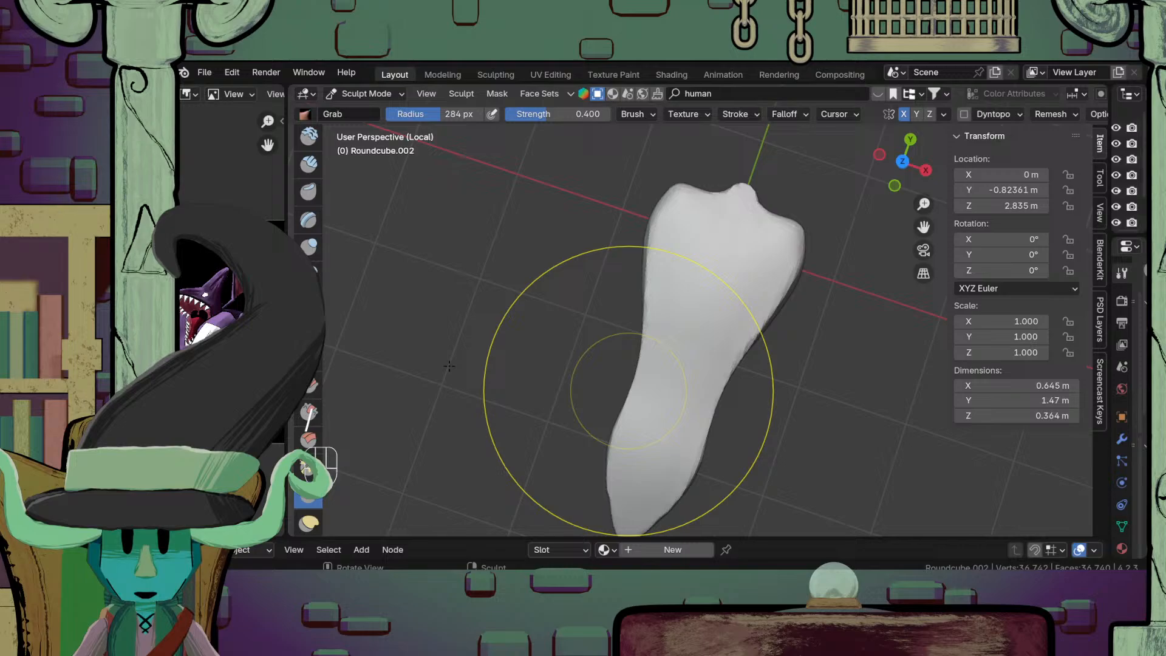
{"action": "left_click", "coordinate": [1050, 116]}
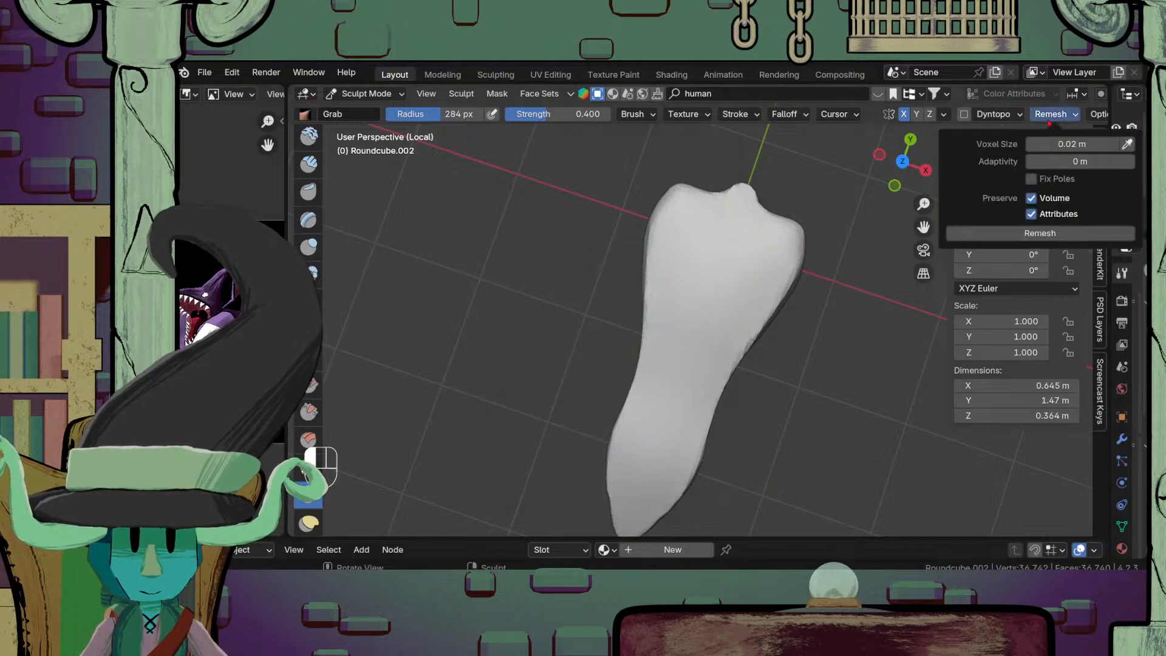
{"action": "left_click", "coordinate": [1040, 233]}
Step: Carve a long hollow down the middle of the lower jaw's upper surface with a subtractive 107 px Draw brush at 0.500 strength
{"action": "left_click", "coordinate": [311, 144]}
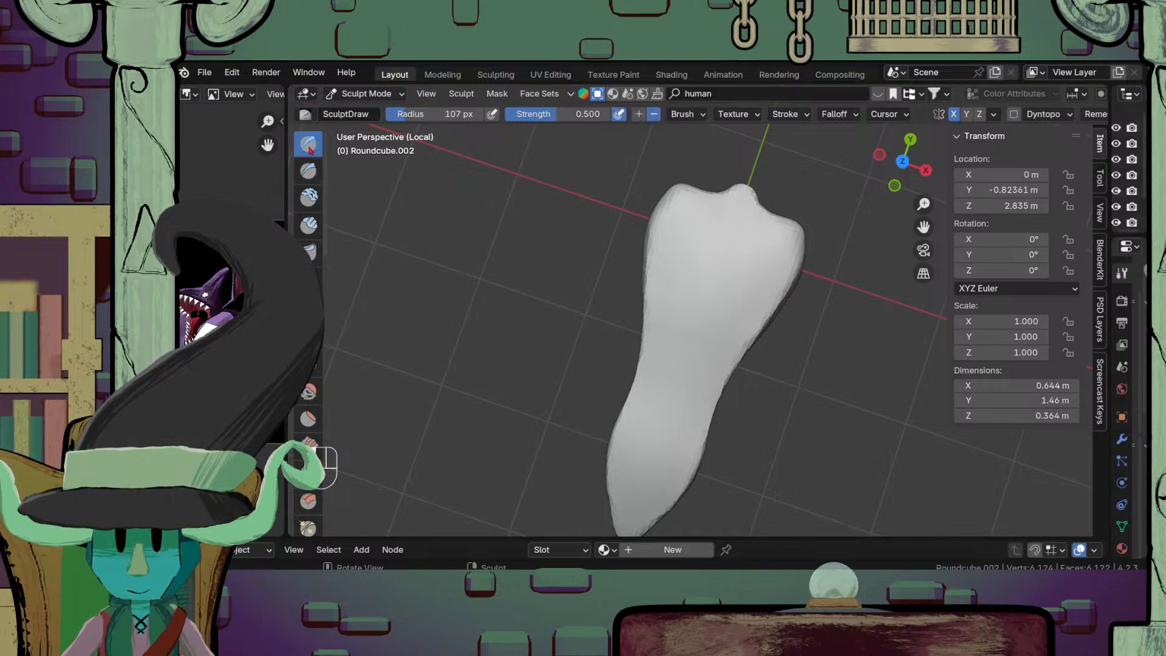
{"action": "scroll", "coordinate": [728, 341], "scroll_direction": "up", "scroll_amount": 1}
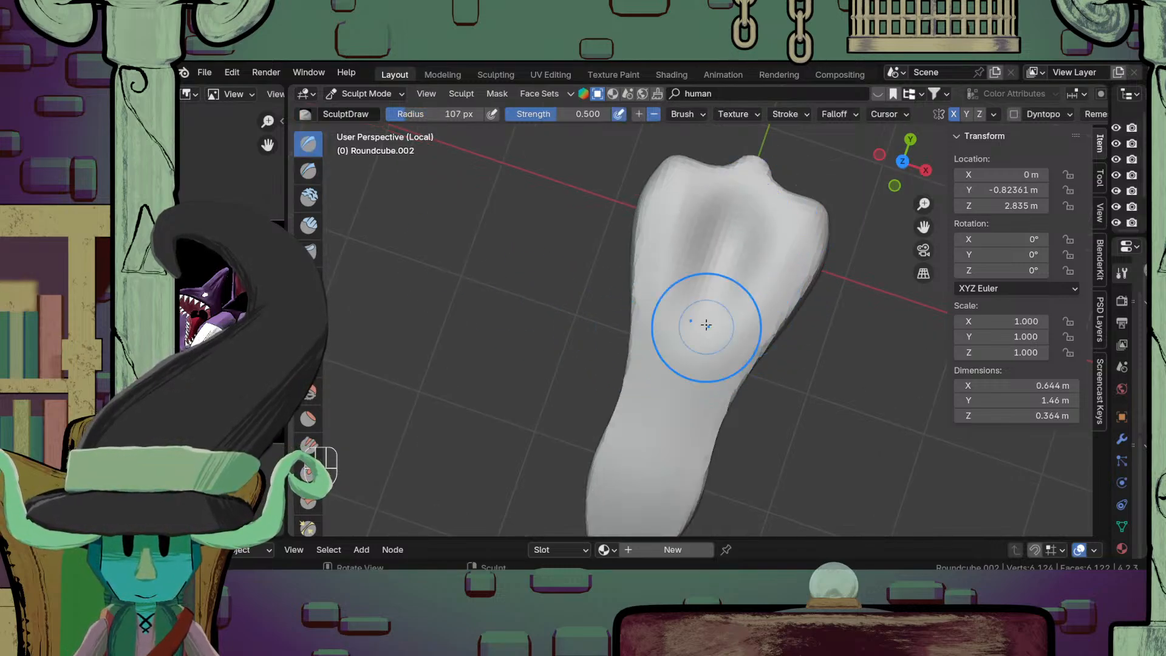
{"action": "left_click_drag", "start_coordinate": [707, 325], "coordinate": [656, 432]}
{"action": "middle_click_drag", "start_coordinate": [694, 383], "coordinate": [705, 323], "text": "shift"}
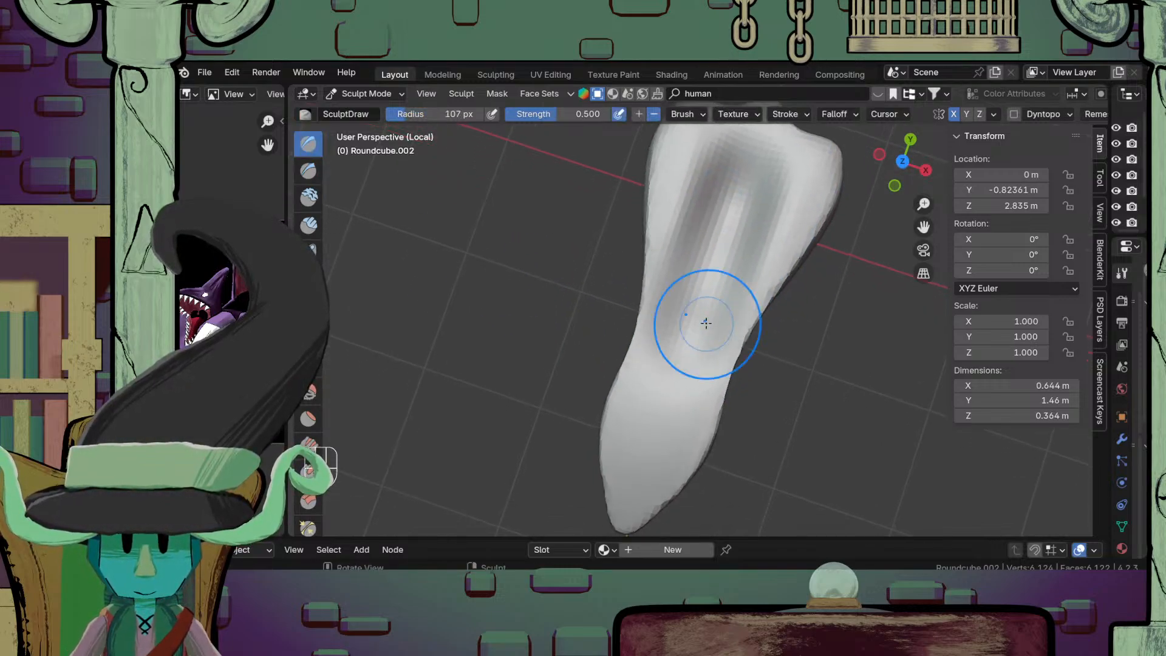
{"action": "mouse_move", "coordinate": [706, 323]}
{"action": "left_mouse_down"}
{"action": "mouse_move", "coordinate": [635, 484]}
{"action": "mouse_move", "coordinate": [745, 216]}
{"action": "left_mouse_up"}
Step: Widen the rear of the lower jaw's hollow with the Draw brush, and remesh the jaw at 0.02 m voxel size
{"action": "scroll", "coordinate": [743, 221], "scroll_direction": "down", "scroll_amount": 5}
{"action": "mouse_move", "coordinate": [693, 306]}
{"action": "middle_mouse_down"}
{"action": "mouse_move", "coordinate": [688, 251]}
{"action": "mouse_move", "coordinate": [631, 234]}
{"action": "mouse_move", "coordinate": [575, 277]}
{"action": "mouse_move", "coordinate": [762, 344]}
{"action": "middle_mouse_up"}
{"action": "scroll", "coordinate": [770, 345], "scroll_direction": "up", "scroll_amount": 4}
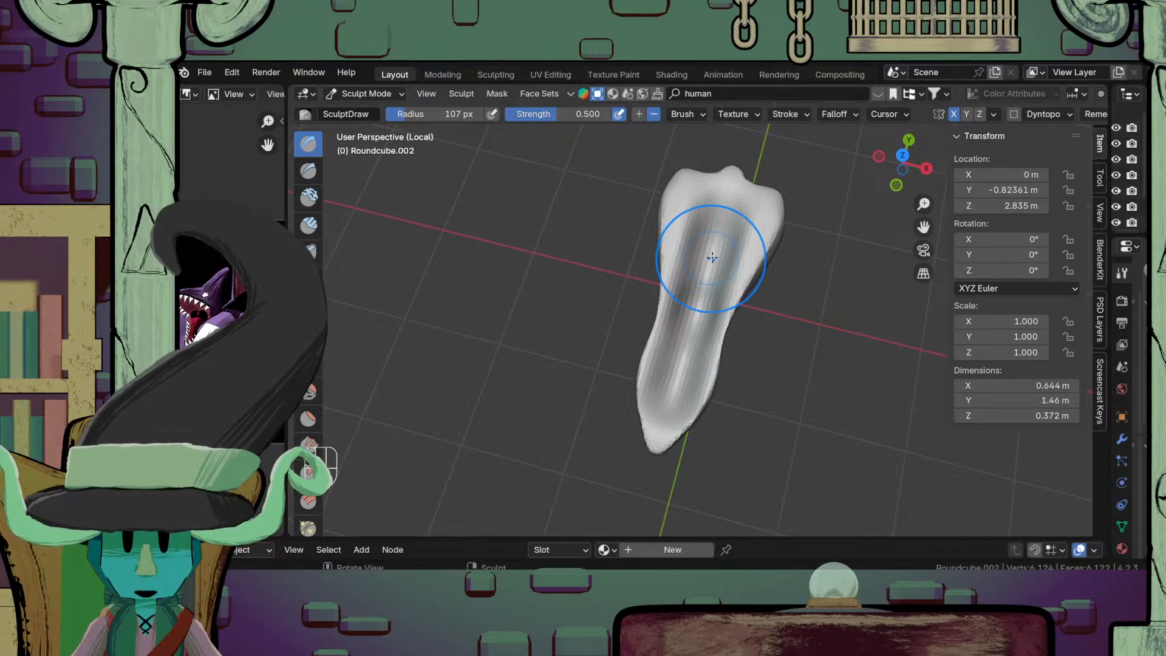
{"action": "mouse_move", "coordinate": [712, 253]}
{"action": "left_mouse_down"}
{"action": "mouse_move", "coordinate": [742, 226]}
{"action": "mouse_move", "coordinate": [745, 245]}
{"action": "mouse_move", "coordinate": [745, 215]}
{"action": "mouse_move", "coordinate": [742, 234]}
{"action": "left_mouse_up"}
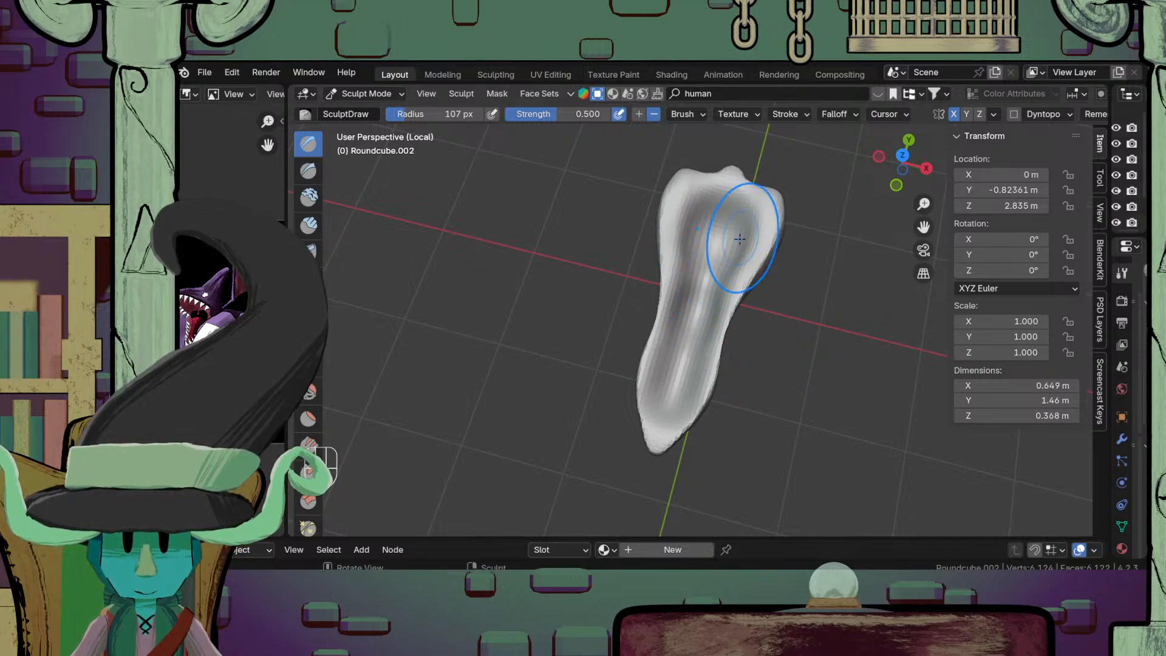
{"action": "middle_click_drag", "start_coordinate": [742, 234], "coordinate": [847, 183]}
{"action": "left_click", "coordinate": [1096, 115]}
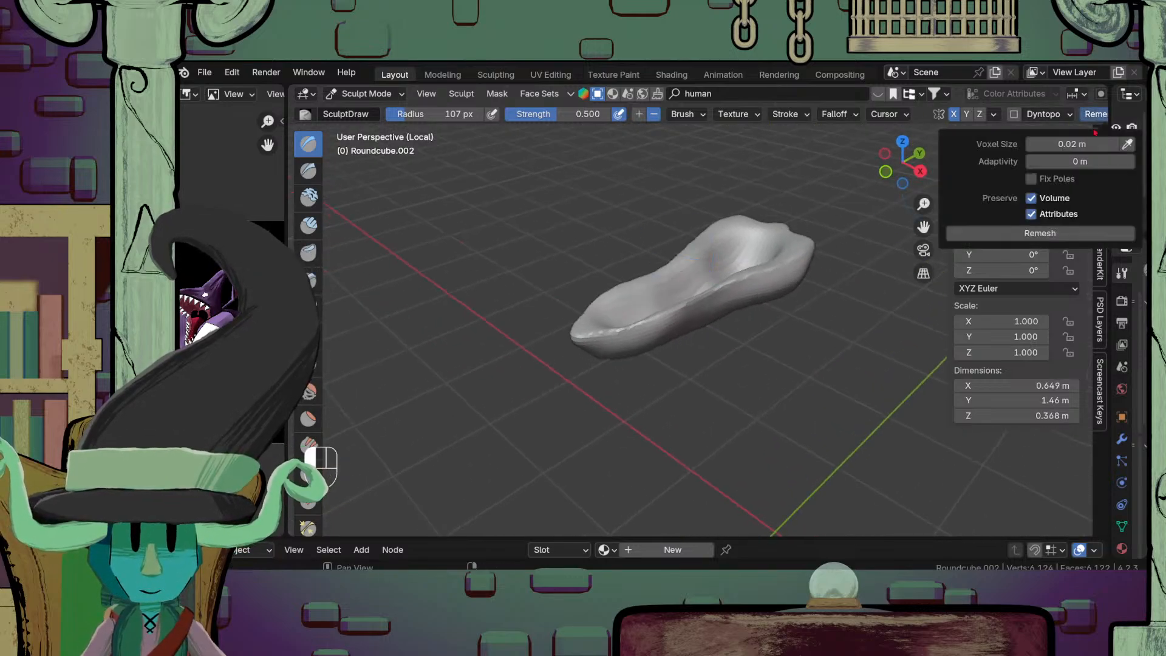
{"action": "left_click", "coordinate": [1078, 234]}
Step: Define the inner edge around the lower jaw's hollow with a 55 px Crease brush at 0.250 strength
{"action": "middle_click_drag", "start_coordinate": [695, 292], "coordinate": [684, 450]}
{"action": "scroll", "coordinate": [753, 334], "scroll_direction": "up", "scroll_amount": 3}
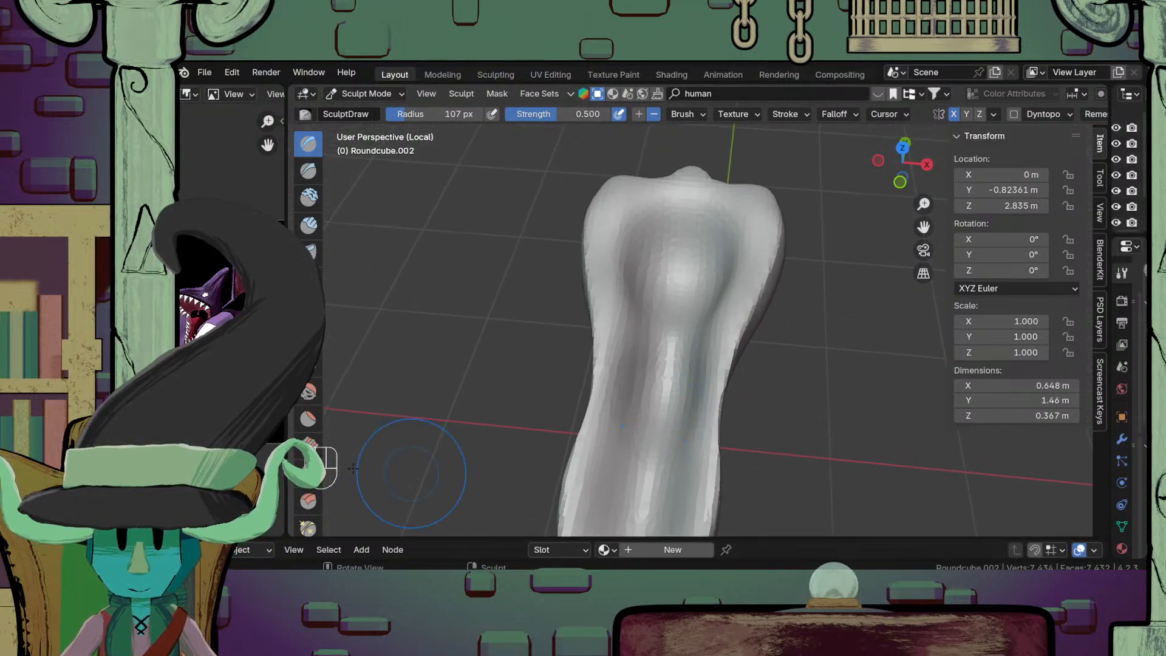
{"action": "left_click", "coordinate": [308, 369]}
{"action": "middle_click_drag", "start_coordinate": [560, 364], "coordinate": [596, 325]}
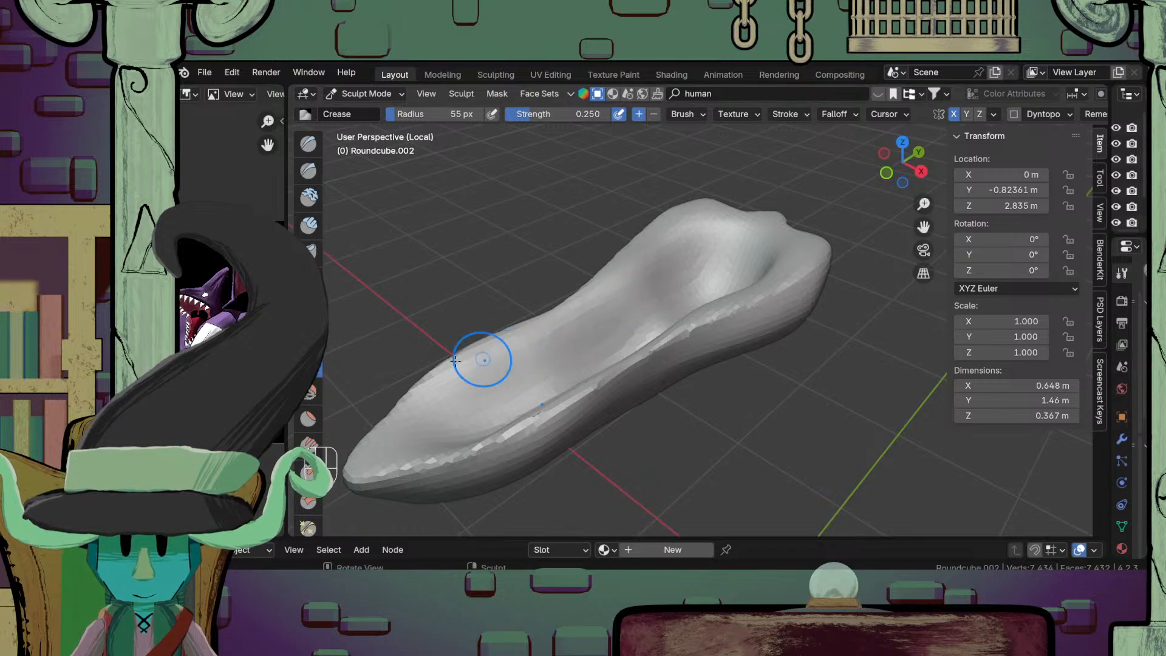
{"action": "mouse_move", "coordinate": [605, 369]}
{"action": "middle_mouse_down"}
{"action": "mouse_move", "coordinate": [632, 388]}
{"action": "mouse_move", "coordinate": [638, 352]}
{"action": "mouse_move", "coordinate": [599, 372]}
{"action": "middle_mouse_up"}
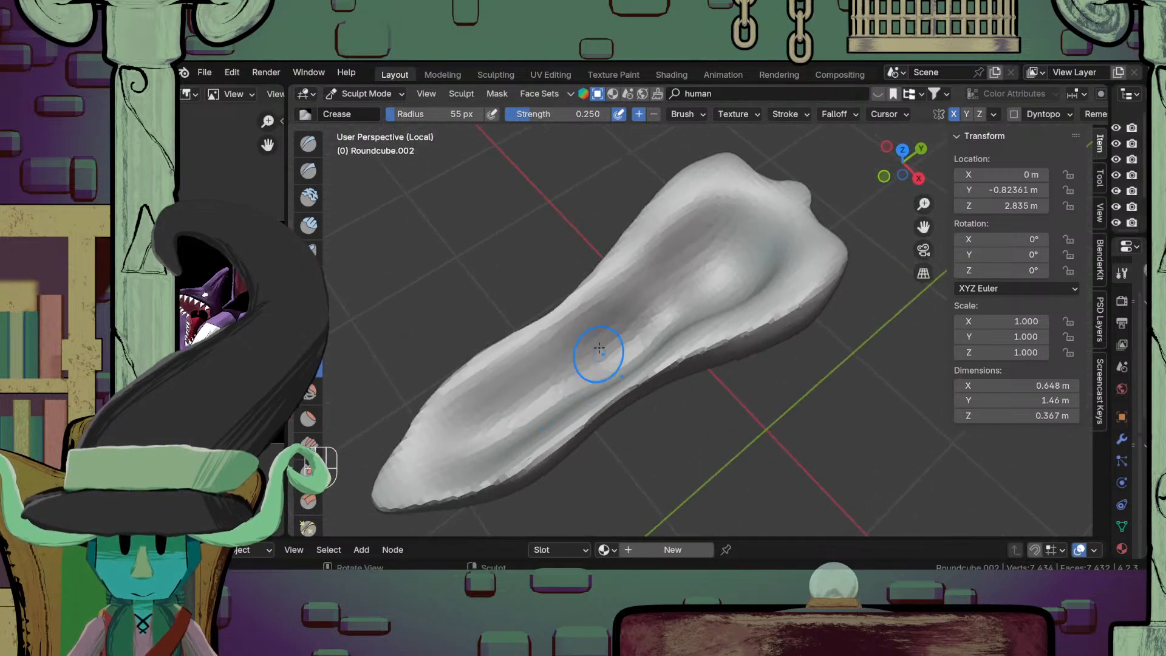
{"action": "mouse_move", "coordinate": [598, 296]}
{"action": "left_mouse_down"}
{"action": "mouse_move", "coordinate": [717, 199]}
{"action": "mouse_move", "coordinate": [775, 220]}
{"action": "mouse_move", "coordinate": [776, 255]}
{"action": "mouse_move", "coordinate": [711, 201]}
{"action": "mouse_move", "coordinate": [668, 225]}
{"action": "mouse_move", "coordinate": [453, 417]}
{"action": "mouse_move", "coordinate": [425, 468]}
{"action": "mouse_move", "coordinate": [420, 456]}
{"action": "left_mouse_up"}
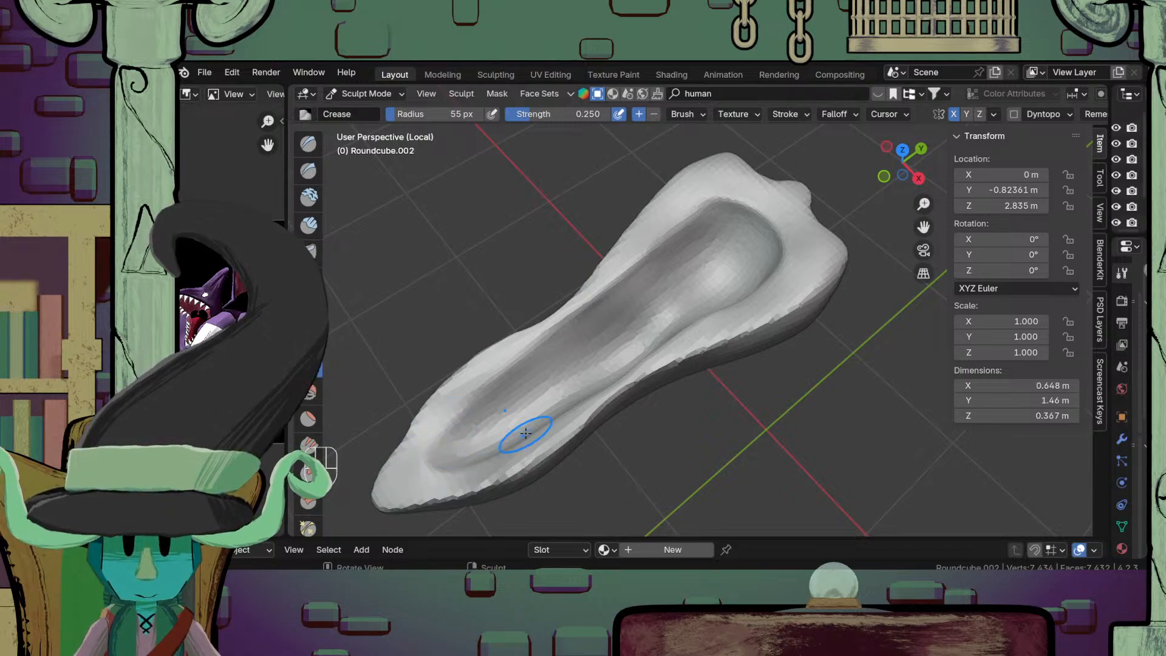
Step: Focus on the lower jaw's tip in top orthographic view and resize the Crease brush to 82 px
{"action": "key", "text": "KP_7"}
{"action": "scroll", "coordinate": [699, 456], "scroll_direction": "down", "scroll_amount": 3}
{"action": "middle_click_drag", "start_coordinate": [689, 473], "coordinate": [716, 347], "text": "shift"}
{"action": "scroll", "coordinate": [719, 391], "scroll_direction": "up", "scroll_amount": 6}
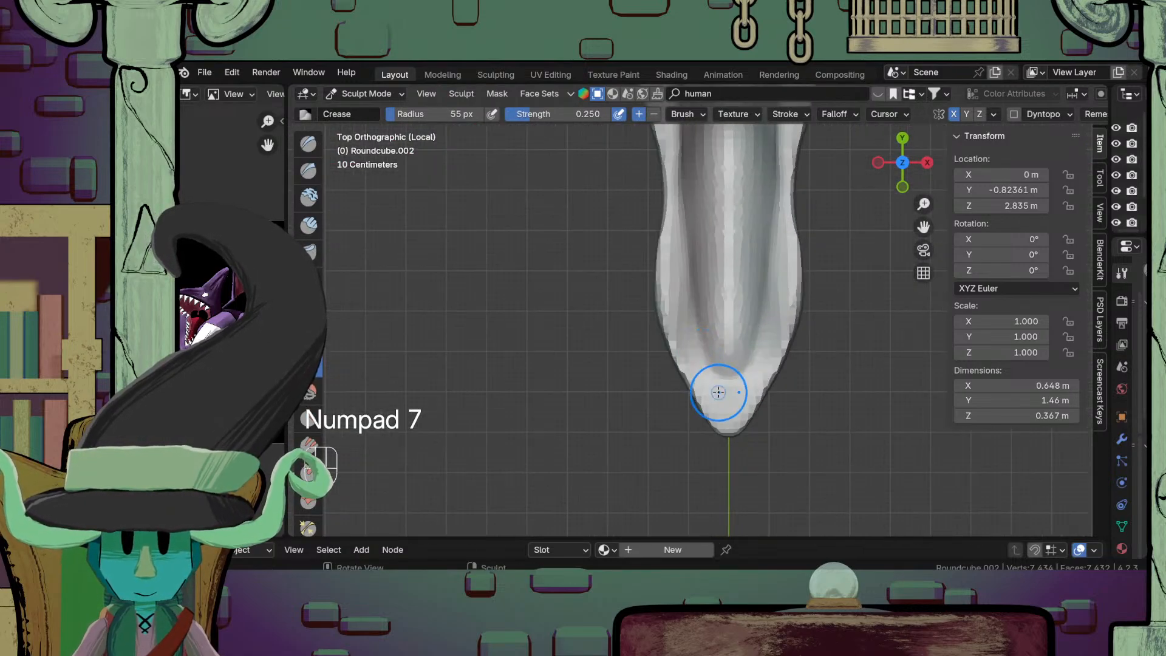
{"action": "middle_click_drag", "start_coordinate": [732, 410], "coordinate": [704, 402], "text": "shift"}
{"action": "key", "text": "f"}
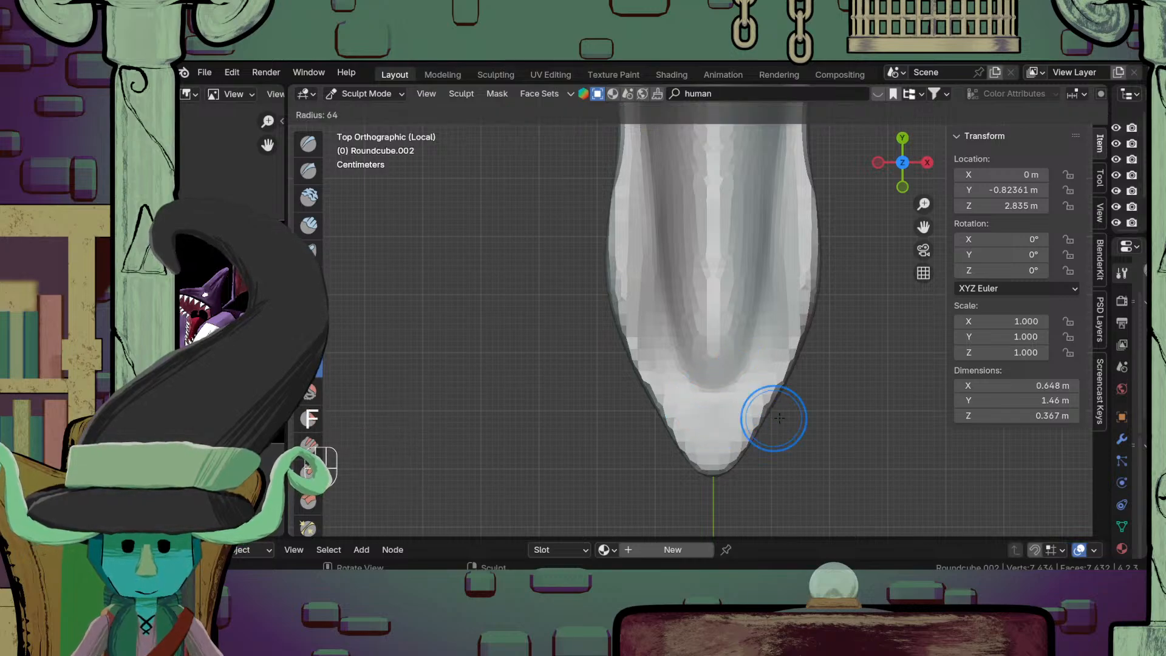
{"action": "left_click", "coordinate": [818, 436]}
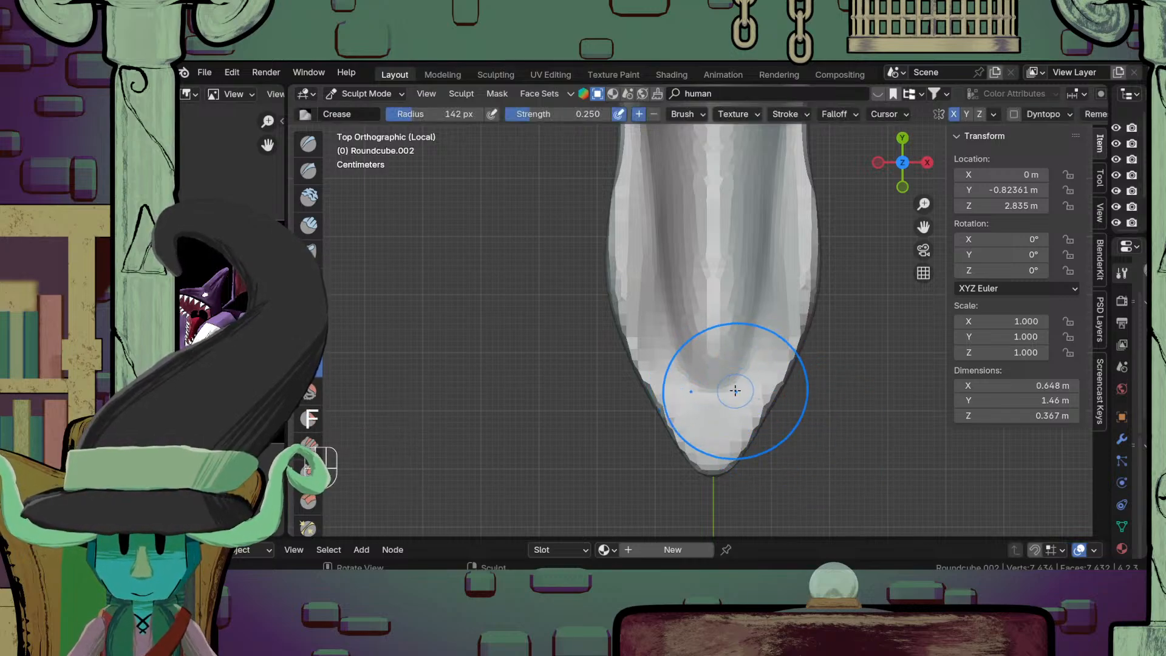
{"action": "key", "text": "f"}
{"action": "left_click", "coordinate": [715, 390]}
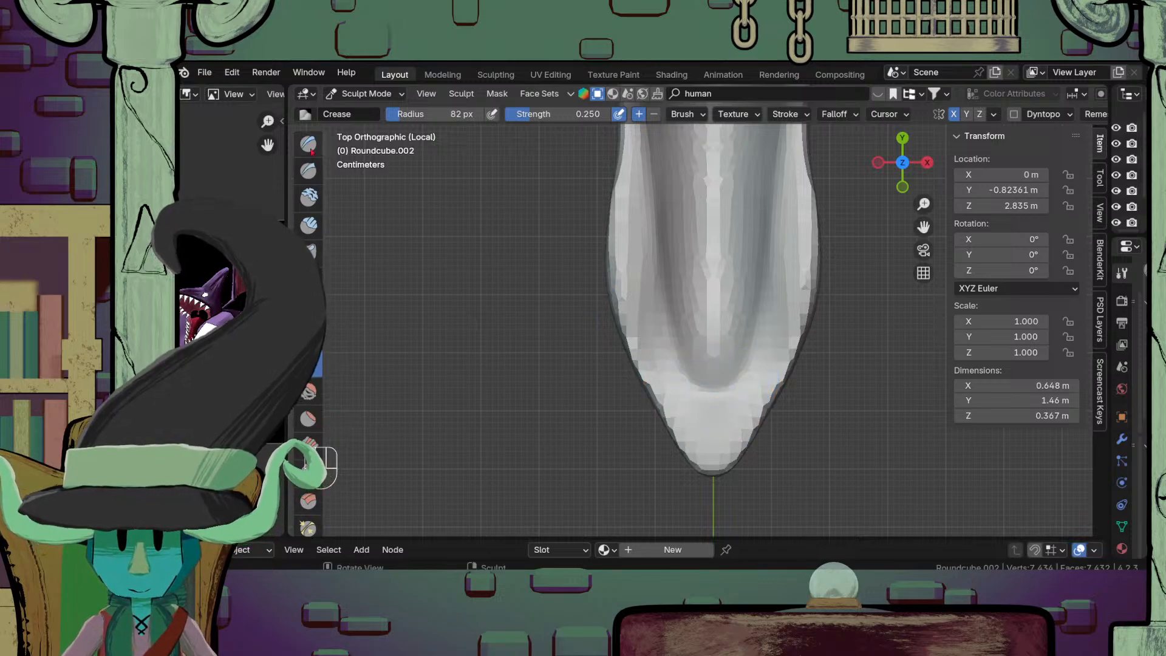
Step: Pull the front end of the hollow closer to the jaw's tip with a 95 px Grab brush
{"action": "key", "text": "g"}
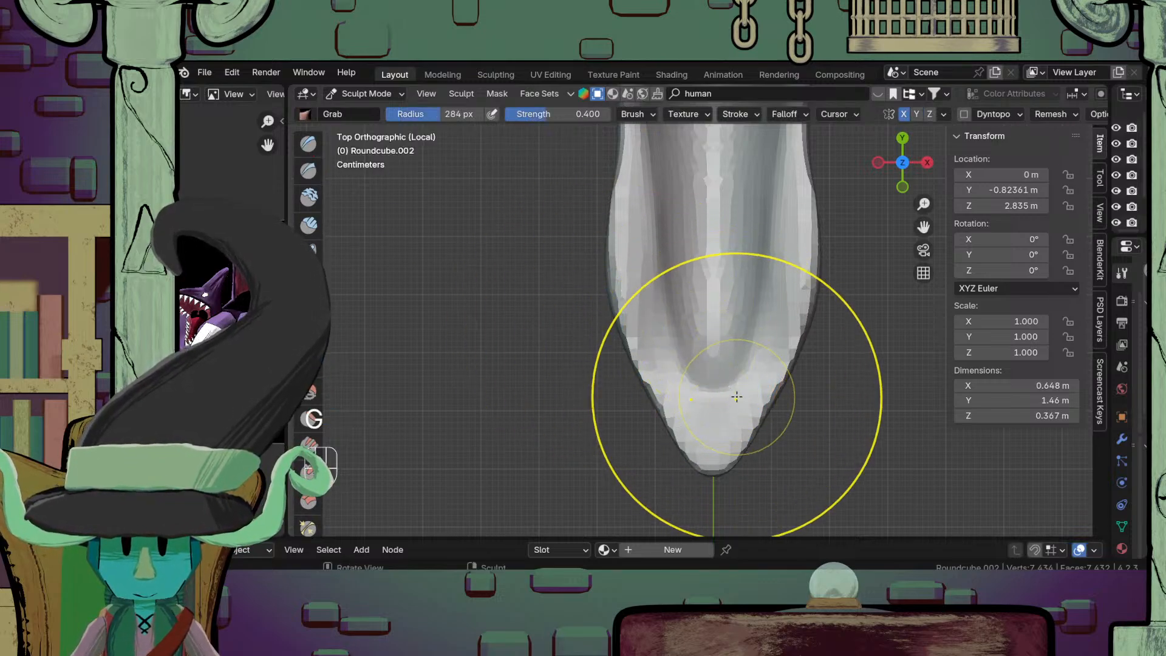
{"action": "key", "text": "f"}
{"action": "left_click", "coordinate": [724, 379]}
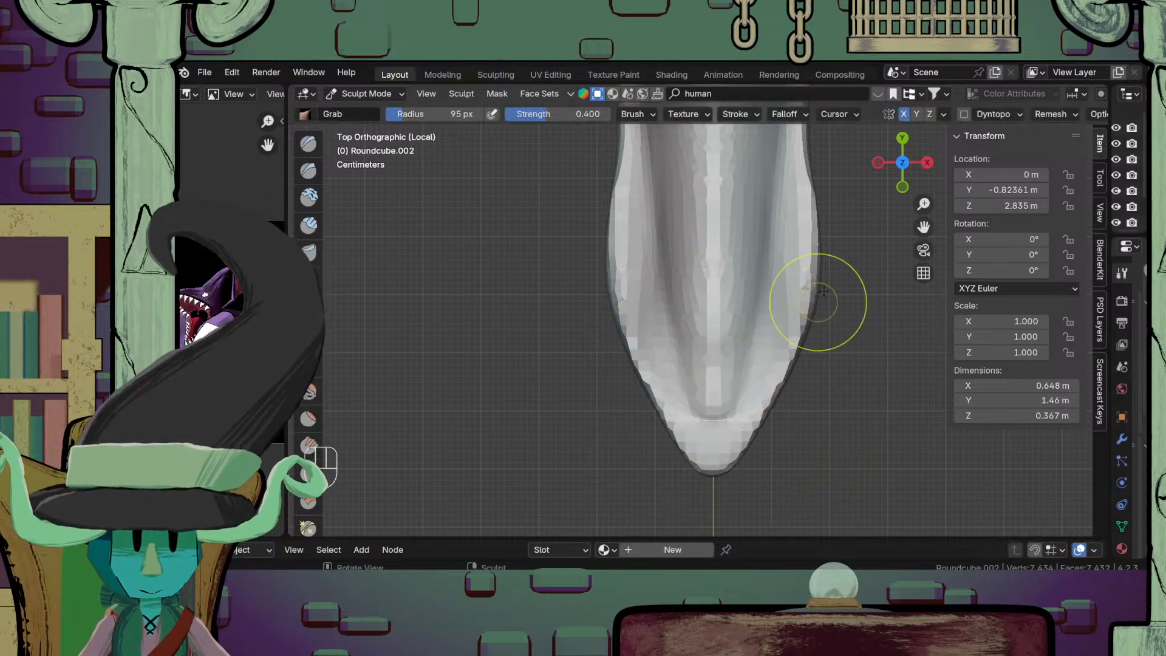
Step: Leave local view to check the hollowed jaw against the whole head, and save the file
{"action": "scroll", "coordinate": [807, 426], "scroll_direction": "down", "scroll_amount": 8}
{"action": "mouse_move", "coordinate": [807, 426]}
{"action": "middle_mouse_down"}
{"action": "mouse_move", "coordinate": [653, 282]}
{"action": "mouse_move", "coordinate": [781, 338]}
{"action": "mouse_move", "coordinate": [750, 348]}
{"action": "mouse_move", "coordinate": [764, 379]}
{"action": "mouse_move", "coordinate": [745, 318]}
{"action": "mouse_move", "coordinate": [772, 291]}
{"action": "mouse_move", "coordinate": [881, 394]}
{"action": "middle_mouse_up"}
{"action": "key", "text": "KP_Divide"}
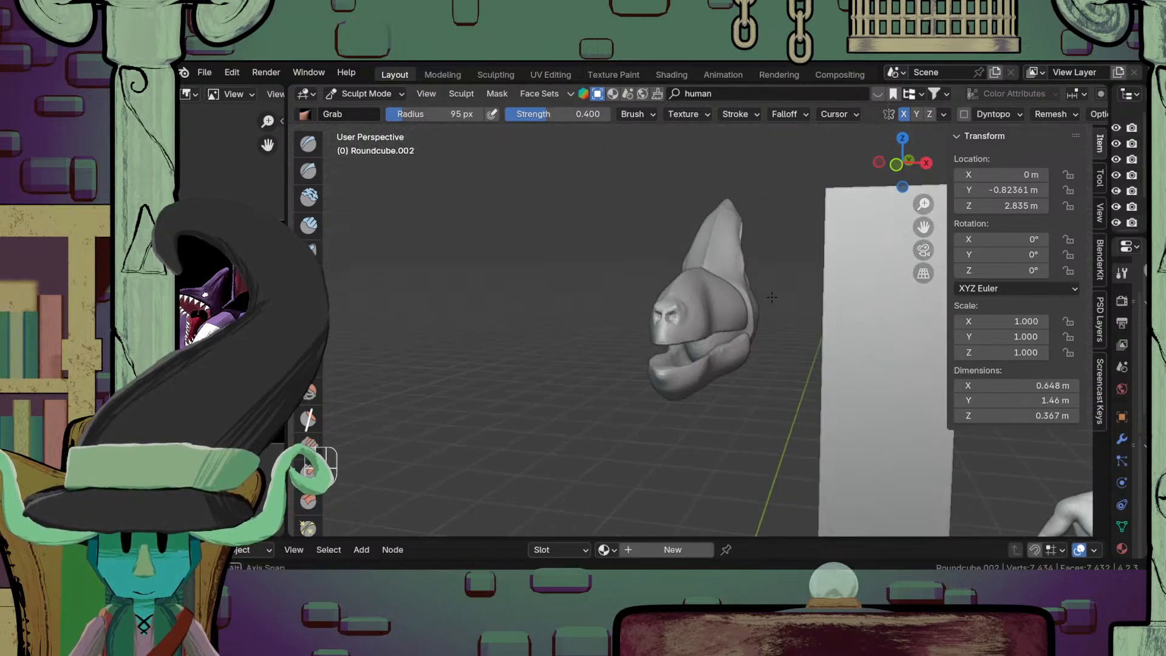
{"action": "middle_click_drag", "start_coordinate": [687, 361], "coordinate": [640, 391]}
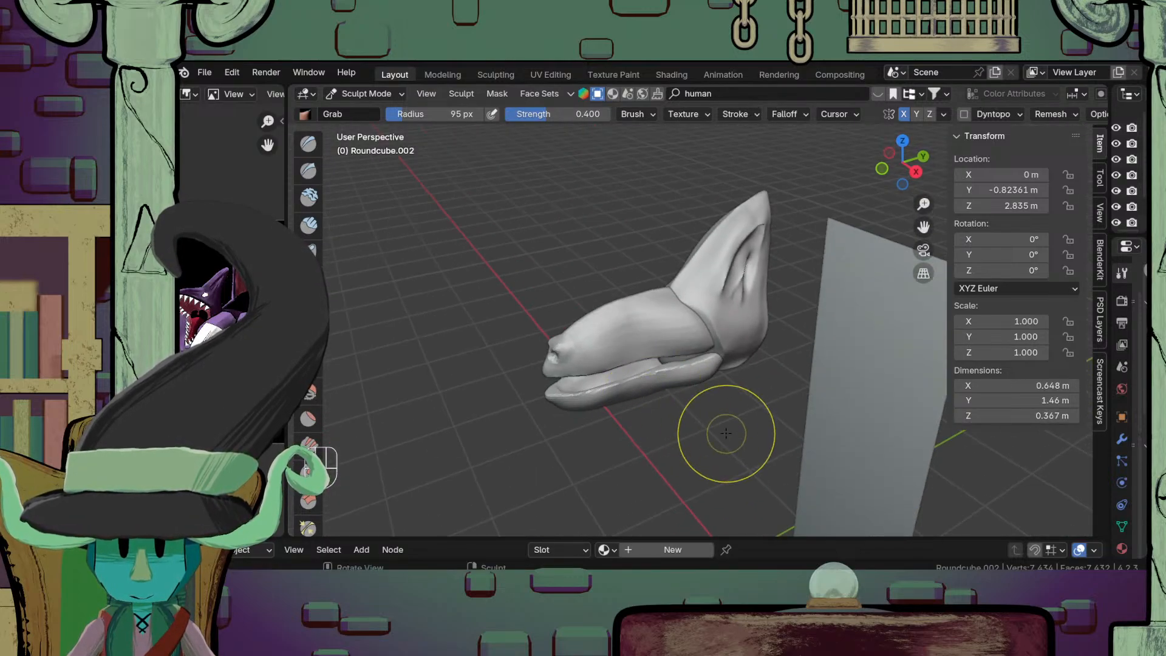
{"action": "mouse_move", "coordinate": [726, 432]}
{"action": "middle_mouse_down"}
{"action": "mouse_move", "coordinate": [704, 406]}
{"action": "mouse_move", "coordinate": [672, 419]}
{"action": "middle_mouse_up"}
{"action": "key", "text": "ctrl+s"}
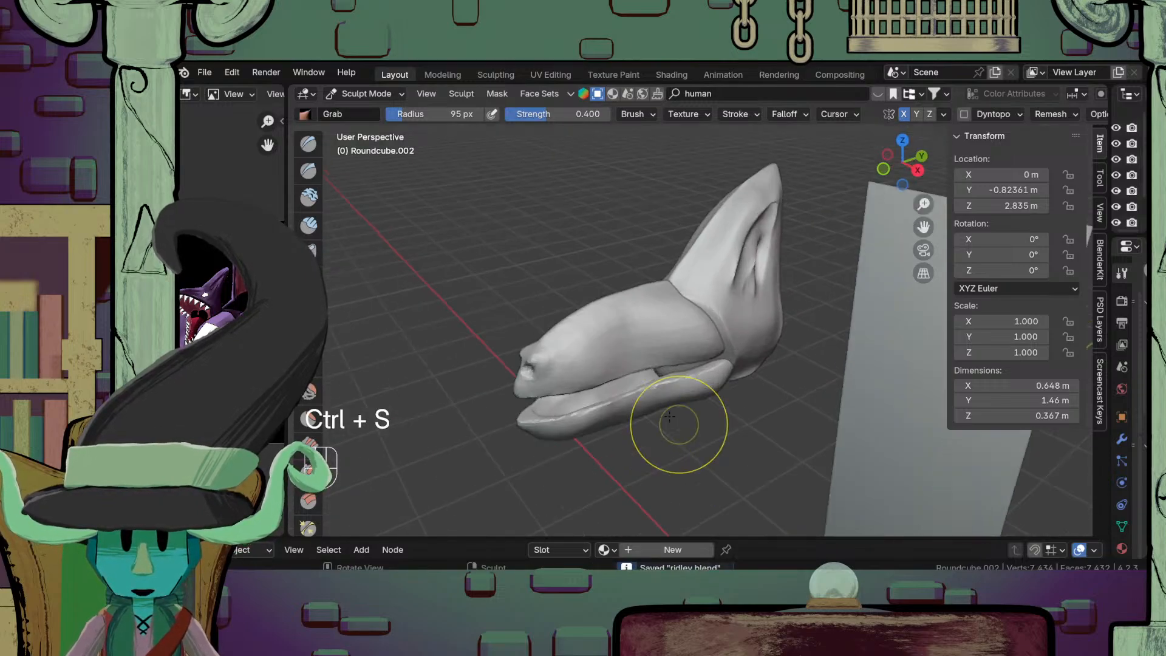
Step: Select the upper snout in Object Mode and enter Sculpt Mode on it
{"action": "left_click", "coordinate": [380, 93]}
{"action": "left_click", "coordinate": [371, 112]}
{"action": "left_click", "coordinate": [635, 377]}
{"action": "middle_click_drag", "start_coordinate": [634, 377], "coordinate": [699, 456]}
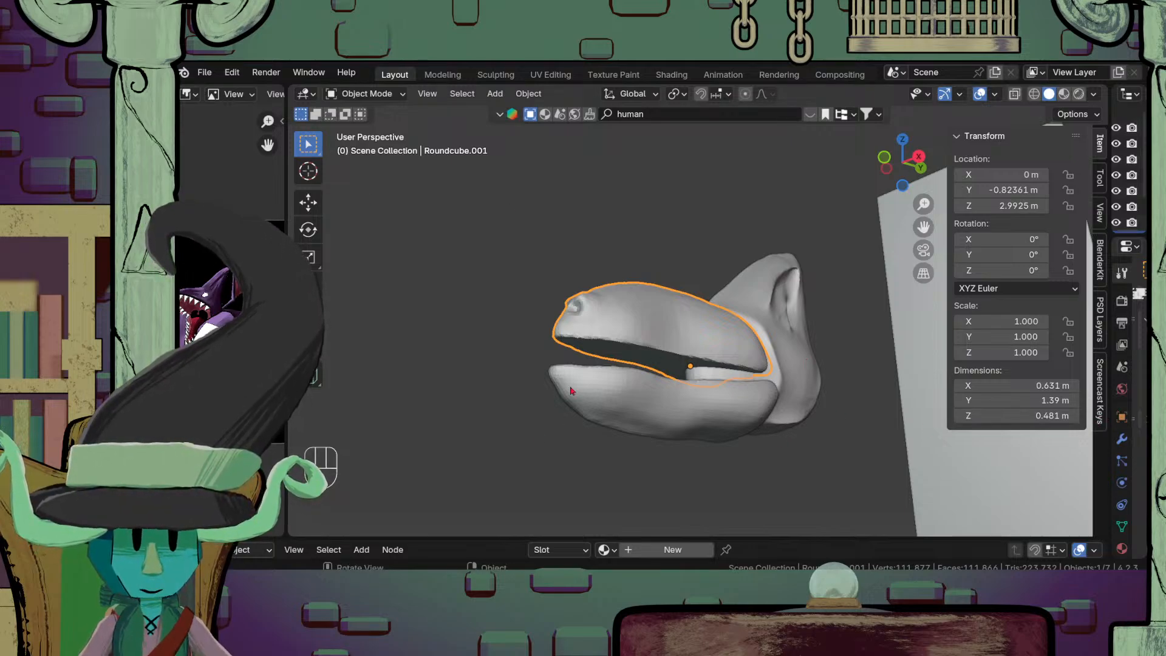
{"action": "middle_click_drag", "start_coordinate": [571, 390], "coordinate": [565, 430], "text": "shift"}
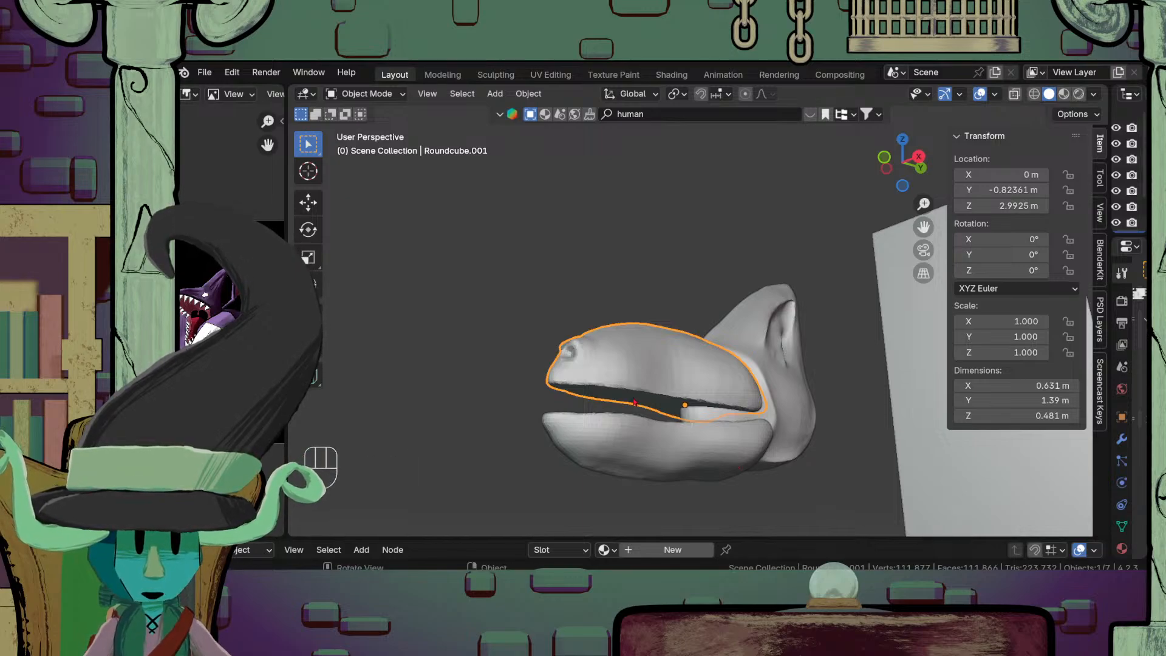
{"action": "middle_click_drag", "start_coordinate": [635, 402], "coordinate": [645, 404]}
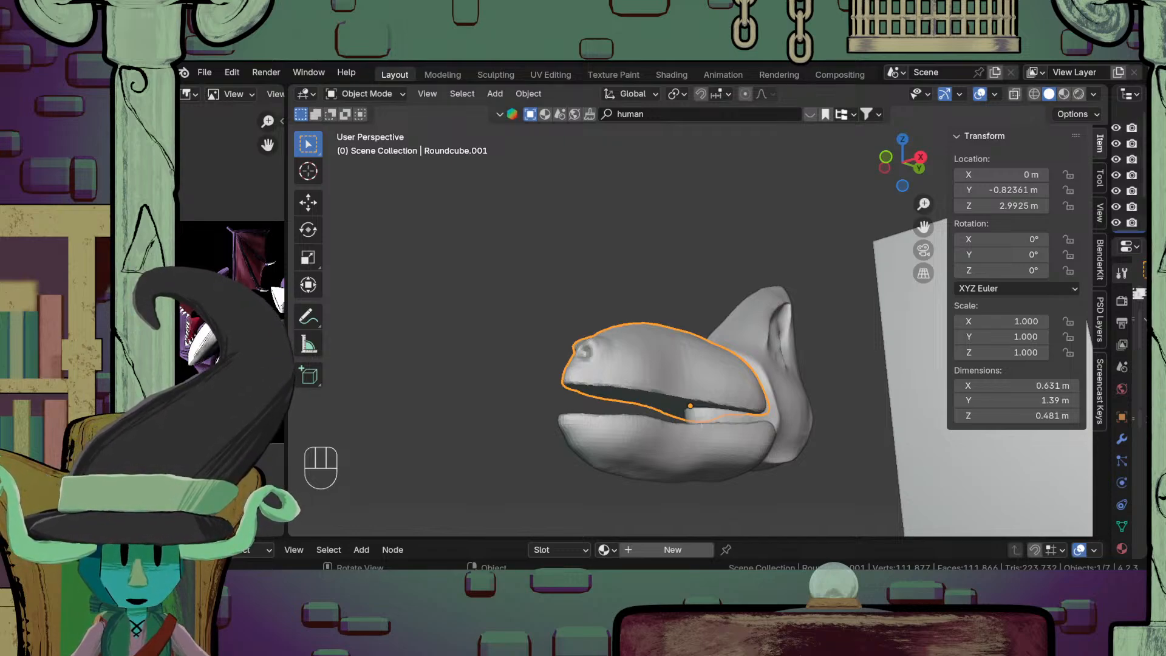
{"action": "middle_click_drag", "start_coordinate": [707, 370], "coordinate": [755, 381]}
{"action": "scroll", "coordinate": [744, 373], "scroll_direction": "up", "scroll_amount": 2}
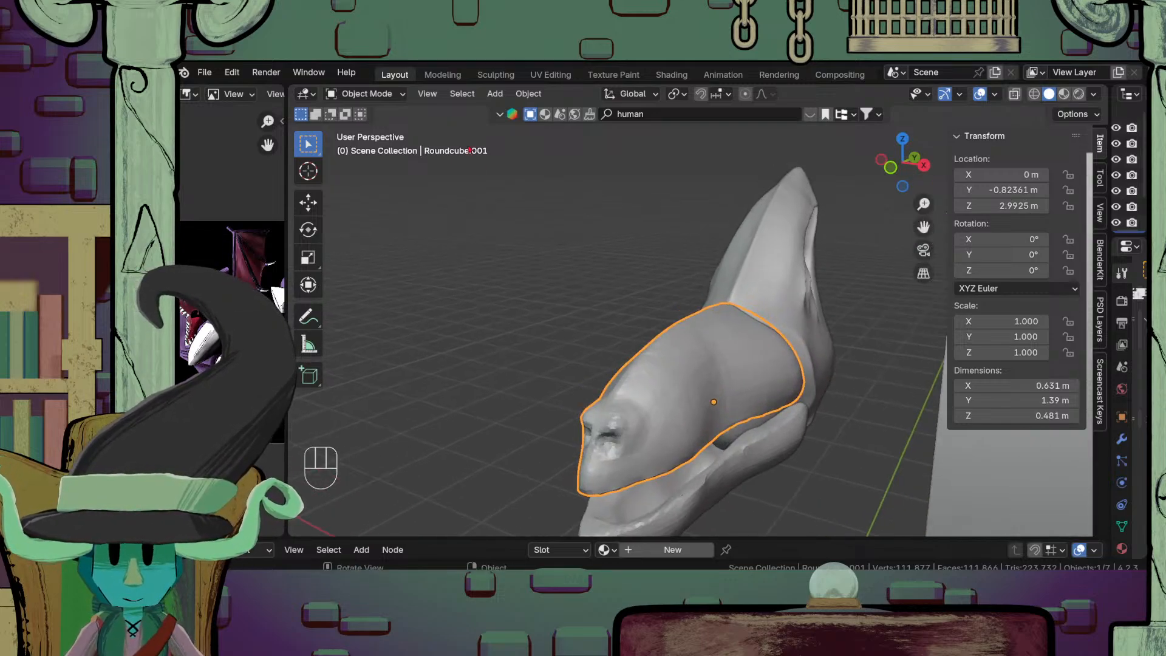
{"action": "left_click", "coordinate": [358, 99]}
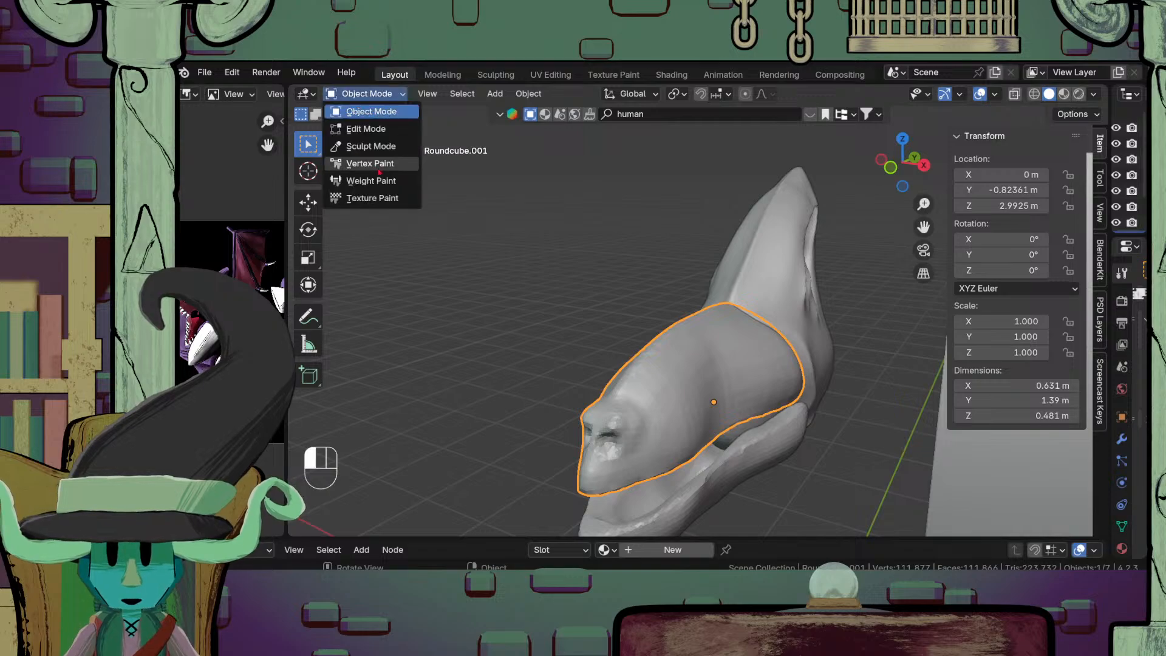
{"action": "left_click", "coordinate": [406, 151]}
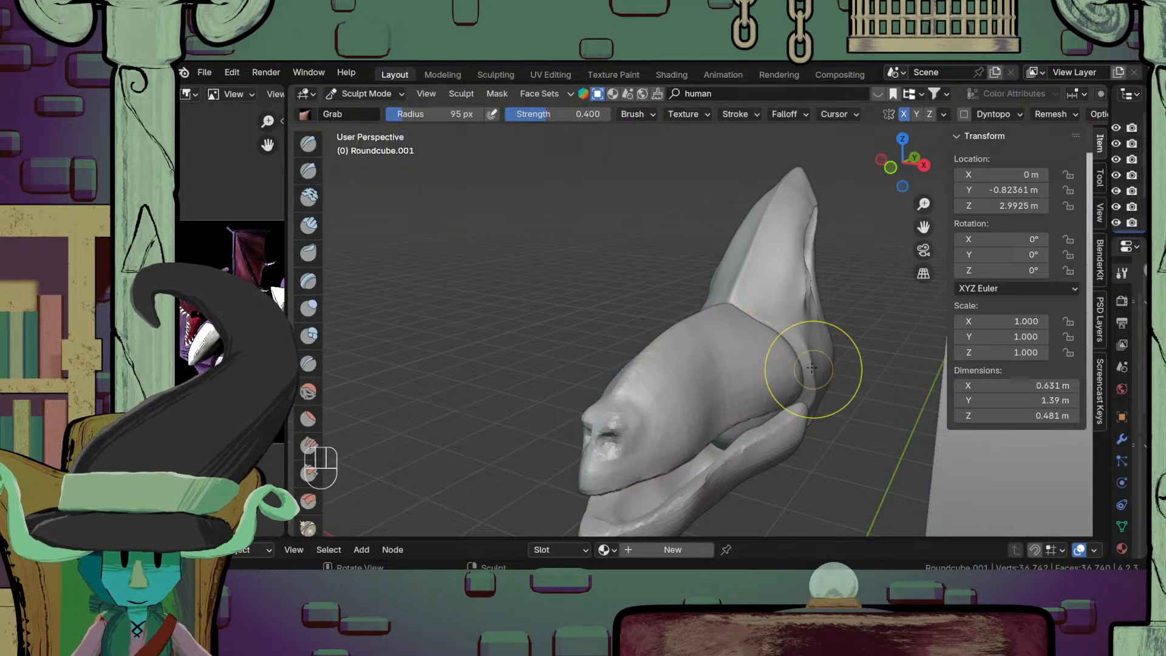
Step: In top orthographic view, pull the snout's rear sides outward with a 128 px Grab brush until the snout is about 0.681 m wide
{"action": "mouse_move", "coordinate": [807, 365]}
{"action": "middle_mouse_down"}
{"action": "mouse_move", "coordinate": [748, 393]}
{"action": "mouse_move", "coordinate": [661, 409]}
{"action": "mouse_move", "coordinate": [717, 456]}
{"action": "middle_mouse_up"}
{"action": "key", "text": "KP_7"}
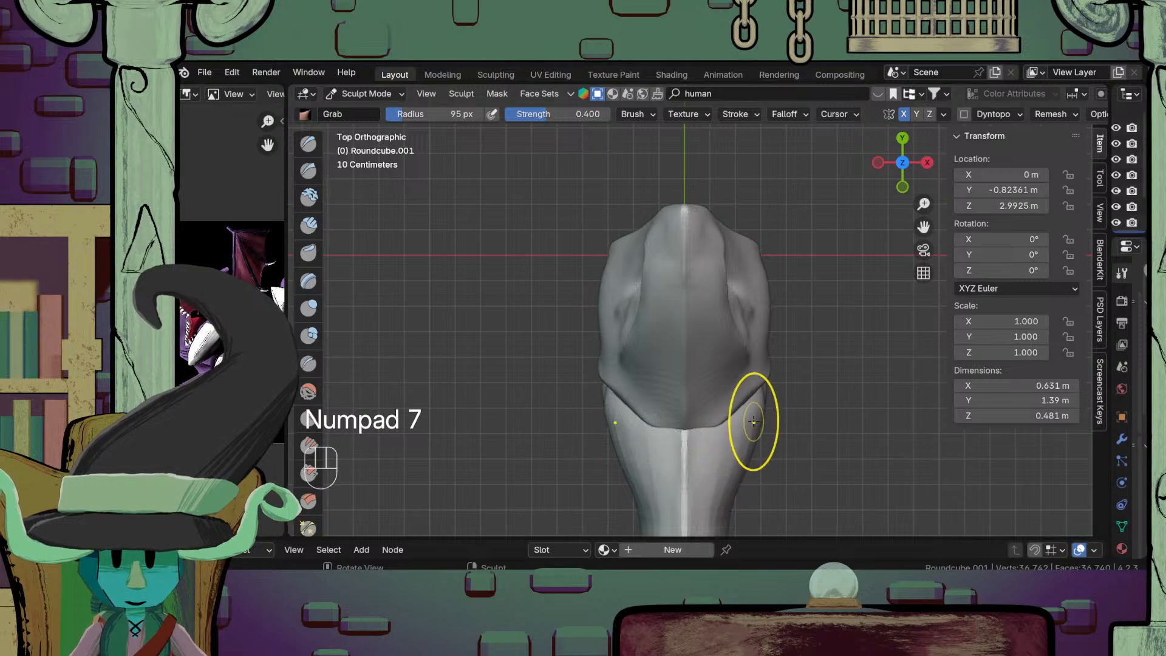
{"action": "middle_click_drag", "start_coordinate": [760, 422], "coordinate": [797, 390], "text": "shift"}
{"action": "key", "text": "f"}
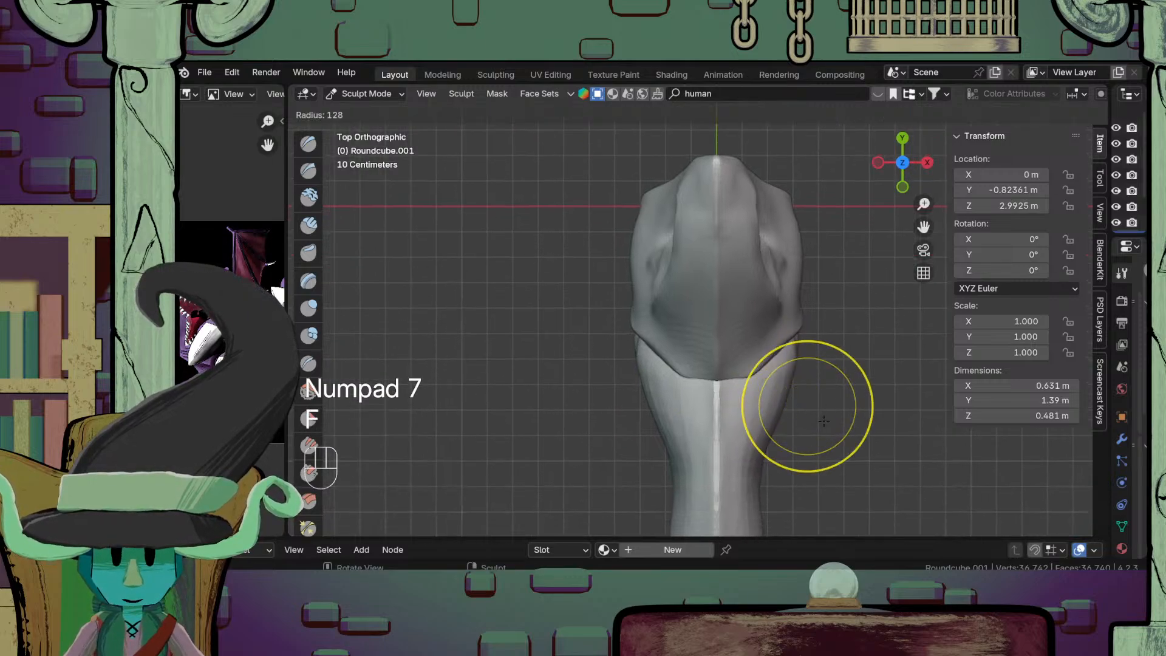
{"action": "left_click", "coordinate": [824, 420]}
{"action": "scroll", "coordinate": [826, 422], "scroll_direction": "up", "scroll_amount": 2}
{"action": "scroll", "coordinate": [827, 371], "scroll_direction": "down", "scroll_amount": 3}
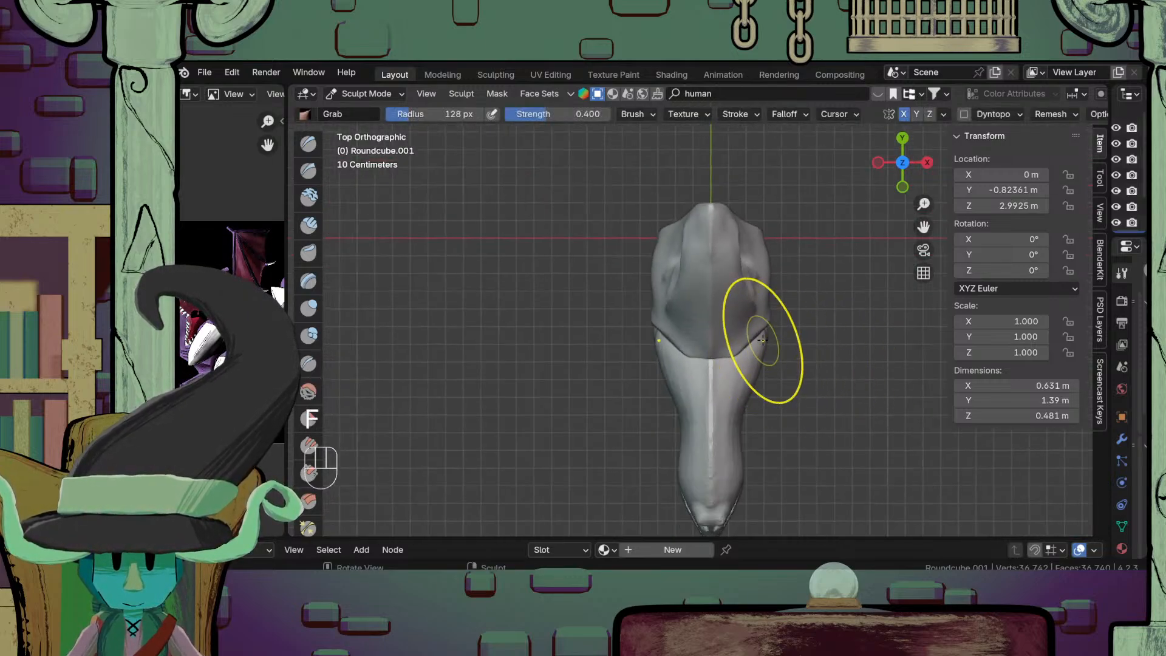
{"action": "left_click_drag", "start_coordinate": [763, 341], "coordinate": [777, 317]}
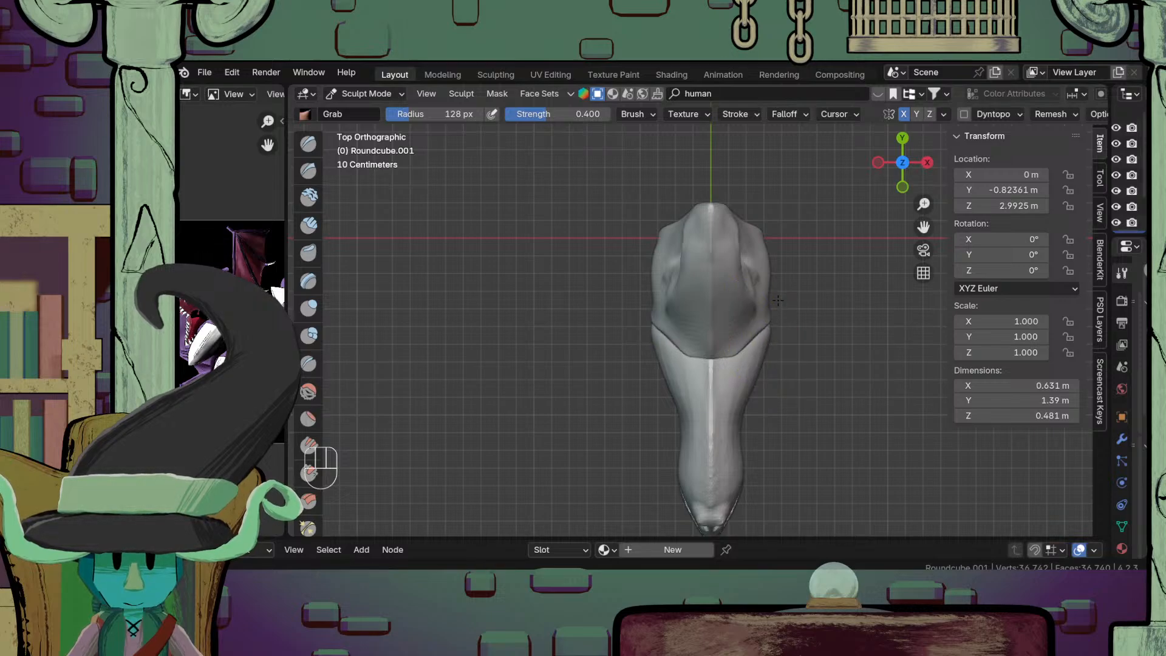
Step: Check how the widened snout meets the head and lower jaw from several angles, and return to Object Mode
{"action": "middle_click_drag", "start_coordinate": [776, 294], "coordinate": [708, 374]}
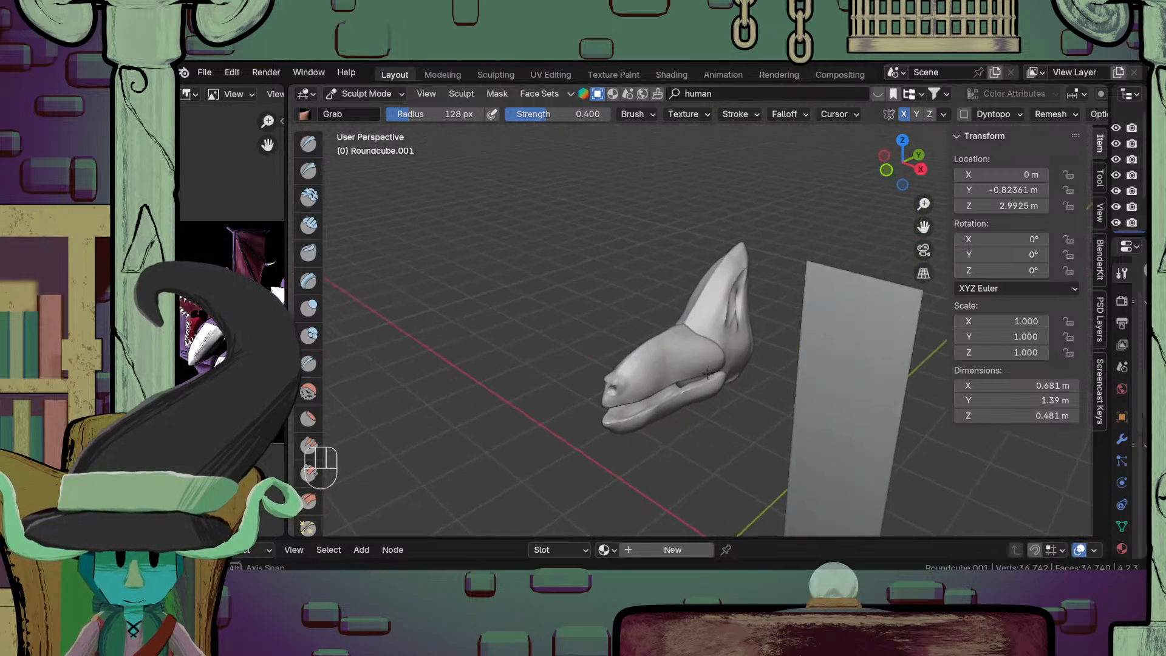
{"action": "scroll", "coordinate": [708, 374], "scroll_direction": "up", "scroll_amount": 5}
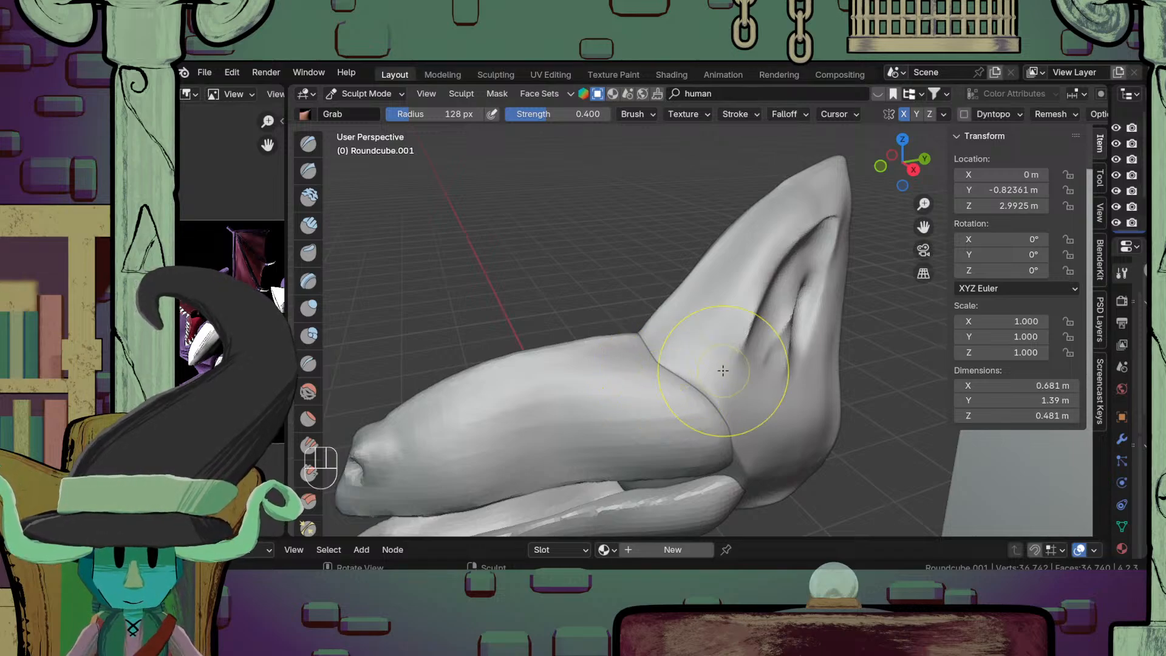
{"action": "scroll", "coordinate": [723, 371], "scroll_direction": "down", "scroll_amount": 4}
{"action": "mouse_move", "coordinate": [698, 383]}
{"action": "middle_mouse_down"}
{"action": "mouse_move", "coordinate": [636, 407]}
{"action": "mouse_move", "coordinate": [705, 419]}
{"action": "mouse_move", "coordinate": [642, 425]}
{"action": "mouse_move", "coordinate": [731, 428]}
{"action": "mouse_move", "coordinate": [699, 406]}
{"action": "middle_mouse_up"}
{"action": "scroll", "coordinate": [731, 427], "scroll_direction": "up", "scroll_amount": 4}
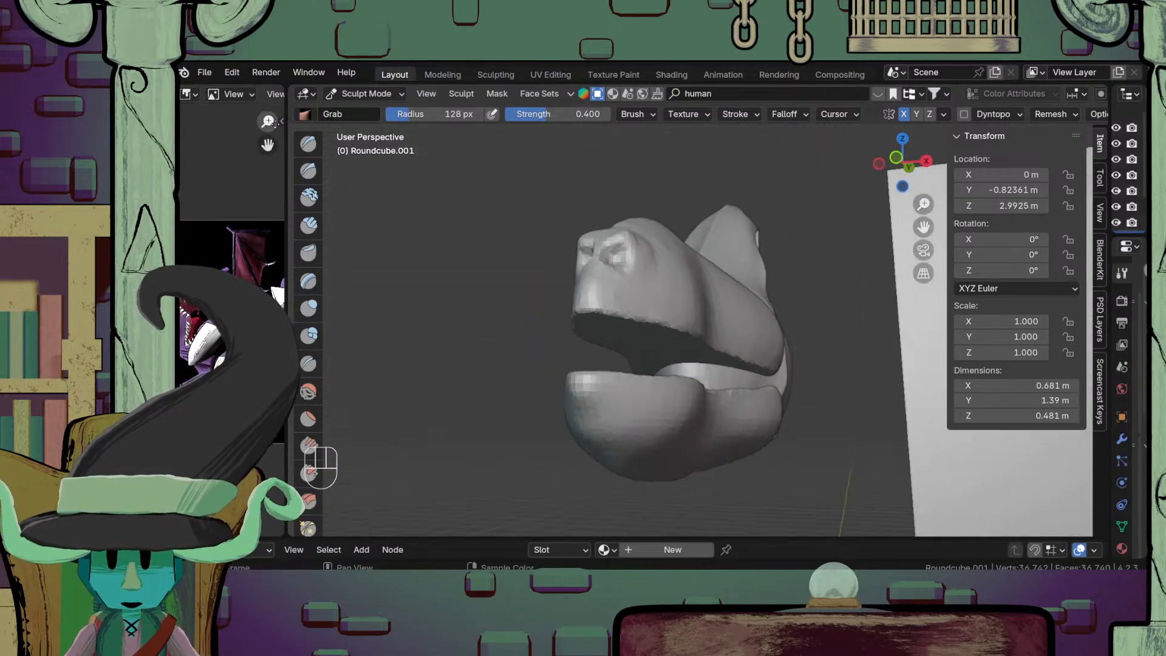
{"action": "left_click", "coordinate": [366, 94]}
{"action": "left_click", "coordinate": [365, 109]}
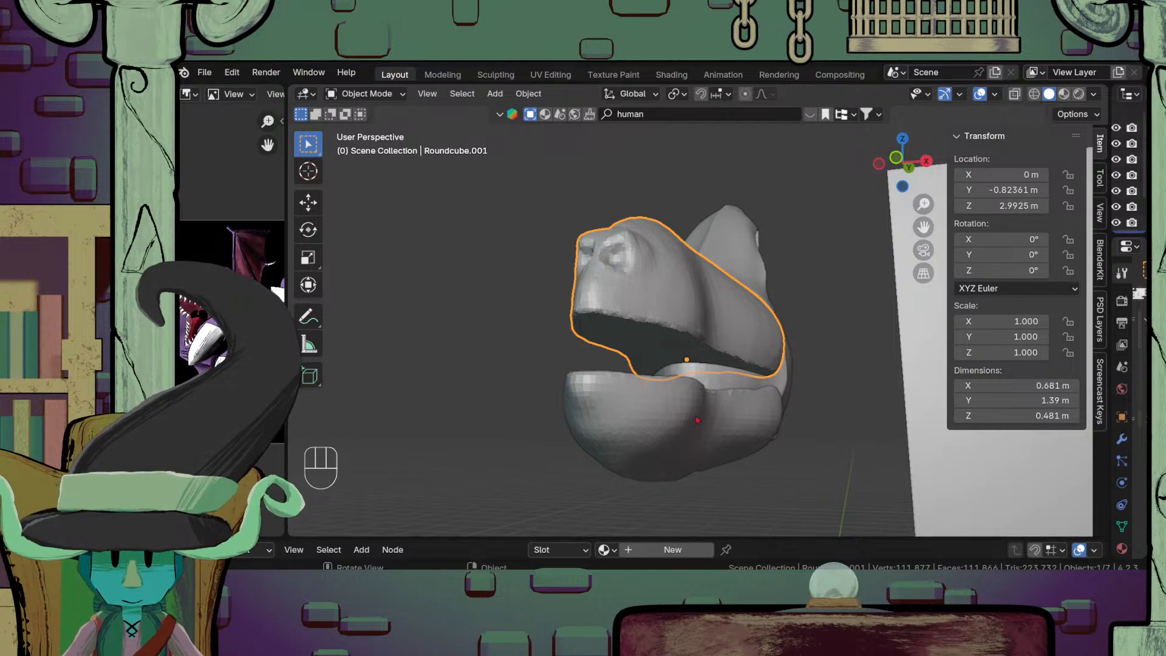
Step: Select the lower jaw and enlarge the outliner and properties area beside the viewport
{"action": "middle_click_drag", "start_coordinate": [697, 420], "coordinate": [650, 449]}
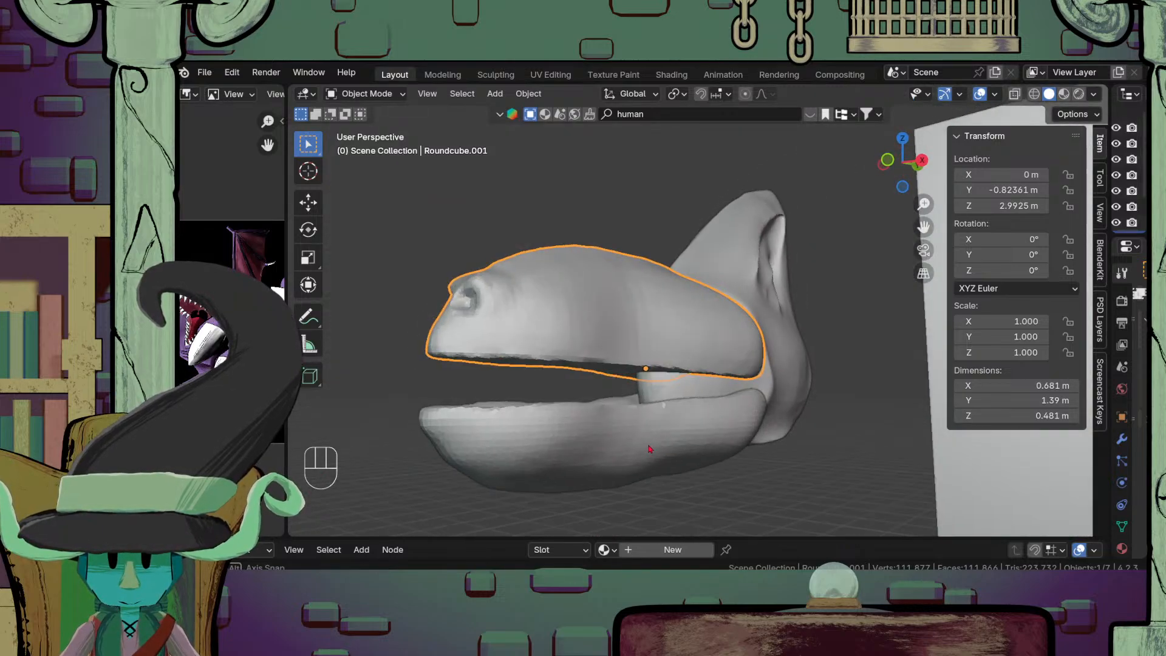
{"action": "left_click", "coordinate": [601, 458]}
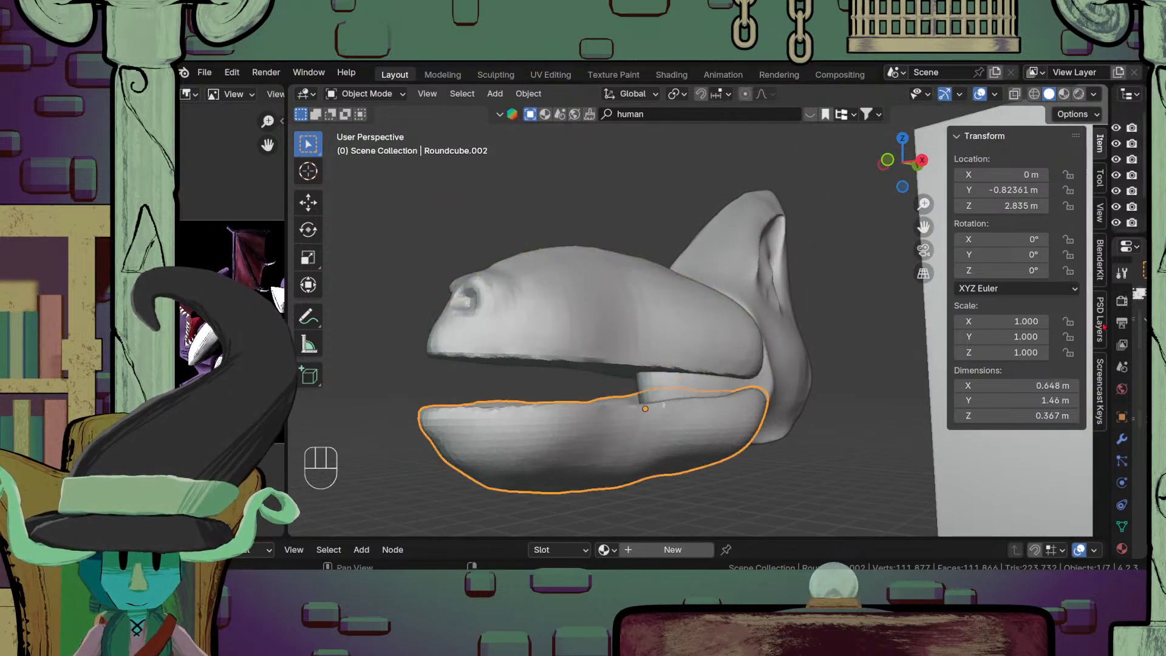
{"action": "left_click_drag", "start_coordinate": [1109, 328], "coordinate": [851, 201]}
{"action": "scroll", "coordinate": [937, 205], "scroll_direction": "down", "scroll_amount": 3}
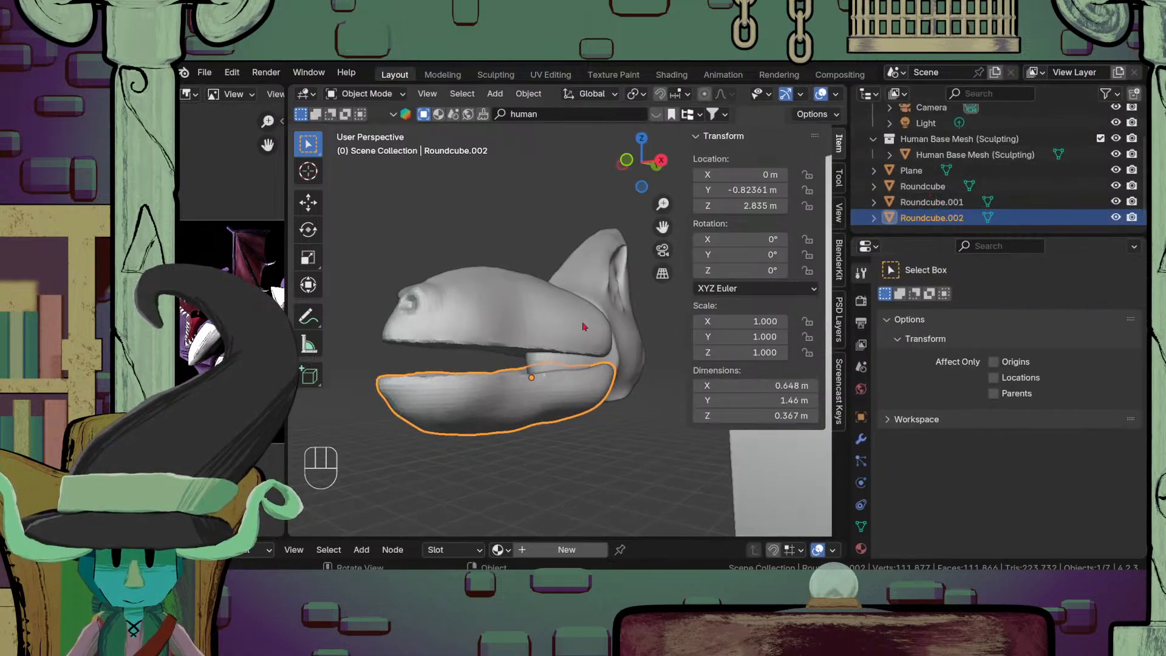
Step: Select the head, snout and lower jaw together and move them to a new collection named "ridley"
{"action": "scroll", "coordinate": [584, 328], "scroll_direction": "down", "scroll_amount": 5}
{"action": "middle_click_drag", "start_coordinate": [584, 328], "coordinate": [517, 352]}
{"action": "left_click_drag", "start_coordinate": [512, 239], "coordinate": [562, 395]}
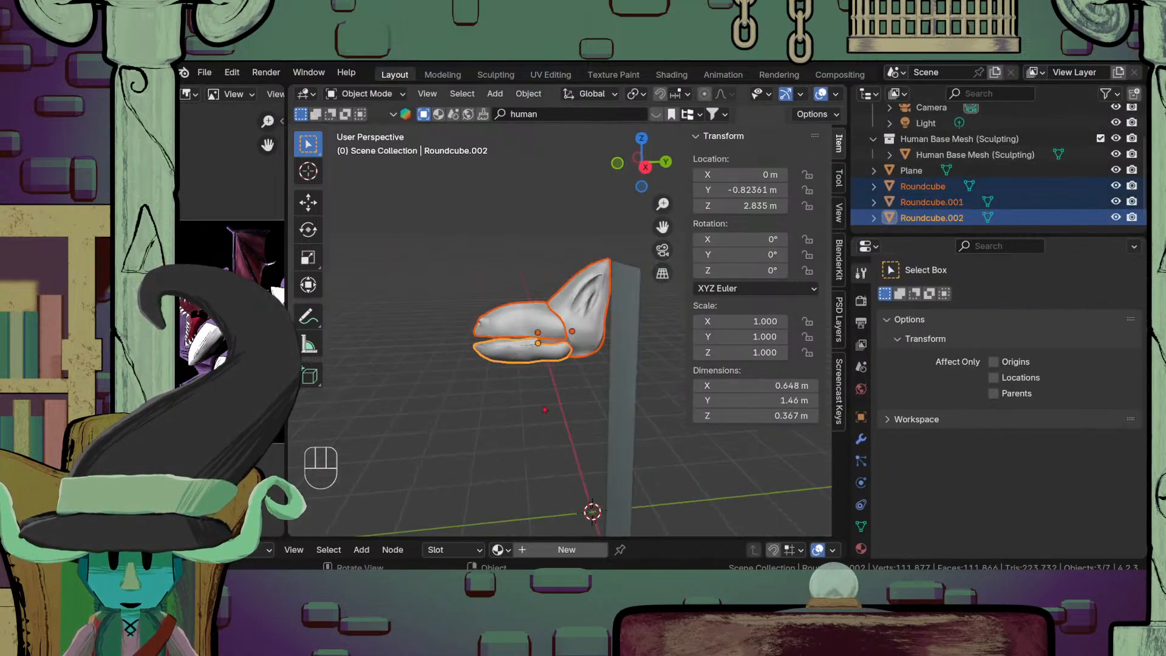
{"action": "key", "text": "m"}
{"action": "left_click", "coordinate": [544, 363]}
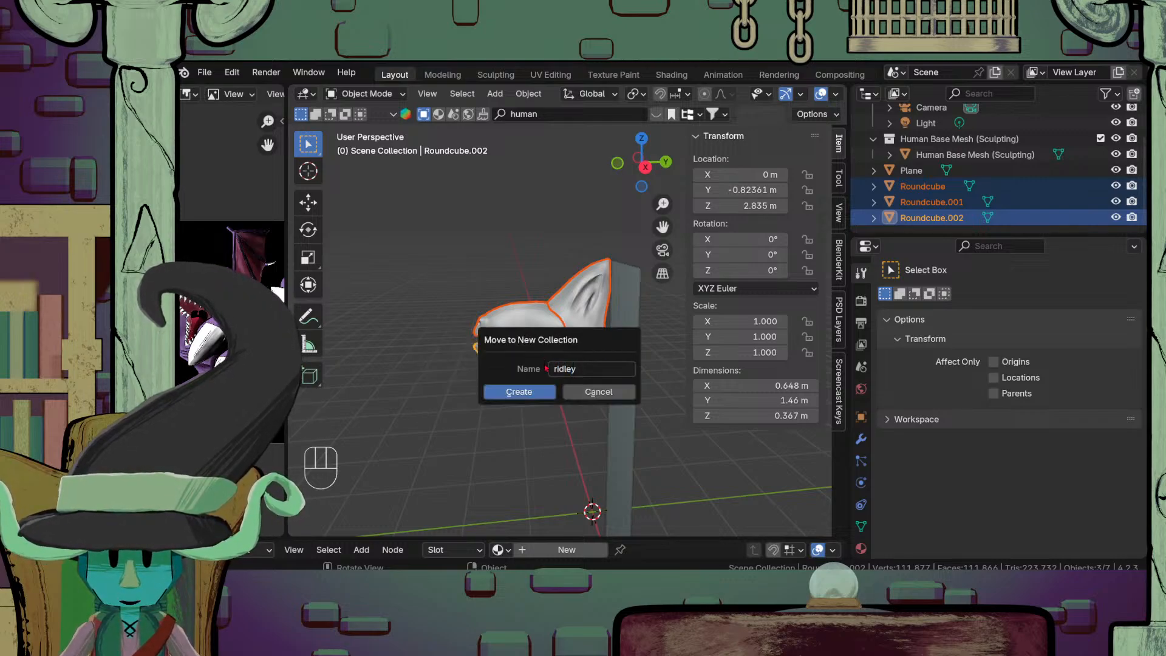
{"action": "left_click", "coordinate": [519, 392]}
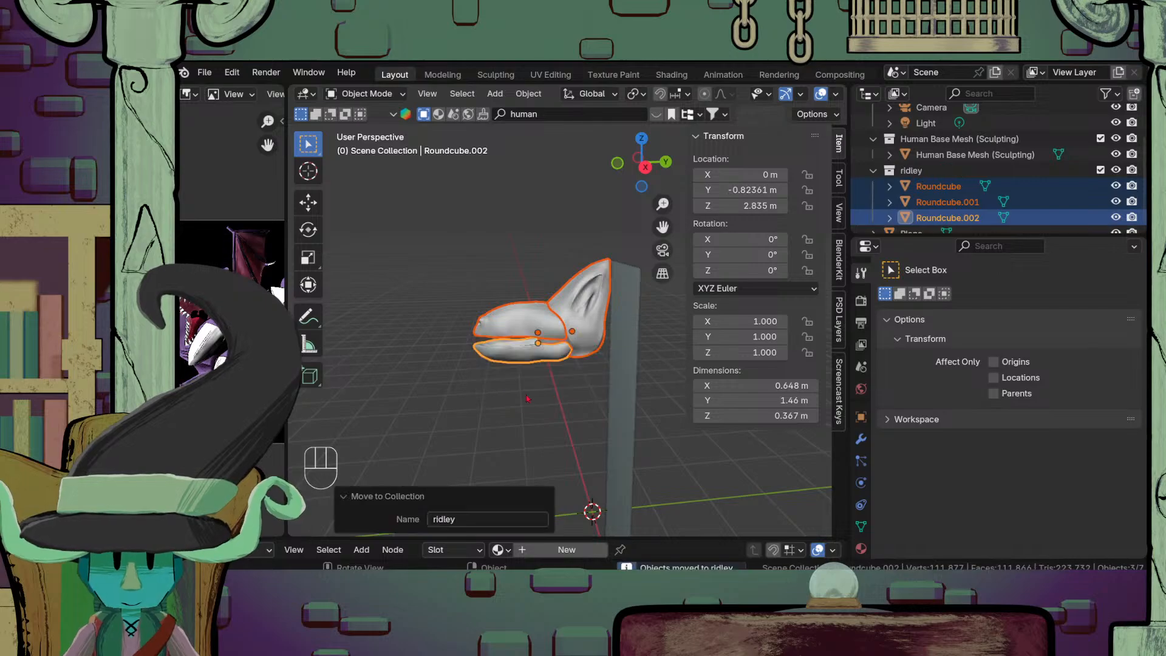
Step: Rename the head object as "main head" and the snout object as "upper beak"
{"action": "left_click", "coordinate": [942, 185]}
{"action": "double_click", "coordinate": [945, 182]}
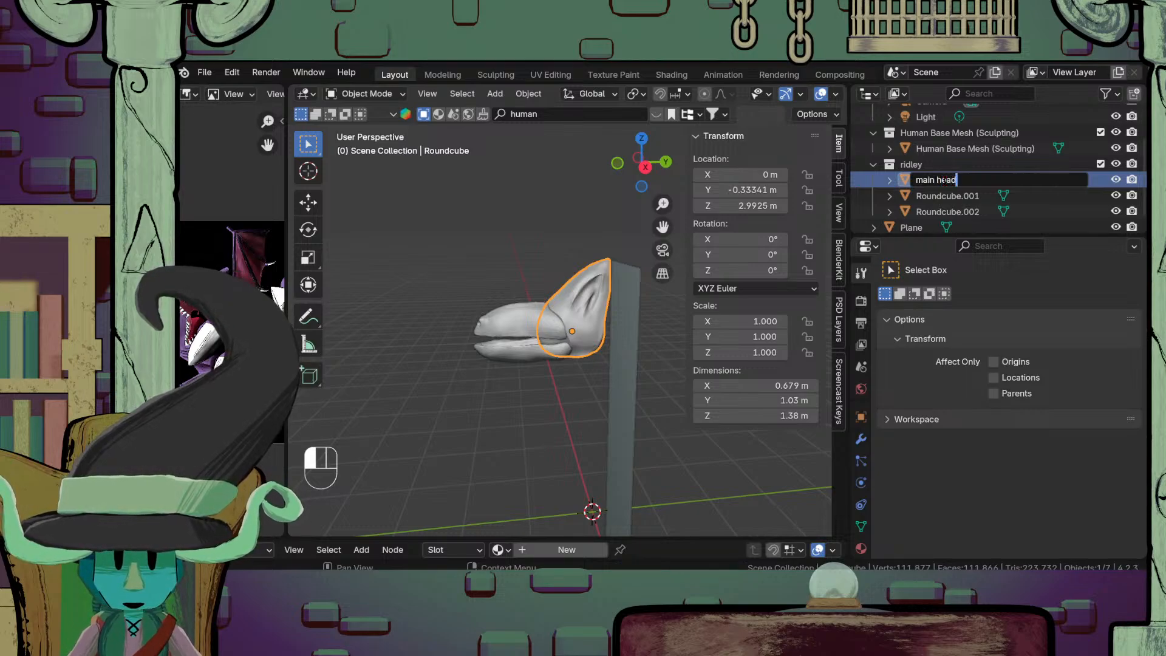
{"action": "key", "text": "Return"}
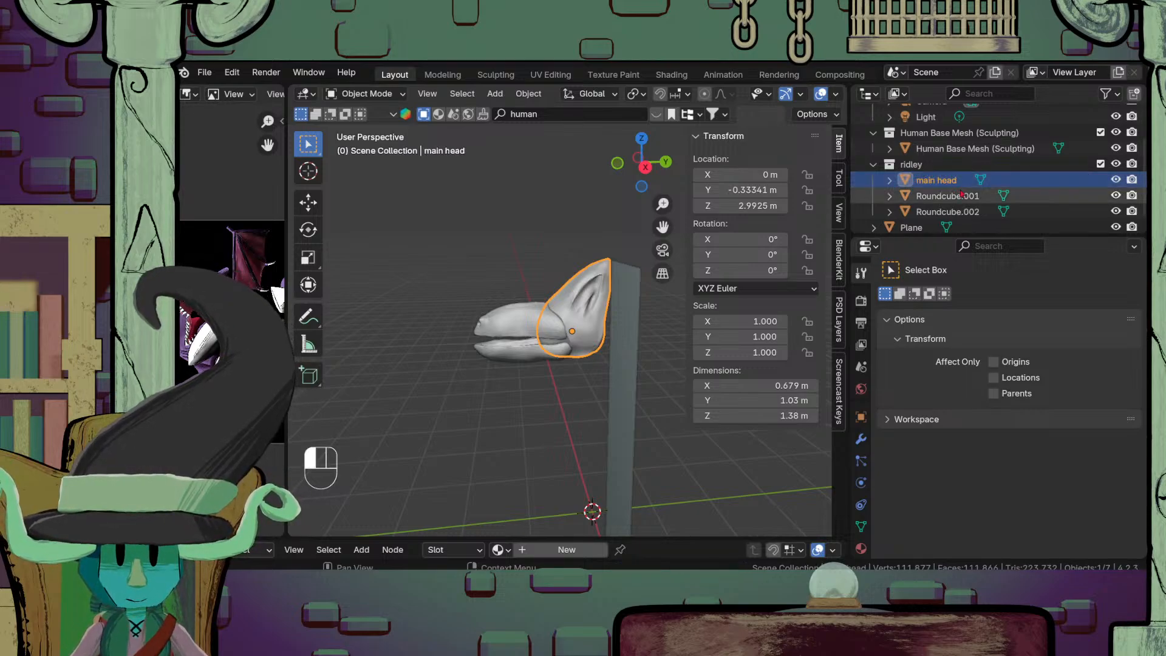
{"action": "double_click", "coordinate": [960, 194]}
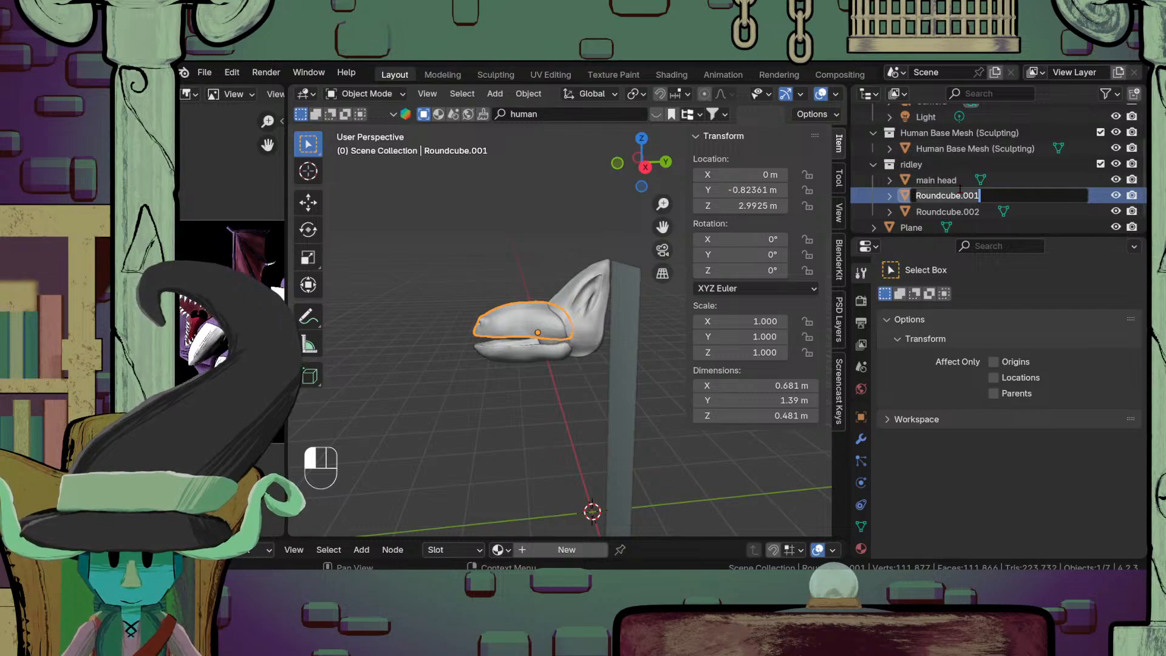
{"action": "type", "text": "upper beak"}
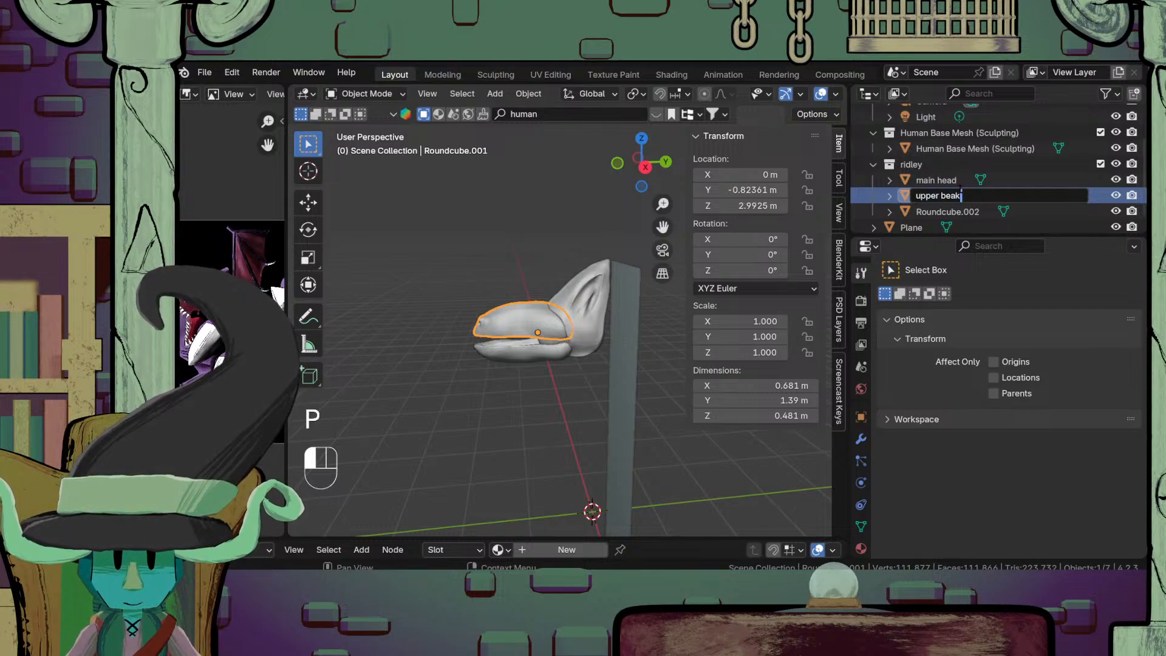
{"action": "key", "text": "Return"}
Step: Rename the lower jaw object Roundcube.002 as "lower beak"
{"action": "left_click", "coordinate": [958, 199]}
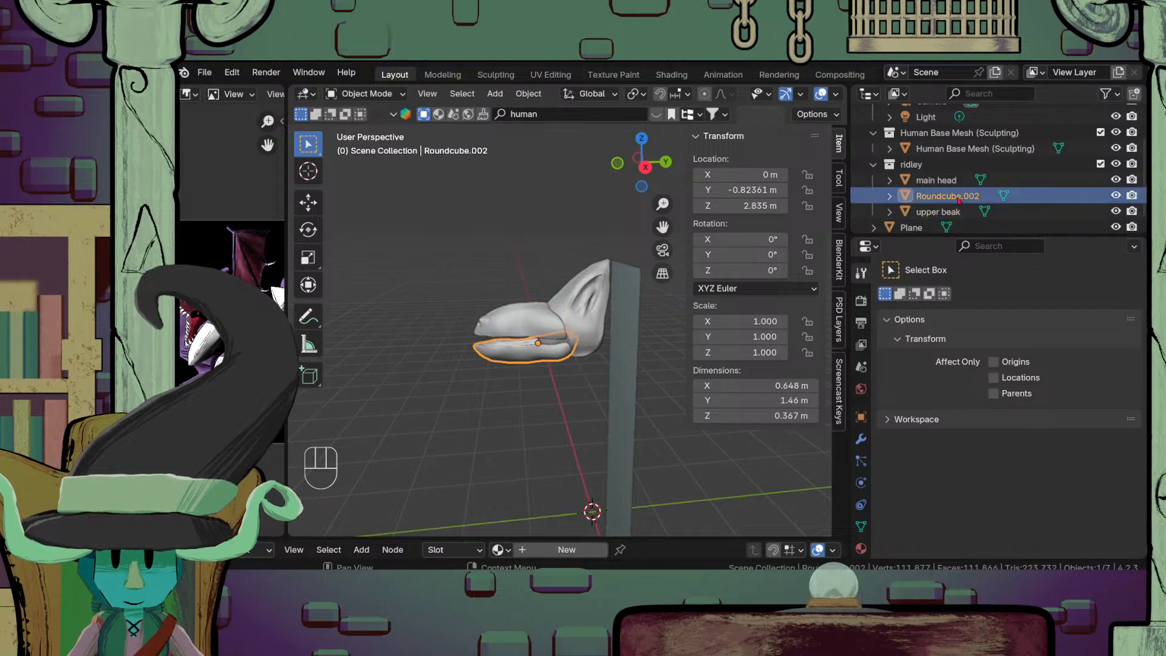
{"action": "double_click", "coordinate": [957, 196]}
{"action": "type", "text": "lower beak"}
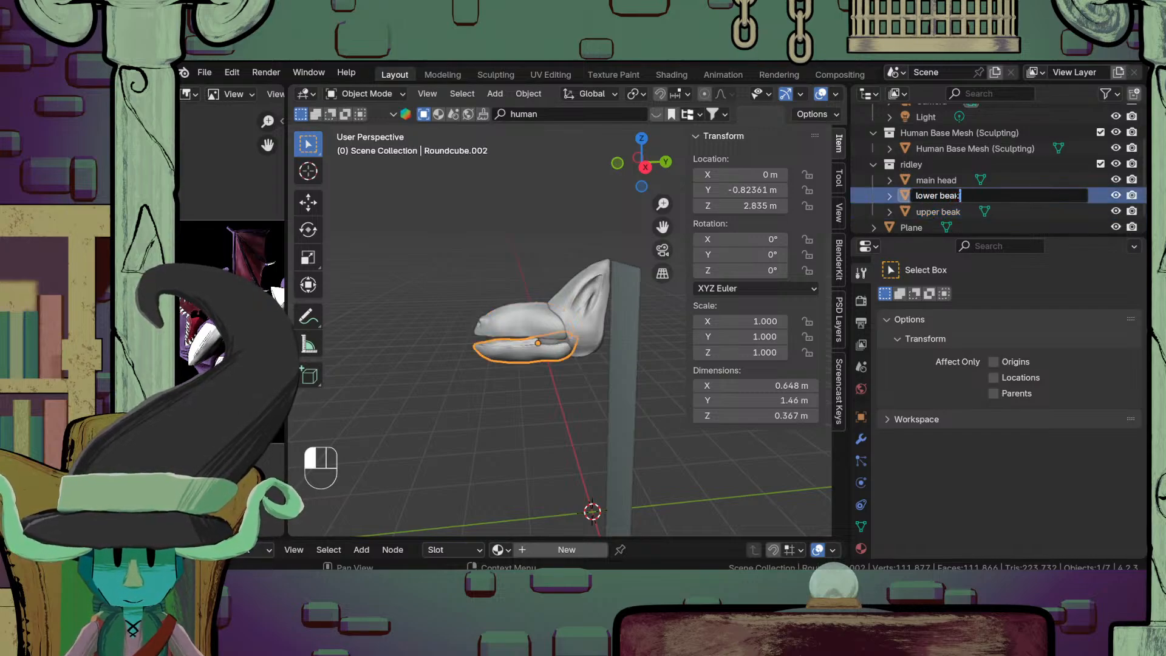
{"action": "key", "text": "Return"}
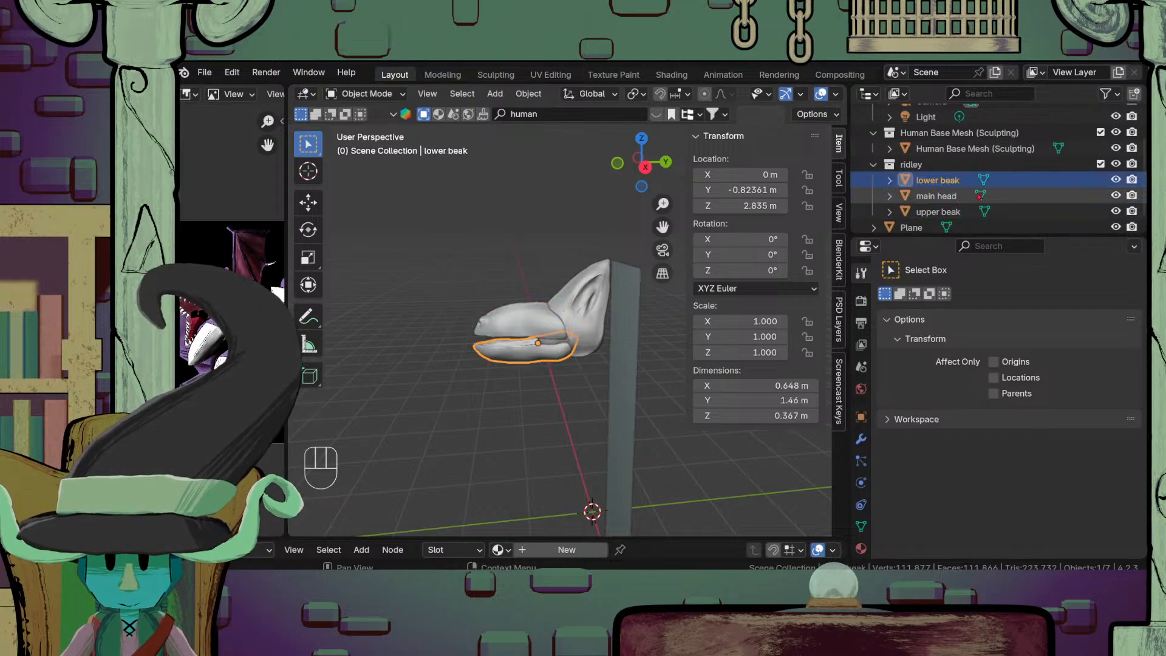
Step: Select the upper beak, enter Sculpt Mode on it and isolate it in local view
{"action": "scroll", "coordinate": [486, 343], "scroll_direction": "up", "scroll_amount": 4}
{"action": "middle_click_drag", "start_coordinate": [474, 349], "coordinate": [542, 310]}
{"action": "left_click", "coordinate": [541, 308]}
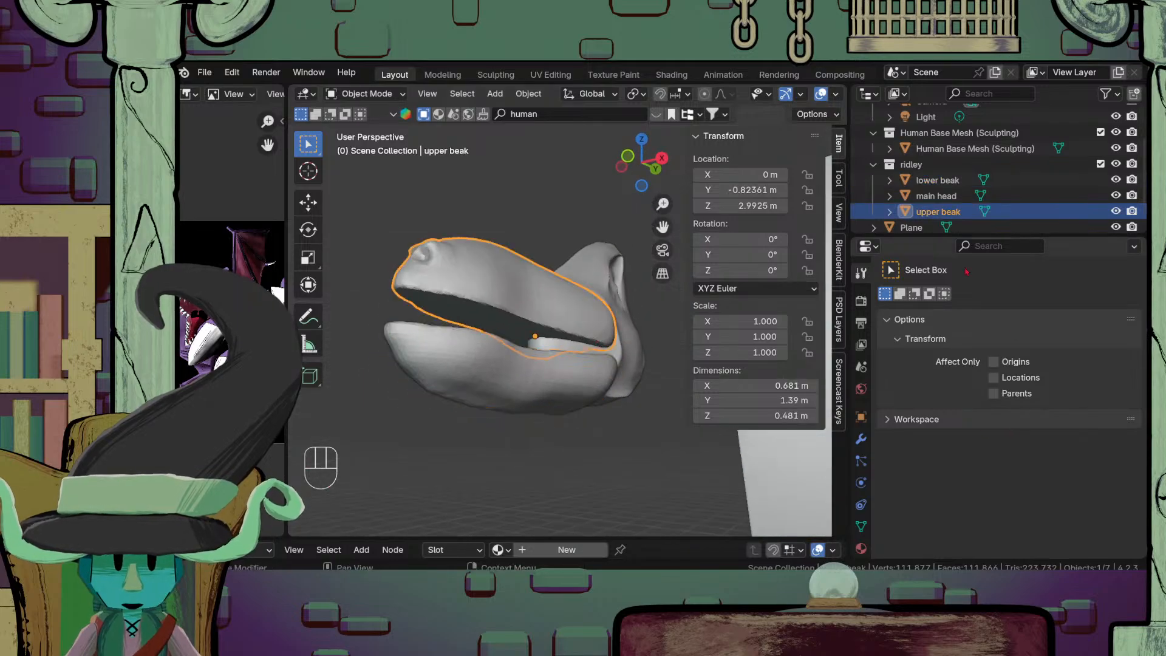
{"action": "left_click", "coordinate": [384, 94]}
{"action": "left_click", "coordinate": [360, 147]}
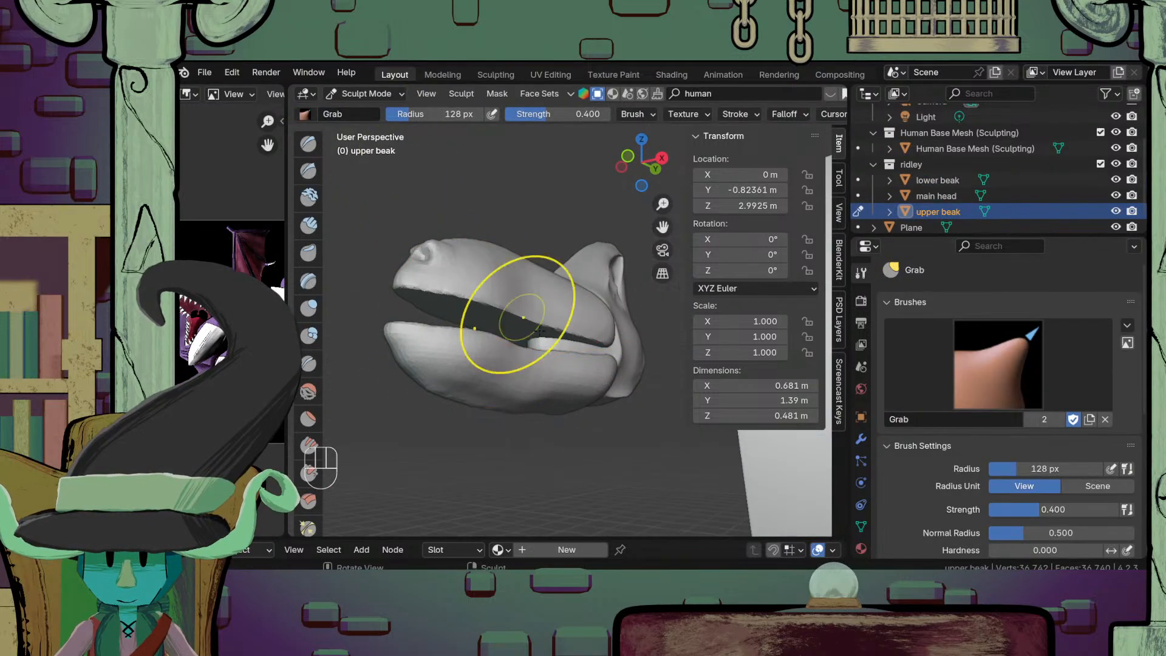
{"action": "key", "text": "KP_Divide"}
Step: Carve into the middle of the upper beak's underside with a 107 px Draw brush set to Subtract
{"action": "mouse_move", "coordinate": [566, 418]}
{"action": "middle_mouse_down"}
{"action": "mouse_move", "coordinate": [596, 312]}
{"action": "mouse_move", "coordinate": [614, 385]}
{"action": "mouse_move", "coordinate": [573, 331]}
{"action": "middle_mouse_up"}
{"action": "left_click", "coordinate": [308, 144]}
{"action": "left_click_drag", "start_coordinate": [578, 232], "coordinate": [591, 333]}
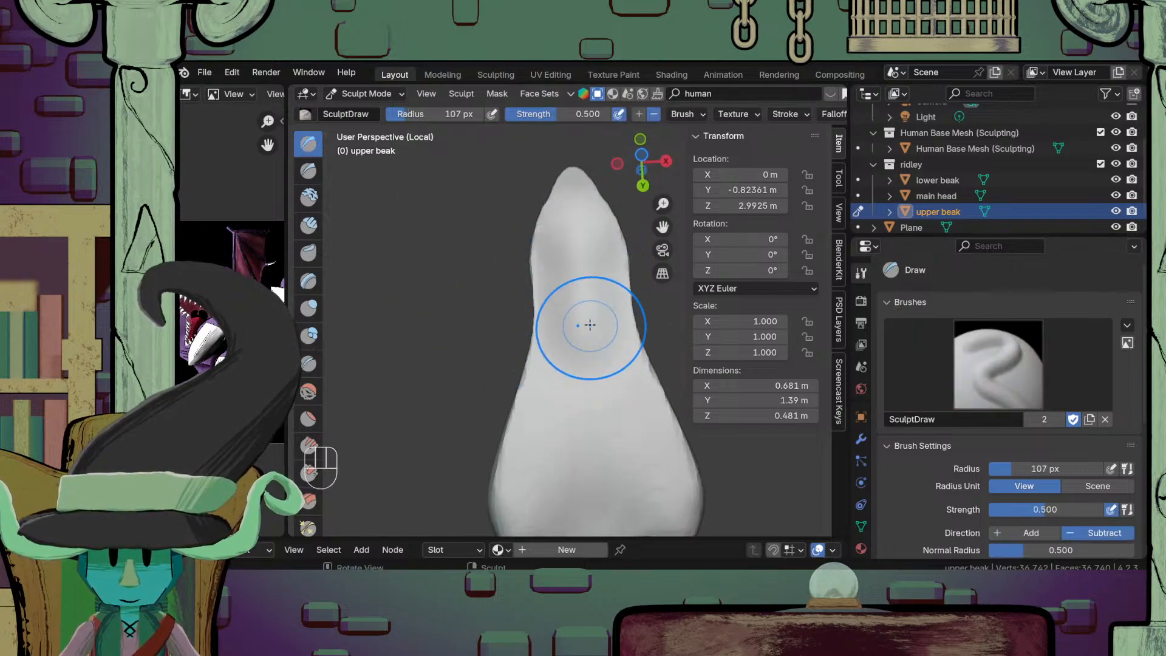
Step: Reduce the Draw brush to 68 px and hollow the upper beak's underside along its length, from the rear toward the tip
{"action": "middle_click_drag", "start_coordinate": [613, 285], "coordinate": [536, 377]}
{"action": "key", "text": "f"}
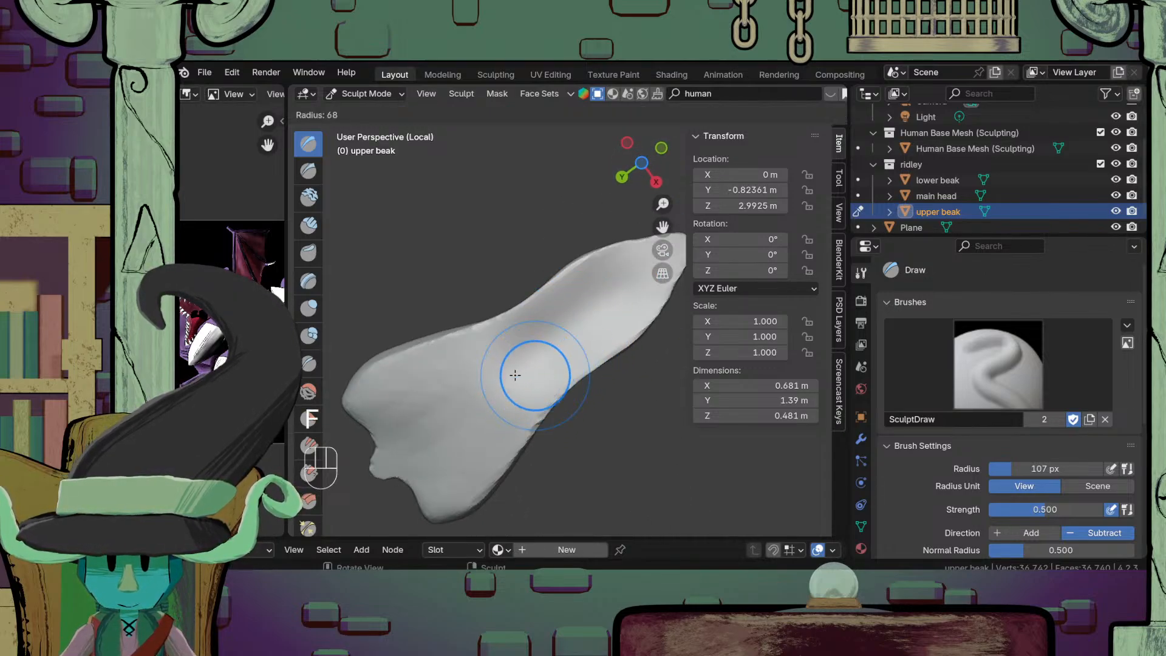
{"action": "left_click", "coordinate": [575, 375]}
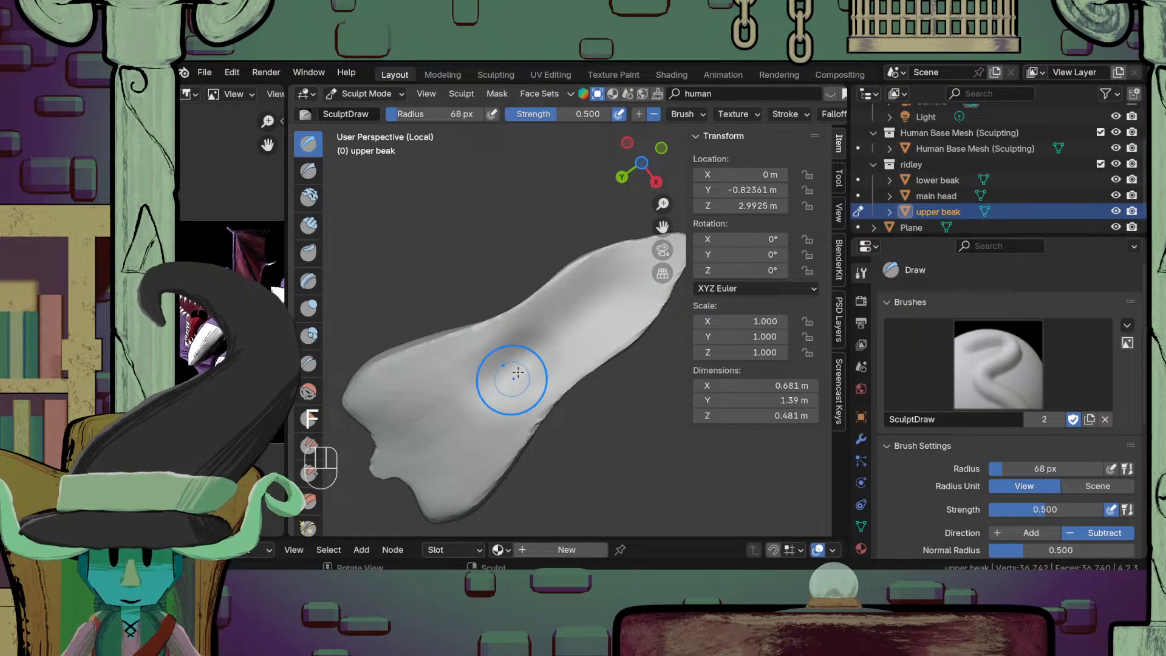
{"action": "mouse_move", "coordinate": [518, 372]}
{"action": "left_mouse_down"}
{"action": "mouse_move", "coordinate": [469, 417]}
{"action": "mouse_move", "coordinate": [633, 263]}
{"action": "left_mouse_up"}
{"action": "left_click_drag", "start_coordinate": [550, 359], "coordinate": [634, 276]}
{"action": "left_click_drag", "start_coordinate": [583, 313], "coordinate": [450, 431]}
{"action": "left_click_drag", "start_coordinate": [552, 351], "coordinate": [447, 419]}
Step: Examine the hollowed underside of the upper beak from several angles and up close
{"action": "scroll", "coordinate": [535, 395], "scroll_direction": "down", "scroll_amount": 3}
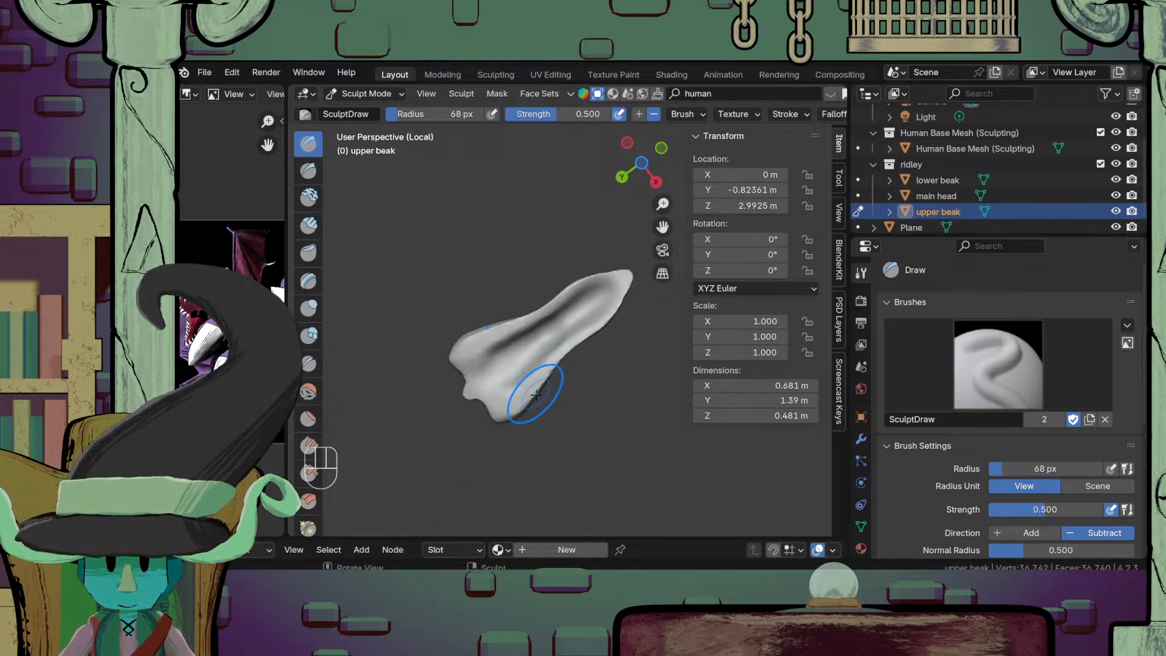
{"action": "middle_click_drag", "start_coordinate": [536, 395], "coordinate": [495, 417]}
{"action": "scroll", "coordinate": [554, 365], "scroll_direction": "up", "scroll_amount": 3}
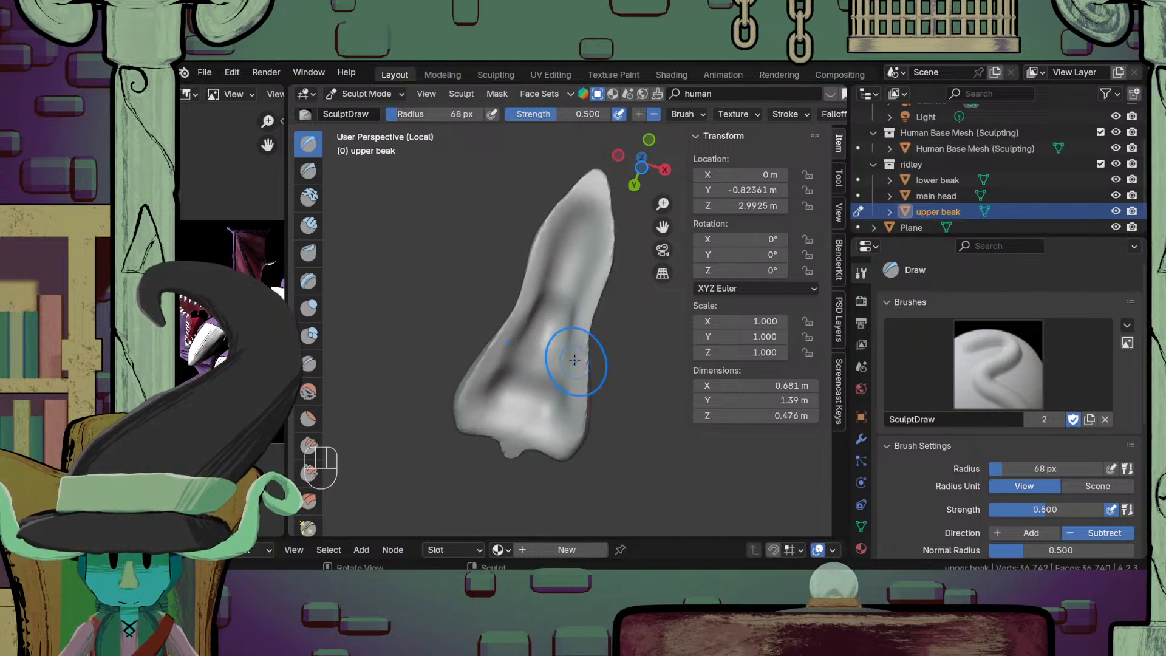
{"action": "scroll", "coordinate": [575, 360], "scroll_direction": "down", "scroll_amount": 3}
{"action": "middle_click_drag", "start_coordinate": [575, 359], "coordinate": [575, 306]}
{"action": "scroll", "coordinate": [545, 338], "scroll_direction": "up", "scroll_amount": 2}
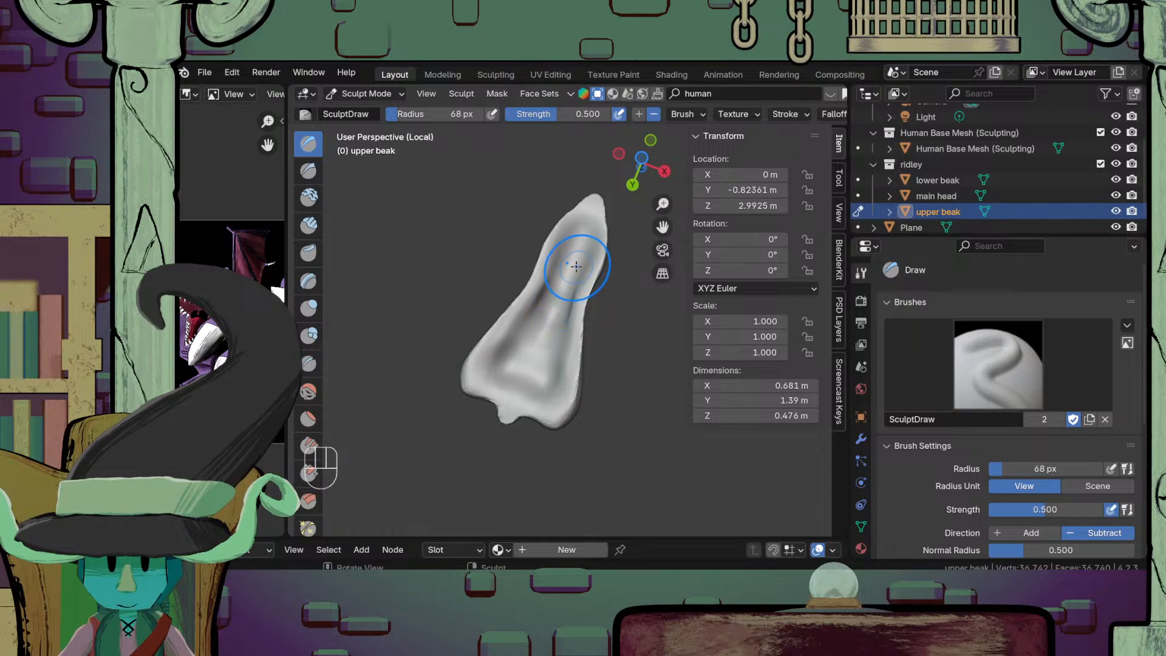
{"action": "middle_click_drag", "start_coordinate": [599, 231], "coordinate": [587, 296]}
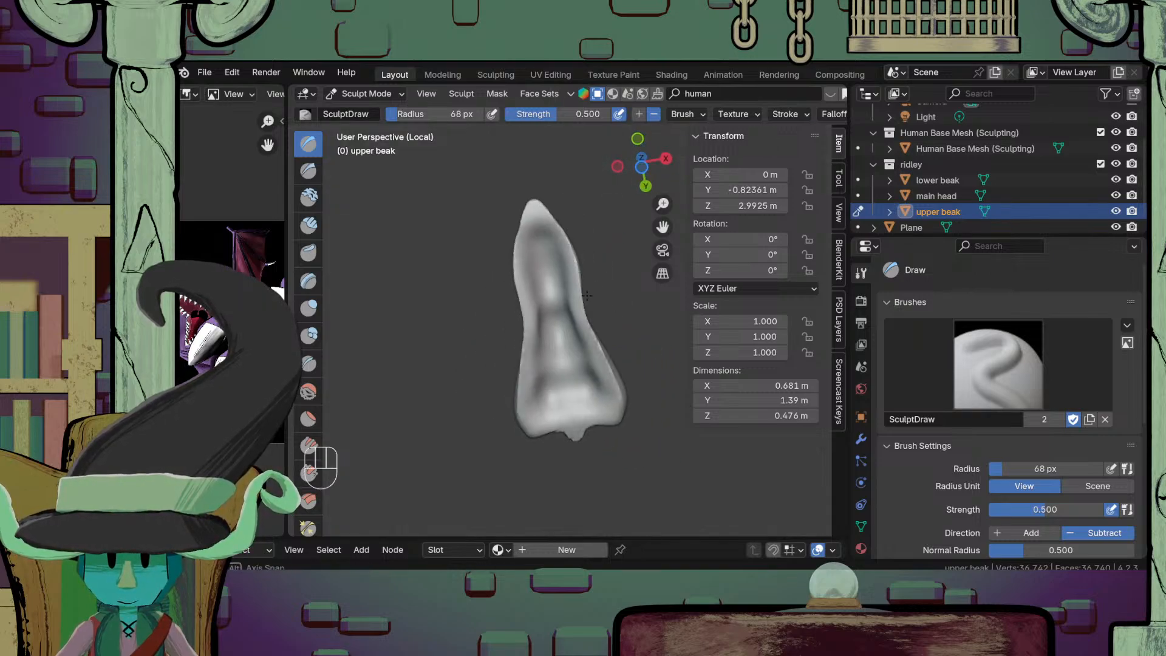
{"action": "scroll", "coordinate": [568, 395], "scroll_direction": "up", "scroll_amount": 5}
{"action": "scroll", "coordinate": [770, 119], "scroll_direction": "down", "scroll_amount": 1}
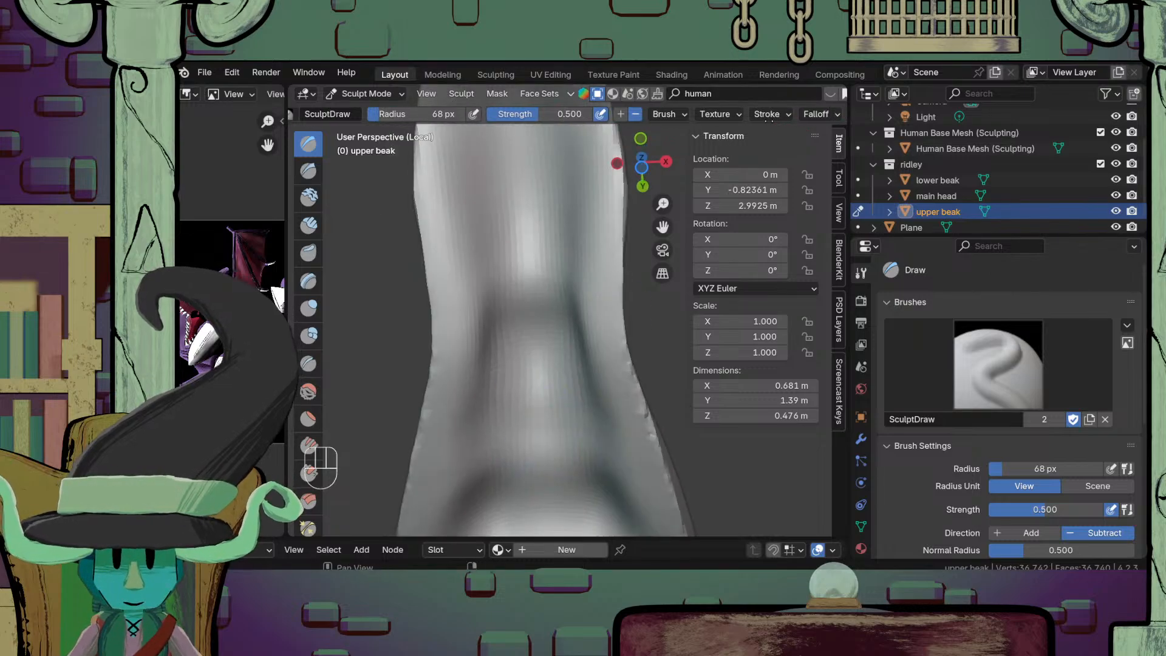
Step: Look through the brush's Stroke and Falloff settings, and remesh the upper beak
{"action": "scroll", "coordinate": [753, 116], "scroll_direction": "down", "scroll_amount": 3}
{"action": "left_click", "coordinate": [710, 115]}
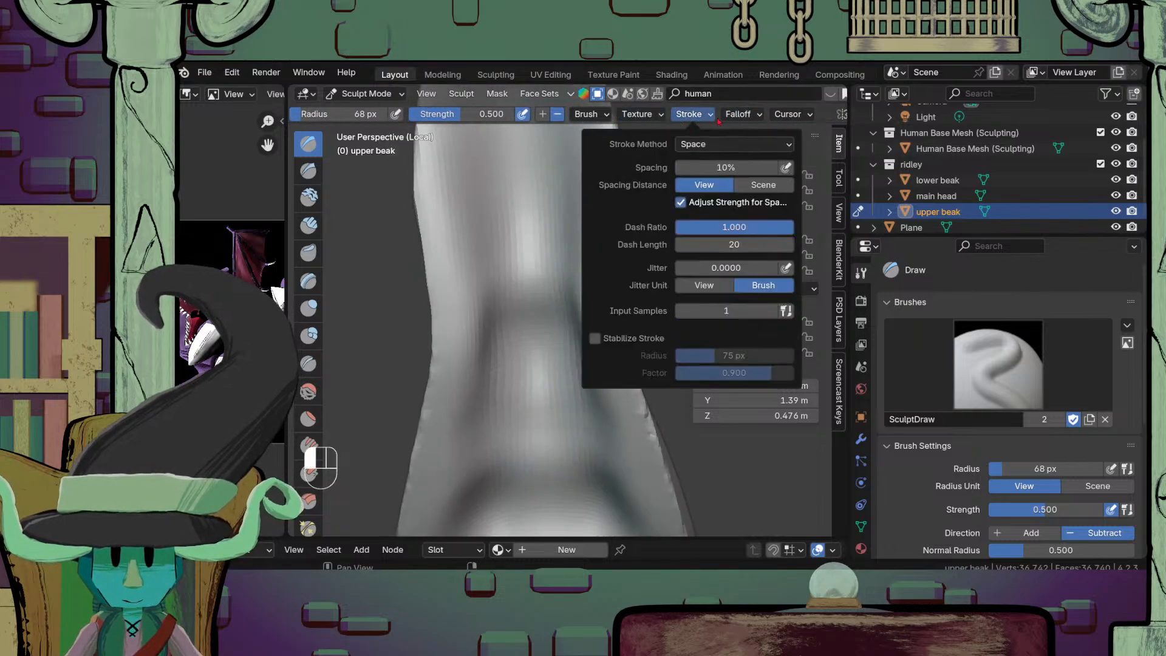
{"action": "left_click", "coordinate": [660, 114]}
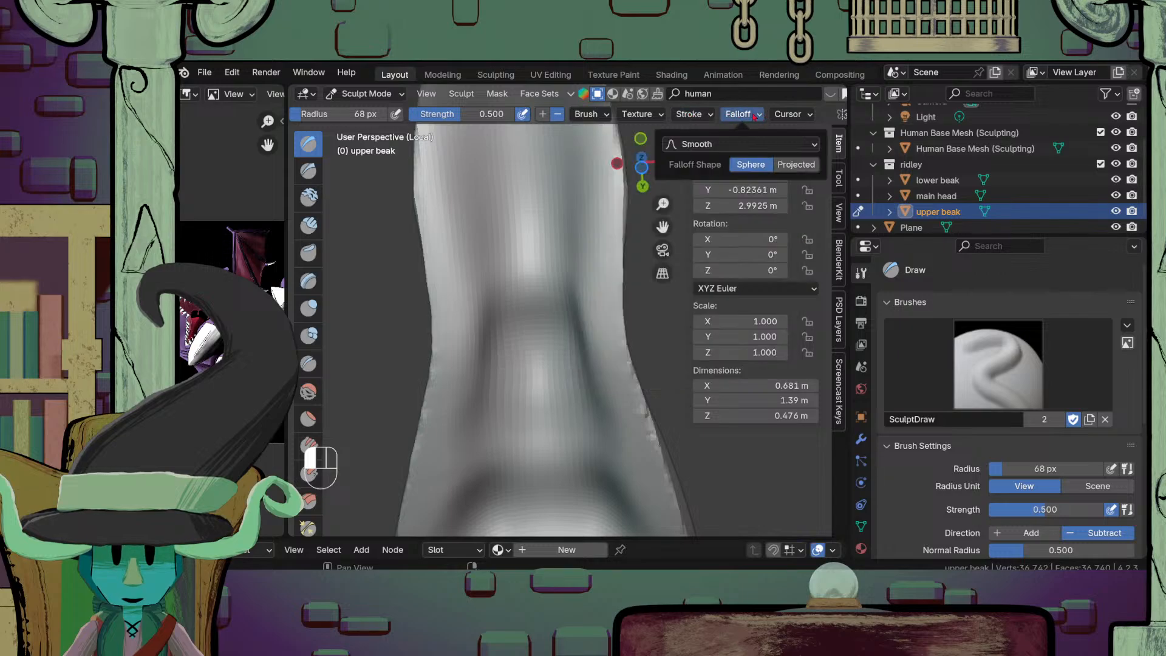
{"action": "mouse_move", "coordinate": [739, 116]}
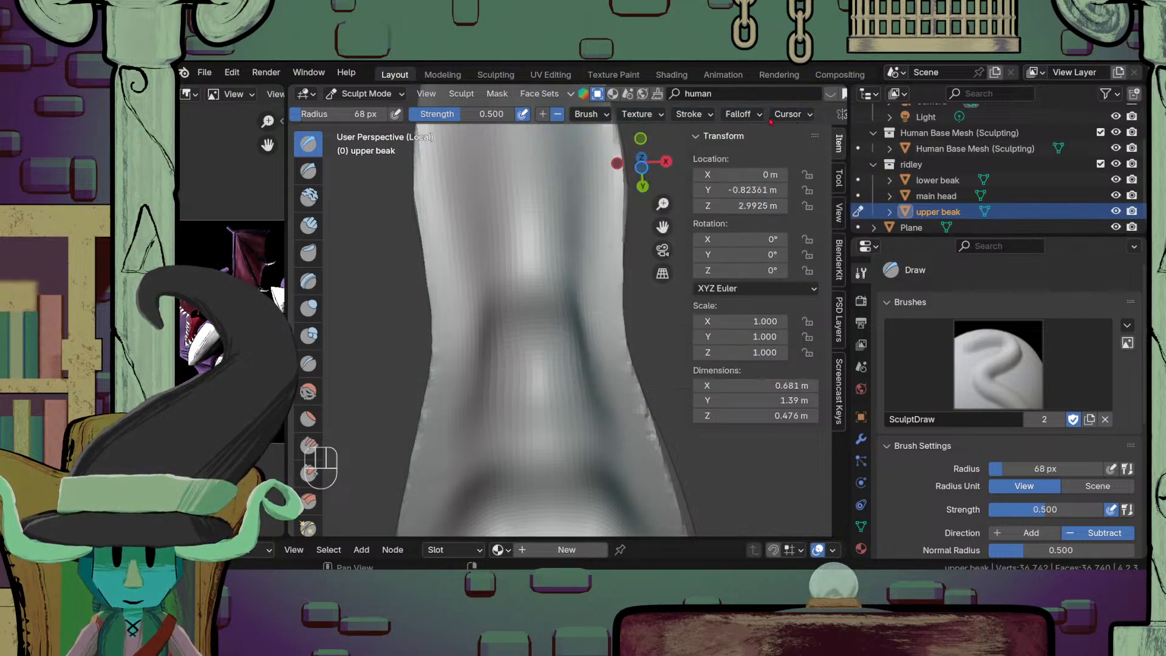
{"action": "scroll", "coordinate": [771, 121], "scroll_direction": "down", "scroll_amount": 5}
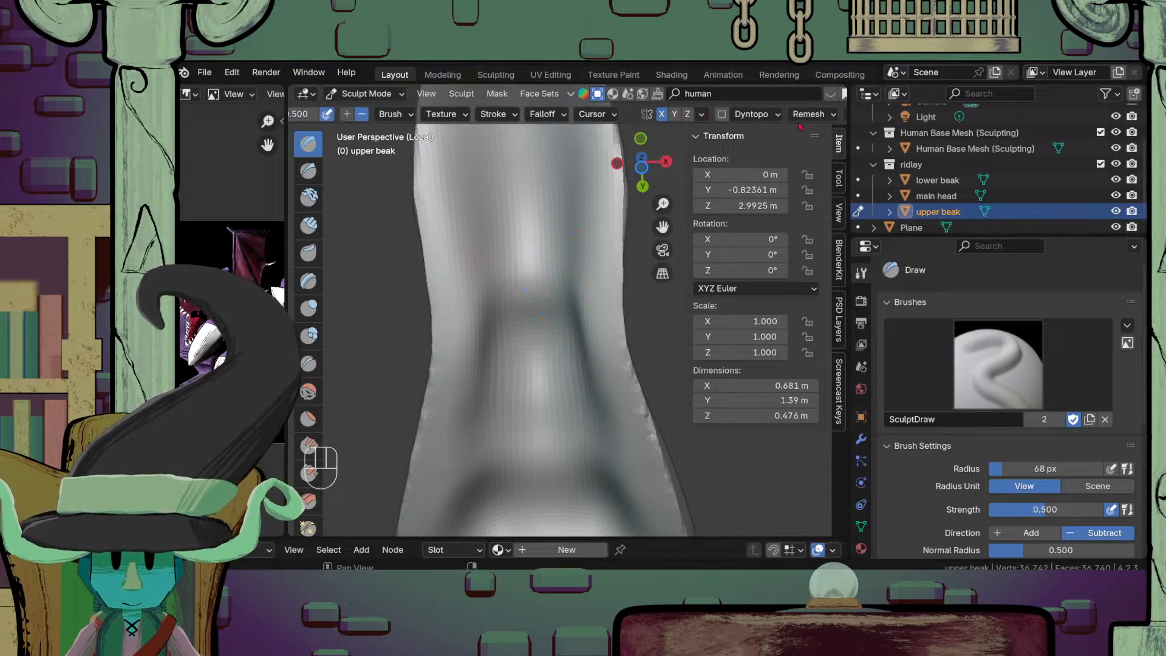
{"action": "left_click", "coordinate": [814, 114]}
{"action": "left_click", "coordinate": [811, 234]}
{"action": "scroll", "coordinate": [546, 392], "scroll_direction": "down", "scroll_amount": 11}
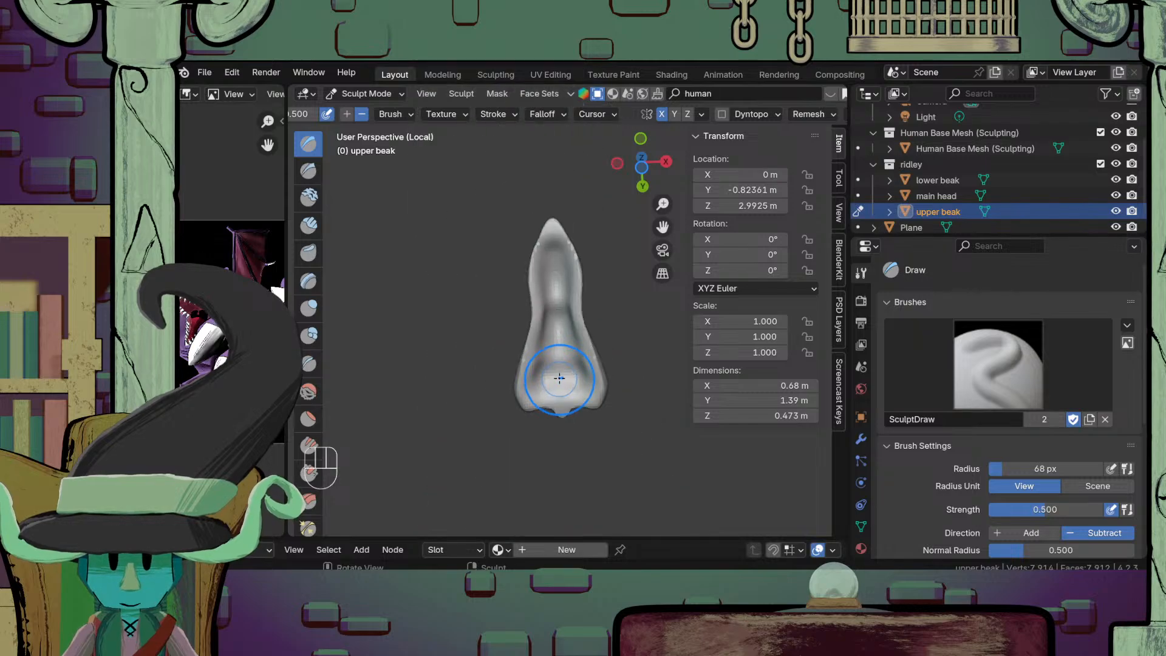
Step: Define the inner rim of the hollow on the upper beak's underside with a 31 px Crease brush at strength 0.250
{"action": "middle_click_drag", "start_coordinate": [559, 383], "coordinate": [602, 455]}
{"action": "scroll", "coordinate": [600, 450], "scroll_direction": "up", "scroll_amount": 7}
{"action": "scroll", "coordinate": [585, 465], "scroll_direction": "up", "scroll_amount": 4}
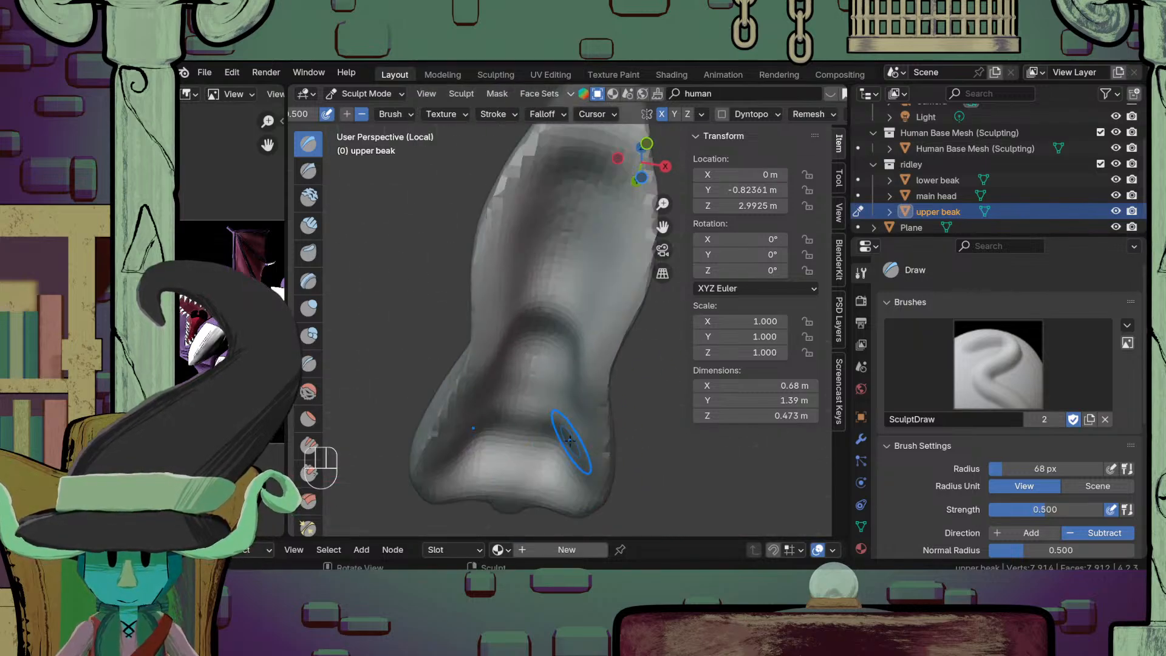
{"action": "middle_click_drag", "start_coordinate": [559, 401], "coordinate": [542, 425]}
{"action": "left_click", "coordinate": [311, 371]}
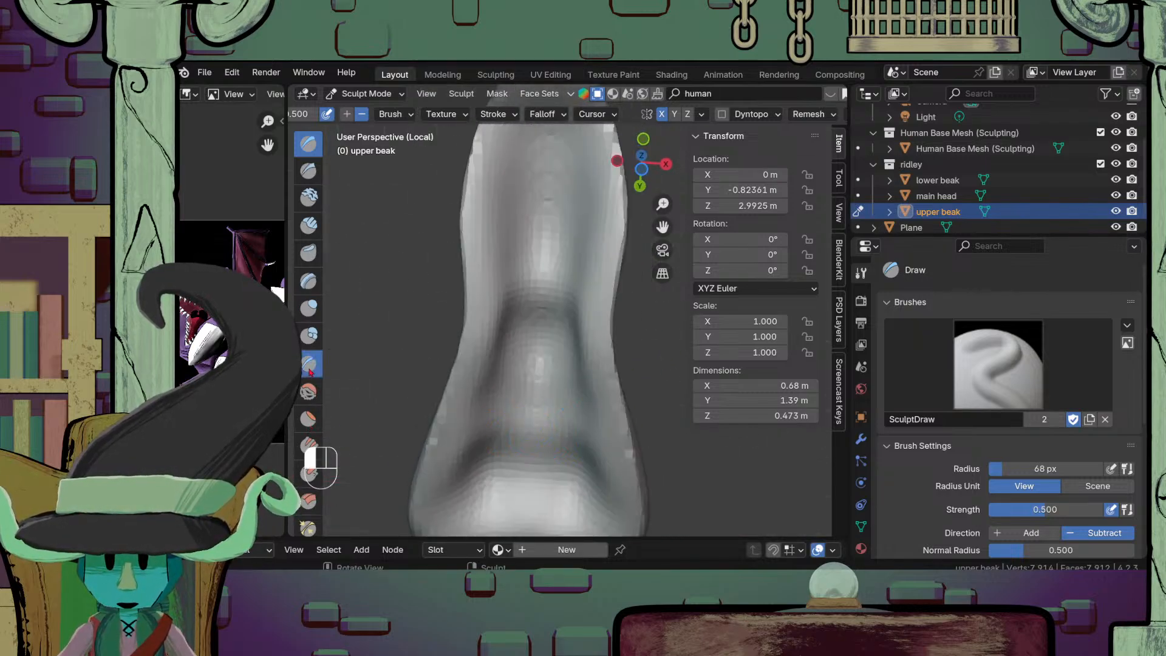
{"action": "middle_click_drag", "start_coordinate": [598, 459], "coordinate": [599, 410]}
{"action": "mouse_move", "coordinate": [570, 239]}
{"action": "middle_mouse_down", "text": "shift"}
{"action": "mouse_move", "coordinate": [611, 393]}
{"action": "mouse_move", "coordinate": [580, 336]}
{"action": "middle_mouse_up", "text": "shift"}
{"action": "key", "text": "f"}
{"action": "left_click", "coordinate": [559, 396]}
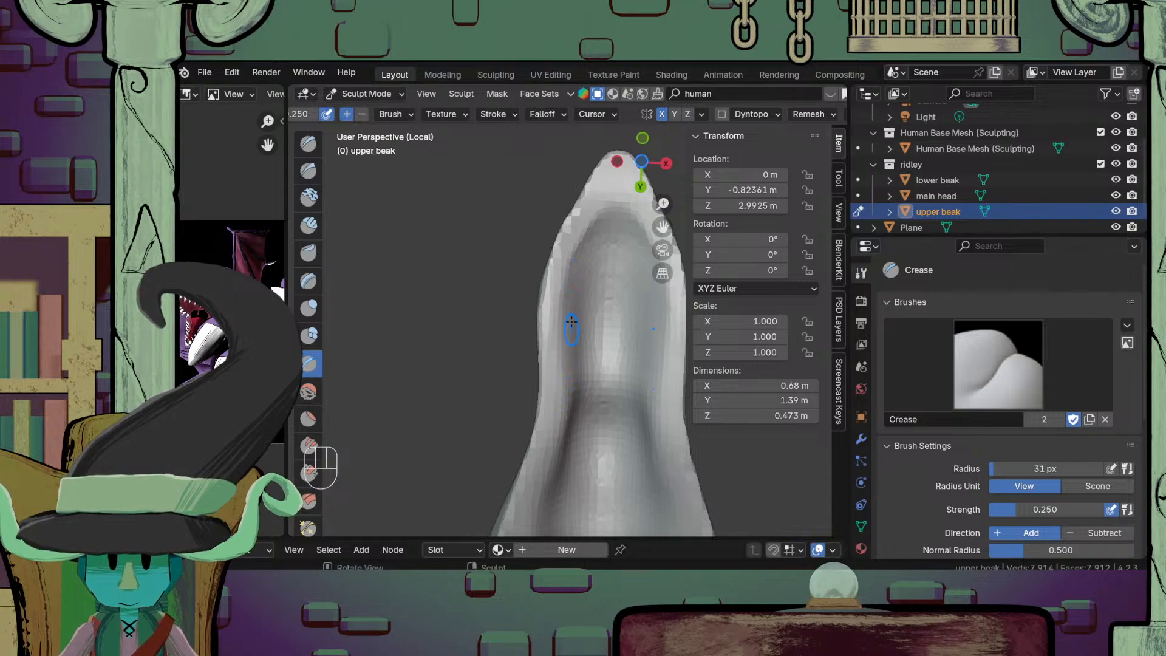
{"action": "scroll", "coordinate": [601, 311], "scroll_direction": "up", "scroll_amount": 2}
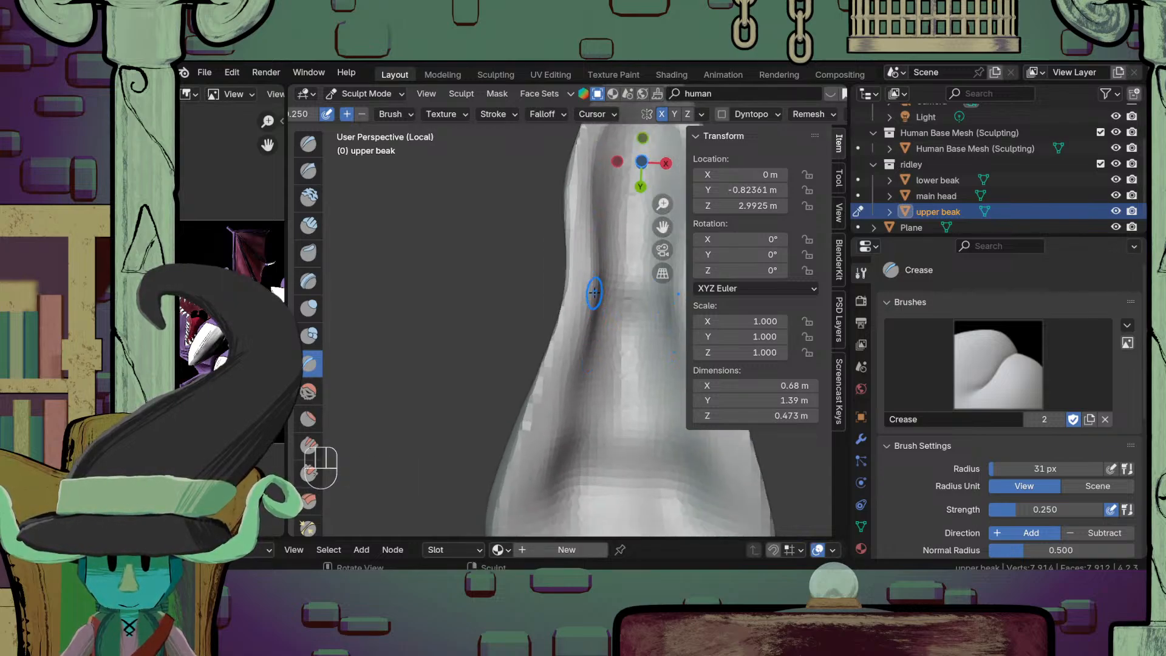
{"action": "scroll", "coordinate": [547, 477], "scroll_direction": "down", "scroll_amount": 4}
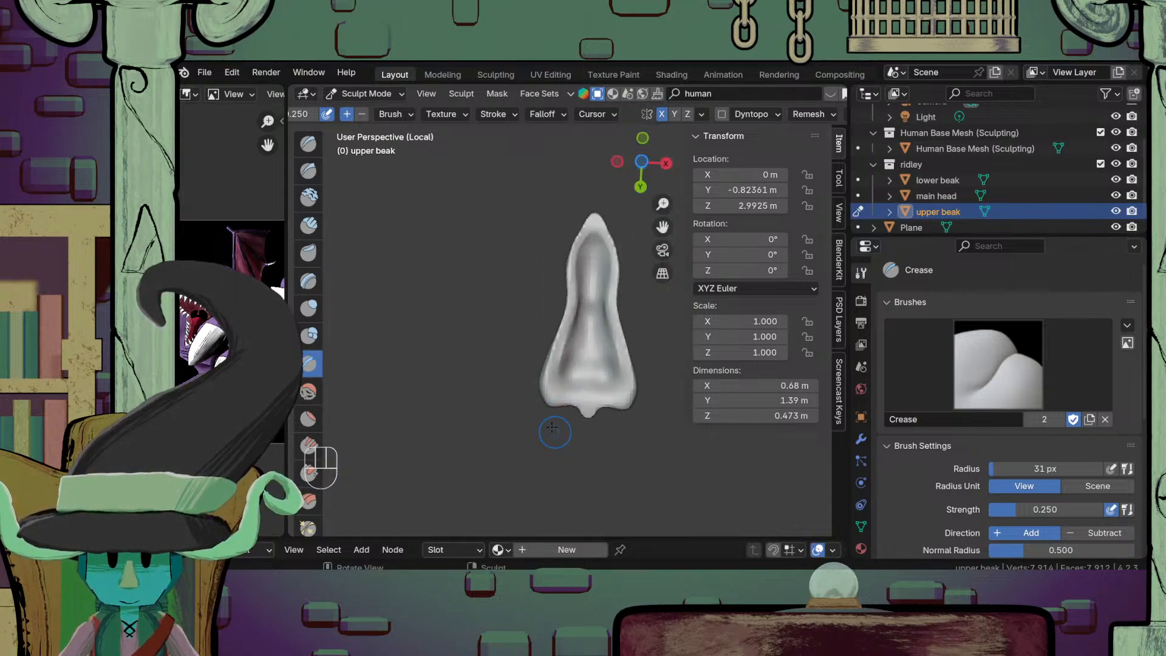
{"action": "scroll", "coordinate": [555, 430], "scroll_direction": "up", "scroll_amount": 2}
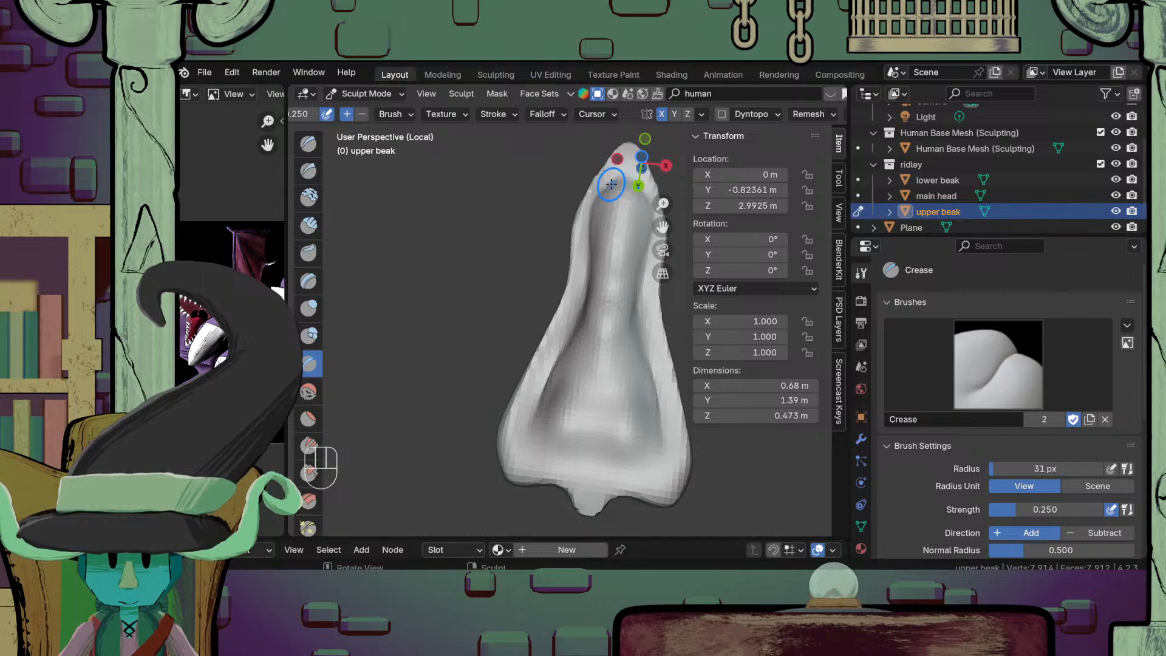
Step: Leave local view and check the hollowed upper beak against the whole head from several angles
{"action": "mouse_move", "coordinate": [593, 263]}
{"action": "middle_mouse_down"}
{"action": "mouse_move", "coordinate": [531, 315]}
{"action": "mouse_move", "coordinate": [584, 413]}
{"action": "mouse_move", "coordinate": [577, 443]}
{"action": "middle_mouse_up"}
{"action": "key", "text": "KP_Divide"}
{"action": "scroll", "coordinate": [581, 399], "scroll_direction": "down", "scroll_amount": 3}
{"action": "mouse_move", "coordinate": [581, 399]}
{"action": "middle_mouse_down"}
{"action": "mouse_move", "coordinate": [528, 403]}
{"action": "mouse_move", "coordinate": [504, 447]}
{"action": "mouse_move", "coordinate": [620, 489]}
{"action": "mouse_move", "coordinate": [590, 473]}
{"action": "mouse_move", "coordinate": [608, 457]}
{"action": "mouse_move", "coordinate": [612, 417]}
{"action": "mouse_move", "coordinate": [577, 452]}
{"action": "mouse_move", "coordinate": [540, 465]}
{"action": "middle_mouse_up"}
{"action": "scroll", "coordinate": [612, 417], "scroll_direction": "up", "scroll_amount": 3}
{"action": "mouse_move", "coordinate": [540, 464]}
{"action": "middle_mouse_down"}
{"action": "mouse_move", "coordinate": [542, 411]}
{"action": "mouse_move", "coordinate": [647, 537]}
{"action": "mouse_move", "coordinate": [613, 525]}
{"action": "middle_mouse_up"}
{"action": "scroll", "coordinate": [542, 411], "scroll_direction": "down", "scroll_amount": 5}
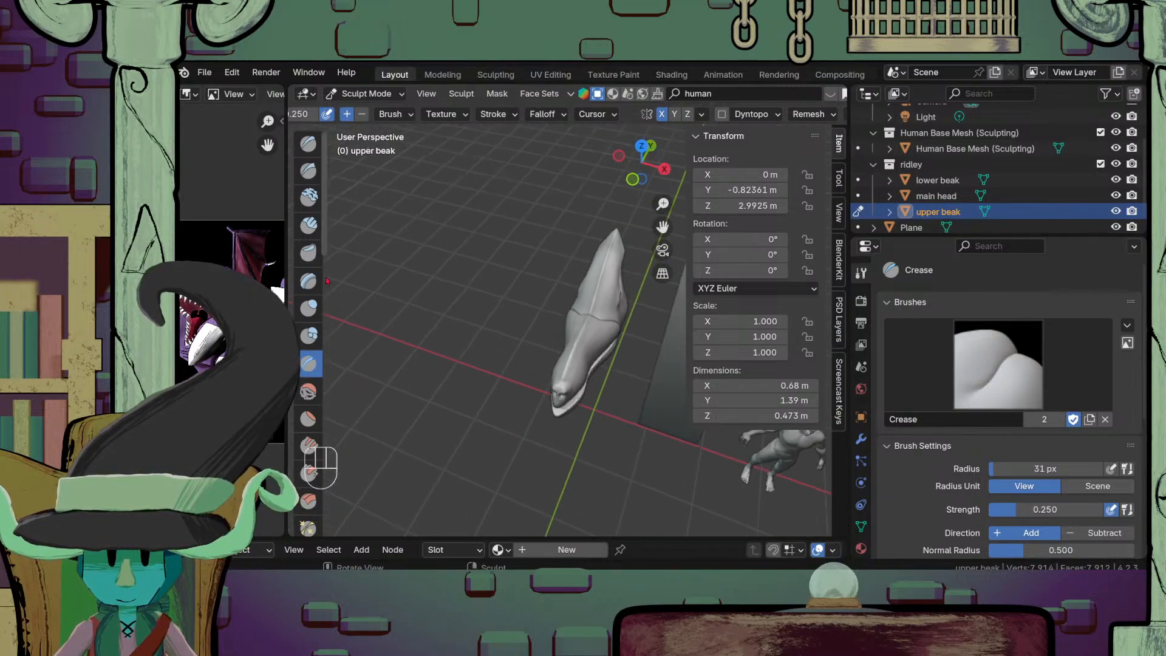
Step: Switch from Sculpt Mode to Object Mode and turn off Outline in the viewport shading options
{"action": "left_click", "coordinate": [375, 95]}
{"action": "left_click", "coordinate": [364, 112]}
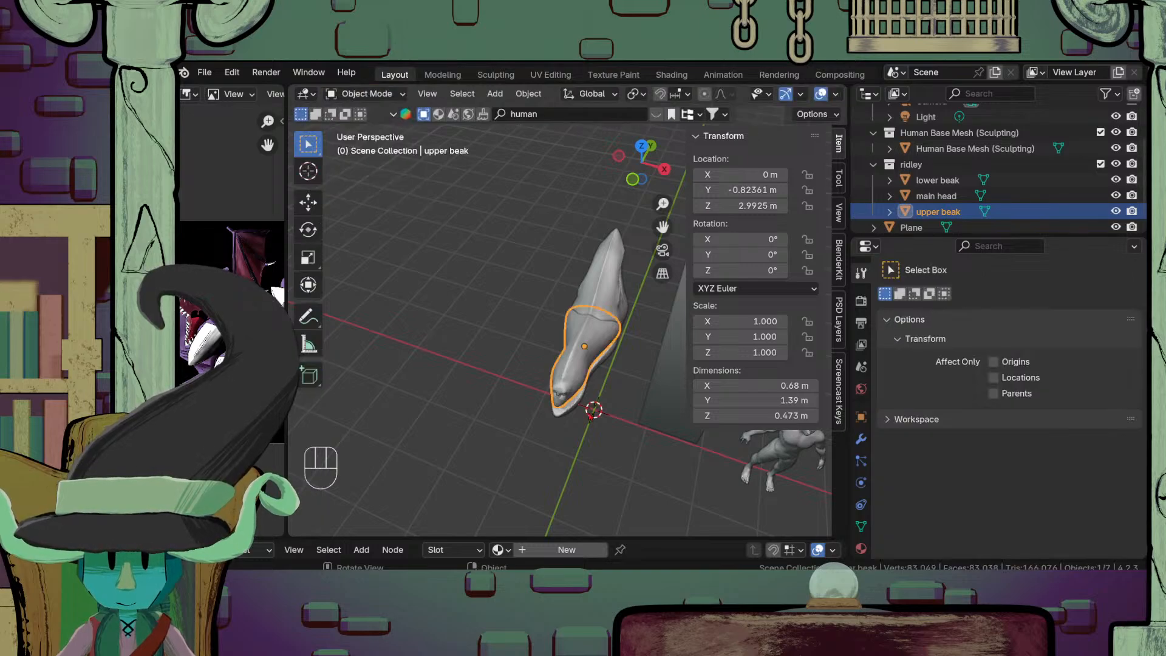
{"action": "middle_click_drag", "start_coordinate": [528, 304], "coordinate": [565, 334]}
{"action": "scroll", "coordinate": [843, 91], "scroll_direction": "down", "scroll_amount": 3}
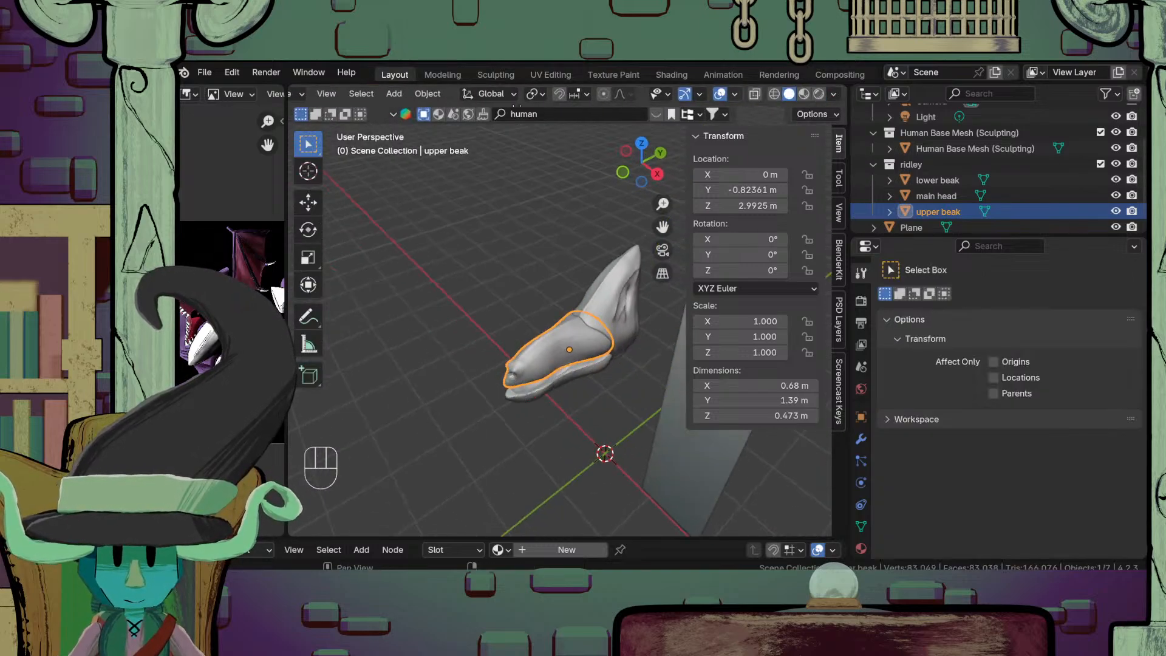
{"action": "left_click", "coordinate": [835, 95]}
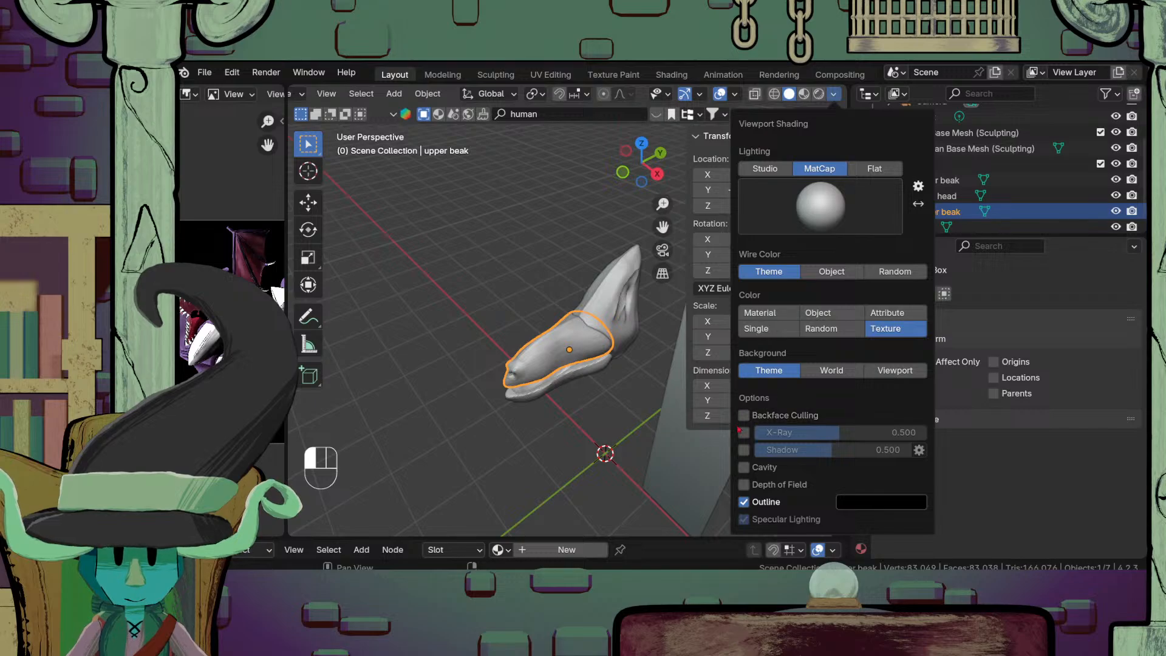
{"action": "left_click", "coordinate": [761, 502]}
{"action": "scroll", "coordinate": [547, 455], "scroll_direction": "down", "scroll_amount": 4}
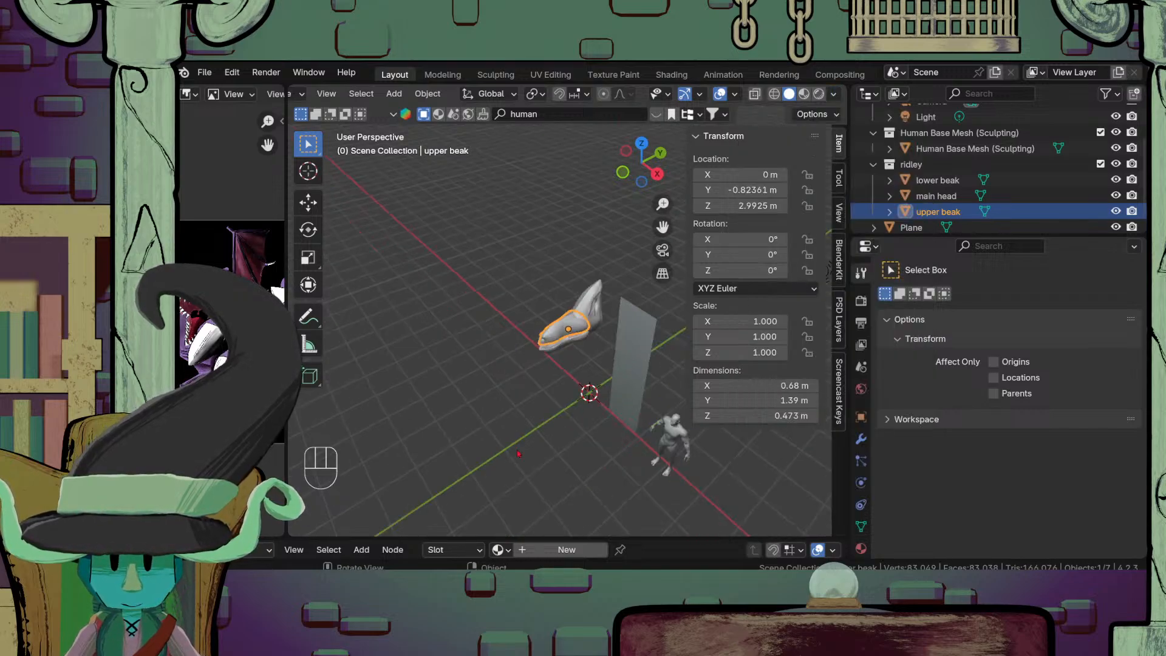
Step: Select the upper beak and enter Sculpt Mode on it
{"action": "mouse_move", "coordinate": [546, 465]}
{"action": "middle_mouse_down"}
{"action": "mouse_move", "coordinate": [527, 411]}
{"action": "mouse_move", "coordinate": [495, 378]}
{"action": "mouse_move", "coordinate": [509, 435]}
{"action": "middle_mouse_up"}
{"action": "left_click", "coordinate": [528, 411]}
{"action": "scroll", "coordinate": [523, 401], "scroll_direction": "up", "scroll_amount": 6}
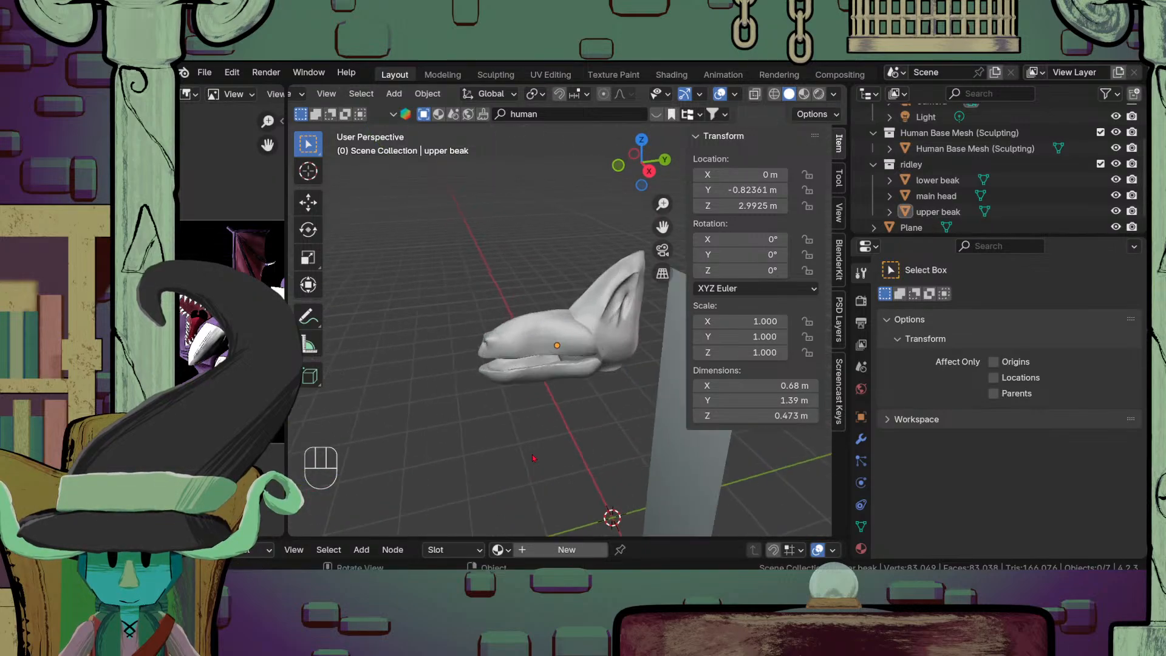
{"action": "left_click", "coordinate": [545, 355]}
{"action": "scroll", "coordinate": [336, 92], "scroll_direction": "up", "scroll_amount": 3}
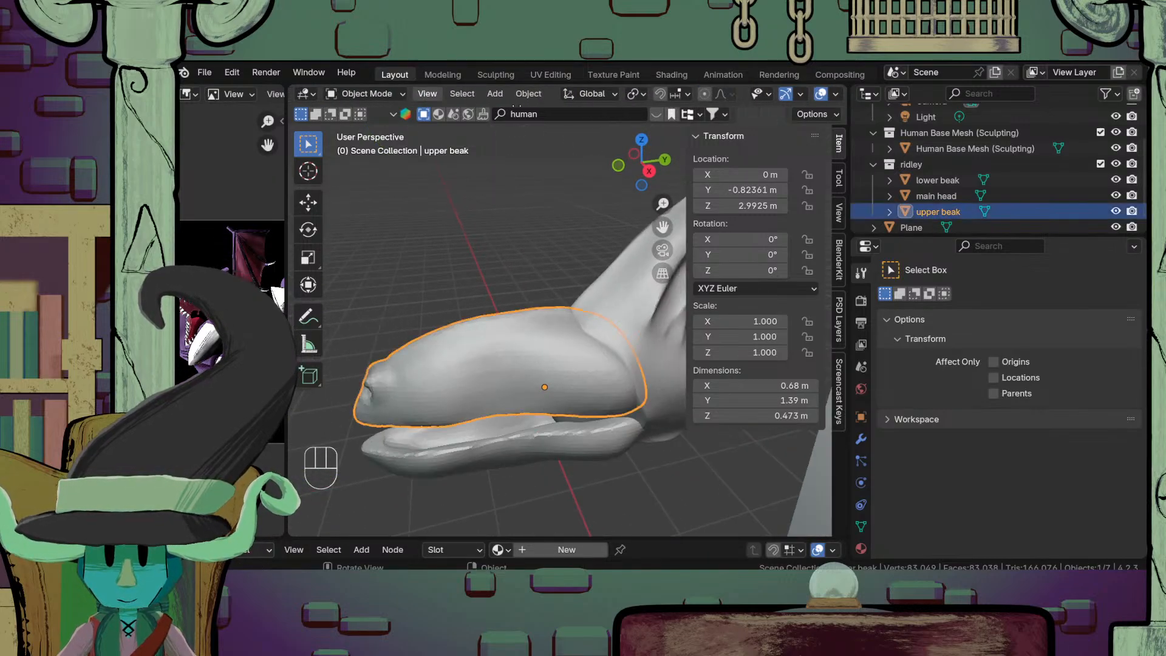
{"action": "left_click", "coordinate": [364, 94]}
{"action": "left_click", "coordinate": [371, 147]}
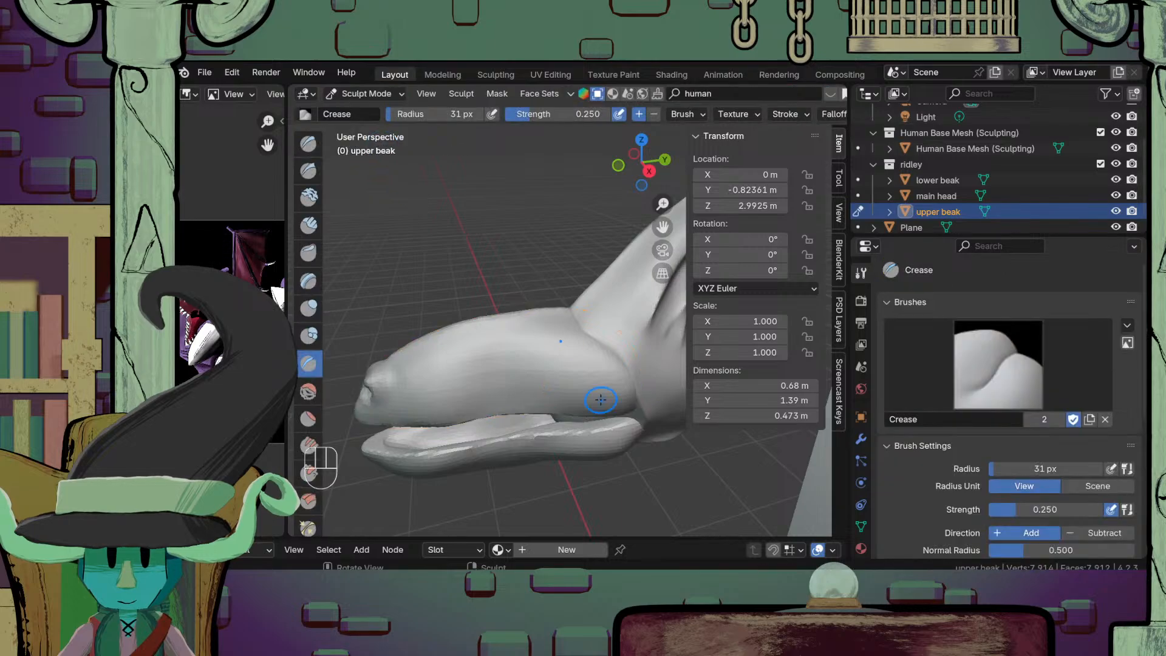
{"action": "key", "text": "f"}
{"action": "left_click", "coordinate": [654, 401]}
{"action": "middle_click_drag", "start_coordinate": [652, 416], "coordinate": [548, 404], "text": "shift"}
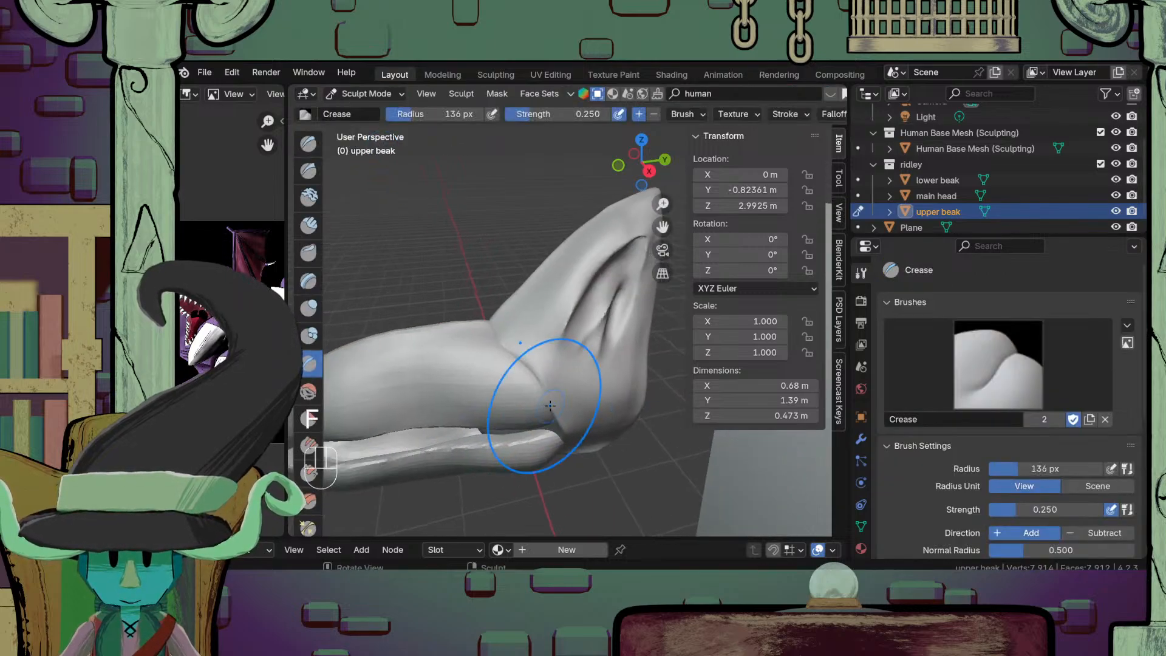
{"action": "scroll", "coordinate": [544, 408], "scroll_direction": "up", "scroll_amount": 3}
{"action": "key", "text": "f"}
{"action": "key", "text": "ctrl+z"}
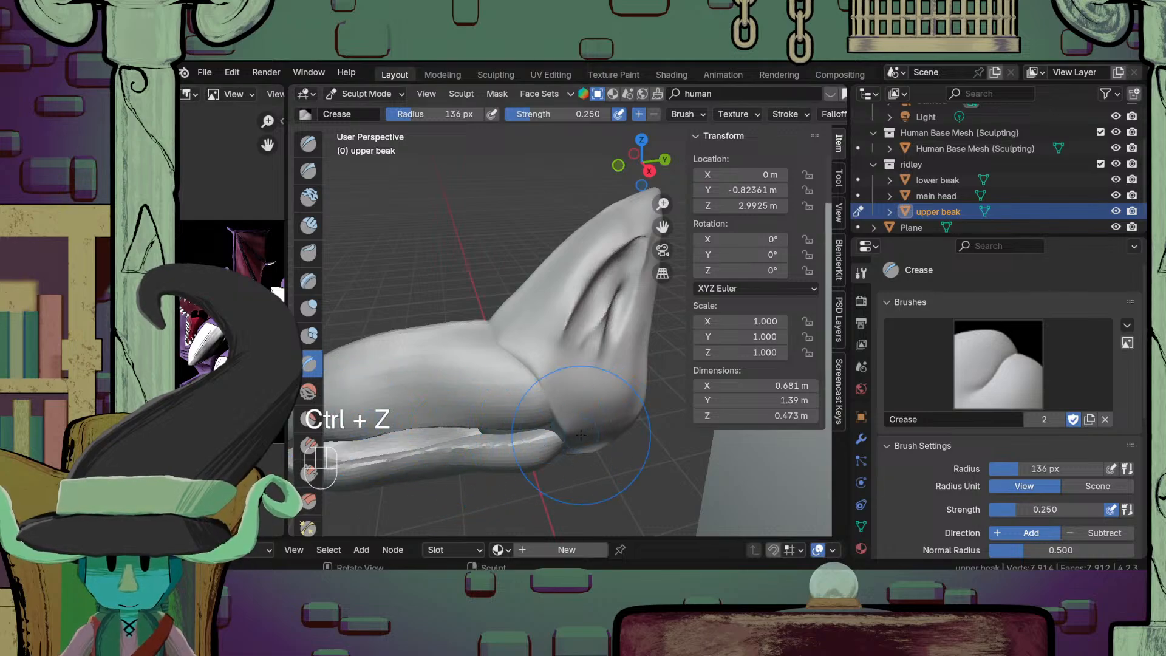
{"action": "key", "text": "f"}
{"action": "key", "text": "g"}
{"action": "right_click", "coordinate": [548, 433]}
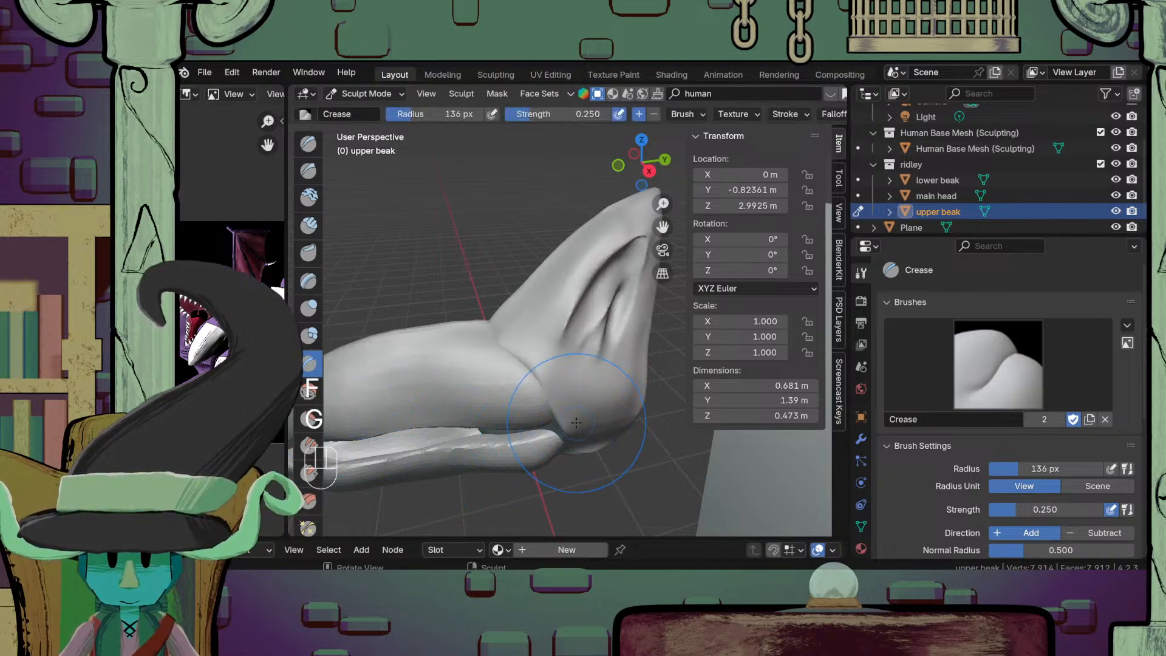
Step: Pull the rear corner of the upper beak against the main head with a 128 px Grab brush at strength 0.400 and smooth it
{"action": "key", "text": "g"}
{"action": "scroll", "coordinate": [532, 420], "scroll_direction": "up", "scroll_amount": 2}
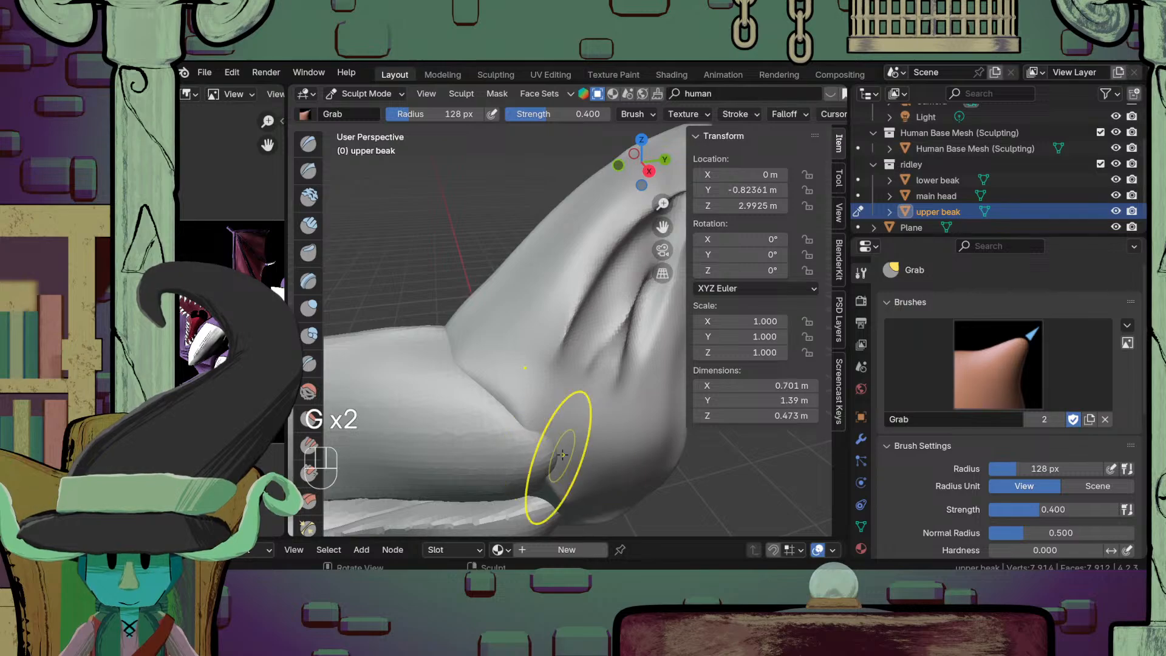
{"action": "scroll", "coordinate": [563, 455], "scroll_direction": "down", "scroll_amount": 1}
{"action": "left_click_drag", "start_coordinate": [503, 388], "coordinate": [528, 359]}
{"action": "middle_click_drag", "start_coordinate": [526, 378], "coordinate": [561, 411]}
{"action": "mouse_move", "coordinate": [558, 417]}
{"action": "left_mouse_down", "text": "shift"}
{"action": "mouse_move", "coordinate": [544, 413]}
{"action": "mouse_move", "coordinate": [602, 455]}
{"action": "left_mouse_up", "text": "shift"}
{"action": "middle_click_drag", "start_coordinate": [598, 438], "coordinate": [588, 403]}
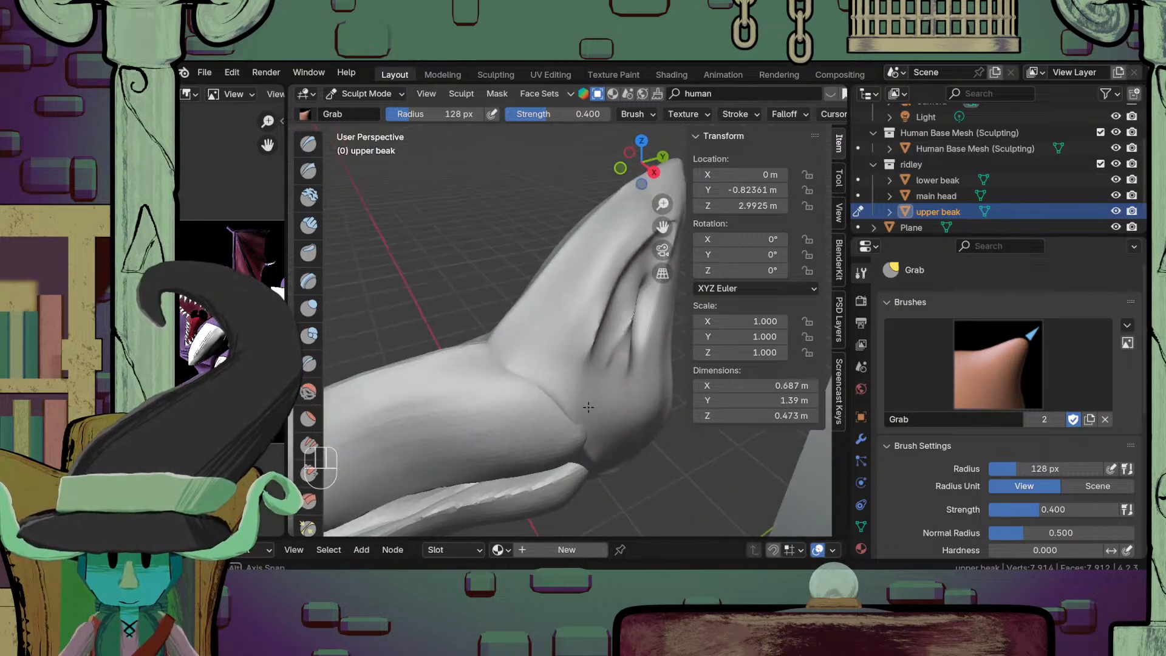
{"action": "left_click_drag", "start_coordinate": [588, 407], "coordinate": [594, 448], "text": "shift"}
{"action": "scroll", "coordinate": [545, 435], "scroll_direction": "down", "scroll_amount": 4}
{"action": "mouse_move", "coordinate": [544, 435]}
{"action": "middle_mouse_down"}
{"action": "mouse_move", "coordinate": [608, 392]}
{"action": "mouse_move", "coordinate": [569, 389]}
{"action": "middle_mouse_up"}
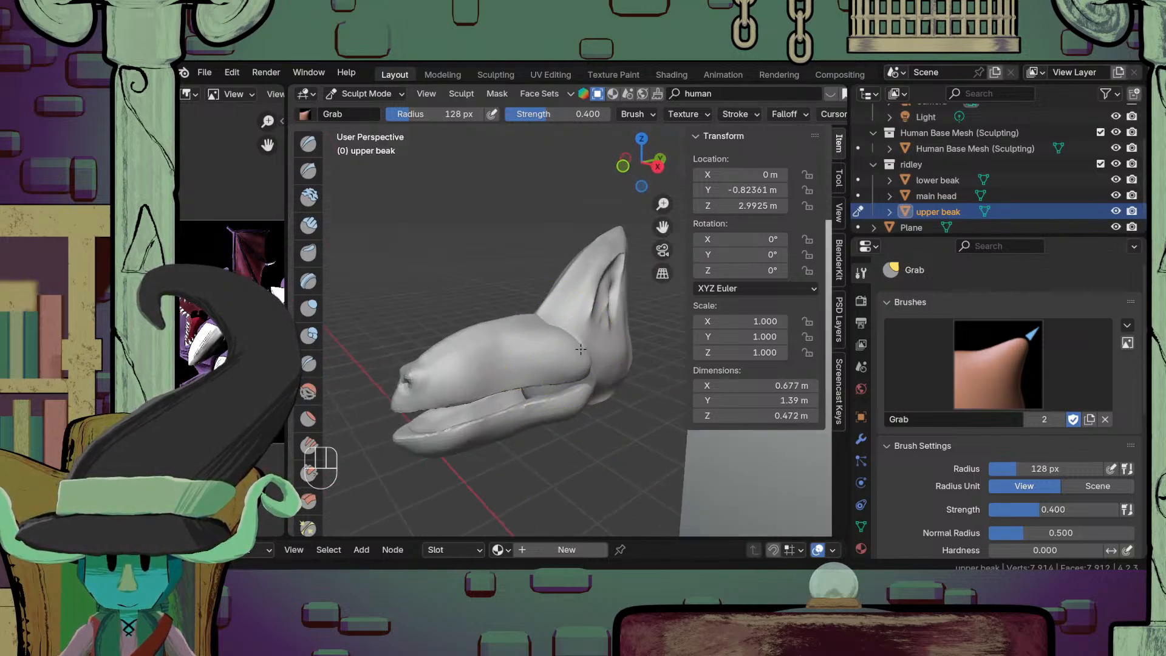
{"action": "left_click_drag", "start_coordinate": [581, 349], "coordinate": [575, 353]}
Step: Switch sculpting from the upper beak to the lower beak by way of Object Mode
{"action": "scroll", "coordinate": [560, 380], "scroll_direction": "down", "scroll_amount": 4}
{"action": "middle_click_drag", "start_coordinate": [560, 381], "coordinate": [627, 453]}
{"action": "scroll", "coordinate": [609, 414], "scroll_direction": "down", "scroll_amount": 3}
{"action": "mouse_move", "coordinate": [610, 415]}
{"action": "middle_mouse_down"}
{"action": "mouse_move", "coordinate": [672, 391]}
{"action": "mouse_move", "coordinate": [583, 390]}
{"action": "middle_mouse_up"}
{"action": "scroll", "coordinate": [602, 395], "scroll_direction": "up", "scroll_amount": 5}
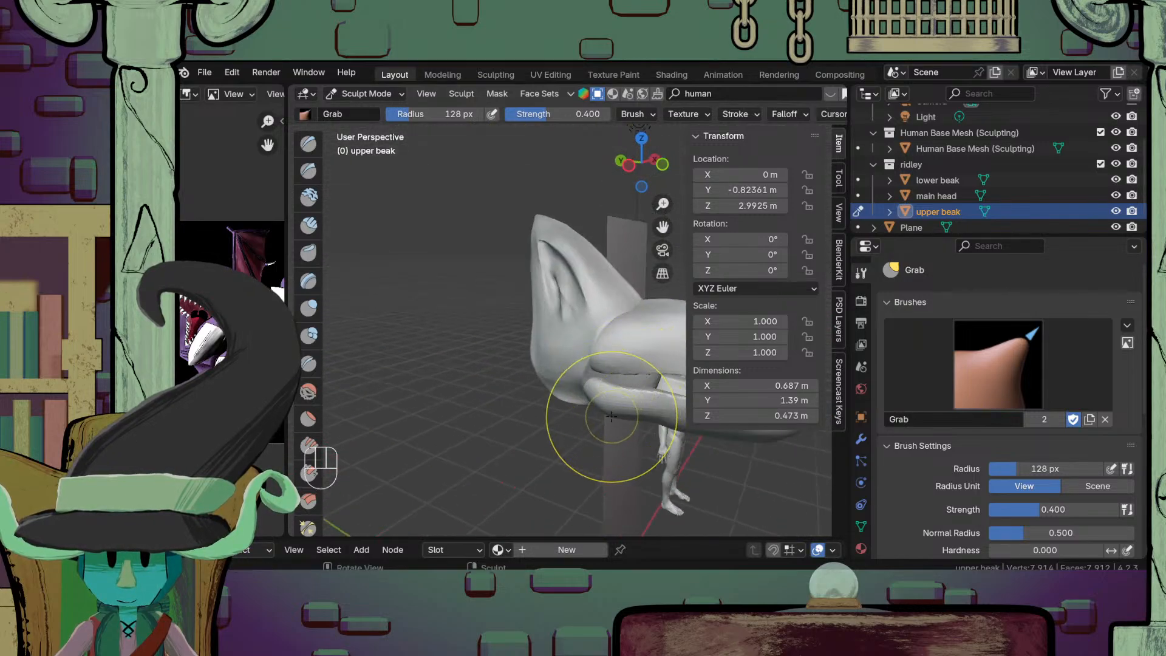
{"action": "scroll", "coordinate": [608, 407], "scroll_direction": "up", "scroll_amount": 3}
{"action": "middle_click_drag", "start_coordinate": [593, 419], "coordinate": [487, 364]}
{"action": "left_click", "coordinate": [378, 95]}
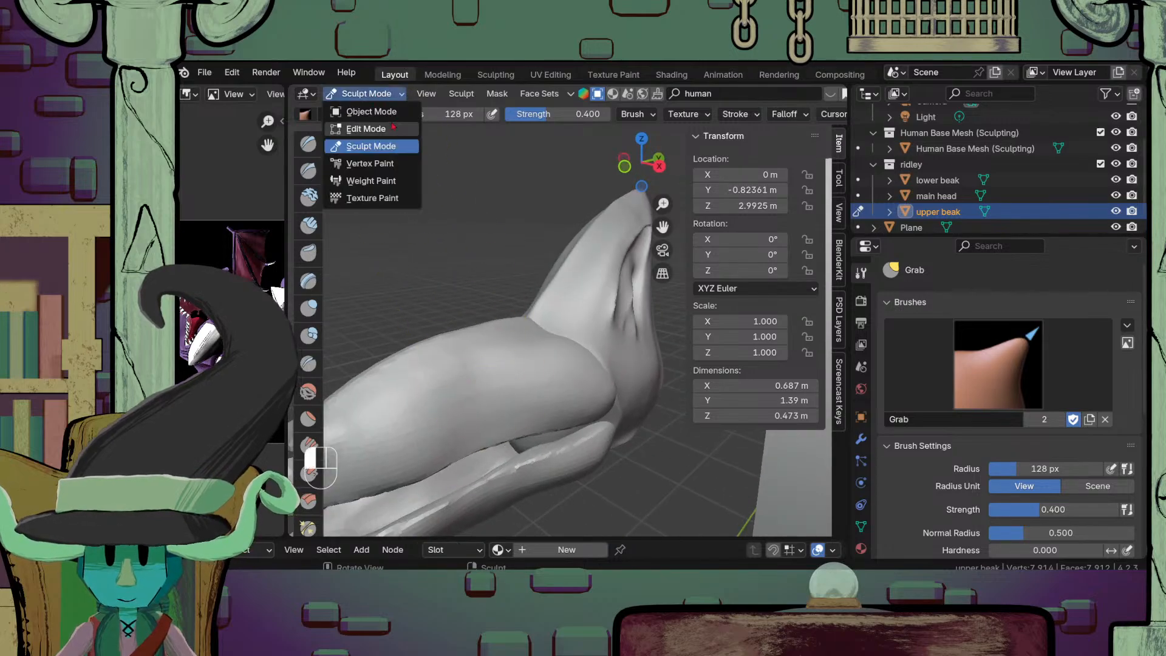
{"action": "left_click", "coordinate": [375, 111]}
{"action": "left_click", "coordinate": [486, 473]}
{"action": "left_click", "coordinate": [375, 95]}
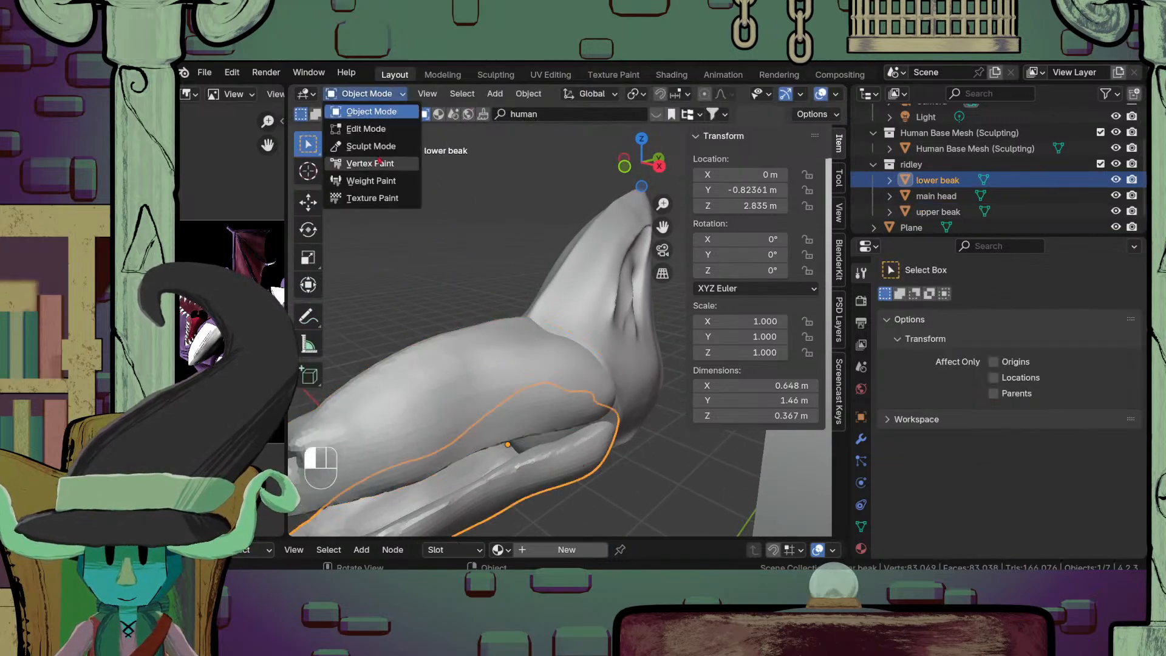
{"action": "left_click", "coordinate": [370, 146]}
Step: Reshape the lower beak's rear corners where they meet the main head with the 128 px Grab brush at strength 0.400
{"action": "mouse_move", "coordinate": [482, 272]}
{"action": "middle_mouse_down"}
{"action": "mouse_move", "coordinate": [599, 464]}
{"action": "mouse_move", "coordinate": [537, 304]}
{"action": "mouse_move", "coordinate": [587, 394]}
{"action": "mouse_move", "coordinate": [564, 323]}
{"action": "middle_mouse_up"}
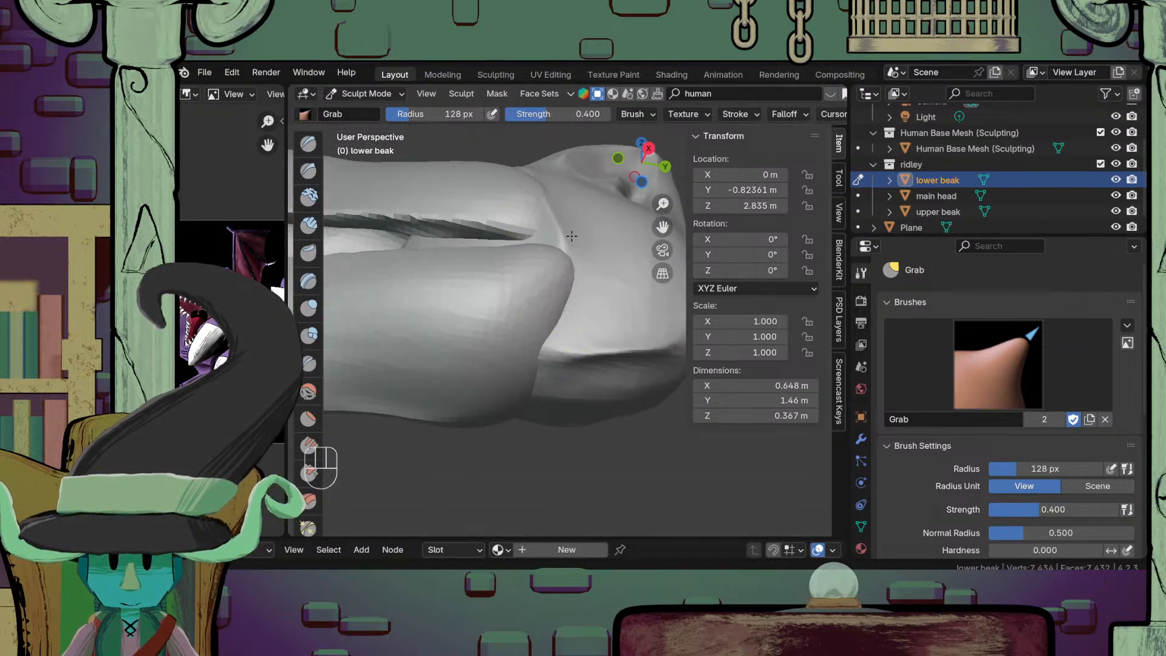
{"action": "mouse_move", "coordinate": [564, 262]}
{"action": "middle_mouse_down"}
{"action": "mouse_move", "coordinate": [494, 346]}
{"action": "mouse_move", "coordinate": [485, 269]}
{"action": "mouse_move", "coordinate": [534, 300]}
{"action": "mouse_move", "coordinate": [599, 417]}
{"action": "mouse_move", "coordinate": [578, 365]}
{"action": "mouse_move", "coordinate": [467, 379]}
{"action": "mouse_move", "coordinate": [541, 422]}
{"action": "mouse_move", "coordinate": [534, 358]}
{"action": "mouse_move", "coordinate": [505, 334]}
{"action": "mouse_move", "coordinate": [481, 338]}
{"action": "mouse_move", "coordinate": [618, 411]}
{"action": "middle_mouse_up"}
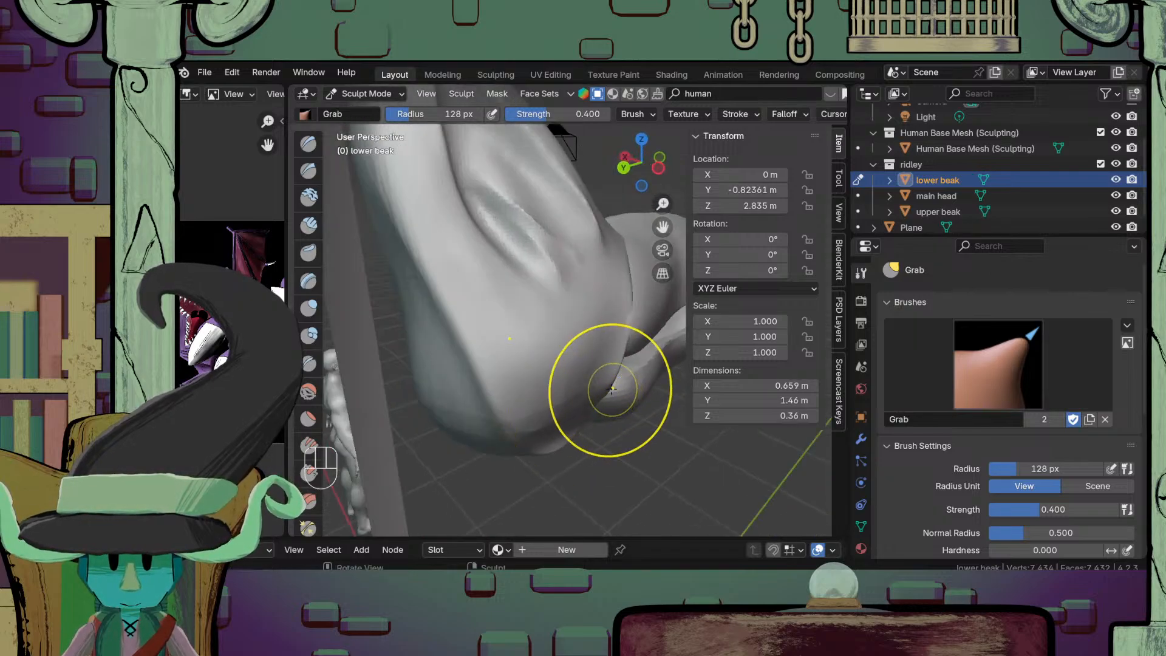
{"action": "left_click_drag", "start_coordinate": [612, 392], "coordinate": [601, 402]}
{"action": "mouse_move", "coordinate": [602, 402]}
{"action": "middle_mouse_down"}
{"action": "mouse_move", "coordinate": [610, 415]}
{"action": "mouse_move", "coordinate": [544, 360]}
{"action": "mouse_move", "coordinate": [505, 299]}
{"action": "mouse_move", "coordinate": [535, 291]}
{"action": "mouse_move", "coordinate": [437, 358]}
{"action": "middle_mouse_up"}
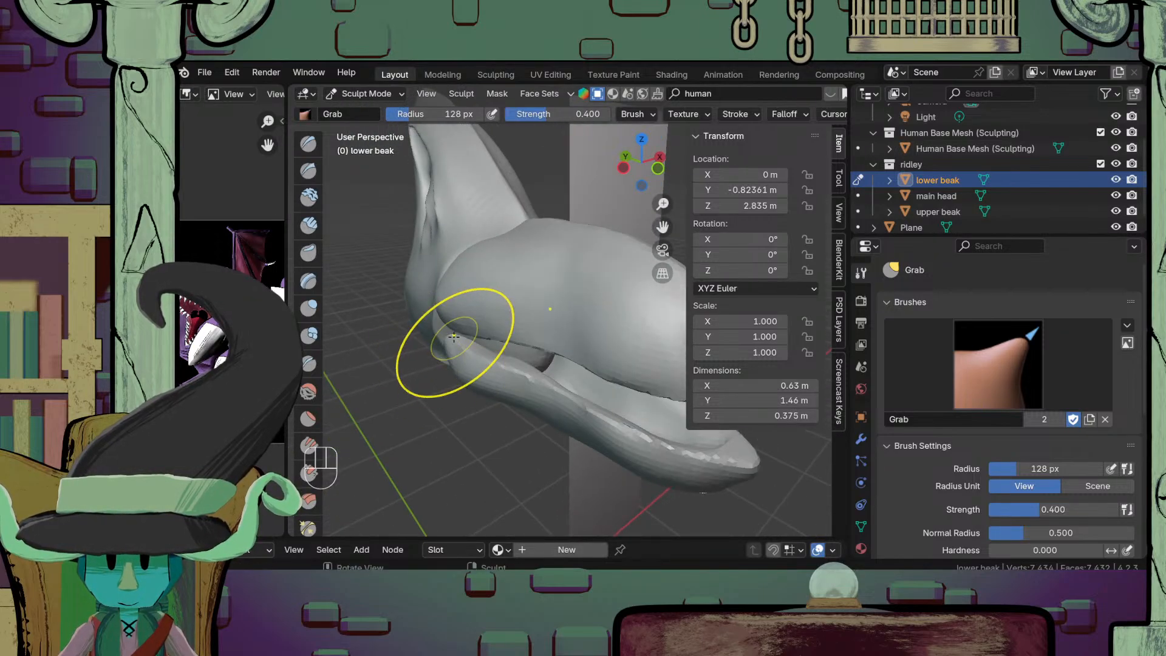
{"action": "left_click_drag", "start_coordinate": [432, 329], "coordinate": [432, 331]}
{"action": "scroll", "coordinate": [447, 398], "scroll_direction": "down", "scroll_amount": 8}
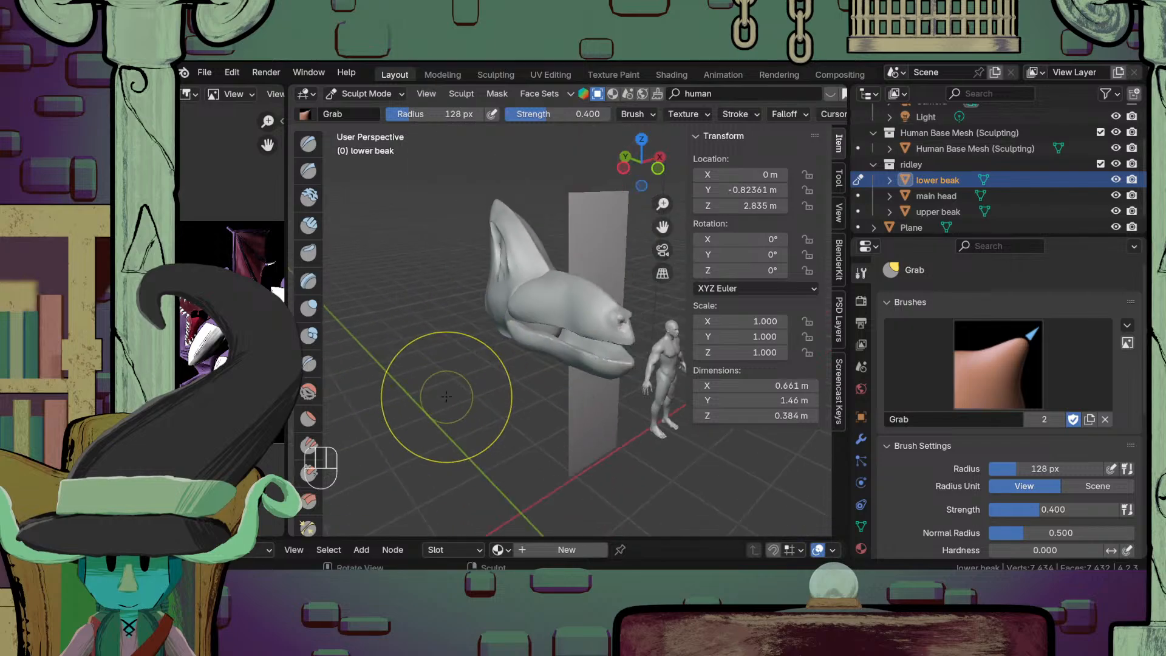
{"action": "mouse_move", "coordinate": [531, 389]}
{"action": "middle_mouse_down"}
{"action": "mouse_move", "coordinate": [580, 385]}
{"action": "mouse_move", "coordinate": [622, 439]}
{"action": "mouse_move", "coordinate": [595, 332]}
{"action": "middle_mouse_up"}
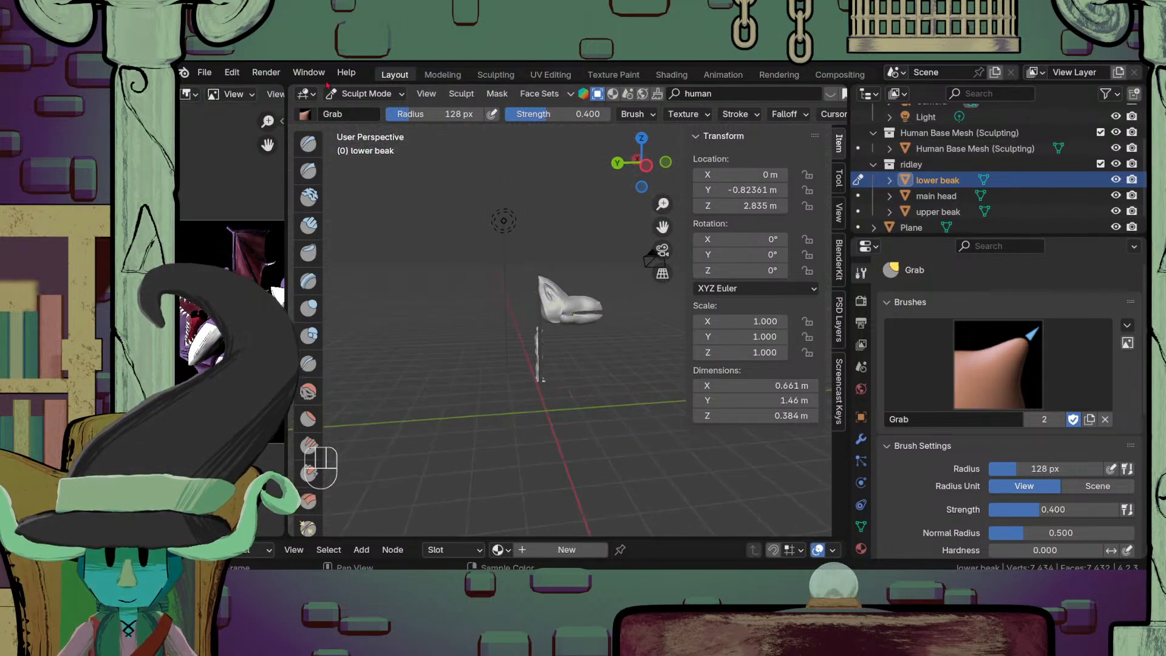
Step: Leave the lower beak in Object Mode, select the main head and enter Sculpt Mode on it
{"action": "left_click", "coordinate": [355, 93]}
{"action": "left_click", "coordinate": [362, 112]}
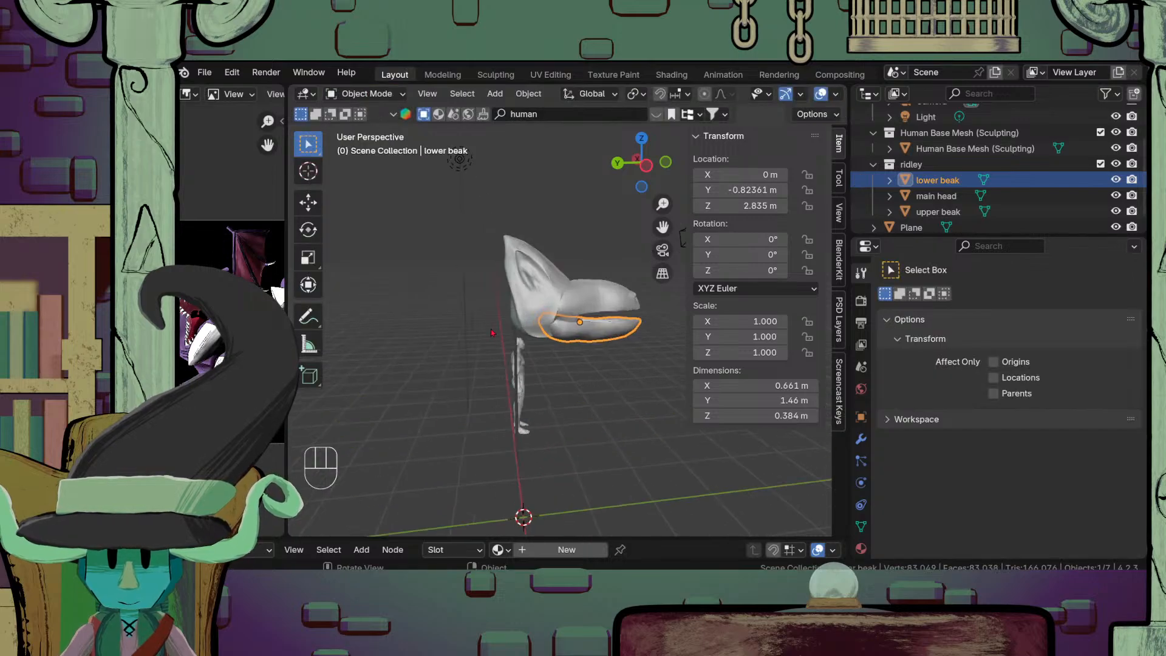
{"action": "left_click", "coordinate": [358, 96]}
{"action": "left_click", "coordinate": [371, 145]}
Step: Examine the folds on the side of the main head and its seam with the beak up close
{"action": "mouse_move", "coordinate": [644, 303]}
{"action": "middle_mouse_down"}
{"action": "mouse_move", "coordinate": [535, 341]}
{"action": "mouse_move", "coordinate": [566, 460]}
{"action": "mouse_move", "coordinate": [534, 447]}
{"action": "mouse_move", "coordinate": [571, 359]}
{"action": "middle_mouse_up"}
{"action": "scroll", "coordinate": [571, 358], "scroll_direction": "up", "scroll_amount": 4}
{"action": "scroll", "coordinate": [534, 445], "scroll_direction": "up", "scroll_amount": 4}
{"action": "scroll", "coordinate": [598, 407], "scroll_direction": "down", "scroll_amount": 3}
{"action": "mouse_move", "coordinate": [604, 412]}
{"action": "middle_mouse_down"}
{"action": "mouse_move", "coordinate": [571, 416]}
{"action": "mouse_move", "coordinate": [528, 370]}
{"action": "mouse_move", "coordinate": [529, 381]}
{"action": "mouse_move", "coordinate": [572, 346]}
{"action": "mouse_move", "coordinate": [541, 426]}
{"action": "middle_mouse_up"}
{"action": "scroll", "coordinate": [571, 419], "scroll_direction": "up", "scroll_amount": 3}
{"action": "scroll", "coordinate": [528, 381], "scroll_direction": "up", "scroll_amount": 3}
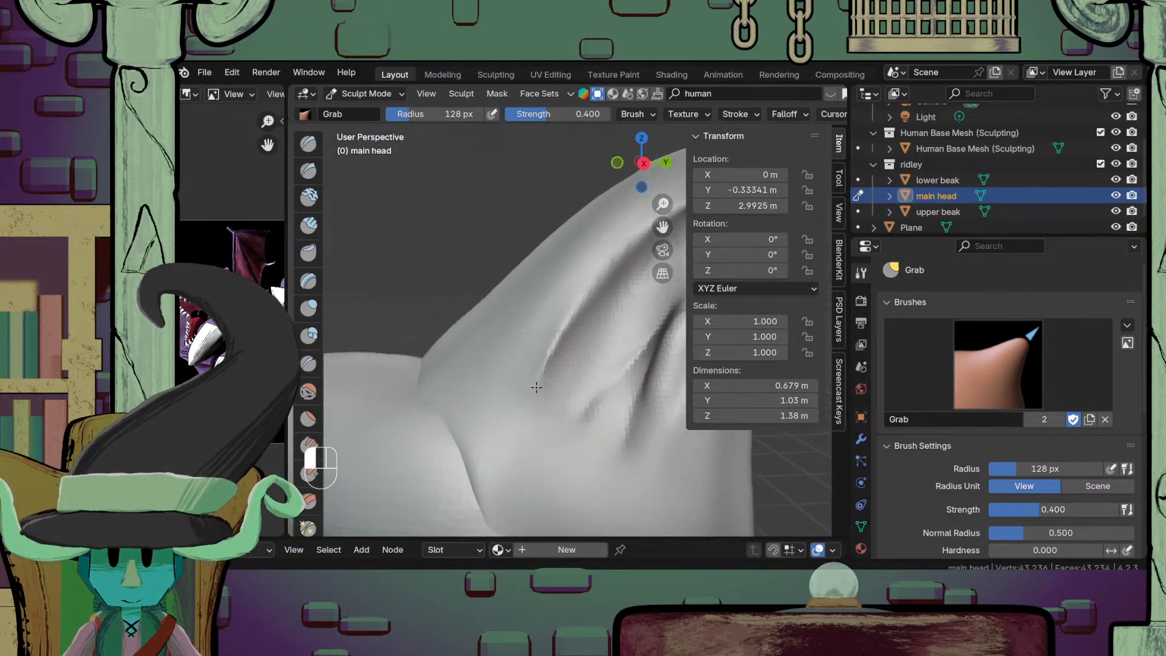
{"action": "middle_click_drag", "start_coordinate": [578, 402], "coordinate": [523, 417]}
{"action": "scroll", "coordinate": [539, 416], "scroll_direction": "down", "scroll_amount": 2}
{"action": "scroll", "coordinate": [534, 415], "scroll_direction": "up", "scroll_amount": 1}
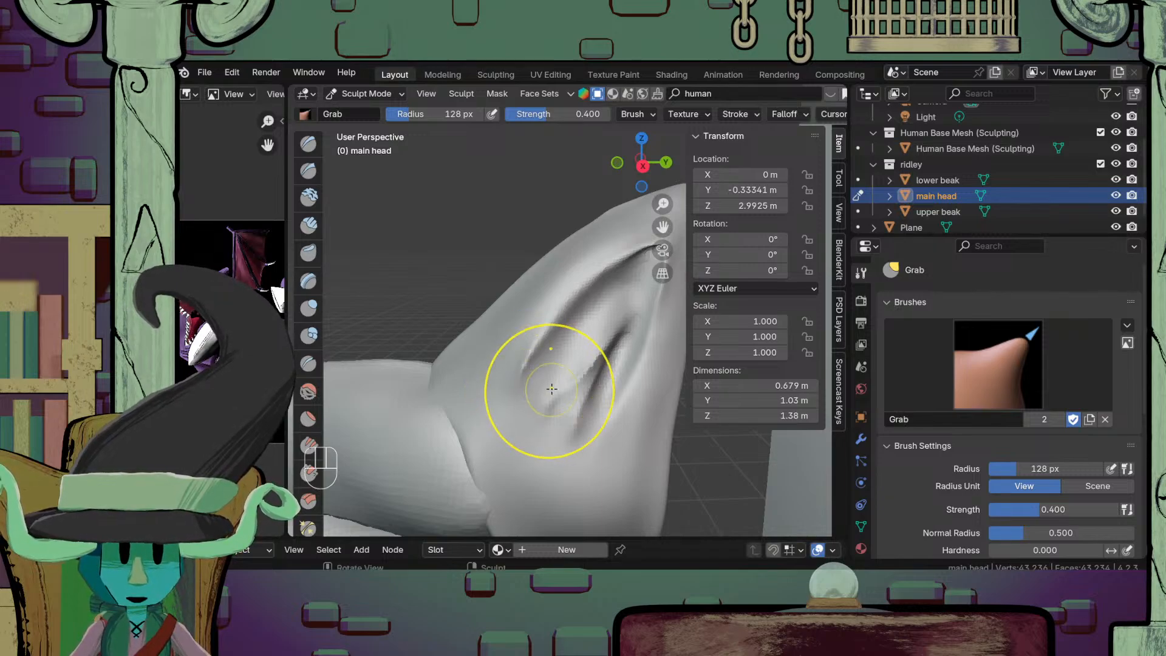
{"action": "mouse_move", "coordinate": [542, 458]}
{"action": "middle_mouse_down", "text": "shift"}
{"action": "mouse_move", "coordinate": [563, 408]}
{"action": "mouse_move", "coordinate": [630, 459]}
{"action": "mouse_move", "coordinate": [586, 420]}
{"action": "mouse_move", "coordinate": [565, 419]}
{"action": "mouse_move", "coordinate": [610, 412]}
{"action": "middle_mouse_up", "text": "shift"}
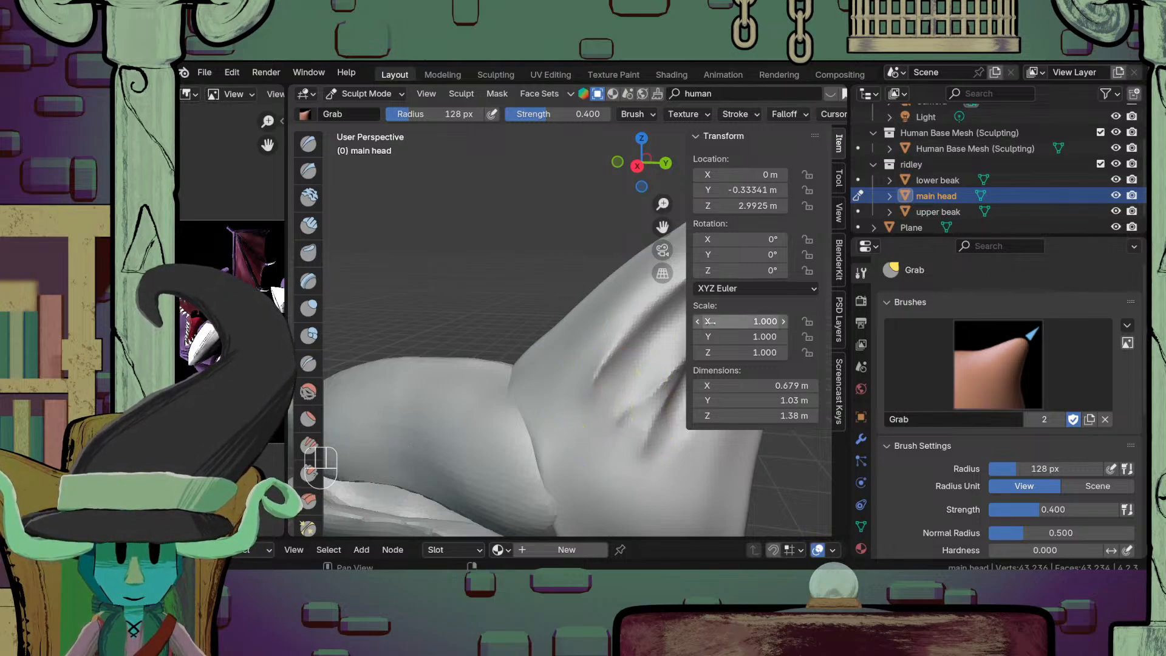
{"action": "scroll", "coordinate": [615, 383], "scroll_direction": "down", "scroll_amount": 2}
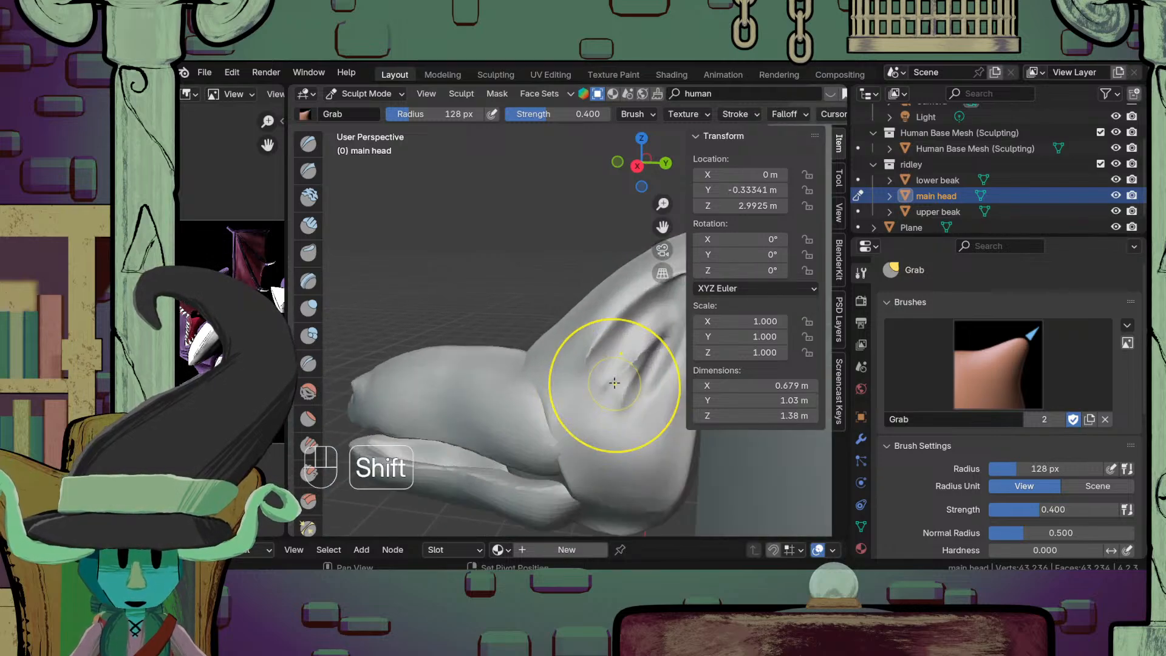
{"action": "mouse_move", "coordinate": [613, 386]}
{"action": "middle_mouse_down", "text": "shift"}
{"action": "mouse_move", "coordinate": [579, 384]}
{"action": "mouse_move", "coordinate": [609, 388]}
{"action": "mouse_move", "coordinate": [586, 391]}
{"action": "mouse_move", "coordinate": [594, 422]}
{"action": "mouse_move", "coordinate": [561, 389]}
{"action": "mouse_move", "coordinate": [551, 403]}
{"action": "mouse_move", "coordinate": [574, 403]}
{"action": "middle_mouse_up", "text": "shift"}
{"action": "scroll", "coordinate": [601, 393], "scroll_direction": "up", "scroll_amount": 2}
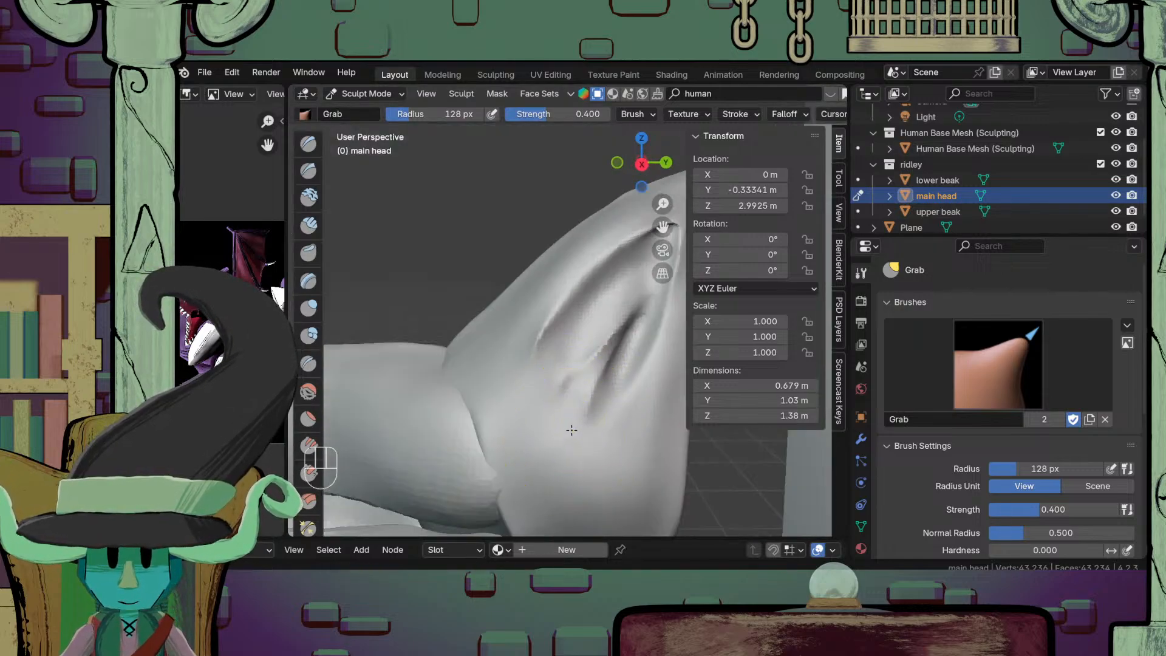
Step: Nudge the lower ends of the main head's side folds with the 128 px Grab brush and smooth the cheek below them
{"action": "left_click_drag", "start_coordinate": [572, 430], "coordinate": [572, 420]}
{"action": "left_click_drag", "start_coordinate": [523, 375], "coordinate": [544, 365]}
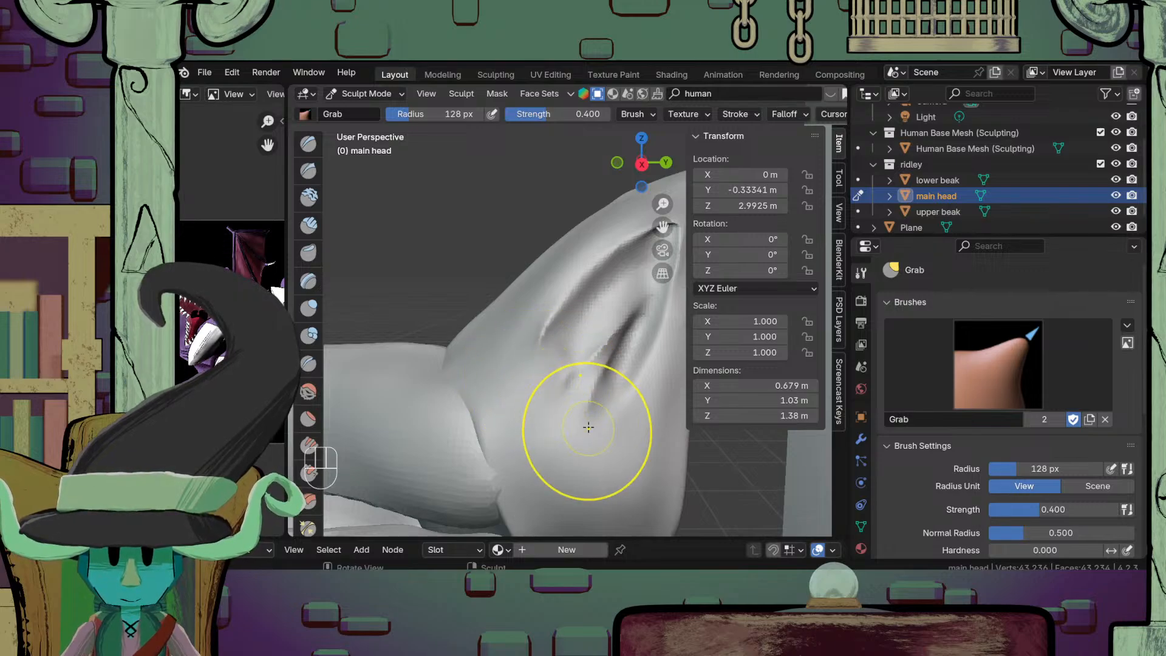
{"action": "mouse_move", "coordinate": [589, 427]}
{"action": "left_mouse_down", "text": "shift"}
{"action": "mouse_move", "coordinate": [556, 382]}
{"action": "mouse_move", "coordinate": [578, 442]}
{"action": "left_mouse_up", "text": "shift"}
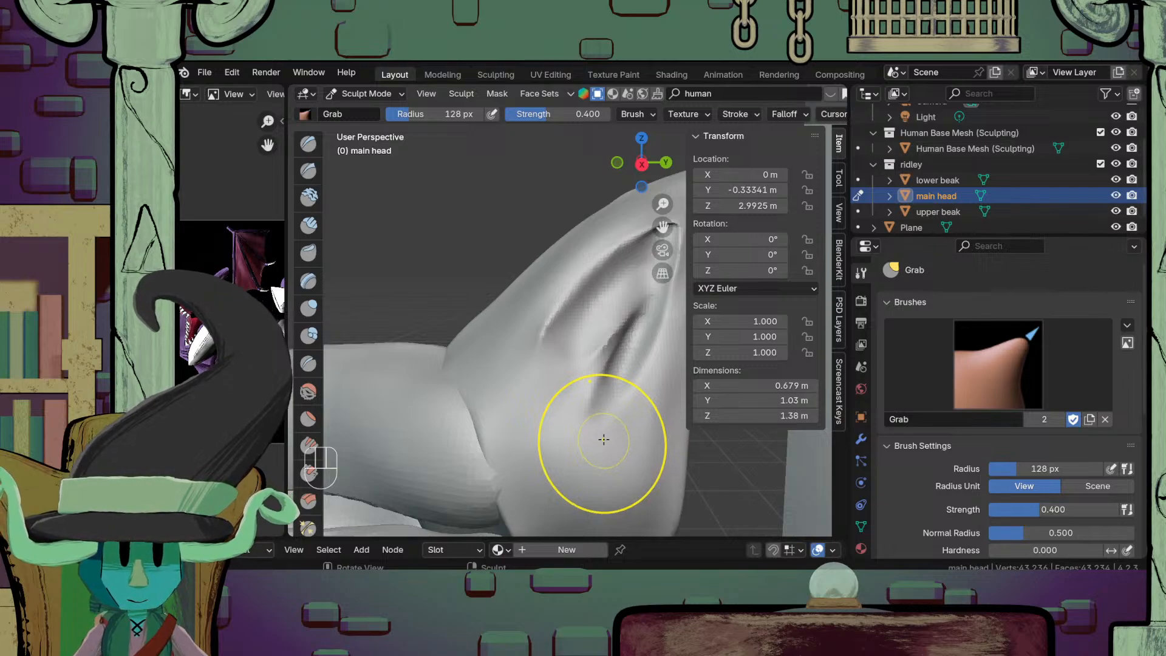
{"action": "mouse_move", "coordinate": [600, 433]}
{"action": "left_mouse_down"}
{"action": "mouse_move", "coordinate": [610, 409]}
{"action": "mouse_move", "coordinate": [599, 398]}
{"action": "left_mouse_up"}
{"action": "scroll", "coordinate": [584, 401], "scroll_direction": "down", "scroll_amount": 6}
{"action": "middle_click_drag", "start_coordinate": [570, 406], "coordinate": [604, 408]}
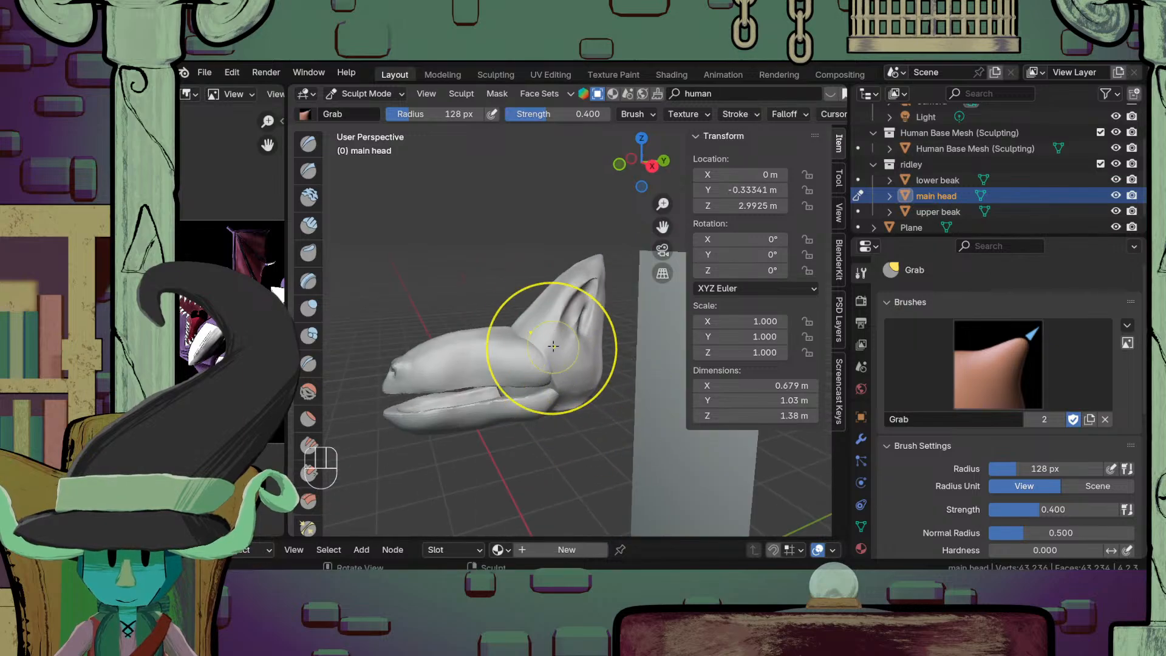
{"action": "left_click_drag", "start_coordinate": [548, 338], "coordinate": [552, 327]}
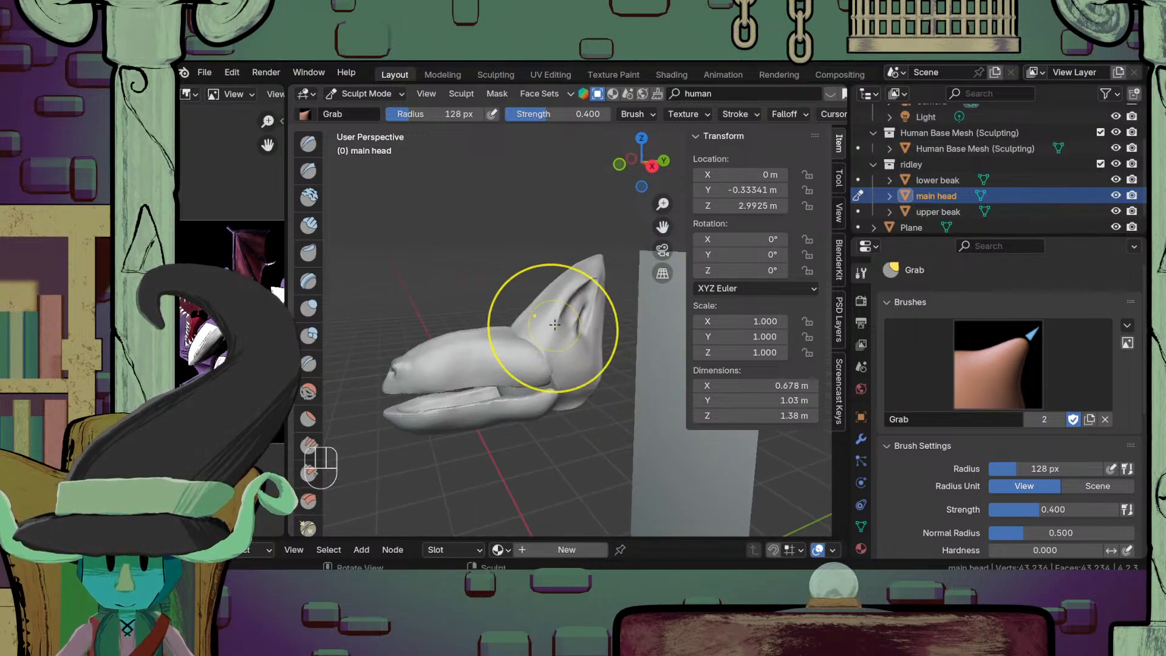
Step: Return to Object Mode and add a UV sphere with 32 segments, 16 rings and a 1 m radius at the world origin
{"action": "left_click", "coordinate": [365, 94]}
{"action": "left_click", "coordinate": [372, 111]}
{"action": "scroll", "coordinate": [547, 437], "scroll_direction": "down", "scroll_amount": 6}
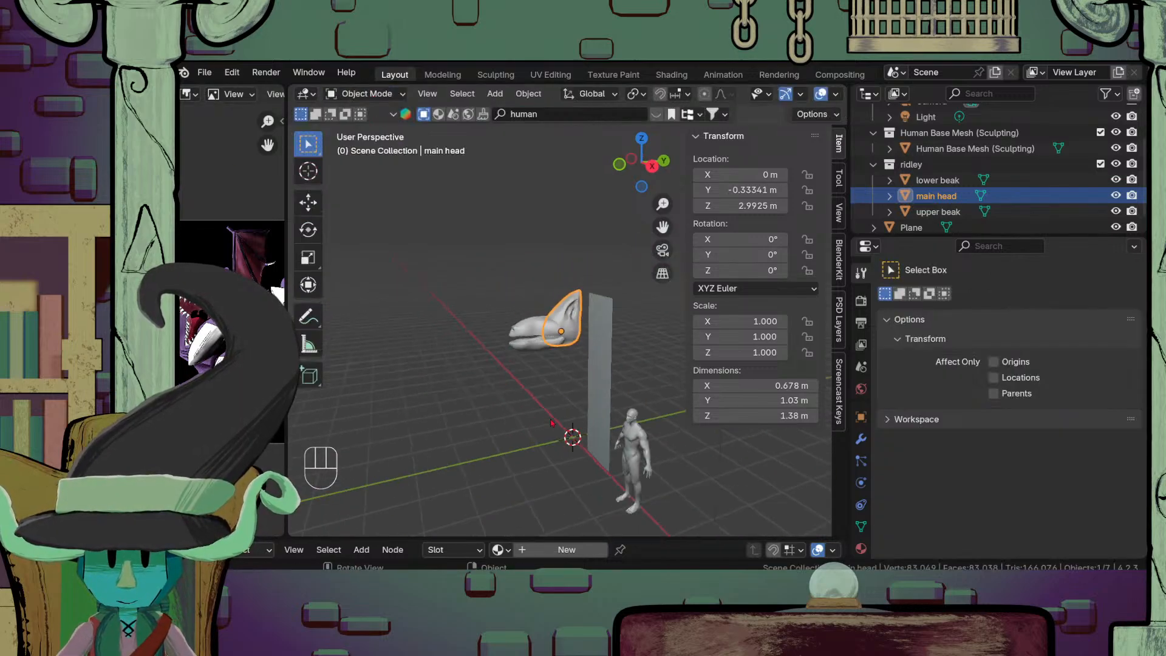
{"action": "left_click", "coordinate": [562, 460]}
{"action": "middle_click_drag", "start_coordinate": [565, 459], "coordinate": [511, 366]}
{"action": "scroll", "coordinate": [647, 477], "scroll_direction": "up", "scroll_amount": 4}
{"action": "key", "text": "shift+a"}
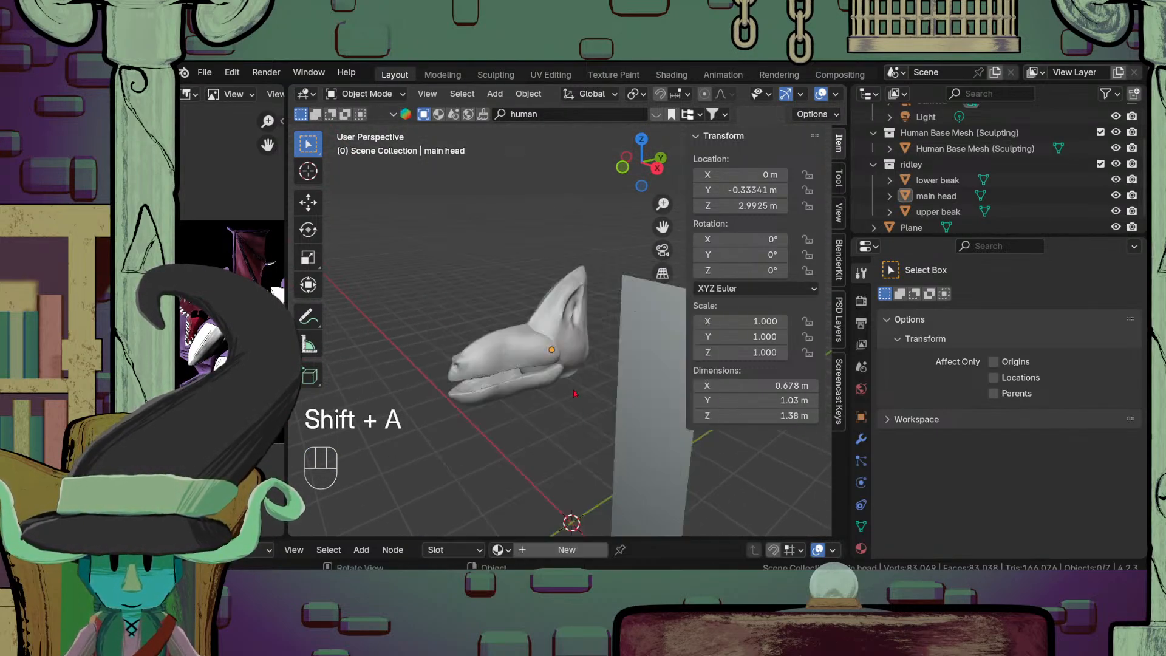
{"action": "key", "text": "shift+a"}
{"action": "mouse_move", "coordinate": [484, 273]}
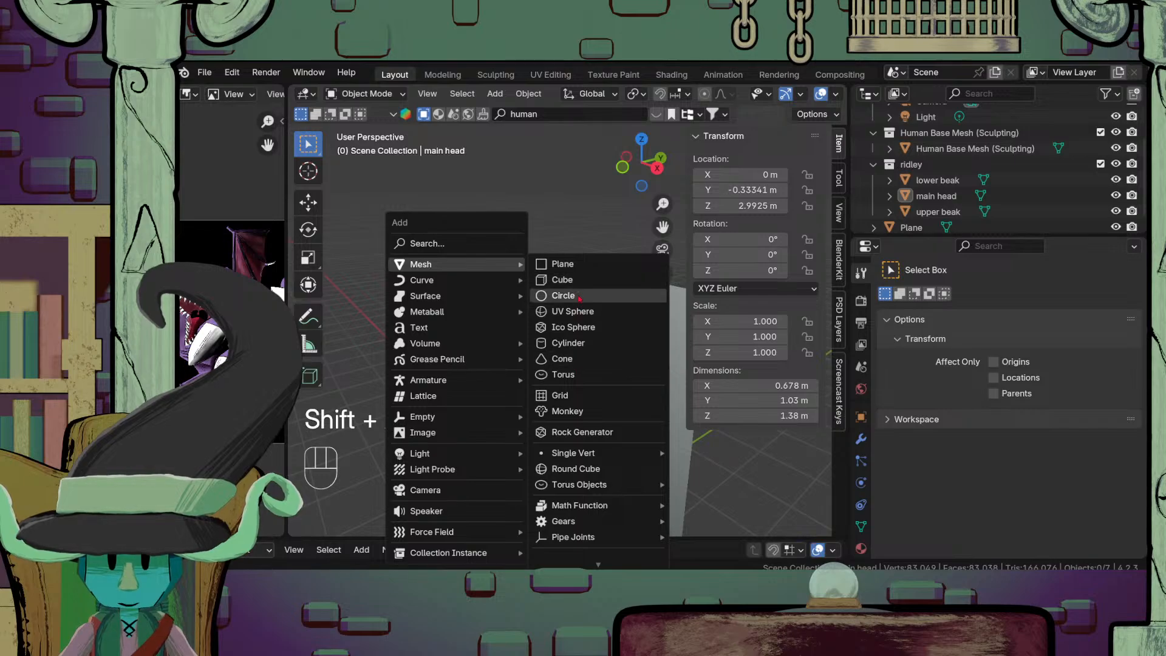
{"action": "left_click", "coordinate": [577, 315]}
{"action": "scroll", "coordinate": [581, 491], "scroll_direction": "down", "scroll_amount": 3}
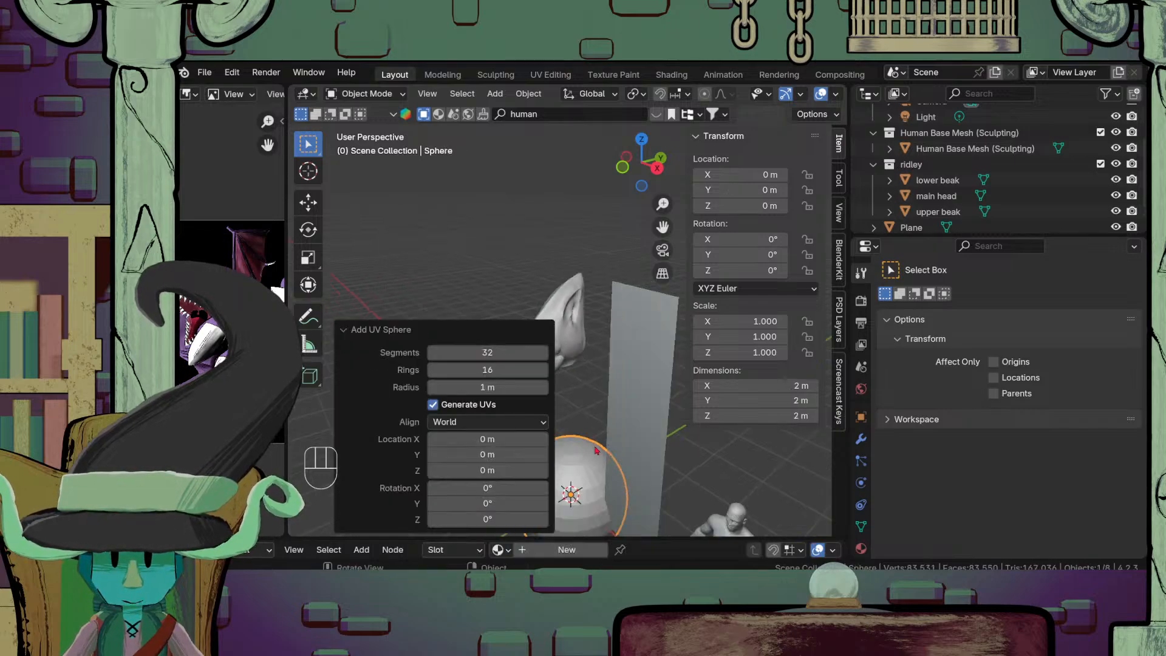
Step: Rotate the sphere's whole mesh 90° about the global Y axis in Edit Mode and return to Object Mode
{"action": "middle_click_drag", "start_coordinate": [581, 490], "coordinate": [610, 436], "text": "shift"}
{"action": "scroll", "coordinate": [610, 437], "scroll_direction": "up", "scroll_amount": 1}
{"action": "left_click", "coordinate": [344, 330]}
{"action": "scroll", "coordinate": [653, 516], "scroll_direction": "up", "scroll_amount": 2}
{"action": "middle_click_drag", "start_coordinate": [653, 516], "coordinate": [627, 486], "text": "shift"}
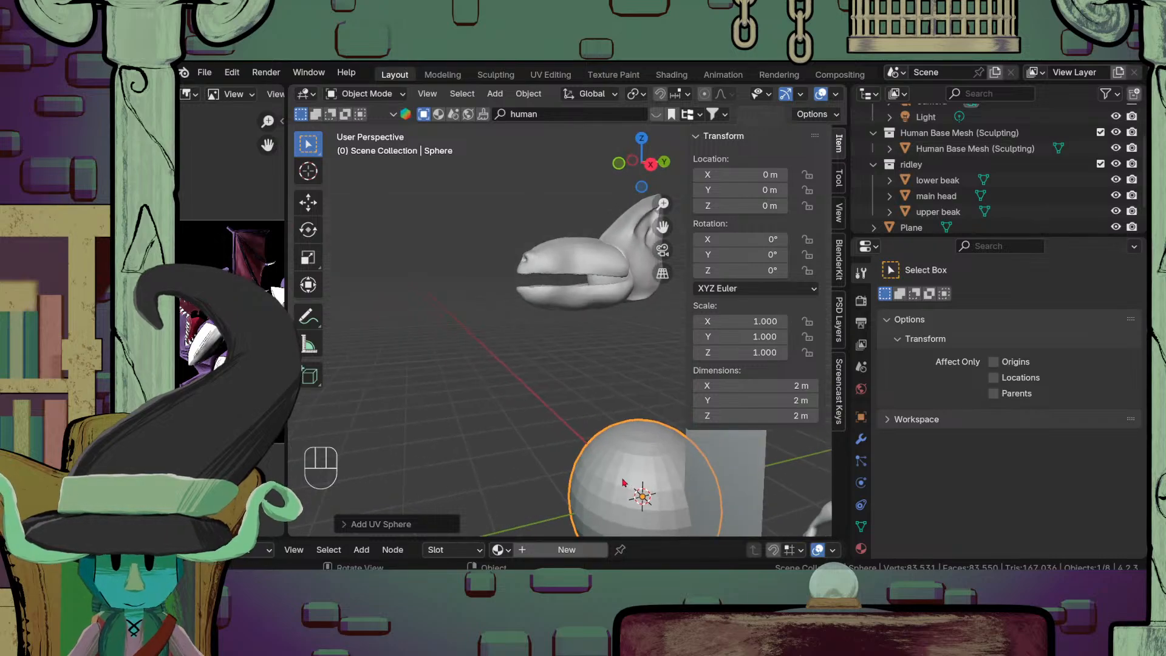
{"action": "key", "text": "Tab"}
{"action": "key", "text": "r"}
{"action": "key", "text": "x"}
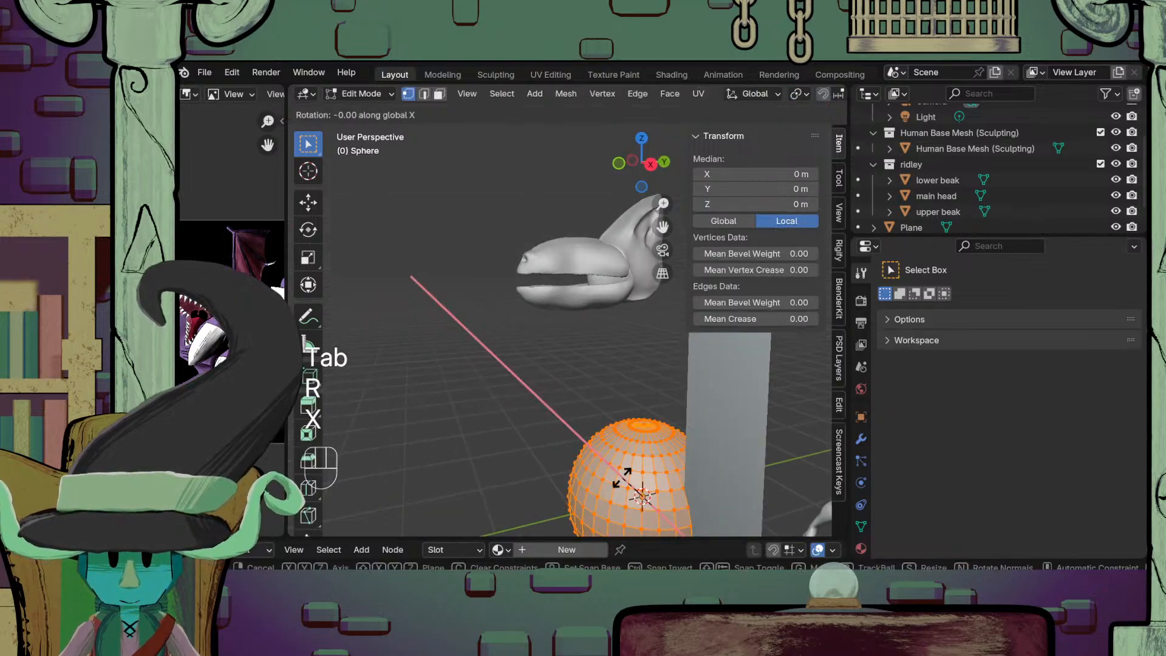
{"action": "key", "text": "y"}
{"action": "key", "text": "9"}
{"action": "key", "text": "0"}
{"action": "key", "text": "Return"}
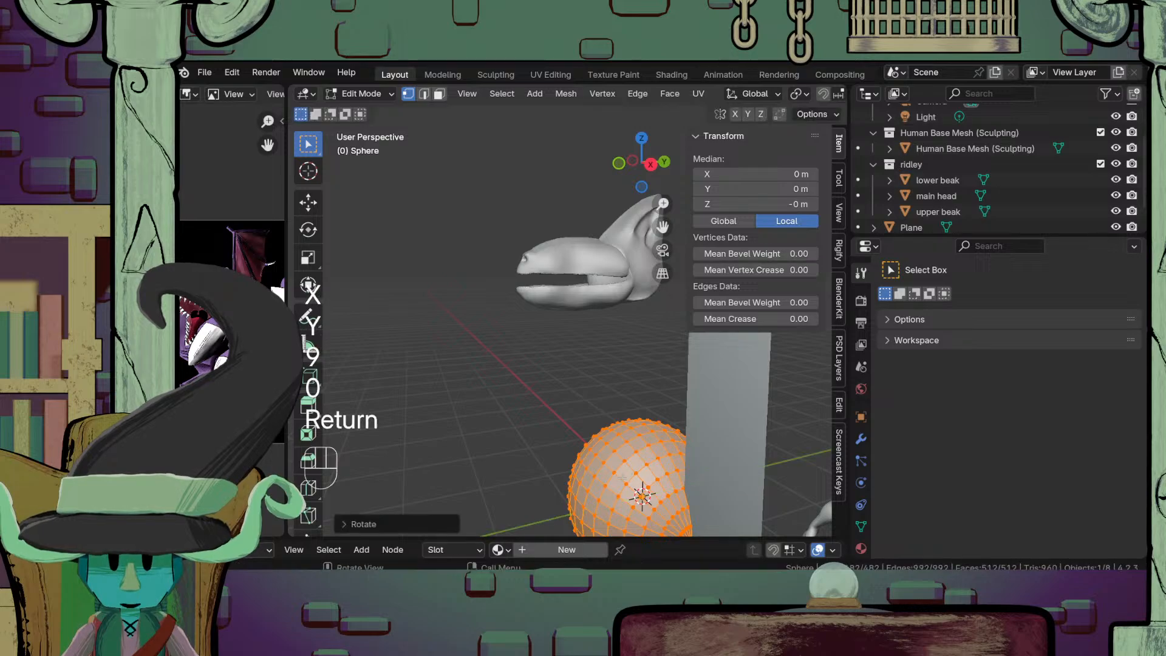
{"action": "scroll", "coordinate": [622, 478], "scroll_direction": "down", "scroll_amount": 4}
{"action": "key", "text": "Tab"}
{"action": "middle_click_drag", "start_coordinate": [622, 478], "coordinate": [595, 468]}
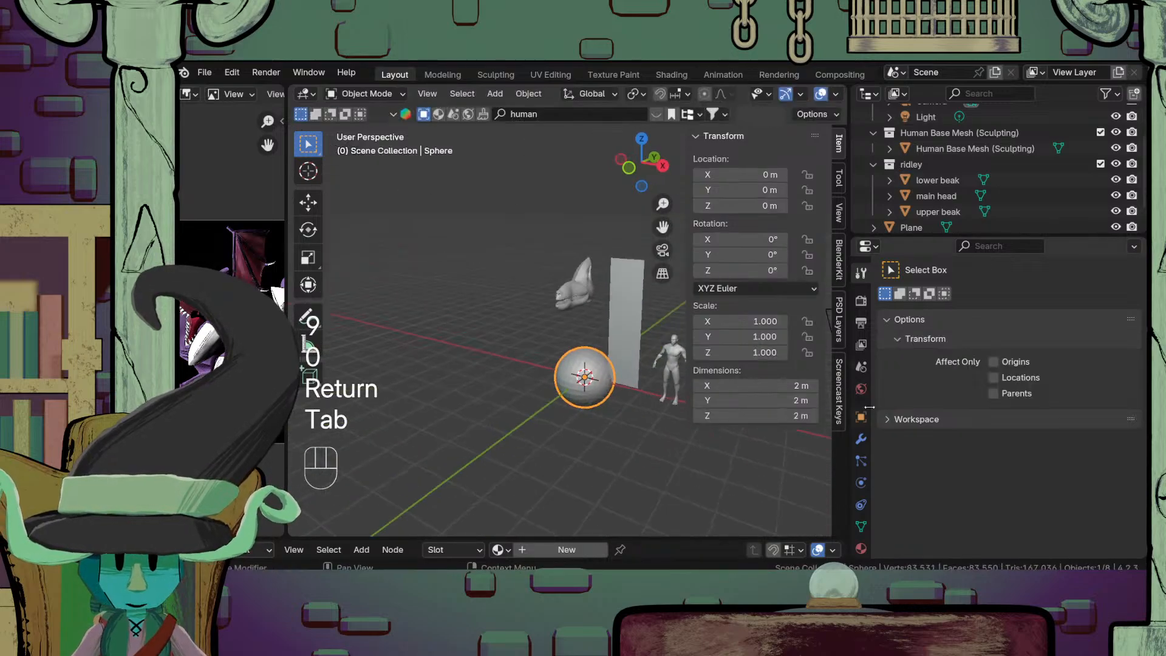
Step: Hide the transform sidebar and add a Mirror modifier on the X axis to the sphere
{"action": "left_click_drag", "start_coordinate": [690, 313], "coordinate": [845, 340]}
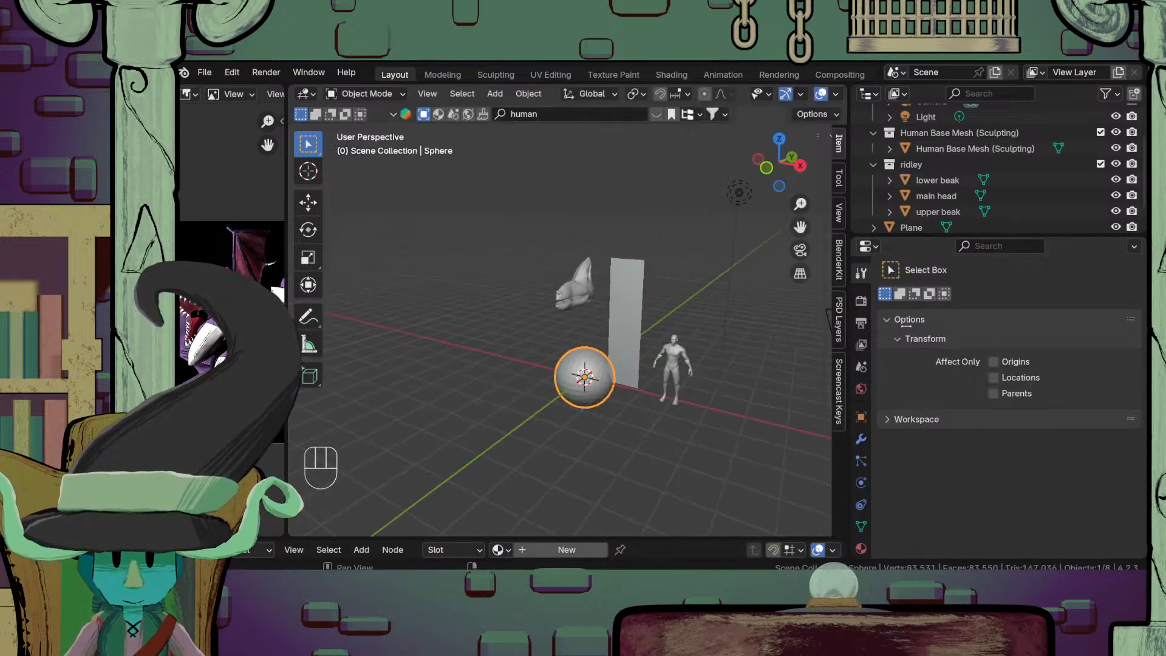
{"action": "left_click", "coordinate": [862, 418]}
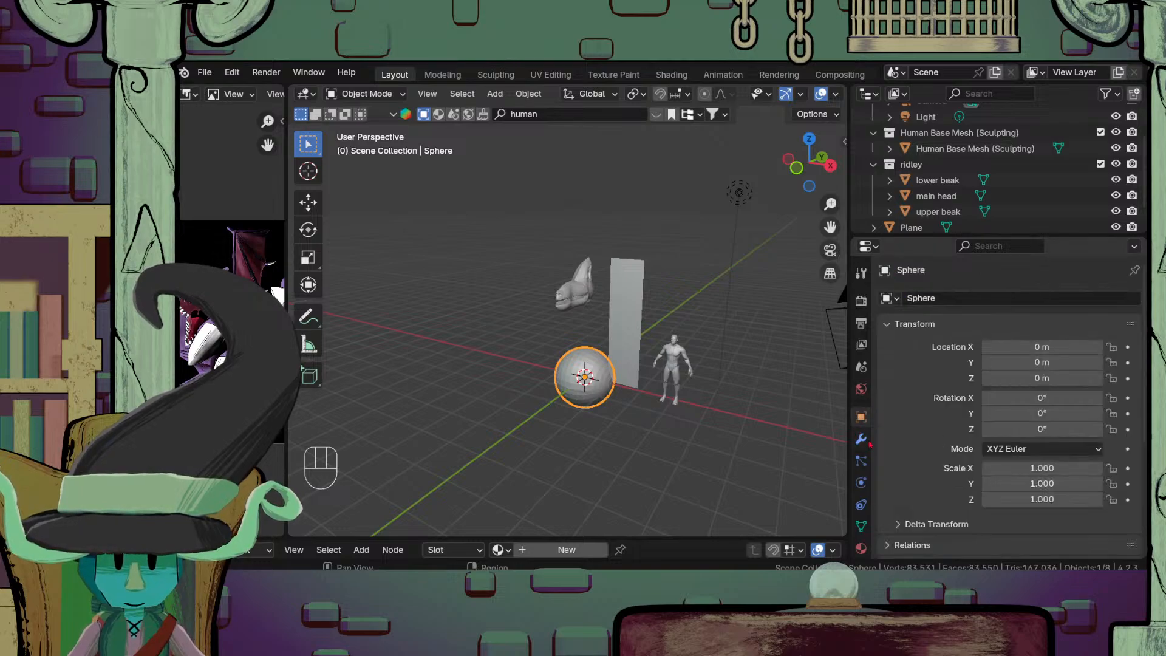
{"action": "left_click", "coordinate": [861, 439]}
{"action": "left_click", "coordinate": [957, 298]}
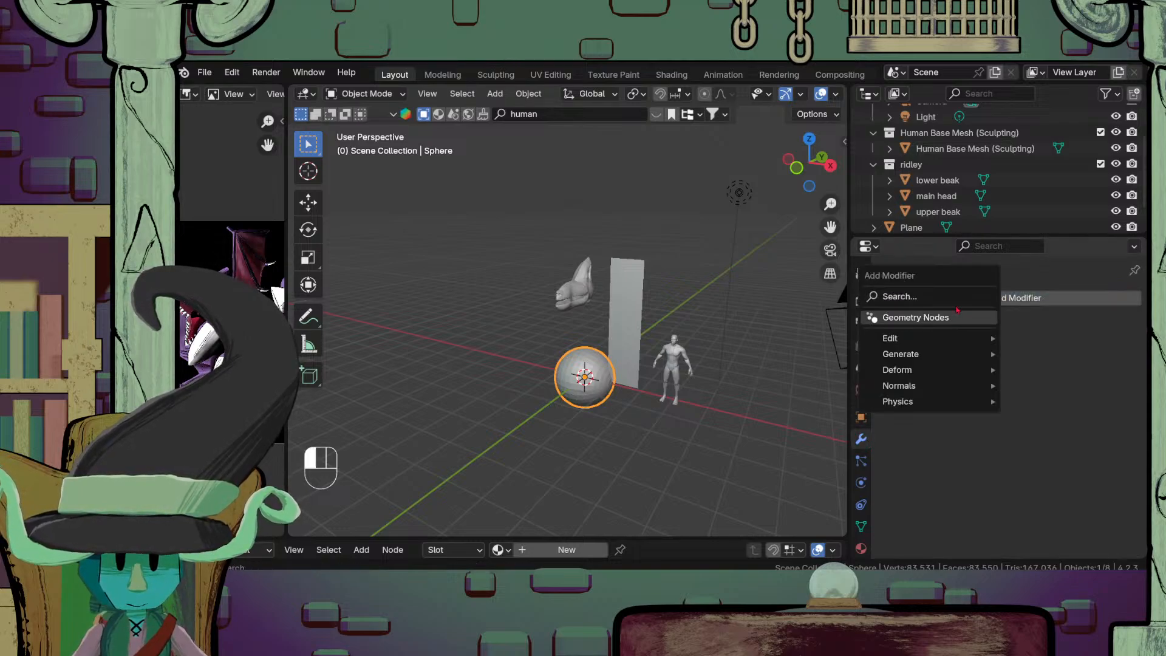
{"action": "type", "text": "mi"}
{"action": "left_click", "coordinate": [893, 331]}
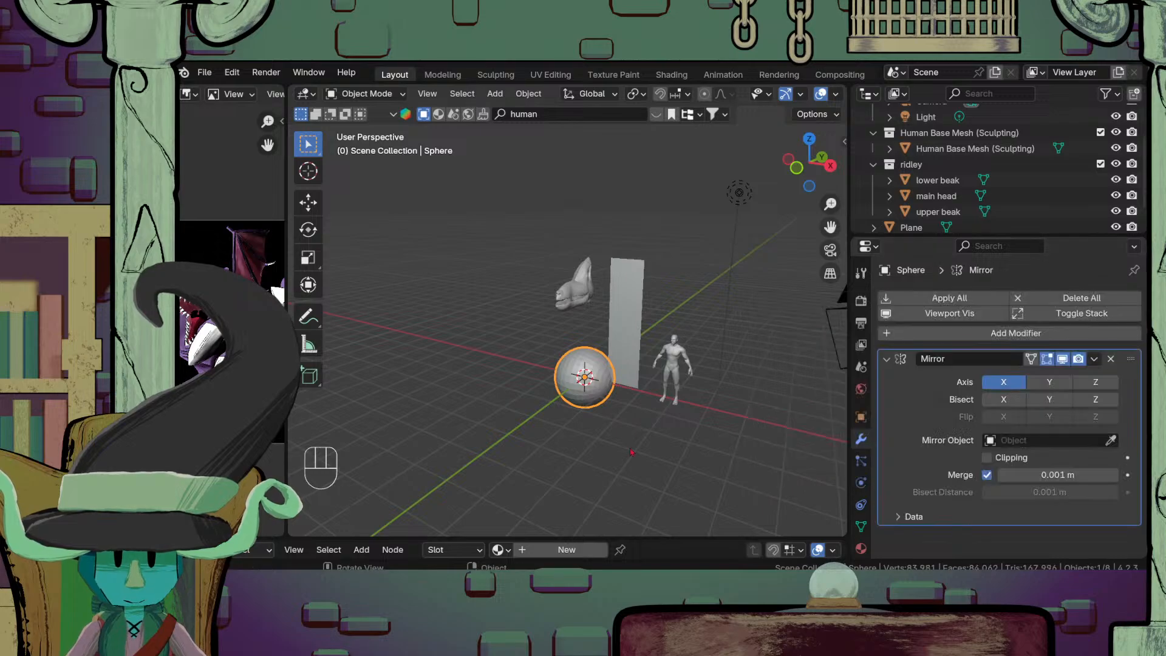
Step: In front view, move the sphere's mesh in Edit Mode up beside the head, over the tall rectangular plane
{"action": "scroll", "coordinate": [615, 424], "scroll_direction": "up", "scroll_amount": 2}
{"action": "key", "text": "KP_1"}
{"action": "key", "text": "Tab"}
{"action": "scroll", "coordinate": [626, 425], "scroll_direction": "up", "scroll_amount": 3}
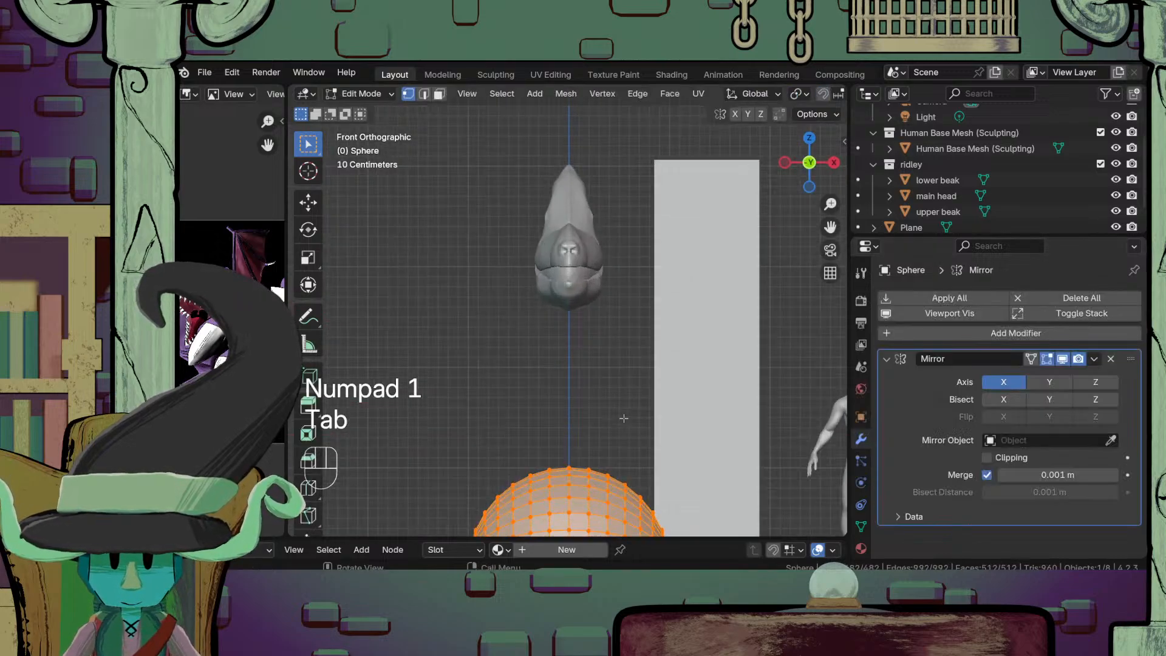
{"action": "middle_click_drag", "start_coordinate": [632, 528], "coordinate": [632, 439], "text": "shift"}
{"action": "scroll", "coordinate": [631, 439], "scroll_direction": "down", "scroll_amount": 3}
{"action": "key", "text": "g"}
{"action": "left_click", "coordinate": [658, 271]}
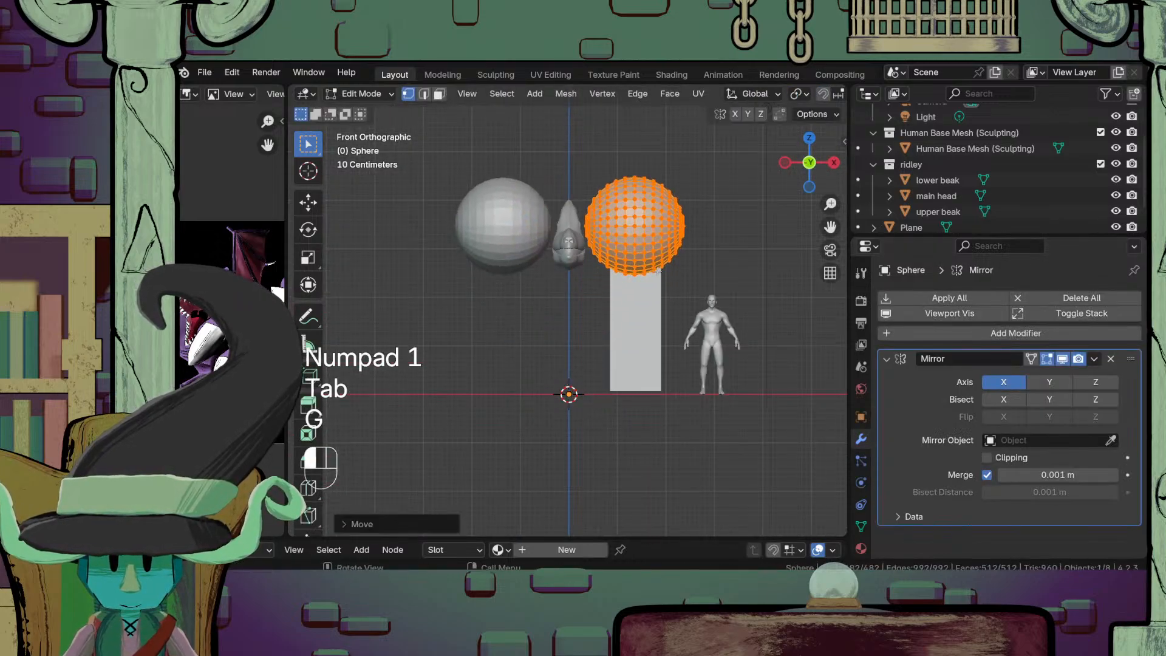
Step: Scale the sphere's mesh down to a small eyeball, less than half the head's width
{"action": "middle_click_drag", "start_coordinate": [671, 282], "coordinate": [684, 373], "text": "shift"}
{"action": "scroll", "coordinate": [717, 419], "scroll_direction": "up", "scroll_amount": 4}
{"action": "key", "text": "s"}
{"action": "left_click", "coordinate": [706, 401]}
{"action": "key", "text": "s"}
{"action": "left_click", "coordinate": [728, 399]}
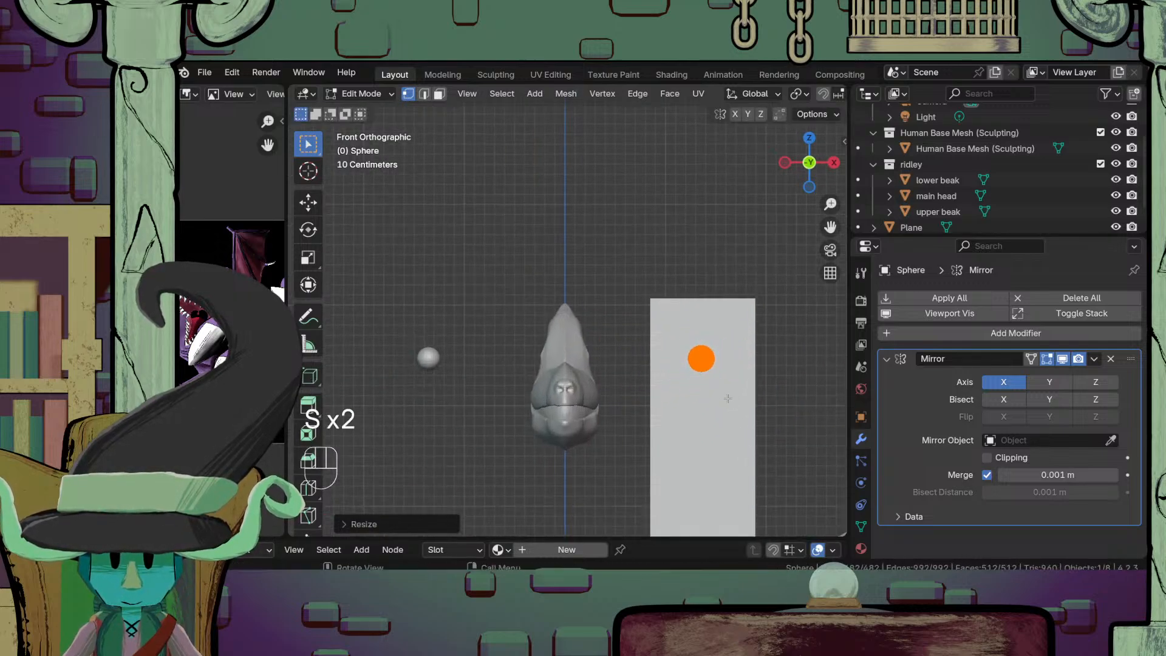
Step: Move the eyeball mesh against the side of the head and shift it along Y to the eye position behind the beak
{"action": "key", "text": "g"}
{"action": "left_click", "coordinate": [612, 418]}
{"action": "middle_click_drag", "start_coordinate": [612, 418], "coordinate": [668, 404]}
{"action": "key", "text": "g"}
{"action": "key", "text": "y"}
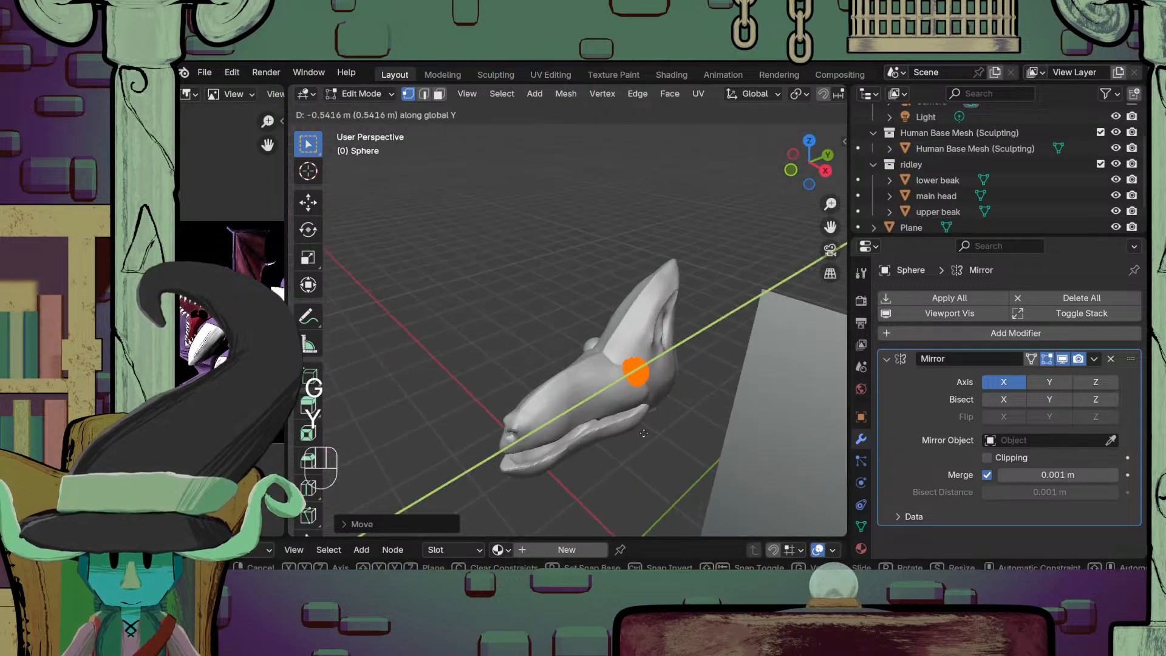
{"action": "left_click", "coordinate": [661, 429]}
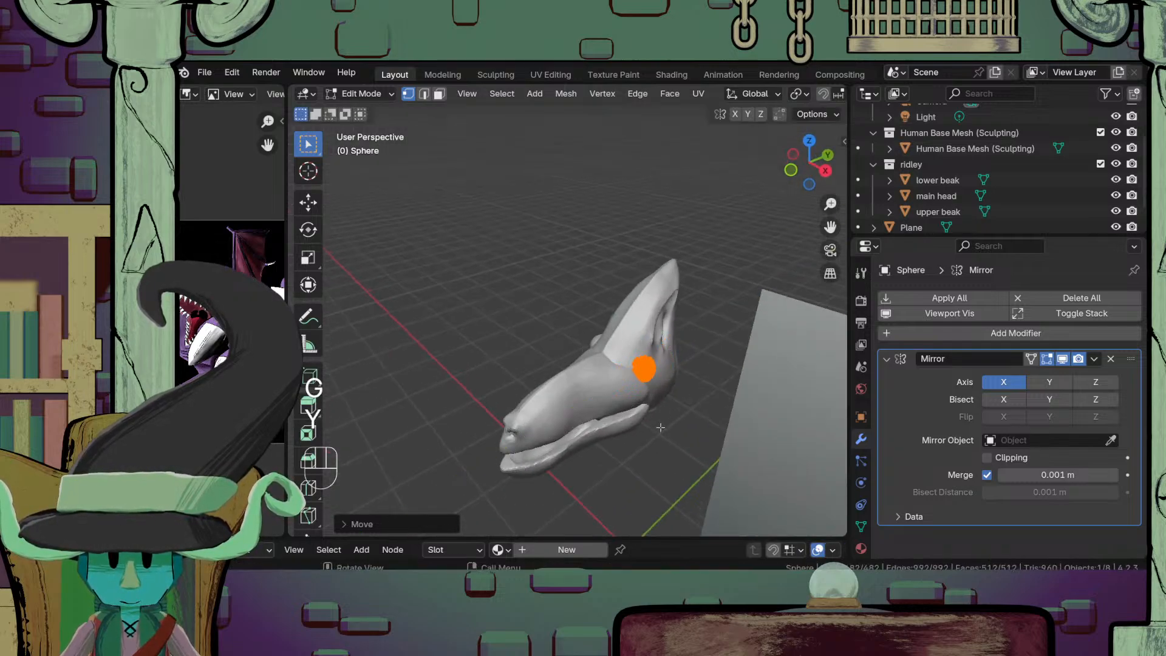
Step: Raise the eyeball mesh along Z on the main head and narrow it along X to about 0.92
{"action": "scroll", "coordinate": [661, 429], "scroll_direction": "up", "scroll_amount": 4}
{"action": "key", "text": "g"}
{"action": "key", "text": "z"}
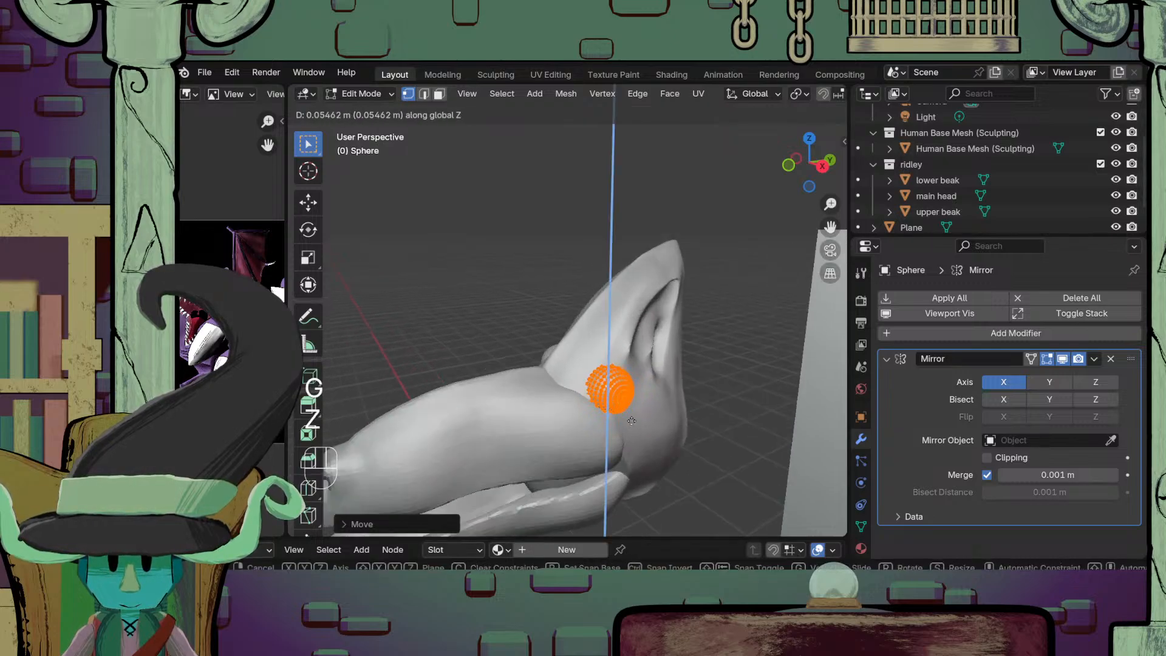
{"action": "key", "text": "s"}
{"action": "key", "text": "x"}
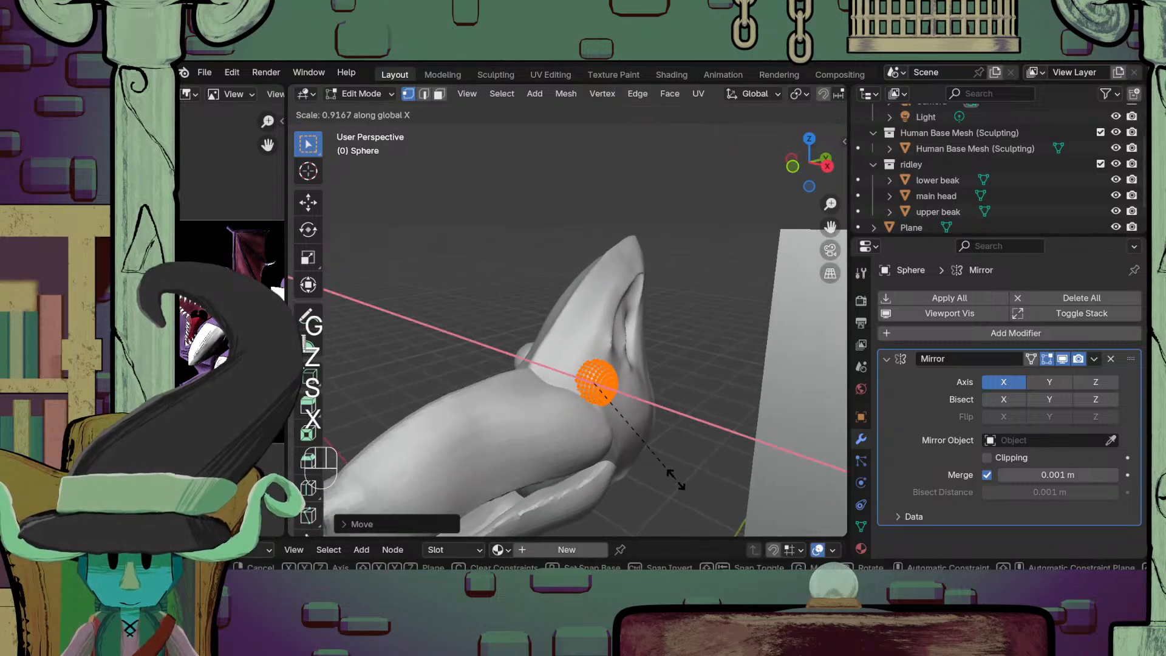
{"action": "left_click", "coordinate": [673, 477]}
Step: Push the eyeball mesh about 0.04 m into the head along the X axis
{"action": "key", "text": "g"}
{"action": "key", "text": "y"}
{"action": "key", "text": "x"}
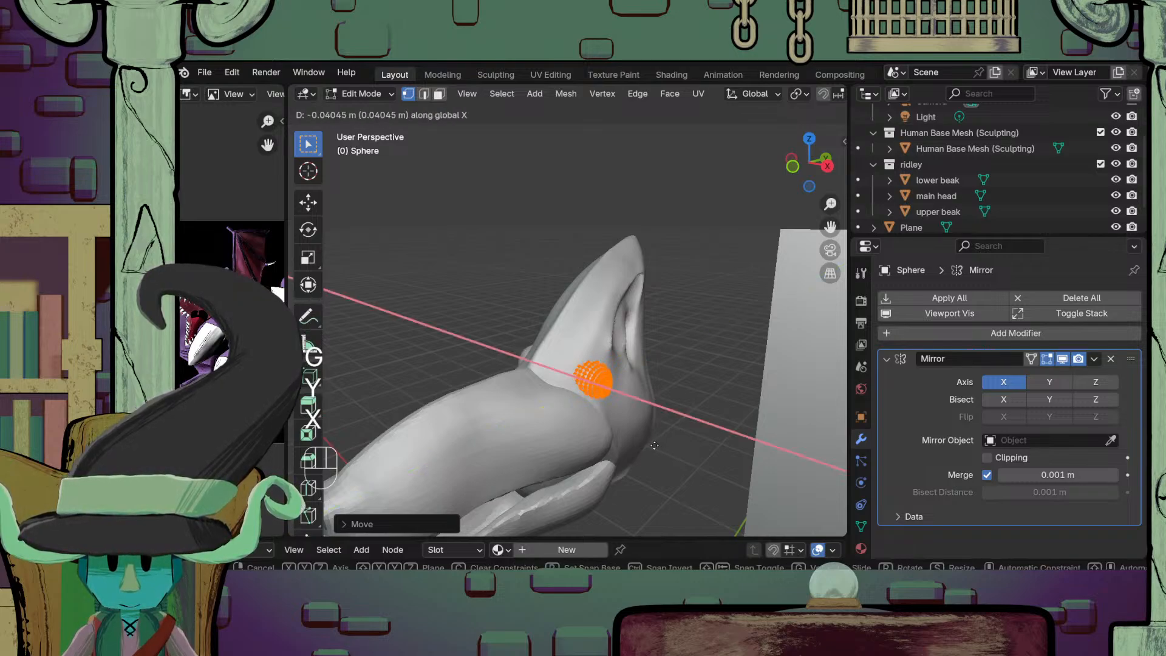
{"action": "left_click", "coordinate": [654, 445]}
{"action": "middle_click_drag", "start_coordinate": [654, 445], "coordinate": [695, 427]}
{"action": "key", "text": "r"}
{"action": "key", "text": "x"}
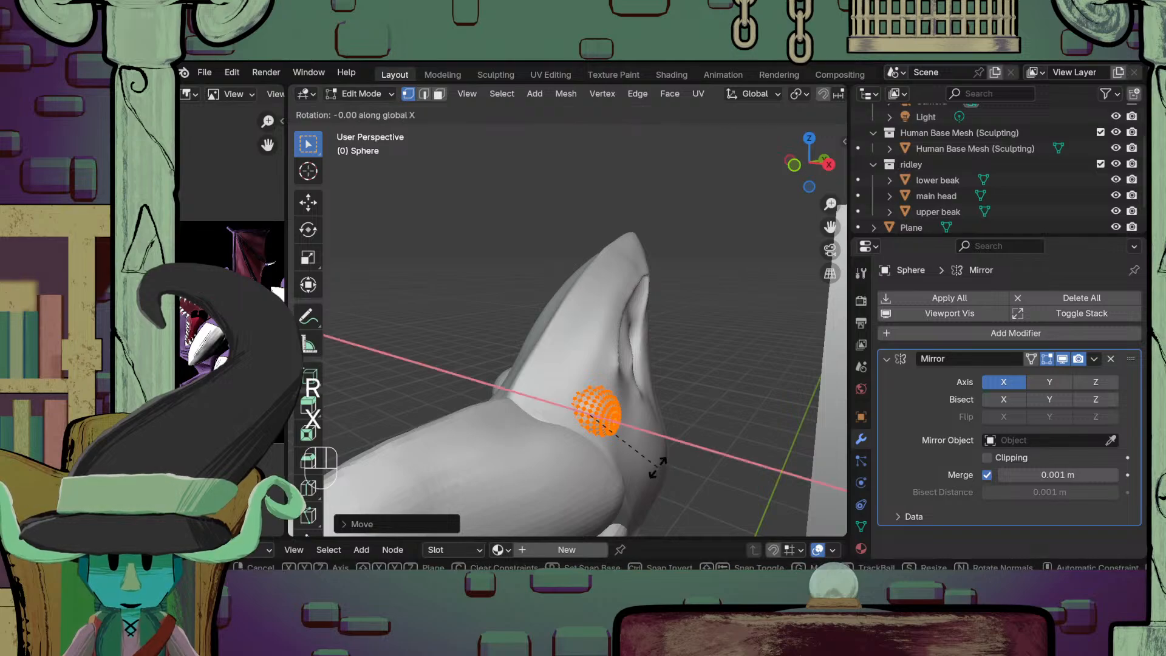
{"action": "right_click", "coordinate": [658, 444]}
{"action": "key", "text": "y"}
{"action": "key", "text": "x"}
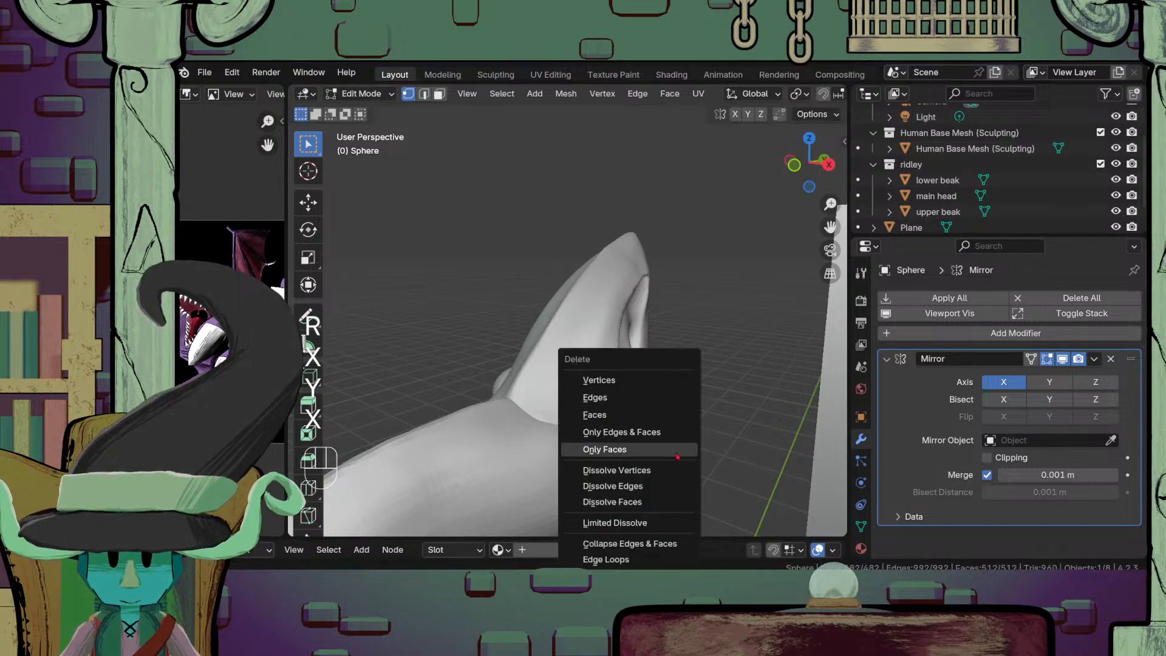
{"action": "key", "text": "Escape"}
Step: Rotate the eyeball mesh about -21° around the global Y axis and return to Object Mode
{"action": "key", "text": "r"}
{"action": "key", "text": "y"}
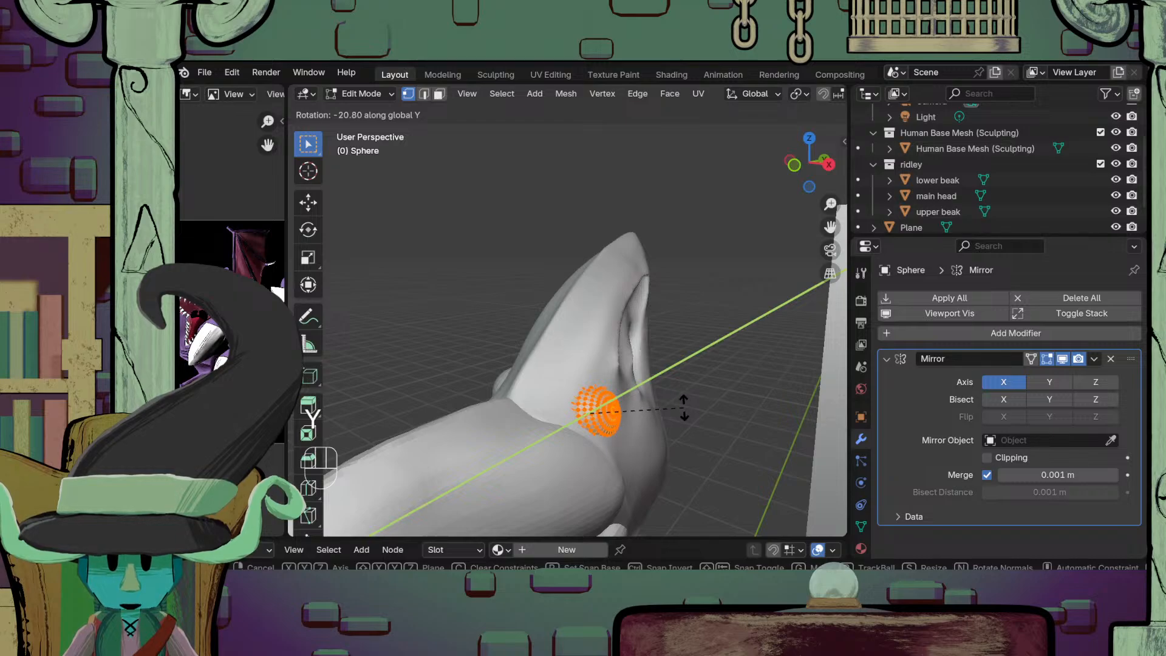
{"action": "left_click", "coordinate": [684, 408]}
{"action": "middle_click_drag", "start_coordinate": [684, 408], "coordinate": [555, 419]}
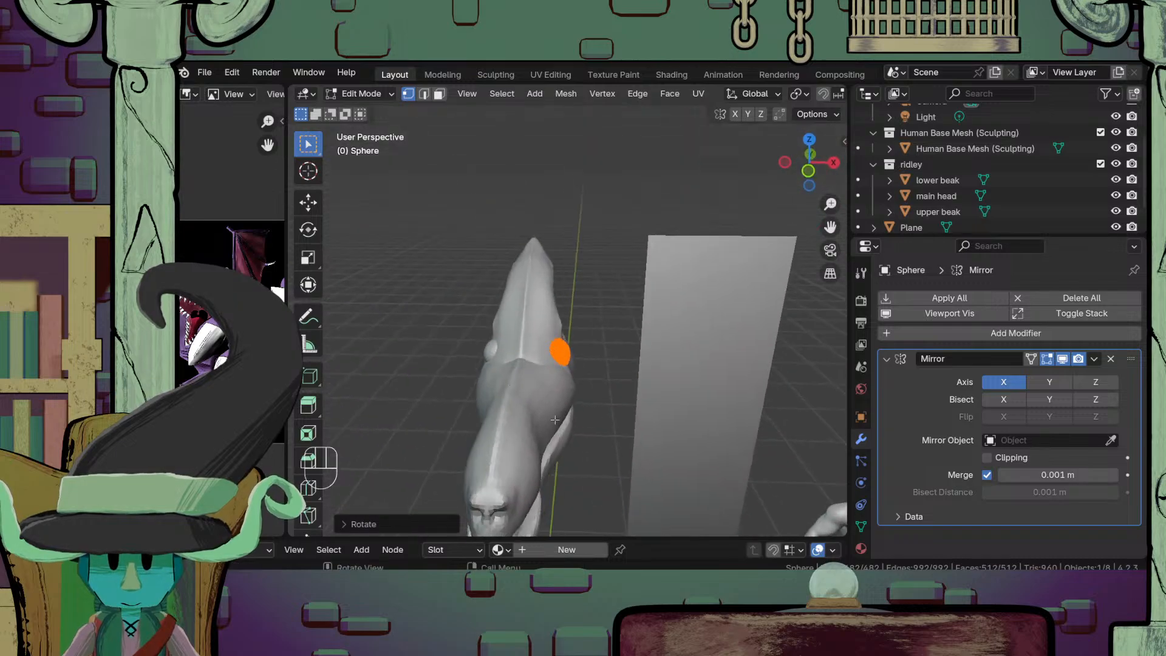
{"action": "left_click", "coordinate": [358, 95]}
{"action": "left_click", "coordinate": [359, 112]}
{"action": "scroll", "coordinate": [620, 435], "scroll_direction": "up", "scroll_amount": 4}
{"action": "middle_click_drag", "start_coordinate": [620, 435], "coordinate": [548, 459]}
{"action": "middle_click_drag", "start_coordinate": [609, 407], "coordinate": [571, 386]}
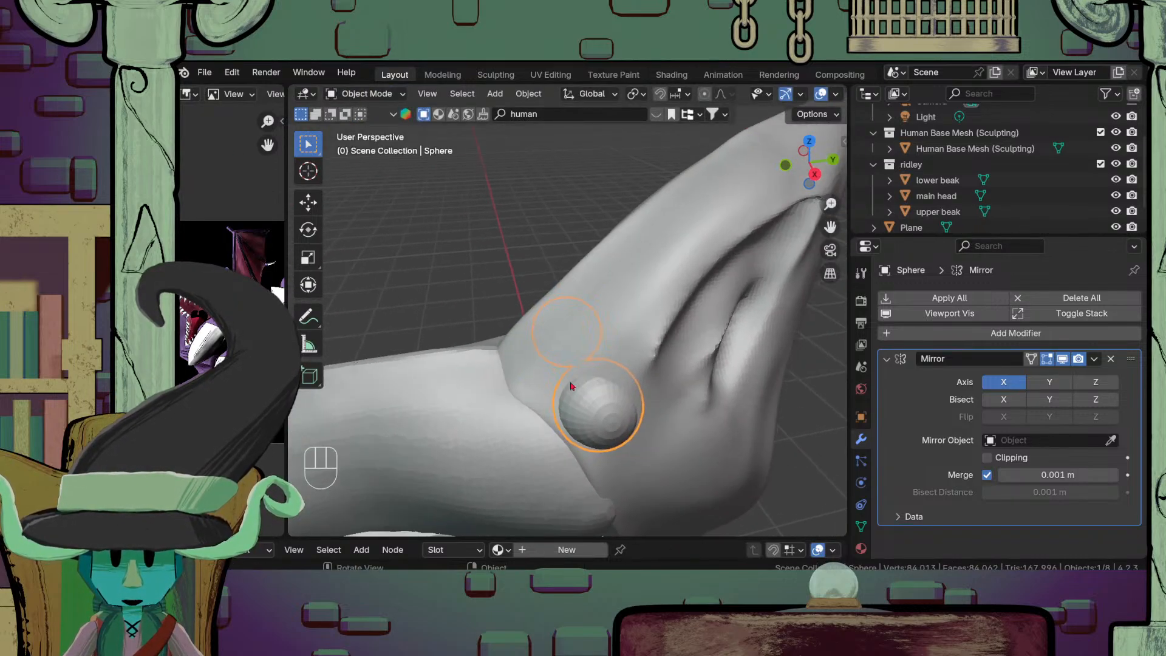
{"action": "left_click", "coordinate": [379, 95]}
{"action": "left_click", "coordinate": [353, 144]}
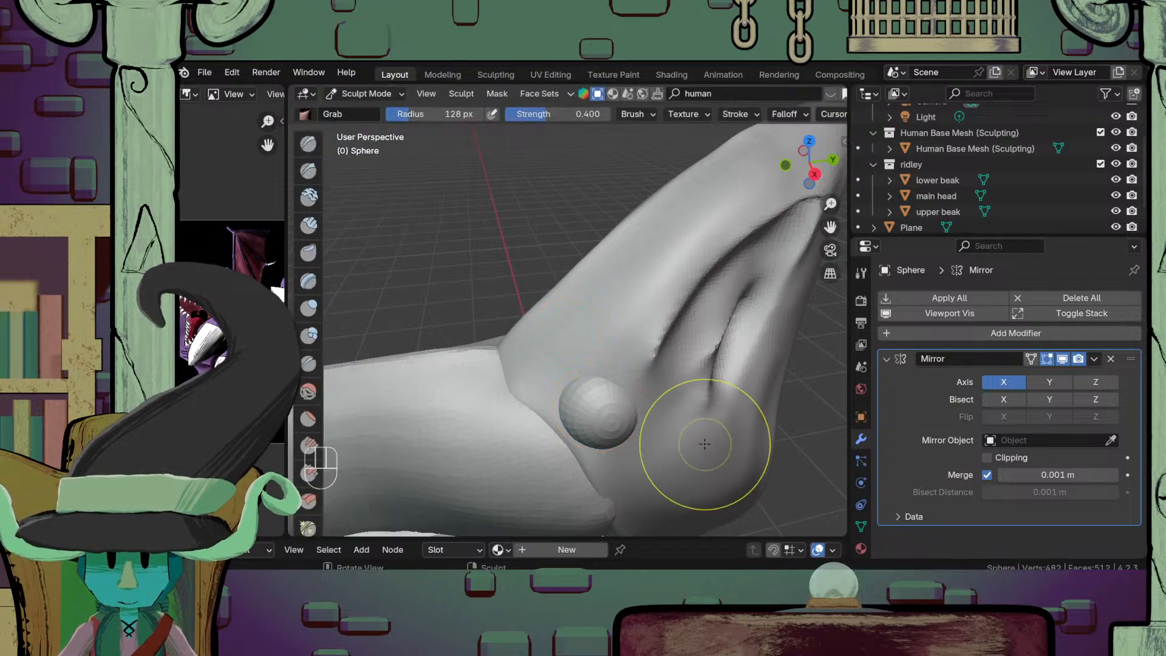
{"action": "scroll", "coordinate": [691, 456], "scroll_direction": "up", "scroll_amount": 2}
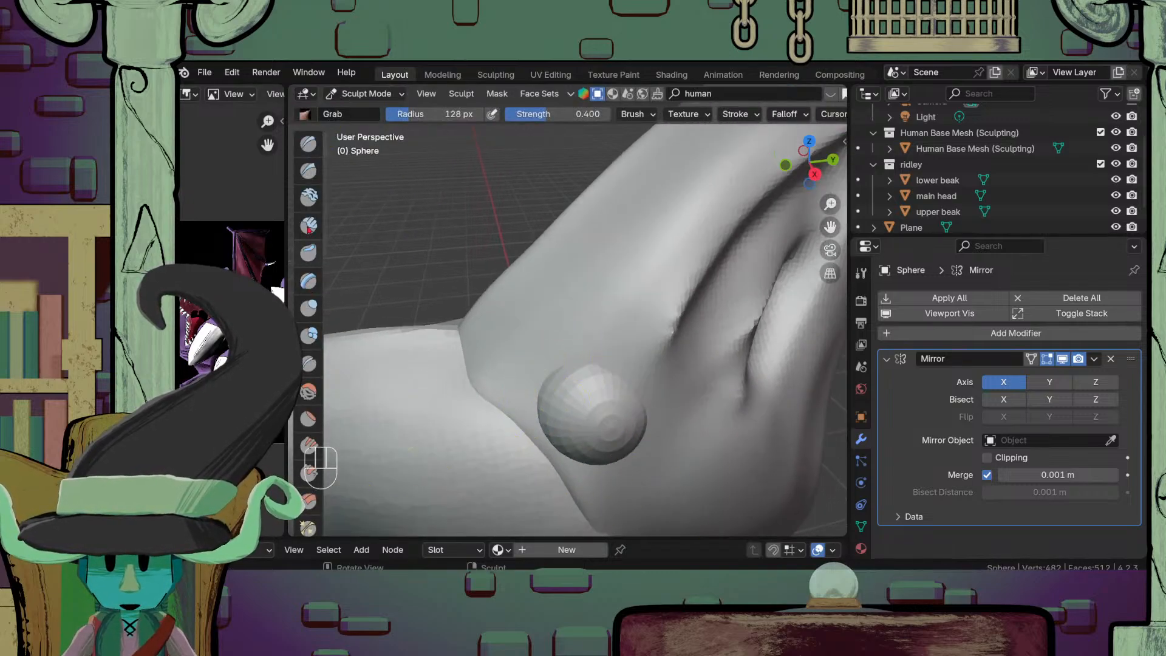
{"action": "left_click", "coordinate": [358, 94]}
{"action": "left_click", "coordinate": [359, 112]}
Step: Select the main head, enter Sculpt Mode on it and choose the Draw brush at 68 px radius and 0.500 strength
{"action": "left_click", "coordinate": [690, 253]}
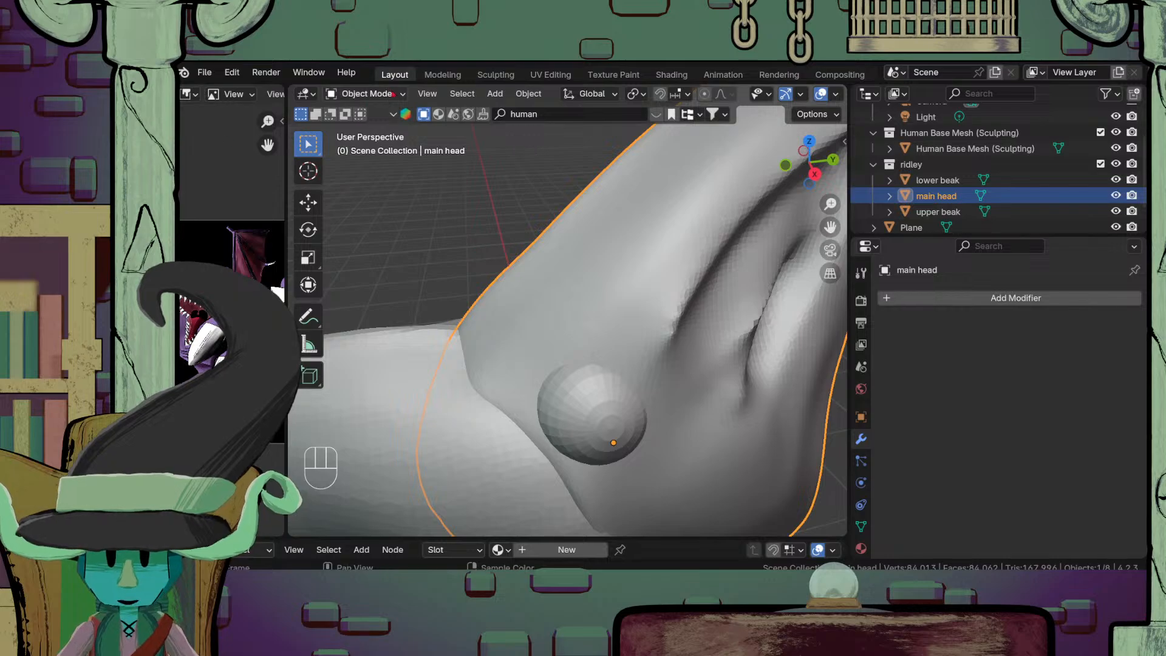
{"action": "left_click", "coordinate": [389, 94]}
{"action": "left_click", "coordinate": [352, 143]}
{"action": "left_click", "coordinate": [312, 144]}
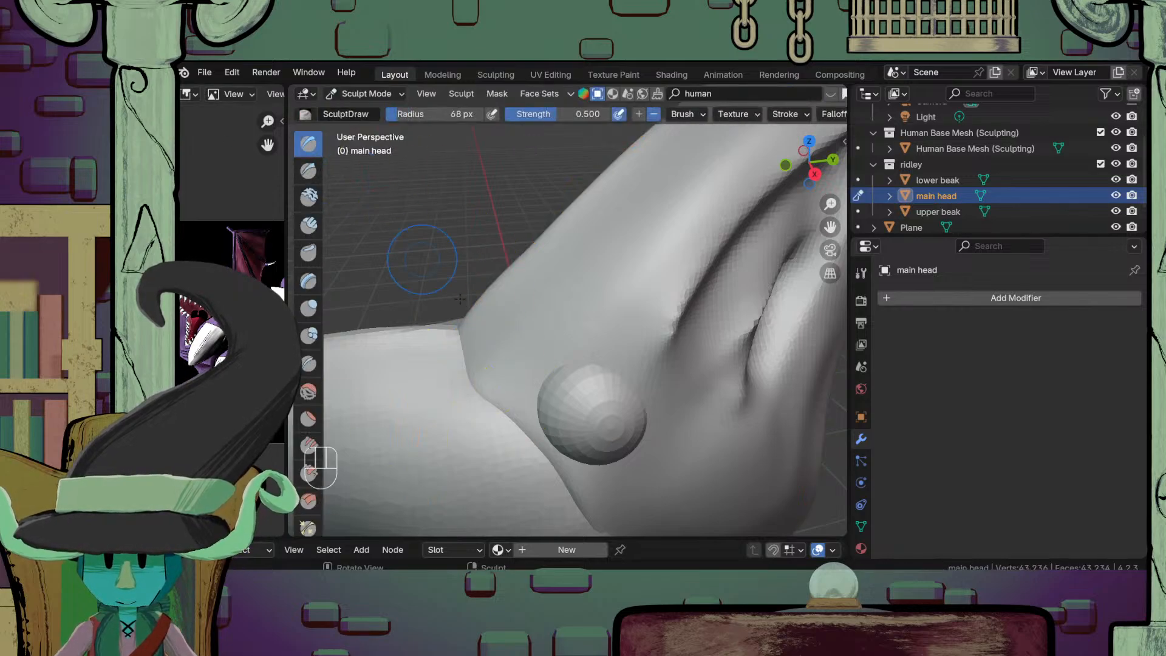
{"action": "middle_click_drag", "start_coordinate": [629, 390], "coordinate": [581, 140], "text": "shift"}
{"action": "scroll", "coordinate": [578, 331], "scroll_direction": "down", "scroll_amount": 4}
{"action": "scroll", "coordinate": [581, 337], "scroll_direction": "up", "scroll_amount": 3}
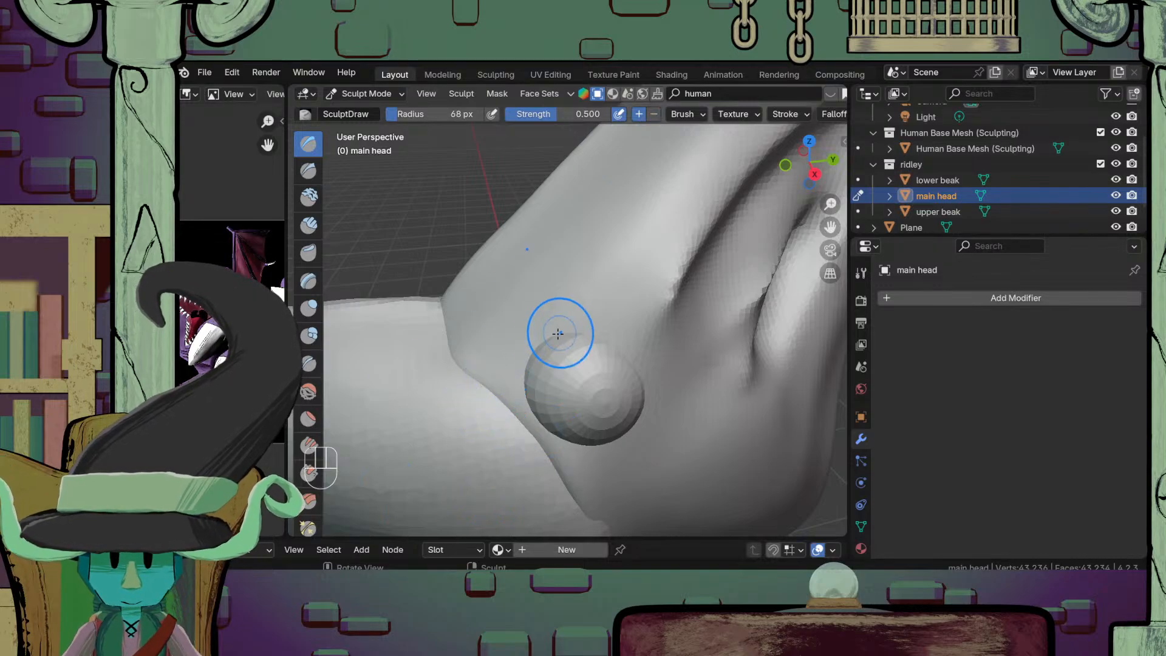
Step: Build up a curved brow ridge on the main head over the top of the eyeball with the Draw brush
{"action": "mouse_move", "coordinate": [564, 336]}
{"action": "left_mouse_down"}
{"action": "mouse_move", "coordinate": [541, 346]}
{"action": "mouse_move", "coordinate": [601, 338]}
{"action": "mouse_move", "coordinate": [636, 354]}
{"action": "mouse_move", "coordinate": [491, 372]}
{"action": "left_mouse_up"}
{"action": "scroll", "coordinate": [535, 368], "scroll_direction": "down", "scroll_amount": 4}
{"action": "middle_click_drag", "start_coordinate": [558, 367], "coordinate": [565, 413]}
{"action": "scroll", "coordinate": [632, 383], "scroll_direction": "down", "scroll_amount": 10}
{"action": "scroll", "coordinate": [588, 416], "scroll_direction": "up", "scroll_amount": 10}
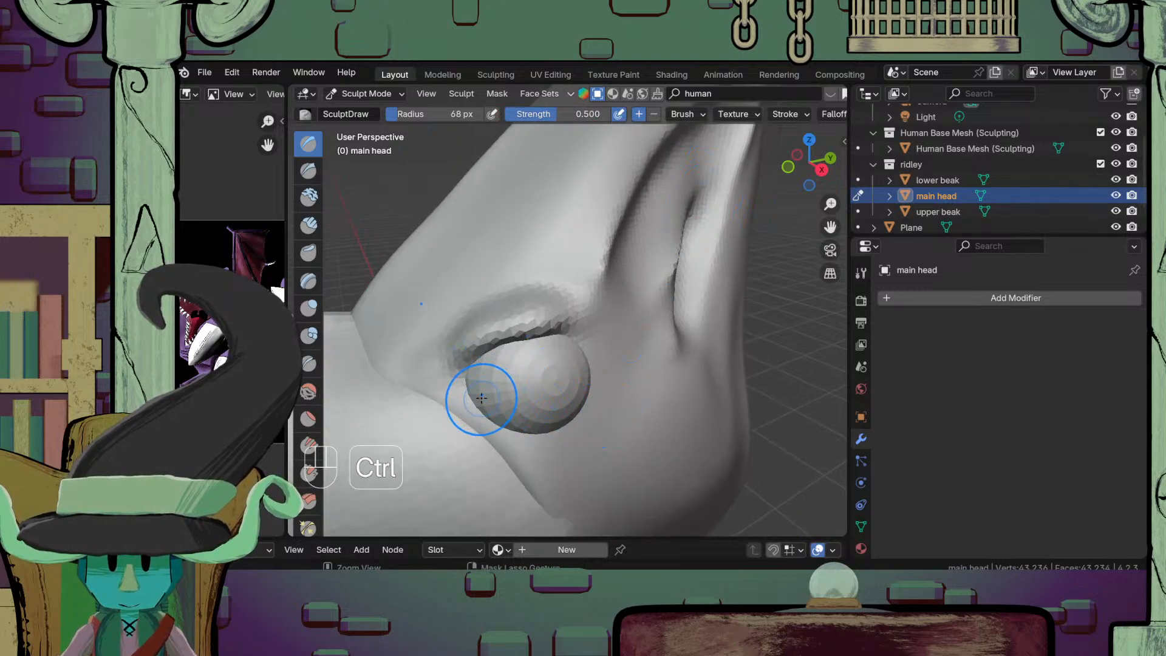
Step: Carve the main head's surface around the rear edge of the eyeball with the inverted Draw brush
{"action": "middle_click_drag", "start_coordinate": [622, 398], "coordinate": [594, 381]}
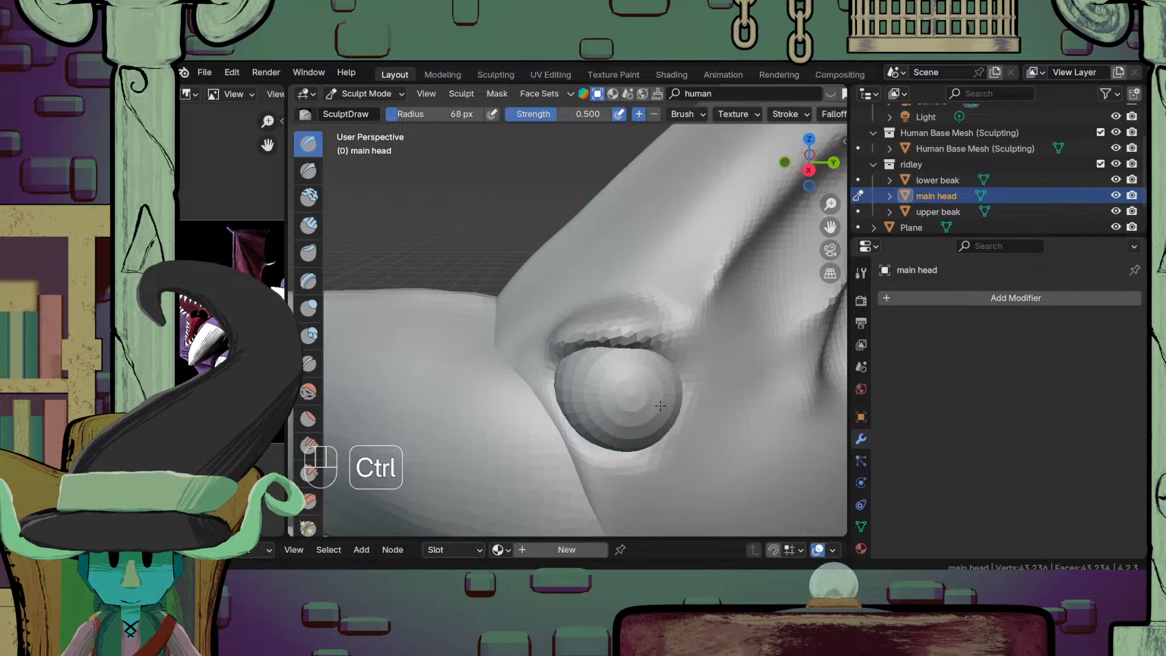
{"action": "left_click_drag", "start_coordinate": [686, 393], "coordinate": [695, 393], "text": "ctrl"}
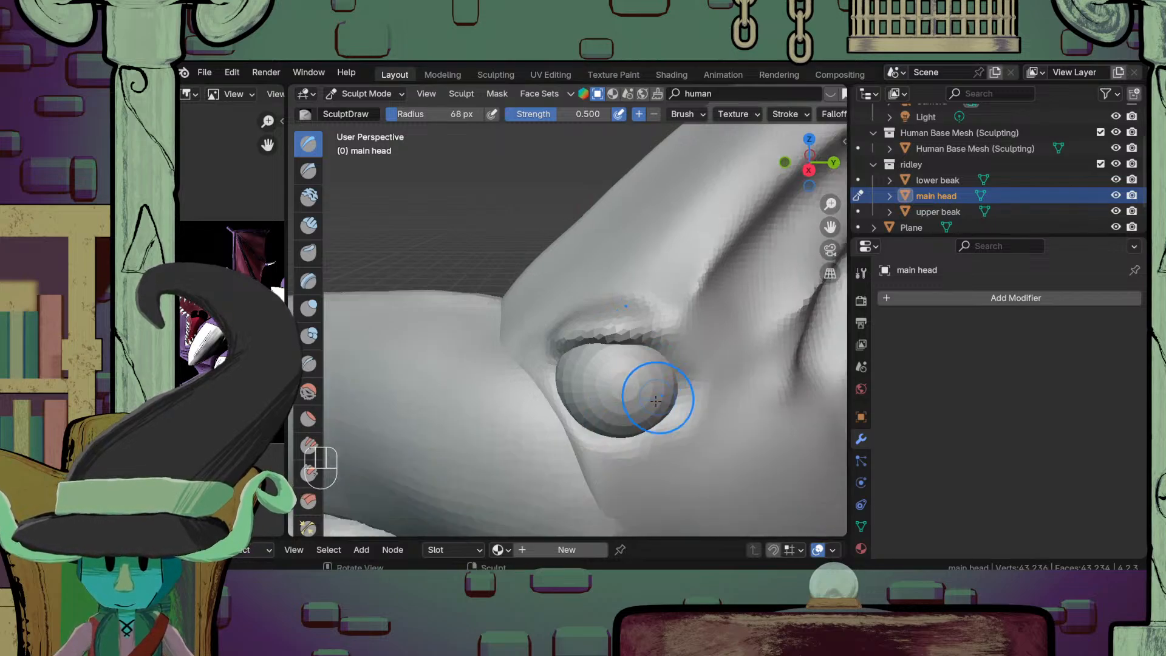
{"action": "scroll", "coordinate": [650, 390], "scroll_direction": "down", "scroll_amount": 10}
{"action": "mouse_move", "coordinate": [651, 391]}
{"action": "middle_mouse_down"}
{"action": "mouse_move", "coordinate": [523, 406]}
{"action": "mouse_move", "coordinate": [635, 434]}
{"action": "mouse_move", "coordinate": [581, 380]}
{"action": "middle_mouse_up"}
{"action": "scroll", "coordinate": [639, 399], "scroll_direction": "up", "scroll_amount": 6}
{"action": "scroll", "coordinate": [527, 402], "scroll_direction": "up", "scroll_amount": 3}
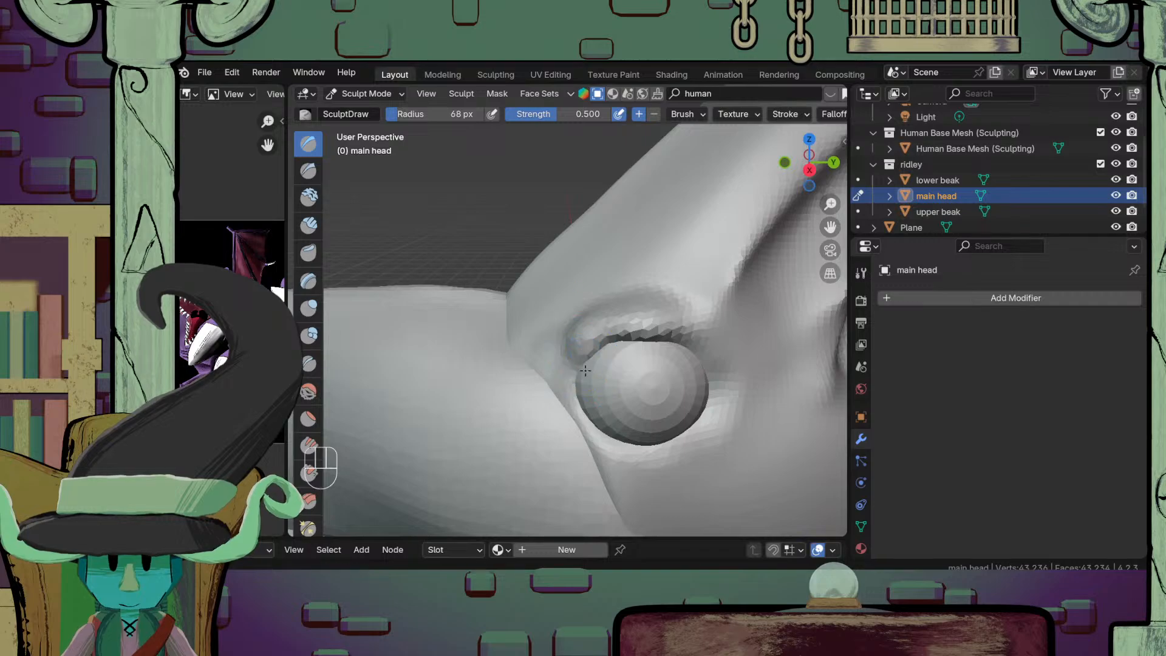
Step: Extend the brow ridge down around the front corner of the eyeball to the beak seam with the Draw brush
{"action": "left_click_drag", "start_coordinate": [571, 398], "coordinate": [574, 408]}
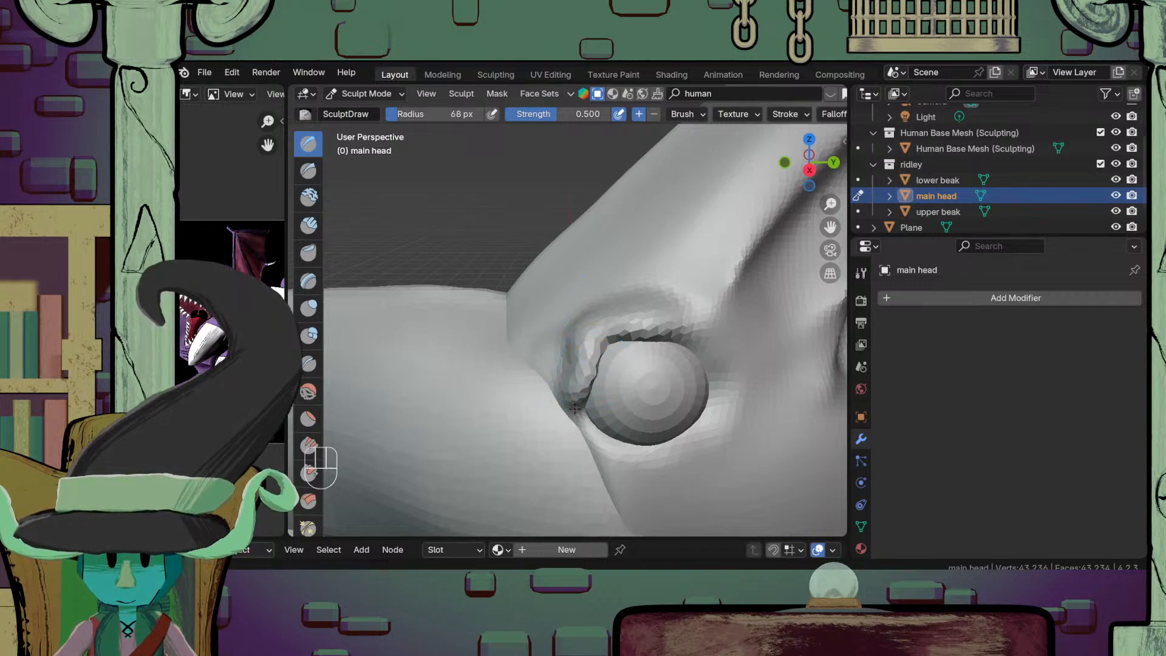
{"action": "mouse_move", "coordinate": [659, 320]}
{"action": "middle_mouse_down"}
{"action": "mouse_move", "coordinate": [632, 377]}
{"action": "mouse_move", "coordinate": [660, 339]}
{"action": "middle_mouse_up"}
{"action": "scroll", "coordinate": [633, 366], "scroll_direction": "down", "scroll_amount": 3}
{"action": "scroll", "coordinate": [618, 374], "scroll_direction": "up", "scroll_amount": 4}
{"action": "scroll", "coordinate": [614, 383], "scroll_direction": "down", "scroll_amount": 9}
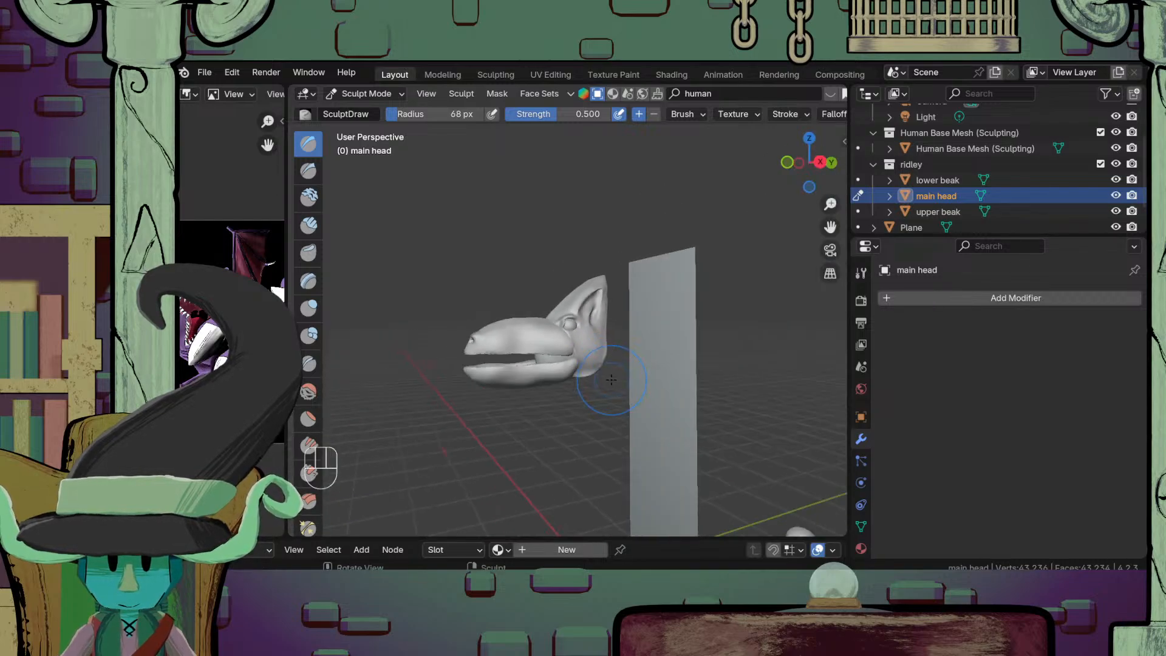
Step: Smooth the brow ridge around the front and top of the eyeball into the main head
{"action": "mouse_move", "coordinate": [613, 385]}
{"action": "middle_mouse_down"}
{"action": "mouse_move", "coordinate": [726, 464]}
{"action": "mouse_move", "coordinate": [607, 464]}
{"action": "middle_mouse_up"}
{"action": "scroll", "coordinate": [607, 464], "scroll_direction": "up", "scroll_amount": 6}
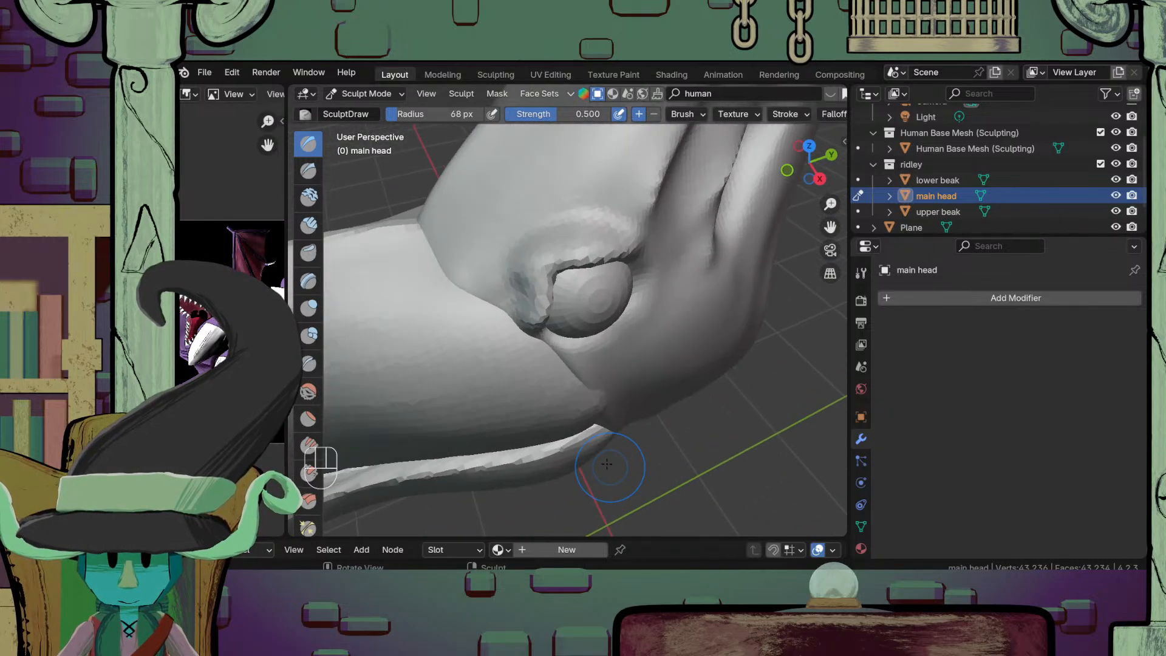
{"action": "mouse_move", "coordinate": [540, 273]}
{"action": "left_mouse_down", "text": "shift"}
{"action": "mouse_move", "coordinate": [519, 247]}
{"action": "mouse_move", "coordinate": [527, 258]}
{"action": "mouse_move", "coordinate": [567, 209]}
{"action": "mouse_move", "coordinate": [578, 221]}
{"action": "left_mouse_up", "text": "shift"}
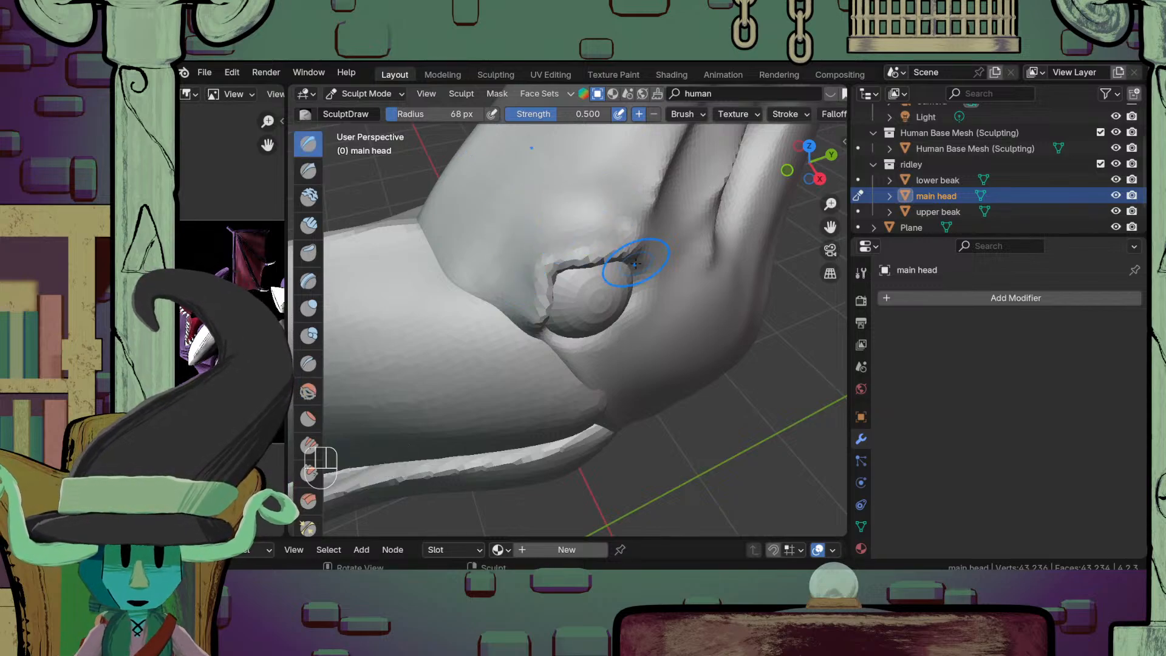
{"action": "middle_click_drag", "start_coordinate": [605, 273], "coordinate": [678, 331], "text": "shift"}
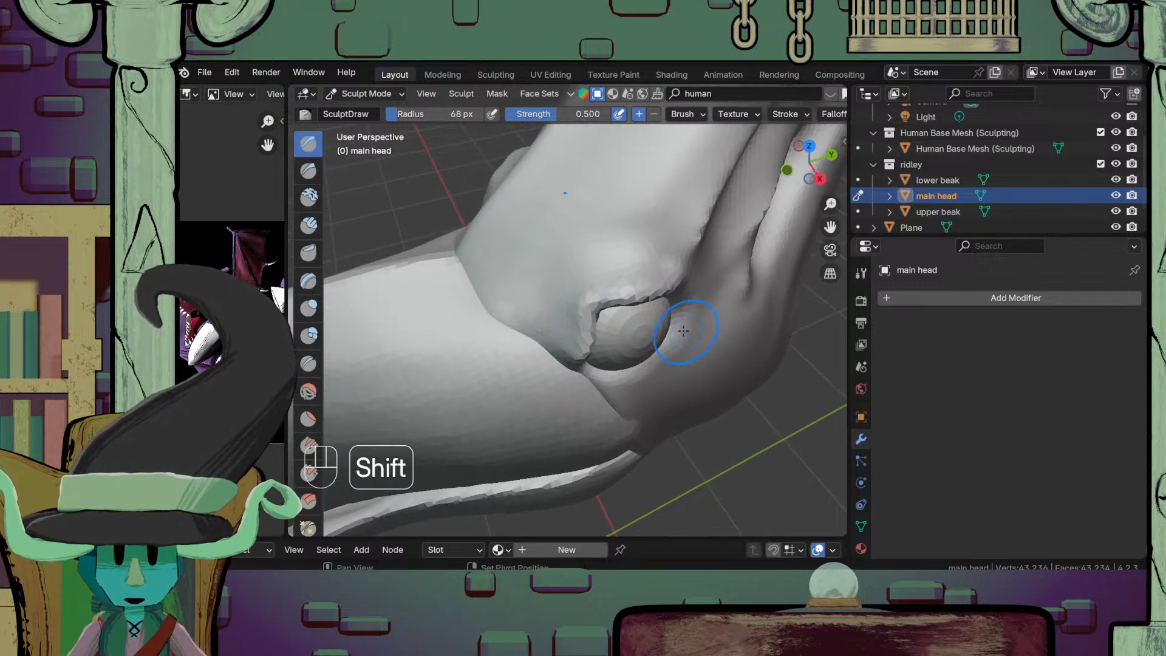
Step: Examine the brow ridge and socket around the eyeball from front, side and close-up angles
{"action": "middle_click_drag", "start_coordinate": [625, 416], "coordinate": [614, 313]}
{"action": "scroll", "coordinate": [616, 349], "scroll_direction": "down", "scroll_amount": 2}
{"action": "scroll", "coordinate": [623, 368], "scroll_direction": "up", "scroll_amount": 2}
{"action": "middle_click_drag", "start_coordinate": [622, 367], "coordinate": [547, 395]}
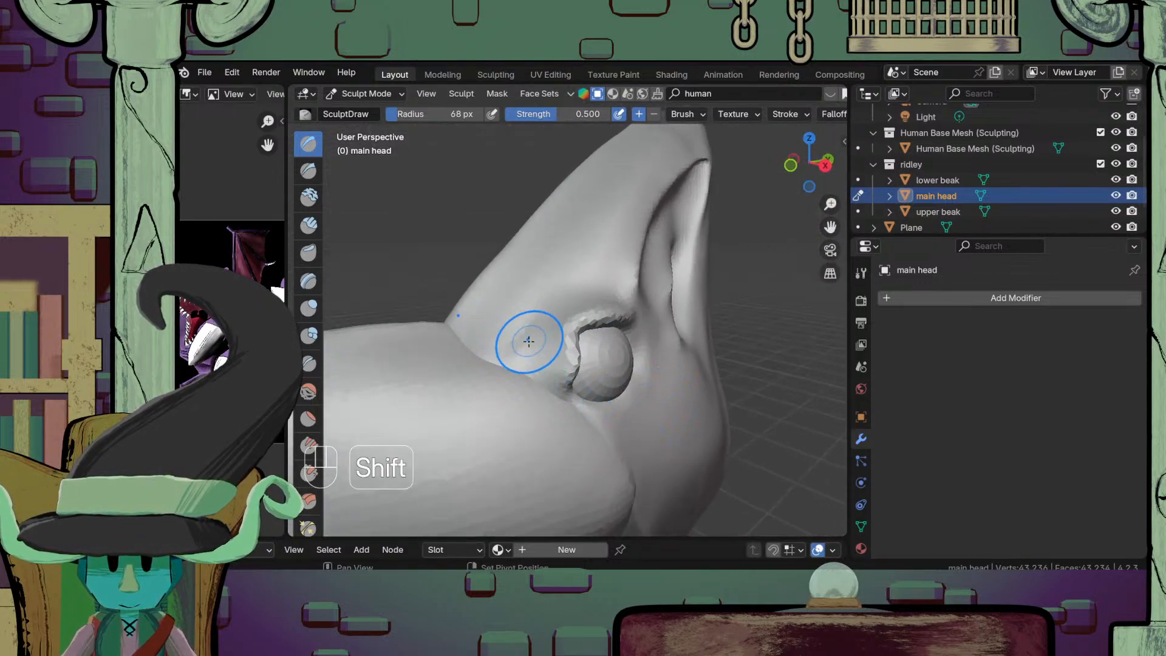
{"action": "scroll", "coordinate": [603, 311], "scroll_direction": "down", "scroll_amount": 4}
{"action": "scroll", "coordinate": [604, 312], "scroll_direction": "up", "scroll_amount": 6}
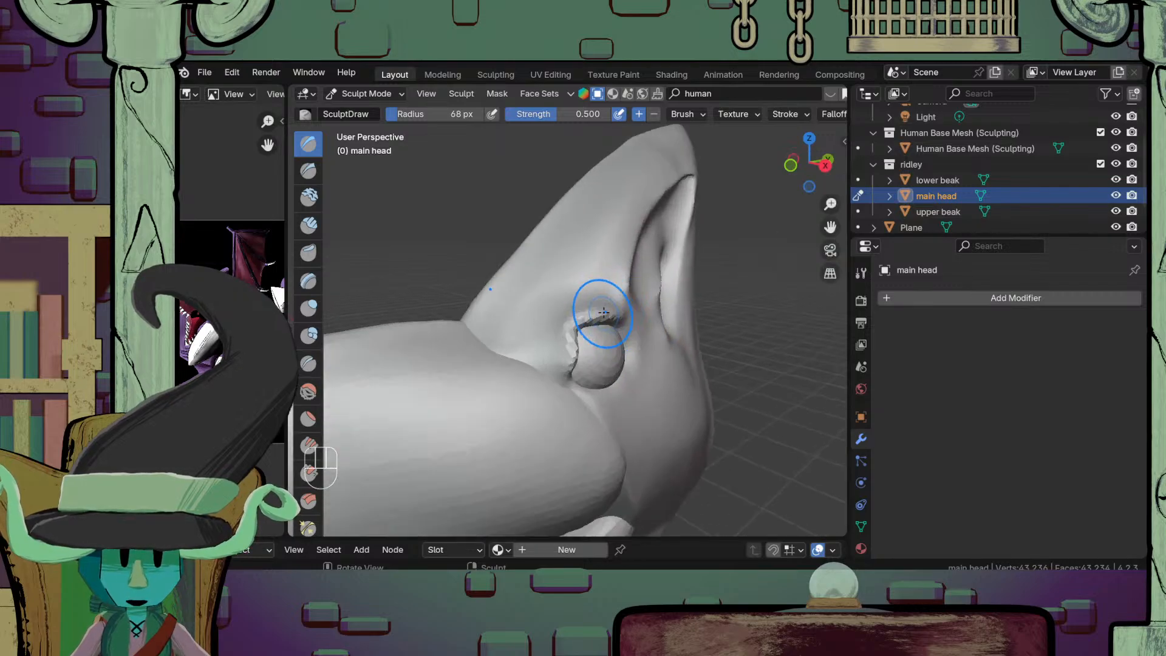
{"action": "scroll", "coordinate": [576, 373], "scroll_direction": "down", "scroll_amount": 8}
{"action": "scroll", "coordinate": [574, 373], "scroll_direction": "up", "scroll_amount": 6}
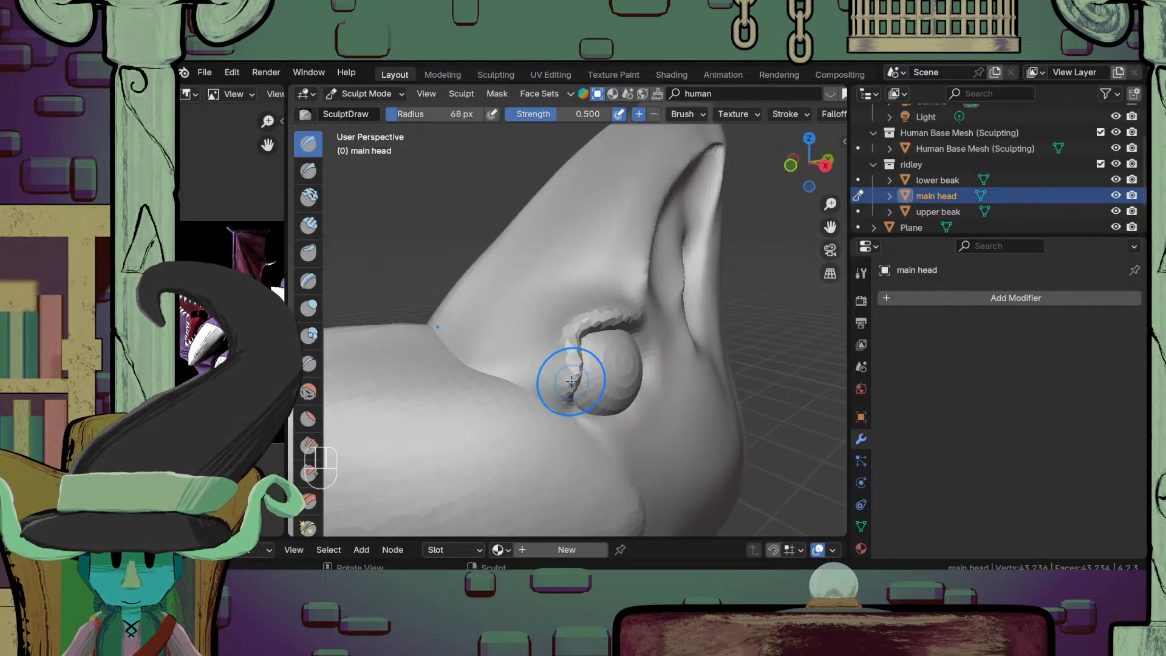
{"action": "scroll", "coordinate": [550, 396], "scroll_direction": "up", "scroll_amount": 2}
{"action": "scroll", "coordinate": [550, 395], "scroll_direction": "down", "scroll_amount": 3}
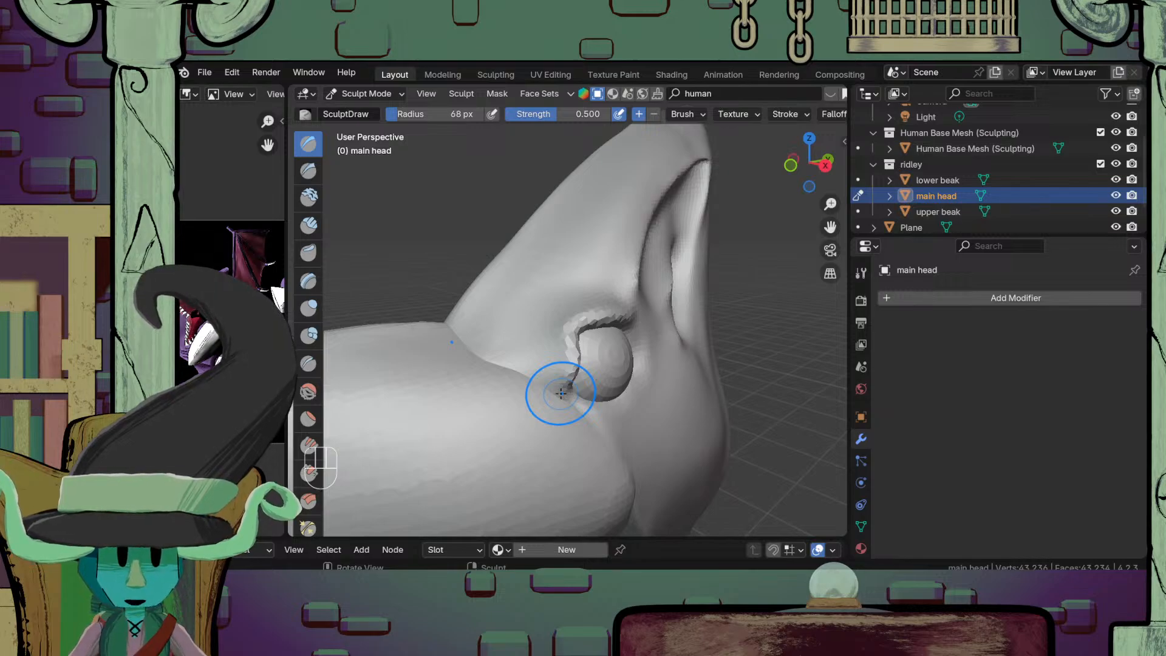
{"action": "scroll", "coordinate": [561, 393], "scroll_direction": "up", "scroll_amount": 1}
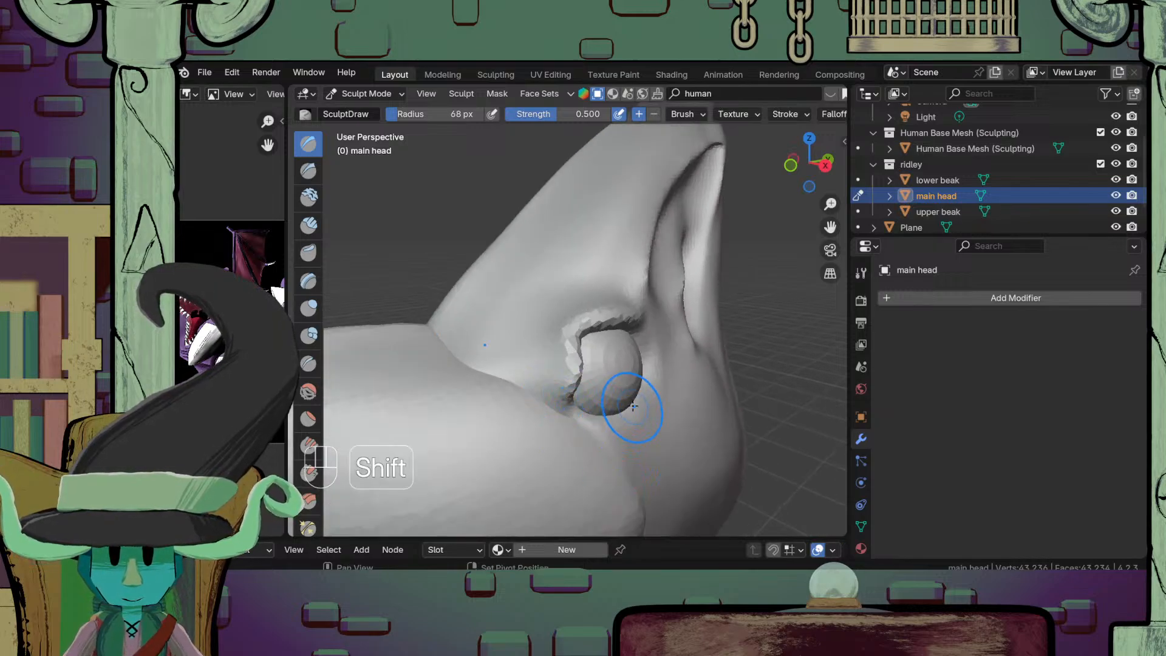
{"action": "middle_click_drag", "start_coordinate": [632, 409], "coordinate": [534, 398], "text": "shift"}
{"action": "middle_click_drag", "start_coordinate": [664, 355], "coordinate": [601, 359], "text": "shift"}
{"action": "scroll", "coordinate": [601, 359], "scroll_direction": "down", "scroll_amount": 3}
{"action": "scroll", "coordinate": [602, 359], "scroll_direction": "up", "scroll_amount": 3}
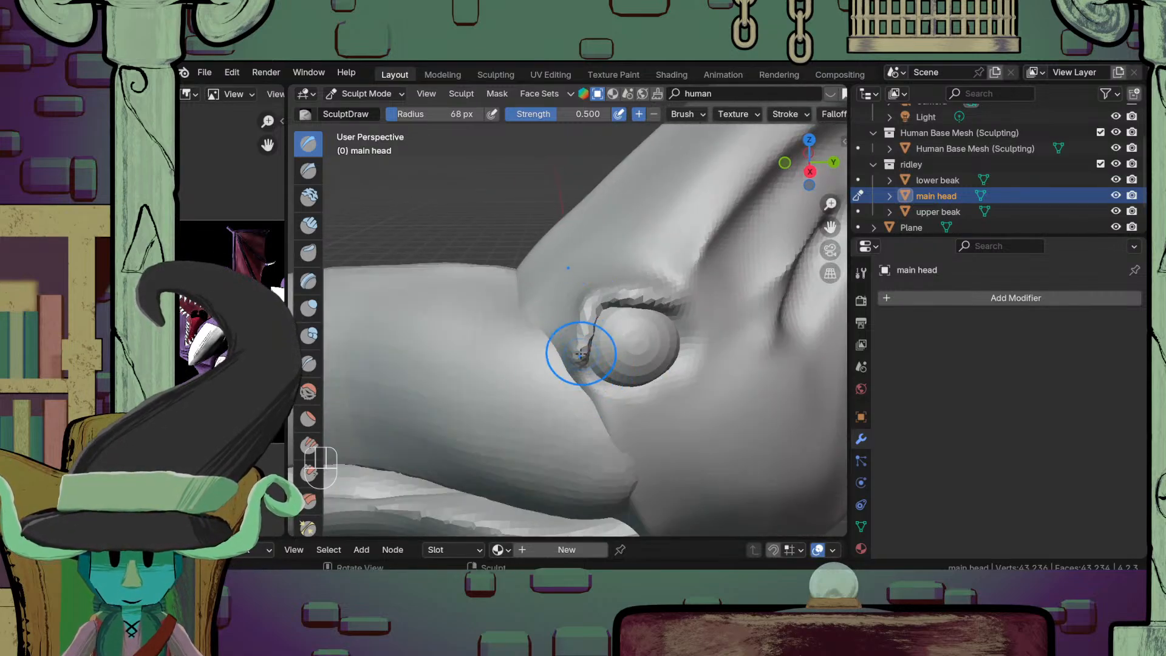
Step: Sharpen the brow's edge along the front and top of the eyeball with the Crease brush at a 61 px radius
{"action": "scroll", "coordinate": [572, 401], "scroll_direction": "up", "scroll_amount": 2}
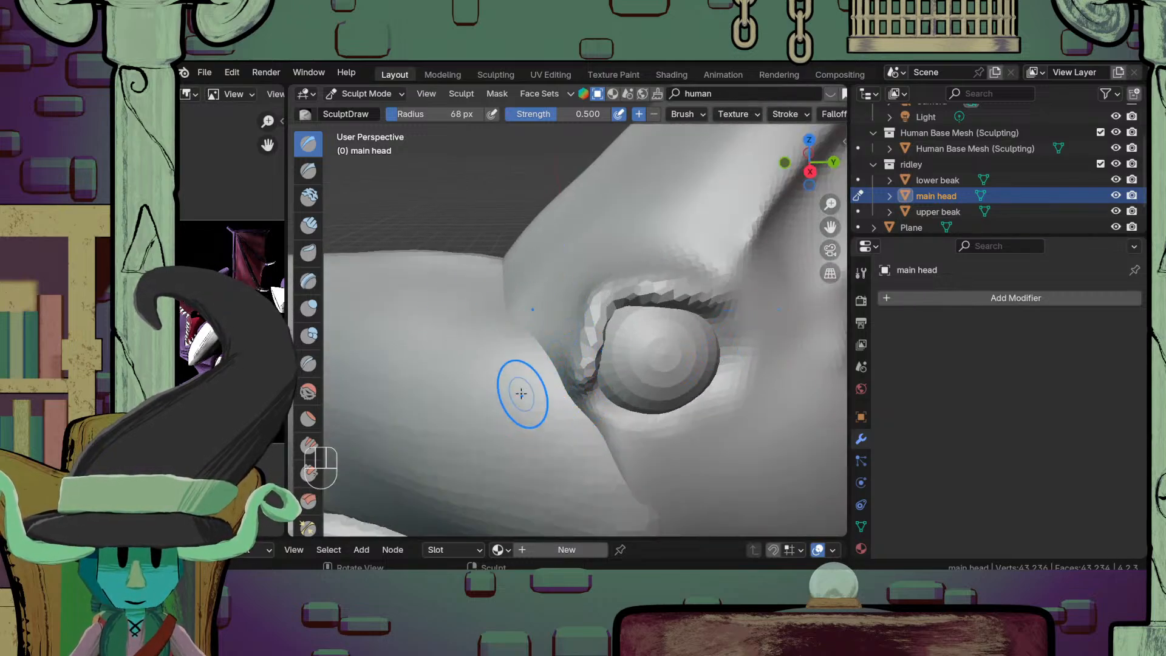
{"action": "left_click", "coordinate": [311, 363]}
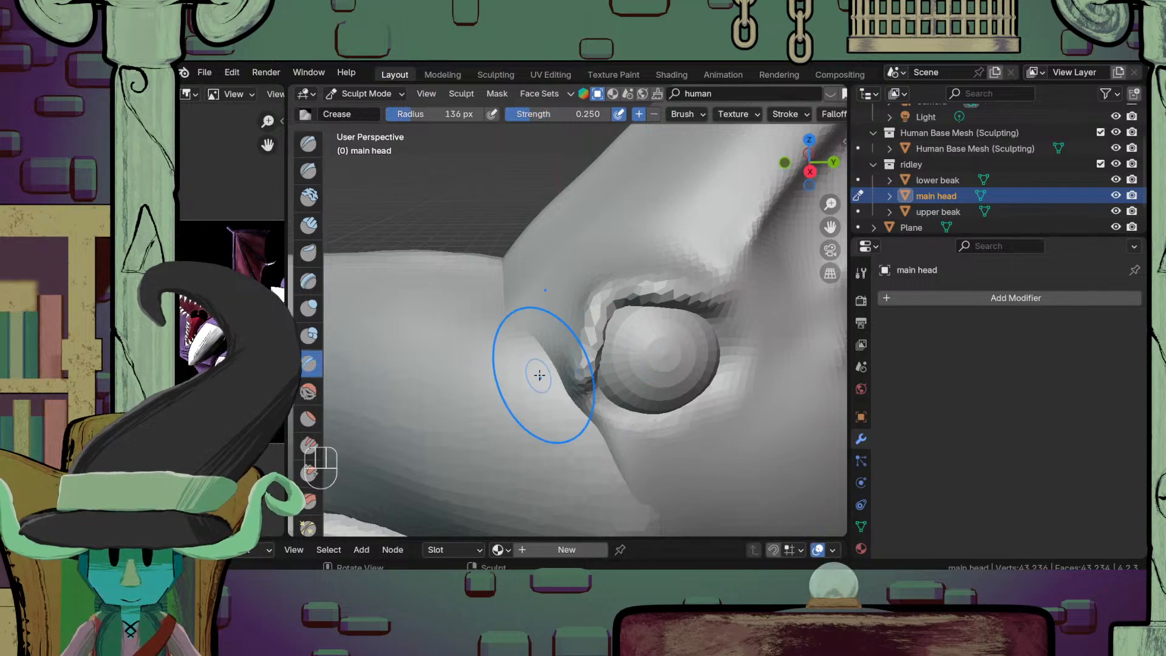
{"action": "key", "text": "f"}
{"action": "left_click", "coordinate": [596, 298]}
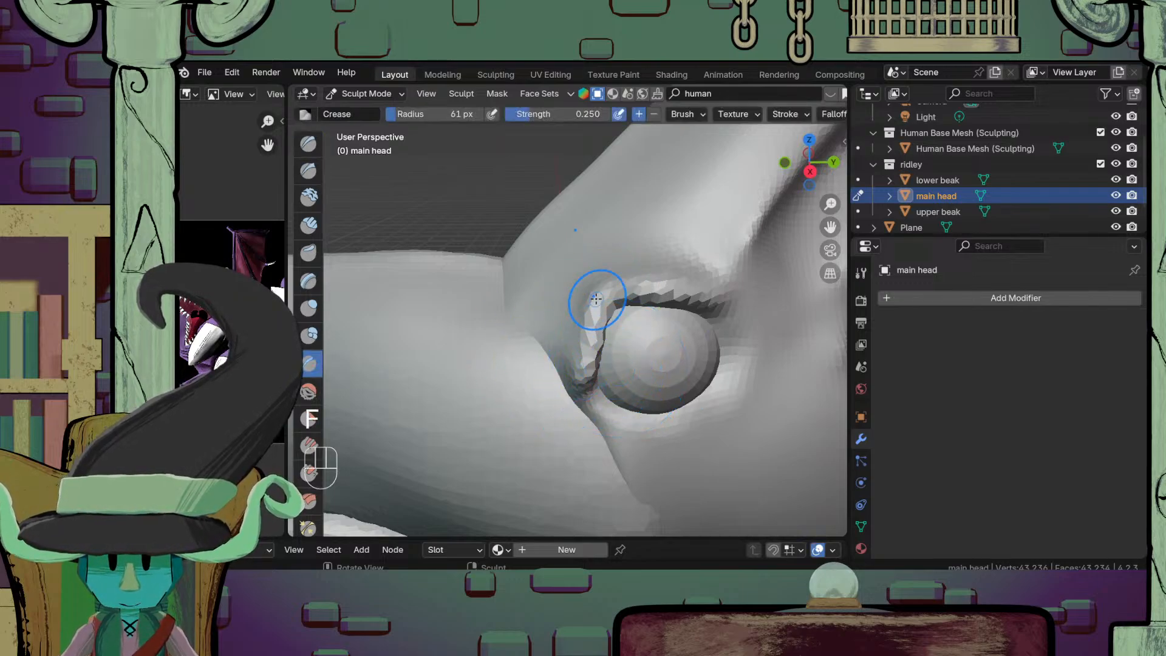
{"action": "left_click_drag", "start_coordinate": [632, 296], "coordinate": [767, 310]}
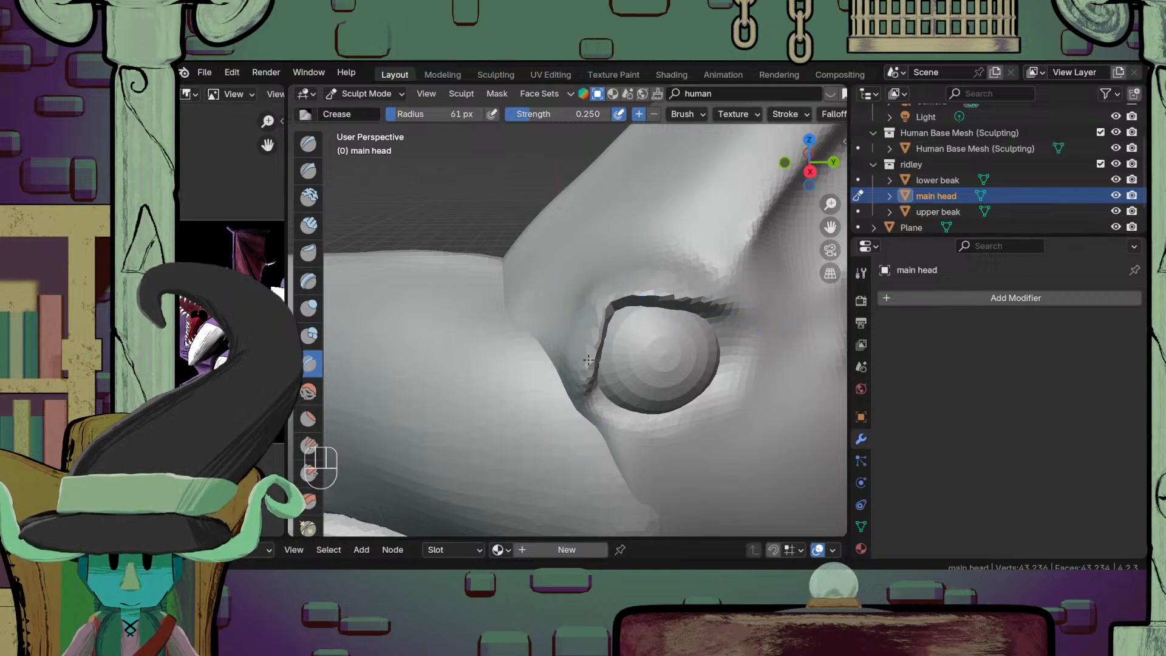
Step: Smooth the brow edge in front of the eyeball and compare it with the previous state by undoing and redoing
{"action": "mouse_move", "coordinate": [589, 361]}
{"action": "middle_mouse_down"}
{"action": "mouse_move", "coordinate": [646, 325]}
{"action": "mouse_move", "coordinate": [698, 359]}
{"action": "mouse_move", "coordinate": [612, 375]}
{"action": "mouse_move", "coordinate": [562, 354]}
{"action": "middle_mouse_up"}
{"action": "scroll", "coordinate": [577, 386], "scroll_direction": "up", "scroll_amount": 2}
{"action": "mouse_move", "coordinate": [578, 388]}
{"action": "left_mouse_down", "text": "shift"}
{"action": "mouse_move", "coordinate": [574, 334]}
{"action": "mouse_move", "coordinate": [587, 319]}
{"action": "left_mouse_up", "text": "shift"}
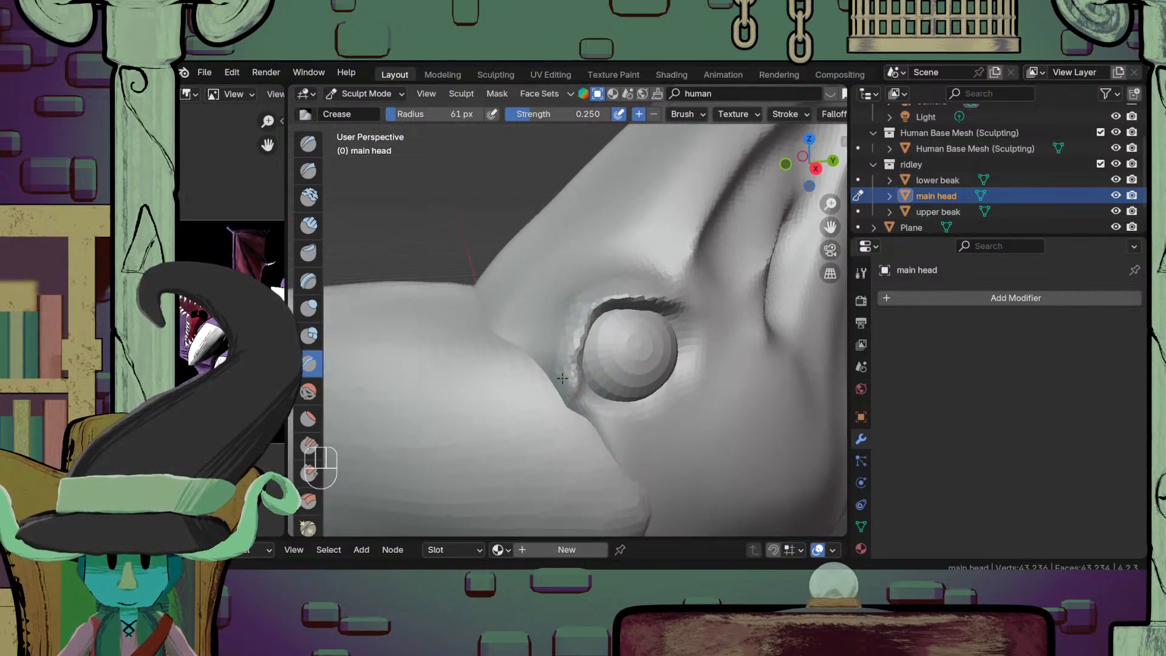
{"action": "key", "text": "ctrl+z"}
{"action": "key", "text": "ctrl+shift+z"}
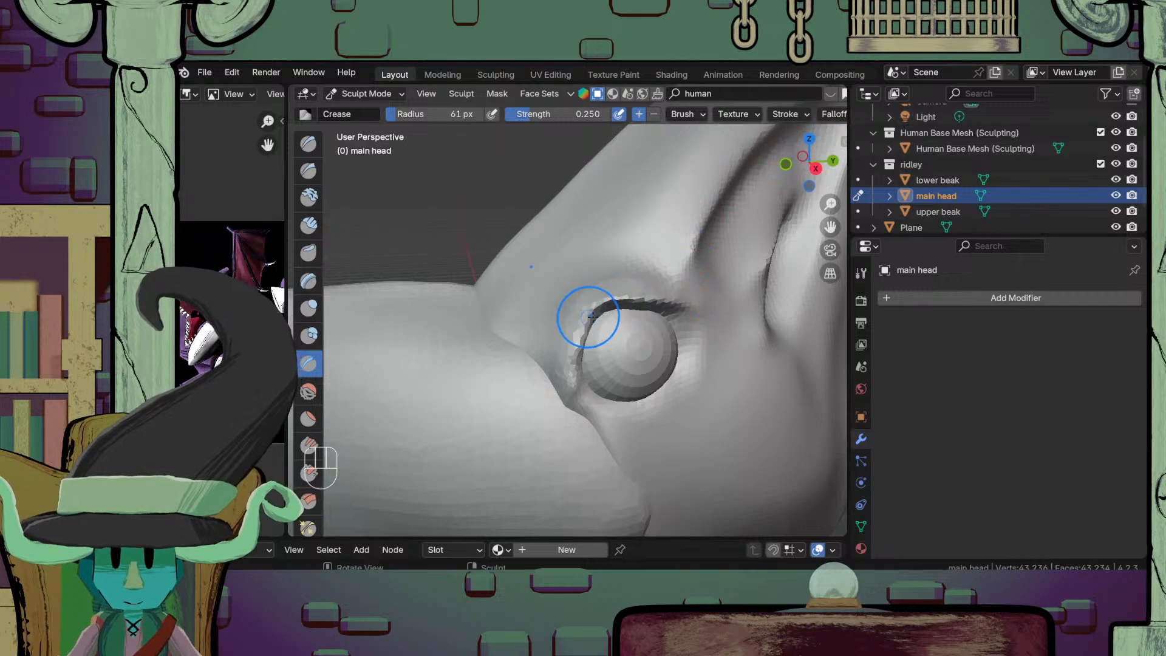
Step: Raise the ridge around the front and top of the eyeball with the inverted Crease brush
{"action": "scroll", "coordinate": [693, 362], "scroll_direction": "down", "scroll_amount": 10}
{"action": "middle_click_drag", "start_coordinate": [591, 318], "coordinate": [602, 351]}
{"action": "scroll", "coordinate": [646, 365], "scroll_direction": "down", "scroll_amount": 5}
{"action": "scroll", "coordinate": [723, 372], "scroll_direction": "up", "scroll_amount": 3}
{"action": "scroll", "coordinate": [596, 342], "scroll_direction": "up", "scroll_amount": 3}
{"action": "scroll", "coordinate": [600, 347], "scroll_direction": "up", "scroll_amount": 2}
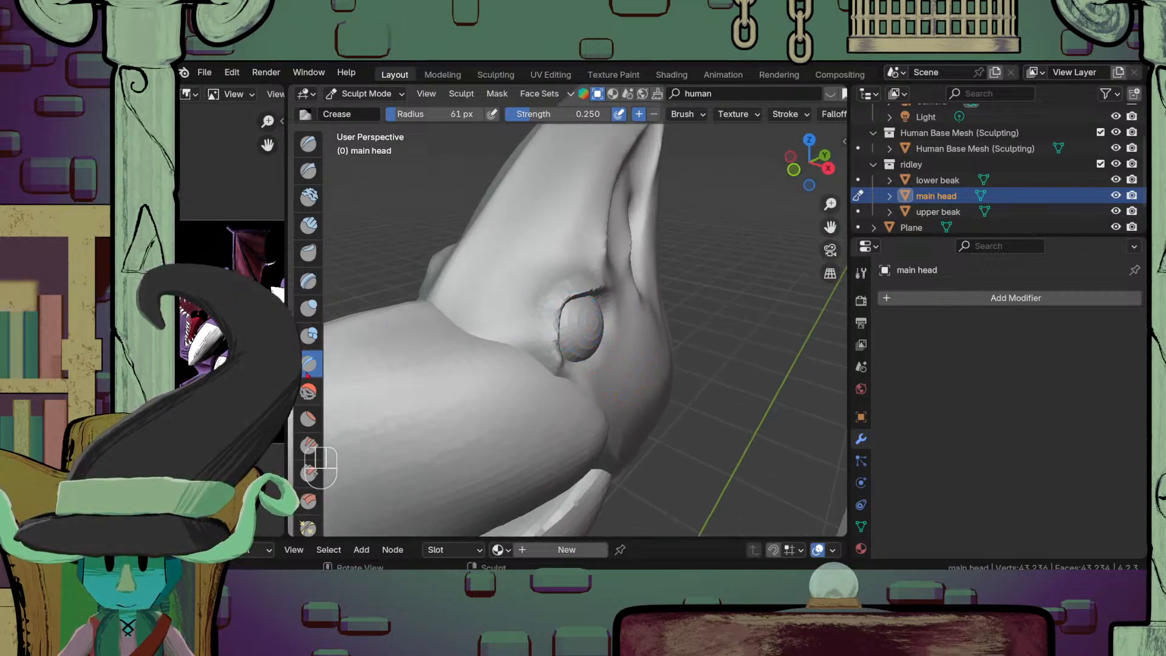
{"action": "middle_click_drag", "start_coordinate": [600, 231], "coordinate": [632, 334], "text": "shift"}
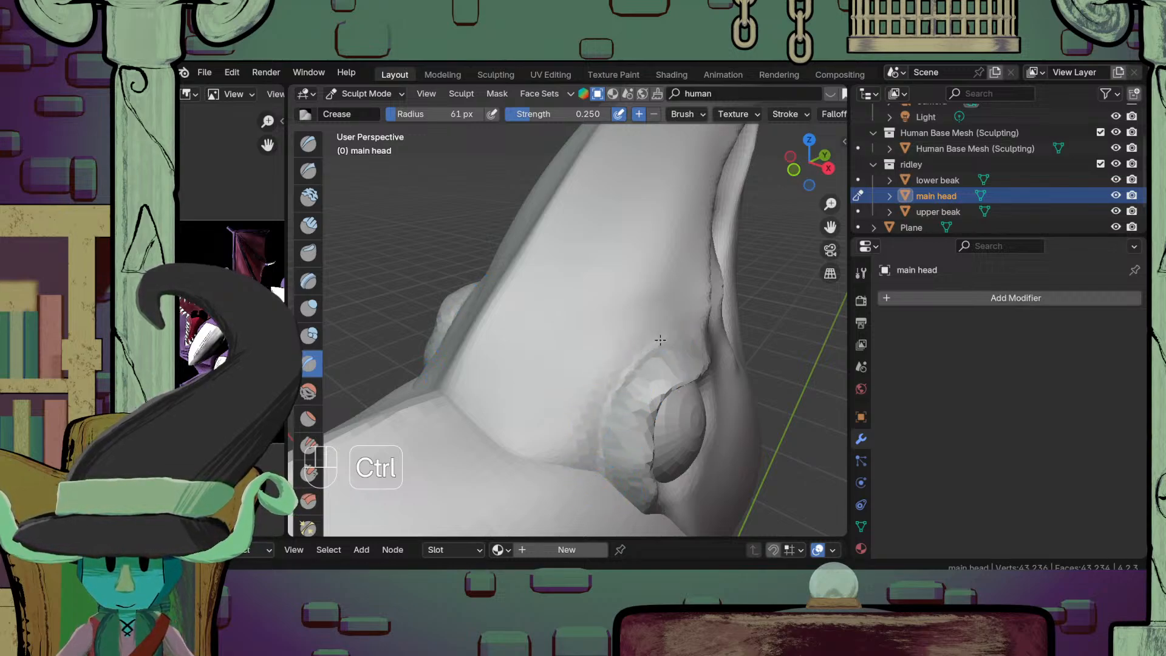
{"action": "middle_click_drag", "start_coordinate": [704, 341], "coordinate": [543, 371]}
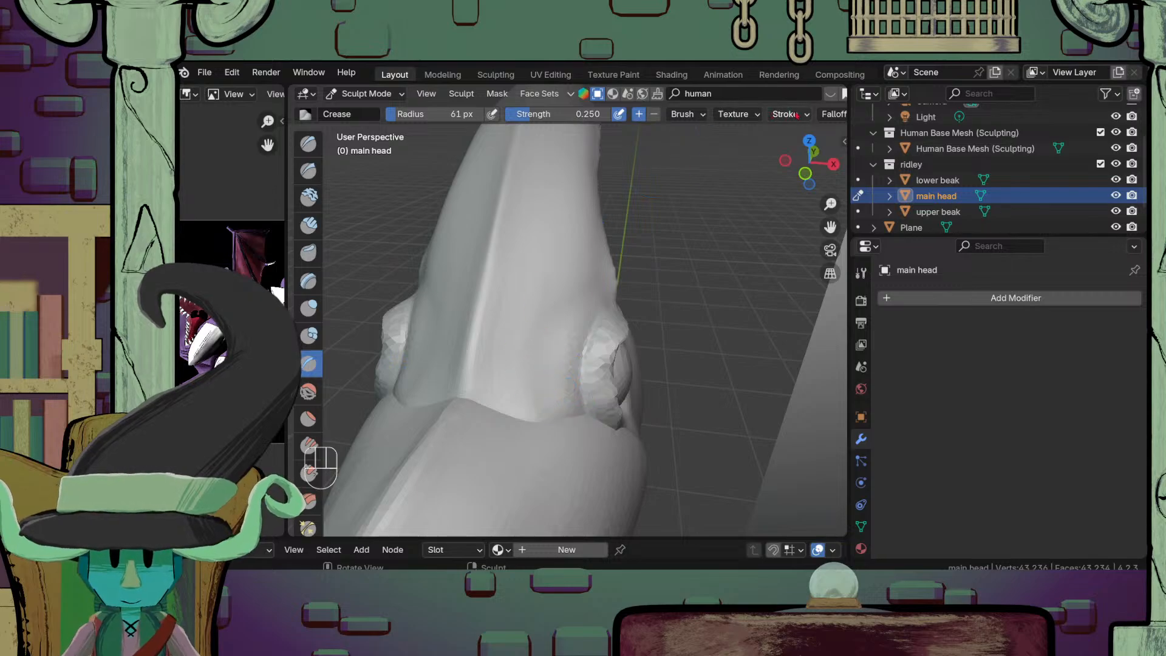
Step: Remesh the main head with a 0.02 m voxel size
{"action": "scroll", "coordinate": [797, 115], "scroll_direction": "down", "scroll_amount": 5}
{"action": "left_click", "coordinate": [767, 114]}
{"action": "left_click", "coordinate": [753, 235]}
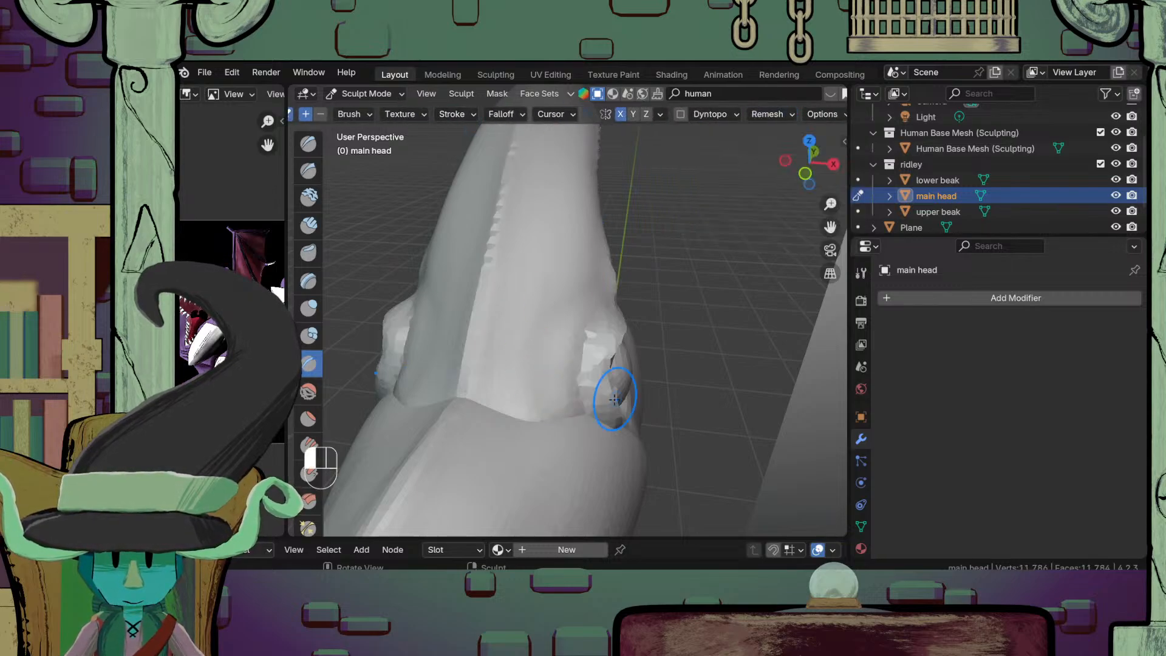
Step: Smooth the faceted ridge down the front of the eyeball toward the beak seam
{"action": "scroll", "coordinate": [615, 399], "scroll_direction": "down", "scroll_amount": 10}
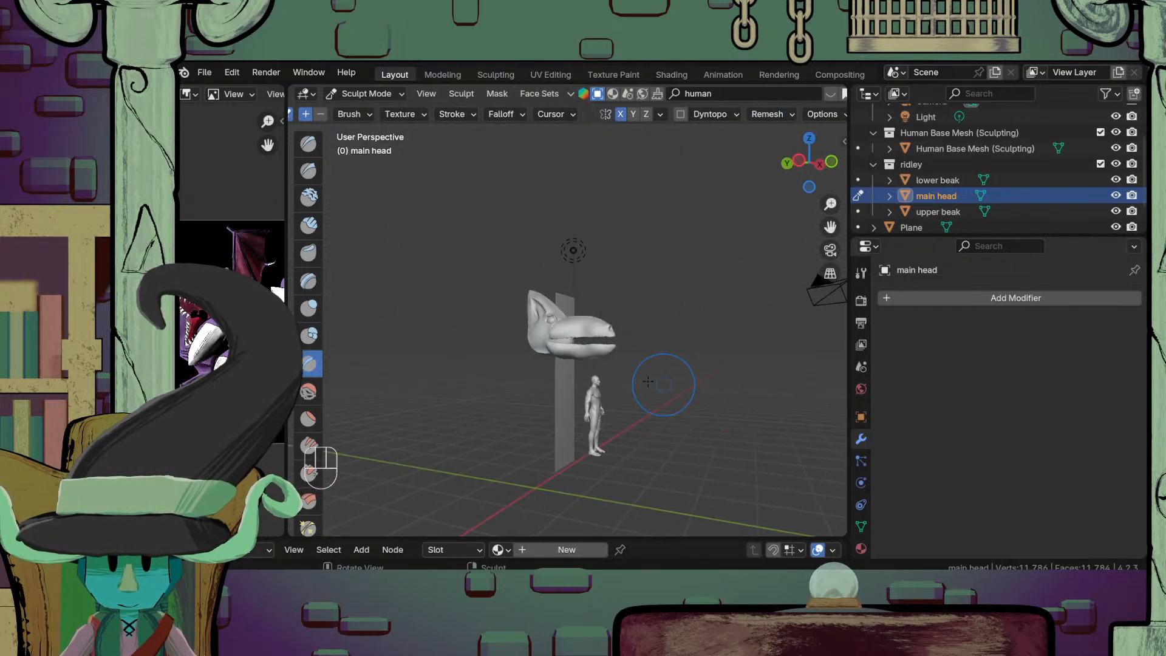
{"action": "mouse_move", "coordinate": [649, 381]}
{"action": "middle_mouse_down"}
{"action": "mouse_move", "coordinate": [706, 365]}
{"action": "mouse_move", "coordinate": [722, 404]}
{"action": "mouse_move", "coordinate": [602, 448]}
{"action": "mouse_move", "coordinate": [477, 388]}
{"action": "middle_mouse_up"}
{"action": "scroll", "coordinate": [601, 448], "scroll_direction": "up", "scroll_amount": 5}
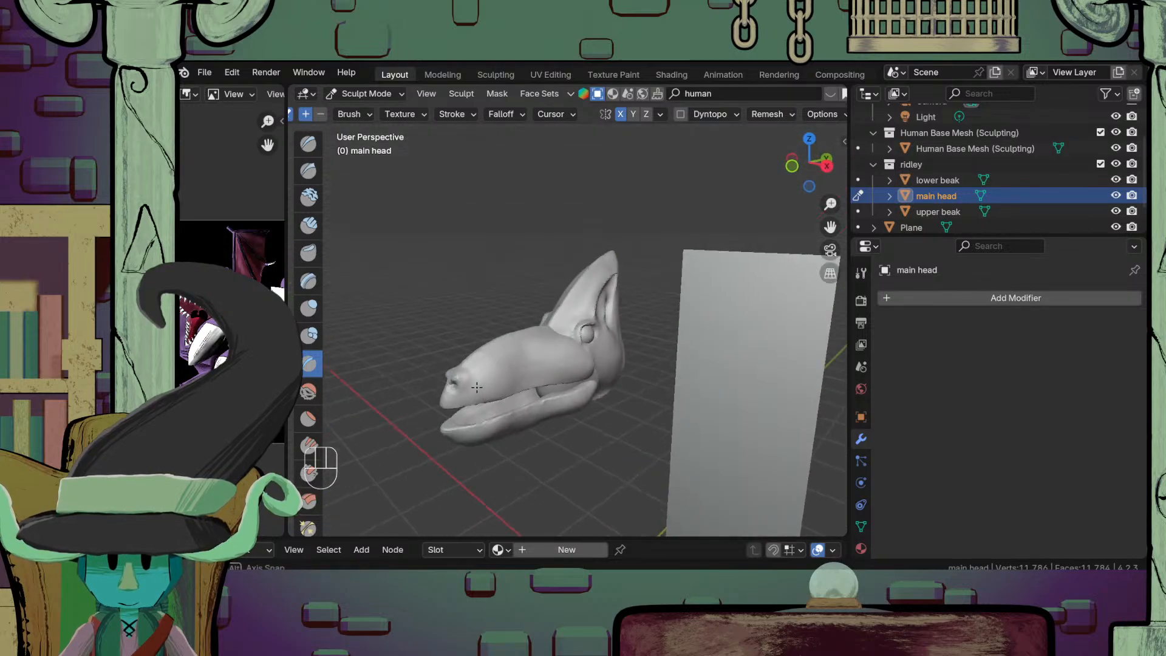
{"action": "scroll", "coordinate": [608, 364], "scroll_direction": "up", "scroll_amount": 6}
{"action": "middle_click_drag", "start_coordinate": [646, 409], "coordinate": [612, 398]}
{"action": "mouse_move", "coordinate": [621, 453]}
{"action": "left_mouse_down", "text": "shift"}
{"action": "mouse_move", "coordinate": [625, 503]}
{"action": "mouse_move", "coordinate": [628, 491]}
{"action": "left_mouse_up", "text": "shift"}
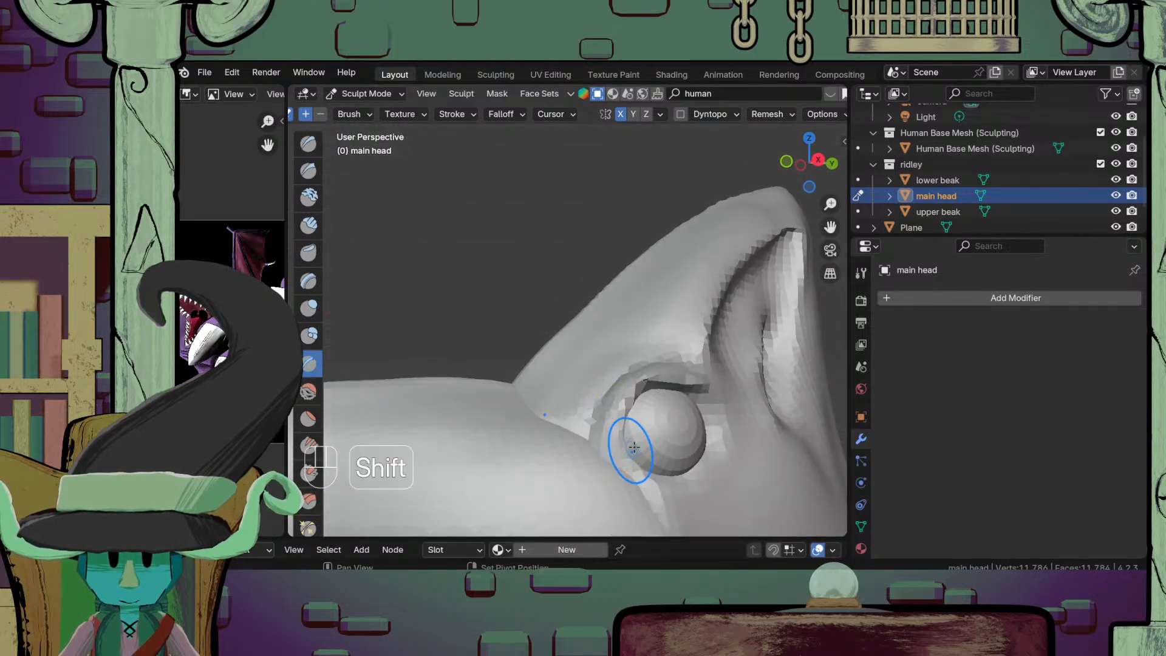
Step: Smooth the brow ridge over the top of the eyeball so it blends into the main head
{"action": "scroll", "coordinate": [634, 448], "scroll_direction": "down", "scroll_amount": 6}
{"action": "middle_click_drag", "start_coordinate": [632, 398], "coordinate": [542, 480]}
{"action": "scroll", "coordinate": [591, 341], "scroll_direction": "up", "scroll_amount": 4}
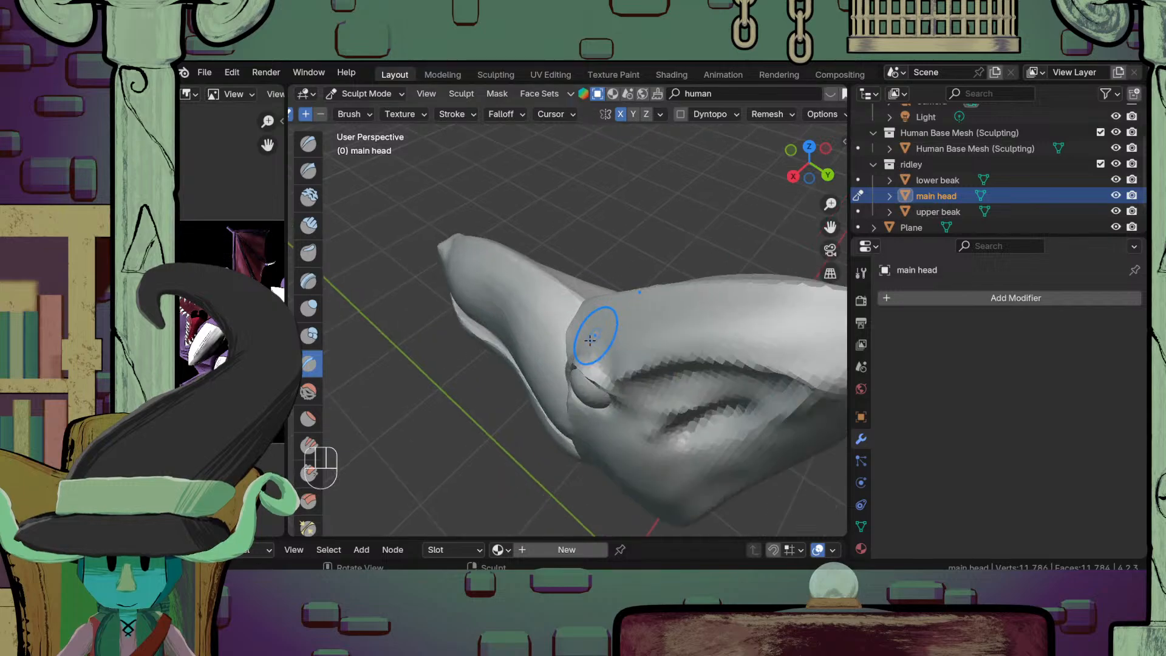
{"action": "scroll", "coordinate": [590, 341], "scroll_direction": "up", "scroll_amount": 4}
{"action": "middle_click_drag", "start_coordinate": [590, 341], "coordinate": [638, 331]}
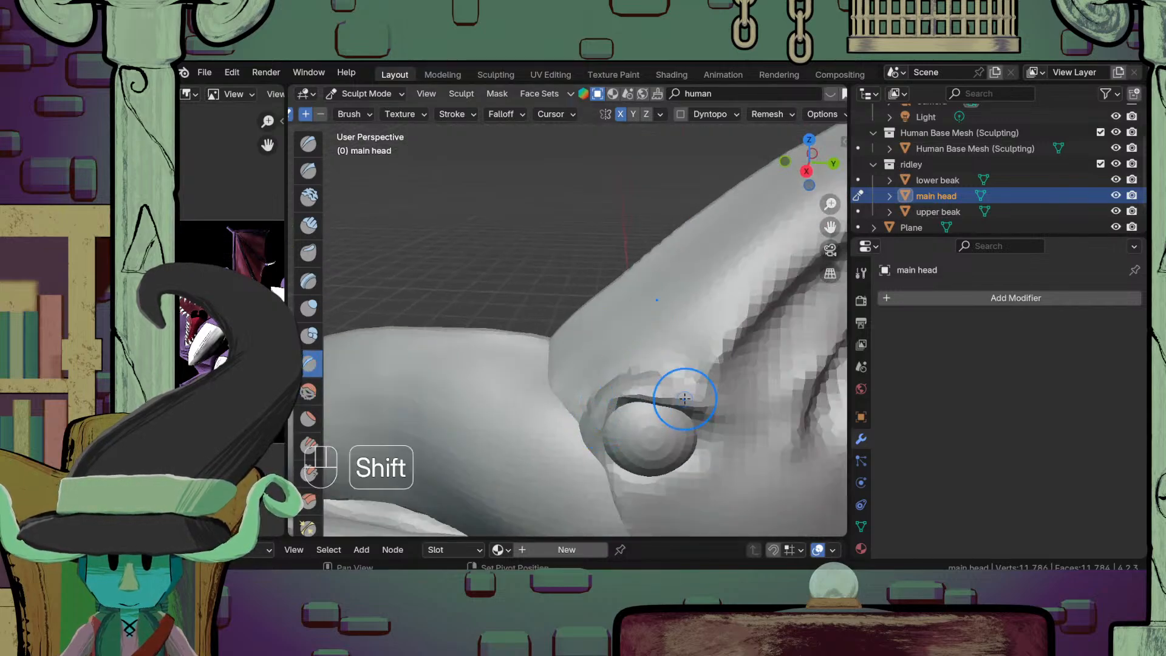
{"action": "left_click_drag", "start_coordinate": [634, 393], "coordinate": [633, 398], "text": "shift"}
{"action": "scroll", "coordinate": [633, 417], "scroll_direction": "down", "scroll_amount": 10}
{"action": "mouse_move", "coordinate": [633, 417]}
{"action": "middle_mouse_down"}
{"action": "mouse_move", "coordinate": [659, 435]}
{"action": "mouse_move", "coordinate": [668, 398]}
{"action": "middle_mouse_up"}
{"action": "scroll", "coordinate": [669, 395], "scroll_direction": "up", "scroll_amount": 10}
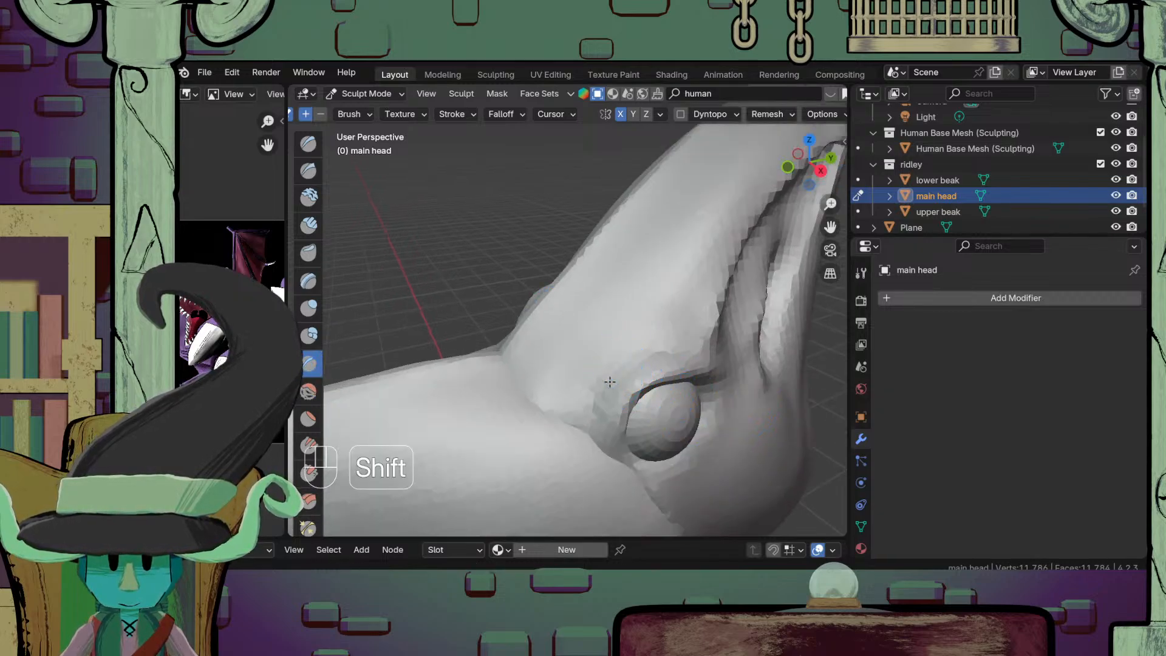
{"action": "scroll", "coordinate": [660, 339], "scroll_direction": "down", "scroll_amount": 10}
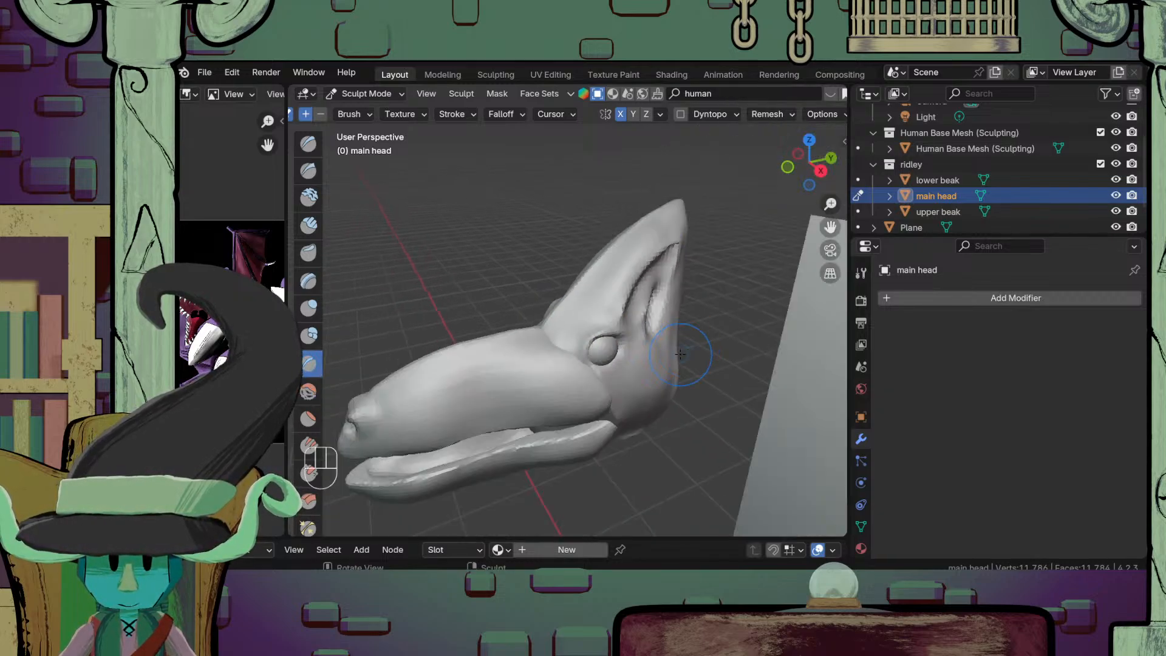
Step: Set the voxel size to 0.01 m and remesh the main head
{"action": "middle_click_drag", "start_coordinate": [661, 339], "coordinate": [702, 445]}
{"action": "scroll", "coordinate": [703, 445], "scroll_direction": "up", "scroll_amount": 8}
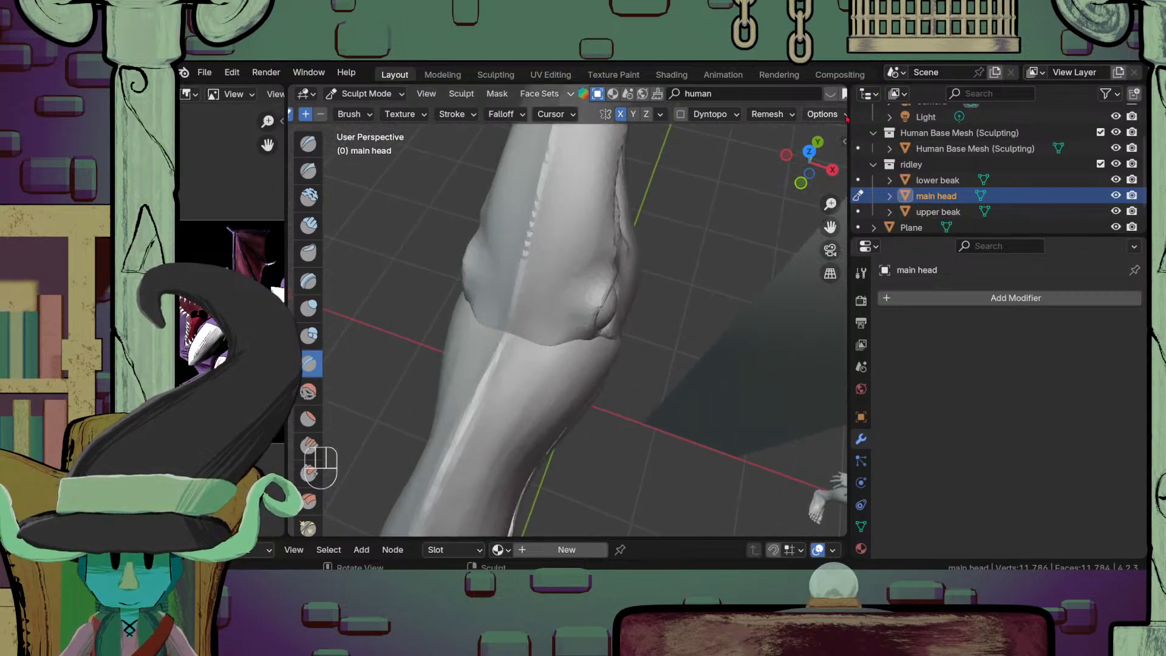
{"action": "left_click", "coordinate": [794, 114]}
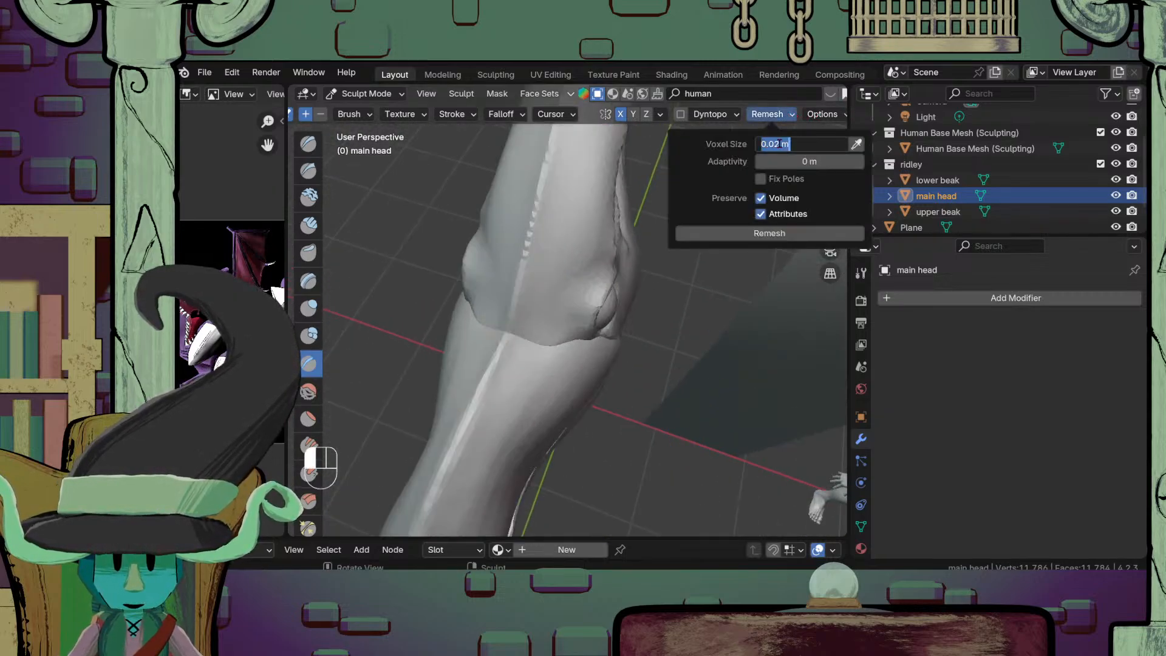
{"action": "key", "text": "BackSpace"}
{"action": "type", "text": "1"}
{"action": "key", "text": "Return"}
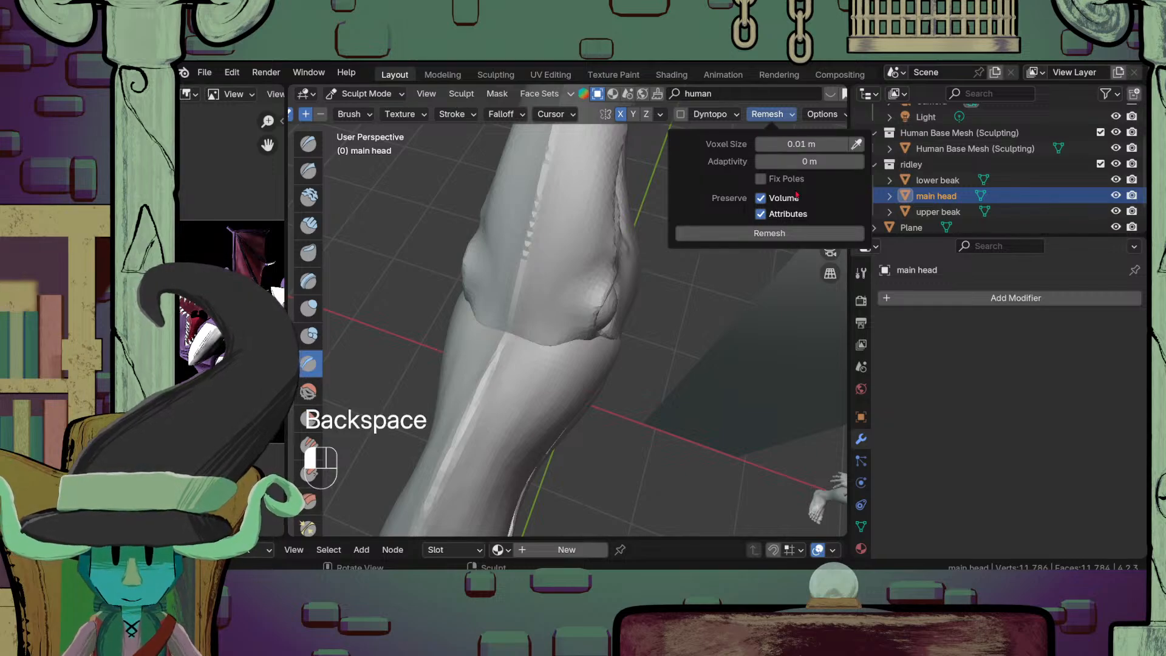
{"action": "left_click", "coordinate": [770, 234]}
Step: Crease the underside of the brow over the eyeball, continuing the line past its rear corner
{"action": "middle_click_drag", "start_coordinate": [611, 333], "coordinate": [610, 378]}
{"action": "scroll", "coordinate": [624, 447], "scroll_direction": "up", "scroll_amount": 2}
{"action": "middle_click_drag", "start_coordinate": [624, 451], "coordinate": [605, 413]}
{"action": "scroll", "coordinate": [628, 435], "scroll_direction": "up", "scroll_amount": 2}
{"action": "scroll", "coordinate": [605, 413], "scroll_direction": "up", "scroll_amount": 2}
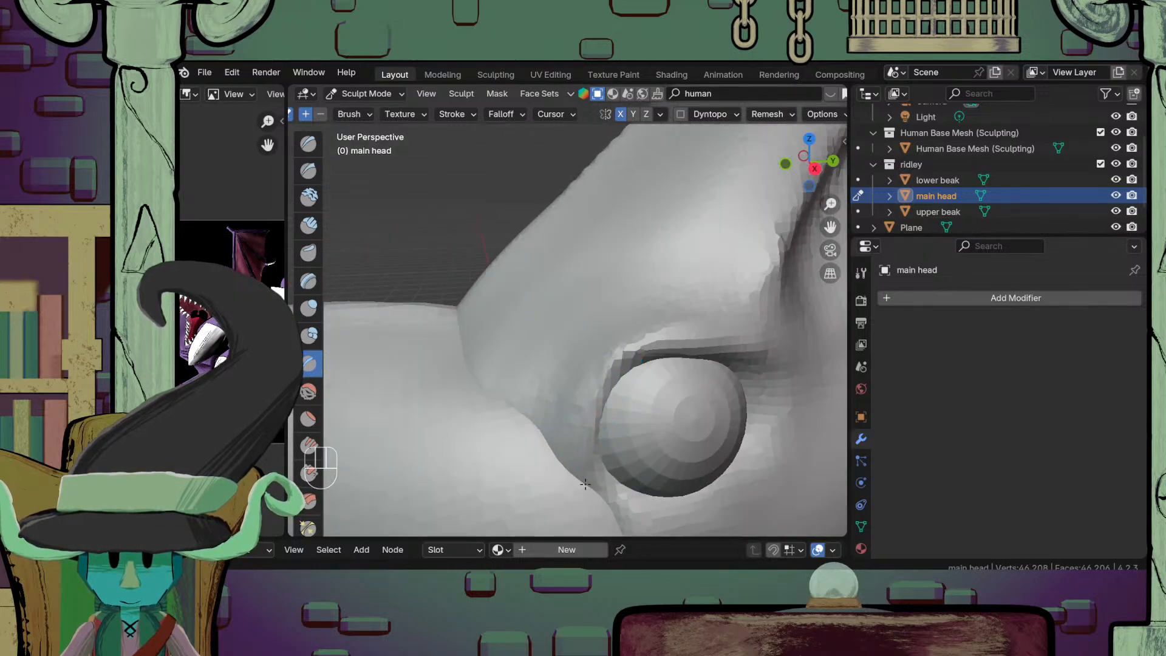
{"action": "left_click_drag", "start_coordinate": [623, 351], "coordinate": [786, 363]}
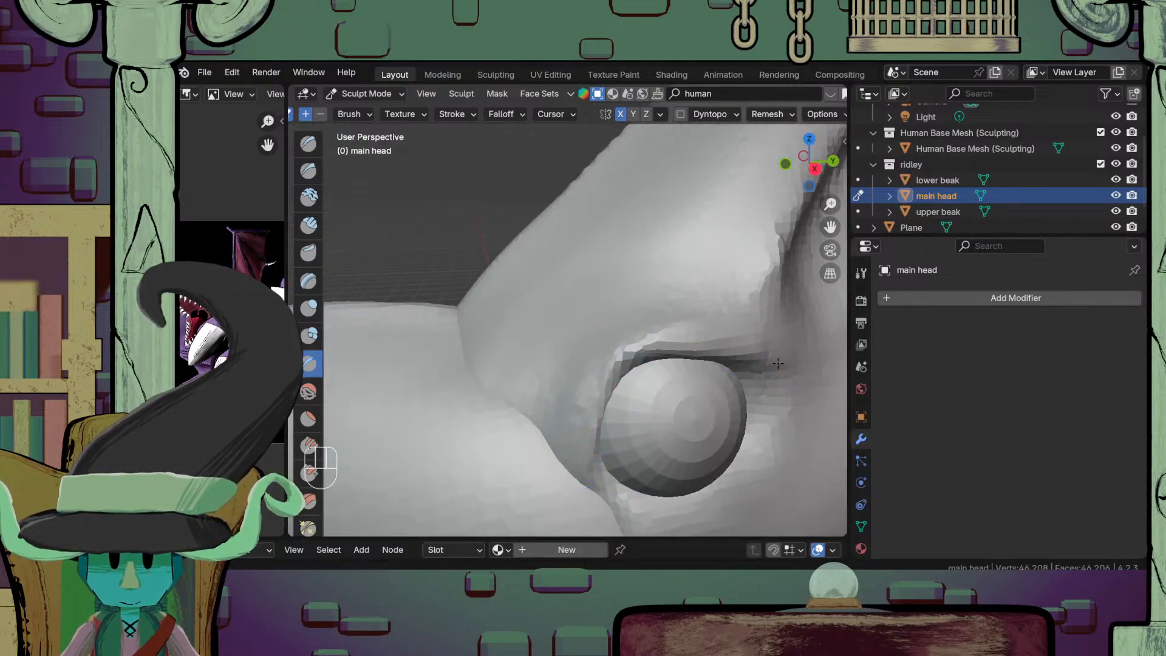
Step: Switch the main head to Object Mode, select the eyeball sphere and enter Edit Mode on it
{"action": "scroll", "coordinate": [718, 378], "scroll_direction": "down", "scroll_amount": 4}
{"action": "middle_click_drag", "start_coordinate": [626, 340], "coordinate": [674, 382]}
{"action": "scroll", "coordinate": [657, 388], "scroll_direction": "down", "scroll_amount": 5}
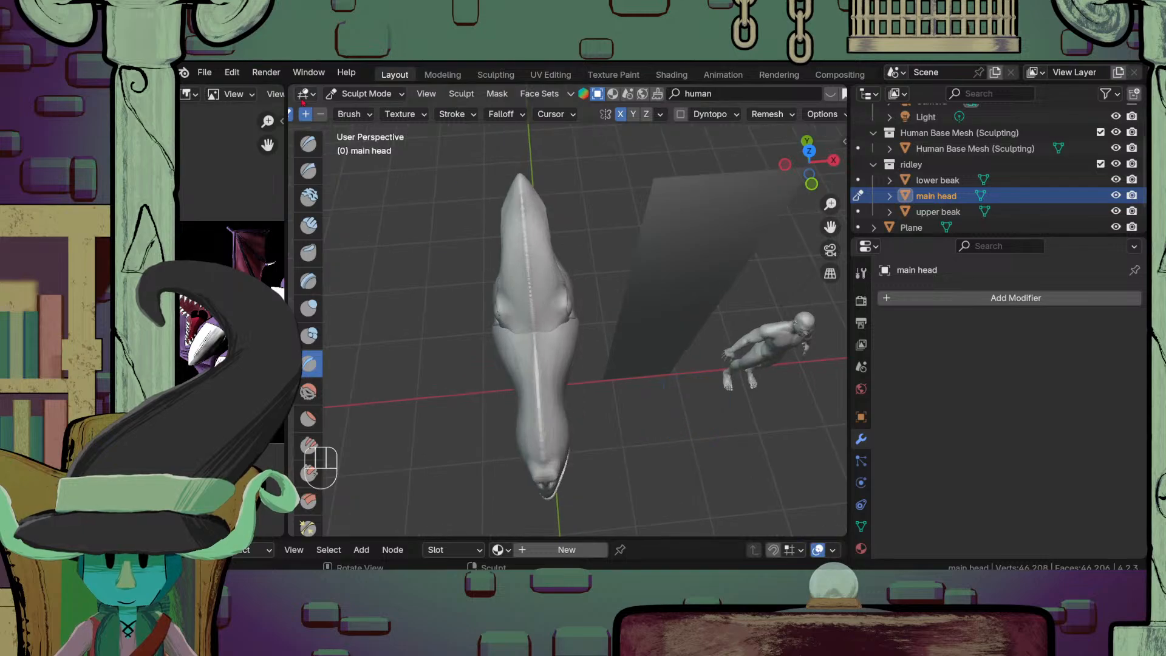
{"action": "left_click", "coordinate": [374, 95]}
{"action": "left_click", "coordinate": [373, 111]}
{"action": "scroll", "coordinate": [608, 328], "scroll_direction": "up", "scroll_amount": 4}
{"action": "middle_click_drag", "start_coordinate": [631, 346], "coordinate": [578, 325]}
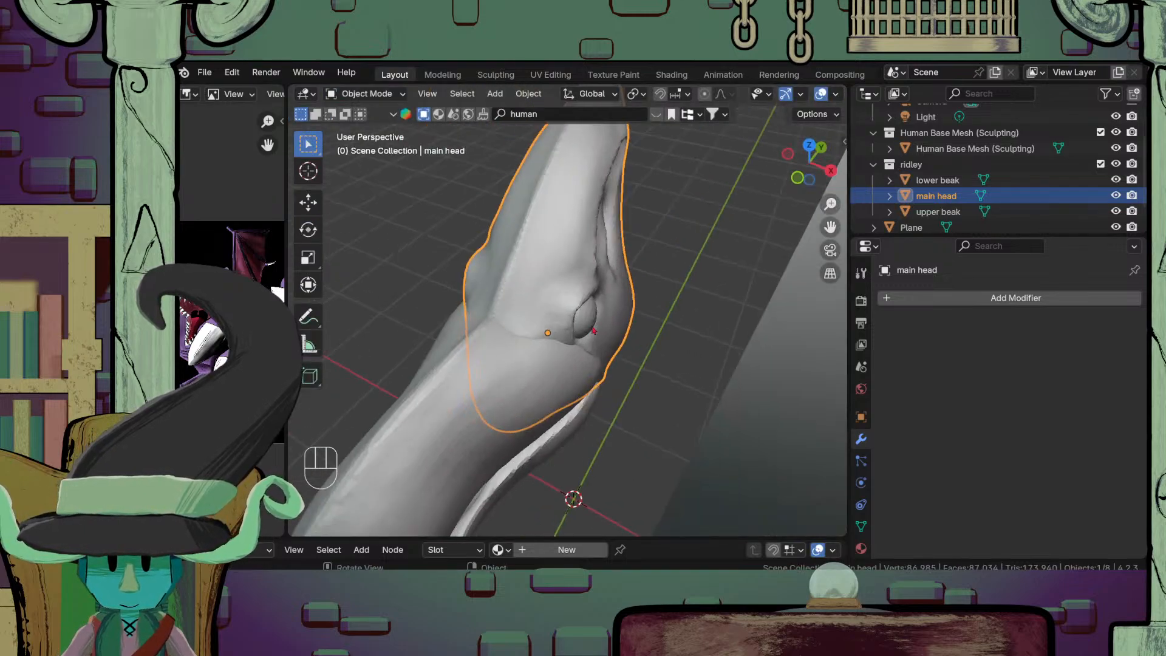
{"action": "left_click", "coordinate": [586, 319]}
{"action": "key", "text": "Tab"}
Step: Try to flatten the mirrored eyeballs by scaling the sphere's mesh along the global X axis
{"action": "key", "text": "s"}
{"action": "key", "text": "x"}
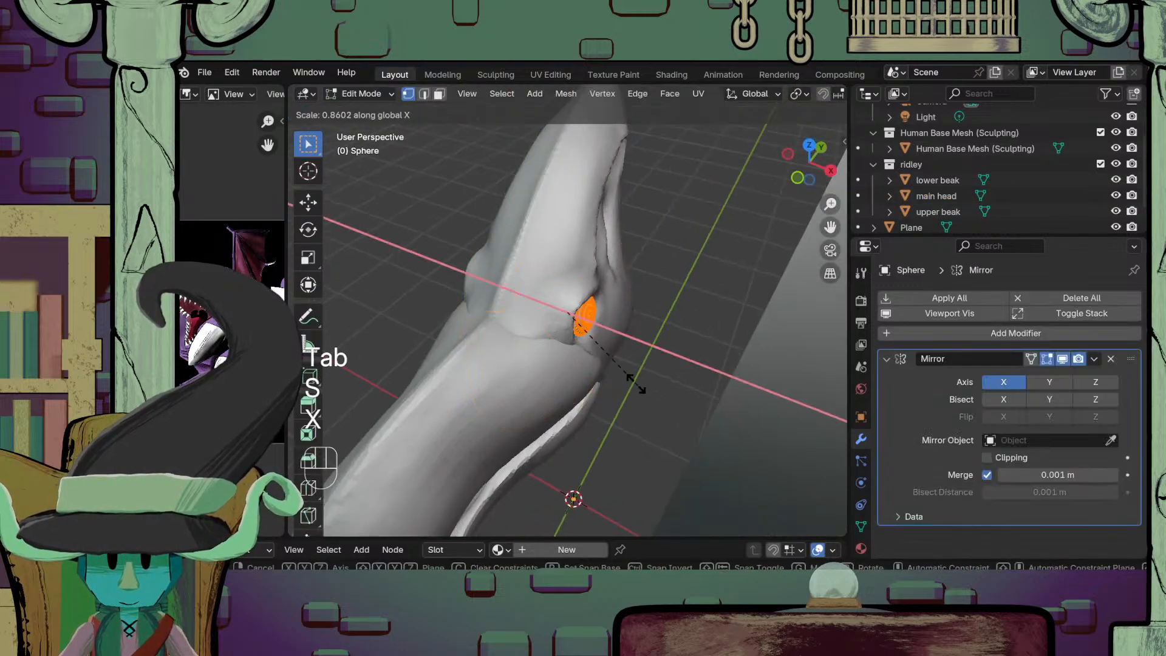
{"action": "left_click", "coordinate": [616, 376]}
{"action": "key", "text": "Tab"}
{"action": "scroll", "coordinate": [620, 389], "scroll_direction": "down", "scroll_amount": 4}
{"action": "left_click", "coordinate": [627, 419]}
{"action": "mouse_move", "coordinate": [627, 419]}
{"action": "middle_mouse_down"}
{"action": "mouse_move", "coordinate": [636, 380]}
{"action": "mouse_move", "coordinate": [619, 405]}
{"action": "middle_mouse_up"}
{"action": "key", "text": "Tab"}
{"action": "scroll", "coordinate": [616, 400], "scroll_direction": "up", "scroll_amount": 3}
{"action": "key", "text": "s"}
{"action": "key", "text": "x"}
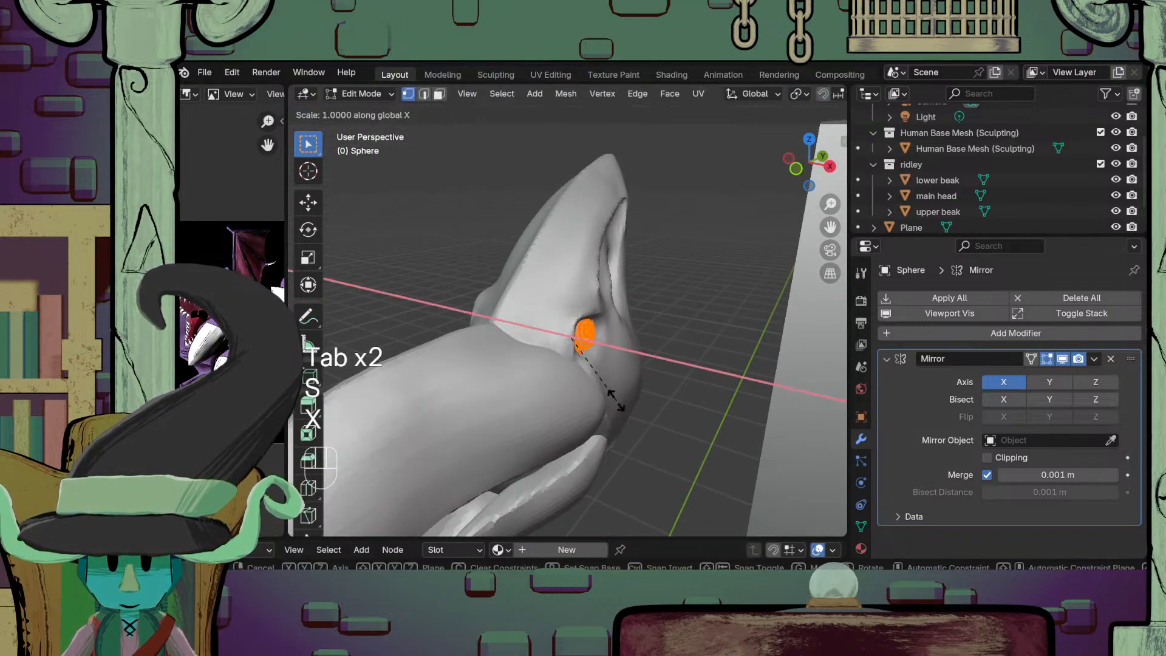
{"action": "left_click", "coordinate": [650, 416]}
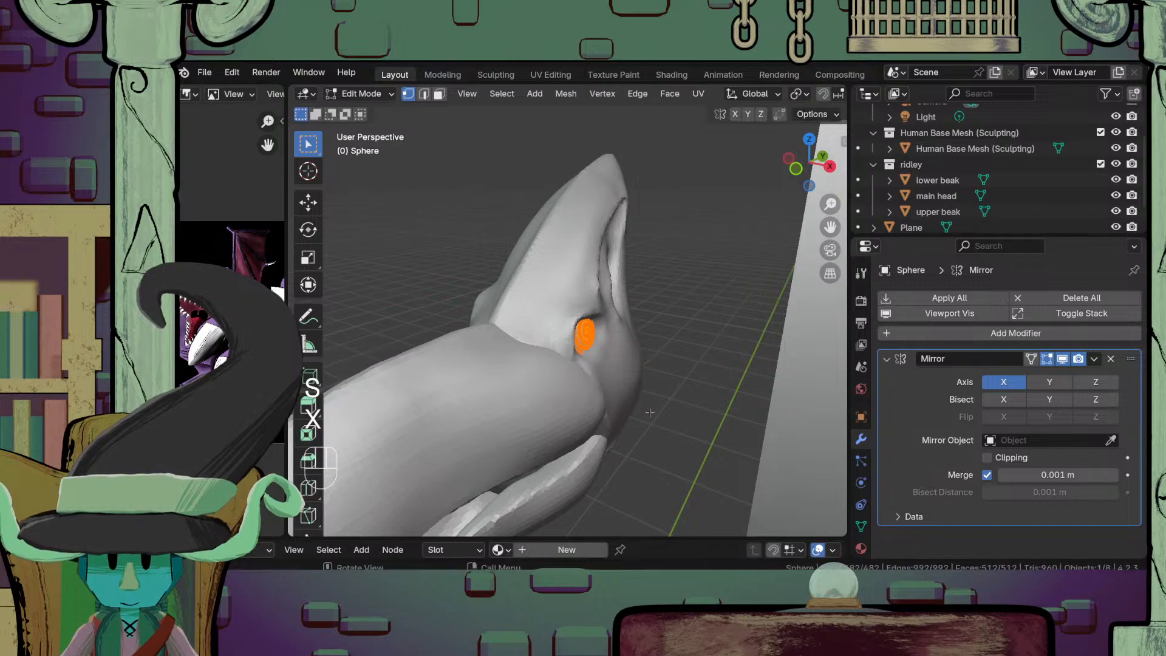
Step: Undo the X-axis scaling of the eyeball mesh, staying in Edit Mode
{"action": "key", "text": "ctrl+z"}
{"action": "key", "text": "ctrl+z"}
{"action": "key", "text": "ctrl+z"}
{"action": "key", "text": "ctrl+z"}
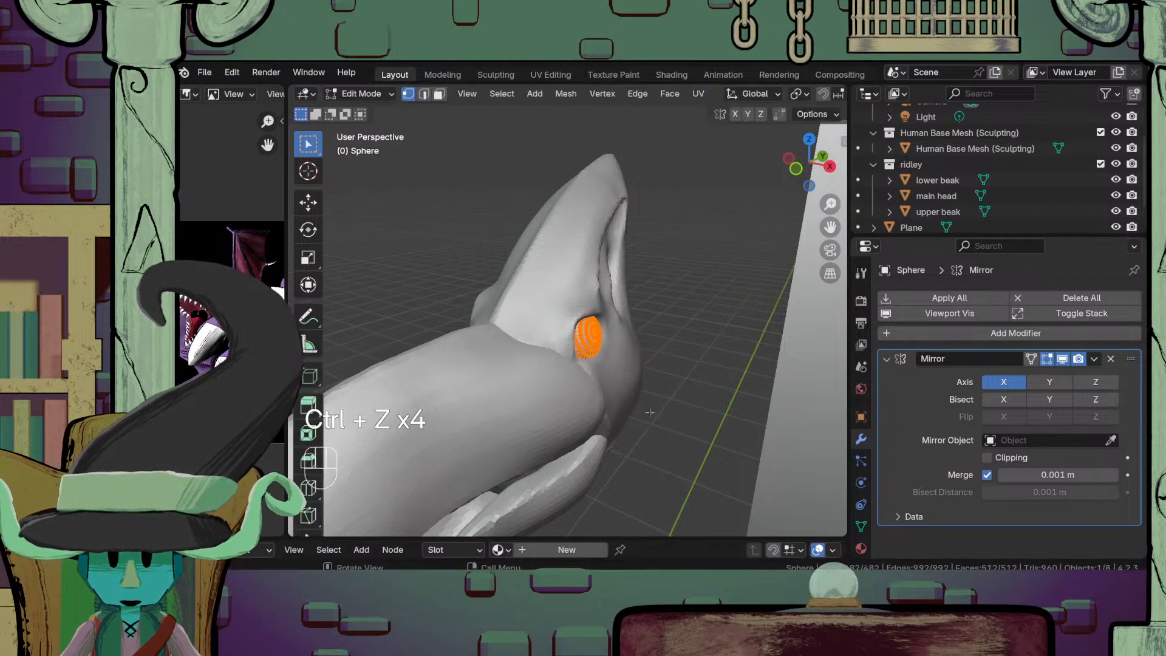
{"action": "key", "text": "Tab"}
{"action": "key", "text": "Tab"}
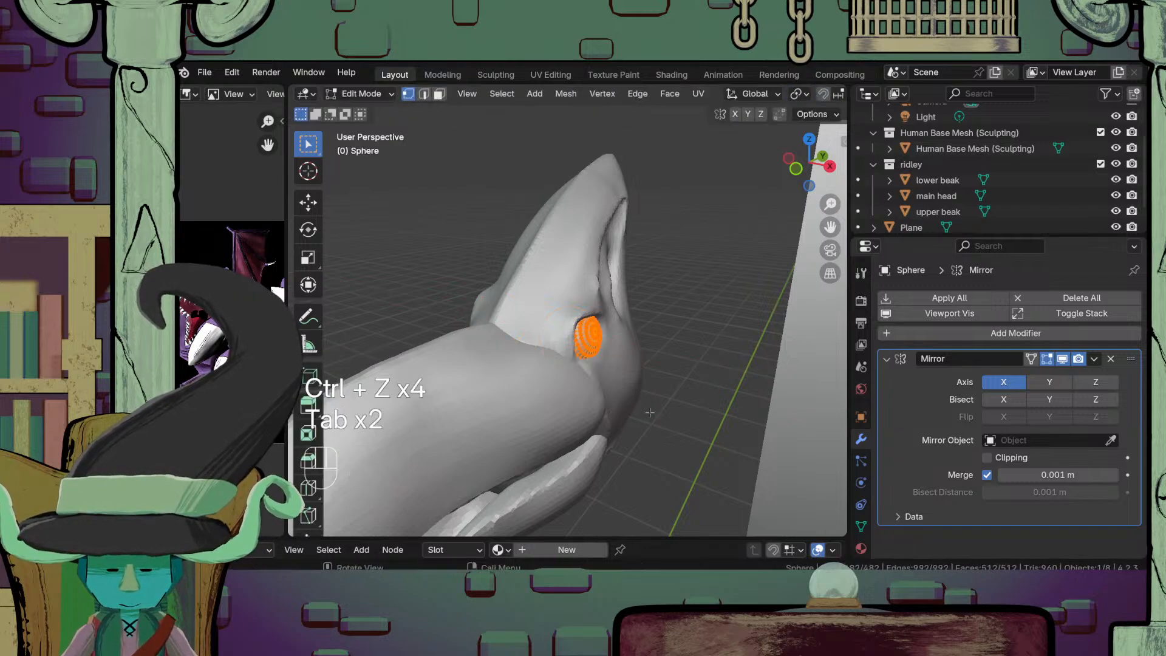
Step: Move the mirrored eyeballs inward about 0.03 m along the global X axis and return to Object Mode
{"action": "key", "text": "g"}
{"action": "key", "text": "x"}
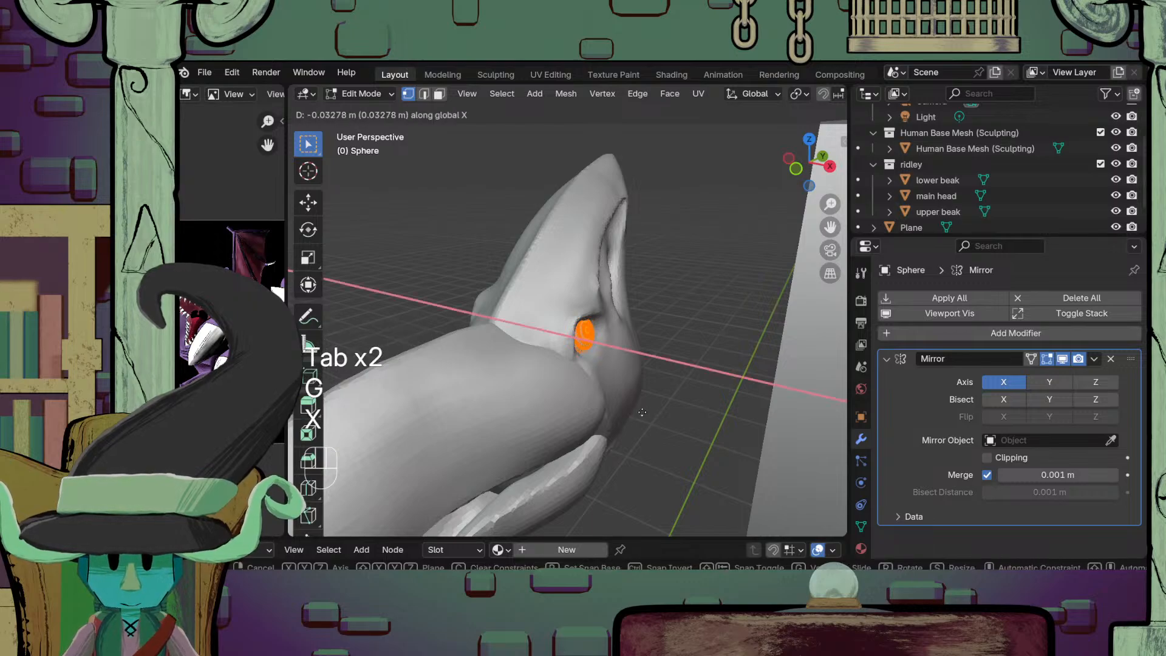
{"action": "left_click", "coordinate": [643, 413]}
{"action": "key", "text": "Tab"}
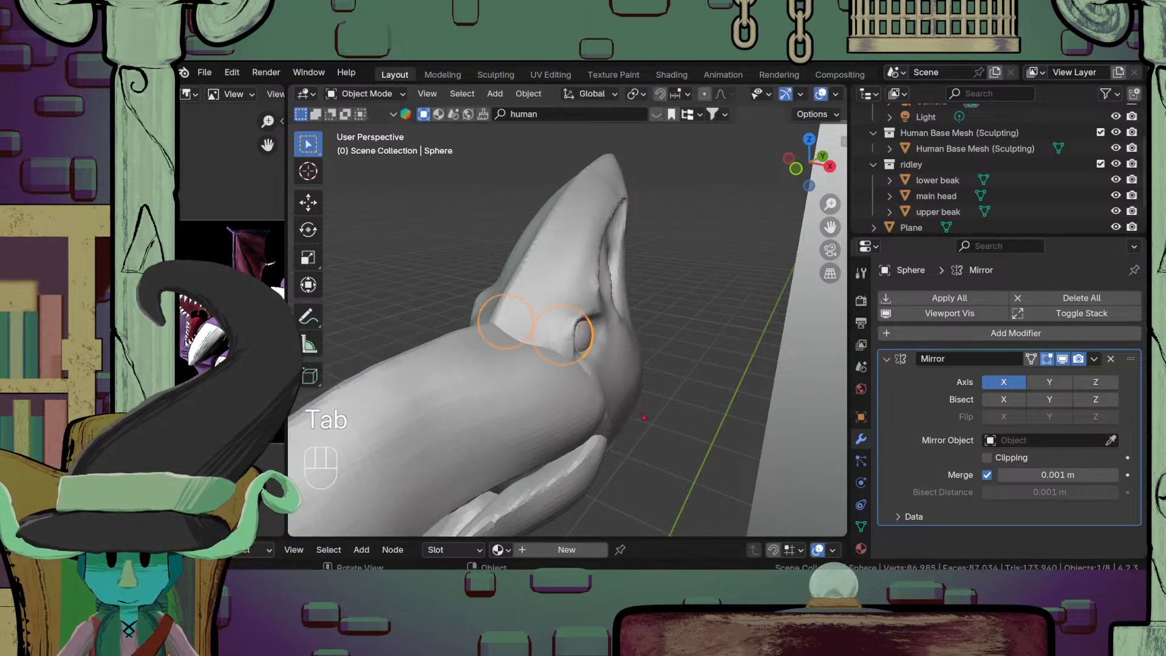
Step: Select the main head, put it in Sculpt Mode and enlarge the Crease brush radius to 118 px
{"action": "middle_click_drag", "start_coordinate": [650, 414], "coordinate": [577, 480]}
{"action": "left_click", "coordinate": [622, 416]}
{"action": "scroll", "coordinate": [623, 417], "scroll_direction": "down", "scroll_amount": 3}
{"action": "scroll", "coordinate": [576, 485], "scroll_direction": "up", "scroll_amount": 4}
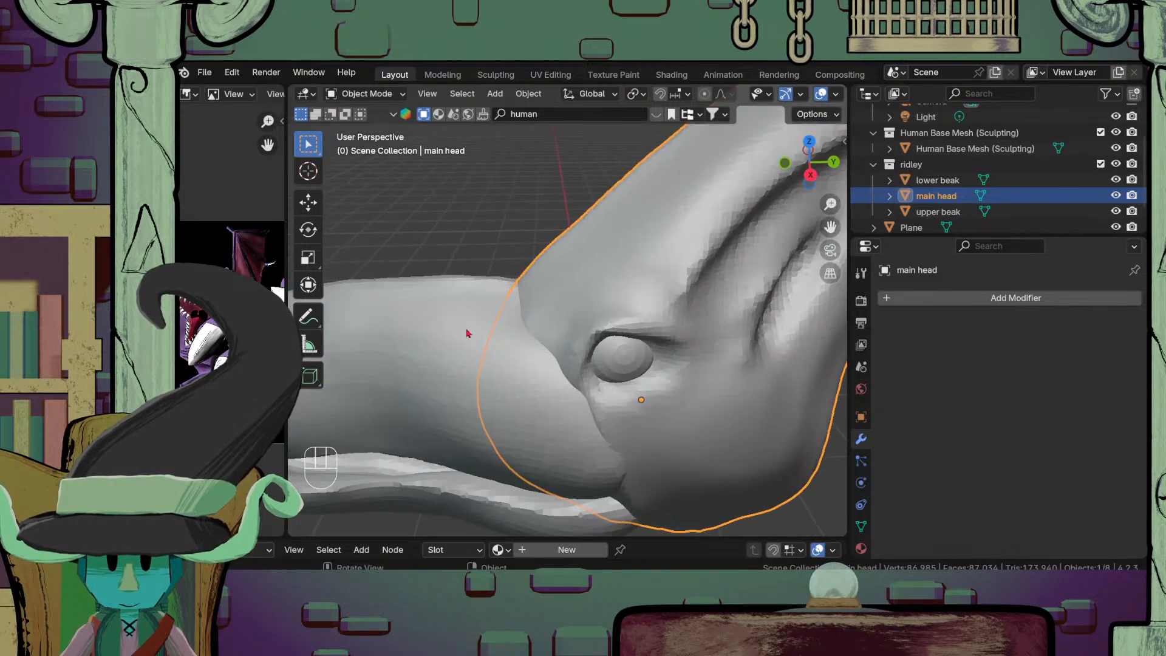
{"action": "left_click", "coordinate": [358, 98]}
{"action": "left_click", "coordinate": [373, 144]}
{"action": "scroll", "coordinate": [664, 435], "scroll_direction": "up", "scroll_amount": 3}
{"action": "mouse_move", "coordinate": [664, 435]}
{"action": "middle_mouse_down", "text": "shift"}
{"action": "mouse_move", "coordinate": [621, 382]}
{"action": "mouse_move", "coordinate": [625, 365]}
{"action": "mouse_move", "coordinate": [587, 383]}
{"action": "middle_mouse_up", "text": "shift"}
{"action": "scroll", "coordinate": [593, 392], "scroll_direction": "down", "scroll_amount": 3}
{"action": "scroll", "coordinate": [622, 370], "scroll_direction": "up", "scroll_amount": 3}
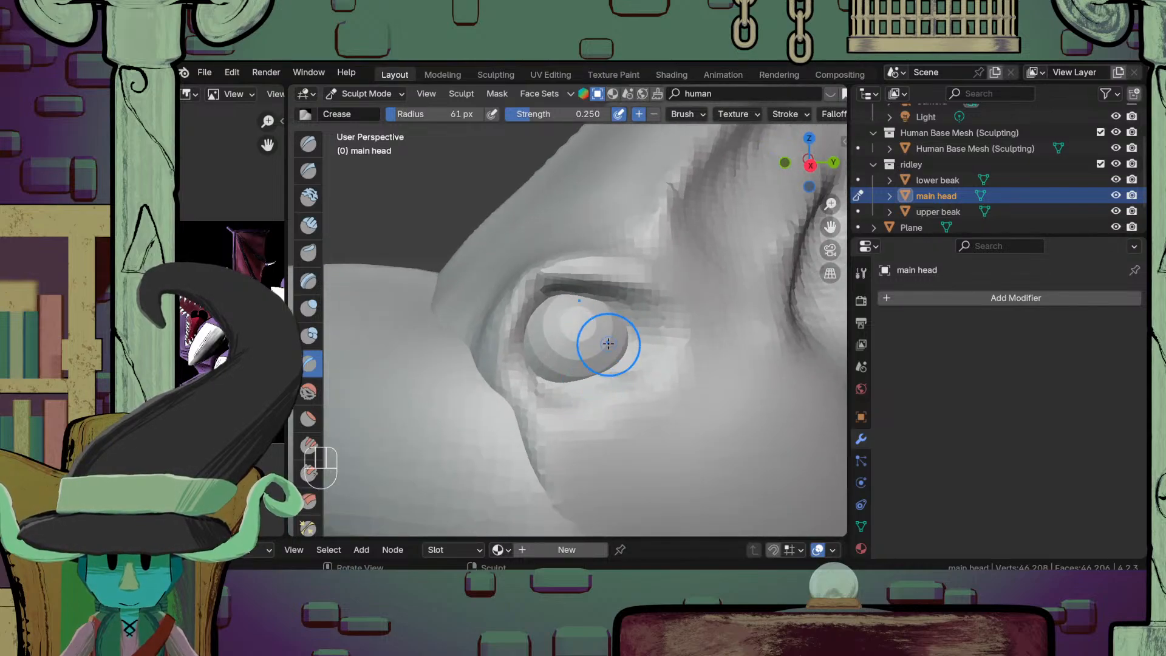
{"action": "key", "text": "f"}
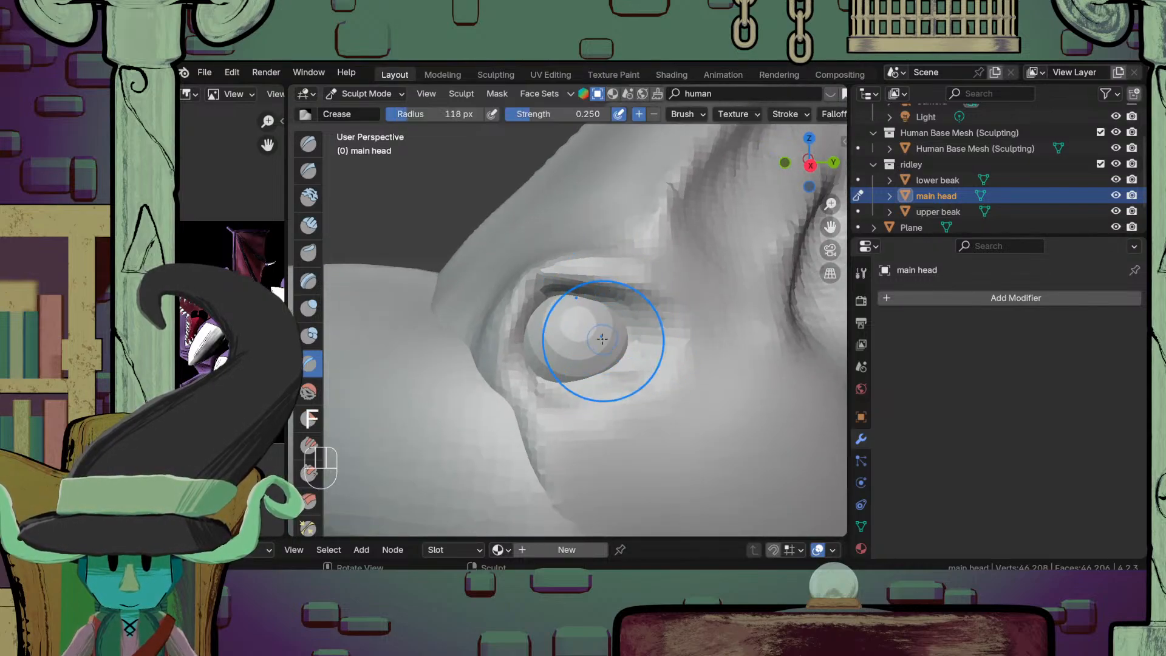
Step: Undo the last two operations and put the main head back into Sculpt Mode
{"action": "key", "text": "ctrl+z"}
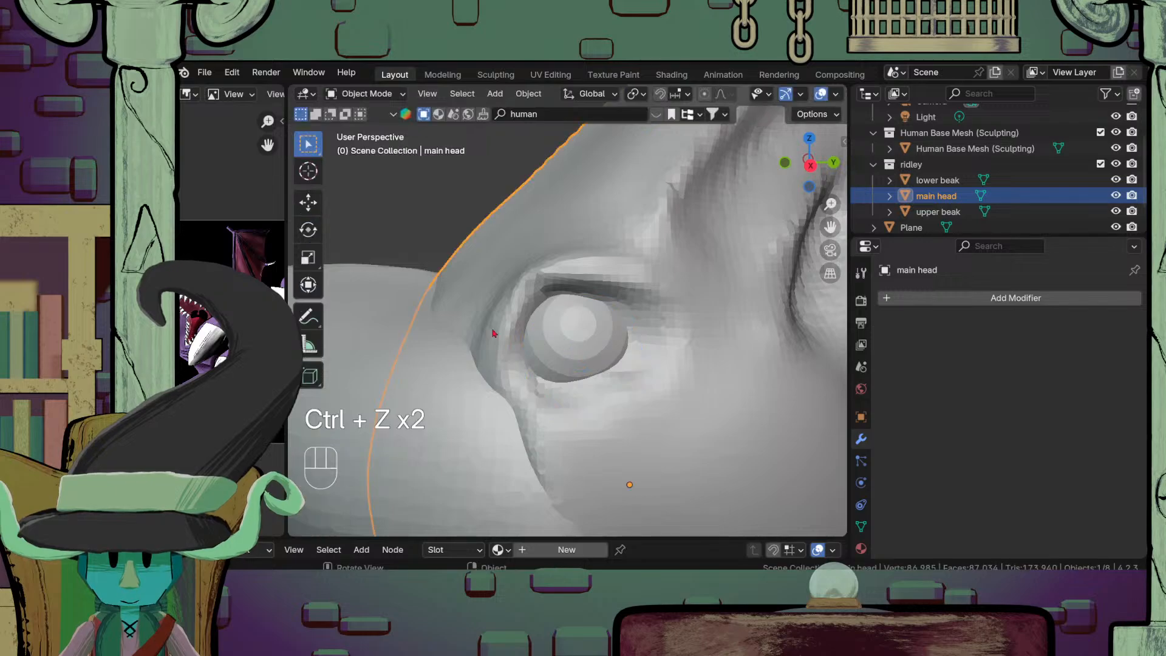
{"action": "left_click", "coordinate": [353, 94]}
{"action": "left_click", "coordinate": [365, 150]}
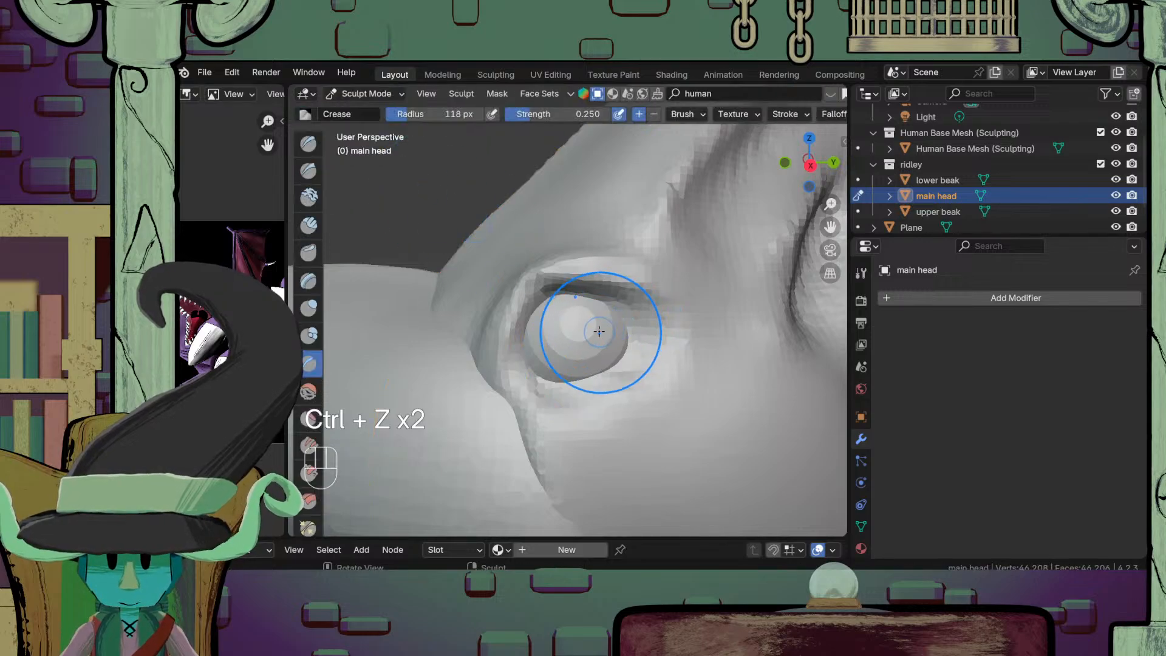
Step: Pull the brow's lower edge down over the top of the eyeball with the Grab brush
{"action": "key", "text": "g"}
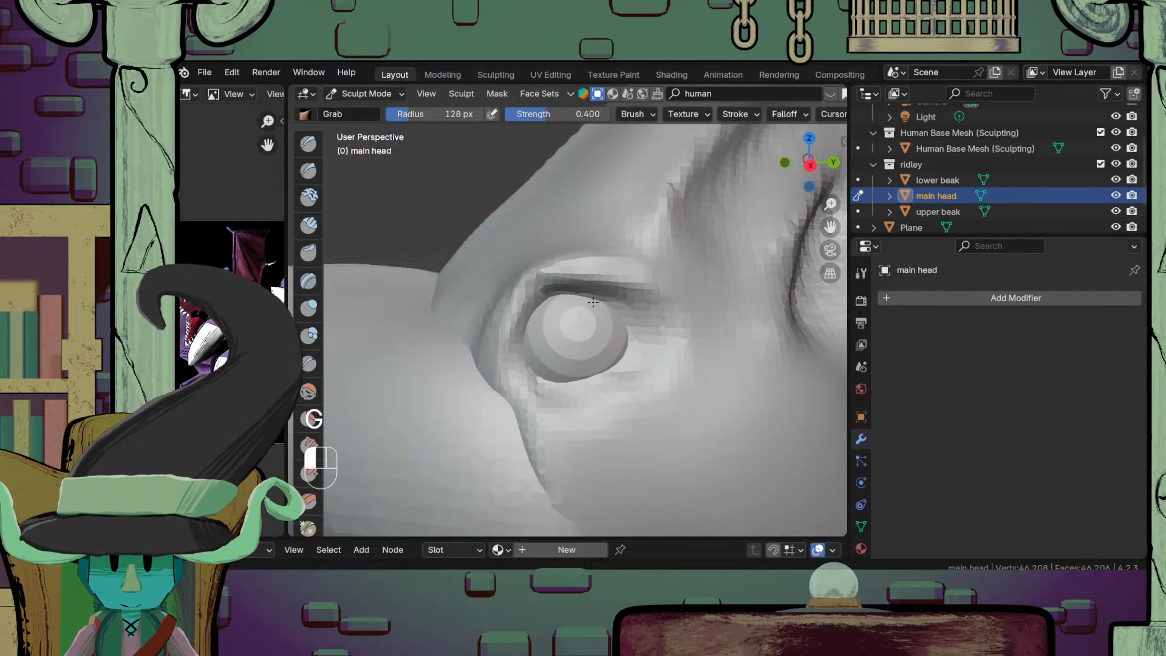
{"action": "left_click_drag", "start_coordinate": [582, 298], "coordinate": [586, 310]}
{"action": "scroll", "coordinate": [588, 313], "scroll_direction": "down", "scroll_amount": 5}
{"action": "mouse_move", "coordinate": [588, 312]}
{"action": "middle_mouse_down"}
{"action": "mouse_move", "coordinate": [669, 393]}
{"action": "mouse_move", "coordinate": [582, 321]}
{"action": "mouse_move", "coordinate": [609, 284]}
{"action": "mouse_move", "coordinate": [618, 326]}
{"action": "mouse_move", "coordinate": [565, 352]}
{"action": "middle_mouse_up"}
{"action": "scroll", "coordinate": [663, 393], "scroll_direction": "down", "scroll_amount": 8}
{"action": "scroll", "coordinate": [617, 325], "scroll_direction": "up", "scroll_amount": 8}
{"action": "scroll", "coordinate": [565, 353], "scroll_direction": "up", "scroll_amount": 4}
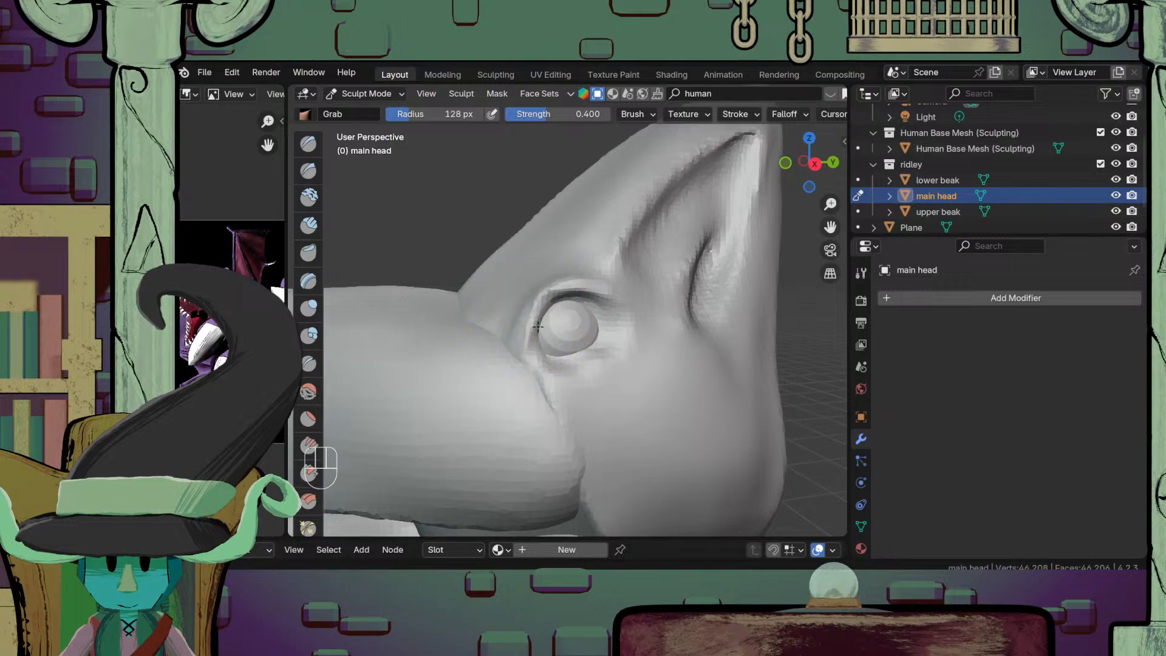
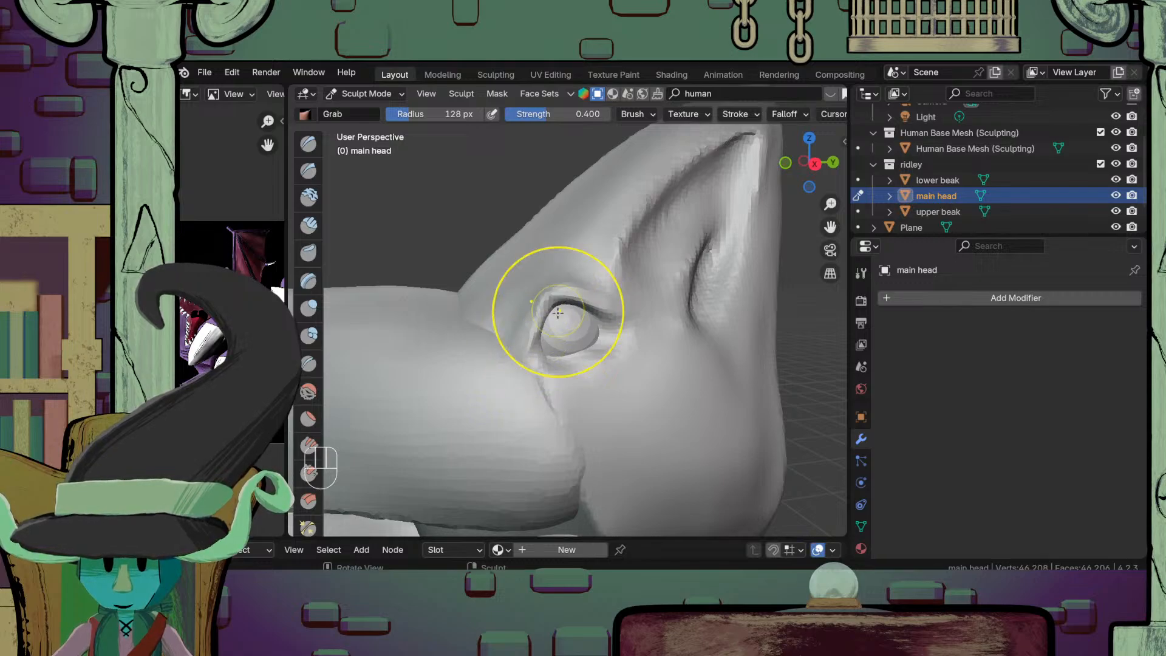
Step: Switch the main head from sculpting back to Object Mode
{"action": "scroll", "coordinate": [558, 313], "scroll_direction": "down", "scroll_amount": 5}
{"action": "mouse_move", "coordinate": [558, 313]}
{"action": "middle_mouse_down"}
{"action": "mouse_move", "coordinate": [648, 427]}
{"action": "mouse_move", "coordinate": [680, 371]}
{"action": "mouse_move", "coordinate": [811, 409]}
{"action": "mouse_move", "coordinate": [755, 411]}
{"action": "mouse_move", "coordinate": [728, 360]}
{"action": "mouse_move", "coordinate": [561, 356]}
{"action": "mouse_move", "coordinate": [455, 373]}
{"action": "mouse_move", "coordinate": [561, 472]}
{"action": "mouse_move", "coordinate": [542, 457]}
{"action": "middle_mouse_up"}
{"action": "scroll", "coordinate": [648, 427], "scroll_direction": "down", "scroll_amount": 4}
{"action": "left_click", "coordinate": [359, 95]}
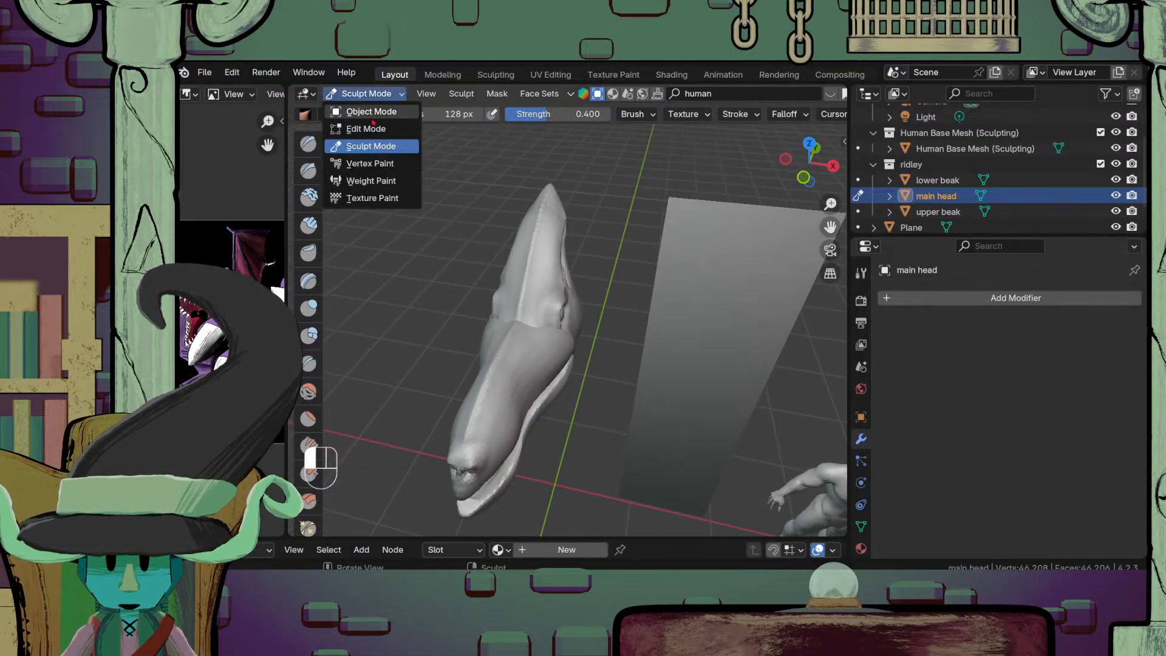
{"action": "left_click", "coordinate": [365, 112]}
{"action": "left_click", "coordinate": [564, 316]}
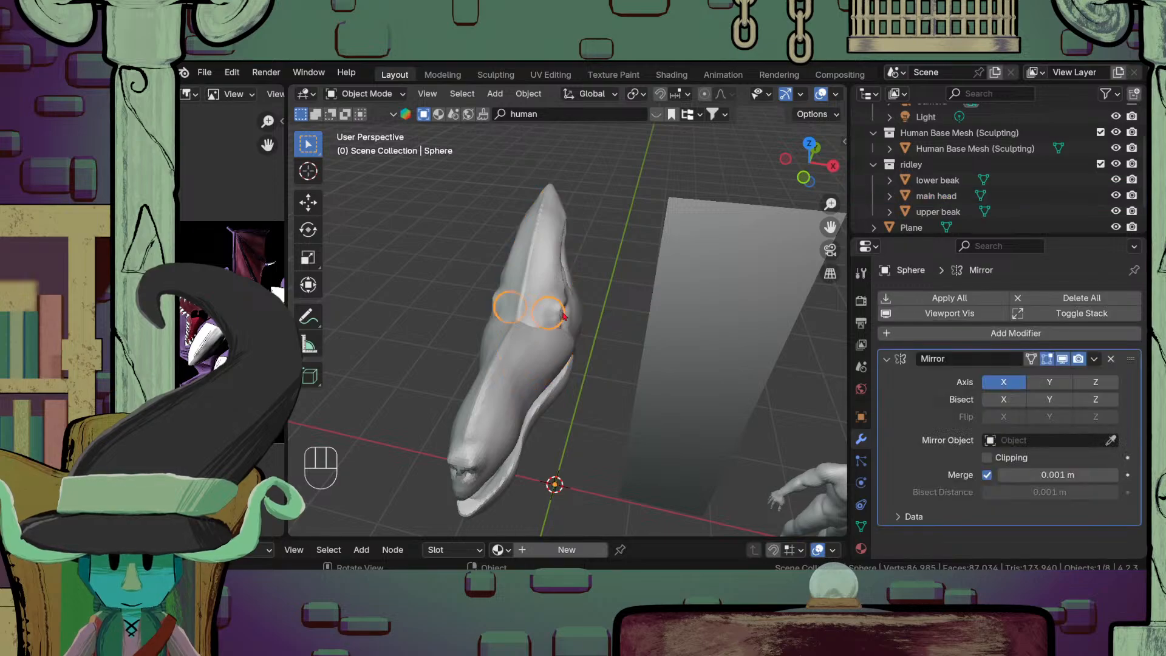
{"action": "left_click", "coordinate": [542, 403], "text": "shift"}
{"action": "left_click", "coordinate": [552, 410], "text": "shift"}
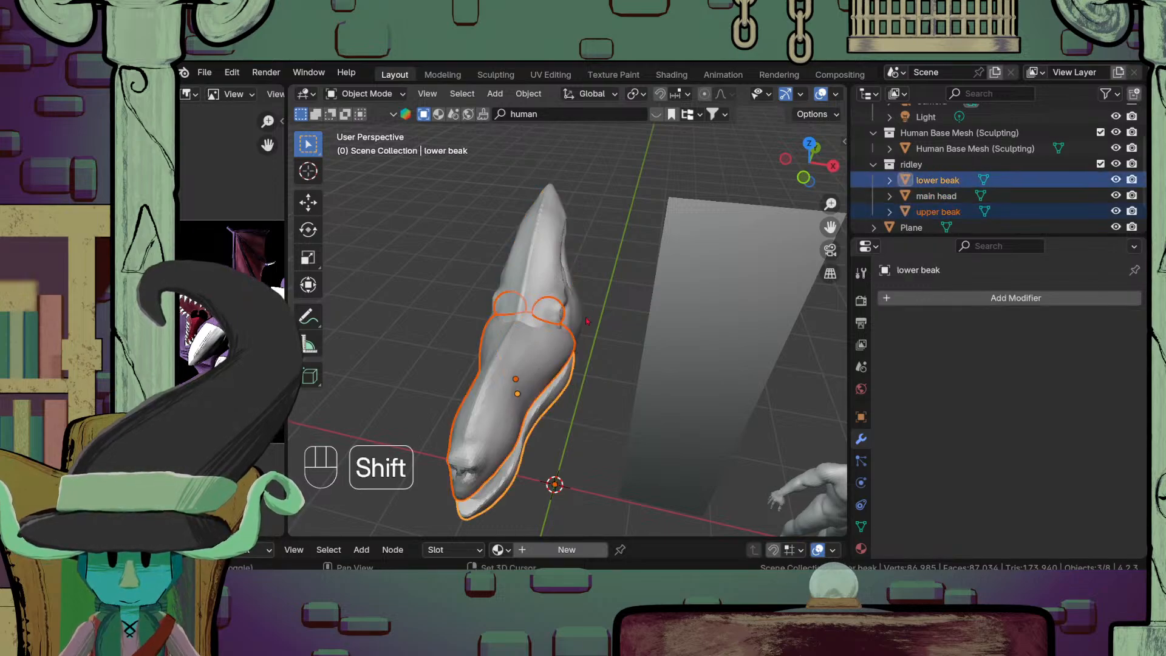
Step: Select the main head, upper beak and lower beak together and scale them to about 0.87 along the global X axis
{"action": "middle_click_drag", "start_coordinate": [551, 410], "coordinate": [522, 407]}
{"action": "left_click", "coordinate": [574, 340]}
{"action": "left_click", "coordinate": [548, 395], "text": "shift"}
{"action": "left_click", "coordinate": [544, 389], "text": "shift"}
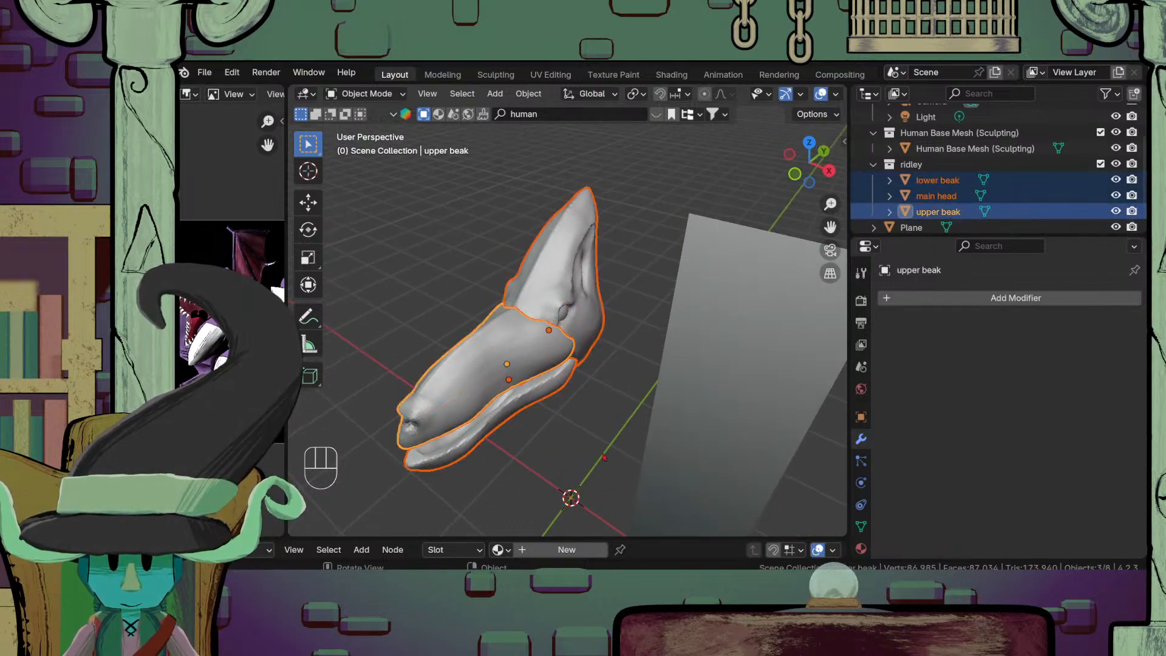
{"action": "key", "text": "s"}
{"action": "key", "text": "x"}
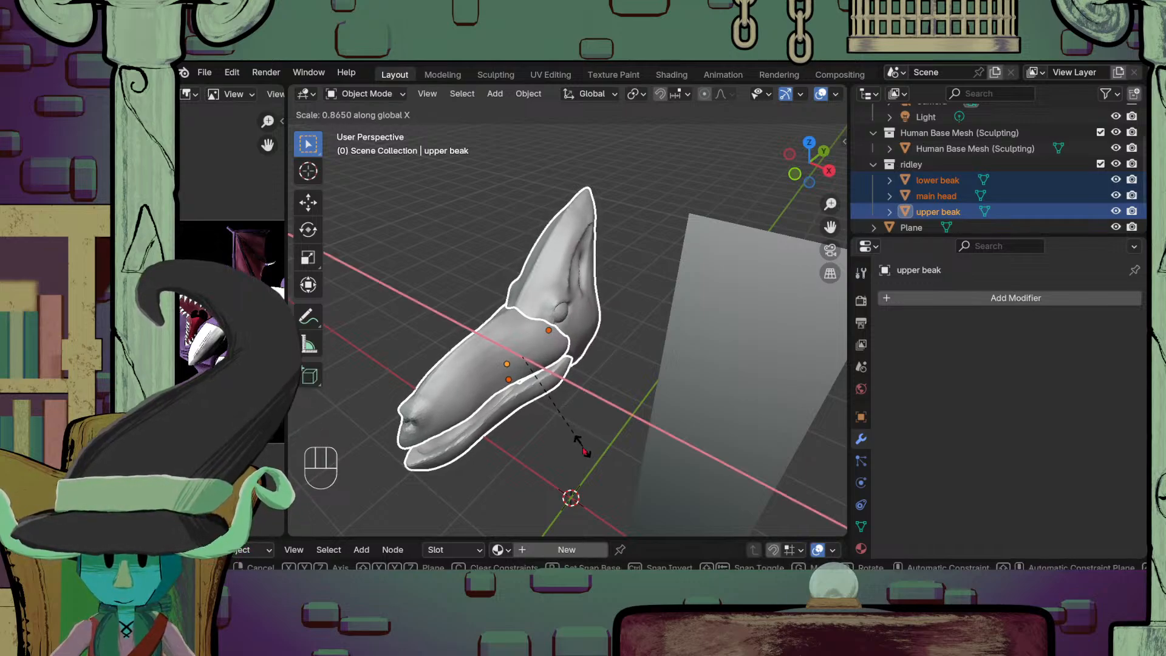
{"action": "left_click", "coordinate": [582, 447]}
Step: Try to flatten the main head and both beaks by scaling them along the global Z axis
{"action": "scroll", "coordinate": [582, 446], "scroll_direction": "down", "scroll_amount": 4}
{"action": "middle_click_drag", "start_coordinate": [582, 447], "coordinate": [668, 389]}
{"action": "scroll", "coordinate": [672, 407], "scroll_direction": "up", "scroll_amount": 3}
{"action": "key", "text": "s"}
{"action": "key", "text": "z"}
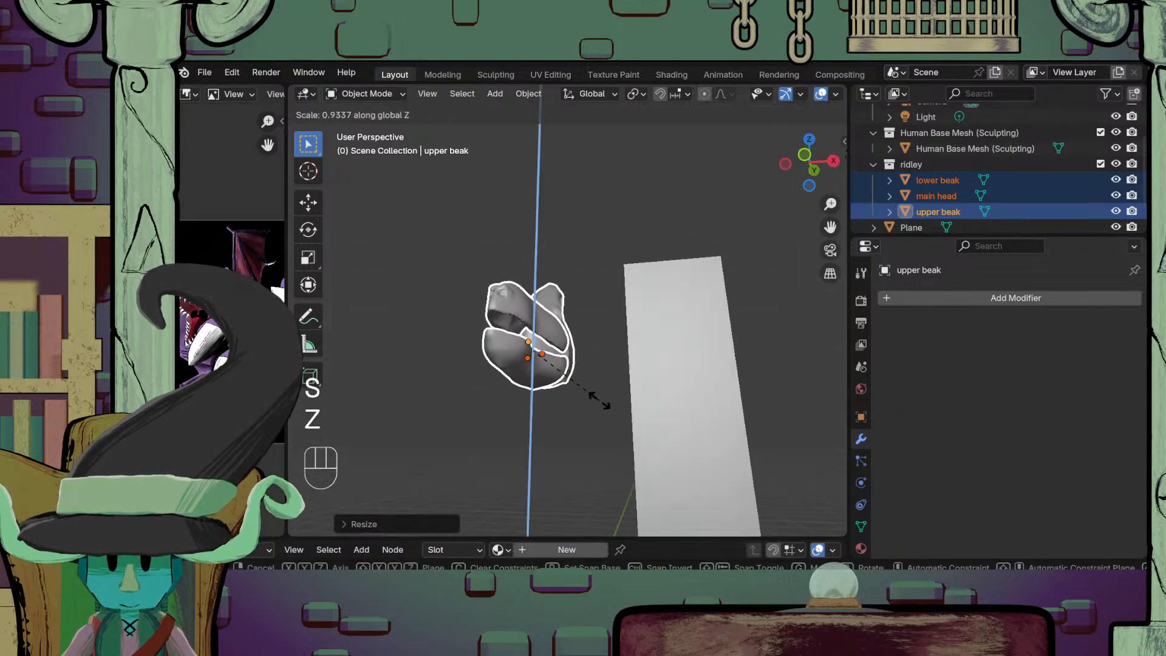
{"action": "left_click", "coordinate": [600, 401]}
{"action": "middle_click_drag", "start_coordinate": [600, 401], "coordinate": [628, 427]}
{"action": "key", "text": "ctrl+z"}
Step: Deselect all objects and save the file
{"action": "left_click", "coordinate": [523, 451]}
{"action": "scroll", "coordinate": [523, 451], "scroll_direction": "down", "scroll_amount": 6}
{"action": "scroll", "coordinate": [553, 467], "scroll_direction": "up", "scroll_amount": 3}
{"action": "scroll", "coordinate": [646, 438], "scroll_direction": "up", "scroll_amount": 3}
{"action": "key", "text": "ctrl+s"}
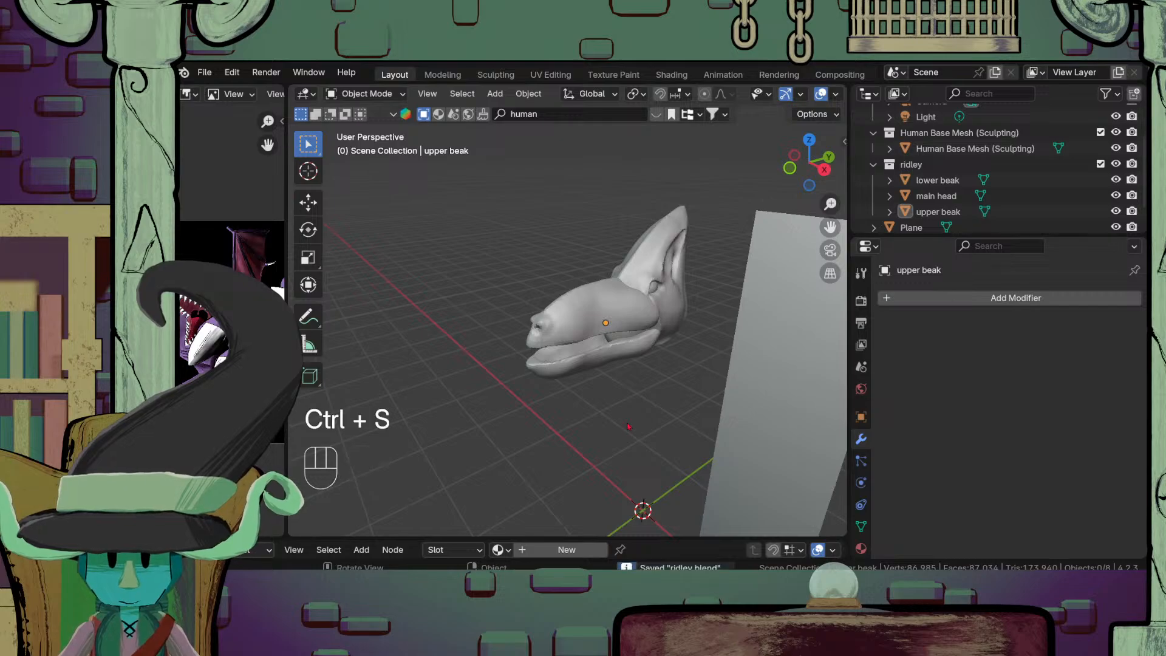
Step: Add a cube mesh at the 3D cursor on the world origin
{"action": "middle_click_drag", "start_coordinate": [629, 427], "coordinate": [537, 322]}
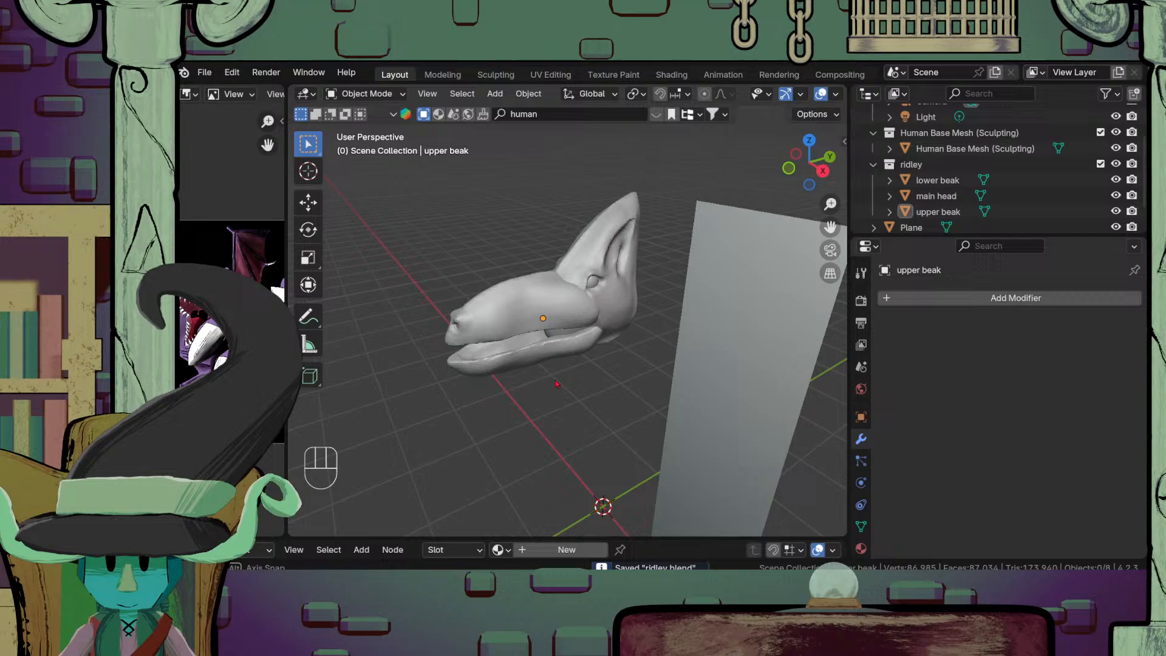
{"action": "left_click", "coordinate": [559, 334]}
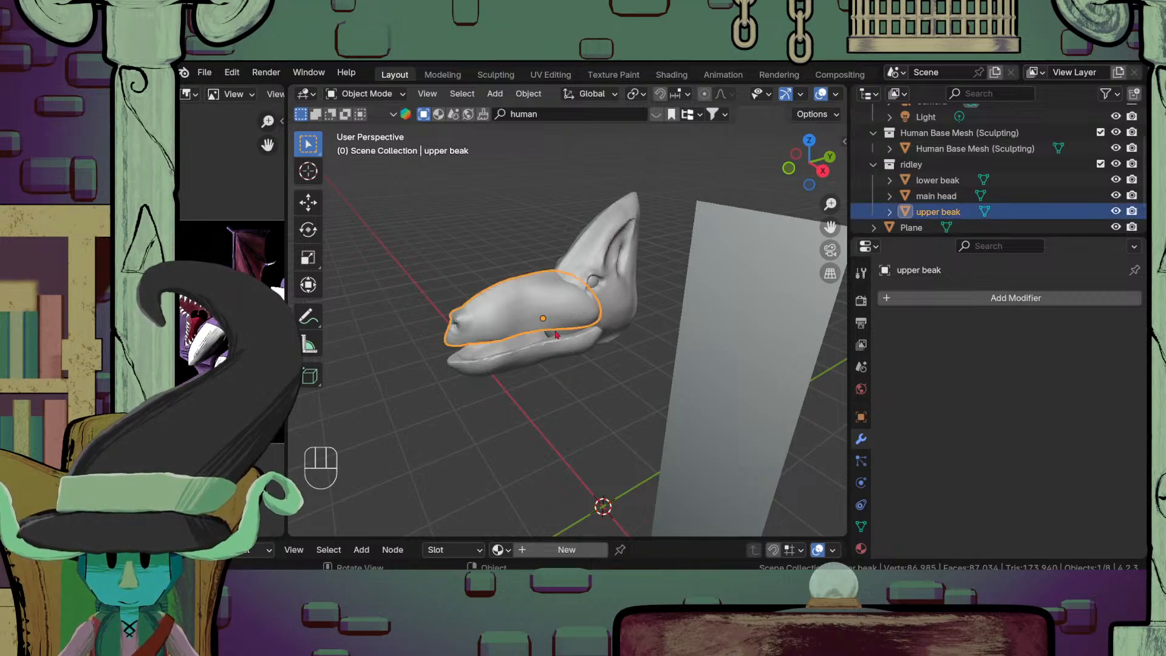
{"action": "left_click", "coordinate": [357, 94]}
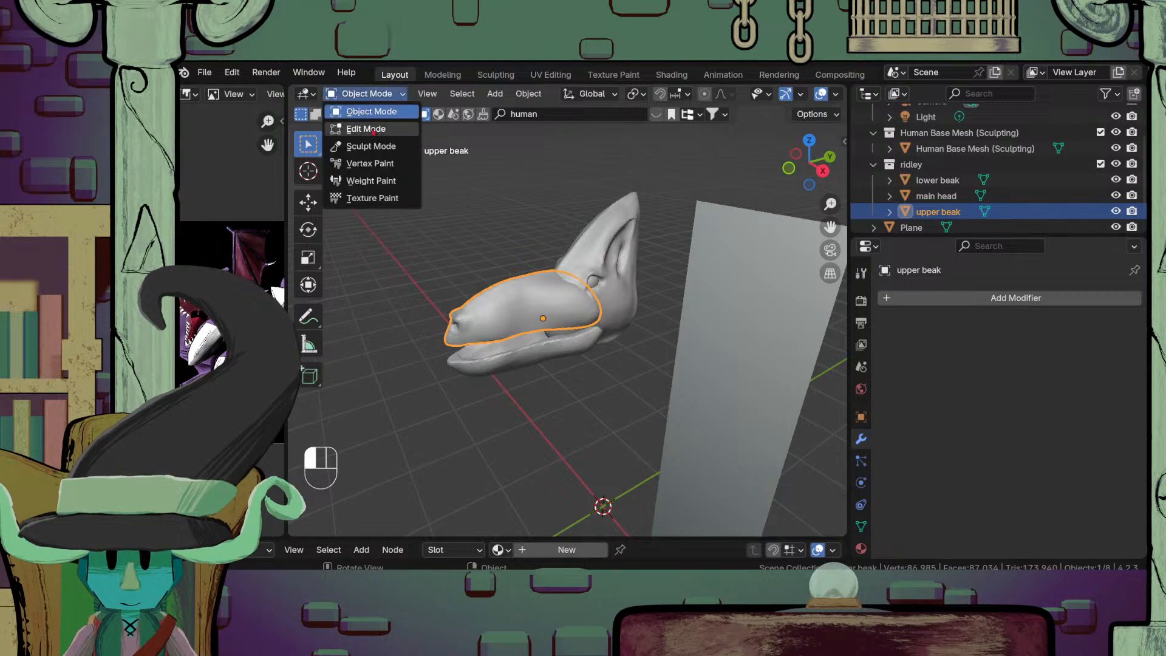
{"action": "key", "text": "shift+a"}
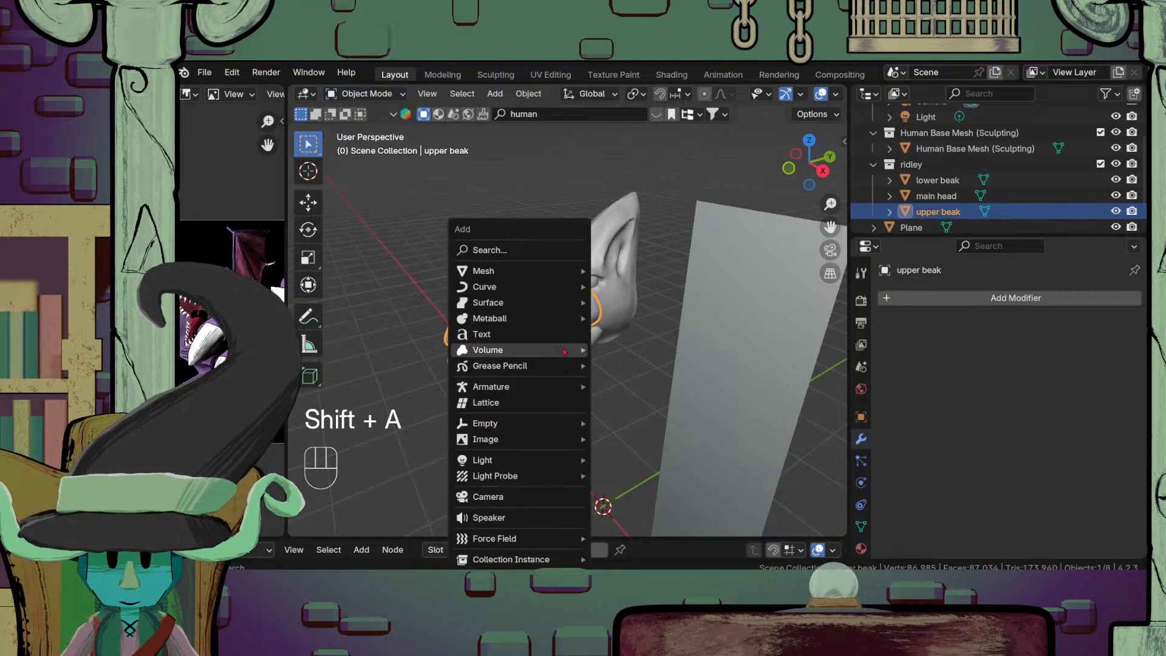
{"action": "mouse_move", "coordinate": [534, 271]}
{"action": "left_click", "coordinate": [655, 287]}
{"action": "scroll", "coordinate": [626, 365], "scroll_direction": "down", "scroll_amount": 12}
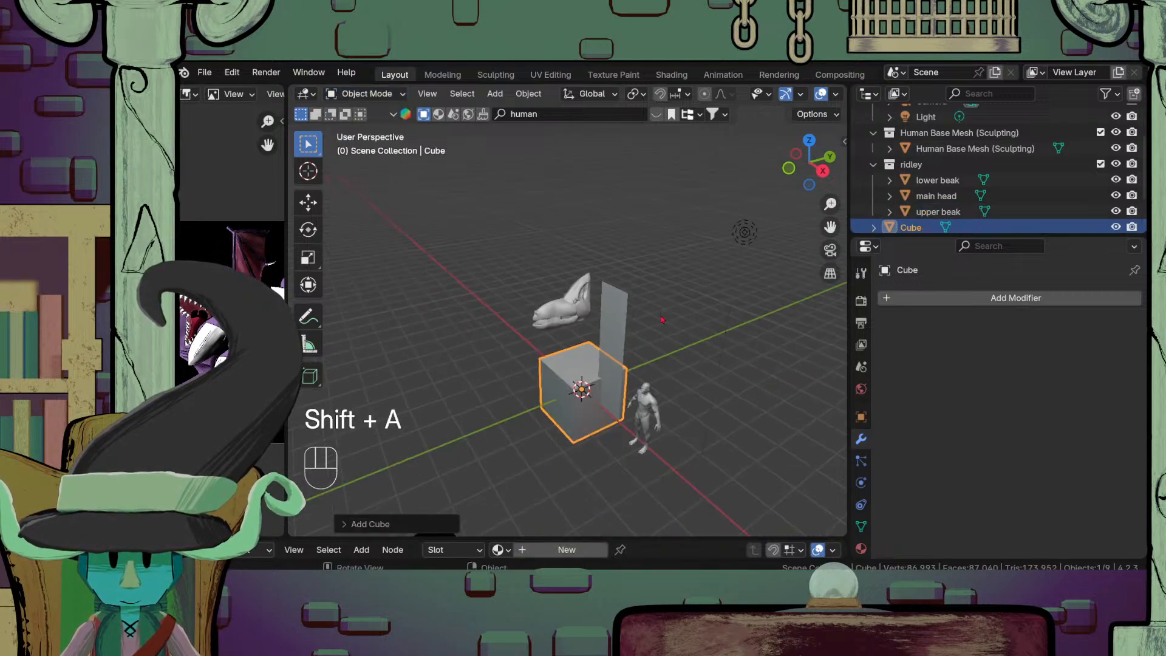
{"action": "middle_click_drag", "start_coordinate": [599, 403], "coordinate": [571, 367]}
{"action": "scroll", "coordinate": [626, 404], "scroll_direction": "up", "scroll_amount": 7}
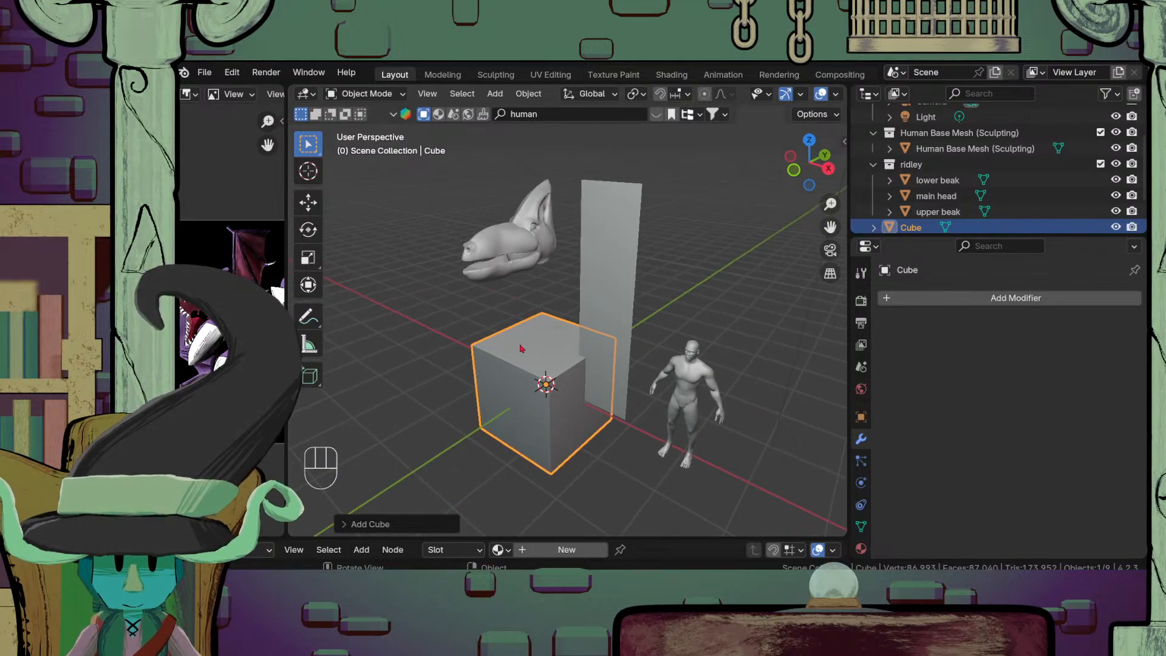
Step: In the front view, raise the cube's mesh in Edit Mode along global Z until its upper edge overlaps the head's underside
{"action": "key", "text": "KP_1"}
{"action": "key", "text": "Tab"}
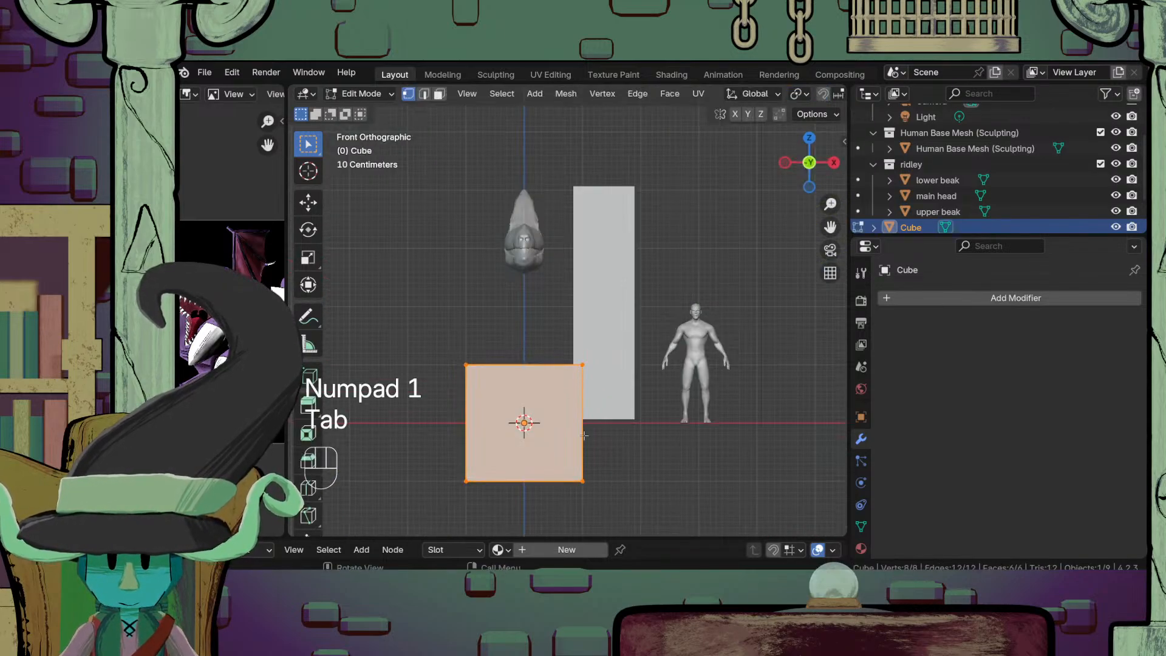
{"action": "key", "text": "g"}
{"action": "key", "text": "z"}
{"action": "left_click", "coordinate": [587, 319]}
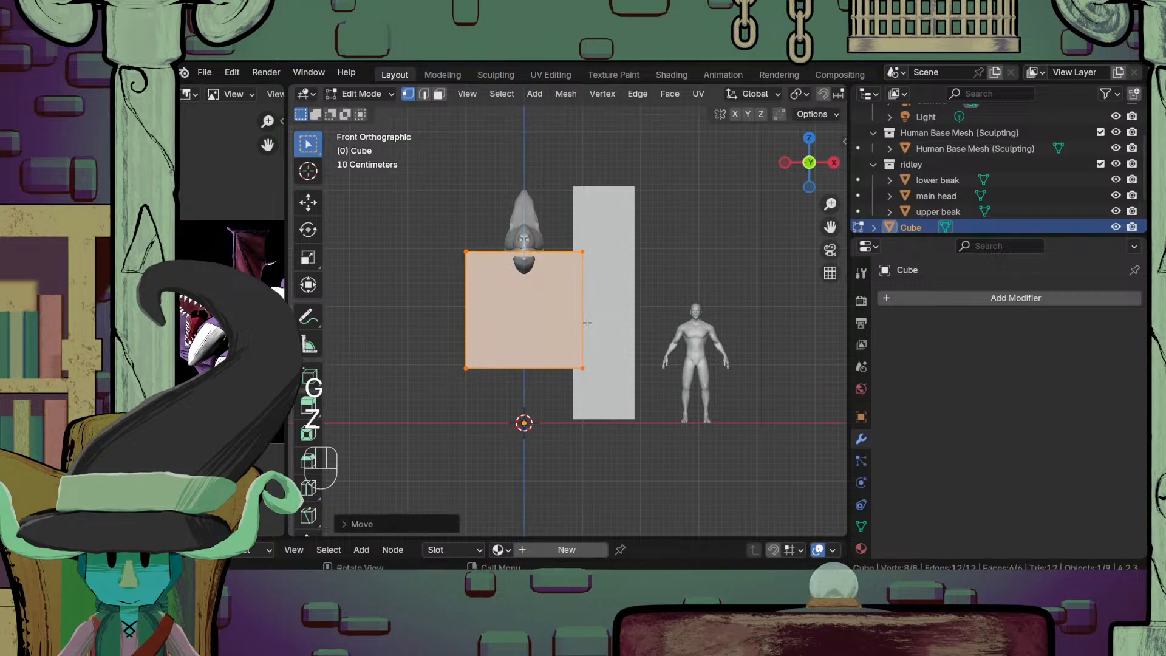
Step: Try to resize the cube by scaling it
{"action": "scroll", "coordinate": [587, 320], "scroll_direction": "up", "scroll_amount": 1}
{"action": "middle_click_drag", "start_coordinate": [587, 320], "coordinate": [661, 426], "text": "shift"}
{"action": "left_click", "coordinate": [474, 289]}
{"action": "key", "text": "Tab"}
{"action": "key", "text": "s"}
{"action": "left_click", "coordinate": [751, 432]}
Step: Return the cube to Object Mode, apply its scale and set its origin to the 3D cursor
{"action": "key", "text": "Tab"}
{"action": "key", "text": "Tab"}
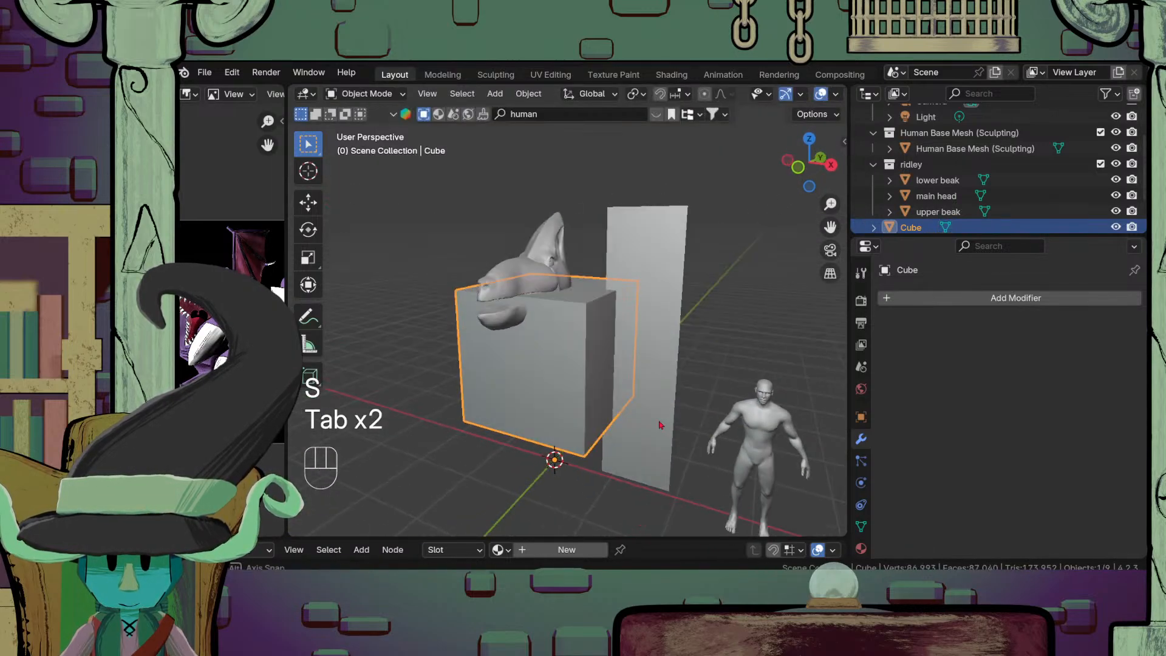
{"action": "key", "text": "ctrl+a"}
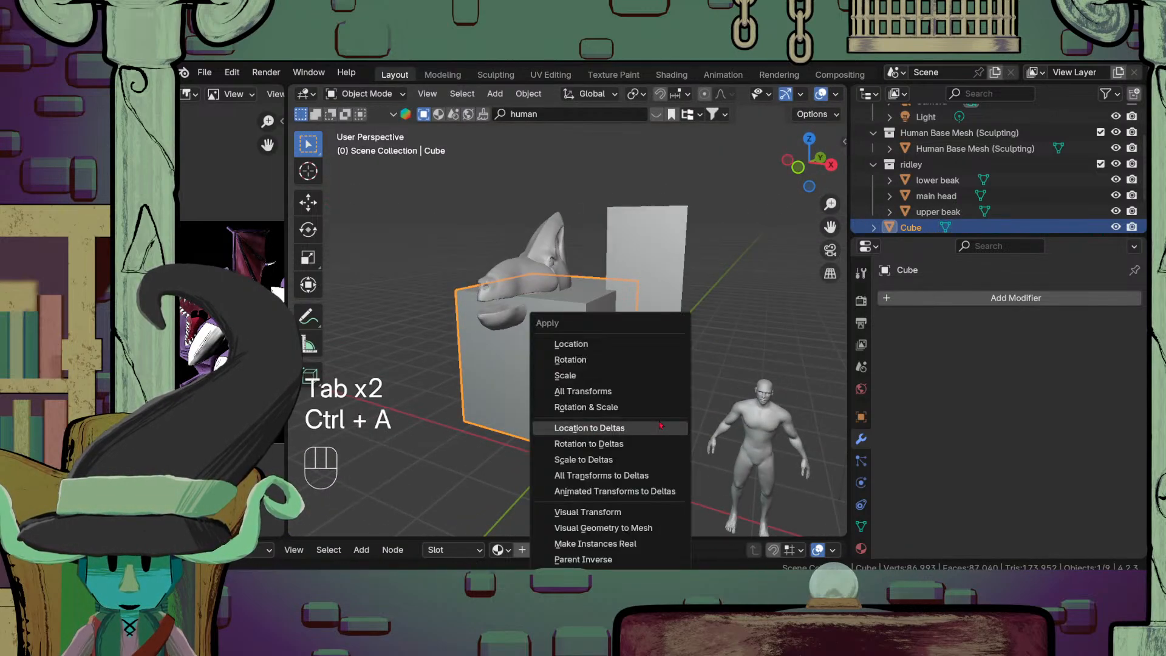
{"action": "left_click", "coordinate": [565, 376]}
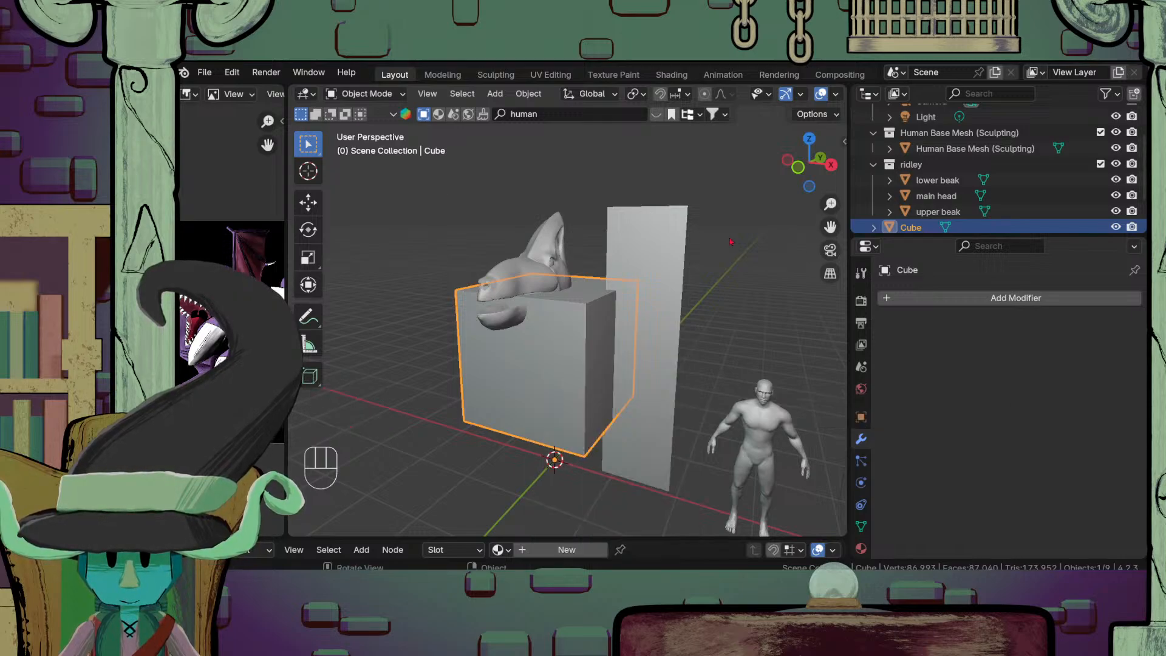
{"action": "left_click", "coordinate": [529, 94]}
{"action": "mouse_move", "coordinate": [577, 128]}
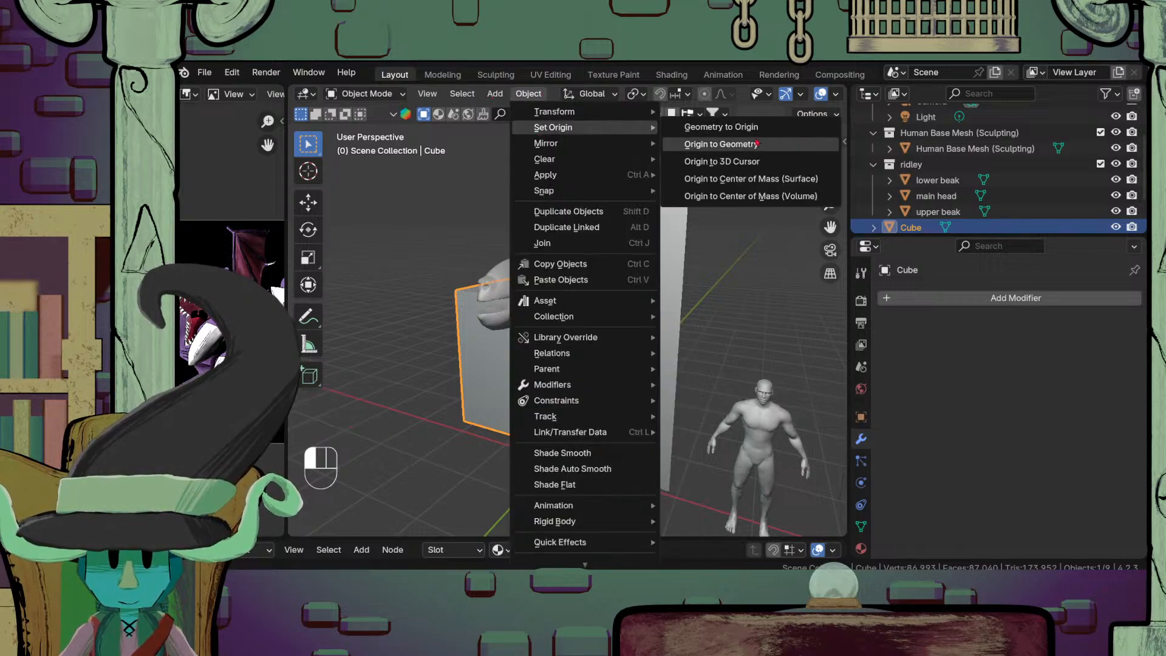
{"action": "left_click", "coordinate": [750, 161]}
Step: Select the cube's entire mesh in Edit Mode and shrink it uniformly to about 0.6 beneath the head
{"action": "key", "text": "Tab"}
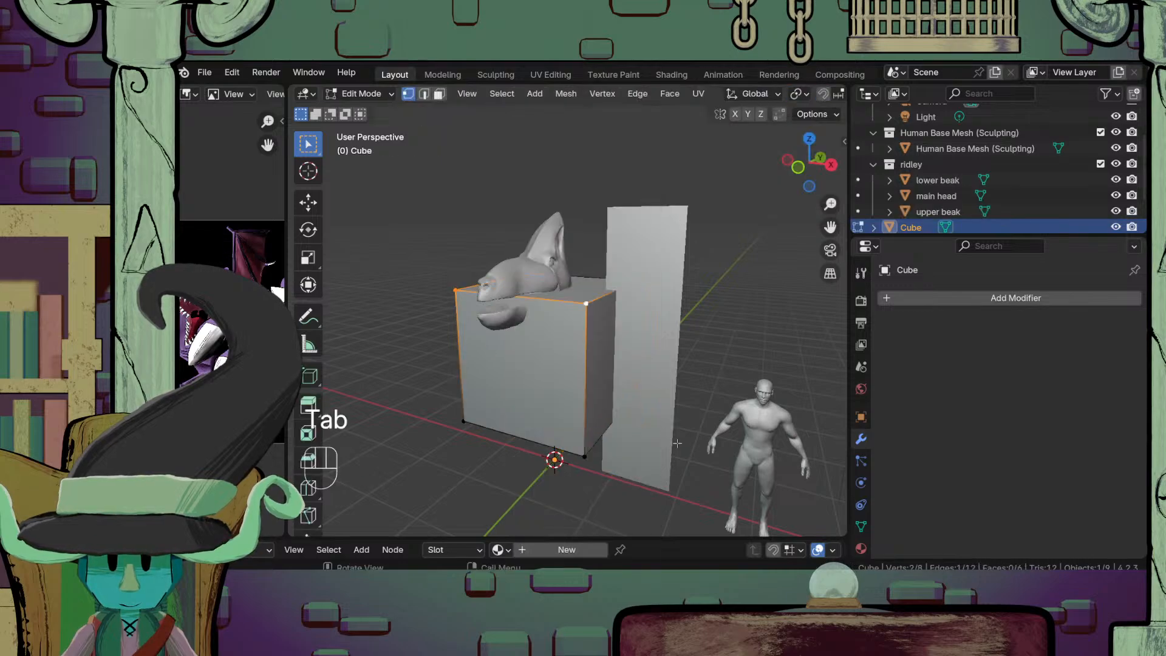
{"action": "key", "text": "a"}
{"action": "key", "text": "s"}
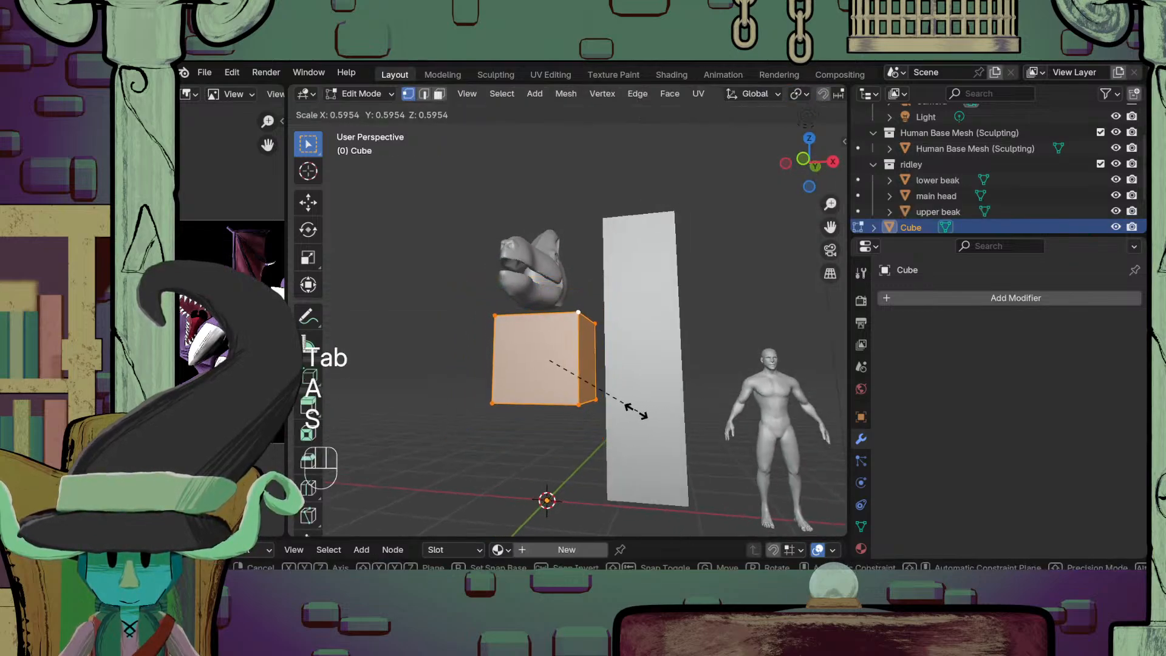
{"action": "left_click", "coordinate": [629, 404]}
{"action": "middle_click_drag", "start_coordinate": [634, 391], "coordinate": [547, 365]}
{"action": "key", "text": "Tab"}
{"action": "key", "text": "Tab"}
Step: Add a centred vertical loop cut splitting the cube into two halves across its width
{"action": "key", "text": "ctrl+r"}
{"action": "left_click", "coordinate": [547, 344]}
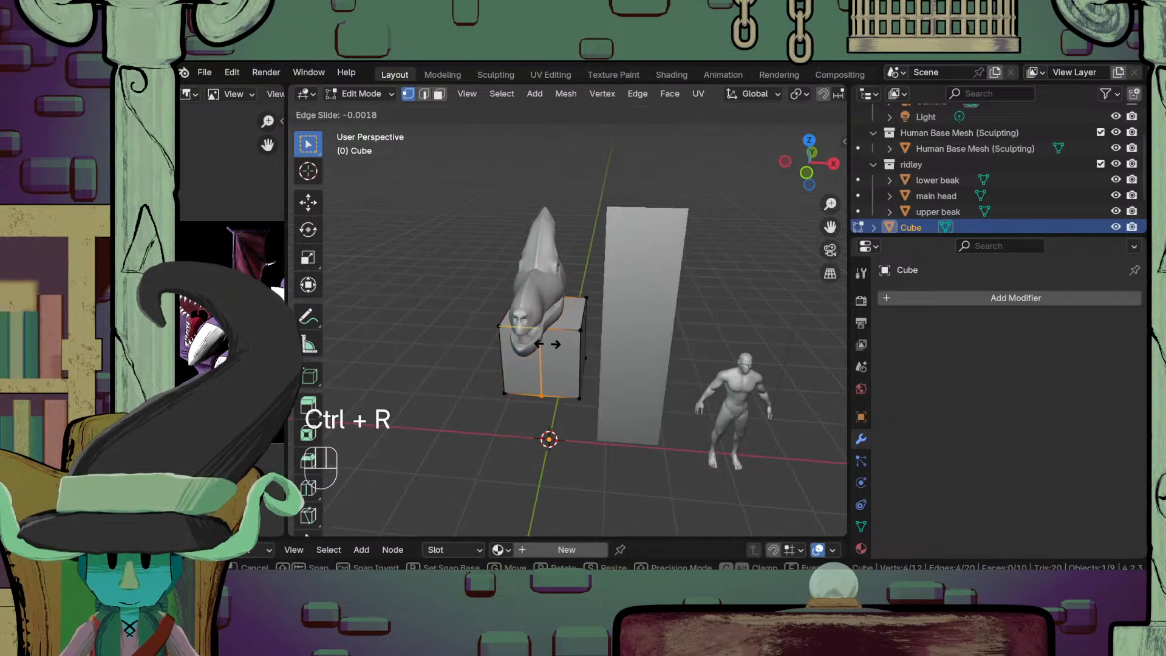
{"action": "left_click", "coordinate": [548, 343]}
Step: In the front view with X-ray on, select and delete the cube's vertices on the negative X side
{"action": "key", "text": "KP_3"}
{"action": "key", "text": "KP_1"}
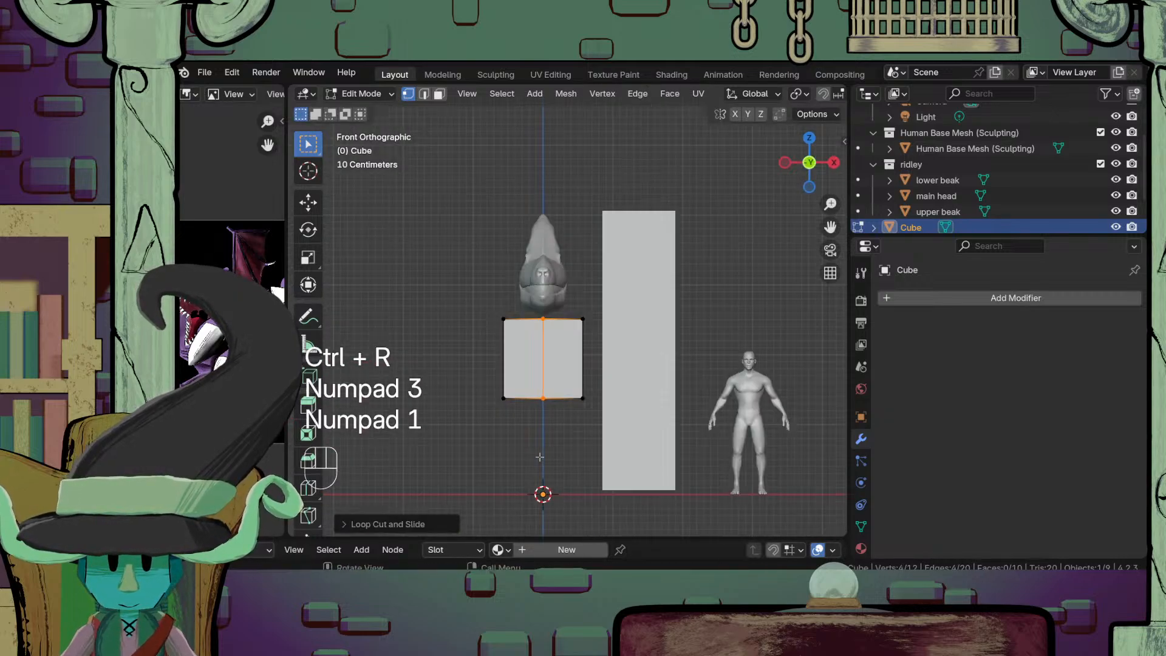
{"action": "left_click", "coordinate": [504, 358]}
{"action": "key", "text": "alt+z"}
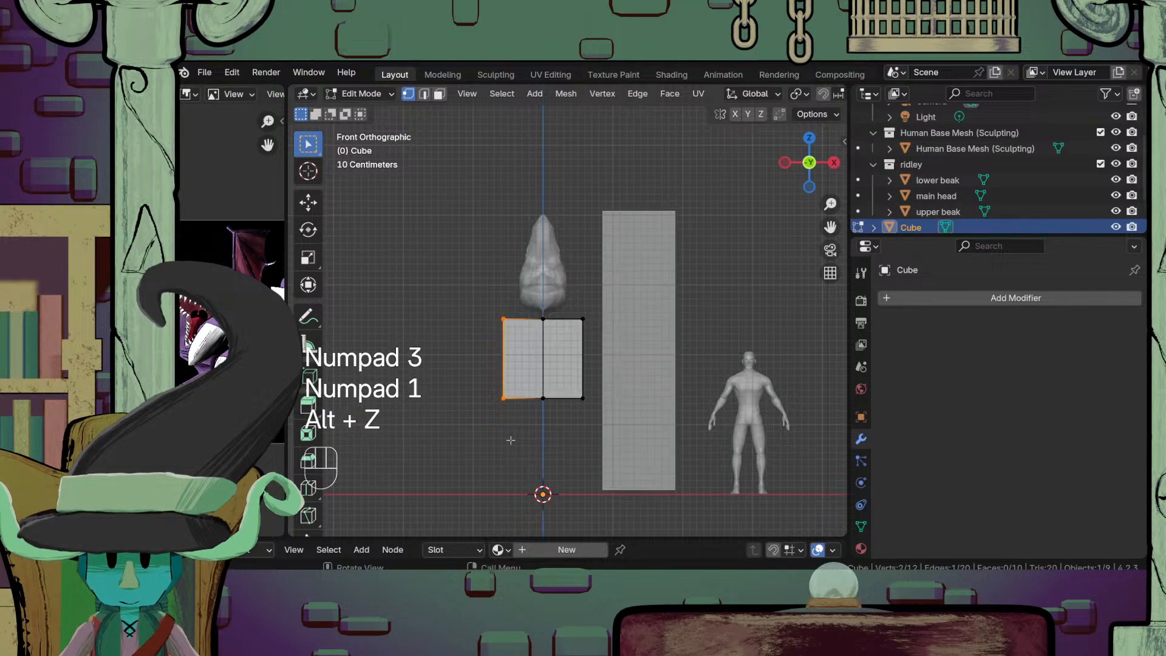
{"action": "key", "text": "x"}
{"action": "left_click", "coordinate": [488, 361]}
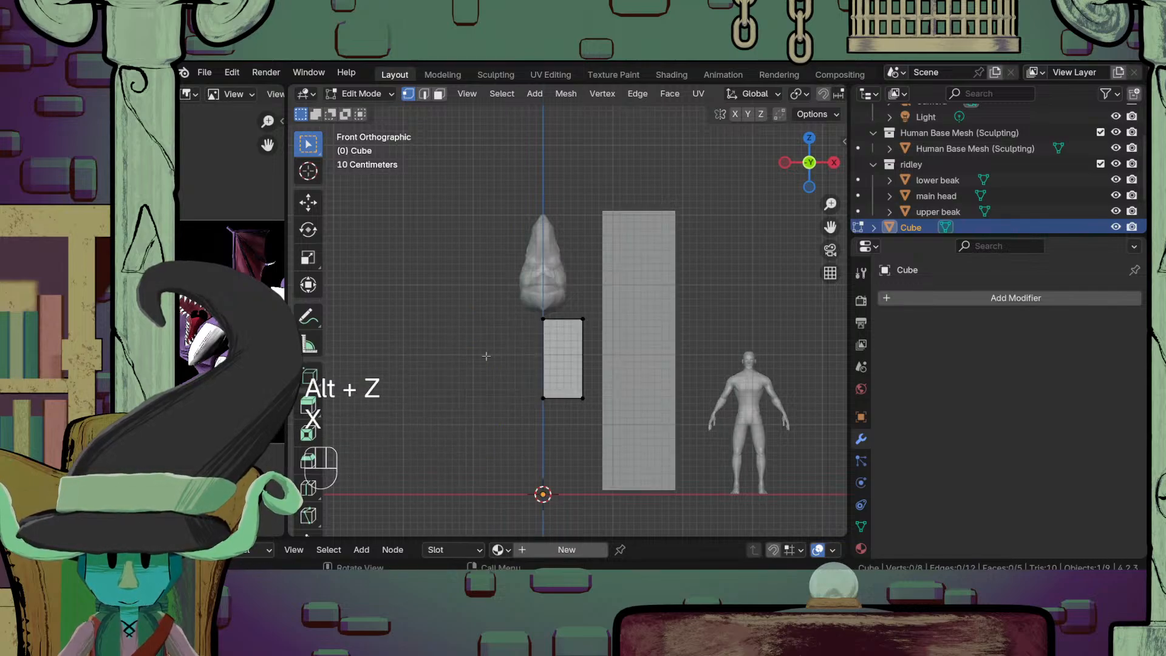
{"action": "key", "text": "Tab"}
{"action": "left_click", "coordinate": [1016, 298]}
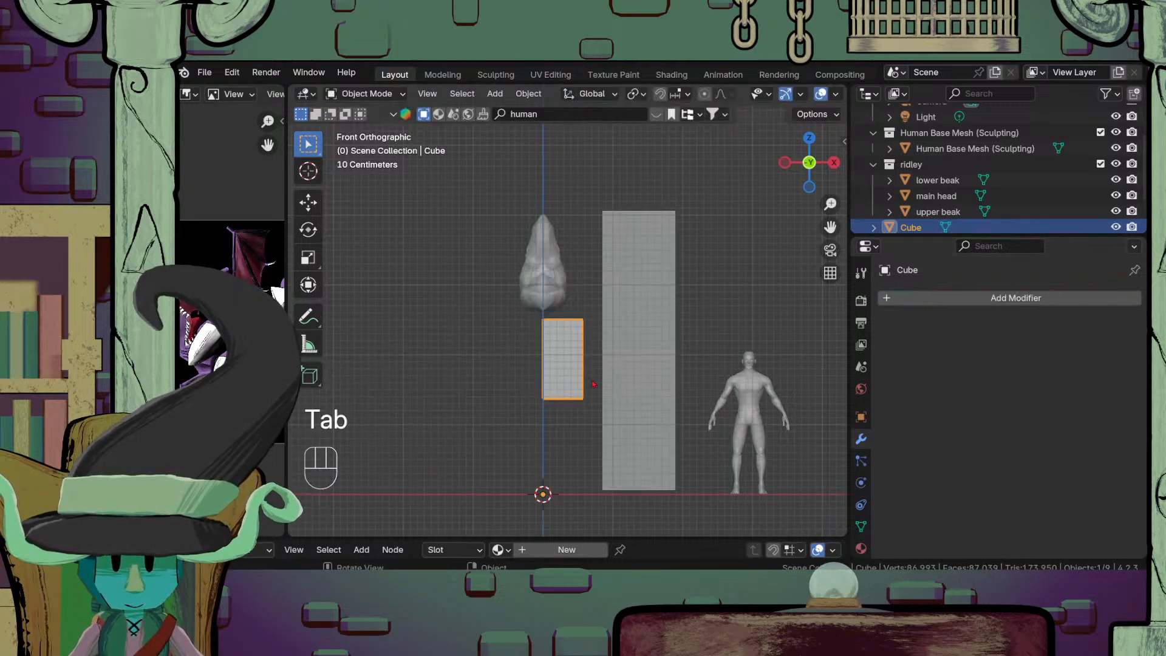
{"action": "middle_click_drag", "start_coordinate": [593, 384], "coordinate": [665, 427]}
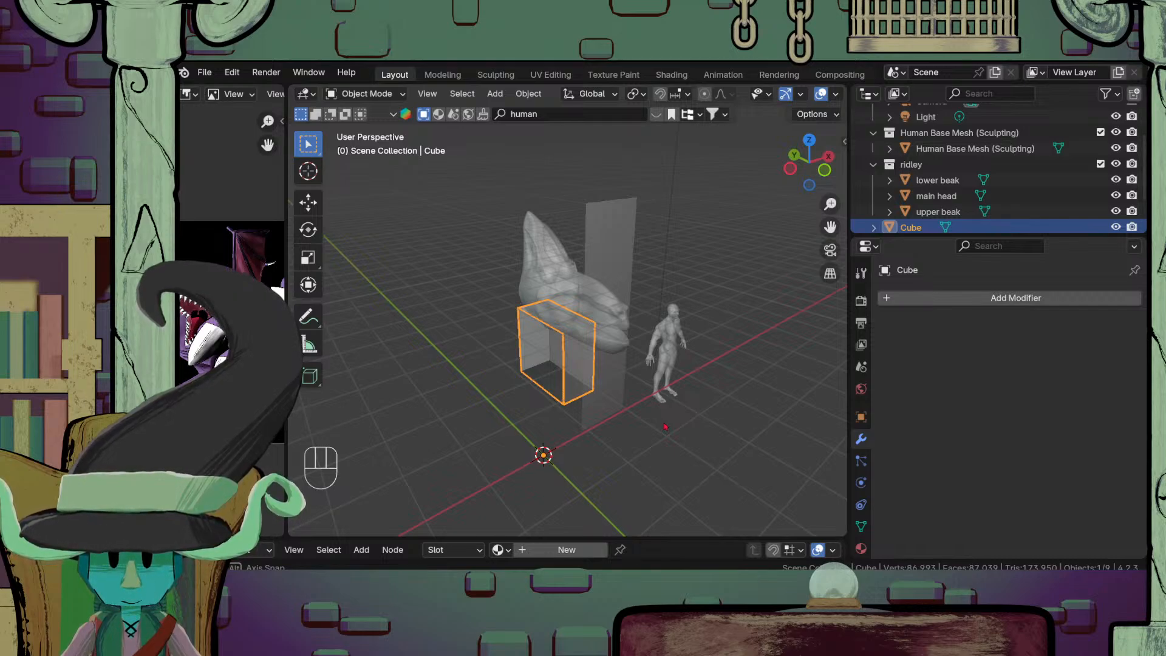
Step: Undo the deletion of the cube's negative X half to restore the full cube
{"action": "key", "text": "ctrl+z"}
{"action": "key", "text": "ctrl+z"}
{"action": "key", "text": "ctrl+z"}
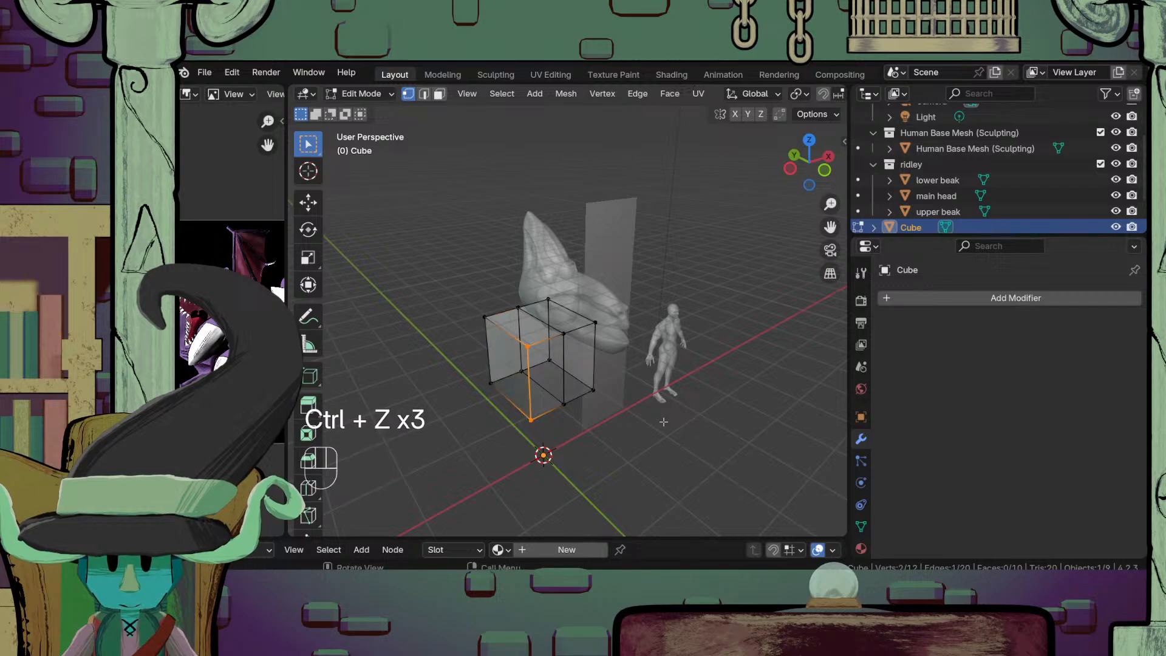
Step: In Edit Mode, select the cube's central edge loop and dissolve its edges
{"action": "key", "text": "Tab"}
{"action": "middle_click_drag", "start_coordinate": [664, 422], "coordinate": [377, 335]}
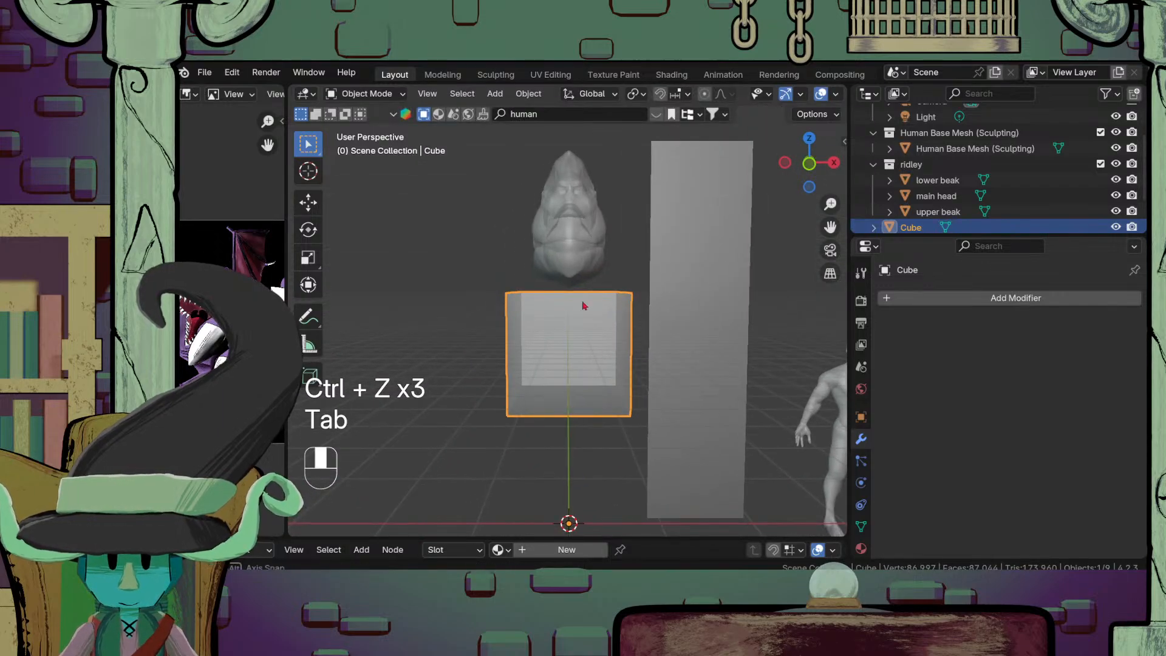
{"action": "middle_click_drag", "start_coordinate": [583, 305], "coordinate": [569, 312]}
{"action": "key", "text": "Tab"}
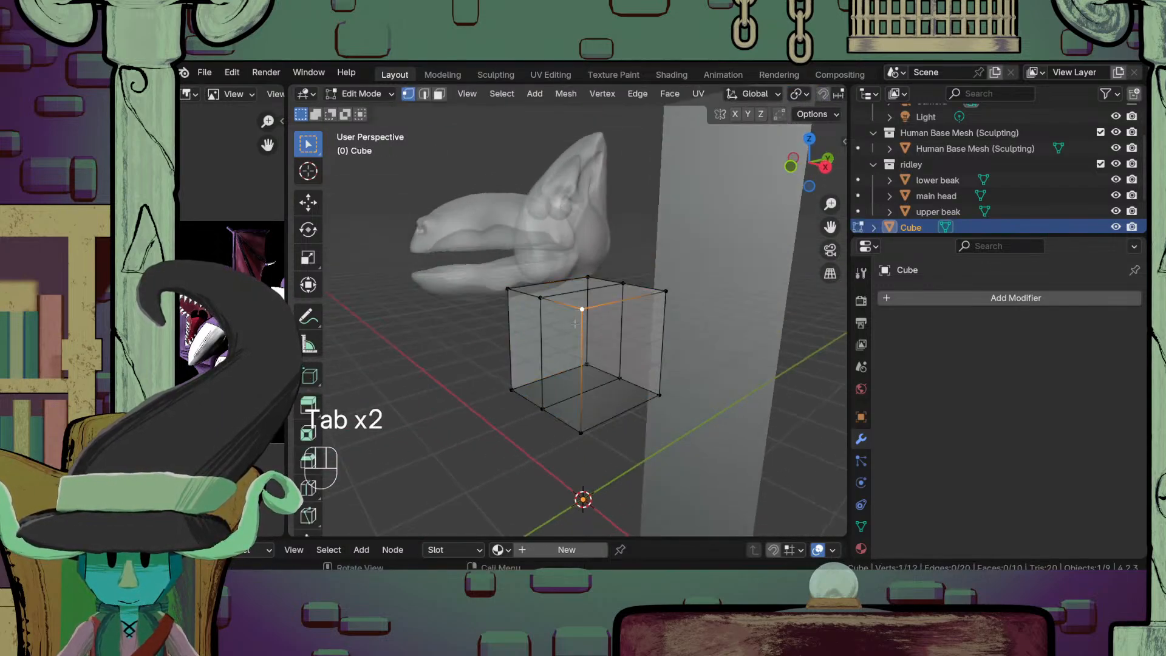
{"action": "left_click", "coordinate": [545, 324], "text": "alt"}
{"action": "key", "text": "x"}
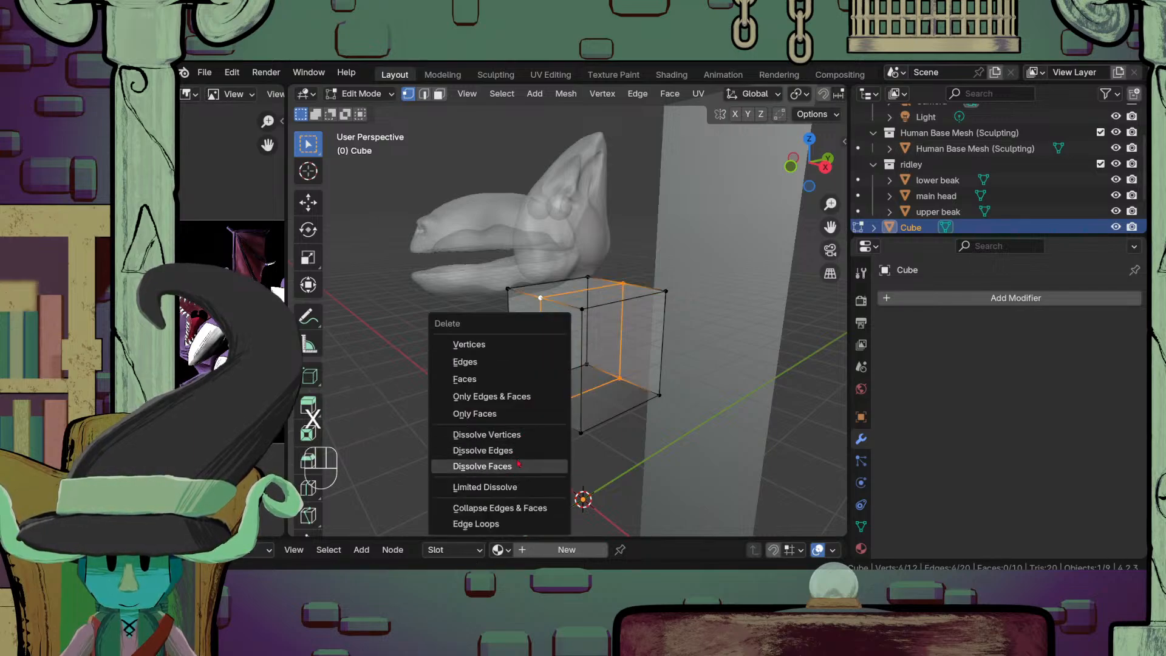
{"action": "left_click", "coordinate": [483, 450]}
Step: Select the cube's upper front edge beneath the beak and bevel it by about 0.46 m with one segment
{"action": "left_click", "coordinate": [582, 308]}
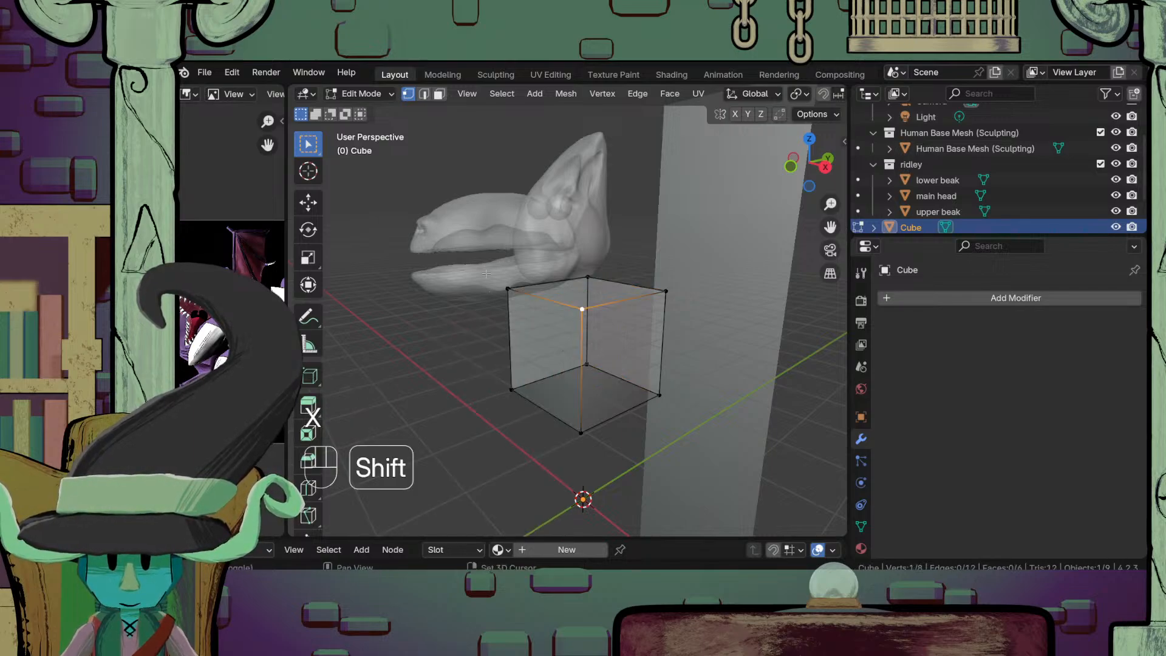
{"action": "left_click", "coordinate": [508, 290], "text": "shift"}
{"action": "middle_click_drag", "start_coordinate": [641, 437], "coordinate": [633, 397]}
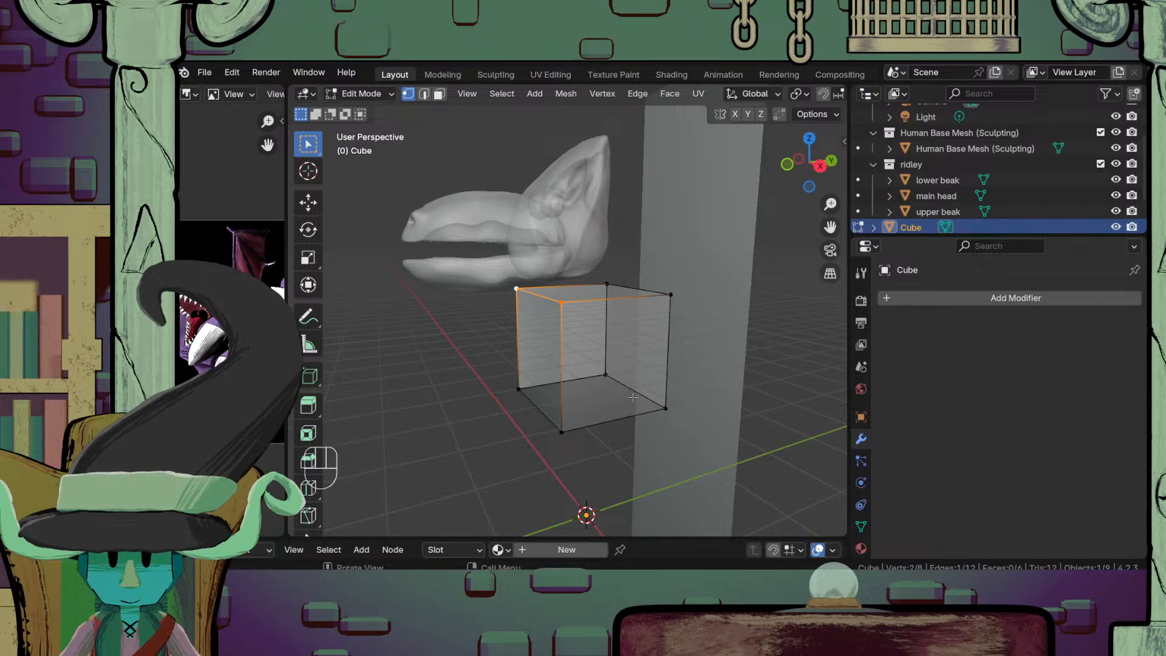
{"action": "key", "text": "ctrl+b"}
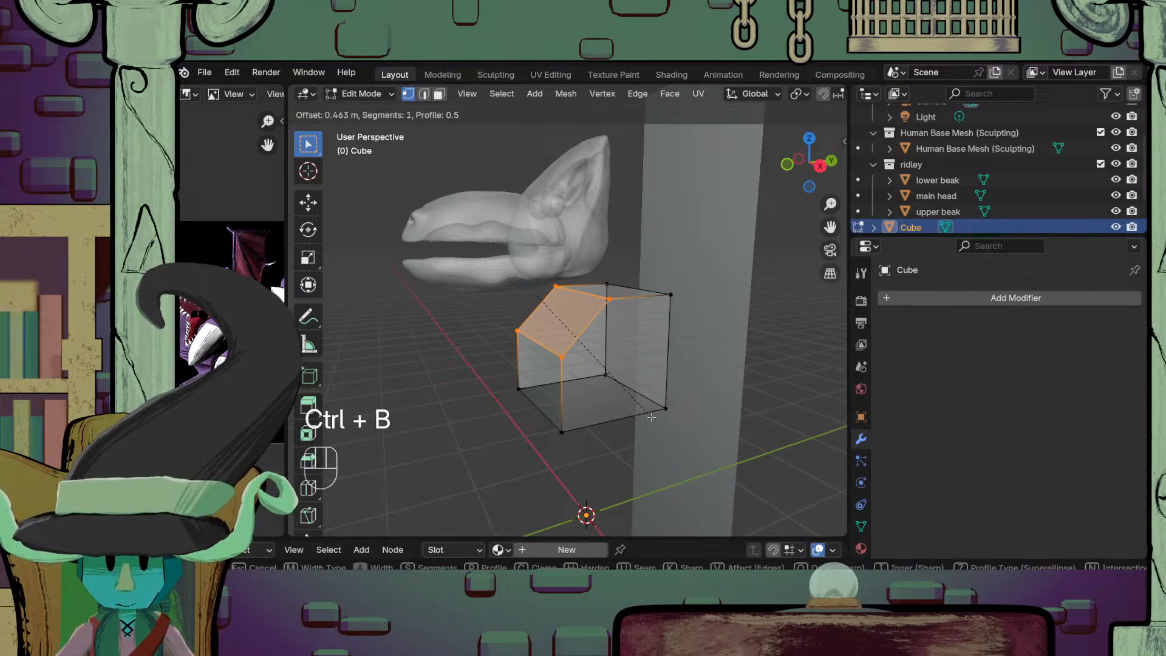
{"action": "left_click", "coordinate": [652, 418]}
{"action": "middle_click_drag", "start_coordinate": [652, 417], "coordinate": [618, 408]}
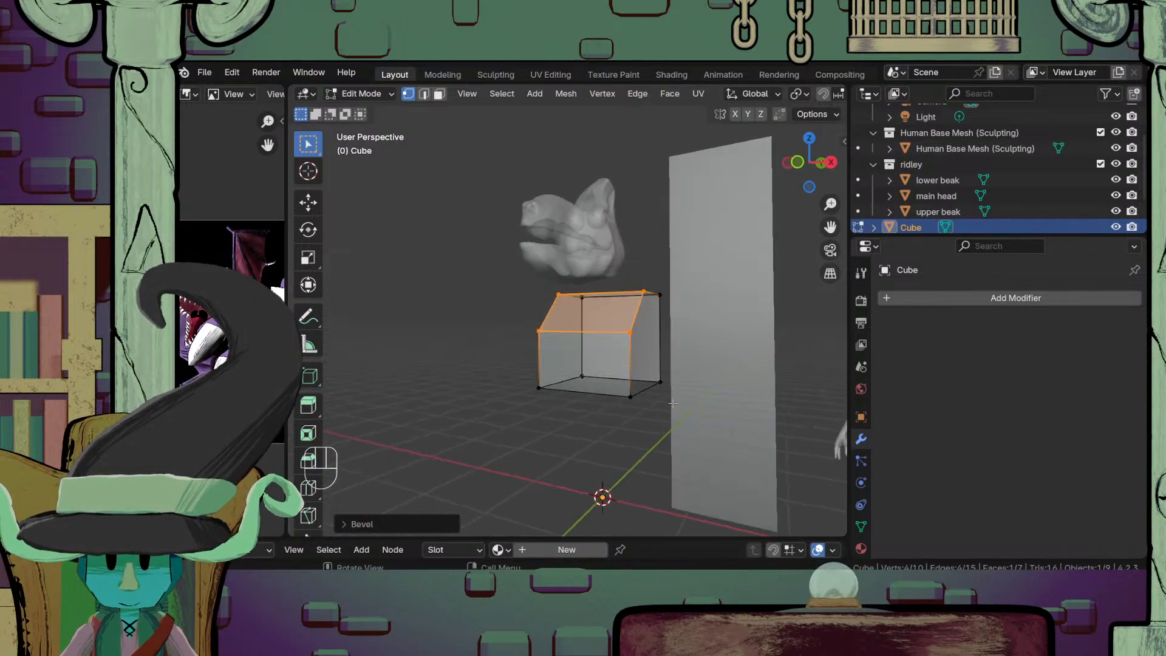
Step: Widen the whole box beneath the head by scaling all of its geometry up along the X axis twice
{"action": "key", "text": "a"}
{"action": "key", "text": "s"}
{"action": "key", "text": "x"}
{"action": "left_click", "coordinate": [699, 379]}
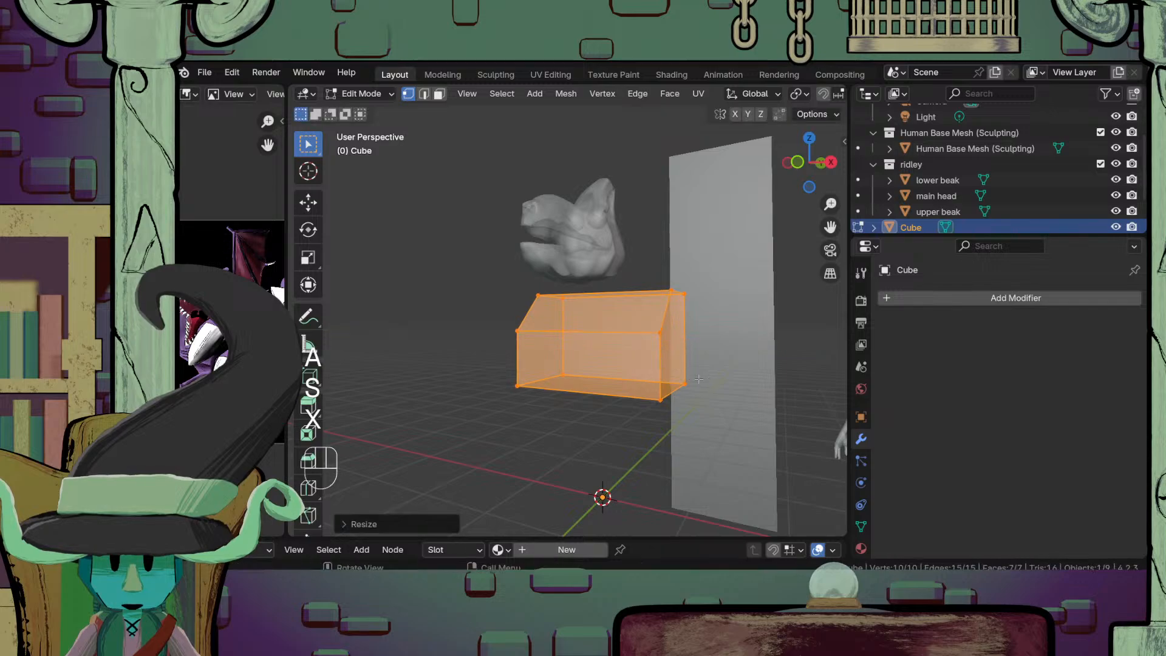
{"action": "middle_click_drag", "start_coordinate": [698, 379], "coordinate": [669, 375]}
{"action": "key", "text": "s"}
{"action": "key", "text": "x"}
{"action": "left_click", "coordinate": [707, 416]}
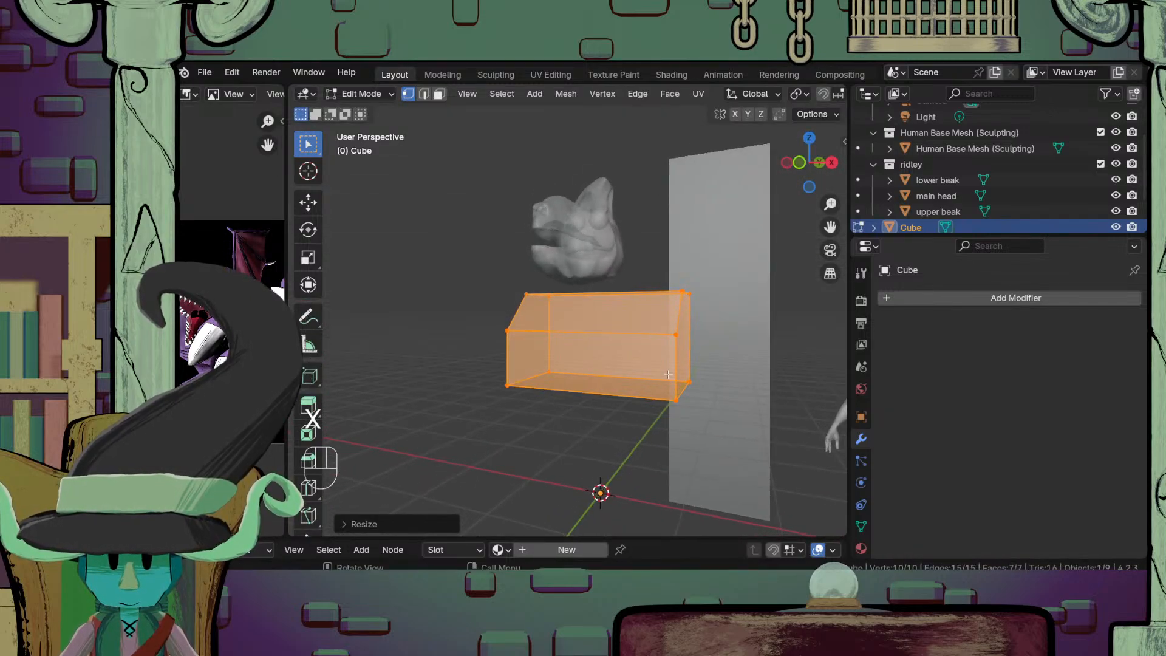
Step: Move the widened box up along Z in Object Mode so it sits just below the head
{"action": "key", "text": "KP_1"}
{"action": "key", "text": "Tab"}
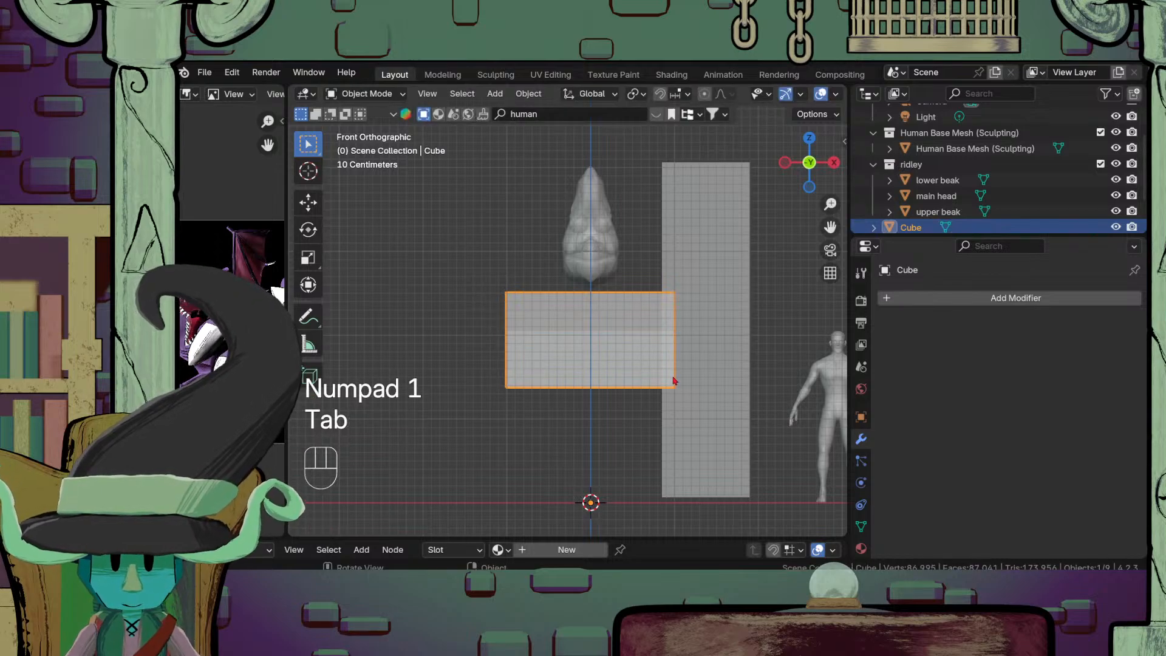
{"action": "key", "text": "g"}
{"action": "key", "text": "z"}
{"action": "left_click", "coordinate": [684, 369]}
Step: Slim the box from front to back by scaling its mesh along Y to about 0.77 in Edit Mode
{"action": "middle_click_drag", "start_coordinate": [684, 368], "coordinate": [671, 373]}
{"action": "key", "text": "Tab"}
{"action": "key", "text": "s"}
{"action": "key", "text": "x"}
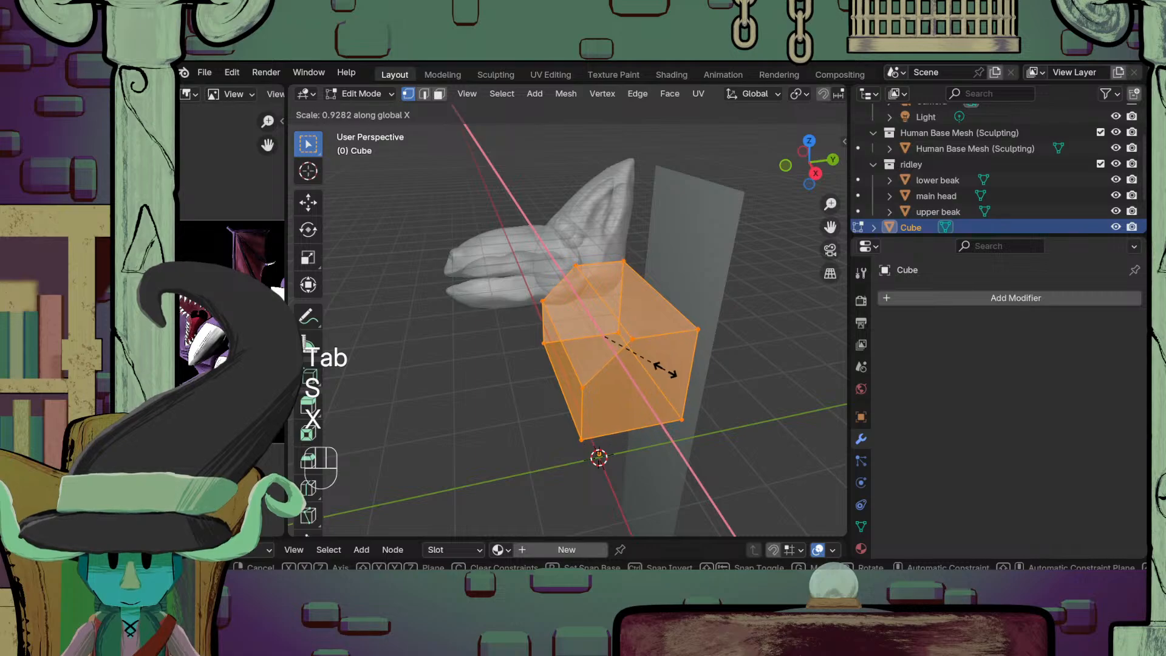
{"action": "key", "text": "y"}
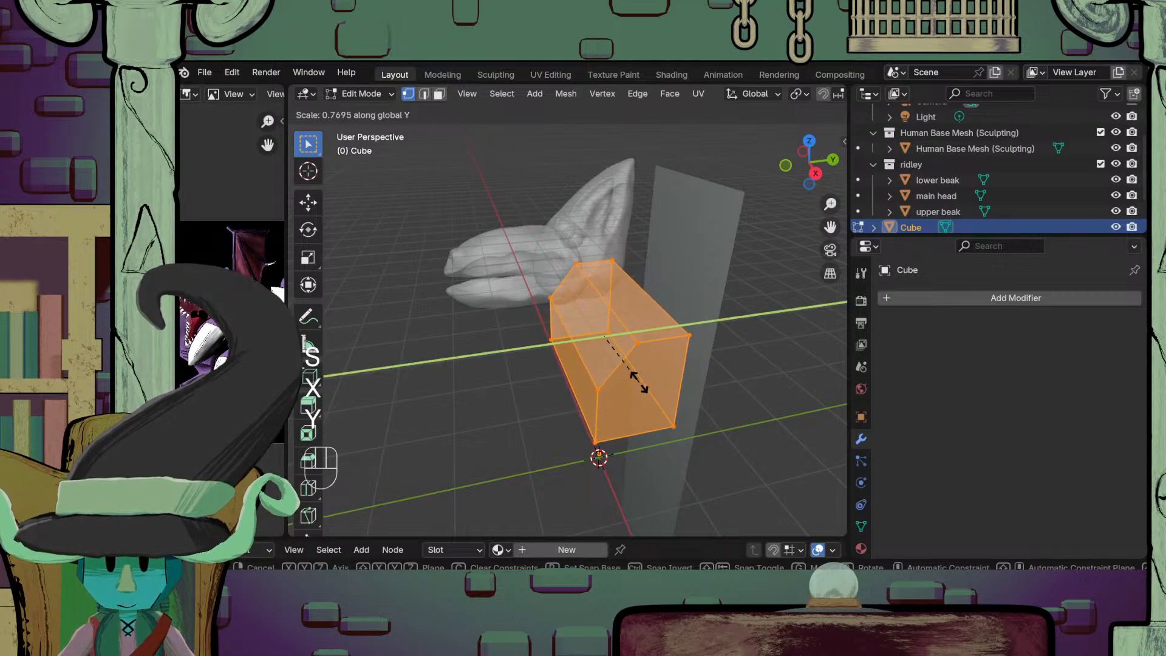
{"action": "left_click", "coordinate": [639, 383]}
Step: Taper the box downward by selecting its bottom vertices and scaling them to about 0.8
{"action": "middle_click_drag", "start_coordinate": [639, 383], "coordinate": [583, 396]}
{"action": "left_click", "coordinate": [551, 402]}
{"action": "left_click", "coordinate": [478, 393], "text": "shift"}
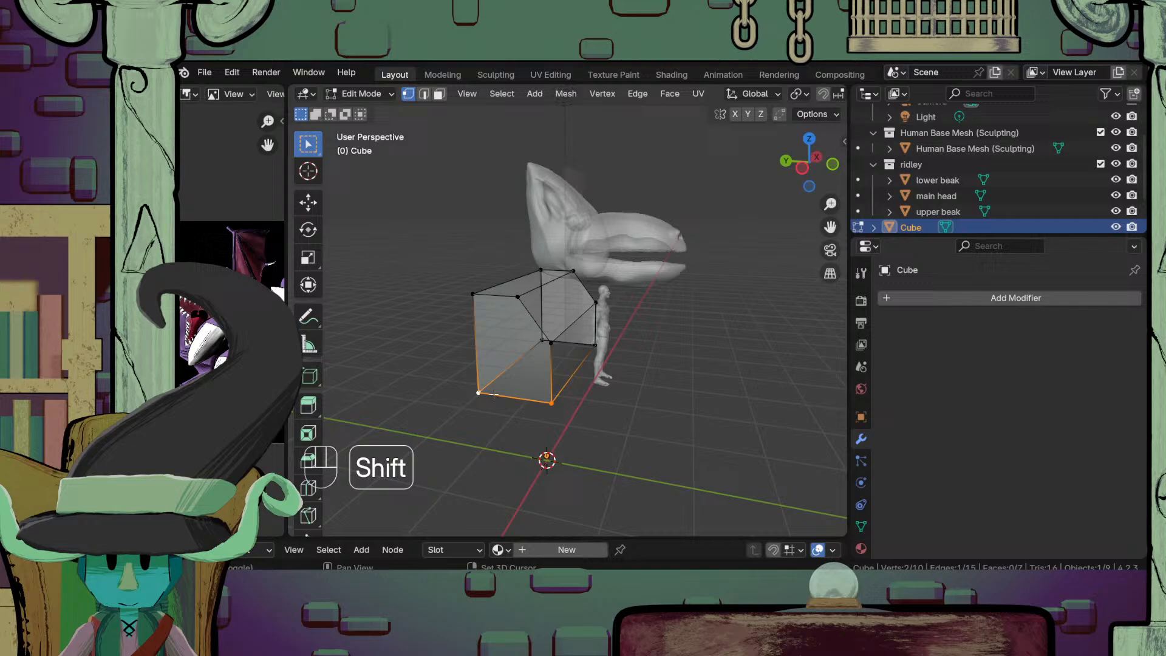
{"action": "left_click", "coordinate": [593, 356], "text": "shift"}
{"action": "key", "text": "s"}
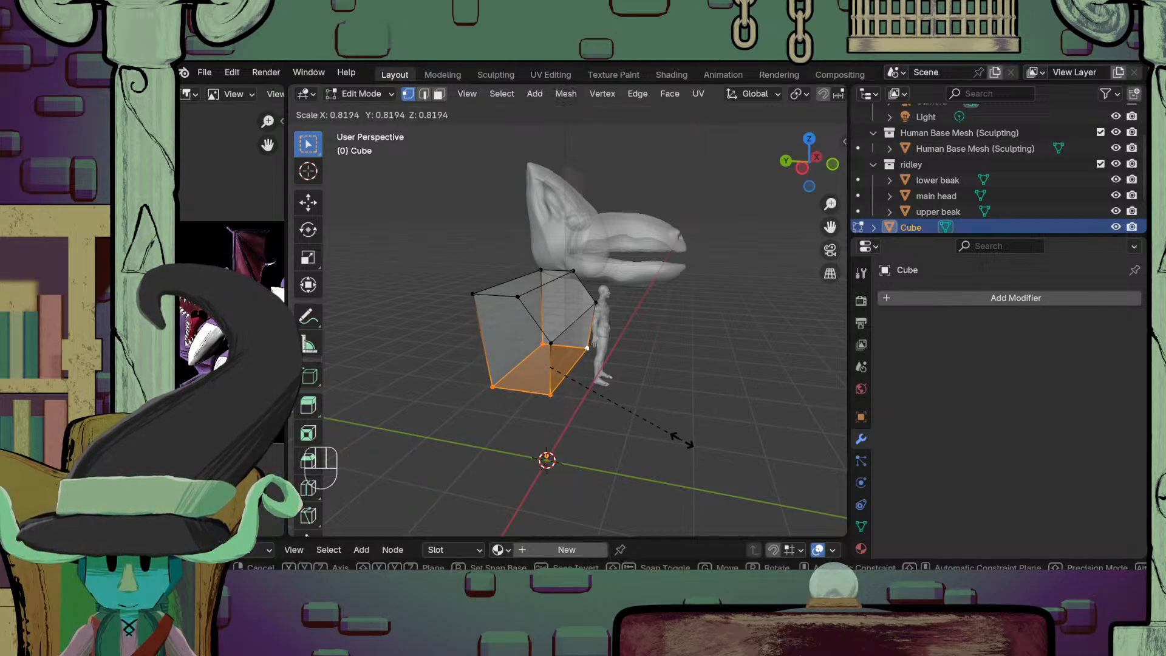
{"action": "left_click", "coordinate": [690, 445]}
Step: Put the tapered box into Sculpt Mode and turn off the see-through X-ray display
{"action": "key", "text": "Tab"}
{"action": "middle_click_drag", "start_coordinate": [690, 445], "coordinate": [596, 425]}
{"action": "scroll", "coordinate": [641, 434], "scroll_direction": "down", "scroll_amount": 3}
{"action": "scroll", "coordinate": [598, 468], "scroll_direction": "up", "scroll_amount": 3}
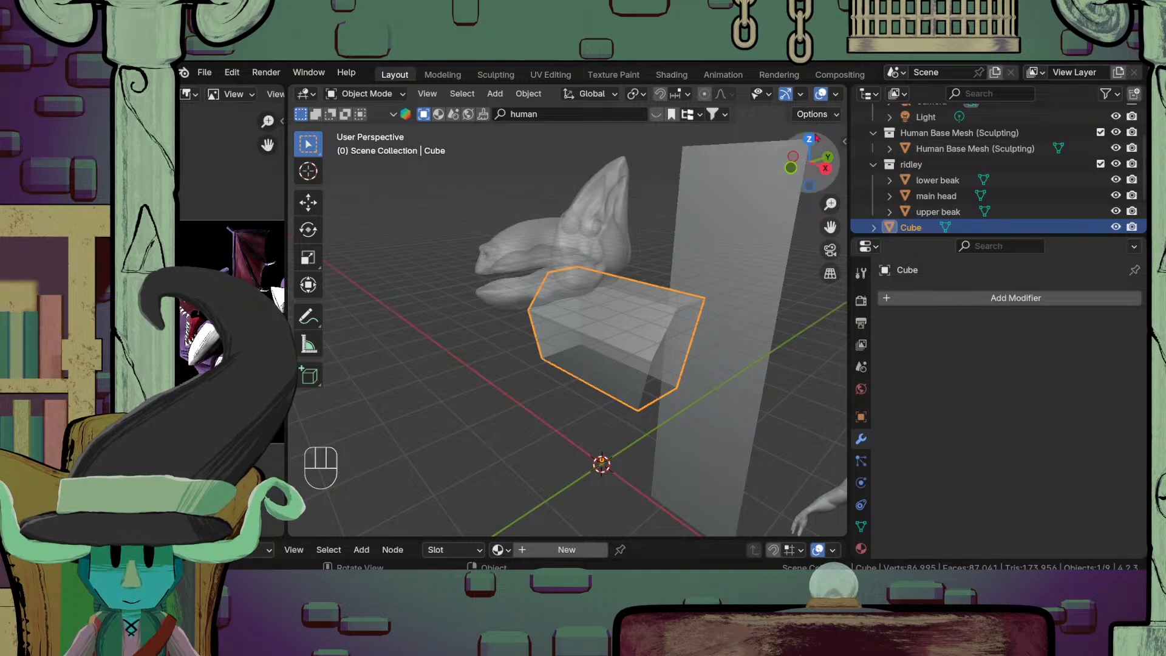
{"action": "left_click", "coordinate": [366, 94]}
{"action": "left_click", "coordinate": [392, 151]}
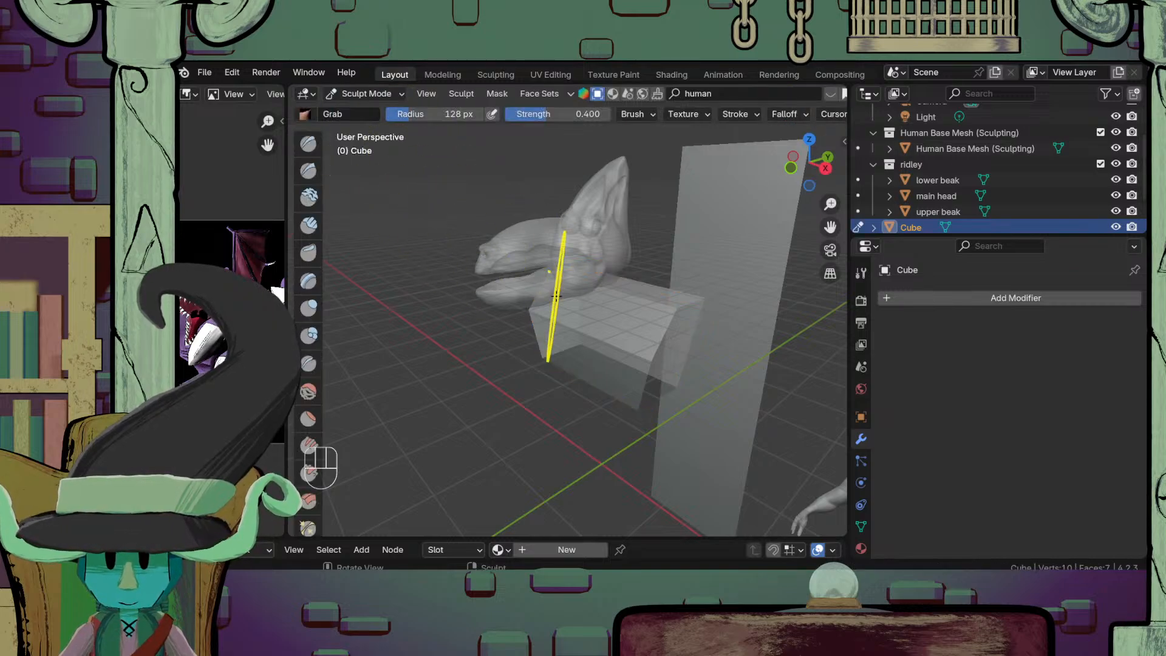
{"action": "key", "text": "alt+z"}
{"action": "middle_click_drag", "start_coordinate": [803, 120], "coordinate": [458, 128]}
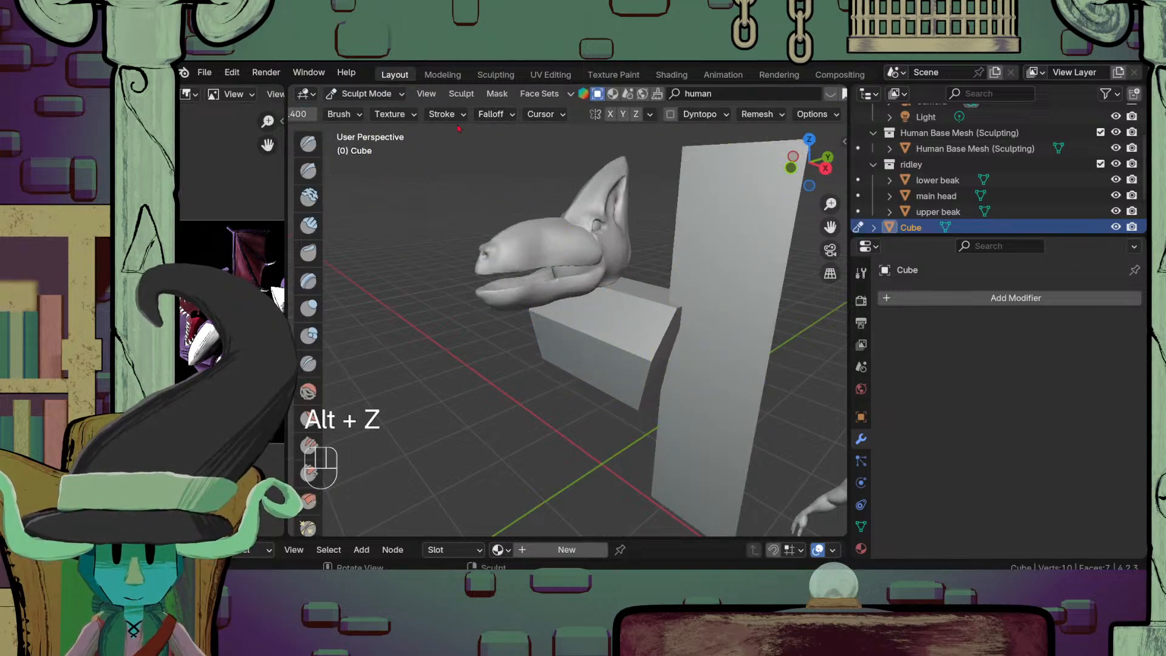
Step: Enable X-axis sculpt symmetry and voxel-remesh the box
{"action": "left_click", "coordinate": [610, 115]}
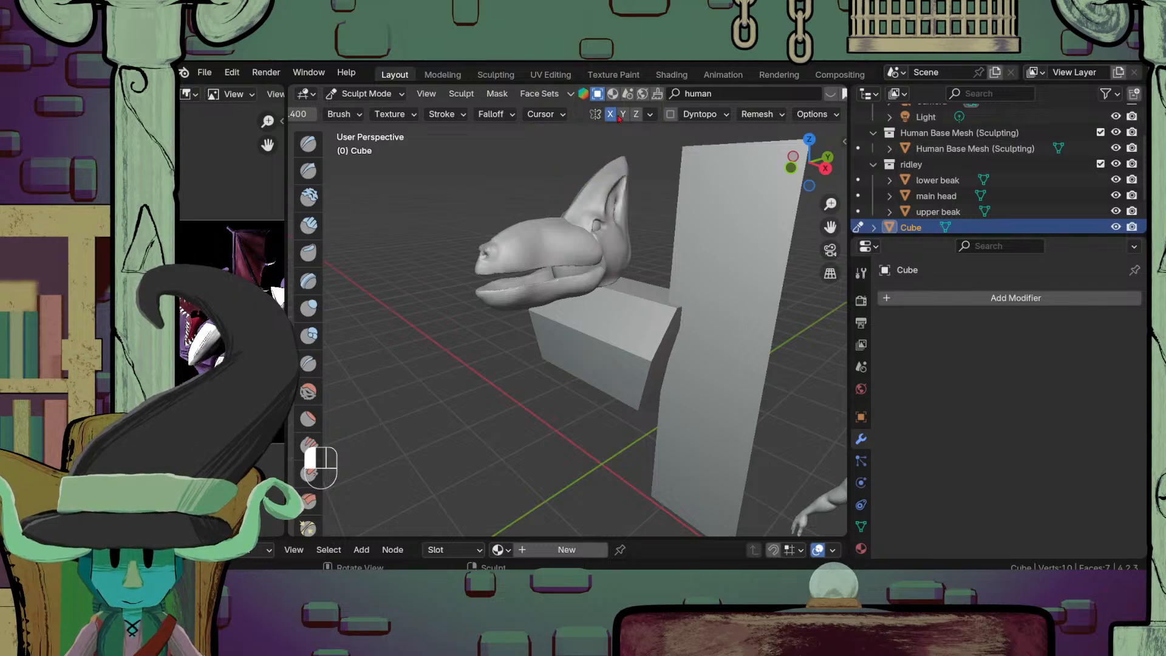
{"action": "left_click", "coordinate": [782, 115]}
{"action": "left_click", "coordinate": [760, 233]}
Step: From the front view, enlarge the Grab brush to about 176 px and pull the block's upper outer corners upward
{"action": "scroll", "coordinate": [625, 385], "scroll_direction": "down", "scroll_amount": 3}
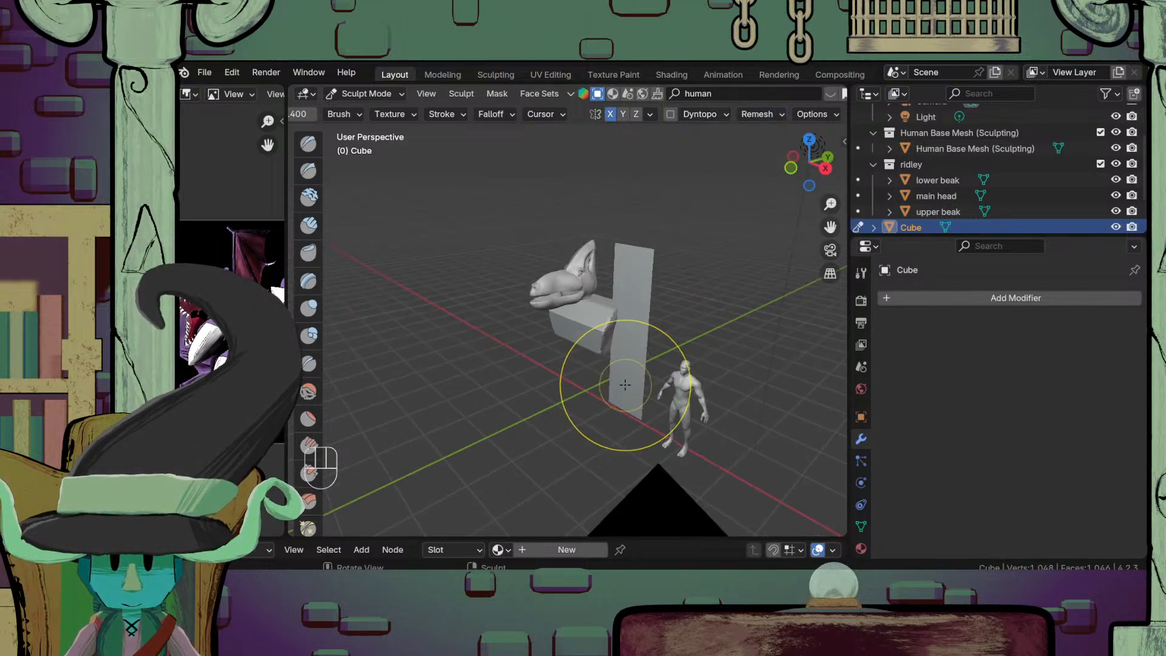
{"action": "middle_click_drag", "start_coordinate": [625, 384], "coordinate": [618, 407]}
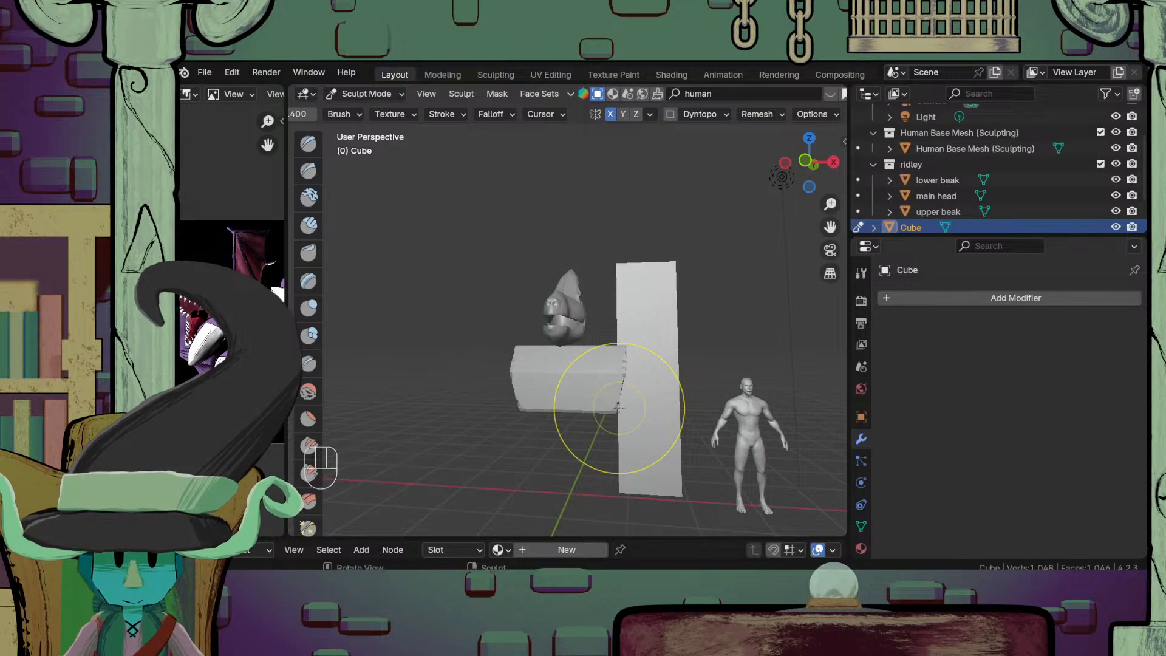
{"action": "key", "text": "KP_1"}
{"action": "scroll", "coordinate": [618, 404], "scroll_direction": "up", "scroll_amount": 2}
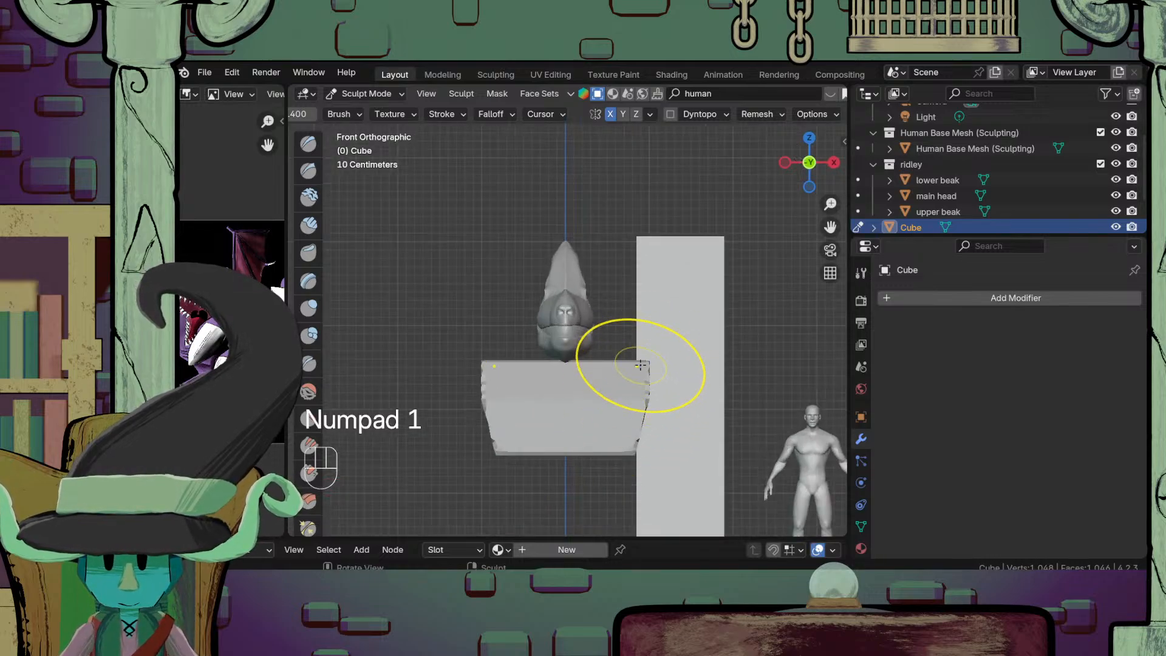
{"action": "key", "text": "f"}
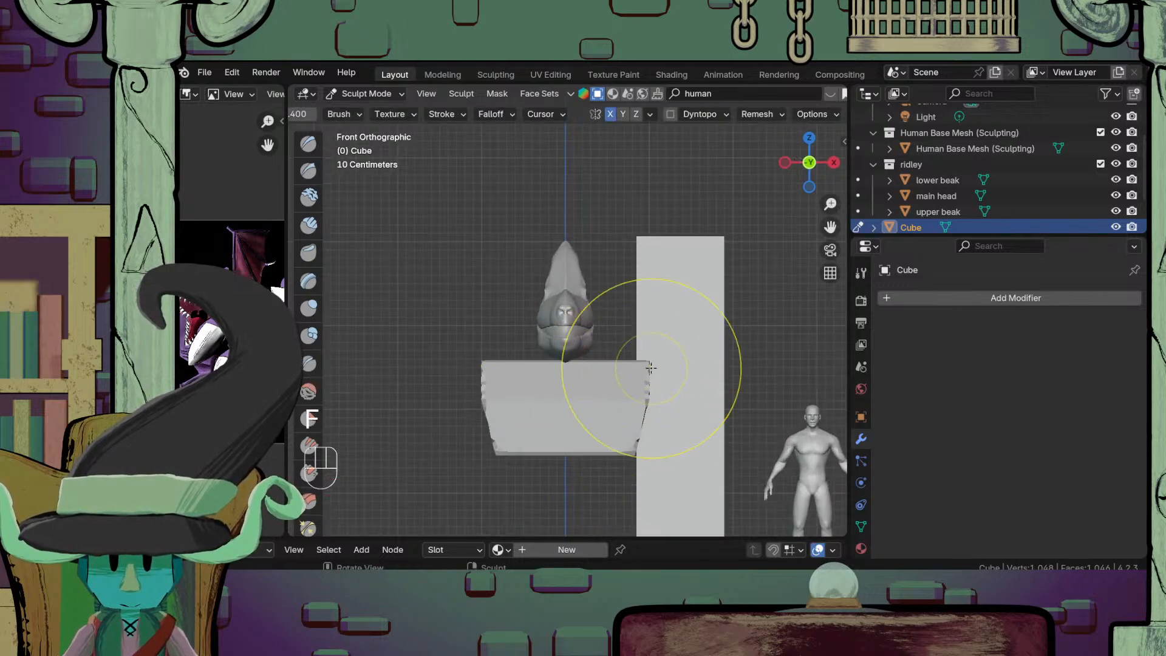
{"action": "left_click", "coordinate": [648, 362]}
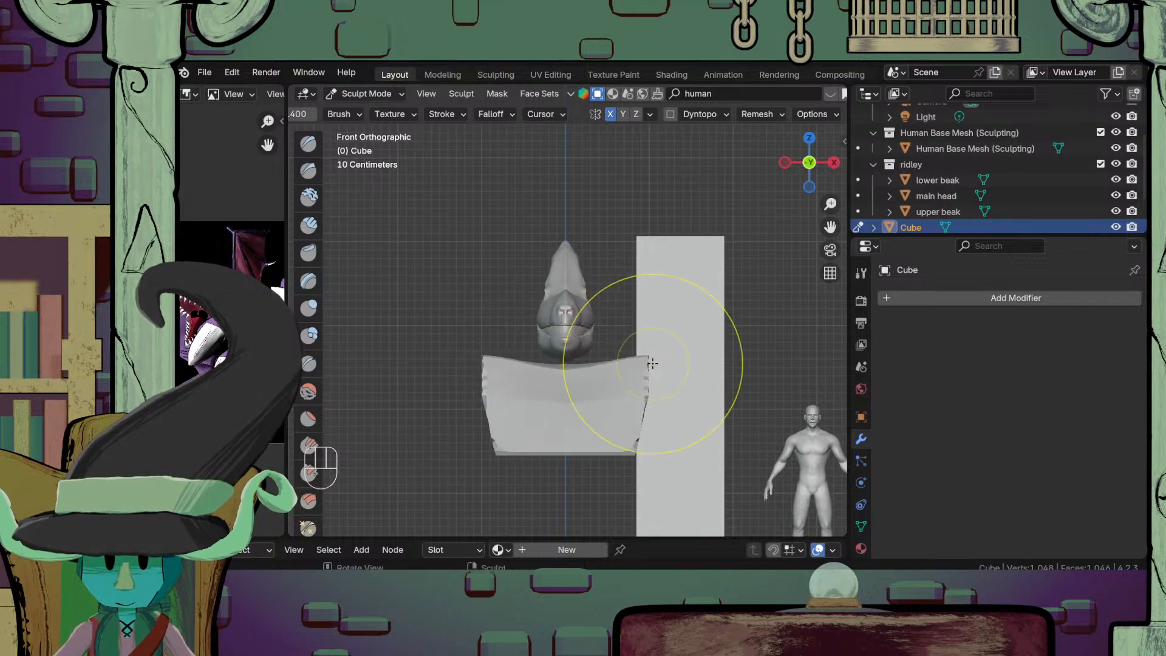
Step: Smooth the hard edges across the front of the torso block
{"action": "middle_click_drag", "start_coordinate": [650, 365], "coordinate": [436, 452]}
{"action": "middle_click_drag", "start_coordinate": [675, 449], "coordinate": [572, 417]}
{"action": "left_click_drag", "start_coordinate": [571, 416], "coordinate": [624, 392], "text": "shift"}
{"action": "mouse_move", "coordinate": [624, 393]}
{"action": "middle_mouse_down"}
{"action": "mouse_move", "coordinate": [577, 435]}
{"action": "mouse_move", "coordinate": [607, 390]}
{"action": "mouse_move", "coordinate": [575, 402]}
{"action": "middle_mouse_up"}
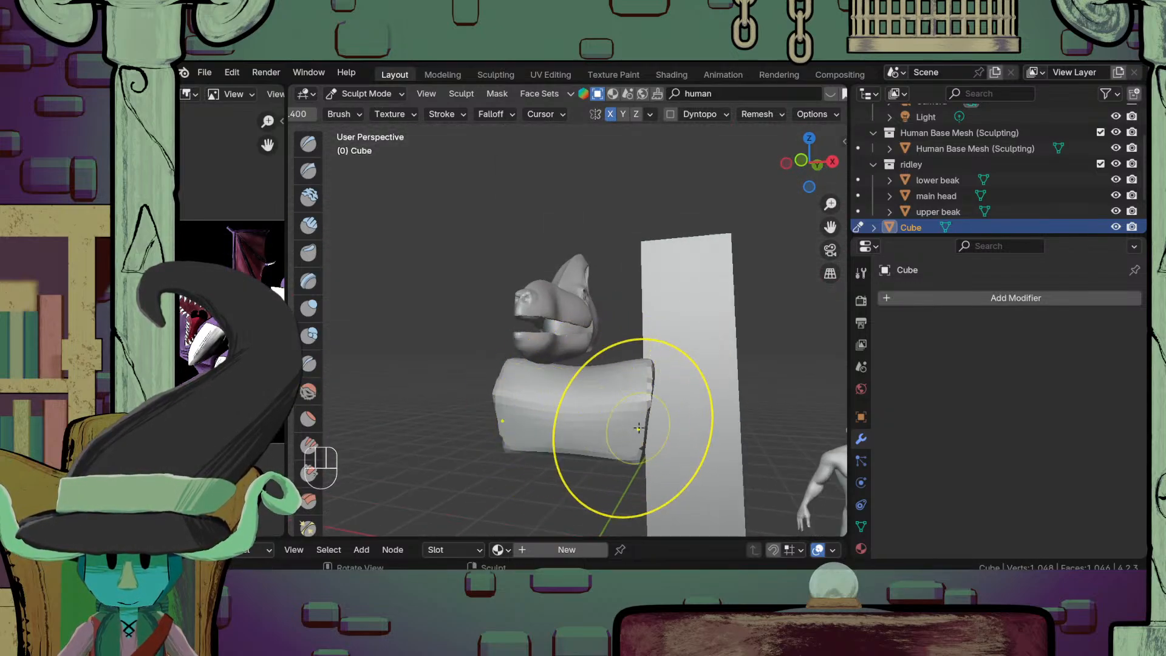
Step: From the front view, grab the torso's shoulders higher and pull its lower corners and bottom edge downward
{"action": "mouse_move", "coordinate": [626, 443]}
{"action": "middle_mouse_down"}
{"action": "mouse_move", "coordinate": [672, 443]}
{"action": "mouse_move", "coordinate": [696, 462]}
{"action": "middle_mouse_up"}
{"action": "key", "text": "KP_1"}
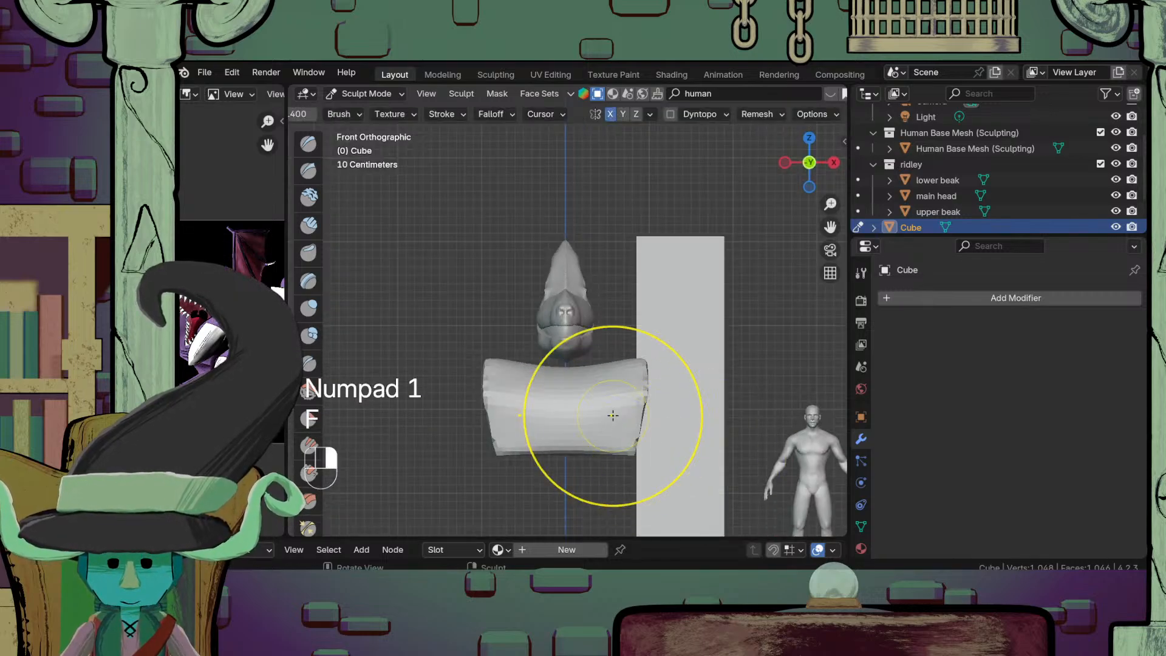
{"action": "key", "text": "f"}
{"action": "key", "text": "g"}
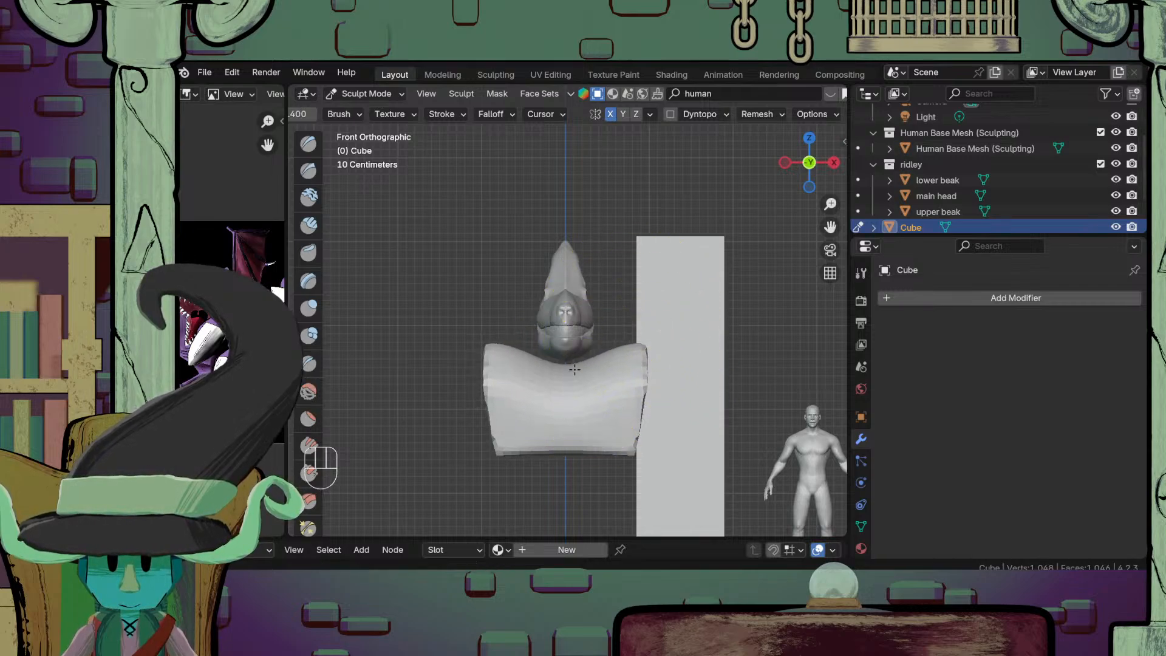
{"action": "left_click", "coordinate": [630, 457]}
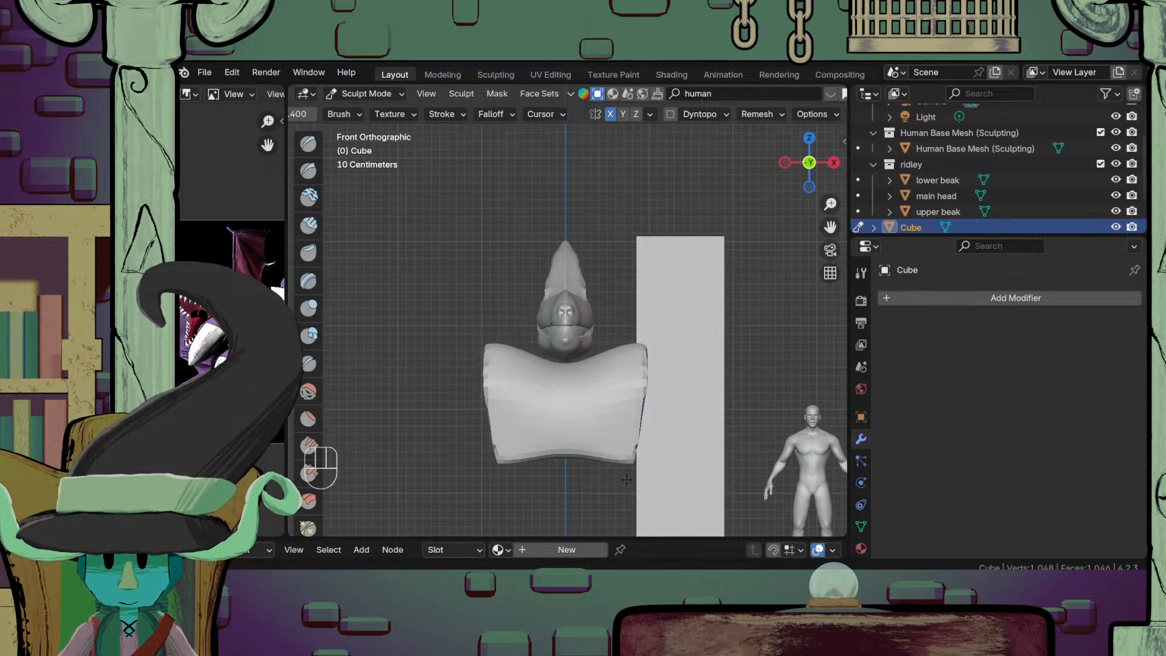
{"action": "left_click", "coordinate": [581, 465]}
Step: Shrink the Grab brush and pull the chest of the torso forward in side-on views
{"action": "middle_click_drag", "start_coordinate": [566, 464], "coordinate": [524, 434]}
{"action": "key", "text": "f"}
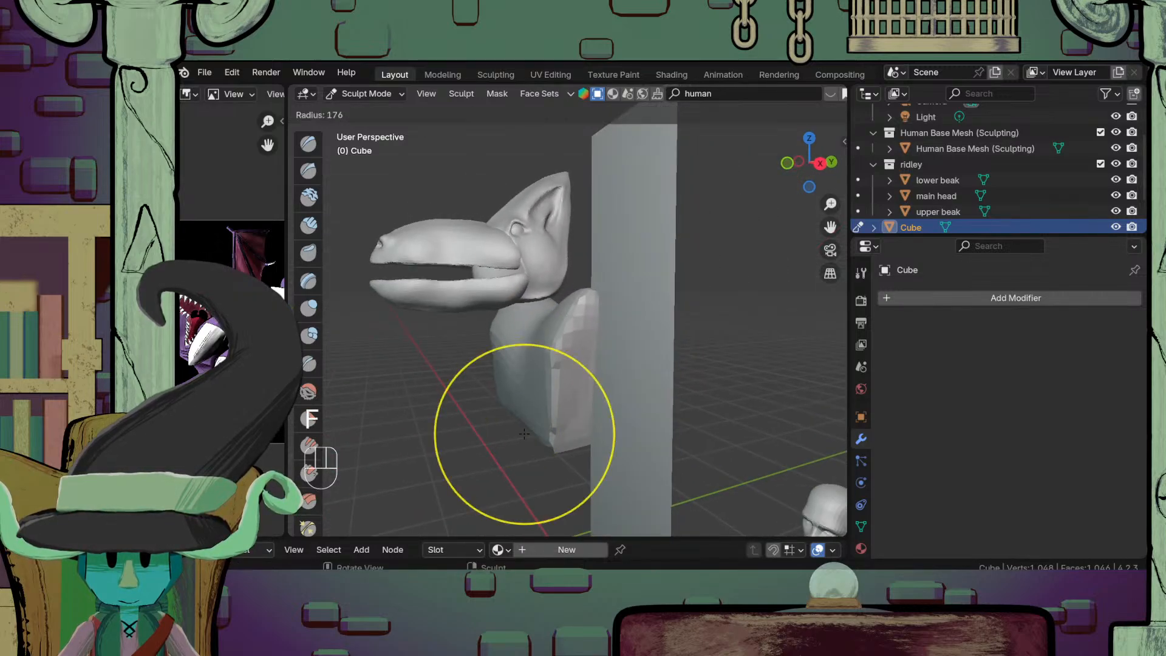
{"action": "left_click", "coordinate": [506, 433]}
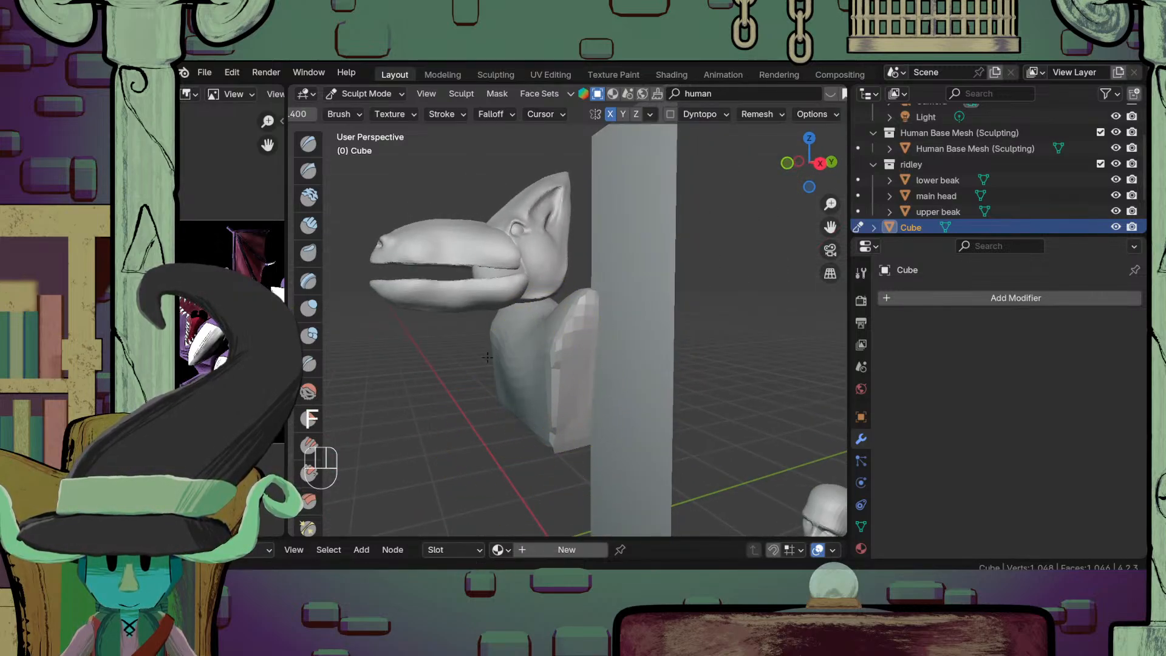
{"action": "middle_click_drag", "start_coordinate": [547, 364], "coordinate": [509, 345]}
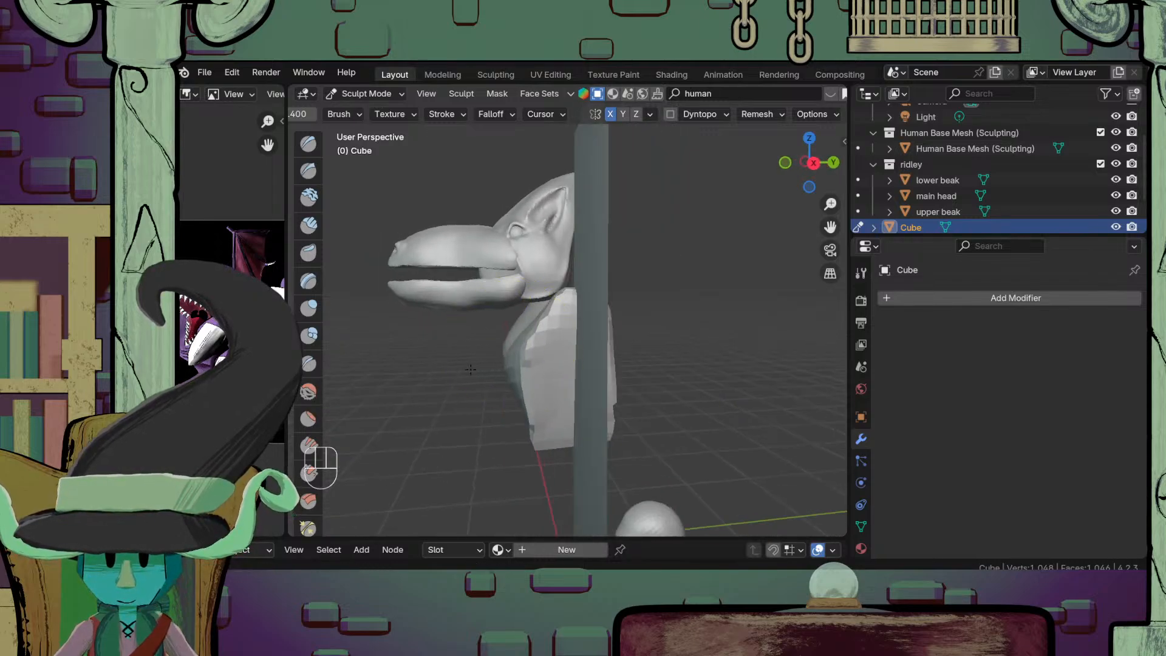
{"action": "middle_click_drag", "start_coordinate": [470, 369], "coordinate": [523, 377]}
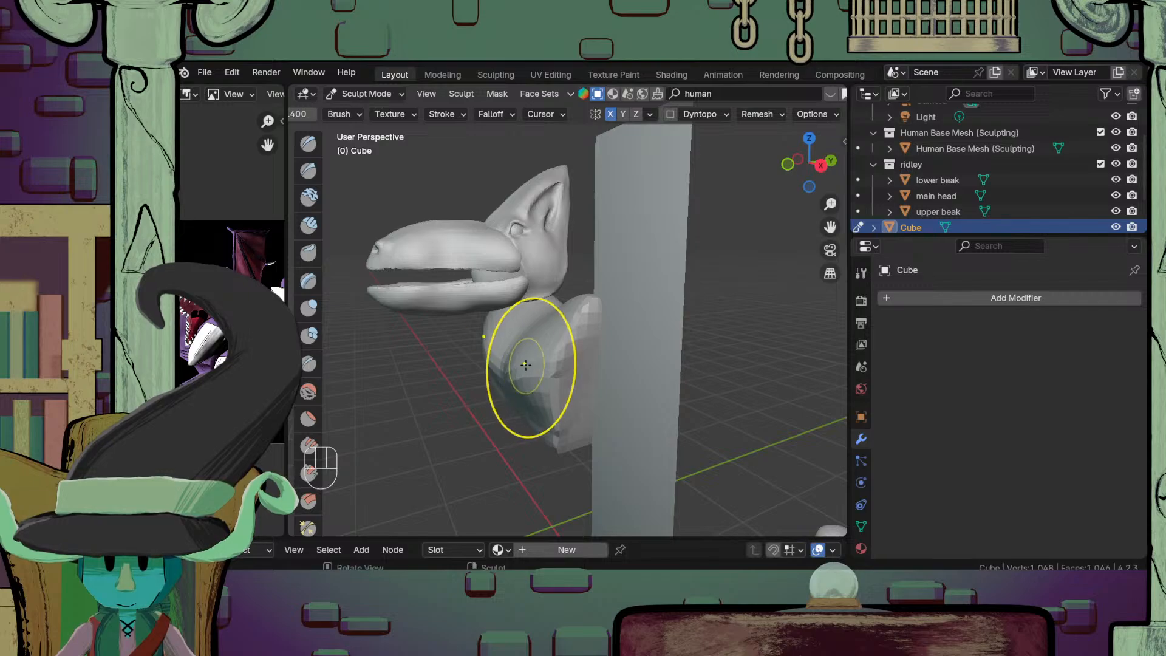
{"action": "left_click_drag", "start_coordinate": [494, 374], "coordinate": [483, 382]}
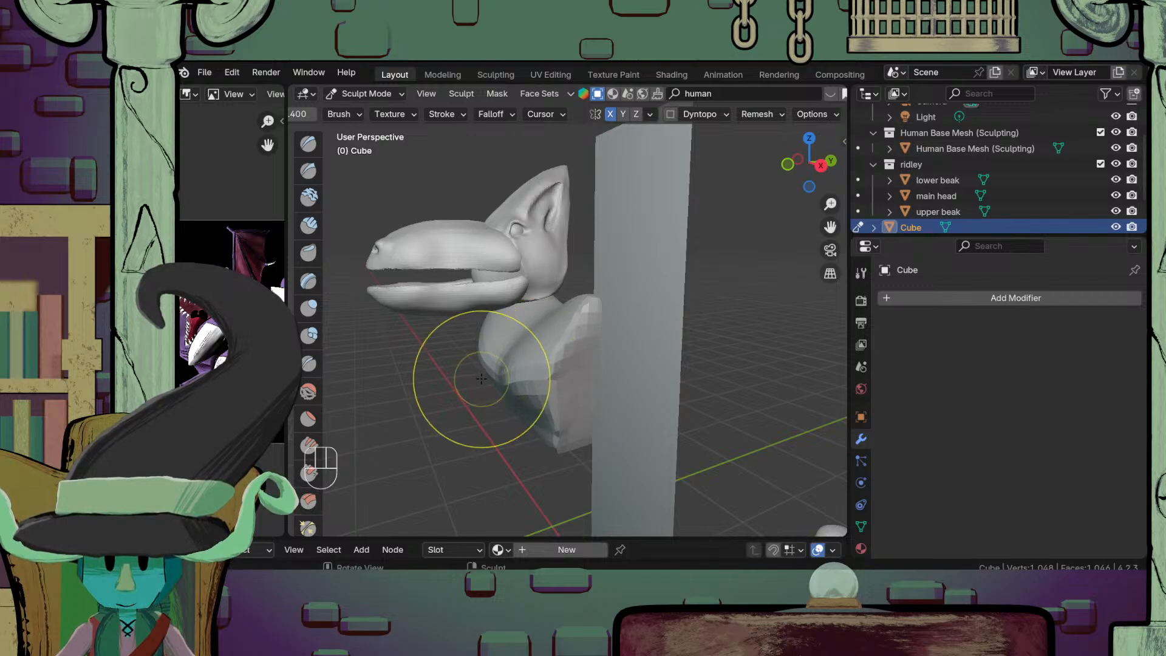
Step: Remesh the torso with a voxel size of 0.05 m
{"action": "scroll", "coordinate": [484, 382], "scroll_direction": "down", "scroll_amount": 6}
{"action": "mouse_move", "coordinate": [486, 383]}
{"action": "middle_mouse_down"}
{"action": "mouse_move", "coordinate": [648, 394]}
{"action": "mouse_move", "coordinate": [598, 357]}
{"action": "middle_mouse_up"}
{"action": "scroll", "coordinate": [596, 356], "scroll_direction": "up", "scroll_amount": 4}
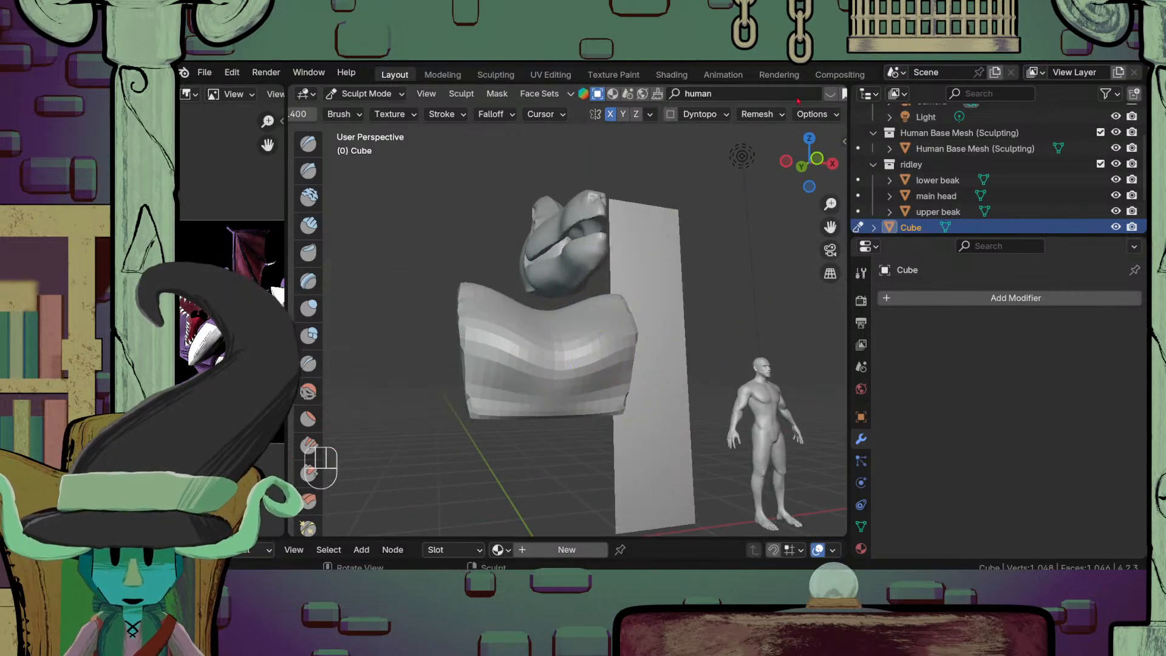
{"action": "left_click", "coordinate": [757, 114]}
{"action": "left_click", "coordinate": [783, 144]}
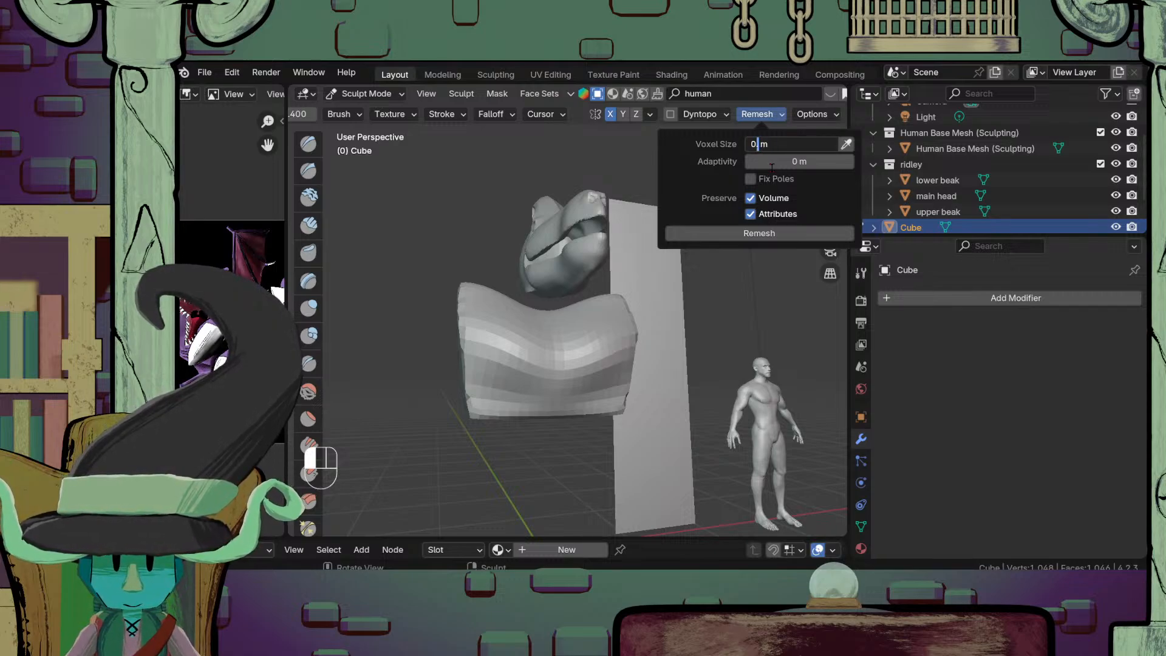
{"action": "type", "text": "5"}
{"action": "key", "text": "Return"}
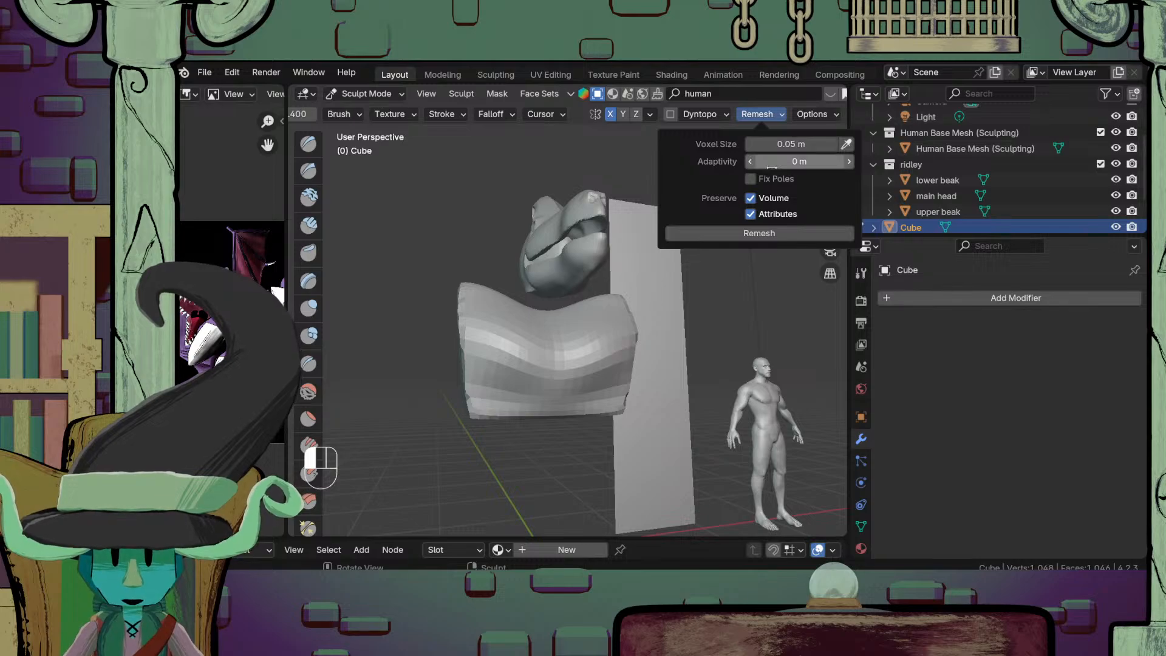
{"action": "left_click", "coordinate": [760, 234]}
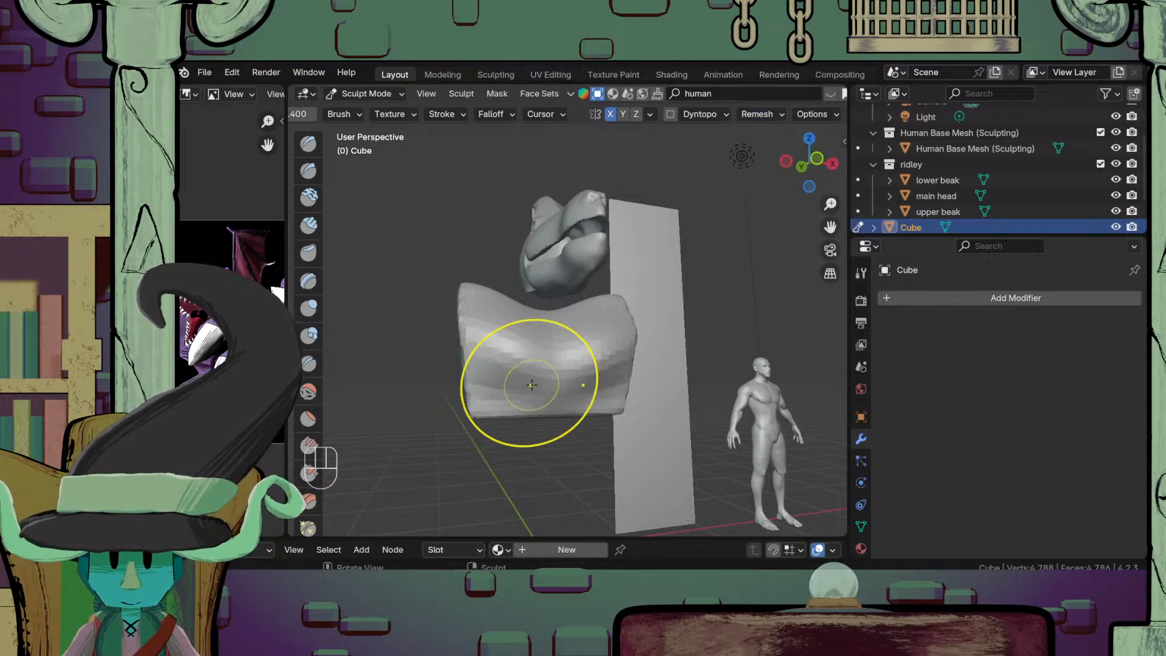
Step: Sculpt along the torso's front side edge from shoulder to bottom corner with the Crease brush
{"action": "scroll", "coordinate": [534, 377], "scroll_direction": "down", "scroll_amount": 4}
{"action": "mouse_move", "coordinate": [534, 377]}
{"action": "middle_mouse_down"}
{"action": "mouse_move", "coordinate": [612, 403]}
{"action": "mouse_move", "coordinate": [668, 465]}
{"action": "middle_mouse_up"}
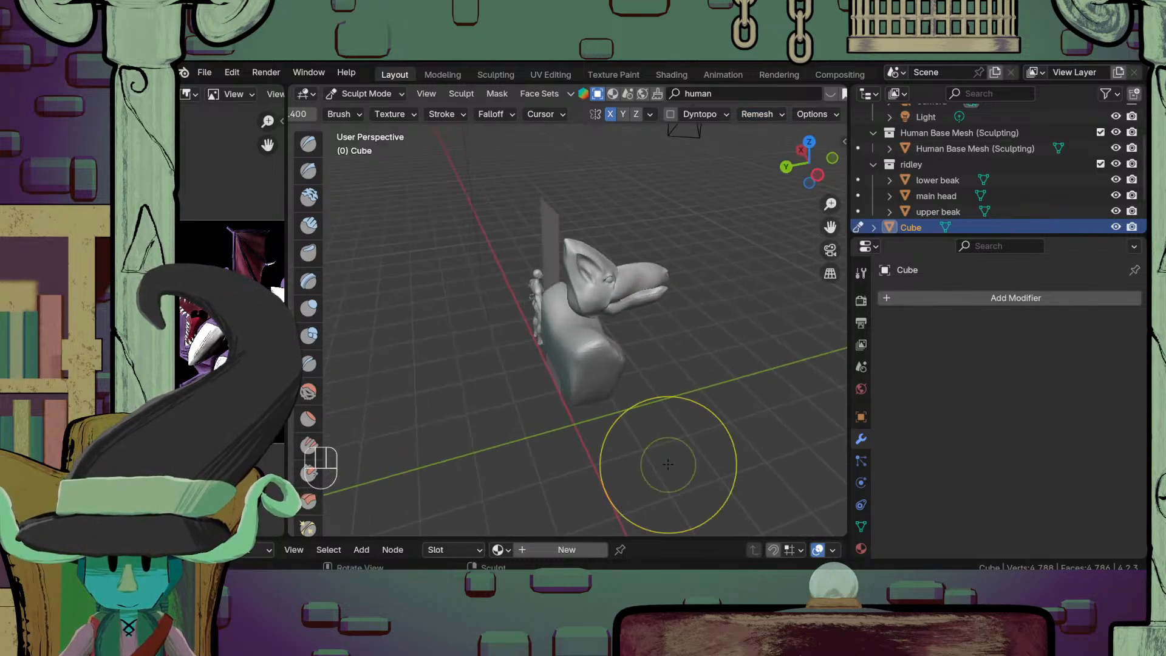
{"action": "scroll", "coordinate": [667, 463], "scroll_direction": "up", "scroll_amount": 3}
{"action": "left_click", "coordinate": [309, 364]}
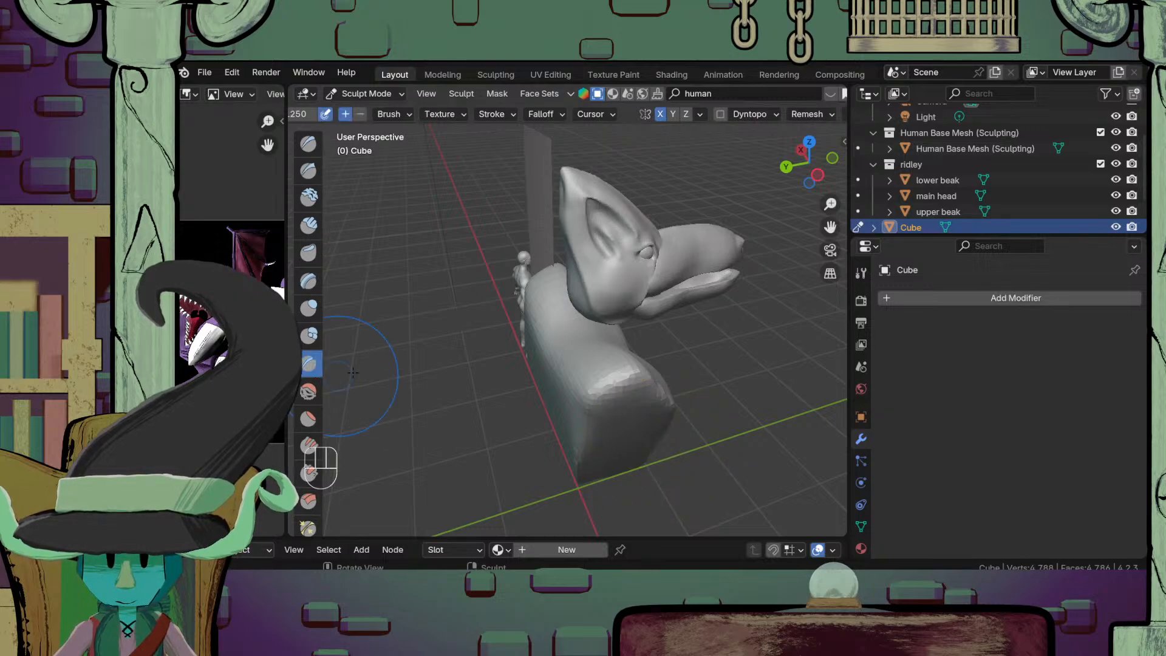
{"action": "mouse_move", "coordinate": [686, 394]}
{"action": "middle_mouse_down"}
{"action": "mouse_move", "coordinate": [727, 391]}
{"action": "mouse_move", "coordinate": [547, 448]}
{"action": "mouse_move", "coordinate": [544, 273]}
{"action": "mouse_move", "coordinate": [531, 252]}
{"action": "middle_mouse_up"}
{"action": "scroll", "coordinate": [540, 450], "scroll_direction": "up", "scroll_amount": 4}
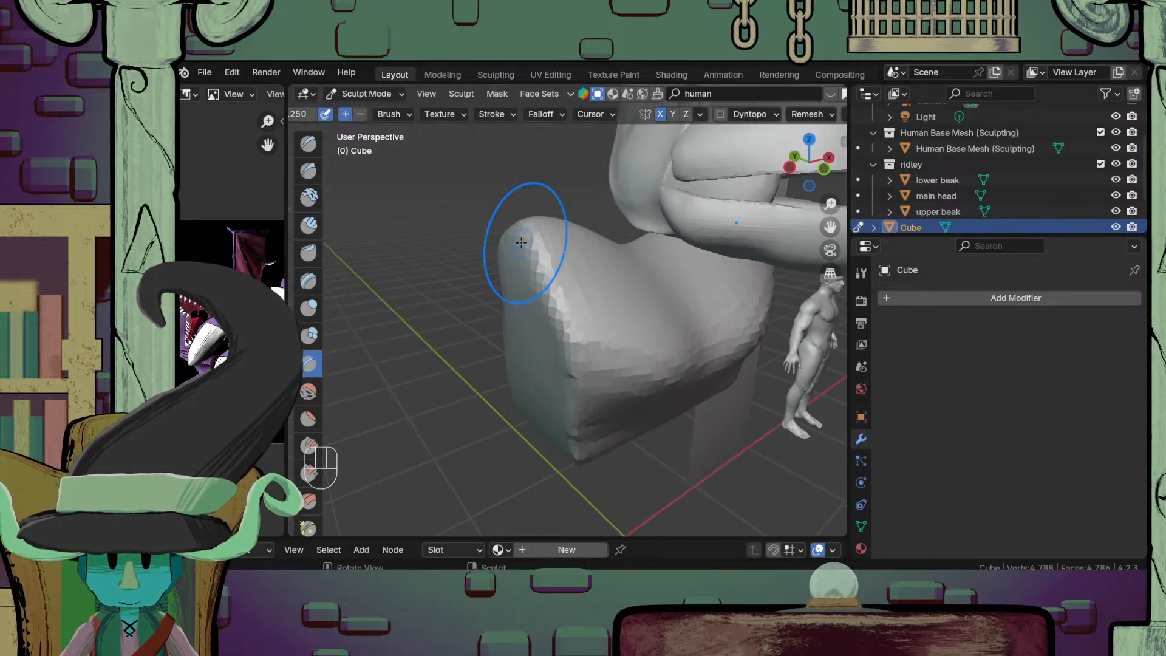
{"action": "left_click_drag", "start_coordinate": [533, 250], "coordinate": [576, 450]}
{"action": "left_click_drag", "start_coordinate": [562, 334], "coordinate": [575, 447]}
Step: From the front view, pull the torso's lower side corners inward with a resized Grab brush
{"action": "scroll", "coordinate": [573, 435], "scroll_direction": "down", "scroll_amount": 5}
{"action": "scroll", "coordinate": [526, 367], "scroll_direction": "up", "scroll_amount": 3}
{"action": "mouse_move", "coordinate": [573, 435]}
{"action": "middle_mouse_down"}
{"action": "mouse_move", "coordinate": [526, 367]}
{"action": "mouse_move", "coordinate": [511, 385]}
{"action": "mouse_move", "coordinate": [565, 316]}
{"action": "mouse_move", "coordinate": [589, 328]}
{"action": "mouse_move", "coordinate": [585, 365]}
{"action": "middle_mouse_up"}
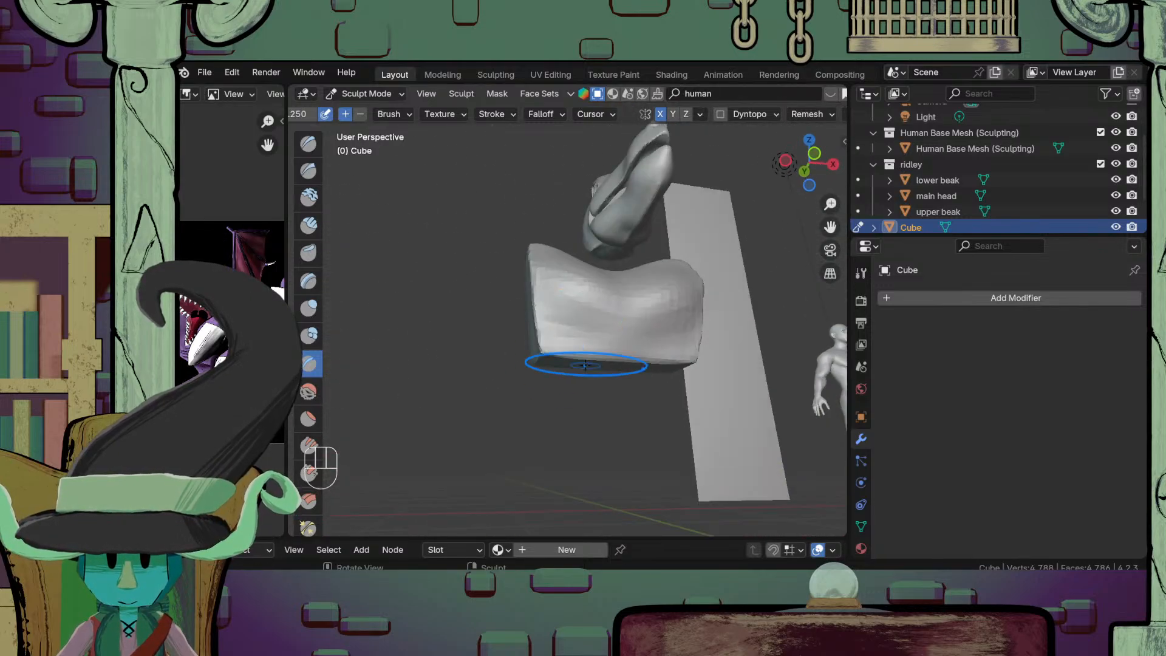
{"action": "key", "text": "KP_4"}
{"action": "key", "text": "KP_1"}
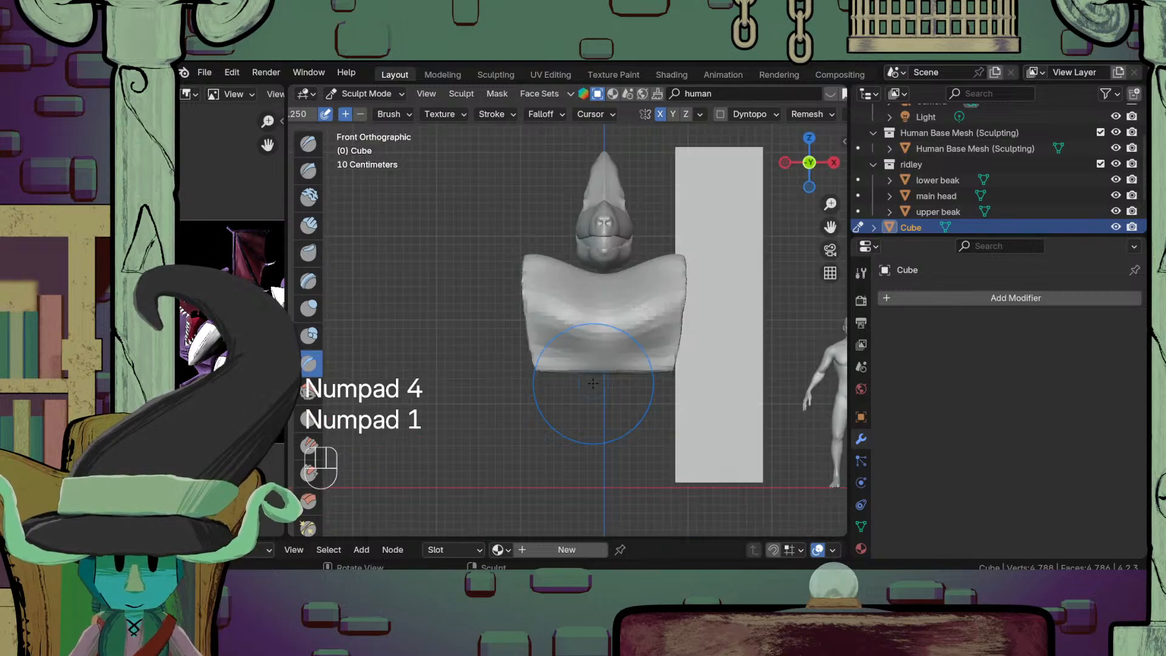
{"action": "scroll", "coordinate": [594, 383], "scroll_direction": "up", "scroll_amount": 2}
{"action": "key", "text": "g"}
{"action": "key", "text": "f"}
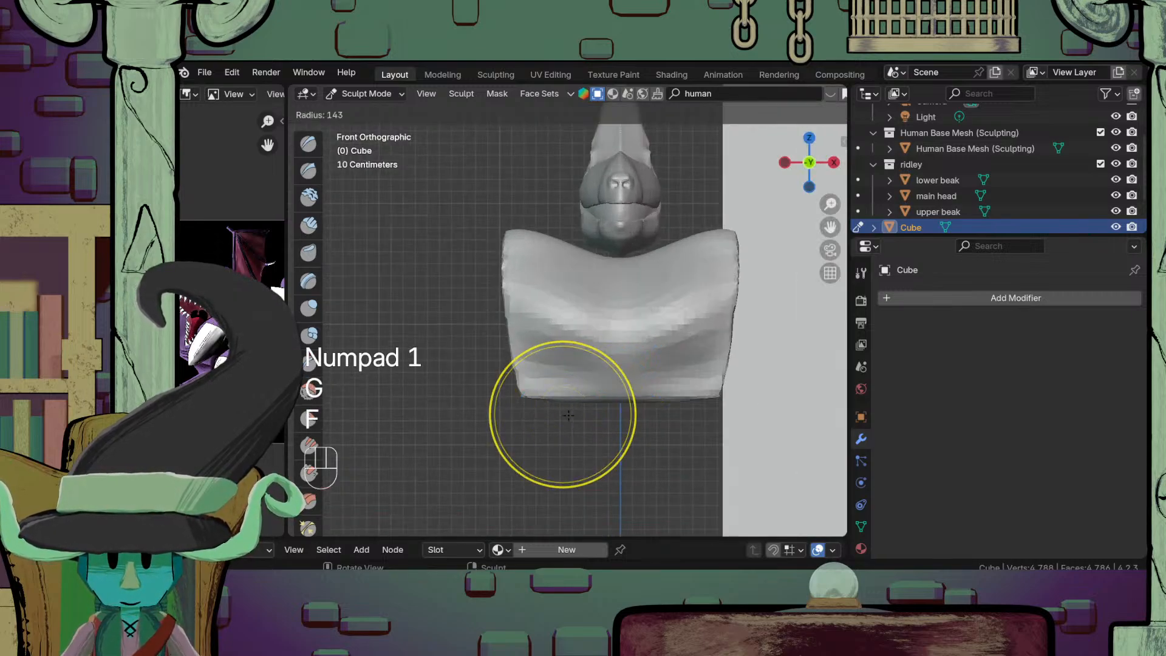
{"action": "left_click", "coordinate": [568, 399]}
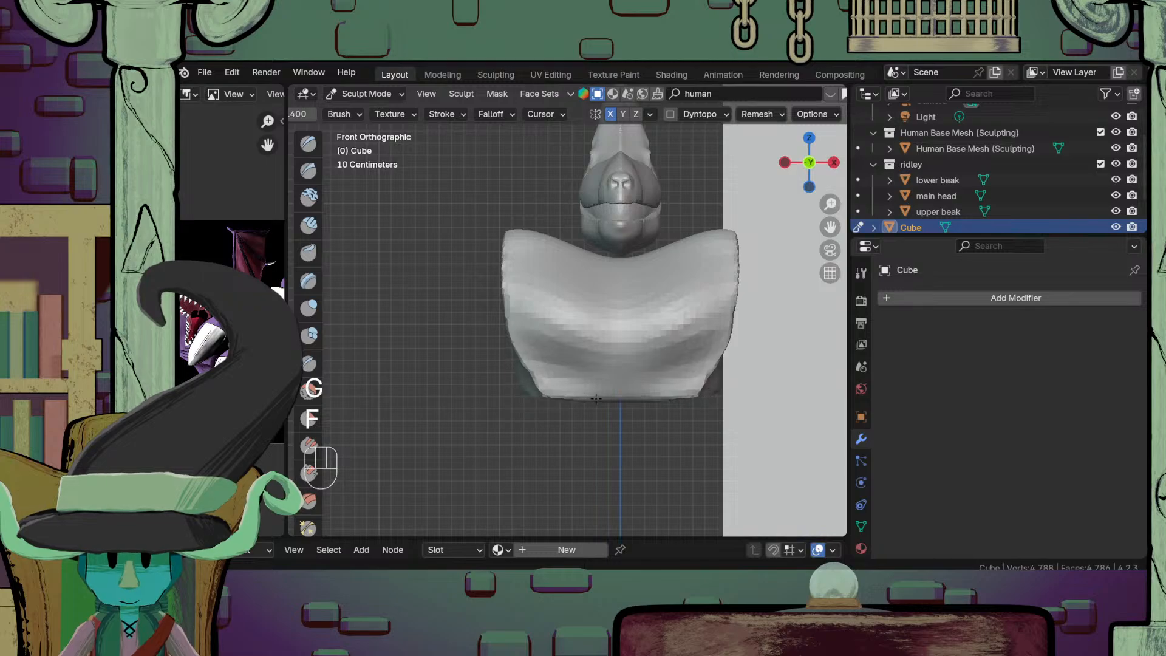
{"action": "left_click_drag", "start_coordinate": [538, 396], "coordinate": [552, 397]}
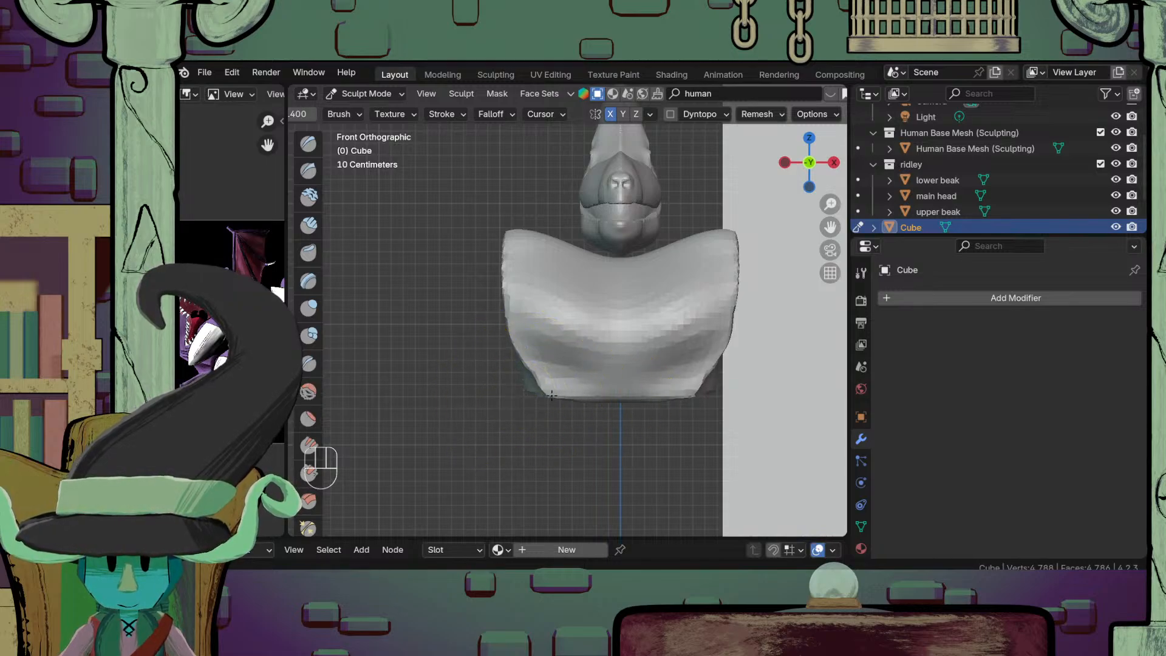
{"action": "mouse_move", "coordinate": [633, 396]}
{"action": "middle_mouse_down"}
{"action": "mouse_move", "coordinate": [608, 413]}
{"action": "mouse_move", "coordinate": [642, 429]}
{"action": "mouse_move", "coordinate": [638, 359]}
{"action": "mouse_move", "coordinate": [568, 307]}
{"action": "mouse_move", "coordinate": [681, 328]}
{"action": "middle_mouse_up"}
{"action": "key", "text": "ctrl+z"}
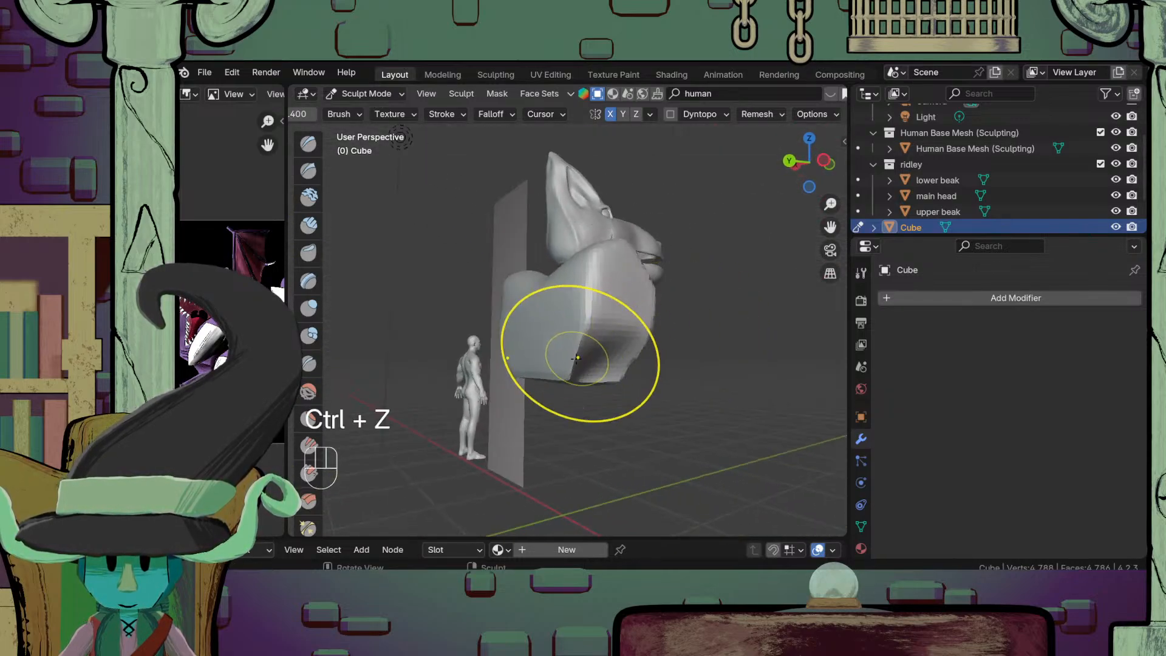
{"action": "middle_click_drag", "start_coordinate": [580, 353], "coordinate": [684, 451]}
Step: Sharpen the torso's rear side edge from the shoulder down with the Crease brush
{"action": "left_click", "coordinate": [316, 367]}
{"action": "middle_click_drag", "start_coordinate": [533, 299], "coordinate": [517, 276]}
{"action": "scroll", "coordinate": [607, 267], "scroll_direction": "up", "scroll_amount": 2}
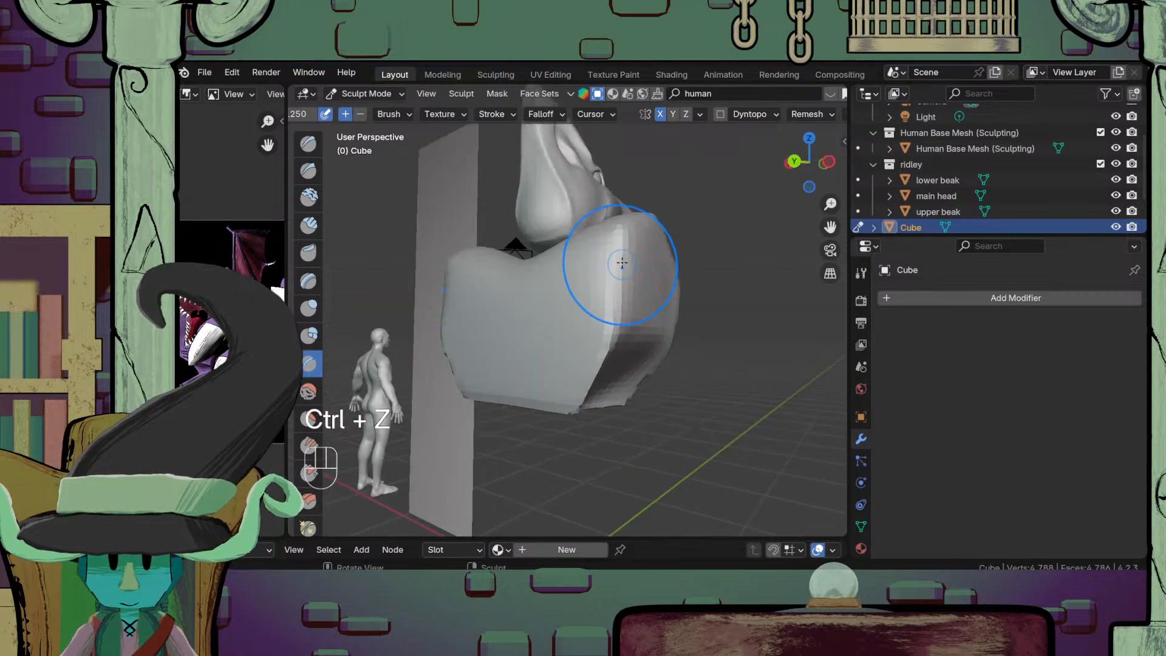
{"action": "left_click_drag", "start_coordinate": [626, 241], "coordinate": [616, 331]}
{"action": "middle_click_drag", "start_coordinate": [580, 392], "coordinate": [560, 346]}
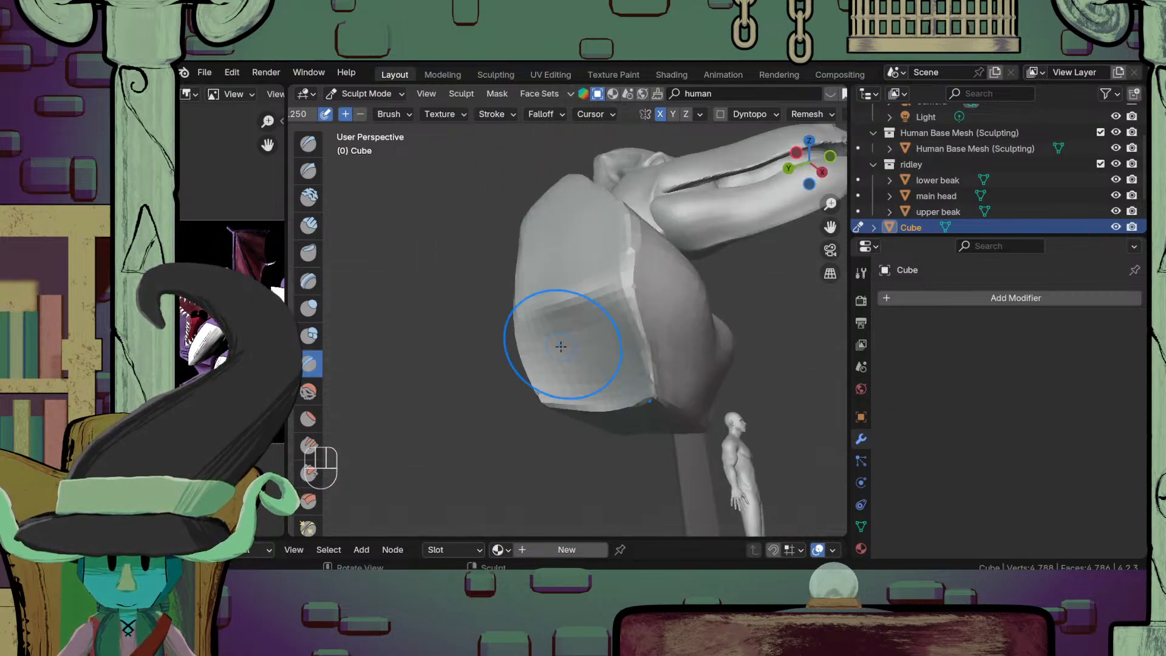
{"action": "middle_click_drag", "start_coordinate": [560, 433], "coordinate": [571, 358]}
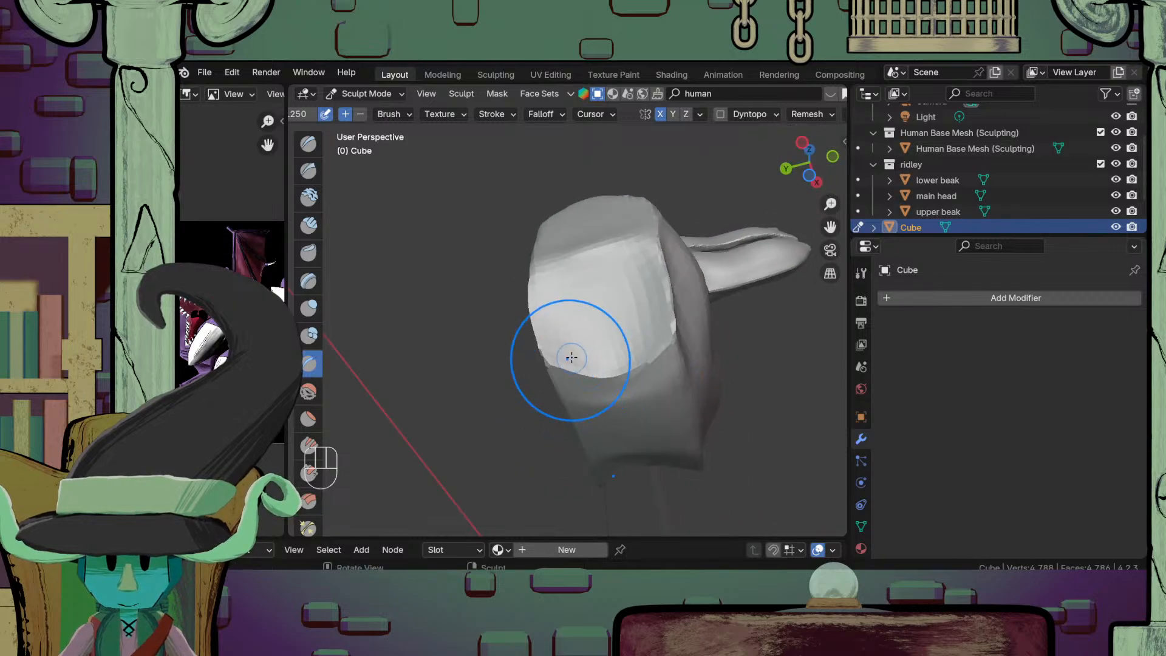
{"action": "mouse_move", "coordinate": [669, 342]}
{"action": "middle_mouse_down"}
{"action": "mouse_move", "coordinate": [647, 316]}
{"action": "mouse_move", "coordinate": [633, 340]}
{"action": "mouse_move", "coordinate": [708, 426]}
{"action": "middle_mouse_up"}
{"action": "key", "text": "ctrl+z"}
Step: Sculpt the torso's front side edge up toward the shoulder with the Crease brush
{"action": "middle_click_drag", "start_coordinate": [723, 348], "coordinate": [756, 367], "text": "shift"}
{"action": "scroll", "coordinate": [647, 374], "scroll_direction": "up", "scroll_amount": 2}
{"action": "middle_click_drag", "start_coordinate": [647, 400], "coordinate": [618, 450], "text": "shift"}
{"action": "scroll", "coordinate": [613, 367], "scroll_direction": "up", "scroll_amount": 1}
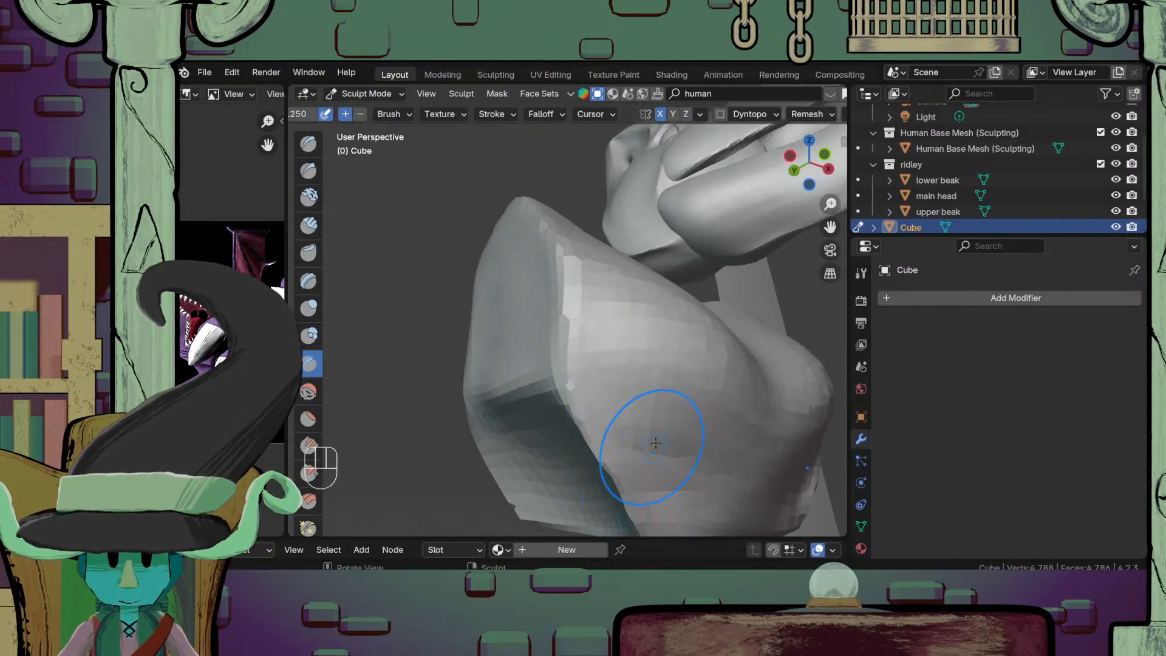
{"action": "middle_click_drag", "start_coordinate": [676, 333], "coordinate": [681, 398]}
{"action": "middle_click_drag", "start_coordinate": [618, 425], "coordinate": [632, 405], "text": "shift"}
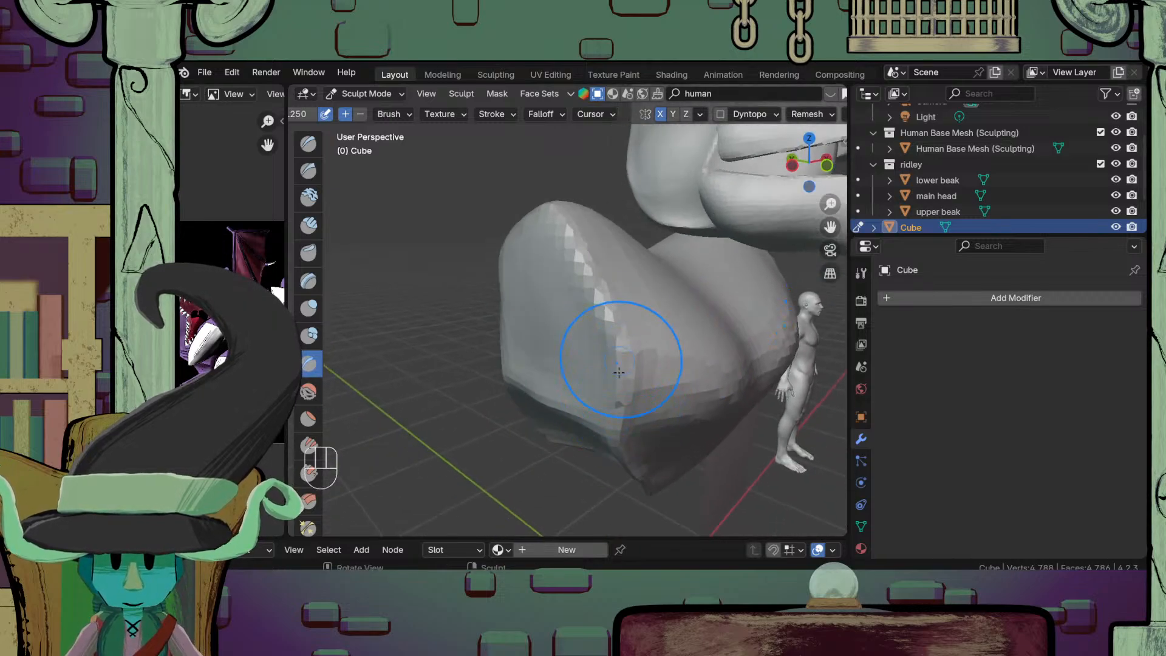
{"action": "mouse_move", "coordinate": [590, 315]}
{"action": "left_mouse_down"}
{"action": "mouse_move", "coordinate": [573, 234]}
{"action": "mouse_move", "coordinate": [586, 252]}
{"action": "left_mouse_up"}
{"action": "scroll", "coordinate": [699, 309], "scroll_direction": "down", "scroll_amount": 4}
{"action": "mouse_move", "coordinate": [586, 252]}
{"action": "middle_mouse_down"}
{"action": "mouse_move", "coordinate": [699, 307]}
{"action": "mouse_move", "coordinate": [644, 298]}
{"action": "mouse_move", "coordinate": [653, 319]}
{"action": "middle_mouse_up"}
{"action": "scroll", "coordinate": [702, 311], "scroll_direction": "up", "scroll_amount": 3}
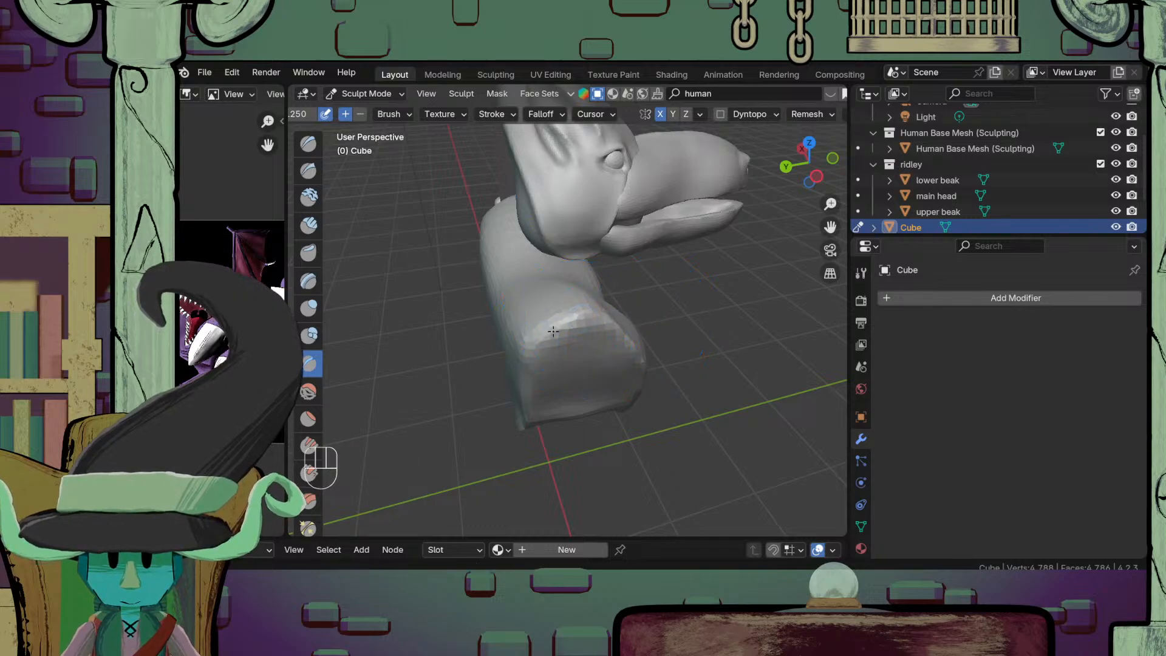
Step: Add another Crease stroke around the rear shoulder corner and down the torso's back side edge
{"action": "mouse_move", "coordinate": [575, 361]}
{"action": "middle_mouse_down"}
{"action": "mouse_move", "coordinate": [532, 360]}
{"action": "mouse_move", "coordinate": [626, 401]}
{"action": "mouse_move", "coordinate": [575, 403]}
{"action": "mouse_move", "coordinate": [601, 328]}
{"action": "mouse_move", "coordinate": [630, 358]}
{"action": "mouse_move", "coordinate": [613, 420]}
{"action": "mouse_move", "coordinate": [603, 392]}
{"action": "middle_mouse_up"}
{"action": "scroll", "coordinate": [574, 402], "scroll_direction": "up", "scroll_amount": 4}
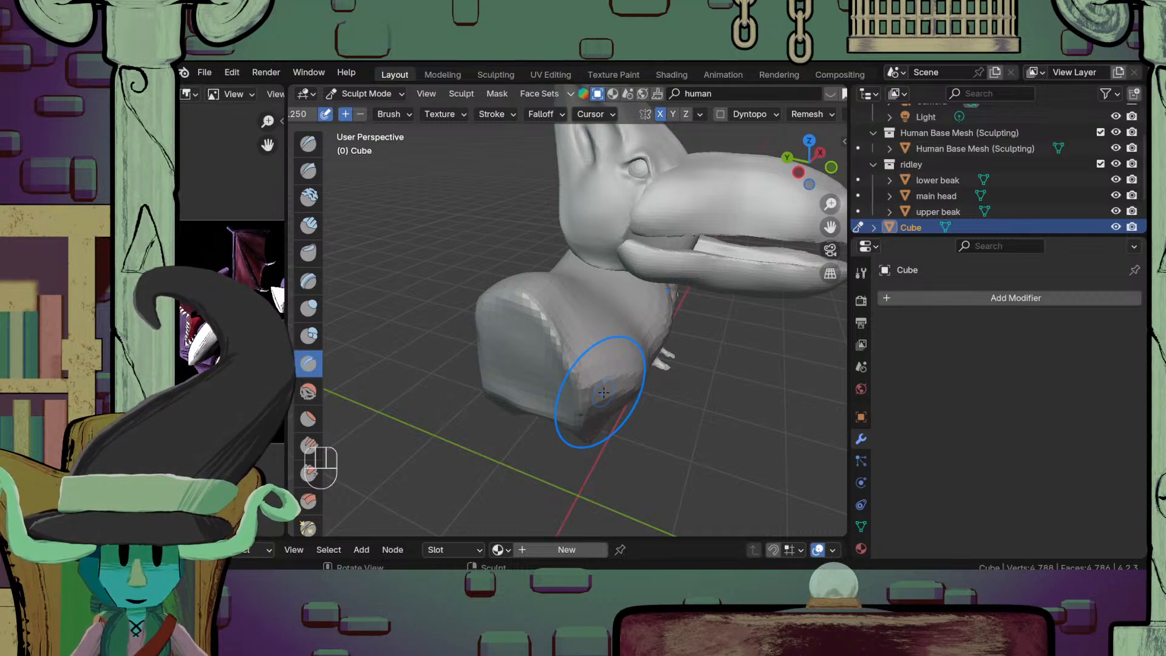
{"action": "mouse_move", "coordinate": [604, 392]}
{"action": "middle_mouse_down", "text": "shift"}
{"action": "mouse_move", "coordinate": [627, 396]}
{"action": "mouse_move", "coordinate": [614, 403]}
{"action": "mouse_move", "coordinate": [622, 386]}
{"action": "mouse_move", "coordinate": [659, 378]}
{"action": "mouse_move", "coordinate": [644, 352]}
{"action": "middle_mouse_up", "text": "shift"}
{"action": "scroll", "coordinate": [660, 385], "scroll_direction": "up", "scroll_amount": 1}
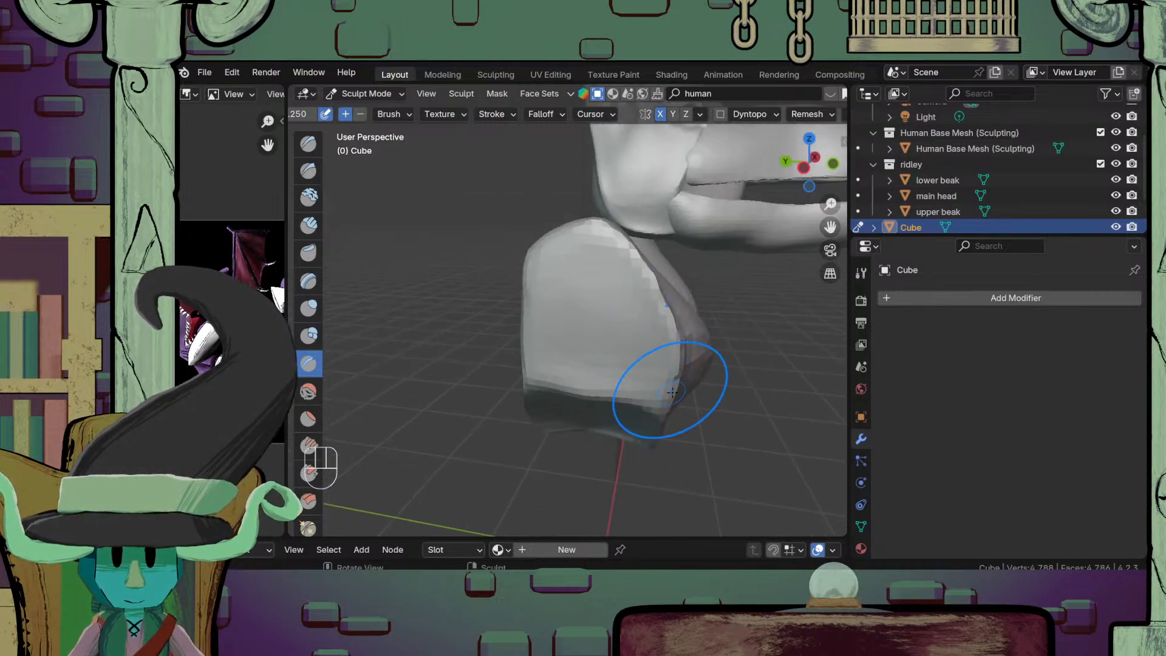
{"action": "middle_click_drag", "start_coordinate": [668, 404], "coordinate": [609, 333]}
{"action": "middle_click_drag", "start_coordinate": [620, 271], "coordinate": [667, 294]}
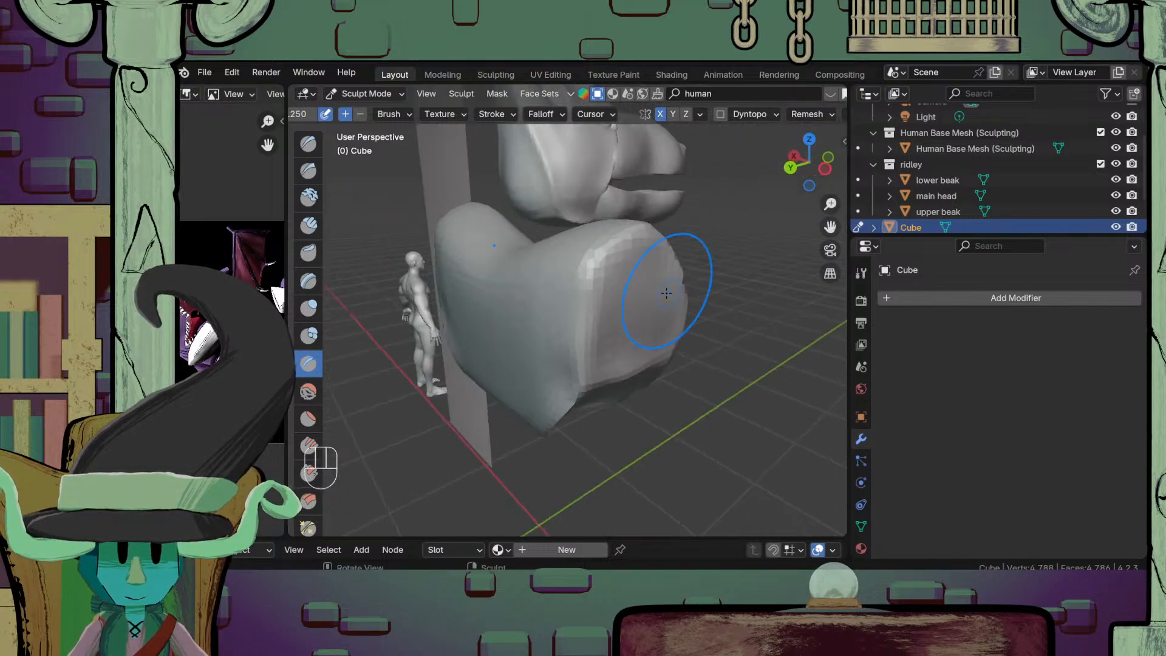
{"action": "left_click_drag", "start_coordinate": [620, 243], "coordinate": [593, 317]}
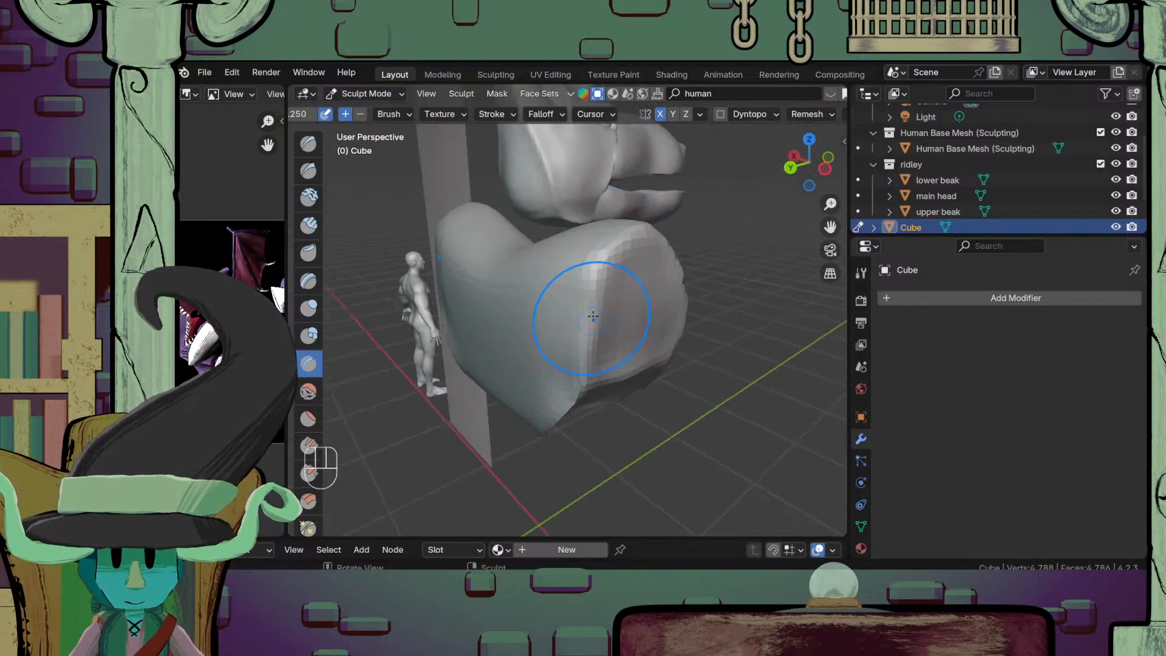
Step: Smooth the slanted lower part of the torso's side face
{"action": "middle_click_drag", "start_coordinate": [643, 401], "coordinate": [635, 356]}
{"action": "scroll", "coordinate": [586, 425], "scroll_direction": "up", "scroll_amount": 2}
{"action": "scroll", "coordinate": [629, 389], "scroll_direction": "up", "scroll_amount": 2}
{"action": "mouse_move", "coordinate": [586, 435]}
{"action": "middle_mouse_down", "text": "shift"}
{"action": "mouse_move", "coordinate": [632, 400]}
{"action": "mouse_move", "coordinate": [595, 353]}
{"action": "middle_mouse_up", "text": "shift"}
{"action": "left_click_drag", "start_coordinate": [703, 305], "coordinate": [648, 390], "text": "shift"}
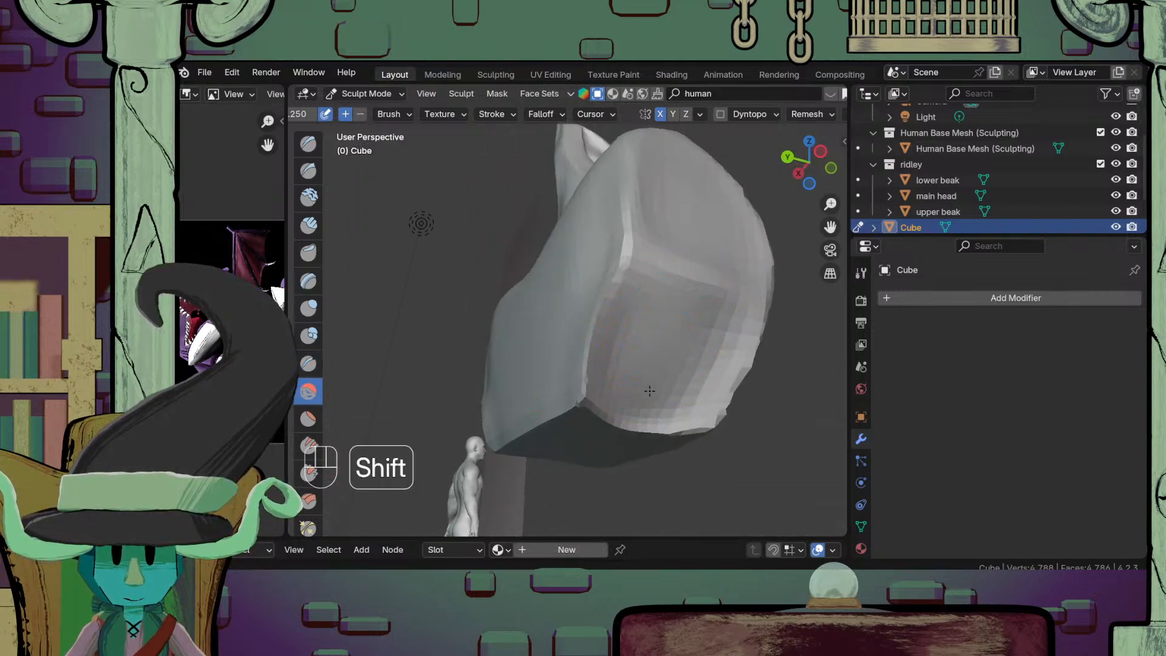
{"action": "left_click_drag", "start_coordinate": [633, 294], "coordinate": [618, 375], "text": "shift"}
{"action": "left_click_drag", "start_coordinate": [626, 327], "coordinate": [620, 387], "text": "shift"}
{"action": "left_click_drag", "start_coordinate": [700, 322], "coordinate": [682, 421], "text": "shift"}
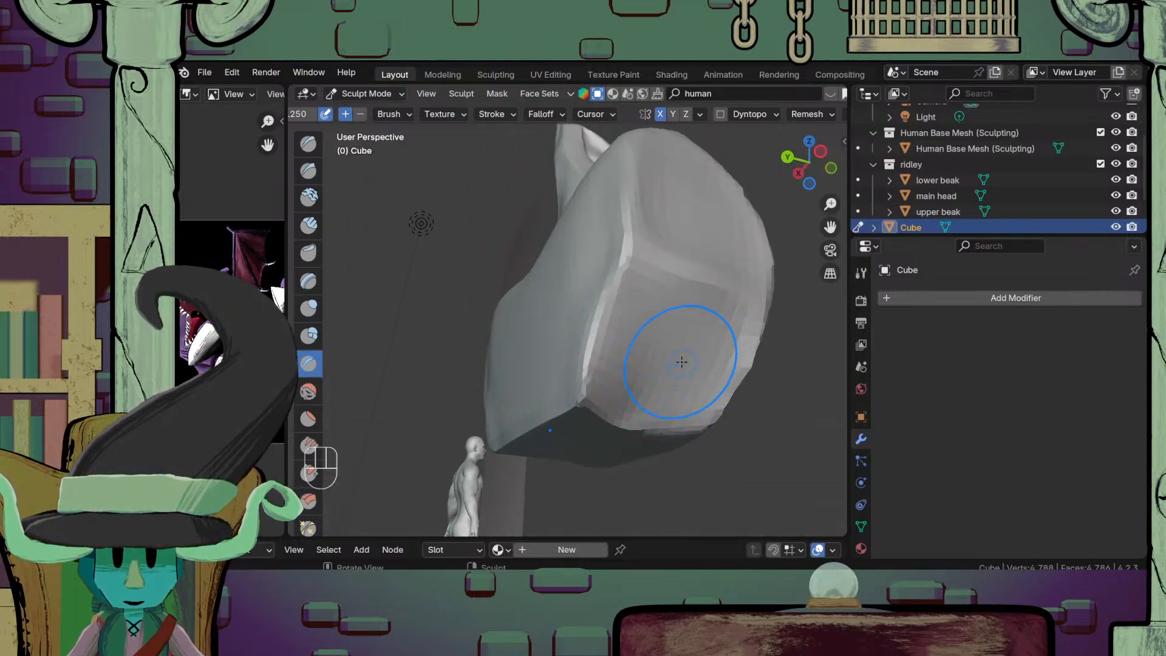
Step: Try to crease the torso's lower rear side edge down to its bottom corner
{"action": "scroll", "coordinate": [682, 362], "scroll_direction": "down", "scroll_amount": 5}
{"action": "middle_click_drag", "start_coordinate": [682, 364], "coordinate": [696, 452]}
{"action": "scroll", "coordinate": [696, 452], "scroll_direction": "up", "scroll_amount": 3}
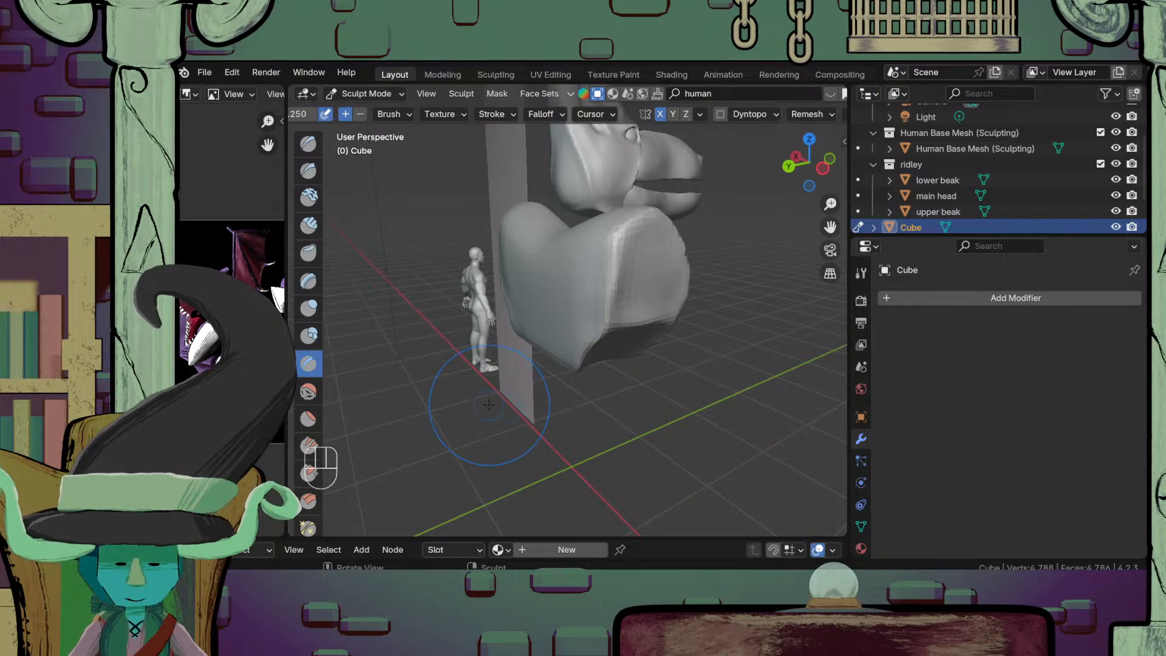
{"action": "mouse_move", "coordinate": [573, 456]}
{"action": "middle_mouse_down"}
{"action": "mouse_move", "coordinate": [547, 377]}
{"action": "mouse_move", "coordinate": [625, 390]}
{"action": "middle_mouse_up"}
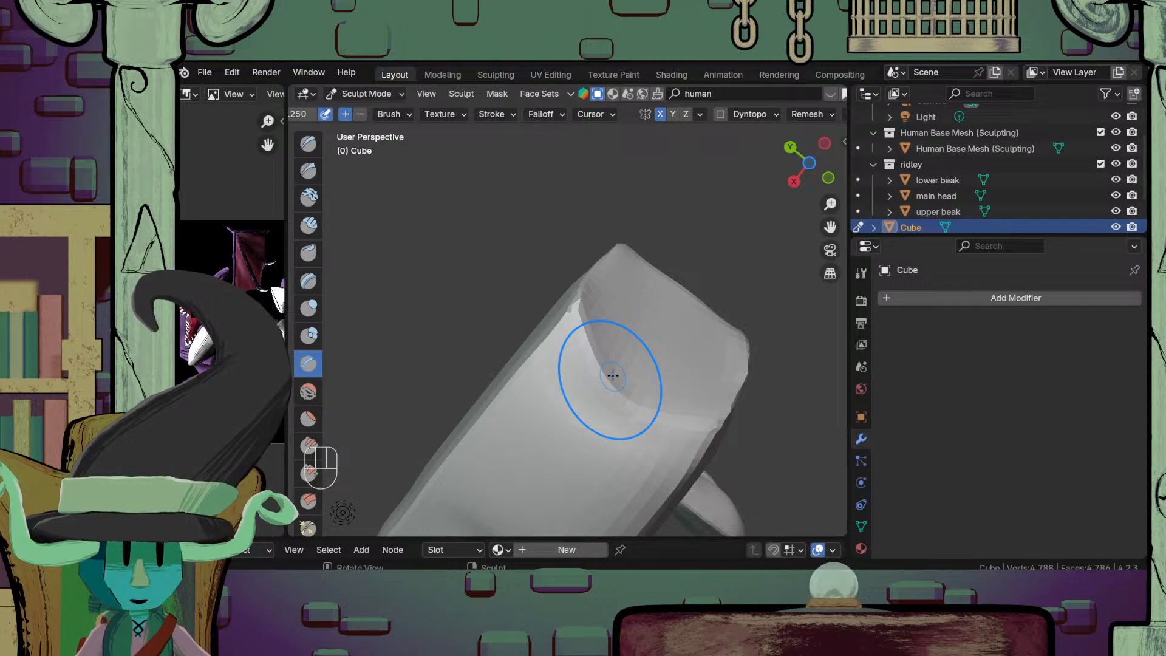
{"action": "mouse_move", "coordinate": [614, 377]}
{"action": "middle_mouse_down", "text": "shift"}
{"action": "mouse_move", "coordinate": [643, 364]}
{"action": "mouse_move", "coordinate": [716, 417]}
{"action": "mouse_move", "coordinate": [664, 261]}
{"action": "mouse_move", "coordinate": [664, 411]}
{"action": "mouse_move", "coordinate": [638, 417]}
{"action": "mouse_move", "coordinate": [663, 286]}
{"action": "middle_mouse_up", "text": "shift"}
{"action": "left_click_drag", "start_coordinate": [663, 287], "coordinate": [658, 383]}
{"action": "key", "text": "ctrl+z"}
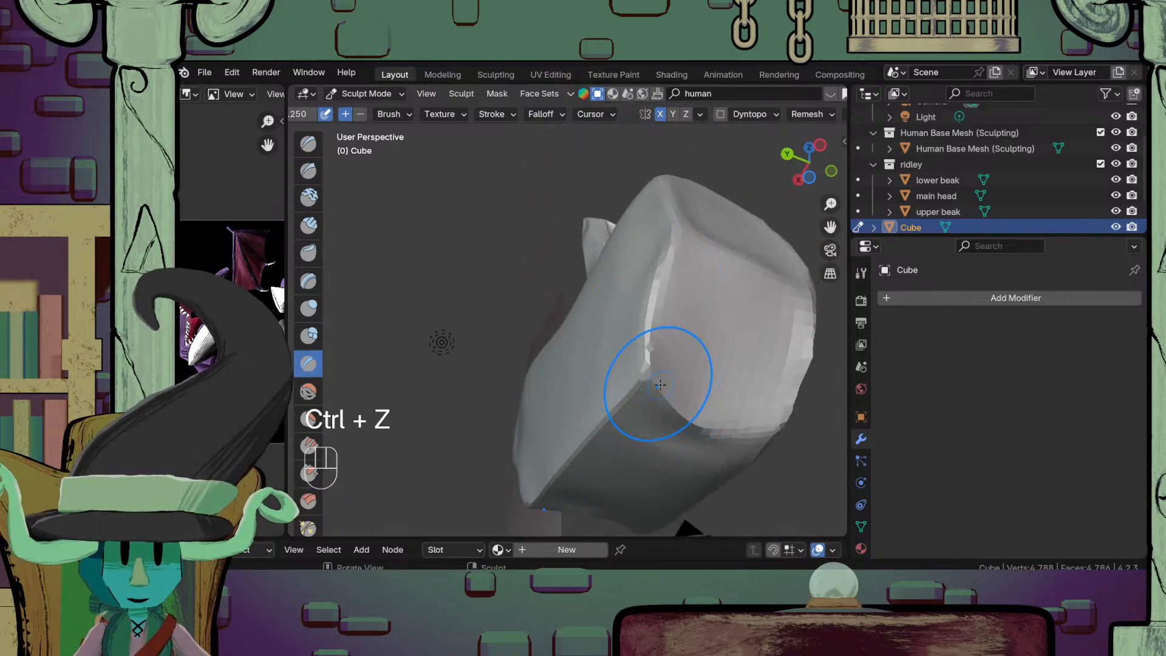
{"action": "mouse_move", "coordinate": [659, 379]}
{"action": "middle_mouse_down"}
{"action": "mouse_move", "coordinate": [693, 409]}
{"action": "mouse_move", "coordinate": [658, 393]}
{"action": "middle_mouse_up"}
{"action": "middle_click_drag", "start_coordinate": [698, 435], "coordinate": [719, 408]}
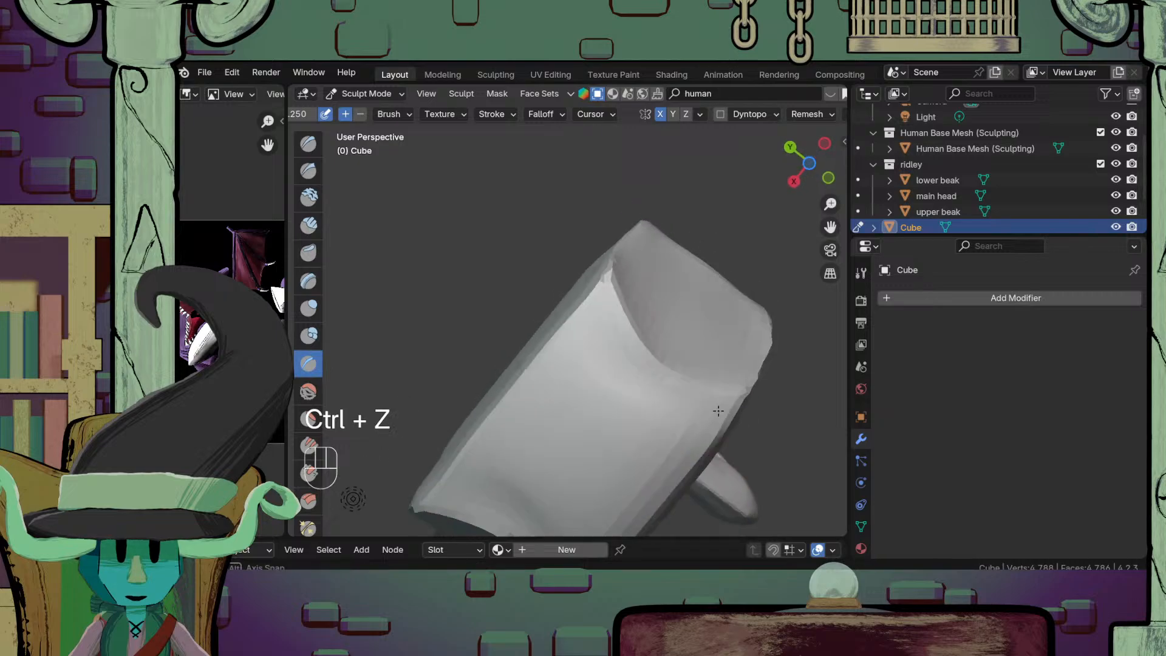
Step: Try to build up the front of the chest on both sides with a resized Draw brush
{"action": "middle_click_drag", "start_coordinate": [649, 305], "coordinate": [612, 310], "text": "shift"}
{"action": "scroll", "coordinate": [621, 413], "scroll_direction": "down", "scroll_amount": 4}
{"action": "scroll", "coordinate": [604, 370], "scroll_direction": "up", "scroll_amount": 3}
{"action": "mouse_move", "coordinate": [620, 423]}
{"action": "middle_mouse_down"}
{"action": "mouse_move", "coordinate": [604, 370]}
{"action": "mouse_move", "coordinate": [646, 363]}
{"action": "mouse_move", "coordinate": [619, 288]}
{"action": "mouse_move", "coordinate": [571, 374]}
{"action": "mouse_move", "coordinate": [604, 365]}
{"action": "middle_mouse_up"}
{"action": "scroll", "coordinate": [573, 339], "scroll_direction": "down", "scroll_amount": 4}
{"action": "scroll", "coordinate": [608, 331], "scroll_direction": "up", "scroll_amount": 3}
{"action": "scroll", "coordinate": [604, 365], "scroll_direction": "up", "scroll_amount": 2}
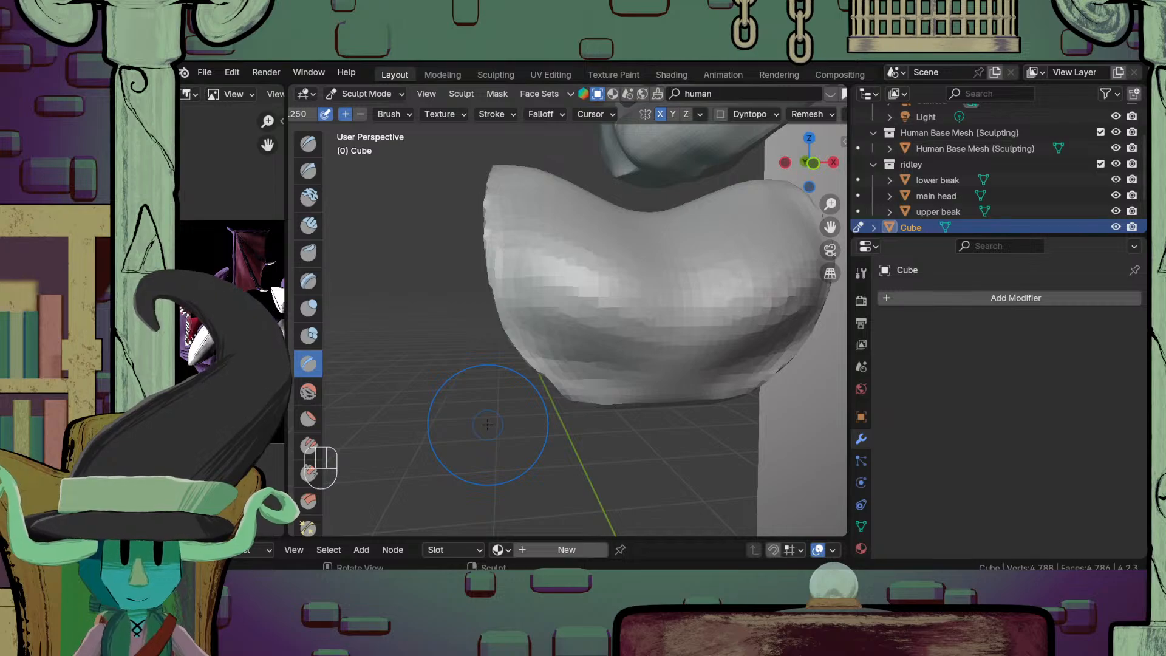
{"action": "left_click", "coordinate": [308, 142]}
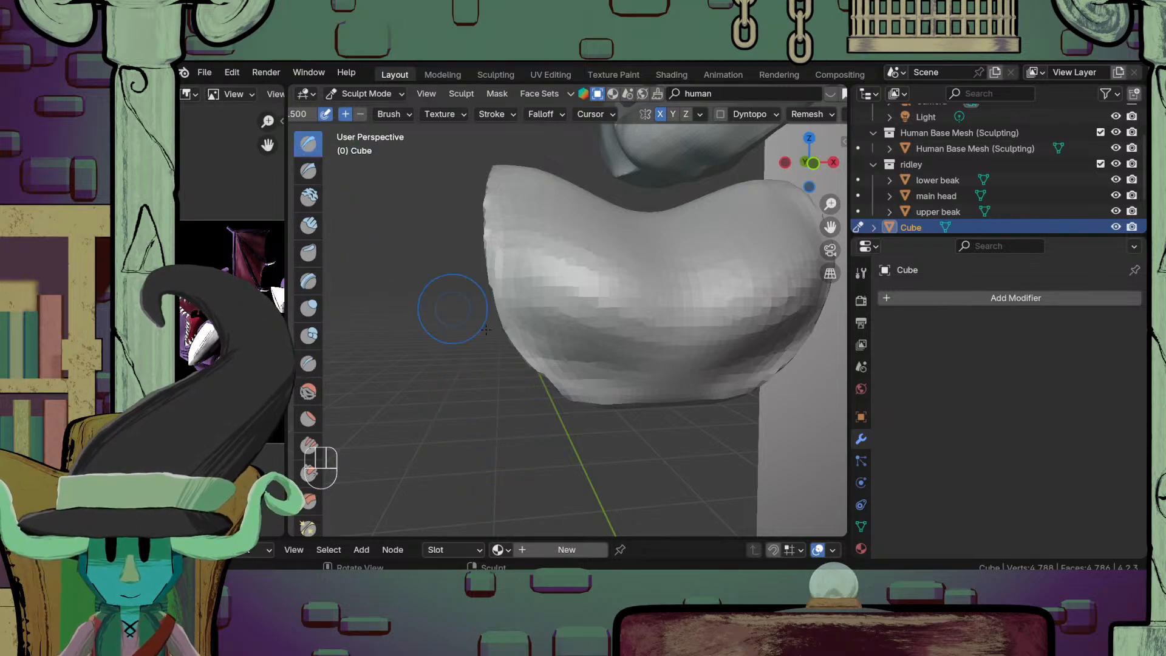
{"action": "middle_click_drag", "start_coordinate": [659, 356], "coordinate": [617, 377], "text": "shift"}
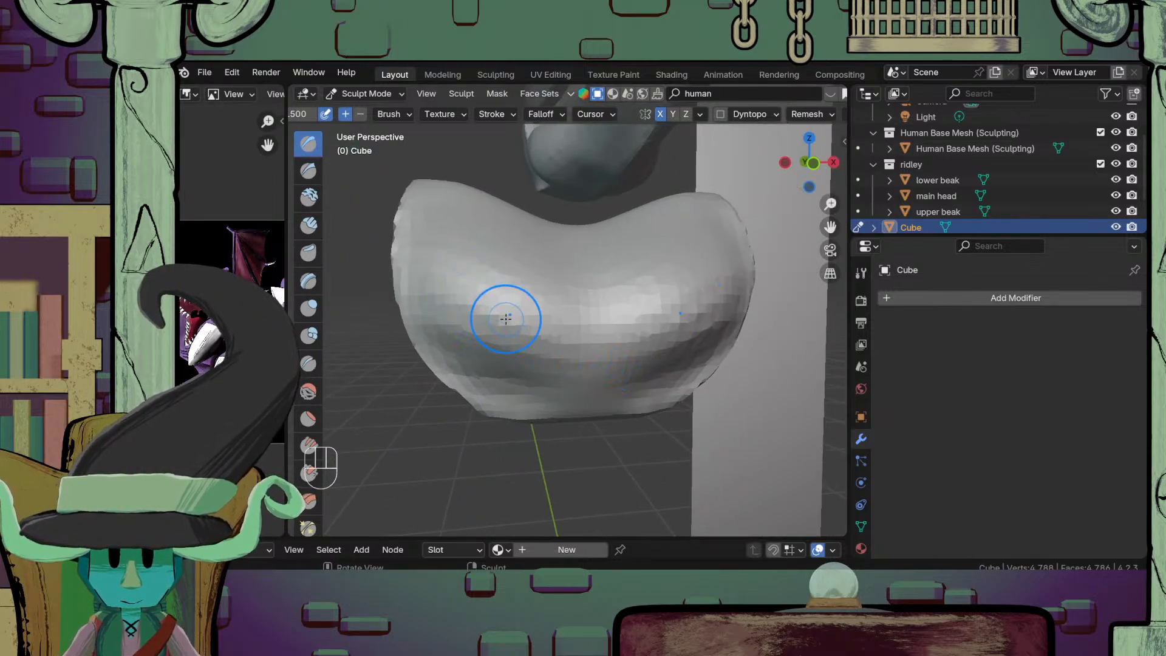
{"action": "key", "text": "f"}
{"action": "left_click", "coordinate": [526, 326]}
{"action": "left_click_drag", "start_coordinate": [434, 284], "coordinate": [538, 341]}
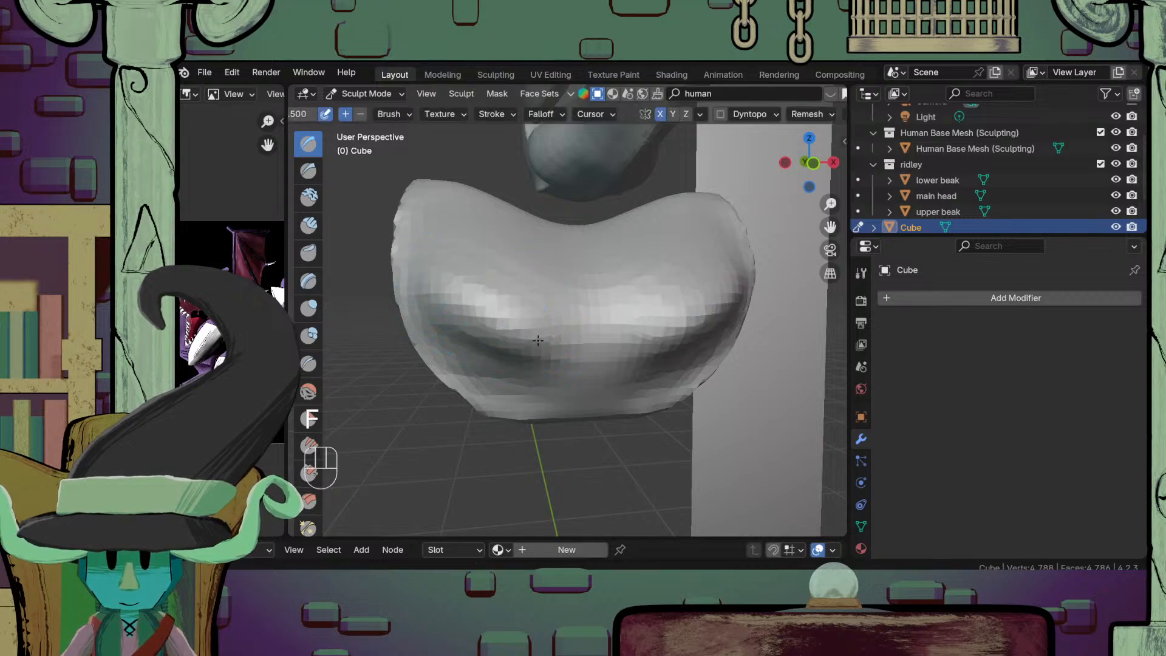
{"action": "key", "text": "ctrl+z"}
Step: Sculpt curved ridges along the underside of the chest from the sides to the middle with a resized Crease brush
{"action": "scroll", "coordinate": [618, 382], "scroll_direction": "down", "scroll_amount": 6}
{"action": "mouse_move", "coordinate": [554, 378]}
{"action": "middle_mouse_down"}
{"action": "mouse_move", "coordinate": [618, 383]}
{"action": "mouse_move", "coordinate": [616, 367]}
{"action": "mouse_move", "coordinate": [579, 395]}
{"action": "mouse_move", "coordinate": [549, 396]}
{"action": "middle_mouse_up"}
{"action": "scroll", "coordinate": [578, 395], "scroll_direction": "up", "scroll_amount": 3}
{"action": "scroll", "coordinate": [533, 396], "scroll_direction": "up", "scroll_amount": 4}
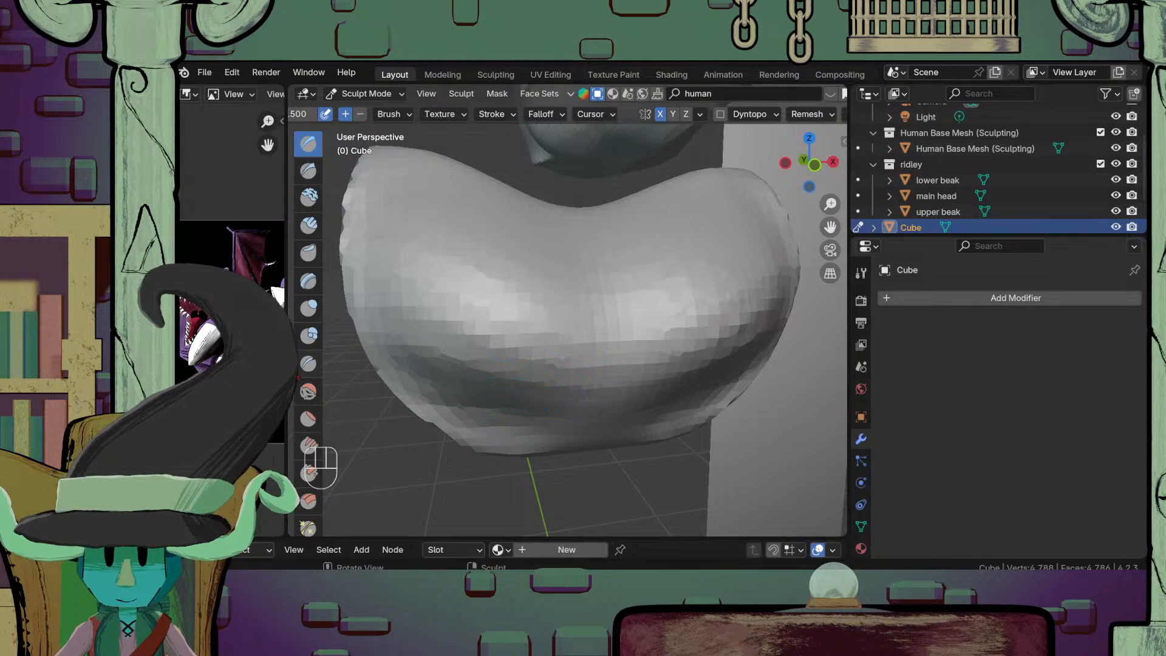
{"action": "left_click", "coordinate": [309, 364]}
{"action": "key", "text": "f"}
{"action": "left_click", "coordinate": [399, 310]}
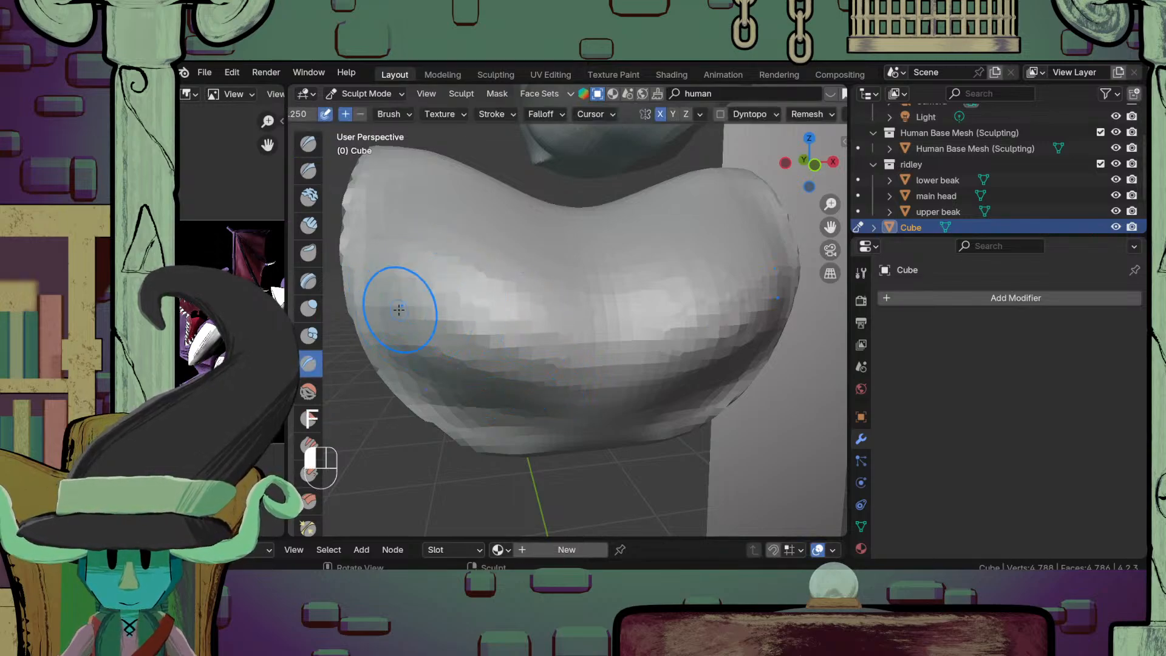
{"action": "mouse_move", "coordinate": [388, 298]}
{"action": "left_mouse_down"}
{"action": "mouse_move", "coordinate": [446, 355]}
{"action": "mouse_move", "coordinate": [514, 390]}
{"action": "mouse_move", "coordinate": [665, 393]}
{"action": "left_mouse_up"}
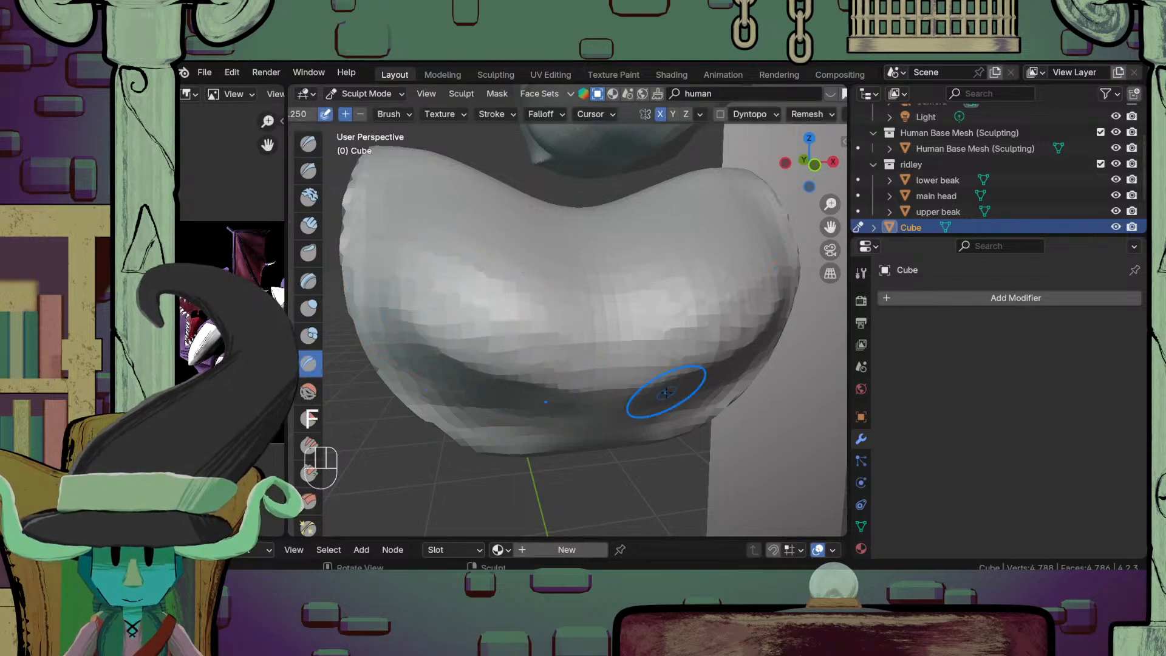
{"action": "left_click_drag", "start_coordinate": [562, 372], "coordinate": [396, 331]}
{"action": "scroll", "coordinate": [480, 356], "scroll_direction": "down", "scroll_amount": 6}
{"action": "middle_click_drag", "start_coordinate": [515, 359], "coordinate": [491, 357]}
{"action": "scroll", "coordinate": [491, 358], "scroll_direction": "up", "scroll_amount": 2}
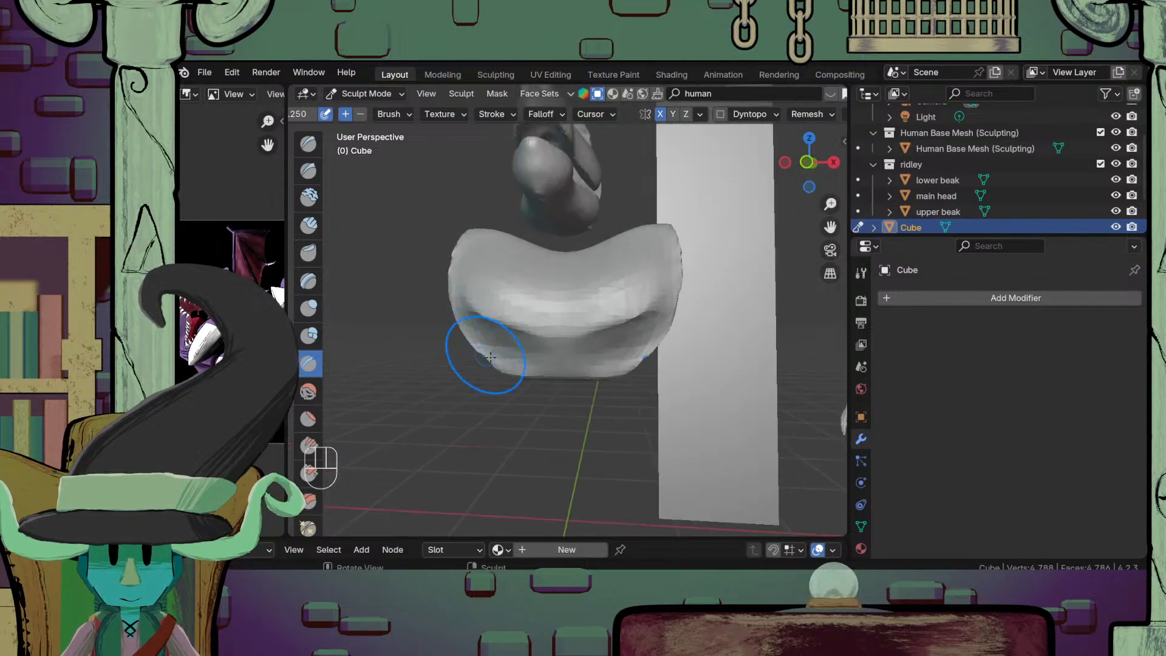
{"action": "scroll", "coordinate": [609, 356], "scroll_direction": "up", "scroll_amount": 2}
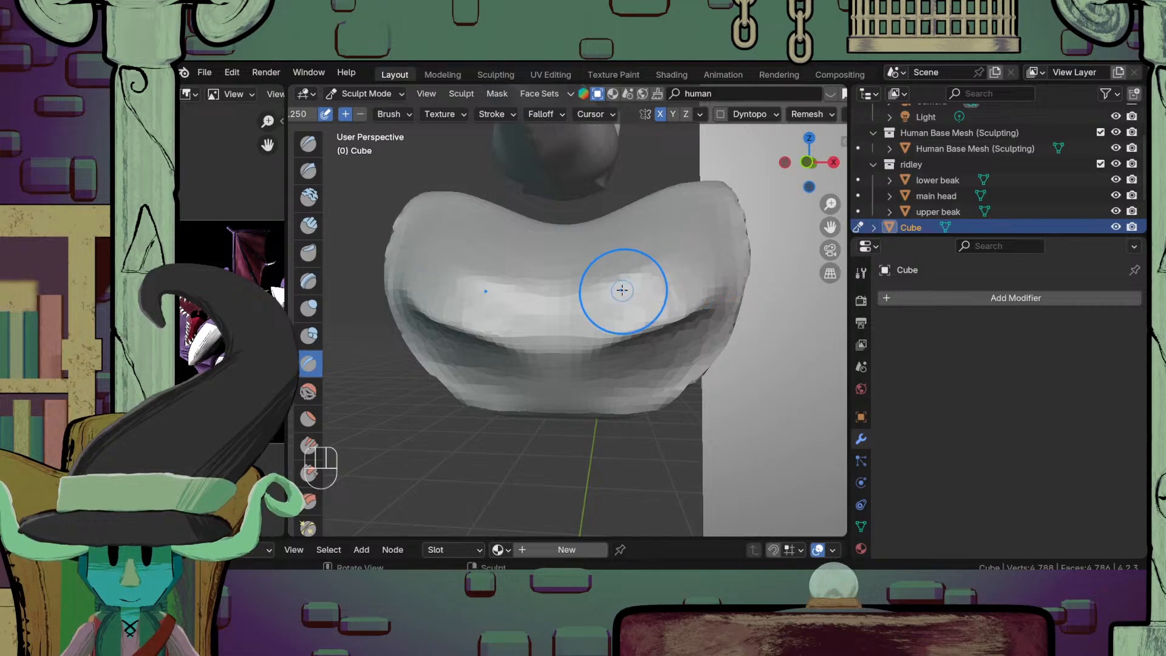
{"action": "middle_click_drag", "start_coordinate": [682, 271], "coordinate": [676, 302], "text": "shift"}
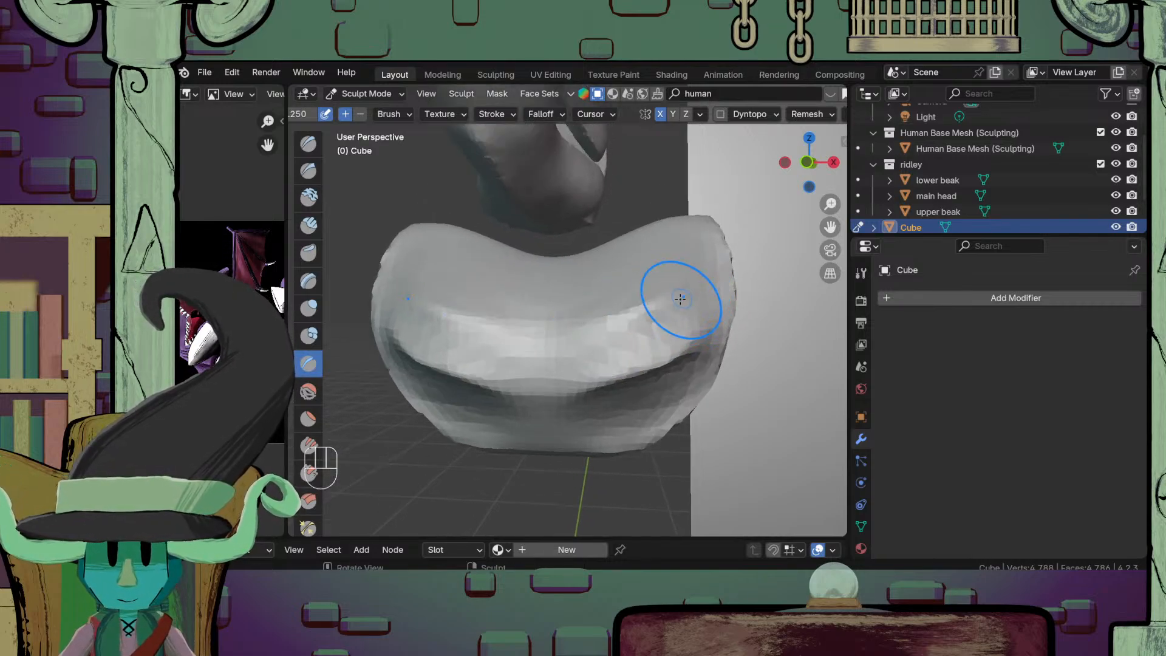
Step: Build up volume on the torso's front just below the chest ridge with the Clay Strips brush
{"action": "scroll", "coordinate": [681, 299], "scroll_direction": "down", "scroll_amount": 5}
{"action": "mouse_move", "coordinate": [680, 298]}
{"action": "middle_mouse_down"}
{"action": "mouse_move", "coordinate": [611, 395]}
{"action": "mouse_move", "coordinate": [729, 325]}
{"action": "middle_mouse_up"}
{"action": "scroll", "coordinate": [695, 386], "scroll_direction": "up", "scroll_amount": 6}
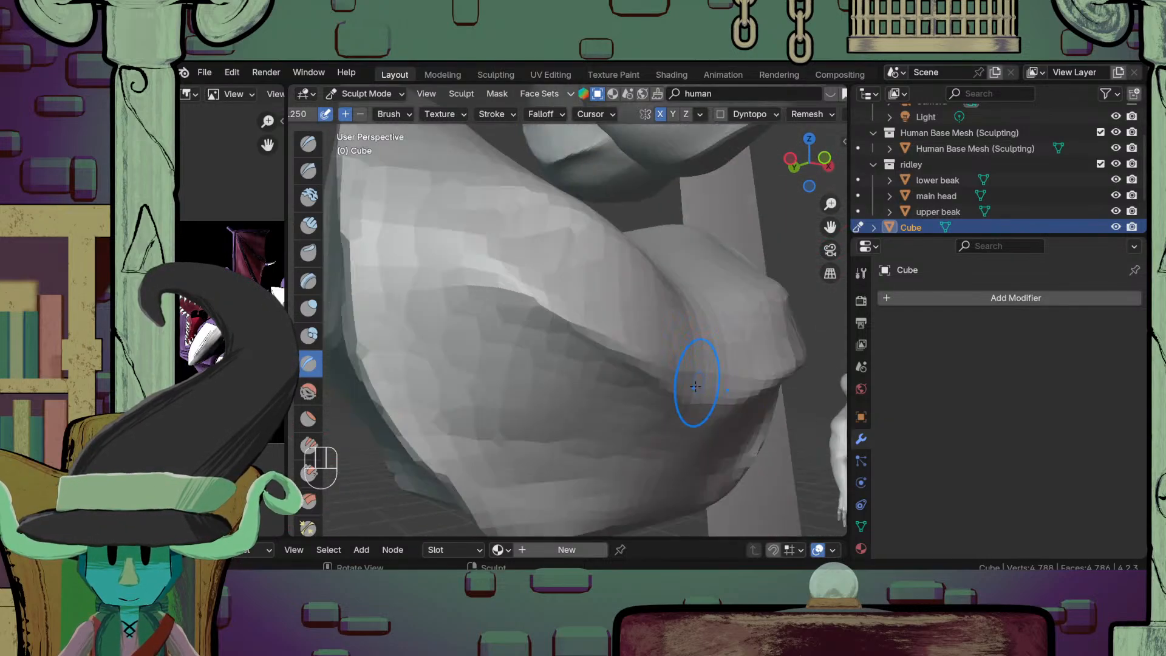
{"action": "middle_click_drag", "start_coordinate": [696, 387], "coordinate": [662, 364]}
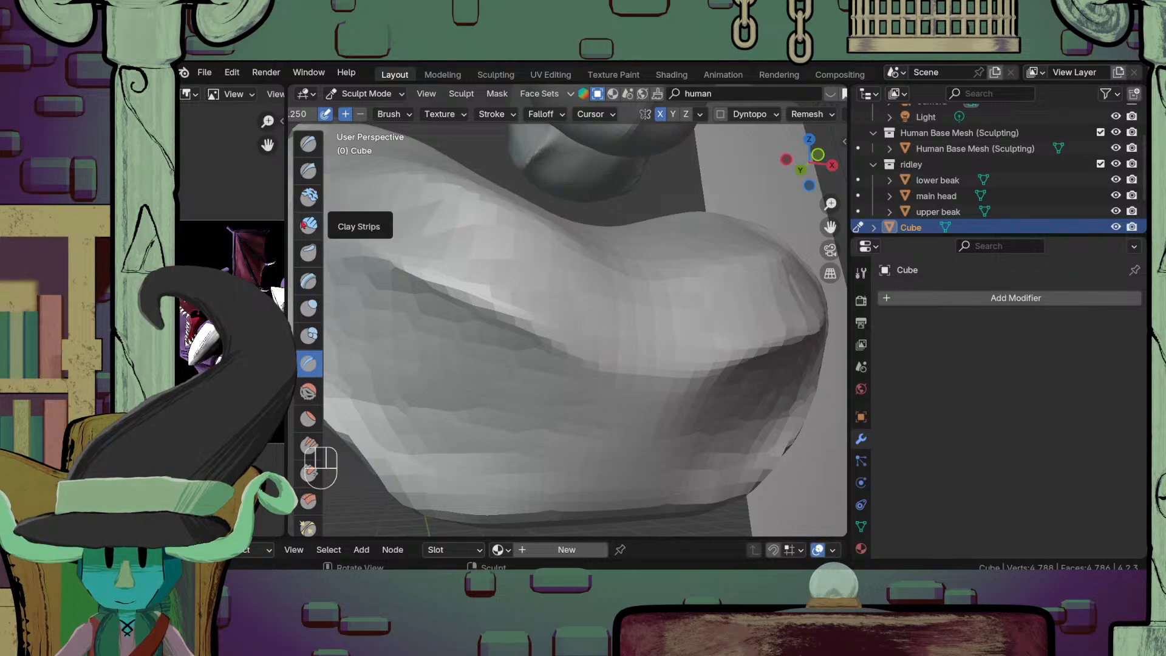
{"action": "left_click", "coordinate": [309, 225]}
{"action": "middle_click_drag", "start_coordinate": [372, 304], "coordinate": [469, 319]}
{"action": "mouse_move", "coordinate": [491, 314]}
{"action": "left_mouse_down"}
{"action": "mouse_move", "coordinate": [615, 343]}
{"action": "mouse_move", "coordinate": [557, 326]}
{"action": "left_mouse_up"}
{"action": "scroll", "coordinate": [614, 340], "scroll_direction": "down", "scroll_amount": 6}
{"action": "mouse_move", "coordinate": [618, 341]}
{"action": "middle_mouse_down"}
{"action": "mouse_move", "coordinate": [547, 403]}
{"action": "mouse_move", "coordinate": [556, 387]}
{"action": "mouse_move", "coordinate": [499, 357]}
{"action": "middle_mouse_up"}
{"action": "scroll", "coordinate": [550, 410], "scroll_direction": "up", "scroll_amount": 2}
{"action": "scroll", "coordinate": [557, 385], "scroll_direction": "up", "scroll_amount": 2}
{"action": "scroll", "coordinate": [492, 351], "scroll_direction": "up", "scroll_amount": 3}
{"action": "mouse_move", "coordinate": [471, 345]}
{"action": "left_mouse_down"}
{"action": "mouse_move", "coordinate": [537, 353]}
{"action": "mouse_move", "coordinate": [546, 341]}
{"action": "mouse_move", "coordinate": [526, 351]}
{"action": "left_mouse_up"}
{"action": "left_click_drag", "start_coordinate": [439, 332], "coordinate": [540, 353]}
Step: Remesh the torso again to even out its sculpted geometry
{"action": "scroll", "coordinate": [574, 368], "scroll_direction": "down", "scroll_amount": 6}
{"action": "mouse_move", "coordinate": [560, 375]}
{"action": "middle_mouse_down"}
{"action": "mouse_move", "coordinate": [494, 418]}
{"action": "mouse_move", "coordinate": [516, 404]}
{"action": "mouse_move", "coordinate": [554, 416]}
{"action": "mouse_move", "coordinate": [617, 380]}
{"action": "mouse_move", "coordinate": [569, 408]}
{"action": "middle_mouse_up"}
{"action": "left_click", "coordinate": [815, 117]}
{"action": "left_click", "coordinate": [805, 235]}
{"action": "scroll", "coordinate": [593, 392], "scroll_direction": "up", "scroll_amount": 6}
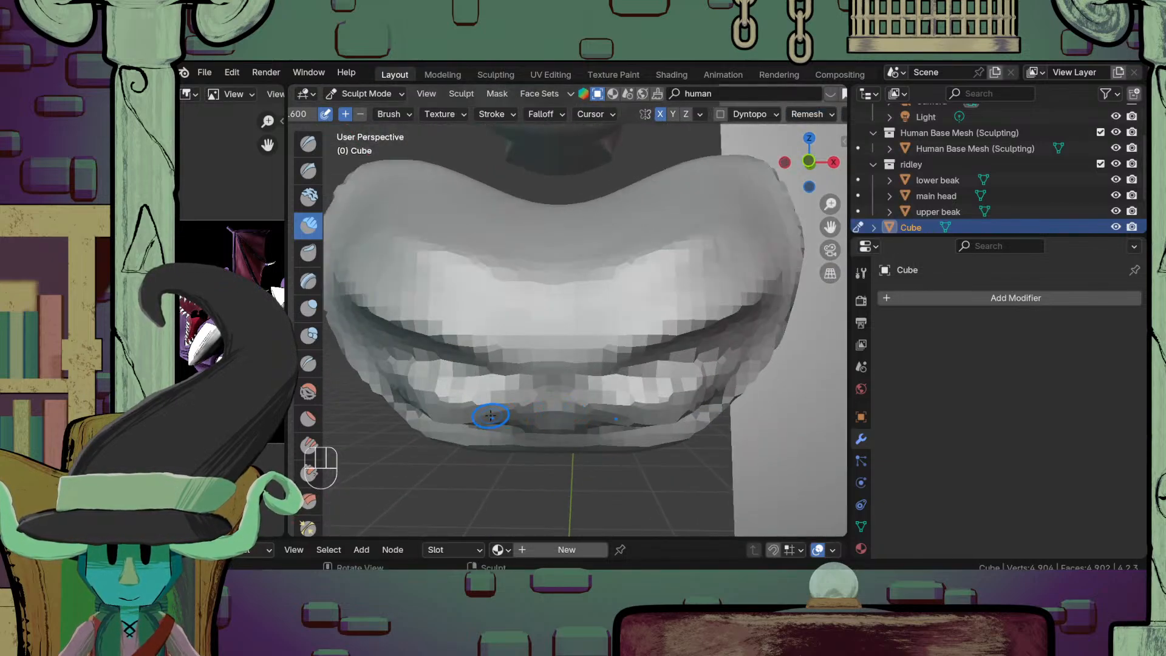
Step: Remesh the torso at a finer voxel size of 0.02 m
{"action": "left_click", "coordinate": [808, 114]}
{"action": "left_click", "coordinate": [816, 144]}
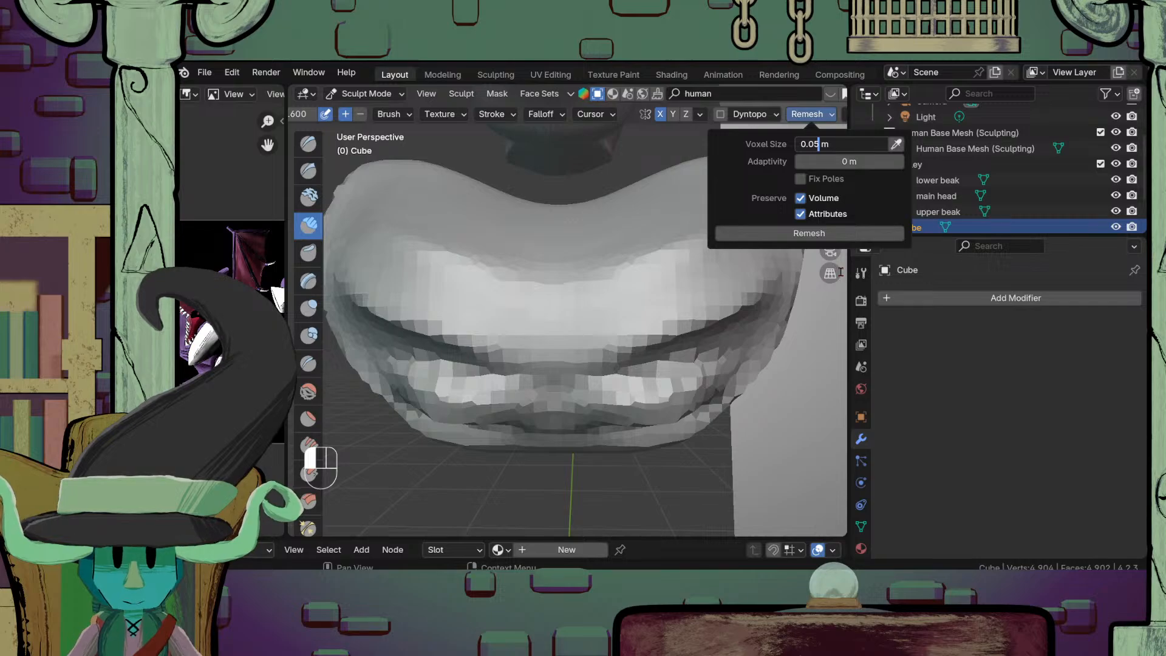
{"action": "type", "text": "2"}
{"action": "key", "text": "Return"}
{"action": "left_click", "coordinate": [840, 236]}
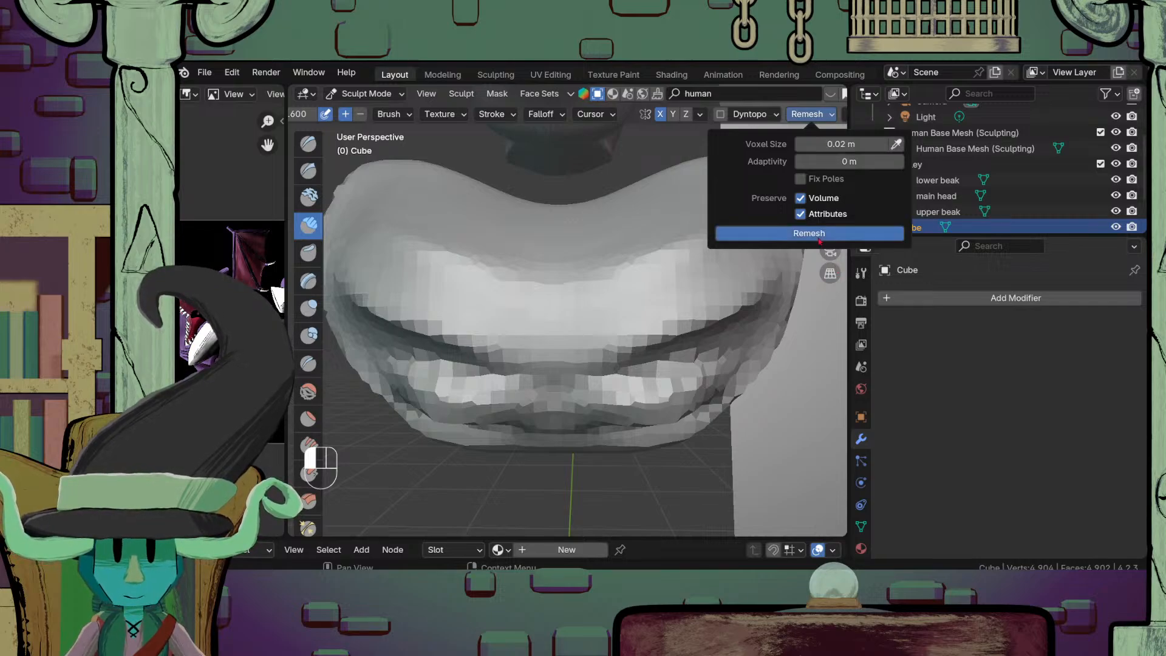
Step: Smooth the rough ridges and folds across the torso's front, with the Crease brush active
{"action": "scroll", "coordinate": [601, 401], "scroll_direction": "down", "scroll_amount": 7}
{"action": "mouse_move", "coordinate": [601, 401]}
{"action": "middle_mouse_down"}
{"action": "mouse_move", "coordinate": [690, 408]}
{"action": "mouse_move", "coordinate": [669, 406]}
{"action": "middle_mouse_up"}
{"action": "scroll", "coordinate": [689, 408], "scroll_direction": "up", "scroll_amount": 8}
{"action": "left_click", "coordinate": [310, 364]}
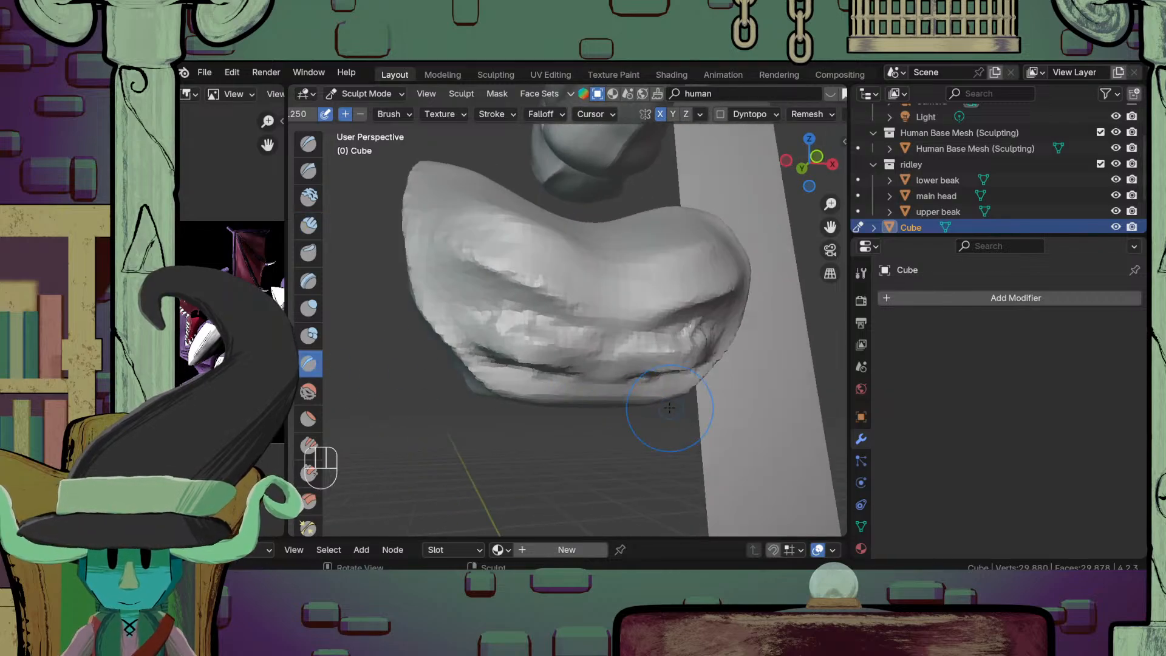
{"action": "scroll", "coordinate": [539, 343], "scroll_direction": "up", "scroll_amount": 5}
{"action": "mouse_move", "coordinate": [429, 338]}
{"action": "left_mouse_down", "text": "shift"}
{"action": "mouse_move", "coordinate": [579, 345]}
{"action": "mouse_move", "coordinate": [672, 381]}
{"action": "left_mouse_up", "text": "shift"}
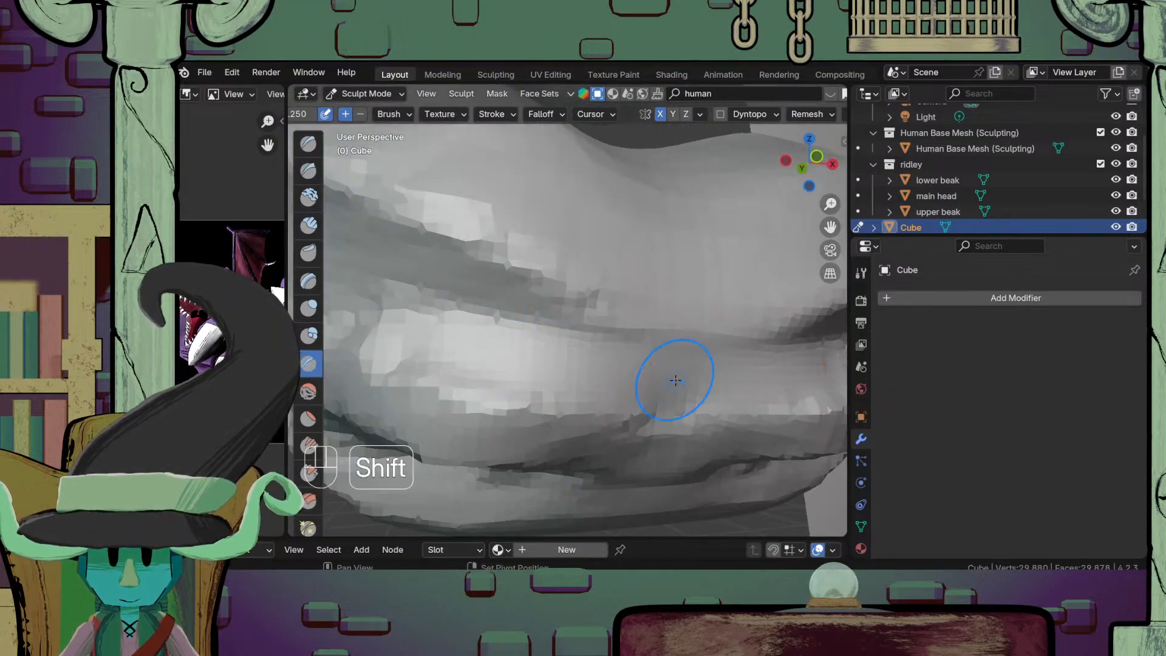
{"action": "scroll", "coordinate": [672, 381], "scroll_direction": "down", "scroll_amount": 6}
{"action": "scroll", "coordinate": [482, 359], "scroll_direction": "up", "scroll_amount": 3}
{"action": "left_click_drag", "start_coordinate": [469, 337], "coordinate": [560, 341], "text": "shift"}
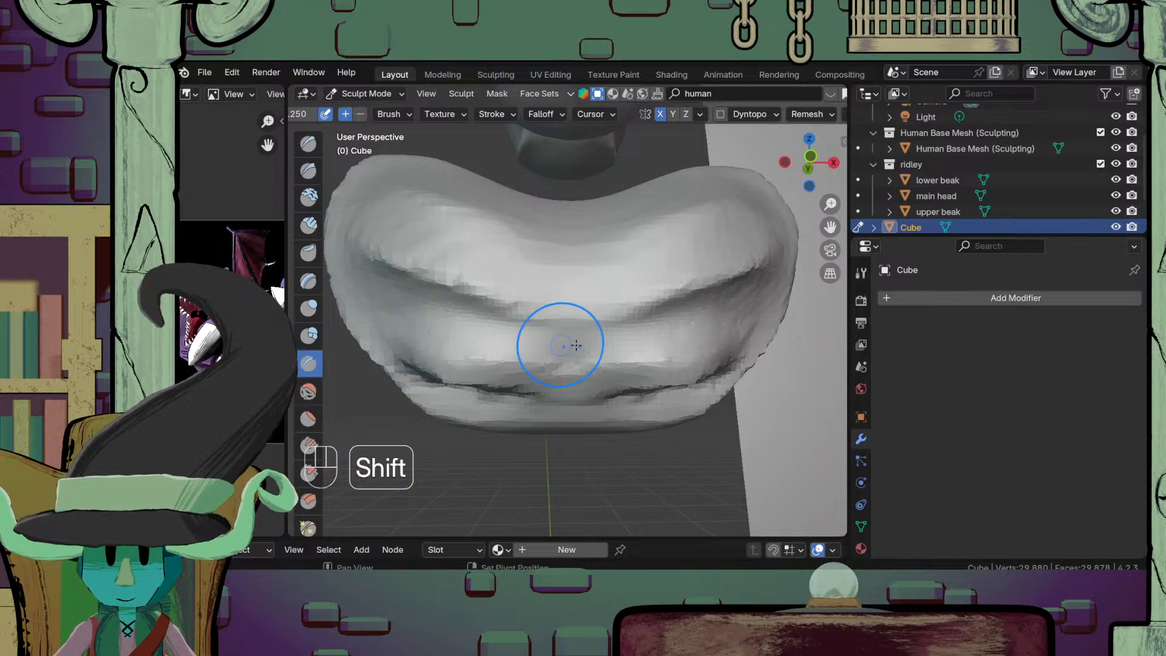
{"action": "scroll", "coordinate": [559, 340], "scroll_direction": "down", "scroll_amount": 5}
{"action": "scroll", "coordinate": [520, 380], "scroll_direction": "up", "scroll_amount": 5}
{"action": "middle_click_drag", "start_coordinate": [536, 359], "coordinate": [550, 350]}
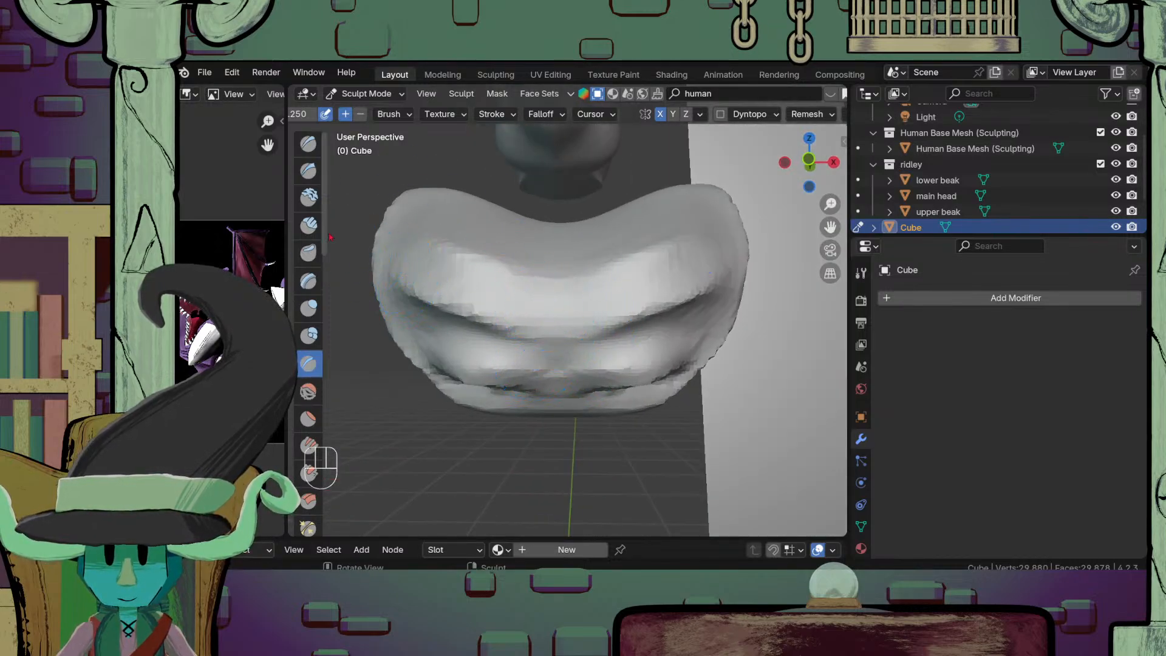
Step: Try to sculpt a raised vertical centre line down the torso's front with a resized Crease brush, and undo the strokes
{"action": "mouse_move", "coordinate": [638, 339]}
{"action": "middle_mouse_down"}
{"action": "mouse_move", "coordinate": [565, 317]}
{"action": "mouse_move", "coordinate": [563, 328]}
{"action": "middle_mouse_up"}
{"action": "key", "text": "f"}
{"action": "left_click", "coordinate": [539, 313]}
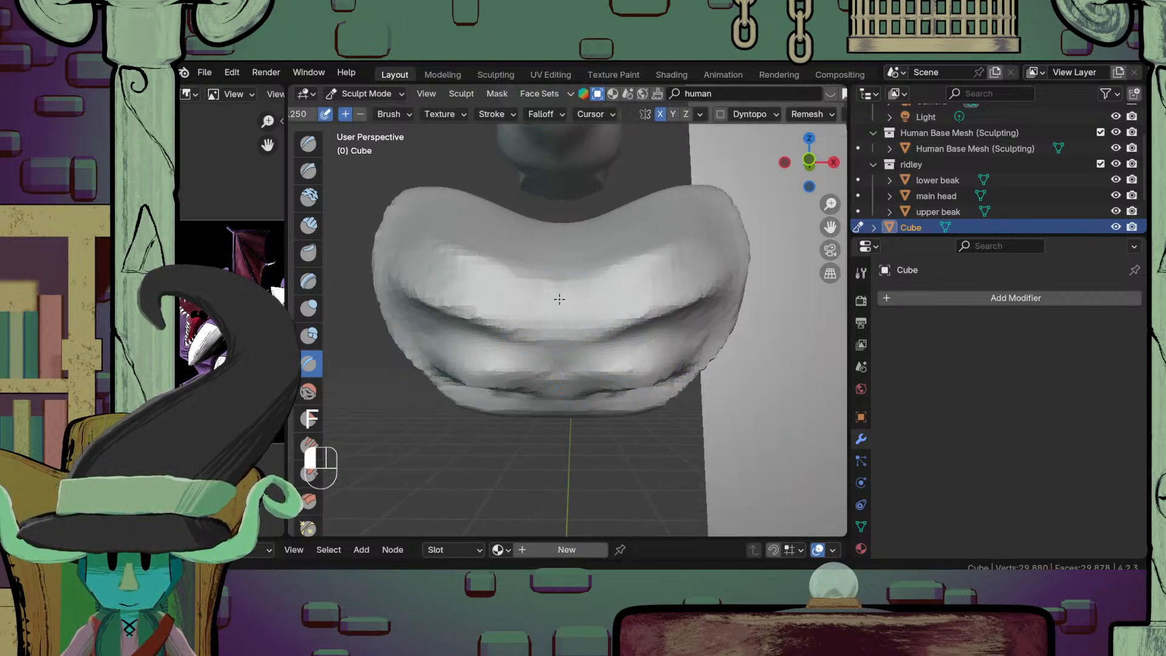
{"action": "middle_click_drag", "start_coordinate": [564, 429], "coordinate": [544, 263]}
{"action": "middle_click_drag", "start_coordinate": [543, 381], "coordinate": [576, 334]}
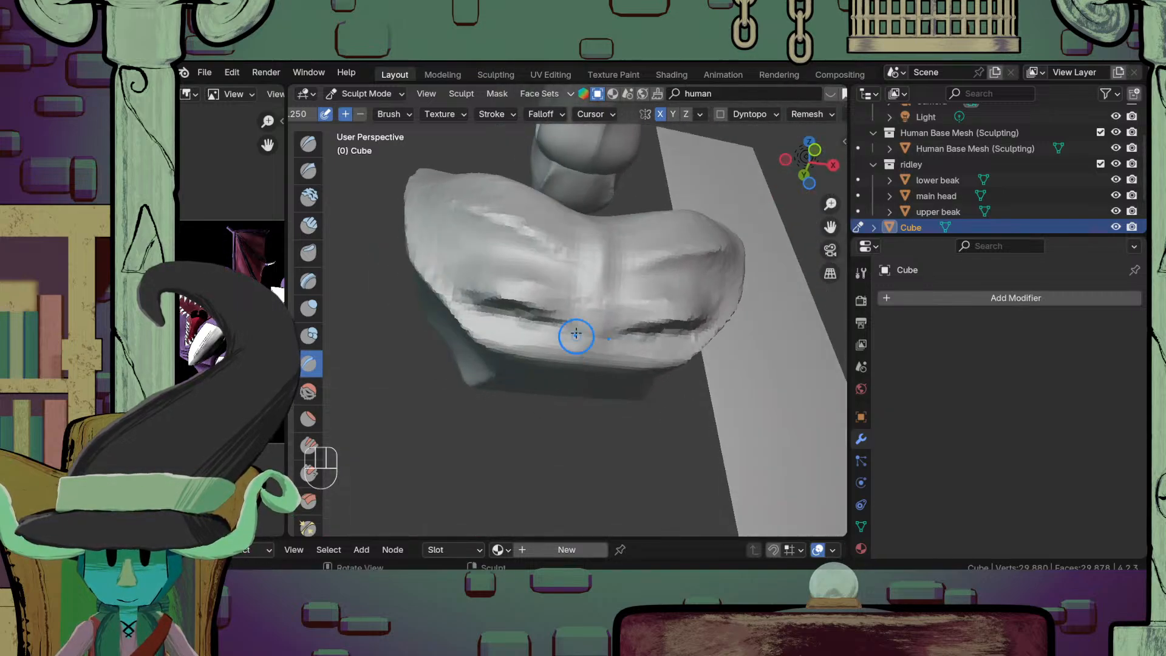
{"action": "key", "text": "ctrl+z"}
{"action": "key", "text": "ctrl+z"}
{"action": "key", "text": "ctrl+z"}
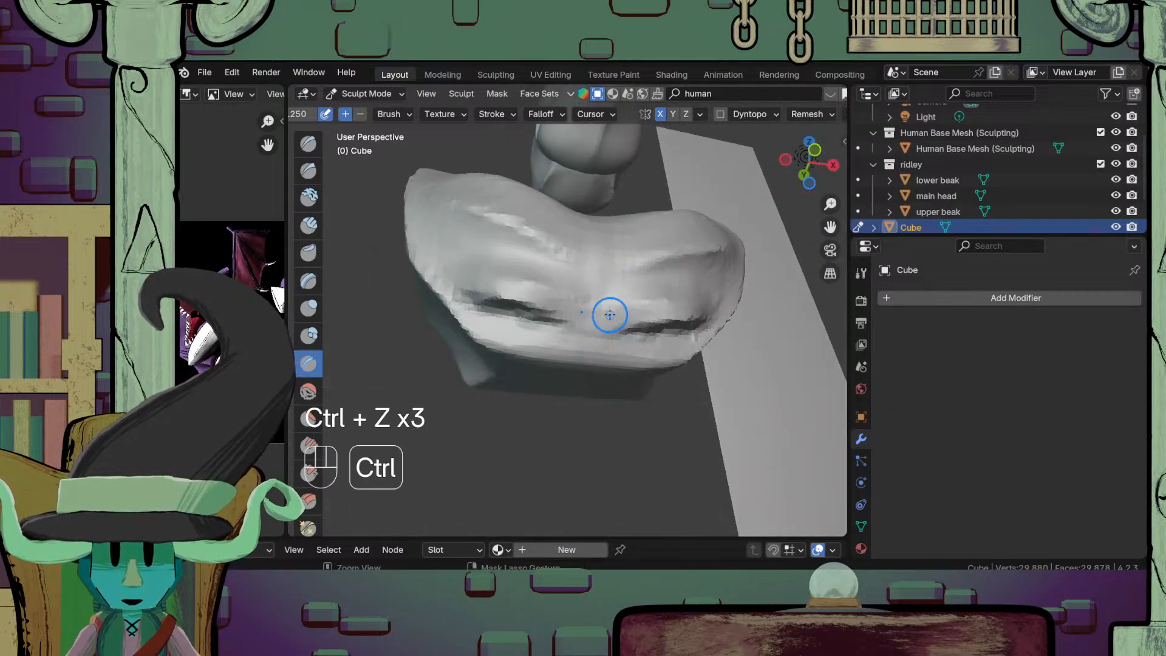
{"action": "key", "text": "z"}
{"action": "key", "text": "Escape"}
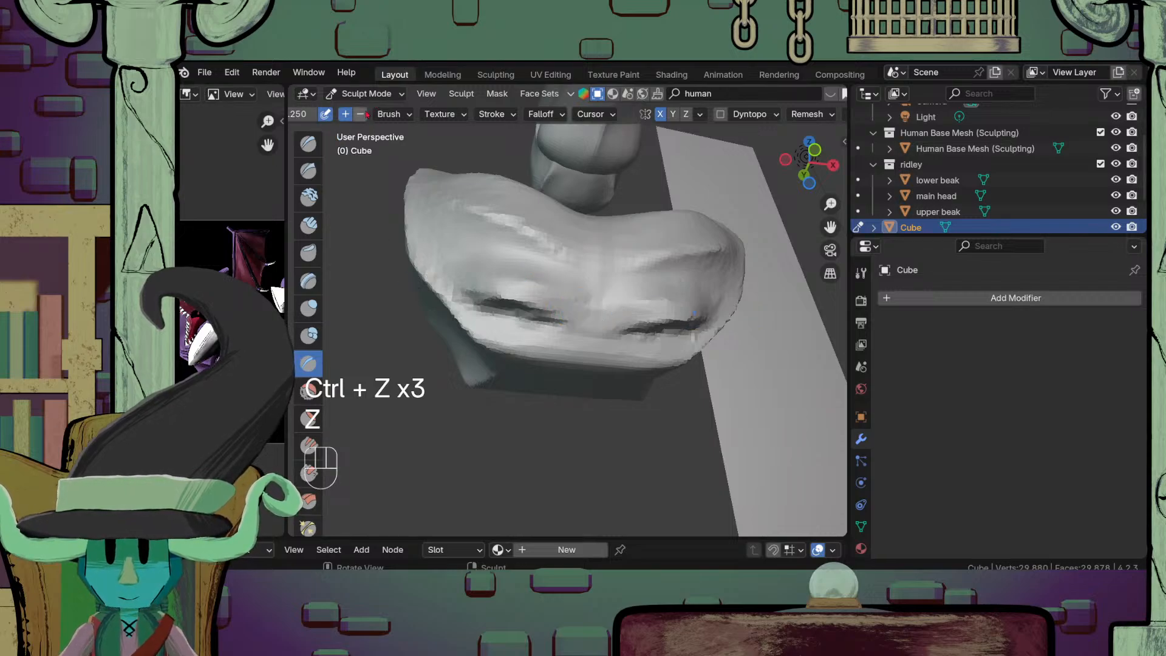
Step: Carve a vertical centre groove down the torso's front with the Crease brush set to subtract
{"action": "middle_click_drag", "start_coordinate": [671, 311], "coordinate": [568, 296]}
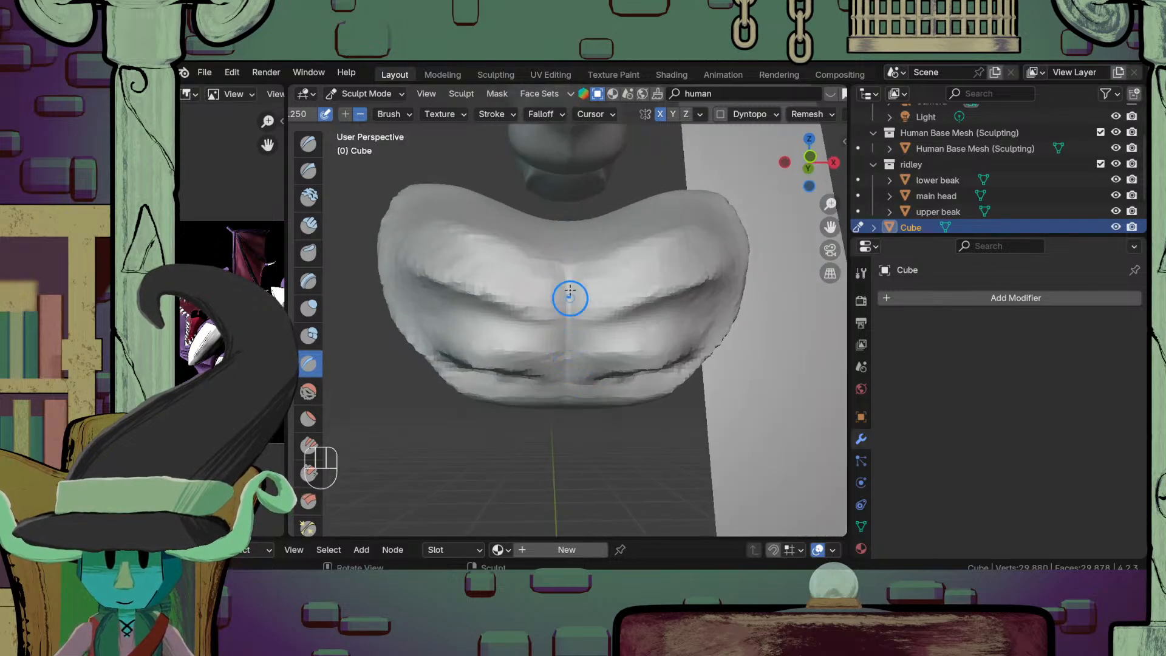
{"action": "scroll", "coordinate": [577, 403], "scroll_direction": "down", "scroll_amount": 5}
{"action": "middle_click_drag", "start_coordinate": [602, 398], "coordinate": [610, 462]}
{"action": "scroll", "coordinate": [571, 421], "scroll_direction": "up", "scroll_amount": 2}
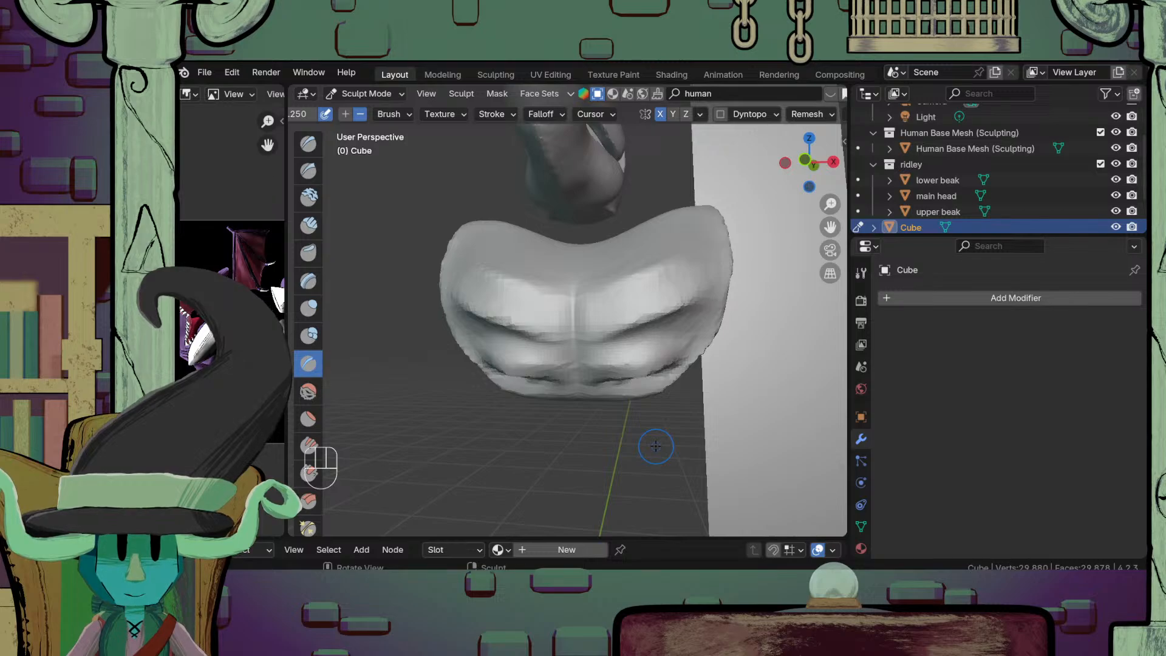
{"action": "middle_click_drag", "start_coordinate": [539, 266], "coordinate": [602, 330]}
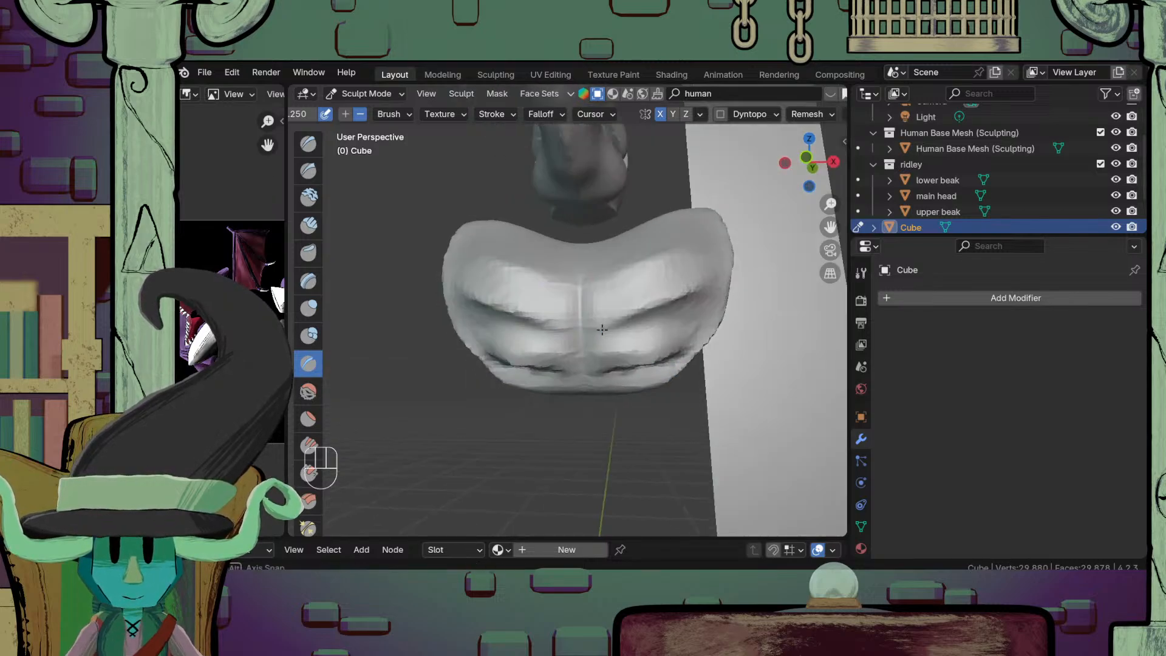
{"action": "mouse_move", "coordinate": [587, 276]}
{"action": "left_mouse_down"}
{"action": "mouse_move", "coordinate": [596, 358]}
{"action": "mouse_move", "coordinate": [581, 420]}
{"action": "left_mouse_up"}
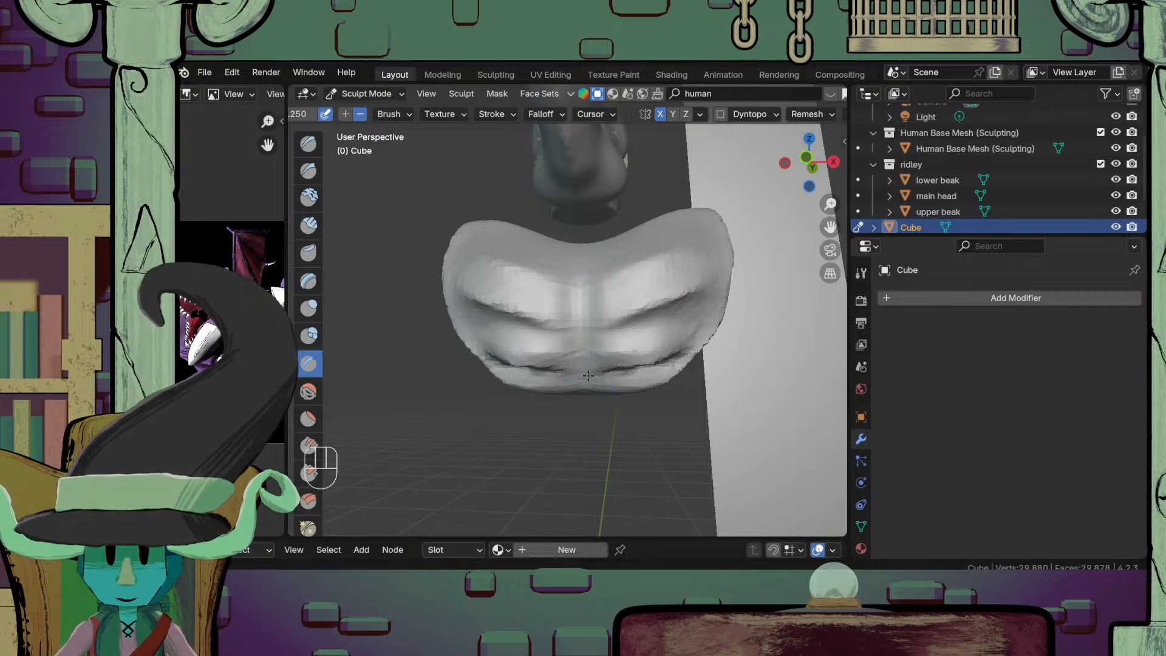
Step: Deepen the crease beneath the lower torso ridge on both sides with the subtracting Crease brush
{"action": "middle_click_drag", "start_coordinate": [597, 336], "coordinate": [648, 454]}
{"action": "scroll", "coordinate": [645, 453], "scroll_direction": "up", "scroll_amount": 1}
{"action": "middle_click_drag", "start_coordinate": [516, 398], "coordinate": [502, 350]}
{"action": "scroll", "coordinate": [628, 398], "scroll_direction": "up", "scroll_amount": 2}
{"action": "left_click_drag", "start_coordinate": [630, 404], "coordinate": [703, 404]}
{"action": "middle_click_drag", "start_coordinate": [753, 406], "coordinate": [710, 405]}
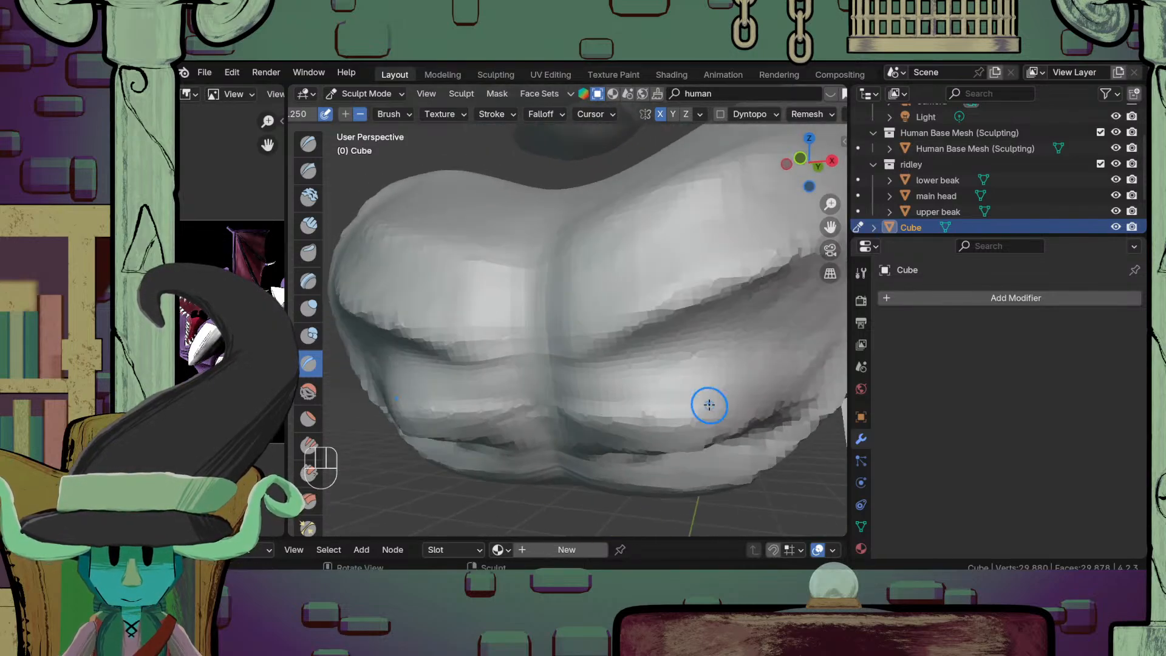
{"action": "scroll", "coordinate": [622, 404], "scroll_direction": "down", "scroll_amount": 3}
{"action": "scroll", "coordinate": [582, 241], "scroll_direction": "up", "scroll_amount": 2}
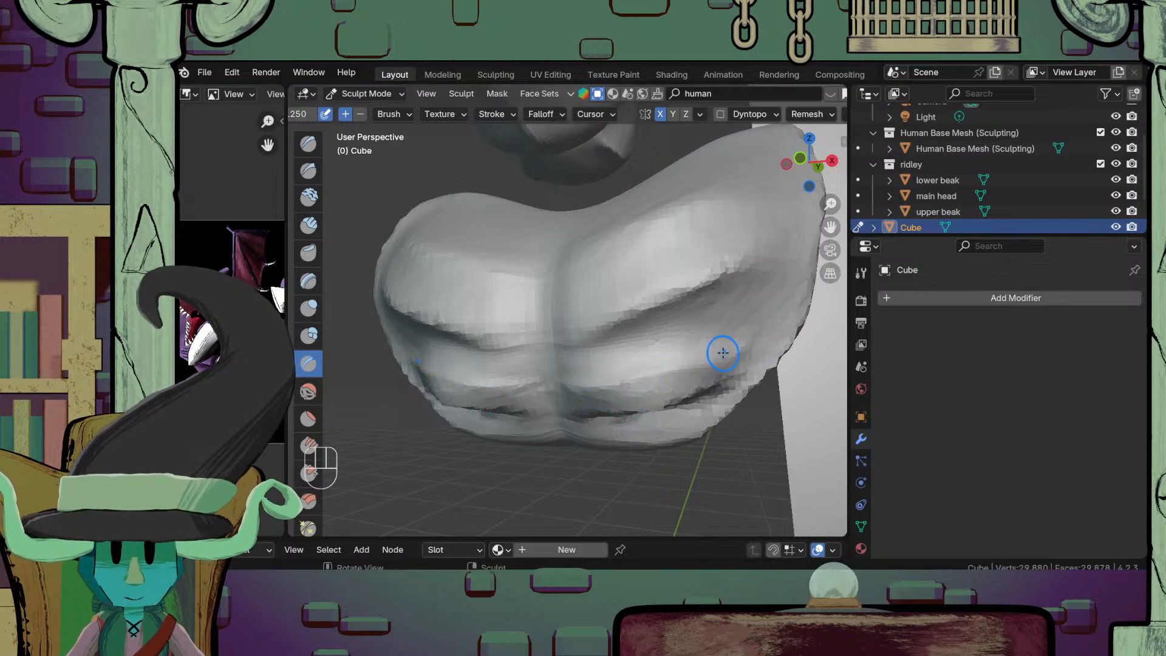
Step: Enlarge the Crease brush and smooth the lower ridge below the chest muscles on both sides
{"action": "middle_click_drag", "start_coordinate": [588, 357], "coordinate": [653, 282]}
{"action": "middle_click_drag", "start_coordinate": [651, 285], "coordinate": [628, 304], "text": "ctrl"}
{"action": "middle_click_drag", "start_coordinate": [570, 346], "coordinate": [608, 311], "text": "ctrl"}
{"action": "middle_click_drag", "start_coordinate": [608, 311], "coordinate": [551, 384], "text": "shift"}
{"action": "key", "text": "f"}
{"action": "left_click", "coordinate": [677, 378]}
{"action": "mouse_move", "coordinate": [619, 355]}
{"action": "left_mouse_down", "text": "shift"}
{"action": "mouse_move", "coordinate": [682, 357]}
{"action": "mouse_move", "coordinate": [655, 352]}
{"action": "left_mouse_up", "text": "shift"}
{"action": "middle_click_drag", "start_coordinate": [656, 317], "coordinate": [610, 411]}
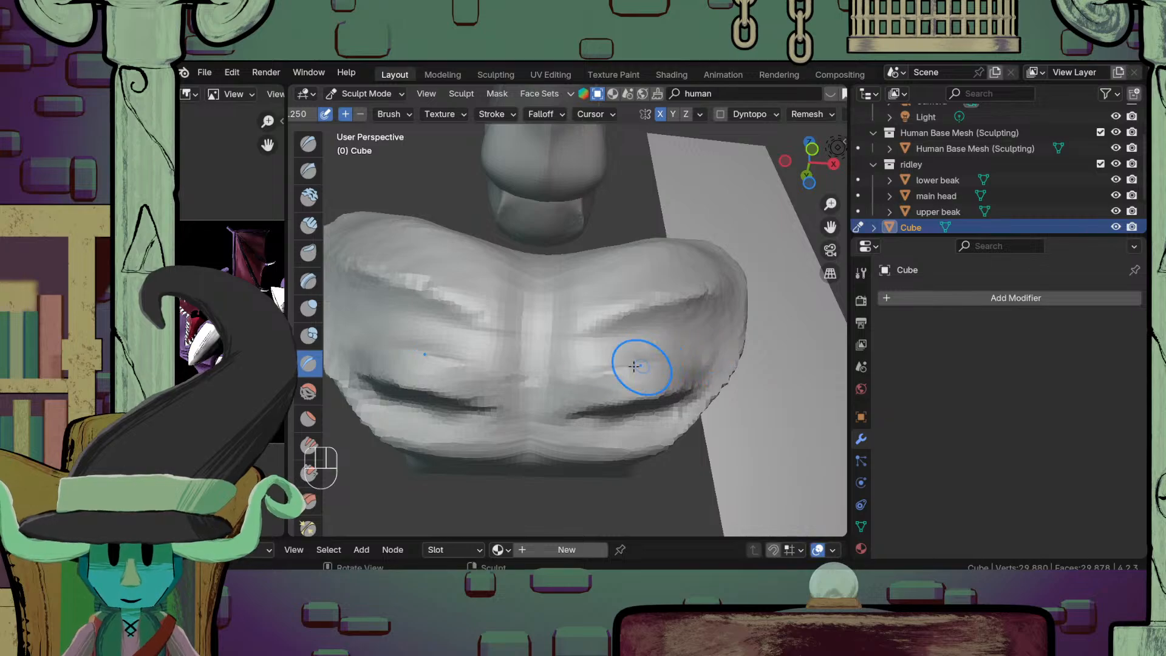
Step: Define the upper and lower edges of both chest muscles with the Crease brush and smooth the folds beneath them
{"action": "mouse_move", "coordinate": [638, 365]}
{"action": "middle_mouse_down", "text": "ctrl"}
{"action": "mouse_move", "coordinate": [612, 462]}
{"action": "mouse_move", "coordinate": [627, 364]}
{"action": "mouse_move", "coordinate": [648, 340]}
{"action": "middle_mouse_up", "text": "ctrl"}
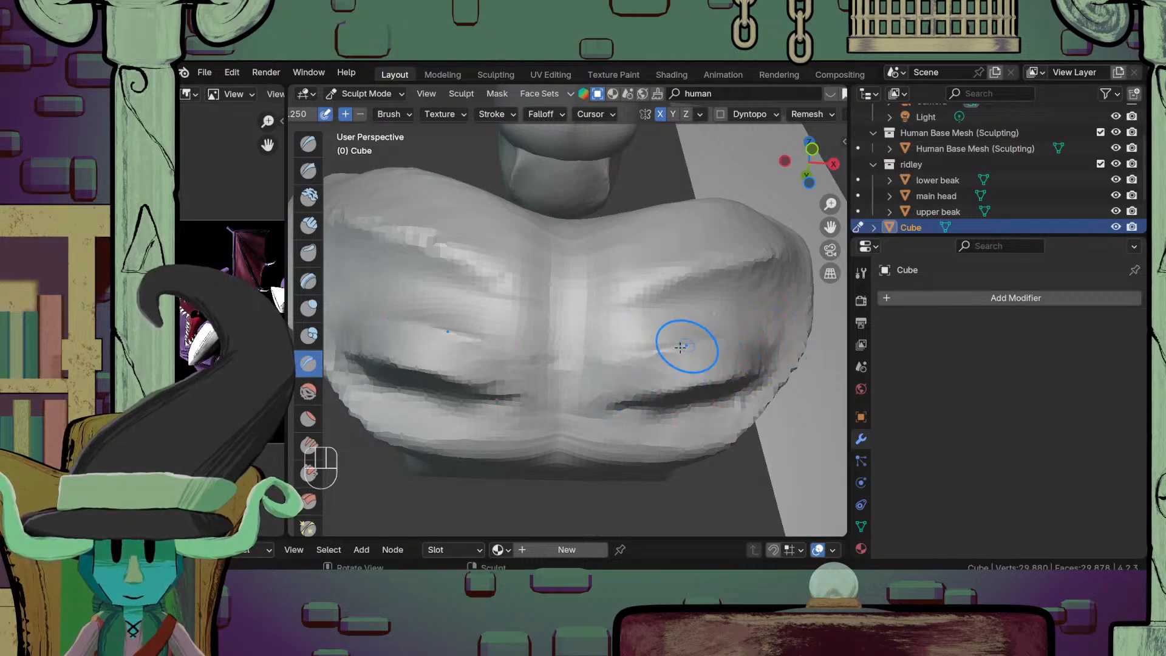
{"action": "middle_click_drag", "start_coordinate": [609, 338], "coordinate": [585, 377], "text": "ctrl"}
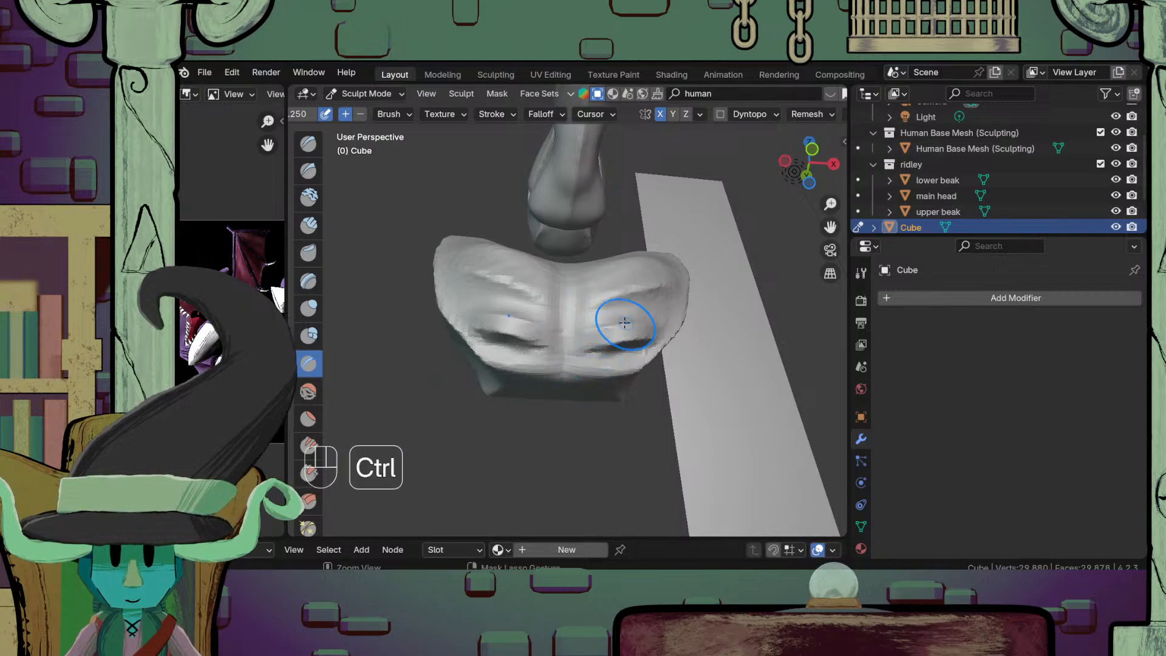
{"action": "middle_click_drag", "start_coordinate": [624, 323], "coordinate": [582, 344], "text": "ctrl"}
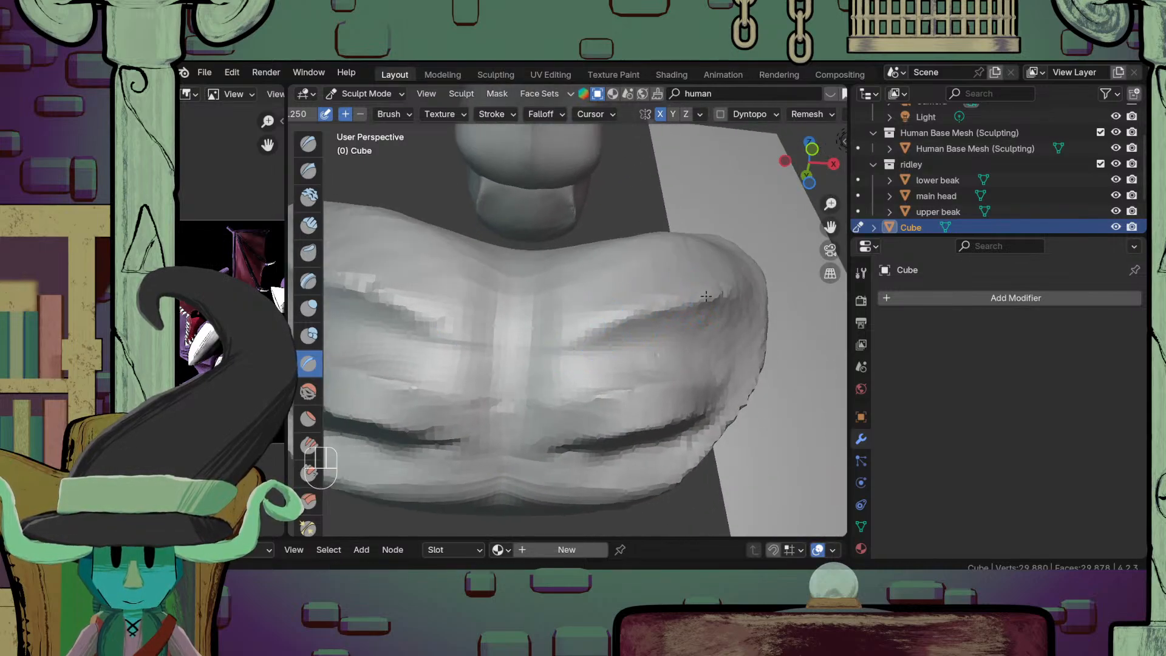
{"action": "mouse_move", "coordinate": [699, 295]}
{"action": "middle_mouse_down", "text": "ctrl"}
{"action": "mouse_move", "coordinate": [644, 359]}
{"action": "mouse_move", "coordinate": [633, 413]}
{"action": "mouse_move", "coordinate": [653, 341]}
{"action": "mouse_move", "coordinate": [625, 340]}
{"action": "mouse_move", "coordinate": [608, 323]}
{"action": "middle_mouse_up", "text": "ctrl"}
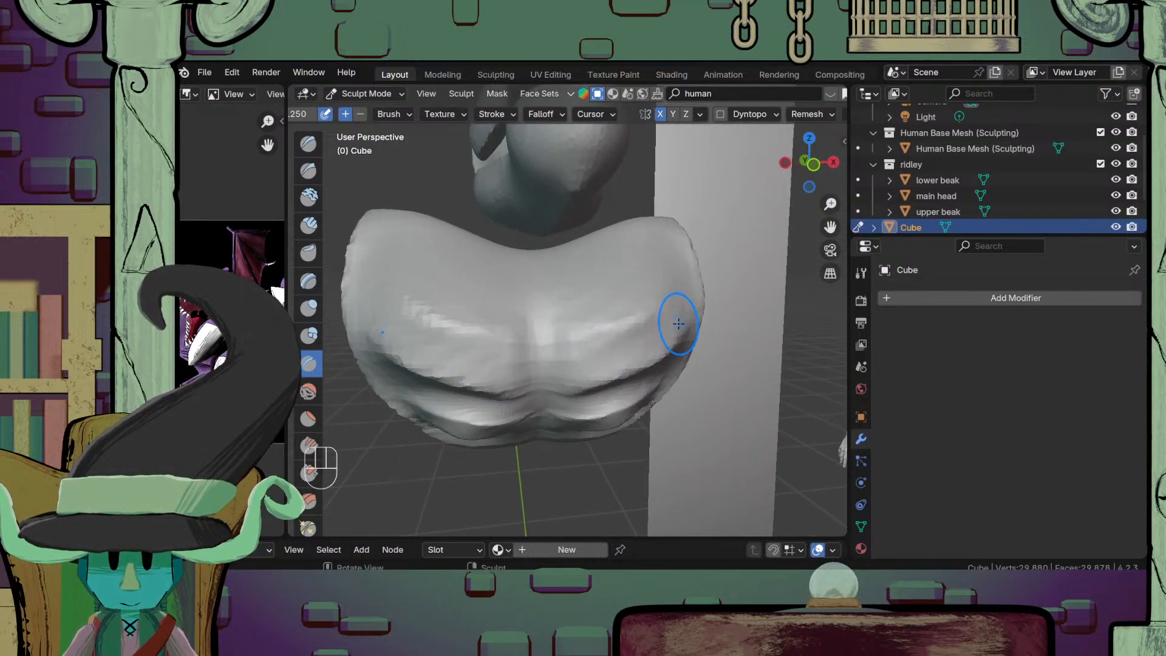
{"action": "middle_click_drag", "start_coordinate": [678, 324], "coordinate": [641, 336]}
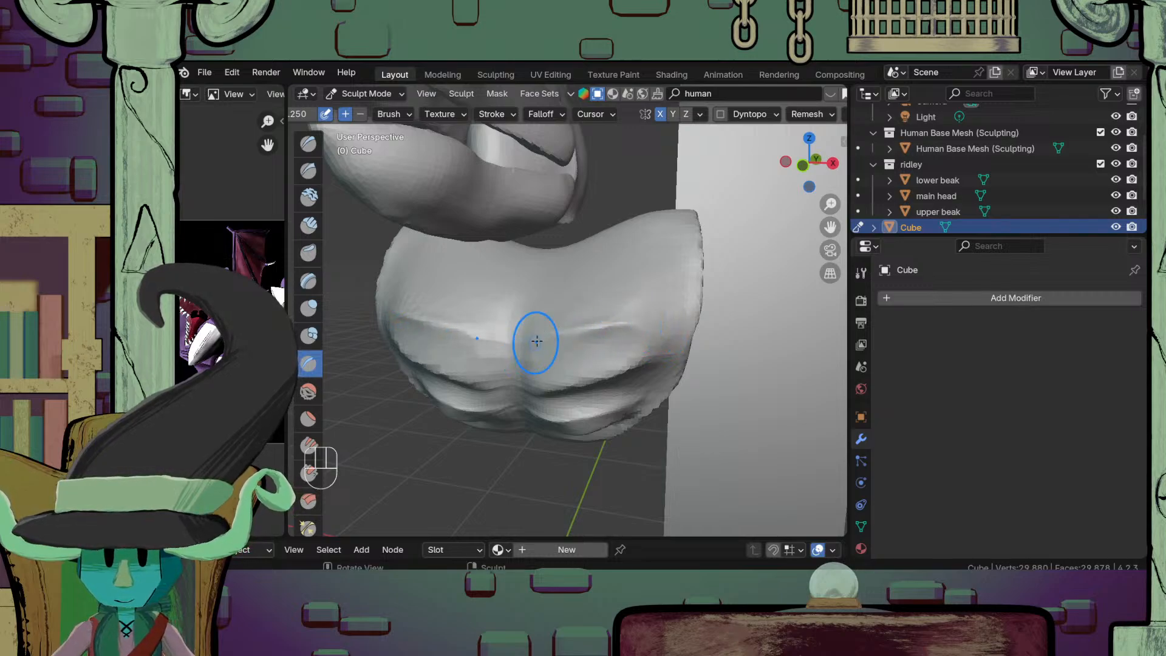
{"action": "middle_click_drag", "start_coordinate": [640, 338], "coordinate": [572, 363]}
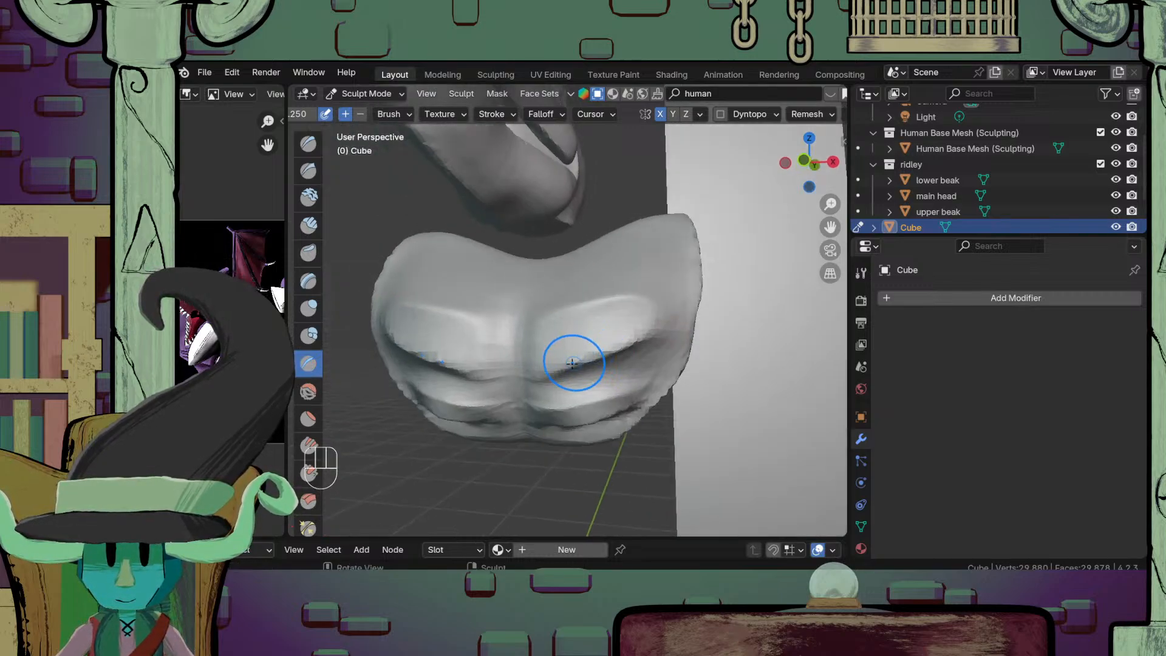
{"action": "left_click_drag", "start_coordinate": [573, 363], "coordinate": [604, 357], "text": "shift"}
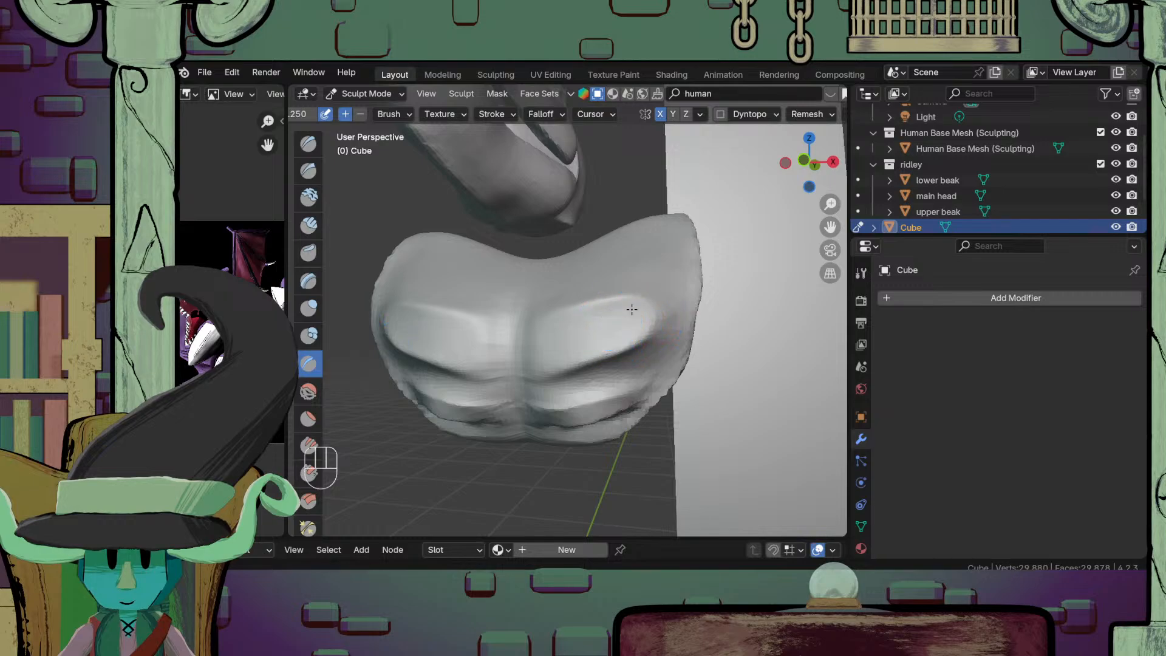
{"action": "middle_click_drag", "start_coordinate": [639, 324], "coordinate": [572, 346], "text": "ctrl"}
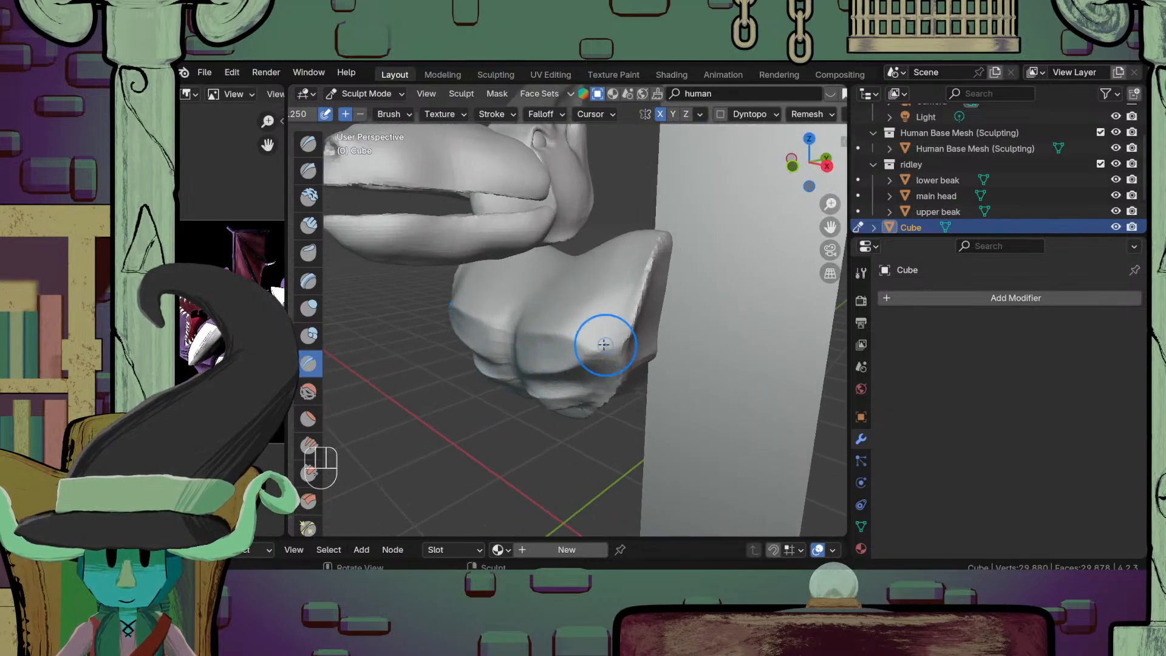
Step: Refine the folds on the torso's lower sides and smooth their jagged edges
{"action": "middle_click_drag", "start_coordinate": [585, 372], "coordinate": [542, 402]}
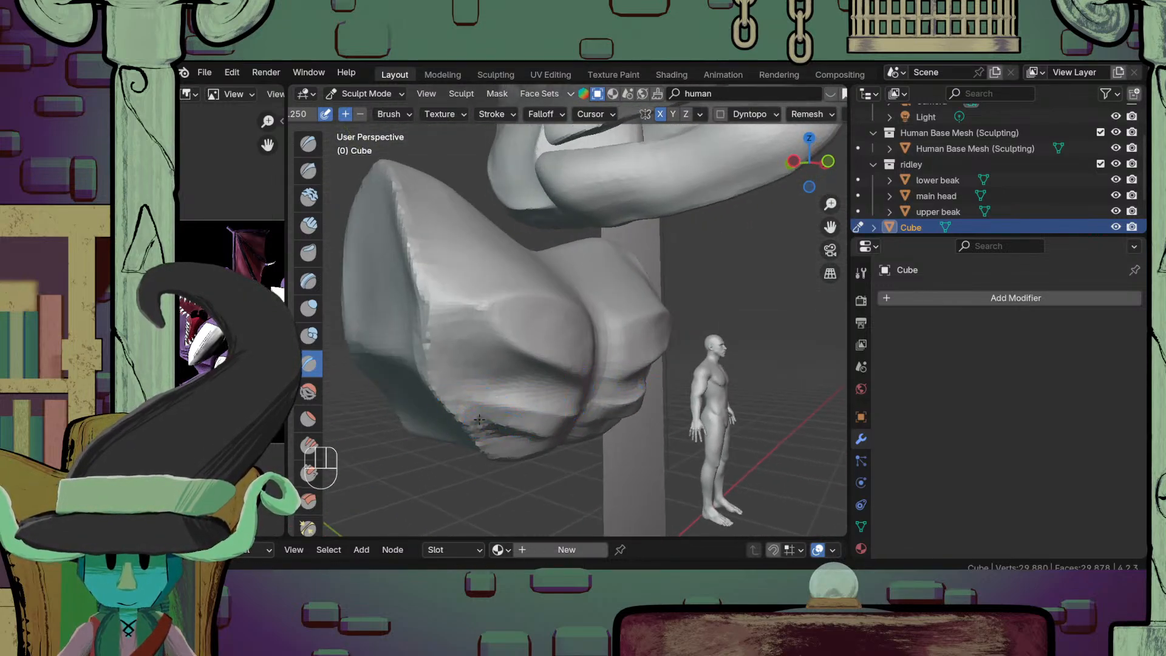
{"action": "middle_click_drag", "start_coordinate": [589, 450], "coordinate": [526, 422]}
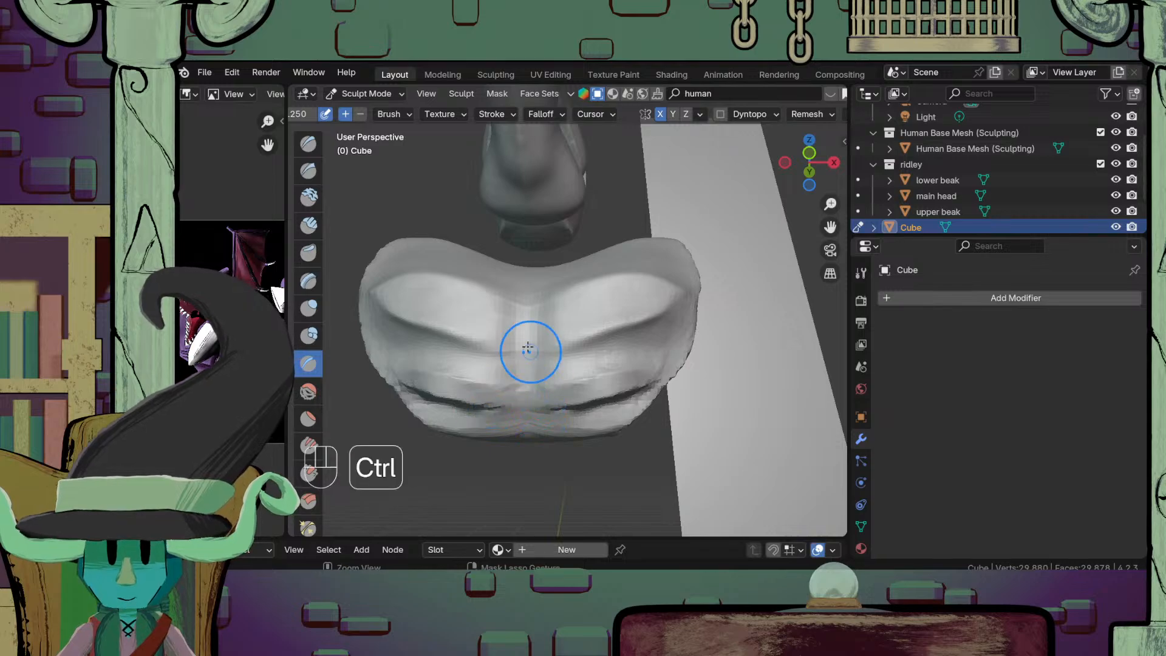
{"action": "middle_click_drag", "start_coordinate": [529, 351], "coordinate": [526, 395], "text": "ctrl"}
{"action": "middle_click_drag", "start_coordinate": [526, 395], "coordinate": [532, 370]}
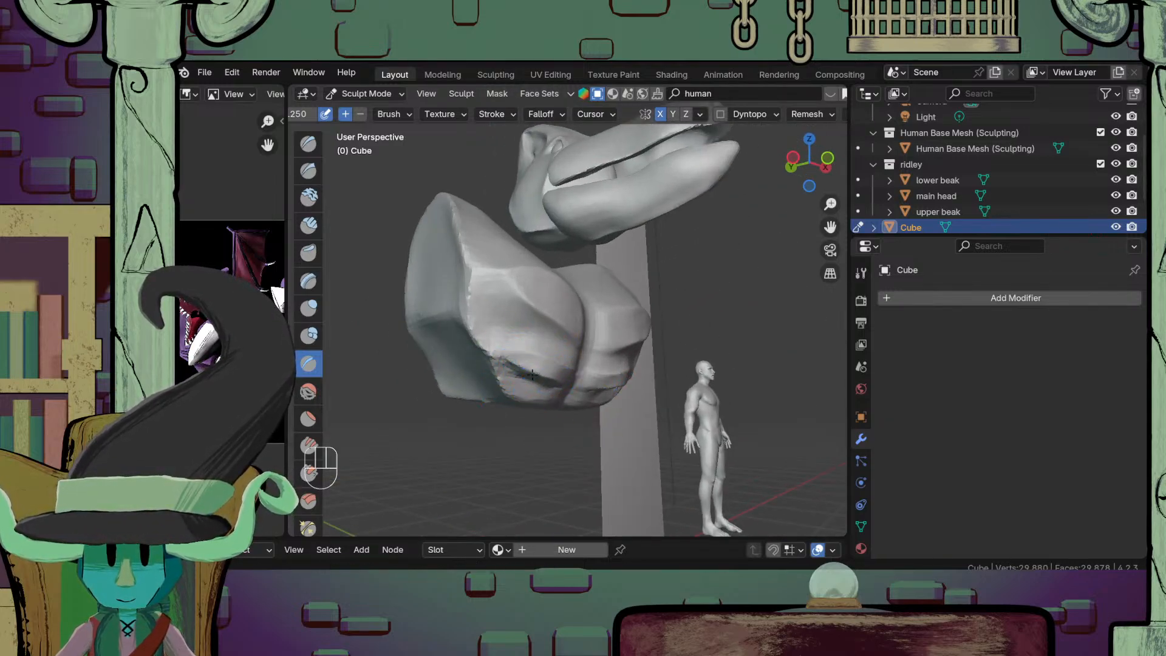
{"action": "left_click_drag", "start_coordinate": [524, 378], "coordinate": [524, 385], "text": "shift"}
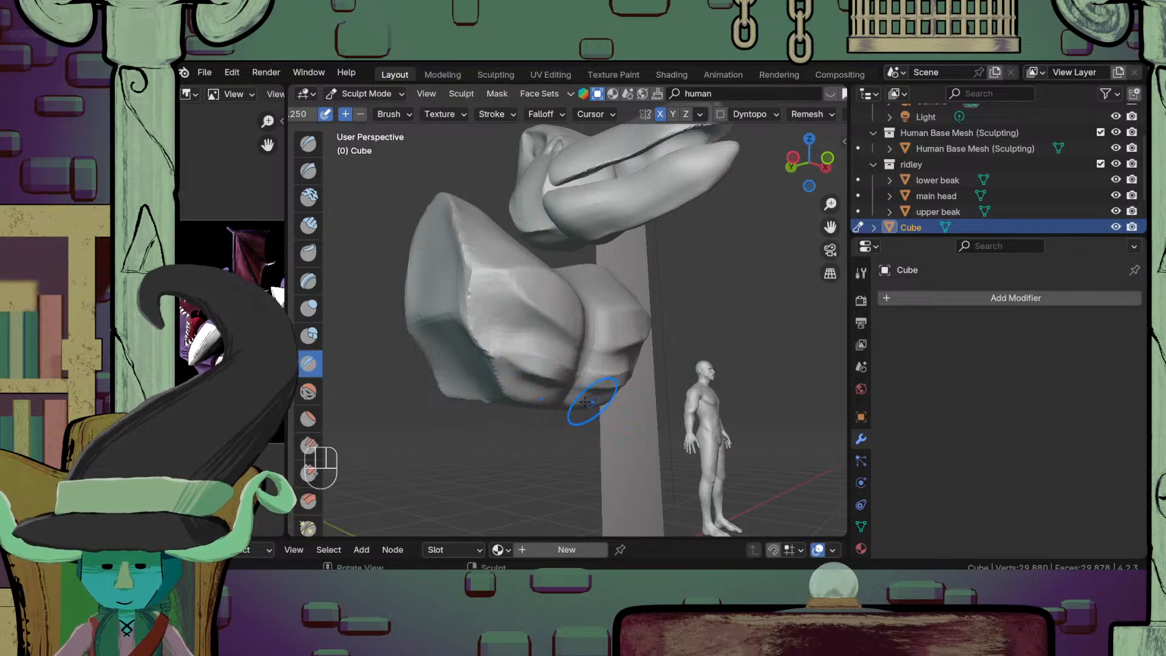
{"action": "mouse_move", "coordinate": [593, 401]}
{"action": "middle_mouse_down"}
{"action": "mouse_move", "coordinate": [519, 394]}
{"action": "mouse_move", "coordinate": [524, 385]}
{"action": "mouse_move", "coordinate": [425, 409]}
{"action": "mouse_move", "coordinate": [417, 393]}
{"action": "mouse_move", "coordinate": [495, 384]}
{"action": "middle_mouse_up"}
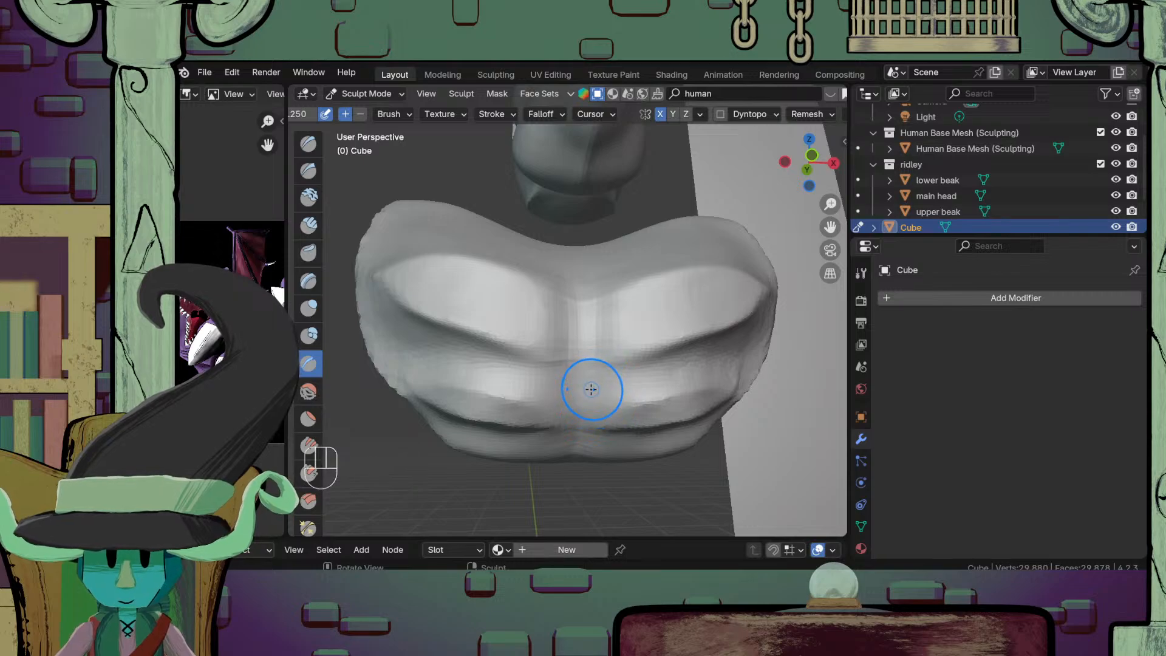
{"action": "middle_click_drag", "start_coordinate": [594, 386], "coordinate": [567, 384]}
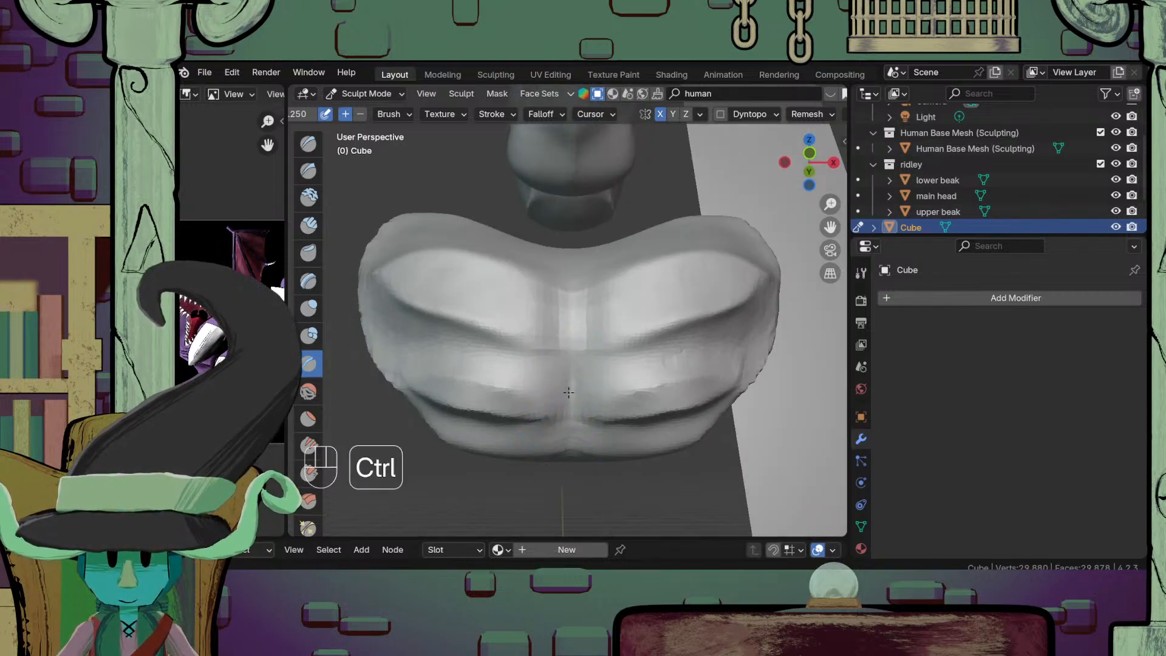
Step: Add muscle strokes across the front and top of the shoulders with the Clay Strips brush
{"action": "middle_click_drag", "start_coordinate": [573, 326], "coordinate": [453, 395], "text": "ctrl"}
{"action": "middle_click_drag", "start_coordinate": [550, 414], "coordinate": [574, 281], "text": "ctrl"}
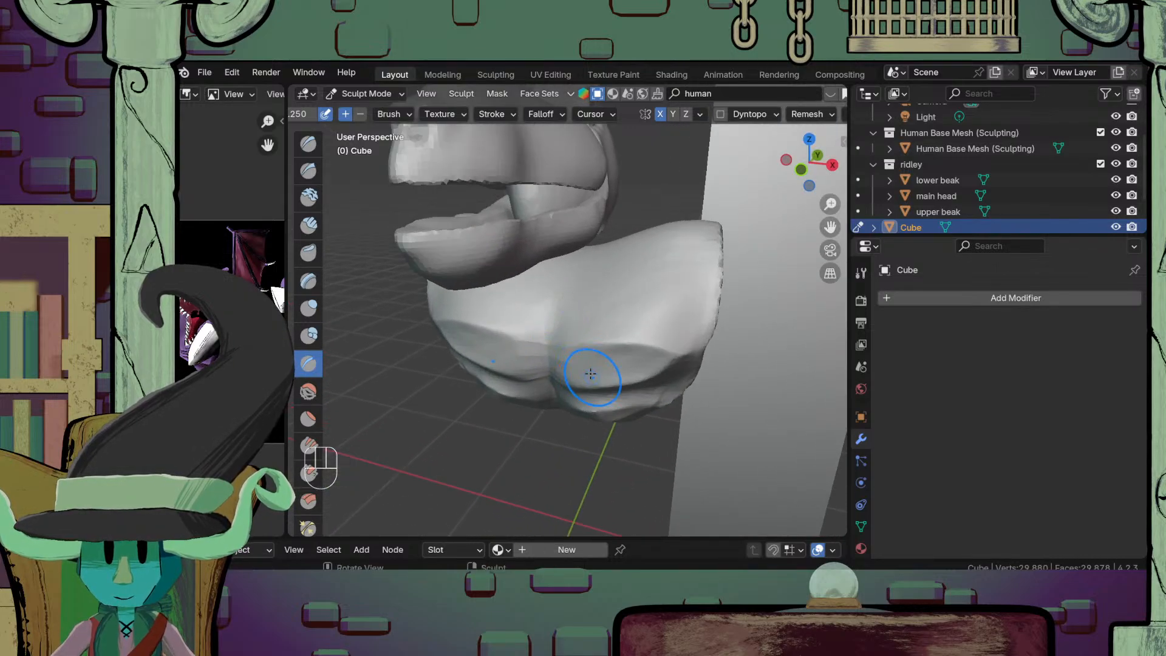
{"action": "middle_click_drag", "start_coordinate": [591, 374], "coordinate": [582, 384]}
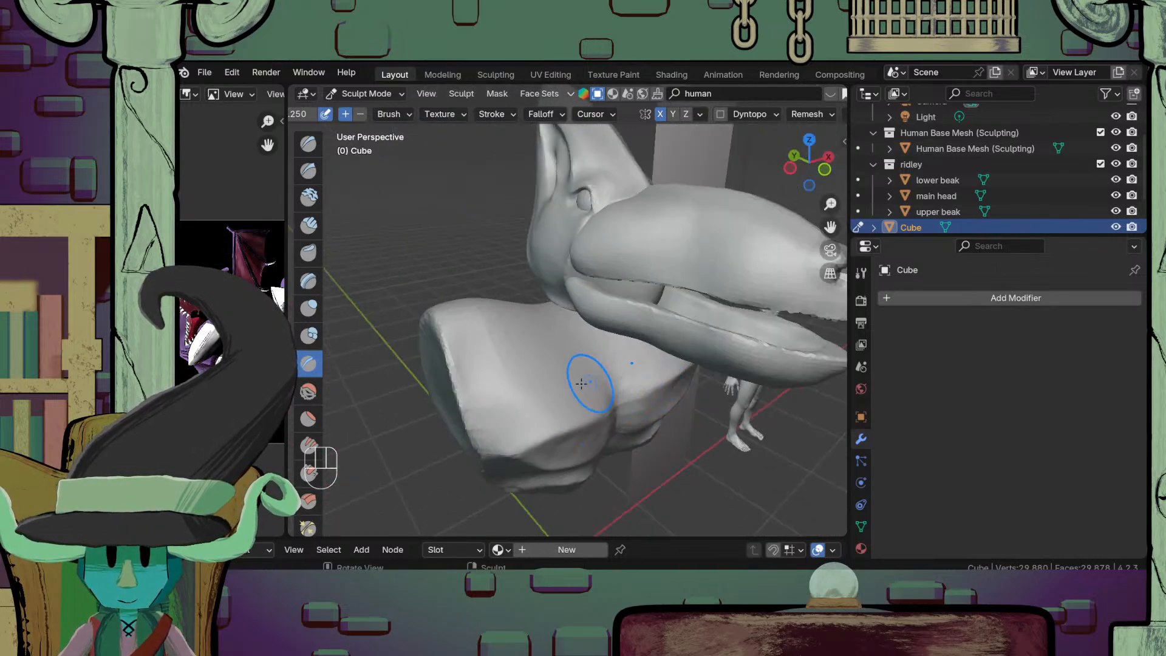
{"action": "left_click", "coordinate": [309, 227]}
{"action": "mouse_move", "coordinate": [527, 331]}
{"action": "middle_mouse_down"}
{"action": "mouse_move", "coordinate": [474, 331]}
{"action": "mouse_move", "coordinate": [479, 344]}
{"action": "middle_mouse_up"}
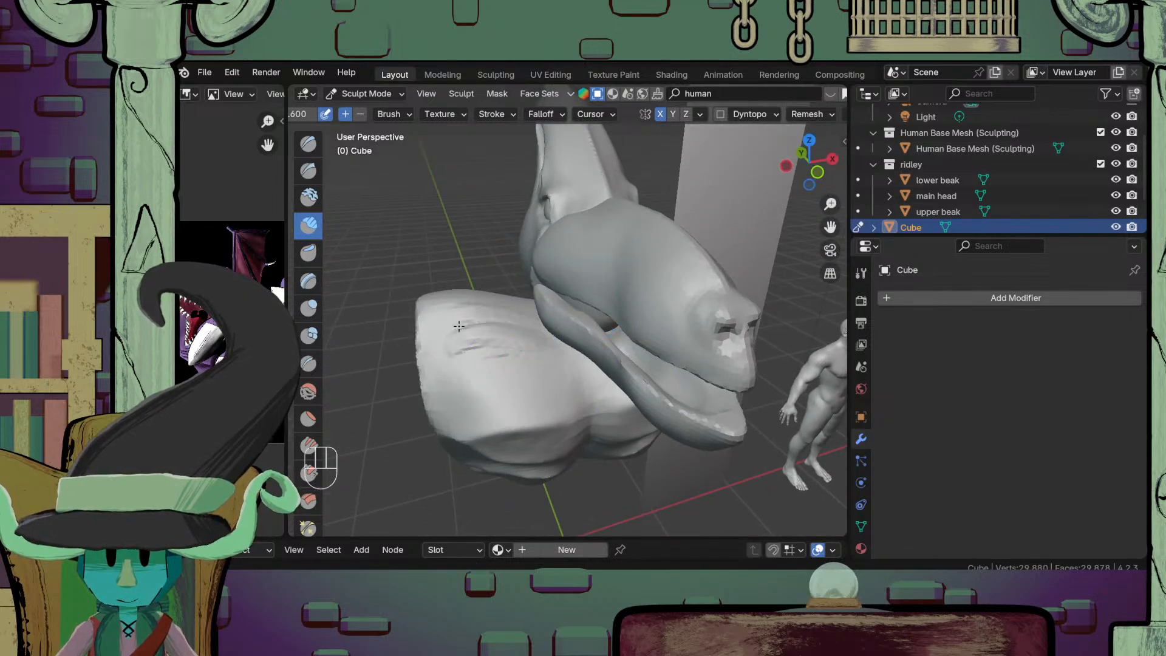
{"action": "mouse_move", "coordinate": [459, 326]}
{"action": "middle_mouse_down"}
{"action": "mouse_move", "coordinate": [552, 404]}
{"action": "mouse_move", "coordinate": [567, 368]}
{"action": "mouse_move", "coordinate": [560, 401]}
{"action": "mouse_move", "coordinate": [571, 411]}
{"action": "middle_mouse_up"}
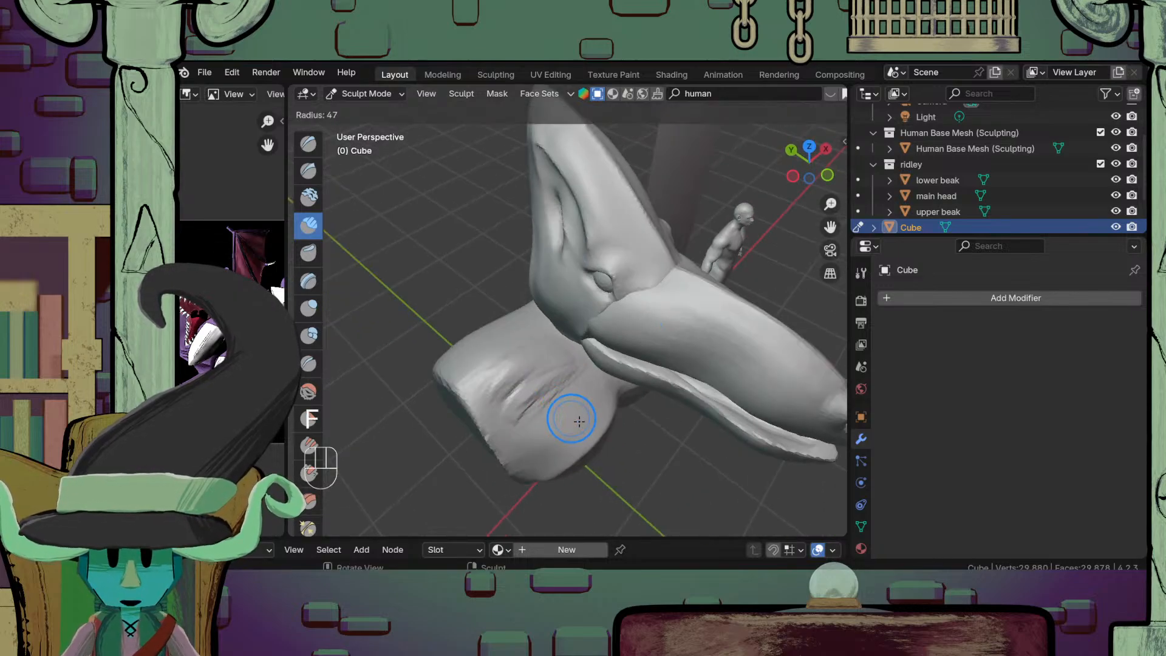
Step: Resize the Clay Strips brush and build up muscle strands over the upper back of the shoulders
{"action": "key", "text": "f"}
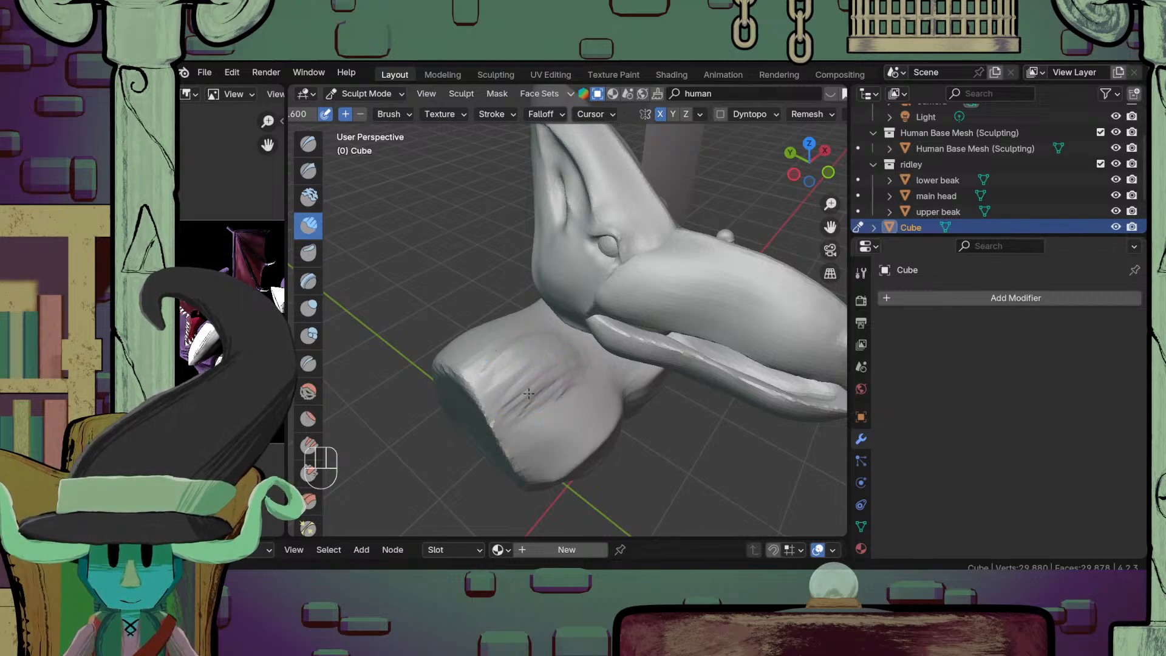
{"action": "middle_click_drag", "start_coordinate": [496, 377], "coordinate": [578, 438]}
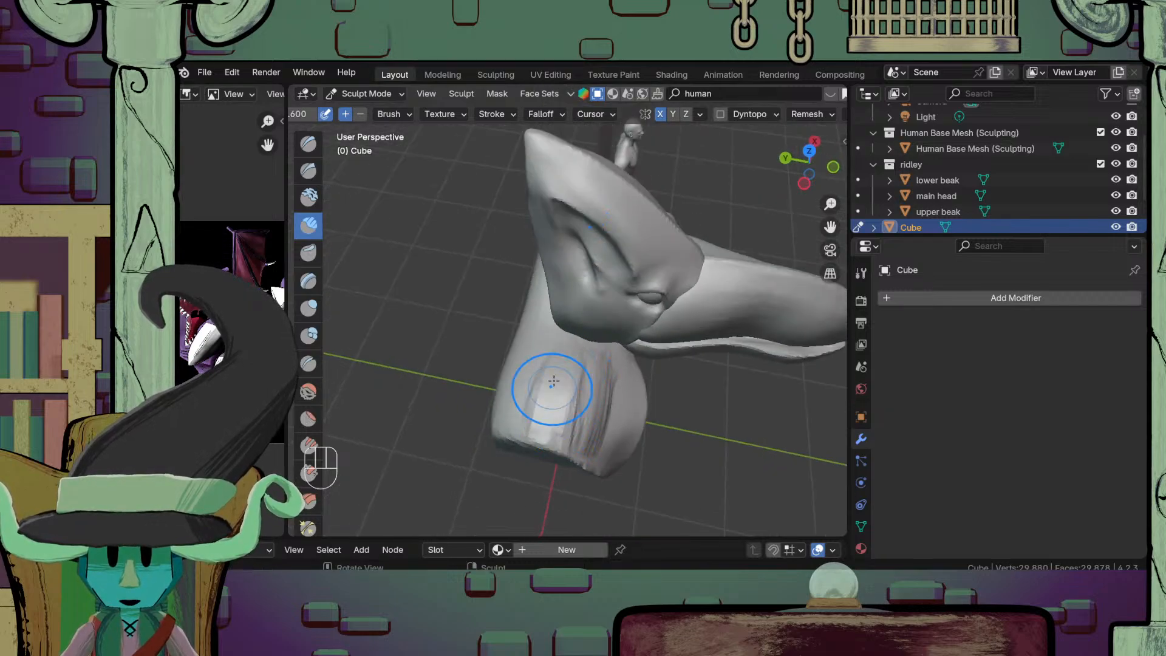
{"action": "middle_click_drag", "start_coordinate": [579, 398], "coordinate": [563, 351]}
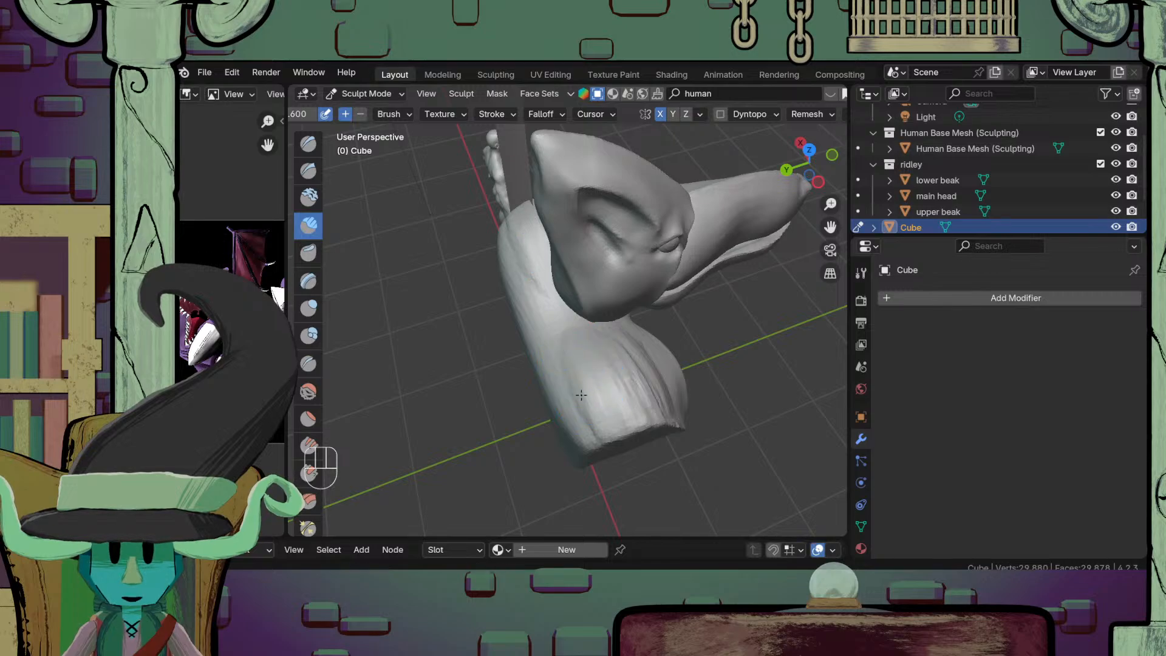
{"action": "middle_click_drag", "start_coordinate": [622, 412], "coordinate": [488, 337]}
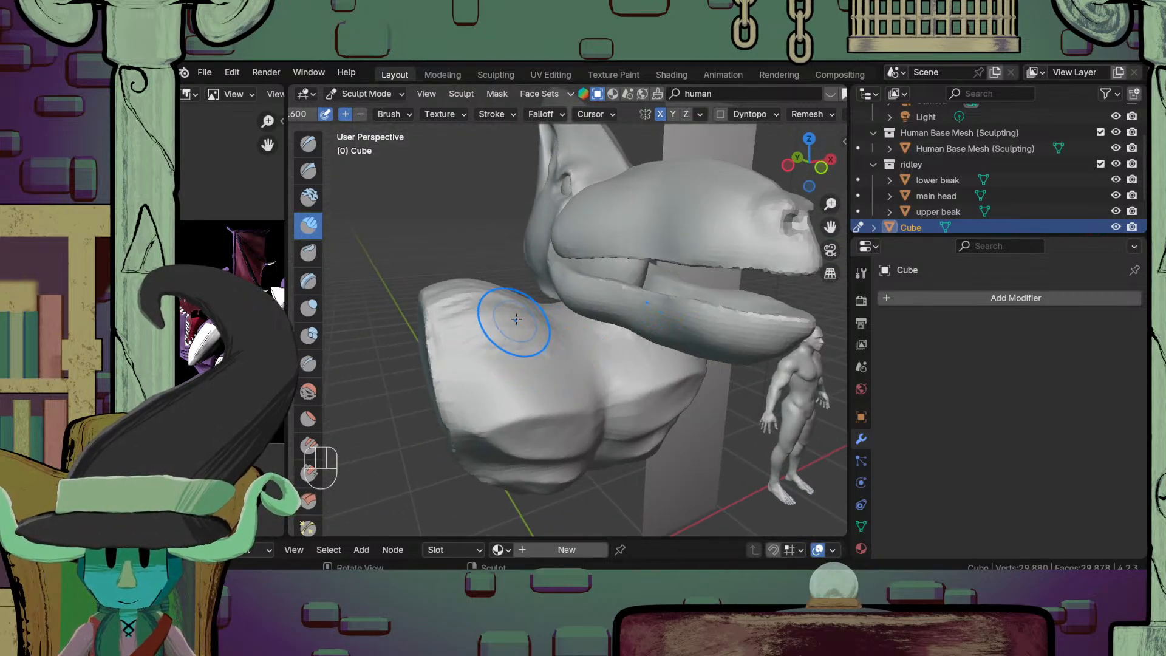
Step: Build a rounded muscle bulge on top of each shoulder above the chest and smooth its edges
{"action": "middle_click_drag", "start_coordinate": [512, 314], "coordinate": [583, 367]}
{"action": "middle_click_drag", "start_coordinate": [568, 388], "coordinate": [534, 348], "text": "ctrl"}
{"action": "mouse_move", "coordinate": [456, 336]}
{"action": "left_mouse_down", "text": "shift"}
{"action": "mouse_move", "coordinate": [458, 312]}
{"action": "mouse_move", "coordinate": [491, 287]}
{"action": "left_mouse_up", "text": "shift"}
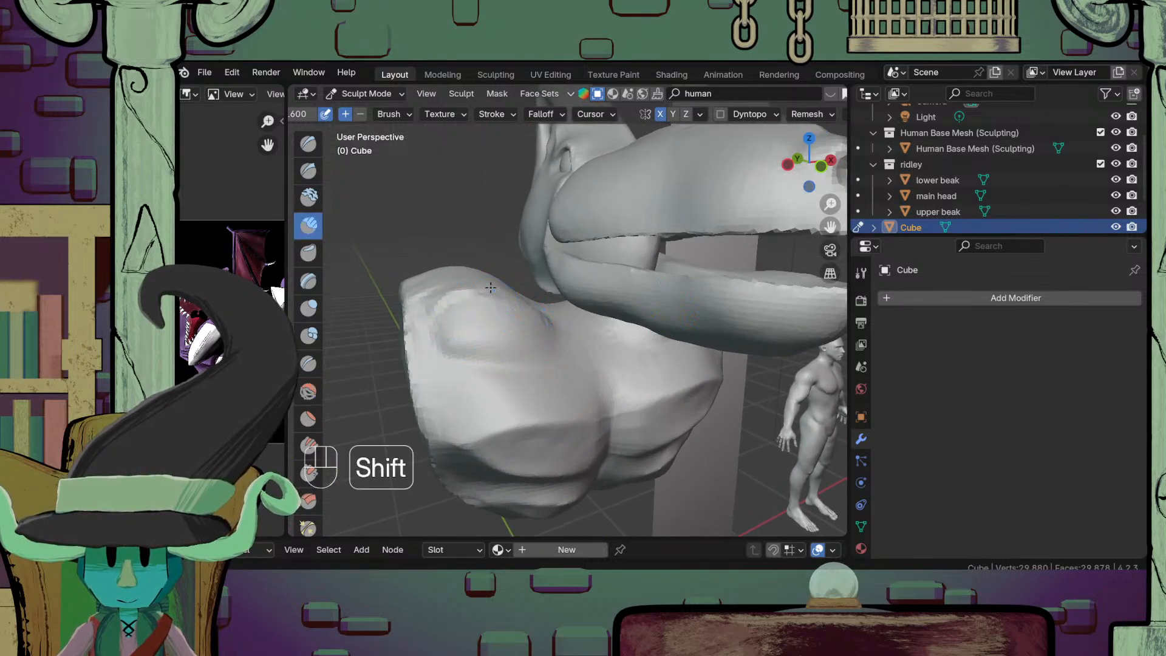
{"action": "mouse_move", "coordinate": [403, 294]}
{"action": "middle_mouse_down", "text": "ctrl"}
{"action": "mouse_move", "coordinate": [550, 419]}
{"action": "mouse_move", "coordinate": [548, 347]}
{"action": "mouse_move", "coordinate": [584, 374]}
{"action": "middle_mouse_up", "text": "ctrl"}
{"action": "key", "text": "s"}
Step: Smooth the upper chest between the shoulders and the folds beneath the chest muscles, and save the file
{"action": "mouse_move", "coordinate": [595, 342]}
{"action": "middle_mouse_down"}
{"action": "mouse_move", "coordinate": [555, 326]}
{"action": "mouse_move", "coordinate": [551, 336]}
{"action": "mouse_move", "coordinate": [532, 294]}
{"action": "middle_mouse_up"}
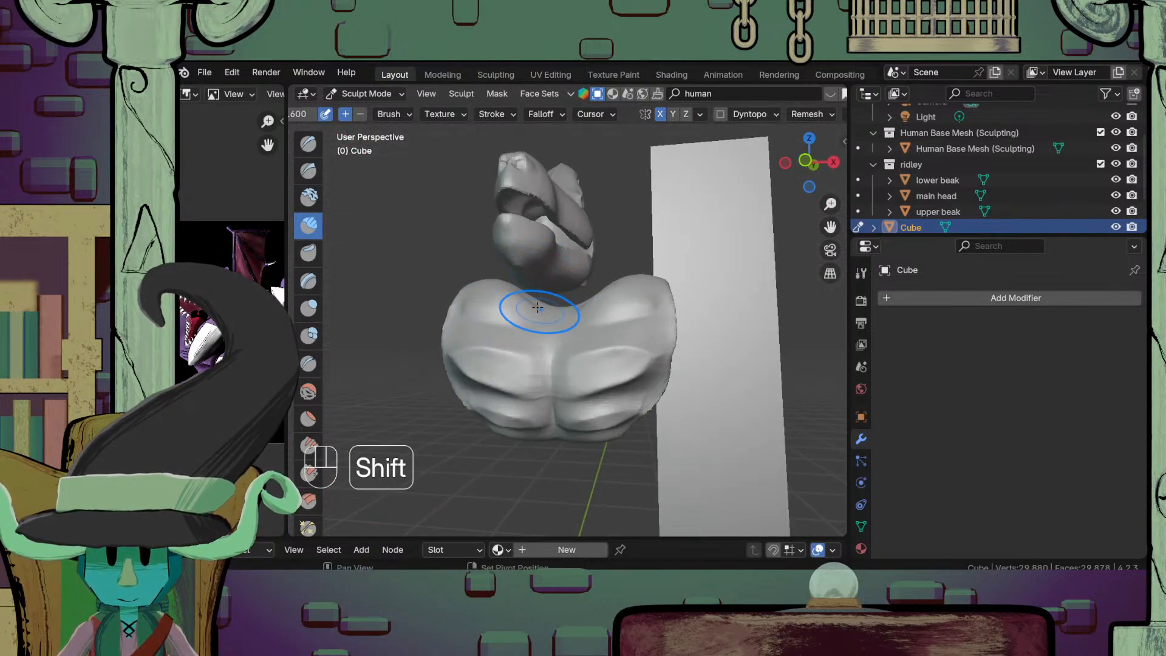
{"action": "left_click_drag", "start_coordinate": [538, 308], "coordinate": [534, 310], "text": "shift"}
{"action": "mouse_move", "coordinate": [534, 310]}
{"action": "middle_mouse_down", "text": "ctrl"}
{"action": "mouse_move", "coordinate": [527, 378]}
{"action": "mouse_move", "coordinate": [609, 424]}
{"action": "mouse_move", "coordinate": [578, 458]}
{"action": "mouse_move", "coordinate": [528, 480]}
{"action": "mouse_move", "coordinate": [566, 486]}
{"action": "mouse_move", "coordinate": [593, 377]}
{"action": "mouse_move", "coordinate": [515, 425]}
{"action": "mouse_move", "coordinate": [498, 409]}
{"action": "mouse_move", "coordinate": [534, 377]}
{"action": "mouse_move", "coordinate": [522, 340]}
{"action": "mouse_move", "coordinate": [421, 319]}
{"action": "mouse_move", "coordinate": [496, 397]}
{"action": "middle_mouse_up", "text": "ctrl"}
{"action": "key", "text": "ctrl+s"}
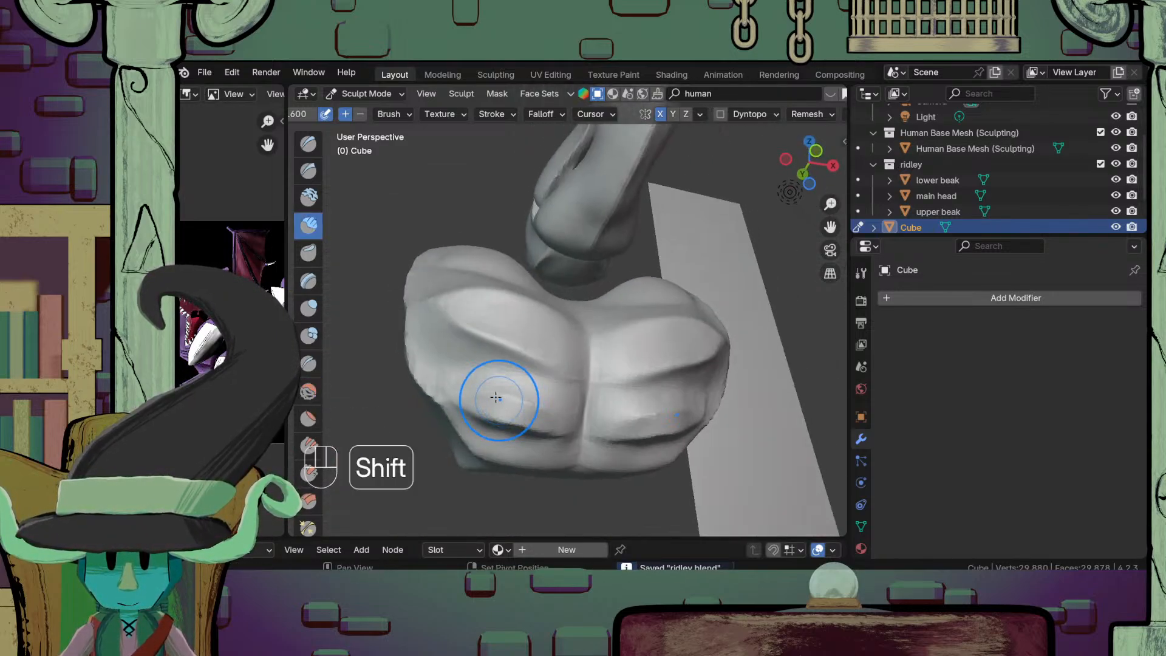
{"action": "middle_click_drag", "start_coordinate": [516, 448], "coordinate": [469, 411]}
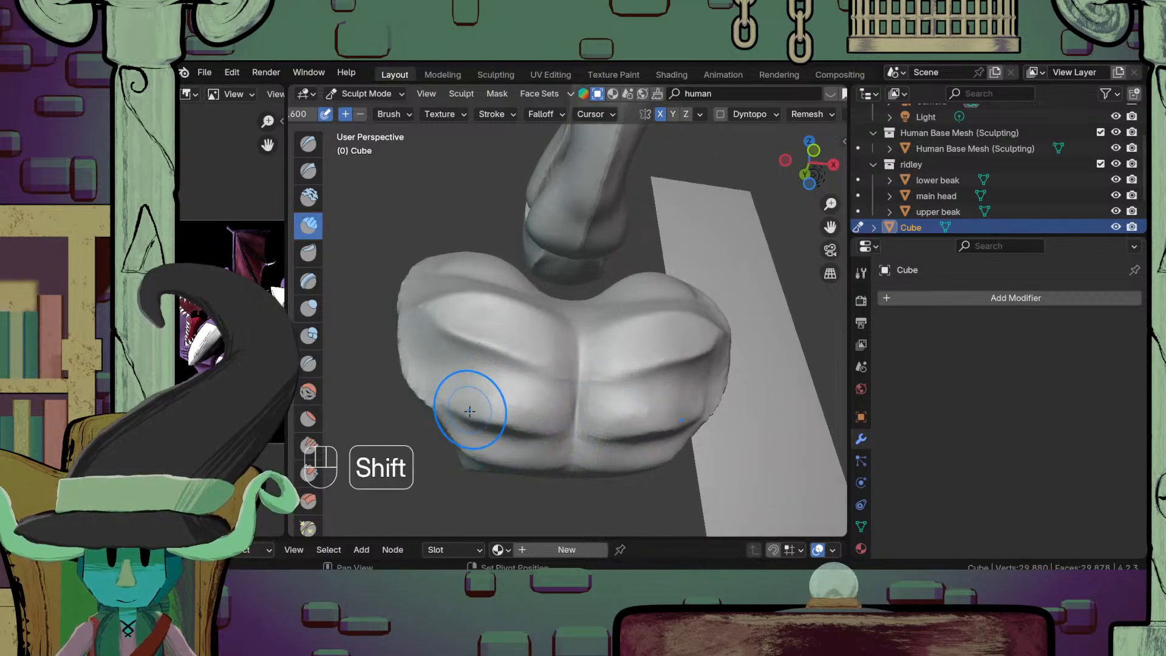
{"action": "middle_click_drag", "start_coordinate": [646, 409], "coordinate": [453, 265], "text": "ctrl"}
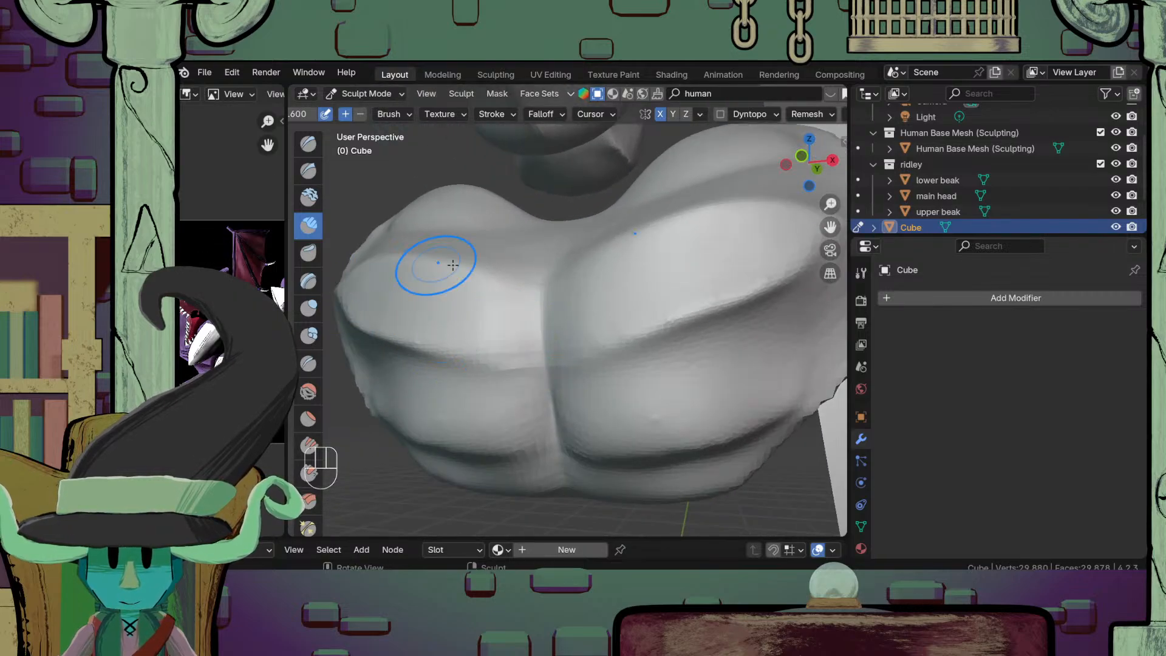
Step: Sharpen the ridge above the lowest fold and deepen the creases beneath both chest muscles with the Crease brush
{"action": "left_click", "coordinate": [308, 363]}
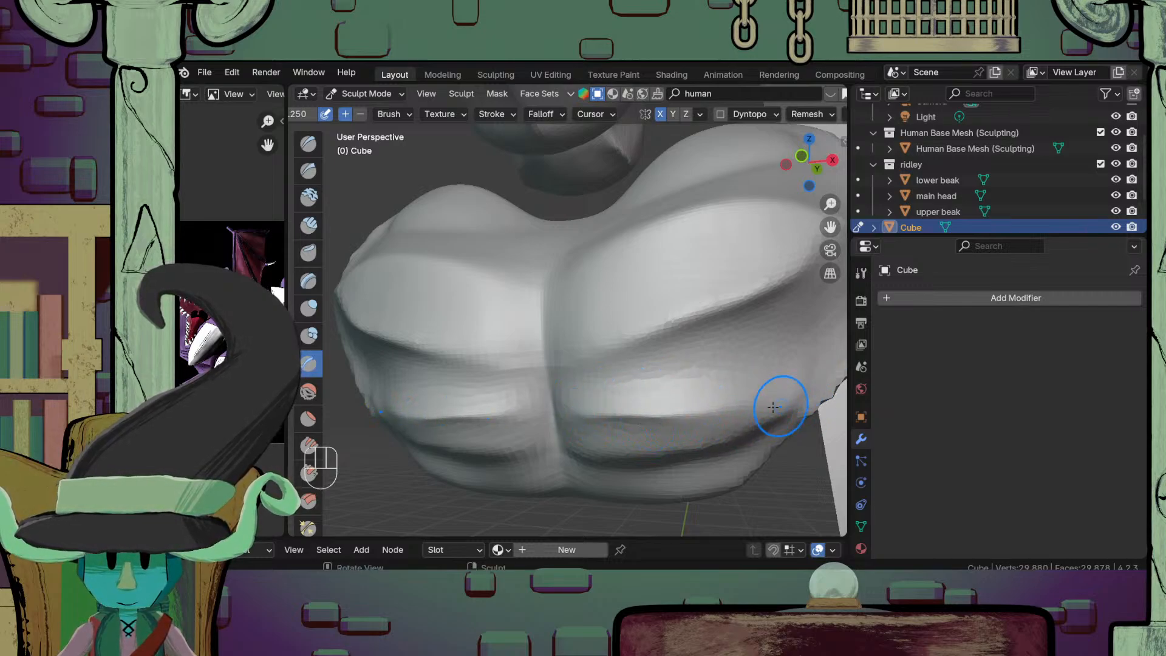
{"action": "mouse_move", "coordinate": [656, 455]}
{"action": "middle_mouse_down", "text": "ctrl"}
{"action": "mouse_move", "coordinate": [635, 338]}
{"action": "mouse_move", "coordinate": [638, 365]}
{"action": "middle_mouse_up", "text": "ctrl"}
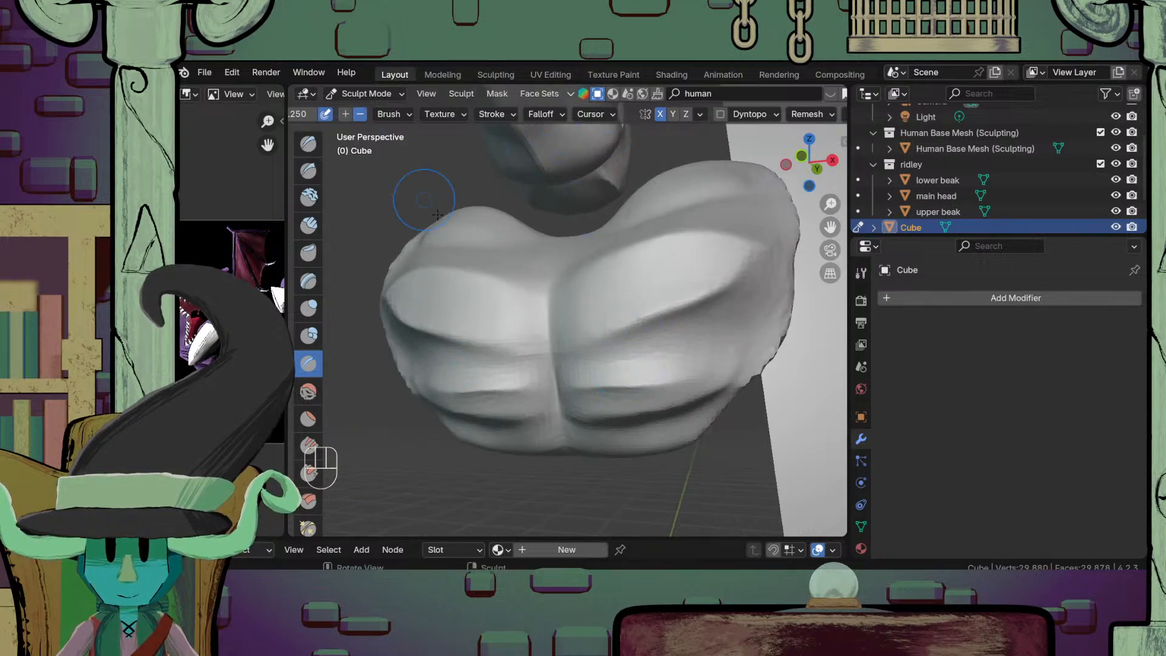
{"action": "left_click_drag", "start_coordinate": [581, 359], "coordinate": [663, 355]}
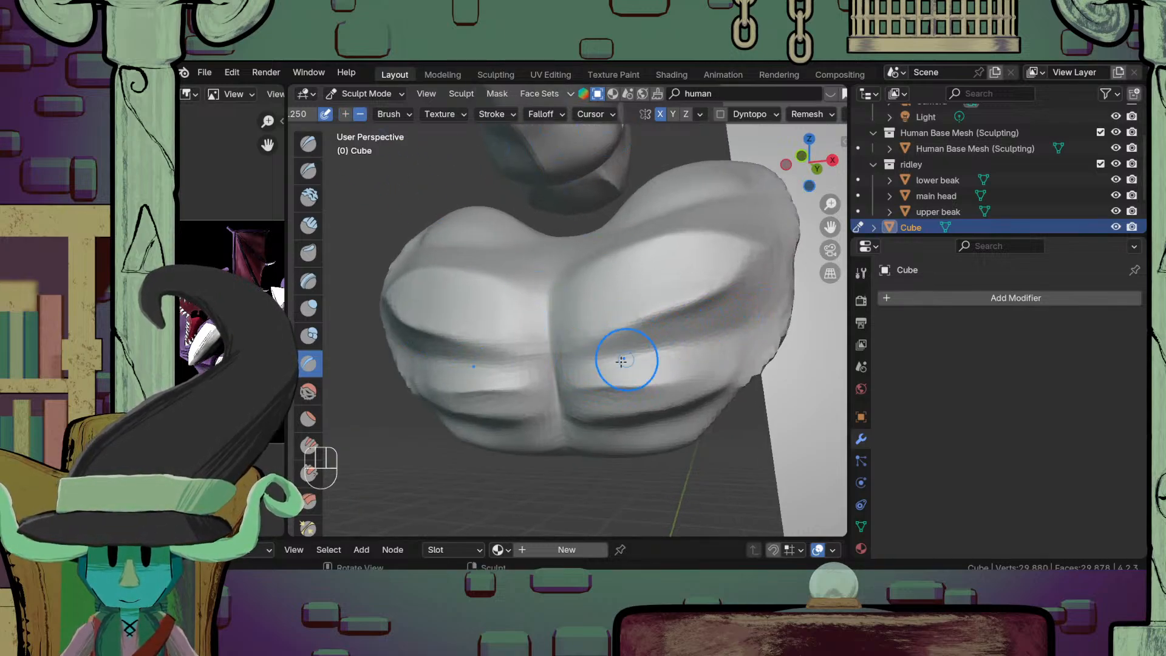
{"action": "left_click_drag", "start_coordinate": [760, 308], "coordinate": [641, 352]}
{"action": "mouse_move", "coordinate": [564, 367]}
{"action": "left_mouse_down"}
{"action": "mouse_move", "coordinate": [599, 356]}
{"action": "mouse_move", "coordinate": [541, 373]}
{"action": "mouse_move", "coordinate": [638, 357]}
{"action": "left_mouse_up"}
{"action": "middle_click_drag", "start_coordinate": [750, 307], "coordinate": [568, 513], "text": "ctrl"}
{"action": "middle_click_drag", "start_coordinate": [534, 385], "coordinate": [509, 222]}
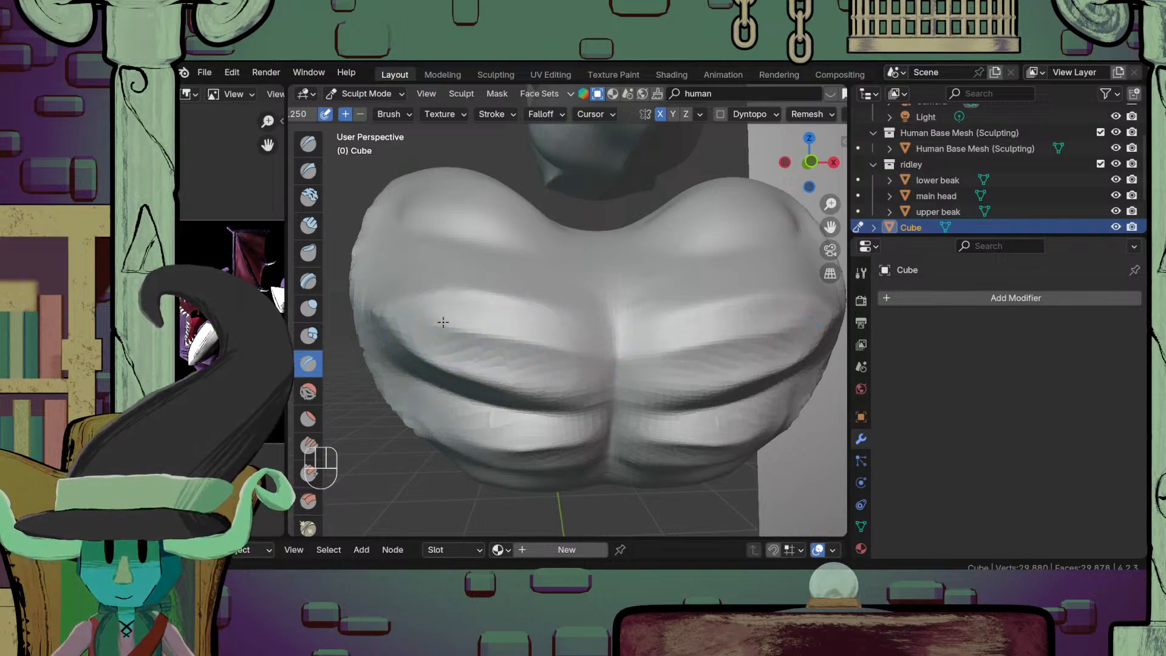
{"action": "middle_click_drag", "start_coordinate": [435, 302], "coordinate": [548, 363], "text": "ctrl"}
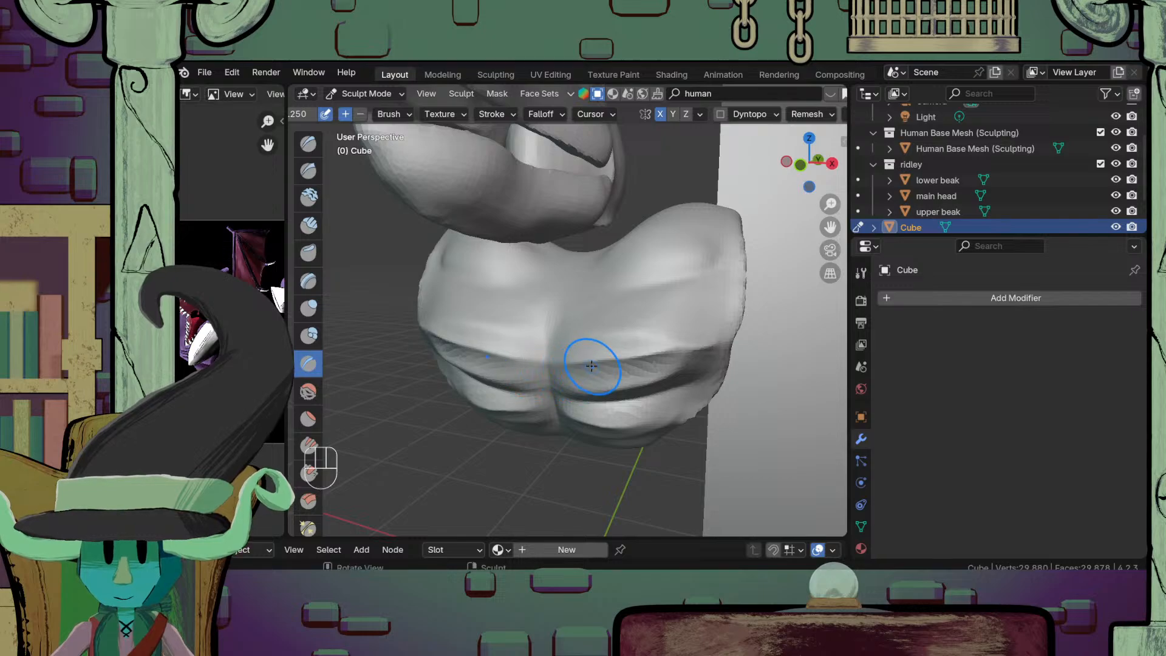
Step: Fill out the undersides of the chest muscles with the Inflate/Deflate brush and smooth the folds below them
{"action": "left_click", "coordinate": [308, 304]}
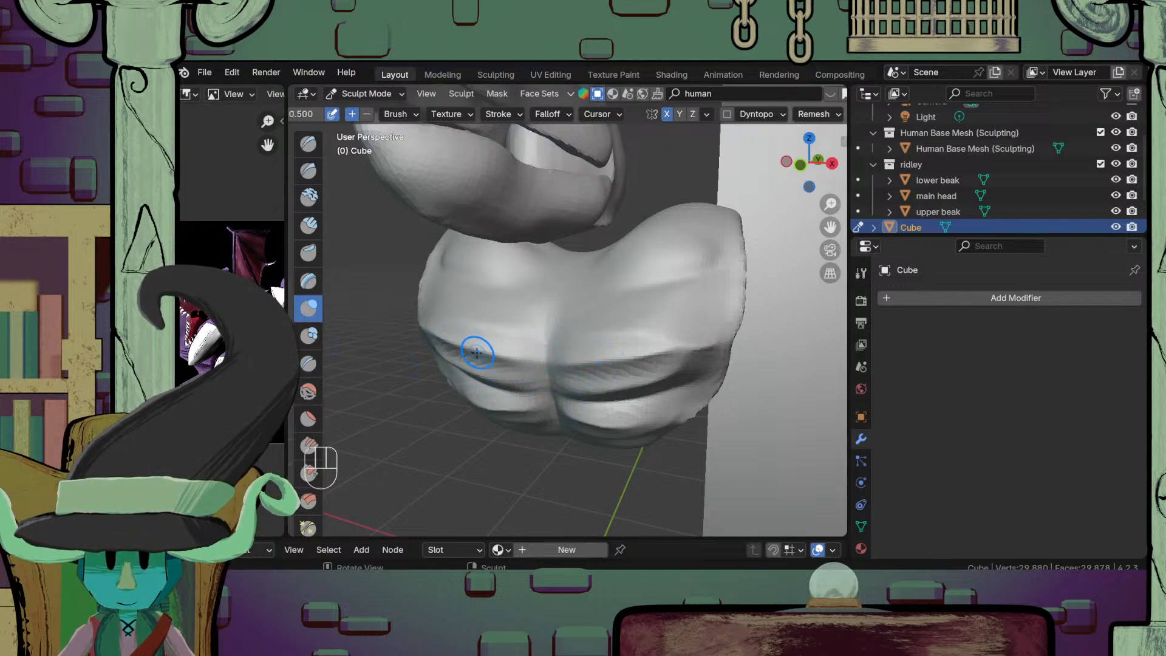
{"action": "middle_click_drag", "start_coordinate": [554, 370], "coordinate": [584, 343], "text": "ctrl"}
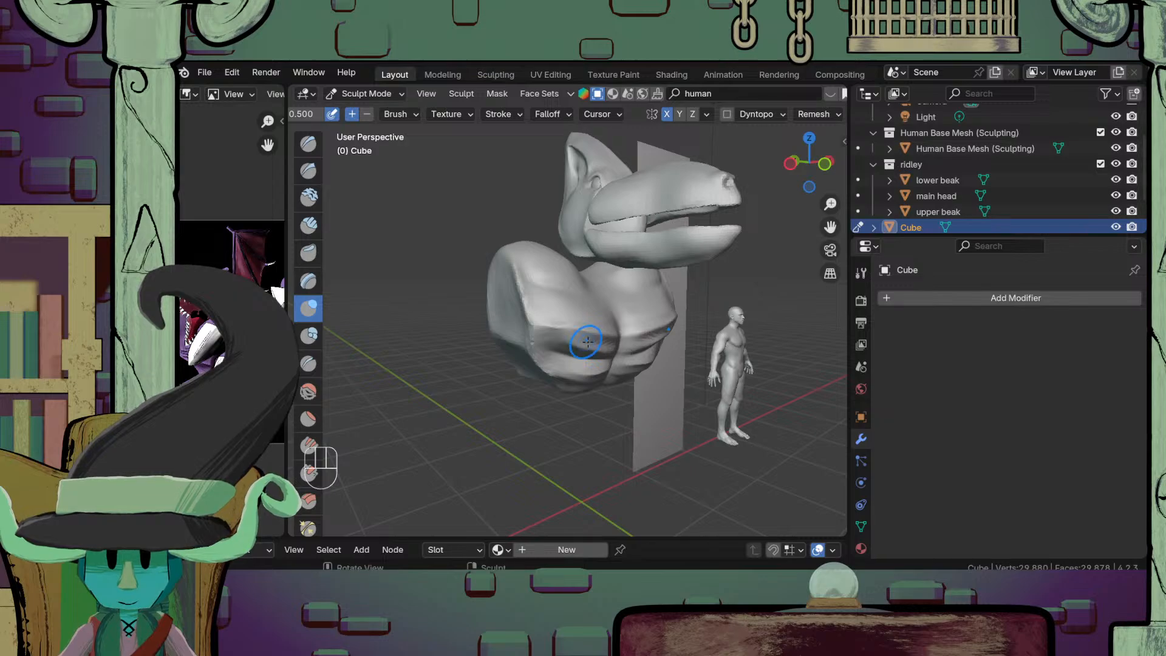
{"action": "middle_click_drag", "start_coordinate": [626, 342], "coordinate": [521, 312]}
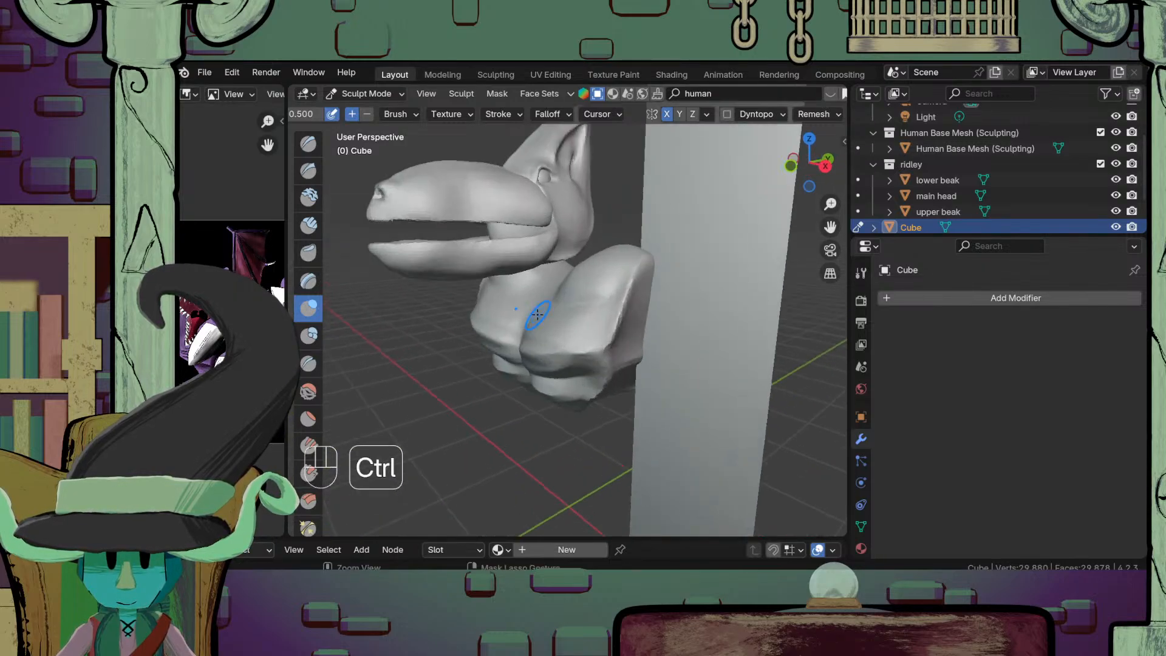
{"action": "mouse_move", "coordinate": [529, 347]}
{"action": "left_mouse_down", "text": "shift"}
{"action": "mouse_move", "coordinate": [580, 347]}
{"action": "mouse_move", "coordinate": [584, 363]}
{"action": "left_mouse_up", "text": "shift"}
{"action": "mouse_move", "coordinate": [576, 393]}
{"action": "middle_mouse_down"}
{"action": "mouse_move", "coordinate": [578, 323]}
{"action": "mouse_move", "coordinate": [564, 373]}
{"action": "middle_mouse_up"}
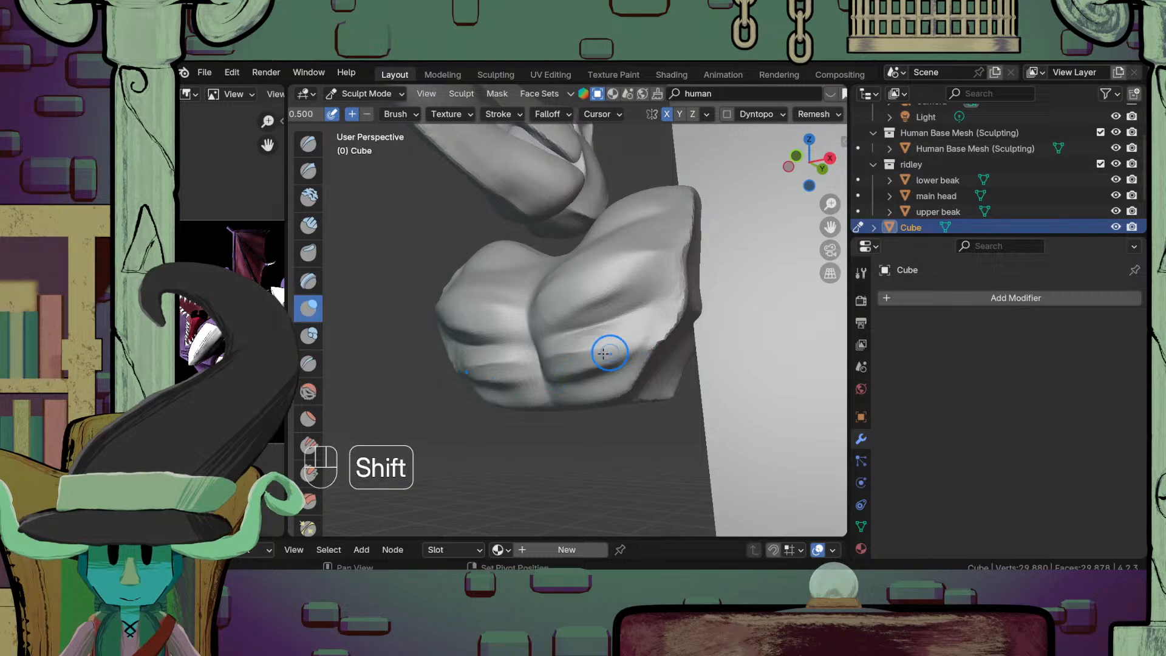
{"action": "left_click_drag", "start_coordinate": [603, 352], "coordinate": [566, 370], "text": "shift"}
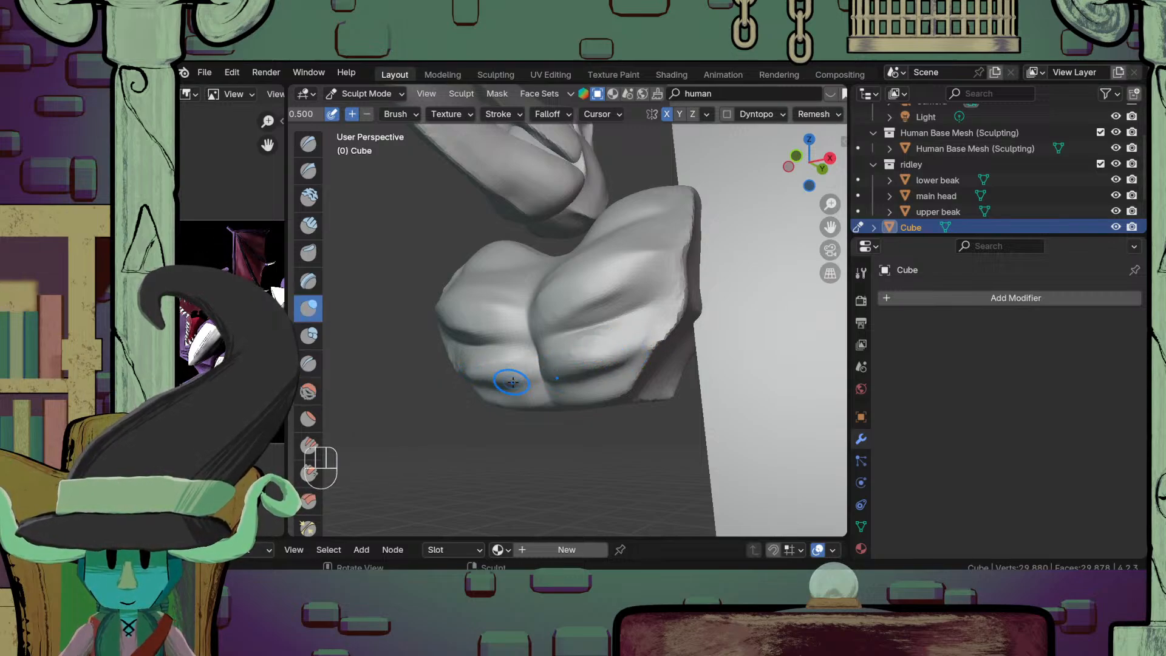
{"action": "middle_click_drag", "start_coordinate": [512, 382], "coordinate": [608, 381]}
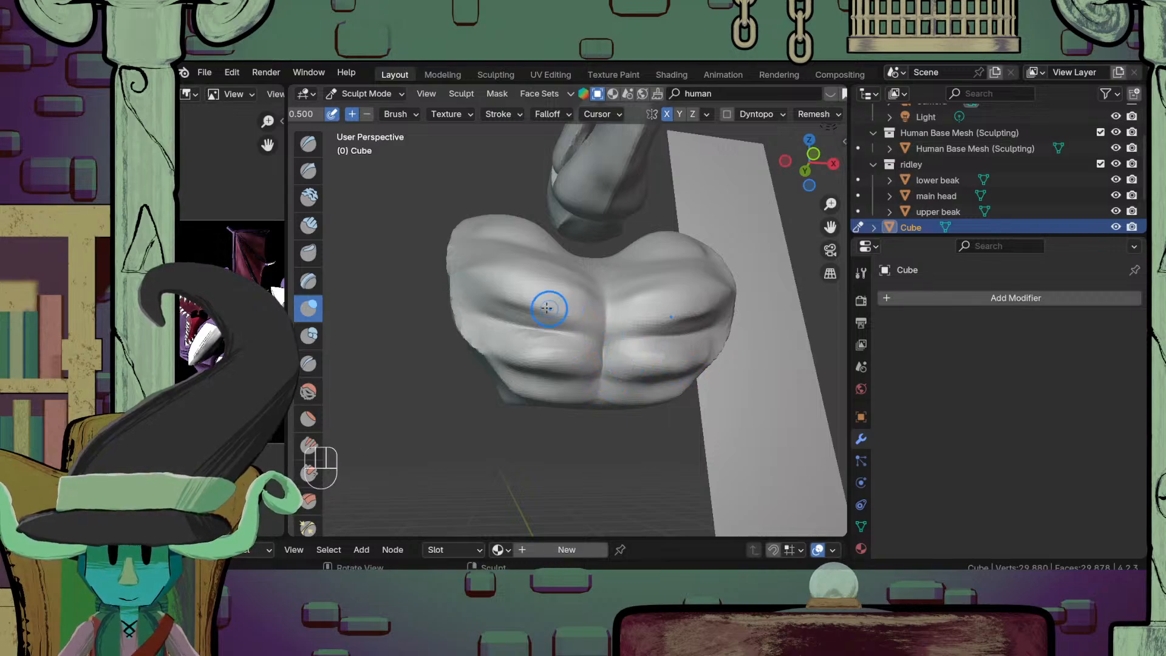
Step: Smooth the chest muscles and the folds beneath them on both sides, and save the file
{"action": "middle_click_drag", "start_coordinate": [572, 296], "coordinate": [565, 340], "text": "ctrl"}
{"action": "mouse_move", "coordinate": [565, 340]}
{"action": "middle_mouse_down"}
{"action": "mouse_move", "coordinate": [587, 382]}
{"action": "mouse_move", "coordinate": [542, 355]}
{"action": "mouse_move", "coordinate": [539, 369]}
{"action": "mouse_move", "coordinate": [610, 328]}
{"action": "mouse_move", "coordinate": [603, 345]}
{"action": "mouse_move", "coordinate": [606, 311]}
{"action": "mouse_move", "coordinate": [632, 331]}
{"action": "mouse_move", "coordinate": [584, 320]}
{"action": "mouse_move", "coordinate": [536, 379]}
{"action": "middle_mouse_up"}
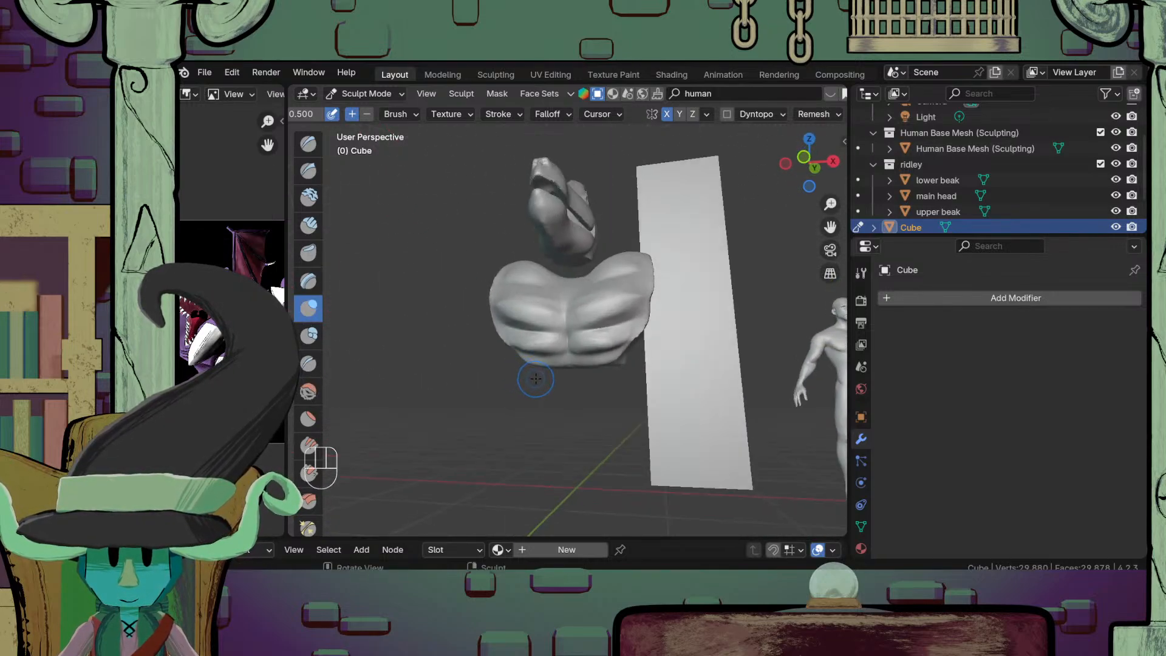
{"action": "key", "text": "shift"}
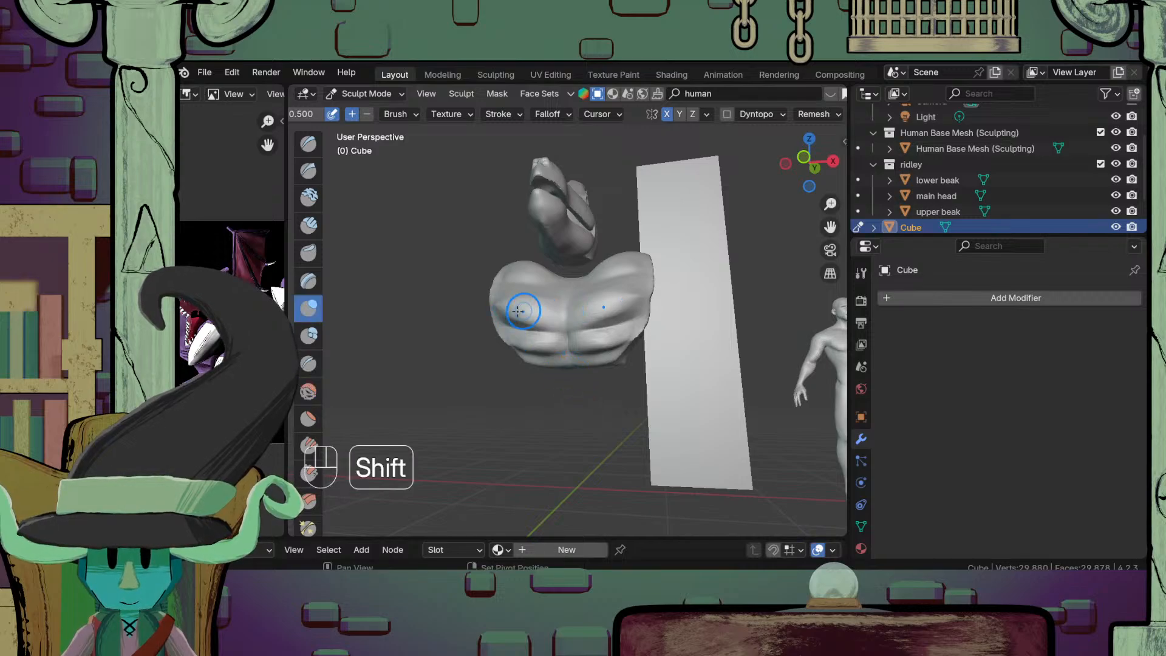
{"action": "left_click_drag", "start_coordinate": [550, 330], "coordinate": [598, 340], "text": "shift"}
{"action": "mouse_move", "coordinate": [568, 348]}
{"action": "left_mouse_down", "text": "shift"}
{"action": "mouse_move", "coordinate": [608, 354]}
{"action": "mouse_move", "coordinate": [602, 332]}
{"action": "left_mouse_up", "text": "shift"}
{"action": "mouse_move", "coordinate": [675, 331]}
{"action": "middle_mouse_down", "text": "ctrl"}
{"action": "mouse_move", "coordinate": [659, 388]}
{"action": "mouse_move", "coordinate": [571, 441]}
{"action": "mouse_move", "coordinate": [521, 408]}
{"action": "mouse_move", "coordinate": [514, 422]}
{"action": "mouse_move", "coordinate": [528, 402]}
{"action": "mouse_move", "coordinate": [625, 419]}
{"action": "mouse_move", "coordinate": [676, 370]}
{"action": "mouse_move", "coordinate": [584, 380]}
{"action": "middle_mouse_up", "text": "ctrl"}
{"action": "key", "text": "ctrl"}
{"action": "key", "text": "ctrl+s"}
{"action": "scroll", "coordinate": [626, 419], "scroll_direction": "up", "scroll_amount": 3}
{"action": "scroll", "coordinate": [581, 402], "scroll_direction": "up", "scroll_amount": 2}
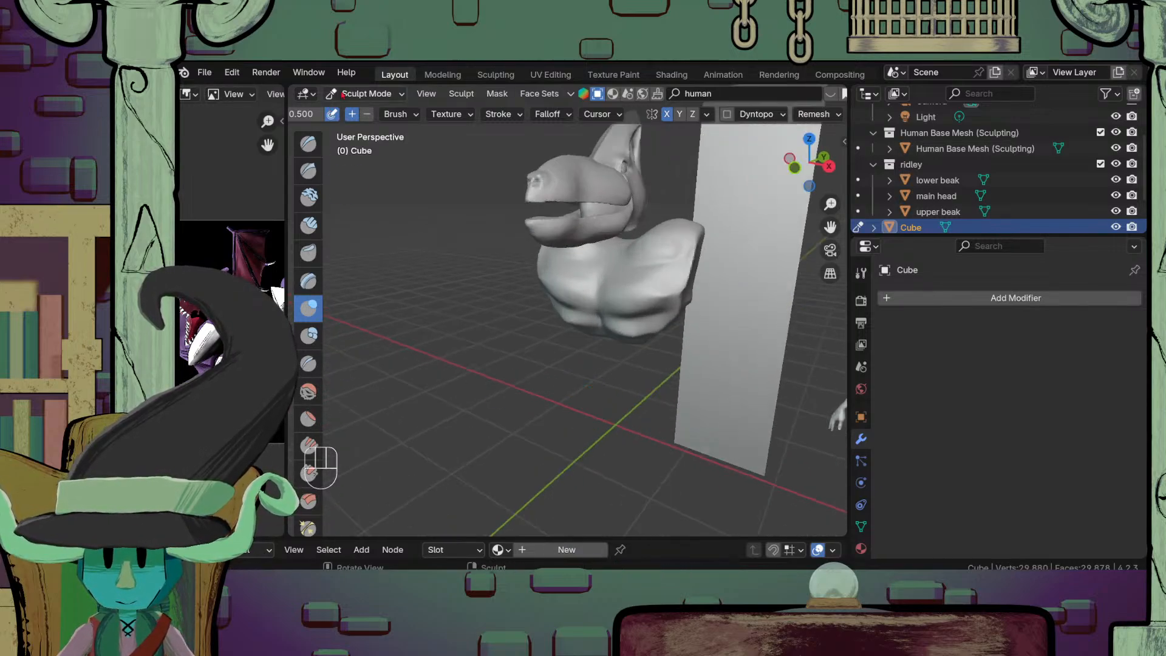
{"action": "left_click", "coordinate": [366, 94]}
{"action": "left_click", "coordinate": [364, 111]}
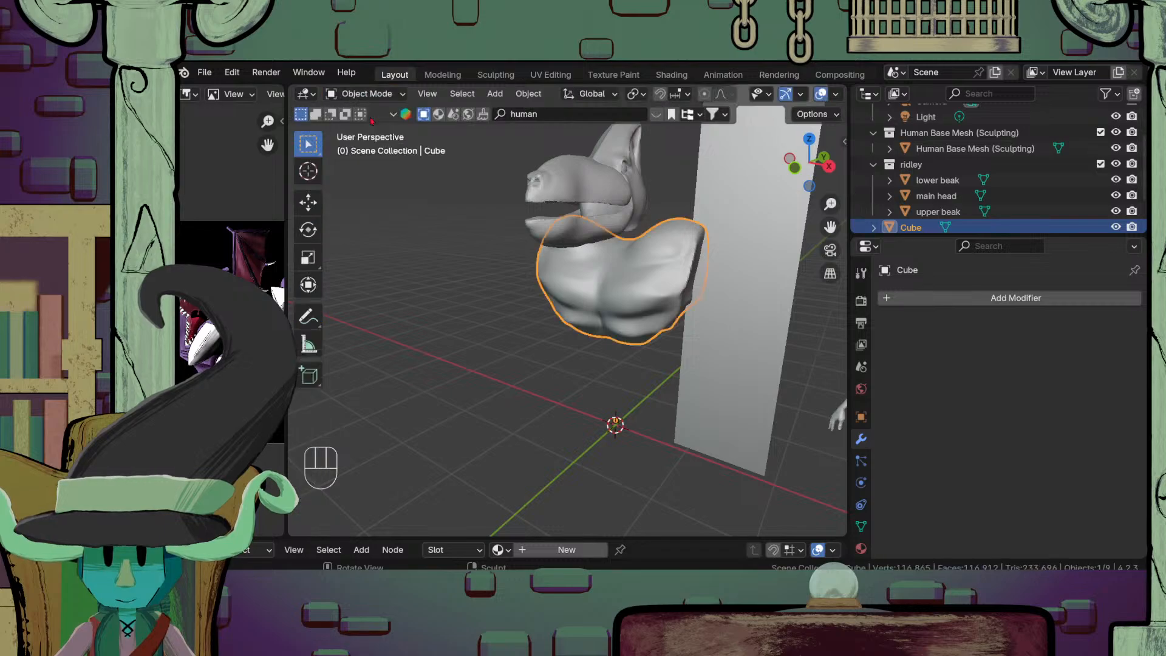
{"action": "scroll", "coordinate": [638, 374], "scroll_direction": "down", "scroll_amount": 4}
{"action": "middle_click_drag", "start_coordinate": [638, 374], "coordinate": [664, 345]}
{"action": "scroll", "coordinate": [657, 372], "scroll_direction": "up", "scroll_amount": 2}
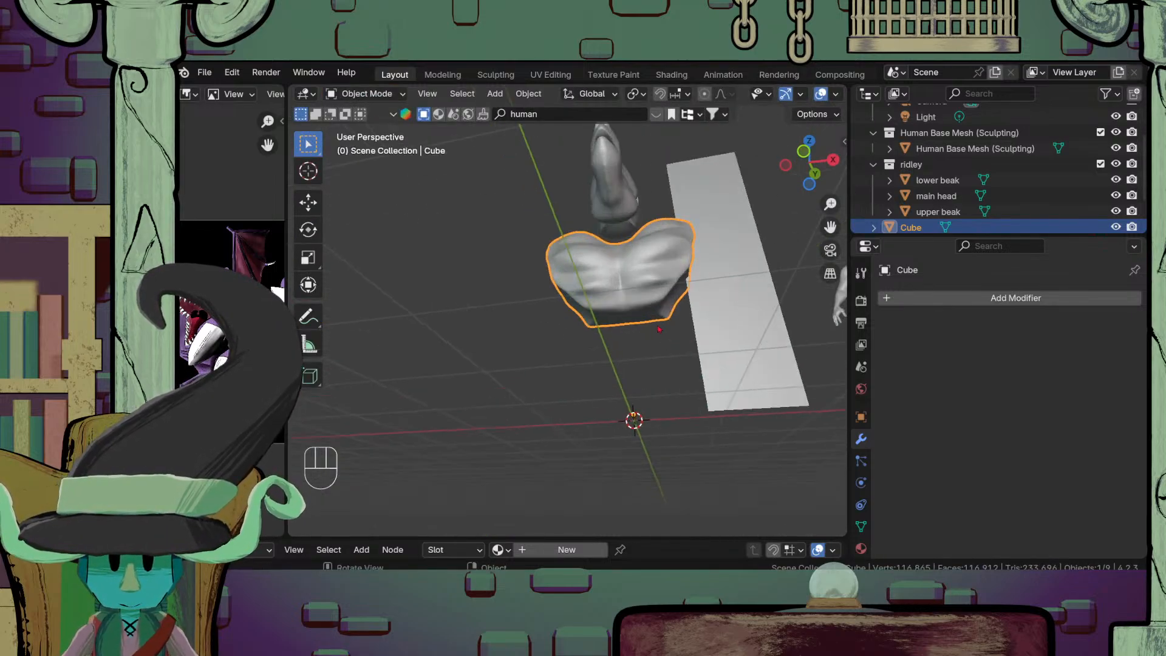
{"action": "left_click", "coordinate": [367, 94]}
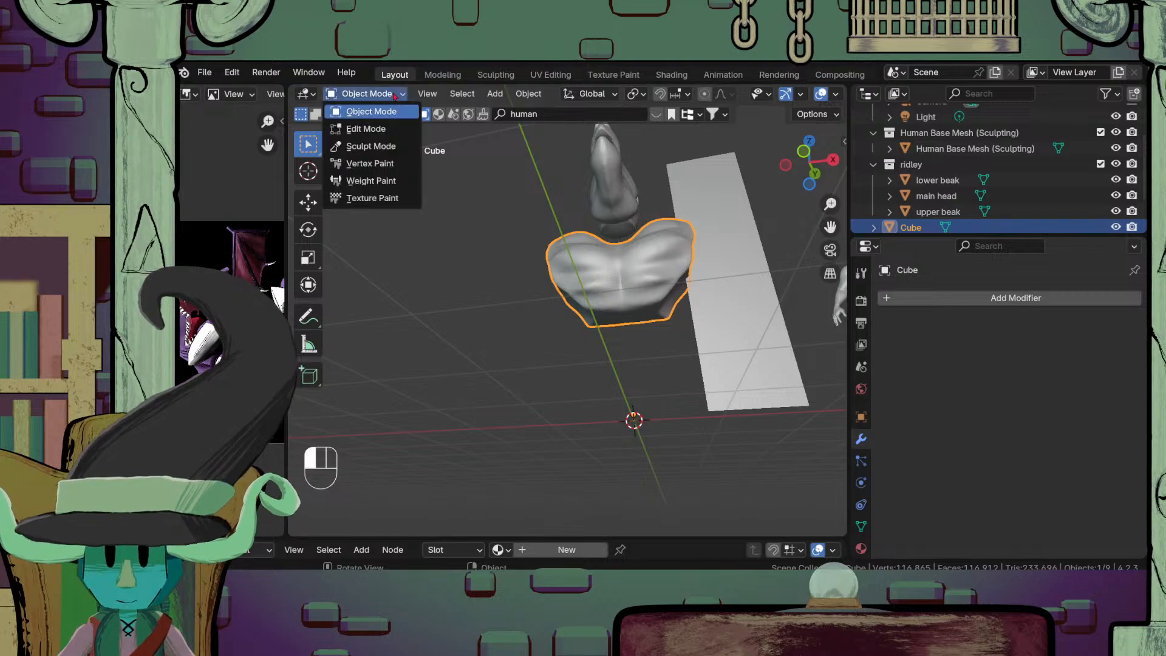
{"action": "left_click", "coordinate": [390, 150]}
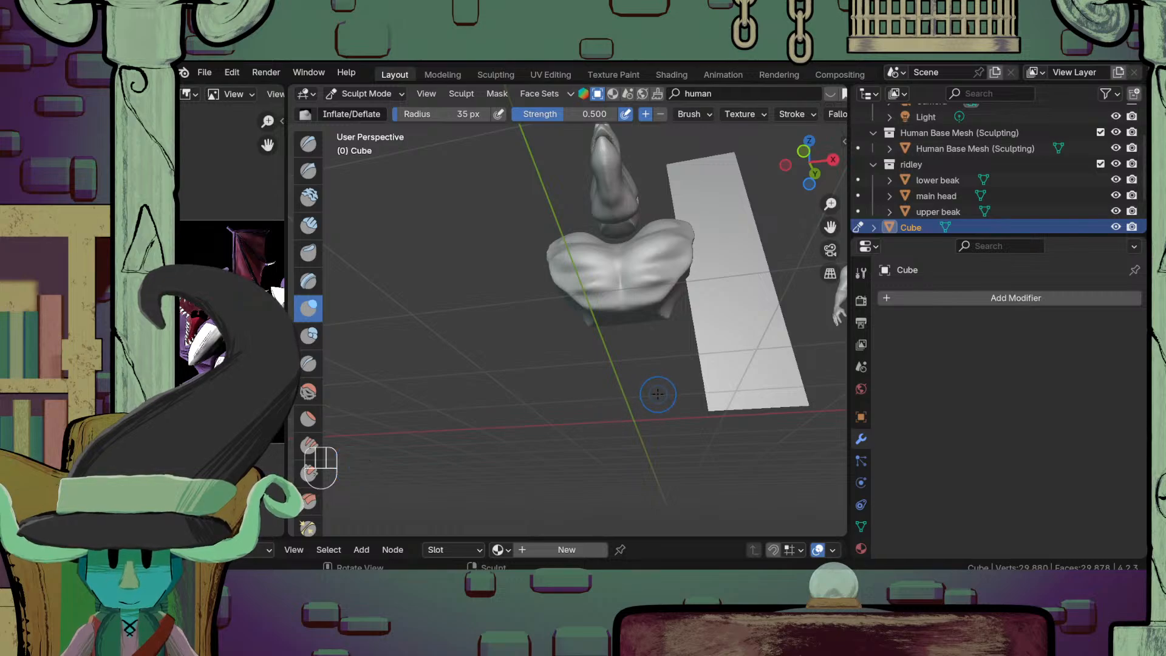
Step: Mask the flat underside of the torso with the Mask brush and invert the mask
{"action": "key", "text": "m"}
{"action": "middle_click_drag", "start_coordinate": [630, 409], "coordinate": [544, 399]}
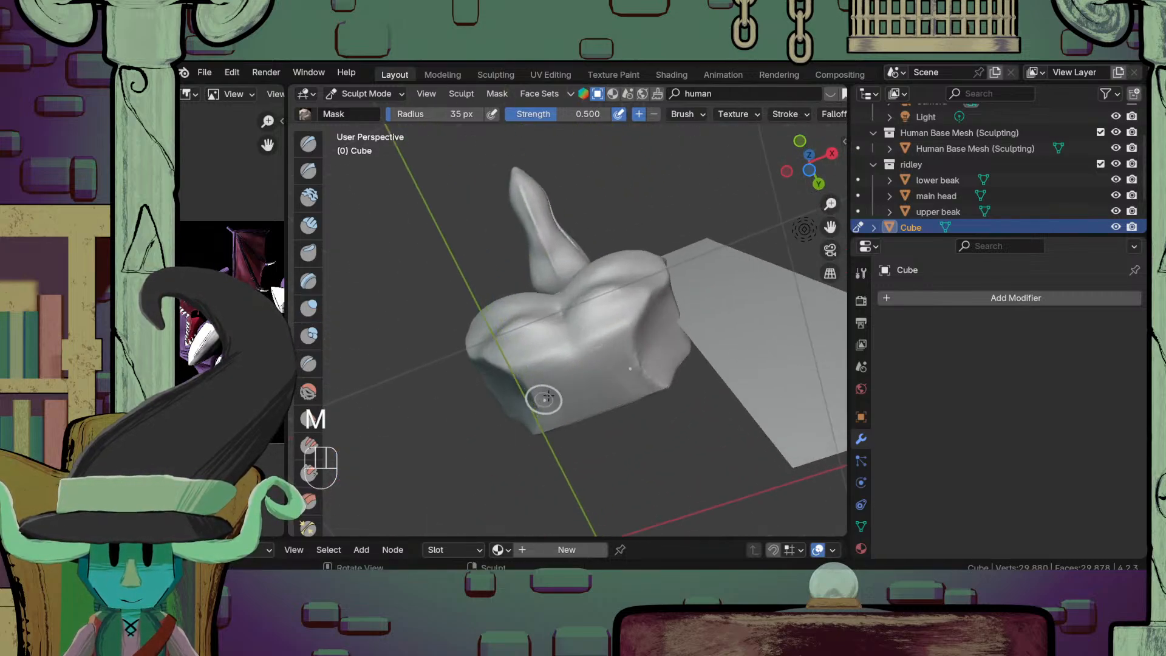
{"action": "mouse_move", "coordinate": [548, 398]}
{"action": "left_mouse_down"}
{"action": "mouse_move", "coordinate": [608, 365]}
{"action": "mouse_move", "coordinate": [547, 382]}
{"action": "mouse_move", "coordinate": [598, 394]}
{"action": "left_mouse_up"}
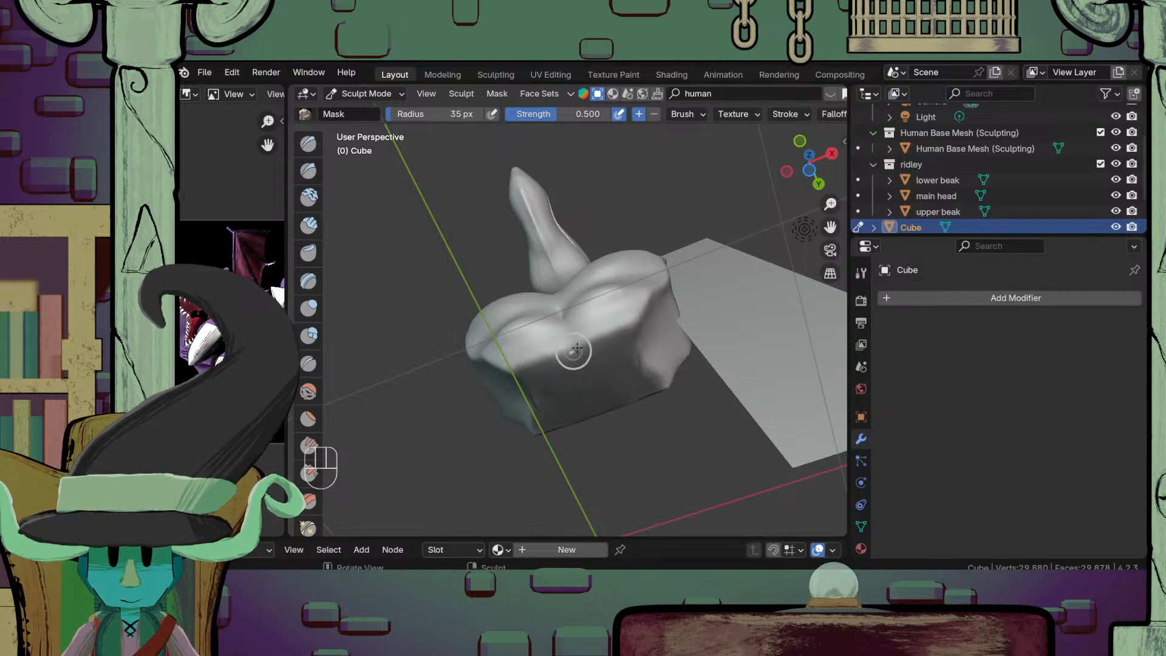
{"action": "middle_click_drag", "start_coordinate": [559, 371], "coordinate": [645, 353], "text": "ctrl"}
{"action": "mouse_move", "coordinate": [645, 352]}
{"action": "middle_mouse_down"}
{"action": "mouse_move", "coordinate": [649, 334]}
{"action": "mouse_move", "coordinate": [628, 352]}
{"action": "mouse_move", "coordinate": [605, 415]}
{"action": "middle_mouse_up"}
{"action": "key", "text": "ctrl+i"}
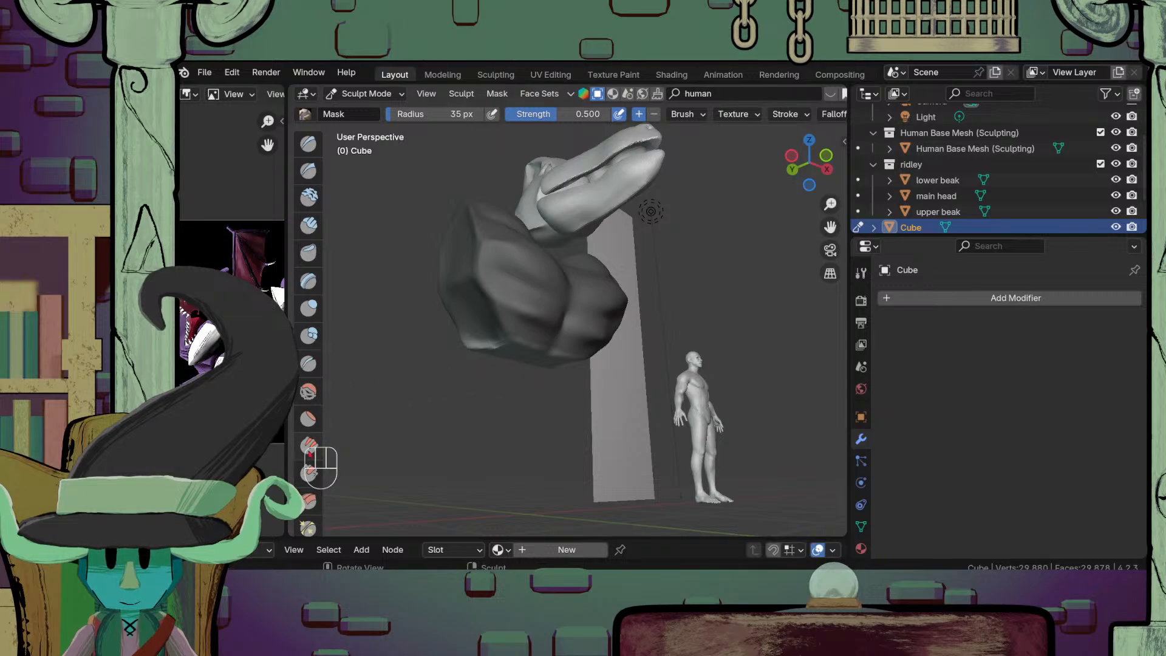
{"action": "scroll", "coordinate": [308, 334], "scroll_direction": "down", "scroll_amount": 10}
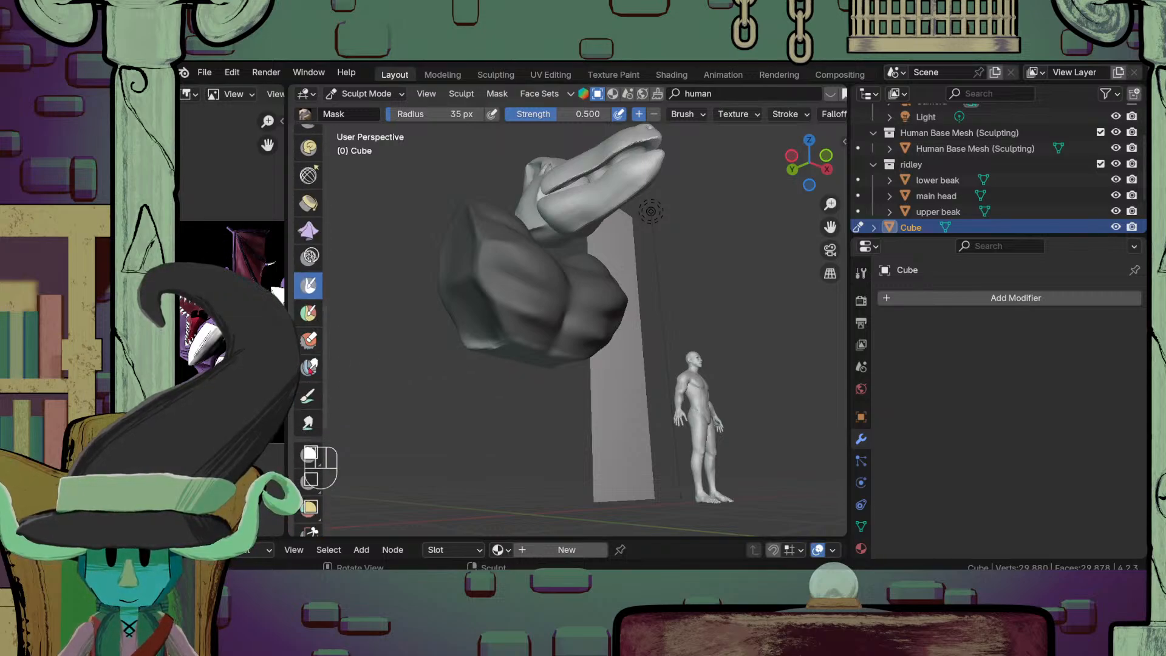
Step: Pull the unmasked underside of the torso down along the Z axis with the Move tool to form a waist
{"action": "scroll", "coordinate": [309, 334], "scroll_direction": "down", "scroll_amount": 10}
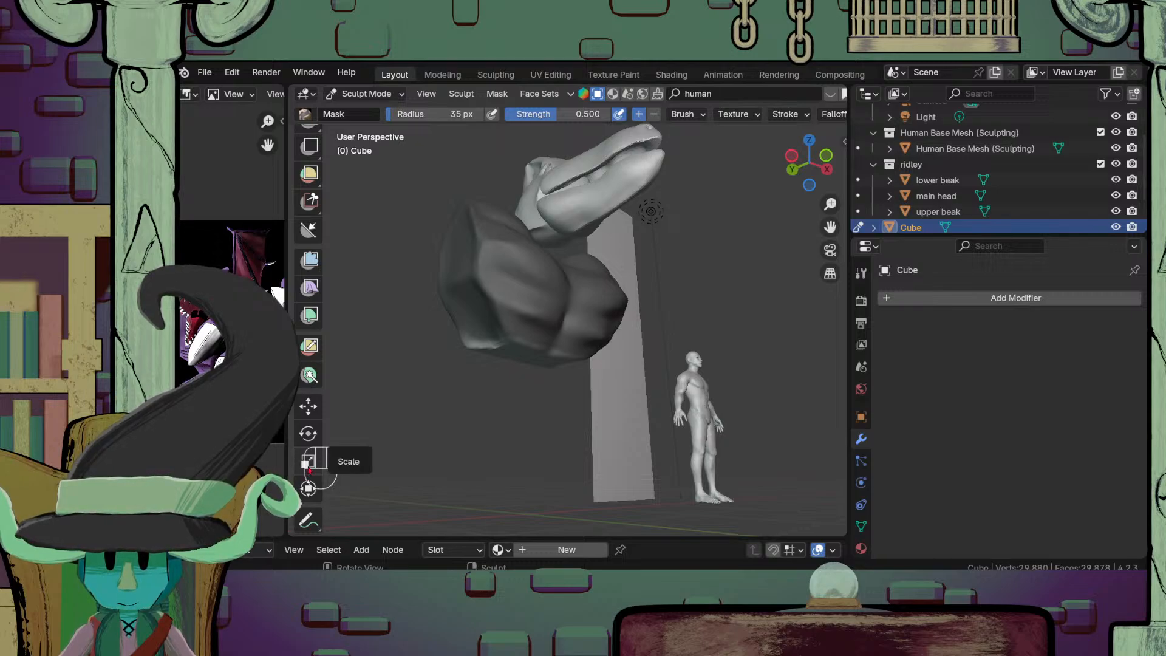
{"action": "left_click", "coordinate": [309, 466]}
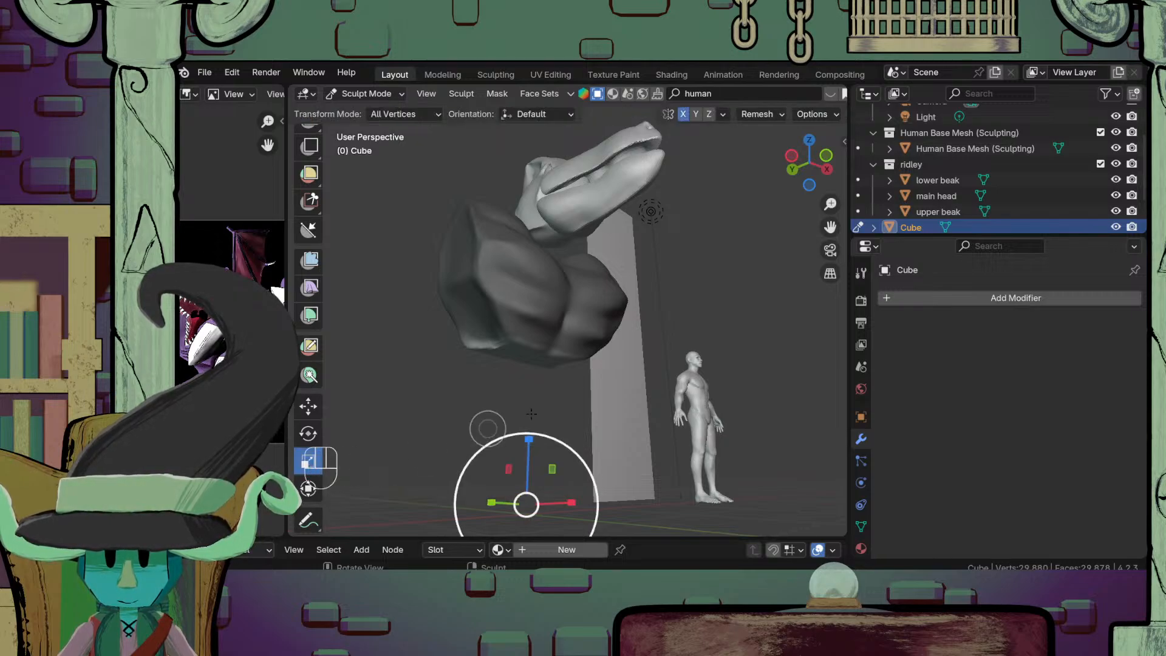
{"action": "middle_click_drag", "start_coordinate": [580, 358], "coordinate": [535, 384]}
{"action": "left_click", "coordinate": [309, 406]}
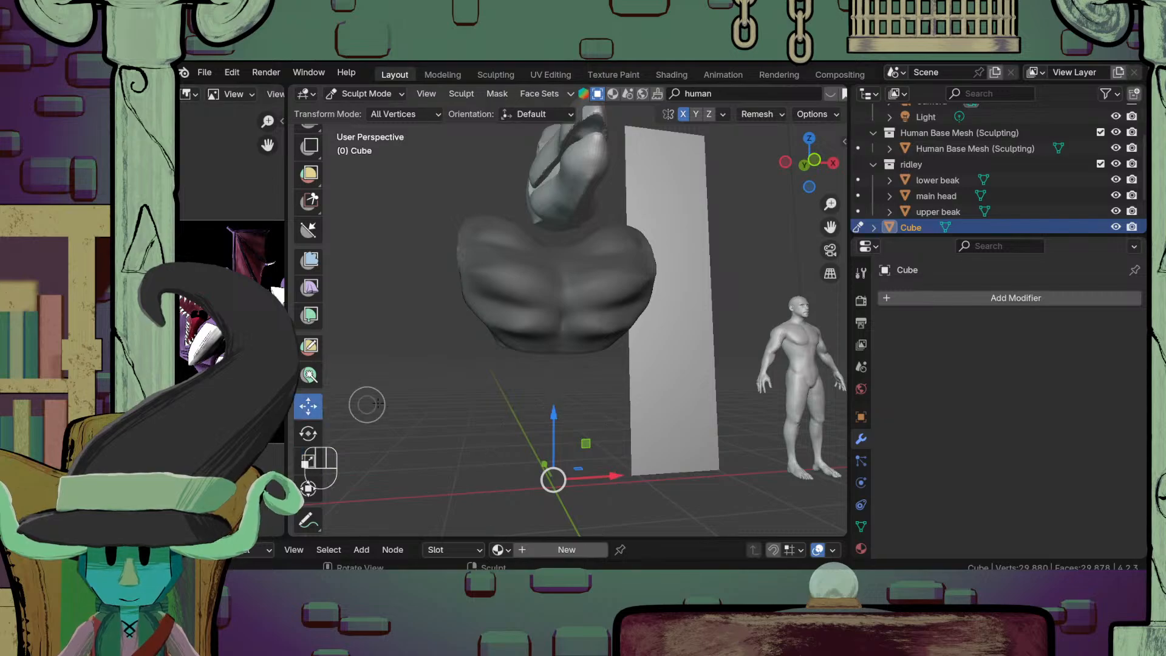
{"action": "middle_click_drag", "start_coordinate": [568, 466], "coordinate": [514, 431]}
{"action": "left_click_drag", "start_coordinate": [575, 442], "coordinate": [573, 502]}
{"action": "middle_click_drag", "start_coordinate": [593, 396], "coordinate": [578, 459], "text": "ctrl"}
{"action": "mouse_move", "coordinate": [495, 397]}
{"action": "middle_mouse_down"}
{"action": "mouse_move", "coordinate": [541, 437]}
{"action": "mouse_move", "coordinate": [645, 477]}
{"action": "mouse_move", "coordinate": [538, 395]}
{"action": "middle_mouse_up"}
{"action": "left_click_drag", "start_coordinate": [544, 363], "coordinate": [546, 377]}
{"action": "middle_click_drag", "start_coordinate": [571, 378], "coordinate": [542, 392]}
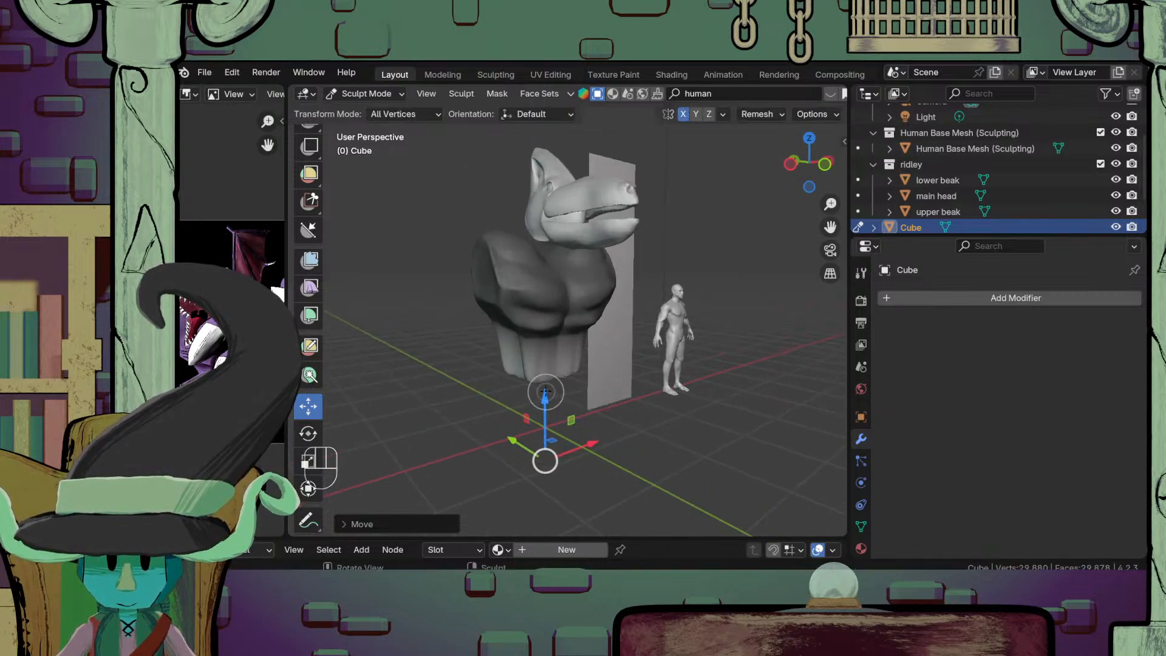
{"action": "left_click_drag", "start_coordinate": [543, 395], "coordinate": [545, 391]}
Step: Inspect the lengthened torso in Object Mode and return to Sculpt Mode
{"action": "left_click", "coordinate": [365, 94]}
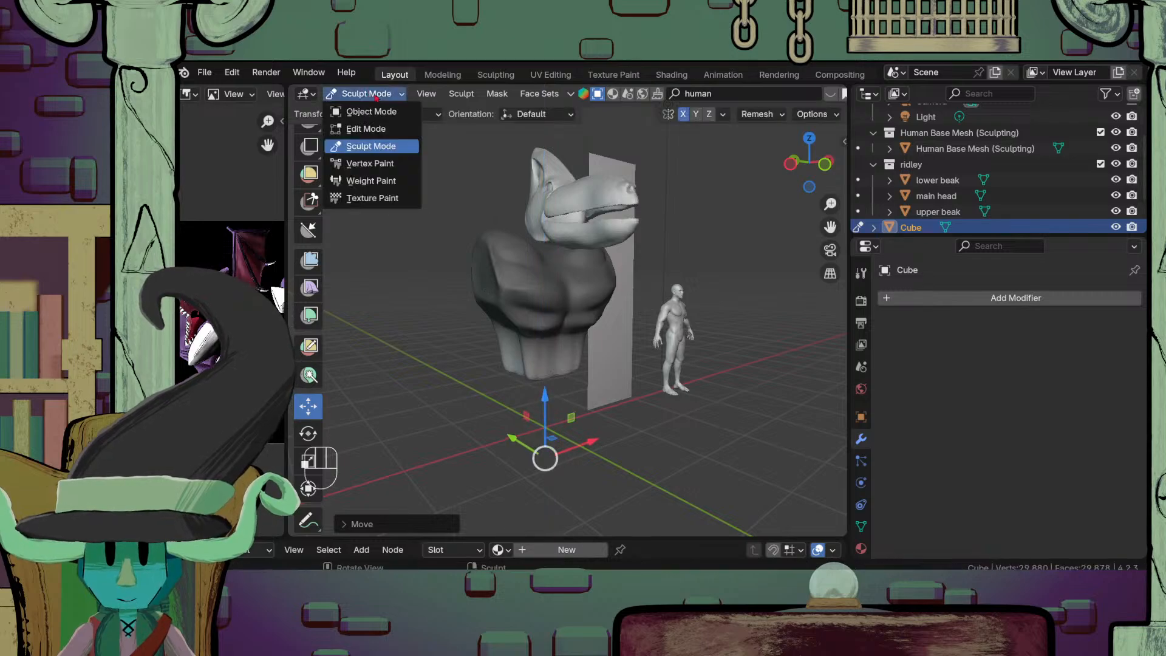
{"action": "left_click", "coordinate": [364, 111]}
{"action": "middle_click_drag", "start_coordinate": [607, 365], "coordinate": [621, 311], "text": "ctrl"}
{"action": "middle_click_drag", "start_coordinate": [601, 388], "coordinate": [531, 376]}
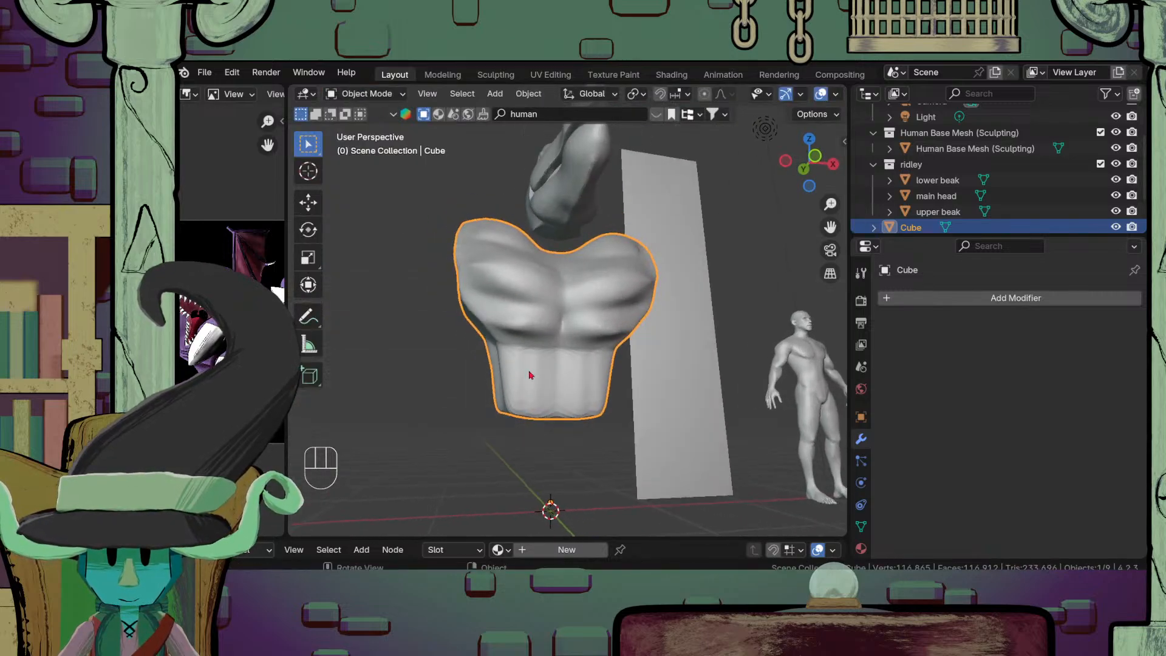
{"action": "left_click", "coordinate": [364, 94]}
{"action": "left_click", "coordinate": [364, 152]}
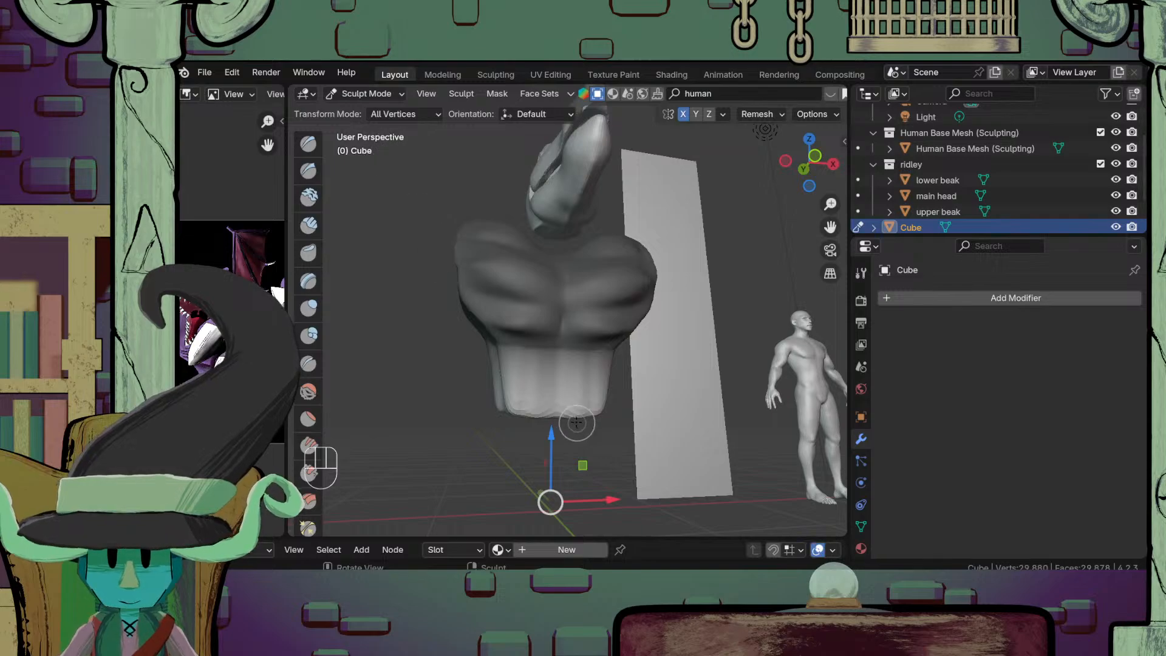
Step: Clear the mask from the torso and remesh it
{"action": "key", "text": "alt"}
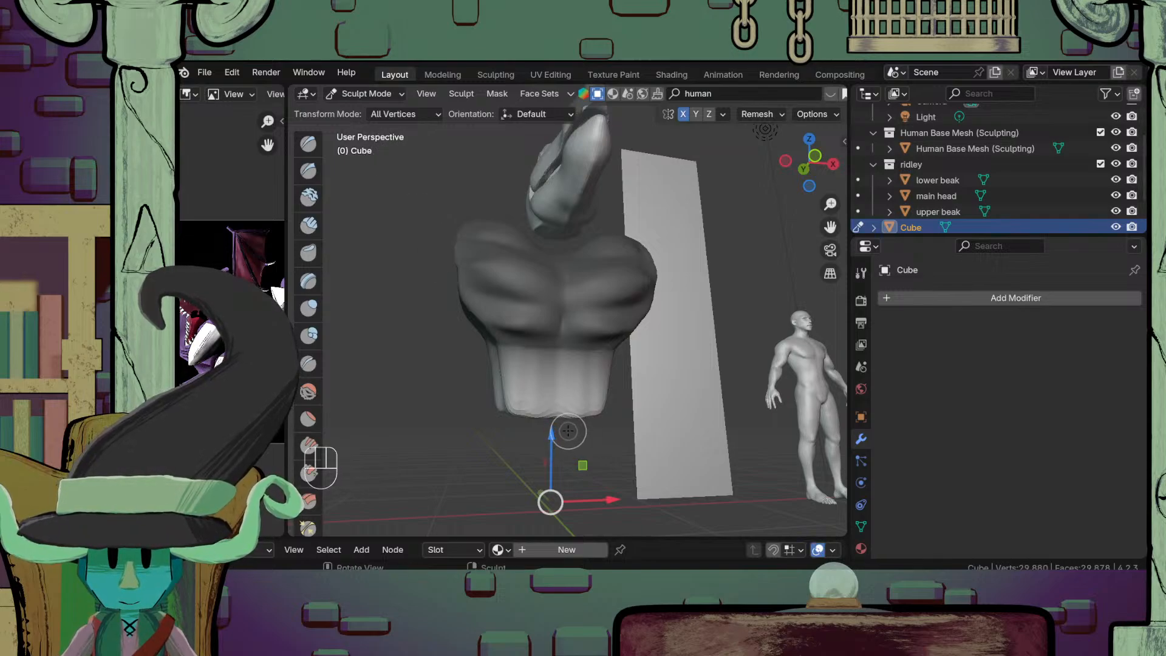
{"action": "key", "text": "alt+m"}
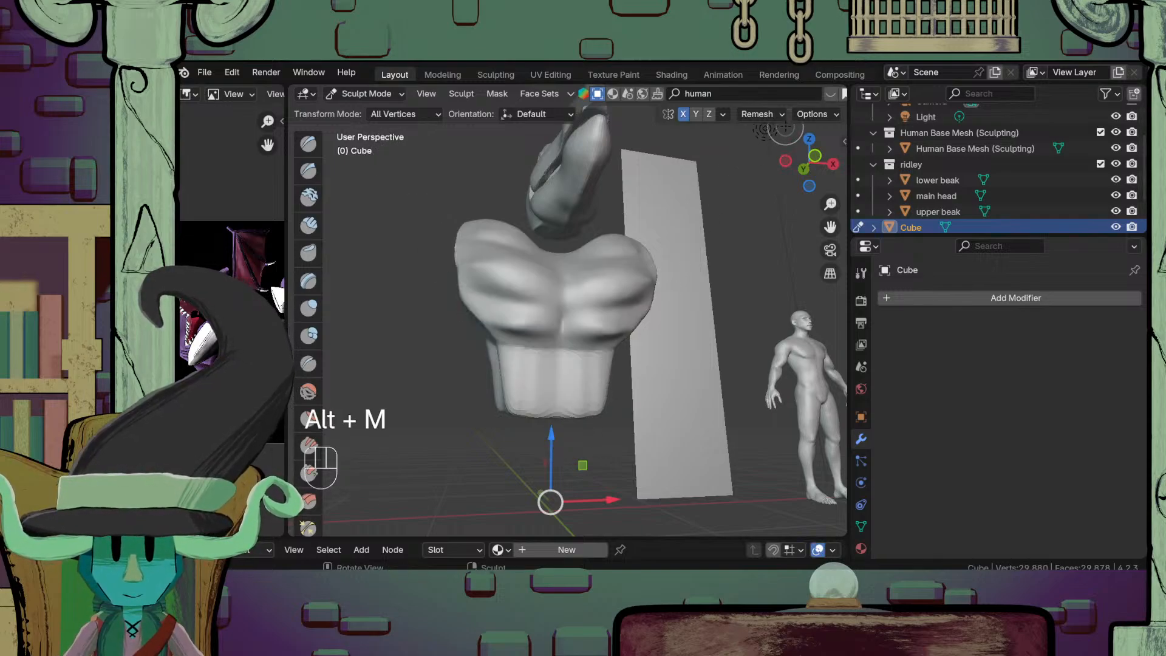
{"action": "left_click", "coordinate": [759, 114]}
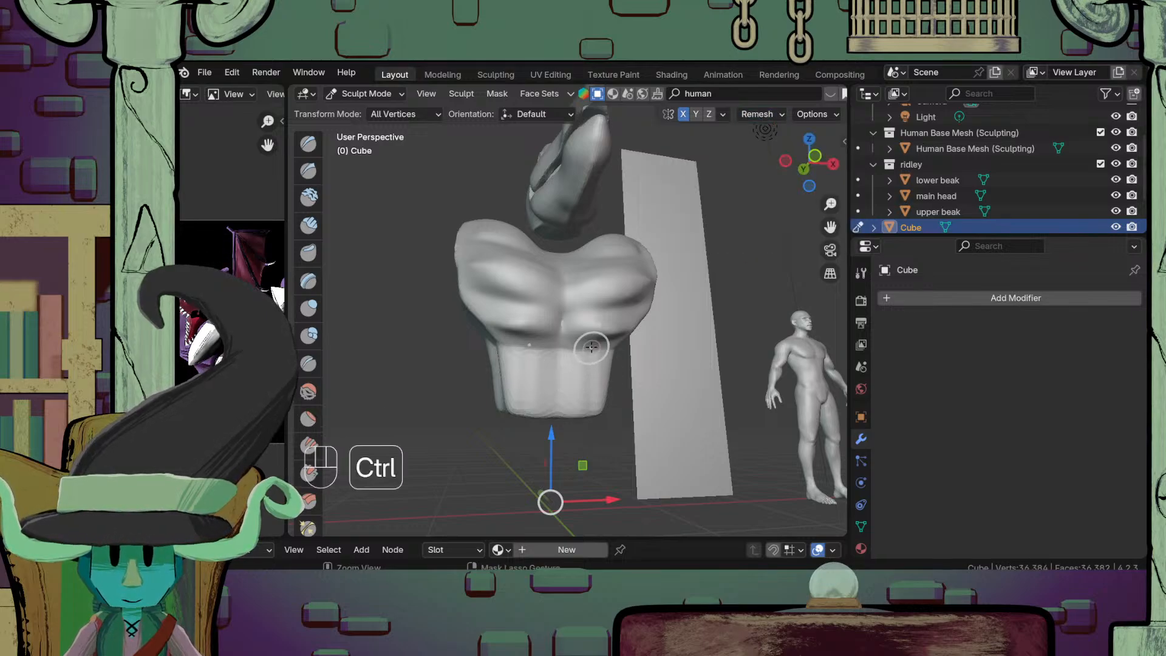
Step: Smooth the transition from the chest into the new waist around the front, sides and back of the torso
{"action": "middle_click_drag", "start_coordinate": [593, 341], "coordinate": [586, 407], "text": "ctrl"}
{"action": "middle_click_drag", "start_coordinate": [499, 304], "coordinate": [549, 302]}
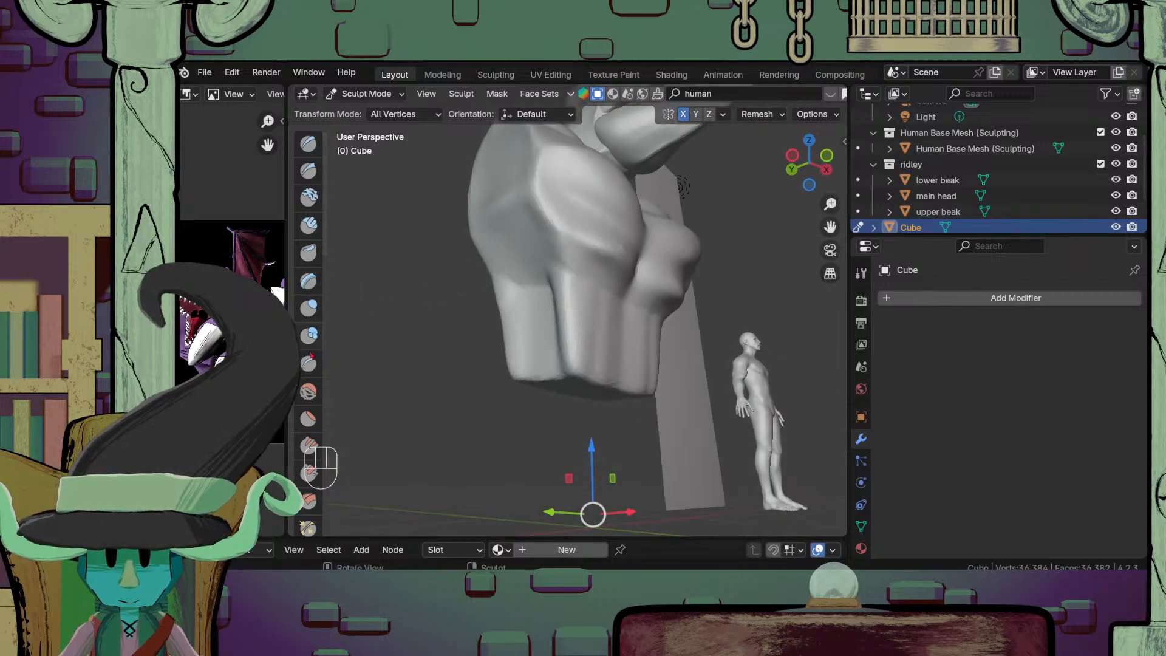
{"action": "left_click", "coordinate": [308, 307]}
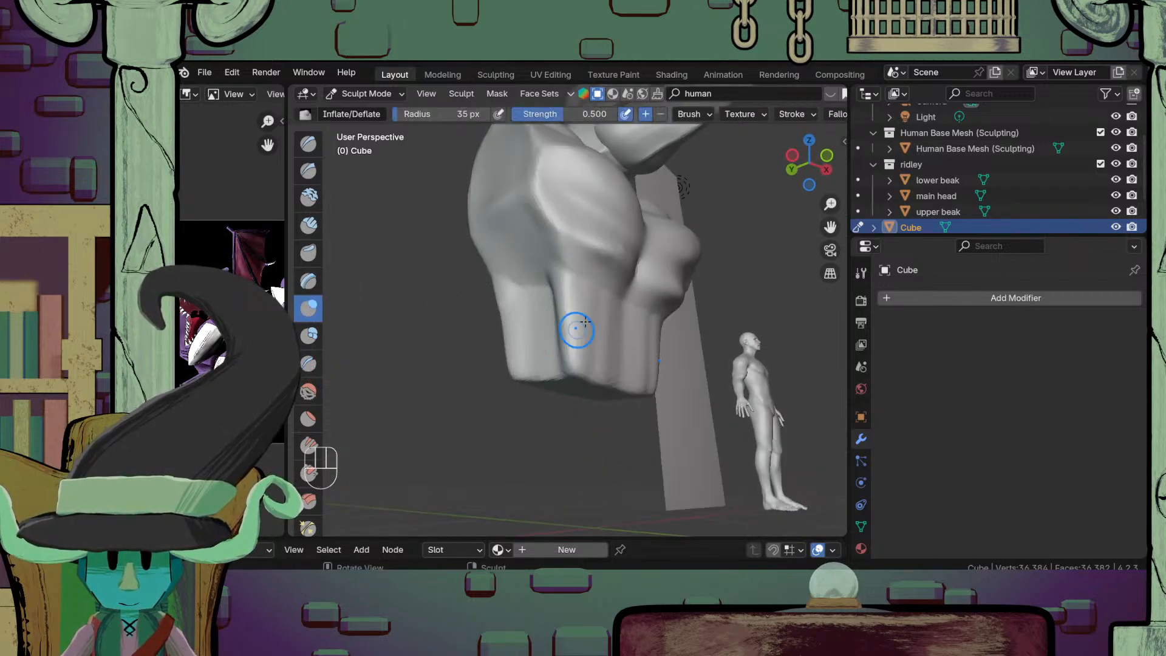
{"action": "left_click", "coordinate": [308, 144]}
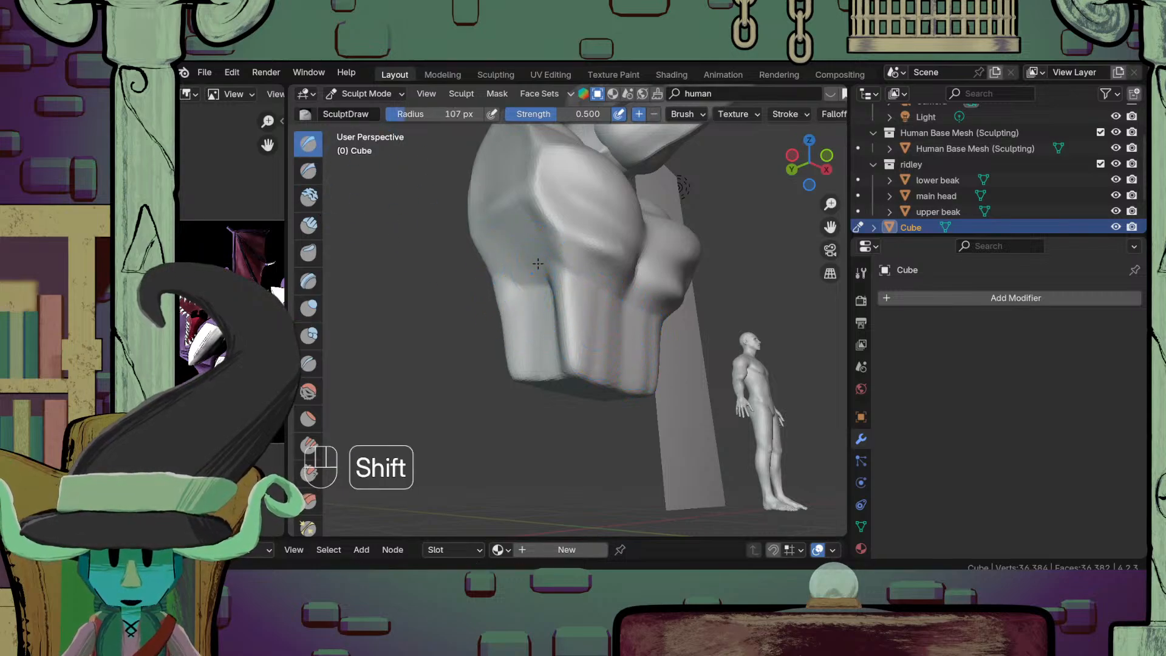
{"action": "left_click_drag", "start_coordinate": [539, 268], "coordinate": [552, 328], "text": "shift"}
{"action": "middle_click_drag", "start_coordinate": [633, 331], "coordinate": [562, 319]}
{"action": "left_click_drag", "start_coordinate": [534, 281], "coordinate": [550, 301], "text": "shift"}
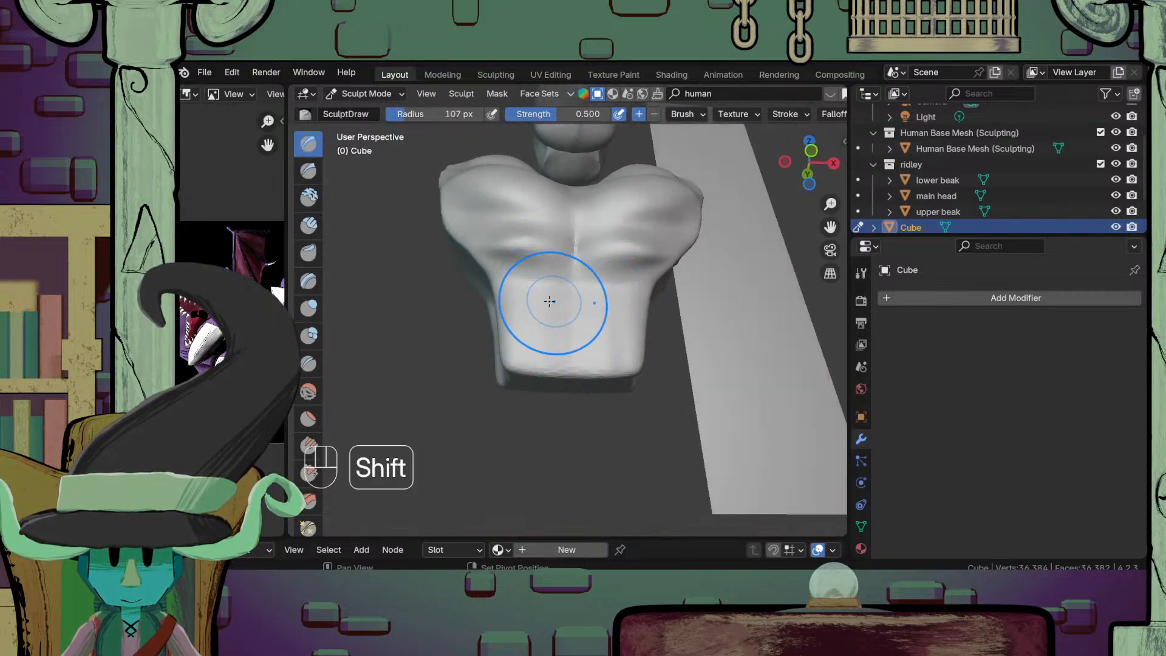
{"action": "middle_click_drag", "start_coordinate": [541, 330], "coordinate": [614, 356]}
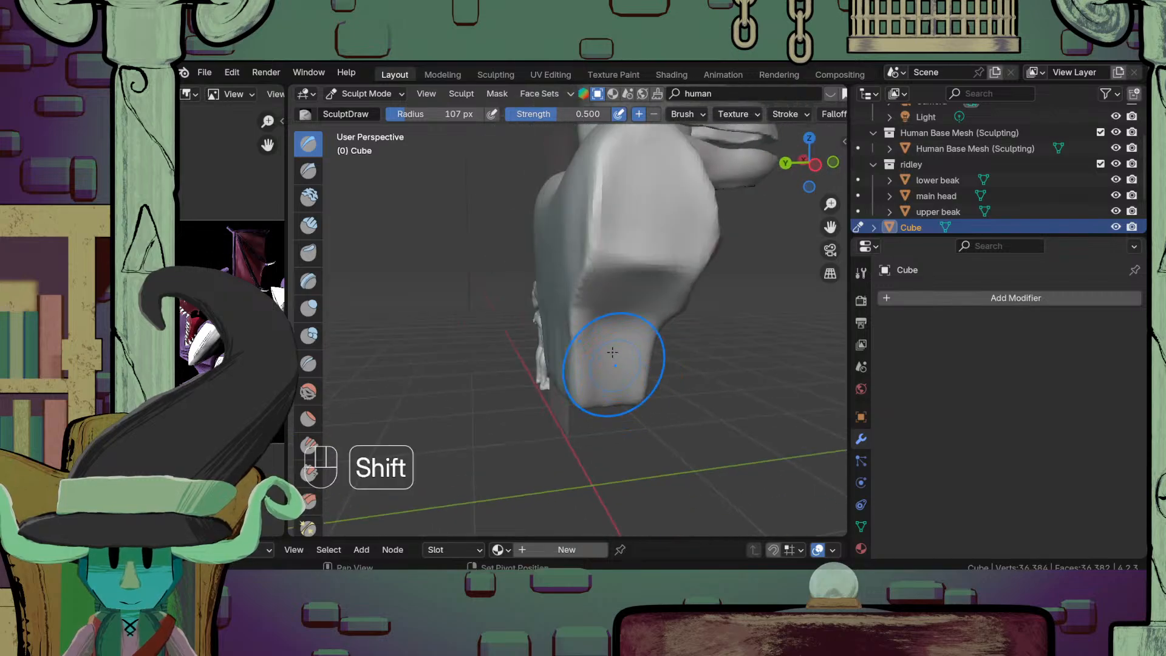
{"action": "mouse_move", "coordinate": [599, 313]}
{"action": "middle_mouse_down"}
{"action": "mouse_move", "coordinate": [633, 291]}
{"action": "mouse_move", "coordinate": [617, 354]}
{"action": "middle_mouse_up"}
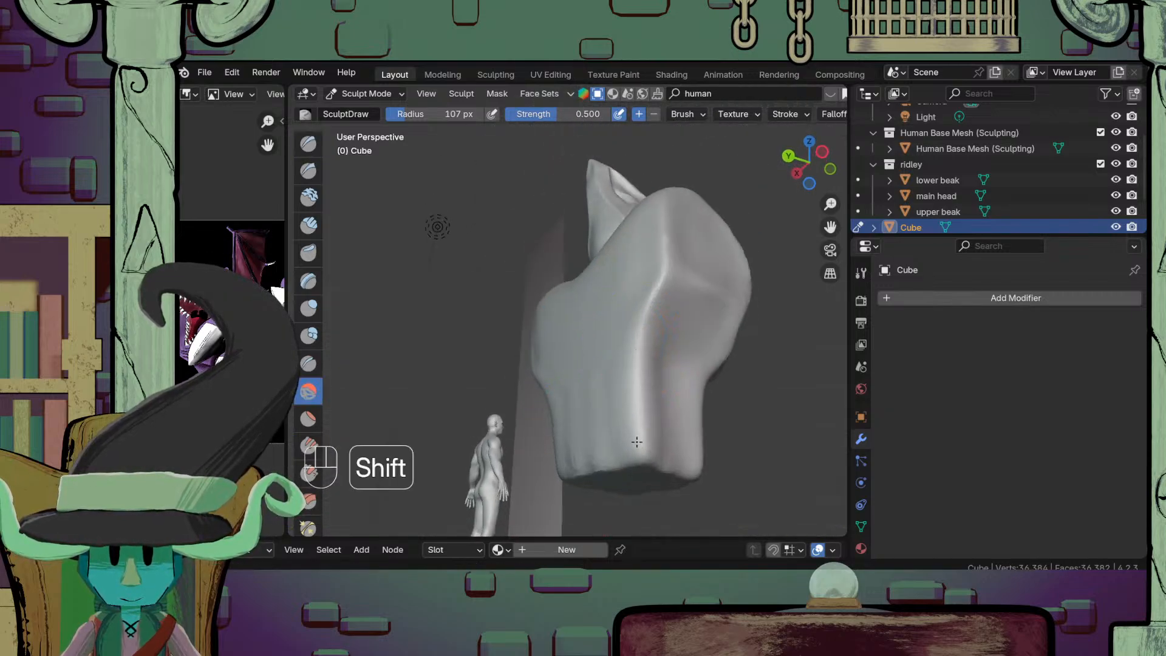
{"action": "left_click_drag", "start_coordinate": [633, 446], "coordinate": [631, 438], "text": "shift"}
{"action": "mouse_move", "coordinate": [607, 372]}
{"action": "middle_mouse_down"}
{"action": "mouse_move", "coordinate": [656, 382]}
{"action": "mouse_move", "coordinate": [646, 426]}
{"action": "mouse_move", "coordinate": [625, 417]}
{"action": "middle_mouse_up"}
{"action": "scroll", "coordinate": [632, 395], "scroll_direction": "down", "scroll_amount": 3}
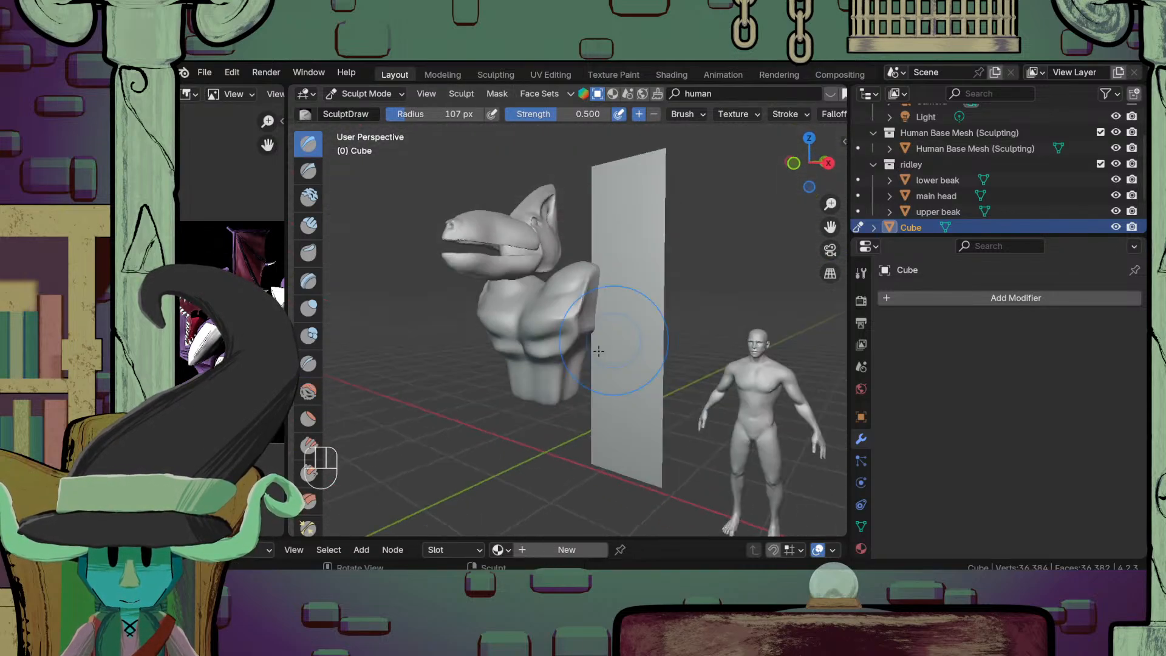
Step: Isolate the torso in local view and show it from the right side in orthographic view
{"action": "scroll", "coordinate": [581, 346], "scroll_direction": "up", "scroll_amount": 5}
{"action": "middle_click_drag", "start_coordinate": [580, 347], "coordinate": [557, 370]}
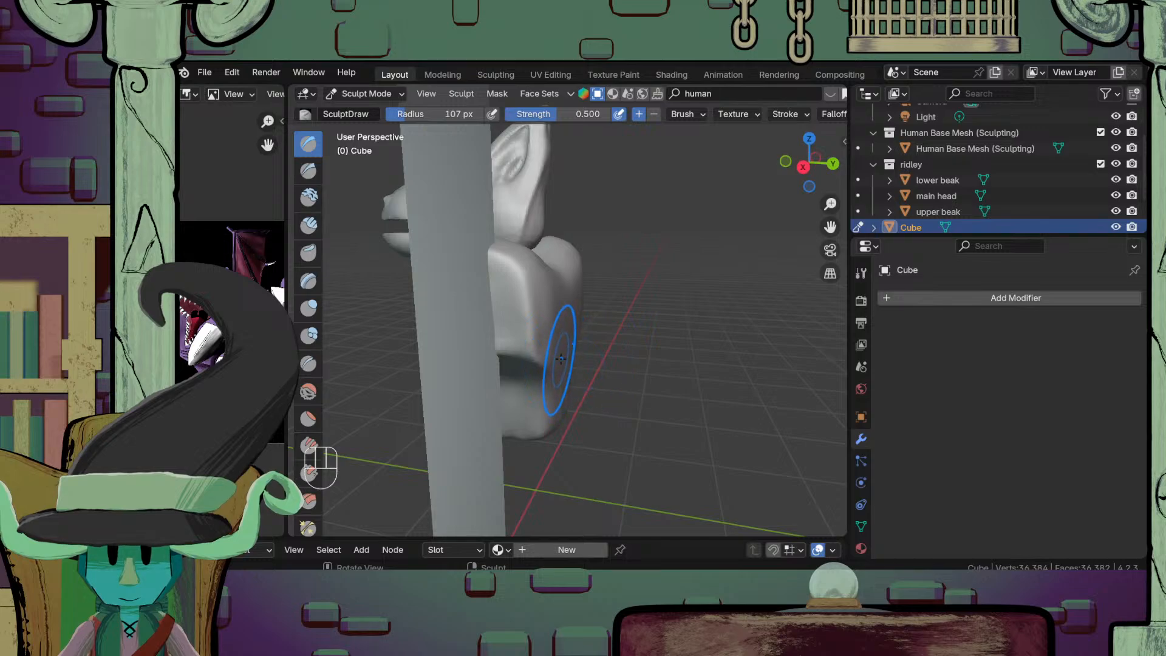
{"action": "key", "text": "slash"}
{"action": "key", "text": "slash"}
{"action": "key", "text": "slash"}
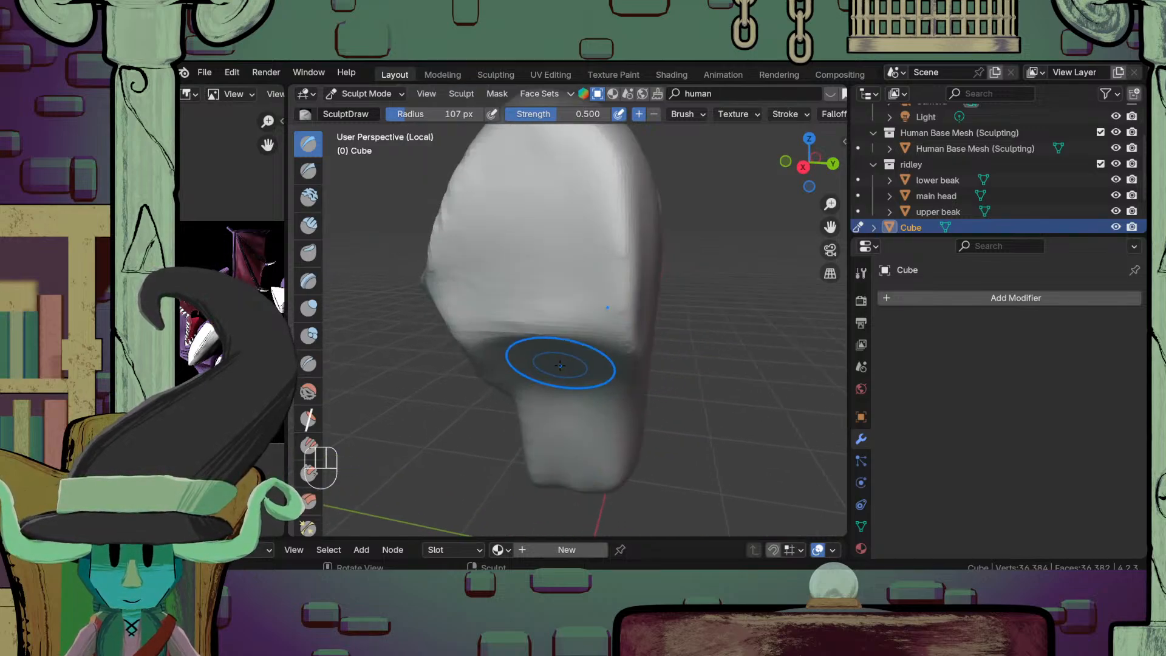
{"action": "key", "text": "KP_1"}
{"action": "key", "text": "KP_3"}
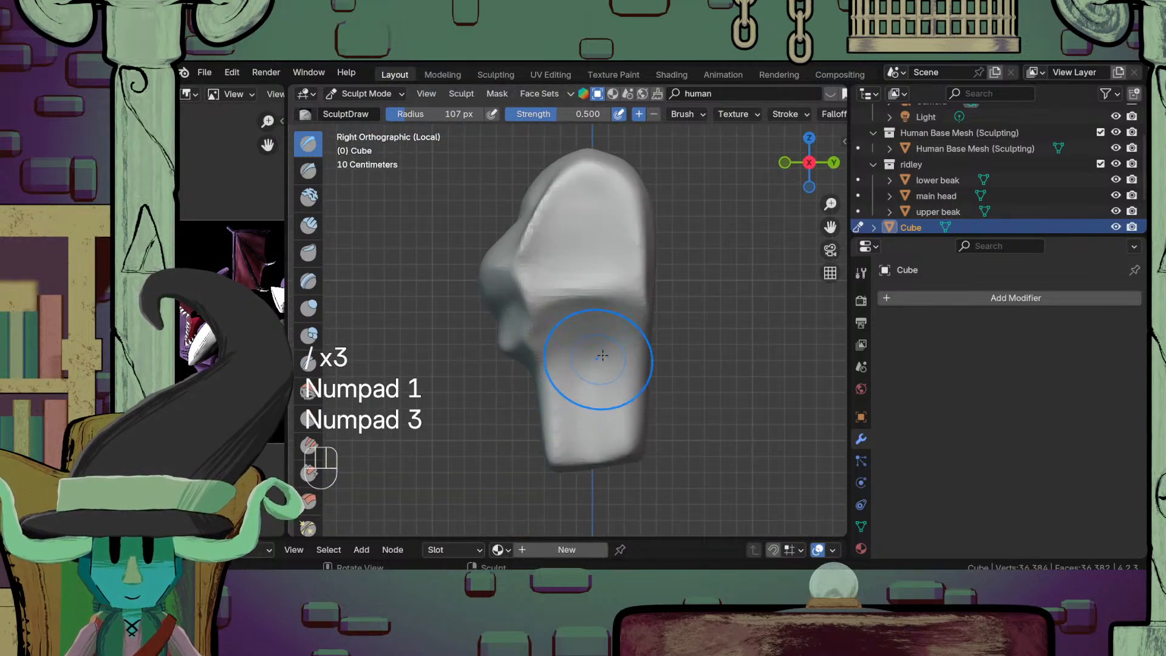
{"action": "middle_click_drag", "start_coordinate": [640, 307], "coordinate": [631, 338], "text": "ctrl"}
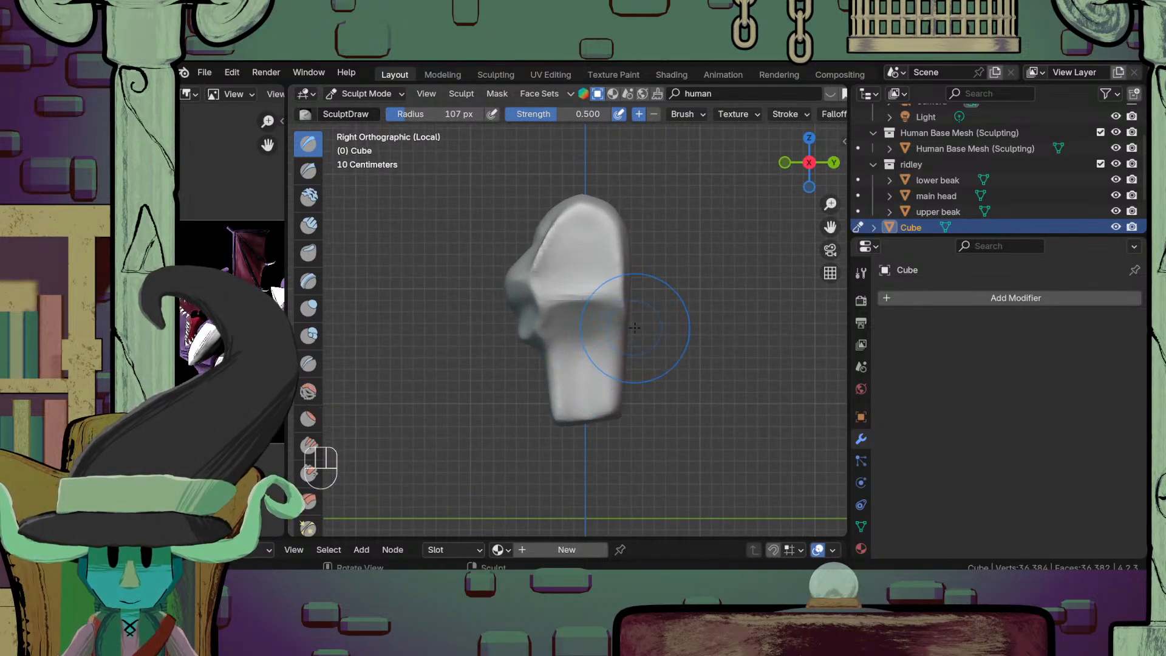
Step: Reshape the back and waist profile with the Grab brush, pushing the waist backward and pulling its front edge in
{"action": "key", "text": "f"}
{"action": "left_click", "coordinate": [660, 337]}
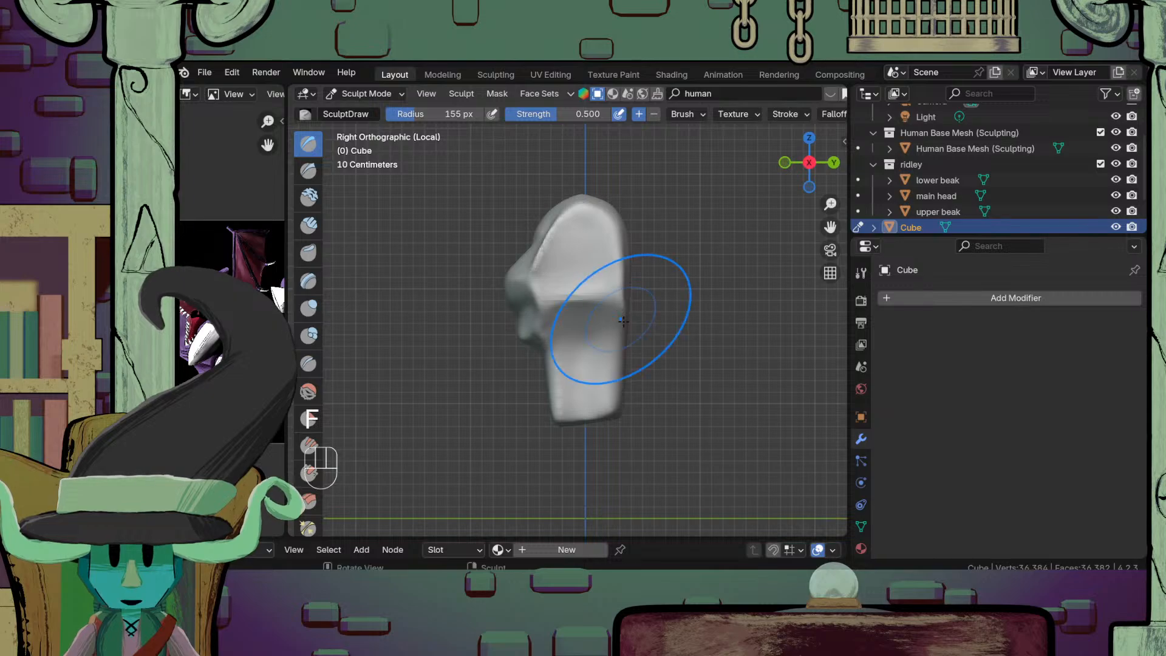
{"action": "key", "text": "f"}
{"action": "left_click", "coordinate": [643, 326]}
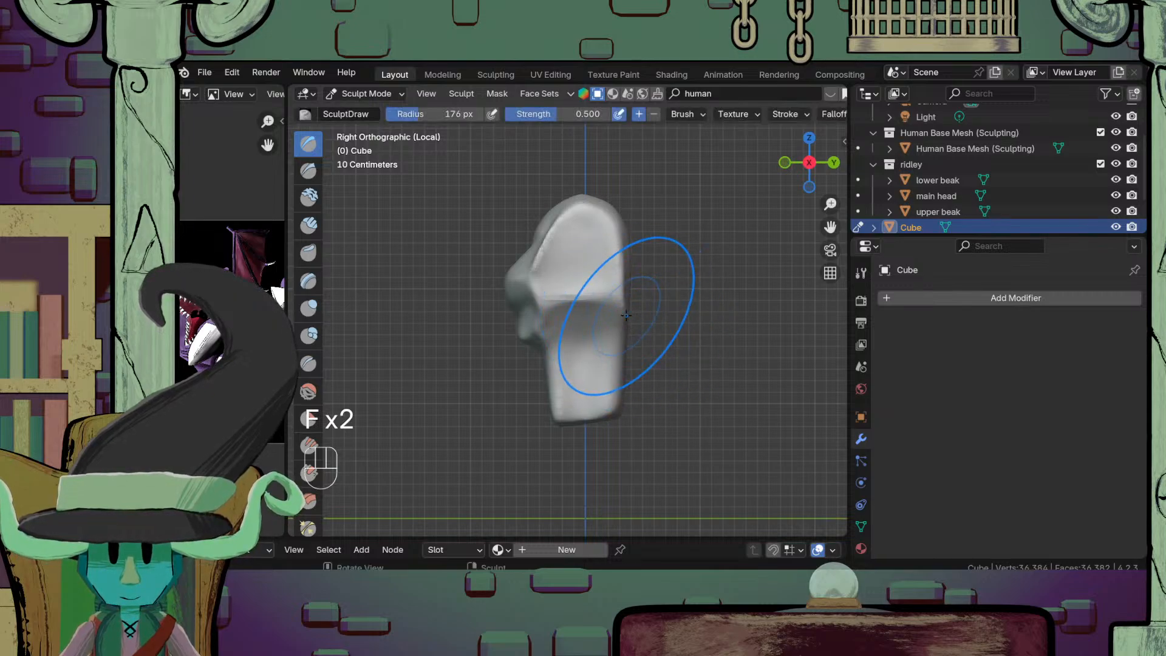
{"action": "key", "text": "g"}
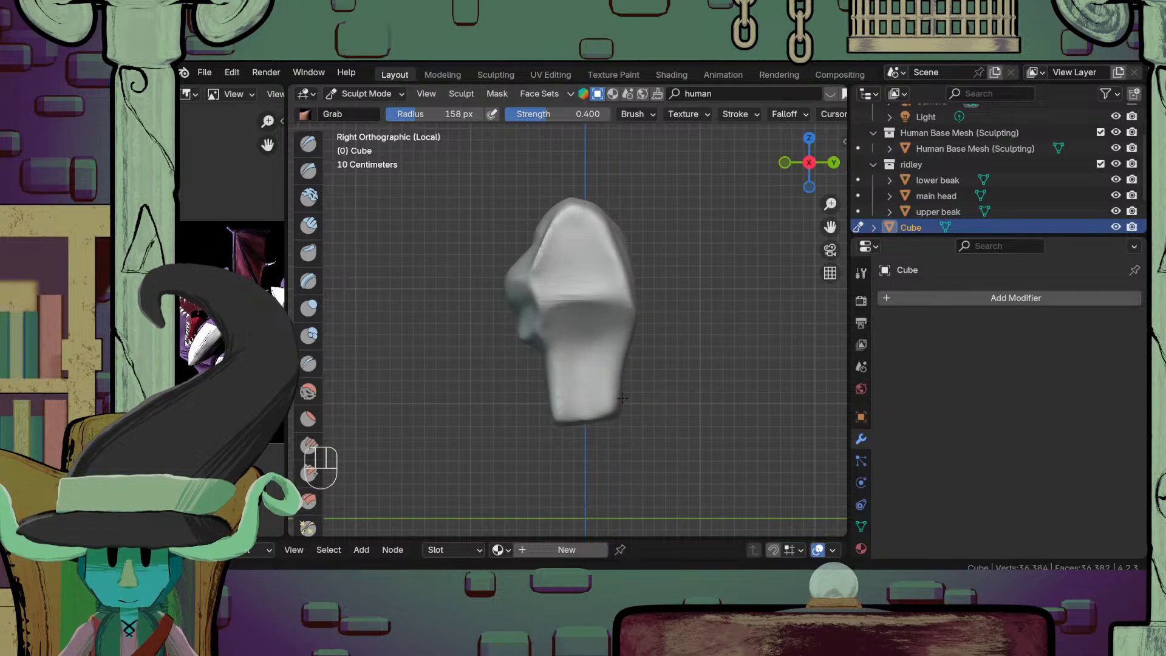
{"action": "left_click_drag", "start_coordinate": [613, 381], "coordinate": [635, 384]}
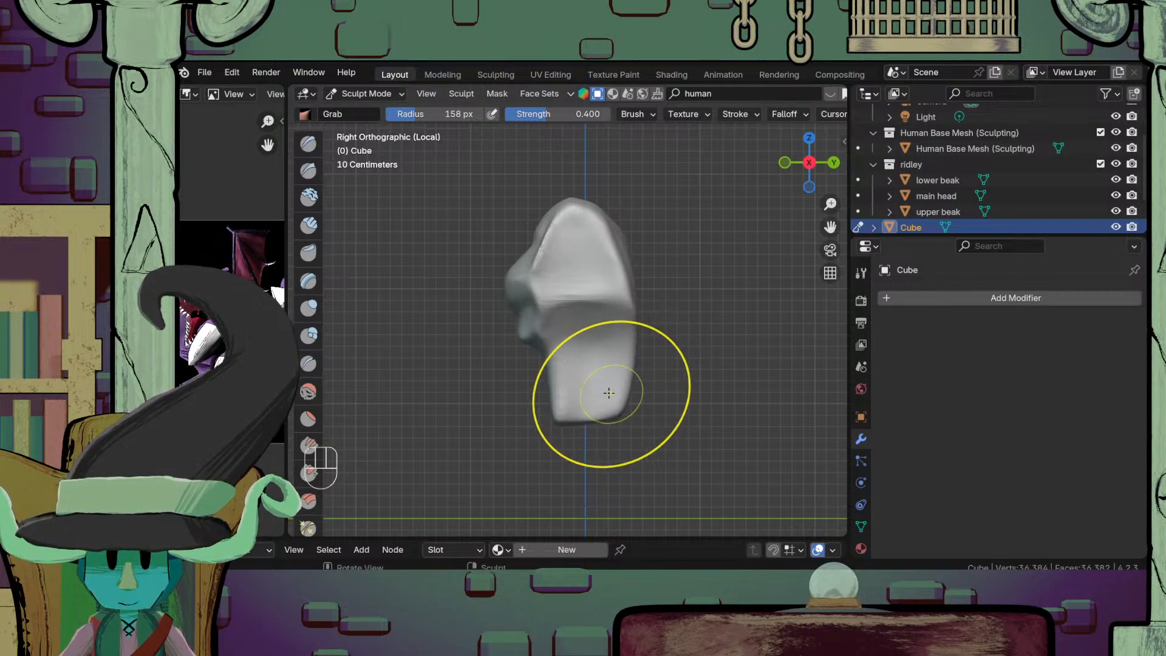
{"action": "left_click_drag", "start_coordinate": [550, 381], "coordinate": [562, 383]}
{"action": "left_click_drag", "start_coordinate": [563, 414], "coordinate": [570, 410]}
{"action": "left_click_drag", "start_coordinate": [572, 415], "coordinate": [571, 407]}
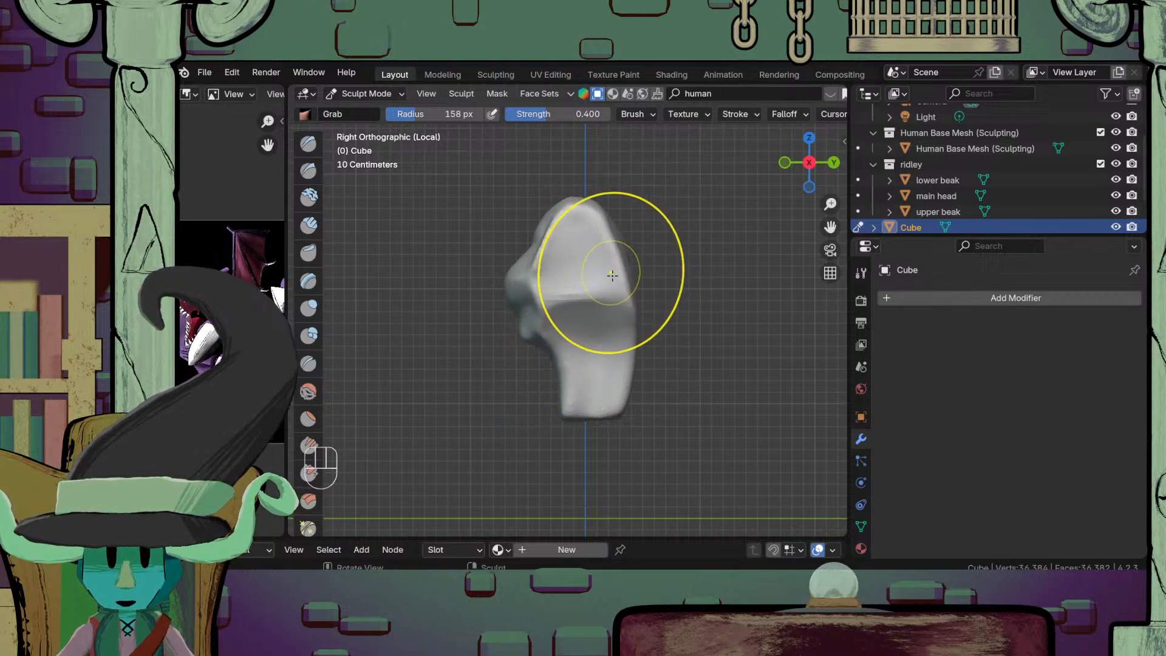
Step: Switch to the Draw brush with the back of the torso facing the view
{"action": "mouse_move", "coordinate": [610, 261]}
{"action": "middle_mouse_down"}
{"action": "mouse_move", "coordinate": [571, 351]}
{"action": "mouse_move", "coordinate": [625, 324]}
{"action": "mouse_move", "coordinate": [690, 330]}
{"action": "mouse_move", "coordinate": [658, 399]}
{"action": "mouse_move", "coordinate": [583, 376]}
{"action": "mouse_move", "coordinate": [474, 304]}
{"action": "middle_mouse_up"}
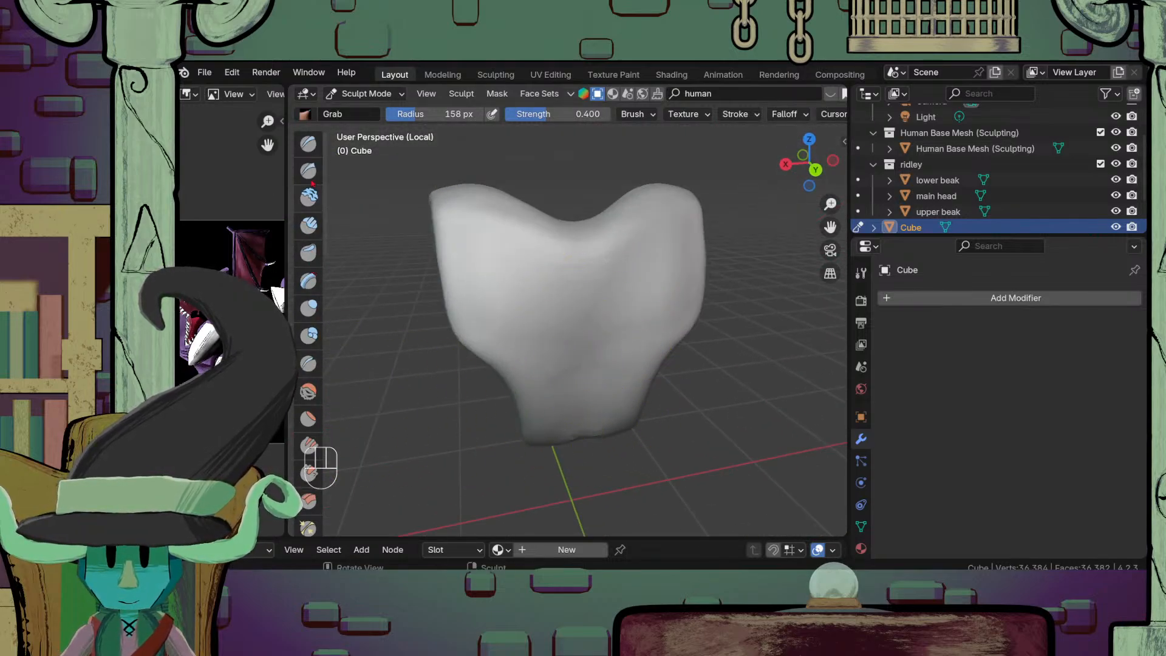
{"action": "left_click", "coordinate": [308, 143]}
{"action": "key", "text": "ctrl+KP_1"}
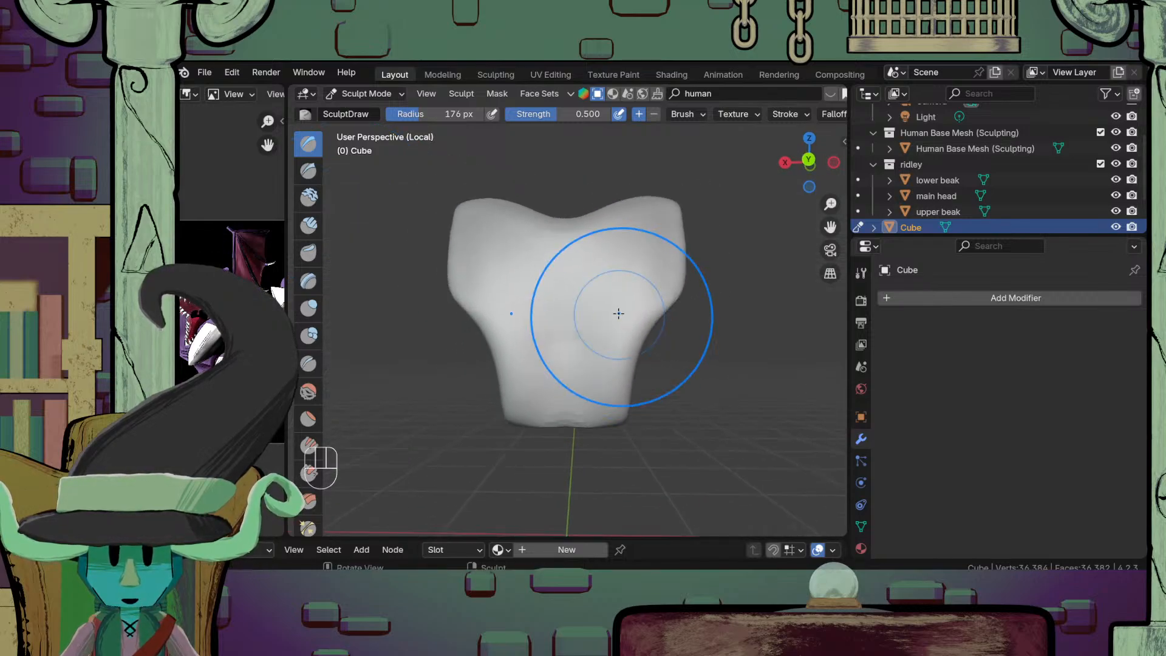
{"action": "middle_click_drag", "start_coordinate": [618, 313], "coordinate": [658, 362], "text": "shift"}
{"action": "key", "text": "f"}
{"action": "left_click", "coordinate": [604, 364]}
{"action": "mouse_move", "coordinate": [684, 295]}
{"action": "left_mouse_down"}
{"action": "mouse_move", "coordinate": [682, 284]}
{"action": "mouse_move", "coordinate": [669, 293]}
{"action": "left_mouse_up"}
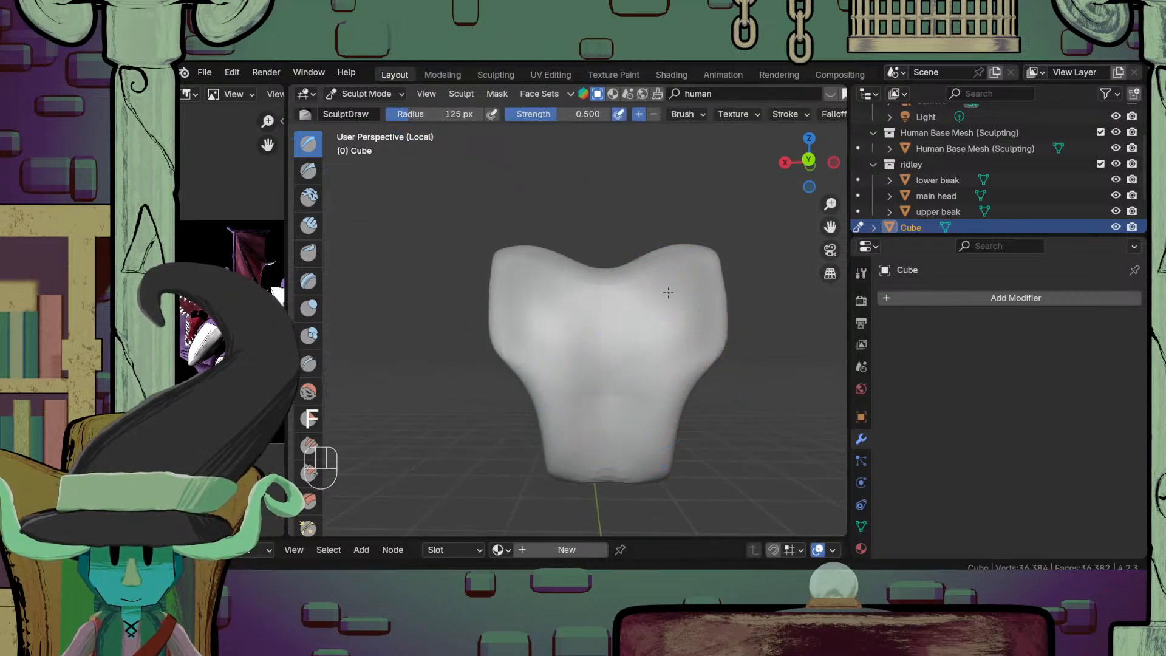
{"action": "key", "text": "ctrl+z"}
Step: Set the Draw brush radius to 64 px and build up mirrored muscle ridges running from the shoulders to the lower back
{"action": "scroll", "coordinate": [638, 359], "scroll_direction": "up", "scroll_amount": 2}
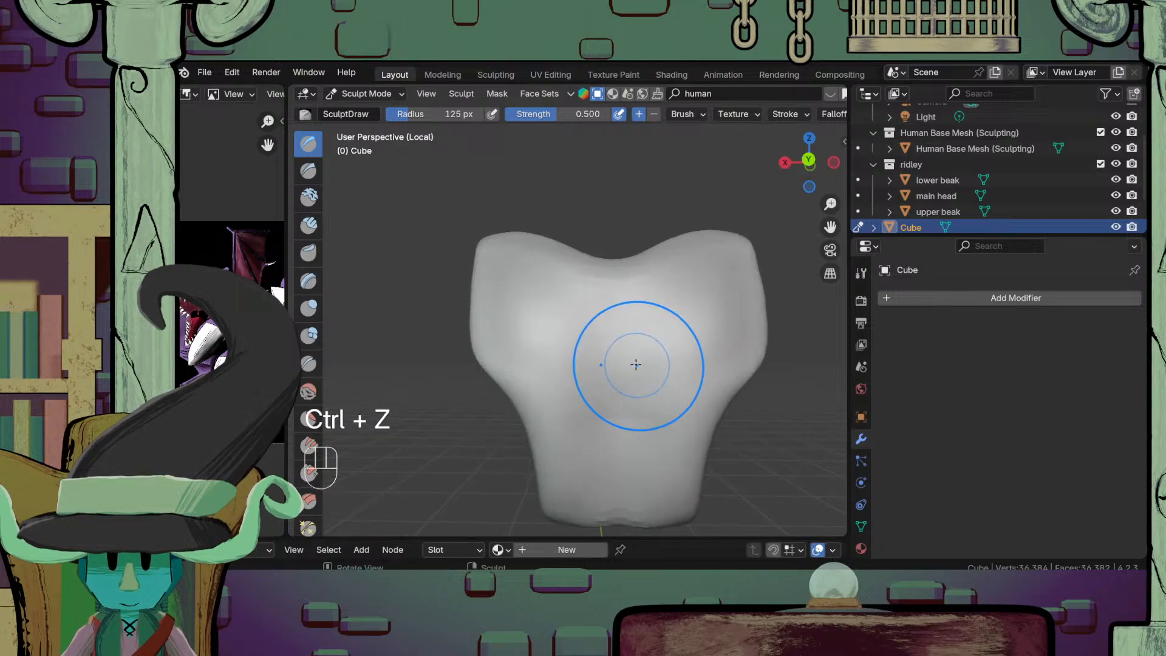
{"action": "key", "text": "f"}
{"action": "left_click", "coordinate": [603, 369]}
{"action": "left_click_drag", "start_coordinate": [696, 290], "coordinate": [666, 424]}
{"action": "left_click_drag", "start_coordinate": [706, 291], "coordinate": [677, 413]}
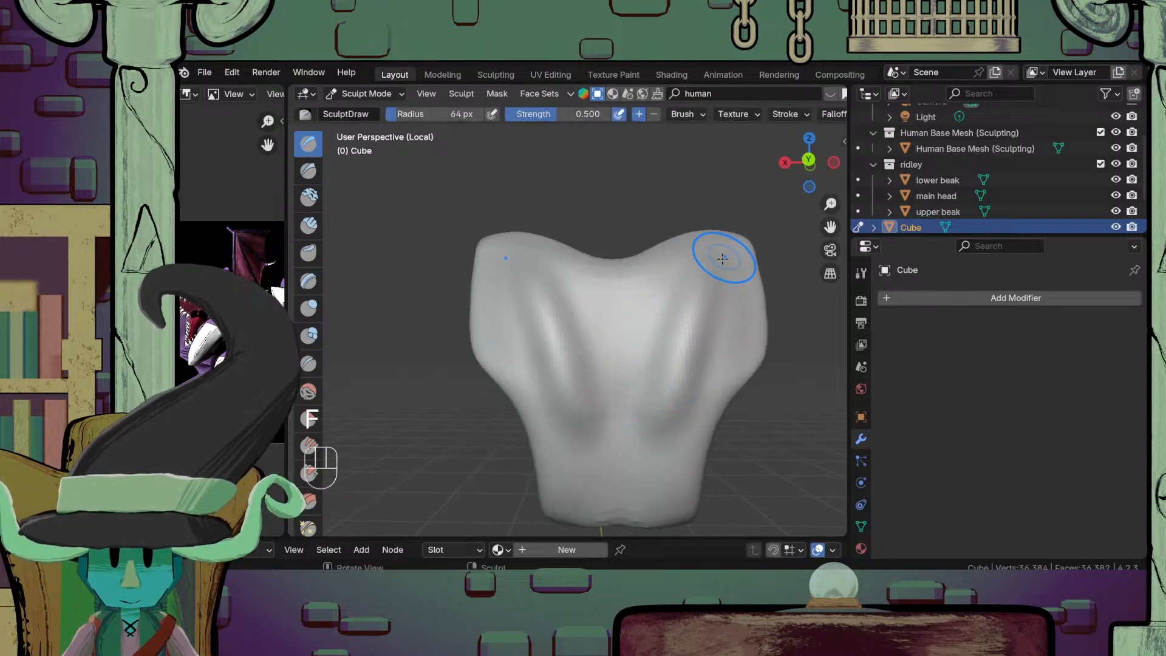
{"action": "mouse_move", "coordinate": [671, 267]}
{"action": "left_mouse_down"}
{"action": "mouse_move", "coordinate": [616, 358]}
{"action": "mouse_move", "coordinate": [628, 360]}
{"action": "left_mouse_up"}
{"action": "left_click_drag", "start_coordinate": [734, 289], "coordinate": [707, 394]}
{"action": "left_click_drag", "start_coordinate": [732, 285], "coordinate": [664, 514]}
{"action": "left_click_drag", "start_coordinate": [678, 454], "coordinate": [664, 516]}
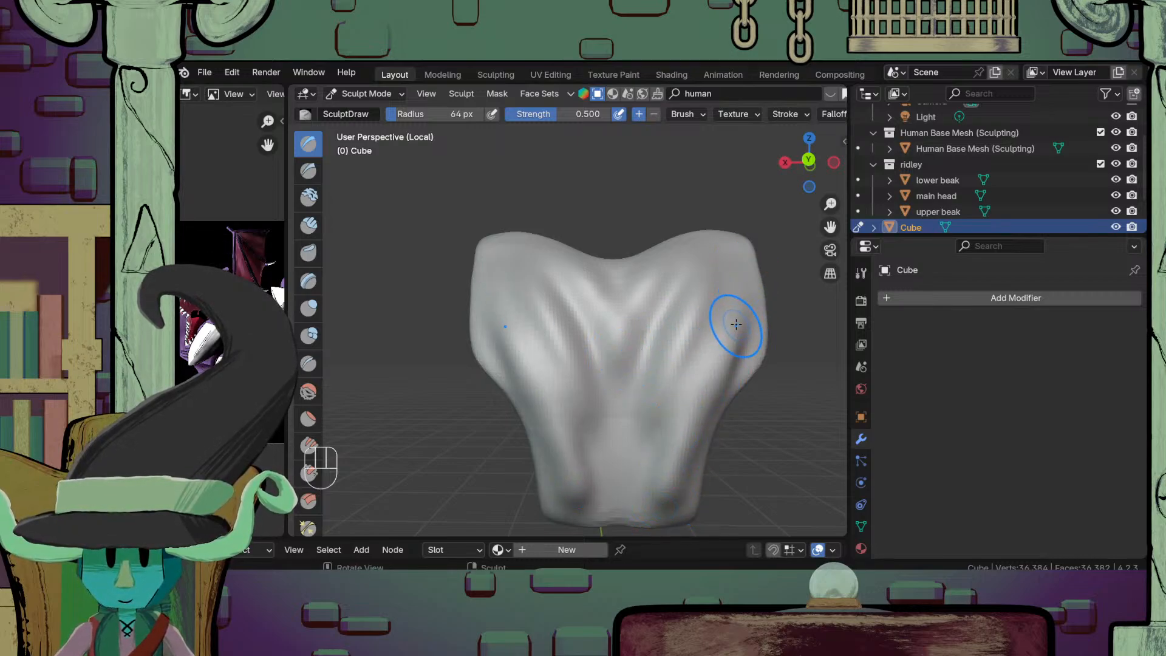
Step: Carve mirrored grooves between the back muscle ridges using the Crease brush at 60 px radius and 0.250 strength
{"action": "middle_click_drag", "start_coordinate": [710, 321], "coordinate": [674, 419], "text": "ctrl"}
{"action": "mouse_move", "coordinate": [675, 419]}
{"action": "middle_mouse_down"}
{"action": "mouse_move", "coordinate": [720, 452]}
{"action": "mouse_move", "coordinate": [612, 461]}
{"action": "mouse_move", "coordinate": [573, 326]}
{"action": "middle_mouse_up"}
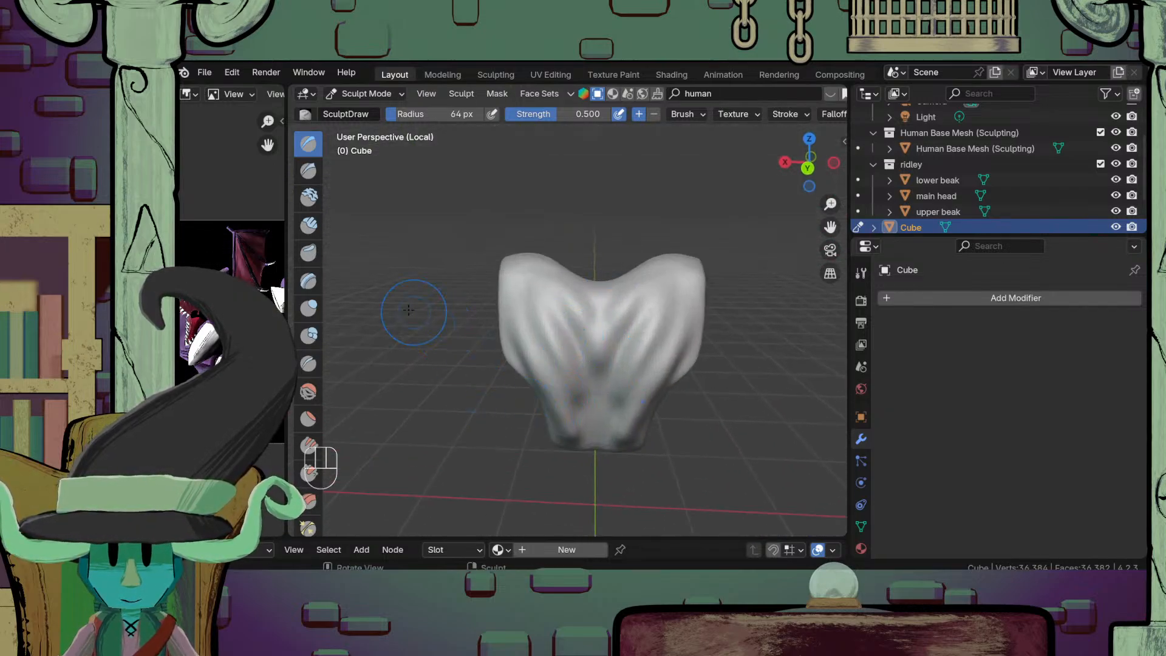
{"action": "left_click", "coordinate": [308, 253]}
{"action": "mouse_move", "coordinate": [364, 297]}
{"action": "middle_mouse_down", "text": "ctrl"}
{"action": "mouse_move", "coordinate": [567, 346]}
{"action": "mouse_move", "coordinate": [554, 339]}
{"action": "middle_mouse_up", "text": "ctrl"}
{"action": "left_click", "coordinate": [309, 364]}
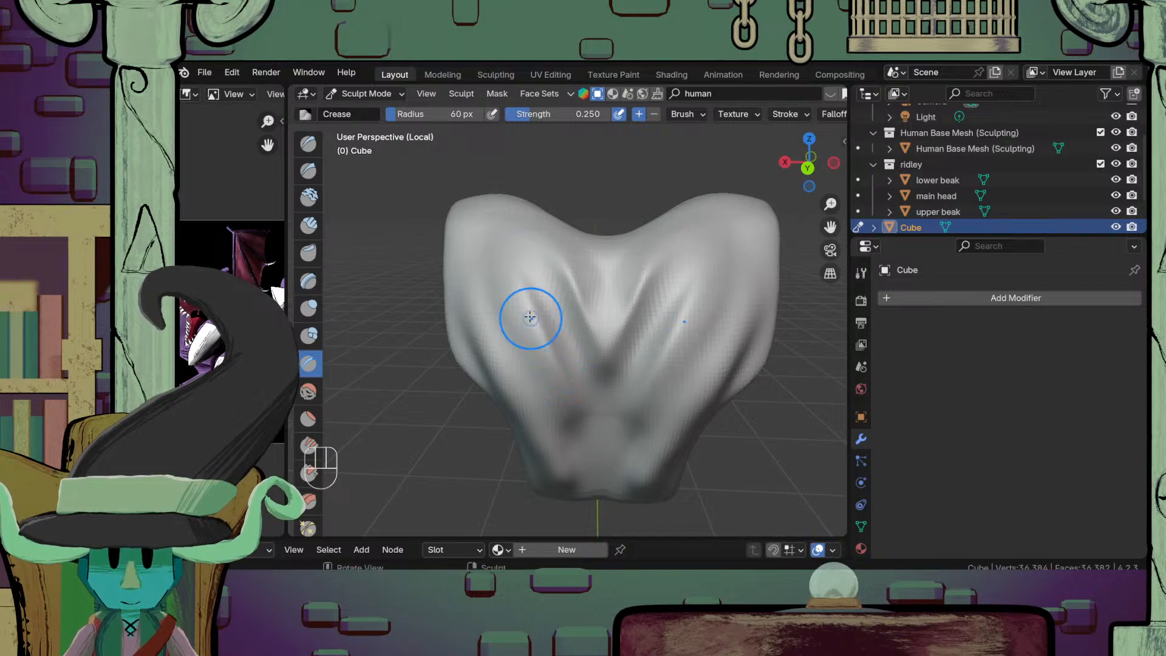
{"action": "mouse_move", "coordinate": [530, 317]}
{"action": "middle_mouse_down"}
{"action": "mouse_move", "coordinate": [510, 274]}
{"action": "mouse_move", "coordinate": [421, 306]}
{"action": "mouse_move", "coordinate": [464, 315]}
{"action": "mouse_move", "coordinate": [540, 275]}
{"action": "middle_mouse_up"}
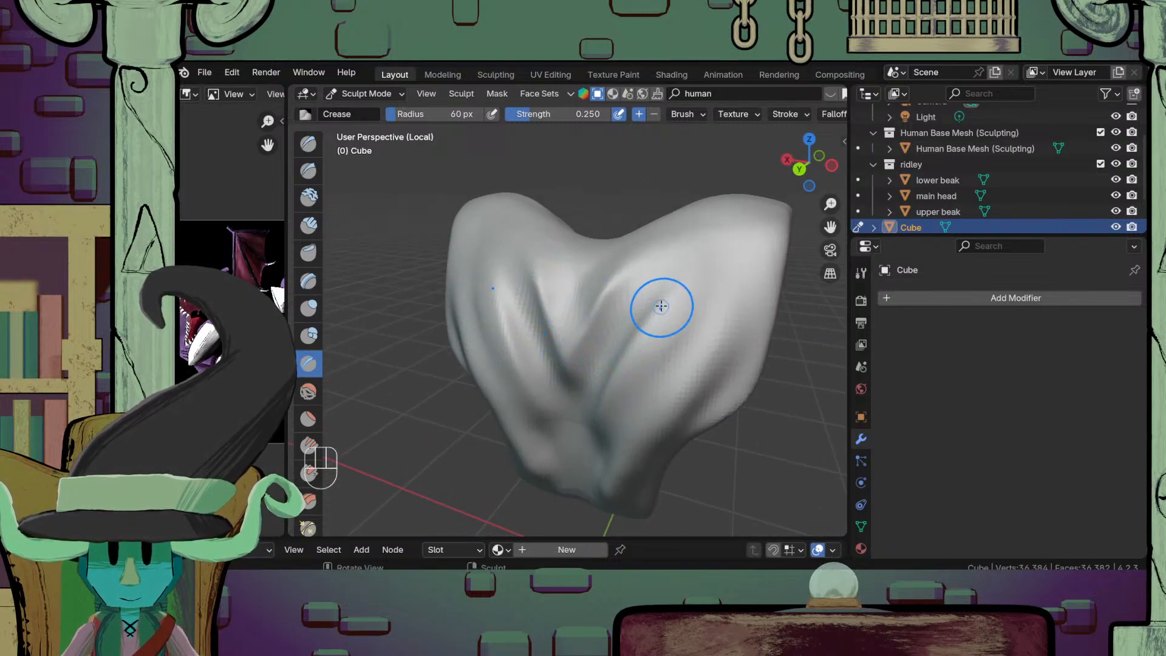
{"action": "mouse_move", "coordinate": [591, 428]}
{"action": "middle_mouse_down", "text": "shift"}
{"action": "mouse_move", "coordinate": [657, 307]}
{"action": "mouse_move", "coordinate": [642, 385]}
{"action": "middle_mouse_up", "text": "shift"}
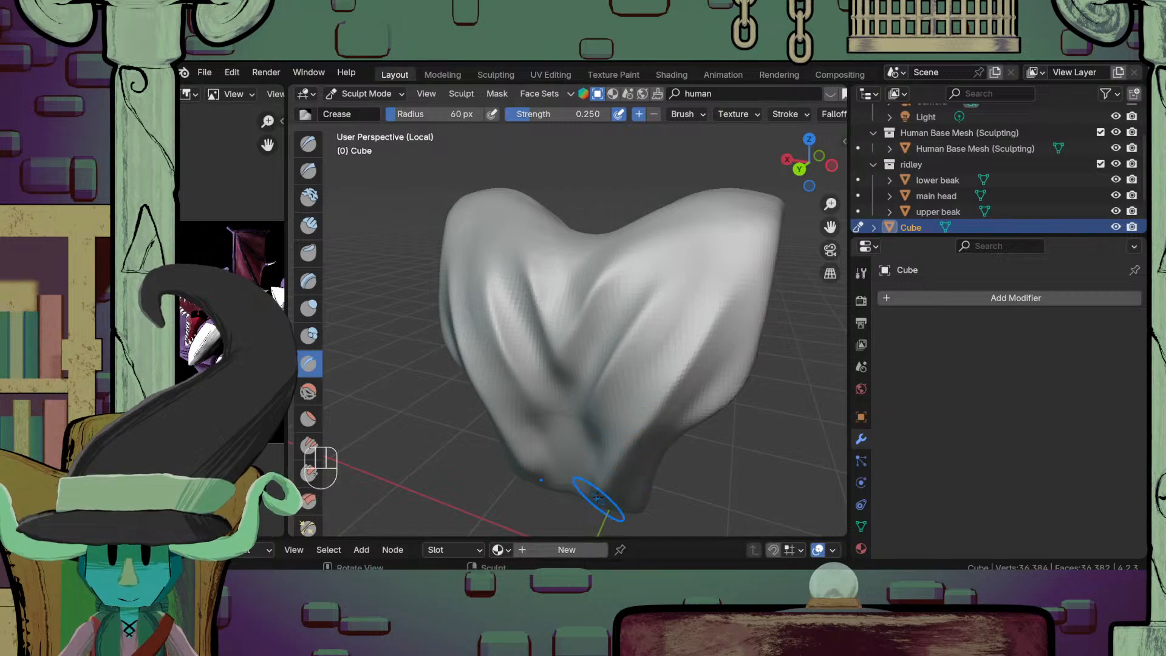
{"action": "left_click_drag", "start_coordinate": [586, 390], "coordinate": [664, 279]}
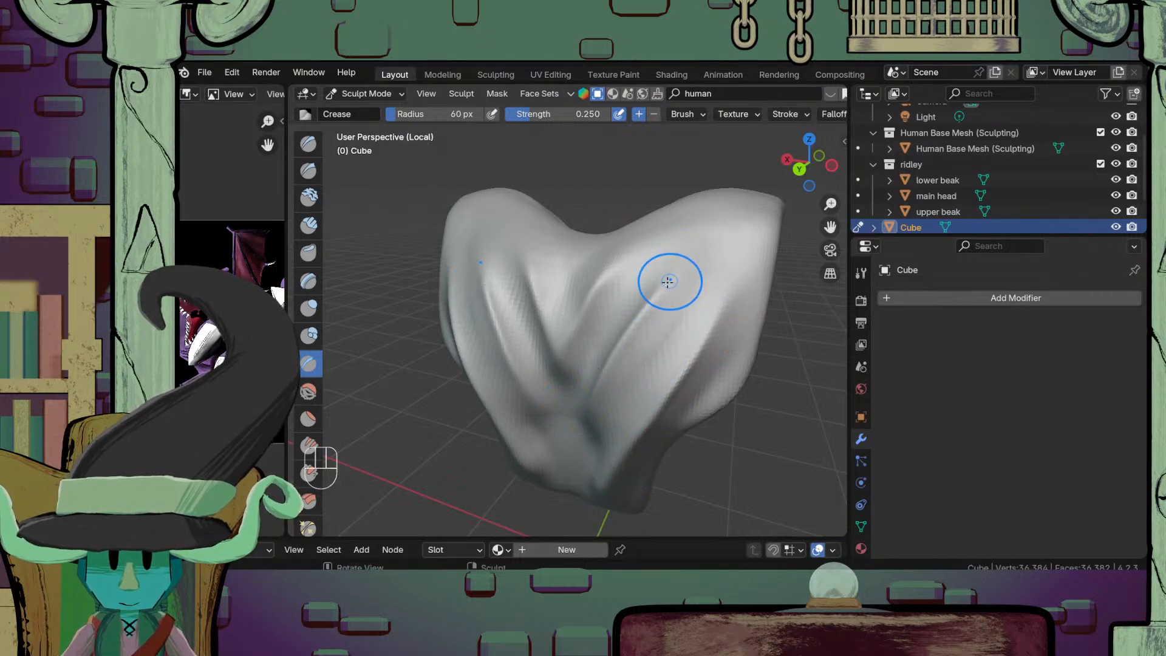
{"action": "scroll", "coordinate": [644, 322], "scroll_direction": "down", "scroll_amount": 8}
{"action": "middle_click_drag", "start_coordinate": [562, 443], "coordinate": [604, 307]}
Step: Swell the diagonal muscle ridges on both sides of the back with the Inflate/Deflate brush at 35 px radius
{"action": "left_click", "coordinate": [306, 308]}
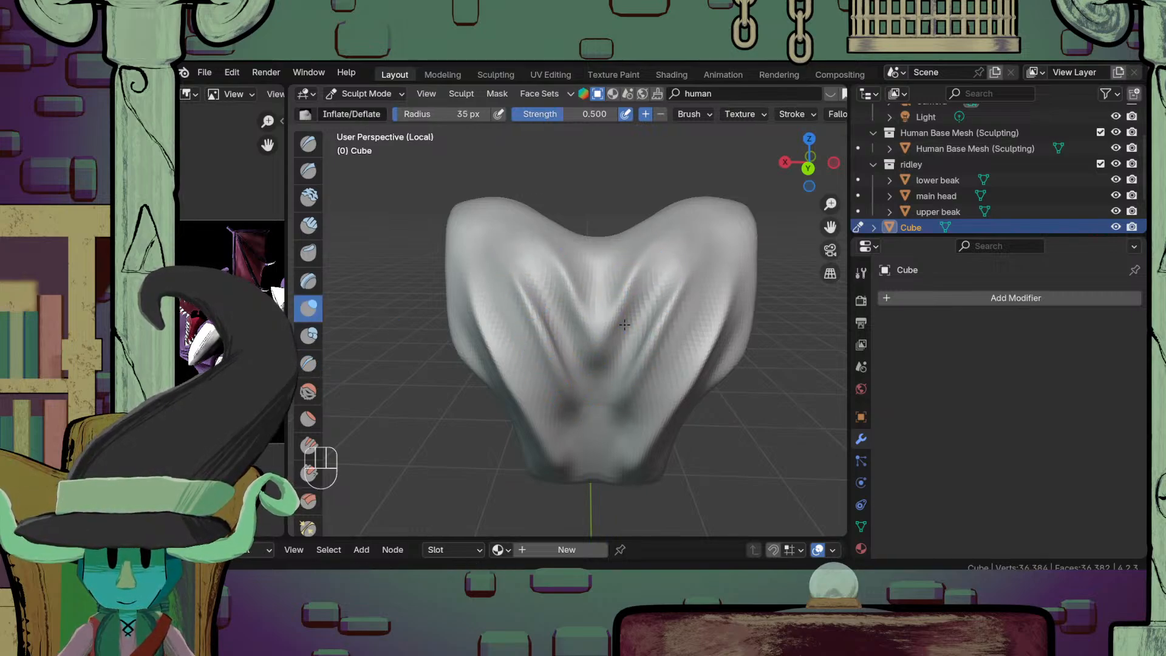
{"action": "left_click_drag", "start_coordinate": [684, 297], "coordinate": [637, 389]}
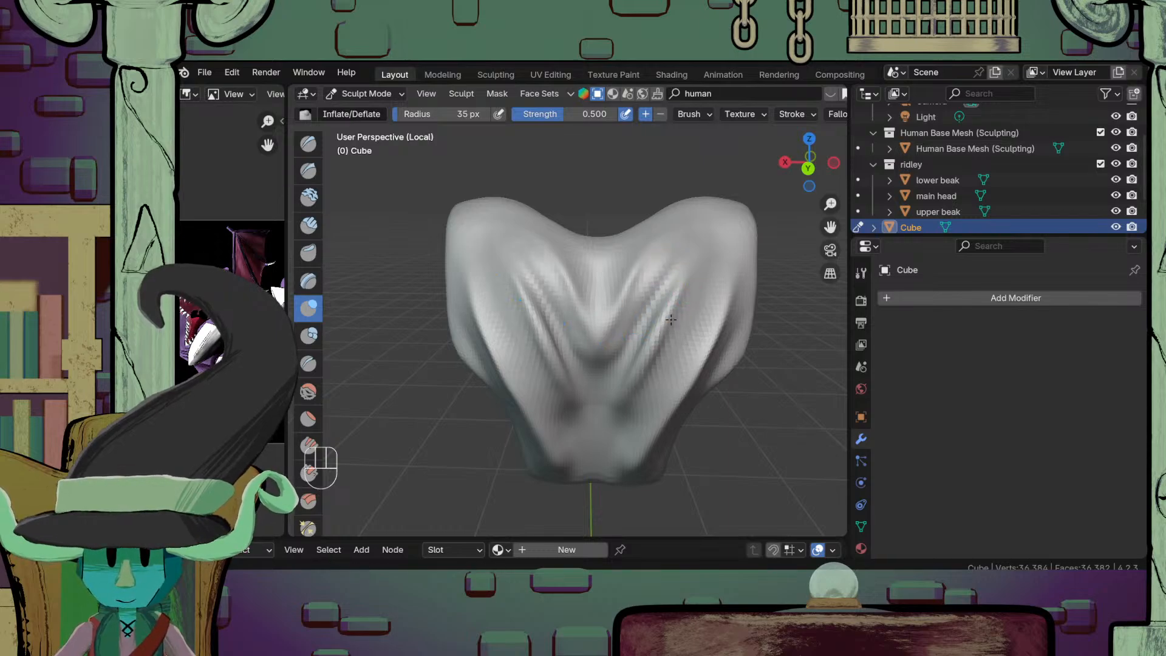
{"action": "left_click_drag", "start_coordinate": [701, 281], "coordinate": [641, 390]}
{"action": "middle_click_drag", "start_coordinate": [656, 350], "coordinate": [651, 419], "text": "ctrl"}
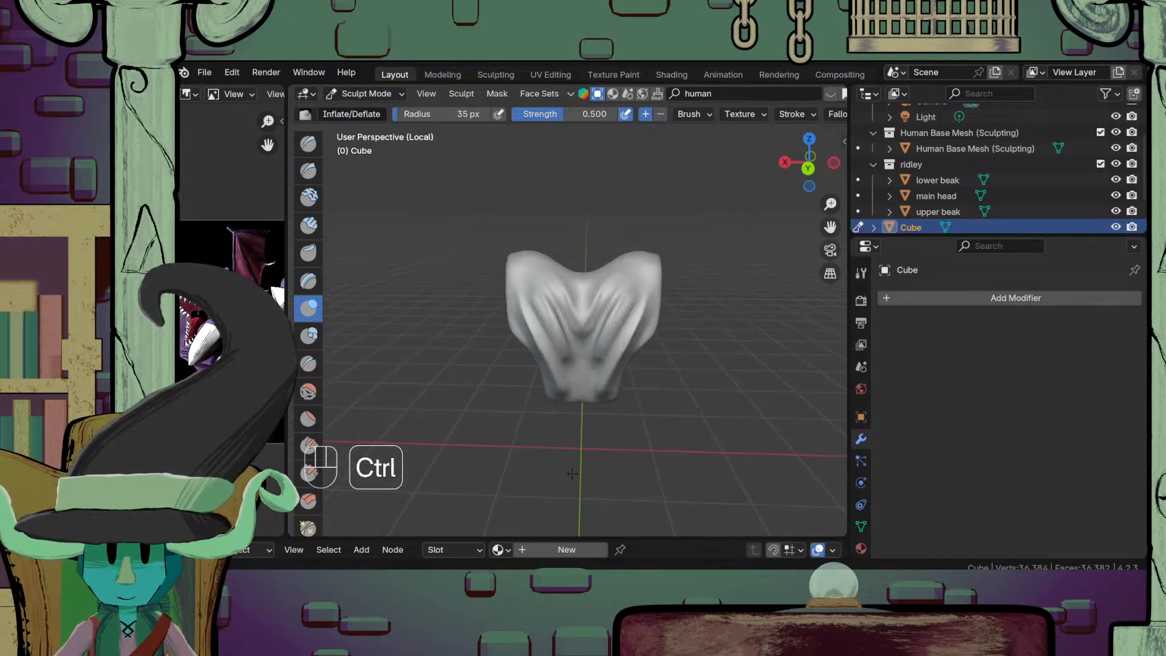
{"action": "mouse_move", "coordinate": [550, 376]}
{"action": "middle_mouse_down"}
{"action": "mouse_move", "coordinate": [592, 318]}
{"action": "mouse_move", "coordinate": [544, 279]}
{"action": "middle_mouse_up"}
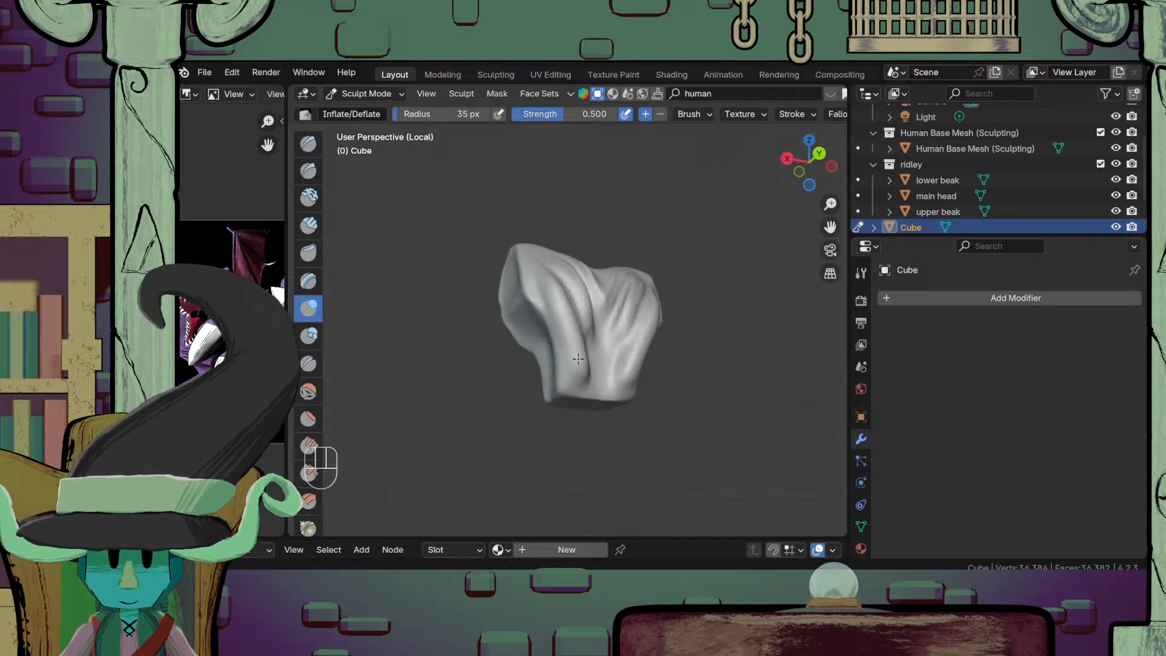
{"action": "middle_click_drag", "start_coordinate": [626, 348], "coordinate": [573, 389]}
{"action": "middle_click_drag", "start_coordinate": [573, 388], "coordinate": [559, 355]}
Step: Build up the lower middle of the back with the Draw brush at 64 px radius, undoing the last smoothing strokes
{"action": "left_click", "coordinate": [308, 143]}
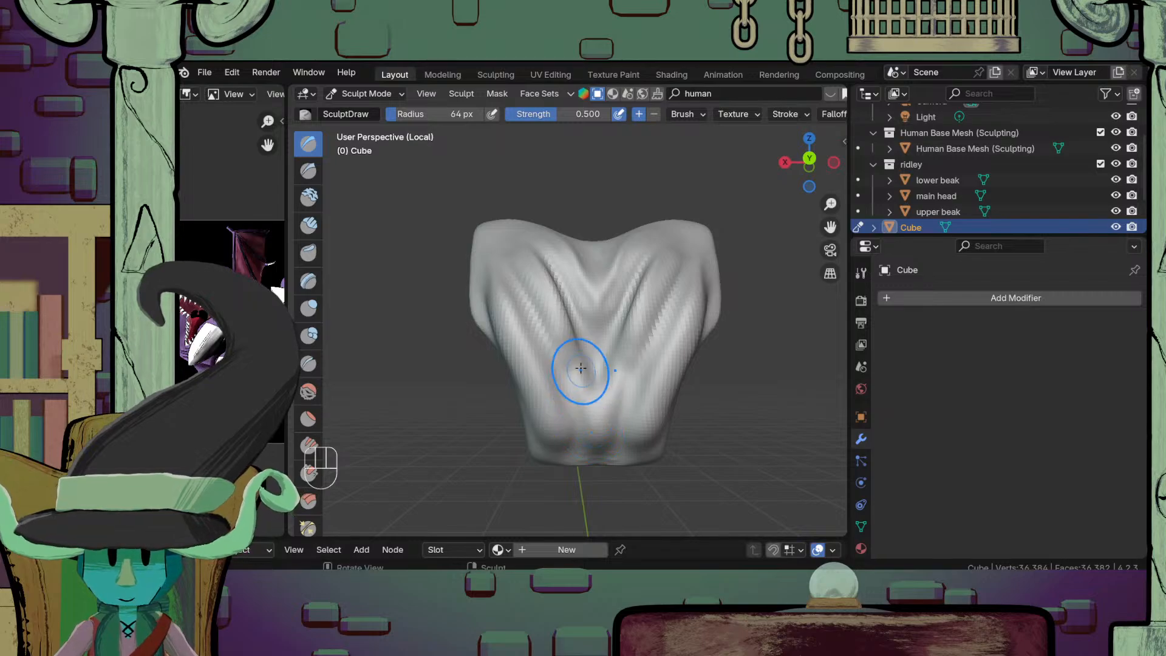
{"action": "middle_click_drag", "start_coordinate": [607, 347], "coordinate": [602, 398], "text": "ctrl"}
{"action": "mouse_move", "coordinate": [601, 398]}
{"action": "middle_mouse_down"}
{"action": "mouse_move", "coordinate": [537, 425]}
{"action": "mouse_move", "coordinate": [617, 346]}
{"action": "mouse_move", "coordinate": [616, 397]}
{"action": "middle_mouse_up"}
{"action": "middle_click_drag", "start_coordinate": [616, 398], "coordinate": [593, 378]}
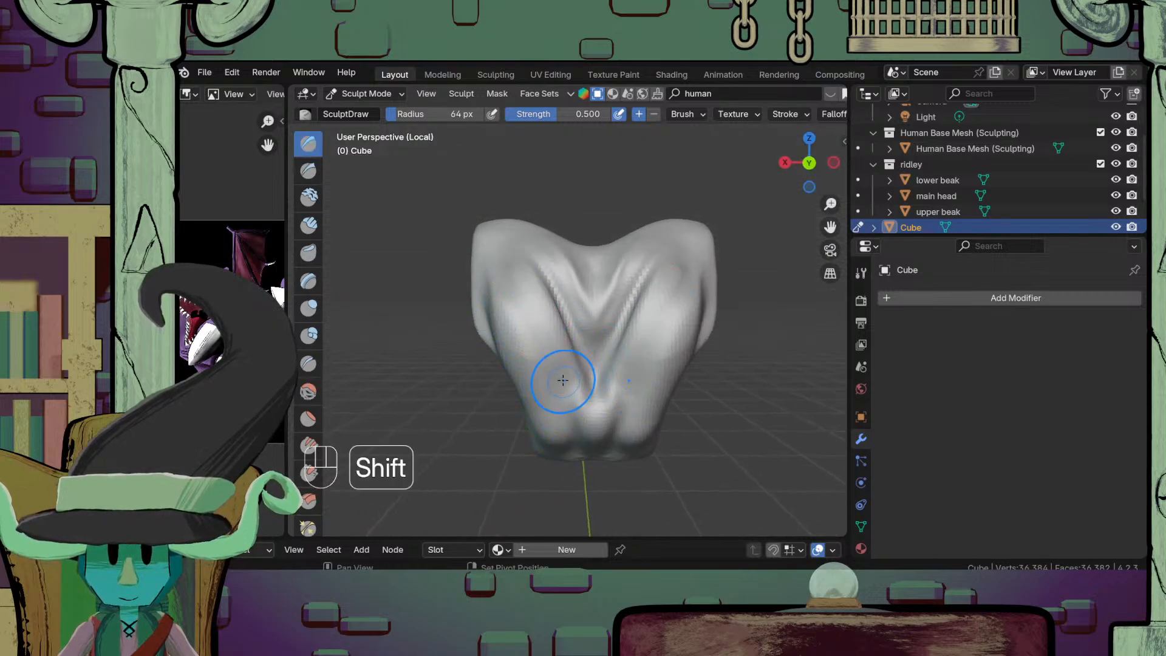
{"action": "key", "text": "ctrl+z"}
{"action": "key", "text": "ctrl+z"}
{"action": "key", "text": "ctrl+z"}
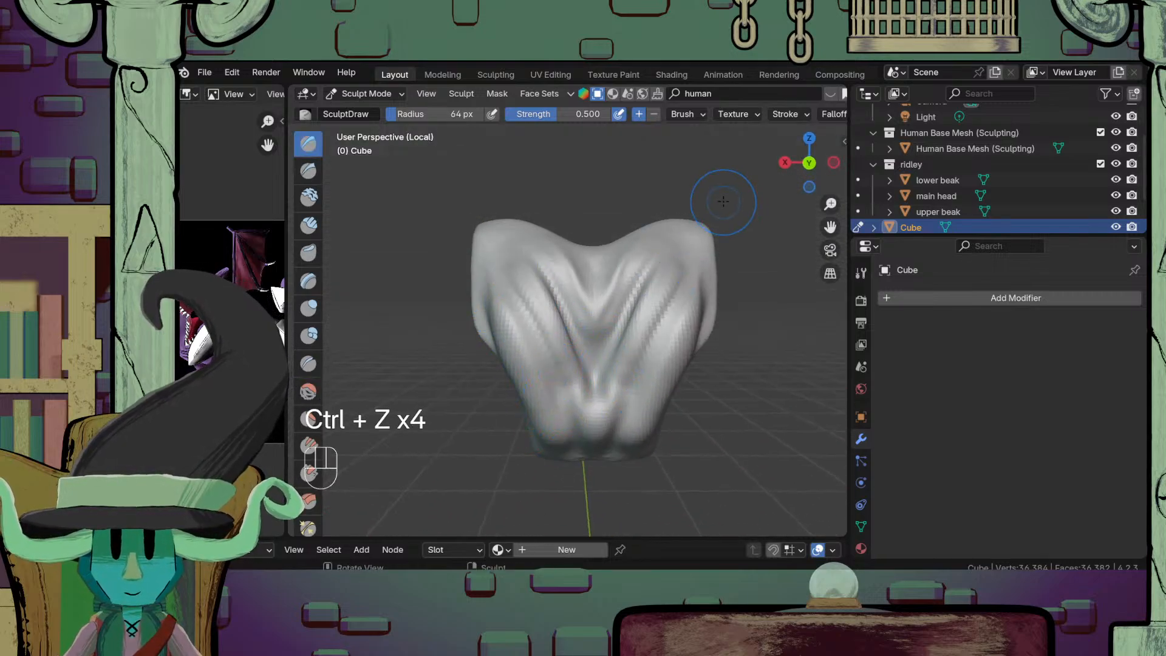
Step: Remesh the torso to even out its surface geometry
{"action": "scroll", "coordinate": [806, 119], "scroll_direction": "down", "scroll_amount": 6}
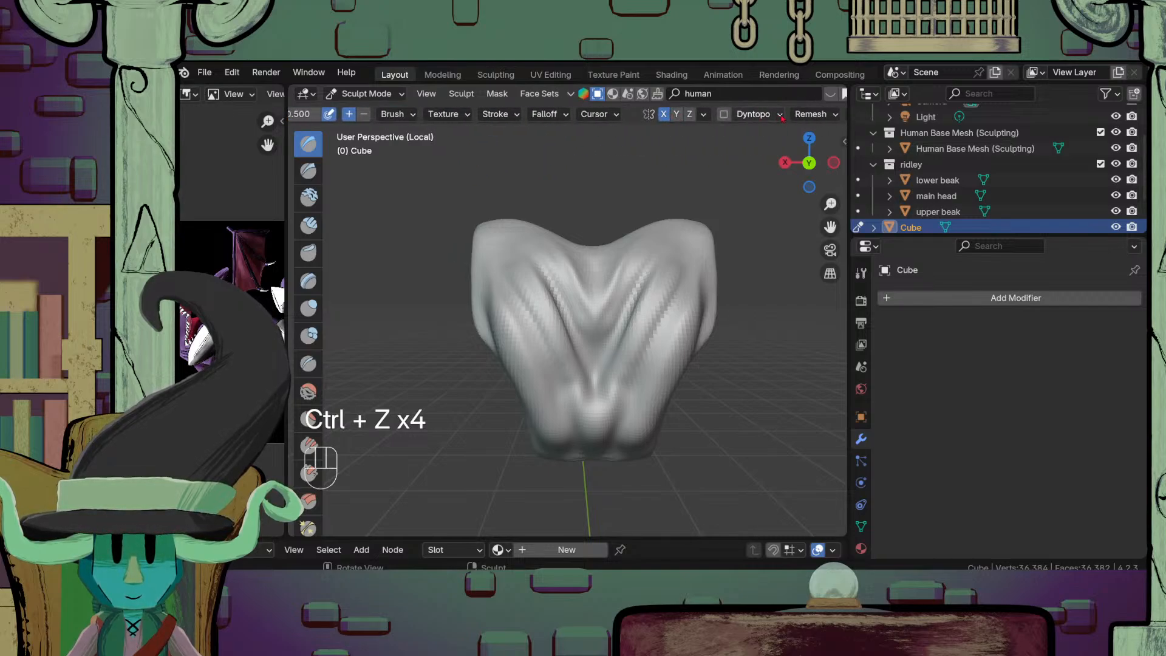
{"action": "left_click", "coordinate": [812, 114]}
{"action": "left_click", "coordinate": [784, 233]}
{"action": "mouse_move", "coordinate": [599, 304]}
{"action": "middle_mouse_down"}
{"action": "mouse_move", "coordinate": [639, 338]}
{"action": "mouse_move", "coordinate": [513, 370]}
{"action": "middle_mouse_up"}
{"action": "scroll", "coordinate": [585, 338], "scroll_direction": "up", "scroll_amount": 4}
Step: Adjust the torso's back and waist shape with the Grab brush, working from the side
{"action": "key", "text": "g"}
{"action": "mouse_move", "coordinate": [478, 431]}
{"action": "middle_mouse_down"}
{"action": "mouse_move", "coordinate": [651, 391]}
{"action": "mouse_move", "coordinate": [632, 345]}
{"action": "middle_mouse_up"}
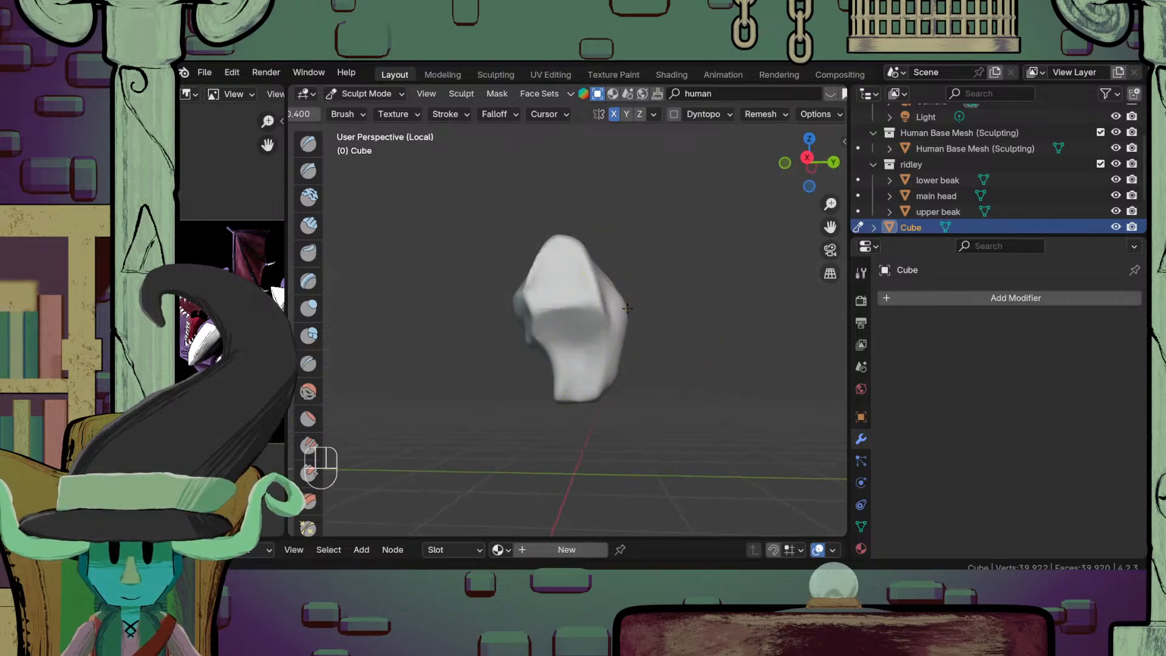
{"action": "mouse_move", "coordinate": [602, 309]}
{"action": "middle_mouse_down"}
{"action": "mouse_move", "coordinate": [559, 352]}
{"action": "mouse_move", "coordinate": [584, 321]}
{"action": "mouse_move", "coordinate": [574, 363]}
{"action": "middle_mouse_up"}
{"action": "middle_click_drag", "start_coordinate": [574, 364], "coordinate": [575, 287], "text": "ctrl"}
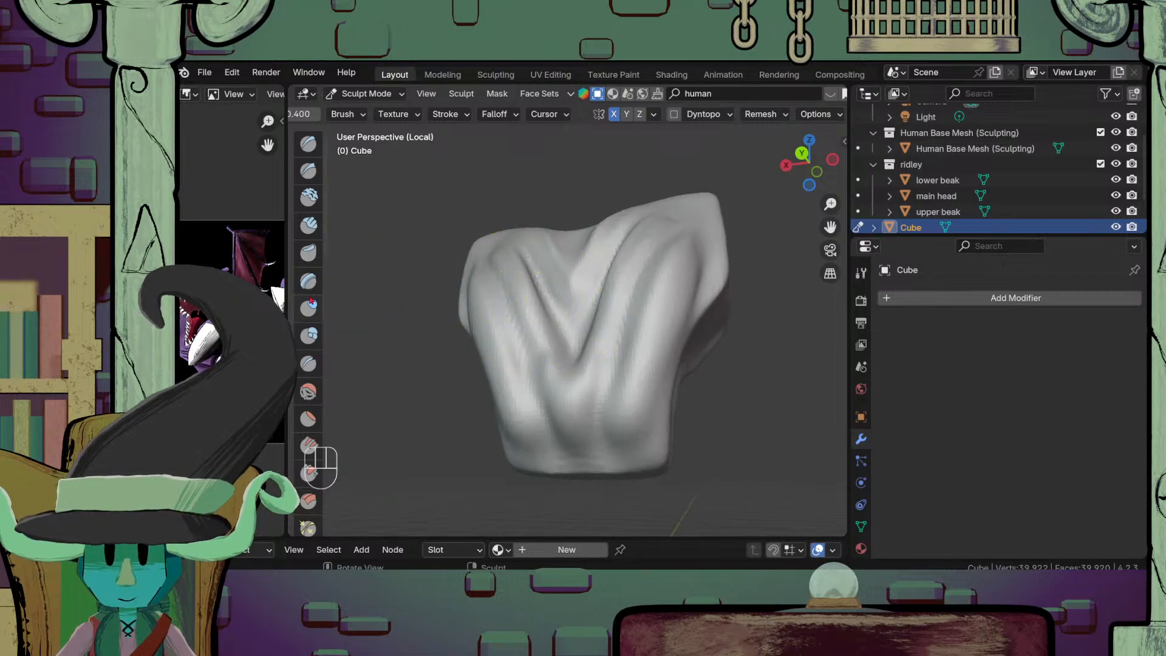
Step: Deepen the V-shaped grooves down the back with the Crease brush and smooth the surrounding muscles
{"action": "left_click", "coordinate": [308, 363]}
{"action": "middle_click_drag", "start_coordinate": [596, 340], "coordinate": [630, 379]}
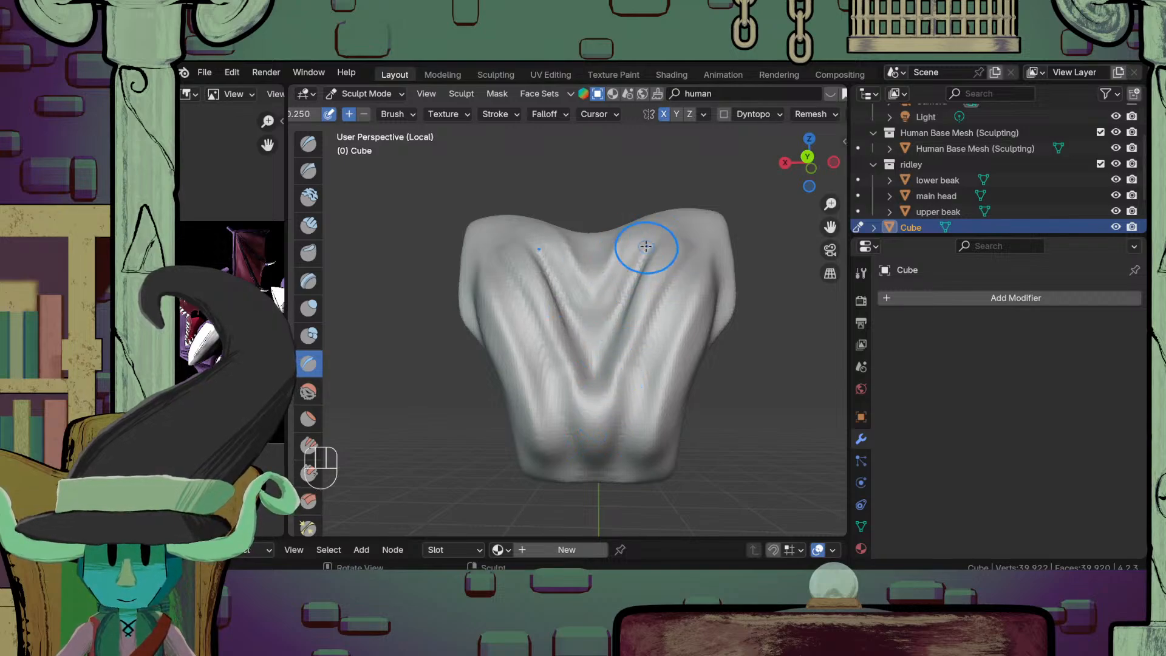
{"action": "mouse_move", "coordinate": [590, 304]}
{"action": "middle_mouse_down", "text": "ctrl"}
{"action": "mouse_move", "coordinate": [593, 416]}
{"action": "mouse_move", "coordinate": [627, 417]}
{"action": "mouse_move", "coordinate": [591, 448]}
{"action": "mouse_move", "coordinate": [600, 269]}
{"action": "mouse_move", "coordinate": [607, 403]}
{"action": "mouse_move", "coordinate": [585, 437]}
{"action": "mouse_move", "coordinate": [627, 378]}
{"action": "mouse_move", "coordinate": [590, 401]}
{"action": "mouse_move", "coordinate": [599, 358]}
{"action": "mouse_move", "coordinate": [604, 382]}
{"action": "middle_mouse_up", "text": "ctrl"}
{"action": "key", "text": "shift"}
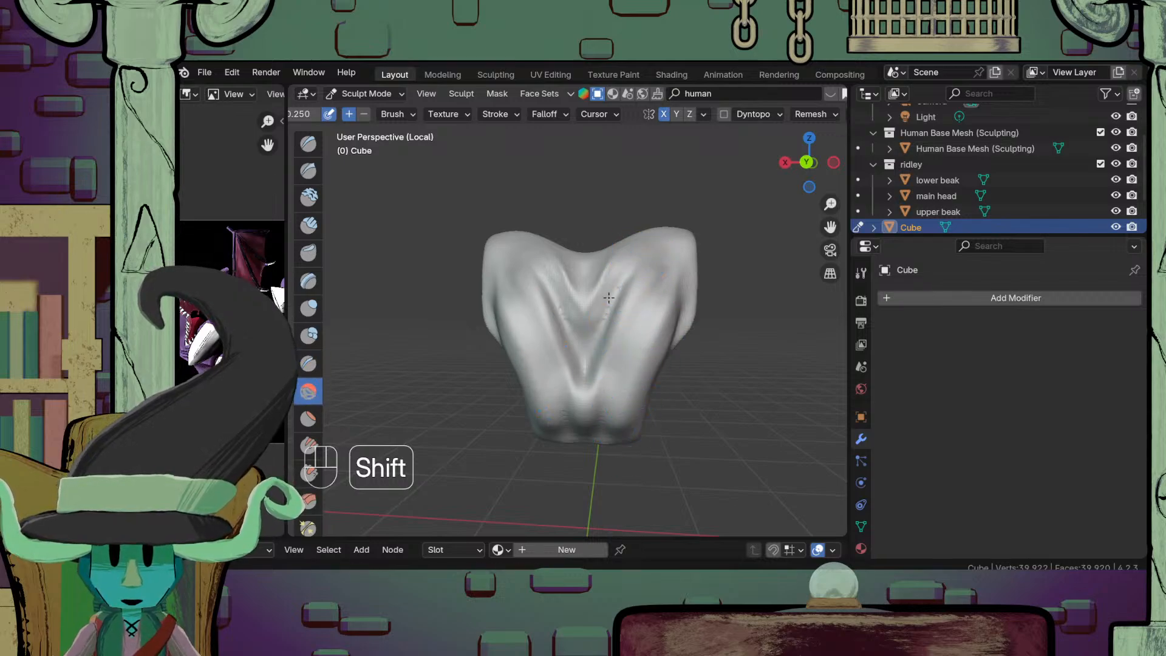
{"action": "mouse_move", "coordinate": [607, 357]}
{"action": "middle_mouse_down"}
{"action": "mouse_move", "coordinate": [521, 365]}
{"action": "mouse_move", "coordinate": [502, 306]}
{"action": "mouse_move", "coordinate": [563, 391]}
{"action": "mouse_move", "coordinate": [578, 330]}
{"action": "middle_mouse_up"}
{"action": "key", "text": "shift"}
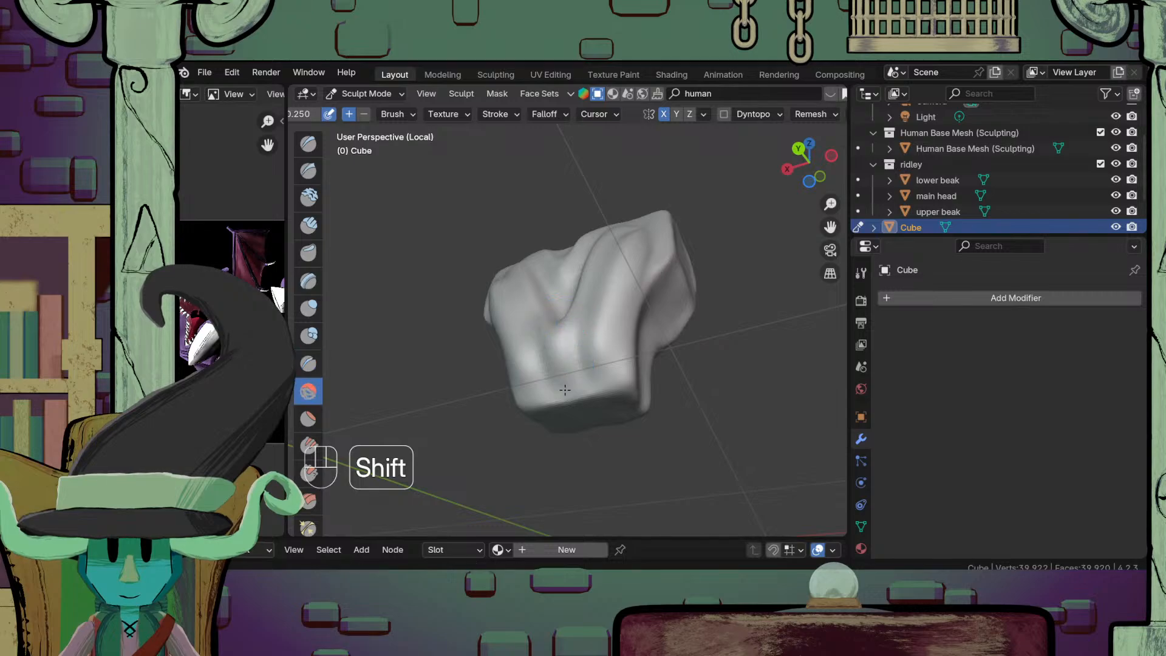
Step: Refine the creases around the central V of the back and soften its middle area
{"action": "middle_click_drag", "start_coordinate": [628, 274], "coordinate": [622, 358], "text": "ctrl"}
{"action": "middle_click_drag", "start_coordinate": [622, 359], "coordinate": [623, 261], "text": "ctrl"}
{"action": "middle_click_drag", "start_coordinate": [635, 322], "coordinate": [559, 274]}
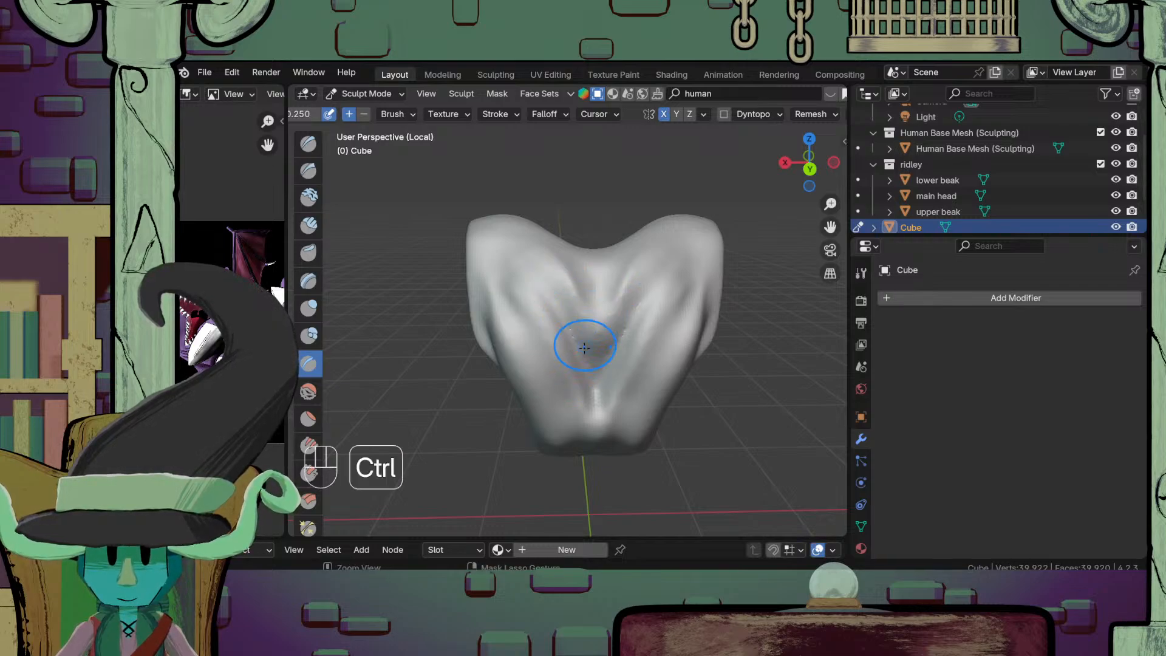
{"action": "mouse_move", "coordinate": [584, 348]}
{"action": "middle_mouse_down", "text": "ctrl"}
{"action": "mouse_move", "coordinate": [583, 370]}
{"action": "mouse_move", "coordinate": [608, 395]}
{"action": "mouse_move", "coordinate": [601, 412]}
{"action": "mouse_move", "coordinate": [562, 358]}
{"action": "mouse_move", "coordinate": [561, 314]}
{"action": "middle_mouse_up", "text": "ctrl"}
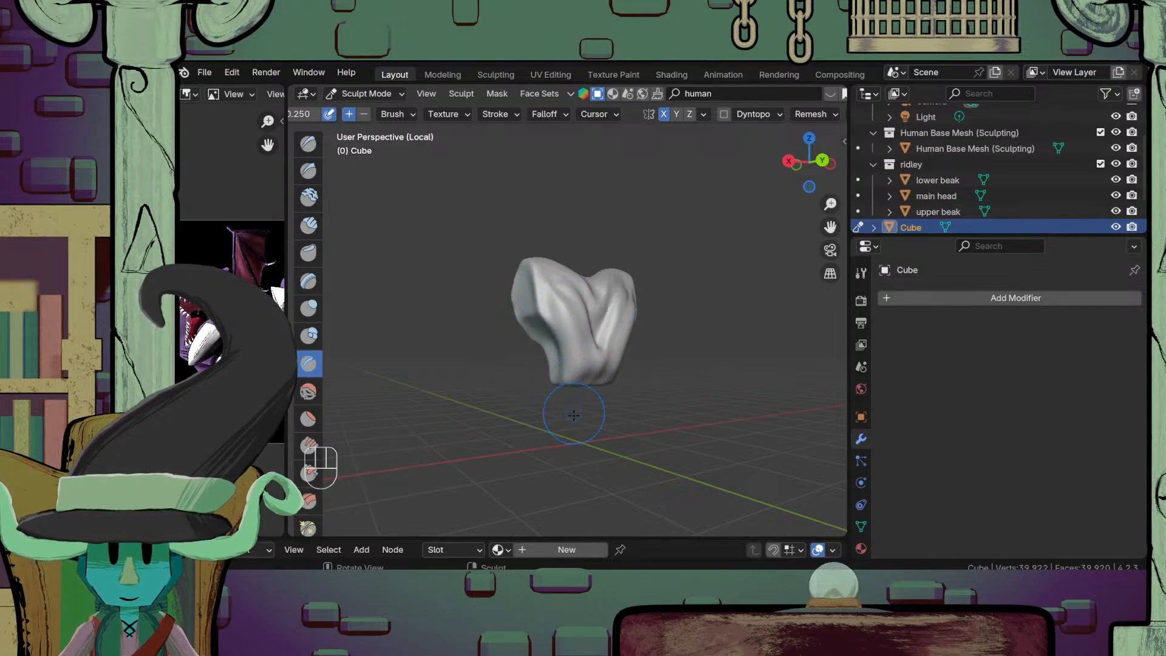
Step: Leave local view to work on the torso's back with the head and the other scene objects shown
{"action": "key", "text": "KP_Divide"}
{"action": "middle_click_drag", "start_coordinate": [562, 386], "coordinate": [599, 277]}
{"action": "middle_click_drag", "start_coordinate": [612, 336], "coordinate": [557, 341], "text": "shift"}
{"action": "middle_click_drag", "start_coordinate": [557, 340], "coordinate": [559, 321], "text": "ctrl"}
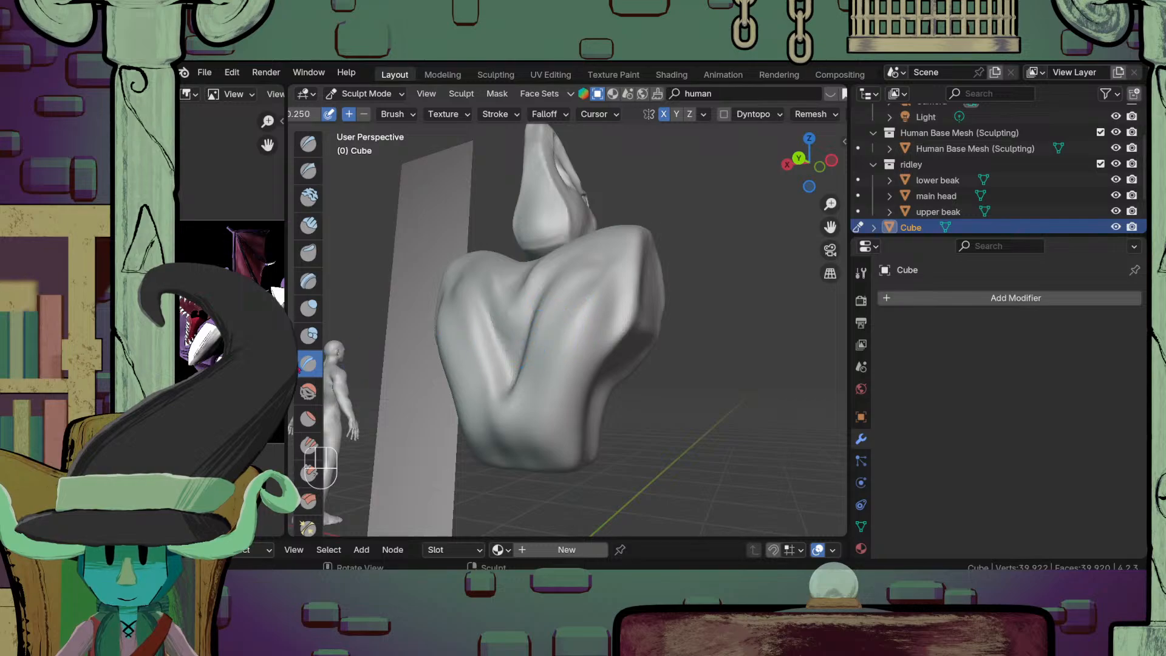
{"action": "middle_click_drag", "start_coordinate": [463, 369], "coordinate": [542, 384]}
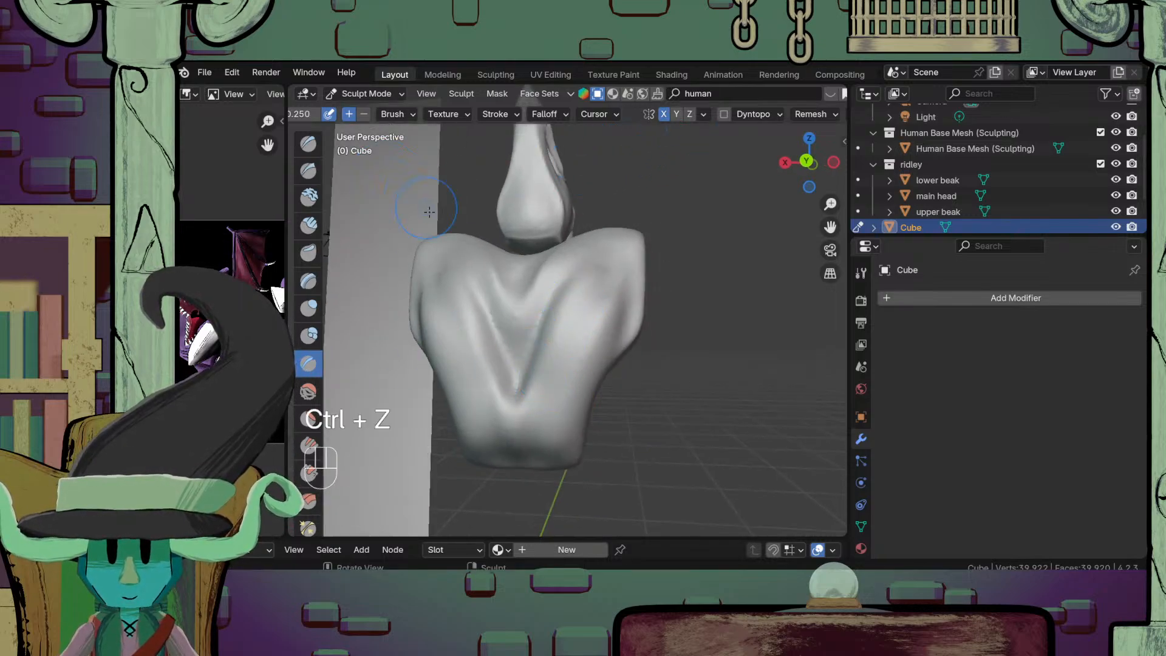
Step: Sculpt a spine line down the middle of the back with the Crease brush and smooth the muscles beside it
{"action": "mouse_move", "coordinate": [519, 361]}
{"action": "middle_mouse_down"}
{"action": "mouse_move", "coordinate": [554, 389]}
{"action": "mouse_move", "coordinate": [532, 341]}
{"action": "mouse_move", "coordinate": [527, 354]}
{"action": "middle_mouse_up"}
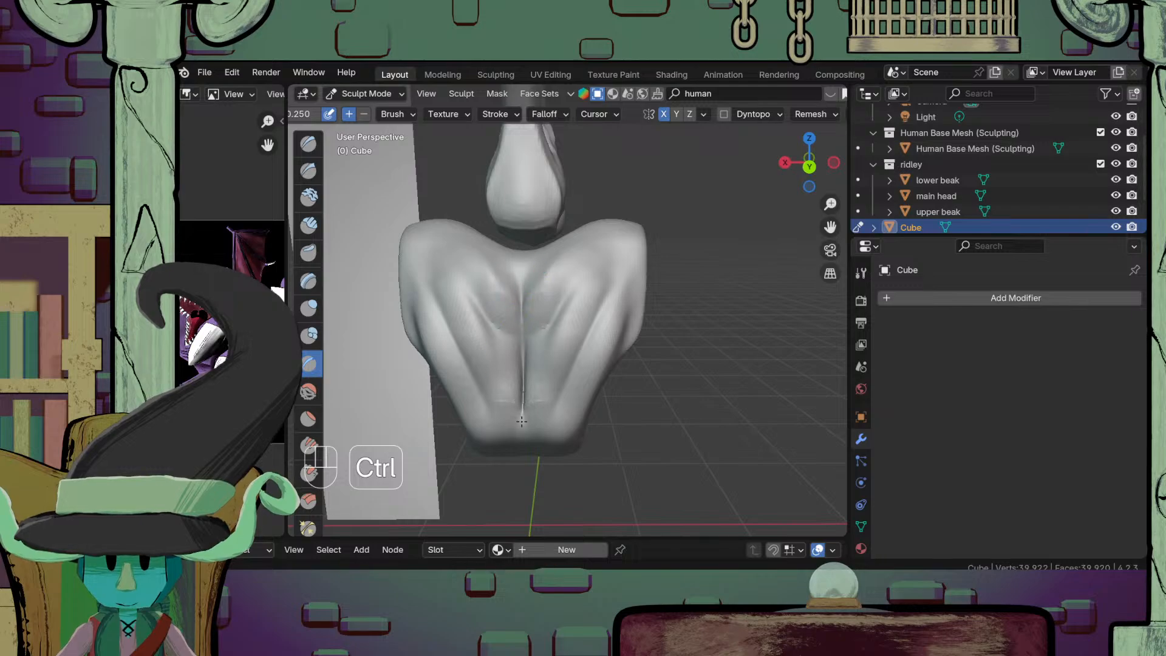
{"action": "mouse_move", "coordinate": [515, 344]}
{"action": "middle_mouse_down"}
{"action": "mouse_move", "coordinate": [519, 372]}
{"action": "mouse_move", "coordinate": [523, 316]}
{"action": "mouse_move", "coordinate": [490, 307]}
{"action": "mouse_move", "coordinate": [496, 347]}
{"action": "mouse_move", "coordinate": [513, 304]}
{"action": "middle_mouse_up"}
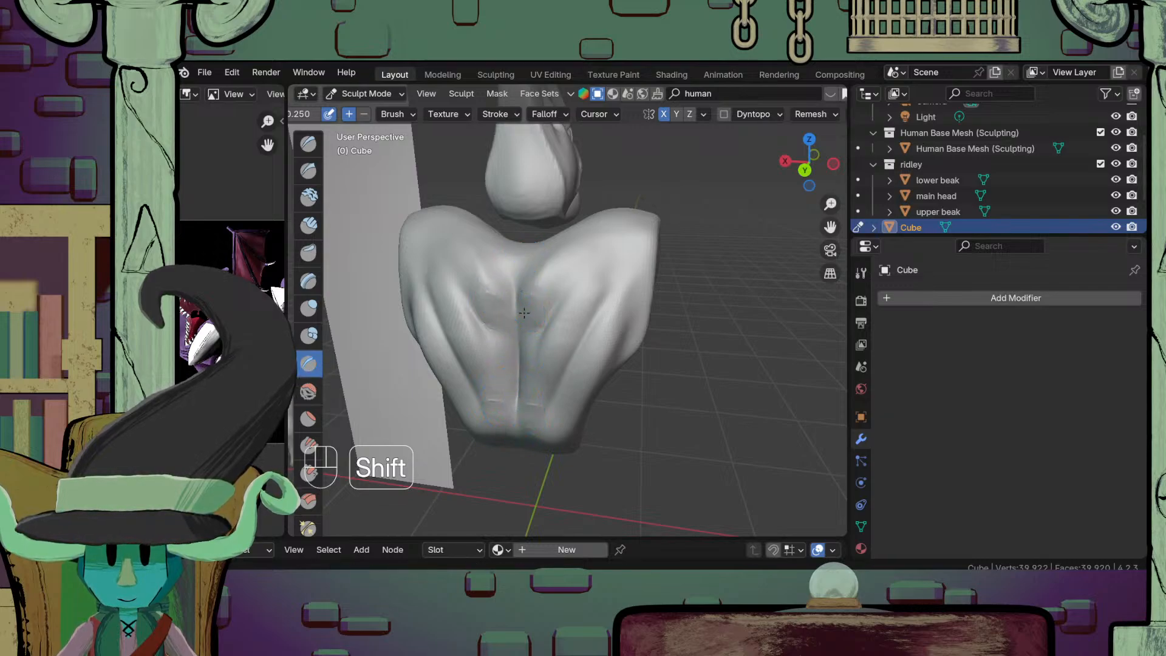
{"action": "scroll", "coordinate": [506, 395], "scroll_direction": "down", "scroll_amount": 7}
{"action": "mouse_move", "coordinate": [500, 409]}
{"action": "middle_mouse_down"}
{"action": "mouse_move", "coordinate": [629, 277]}
{"action": "mouse_move", "coordinate": [567, 391]}
{"action": "mouse_move", "coordinate": [588, 333]}
{"action": "middle_mouse_up"}
{"action": "mouse_move", "coordinate": [626, 410]}
{"action": "middle_mouse_down"}
{"action": "mouse_move", "coordinate": [578, 383]}
{"action": "mouse_move", "coordinate": [610, 340]}
{"action": "mouse_move", "coordinate": [572, 407]}
{"action": "mouse_move", "coordinate": [521, 391]}
{"action": "mouse_move", "coordinate": [555, 396]}
{"action": "mouse_move", "coordinate": [572, 291]}
{"action": "middle_mouse_up"}
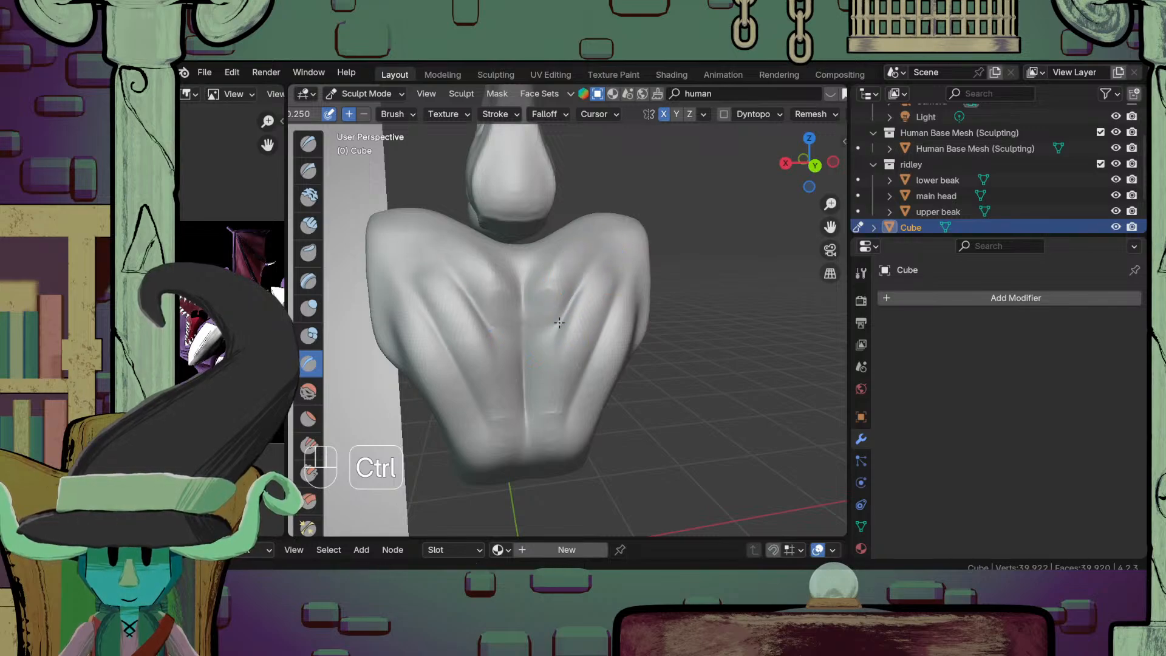
Step: Sharpen the creases outlining the shoulder-blade muscles on both sides of the upper back
{"action": "middle_click_drag", "start_coordinate": [590, 277], "coordinate": [552, 300]}
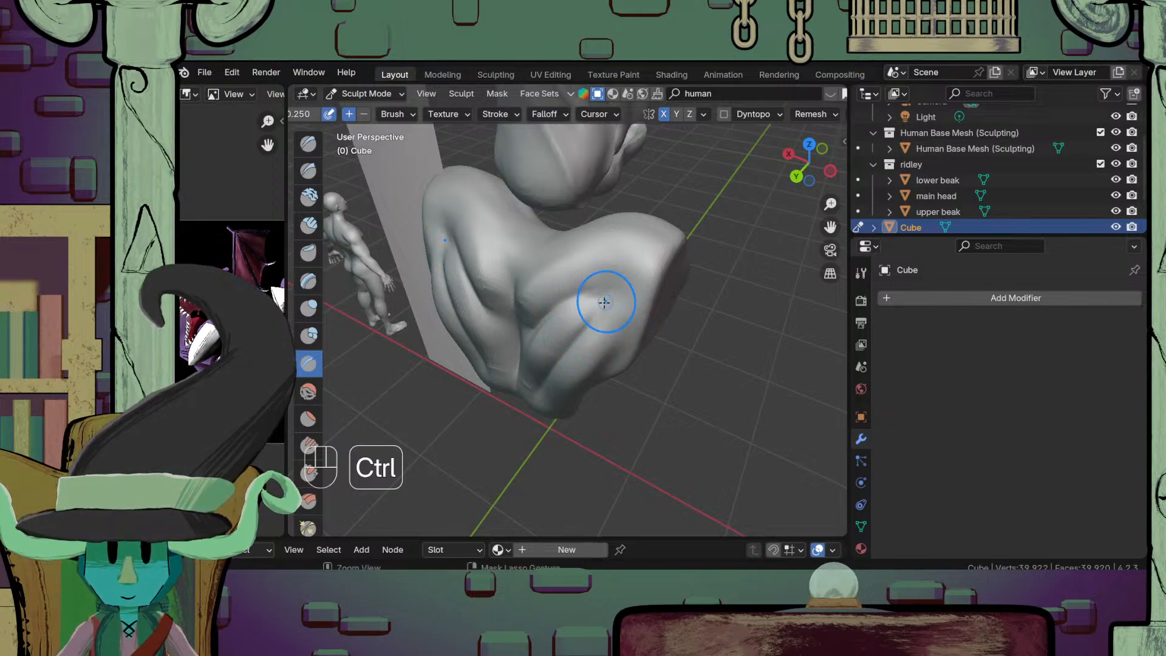
{"action": "middle_click_drag", "start_coordinate": [595, 320], "coordinate": [547, 386], "text": "ctrl"}
{"action": "middle_click_drag", "start_coordinate": [547, 386], "coordinate": [547, 328]}
{"action": "middle_click_drag", "start_coordinate": [547, 328], "coordinate": [635, 344]}
{"action": "middle_click_drag", "start_coordinate": [635, 343], "coordinate": [626, 268], "text": "ctrl"}
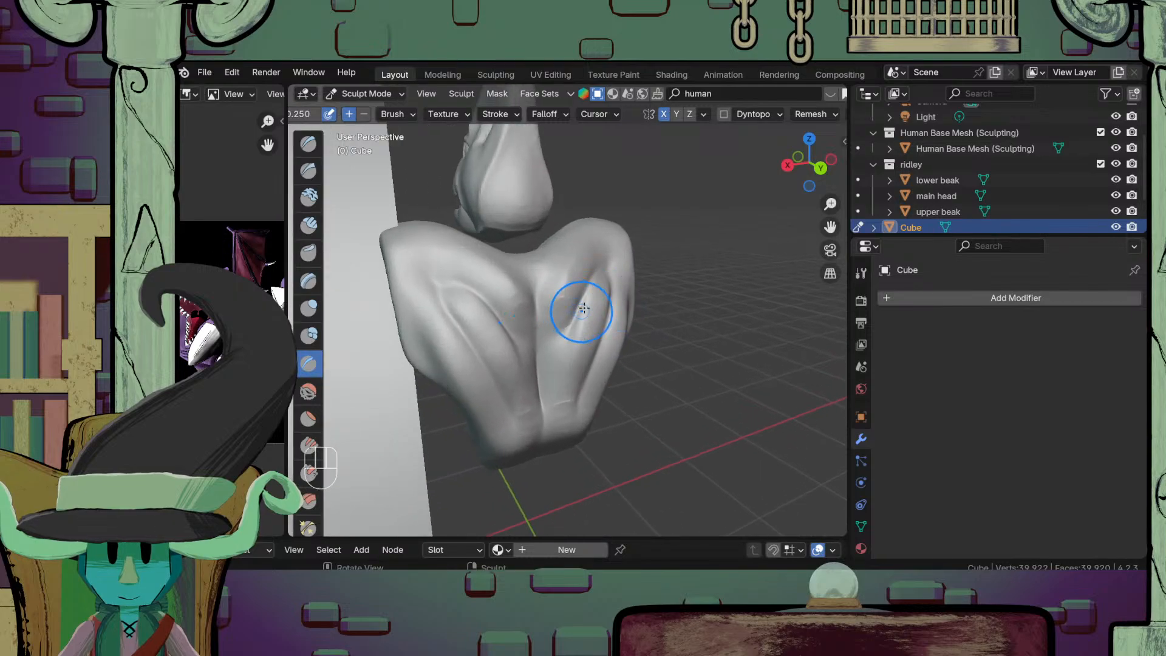
Step: Deepen the diagonal grooves from the shoulders toward the spine and smooth their inner ends
{"action": "middle_click_drag", "start_coordinate": [583, 309], "coordinate": [559, 304]}
{"action": "middle_click_drag", "start_coordinate": [559, 303], "coordinate": [530, 322]}
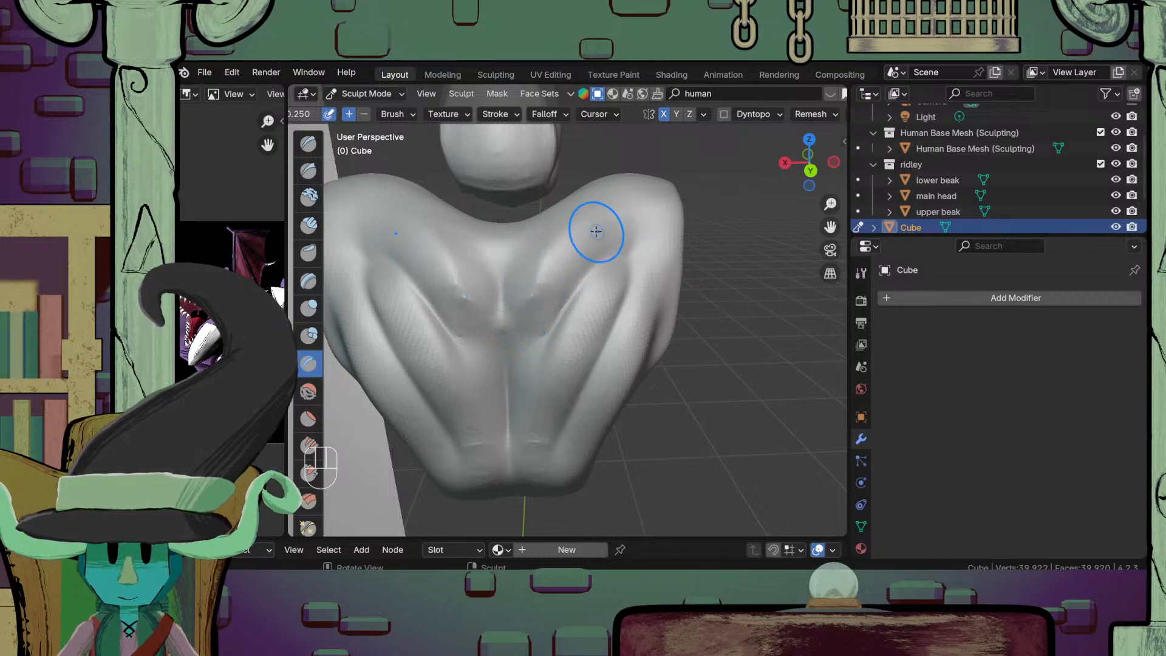
{"action": "middle_click_drag", "start_coordinate": [596, 231], "coordinate": [571, 313], "text": "ctrl"}
{"action": "left_click_drag", "start_coordinate": [575, 321], "coordinate": [565, 340], "text": "shift"}
{"action": "middle_click_drag", "start_coordinate": [568, 340], "coordinate": [541, 368], "text": "ctrl"}
{"action": "mouse_move", "coordinate": [541, 367]}
{"action": "middle_mouse_down", "text": "ctrl"}
{"action": "mouse_move", "coordinate": [540, 348]}
{"action": "mouse_move", "coordinate": [580, 331]}
{"action": "mouse_move", "coordinate": [604, 419]}
{"action": "mouse_move", "coordinate": [609, 336]}
{"action": "mouse_move", "coordinate": [640, 320]}
{"action": "mouse_move", "coordinate": [617, 352]}
{"action": "mouse_move", "coordinate": [658, 292]}
{"action": "mouse_move", "coordinate": [636, 372]}
{"action": "middle_mouse_up", "text": "ctrl"}
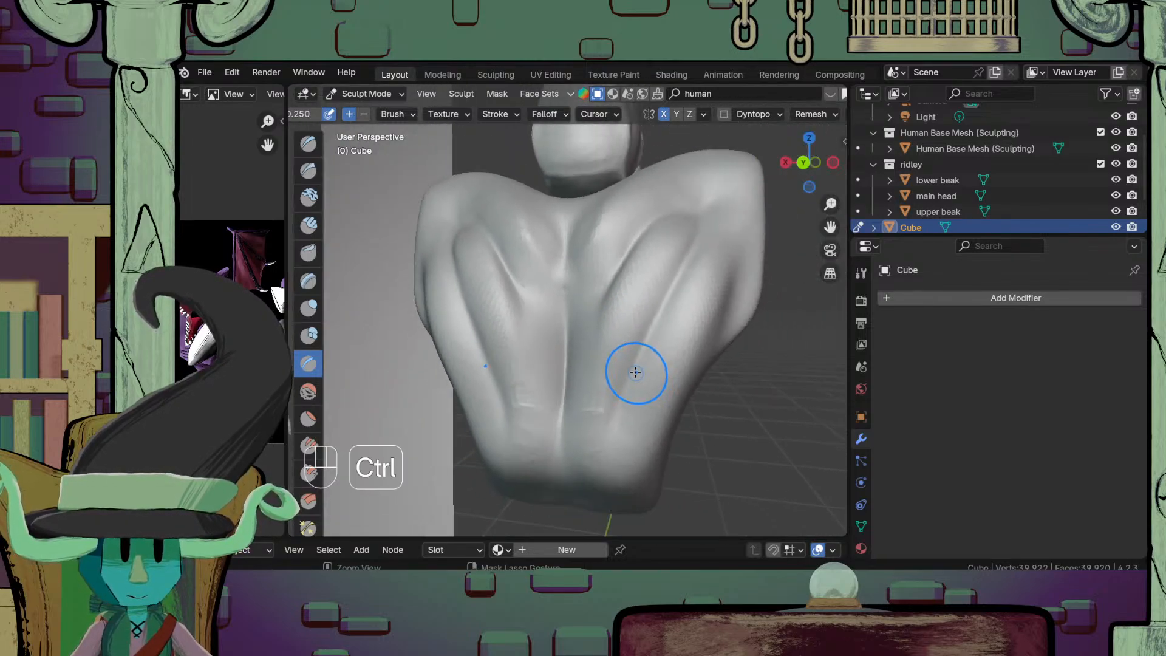
Step: Define the edges of the long side muscles and the spine with further Crease strokes
{"action": "middle_click_drag", "start_coordinate": [633, 309], "coordinate": [599, 338], "text": "shift"}
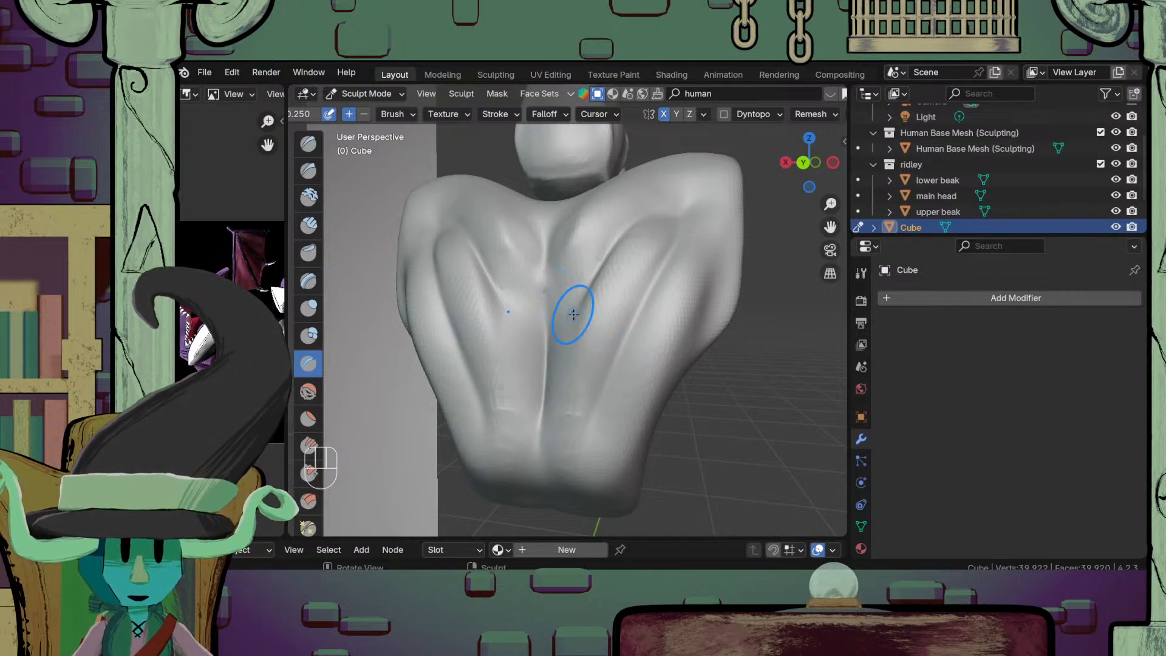
{"action": "middle_click_drag", "start_coordinate": [613, 342], "coordinate": [650, 384]}
{"action": "mouse_move", "coordinate": [618, 330]}
{"action": "middle_mouse_down", "text": "ctrl"}
{"action": "mouse_move", "coordinate": [614, 425]}
{"action": "mouse_move", "coordinate": [611, 384]}
{"action": "mouse_move", "coordinate": [632, 362]}
{"action": "mouse_move", "coordinate": [613, 357]}
{"action": "mouse_move", "coordinate": [604, 320]}
{"action": "middle_mouse_up", "text": "ctrl"}
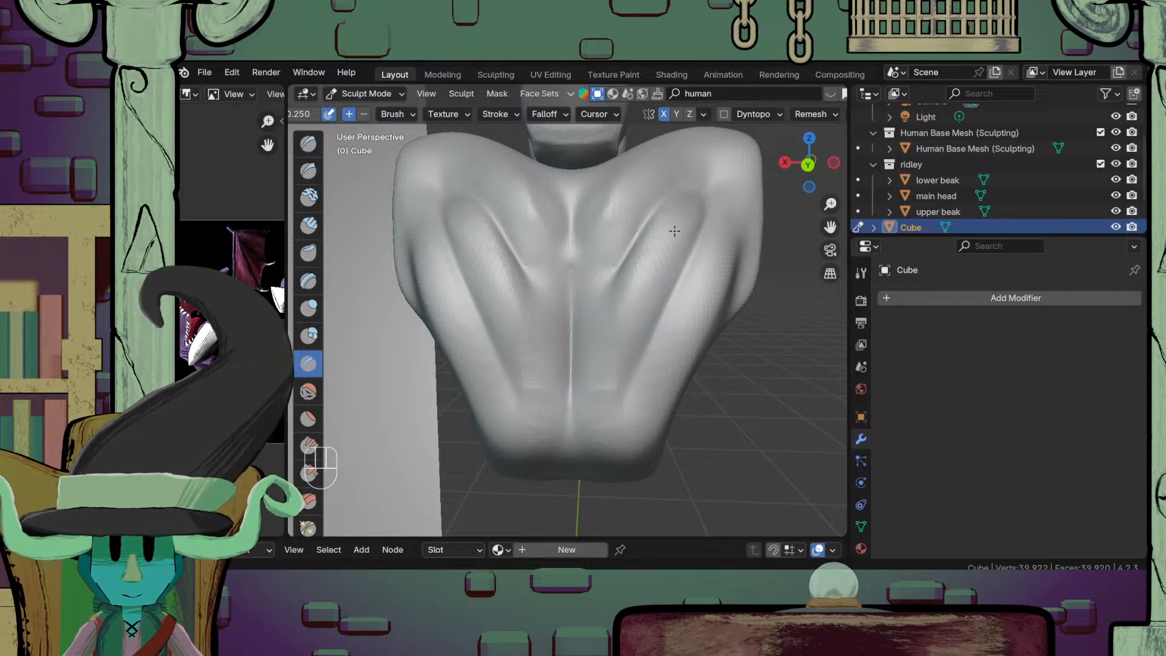
Step: Resize the Flatten brush and level the muscle surfaces beside the spine and up toward the shoulder
{"action": "left_click", "coordinate": [311, 418]}
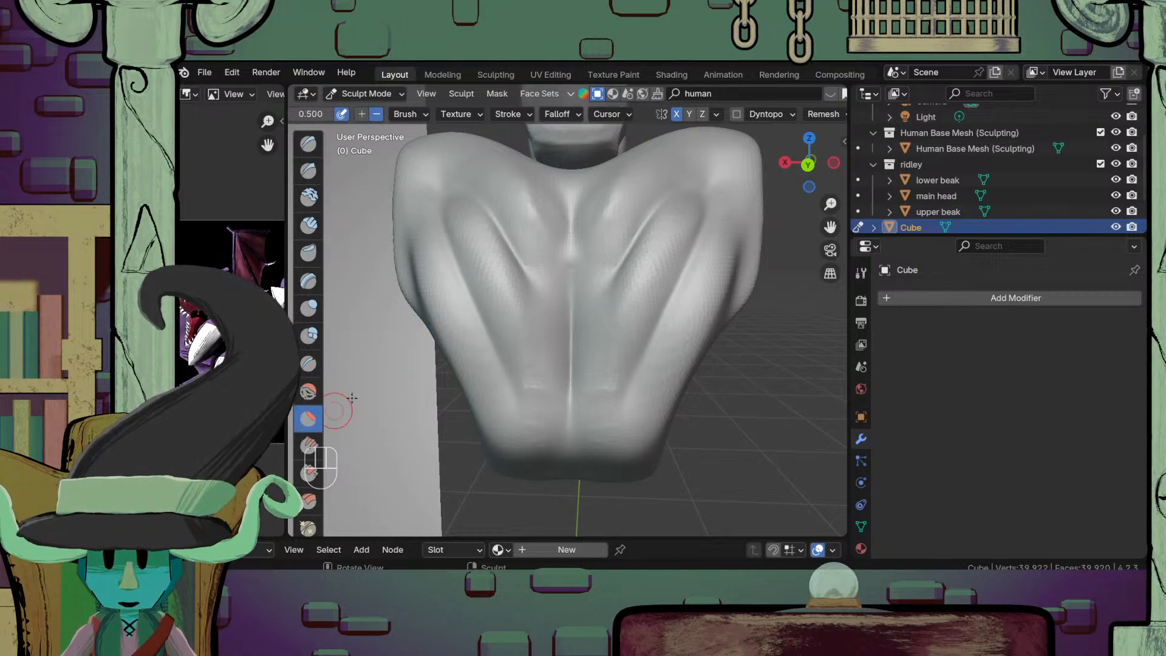
{"action": "key", "text": "f"}
{"action": "left_click", "coordinate": [619, 363]}
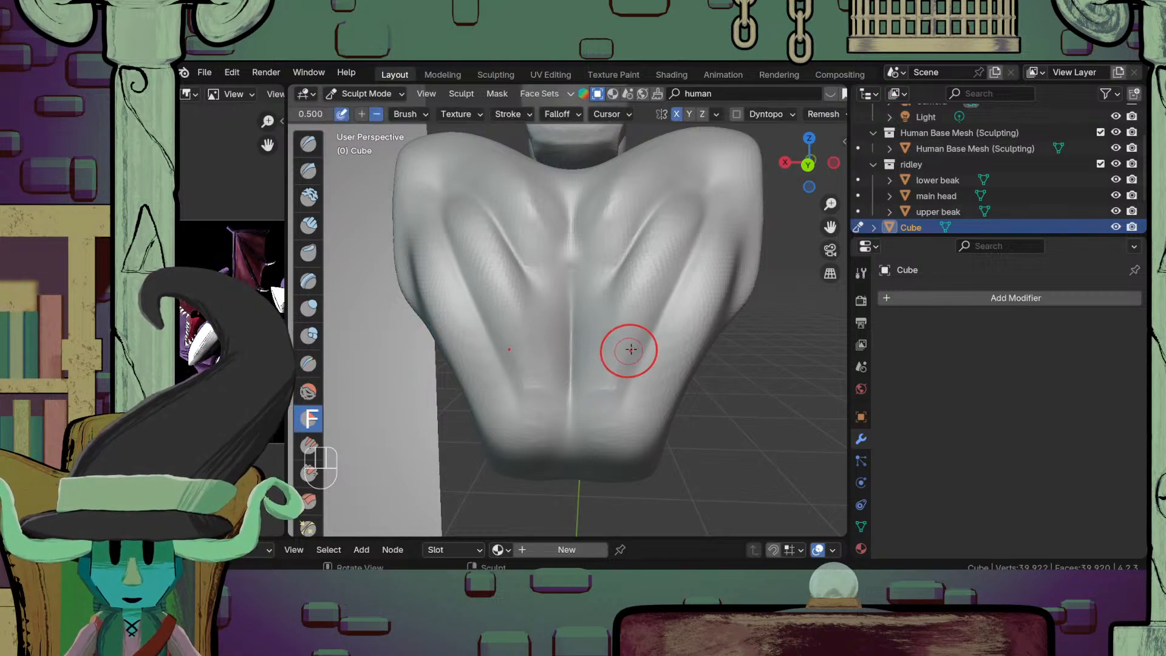
{"action": "mouse_move", "coordinate": [632, 348]}
{"action": "left_mouse_down"}
{"action": "mouse_move", "coordinate": [622, 312]}
{"action": "mouse_move", "coordinate": [638, 276]}
{"action": "left_mouse_up"}
{"action": "mouse_move", "coordinate": [642, 272]}
{"action": "left_mouse_down"}
{"action": "mouse_move", "coordinate": [669, 221]}
{"action": "mouse_move", "coordinate": [674, 229]}
{"action": "left_mouse_up"}
{"action": "left_click_drag", "start_coordinate": [629, 328], "coordinate": [612, 363]}
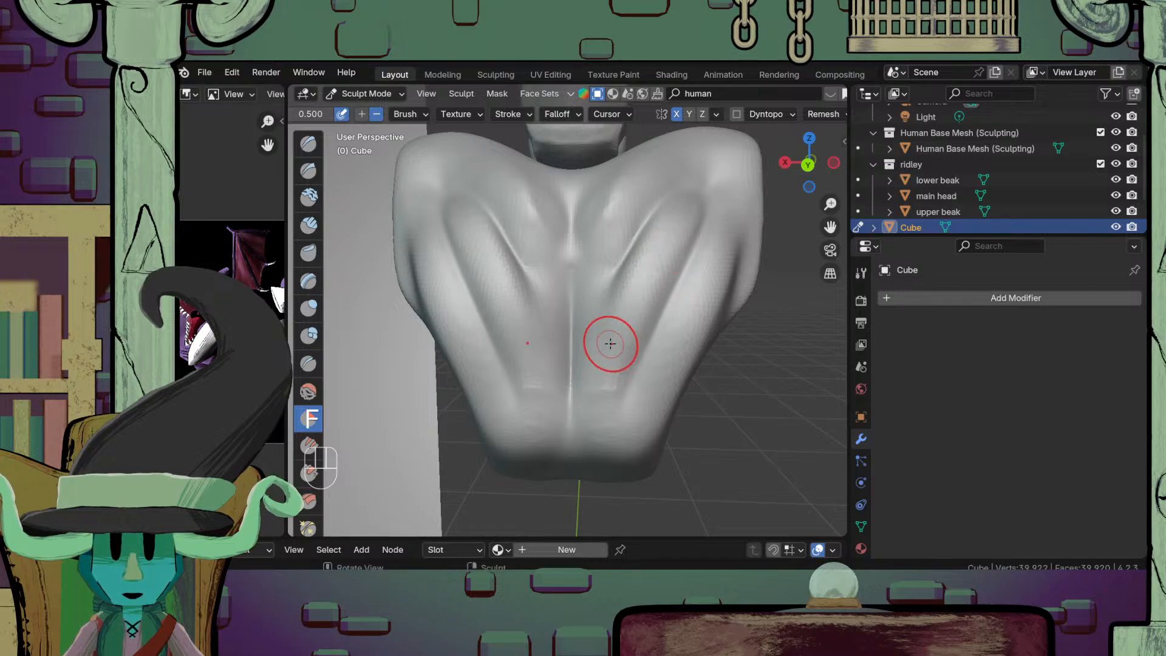
{"action": "middle_click_drag", "start_coordinate": [654, 268], "coordinate": [598, 367]}
{"action": "mouse_move", "coordinate": [598, 367]}
{"action": "left_mouse_down"}
{"action": "mouse_move", "coordinate": [597, 332]}
{"action": "mouse_move", "coordinate": [558, 390]}
{"action": "left_mouse_up"}
{"action": "mouse_move", "coordinate": [638, 359]}
{"action": "middle_mouse_down", "text": "ctrl"}
{"action": "mouse_move", "coordinate": [612, 455]}
{"action": "mouse_move", "coordinate": [511, 468]}
{"action": "mouse_move", "coordinate": [541, 395]}
{"action": "mouse_move", "coordinate": [577, 467]}
{"action": "middle_mouse_up", "text": "ctrl"}
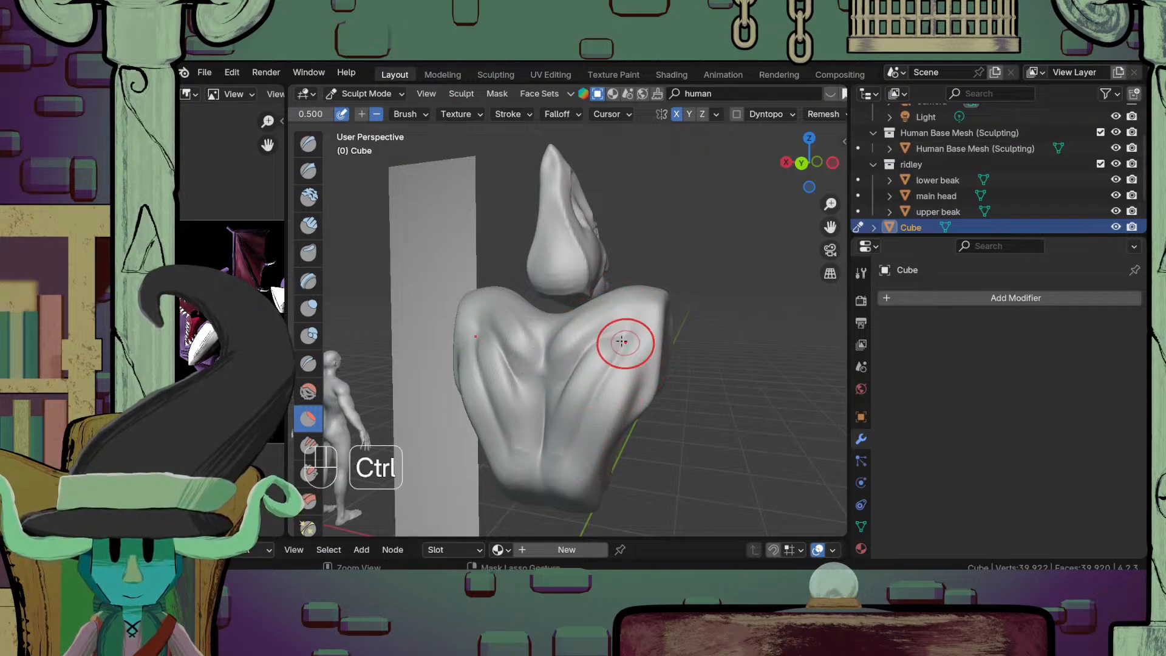
Step: Inspect the sculpted torso from the back, underside and flank, comparing its proportions with the head and human figure
{"action": "middle_click_drag", "start_coordinate": [625, 344], "coordinate": [614, 395], "text": "ctrl"}
{"action": "middle_click_drag", "start_coordinate": [614, 394], "coordinate": [595, 440]}
{"action": "mouse_move", "coordinate": [577, 419]}
{"action": "middle_mouse_down"}
{"action": "mouse_move", "coordinate": [589, 349]}
{"action": "mouse_move", "coordinate": [541, 391]}
{"action": "middle_mouse_up"}
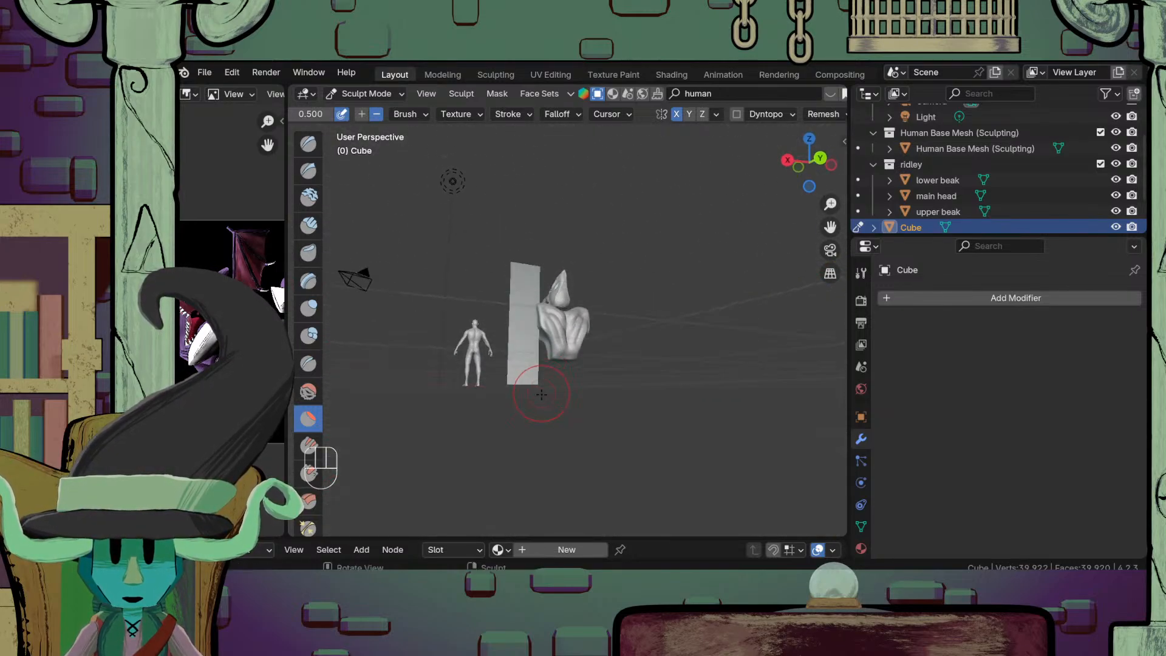
{"action": "middle_click_drag", "start_coordinate": [568, 429], "coordinate": [639, 304], "text": "ctrl"}
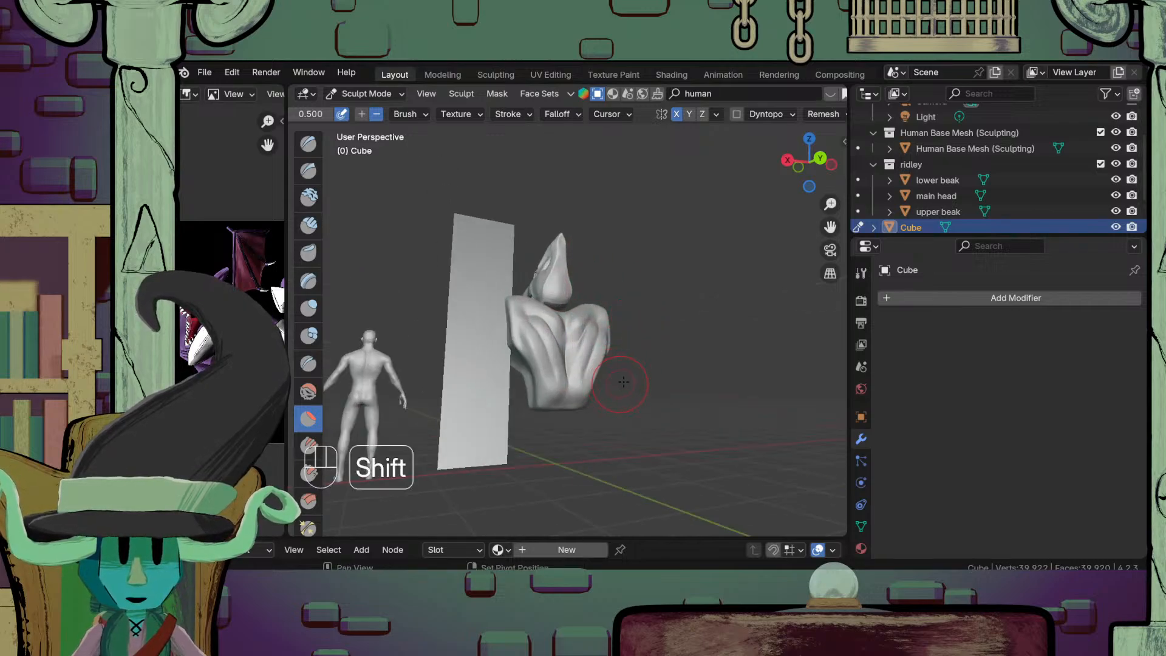
{"action": "mouse_move", "coordinate": [622, 383]}
{"action": "middle_mouse_down", "text": "shift"}
{"action": "mouse_move", "coordinate": [690, 320]}
{"action": "mouse_move", "coordinate": [622, 383]}
{"action": "mouse_move", "coordinate": [614, 310]}
{"action": "mouse_move", "coordinate": [610, 340]}
{"action": "mouse_move", "coordinate": [632, 316]}
{"action": "mouse_move", "coordinate": [583, 339]}
{"action": "middle_mouse_up", "text": "shift"}
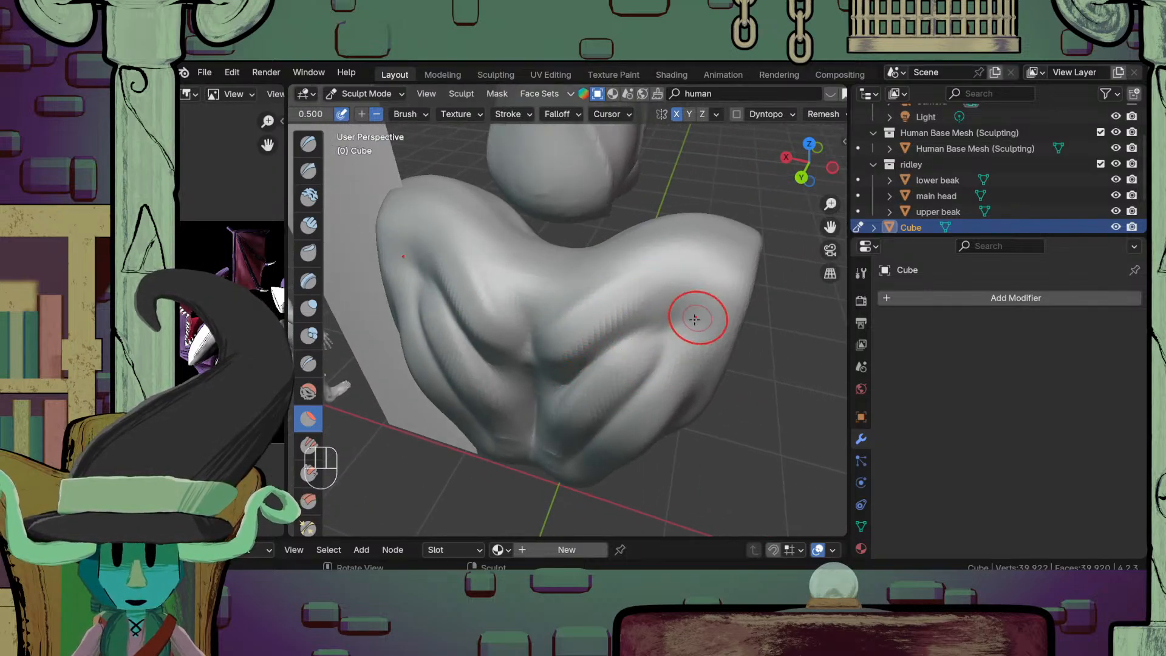
{"action": "middle_click_drag", "start_coordinate": [647, 377], "coordinate": [688, 313], "text": "shift"}
{"action": "middle_click_drag", "start_coordinate": [623, 403], "coordinate": [630, 361]}
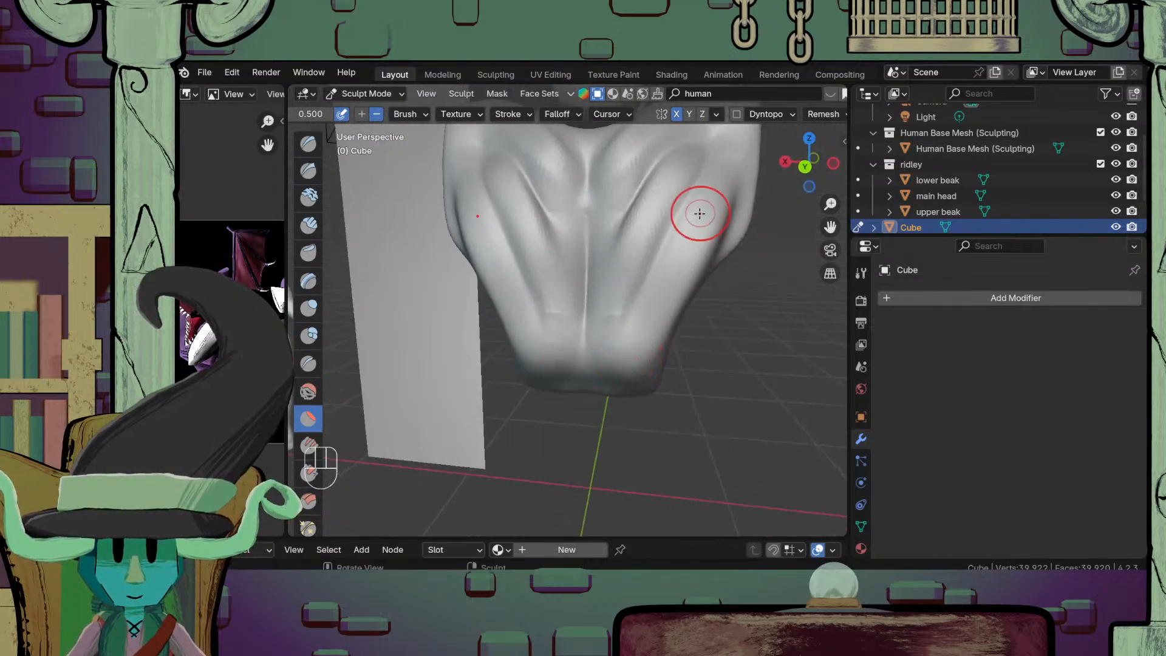
{"action": "middle_click_drag", "start_coordinate": [700, 214], "coordinate": [622, 293], "text": "shift"}
{"action": "middle_click_drag", "start_coordinate": [594, 347], "coordinate": [609, 381], "text": "shift"}
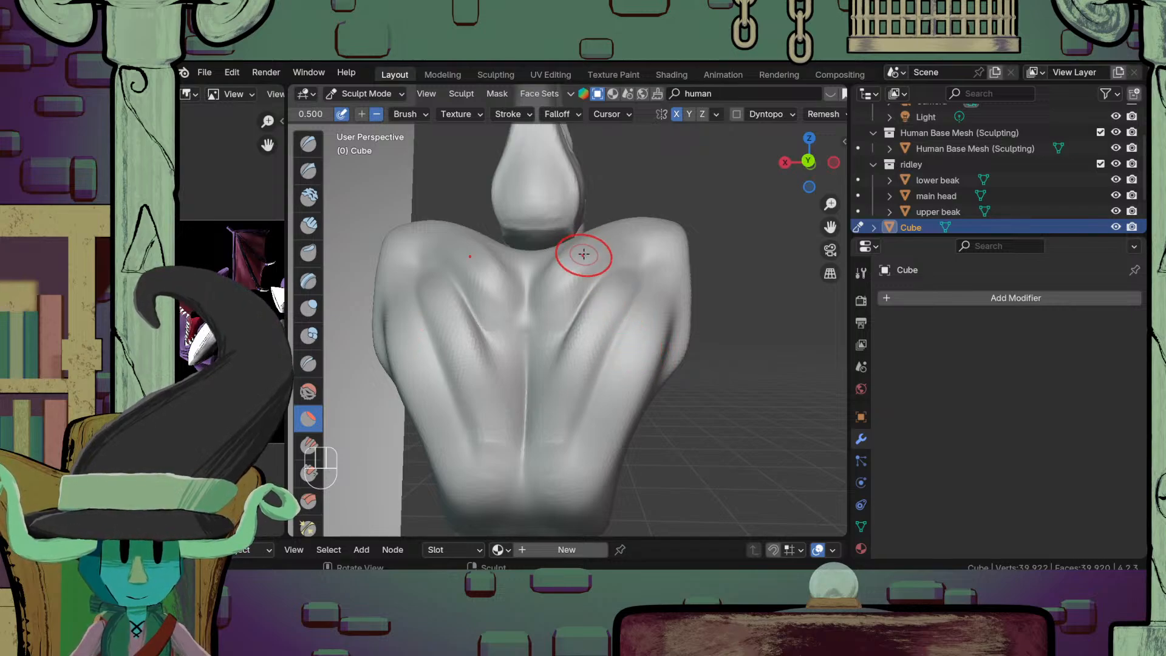
{"action": "middle_click_drag", "start_coordinate": [620, 341], "coordinate": [592, 486], "text": "ctrl"}
{"action": "middle_click_drag", "start_coordinate": [598, 389], "coordinate": [645, 444]}
{"action": "middle_click_drag", "start_coordinate": [645, 388], "coordinate": [664, 438], "text": "ctrl"}
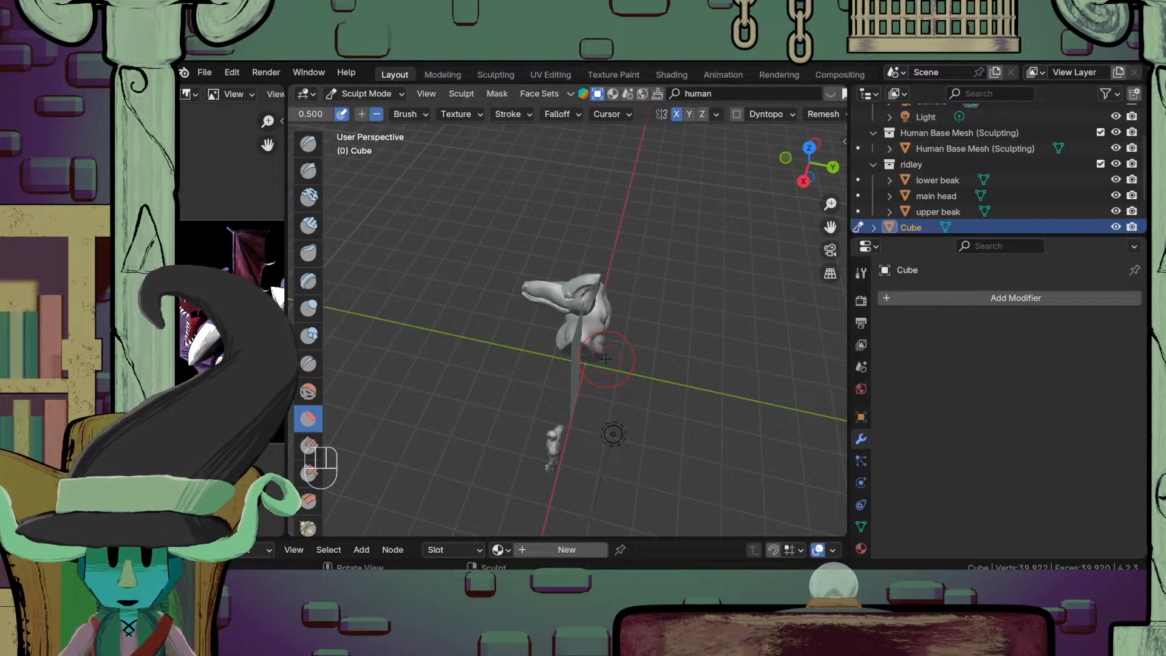
{"action": "middle_click_drag", "start_coordinate": [606, 359], "coordinate": [637, 302]}
{"action": "scroll", "coordinate": [531, 275], "scroll_direction": "up", "scroll_amount": 3}
{"action": "scroll", "coordinate": [702, 284], "scroll_direction": "up", "scroll_amount": 2}
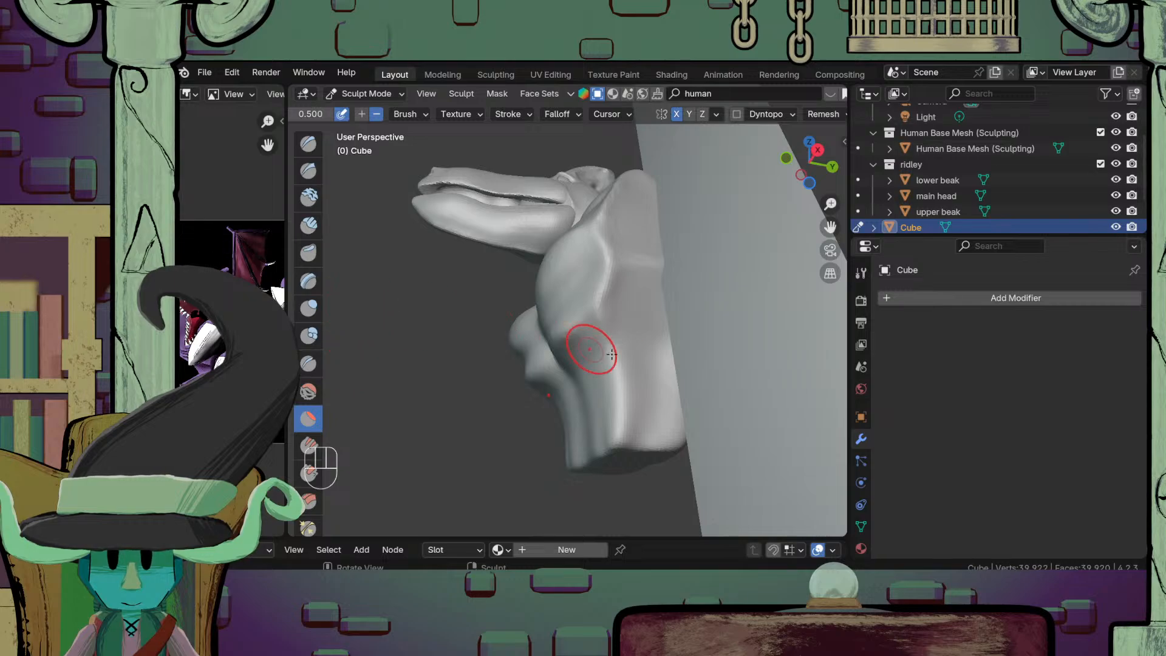
{"action": "middle_click_drag", "start_coordinate": [611, 354], "coordinate": [419, 307]}
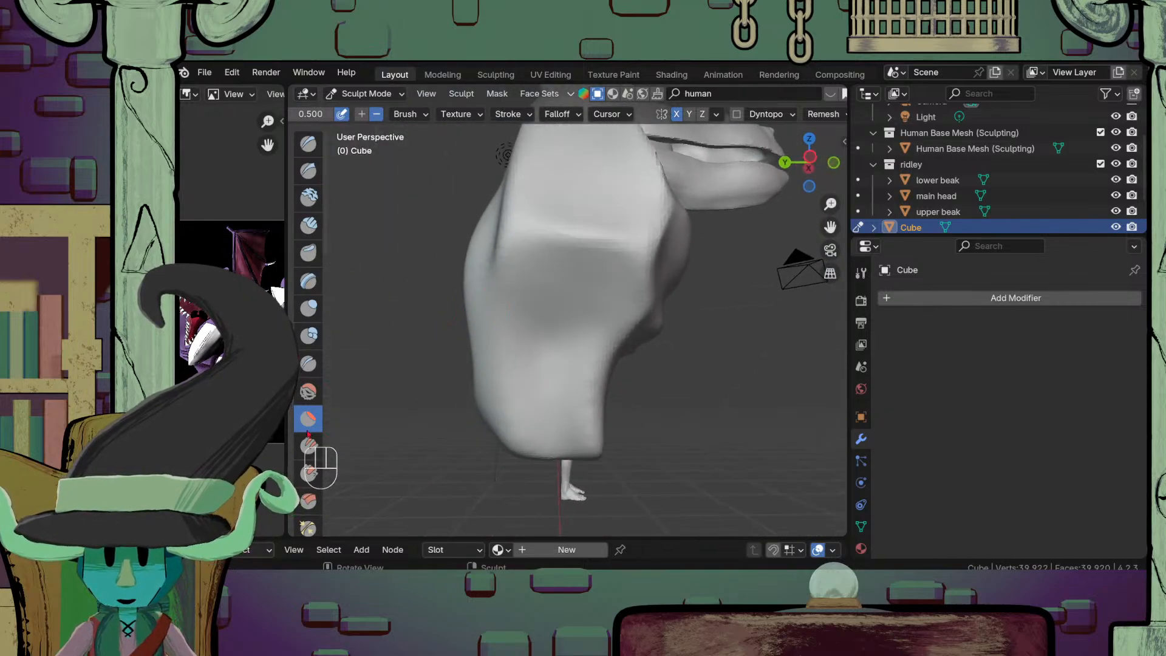
Step: Define long vertical muscle lines on the torso's flank, from below the armpit down to the waist, with Crease strokes
{"action": "scroll", "coordinate": [308, 432], "scroll_direction": "down", "scroll_amount": 3}
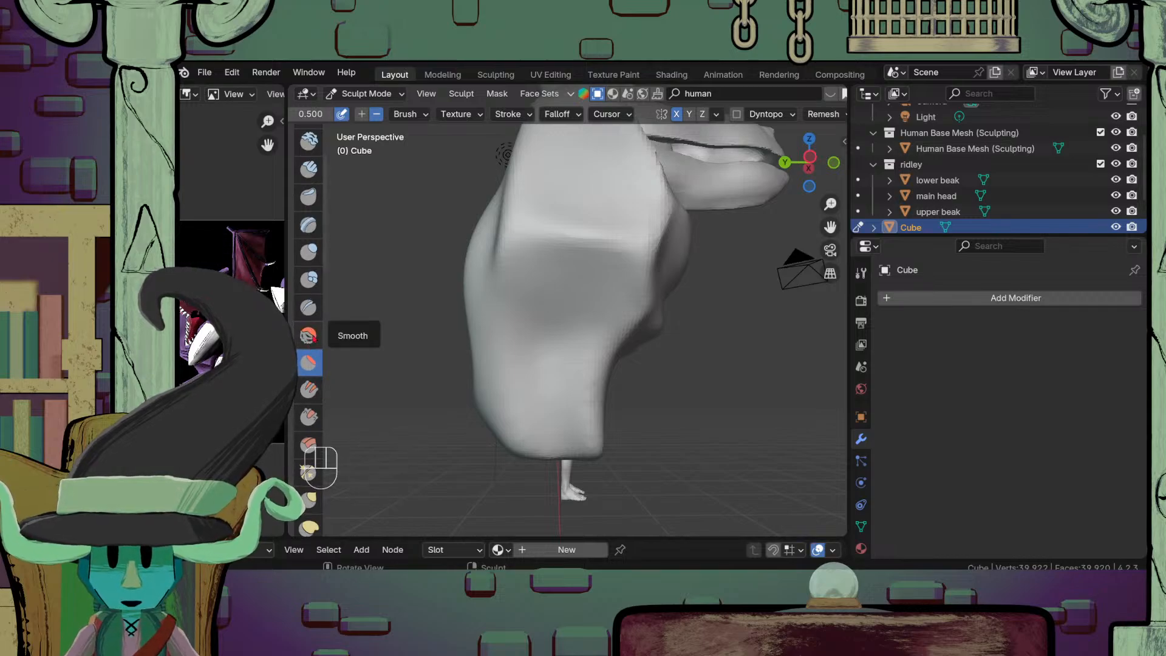
{"action": "scroll", "coordinate": [314, 352], "scroll_direction": "up", "scroll_amount": 3}
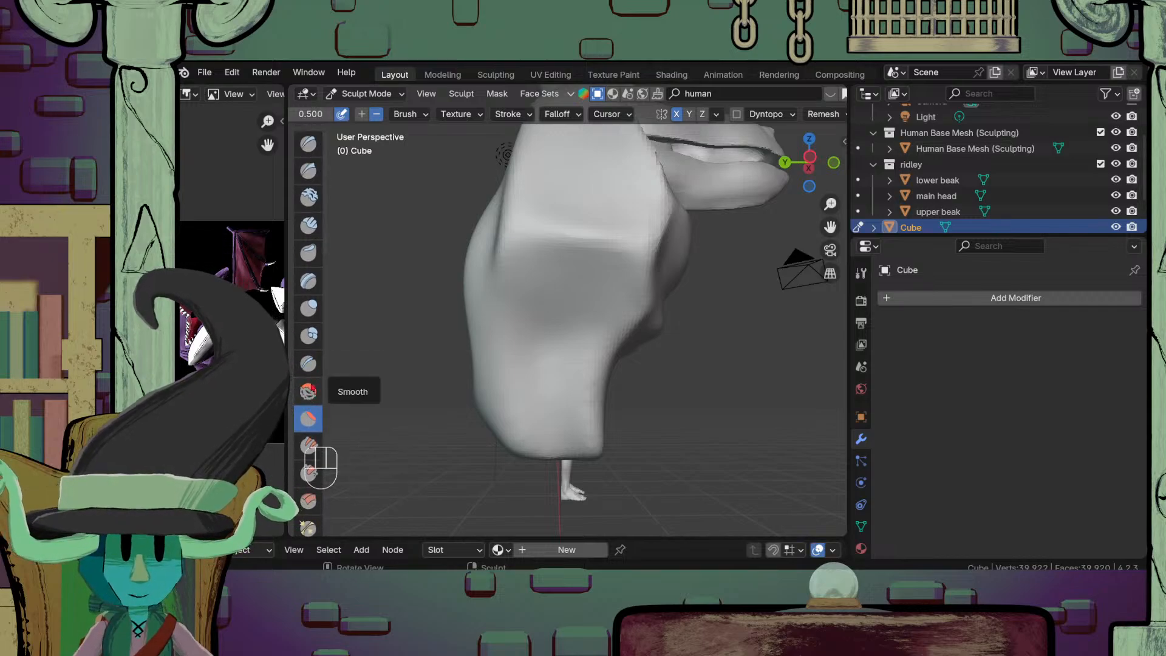
{"action": "left_click", "coordinate": [309, 364]}
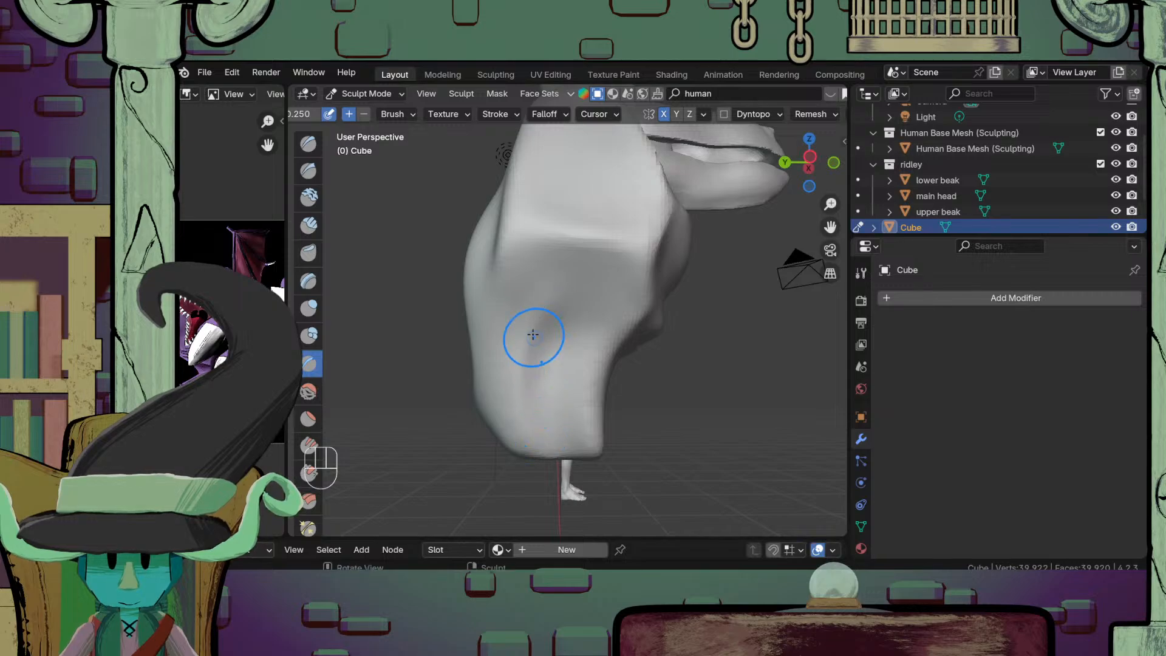
{"action": "left_click_drag", "start_coordinate": [548, 317], "coordinate": [542, 413]}
{"action": "mouse_move", "coordinate": [599, 312]}
{"action": "left_mouse_down"}
{"action": "mouse_move", "coordinate": [590, 436]}
{"action": "mouse_move", "coordinate": [590, 416]}
{"action": "mouse_move", "coordinate": [541, 365]}
{"action": "left_mouse_up"}
{"action": "left_click_drag", "start_coordinate": [578, 267], "coordinate": [538, 359]}
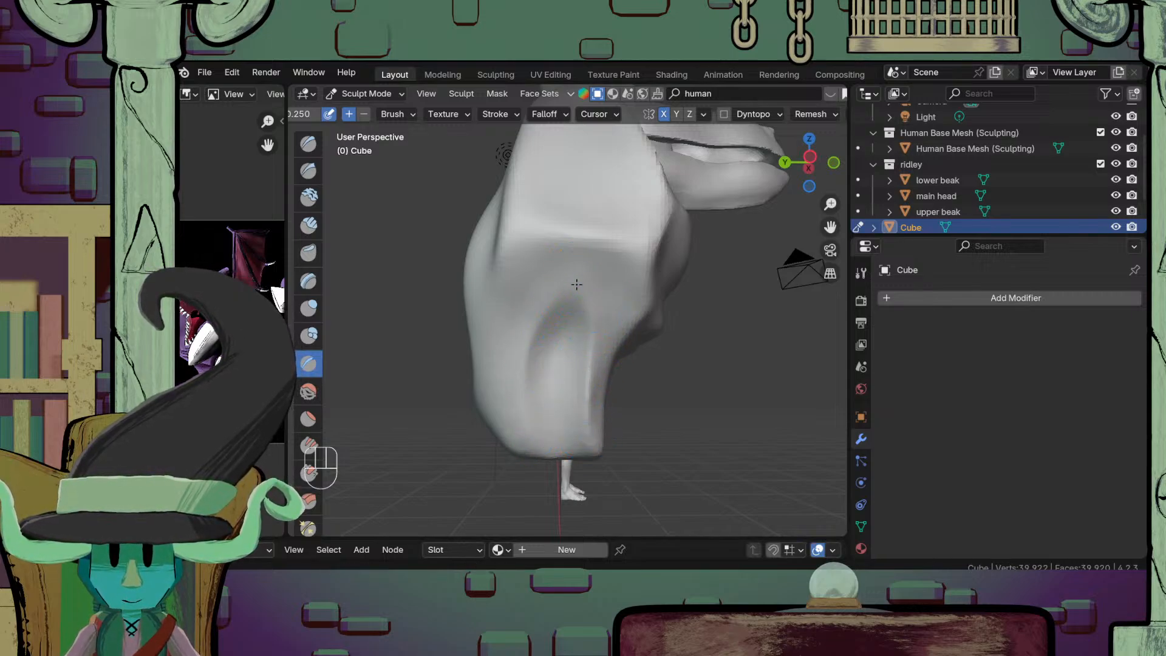
{"action": "left_click_drag", "start_coordinate": [525, 410], "coordinate": [568, 298]}
{"action": "left_click_drag", "start_coordinate": [530, 436], "coordinate": [576, 281]}
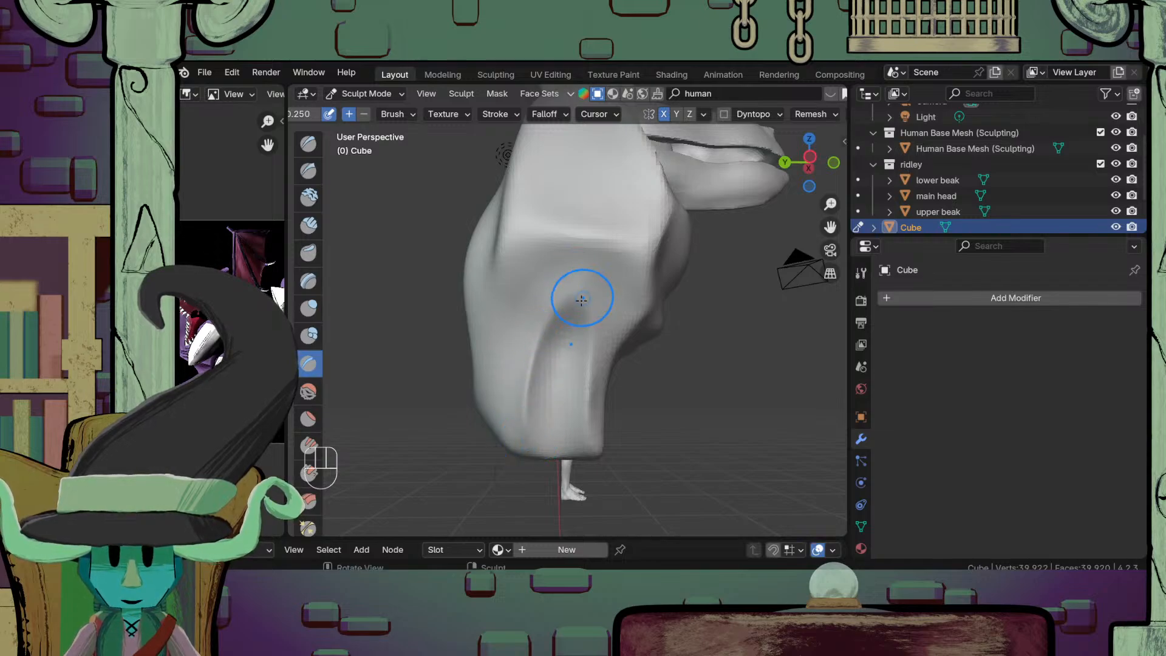
{"action": "mouse_move", "coordinate": [589, 425]}
{"action": "left_mouse_down"}
{"action": "mouse_move", "coordinate": [583, 340]}
{"action": "mouse_move", "coordinate": [593, 433]}
{"action": "left_mouse_up"}
Step: Try building up paired abdominal muscles on the front of the waist with the Clay and Clay Strips brushes
{"action": "middle_click_drag", "start_coordinate": [578, 332], "coordinate": [574, 392], "text": "ctrl"}
{"action": "mouse_move", "coordinate": [575, 389]}
{"action": "middle_mouse_down"}
{"action": "mouse_move", "coordinate": [516, 356]}
{"action": "mouse_move", "coordinate": [526, 392]}
{"action": "middle_mouse_up"}
{"action": "mouse_move", "coordinate": [529, 380]}
{"action": "middle_mouse_down"}
{"action": "mouse_move", "coordinate": [527, 337]}
{"action": "mouse_move", "coordinate": [586, 328]}
{"action": "mouse_move", "coordinate": [590, 407]}
{"action": "mouse_move", "coordinate": [571, 420]}
{"action": "mouse_move", "coordinate": [588, 443]}
{"action": "mouse_move", "coordinate": [571, 409]}
{"action": "mouse_move", "coordinate": [503, 421]}
{"action": "mouse_move", "coordinate": [557, 292]}
{"action": "middle_mouse_up"}
{"action": "middle_click_drag", "start_coordinate": [552, 357], "coordinate": [482, 307]}
{"action": "middle_click_drag", "start_coordinate": [508, 417], "coordinate": [573, 380], "text": "shift"}
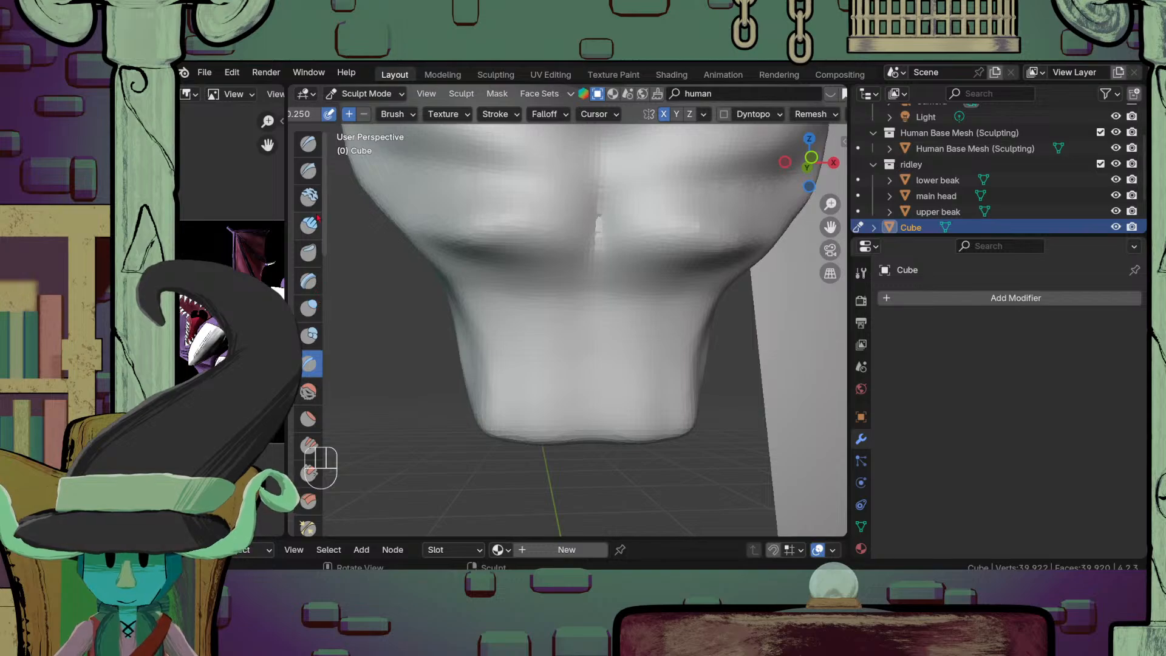
{"action": "left_click", "coordinate": [309, 196]}
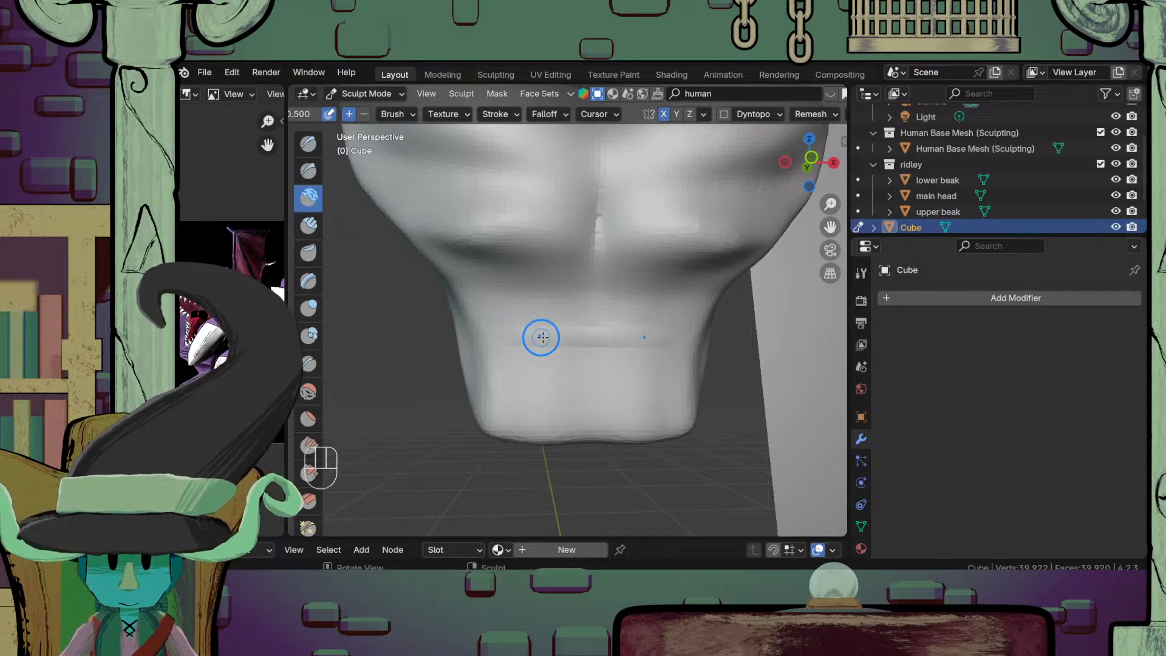
{"action": "key", "text": "ctrl+z"}
{"action": "left_click", "coordinate": [310, 226]}
{"action": "mouse_move", "coordinate": [521, 332]}
{"action": "left_mouse_down"}
{"action": "mouse_move", "coordinate": [563, 346]}
{"action": "mouse_move", "coordinate": [528, 347]}
{"action": "left_mouse_up"}
{"action": "mouse_move", "coordinate": [542, 387]}
{"action": "left_mouse_down"}
{"action": "mouse_move", "coordinate": [519, 389]}
{"action": "mouse_move", "coordinate": [547, 397]}
{"action": "left_mouse_up"}
{"action": "key", "text": "ctrl+z"}
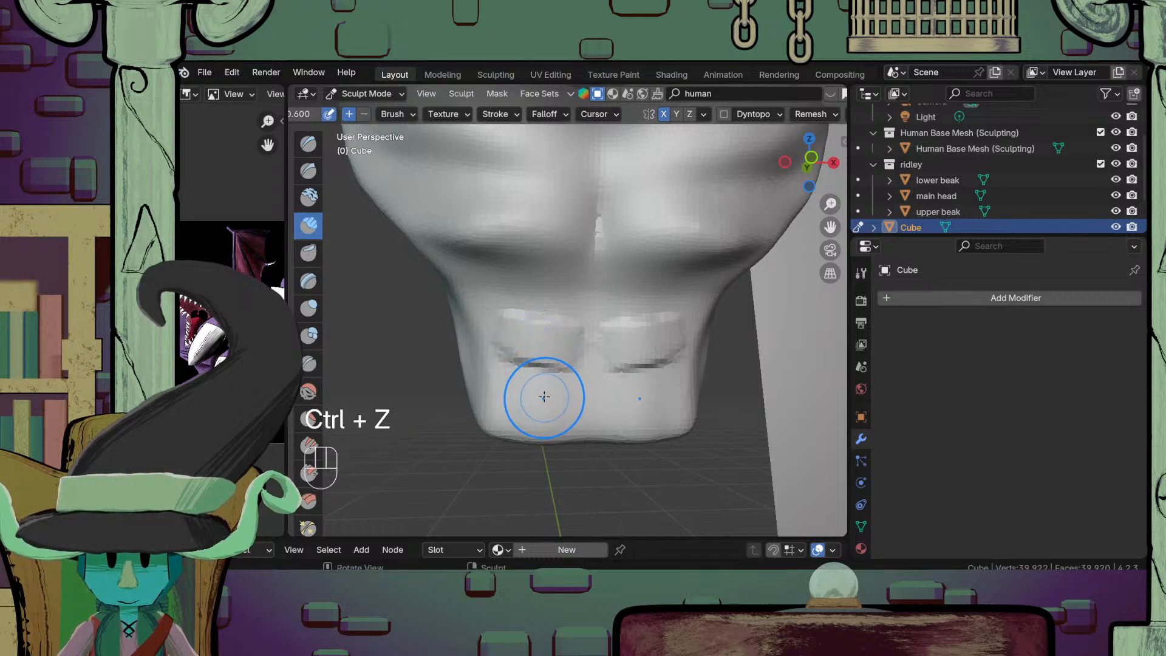
Step: Try a second row of abdominal muscles with a smaller Clay Strips brush, and undo the abdominal strokes
{"action": "key", "text": "f"}
{"action": "left_click", "coordinate": [520, 401]}
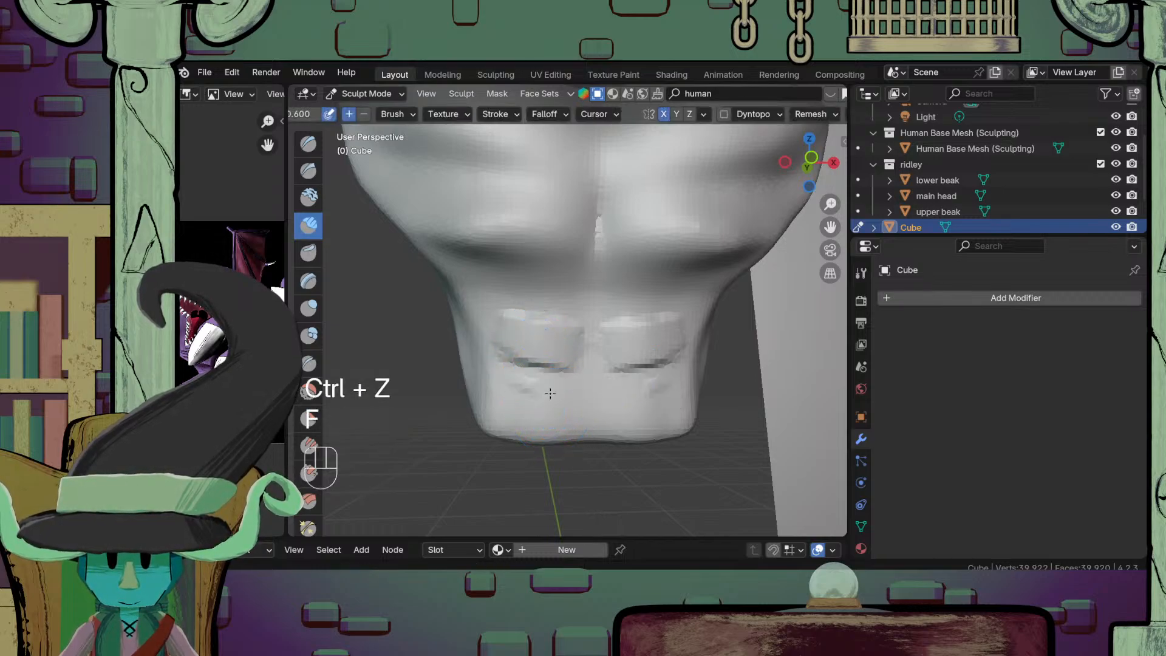
{"action": "left_click_drag", "start_coordinate": [559, 393], "coordinate": [590, 388]}
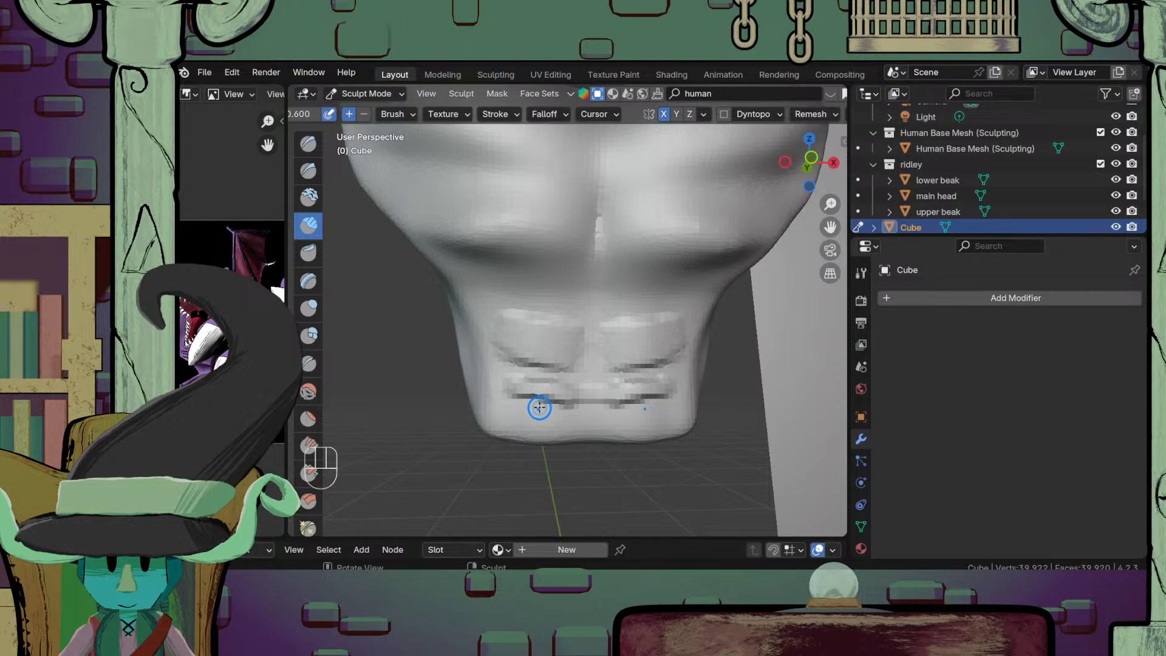
{"action": "key", "text": "ctrl+z"}
{"action": "mouse_move", "coordinate": [504, 381]}
{"action": "left_mouse_down"}
{"action": "mouse_move", "coordinate": [546, 399]}
{"action": "mouse_move", "coordinate": [526, 417]}
{"action": "mouse_move", "coordinate": [570, 425]}
{"action": "left_mouse_up"}
{"action": "mouse_move", "coordinate": [534, 385]}
{"action": "middle_mouse_down", "text": "ctrl"}
{"action": "mouse_move", "coordinate": [513, 395]}
{"action": "mouse_move", "coordinate": [521, 425]}
{"action": "middle_mouse_up", "text": "ctrl"}
{"action": "mouse_move", "coordinate": [547, 418]}
{"action": "middle_mouse_down"}
{"action": "mouse_move", "coordinate": [599, 403]}
{"action": "mouse_move", "coordinate": [650, 362]}
{"action": "mouse_move", "coordinate": [514, 344]}
{"action": "middle_mouse_up"}
{"action": "scroll", "coordinate": [595, 361], "scroll_direction": "up", "scroll_amount": 5}
{"action": "key", "text": "ctrl+z"}
{"action": "key", "text": "ctrl+z"}
{"action": "key", "text": "ctrl+z"}
Step: Build up the middle of the abdomen from below the chest to the waist's lower edge with Clay Strips, and start smoothing it
{"action": "mouse_move", "coordinate": [516, 394]}
{"action": "middle_mouse_down", "text": "ctrl"}
{"action": "mouse_move", "coordinate": [523, 367]}
{"action": "mouse_move", "coordinate": [546, 350]}
{"action": "middle_mouse_up", "text": "ctrl"}
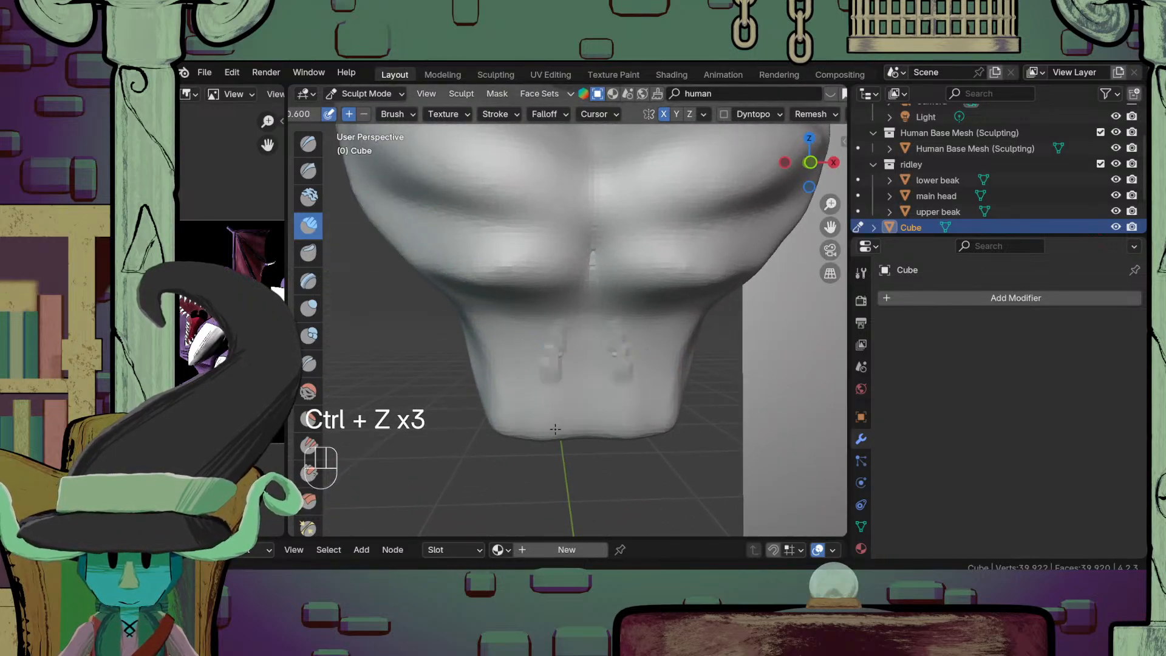
{"action": "left_click_drag", "start_coordinate": [574, 424], "coordinate": [588, 336]}
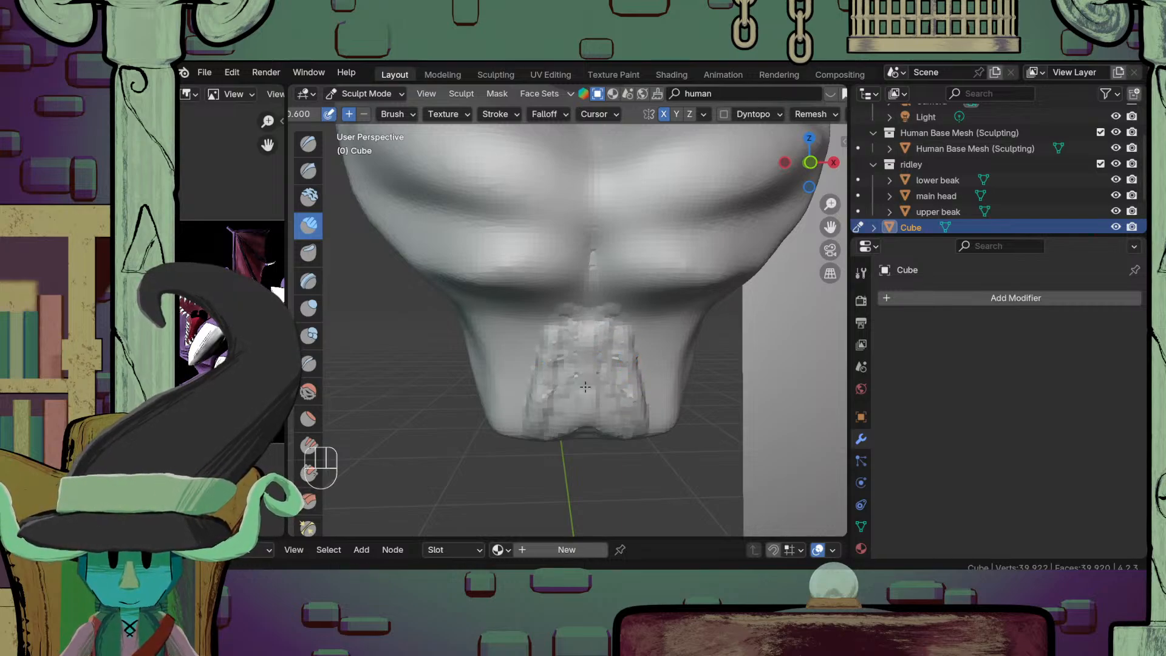
{"action": "mouse_move", "coordinate": [611, 355]}
{"action": "middle_mouse_down", "text": "ctrl"}
{"action": "mouse_move", "coordinate": [554, 421]}
{"action": "mouse_move", "coordinate": [568, 386]}
{"action": "middle_mouse_up", "text": "ctrl"}
{"action": "key", "text": "f"}
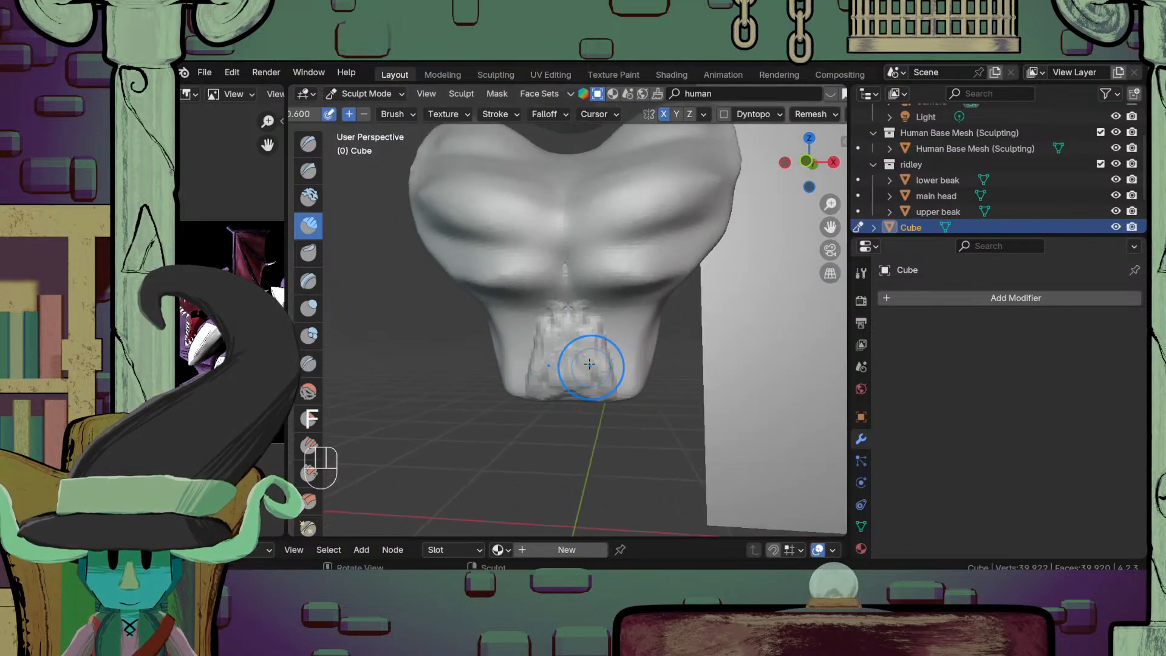
{"action": "mouse_move", "coordinate": [587, 347]}
{"action": "middle_mouse_down", "text": "ctrl"}
{"action": "mouse_move", "coordinate": [567, 424]}
{"action": "mouse_move", "coordinate": [705, 358]}
{"action": "mouse_move", "coordinate": [713, 319]}
{"action": "mouse_move", "coordinate": [605, 334]}
{"action": "mouse_move", "coordinate": [588, 280]}
{"action": "middle_mouse_up", "text": "ctrl"}
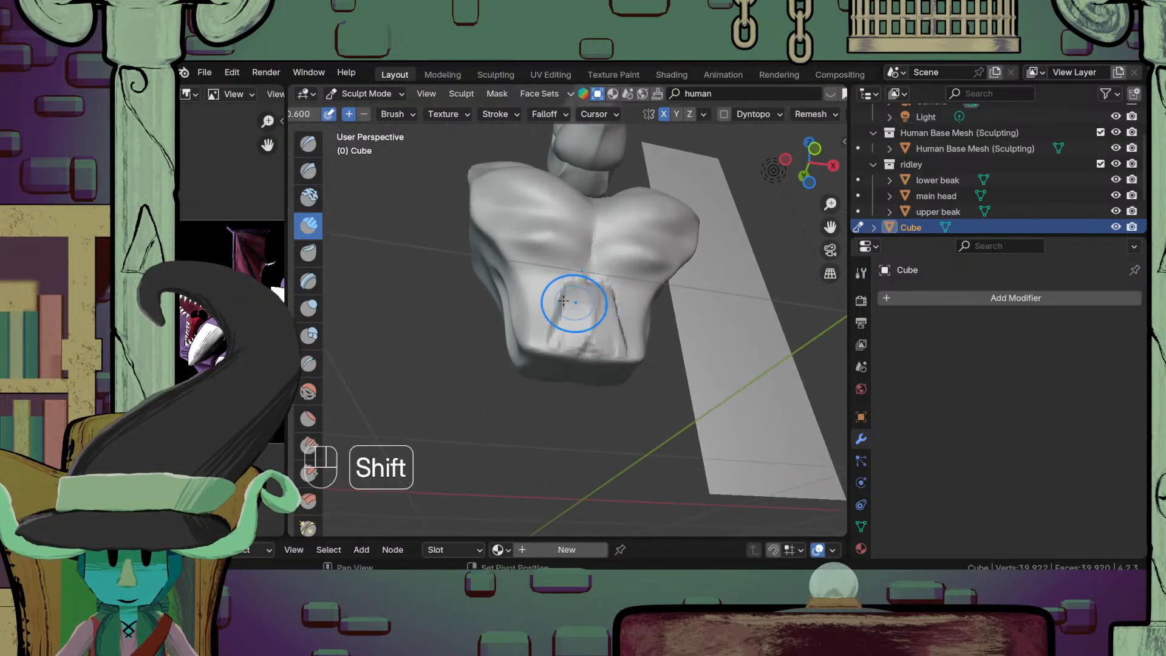
{"action": "mouse_move", "coordinate": [584, 320]}
{"action": "left_mouse_down", "text": "shift"}
{"action": "mouse_move", "coordinate": [596, 341]}
{"action": "mouse_move", "coordinate": [596, 325]}
{"action": "left_mouse_up", "text": "shift"}
Step: Add more Clay Strips volume along the sides of the abdomen and smooth it into the waist
{"action": "mouse_move", "coordinate": [595, 310]}
{"action": "middle_mouse_down"}
{"action": "mouse_move", "coordinate": [581, 335]}
{"action": "mouse_move", "coordinate": [527, 357]}
{"action": "mouse_move", "coordinate": [528, 400]}
{"action": "mouse_move", "coordinate": [476, 380]}
{"action": "mouse_move", "coordinate": [508, 334]}
{"action": "mouse_move", "coordinate": [575, 364]}
{"action": "mouse_move", "coordinate": [580, 334]}
{"action": "middle_mouse_up"}
{"action": "mouse_move", "coordinate": [559, 317]}
{"action": "left_mouse_down"}
{"action": "mouse_move", "coordinate": [574, 389]}
{"action": "mouse_move", "coordinate": [550, 324]}
{"action": "mouse_move", "coordinate": [546, 378]}
{"action": "left_mouse_up"}
{"action": "mouse_move", "coordinate": [552, 365]}
{"action": "left_mouse_down"}
{"action": "mouse_move", "coordinate": [553, 381]}
{"action": "mouse_move", "coordinate": [565, 352]}
{"action": "left_mouse_up"}
{"action": "mouse_move", "coordinate": [565, 351]}
{"action": "middle_mouse_down", "text": "ctrl"}
{"action": "mouse_move", "coordinate": [513, 344]}
{"action": "mouse_move", "coordinate": [630, 391]}
{"action": "mouse_move", "coordinate": [574, 340]}
{"action": "mouse_move", "coordinate": [574, 282]}
{"action": "middle_mouse_up", "text": "ctrl"}
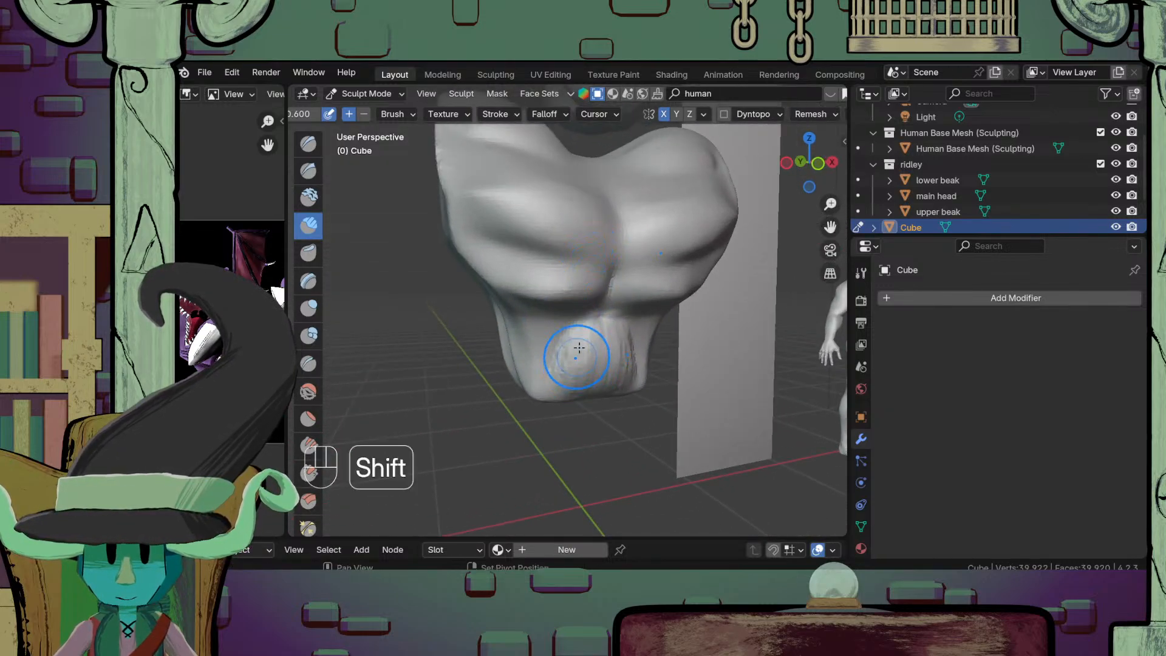
{"action": "mouse_move", "coordinate": [578, 354]}
{"action": "left_mouse_down", "text": "shift"}
{"action": "mouse_move", "coordinate": [576, 376]}
{"action": "mouse_move", "coordinate": [592, 364]}
{"action": "mouse_move", "coordinate": [584, 380]}
{"action": "left_mouse_up", "text": "shift"}
Step: Set the Crease brush to subtract and carve a vertical centre line down the abdomen
{"action": "mouse_move", "coordinate": [582, 433]}
{"action": "middle_mouse_down", "text": "ctrl"}
{"action": "mouse_move", "coordinate": [580, 498]}
{"action": "mouse_move", "coordinate": [552, 425]}
{"action": "middle_mouse_up", "text": "ctrl"}
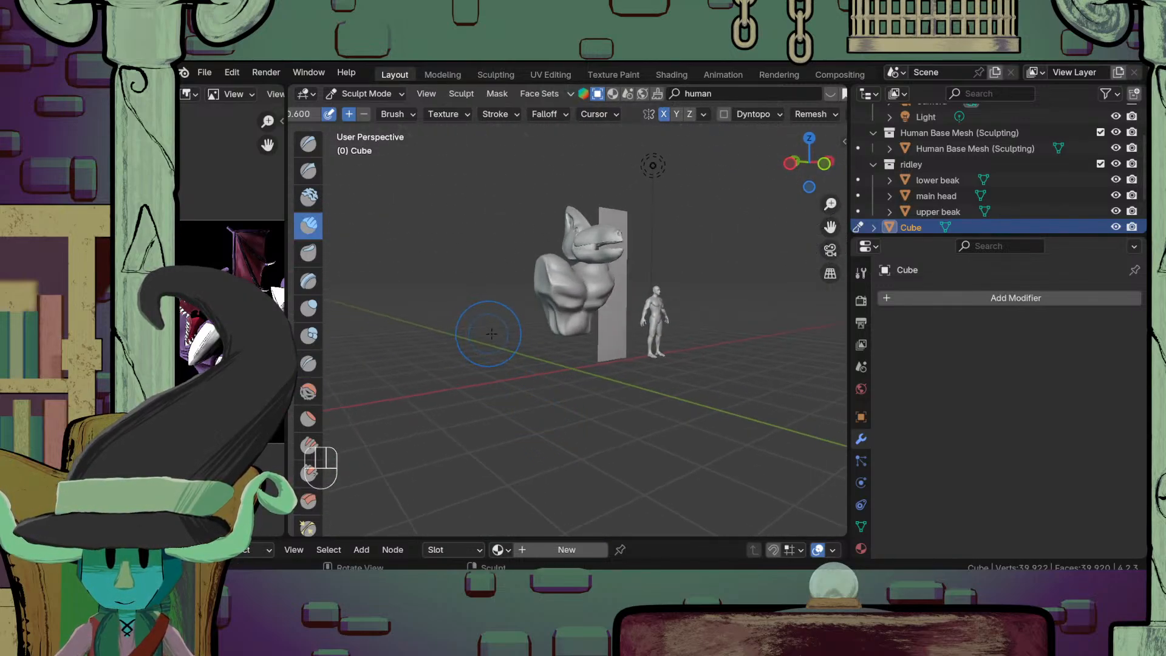
{"action": "middle_click_drag", "start_coordinate": [491, 333], "coordinate": [525, 218]}
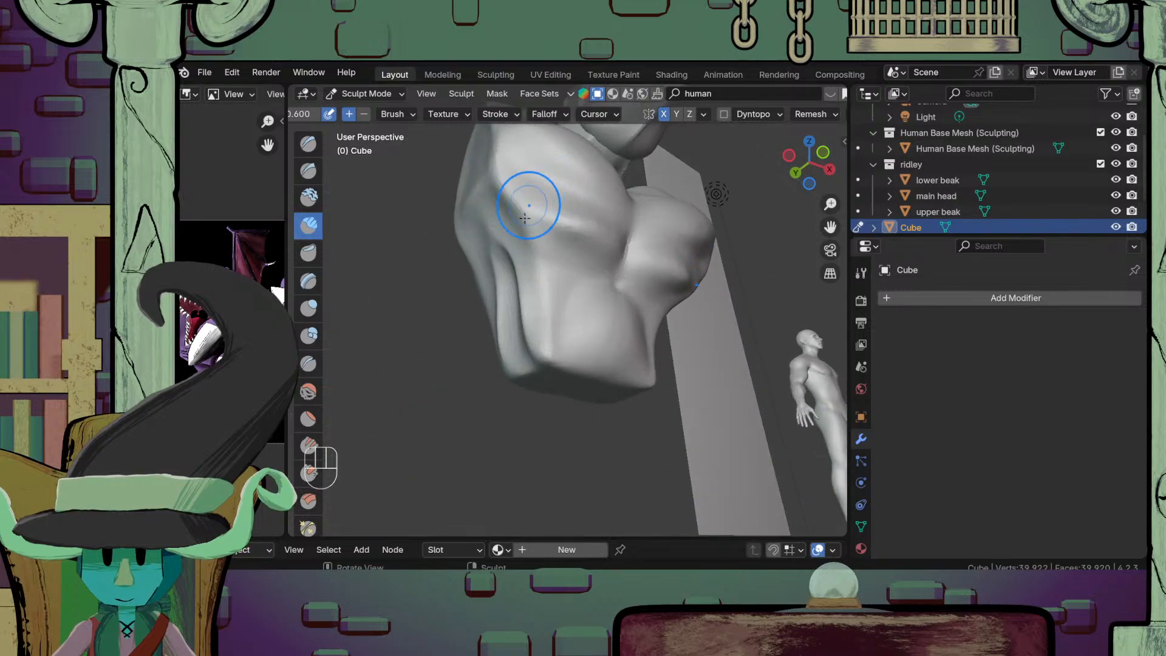
{"action": "left_click", "coordinate": [309, 364]}
{"action": "middle_click_drag", "start_coordinate": [604, 364], "coordinate": [547, 334]}
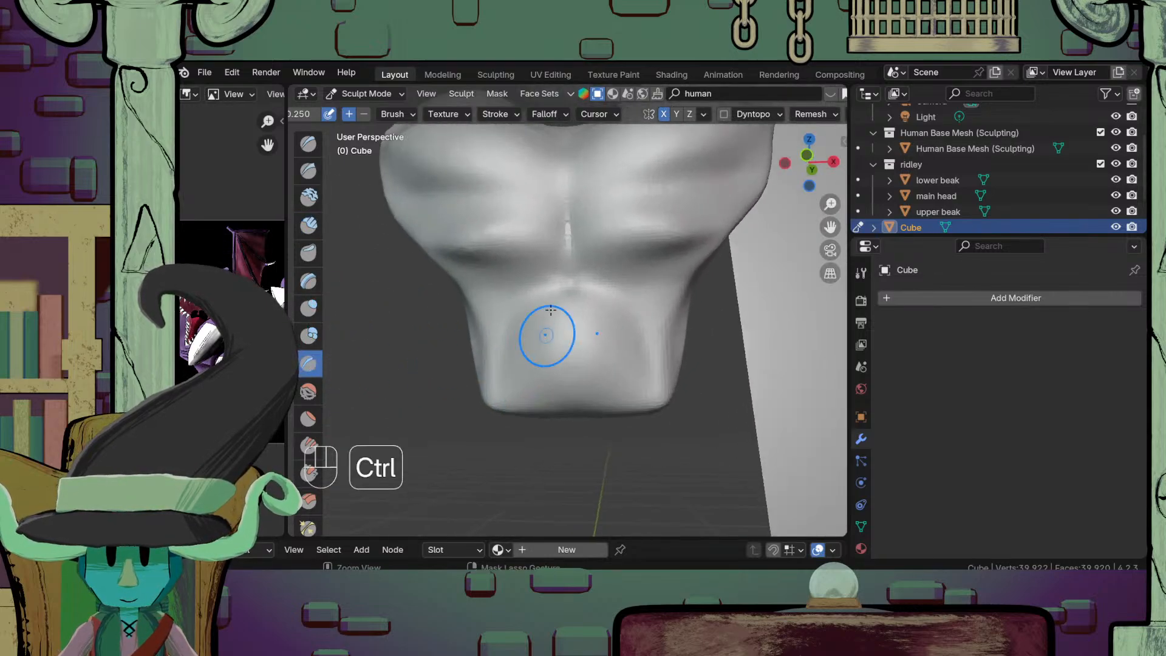
{"action": "left_click", "coordinate": [363, 114]}
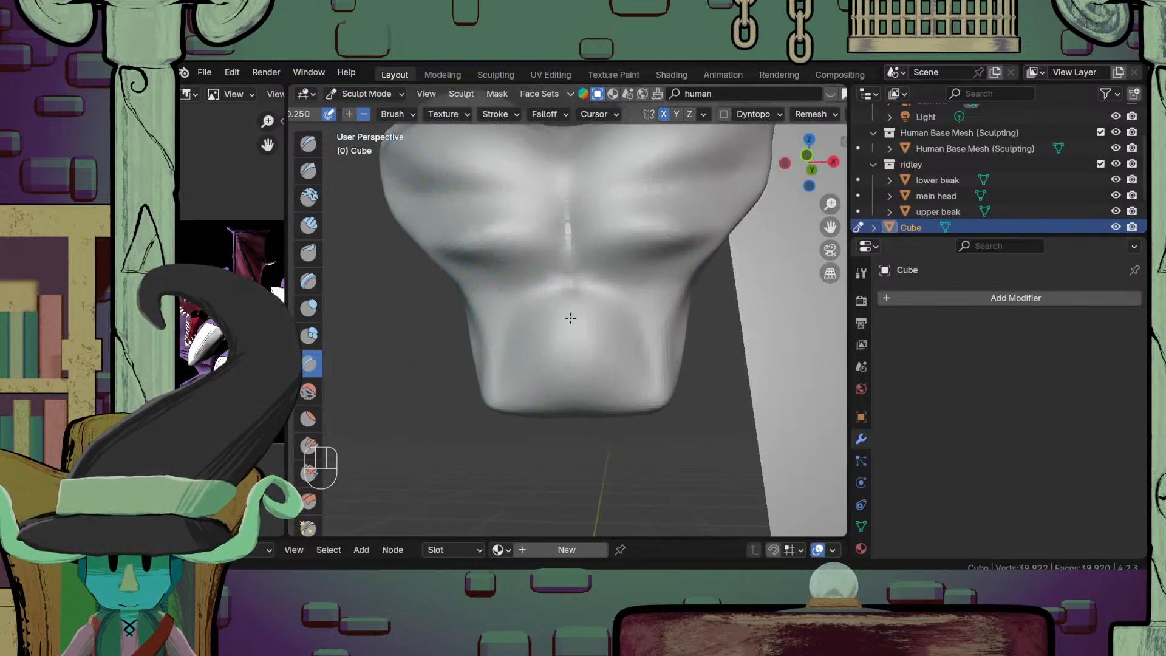
{"action": "left_click_drag", "start_coordinate": [565, 379], "coordinate": [567, 340]}
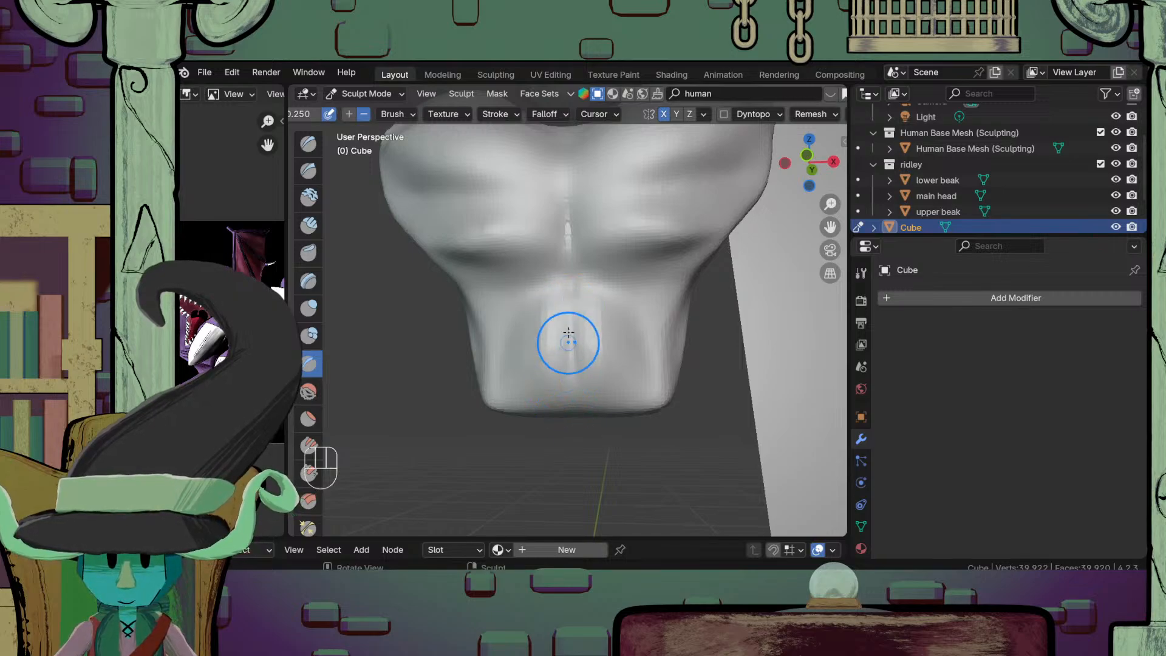
Step: Save the Blender file
{"action": "mouse_move", "coordinate": [562, 389]}
{"action": "middle_mouse_down", "text": "ctrl"}
{"action": "mouse_move", "coordinate": [546, 491]}
{"action": "mouse_move", "coordinate": [590, 435]}
{"action": "mouse_move", "coordinate": [539, 448]}
{"action": "mouse_move", "coordinate": [409, 356]}
{"action": "mouse_move", "coordinate": [424, 385]}
{"action": "middle_mouse_up", "text": "ctrl"}
{"action": "scroll", "coordinate": [536, 449], "scroll_direction": "down", "scroll_amount": 4}
{"action": "key", "text": "ctrl+s"}
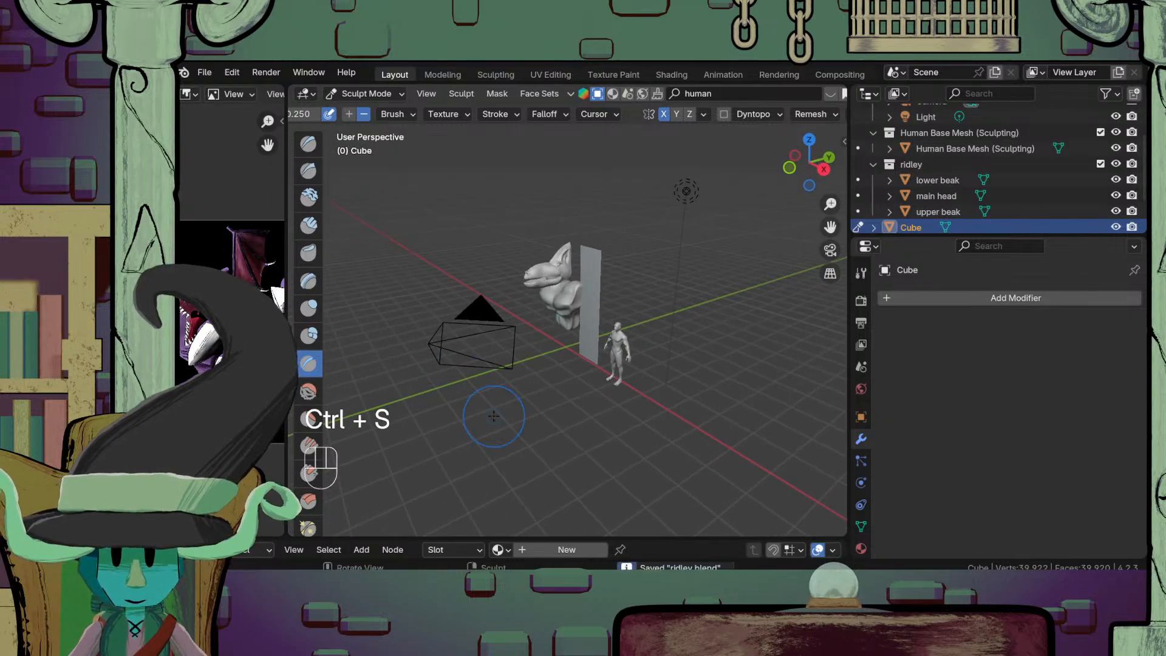
Step: Leave sculpting on the torso and switch it to Object Mode
{"action": "scroll", "coordinate": [494, 416], "scroll_direction": "up", "scroll_amount": 3}
{"action": "middle_click_drag", "start_coordinate": [494, 416], "coordinate": [429, 476]}
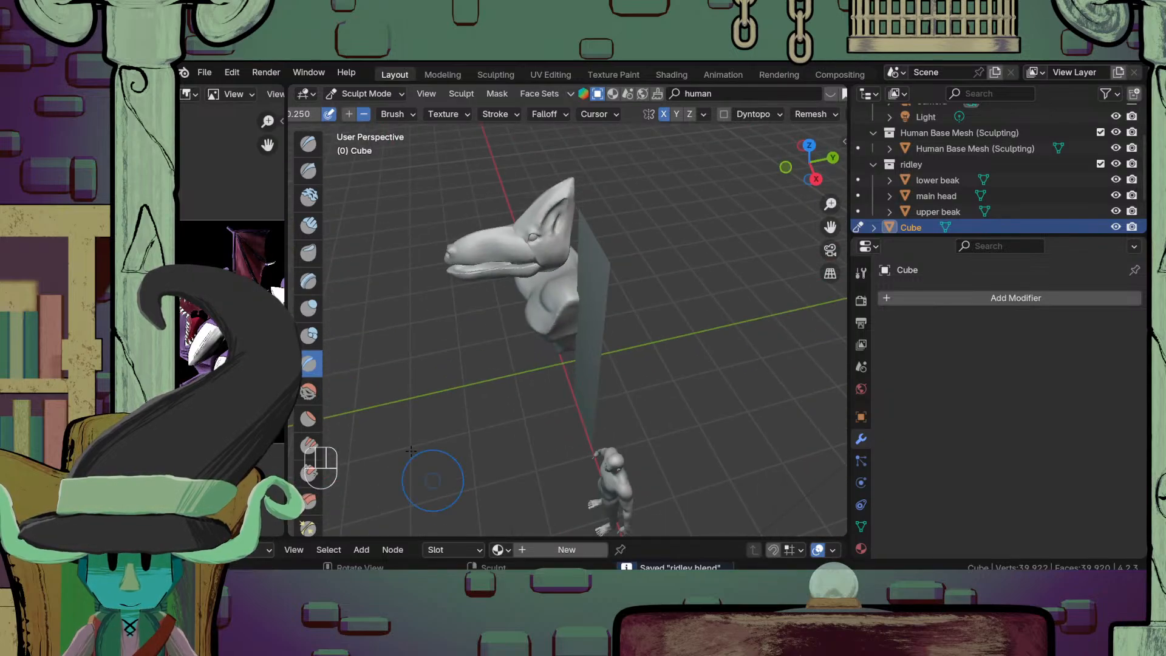
{"action": "left_click", "coordinate": [365, 94]}
{"action": "left_click", "coordinate": [365, 109]}
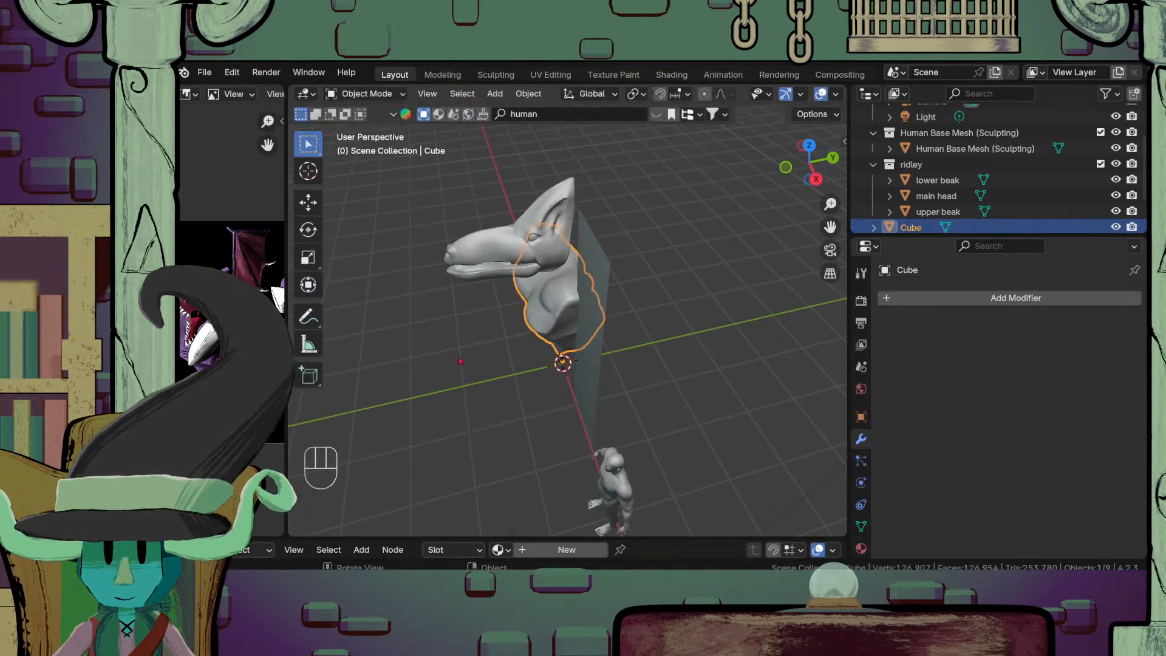
Step: Examine the proportions of the head and torso from several sides against the human reference figure
{"action": "middle_click_drag", "start_coordinate": [364, 110], "coordinate": [401, 157]}
{"action": "middle_click_drag", "start_coordinate": [572, 355], "coordinate": [584, 350]}
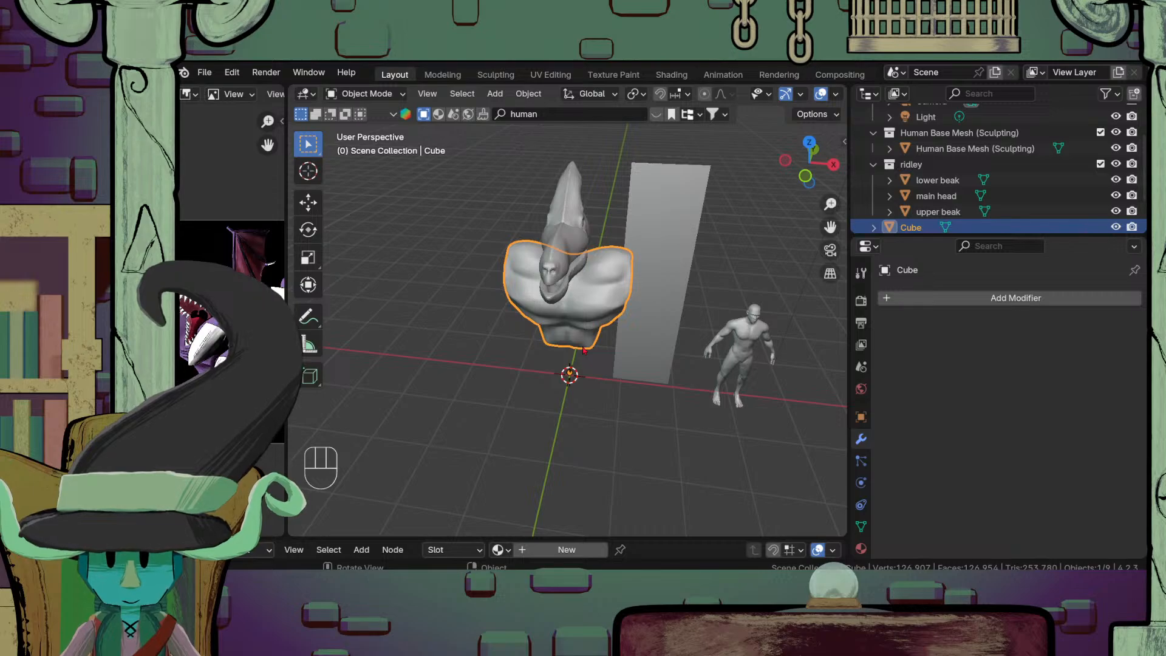
{"action": "middle_click_drag", "start_coordinate": [641, 408], "coordinate": [546, 414]}
{"action": "scroll", "coordinate": [650, 395], "scroll_direction": "down", "scroll_amount": 4}
{"action": "scroll", "coordinate": [589, 404], "scroll_direction": "up", "scroll_amount": 3}
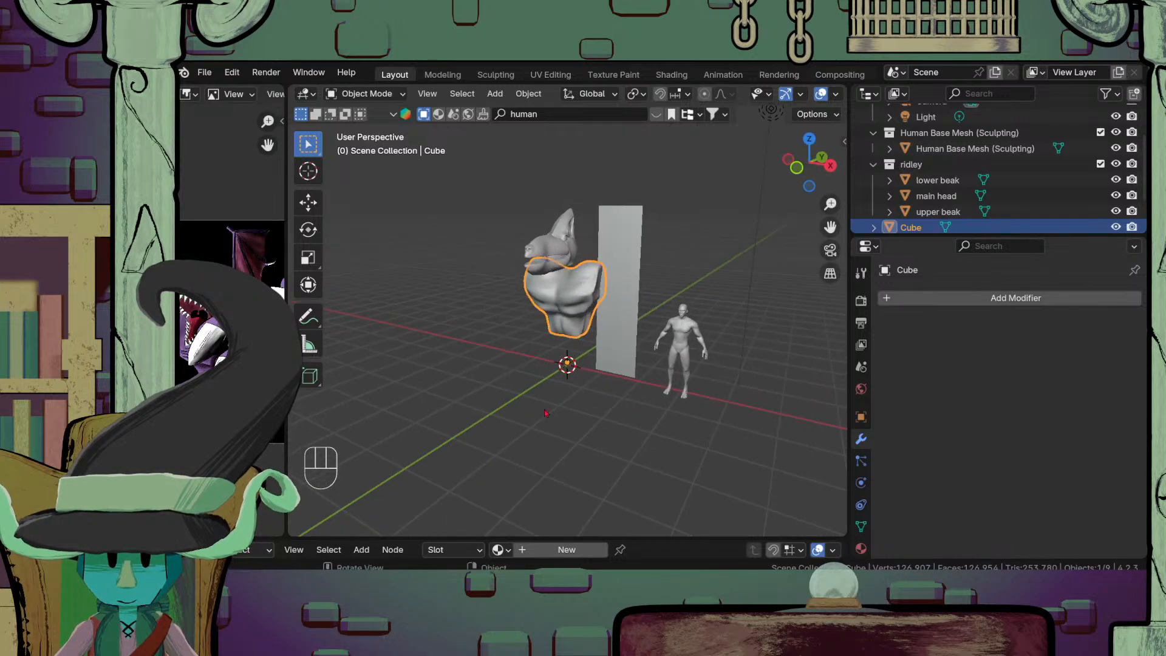
{"action": "scroll", "coordinate": [544, 413], "scroll_direction": "up", "scroll_amount": 2}
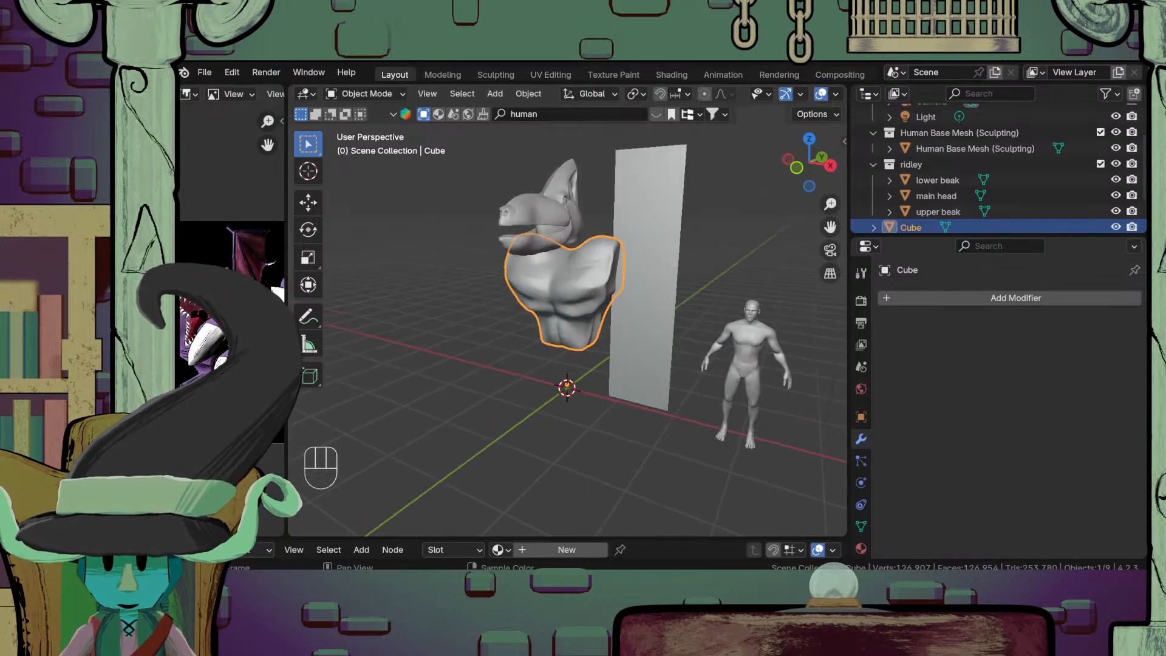
{"action": "middle_click_drag", "start_coordinate": [672, 432], "coordinate": [674, 467]}
{"action": "left_click", "coordinate": [546, 257], "text": "shift"}
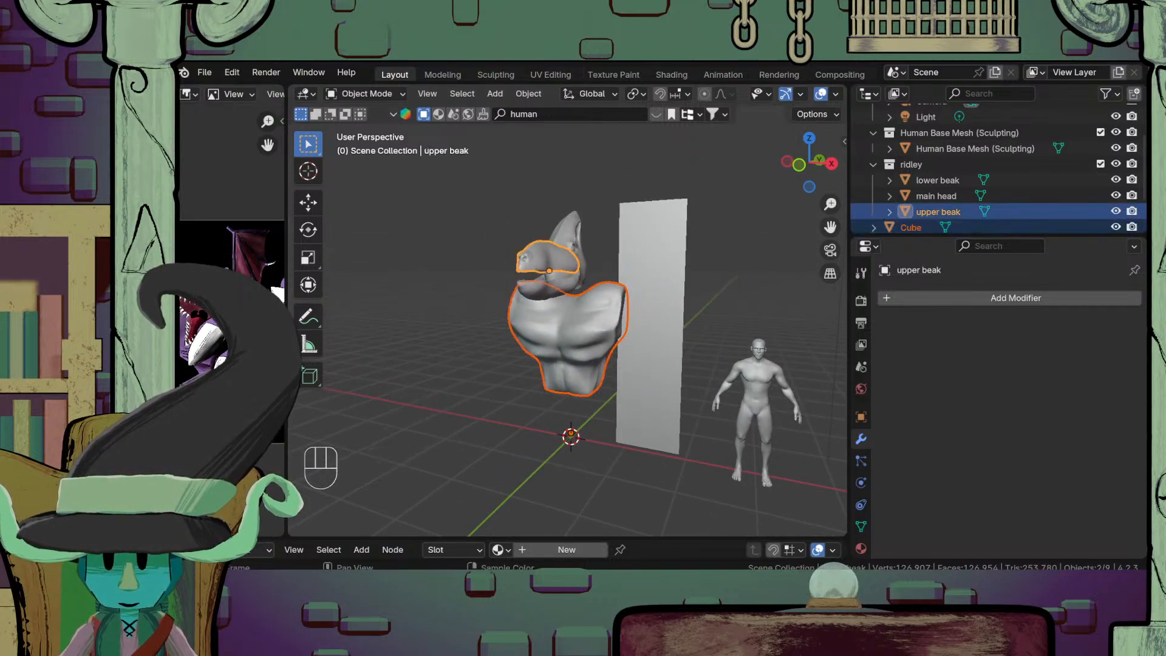
{"action": "left_click", "coordinate": [556, 378]}
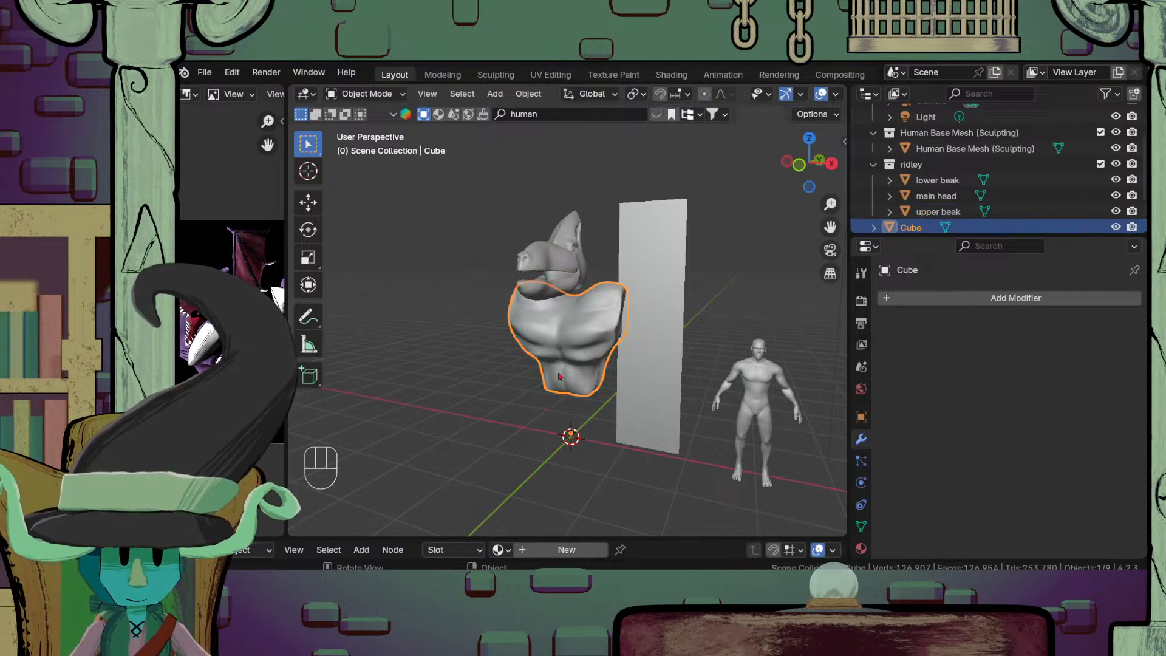
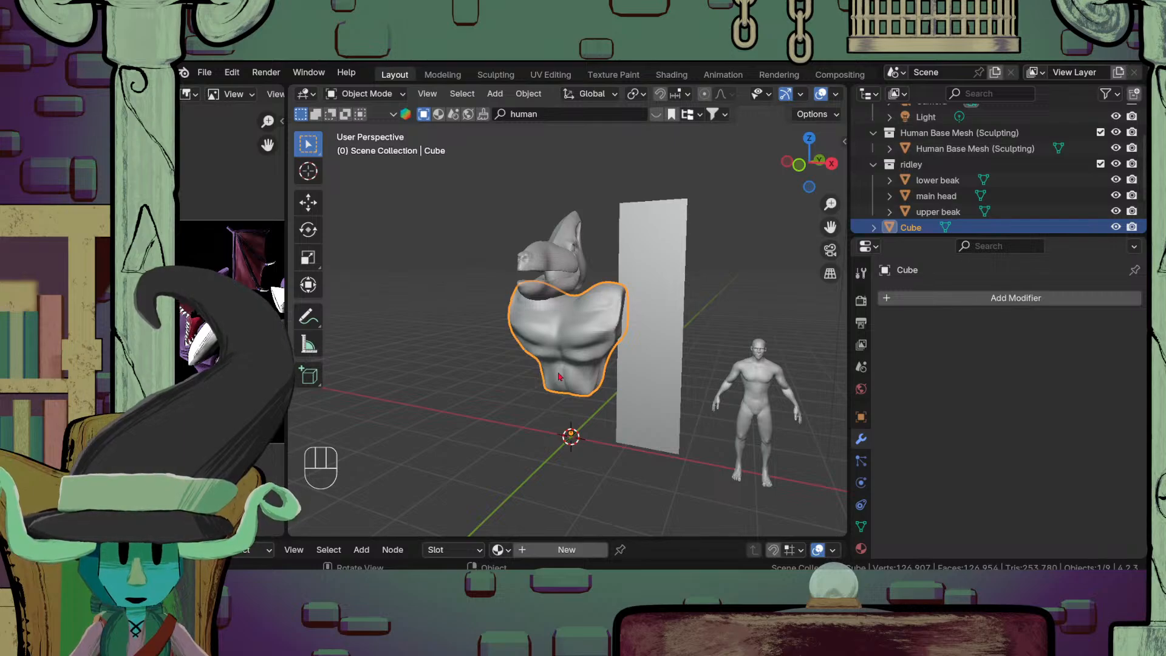
{"action": "middle_click_drag", "start_coordinate": [622, 413], "coordinate": [629, 414], "text": "shift"}
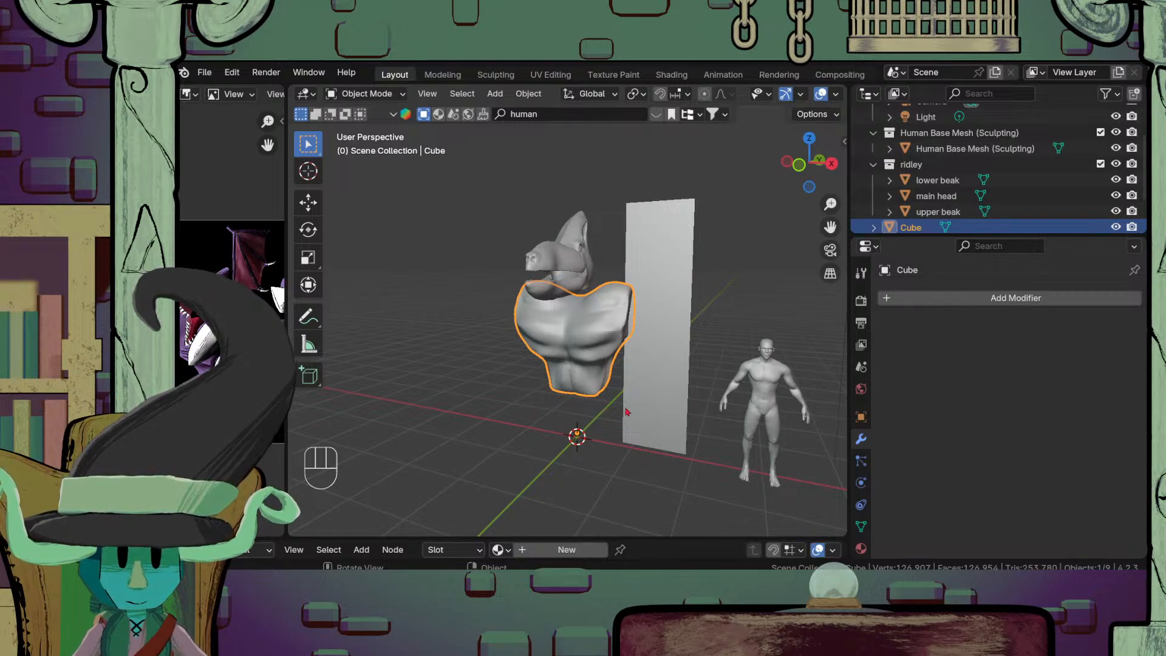
{"action": "middle_click_drag", "start_coordinate": [627, 411], "coordinate": [613, 411], "text": "shift"}
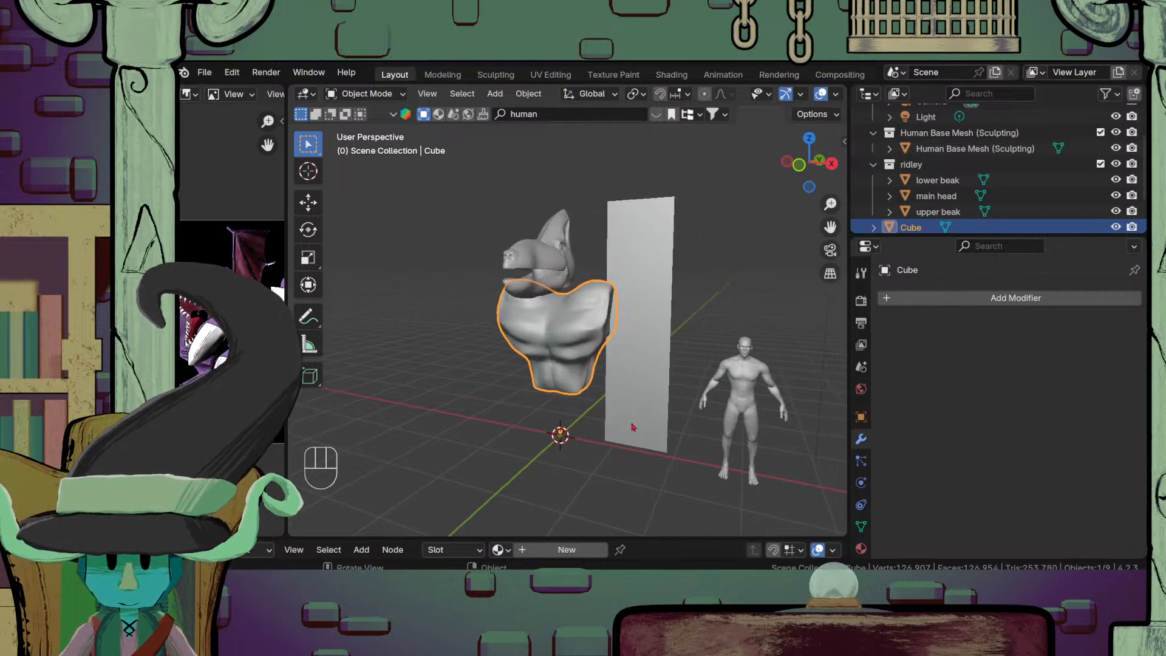
Step: Add a cube mesh at the scene origin below the torso and enter Edit Mode on it in front view
{"action": "scroll", "coordinate": [607, 304], "scroll_direction": "up", "scroll_amount": 3}
{"action": "key", "text": "shift+a"}
{"action": "mouse_move", "coordinate": [604, 271]}
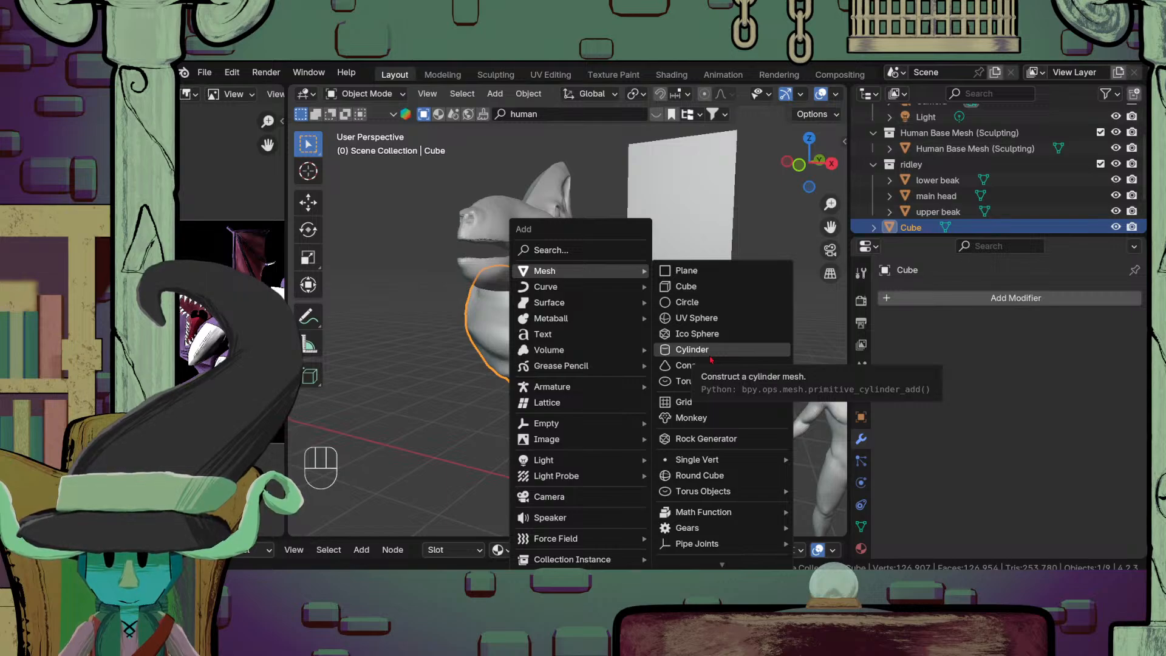
{"action": "left_click", "coordinate": [687, 286]}
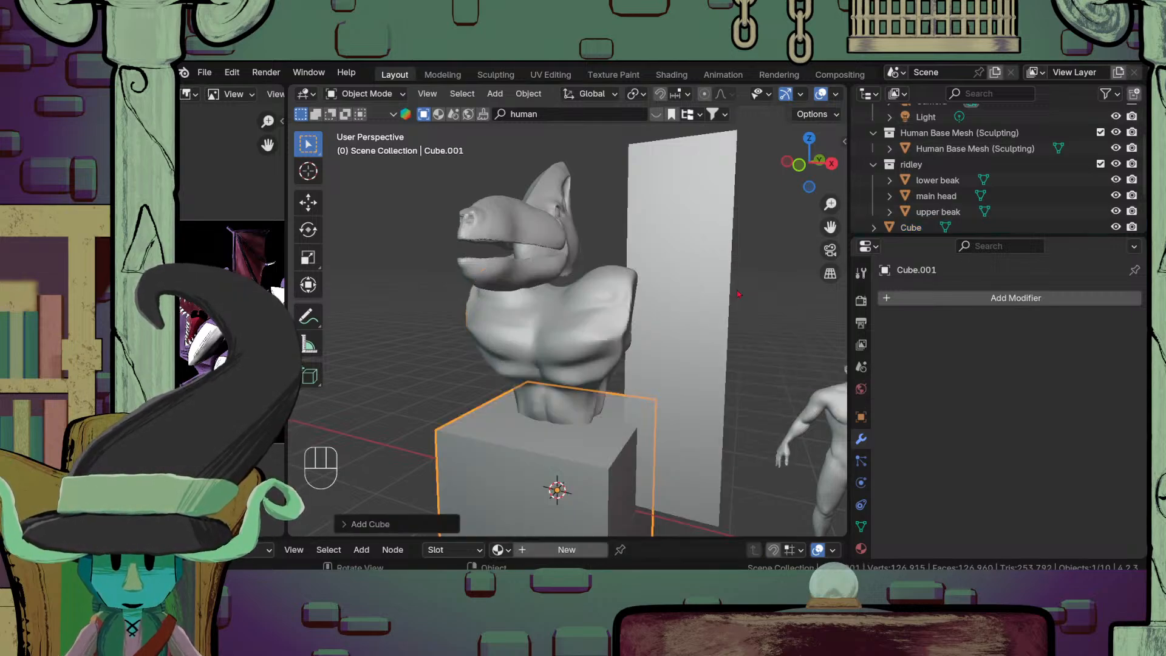
{"action": "scroll", "coordinate": [667, 418], "scroll_direction": "down", "scroll_amount": 5}
{"action": "key", "text": "KP_3"}
{"action": "key", "text": "KP_1"}
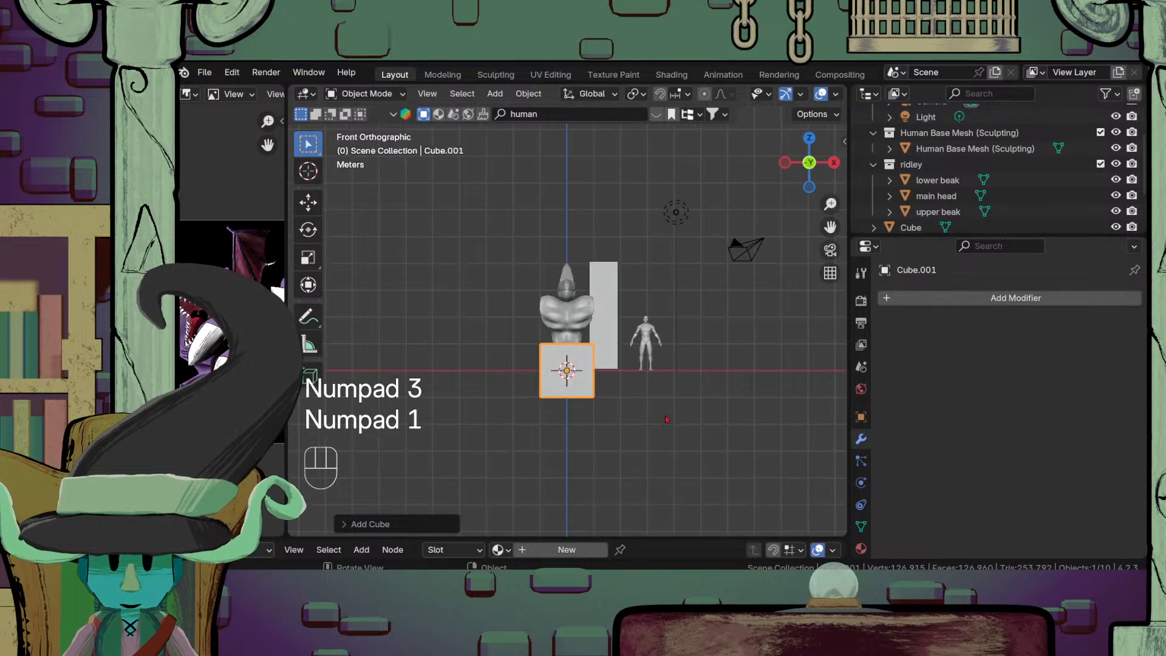
{"action": "scroll", "coordinate": [633, 455], "scroll_direction": "up", "scroll_amount": 3}
{"action": "key", "text": "Tab"}
{"action": "middle_click_drag", "start_coordinate": [633, 455], "coordinate": [667, 393], "text": "shift"}
{"action": "scroll", "coordinate": [667, 393], "scroll_direction": "up", "scroll_amount": 3}
{"action": "middle_click_drag", "start_coordinate": [779, 436], "coordinate": [775, 419], "text": "shift"}
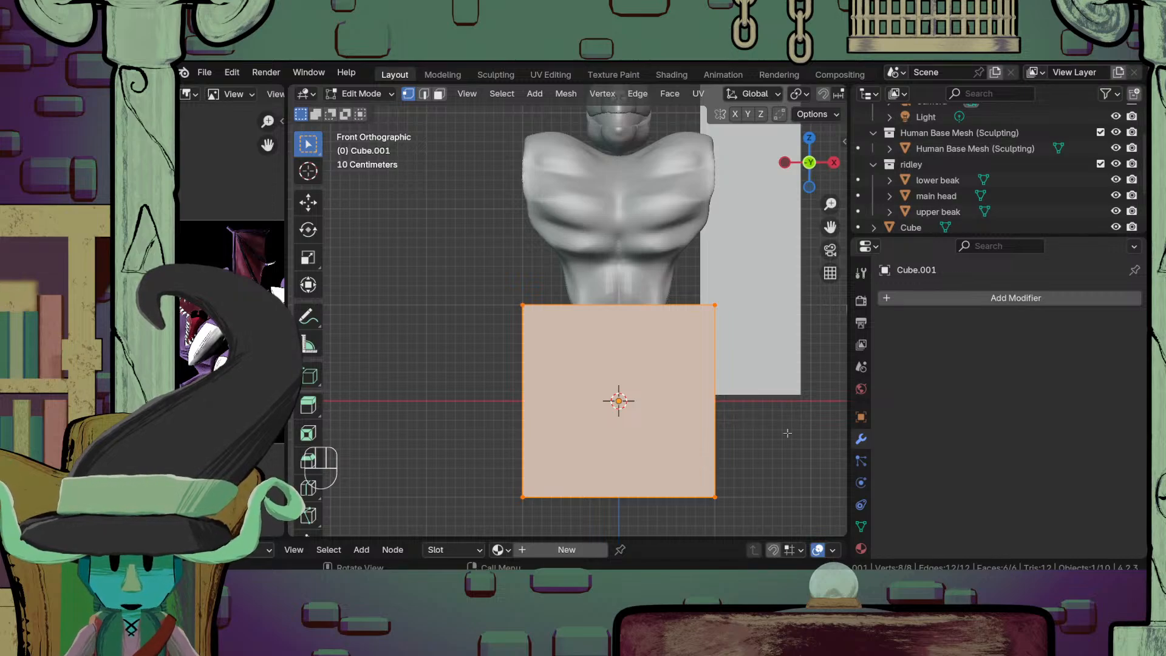
{"action": "scroll", "coordinate": [788, 433], "scroll_direction": "down", "scroll_amount": 1}
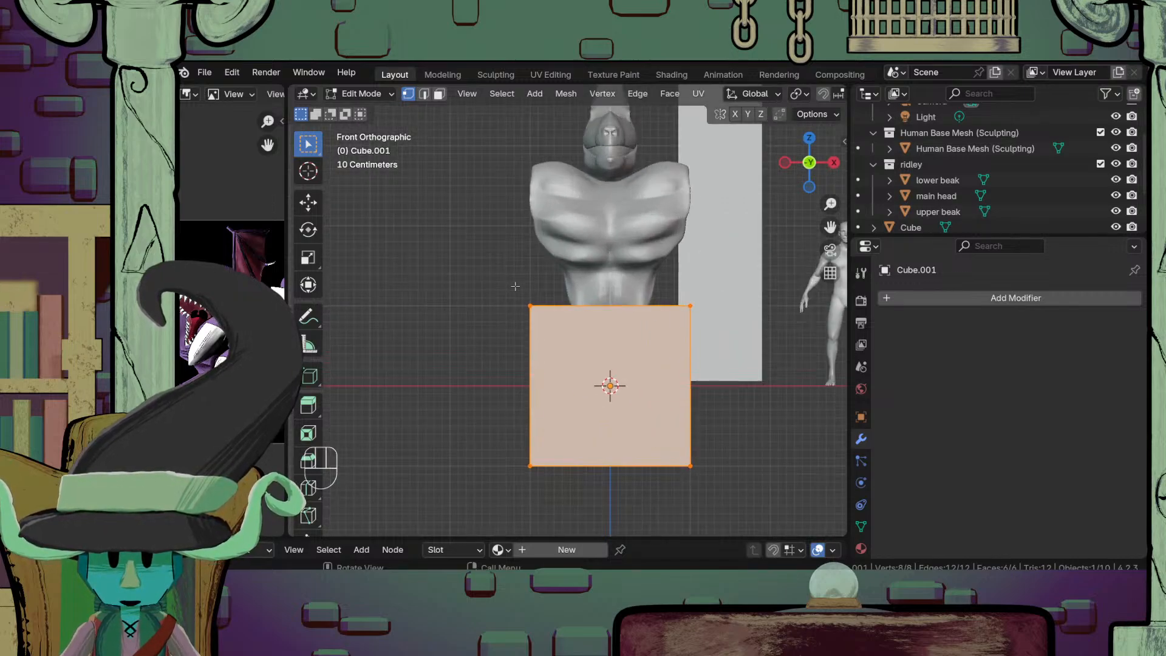
Step: Switch to edge selection and select the two opposite upper side edges of the cube
{"action": "key", "text": "2"}
{"action": "left_click_drag", "start_coordinate": [506, 273], "coordinate": [574, 369]}
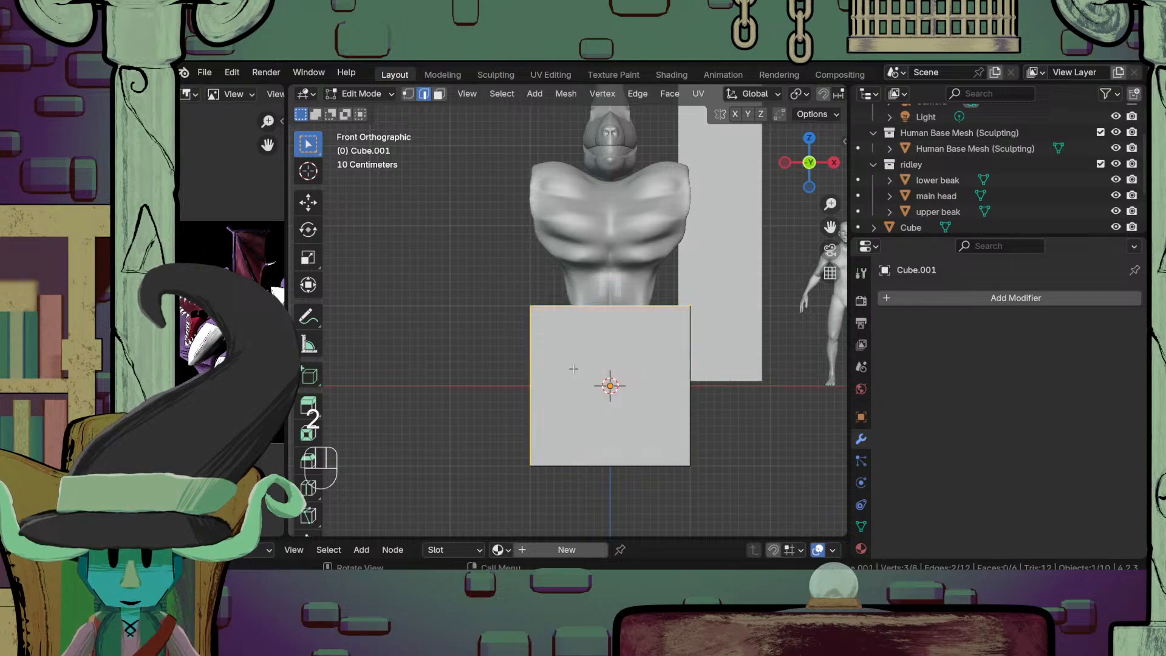
{"action": "middle_click_drag", "start_coordinate": [572, 401], "coordinate": [615, 432]}
{"action": "left_click", "coordinate": [533, 314]}
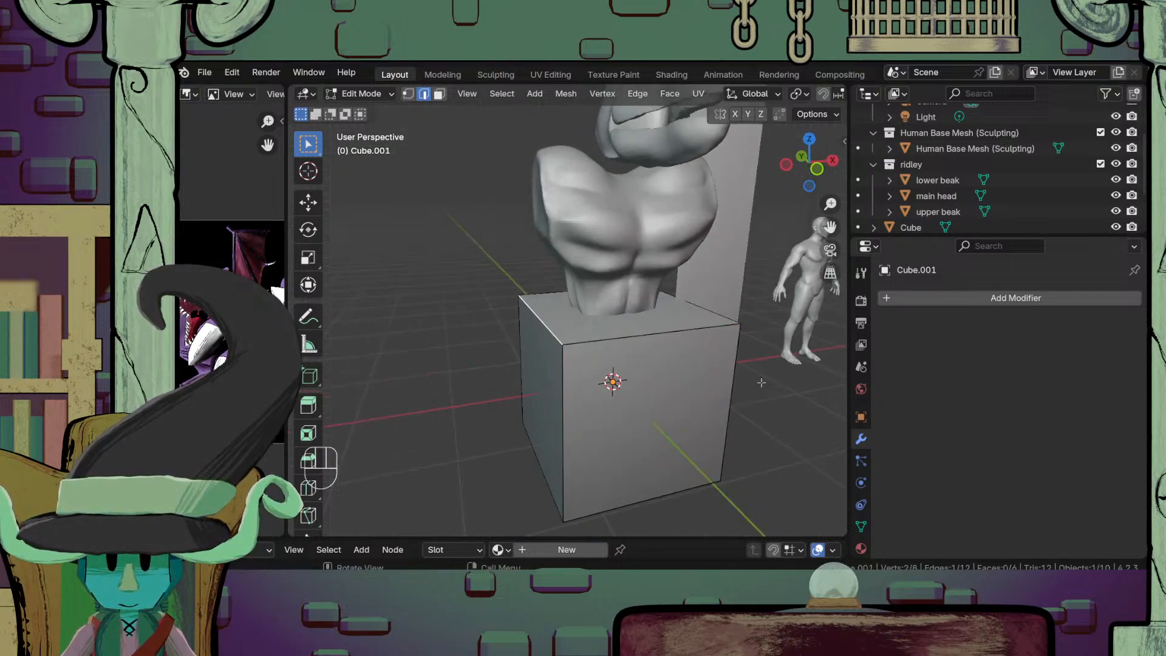
{"action": "middle_click_drag", "start_coordinate": [761, 383], "coordinate": [701, 359]}
{"action": "left_click", "coordinate": [685, 356], "text": "shift"}
{"action": "scroll", "coordinate": [668, 371], "scroll_direction": "down", "scroll_amount": 6}
{"action": "scroll", "coordinate": [655, 400], "scroll_direction": "up", "scroll_amount": 6}
{"action": "middle_click_drag", "start_coordinate": [645, 410], "coordinate": [665, 439]}
{"action": "scroll", "coordinate": [662, 405], "scroll_direction": "down", "scroll_amount": 4}
{"action": "scroll", "coordinate": [646, 440], "scroll_direction": "up", "scroll_amount": 4}
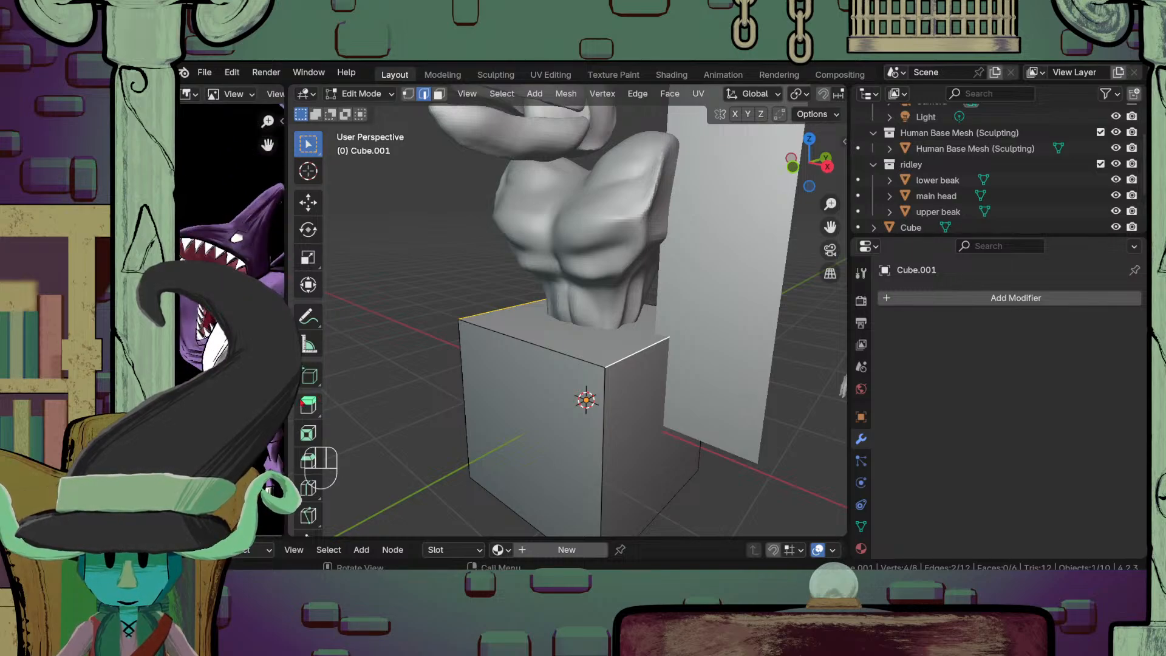
Step: Widen the reference image area so more of the Ridley picture shows beside the model
{"action": "left_click_drag", "start_coordinate": [288, 316], "coordinate": [414, 316]}
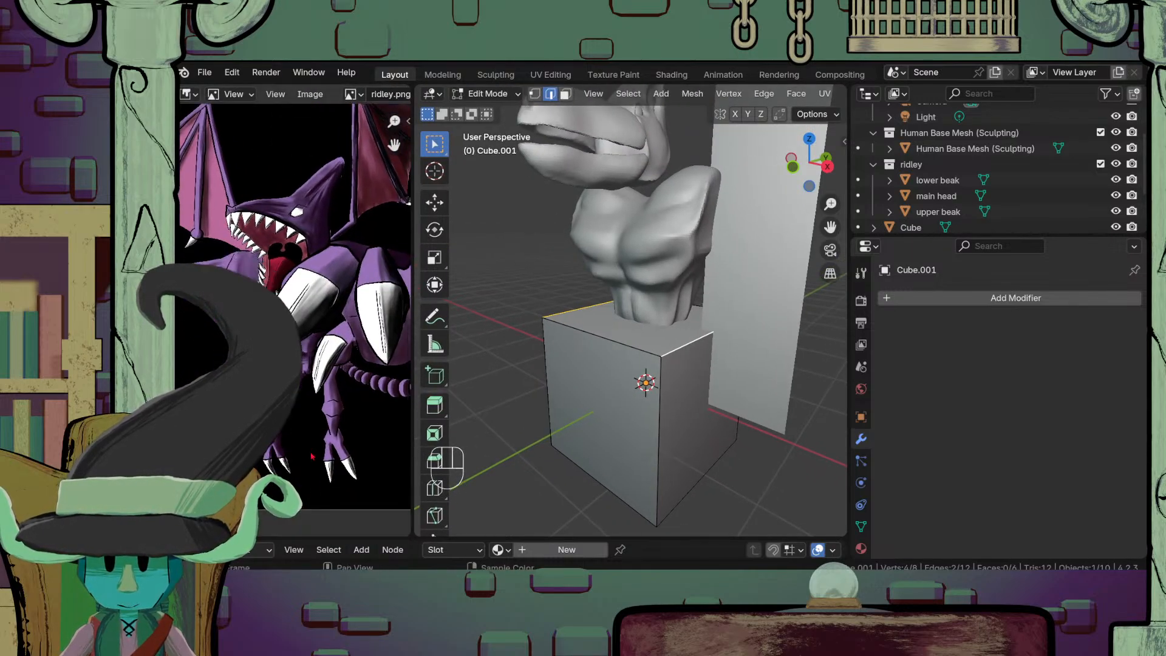
{"action": "scroll", "coordinate": [638, 382], "scroll_direction": "down", "scroll_amount": 4}
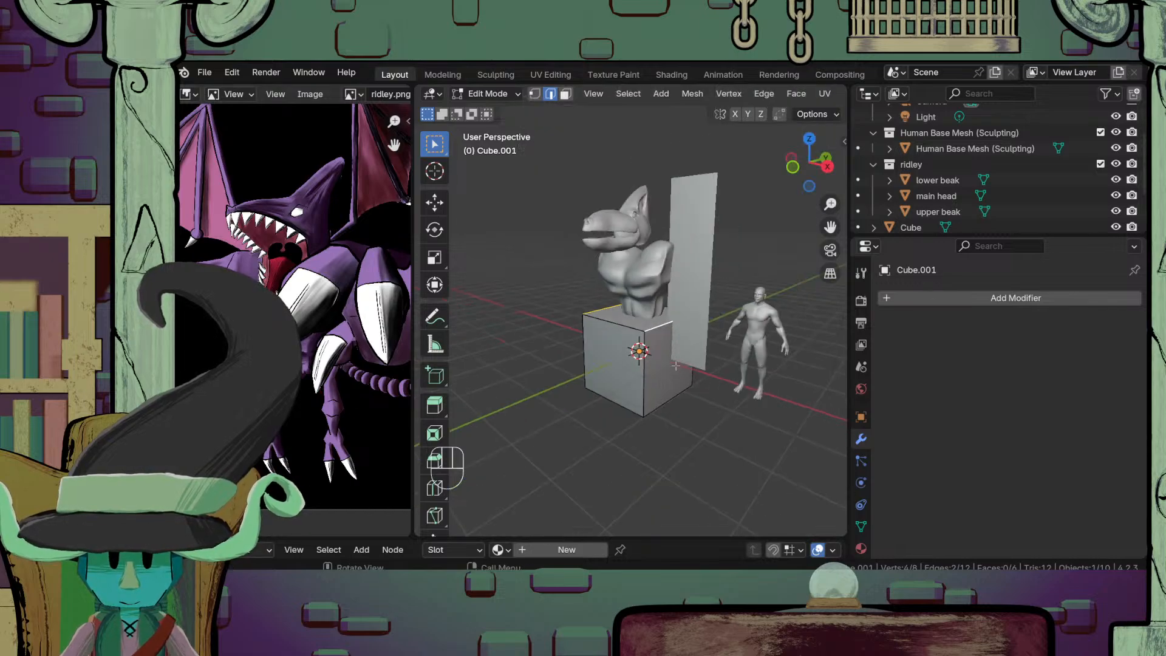
{"action": "middle_click_drag", "start_coordinate": [638, 371], "coordinate": [664, 403]}
{"action": "scroll", "coordinate": [664, 404], "scroll_direction": "up", "scroll_amount": 2}
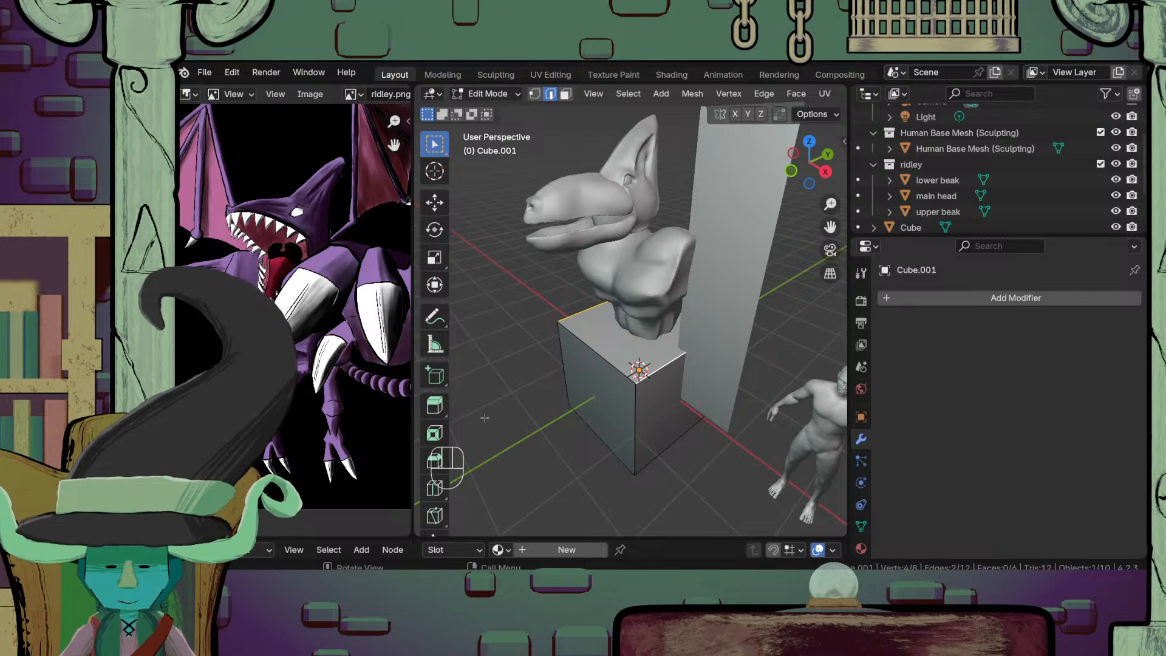
{"action": "middle_click_drag", "start_coordinate": [484, 418], "coordinate": [607, 377]}
{"action": "key", "text": "ctrl+b"}
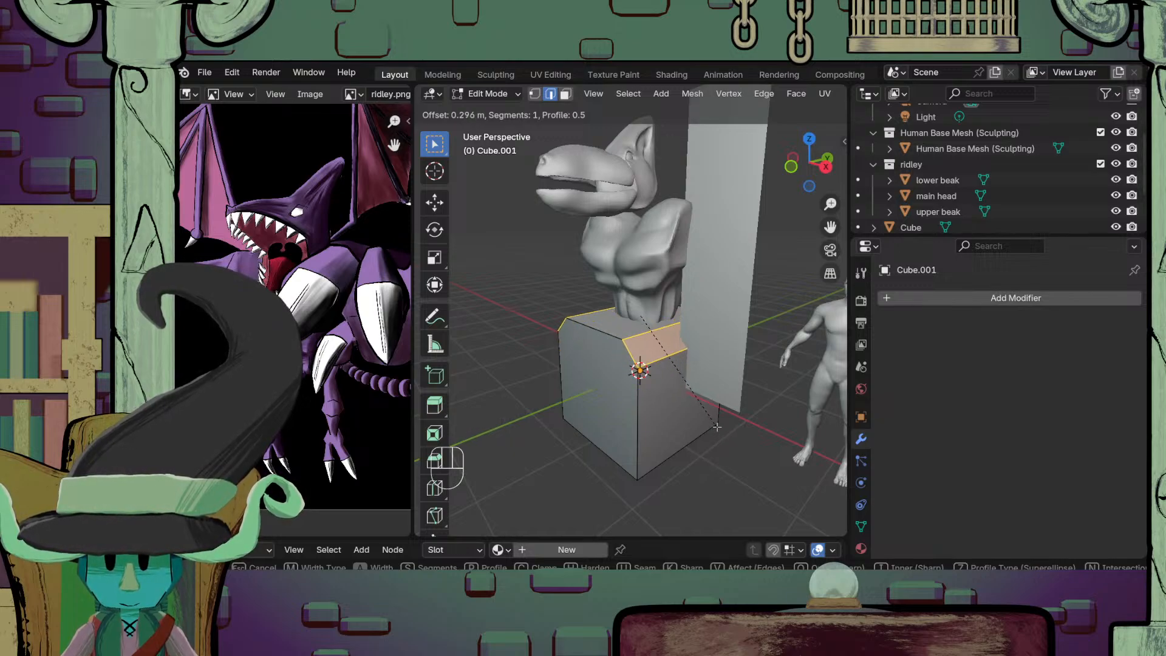
{"action": "key", "text": "Escape"}
{"action": "middle_click_drag", "start_coordinate": [658, 466], "coordinate": [684, 441]}
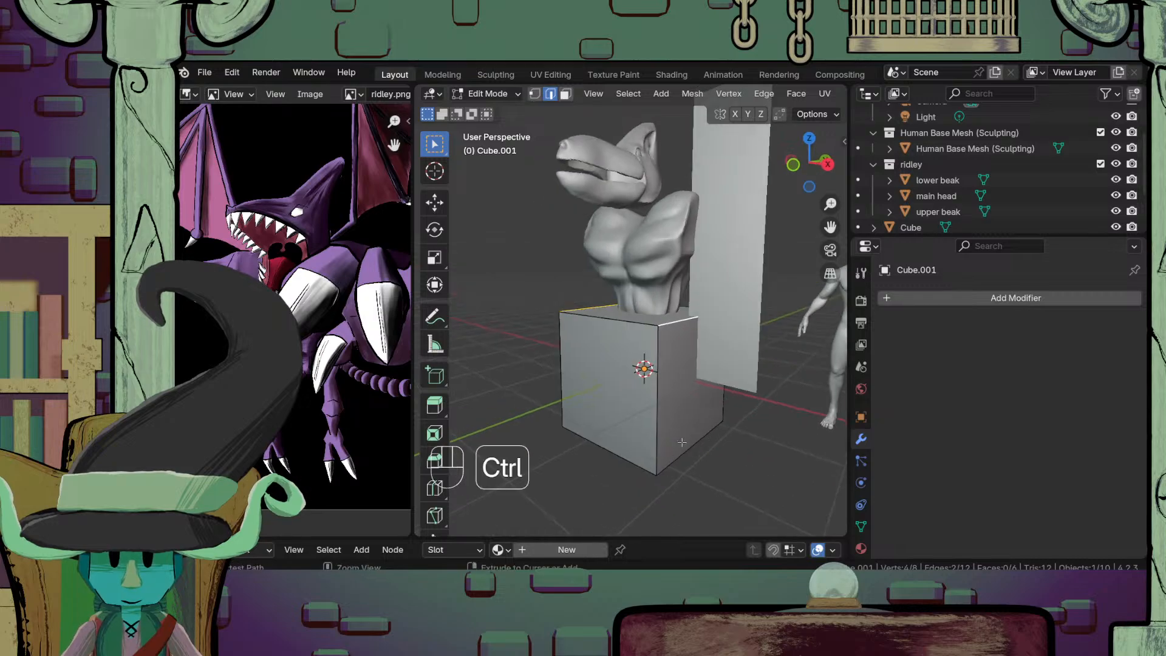
{"action": "key", "text": "ctrl+z"}
Step: Bevel the cube's two opposite lower side edges by about 0.89 m with one segment, tapering the underside
{"action": "left_click", "coordinate": [684, 441]}
{"action": "middle_click_drag", "start_coordinate": [529, 460], "coordinate": [625, 432]}
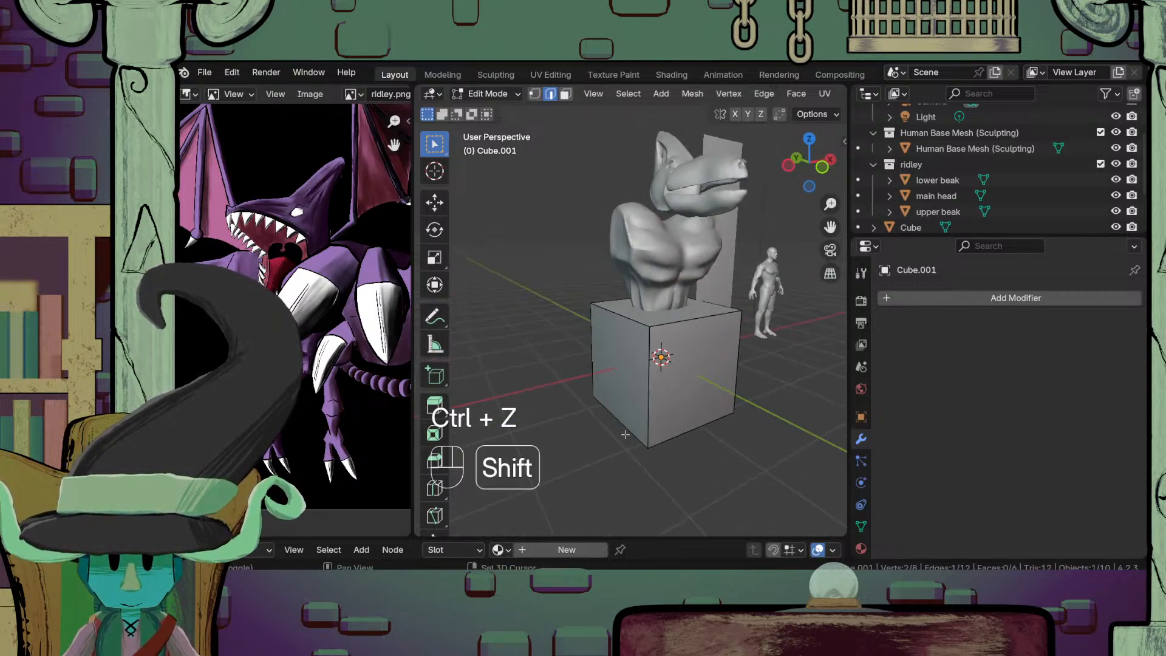
{"action": "left_click", "coordinate": [625, 432], "text": "shift"}
{"action": "middle_click_drag", "start_coordinate": [788, 458], "coordinate": [693, 458]}
{"action": "key", "text": "ctrl+b"}
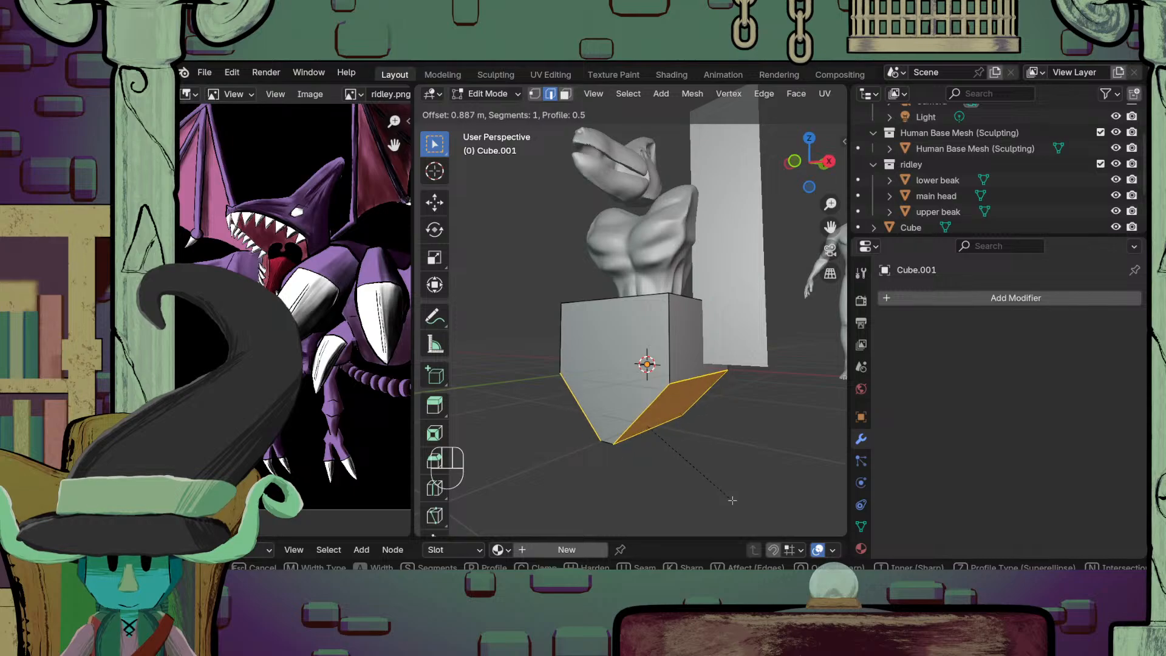
{"action": "left_click", "coordinate": [729, 500]}
Step: Select the whole bevelled block and scale it down uniformly to about half the width of the torso's waist
{"action": "scroll", "coordinate": [727, 426], "scroll_direction": "down", "scroll_amount": 6}
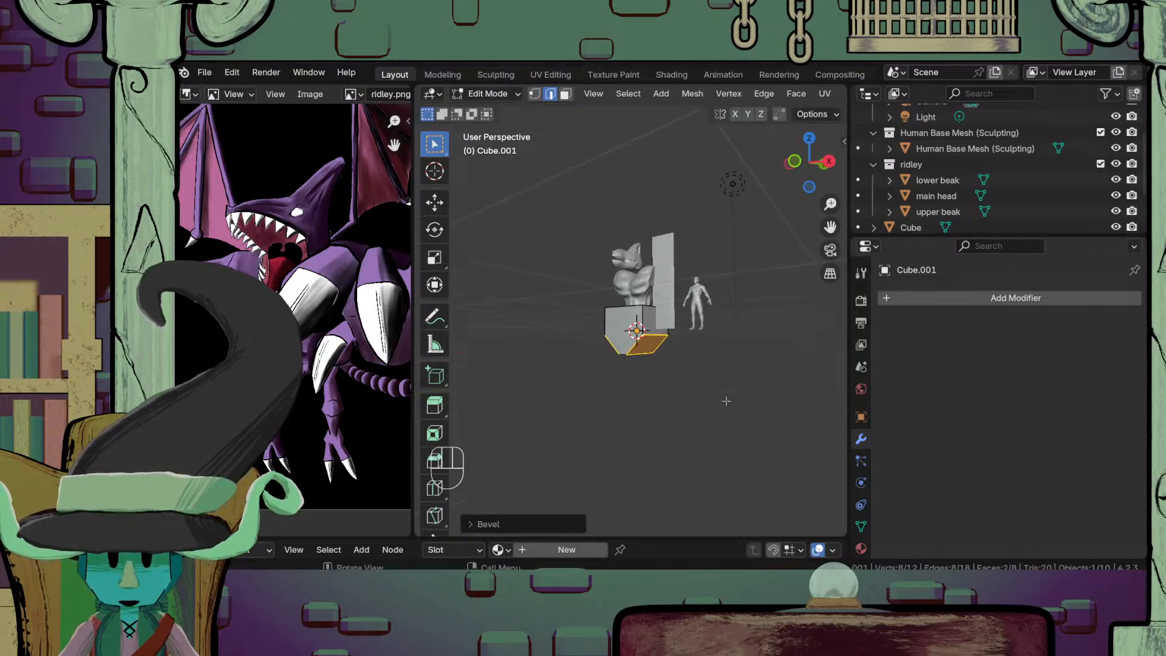
{"action": "scroll", "coordinate": [720, 474], "scroll_direction": "up", "scroll_amount": 4}
{"action": "middle_click_drag", "start_coordinate": [726, 401], "coordinate": [722, 442]}
{"action": "key", "text": "Tab"}
{"action": "key", "text": "Tab"}
{"action": "scroll", "coordinate": [723, 443], "scroll_direction": "up", "scroll_amount": 2}
{"action": "key", "text": "s"}
{"action": "key", "text": "a"}
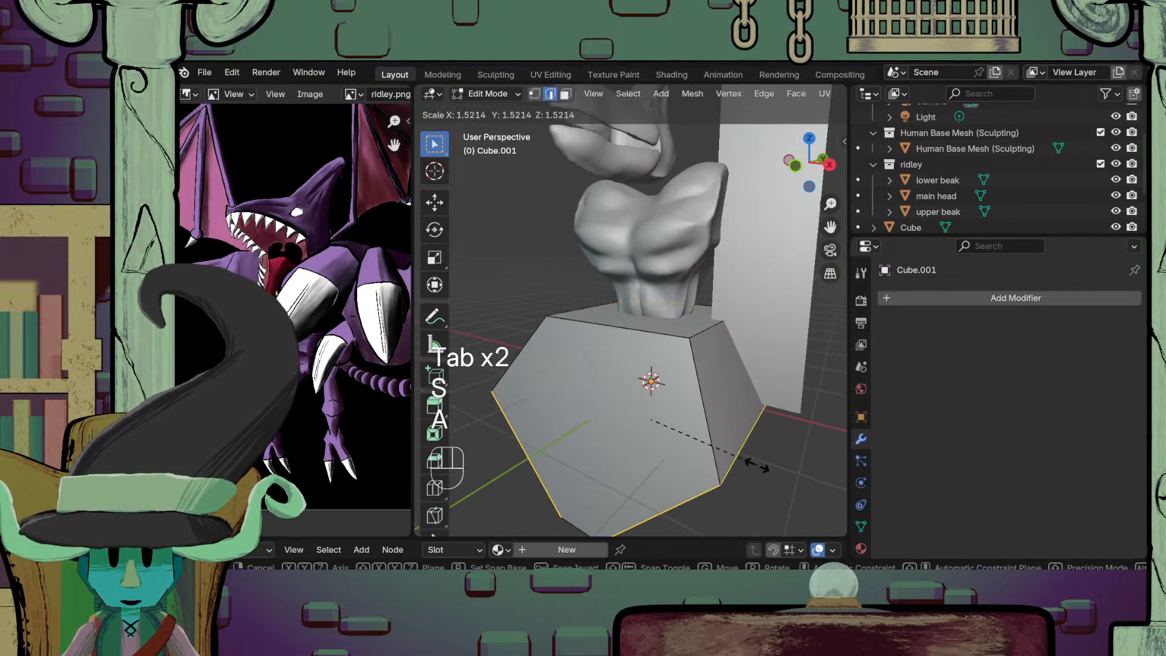
{"action": "key", "text": "a"}
{"action": "key", "text": "s"}
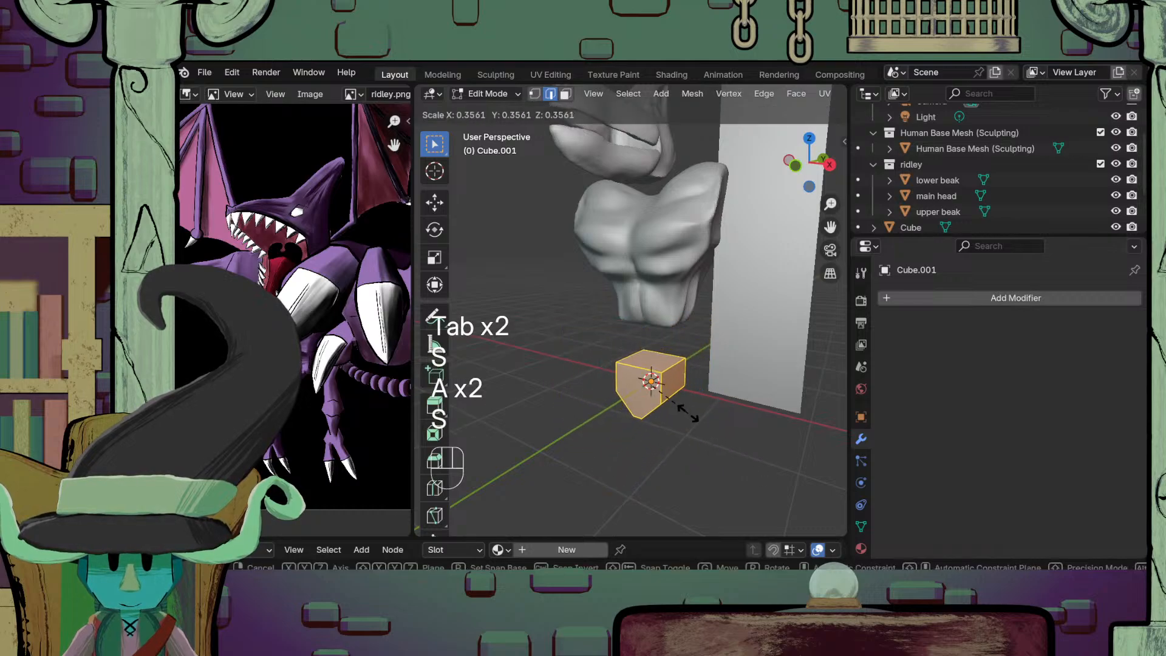
{"action": "left_click", "coordinate": [657, 410]}
Step: In side view, shrink the block further and move it up to the lower front of the abdomen
{"action": "scroll", "coordinate": [657, 410], "scroll_direction": "down", "scroll_amount": 4}
{"action": "scroll", "coordinate": [658, 410], "scroll_direction": "up", "scroll_amount": 2}
{"action": "scroll", "coordinate": [682, 420], "scroll_direction": "up", "scroll_amount": 1}
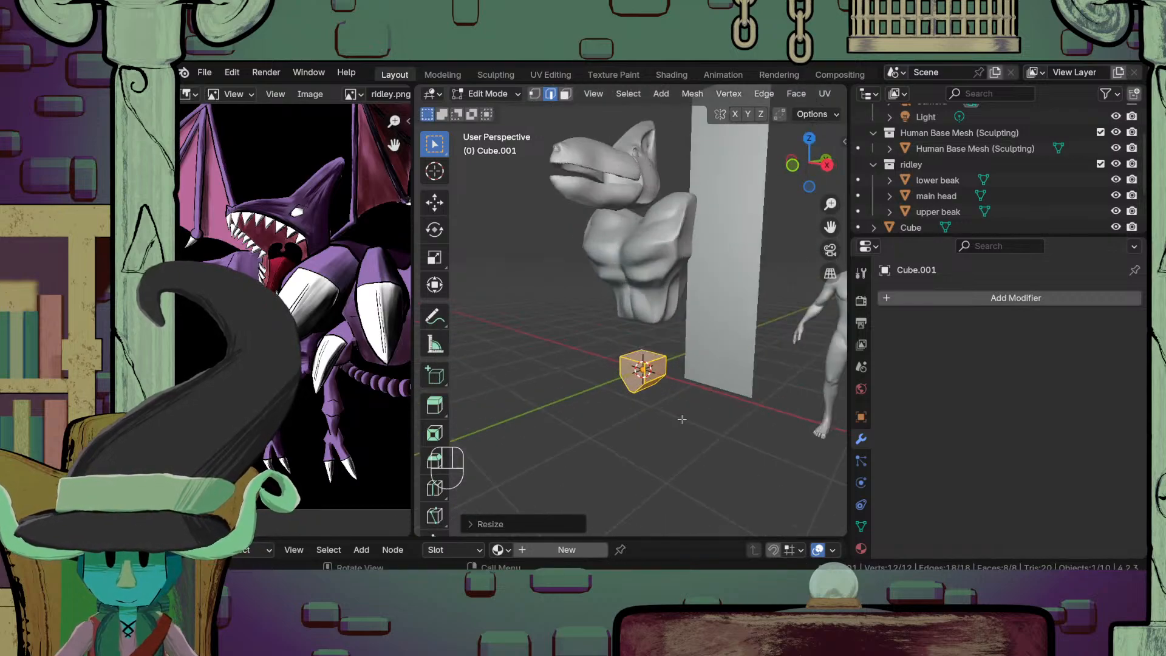
{"action": "middle_click_drag", "start_coordinate": [681, 419], "coordinate": [642, 395]}
{"action": "scroll", "coordinate": [693, 401], "scroll_direction": "up", "scroll_amount": 2}
{"action": "key", "text": "KP_3"}
{"action": "key", "text": "KP_1"}
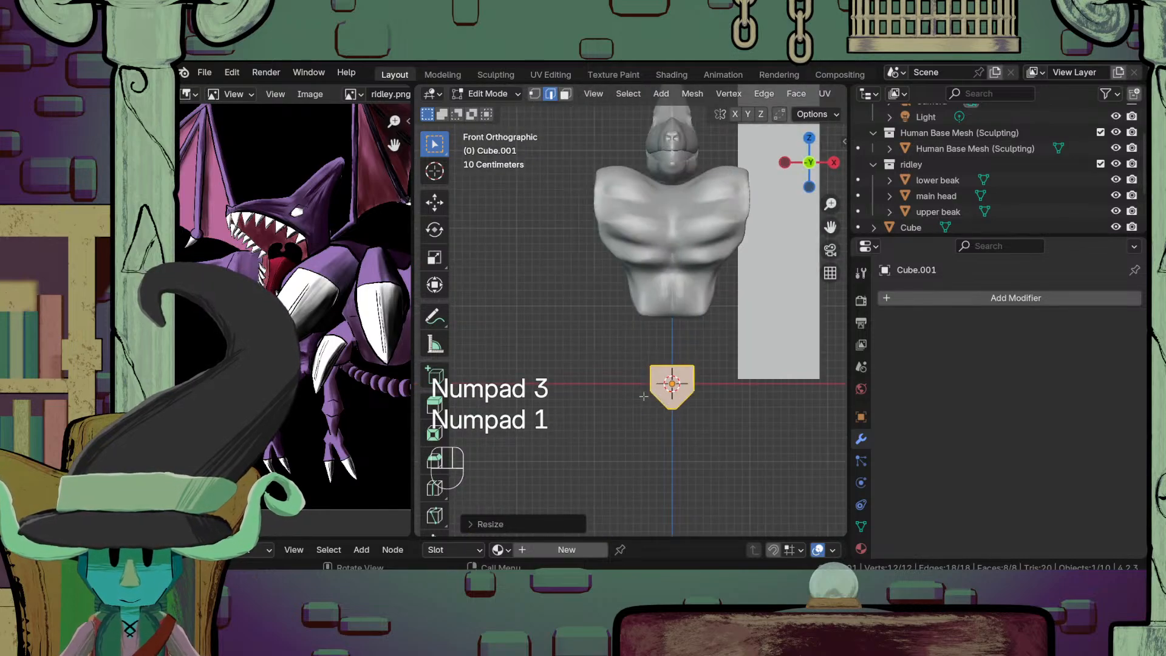
{"action": "key", "text": "KP_3"}
{"action": "middle_click_drag", "start_coordinate": [644, 396], "coordinate": [690, 427], "text": "shift"}
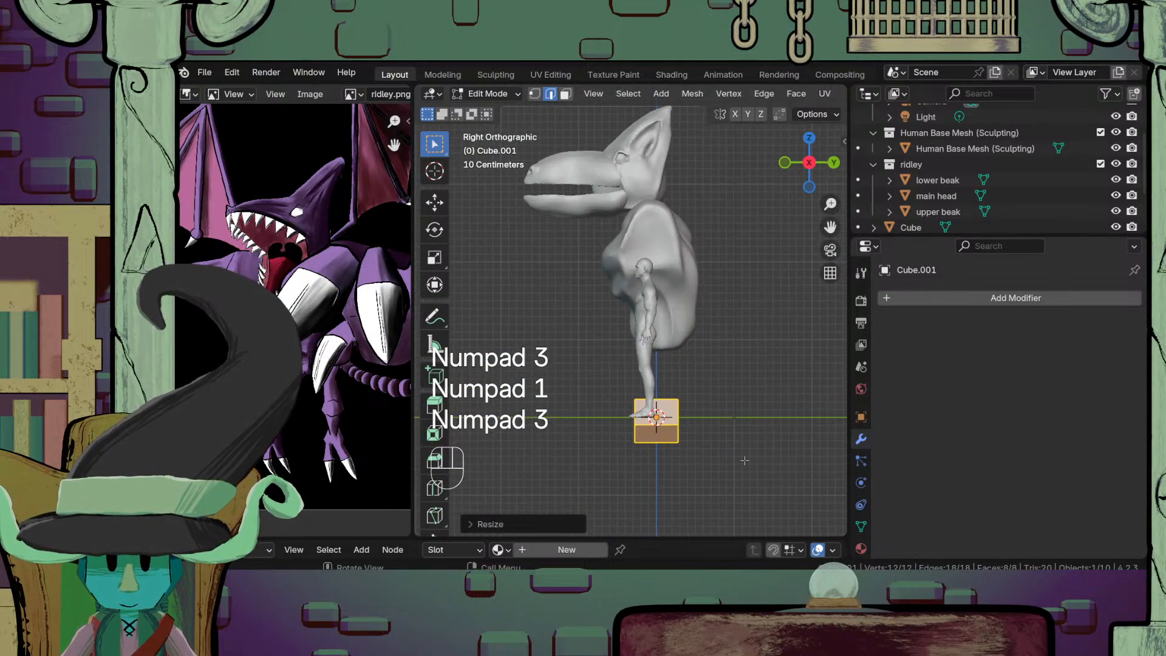
{"action": "key", "text": "s"}
{"action": "left_click", "coordinate": [695, 462]}
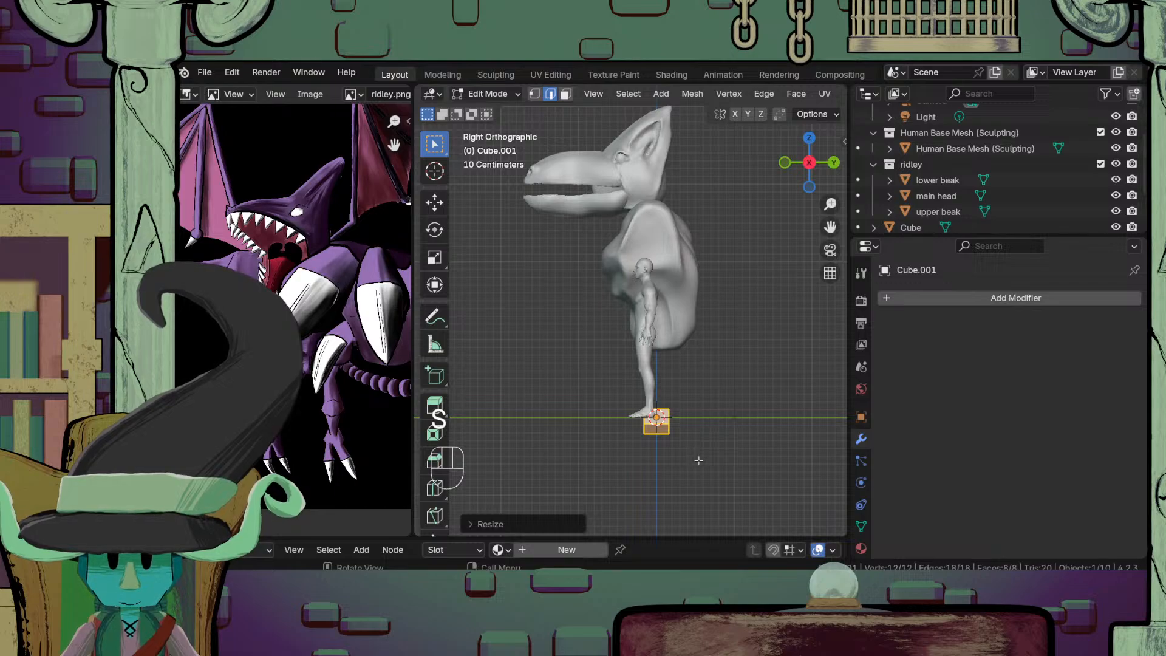
{"action": "key", "text": "g"}
{"action": "left_click", "coordinate": [673, 384]}
Step: Stretch the block along the Y axis to about 3.5 times its length, through the base of the torso
{"action": "key", "text": "s"}
{"action": "key", "text": "x"}
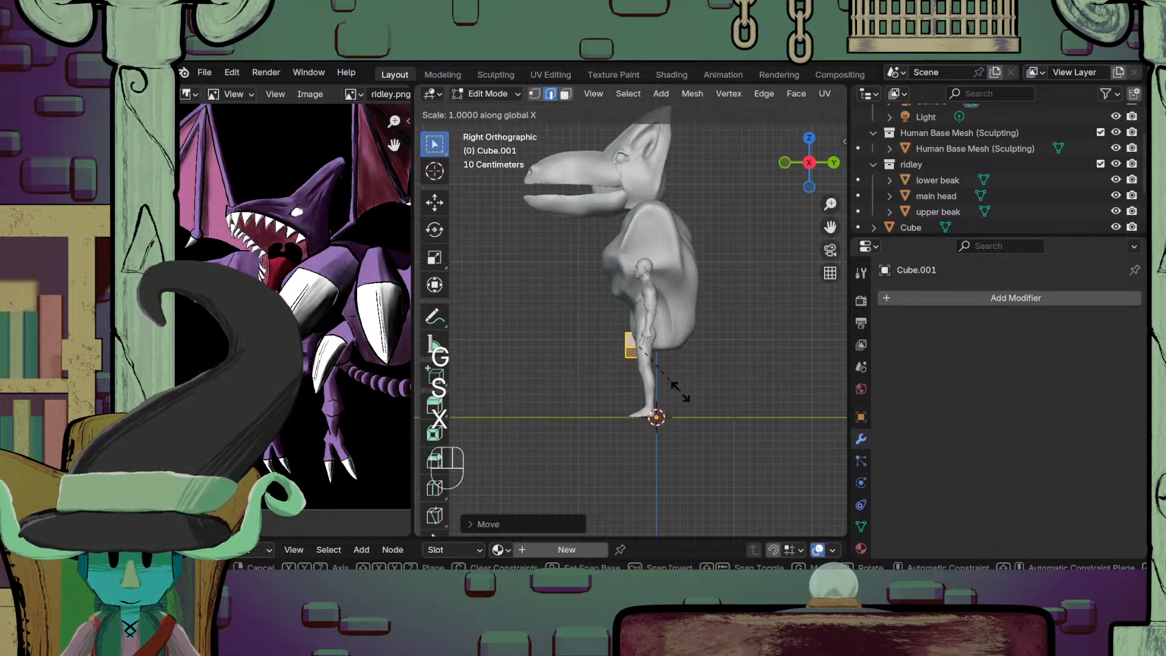
{"action": "key", "text": "y"}
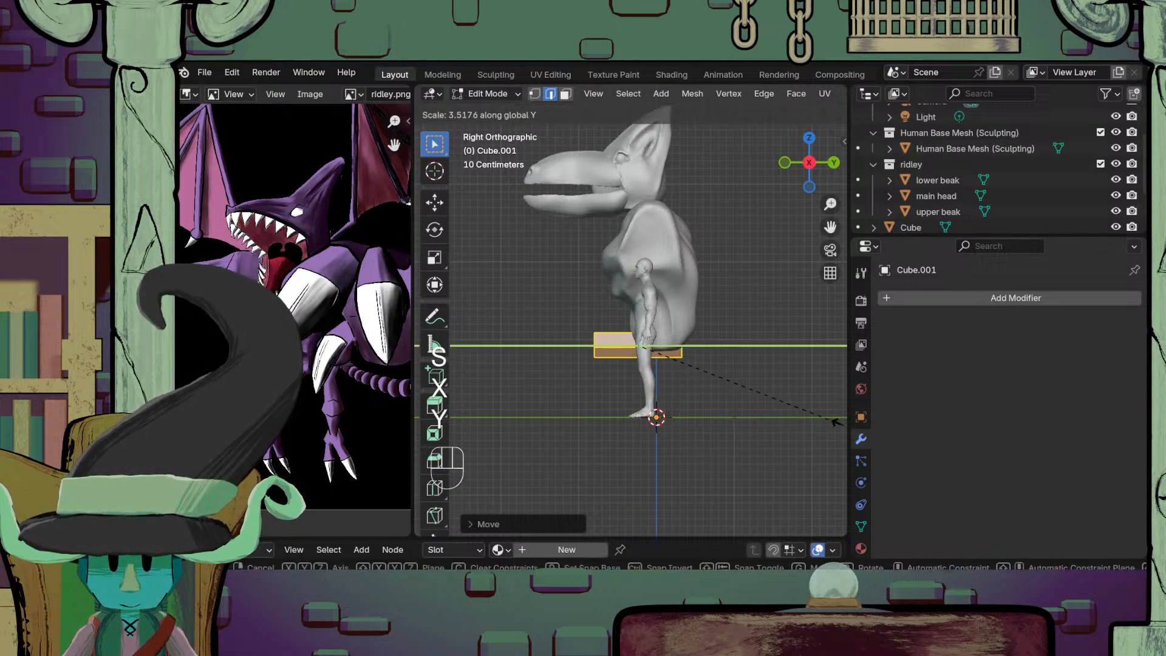
{"action": "left_click", "coordinate": [828, 429]}
{"action": "middle_click_drag", "start_coordinate": [828, 430], "coordinate": [747, 419]}
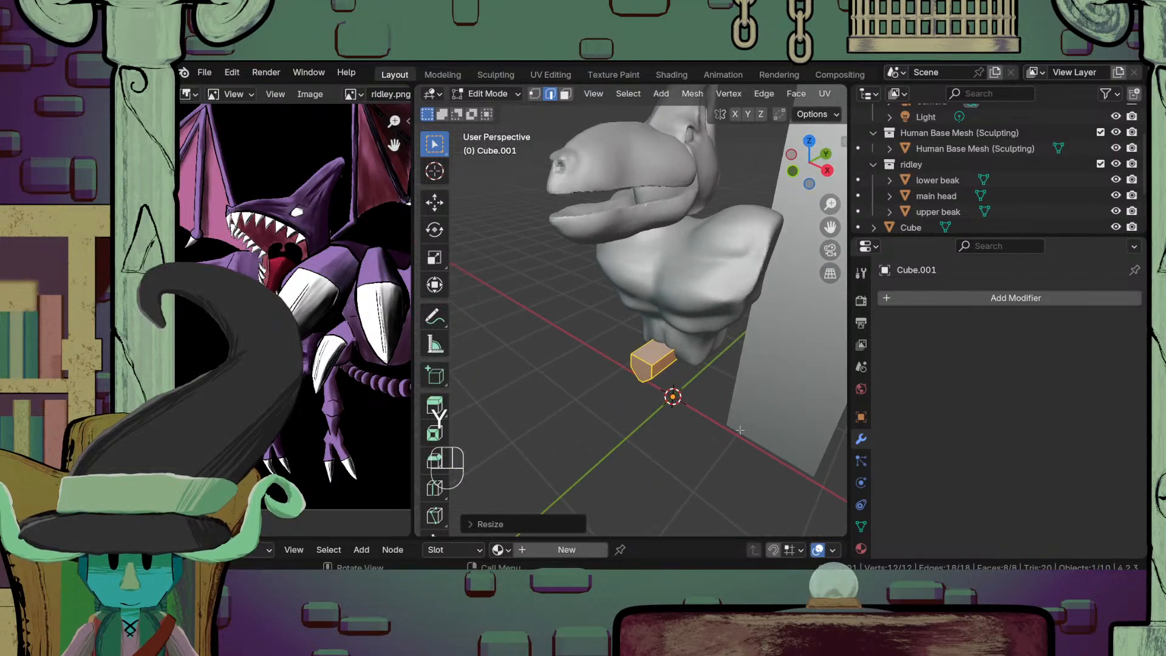
Step: Add a Mirror modifier to the block and move its mesh sideways along the X axis, separating the two mirrored halves
{"action": "left_click", "coordinate": [1018, 305]}
{"action": "type", "text": "mirror"}
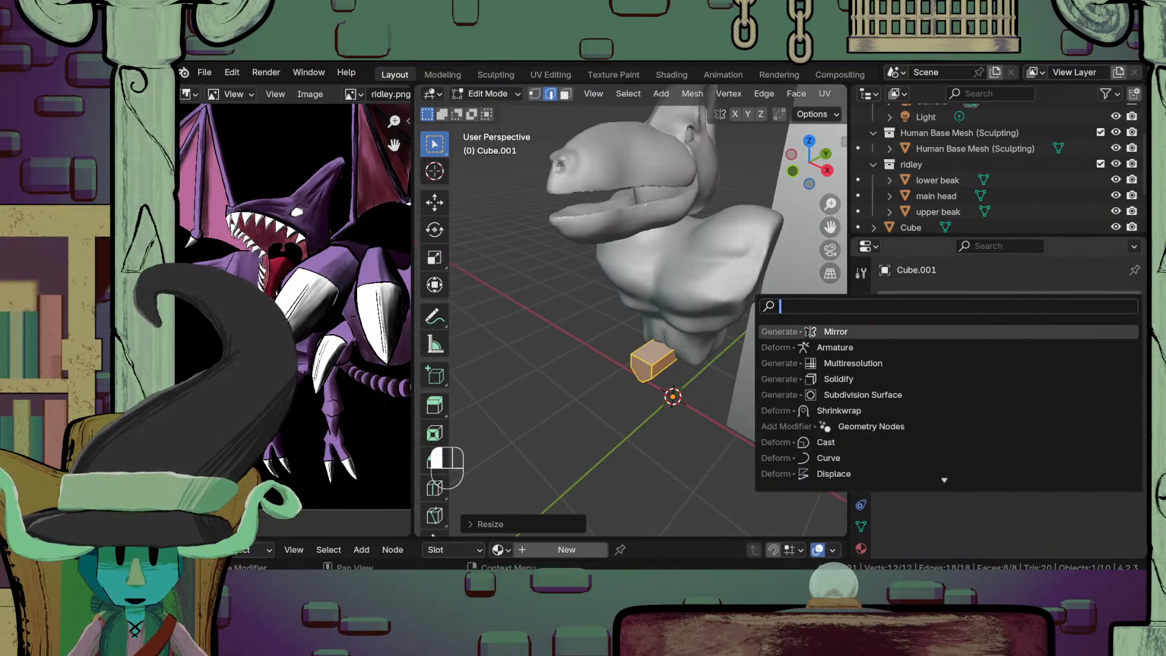
{"action": "key", "text": "Return"}
{"action": "middle_click_drag", "start_coordinate": [669, 443], "coordinate": [653, 403]}
{"action": "key", "text": "g"}
{"action": "key", "text": "y"}
{"action": "key", "text": "x"}
{"action": "left_click", "coordinate": [684, 412]}
{"action": "key", "text": "KP_3"}
{"action": "key", "text": "KP_1"}
{"action": "key", "text": "KP_3"}
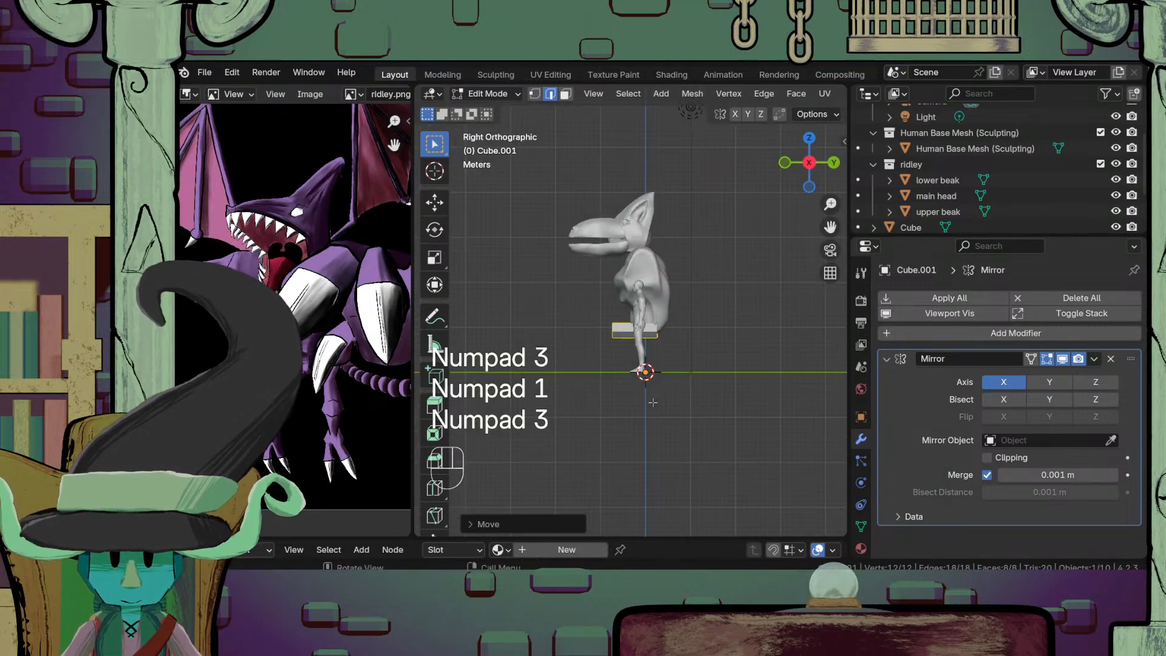
{"action": "scroll", "coordinate": [653, 403], "scroll_direction": "up", "scroll_amount": 4}
{"action": "key", "text": "r"}
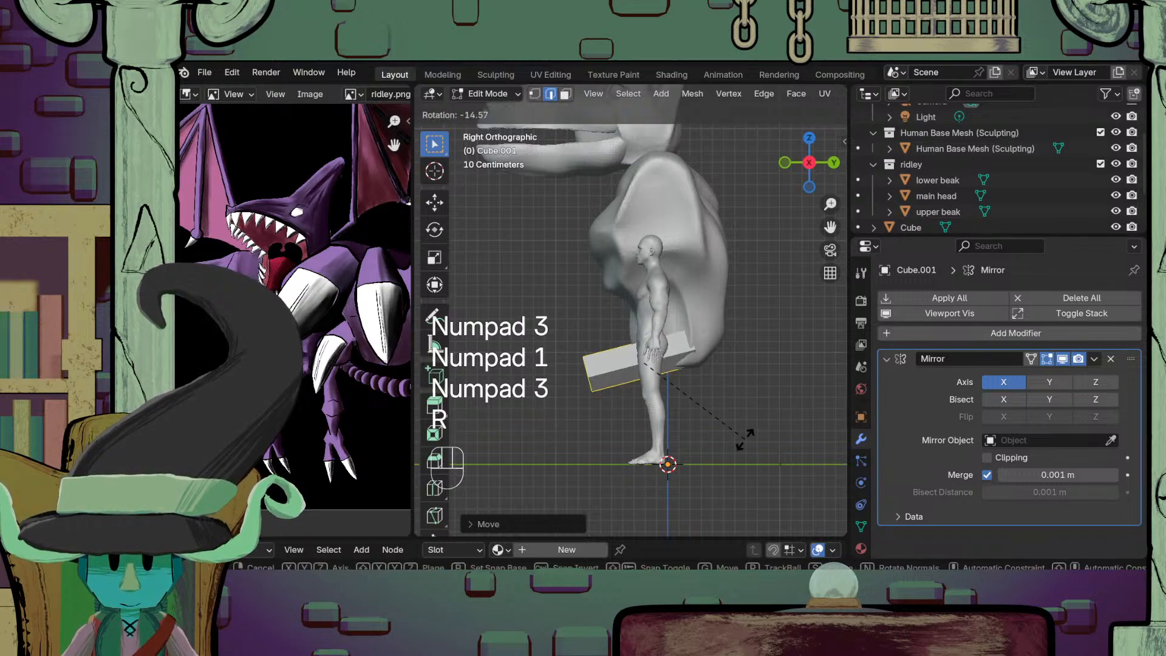
{"action": "right_click", "coordinate": [747, 443]}
Step: Rescale the block uniformly and stretch it along the Y axis into a longer, slimmer thigh segment
{"action": "middle_click_drag", "start_coordinate": [758, 472], "coordinate": [752, 476]}
{"action": "key", "text": "s"}
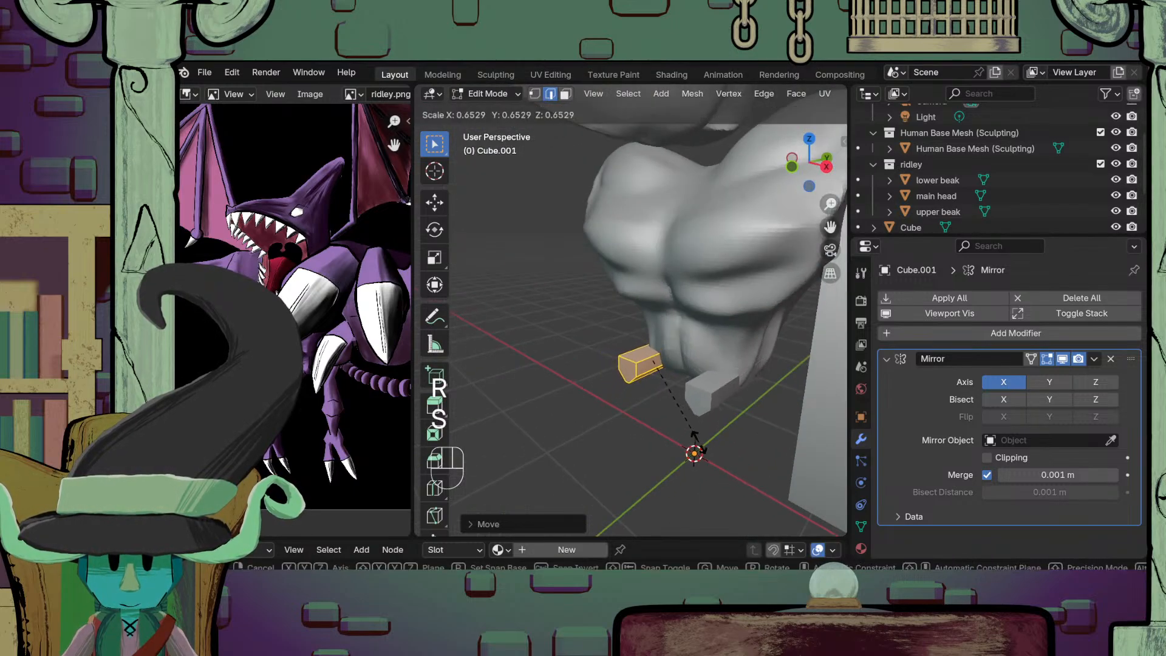
{"action": "left_click", "coordinate": [723, 462]}
{"action": "key", "text": "s"}
{"action": "key", "text": "x"}
{"action": "key", "text": "y"}
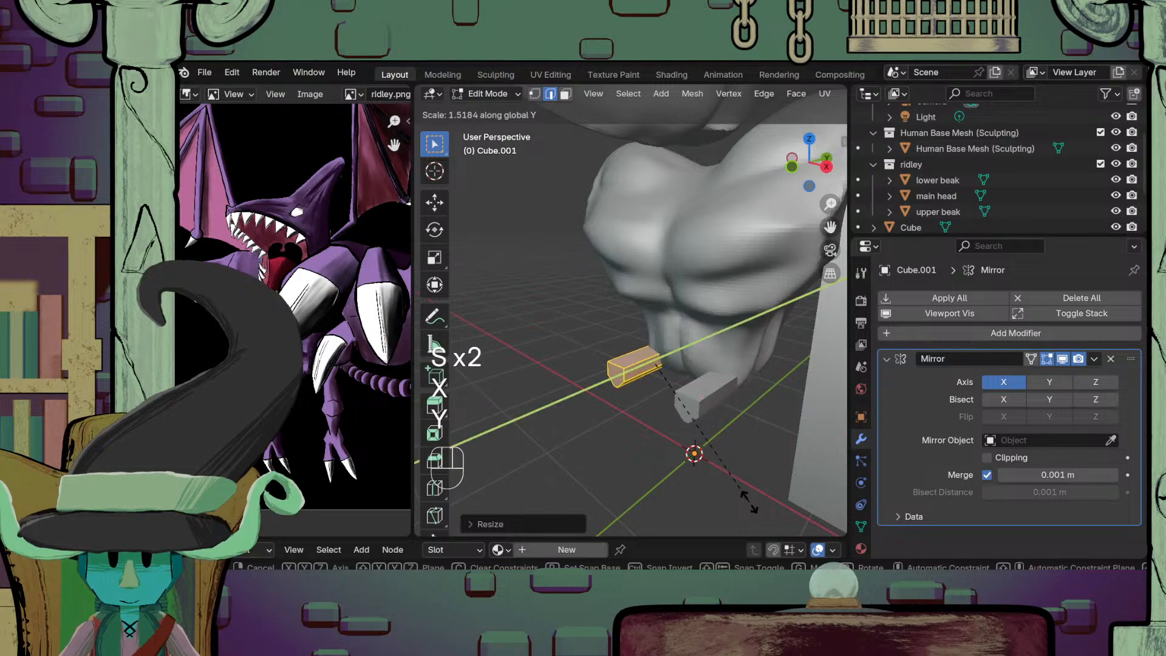
{"action": "left_click", "coordinate": [747, 491]}
{"action": "key", "text": "s"}
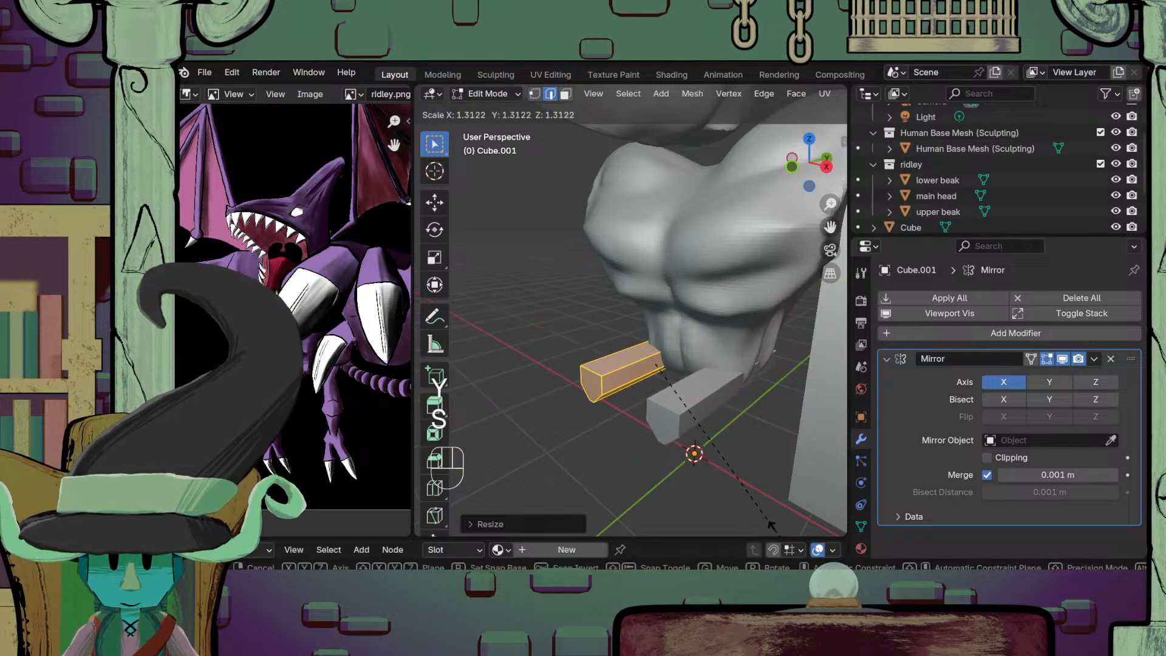
{"action": "left_click", "coordinate": [772, 96]}
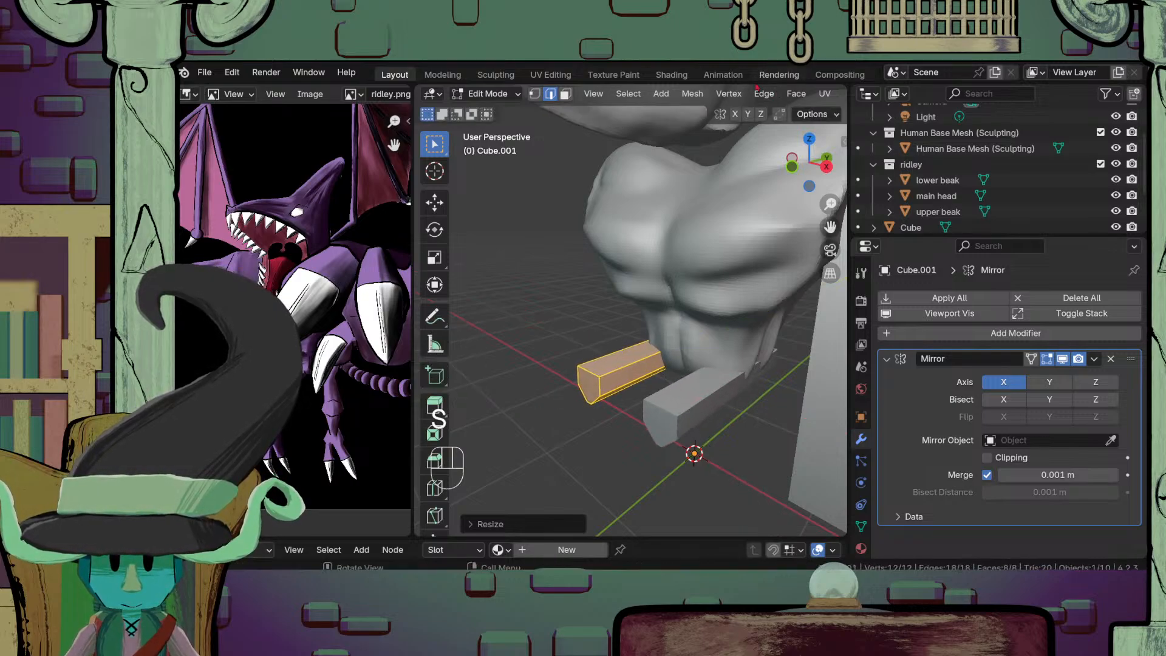
Step: Select the block's rear end face and scale it up to about 1.4 times, flaring the hip end
{"action": "middle_click_drag", "start_coordinate": [811, 325], "coordinate": [684, 345]}
{"action": "left_click", "coordinate": [710, 359]}
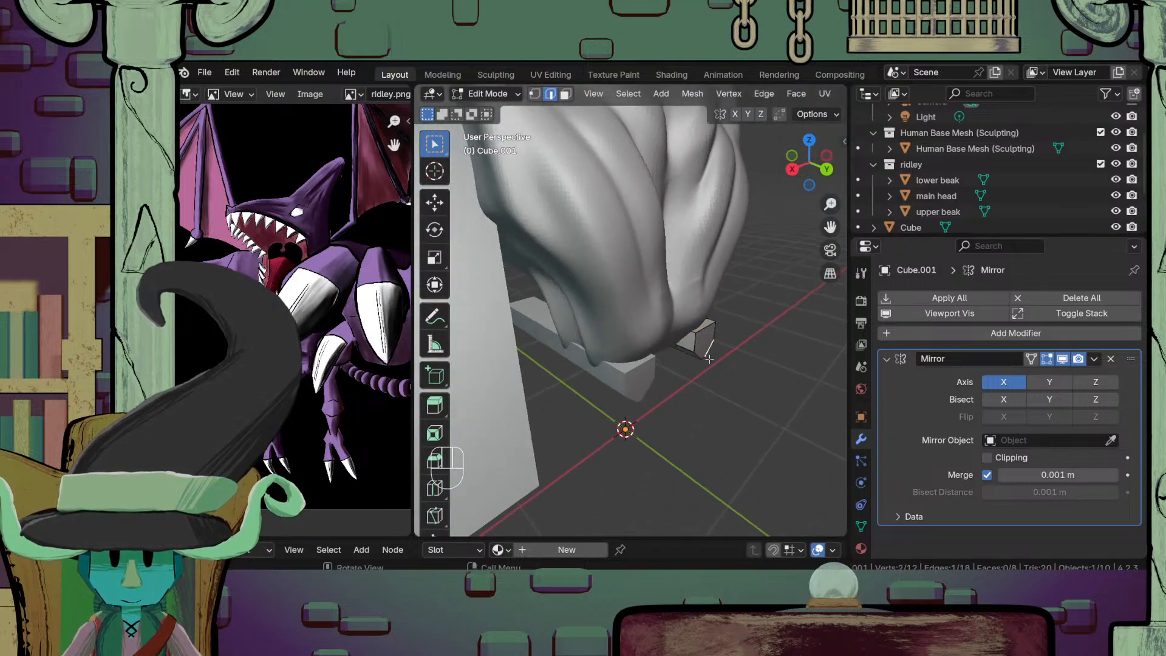
{"action": "key", "text": "3"}
{"action": "left_click", "coordinate": [706, 340]}
{"action": "key", "text": "s"}
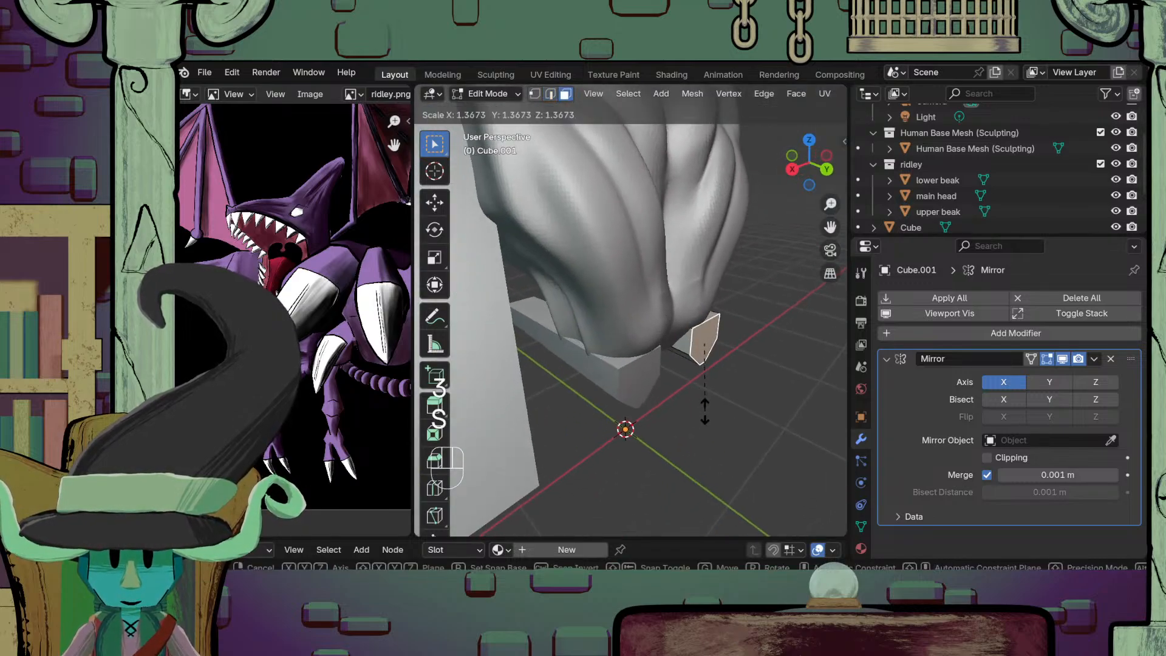
{"action": "left_click", "coordinate": [705, 413]}
Step: Move the block's front end face back along the Y axis by about 0.43 m, shortening the segment
{"action": "middle_click_drag", "start_coordinate": [704, 413], "coordinate": [620, 391]}
{"action": "middle_click_drag", "start_coordinate": [650, 365], "coordinate": [654, 412]}
{"action": "key", "text": "KP_3"}
{"action": "key", "text": "KP_1"}
{"action": "key", "text": "KP_3"}
{"action": "key", "text": "g"}
{"action": "key", "text": "y"}
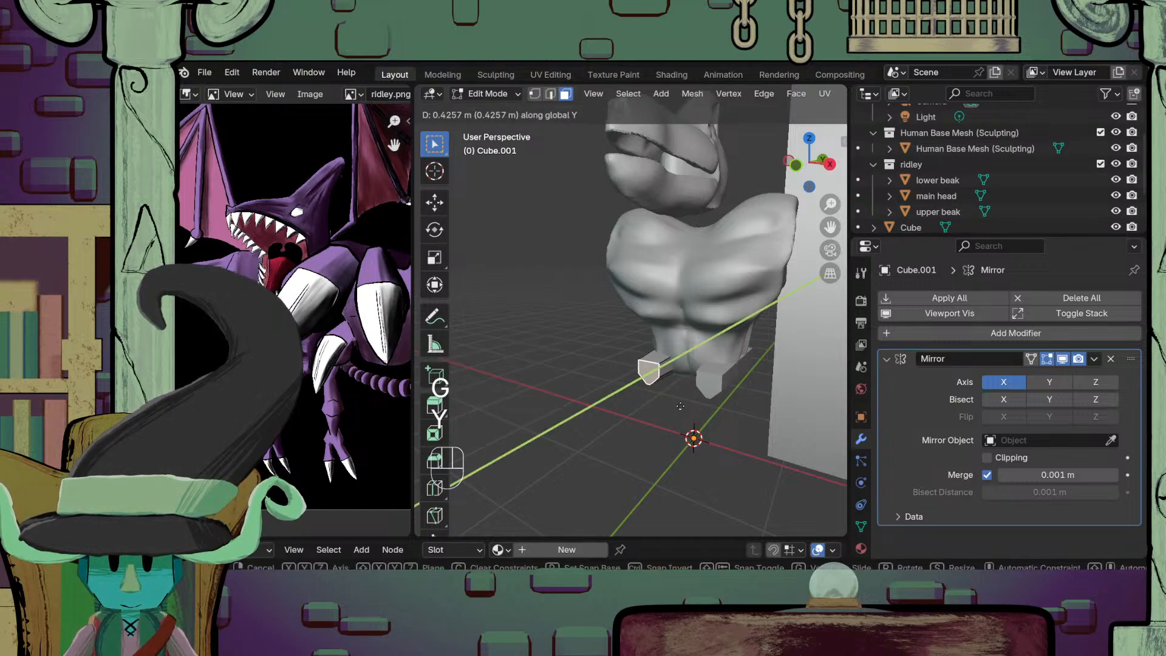
{"action": "left_click", "coordinate": [680, 408]}
{"action": "middle_click_drag", "start_coordinate": [680, 407], "coordinate": [654, 416]}
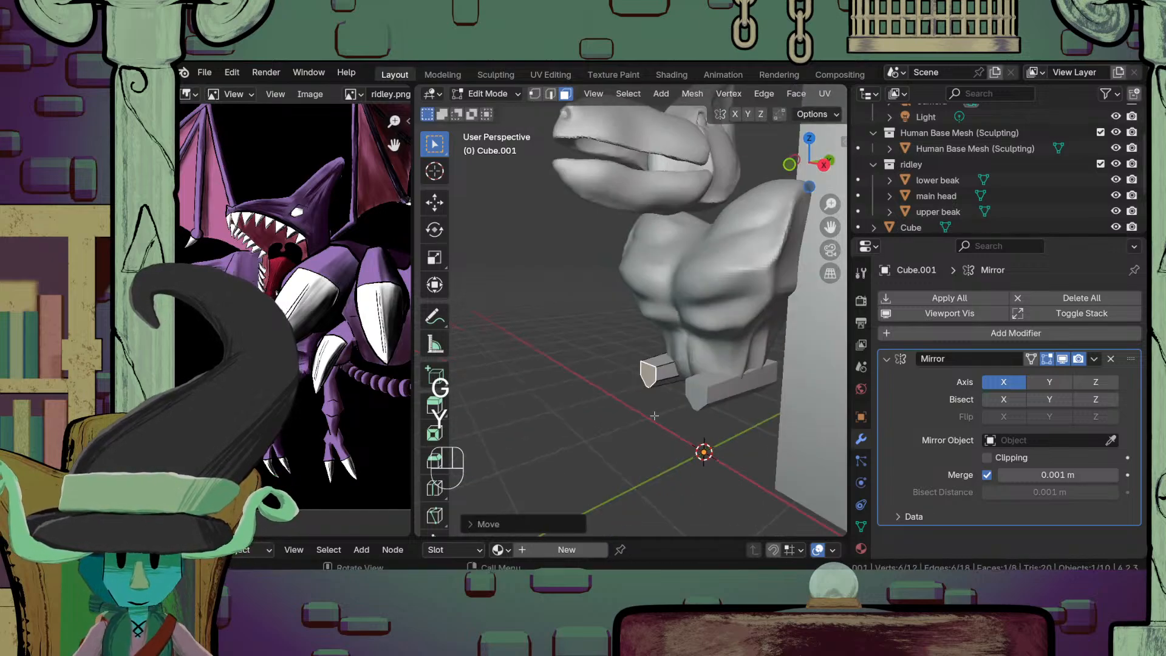
{"action": "key", "text": "KP_3"}
{"action": "key", "text": "KP_1"}
{"action": "key", "text": "KP_3"}
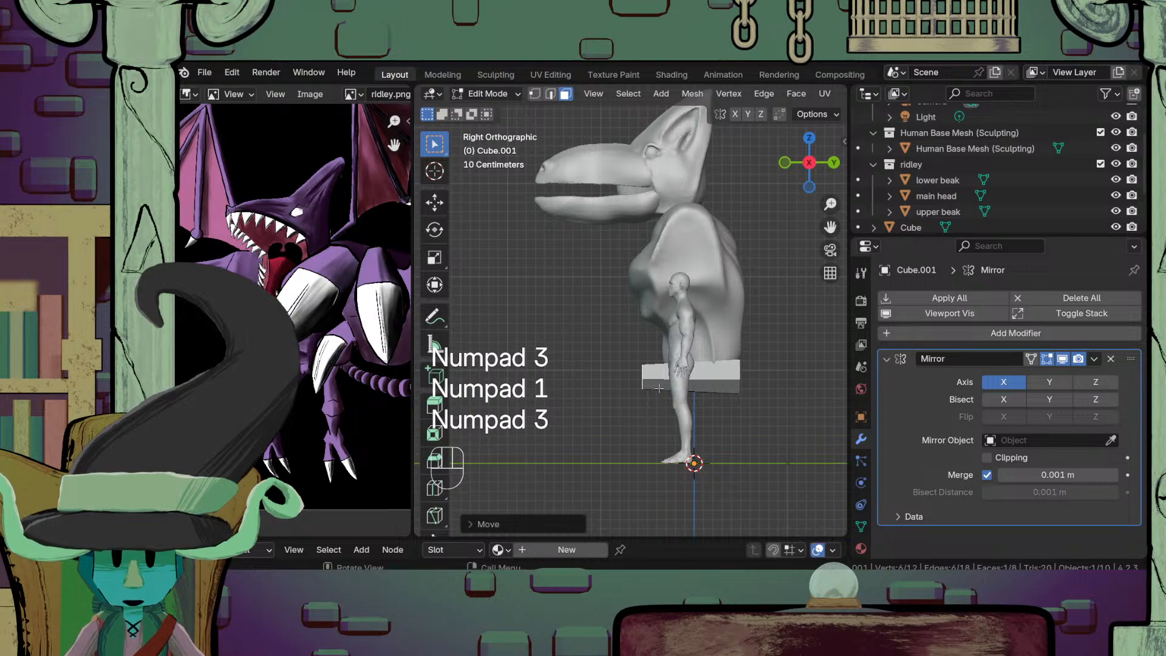
{"action": "middle_click_drag", "start_coordinate": [659, 388], "coordinate": [623, 381], "text": "shift"}
{"action": "key", "text": "r"}
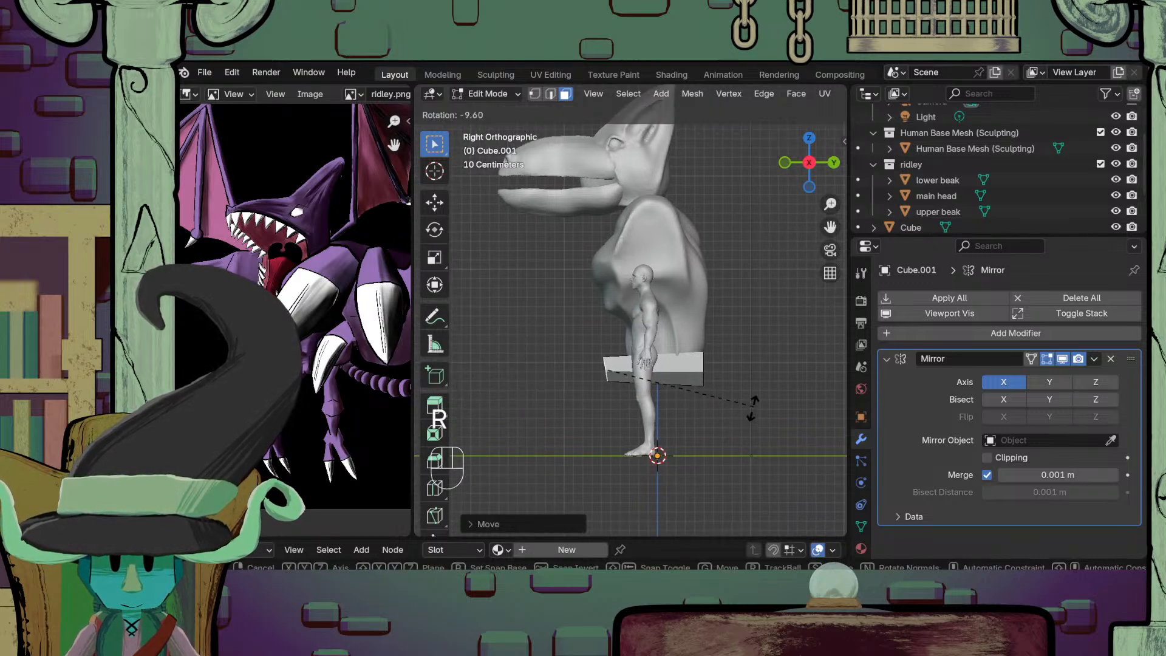
{"action": "right_click", "coordinate": [752, 409]}
Step: In side view, tilt the whole block's front end steeply downward and shift it down and forward beneath the torso
{"action": "key", "text": "a"}
{"action": "key", "text": "r"}
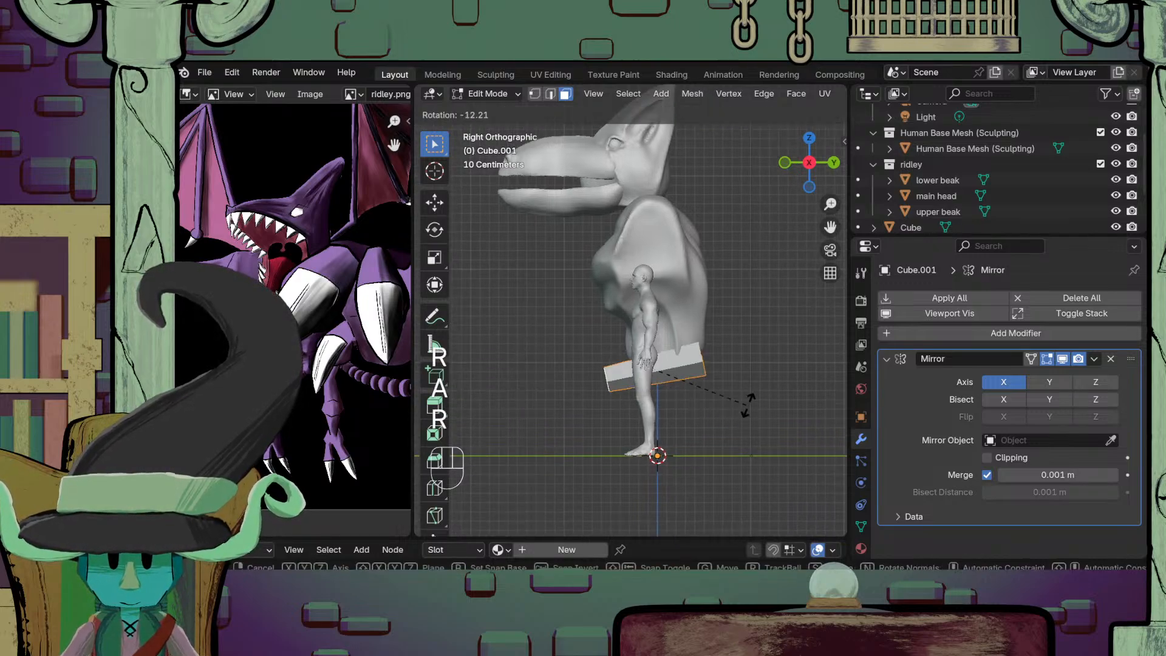
{"action": "right_click", "coordinate": [738, 379]}
{"action": "key", "text": "h"}
{"action": "key", "text": "ctrl+z"}
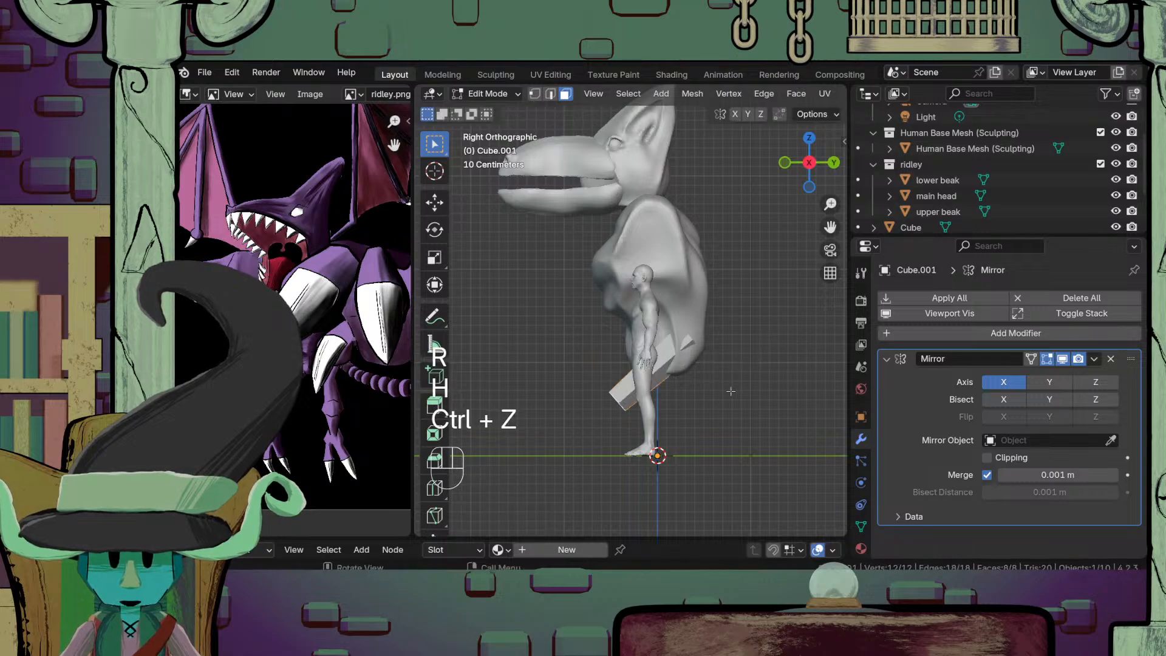
{"action": "key", "text": "g"}
{"action": "left_click", "coordinate": [724, 404]}
Step: Rotate the block back to a shallower downward tilt and raise it slightly against the torso's underside
{"action": "key", "text": "t"}
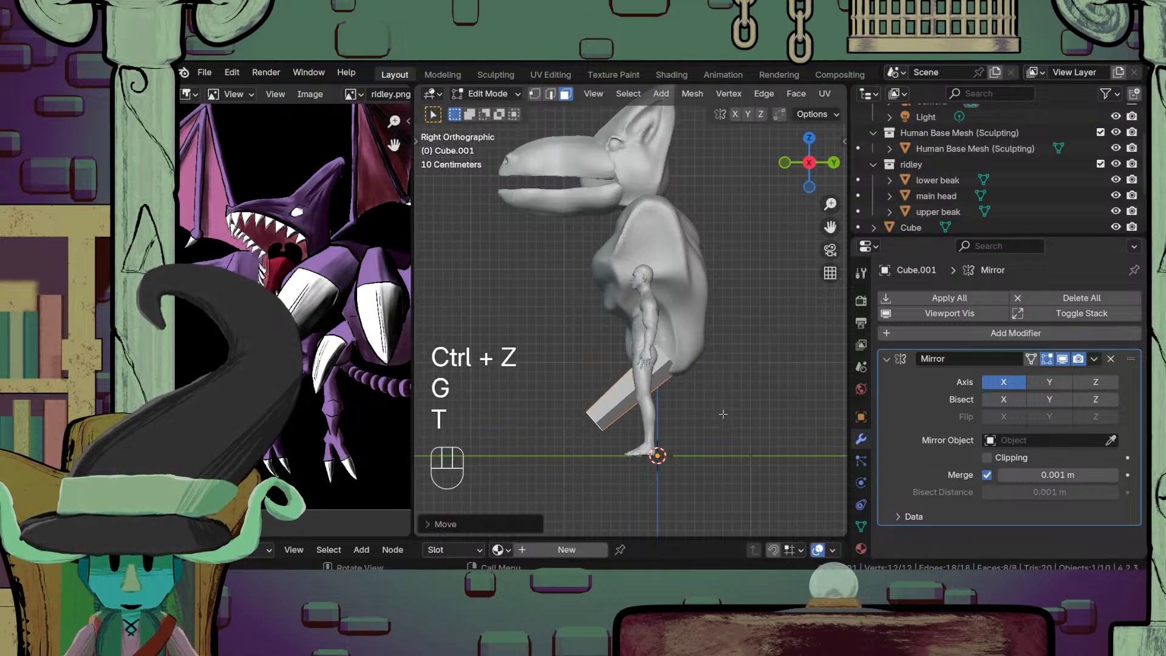
{"action": "key", "text": "r"}
{"action": "left_click", "coordinate": [720, 419]}
{"action": "key", "text": "h"}
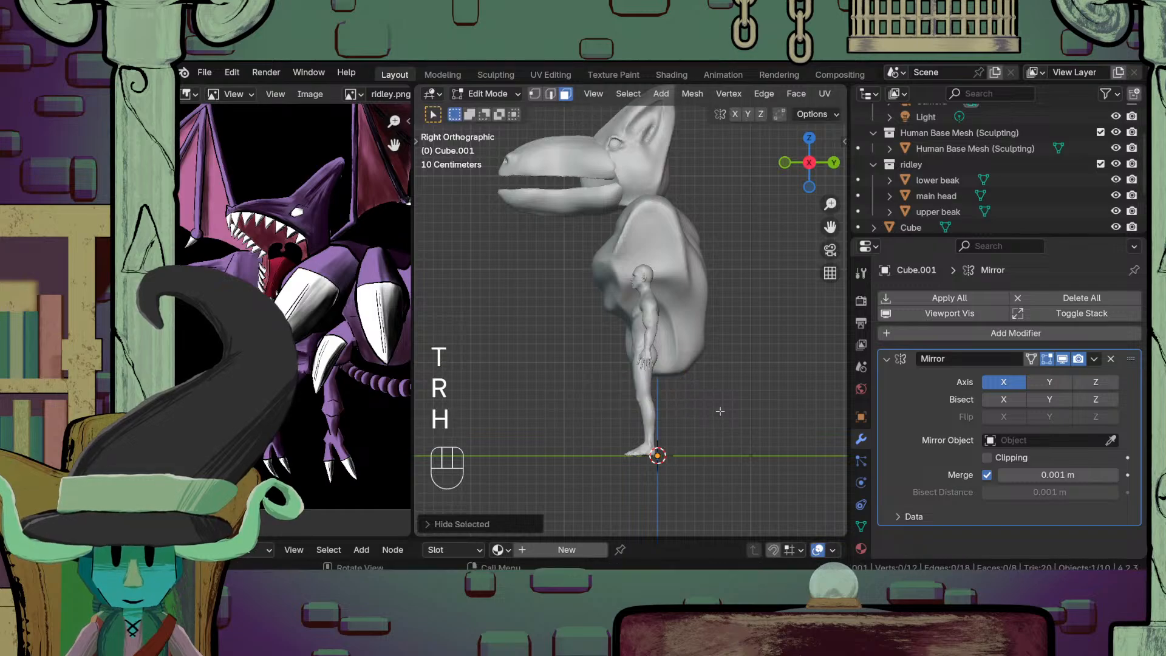
{"action": "key", "text": "ctrl+z"}
{"action": "key", "text": "g"}
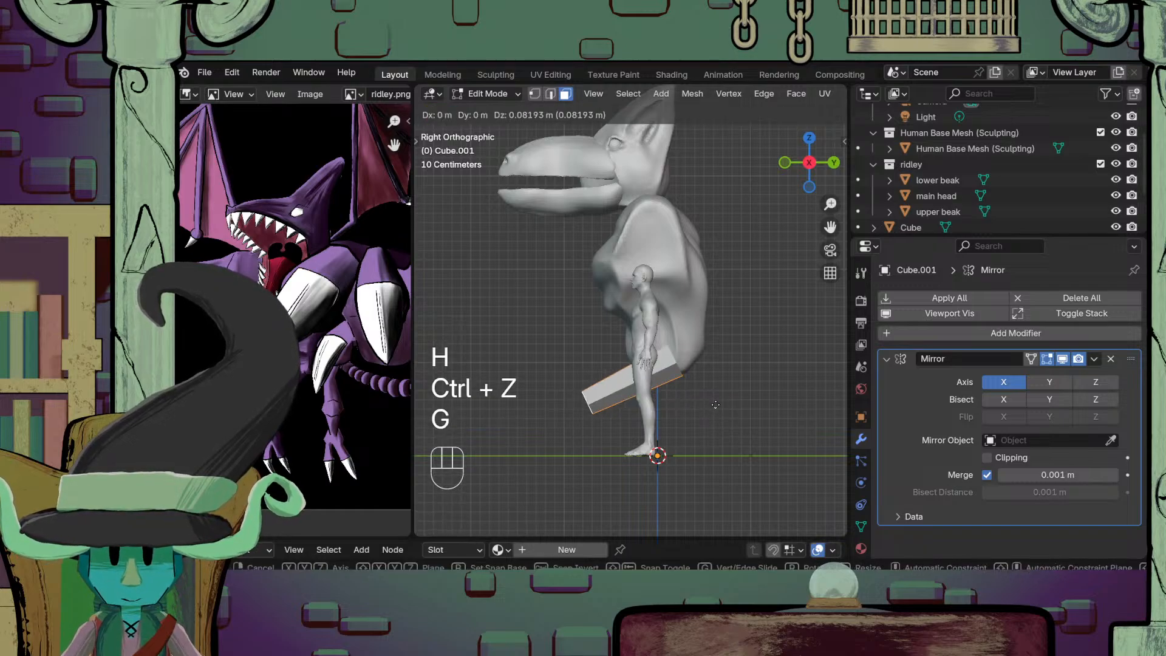
{"action": "left_click", "coordinate": [718, 401]}
Step: In front view, rotate the block about the Z axis so its front end splays outward, and reposition it at the hip
{"action": "middle_click_drag", "start_coordinate": [717, 402], "coordinate": [750, 426]}
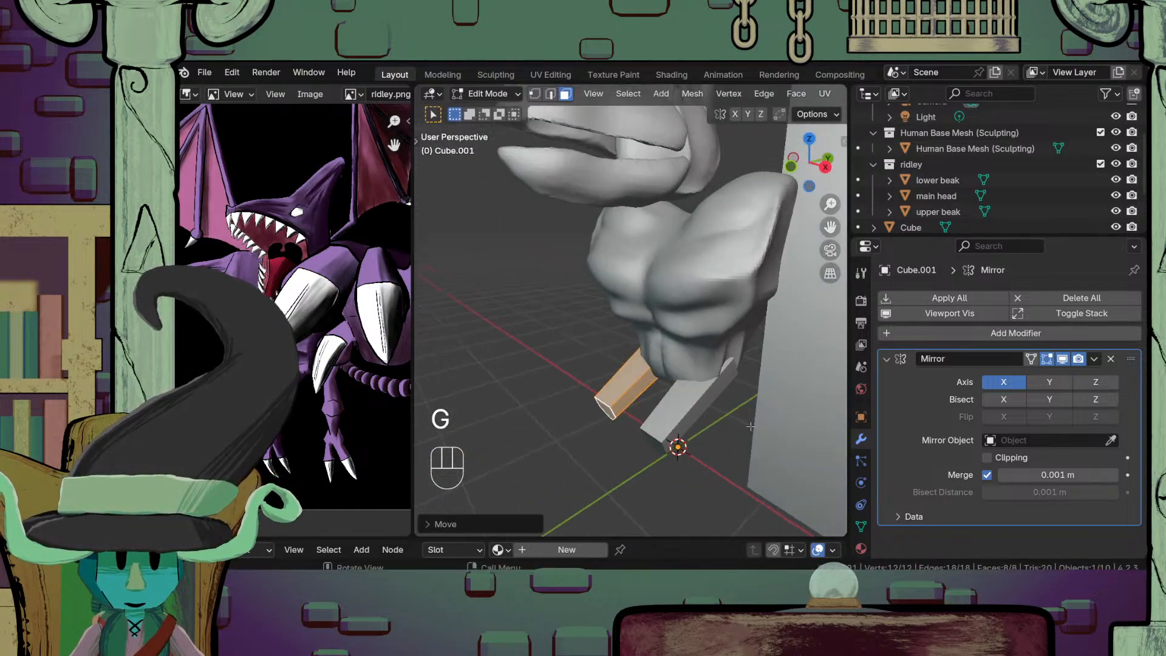
{"action": "key", "text": "KP_1"}
{"action": "key", "text": "KP_3"}
{"action": "key", "text": "KP_1"}
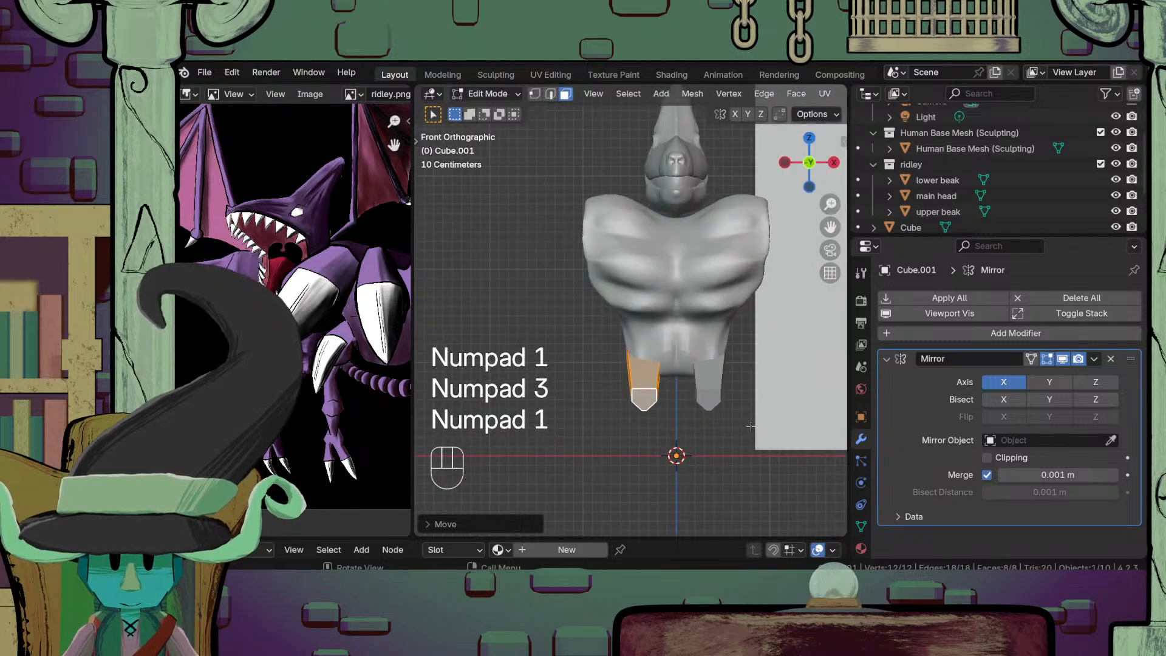
{"action": "scroll", "coordinate": [740, 423], "scroll_direction": "up", "scroll_amount": 2}
{"action": "middle_click_drag", "start_coordinate": [740, 423], "coordinate": [688, 402], "text": "shift"}
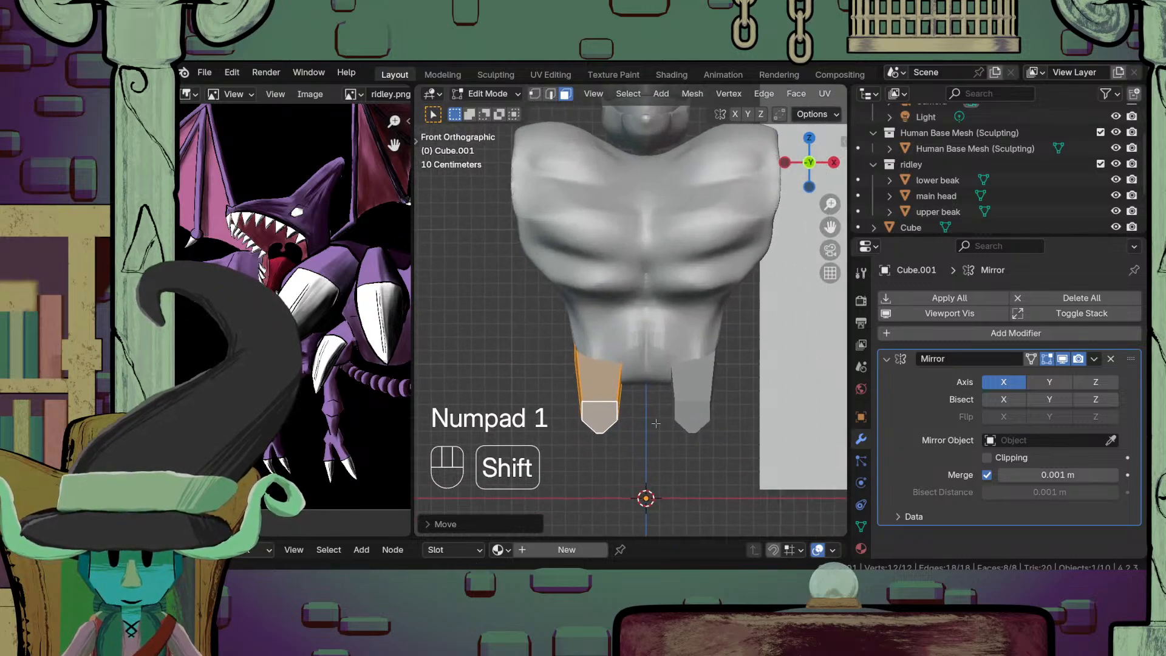
{"action": "key", "text": "r"}
{"action": "key", "text": "x"}
{"action": "key", "text": "z"}
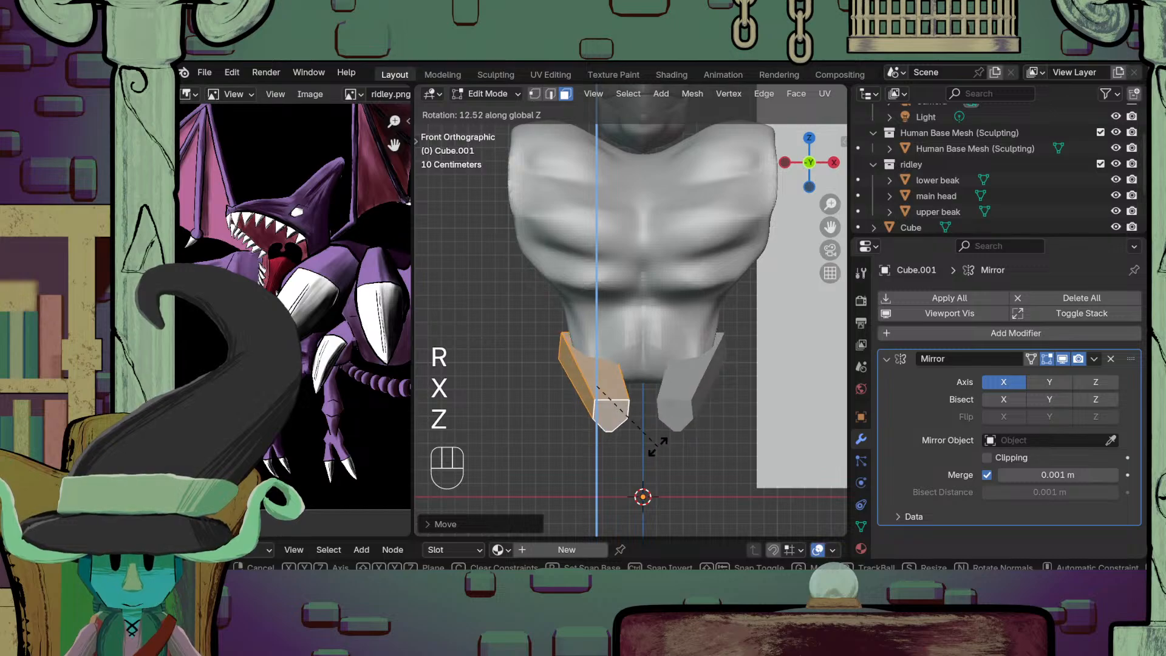
{"action": "left_click", "coordinate": [711, 401]}
{"action": "key", "text": "g"}
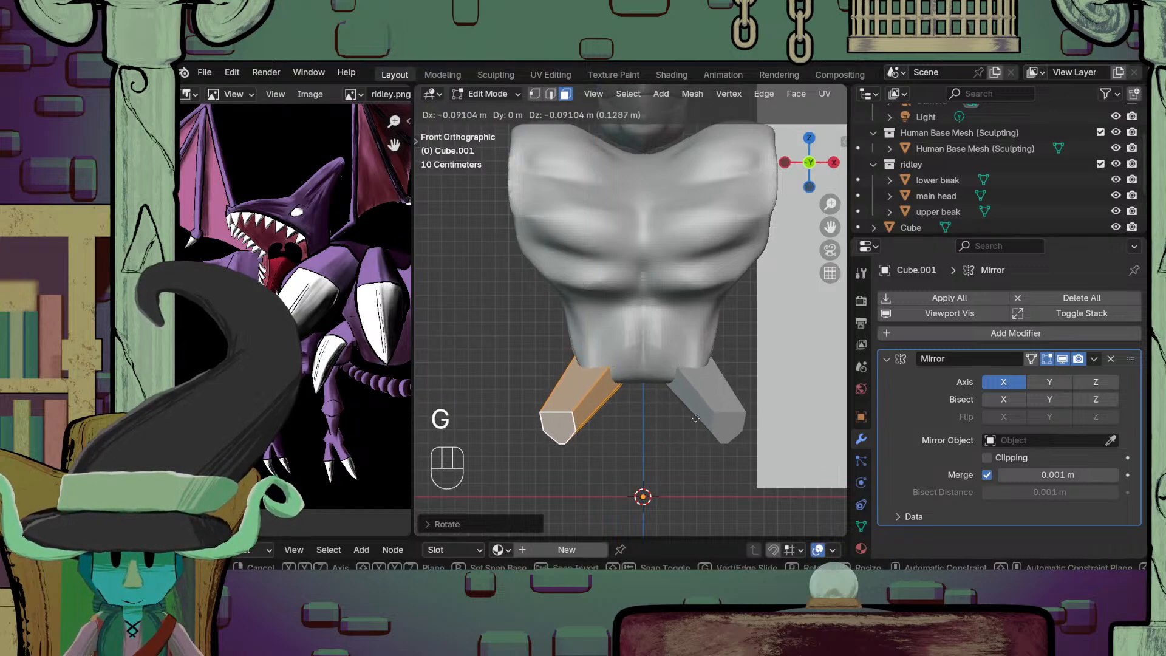
{"action": "left_click", "coordinate": [699, 414]}
Step: Examine the mirrored thigh blocks' angle and proportions against the torso in perspective, side and front views
{"action": "scroll", "coordinate": [696, 415], "scroll_direction": "down", "scroll_amount": 5}
{"action": "middle_click_drag", "start_coordinate": [694, 413], "coordinate": [593, 415]}
{"action": "scroll", "coordinate": [649, 453], "scroll_direction": "up", "scroll_amount": 4}
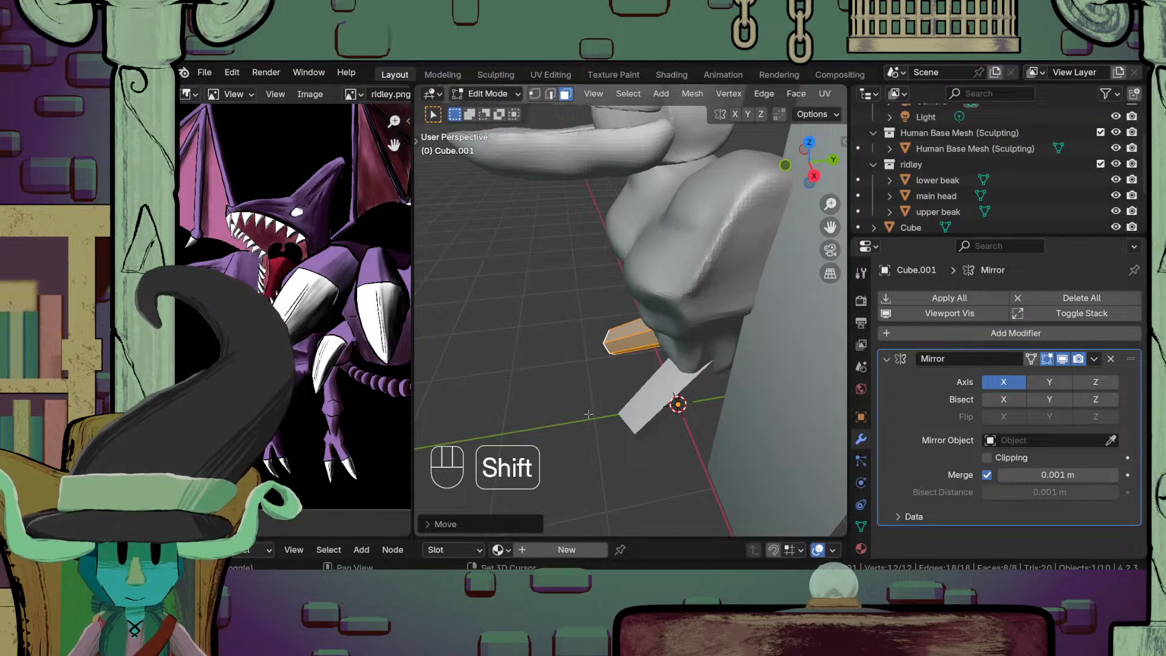
{"action": "middle_click_drag", "start_coordinate": [587, 416], "coordinate": [648, 370], "text": "shift"}
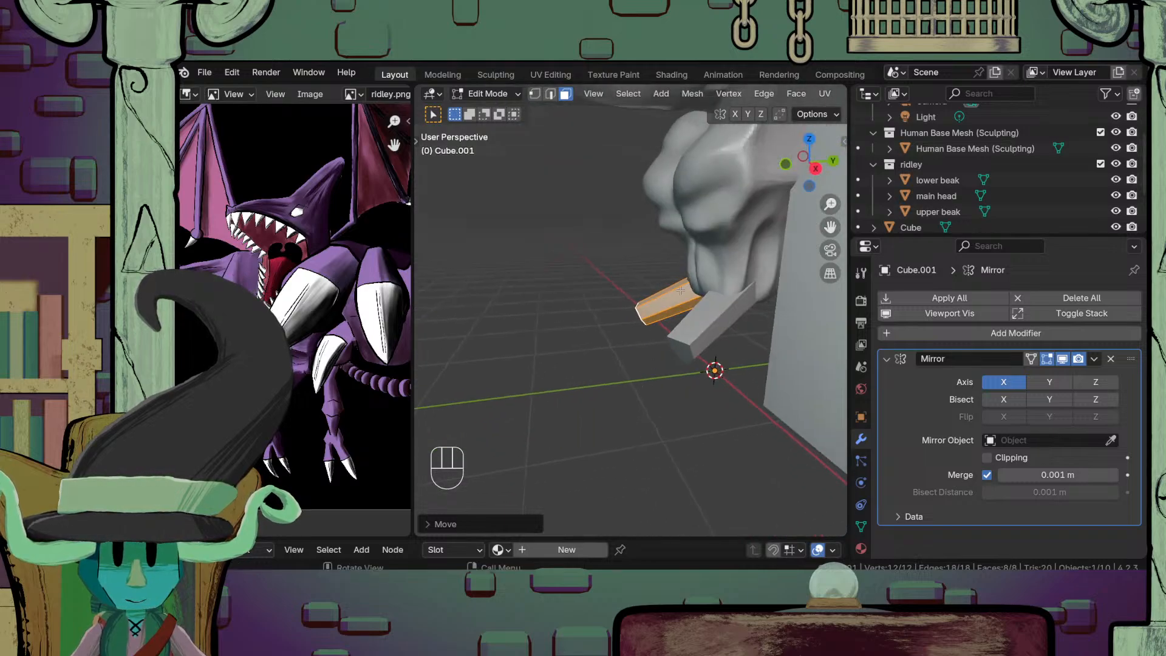
{"action": "middle_click_drag", "start_coordinate": [680, 291], "coordinate": [714, 318], "text": "shift"}
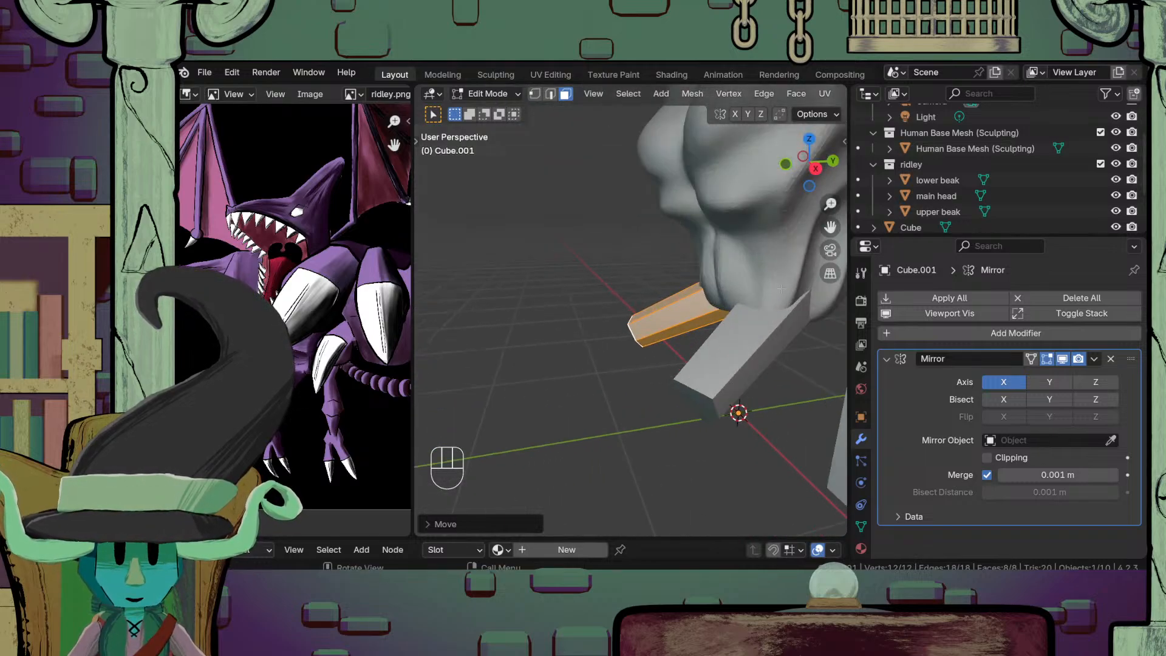
{"action": "middle_click_drag", "start_coordinate": [781, 290], "coordinate": [745, 304], "text": "shift"}
{"action": "key", "text": "Tab"}
{"action": "scroll", "coordinate": [662, 382], "scroll_direction": "down", "scroll_amount": 6}
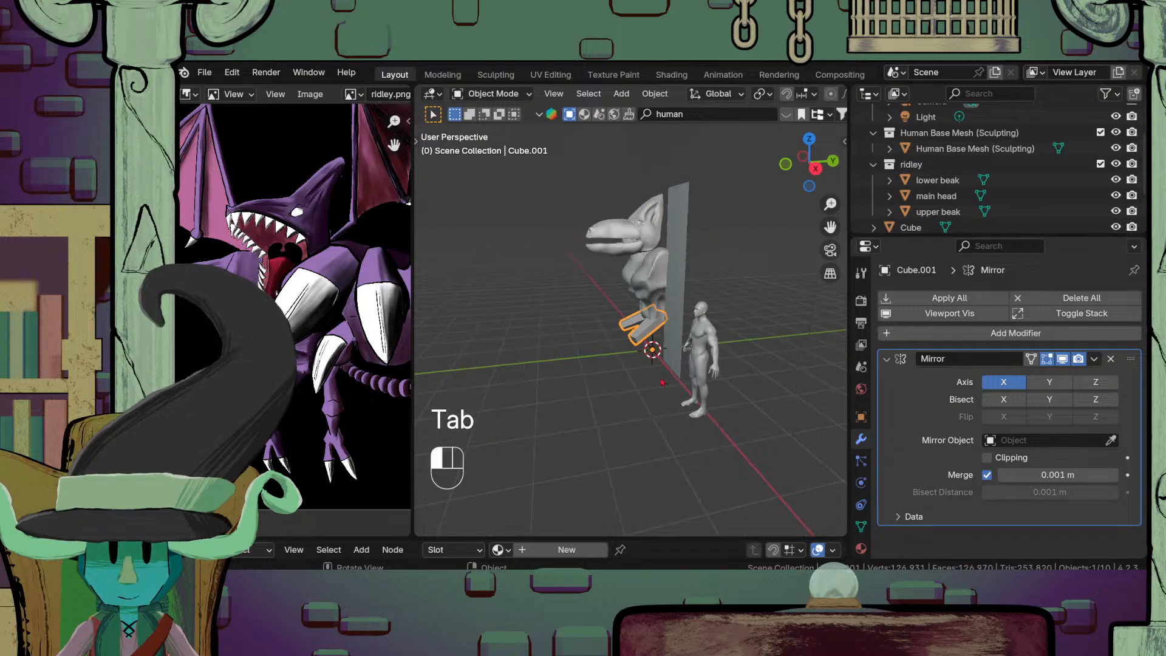
{"action": "left_click", "coordinate": [662, 382]}
{"action": "middle_click_drag", "start_coordinate": [663, 382], "coordinate": [636, 521]}
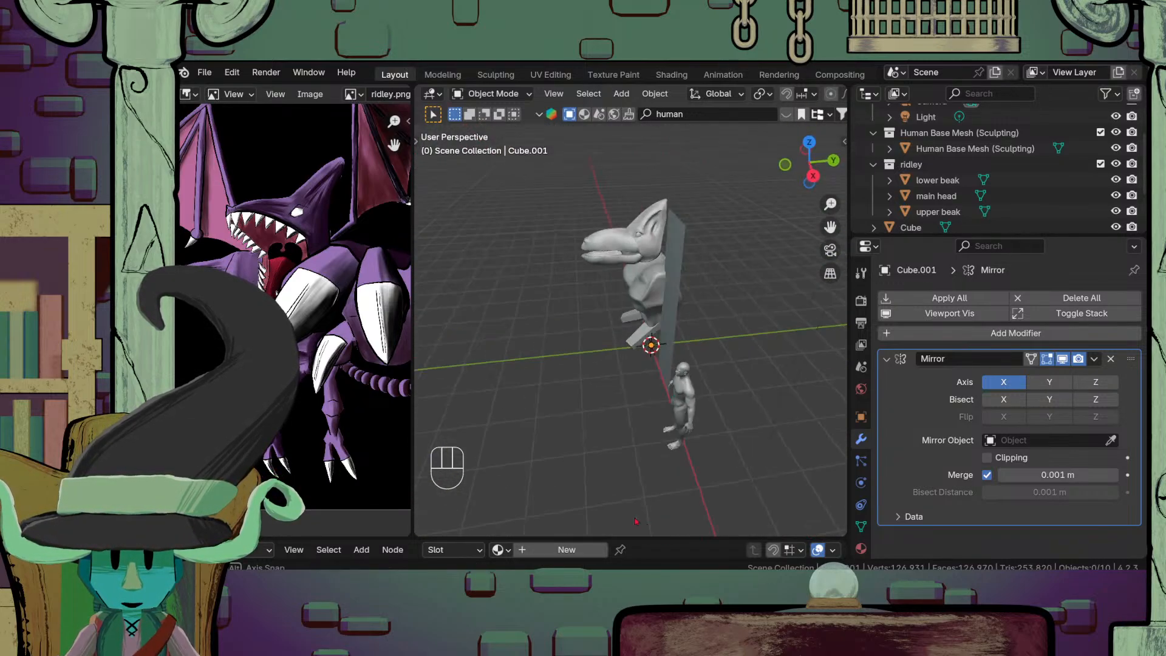
{"action": "scroll", "coordinate": [650, 349], "scroll_direction": "up", "scroll_amount": 6}
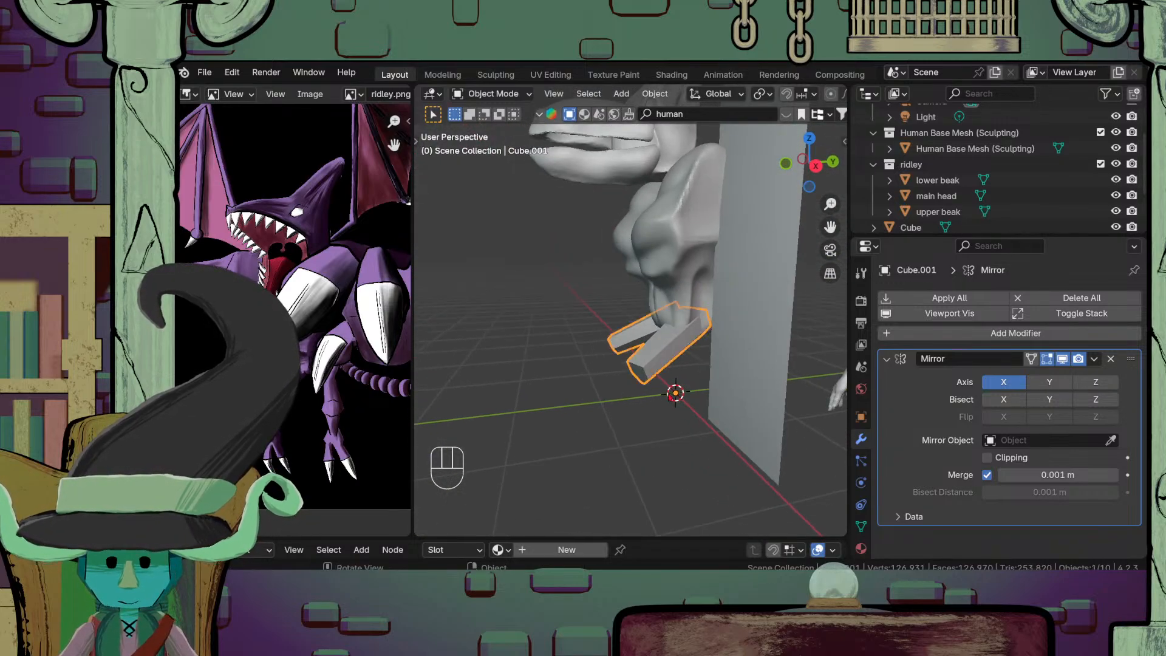
{"action": "key", "text": "KP_3"}
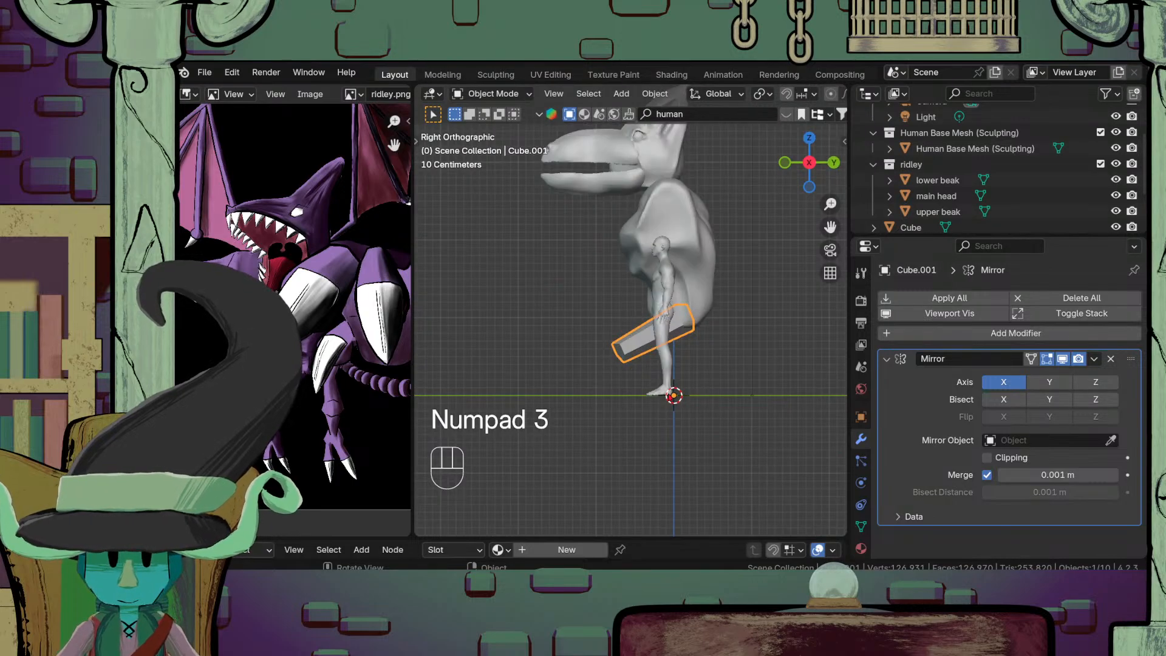
{"action": "key", "text": "KP_1"}
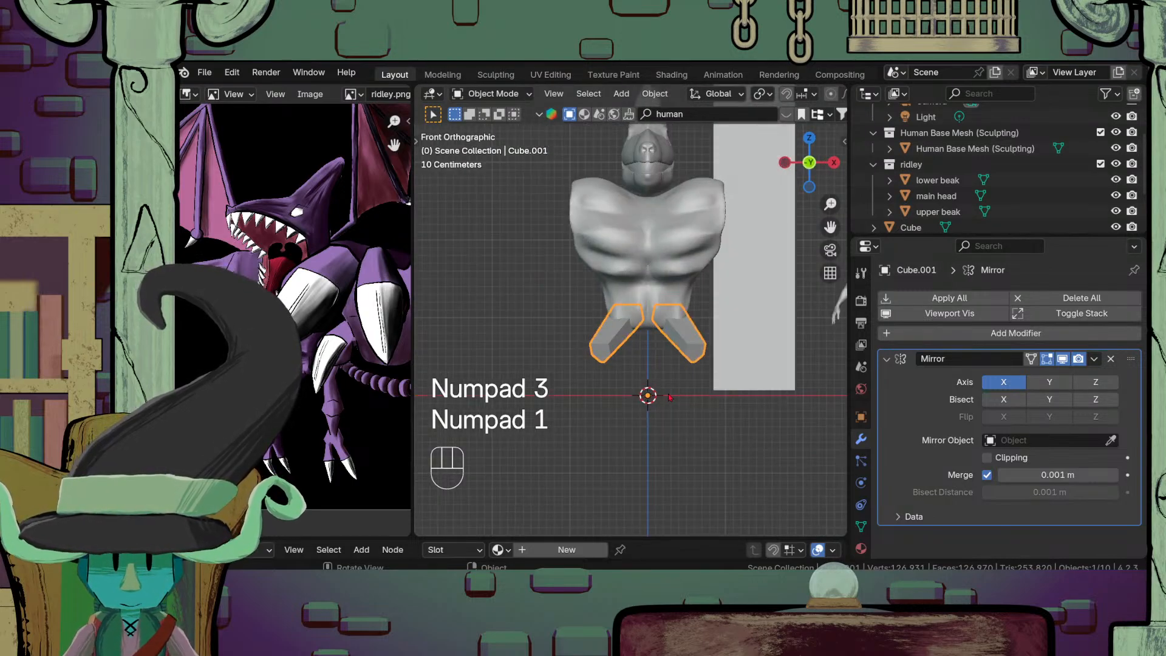
{"action": "key", "text": "KP_3"}
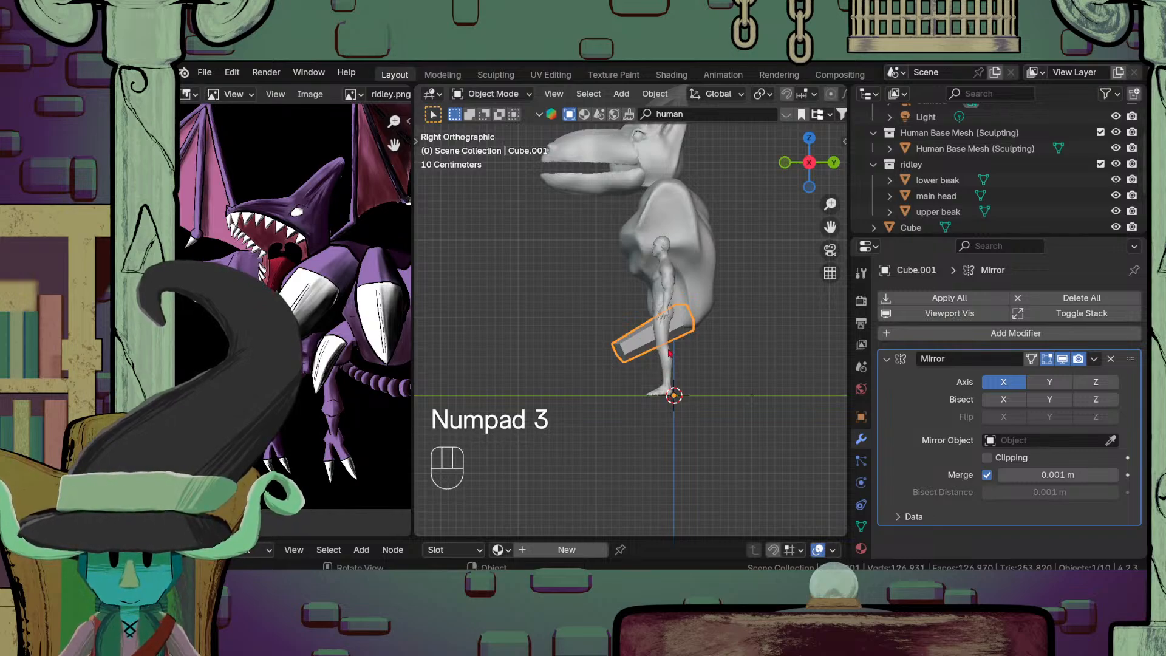
Step: Duplicate the mirrored thigh block, place the copy behind and below it in side view, and scale the copy's mesh down to about 0.8
{"action": "key", "text": "Tab"}
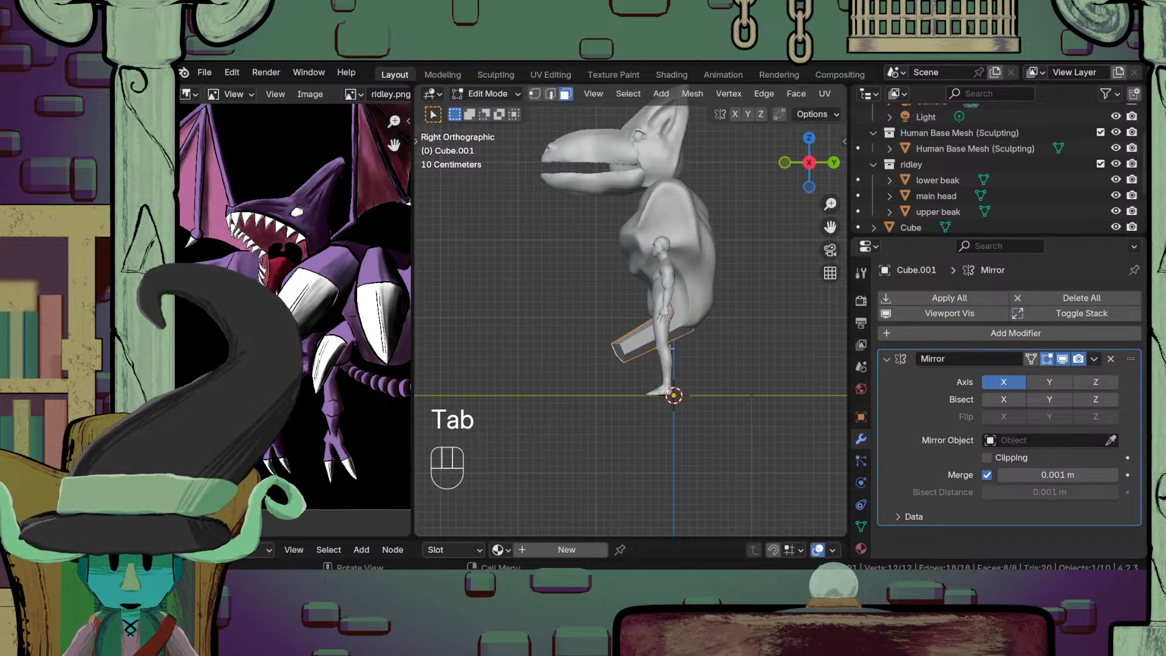
{"action": "key", "text": "Tab"}
{"action": "key", "text": "shift+d"}
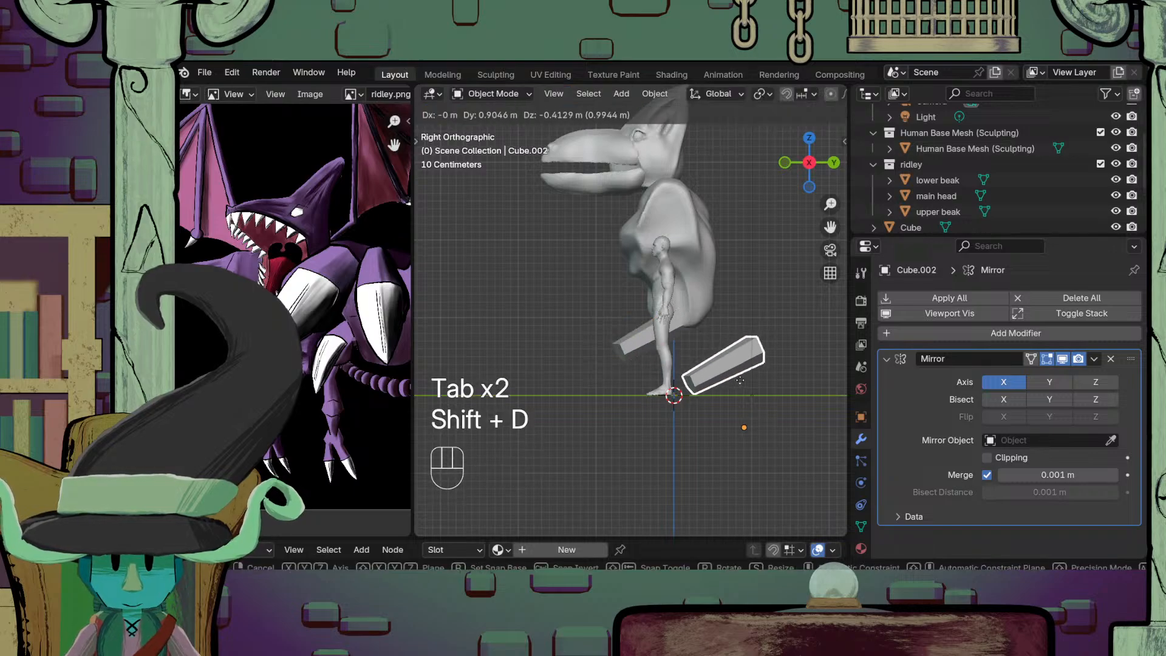
{"action": "left_click", "coordinate": [731, 387]}
{"action": "key", "text": "Tab"}
{"action": "key", "text": "s"}
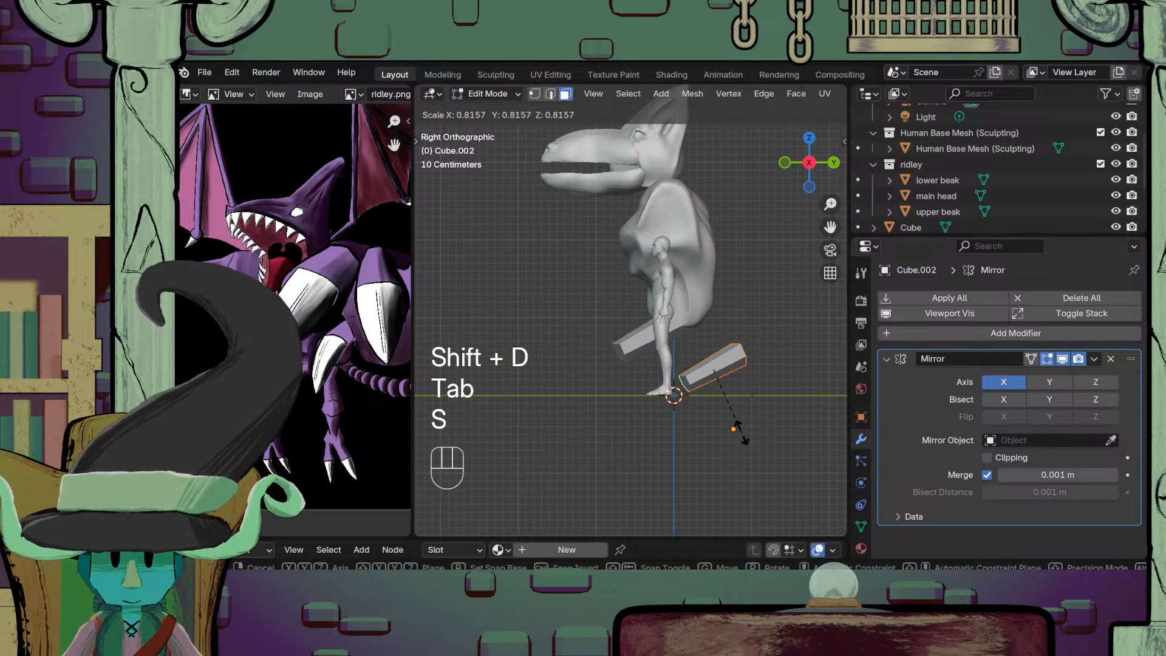
{"action": "left_click", "coordinate": [706, 415]}
Step: Mirror the duplicated block's vertices along the global Y axis so it slopes the opposite way from the thigh
{"action": "scroll", "coordinate": [714, 423], "scroll_direction": "up", "scroll_amount": 3}
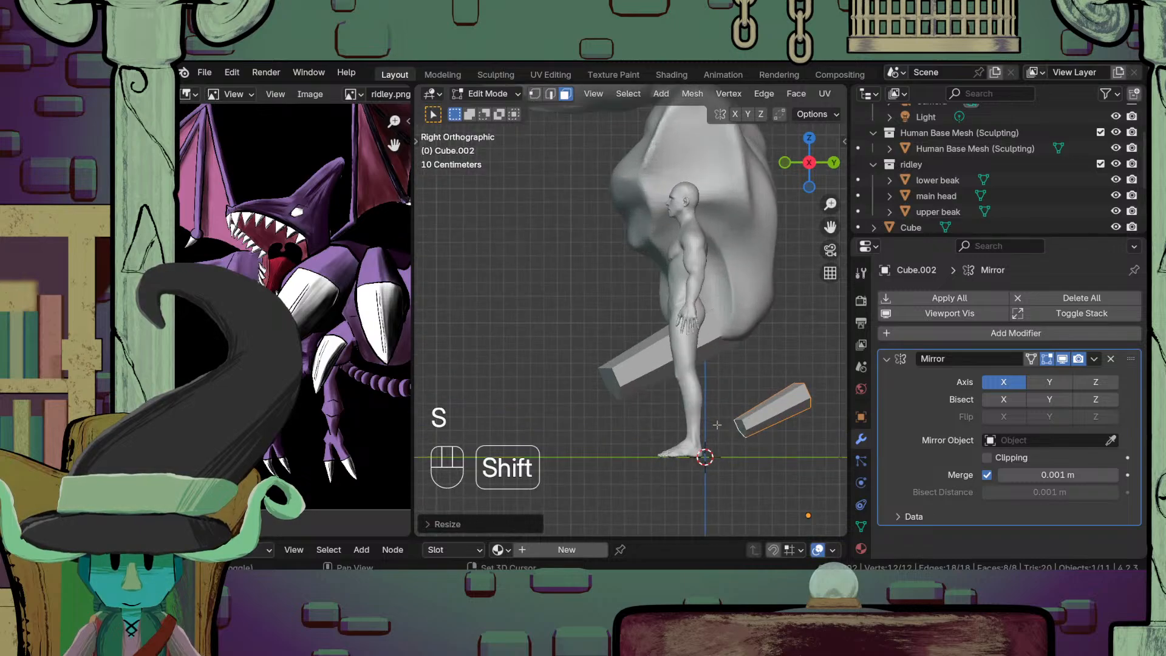
{"action": "middle_click_drag", "start_coordinate": [716, 424], "coordinate": [811, 462], "text": "shift"}
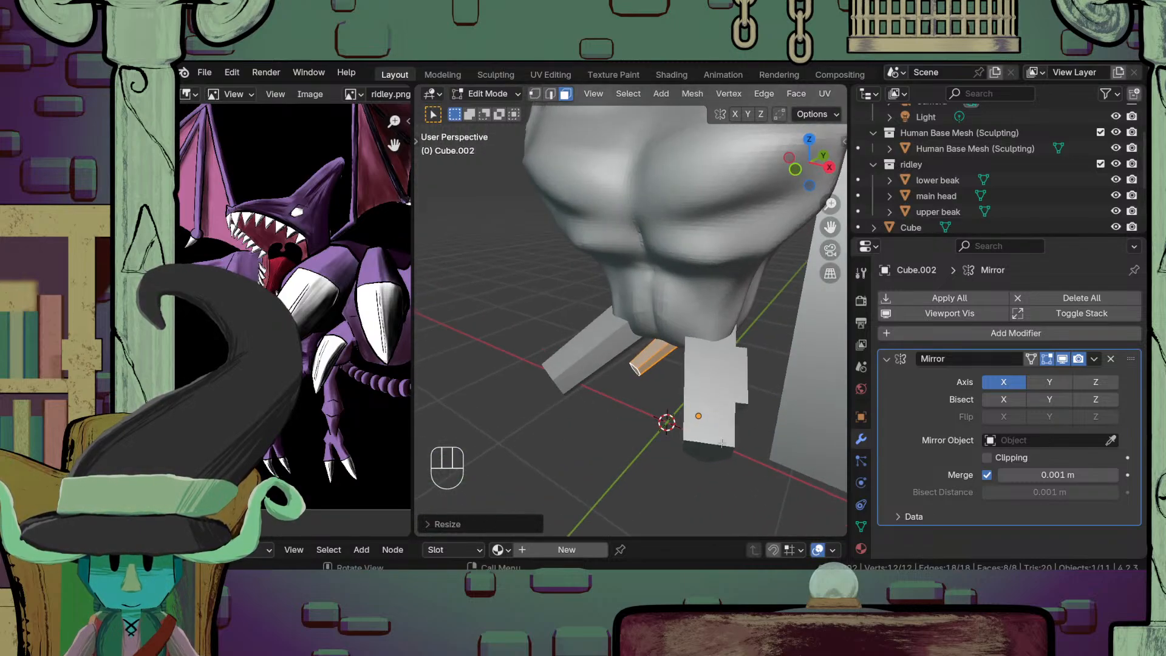
{"action": "right_click", "coordinate": [596, 395]}
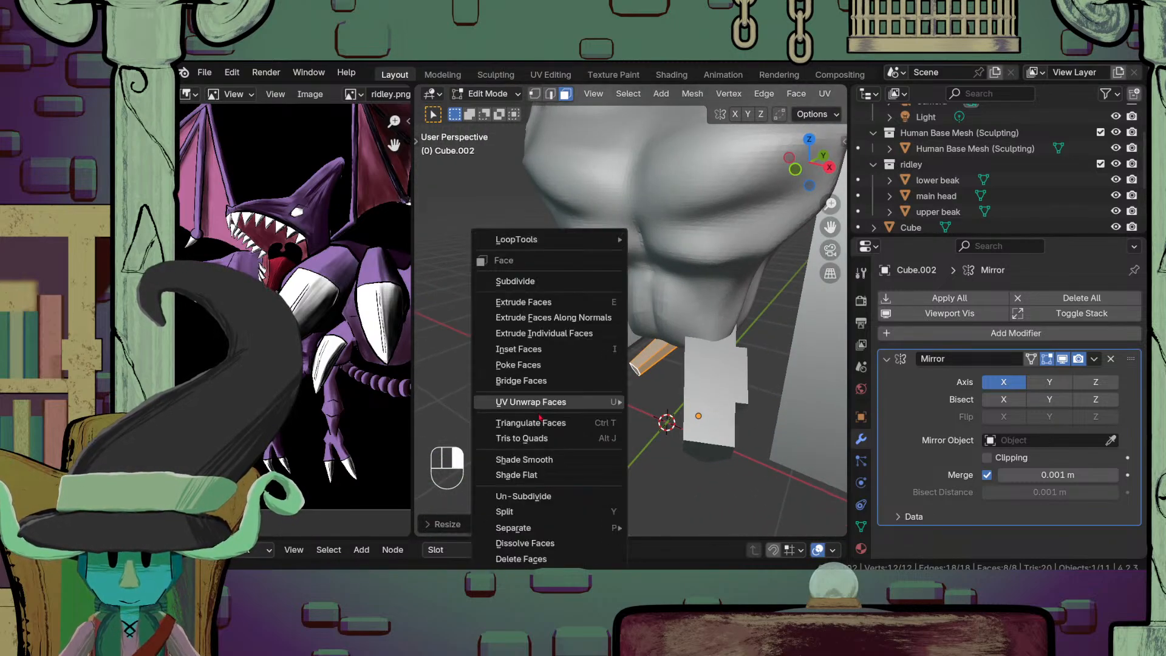
{"action": "key", "text": "1"}
{"action": "right_click", "coordinate": [668, 352]}
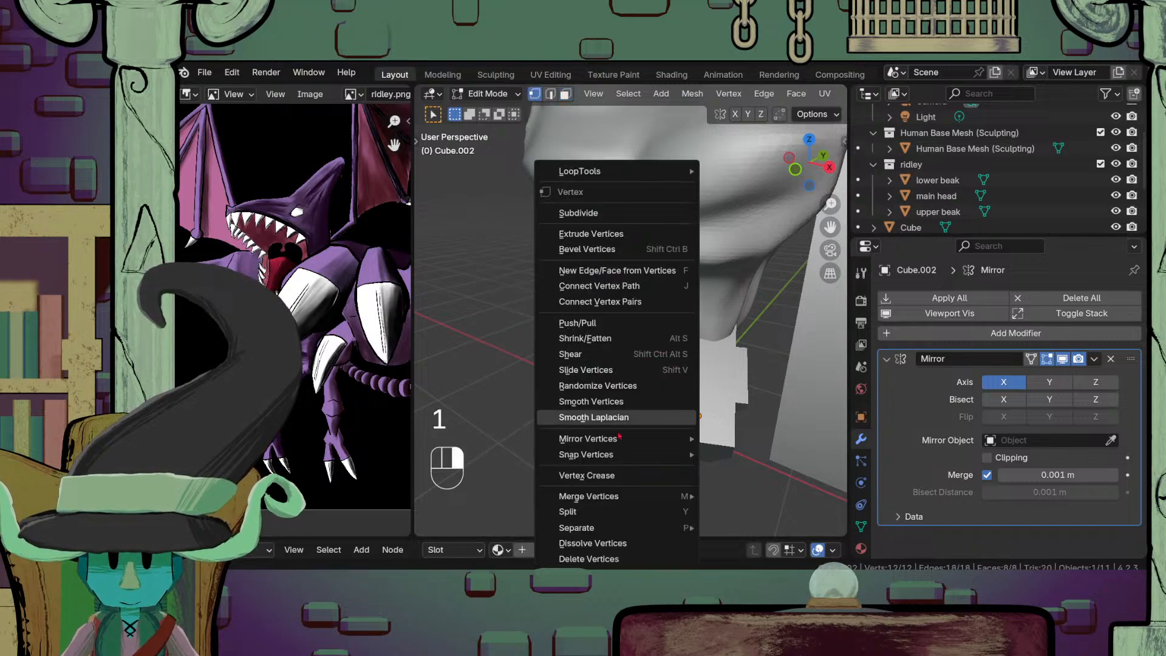
{"action": "mouse_move", "coordinate": [662, 439]}
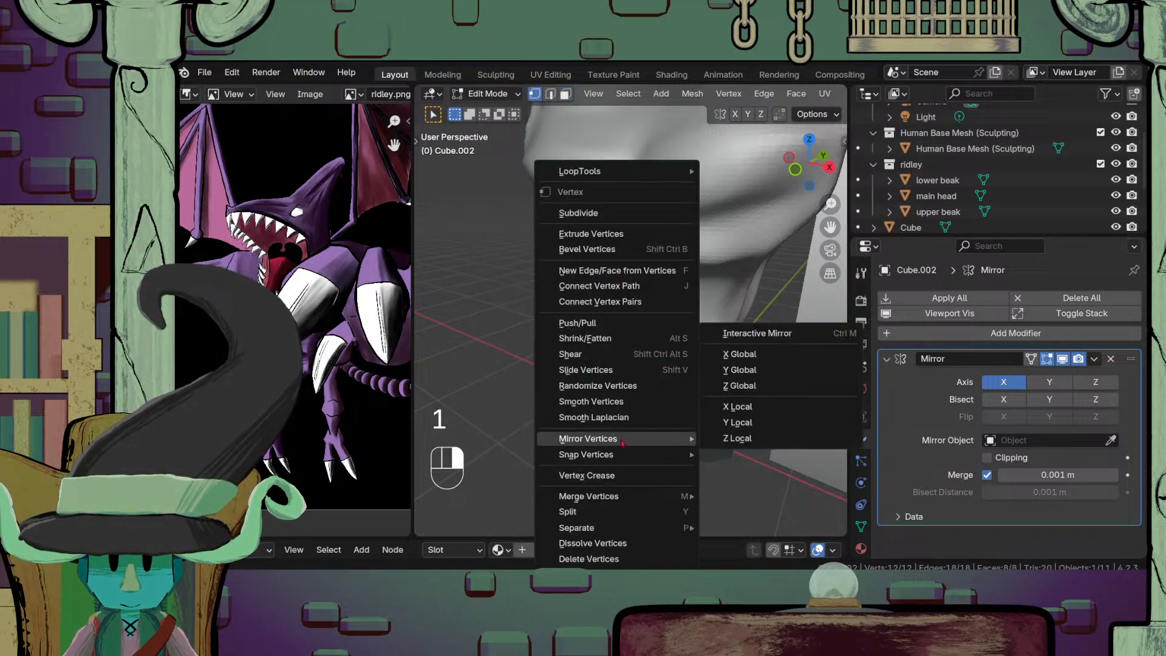
{"action": "left_click", "coordinate": [758, 371]}
{"action": "scroll", "coordinate": [756, 373], "scroll_direction": "down", "scroll_amount": 3}
{"action": "middle_click_drag", "start_coordinate": [751, 392], "coordinate": [572, 375]}
Step: Recalculate the mirrored block's face normals to point outside
{"action": "key", "text": "KP_1"}
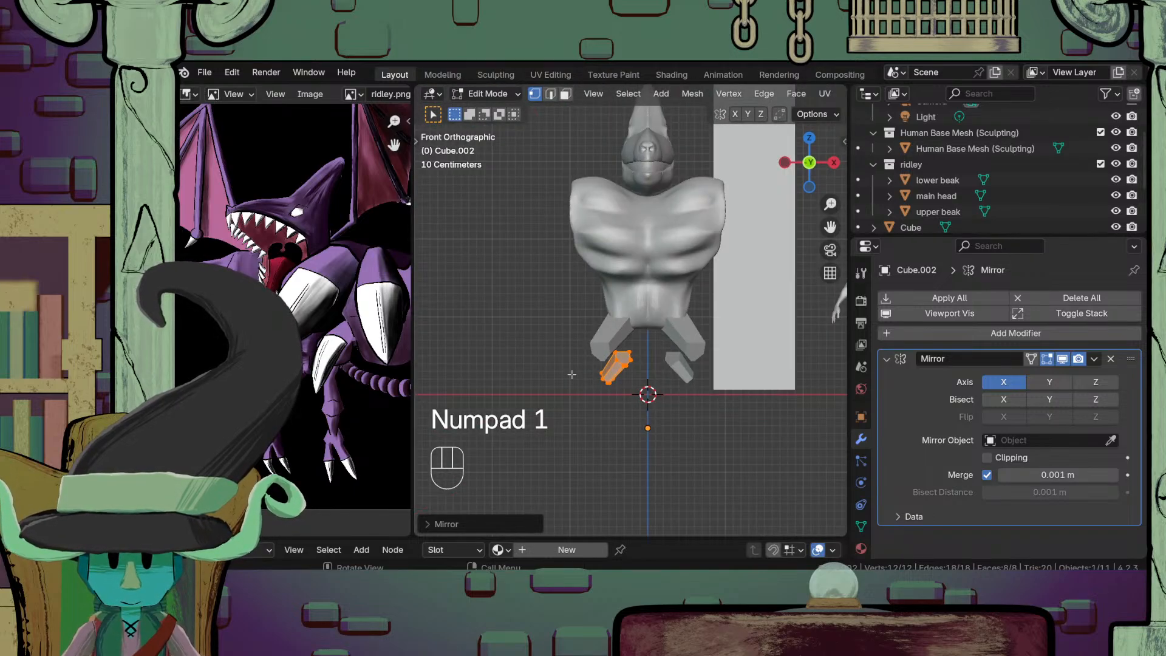
{"action": "key", "text": "ctrl"}
{"action": "key", "text": "ctrl+a"}
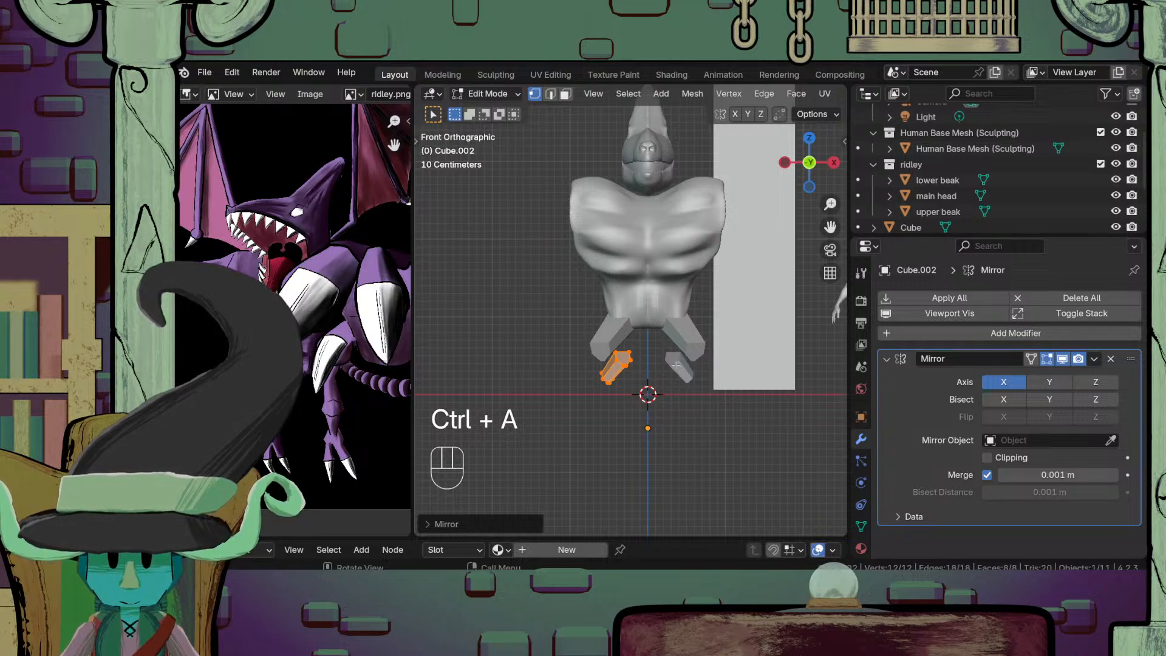
{"action": "key", "text": "n"}
{"action": "key", "text": "n"}
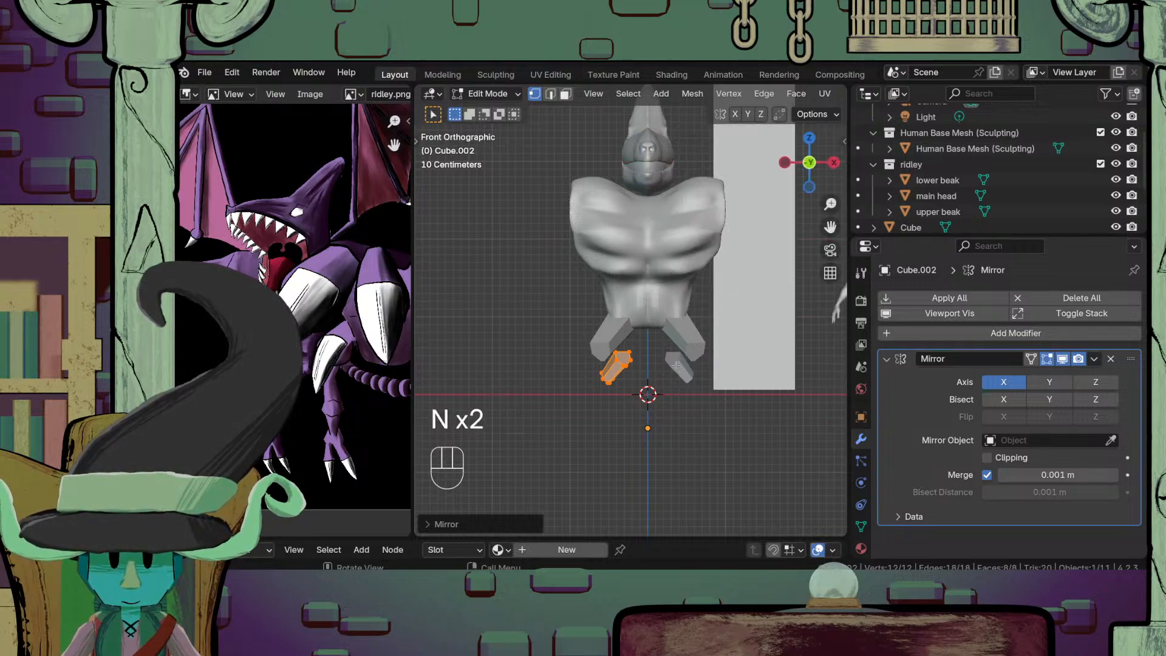
{"action": "key", "text": "shift+n"}
{"action": "key", "text": "Tab"}
{"action": "key", "text": "Tab"}
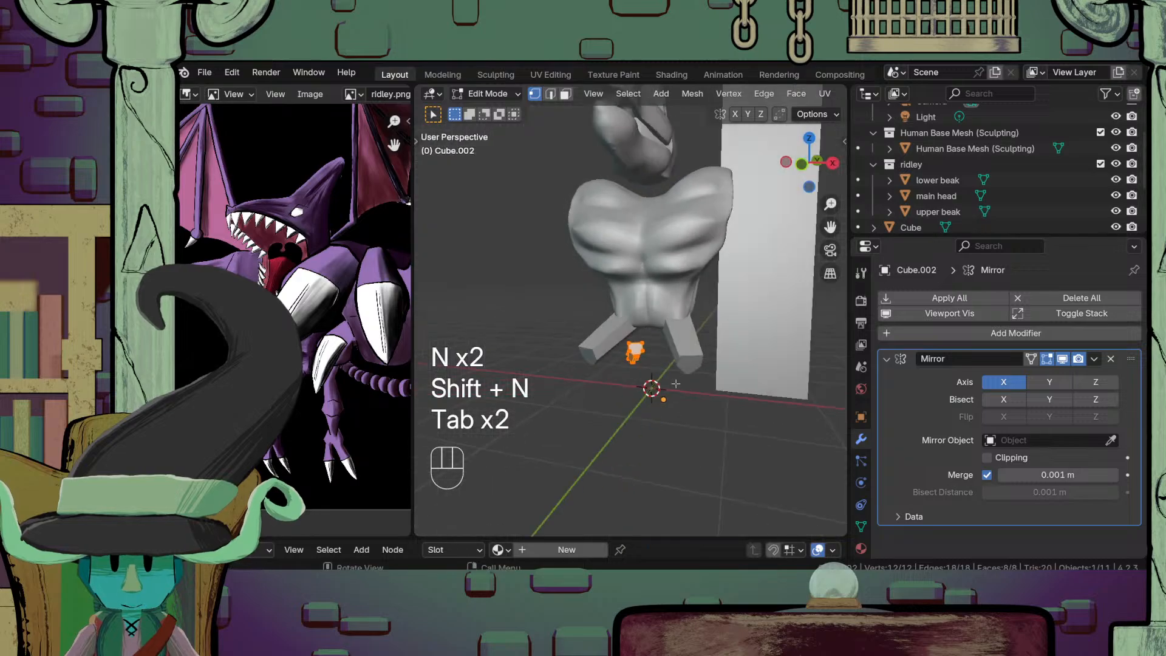
Step: In side view, move the lower-leg block forward so its upper end sits beneath the thigh's knee end
{"action": "key", "text": "KP_3"}
{"action": "scroll", "coordinate": [676, 383], "scroll_direction": "up", "scroll_amount": 2}
{"action": "key", "text": "g"}
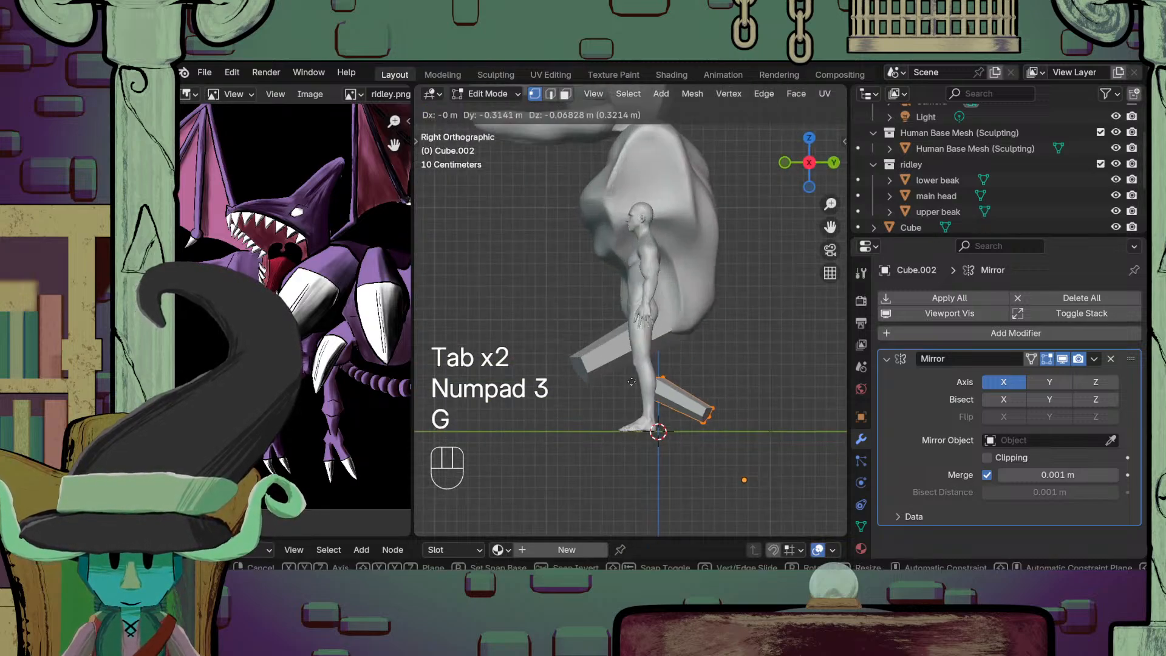
{"action": "left_click", "coordinate": [576, 376]}
Step: Move the lower-leg block outward along the X axis until it lines up beneath the knee in front view
{"action": "key", "text": "KP_1"}
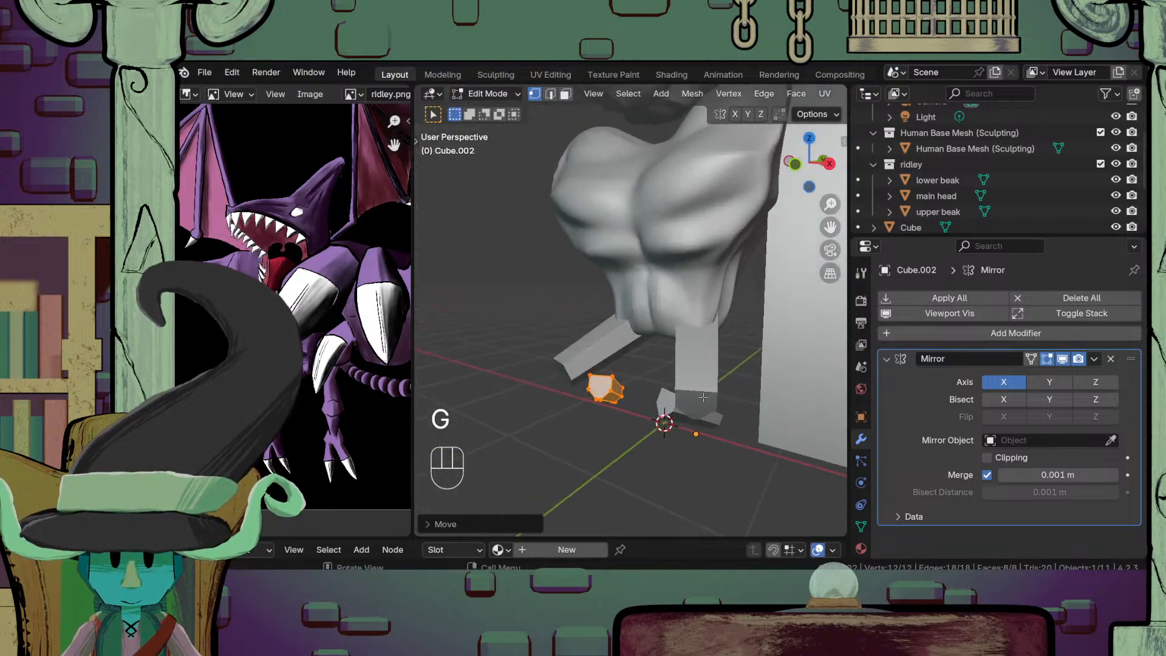
{"action": "key", "text": "g"}
{"action": "key", "text": "y"}
{"action": "key", "text": "x"}
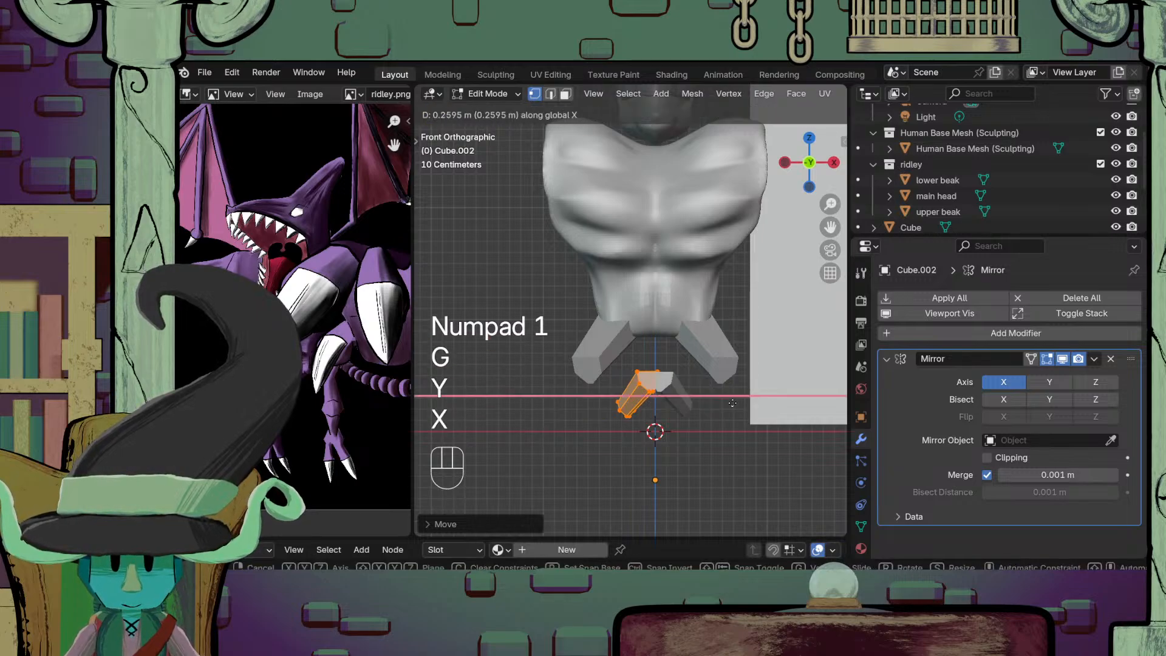
{"action": "left_click", "coordinate": [672, 411]}
{"action": "middle_click_drag", "start_coordinate": [685, 408], "coordinate": [730, 417]}
{"action": "key", "text": "KP_3"}
{"action": "key", "text": "KP_1"}
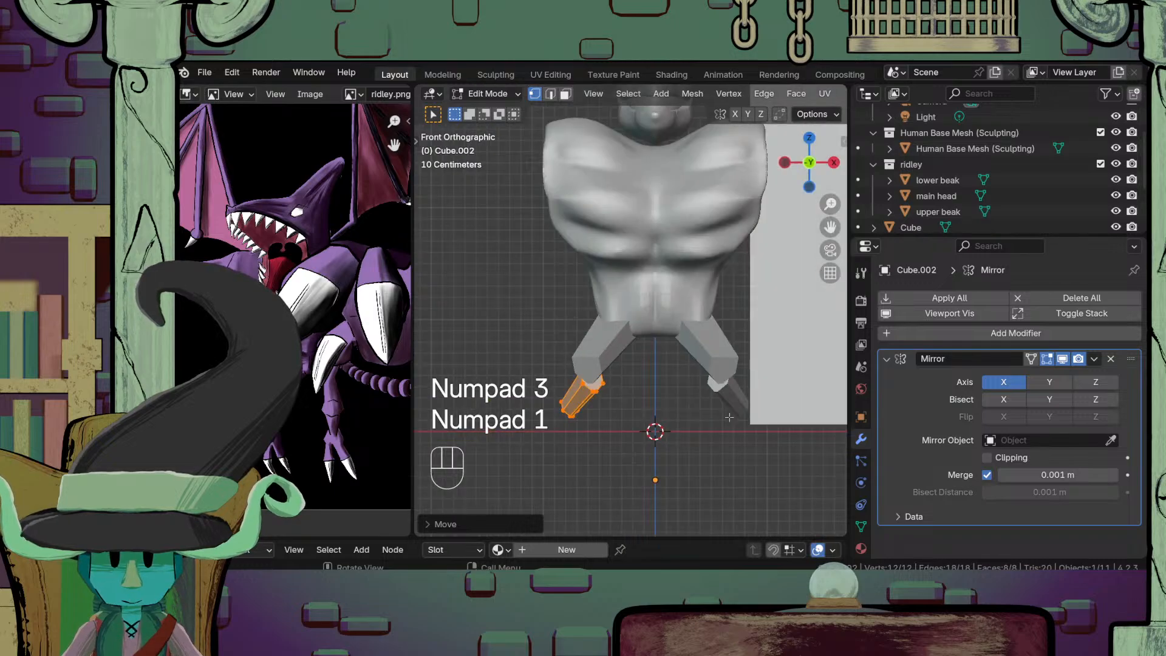
Step: Rotate the lower-leg block about the global Z axis so its rear end turns inward from the knee
{"action": "key", "text": "r"}
{"action": "key", "text": "x"}
{"action": "key", "text": "z"}
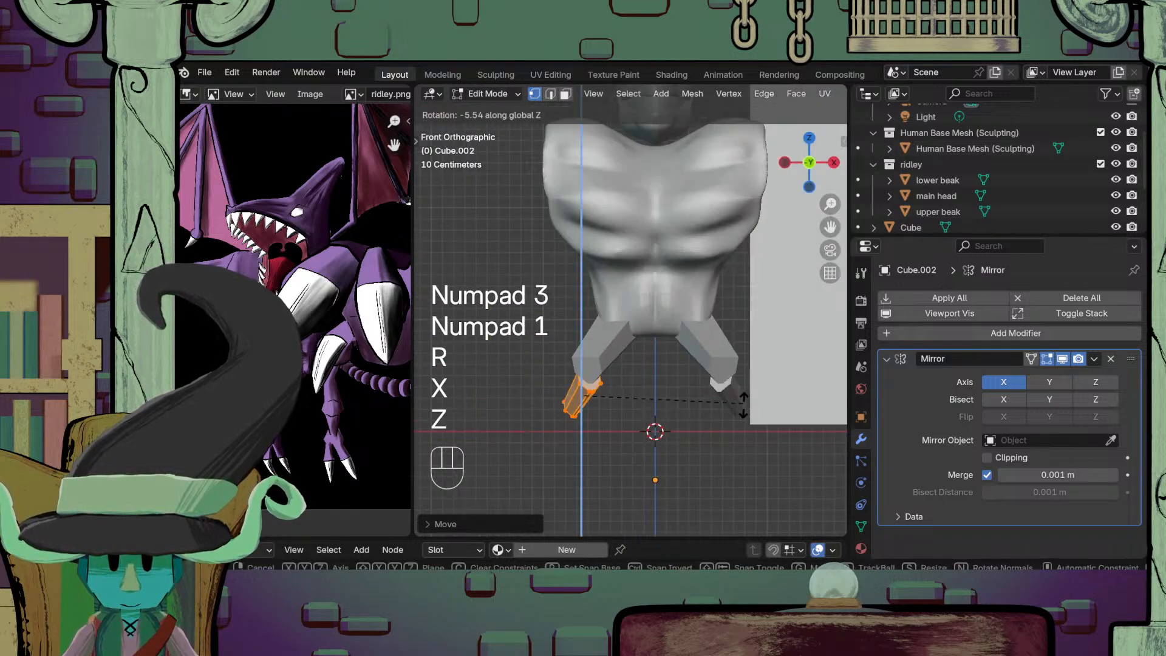
{"action": "left_click", "coordinate": [738, 350]}
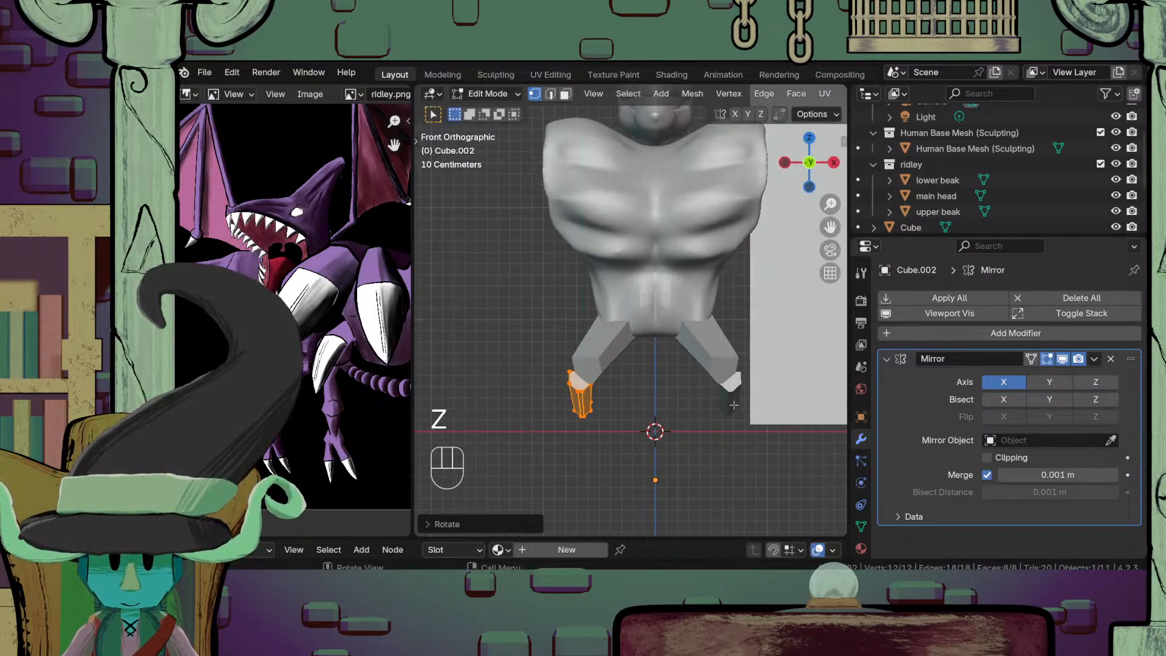
Step: Scale up the lower-leg block so its size better matches the thigh
{"action": "key", "text": "s"}
{"action": "left_click", "coordinate": [773, 441]}
{"action": "scroll", "coordinate": [760, 437], "scroll_direction": "down", "scroll_amount": 5}
{"action": "middle_click_drag", "start_coordinate": [732, 428], "coordinate": [662, 358]}
{"action": "scroll", "coordinate": [638, 461], "scroll_direction": "up", "scroll_amount": 3}
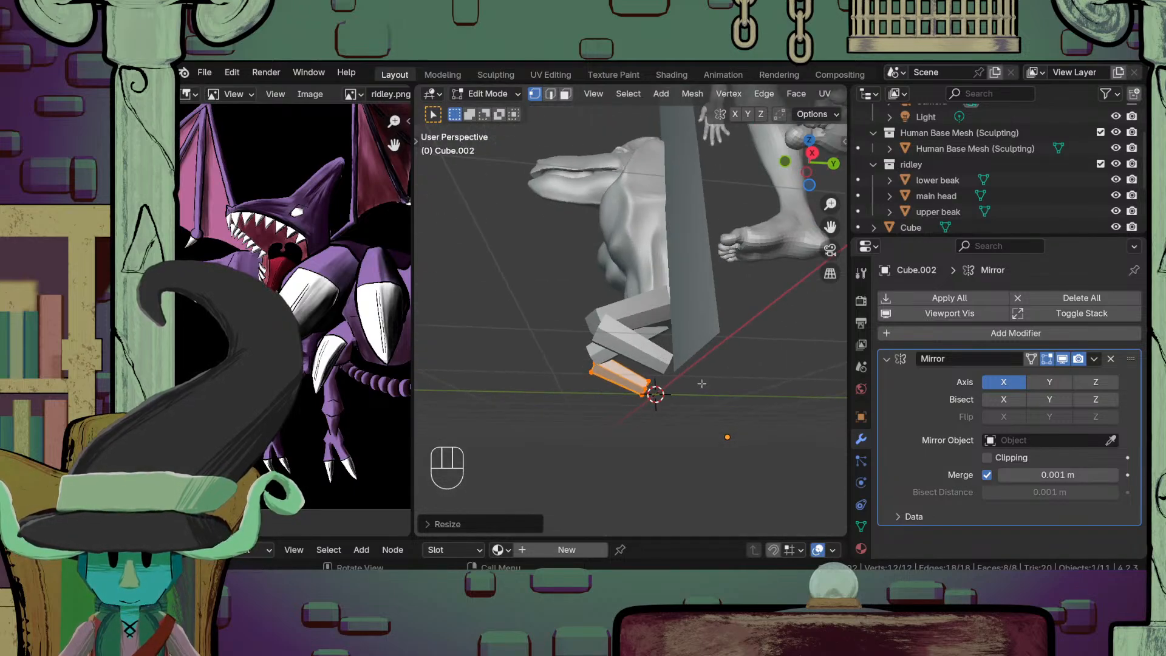
{"action": "key", "text": "s"}
{"action": "left_click", "coordinate": [718, 396]}
Step: Exclude the Human Base Mesh (Sculpting) collection from the view layer and hide the tall plane beside the character
{"action": "middle_click_drag", "start_coordinate": [719, 395], "coordinate": [633, 434]}
{"action": "key", "text": "KP_3"}
{"action": "key", "text": "KP_1"}
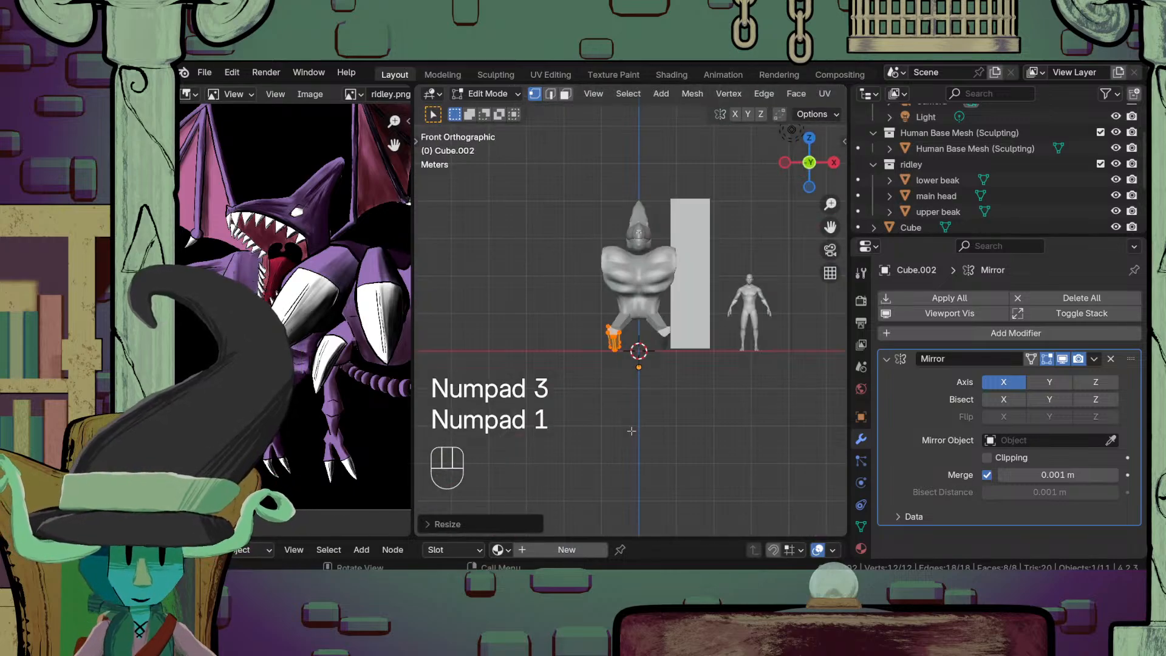
{"action": "key", "text": "KP_3"}
{"action": "scroll", "coordinate": [631, 431], "scroll_direction": "up", "scroll_amount": 3}
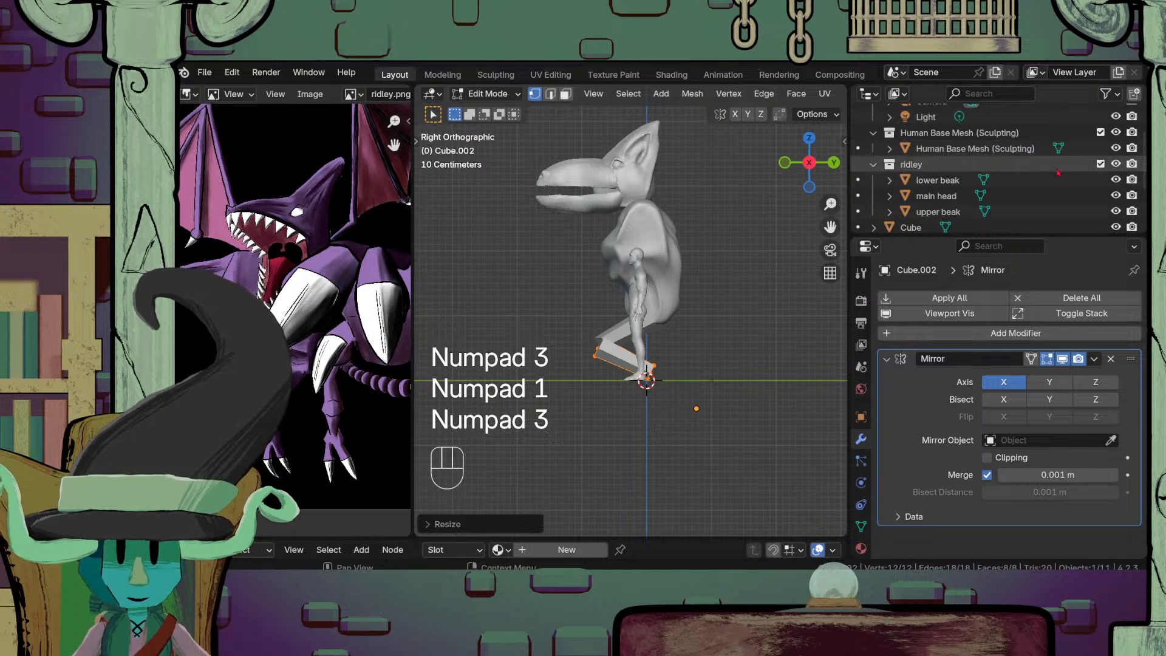
{"action": "left_click", "coordinate": [1101, 132]}
{"action": "middle_click_drag", "start_coordinate": [681, 401], "coordinate": [723, 409]}
{"action": "key", "text": "Tab"}
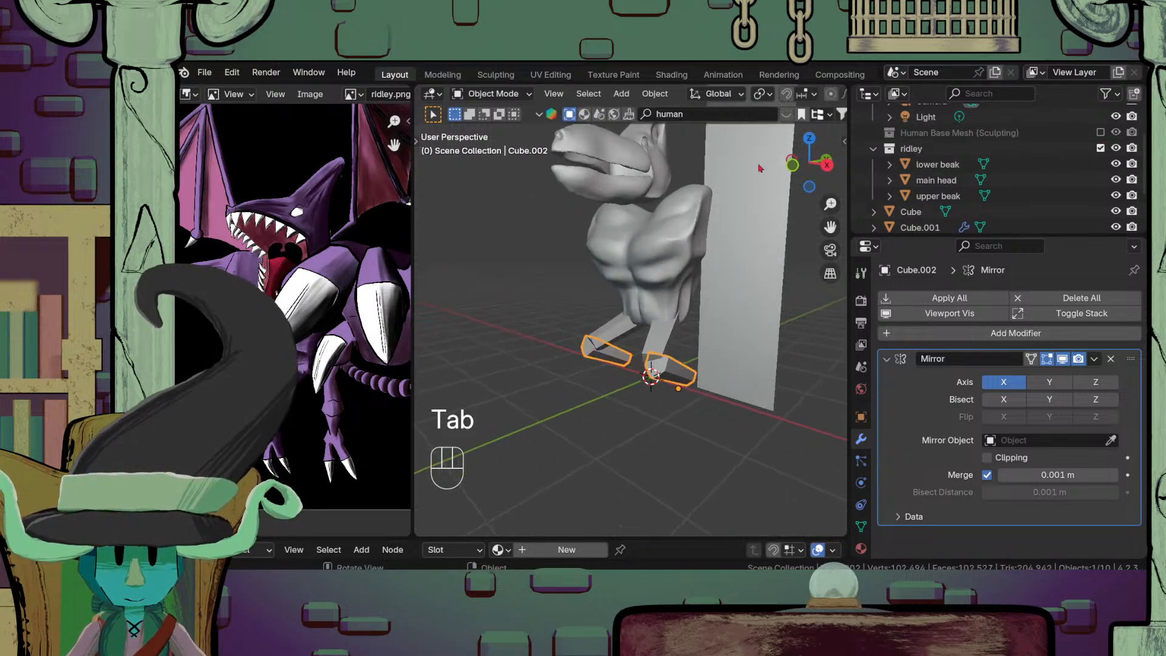
{"action": "left_click", "coordinate": [772, 380]}
{"action": "key", "text": "h"}
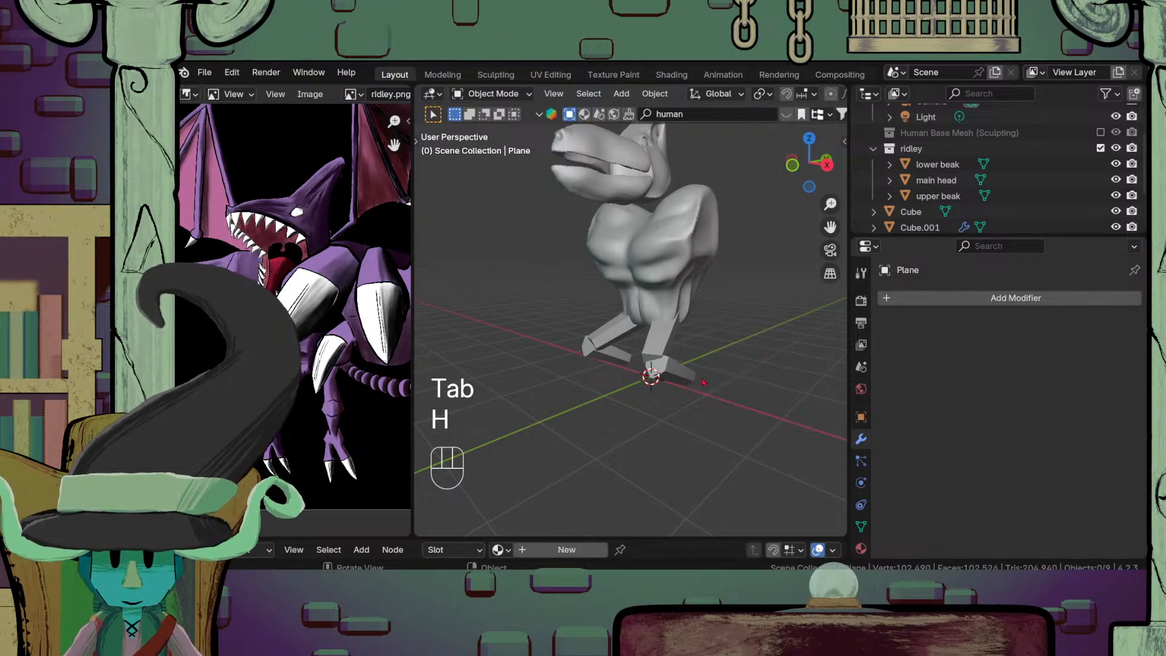
{"action": "middle_click_drag", "start_coordinate": [704, 382], "coordinate": [698, 384]}
Step: In side view, scale the lower-leg block's whole mesh up slightly
{"action": "left_click", "coordinate": [669, 380]}
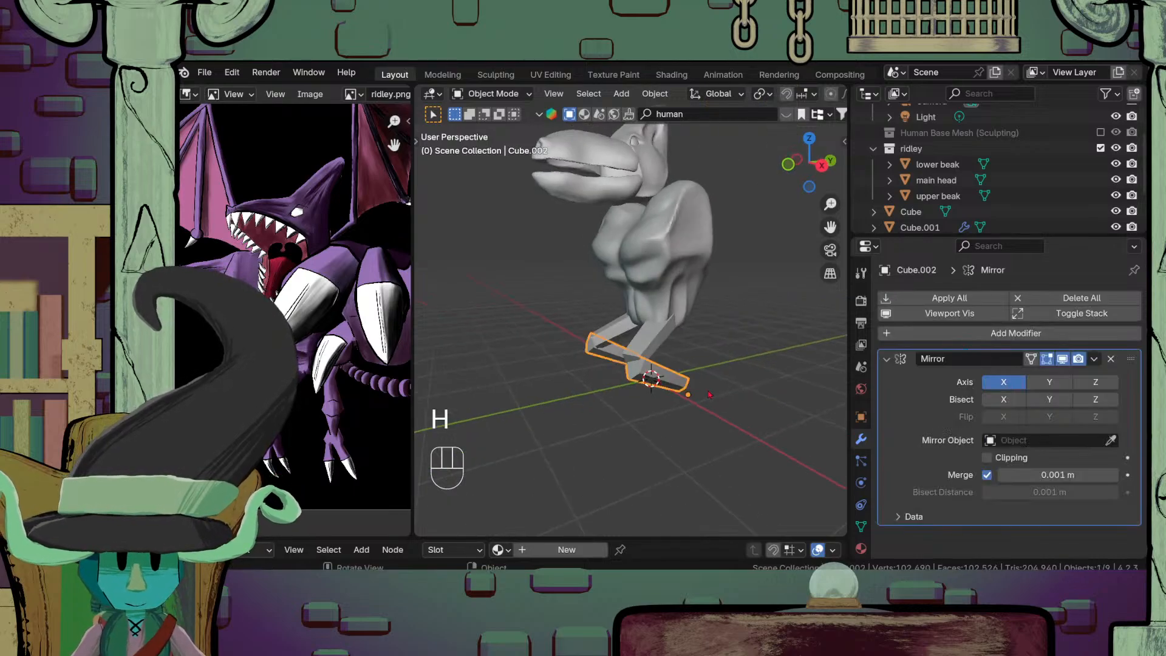
{"action": "key", "text": "KP_3"}
{"action": "scroll", "coordinate": [710, 394], "scroll_direction": "up", "scroll_amount": 5}
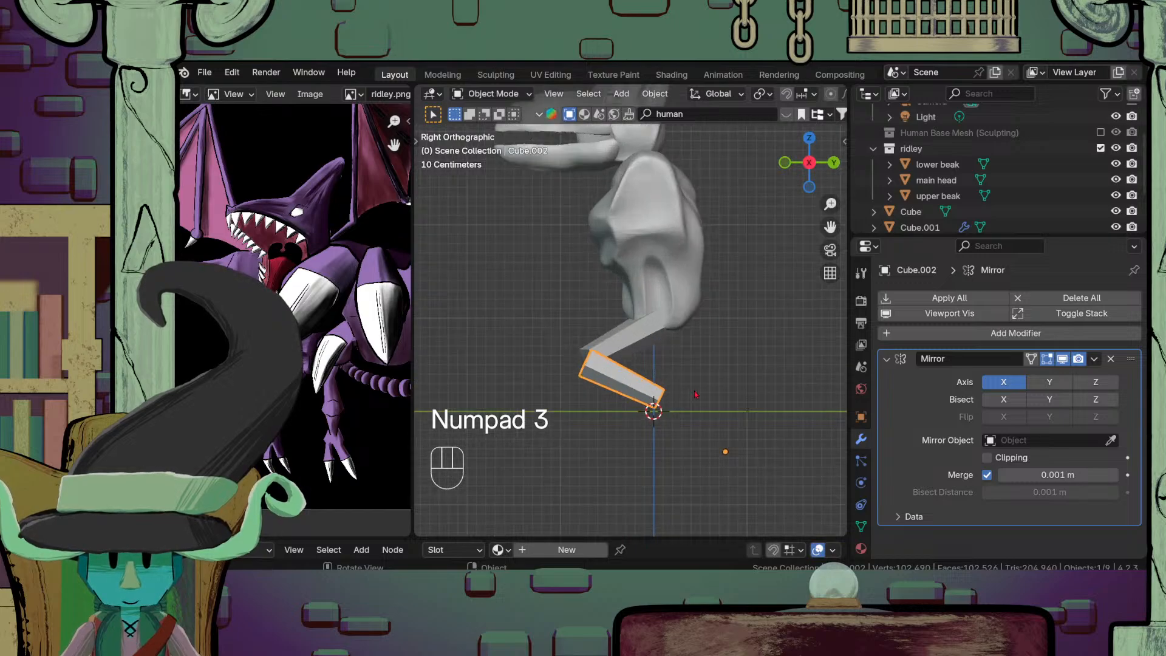
{"action": "key", "text": "s"}
{"action": "key", "text": "Tab"}
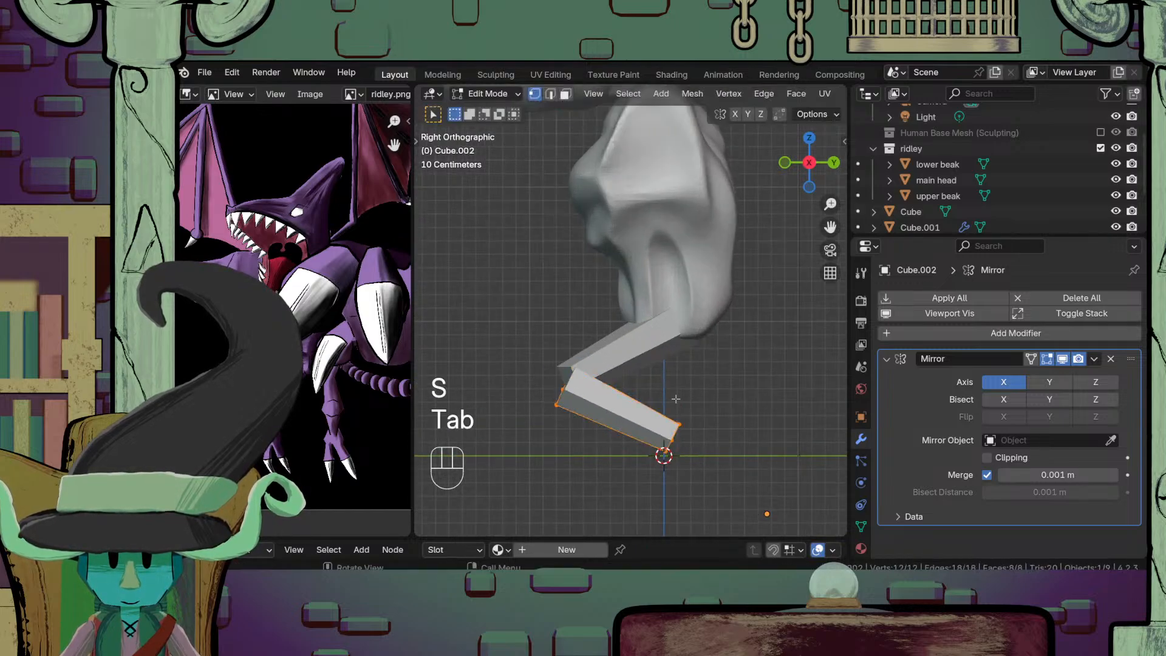
{"action": "key", "text": "s"}
{"action": "left_click", "coordinate": [685, 385]}
{"action": "key", "text": "Tab"}
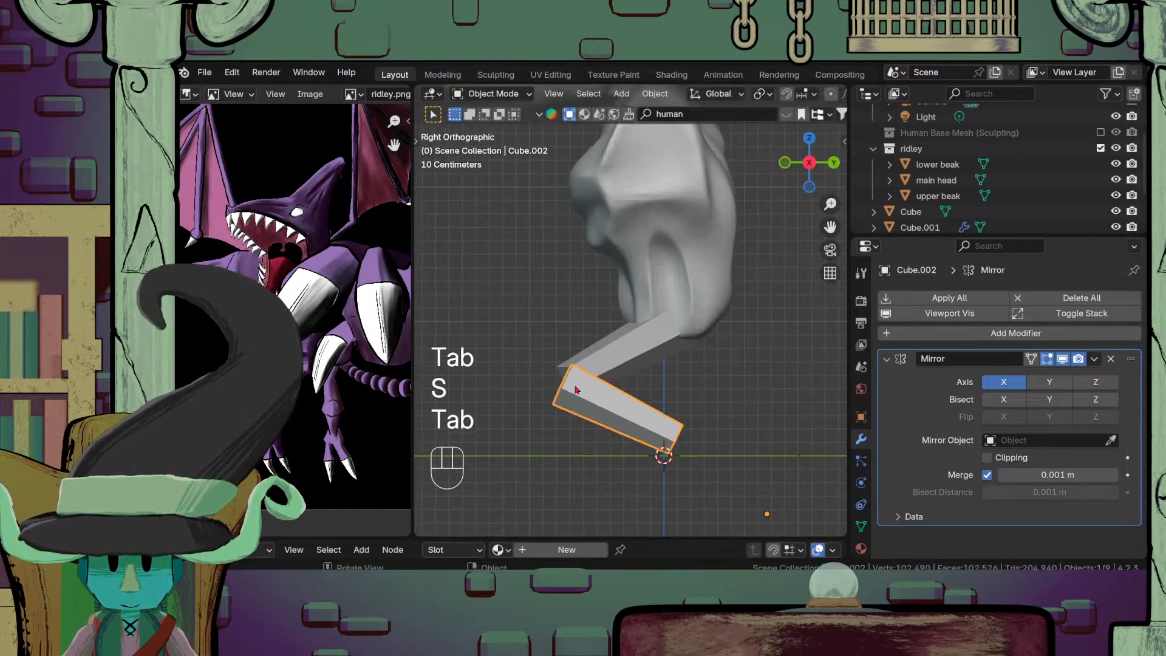
Step: Shrink the knee-end face of the lower-leg block slightly
{"action": "middle_click_drag", "start_coordinate": [574, 388], "coordinate": [754, 436]}
{"action": "scroll", "coordinate": [698, 428], "scroll_direction": "down", "scroll_amount": 6}
{"action": "left_click", "coordinate": [696, 432]}
{"action": "scroll", "coordinate": [751, 434], "scroll_direction": "up", "scroll_amount": 4}
{"action": "key", "text": "Tab"}
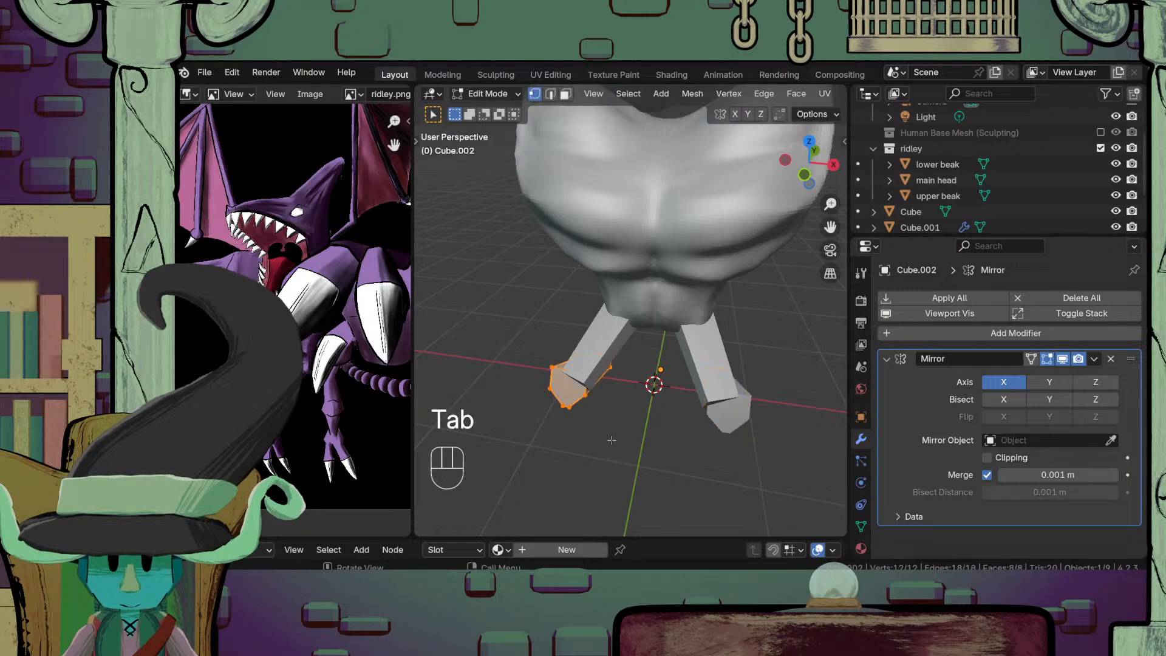
{"action": "key", "text": "3"}
{"action": "key", "text": "s"}
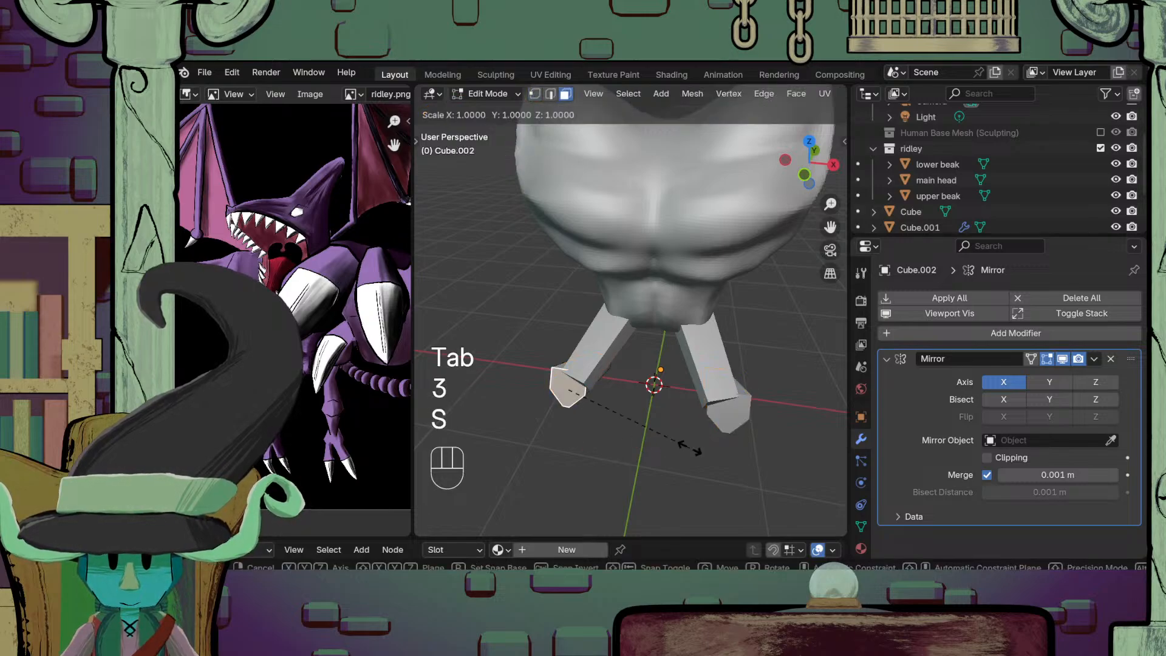
{"action": "left_click", "coordinate": [662, 450]}
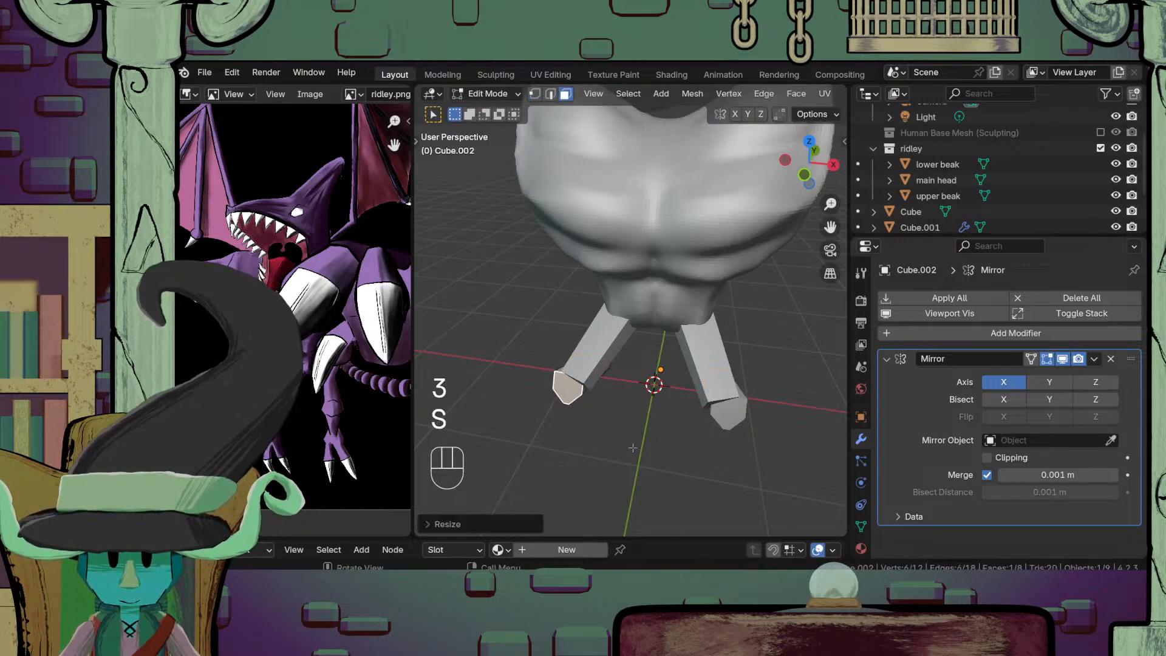
Step: Shift the whole lower-leg block slightly inward along the X axis to align it with the thigh
{"action": "middle_click_drag", "start_coordinate": [633, 448], "coordinate": [663, 409]}
{"action": "key", "text": "a"}
{"action": "key", "text": "g"}
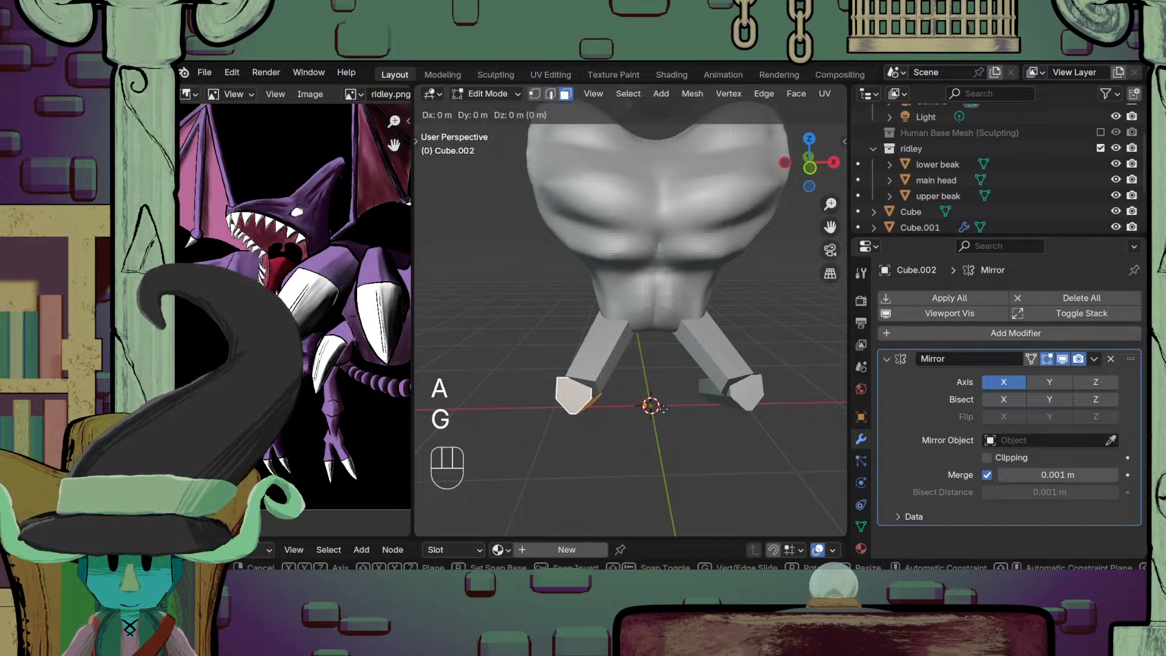
{"action": "key", "text": "y"}
{"action": "key", "text": "x"}
{"action": "left_click", "coordinate": [673, 409]}
{"action": "key", "text": "Tab"}
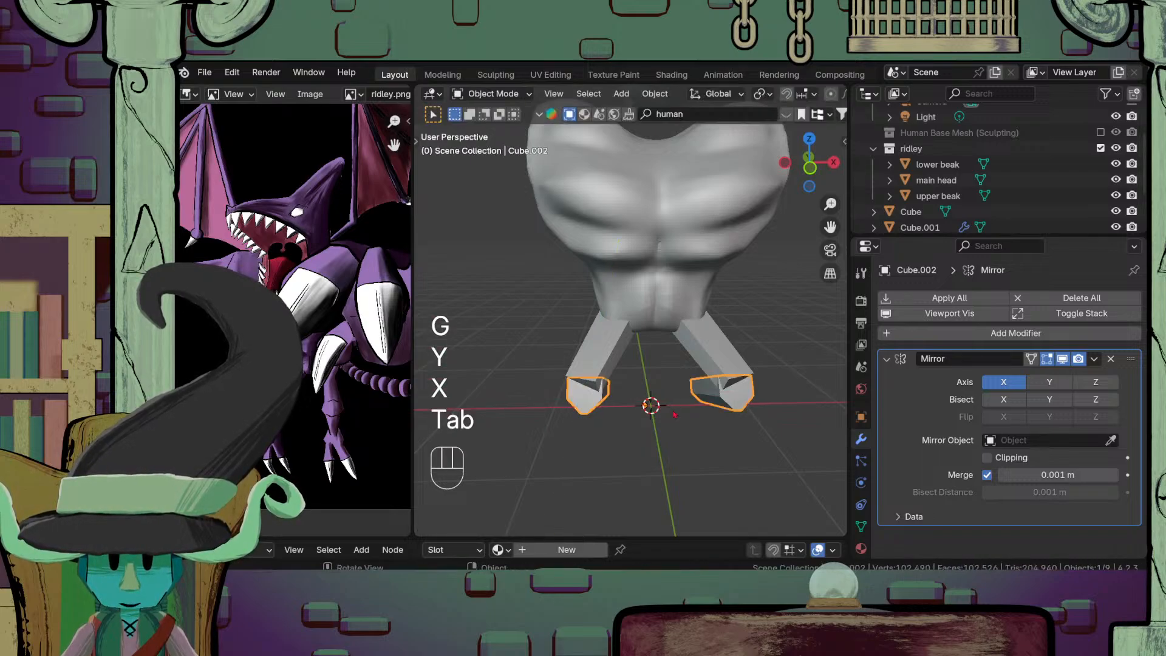
{"action": "left_click", "coordinate": [672, 408]}
Step: Scale down the ankle-end face of the lower-leg block to taper the shin
{"action": "scroll", "coordinate": [673, 404], "scroll_direction": "down", "scroll_amount": 5}
{"action": "middle_click_drag", "start_coordinate": [675, 342], "coordinate": [534, 453]}
{"action": "scroll", "coordinate": [547, 453], "scroll_direction": "up", "scroll_amount": 4}
{"action": "left_click", "coordinate": [644, 422]}
{"action": "key", "text": "Tab"}
{"action": "scroll", "coordinate": [618, 478], "scroll_direction": "up", "scroll_amount": 2}
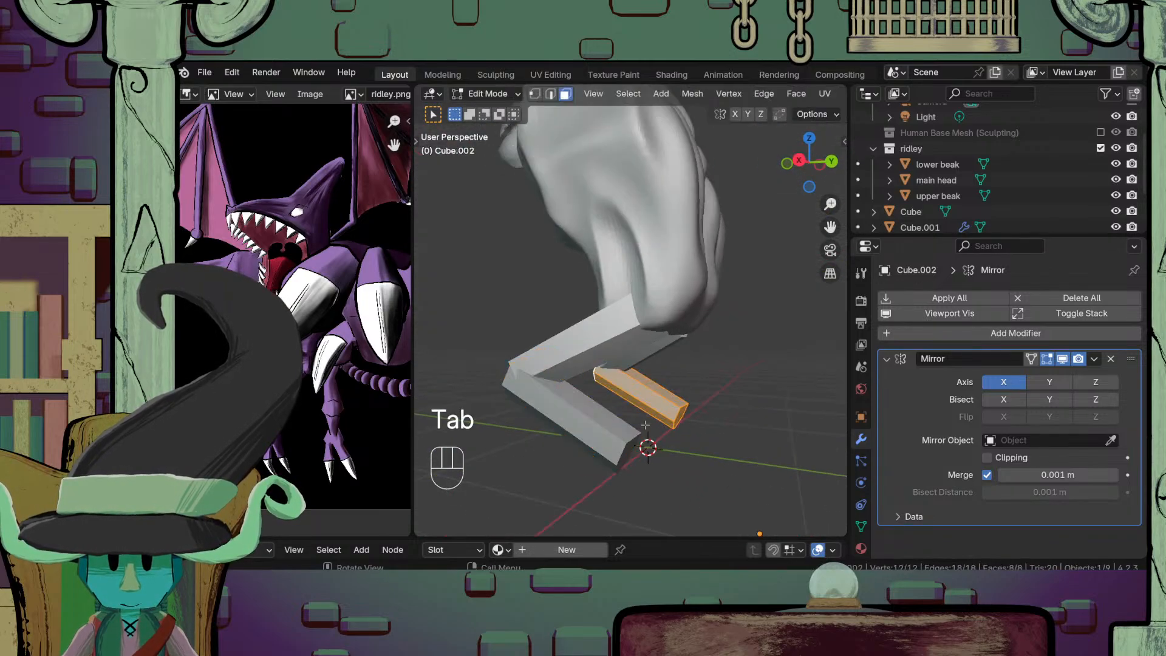
{"action": "middle_click_drag", "start_coordinate": [617, 478], "coordinate": [687, 426]}
{"action": "left_click", "coordinate": [690, 423]}
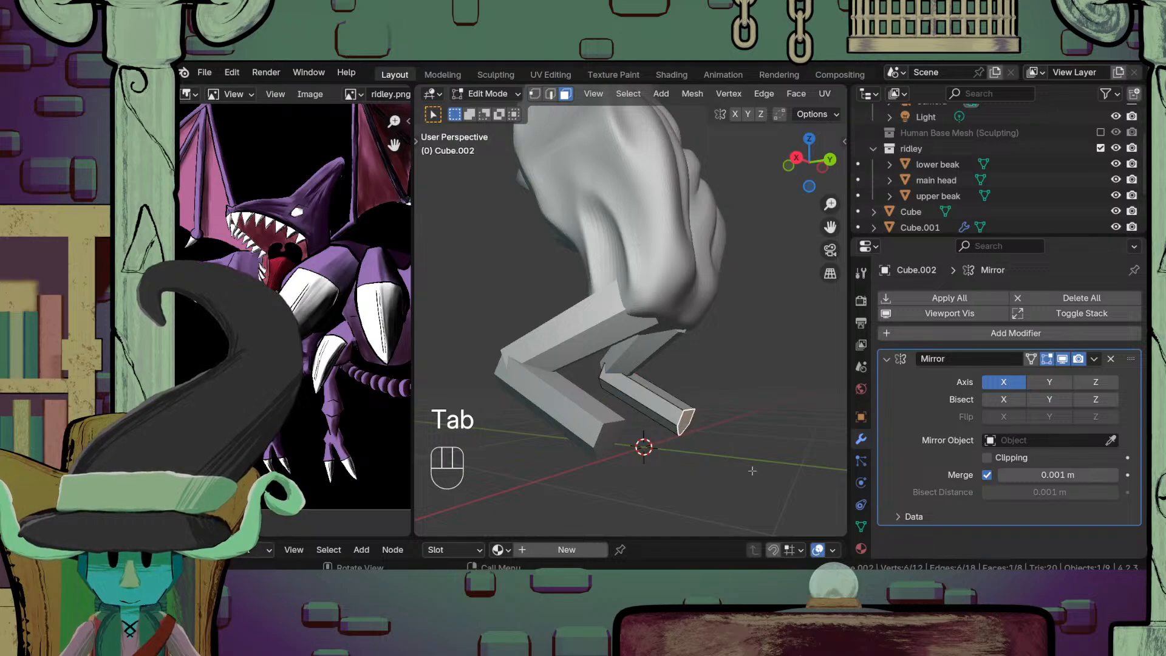
{"action": "key", "text": "s"}
{"action": "left_click", "coordinate": [708, 464]}
{"action": "key", "text": "Tab"}
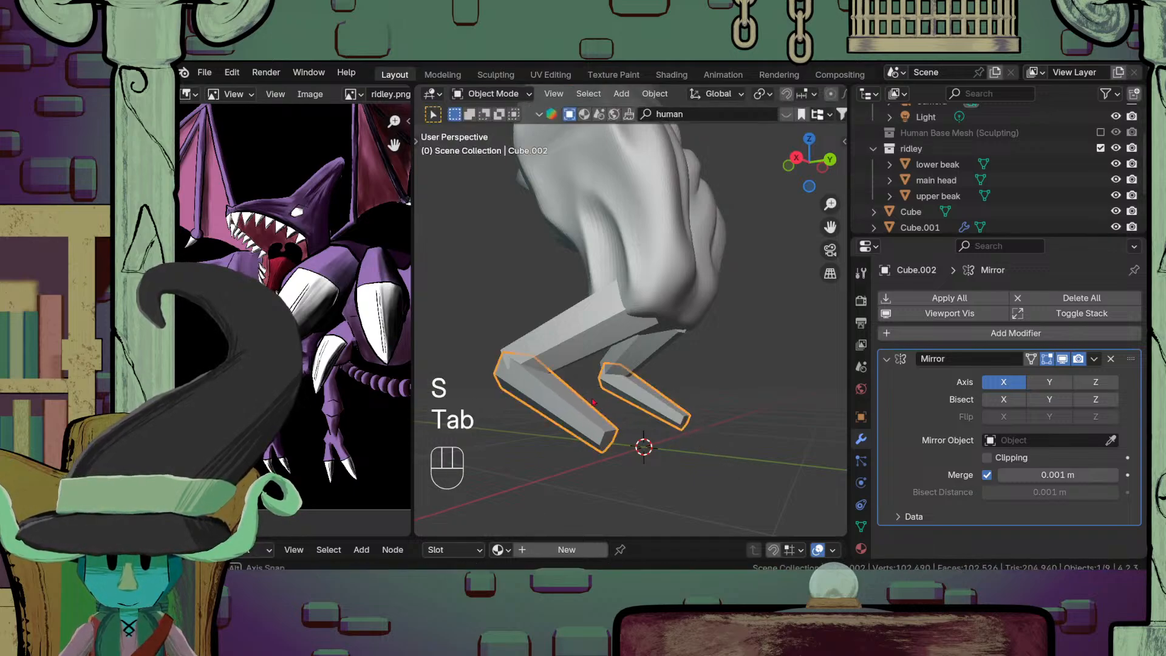
Step: Examine the mirrored leg blocks and the torso from several angles
{"action": "middle_click_drag", "start_coordinate": [709, 464], "coordinate": [754, 501]}
{"action": "scroll", "coordinate": [729, 450], "scroll_direction": "down", "scroll_amount": 5}
{"action": "left_click", "coordinate": [698, 426]}
{"action": "mouse_move", "coordinate": [699, 425]}
{"action": "middle_mouse_down"}
{"action": "mouse_move", "coordinate": [716, 352]}
{"action": "mouse_move", "coordinate": [689, 426]}
{"action": "middle_mouse_up"}
{"action": "scroll", "coordinate": [704, 389], "scroll_direction": "up", "scroll_amount": 4}
{"action": "left_click", "coordinate": [622, 379]}
{"action": "middle_click_drag", "start_coordinate": [623, 379], "coordinate": [662, 478]}
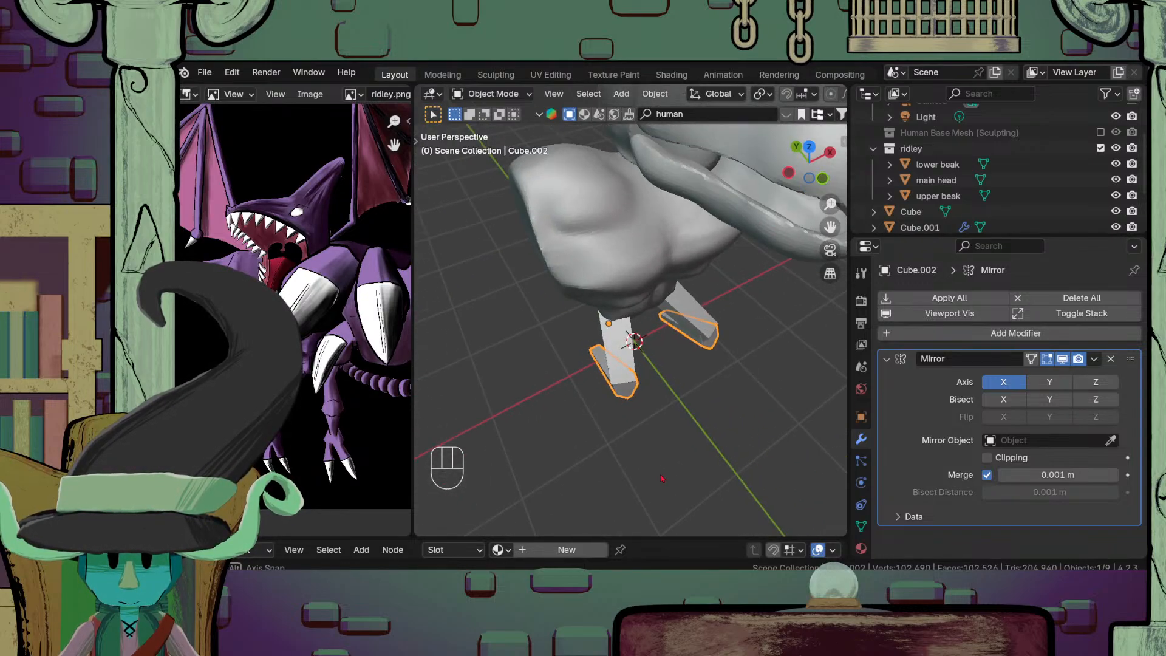
{"action": "left_click", "coordinate": [493, 94]}
{"action": "middle_click_drag", "start_coordinate": [585, 238], "coordinate": [617, 390]}
Step: Add a new cube mesh to the scene for the knee
{"action": "key", "text": "shift+a"}
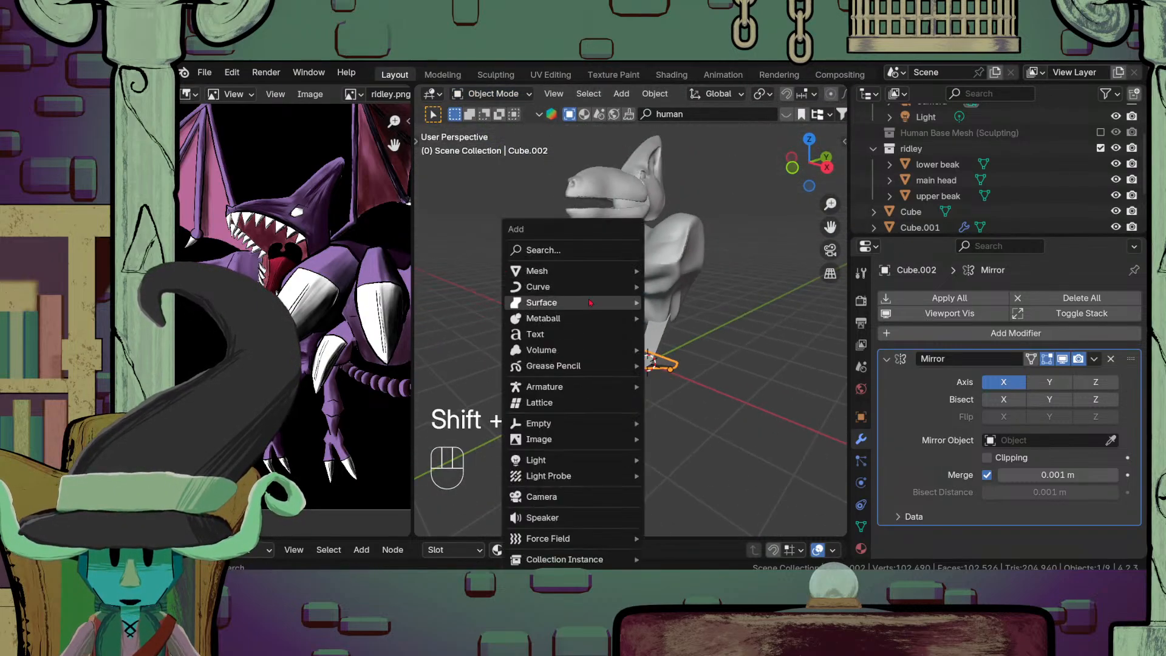
{"action": "mouse_move", "coordinate": [607, 271]}
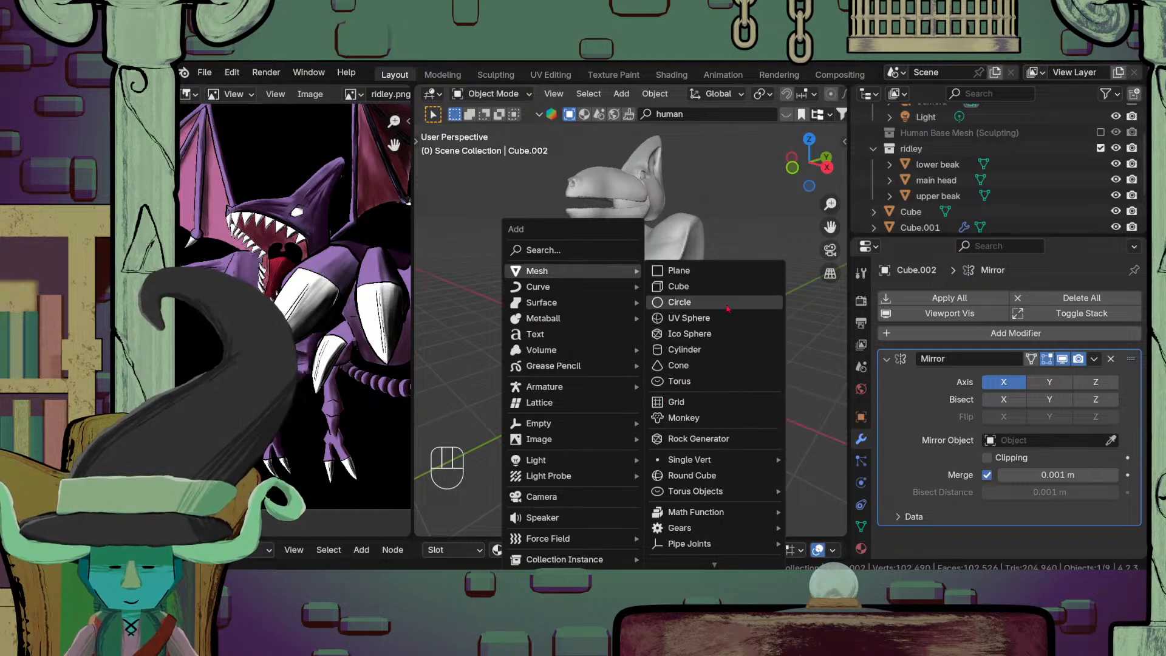
{"action": "left_click", "coordinate": [704, 286]}
{"action": "middle_click_drag", "start_coordinate": [723, 420], "coordinate": [672, 416]}
{"action": "scroll", "coordinate": [672, 415], "scroll_direction": "up", "scroll_amount": 3}
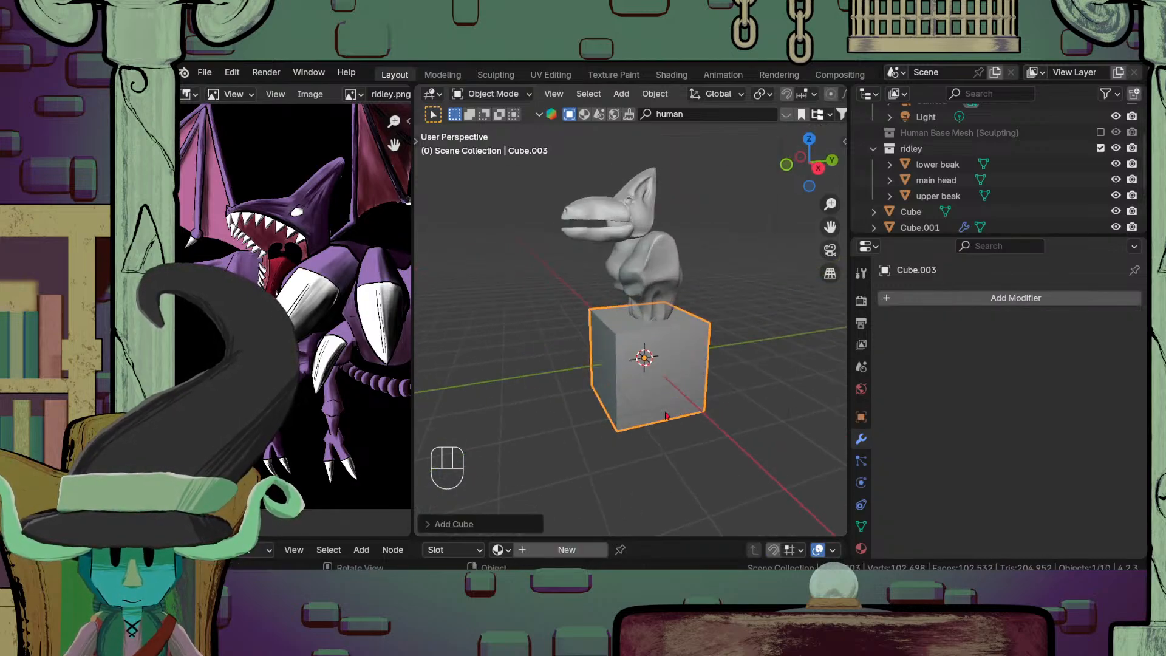
Step: In side view, scale the new cube's mesh down and move it up and forward to the knee
{"action": "key", "text": "Tab"}
{"action": "key", "text": "KP_1"}
{"action": "key", "text": "KP_3"}
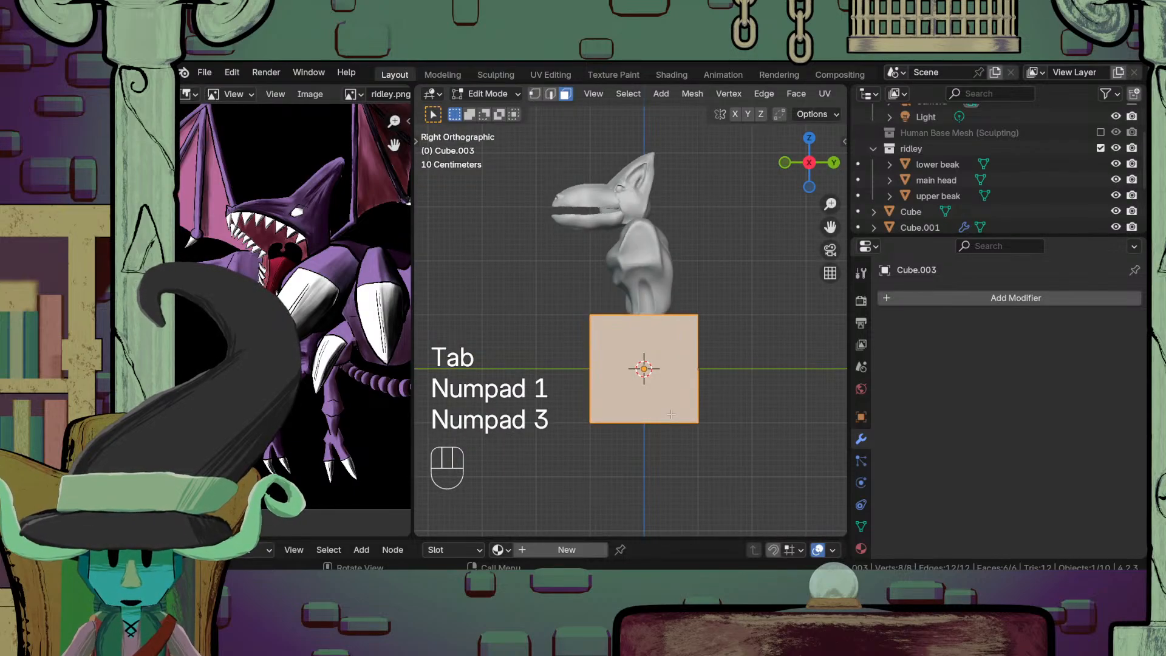
{"action": "key", "text": "s"}
{"action": "left_click", "coordinate": [705, 395]}
{"action": "key", "text": "g"}
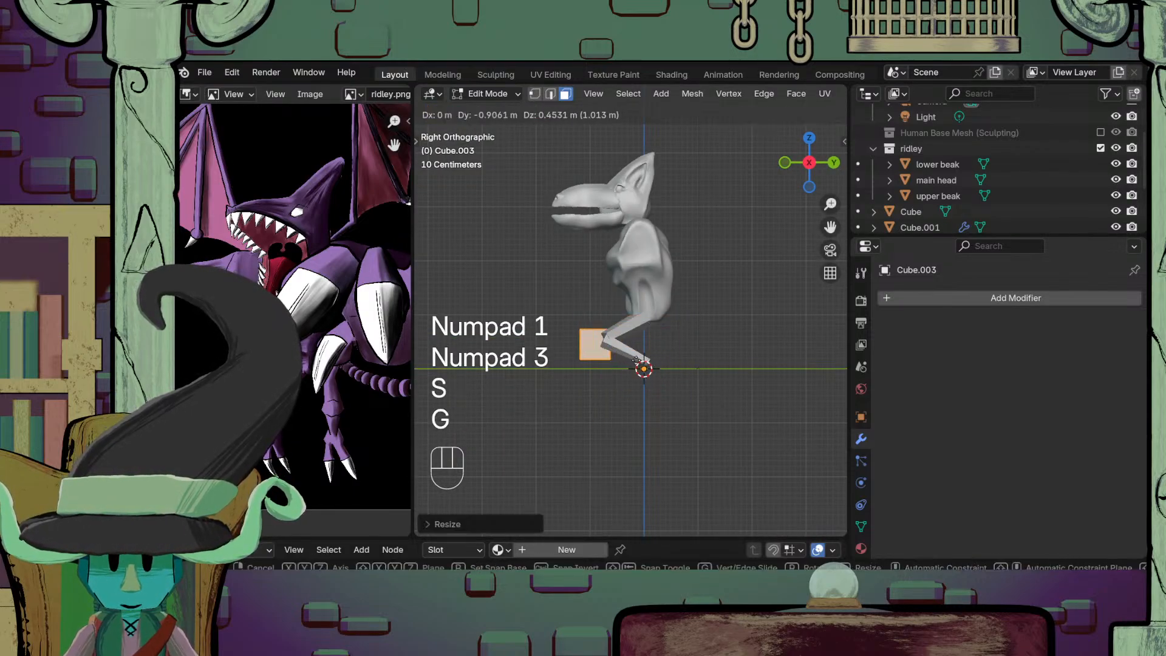
{"action": "left_click", "coordinate": [644, 367]}
Step: Add a Mirror modifier on the X axis to the knee cube
{"action": "key", "text": "KP_1"}
{"action": "scroll", "coordinate": [636, 362], "scroll_direction": "up", "scroll_amount": 4}
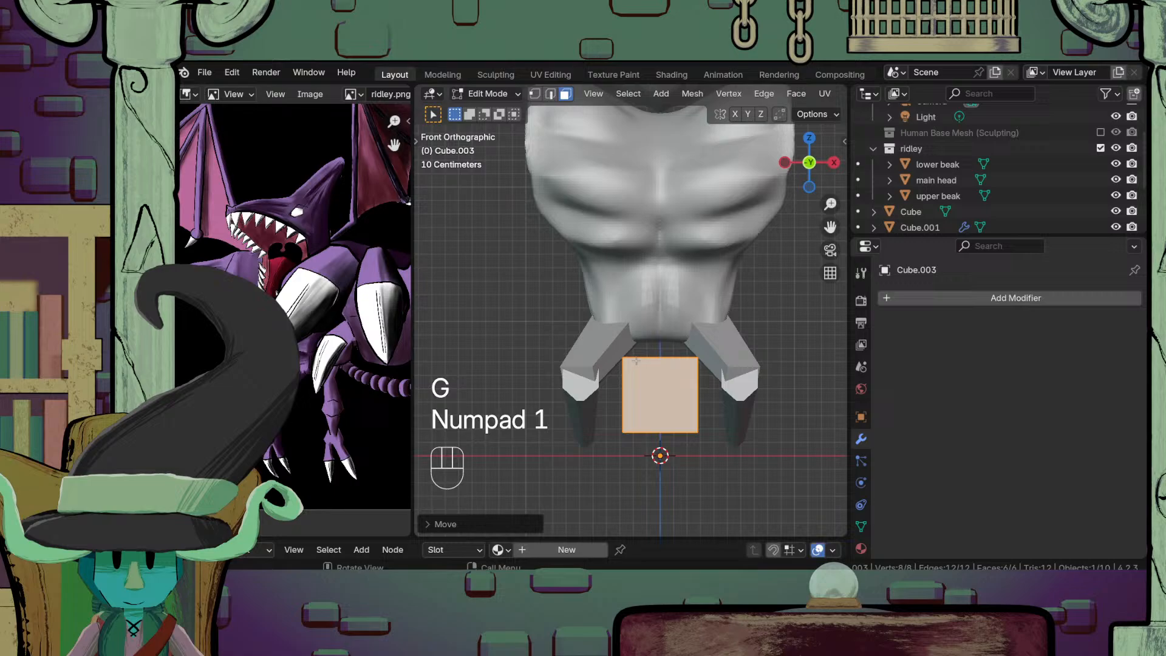
{"action": "left_click", "coordinate": [947, 304]}
{"action": "left_click", "coordinate": [868, 304]}
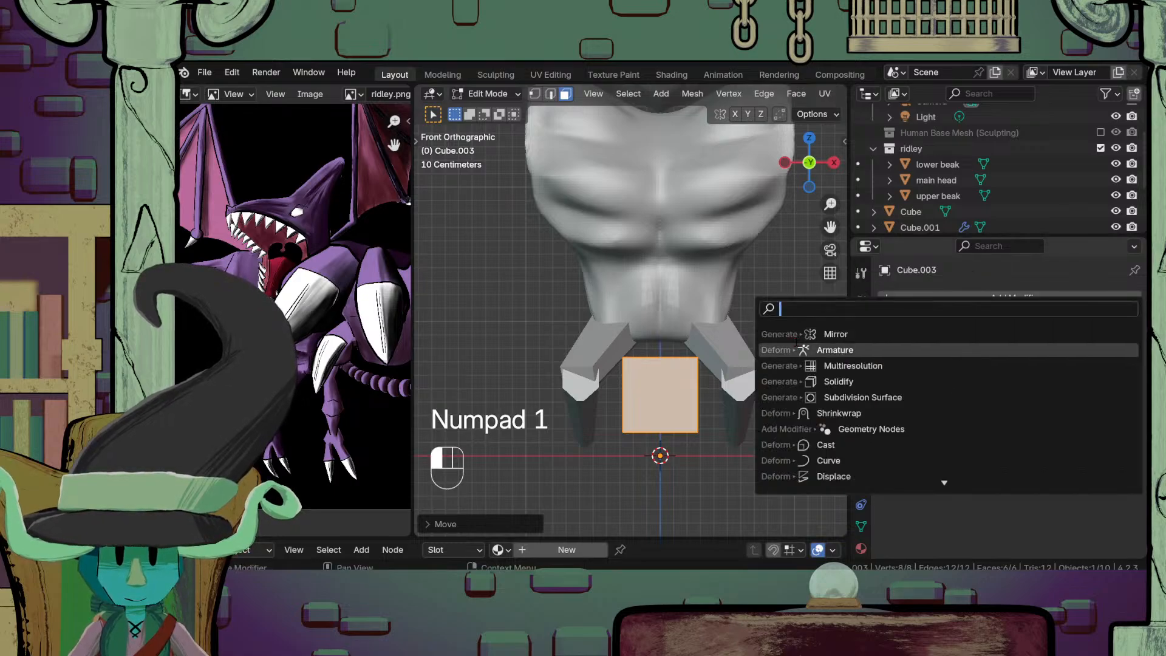
{"action": "left_click", "coordinate": [850, 334]}
Step: In front view, move the cube sideways onto the knee and scale it down to about 0.66
{"action": "key", "text": "g"}
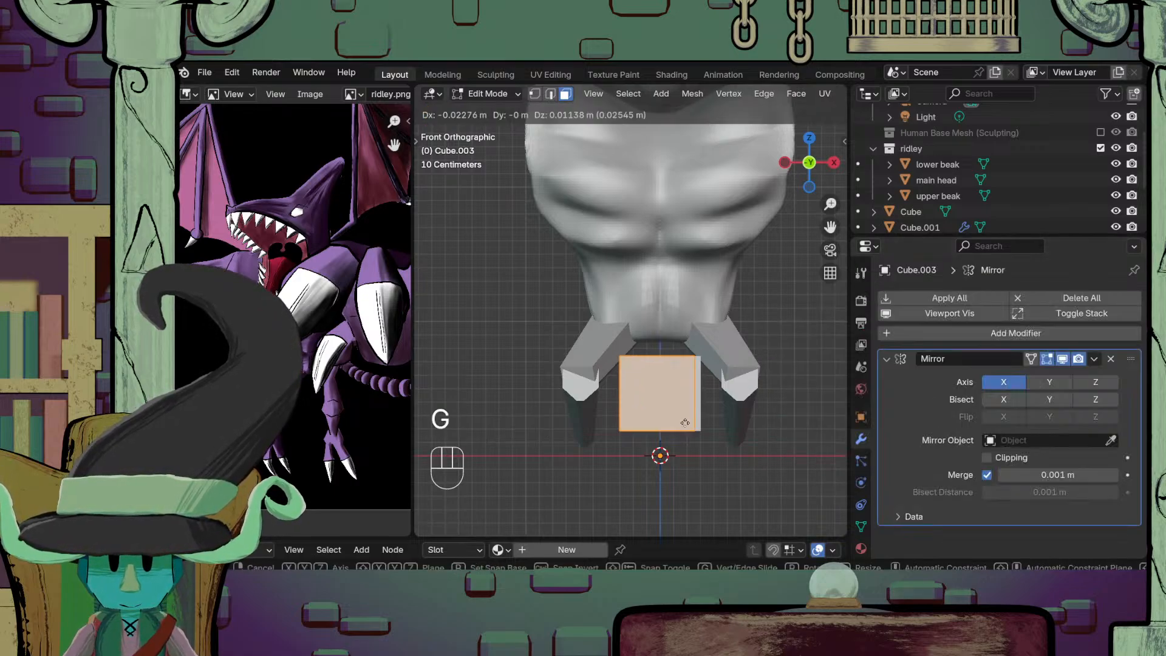
{"action": "left_click", "coordinate": [678, 427]}
{"action": "key", "text": "s"}
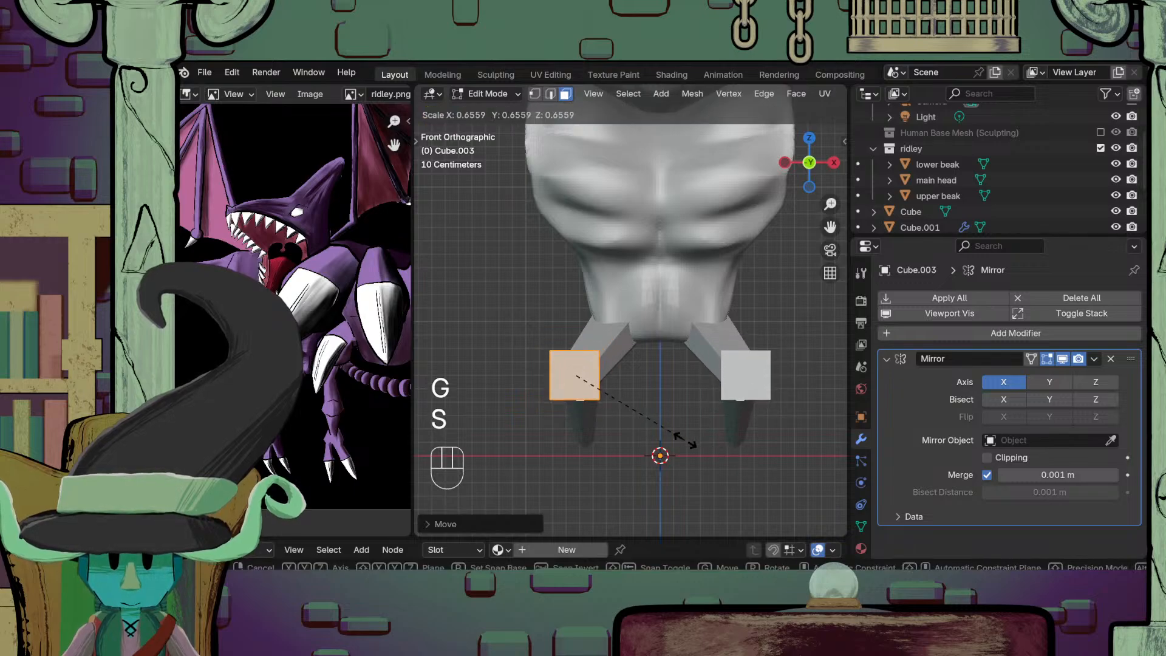
{"action": "key", "text": "g"}
{"action": "left_click", "coordinate": [654, 383]}
Step: Move the knee cube back along the Y axis to overlap the knee joint and shrink it slightly
{"action": "key", "text": "KP_3"}
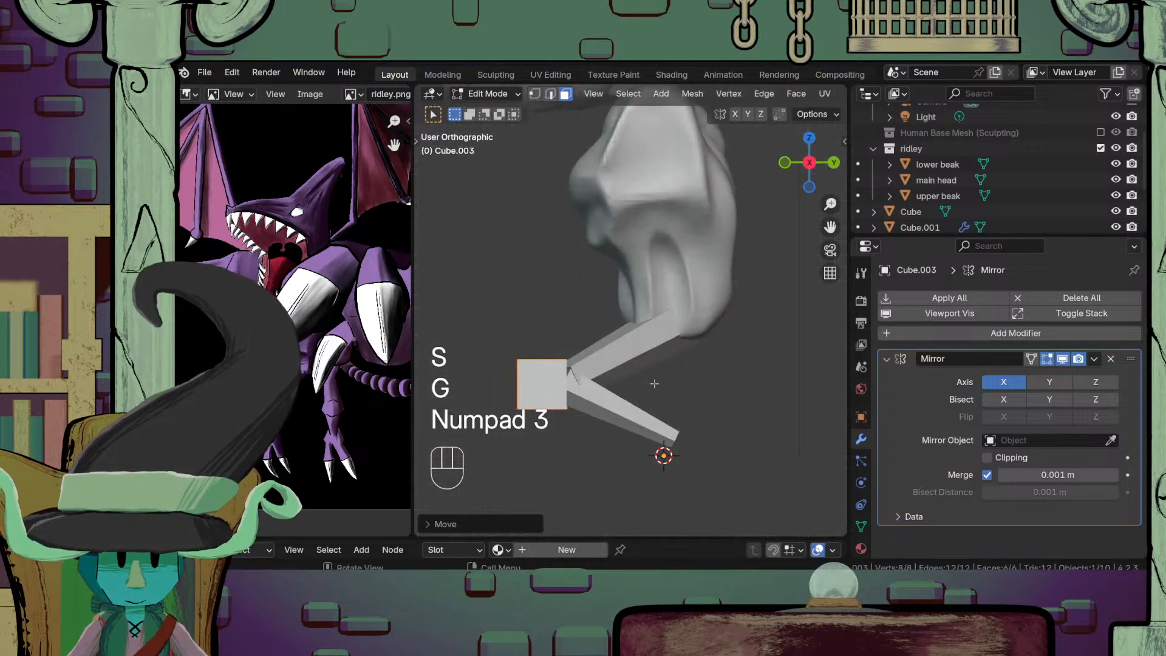
{"action": "key", "text": "g"}
{"action": "key", "text": "y"}
{"action": "left_click", "coordinate": [678, 382]}
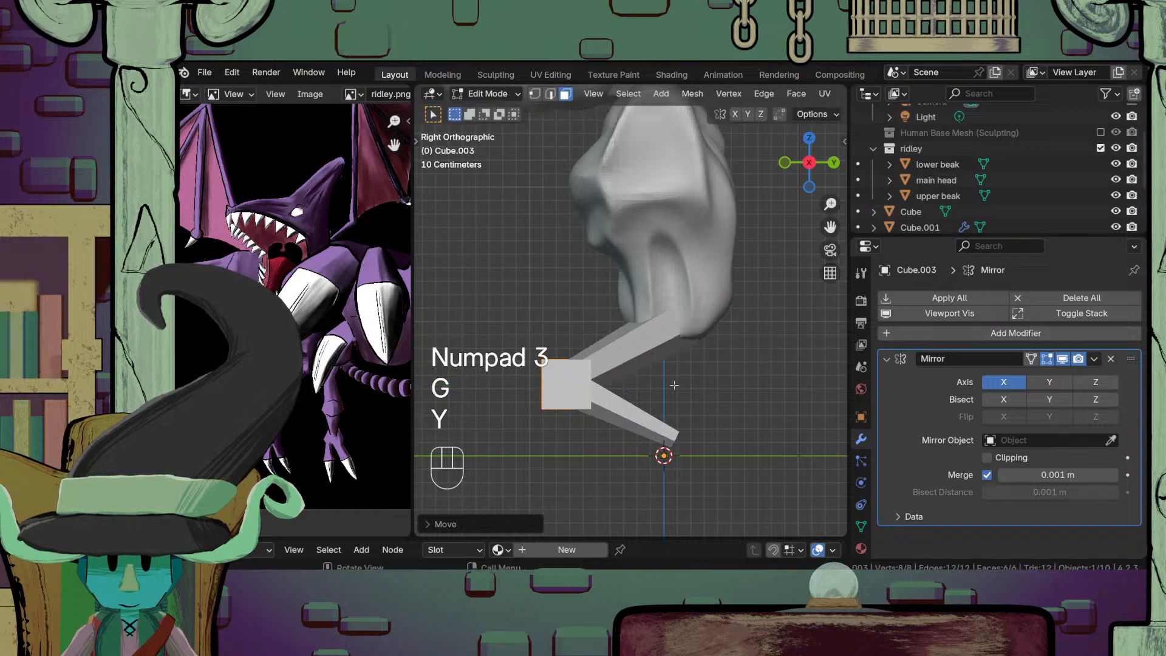
{"action": "middle_click_drag", "start_coordinate": [678, 381], "coordinate": [751, 403]}
{"action": "key", "text": "s"}
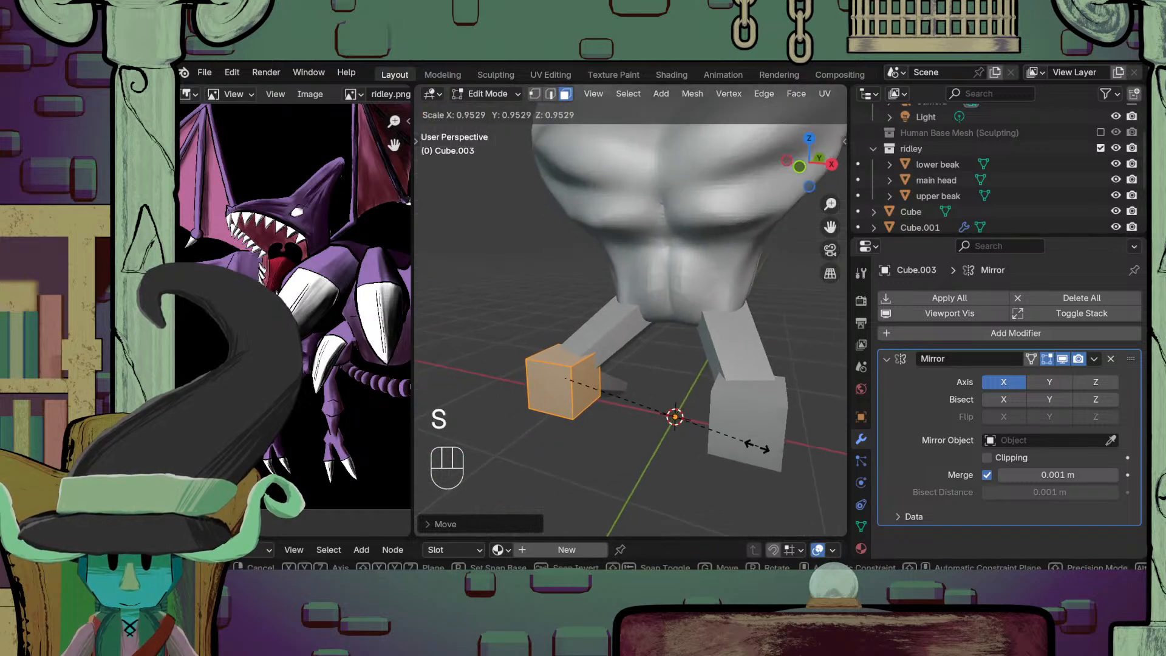
{"action": "left_click", "coordinate": [737, 457]}
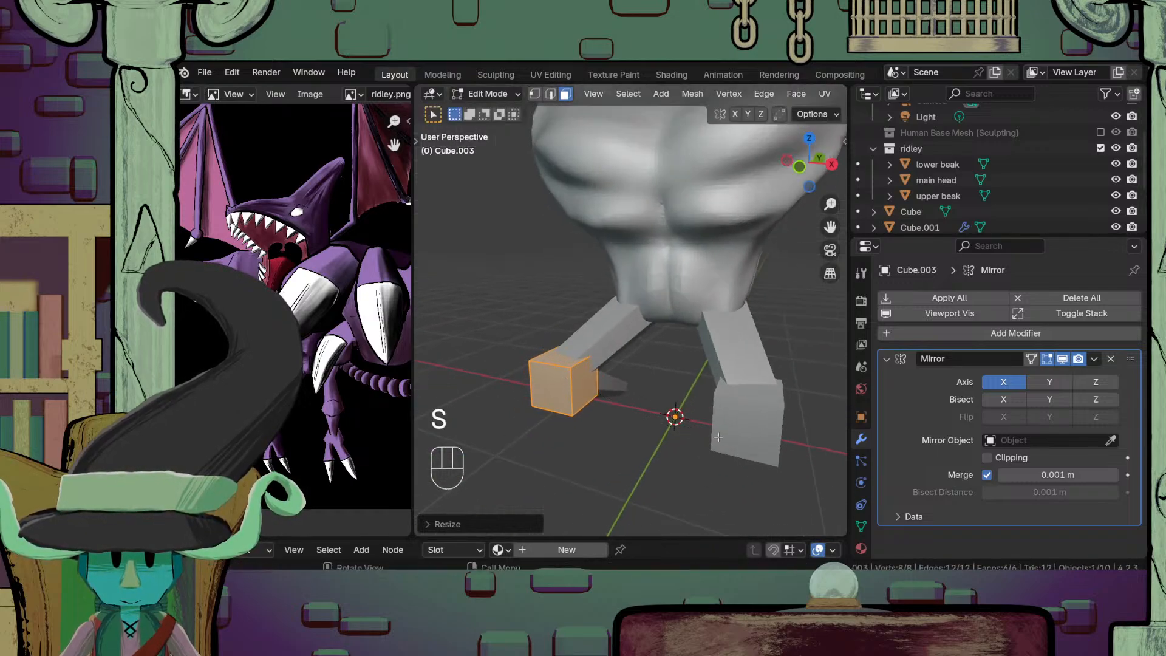
Step: In front view, reposition the cube over the knee joint and enlarge it slightly
{"action": "key", "text": "KP_1"}
{"action": "key", "text": "g"}
{"action": "left_click", "coordinate": [748, 437]}
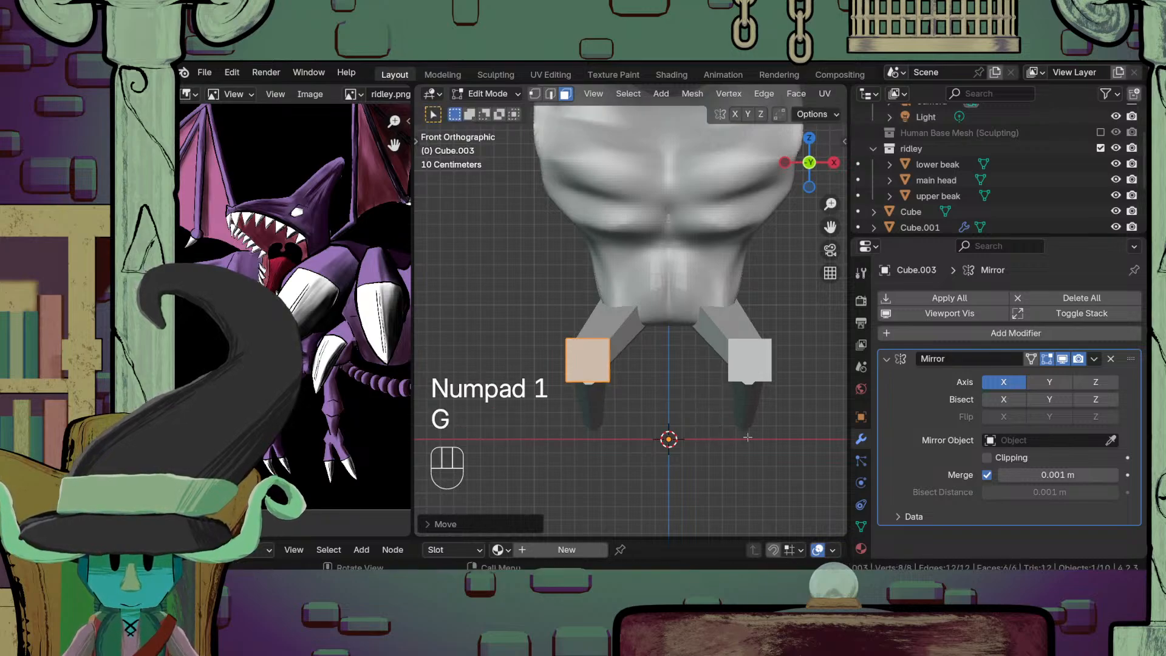
{"action": "key", "text": "g"}
{"action": "left_click", "coordinate": [682, 404]}
{"action": "key", "text": "s"}
{"action": "left_click", "coordinate": [689, 409]}
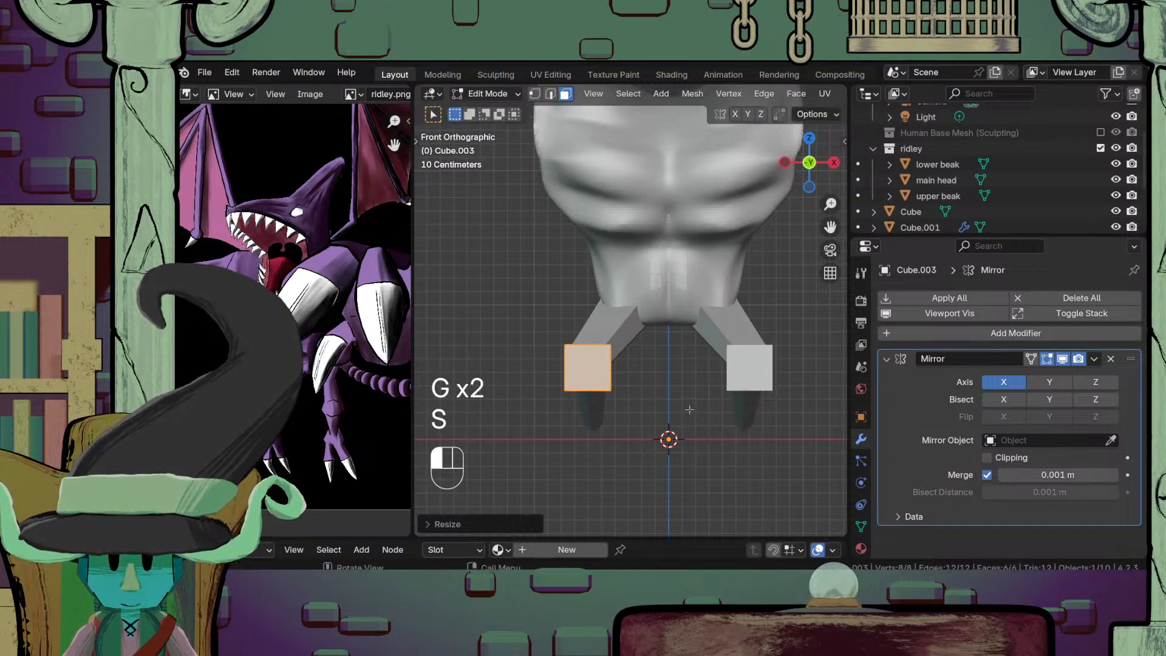
{"action": "middle_click_drag", "start_coordinate": [690, 407], "coordinate": [622, 424]}
{"action": "key", "text": "h"}
{"action": "key", "text": "u"}
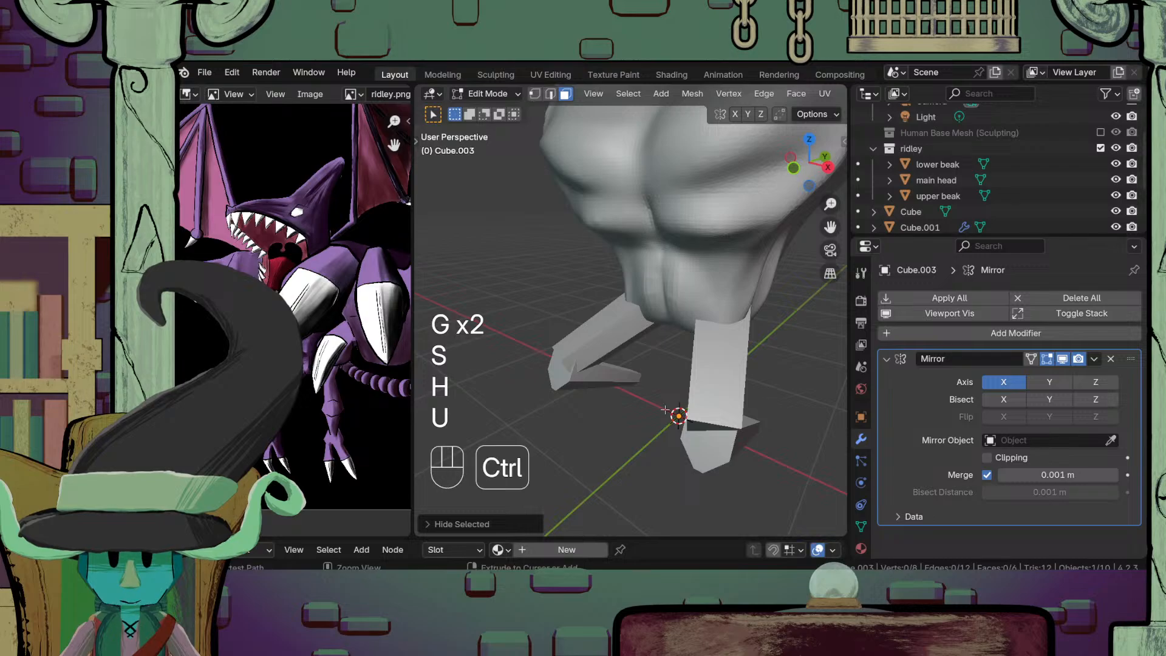
{"action": "key", "text": "ctrl+z"}
{"action": "key", "text": "ctrl+z"}
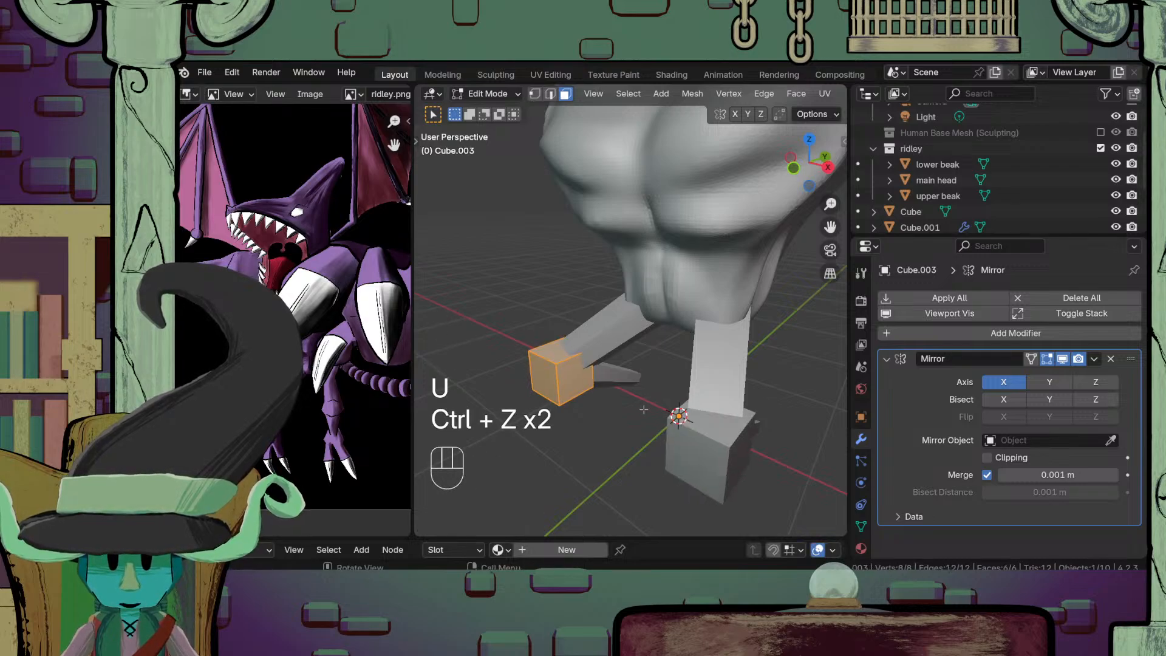
Step: Nudge the knee cube slightly backward along the Y axis
{"action": "key", "text": "g"}
{"action": "key", "text": "y"}
{"action": "left_click", "coordinate": [651, 408]}
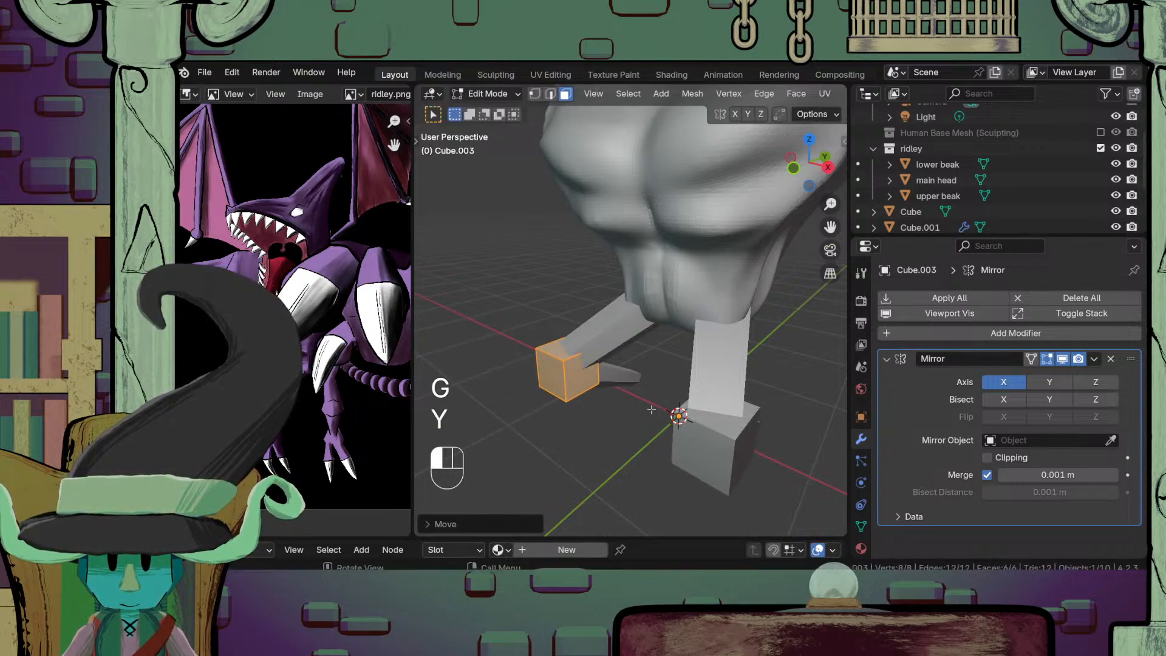
Step: Try to bevel the knee cube's vertices with two segments
{"action": "middle_click_drag", "start_coordinate": [651, 408], "coordinate": [656, 330]}
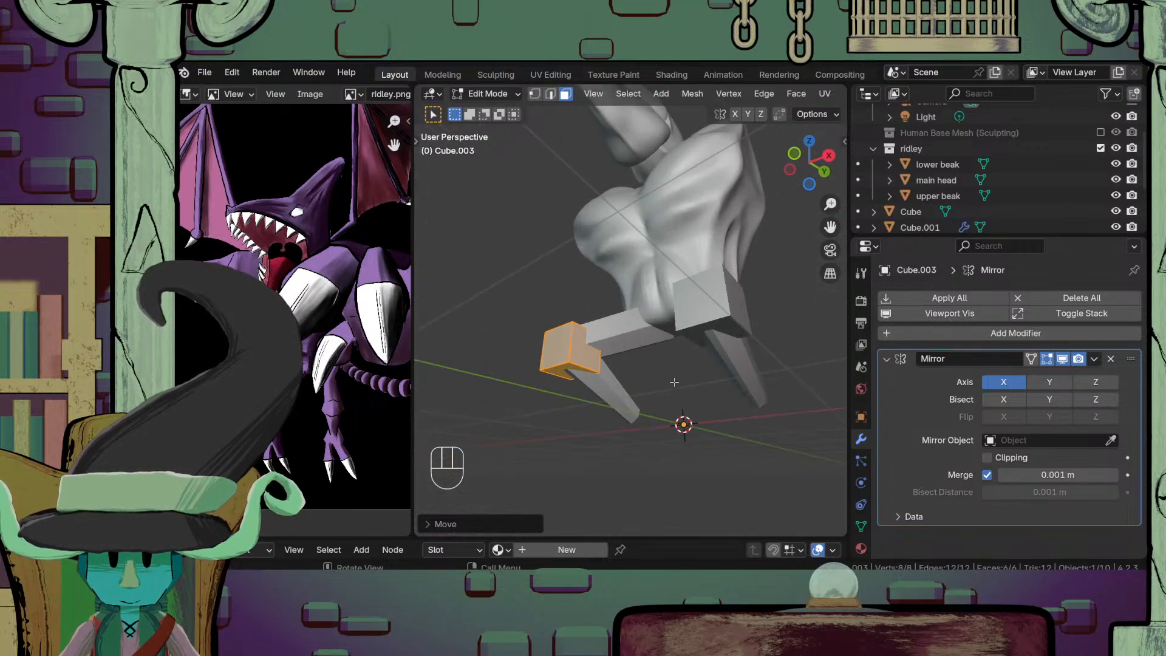
{"action": "middle_click_drag", "start_coordinate": [674, 382], "coordinate": [703, 406]}
{"action": "key", "text": "ctrl+shift+b"}
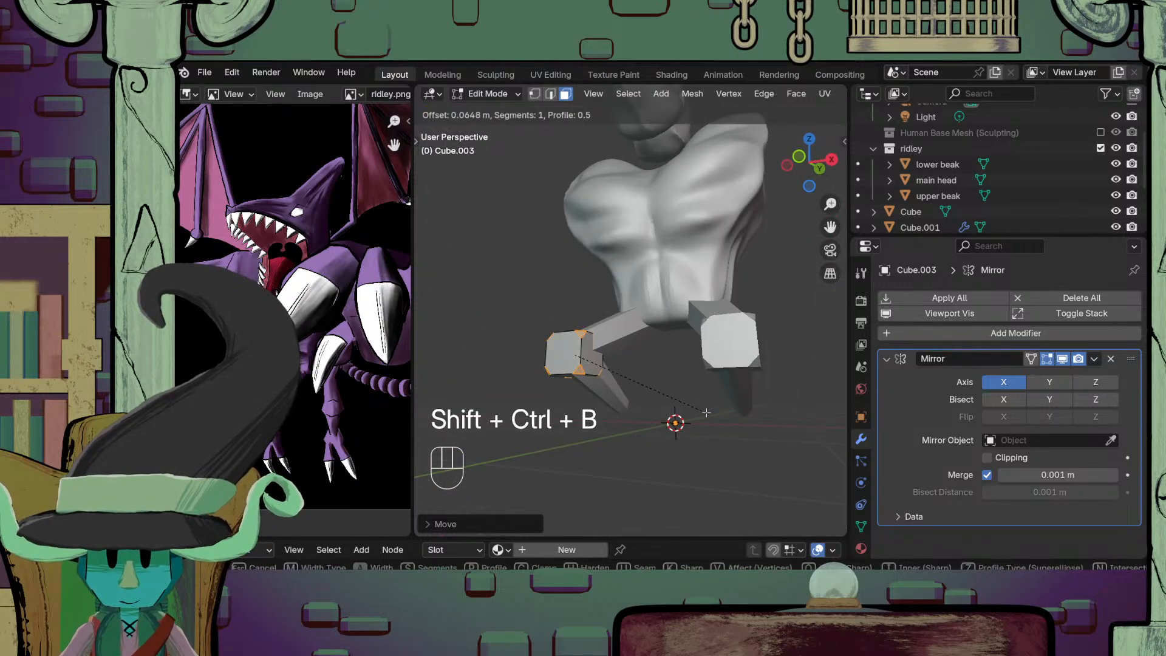
{"action": "scroll", "coordinate": [708, 416], "scroll_direction": "up", "scroll_amount": 2}
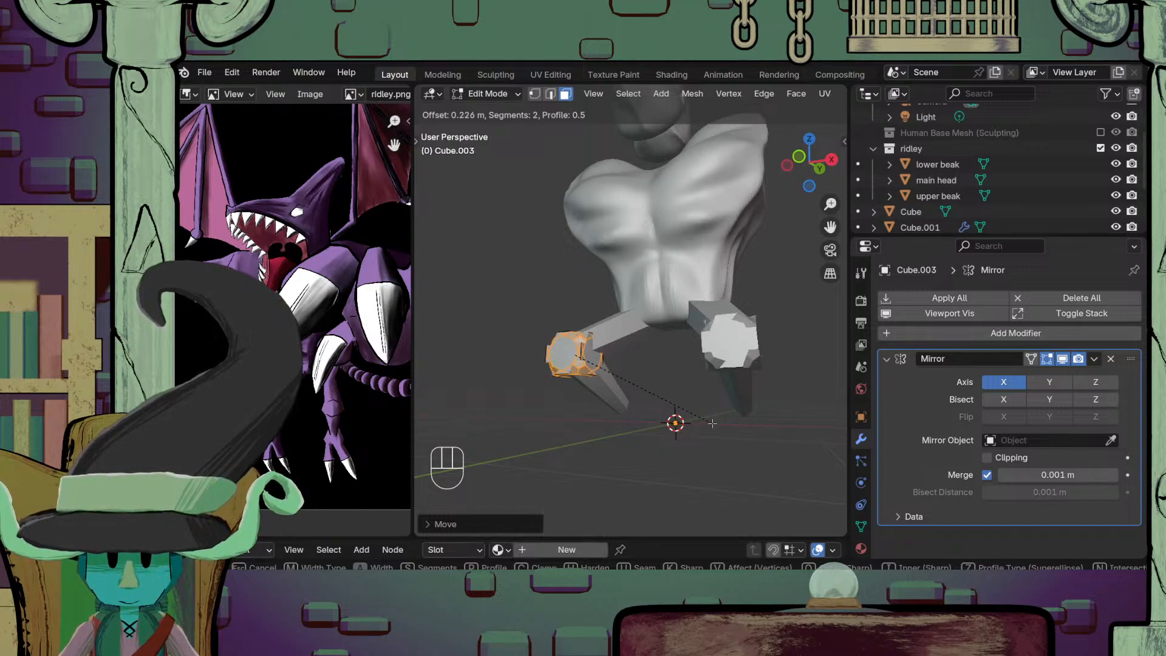
{"action": "right_click", "coordinate": [712, 420]}
{"action": "key", "text": "ctrl+z"}
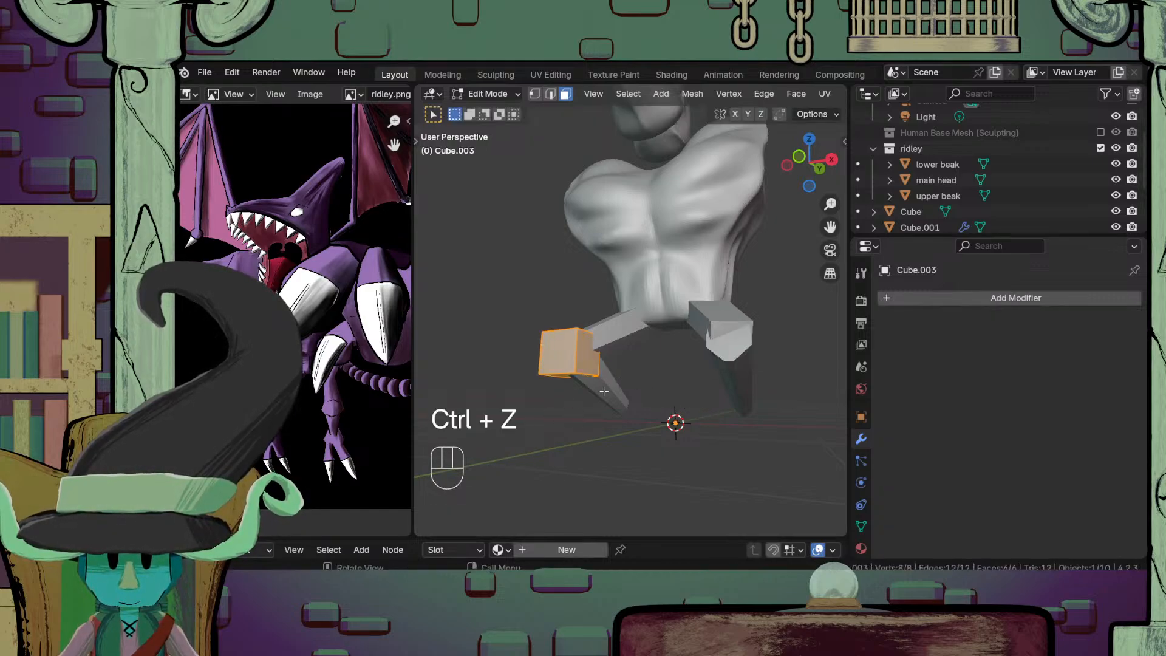
Step: Try to bevel the knee cube's edges with one segment
{"action": "key", "text": "ctrl+b"}
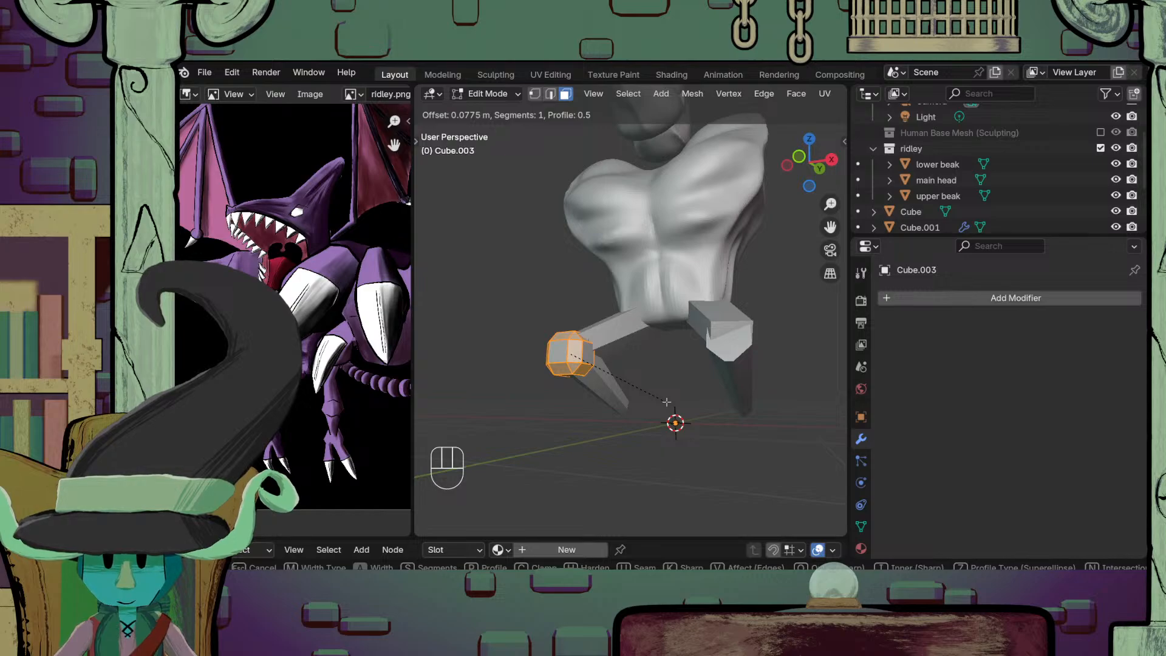
{"action": "right_click", "coordinate": [667, 402]}
{"action": "middle_click_drag", "start_coordinate": [563, 380], "coordinate": [616, 370]}
{"action": "scroll", "coordinate": [610, 391], "scroll_direction": "up", "scroll_amount": 3}
{"action": "key", "text": "ctrl+z"}
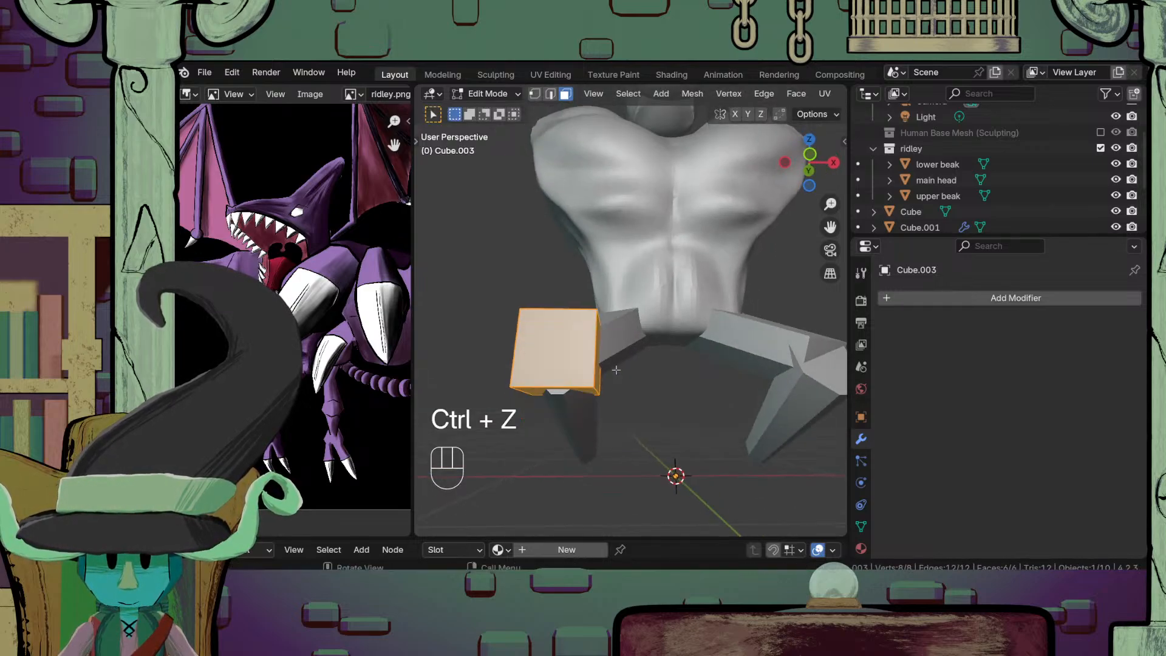
Step: Lower the knee cube about 0.04 m along the Z axis and triangulate its faces
{"action": "key", "text": "g"}
{"action": "key", "text": "z"}
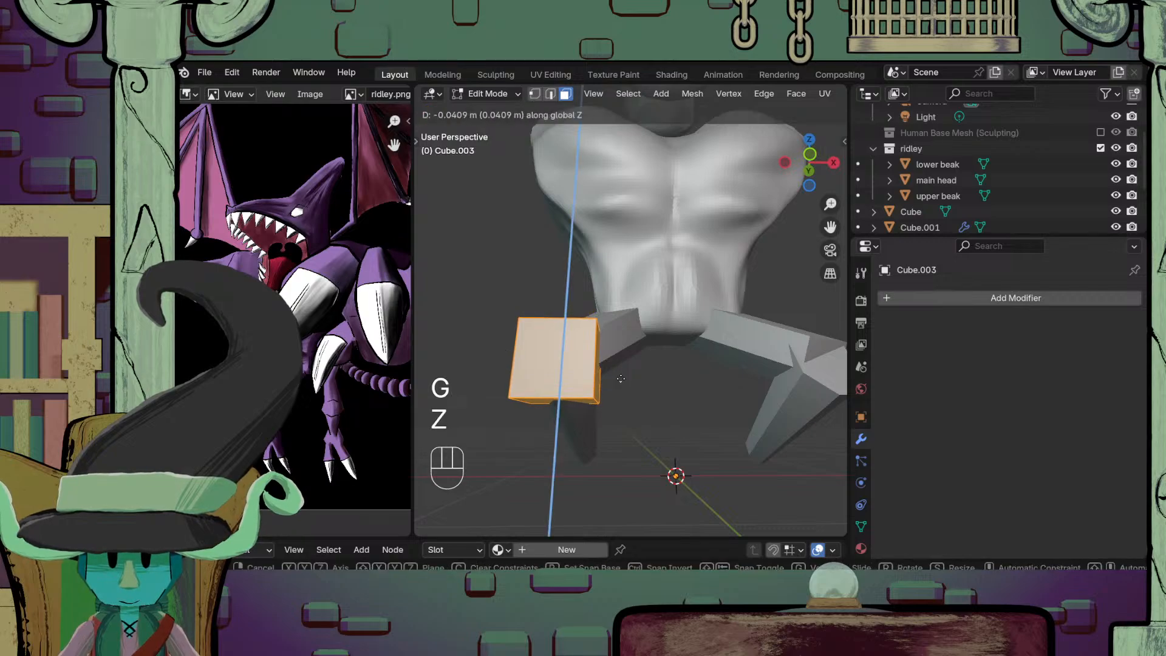
{"action": "left_click", "coordinate": [541, 365]}
{"action": "key", "text": "ctrl+t"}
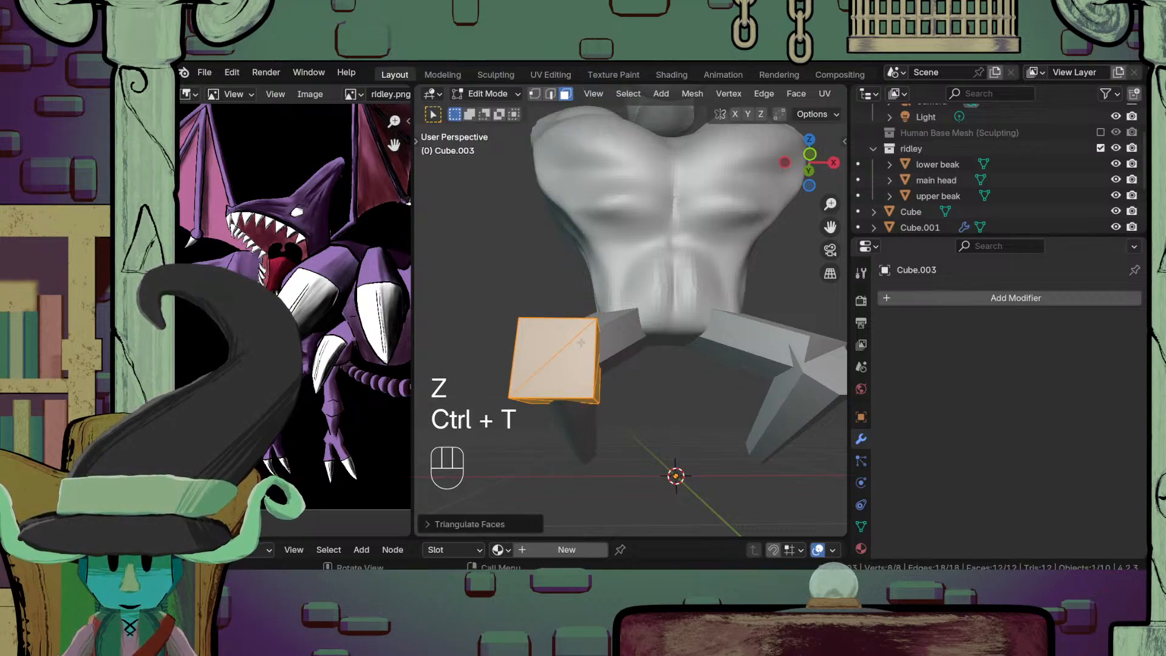
Step: Undo the knee block's triangulation, add a centred horizontal loop cut around the block and scale the loop outward
{"action": "key", "text": "ctrl+z"}
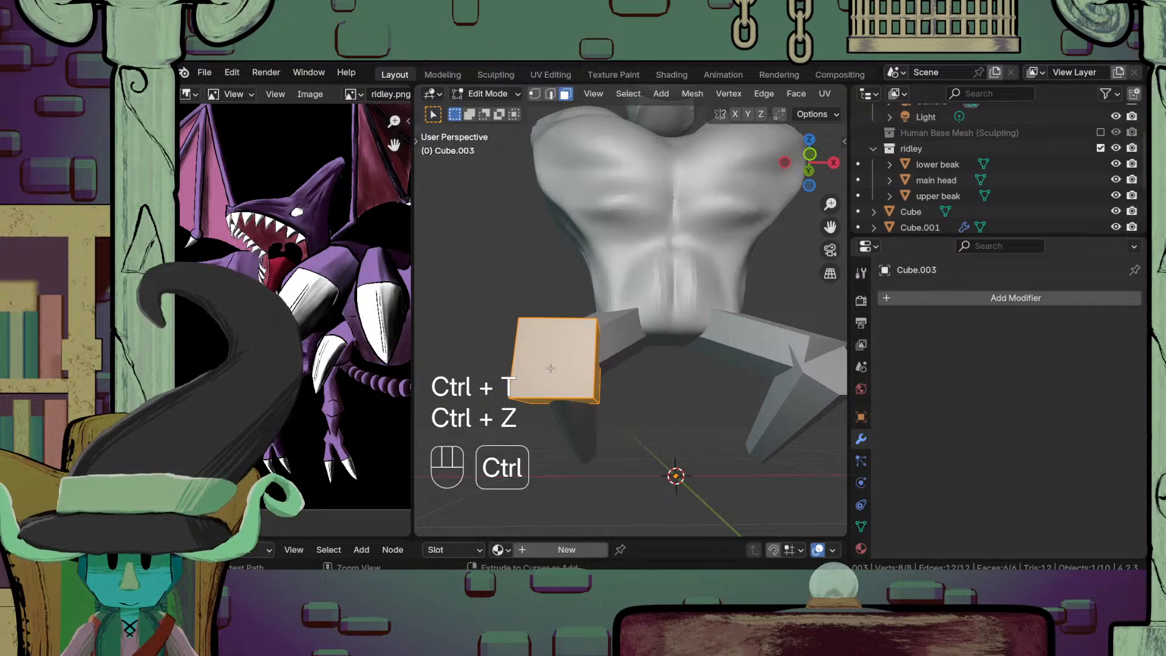
{"action": "key", "text": "ctrl+r"}
{"action": "left_click", "coordinate": [529, 333]}
{"action": "right_click", "coordinate": [529, 333]}
{"action": "key", "text": "s"}
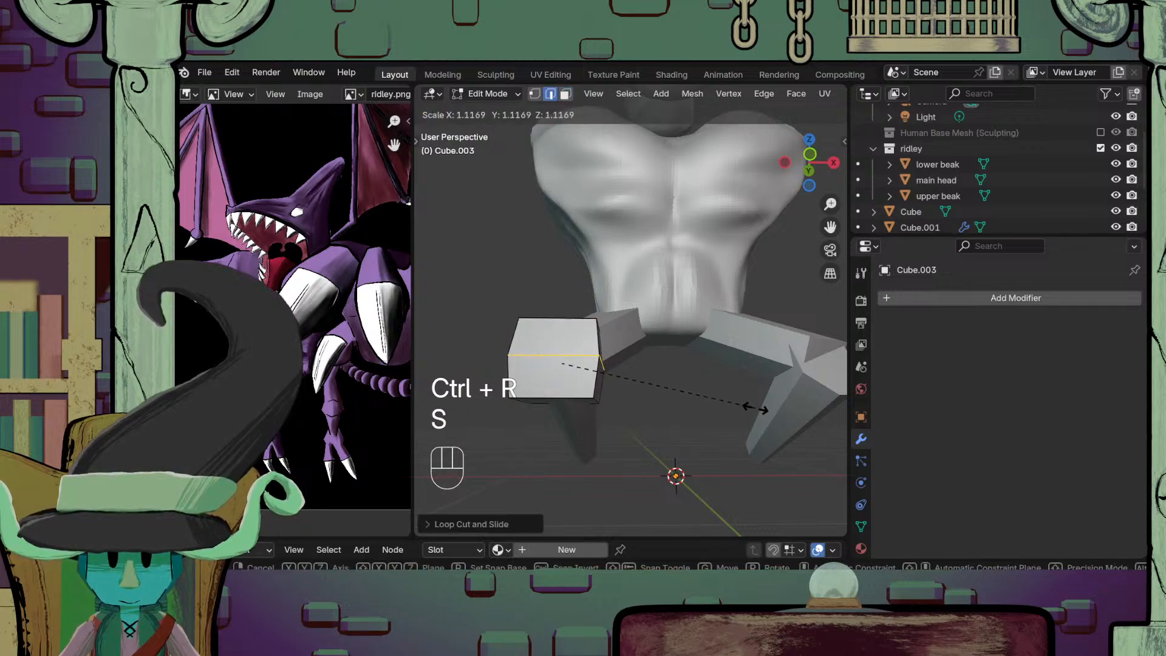
{"action": "left_click", "coordinate": [766, 406]}
{"action": "key", "text": "Tab"}
Step: Try to scale the knee block's middle edge loop along the global Z axis
{"action": "scroll", "coordinate": [644, 424], "scroll_direction": "down", "scroll_amount": 5}
{"action": "mouse_move", "coordinate": [644, 423]}
{"action": "middle_mouse_down"}
{"action": "mouse_move", "coordinate": [586, 465]}
{"action": "mouse_move", "coordinate": [541, 447]}
{"action": "mouse_move", "coordinate": [635, 402]}
{"action": "middle_mouse_up"}
{"action": "scroll", "coordinate": [595, 395], "scroll_direction": "up", "scroll_amount": 2}
{"action": "scroll", "coordinate": [635, 402], "scroll_direction": "up", "scroll_amount": 2}
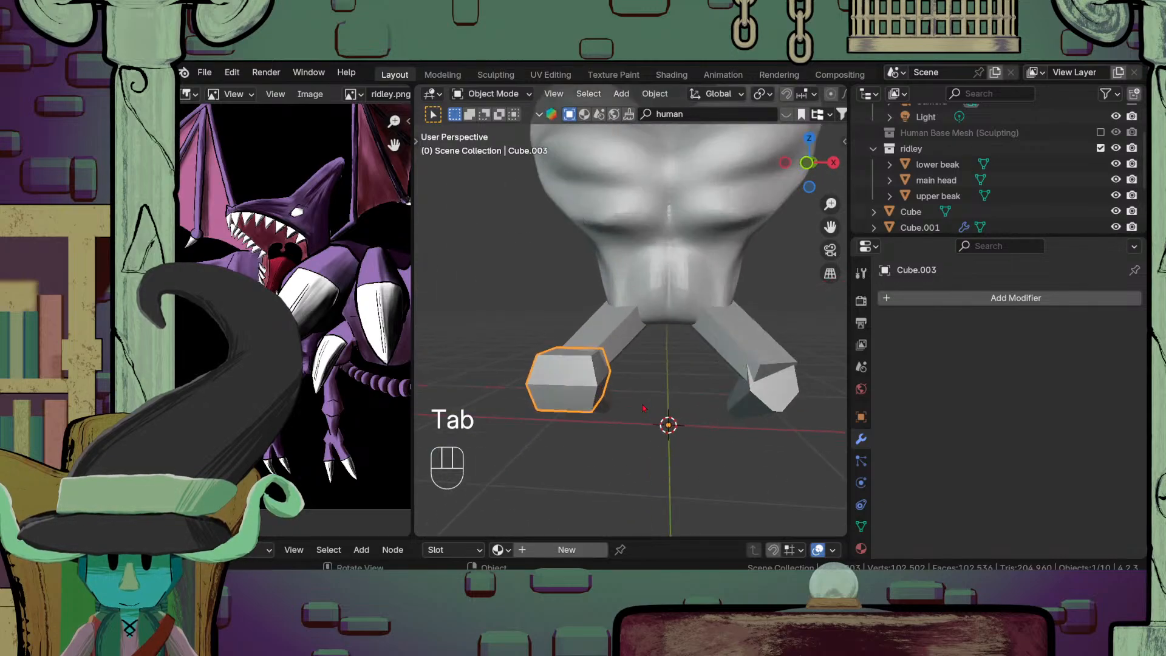
{"action": "key", "text": "Tab"}
{"action": "key", "text": "s"}
{"action": "key", "text": "z"}
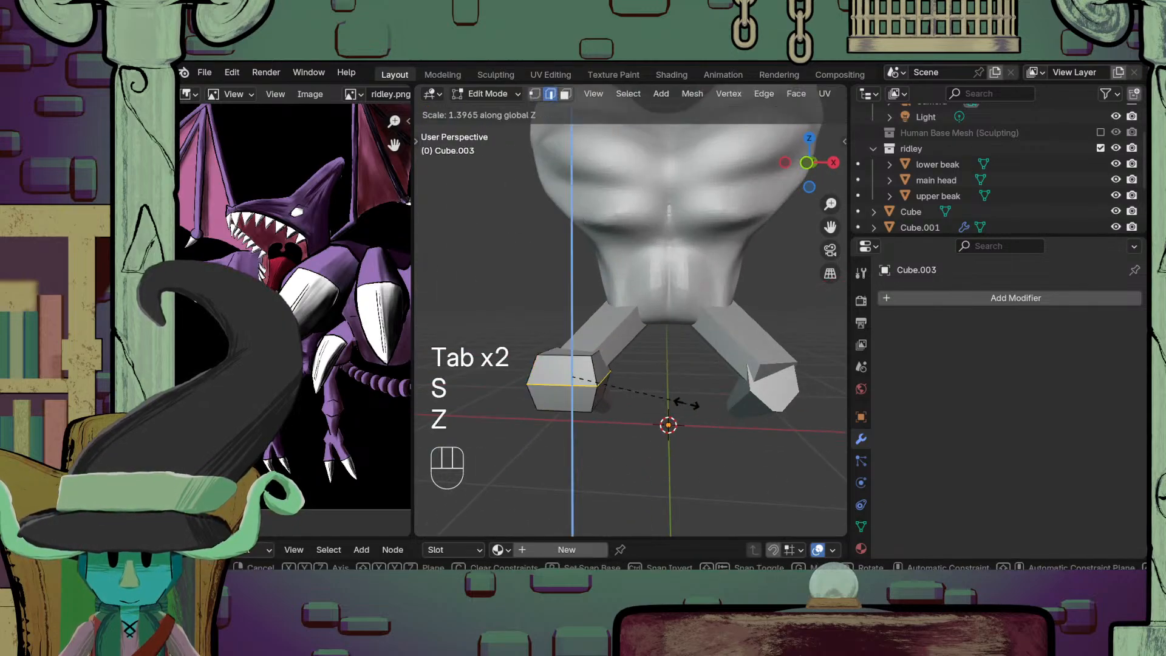
{"action": "left_click", "coordinate": [675, 405]}
Step: Select the whole knee block mesh and stretch it slightly along the global Z axis
{"action": "key", "text": "a"}
{"action": "key", "text": "g"}
{"action": "key", "text": "z"}
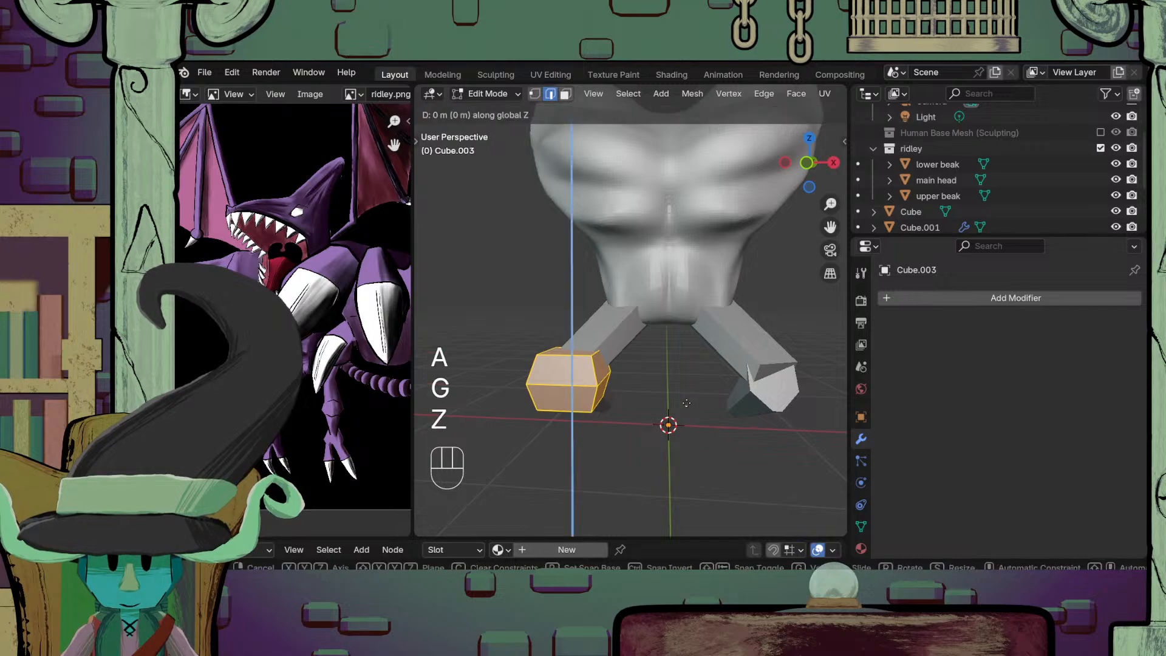
{"action": "left_click", "coordinate": [688, 403]}
{"action": "key", "text": "s"}
{"action": "key", "text": "z"}
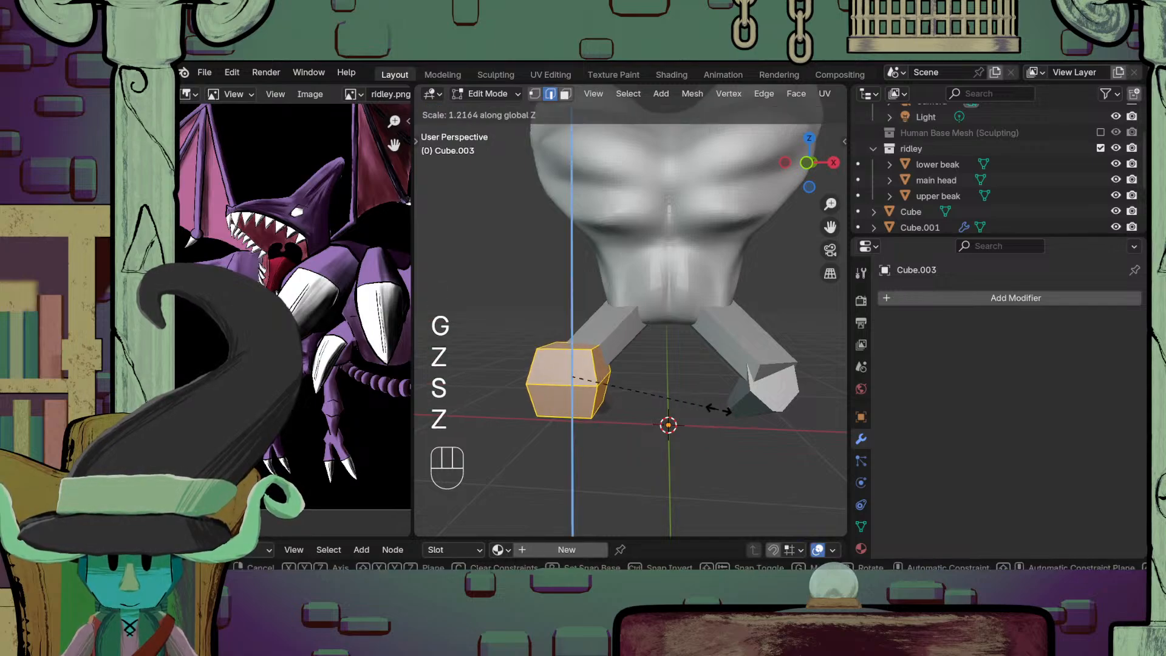
{"action": "left_click", "coordinate": [702, 406]}
{"action": "key", "text": "Tab"}
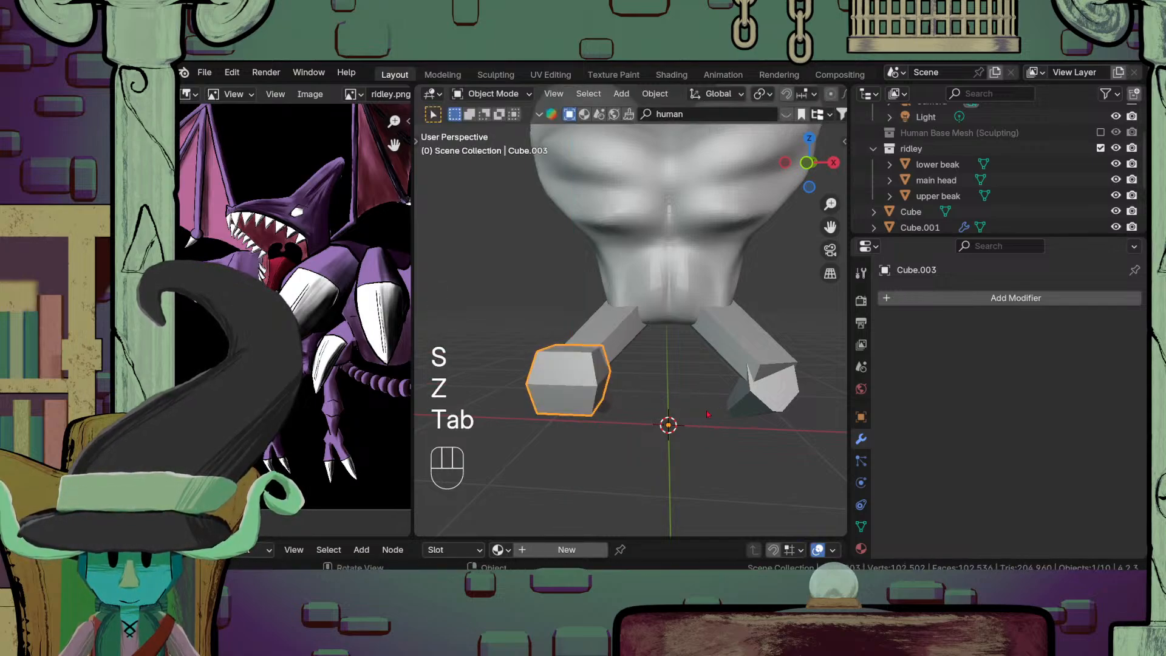
Step: Scale the whole knee block uniformly in Edit Mode to fit the leg joint
{"action": "scroll", "coordinate": [700, 406], "scroll_direction": "down", "scroll_amount": 6}
{"action": "middle_click_drag", "start_coordinate": [698, 405], "coordinate": [624, 459]}
{"action": "scroll", "coordinate": [680, 375], "scroll_direction": "up", "scroll_amount": 4}
{"action": "key", "text": "Tab"}
{"action": "key", "text": "s"}
{"action": "left_click", "coordinate": [665, 413]}
Step: Shift the knee block slightly along the Y axis over the leg joint and fine-tune its uniform scale
{"action": "scroll", "coordinate": [607, 401], "scroll_direction": "up", "scroll_amount": 3}
{"action": "key", "text": "g"}
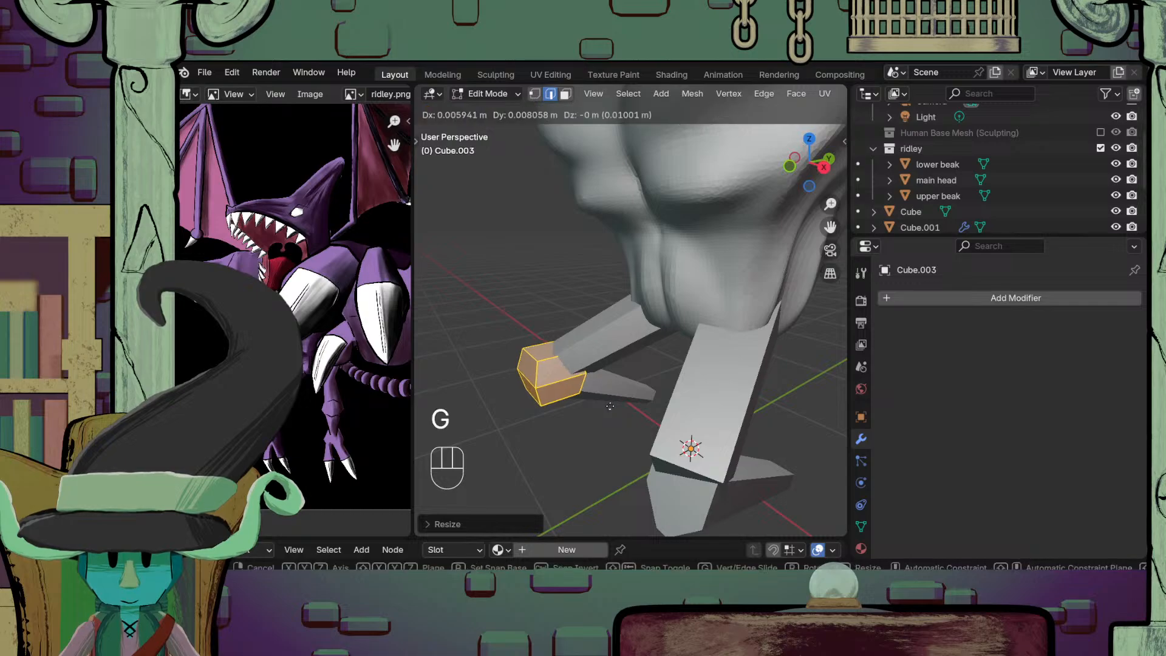
{"action": "key", "text": "y"}
{"action": "left_click", "coordinate": [618, 409]}
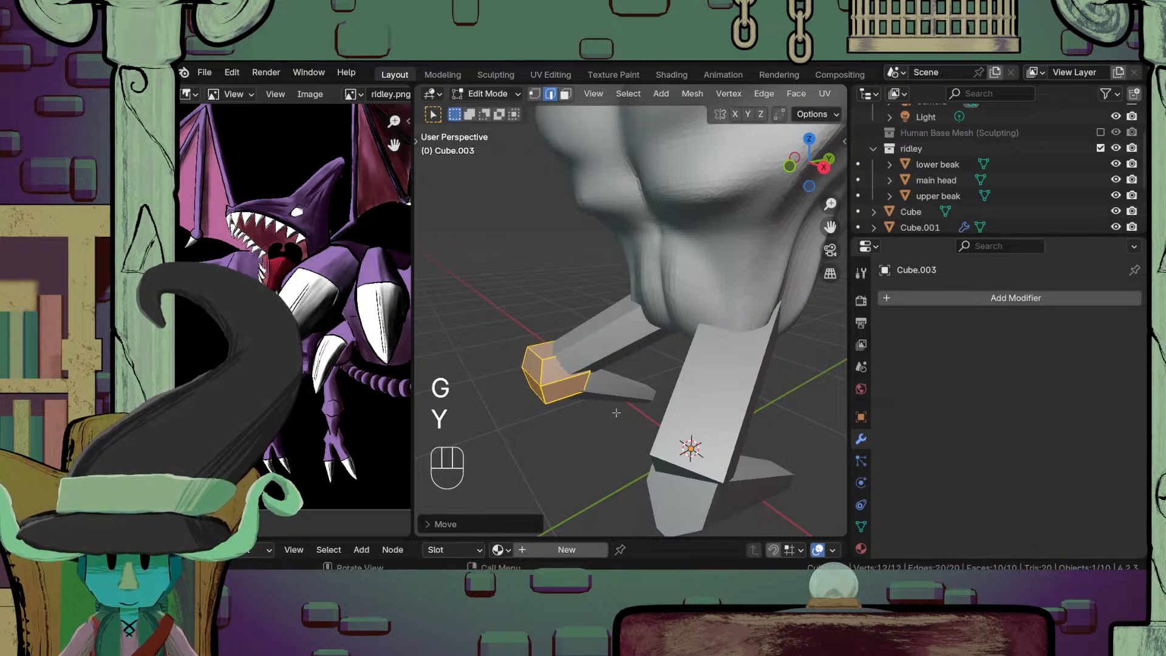
{"action": "key", "text": "s"}
{"action": "left_click", "coordinate": [619, 419]}
{"action": "key", "text": "Tab"}
Step: Select all of the knee block's geometry and scale it along Z to make the block taller
{"action": "scroll", "coordinate": [619, 418], "scroll_direction": "down", "scroll_amount": 5}
{"action": "middle_click_drag", "start_coordinate": [550, 425], "coordinate": [709, 399]}
{"action": "left_click", "coordinate": [617, 400]}
{"action": "left_click", "coordinate": [709, 399]}
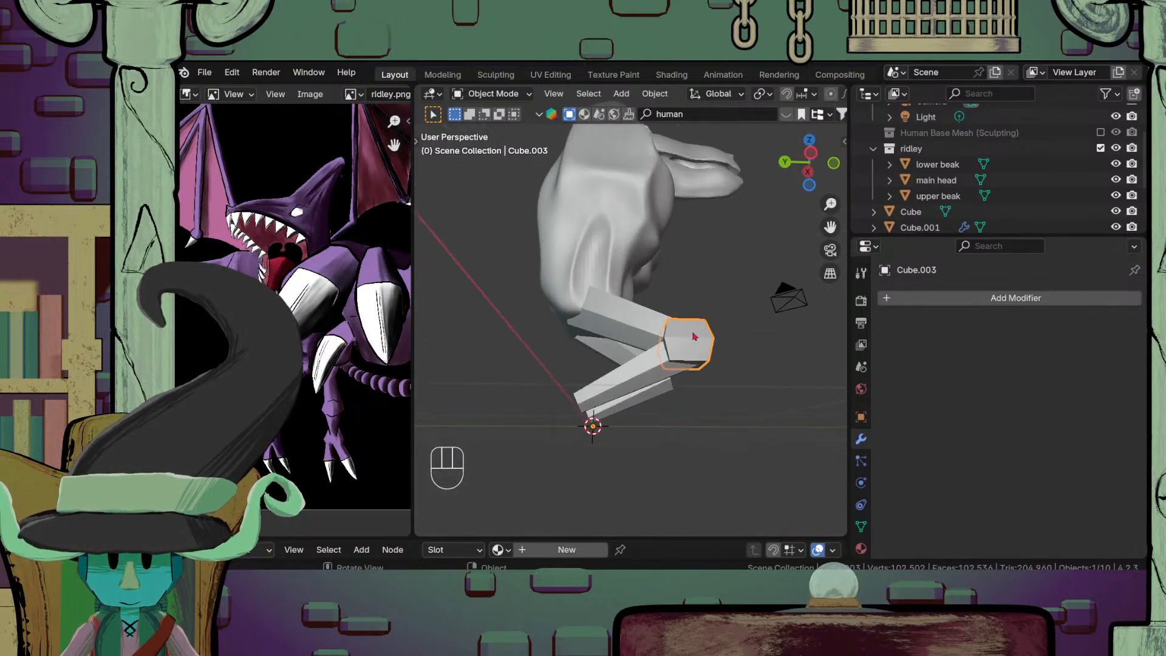
{"action": "scroll", "coordinate": [715, 401], "scroll_direction": "up", "scroll_amount": 3}
{"action": "key", "text": "Tab"}
{"action": "left_click", "coordinate": [721, 398]}
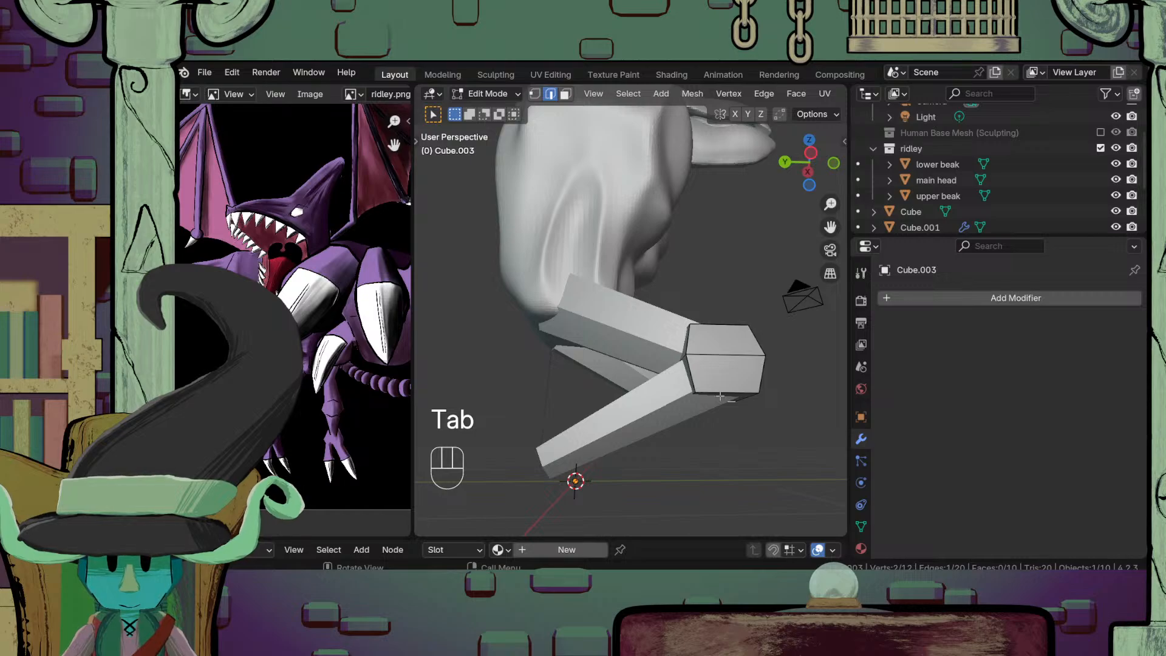
{"action": "key", "text": "4"}
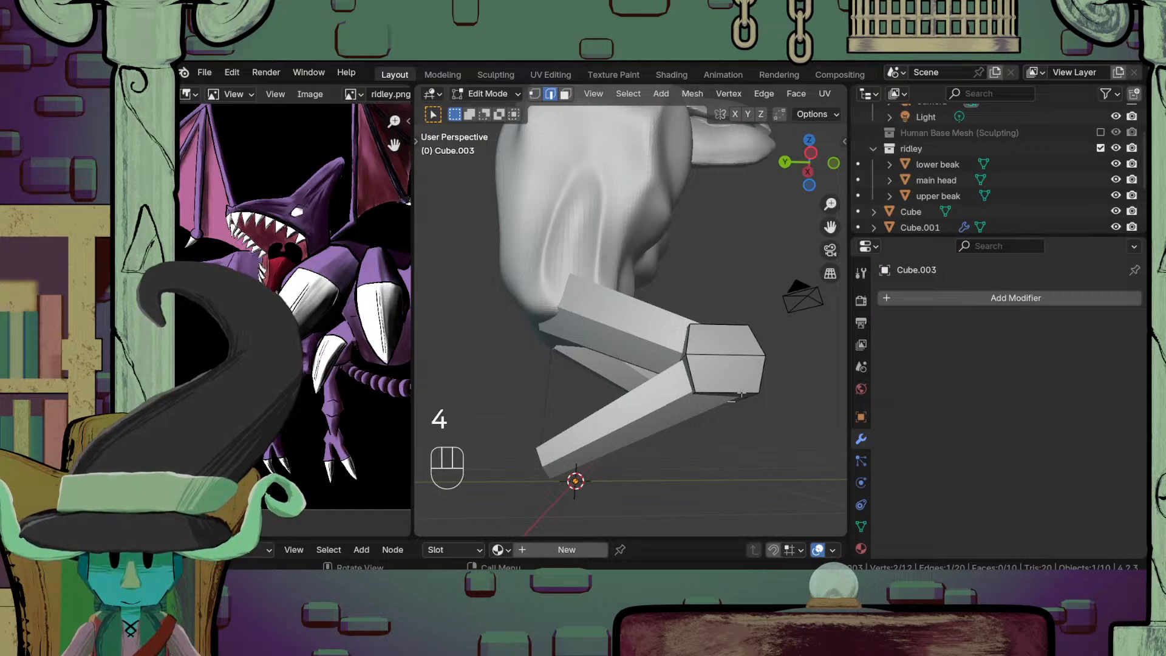
{"action": "key", "text": "a"}
{"action": "middle_click_drag", "start_coordinate": [732, 396], "coordinate": [522, 425]}
{"action": "key", "text": "s"}
{"action": "key", "text": "z"}
{"action": "left_click", "coordinate": [764, 452]}
{"action": "key", "text": "Tab"}
{"action": "scroll", "coordinate": [748, 445], "scroll_direction": "down", "scroll_amount": 5}
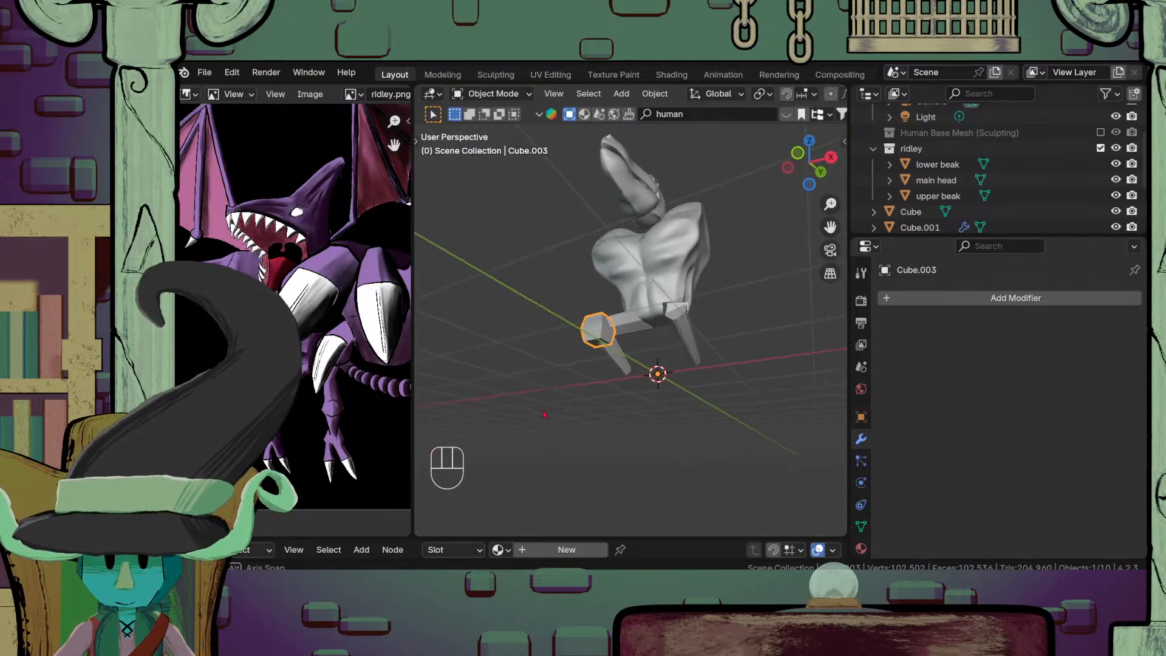
Step: Select the bottom face of the knee block and rotate it around the global X axis
{"action": "scroll", "coordinate": [535, 419], "scroll_direction": "up", "scroll_amount": 6}
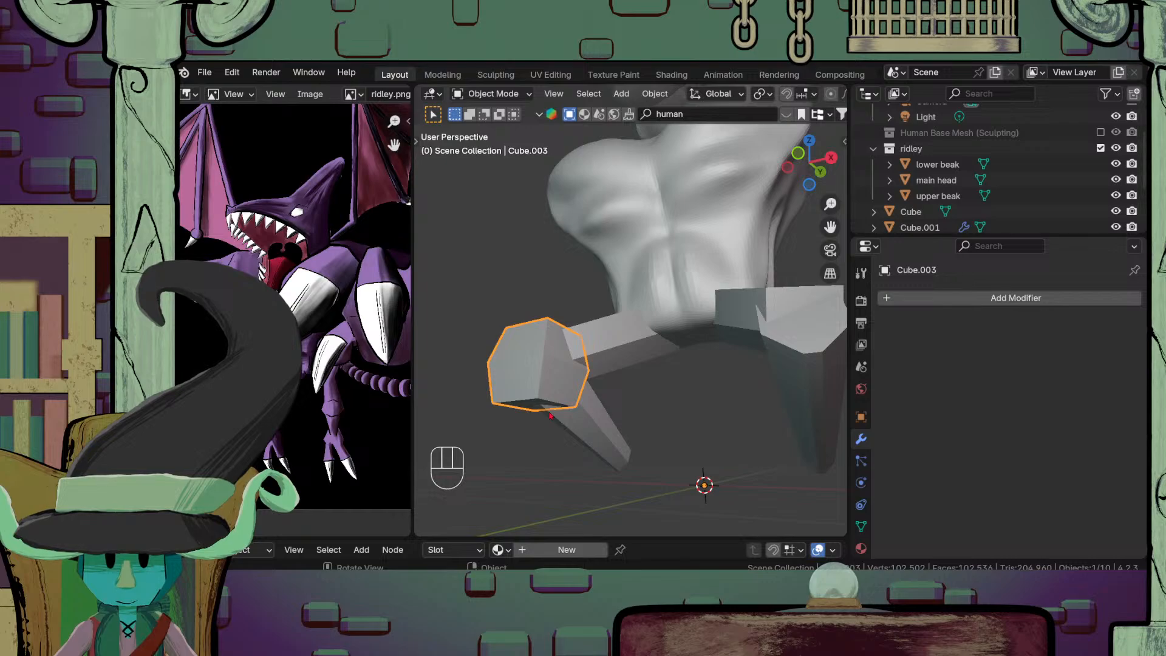
{"action": "left_click", "coordinate": [603, 413]}
{"action": "key", "text": "Tab"}
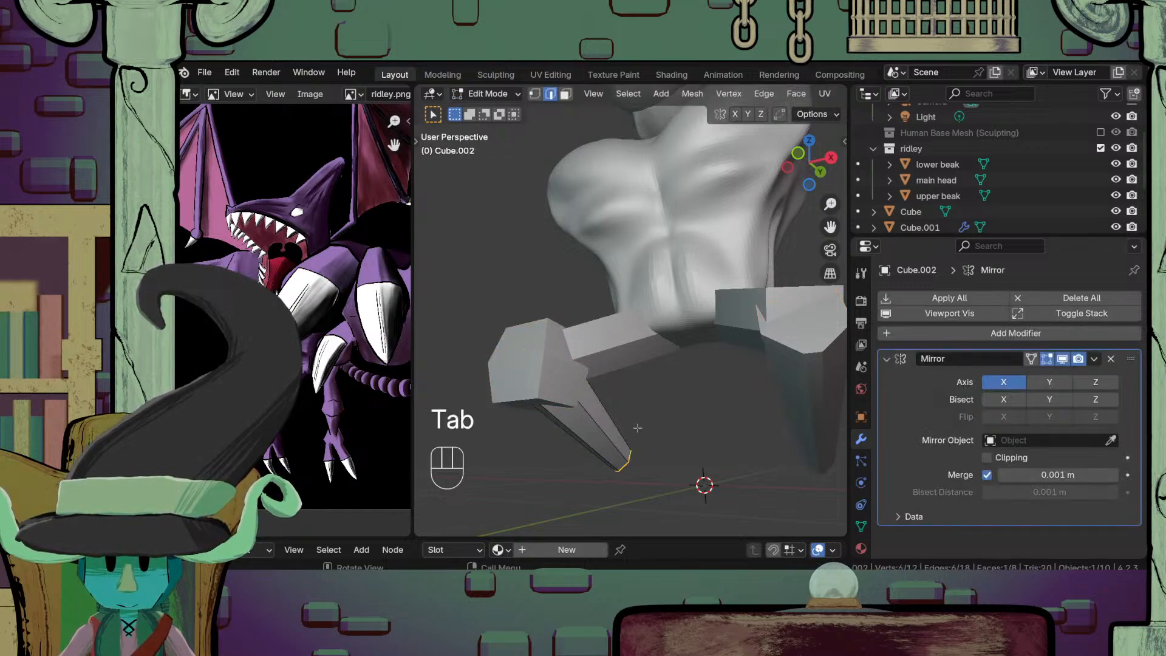
{"action": "middle_click_drag", "start_coordinate": [637, 428], "coordinate": [555, 384]}
{"action": "key", "text": "Tab"}
{"action": "left_click", "coordinate": [544, 395]}
{"action": "key", "text": "Tab"}
{"action": "left_click", "coordinate": [546, 423]}
{"action": "key", "text": "3"}
{"action": "left_click", "coordinate": [517, 394]}
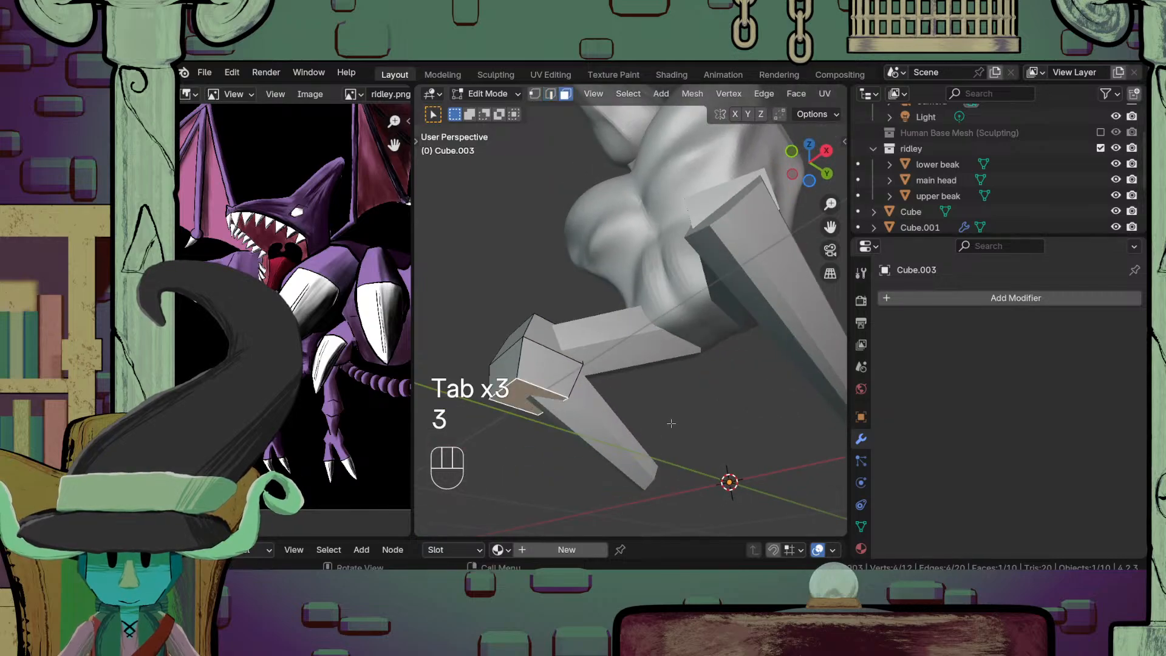
{"action": "key", "text": "r"}
{"action": "key", "text": "x"}
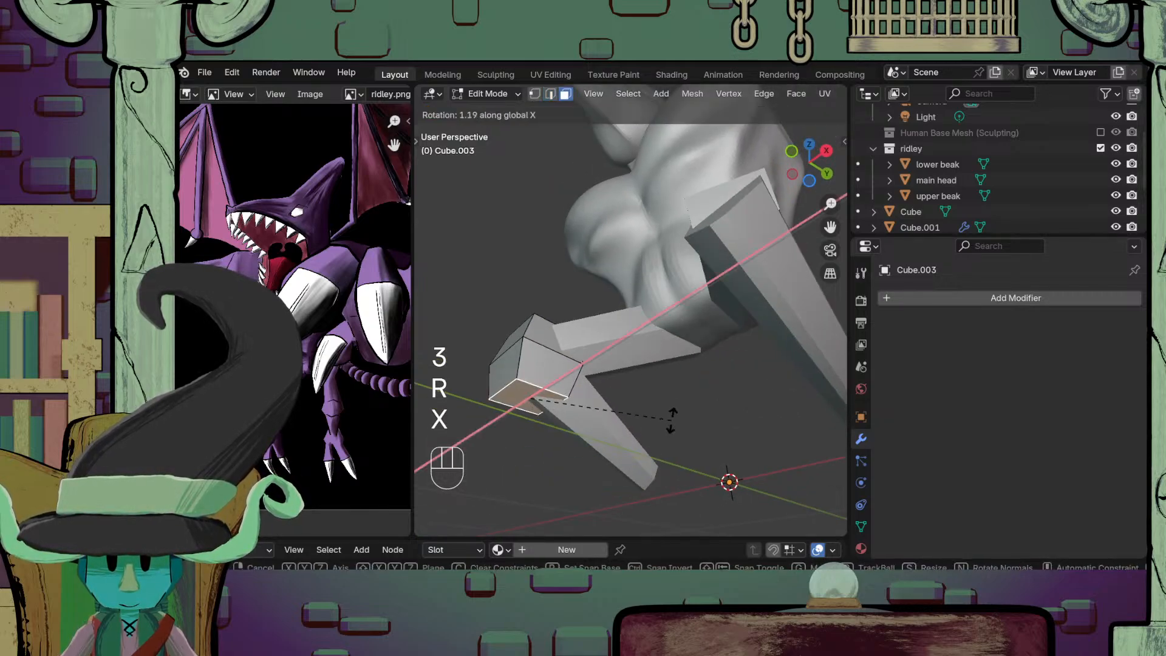
{"action": "left_click", "coordinate": [663, 337]}
Step: Move the knee block's bottom face upward and along Y toward the leg in the right orthographic view
{"action": "key", "text": "KP_3"}
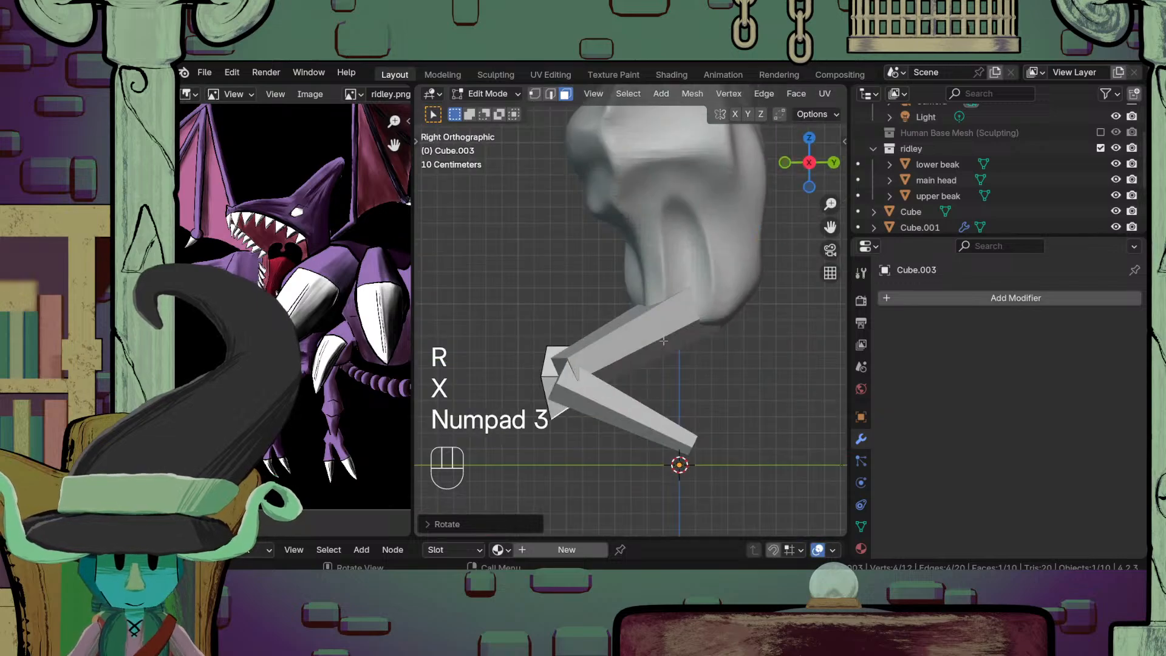
{"action": "key", "text": "g"}
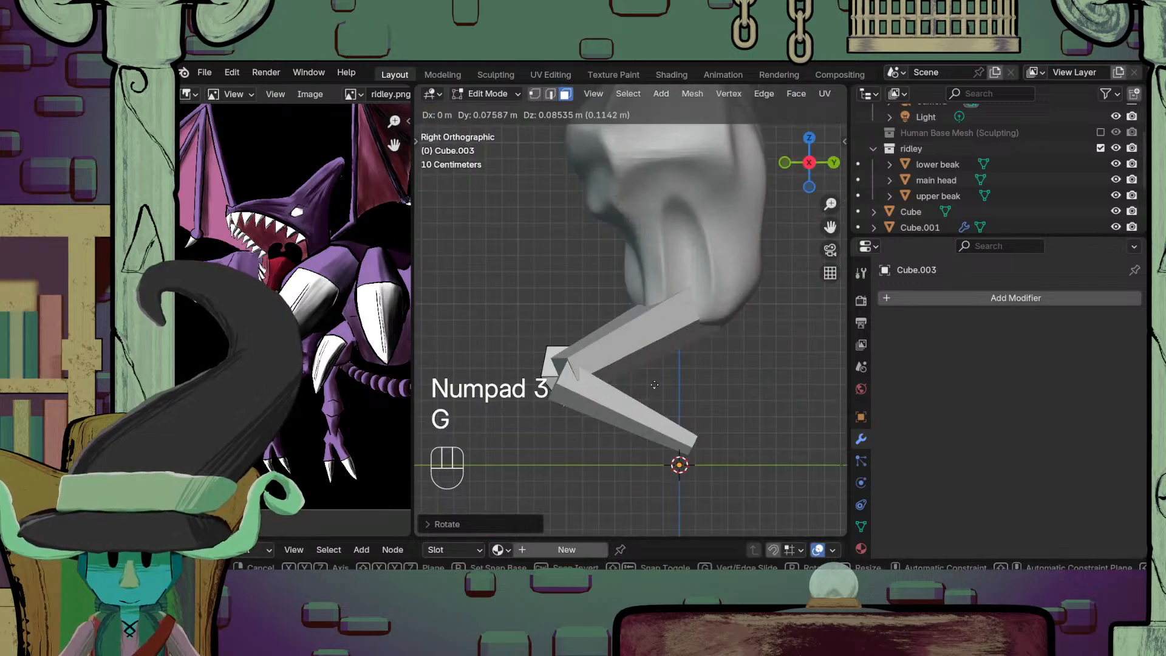
{"action": "key", "text": "Tab"}
{"action": "middle_click_drag", "start_coordinate": [653, 389], "coordinate": [622, 370]}
{"action": "key", "text": "Tab"}
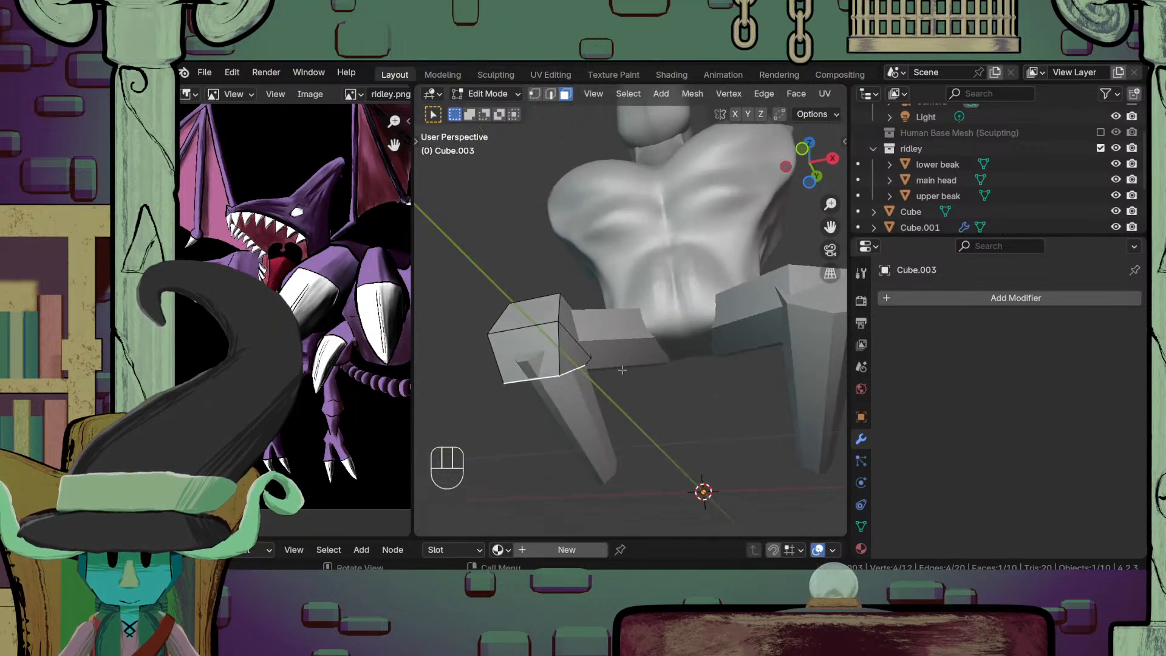
Step: Select the two front vertices at the lower leg's upper end and edge-slide them by about 0.083 down the leg
{"action": "key", "text": "Tab"}
{"action": "left_click", "coordinate": [521, 364]}
{"action": "key", "text": "Tab"}
{"action": "left_click", "coordinate": [523, 359]}
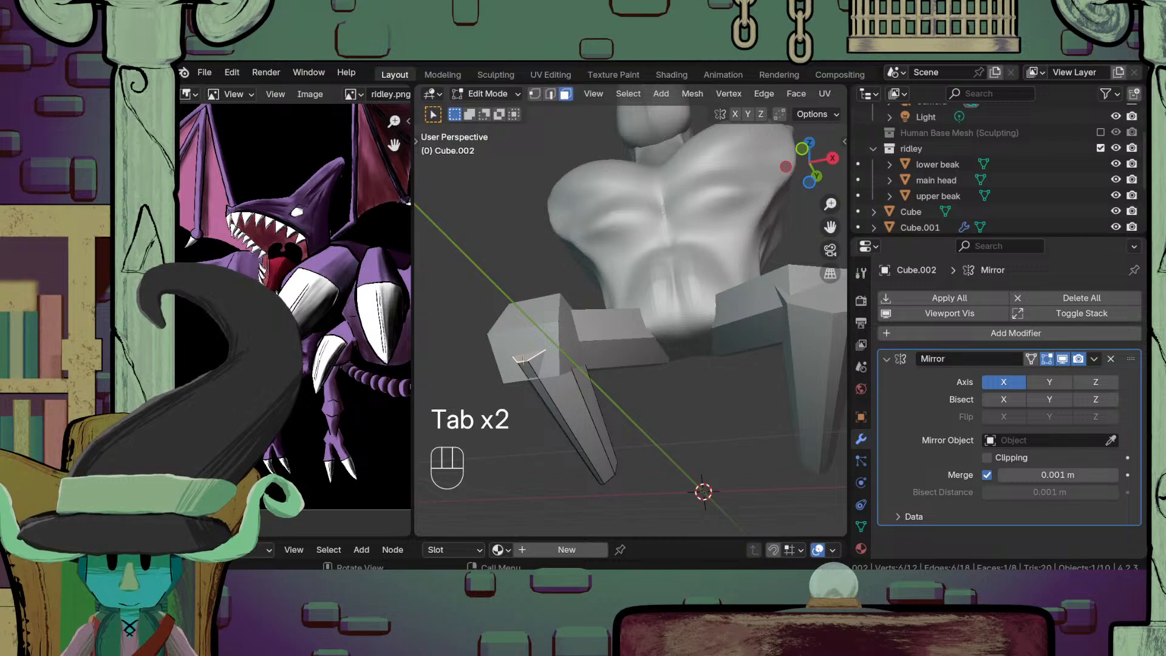
{"action": "key", "text": "1"}
{"action": "left_click", "coordinate": [528, 362]}
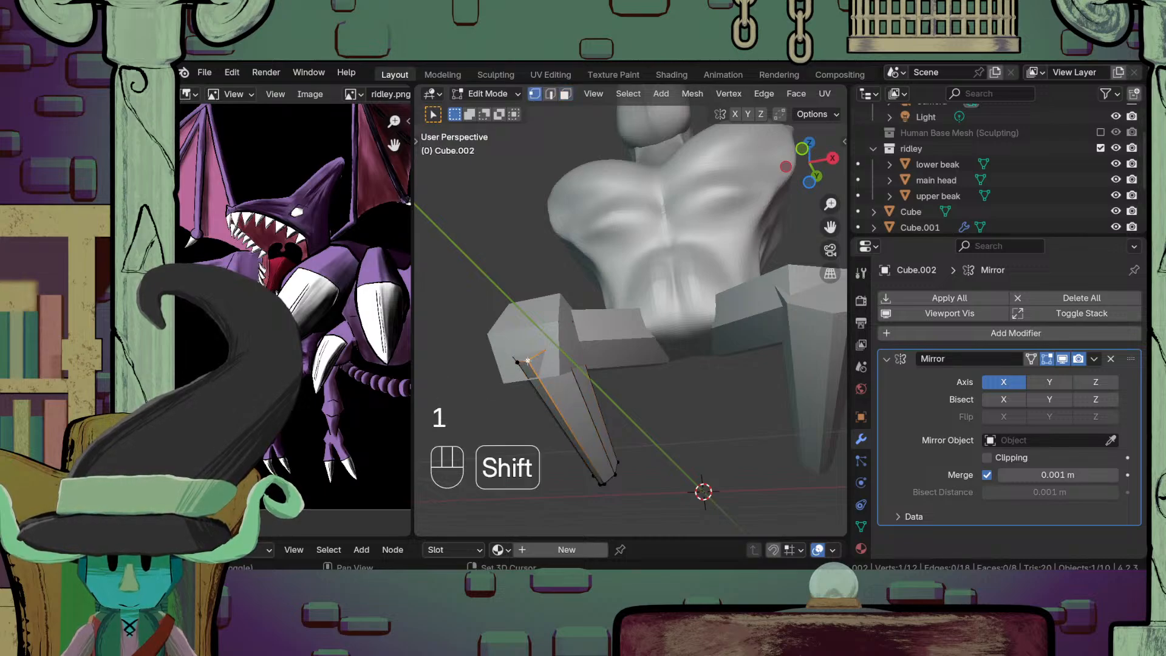
{"action": "left_click", "coordinate": [517, 364], "text": "shift"}
{"action": "key", "text": "g"}
{"action": "key", "text": "g"}
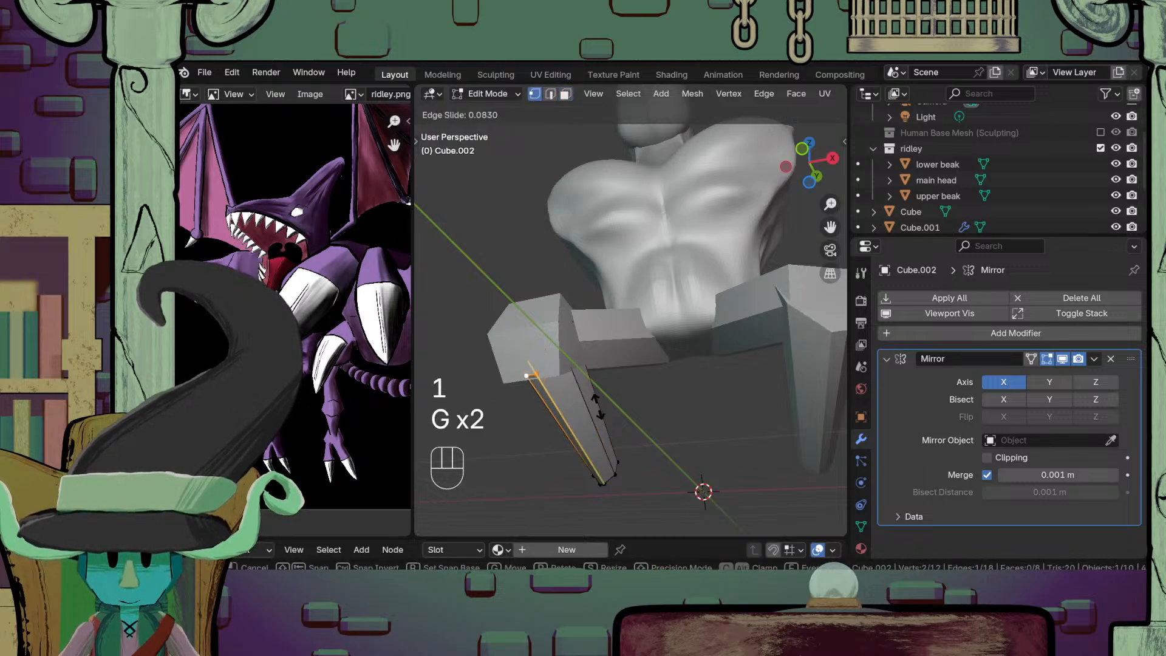
{"action": "left_click", "coordinate": [598, 405]}
{"action": "middle_click_drag", "start_coordinate": [598, 406], "coordinate": [564, 426]}
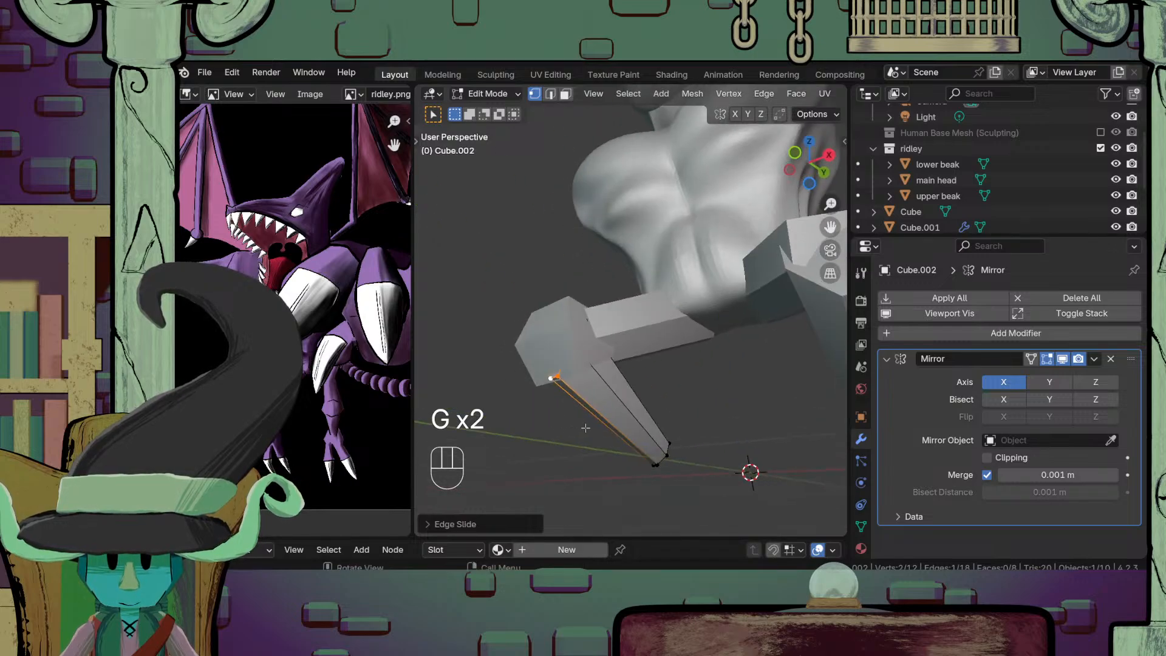
Step: Move the two selected lower-leg vertices about 0.03 m along Z into the knee block
{"action": "key", "text": "g"}
{"action": "key", "text": "y"}
{"action": "key", "text": "z"}
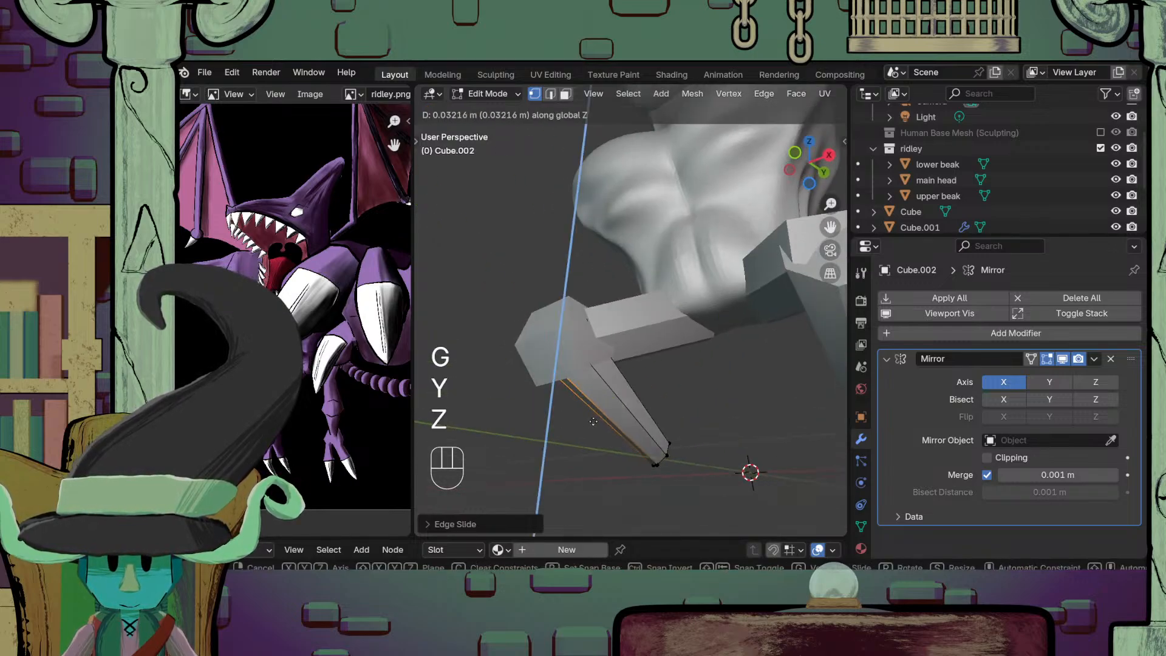
{"action": "key", "text": "Tab"}
{"action": "middle_click_drag", "start_coordinate": [593, 421], "coordinate": [682, 397]}
{"action": "key", "text": "Tab"}
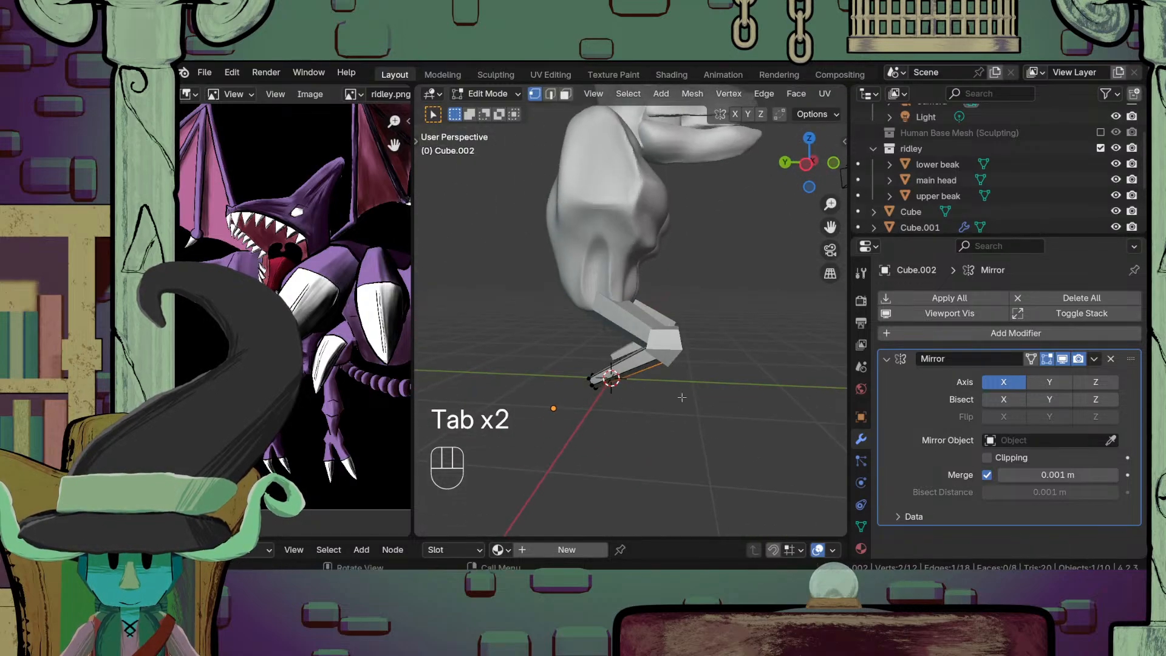
{"action": "key", "text": "Tab"}
Step: Add a Mirror modifier to the knee block Cube.003
{"action": "left_click", "coordinate": [666, 343]}
{"action": "left_click", "coordinate": [982, 298]}
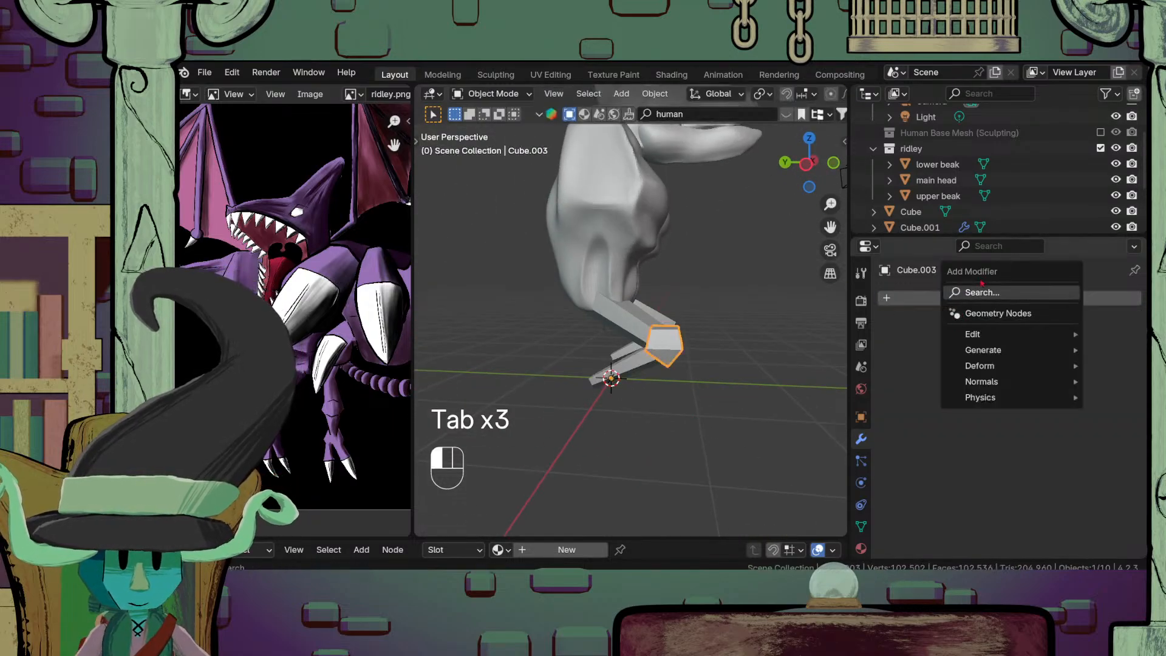
{"action": "left_click", "coordinate": [984, 290]}
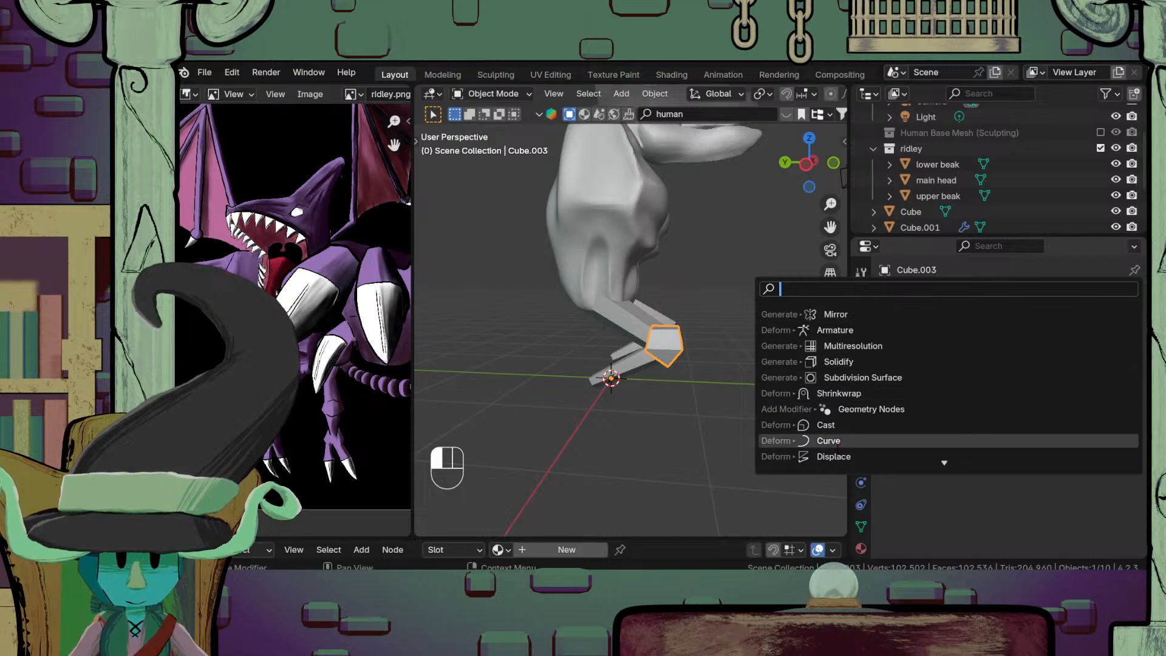
{"action": "left_click", "coordinate": [840, 315]}
{"action": "middle_click_drag", "start_coordinate": [717, 374], "coordinate": [600, 427]}
{"action": "key", "text": "Tab"}
{"action": "key", "text": "Tab"}
{"action": "left_click", "coordinate": [671, 407]}
Step: Select the upper leg and lower leg objects together and apply all their modifiers
{"action": "left_click", "coordinate": [649, 318]}
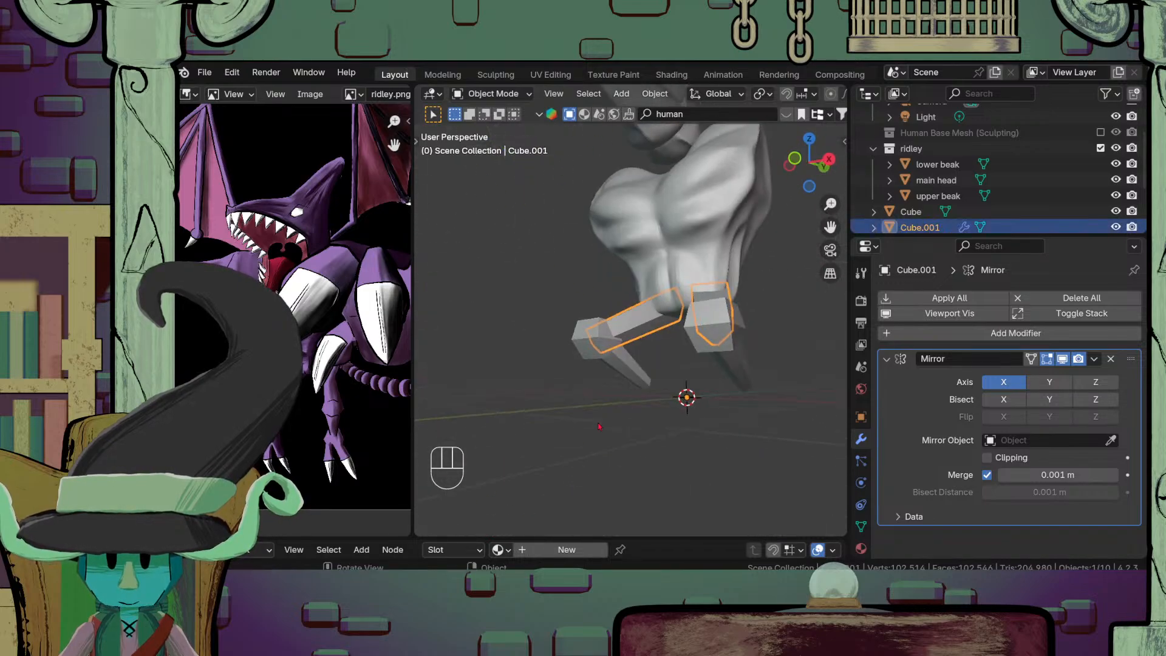
{"action": "left_click", "coordinate": [624, 378], "text": "shift"}
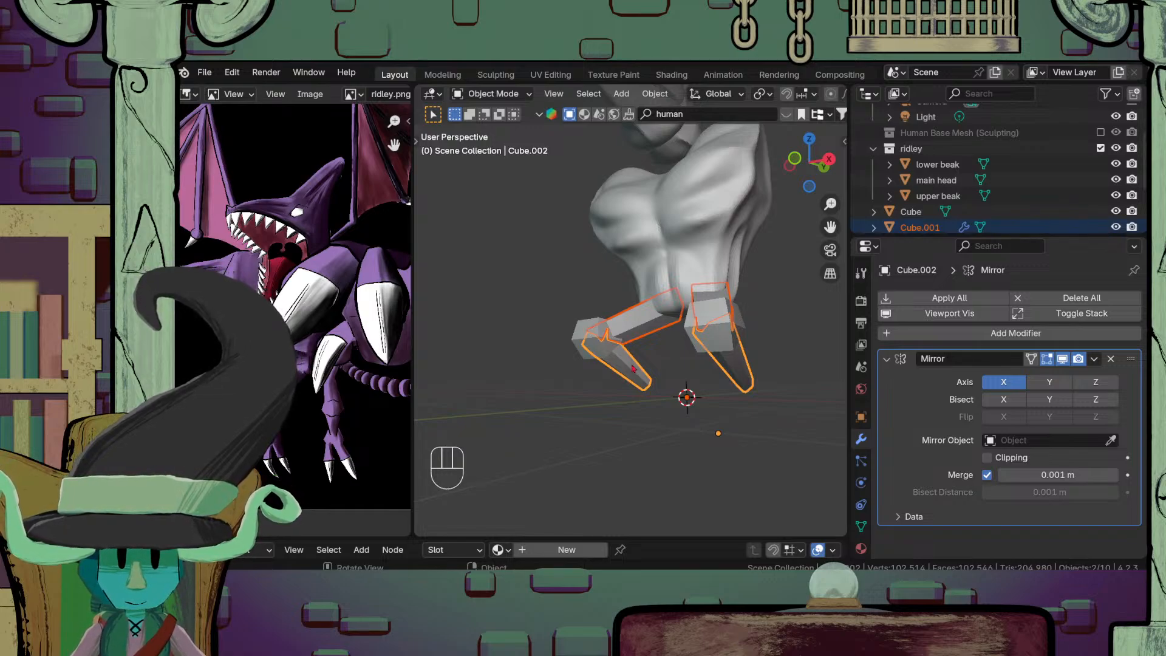
{"action": "left_click", "coordinate": [949, 298]}
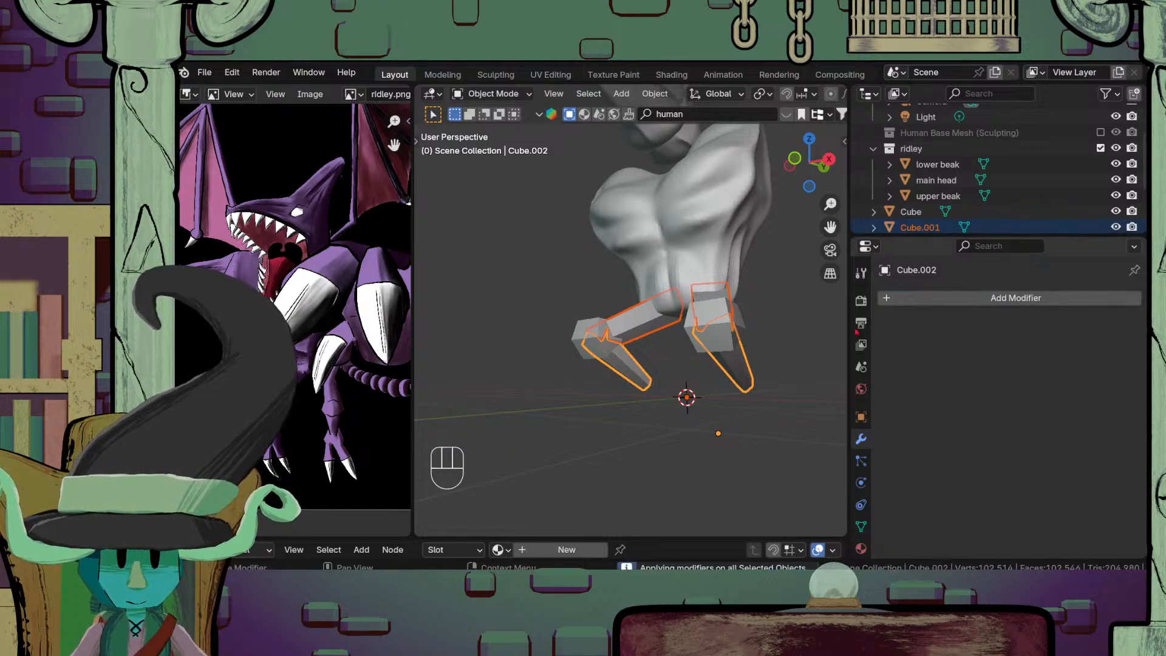
Step: Select the upper leg and lower leg together and try to combine them with a brush Boolean union
{"action": "left_click", "coordinate": [696, 302]}
{"action": "left_click", "coordinate": [726, 360]}
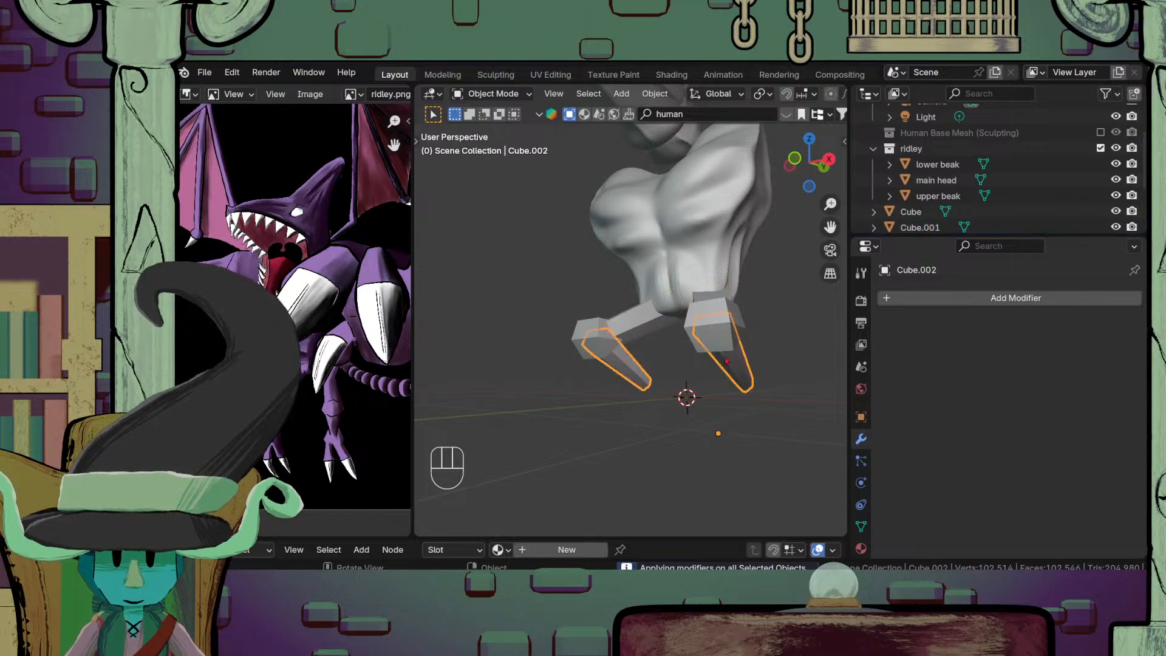
{"action": "left_click", "coordinate": [587, 350], "text": "shift"}
{"action": "scroll", "coordinate": [587, 350], "scroll_direction": "up", "scroll_amount": 3}
{"action": "left_click", "coordinate": [613, 407], "text": "shift"}
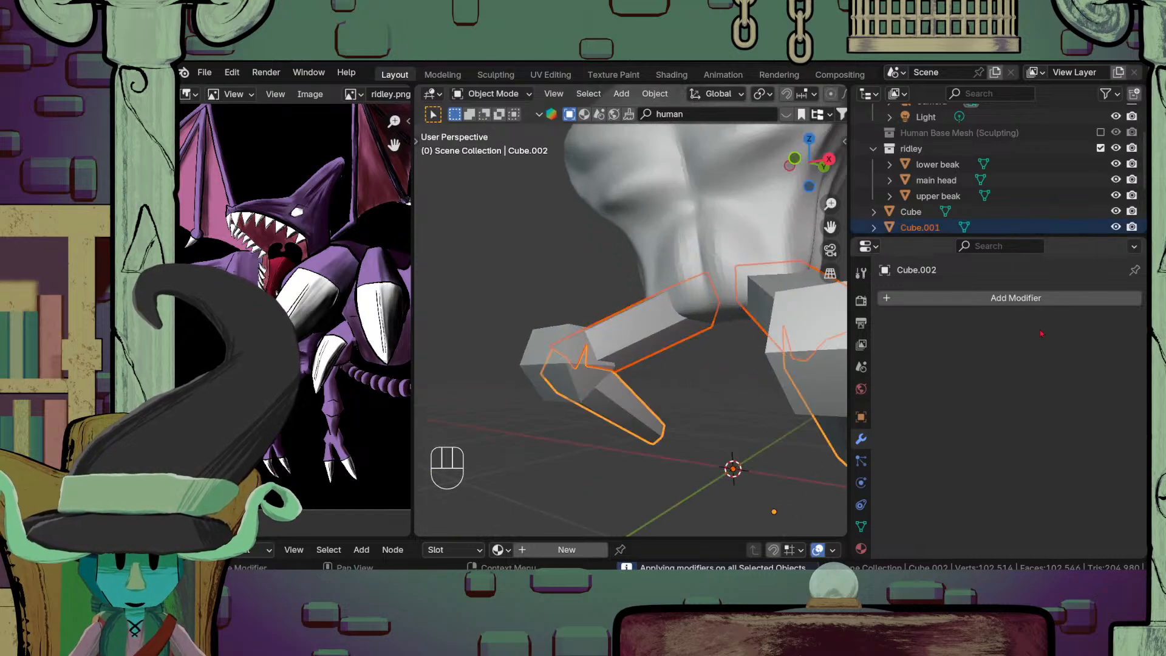
{"action": "left_click", "coordinate": [1039, 299]}
{"action": "mouse_move", "coordinate": [959, 361]}
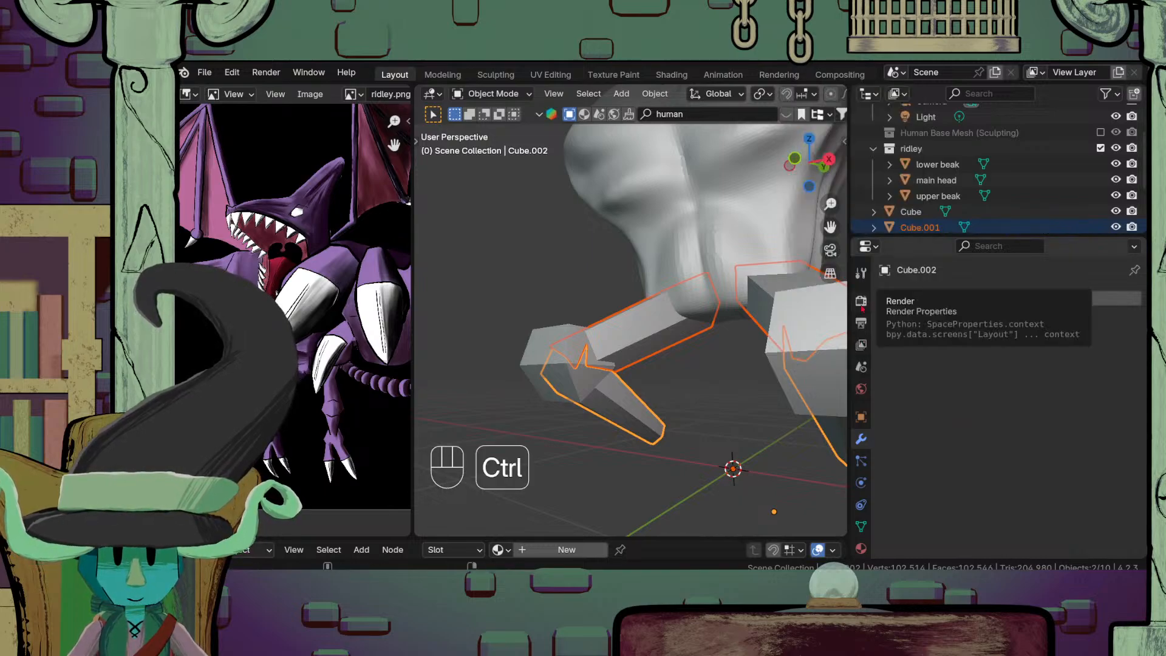
{"action": "key", "text": "ctrl+KP_Add"}
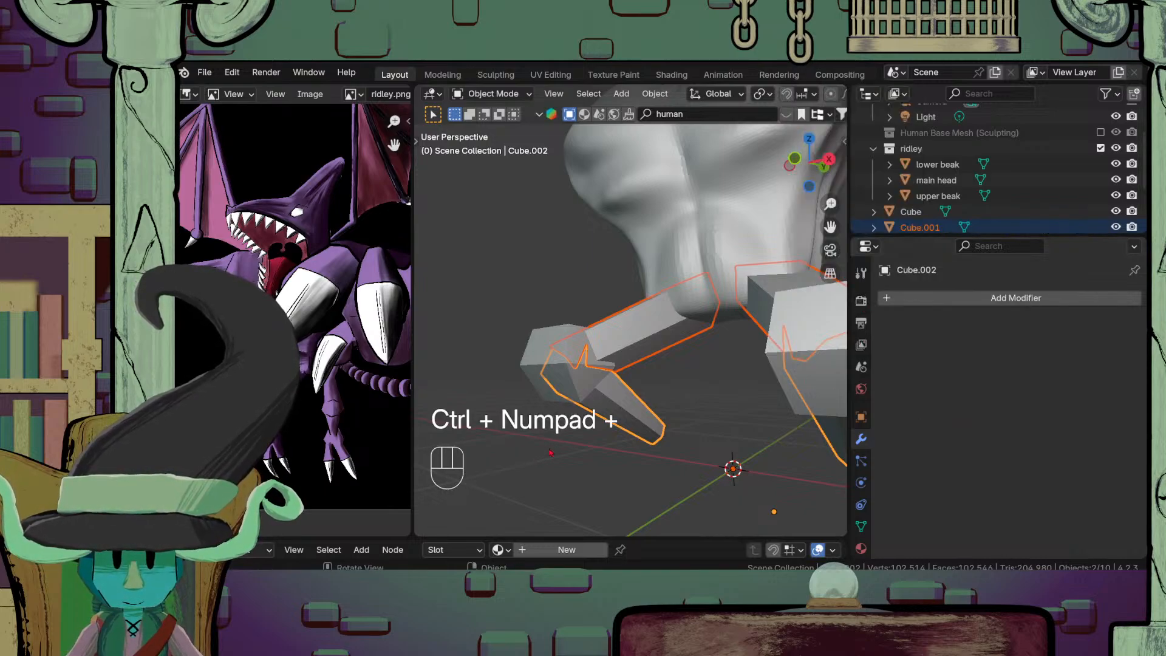
{"action": "middle_click_drag", "start_coordinate": [551, 457], "coordinate": [594, 428]}
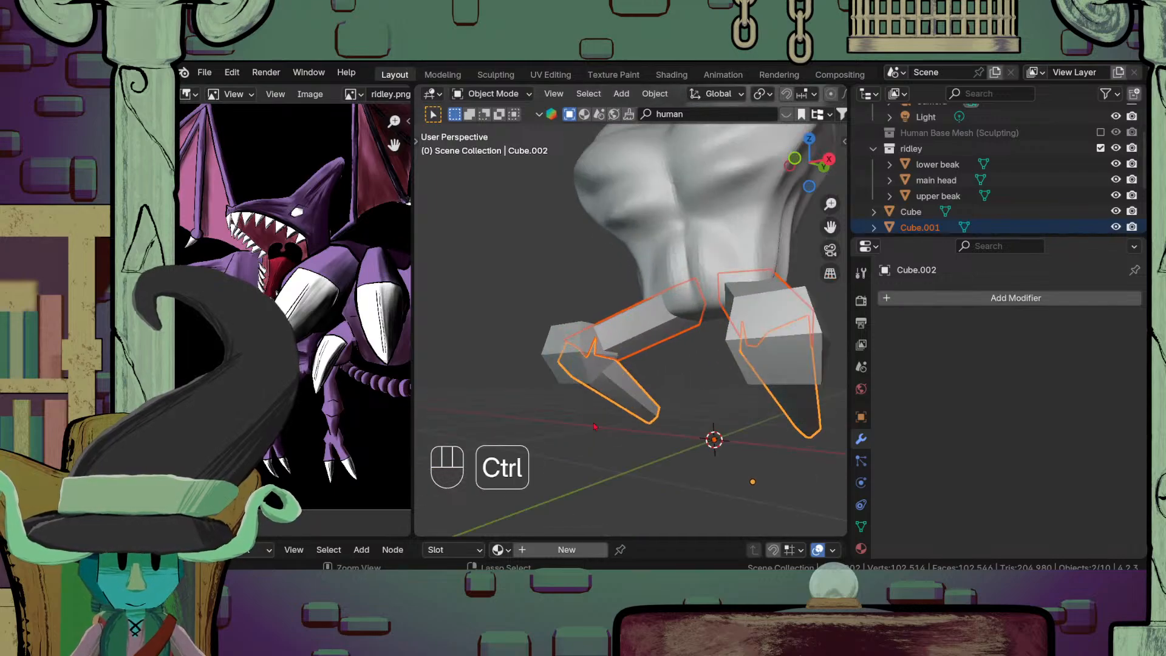
{"action": "key", "text": "ctrl+KP_Add"}
{"action": "key", "text": "ctrl+KP_Add"}
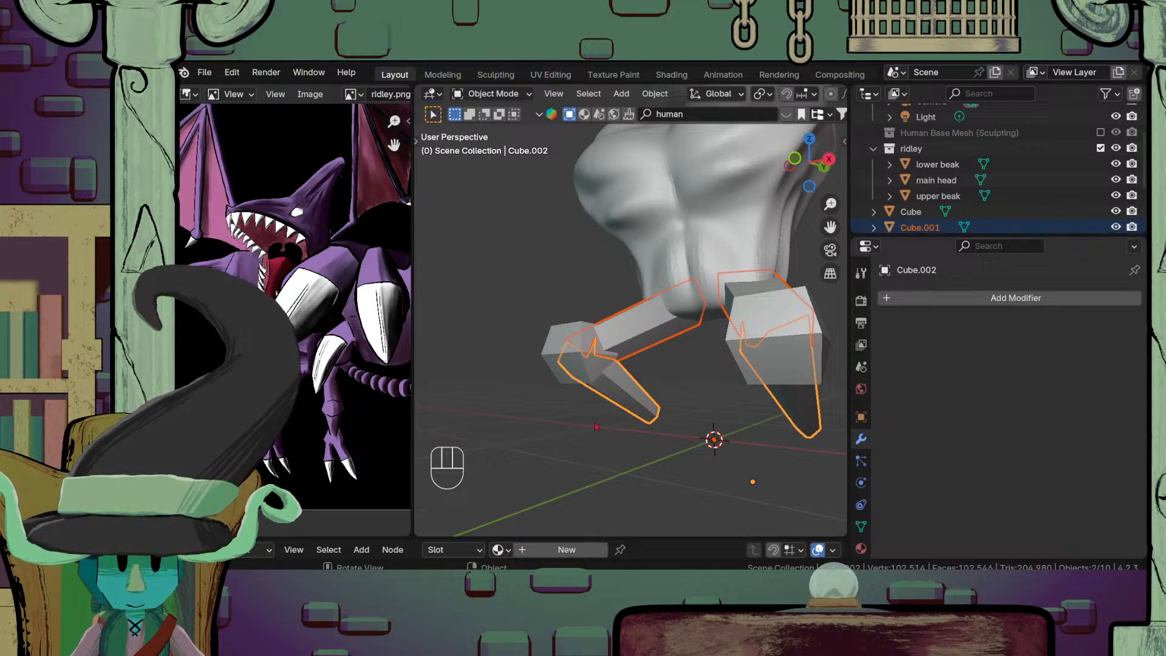
{"action": "key", "text": "ctrl+KP_Add"}
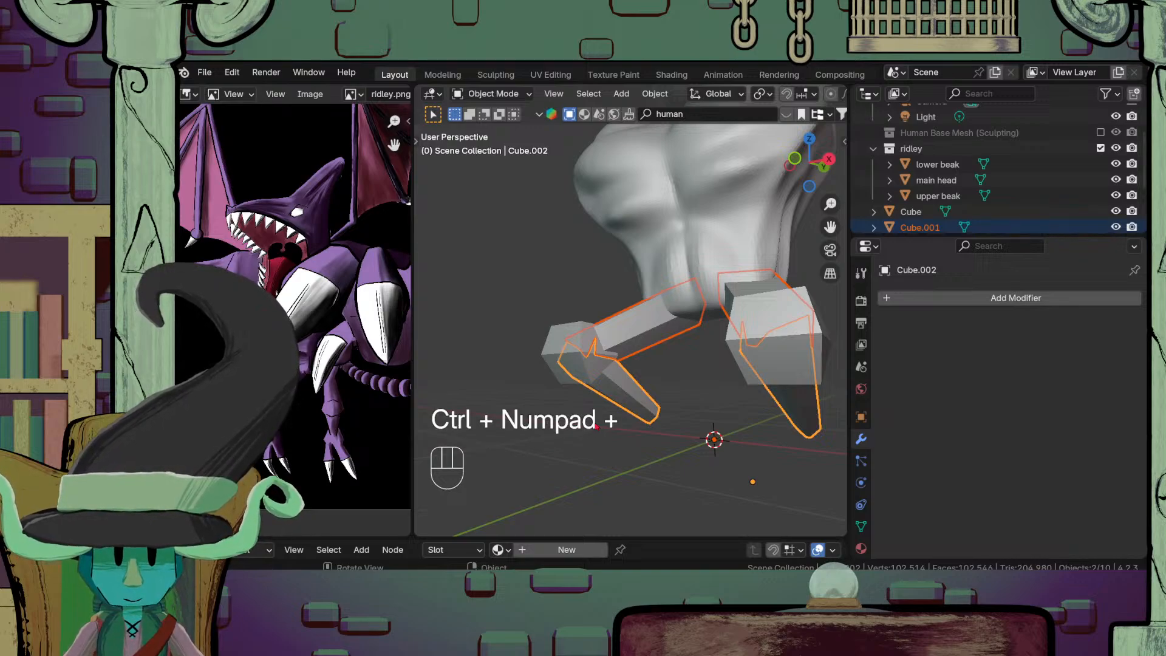
Step: Select the lower leg and add the upper leg as active object, trying an auto Boolean union on them
{"action": "left_click", "coordinate": [548, 293]}
{"action": "left_click", "coordinate": [640, 411]}
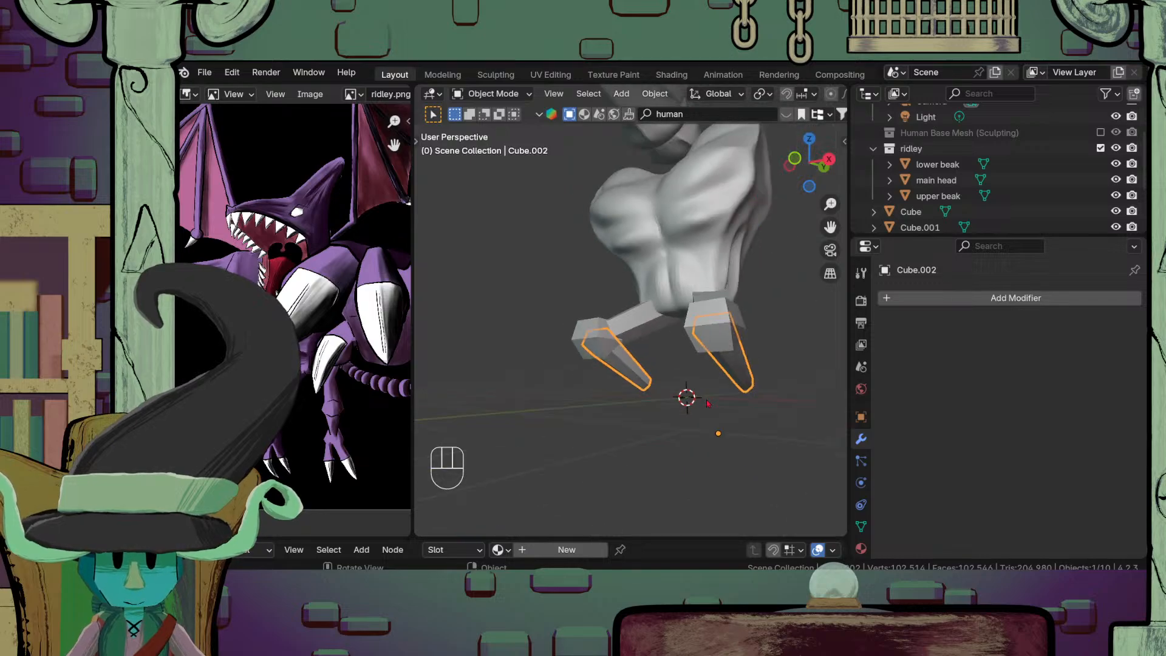
{"action": "left_click", "coordinate": [636, 319], "text": "shift"}
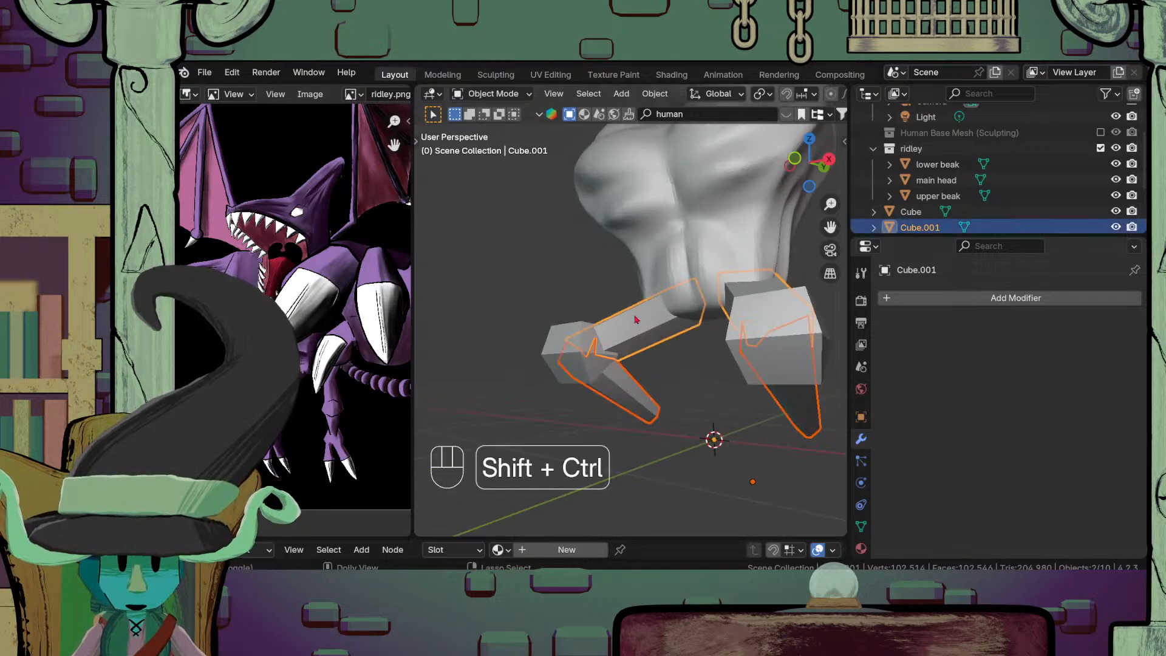
{"action": "key", "text": "shift+ctrl+KP_Add"}
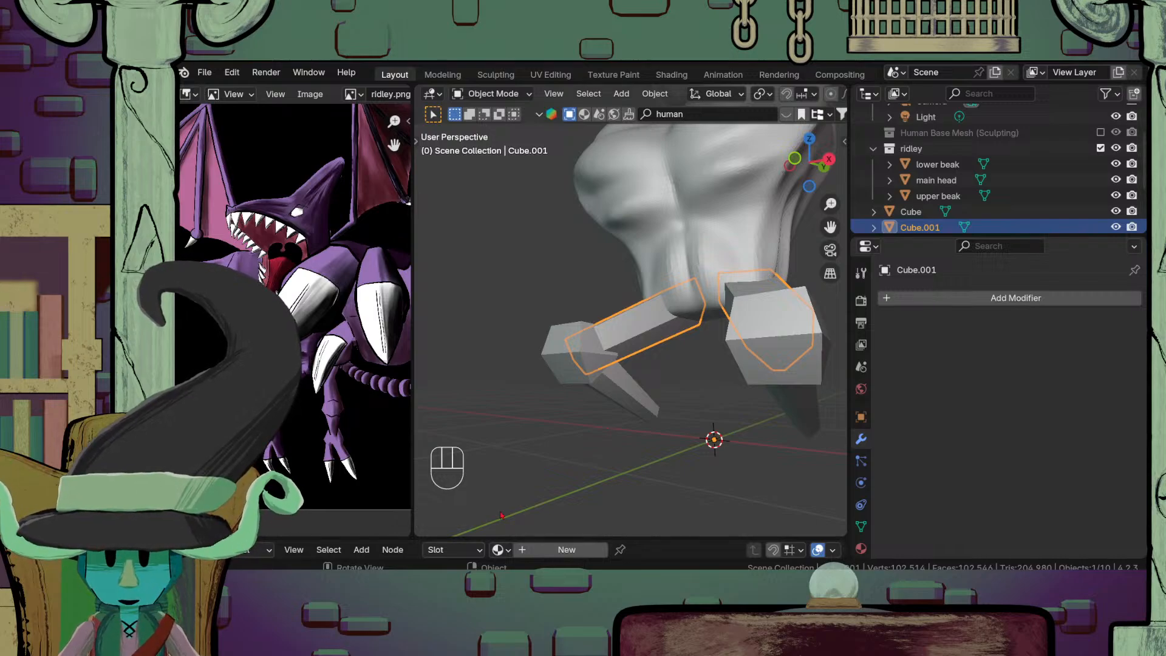
Step: Try an auto Boolean union on the upper leg, lower leg and knee block, and clear the selection
{"action": "key", "text": "KP_1"}
{"action": "key", "text": "KP_3"}
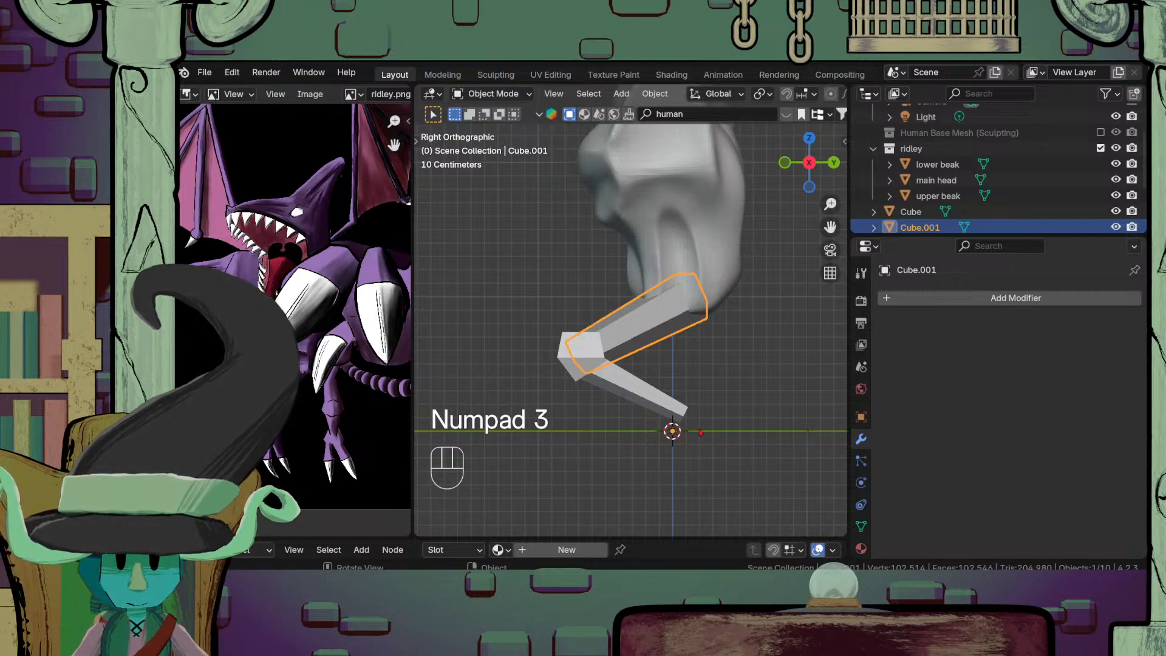
{"action": "key", "text": "shift+ctrl"}
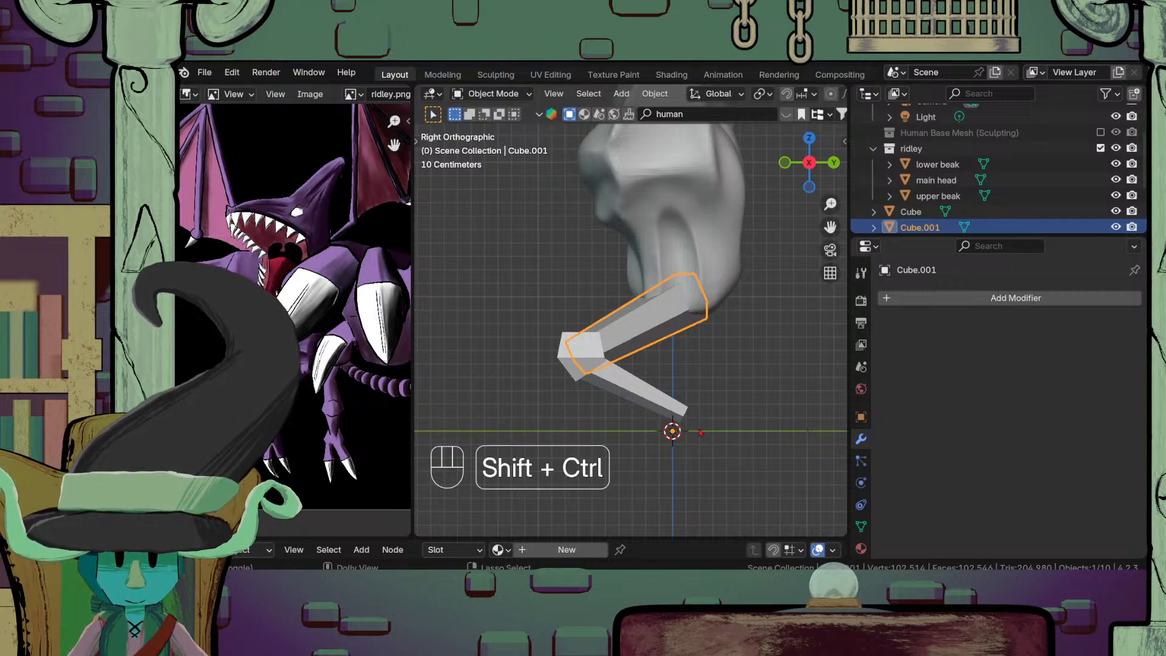
{"action": "left_click", "coordinate": [665, 408], "text": "shift"}
{"action": "key", "text": "shift+ctrl+KP_Add"}
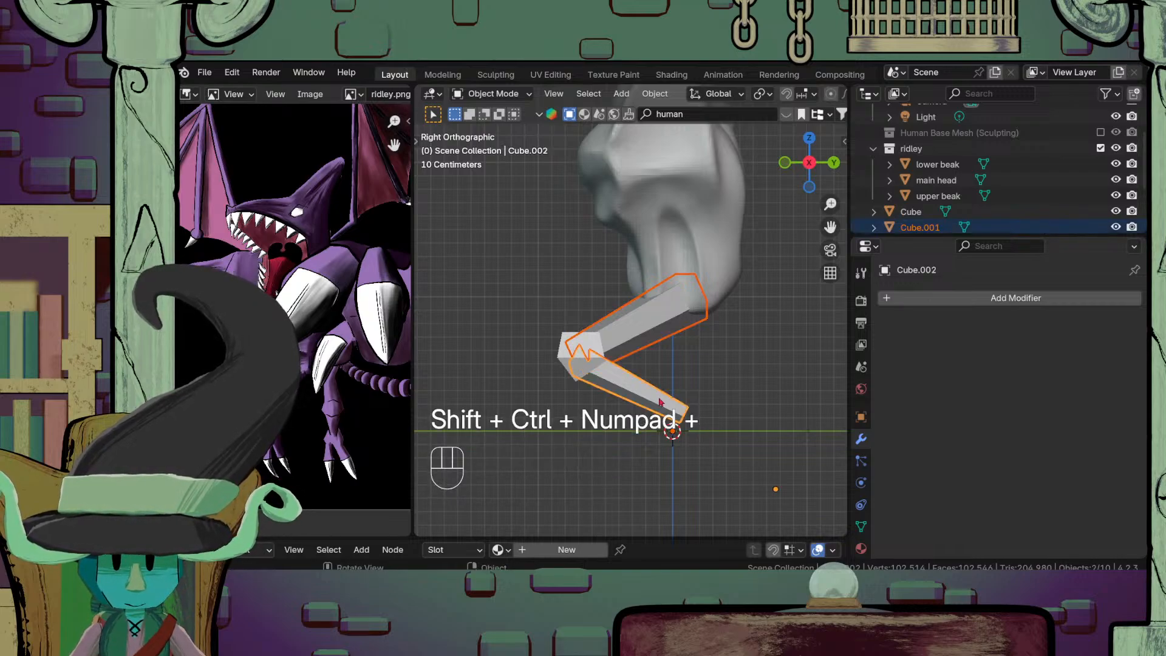
{"action": "left_click", "coordinate": [577, 340], "text": "shift"}
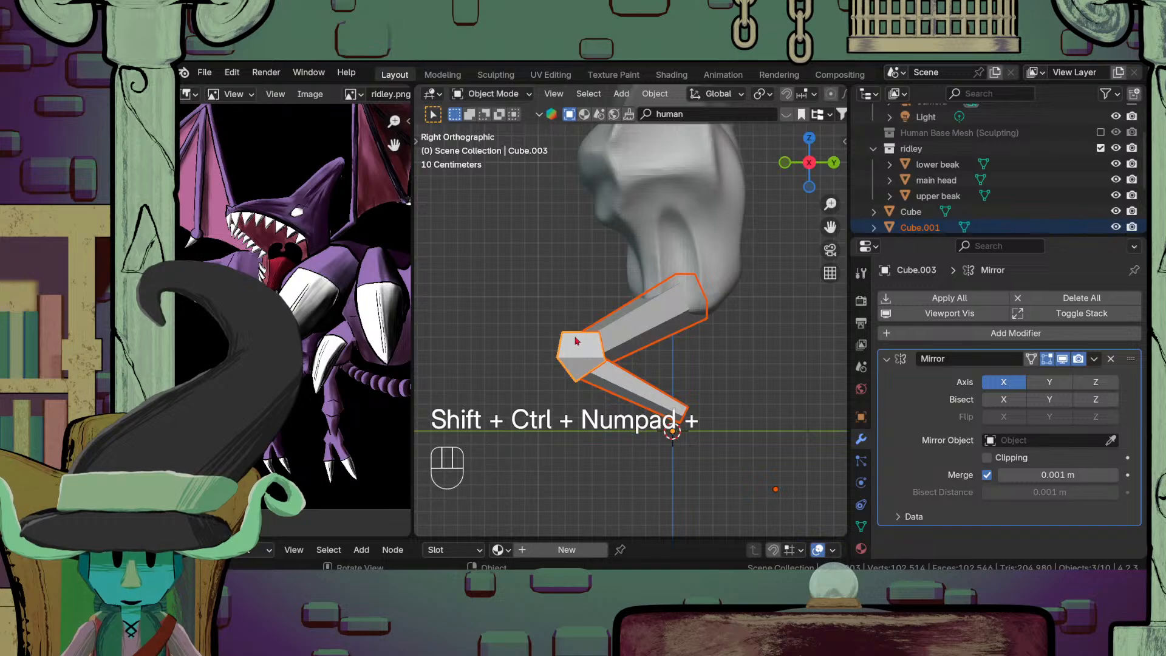
{"action": "key", "text": "shift+ctrl+KP_Add"}
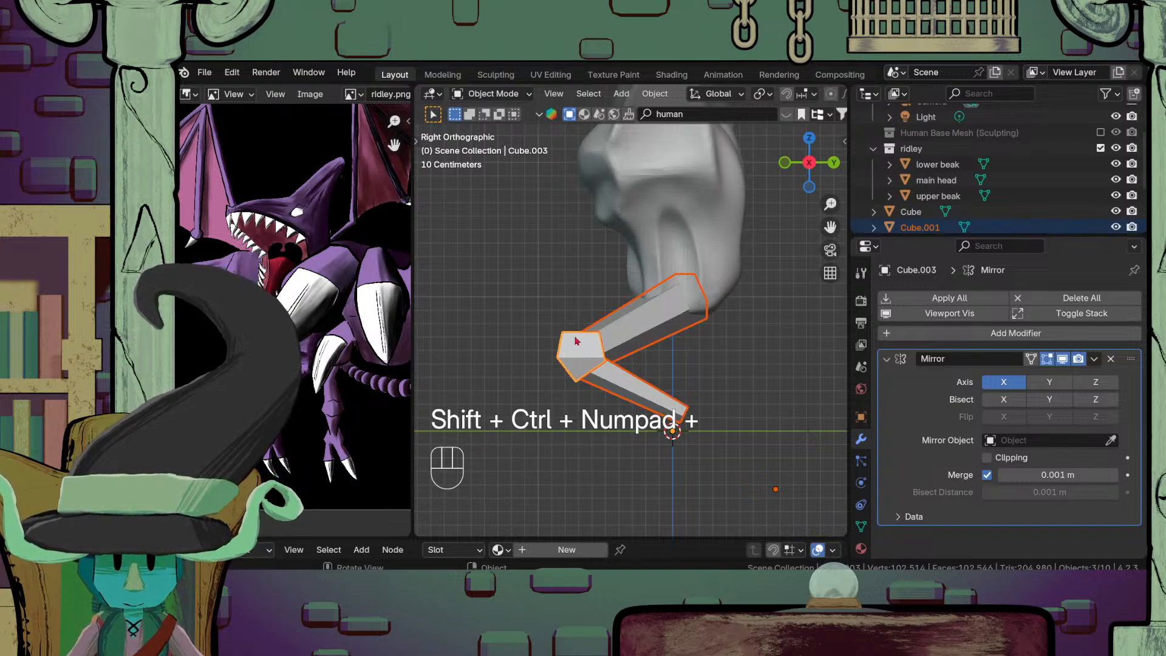
{"action": "left_click", "coordinate": [614, 318]}
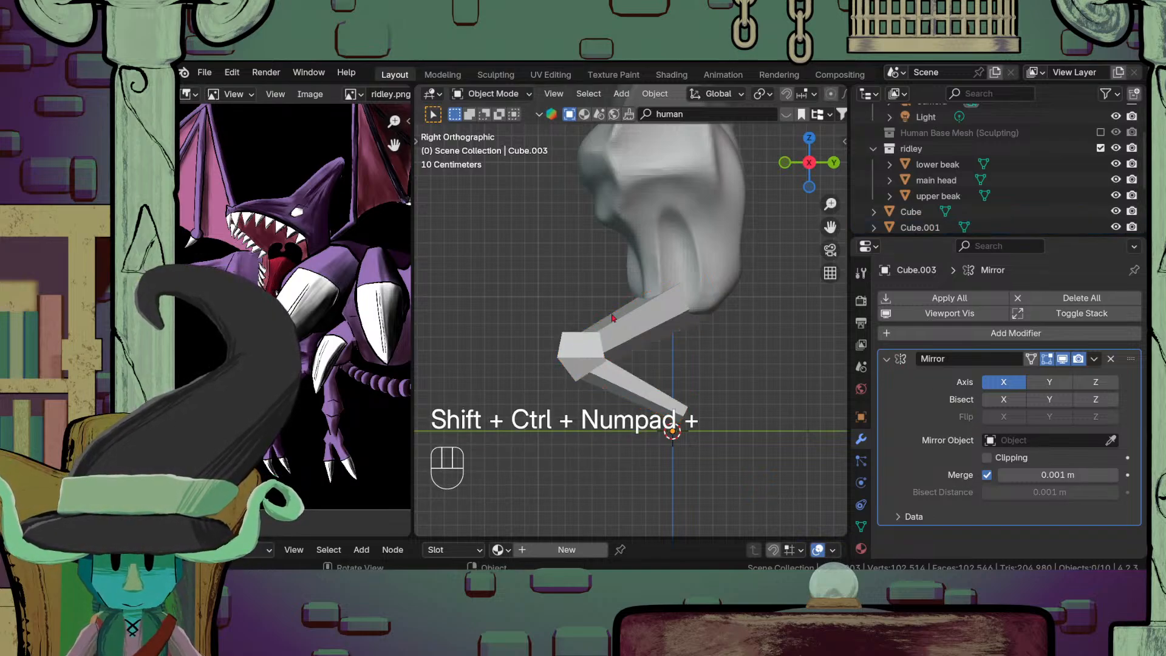
Step: Add a Boolean modifier to the upper leg Cube.001
{"action": "middle_click_drag", "start_coordinate": [657, 373], "coordinate": [741, 442]}
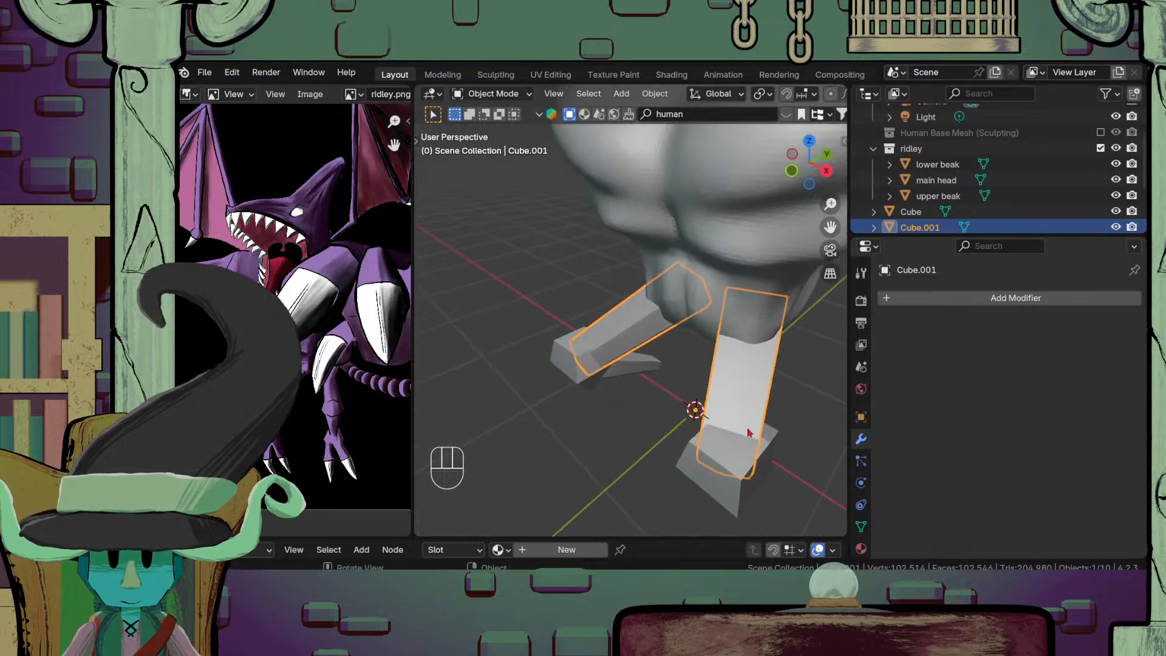
{"action": "left_click", "coordinate": [946, 299]}
{"action": "left_click", "coordinate": [904, 296]}
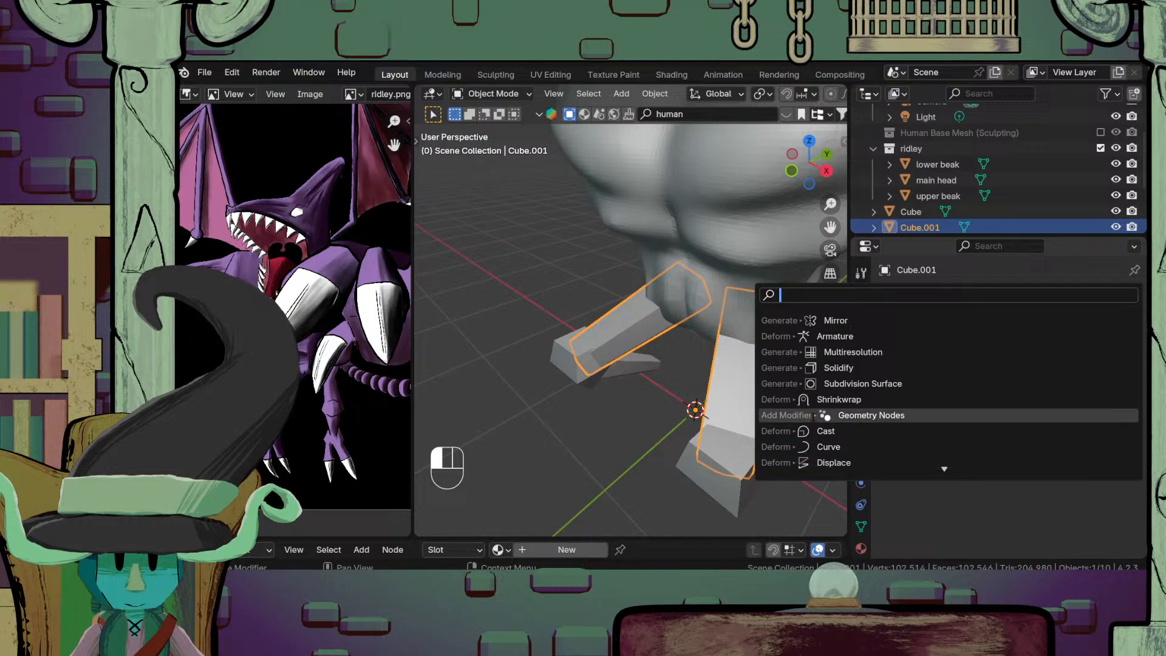
{"action": "scroll", "coordinate": [815, 416], "scroll_direction": "down", "scroll_amount": 4}
{"action": "type", "text": "B"}
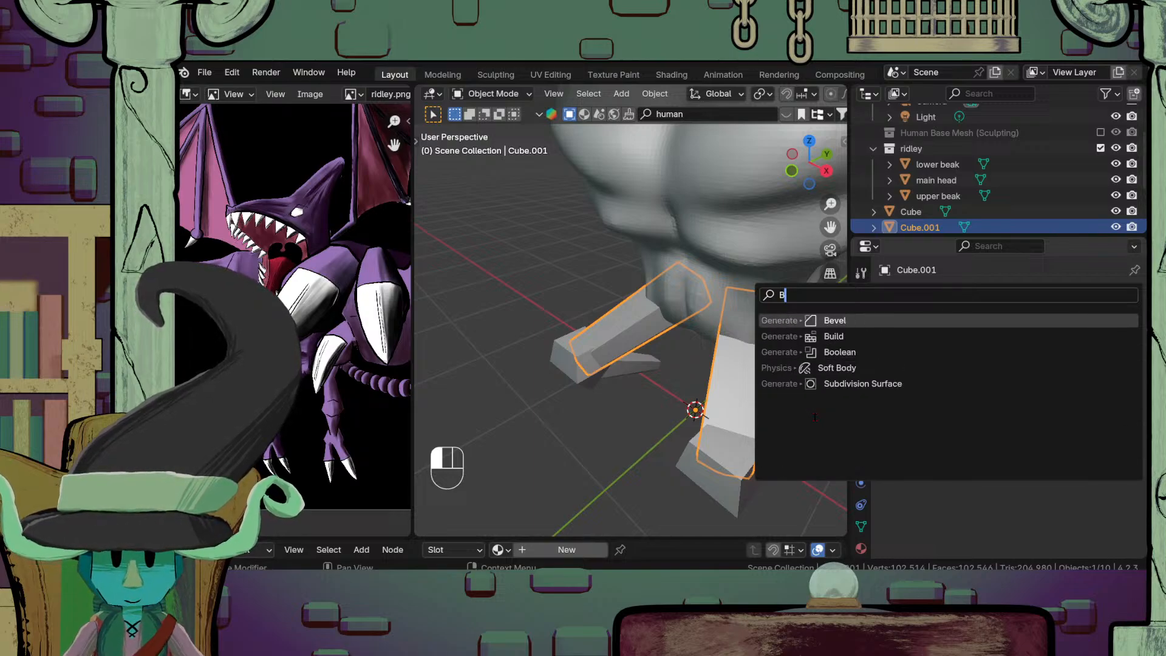
{"action": "left_click", "coordinate": [840, 352]}
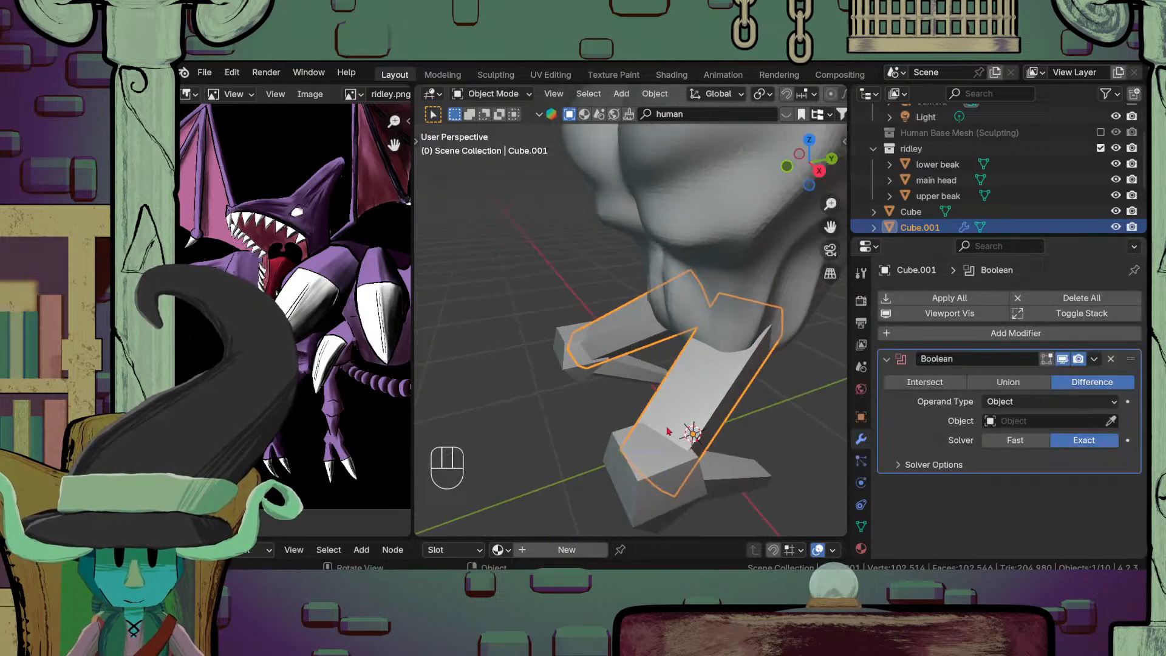
Step: Set the upper leg's Boolean to Union with the lower leg Cube.002 as its object, and apply the modifier
{"action": "left_click", "coordinate": [1008, 382]}
{"action": "left_click", "coordinate": [1111, 421]}
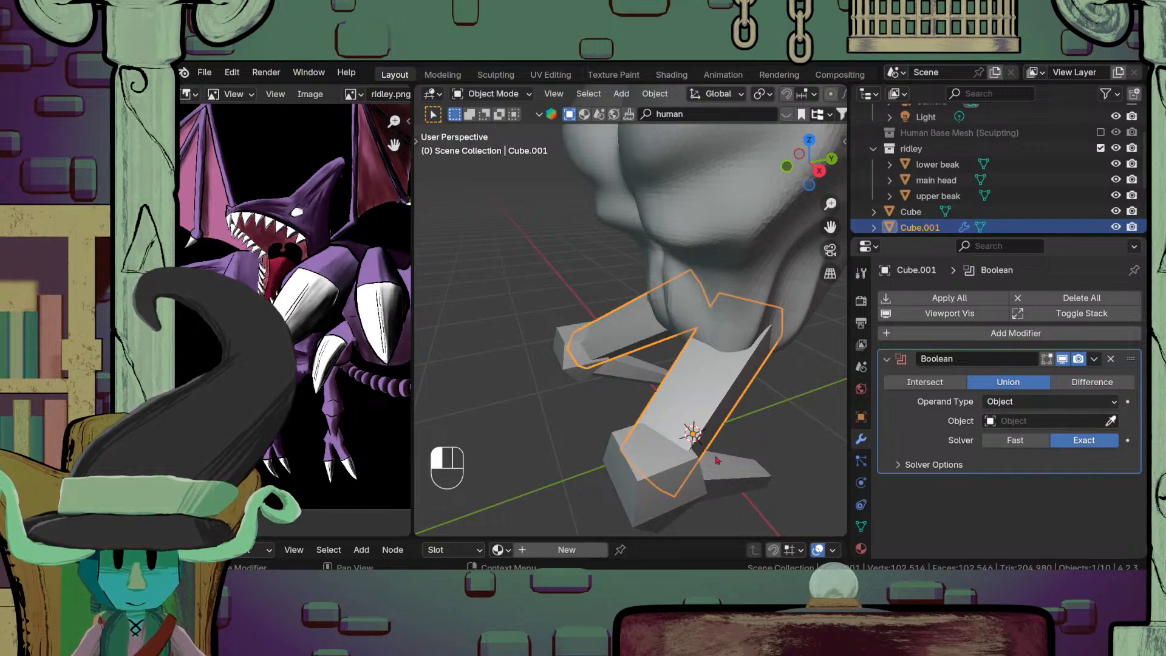
{"action": "left_click", "coordinate": [733, 475]}
{"action": "scroll", "coordinate": [722, 477], "scroll_direction": "down", "scroll_amount": 6}
{"action": "middle_click_drag", "start_coordinate": [659, 486], "coordinate": [802, 296]}
{"action": "scroll", "coordinate": [621, 443], "scroll_direction": "up", "scroll_amount": 4}
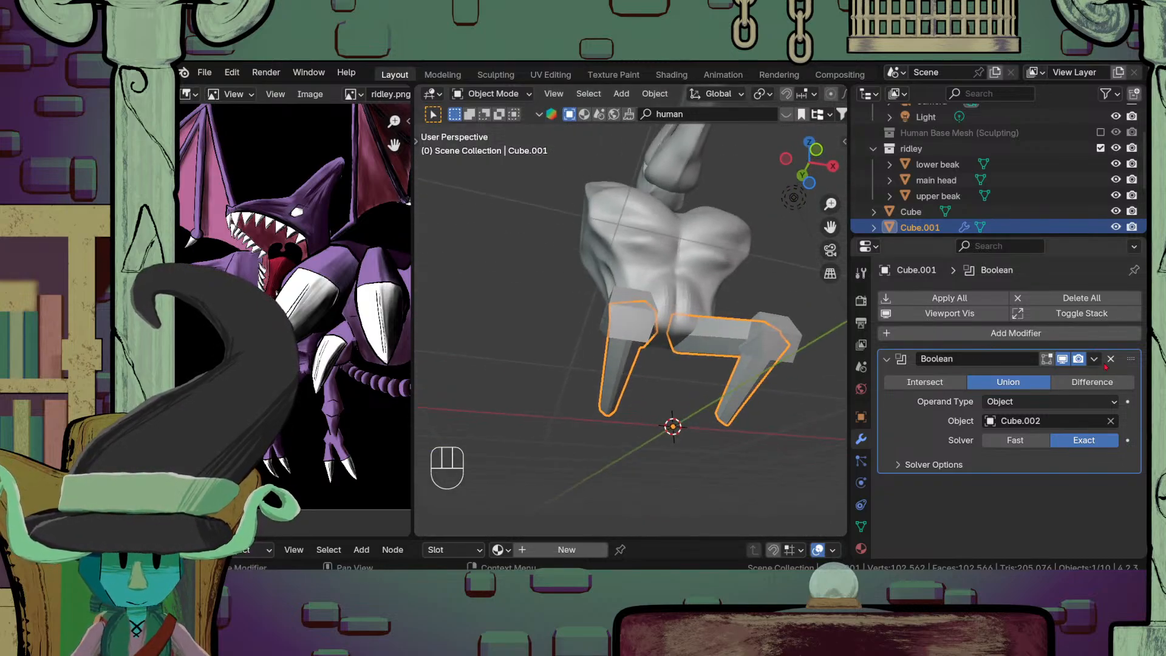
{"action": "left_click", "coordinate": [1094, 359]}
{"action": "left_click", "coordinate": [1026, 377]}
Step: Add the knee block Cube.003 to the selection as active object and merge the joined leg into it with an auto Boolean union
{"action": "middle_click_drag", "start_coordinate": [775, 363], "coordinate": [622, 404]}
{"action": "left_click", "coordinate": [593, 446], "text": "shift"}
{"action": "middle_click_drag", "start_coordinate": [594, 446], "coordinate": [604, 405]}
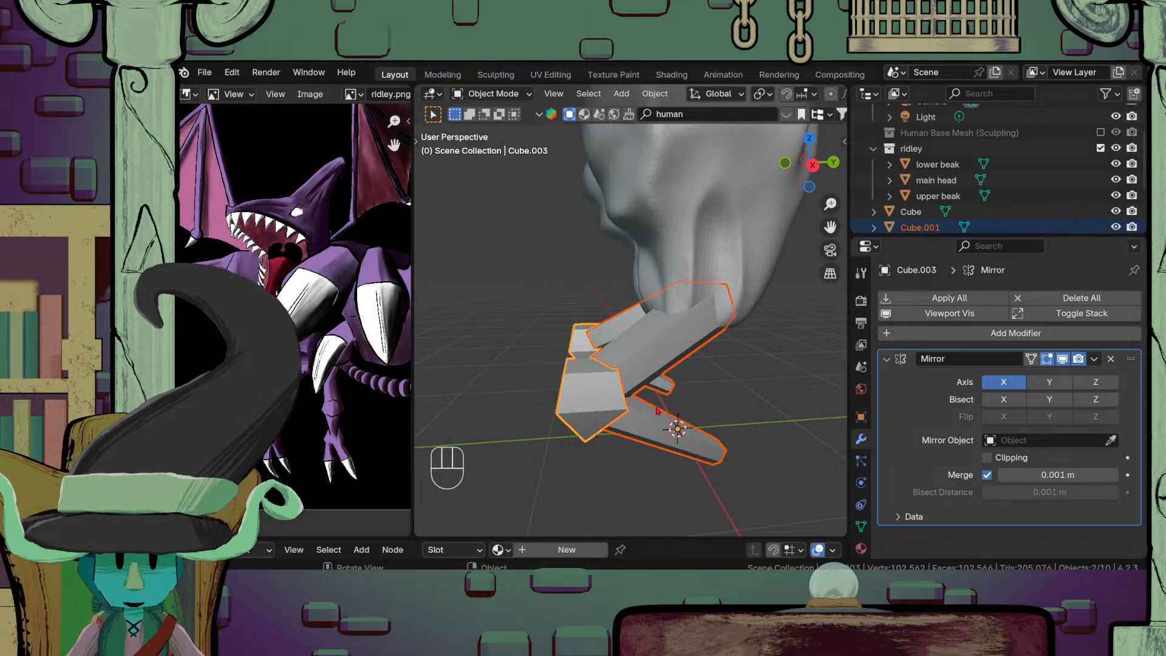
{"action": "key", "text": "shift+ctrl+KP_Add"}
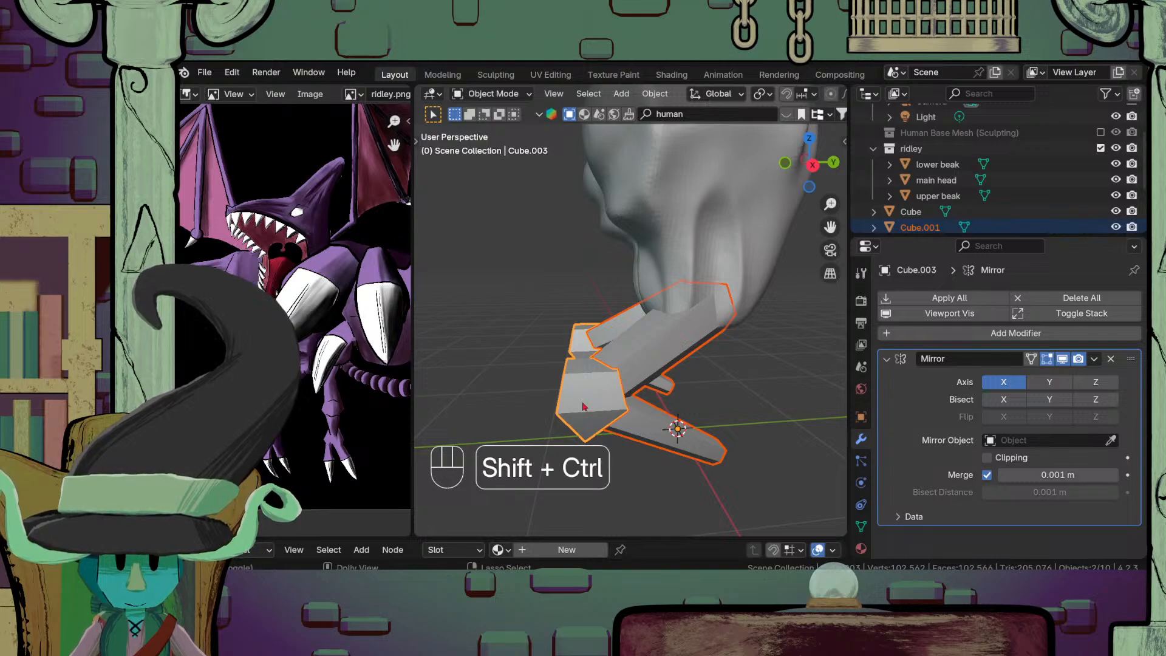
{"action": "key", "text": "ctrl+shift+KP_Subtract"}
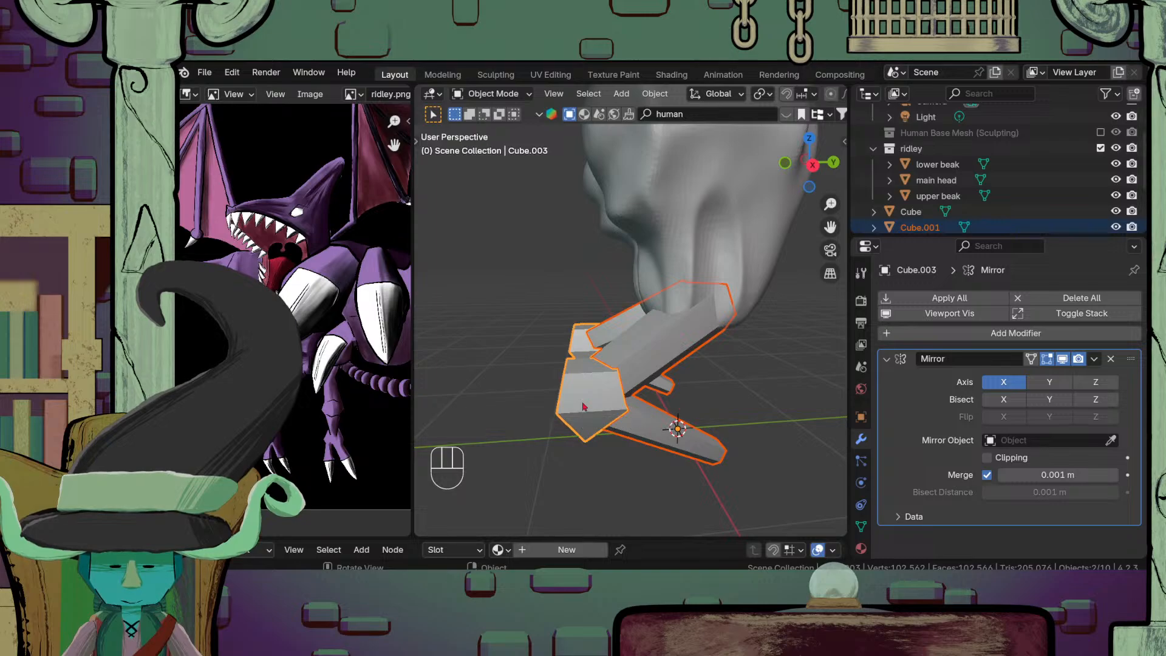
{"action": "key", "text": "shift+KP_Add"}
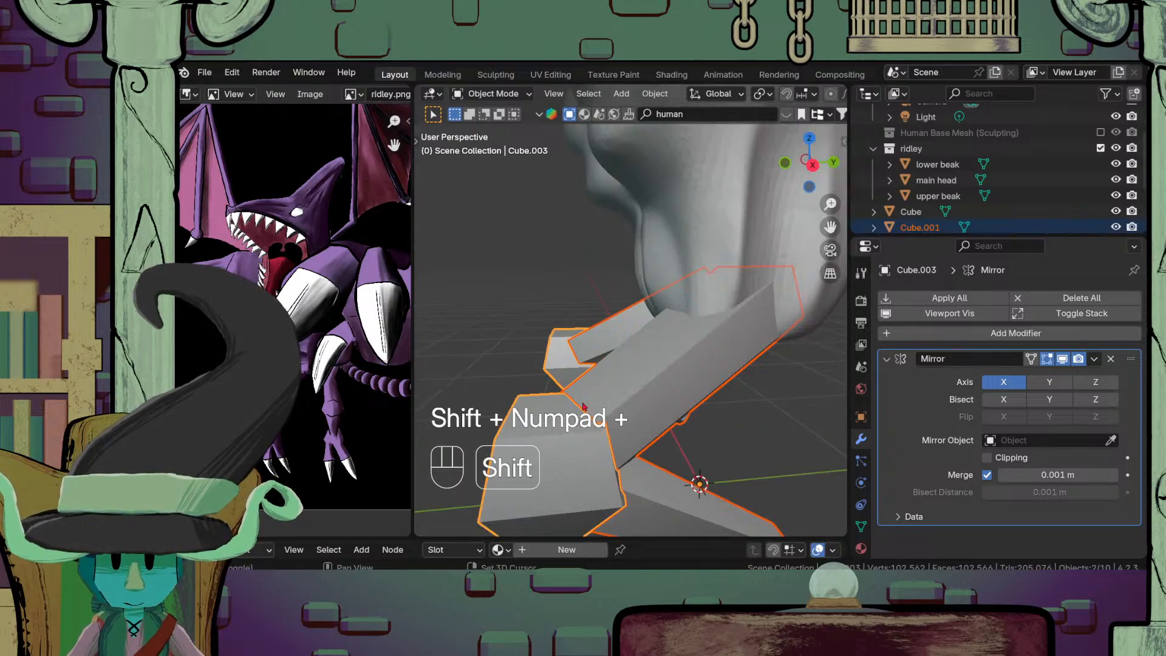
{"action": "key", "text": "shift+KP_Add"}
{"action": "scroll", "coordinate": [583, 406], "scroll_direction": "down", "scroll_amount": 10}
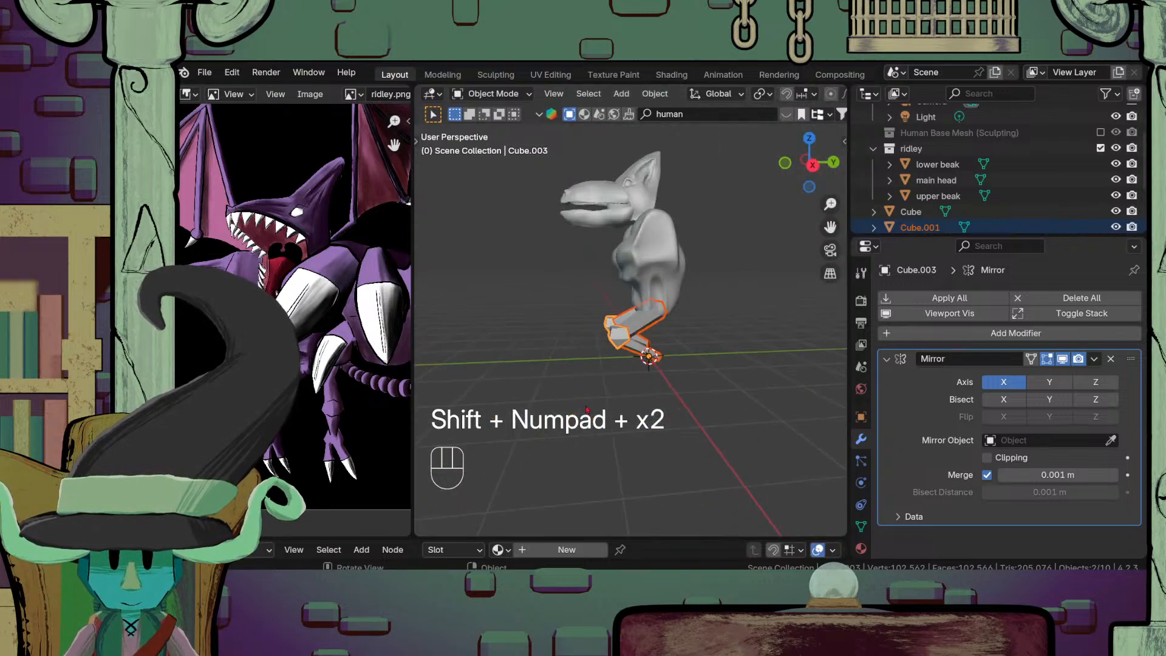
{"action": "scroll", "coordinate": [668, 404], "scroll_direction": "up", "scroll_amount": 2}
{"action": "scroll", "coordinate": [668, 403], "scroll_direction": "up", "scroll_amount": 7}
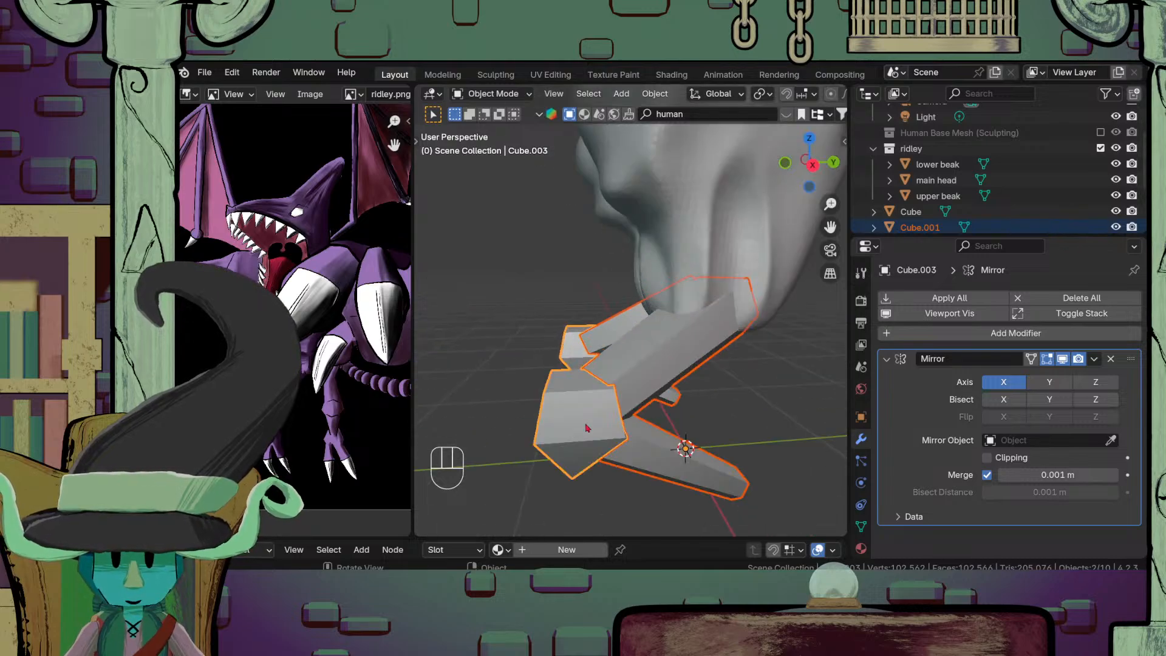
{"action": "middle_click_drag", "start_coordinate": [588, 430], "coordinate": [656, 429]}
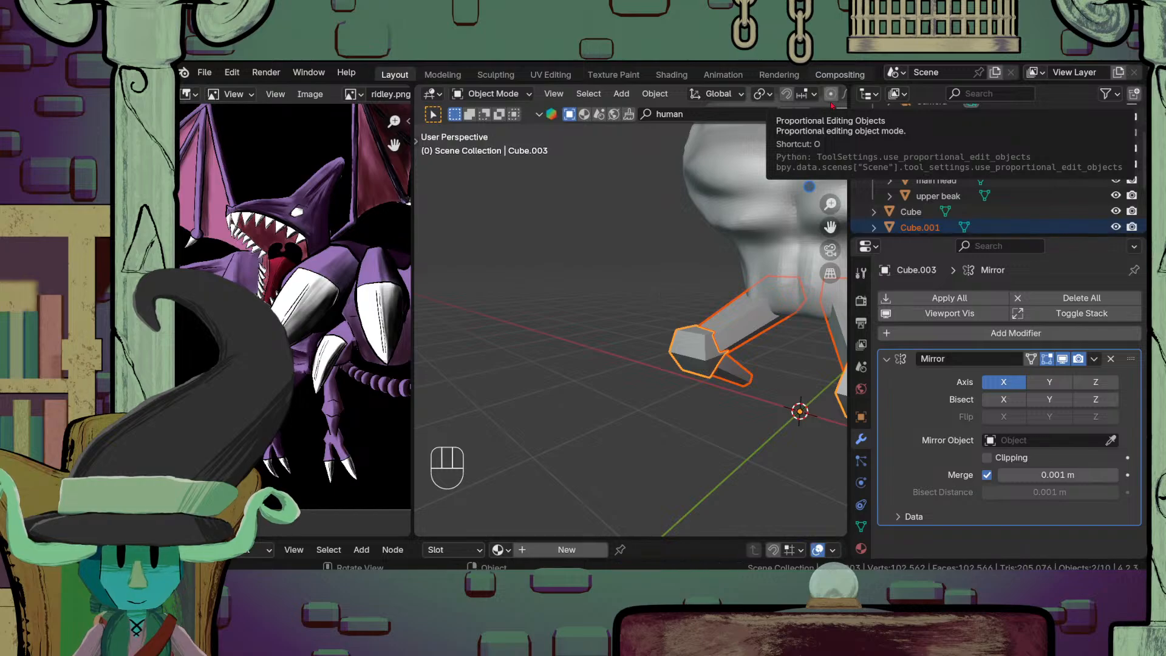
{"action": "scroll", "coordinate": [721, 370], "scroll_direction": "down", "scroll_amount": 3}
{"action": "scroll", "coordinate": [722, 369], "scroll_direction": "up", "scroll_amount": 2}
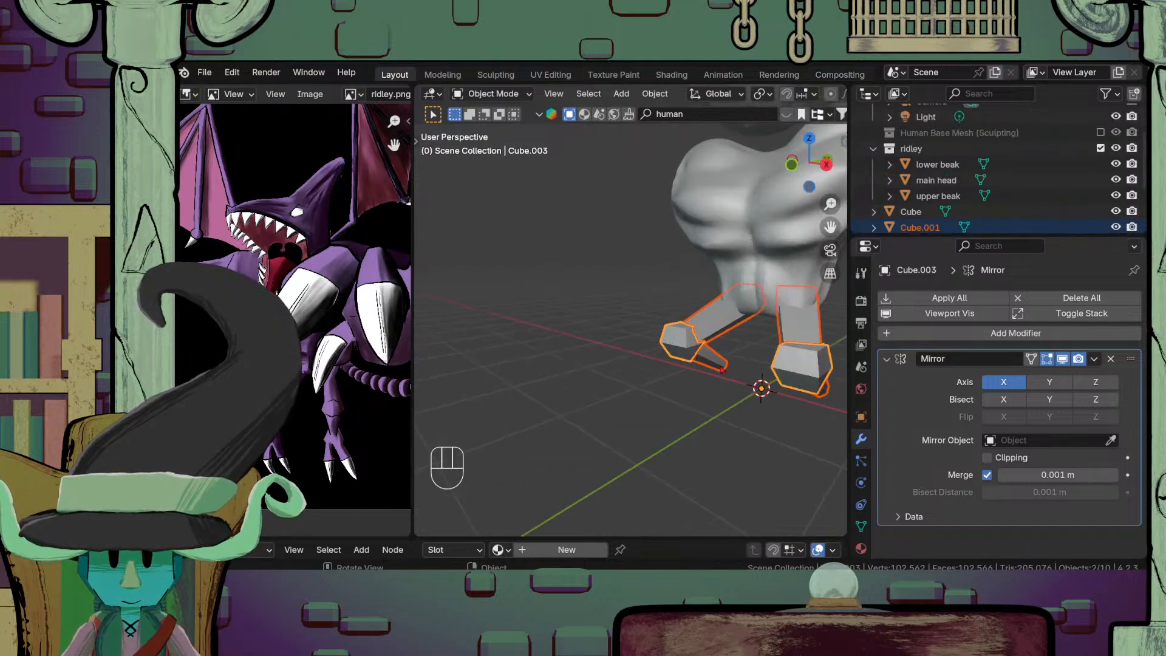
{"action": "key", "text": "ctrl+shift+KP_Add"}
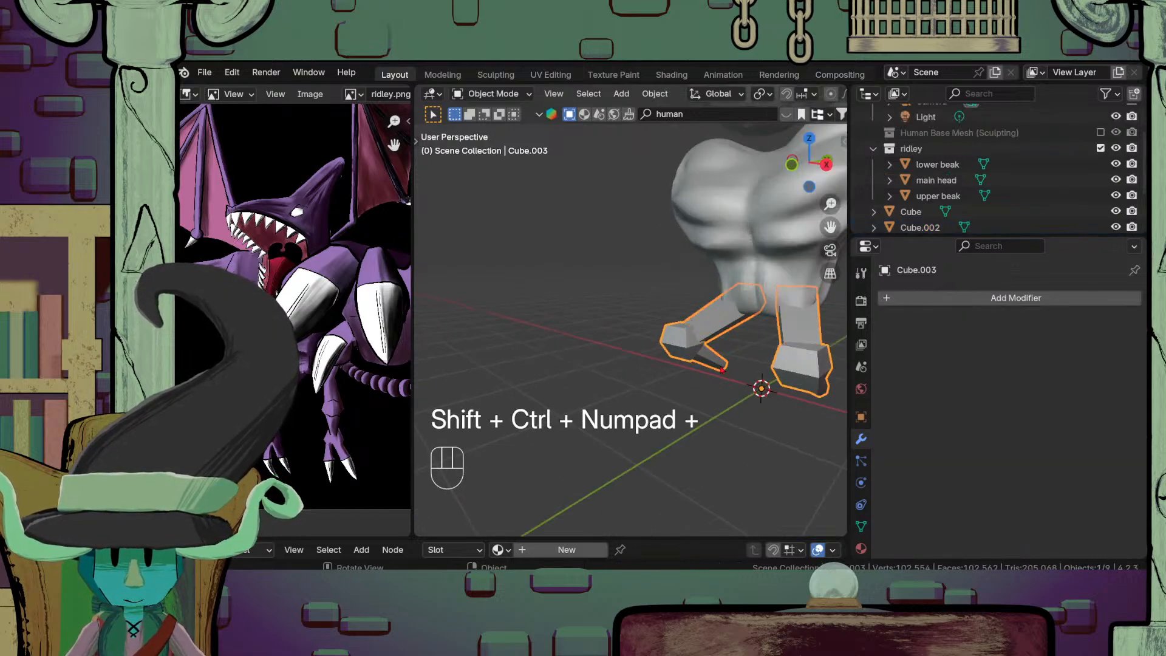
Step: Try to move a vertex where the upper leg meets the knee block in Edit Mode
{"action": "middle_click_drag", "start_coordinate": [722, 369], "coordinate": [691, 372]}
{"action": "middle_click_drag", "start_coordinate": [724, 464], "coordinate": [697, 443]}
{"action": "scroll", "coordinate": [656, 419], "scroll_direction": "up", "scroll_amount": 5}
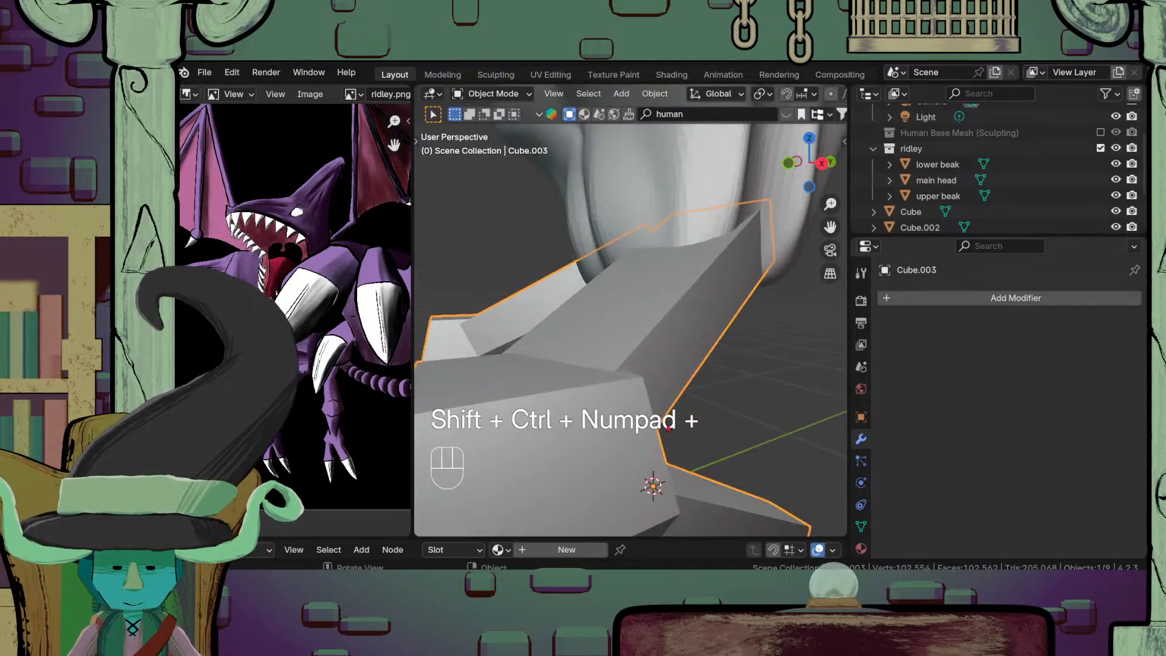
{"action": "scroll", "coordinate": [674, 412], "scroll_direction": "down", "scroll_amount": 6}
{"action": "key", "text": "Tab"}
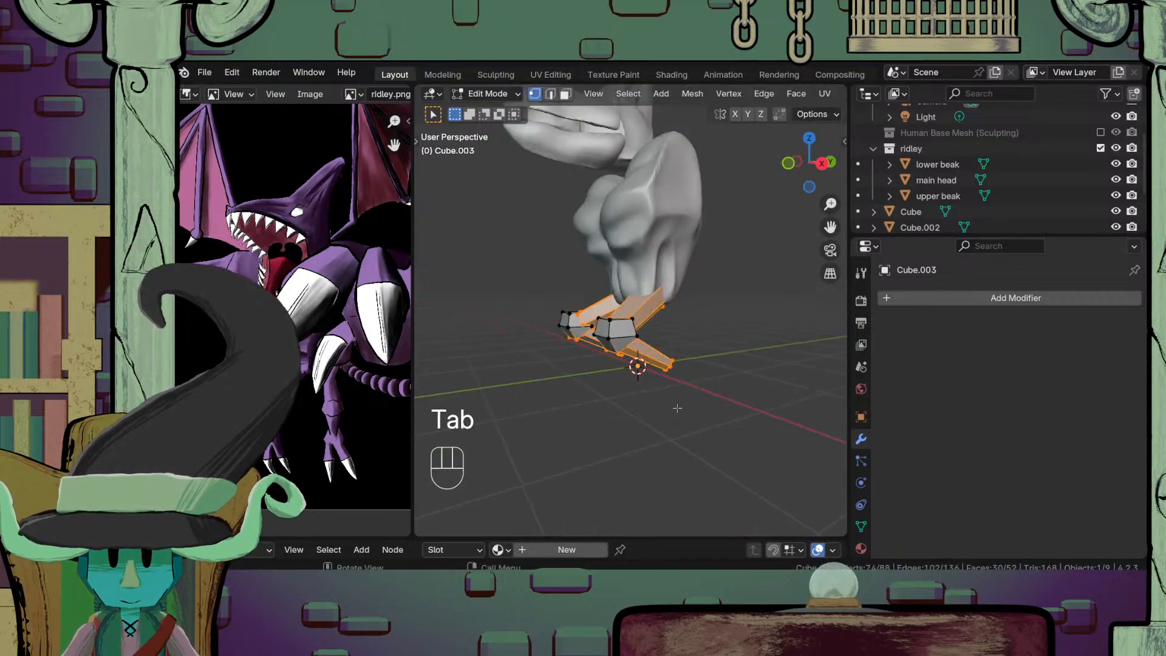
{"action": "scroll", "coordinate": [678, 408], "scroll_direction": "up", "scroll_amount": 3}
{"action": "middle_click_drag", "start_coordinate": [678, 412], "coordinate": [638, 407]}
{"action": "scroll", "coordinate": [676, 468], "scroll_direction": "up", "scroll_amount": 3}
{"action": "middle_click_drag", "start_coordinate": [638, 438], "coordinate": [632, 404]}
{"action": "left_click", "coordinate": [539, 464]}
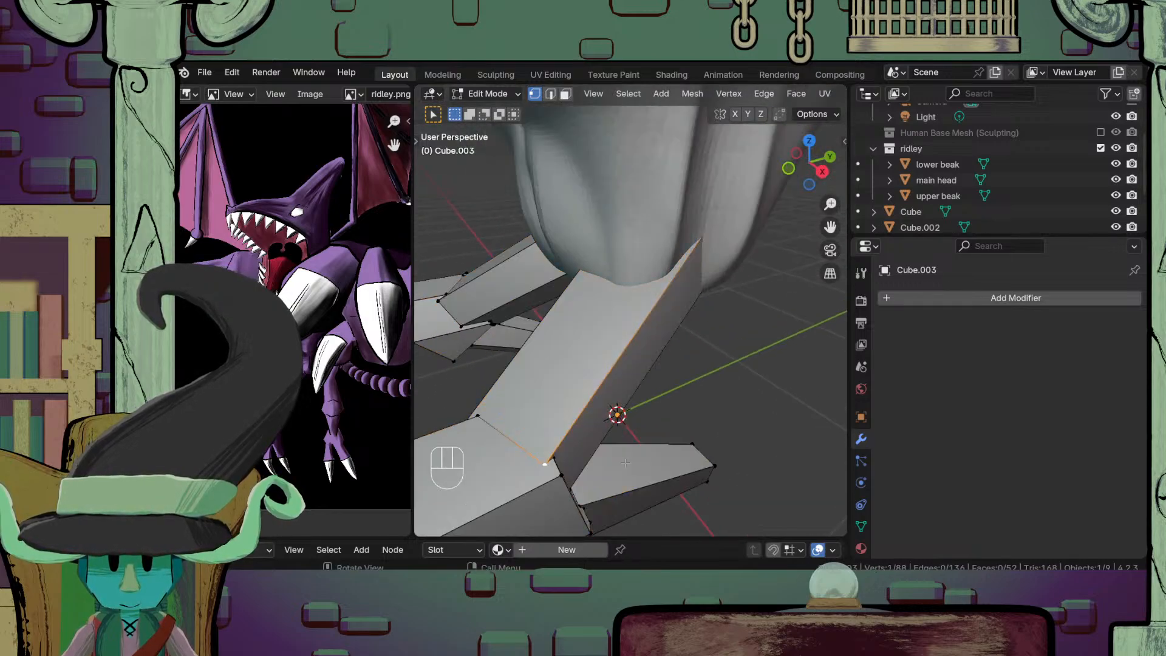
{"action": "key", "text": "g"}
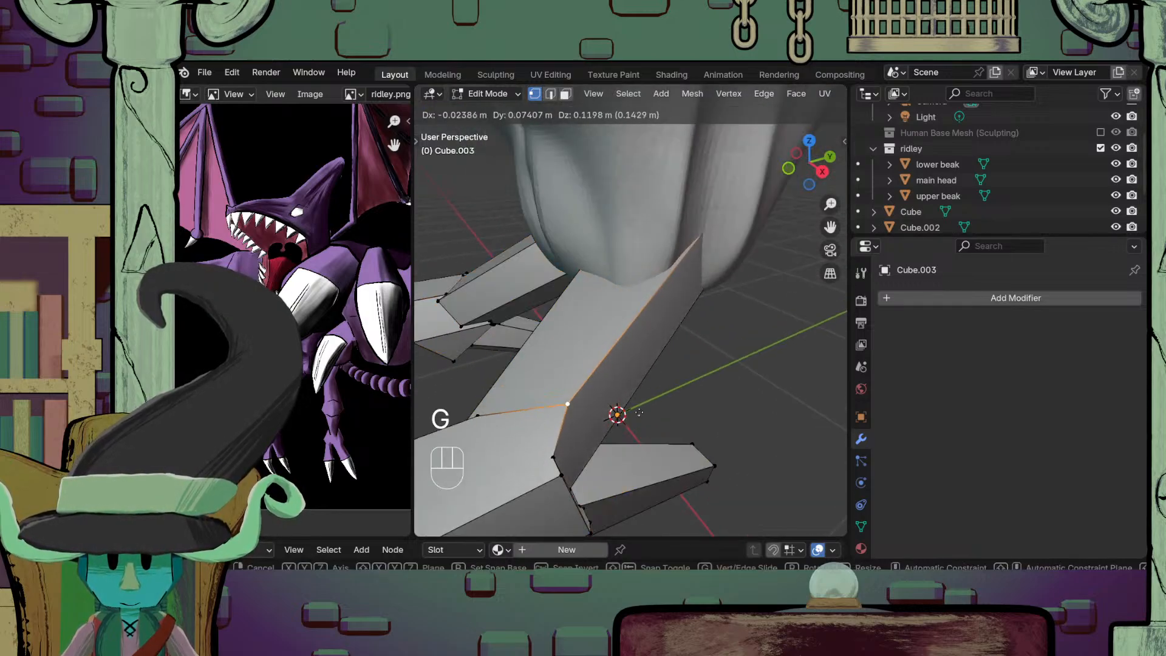
{"action": "right_click", "coordinate": [597, 433]}
{"action": "scroll", "coordinate": [588, 432], "scroll_direction": "down", "scroll_amount": 6}
{"action": "middle_click_drag", "start_coordinate": [588, 432], "coordinate": [636, 363]}
{"action": "key", "text": "Tab"}
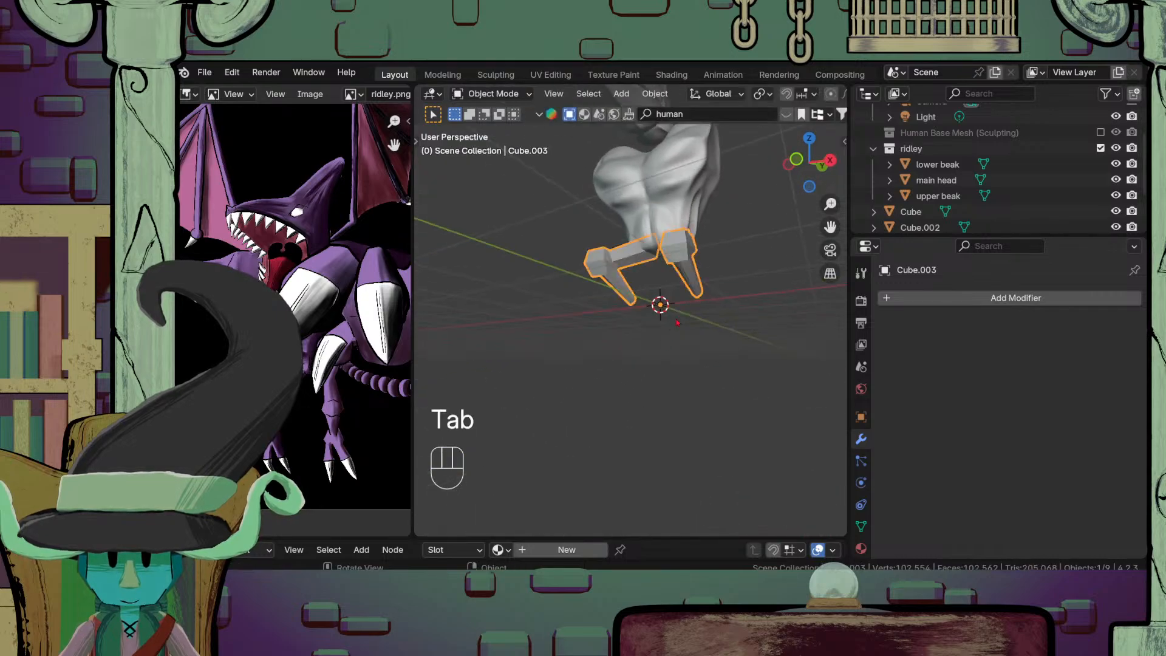
{"action": "middle_click_drag", "start_coordinate": [678, 323], "coordinate": [613, 363], "text": "shift"}
{"action": "scroll", "coordinate": [613, 363], "scroll_direction": "up", "scroll_amount": 4}
{"action": "scroll", "coordinate": [787, 117], "scroll_direction": "down", "scroll_amount": 3}
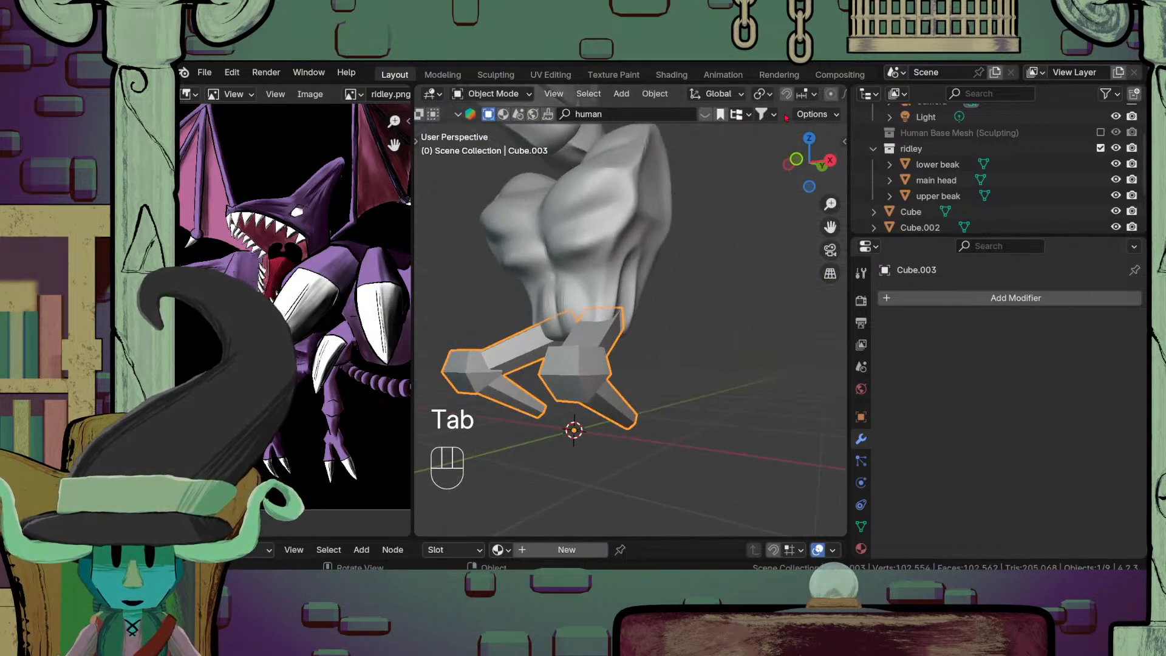
{"action": "middle_click", "coordinate": [811, 115]}
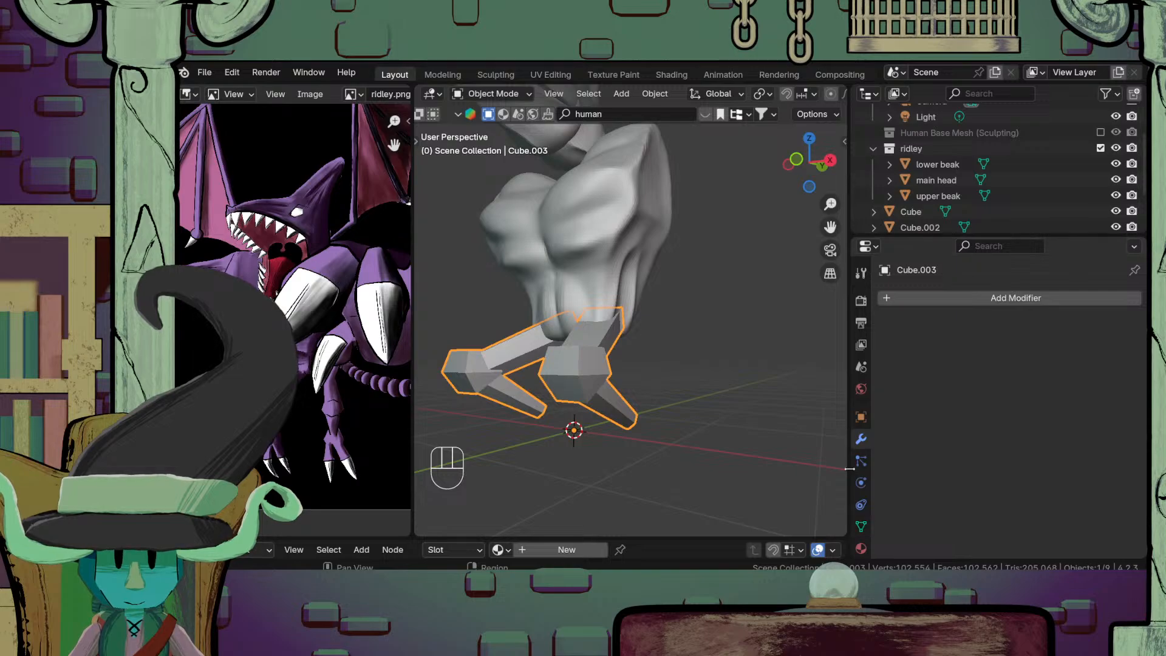
{"action": "left_click", "coordinate": [830, 117]}
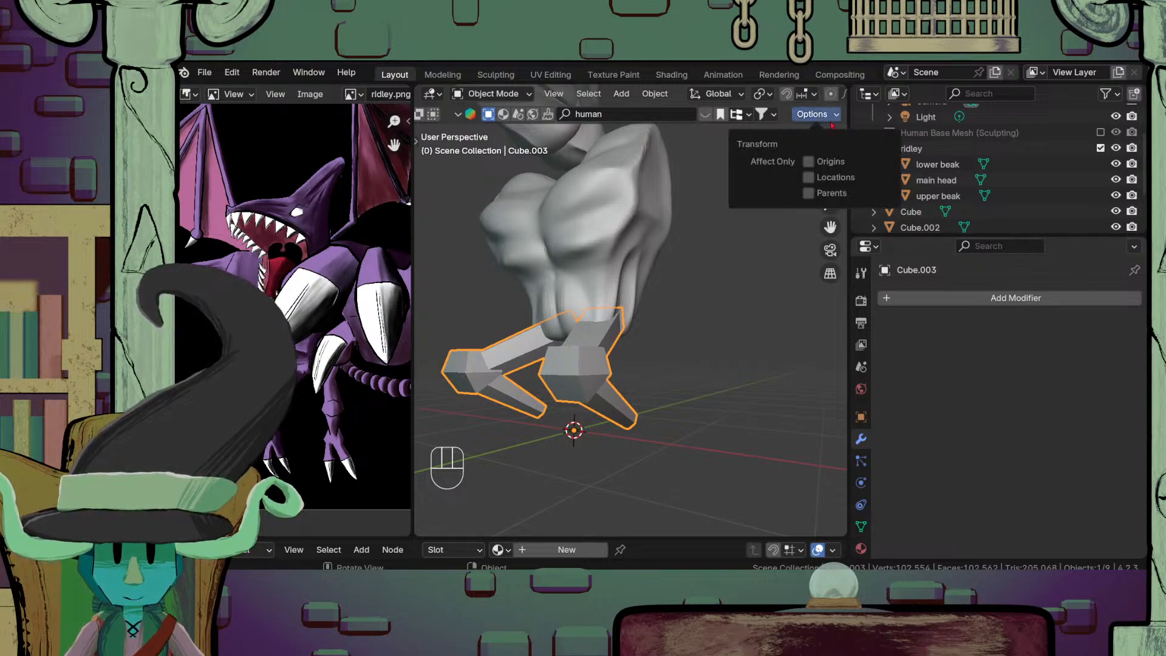
{"action": "scroll", "coordinate": [618, 104], "scroll_direction": "down", "scroll_amount": 5}
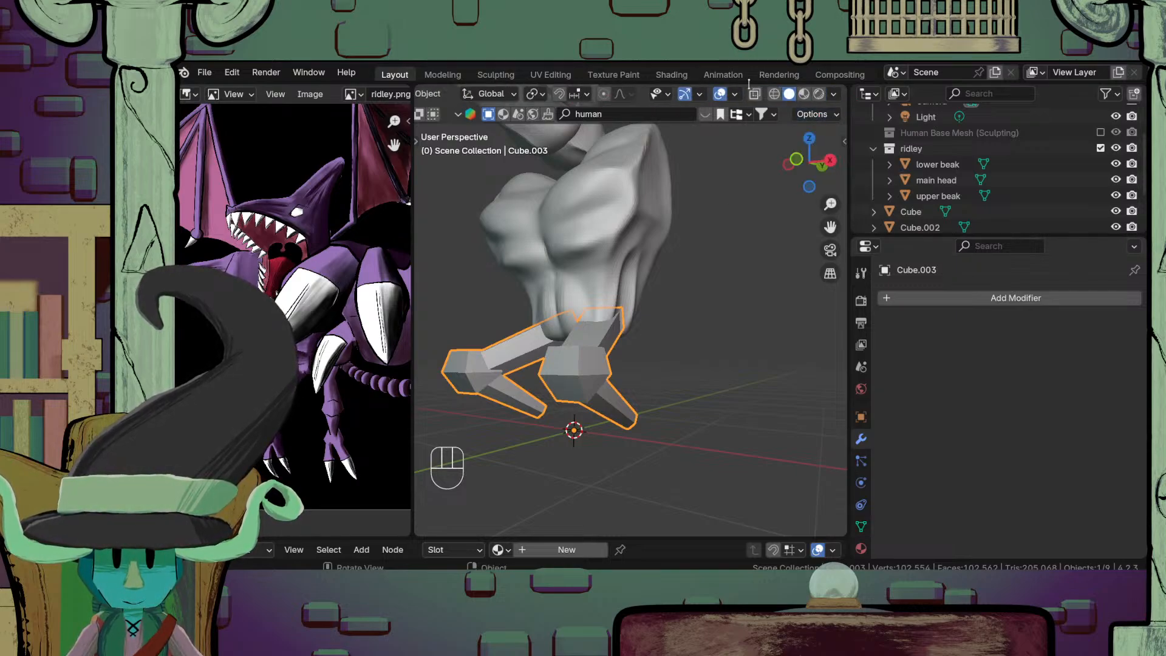
{"action": "left_click", "coordinate": [734, 95]}
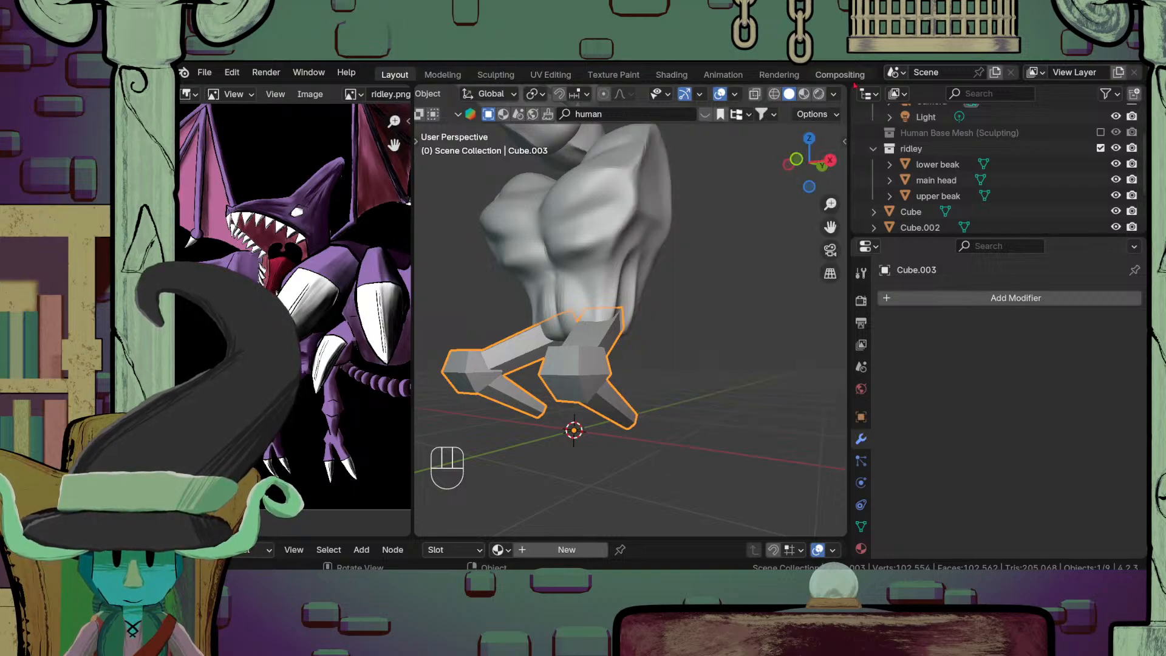
{"action": "left_click", "coordinate": [835, 96]}
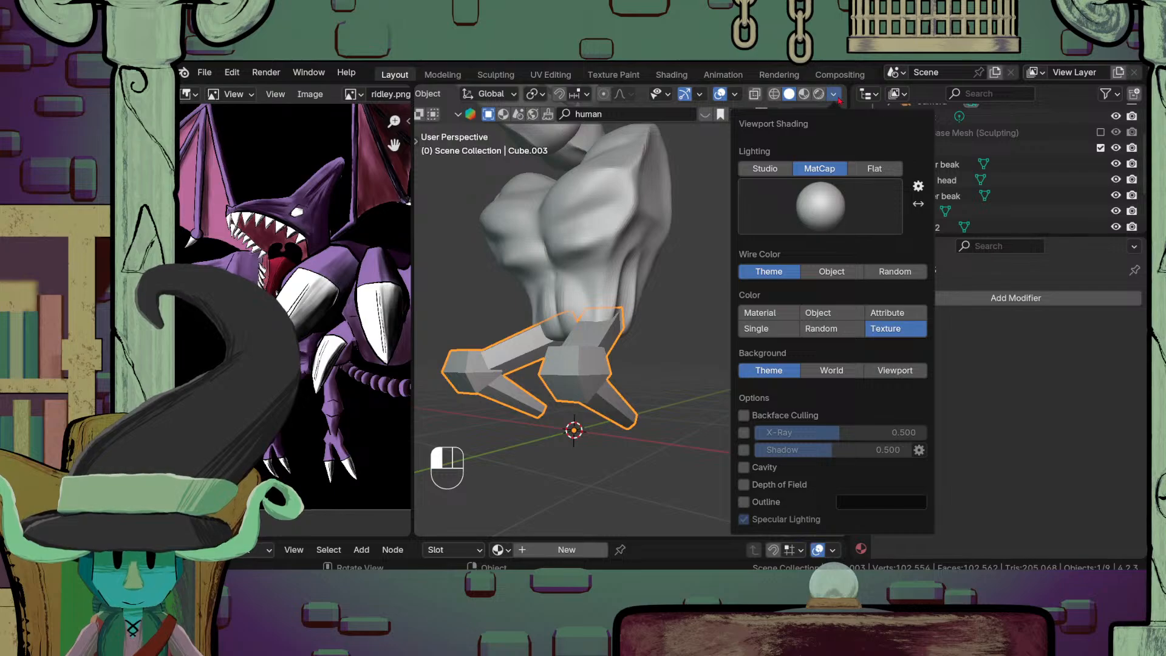
{"action": "scroll", "coordinate": [547, 94], "scroll_direction": "up", "scroll_amount": 5}
Step: Switch the joined leg Cube.003 to Sculpt Mode
{"action": "left_click", "coordinate": [489, 94]}
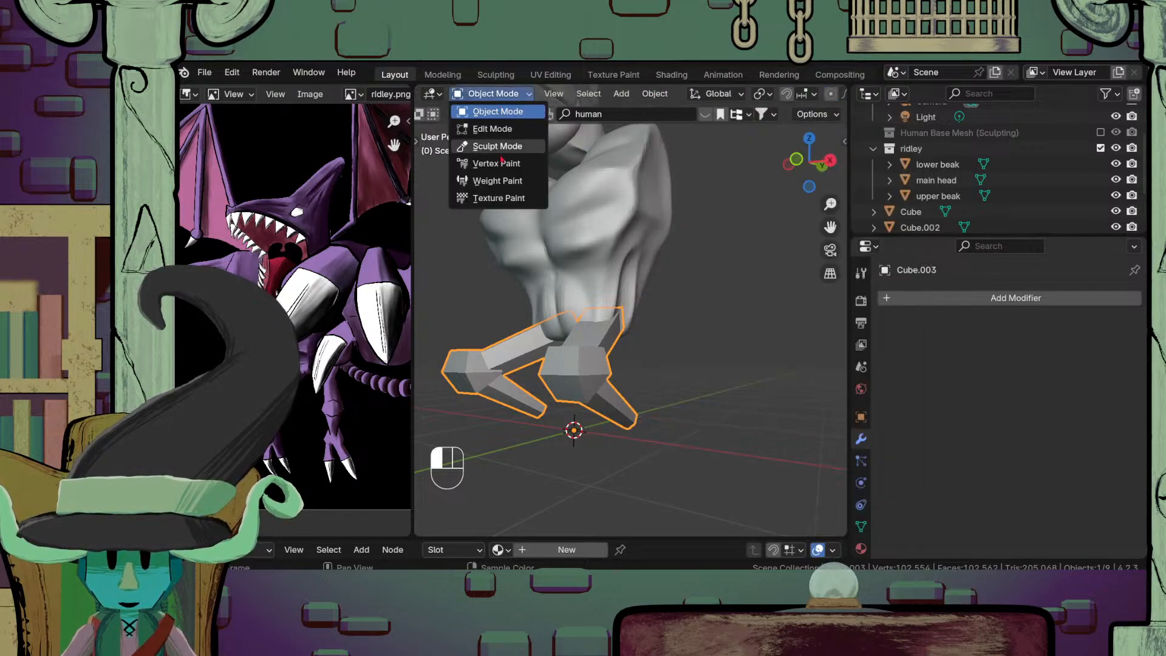
{"action": "left_click", "coordinate": [500, 147]}
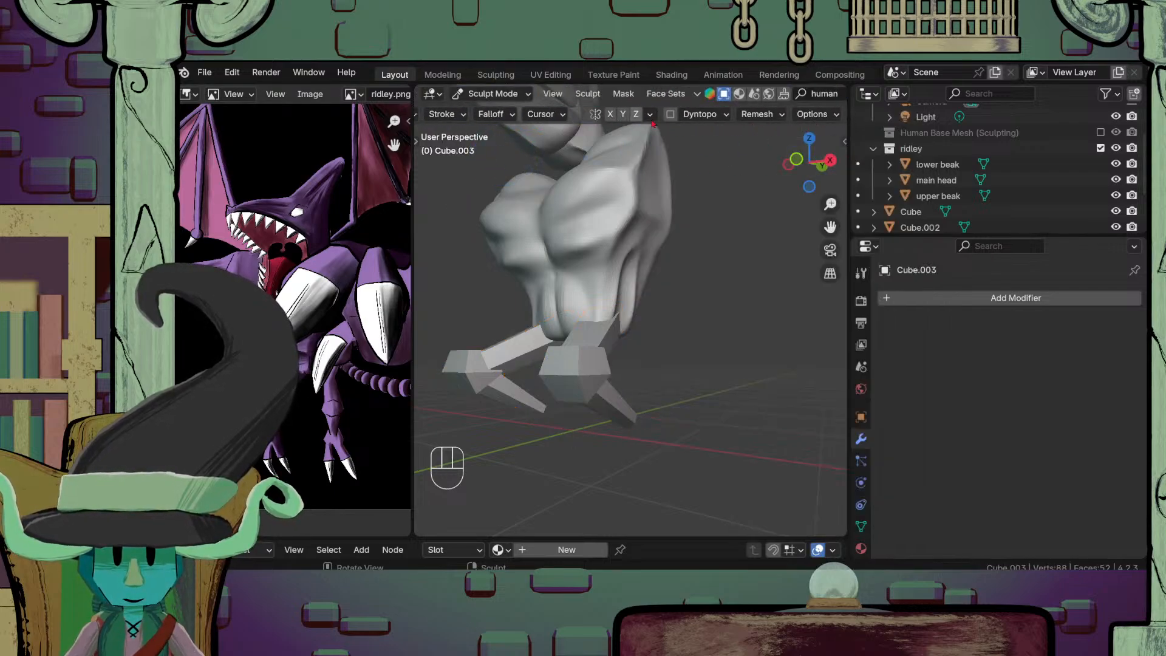
Step: Try a voxel remesh of the joined leg at the 0.1 m voxel size, and undo it
{"action": "left_click", "coordinate": [760, 114]}
{"action": "left_click", "coordinate": [763, 231]}
{"action": "middle_click_drag", "start_coordinate": [638, 424], "coordinate": [534, 447]}
{"action": "key", "text": "ctrl+z"}
Step: Set the remesh voxel size to 0.05 m and remesh the joined leg
{"action": "left_click", "coordinate": [760, 114]}
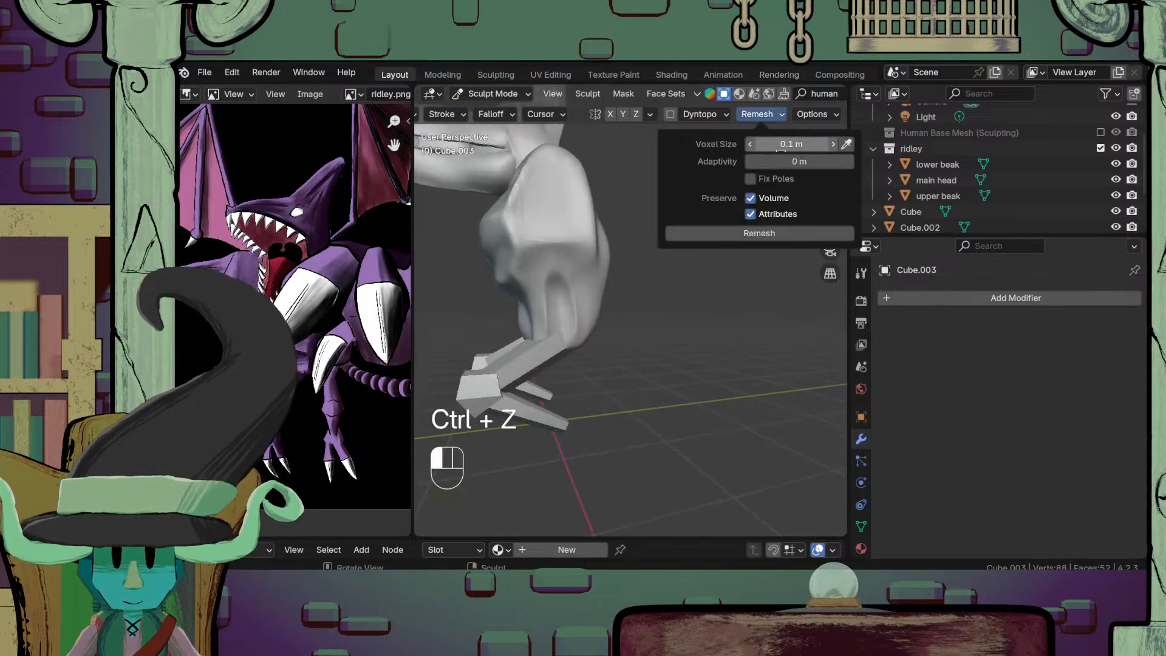
{"action": "left_click", "coordinate": [781, 147]}
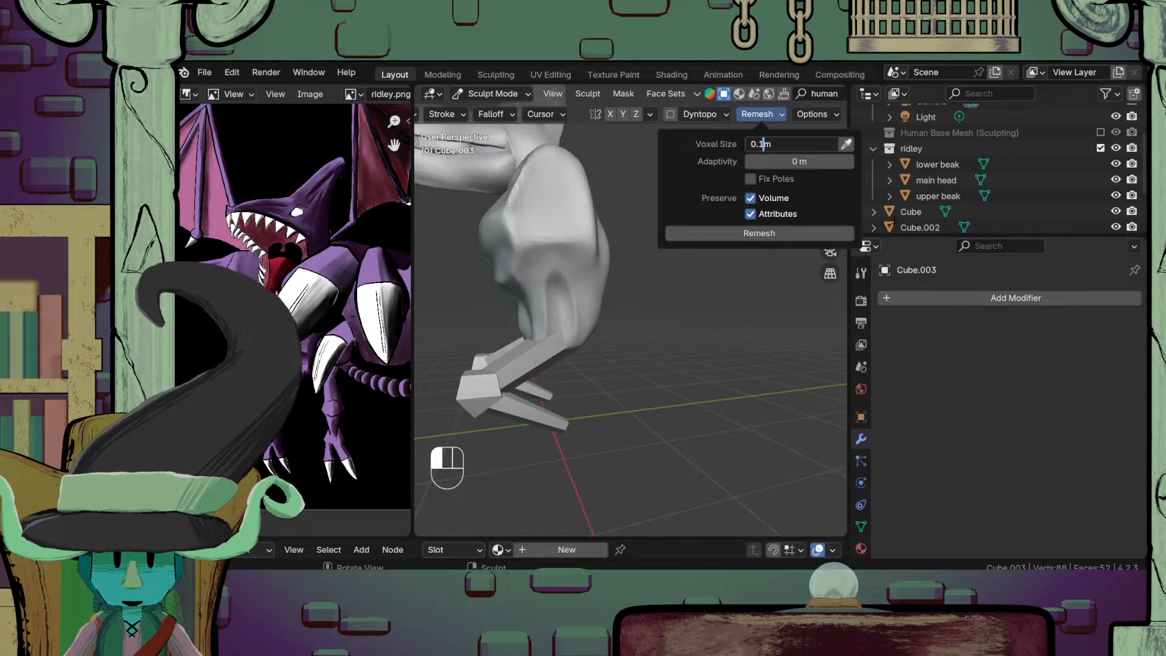
{"action": "key", "text": "BackSpace"}
{"action": "type", "text": "5"}
{"action": "key", "text": "Return"}
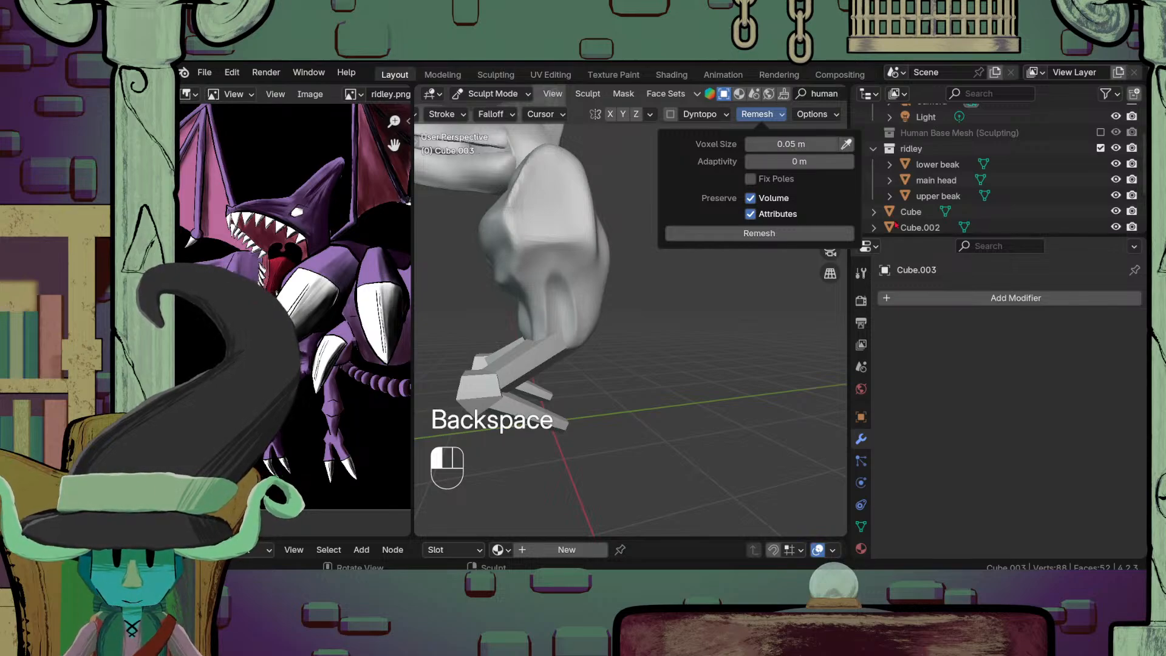
{"action": "left_click", "coordinate": [759, 234]}
{"action": "scroll", "coordinate": [642, 389], "scroll_direction": "down", "scroll_amount": 4}
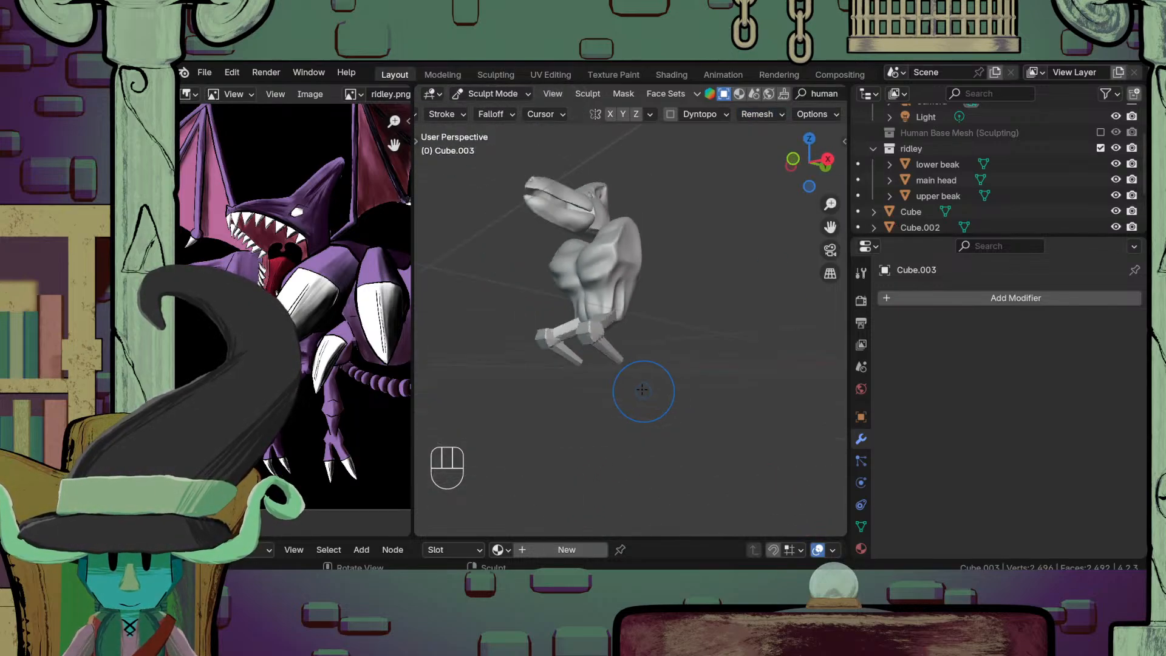
Step: Inspect the remeshed leg's edges and knee joint up close, and undo the remesh
{"action": "mouse_move", "coordinate": [643, 389]}
{"action": "middle_mouse_down"}
{"action": "mouse_move", "coordinate": [710, 452]}
{"action": "mouse_move", "coordinate": [592, 479]}
{"action": "mouse_move", "coordinate": [638, 435]}
{"action": "middle_mouse_up"}
{"action": "scroll", "coordinate": [592, 479], "scroll_direction": "up", "scroll_amount": 3}
{"action": "mouse_move", "coordinate": [638, 435]}
{"action": "middle_mouse_down"}
{"action": "mouse_move", "coordinate": [654, 391]}
{"action": "mouse_move", "coordinate": [674, 396]}
{"action": "mouse_move", "coordinate": [644, 364]}
{"action": "middle_mouse_up"}
{"action": "scroll", "coordinate": [681, 395], "scroll_direction": "up", "scroll_amount": 4}
{"action": "scroll", "coordinate": [644, 365], "scroll_direction": "up", "scroll_amount": 2}
{"action": "mouse_move", "coordinate": [644, 365]}
{"action": "middle_mouse_down"}
{"action": "mouse_move", "coordinate": [604, 411]}
{"action": "mouse_move", "coordinate": [698, 274]}
{"action": "middle_mouse_up"}
{"action": "middle_click_drag", "start_coordinate": [698, 273], "coordinate": [756, 192], "text": "shift"}
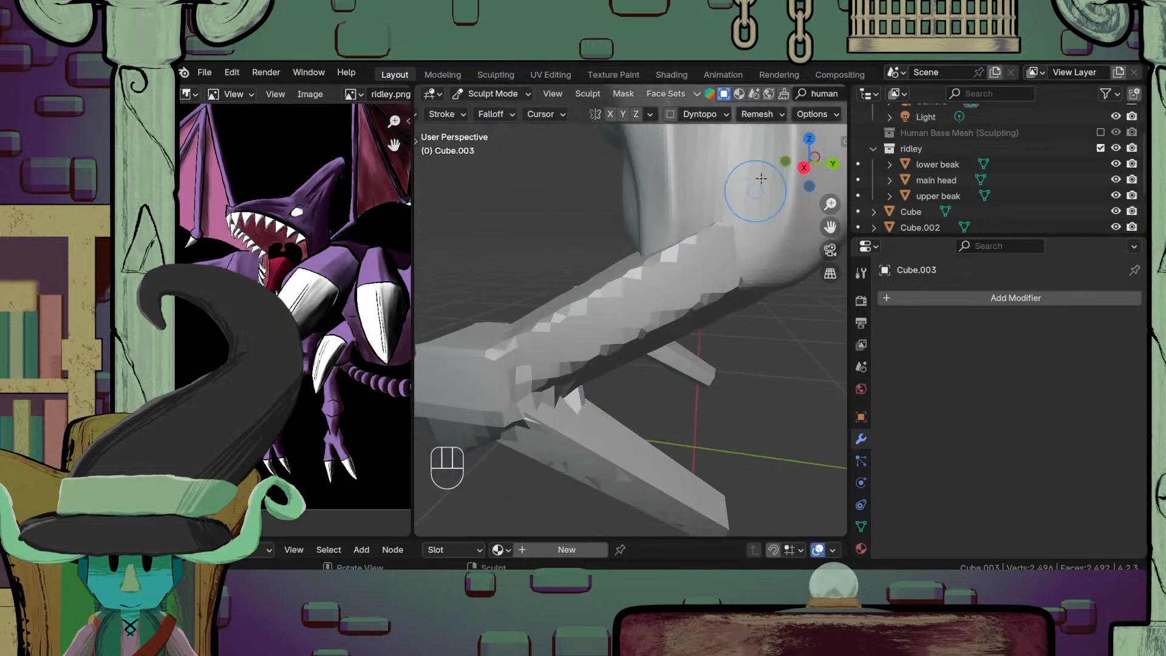
{"action": "key", "text": "ctrl+z"}
Step: Set the remesh voxel size to 0.02 m and remesh the joined leg
{"action": "left_click", "coordinate": [760, 115]}
{"action": "left_click", "coordinate": [766, 144]}
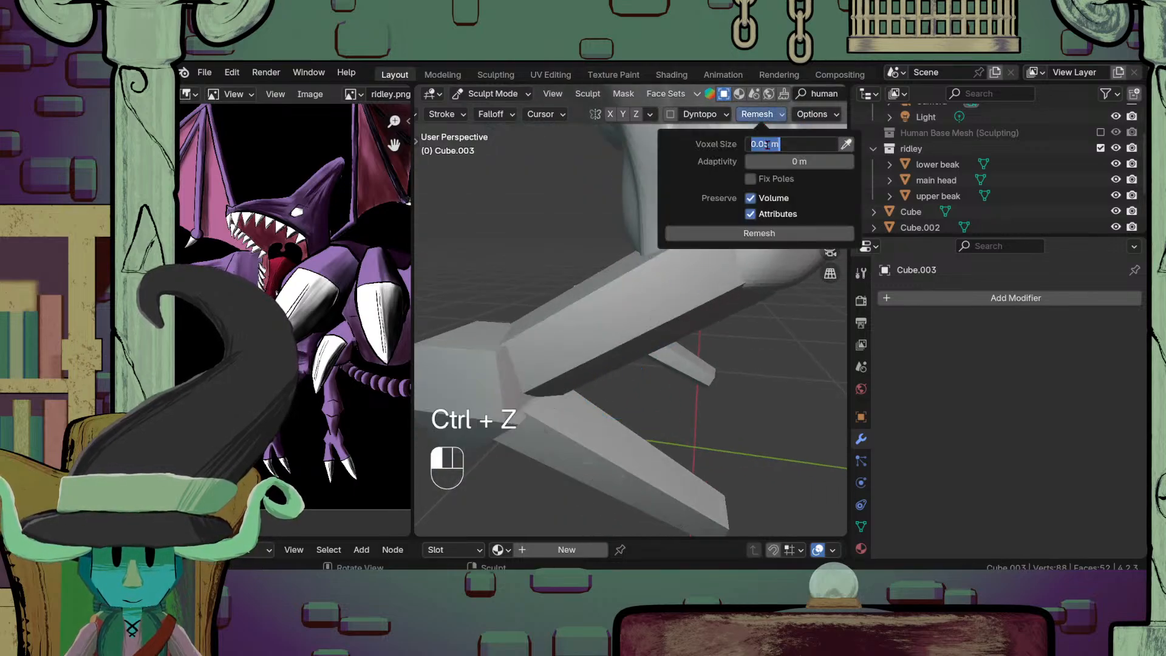
{"action": "left_click", "coordinate": [768, 144]}
{"action": "key", "text": "BackSpace"}
{"action": "type", "text": "2"}
{"action": "key", "text": "Return"}
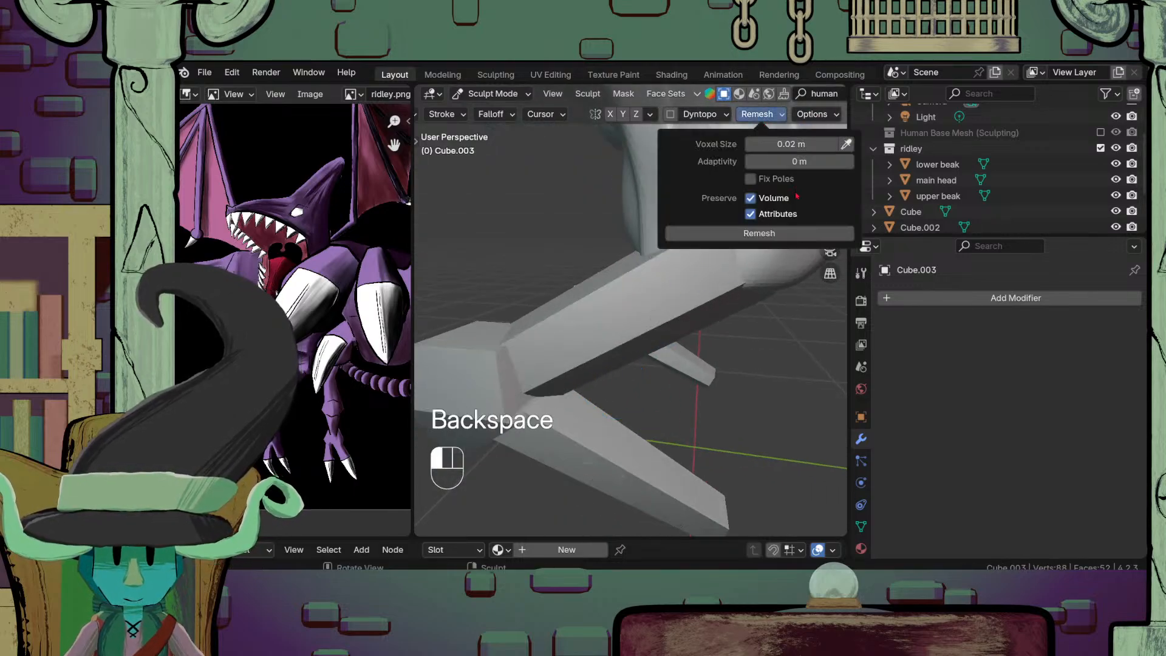
{"action": "left_click", "coordinate": [767, 234]}
{"action": "scroll", "coordinate": [691, 393], "scroll_direction": "down", "scroll_amount": 6}
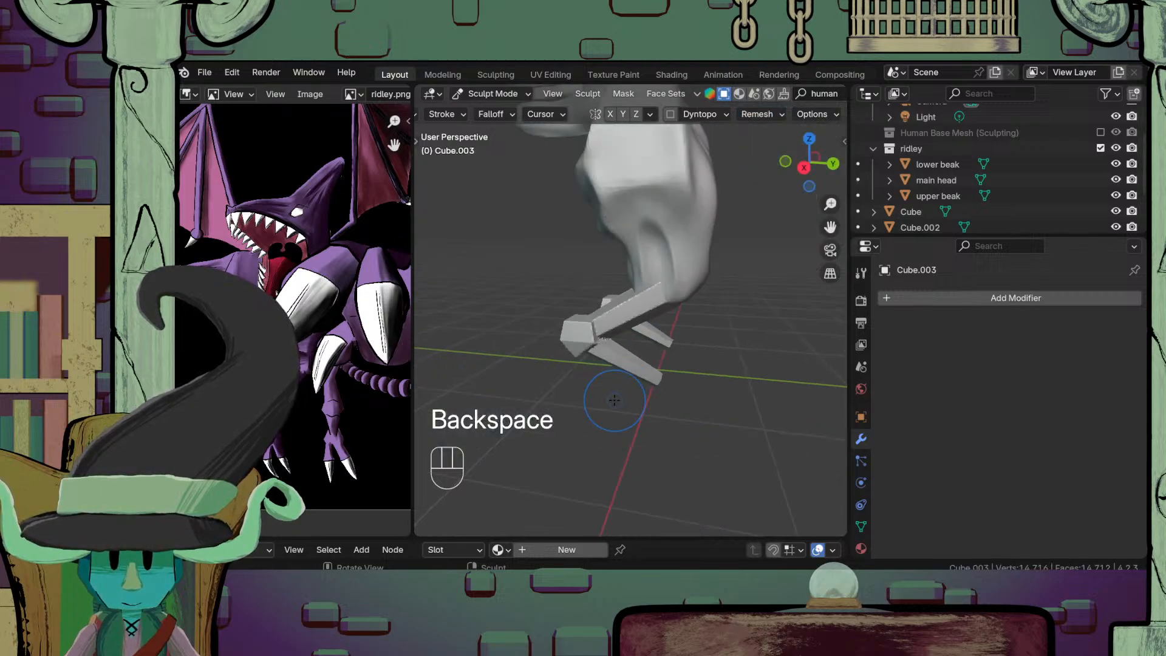
Step: Undo the trial smoothing strokes near the knee and turn on X symmetry for sculpting
{"action": "middle_click_drag", "start_coordinate": [692, 393], "coordinate": [723, 401]}
{"action": "scroll", "coordinate": [731, 396], "scroll_direction": "up", "scroll_amount": 7}
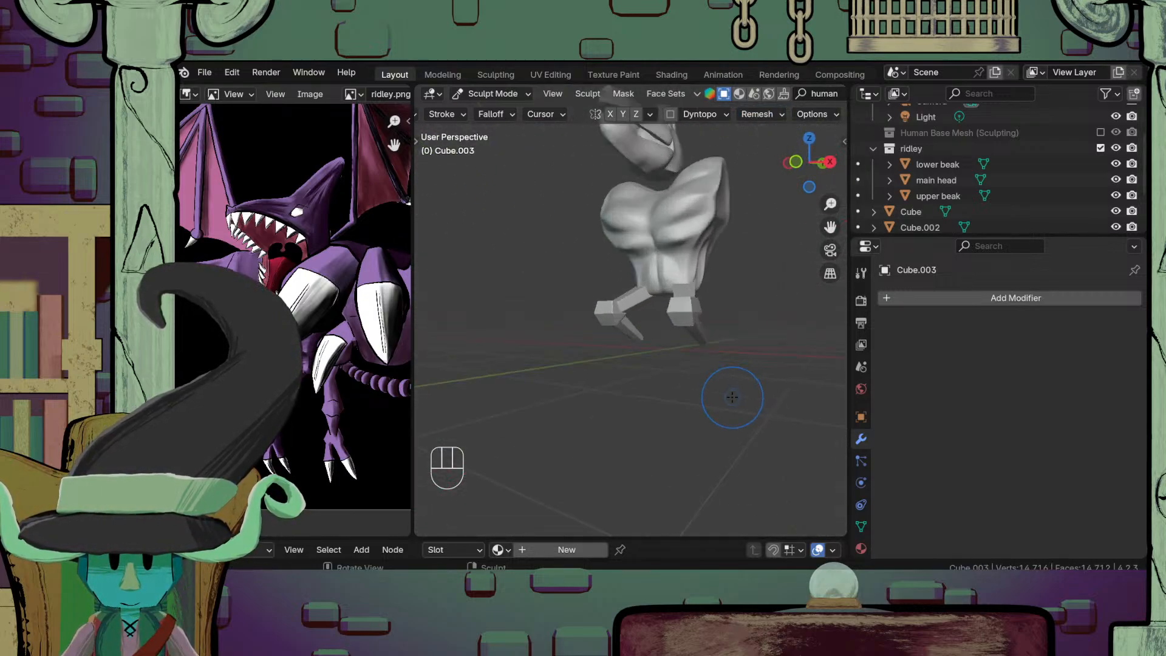
{"action": "middle_click_drag", "start_coordinate": [709, 361], "coordinate": [619, 421]}
{"action": "scroll", "coordinate": [619, 421], "scroll_direction": "up", "scroll_amount": 3}
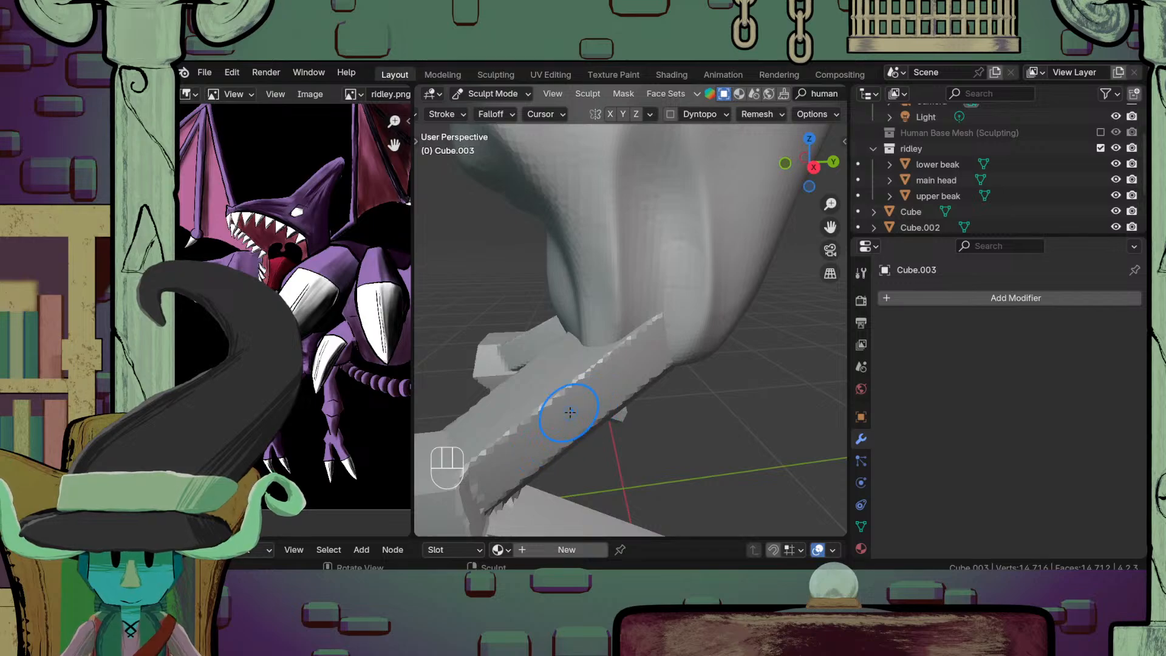
{"action": "mouse_move", "coordinate": [577, 295]}
{"action": "middle_mouse_down", "text": "ctrl"}
{"action": "mouse_move", "coordinate": [569, 362]}
{"action": "mouse_move", "coordinate": [599, 343]}
{"action": "mouse_move", "coordinate": [577, 322]}
{"action": "mouse_move", "coordinate": [580, 276]}
{"action": "middle_mouse_up", "text": "ctrl"}
{"action": "middle_click_drag", "start_coordinate": [581, 311], "coordinate": [571, 329], "text": "shift"}
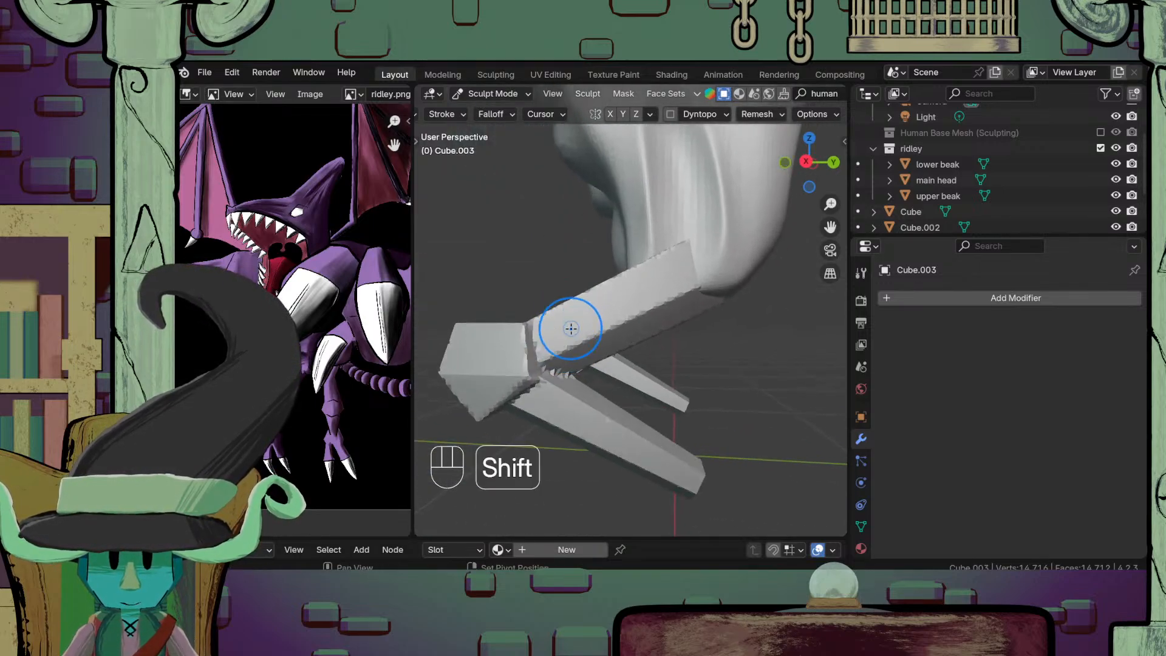
{"action": "key", "text": "ctrl+z"}
{"action": "key", "text": "ctrl+z"}
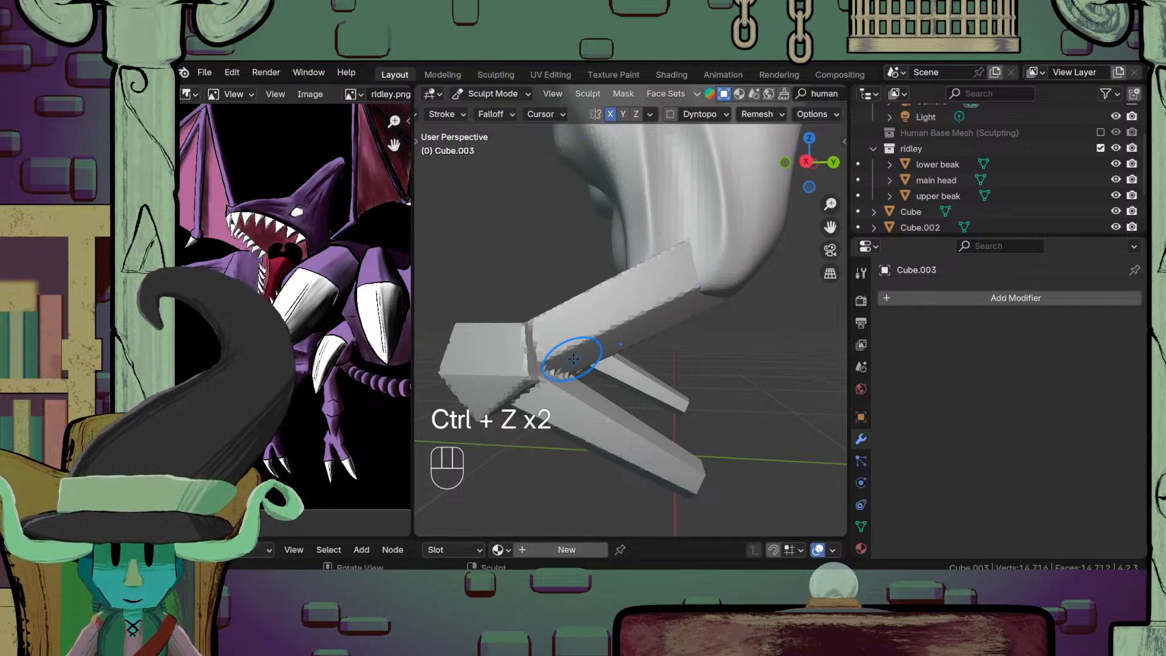
Step: Smooth the jagged edges of the upper legs and the knee joints with X-mirrored sculpt strokes
{"action": "key", "text": "shift"}
{"action": "middle_click_drag", "start_coordinate": [589, 265], "coordinate": [635, 285]}
{"action": "middle_click_drag", "start_coordinate": [635, 334], "coordinate": [633, 290], "text": "ctrl"}
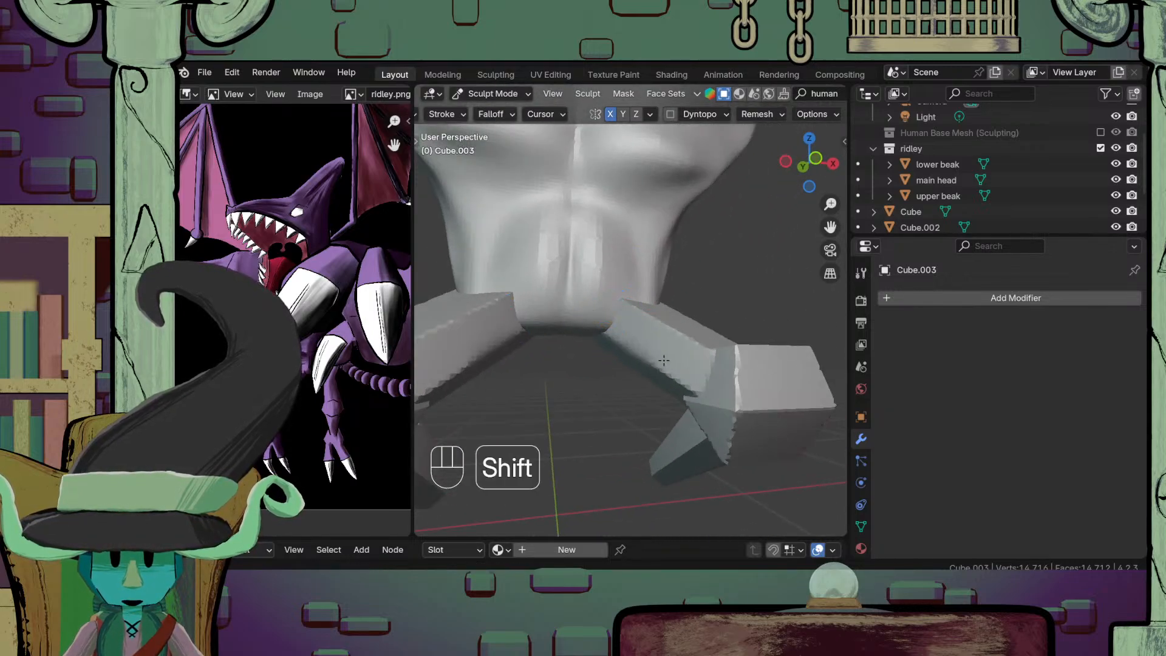
{"action": "middle_click_drag", "start_coordinate": [682, 368], "coordinate": [696, 409], "text": "ctrl"}
{"action": "middle_click_drag", "start_coordinate": [565, 392], "coordinate": [680, 419]}
{"action": "middle_click_drag", "start_coordinate": [516, 510], "coordinate": [508, 467], "text": "ctrl"}
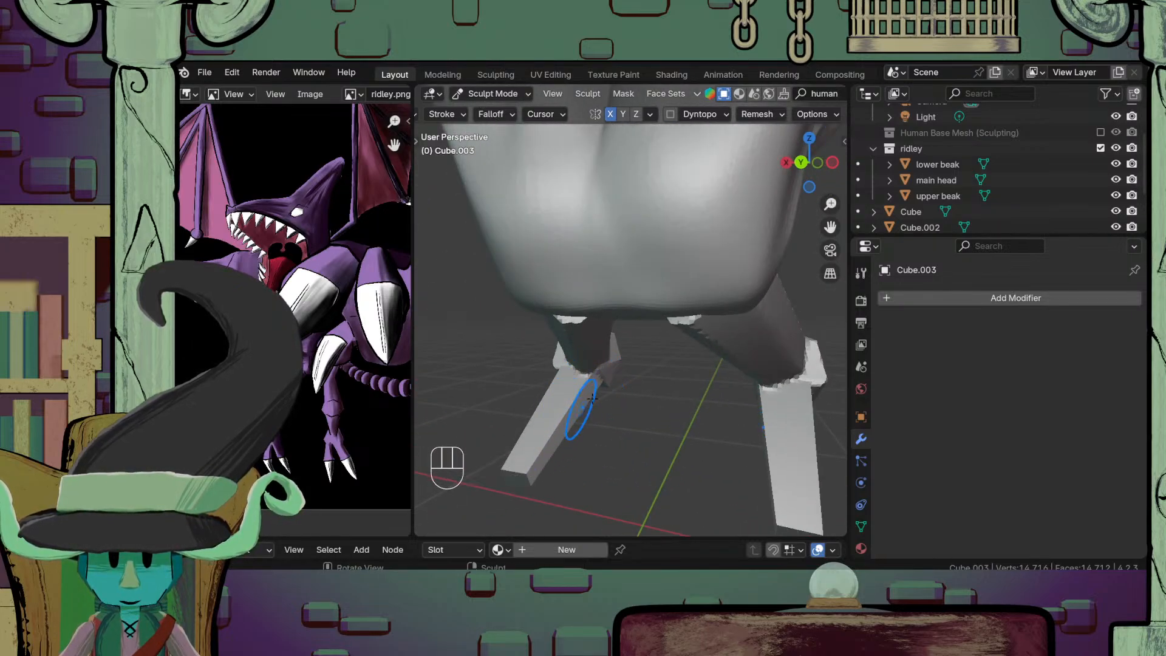
{"action": "mouse_move", "coordinate": [576, 404]}
{"action": "middle_mouse_down", "text": "ctrl"}
{"action": "mouse_move", "coordinate": [562, 444]}
{"action": "mouse_move", "coordinate": [659, 435]}
{"action": "middle_mouse_up", "text": "ctrl"}
{"action": "middle_click_drag", "start_coordinate": [659, 435], "coordinate": [632, 398], "text": "ctrl"}
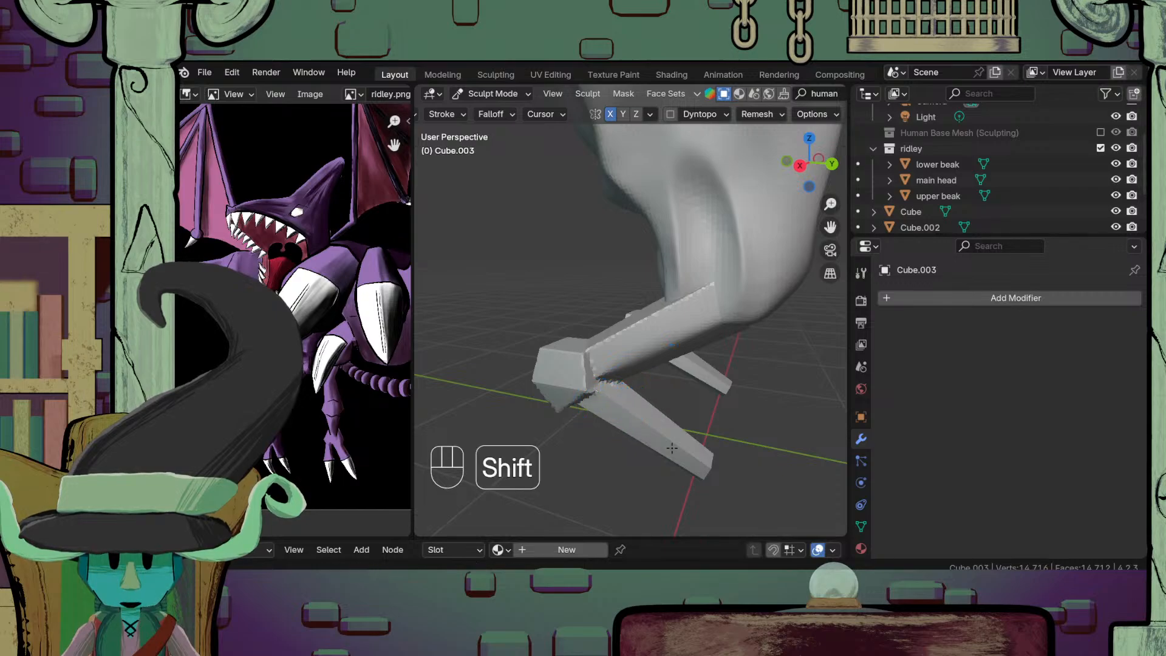
{"action": "middle_click_drag", "start_coordinate": [658, 463], "coordinate": [655, 428], "text": "ctrl"}
{"action": "middle_click_drag", "start_coordinate": [655, 428], "coordinate": [644, 389], "text": "shift"}
{"action": "middle_click_drag", "start_coordinate": [644, 389], "coordinate": [610, 341], "text": "ctrl"}
{"action": "middle_click_drag", "start_coordinate": [759, 497], "coordinate": [587, 357]}
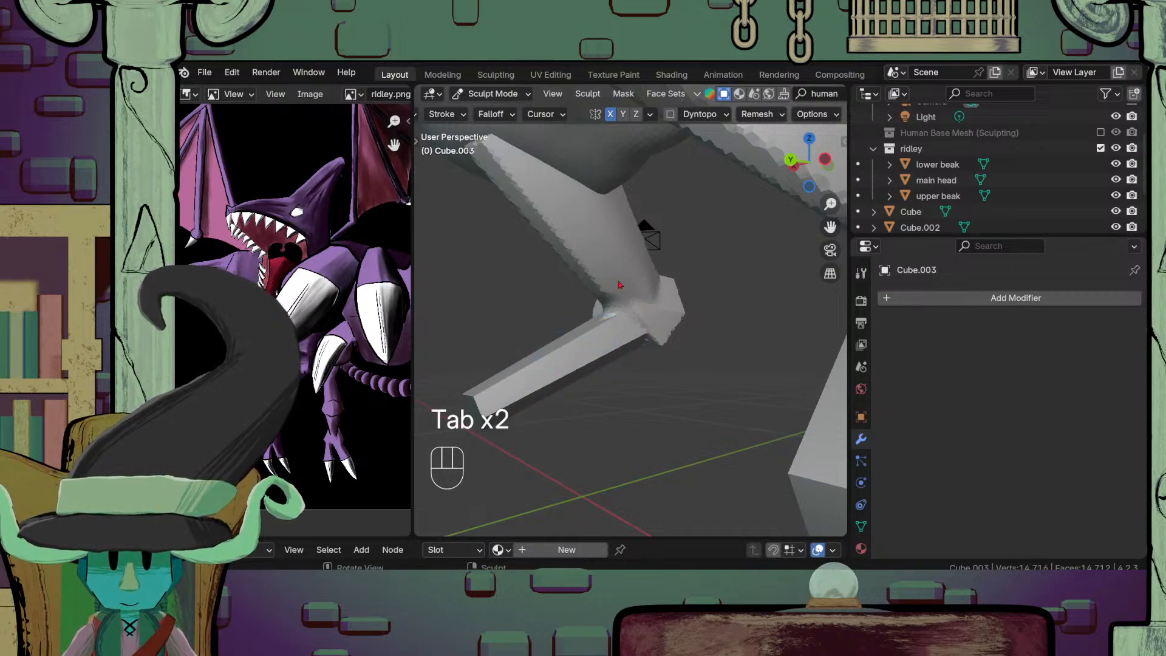
{"action": "key", "text": "Tab"}
{"action": "middle_click_drag", "start_coordinate": [608, 310], "coordinate": [604, 365]}
{"action": "key", "text": "Tab"}
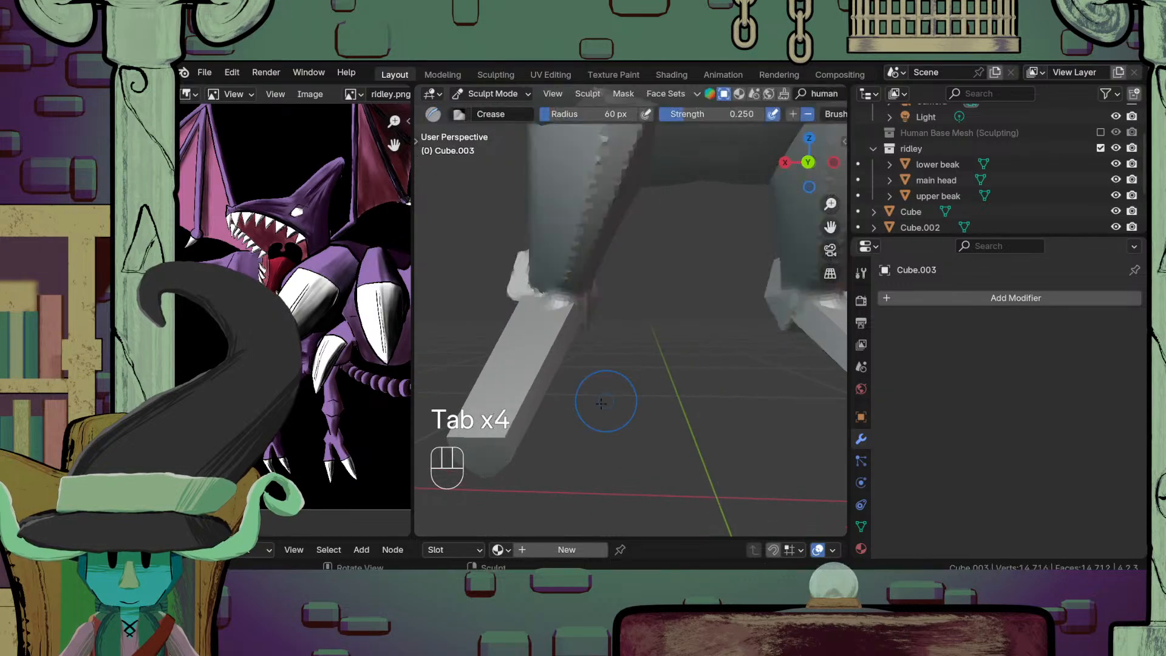
Step: Return to Object Mode and hide the separate lower leg Cube.002 that overlaps the joined leg
{"action": "left_click", "coordinate": [503, 94]}
{"action": "left_click", "coordinate": [499, 111]}
{"action": "left_click", "coordinate": [535, 367]}
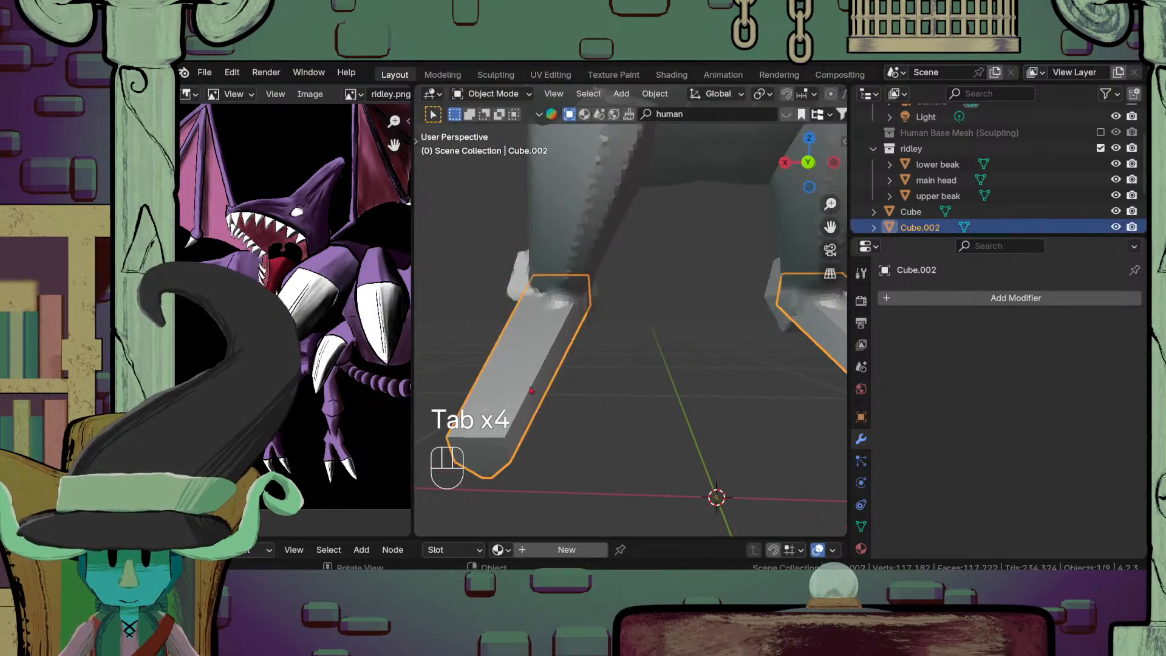
{"action": "middle_click_drag", "start_coordinate": [547, 380], "coordinate": [761, 341]}
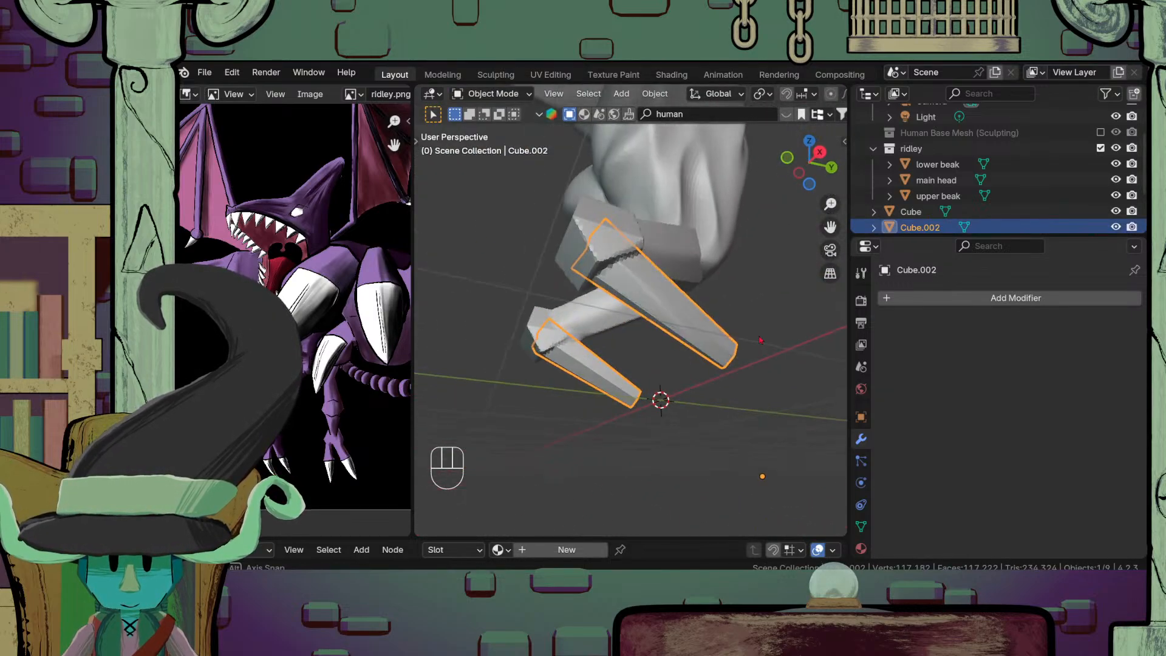
{"action": "key", "text": "ctrl+z"}
{"action": "key", "text": "ctrl+z"}
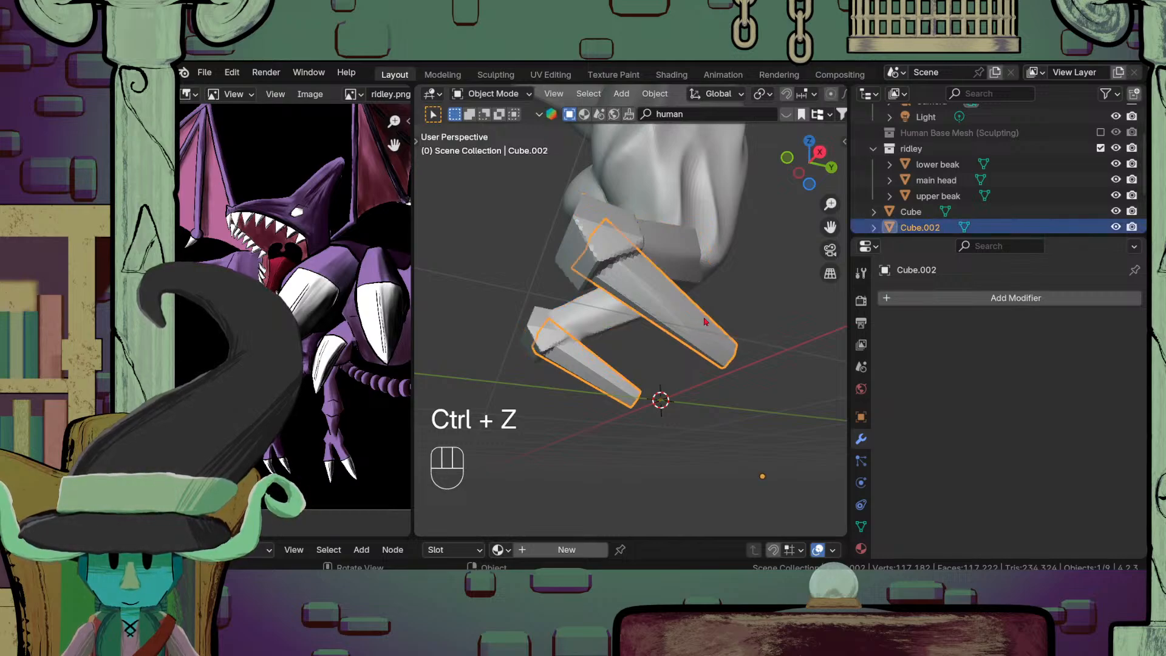
{"action": "key", "text": "h"}
Step: Select the joined legs object Cube.003 and switch it to Sculpt Mode
{"action": "middle_click_drag", "start_coordinate": [705, 321], "coordinate": [656, 468]}
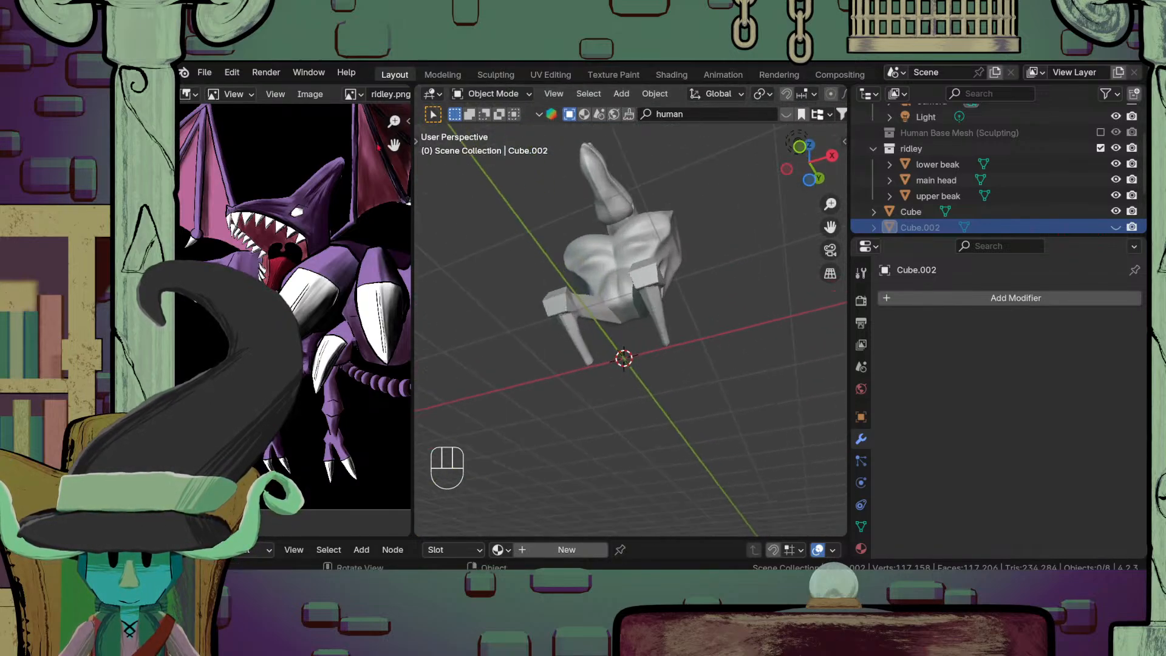
{"action": "left_click", "coordinate": [647, 286]}
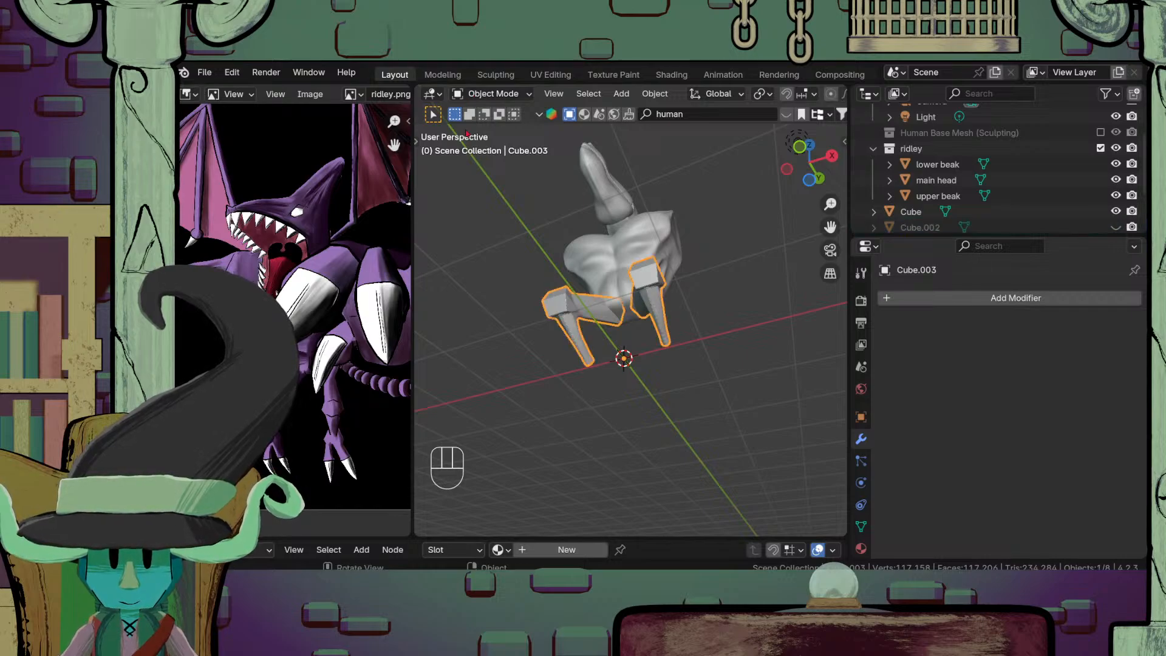
{"action": "left_click", "coordinate": [513, 94]}
{"action": "left_click", "coordinate": [515, 150]}
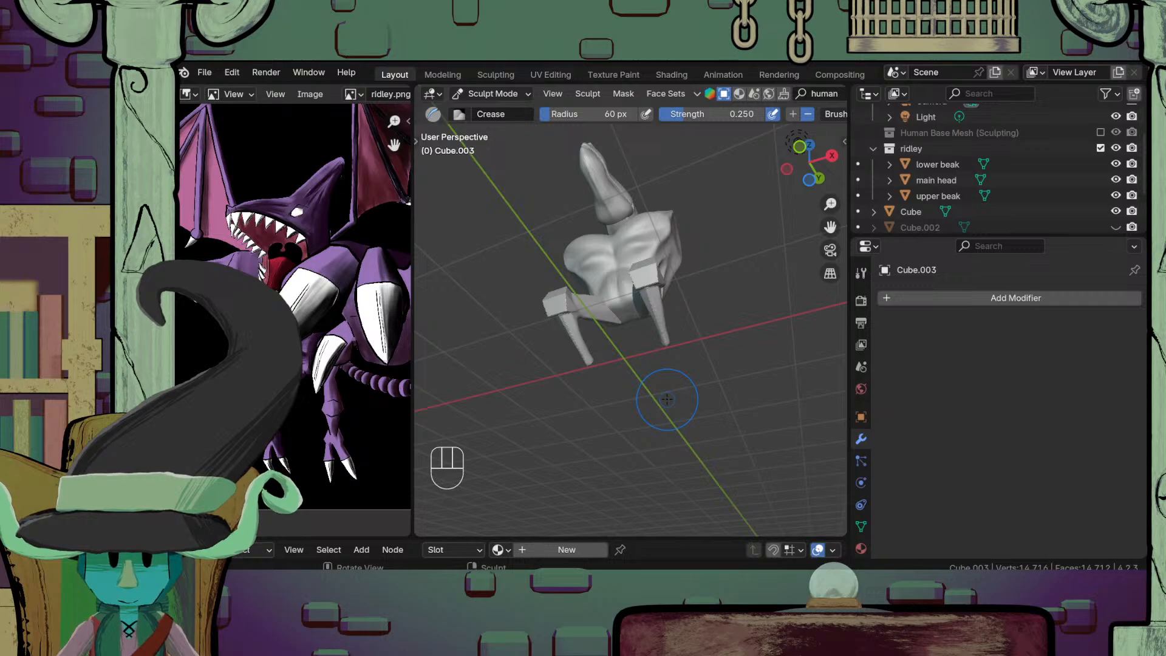
Step: Smooth the jagged junction where the lower leg meets the underside of the knee block, working around several sides
{"action": "middle_click_drag", "start_coordinate": [667, 399], "coordinate": [622, 321], "text": "ctrl"}
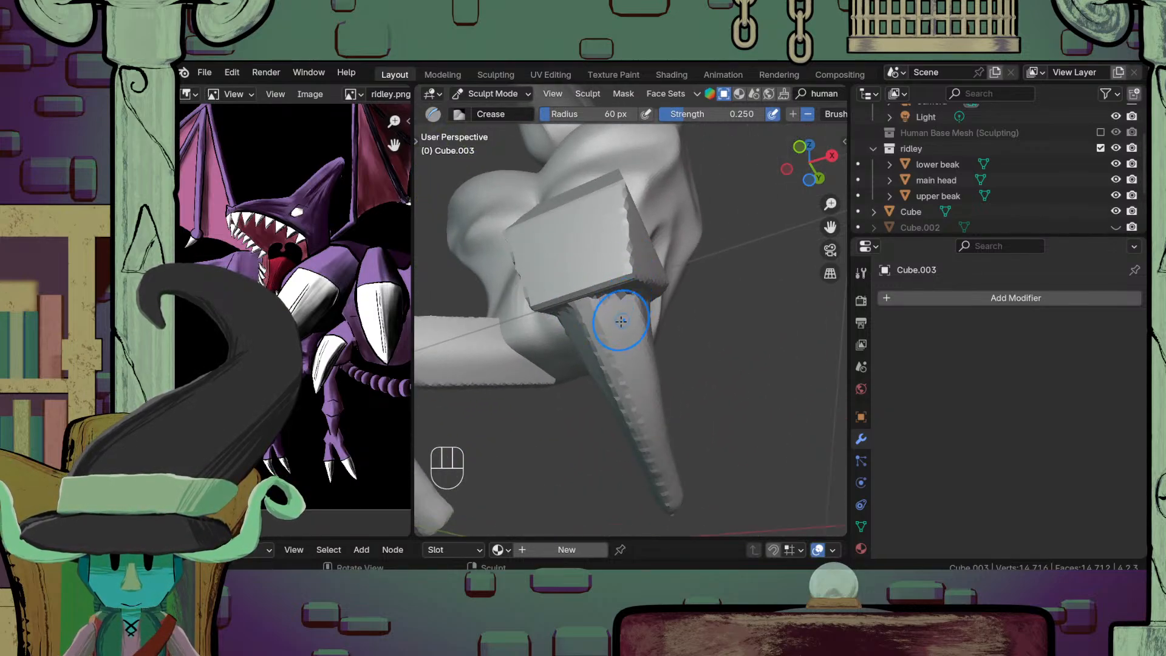
{"action": "mouse_move", "coordinate": [621, 321]}
{"action": "left_mouse_down", "text": "shift"}
{"action": "mouse_move", "coordinate": [632, 278]}
{"action": "mouse_move", "coordinate": [608, 294]}
{"action": "left_mouse_up", "text": "shift"}
{"action": "middle_click_drag", "start_coordinate": [585, 331], "coordinate": [643, 297]}
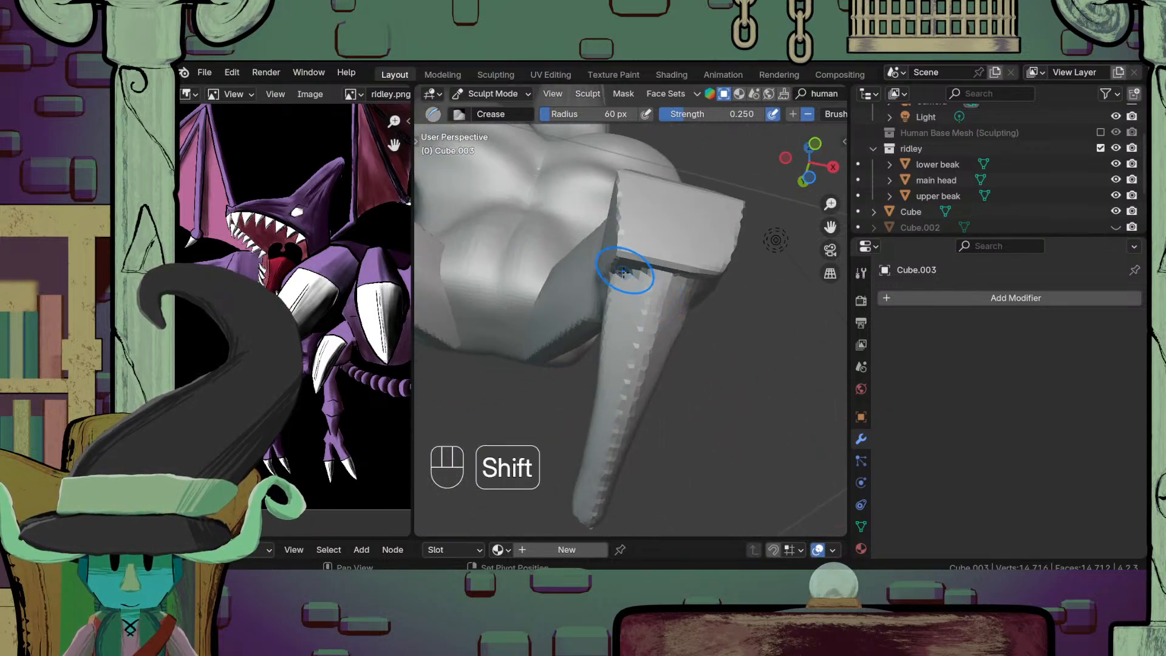
{"action": "left_click_drag", "start_coordinate": [626, 271], "coordinate": [675, 282], "text": "shift"}
{"action": "middle_click_drag", "start_coordinate": [577, 285], "coordinate": [690, 339]}
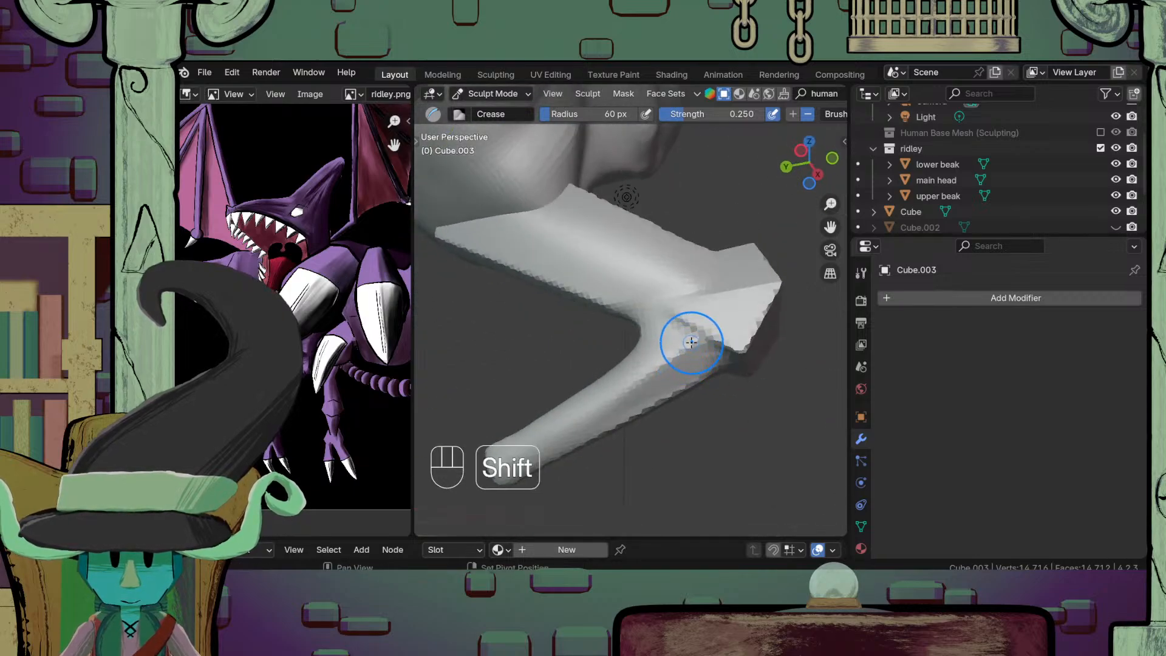
{"action": "middle_click_drag", "start_coordinate": [719, 276], "coordinate": [486, 250]}
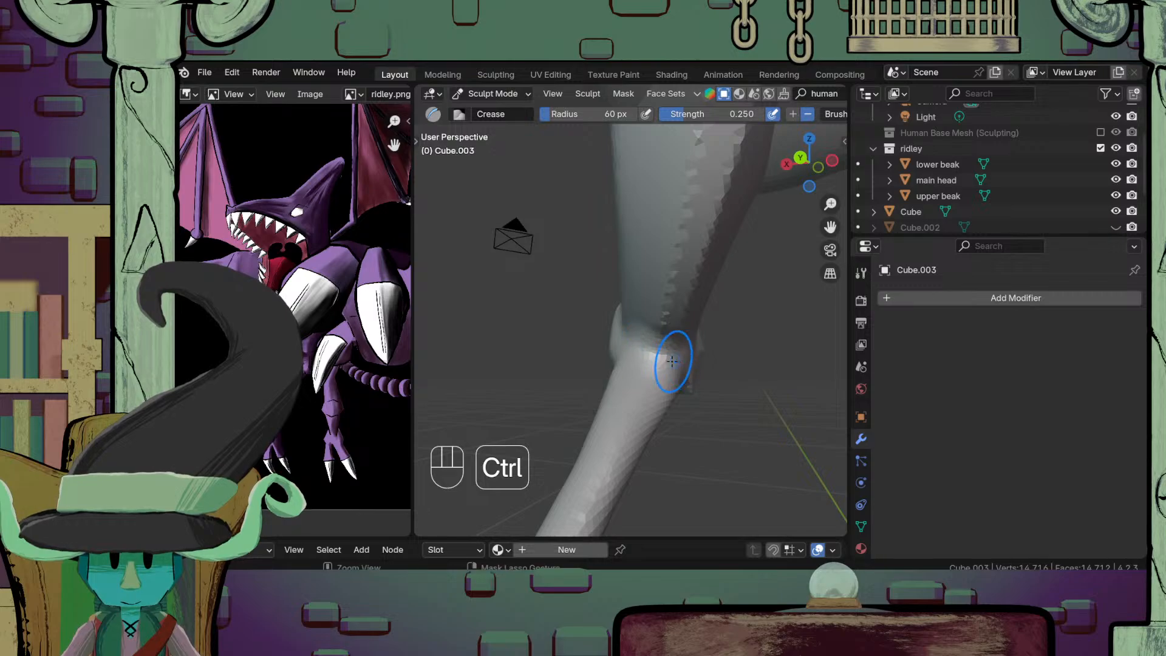
Step: Build up volume along the top of the thigh with the Draw brush and smooth the added bulge
{"action": "left_click", "coordinate": [416, 141]}
{"action": "mouse_move", "coordinate": [593, 331]}
{"action": "middle_mouse_down"}
{"action": "mouse_move", "coordinate": [647, 353]}
{"action": "mouse_move", "coordinate": [643, 373]}
{"action": "mouse_move", "coordinate": [630, 366]}
{"action": "mouse_move", "coordinate": [654, 368]}
{"action": "mouse_move", "coordinate": [640, 350]}
{"action": "mouse_move", "coordinate": [595, 363]}
{"action": "mouse_move", "coordinate": [655, 359]}
{"action": "mouse_move", "coordinate": [631, 389]}
{"action": "mouse_move", "coordinate": [649, 393]}
{"action": "mouse_move", "coordinate": [613, 479]}
{"action": "mouse_move", "coordinate": [742, 360]}
{"action": "mouse_move", "coordinate": [711, 342]}
{"action": "middle_mouse_up"}
{"action": "left_click", "coordinate": [435, 144]}
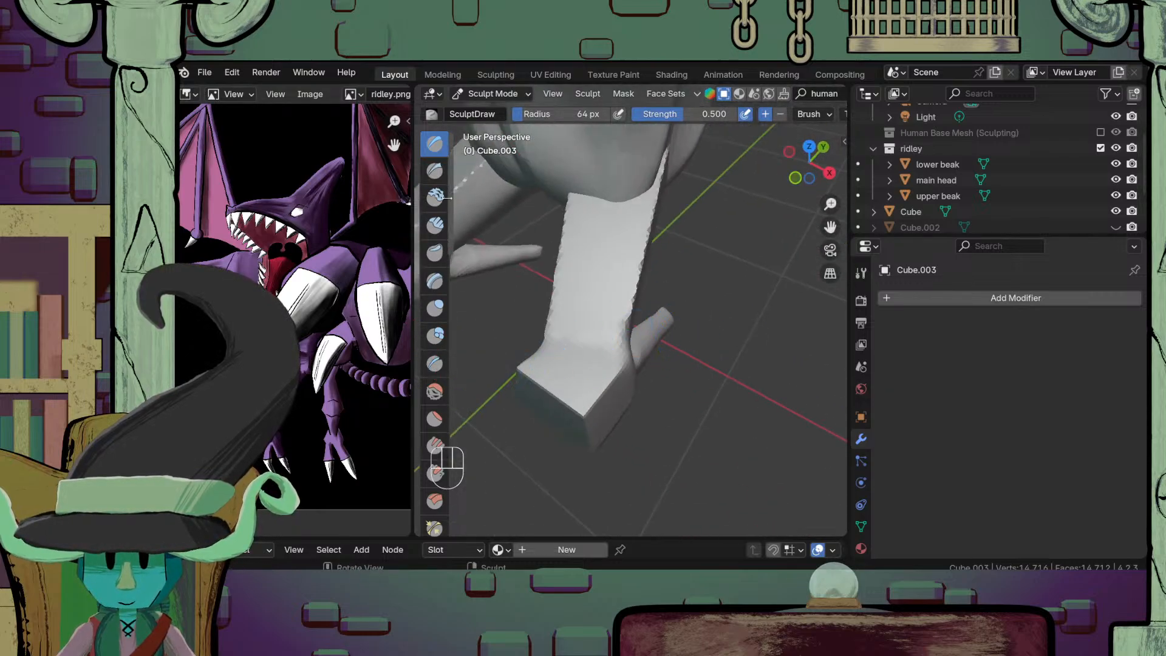
{"action": "mouse_move", "coordinate": [602, 262]}
{"action": "middle_mouse_down"}
{"action": "mouse_move", "coordinate": [624, 271]}
{"action": "mouse_move", "coordinate": [617, 277]}
{"action": "mouse_move", "coordinate": [635, 261]}
{"action": "middle_mouse_up"}
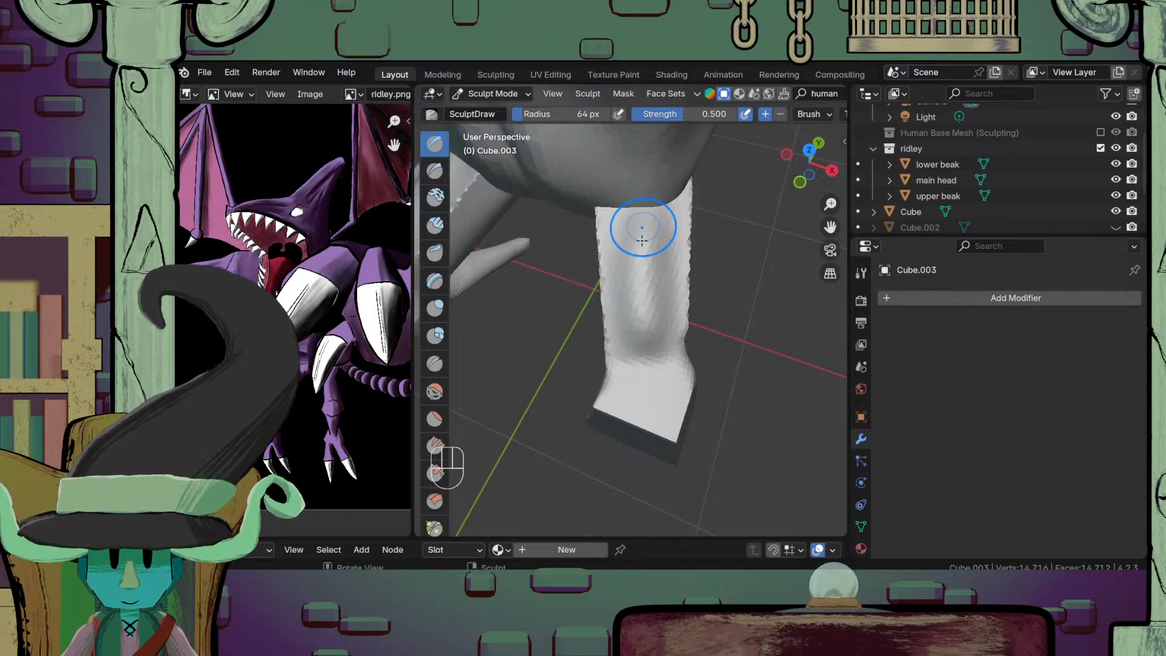
{"action": "middle_click_drag", "start_coordinate": [642, 240], "coordinate": [637, 269], "text": "ctrl"}
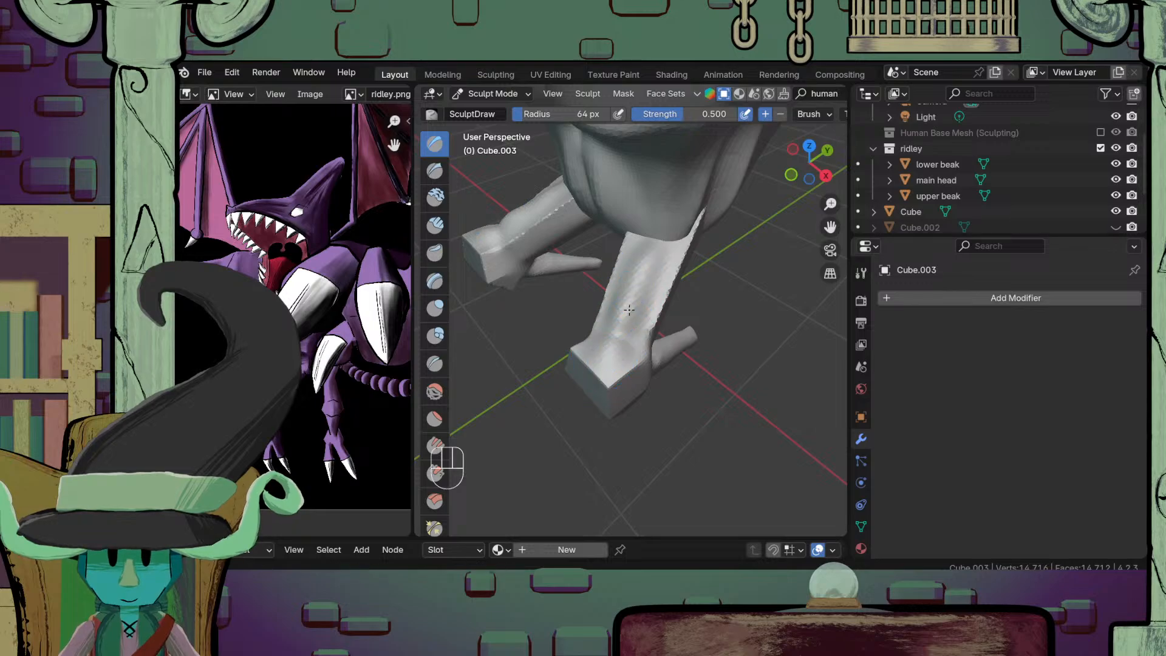
{"action": "left_click_drag", "start_coordinate": [619, 331], "coordinate": [649, 273], "text": "shift"}
{"action": "mouse_move", "coordinate": [648, 274]}
{"action": "middle_mouse_down"}
{"action": "mouse_move", "coordinate": [637, 234]}
{"action": "mouse_move", "coordinate": [610, 249]}
{"action": "mouse_move", "coordinate": [659, 267]}
{"action": "middle_mouse_up"}
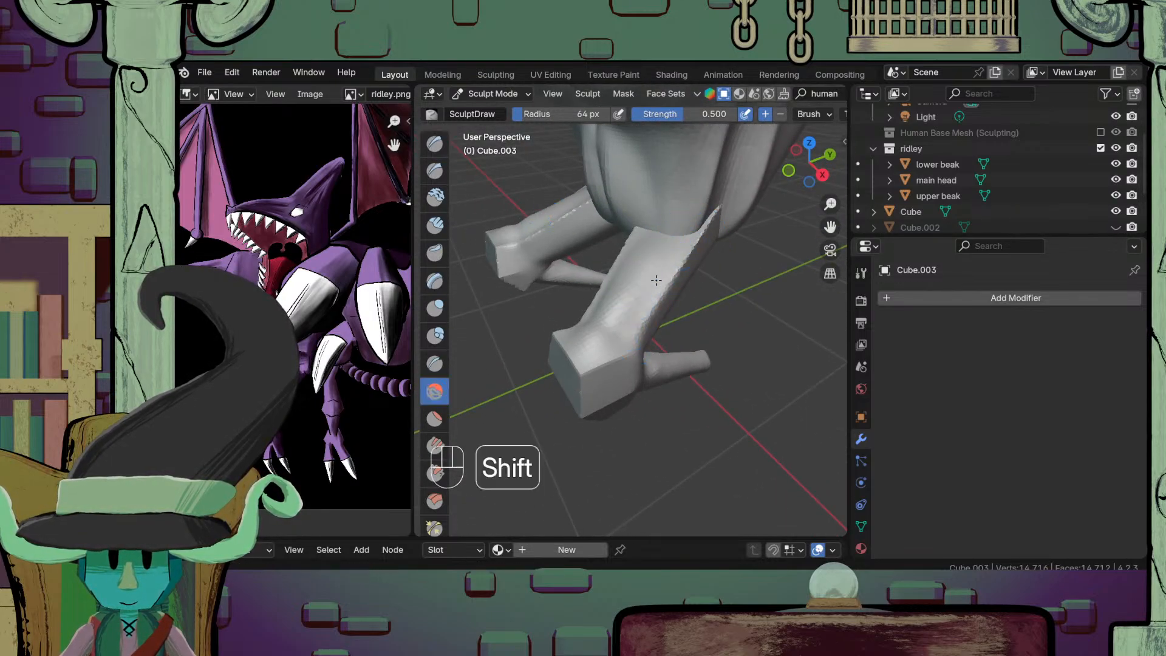
Step: Smooth the serrated side edges of the thigh and blend its surface toward the knee
{"action": "left_click_drag", "start_coordinate": [701, 219], "coordinate": [659, 279], "text": "shift"}
{"action": "mouse_move", "coordinate": [650, 291]}
{"action": "left_mouse_down", "text": "shift"}
{"action": "mouse_move", "coordinate": [684, 228]}
{"action": "mouse_move", "coordinate": [625, 294]}
{"action": "left_mouse_up", "text": "shift"}
{"action": "mouse_move", "coordinate": [625, 294]}
{"action": "middle_mouse_down"}
{"action": "mouse_move", "coordinate": [657, 277]}
{"action": "mouse_move", "coordinate": [623, 291]}
{"action": "middle_mouse_up"}
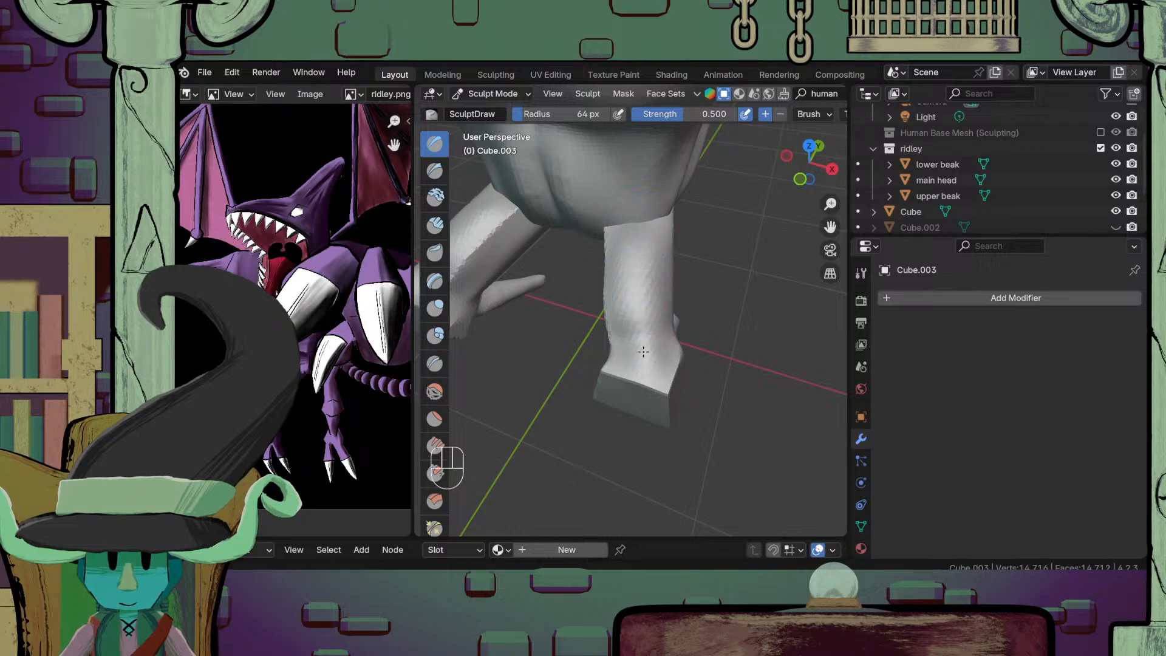
{"action": "mouse_move", "coordinate": [641, 339]}
{"action": "middle_mouse_down"}
{"action": "mouse_move", "coordinate": [617, 299]}
{"action": "mouse_move", "coordinate": [599, 333]}
{"action": "mouse_move", "coordinate": [615, 290]}
{"action": "mouse_move", "coordinate": [541, 336]}
{"action": "mouse_move", "coordinate": [750, 285]}
{"action": "mouse_move", "coordinate": [632, 293]}
{"action": "mouse_move", "coordinate": [621, 320]}
{"action": "mouse_move", "coordinate": [603, 308]}
{"action": "middle_mouse_up"}
{"action": "key", "text": "shift"}
{"action": "mouse_move", "coordinate": [604, 308]}
{"action": "left_mouse_down", "text": "shift"}
{"action": "mouse_move", "coordinate": [620, 315]}
{"action": "mouse_move", "coordinate": [594, 331]}
{"action": "left_mouse_up", "text": "shift"}
{"action": "middle_click_drag", "start_coordinate": [593, 331], "coordinate": [657, 334]}
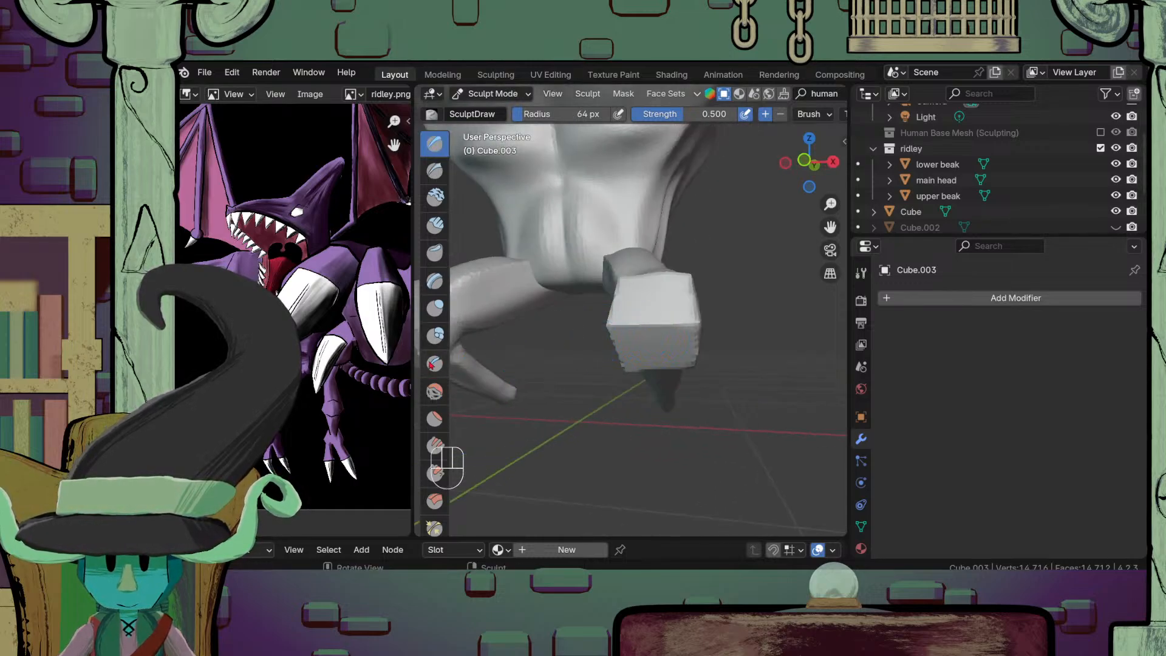
Step: Try carving a crease down the front of the knee block with the Crease brush, and undo the strokes
{"action": "left_click", "coordinate": [435, 365]}
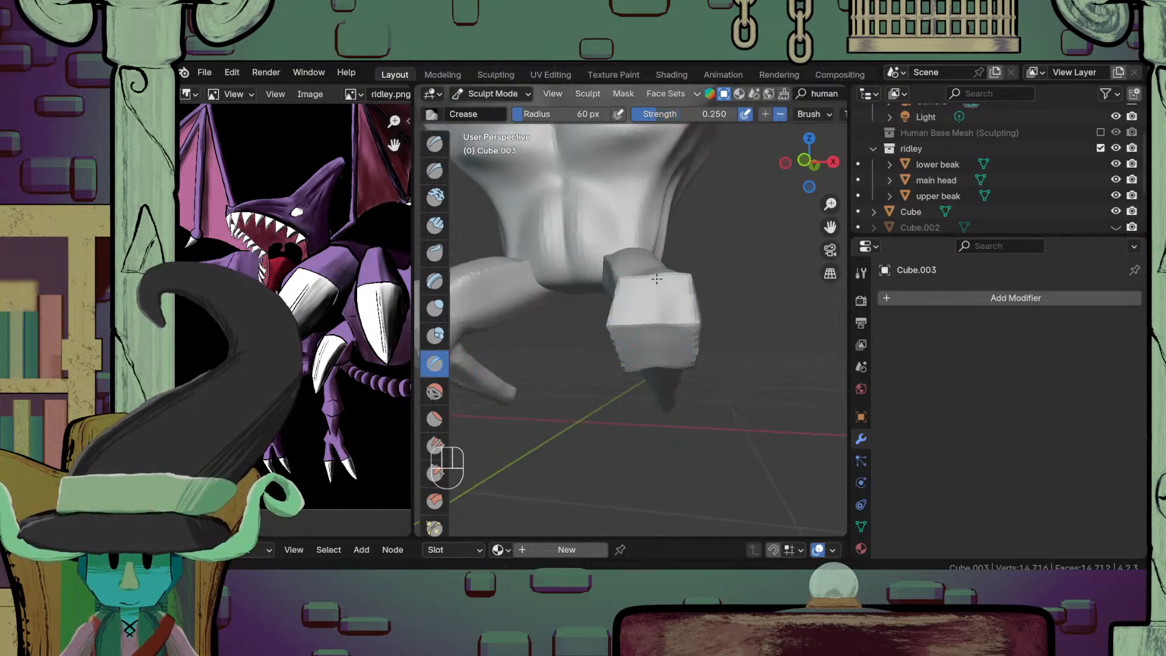
{"action": "left_click_drag", "start_coordinate": [651, 278], "coordinate": [650, 296]}
{"action": "middle_click_drag", "start_coordinate": [648, 318], "coordinate": [638, 371], "text": "ctrl"}
{"action": "mouse_move", "coordinate": [638, 370]}
{"action": "middle_mouse_down"}
{"action": "mouse_move", "coordinate": [585, 374]}
{"action": "mouse_move", "coordinate": [577, 389]}
{"action": "mouse_move", "coordinate": [646, 411]}
{"action": "mouse_move", "coordinate": [636, 306]}
{"action": "middle_mouse_up"}
{"action": "key", "text": "ctrl+z"}
{"action": "key", "text": "ctrl+z"}
Step: Set the Crease brush radius to 75 px and raise a ridge along the middle of the knee and thigh in add mode
{"action": "middle_click_drag", "start_coordinate": [656, 253], "coordinate": [655, 315], "text": "ctrl"}
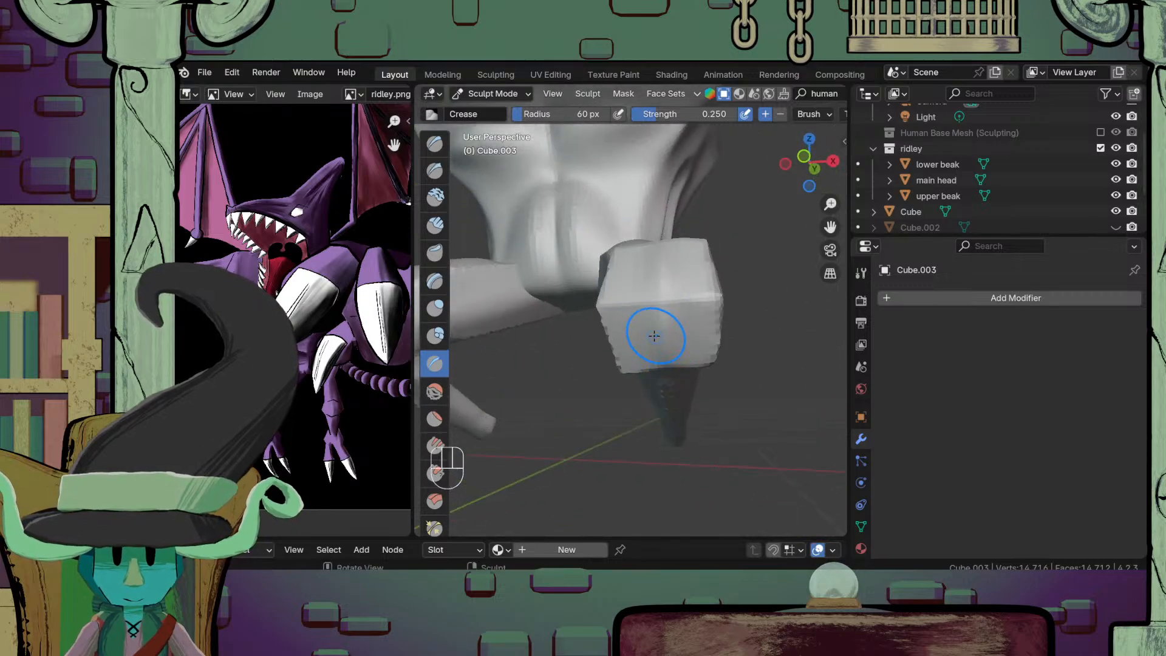
{"action": "key", "text": "f"}
{"action": "left_click", "coordinate": [691, 328]}
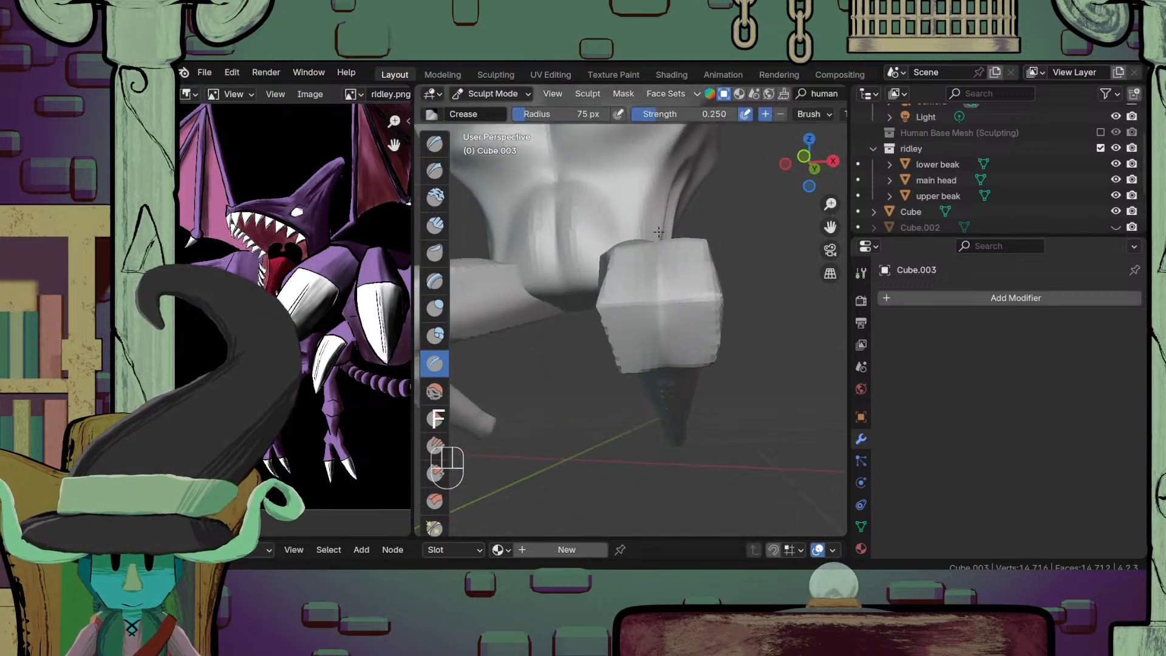
{"action": "middle_click_drag", "start_coordinate": [663, 303], "coordinate": [653, 340], "text": "ctrl"}
{"action": "middle_click_drag", "start_coordinate": [651, 331], "coordinate": [636, 276], "text": "ctrl"}
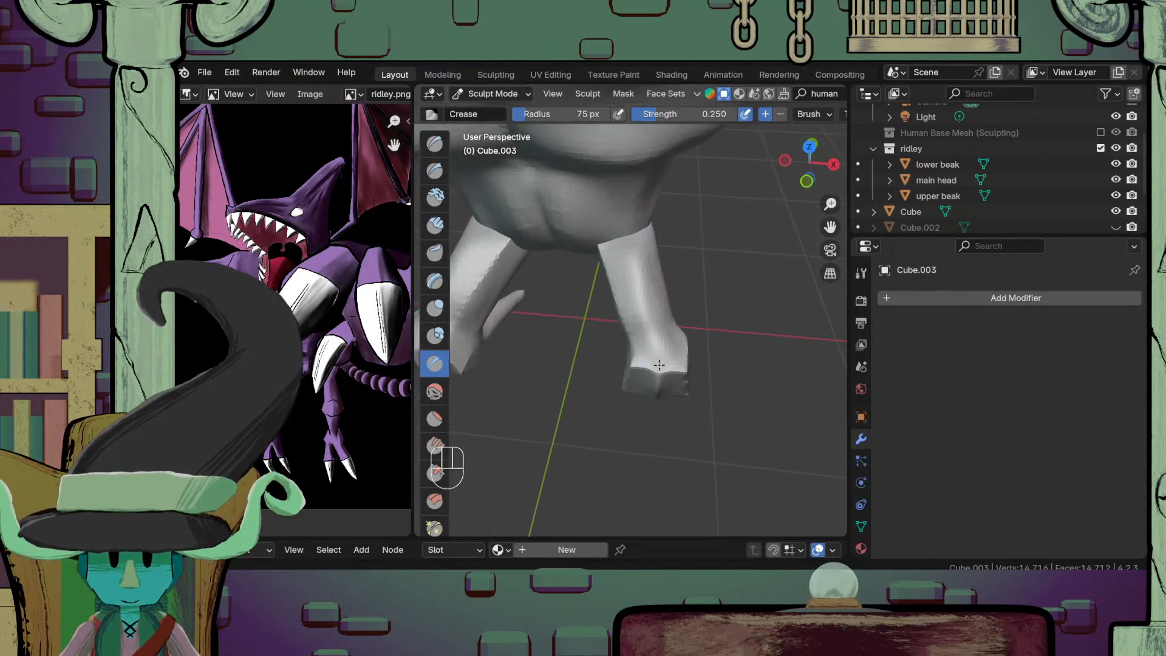
{"action": "middle_click_drag", "start_coordinate": [658, 359], "coordinate": [652, 267], "text": "ctrl"}
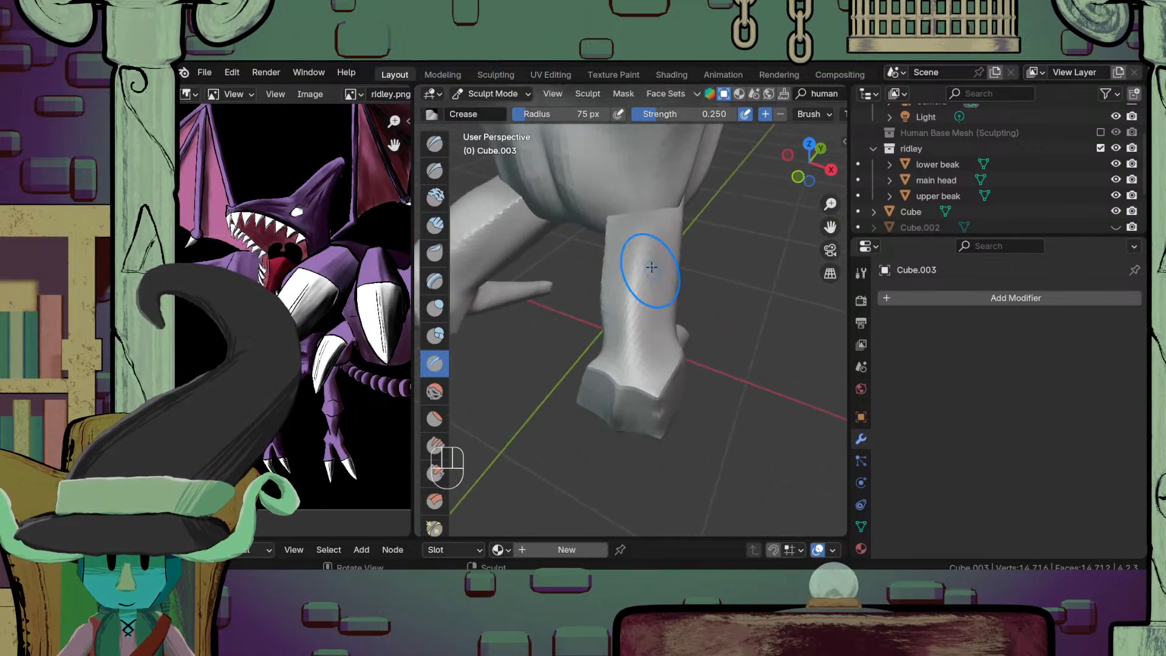
{"action": "middle_click_drag", "start_coordinate": [632, 376], "coordinate": [642, 317]}
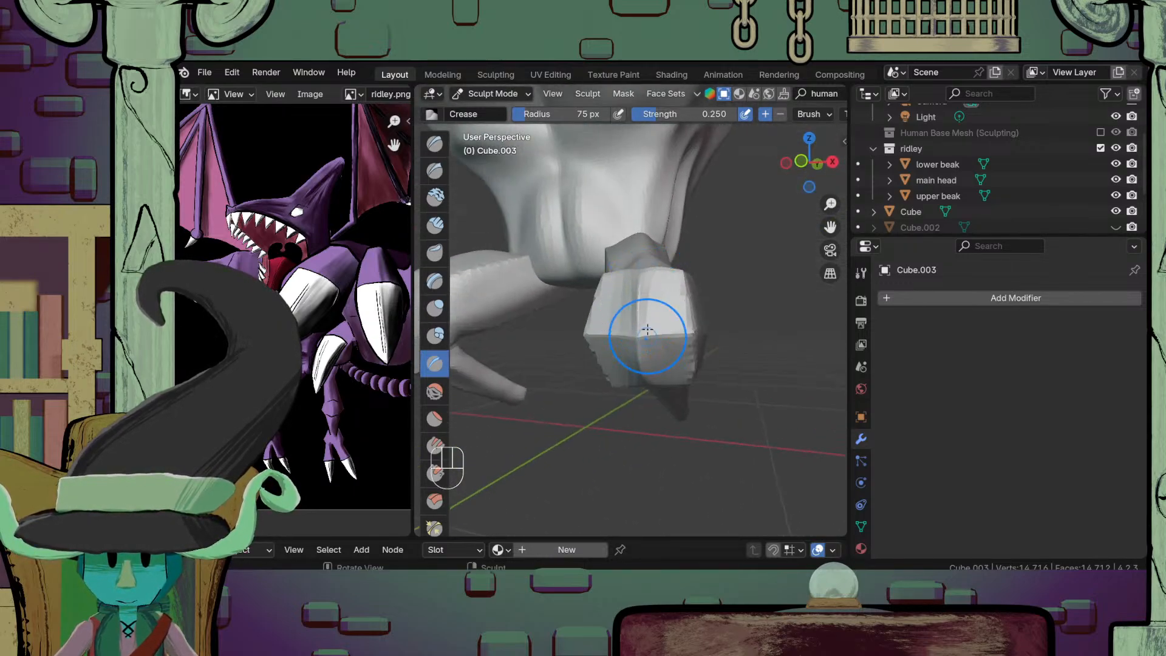
Step: Reshape the knee's front and sides with the Draw brush, and smooth the knee into the lower leg
{"action": "key", "text": "x"}
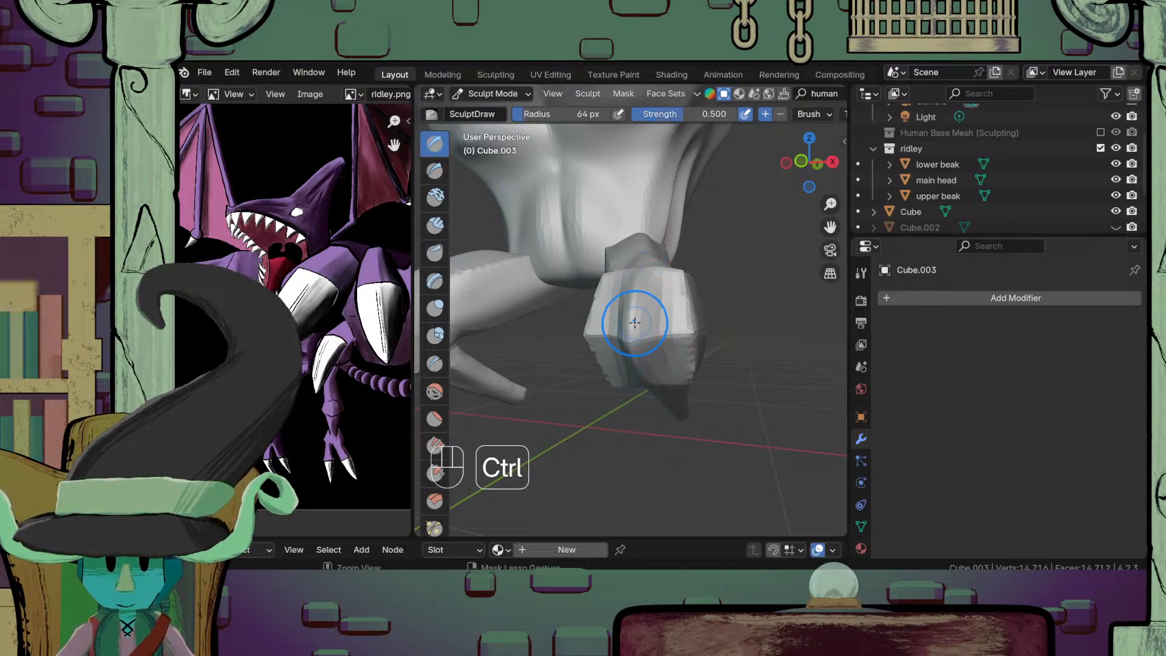
{"action": "middle_click_drag", "start_coordinate": [635, 323], "coordinate": [593, 359], "text": "ctrl"}
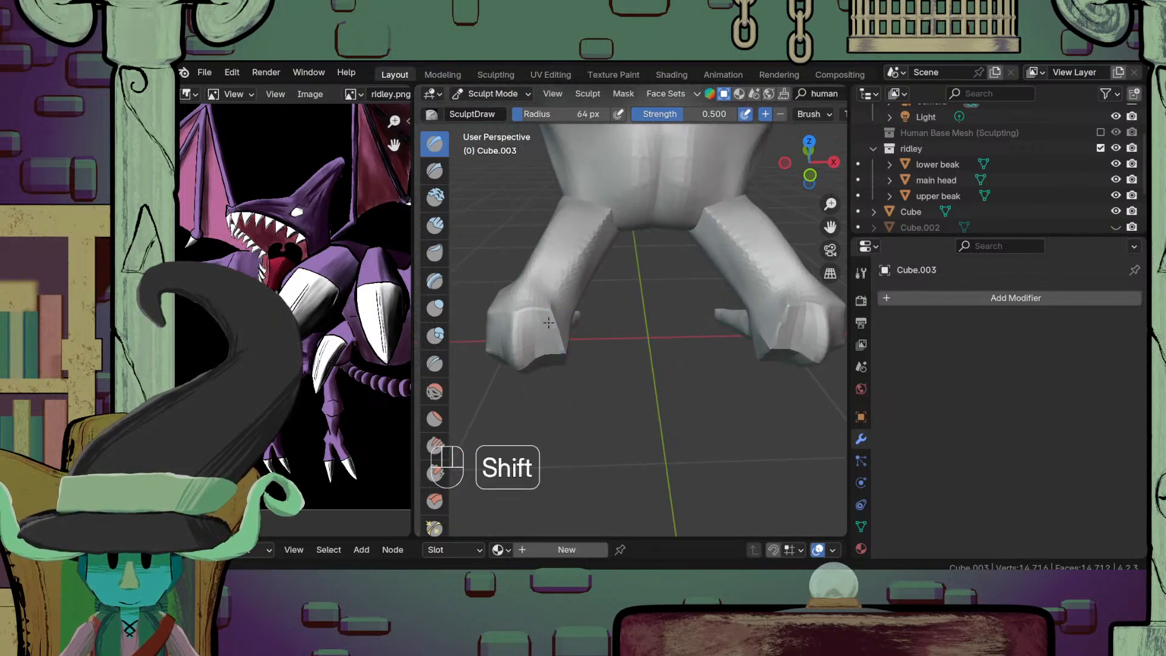
{"action": "middle_click_drag", "start_coordinate": [520, 298], "coordinate": [495, 256]}
{"action": "left_click_drag", "start_coordinate": [509, 261], "coordinate": [523, 280], "text": "shift"}
{"action": "middle_click_drag", "start_coordinate": [524, 281], "coordinate": [549, 246]}
{"action": "left_click_drag", "start_coordinate": [549, 240], "coordinate": [554, 251], "text": "shift"}
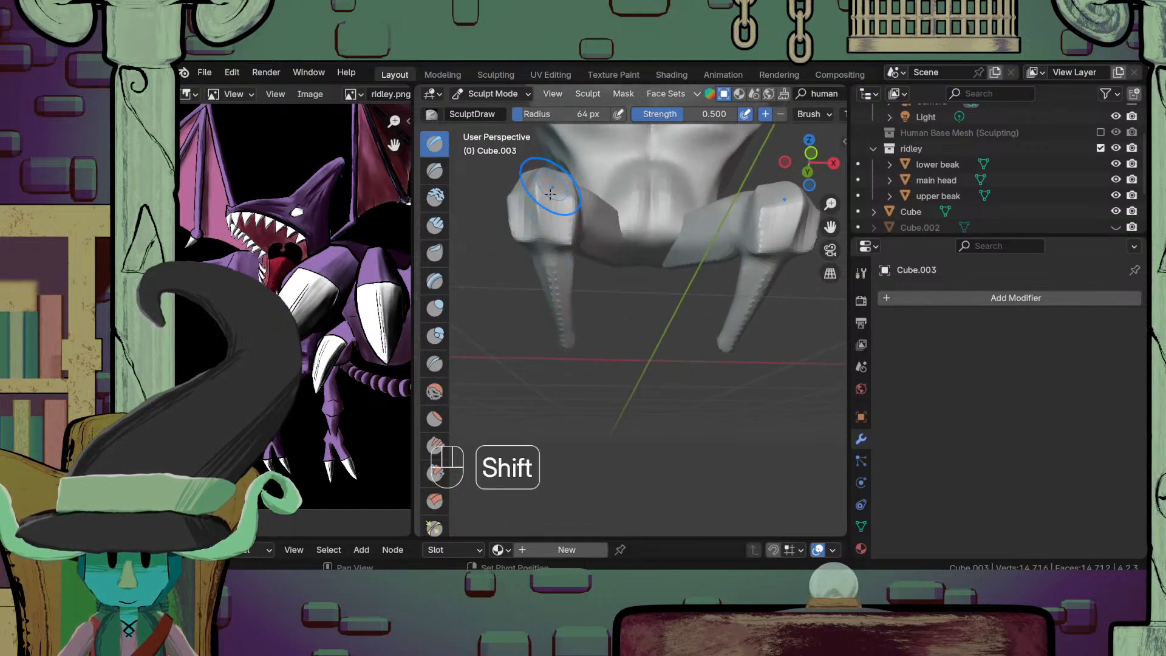
{"action": "middle_click_drag", "start_coordinate": [559, 282], "coordinate": [554, 248]}
{"action": "left_click_drag", "start_coordinate": [552, 261], "coordinate": [559, 295], "text": "shift"}
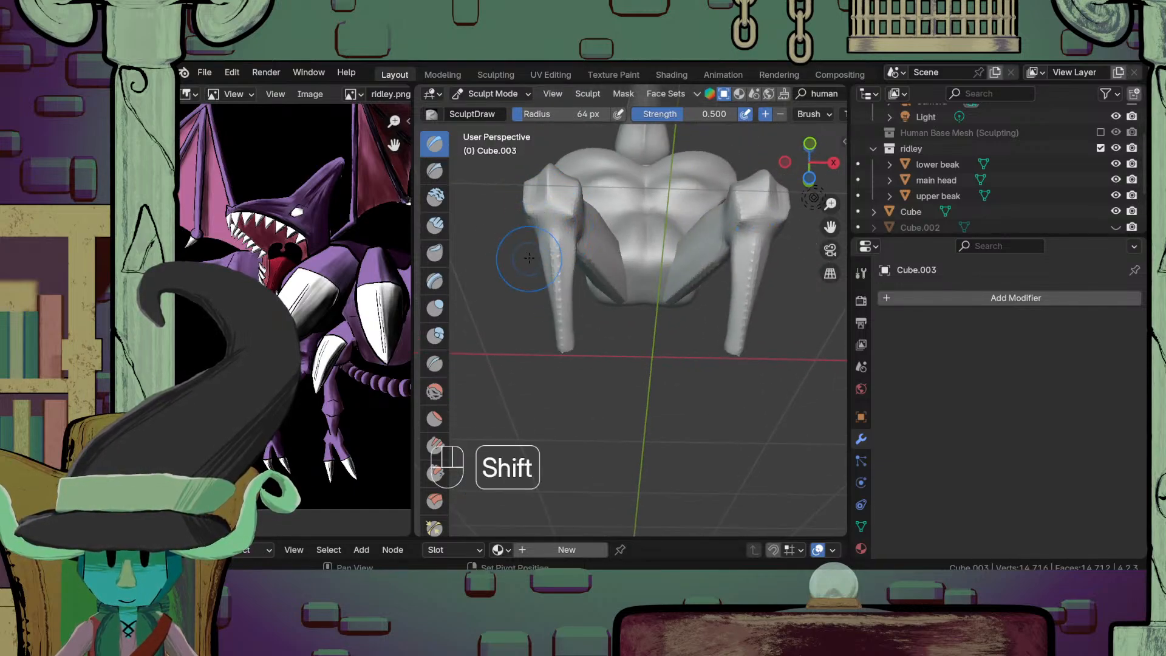
Step: Return to Object Mode and save the sculpted legs in ridley.blend
{"action": "mouse_move", "coordinate": [574, 286]}
{"action": "middle_mouse_down", "text": "ctrl"}
{"action": "mouse_move", "coordinate": [599, 391]}
{"action": "mouse_move", "coordinate": [656, 377]}
{"action": "mouse_move", "coordinate": [578, 333]}
{"action": "mouse_move", "coordinate": [582, 380]}
{"action": "mouse_move", "coordinate": [567, 391]}
{"action": "mouse_move", "coordinate": [654, 373]}
{"action": "mouse_move", "coordinate": [656, 343]}
{"action": "middle_mouse_up", "text": "ctrl"}
{"action": "middle_click_drag", "start_coordinate": [656, 344], "coordinate": [645, 393], "text": "shift"}
{"action": "key", "text": "ctrl+s"}
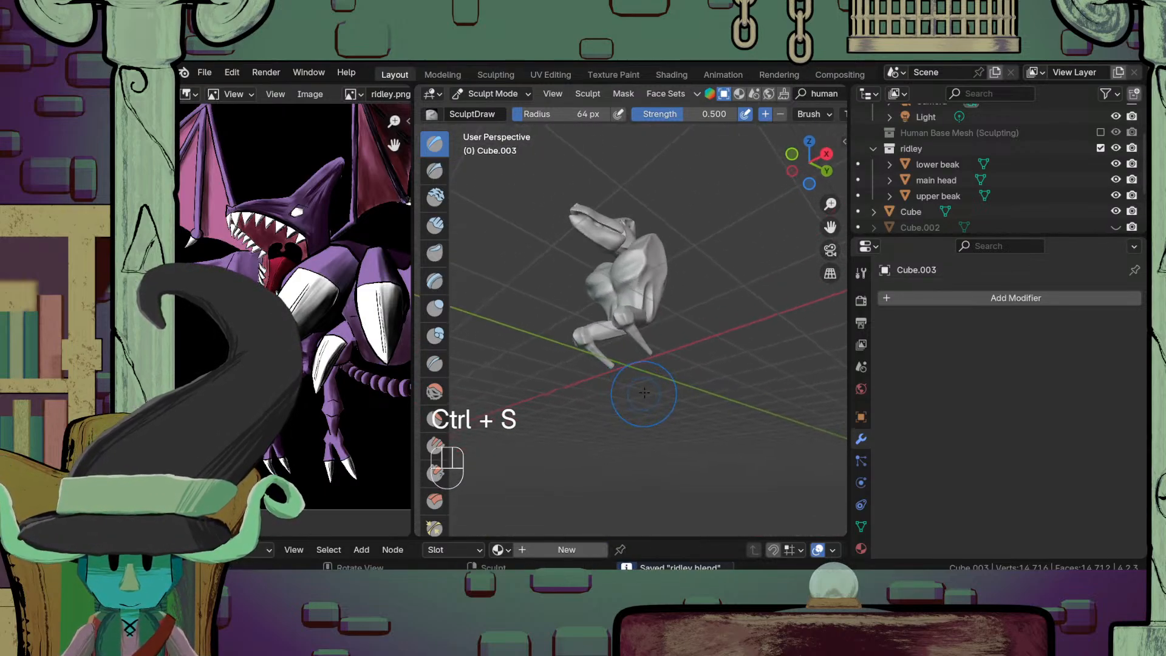
{"action": "left_click", "coordinate": [493, 93]}
{"action": "left_click", "coordinate": [504, 110]}
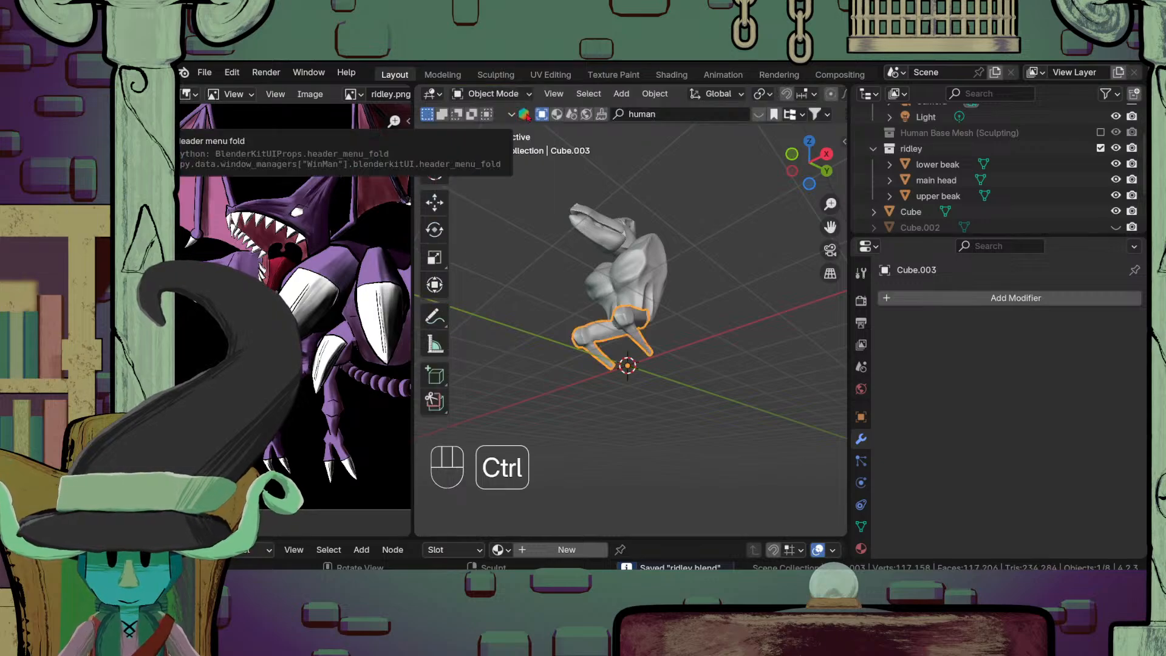
{"action": "key", "text": "ctrl+s"}
Step: Rename the joined legs object Cube.003 as LEGS
{"action": "middle_click_drag", "start_coordinate": [650, 413], "coordinate": [638, 449]}
{"action": "scroll", "coordinate": [616, 481], "scroll_direction": "up", "scroll_amount": 3}
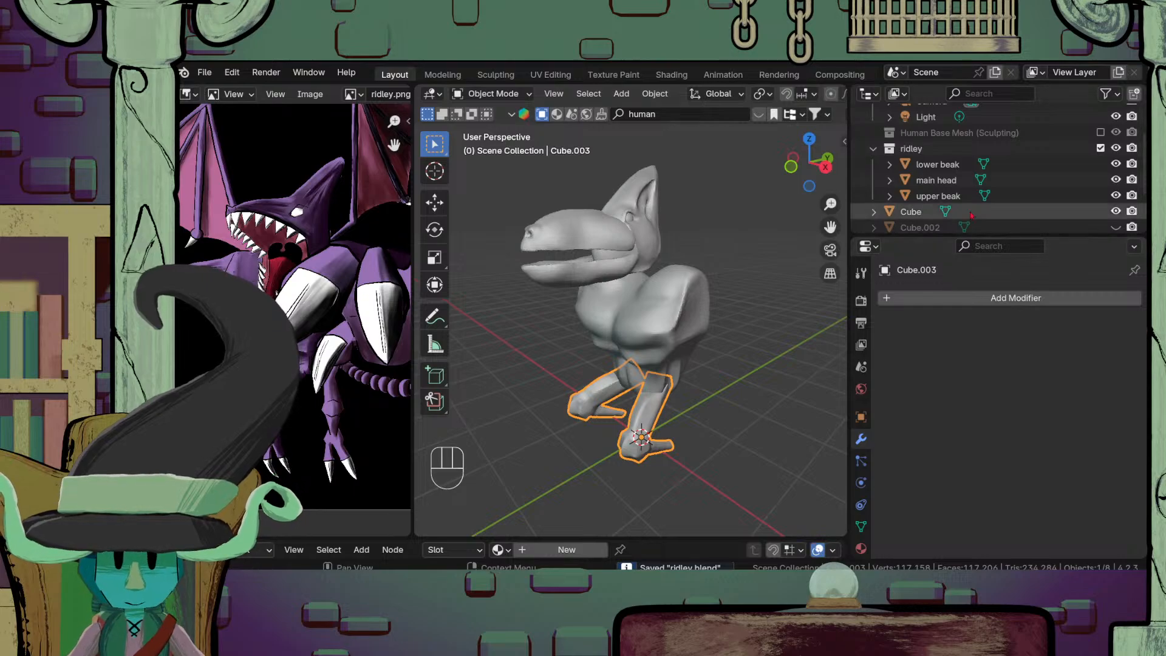
{"action": "scroll", "coordinate": [948, 183], "scroll_direction": "down", "scroll_amount": 3}
{"action": "left_click", "coordinate": [927, 186]}
{"action": "double_click", "coordinate": [923, 187]}
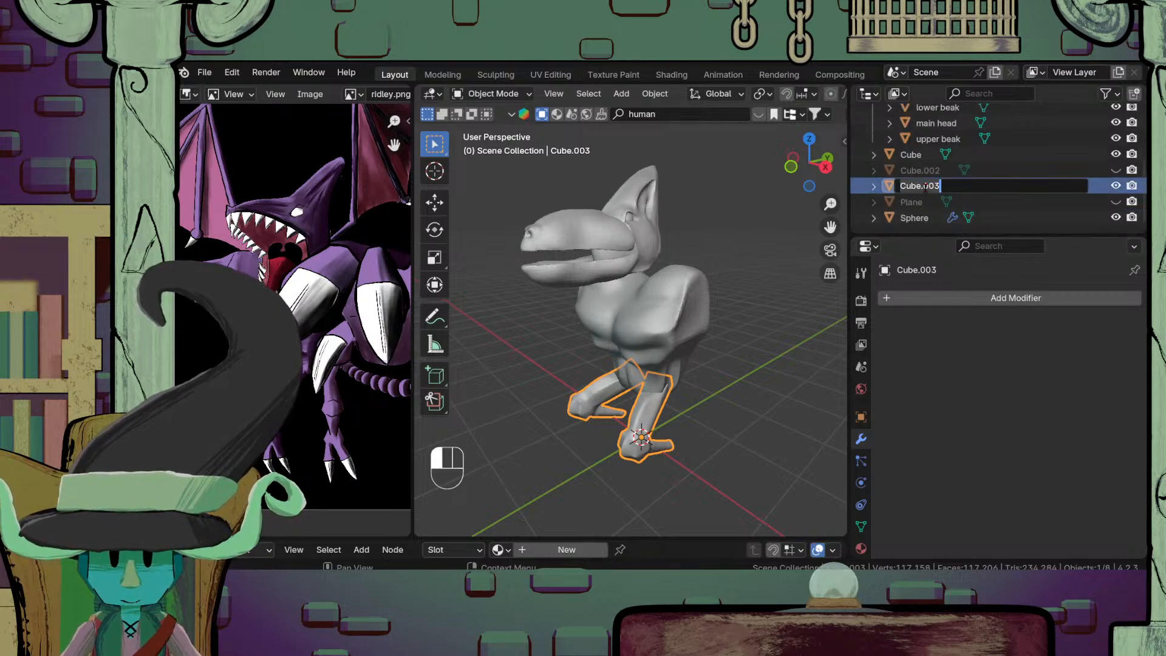
{"action": "key", "text": "Return"}
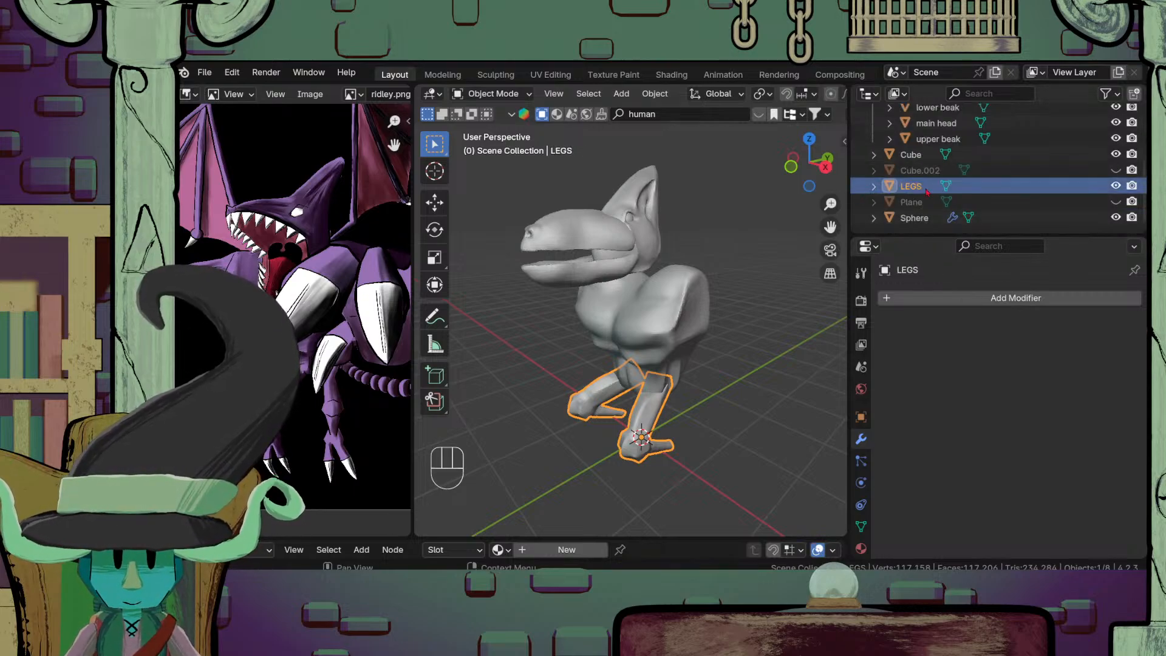
Step: Move LEGS into the ridley collection and check its contents by switching the collection off and on
{"action": "key", "text": "m"}
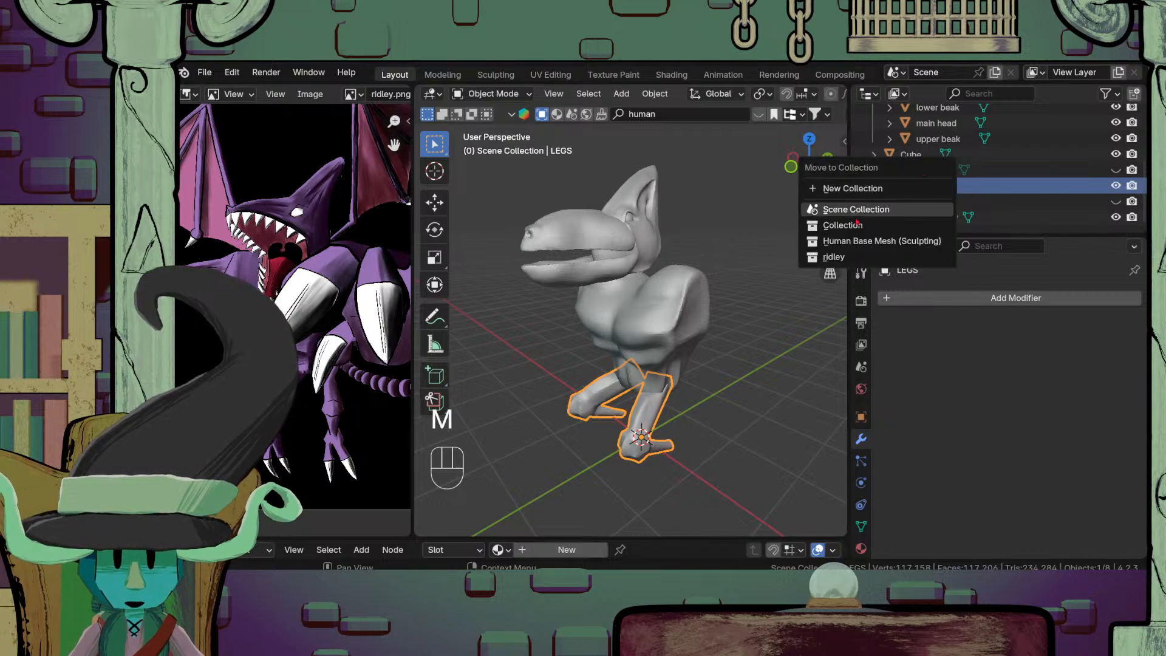
{"action": "left_click", "coordinate": [834, 256]}
{"action": "scroll", "coordinate": [1033, 164], "scroll_direction": "up", "scroll_amount": 3}
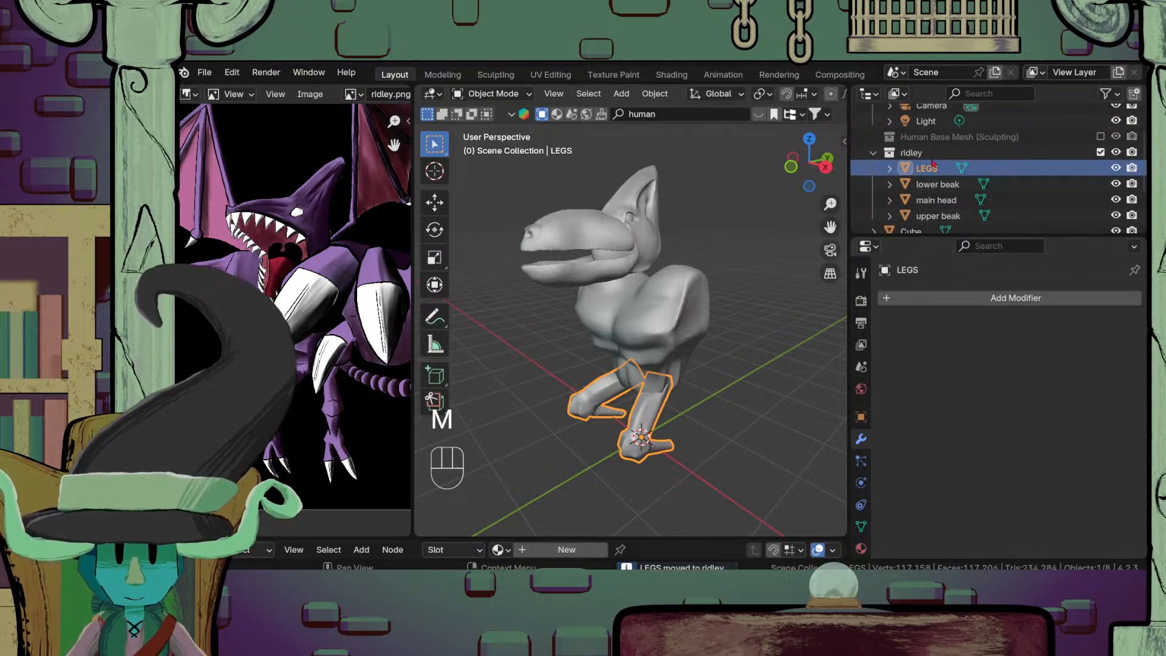
{"action": "left_click", "coordinate": [1101, 152]}
{"action": "left_click", "coordinate": [1100, 152]}
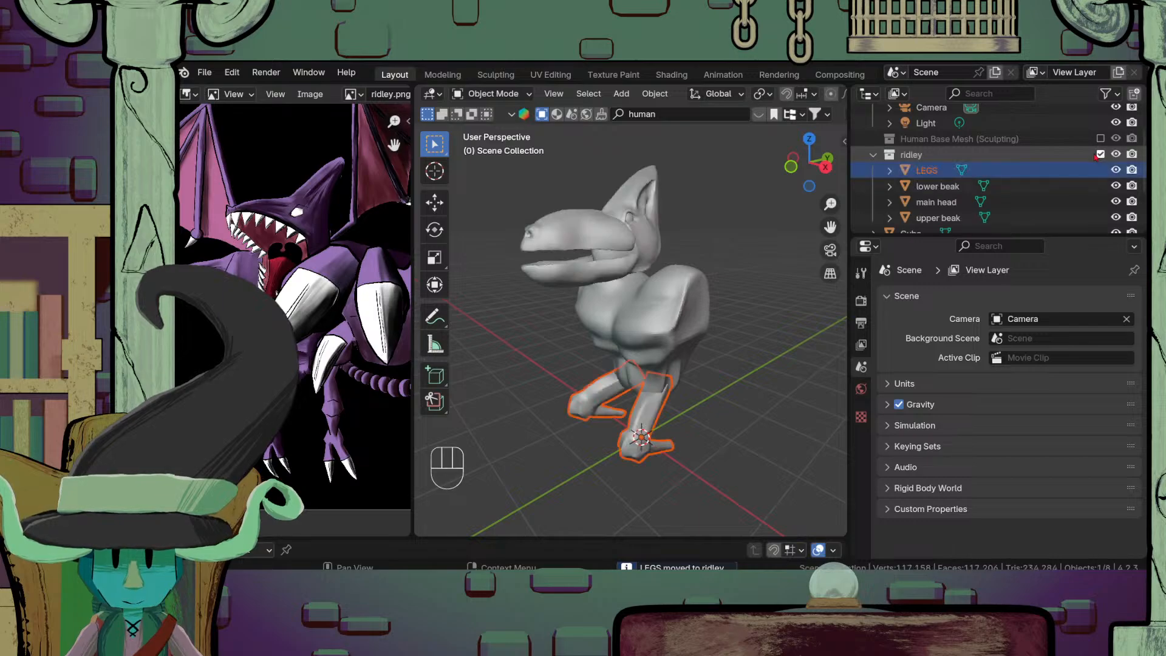
Step: Move the body Cube, main head and Sphere into the ridley collection and toggle the collection off and on to check it
{"action": "left_click", "coordinate": [631, 222], "text": "shift"}
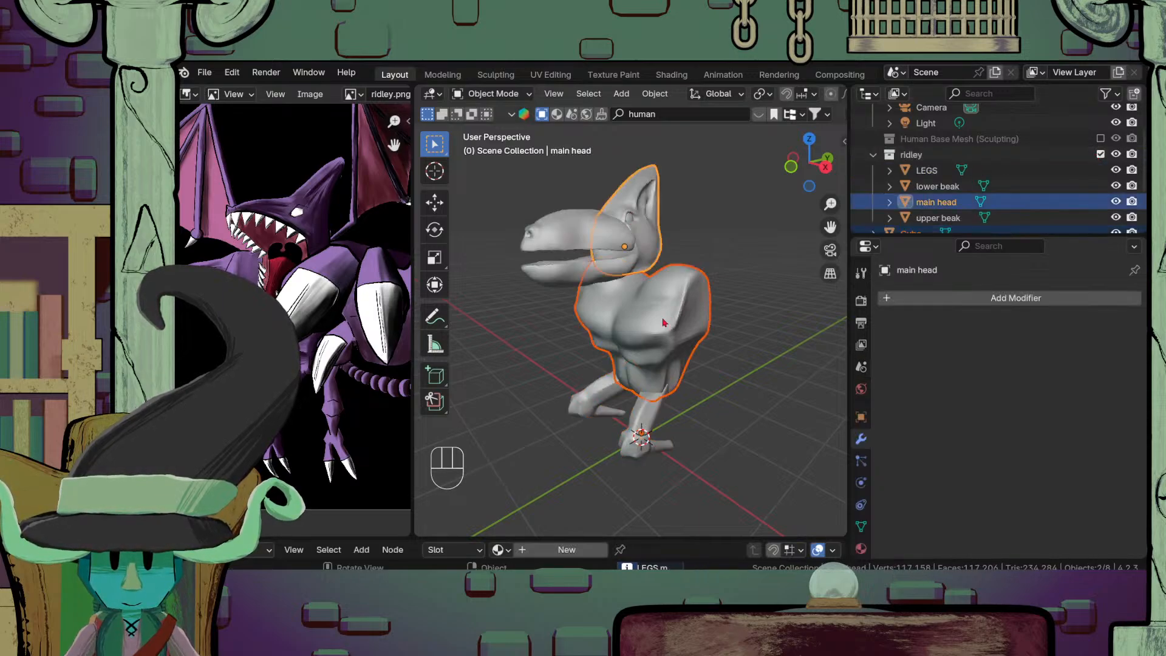
{"action": "left_click", "coordinate": [636, 223], "text": "shift"}
{"action": "key", "text": "m"}
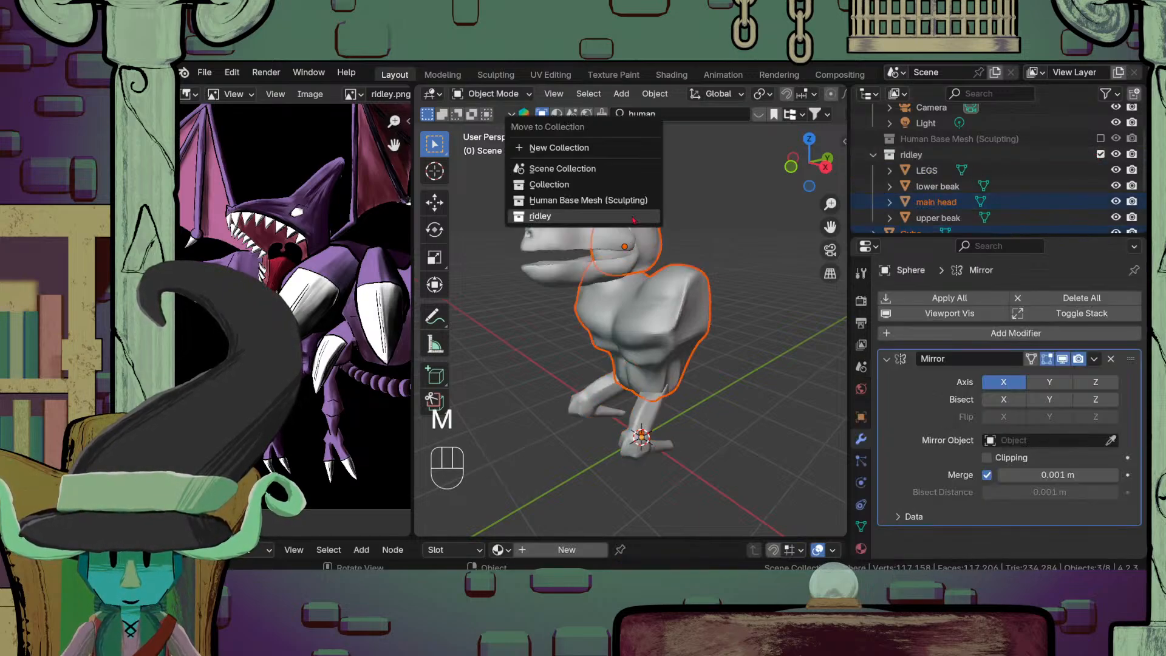
{"action": "left_click", "coordinate": [633, 217]}
{"action": "left_click", "coordinate": [1101, 154]}
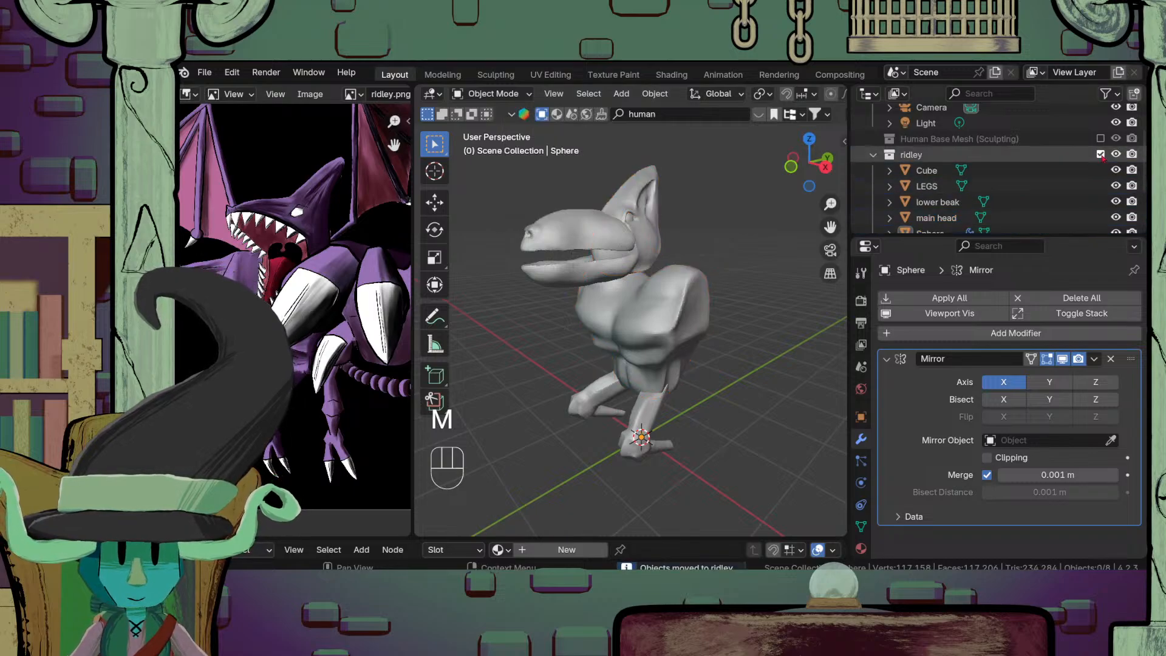
{"action": "left_click", "coordinate": [1101, 186]}
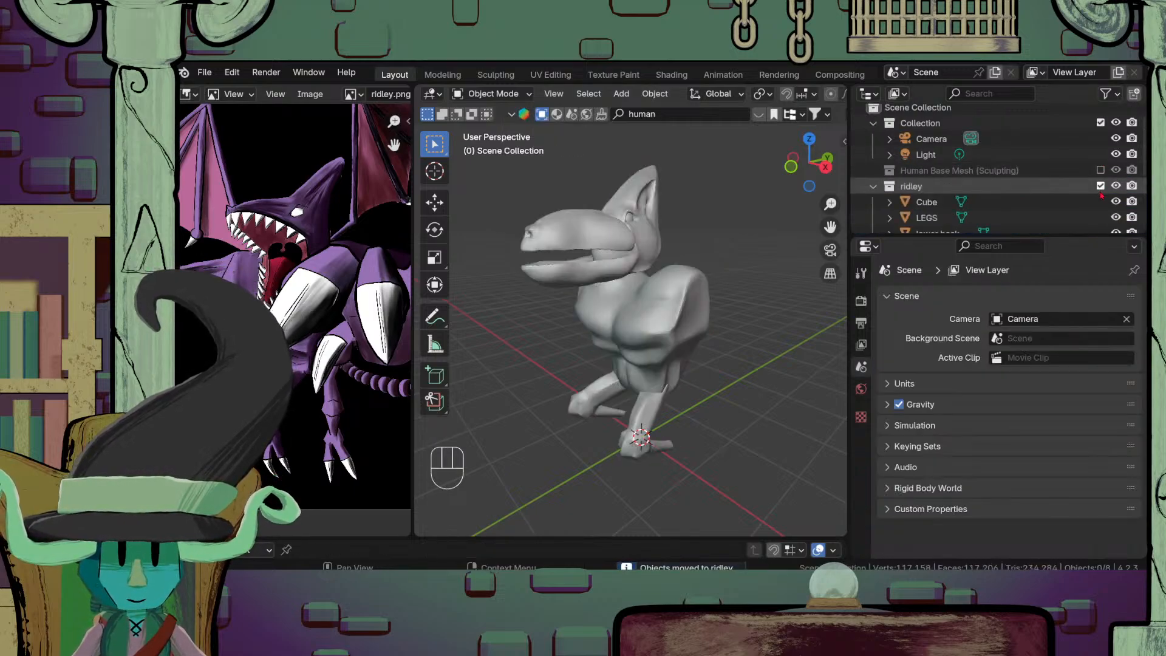
Step: Add a cube mesh at the 3D cursor beneath Ridley's legs
{"action": "middle_click_drag", "start_coordinate": [644, 419], "coordinate": [676, 438]}
{"action": "scroll", "coordinate": [669, 401], "scroll_direction": "up", "scroll_amount": 2}
{"action": "mouse_move", "coordinate": [669, 401]}
{"action": "middle_mouse_down", "text": "shift"}
{"action": "mouse_move", "coordinate": [617, 398]}
{"action": "mouse_move", "coordinate": [637, 407]}
{"action": "mouse_move", "coordinate": [655, 364]}
{"action": "mouse_move", "coordinate": [689, 431]}
{"action": "mouse_move", "coordinate": [679, 418]}
{"action": "middle_mouse_up", "text": "shift"}
{"action": "scroll", "coordinate": [637, 407], "scroll_direction": "up", "scroll_amount": 2}
{"action": "scroll", "coordinate": [662, 389], "scroll_direction": "up", "scroll_amount": 3}
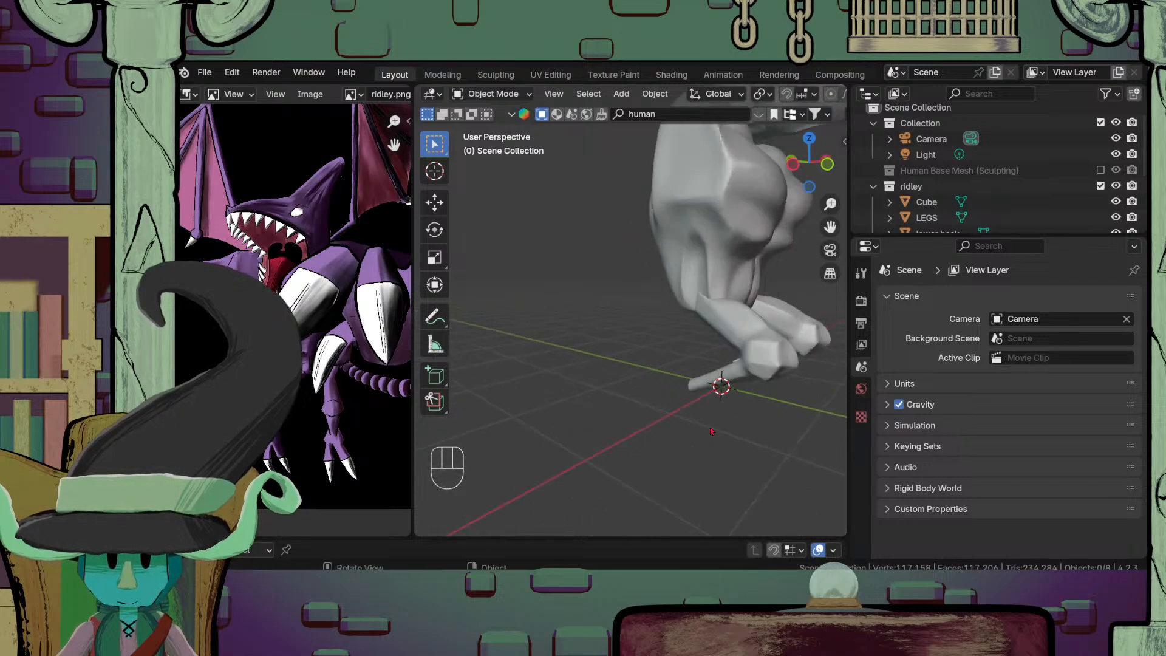
{"action": "middle_click_drag", "start_coordinate": [607, 344], "coordinate": [626, 335]}
{"action": "key", "text": "shift+a"}
{"action": "mouse_move", "coordinate": [621, 273]}
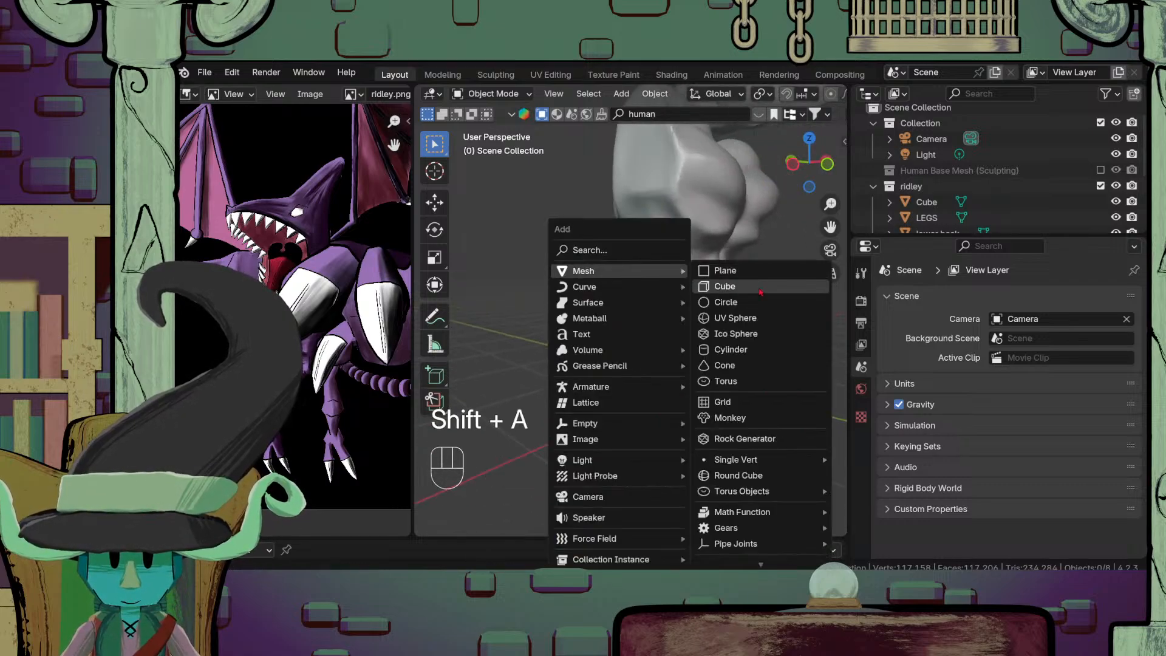
{"action": "left_click", "coordinate": [716, 287]}
Step: Scale the cube's mesh down in Edit Mode to a small block centred between and below the feet
{"action": "scroll", "coordinate": [716, 340], "scroll_direction": "down", "scroll_amount": 5}
{"action": "middle_click_drag", "start_coordinate": [710, 398], "coordinate": [629, 421]}
{"action": "key", "text": "Tab"}
{"action": "key", "text": "KP_3"}
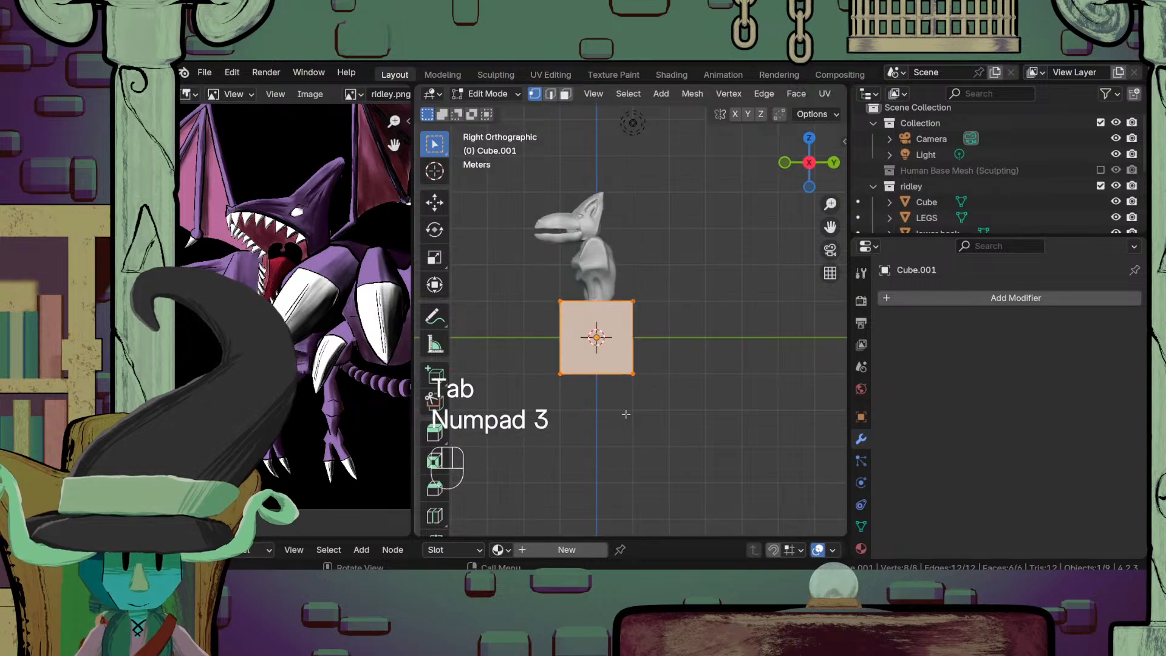
{"action": "key", "text": "KP_1"}
{"action": "key", "text": "KP_3"}
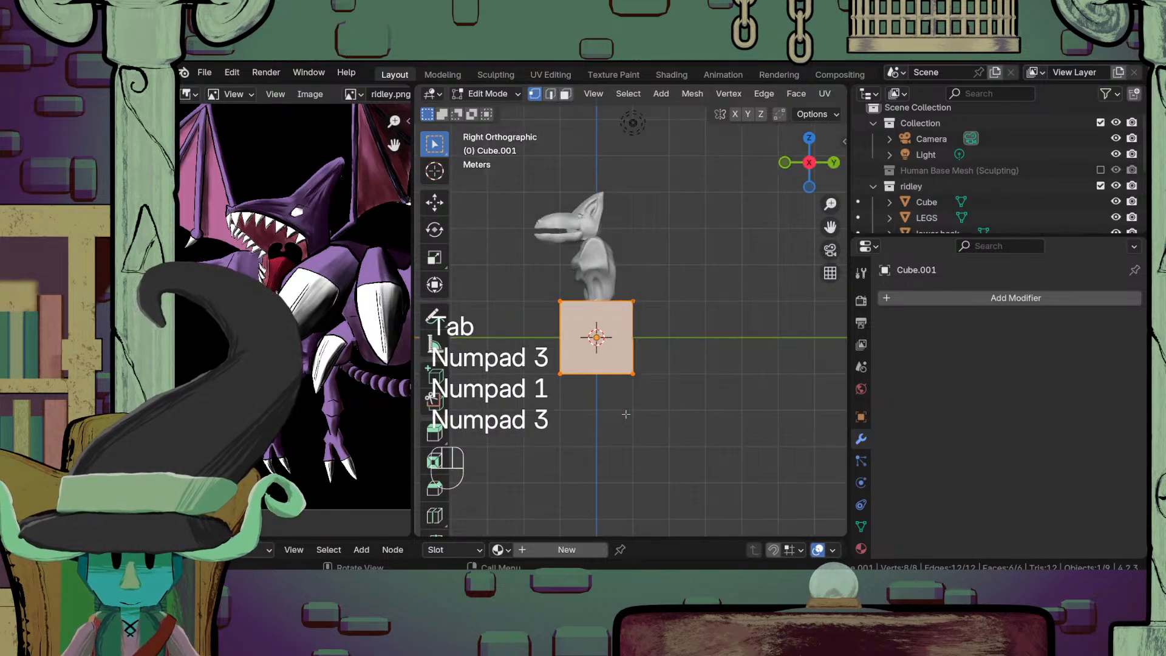
{"action": "key", "text": "KP_1"}
{"action": "scroll", "coordinate": [626, 414], "scroll_direction": "up", "scroll_amount": 5}
{"action": "middle_click_drag", "start_coordinate": [625, 415], "coordinate": [658, 355], "text": "shift"}
{"action": "key", "text": "s"}
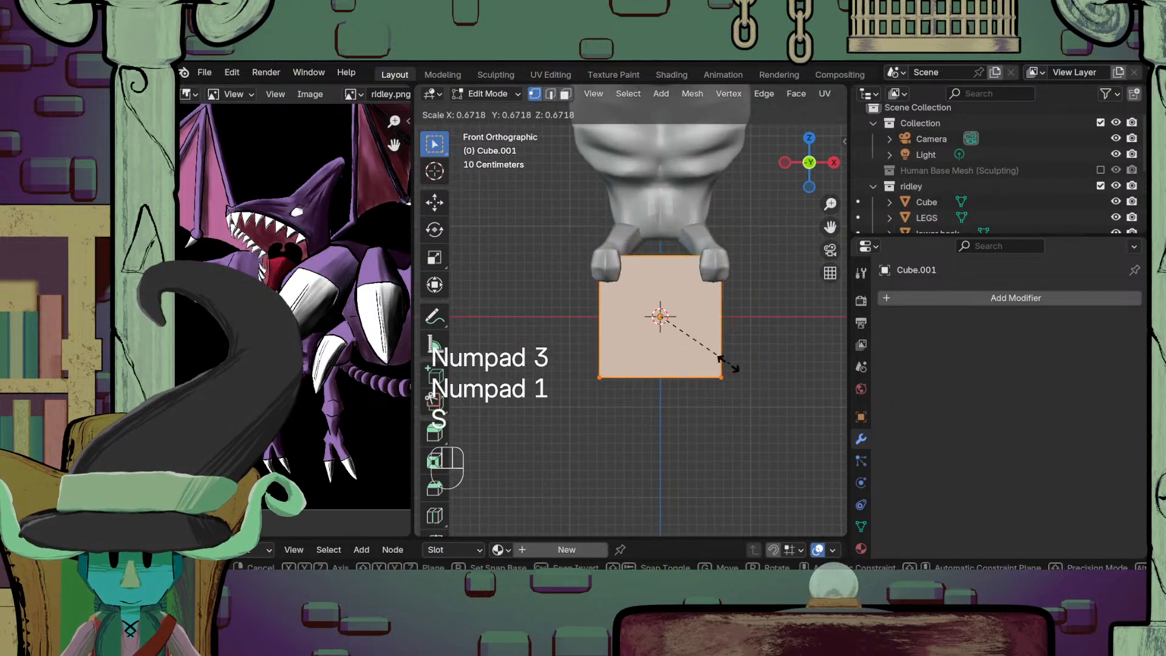
{"action": "left_click", "coordinate": [686, 314]}
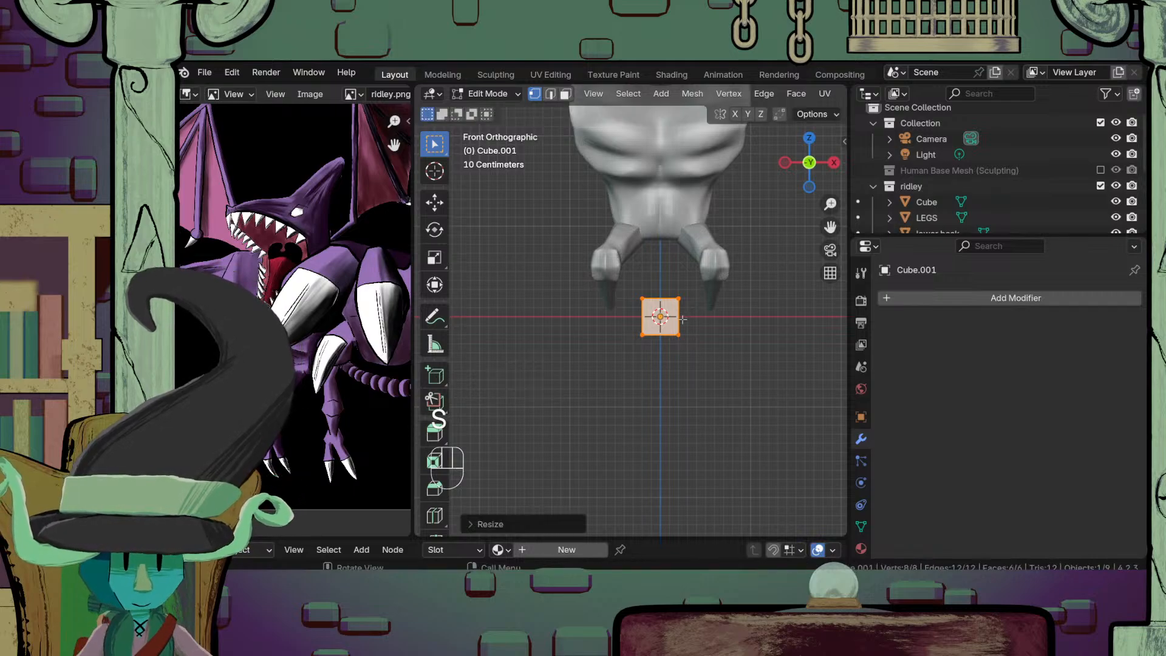
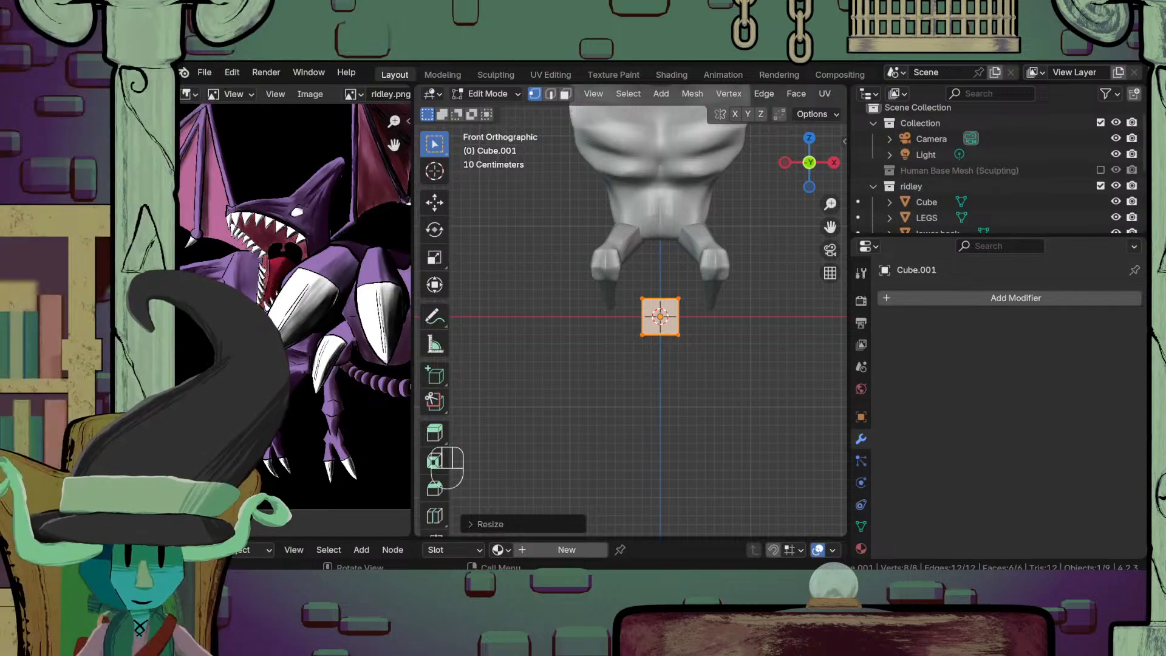
Step: Widen the 3D viewport and frame the small cube with the lower leg in the right side view
{"action": "scroll", "coordinate": [588, 360], "scroll_direction": "up", "scroll_amount": 3}
{"action": "middle_click_drag", "start_coordinate": [588, 359], "coordinate": [646, 372], "text": "shift"}
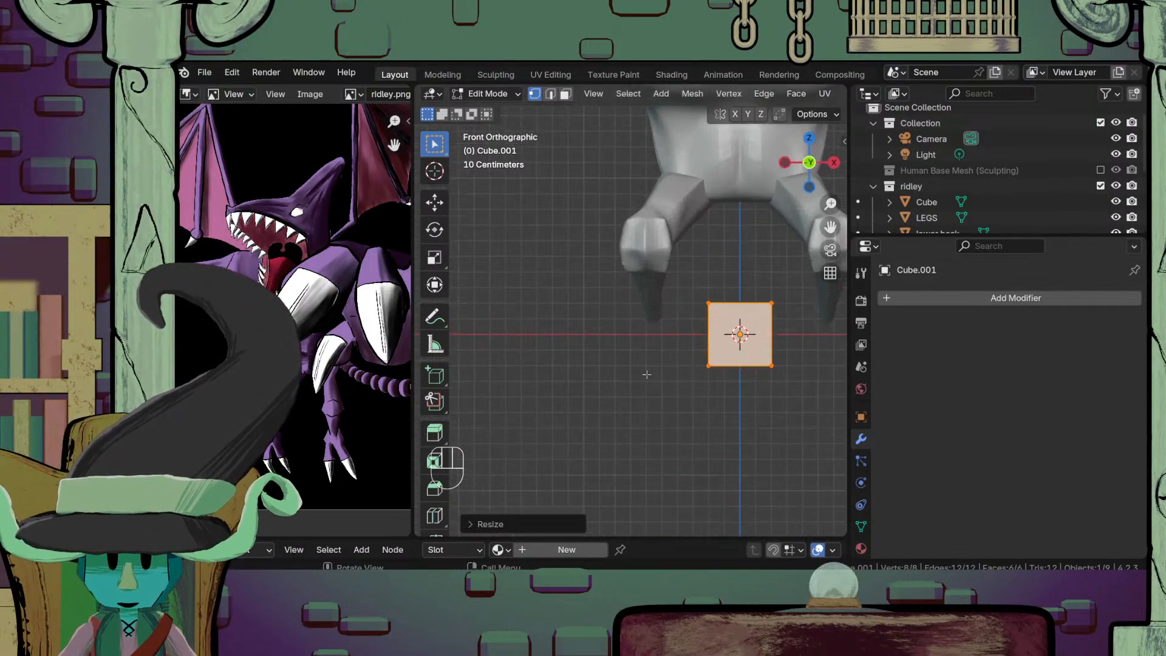
{"action": "key", "text": "KP_3"}
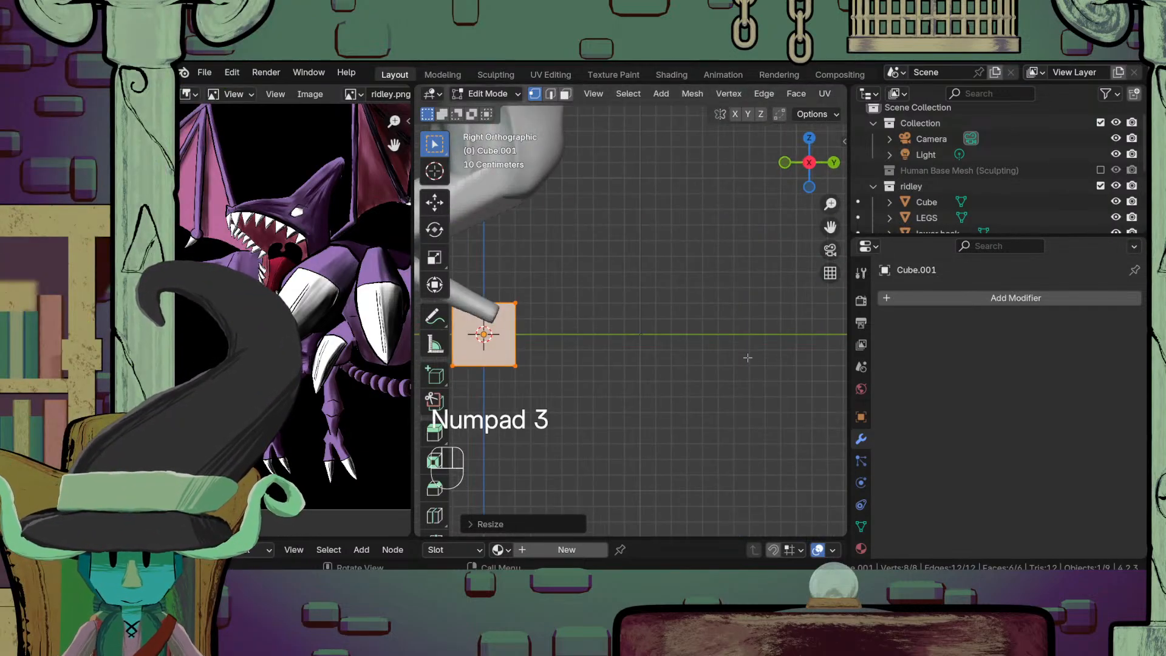
{"action": "middle_click_drag", "start_coordinate": [541, 350], "coordinate": [690, 370], "text": "shift"}
{"action": "scroll", "coordinate": [703, 372], "scroll_direction": "up", "scroll_amount": 2}
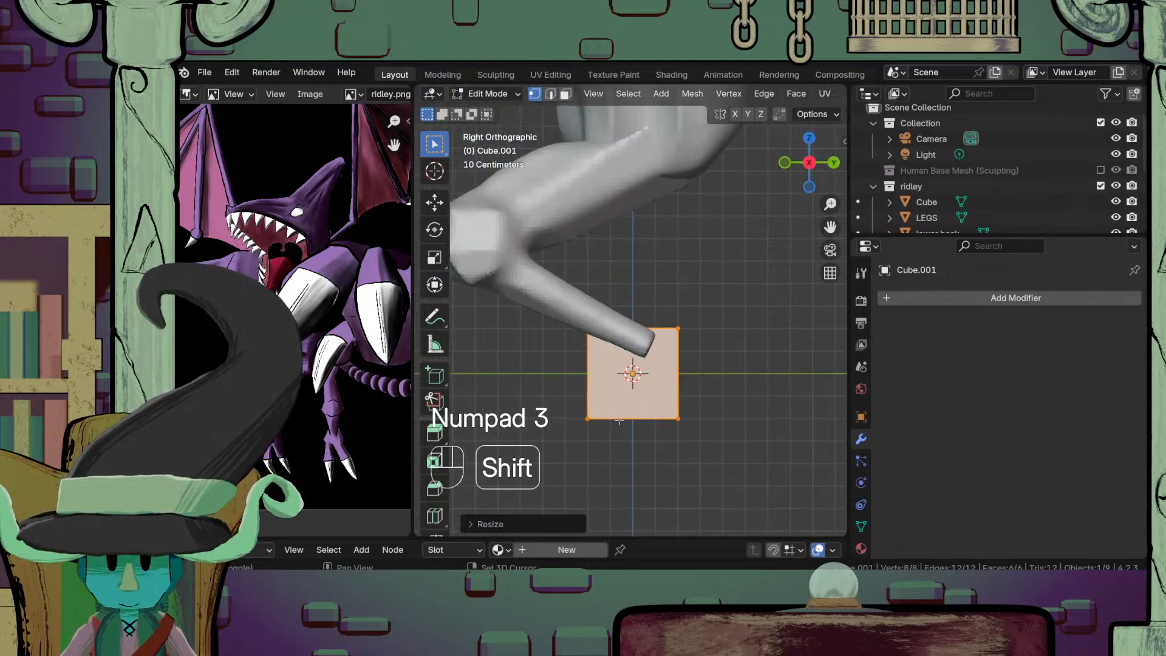
{"action": "left_click_drag", "start_coordinate": [848, 339], "coordinate": [939, 339]}
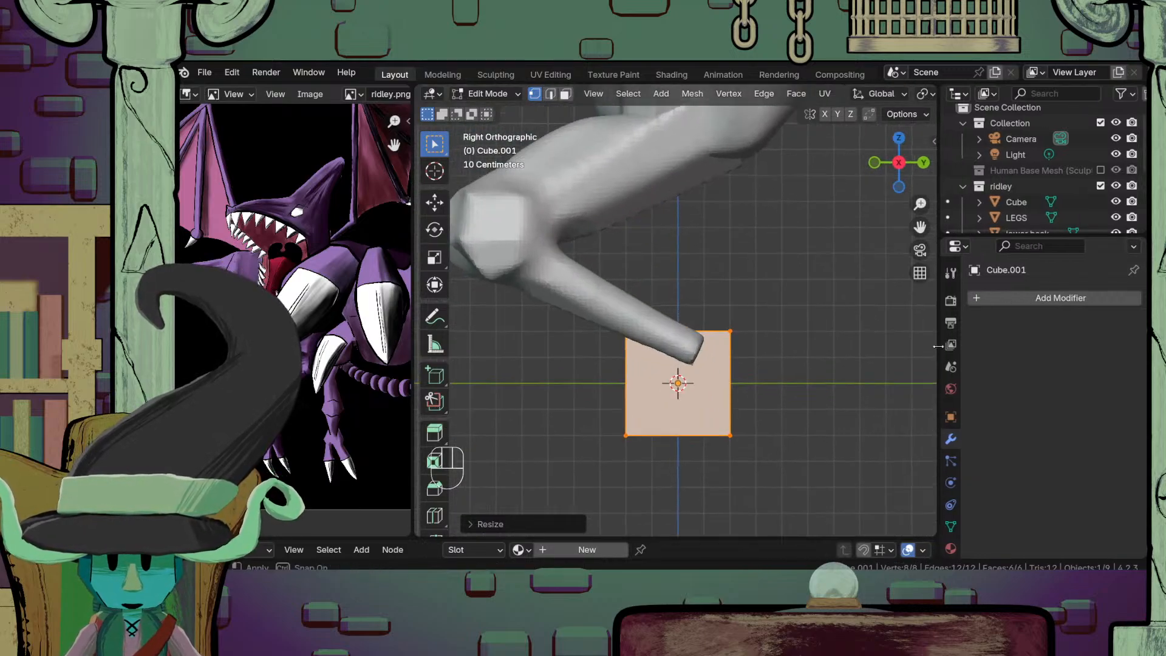
{"action": "middle_click_drag", "start_coordinate": [729, 411], "coordinate": [758, 404], "text": "shift"}
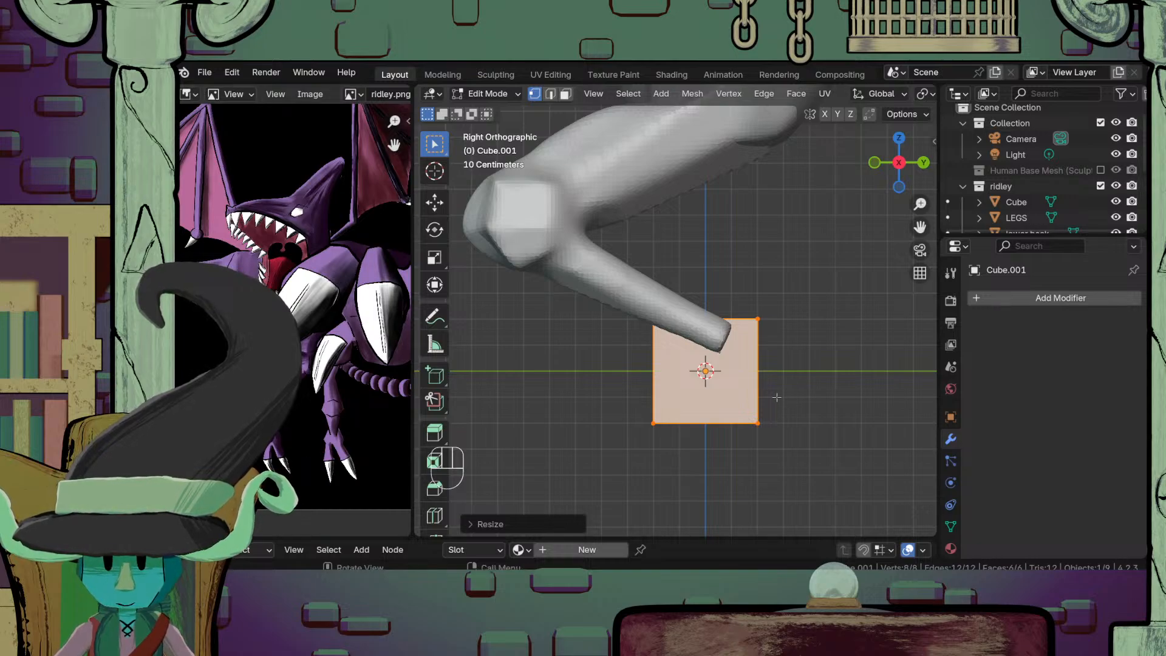
Step: Flatten the cube along Z to about a third of its height to form a low foot block
{"action": "key", "text": "Tab"}
{"action": "key", "text": "Tab"}
{"action": "key", "text": "g"}
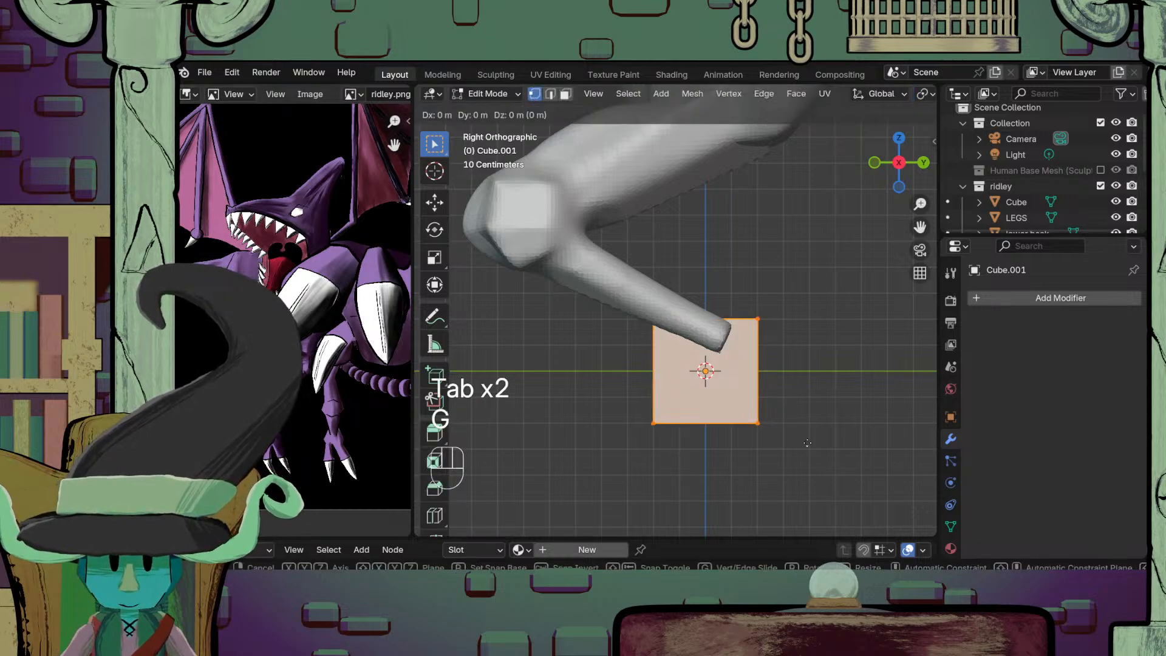
{"action": "key", "text": "z"}
{"action": "right_click", "coordinate": [811, 443]}
{"action": "key", "text": "s"}
{"action": "key", "text": "z"}
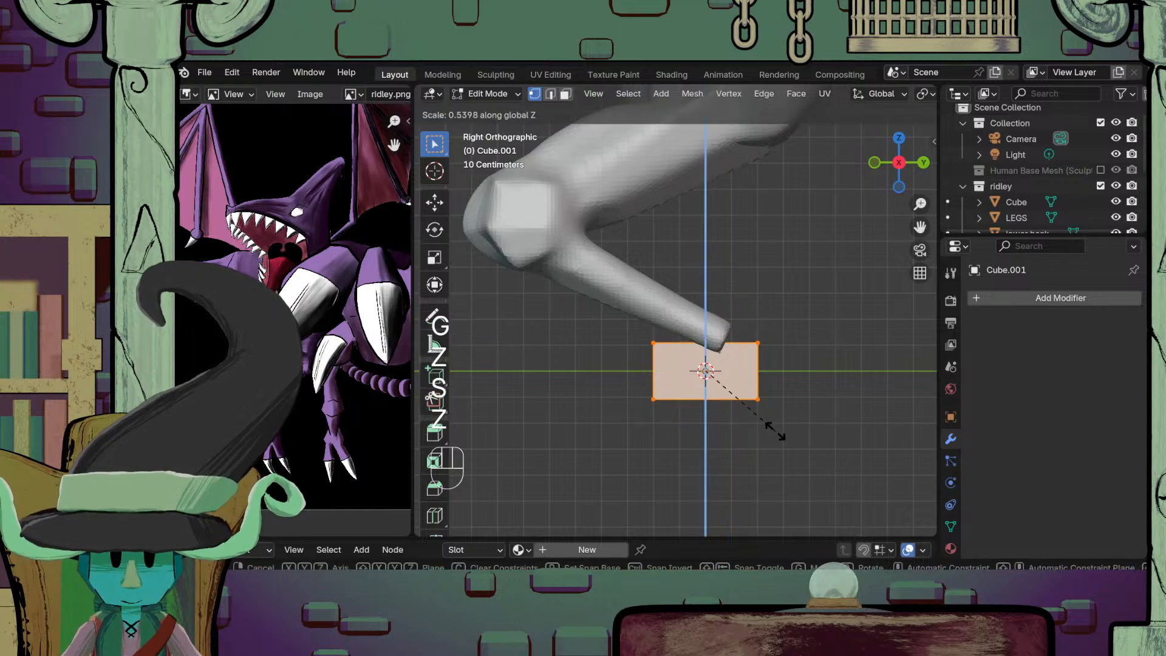
{"action": "left_click", "coordinate": [747, 409]}
Step: Narrow the foot block's positive-Y end face along X so the block tapers toward that end
{"action": "middle_click_drag", "start_coordinate": [748, 409], "coordinate": [673, 421]}
{"action": "scroll", "coordinate": [805, 403], "scroll_direction": "down", "scroll_amount": 6}
{"action": "key", "text": "3"}
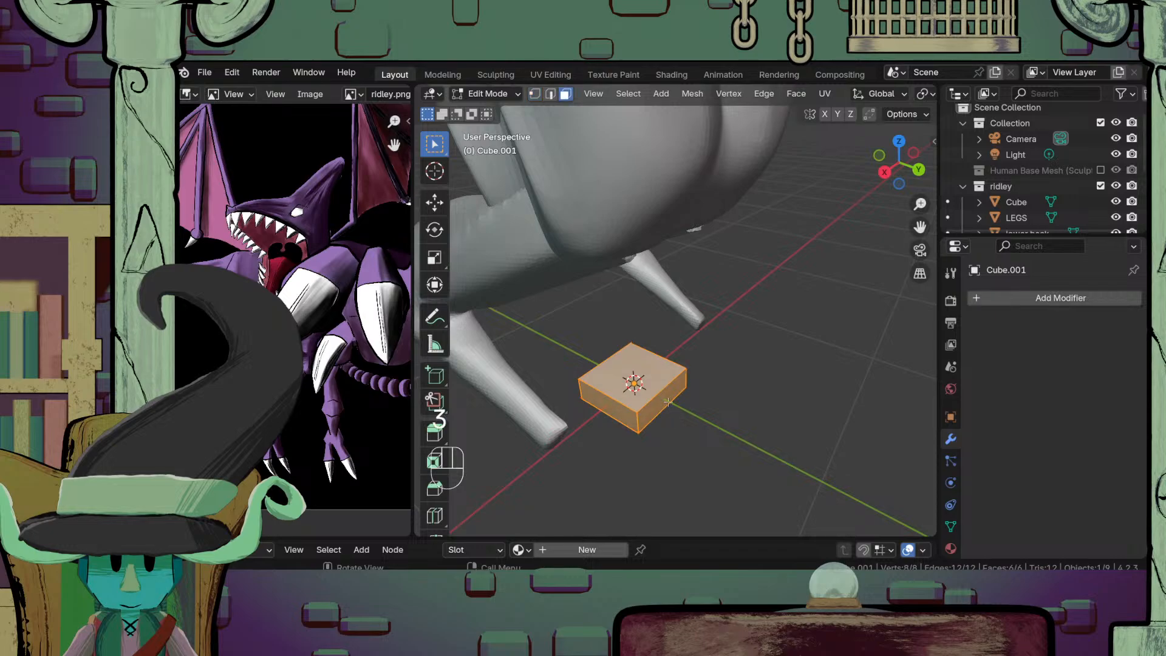
{"action": "left_click", "coordinate": [667, 409]}
{"action": "key", "text": "s"}
{"action": "key", "text": "x"}
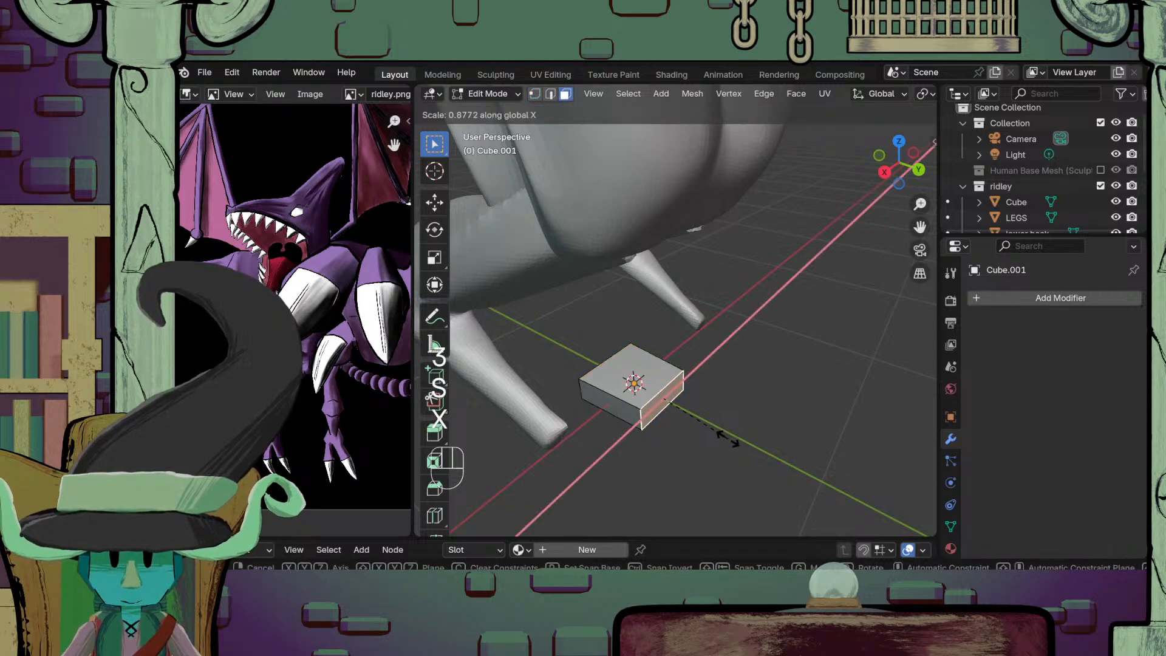
{"action": "left_click", "coordinate": [670, 442]}
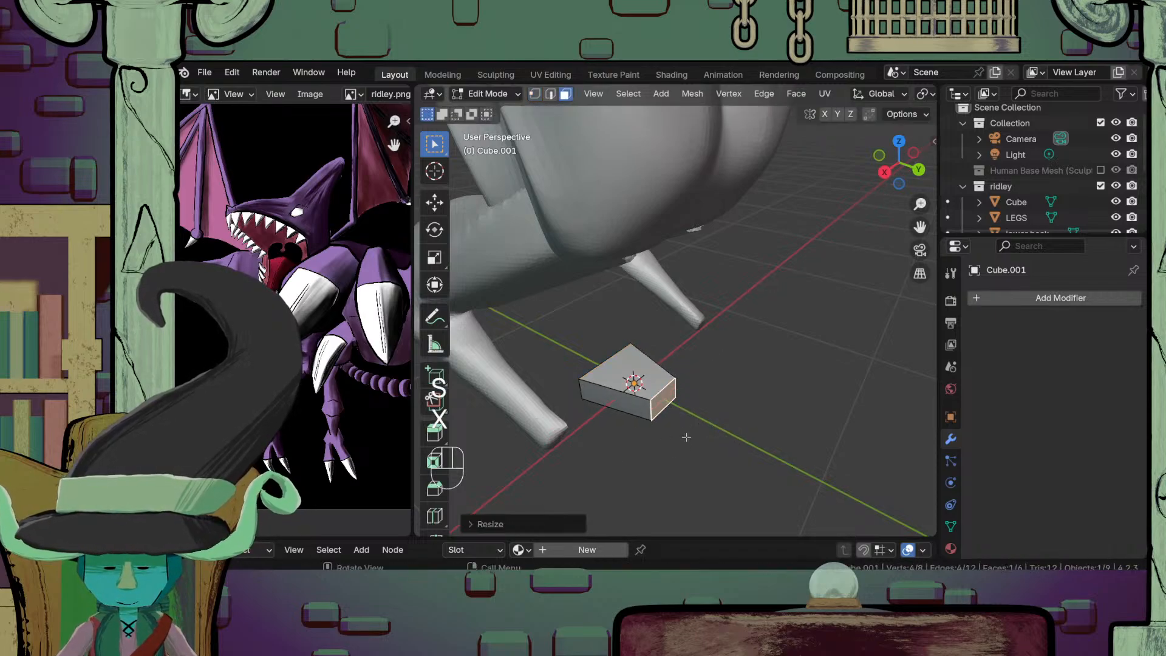
Step: Add a Mirror modifier on the X axis to the foot block in Object Mode, keeping the block shown
{"action": "key", "text": "Tab"}
{"action": "left_click", "coordinate": [1014, 301]}
{"action": "left_click", "coordinate": [995, 306]}
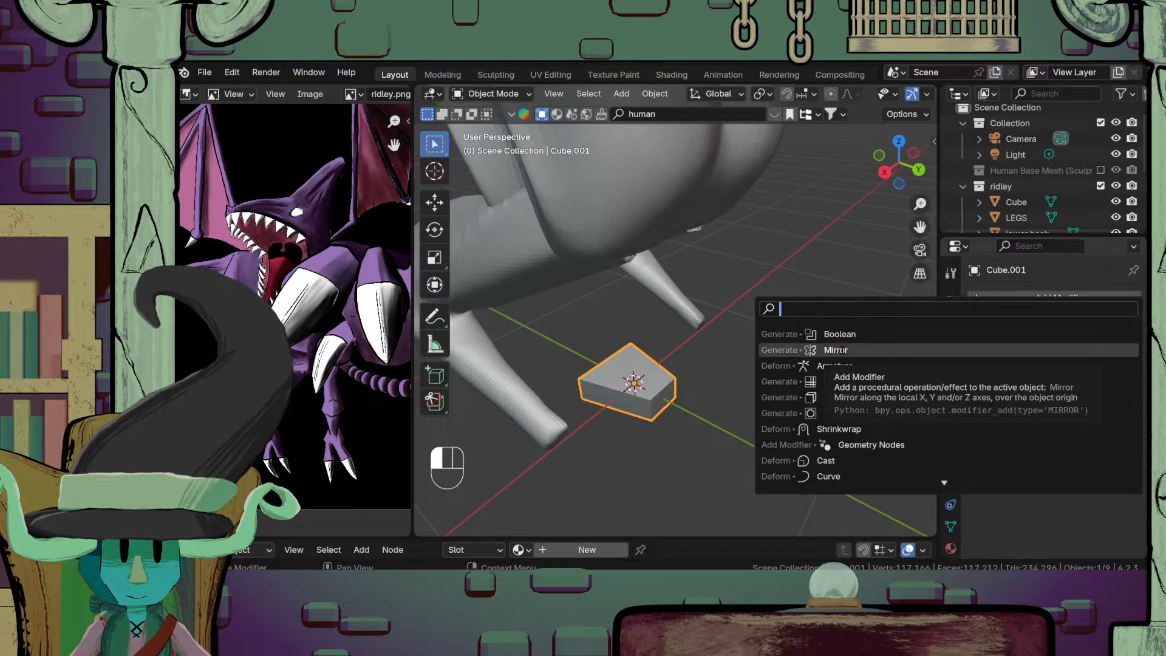
{"action": "left_click", "coordinate": [884, 351]}
{"action": "middle_click_drag", "start_coordinate": [625, 375], "coordinate": [737, 381]}
{"action": "key", "text": "h"}
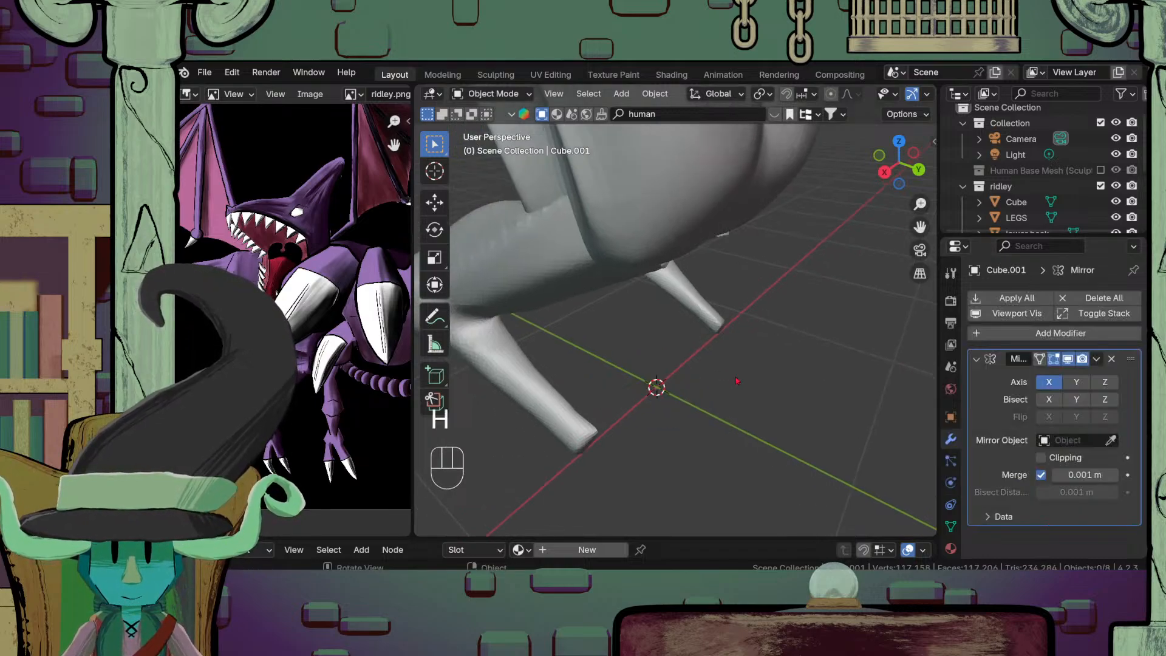
{"action": "key", "text": "ctrl+z"}
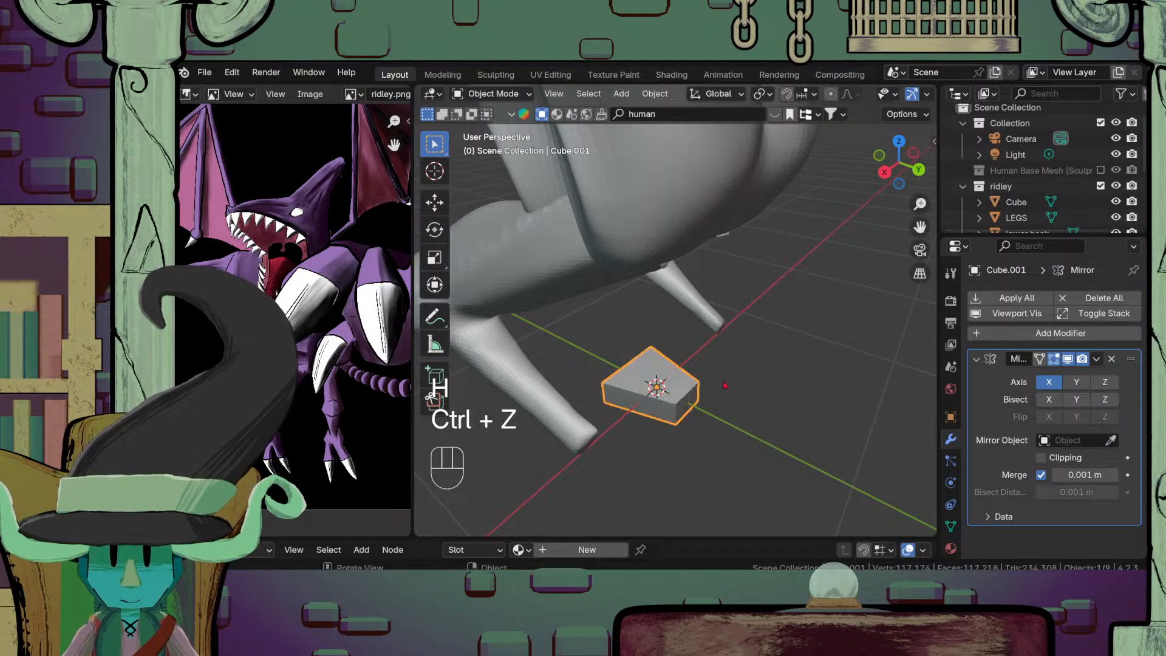
Step: Move the block's whole mesh along X in Edit Mode until it sits beneath the ankle of one leg
{"action": "key", "text": "Tab"}
{"action": "key", "text": "a"}
{"action": "key", "text": "g"}
{"action": "key", "text": "y"}
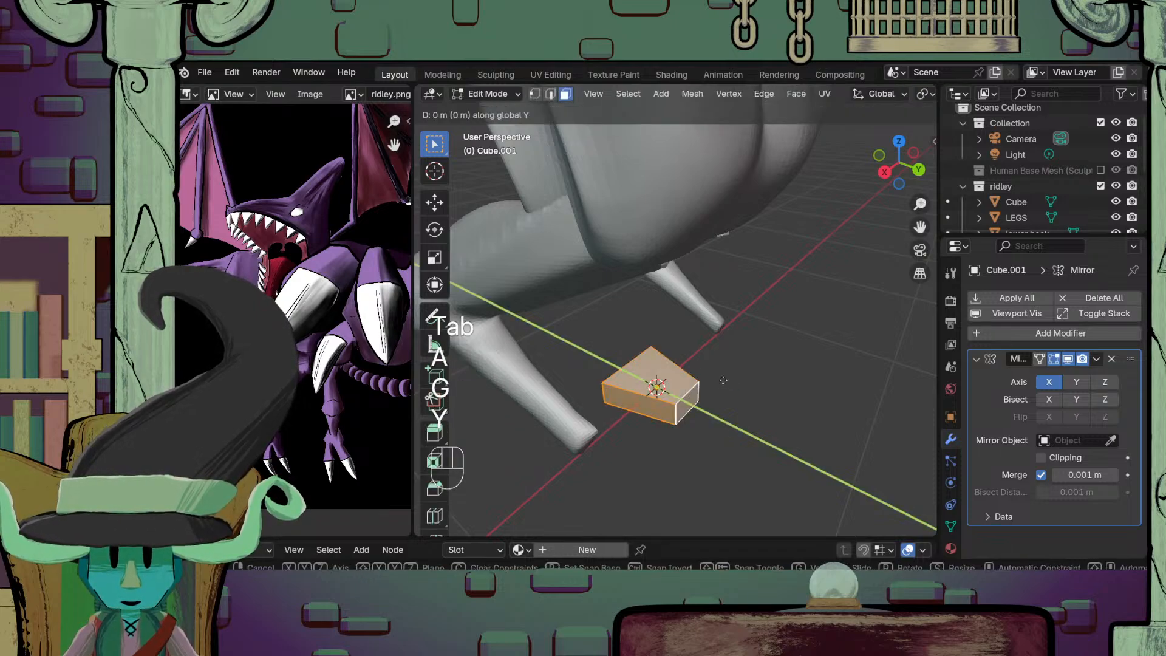
{"action": "key", "text": "x"}
{"action": "left_click", "coordinate": [650, 440]}
{"action": "scroll", "coordinate": [650, 440], "scroll_direction": "down", "scroll_amount": 6}
{"action": "middle_click_drag", "start_coordinate": [650, 440], "coordinate": [689, 442]}
{"action": "scroll", "coordinate": [723, 426], "scroll_direction": "up", "scroll_amount": 3}
{"action": "scroll", "coordinate": [710, 417], "scroll_direction": "up", "scroll_amount": 3}
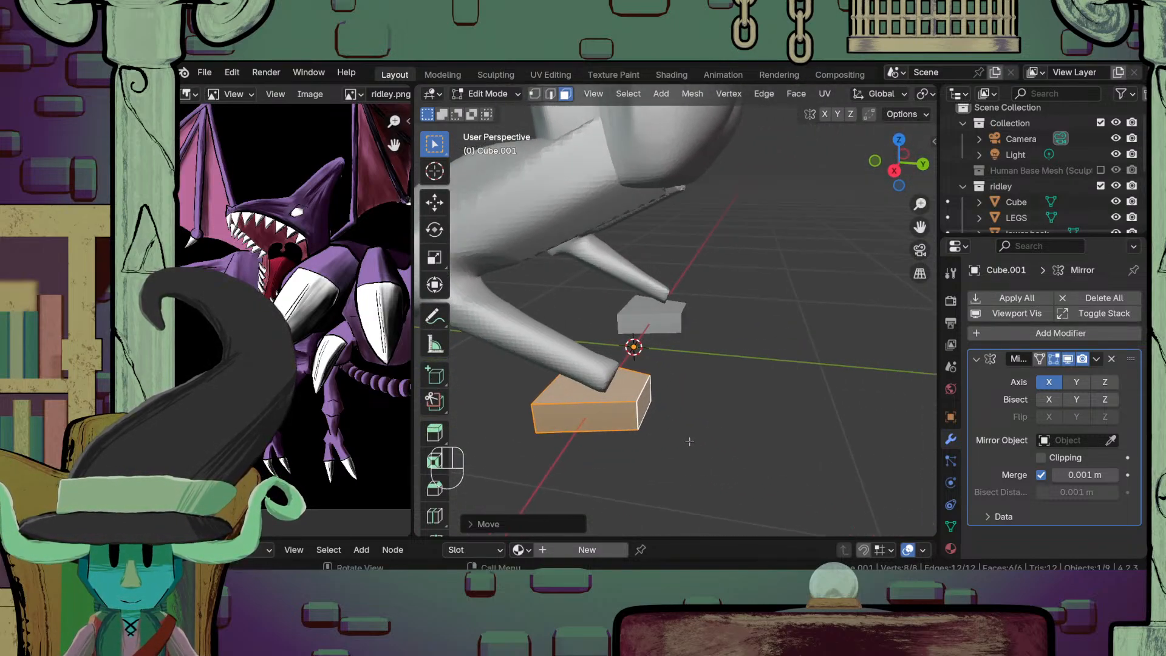
Step: Lengthen the foot block along Y by a factor of about 1.26
{"action": "key", "text": "KP_3"}
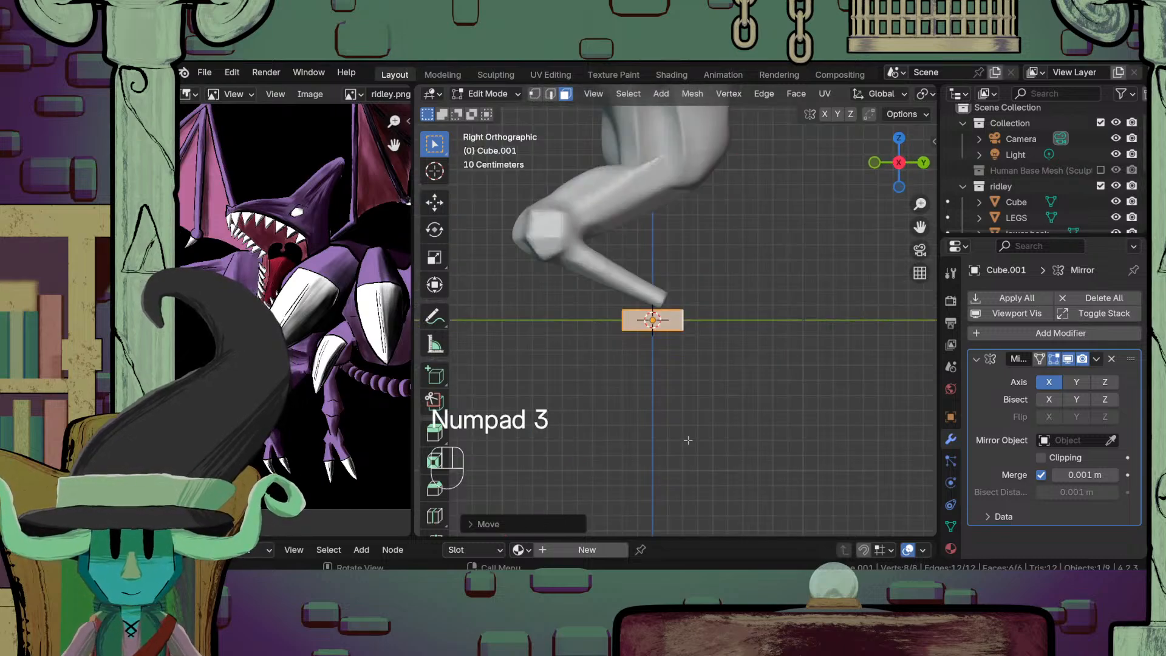
{"action": "scroll", "coordinate": [688, 440], "scroll_direction": "up", "scroll_amount": 3}
{"action": "middle_click_drag", "start_coordinate": [696, 373], "coordinate": [727, 456], "text": "shift"}
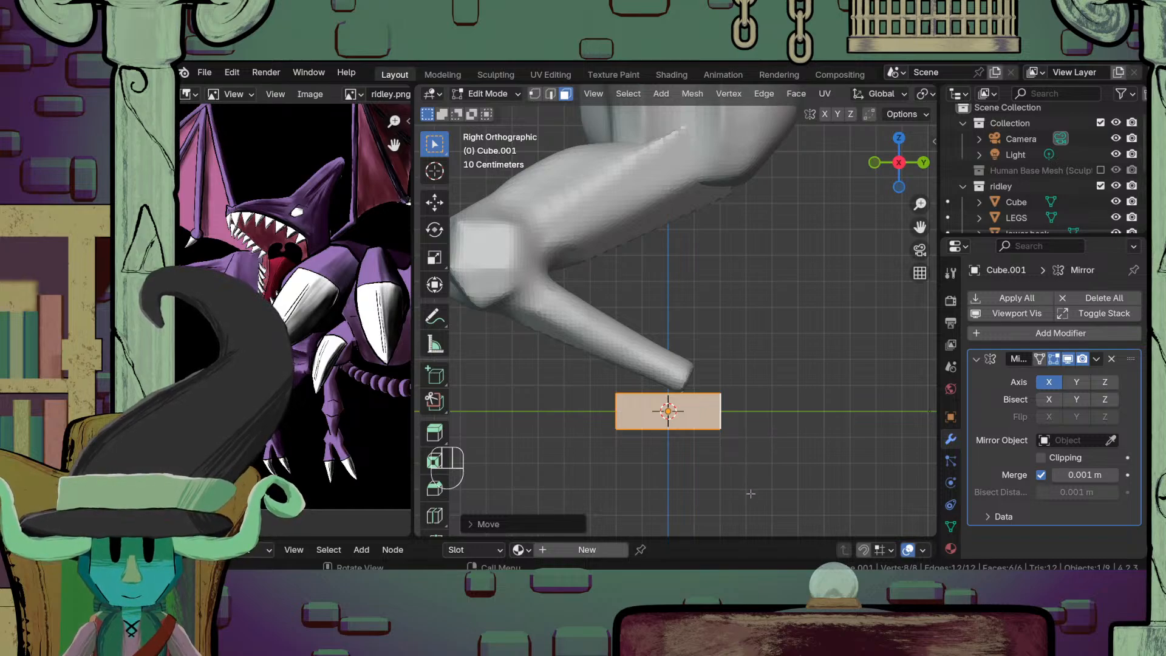
{"action": "middle_click_drag", "start_coordinate": [656, 413], "coordinate": [715, 435]}
{"action": "scroll", "coordinate": [728, 433], "scroll_direction": "up", "scroll_amount": 3}
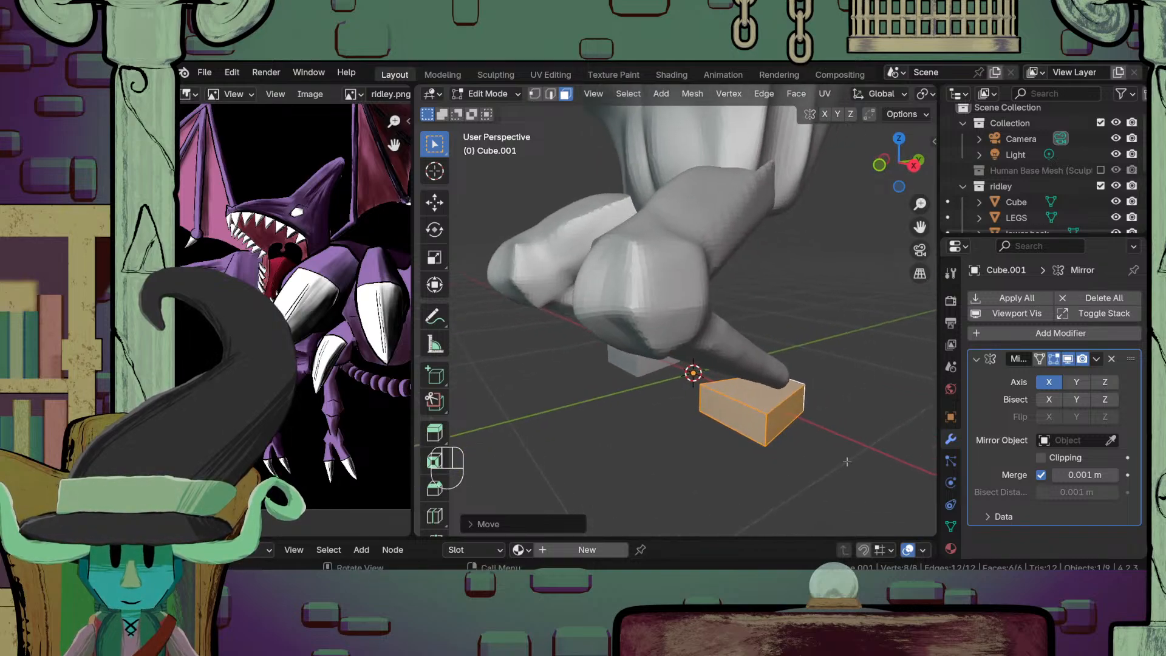
{"action": "key", "text": "s"}
{"action": "key", "text": "x"}
{"action": "key", "text": "y"}
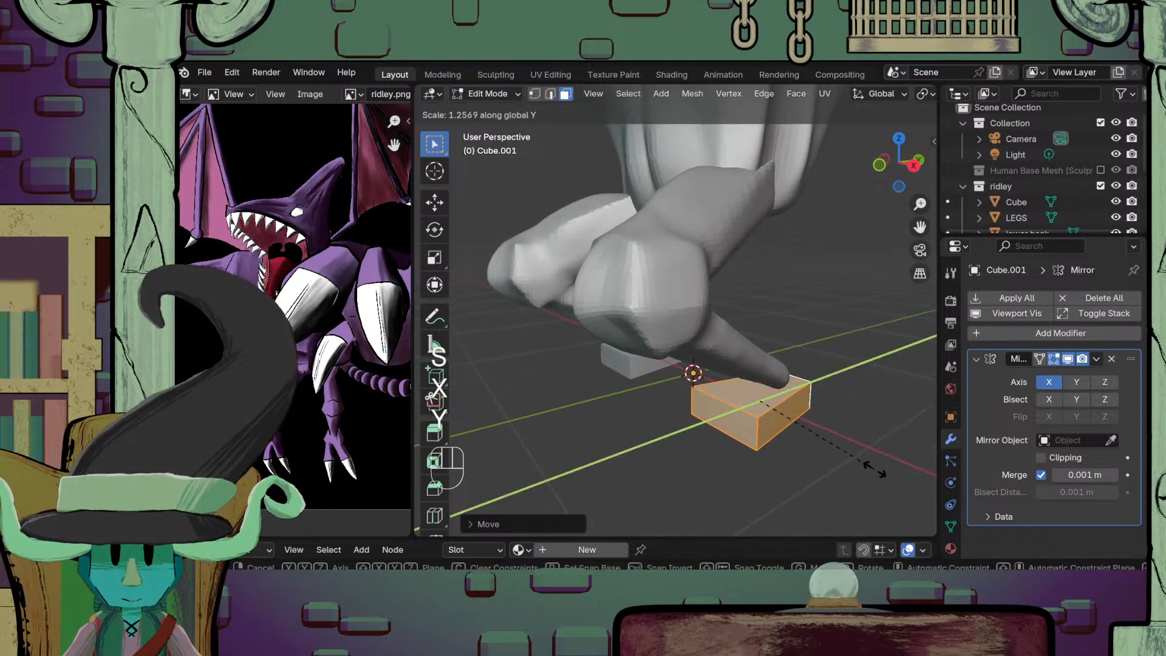
{"action": "left_click", "coordinate": [875, 471]}
{"action": "middle_click_drag", "start_coordinate": [875, 472], "coordinate": [827, 426]}
{"action": "scroll", "coordinate": [804, 443], "scroll_direction": "up", "scroll_amount": 2}
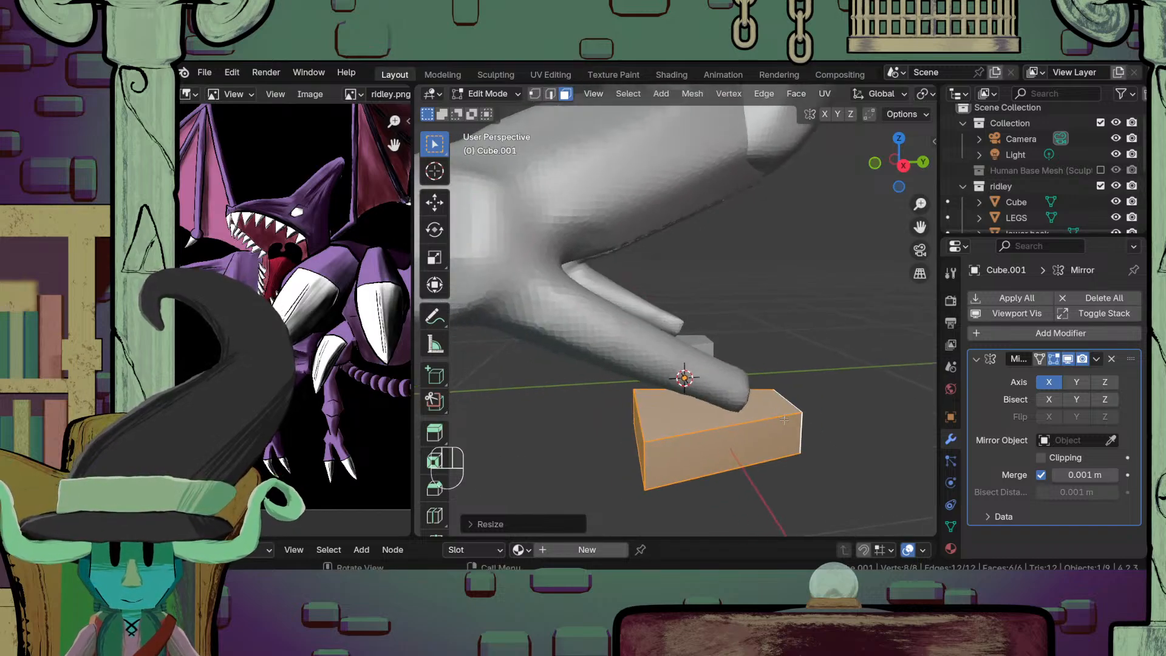
Step: Shift the foot block about 0.07 m along negative Y under the ankle and return to Object Mode
{"action": "key", "text": "Tab"}
{"action": "scroll", "coordinate": [789, 425], "scroll_direction": "down", "scroll_amount": 4}
{"action": "middle_click_drag", "start_coordinate": [789, 425], "coordinate": [763, 418]}
{"action": "scroll", "coordinate": [762, 417], "scroll_direction": "up", "scroll_amount": 2}
{"action": "key", "text": "Tab"}
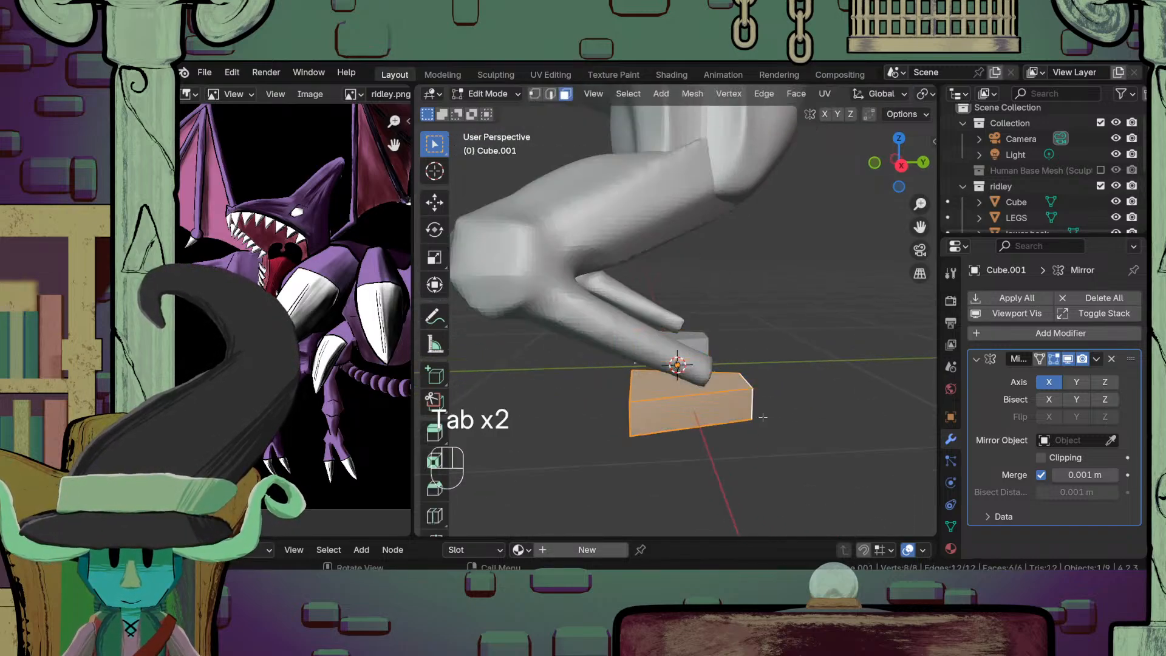
{"action": "key", "text": "g"}
{"action": "key", "text": "y"}
{"action": "key", "text": "x"}
{"action": "key", "text": "t"}
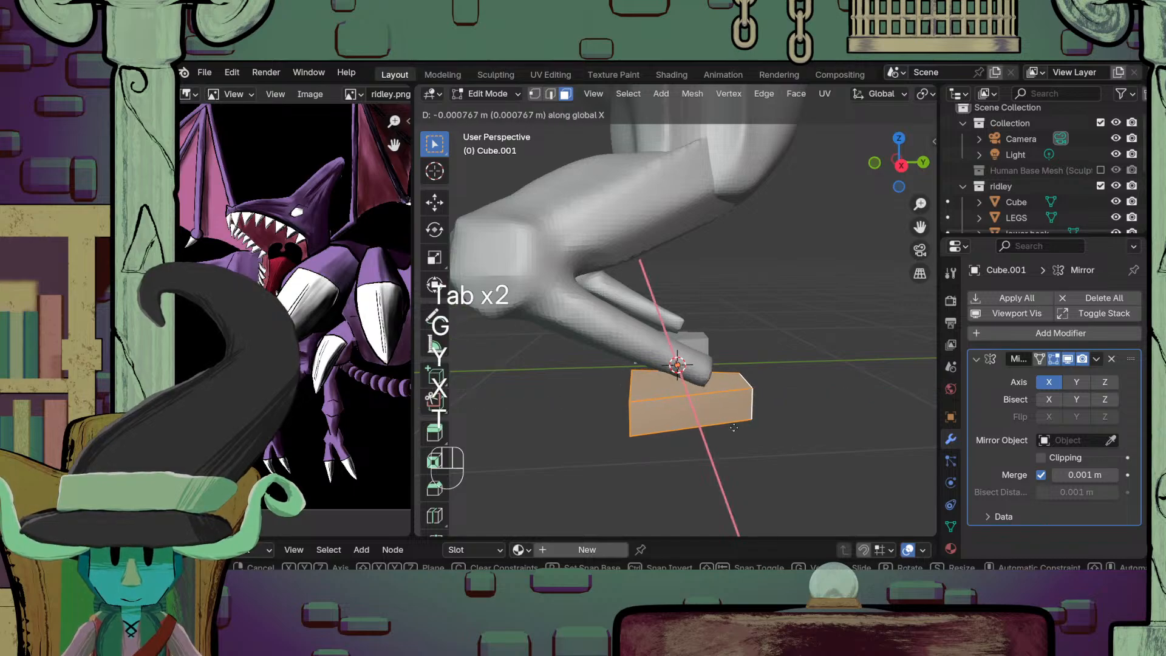
{"action": "key", "text": "y"}
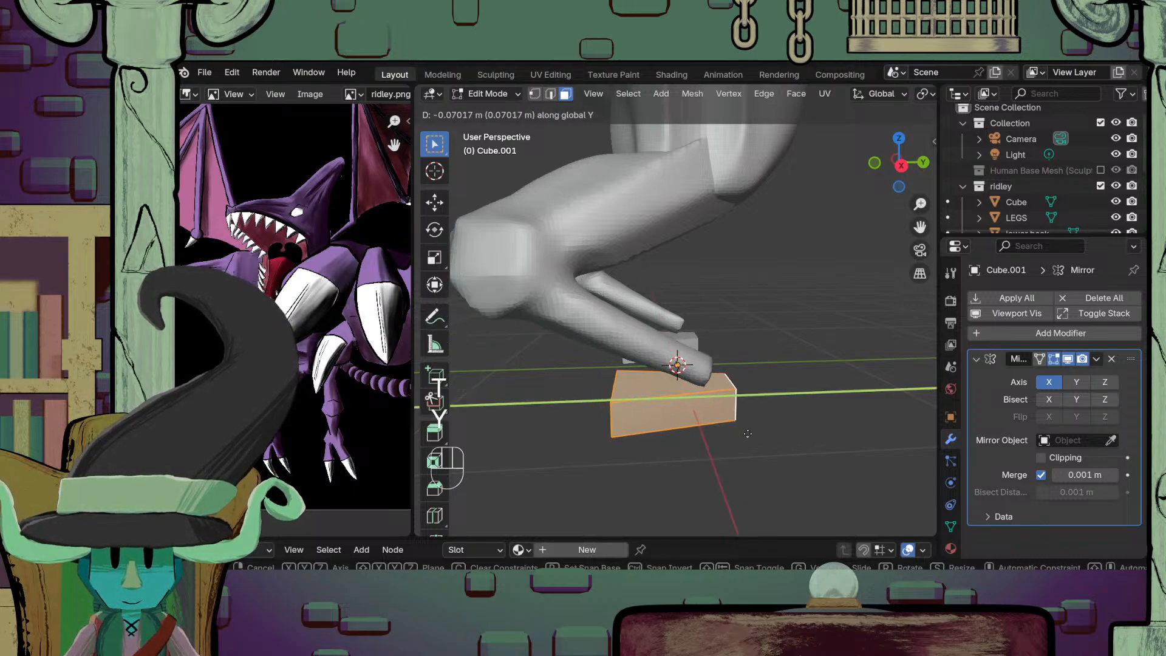
{"action": "left_click", "coordinate": [747, 433]}
{"action": "middle_click_drag", "start_coordinate": [748, 433], "coordinate": [786, 454]}
{"action": "scroll", "coordinate": [783, 449], "scroll_direction": "up", "scroll_amount": 2}
{"action": "key", "text": "Tab"}
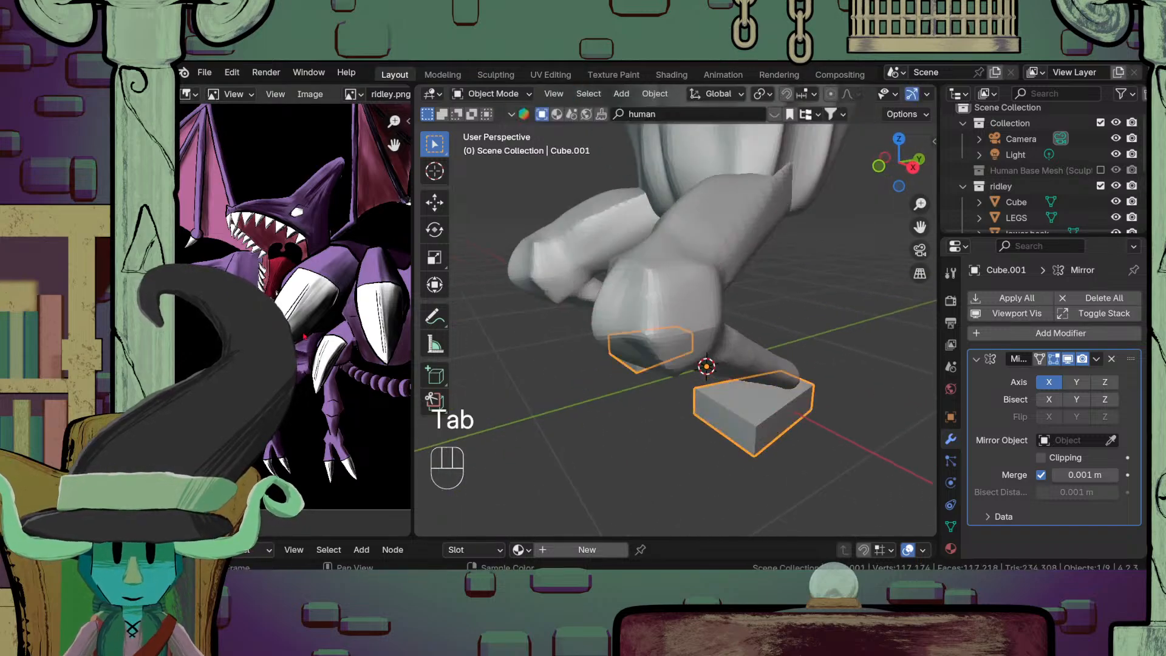
{"action": "left_click", "coordinate": [489, 93]}
{"action": "left_click", "coordinate": [504, 112]}
{"action": "middle_click_drag", "start_coordinate": [694, 321], "coordinate": [653, 328]}
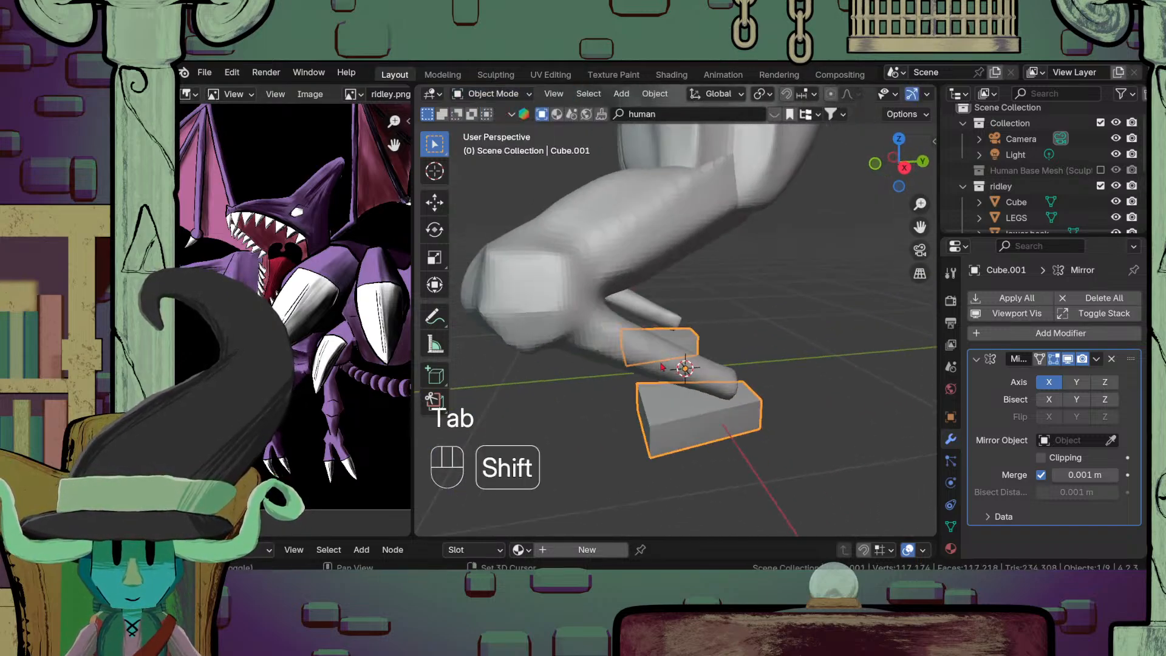
Step: Add a UV sphere to the scene and enter Edit Mode on it
{"action": "key", "text": "shift+a"}
{"action": "mouse_move", "coordinate": [597, 272]}
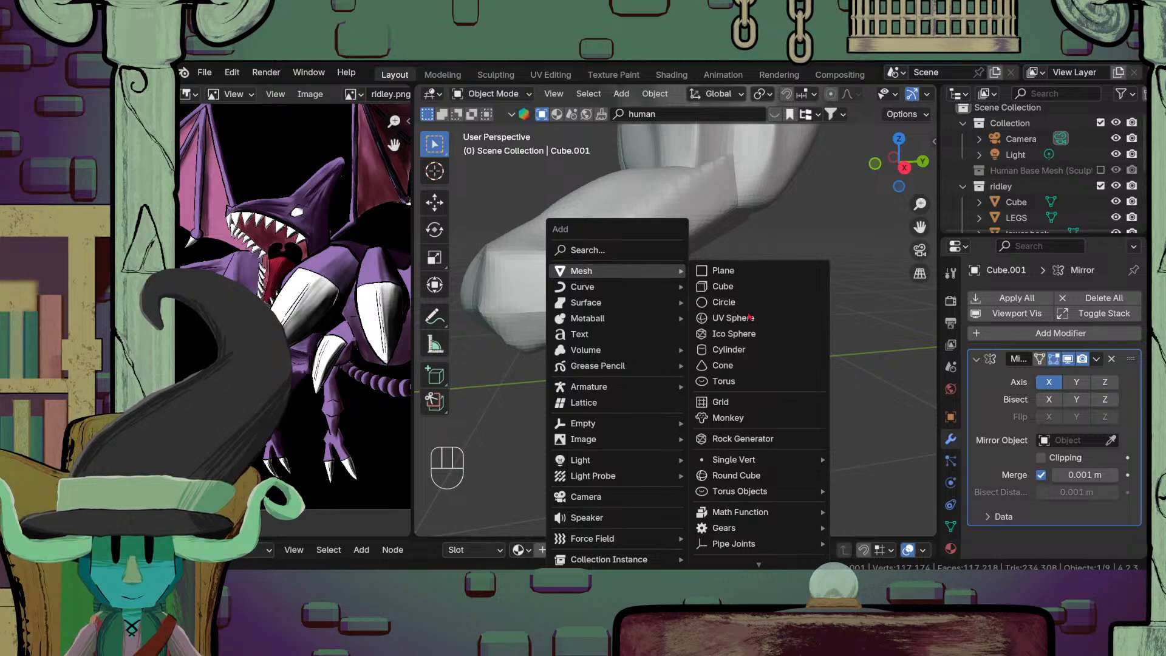
{"action": "left_click", "coordinate": [789, 317]}
{"action": "scroll", "coordinate": [774, 433], "scroll_direction": "down", "scroll_amount": 5}
{"action": "key", "text": "Tab"}
Step: Scale the sphere's whole mesh down in front view until it is a small ankle-sized ball
{"action": "key", "text": "KP_0"}
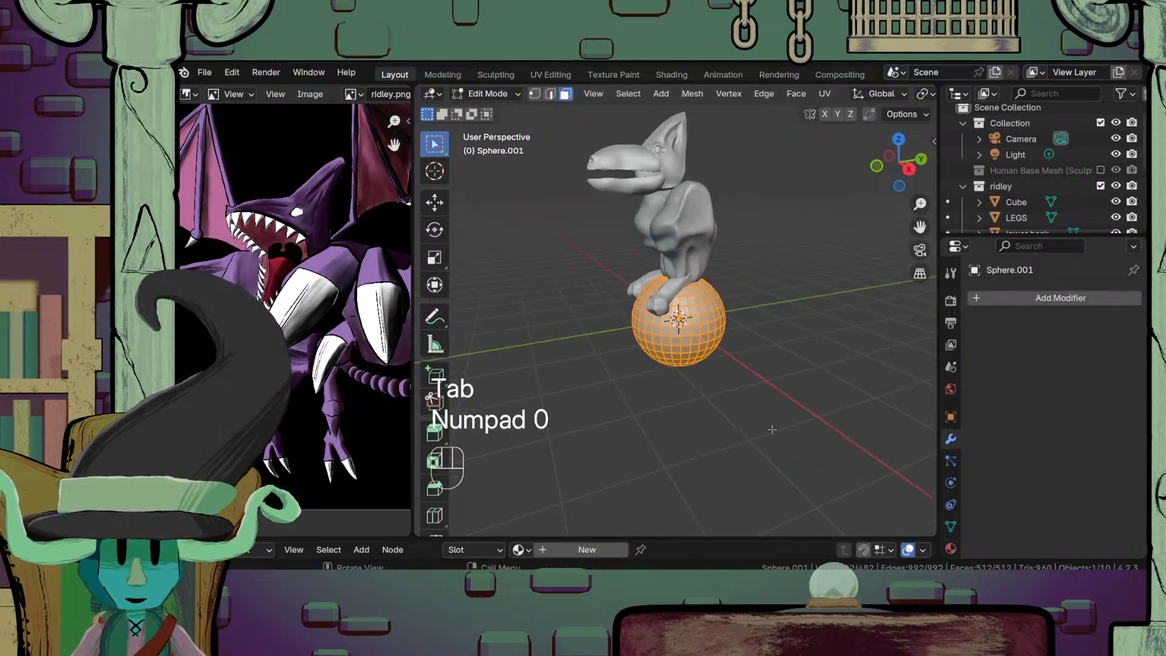
{"action": "key", "text": "KP_1"}
{"action": "scroll", "coordinate": [773, 430], "scroll_direction": "up", "scroll_amount": 6}
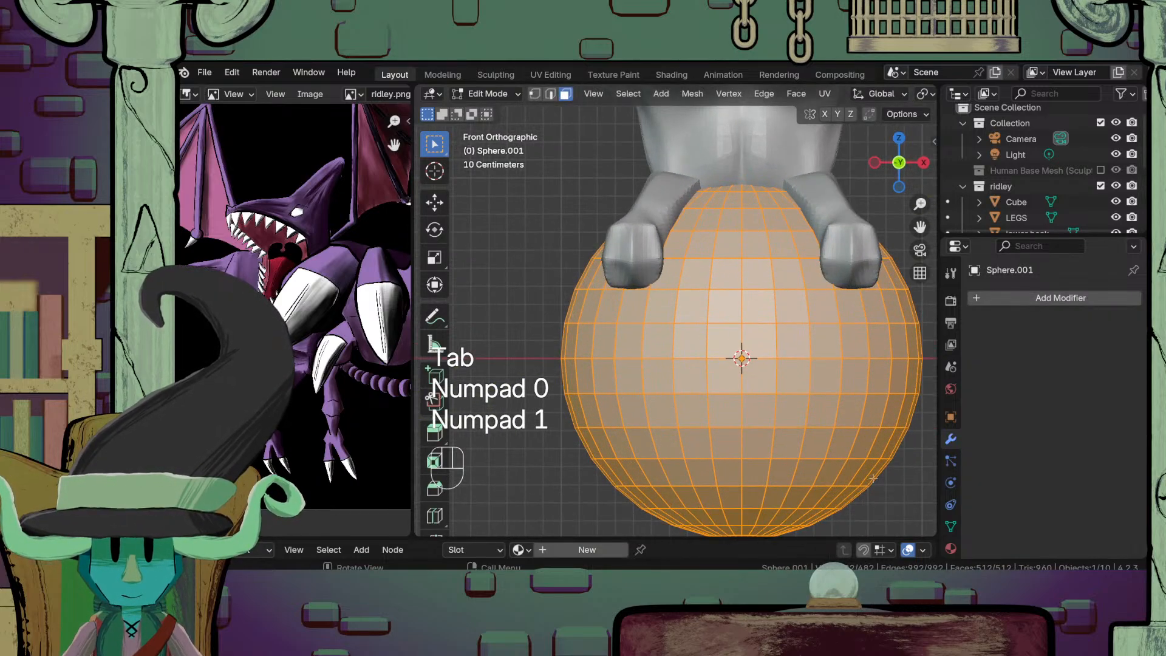
{"action": "key", "text": "s"}
{"action": "left_click", "coordinate": [775, 389]}
{"action": "middle_click_drag", "start_coordinate": [794, 415], "coordinate": [690, 457], "text": "shift"}
{"action": "key", "text": "s"}
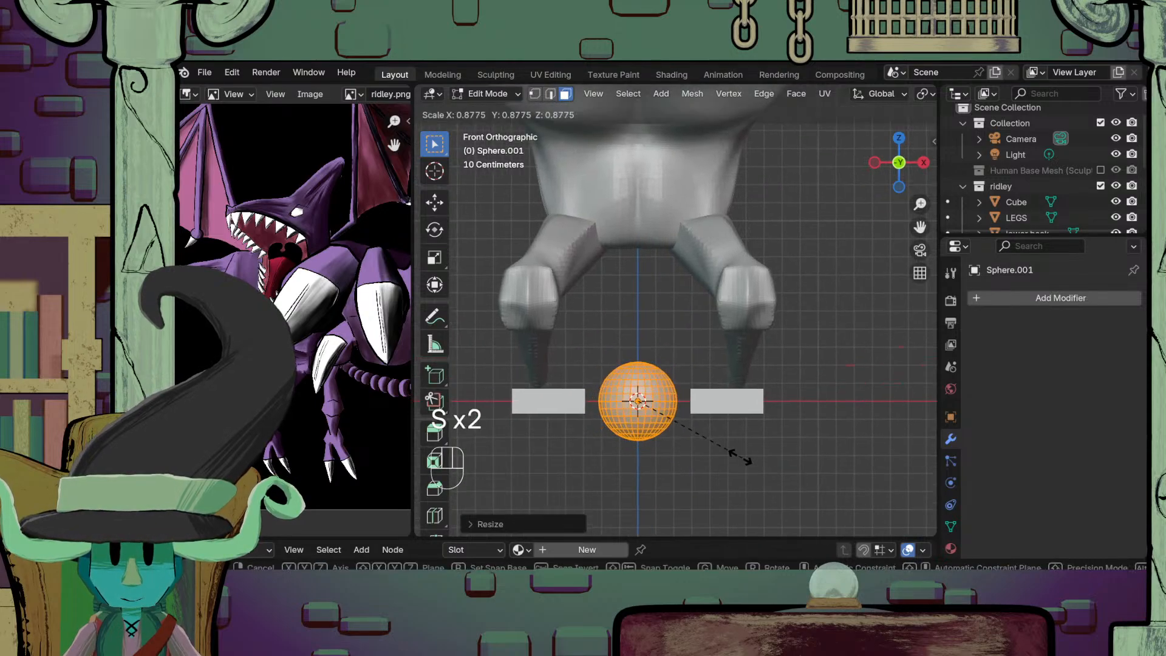
{"action": "left_click", "coordinate": [679, 425]}
Step: Add a Mirror modifier on the X axis to the small sphere
{"action": "left_click", "coordinate": [1019, 299]}
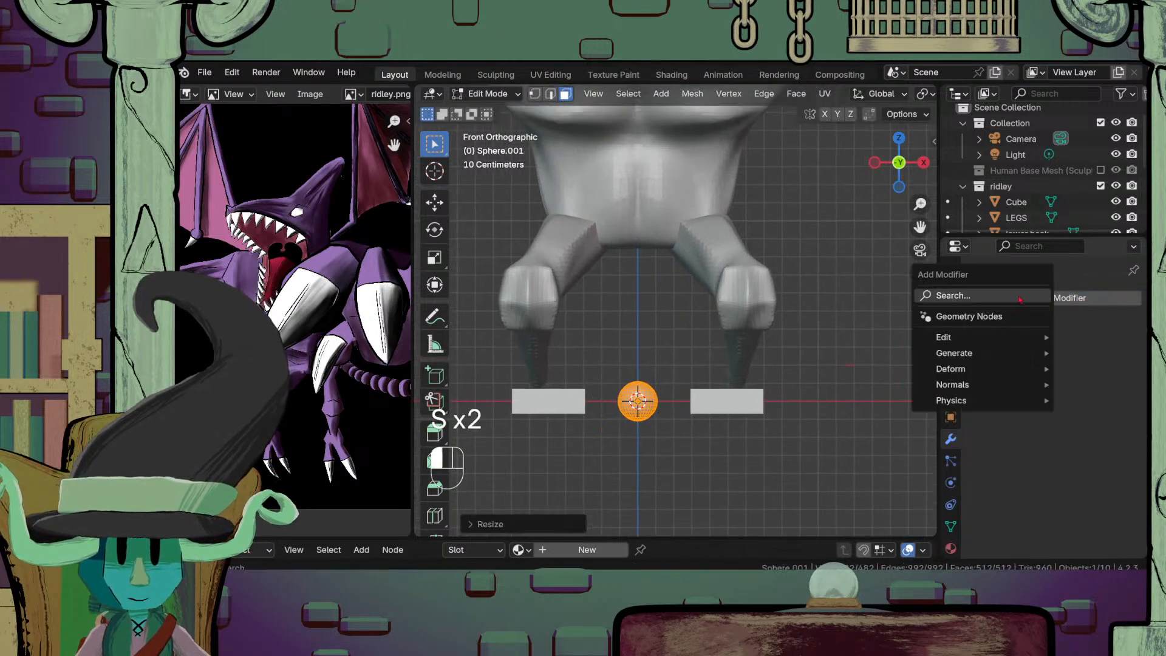
{"action": "left_click", "coordinate": [1020, 297]}
{"action": "type", "text": "mirror"}
{"action": "key", "text": "Return"}
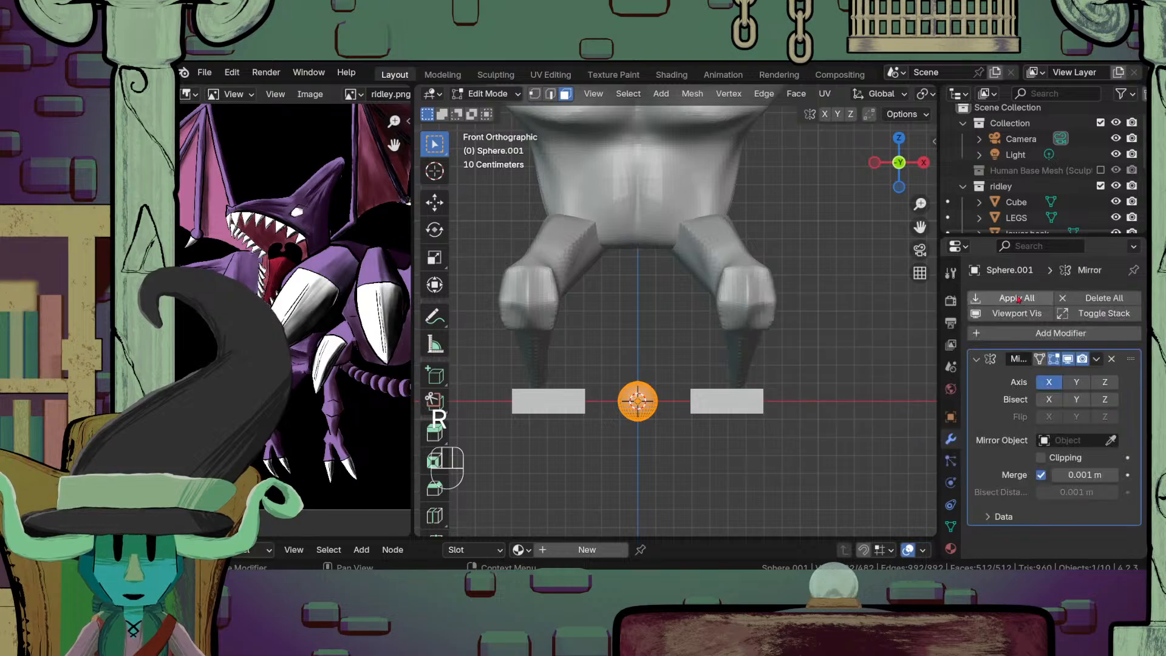
Step: Move the sphere's mesh about 0.51 m along X and 0.12 m up to one ankle, and fine-tune its X position from behind
{"action": "key", "text": "g"}
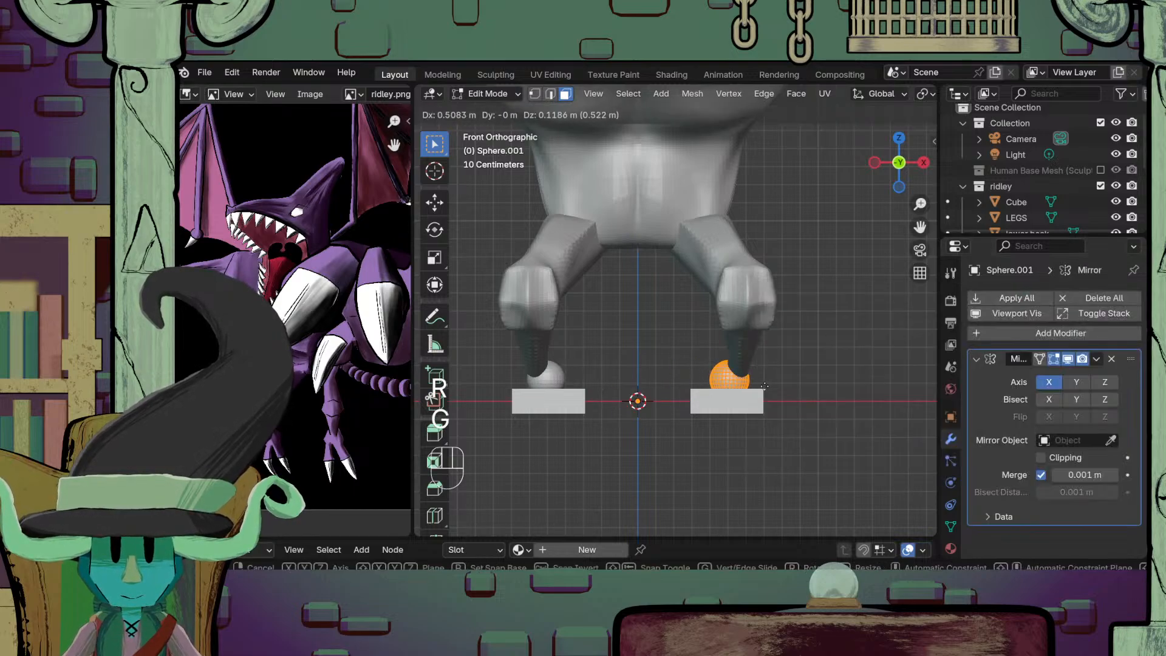
{"action": "left_click", "coordinate": [764, 387]}
{"action": "key", "text": "KP_3"}
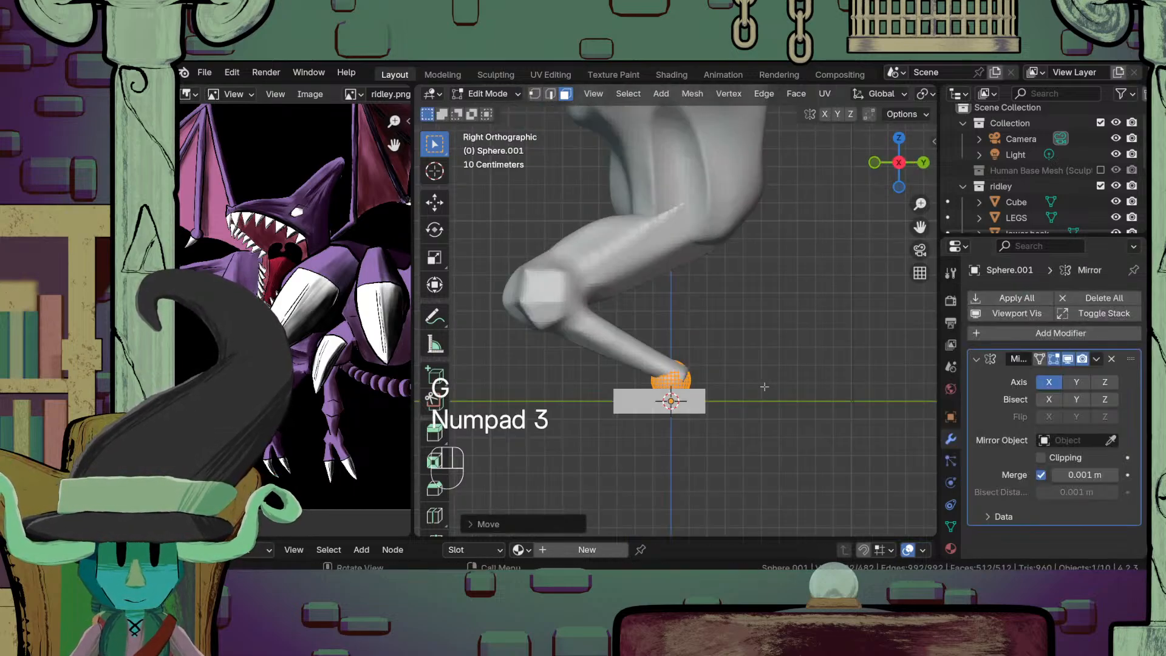
{"action": "key", "text": "ctrl+KP_1"}
{"action": "scroll", "coordinate": [676, 408], "scroll_direction": "up", "scroll_amount": 3}
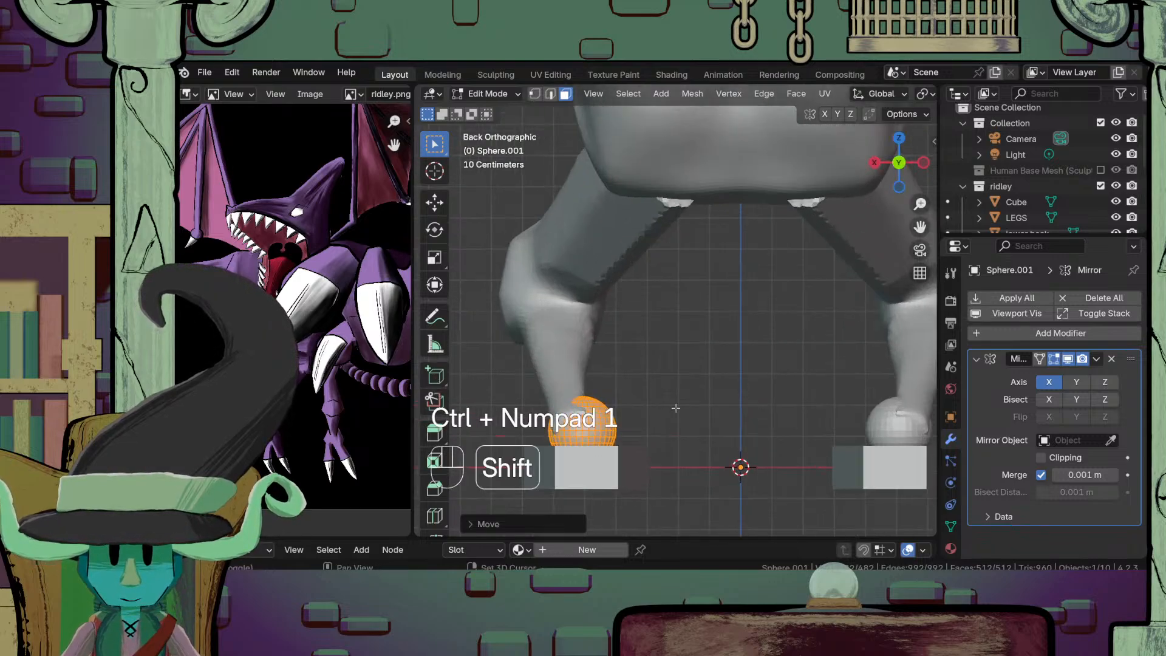
{"action": "middle_click_drag", "start_coordinate": [676, 408], "coordinate": [713, 393], "text": "shift"}
{"action": "key", "text": "g"}
{"action": "key", "text": "y"}
{"action": "key", "text": "x"}
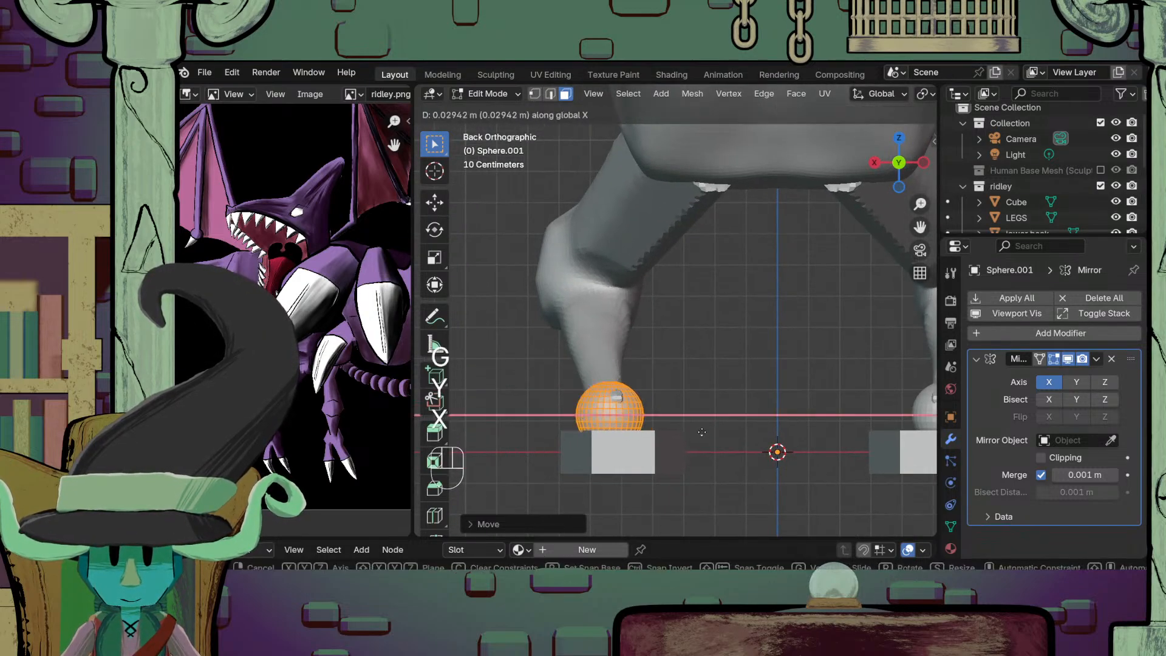
{"action": "left_click", "coordinate": [697, 434]}
Step: Shift the sphere's mesh along positive Y in side view until it caps the lower end of the leg
{"action": "key", "text": "KP_1"}
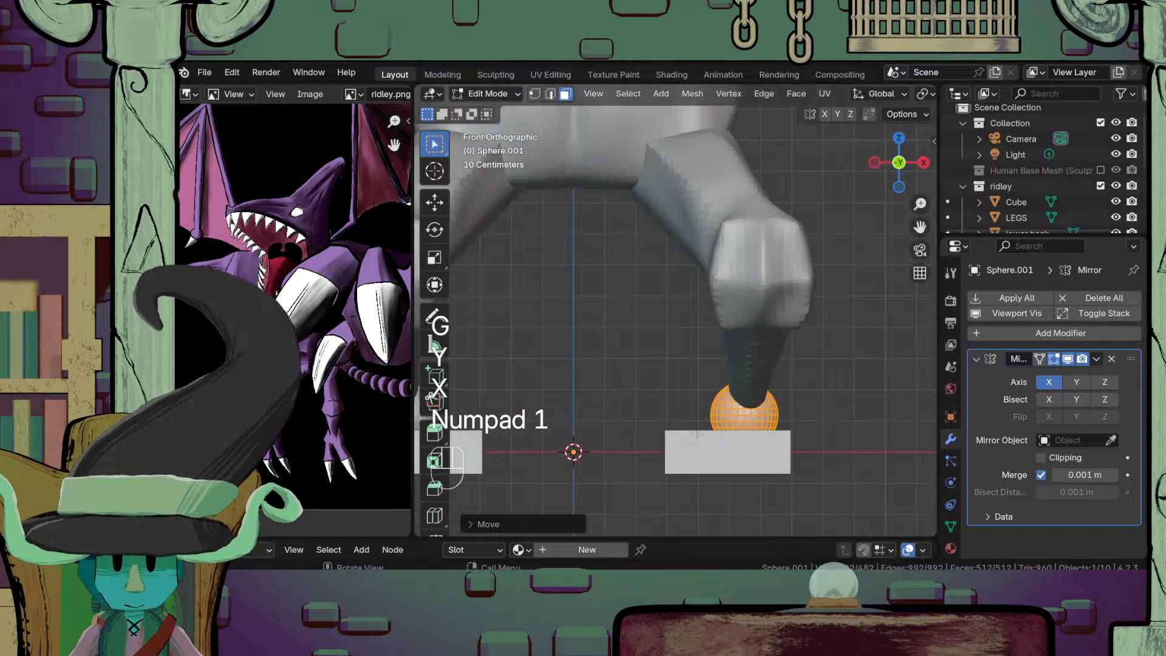
{"action": "key", "text": "KP_3"}
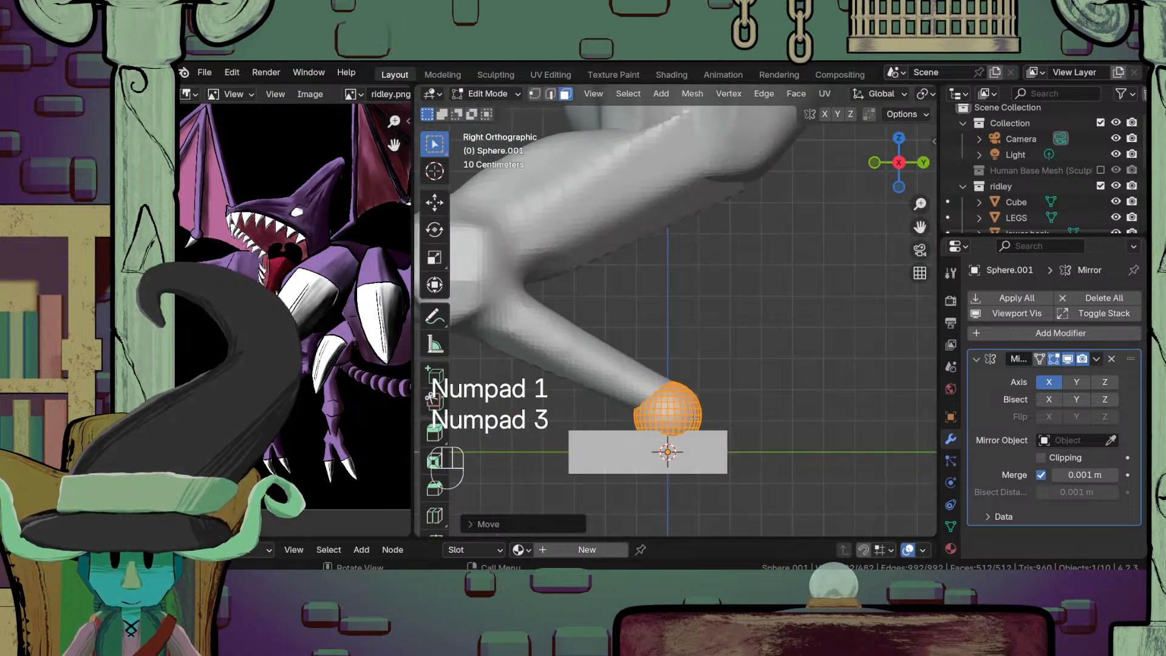
{"action": "key", "text": "g"}
{"action": "key", "text": "y"}
{"action": "left_click", "coordinate": [721, 418]}
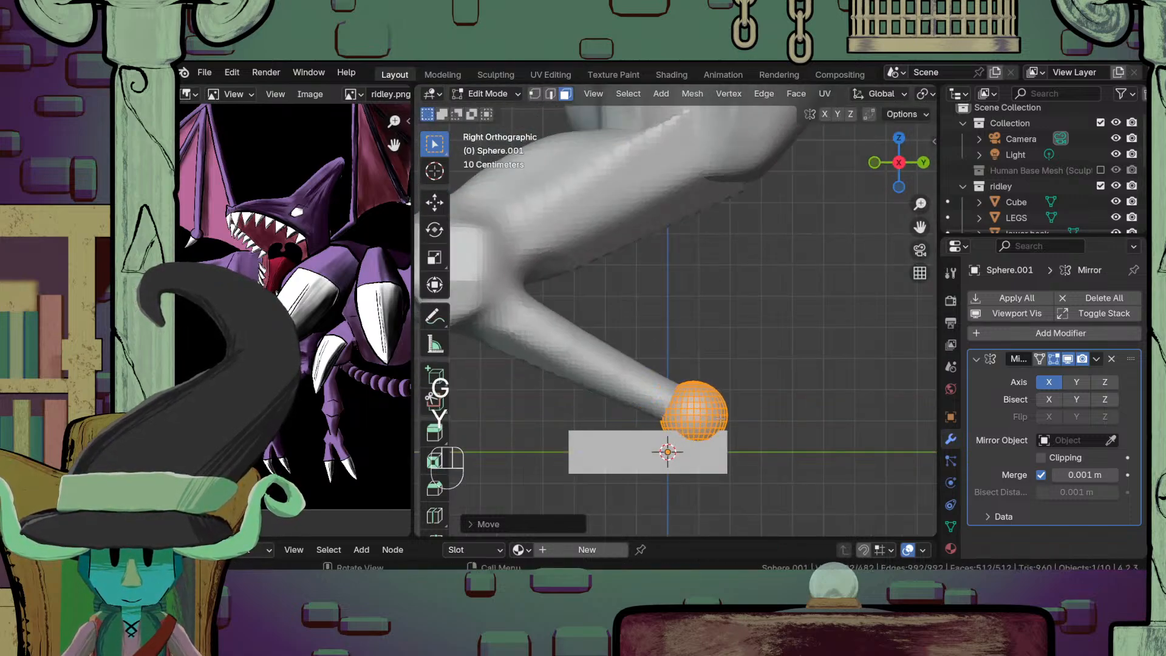
Step: Nudge the sphere's mesh about 0.016 m along negative X to centre it on the end of the leg
{"action": "middle_click_drag", "start_coordinate": [721, 418], "coordinate": [595, 457]}
{"action": "scroll", "coordinate": [843, 379], "scroll_direction": "down", "scroll_amount": 4}
{"action": "scroll", "coordinate": [815, 419], "scroll_direction": "up", "scroll_amount": 4}
{"action": "scroll", "coordinate": [814, 419], "scroll_direction": "up", "scroll_amount": 2}
{"action": "middle_click_drag", "start_coordinate": [625, 410], "coordinate": [747, 465]}
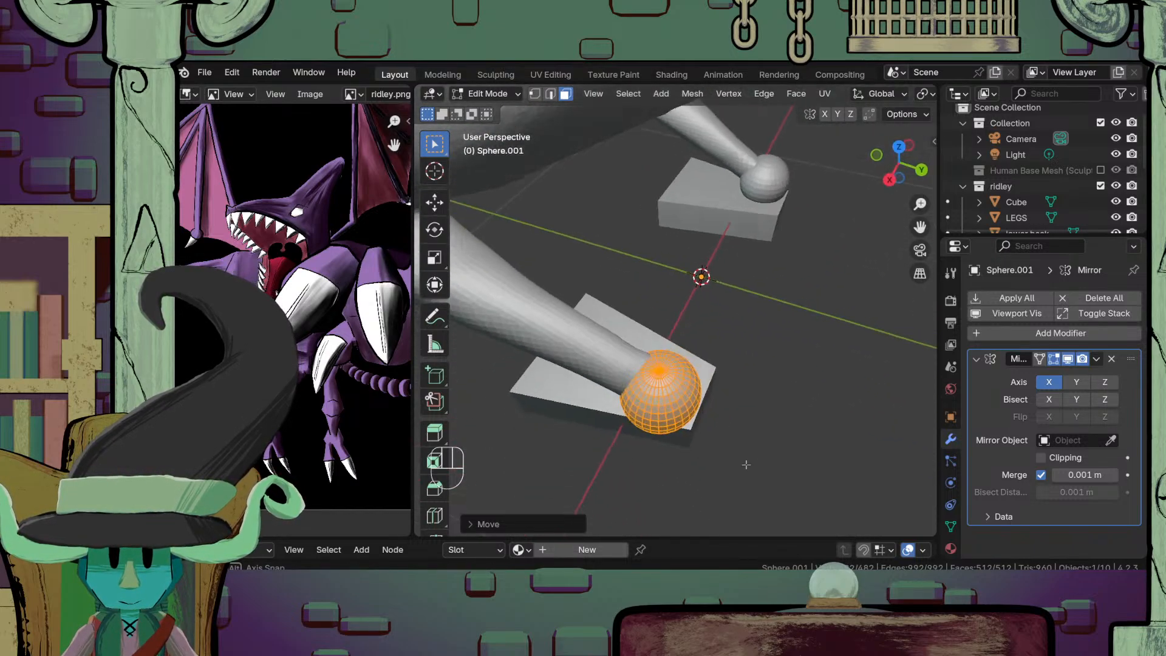
{"action": "key", "text": "g"}
{"action": "key", "text": "y"}
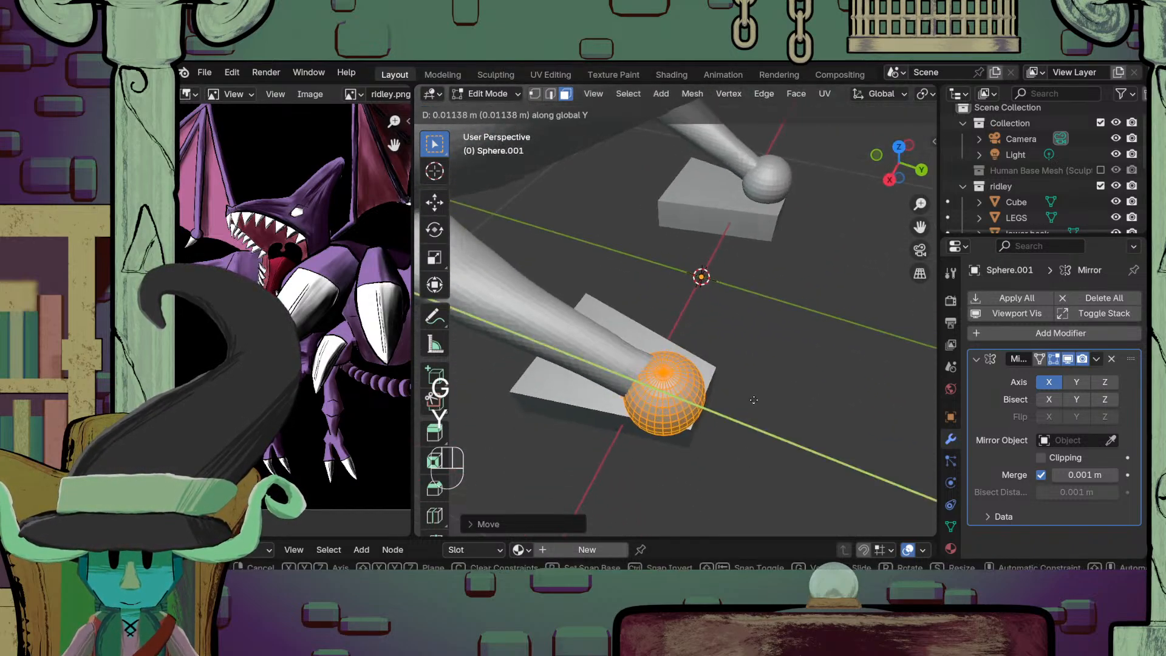
{"action": "key", "text": "x"}
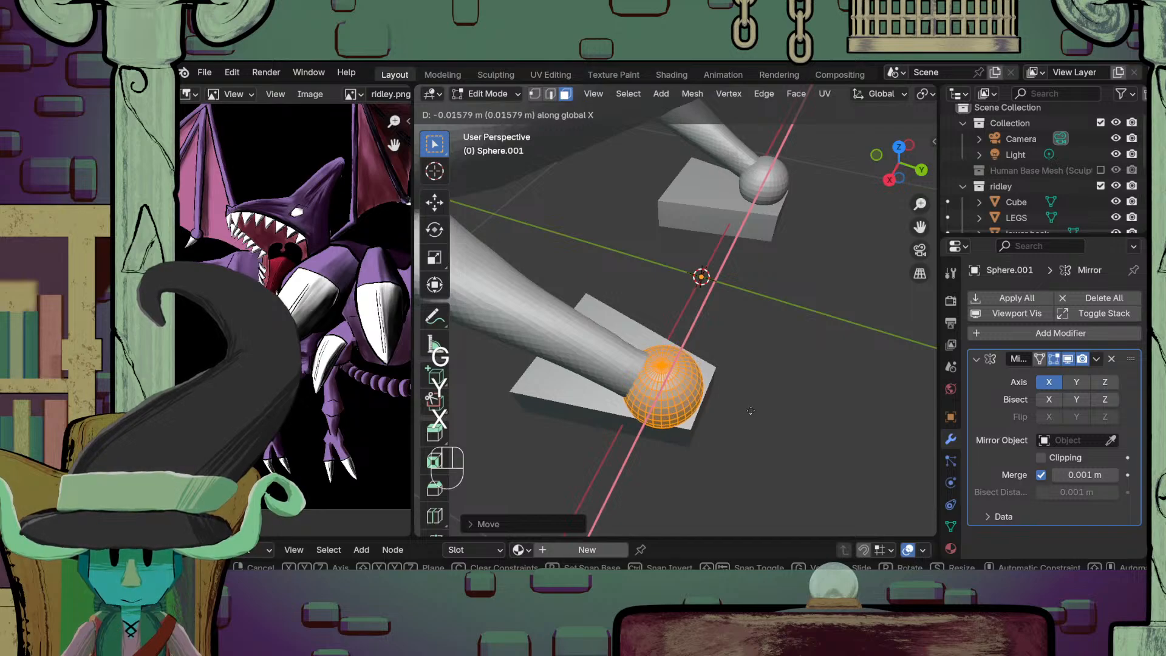
{"action": "left_click", "coordinate": [750, 412]}
Step: Rotate the sphere's mesh in side view so its poles follow the slope of the lower leg
{"action": "key", "text": "KP_3"}
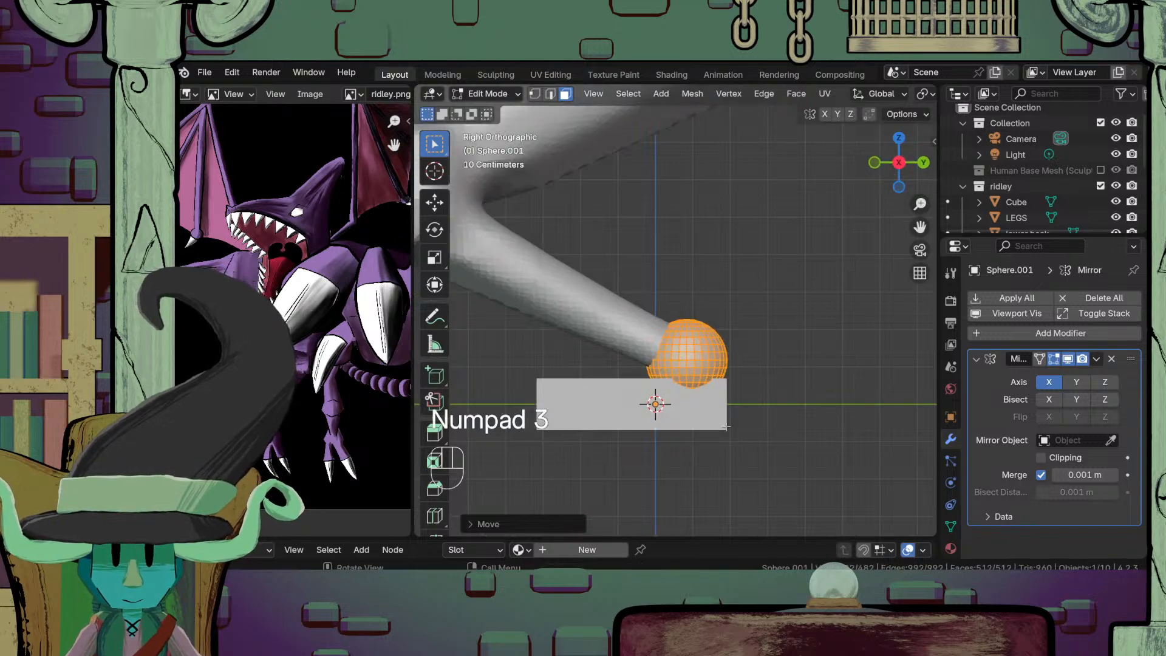
{"action": "key", "text": "r"}
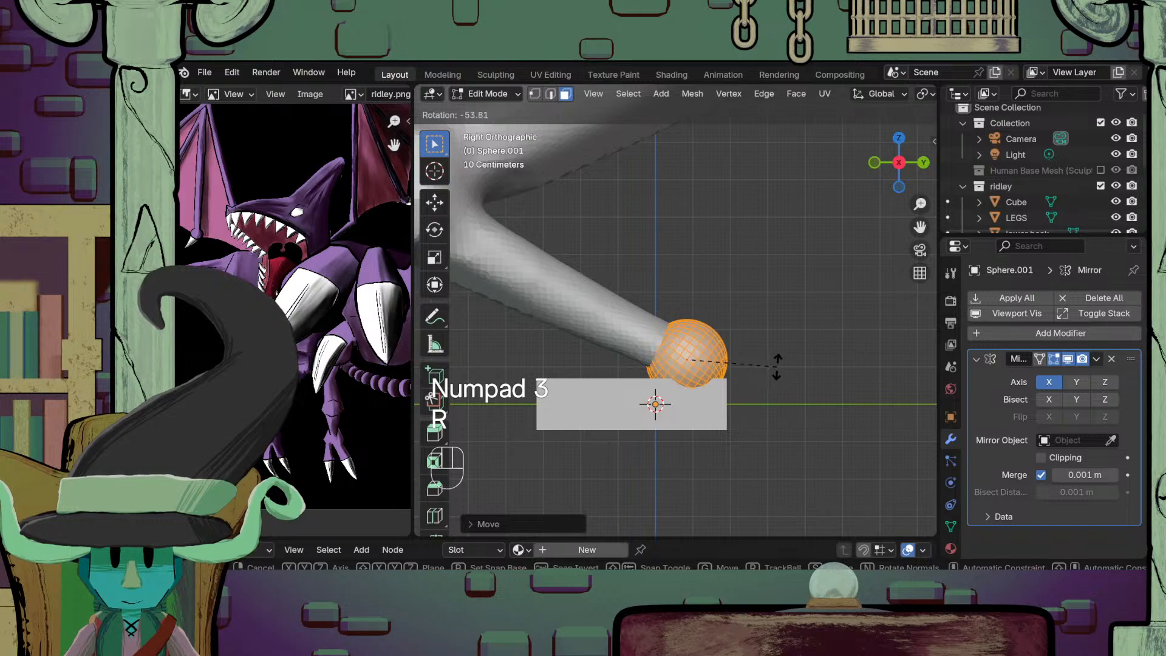
{"action": "left_click", "coordinate": [787, 348]}
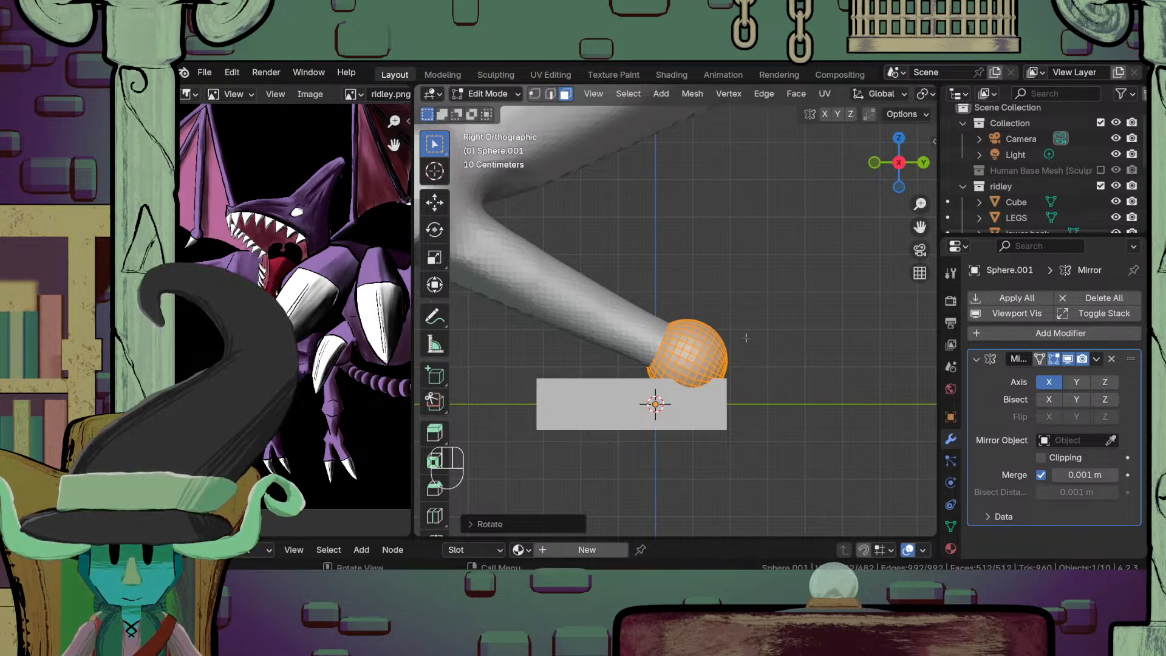
{"action": "middle_click_drag", "start_coordinate": [768, 355], "coordinate": [746, 449], "text": "shift"}
{"action": "scroll", "coordinate": [746, 448], "scroll_direction": "down", "scroll_amount": 3}
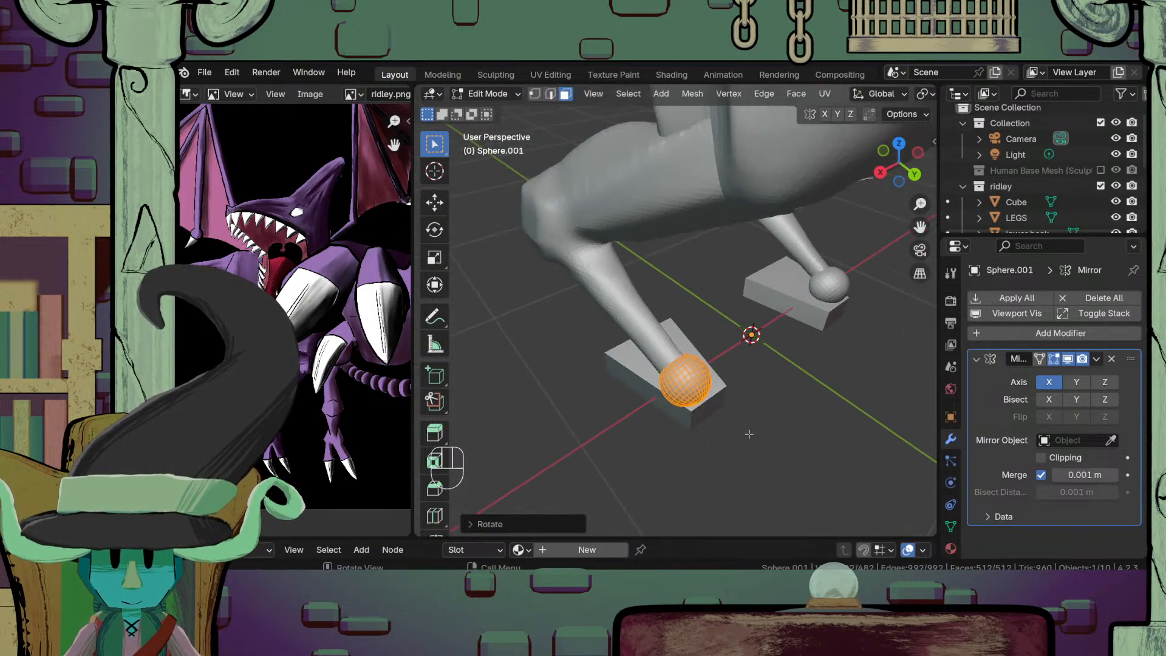
Step: Move the foot block's mesh about 0.06 m along X to sit under the ankle sphere, and return to Object Mode
{"action": "left_click", "coordinate": [484, 98]}
{"action": "left_click", "coordinate": [504, 109]}
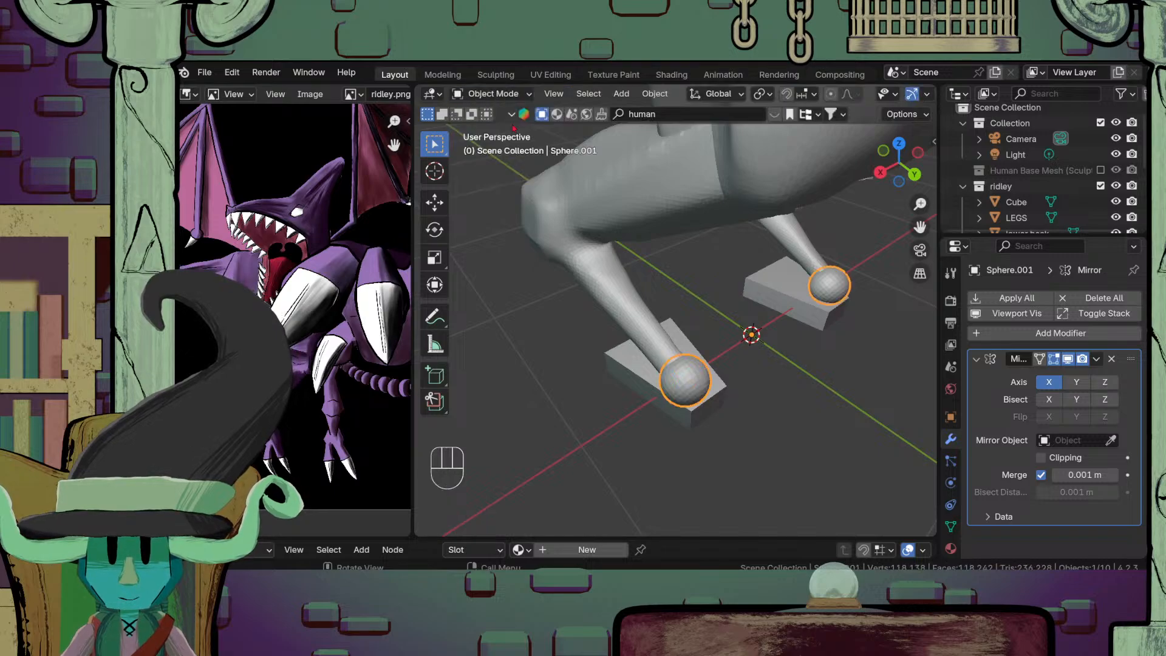
{"action": "left_click", "coordinate": [706, 414]}
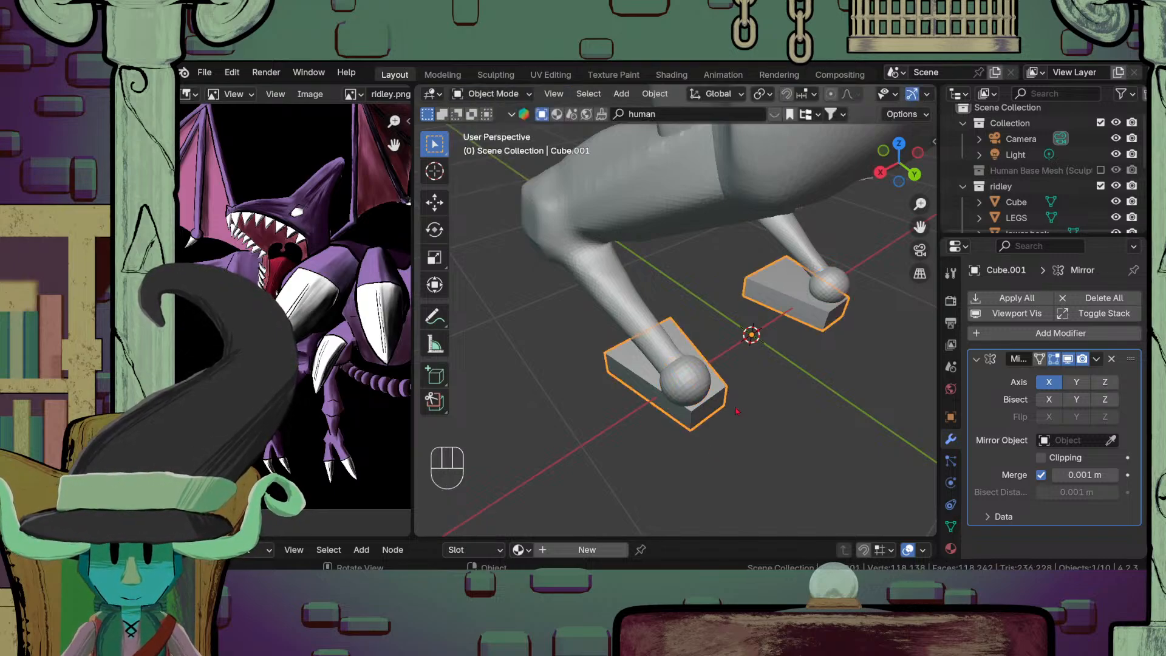
{"action": "key", "text": "Tab"}
{"action": "key", "text": "g"}
{"action": "key", "text": "y"}
{"action": "key", "text": "x"}
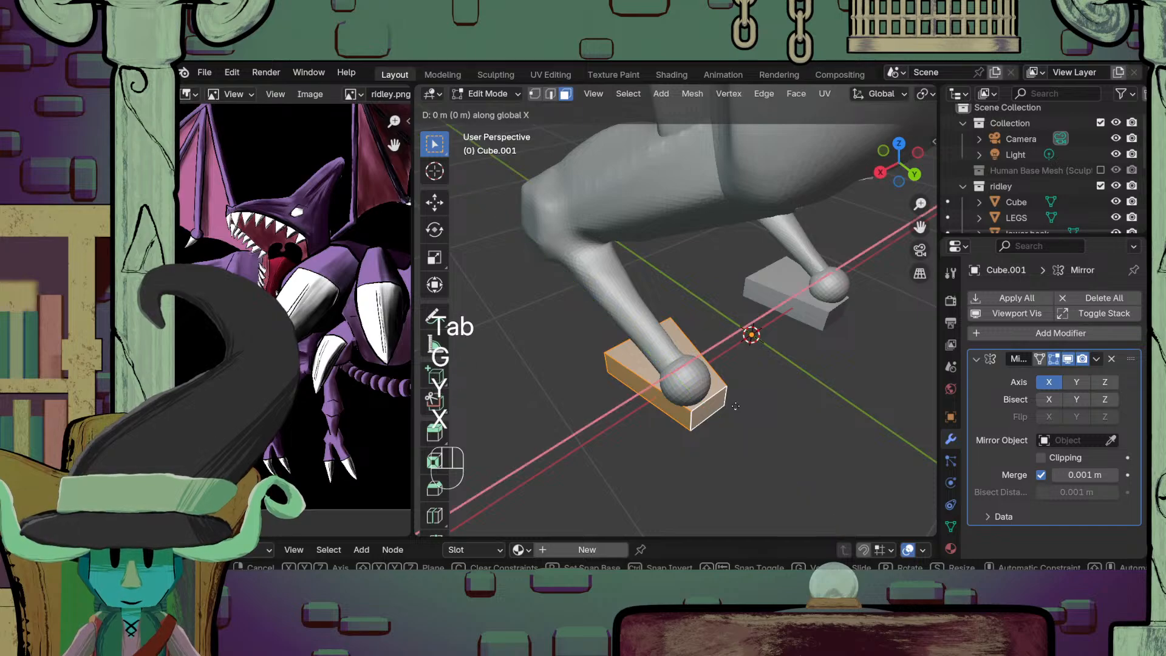
{"action": "key", "text": "y"}
{"action": "key", "text": "x"}
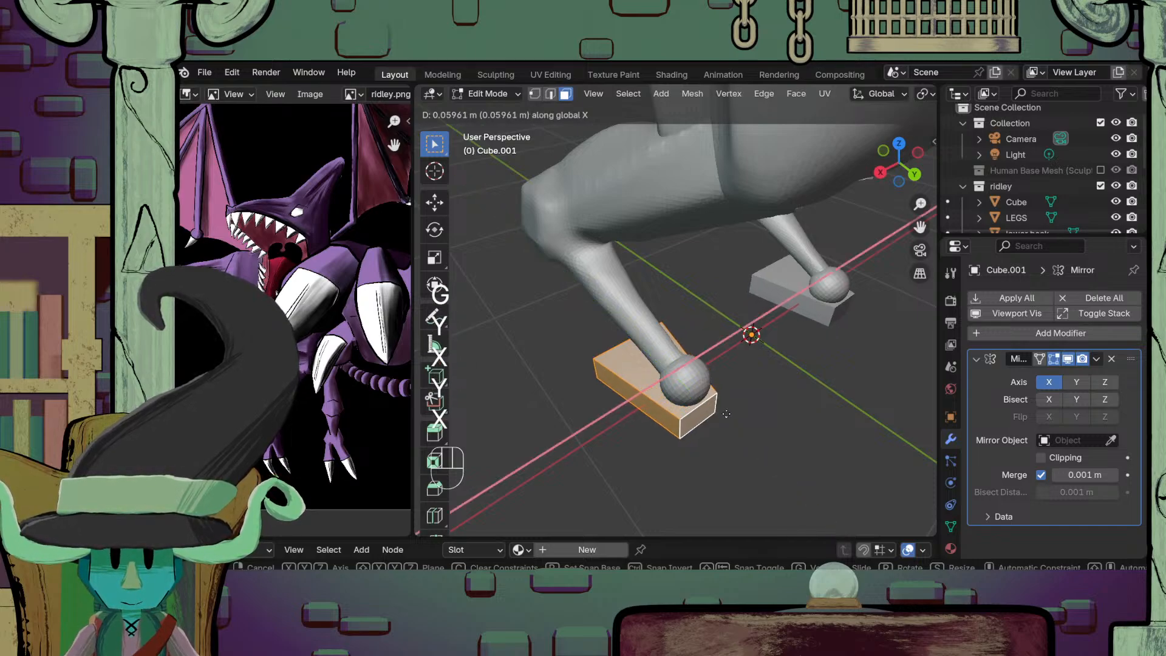
{"action": "left_click", "coordinate": [729, 414]}
{"action": "middle_click_drag", "start_coordinate": [730, 414], "coordinate": [748, 366]}
{"action": "key", "text": "Tab"}
Step: Boolean-union the LEGS with the ankle spheres, keeping the sphere as active object, and switch the merged mesh to Sculpt Mode
{"action": "scroll", "coordinate": [774, 413], "scroll_direction": "up", "scroll_amount": 5}
{"action": "left_click", "coordinate": [771, 384]}
{"action": "scroll", "coordinate": [731, 418], "scroll_direction": "down", "scroll_amount": 3}
{"action": "scroll", "coordinate": [743, 414], "scroll_direction": "up", "scroll_amount": 2}
{"action": "scroll", "coordinate": [748, 366], "scroll_direction": "up", "scroll_amount": 3}
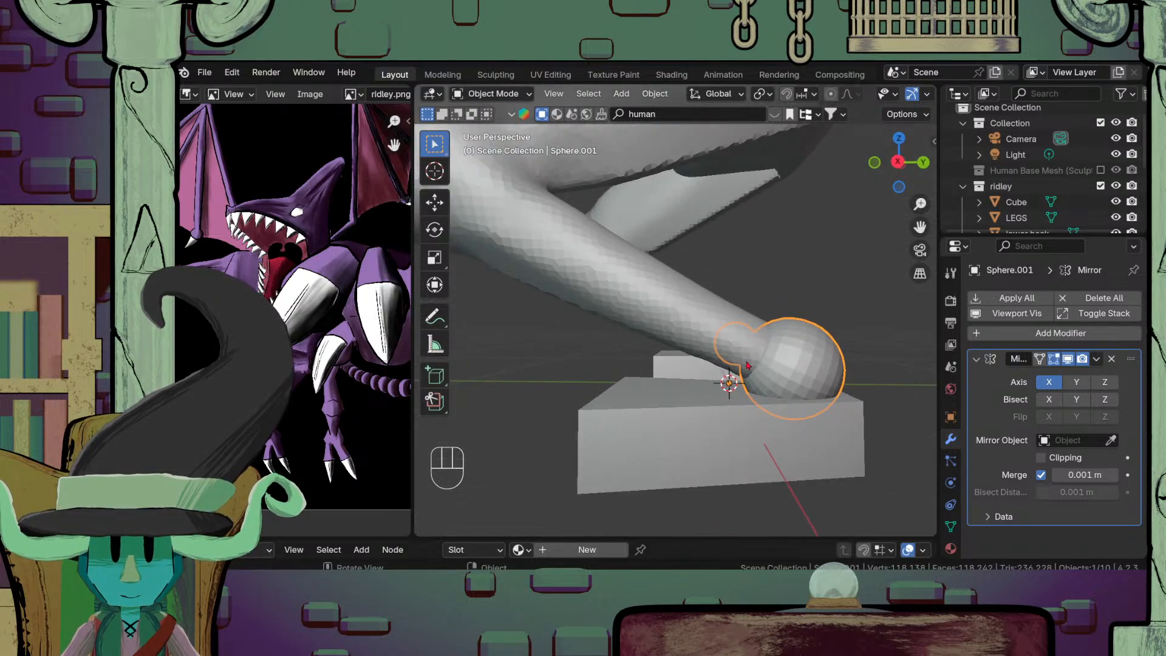
{"action": "left_click", "coordinate": [748, 363]}
{"action": "left_click", "coordinate": [742, 379], "text": "shift"}
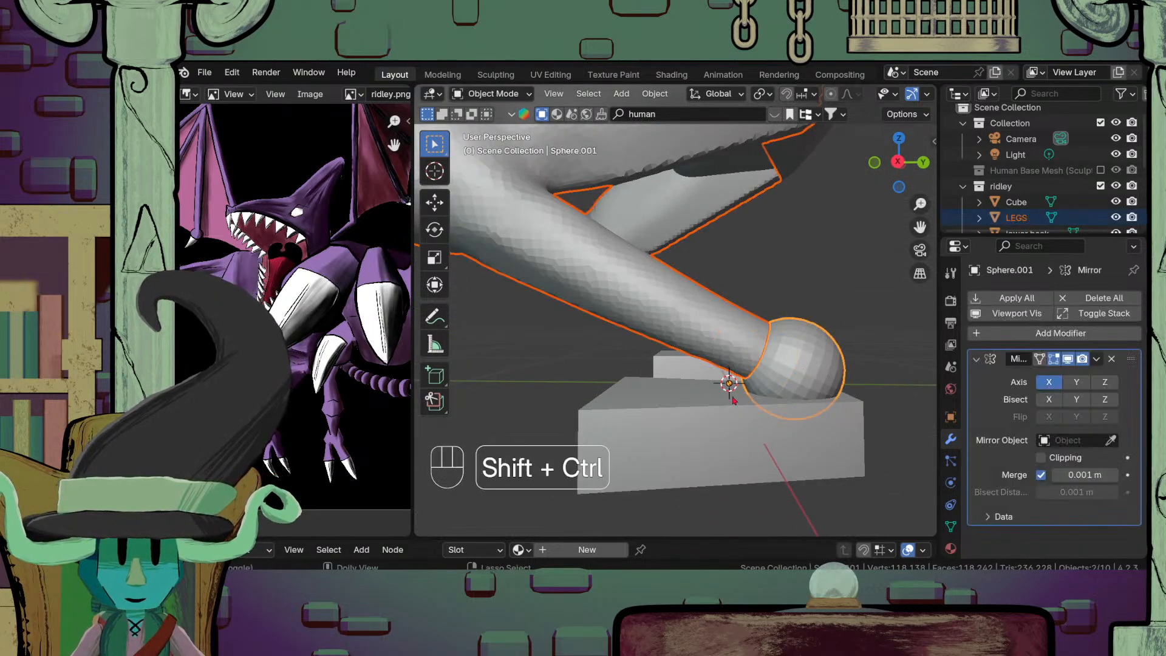
{"action": "key", "text": "shift+ctrl+KP_Add"}
{"action": "scroll", "coordinate": [749, 359], "scroll_direction": "down", "scroll_amount": 2}
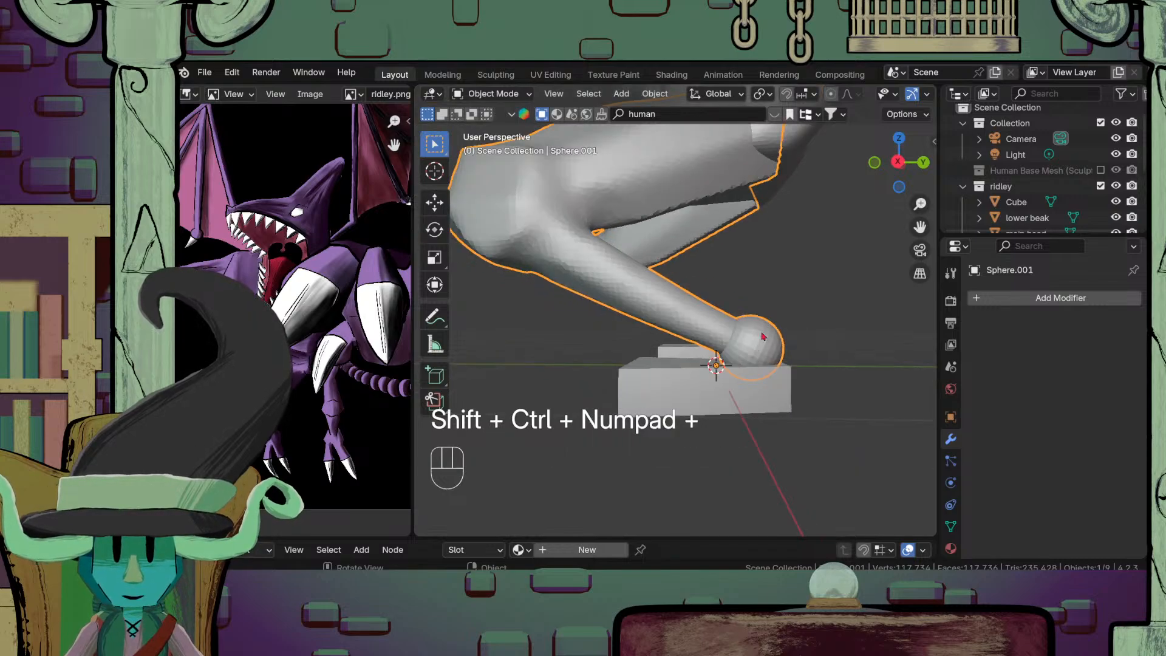
{"action": "left_click", "coordinate": [492, 94]}
{"action": "left_click", "coordinate": [498, 146]}
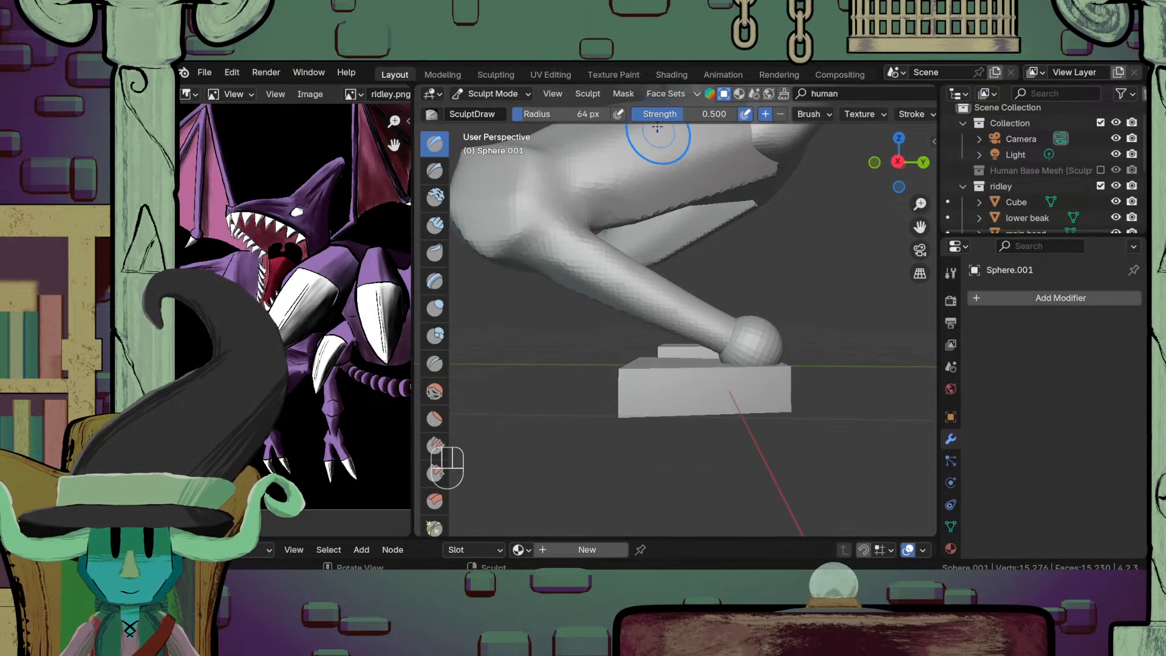
Step: Try a voxel remesh of the merged legs at 0.1 m and undo it
{"action": "left_click", "coordinate": [910, 115]}
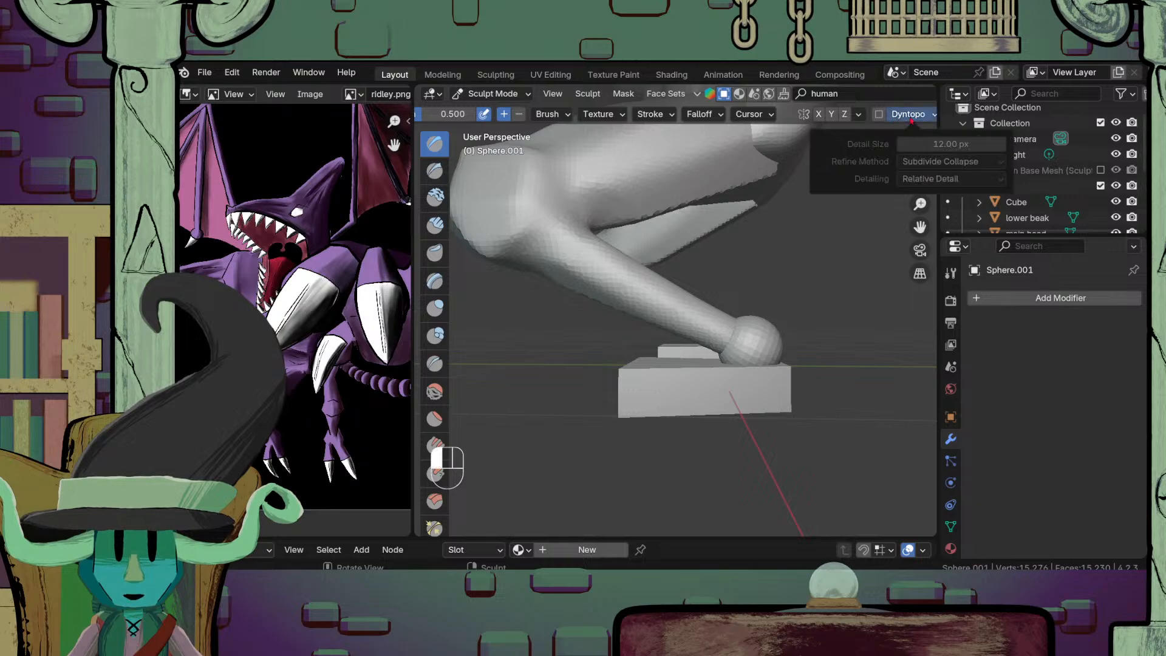
{"action": "scroll", "coordinate": [863, 114], "scroll_direction": "down", "scroll_amount": 4}
{"action": "left_click", "coordinate": [851, 114]}
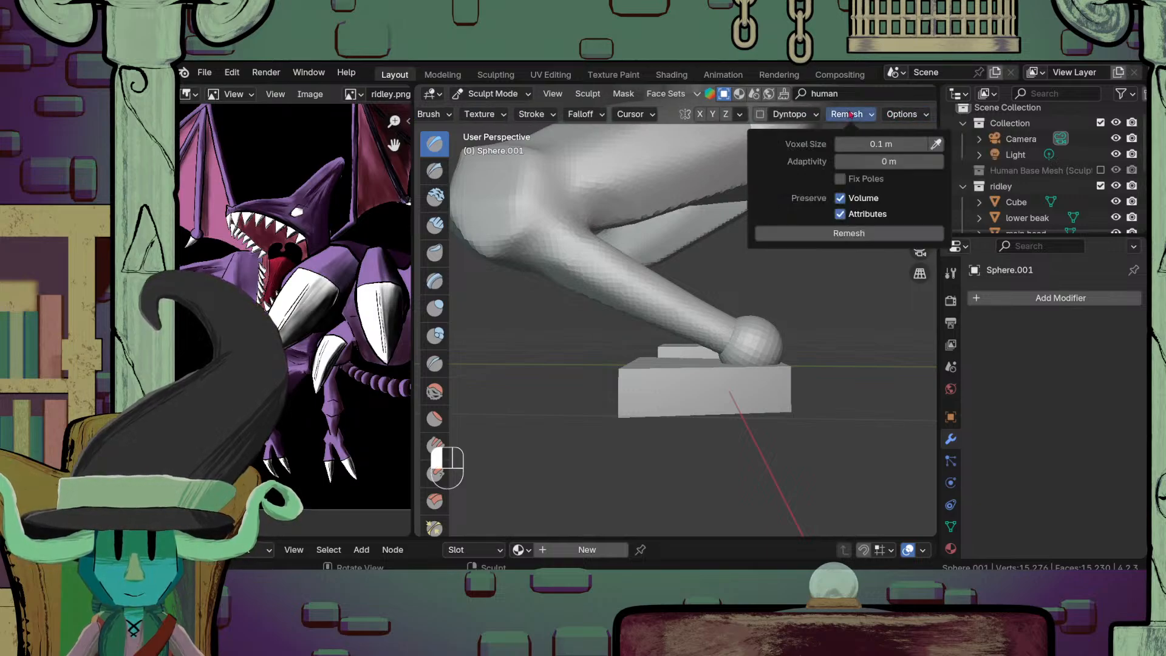
{"action": "left_click", "coordinate": [844, 232]}
{"action": "key", "text": "ctrl+z"}
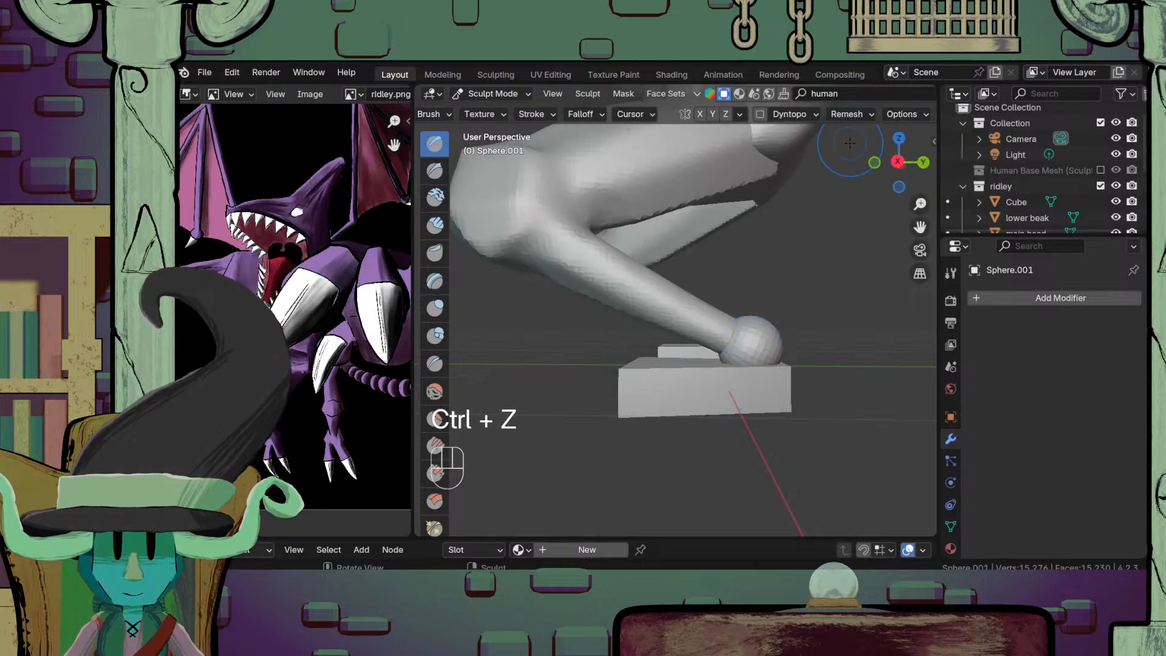
{"action": "key", "text": "Tab"}
{"action": "key", "text": "Tab"}
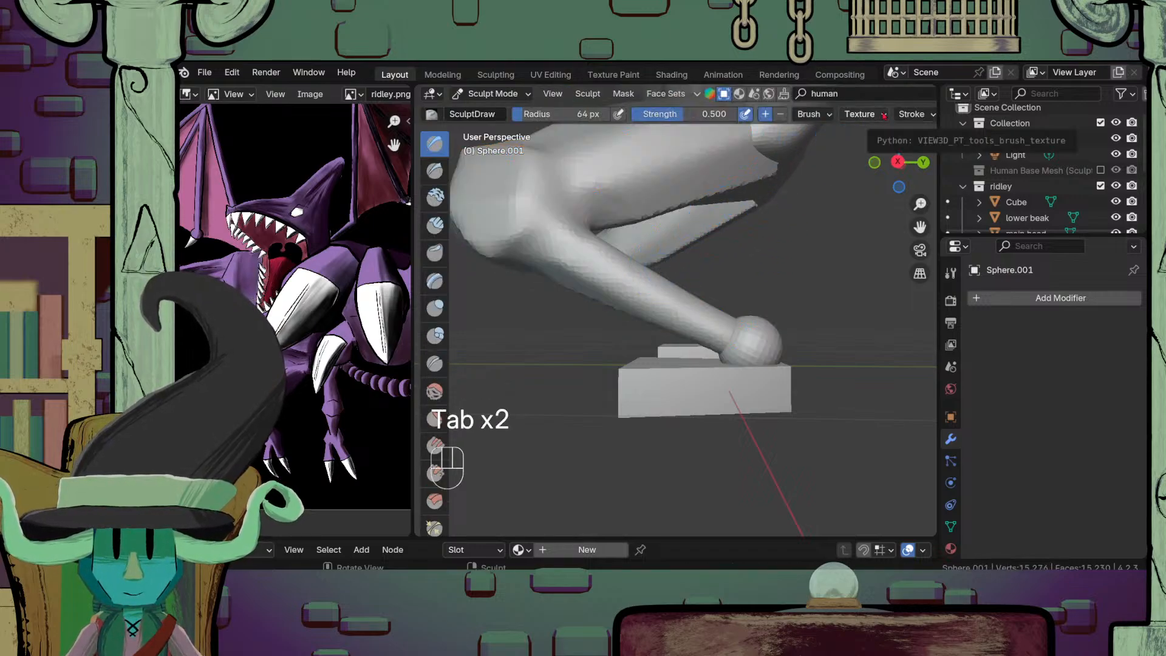
Step: Voxel-remesh the merged legs and ankle spheres at a voxel size of 0.02 m
{"action": "left_click", "coordinate": [860, 114]}
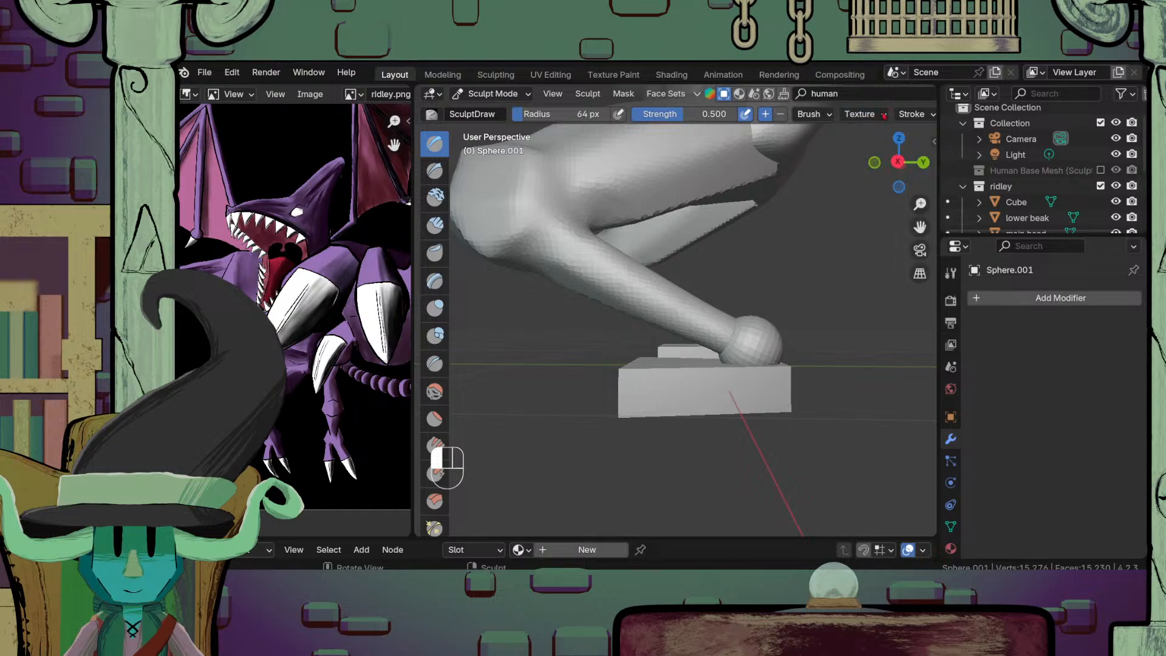
{"action": "scroll", "coordinate": [810, 114], "scroll_direction": "down", "scroll_amount": 5}
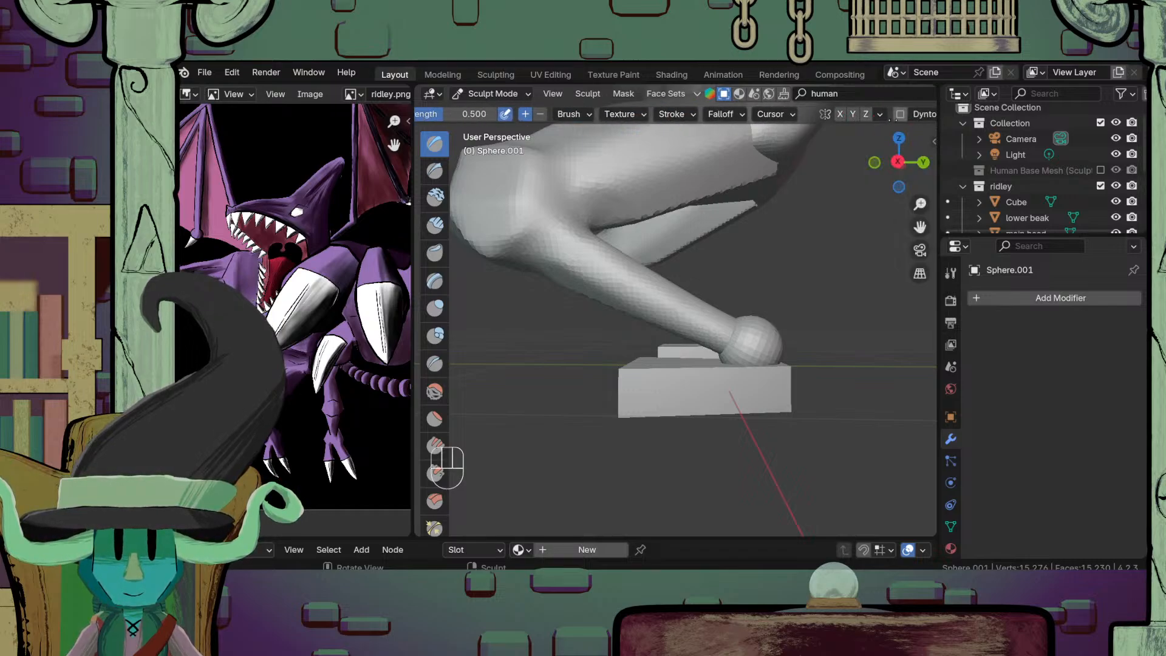
{"action": "scroll", "coordinate": [851, 114], "scroll_direction": "down", "scroll_amount": 3}
{"action": "left_click", "coordinate": [850, 114]}
{"action": "left_click", "coordinate": [872, 143]}
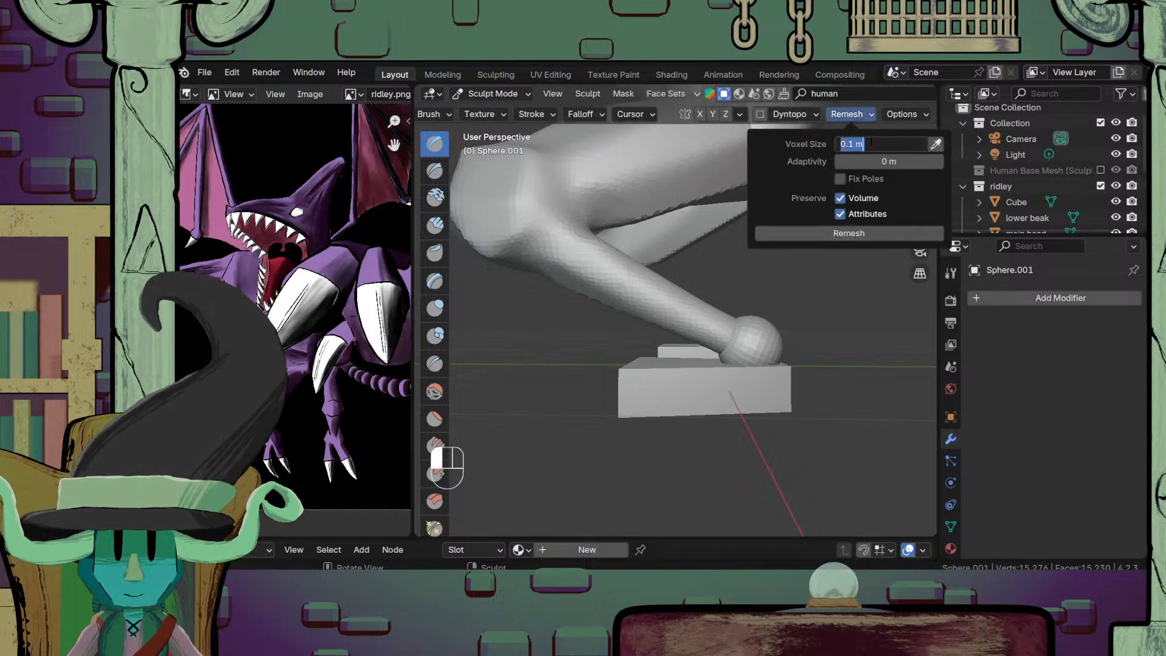
{"action": "key", "text": "BackSpace"}
{"action": "key", "text": "BackSpace"}
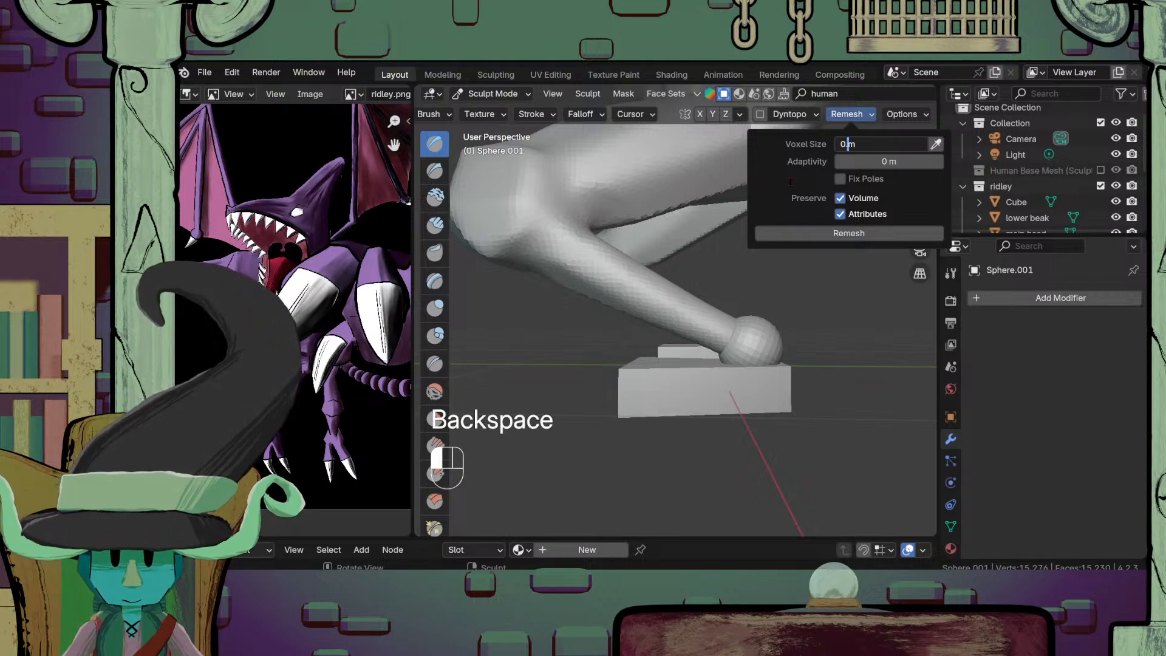
{"action": "key", "text": "Return"}
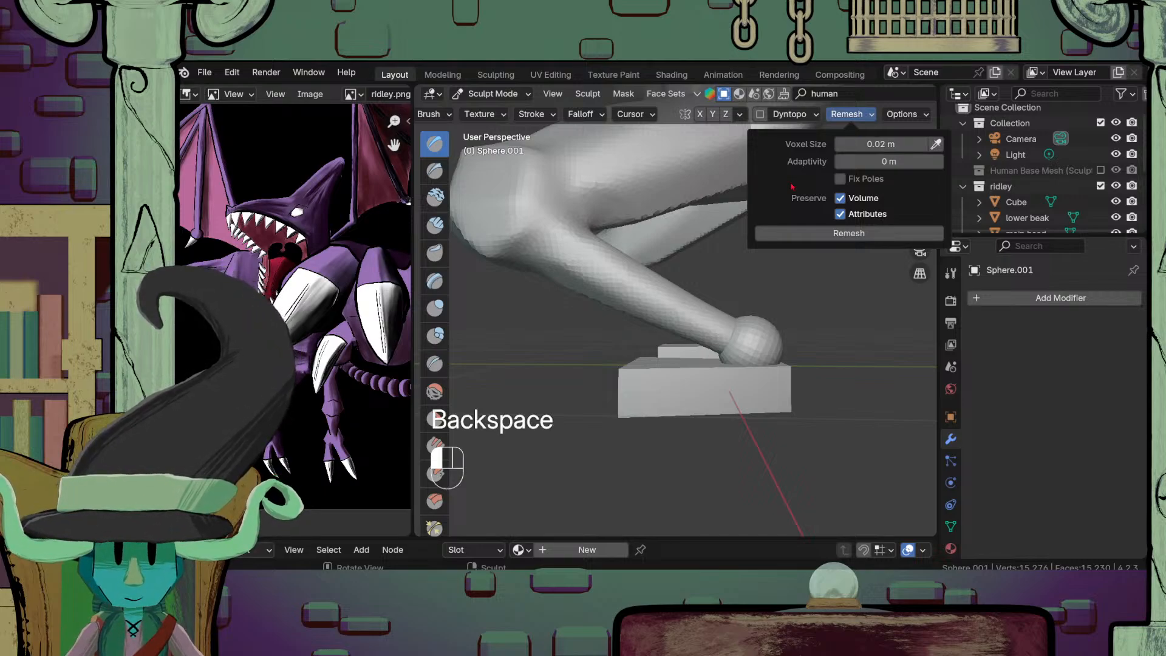
{"action": "left_click", "coordinate": [801, 234]}
{"action": "scroll", "coordinate": [679, 318], "scroll_direction": "down", "scroll_amount": 5}
{"action": "mouse_move", "coordinate": [681, 320]}
{"action": "middle_mouse_down"}
{"action": "mouse_move", "coordinate": [717, 341]}
{"action": "mouse_move", "coordinate": [744, 409]}
{"action": "mouse_move", "coordinate": [729, 340]}
{"action": "mouse_move", "coordinate": [763, 279]}
{"action": "mouse_move", "coordinate": [827, 364]}
{"action": "mouse_move", "coordinate": [789, 343]}
{"action": "mouse_move", "coordinate": [769, 394]}
{"action": "mouse_move", "coordinate": [714, 378]}
{"action": "mouse_move", "coordinate": [625, 382]}
{"action": "mouse_move", "coordinate": [608, 406]}
{"action": "middle_mouse_up"}
{"action": "scroll", "coordinate": [699, 346], "scroll_direction": "down", "scroll_amount": 5}
{"action": "scroll", "coordinate": [714, 413], "scroll_direction": "up", "scroll_amount": 3}
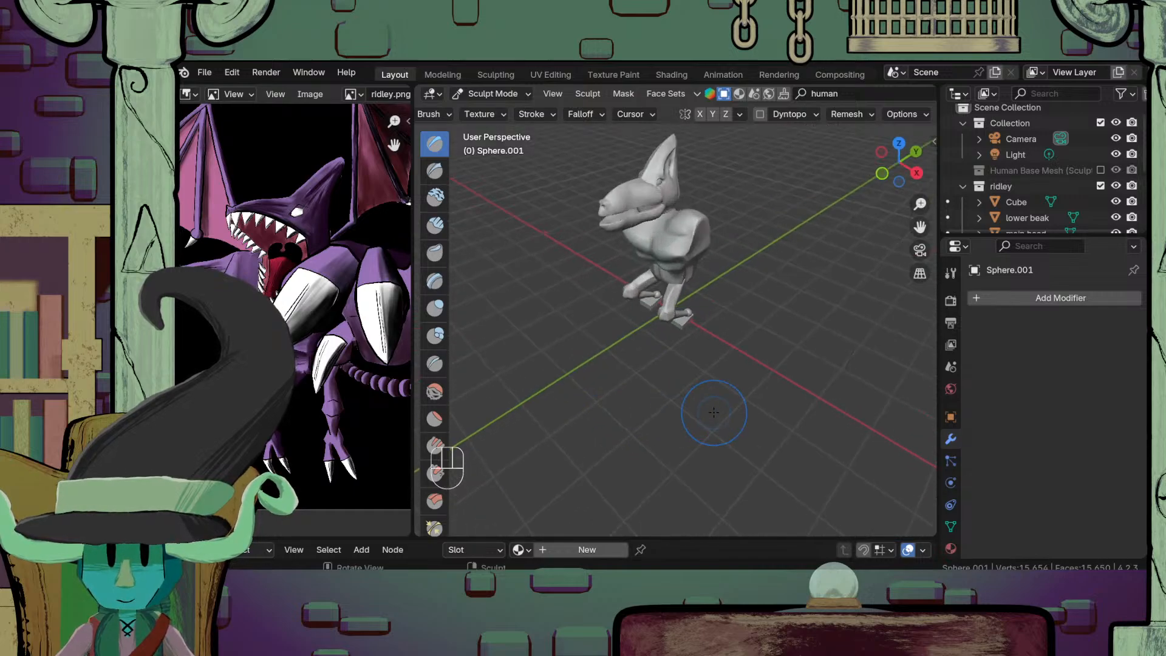
Step: Refine and smooth the junction between the lower leg and the ankle sphere, with the Grab brush as active brush
{"action": "scroll", "coordinate": [713, 412], "scroll_direction": "up", "scroll_amount": 5}
{"action": "mouse_move", "coordinate": [713, 413]}
{"action": "middle_mouse_down"}
{"action": "mouse_move", "coordinate": [673, 411]}
{"action": "mouse_move", "coordinate": [694, 410]}
{"action": "mouse_move", "coordinate": [700, 454]}
{"action": "middle_mouse_up"}
{"action": "mouse_move", "coordinate": [570, 461]}
{"action": "middle_mouse_down"}
{"action": "mouse_move", "coordinate": [651, 443]}
{"action": "mouse_move", "coordinate": [697, 397]}
{"action": "middle_mouse_up"}
{"action": "scroll", "coordinate": [697, 397], "scroll_direction": "up", "scroll_amount": 5}
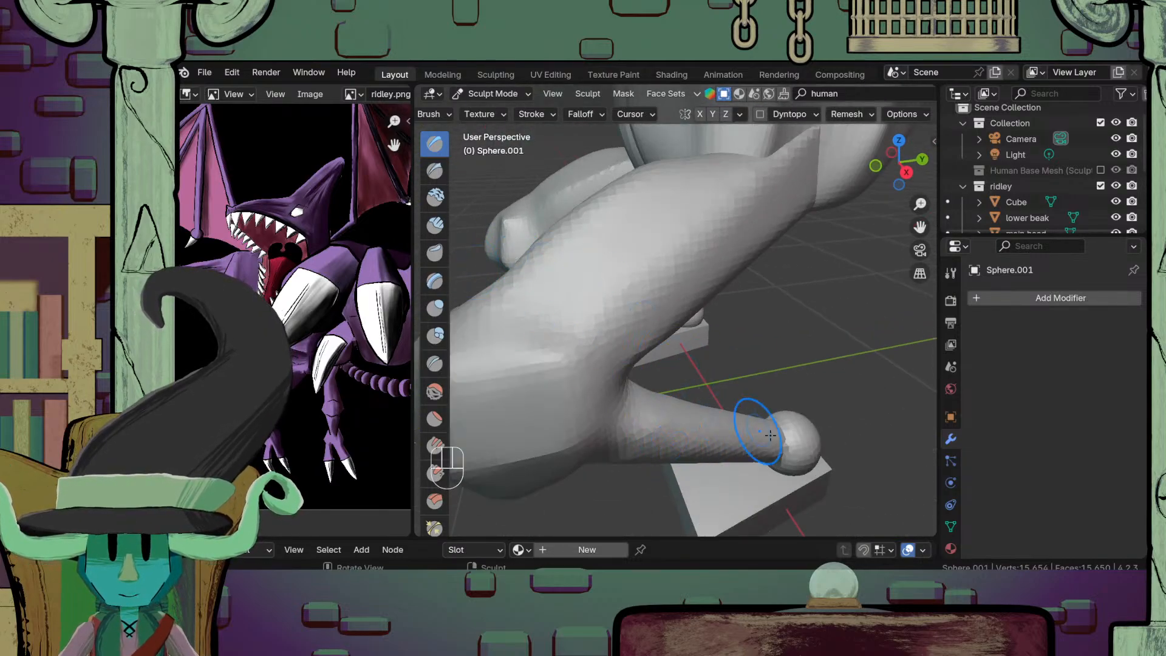
{"action": "scroll", "coordinate": [770, 435], "scroll_direction": "up", "scroll_amount": 3}
{"action": "middle_click_drag", "start_coordinate": [770, 435], "coordinate": [687, 334], "text": "shift"}
{"action": "scroll", "coordinate": [446, 484], "scroll_direction": "down", "scroll_amount": 5}
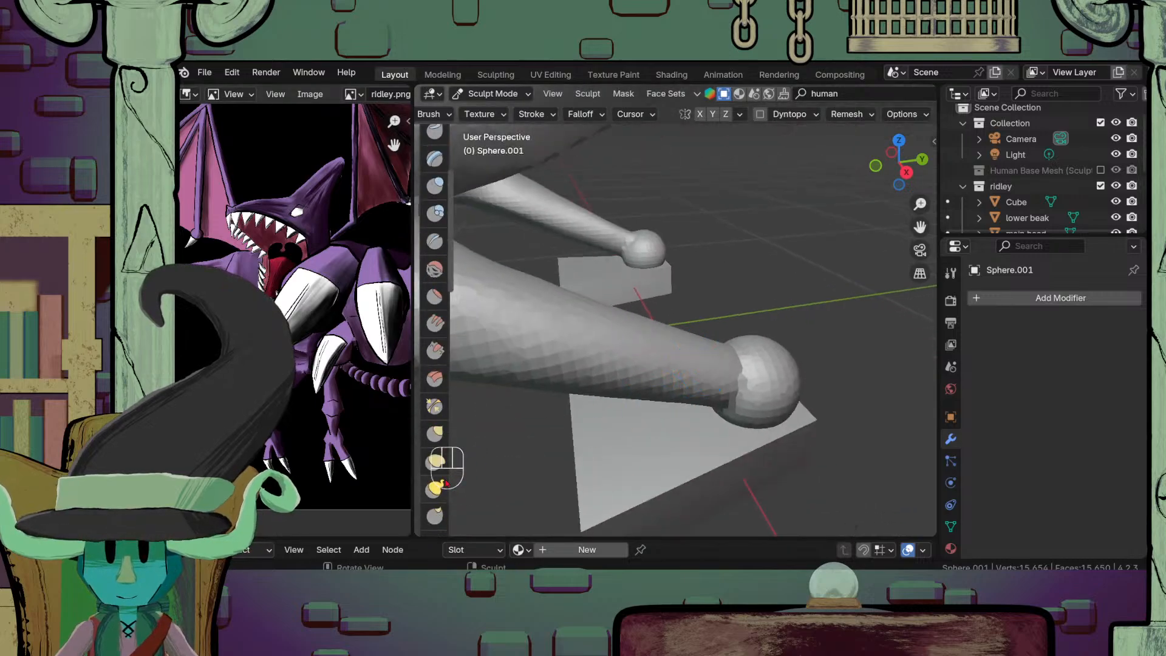
{"action": "left_click", "coordinate": [434, 434]}
{"action": "scroll", "coordinate": [778, 413], "scroll_direction": "up", "scroll_amount": 4}
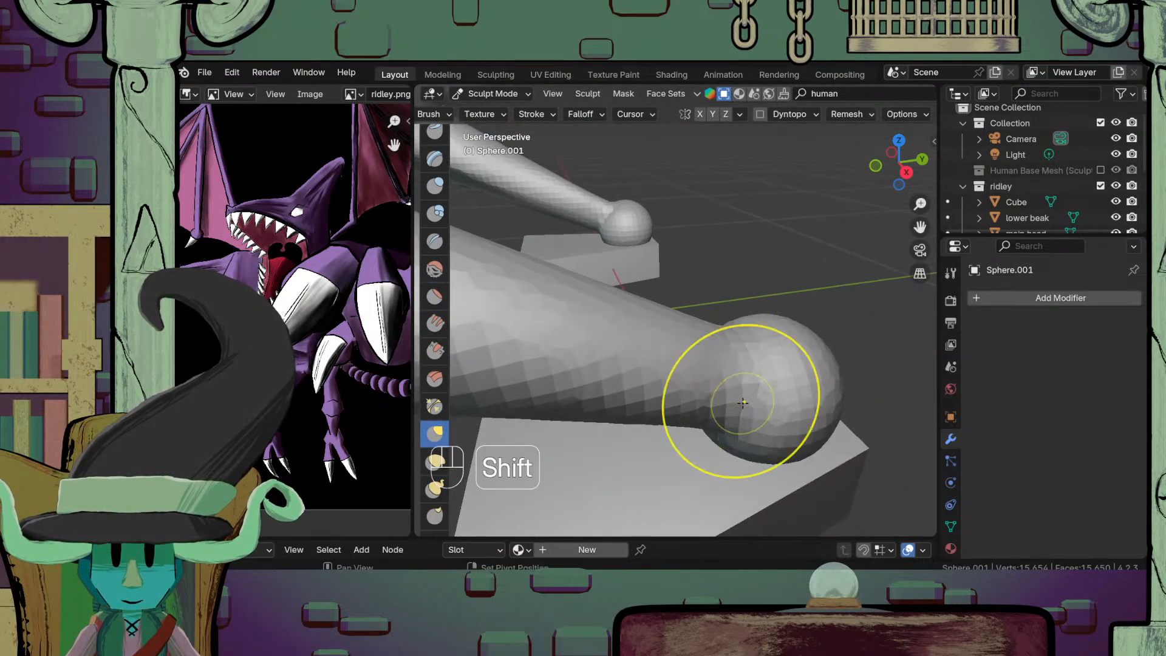
{"action": "mouse_move", "coordinate": [708, 438]}
{"action": "middle_mouse_down"}
{"action": "mouse_move", "coordinate": [777, 343]}
{"action": "mouse_move", "coordinate": [756, 328]}
{"action": "mouse_move", "coordinate": [759, 300]}
{"action": "mouse_move", "coordinate": [682, 383]}
{"action": "middle_mouse_up"}
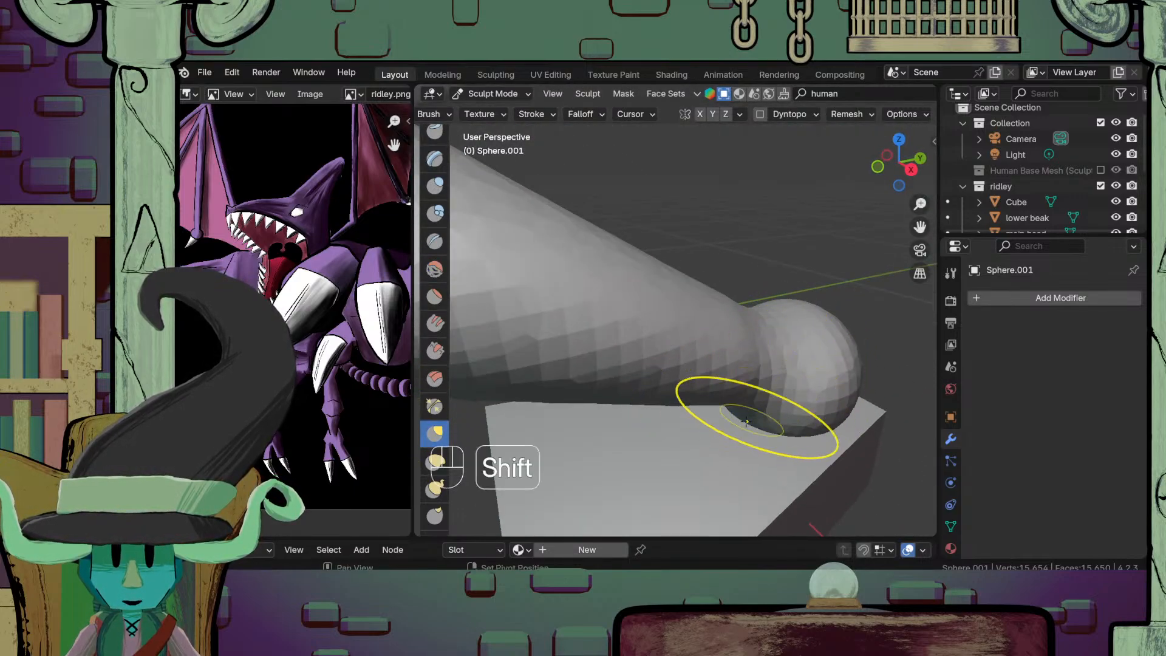
{"action": "middle_click_drag", "start_coordinate": [746, 421], "coordinate": [646, 409]}
{"action": "left_click_drag", "start_coordinate": [653, 363], "coordinate": [630, 352], "text": "shift"}
{"action": "scroll", "coordinate": [630, 401], "scroll_direction": "down", "scroll_amount": 9}
{"action": "middle_click_drag", "start_coordinate": [632, 402], "coordinate": [716, 416]}
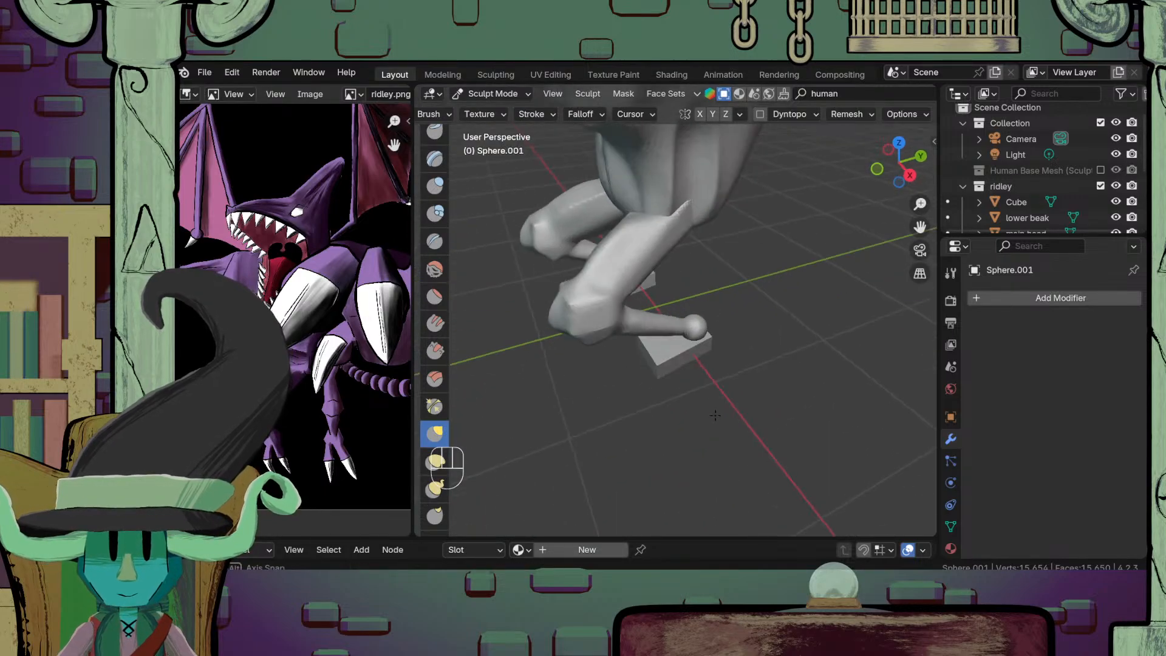
Step: Return to Object Mode, select the mirrored foot block and switch it to Sculpt Mode
{"action": "left_click", "coordinate": [493, 93]}
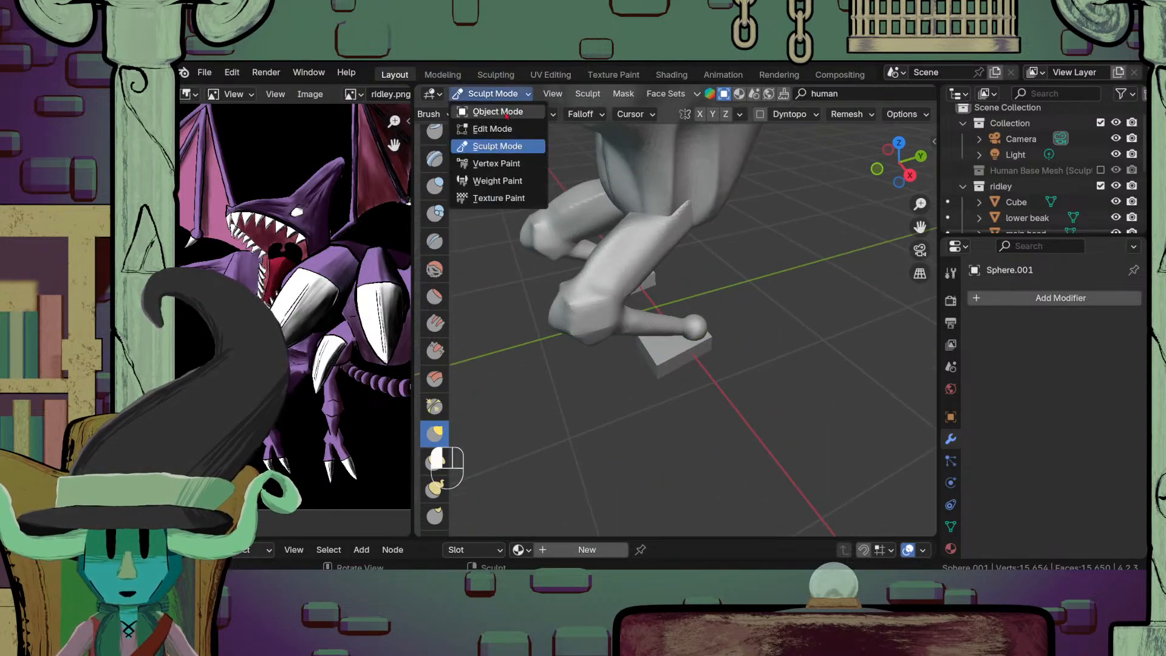
{"action": "left_click", "coordinate": [495, 111]}
{"action": "scroll", "coordinate": [741, 399], "scroll_direction": "up", "scroll_amount": 5}
{"action": "left_click", "coordinate": [737, 394]}
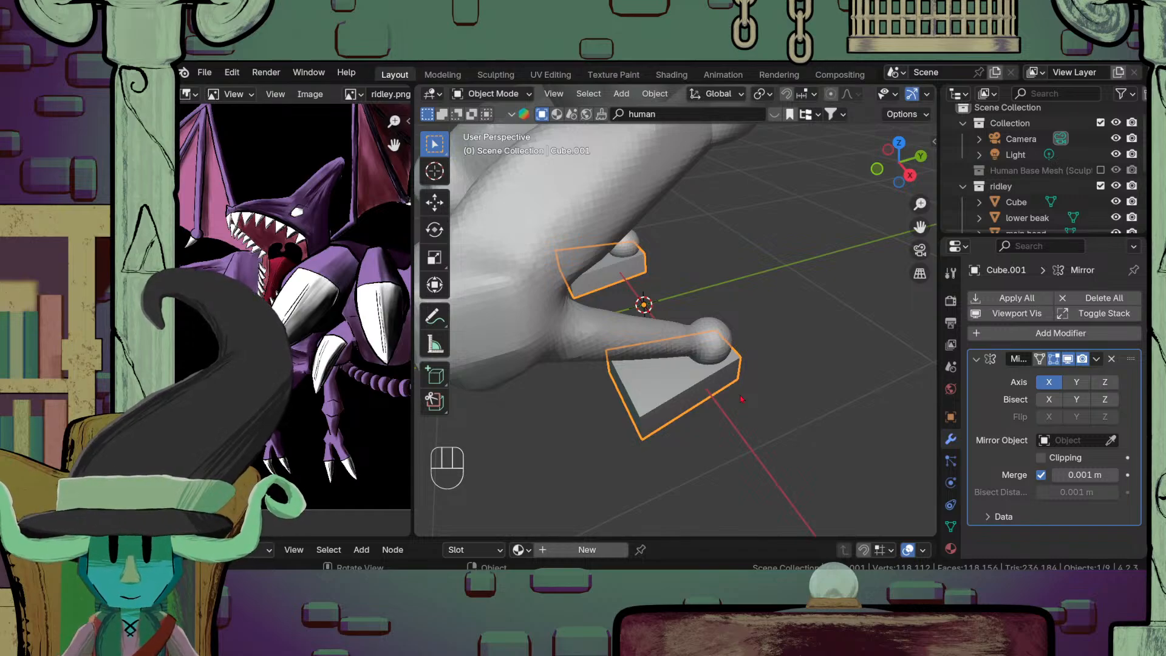
{"action": "left_click", "coordinate": [493, 93]}
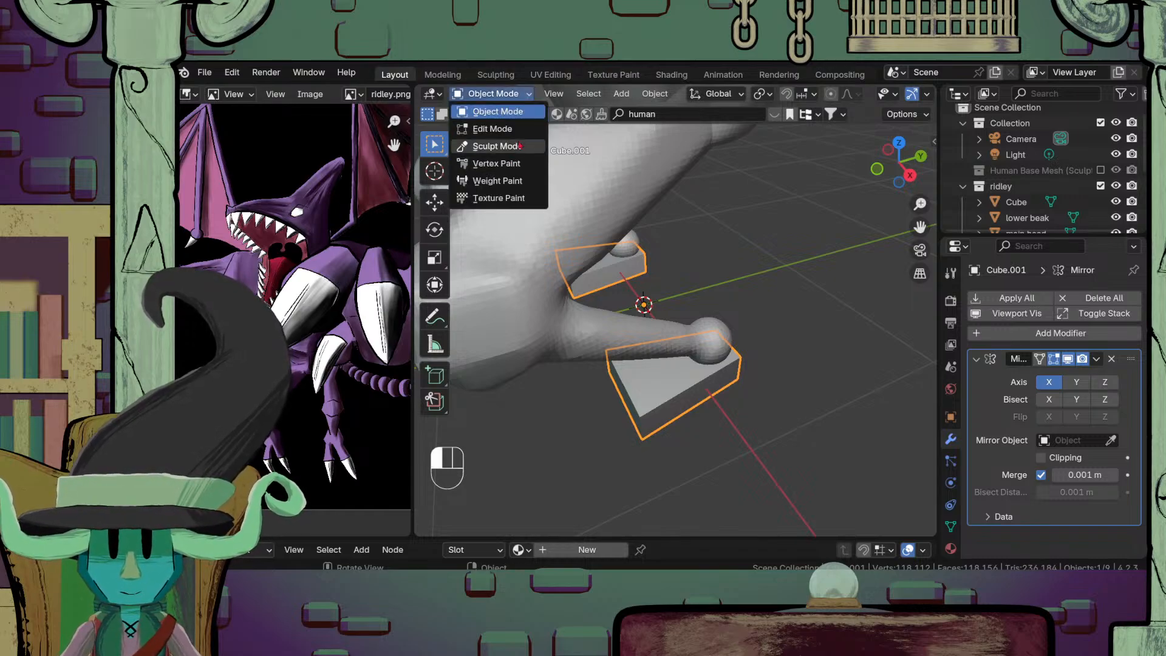
{"action": "left_click", "coordinate": [495, 146]}
{"action": "middle_click_drag", "start_coordinate": [873, 110], "coordinate": [543, 112]}
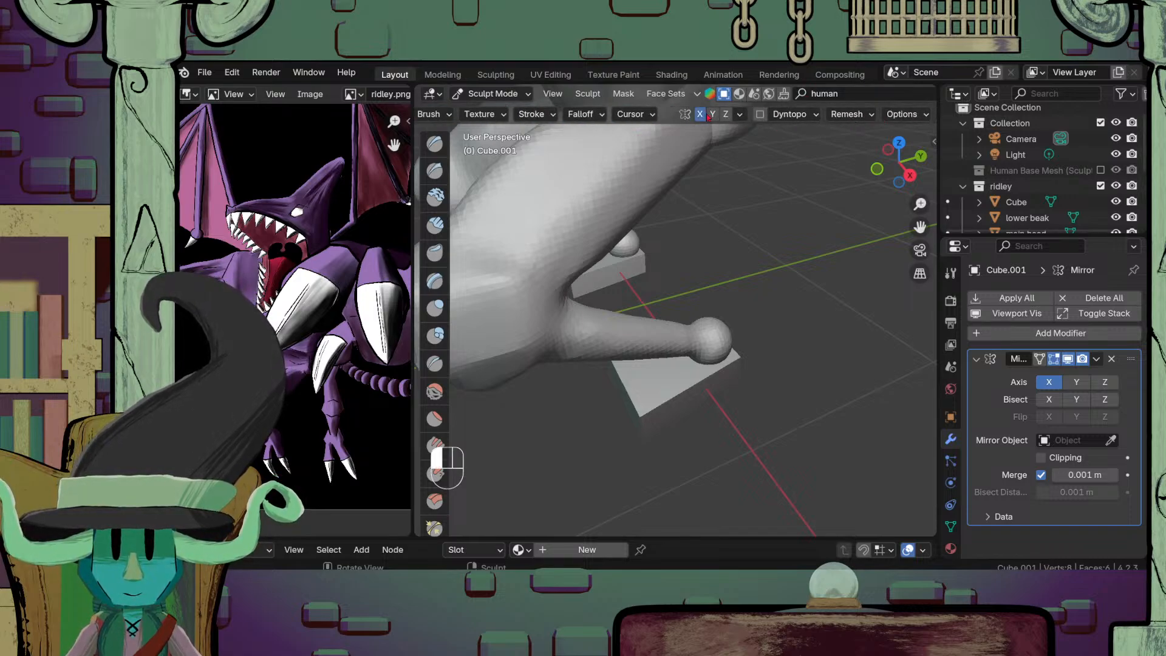
Step: Try a voxel remesh of the foot block at 0.1 m and undo it
{"action": "left_click", "coordinate": [858, 115]}
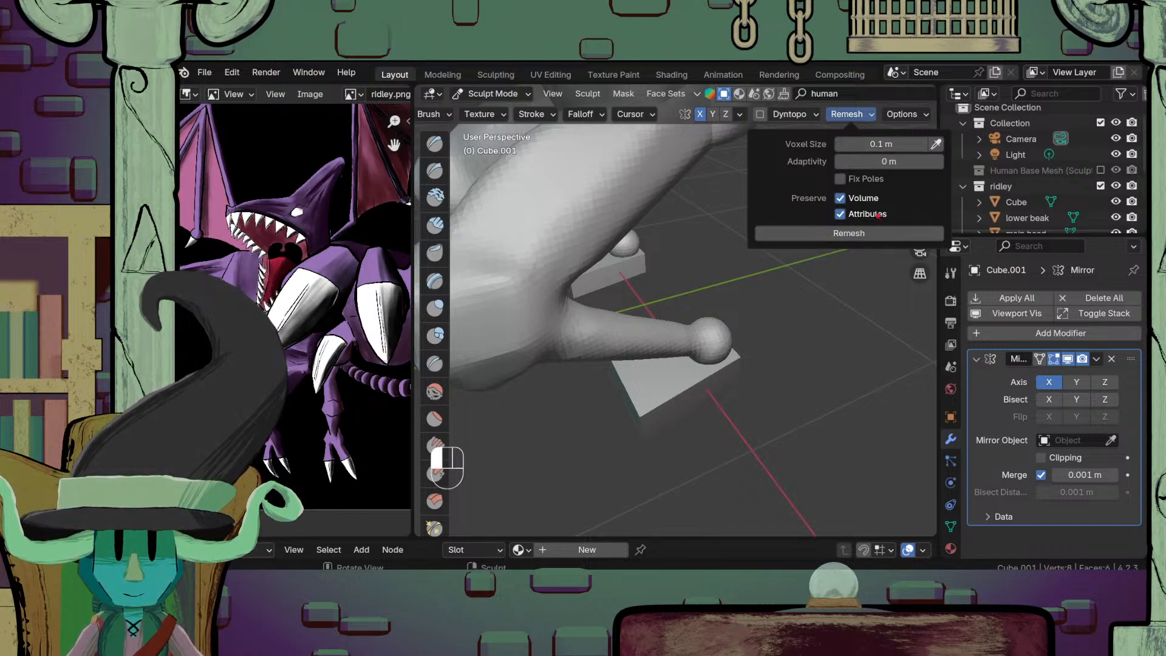
{"action": "left_click", "coordinate": [869, 235]}
{"action": "scroll", "coordinate": [753, 365], "scroll_direction": "down", "scroll_amount": 4}
{"action": "middle_click_drag", "start_coordinate": [753, 365], "coordinate": [784, 302]}
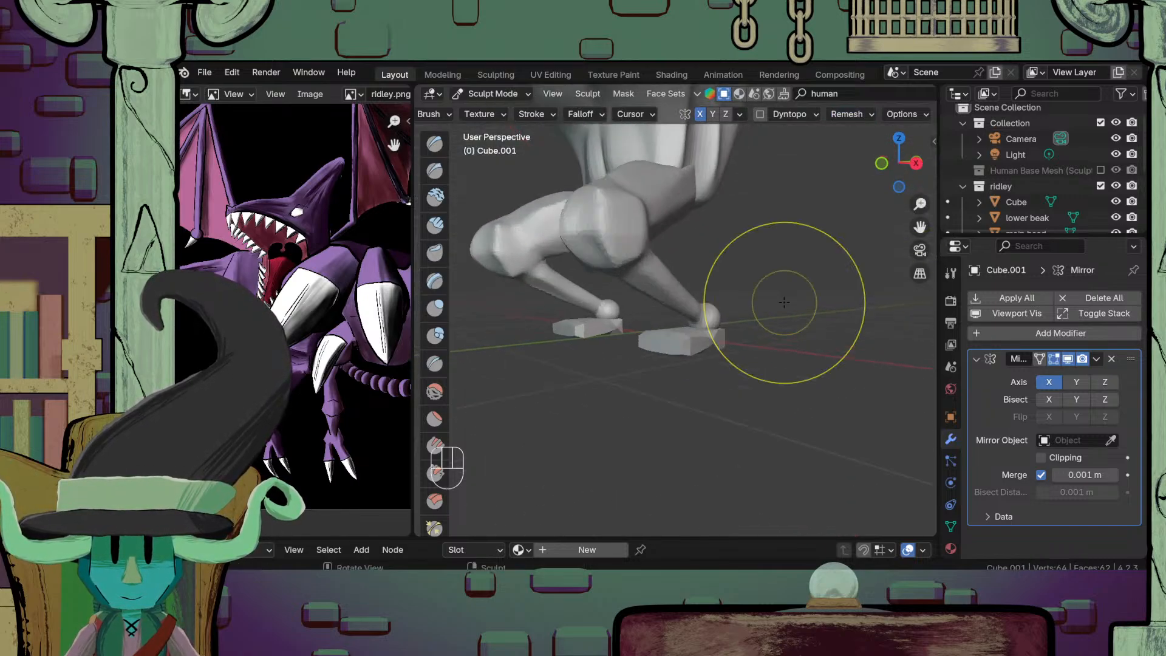
{"action": "key", "text": "ctrl+z"}
Step: Voxel-remesh the foot block at a voxel size of 0.05 m
{"action": "scroll", "coordinate": [783, 285], "scroll_direction": "up", "scroll_amount": 3}
{"action": "left_click", "coordinate": [859, 116]}
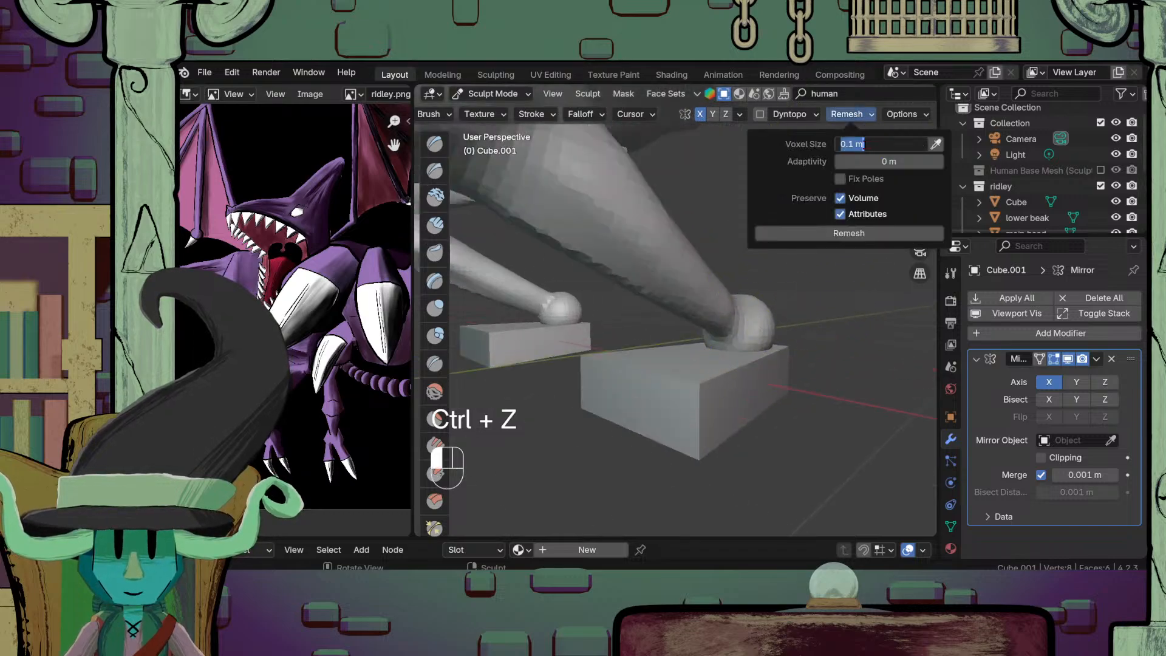
{"action": "key", "text": "BackSpace"}
{"action": "key", "text": "BackSpace"}
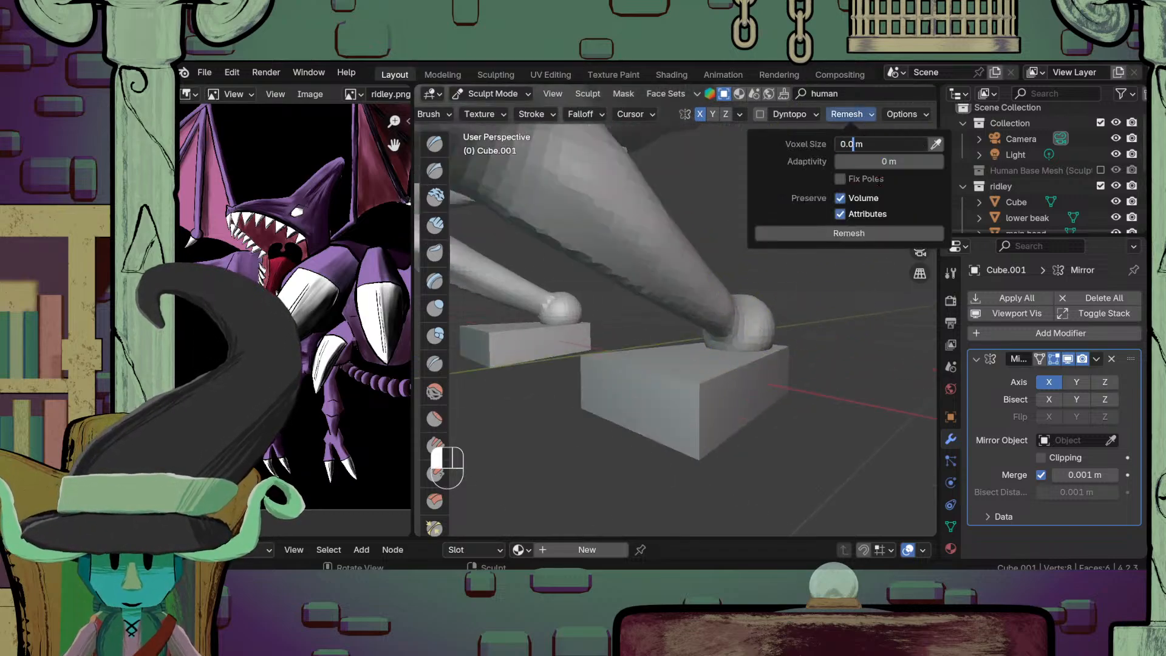
{"action": "type", "text": ".05"}
{"action": "key", "text": "Return"}
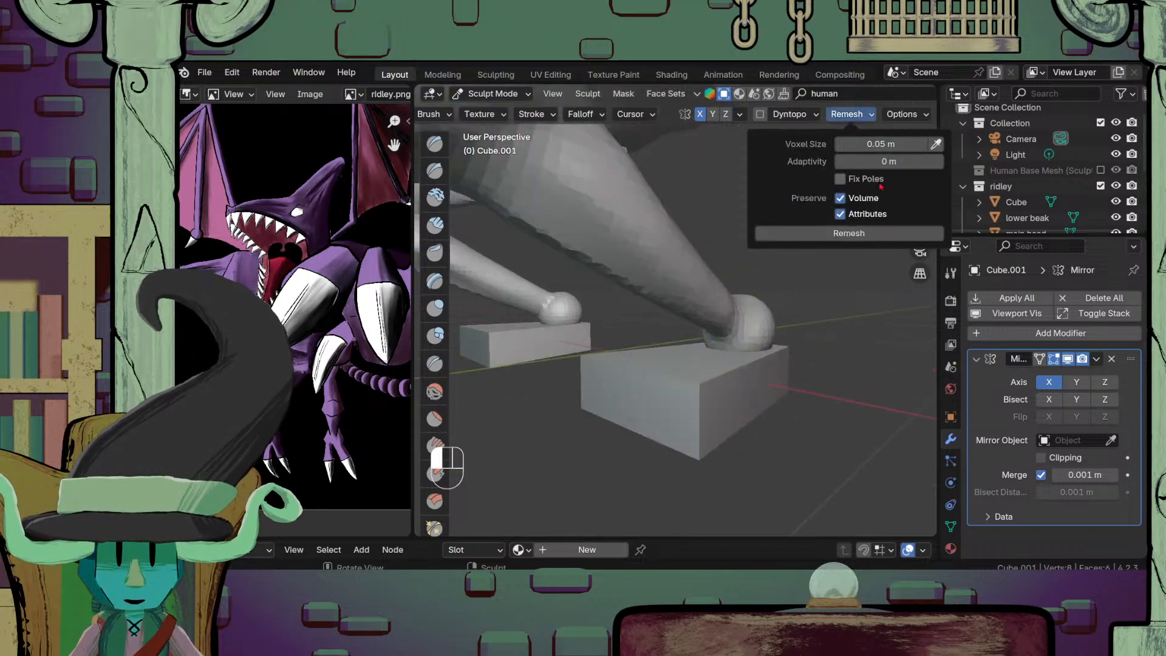
{"action": "left_click", "coordinate": [860, 234]}
{"action": "scroll", "coordinate": [729, 443], "scroll_direction": "down", "scroll_amount": 5}
{"action": "mouse_move", "coordinate": [729, 443]}
{"action": "middle_mouse_down"}
{"action": "mouse_move", "coordinate": [786, 311]}
{"action": "mouse_move", "coordinate": [763, 403]}
{"action": "mouse_move", "coordinate": [698, 391]}
{"action": "mouse_move", "coordinate": [669, 420]}
{"action": "mouse_move", "coordinate": [622, 435]}
{"action": "middle_mouse_up"}
{"action": "scroll", "coordinate": [786, 311], "scroll_direction": "up", "scroll_amount": 3}
{"action": "scroll", "coordinate": [666, 424], "scroll_direction": "up", "scroll_amount": 2}
Step: Resize the brush and smooth the foot block's front and upper edges into a rounded slope
{"action": "key", "text": "f"}
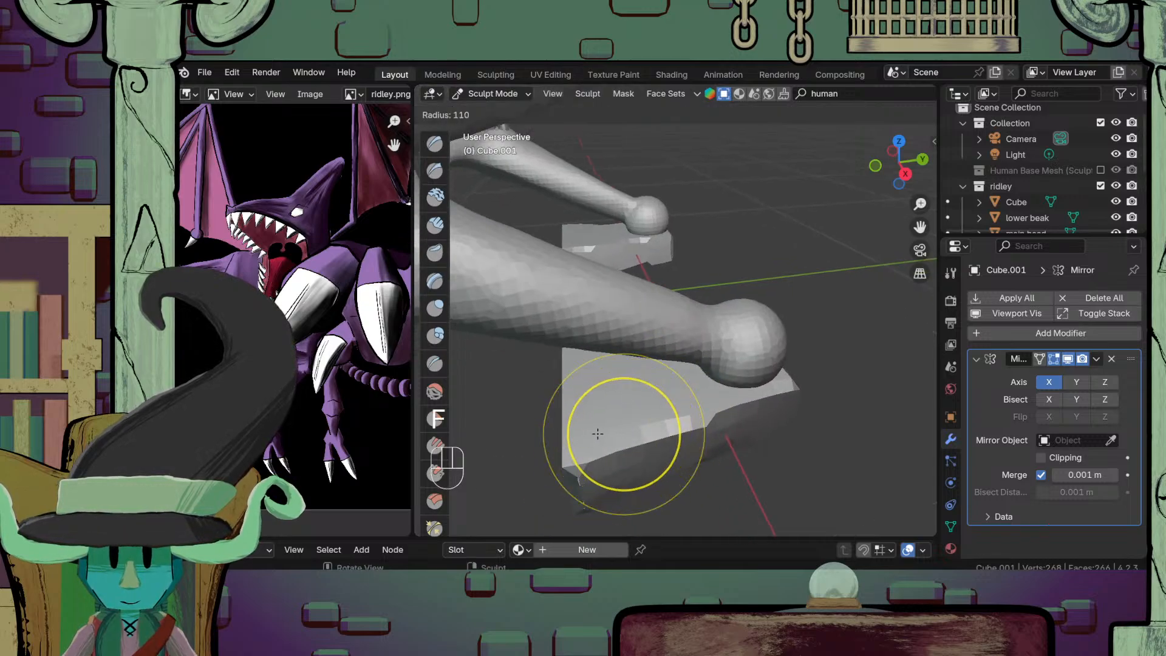
{"action": "left_click", "coordinate": [597, 438]}
{"action": "left_click_drag", "start_coordinate": [590, 456], "coordinate": [722, 418], "text": "shift"}
{"action": "scroll", "coordinate": [729, 425], "scroll_direction": "down", "scroll_amount": 3}
{"action": "mouse_move", "coordinate": [691, 440]}
{"action": "middle_mouse_down"}
{"action": "mouse_move", "coordinate": [724, 378]}
{"action": "mouse_move", "coordinate": [685, 372]}
{"action": "middle_mouse_up"}
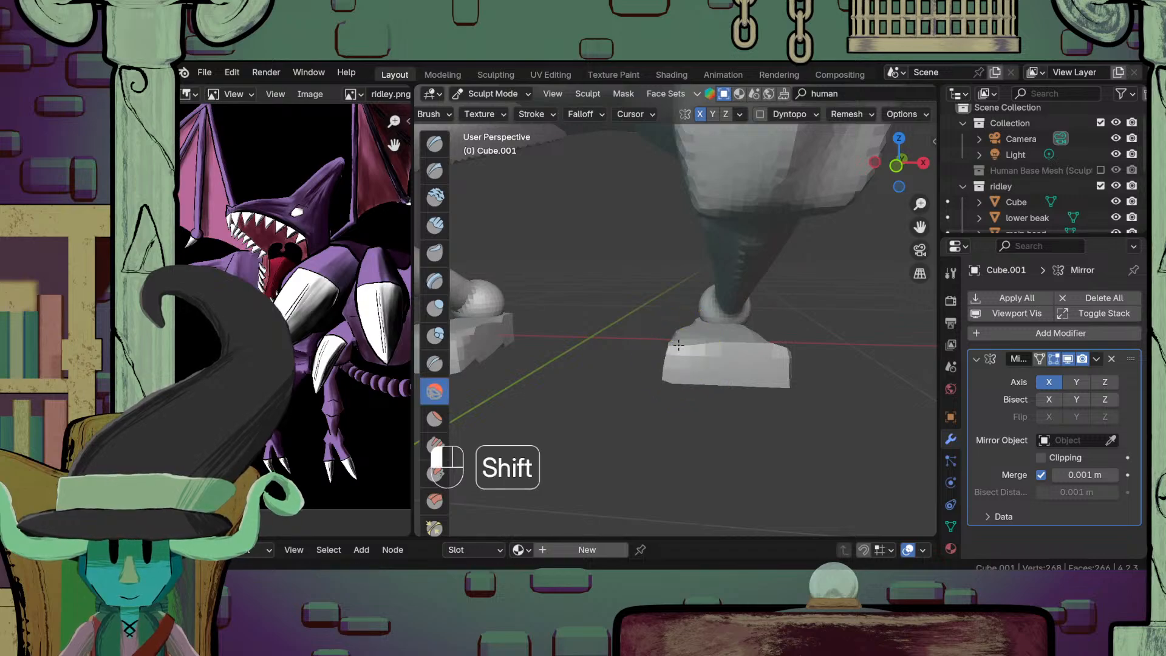
{"action": "mouse_move", "coordinate": [679, 345]}
{"action": "left_mouse_down", "text": "shift"}
{"action": "mouse_move", "coordinate": [768, 365]}
{"action": "mouse_move", "coordinate": [747, 412]}
{"action": "left_mouse_up", "text": "shift"}
Step: Even out the underside and outer side of the foot block with the Flatten brush
{"action": "mouse_move", "coordinate": [747, 411]}
{"action": "middle_mouse_down"}
{"action": "mouse_move", "coordinate": [727, 351]}
{"action": "mouse_move", "coordinate": [742, 267]}
{"action": "mouse_move", "coordinate": [708, 429]}
{"action": "mouse_move", "coordinate": [802, 417]}
{"action": "mouse_move", "coordinate": [617, 450]}
{"action": "mouse_move", "coordinate": [737, 432]}
{"action": "mouse_move", "coordinate": [699, 334]}
{"action": "mouse_move", "coordinate": [710, 316]}
{"action": "middle_mouse_up"}
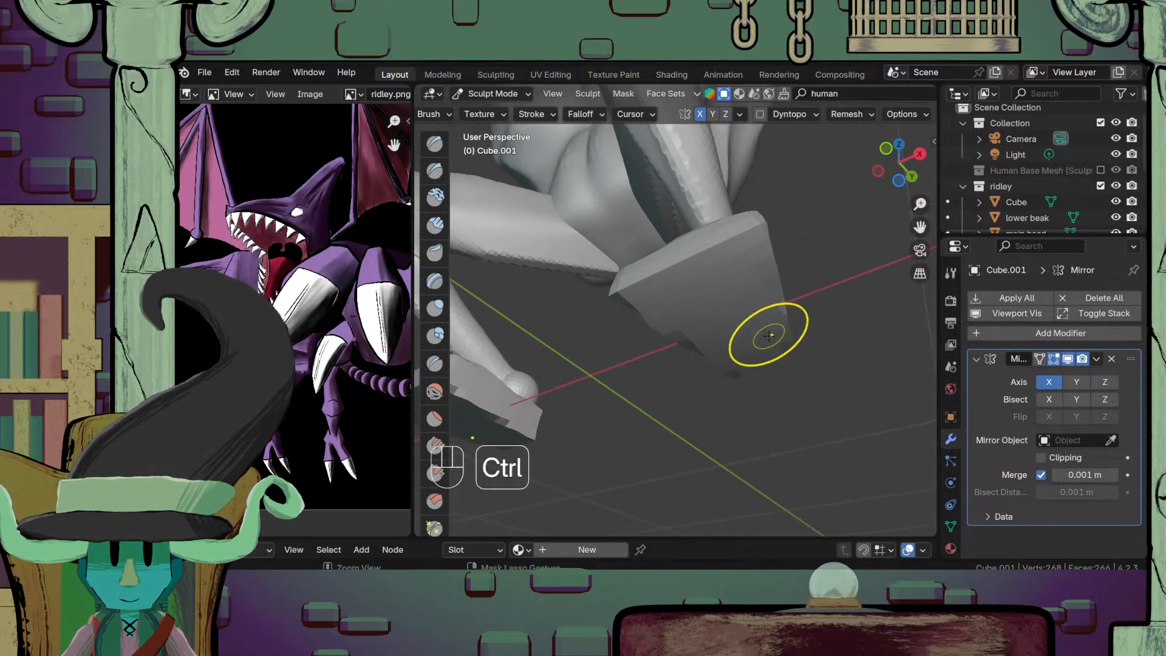
{"action": "middle_click_drag", "start_coordinate": [743, 396], "coordinate": [748, 348]}
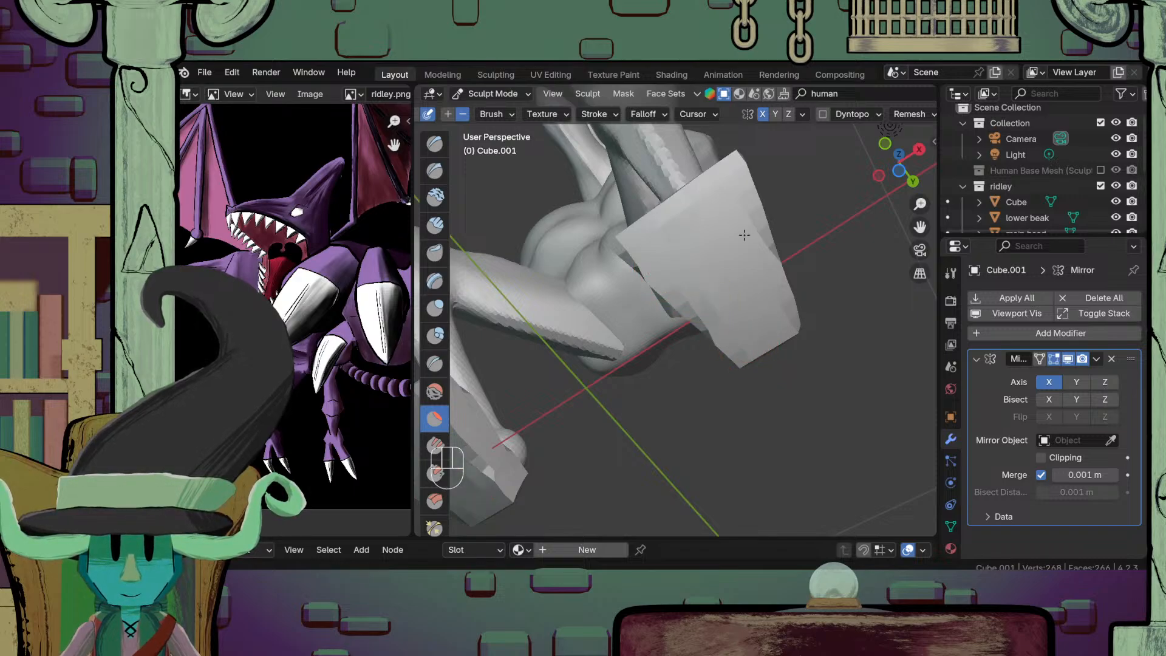
{"action": "middle_click_drag", "start_coordinate": [695, 210], "coordinate": [641, 466]}
{"action": "middle_click_drag", "start_coordinate": [589, 430], "coordinate": [712, 375]}
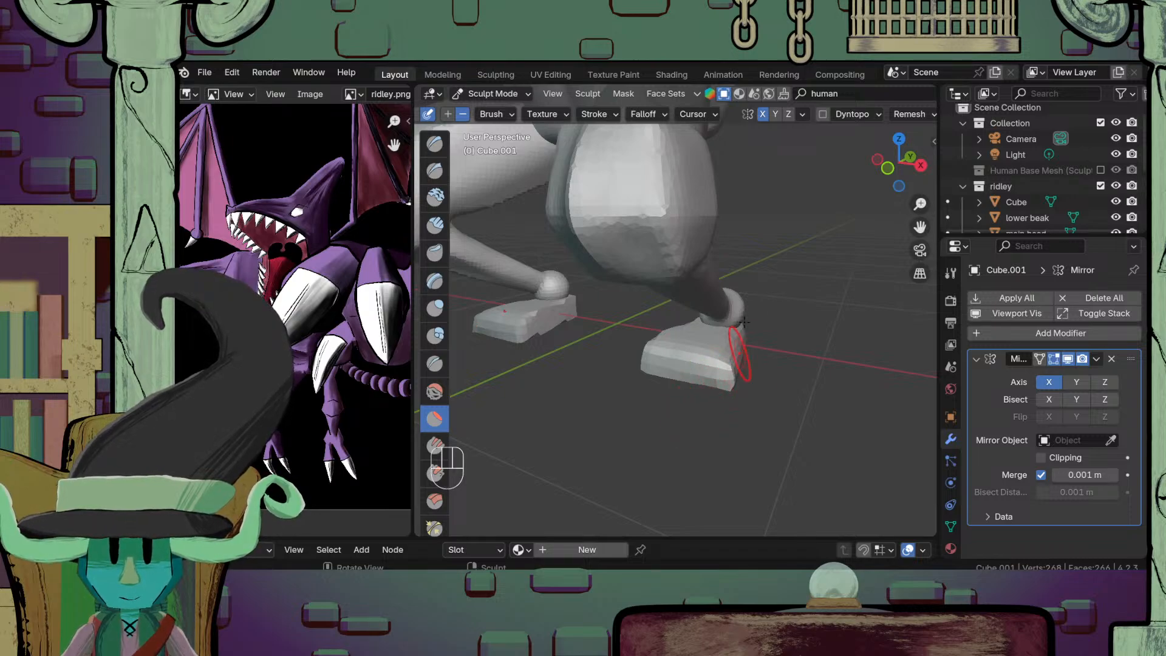
Step: Voxel-remesh the reshaped foot block again at a finer voxel size
{"action": "left_click", "coordinate": [915, 115]}
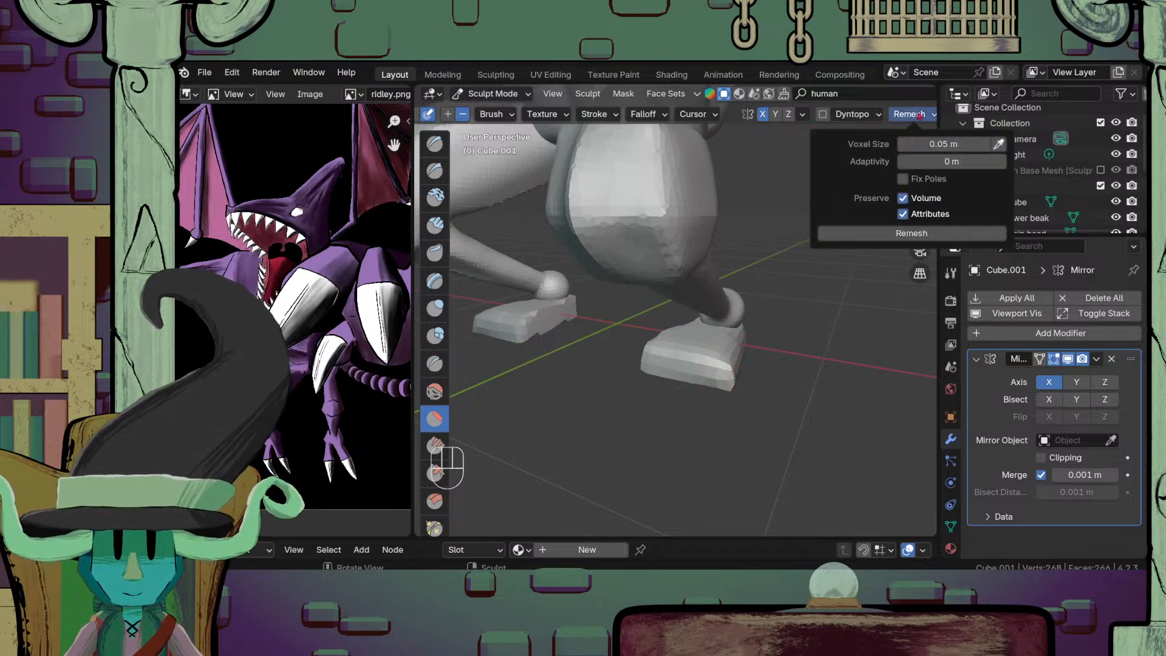
{"action": "left_click", "coordinate": [908, 240]}
{"action": "scroll", "coordinate": [755, 378], "scroll_direction": "down", "scroll_amount": 5}
{"action": "middle_click_drag", "start_coordinate": [755, 377], "coordinate": [672, 398]}
{"action": "scroll", "coordinate": [706, 398], "scroll_direction": "up", "scroll_amount": 5}
{"action": "scroll", "coordinate": [672, 419], "scroll_direction": "up", "scroll_amount": 3}
{"action": "mouse_move", "coordinate": [672, 439]}
{"action": "middle_mouse_down", "text": "shift"}
{"action": "mouse_move", "coordinate": [692, 390]}
{"action": "mouse_move", "coordinate": [671, 366]}
{"action": "middle_mouse_up", "text": "shift"}
Step: Mask the rear heel face of the foot block and invert the mask so only the heel stays editable
{"action": "key", "text": "m"}
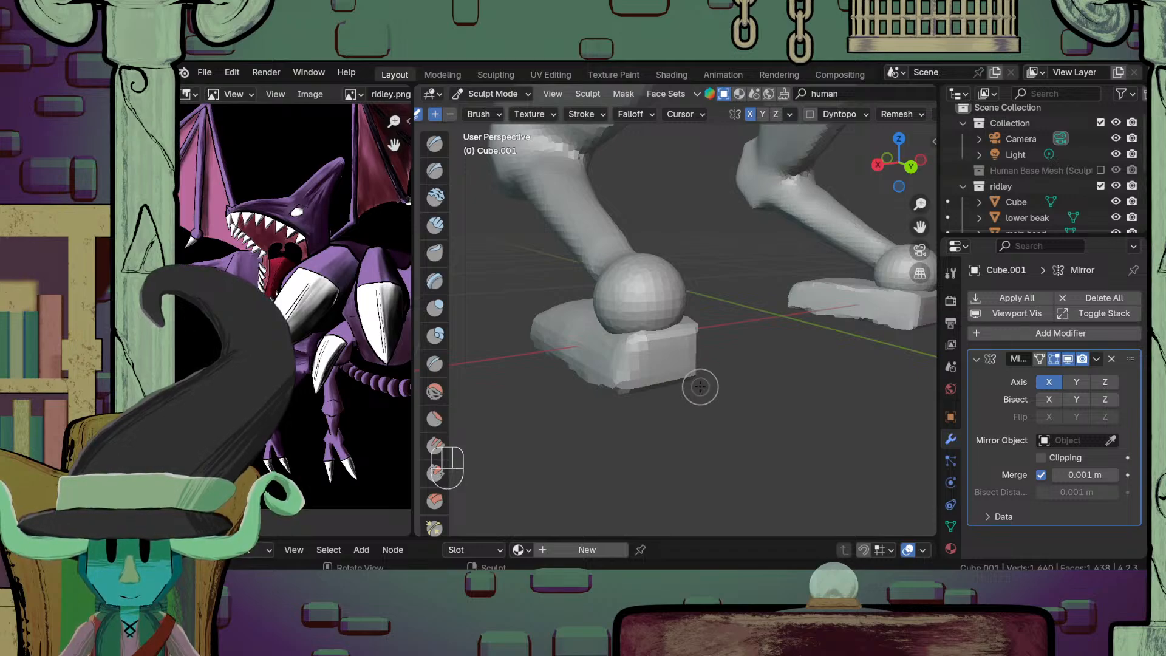
{"action": "mouse_move", "coordinate": [667, 409]}
{"action": "middle_mouse_down"}
{"action": "mouse_move", "coordinate": [620, 349]}
{"action": "mouse_move", "coordinate": [662, 380]}
{"action": "middle_mouse_up"}
{"action": "key", "text": "f"}
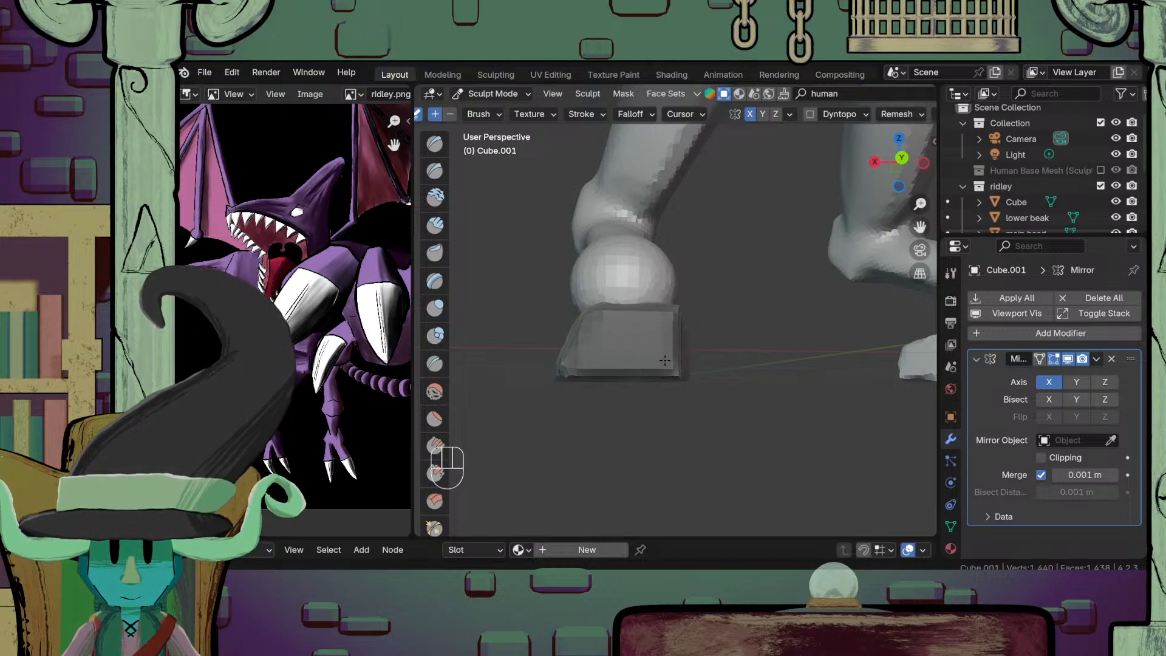
{"action": "mouse_move", "coordinate": [665, 360]}
{"action": "middle_mouse_down"}
{"action": "mouse_move", "coordinate": [747, 411]}
{"action": "mouse_move", "coordinate": [693, 396]}
{"action": "mouse_move", "coordinate": [650, 364]}
{"action": "middle_mouse_up"}
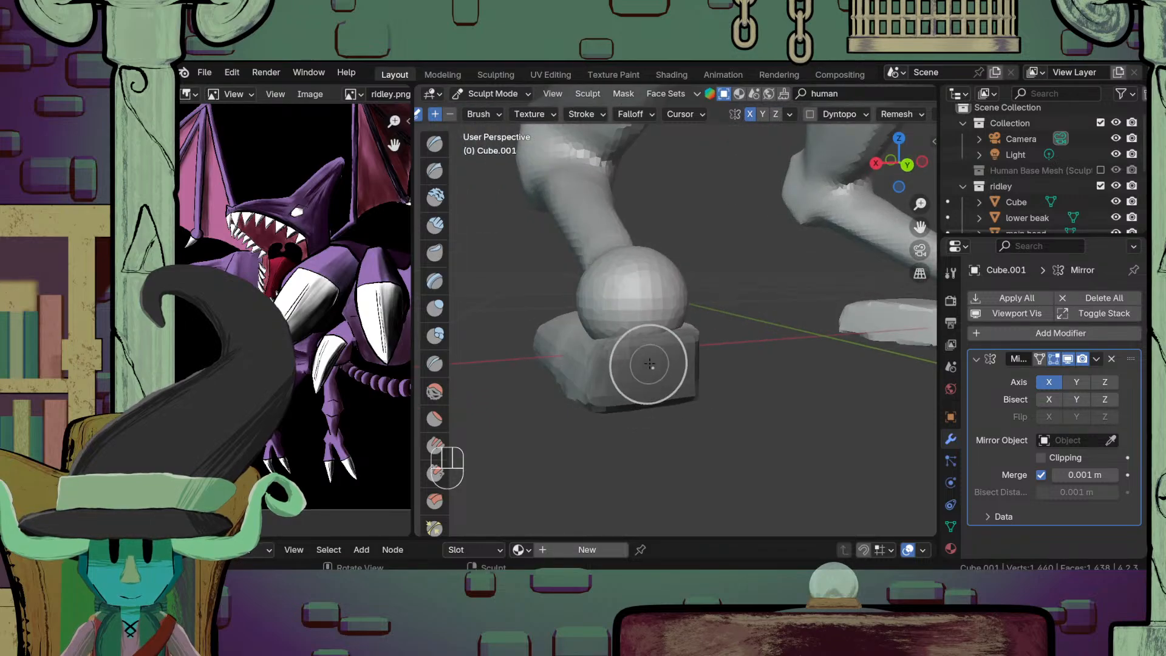
{"action": "mouse_move", "coordinate": [625, 439]}
{"action": "middle_mouse_down"}
{"action": "mouse_move", "coordinate": [647, 312]}
{"action": "mouse_move", "coordinate": [577, 373]}
{"action": "mouse_move", "coordinate": [687, 424]}
{"action": "mouse_move", "coordinate": [593, 378]}
{"action": "mouse_move", "coordinate": [697, 409]}
{"action": "mouse_move", "coordinate": [639, 432]}
{"action": "mouse_move", "coordinate": [662, 429]}
{"action": "middle_mouse_up"}
{"action": "key", "text": "ctrl+i"}
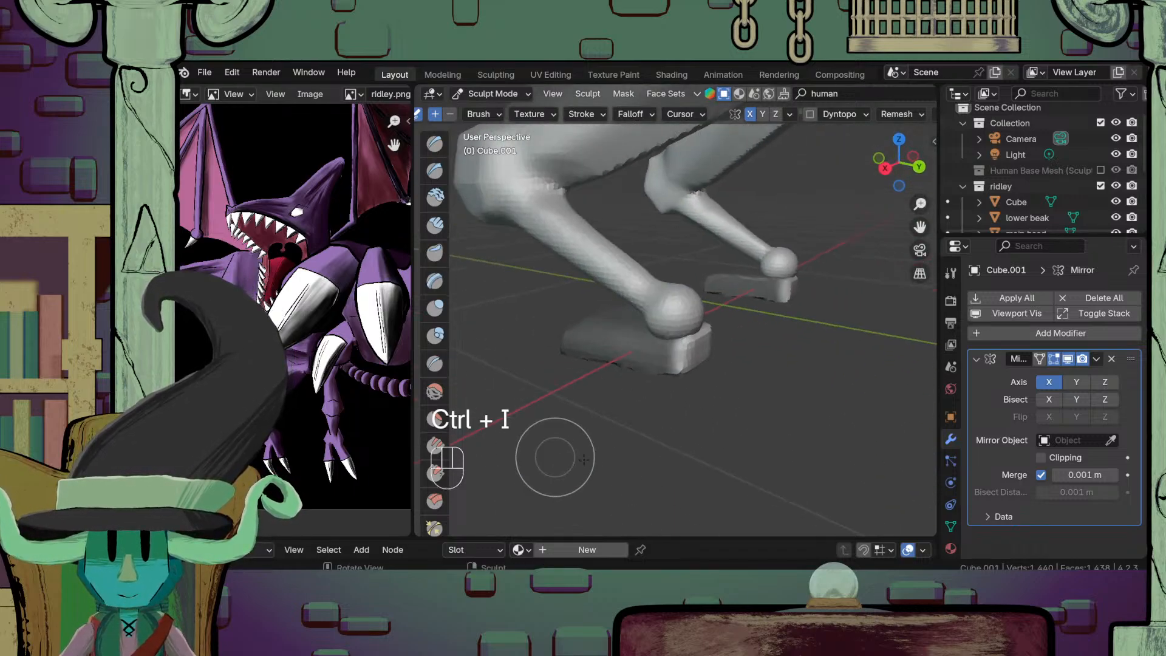
Step: Move the unmasked heel area backward along the Y axis to extend the foot behind the ankle sphere
{"action": "scroll", "coordinate": [427, 511], "scroll_direction": "down", "scroll_amount": 10}
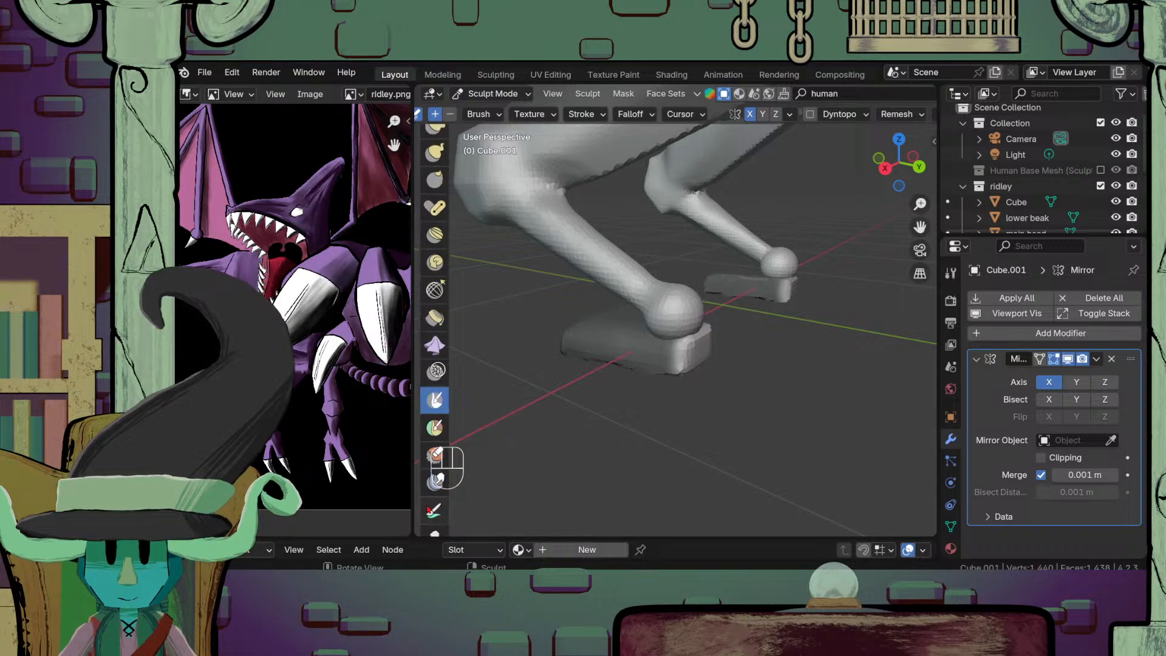
{"action": "scroll", "coordinate": [428, 509], "scroll_direction": "down", "scroll_amount": 10}
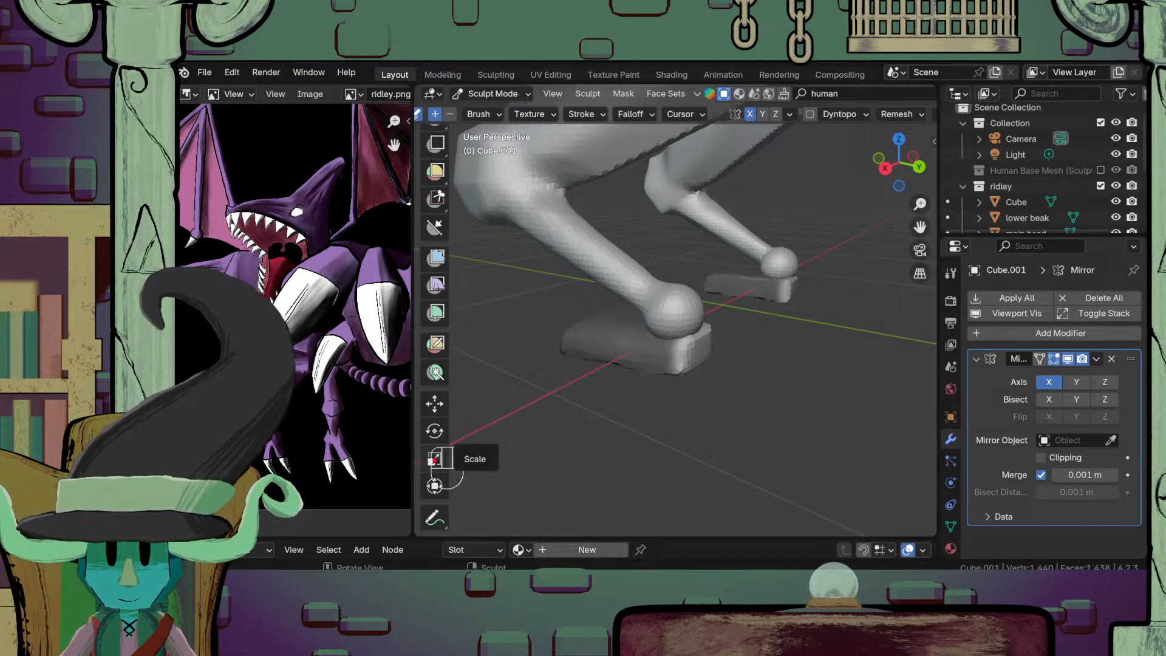
{"action": "left_click", "coordinate": [435, 403]}
{"action": "scroll", "coordinate": [790, 316], "scroll_direction": "up", "scroll_amount": 2}
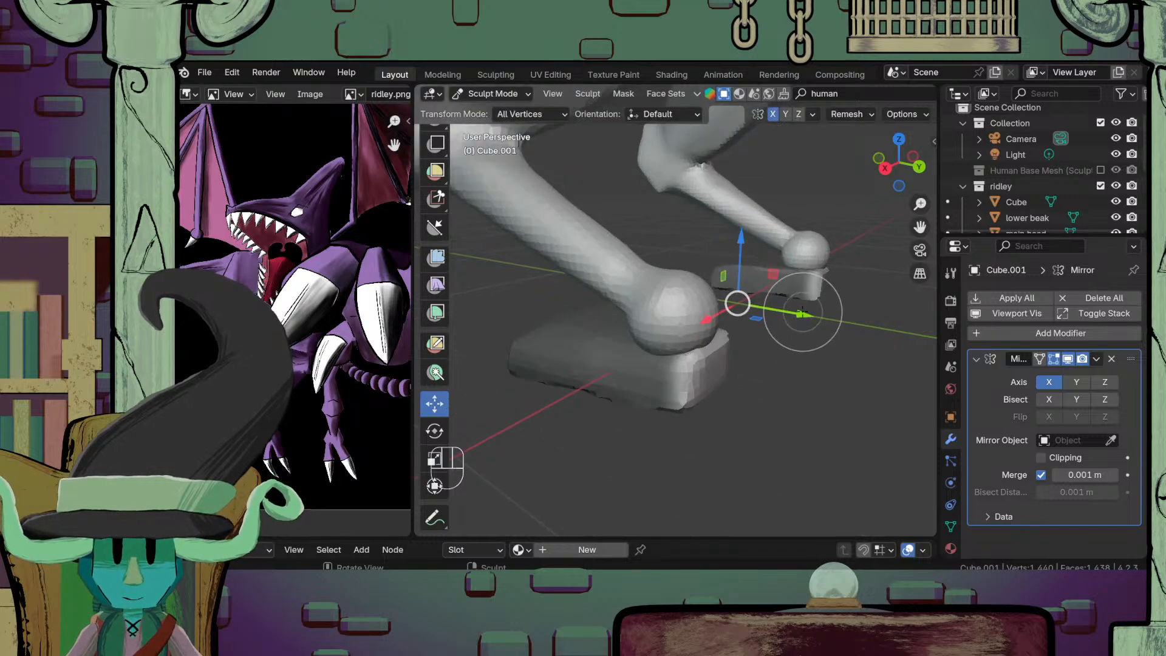
{"action": "left_click_drag", "start_coordinate": [801, 313], "coordinate": [826, 329]}
{"action": "middle_click_drag", "start_coordinate": [664, 391], "coordinate": [723, 411]}
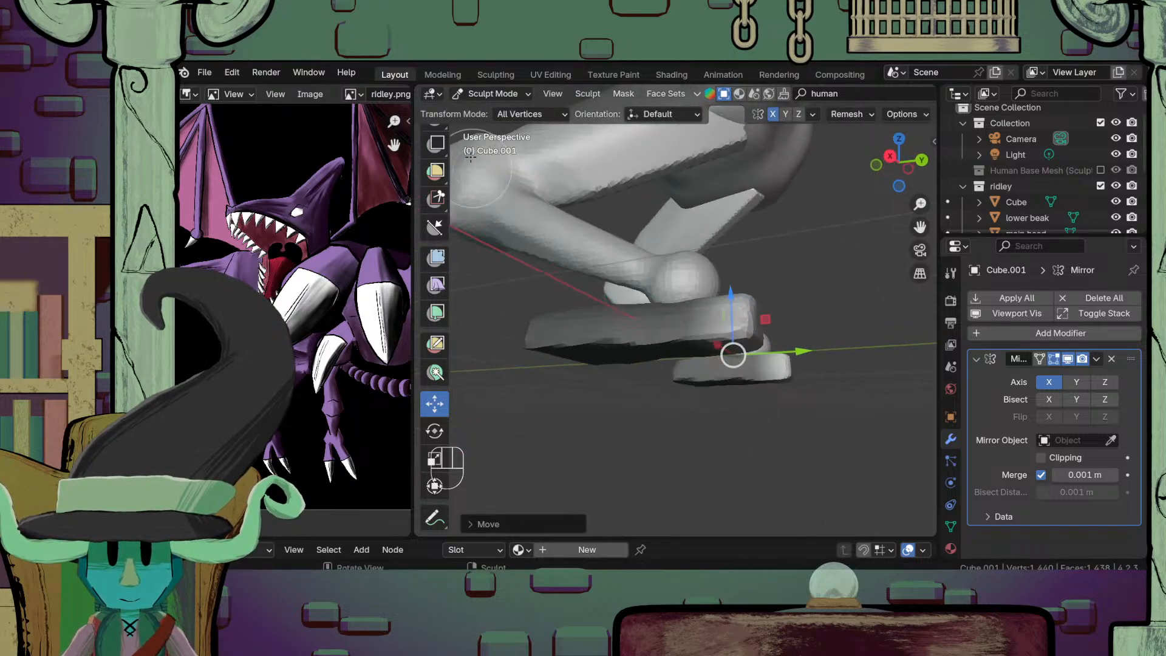
{"action": "scroll", "coordinate": [471, 157], "scroll_direction": "up", "scroll_amount": 20}
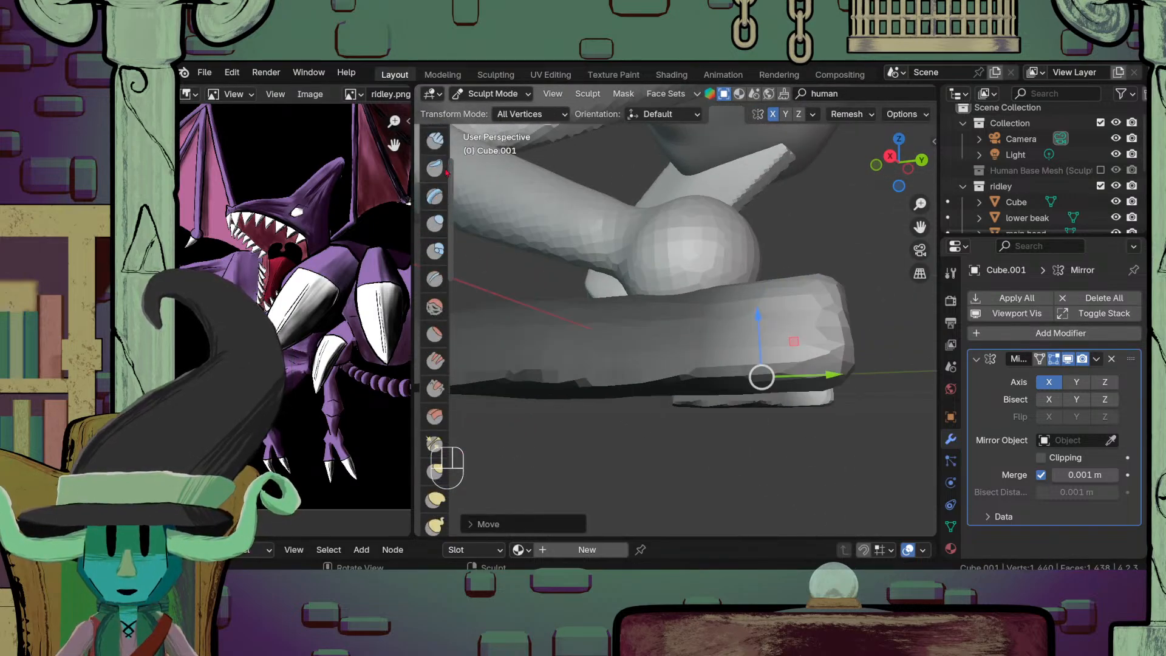
Step: Reshape the rear end of the heel with the Grab brush at a 116 px radius
{"action": "scroll", "coordinate": [446, 178], "scroll_direction": "up", "scroll_amount": 6}
{"action": "key", "text": "g"}
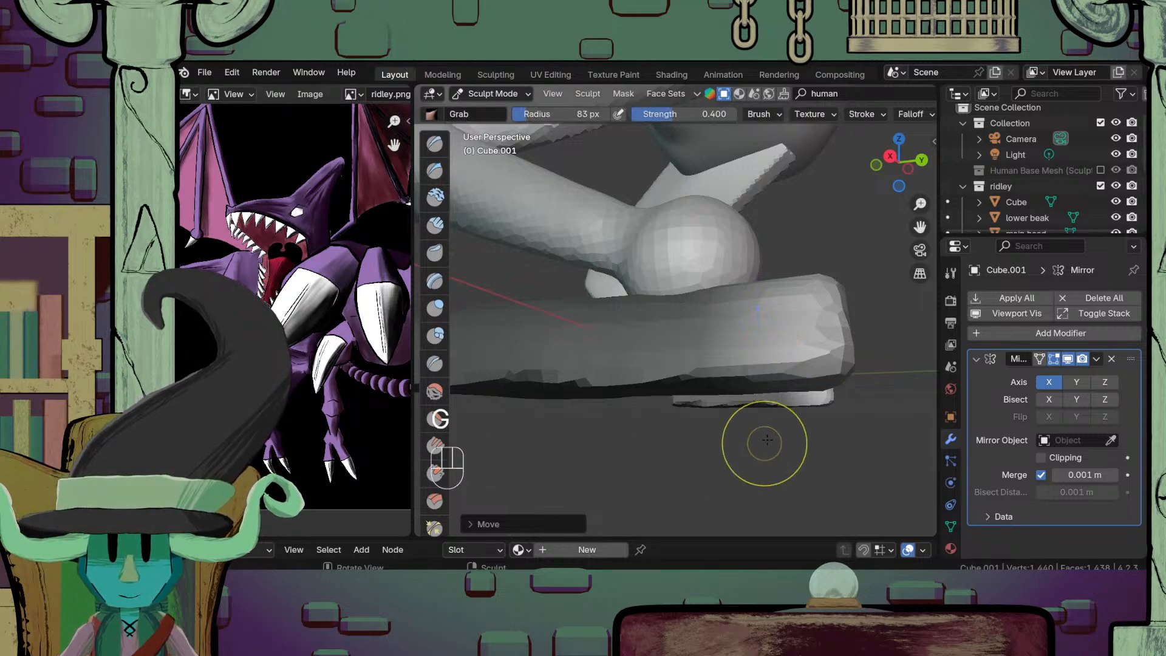
{"action": "middle_click_drag", "start_coordinate": [833, 389], "coordinate": [758, 446], "text": "shift"}
{"action": "scroll", "coordinate": [758, 447], "scroll_direction": "down", "scroll_amount": 4}
{"action": "scroll", "coordinate": [757, 447], "scroll_direction": "up", "scroll_amount": 3}
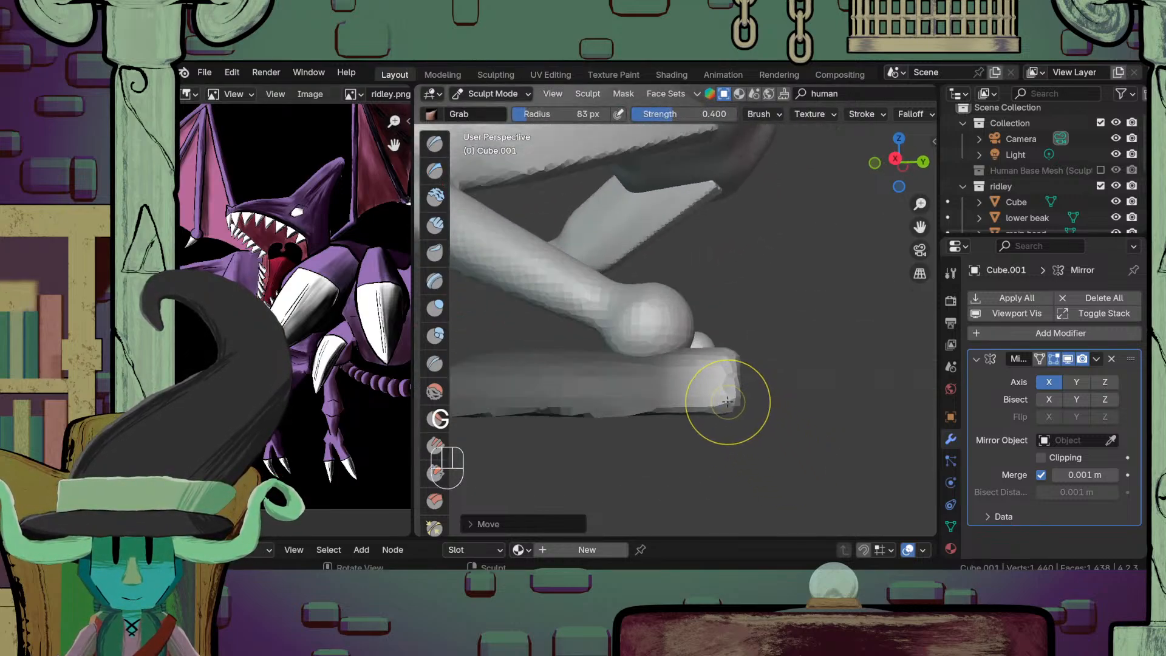
{"action": "key", "text": "g"}
{"action": "key", "text": "f"}
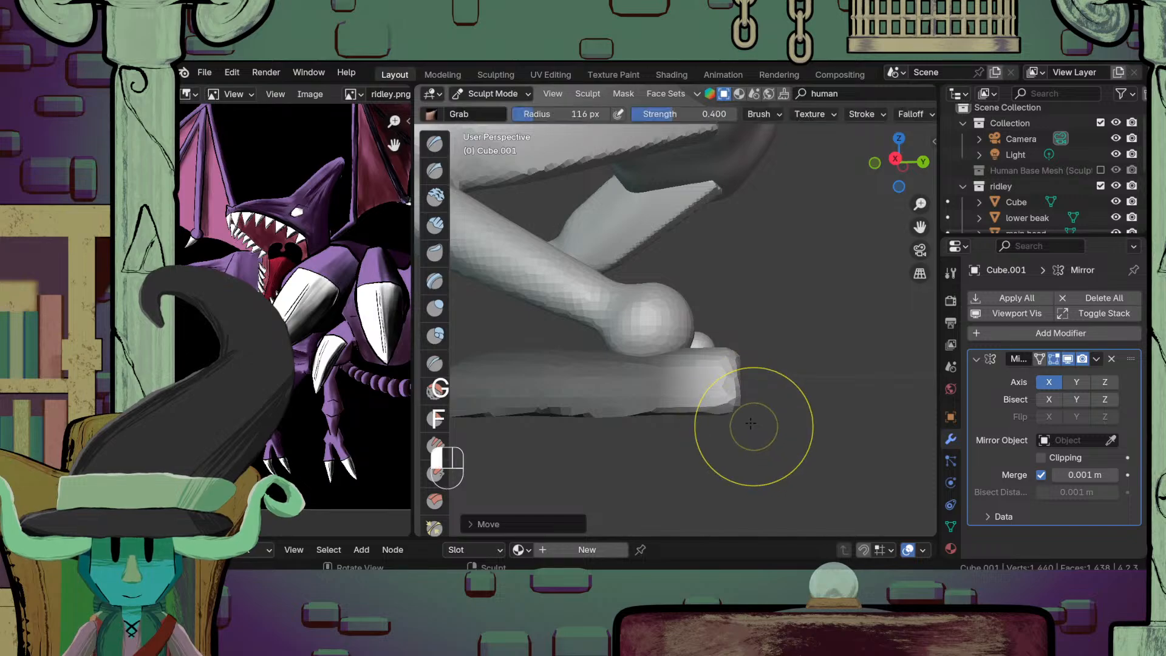
{"action": "left_click", "coordinate": [732, 386]}
{"action": "middle_click_drag", "start_coordinate": [750, 437], "coordinate": [617, 385]}
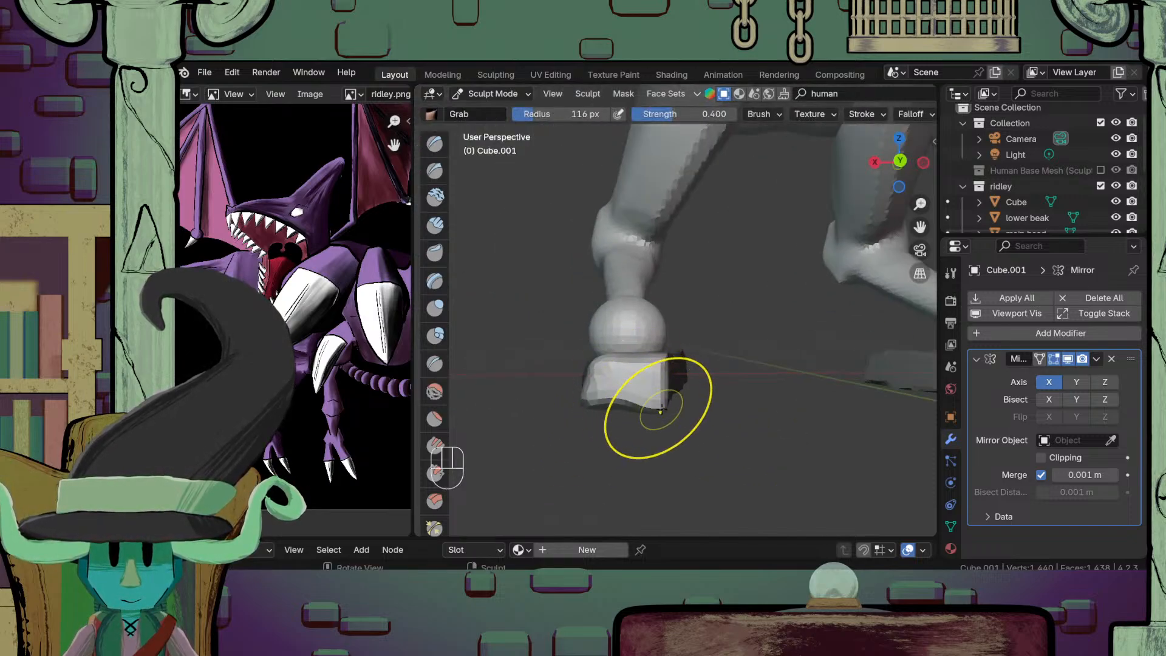
{"action": "middle_click_drag", "start_coordinate": [688, 398], "coordinate": [625, 396]}
Step: Round off the heel's rear end by smoothing and flattening it, undoing one stroke along the way
{"action": "key", "text": "shift"}
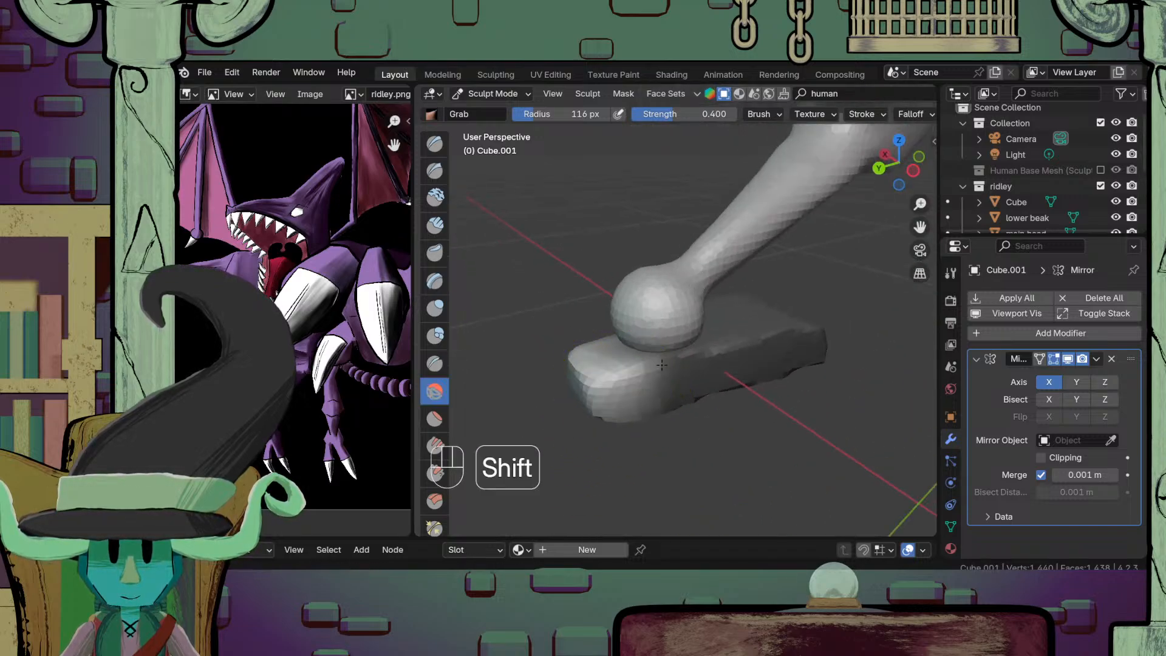
{"action": "key", "text": "ctrl+z"}
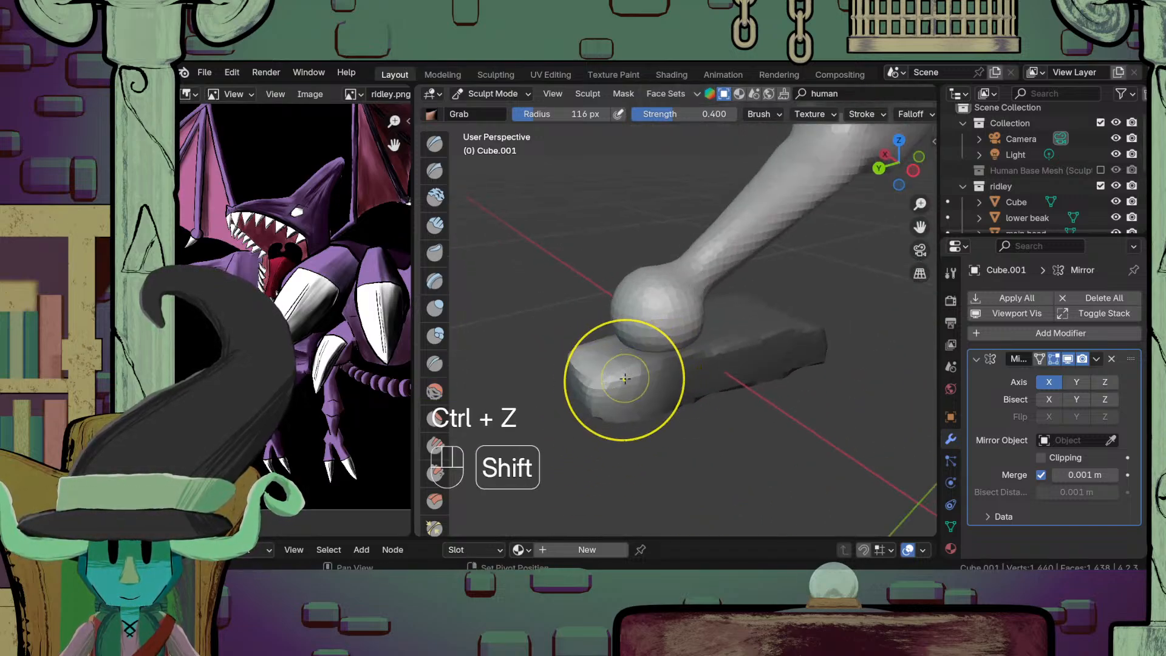
{"action": "middle_click_drag", "start_coordinate": [625, 383], "coordinate": [690, 305]}
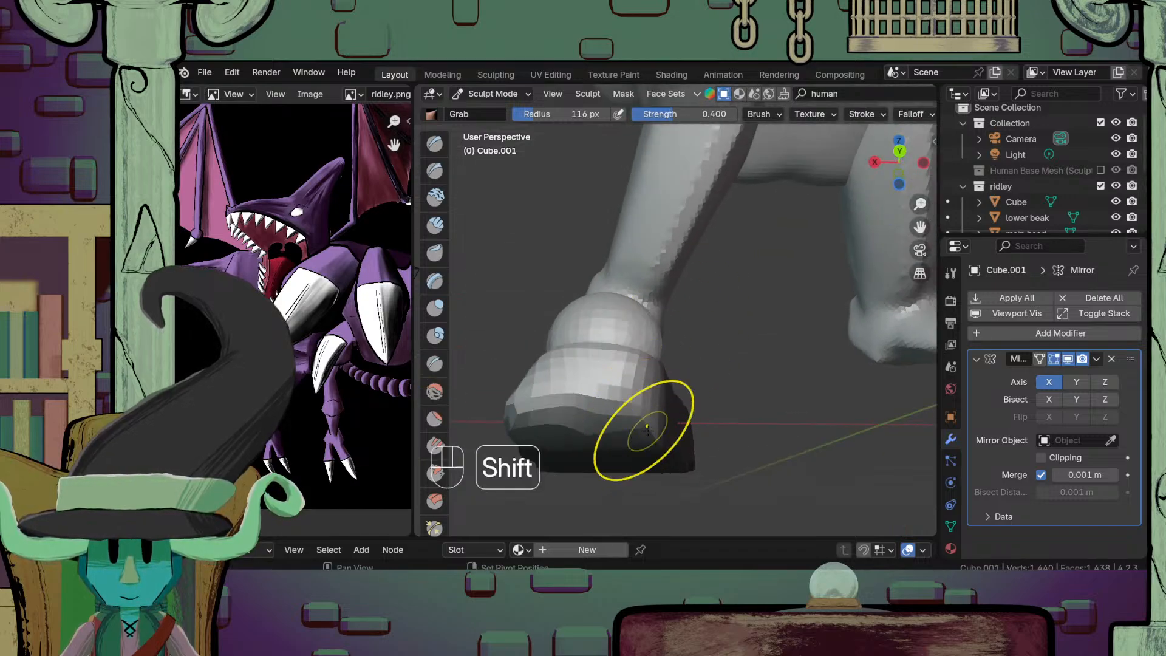
{"action": "mouse_move", "coordinate": [648, 430]}
{"action": "middle_mouse_down"}
{"action": "mouse_move", "coordinate": [661, 370]}
{"action": "mouse_move", "coordinate": [674, 395]}
{"action": "mouse_move", "coordinate": [709, 385]}
{"action": "mouse_move", "coordinate": [682, 425]}
{"action": "mouse_move", "coordinate": [620, 452]}
{"action": "mouse_move", "coordinate": [640, 387]}
{"action": "mouse_move", "coordinate": [568, 415]}
{"action": "mouse_move", "coordinate": [555, 466]}
{"action": "mouse_move", "coordinate": [645, 380]}
{"action": "mouse_move", "coordinate": [698, 365]}
{"action": "mouse_move", "coordinate": [742, 372]}
{"action": "mouse_move", "coordinate": [757, 433]}
{"action": "mouse_move", "coordinate": [716, 396]}
{"action": "middle_mouse_up"}
{"action": "left_click", "coordinate": [434, 417]}
Step: Pull the heel tip upward in the right side view with the Grab brush at a 140 px radius
{"action": "key", "text": "g"}
{"action": "key", "text": "f"}
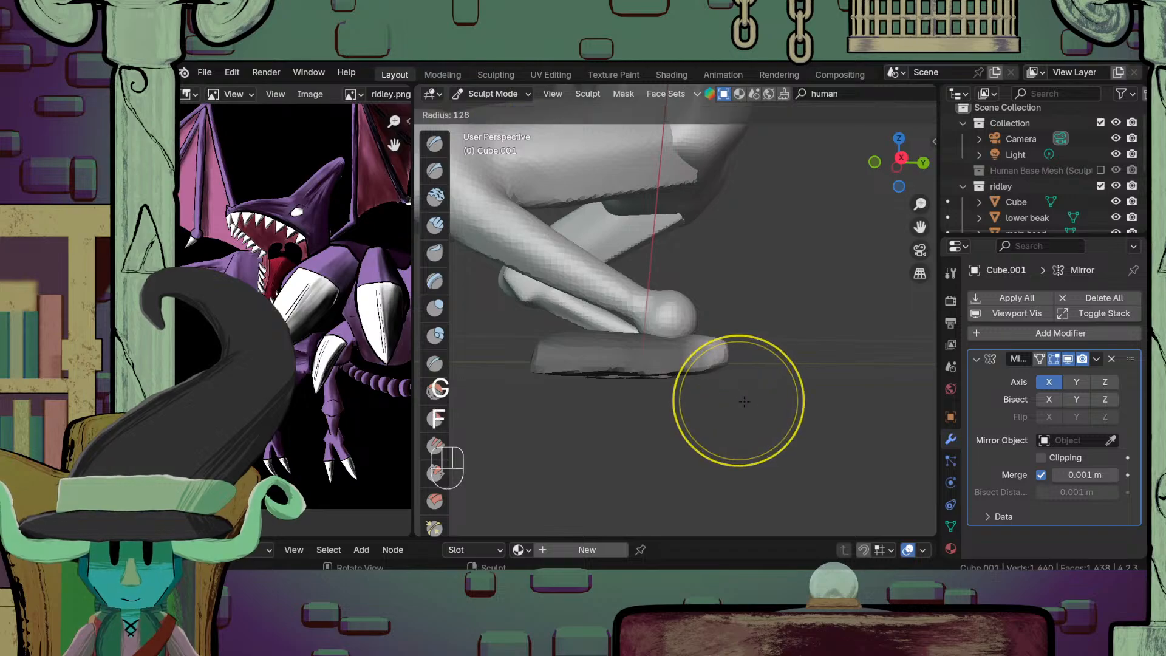
{"action": "left_click", "coordinate": [750, 404]}
{"action": "key", "text": "KP_1"}
{"action": "key", "text": "KP_3"}
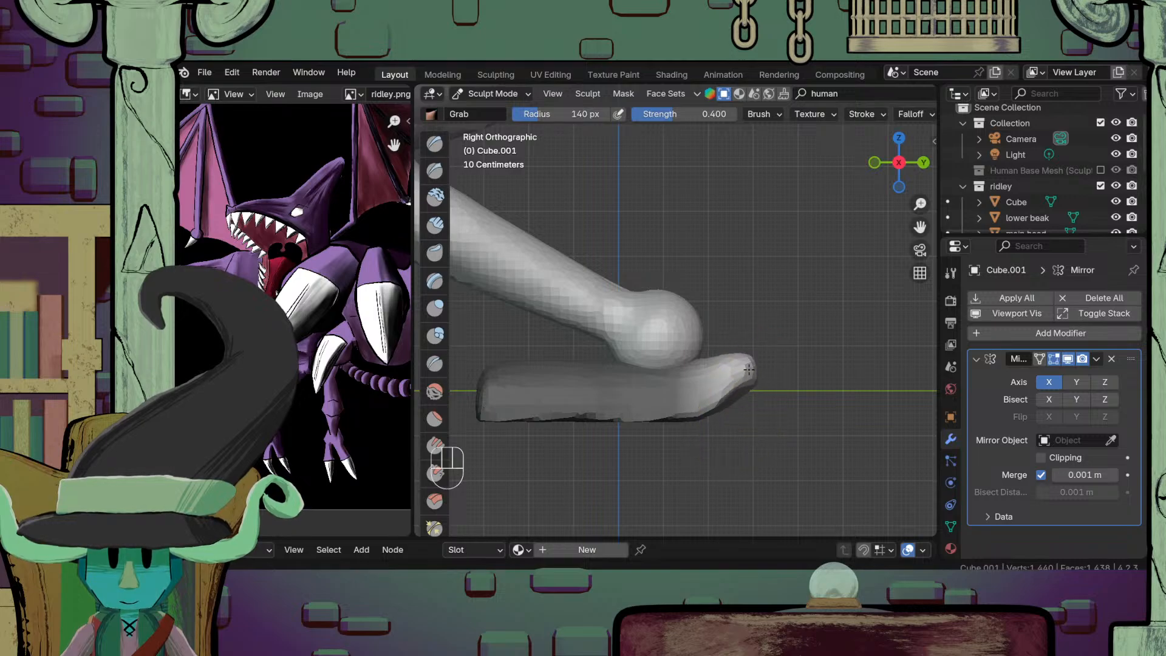
{"action": "mouse_move", "coordinate": [751, 389]}
{"action": "middle_mouse_down"}
{"action": "mouse_move", "coordinate": [568, 404]}
{"action": "mouse_move", "coordinate": [696, 421]}
{"action": "mouse_move", "coordinate": [645, 357]}
{"action": "middle_mouse_up"}
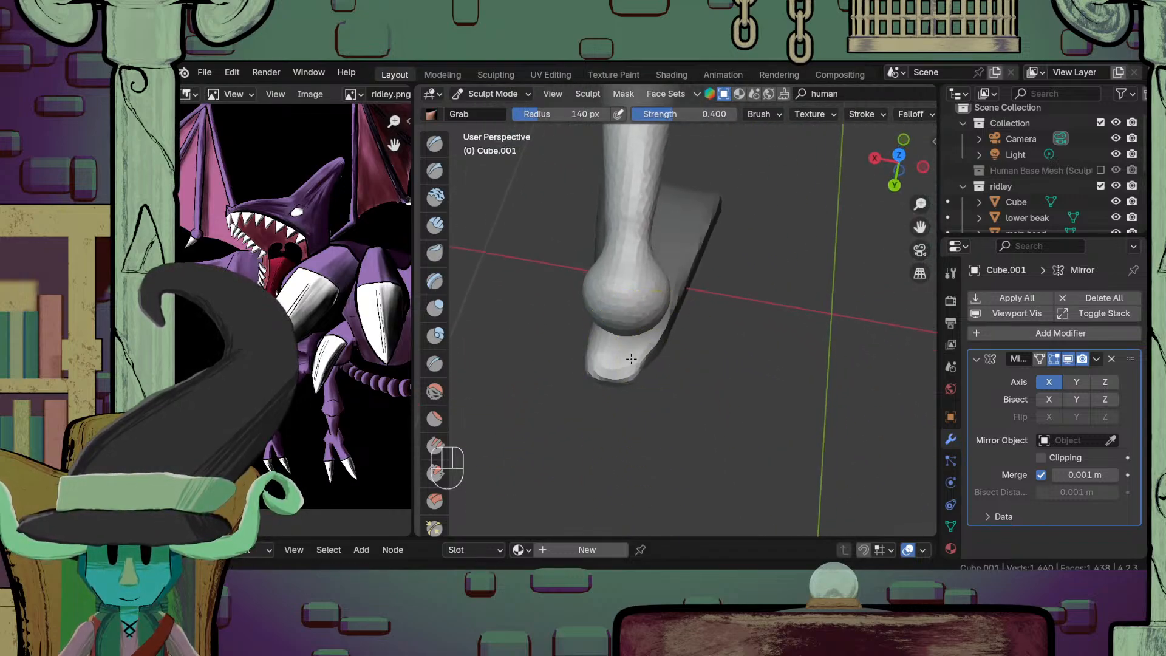
Step: Smooth the raised heel and even out its underside with the Flatten brush
{"action": "scroll", "coordinate": [615, 350], "scroll_direction": "down", "scroll_amount": 5}
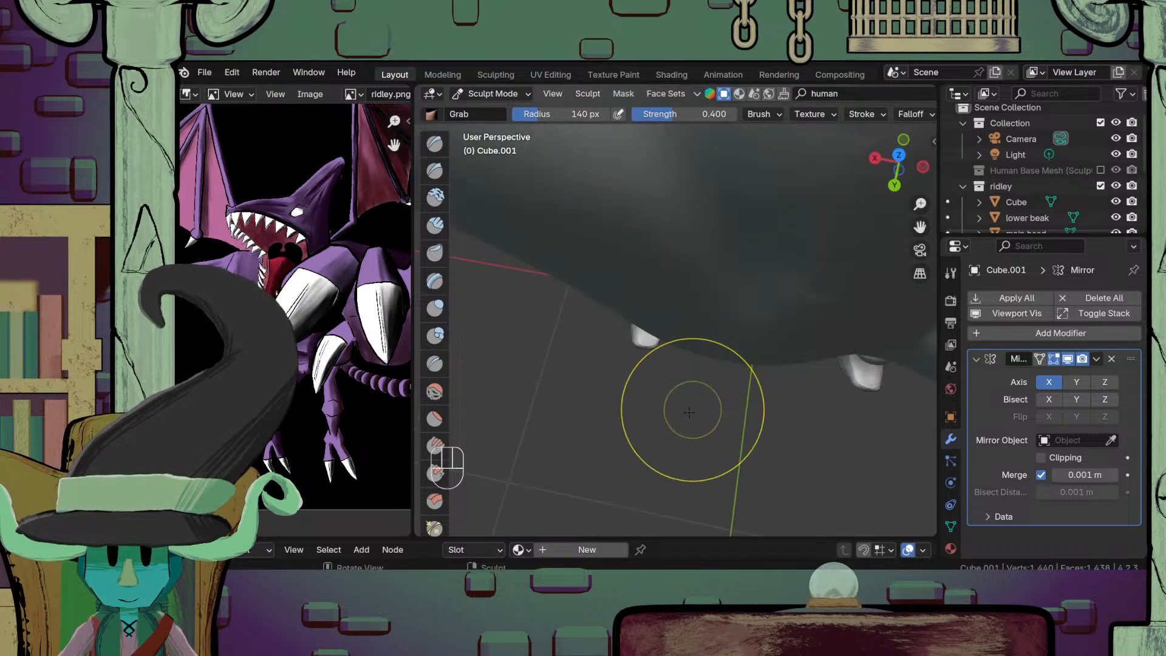
{"action": "mouse_move", "coordinate": [693, 409]}
{"action": "middle_mouse_down"}
{"action": "mouse_move", "coordinate": [641, 286]}
{"action": "mouse_move", "coordinate": [633, 385]}
{"action": "mouse_move", "coordinate": [621, 329]}
{"action": "mouse_move", "coordinate": [664, 346]}
{"action": "mouse_move", "coordinate": [611, 348]}
{"action": "middle_mouse_up"}
{"action": "left_click_drag", "start_coordinate": [609, 347], "coordinate": [621, 380], "text": "shift"}
{"action": "mouse_move", "coordinate": [626, 381]}
{"action": "middle_mouse_down"}
{"action": "mouse_move", "coordinate": [751, 428]}
{"action": "mouse_move", "coordinate": [698, 352]}
{"action": "mouse_move", "coordinate": [447, 420]}
{"action": "middle_mouse_up"}
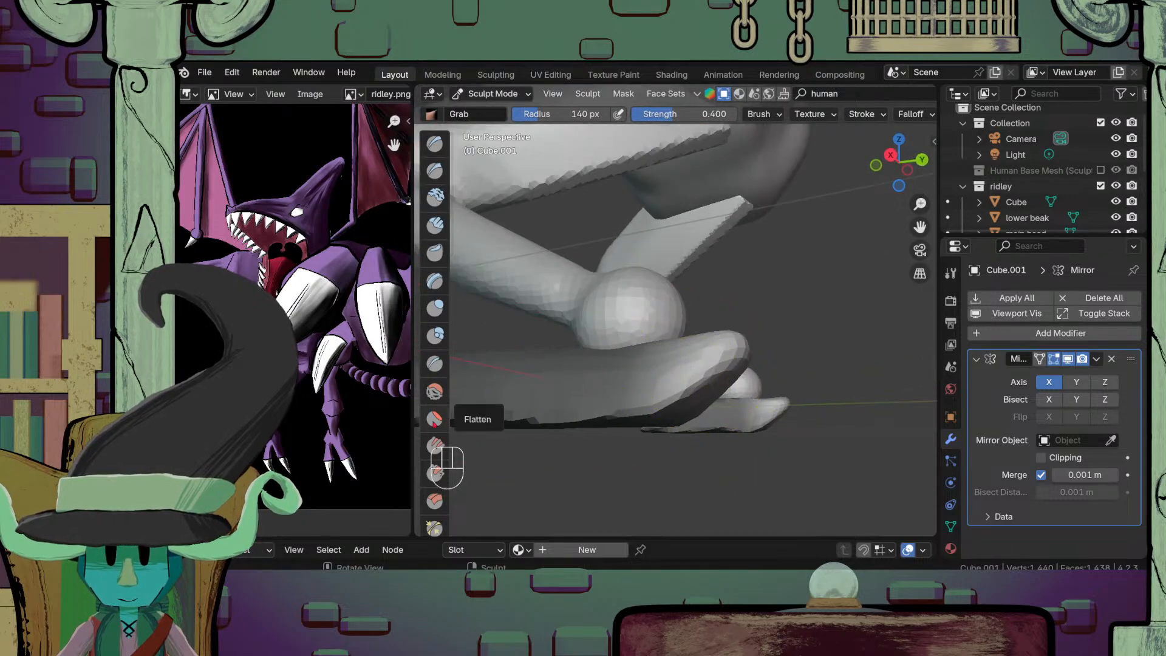
{"action": "left_click", "coordinate": [438, 419]}
{"action": "mouse_move", "coordinate": [704, 389]}
{"action": "middle_mouse_down"}
{"action": "mouse_move", "coordinate": [677, 384]}
{"action": "mouse_move", "coordinate": [690, 351]}
{"action": "mouse_move", "coordinate": [706, 371]}
{"action": "mouse_move", "coordinate": [692, 364]}
{"action": "middle_mouse_up"}
Step: Thicken the heel tip with the Inflate brush at a 125 px radius
{"action": "left_click", "coordinate": [434, 308]}
{"action": "key", "text": "f"}
{"action": "left_click", "coordinate": [723, 366]}
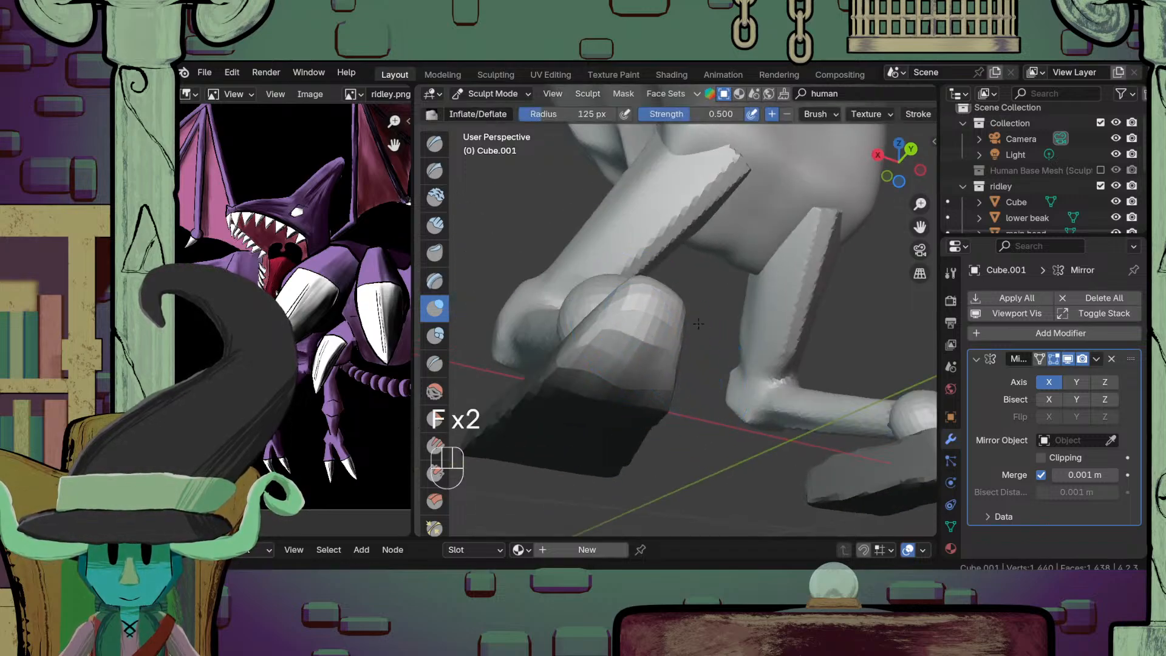
{"action": "middle_click_drag", "start_coordinate": [698, 324], "coordinate": [632, 373]}
{"action": "scroll", "coordinate": [304, 316], "scroll_direction": "up", "scroll_amount": 4}
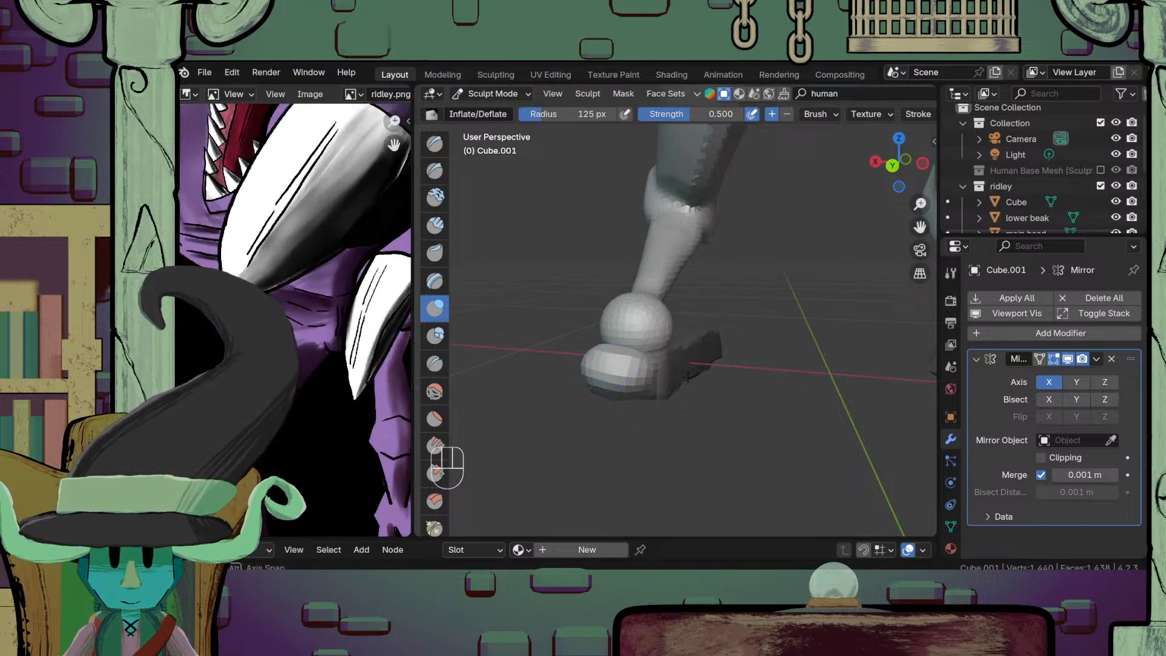
{"action": "mouse_move", "coordinate": [688, 377]}
{"action": "middle_mouse_down"}
{"action": "mouse_move", "coordinate": [817, 383]}
{"action": "mouse_move", "coordinate": [731, 453]}
{"action": "middle_mouse_up"}
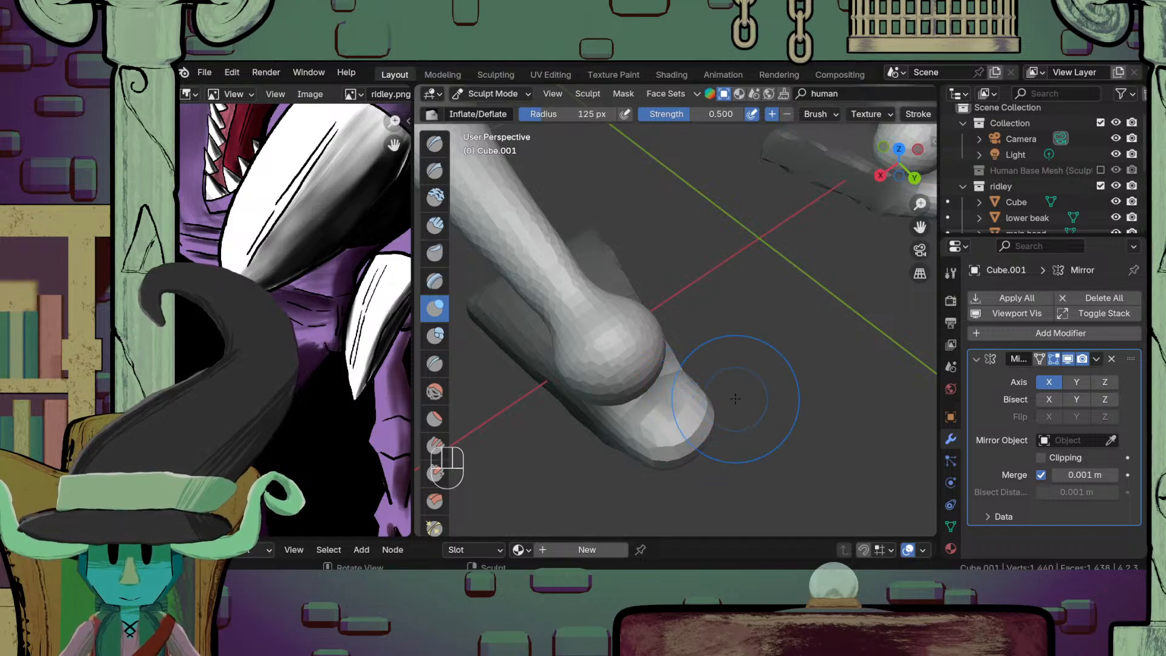
Step: Adjust the outline of the heel tip from above and from the side with the Grab brush
{"action": "key", "text": "g"}
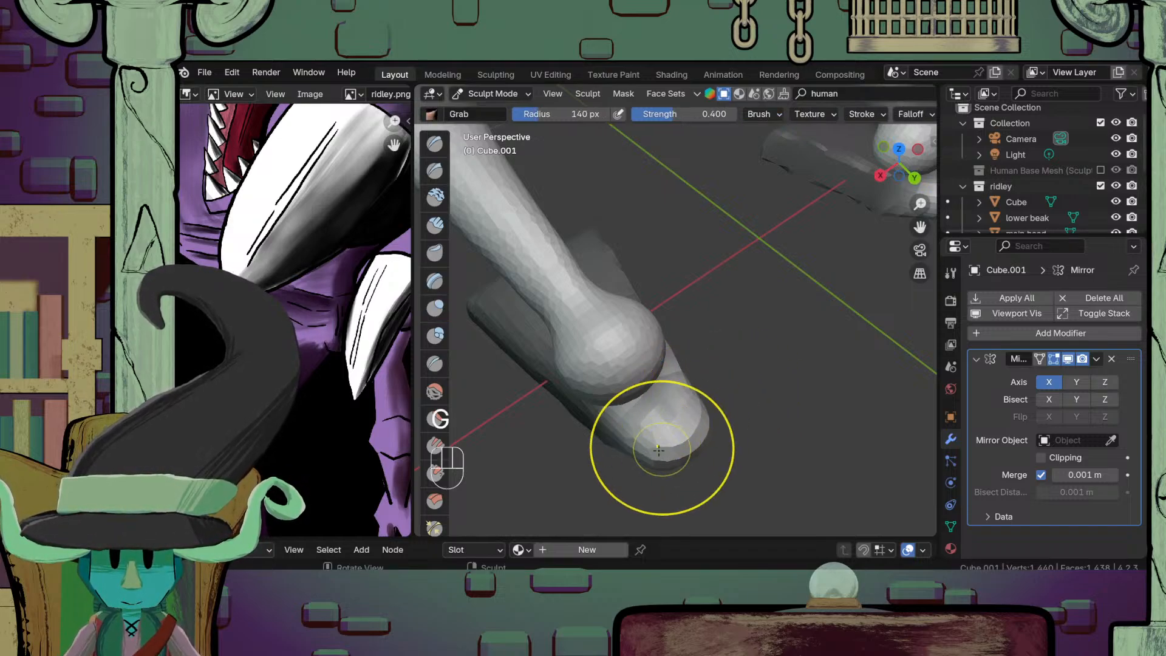
{"action": "left_click_drag", "start_coordinate": [658, 449], "coordinate": [636, 470]}
{"action": "mouse_move", "coordinate": [650, 464]}
{"action": "middle_mouse_down"}
{"action": "mouse_move", "coordinate": [686, 386]}
{"action": "mouse_move", "coordinate": [729, 434]}
{"action": "middle_mouse_up"}
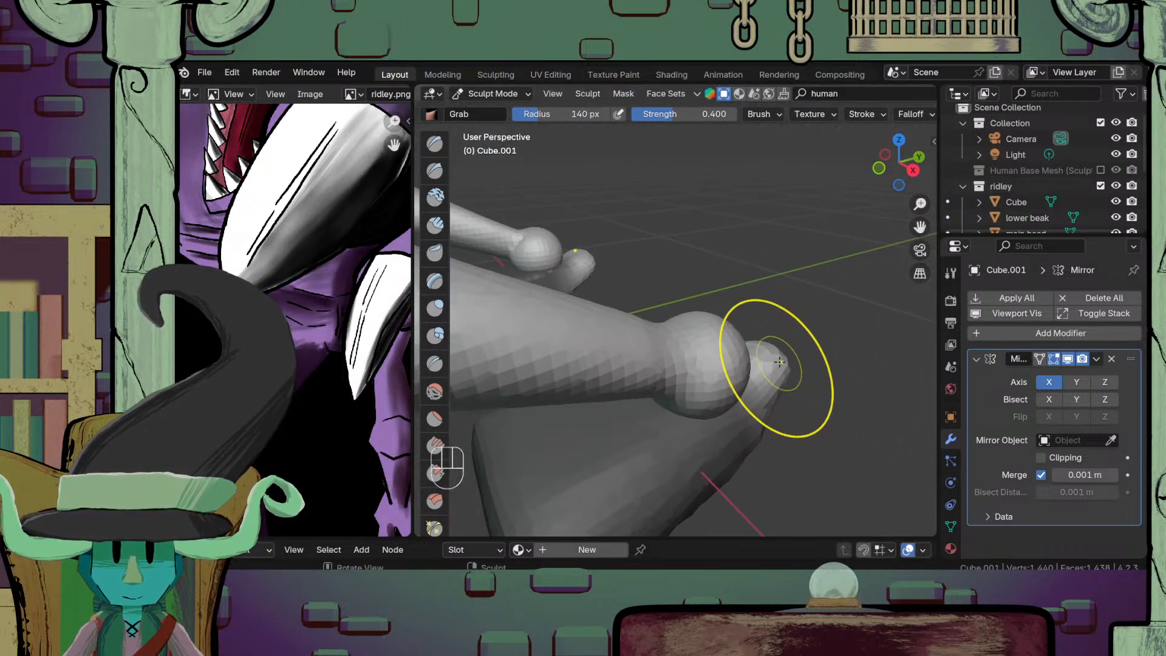
{"action": "left_click_drag", "start_coordinate": [776, 369], "coordinate": [785, 371]}
{"action": "middle_click_drag", "start_coordinate": [784, 371], "coordinate": [698, 343]}
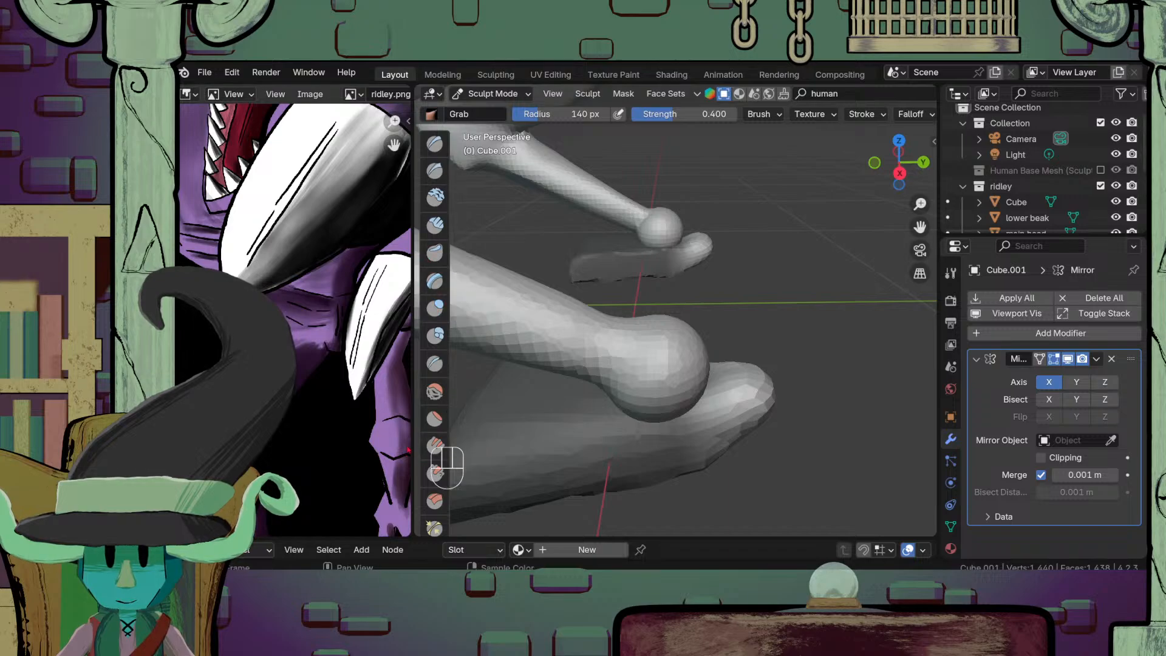
Step: Touch up the heel with the Flatten brush and return to Object Mode
{"action": "left_click", "coordinate": [435, 418]}
{"action": "mouse_move", "coordinate": [555, 417]}
{"action": "middle_mouse_down"}
{"action": "mouse_move", "coordinate": [611, 417]}
{"action": "mouse_move", "coordinate": [454, 98]}
{"action": "middle_mouse_up"}
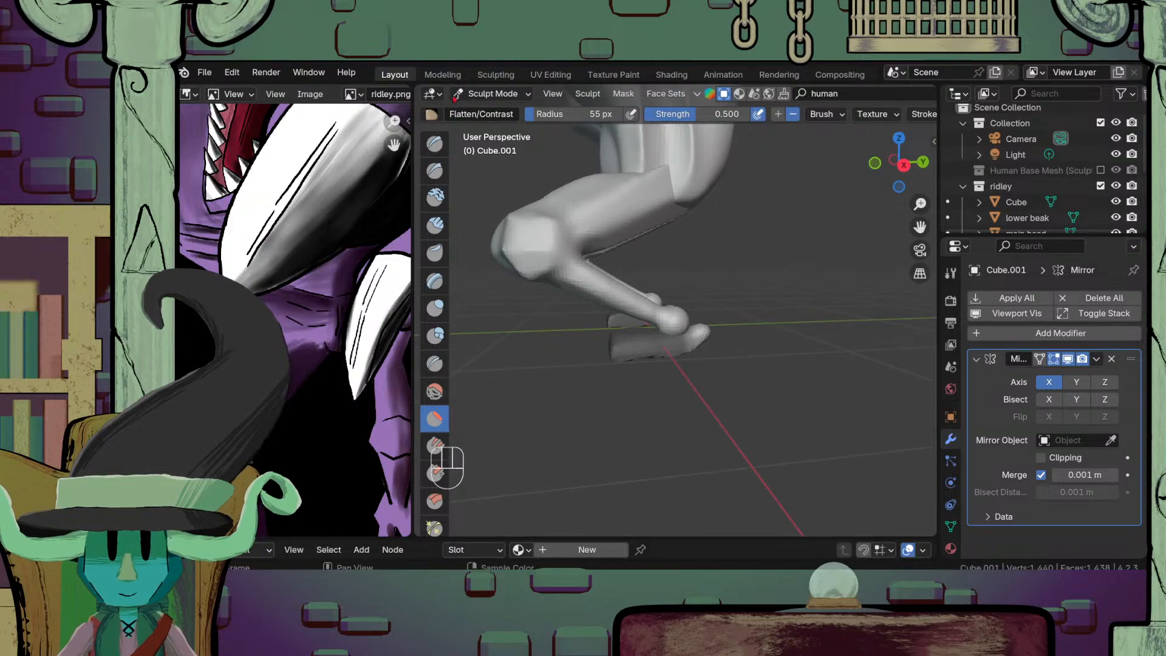
{"action": "left_click", "coordinate": [480, 93]}
{"action": "left_click", "coordinate": [489, 110]}
Step: Add a mesh cylinder with 16 vertices at the scene origin
{"action": "middle_click_drag", "start_coordinate": [668, 364], "coordinate": [452, 414]}
{"action": "middle_click_drag", "start_coordinate": [606, 414], "coordinate": [489, 398]}
{"action": "scroll", "coordinate": [626, 365], "scroll_direction": "up", "scroll_amount": 4}
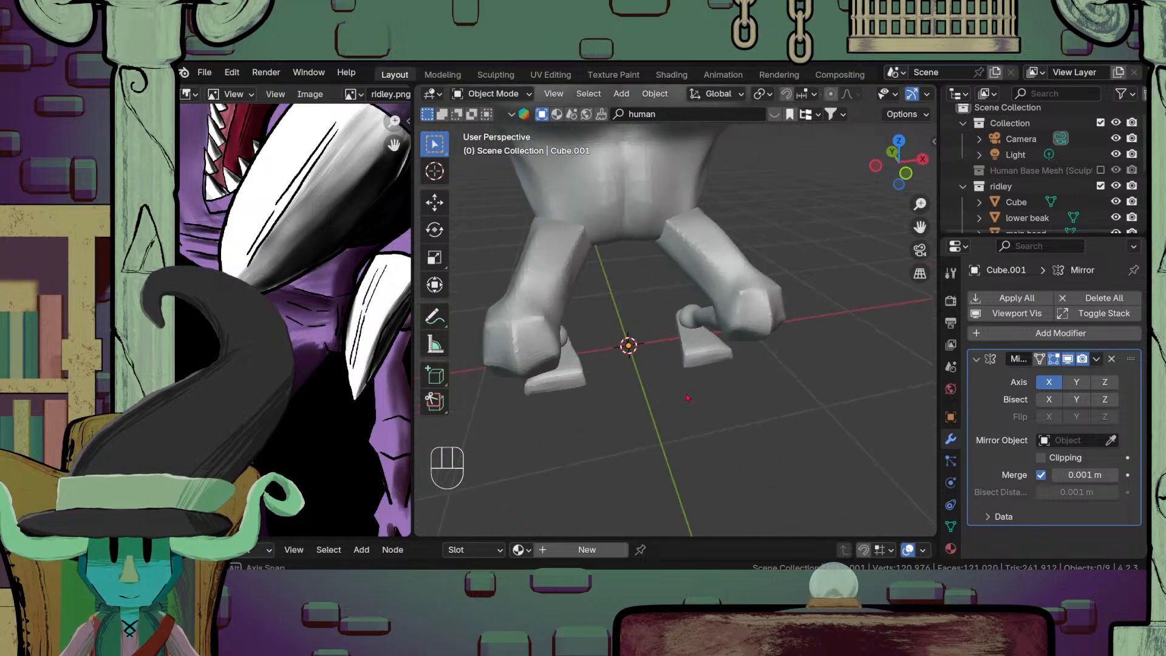
{"action": "middle_click_drag", "start_coordinate": [784, 341], "coordinate": [652, 390]}
{"action": "key", "text": "shift+a"}
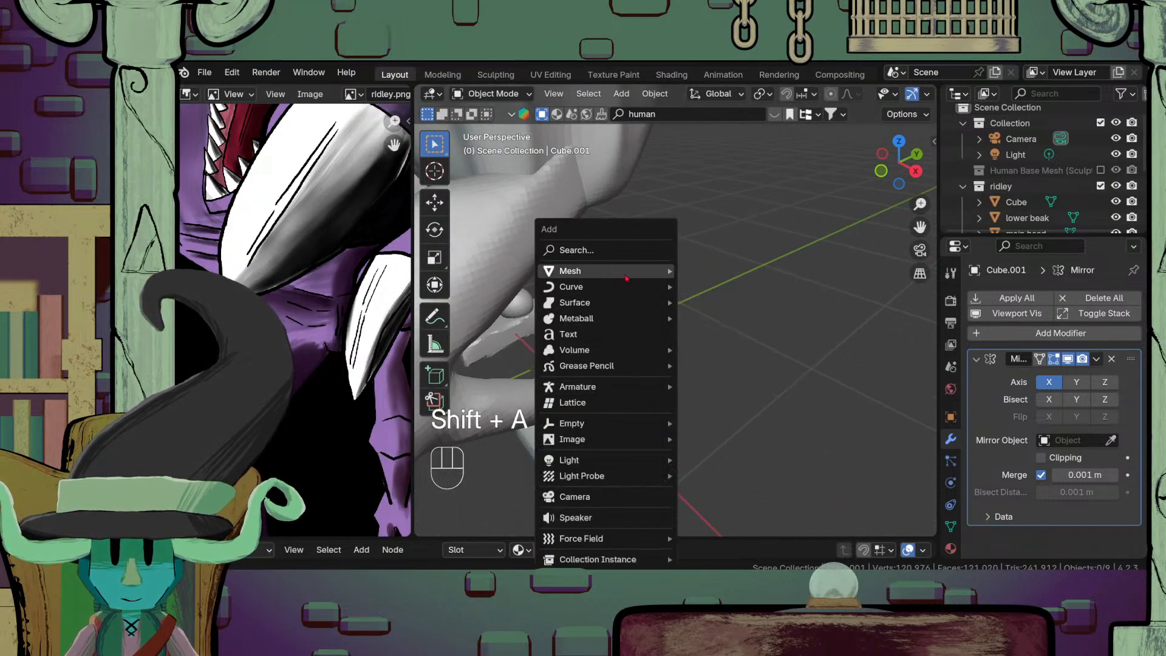
{"action": "mouse_move", "coordinate": [607, 271]}
{"action": "left_click", "coordinate": [717, 349]}
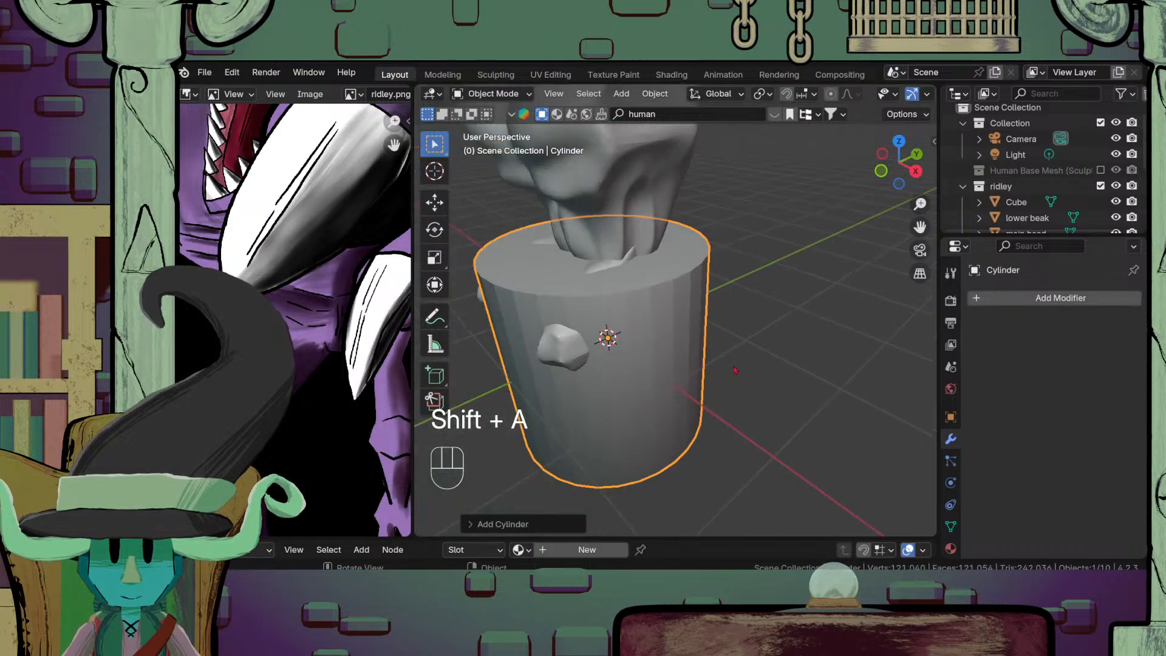
{"action": "left_click", "coordinate": [523, 523]}
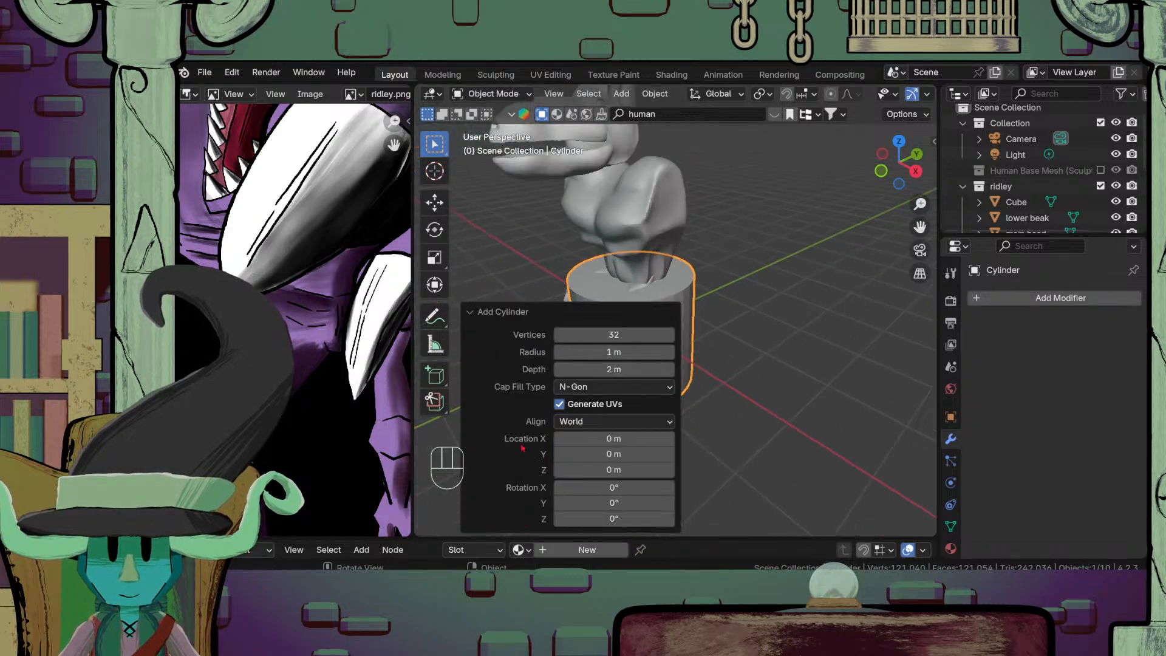
{"action": "left_click", "coordinate": [619, 334]}
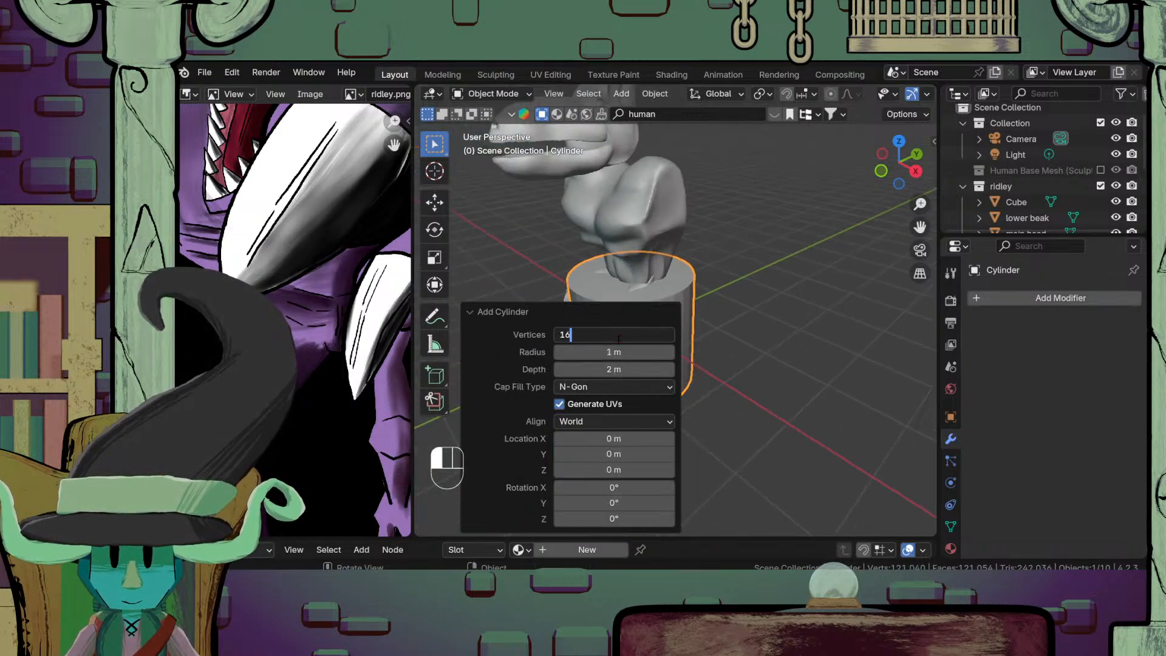
{"action": "type", "text": "16"}
{"action": "key", "text": "Return"}
{"action": "left_click", "coordinate": [805, 351]}
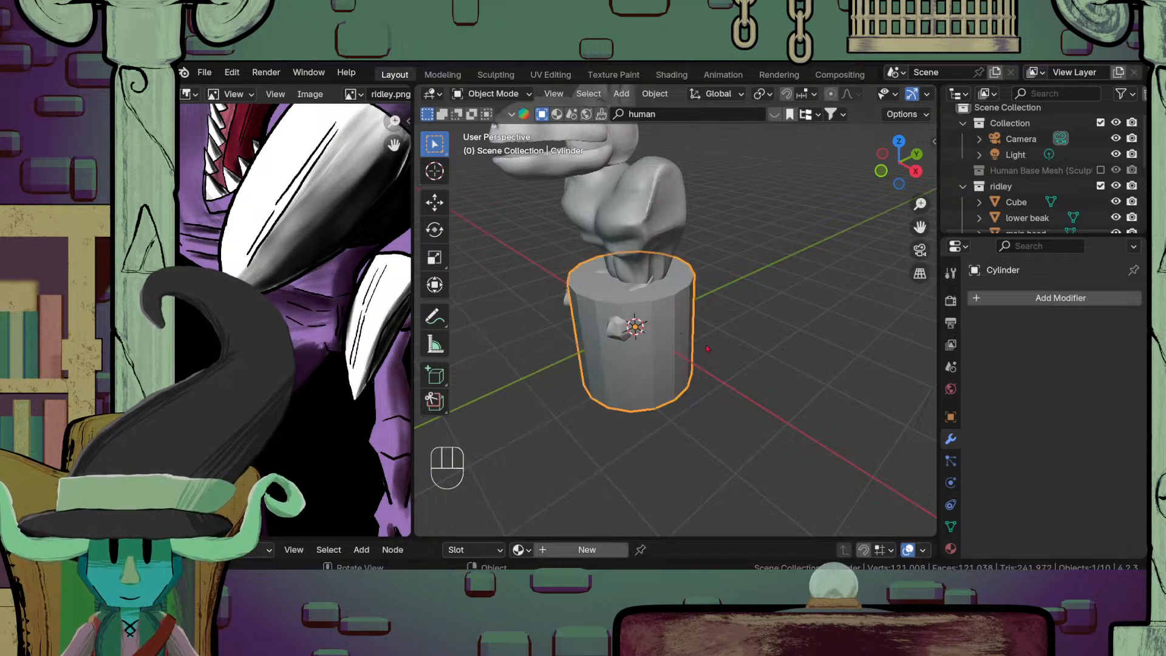
Step: Scale the cylinder's mesh down in Edit Mode by 0.298 and again by 0.353
{"action": "scroll", "coordinate": [797, 418], "scroll_direction": "up", "scroll_amount": 3}
{"action": "key", "text": "Tab"}
{"action": "key", "text": "s"}
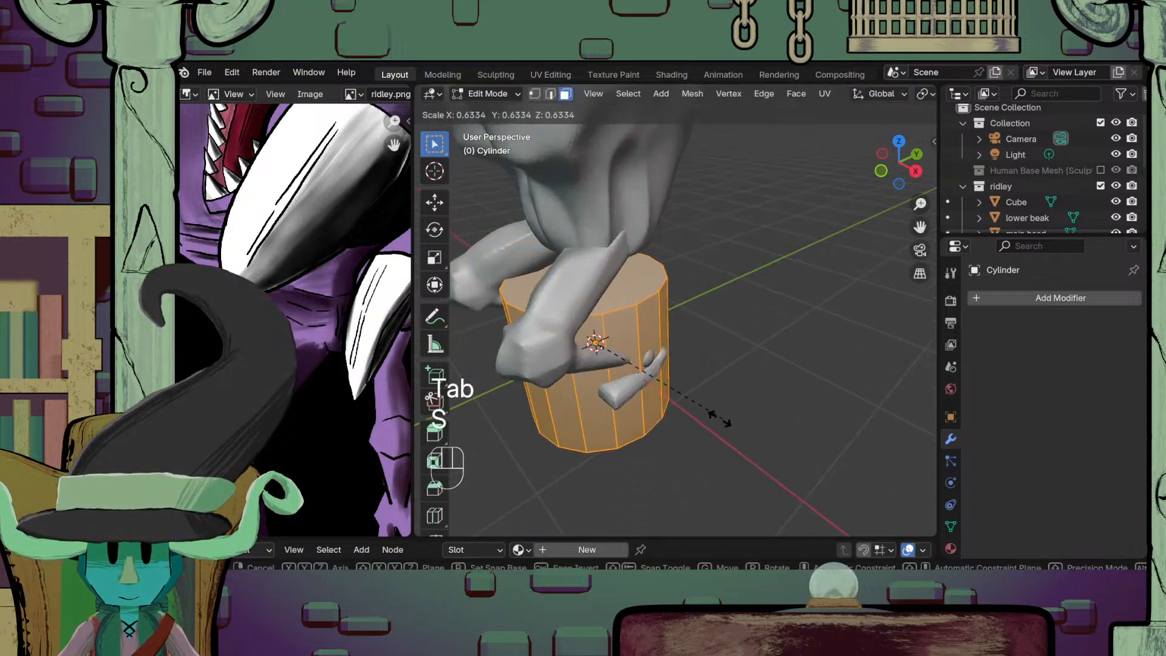
{"action": "left_click", "coordinate": [639, 398]}
{"action": "key", "text": "KP_3"}
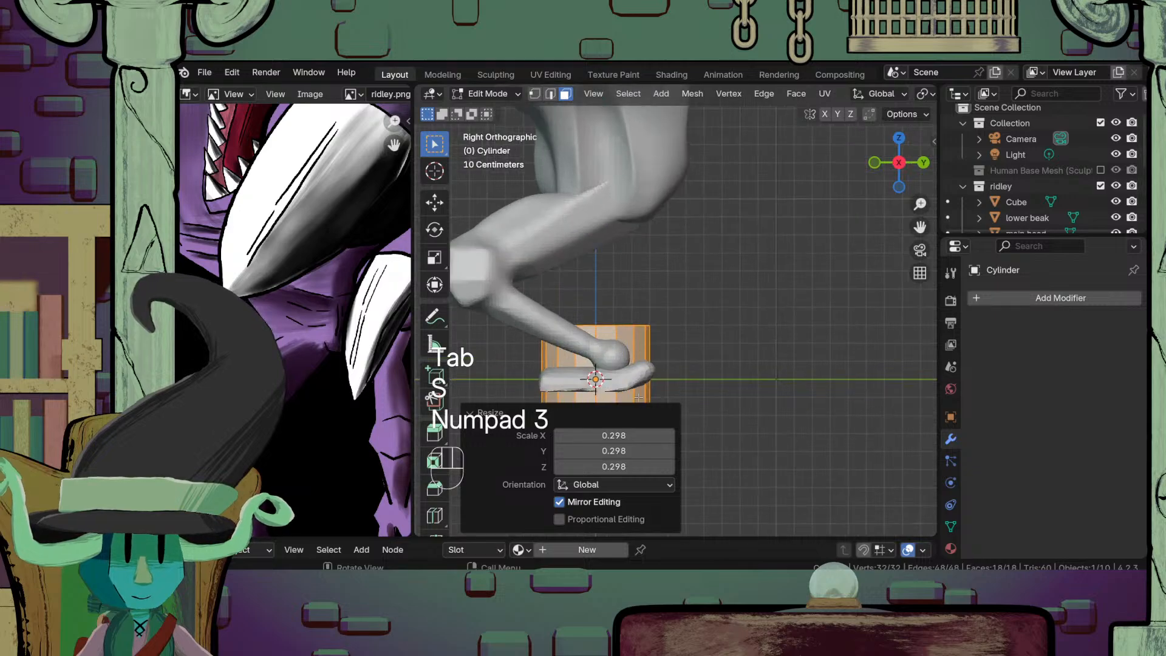
{"action": "key", "text": "s"}
{"action": "left_click", "coordinate": [659, 404]}
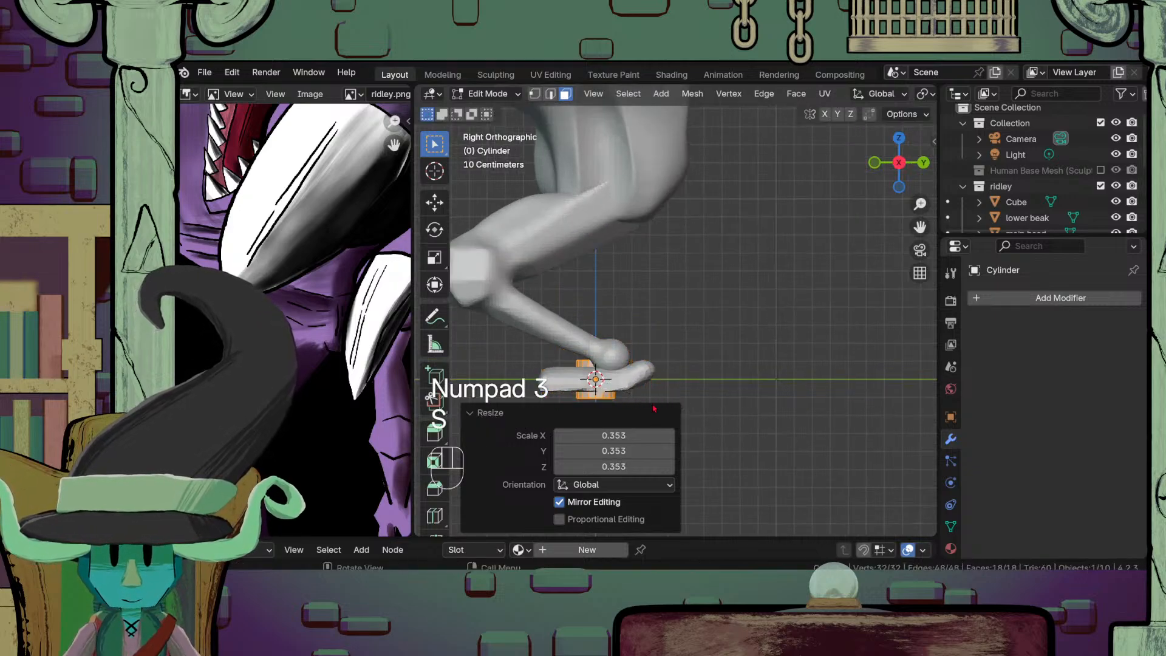
Step: Move the cylinder to the heel by 0.26263 m in Y, 0.13555 m in Z and 0.54221 m in X
{"action": "middle_click_drag", "start_coordinate": [661, 403], "coordinate": [712, 389], "text": "shift"}
{"action": "key", "text": "g"}
{"action": "left_click", "coordinate": [715, 357]}
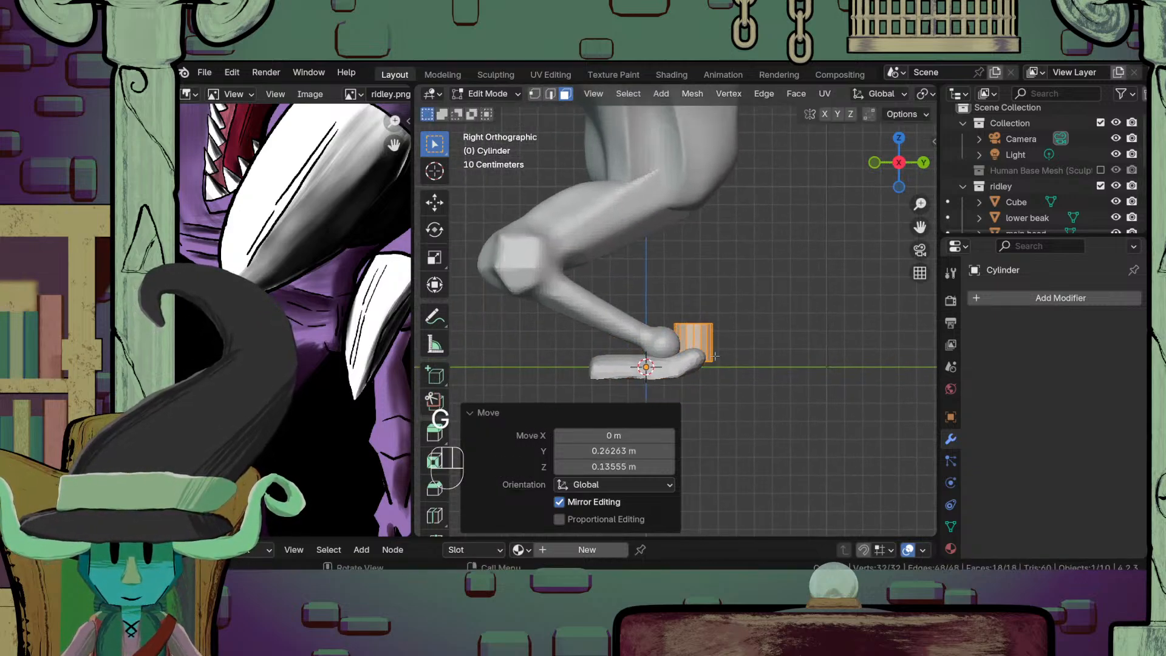
{"action": "key", "text": "KP_1"}
{"action": "key", "text": "g"}
{"action": "key", "text": "y"}
{"action": "key", "text": "x"}
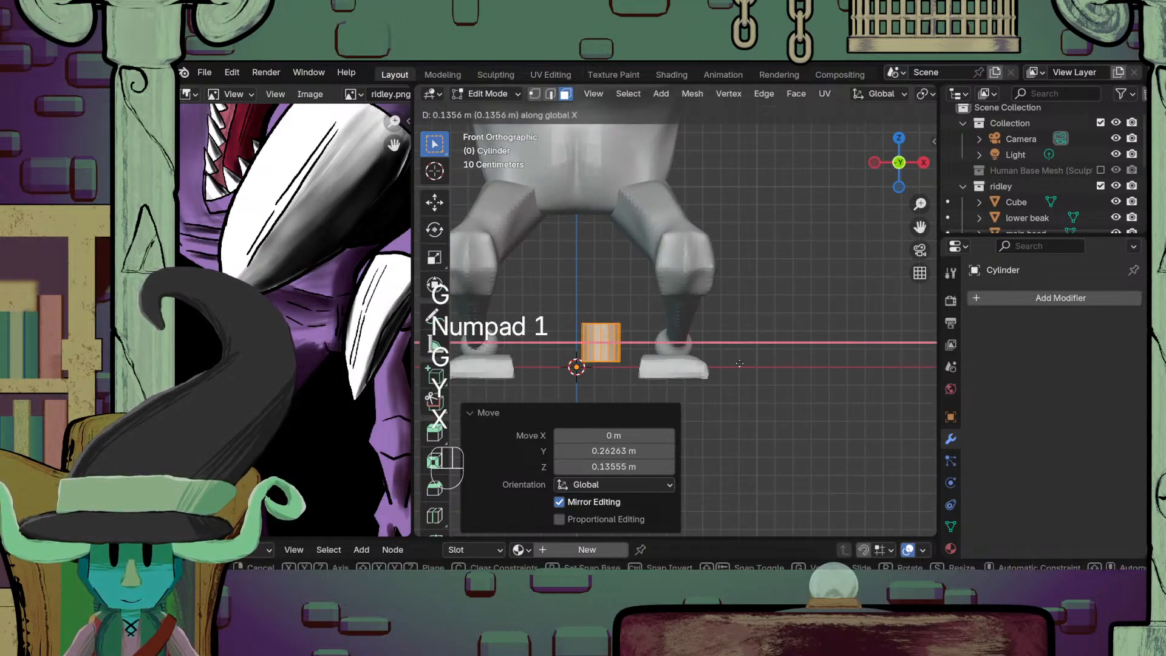
{"action": "left_click", "coordinate": [851, 362]}
Step: Add a Mirror modifier to the cylinder so it is duplicated on the other foot
{"action": "left_click", "coordinate": [1061, 298]}
{"action": "left_click", "coordinate": [996, 302]}
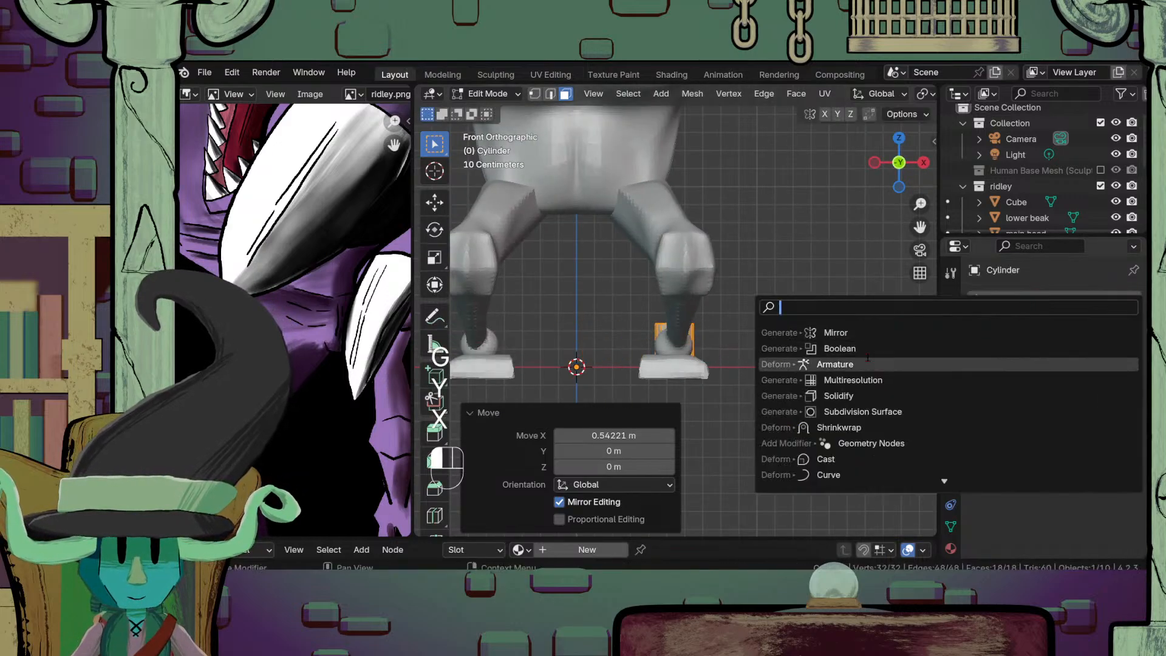
{"action": "left_click", "coordinate": [835, 333]}
Step: Rotate the cylinder 54.6° in the right side view and move it just behind the heel tip
{"action": "middle_click_drag", "start_coordinate": [779, 336], "coordinate": [726, 353]}
{"action": "key", "text": "KP_3"}
{"action": "key", "text": "KP_1"}
{"action": "key", "text": "KP_3"}
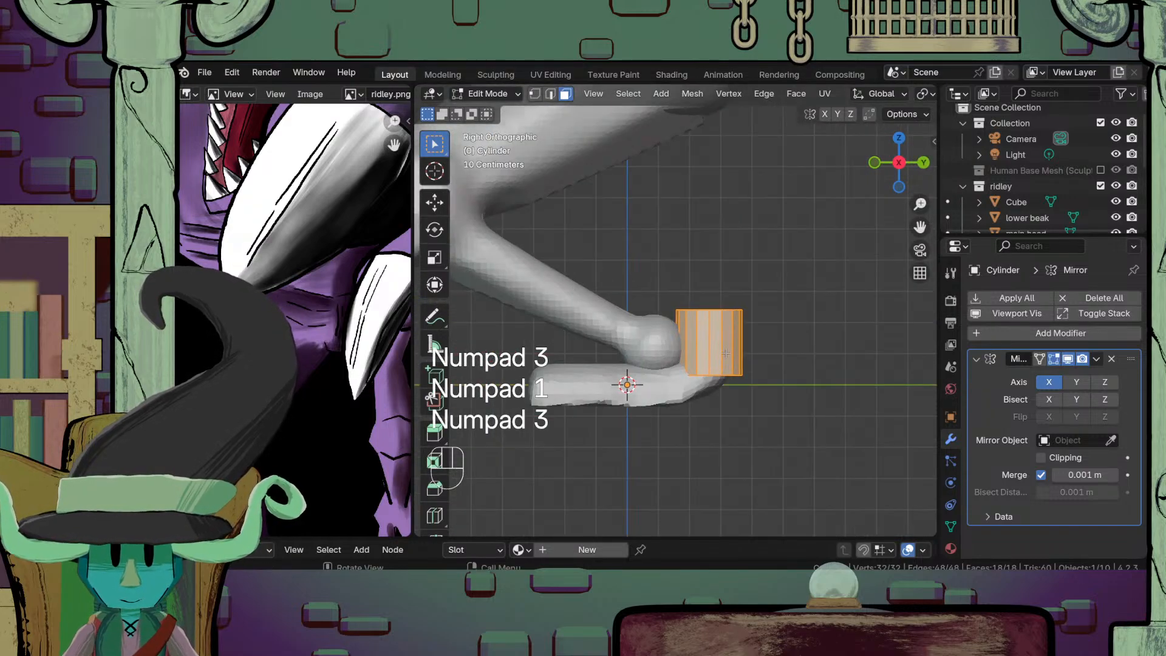
{"action": "key", "text": "r"}
{"action": "left_click", "coordinate": [732, 465]}
{"action": "key", "text": "g"}
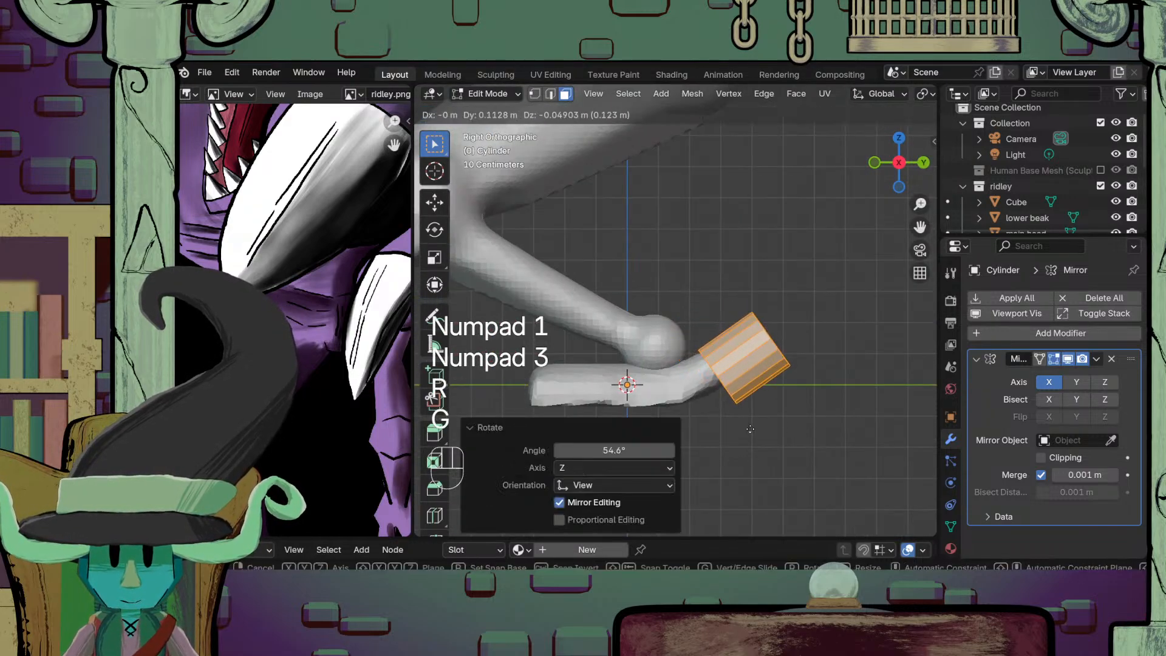
{"action": "left_click", "coordinate": [750, 429]}
Step: Fit the cylinder against the heel tip, scaling its mesh by 0.494 and, once repositioned, by 1.075
{"action": "scroll", "coordinate": [753, 434], "scroll_direction": "up", "scroll_amount": 3}
{"action": "key", "text": "s"}
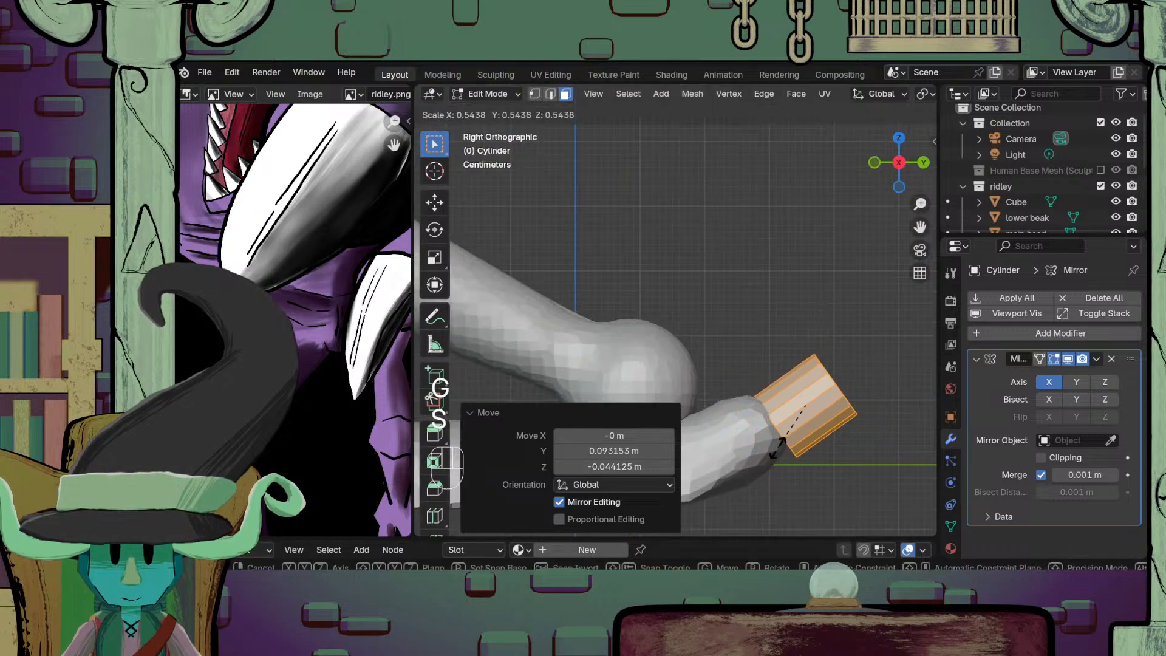
{"action": "left_click", "coordinate": [777, 442]}
{"action": "key", "text": "g"}
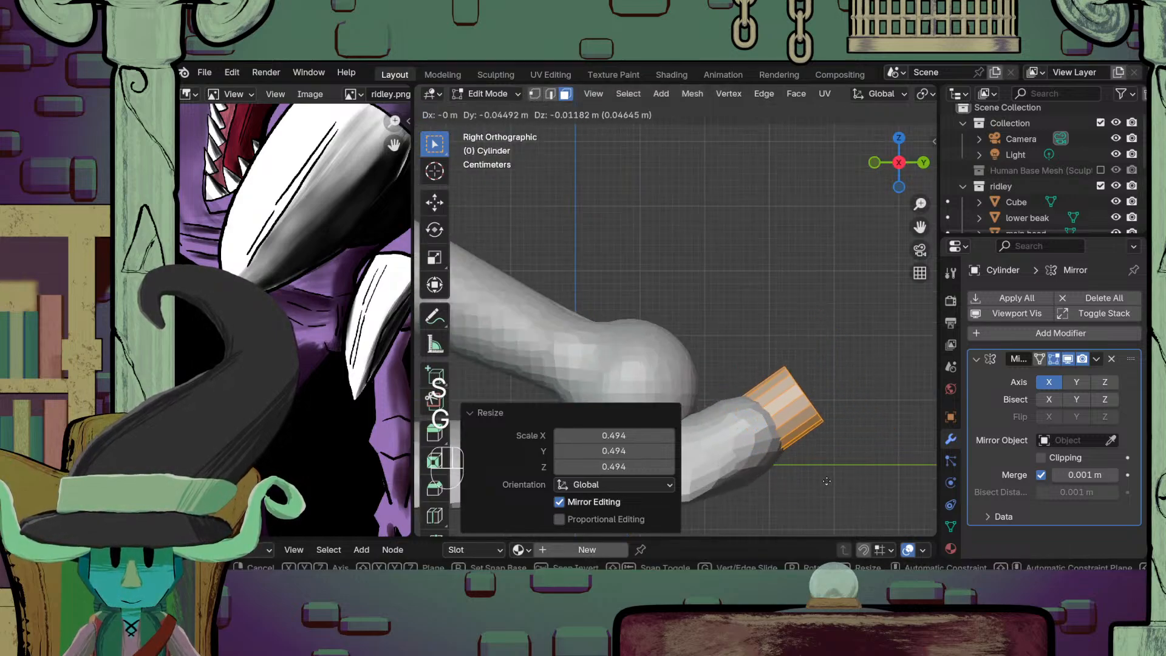
{"action": "left_click", "coordinate": [827, 482]}
{"action": "key", "text": "s"}
{"action": "left_click", "coordinate": [831, 497]}
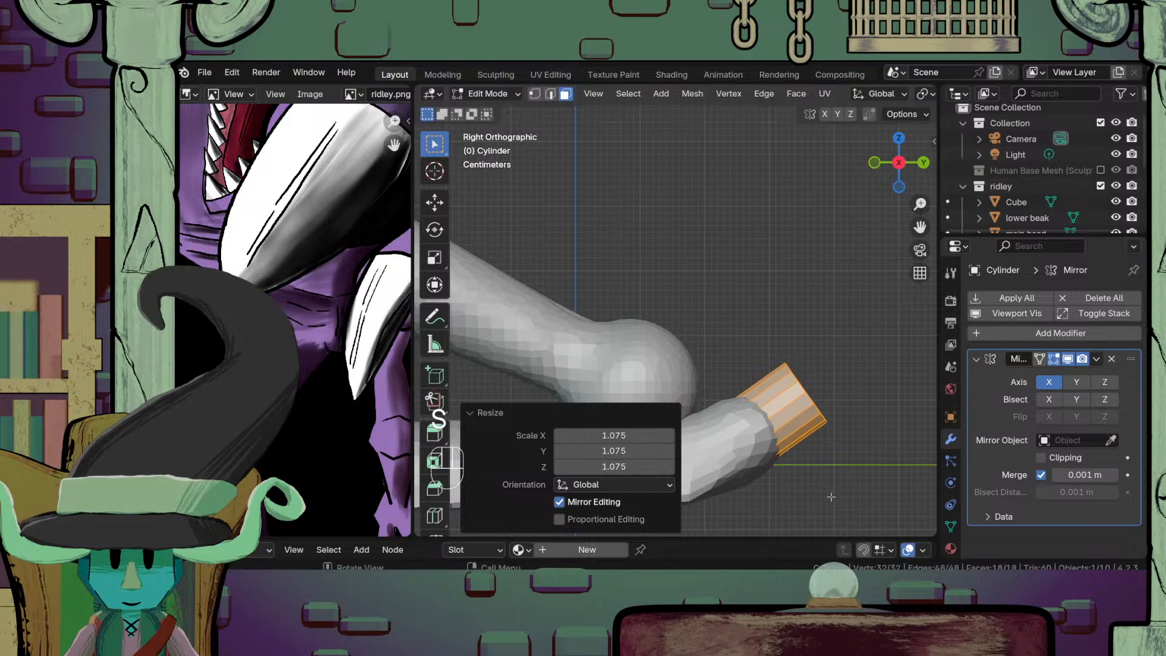
Step: Taper the cylinder into a claw by moving its outer end face 0.080389 m in Y and 0.05911 m in Z and scaling it to about 0.23
{"action": "middle_click_drag", "start_coordinate": [831, 497], "coordinate": [767, 408]}
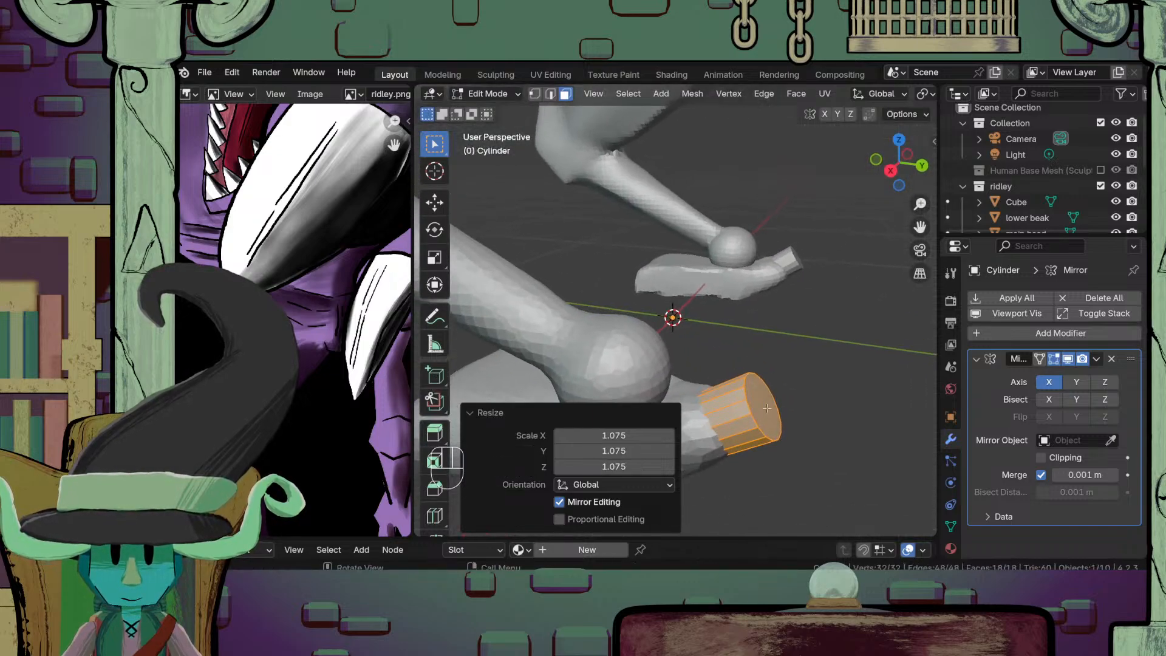
{"action": "left_click", "coordinate": [767, 409]}
{"action": "key", "text": "KP_3"}
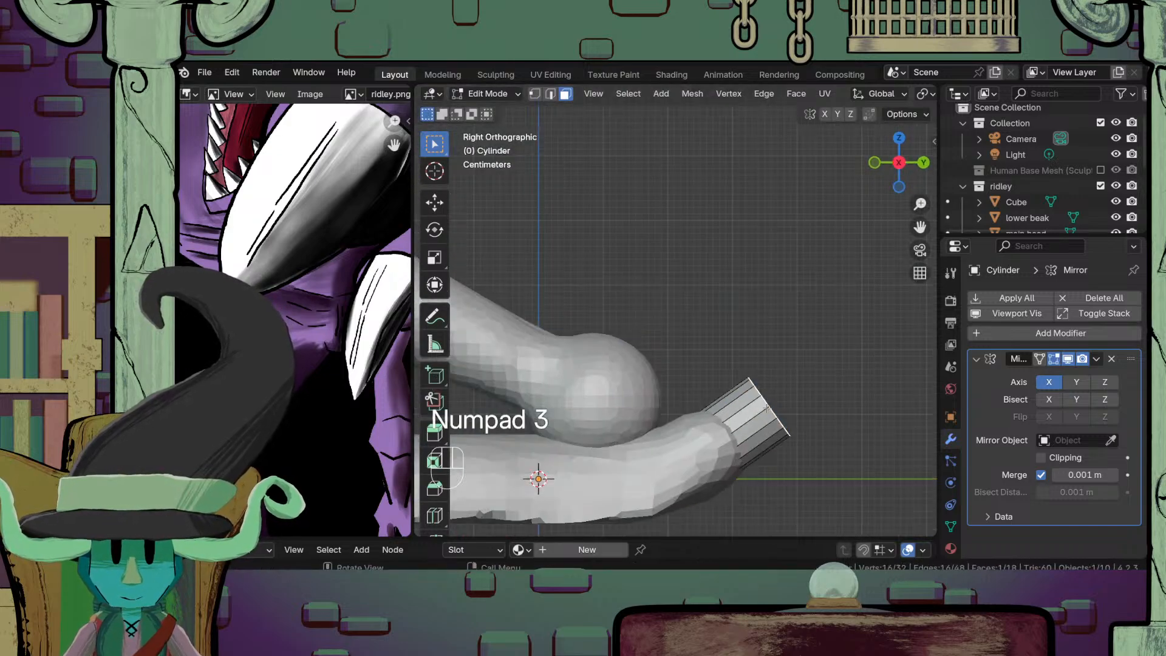
{"action": "key", "text": "g"}
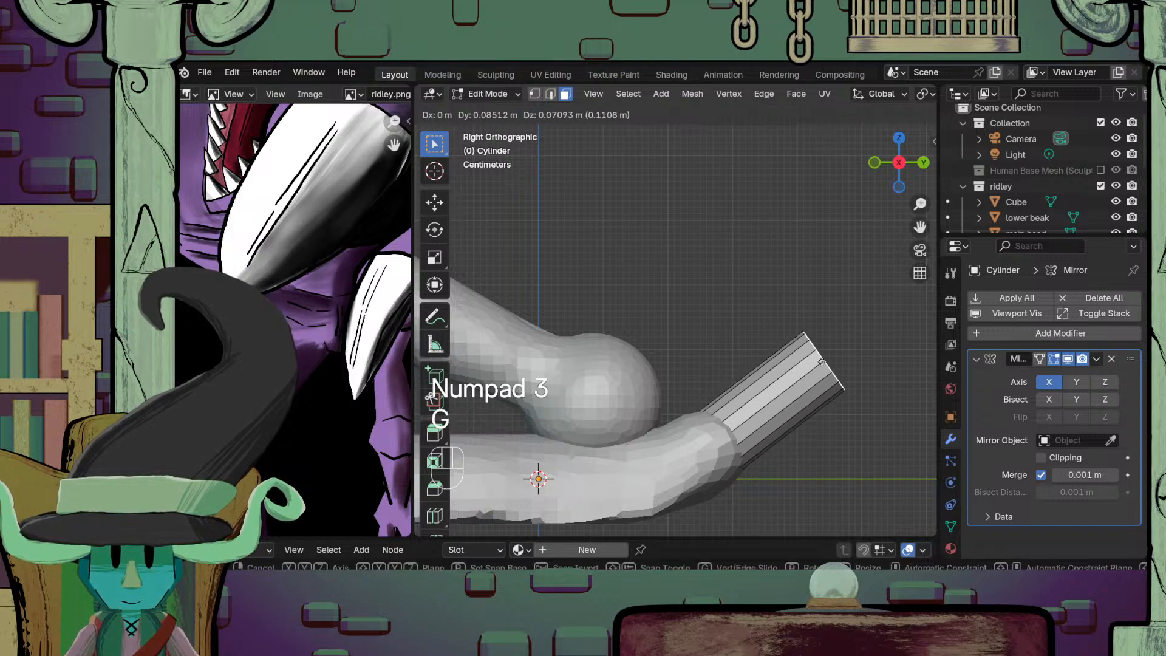
{"action": "left_click", "coordinate": [819, 372]}
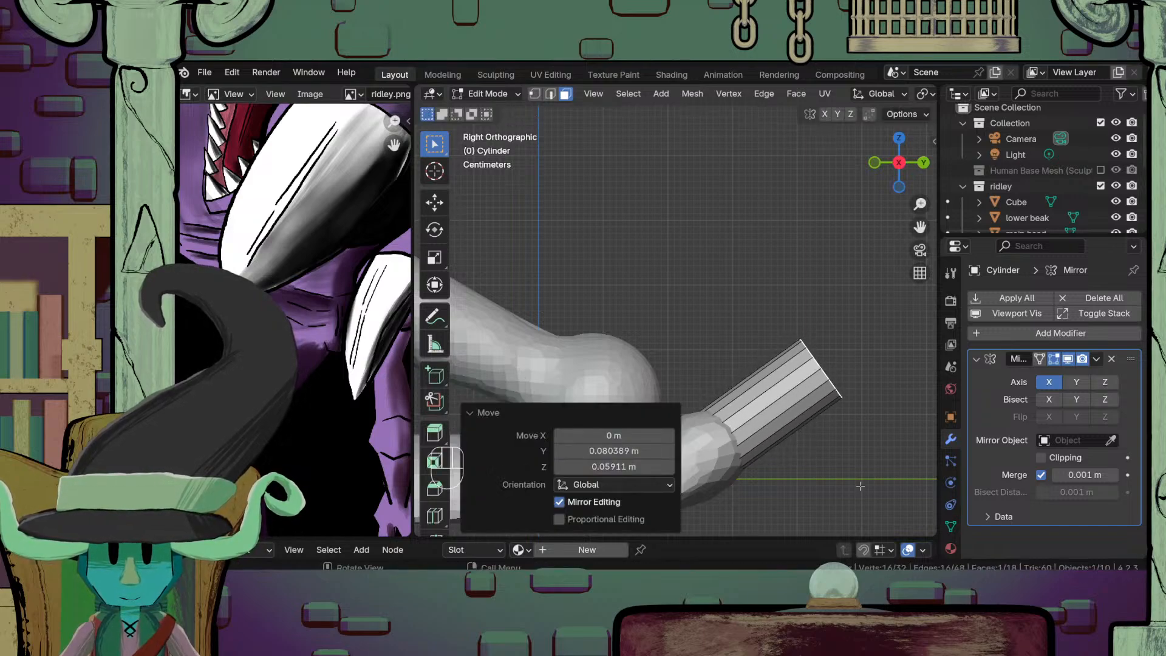
{"action": "key", "text": "s"}
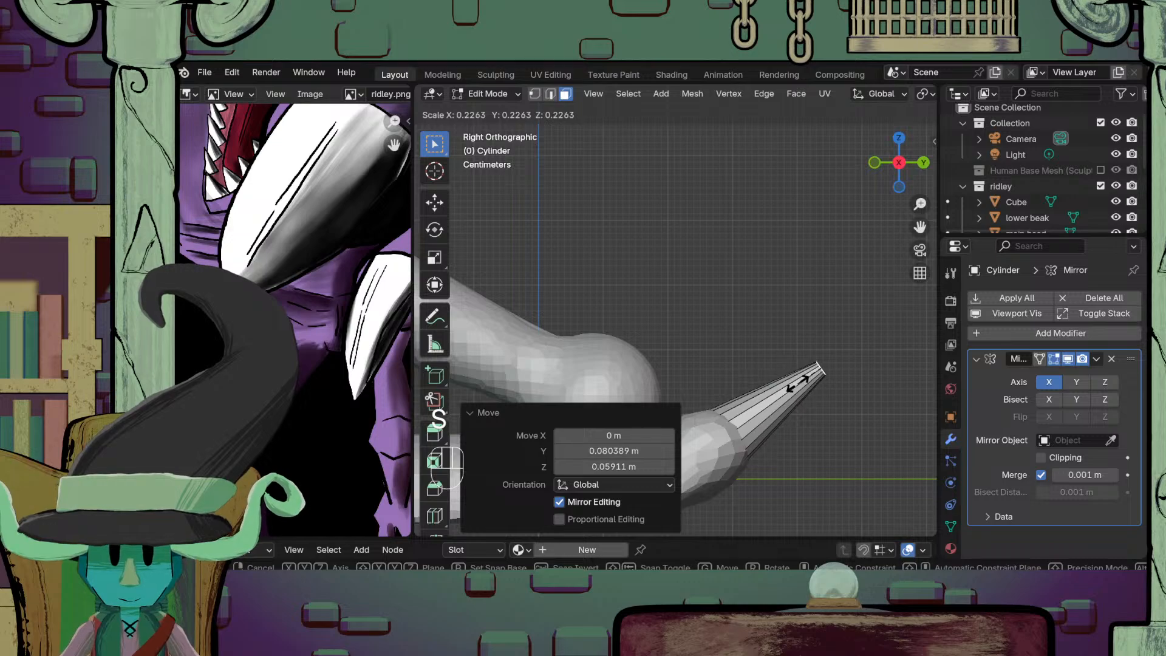
{"action": "left_click", "coordinate": [802, 380]}
{"action": "key", "text": "Tab"}
Step: Add one loop cut midway along the claw and move it 0.019703 m in Y and -0.021674 m in Z to bend it
{"action": "scroll", "coordinate": [802, 380], "scroll_direction": "down", "scroll_amount": 5}
{"action": "middle_click_drag", "start_coordinate": [802, 380], "coordinate": [618, 370]}
{"action": "scroll", "coordinate": [618, 370], "scroll_direction": "up", "scroll_amount": 4}
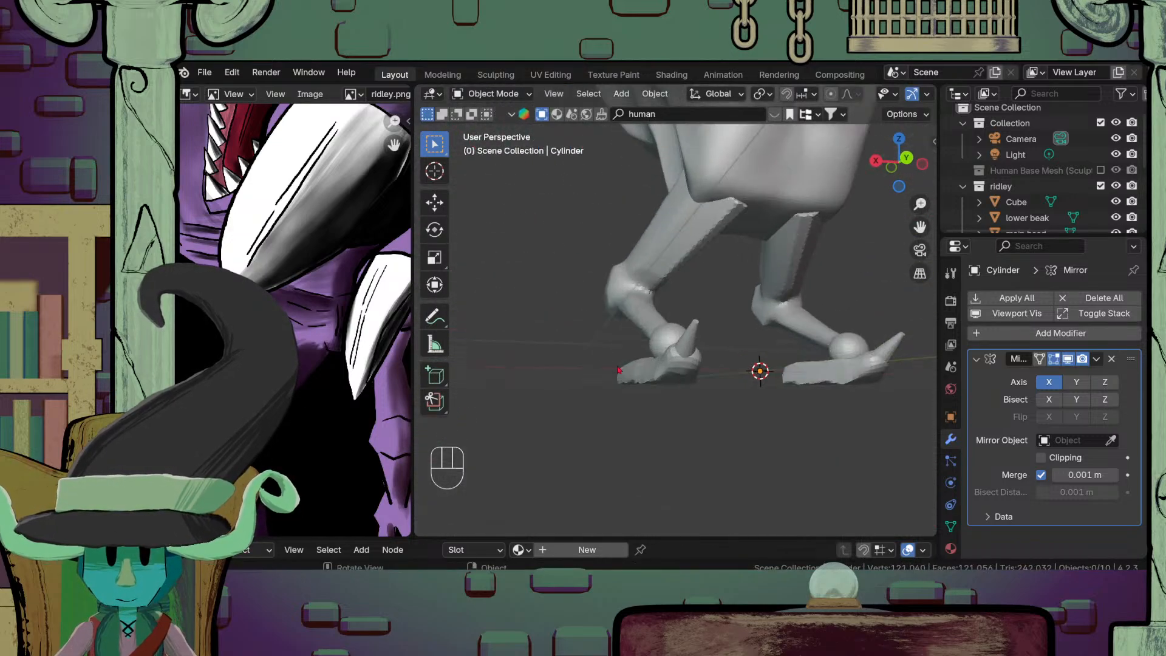
{"action": "scroll", "coordinate": [618, 370], "scroll_direction": "up", "scroll_amount": 3}
{"action": "key", "text": "Tab"}
{"action": "middle_click_drag", "start_coordinate": [739, 391], "coordinate": [755, 391]}
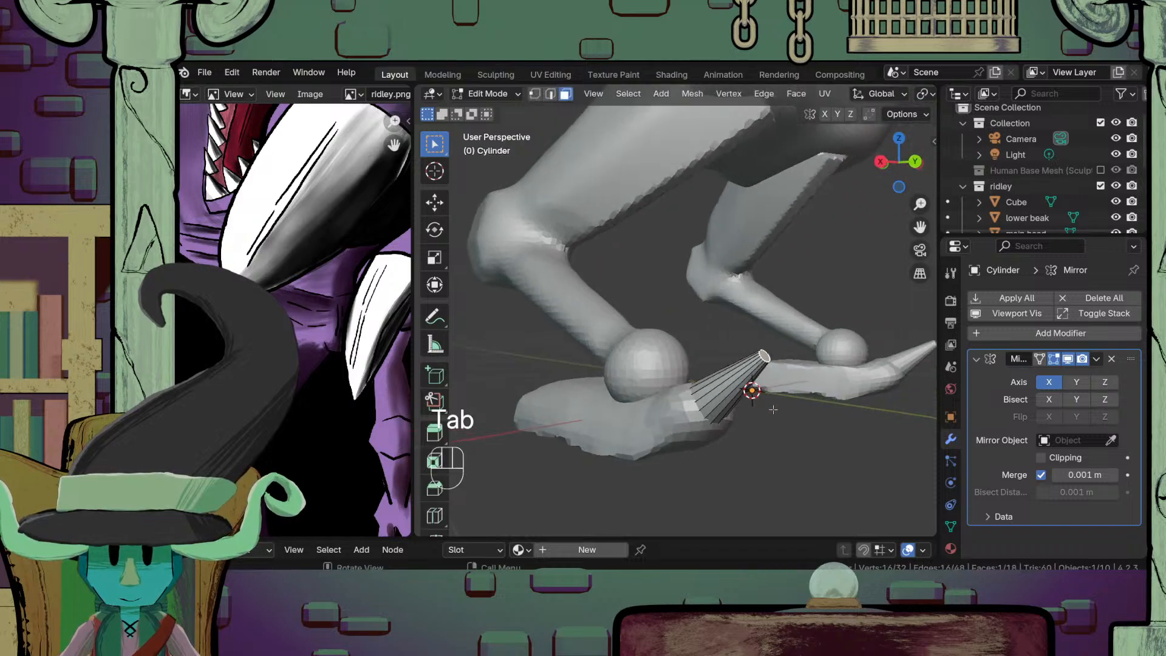
{"action": "key", "text": "KP_3"}
{"action": "scroll", "coordinate": [773, 410], "scroll_direction": "up", "scroll_amount": 3}
{"action": "key", "text": "ctrl+r"}
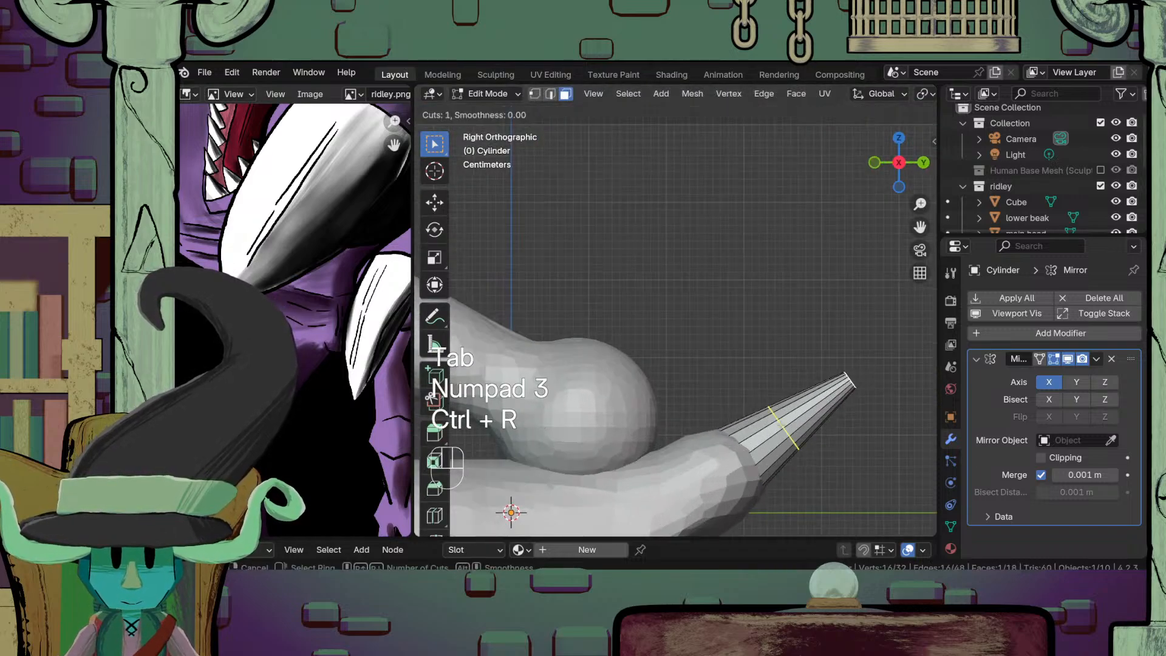
{"action": "left_click", "coordinate": [776, 416]}
{"action": "right_click", "coordinate": [825, 471]}
{"action": "key", "text": "g"}
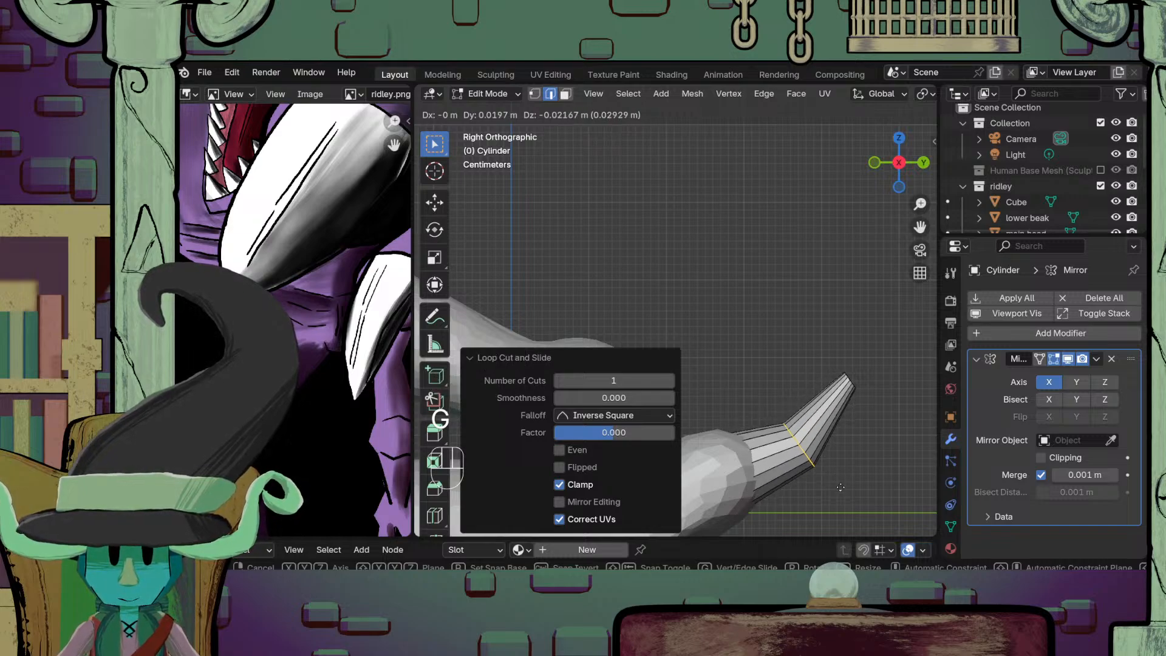
{"action": "left_click", "coordinate": [841, 487]}
Step: Bevel the claw's middle loop with 4 segments and an offset of about 0.078 m to round the bend
{"action": "key", "text": "ctrl+b"}
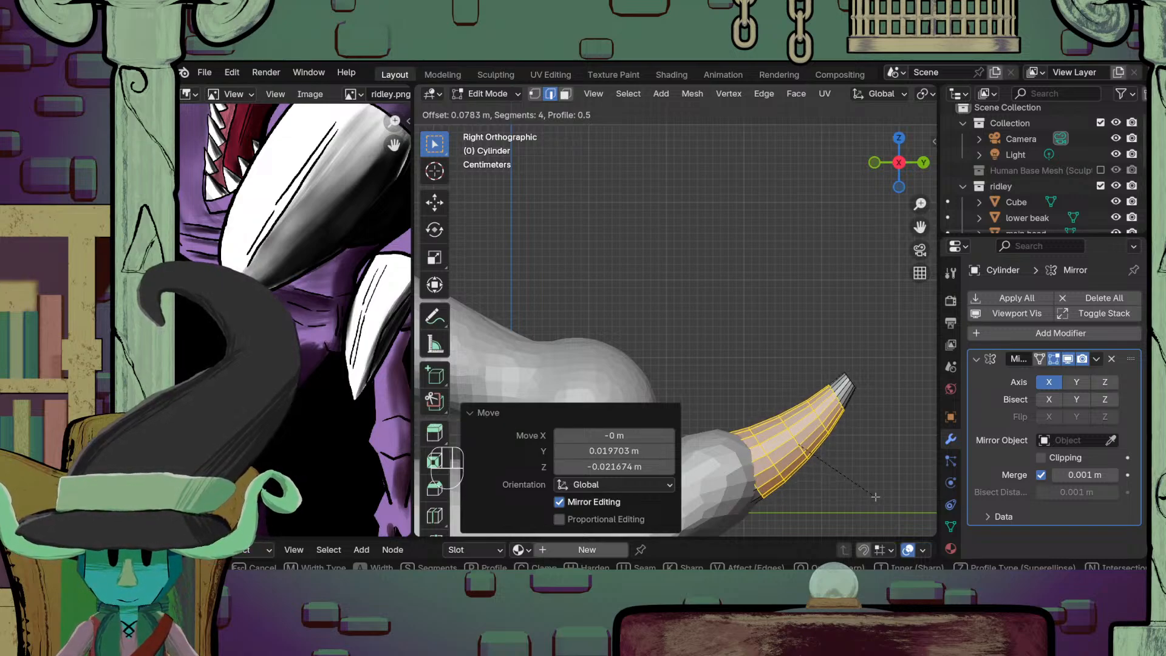
{"action": "left_click", "coordinate": [875, 497]}
{"action": "key", "text": "Tab"}
Step: Select the foot, switch it to Sculpt Mode and set the Flatten/Contrast brush radius to 85 px
{"action": "scroll", "coordinate": [750, 398], "scroll_direction": "down", "scroll_amount": 6}
{"action": "mouse_move", "coordinate": [685, 407]}
{"action": "middle_mouse_down"}
{"action": "mouse_move", "coordinate": [836, 449]}
{"action": "mouse_move", "coordinate": [698, 389]}
{"action": "mouse_move", "coordinate": [690, 399]}
{"action": "mouse_move", "coordinate": [699, 389]}
{"action": "middle_mouse_up"}
{"action": "scroll", "coordinate": [699, 395], "scroll_direction": "up", "scroll_amount": 5}
{"action": "left_click", "coordinate": [699, 395]}
{"action": "left_click", "coordinate": [493, 94]}
{"action": "left_click", "coordinate": [486, 125]}
{"action": "scroll", "coordinate": [690, 399], "scroll_direction": "up", "scroll_amount": 1}
{"action": "middle_click_drag", "start_coordinate": [753, 437], "coordinate": [717, 431]}
{"action": "scroll", "coordinate": [717, 431], "scroll_direction": "down", "scroll_amount": 1}
{"action": "scroll", "coordinate": [717, 431], "scroll_direction": "up", "scroll_amount": 3}
{"action": "key", "text": "f"}
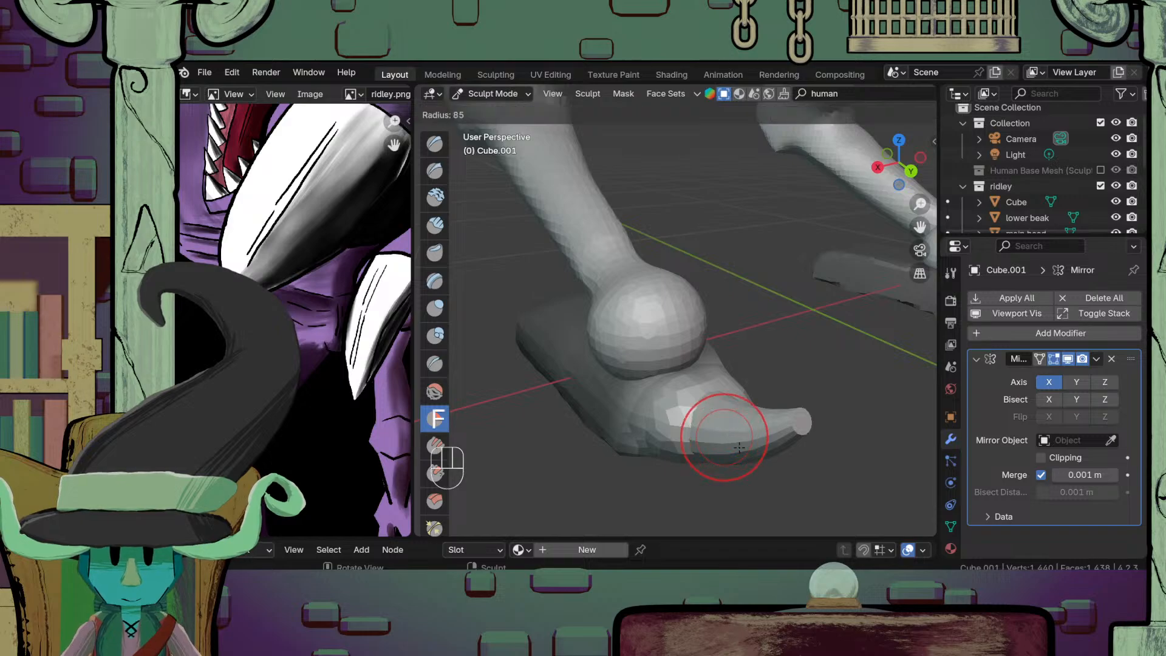
{"action": "left_click", "coordinate": [709, 437]}
Step: Clear the sculpt mask on the foot
{"action": "mouse_move", "coordinate": [719, 428]}
{"action": "middle_mouse_down"}
{"action": "mouse_move", "coordinate": [715, 399]}
{"action": "mouse_move", "coordinate": [696, 441]}
{"action": "mouse_move", "coordinate": [755, 489]}
{"action": "middle_mouse_up"}
{"action": "mouse_move", "coordinate": [710, 428]}
{"action": "middle_mouse_down"}
{"action": "mouse_move", "coordinate": [783, 421]}
{"action": "mouse_move", "coordinate": [708, 432]}
{"action": "mouse_move", "coordinate": [731, 361]}
{"action": "mouse_move", "coordinate": [599, 338]}
{"action": "middle_mouse_up"}
{"action": "key", "text": "alt+m"}
{"action": "scroll", "coordinate": [642, 382], "scroll_direction": "up", "scroll_amount": 5}
{"action": "scroll", "coordinate": [650, 395], "scroll_direction": "up", "scroll_amount": 3}
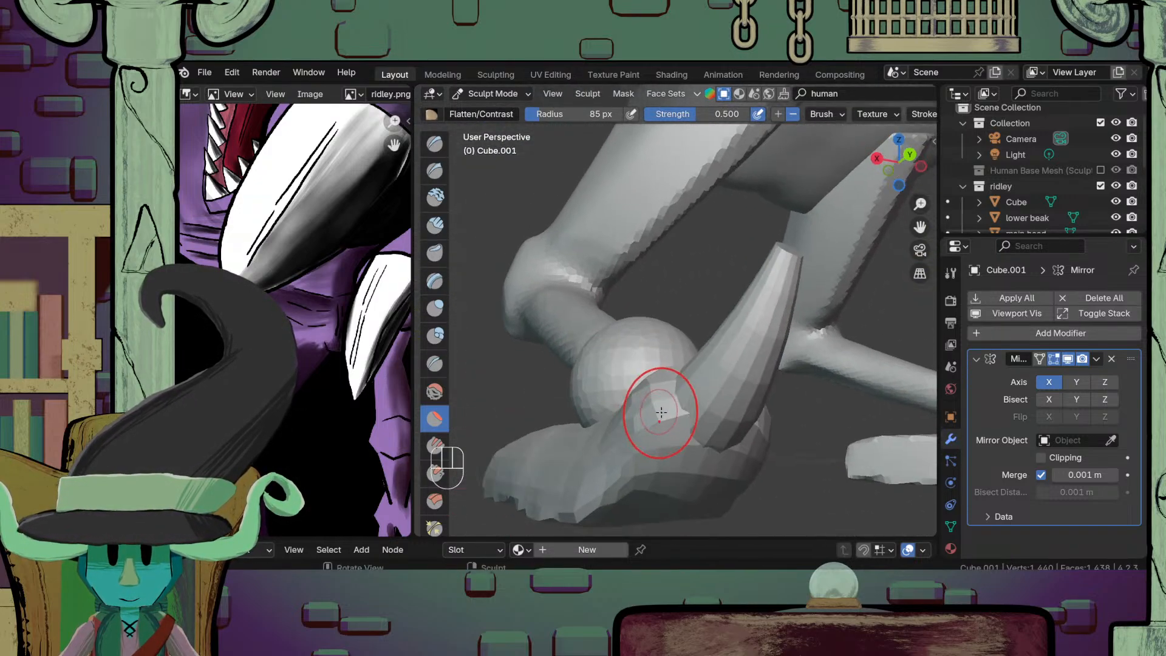
Step: Inflate the heel around the claw's base with the Inflate/Deflate brush at 125 px radius and 0.500 strength
{"action": "left_click", "coordinate": [435, 308]}
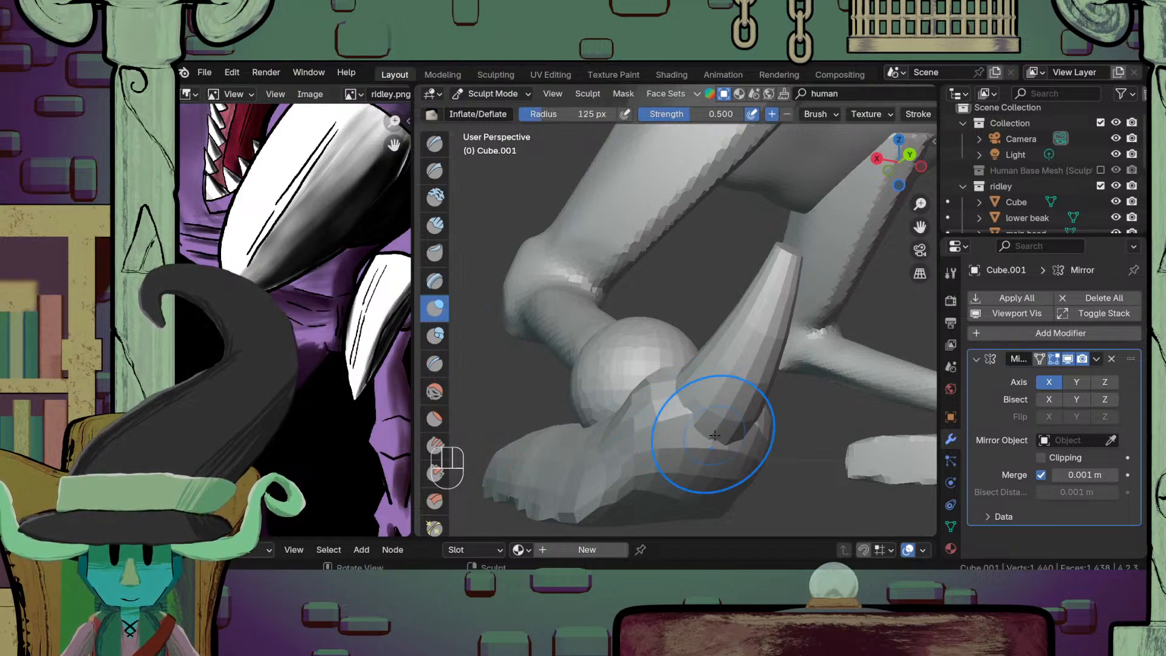
{"action": "middle_click_drag", "start_coordinate": [742, 441], "coordinate": [638, 471]}
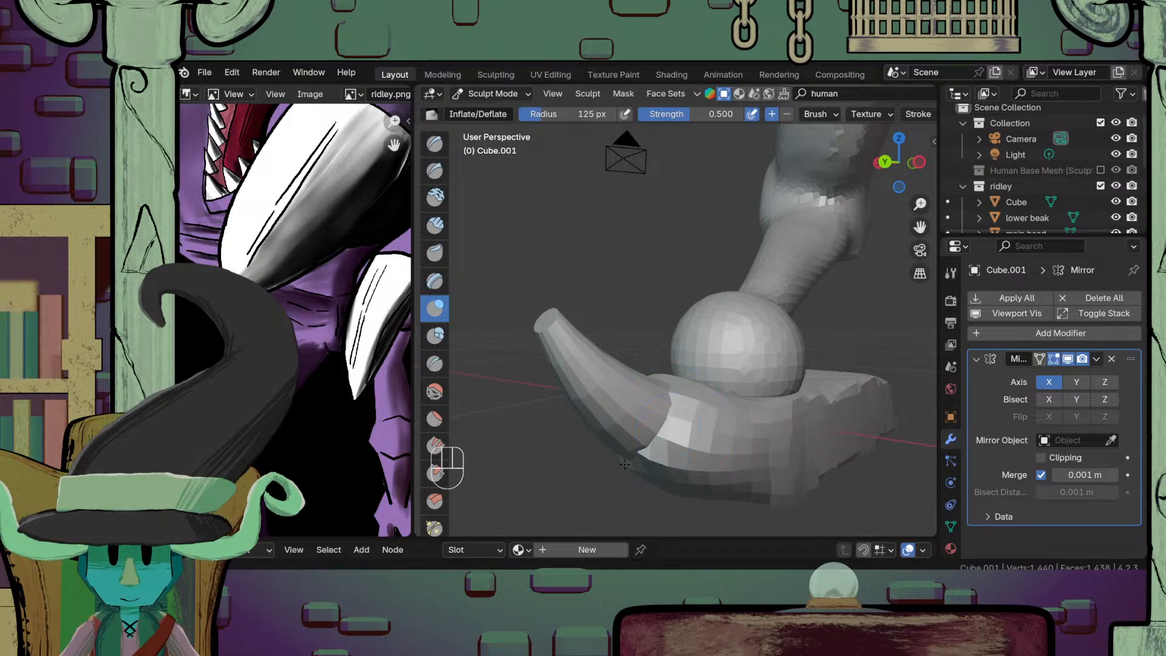
{"action": "mouse_move", "coordinate": [692, 433]}
{"action": "middle_mouse_down"}
{"action": "mouse_move", "coordinate": [759, 456]}
{"action": "mouse_move", "coordinate": [698, 468]}
{"action": "mouse_move", "coordinate": [687, 408]}
{"action": "mouse_move", "coordinate": [650, 416]}
{"action": "middle_mouse_up"}
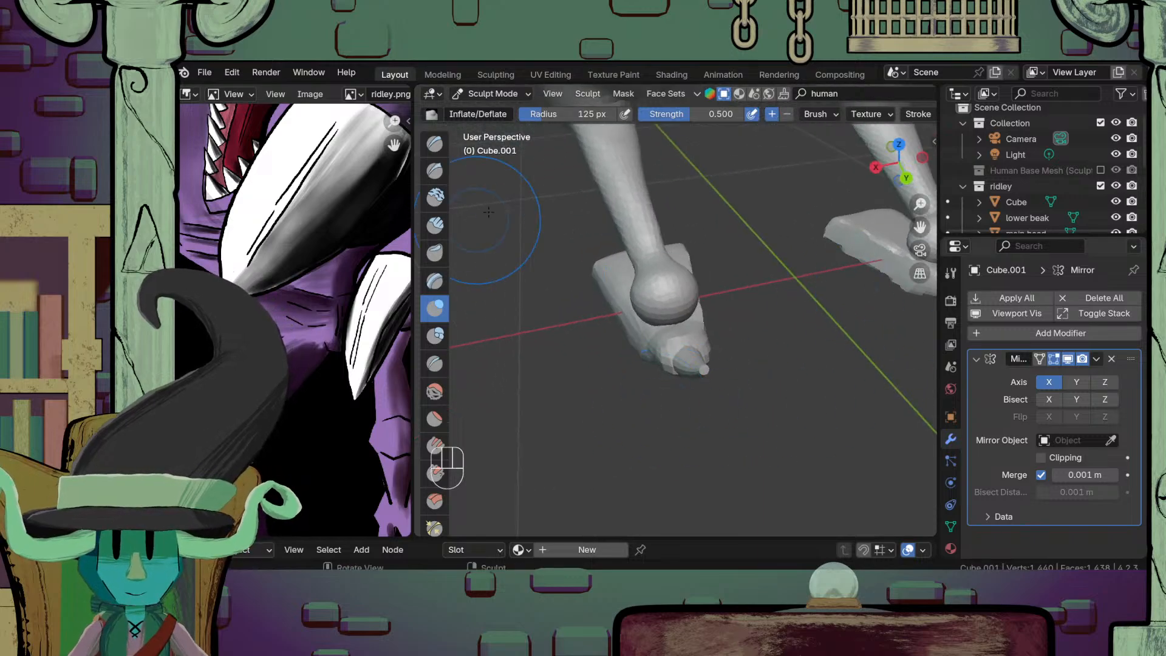
Step: Remesh the foot and adjust the heel's shape around the claw's base with the Grab brush
{"action": "middle_click_drag", "start_coordinate": [875, 115], "coordinate": [725, 114]}
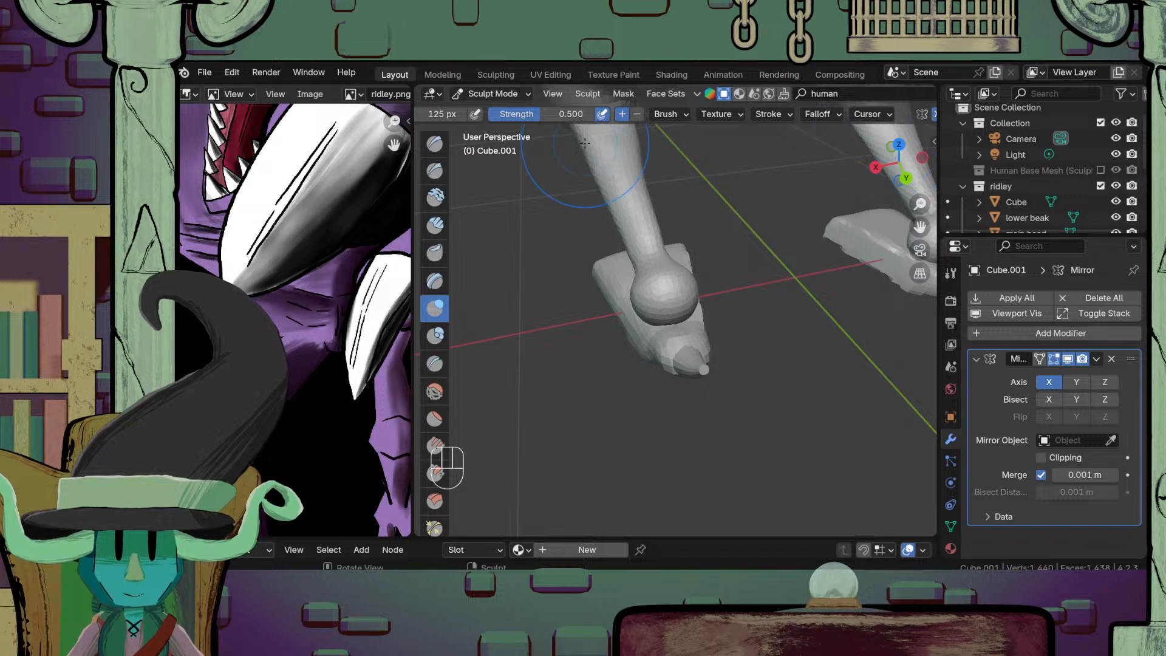
{"action": "scroll", "coordinate": [841, 119], "scroll_direction": "down", "scroll_amount": 4}
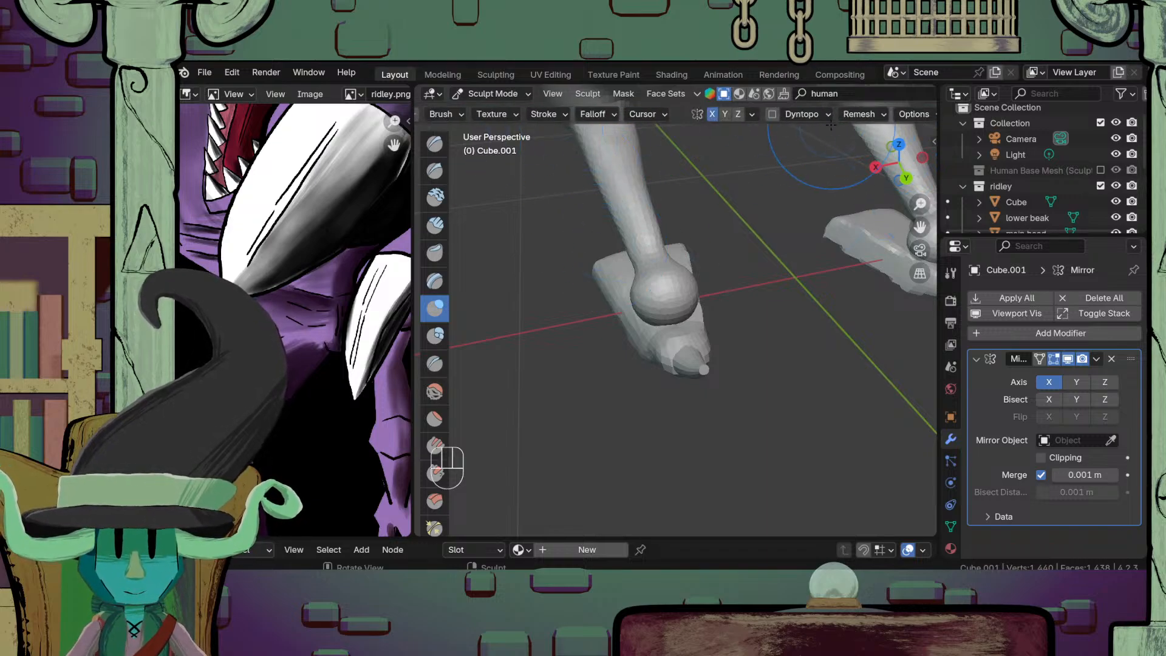
{"action": "left_click", "coordinate": [872, 115]}
{"action": "left_click", "coordinate": [875, 234]}
{"action": "mouse_move", "coordinate": [690, 404]}
{"action": "middle_mouse_down"}
{"action": "mouse_move", "coordinate": [729, 377]}
{"action": "mouse_move", "coordinate": [716, 389]}
{"action": "mouse_move", "coordinate": [593, 338]}
{"action": "mouse_move", "coordinate": [681, 359]}
{"action": "mouse_move", "coordinate": [724, 425]}
{"action": "mouse_move", "coordinate": [695, 404]}
{"action": "middle_mouse_up"}
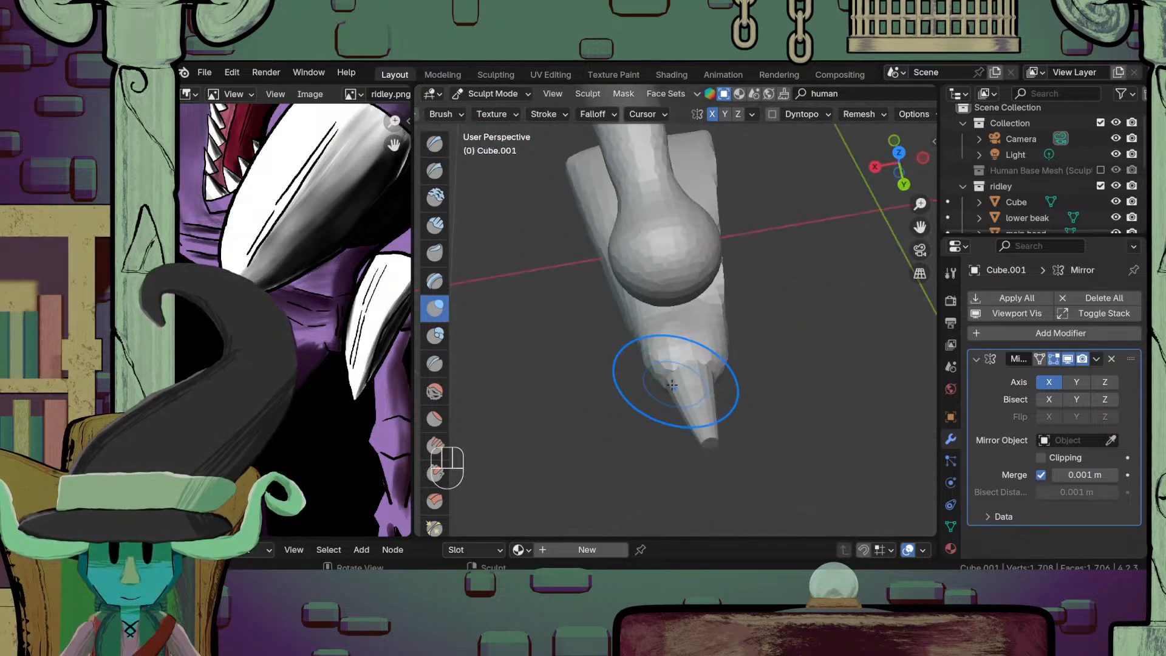
{"action": "key", "text": "g"}
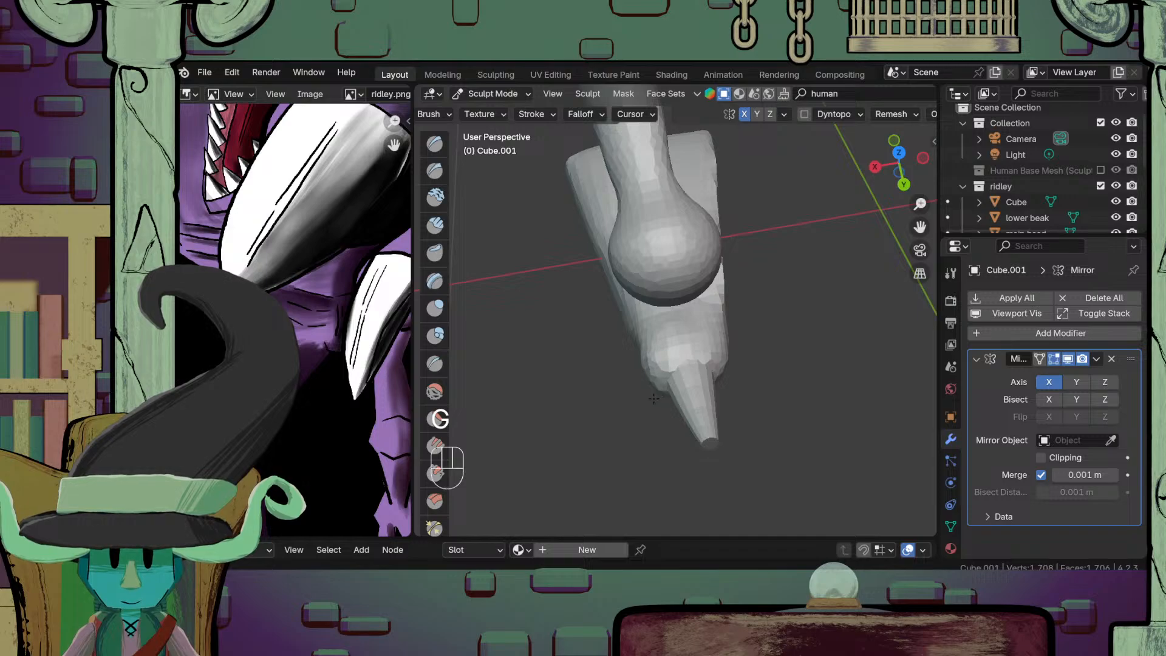
{"action": "middle_click_drag", "start_coordinate": [650, 402], "coordinate": [704, 398]}
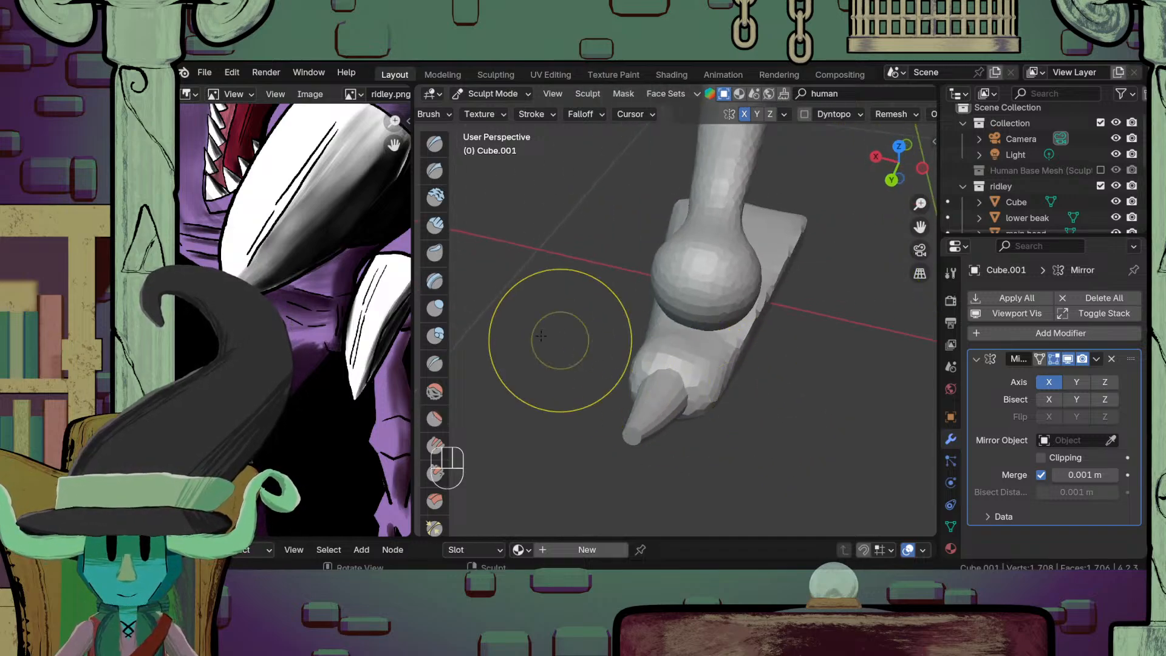
Step: Sculpt a raised rim on the heel all around the claw's base with the Crease brush
{"action": "left_click", "coordinate": [434, 364]}
{"action": "scroll", "coordinate": [698, 364], "scroll_direction": "up", "scroll_amount": 2}
{"action": "middle_click_drag", "start_coordinate": [710, 350], "coordinate": [711, 339], "text": "shift"}
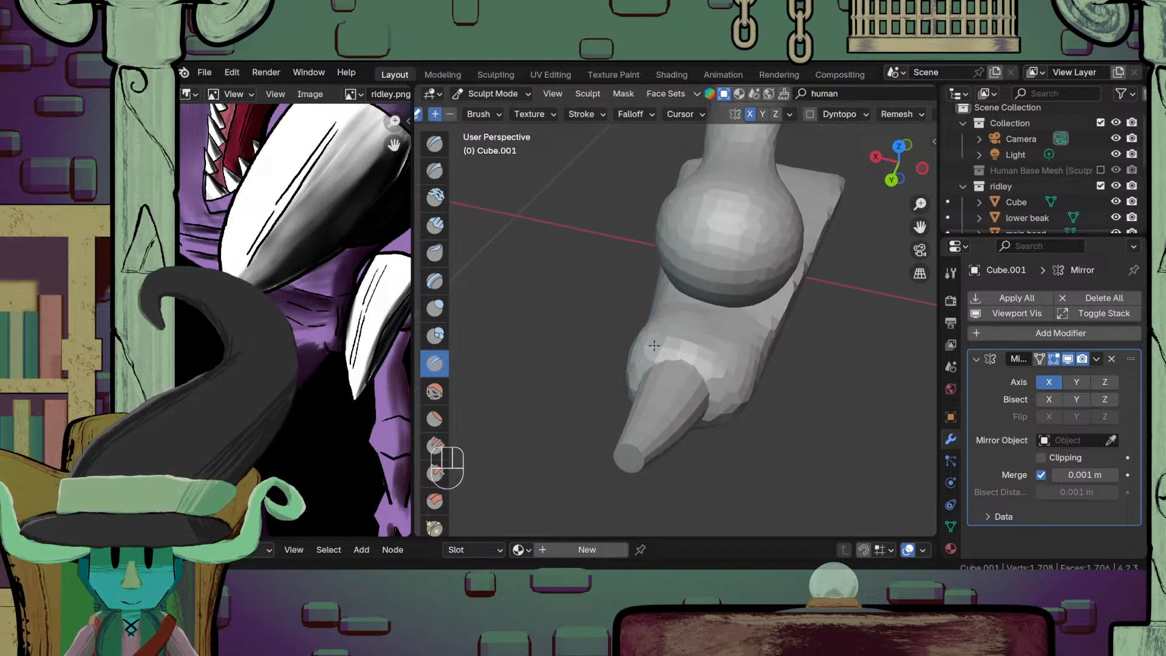
{"action": "middle_click_drag", "start_coordinate": [740, 322], "coordinate": [768, 343]}
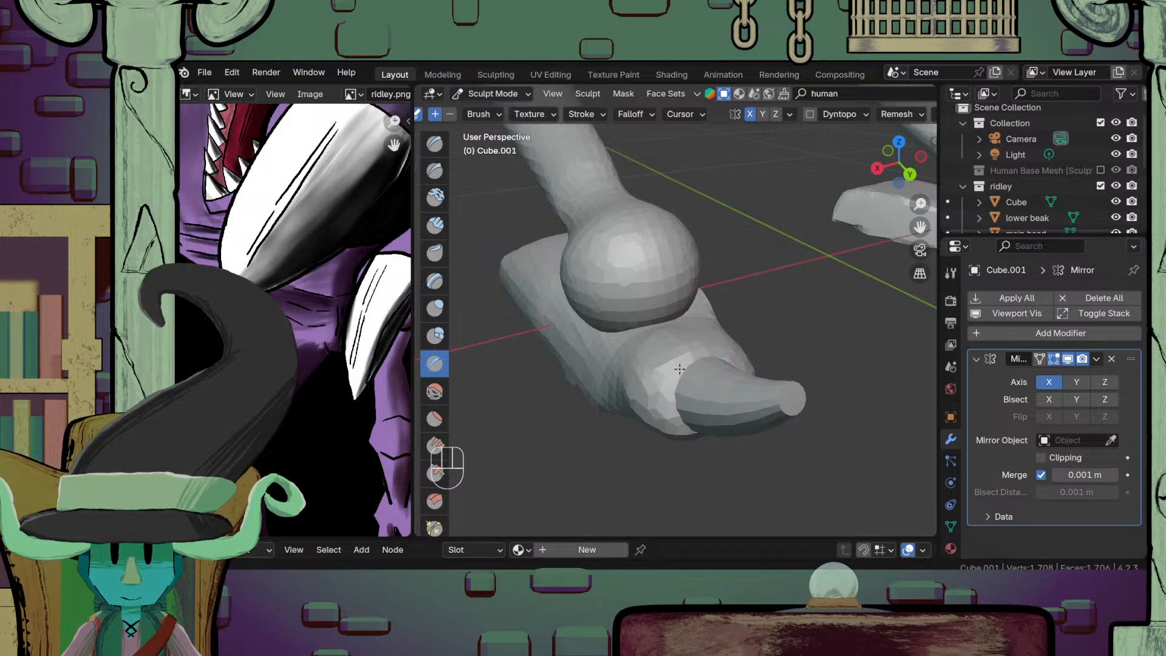
{"action": "middle_click_drag", "start_coordinate": [685, 413], "coordinate": [663, 358]}
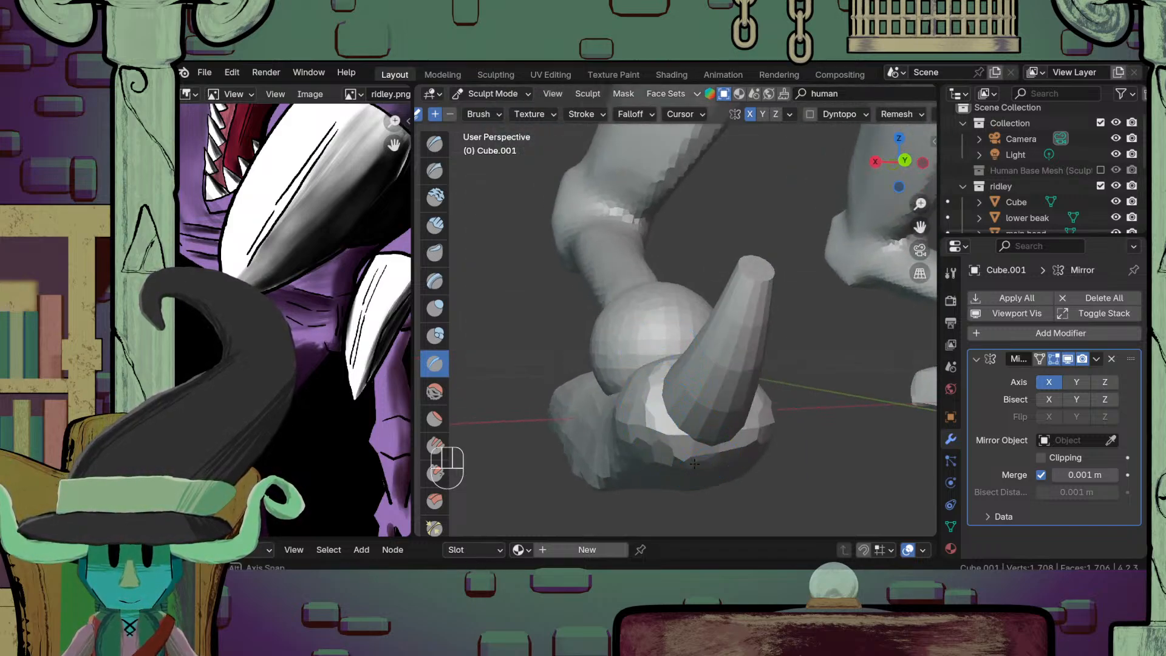
{"action": "middle_click_drag", "start_coordinate": [695, 463], "coordinate": [634, 437]}
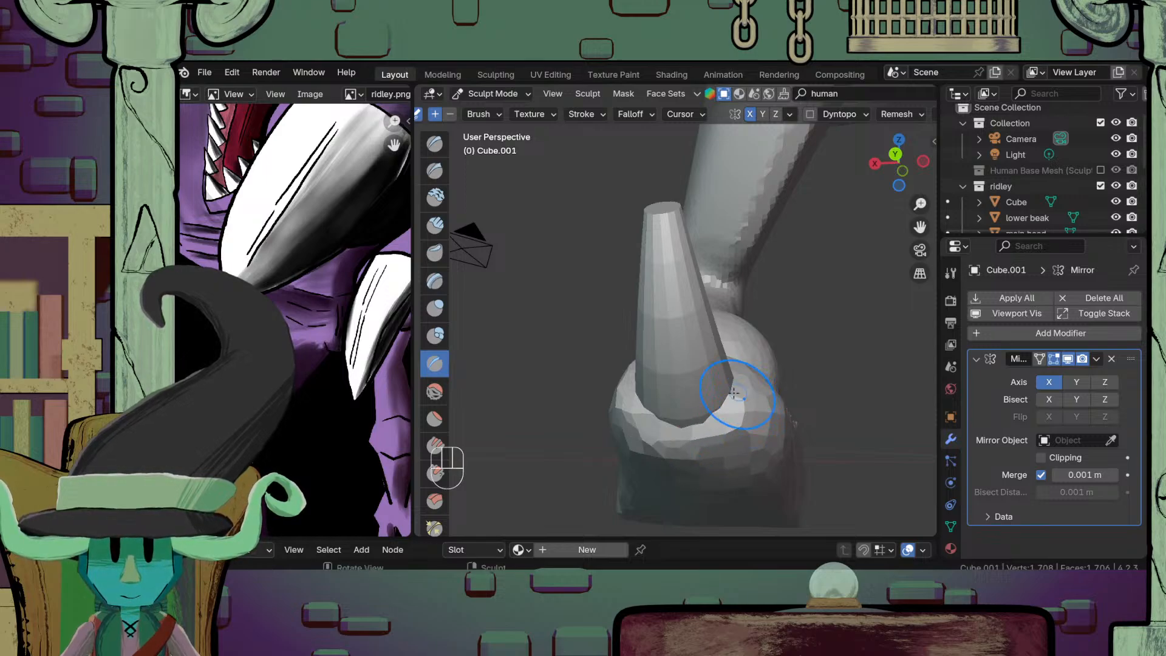
{"action": "middle_click_drag", "start_coordinate": [734, 393], "coordinate": [686, 417]}
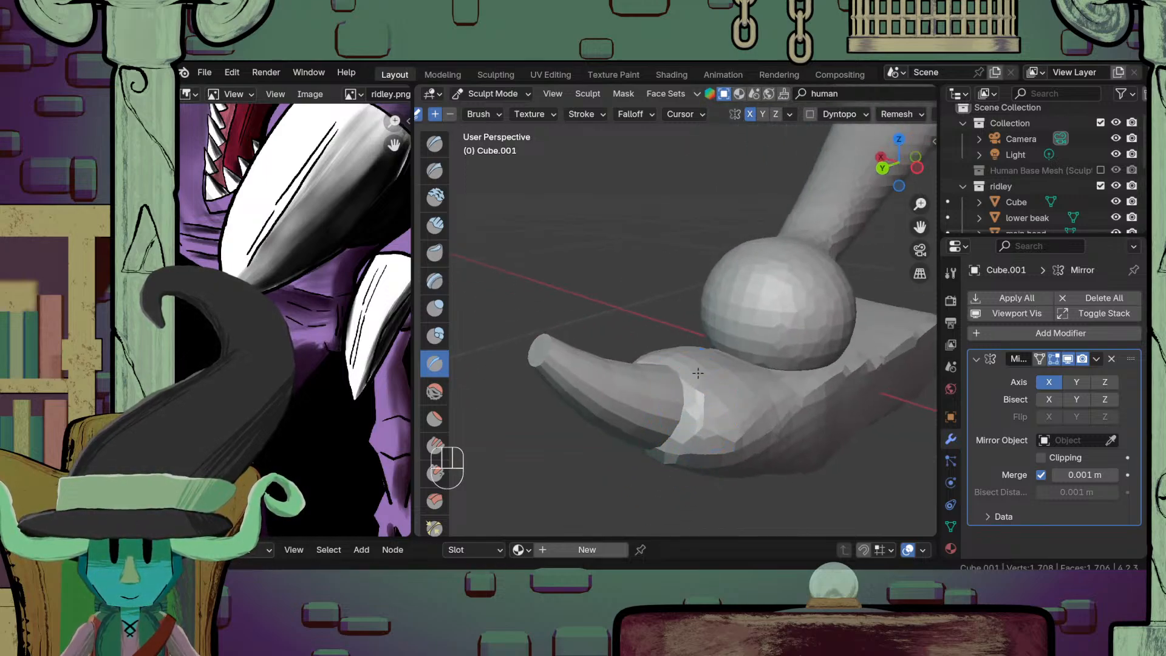
{"action": "middle_click_drag", "start_coordinate": [696, 412], "coordinate": [664, 402]}
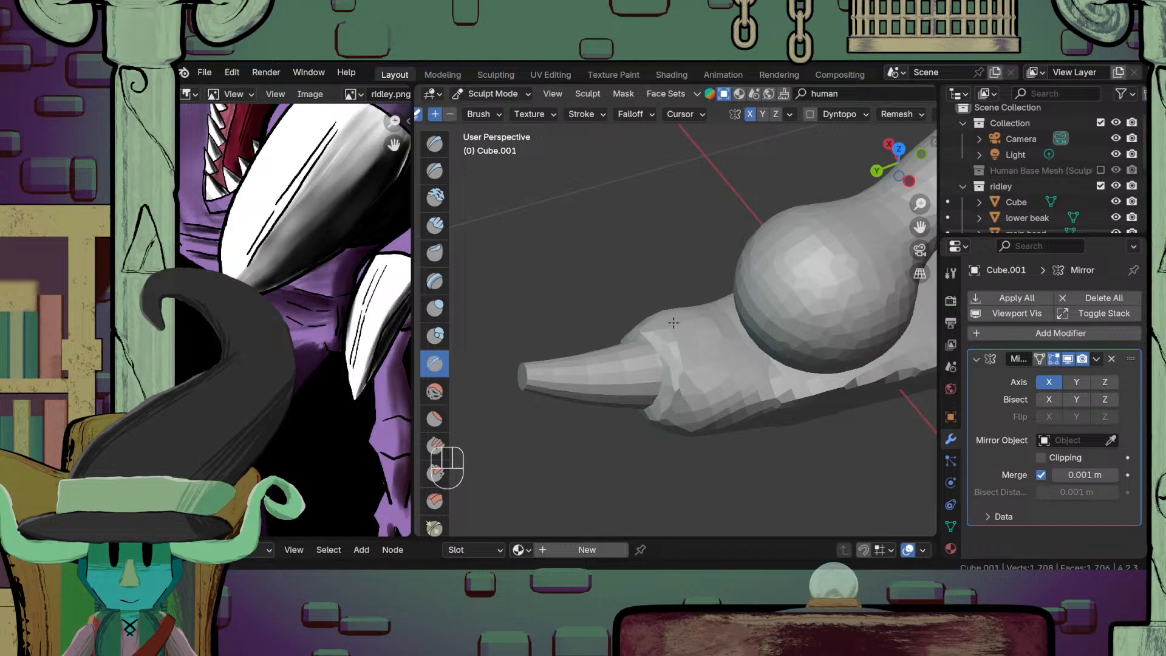
{"action": "middle_click_drag", "start_coordinate": [601, 379], "coordinate": [689, 356]}
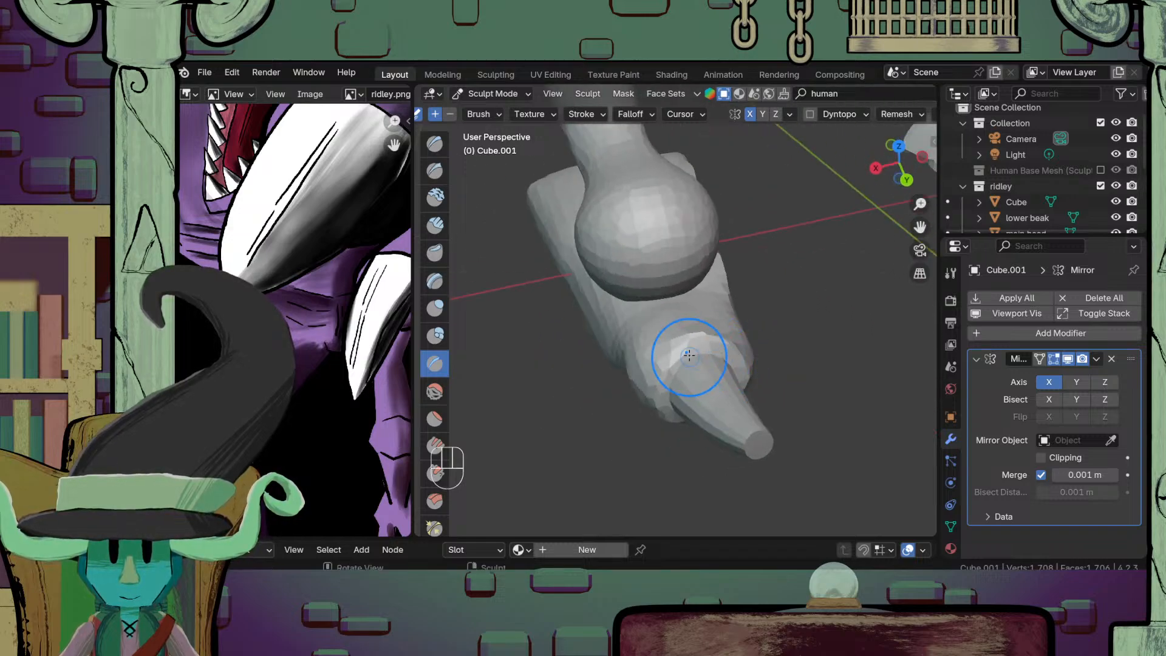
{"action": "middle_click_drag", "start_coordinate": [646, 409], "coordinate": [671, 336]}
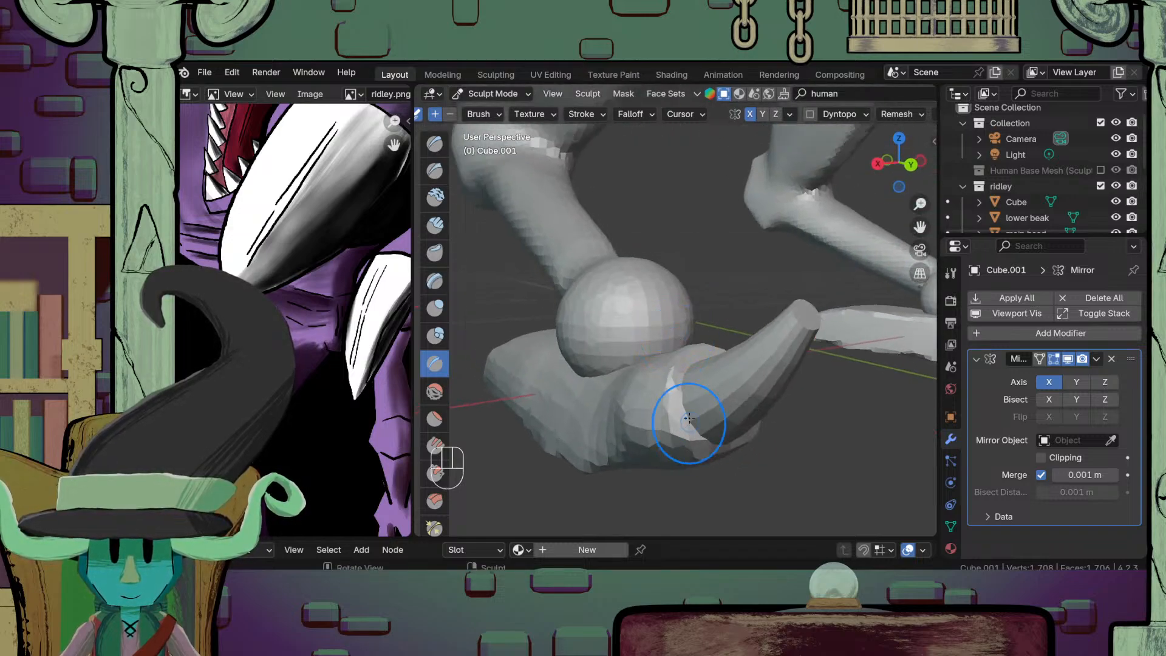
{"action": "middle_click_drag", "start_coordinate": [672, 436], "coordinate": [660, 428]}
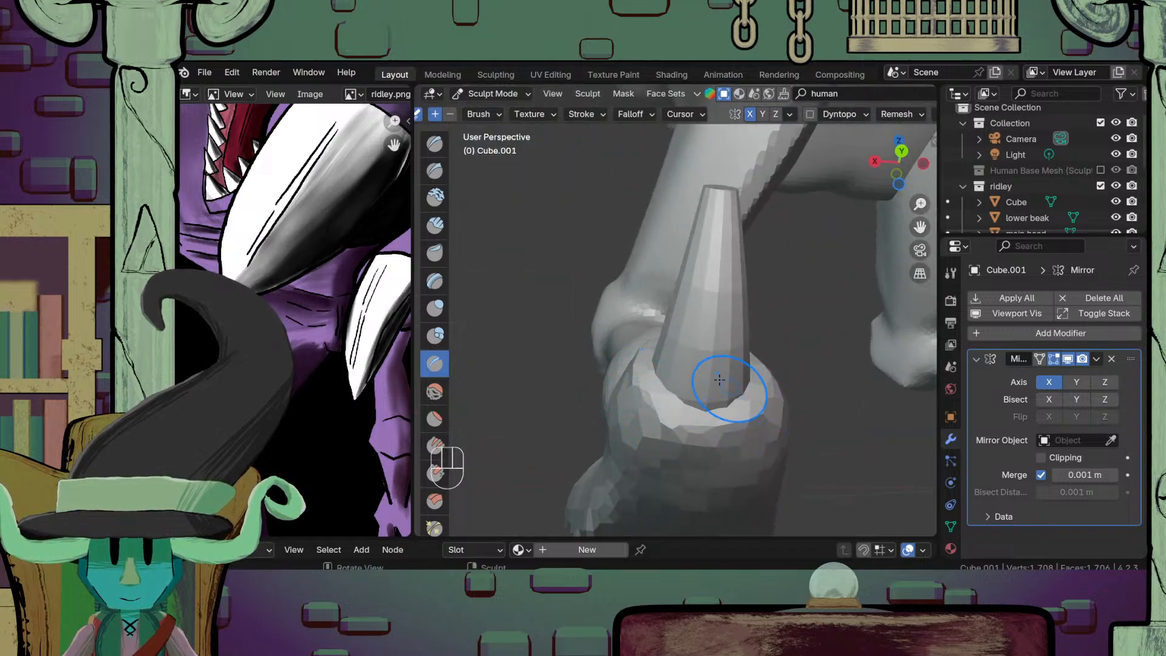
Step: Select the rear claw's entire mesh in Edit Mode and scale it up uniformly by 1.341
{"action": "middle_click_drag", "start_coordinate": [720, 380], "coordinate": [739, 312], "text": "ctrl"}
{"action": "left_click", "coordinate": [493, 94]}
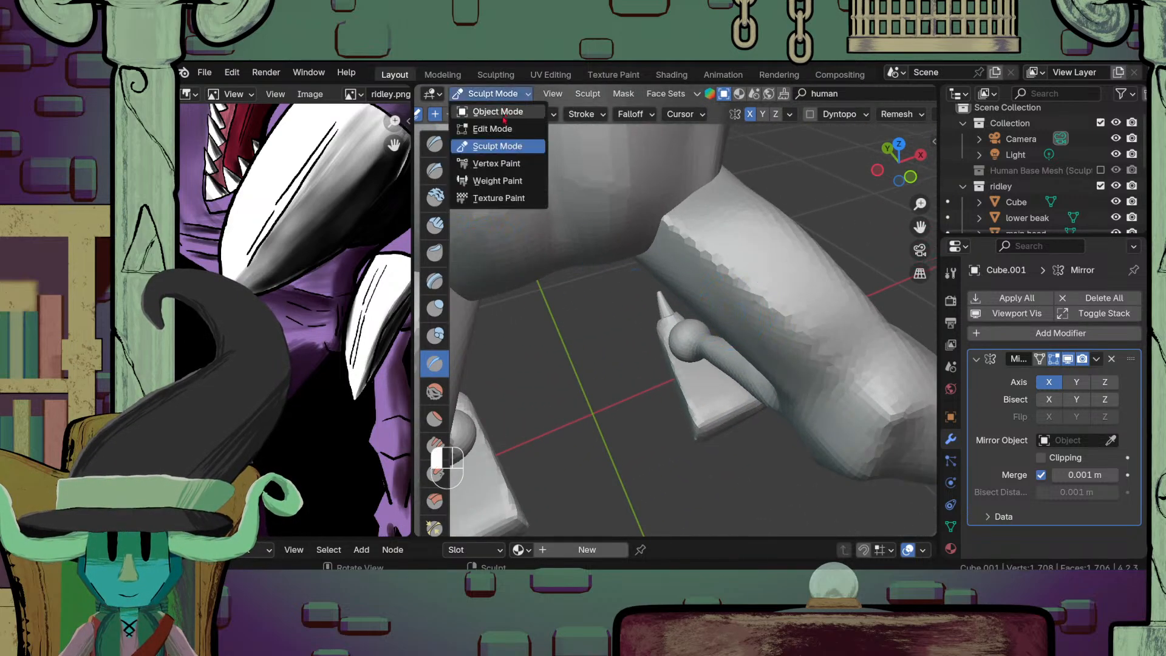
{"action": "left_click", "coordinate": [489, 111]}
{"action": "left_click", "coordinate": [667, 310]}
{"action": "key", "text": "Tab"}
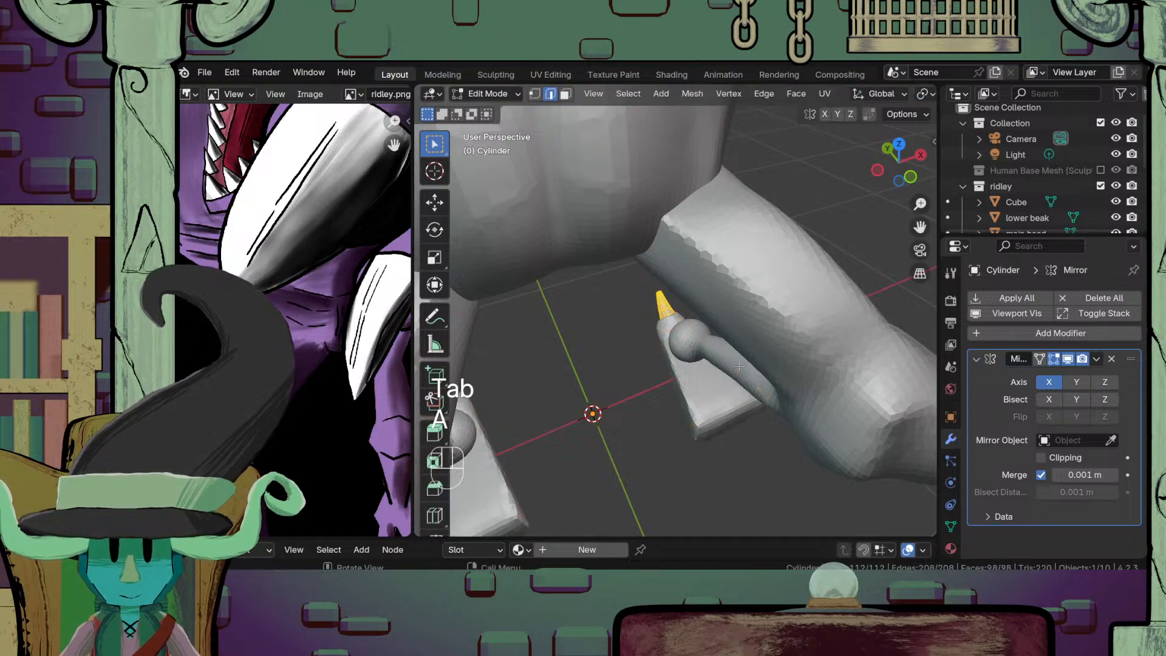
{"action": "key", "text": "s"}
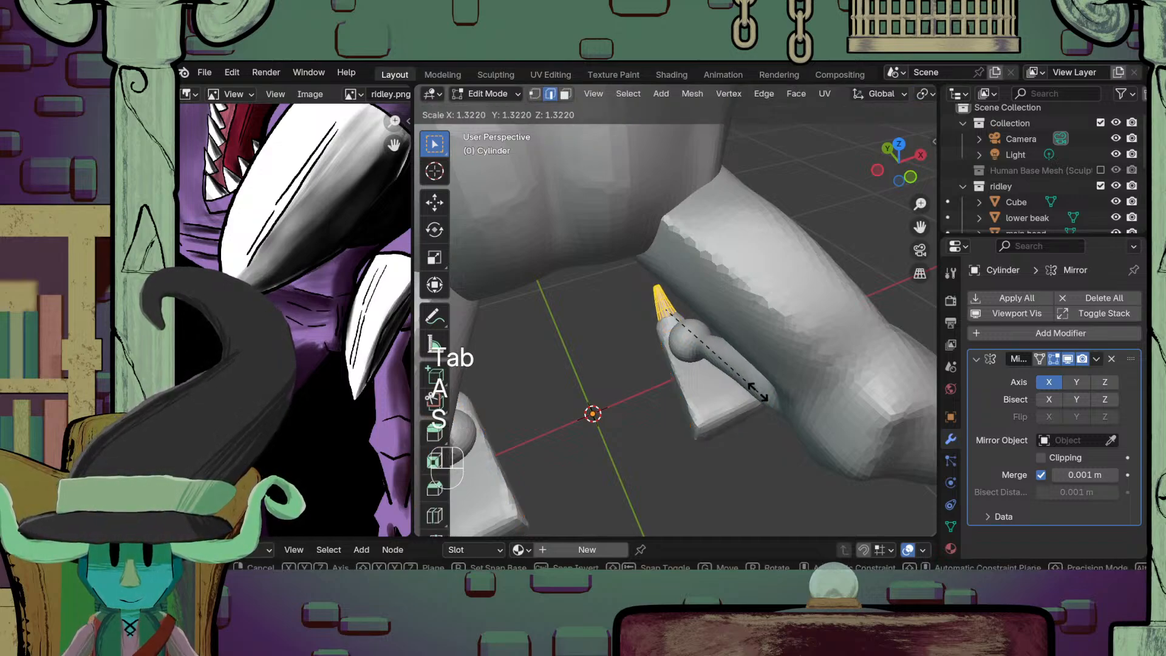
{"action": "left_click", "coordinate": [759, 396]}
Step: Scale the rear claw's mesh up uniformly by a further 1.123 and return to Object Mode
{"action": "middle_click_drag", "start_coordinate": [759, 396], "coordinate": [704, 398]}
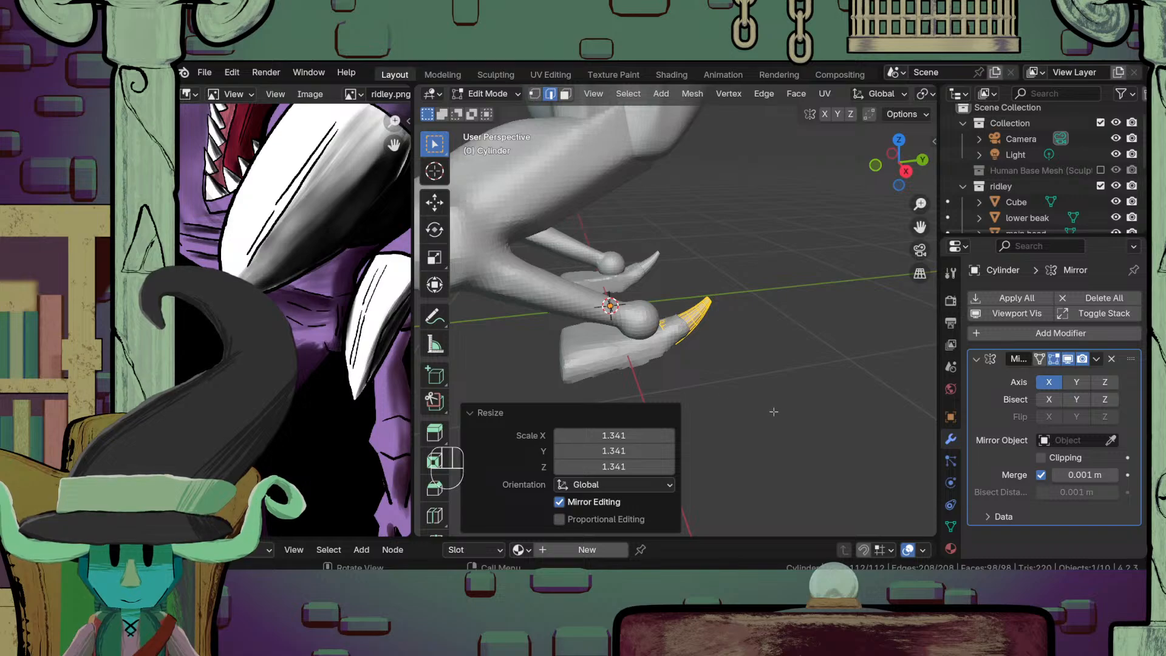
{"action": "middle_click_drag", "start_coordinate": [774, 412], "coordinate": [677, 371]}
{"action": "middle_click_drag", "start_coordinate": [729, 413], "coordinate": [759, 367], "text": "ctrl"}
{"action": "key", "text": "s"}
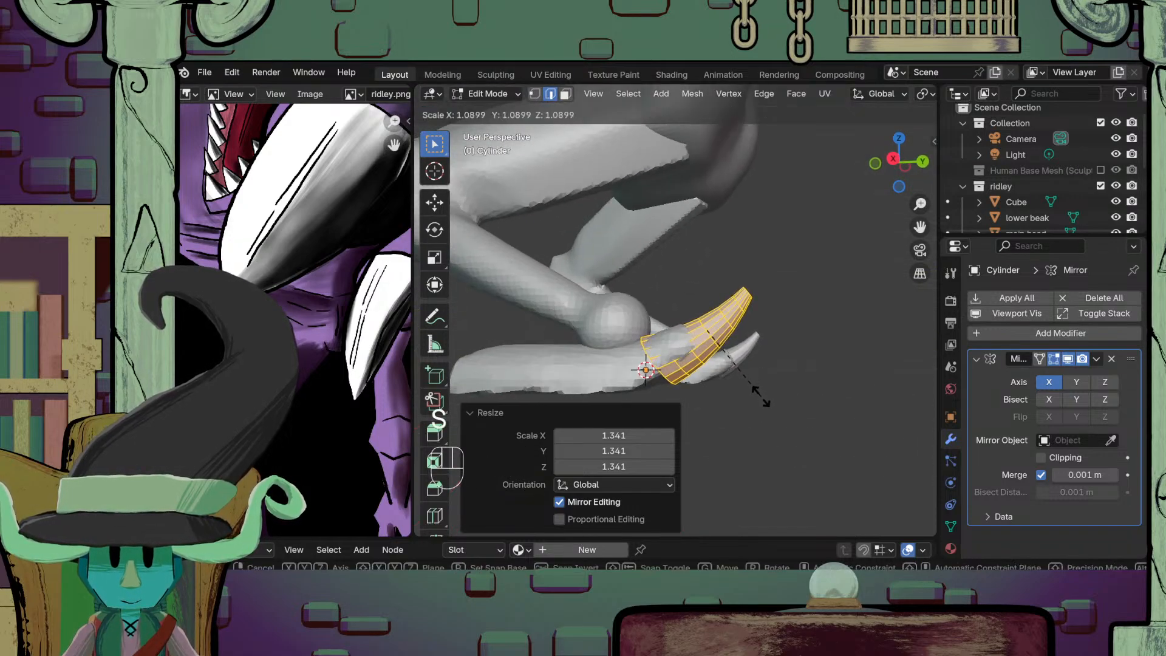
{"action": "left_click", "coordinate": [760, 402]}
{"action": "middle_click_drag", "start_coordinate": [760, 403], "coordinate": [772, 433], "text": "ctrl"}
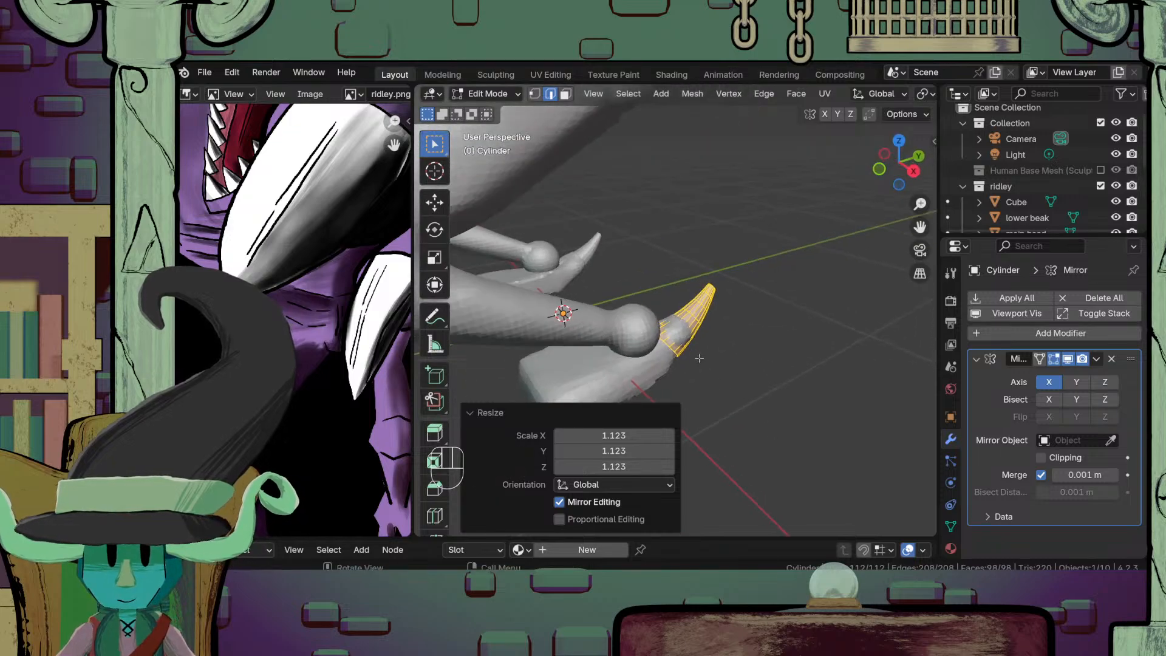
{"action": "middle_click_drag", "start_coordinate": [708, 382], "coordinate": [581, 318]}
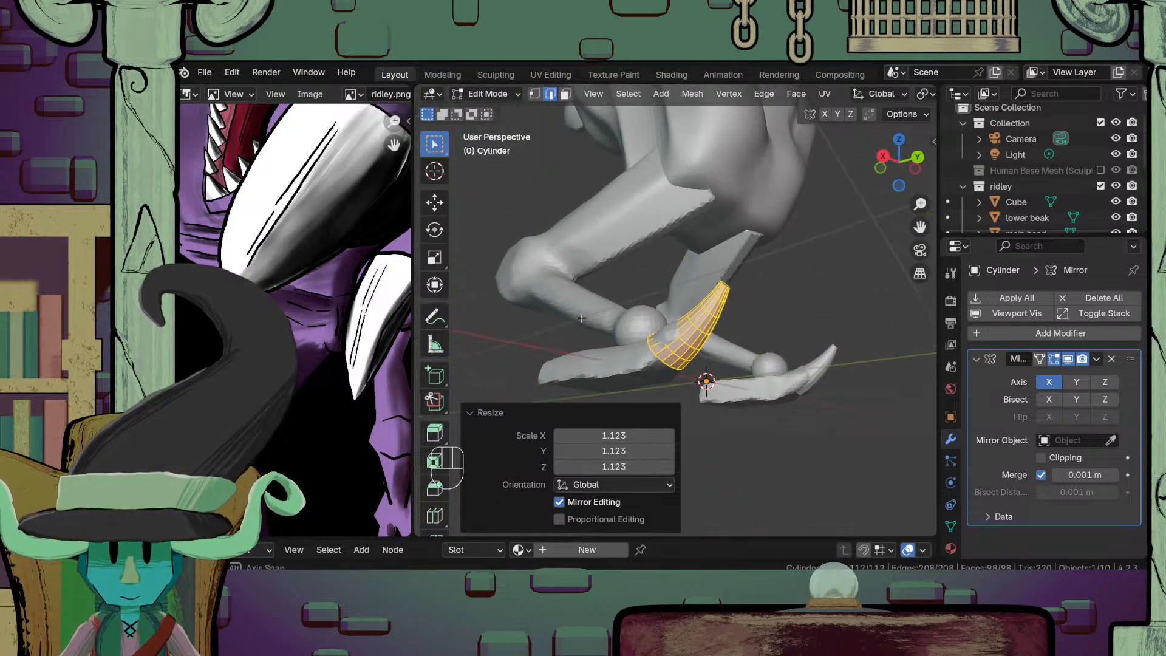
{"action": "key", "text": "Tab"}
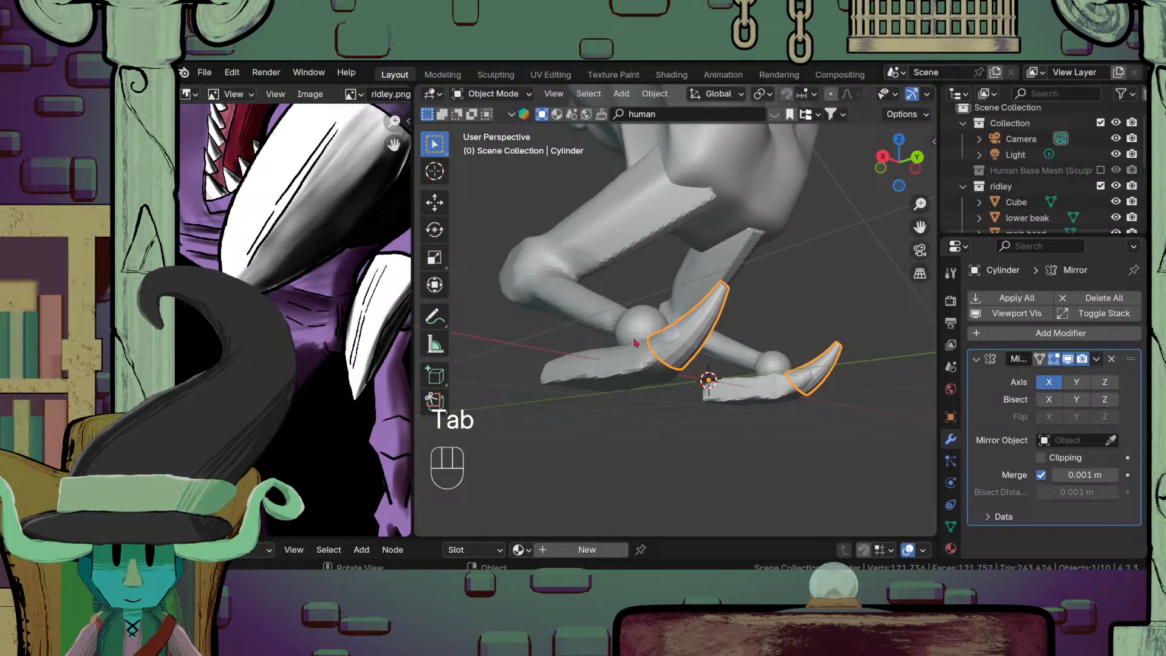
Step: Sculpt the foot's heel fuller around the enlarged claw's base with the Inflate/Deflate brush at 125 px radius and 0.500 strength
{"action": "left_click", "coordinate": [640, 391]}
{"action": "left_click", "coordinate": [505, 95]}
{"action": "left_click", "coordinate": [499, 146]}
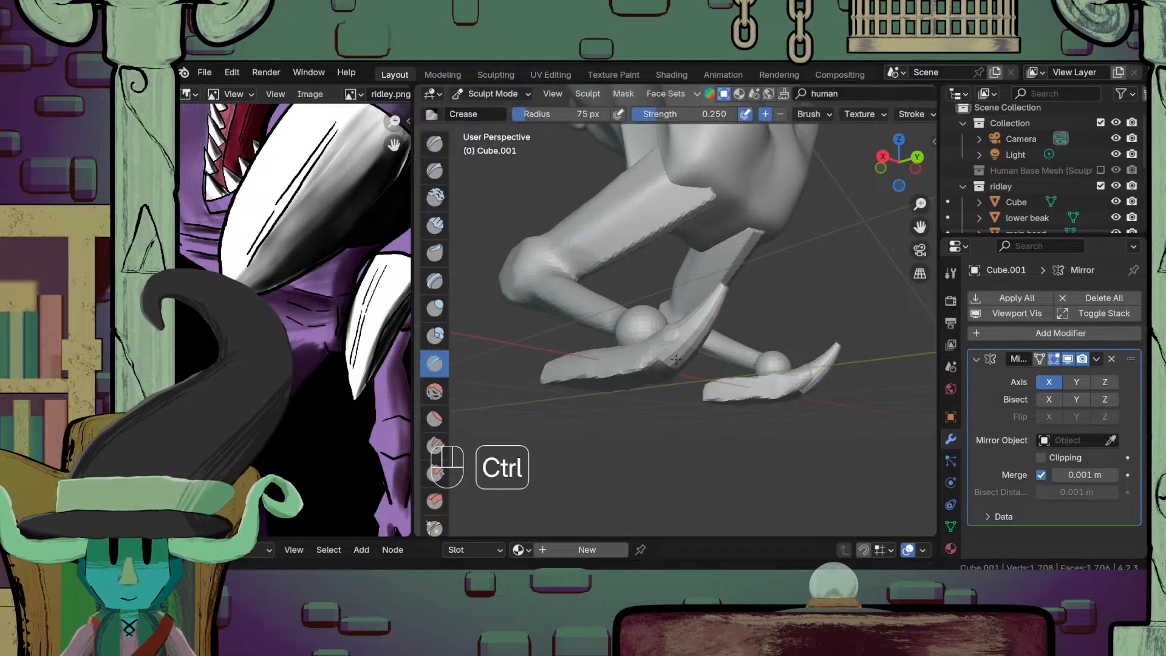
{"action": "middle_click_drag", "start_coordinate": [680, 388], "coordinate": [680, 365], "text": "ctrl"}
{"action": "mouse_move", "coordinate": [680, 364]}
{"action": "middle_mouse_down"}
{"action": "mouse_move", "coordinate": [680, 334]}
{"action": "mouse_move", "coordinate": [655, 375]}
{"action": "middle_mouse_up"}
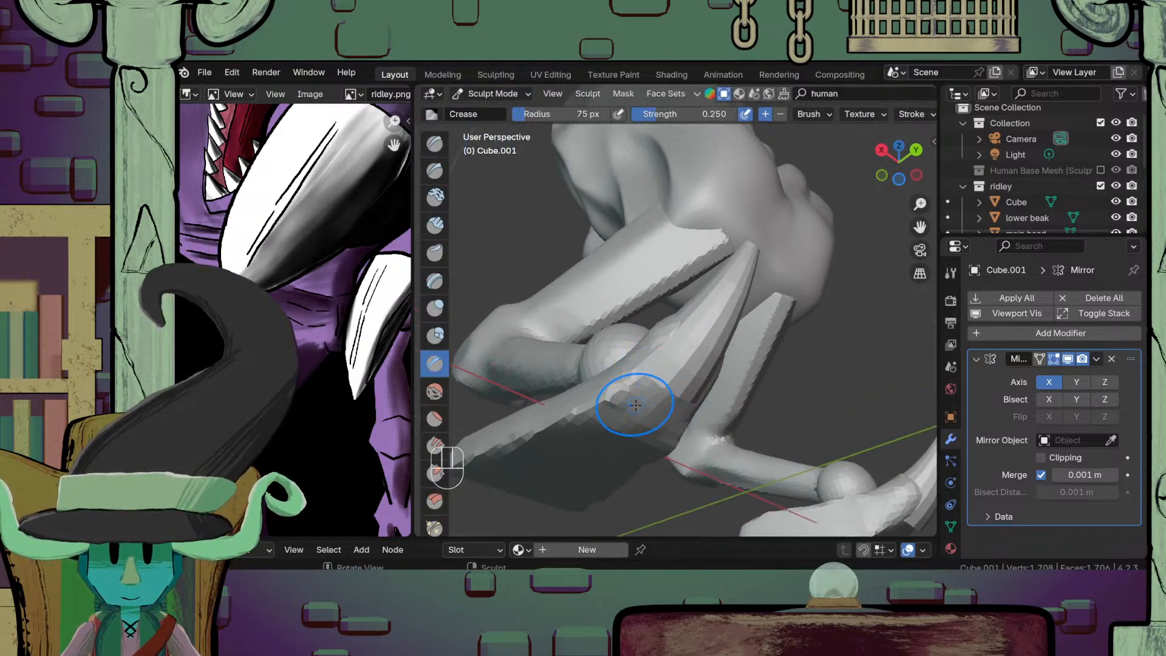
{"action": "left_click", "coordinate": [436, 308]}
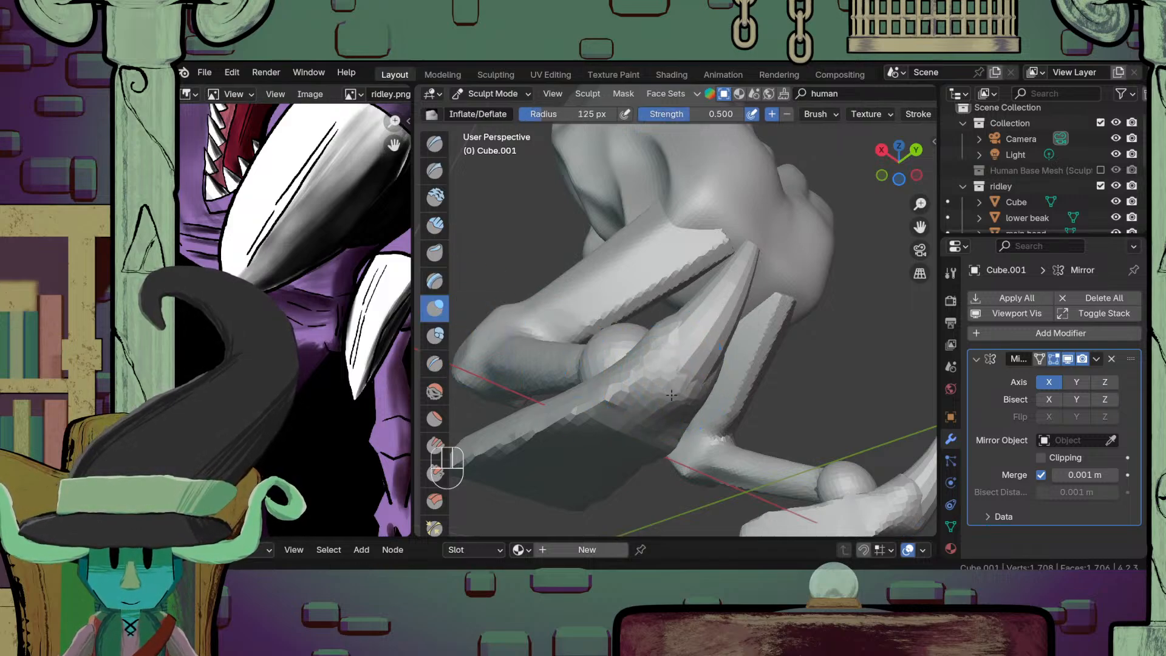
{"action": "middle_click_drag", "start_coordinate": [672, 395], "coordinate": [681, 352]}
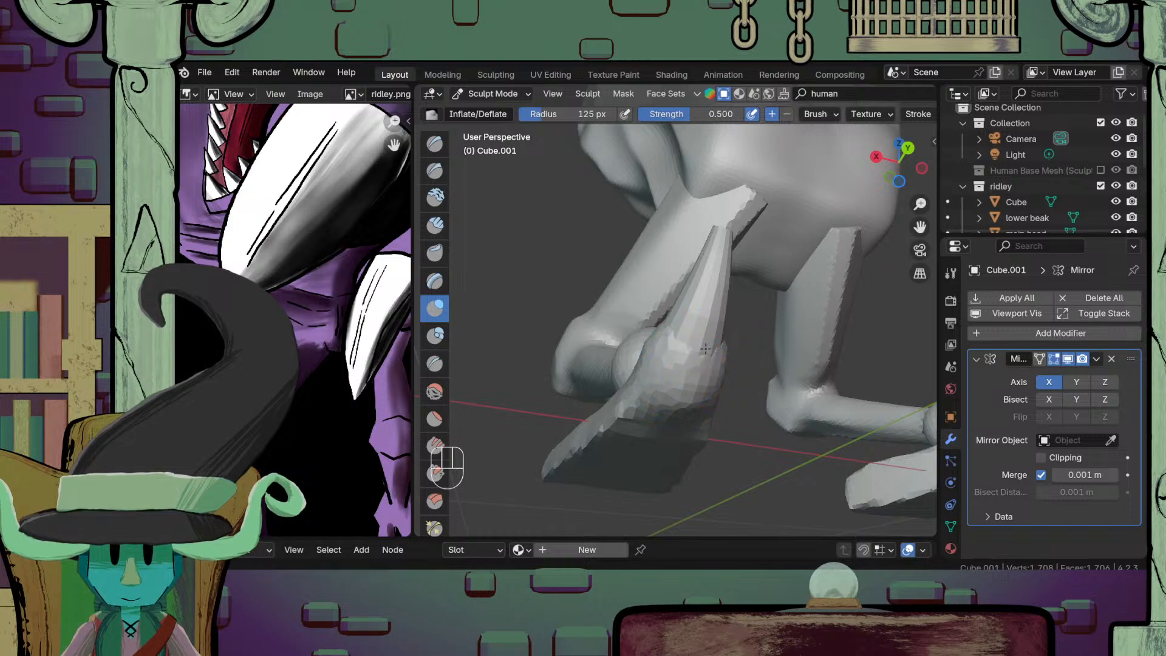
{"action": "mouse_move", "coordinate": [706, 349]}
{"action": "middle_mouse_down"}
{"action": "mouse_move", "coordinate": [690, 409]}
{"action": "mouse_move", "coordinate": [690, 386]}
{"action": "mouse_move", "coordinate": [605, 404]}
{"action": "mouse_move", "coordinate": [675, 368]}
{"action": "mouse_move", "coordinate": [661, 371]}
{"action": "mouse_move", "coordinate": [651, 338]}
{"action": "mouse_move", "coordinate": [651, 376]}
{"action": "mouse_move", "coordinate": [650, 347]}
{"action": "mouse_move", "coordinate": [646, 367]}
{"action": "middle_mouse_up"}
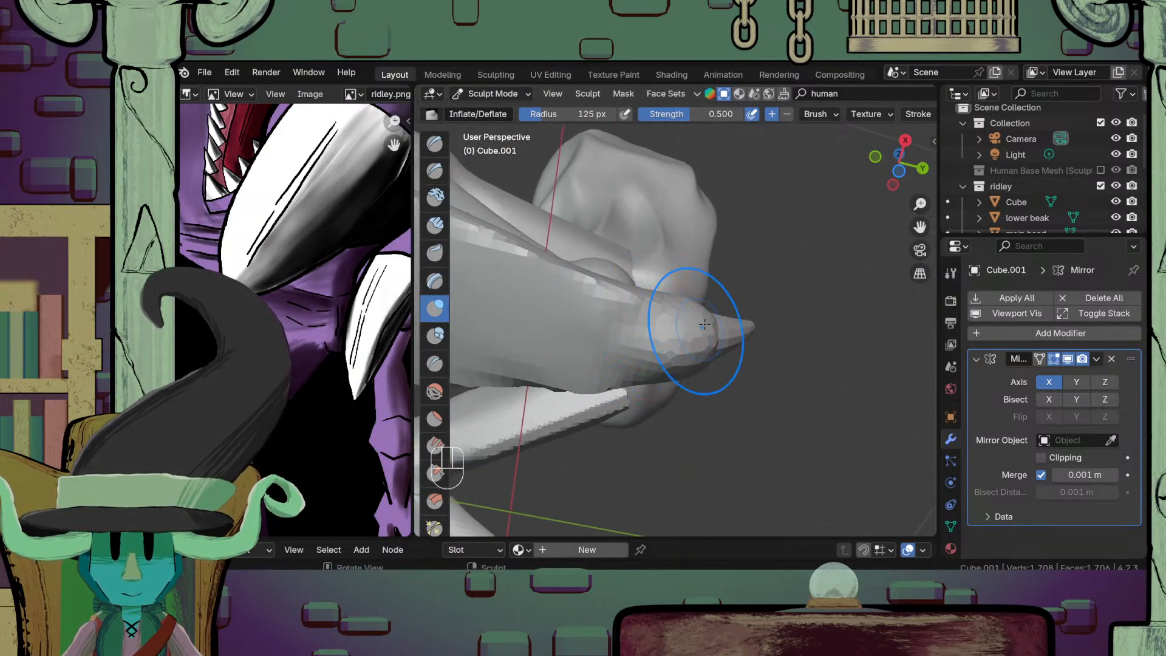
{"action": "mouse_move", "coordinate": [704, 325]}
{"action": "middle_mouse_down"}
{"action": "mouse_move", "coordinate": [666, 337]}
{"action": "mouse_move", "coordinate": [665, 306]}
{"action": "middle_mouse_up"}
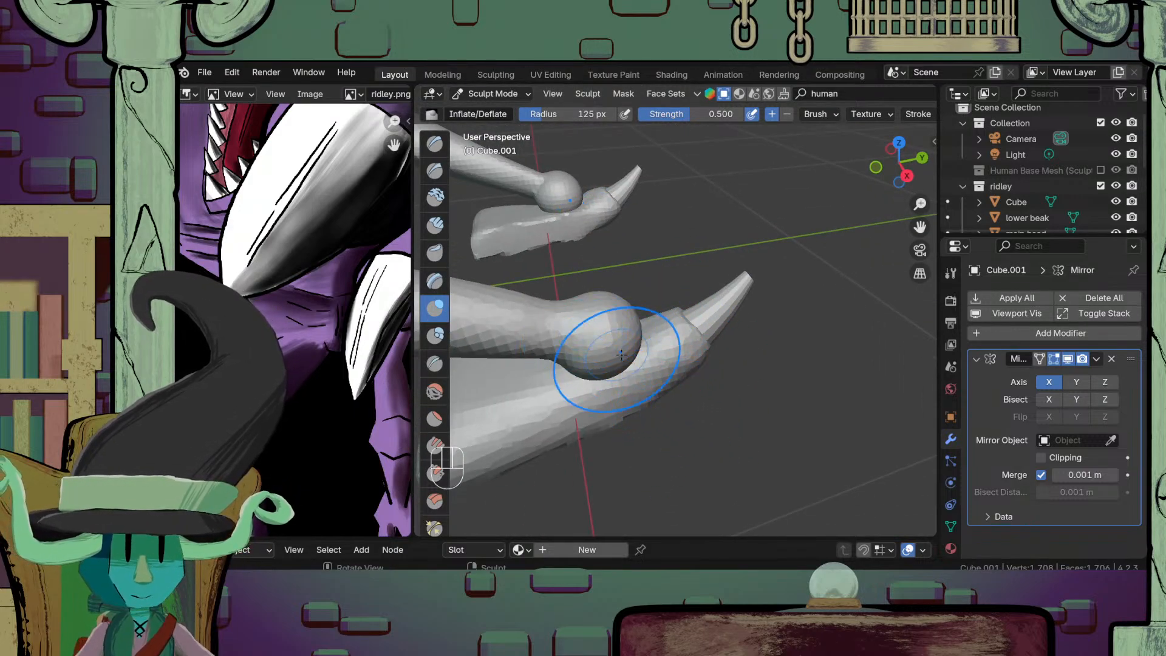
{"action": "middle_click_drag", "start_coordinate": [622, 354], "coordinate": [647, 317], "text": "ctrl"}
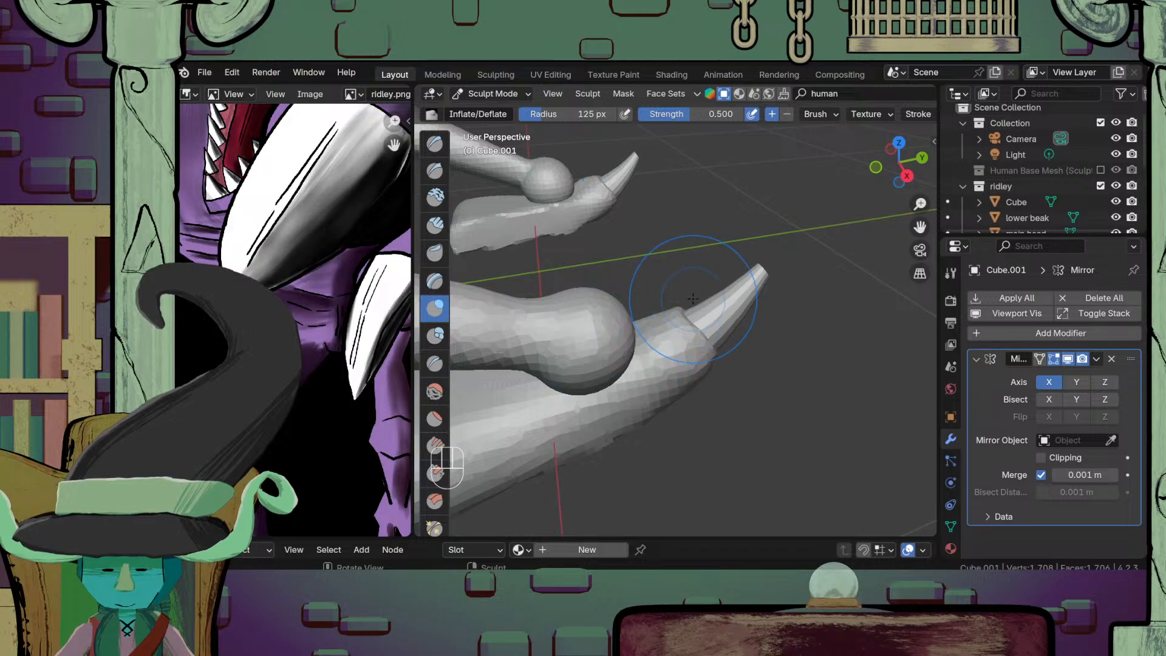
Step: Mask two toe areas on the foot's front edge with the Mask brush at 77 px radius and 0.500 strength, and invert the mask
{"action": "middle_click_drag", "start_coordinate": [709, 315], "coordinate": [664, 258], "text": "ctrl"}
{"action": "middle_click_drag", "start_coordinate": [653, 170], "coordinate": [621, 284], "text": "shift"}
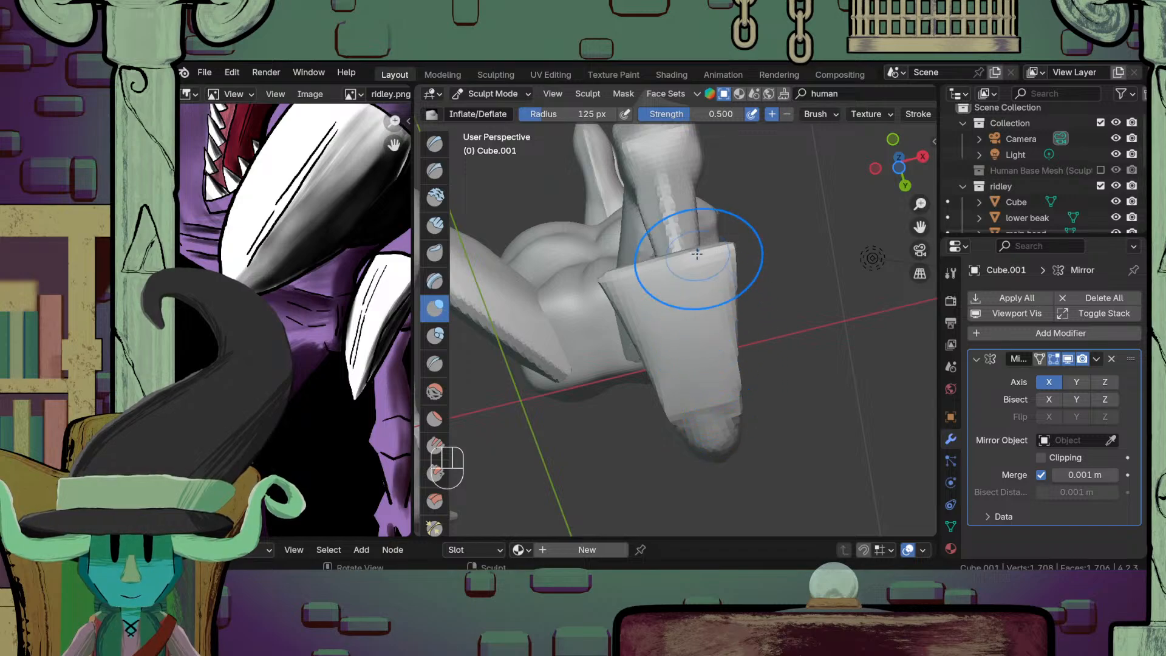
{"action": "middle_click_drag", "start_coordinate": [689, 260], "coordinate": [675, 365]}
{"action": "middle_click_drag", "start_coordinate": [674, 364], "coordinate": [624, 252]}
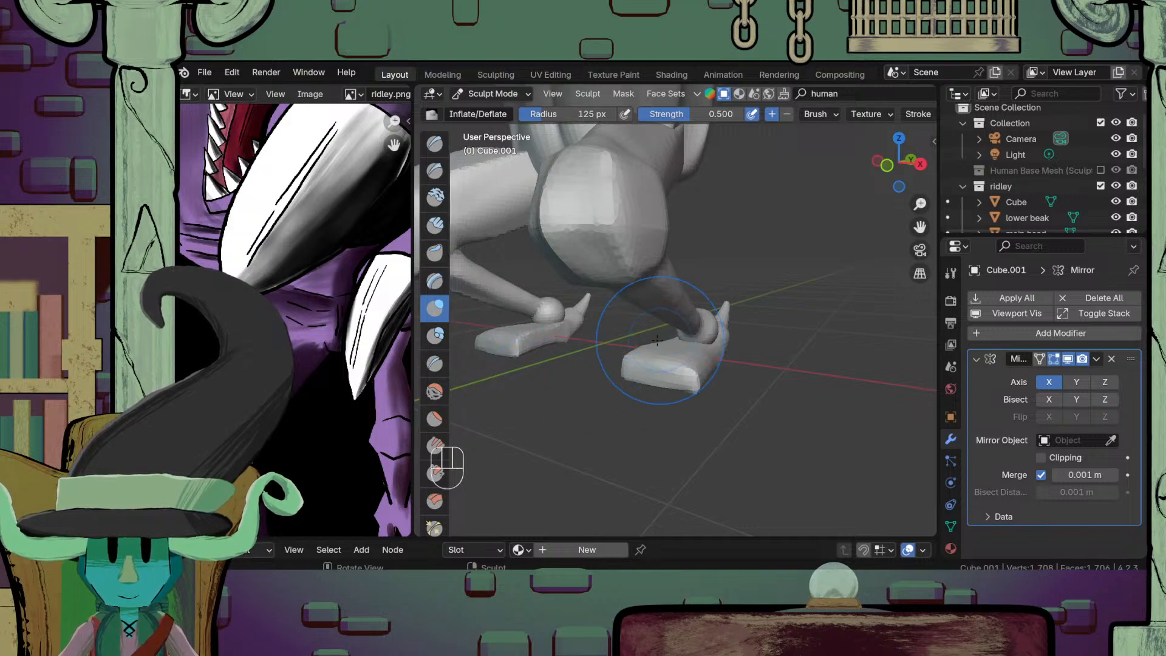
{"action": "key", "text": "m"}
{"action": "mouse_move", "coordinate": [638, 409]}
{"action": "middle_mouse_down", "text": "ctrl"}
{"action": "mouse_move", "coordinate": [682, 364]}
{"action": "mouse_move", "coordinate": [659, 339]}
{"action": "middle_mouse_up", "text": "ctrl"}
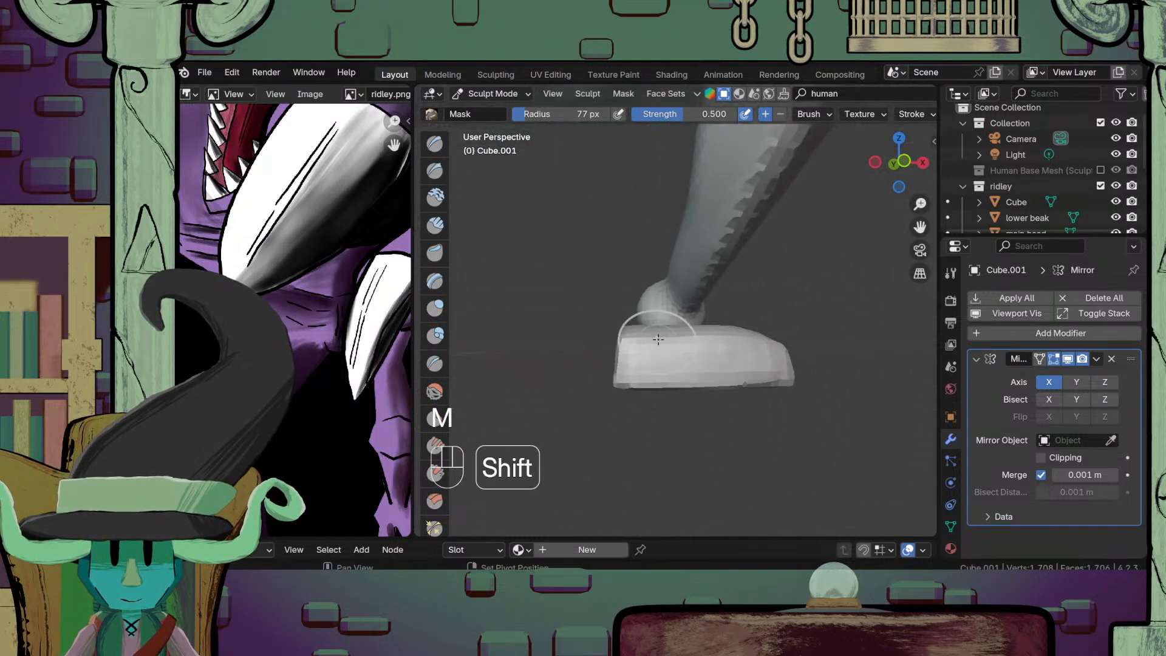
{"action": "middle_click_drag", "start_coordinate": [727, 365], "coordinate": [650, 416]}
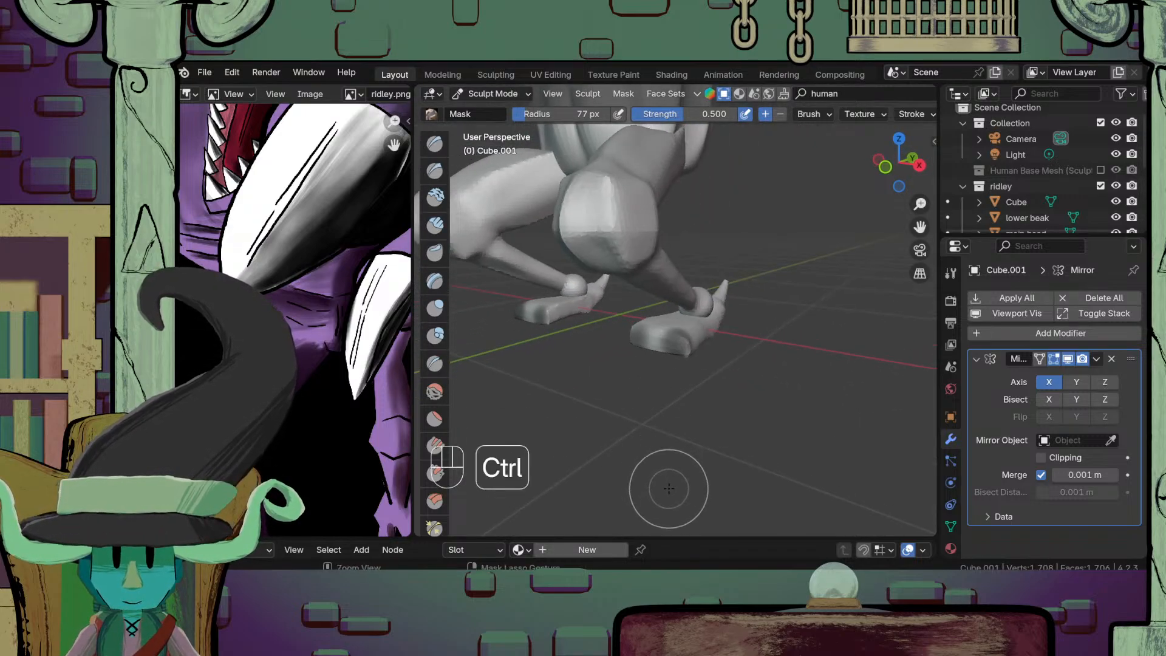
{"action": "middle_click_drag", "start_coordinate": [596, 372], "coordinate": [731, 446], "text": "ctrl"}
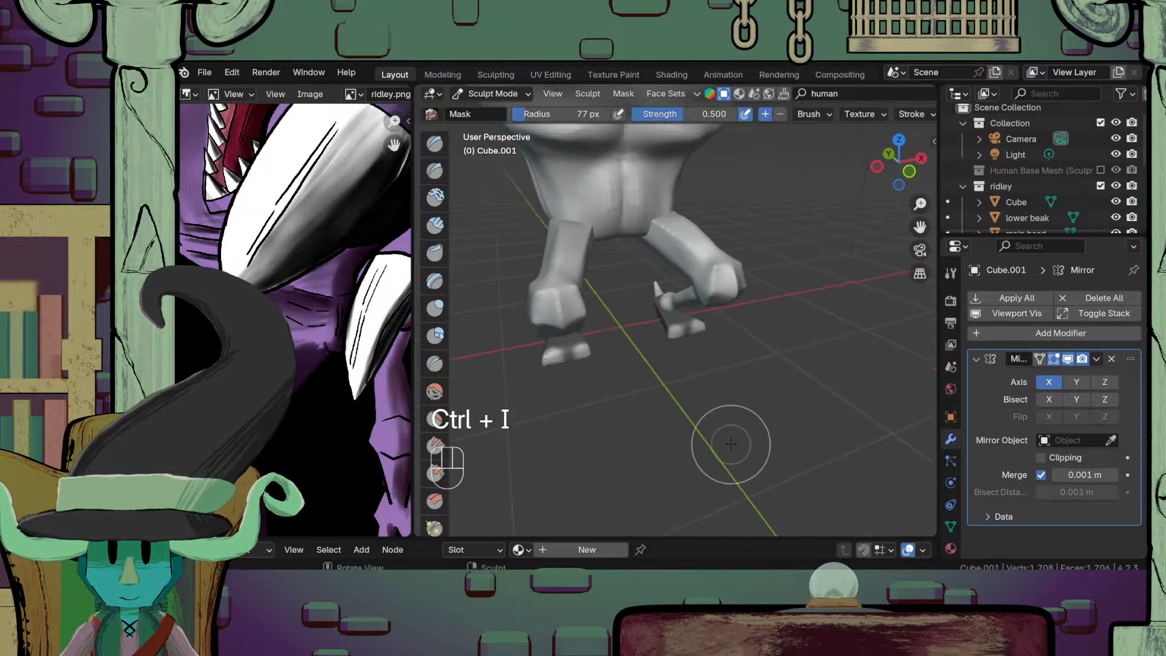
Step: Pull the two unmasked toe areas forward out of the foot with the Move tool, about -0.297 m along Y
{"action": "scroll", "coordinate": [672, 356], "scroll_direction": "up", "scroll_amount": 4}
{"action": "scroll", "coordinate": [434, 341], "scroll_direction": "down", "scroll_amount": 8}
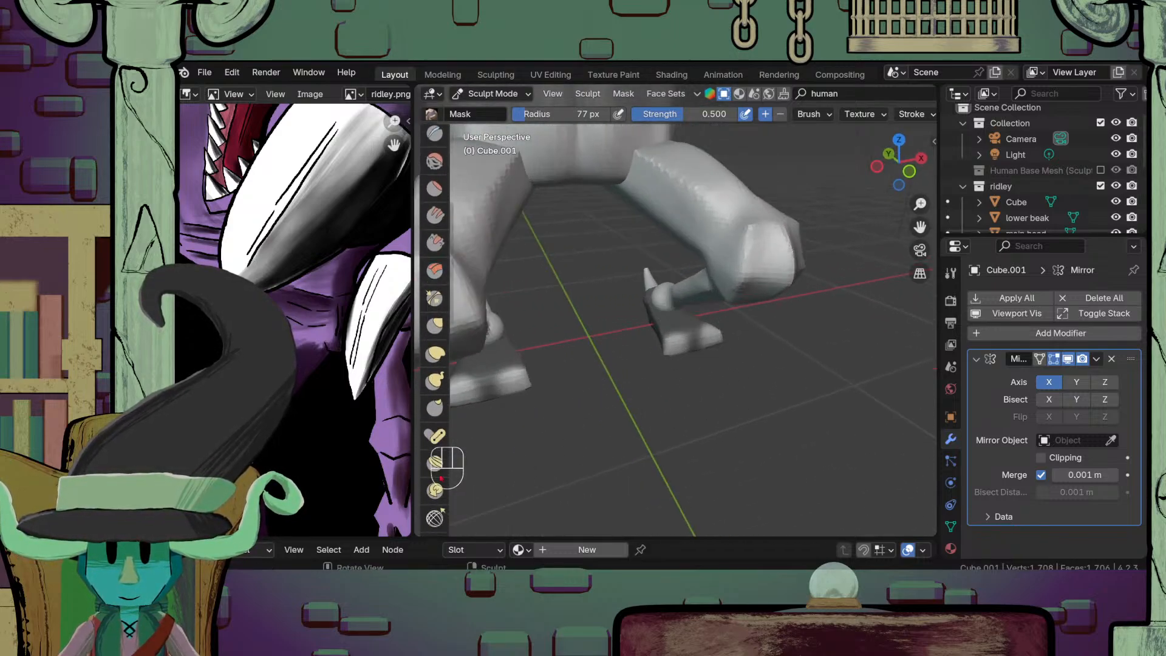
{"action": "scroll", "coordinate": [435, 365], "scroll_direction": "down", "scroll_amount": 6}
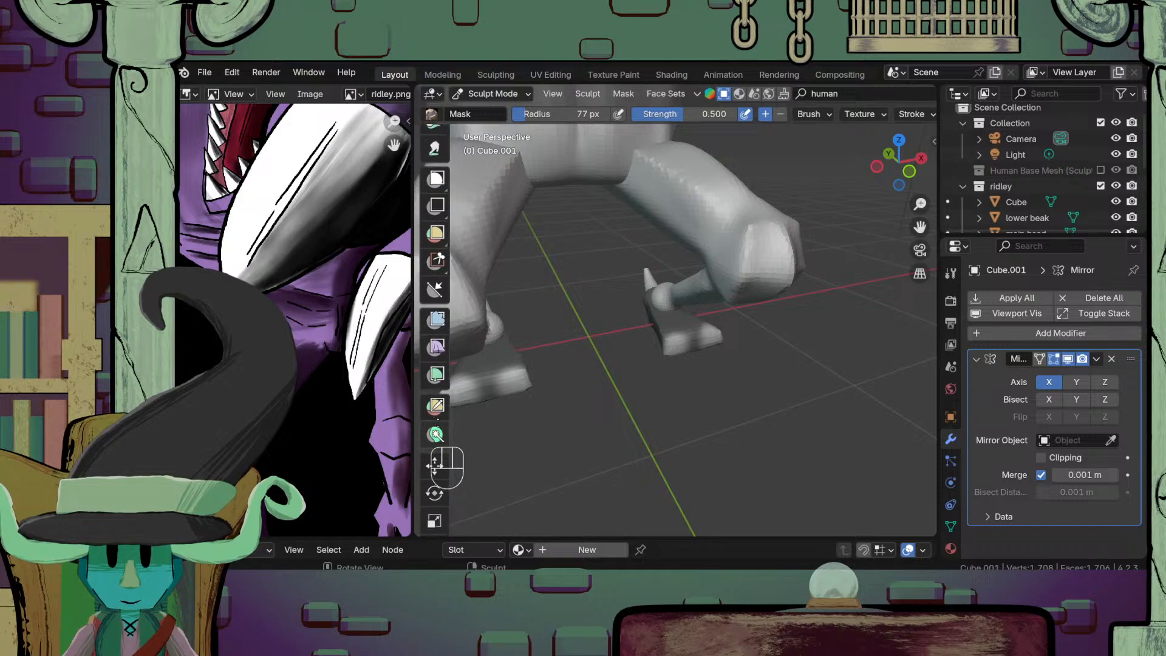
{"action": "left_click", "coordinate": [434, 404]}
{"action": "middle_click_drag", "start_coordinate": [489, 398], "coordinate": [653, 363]}
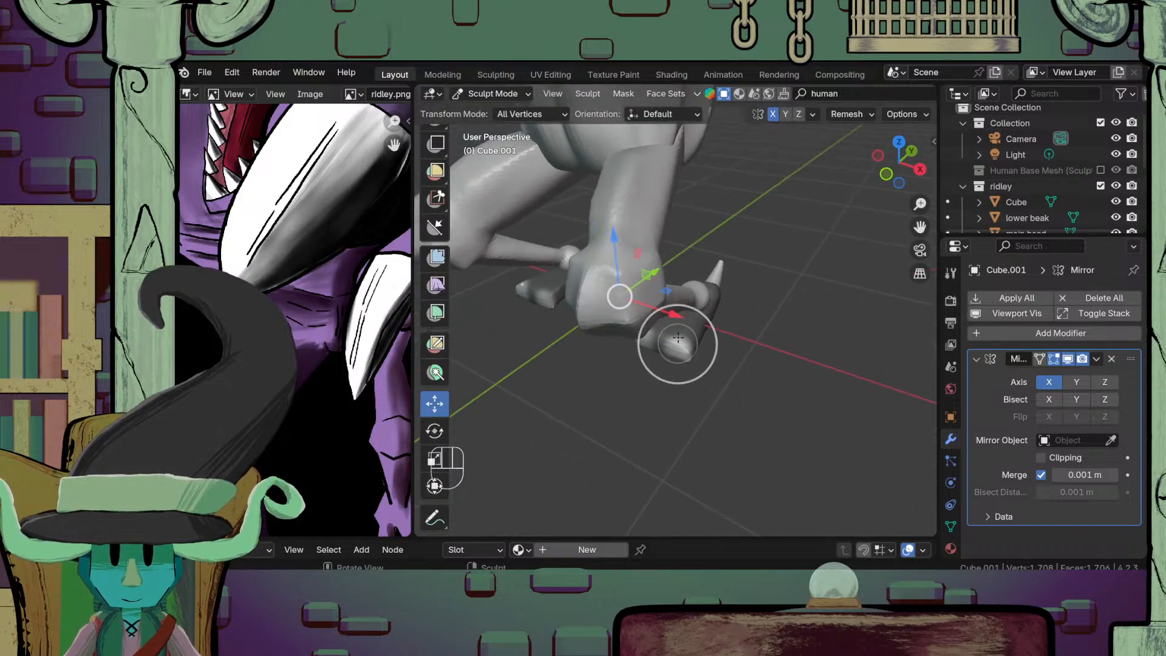
{"action": "left_click_drag", "start_coordinate": [654, 269], "coordinate": [611, 364]}
{"action": "mouse_move", "coordinate": [611, 364]}
{"action": "middle_mouse_down"}
{"action": "mouse_move", "coordinate": [586, 330]}
{"action": "mouse_move", "coordinate": [721, 243]}
{"action": "mouse_move", "coordinate": [612, 282]}
{"action": "mouse_move", "coordinate": [601, 276]}
{"action": "mouse_move", "coordinate": [636, 331]}
{"action": "mouse_move", "coordinate": [650, 283]}
{"action": "middle_mouse_up"}
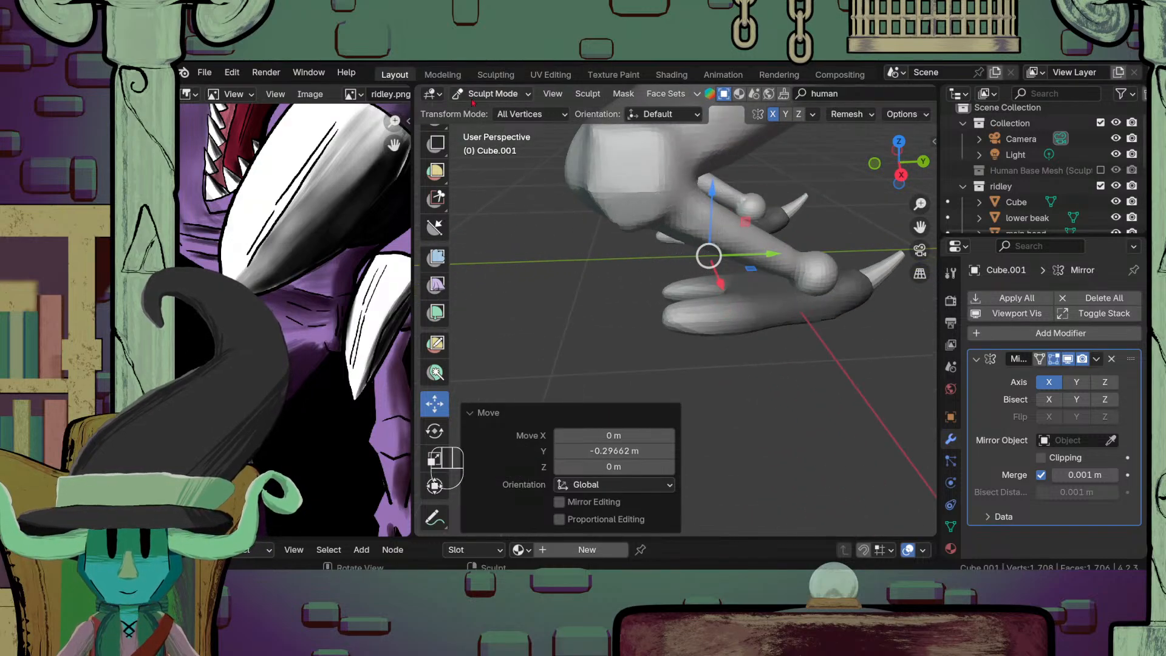
Step: Inspect the foot's extended toes in Object Mode and return to Sculpt Mode
{"action": "left_click", "coordinate": [493, 93]}
{"action": "left_click", "coordinate": [483, 111]}
{"action": "middle_click_drag", "start_coordinate": [537, 220], "coordinate": [529, 201], "text": "ctrl"}
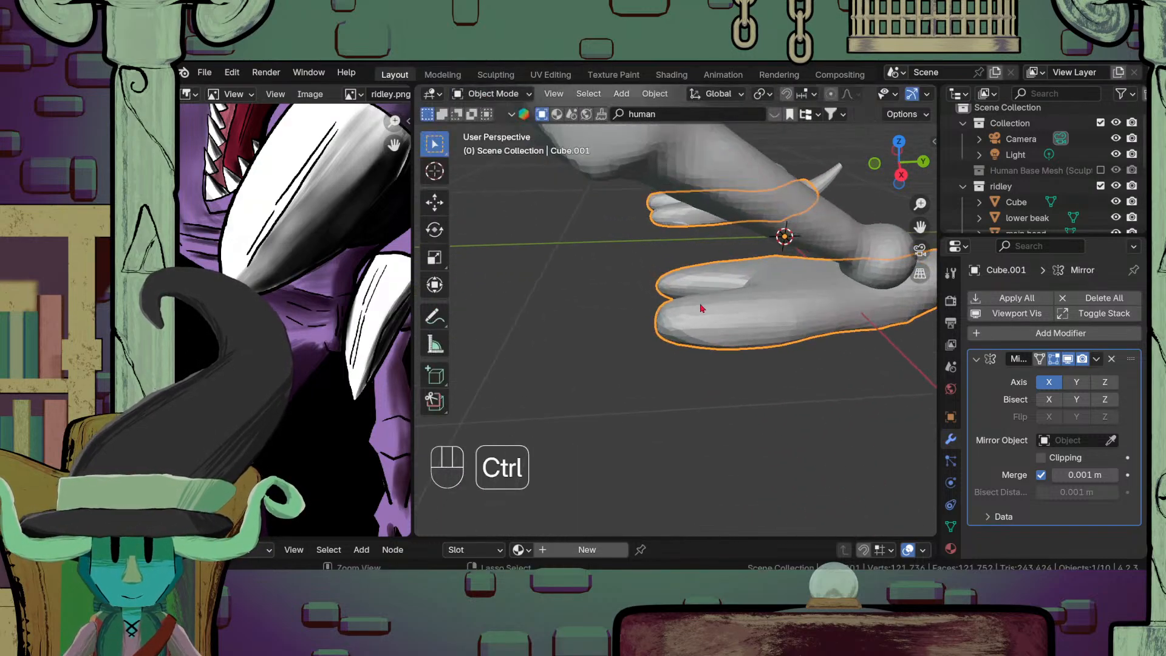
{"action": "left_click", "coordinate": [494, 94]}
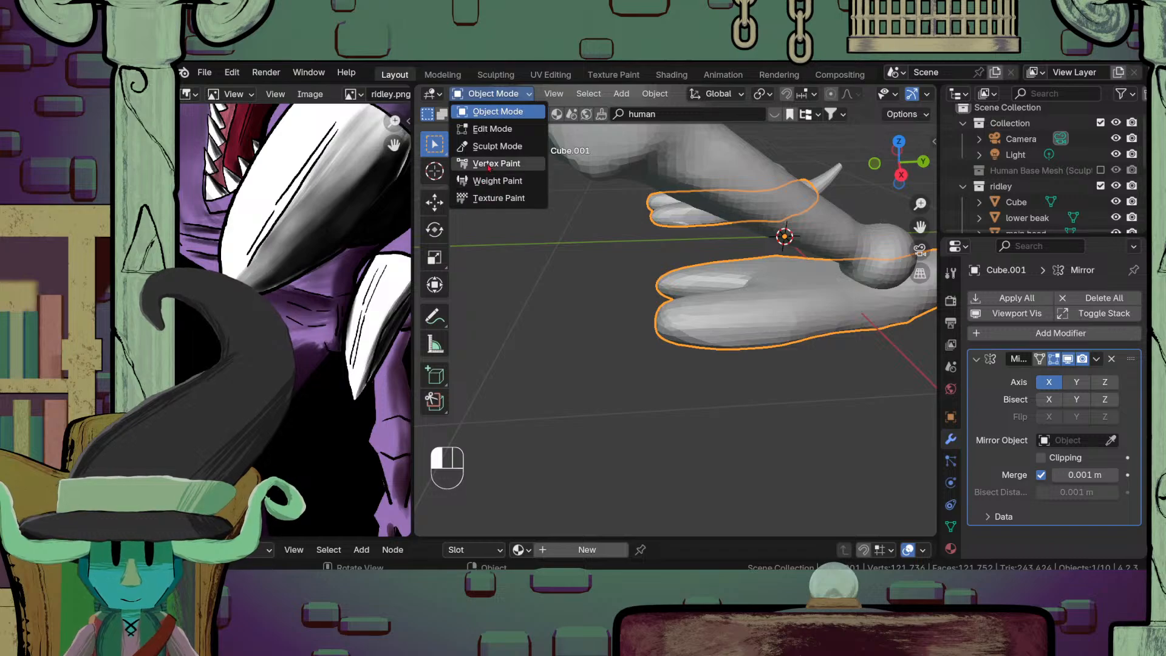
{"action": "left_click", "coordinate": [501, 146]}
Step: Smooth the foot's two toes and even out their tips with the Flatten/Contrast brush at 85 px radius and 0.500 strength
{"action": "mouse_move", "coordinate": [630, 313]}
{"action": "middle_mouse_down"}
{"action": "mouse_move", "coordinate": [668, 331]}
{"action": "mouse_move", "coordinate": [650, 356]}
{"action": "mouse_move", "coordinate": [673, 362]}
{"action": "middle_mouse_up"}
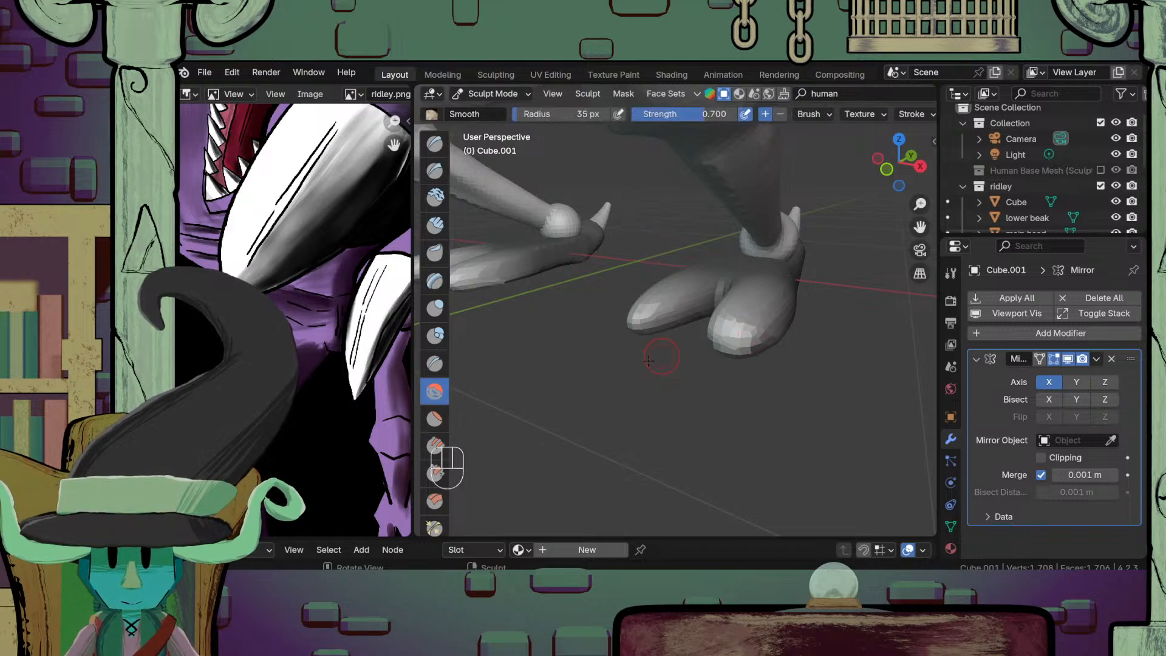
{"action": "left_click", "coordinate": [435, 420]}
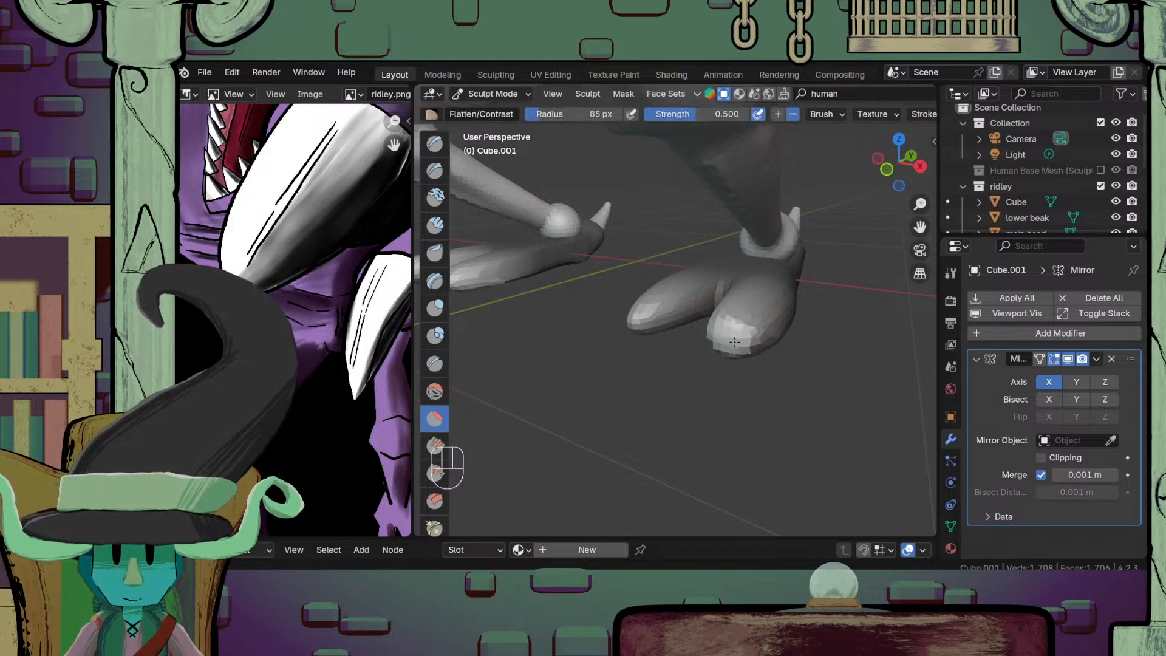
{"action": "middle_click_drag", "start_coordinate": [700, 356], "coordinate": [677, 299]}
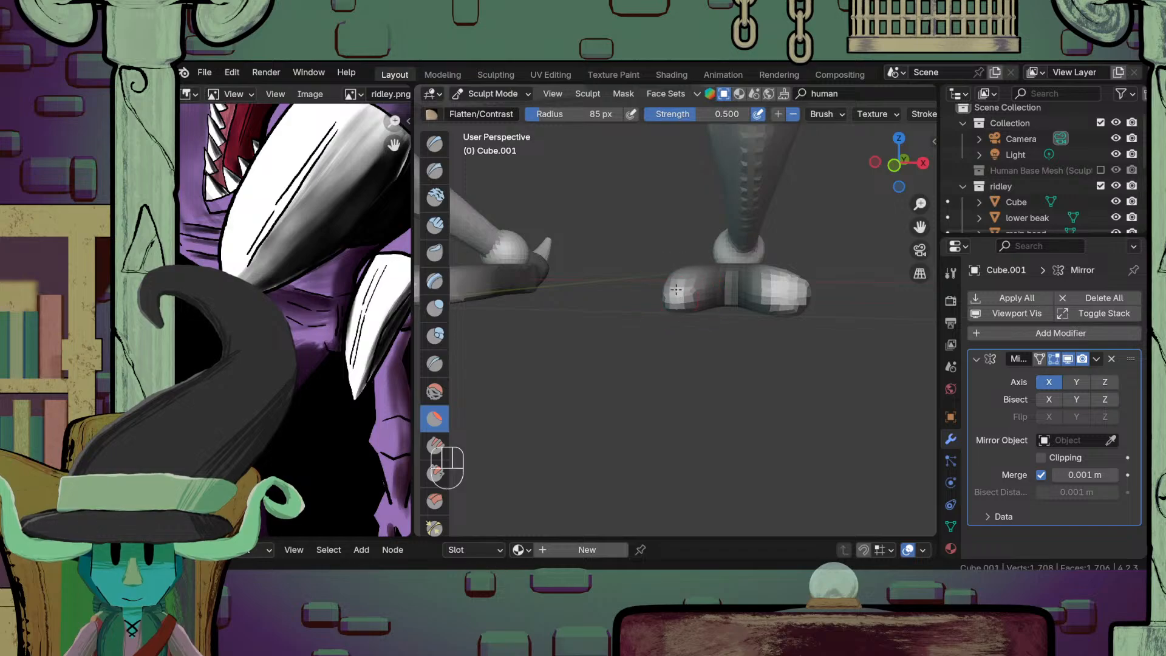
Step: Remesh the foot and refine the rounded shape of its toes with the Flatten/Contrast brush
{"action": "scroll", "coordinate": [845, 115], "scroll_direction": "down", "scroll_amount": 14}
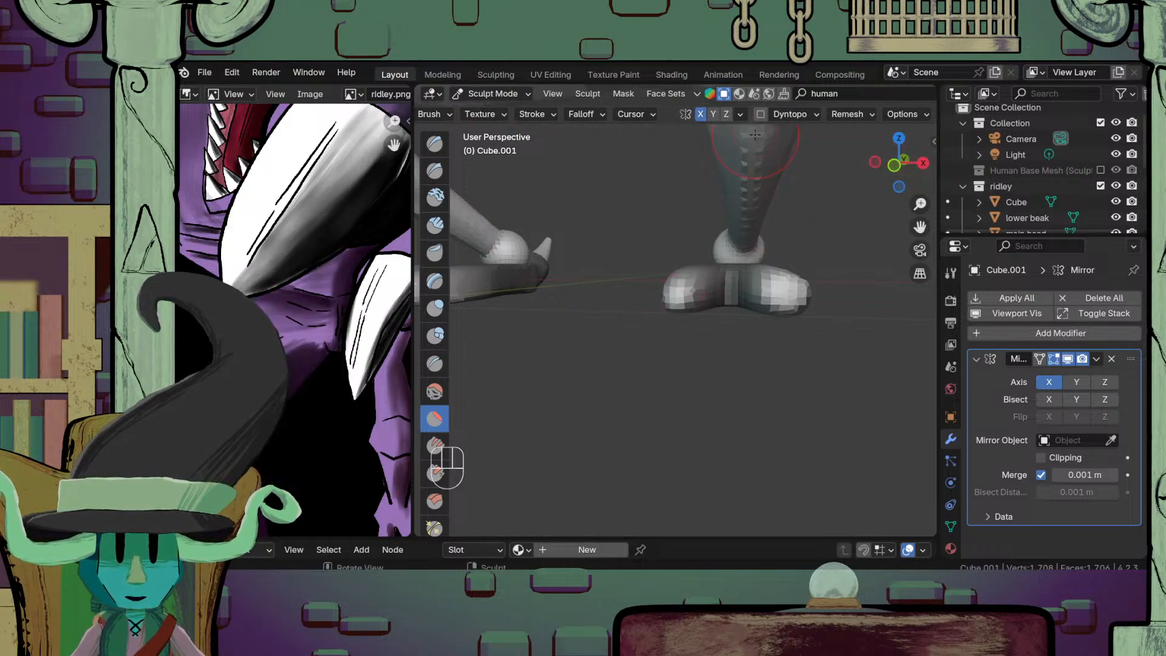
{"action": "left_click", "coordinate": [860, 114]}
{"action": "left_click", "coordinate": [851, 236]}
{"action": "middle_click_drag", "start_coordinate": [687, 359], "coordinate": [685, 306]}
{"action": "middle_click_drag", "start_coordinate": [686, 306], "coordinate": [623, 321], "text": "ctrl"}
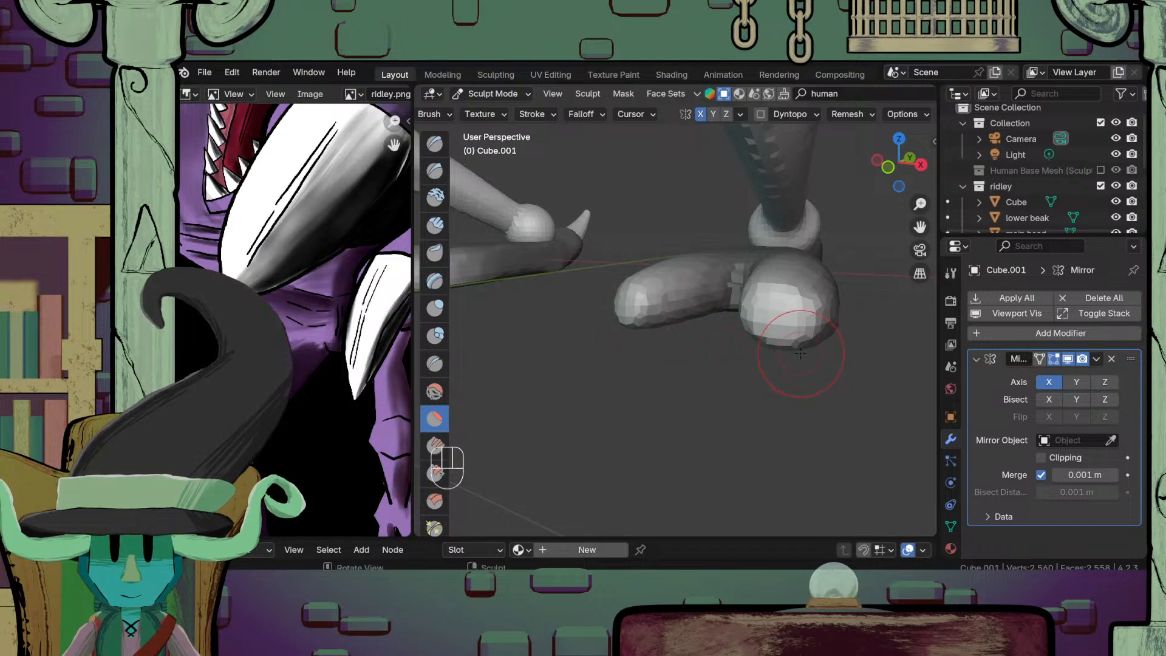
{"action": "middle_click_drag", "start_coordinate": [684, 286], "coordinate": [691, 435], "text": "ctrl"}
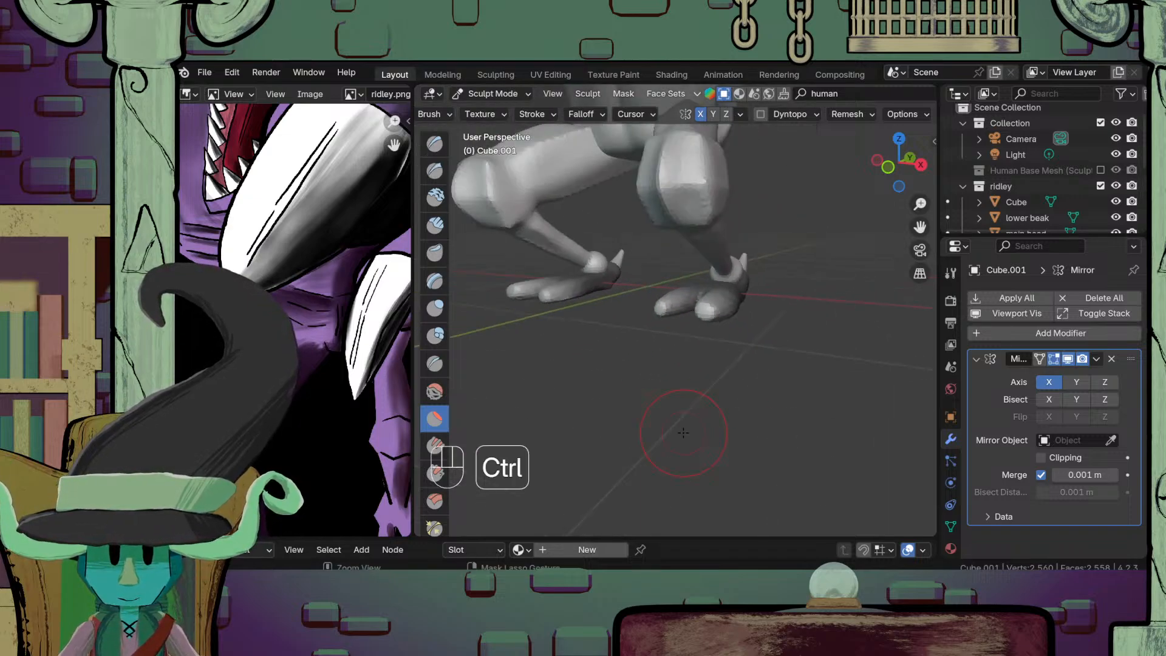
{"action": "middle_click_drag", "start_coordinate": [686, 358], "coordinate": [701, 270]}
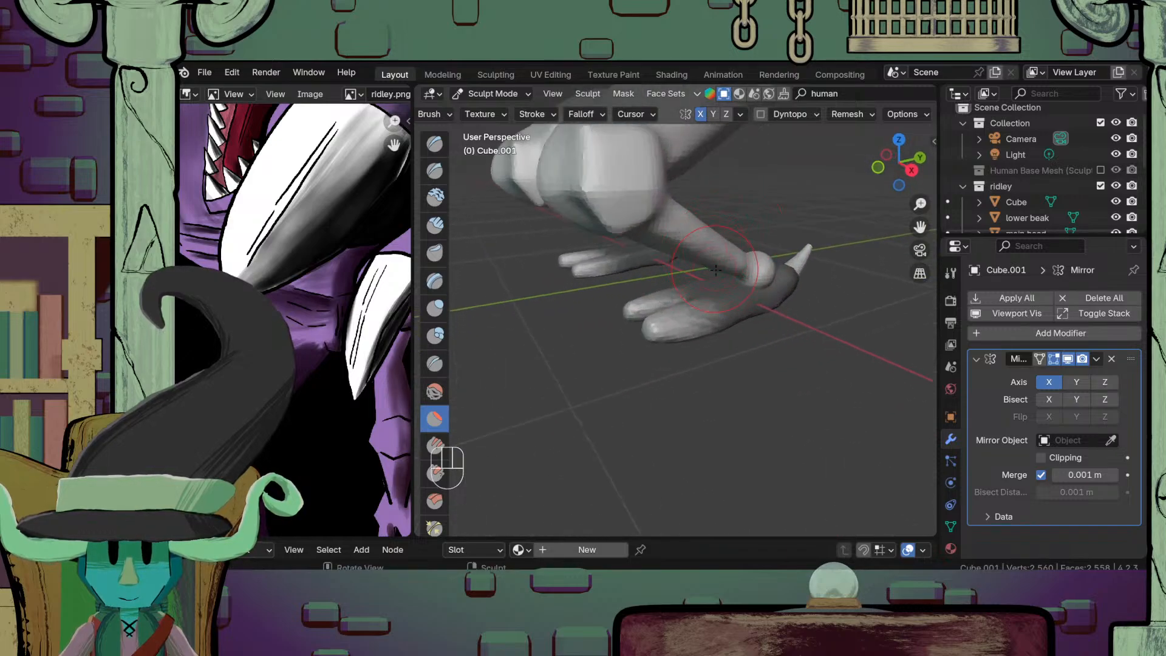
{"action": "mouse_move", "coordinate": [717, 317]}
{"action": "middle_mouse_down", "text": "ctrl"}
{"action": "mouse_move", "coordinate": [724, 261]}
{"action": "mouse_move", "coordinate": [708, 326]}
{"action": "middle_mouse_up", "text": "ctrl"}
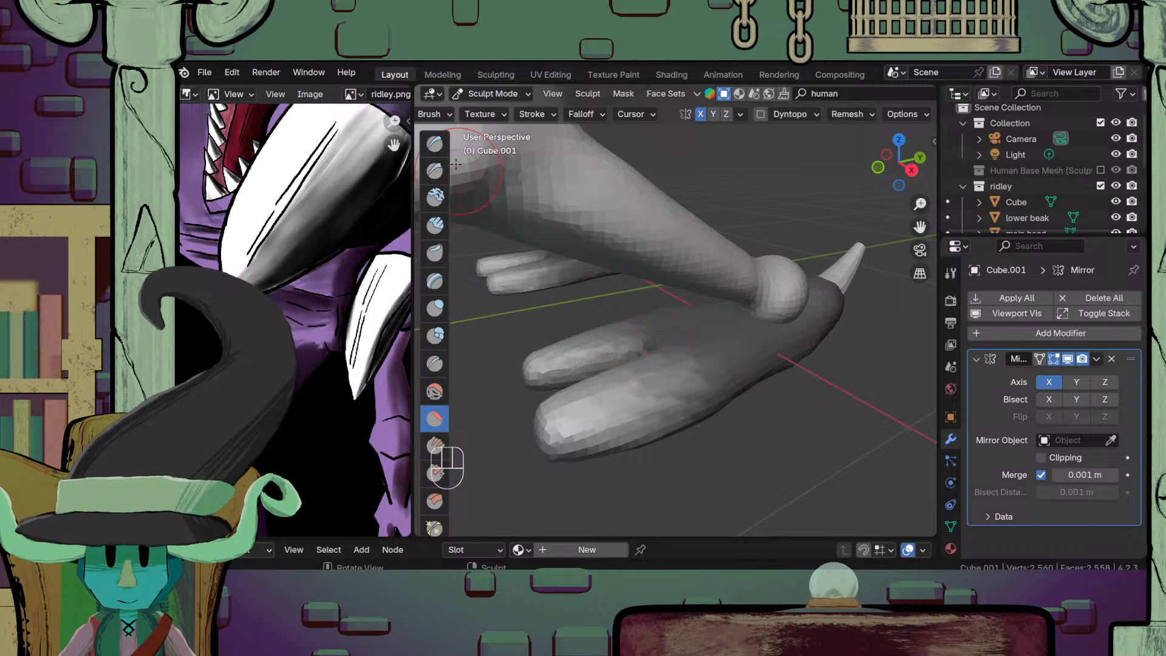
Step: Bring the foot back into Sculpt Mode and clear its sculpt mask
{"action": "left_click", "coordinate": [492, 93]}
{"action": "left_click", "coordinate": [489, 110]}
{"action": "left_click", "coordinate": [493, 93]}
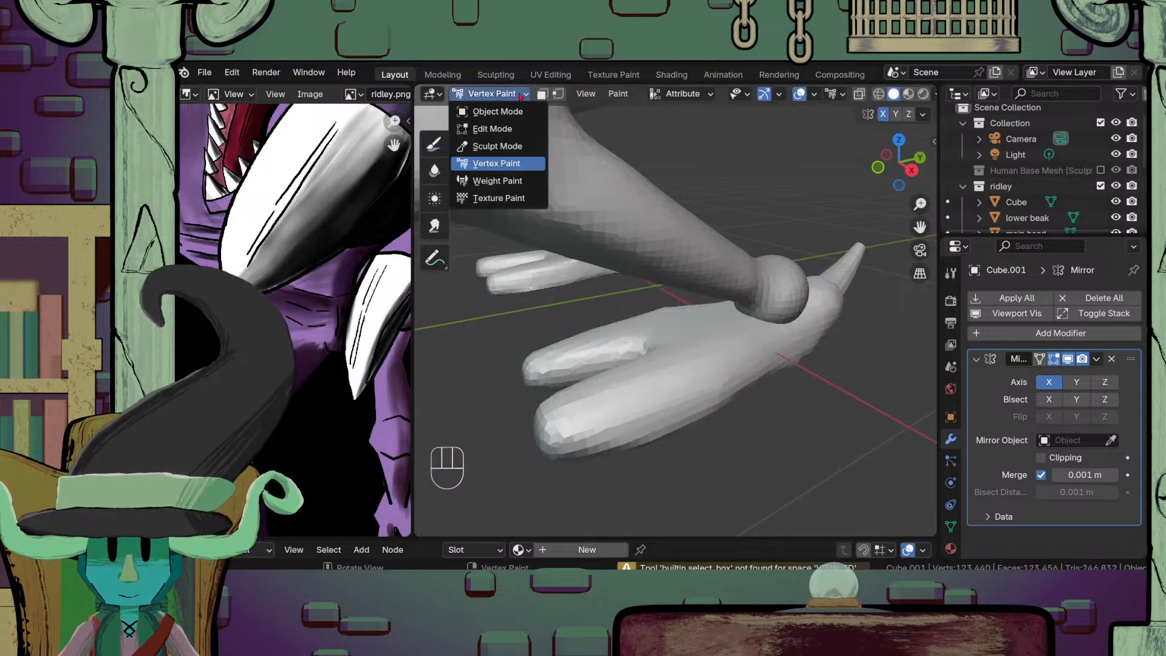
{"action": "left_click", "coordinate": [497, 146]}
{"action": "key", "text": "alt+m"}
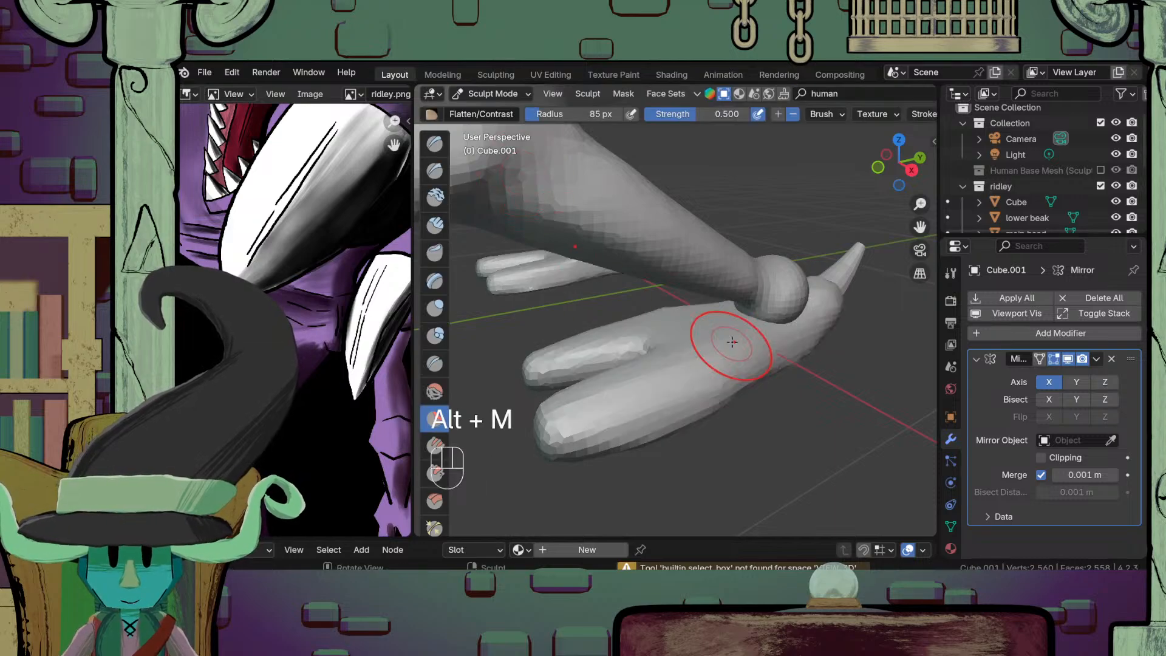
Step: Build up the top of the foot behind the toes with the Draw brush, enlarging its radius to 111 px
{"action": "mouse_move", "coordinate": [732, 342]}
{"action": "middle_mouse_down"}
{"action": "mouse_move", "coordinate": [721, 346]}
{"action": "mouse_move", "coordinate": [722, 306]}
{"action": "middle_mouse_up"}
{"action": "scroll", "coordinate": [722, 306], "scroll_direction": "up", "scroll_amount": 1}
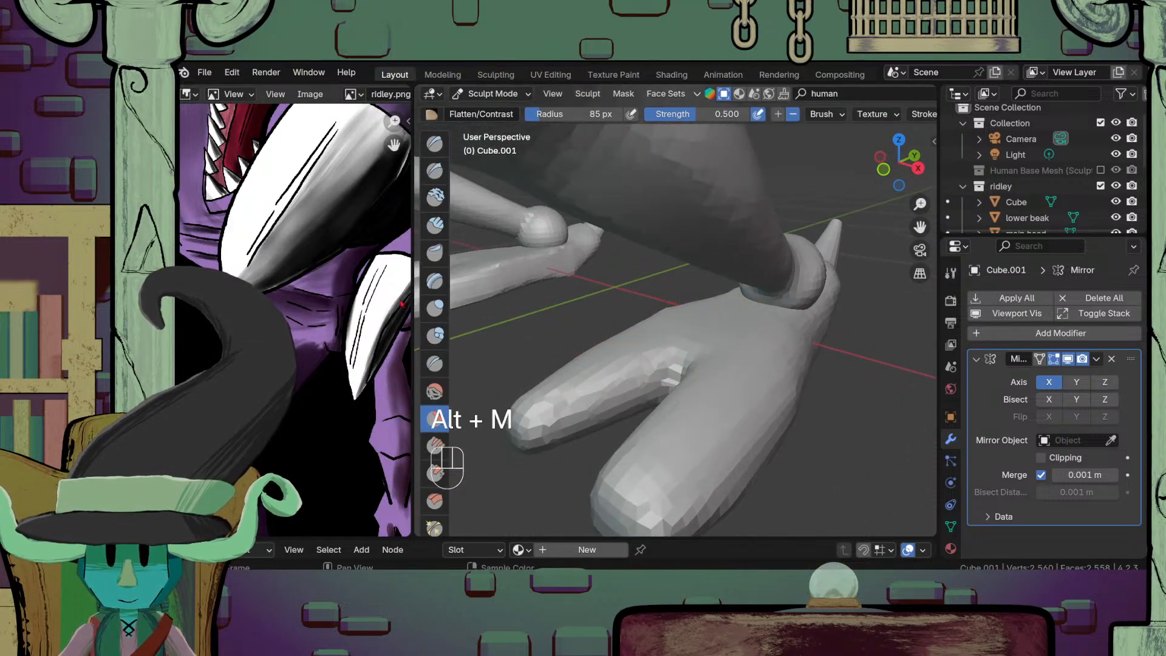
{"action": "key", "text": "x"}
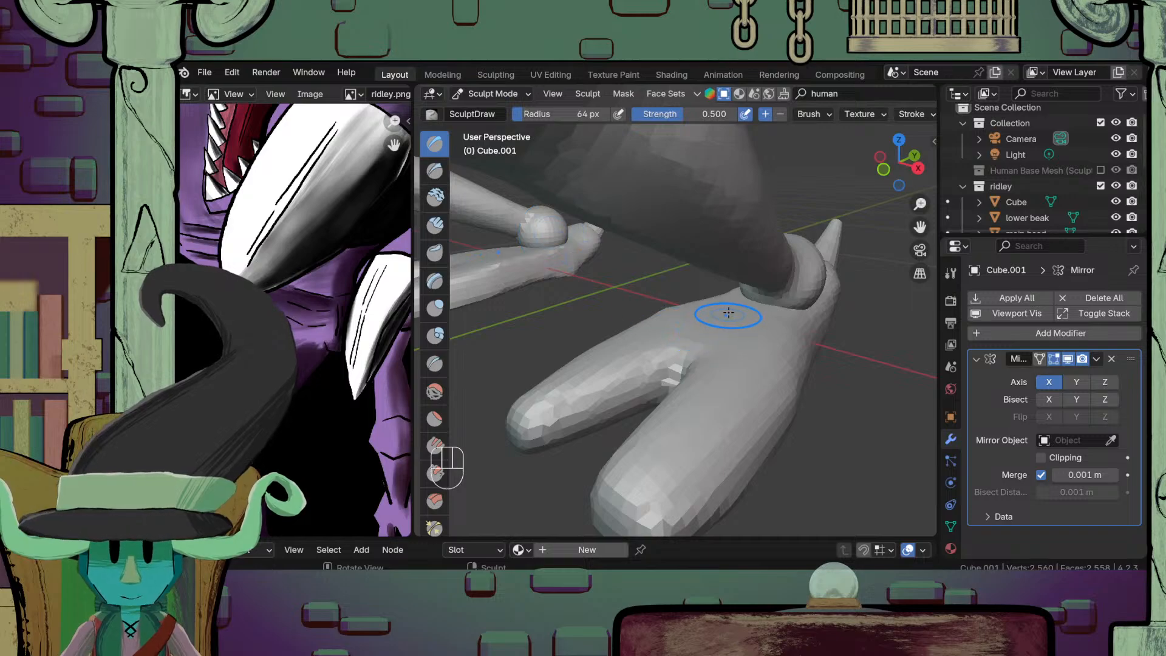
{"action": "key", "text": "f"}
{"action": "left_click", "coordinate": [827, 338]}
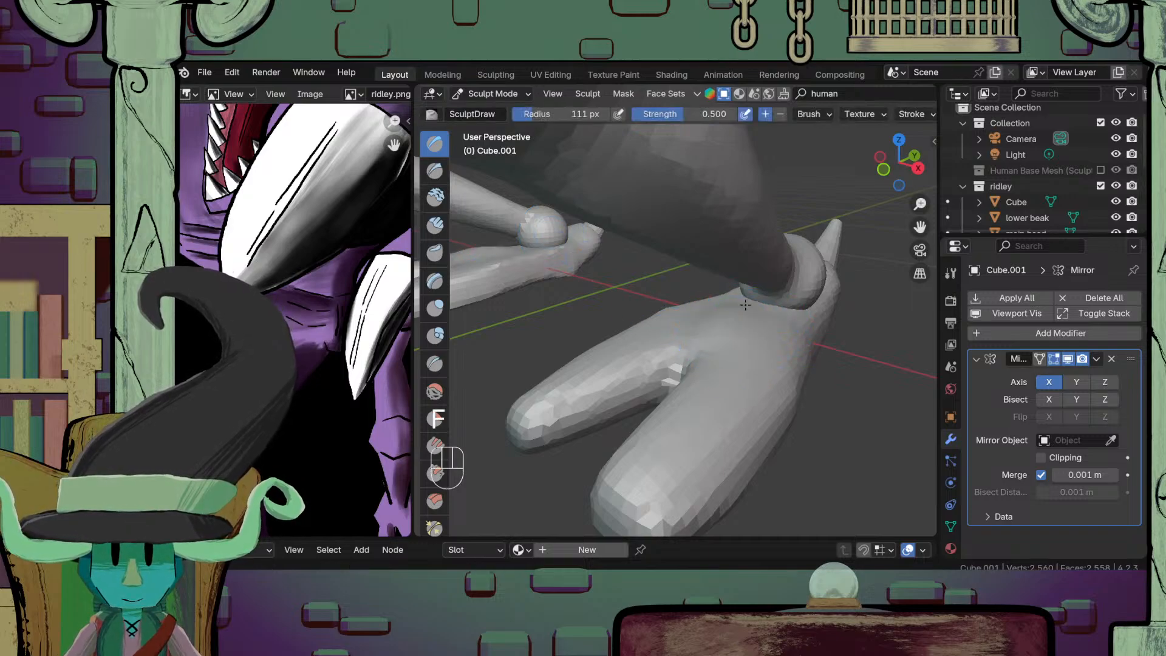
{"action": "mouse_move", "coordinate": [738, 325]}
{"action": "middle_mouse_down"}
{"action": "mouse_move", "coordinate": [743, 341]}
{"action": "mouse_move", "coordinate": [708, 346]}
{"action": "mouse_move", "coordinate": [695, 279]}
{"action": "mouse_move", "coordinate": [711, 340]}
{"action": "mouse_move", "coordinate": [674, 425]}
{"action": "mouse_move", "coordinate": [664, 364]}
{"action": "mouse_move", "coordinate": [656, 400]}
{"action": "mouse_move", "coordinate": [668, 425]}
{"action": "mouse_move", "coordinate": [679, 401]}
{"action": "mouse_move", "coordinate": [670, 365]}
{"action": "mouse_move", "coordinate": [604, 464]}
{"action": "mouse_move", "coordinate": [709, 395]}
{"action": "mouse_move", "coordinate": [702, 267]}
{"action": "mouse_move", "coordinate": [669, 344]}
{"action": "mouse_move", "coordinate": [735, 350]}
{"action": "mouse_move", "coordinate": [676, 362]}
{"action": "mouse_move", "coordinate": [673, 374]}
{"action": "mouse_move", "coordinate": [649, 341]}
{"action": "mouse_move", "coordinate": [646, 416]}
{"action": "mouse_move", "coordinate": [627, 398]}
{"action": "mouse_move", "coordinate": [661, 318]}
{"action": "mouse_move", "coordinate": [682, 365]}
{"action": "mouse_move", "coordinate": [708, 346]}
{"action": "mouse_move", "coordinate": [724, 375]}
{"action": "mouse_move", "coordinate": [720, 328]}
{"action": "middle_mouse_up"}
{"action": "key", "text": "f"}
Step: Carve the groove between the foot's two toes with the Crease brush at 75 px radius and 0.250 strength
{"action": "left_click", "coordinate": [435, 364]}
{"action": "mouse_move", "coordinate": [805, 375]}
{"action": "middle_mouse_down"}
{"action": "mouse_move", "coordinate": [729, 393]}
{"action": "mouse_move", "coordinate": [713, 372]}
{"action": "mouse_move", "coordinate": [732, 321]}
{"action": "mouse_move", "coordinate": [681, 336]}
{"action": "mouse_move", "coordinate": [673, 357]}
{"action": "middle_mouse_up"}
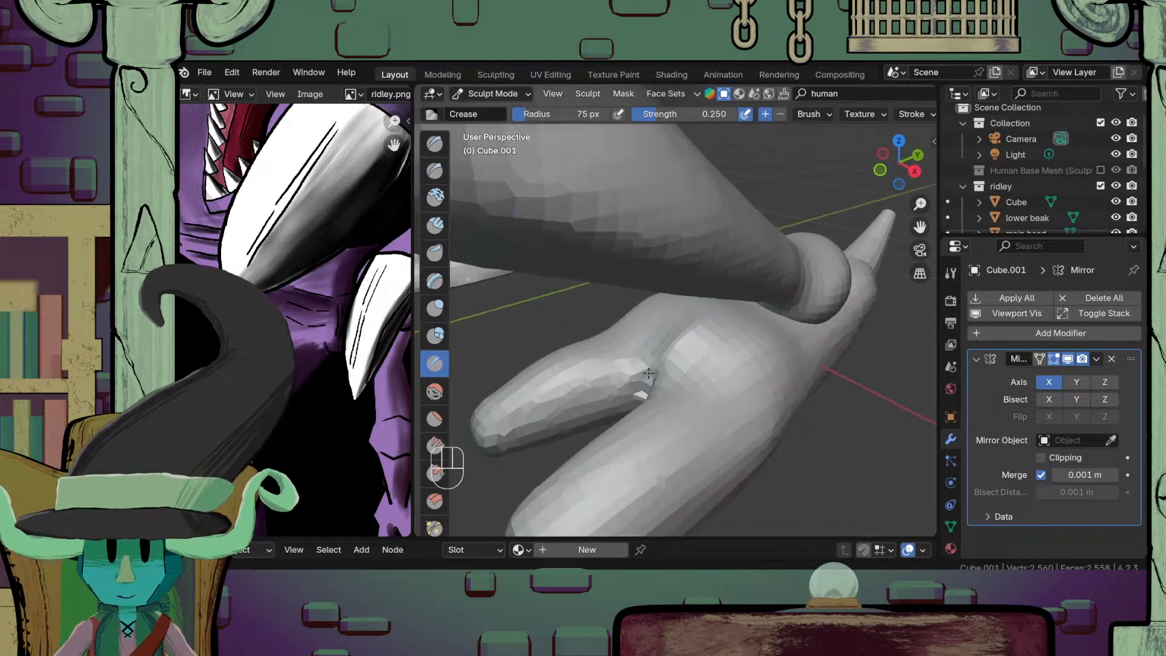
{"action": "mouse_move", "coordinate": [671, 377]}
{"action": "middle_mouse_down"}
{"action": "mouse_move", "coordinate": [711, 357]}
{"action": "mouse_move", "coordinate": [702, 395]}
{"action": "middle_mouse_up"}
{"action": "mouse_move", "coordinate": [702, 377]}
{"action": "middle_mouse_down"}
{"action": "mouse_move", "coordinate": [683, 395]}
{"action": "mouse_move", "coordinate": [636, 368]}
{"action": "mouse_move", "coordinate": [617, 388]}
{"action": "mouse_move", "coordinate": [622, 429]}
{"action": "mouse_move", "coordinate": [729, 414]}
{"action": "mouse_move", "coordinate": [704, 369]}
{"action": "mouse_move", "coordinate": [693, 374]}
{"action": "mouse_move", "coordinate": [722, 322]}
{"action": "middle_mouse_up"}
{"action": "left_click_drag", "start_coordinate": [721, 307], "coordinate": [714, 327]}
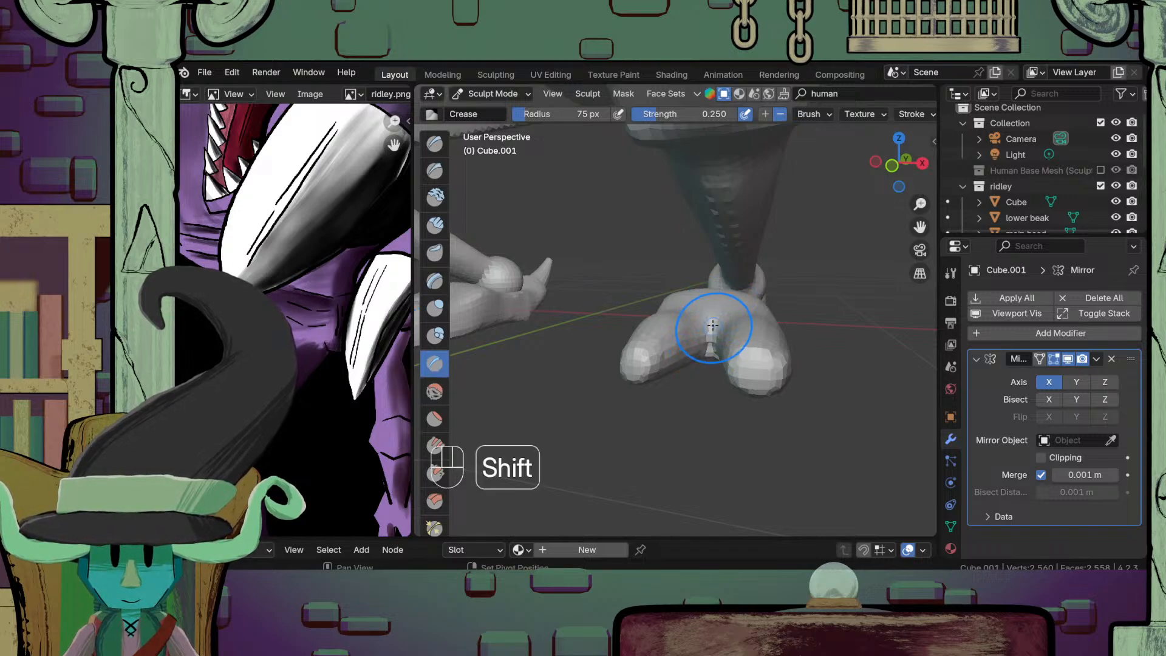
Step: Even out the tips of the two toes with the Flatten/Contrast brush at 85 px radius and 0.500 strength
{"action": "mouse_move", "coordinate": [716, 342]}
{"action": "middle_mouse_down"}
{"action": "mouse_move", "coordinate": [659, 398]}
{"action": "mouse_move", "coordinate": [650, 371]}
{"action": "mouse_move", "coordinate": [705, 328]}
{"action": "mouse_move", "coordinate": [723, 279]}
{"action": "mouse_move", "coordinate": [723, 325]}
{"action": "mouse_move", "coordinate": [568, 378]}
{"action": "mouse_move", "coordinate": [584, 401]}
{"action": "middle_mouse_up"}
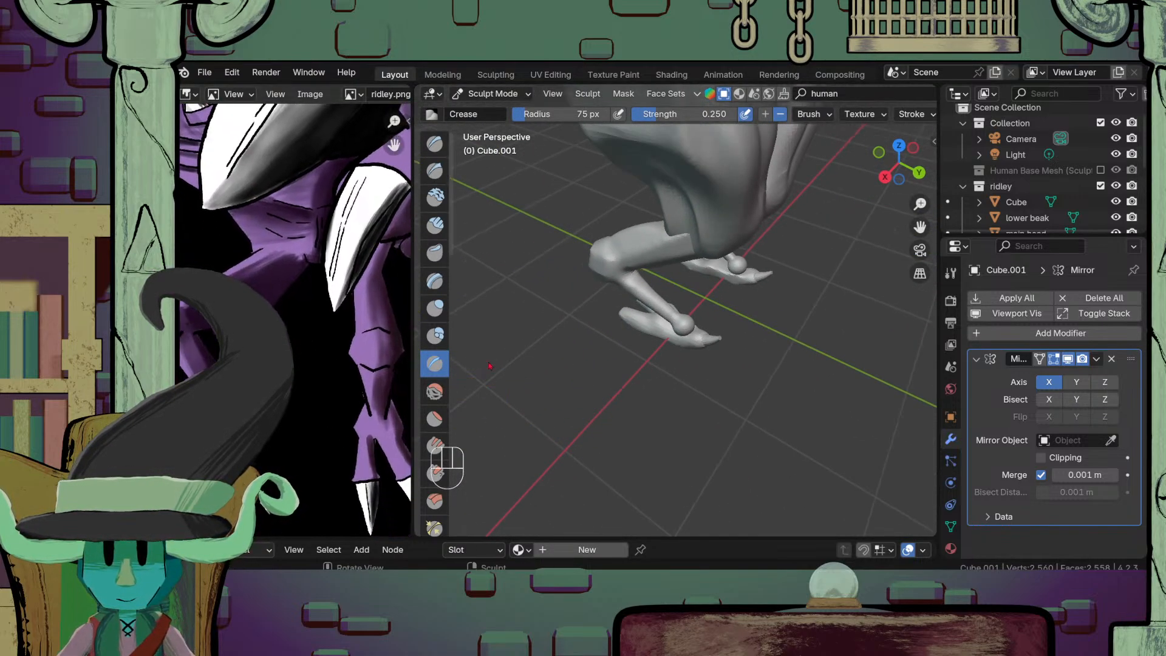
{"action": "mouse_move", "coordinate": [490, 367]}
{"action": "middle_mouse_down"}
{"action": "mouse_move", "coordinate": [565, 346]}
{"action": "mouse_move", "coordinate": [689, 359]}
{"action": "mouse_move", "coordinate": [701, 316]}
{"action": "middle_mouse_up"}
{"action": "mouse_move", "coordinate": [701, 316]}
{"action": "middle_mouse_down"}
{"action": "mouse_move", "coordinate": [703, 299]}
{"action": "mouse_move", "coordinate": [669, 344]}
{"action": "mouse_move", "coordinate": [709, 333]}
{"action": "middle_mouse_up"}
{"action": "left_click", "coordinate": [435, 419]}
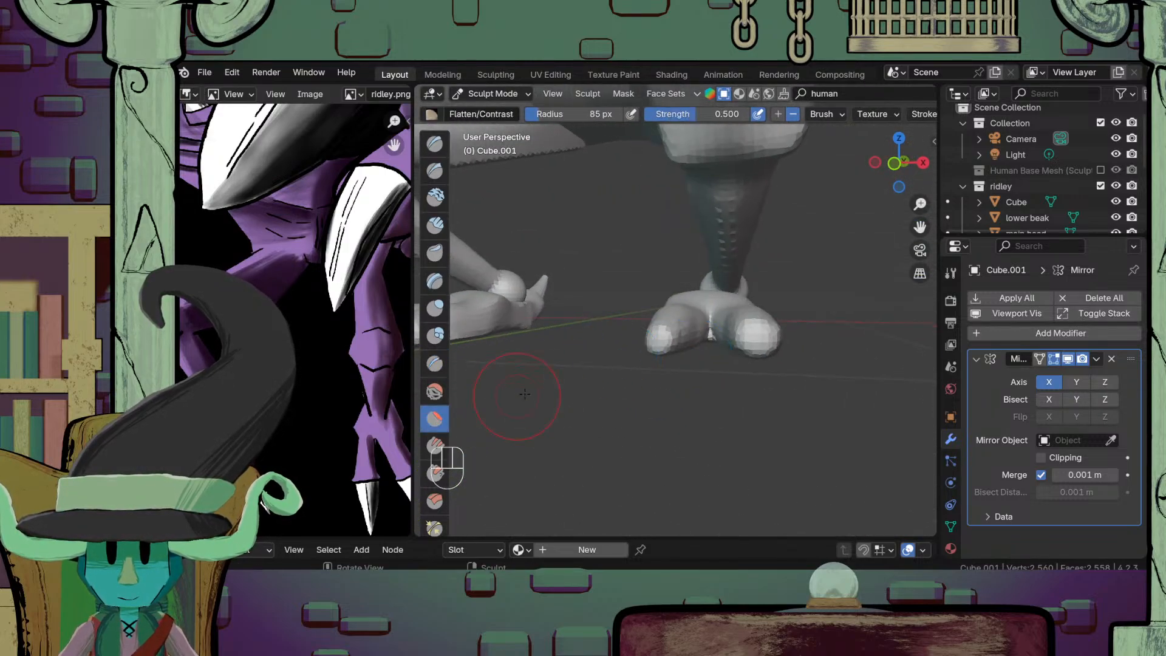
{"action": "middle_click_drag", "start_coordinate": [525, 394], "coordinate": [643, 361], "text": "ctrl"}
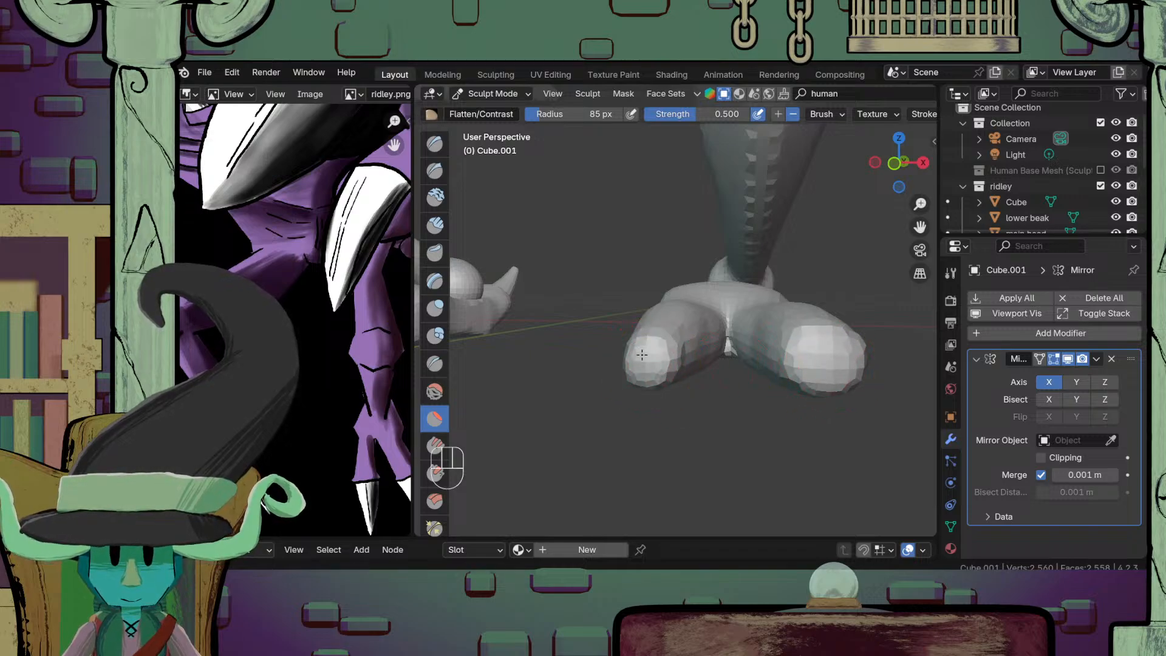
{"action": "mouse_move", "coordinate": [655, 336]}
{"action": "middle_mouse_down"}
{"action": "mouse_move", "coordinate": [724, 278]}
{"action": "mouse_move", "coordinate": [746, 358]}
{"action": "middle_mouse_up"}
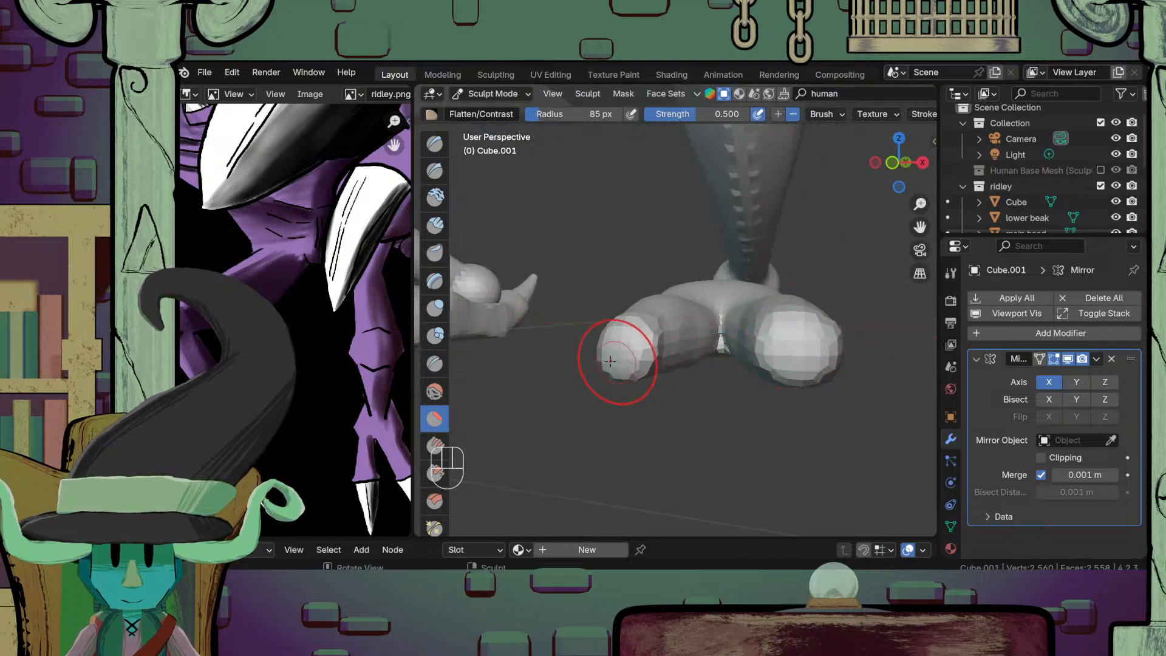
{"action": "mouse_move", "coordinate": [698, 365]}
{"action": "middle_mouse_down"}
{"action": "mouse_move", "coordinate": [667, 402]}
{"action": "mouse_move", "coordinate": [704, 416]}
{"action": "mouse_move", "coordinate": [563, 290]}
{"action": "mouse_move", "coordinate": [703, 403]}
{"action": "middle_mouse_up"}
Step: Save the file, then switch to Object Mode and deselect the feet
{"action": "key", "text": "ctrl+s"}
{"action": "left_click", "coordinate": [494, 94]}
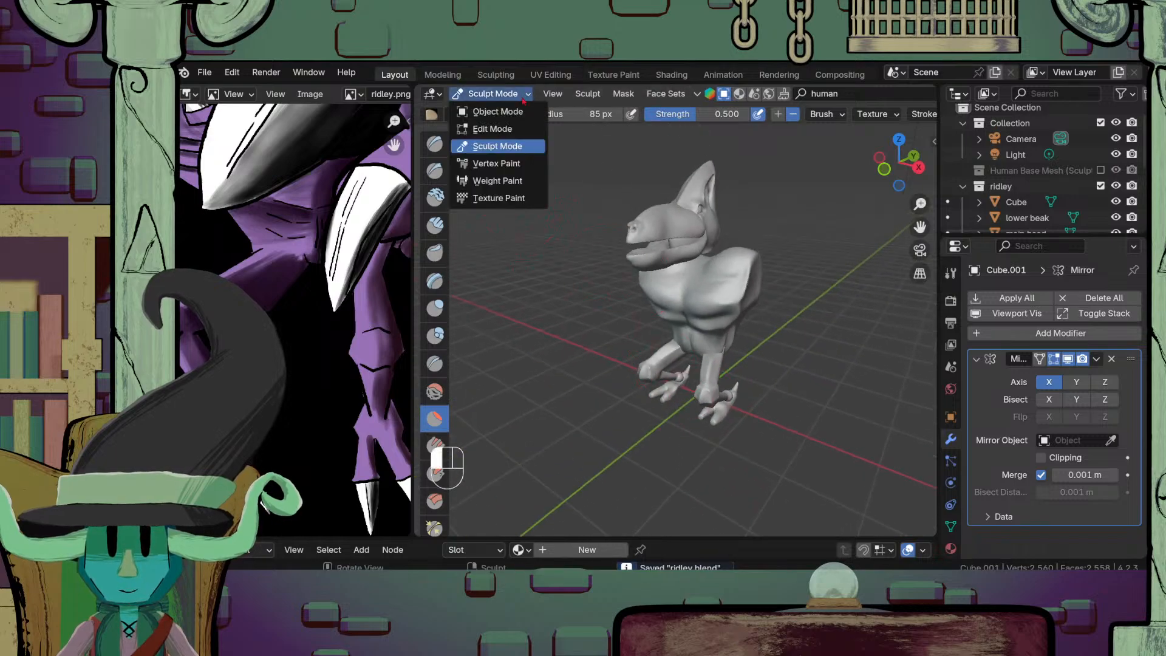
{"action": "left_click", "coordinate": [546, 113]}
{"action": "left_click", "coordinate": [746, 484]}
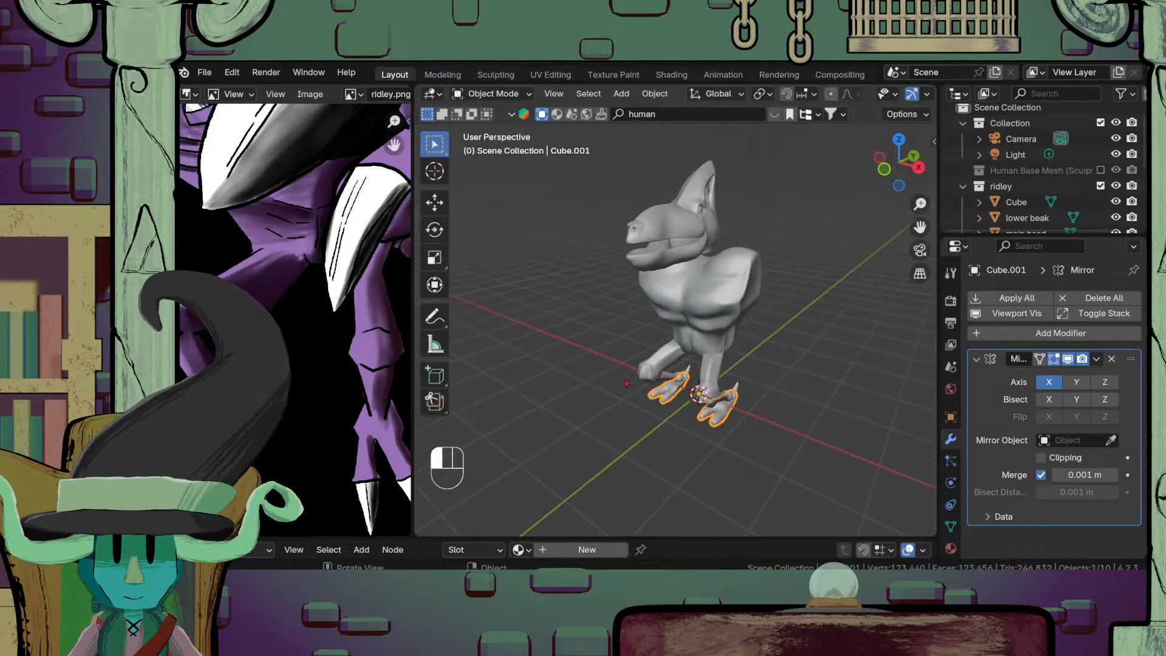
{"action": "mouse_move", "coordinate": [746, 484]}
{"action": "middle_mouse_down"}
{"action": "mouse_move", "coordinate": [650, 464]}
{"action": "mouse_move", "coordinate": [755, 486]}
{"action": "middle_mouse_up"}
{"action": "scroll", "coordinate": [704, 413], "scroll_direction": "up", "scroll_amount": 5}
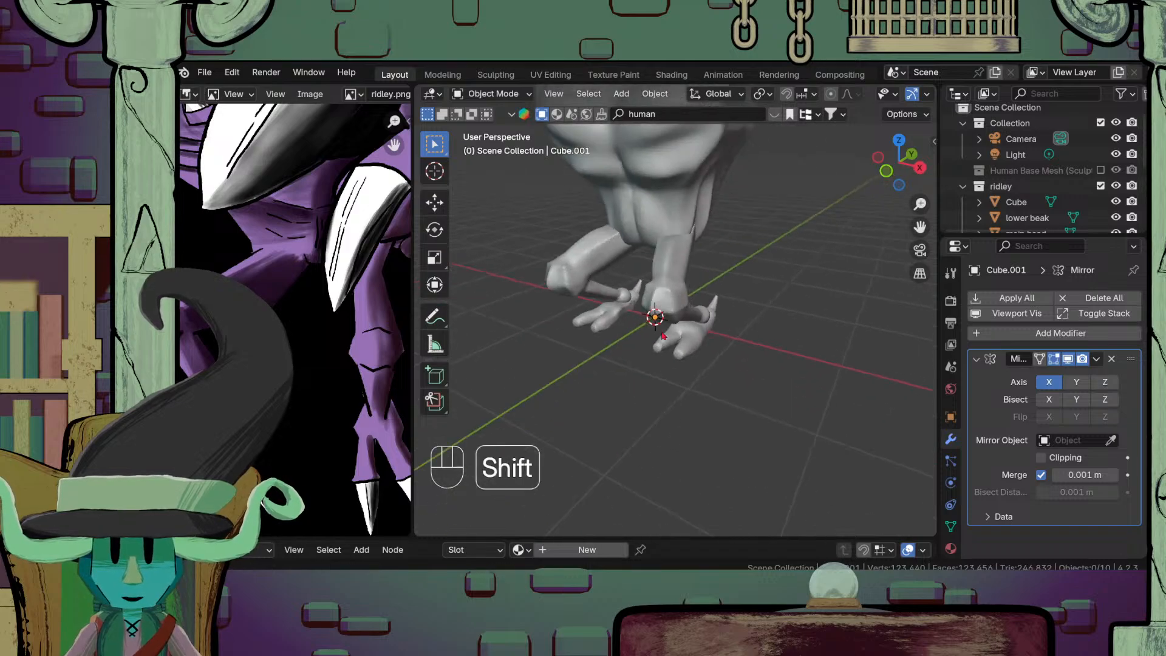
Step: Add a 16-vertex cylinder with 1 m radius and 2 m depth at the origin and show it in the right side view
{"action": "key", "text": "shift+a"}
{"action": "mouse_move", "coordinate": [631, 276]}
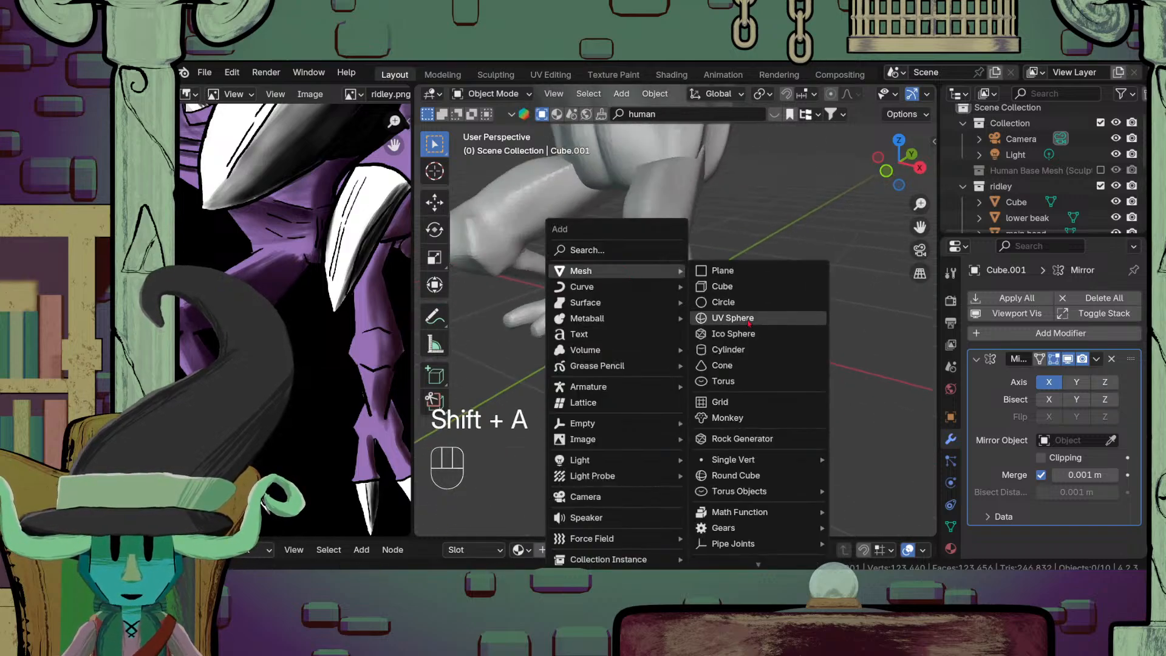
{"action": "left_click", "coordinate": [738, 350]}
{"action": "scroll", "coordinate": [744, 355], "scroll_direction": "down", "scroll_amount": 5}
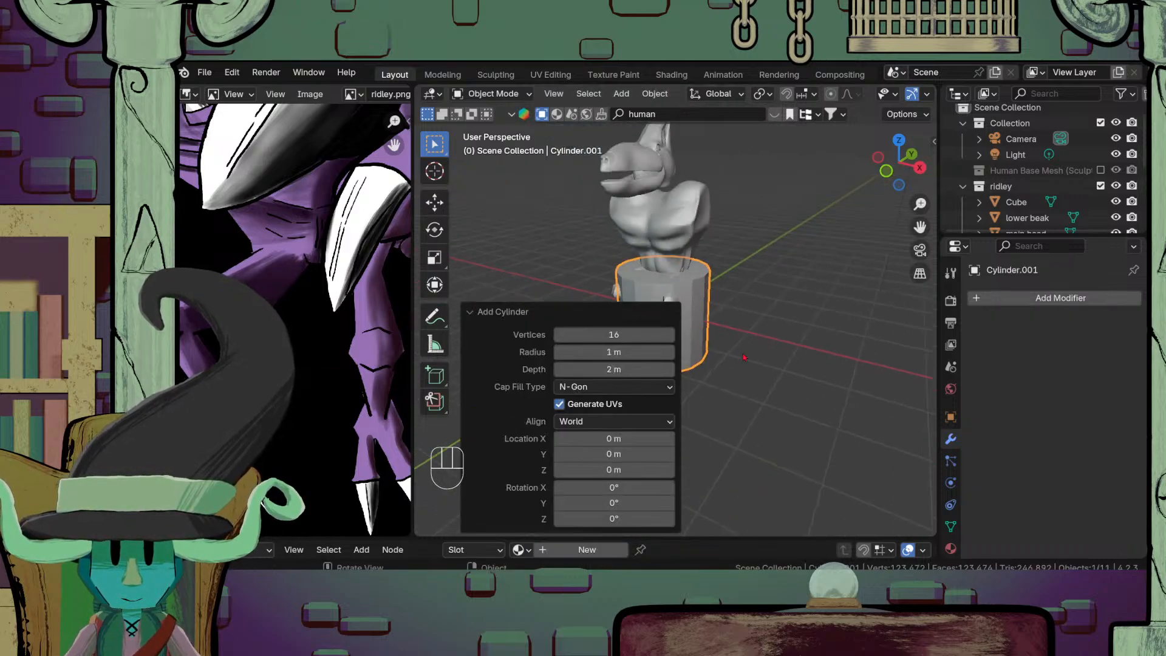
{"action": "key", "text": "KP_3"}
{"action": "scroll", "coordinate": [789, 380], "scroll_direction": "up", "scroll_amount": 5}
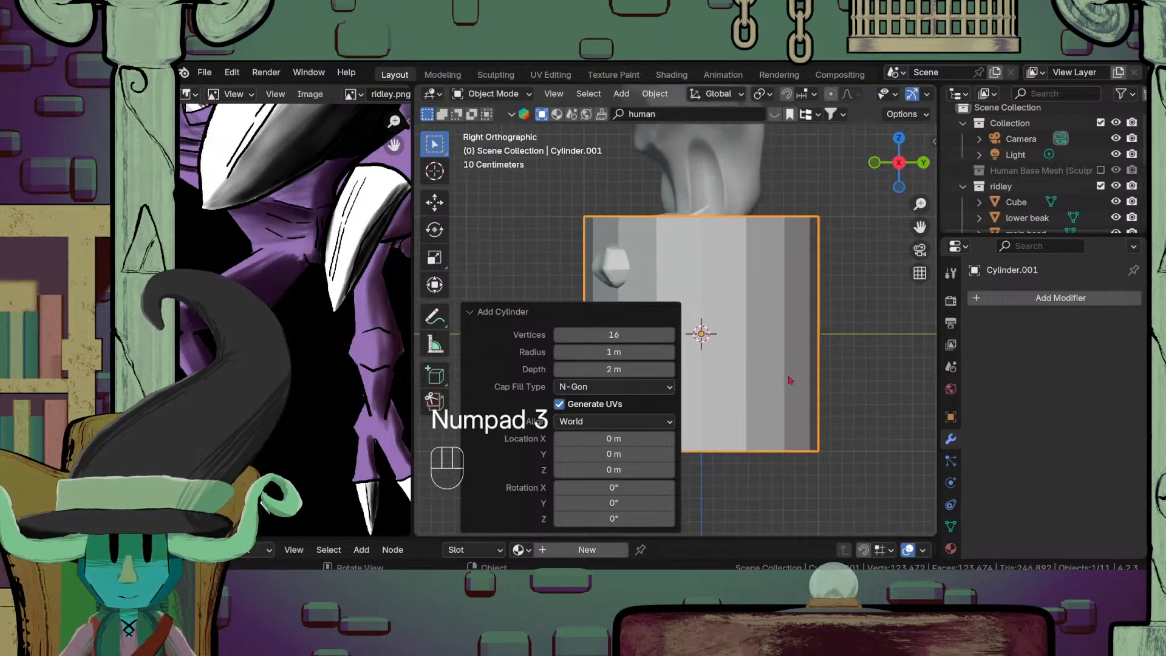
{"action": "left_click", "coordinate": [468, 312]}
{"action": "middle_click_drag", "start_coordinate": [754, 380], "coordinate": [771, 409], "text": "shift"}
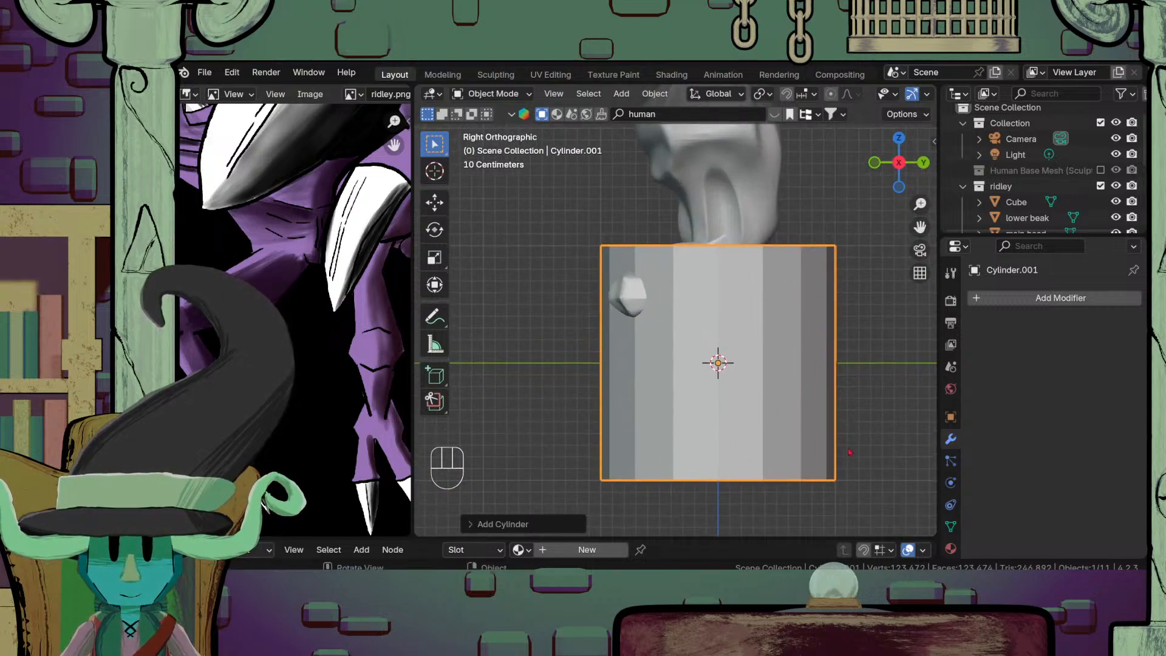
Step: Scale the cylinder's mesh in Edit Mode to about 0.2 of its size and move it forward, in front of the toes
{"action": "key", "text": "Tab"}
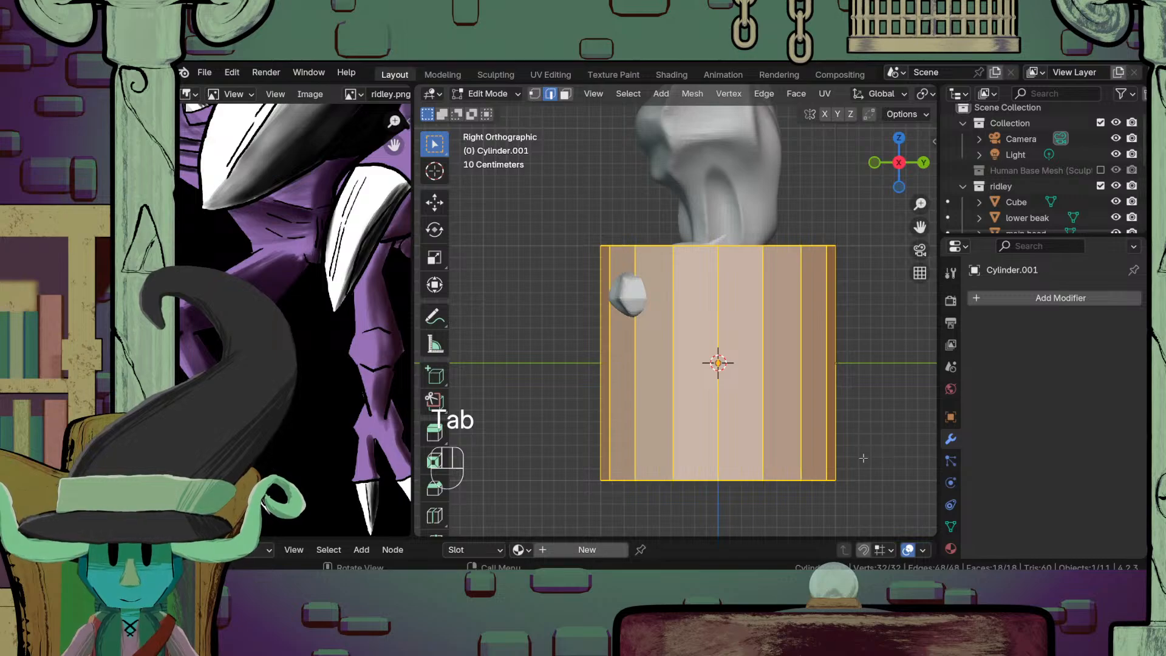
{"action": "key", "text": "s"}
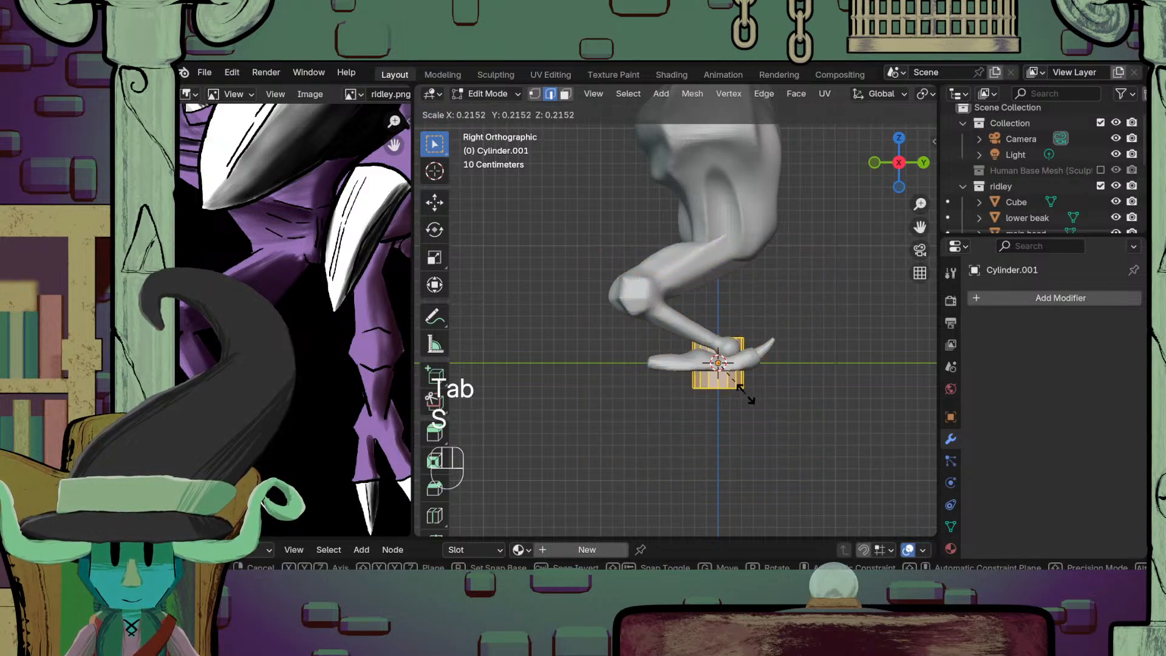
{"action": "left_click", "coordinate": [732, 397]}
{"action": "middle_click_drag", "start_coordinate": [732, 396], "coordinate": [743, 404], "text": "shift"}
{"action": "key", "text": "g"}
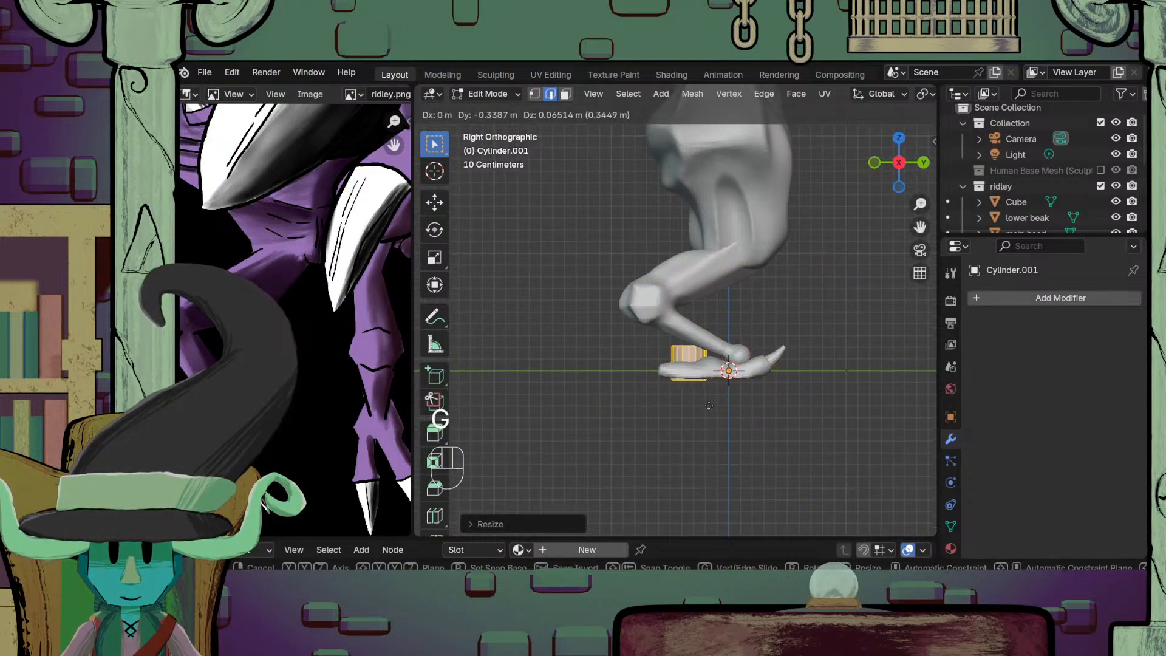
{"action": "left_click", "coordinate": [664, 416]}
Step: Rotate the cylinder's mesh 90° about the X axis
{"action": "scroll", "coordinate": [664, 417], "scroll_direction": "down", "scroll_amount": 6}
{"action": "middle_click_drag", "start_coordinate": [668, 371], "coordinate": [763, 360]}
{"action": "scroll", "coordinate": [638, 451], "scroll_direction": "up", "scroll_amount": 8}
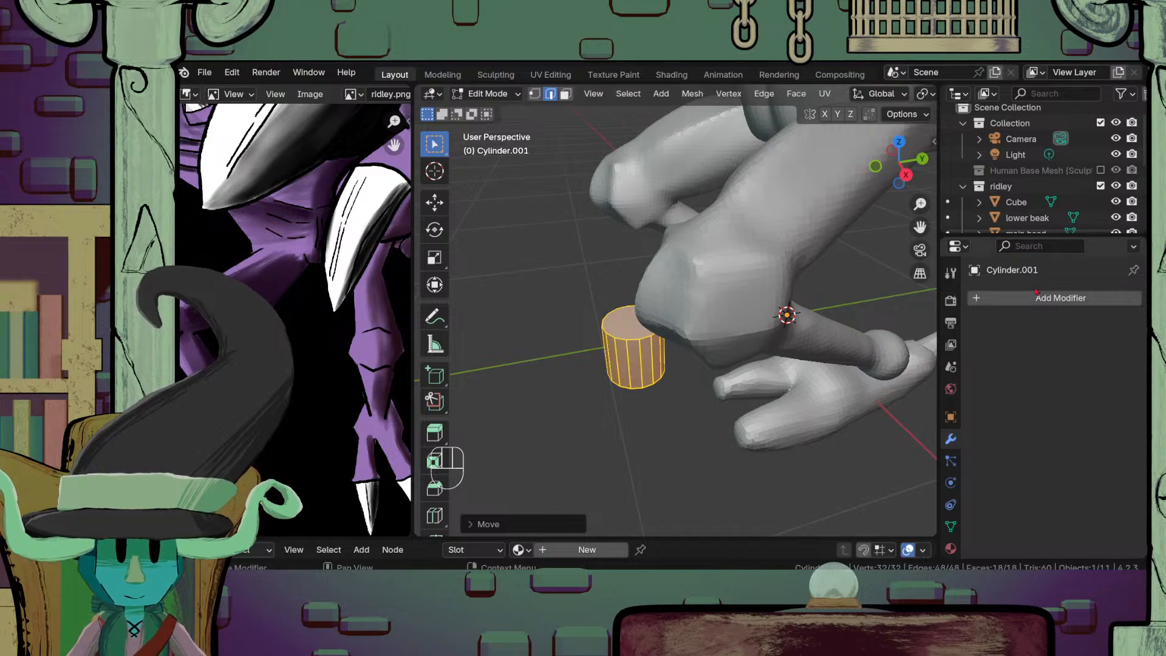
{"action": "type", "text": "rx"}
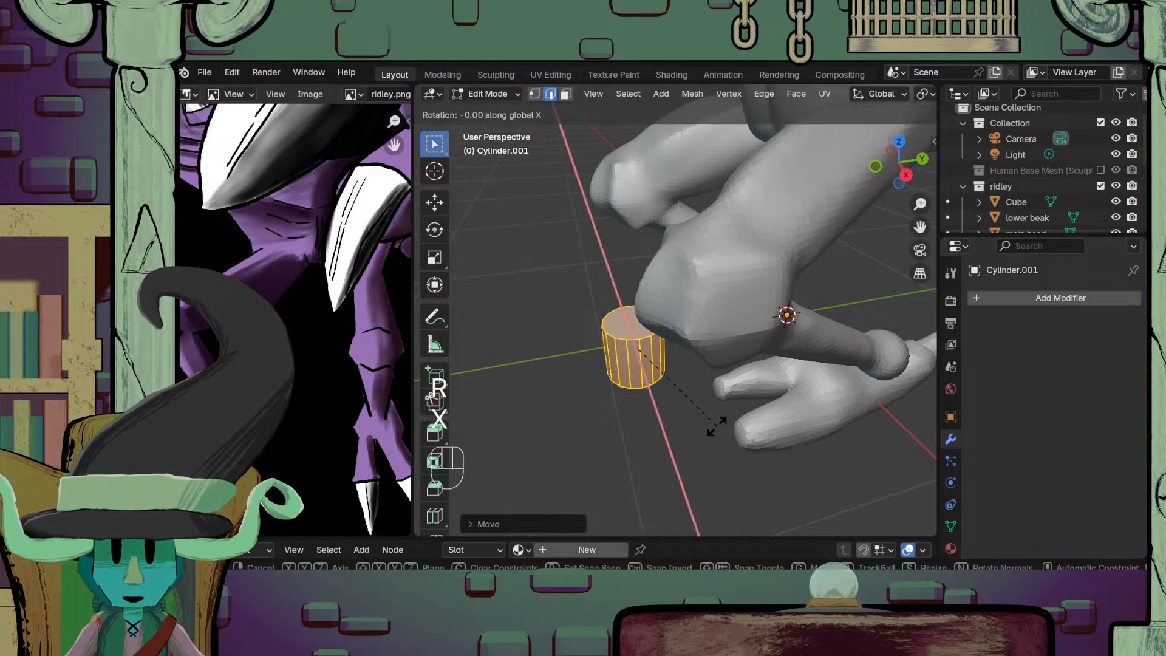
{"action": "type", "text": "90"}
{"action": "key", "text": "Return"}
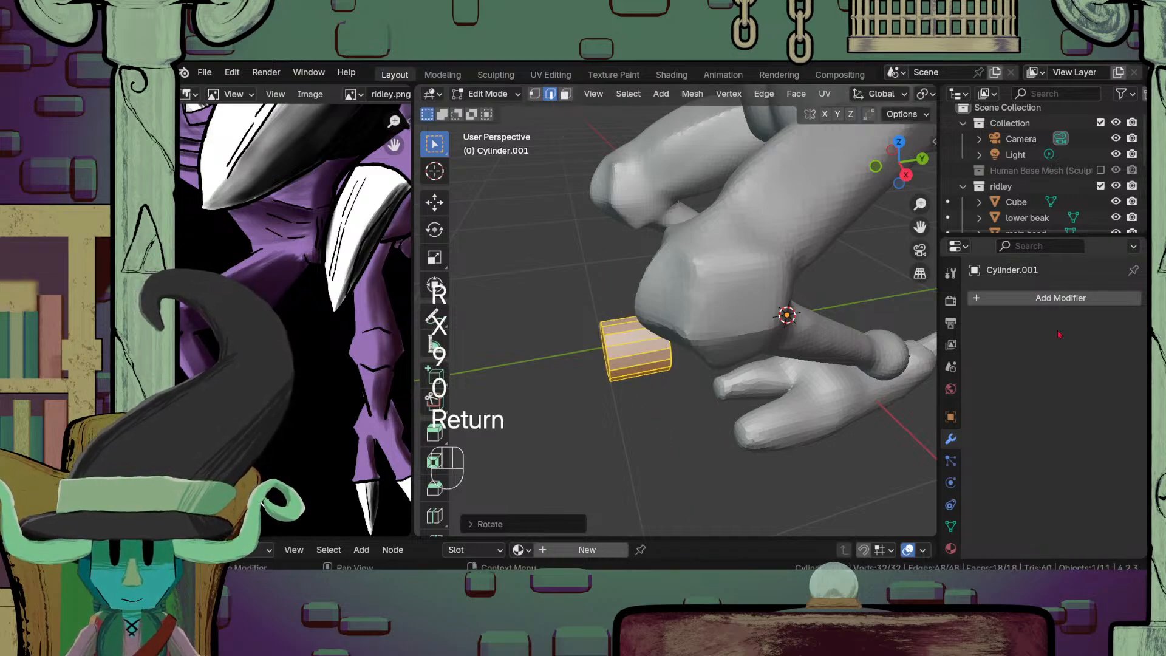
Step: Add a Mirror modifier on the X axis to the cylinder
{"action": "left_click", "coordinate": [1068, 297]}
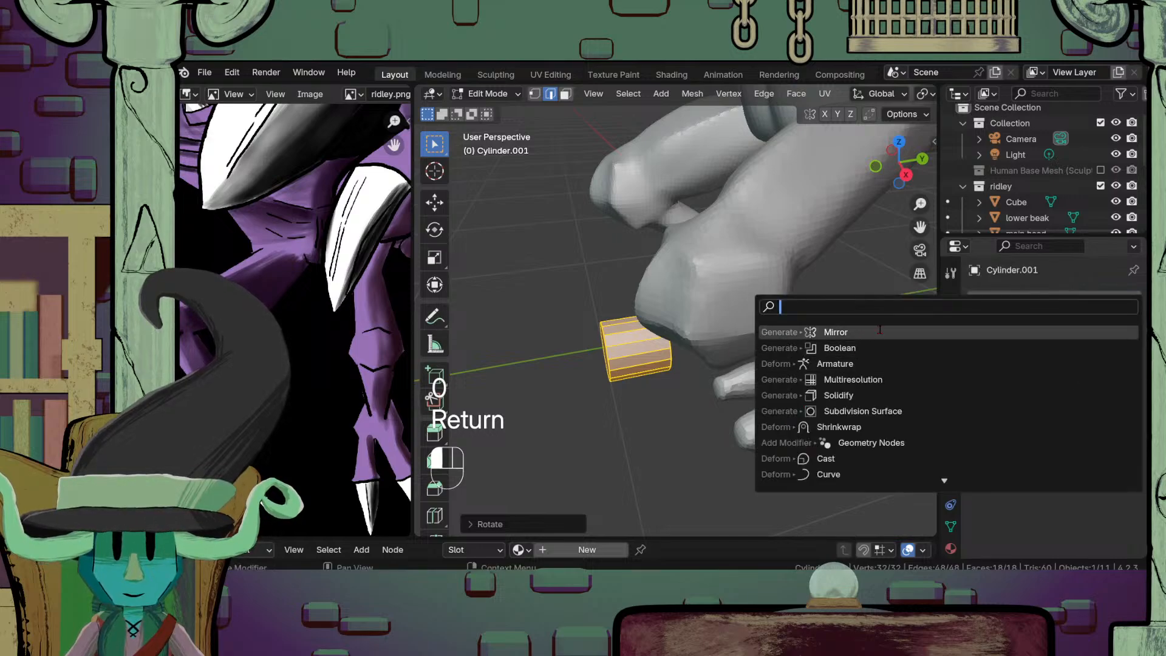
{"action": "left_click", "coordinate": [839, 331]}
{"action": "middle_click_drag", "start_coordinate": [607, 389], "coordinate": [742, 384]}
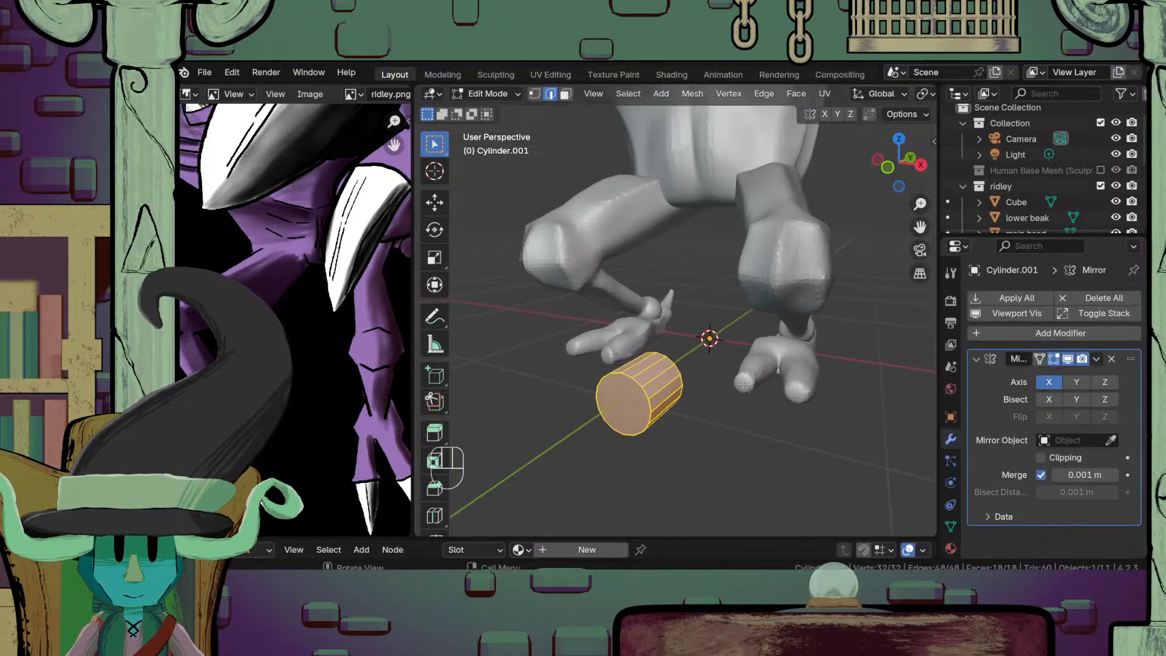
Step: Shrink the cylinder to about 0.35 of its size and line it up with the toe tip in the side view
{"action": "key", "text": "KP_3"}
{"action": "key", "text": "g"}
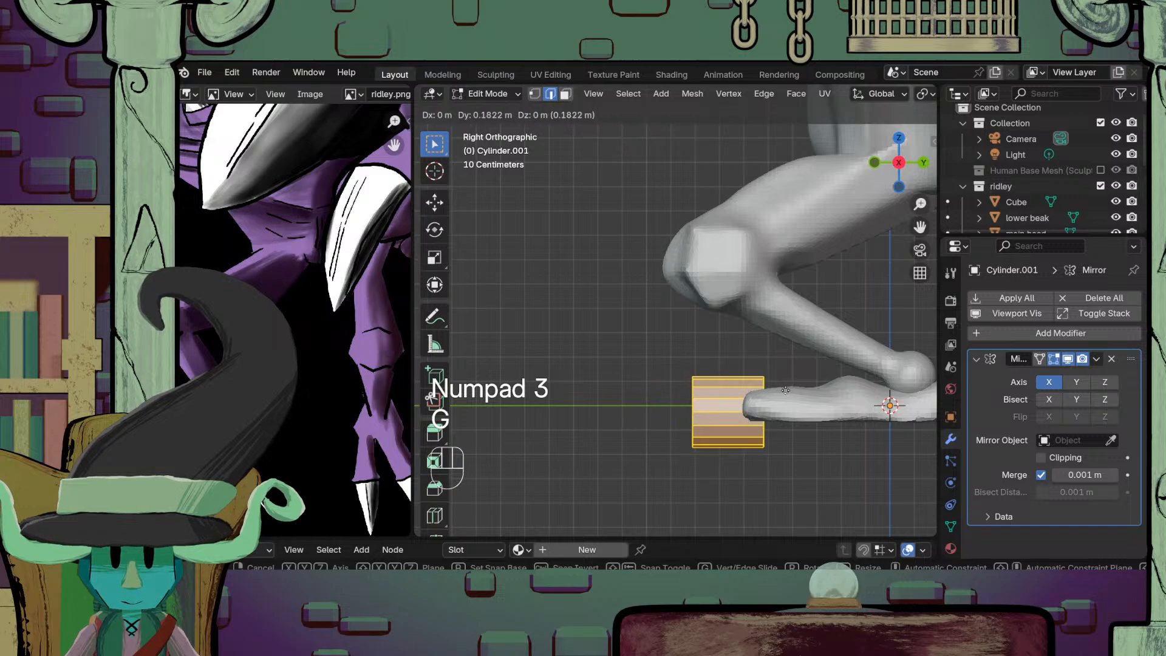
{"action": "left_click", "coordinate": [797, 411]}
{"action": "key", "text": "s"}
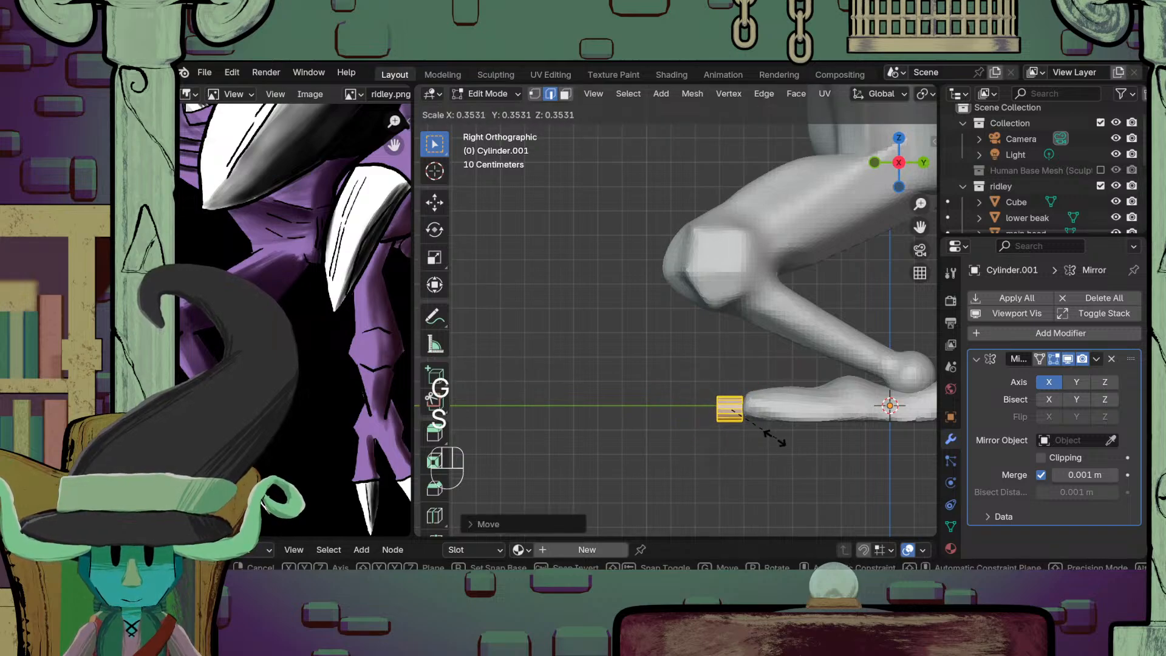
{"action": "left_click", "coordinate": [767, 433]}
{"action": "key", "text": "g"}
{"action": "left_click", "coordinate": [777, 430]}
Step: Move the cylinder from the centre line toward the toes in the front view
{"action": "middle_click_drag", "start_coordinate": [778, 430], "coordinate": [892, 461]}
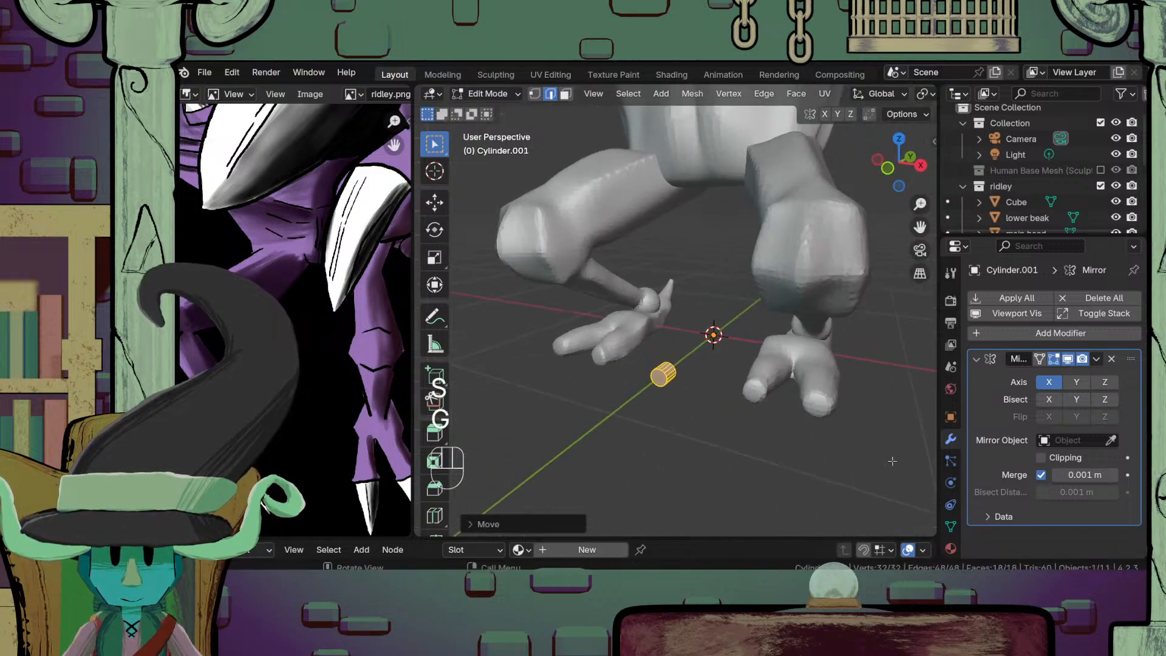
{"action": "key", "text": "KP_1"}
{"action": "key", "text": "g"}
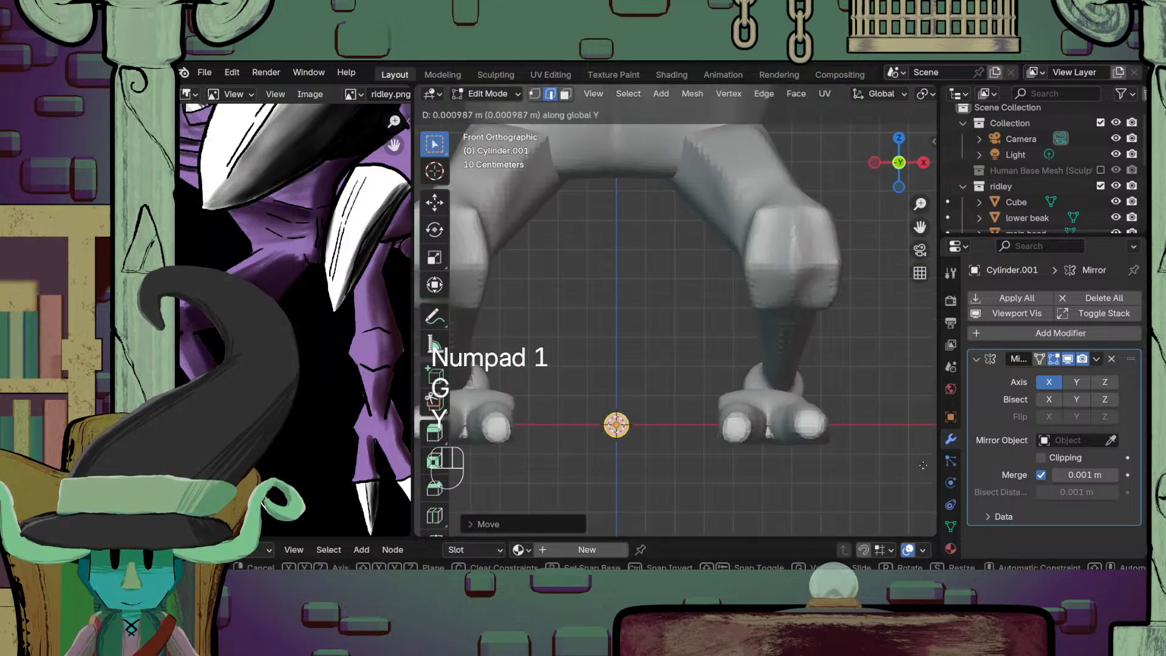
Step: Move the cylinder along X and Z to line it up with the foot's inner toe
{"action": "key", "text": "y"}
{"action": "key", "text": "x"}
{"action": "left_click", "coordinate": [491, 465]}
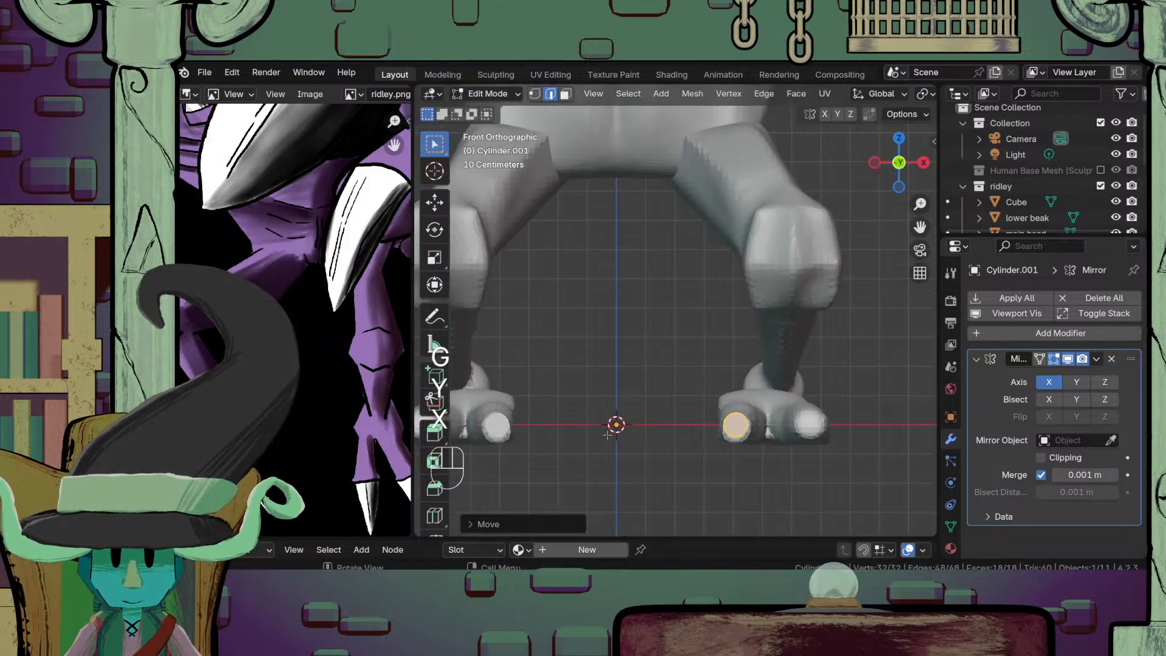
{"action": "scroll", "coordinate": [732, 460], "scroll_direction": "up", "scroll_amount": 2}
{"action": "middle_click_drag", "start_coordinate": [736, 463], "coordinate": [679, 359], "text": "shift"}
{"action": "scroll", "coordinate": [678, 391], "scroll_direction": "up", "scroll_amount": 2}
{"action": "key", "text": "g"}
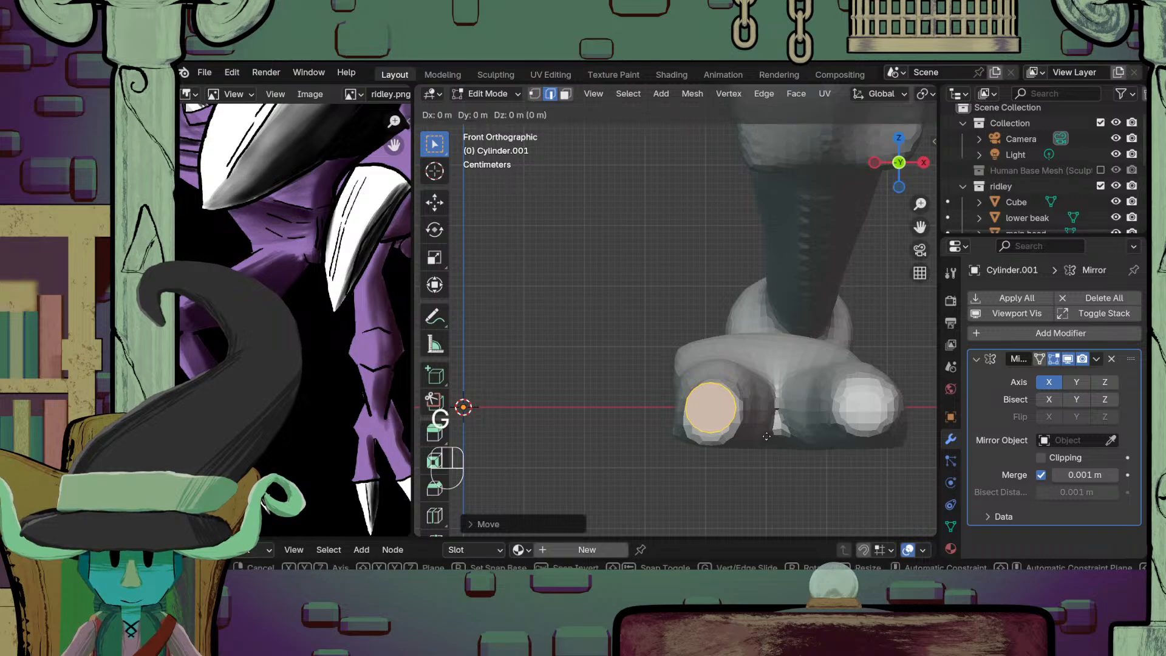
{"action": "key", "text": "z"}
{"action": "left_click", "coordinate": [772, 444]}
Step: Move the cylinder along Y onto the tip of the inner toe
{"action": "scroll", "coordinate": [771, 431], "scroll_direction": "down", "scroll_amount": 4}
{"action": "middle_click_drag", "start_coordinate": [771, 429], "coordinate": [666, 455]}
{"action": "scroll", "coordinate": [665, 452], "scroll_direction": "up", "scroll_amount": 3}
{"action": "middle_click_drag", "start_coordinate": [669, 436], "coordinate": [642, 444], "text": "shift"}
{"action": "key", "text": "g"}
{"action": "key", "text": "y"}
{"action": "left_click", "coordinate": [755, 424]}
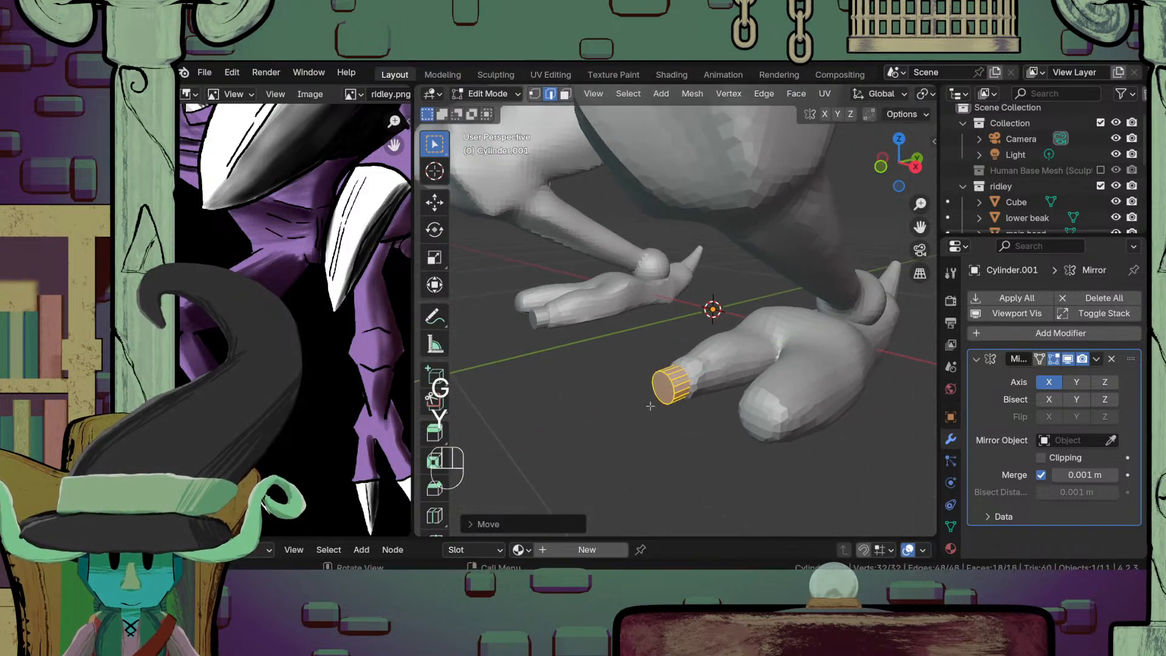
Step: Lengthen the cylinder by moving its front end face about 0.2 m forward along negative Y
{"action": "left_click", "coordinate": [656, 391]}
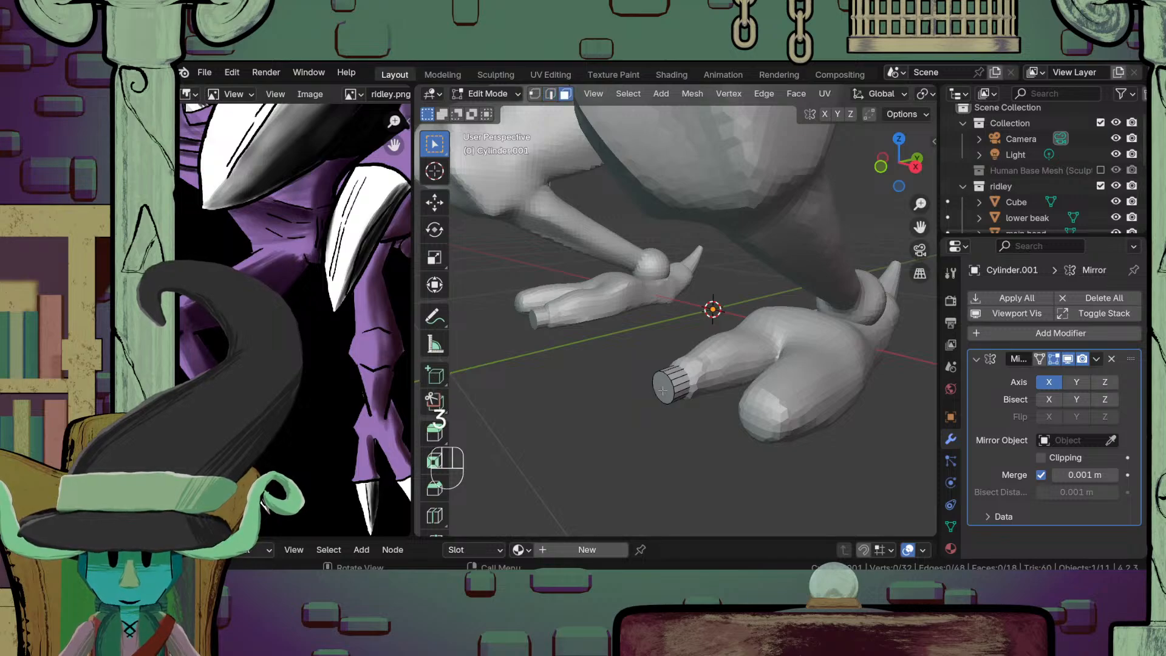
{"action": "key", "text": "g"}
{"action": "key", "text": "y"}
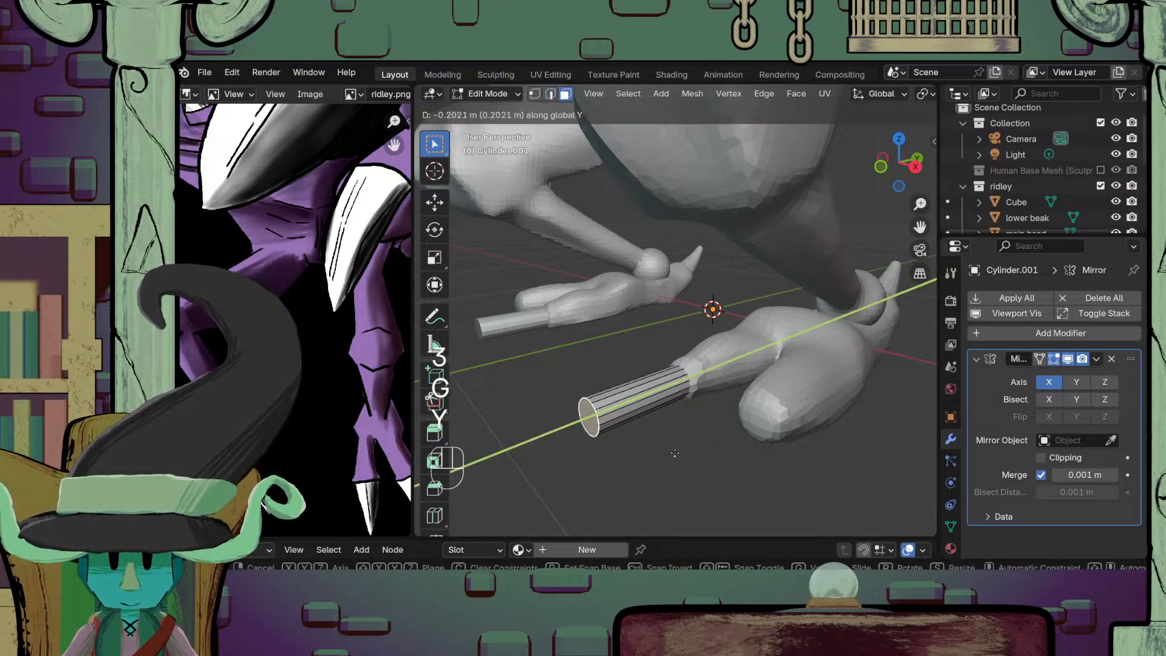
{"action": "left_click", "coordinate": [672, 456]}
Step: Delete the side faces that form the lower half of the cylinder
{"action": "middle_click_drag", "start_coordinate": [672, 456], "coordinate": [747, 432], "text": "shift"}
{"action": "scroll", "coordinate": [723, 456], "scroll_direction": "up", "scroll_amount": 3}
{"action": "middle_click_drag", "start_coordinate": [708, 472], "coordinate": [681, 418], "text": "shift"}
{"action": "scroll", "coordinate": [766, 419], "scroll_direction": "down", "scroll_amount": 4}
{"action": "scroll", "coordinate": [753, 395], "scroll_direction": "up", "scroll_amount": 4}
{"action": "left_click", "coordinate": [655, 333]}
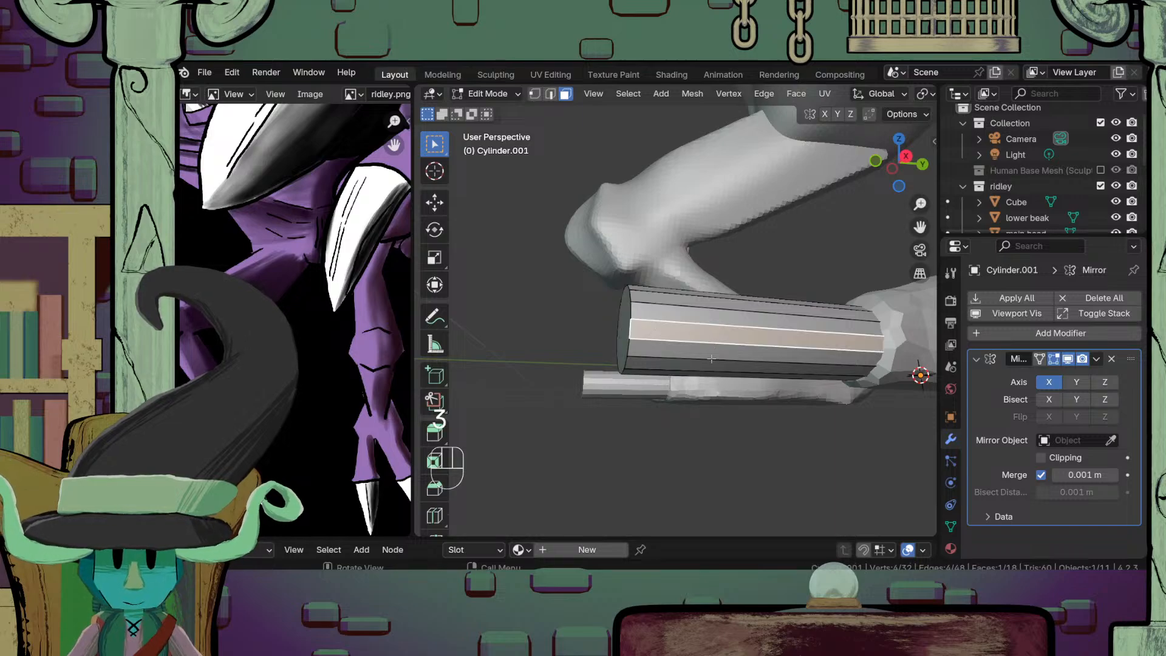
{"action": "key", "text": "KP_3"}
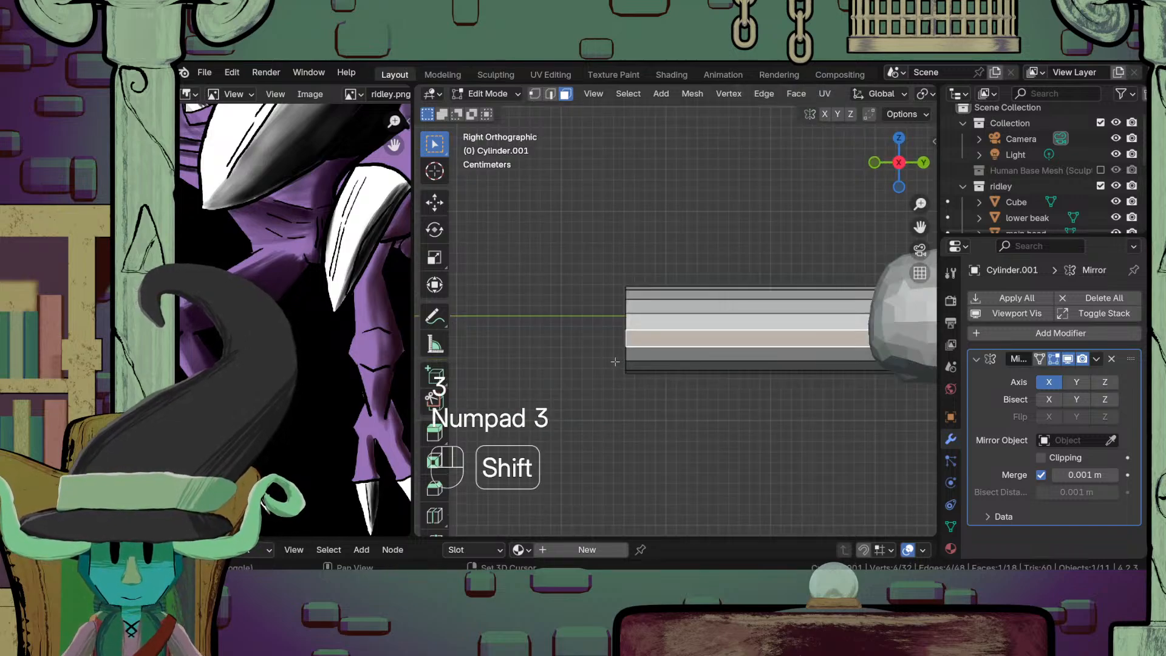
{"action": "key", "text": "alt+z"}
{"action": "left_click_drag", "start_coordinate": [608, 359], "coordinate": [851, 439]}
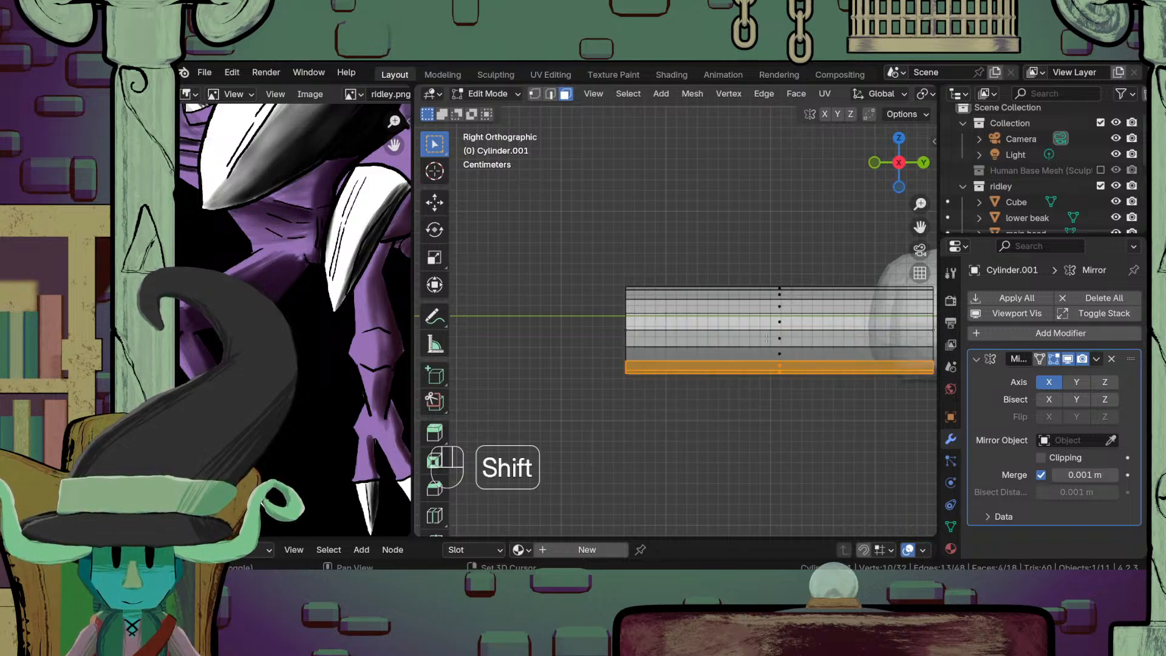
{"action": "left_click_drag", "start_coordinate": [767, 339], "coordinate": [827, 425], "text": "shift"}
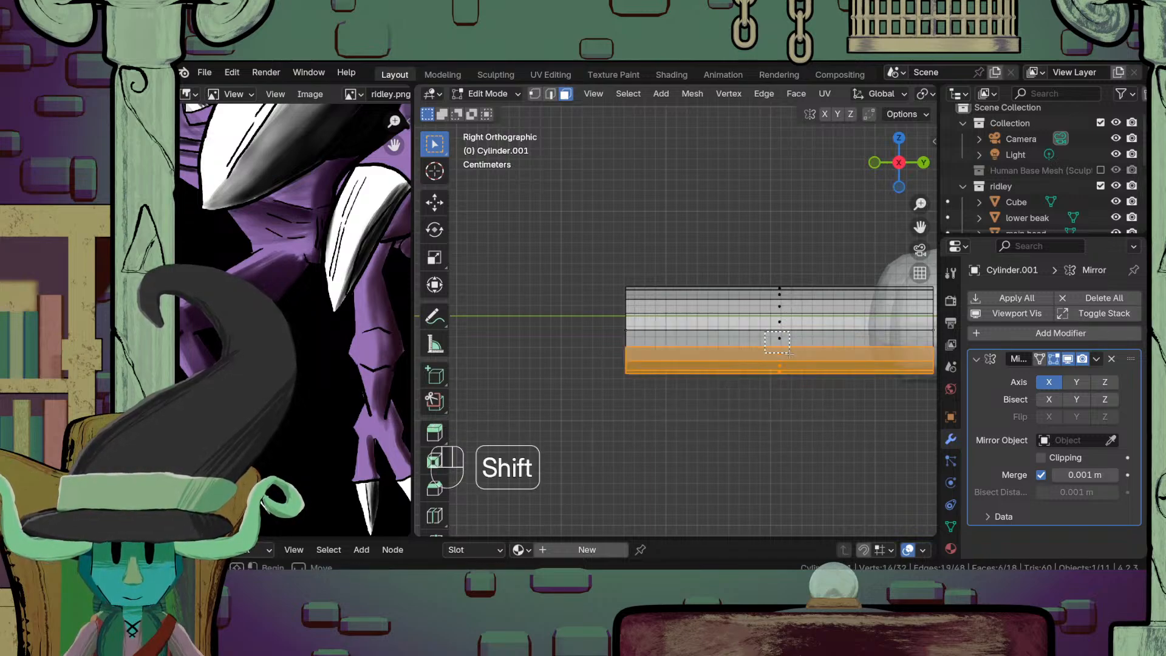
{"action": "left_click_drag", "start_coordinate": [788, 353], "coordinate": [789, 354], "text": "shift"}
{"action": "key", "text": "x"}
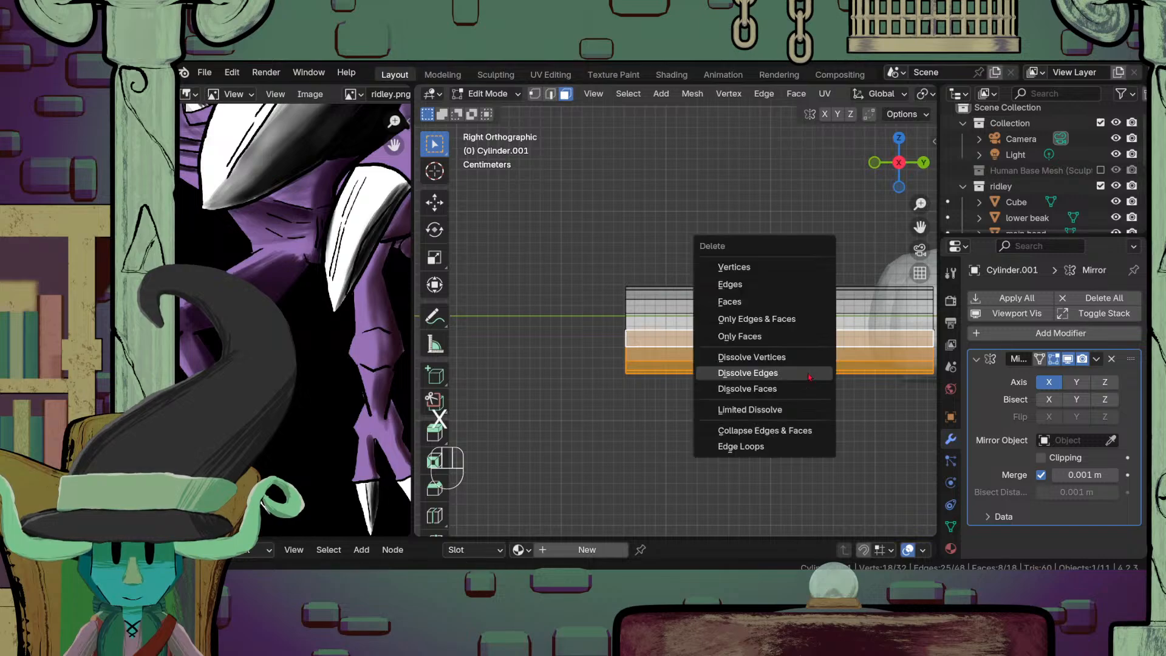
{"action": "left_click", "coordinate": [783, 302]}
Step: Delete the two end cap faces of the half cylinder
{"action": "key", "text": "Tab"}
{"action": "key", "text": "Tab"}
{"action": "middle_click_drag", "start_coordinate": [595, 383], "coordinate": [675, 311]}
{"action": "key", "text": "Tab"}
{"action": "key", "text": "Tab"}
{"action": "left_click", "coordinate": [635, 349]}
{"action": "left_click", "coordinate": [738, 357], "text": "shift"}
{"action": "key", "text": "x"}
{"action": "left_click", "coordinate": [738, 363]}
Step: Fill both open ends of the half cylinder with half-round faces
{"action": "key", "text": "2"}
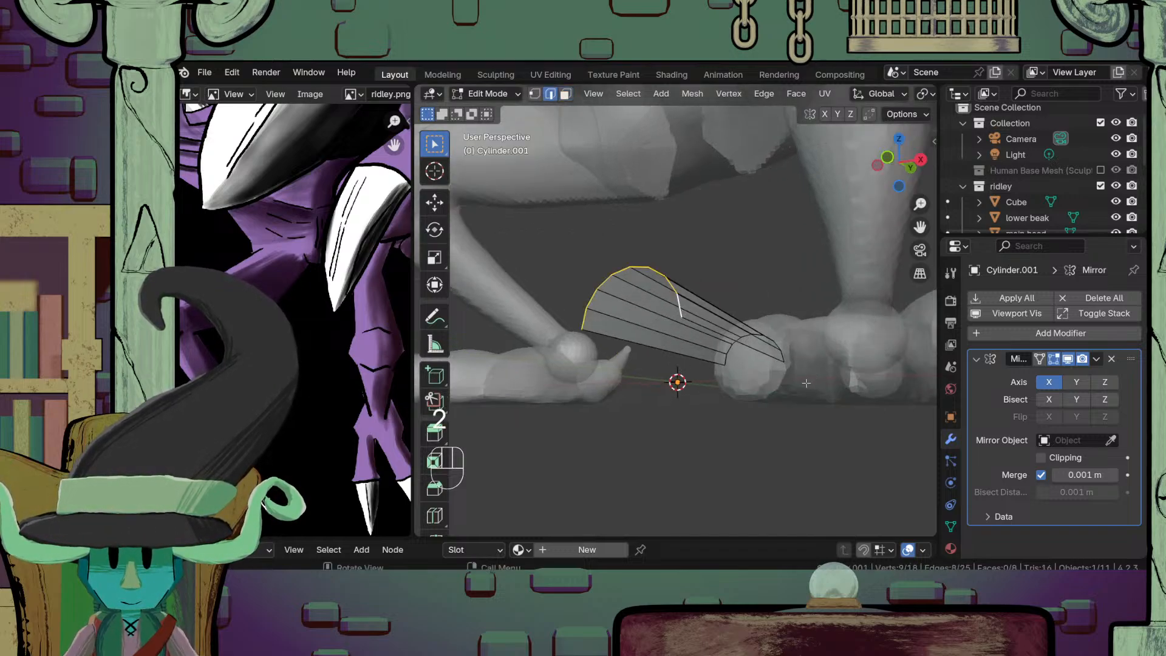
{"action": "key", "text": "f"}
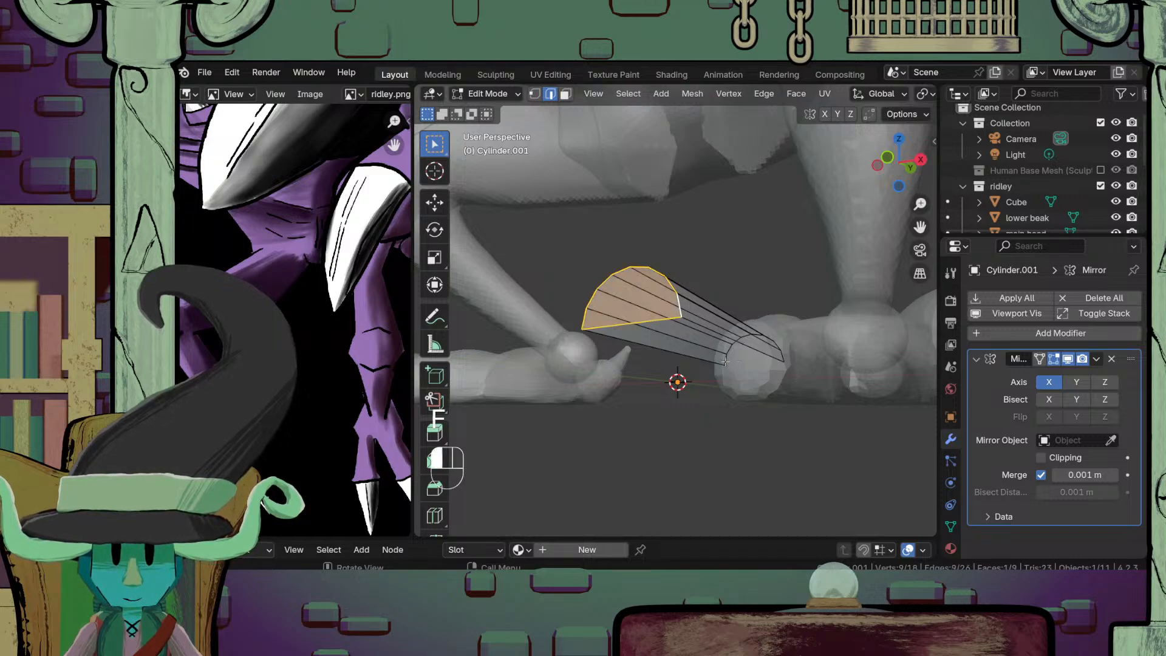
{"action": "left_click", "coordinate": [726, 361], "text": "alt"}
{"action": "key", "text": "f"}
{"action": "key", "text": "Tab"}
{"action": "middle_click_drag", "start_coordinate": [789, 366], "coordinate": [666, 337]}
{"action": "scroll", "coordinate": [738, 426], "scroll_direction": "down", "scroll_amount": 3}
{"action": "key", "text": "Tab"}
{"action": "key", "text": "3"}
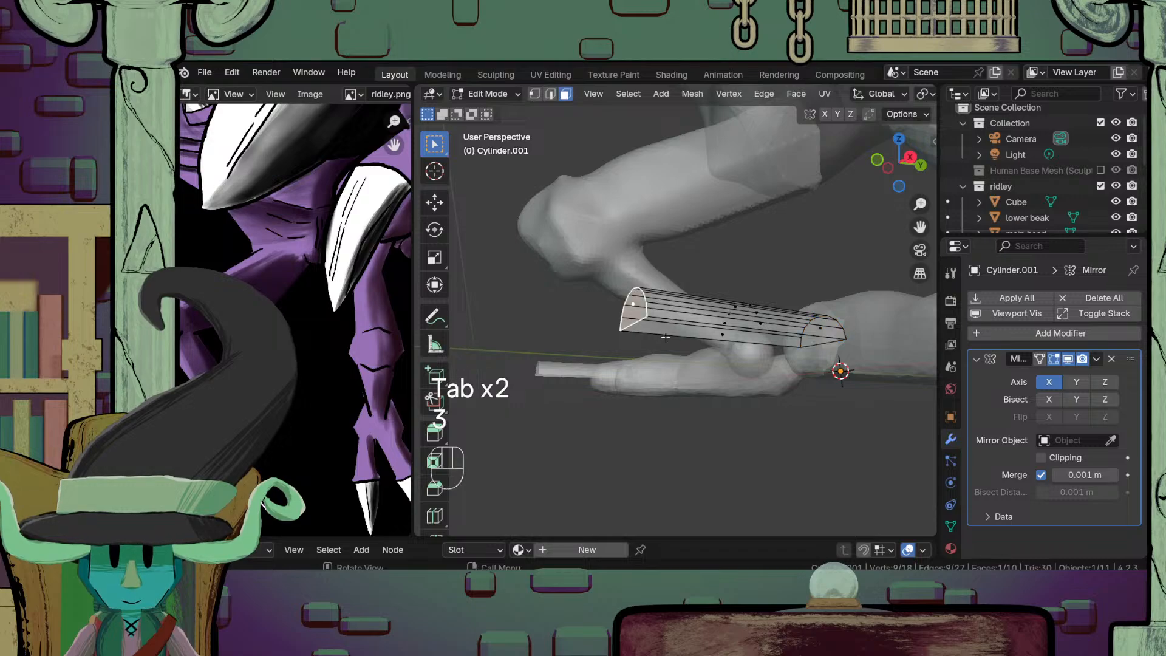
Step: Turn off X-ray and fill the open underside between the two long lower edges
{"action": "middle_click_drag", "start_coordinate": [737, 341], "coordinate": [743, 398]}
{"action": "scroll", "coordinate": [742, 398], "scroll_direction": "up", "scroll_amount": 2}
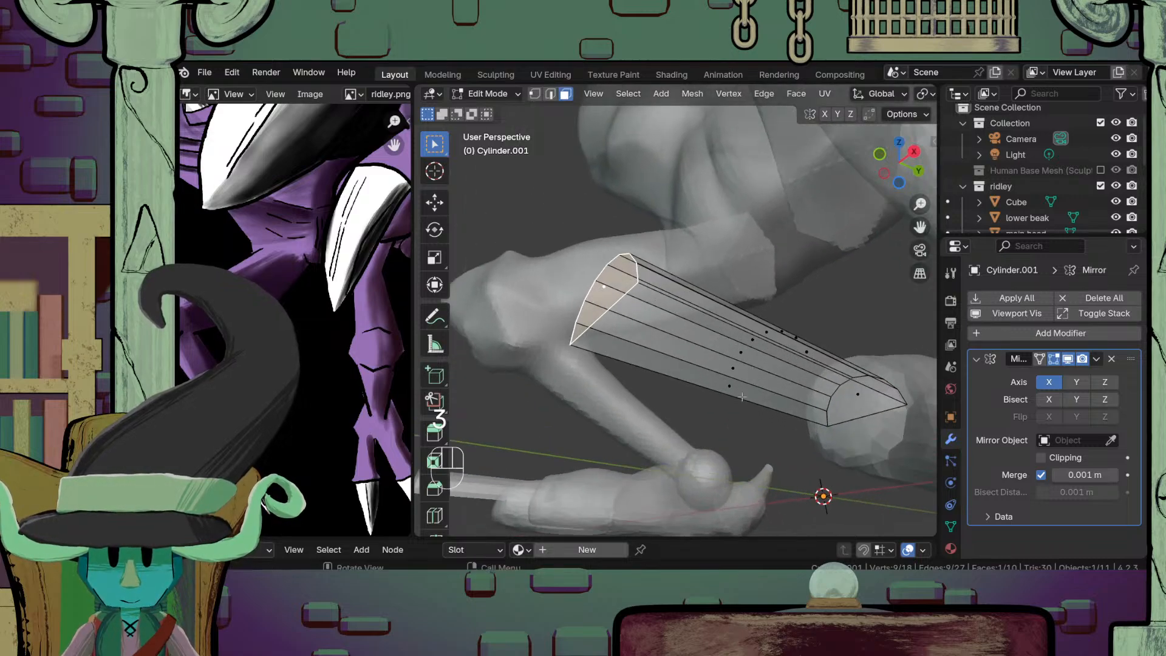
{"action": "key", "text": "alt+z"}
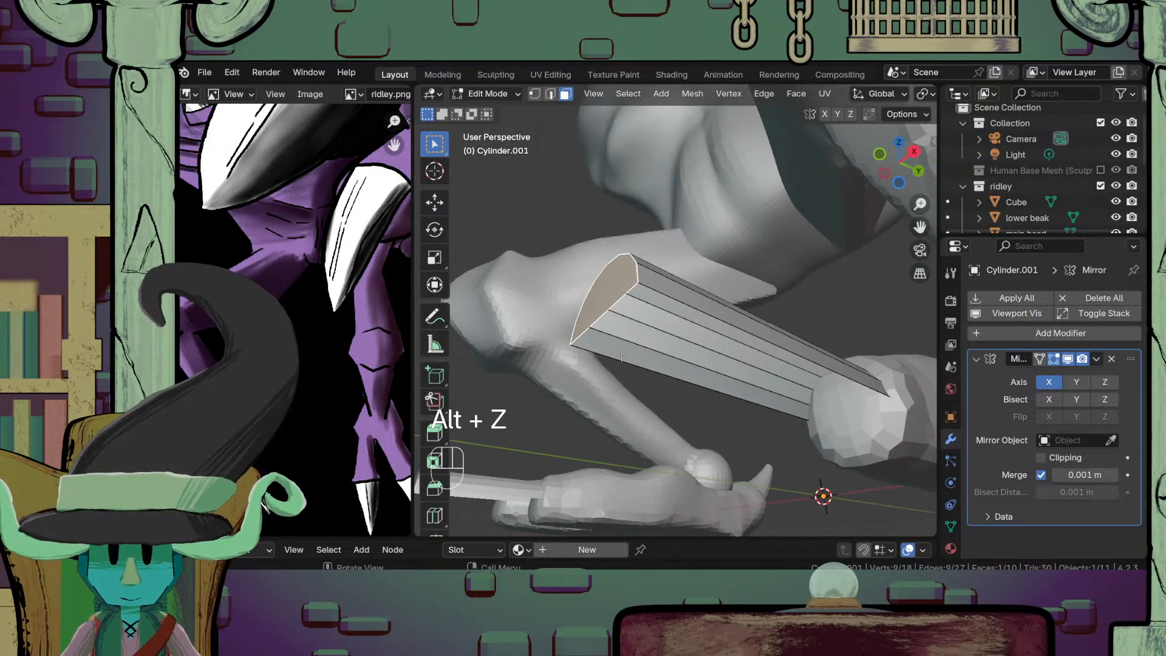
{"action": "key", "text": "2"}
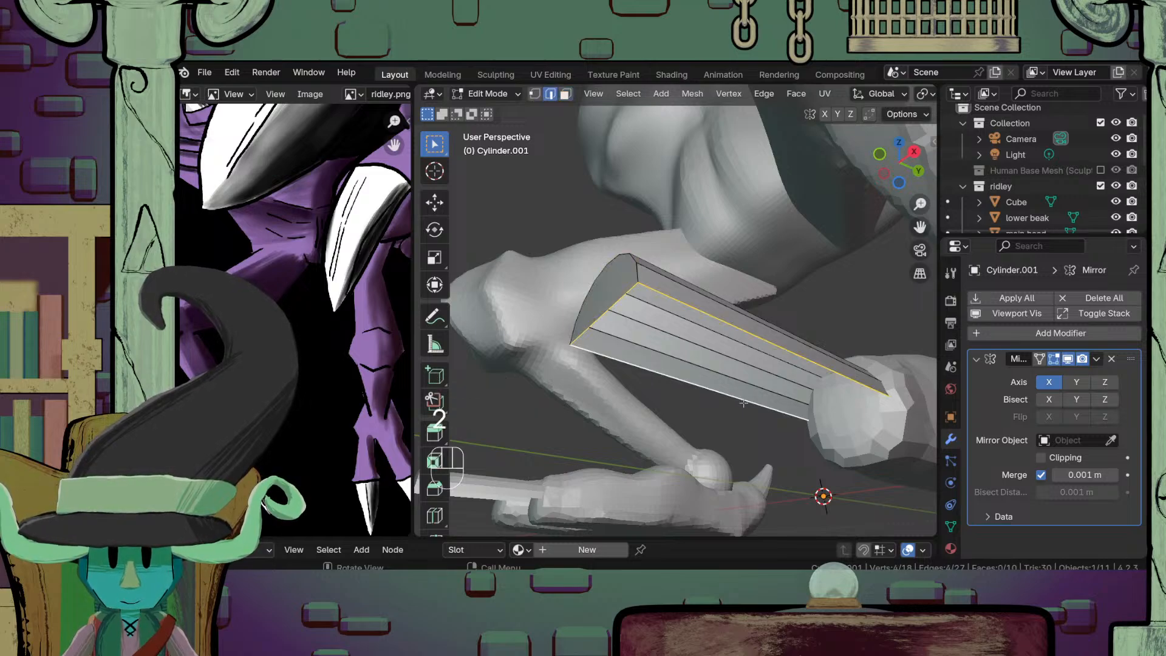
{"action": "key", "text": "f"}
{"action": "middle_click_drag", "start_coordinate": [742, 411], "coordinate": [771, 395]}
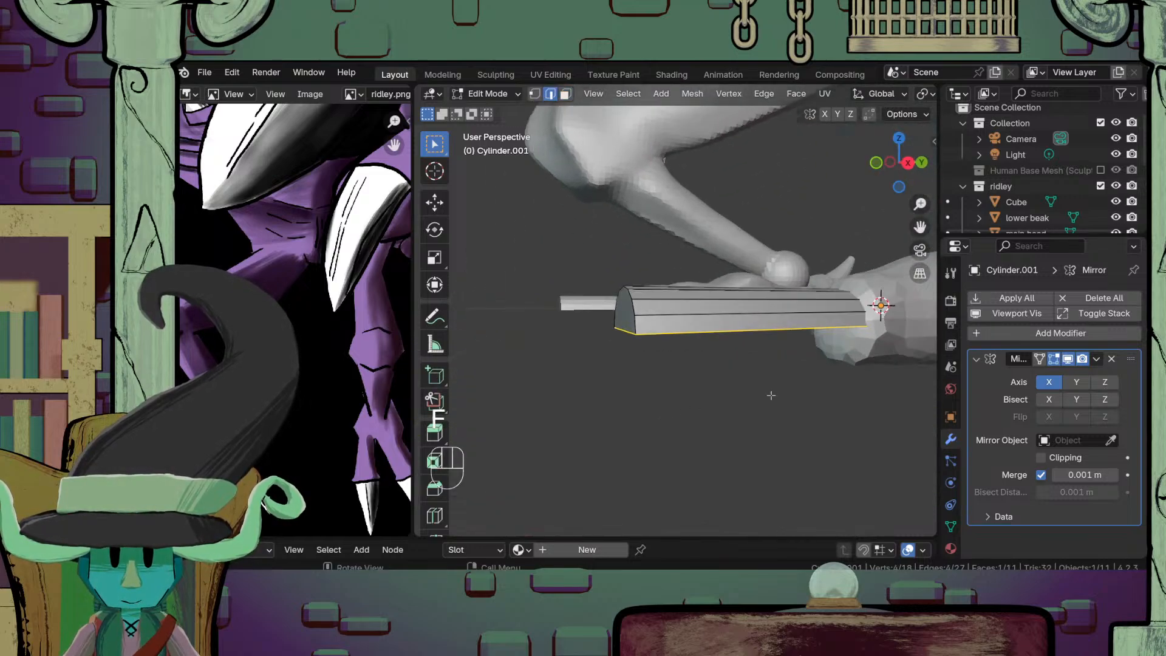
Step: Lower the new bottom face about 0.027 m along Z
{"action": "key", "text": "g"}
{"action": "key", "text": "z"}
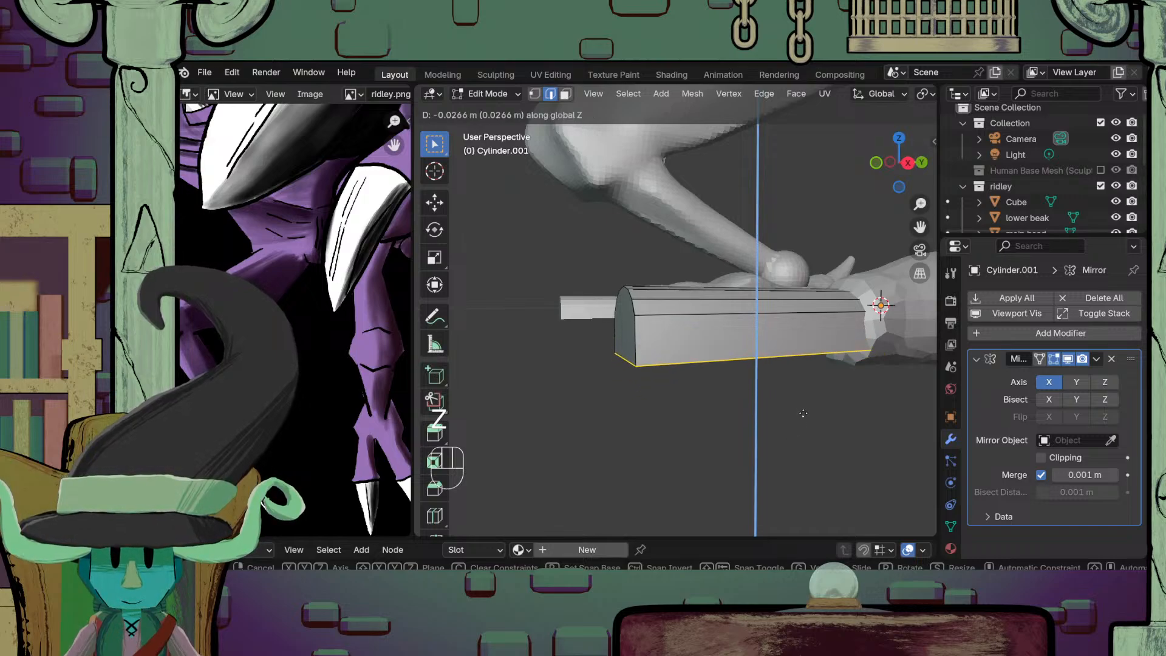
{"action": "left_click", "coordinate": [804, 412]}
{"action": "middle_click_drag", "start_coordinate": [803, 412], "coordinate": [805, 378]}
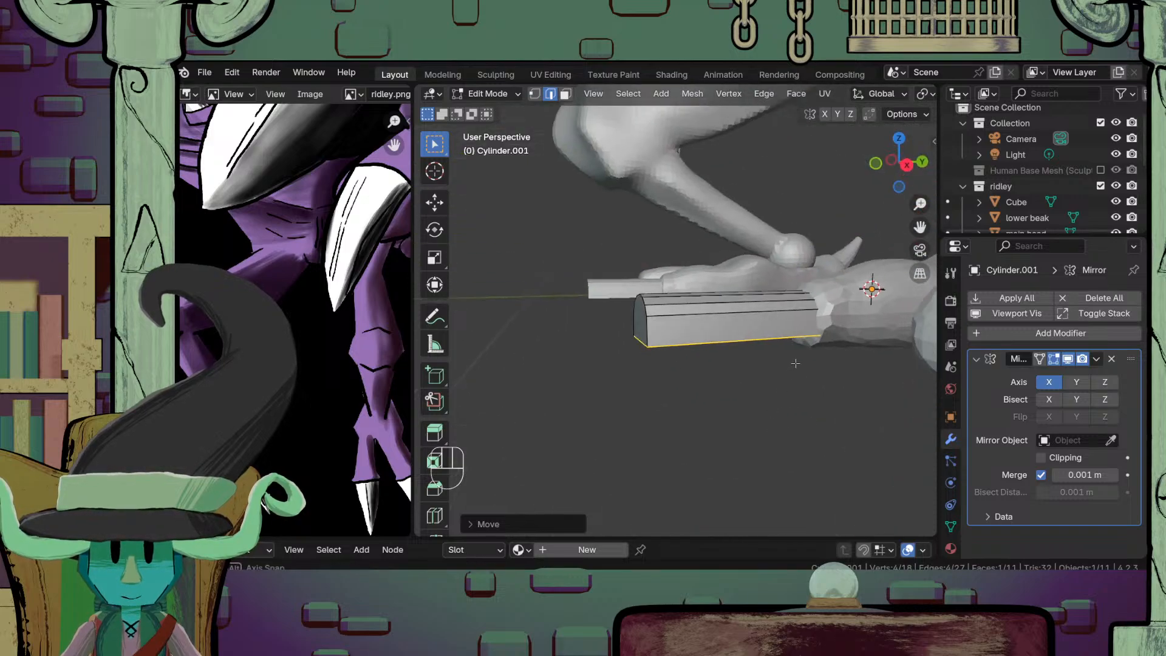
{"action": "key", "text": "Tab"}
Step: Set the pivot point to Active Element and scale the front end down to a narrow tip around its bottom edge
{"action": "middle_click_drag", "start_coordinate": [799, 423], "coordinate": [636, 374]}
{"action": "key", "text": "Tab"}
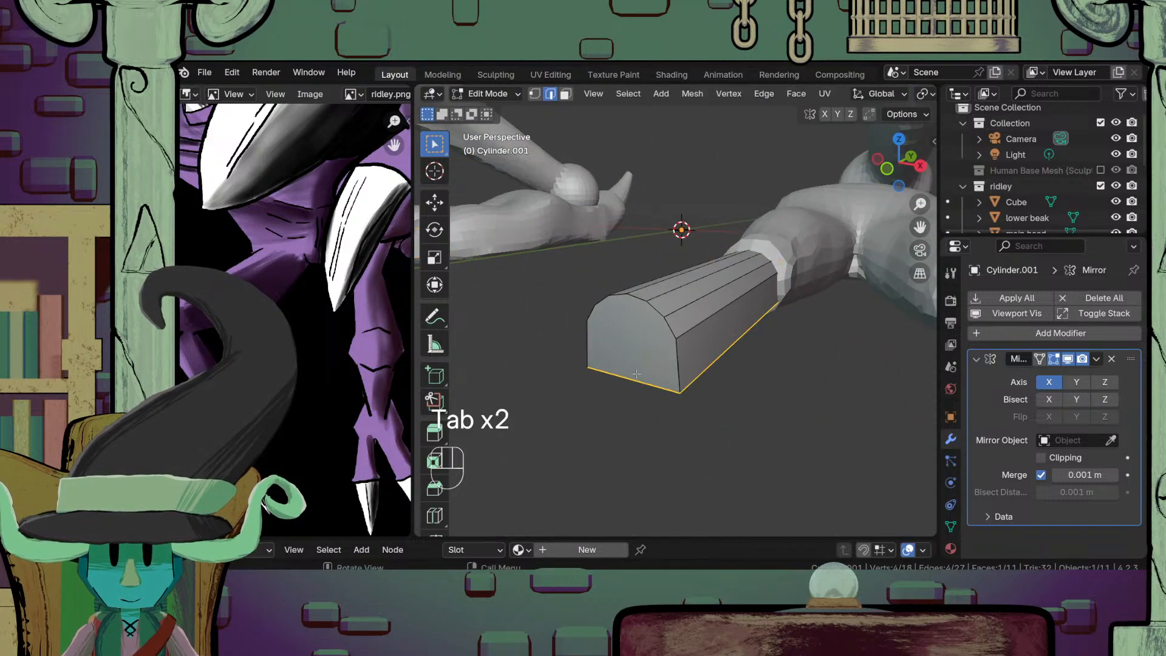
{"action": "left_click", "coordinate": [680, 366], "text": "alt"}
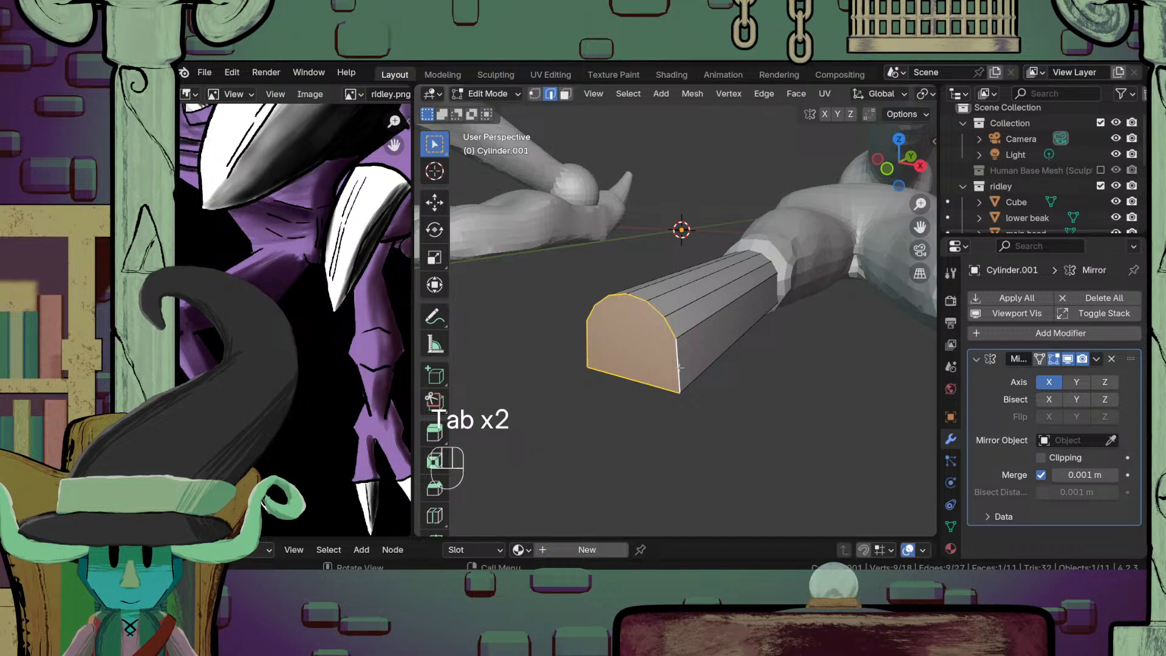
{"action": "left_click", "coordinate": [645, 383], "text": "shift"}
{"action": "left_click", "coordinate": [645, 383], "text": "shift"}
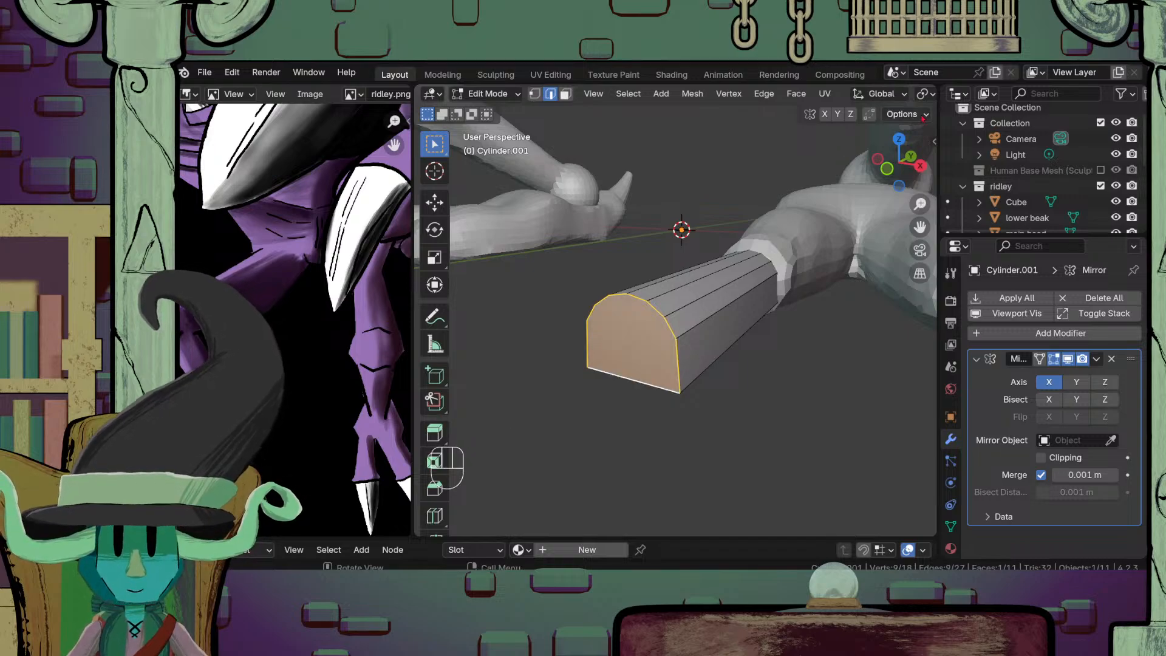
{"action": "scroll", "coordinate": [891, 97], "scroll_direction": "down", "scroll_amount": 5}
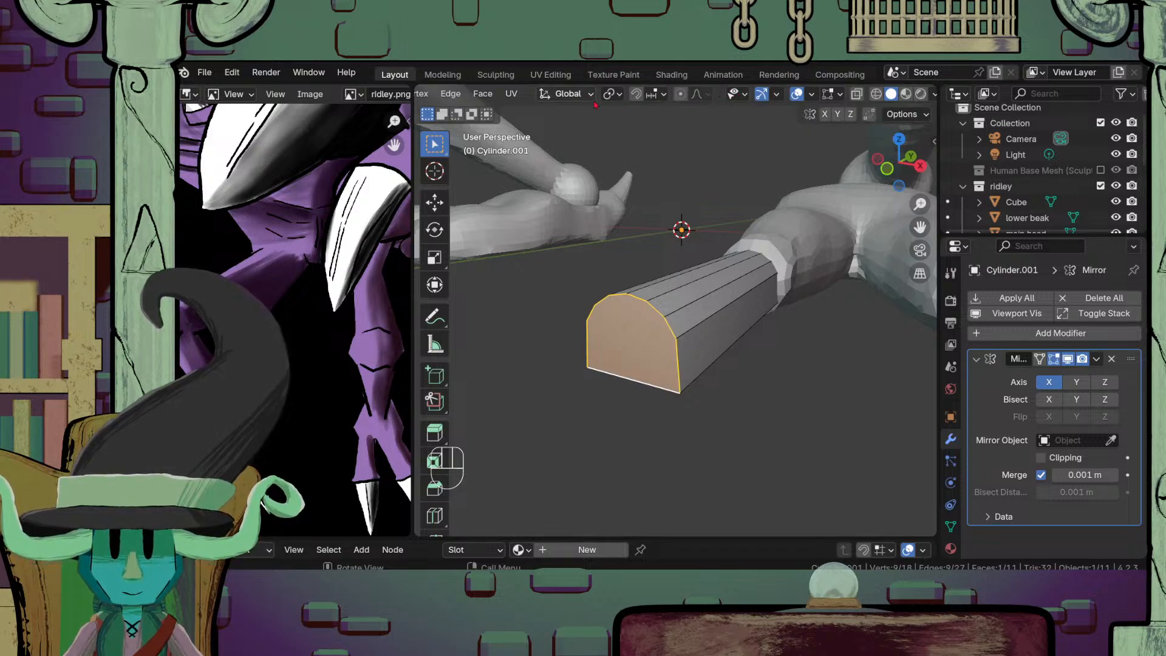
{"action": "left_click", "coordinate": [568, 93]}
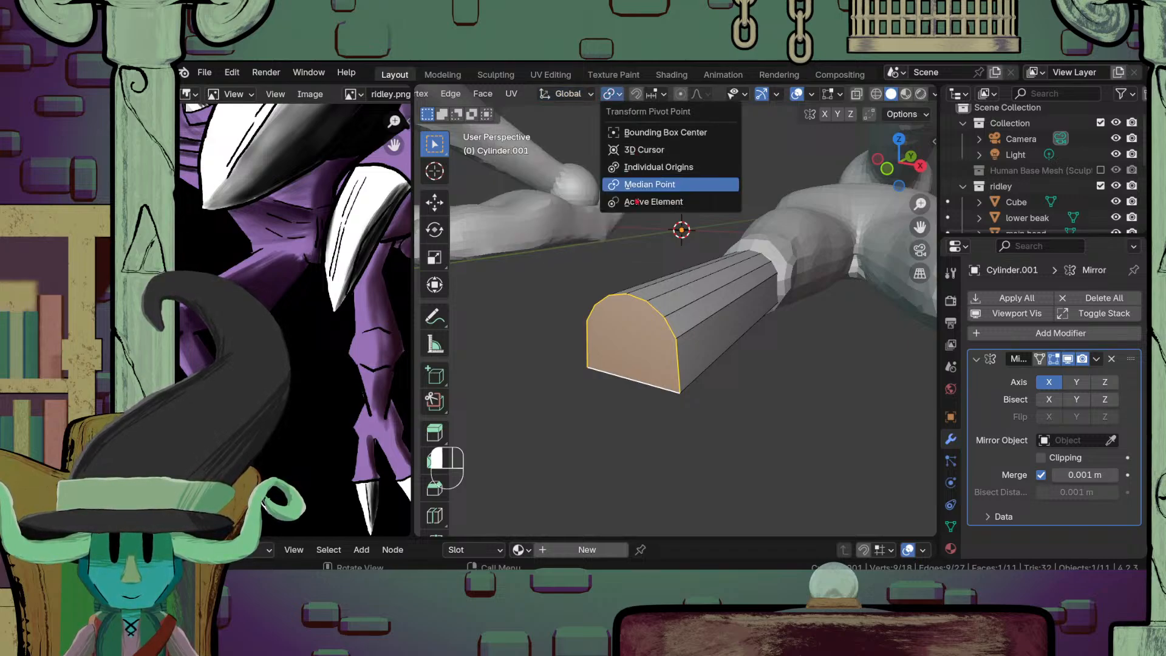
{"action": "left_click", "coordinate": [637, 202]}
{"action": "key", "text": "s"}
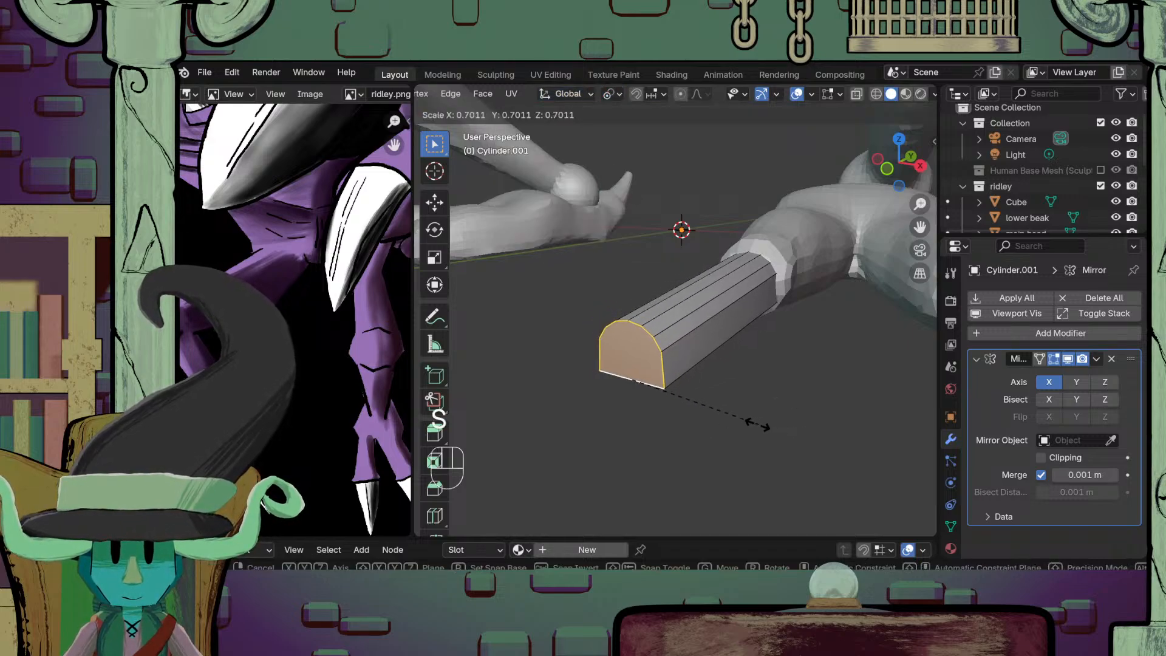
{"action": "left_click", "coordinate": [652, 405]}
Step: Add a single centred loop cut around the tapered claw
{"action": "middle_click_drag", "start_coordinate": [650, 406], "coordinate": [654, 372]}
{"action": "key", "text": "ctrl+r"}
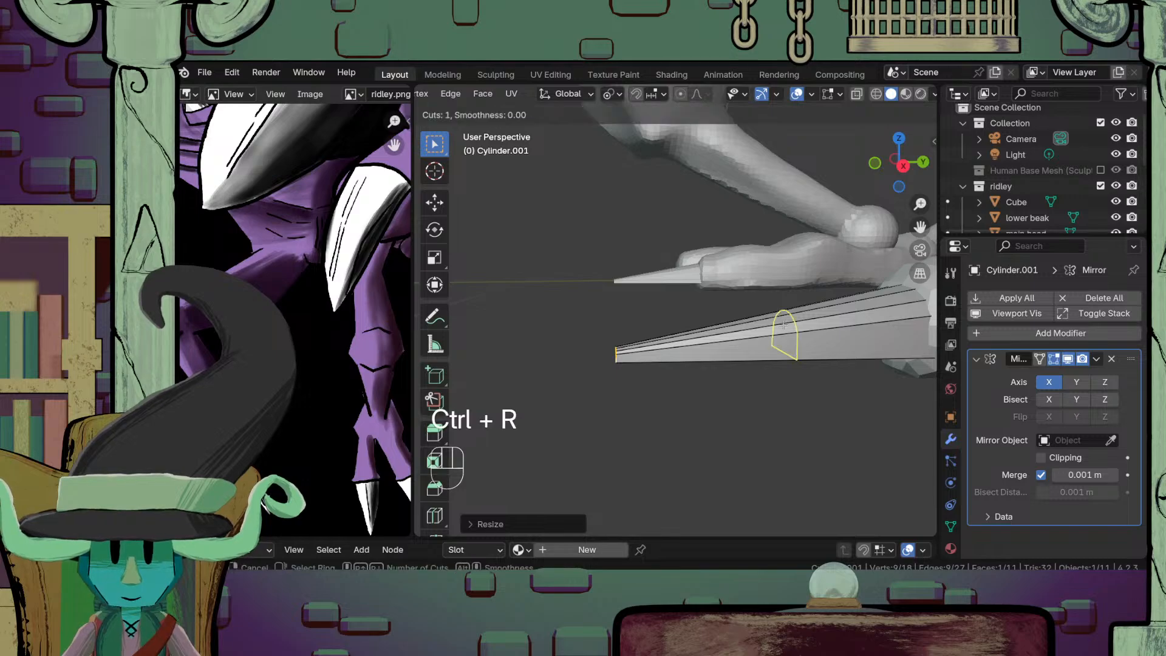
{"action": "left_click", "coordinate": [785, 325]}
{"action": "right_click", "coordinate": [784, 325]}
Step: Enlarge the middle edge loop of the claw using its bottom edge as the active pivot
{"action": "key", "text": "s"}
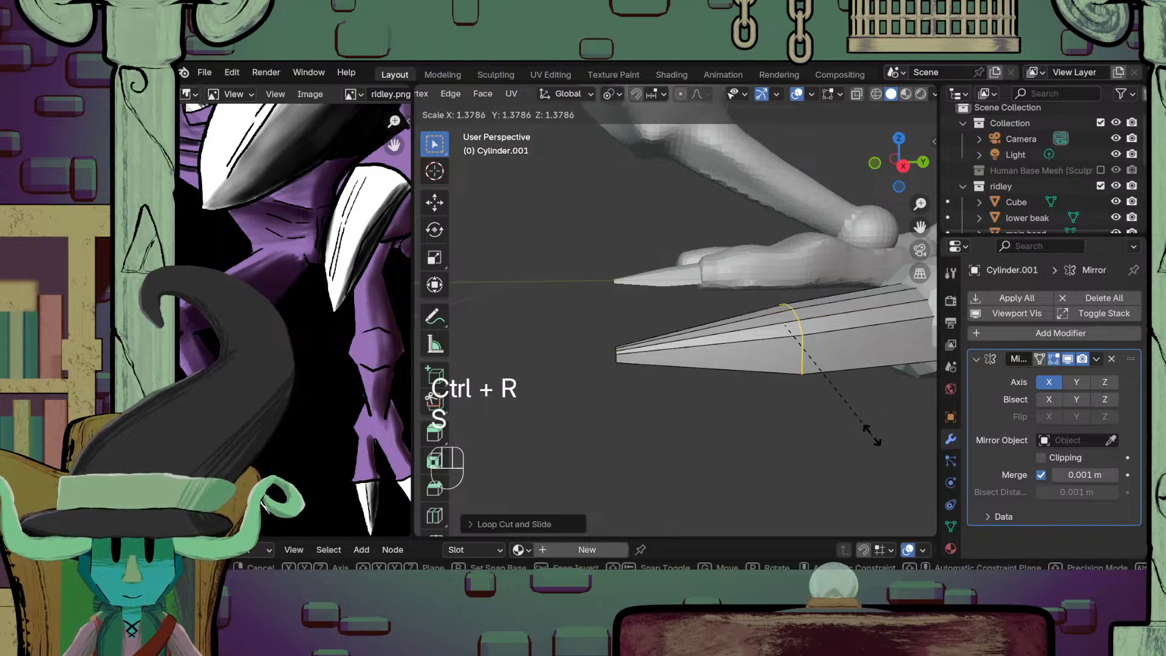
{"action": "right_click", "coordinate": [873, 436]}
{"action": "middle_click_drag", "start_coordinate": [866, 429], "coordinate": [844, 372]}
{"action": "left_click", "coordinate": [785, 372], "text": "shift"}
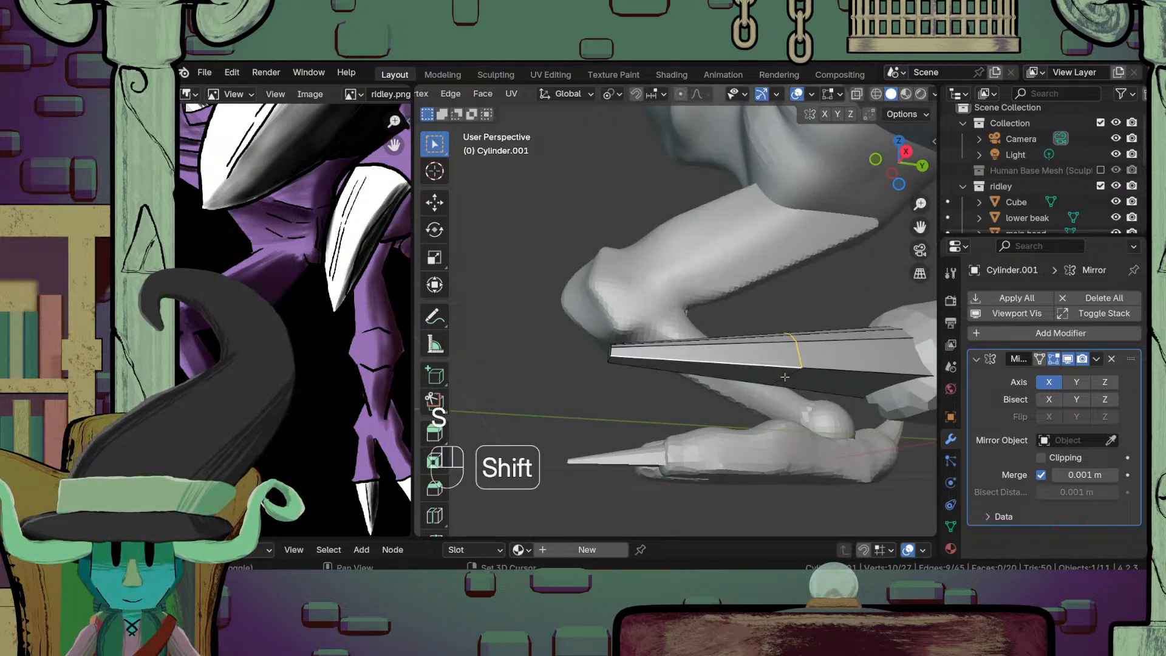
{"action": "key", "text": "s"}
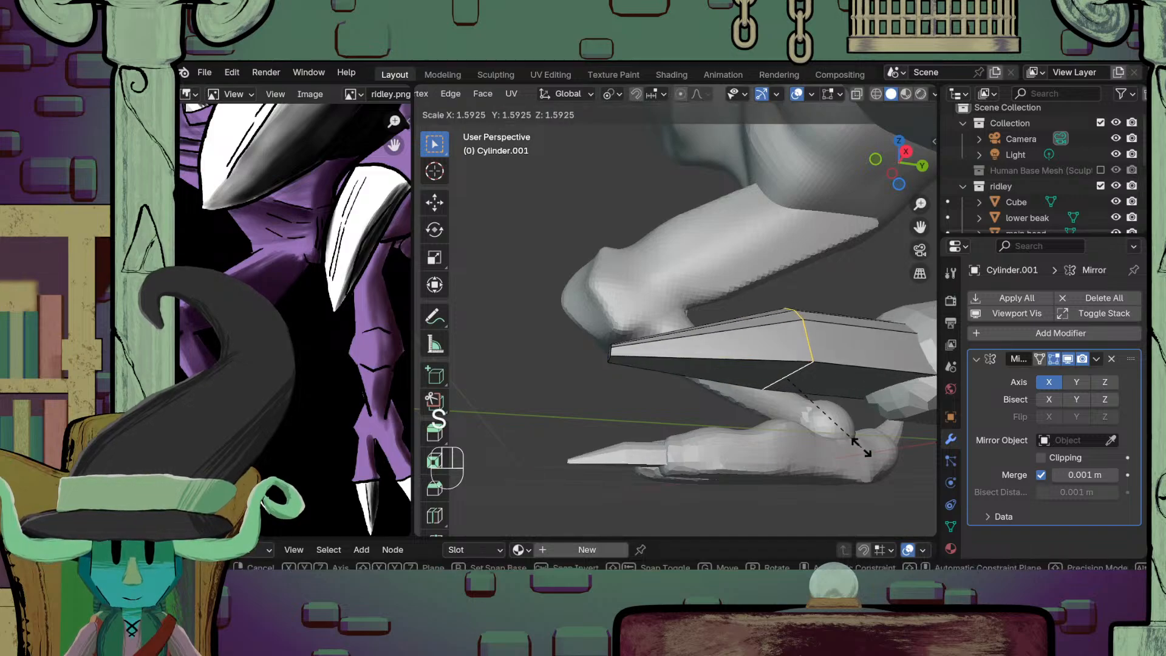
{"action": "left_click", "coordinate": [854, 396]}
Step: Scale the claw's middle edge loop up further by a factor of about 1.11
{"action": "scroll", "coordinate": [854, 397], "scroll_direction": "down", "scroll_amount": 4}
{"action": "middle_click_drag", "start_coordinate": [853, 397], "coordinate": [930, 373]}
{"action": "scroll", "coordinate": [769, 480], "scroll_direction": "down", "scroll_amount": 4}
{"action": "scroll", "coordinate": [701, 419], "scroll_direction": "up", "scroll_amount": 3}
{"action": "scroll", "coordinate": [701, 420], "scroll_direction": "up", "scroll_amount": 2}
{"action": "key", "text": "s"}
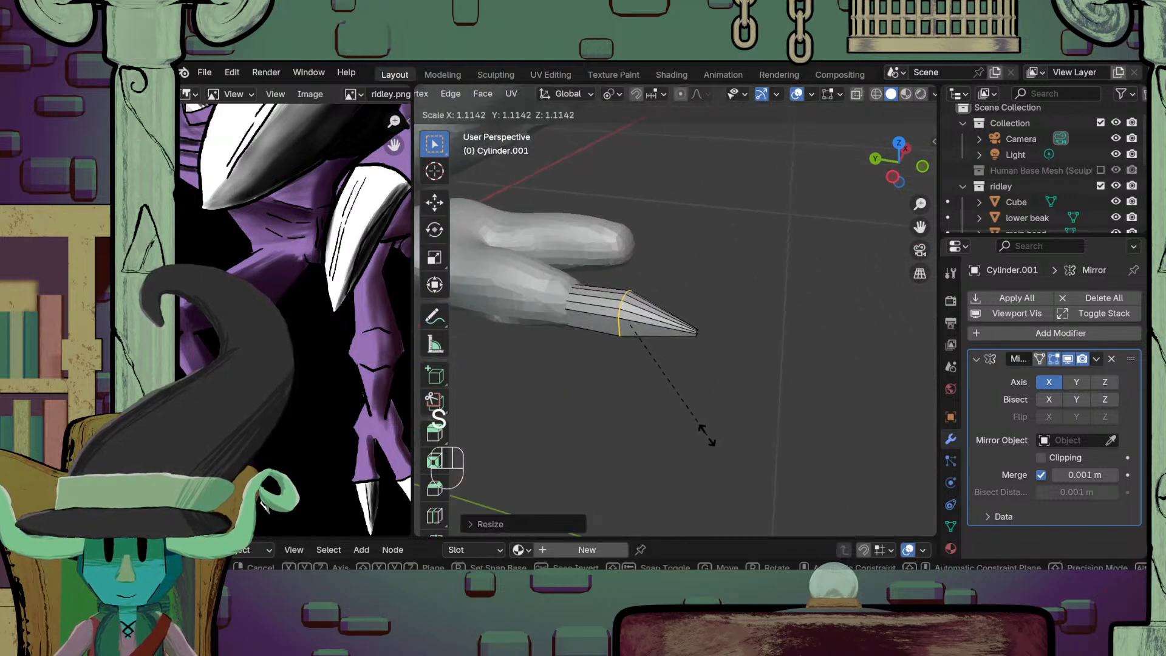
{"action": "left_click", "coordinate": [708, 436]}
{"action": "key", "text": "Tab"}
Step: Bevel the claw's middle edge loop with 4 segments and an offset of about 0.08 m
{"action": "scroll", "coordinate": [707, 436], "scroll_direction": "down", "scroll_amount": 6}
{"action": "middle_click_drag", "start_coordinate": [707, 436], "coordinate": [608, 434]}
{"action": "left_click", "coordinate": [790, 434]}
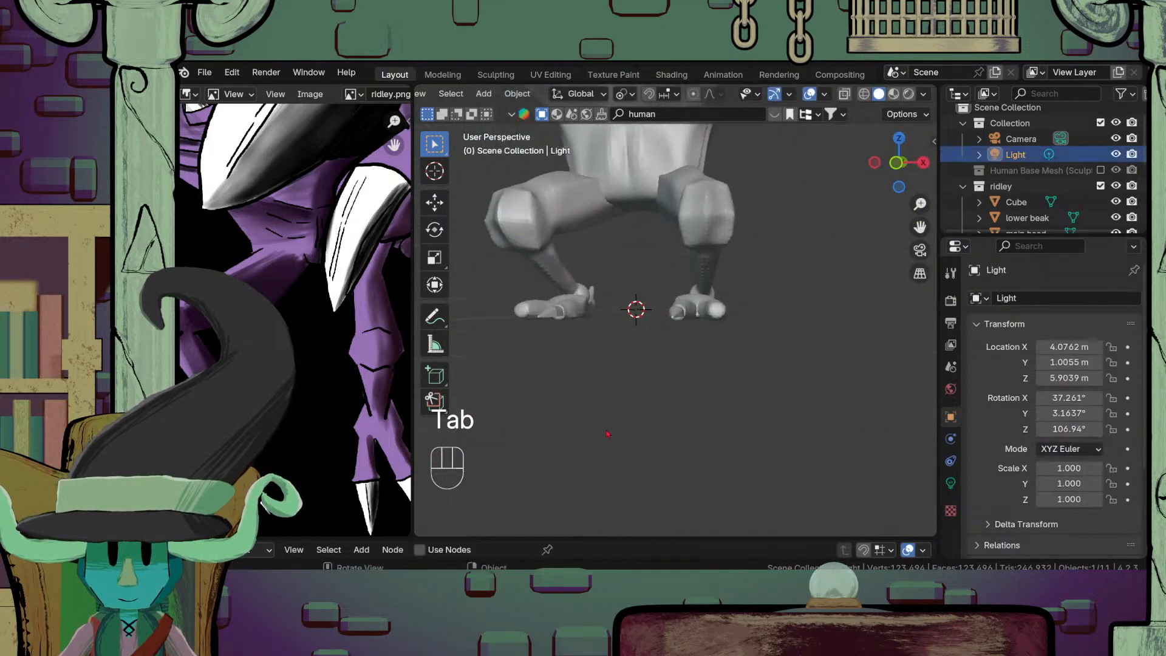
{"action": "scroll", "coordinate": [608, 434], "scroll_direction": "up", "scroll_amount": 4}
{"action": "middle_click_drag", "start_coordinate": [790, 353], "coordinate": [678, 359]}
{"action": "key", "text": "Tab"}
{"action": "left_click", "coordinate": [737, 321]}
{"action": "key", "text": "Tab"}
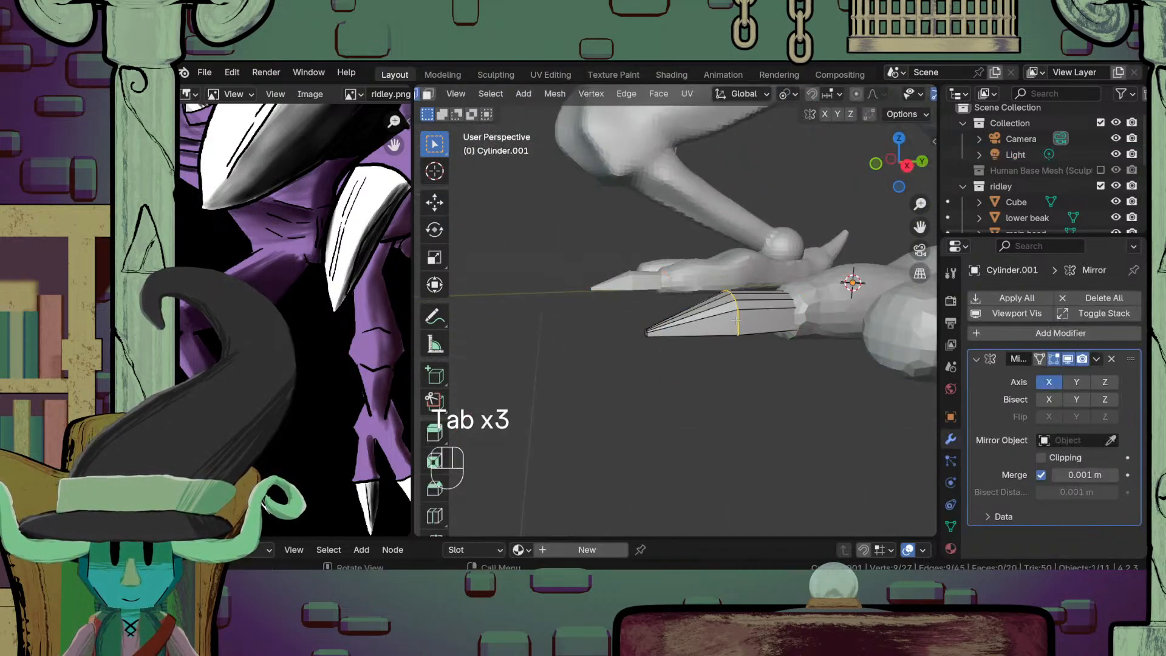
{"action": "key", "text": "ctrl+b"}
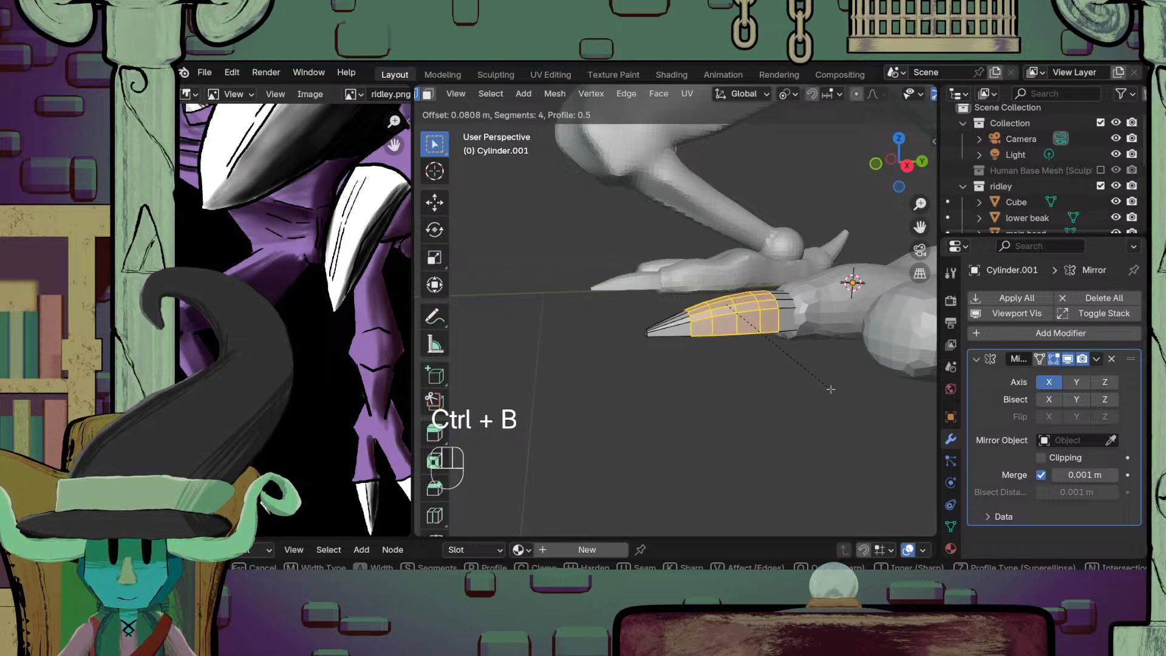
{"action": "left_click", "coordinate": [831, 389]}
{"action": "key", "text": "Tab"}
Step: Duplicate the entire claw mesh and move the copy along X onto the neighbouring toe
{"action": "middle_click_drag", "start_coordinate": [831, 389], "coordinate": [669, 331]}
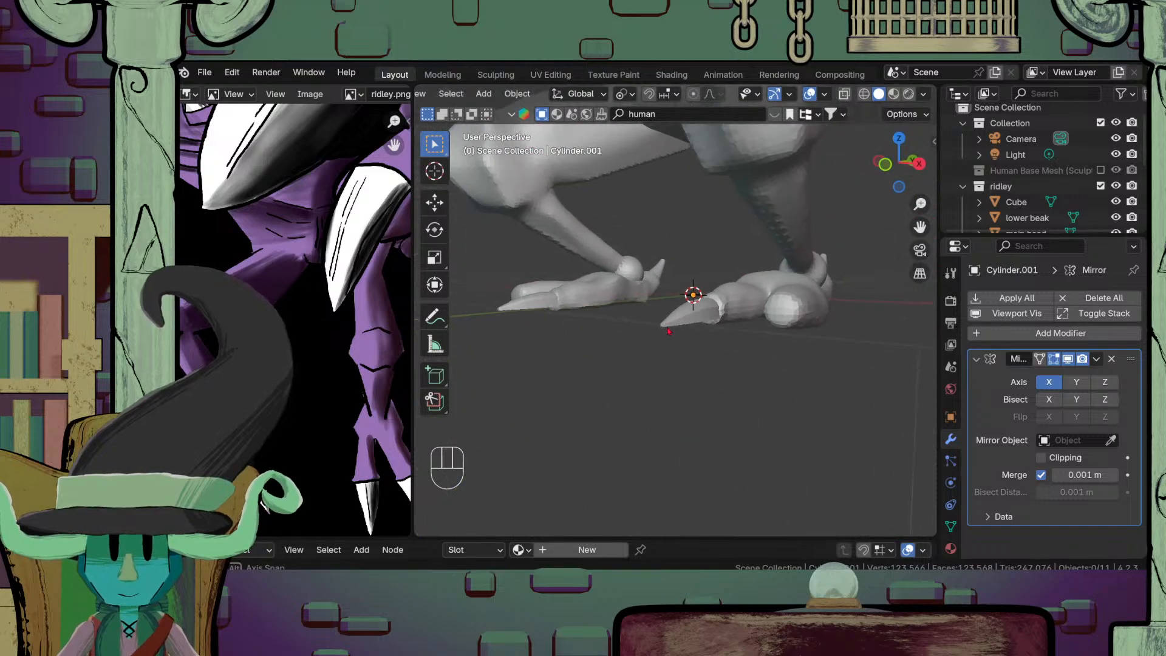
{"action": "left_click", "coordinate": [705, 314]}
{"action": "scroll", "coordinate": [704, 314], "scroll_direction": "up", "scroll_amount": 2}
{"action": "key", "text": "Tab"}
{"action": "key", "text": "a"}
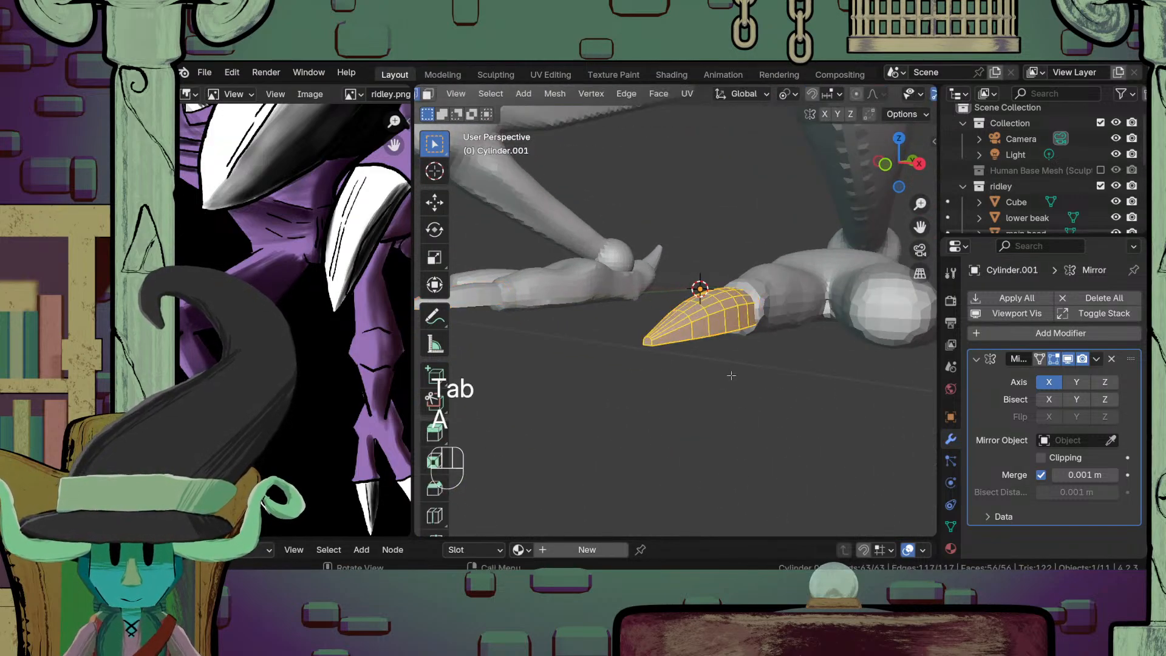
{"action": "key", "text": "shift+d"}
{"action": "key", "text": "y"}
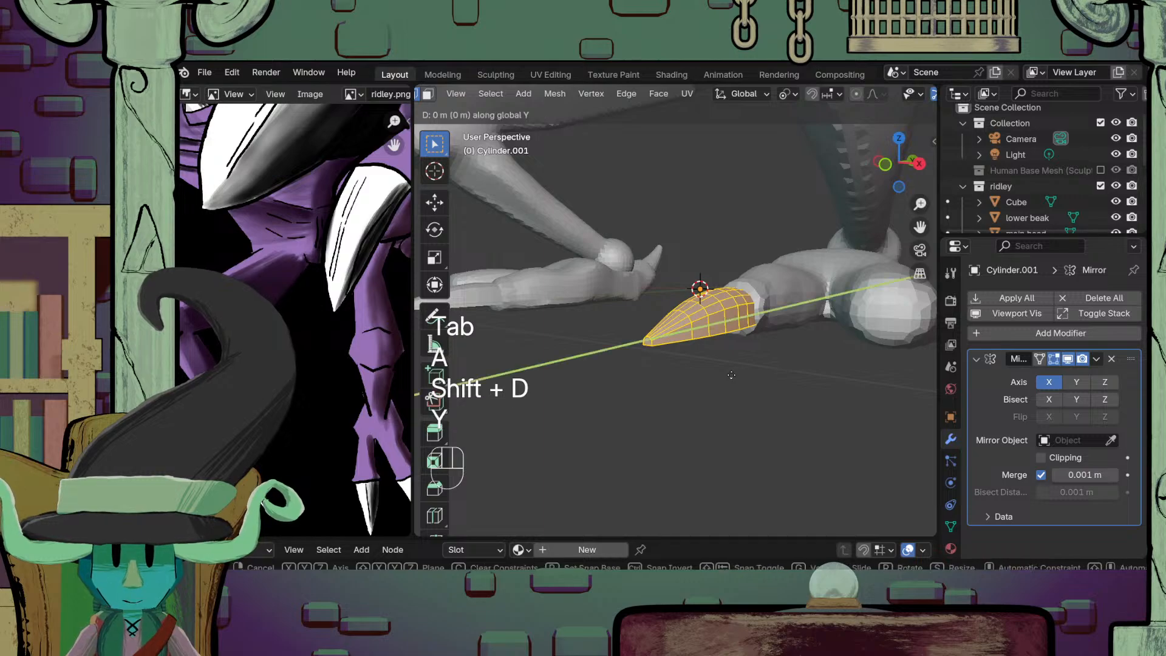
{"action": "key", "text": "c"}
{"action": "key", "text": "x"}
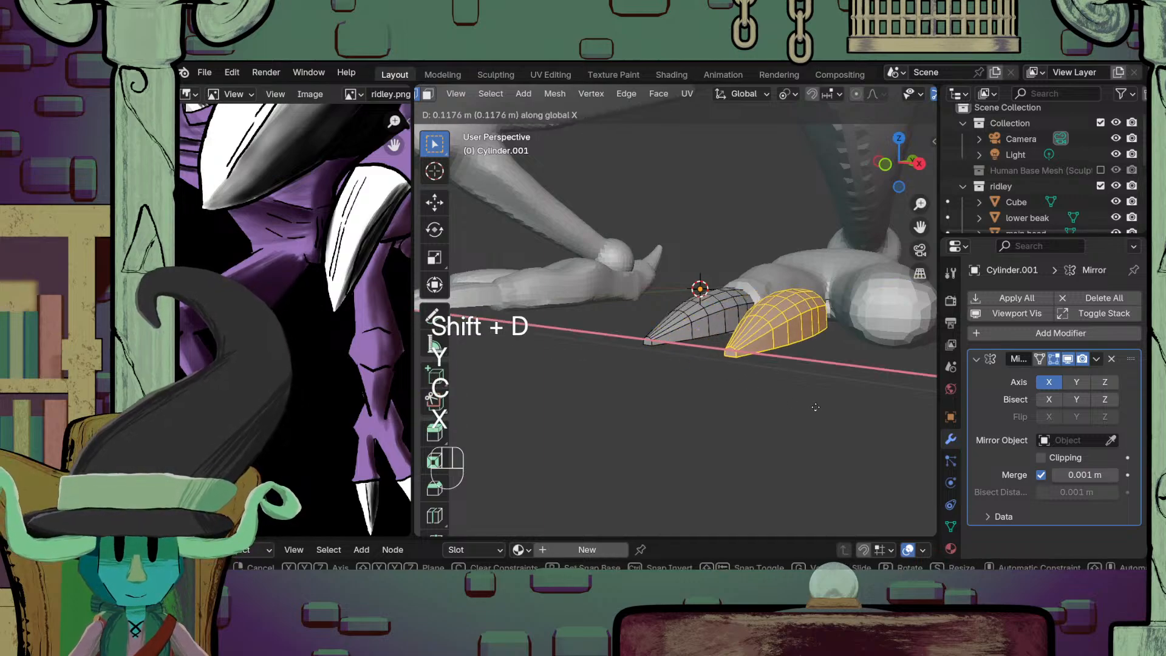
{"action": "left_click", "coordinate": [915, 432]}
Step: Raise the duplicated claw slightly along Z so it fits its toe, and finish editing the claw mesh
{"action": "scroll", "coordinate": [851, 409], "scroll_direction": "down", "scroll_amount": 2}
{"action": "middle_click_drag", "start_coordinate": [790, 389], "coordinate": [707, 404], "text": "shift"}
{"action": "scroll", "coordinate": [707, 404], "scroll_direction": "up", "scroll_amount": 3}
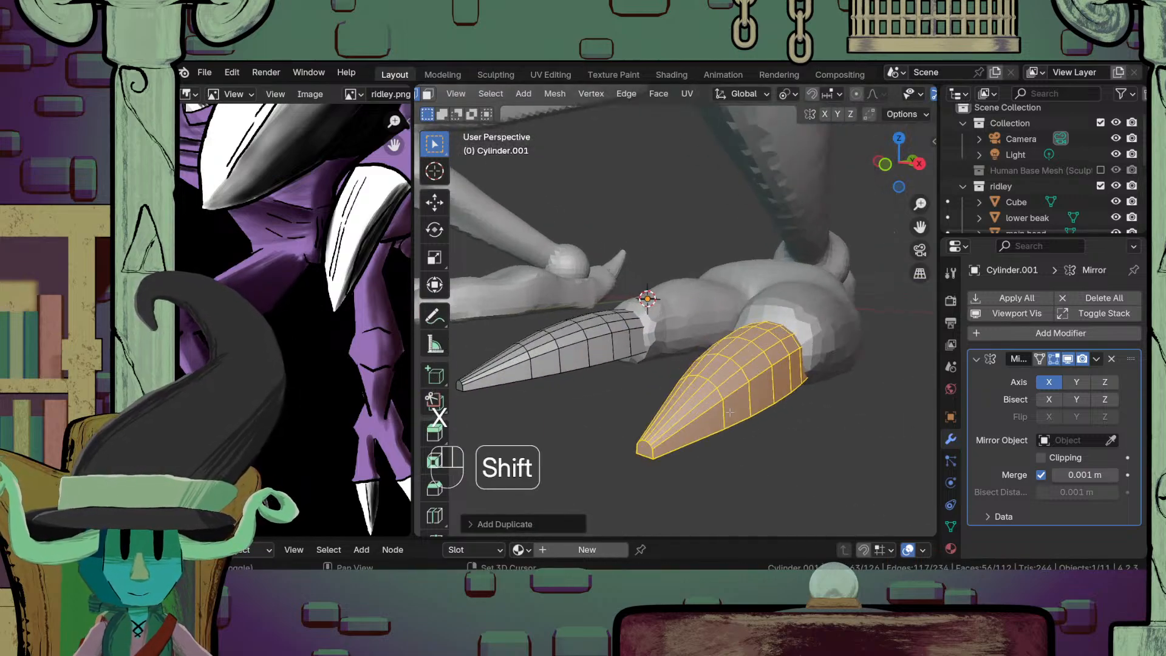
{"action": "middle_click_drag", "start_coordinate": [829, 446], "coordinate": [820, 349], "text": "shift"}
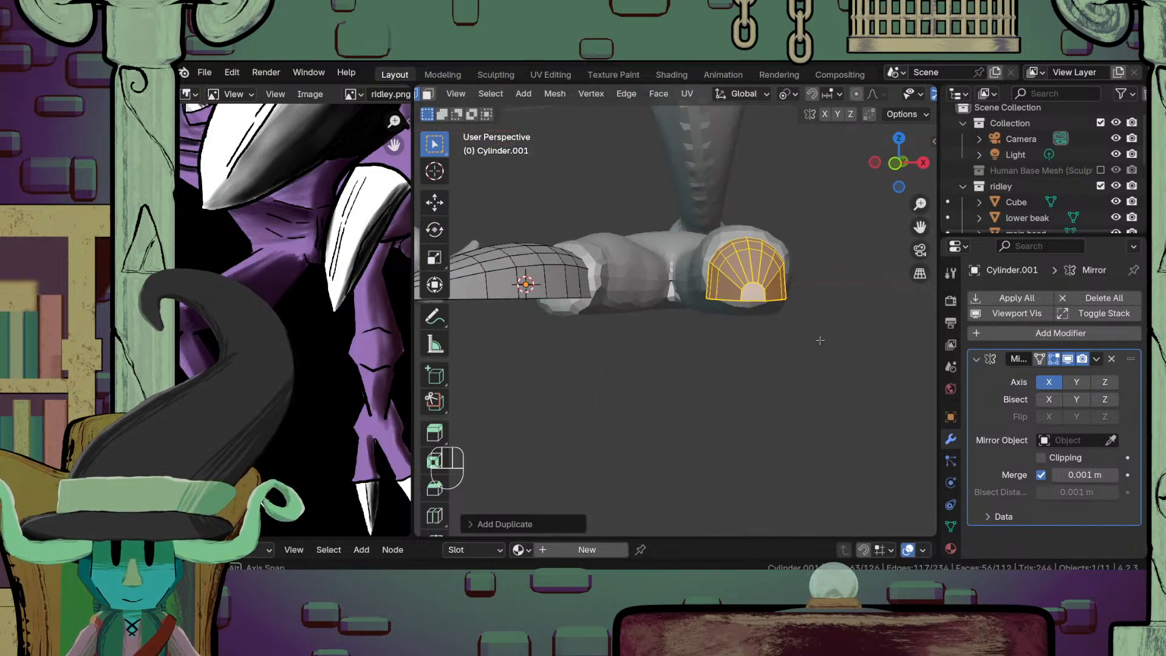
{"action": "key", "text": "g"}
{"action": "key", "text": "z"}
{"action": "left_click", "coordinate": [821, 339]}
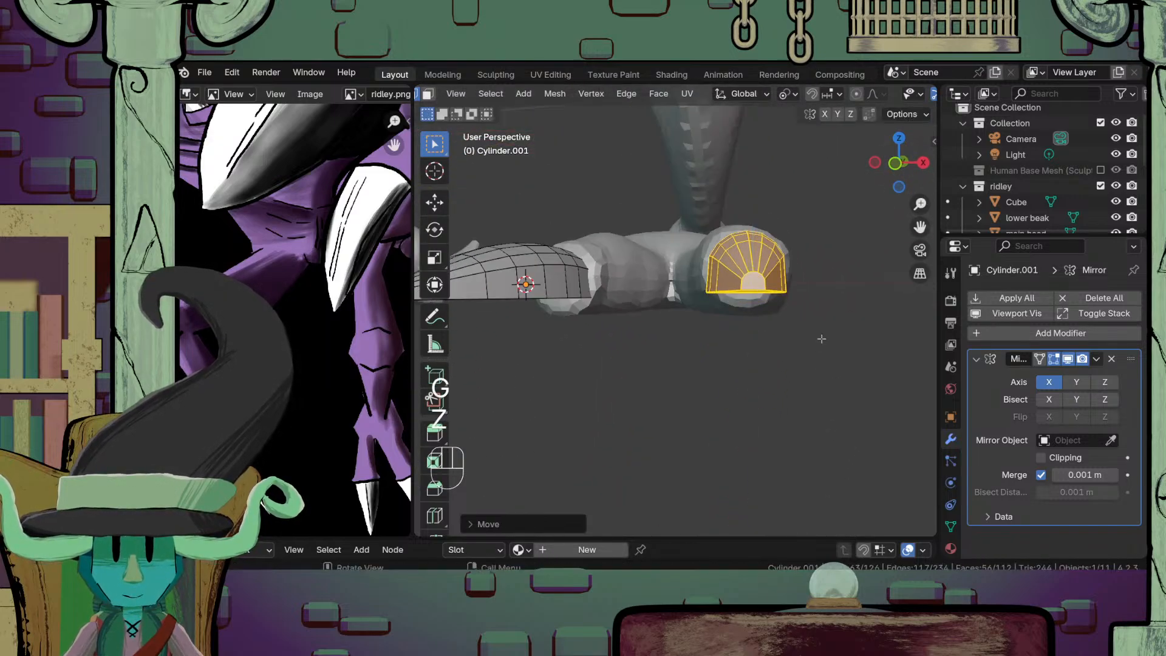
{"action": "key", "text": "Tab"}
{"action": "scroll", "coordinate": [820, 340], "scroll_direction": "down", "scroll_amount": 3}
{"action": "left_click", "coordinate": [790, 364]}
Step: Examine the clawed feet and the overall body from several angles against the reference image
{"action": "middle_click_drag", "start_coordinate": [771, 370], "coordinate": [736, 420]}
{"action": "scroll", "coordinate": [598, 388], "scroll_direction": "down", "scroll_amount": 2}
{"action": "scroll", "coordinate": [598, 388], "scroll_direction": "down", "scroll_amount": 6}
{"action": "scroll", "coordinate": [717, 404], "scroll_direction": "down", "scroll_amount": 4}
{"action": "scroll", "coordinate": [799, 400], "scroll_direction": "up", "scroll_amount": 4}
{"action": "scroll", "coordinate": [613, 316], "scroll_direction": "up", "scroll_amount": 4}
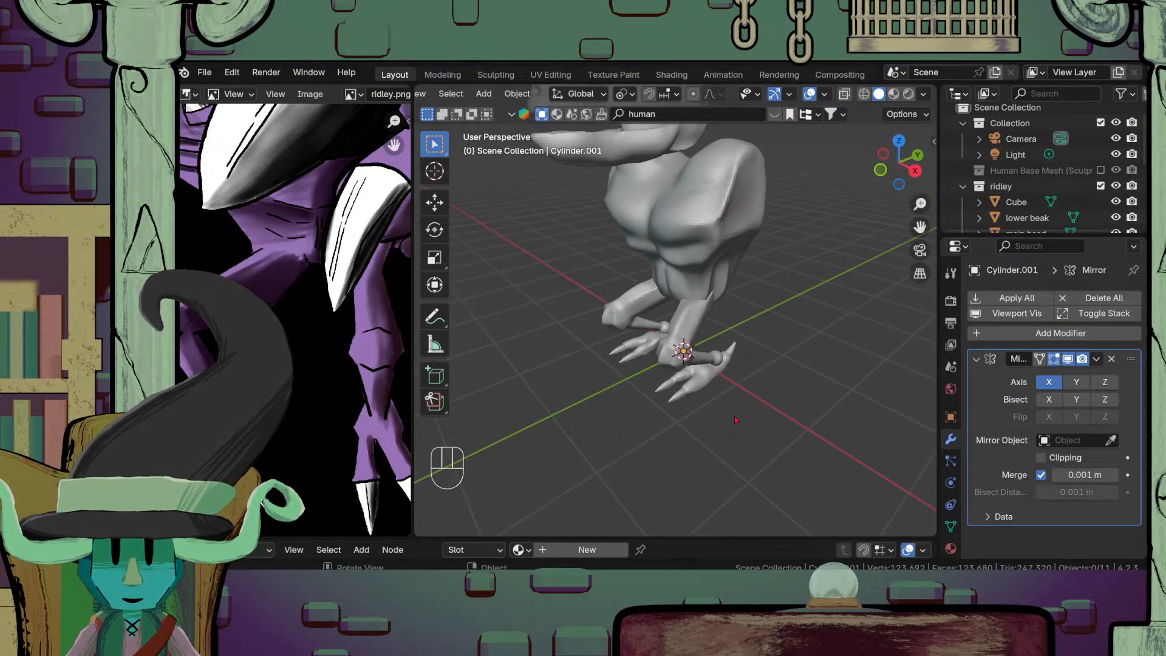
{"action": "scroll", "coordinate": [701, 369], "scroll_direction": "down", "scroll_amount": 3}
{"action": "middle_click_drag", "start_coordinate": [701, 369], "coordinate": [751, 419], "text": "shift"}
{"action": "scroll", "coordinate": [778, 428], "scroll_direction": "up", "scroll_amount": 2}
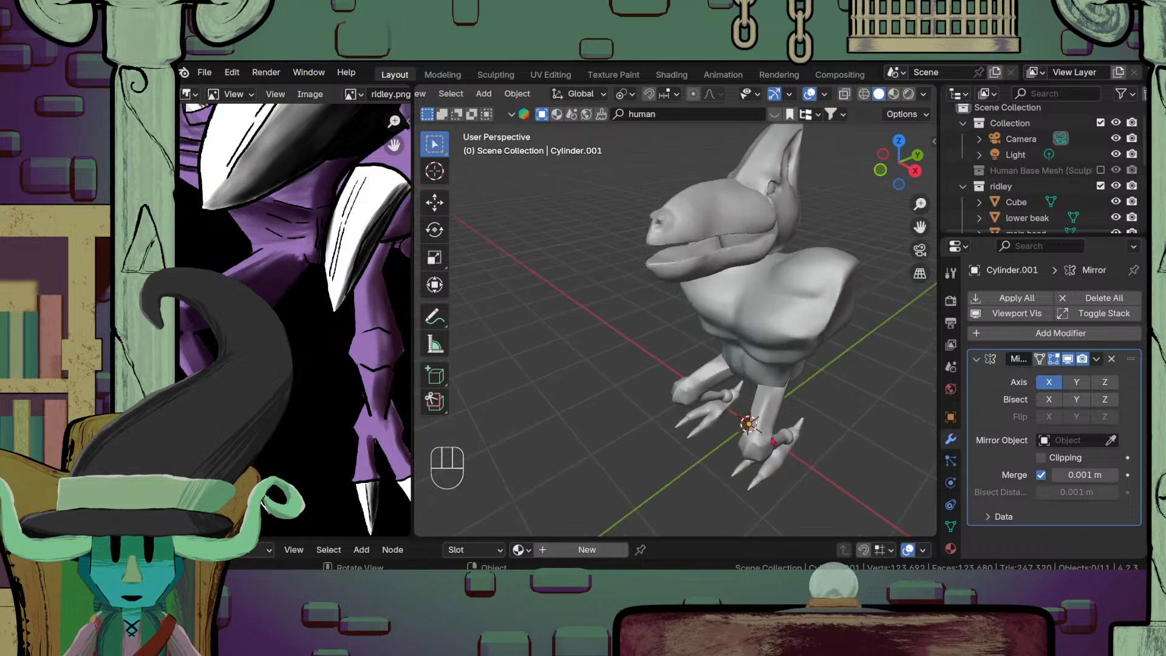
{"action": "scroll", "coordinate": [327, 341], "scroll_direction": "down", "scroll_amount": 4}
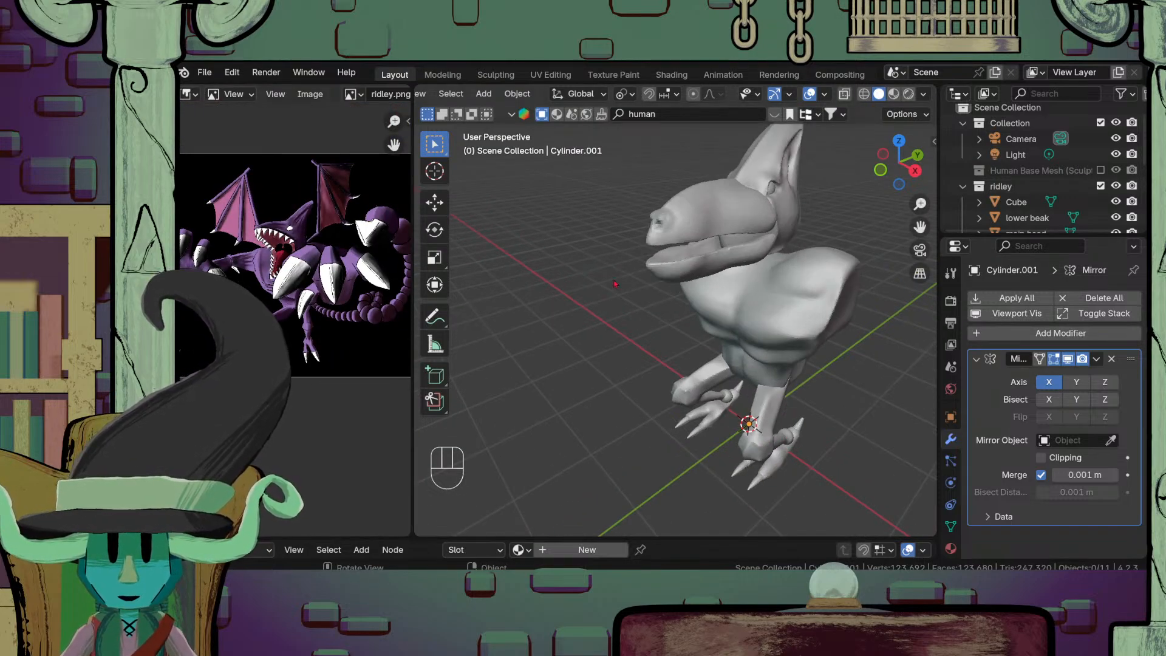
{"action": "middle_click_drag", "start_coordinate": [615, 284], "coordinate": [610, 288], "text": "shift"}
{"action": "middle_click_drag", "start_coordinate": [816, 345], "coordinate": [745, 335]}
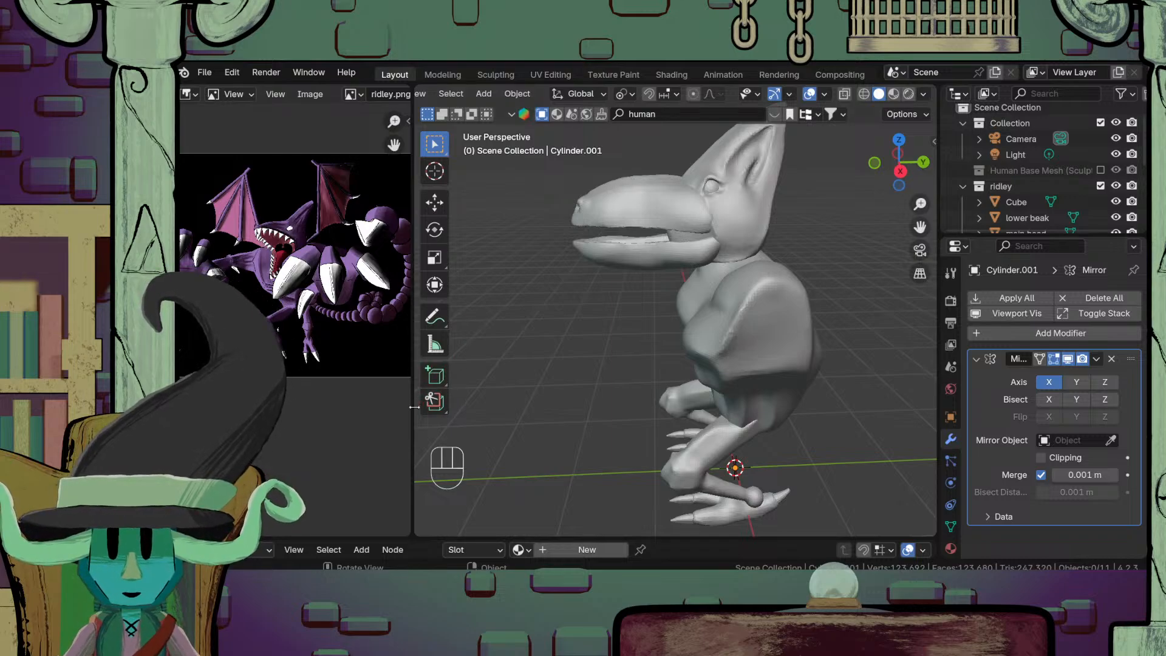
Step: Widen the reference image area and frame the whole Ridley picture in it
{"action": "left_click_drag", "start_coordinate": [415, 407], "coordinate": [594, 392]}
{"action": "scroll", "coordinate": [442, 300], "scroll_direction": "up", "scroll_amount": 2}
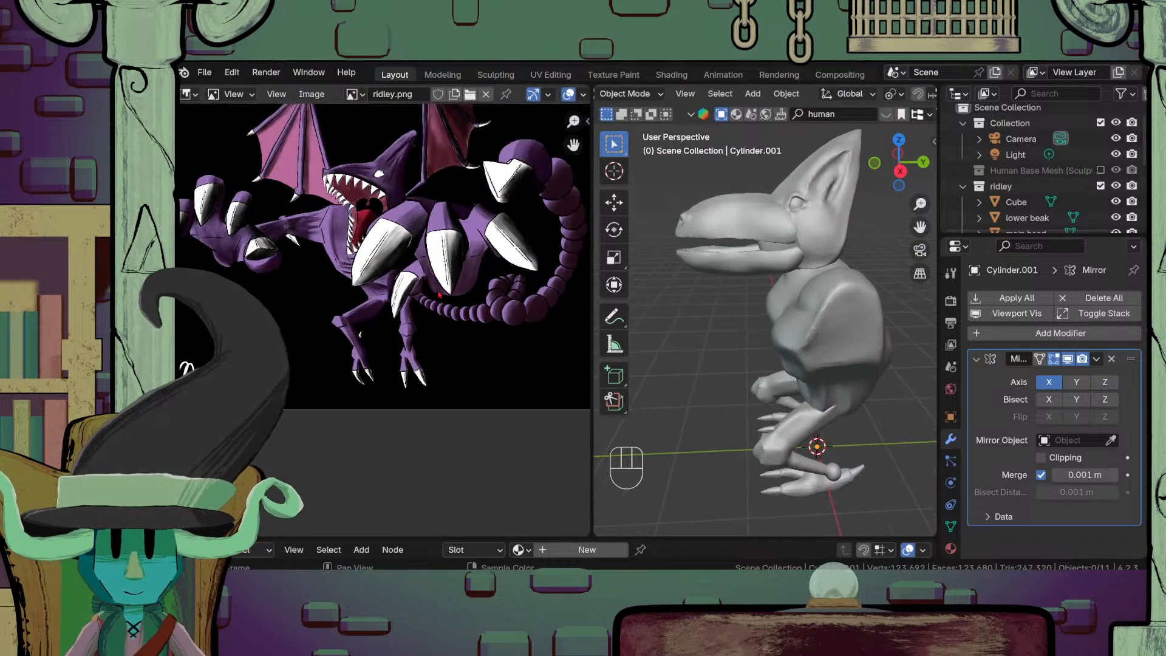
{"action": "middle_click_drag", "start_coordinate": [474, 259], "coordinate": [485, 309]}
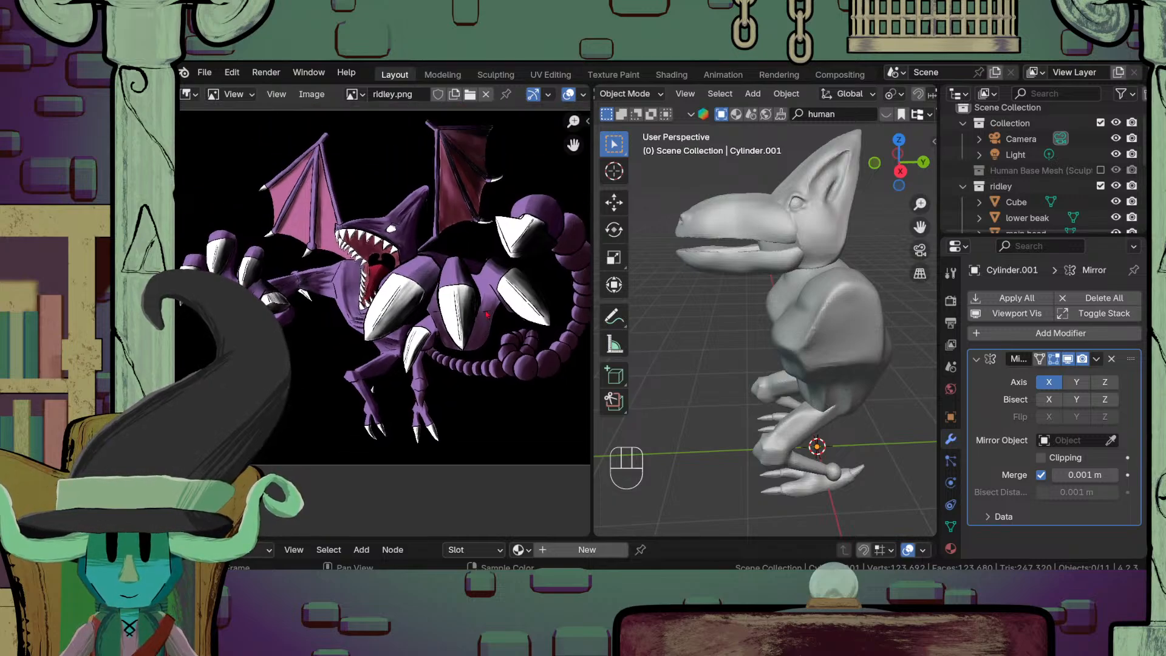
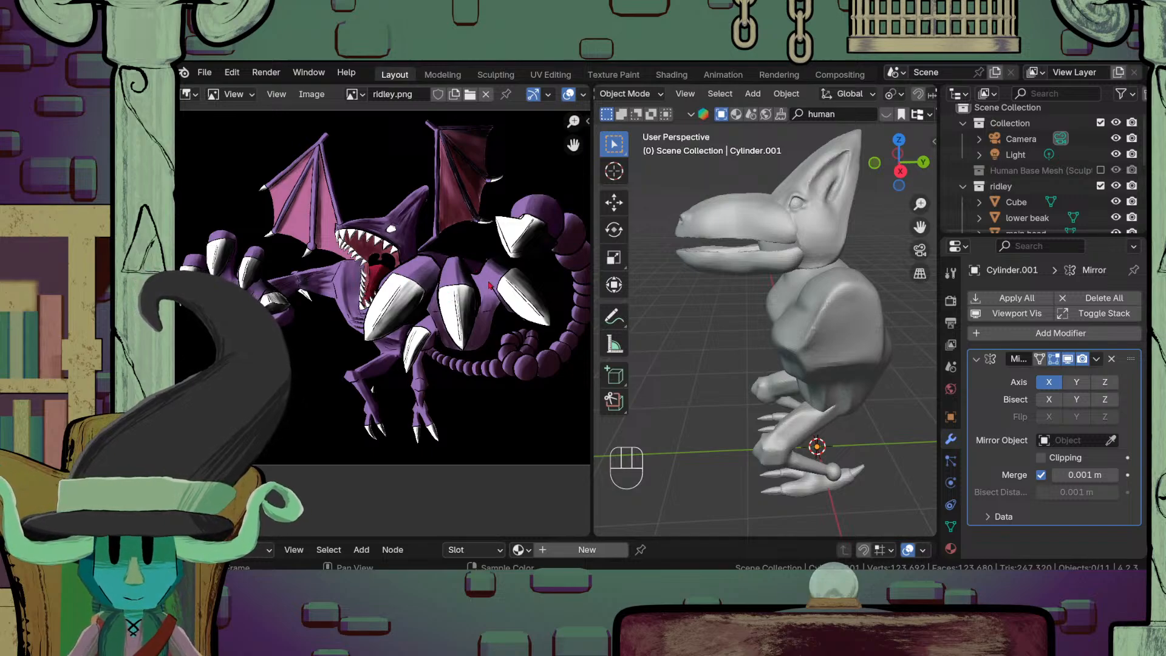
Step: Add a cube mesh and give it a Mirror modifier on the X axis
{"action": "scroll", "coordinate": [765, 341], "scroll_direction": "down", "scroll_amount": 6}
{"action": "middle_click_drag", "start_coordinate": [789, 340], "coordinate": [867, 382]}
{"action": "scroll", "coordinate": [875, 395], "scroll_direction": "up", "scroll_amount": 4}
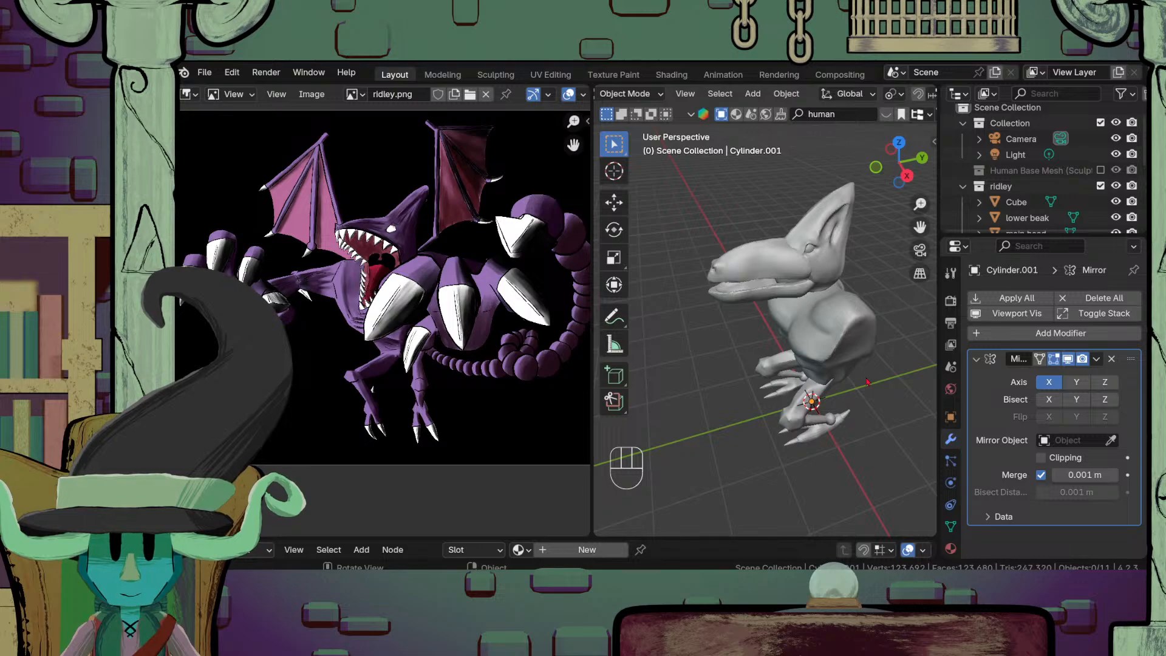
{"action": "key", "text": "shift+a"}
{"action": "mouse_move", "coordinate": [784, 271]}
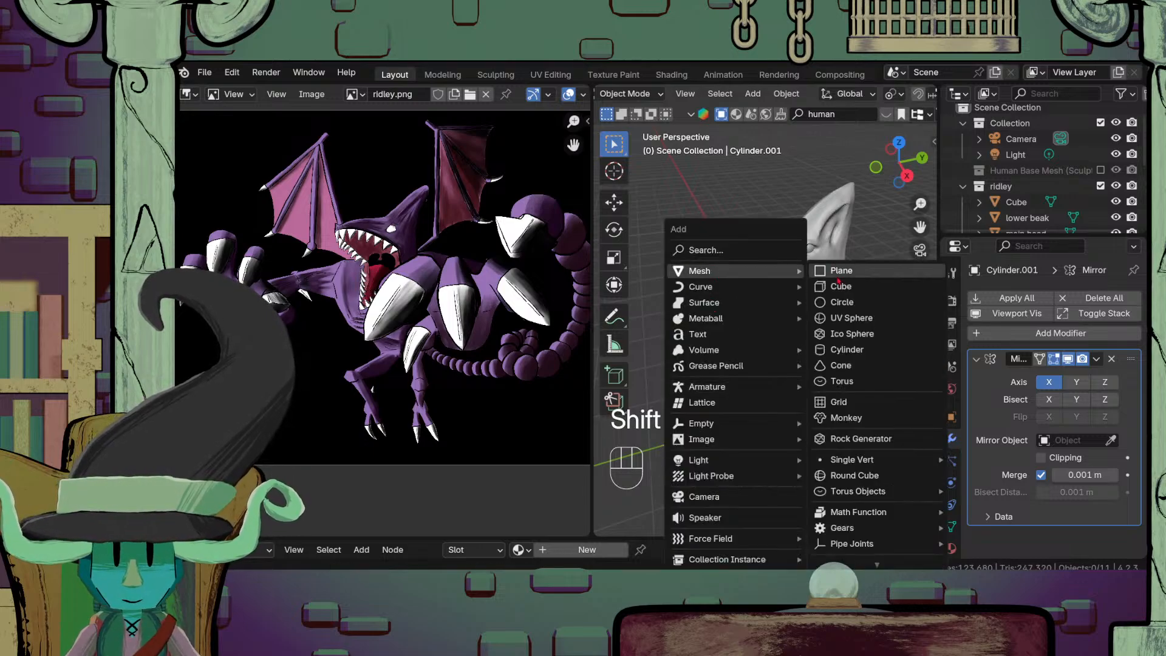
{"action": "left_click", "coordinate": [863, 292]}
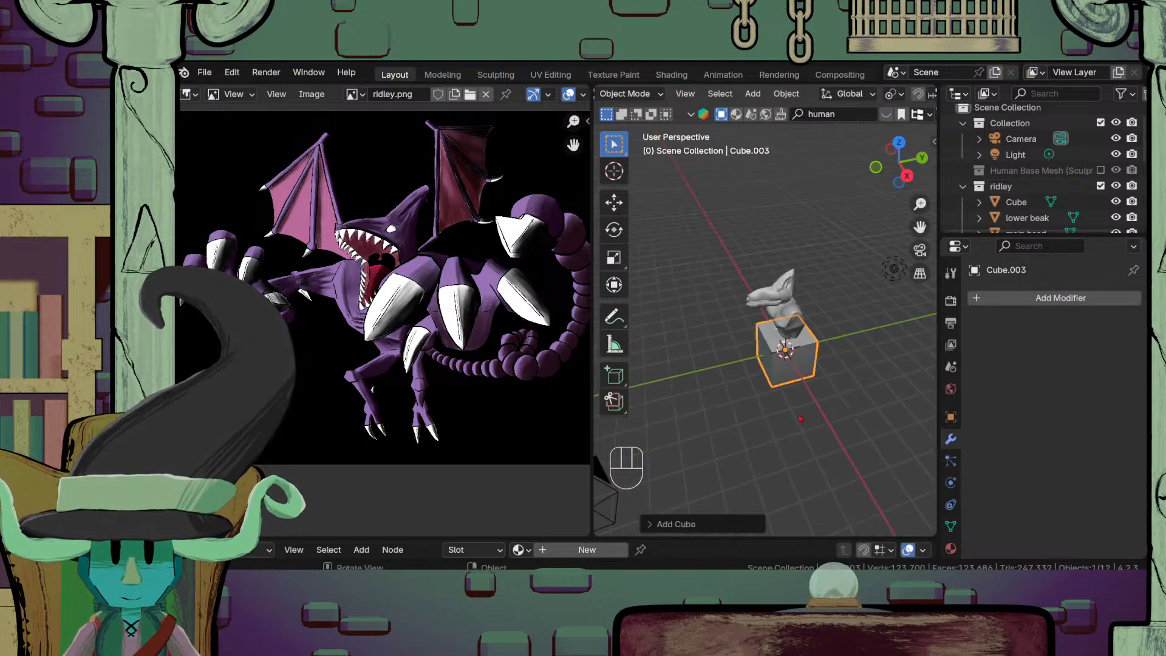
{"action": "middle_click_drag", "start_coordinate": [862, 292], "coordinate": [878, 295]}
{"action": "left_click", "coordinate": [1033, 297]}
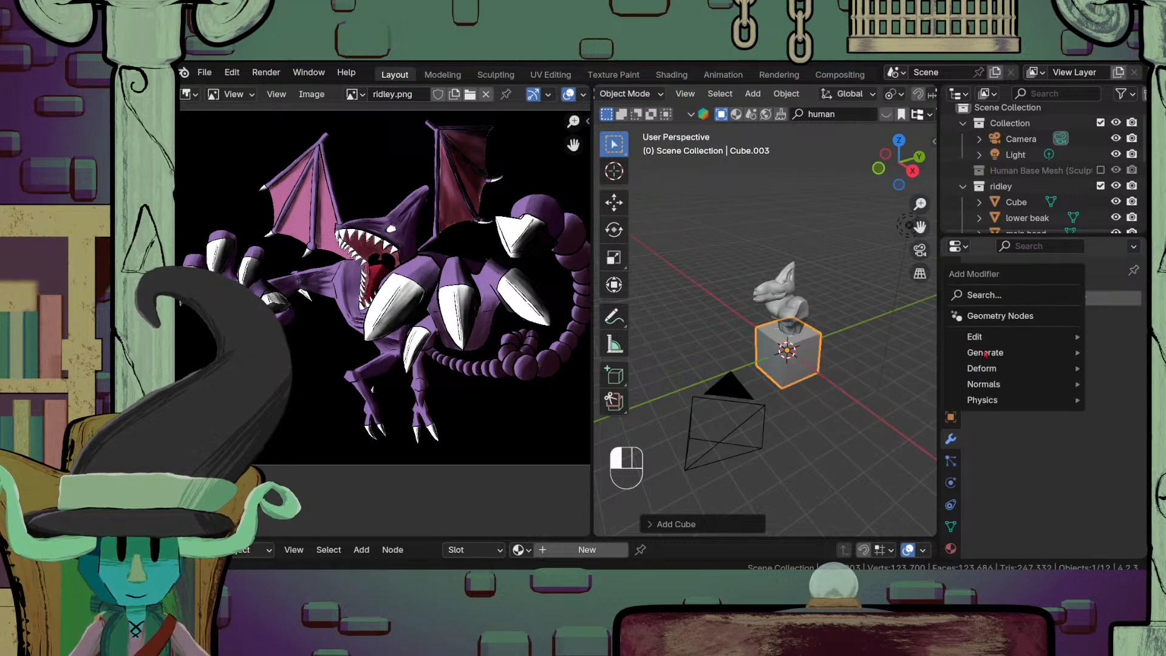
{"action": "left_click", "coordinate": [1023, 295]}
{"action": "left_click", "coordinate": [867, 322]}
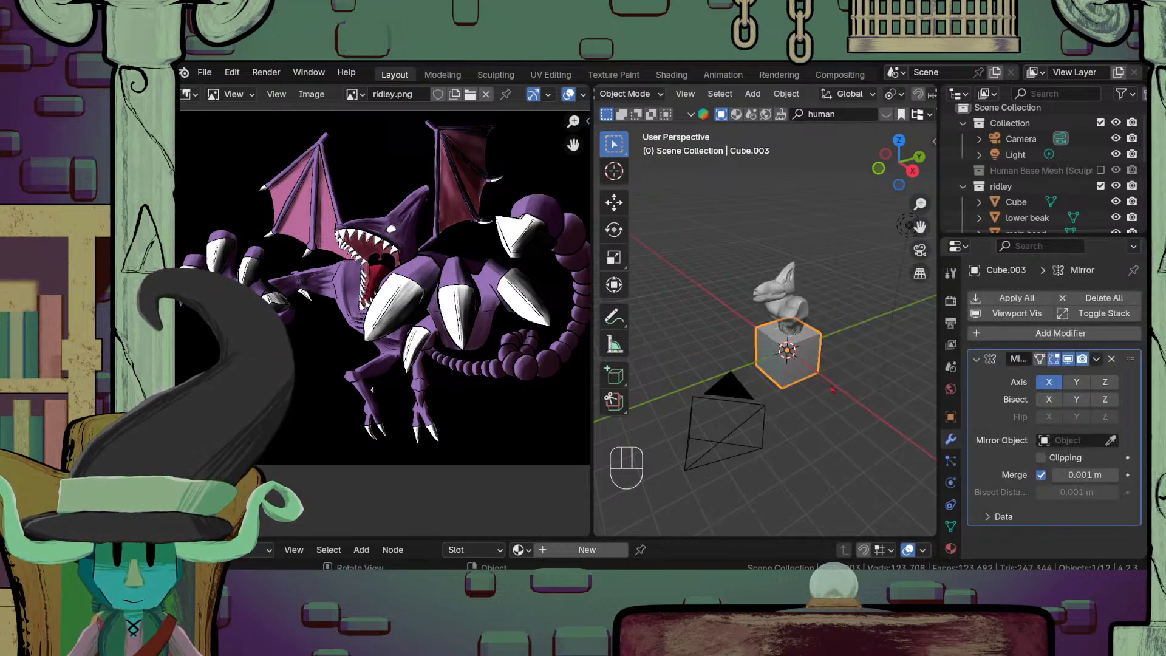
Step: Shrink the cube's mesh and place it beside the shoulder in front view so it mirrors to both sides
{"action": "key", "text": "Tab"}
{"action": "key", "text": "KP_1"}
{"action": "scroll", "coordinate": [826, 385], "scroll_direction": "up", "scroll_amount": 4}
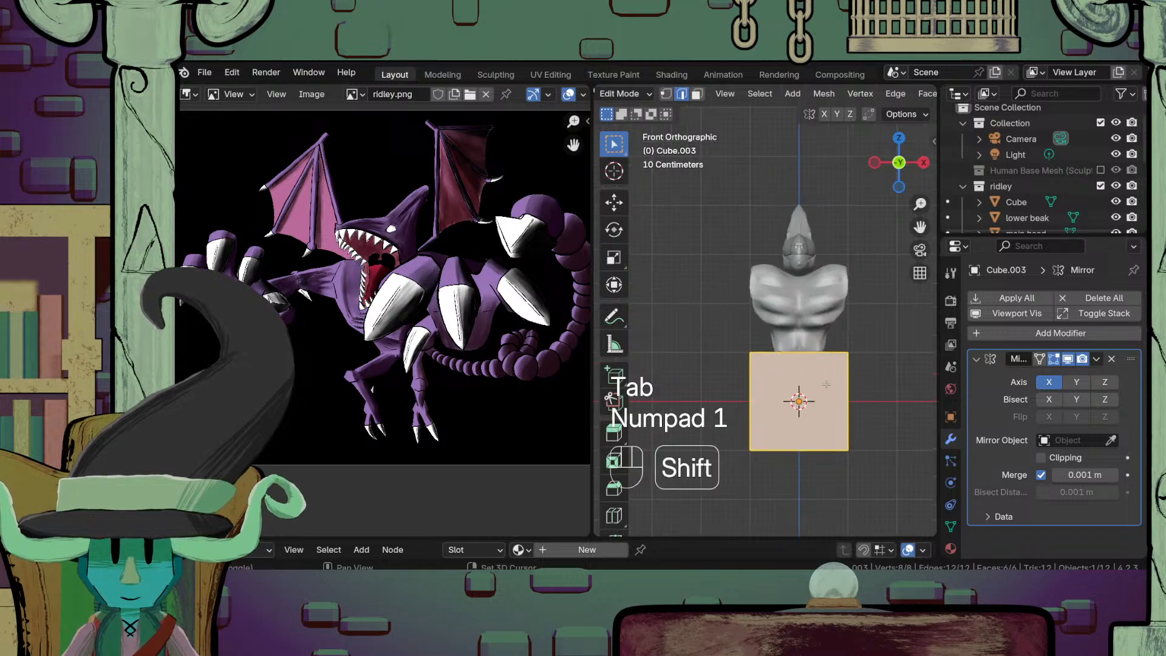
{"action": "mouse_move", "coordinate": [826, 385]}
{"action": "middle_mouse_down", "text": "shift"}
{"action": "mouse_move", "coordinate": [811, 448]}
{"action": "mouse_move", "coordinate": [826, 408]}
{"action": "middle_mouse_up", "text": "shift"}
{"action": "key", "text": "g"}
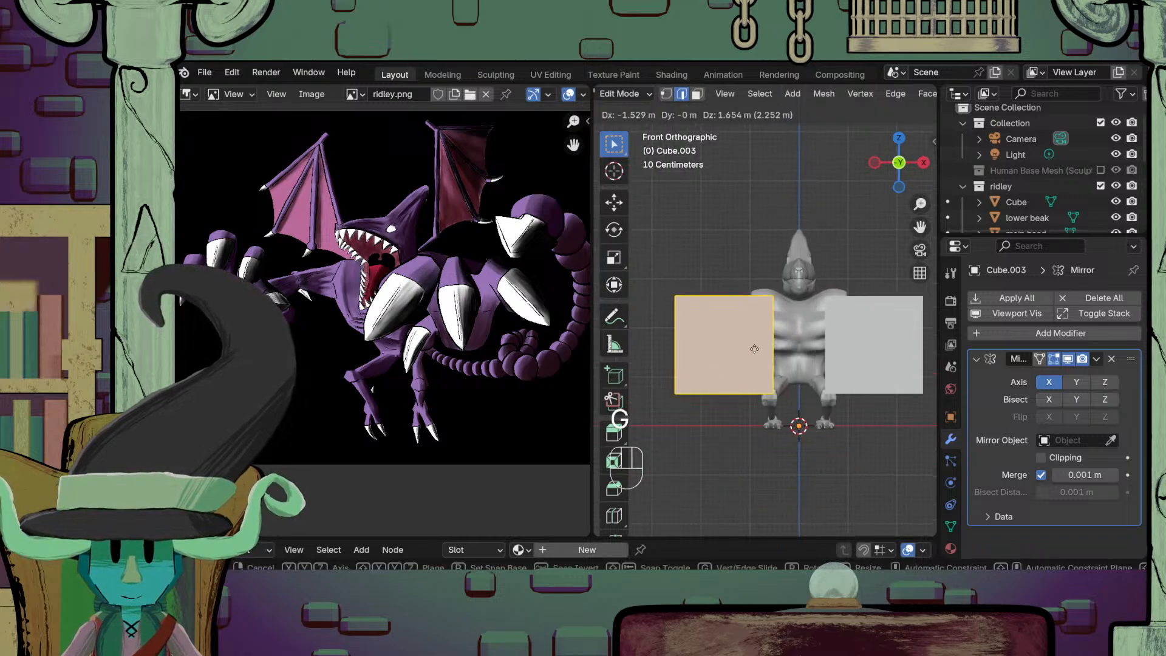
{"action": "left_click", "coordinate": [731, 345]}
{"action": "key", "text": "s"}
{"action": "left_click", "coordinate": [751, 376]}
{"action": "key", "text": "g"}
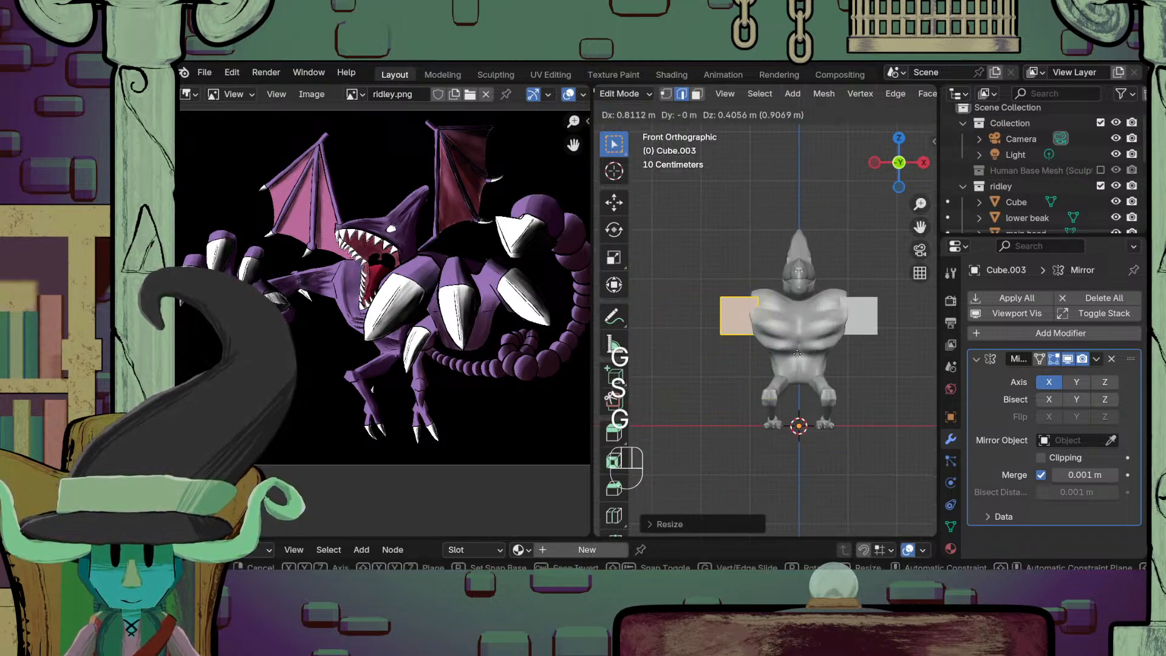
{"action": "left_click", "coordinate": [793, 355]}
Step: Scale the shoulder cube down further and shift it forward along Y to line up with the shoulder
{"action": "middle_click_drag", "start_coordinate": [793, 356], "coordinate": [686, 398]}
{"action": "scroll", "coordinate": [687, 398], "scroll_direction": "up", "scroll_amount": 3}
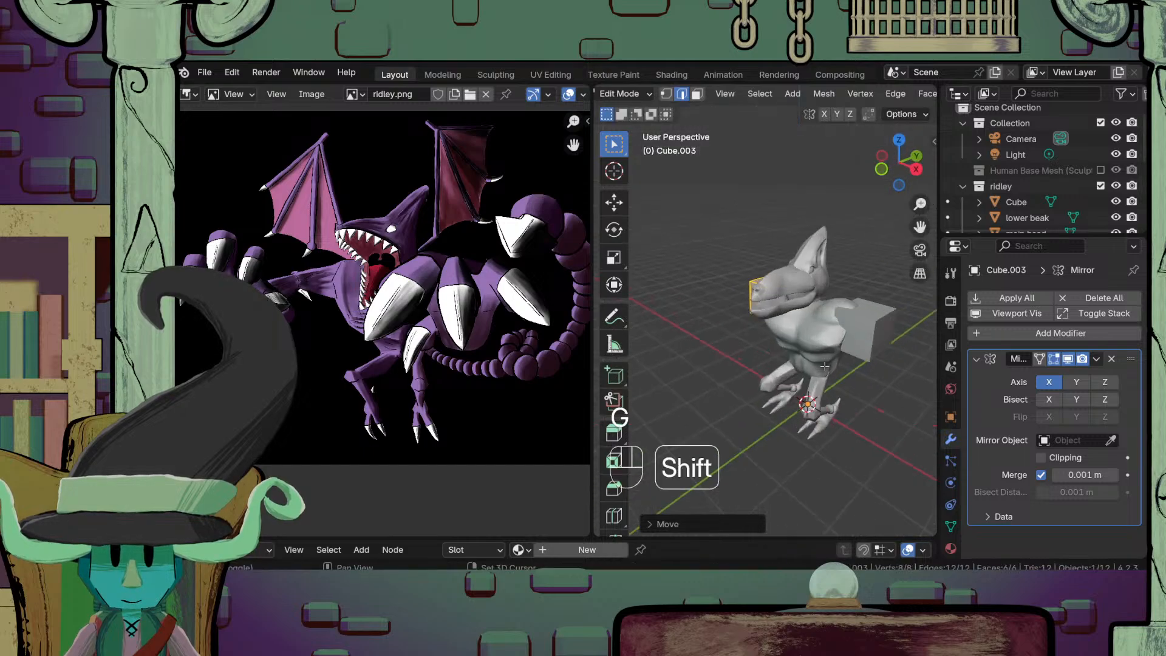
{"action": "middle_click_drag", "start_coordinate": [893, 365], "coordinate": [845, 349], "text": "shift"}
{"action": "scroll", "coordinate": [856, 408], "scroll_direction": "up", "scroll_amount": 3}
{"action": "key", "text": "s"}
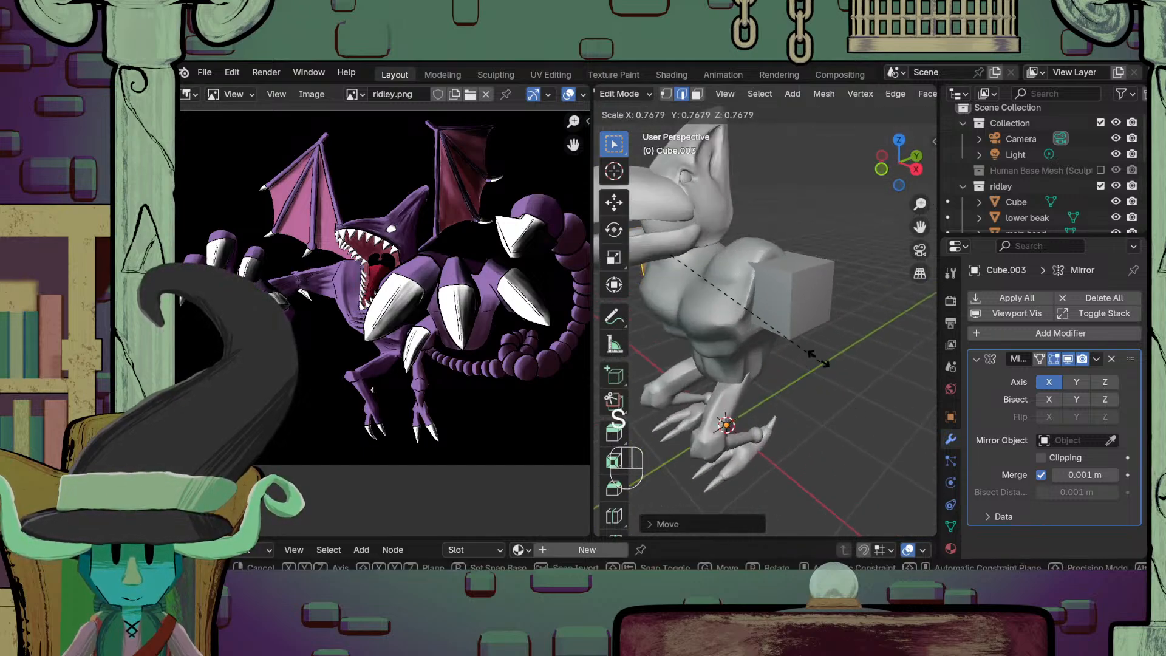
{"action": "left_click", "coordinate": [826, 372]}
{"action": "key", "text": "KP_3"}
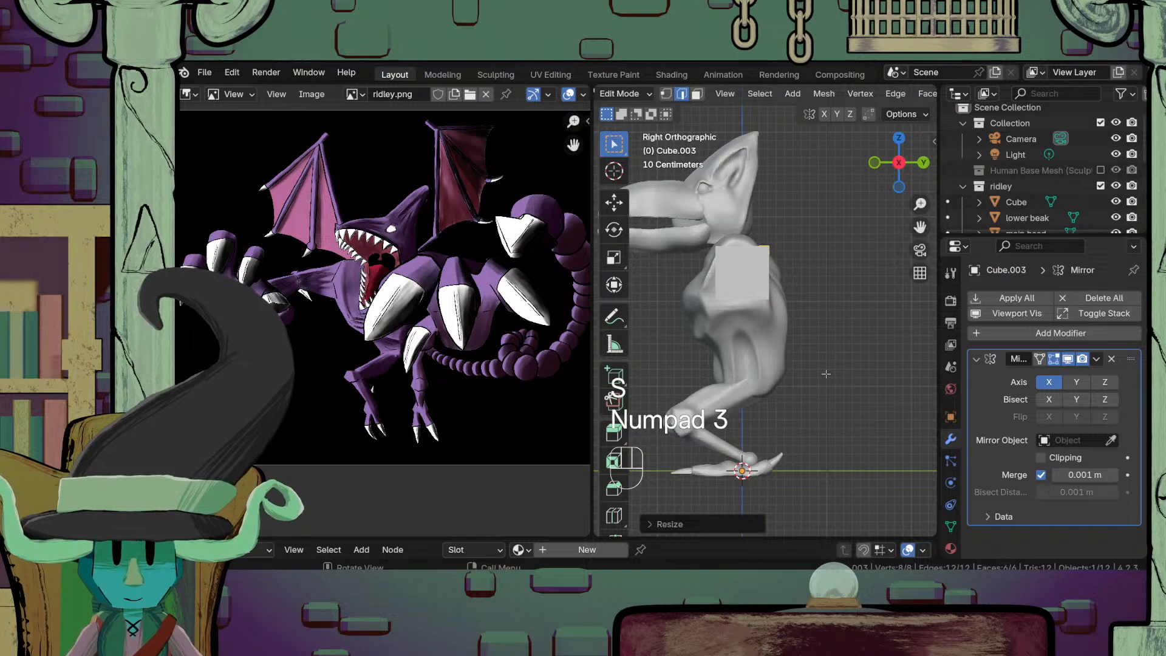
{"action": "key", "text": "g"}
{"action": "key", "text": "y"}
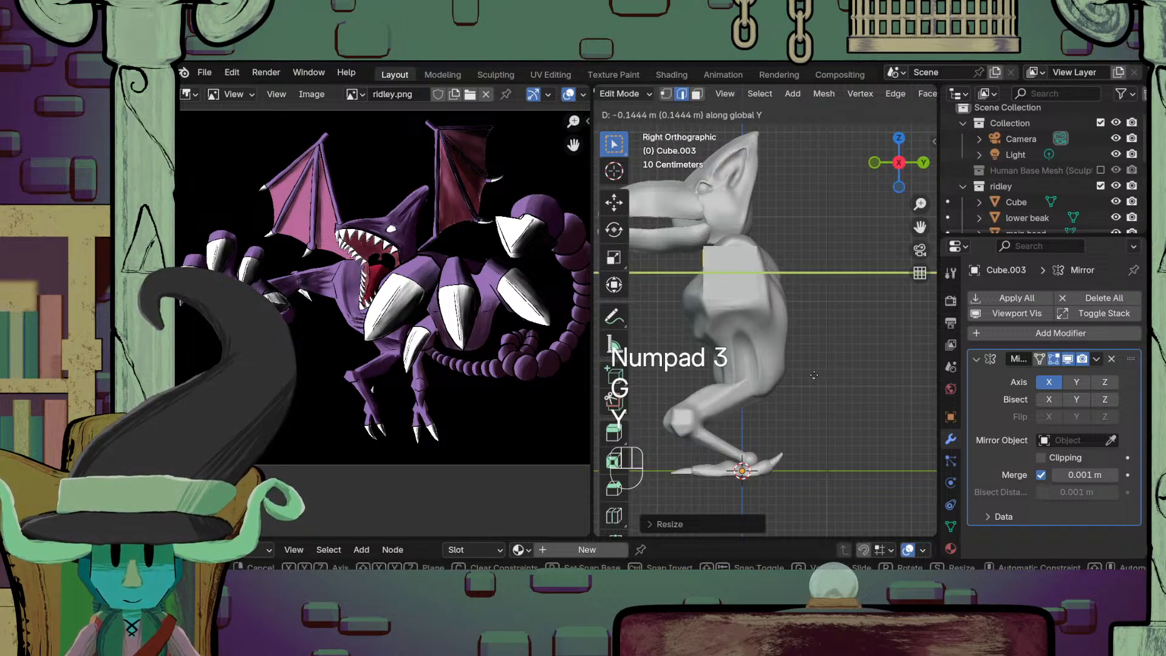
{"action": "left_click", "coordinate": [825, 374]}
Step: Bevel the shoulder cube's two lower edges that run along X with 1 segment and an offset of about 0.22 m
{"action": "middle_click_drag", "start_coordinate": [652, 285], "coordinate": [752, 291]}
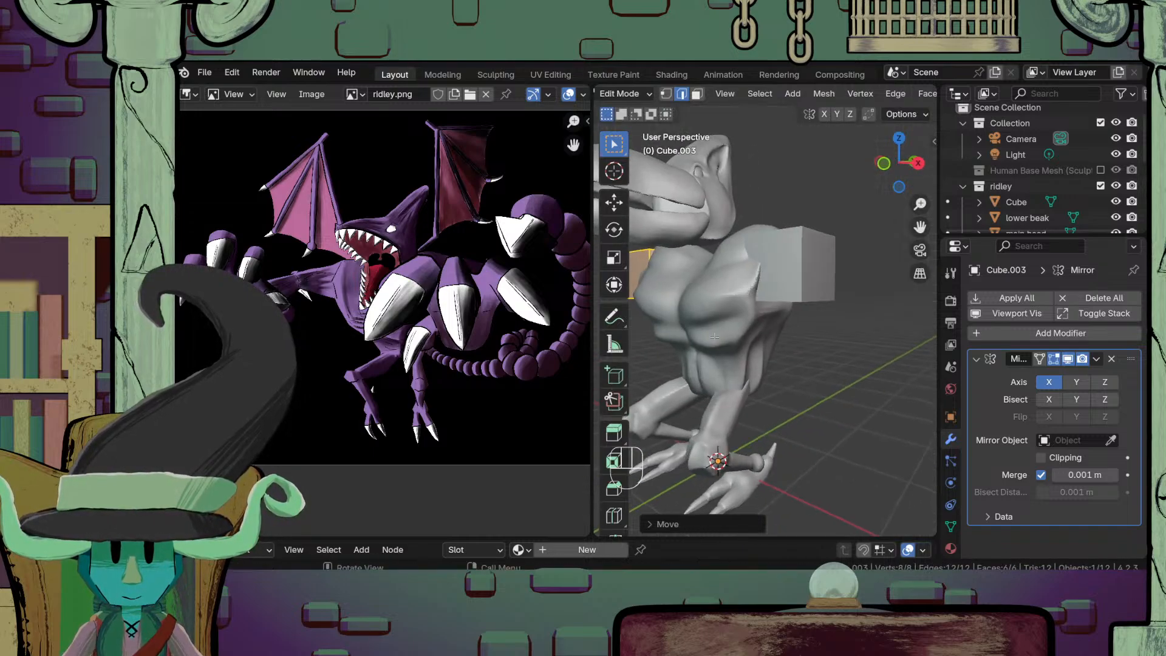
{"action": "middle_click_drag", "start_coordinate": [714, 337], "coordinate": [868, 409], "text": "shift"}
{"action": "middle_click_drag", "start_coordinate": [747, 395], "coordinate": [869, 380]}
{"action": "scroll", "coordinate": [729, 437], "scroll_direction": "up", "scroll_amount": 2}
{"action": "middle_click_drag", "start_coordinate": [712, 468], "coordinate": [829, 391], "text": "shift"}
{"action": "left_click", "coordinate": [778, 419]}
{"action": "key", "text": "Tab"}
{"action": "key", "text": "Tab"}
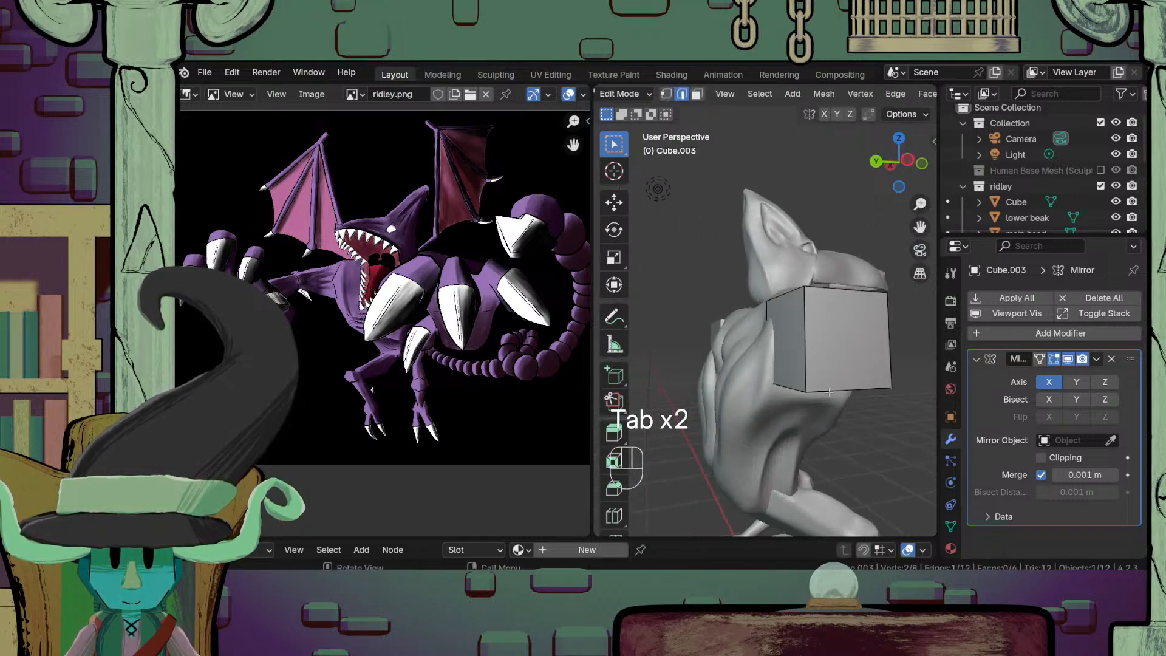
{"action": "scroll", "coordinate": [840, 423], "scroll_direction": "down", "scroll_amount": 3}
{"action": "key", "text": "ctrl+b"}
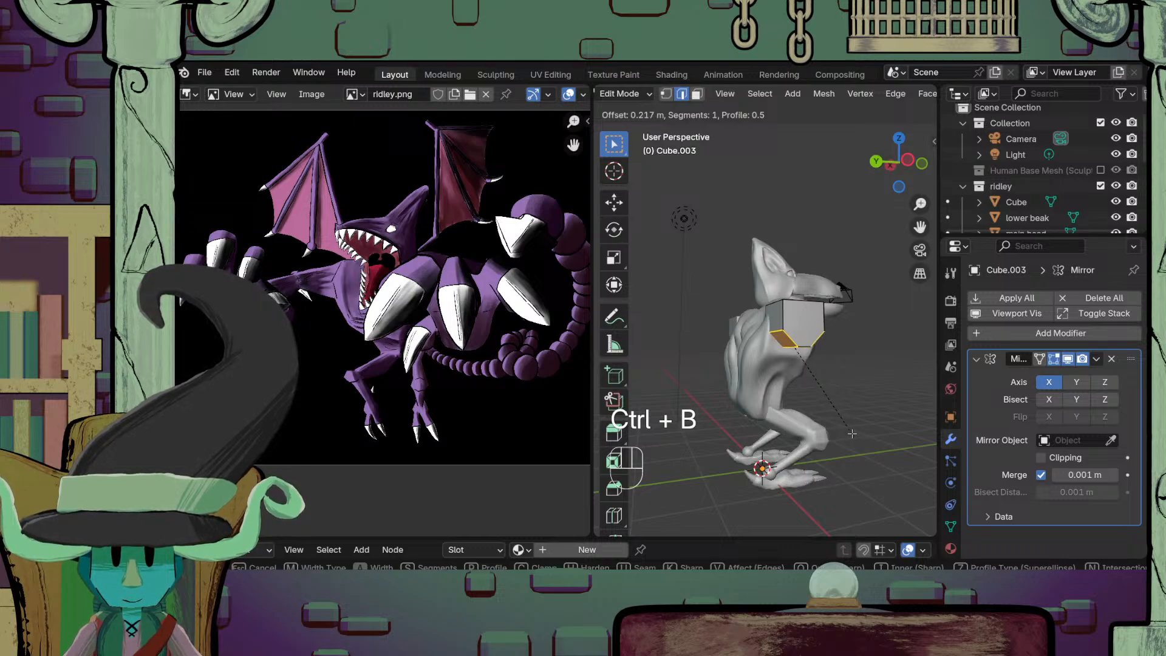
{"action": "left_click", "coordinate": [852, 433]}
Step: Extend the shoulder block outward into an arm by moving its outer end face along X
{"action": "key", "text": "Tab"}
{"action": "key", "text": "Tab"}
{"action": "middle_click_drag", "start_coordinate": [853, 433], "coordinate": [768, 333]}
{"action": "key", "text": "3"}
{"action": "left_click", "coordinate": [768, 333]}
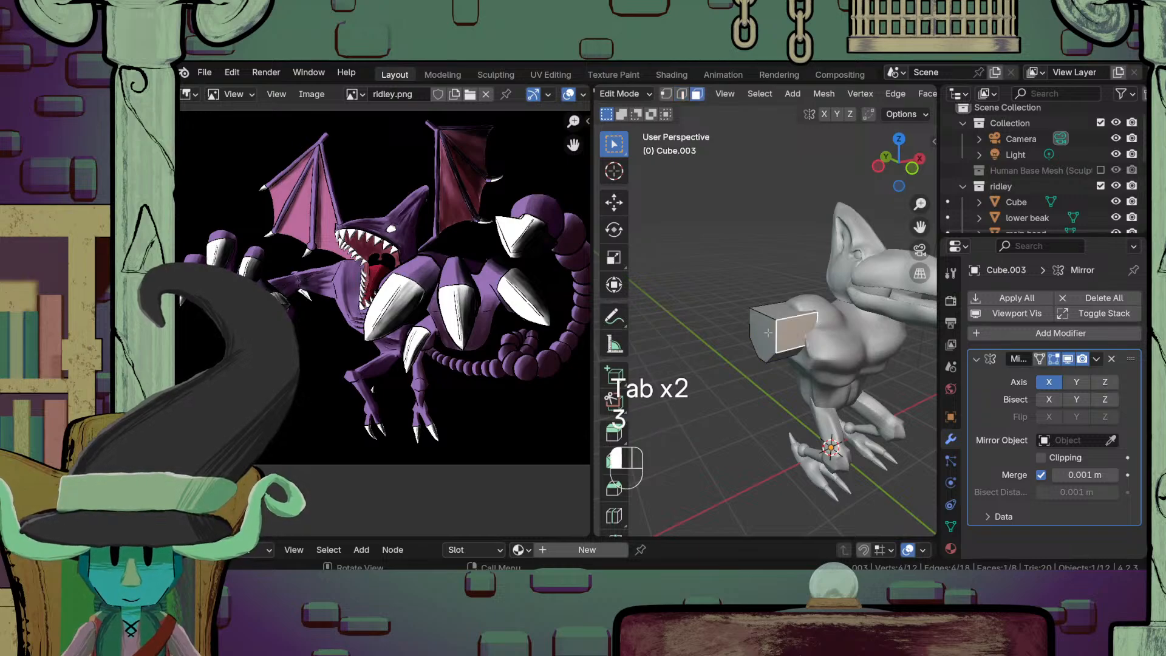
{"action": "key", "text": "KP_3"}
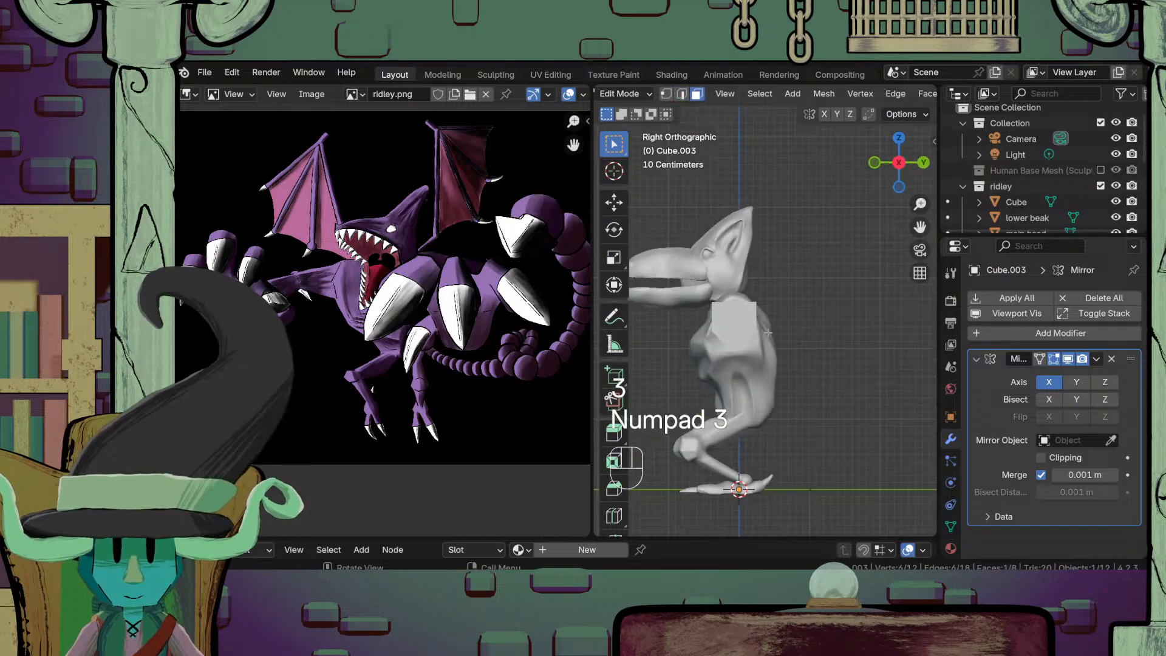
{"action": "key", "text": "KP_1"}
{"action": "key", "text": "g"}
{"action": "key", "text": "x"}
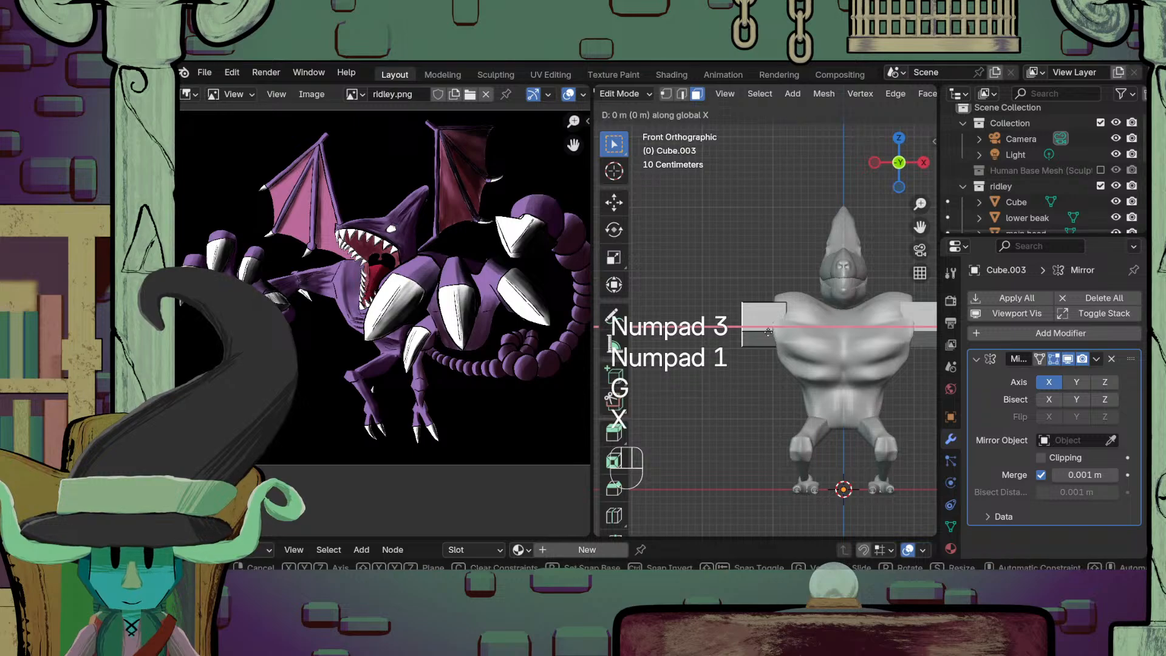
{"action": "left_click", "coordinate": [702, 336]}
Step: Pull the arm's outer end face back toward the body along X by about 0.3 m
{"action": "scroll", "coordinate": [723, 338], "scroll_direction": "down", "scroll_amount": 3}
{"action": "scroll", "coordinate": [817, 341], "scroll_direction": "up", "scroll_amount": 2}
{"action": "middle_click_drag", "start_coordinate": [790, 364], "coordinate": [781, 419], "text": "shift"}
{"action": "key", "text": "g"}
{"action": "key", "text": "x"}
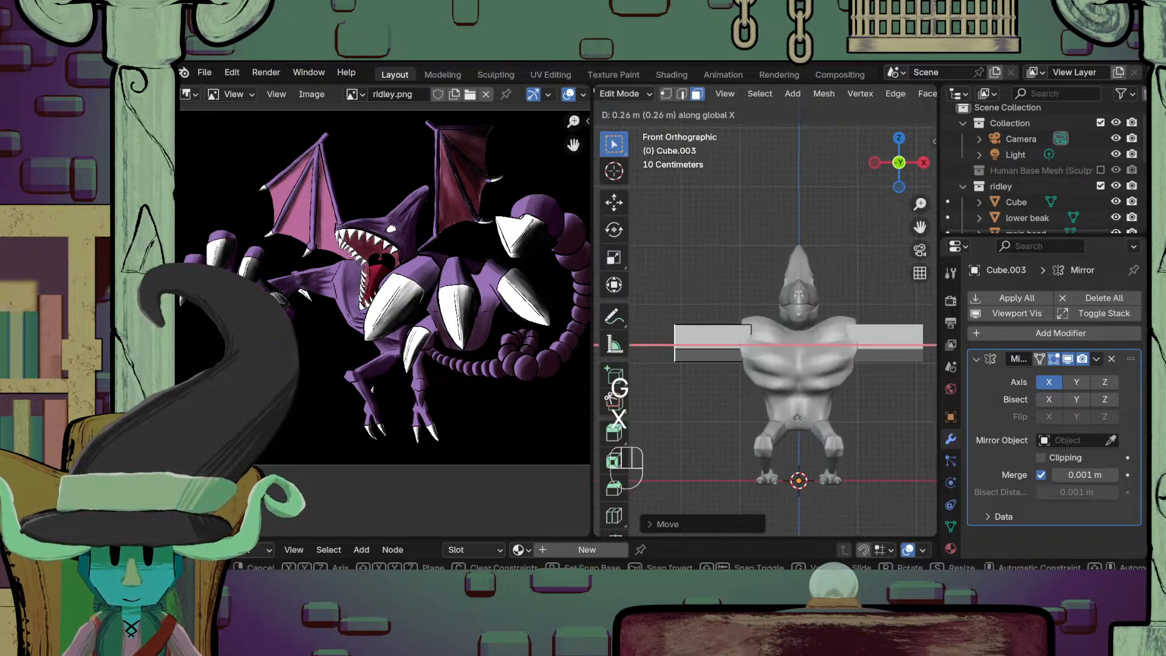
{"action": "left_click", "coordinate": [799, 418]}
Step: Try to taper the arm by scaling its outer end face down to about 0.57
{"action": "key", "text": "s"}
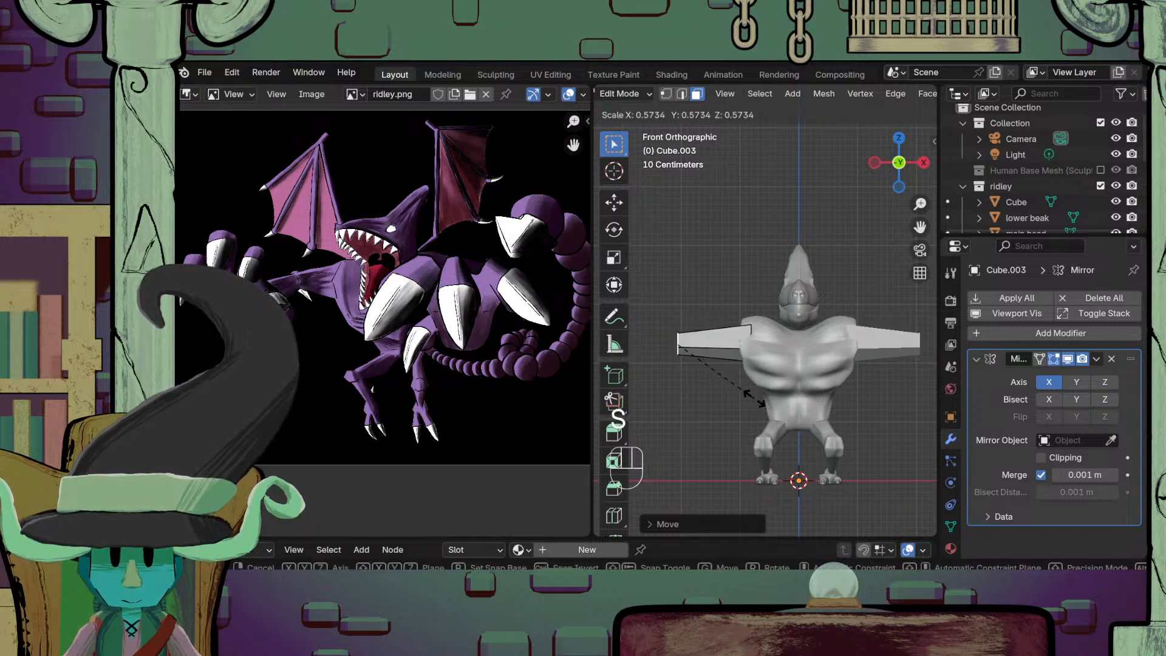
{"action": "left_click", "coordinate": [762, 404]}
{"action": "middle_click_drag", "start_coordinate": [763, 404], "coordinate": [701, 337]}
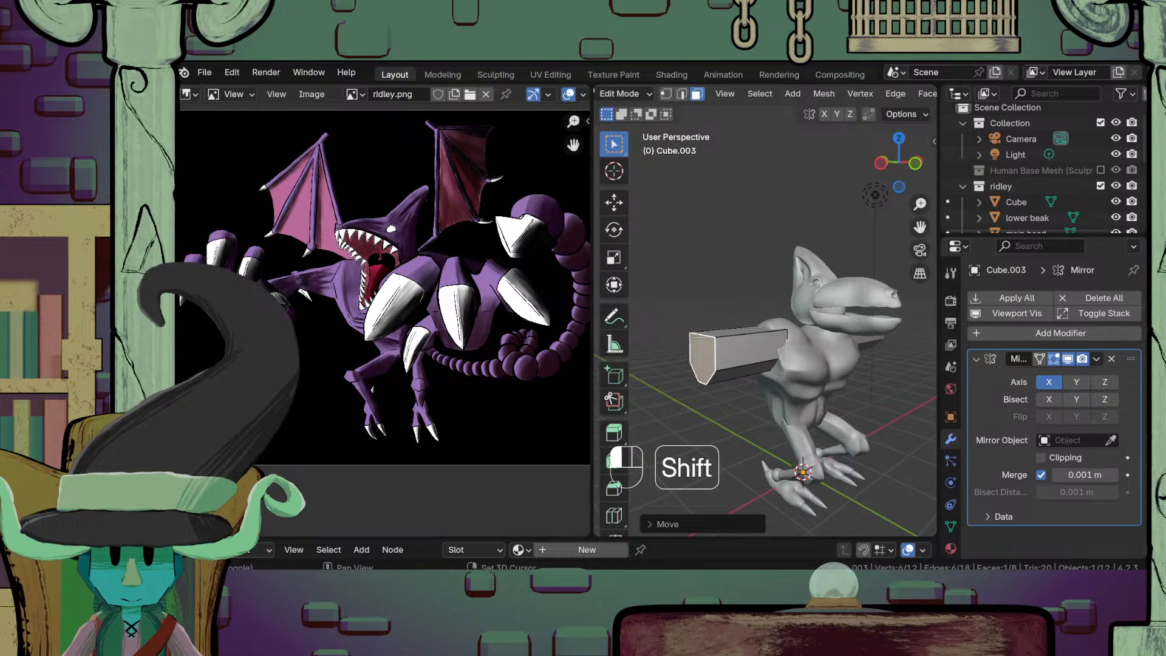
Step: Taper the arm by scaling down its outer end face
{"action": "left_click", "coordinate": [700, 337]}
{"action": "key", "text": "2"}
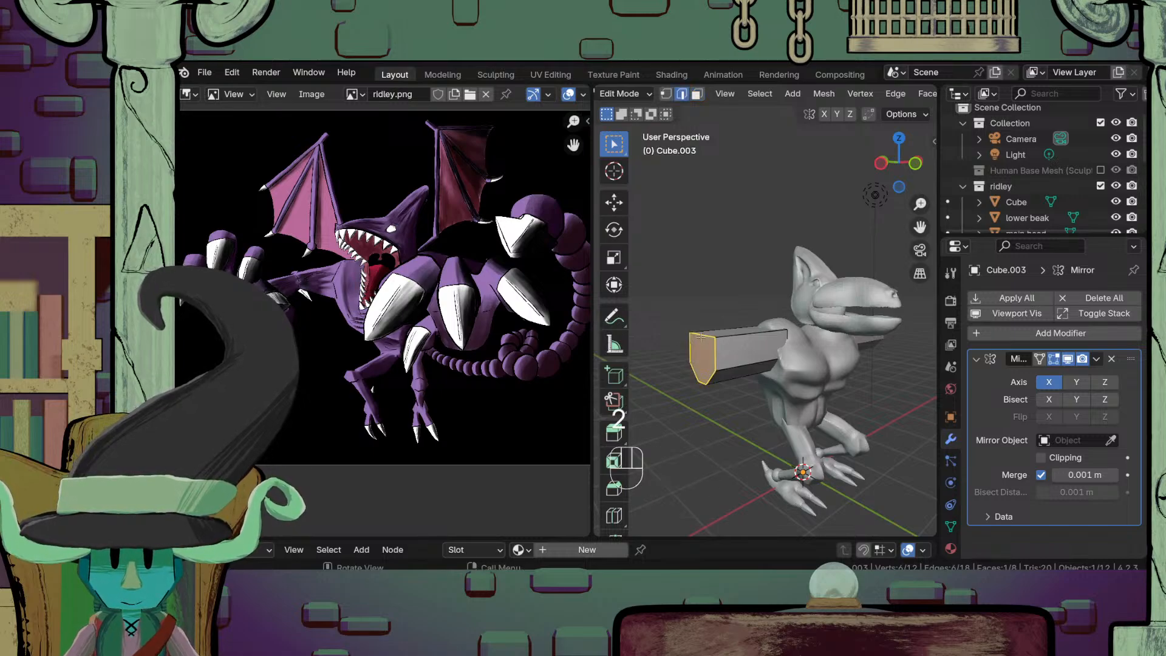
{"action": "left_click", "coordinate": [700, 337], "text": "shift"}
{"action": "key", "text": "s"}
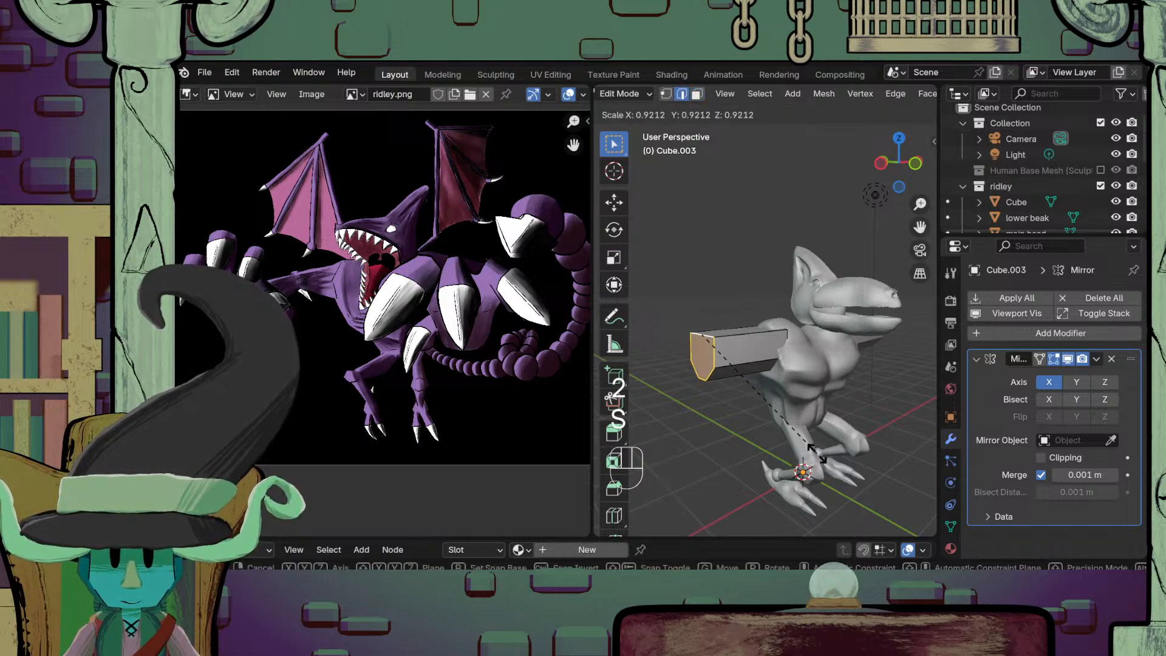
{"action": "left_click", "coordinate": [767, 429]}
Step: Examine the tapered arm and its mirrored copy against the body from several angles
{"action": "key", "text": "Tab"}
{"action": "middle_click_drag", "start_coordinate": [767, 429], "coordinate": [885, 428]}
{"action": "scroll", "coordinate": [728, 379], "scroll_direction": "up", "scroll_amount": 3}
{"action": "key", "text": "Tab"}
{"action": "scroll", "coordinate": [764, 397], "scroll_direction": "down", "scroll_amount": 5}
{"action": "key", "text": "Tab"}
{"action": "left_click", "coordinate": [855, 411]}
{"action": "scroll", "coordinate": [783, 471], "scroll_direction": "down", "scroll_amount": 2}
{"action": "left_click", "coordinate": [748, 390]}
{"action": "scroll", "coordinate": [748, 389], "scroll_direction": "up", "scroll_amount": 3}
{"action": "key", "text": "Tab"}
{"action": "key", "text": "Tab"}
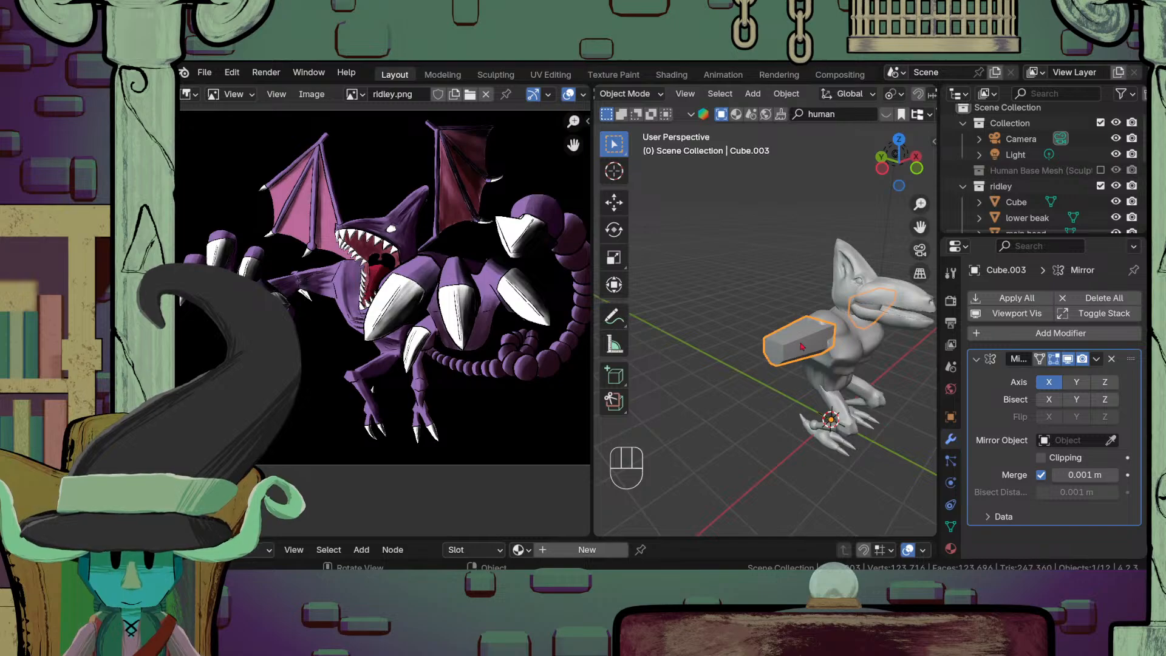
Step: Duplicate the whole upper arm mesh in front view and place the copy at the arm's outer end as the forearm
{"action": "key", "text": "KP_3"}
{"action": "key", "text": "KP_1"}
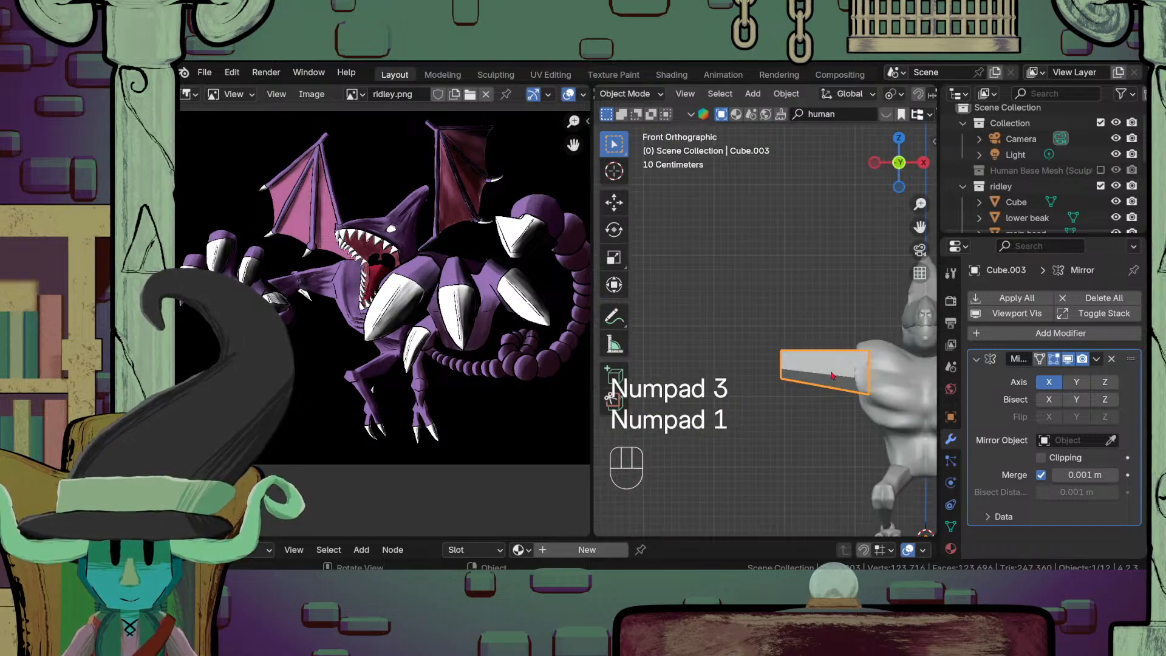
{"action": "scroll", "coordinate": [833, 376], "scroll_direction": "up", "scroll_amount": 1}
{"action": "middle_click_drag", "start_coordinate": [825, 377], "coordinate": [812, 361], "text": "shift"}
{"action": "scroll", "coordinate": [817, 367], "scroll_direction": "up", "scroll_amount": 1}
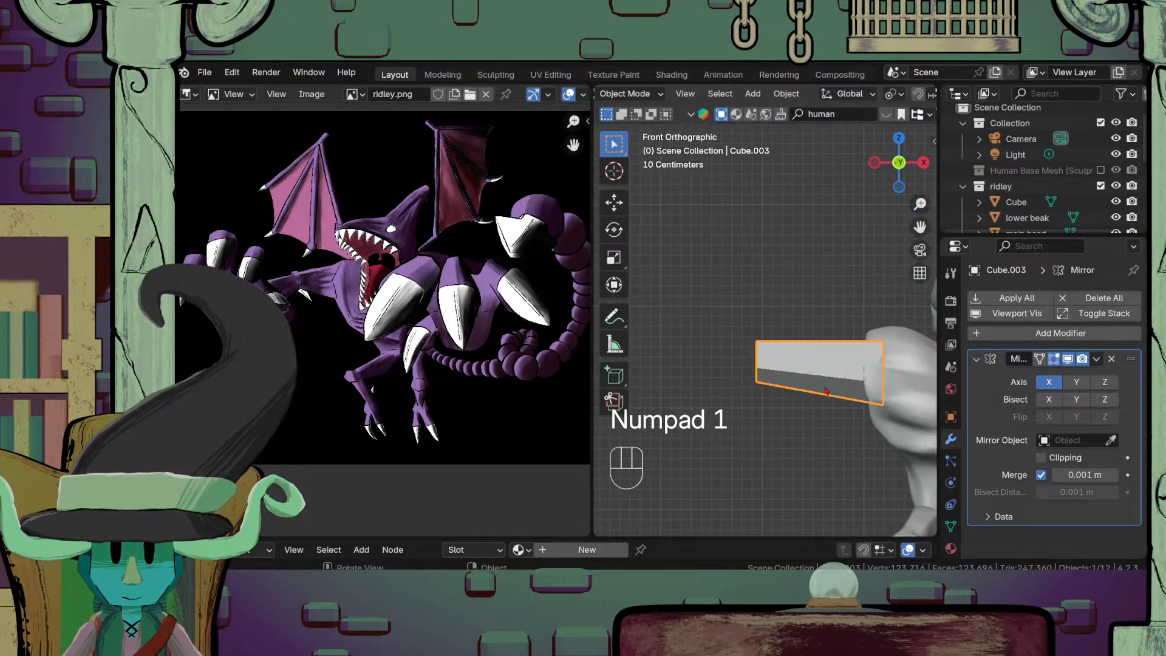
{"action": "key", "text": "Tab"}
{"action": "key", "text": "a"}
{"action": "key", "text": "shift+d"}
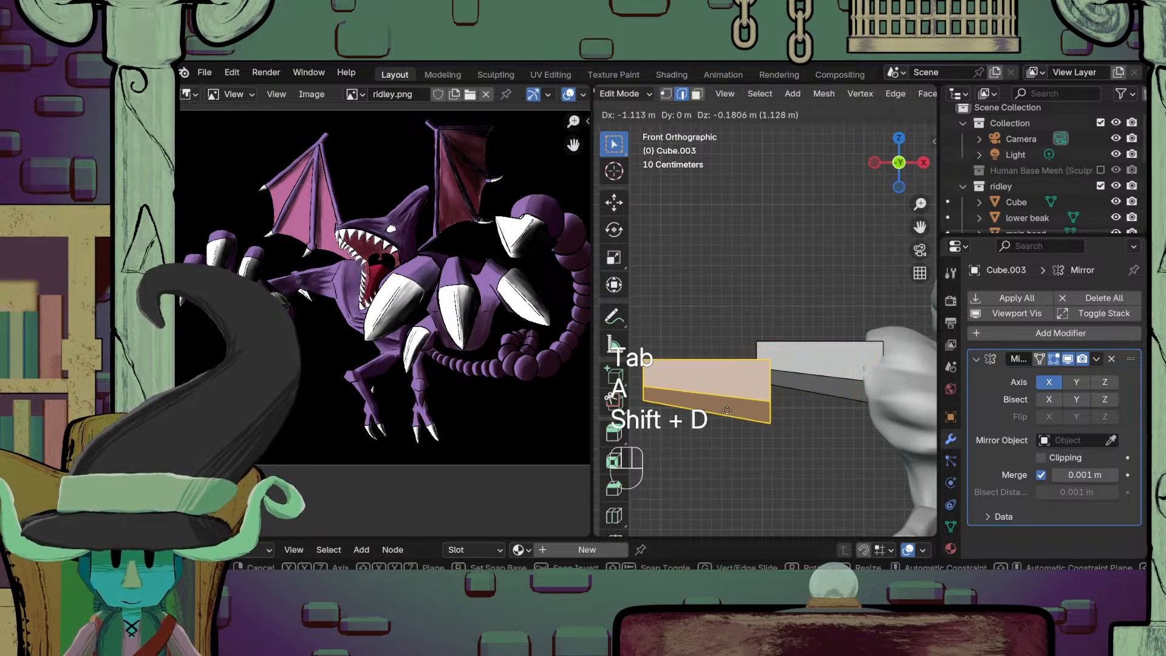
{"action": "left_click", "coordinate": [719, 411]}
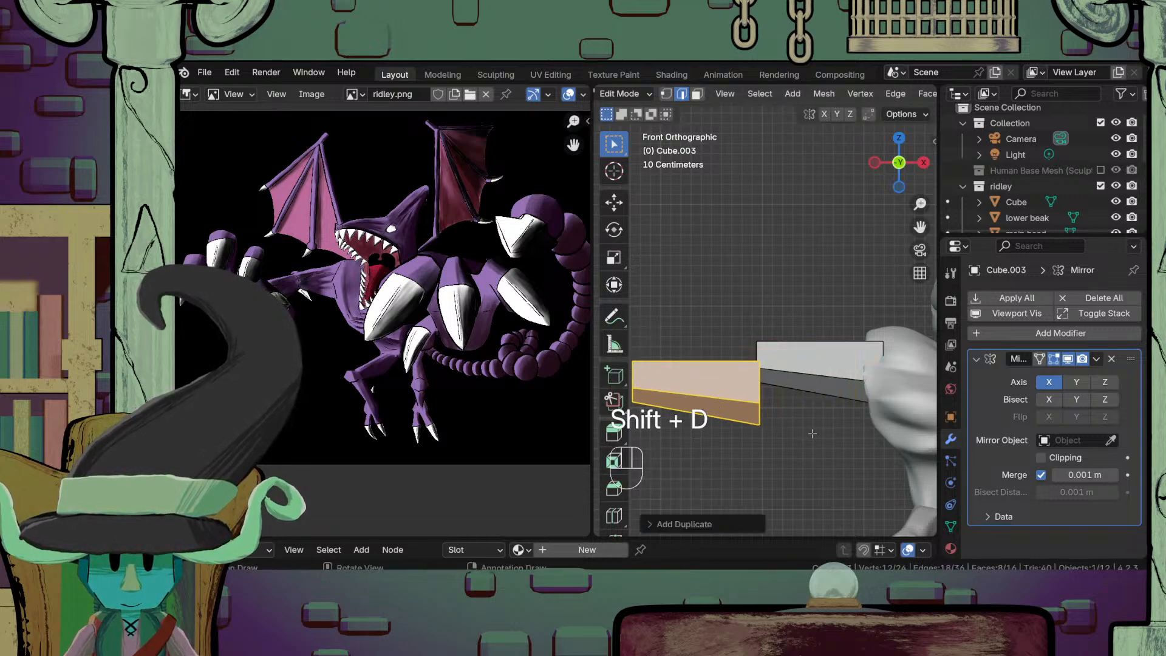
Step: Make the forearm thinner by scaling it in Y and Z only, keeping its length along X
{"action": "key", "text": "s"}
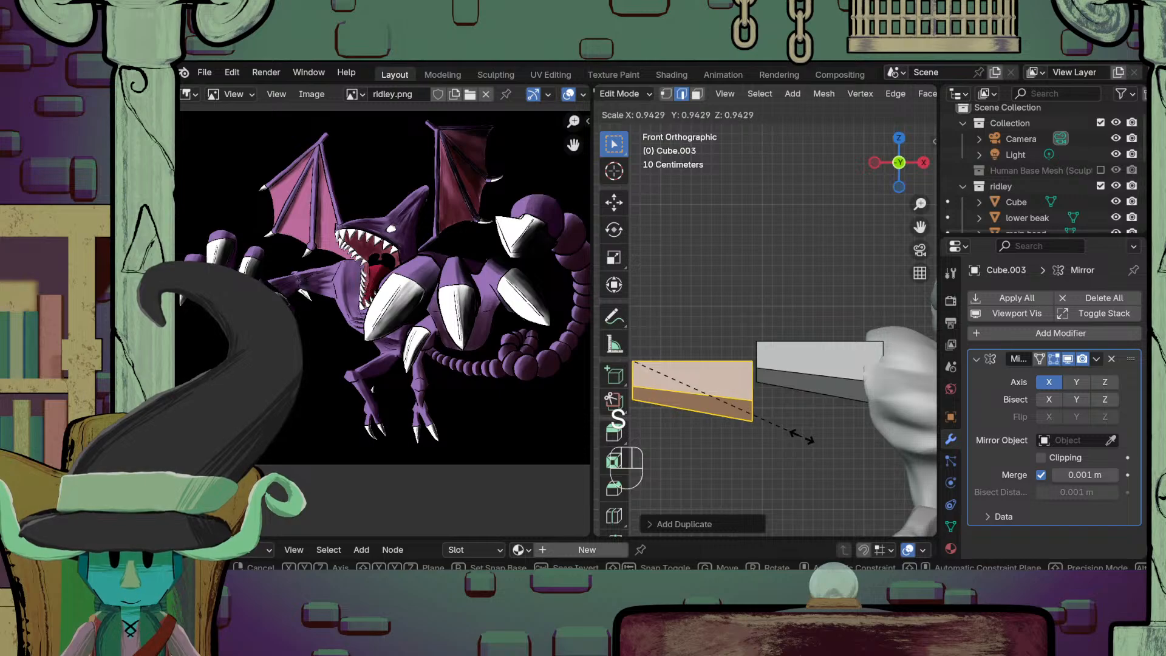
{"action": "key", "text": "shift+x"}
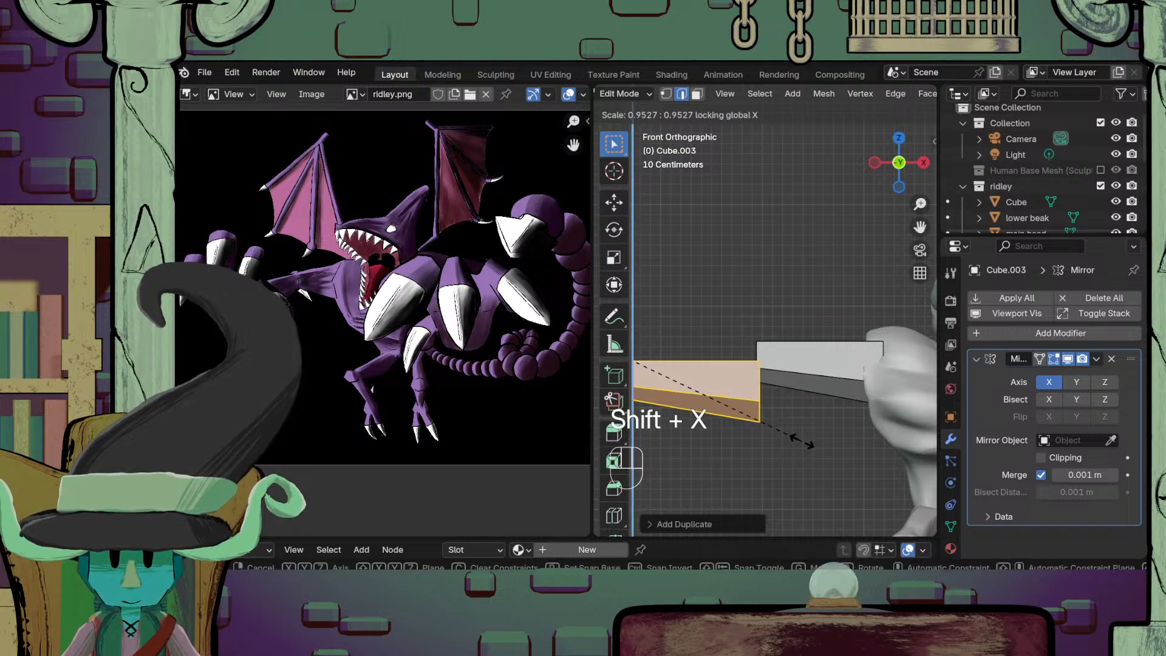
{"action": "left_click", "coordinate": [746, 401]}
{"action": "middle_click_drag", "start_coordinate": [745, 401], "coordinate": [835, 423]}
{"action": "scroll", "coordinate": [835, 423], "scroll_direction": "down", "scroll_amount": 3}
{"action": "key", "text": "s"}
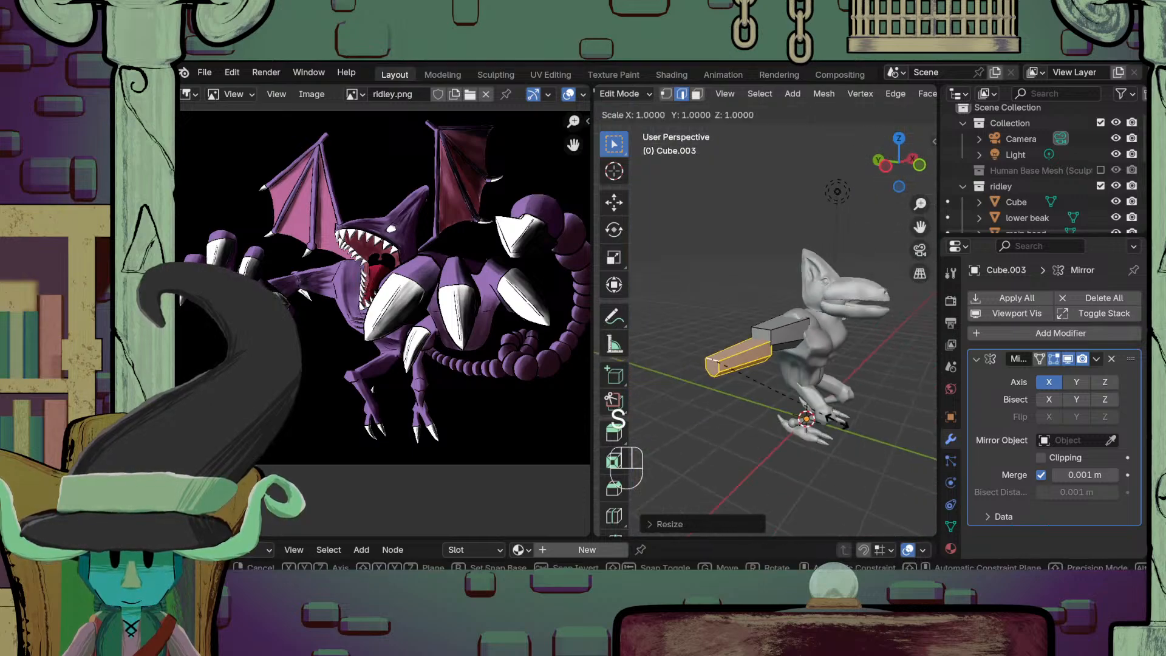
{"action": "key", "text": "shift+x"}
{"action": "left_click", "coordinate": [837, 433]}
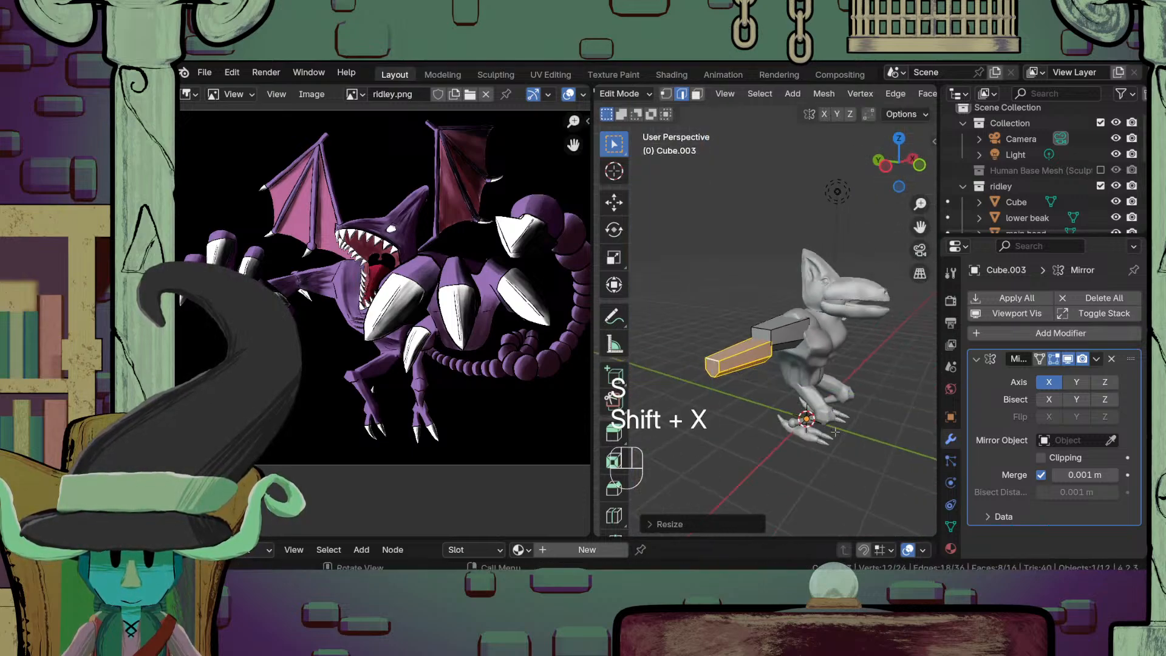
Step: Rotate the forearm in front view so its outer end points downward, and move it against the upper arm's end
{"action": "key", "text": "KP_3"}
{"action": "key", "text": "KP_1"}
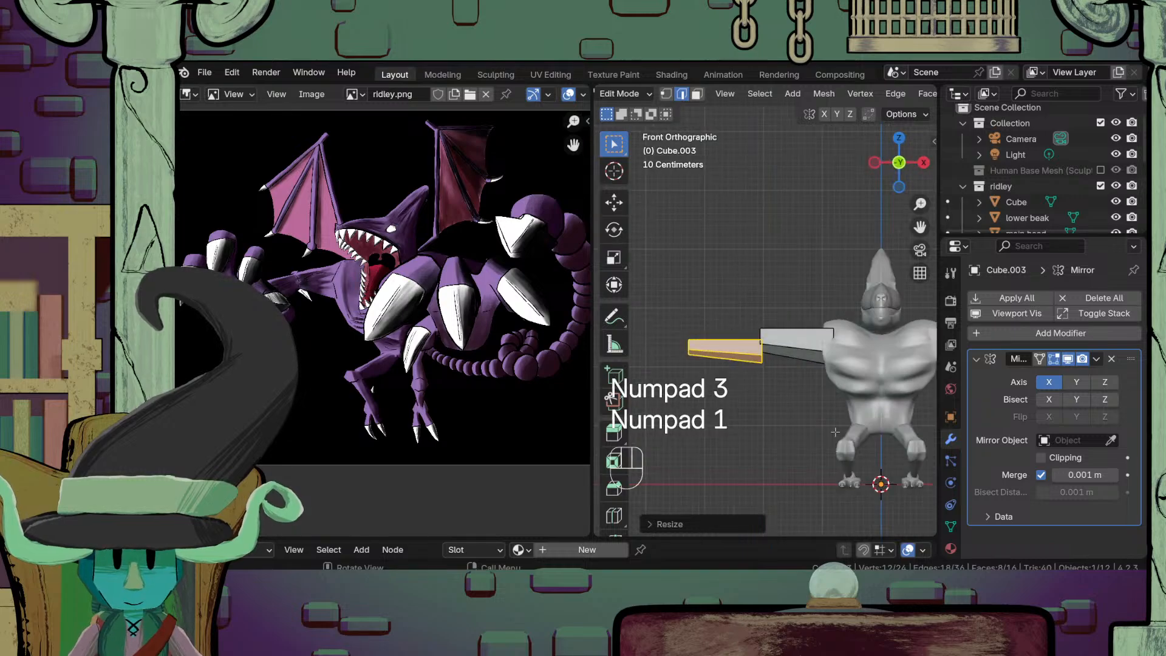
{"action": "scroll", "coordinate": [835, 432], "scroll_direction": "up", "scroll_amount": 3}
{"action": "key", "text": "r"}
{"action": "left_click", "coordinate": [836, 364]}
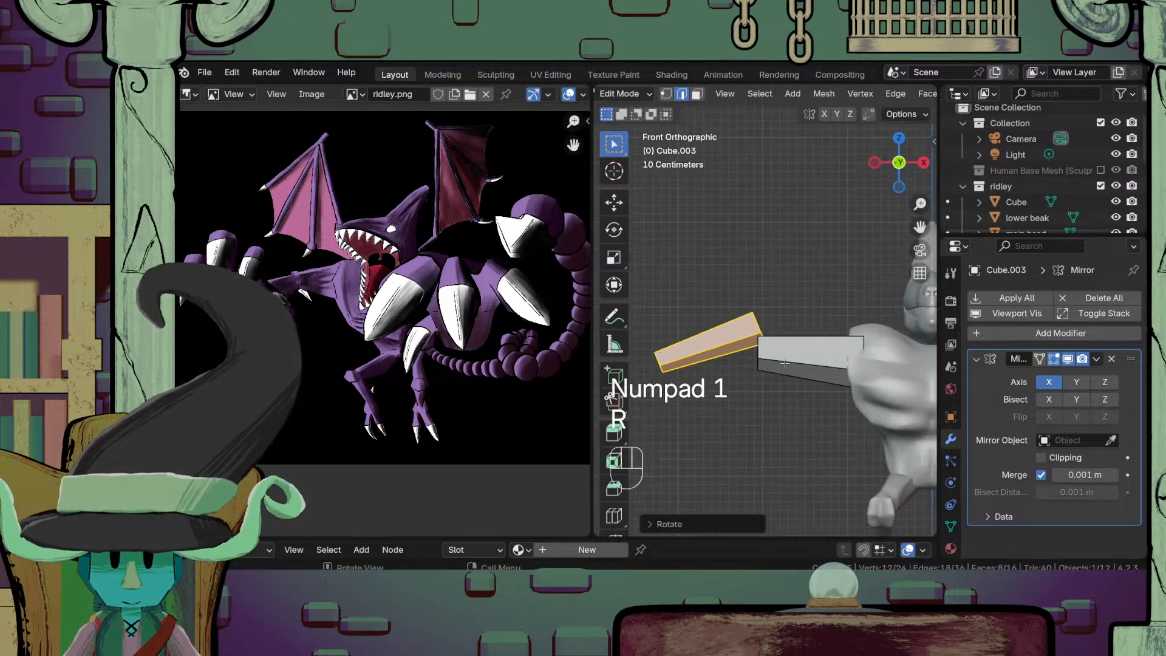
{"action": "key", "text": "g"}
{"action": "left_click", "coordinate": [765, 392]}
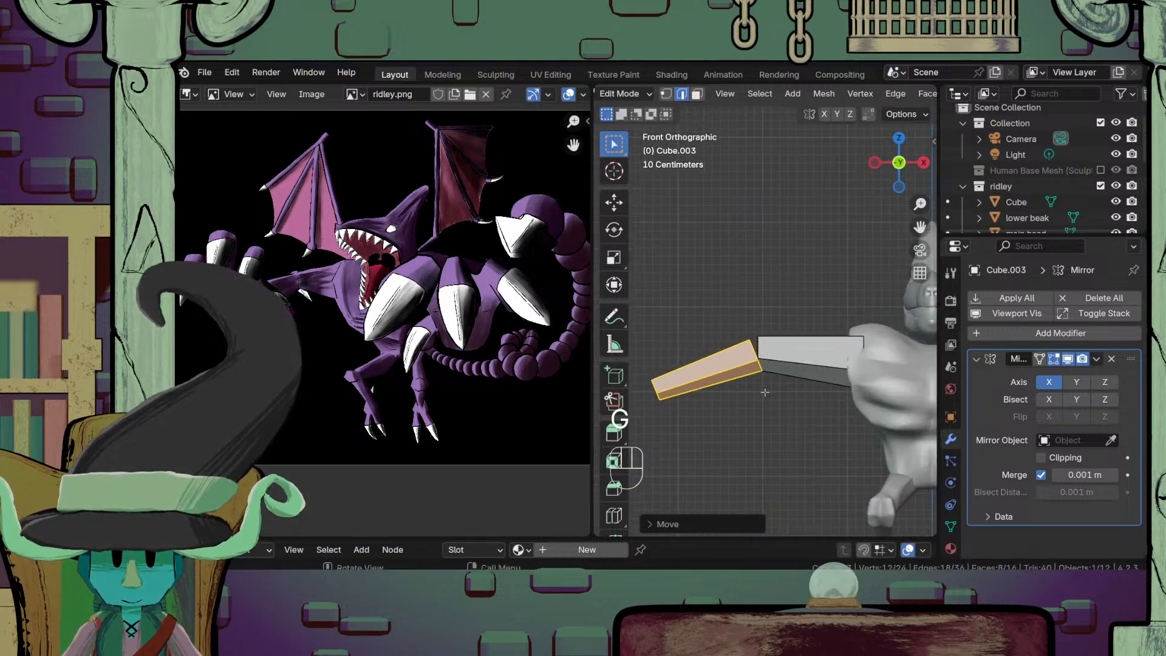
Step: Scale the forearm down uniformly, then rotate it back to nearly level and place it against the upper arm
{"action": "scroll", "coordinate": [766, 392], "scroll_direction": "down", "scroll_amount": 4}
{"action": "middle_click_drag", "start_coordinate": [765, 392], "coordinate": [779, 435]}
{"action": "key", "text": "s"}
{"action": "left_click", "coordinate": [762, 432]}
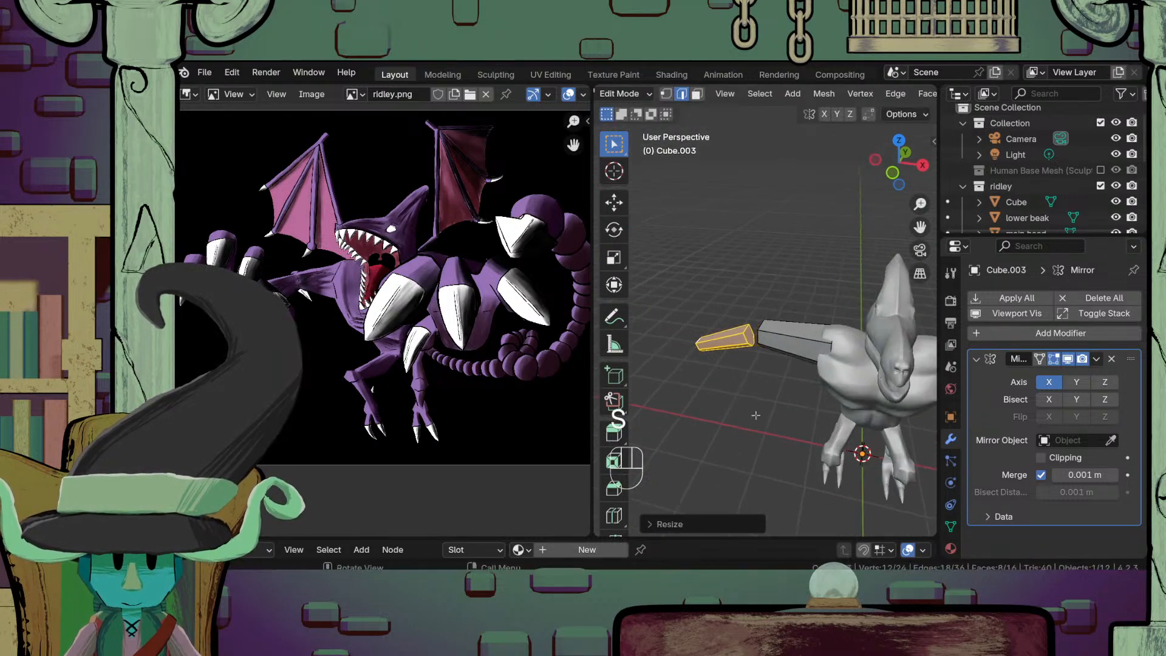
{"action": "key", "text": "KP_3"}
{"action": "key", "text": "KP_1"}
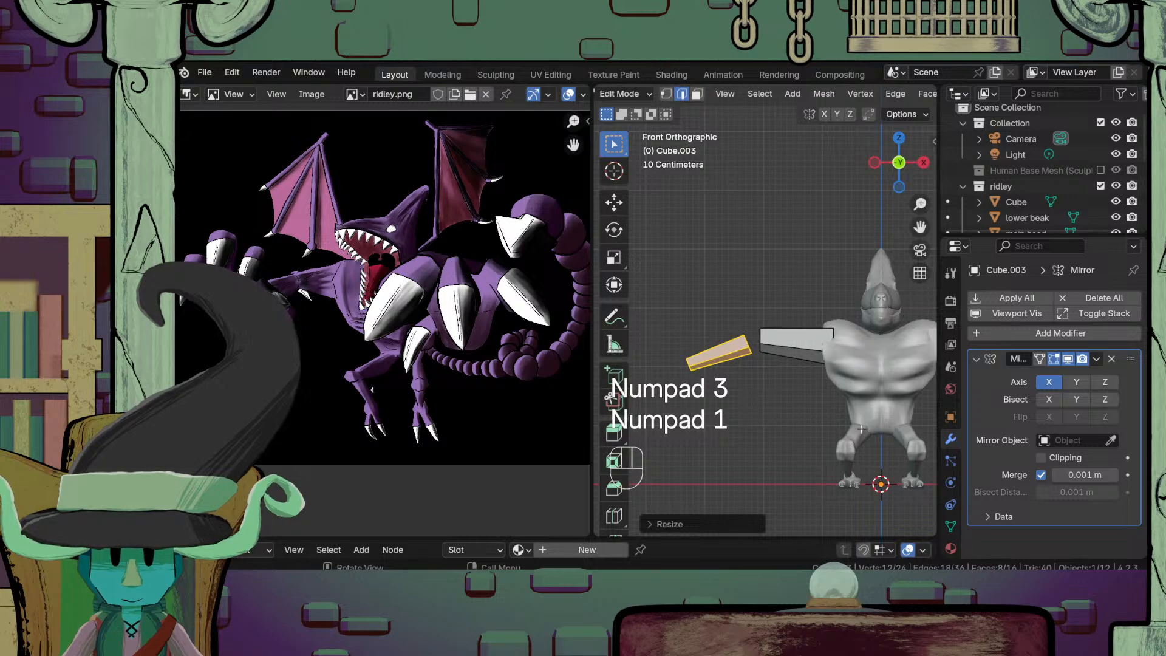
{"action": "key", "text": "r"}
{"action": "left_click", "coordinate": [823, 499]}
{"action": "key", "text": "g"}
{"action": "left_click", "coordinate": [812, 467]}
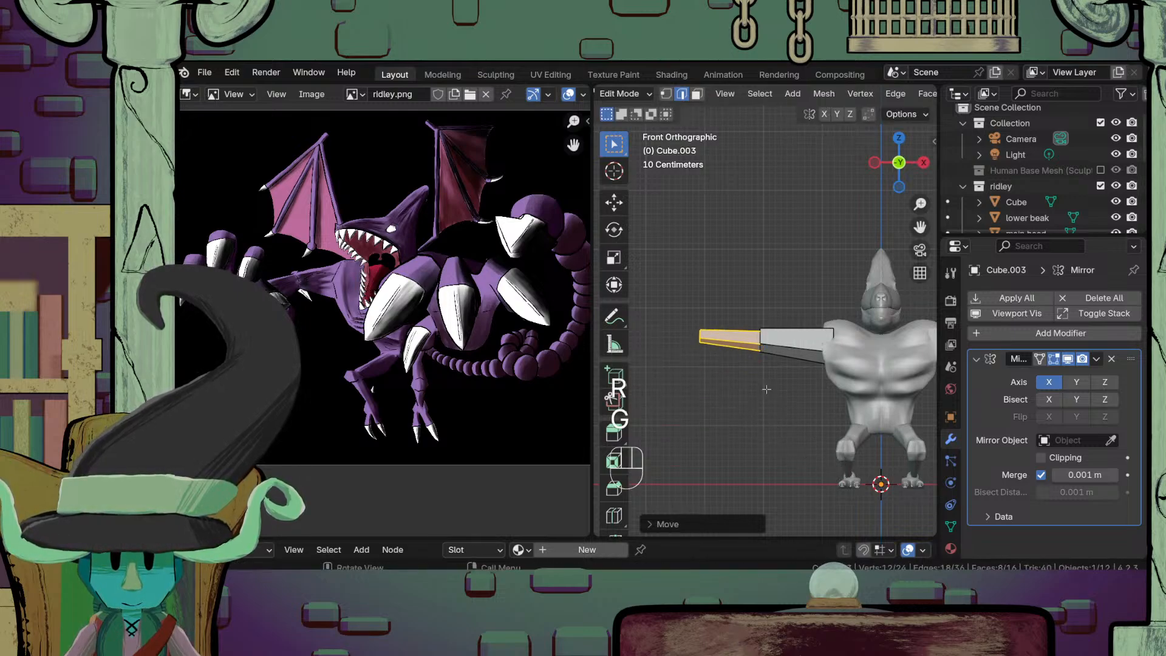
Step: Adjust the forearm's size and tilt in front view so its inner end meets the upper arm's outer end
{"action": "scroll", "coordinate": [811, 468], "scroll_direction": "up", "scroll_amount": 3}
{"action": "key", "text": "s"}
{"action": "left_click", "coordinate": [798, 435]}
{"action": "key", "text": "r"}
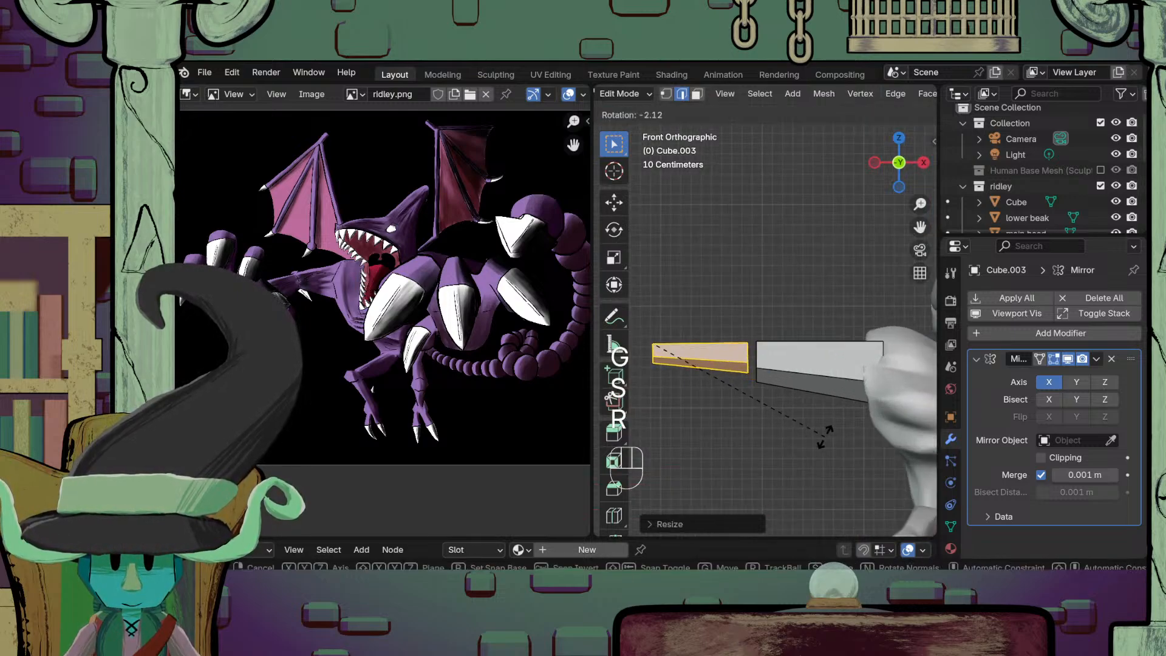
{"action": "left_click", "coordinate": [823, 441]}
{"action": "key", "text": "s"}
{"action": "left_click", "coordinate": [830, 457]}
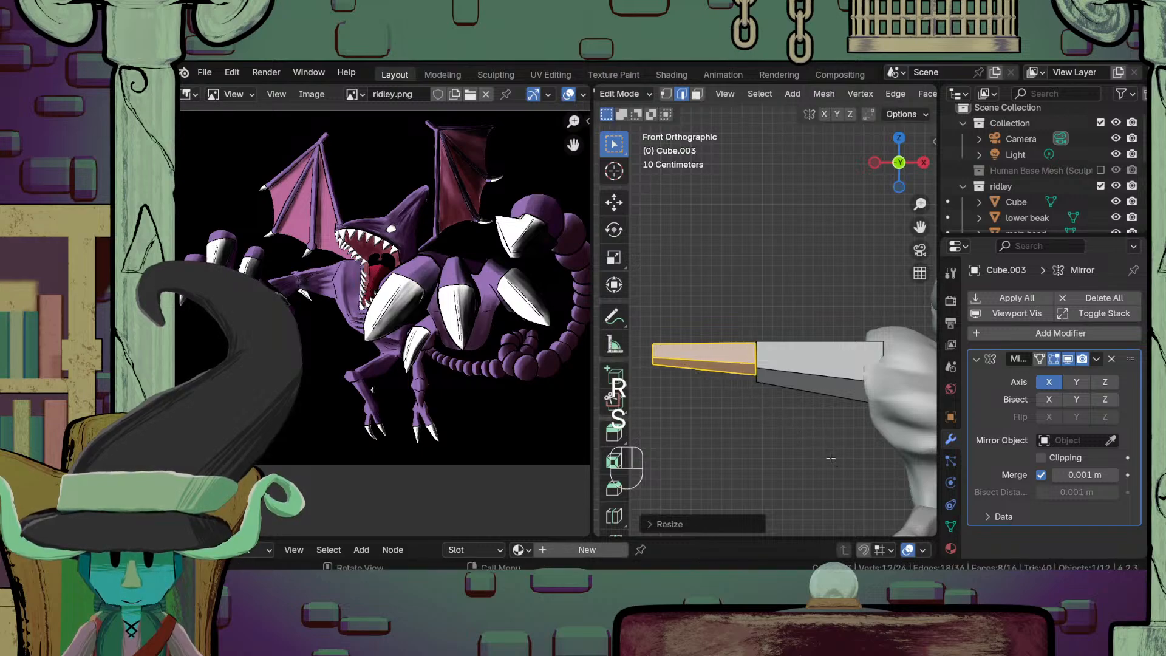
Step: Angle the forearm downward in front view and fit it to the upper arm at the elbow, adjusting its scale
{"action": "key", "text": "r"}
{"action": "left_click", "coordinate": [844, 392]}
{"action": "key", "text": "g"}
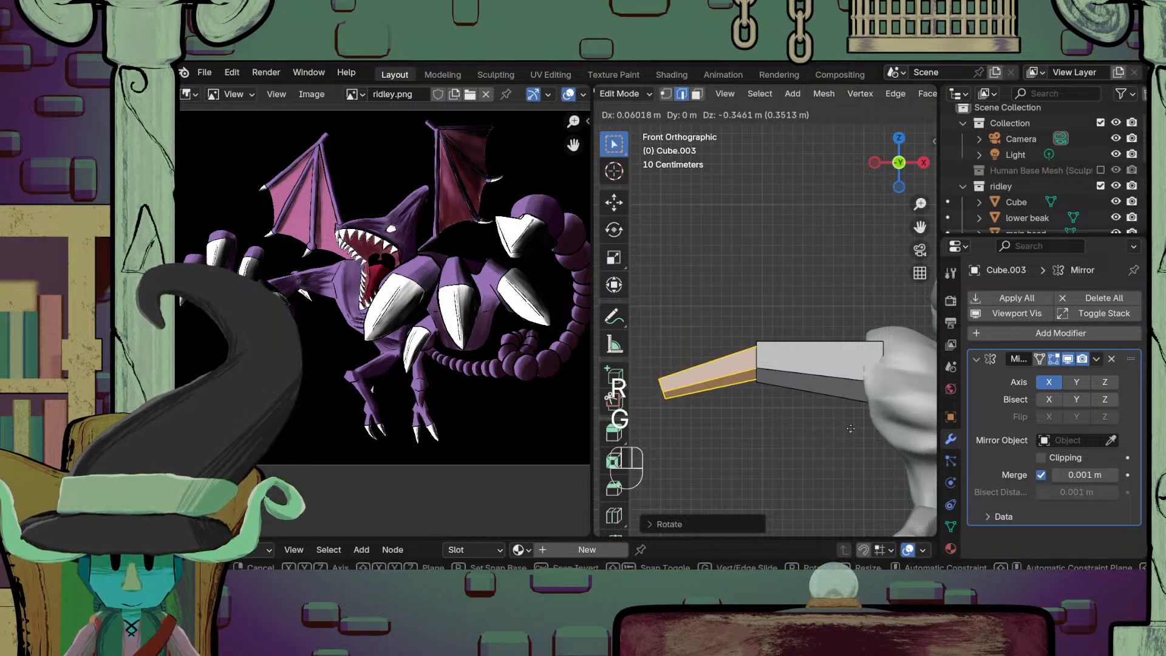
{"action": "left_click", "coordinate": [851, 428]}
{"action": "key", "text": "s"}
{"action": "left_click", "coordinate": [859, 446]}
{"action": "mouse_move", "coordinate": [858, 446]}
{"action": "middle_mouse_down"}
{"action": "mouse_move", "coordinate": [851, 476]}
{"action": "mouse_move", "coordinate": [754, 435]}
{"action": "mouse_move", "coordinate": [863, 412]}
{"action": "mouse_move", "coordinate": [876, 446]}
{"action": "middle_mouse_up"}
{"action": "scroll", "coordinate": [850, 474], "scroll_direction": "down", "scroll_amount": 4}
{"action": "key", "text": "Tab"}
{"action": "scroll", "coordinate": [753, 434], "scroll_direction": "down", "scroll_amount": 2}
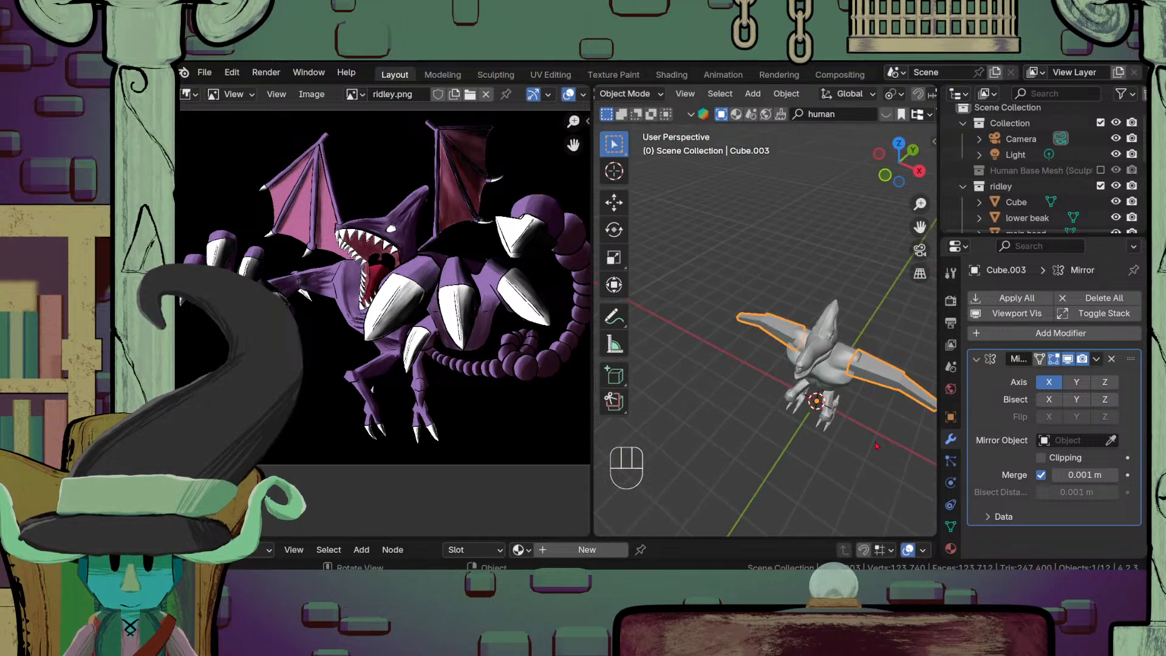
Step: Switch the arm object to Sculpt Mode
{"action": "scroll", "coordinate": [877, 446], "scroll_direction": "up", "scroll_amount": 1}
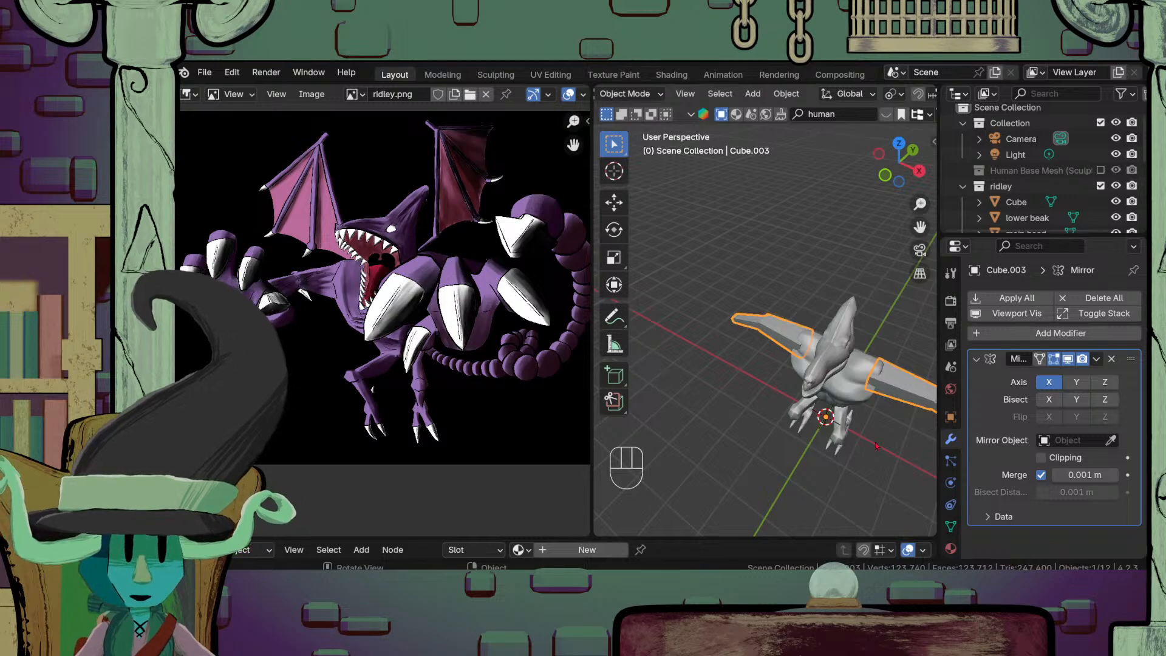
{"action": "scroll", "coordinate": [876, 446], "scroll_direction": "up", "scroll_amount": 4}
{"action": "middle_click_drag", "start_coordinate": [873, 459], "coordinate": [812, 311]}
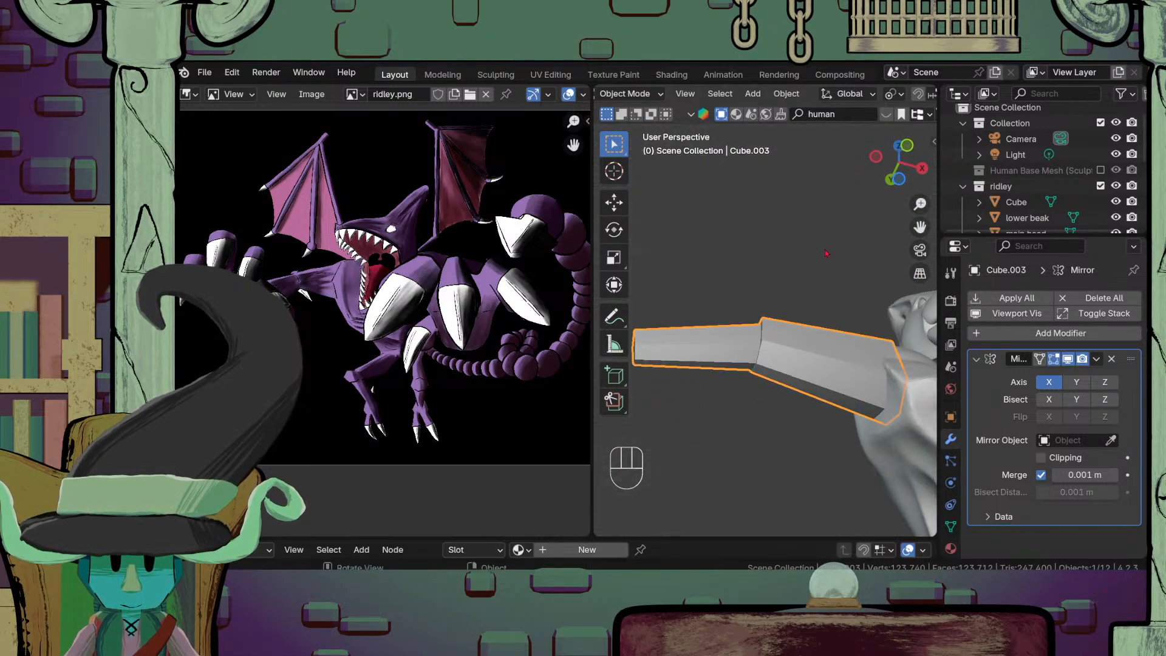
{"action": "left_click", "coordinate": [629, 94]}
{"action": "left_click", "coordinate": [626, 146]}
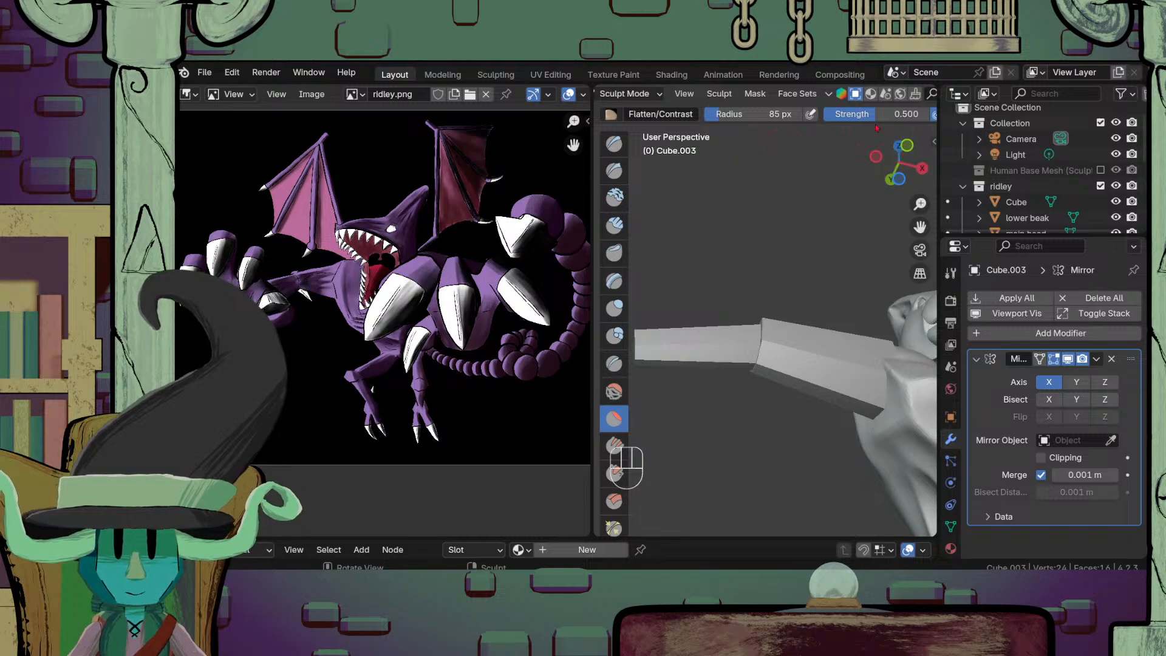
Step: Try to remesh the arm with a voxel size of 0.1 m
{"action": "scroll", "coordinate": [876, 116], "scroll_direction": "down", "scroll_amount": 8}
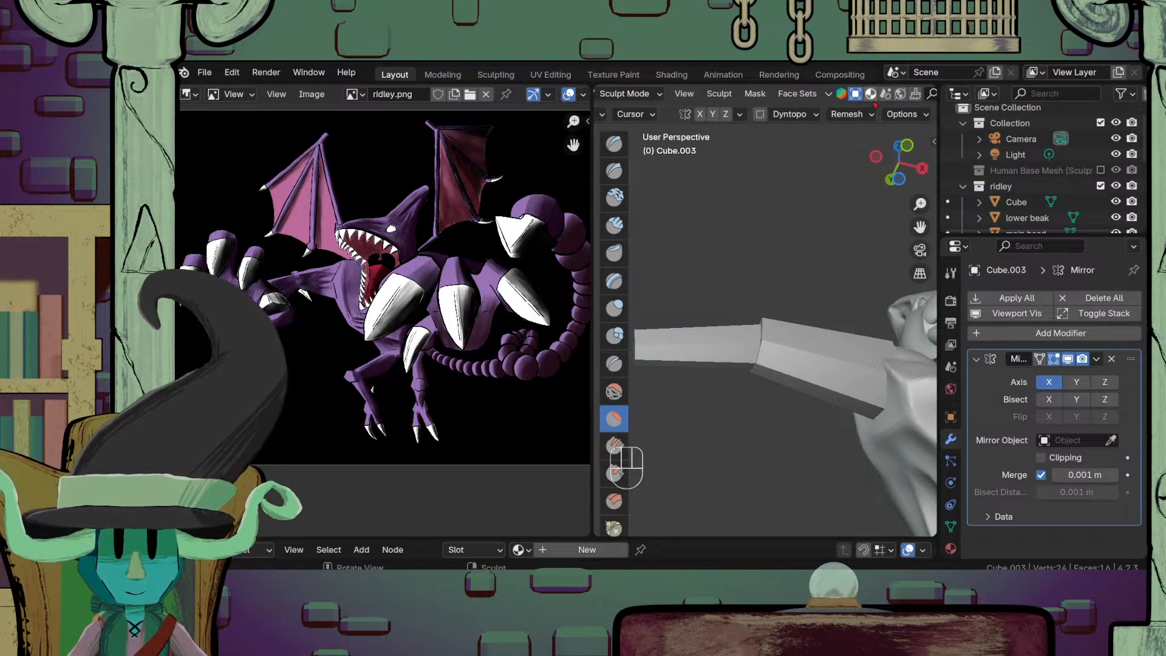
{"action": "left_click", "coordinate": [850, 114]}
{"action": "left_click", "coordinate": [814, 234]}
{"action": "scroll", "coordinate": [756, 385], "scroll_direction": "down", "scroll_amount": 5}
{"action": "mouse_move", "coordinate": [755, 385]}
{"action": "middle_mouse_down"}
{"action": "mouse_move", "coordinate": [800, 395]}
{"action": "mouse_move", "coordinate": [810, 427]}
{"action": "middle_mouse_up"}
{"action": "scroll", "coordinate": [809, 427], "scroll_direction": "up", "scroll_amount": 3}
{"action": "key", "text": "ctrl+z"}
Step: Set the voxel size to 0.05 m and remesh the arm into one mesh
{"action": "left_click", "coordinate": [849, 114]}
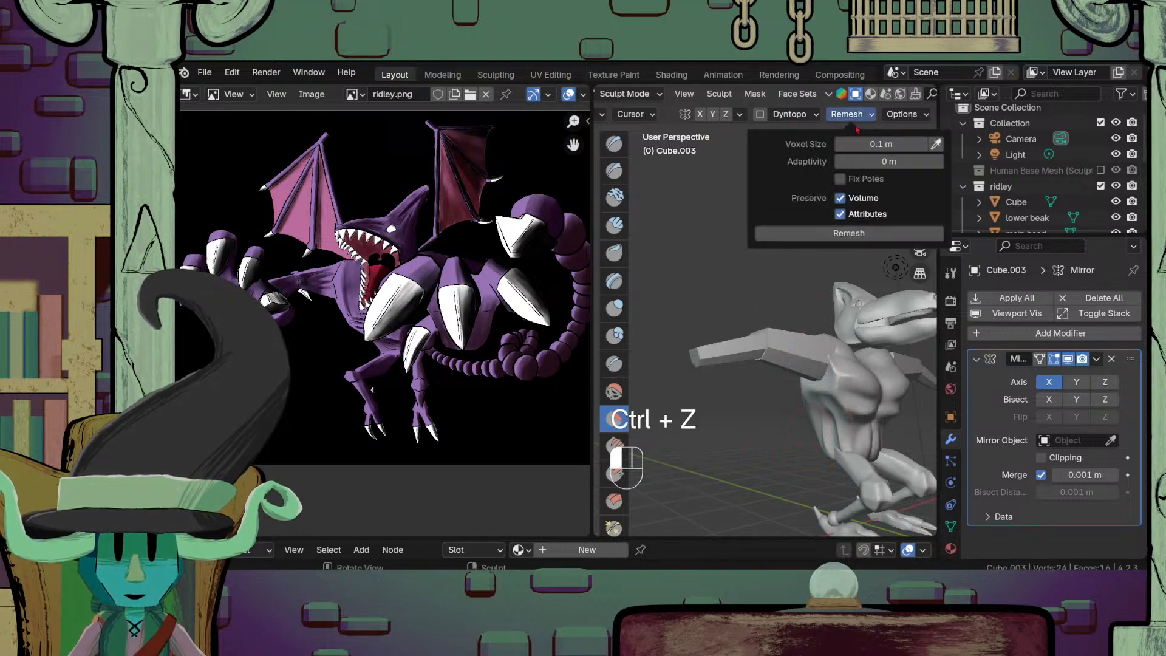
{"action": "left_click", "coordinate": [852, 144]}
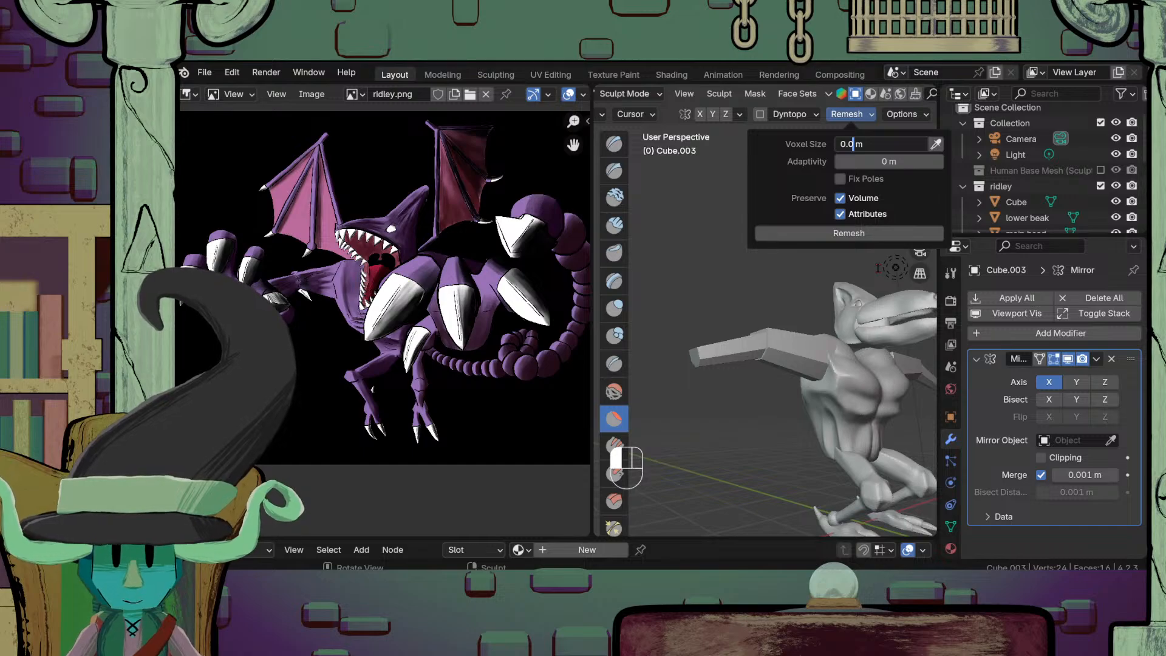
{"action": "type", "text": "0.05"}
{"action": "key", "text": "Return"}
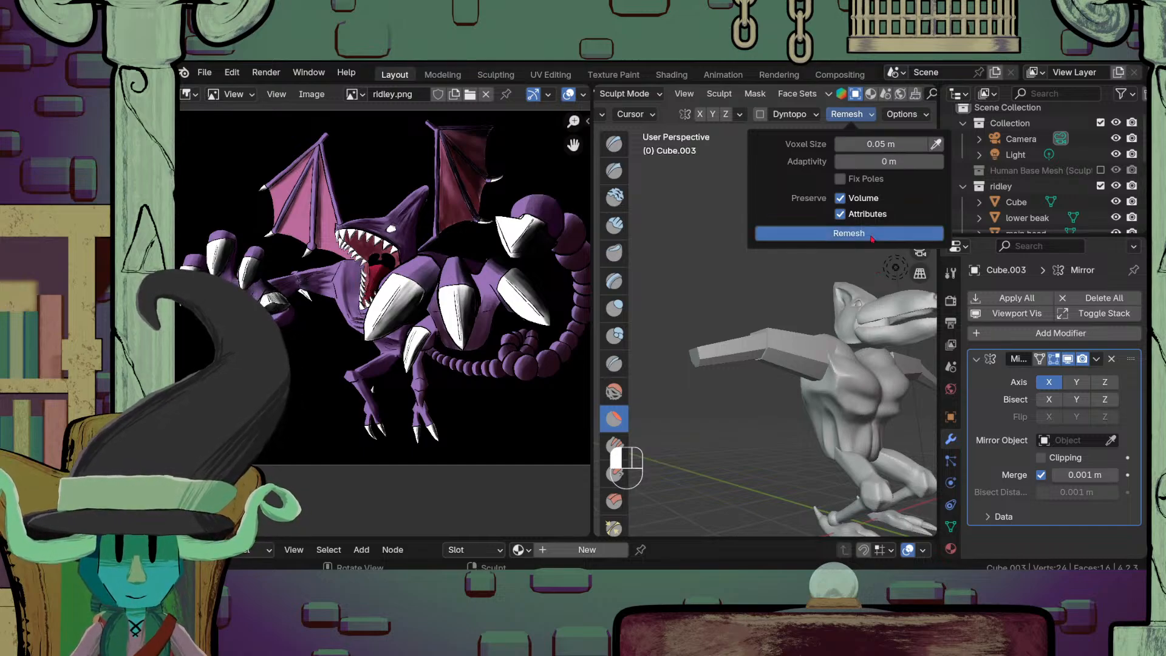
{"action": "left_click", "coordinate": [849, 233]}
Step: Smooth the arm's elbow joint and the hard edges along its length with the Smooth brush
{"action": "middle_click_drag", "start_coordinate": [821, 351], "coordinate": [802, 419]}
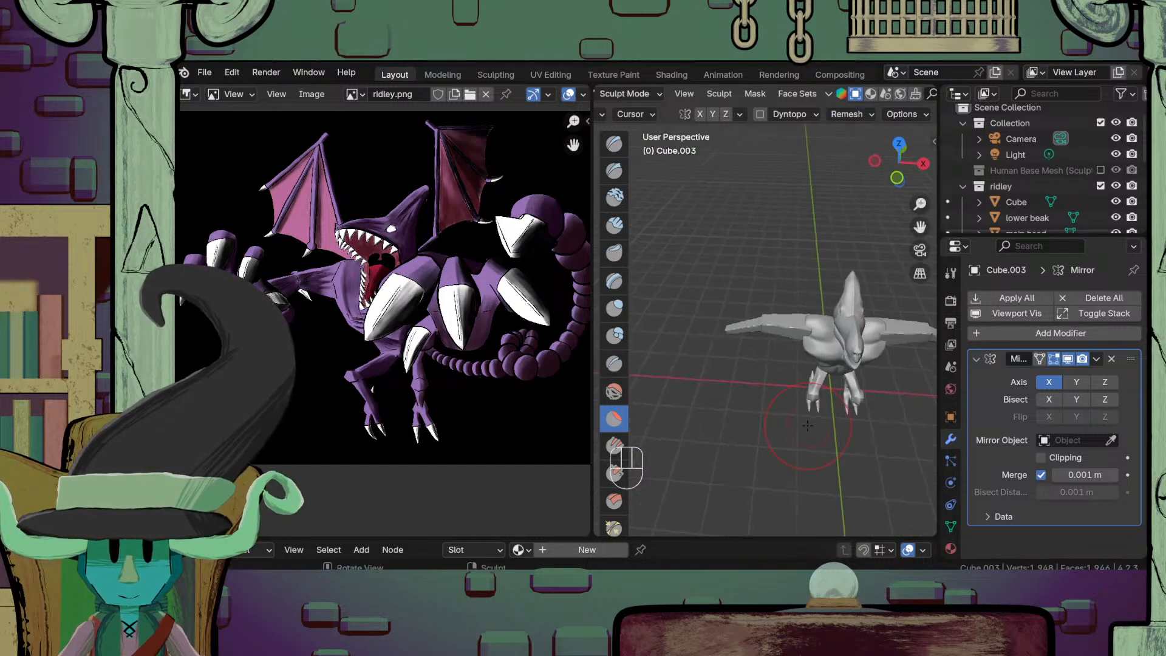
{"action": "scroll", "coordinate": [776, 381], "scroll_direction": "up", "scroll_amount": 5}
{"action": "middle_click_drag", "start_coordinate": [726, 404], "coordinate": [781, 377]}
{"action": "scroll", "coordinate": [781, 370], "scroll_direction": "up", "scroll_amount": 2}
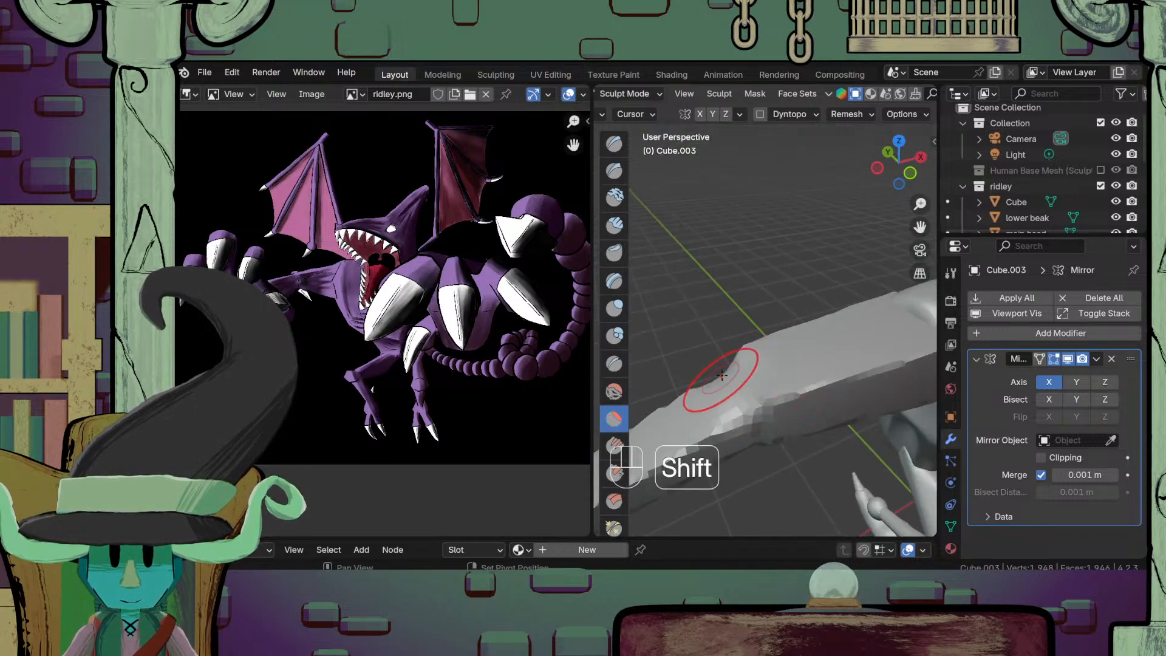
{"action": "left_click_drag", "start_coordinate": [721, 382], "coordinate": [763, 404], "text": "shift"}
{"action": "middle_click_drag", "start_coordinate": [763, 403], "coordinate": [757, 353]}
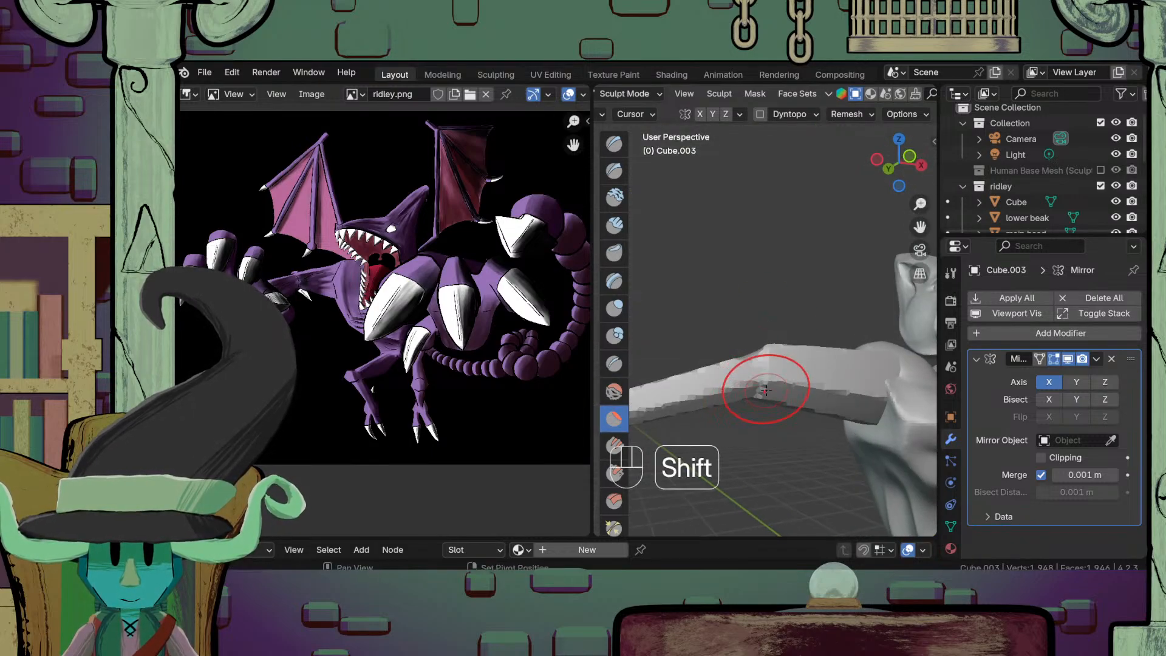
{"action": "left_click_drag", "start_coordinate": [767, 388], "coordinate": [760, 393], "text": "shift"}
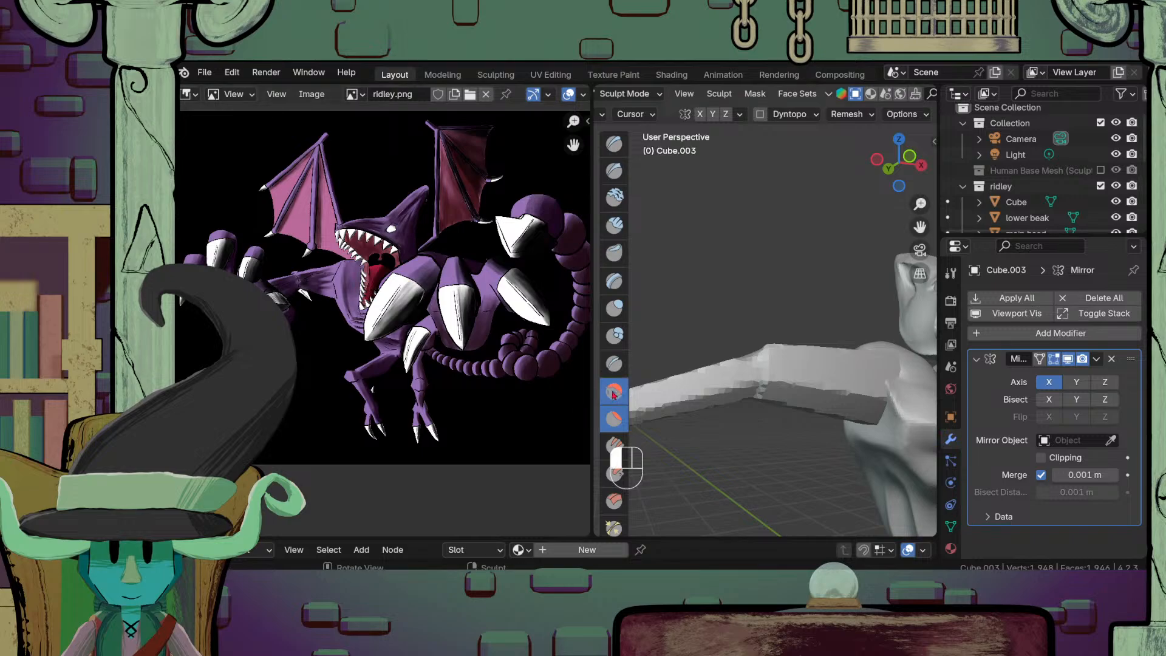
{"action": "key", "text": "f"}
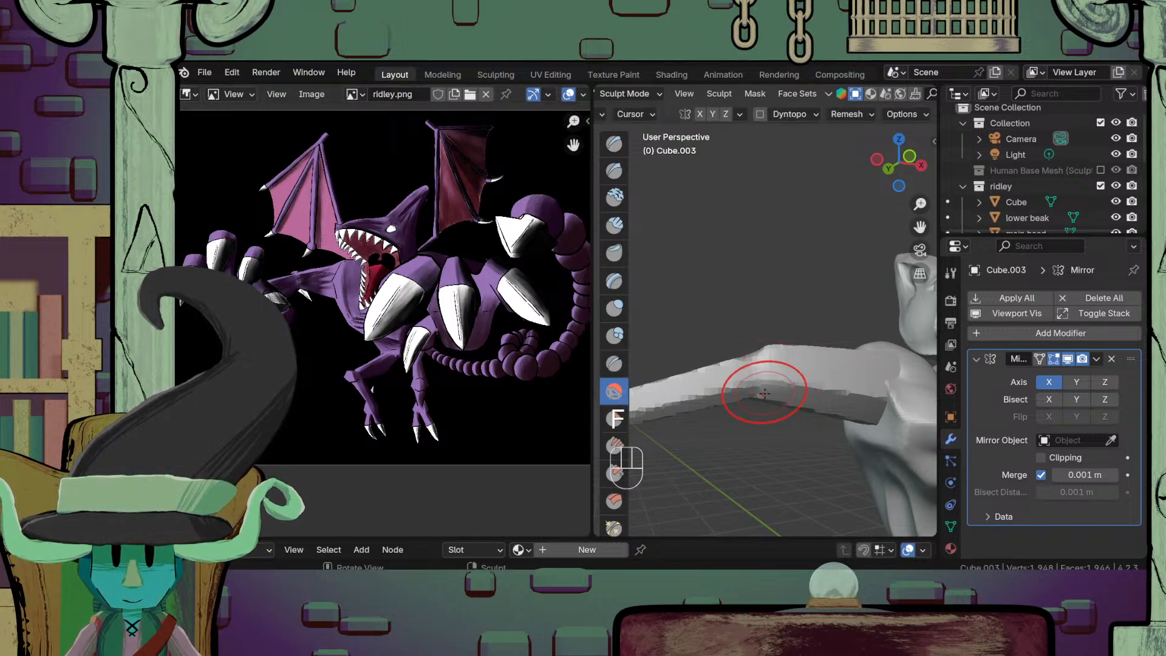
{"action": "middle_click_drag", "start_coordinate": [764, 394], "coordinate": [745, 357]}
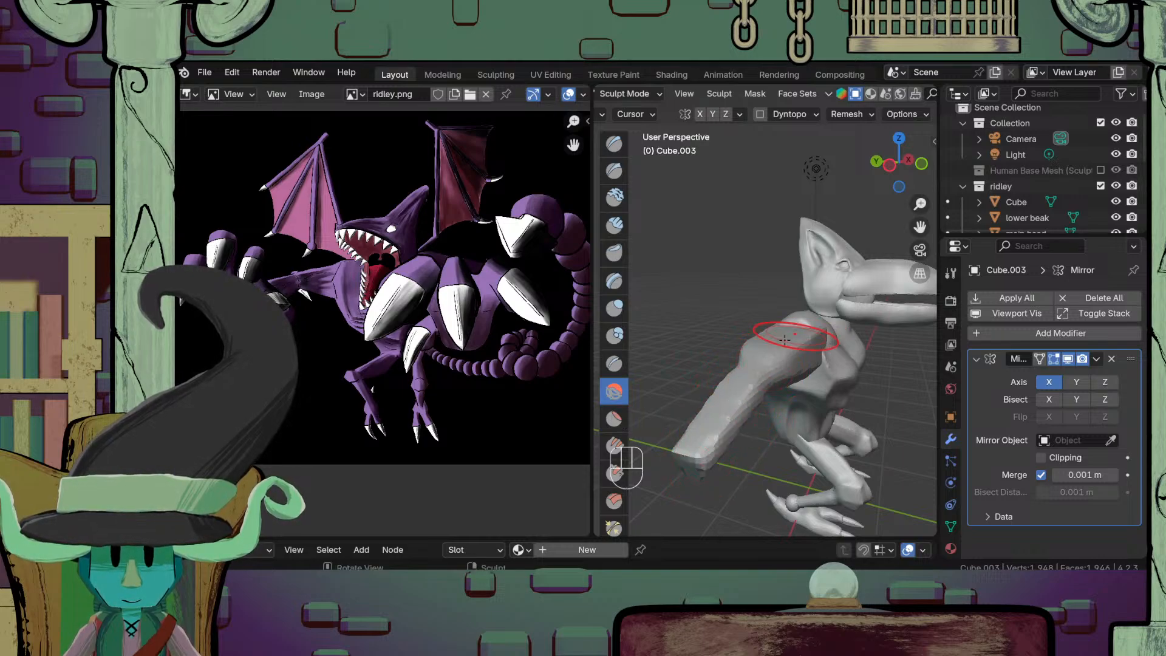
{"action": "middle_click_drag", "start_coordinate": [742, 365], "coordinate": [680, 508]}
Step: Remesh the smoothed arm again
{"action": "left_click", "coordinate": [863, 115]}
{"action": "left_click", "coordinate": [852, 234]}
Step: Try to pull the arm's upper end around the front of the shoulder with the Grab brush, and undo the last stroke
{"action": "scroll", "coordinate": [819, 345], "scroll_direction": "up", "scroll_amount": 3}
{"action": "scroll", "coordinate": [819, 345], "scroll_direction": "up", "scroll_amount": 2}
{"action": "scroll", "coordinate": [813, 399], "scroll_direction": "down", "scroll_amount": 7}
{"action": "scroll", "coordinate": [681, 507], "scroll_direction": "up", "scroll_amount": 4}
{"action": "mouse_move", "coordinate": [851, 365]}
{"action": "middle_mouse_down"}
{"action": "mouse_move", "coordinate": [795, 334]}
{"action": "mouse_move", "coordinate": [774, 372]}
{"action": "mouse_move", "coordinate": [791, 420]}
{"action": "middle_mouse_up"}
{"action": "key", "text": "g"}
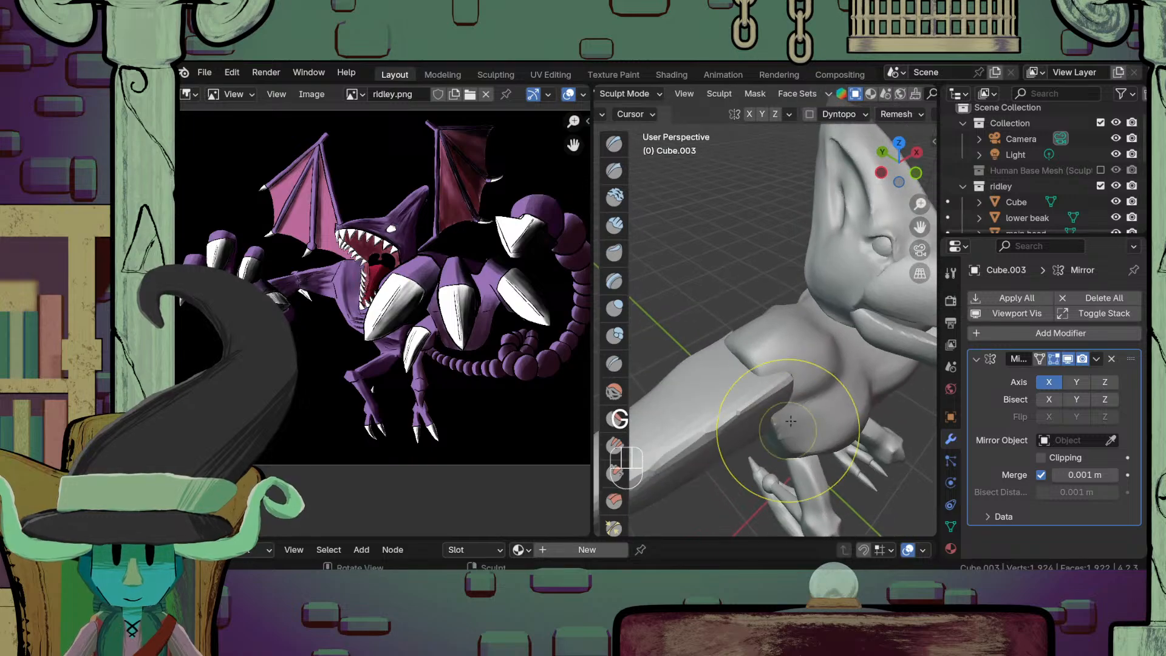
{"action": "key", "text": "ctrl+z"}
{"action": "scroll", "coordinate": [756, 331], "scroll_direction": "down", "scroll_amount": 5}
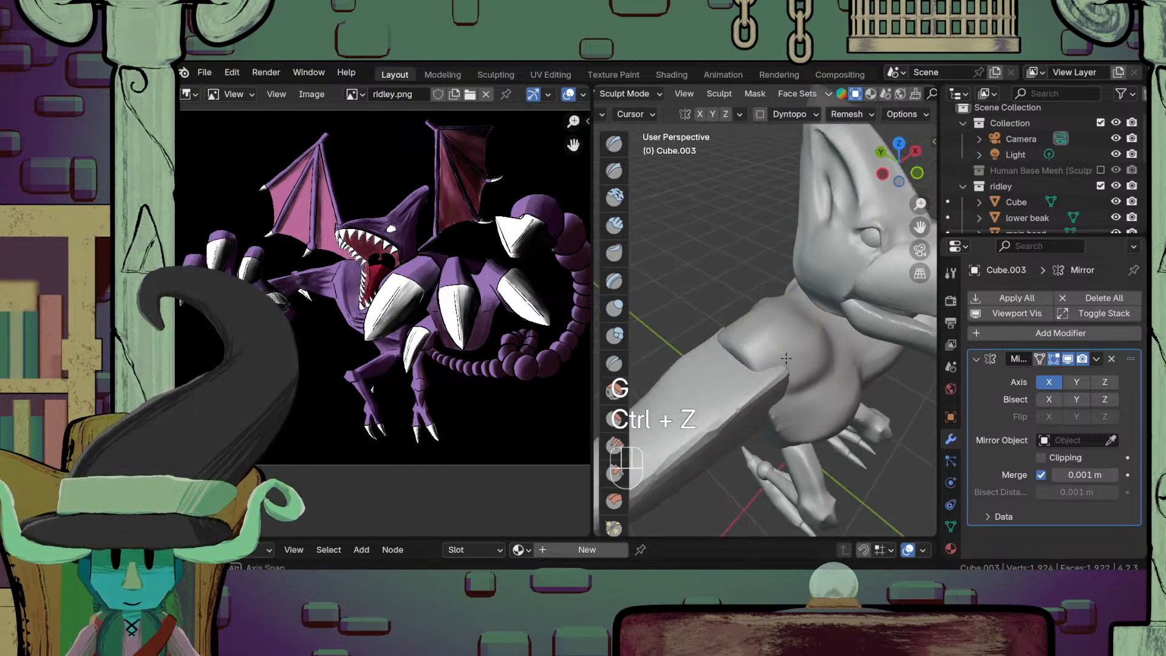
{"action": "mouse_move", "coordinate": [757, 331]}
{"action": "middle_mouse_down"}
{"action": "mouse_move", "coordinate": [813, 366]}
{"action": "mouse_move", "coordinate": [732, 368]}
{"action": "mouse_move", "coordinate": [842, 382]}
{"action": "middle_mouse_up"}
{"action": "middle_click_drag", "start_coordinate": [790, 340], "coordinate": [737, 350], "text": "shift"}
{"action": "scroll", "coordinate": [738, 350], "scroll_direction": "up", "scroll_amount": 2}
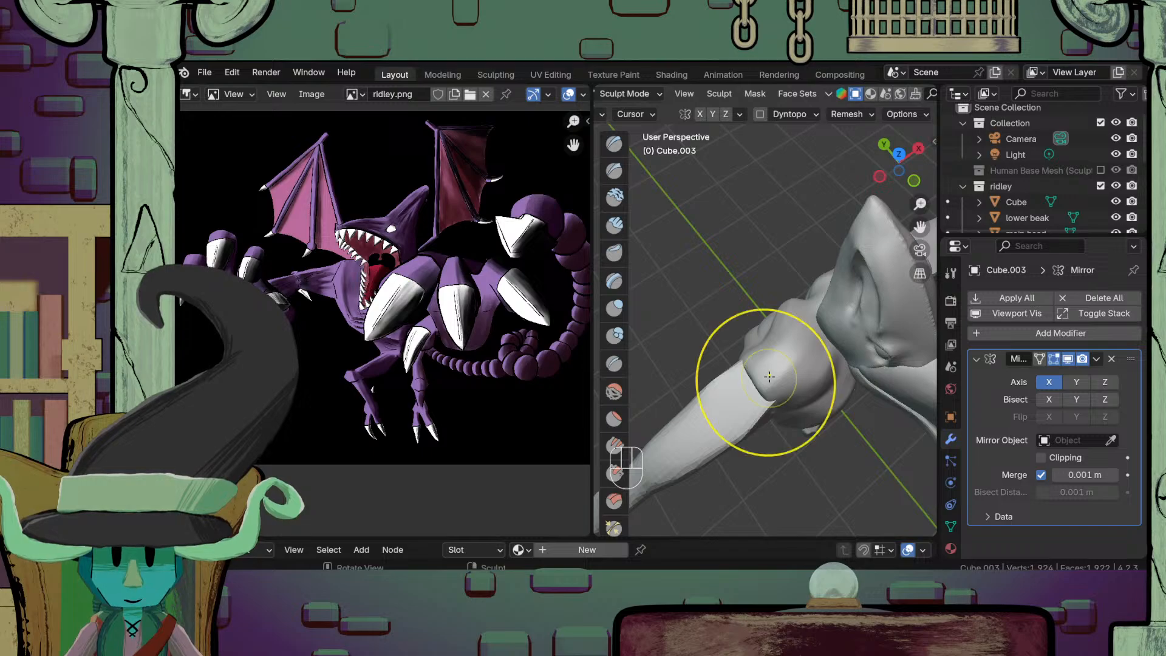
Step: Fit the underside and back of the arm's upper end to the shoulder with the Grab brush, undoing an unwanted stroke
{"action": "middle_click_drag", "start_coordinate": [769, 377], "coordinate": [753, 297]}
{"action": "scroll", "coordinate": [754, 389], "scroll_direction": "up", "scroll_amount": 2}
{"action": "middle_click_drag", "start_coordinate": [752, 475], "coordinate": [784, 333], "text": "shift"}
{"action": "scroll", "coordinate": [790, 328], "scroll_direction": "down", "scroll_amount": 4}
{"action": "scroll", "coordinate": [784, 333], "scroll_direction": "up", "scroll_amount": 3}
{"action": "mouse_move", "coordinate": [784, 377]}
{"action": "middle_mouse_down"}
{"action": "mouse_move", "coordinate": [814, 365]}
{"action": "mouse_move", "coordinate": [782, 337]}
{"action": "mouse_move", "coordinate": [828, 365]}
{"action": "mouse_move", "coordinate": [799, 325]}
{"action": "middle_mouse_up"}
{"action": "scroll", "coordinate": [815, 365], "scroll_direction": "up", "scroll_amount": 2}
{"action": "key", "text": "ctrl+z"}
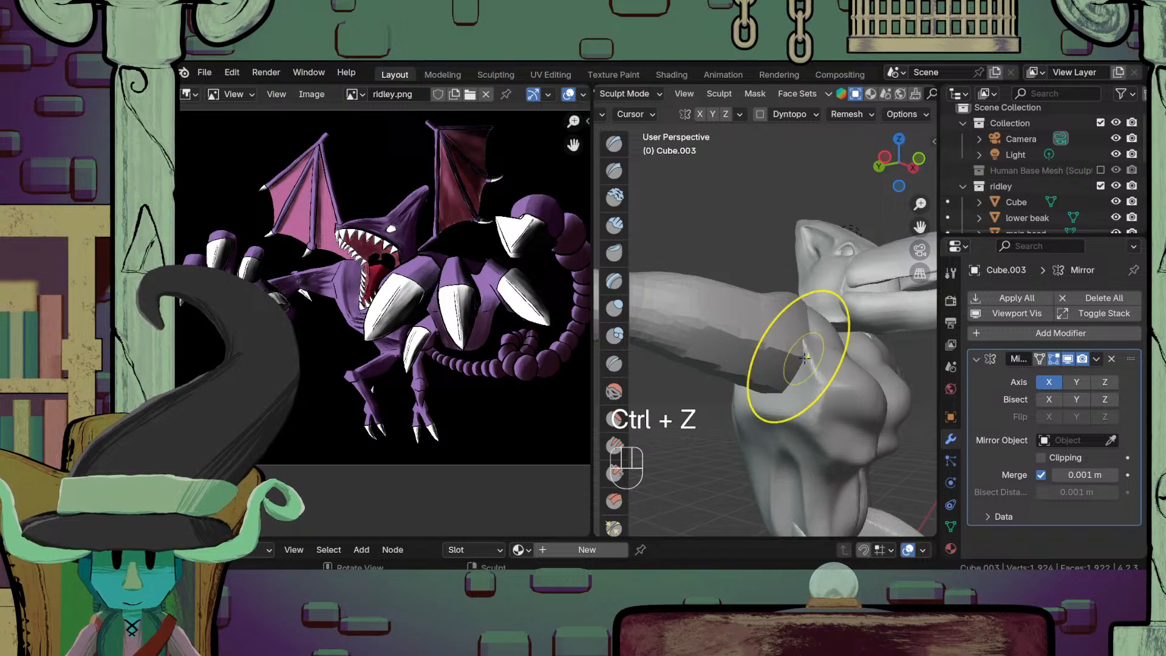
{"action": "mouse_move", "coordinate": [836, 372]}
{"action": "middle_mouse_down"}
{"action": "mouse_move", "coordinate": [765, 438]}
{"action": "mouse_move", "coordinate": [811, 429]}
{"action": "mouse_move", "coordinate": [811, 362]}
{"action": "mouse_move", "coordinate": [820, 381]}
{"action": "mouse_move", "coordinate": [781, 357]}
{"action": "mouse_move", "coordinate": [797, 322]}
{"action": "mouse_move", "coordinate": [738, 319]}
{"action": "mouse_move", "coordinate": [733, 359]}
{"action": "mouse_move", "coordinate": [711, 360]}
{"action": "mouse_move", "coordinate": [777, 349]}
{"action": "mouse_move", "coordinate": [795, 377]}
{"action": "mouse_move", "coordinate": [819, 331]}
{"action": "middle_mouse_up"}
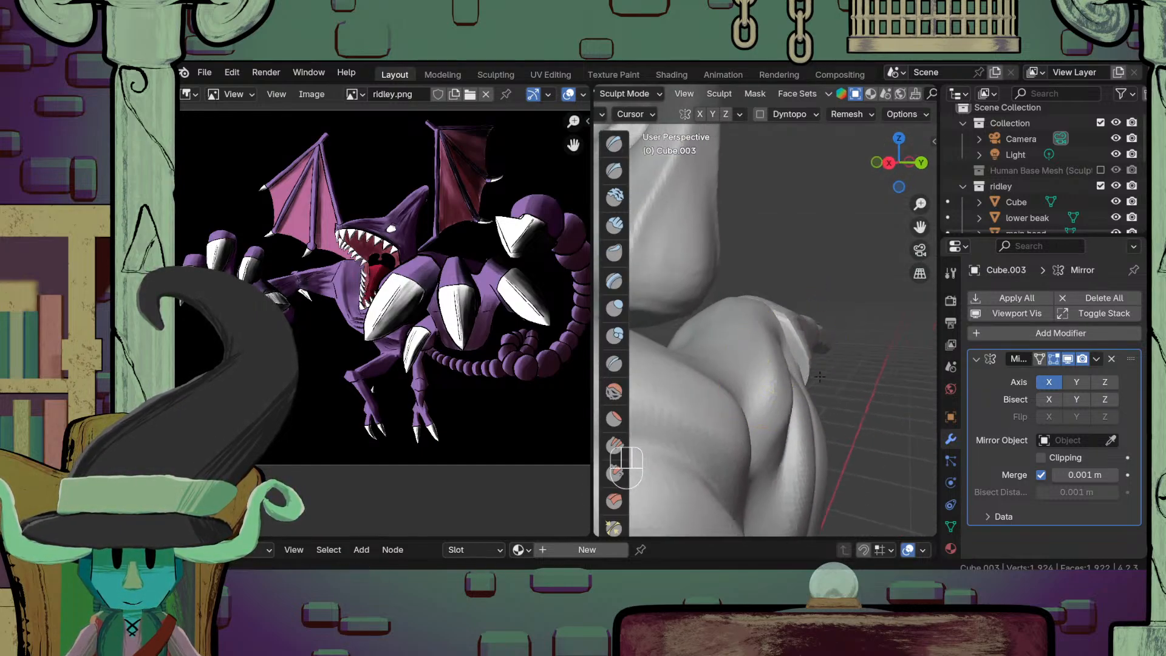
{"action": "middle_click_drag", "start_coordinate": [813, 385], "coordinate": [750, 338]}
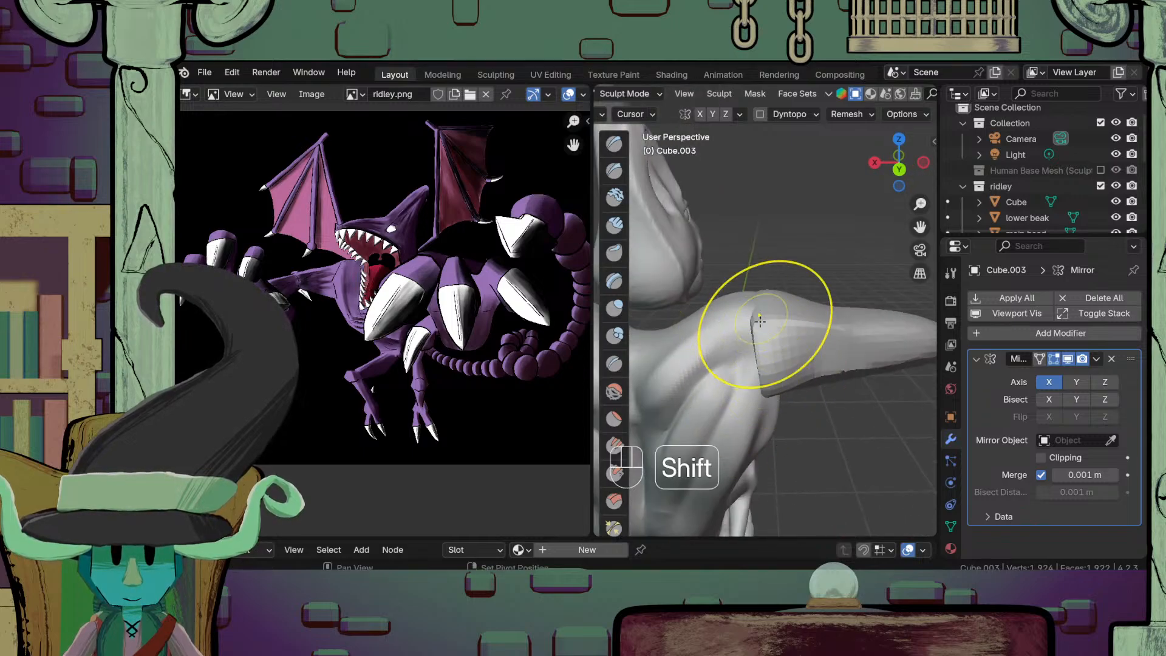
{"action": "mouse_move", "coordinate": [753, 313]}
{"action": "middle_mouse_down"}
{"action": "mouse_move", "coordinate": [763, 358]}
{"action": "mouse_move", "coordinate": [787, 346]}
{"action": "mouse_move", "coordinate": [781, 364]}
{"action": "mouse_move", "coordinate": [737, 270]}
{"action": "mouse_move", "coordinate": [635, 394]}
{"action": "middle_mouse_up"}
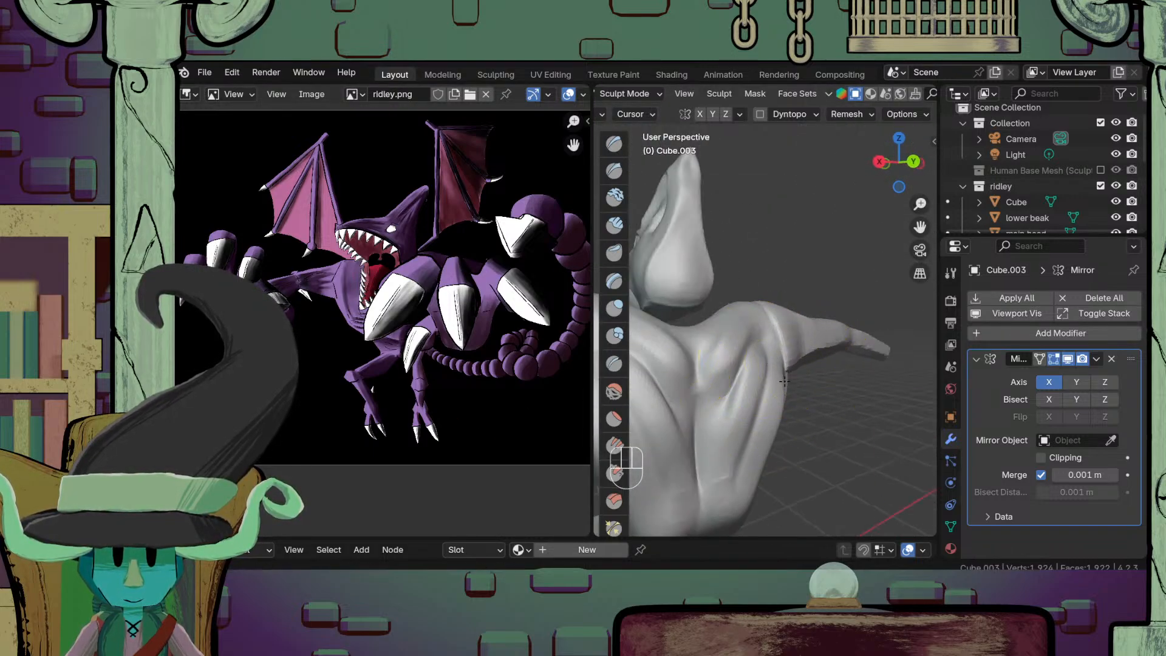
{"action": "middle_click_drag", "start_coordinate": [792, 386], "coordinate": [731, 387]}
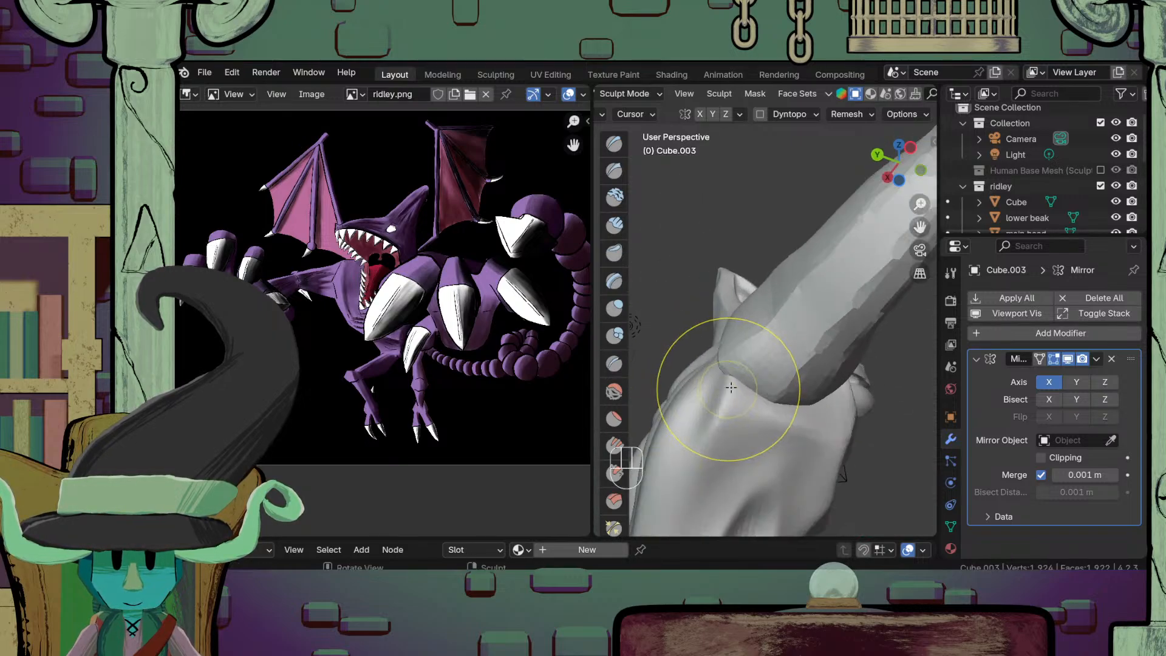
Step: Resize the brush and smooth the edge of the arm where it meets the back of the shoulder
{"action": "mouse_move", "coordinate": [744, 435]}
{"action": "middle_mouse_down"}
{"action": "mouse_move", "coordinate": [760, 352]}
{"action": "mouse_move", "coordinate": [781, 442]}
{"action": "mouse_move", "coordinate": [815, 409]}
{"action": "mouse_move", "coordinate": [794, 387]}
{"action": "mouse_move", "coordinate": [756, 417]}
{"action": "mouse_move", "coordinate": [788, 417]}
{"action": "mouse_move", "coordinate": [773, 429]}
{"action": "middle_mouse_up"}
{"action": "key", "text": "f"}
{"action": "left_click", "coordinate": [756, 407]}
{"action": "left_click_drag", "start_coordinate": [742, 317], "coordinate": [772, 368], "text": "shift"}
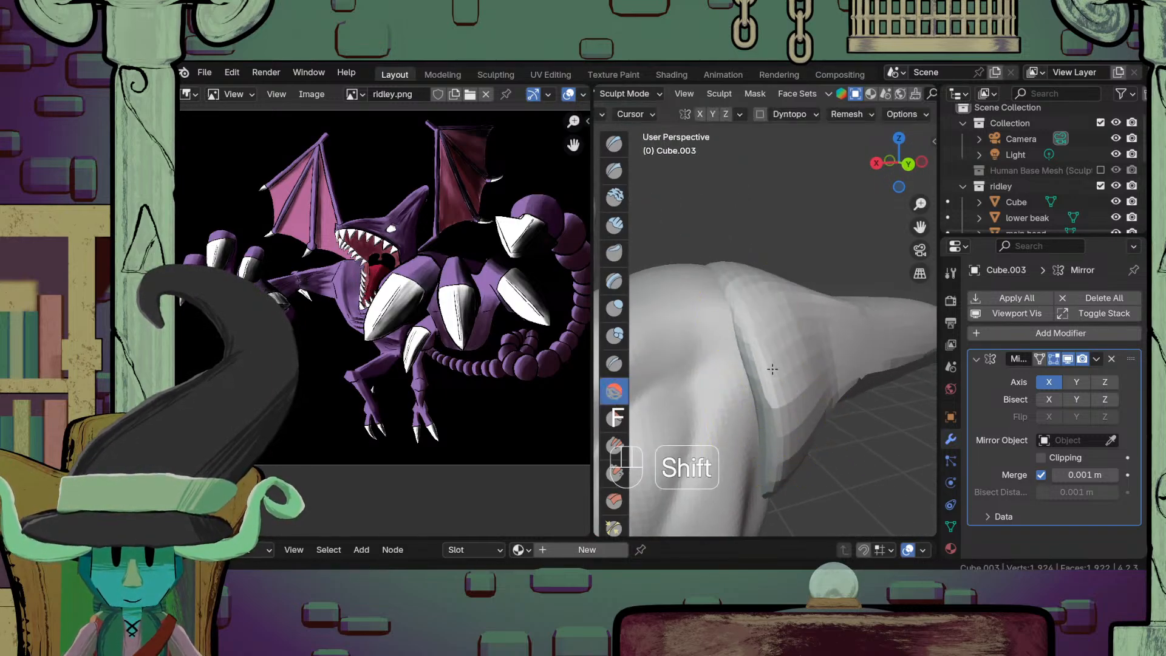
{"action": "mouse_move", "coordinate": [772, 470]}
{"action": "middle_mouse_down"}
{"action": "mouse_move", "coordinate": [736, 416]}
{"action": "mouse_move", "coordinate": [757, 360]}
{"action": "mouse_move", "coordinate": [784, 373]}
{"action": "mouse_move", "coordinate": [768, 423]}
{"action": "mouse_move", "coordinate": [737, 448]}
{"action": "mouse_move", "coordinate": [739, 396]}
{"action": "middle_mouse_up"}
{"action": "left_click_drag", "start_coordinate": [745, 401], "coordinate": [750, 391], "text": "shift"}
{"action": "mouse_move", "coordinate": [751, 392]}
{"action": "middle_mouse_down"}
{"action": "mouse_move", "coordinate": [770, 414]}
{"action": "mouse_move", "coordinate": [745, 440]}
{"action": "middle_mouse_up"}
Step: Examine how both arms join the shoulders from the back, front and side
{"action": "scroll", "coordinate": [790, 404], "scroll_direction": "down", "scroll_amount": 10}
{"action": "mouse_move", "coordinate": [817, 384]}
{"action": "middle_mouse_down"}
{"action": "mouse_move", "coordinate": [828, 403]}
{"action": "mouse_move", "coordinate": [765, 388]}
{"action": "mouse_move", "coordinate": [816, 396]}
{"action": "mouse_move", "coordinate": [833, 442]}
{"action": "mouse_move", "coordinate": [823, 462]}
{"action": "middle_mouse_up"}
{"action": "scroll", "coordinate": [823, 462], "scroll_direction": "up", "scroll_amount": 5}
{"action": "scroll", "coordinate": [823, 462], "scroll_direction": "up", "scroll_amount": 5}
{"action": "mouse_move", "coordinate": [794, 339]}
{"action": "middle_mouse_down"}
{"action": "mouse_move", "coordinate": [774, 347]}
{"action": "mouse_move", "coordinate": [854, 334]}
{"action": "mouse_move", "coordinate": [687, 369]}
{"action": "mouse_move", "coordinate": [724, 314]}
{"action": "middle_mouse_up"}
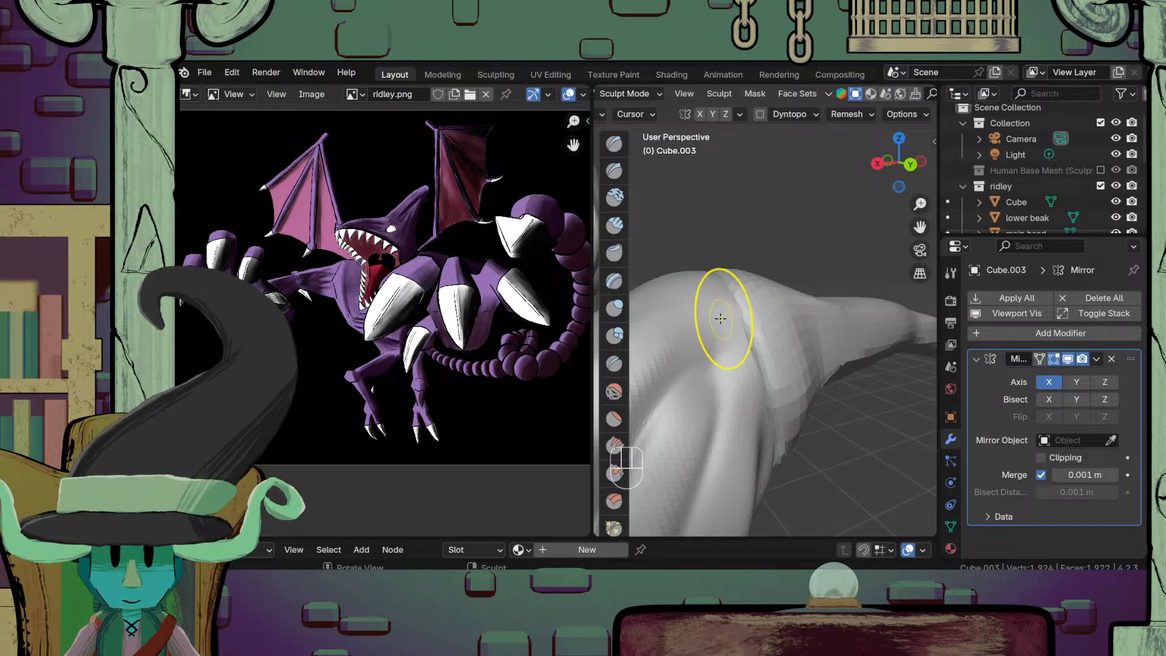
{"action": "scroll", "coordinate": [759, 337], "scroll_direction": "down", "scroll_amount": 4}
{"action": "mouse_move", "coordinate": [786, 365]}
{"action": "middle_mouse_down"}
{"action": "mouse_move", "coordinate": [760, 245]}
{"action": "mouse_move", "coordinate": [797, 349]}
{"action": "middle_mouse_up"}
{"action": "scroll", "coordinate": [797, 348], "scroll_direction": "down", "scroll_amount": 3}
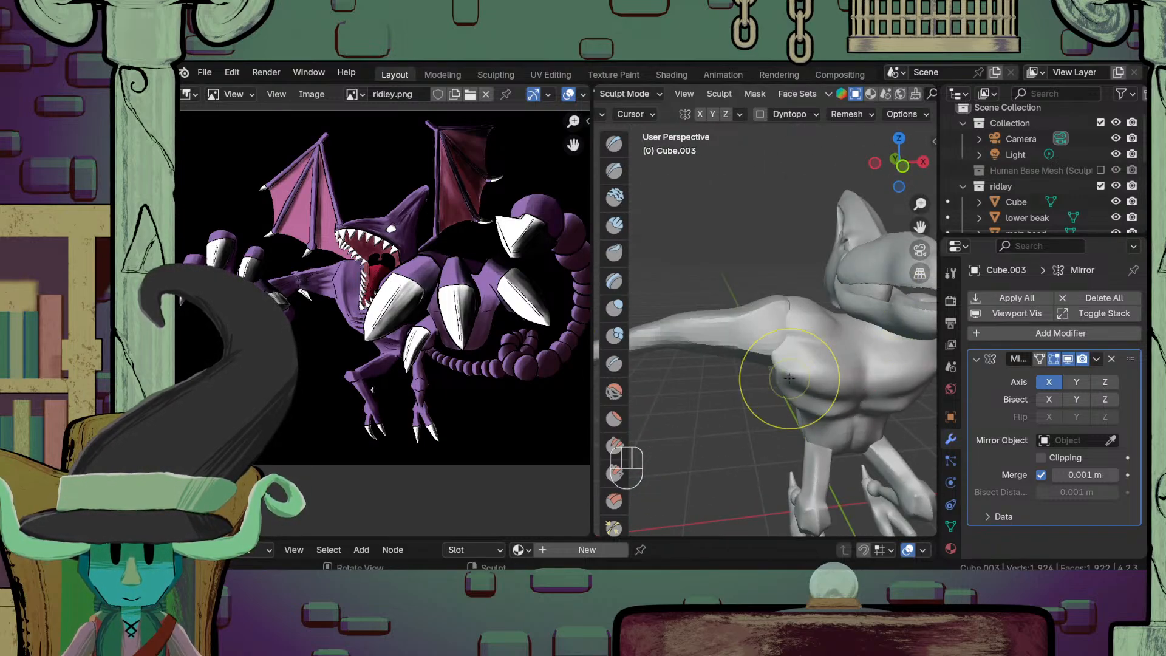
{"action": "scroll", "coordinate": [789, 378], "scroll_direction": "down", "scroll_amount": 6}
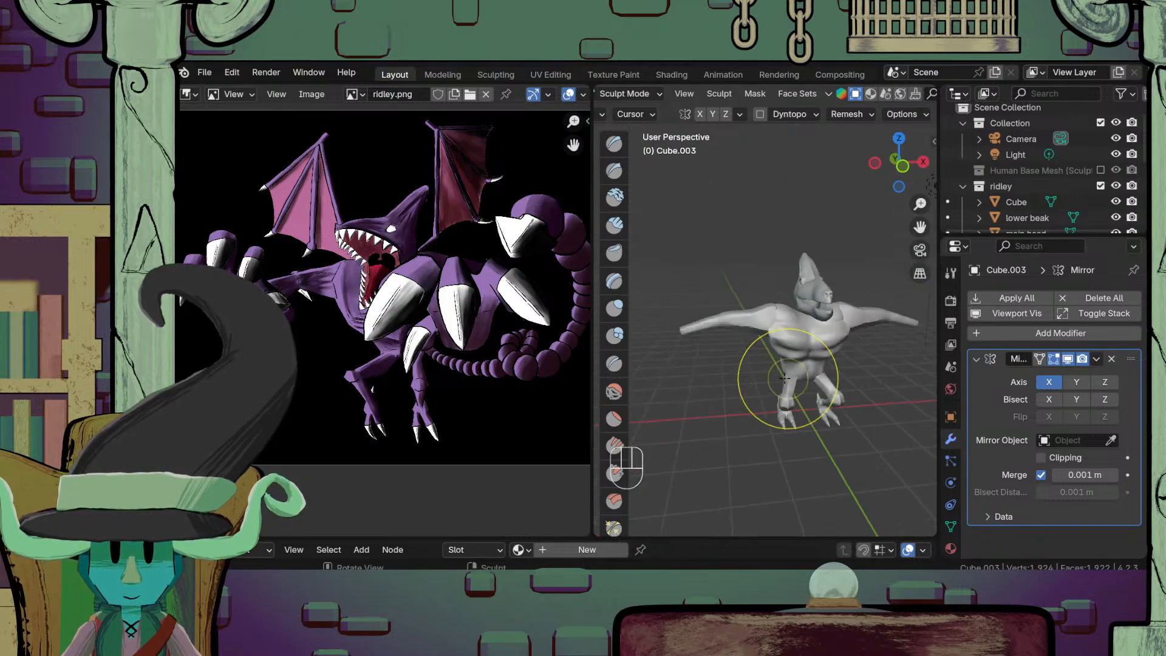
{"action": "middle_click_drag", "start_coordinate": [771, 383], "coordinate": [859, 391]}
{"action": "scroll", "coordinate": [850, 387], "scroll_direction": "up", "scroll_amount": 6}
Step: Switch to the Inflate brush and smooth the arm's upper end where it meets the shoulder
{"action": "left_click", "coordinate": [615, 308]}
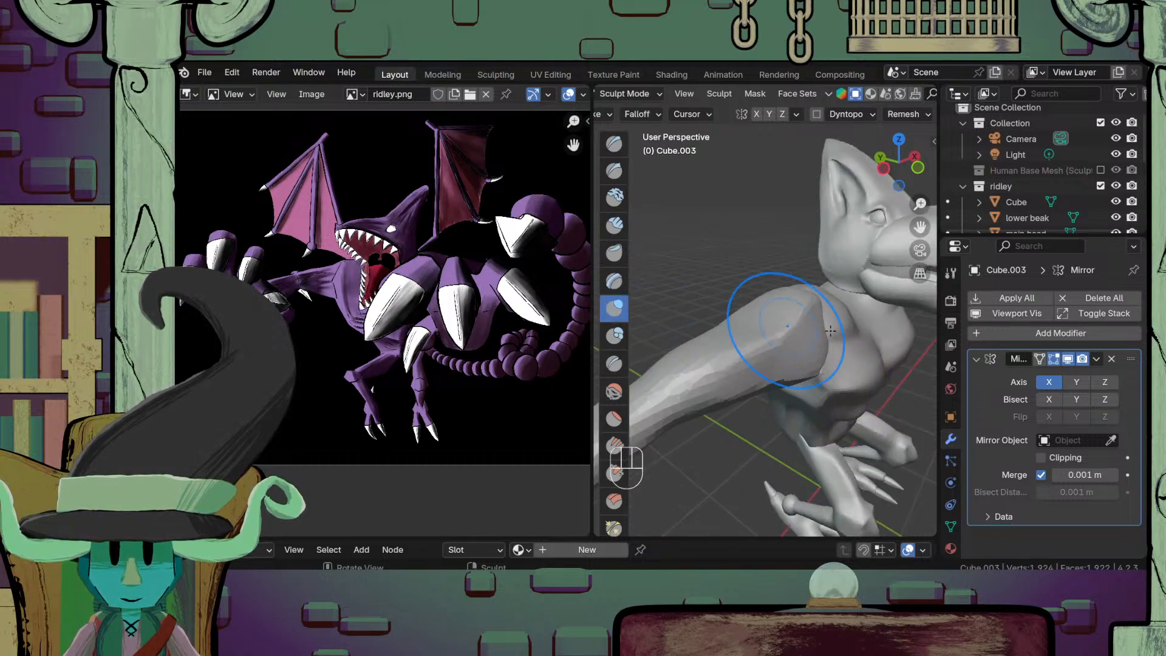
{"action": "left_click_drag", "start_coordinate": [789, 331], "coordinate": [817, 316], "text": "shift"}
{"action": "mouse_move", "coordinate": [837, 331]}
{"action": "middle_mouse_down"}
{"action": "mouse_move", "coordinate": [795, 344]}
{"action": "mouse_move", "coordinate": [763, 331]}
{"action": "middle_mouse_up"}
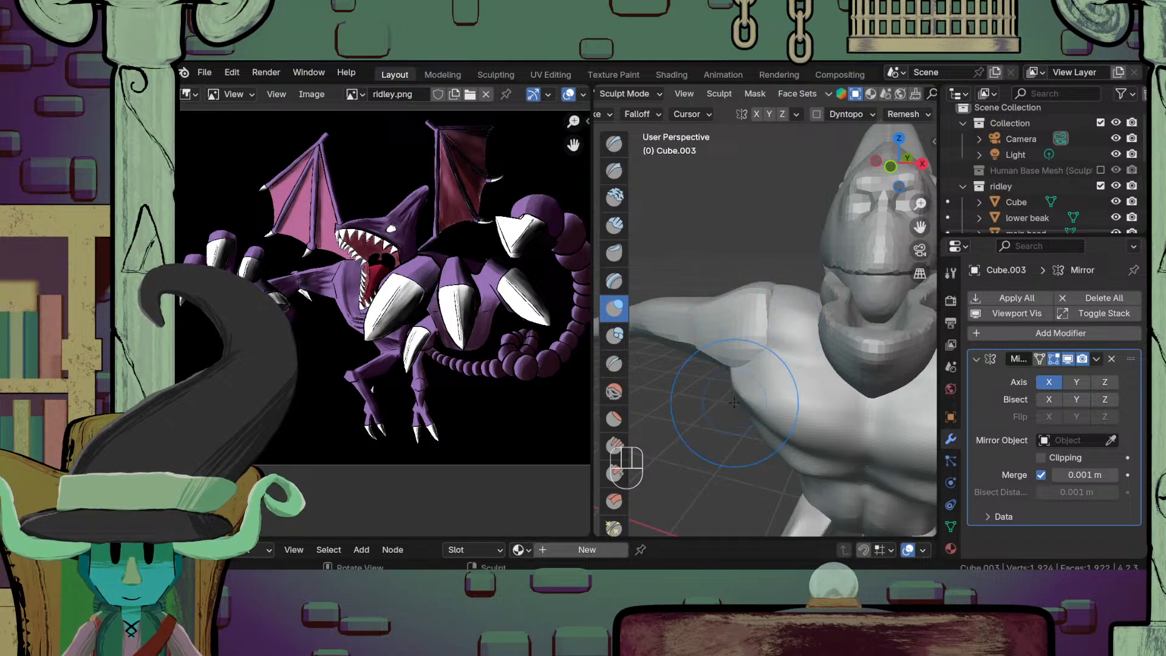
{"action": "mouse_move", "coordinate": [733, 403]}
{"action": "middle_mouse_down"}
{"action": "mouse_move", "coordinate": [775, 335]}
{"action": "mouse_move", "coordinate": [840, 326]}
{"action": "middle_mouse_up"}
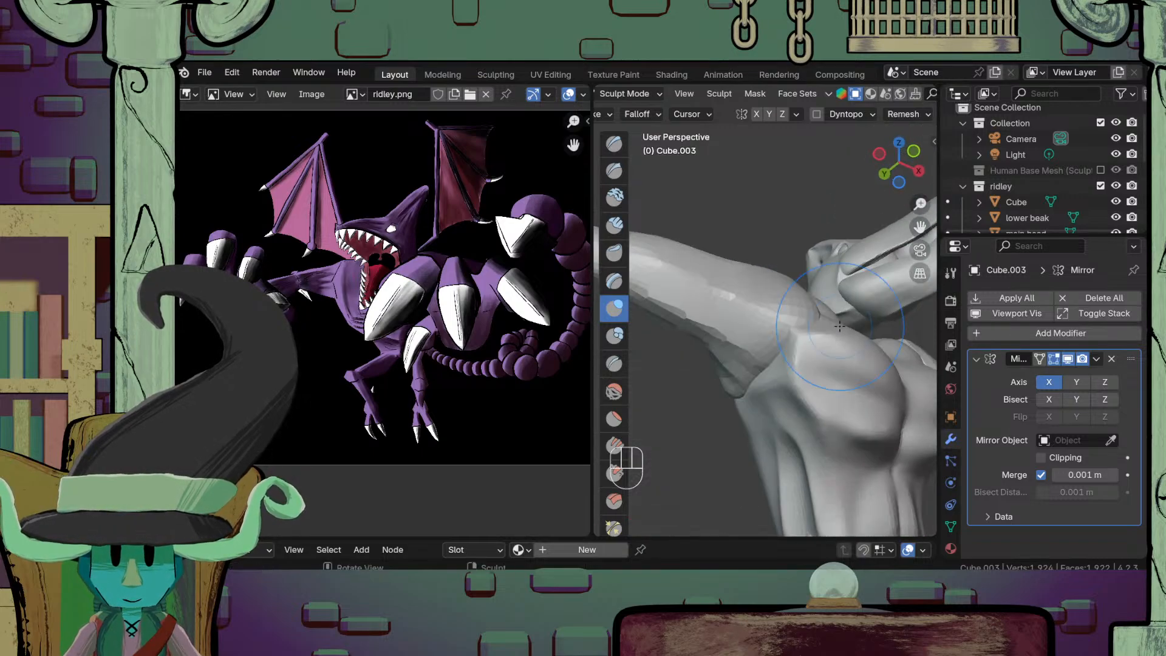
{"action": "middle_click_drag", "start_coordinate": [782, 365], "coordinate": [730, 427]}
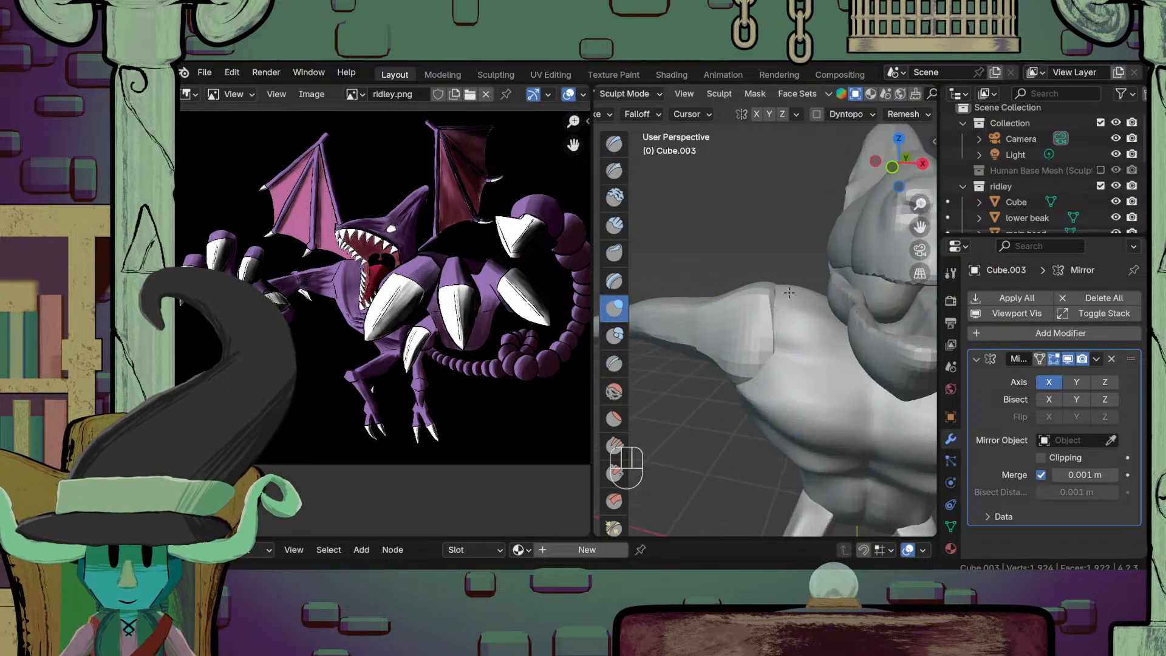
{"action": "middle_click_drag", "start_coordinate": [802, 281], "coordinate": [846, 304]}
{"action": "scroll", "coordinate": [833, 322], "scroll_direction": "down", "scroll_amount": 6}
{"action": "mouse_move", "coordinate": [802, 358]}
{"action": "middle_mouse_down"}
{"action": "mouse_move", "coordinate": [782, 437]}
{"action": "mouse_move", "coordinate": [733, 311]}
{"action": "mouse_move", "coordinate": [727, 358]}
{"action": "mouse_move", "coordinate": [766, 414]}
{"action": "middle_mouse_up"}
{"action": "scroll", "coordinate": [781, 438], "scroll_direction": "down", "scroll_amount": 3}
{"action": "scroll", "coordinate": [737, 411], "scroll_direction": "up", "scroll_amount": 6}
{"action": "mouse_move", "coordinate": [841, 433]}
{"action": "middle_mouse_down"}
{"action": "mouse_move", "coordinate": [861, 436]}
{"action": "mouse_move", "coordinate": [785, 322]}
{"action": "middle_mouse_up"}
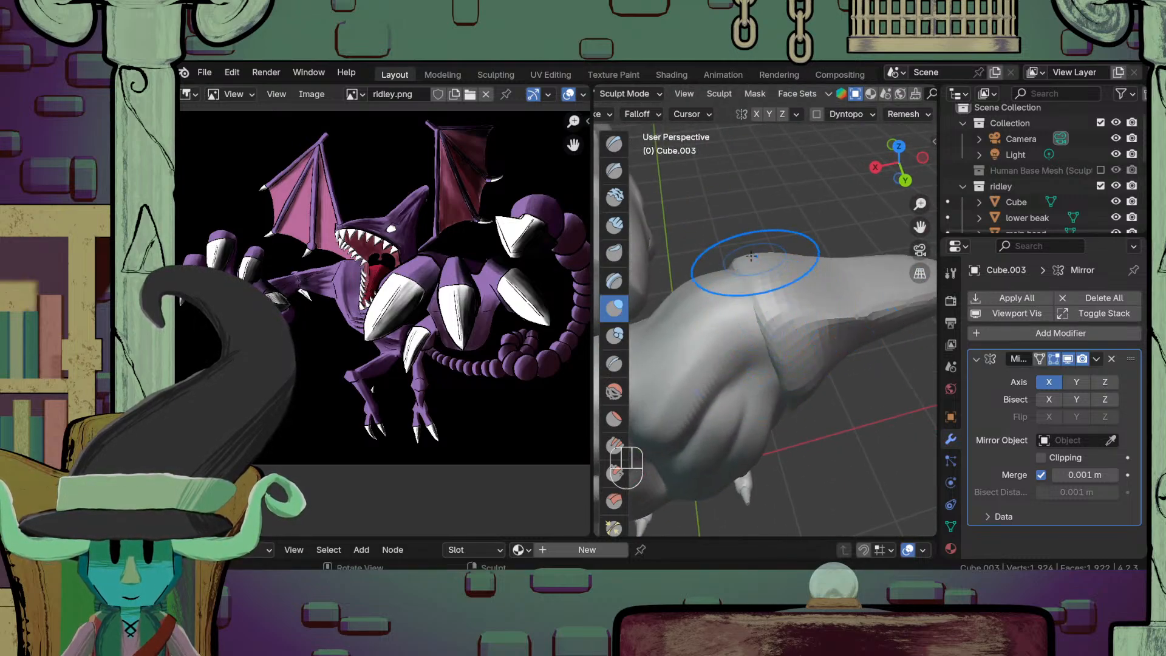
Step: Try to smooth the front seam between the arm and the shoulder, and undo the stroke
{"action": "scroll", "coordinate": [763, 414], "scroll_direction": "down", "scroll_amount": 5}
{"action": "middle_click_drag", "start_coordinate": [764, 414], "coordinate": [768, 316]}
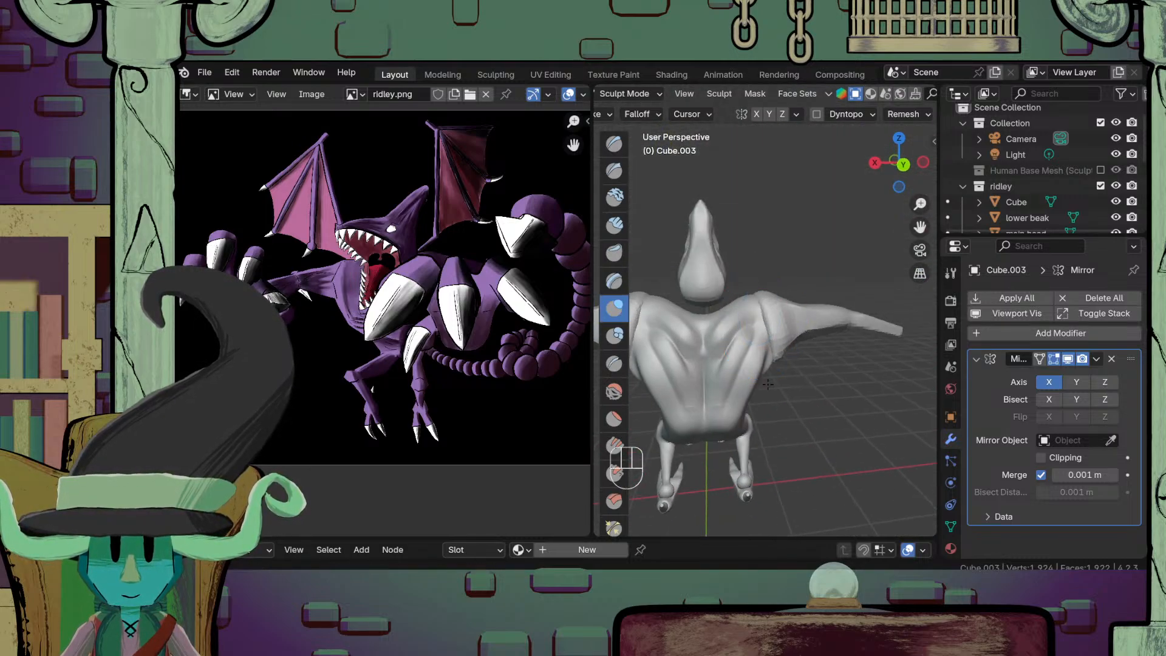
{"action": "scroll", "coordinate": [768, 381], "scroll_direction": "down", "scroll_amount": 6}
{"action": "mouse_move", "coordinate": [768, 381]}
{"action": "middle_mouse_down"}
{"action": "mouse_move", "coordinate": [774, 228]}
{"action": "mouse_move", "coordinate": [678, 430]}
{"action": "middle_mouse_up"}
{"action": "scroll", "coordinate": [775, 412], "scroll_direction": "up", "scroll_amount": 6}
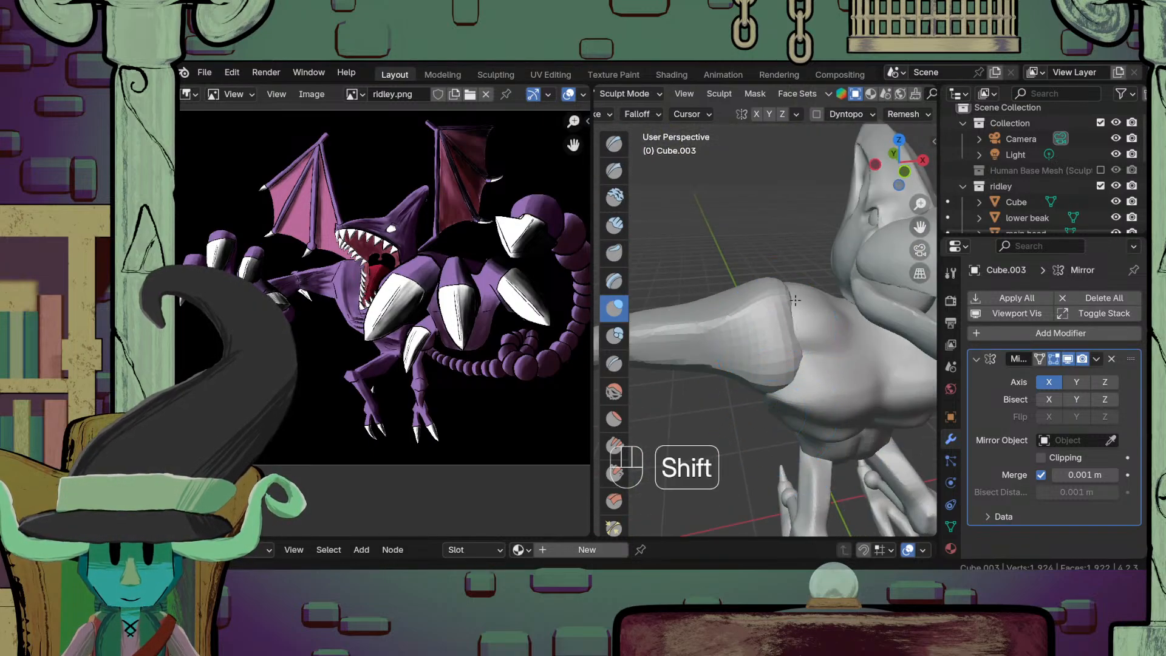
{"action": "key", "text": "ctrl+z"}
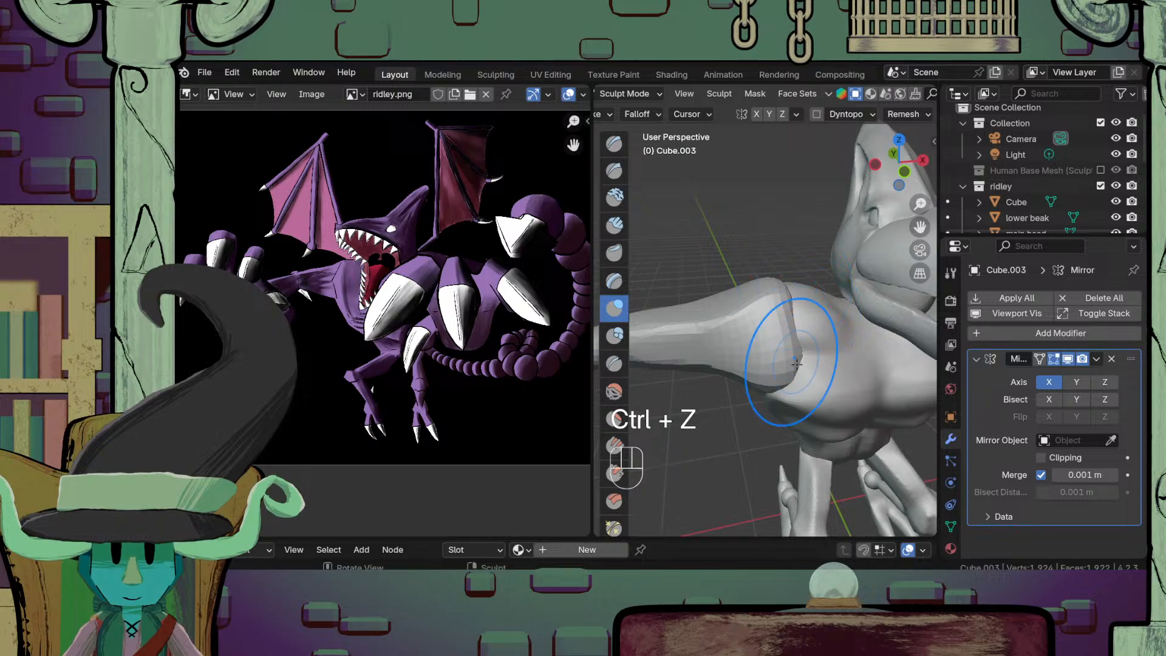
Step: Smooth the underside of the joint between the arm and the torso
{"action": "middle_click_drag", "start_coordinate": [797, 363], "coordinate": [765, 335]}
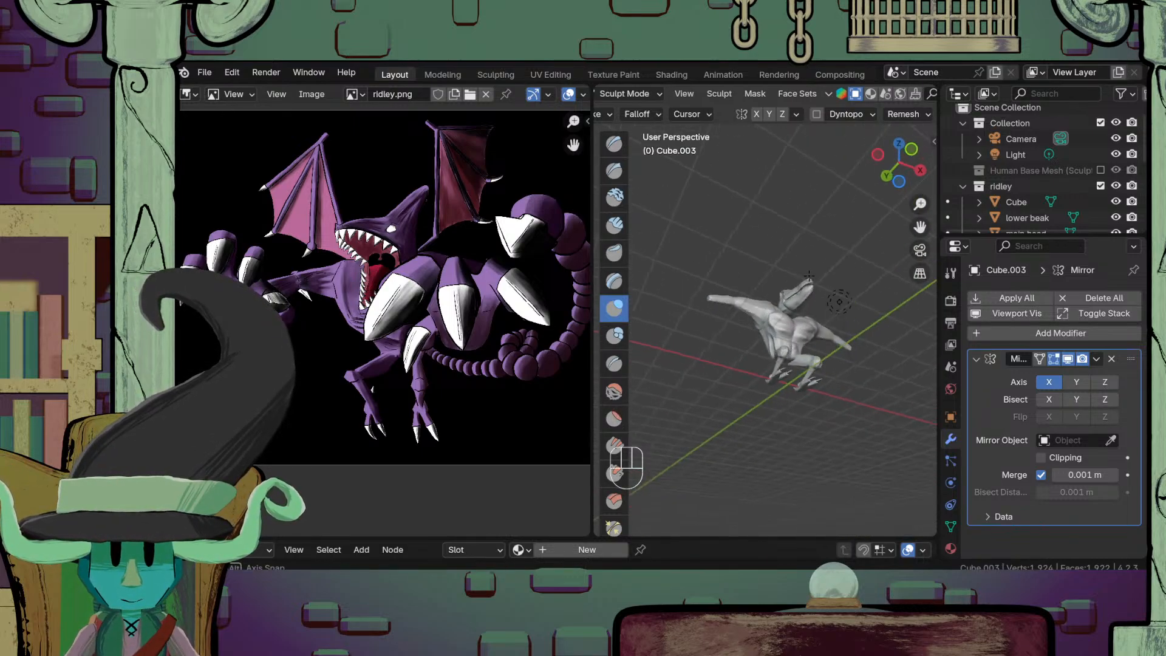
{"action": "middle_click_drag", "start_coordinate": [826, 427], "coordinate": [715, 441]}
{"action": "scroll", "coordinate": [780, 310], "scroll_direction": "up", "scroll_amount": 6}
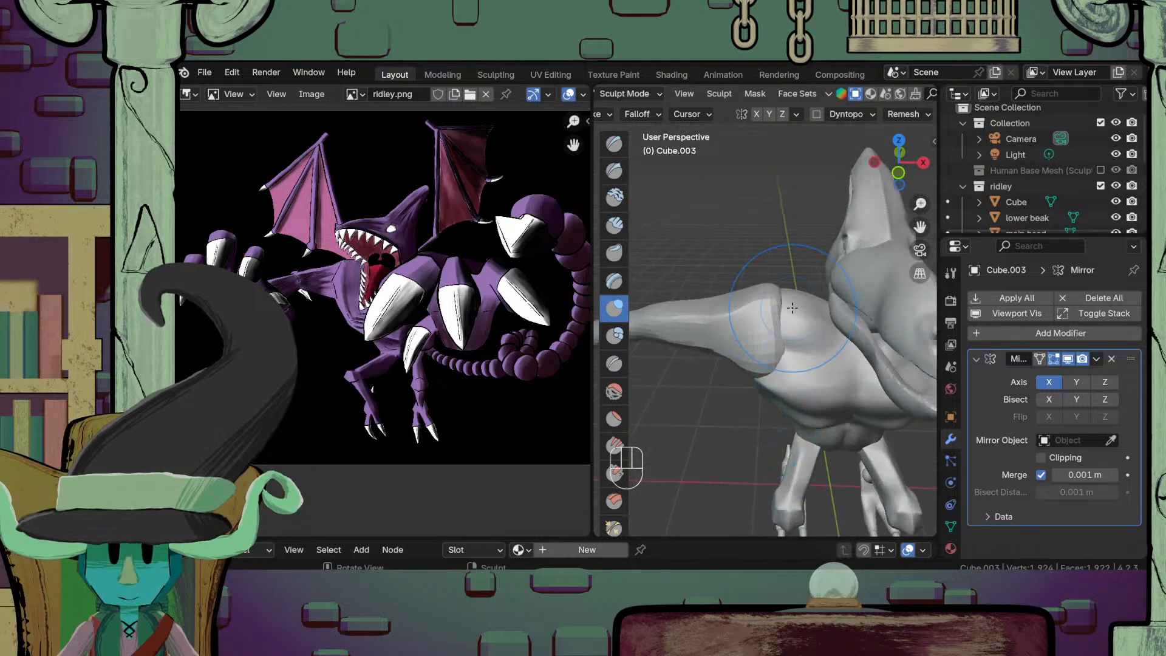
{"action": "middle_click_drag", "start_coordinate": [797, 335], "coordinate": [779, 305]}
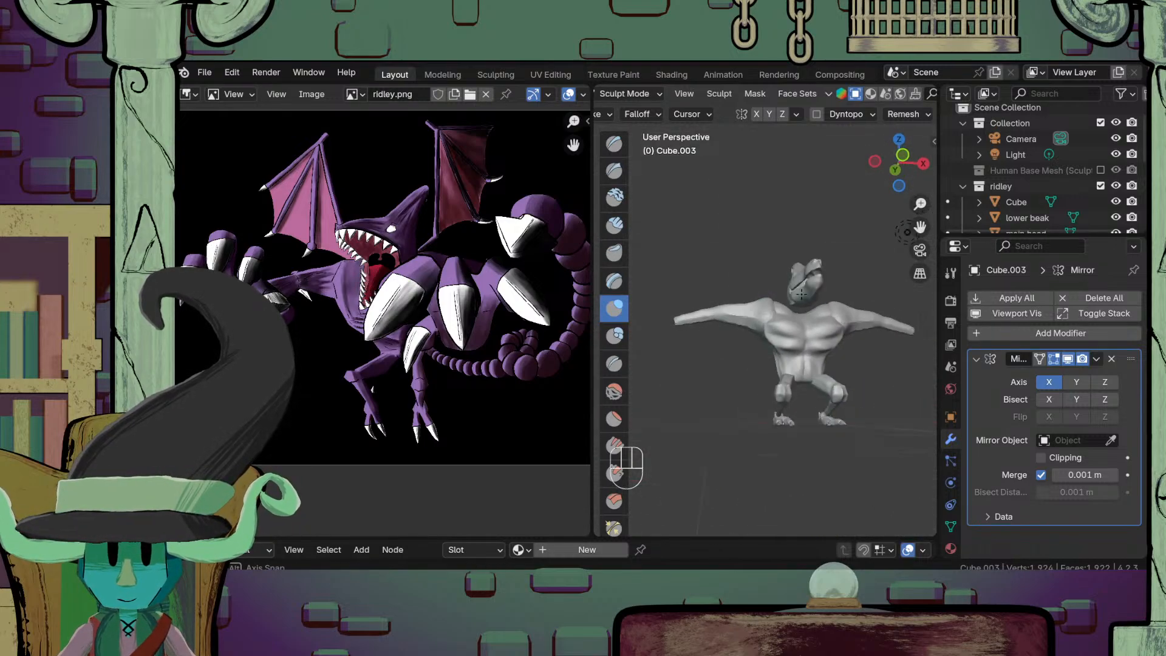
{"action": "middle_click_drag", "start_coordinate": [801, 245], "coordinate": [834, 344]}
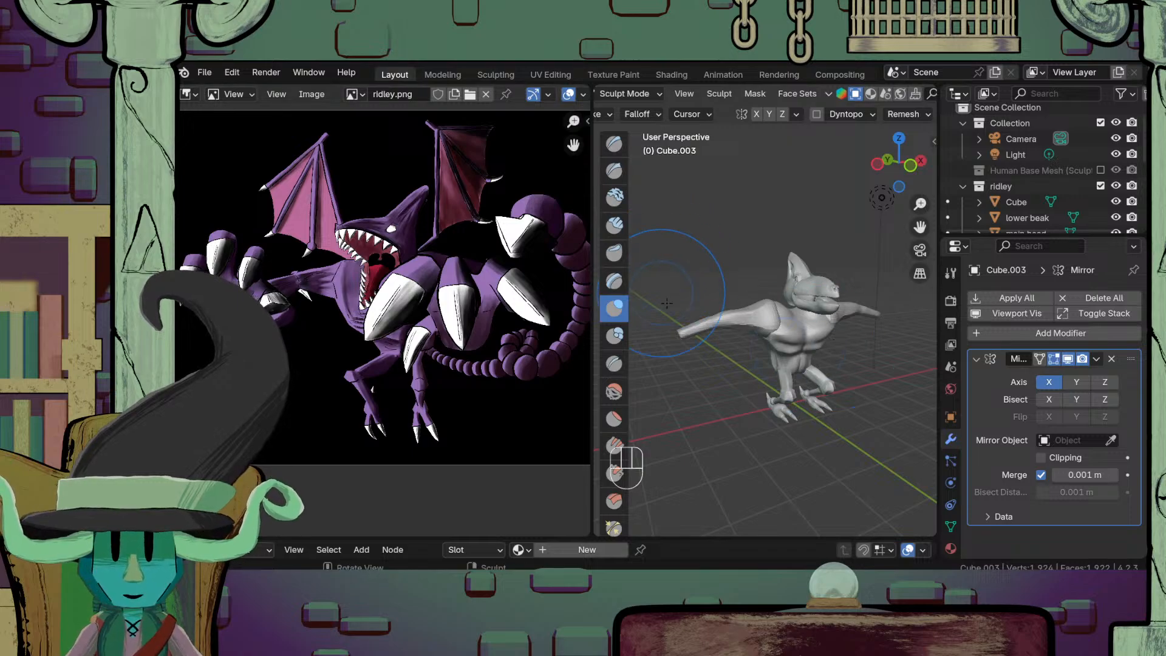
{"action": "middle_click_drag", "start_coordinate": [666, 303], "coordinate": [792, 320]}
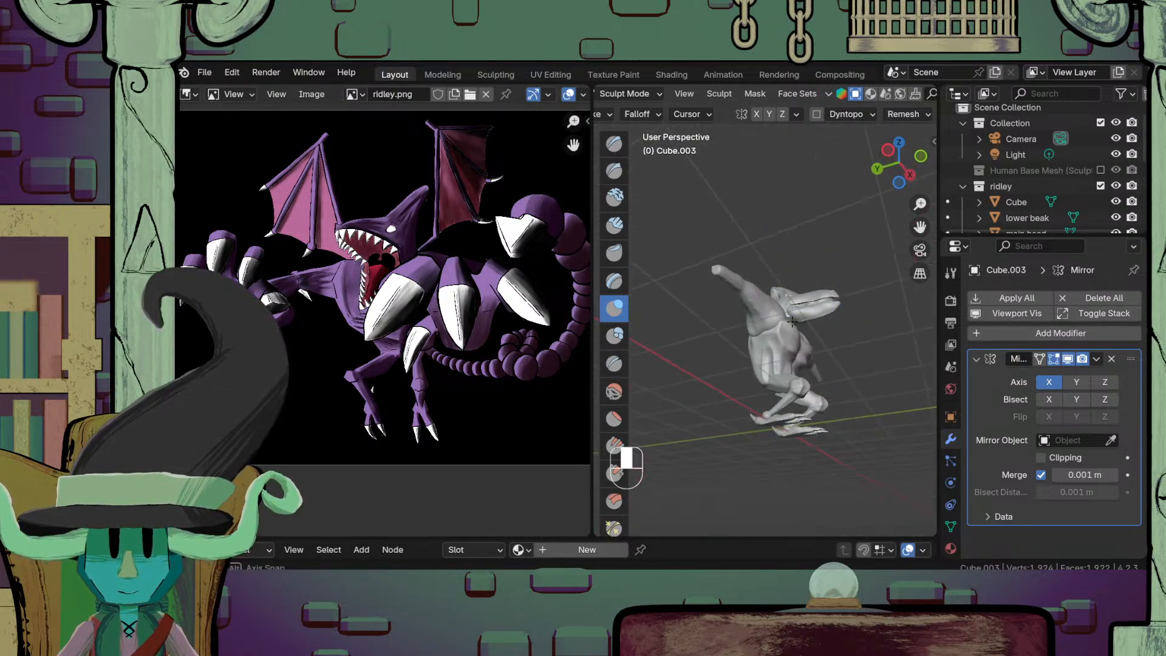
{"action": "scroll", "coordinate": [792, 329], "scroll_direction": "up", "scroll_amount": 6}
{"action": "left_click_drag", "start_coordinate": [794, 344], "coordinate": [769, 348], "text": "shift"}
{"action": "scroll", "coordinate": [768, 348], "scroll_direction": "down", "scroll_amount": 4}
{"action": "mouse_move", "coordinate": [768, 349]}
{"action": "middle_mouse_down"}
{"action": "mouse_move", "coordinate": [703, 441]}
{"action": "mouse_move", "coordinate": [684, 346]}
{"action": "mouse_move", "coordinate": [699, 426]}
{"action": "mouse_move", "coordinate": [662, 449]}
{"action": "middle_mouse_up"}
{"action": "scroll", "coordinate": [703, 441], "scroll_direction": "down", "scroll_amount": 3}
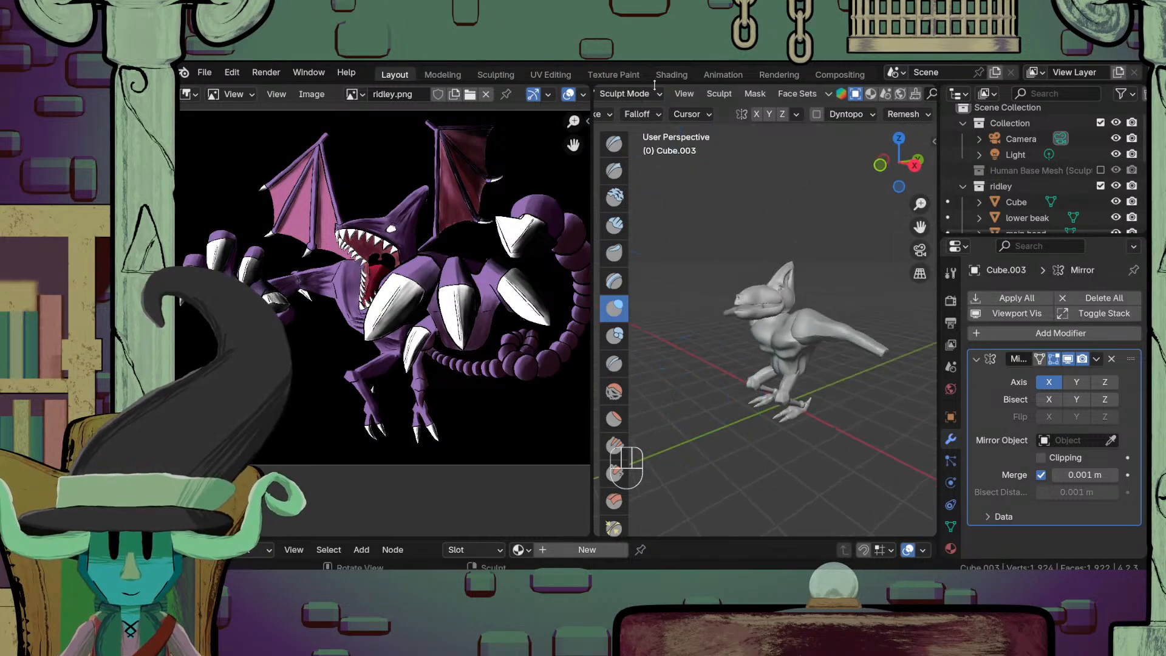
Step: Switch to Object Mode and select the arms object
{"action": "left_click", "coordinate": [648, 95]}
{"action": "left_click", "coordinate": [643, 113]}
{"action": "middle_click_drag", "start_coordinate": [680, 401], "coordinate": [794, 420], "text": "shift"}
{"action": "left_click", "coordinate": [746, 414]}
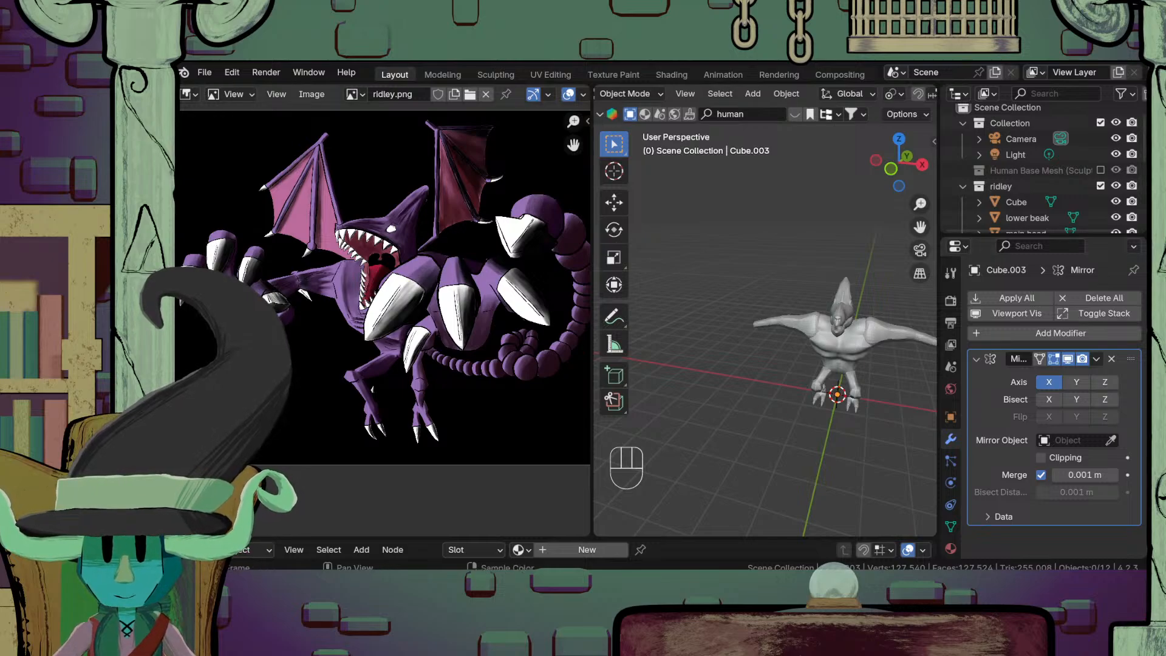
{"action": "left_click", "coordinate": [797, 342]}
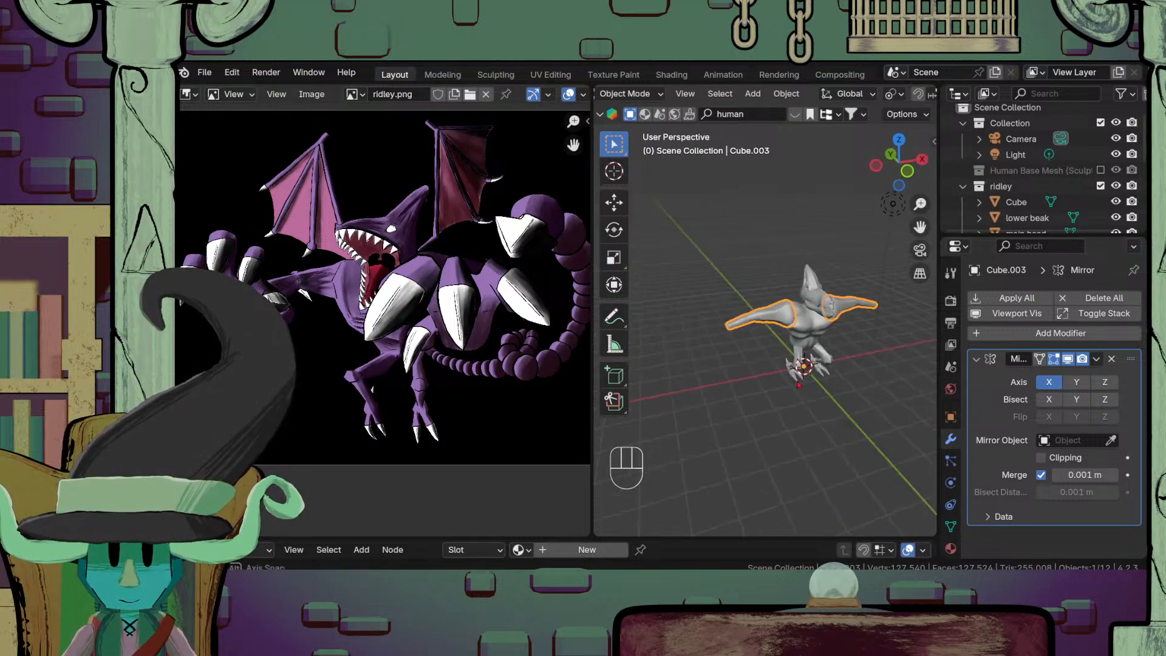
Step: Add a new cube mesh to the scene
{"action": "scroll", "coordinate": [759, 328], "scroll_direction": "up", "scroll_amount": 5}
{"action": "key", "text": "shift+a"}
{"action": "mouse_move", "coordinate": [625, 270]}
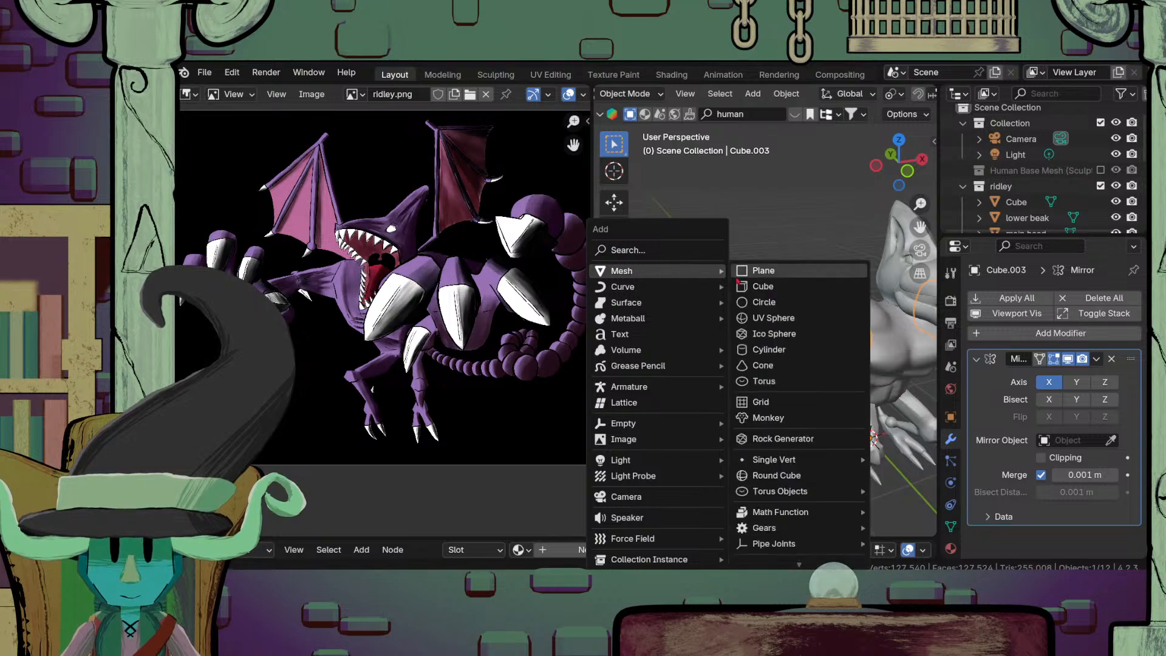
{"action": "left_click", "coordinate": [783, 289]}
{"action": "scroll", "coordinate": [851, 424], "scroll_direction": "down", "scroll_amount": 4}
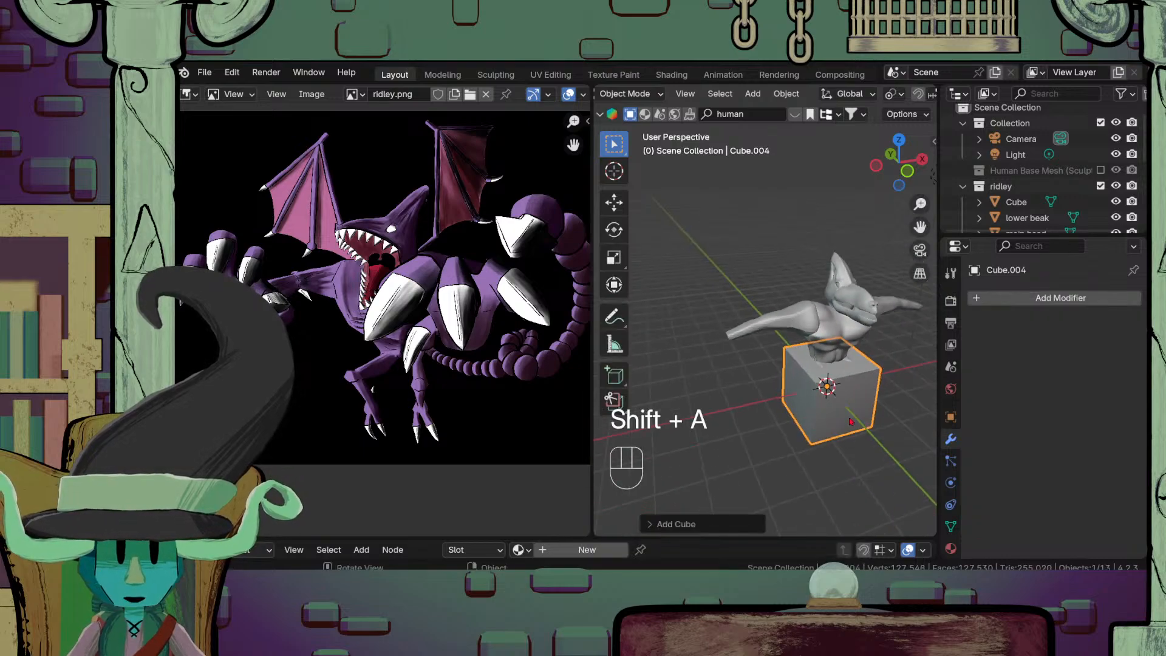
Step: Switch to the front view and widen the 3D viewport by narrowing the reference image area
{"action": "key", "text": "KP_3"}
{"action": "key", "text": "KP_1"}
{"action": "middle_click_drag", "start_coordinate": [871, 378], "coordinate": [799, 369], "text": "shift"}
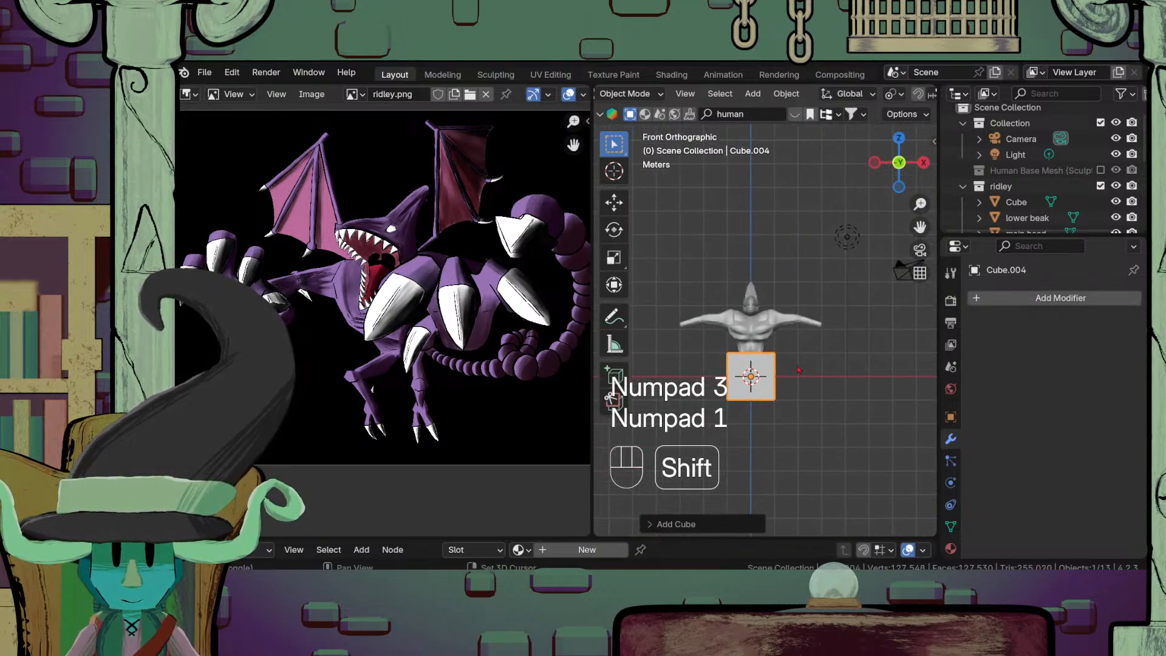
{"action": "scroll", "coordinate": [799, 369], "scroll_direction": "up", "scroll_amount": 3}
{"action": "left_click_drag", "start_coordinate": [593, 416], "coordinate": [390, 416]}
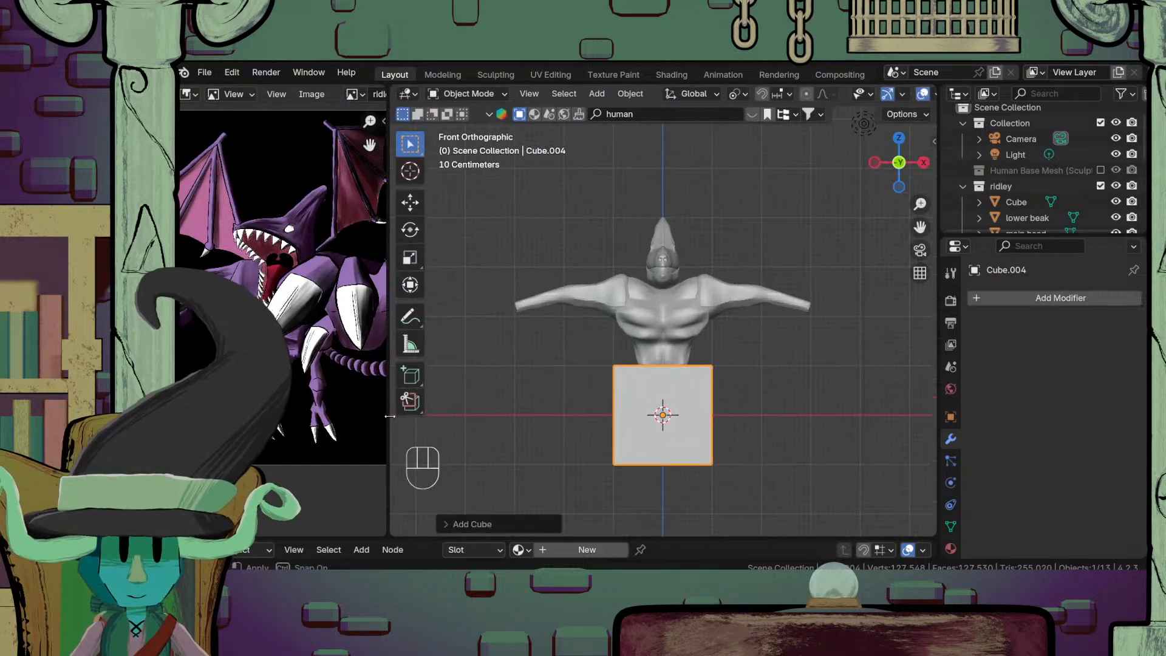
{"action": "scroll", "coordinate": [658, 407], "scroll_direction": "up", "scroll_amount": 2}
{"action": "middle_click_drag", "start_coordinate": [658, 407], "coordinate": [680, 373], "text": "shift"}
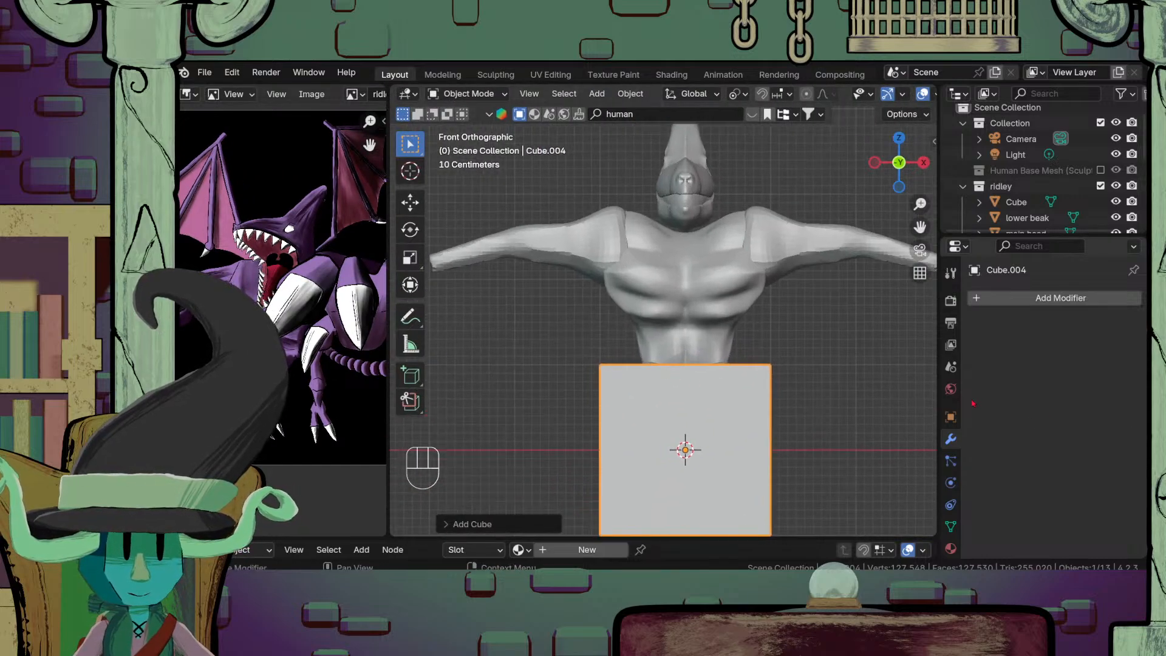
Step: Add a Mirror modifier to the new cube
{"action": "left_click", "coordinate": [1041, 297]}
{"action": "left_click", "coordinate": [1039, 304]}
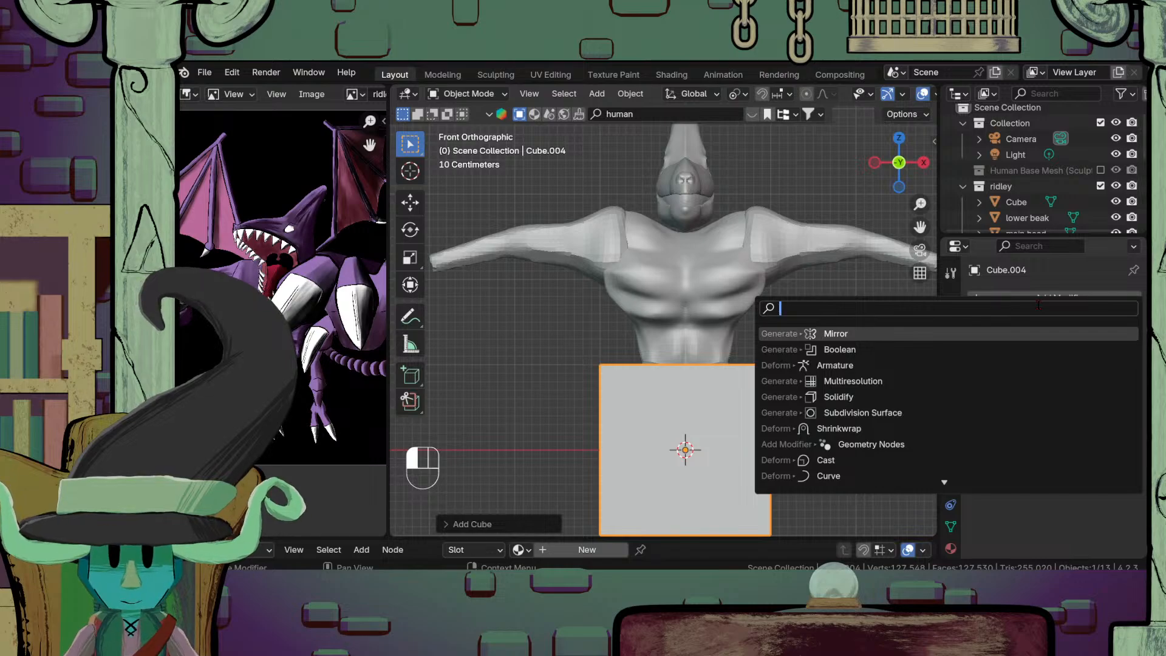
{"action": "key", "text": "Return"}
{"action": "scroll", "coordinate": [817, 448], "scroll_direction": "down", "scroll_amount": 5}
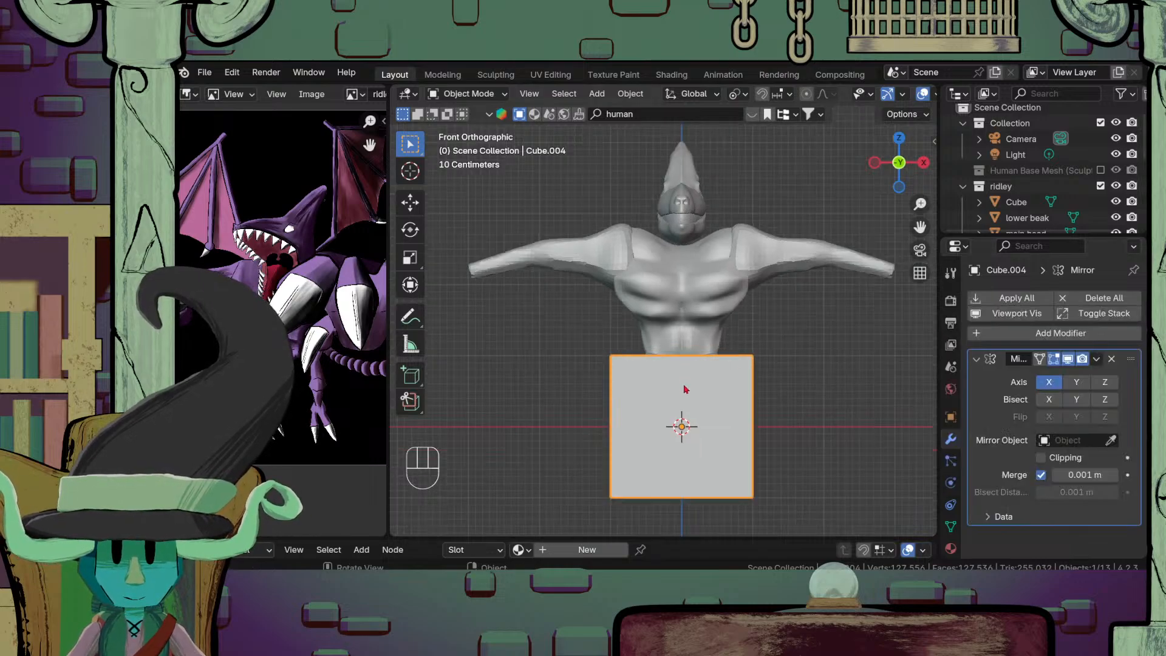
Step: In Edit Mode, move the cube to the outer end of the creature's arm and scale it down
{"action": "key", "text": "Tab"}
{"action": "key", "text": "g"}
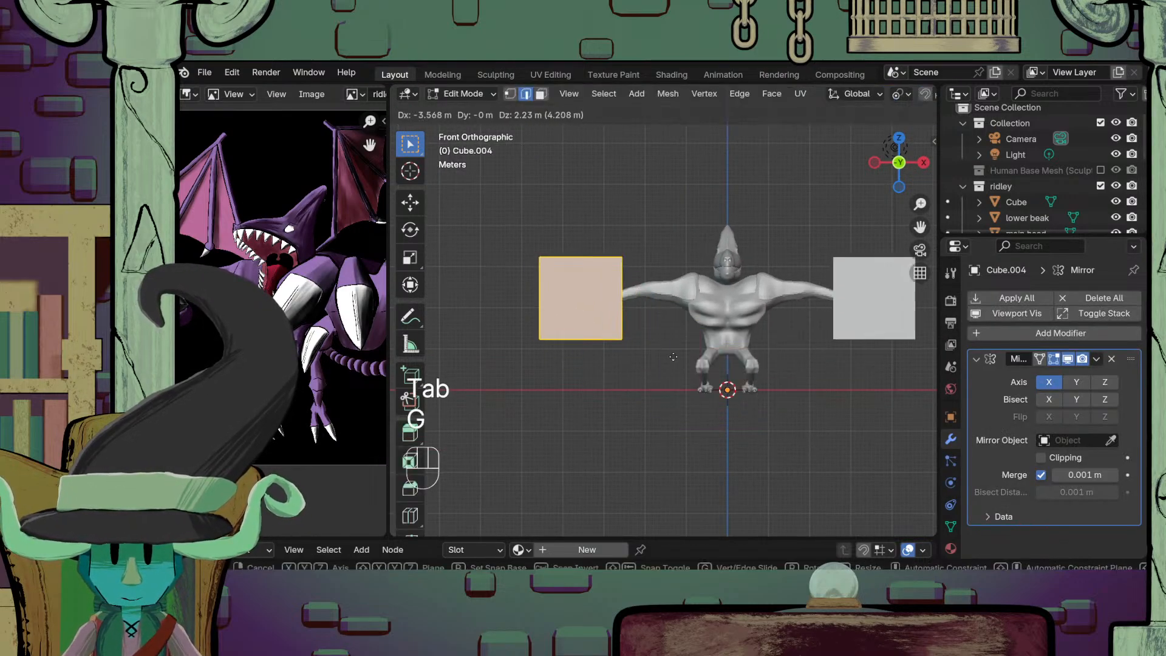
{"action": "left_click", "coordinate": [669, 449]}
{"action": "scroll", "coordinate": [737, 452], "scroll_direction": "up", "scroll_amount": 3}
{"action": "key", "text": "s"}
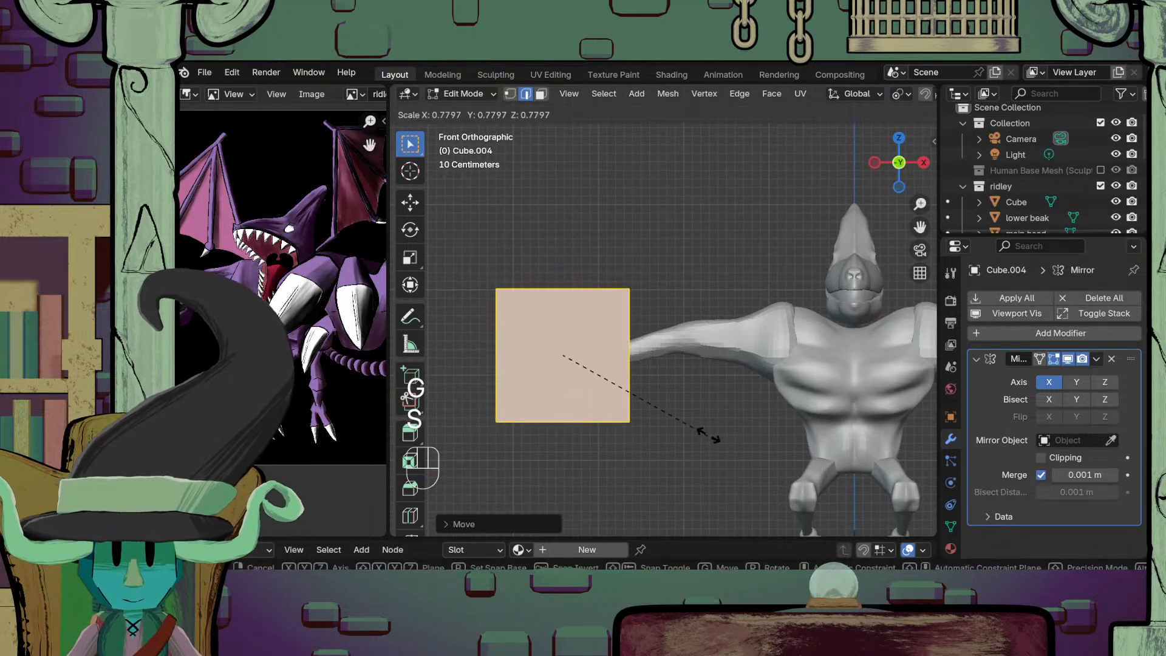
{"action": "left_click", "coordinate": [613, 385]}
Step: Align the view to the front and scale the cube down further until it is closer to the wrist's size
{"action": "middle_click_drag", "start_coordinate": [622, 380], "coordinate": [678, 411], "text": "shift"}
{"action": "scroll", "coordinate": [727, 421], "scroll_direction": "down", "scroll_amount": 5}
{"action": "scroll", "coordinate": [721, 389], "scroll_direction": "up", "scroll_amount": 4}
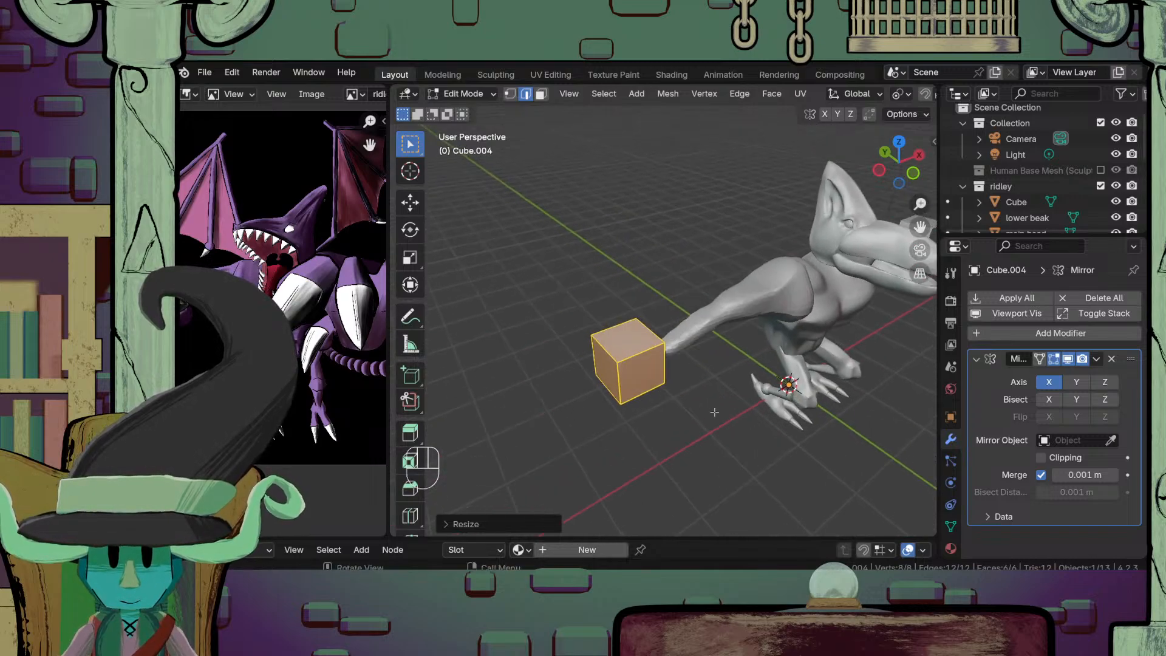
{"action": "key", "text": "KP_3"}
{"action": "key", "text": "KP_1"}
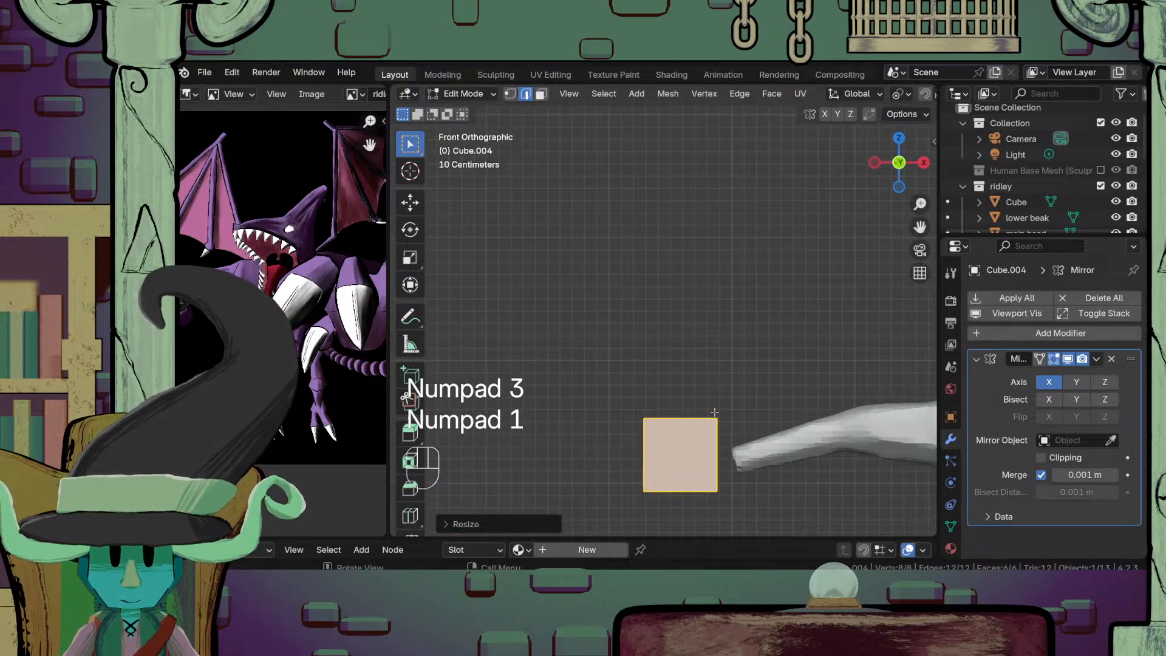
{"action": "middle_click_drag", "start_coordinate": [714, 413], "coordinate": [677, 330], "text": "shift"}
{"action": "scroll", "coordinate": [734, 438], "scroll_direction": "up", "scroll_amount": 2}
{"action": "middle_click_drag", "start_coordinate": [739, 450], "coordinate": [685, 399], "text": "shift"}
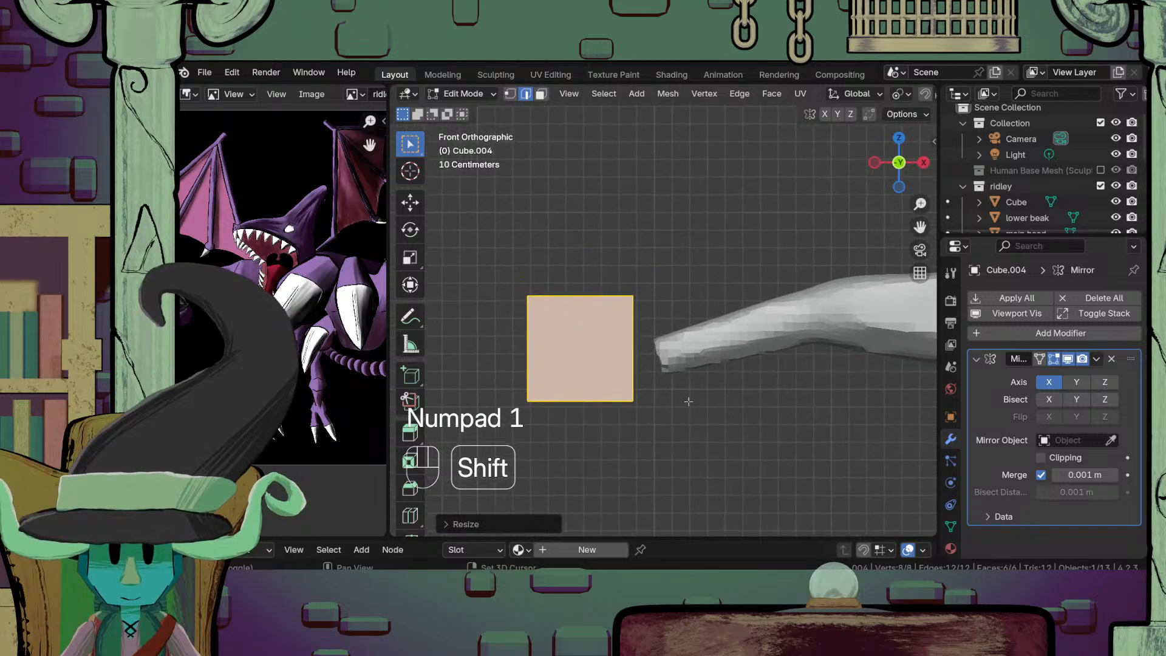
{"action": "scroll", "coordinate": [686, 401], "scroll_direction": "down", "scroll_amount": 5}
{"action": "scroll", "coordinate": [688, 403], "scroll_direction": "up", "scroll_amount": 4}
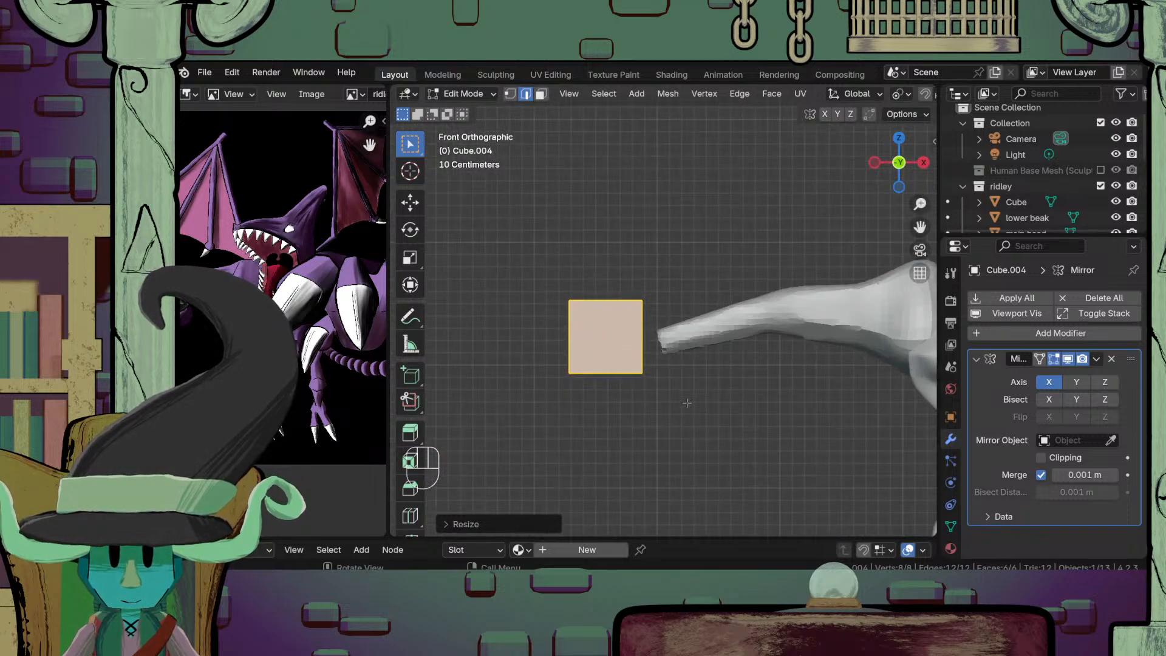
{"action": "key", "text": "s"}
{"action": "left_click", "coordinate": [655, 375]}
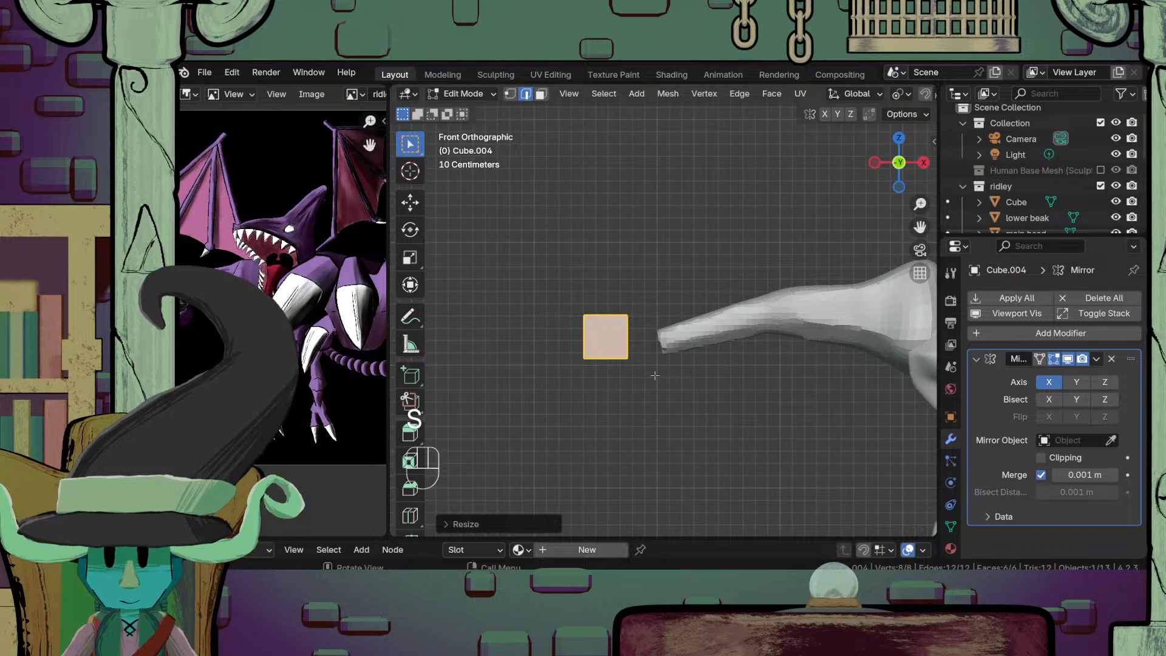
{"action": "key", "text": "s"}
{"action": "key", "text": "x"}
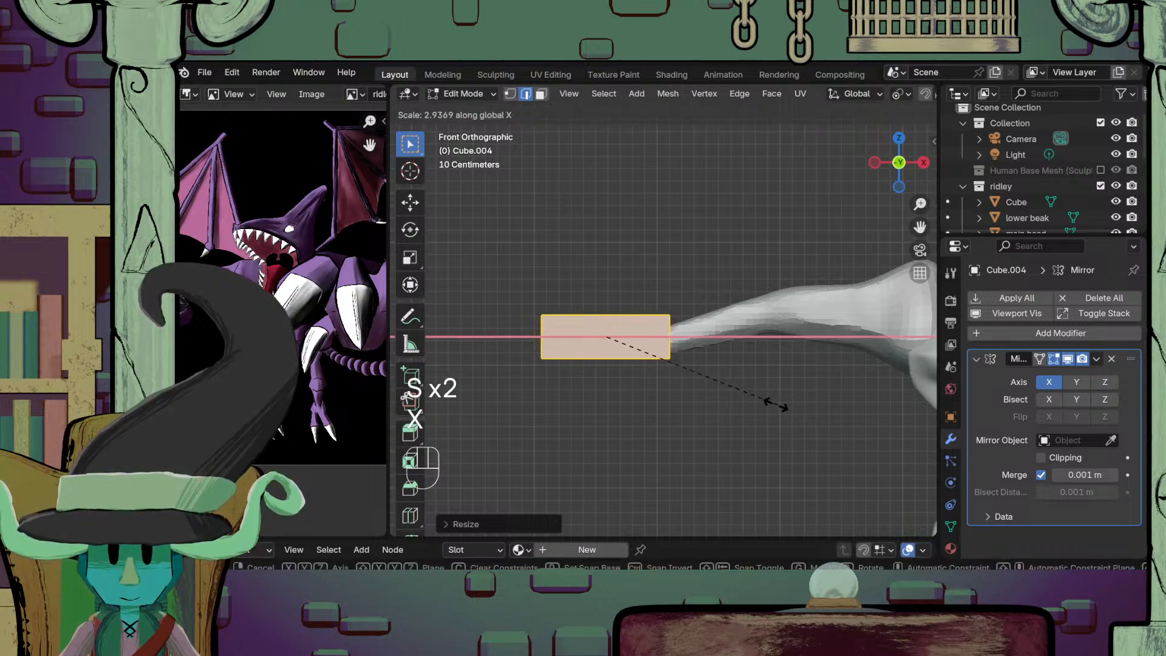
{"action": "right_click", "coordinate": [776, 406]}
Step: Enlarge the cube along X and Y only, keeping its Z height locked, to form a flat palm block
{"action": "middle_click_drag", "start_coordinate": [776, 406], "coordinate": [759, 443]}
{"action": "key", "text": "s"}
{"action": "key", "text": "shift+z"}
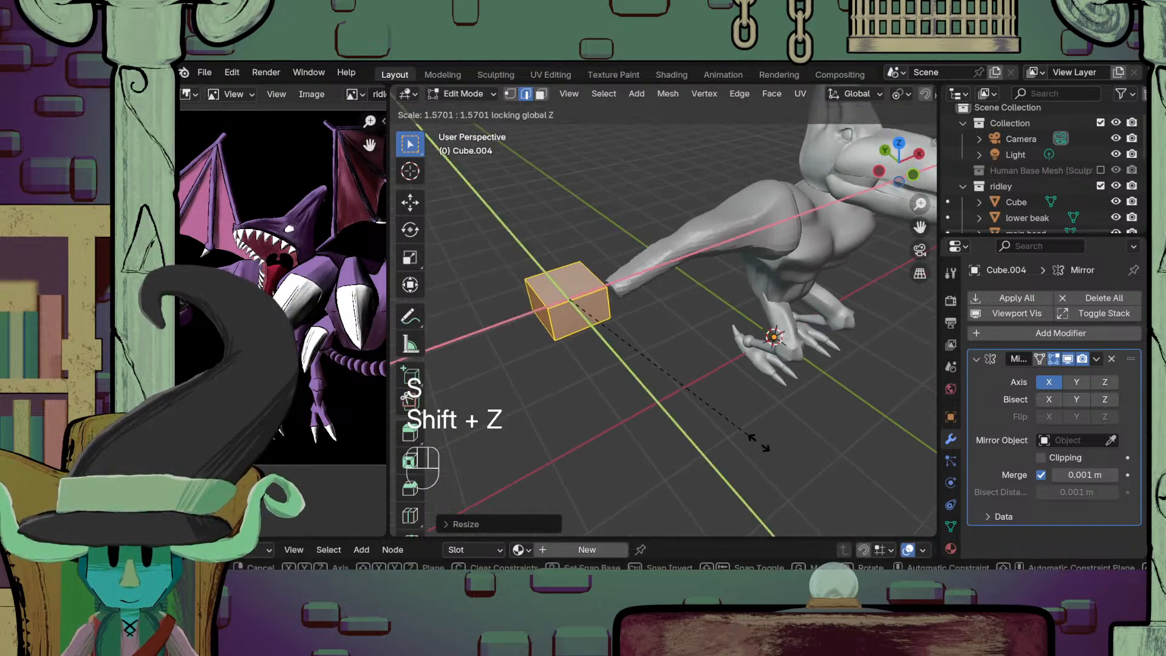
{"action": "left_click", "coordinate": [841, 491]}
Step: Select the palm block's face nearest the wrist and narrow it along the global Y axis
{"action": "middle_click_drag", "start_coordinate": [841, 491], "coordinate": [677, 419]}
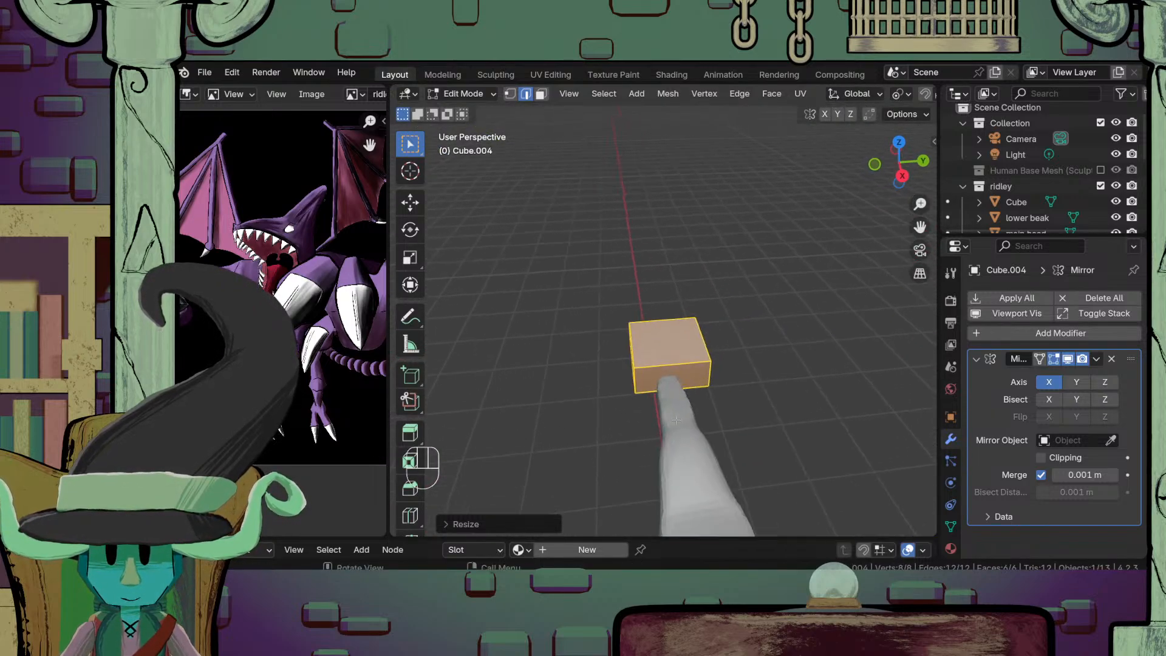
{"action": "left_click", "coordinate": [664, 380]}
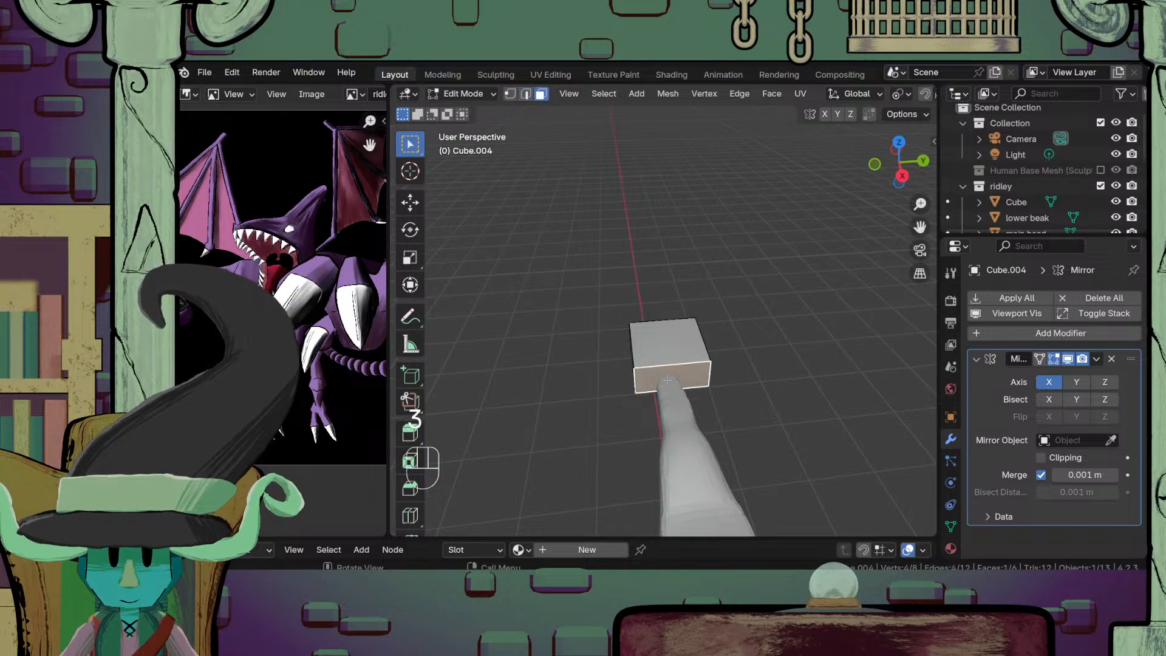
{"action": "key", "text": "s"}
{"action": "key", "text": "x"}
{"action": "key", "text": "y"}
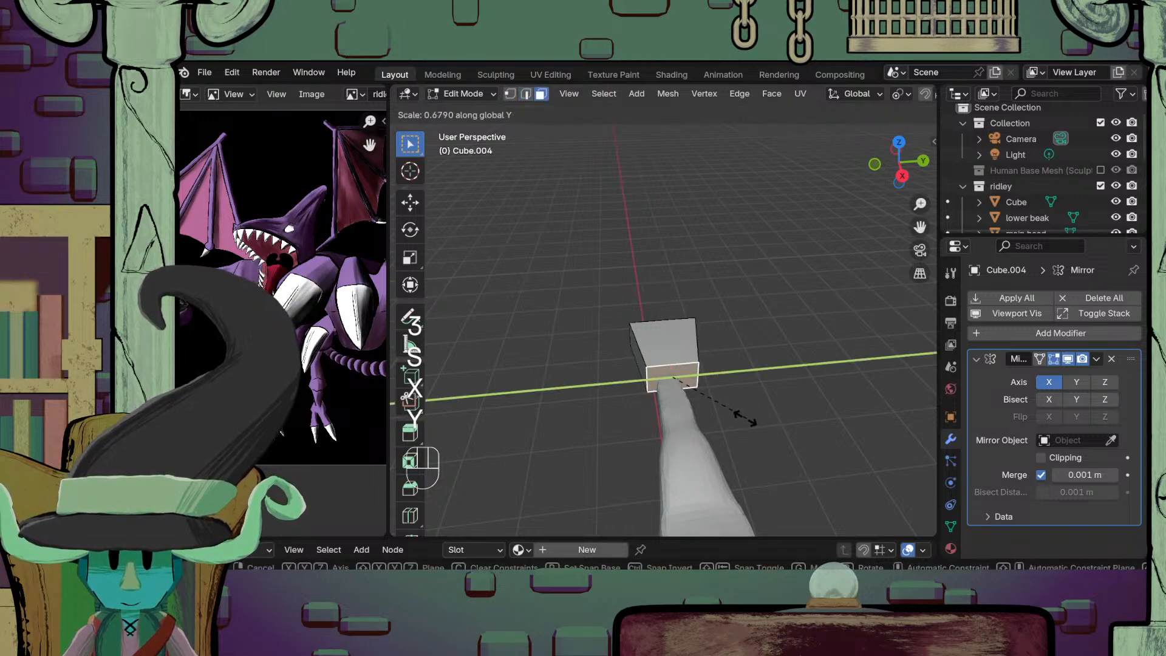
{"action": "left_click", "coordinate": [712, 423]}
{"action": "middle_click_drag", "start_coordinate": [710, 424], "coordinate": [760, 402]}
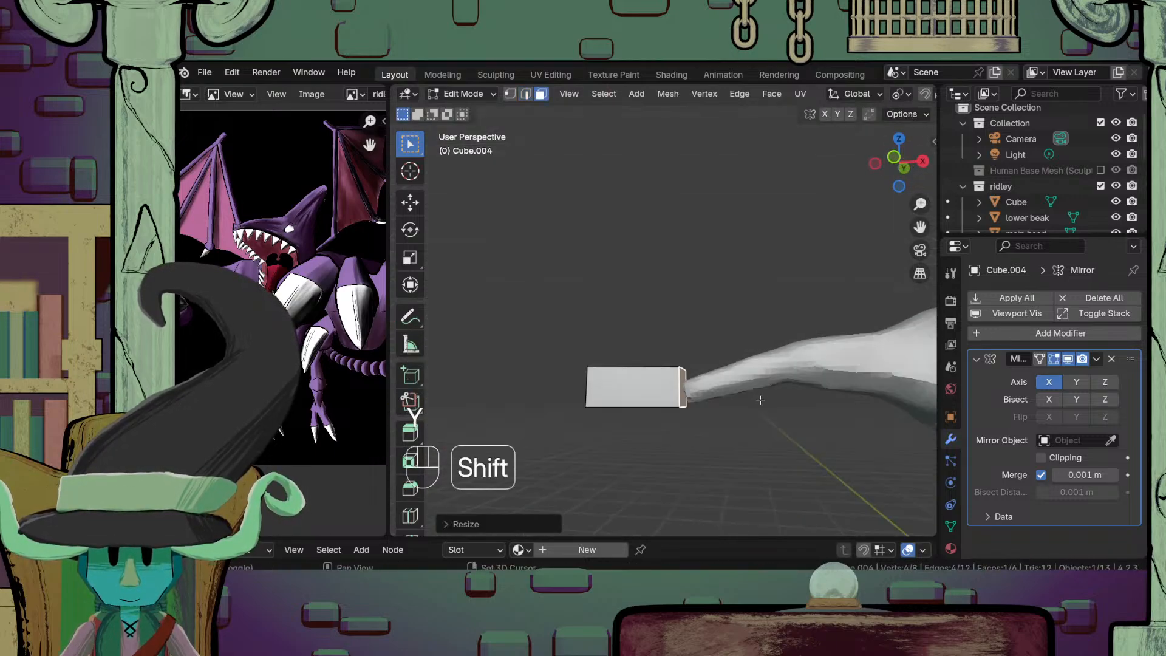
{"action": "key", "text": "s"}
{"action": "key", "text": "z"}
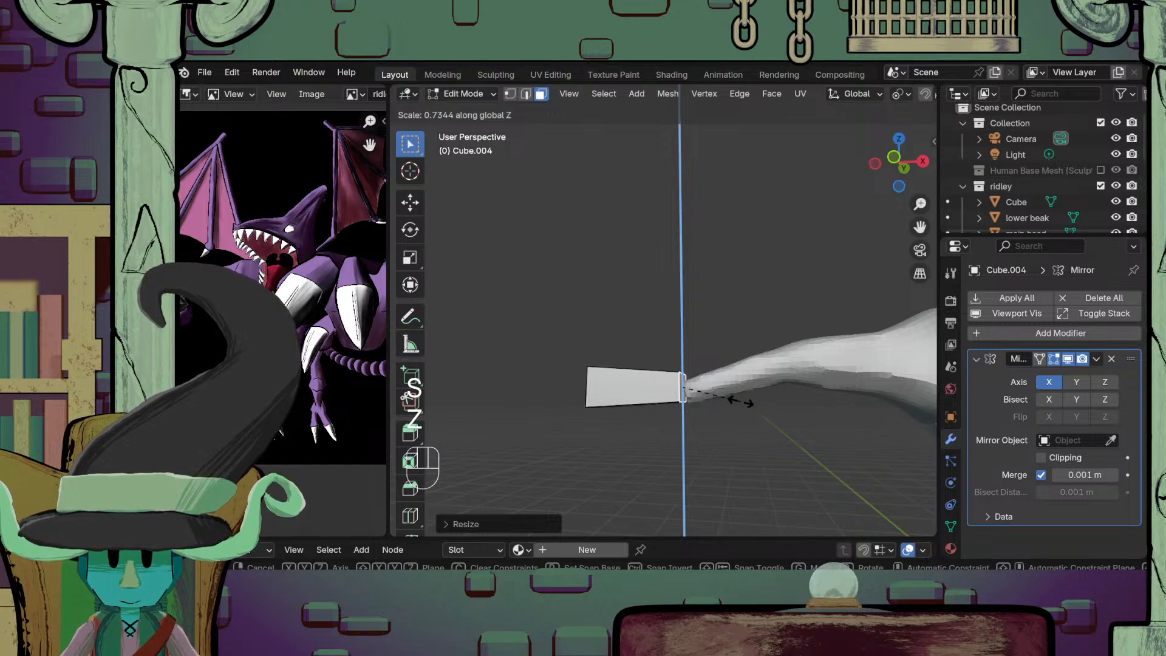
{"action": "left_click", "coordinate": [742, 401]}
Step: Select the whole palm block and flatten it along the Z axis
{"action": "key", "text": "a"}
{"action": "key", "text": "s"}
{"action": "key", "text": "z"}
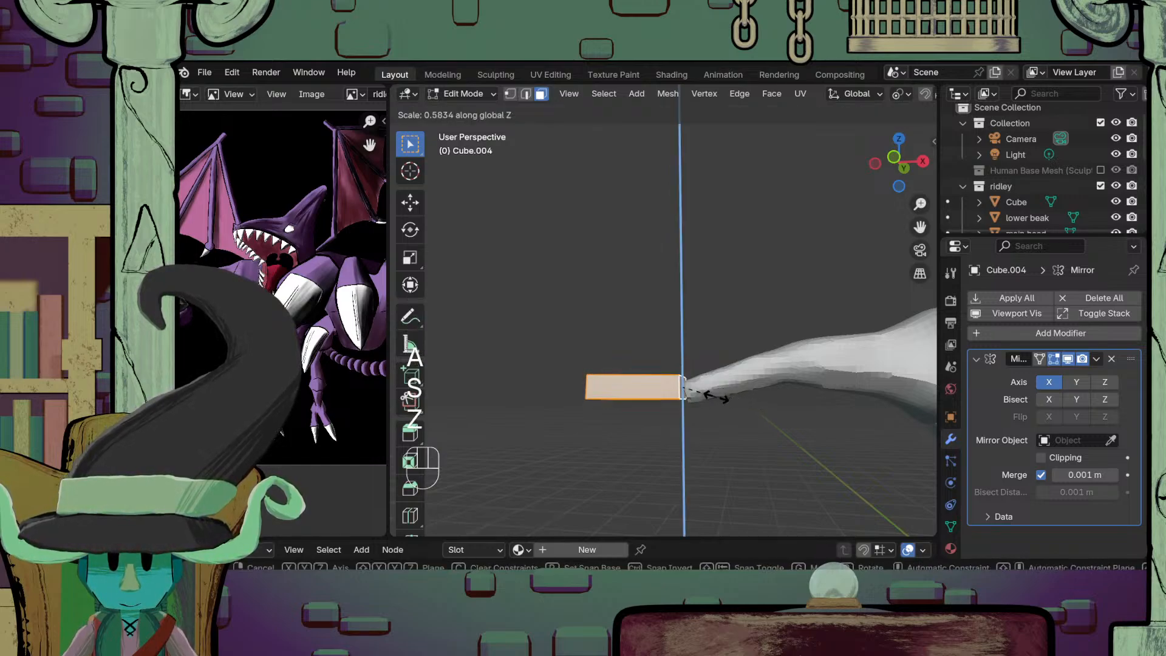
{"action": "left_click", "coordinate": [716, 398]}
Step: Select the palm block's outer end face and widen it along the global Y axis
{"action": "middle_click_drag", "start_coordinate": [619, 368], "coordinate": [686, 411]}
{"action": "scroll", "coordinate": [668, 419], "scroll_direction": "up", "scroll_amount": 2}
{"action": "middle_click_drag", "start_coordinate": [644, 447], "coordinate": [646, 420], "text": "shift"}
{"action": "left_click", "coordinate": [620, 423]}
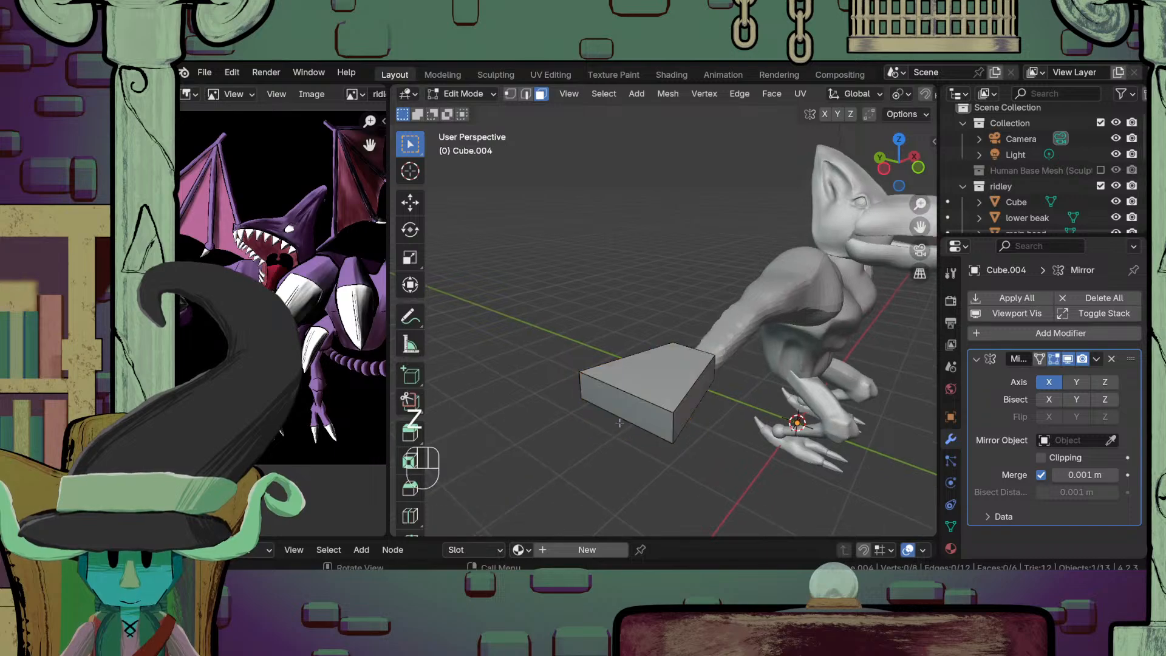
{"action": "key", "text": "s"}
{"action": "key", "text": "x"}
{"action": "key", "text": "y"}
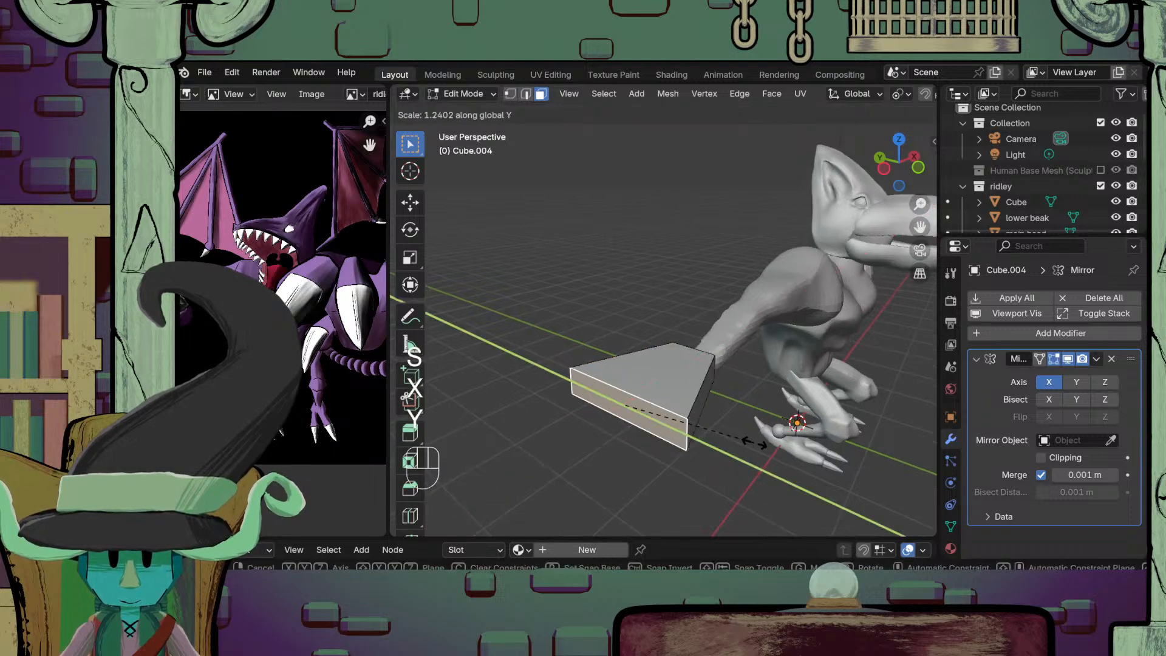
{"action": "left_click", "coordinate": [741, 441]}
Step: Select the entire palm block and scale it up uniformly
{"action": "middle_click_drag", "start_coordinate": [741, 440], "coordinate": [474, 468]}
{"action": "key", "text": "a"}
{"action": "key", "text": "s"}
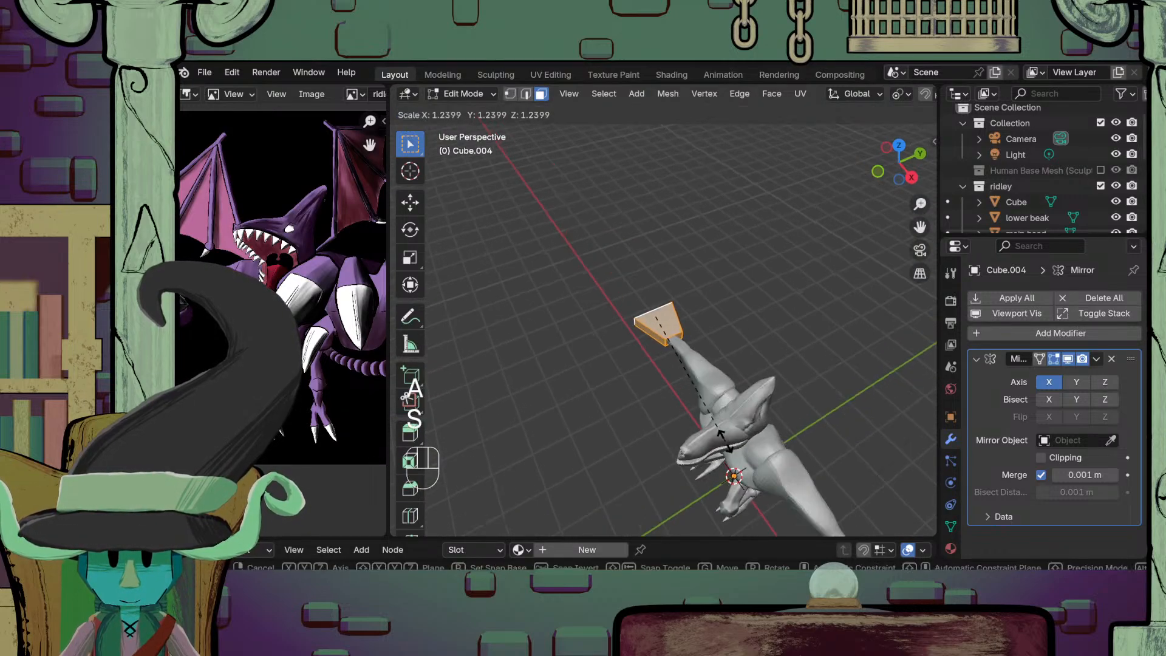
{"action": "left_click", "coordinate": [726, 441]}
Step: Shrink the palm block slightly and move it along X toward the arm's wrist
{"action": "scroll", "coordinate": [726, 441], "scroll_direction": "down", "scroll_amount": 3}
{"action": "middle_click_drag", "start_coordinate": [723, 428], "coordinate": [755, 446]}
{"action": "scroll", "coordinate": [755, 481], "scroll_direction": "up", "scroll_amount": 3}
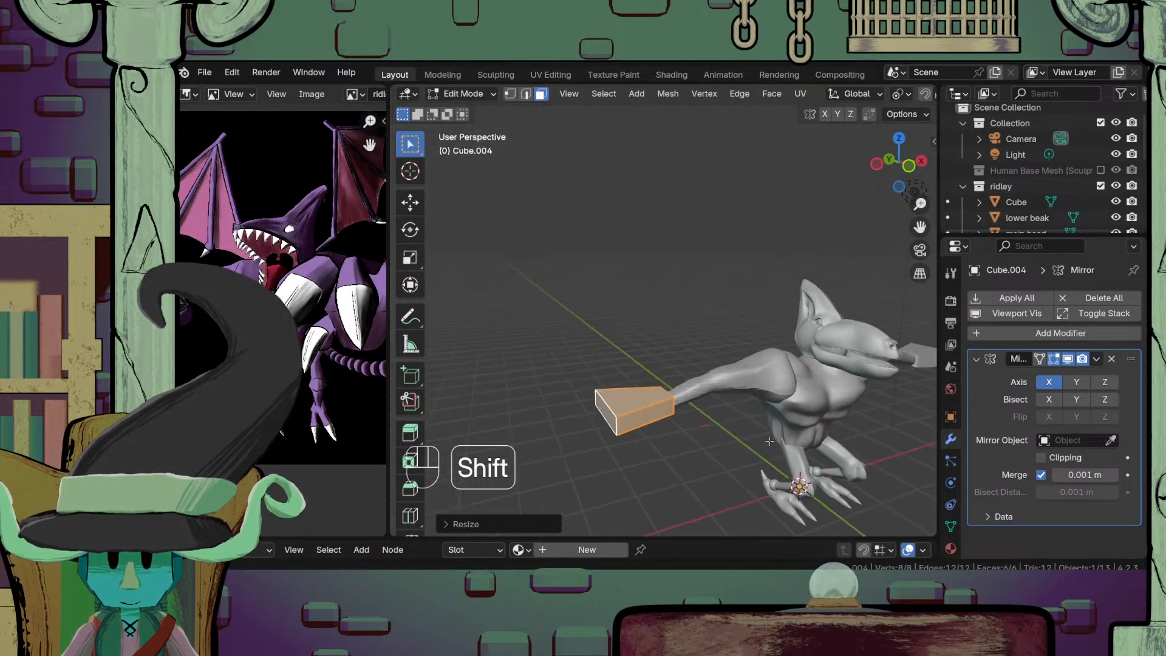
{"action": "key", "text": "s"}
{"action": "key", "text": "g"}
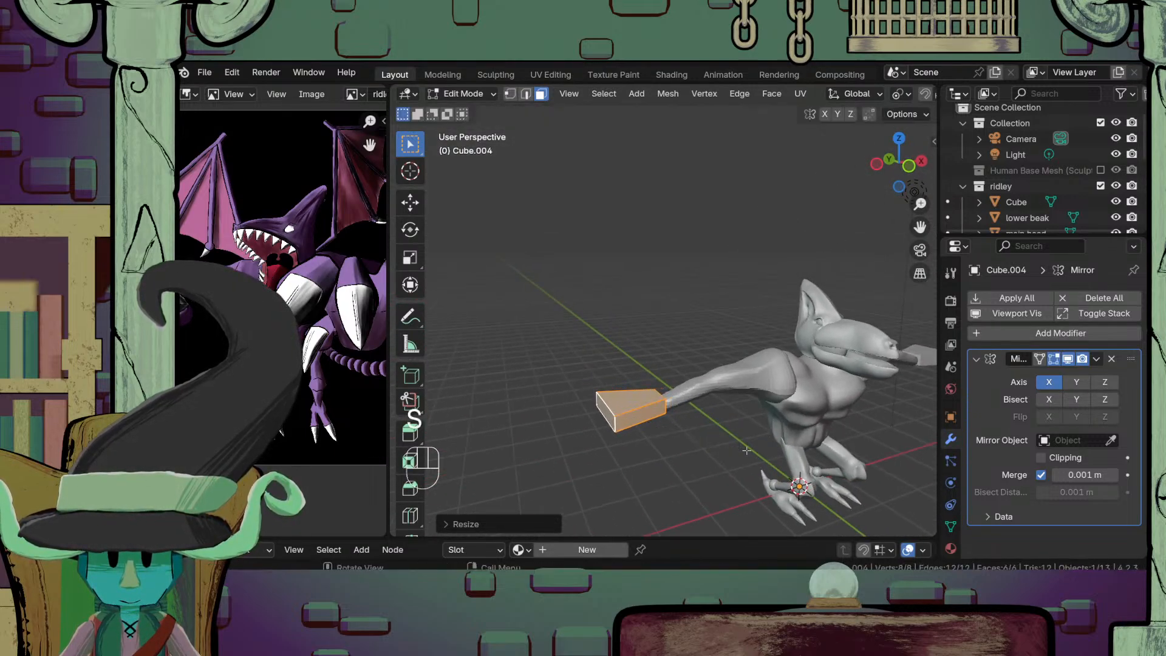
{"action": "key", "text": "y"}
{"action": "key", "text": "x"}
{"action": "left_click", "coordinate": [762, 455]}
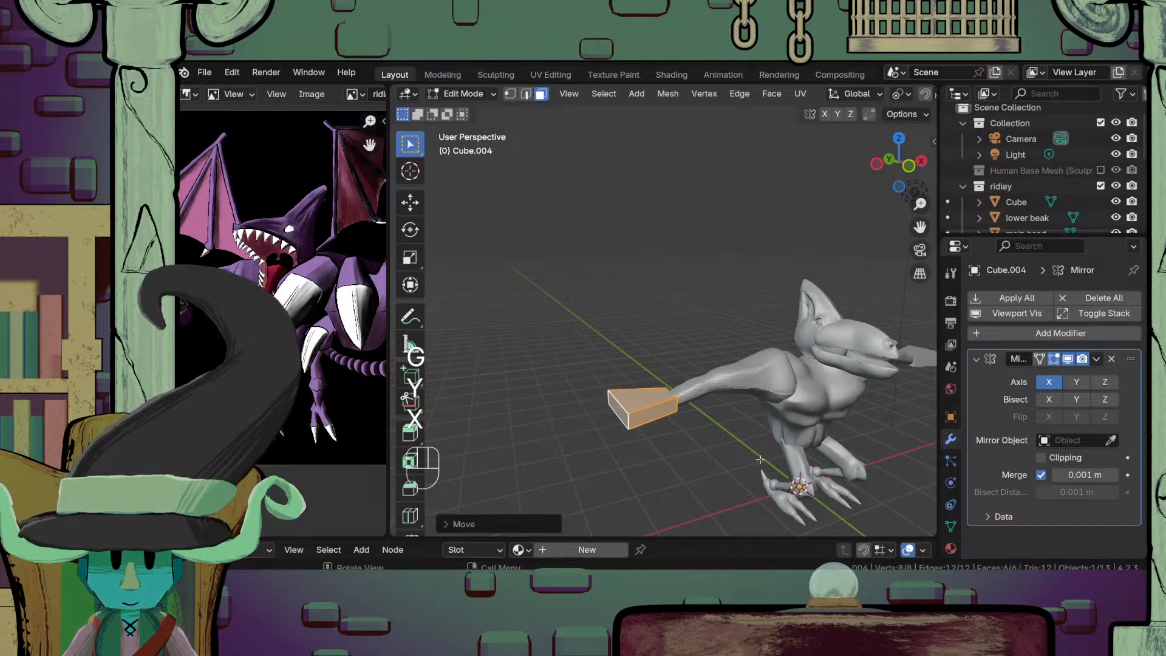
Step: Scale the palm block up slightly and thicken it along the Z axis
{"action": "mouse_move", "coordinate": [762, 455]}
{"action": "middle_mouse_down"}
{"action": "mouse_move", "coordinate": [828, 255]}
{"action": "mouse_move", "coordinate": [833, 307]}
{"action": "mouse_move", "coordinate": [749, 285]}
{"action": "mouse_move", "coordinate": [823, 261]}
{"action": "mouse_move", "coordinate": [759, 439]}
{"action": "middle_mouse_up"}
{"action": "key", "text": "s"}
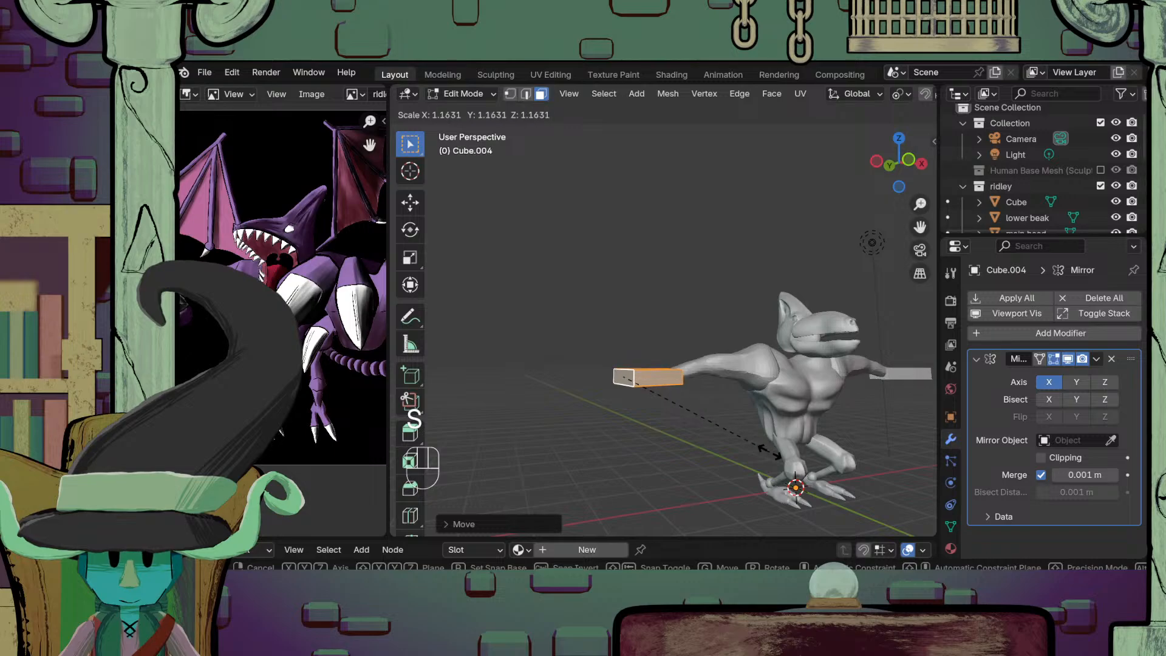
{"action": "key", "text": "s"}
{"action": "key", "text": "z"}
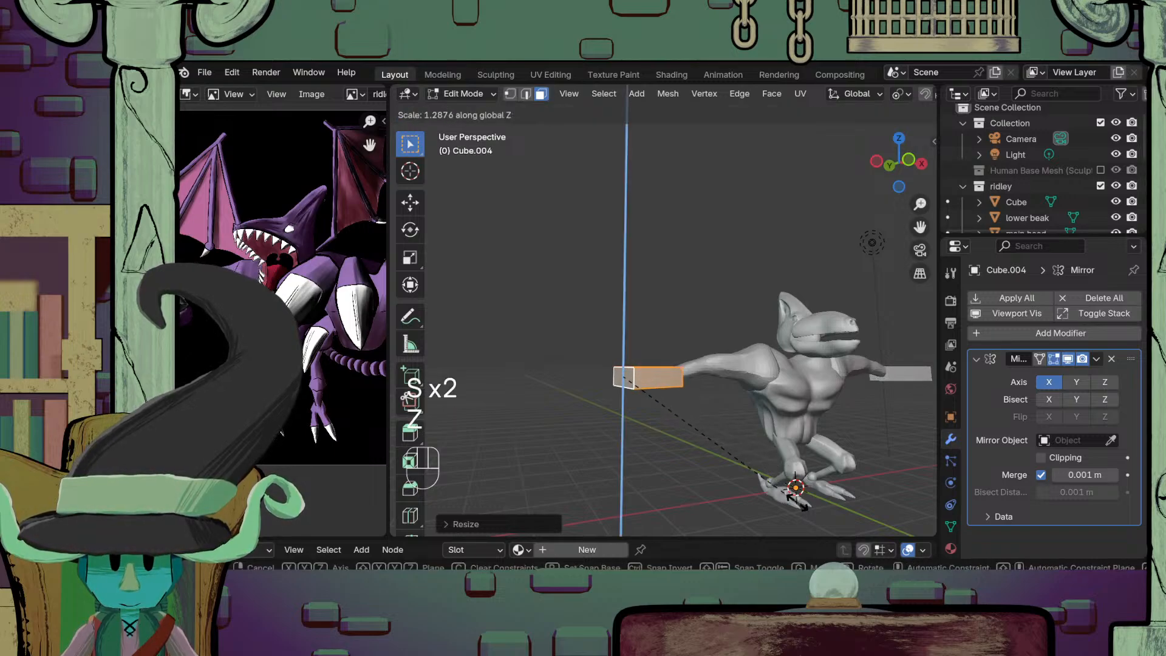
{"action": "left_click", "coordinate": [800, 505]}
Step: Return to Object Mode and examine the palm block's shape and fit at the wrist from different angles
{"action": "key", "text": "Tab"}
{"action": "middle_click_drag", "start_coordinate": [796, 450], "coordinate": [708, 410]}
{"action": "scroll", "coordinate": [734, 509], "scroll_direction": "down", "scroll_amount": 3}
{"action": "left_click", "coordinate": [730, 509]}
{"action": "scroll", "coordinate": [718, 428], "scroll_direction": "up", "scroll_amount": 5}
{"action": "left_click", "coordinate": [632, 423]}
{"action": "scroll", "coordinate": [653, 483], "scroll_direction": "up", "scroll_amount": 2}
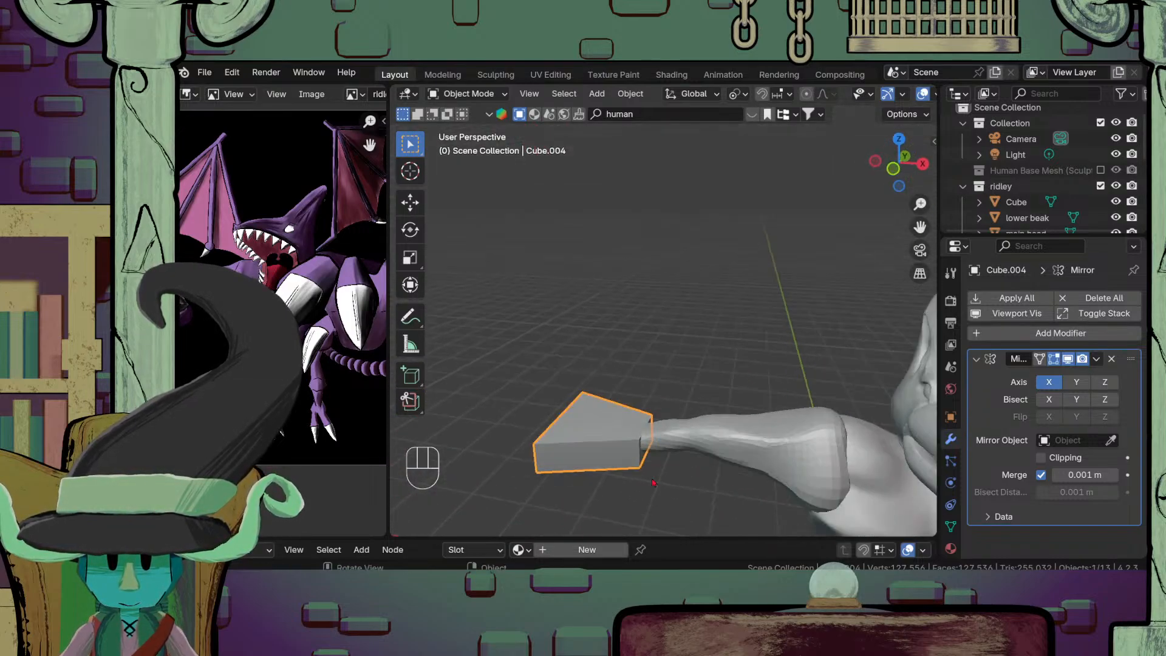
{"action": "scroll", "coordinate": [711, 403], "scroll_direction": "up", "scroll_amount": 3}
{"action": "middle_click_drag", "start_coordinate": [654, 483], "coordinate": [706, 421]}
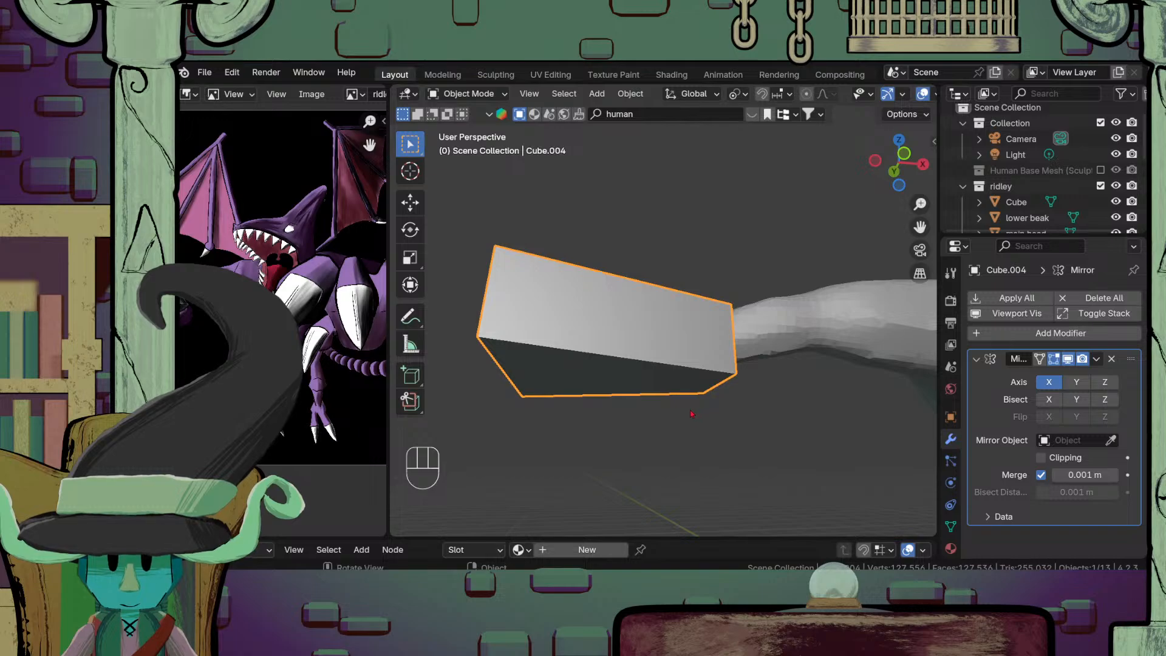
Step: Add a centred loop cut across the middle of the palm block in Edit Mode and select its bottom edge
{"action": "key", "text": "Tab"}
{"action": "key", "text": "ctrl+r"}
{"action": "left_click", "coordinate": [628, 340]}
{"action": "right_click", "coordinate": [628, 341]}
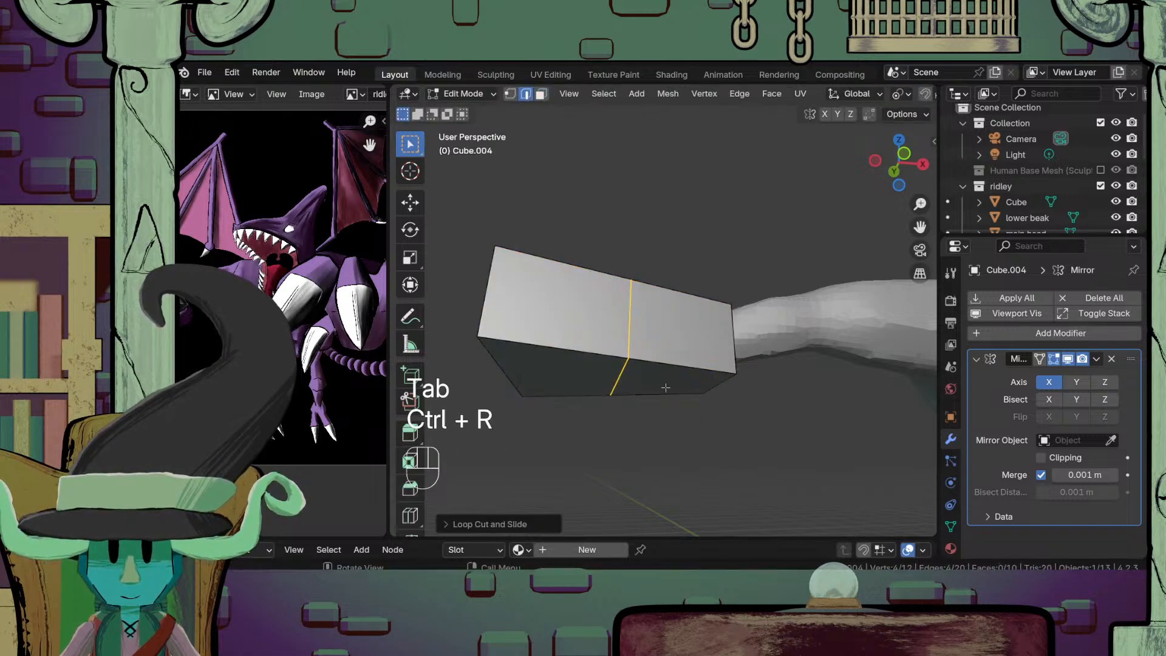
{"action": "left_click", "coordinate": [612, 388]}
{"action": "key", "text": "g"}
{"action": "key", "text": "z"}
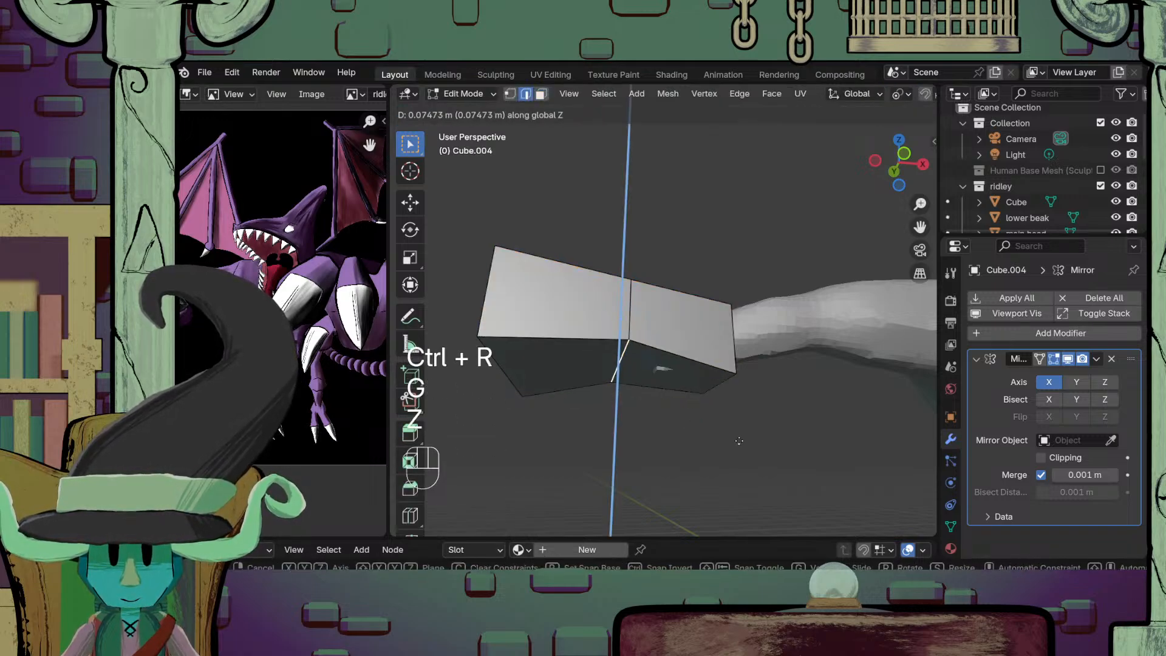
{"action": "right_click", "coordinate": [735, 419]}
Step: Raise the bottom edges of the middle loop and the wrist end together along the Z axis
{"action": "key", "text": "g"}
{"action": "key", "text": "z"}
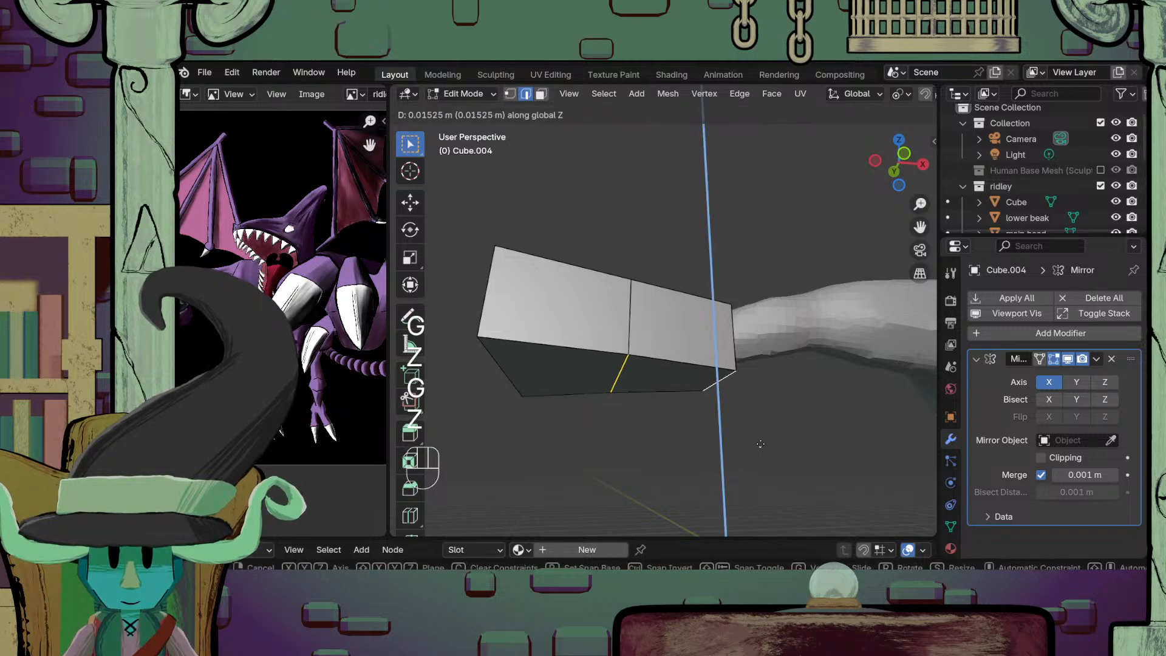
{"action": "left_click", "coordinate": [761, 422]}
Step: Thicken the whole palm block along Z and lower it about 0.09 m to line up with the wrist
{"action": "scroll", "coordinate": [760, 421], "scroll_direction": "down", "scroll_amount": 7}
{"action": "mouse_move", "coordinate": [760, 422]}
{"action": "middle_mouse_down"}
{"action": "mouse_move", "coordinate": [741, 484]}
{"action": "mouse_move", "coordinate": [755, 416]}
{"action": "middle_mouse_up"}
{"action": "scroll", "coordinate": [742, 484], "scroll_direction": "up", "scroll_amount": 4}
{"action": "key", "text": "a"}
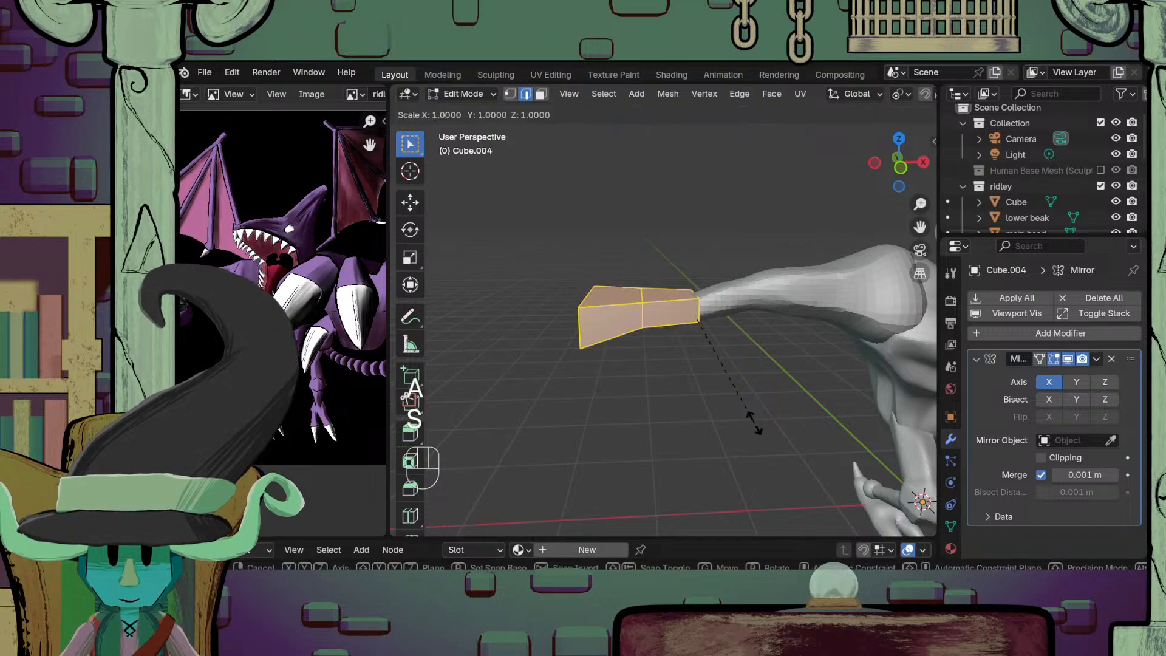
{"action": "key", "text": "s"}
{"action": "key", "text": "z"}
{"action": "left_click", "coordinate": [773, 433]}
{"action": "middle_click_drag", "start_coordinate": [773, 433], "coordinate": [733, 342]}
{"action": "key", "text": "g"}
{"action": "key", "text": "z"}
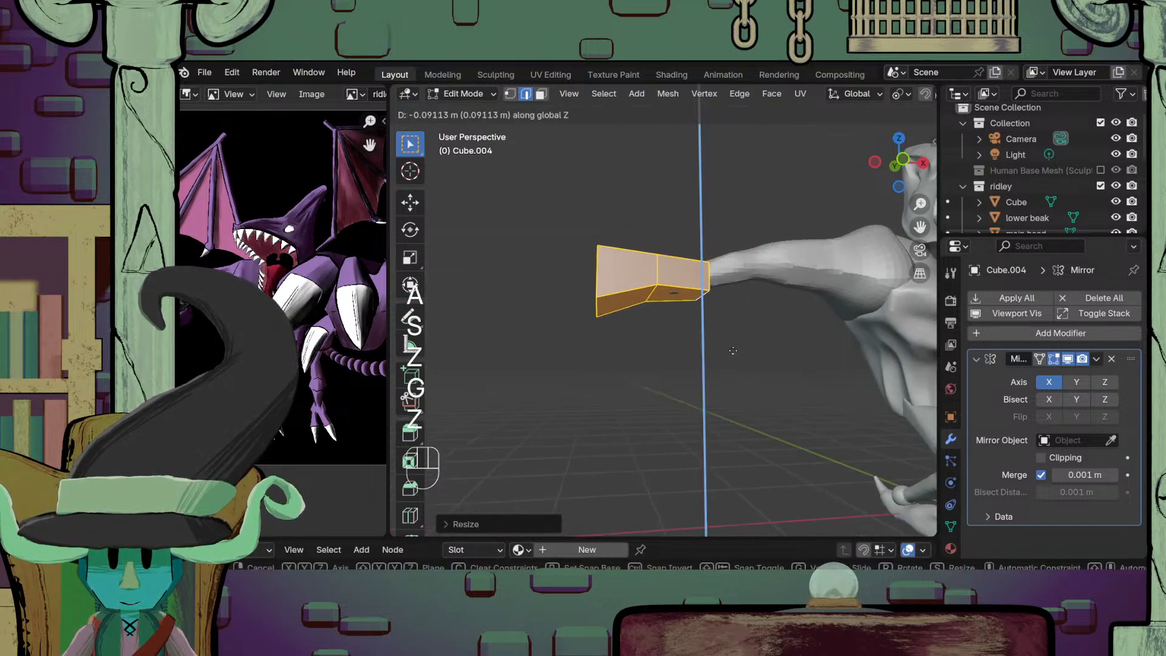
{"action": "left_click", "coordinate": [733, 352]}
Step: In the front view, move the palm block outward along X so it meets the end of the wrist
{"action": "key", "text": "KP_3"}
{"action": "key", "text": "KP_1"}
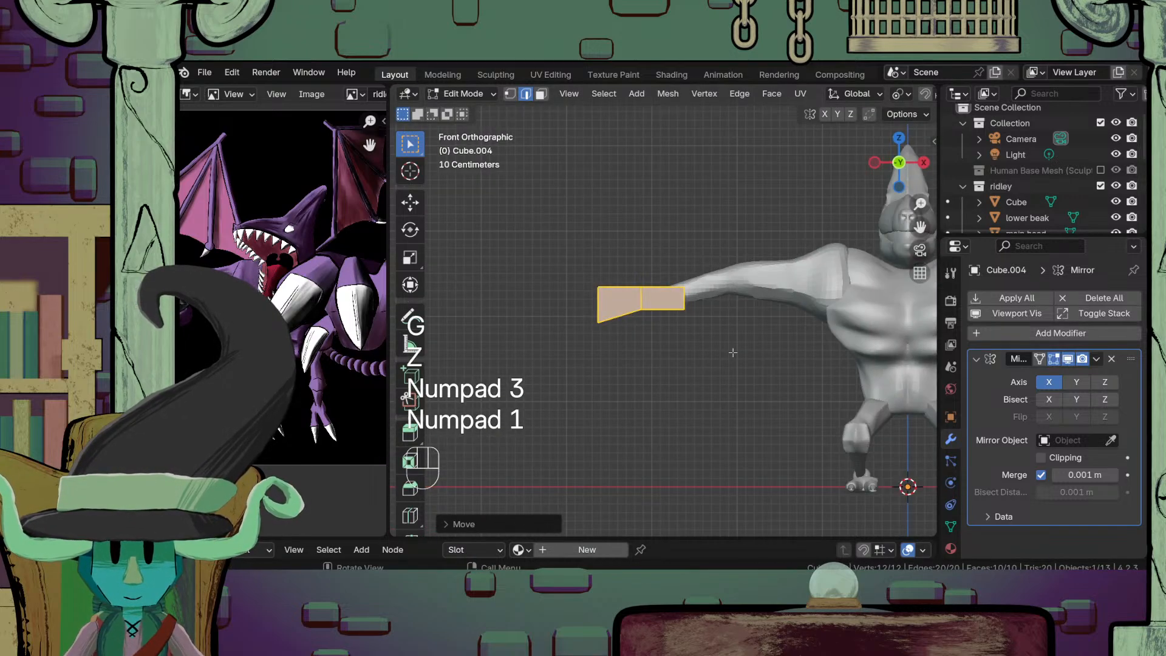
{"action": "key", "text": "g"}
{"action": "key", "text": "y"}
{"action": "key", "text": "x"}
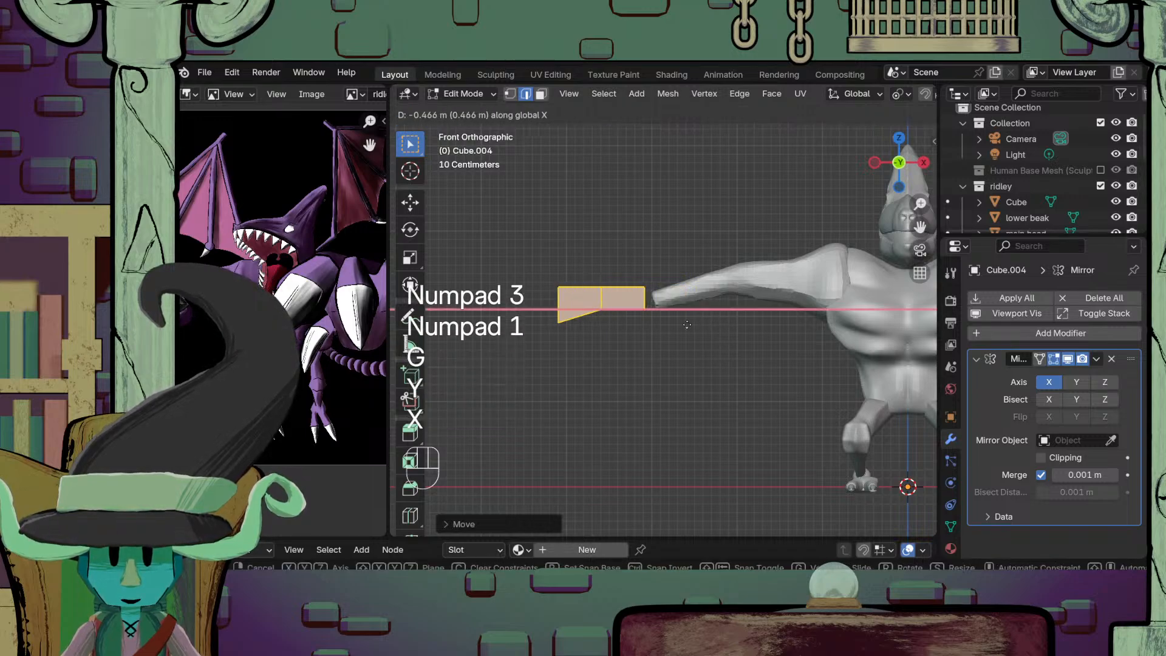
{"action": "left_click", "coordinate": [712, 333]}
Step: Check both mirrored hands in Object Mode, then shift the palm block along Y to centre it on the wrist
{"action": "key", "text": "Tab"}
{"action": "middle_click_drag", "start_coordinate": [711, 332], "coordinate": [730, 292]}
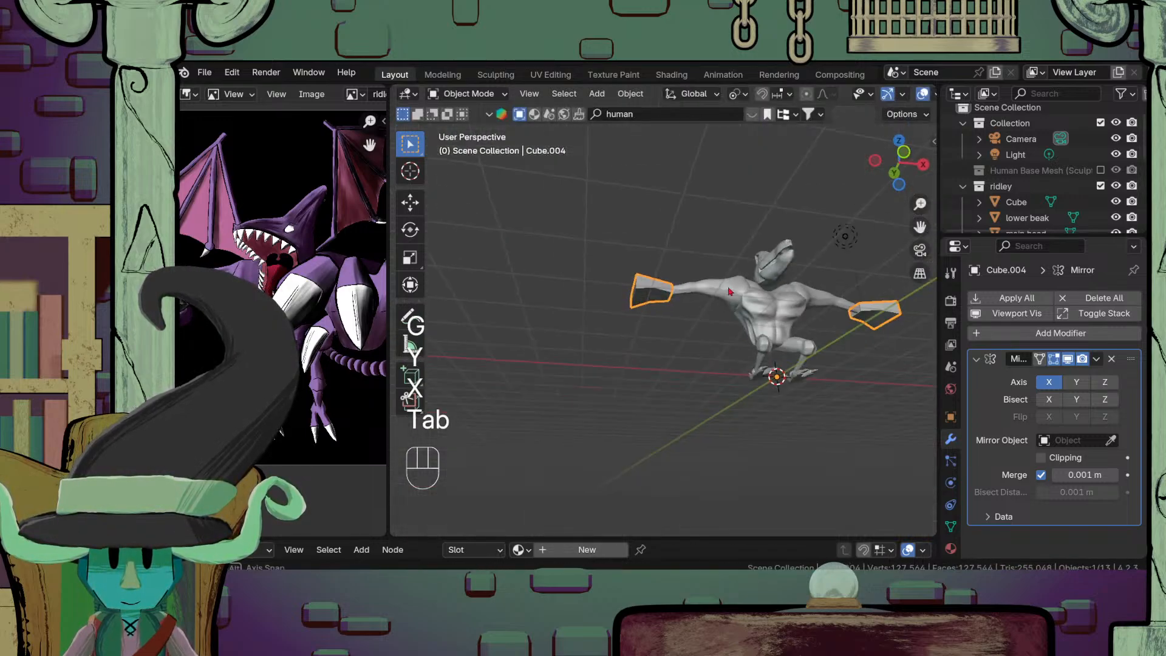
{"action": "middle_click_drag", "start_coordinate": [702, 378], "coordinate": [693, 517]}
{"action": "scroll", "coordinate": [698, 364], "scroll_direction": "up", "scroll_amount": 4}
{"action": "key", "text": "Tab"}
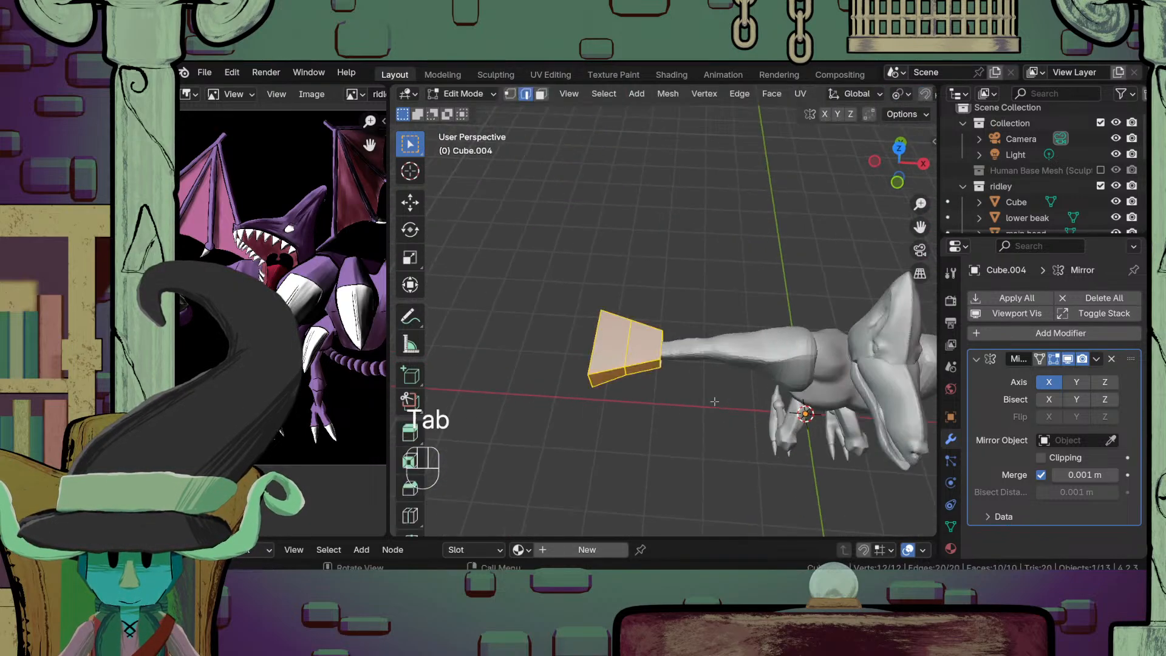
{"action": "scroll", "coordinate": [715, 401], "scroll_direction": "up", "scroll_amount": 3}
{"action": "key", "text": "g"}
{"action": "key", "text": "y"}
{"action": "left_click", "coordinate": [715, 409]}
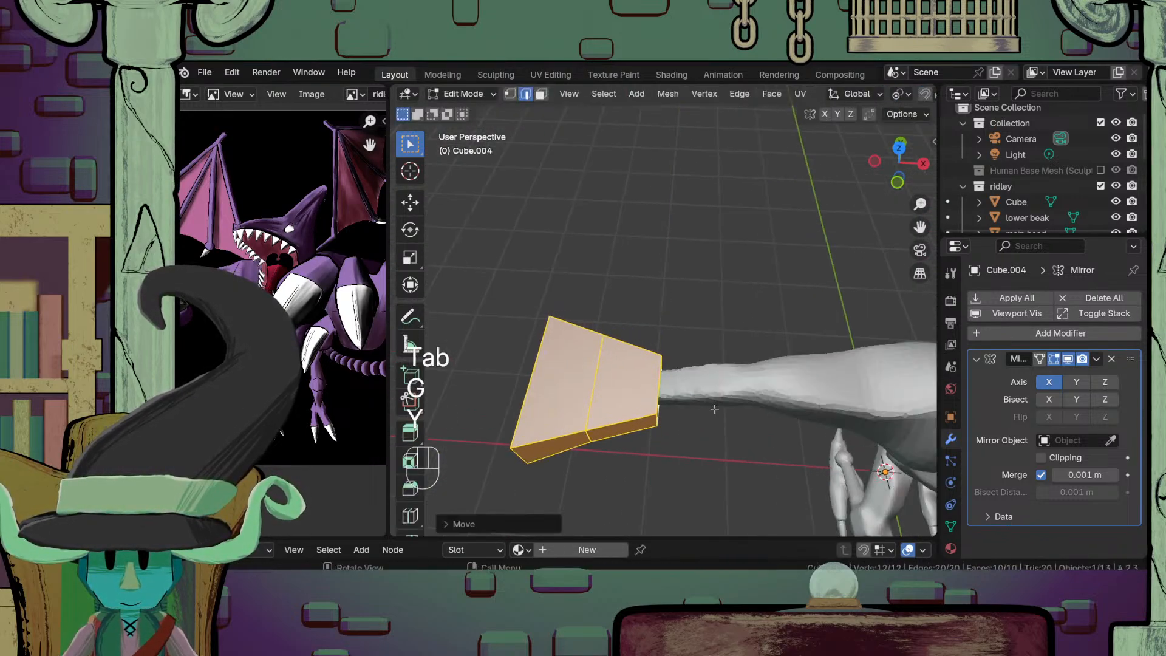
Step: Leave Edit Mode for the palm block and switch it to Sculpt Mode
{"action": "scroll", "coordinate": [715, 413], "scroll_direction": "down", "scroll_amount": 5}
{"action": "middle_click_drag", "start_coordinate": [708, 422], "coordinate": [726, 396]}
{"action": "scroll", "coordinate": [725, 396], "scroll_direction": "up", "scroll_amount": 3}
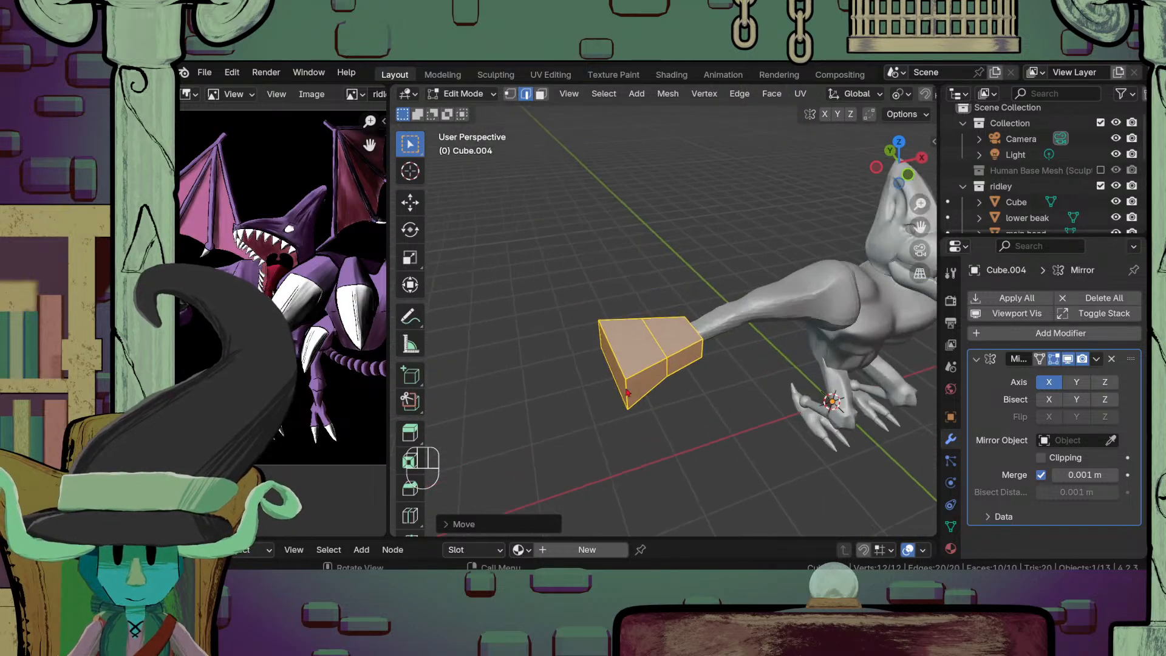
{"action": "key", "text": "Tab"}
{"action": "middle_click_drag", "start_coordinate": [628, 393], "coordinate": [719, 401]}
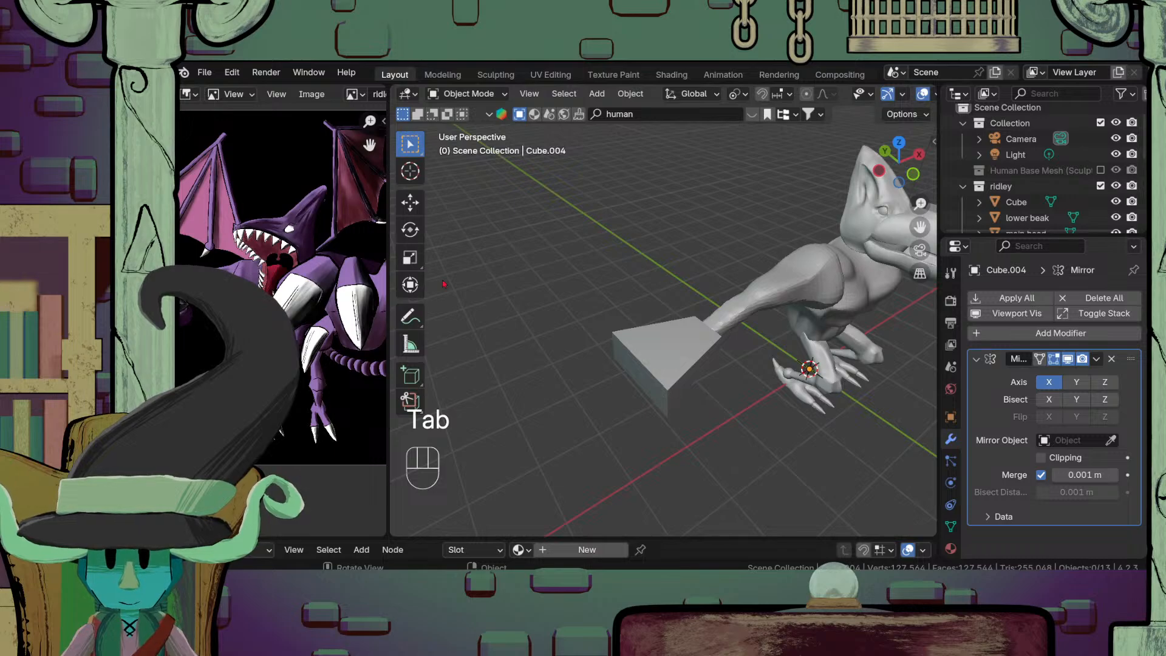
{"action": "left_click", "coordinate": [486, 94]}
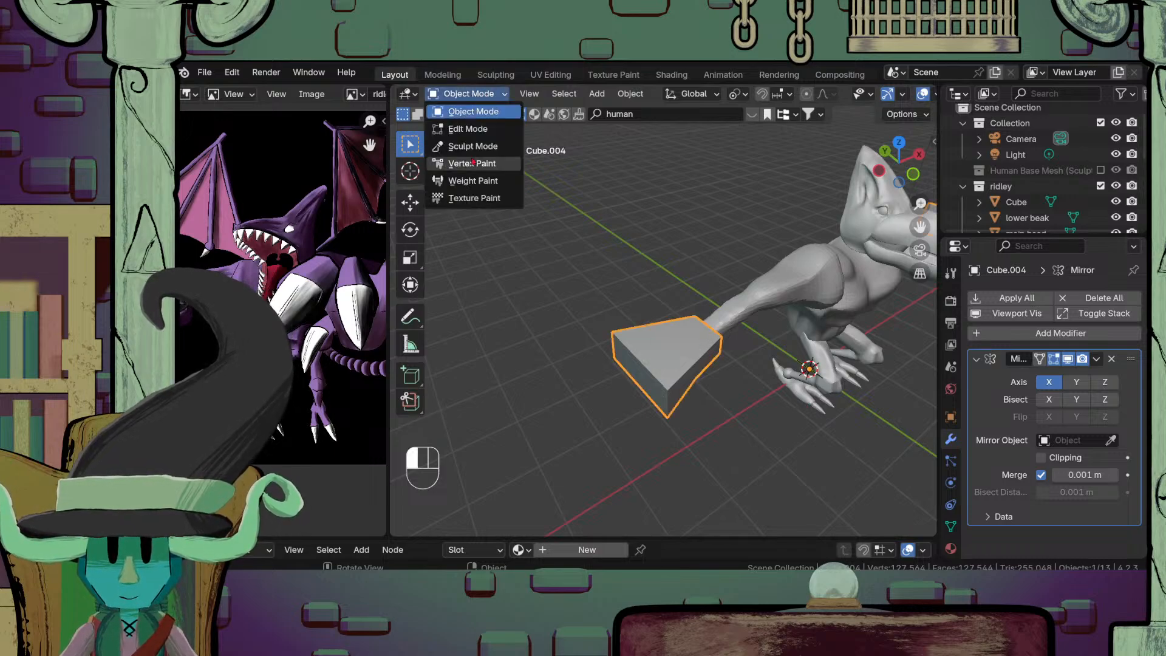
{"action": "left_click", "coordinate": [506, 150]}
{"action": "scroll", "coordinate": [860, 118], "scroll_direction": "down", "scroll_amount": 5}
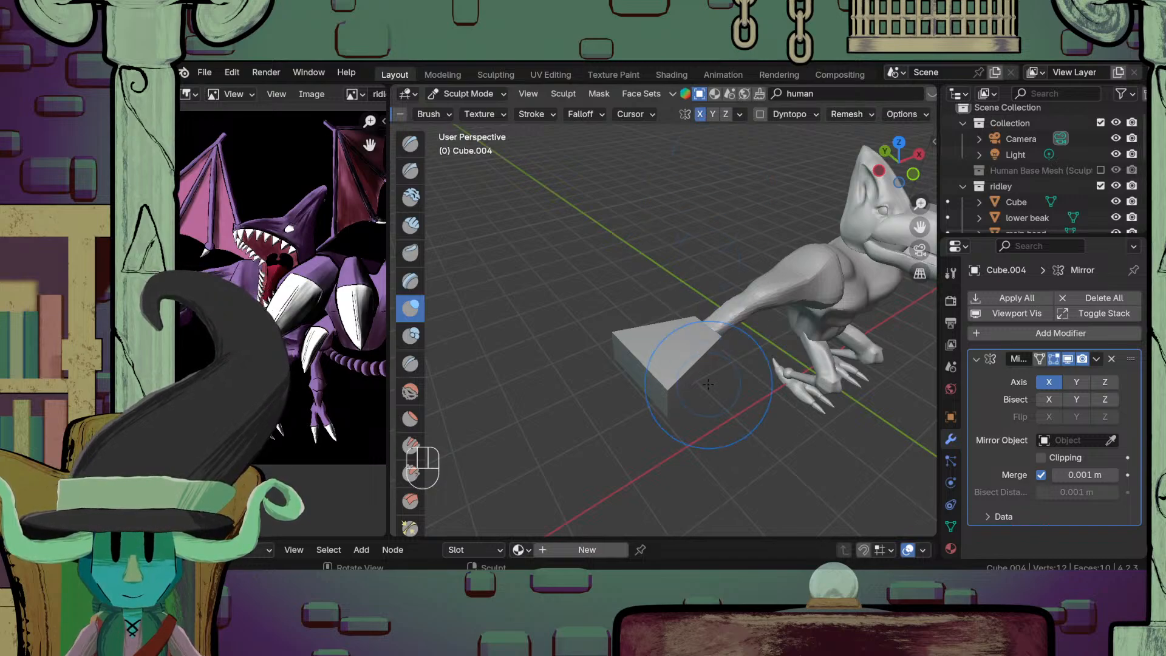
{"action": "key", "text": "Tab"}
{"action": "key", "text": "Tab"}
{"action": "scroll", "coordinate": [896, 120], "scroll_direction": "down", "scroll_amount": 8}
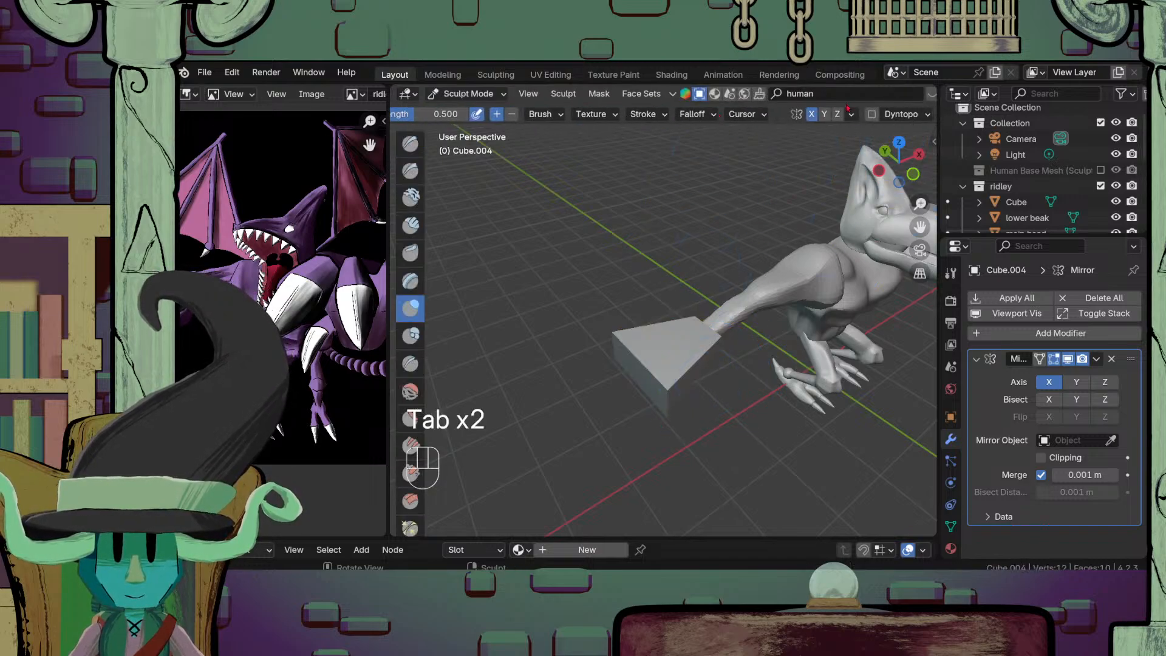
Step: Remesh the palm block at a voxel size of 0.1 m
{"action": "left_click", "coordinate": [850, 114]}
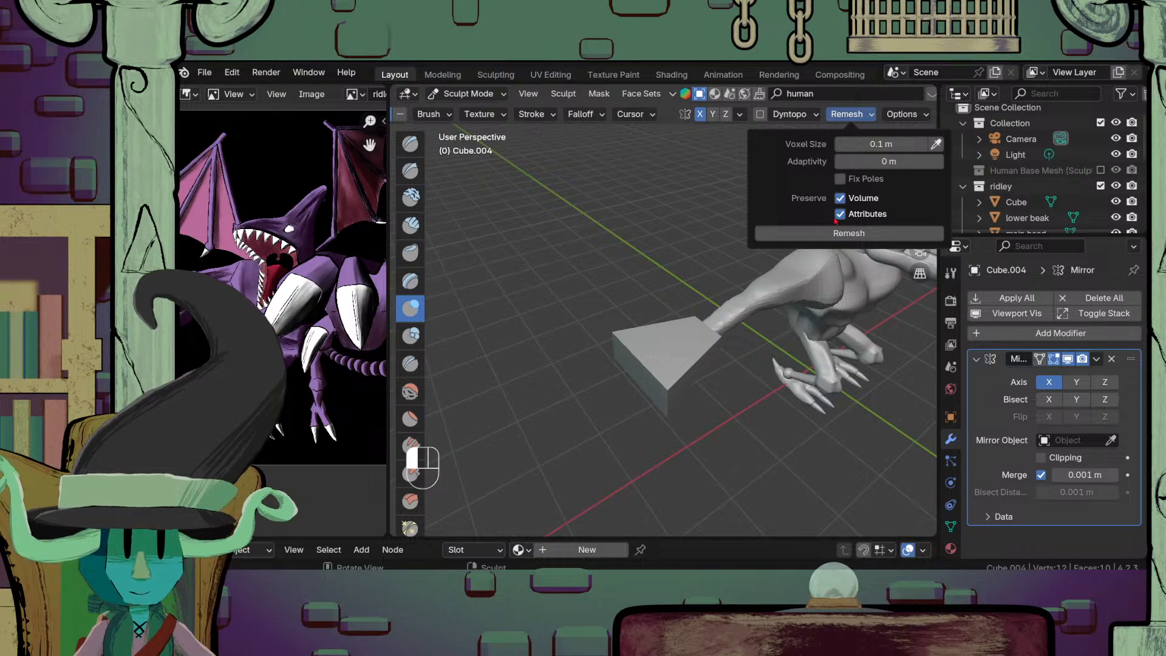
{"action": "left_click", "coordinate": [850, 234]}
{"action": "mouse_move", "coordinate": [849, 233]}
{"action": "middle_mouse_down"}
{"action": "mouse_move", "coordinate": [746, 209]}
{"action": "mouse_move", "coordinate": [710, 505]}
{"action": "middle_mouse_up"}
{"action": "scroll", "coordinate": [711, 486], "scroll_direction": "up", "scroll_amount": 5}
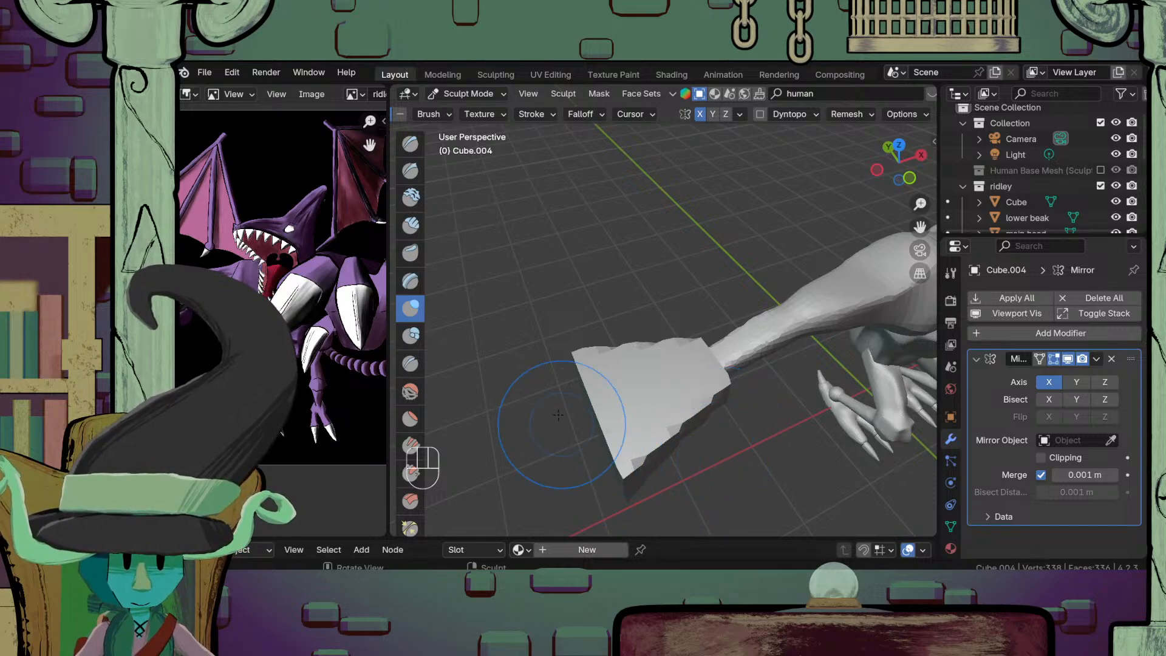
Step: Set the remesh voxel size to 0.05 m and remesh the palm again for a finer surface
{"action": "middle_click_drag", "start_coordinate": [721, 467], "coordinate": [744, 420]}
{"action": "middle_click_drag", "start_coordinate": [745, 419], "coordinate": [729, 325]}
{"action": "left_click", "coordinate": [835, 118]}
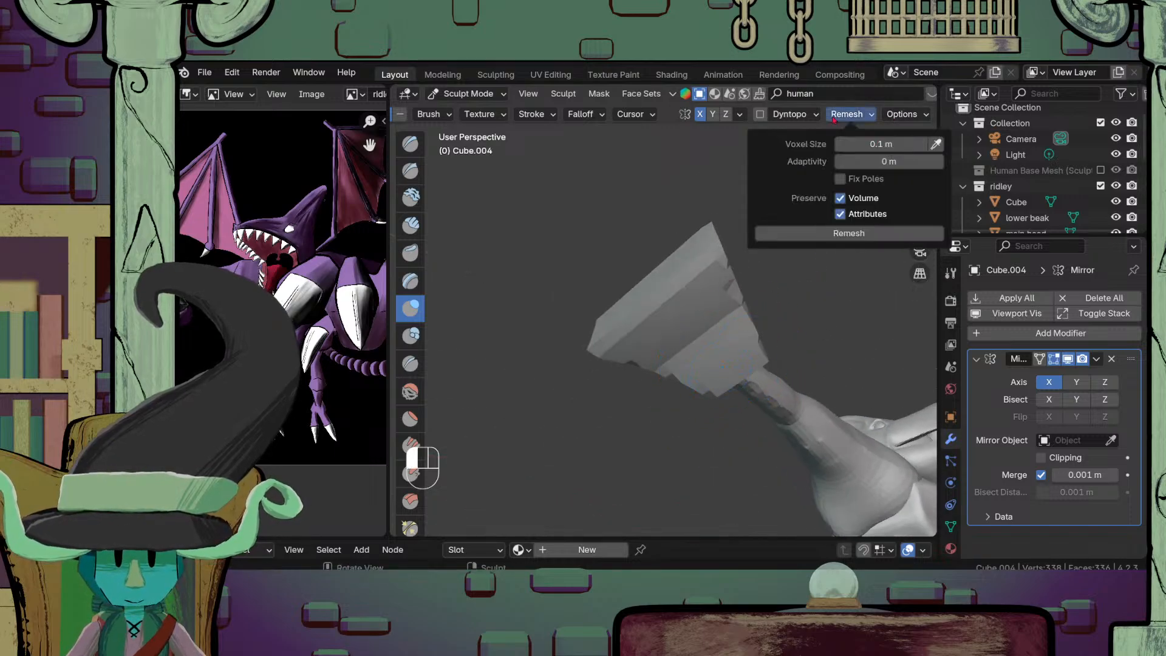
{"action": "left_click", "coordinate": [846, 234]}
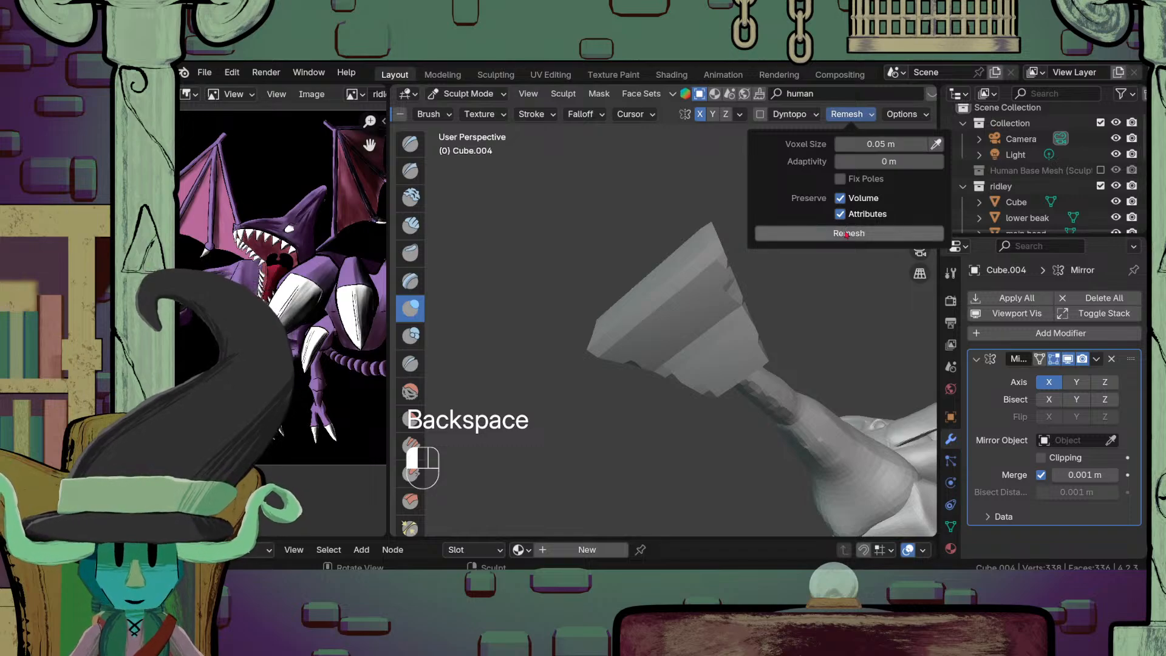
{"action": "middle_click_drag", "start_coordinate": [716, 365], "coordinate": [682, 299]}
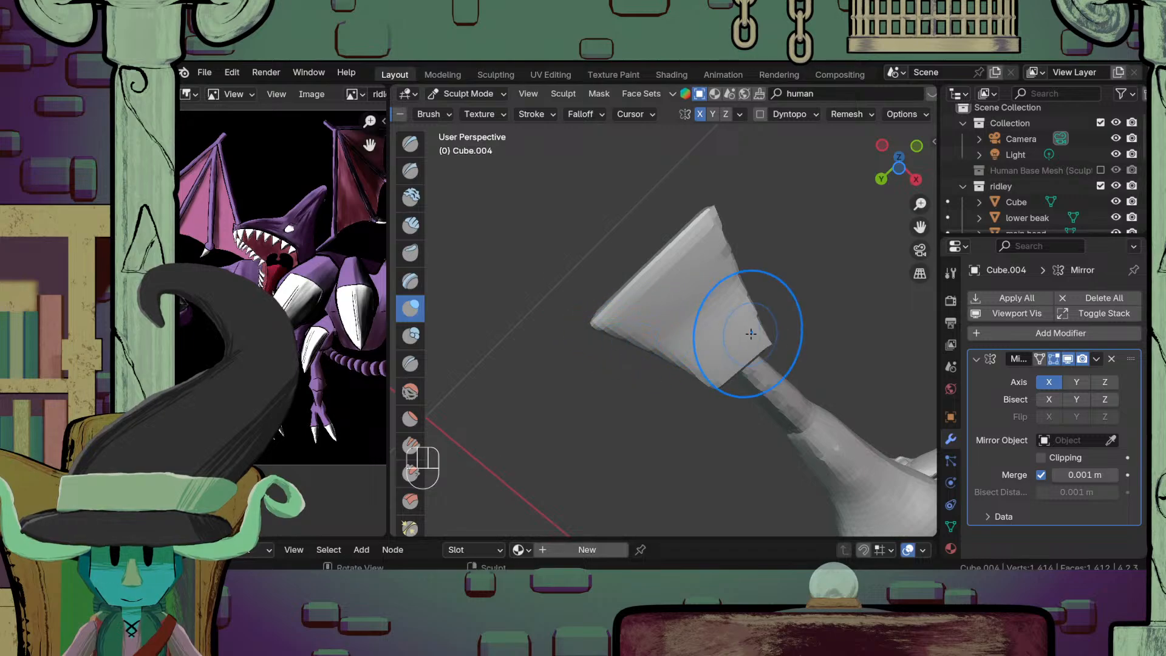
Step: Resize the brush and use Grab to pull the palm's wrist-end corners in toward the arm
{"action": "middle_click_drag", "start_coordinate": [737, 338], "coordinate": [652, 307]}
{"action": "middle_click_drag", "start_coordinate": [734, 332], "coordinate": [746, 384]}
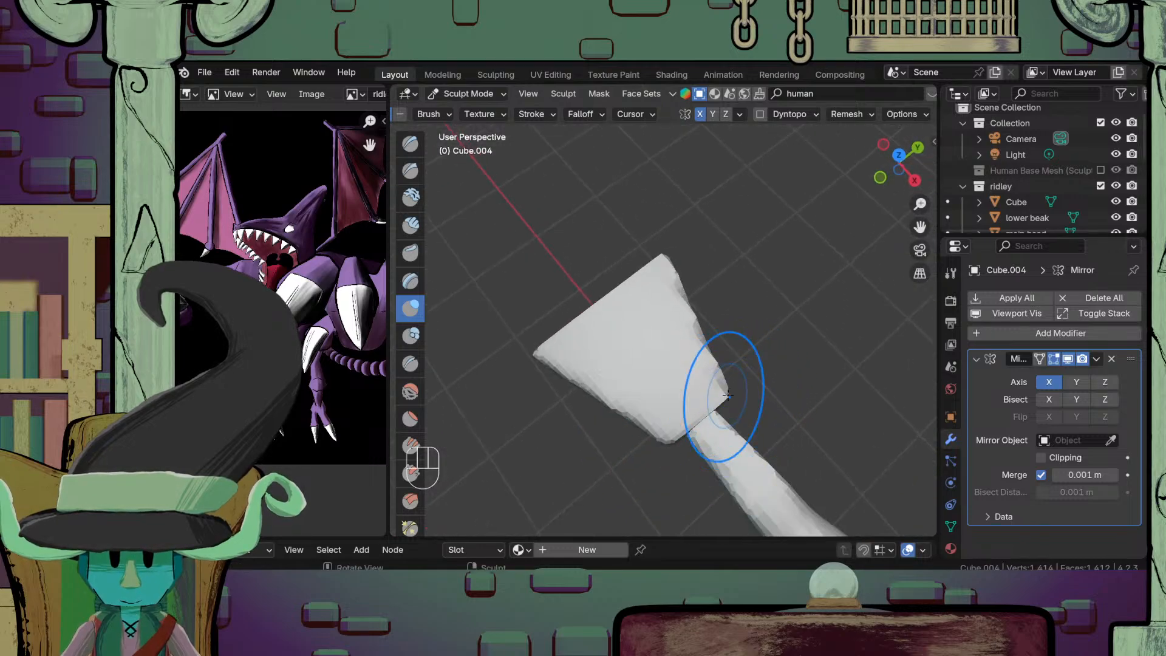
{"action": "key", "text": "f"}
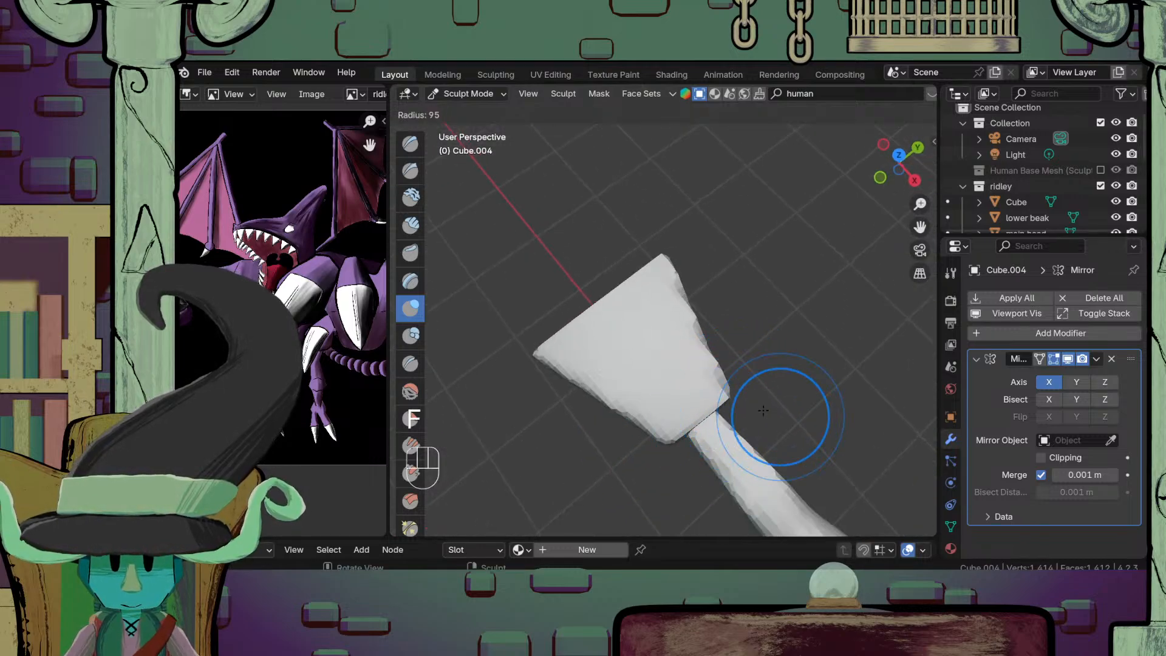
{"action": "left_click", "coordinate": [746, 396]}
{"action": "key", "text": "g"}
{"action": "key", "text": "d"}
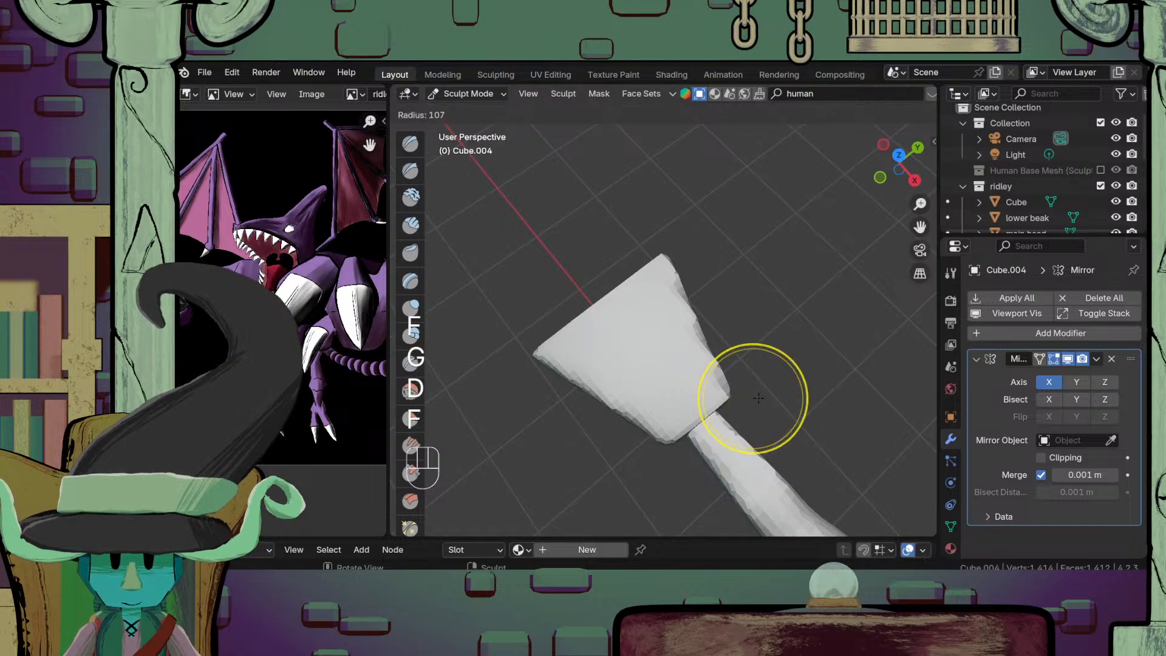
{"action": "key", "text": "f"}
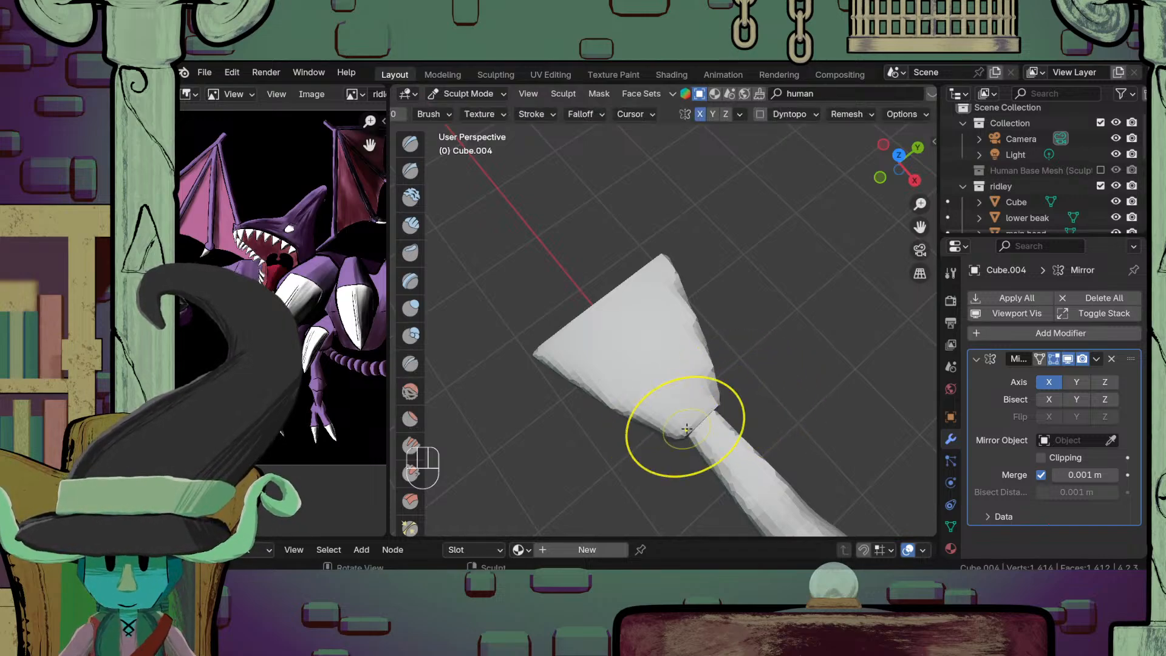
Step: Mask both sides of the palm's outer end face as two finger bases, undoing misplaced strokes, and invert the mask
{"action": "scroll", "coordinate": [687, 429], "scroll_direction": "down", "scroll_amount": 6}
{"action": "mouse_move", "coordinate": [687, 430]}
{"action": "middle_mouse_down"}
{"action": "mouse_move", "coordinate": [648, 393]}
{"action": "mouse_move", "coordinate": [732, 376]}
{"action": "mouse_move", "coordinate": [646, 386]}
{"action": "mouse_move", "coordinate": [720, 395]}
{"action": "middle_mouse_up"}
{"action": "scroll", "coordinate": [732, 375], "scroll_direction": "up", "scroll_amount": 2}
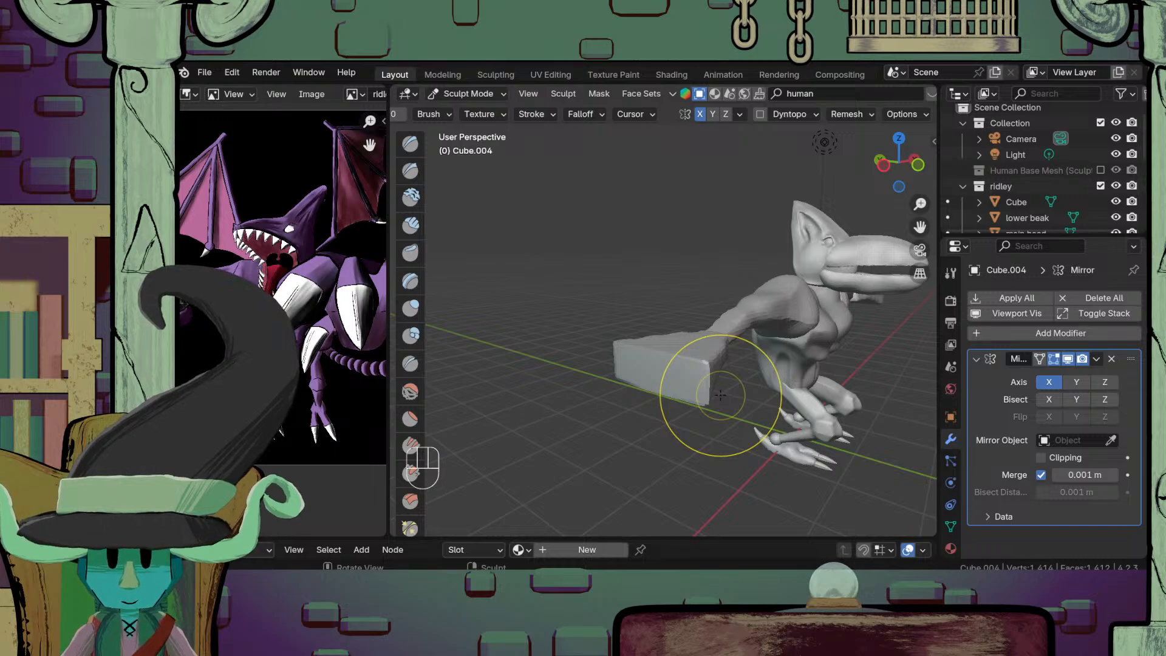
{"action": "key", "text": "m"}
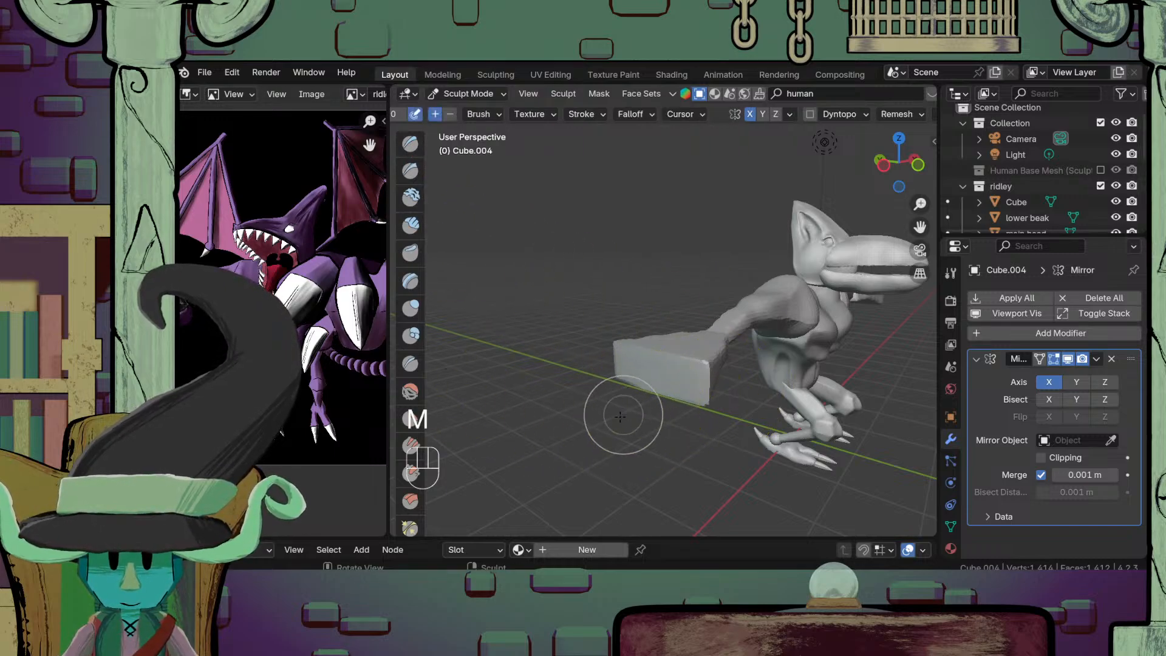
{"action": "mouse_move", "coordinate": [625, 416]}
{"action": "middle_mouse_down"}
{"action": "mouse_move", "coordinate": [632, 411]}
{"action": "mouse_move", "coordinate": [618, 401]}
{"action": "middle_mouse_up"}
{"action": "left_click_drag", "start_coordinate": [619, 401], "coordinate": [619, 416]}
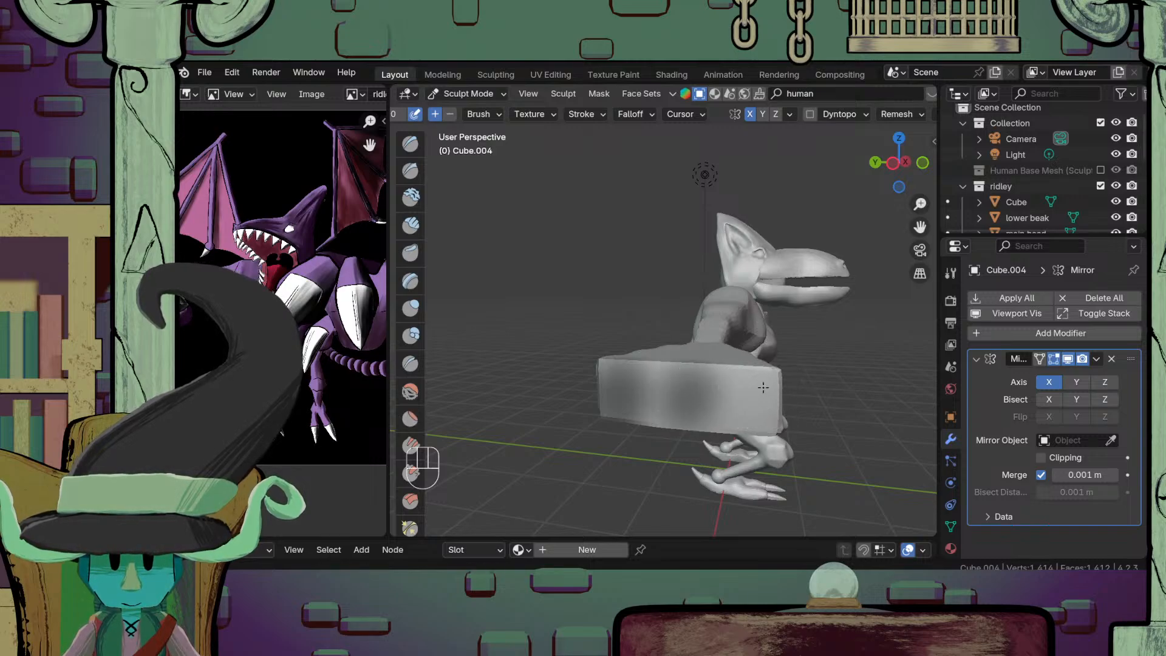
{"action": "key", "text": "ctrl+z"}
{"action": "key", "text": "ctrl+z"}
{"action": "key", "text": "ctrl+z"}
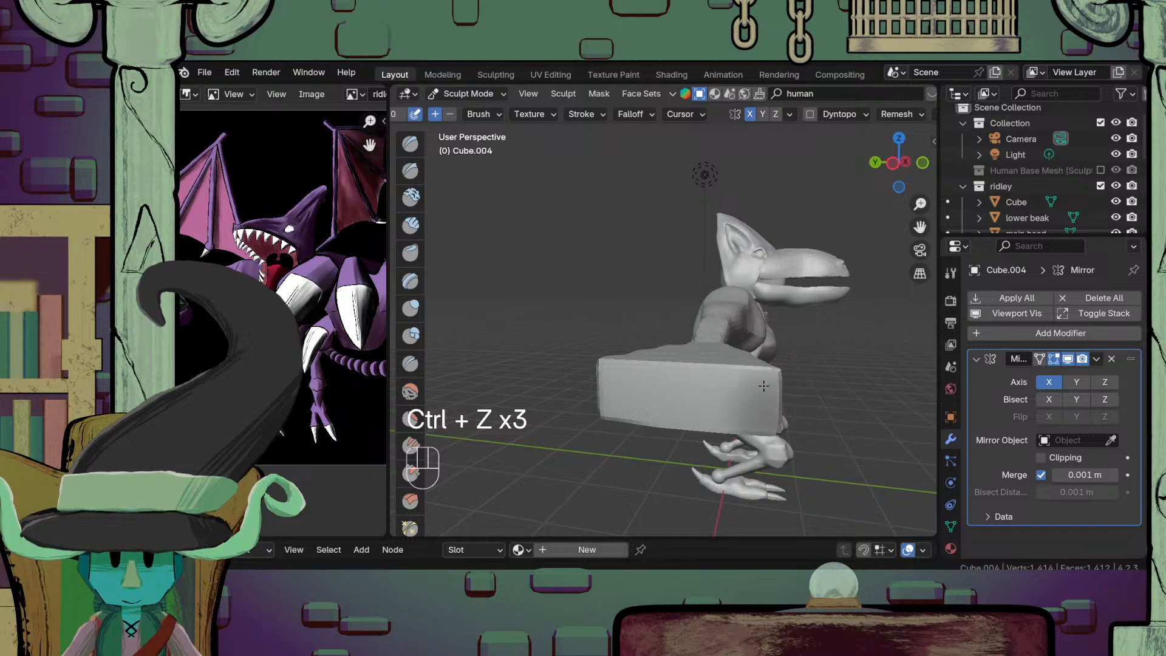
{"action": "middle_click_drag", "start_coordinate": [711, 409], "coordinate": [663, 407]}
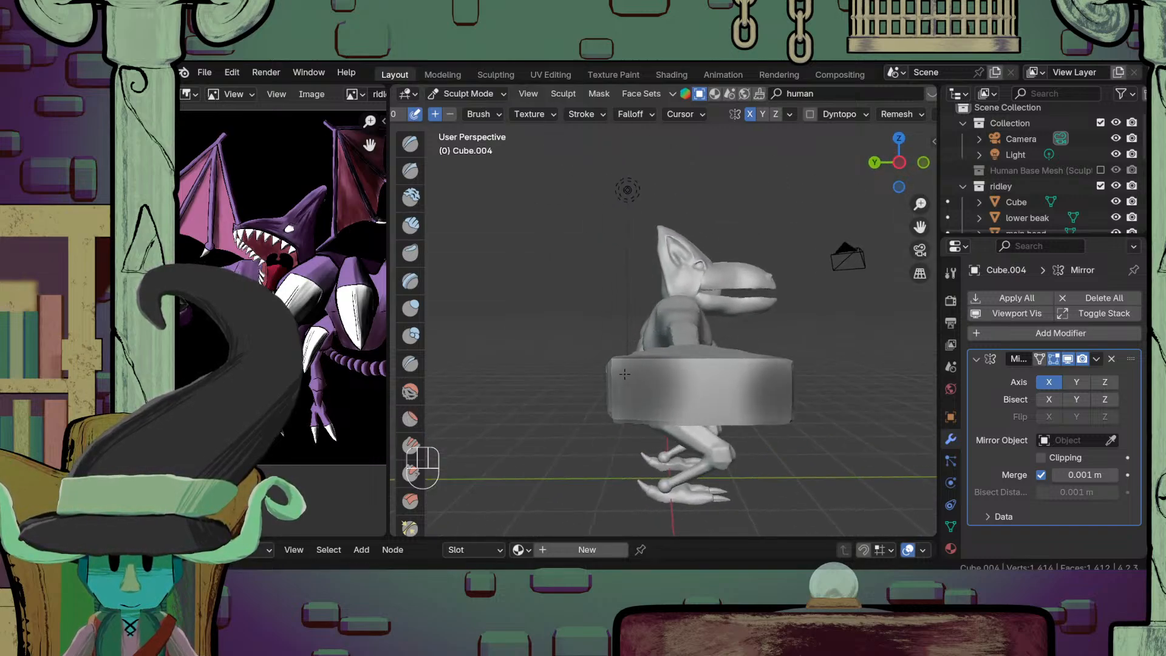
{"action": "key", "text": "ctrl+z"}
{"action": "key", "text": "ctrl+z"}
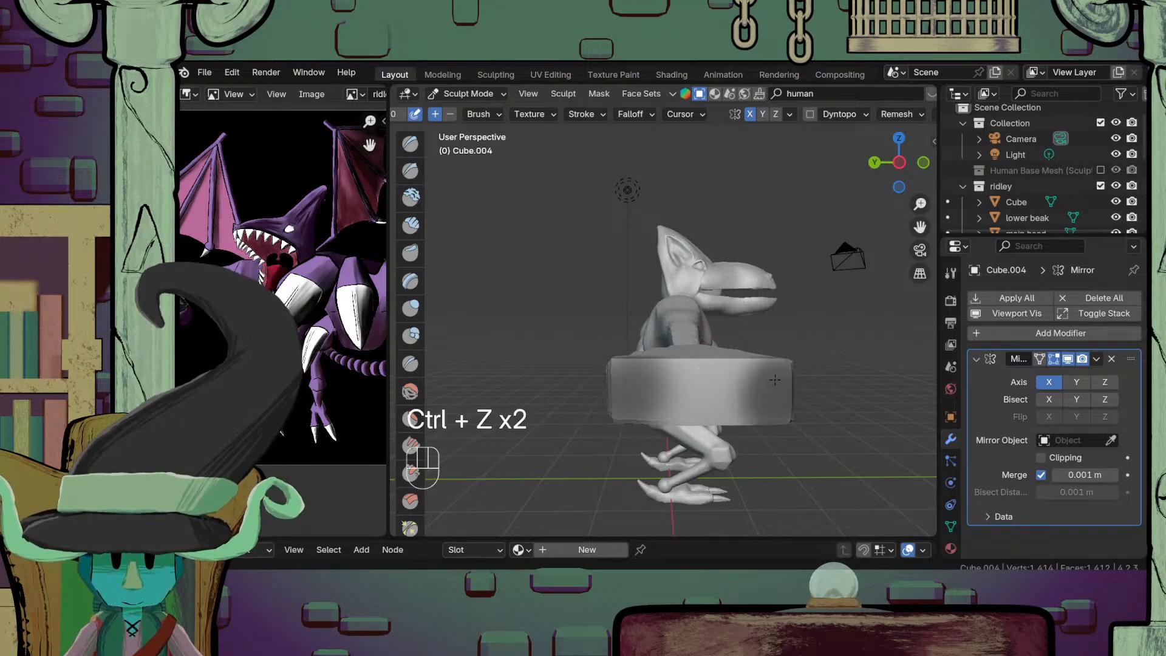
{"action": "middle_click_drag", "start_coordinate": [776, 379], "coordinate": [645, 322]}
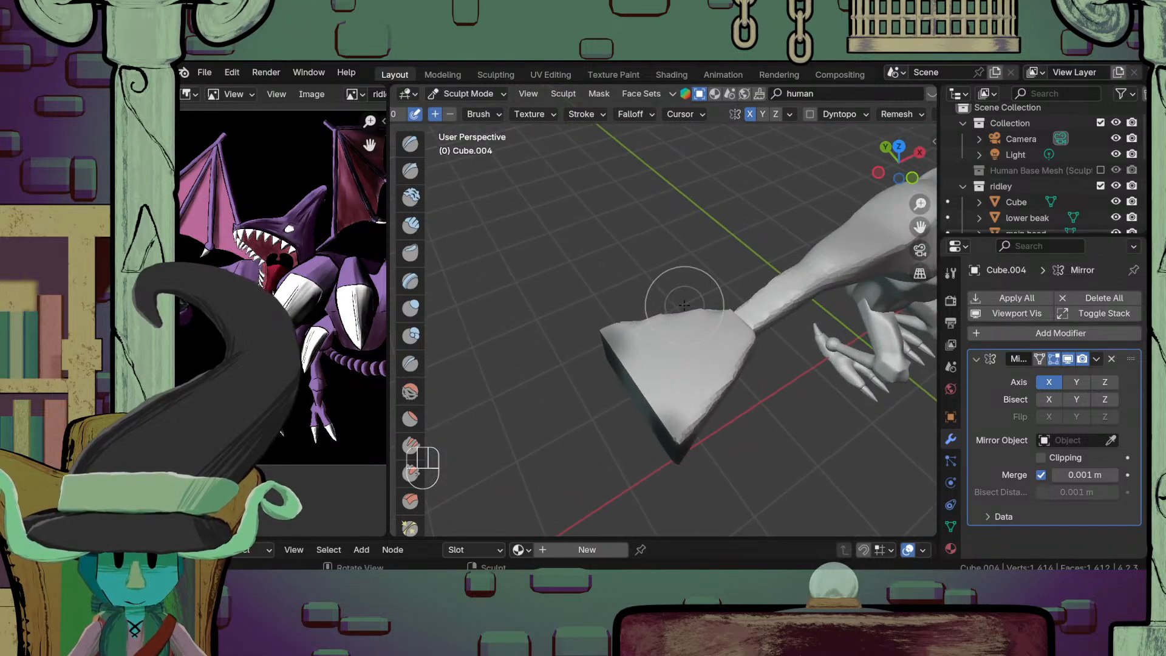
{"action": "key", "text": "ctrl+i"}
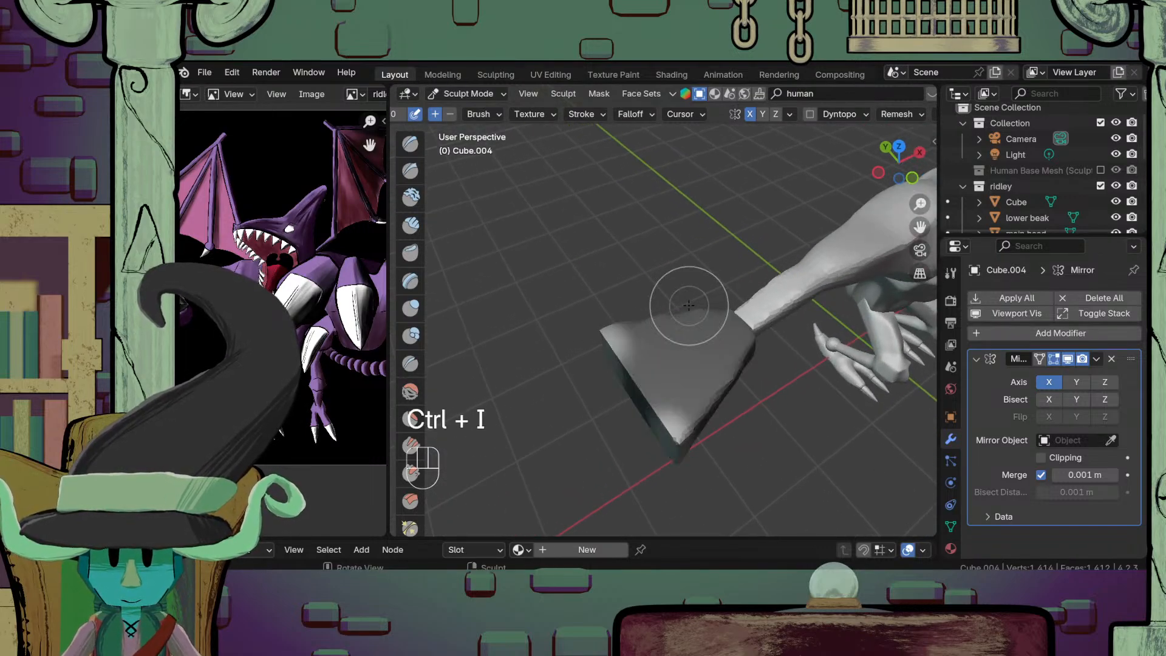
Step: Try to pull an unmasked corner of the palm with the Grab brush and undo it
{"action": "mouse_move", "coordinate": [683, 305]}
{"action": "middle_mouse_down", "text": "ctrl"}
{"action": "mouse_move", "coordinate": [682, 378]}
{"action": "mouse_move", "coordinate": [724, 360]}
{"action": "mouse_move", "coordinate": [724, 393]}
{"action": "mouse_move", "coordinate": [636, 429]}
{"action": "middle_mouse_up", "text": "ctrl"}
{"action": "key", "text": "g"}
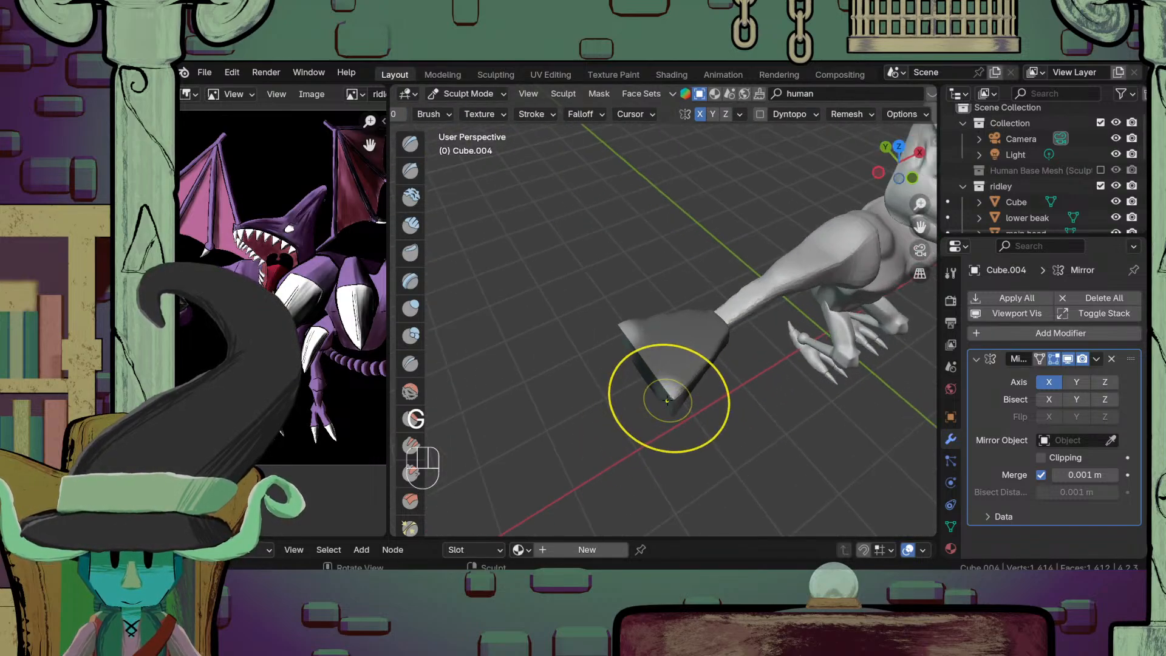
{"action": "key", "text": "ctrl+z"}
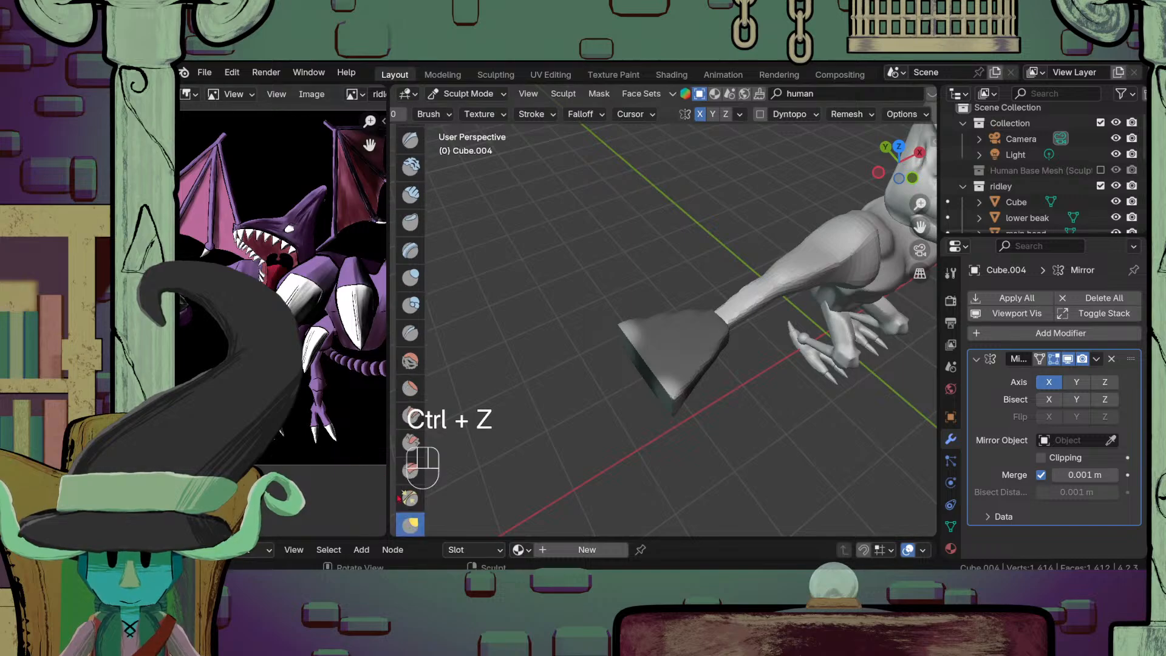
Step: Use the sculpting Move tool to pull the two unmasked areas outward along X into finger prongs
{"action": "scroll", "coordinate": [411, 328], "scroll_direction": "down", "scroll_amount": 10}
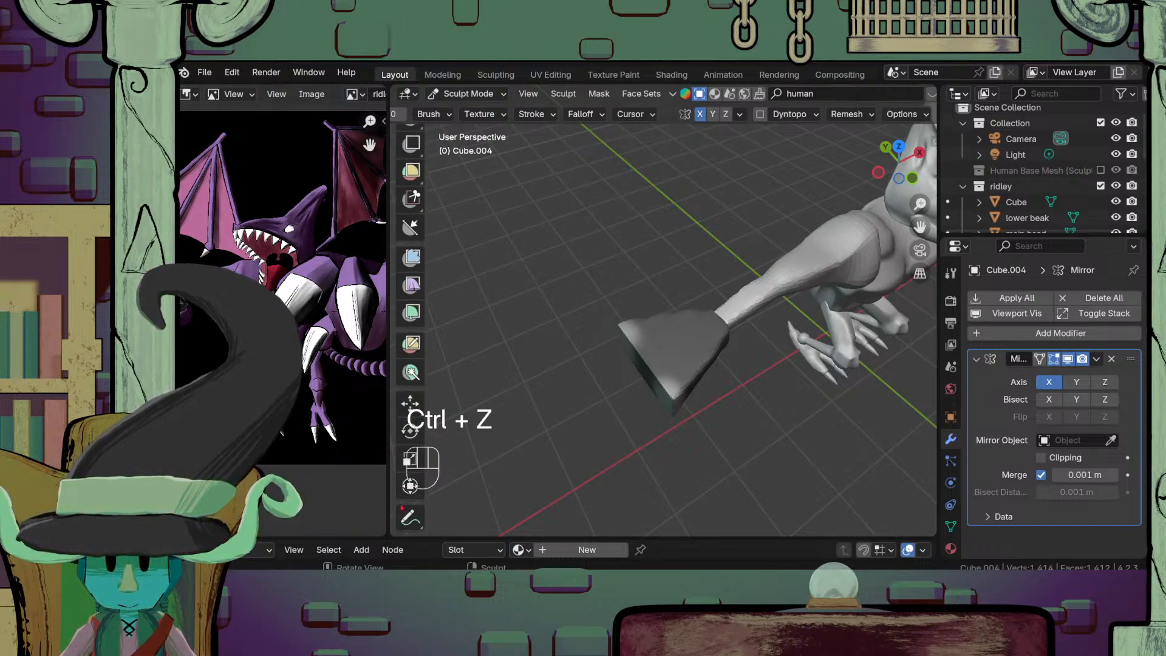
{"action": "left_click", "coordinate": [410, 486]}
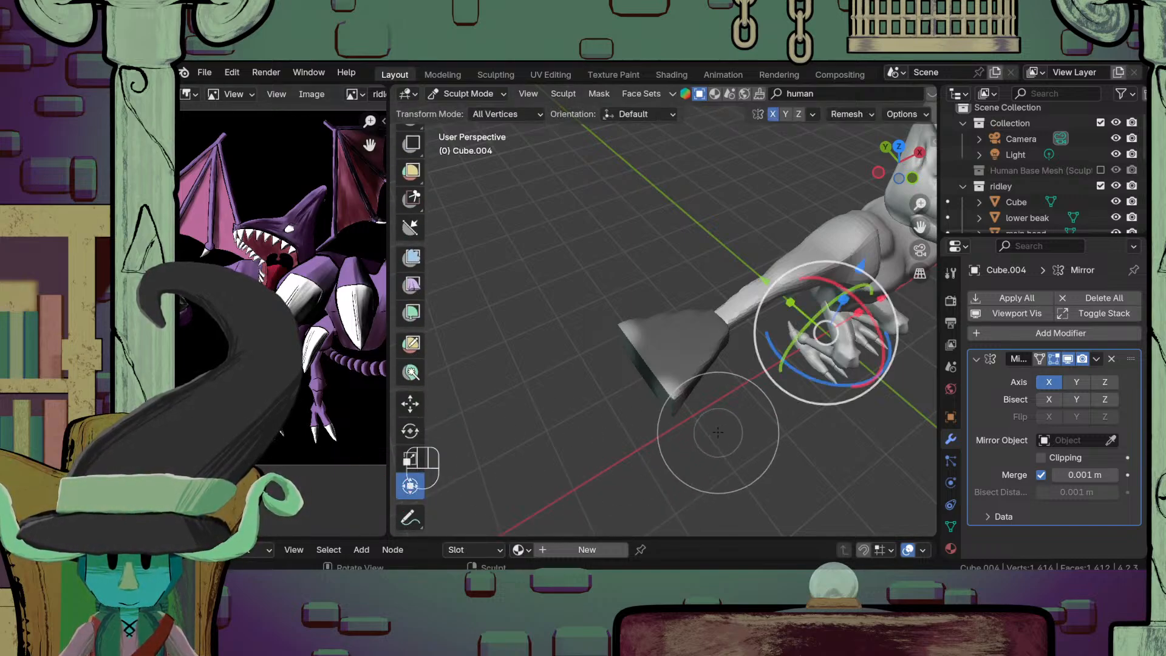
{"action": "left_click", "coordinate": [410, 405]}
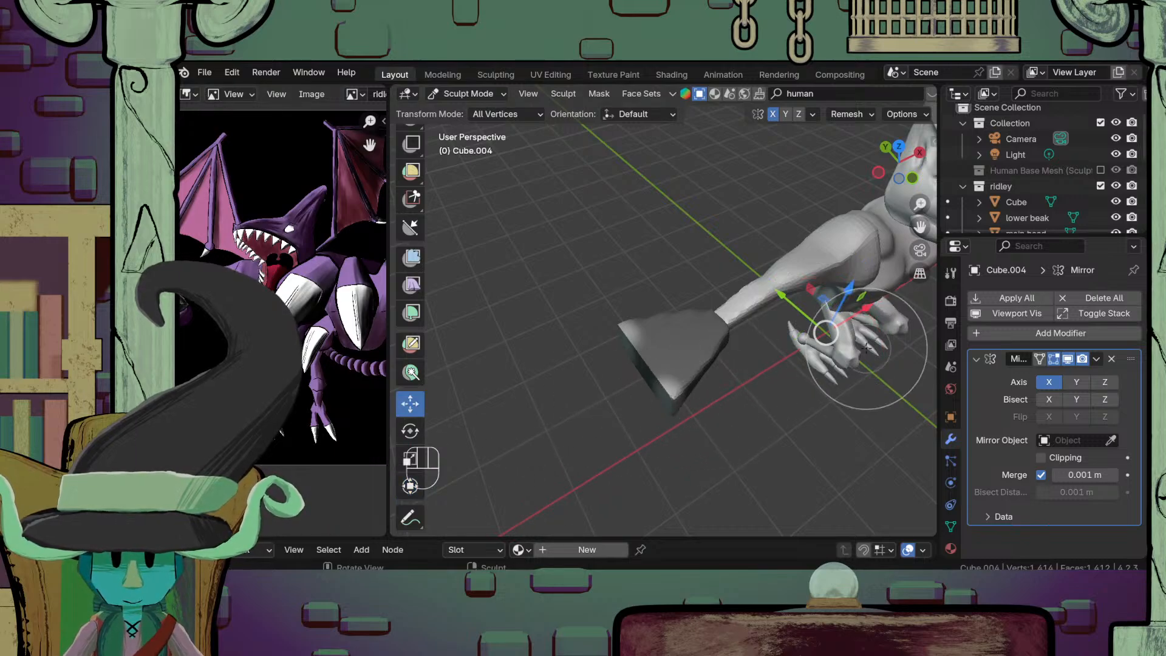
{"action": "left_click_drag", "start_coordinate": [866, 308], "coordinate": [893, 315]}
{"action": "scroll", "coordinate": [786, 414], "scroll_direction": "down", "scroll_amount": 3}
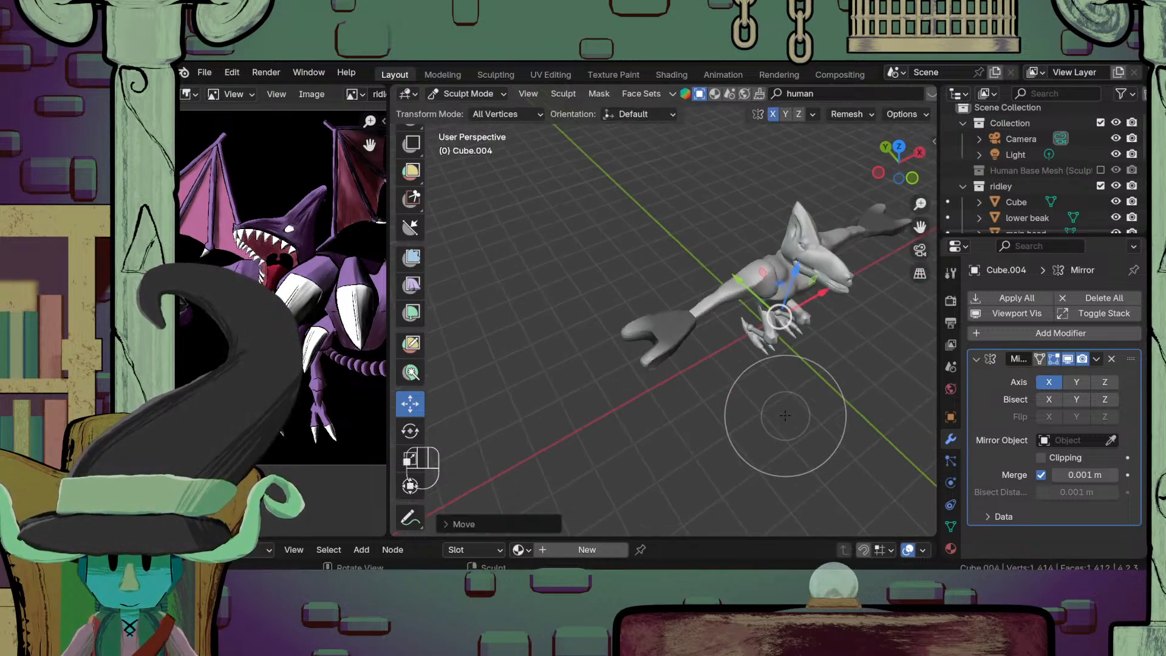
Step: Adjust the length of the two finger prongs with further moves along X, and clear the mask
{"action": "middle_click_drag", "start_coordinate": [786, 413], "coordinate": [734, 347]}
{"action": "middle_click_drag", "start_coordinate": [734, 348], "coordinate": [663, 398], "text": "shift"}
{"action": "middle_click_drag", "start_coordinate": [664, 398], "coordinate": [755, 431]}
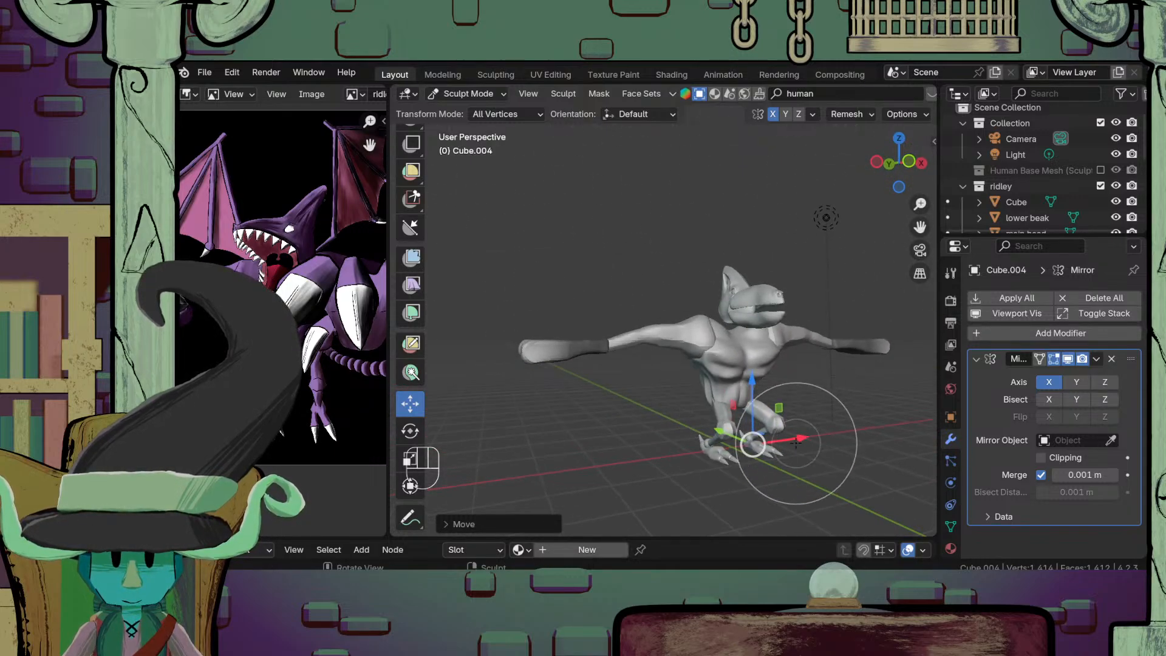
{"action": "left_click_drag", "start_coordinate": [801, 438], "coordinate": [790, 441]}
{"action": "scroll", "coordinate": [814, 403], "scroll_direction": "down", "scroll_amount": 4}
{"action": "scroll", "coordinate": [633, 447], "scroll_direction": "up", "scroll_amount": 4}
{"action": "mouse_move", "coordinate": [810, 401]}
{"action": "middle_mouse_down"}
{"action": "mouse_move", "coordinate": [632, 447]}
{"action": "mouse_move", "coordinate": [798, 499]}
{"action": "middle_mouse_up"}
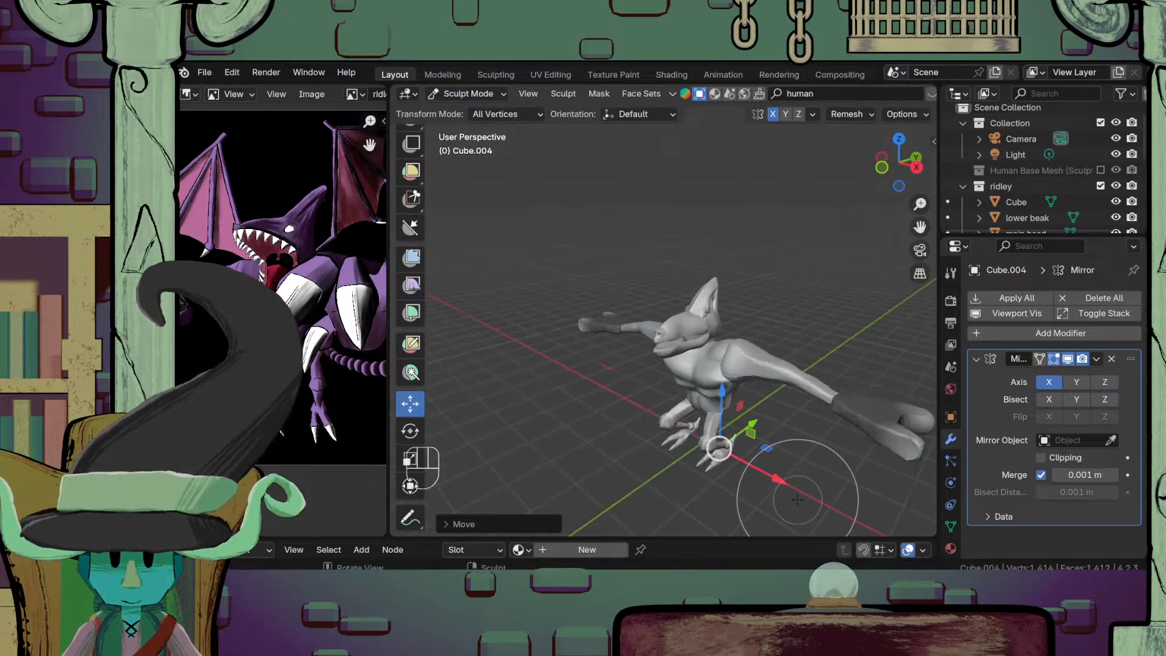
{"action": "left_click_drag", "start_coordinate": [777, 480], "coordinate": [785, 492]}
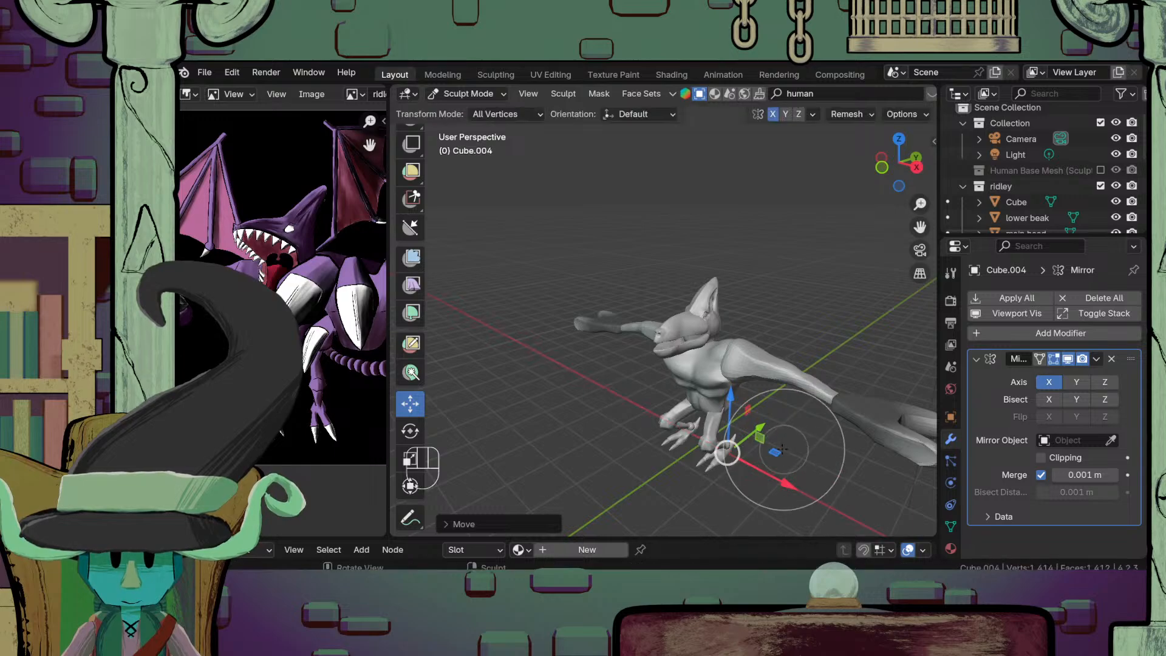
{"action": "key", "text": "alt+m"}
Step: Scale the whole hand mesh down slightly in Edit Mode
{"action": "mouse_move", "coordinate": [775, 452]}
{"action": "middle_mouse_down"}
{"action": "mouse_move", "coordinate": [586, 417]}
{"action": "mouse_move", "coordinate": [649, 354]}
{"action": "middle_mouse_up"}
{"action": "key", "text": "Tab"}
{"action": "key", "text": "s"}
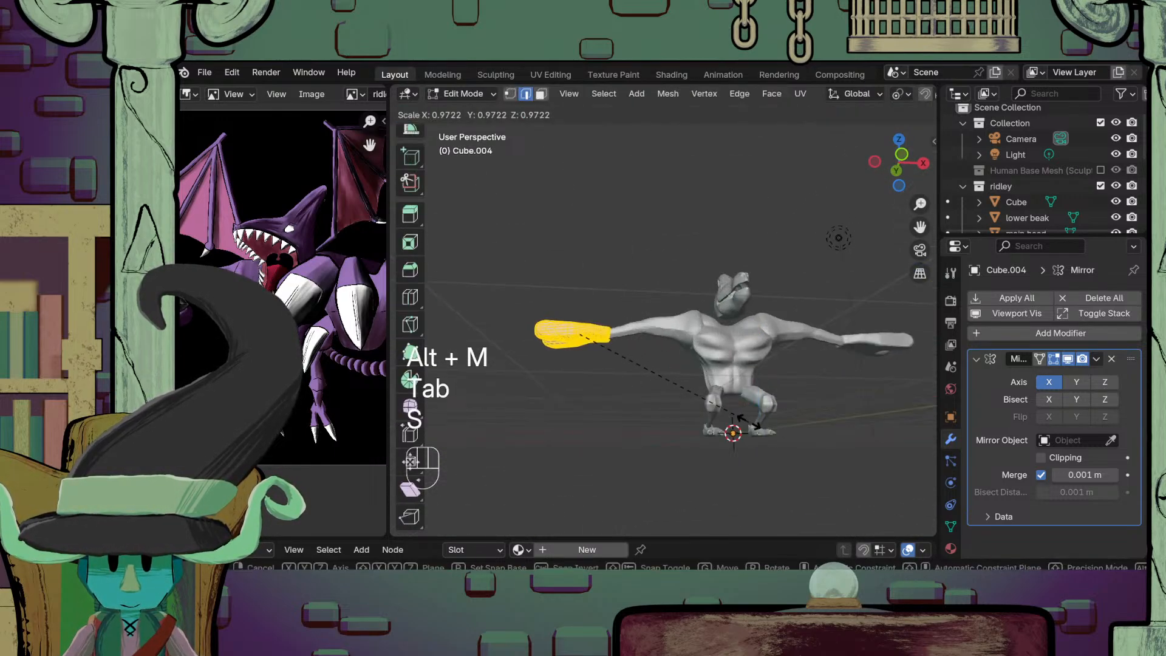
{"action": "left_click", "coordinate": [694, 415]}
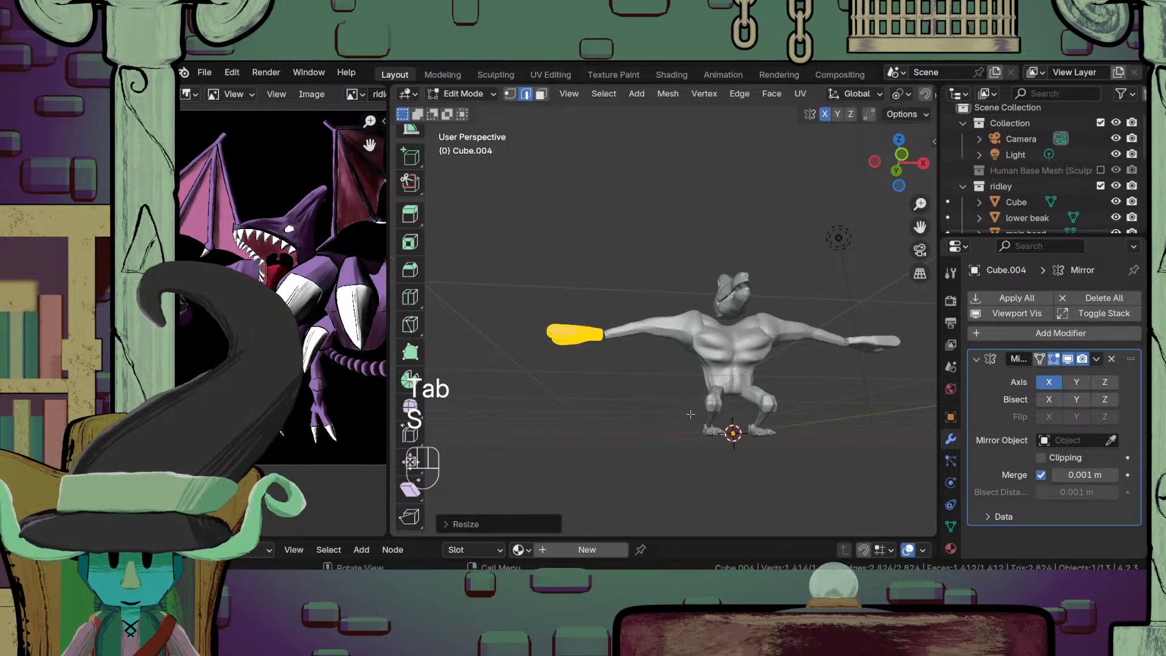
Step: Move the hand about 0.17 m along X to meet the wrist and return to Sculpt Mode
{"action": "scroll", "coordinate": [668, 413], "scroll_direction": "up", "scroll_amount": 3}
{"action": "key", "text": "g"}
{"action": "key", "text": "y"}
{"action": "key", "text": "x"}
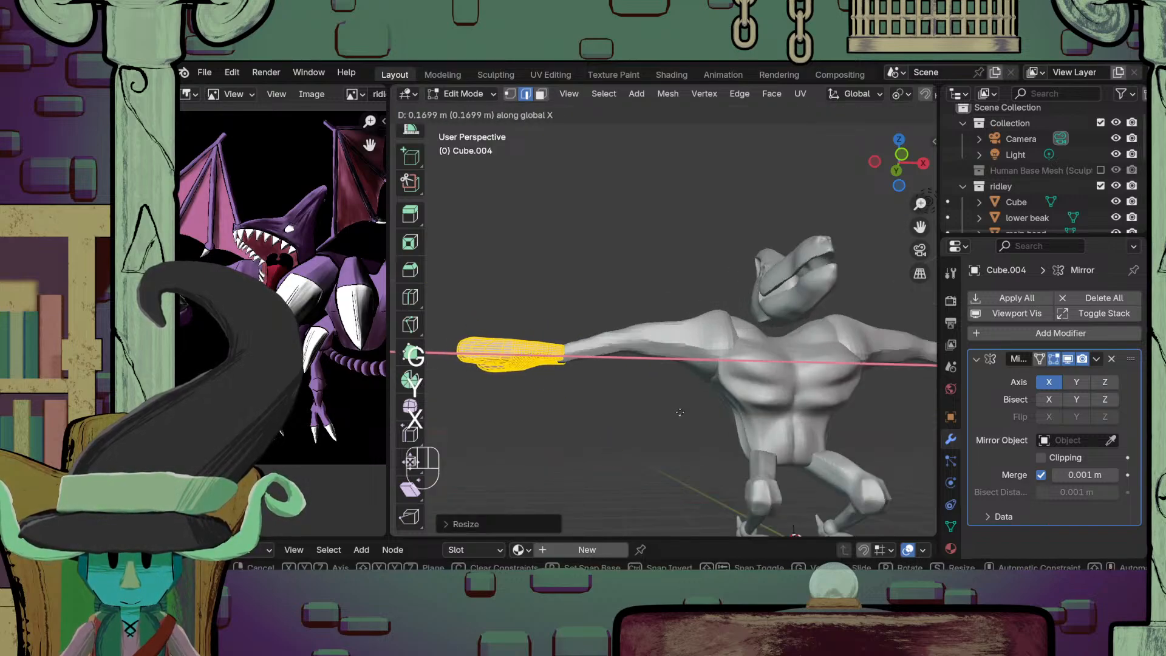
{"action": "left_click", "coordinate": [682, 413]}
{"action": "key", "text": "Tab"}
{"action": "mouse_move", "coordinate": [682, 412]}
{"action": "middle_mouse_down"}
{"action": "mouse_move", "coordinate": [702, 461]}
{"action": "mouse_move", "coordinate": [717, 403]}
{"action": "middle_mouse_up"}
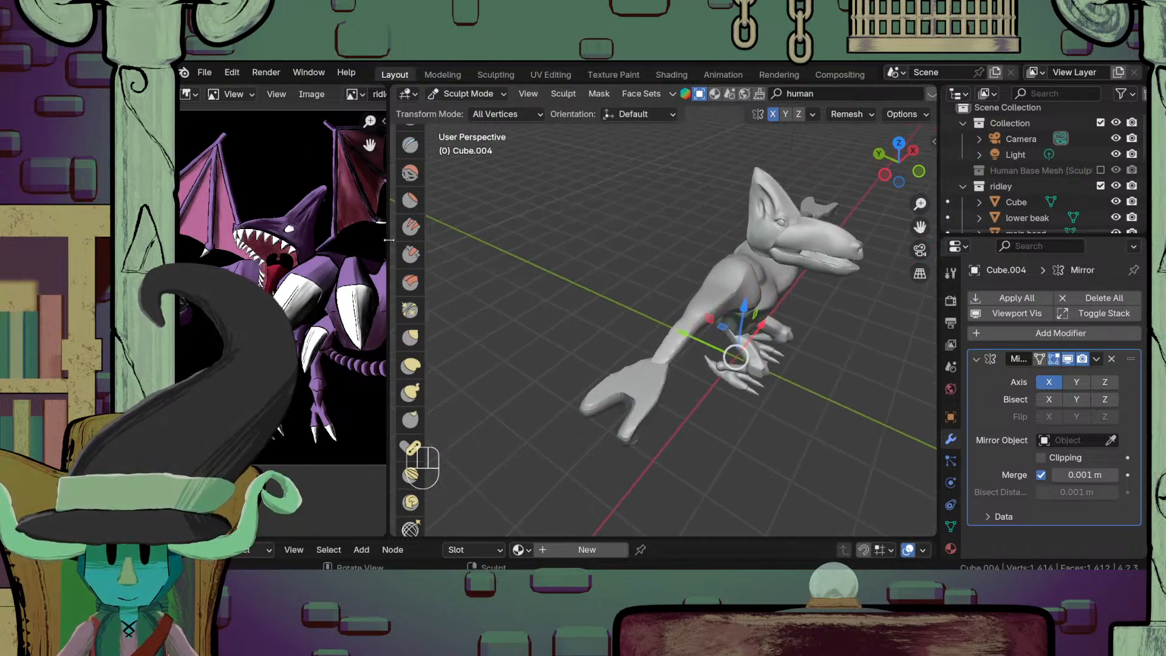
Step: Switch to the Draw brush and smooth the surface of the hand's two finger prongs
{"action": "scroll", "coordinate": [411, 468], "scroll_direction": "up", "scroll_amount": 5}
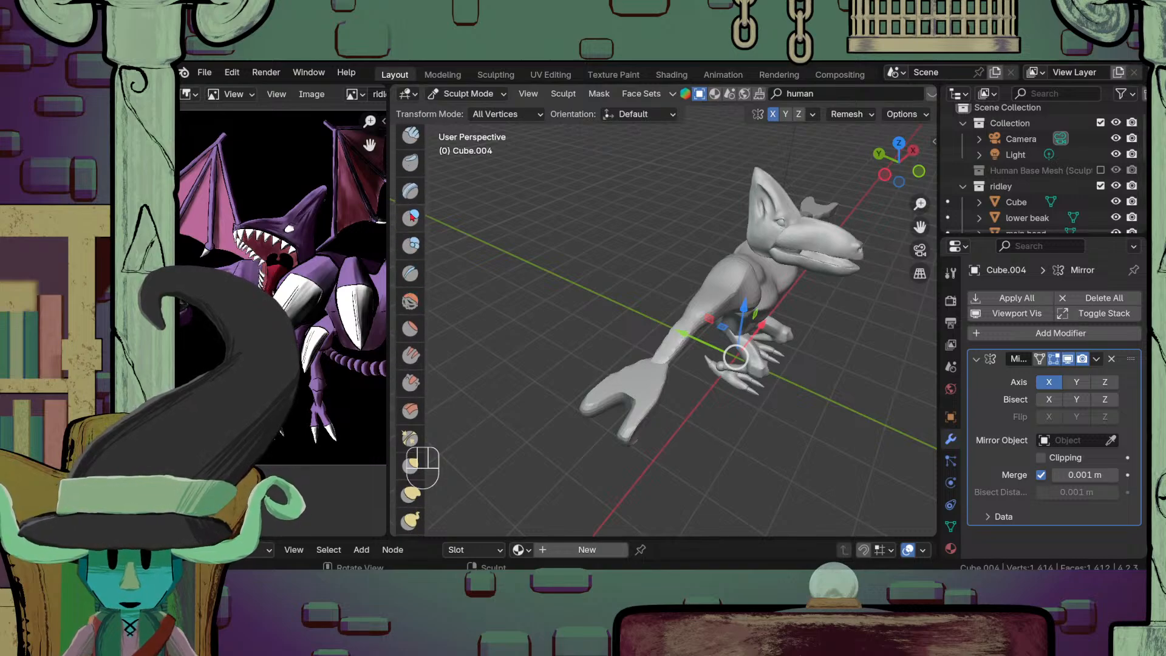
{"action": "scroll", "coordinate": [412, 216], "scroll_direction": "up", "scroll_amount": 4}
{"action": "left_click", "coordinate": [408, 143]}
{"action": "middle_click_drag", "start_coordinate": [692, 445], "coordinate": [680, 388], "text": "ctrl"}
{"action": "mouse_move", "coordinate": [681, 387]}
{"action": "middle_mouse_down", "text": "shift"}
{"action": "mouse_move", "coordinate": [710, 353]}
{"action": "mouse_move", "coordinate": [651, 364]}
{"action": "mouse_move", "coordinate": [695, 255]}
{"action": "mouse_move", "coordinate": [617, 268]}
{"action": "middle_mouse_up", "text": "shift"}
{"action": "key", "text": "shift"}
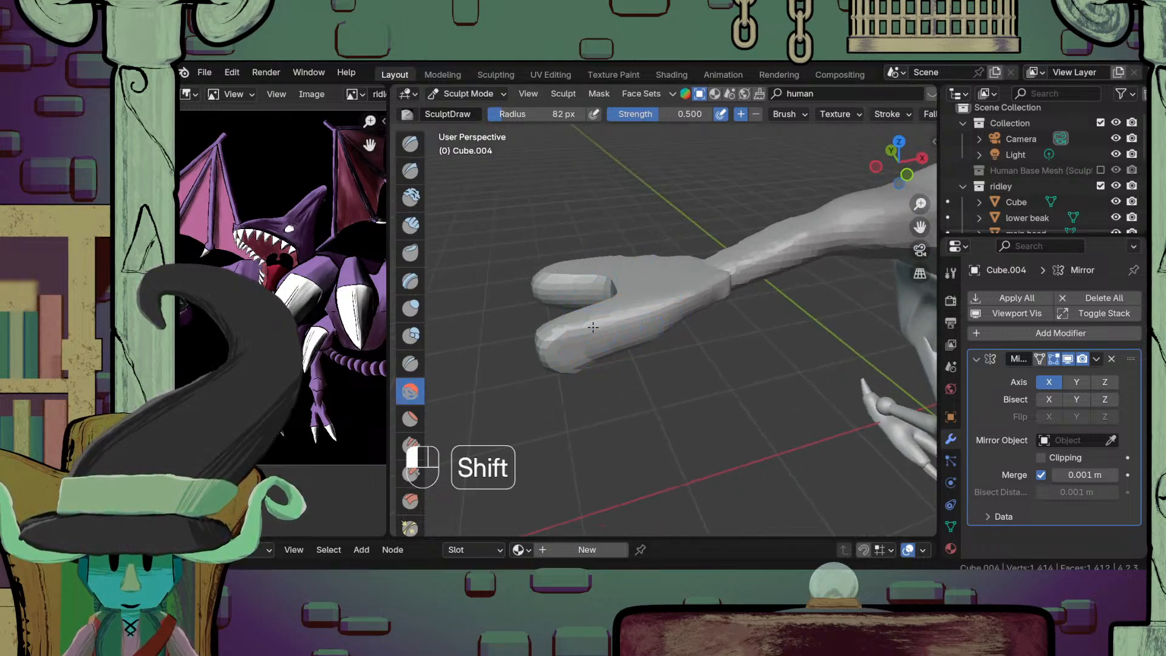
{"action": "left_click_drag", "start_coordinate": [593, 328], "coordinate": [565, 347], "text": "shift"}
{"action": "left_click_drag", "start_coordinate": [899, 152], "coordinate": [866, 126]}
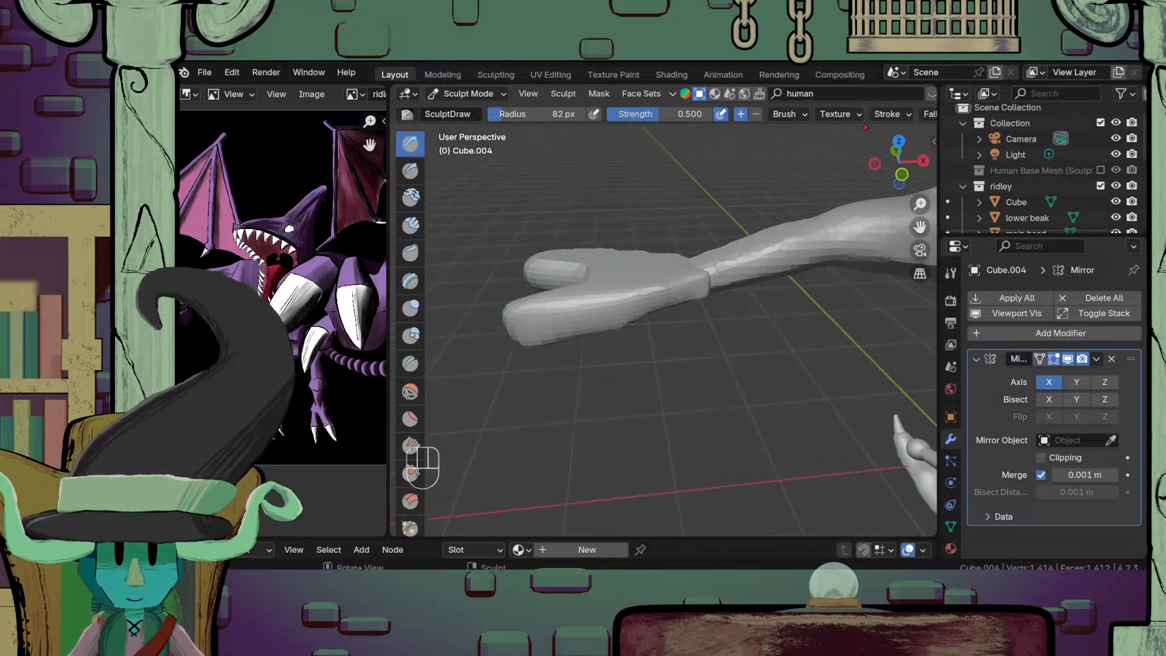
Step: Remesh the hand with a voxel size of 0.05 m
{"action": "scroll", "coordinate": [869, 114], "scroll_direction": "down", "scroll_amount": 8}
{"action": "left_click", "coordinate": [850, 114]}
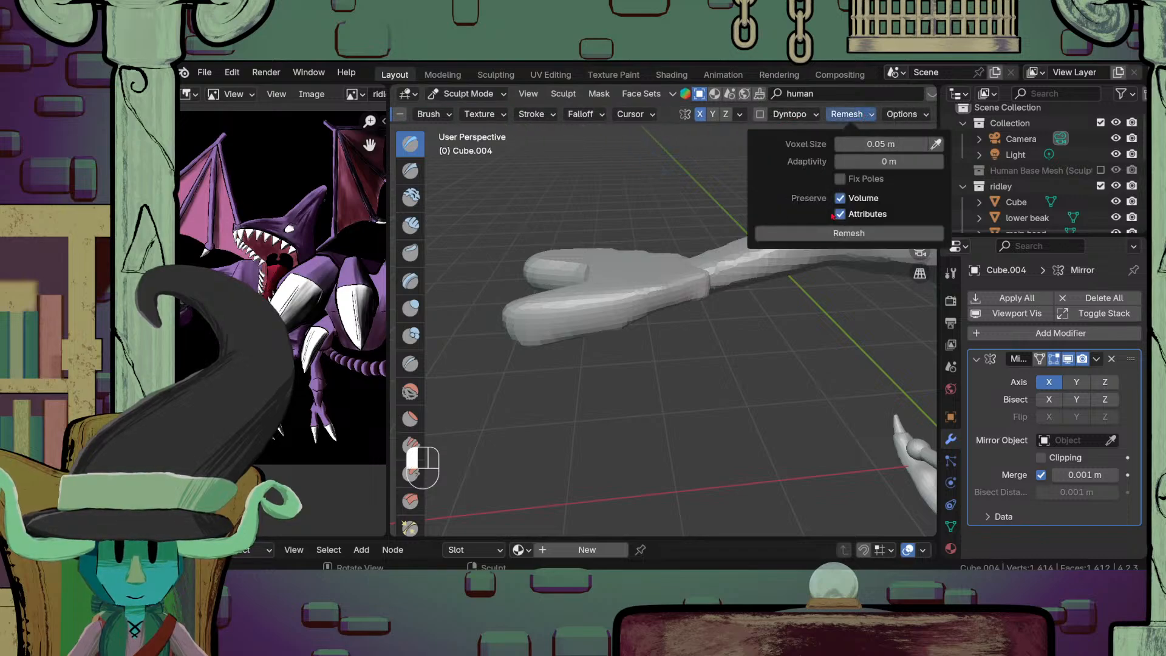
{"action": "left_click", "coordinate": [836, 234]}
Step: Adjust the brush radius and use the Grab brush to reshape the palm and prongs in side view
{"action": "middle_click_drag", "start_coordinate": [531, 317], "coordinate": [656, 341]}
{"action": "middle_click_drag", "start_coordinate": [674, 365], "coordinate": [692, 322]}
{"action": "mouse_move", "coordinate": [714, 292]}
{"action": "middle_mouse_down", "text": "ctrl"}
{"action": "mouse_move", "coordinate": [724, 235]}
{"action": "mouse_move", "coordinate": [687, 325]}
{"action": "mouse_move", "coordinate": [712, 428]}
{"action": "mouse_move", "coordinate": [670, 446]}
{"action": "mouse_move", "coordinate": [614, 430]}
{"action": "mouse_move", "coordinate": [644, 445]}
{"action": "mouse_move", "coordinate": [630, 434]}
{"action": "middle_mouse_up", "text": "ctrl"}
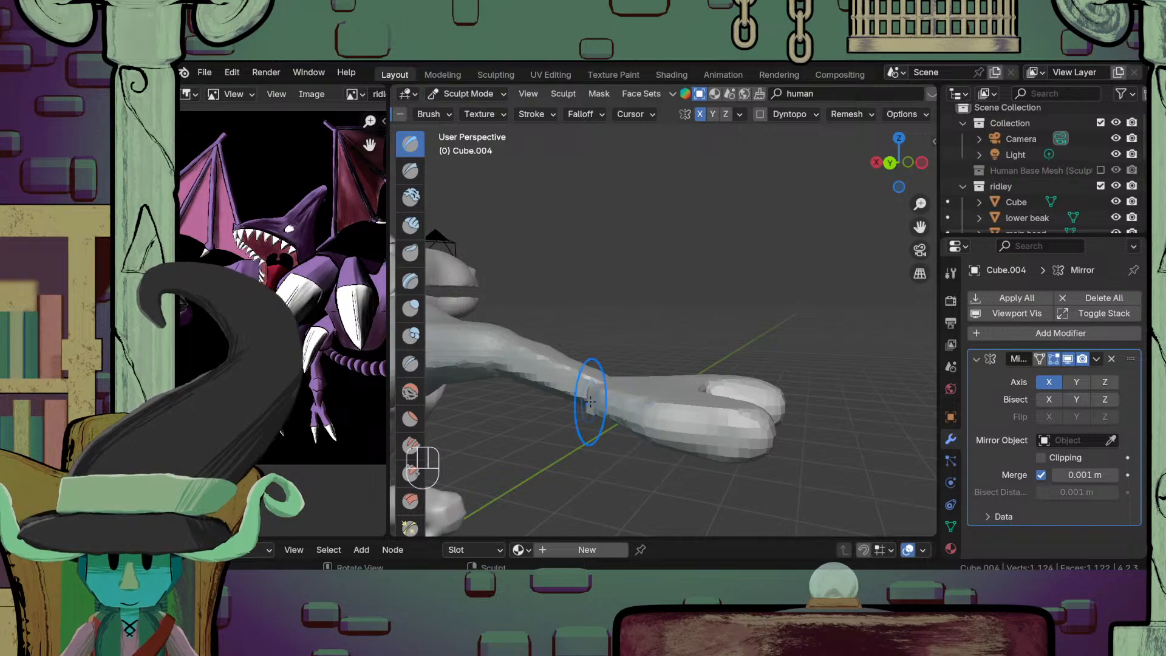
{"action": "mouse_move", "coordinate": [715, 404]}
{"action": "middle_mouse_down"}
{"action": "mouse_move", "coordinate": [555, 448]}
{"action": "mouse_move", "coordinate": [617, 416]}
{"action": "mouse_move", "coordinate": [644, 351]}
{"action": "mouse_move", "coordinate": [626, 482]}
{"action": "middle_mouse_up"}
{"action": "mouse_move", "coordinate": [765, 447]}
{"action": "middle_mouse_down"}
{"action": "mouse_move", "coordinate": [604, 442]}
{"action": "mouse_move", "coordinate": [667, 345]}
{"action": "mouse_move", "coordinate": [665, 397]}
{"action": "mouse_move", "coordinate": [668, 367]}
{"action": "mouse_move", "coordinate": [643, 409]}
{"action": "mouse_move", "coordinate": [664, 461]}
{"action": "mouse_move", "coordinate": [641, 413]}
{"action": "middle_mouse_up"}
{"action": "key", "text": "f"}
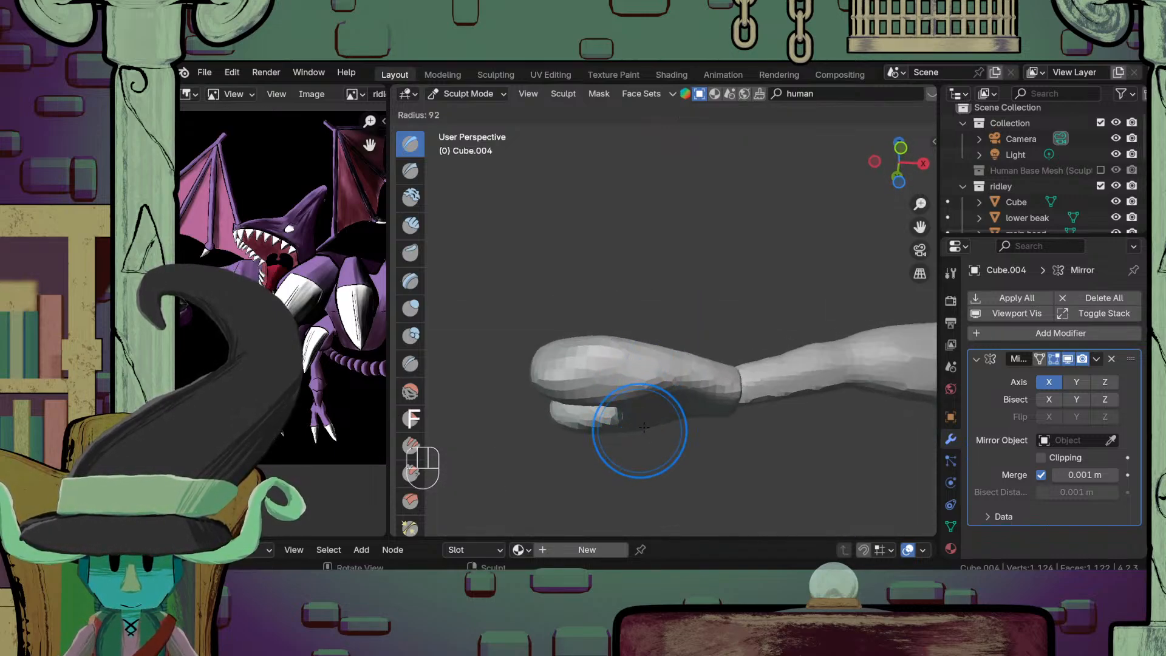
{"action": "left_click", "coordinate": [659, 412]}
{"action": "key", "text": "g"}
{"action": "mouse_move", "coordinate": [656, 435]}
{"action": "middle_mouse_down"}
{"action": "mouse_move", "coordinate": [650, 398]}
{"action": "mouse_move", "coordinate": [639, 423]}
{"action": "middle_mouse_up"}
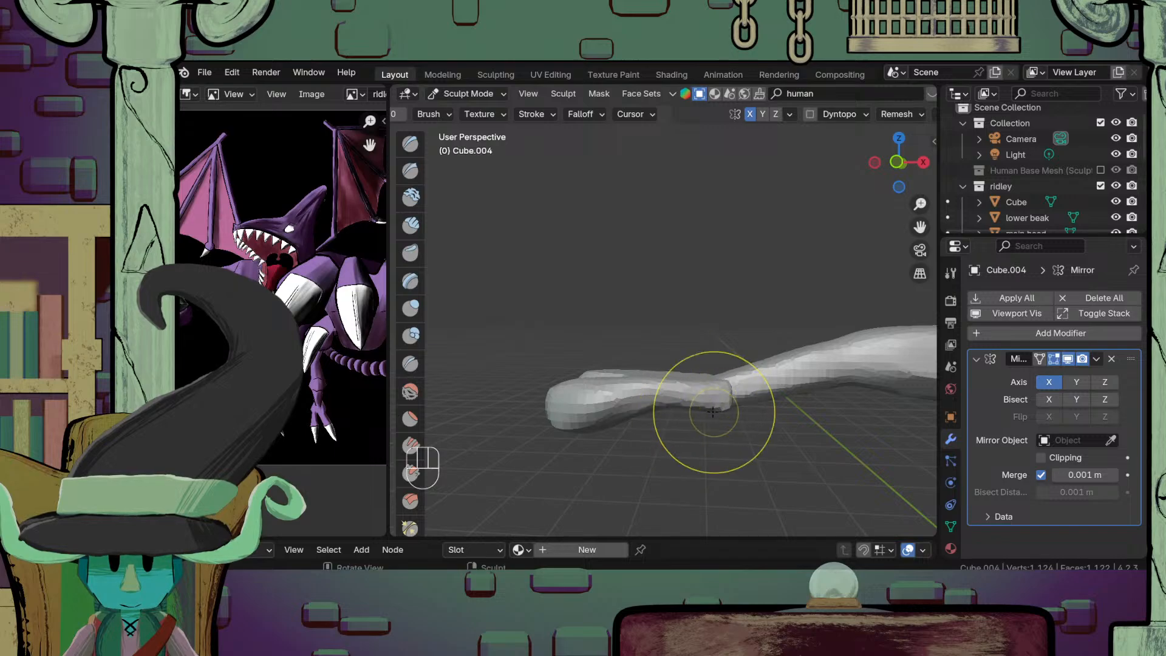
{"action": "mouse_move", "coordinate": [714, 412]}
{"action": "middle_mouse_down"}
{"action": "mouse_move", "coordinate": [672, 403]}
{"action": "mouse_move", "coordinate": [685, 425]}
{"action": "mouse_move", "coordinate": [660, 419]}
{"action": "middle_mouse_up"}
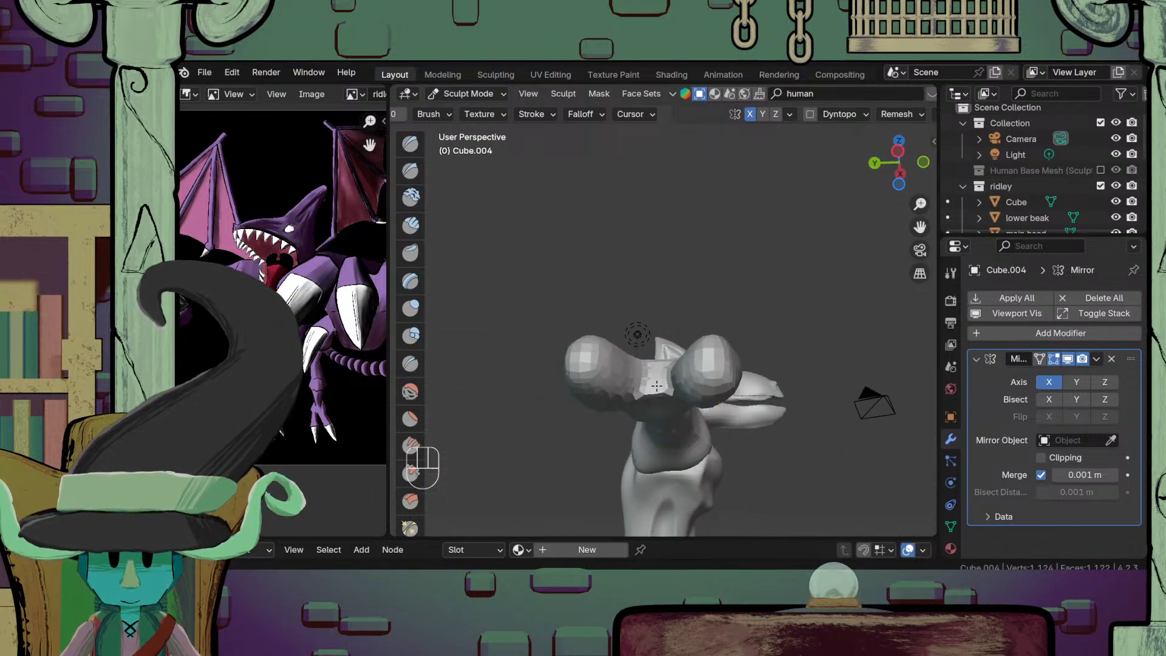
{"action": "mouse_move", "coordinate": [658, 408]}
{"action": "middle_mouse_down"}
{"action": "mouse_move", "coordinate": [652, 377]}
{"action": "mouse_move", "coordinate": [686, 395]}
{"action": "mouse_move", "coordinate": [720, 439]}
{"action": "mouse_move", "coordinate": [714, 416]}
{"action": "mouse_move", "coordinate": [675, 416]}
{"action": "middle_mouse_up"}
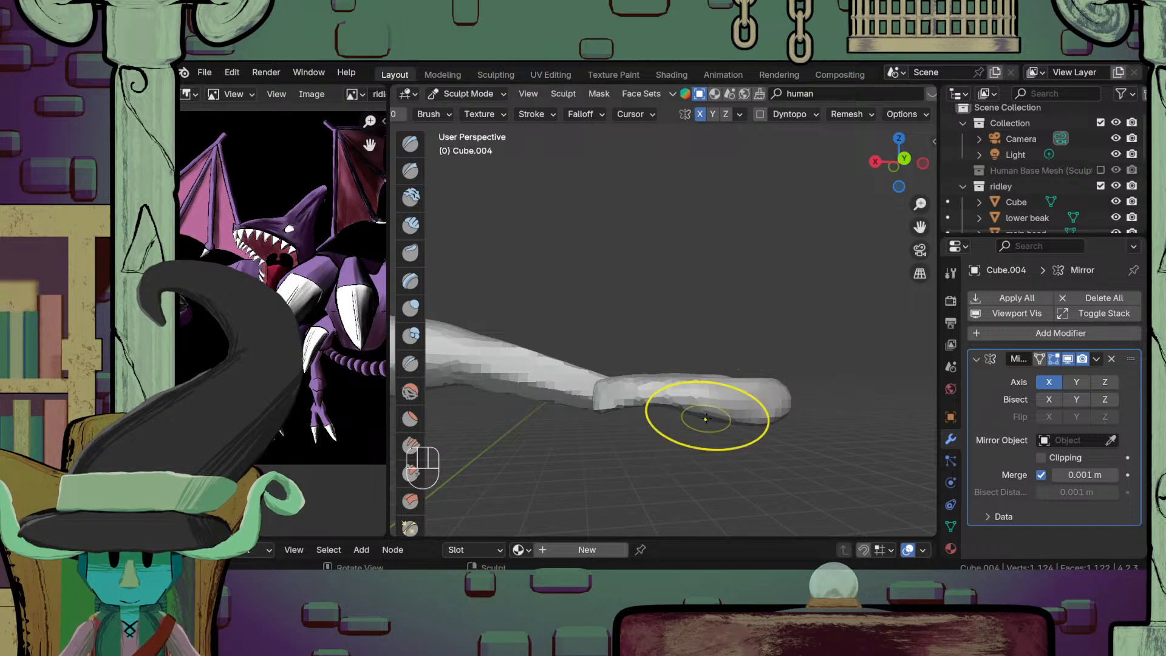
Step: Refine the hand's outline from the top view with the Grab brush, spreading the two finger prongs
{"action": "middle_click_drag", "start_coordinate": [743, 426], "coordinate": [720, 379], "text": "ctrl"}
{"action": "middle_click_drag", "start_coordinate": [720, 380], "coordinate": [609, 461]}
{"action": "middle_click_drag", "start_coordinate": [646, 345], "coordinate": [683, 382]}
{"action": "key", "text": "KP_7"}
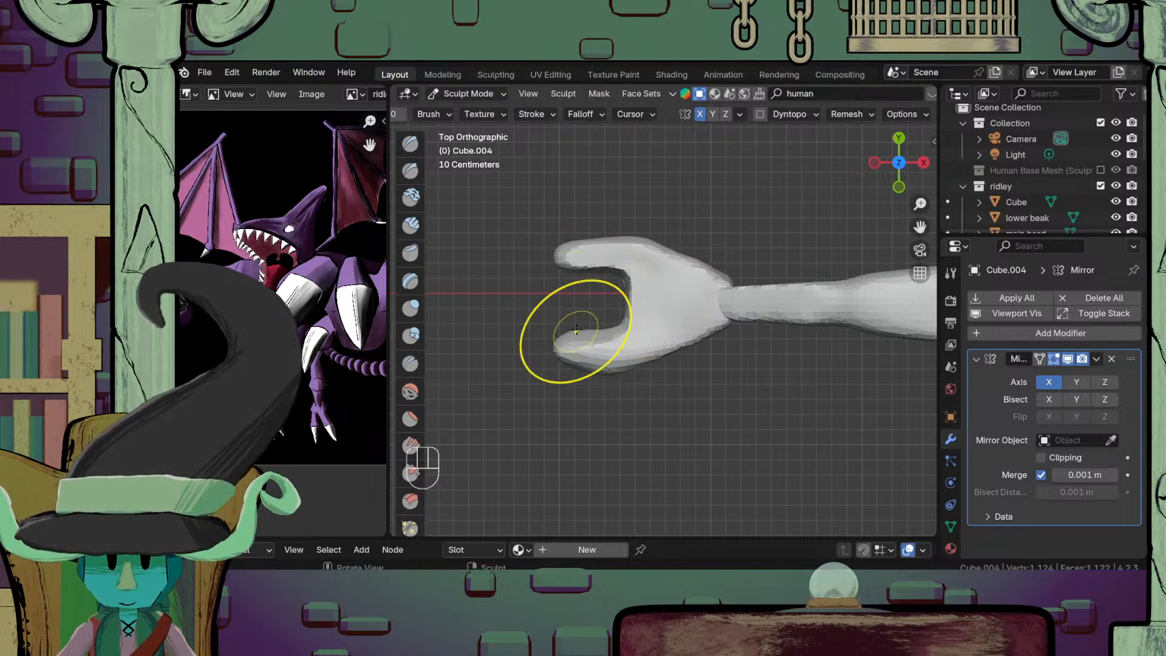
Step: Remesh the reshaped hand at the 0.05 m voxel size
{"action": "mouse_move", "coordinate": [610, 312]}
{"action": "middle_mouse_down", "text": "ctrl"}
{"action": "mouse_move", "coordinate": [633, 413]}
{"action": "mouse_move", "coordinate": [675, 316]}
{"action": "mouse_move", "coordinate": [659, 224]}
{"action": "mouse_move", "coordinate": [708, 271]}
{"action": "middle_mouse_up", "text": "ctrl"}
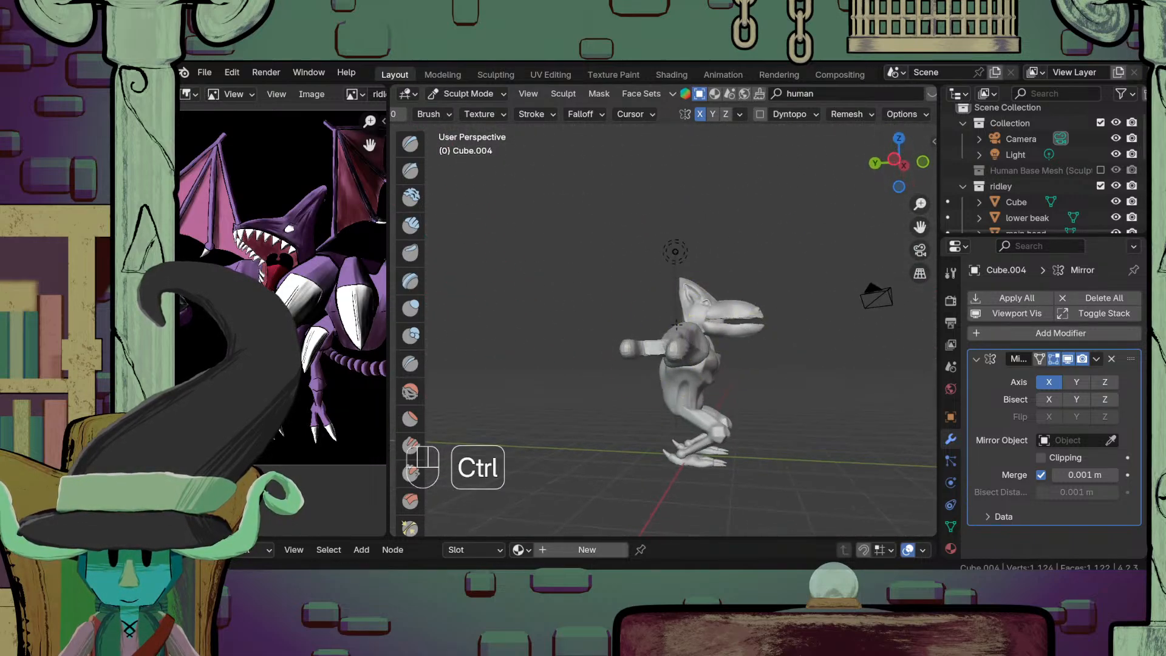
{"action": "left_click", "coordinate": [860, 119]}
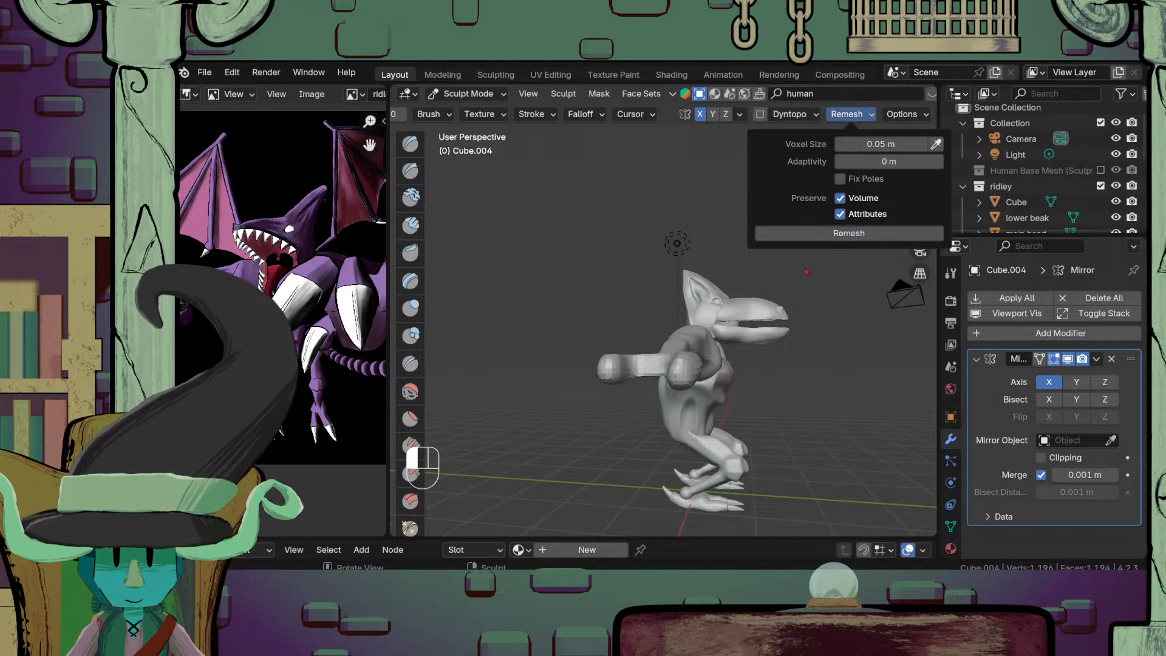
{"action": "mouse_move", "coordinate": [635, 291]}
{"action": "middle_mouse_down", "text": "ctrl"}
{"action": "mouse_move", "coordinate": [656, 394]}
{"action": "mouse_move", "coordinate": [638, 356]}
{"action": "middle_mouse_up", "text": "ctrl"}
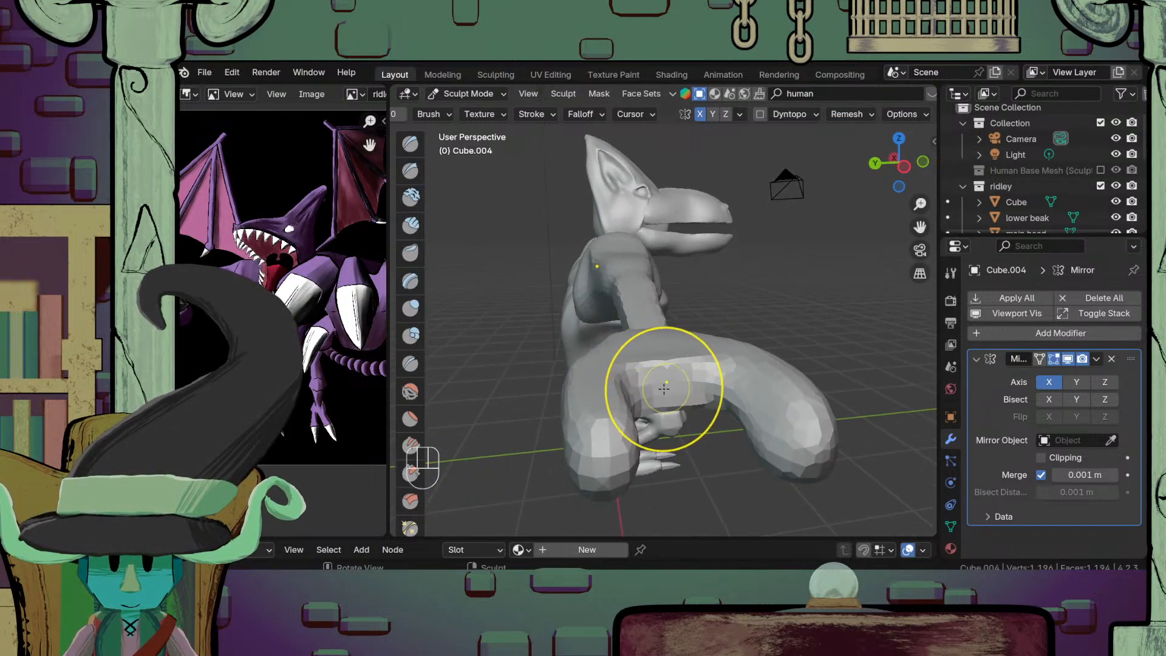
Step: Mask the palm edge between the two prongs and invert the mask
{"action": "key", "text": "m"}
{"action": "mouse_move", "coordinate": [672, 378]}
{"action": "left_mouse_down"}
{"action": "mouse_move", "coordinate": [659, 386]}
{"action": "mouse_move", "coordinate": [684, 368]}
{"action": "mouse_move", "coordinate": [691, 394]}
{"action": "left_mouse_up"}
{"action": "mouse_move", "coordinate": [682, 395]}
{"action": "middle_mouse_down"}
{"action": "mouse_move", "coordinate": [642, 324]}
{"action": "mouse_move", "coordinate": [642, 409]}
{"action": "mouse_move", "coordinate": [684, 421]}
{"action": "mouse_move", "coordinate": [674, 495]}
{"action": "middle_mouse_up"}
{"action": "key", "text": "ctrl+i"}
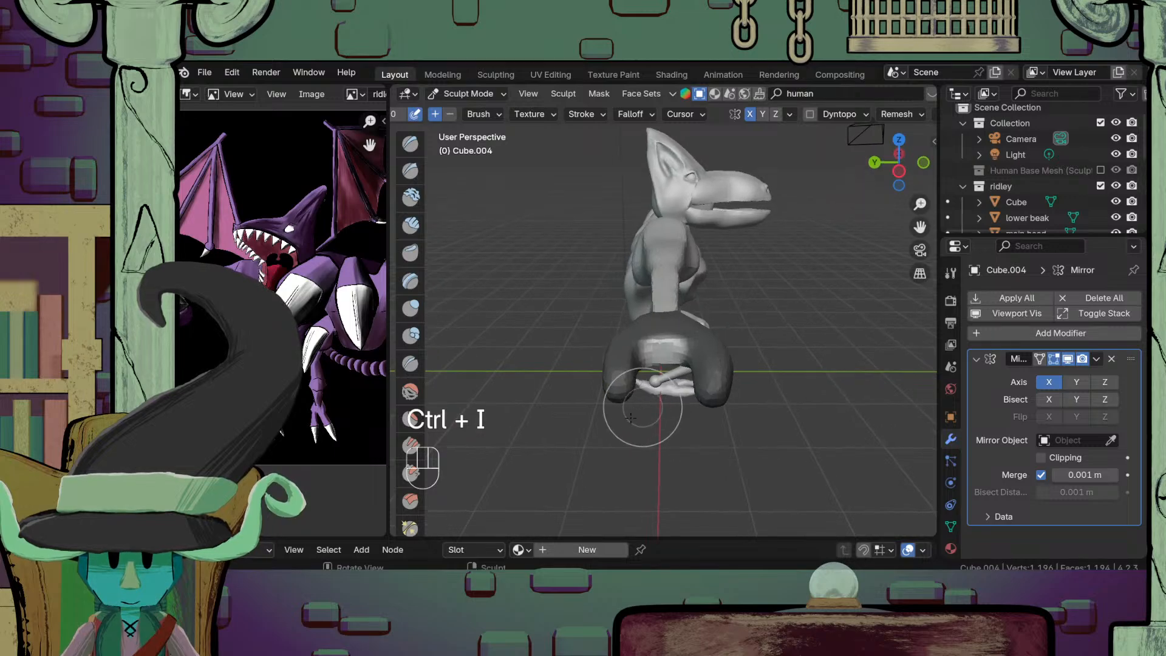
Step: Use the sculpting Move tool to pull the unmasked palm edge outward into a middle finger
{"action": "middle_click_drag", "start_coordinate": [414, 511], "coordinate": [414, 331]}
{"action": "mouse_move", "coordinate": [415, 504]}
{"action": "middle_mouse_down"}
{"action": "mouse_move", "coordinate": [414, 328]}
{"action": "mouse_move", "coordinate": [413, 365]}
{"action": "middle_mouse_up"}
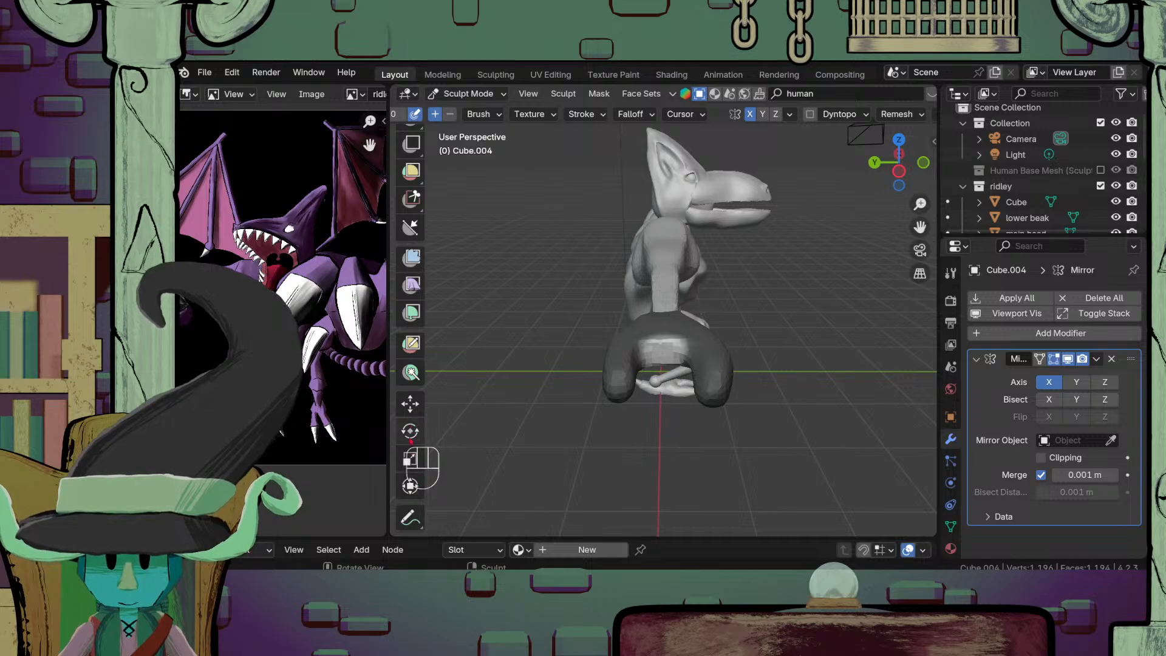
{"action": "left_click", "coordinate": [415, 403]}
{"action": "mouse_move", "coordinate": [729, 285]}
{"action": "middle_mouse_down"}
{"action": "mouse_move", "coordinate": [644, 373]}
{"action": "mouse_move", "coordinate": [656, 377]}
{"action": "middle_mouse_up"}
{"action": "mouse_move", "coordinate": [787, 177]}
{"action": "left_mouse_down"}
{"action": "mouse_move", "coordinate": [808, 155]}
{"action": "mouse_move", "coordinate": [809, 173]}
{"action": "left_mouse_up"}
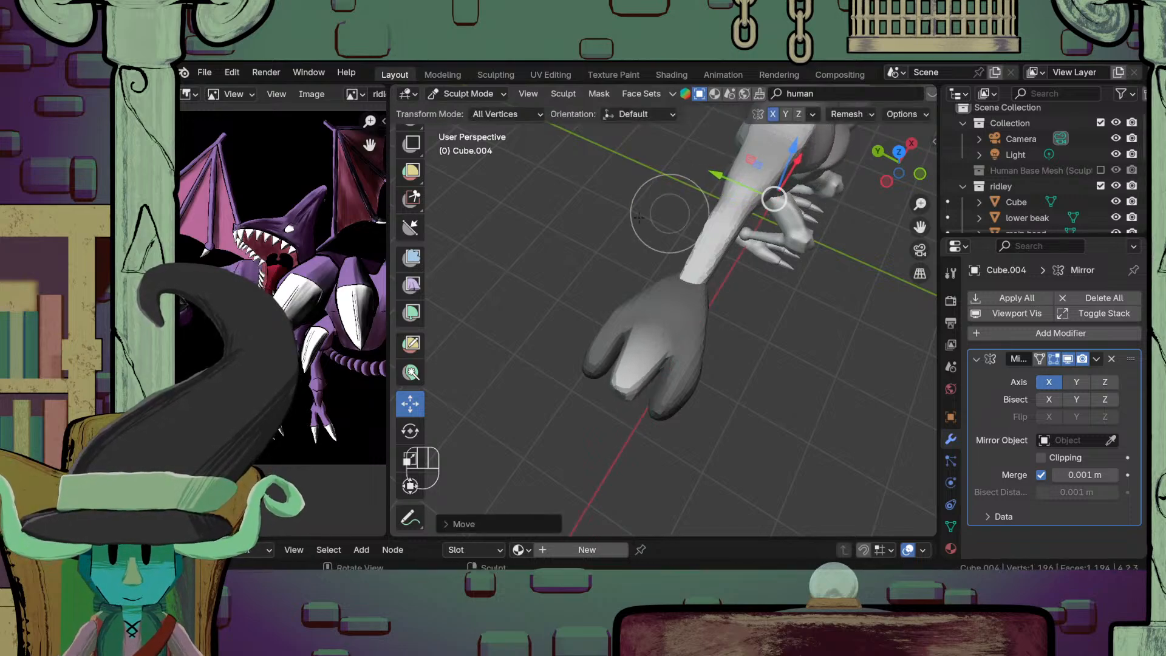
{"action": "left_click", "coordinate": [485, 94]}
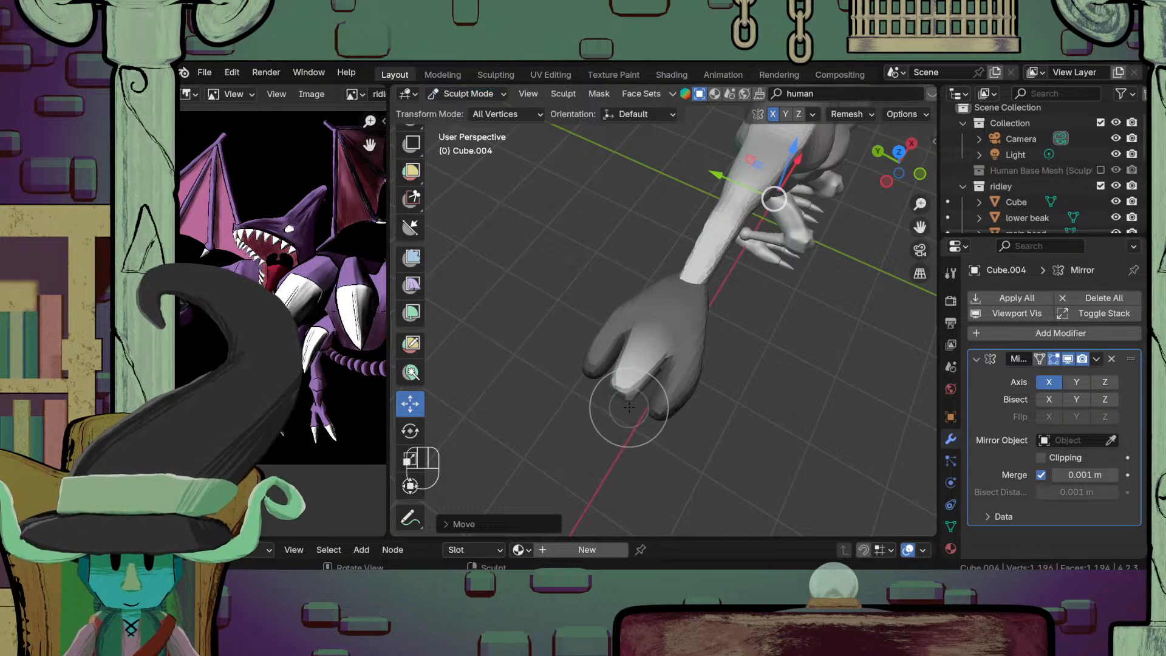
Step: Clear the mask and try remeshing the three-fingered hand at a voxel size of 0.05 m, undoing each attempt
{"action": "key", "text": "alt"}
{"action": "key", "text": "alt+m"}
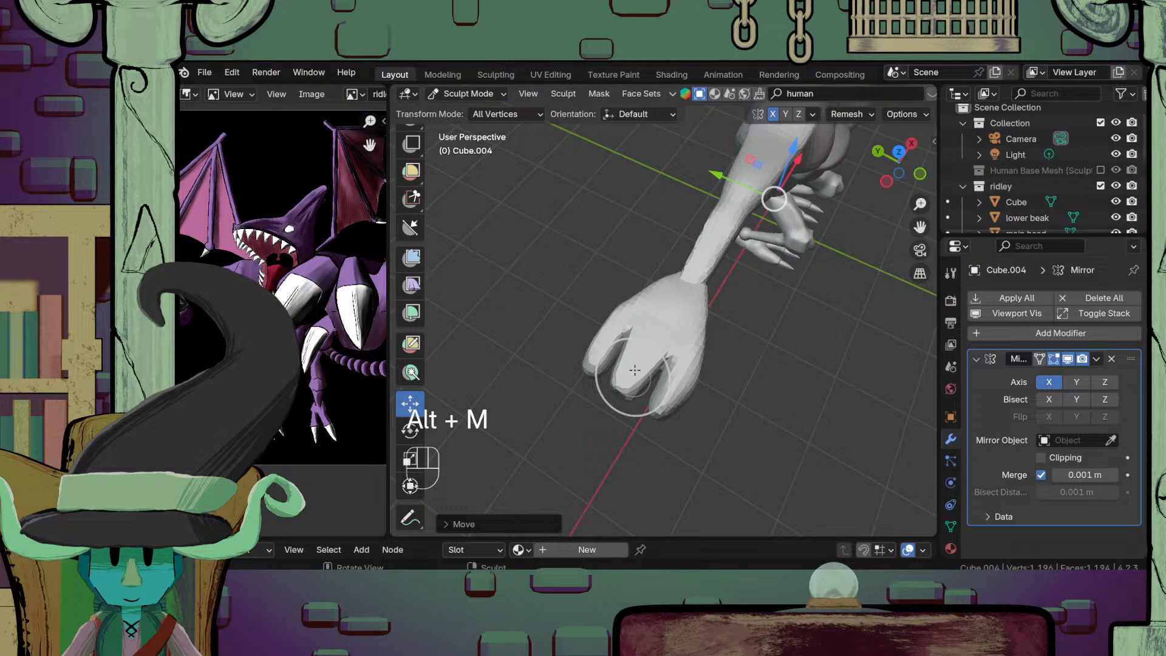
{"action": "left_click", "coordinate": [850, 114]}
{"action": "left_click", "coordinate": [832, 237]}
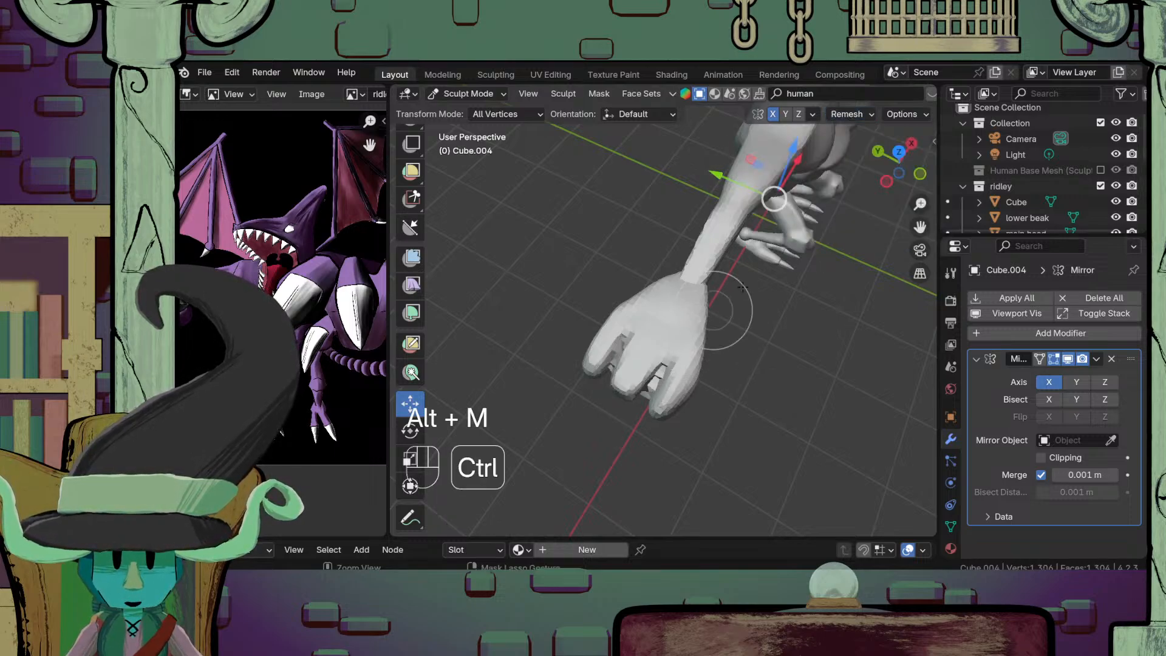
{"action": "key", "text": "ctrl+z"}
{"action": "mouse_move", "coordinate": [708, 322]}
{"action": "middle_mouse_down"}
{"action": "mouse_move", "coordinate": [672, 260]}
{"action": "mouse_move", "coordinate": [658, 297]}
{"action": "mouse_move", "coordinate": [659, 268]}
{"action": "middle_mouse_up"}
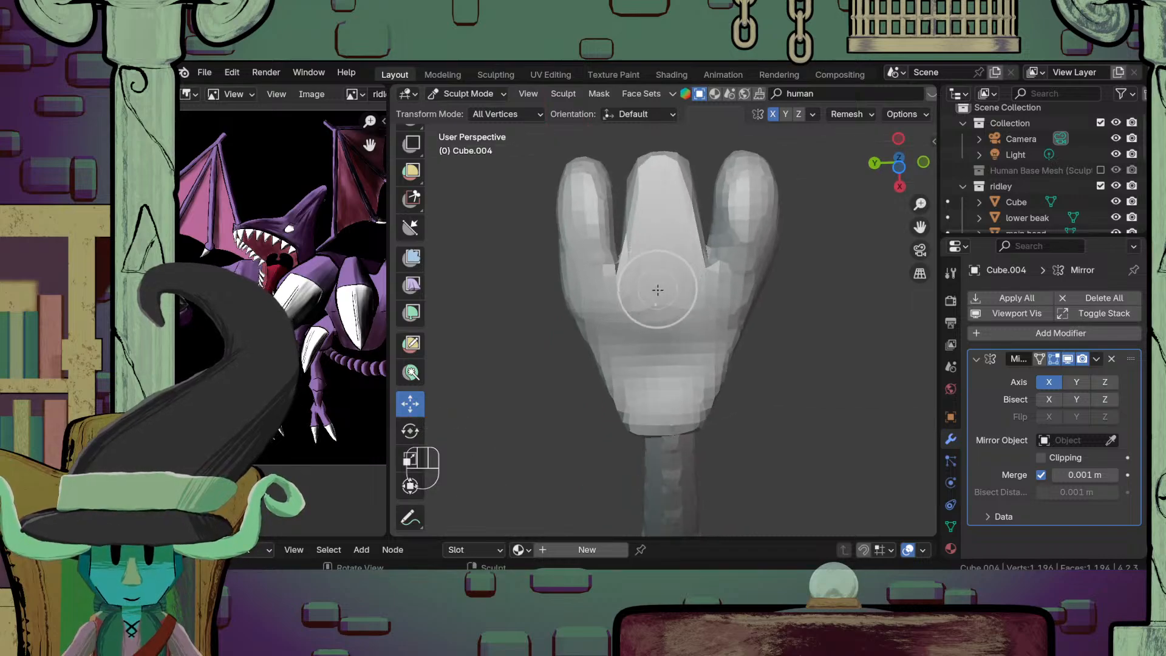
{"action": "left_click", "coordinate": [863, 115]}
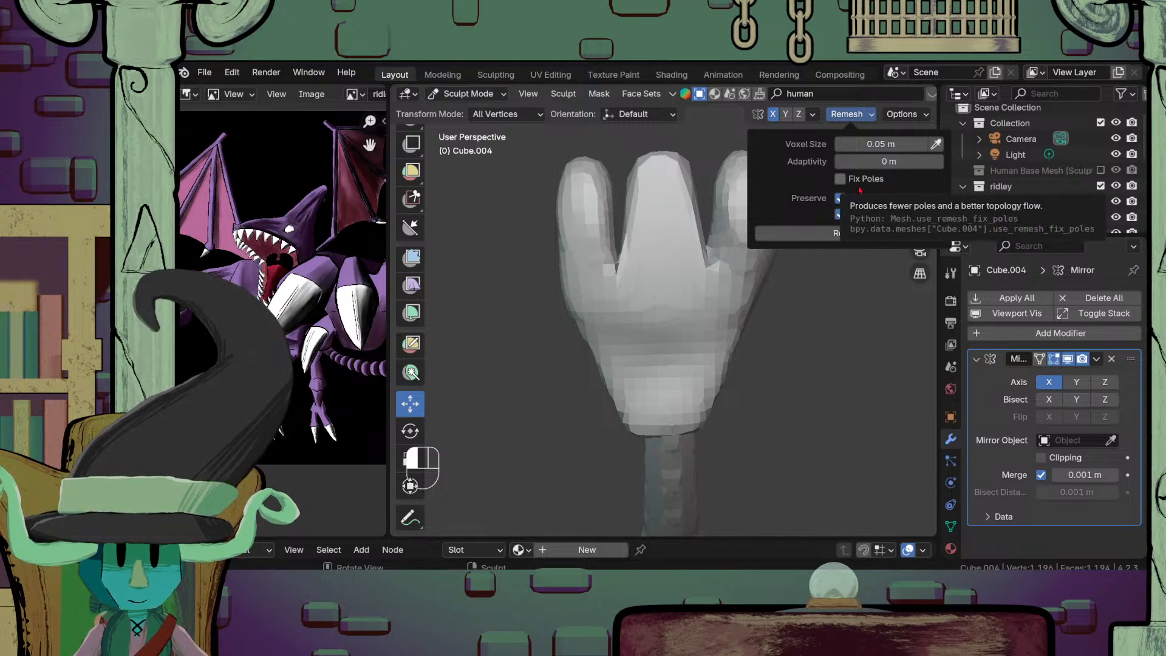
{"action": "left_click", "coordinate": [847, 234]}
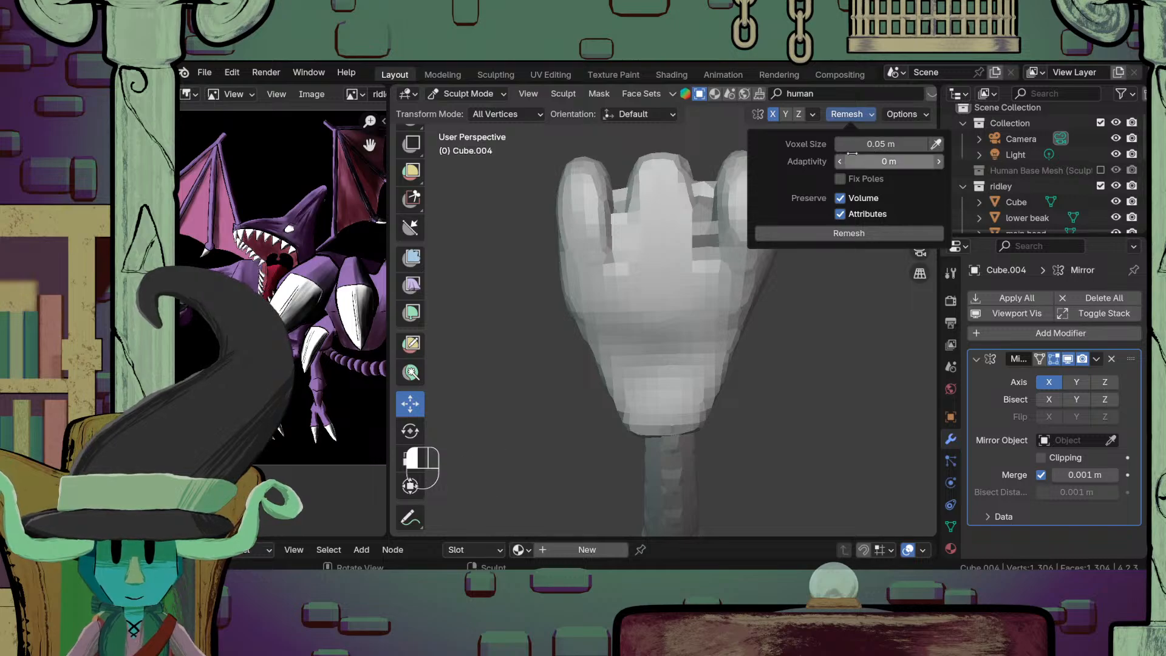
{"action": "key", "text": "ctrl+z"}
Step: Set the voxel size to 0.02 m, try remeshing the hand, and undo it
{"action": "left_click", "coordinate": [851, 114]}
{"action": "left_click", "coordinate": [861, 144]}
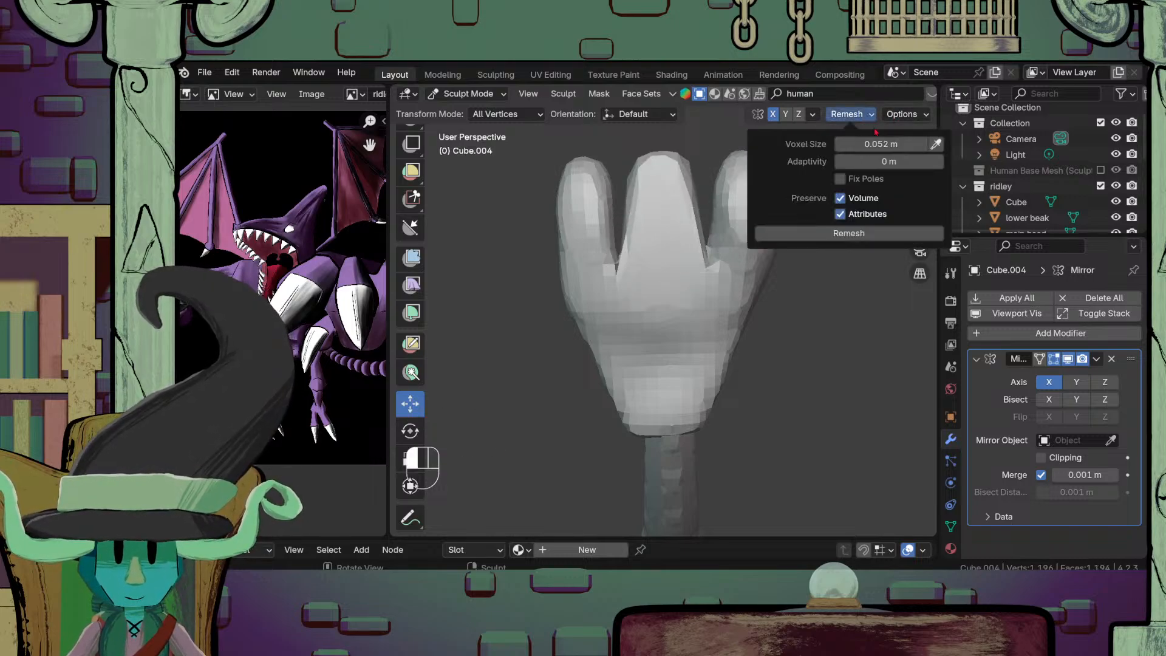
{"action": "left_click", "coordinate": [851, 114]}
{"action": "left_click", "coordinate": [872, 142]}
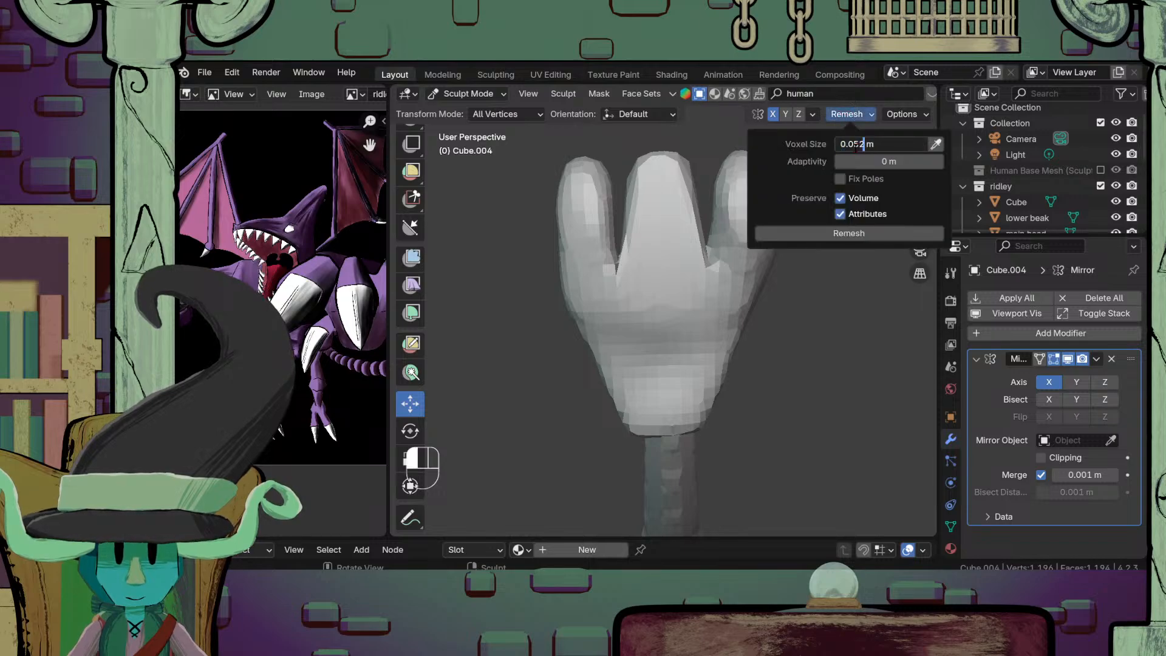
{"action": "key", "text": "BackSpace"}
{"action": "key", "text": "Return"}
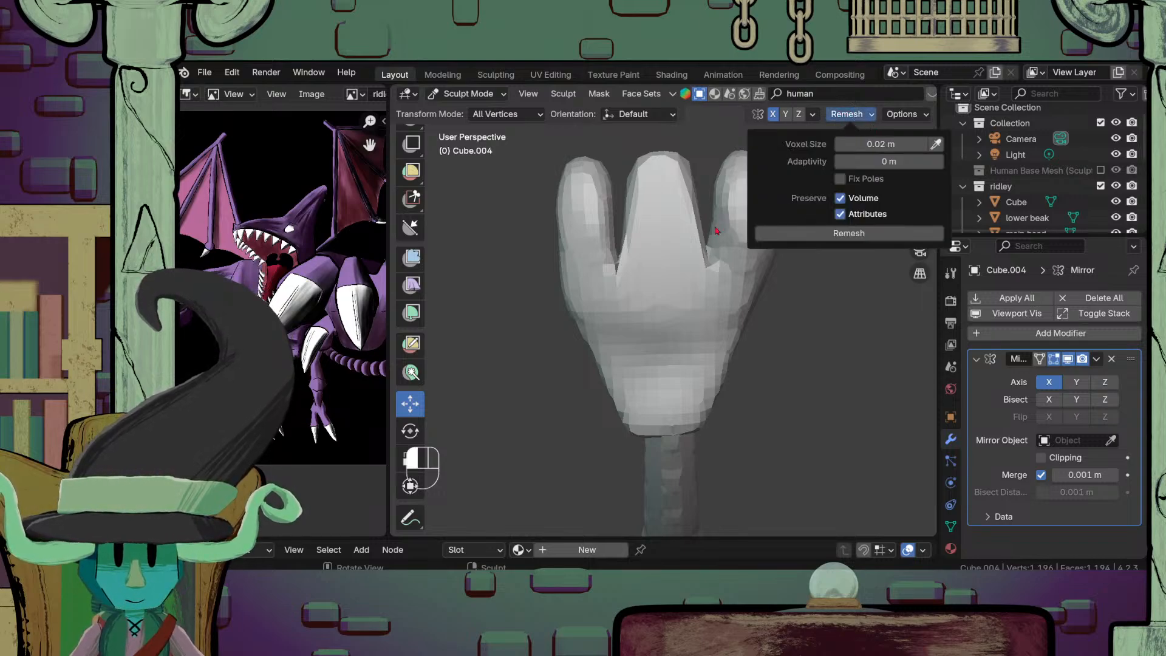
{"action": "left_click", "coordinate": [793, 237]}
{"action": "key", "text": "ctrl+z"}
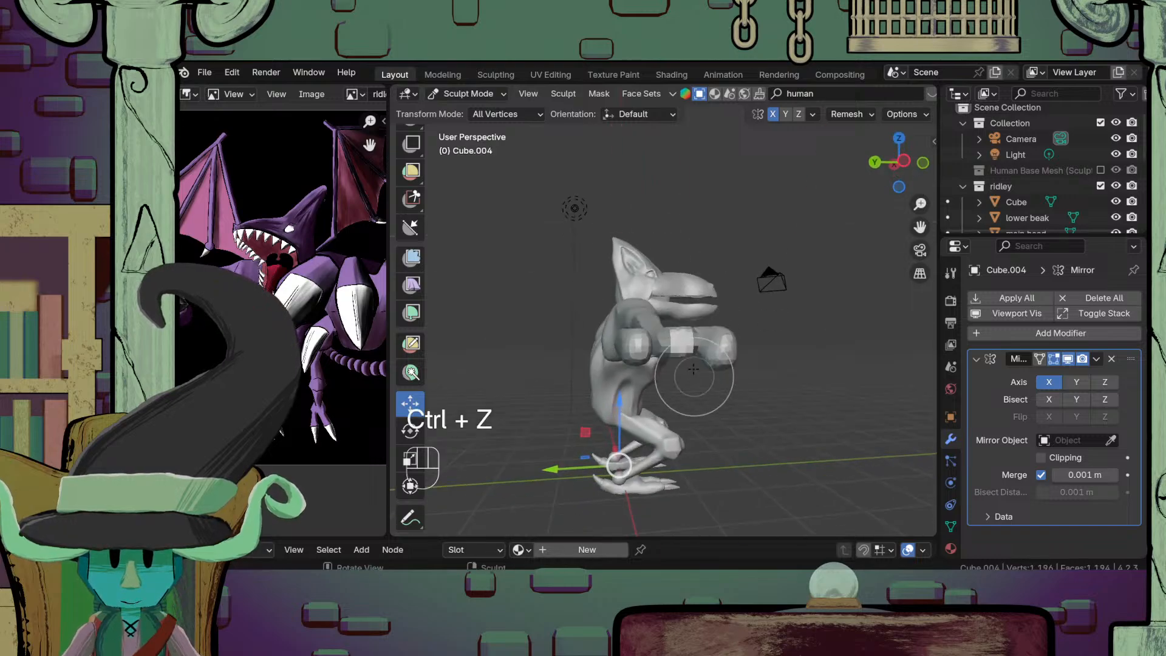
Step: Try to reshape the middle finger with the Grab brush at a 119 px radius and undo the change
{"action": "middle_click_drag", "start_coordinate": [694, 367], "coordinate": [682, 422]}
{"action": "middle_click_drag", "start_coordinate": [685, 343], "coordinate": [719, 348], "text": "ctrl"}
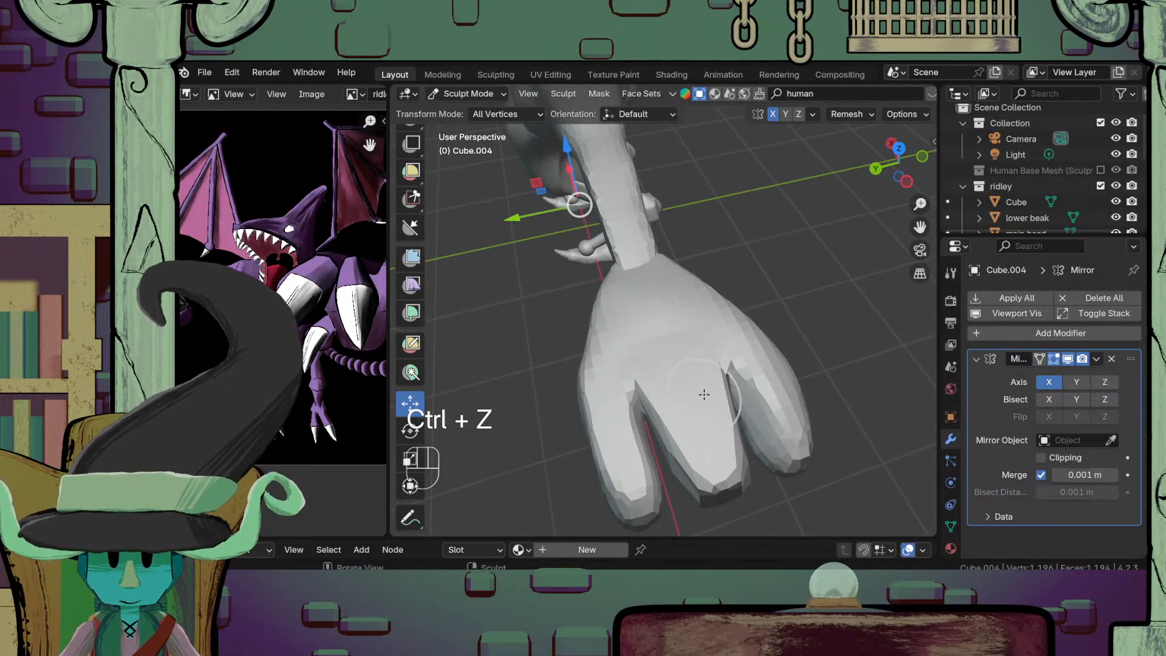
{"action": "key", "text": "f"}
{"action": "left_click", "coordinate": [754, 428]}
{"action": "middle_click_drag", "start_coordinate": [684, 429], "coordinate": [615, 441]}
{"action": "left_click_drag", "start_coordinate": [610, 418], "coordinate": [641, 425]}
{"action": "key", "text": "ctrl+z"}
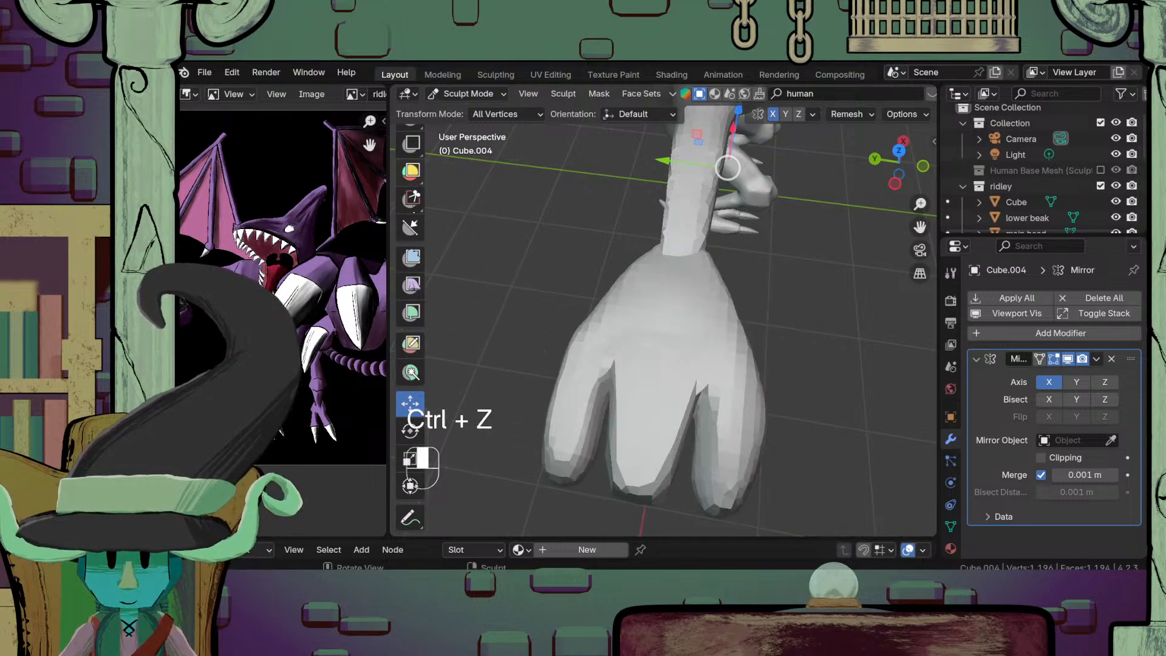
{"action": "scroll", "coordinate": [411, 304], "scroll_direction": "up", "scroll_amount": 8}
{"action": "left_click", "coordinate": [410, 230]}
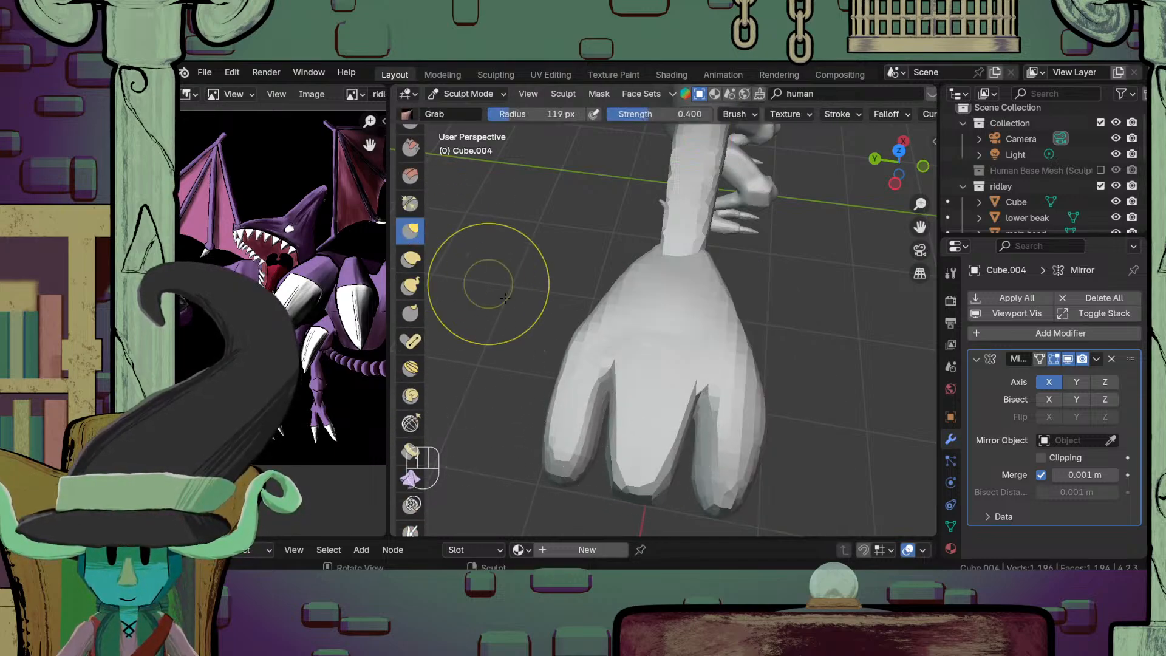
{"action": "left_click_drag", "start_coordinate": [614, 421], "coordinate": [645, 422]}
{"action": "key", "text": "ctrl+z"}
Step: Undo the mask clearing and the middle finger's pull-out, and clear the restored mask
{"action": "key", "text": "ctrl+z"}
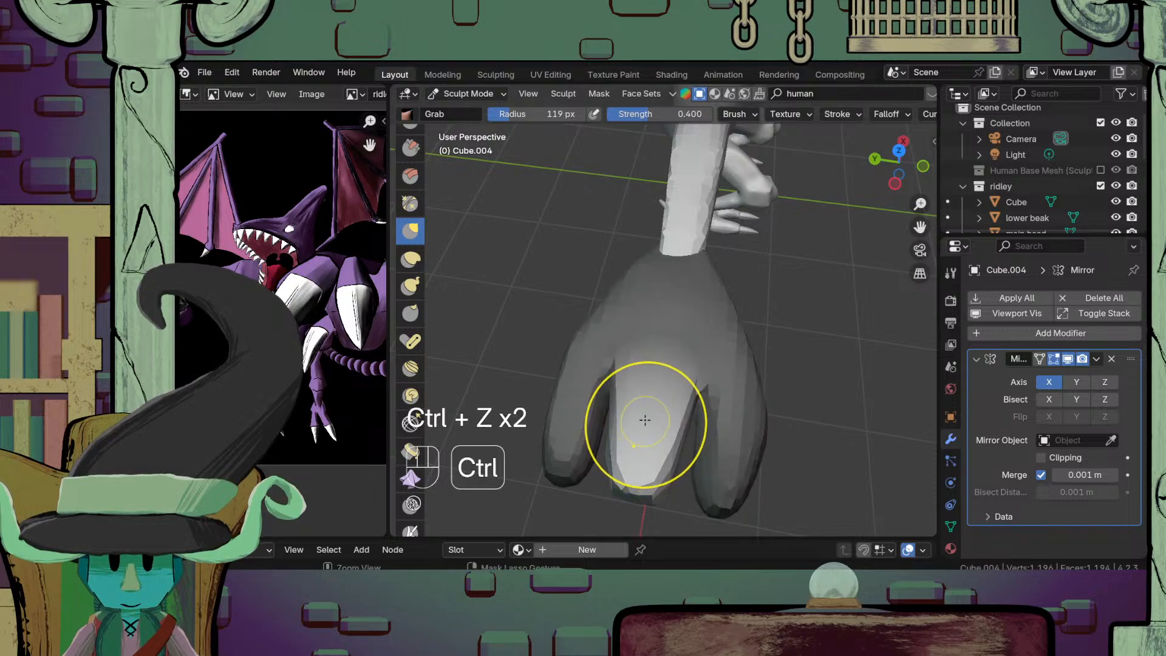
{"action": "key", "text": "ctrl+z"}
{"action": "middle_click_drag", "start_coordinate": [645, 413], "coordinate": [694, 221]}
{"action": "scroll", "coordinate": [411, 328], "scroll_direction": "up", "scroll_amount": 10}
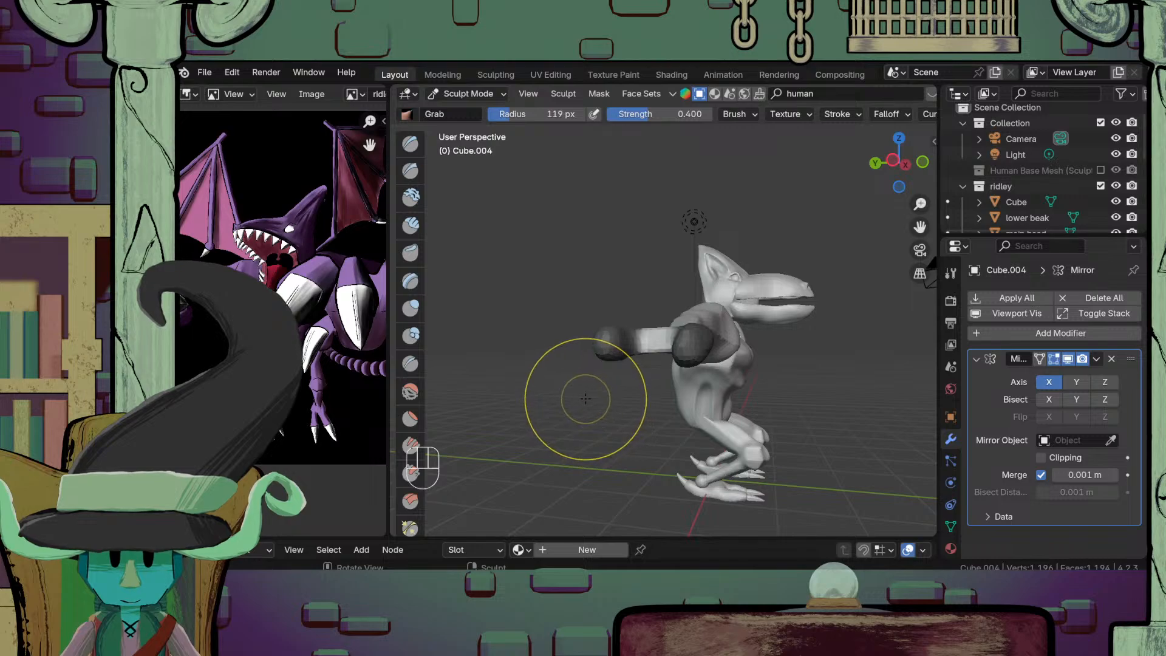
{"action": "key", "text": "alt+m"}
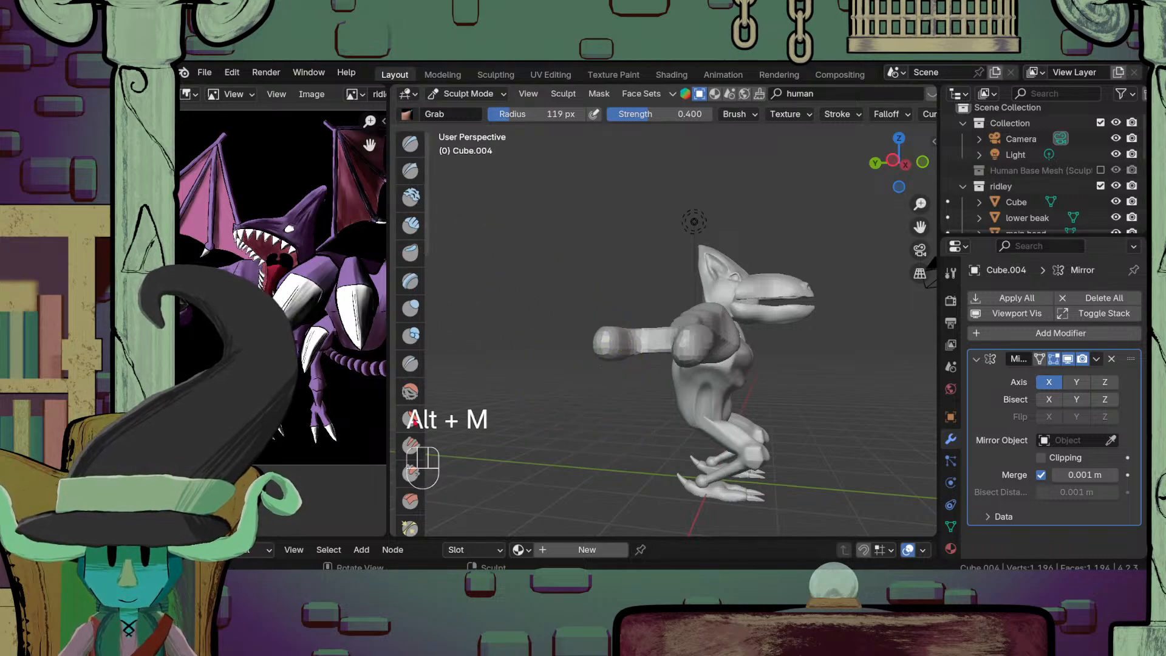
Step: Flatten the rounded ends of the two finger prongs with the Flatten/Contrast brush at 0.500 strength
{"action": "left_click", "coordinate": [412, 419]}
{"action": "middle_click_drag", "start_coordinate": [662, 407], "coordinate": [727, 349], "text": "ctrl"}
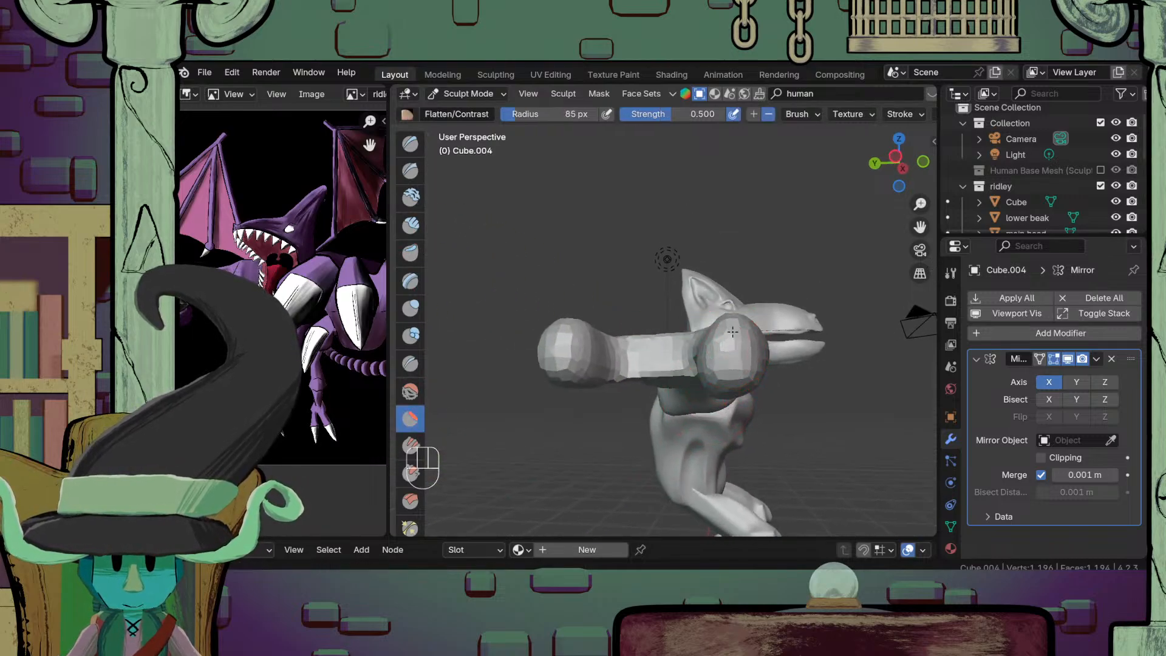
{"action": "left_click_drag", "start_coordinate": [546, 330], "coordinate": [562, 346]}
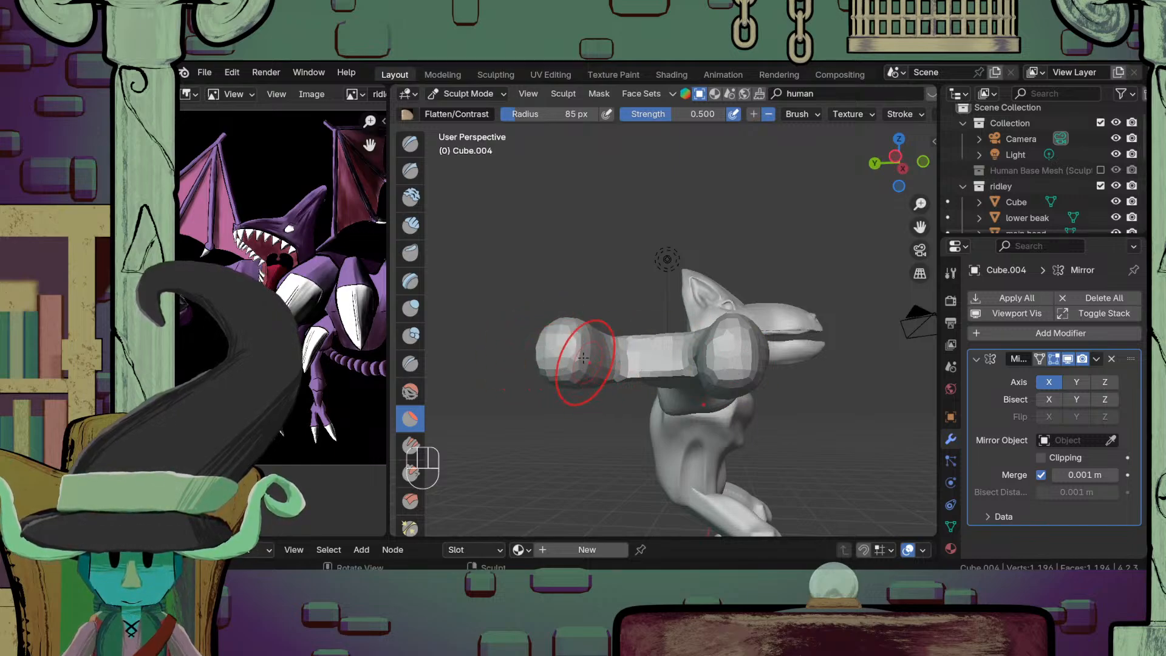
{"action": "mouse_move", "coordinate": [585, 373]}
{"action": "middle_mouse_down"}
{"action": "mouse_move", "coordinate": [660, 422]}
{"action": "mouse_move", "coordinate": [725, 367]}
{"action": "mouse_move", "coordinate": [698, 468]}
{"action": "mouse_move", "coordinate": [585, 436]}
{"action": "mouse_move", "coordinate": [620, 432]}
{"action": "mouse_move", "coordinate": [668, 352]}
{"action": "mouse_move", "coordinate": [699, 360]}
{"action": "middle_mouse_up"}
{"action": "middle_click_drag", "start_coordinate": [700, 357], "coordinate": [683, 299], "text": "ctrl"}
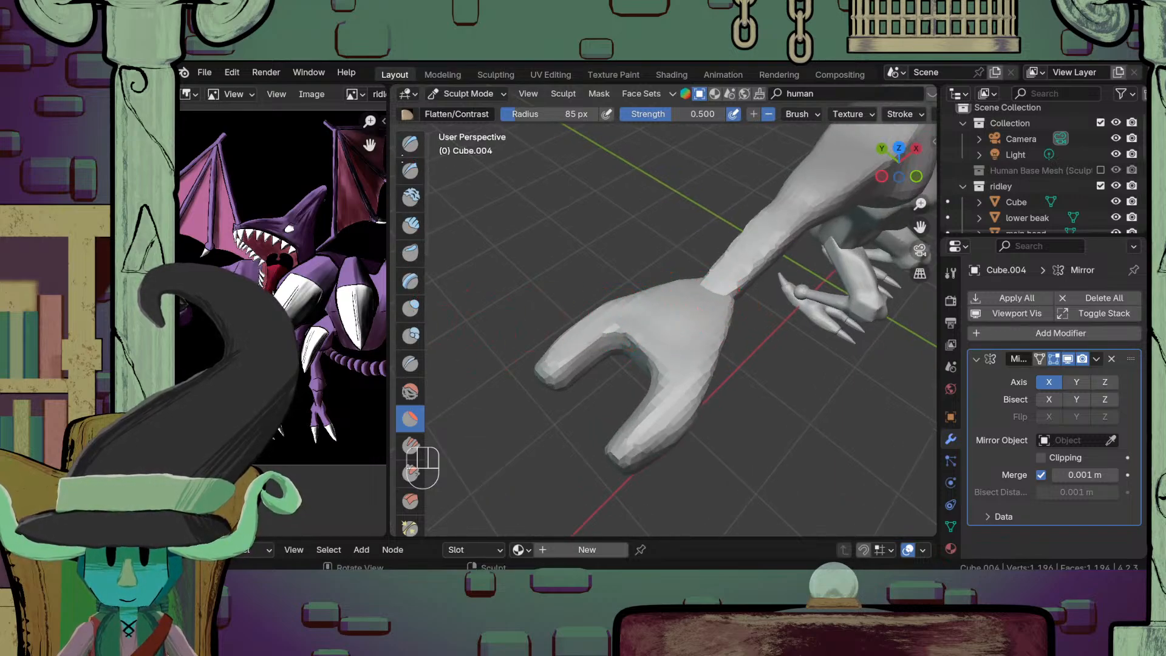
Step: Carve a shallow hollow into the underside of the palm behind the two finger prongs with the Draw brush at 0.500 strength
{"action": "key", "text": "x"}
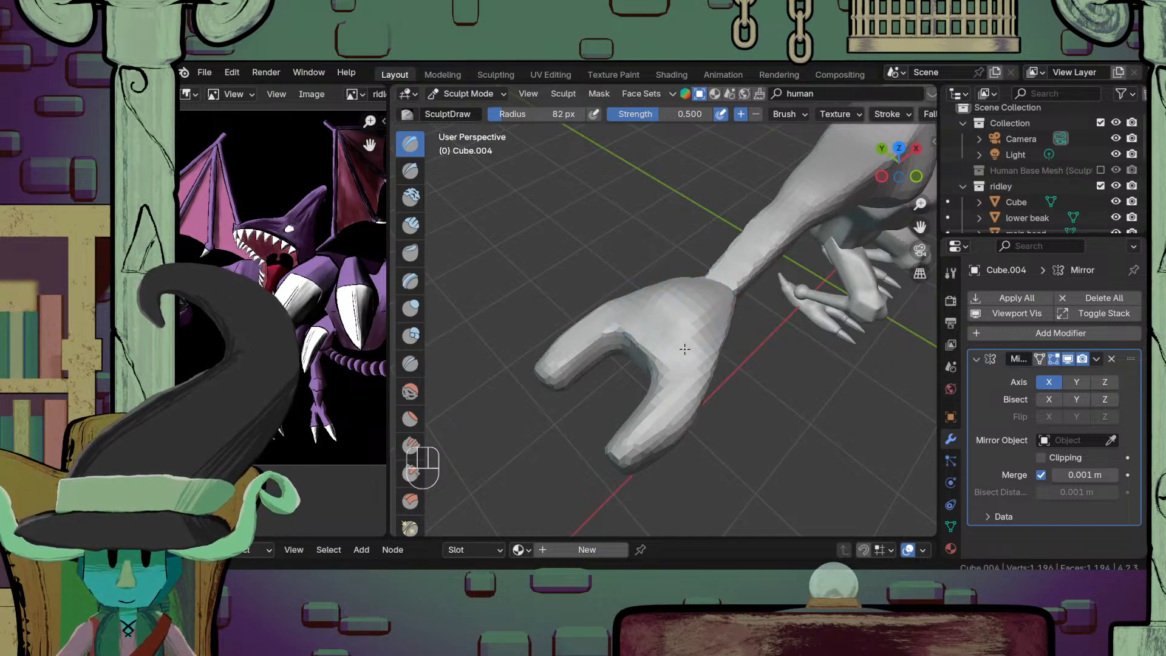
{"action": "mouse_move", "coordinate": [684, 349]}
{"action": "middle_mouse_down"}
{"action": "mouse_move", "coordinate": [638, 343]}
{"action": "mouse_move", "coordinate": [632, 411]}
{"action": "mouse_move", "coordinate": [613, 316]}
{"action": "mouse_move", "coordinate": [640, 304]}
{"action": "mouse_move", "coordinate": [637, 258]}
{"action": "middle_mouse_up"}
{"action": "middle_click_drag", "start_coordinate": [636, 307], "coordinate": [632, 278], "text": "ctrl"}
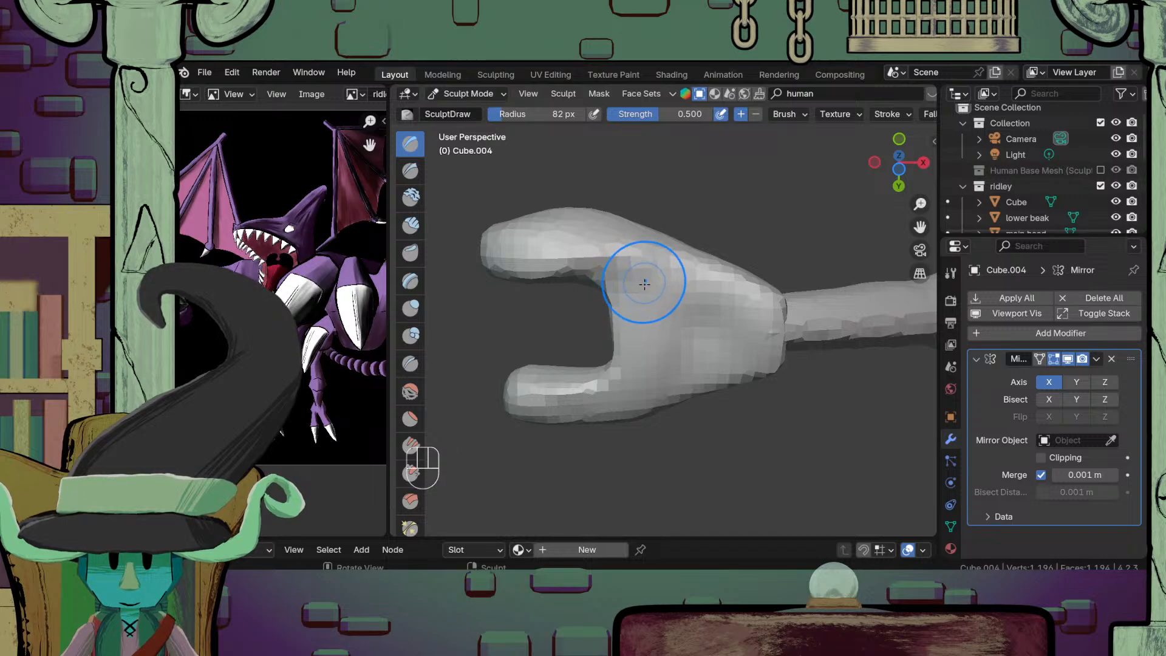
{"action": "left_click_drag", "start_coordinate": [644, 284], "coordinate": [710, 311], "text": "ctrl"}
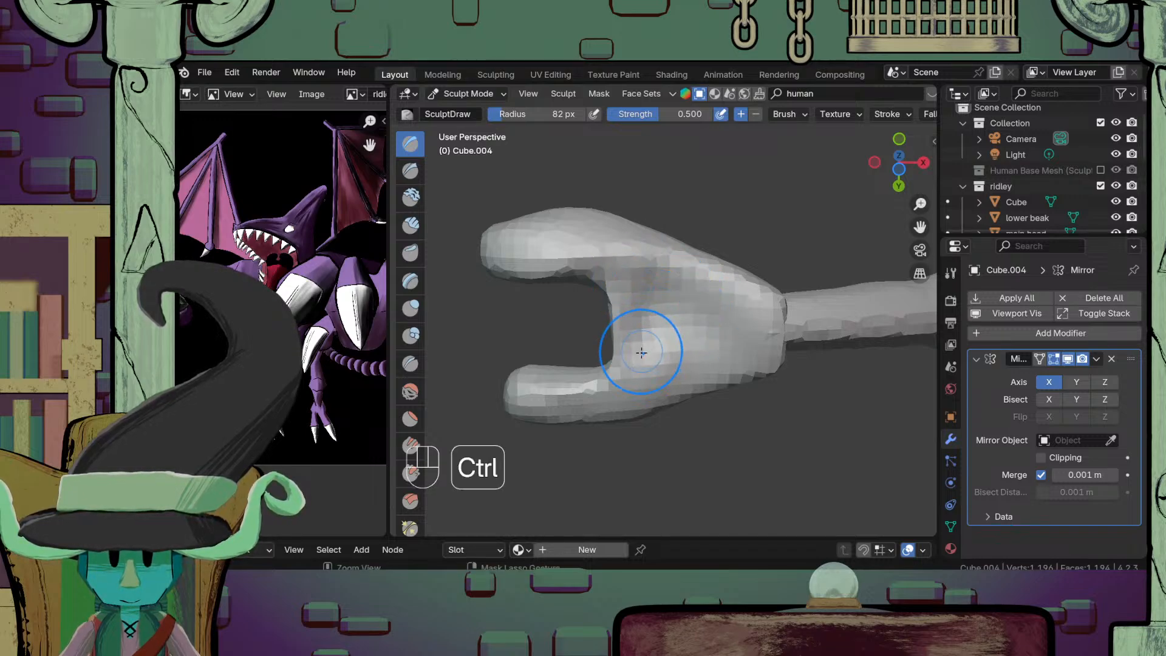
{"action": "middle_click_drag", "start_coordinate": [698, 286], "coordinate": [684, 331], "text": "ctrl"}
{"action": "mouse_move", "coordinate": [653, 310]}
{"action": "middle_mouse_down"}
{"action": "mouse_move", "coordinate": [659, 364]}
{"action": "mouse_move", "coordinate": [694, 395]}
{"action": "mouse_move", "coordinate": [665, 444]}
{"action": "middle_mouse_up"}
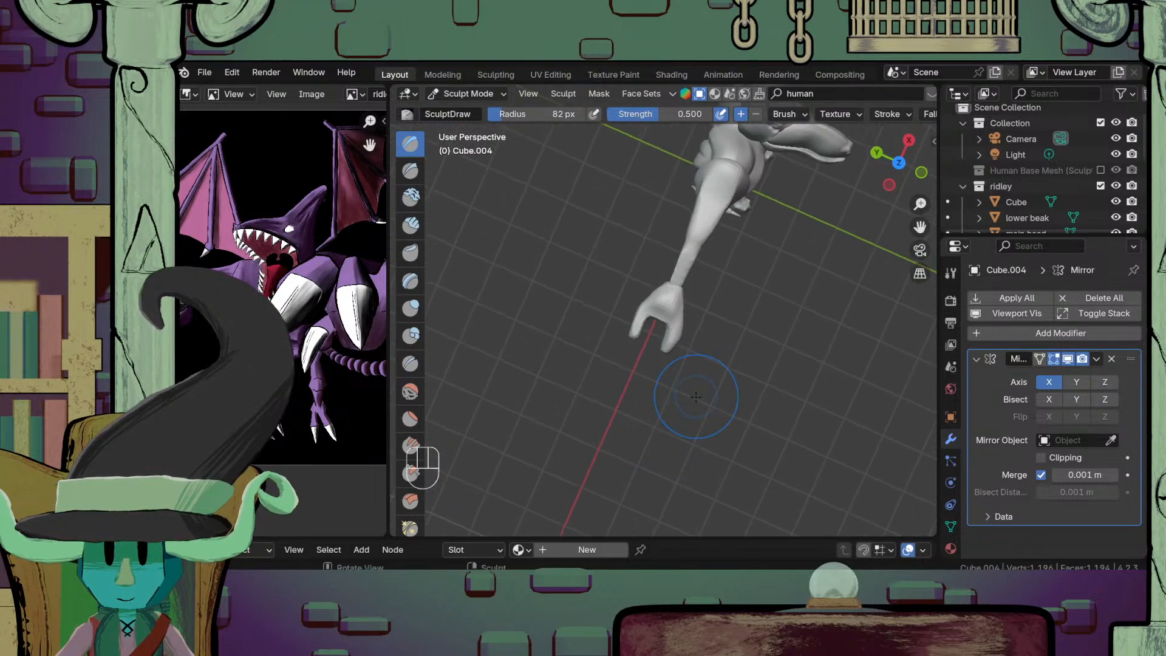
{"action": "middle_click_drag", "start_coordinate": [716, 299], "coordinate": [698, 333], "text": "ctrl"}
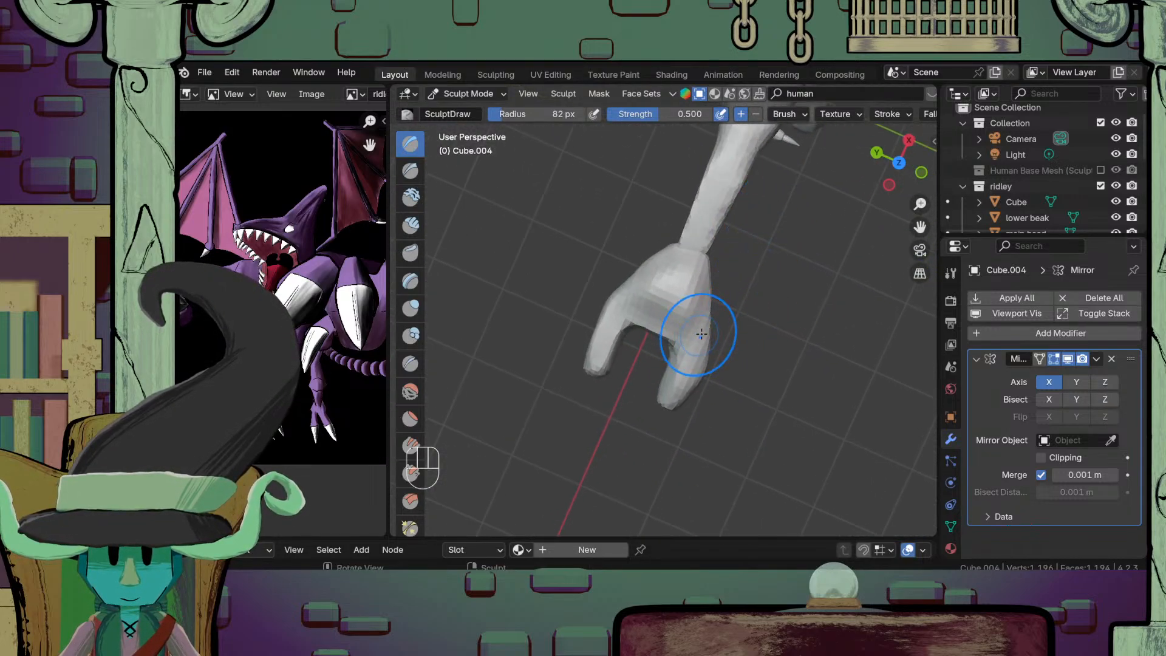
Step: Mask the side of the palm beside the wrist with the Mask brush at a 100 px radius and invert the mask
{"action": "key", "text": "m"}
{"action": "middle_click_drag", "start_coordinate": [632, 361], "coordinate": [571, 280]}
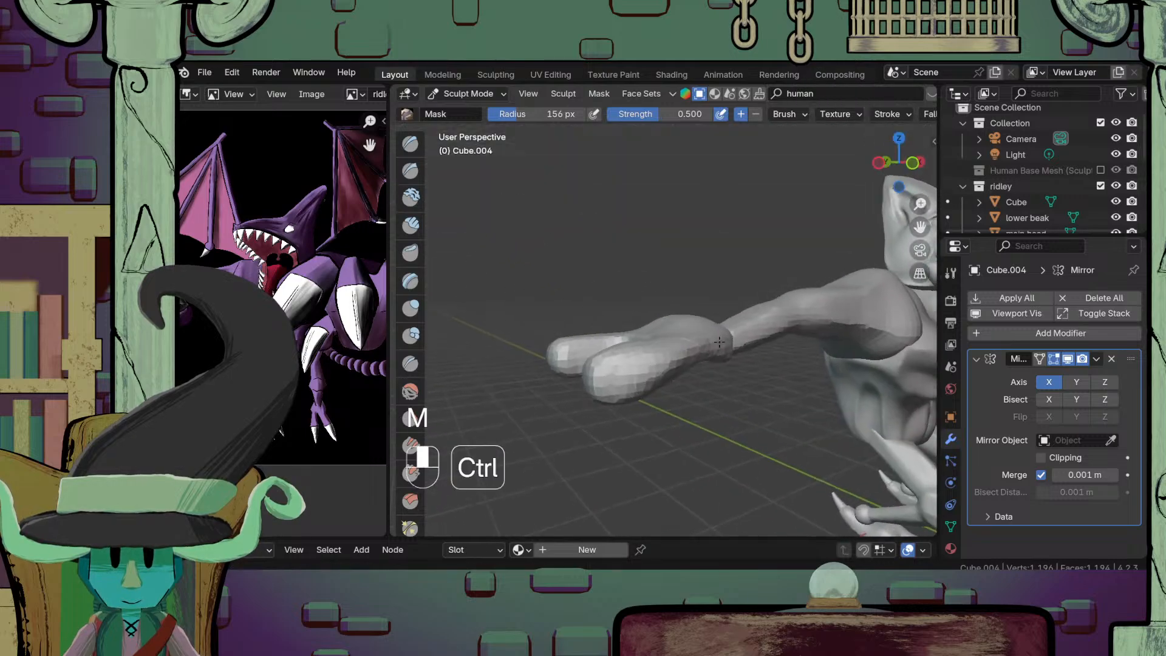
{"action": "middle_click_drag", "start_coordinate": [662, 313], "coordinate": [675, 370], "text": "ctrl"}
{"action": "middle_click_drag", "start_coordinate": [708, 361], "coordinate": [693, 380], "text": "shift"}
{"action": "key", "text": "f"}
{"action": "left_click", "coordinate": [665, 371]}
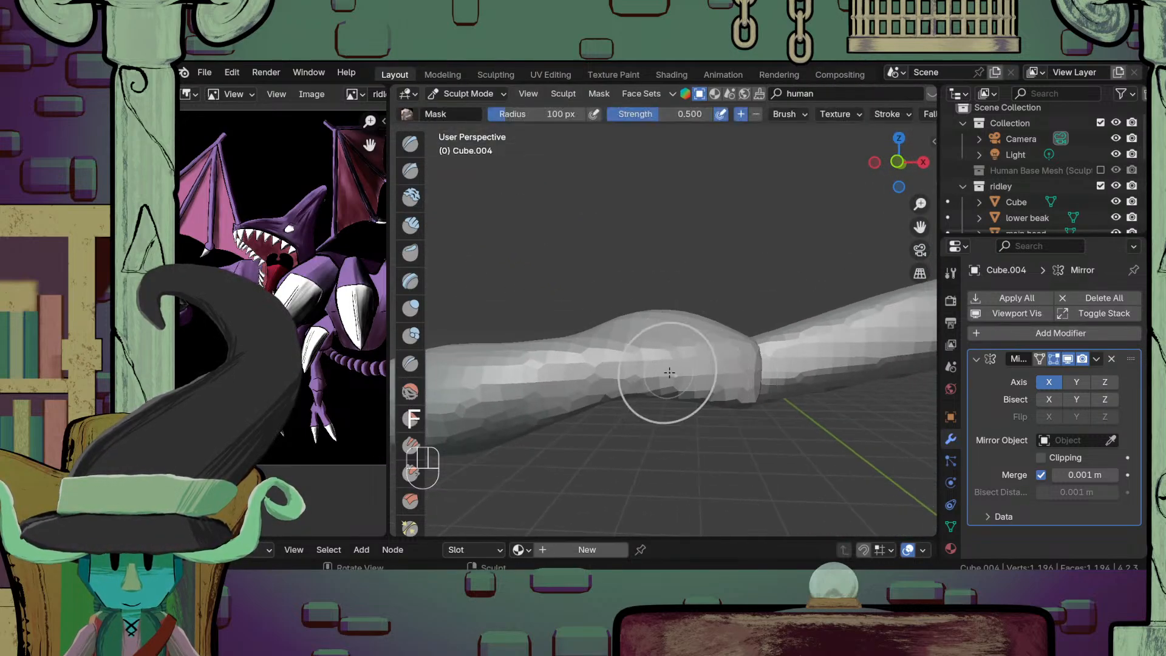
{"action": "mouse_move", "coordinate": [681, 369]}
{"action": "left_mouse_down"}
{"action": "mouse_move", "coordinate": [717, 370]}
{"action": "mouse_move", "coordinate": [687, 391]}
{"action": "mouse_move", "coordinate": [711, 389]}
{"action": "left_mouse_up"}
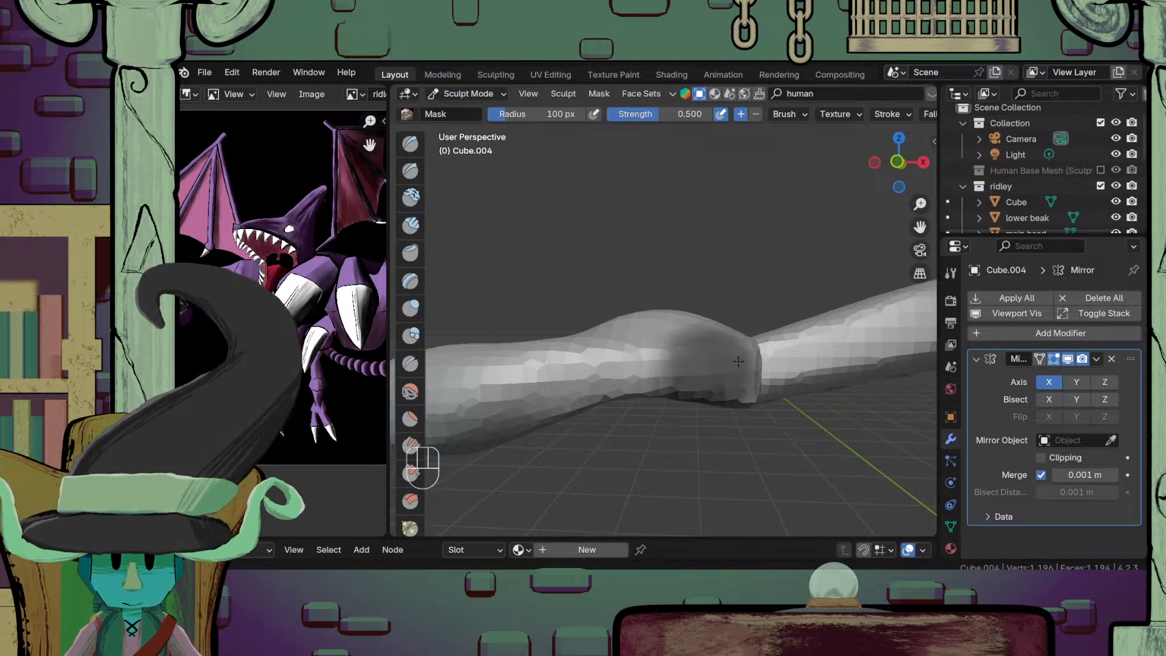
{"action": "mouse_move", "coordinate": [751, 373]}
{"action": "left_mouse_down"}
{"action": "mouse_move", "coordinate": [762, 381]}
{"action": "mouse_move", "coordinate": [704, 361]}
{"action": "mouse_move", "coordinate": [742, 415]}
{"action": "left_mouse_up"}
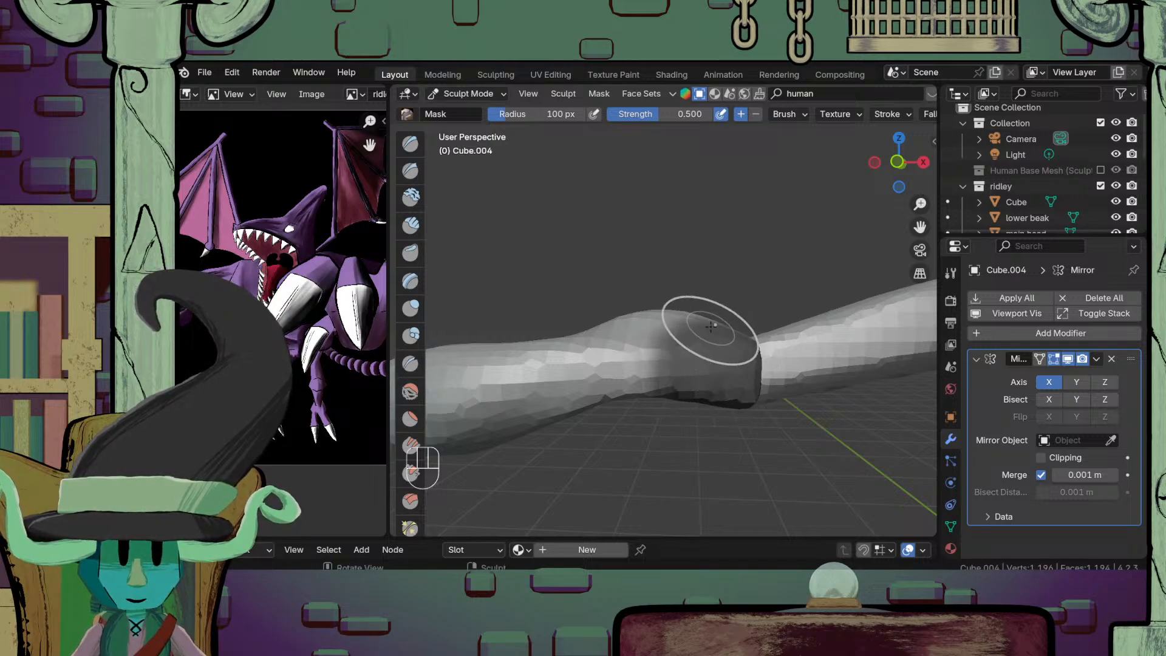
{"action": "middle_click_drag", "start_coordinate": [707, 331], "coordinate": [713, 395], "text": "ctrl"}
{"action": "middle_click_drag", "start_coordinate": [712, 351], "coordinate": [667, 388]}
{"action": "mouse_move", "coordinate": [686, 343]}
{"action": "middle_mouse_down", "text": "ctrl"}
{"action": "mouse_move", "coordinate": [691, 310]}
{"action": "mouse_move", "coordinate": [673, 344]}
{"action": "mouse_move", "coordinate": [698, 357]}
{"action": "mouse_move", "coordinate": [650, 434]}
{"action": "middle_mouse_up", "text": "ctrl"}
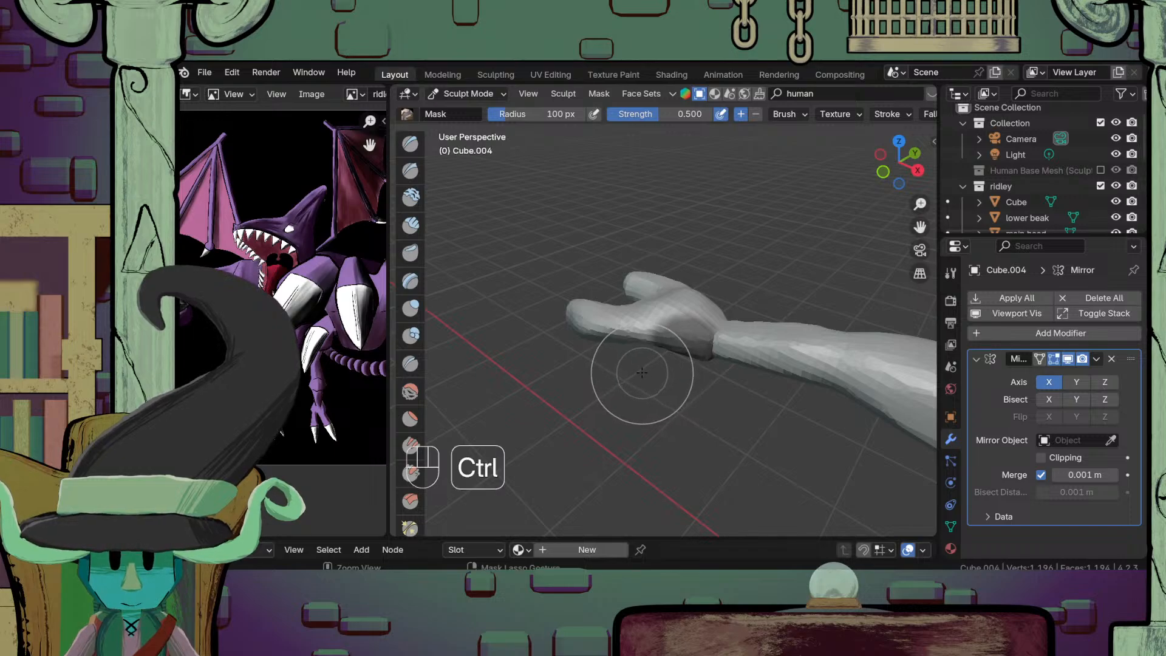
{"action": "key", "text": "ctrl+i"}
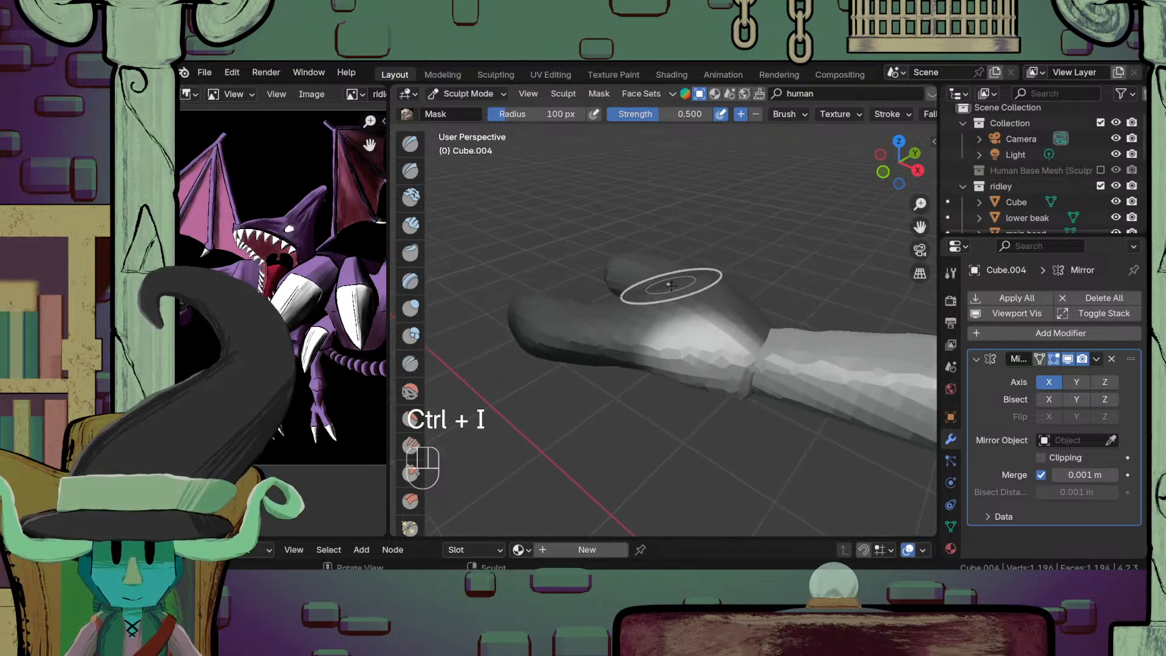
Step: Pull a thumb stub out of the unmasked side of the palm with the Grab brush at a 242 px radius
{"action": "middle_click_drag", "start_coordinate": [698, 273], "coordinate": [677, 312]}
{"action": "middle_click_drag", "start_coordinate": [648, 380], "coordinate": [636, 403], "text": "ctrl"}
{"action": "scroll", "coordinate": [633, 403], "scroll_direction": "down", "scroll_amount": 2}
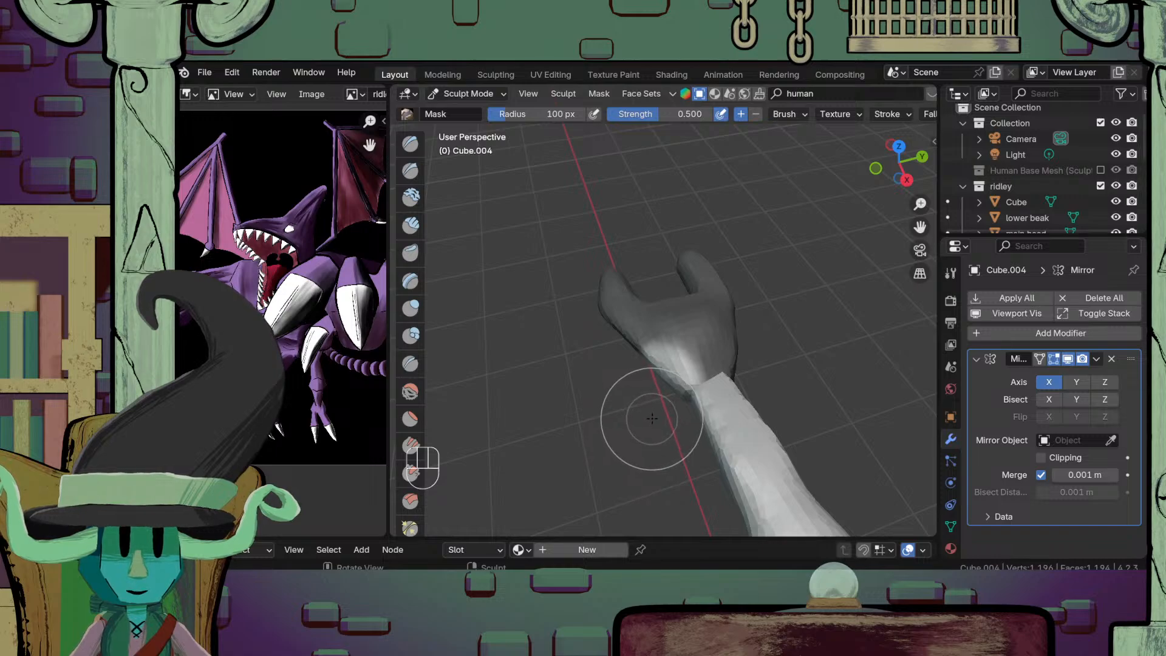
{"action": "mouse_move", "coordinate": [611, 377]}
{"action": "middle_mouse_down"}
{"action": "mouse_move", "coordinate": [697, 429]}
{"action": "mouse_move", "coordinate": [643, 417]}
{"action": "mouse_move", "coordinate": [683, 422]}
{"action": "middle_mouse_up"}
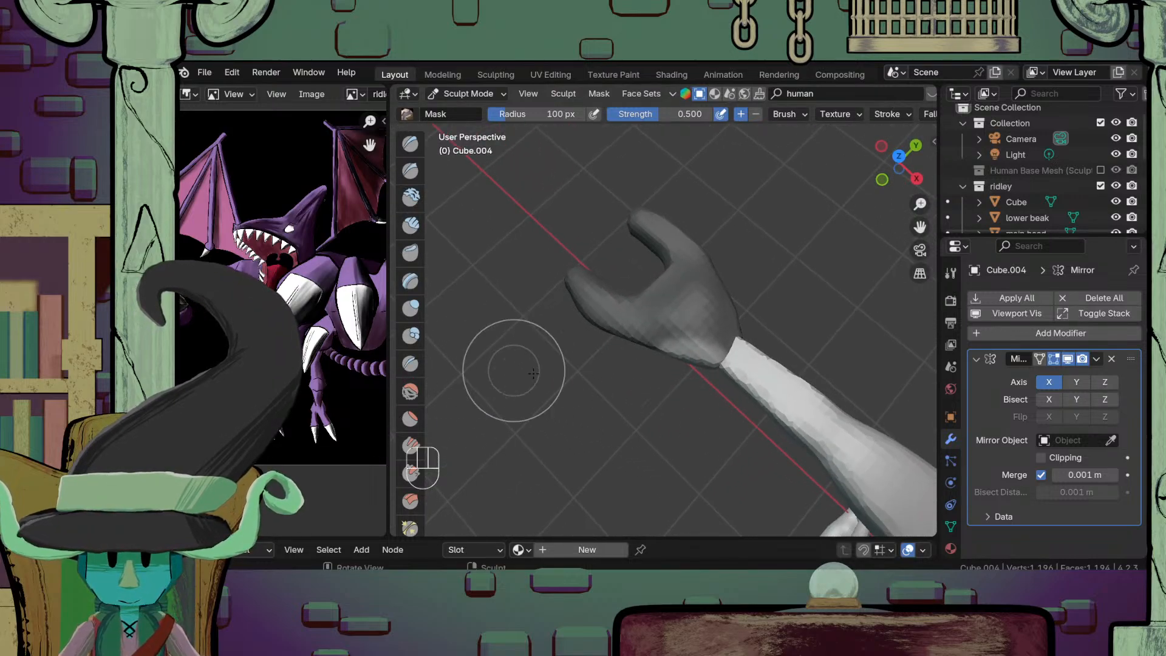
{"action": "key", "text": "g"}
{"action": "key", "text": "f"}
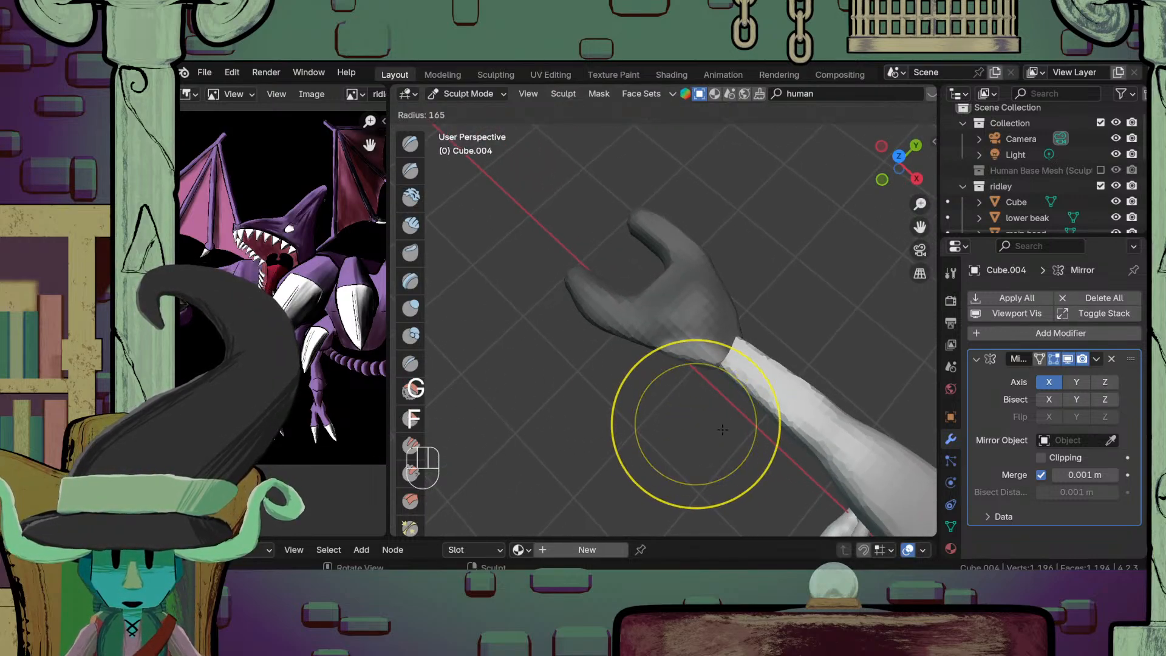
{"action": "left_click", "coordinate": [817, 424]}
{"action": "left_click_drag", "start_coordinate": [694, 360], "coordinate": [680, 387]}
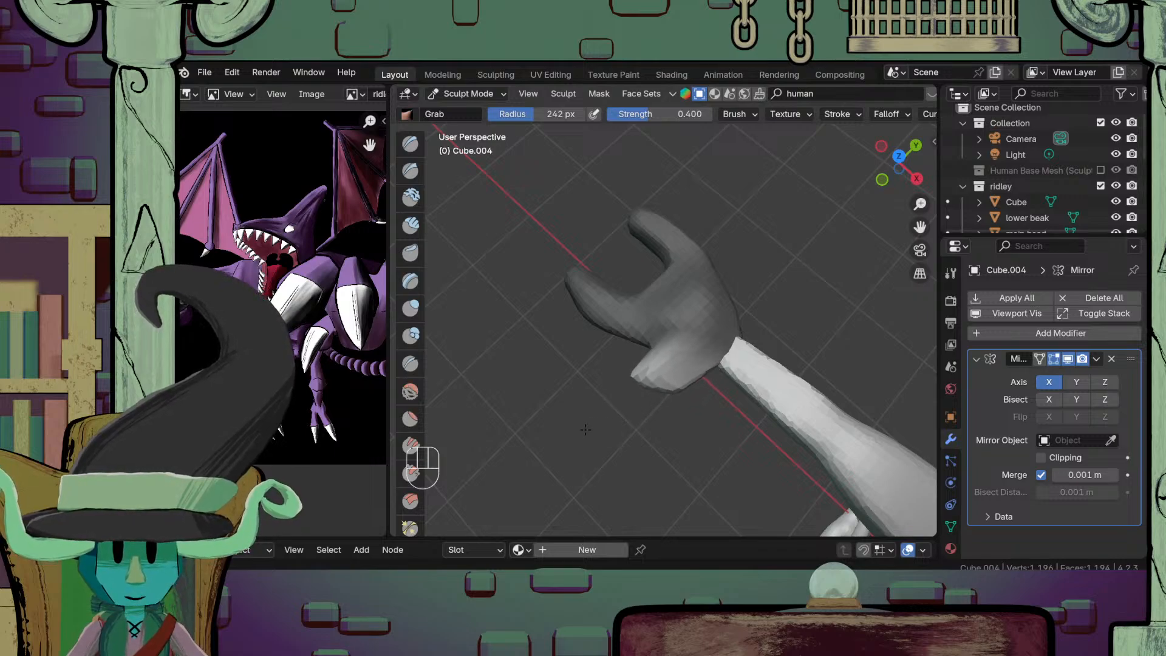
Step: Reshape the end of the thumb stub with the Grab brush at a 176 px radius
{"action": "key", "text": "f"}
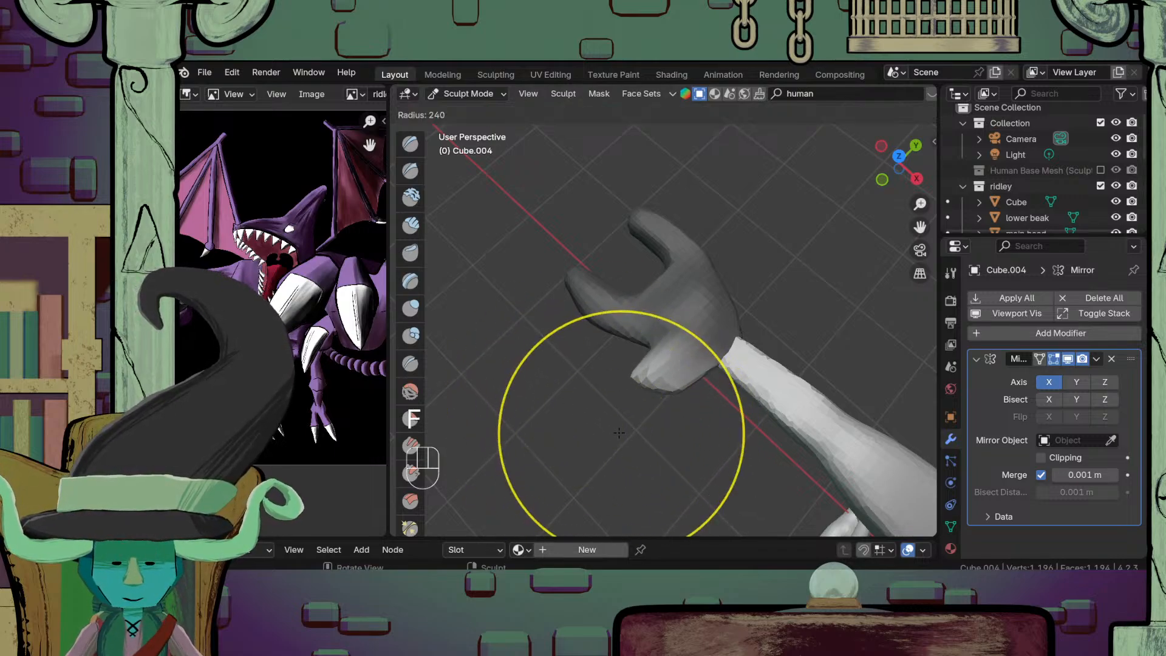
{"action": "left_click", "coordinate": [626, 401]}
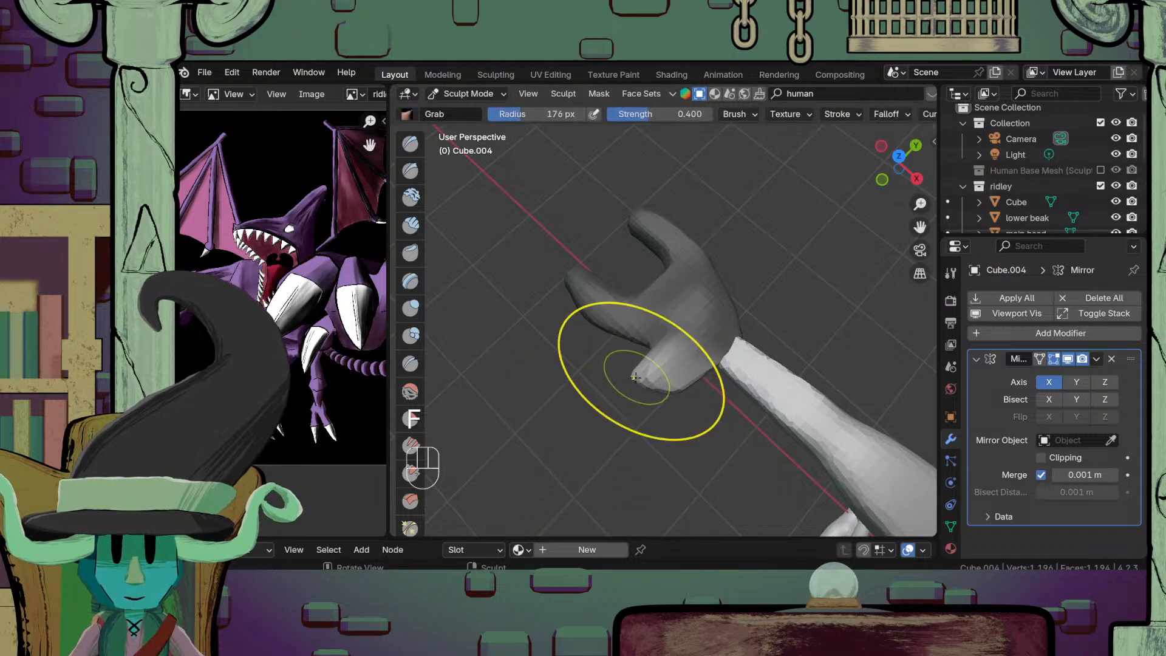
{"action": "left_click_drag", "start_coordinate": [635, 377], "coordinate": [671, 401]}
{"action": "left_click_drag", "start_coordinate": [658, 398], "coordinate": [655, 404]}
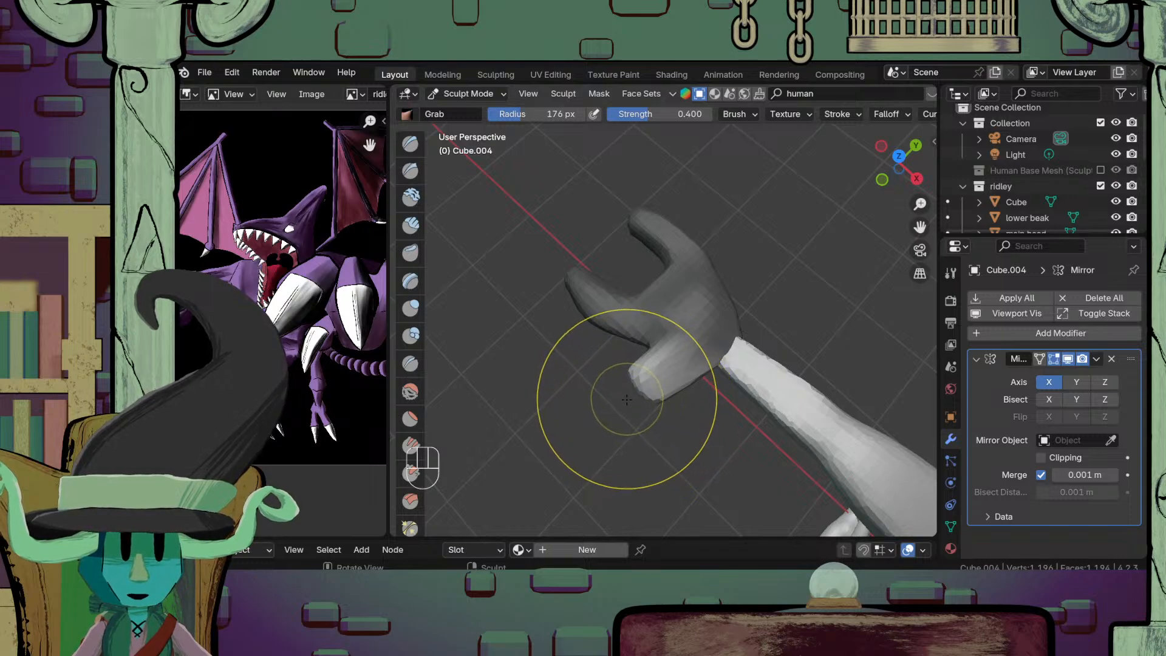
{"action": "left_click_drag", "start_coordinate": [644, 390], "coordinate": [682, 363]}
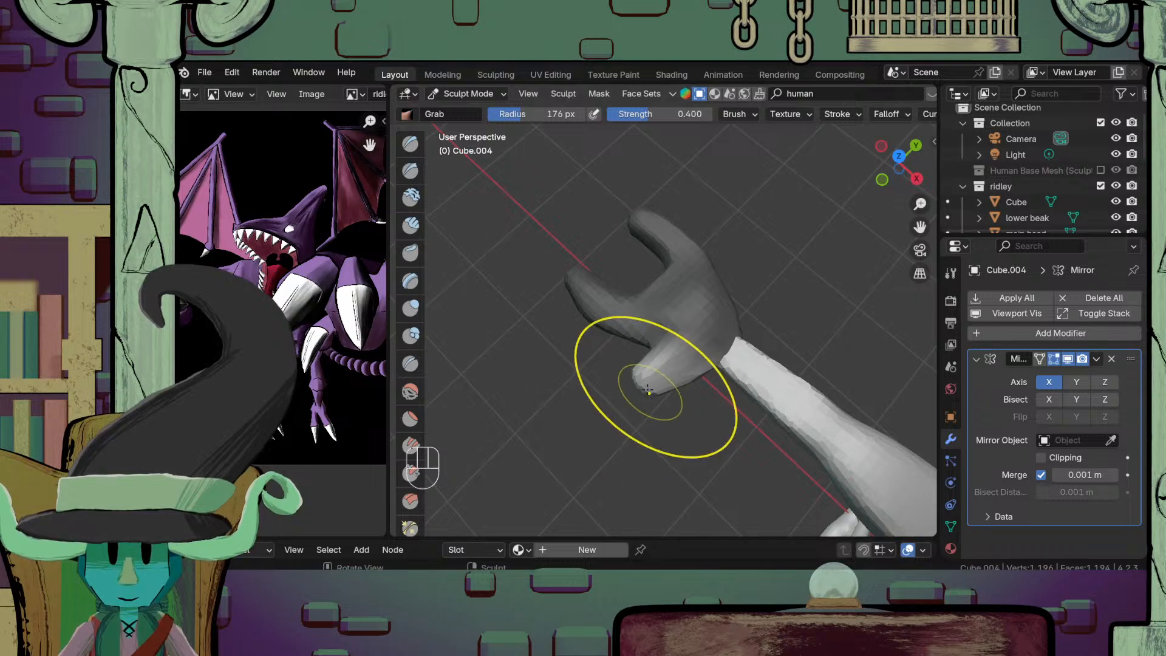
Step: Lengthen the thumb and angle it slightly toward the fingers in the top view with the Grab brush
{"action": "mouse_move", "coordinate": [638, 392]}
{"action": "middle_mouse_down"}
{"action": "mouse_move", "coordinate": [667, 253]}
{"action": "mouse_move", "coordinate": [648, 416]}
{"action": "mouse_move", "coordinate": [672, 377]}
{"action": "mouse_move", "coordinate": [651, 421]}
{"action": "middle_mouse_up"}
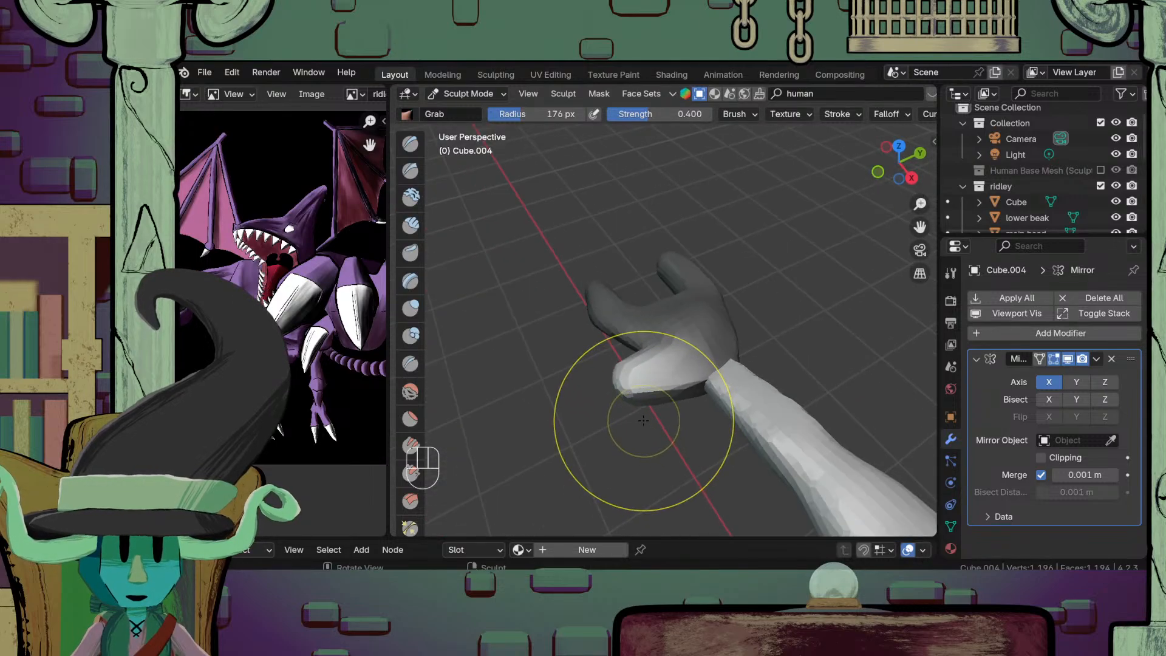
{"action": "key", "text": "KP_7"}
{"action": "key", "text": "KP_1"}
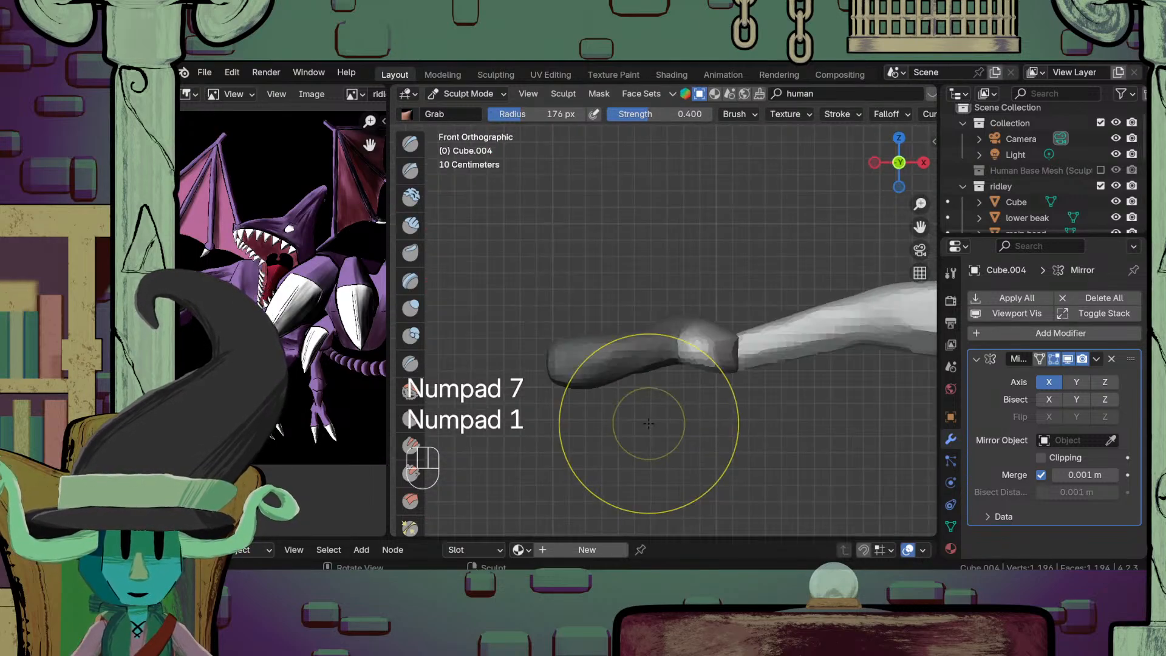
{"action": "key", "text": "KP_7"}
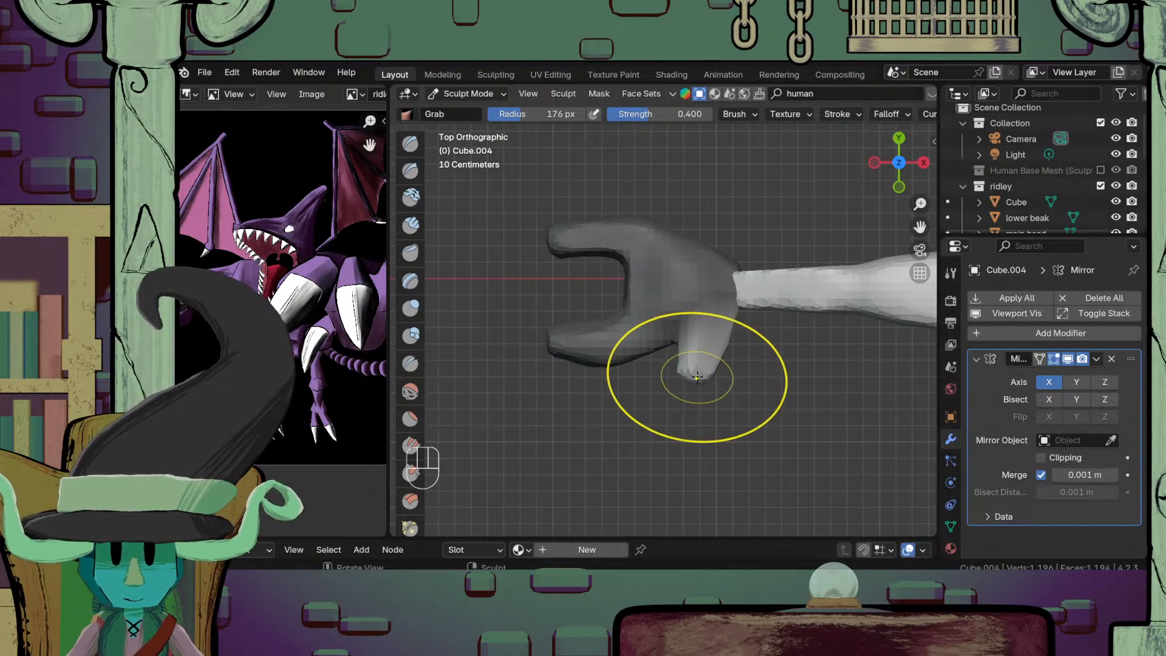
{"action": "mouse_move", "coordinate": [697, 378]}
{"action": "left_mouse_down"}
{"action": "mouse_move", "coordinate": [680, 383]}
{"action": "mouse_move", "coordinate": [694, 383]}
{"action": "left_mouse_up"}
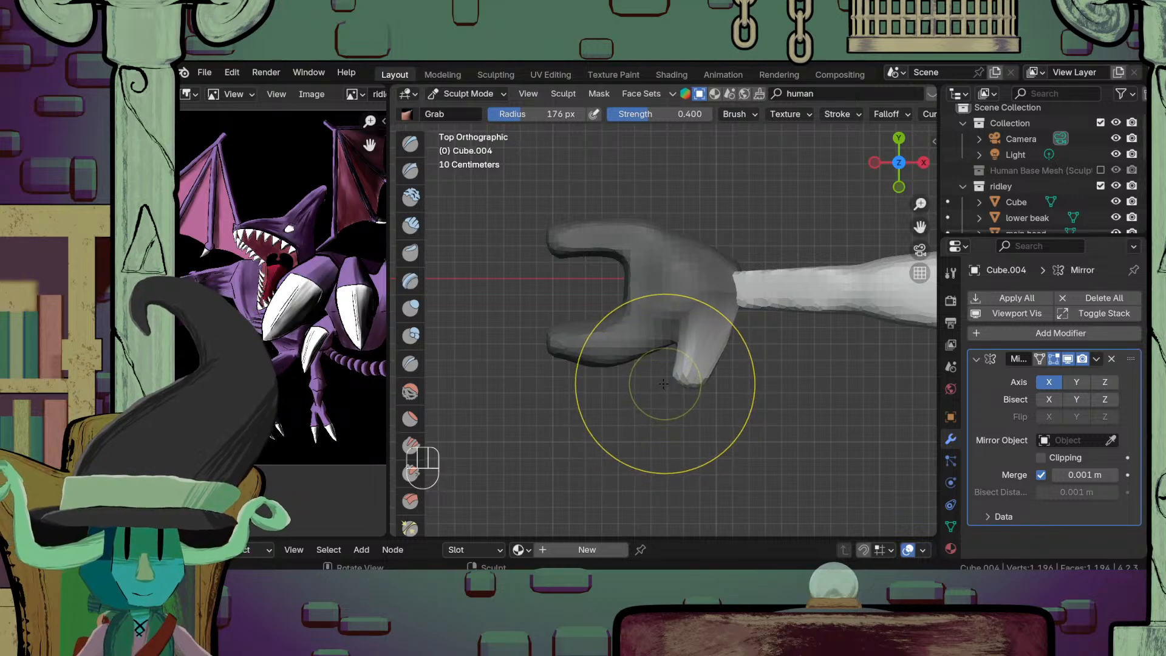
{"action": "mouse_move", "coordinate": [703, 370]}
{"action": "middle_mouse_down", "text": "ctrl"}
{"action": "mouse_move", "coordinate": [708, 333]}
{"action": "mouse_move", "coordinate": [693, 407]}
{"action": "middle_mouse_up", "text": "ctrl"}
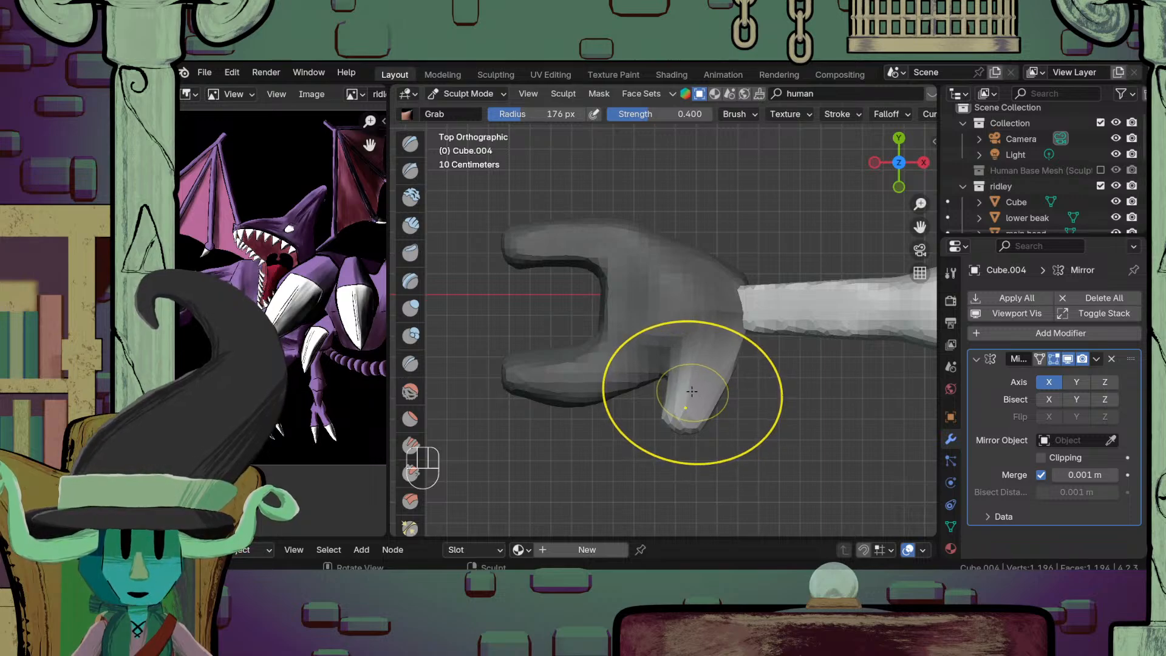
{"action": "mouse_move", "coordinate": [692, 417]}
{"action": "left_mouse_down"}
{"action": "mouse_move", "coordinate": [667, 415]}
{"action": "mouse_move", "coordinate": [694, 429]}
{"action": "left_mouse_up"}
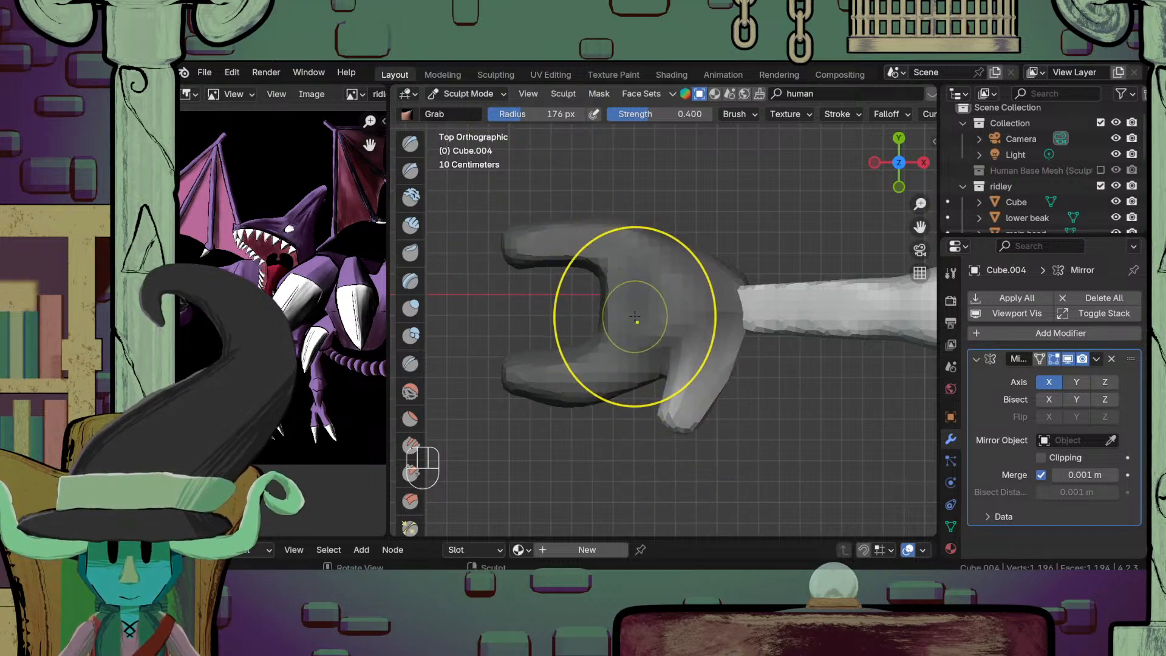
Step: Clear the mask and remesh the hand with a 0.02 m voxel size
{"action": "key", "text": "alt+m"}
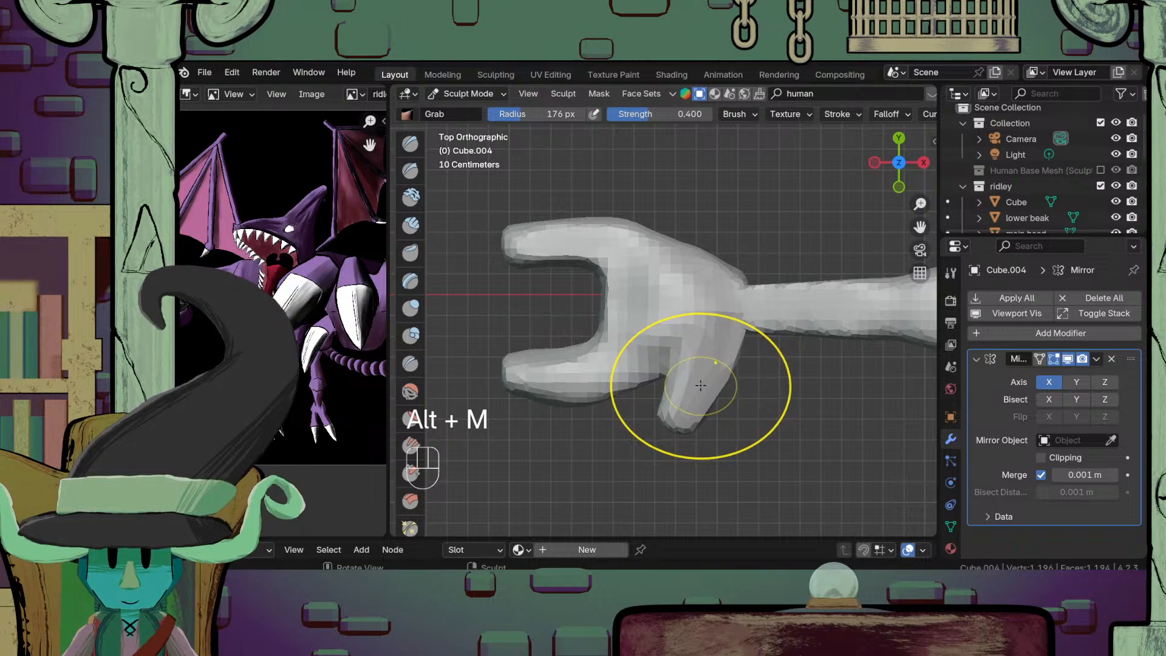
{"action": "scroll", "coordinate": [686, 404], "scroll_direction": "down", "scroll_amount": 2}
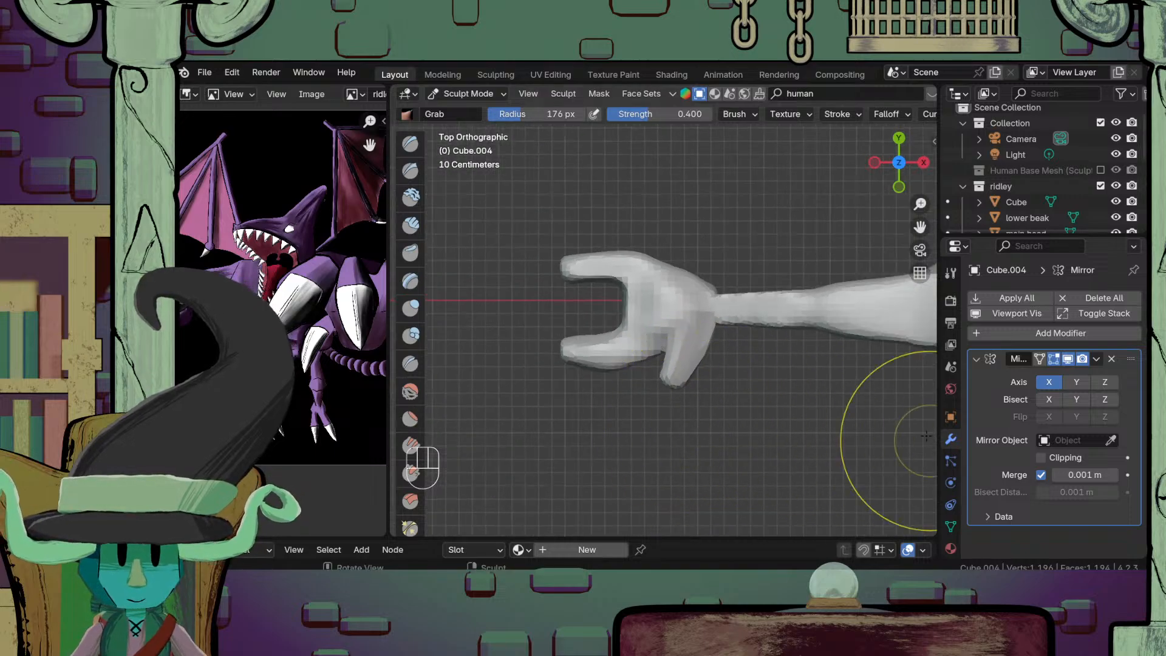
{"action": "scroll", "coordinate": [712, 118], "scroll_direction": "down", "scroll_amount": 4}
{"action": "scroll", "coordinate": [712, 119], "scroll_direction": "down", "scroll_amount": 3}
{"action": "left_click", "coordinate": [889, 114]}
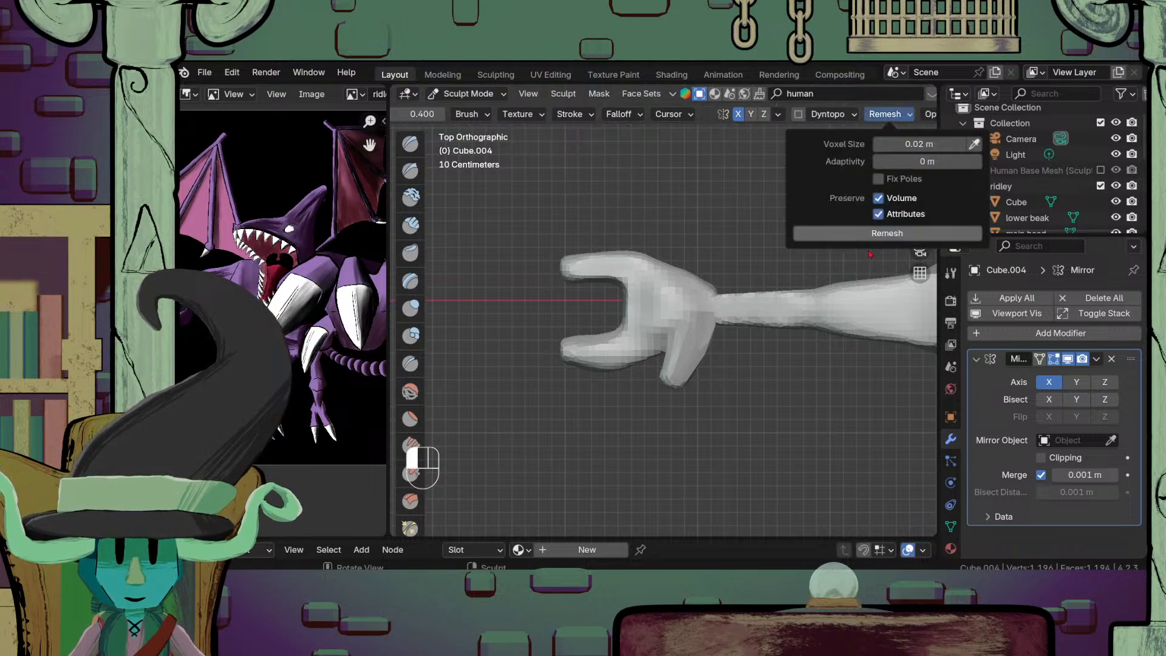
{"action": "left_click", "coordinate": [884, 234]}
Step: Undo the last stroke on the thumb's jagged side and smooth the surface there
{"action": "middle_click_drag", "start_coordinate": [690, 365], "coordinate": [687, 220], "text": "ctrl"}
{"action": "middle_click_drag", "start_coordinate": [677, 341], "coordinate": [638, 322], "text": "ctrl"}
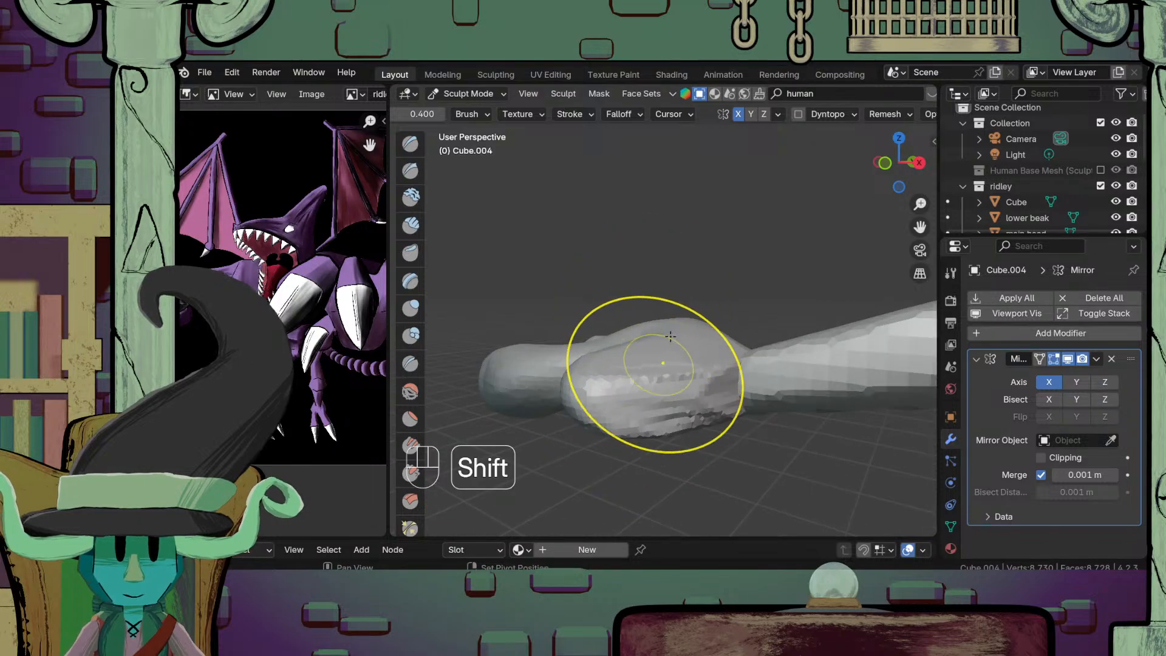
{"action": "middle_click_drag", "start_coordinate": [656, 375], "coordinate": [658, 351], "text": "shift"}
{"action": "mouse_move", "coordinate": [686, 387]}
{"action": "middle_mouse_down", "text": "shift"}
{"action": "mouse_move", "coordinate": [690, 430]}
{"action": "mouse_move", "coordinate": [679, 390]}
{"action": "mouse_move", "coordinate": [625, 393]}
{"action": "middle_mouse_up", "text": "shift"}
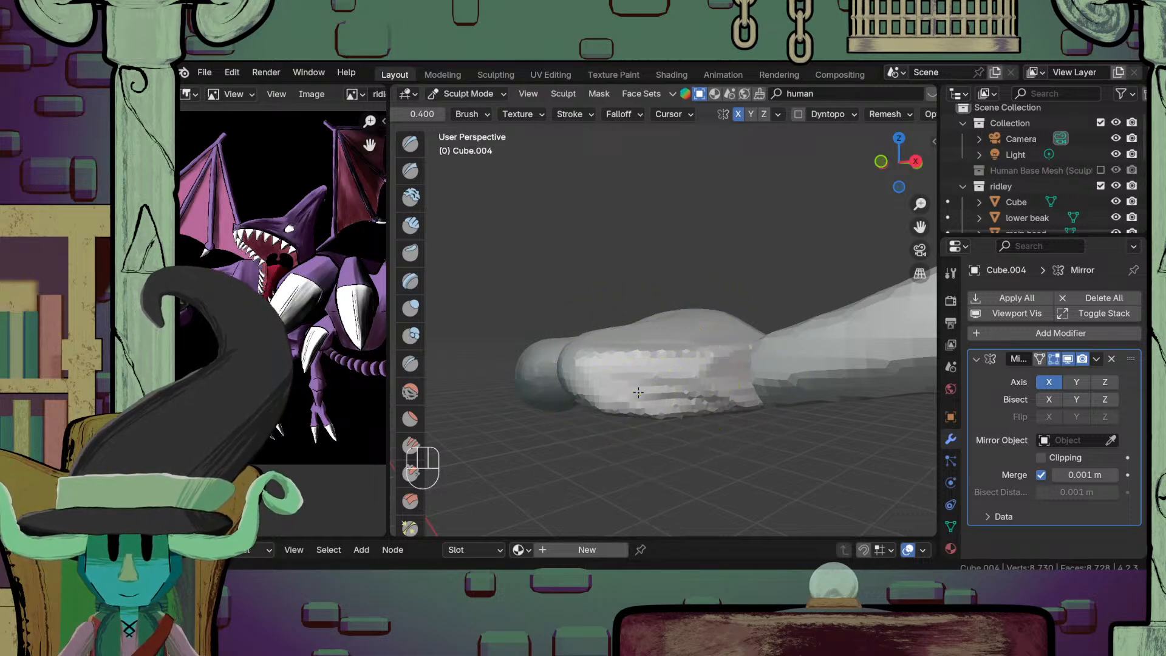
{"action": "key", "text": "ctrl+z"}
{"action": "left_click_drag", "start_coordinate": [665, 387], "coordinate": [712, 386], "text": "shift"}
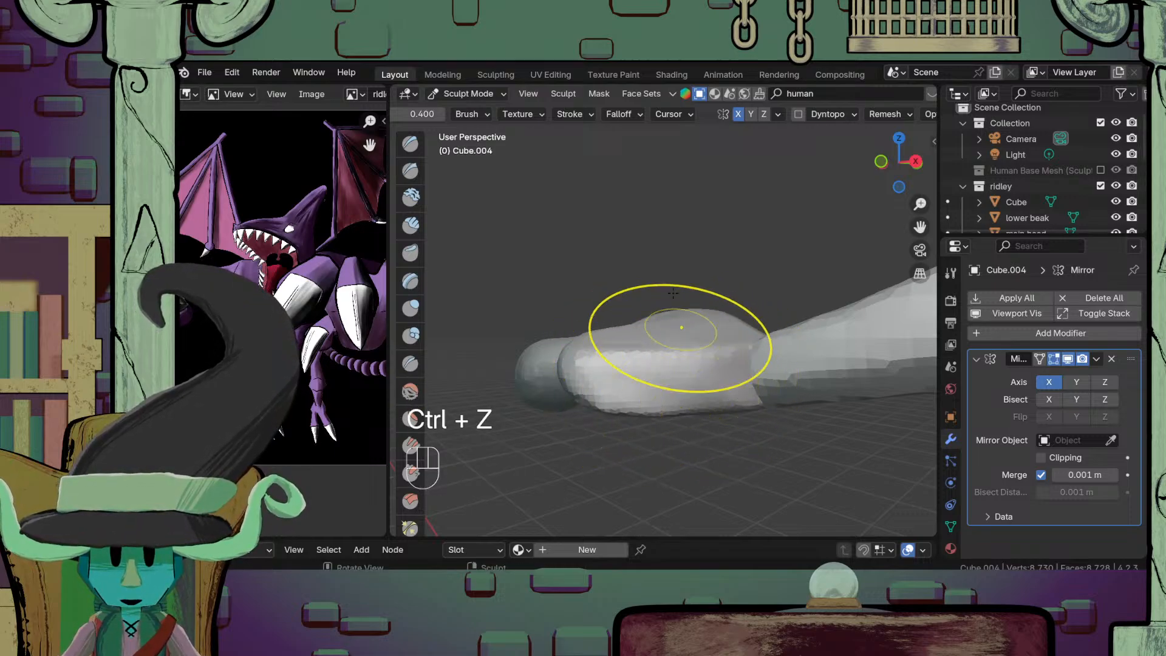
Step: Raise a ridge along the top of the finger nearest the thumb with the Crease brush set to Add
{"action": "middle_click_drag", "start_coordinate": [664, 294], "coordinate": [670, 395], "text": "ctrl"}
{"action": "middle_click_drag", "start_coordinate": [662, 334], "coordinate": [696, 415]}
{"action": "middle_click_drag", "start_coordinate": [687, 349], "coordinate": [650, 363]}
{"action": "middle_click_drag", "start_coordinate": [675, 406], "coordinate": [661, 365]}
{"action": "middle_click_drag", "start_coordinate": [675, 413], "coordinate": [656, 434], "text": "ctrl"}
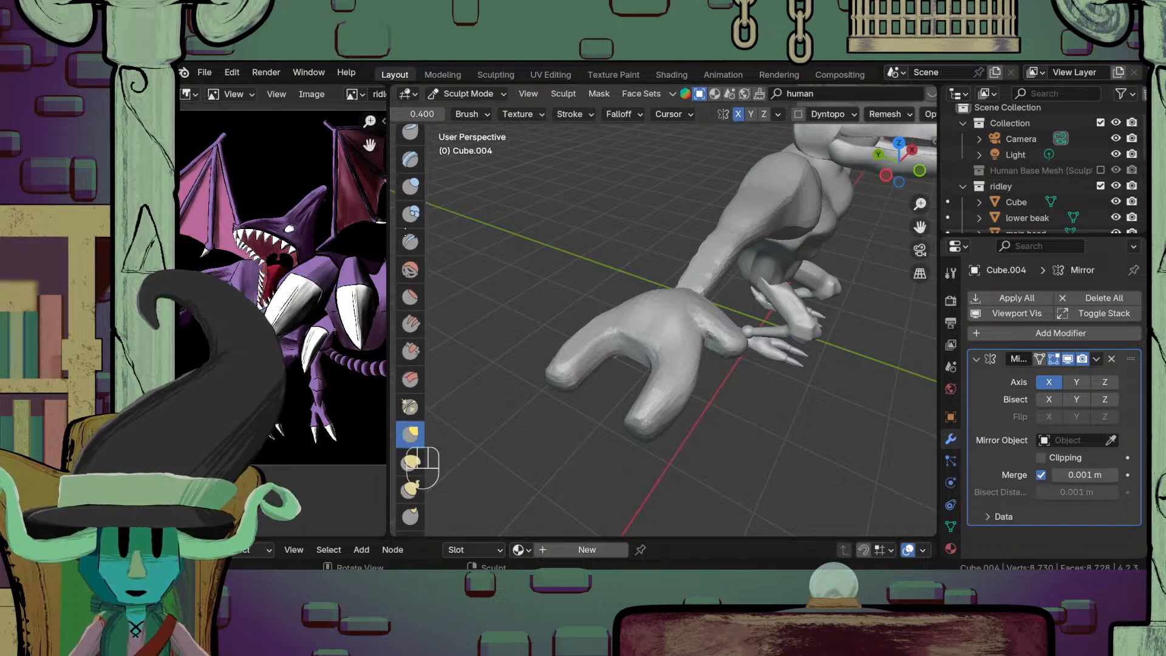
{"action": "left_click", "coordinate": [401, 394]}
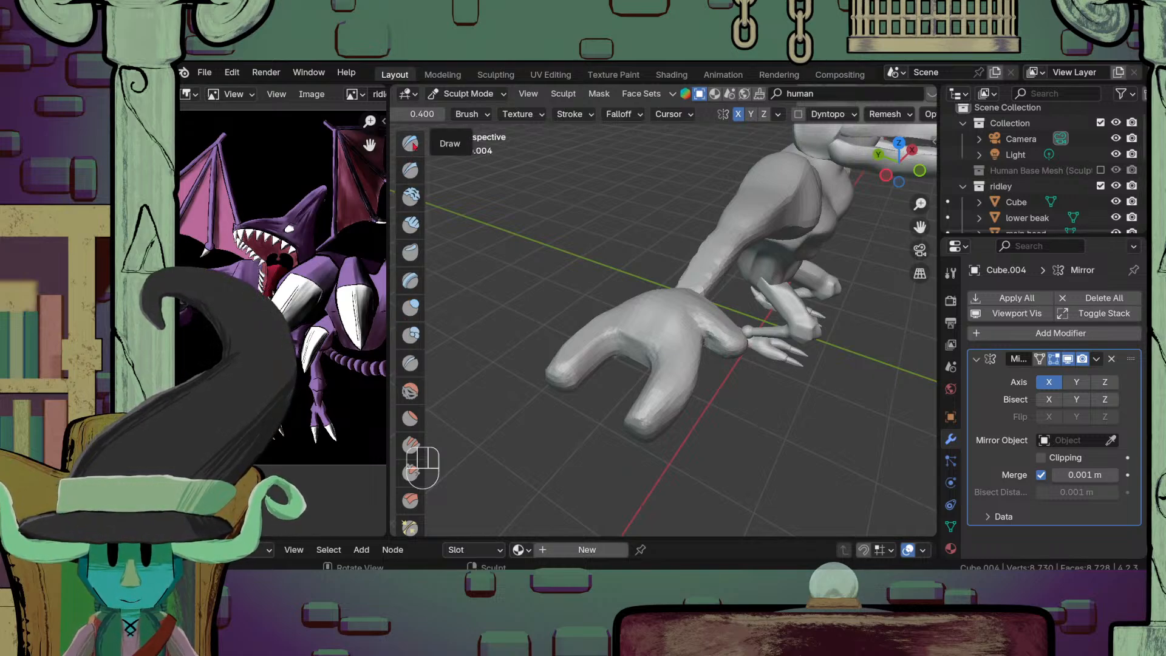
{"action": "left_click", "coordinate": [413, 364]}
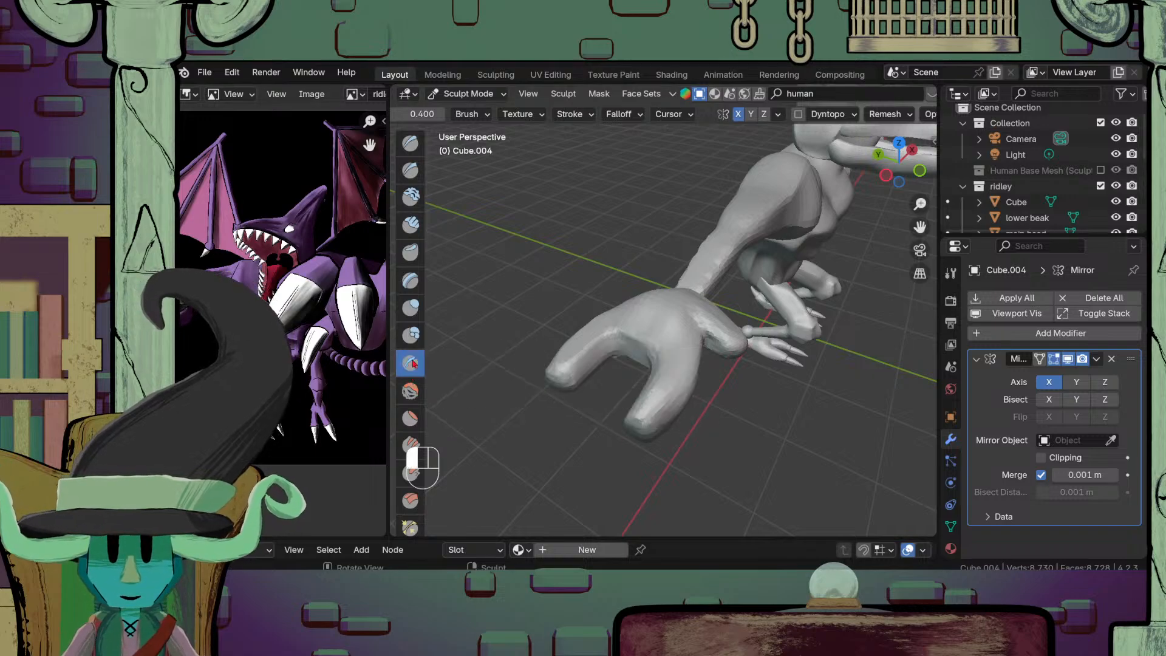
{"action": "mouse_move", "coordinate": [651, 432]}
{"action": "middle_mouse_down", "text": "ctrl"}
{"action": "mouse_move", "coordinate": [701, 380]}
{"action": "mouse_move", "coordinate": [727, 387]}
{"action": "middle_mouse_up", "text": "ctrl"}
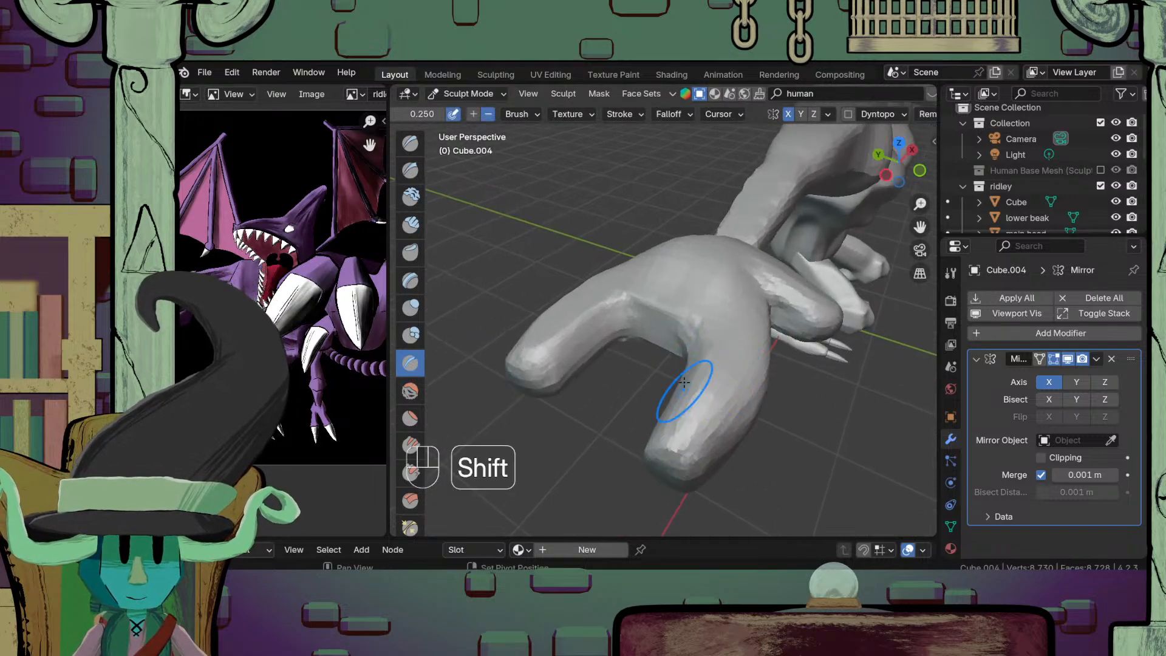
{"action": "mouse_move", "coordinate": [703, 456]}
{"action": "middle_mouse_down"}
{"action": "mouse_move", "coordinate": [643, 443]}
{"action": "mouse_move", "coordinate": [645, 422]}
{"action": "mouse_move", "coordinate": [623, 415]}
{"action": "middle_mouse_up"}
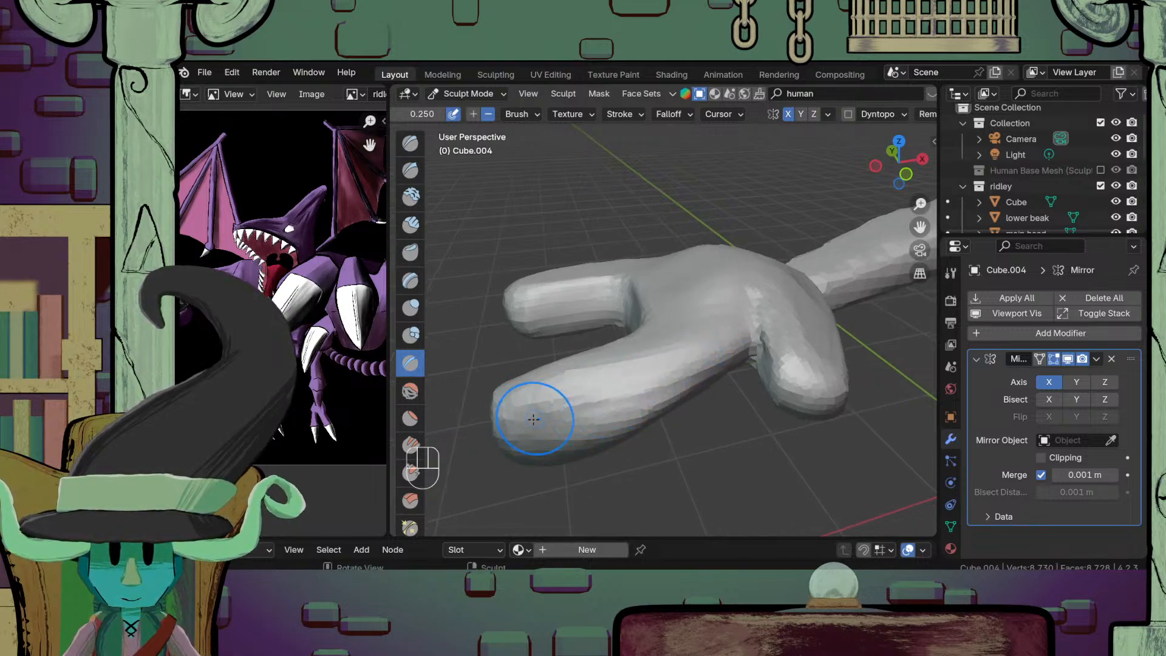
{"action": "left_click", "coordinate": [473, 113]}
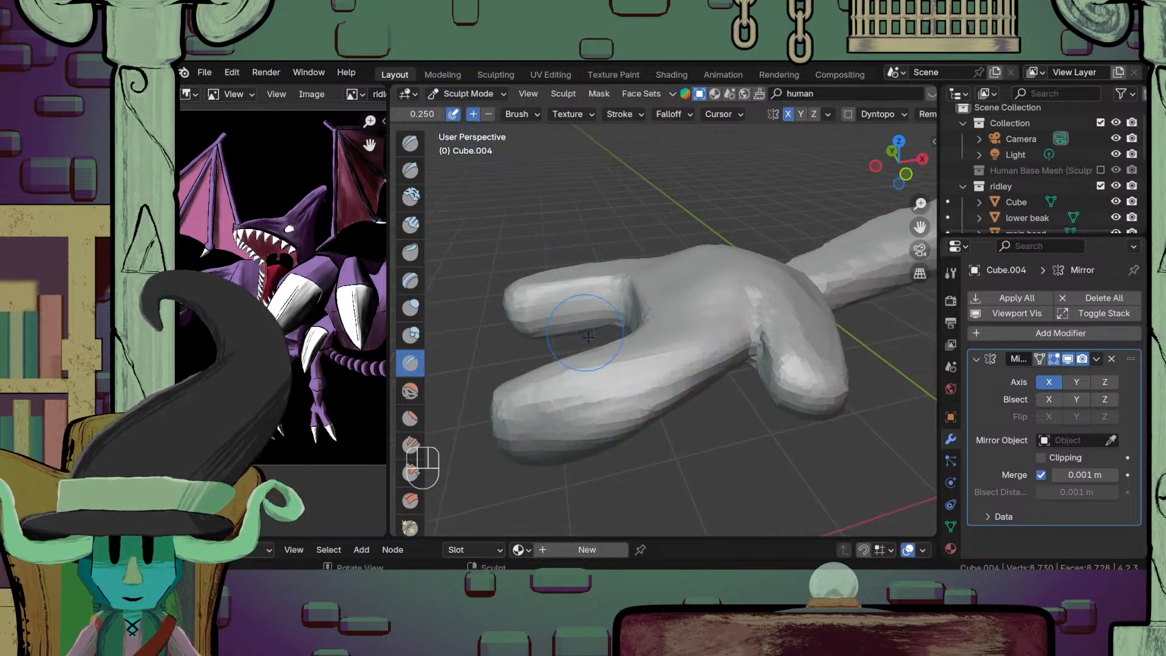
{"action": "left_click_drag", "start_coordinate": [535, 403], "coordinate": [720, 353]}
{"action": "left_click_drag", "start_coordinate": [583, 401], "coordinate": [718, 362]}
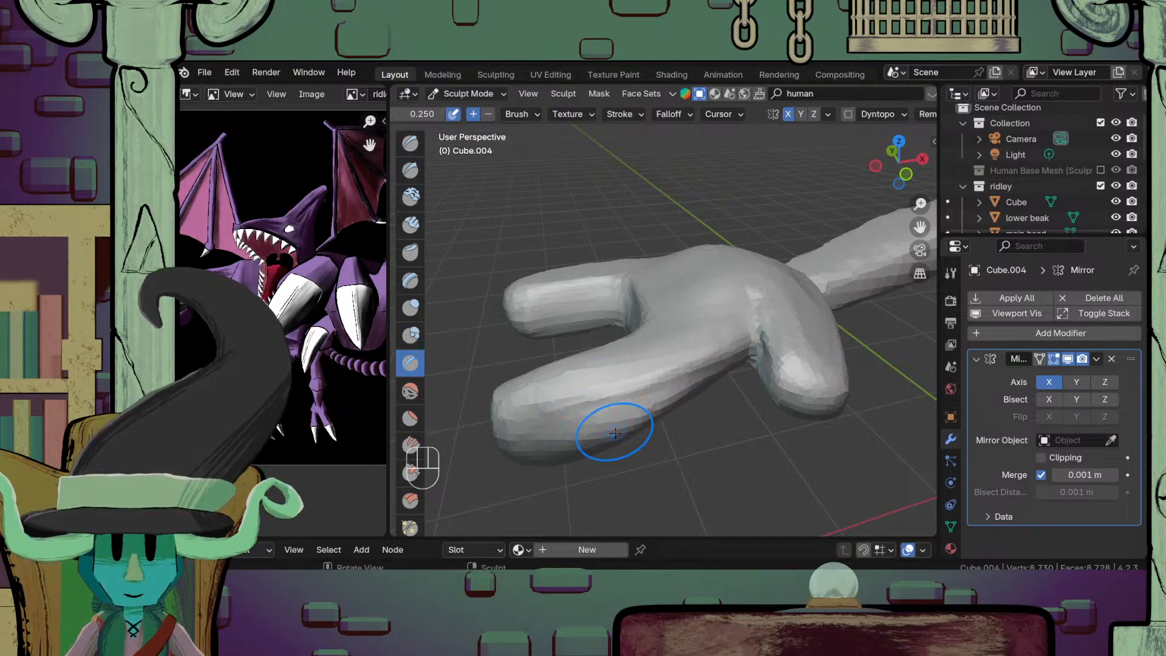
Step: Examine the shape of the fingers, palm and thumb from below, from the front and from above
{"action": "middle_click_drag", "start_coordinate": [616, 434], "coordinate": [513, 213]}
{"action": "middle_click_drag", "start_coordinate": [514, 212], "coordinate": [536, 268], "text": "shift"}
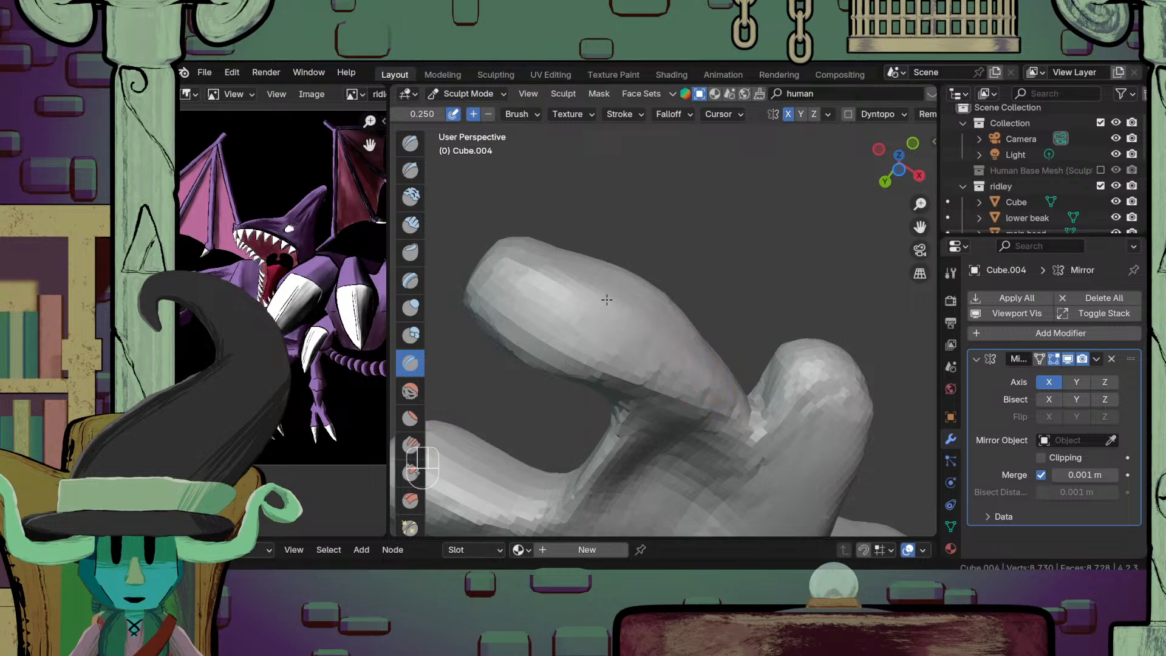
{"action": "middle_click_drag", "start_coordinate": [531, 276], "coordinate": [630, 375]}
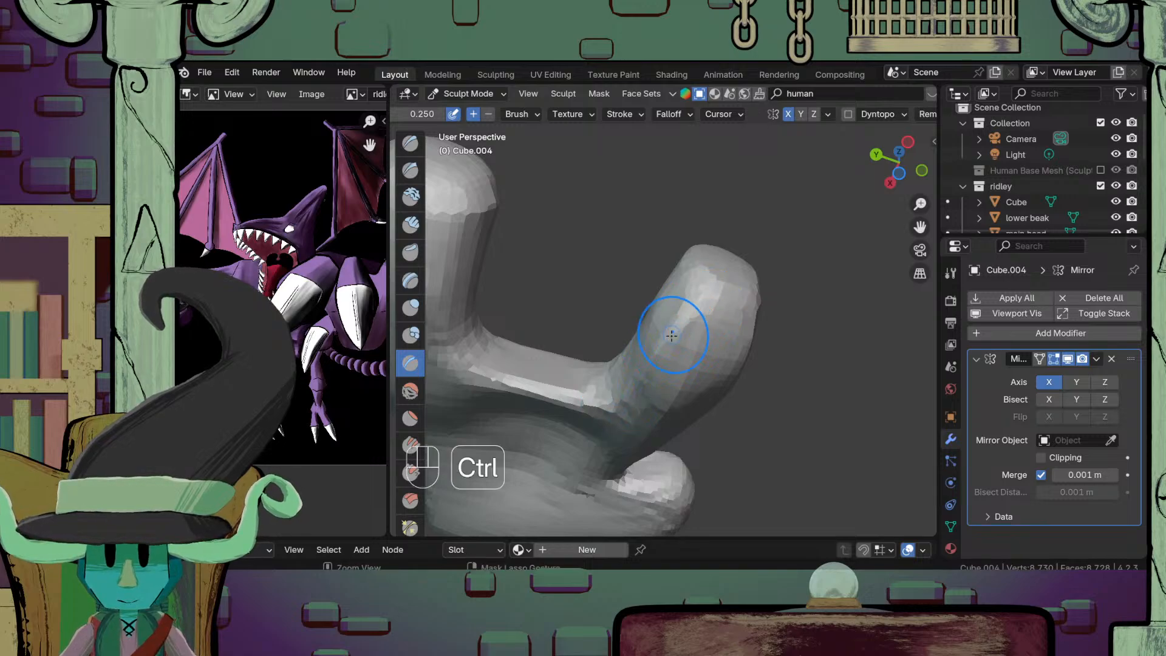
{"action": "middle_click_drag", "start_coordinate": [672, 334], "coordinate": [673, 450], "text": "ctrl"}
{"action": "middle_click_drag", "start_coordinate": [723, 291], "coordinate": [651, 389]}
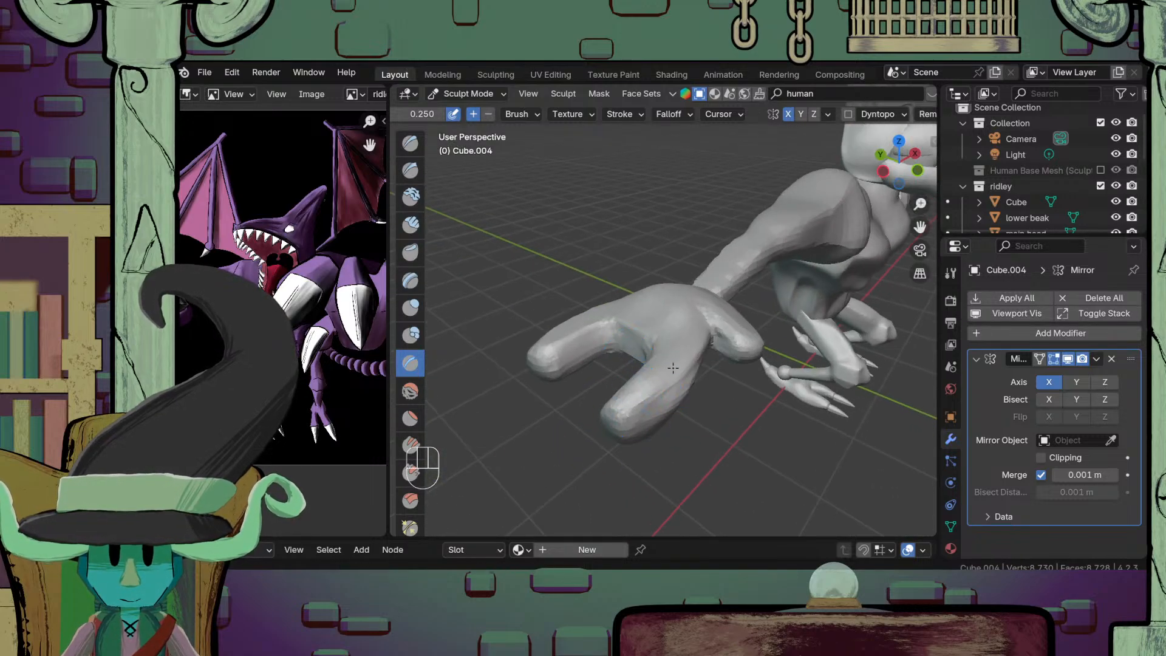
{"action": "middle_click_drag", "start_coordinate": [710, 342], "coordinate": [628, 365]}
{"action": "middle_click_drag", "start_coordinate": [782, 321], "coordinate": [778, 267], "text": "ctrl"}
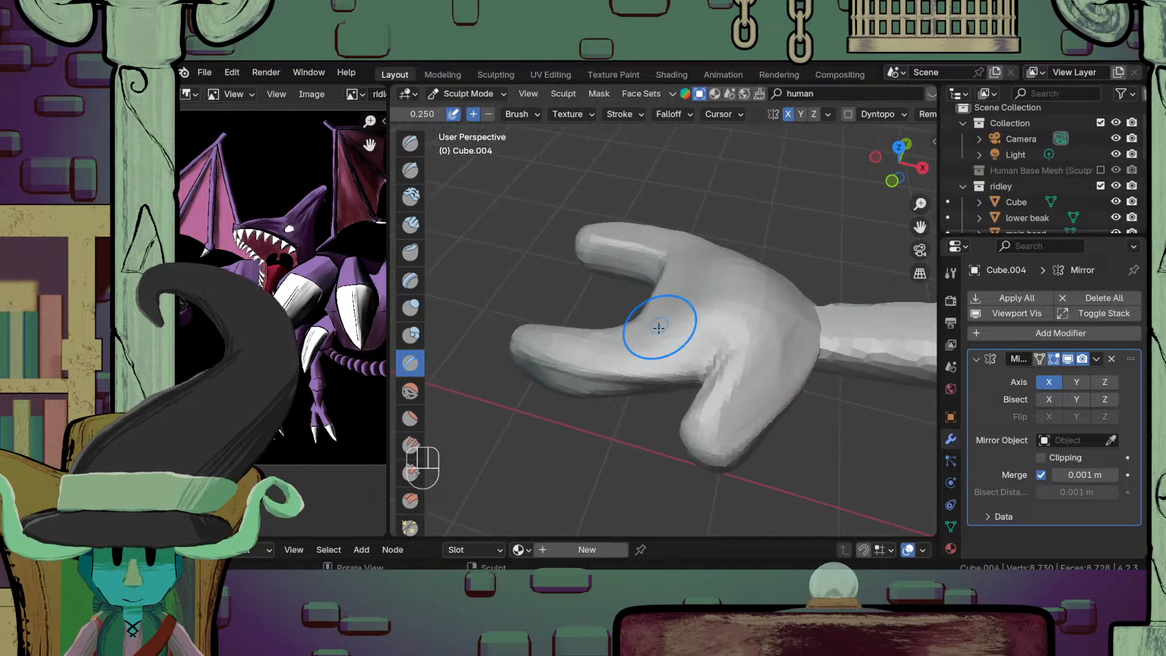
{"action": "mouse_move", "coordinate": [659, 328]}
{"action": "middle_mouse_down"}
{"action": "mouse_move", "coordinate": [699, 337]}
{"action": "mouse_move", "coordinate": [676, 331]}
{"action": "middle_mouse_up"}
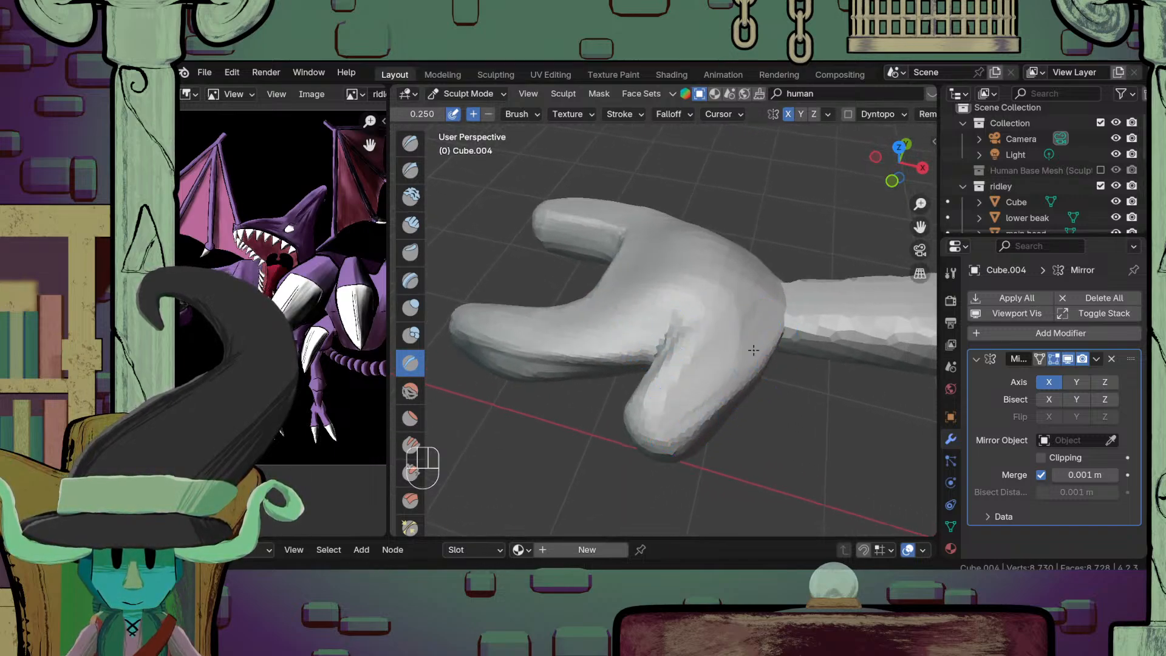
{"action": "scroll", "coordinate": [656, 429], "scroll_direction": "down", "scroll_amount": 3}
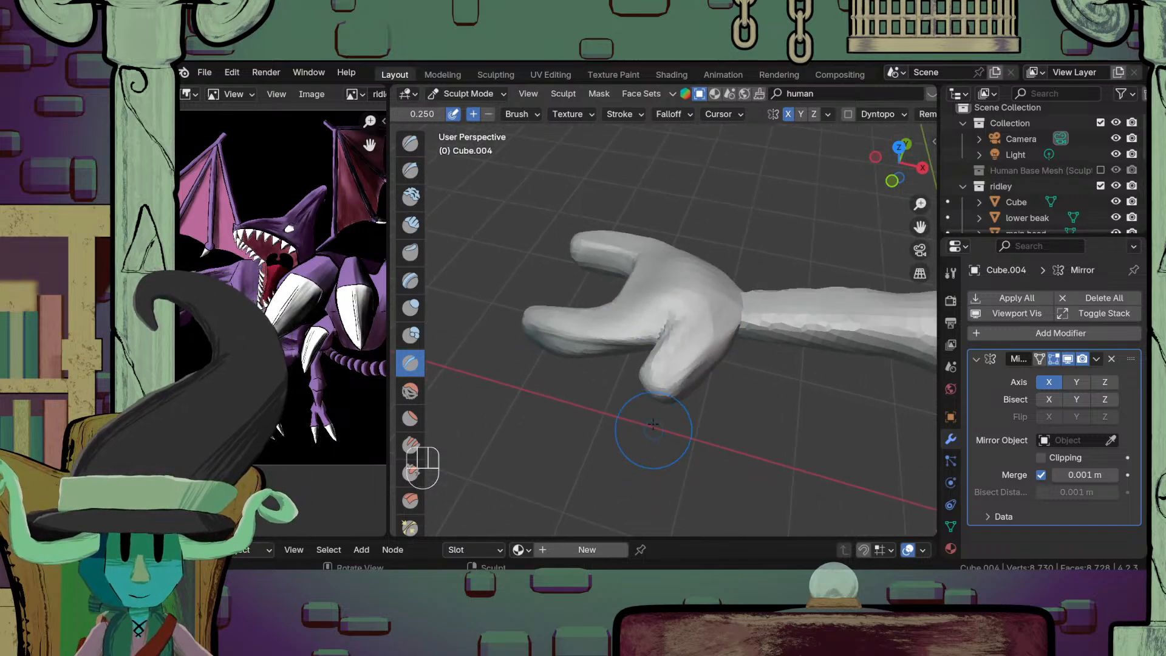
{"action": "middle_click_drag", "start_coordinate": [646, 384], "coordinate": [687, 289], "text": "ctrl"}
{"action": "middle_click_drag", "start_coordinate": [686, 288], "coordinate": [659, 335], "text": "shift"}
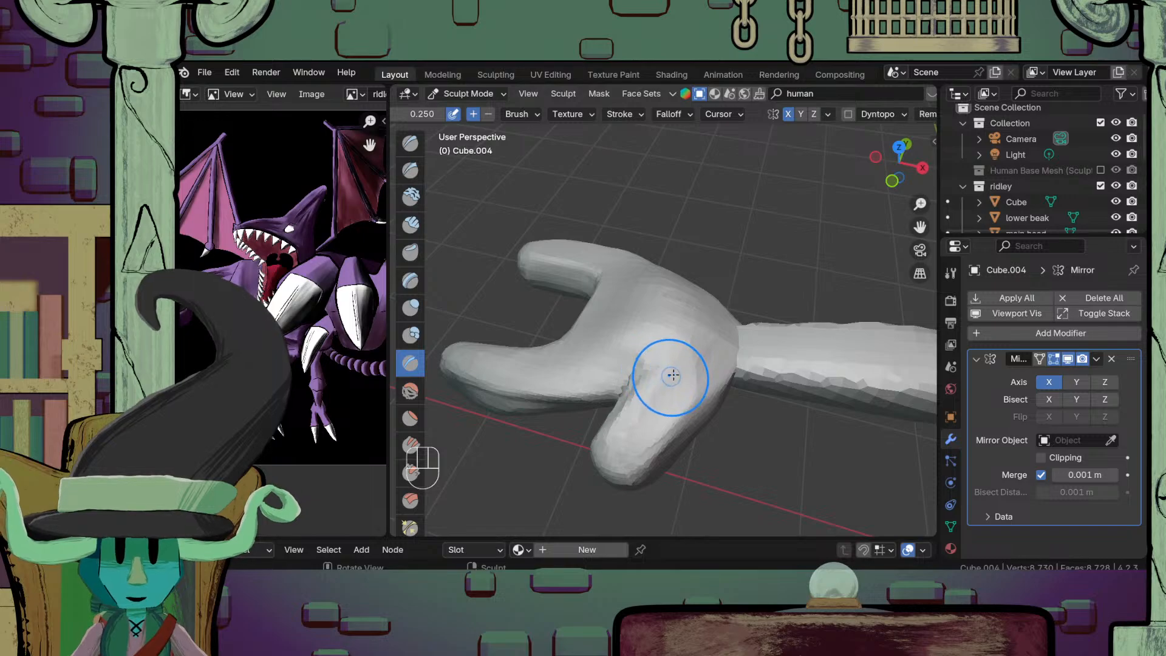
Step: Examine the back of the hand, its joint with the wrist and its thickness in side profile
{"action": "mouse_move", "coordinate": [576, 333]}
{"action": "middle_mouse_down"}
{"action": "mouse_move", "coordinate": [773, 377]}
{"action": "mouse_move", "coordinate": [632, 310]}
{"action": "mouse_move", "coordinate": [593, 320]}
{"action": "middle_mouse_up"}
{"action": "scroll", "coordinate": [643, 346], "scroll_direction": "up", "scroll_amount": 1}
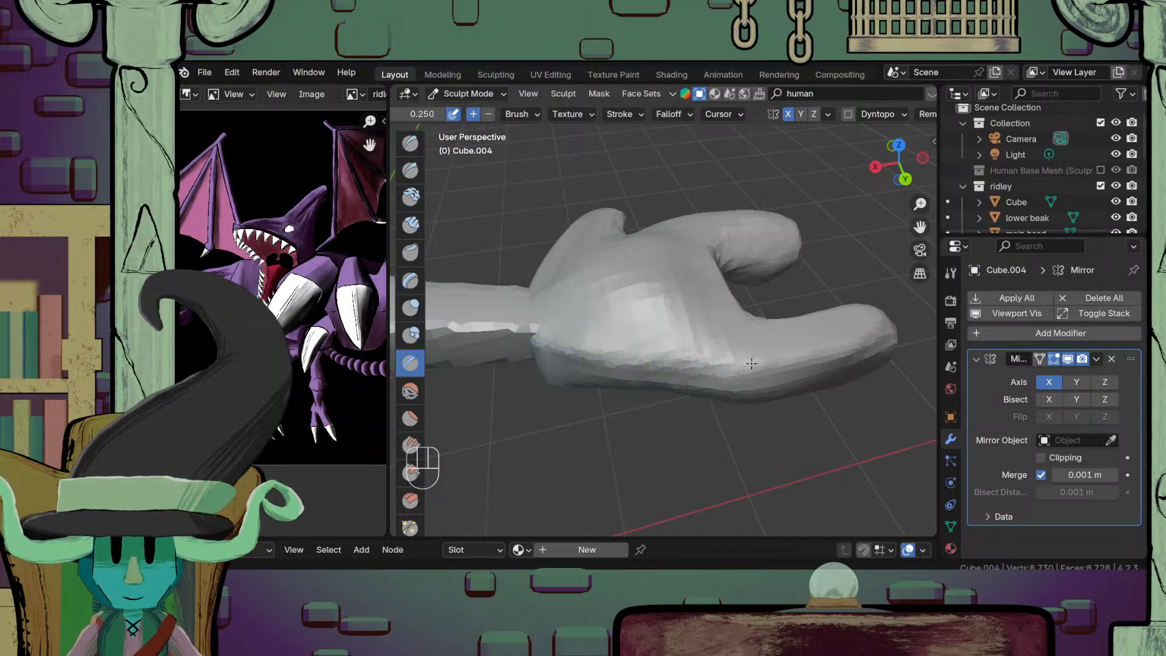
{"action": "mouse_move", "coordinate": [578, 315]}
{"action": "middle_mouse_down"}
{"action": "mouse_move", "coordinate": [607, 340]}
{"action": "mouse_move", "coordinate": [632, 340]}
{"action": "middle_mouse_up"}
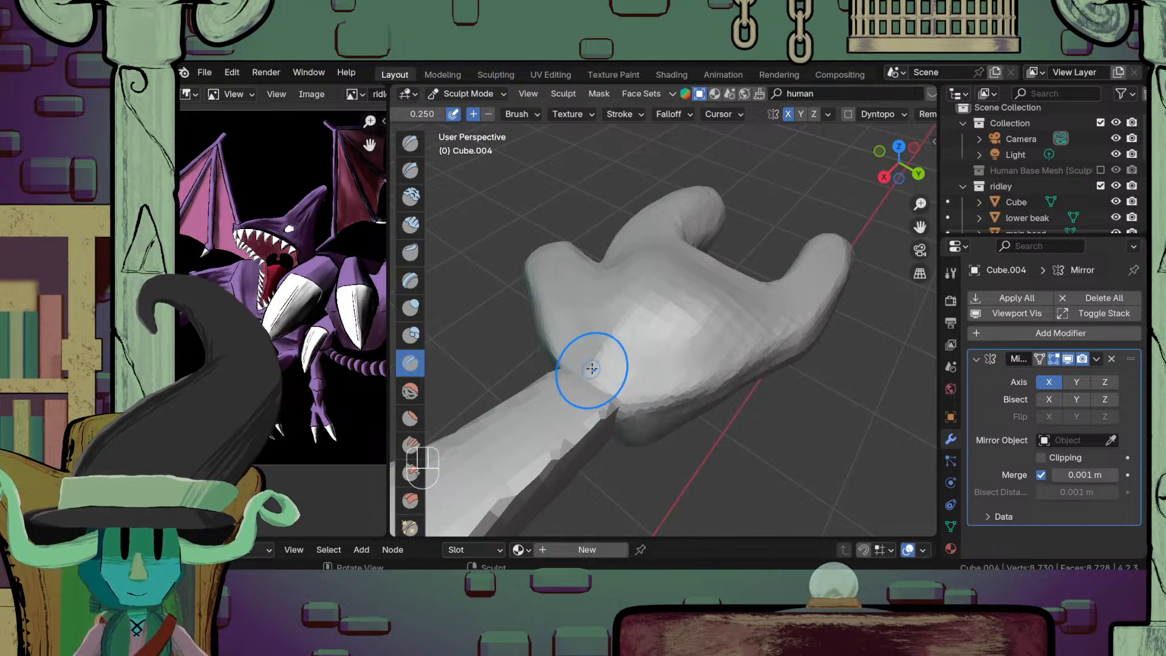
{"action": "middle_click_drag", "start_coordinate": [598, 368], "coordinate": [564, 403], "text": "ctrl"}
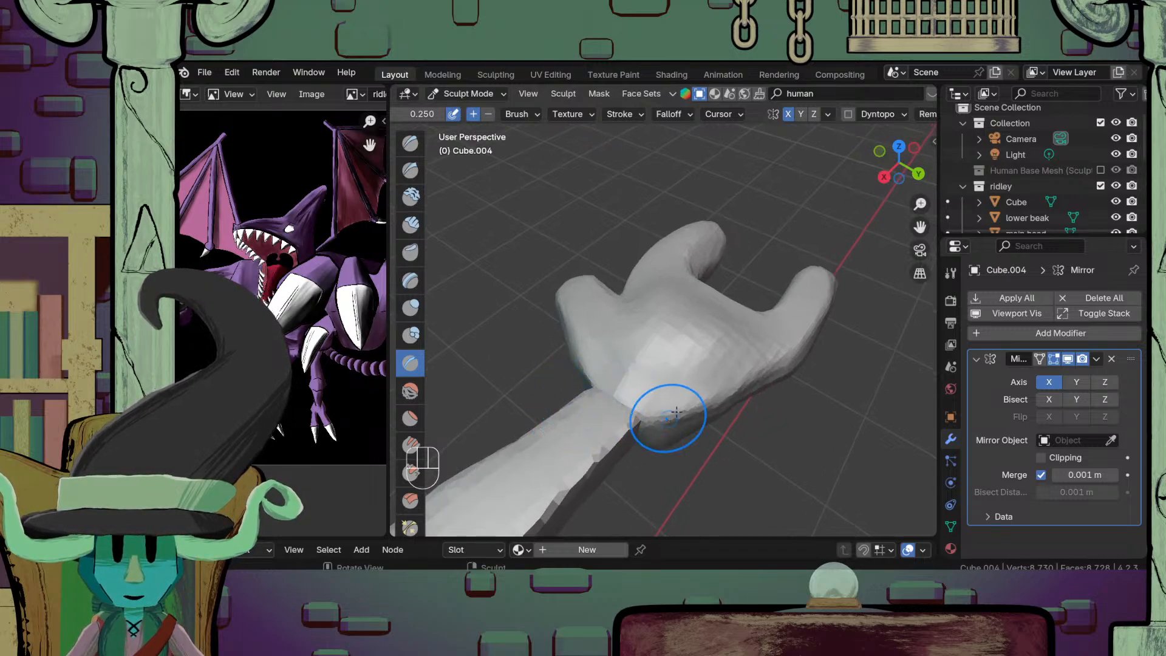
{"action": "mouse_move", "coordinate": [676, 413]}
{"action": "middle_mouse_down"}
{"action": "mouse_move", "coordinate": [656, 306]}
{"action": "mouse_move", "coordinate": [641, 304]}
{"action": "middle_mouse_up"}
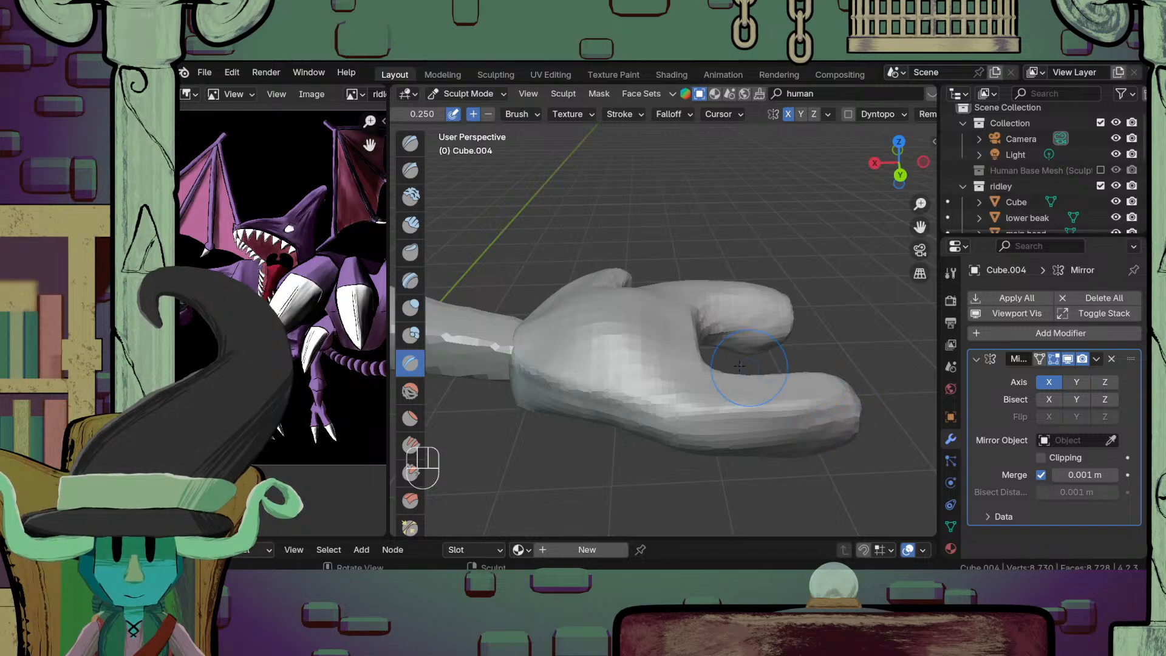
{"action": "middle_click_drag", "start_coordinate": [740, 365], "coordinate": [632, 339]}
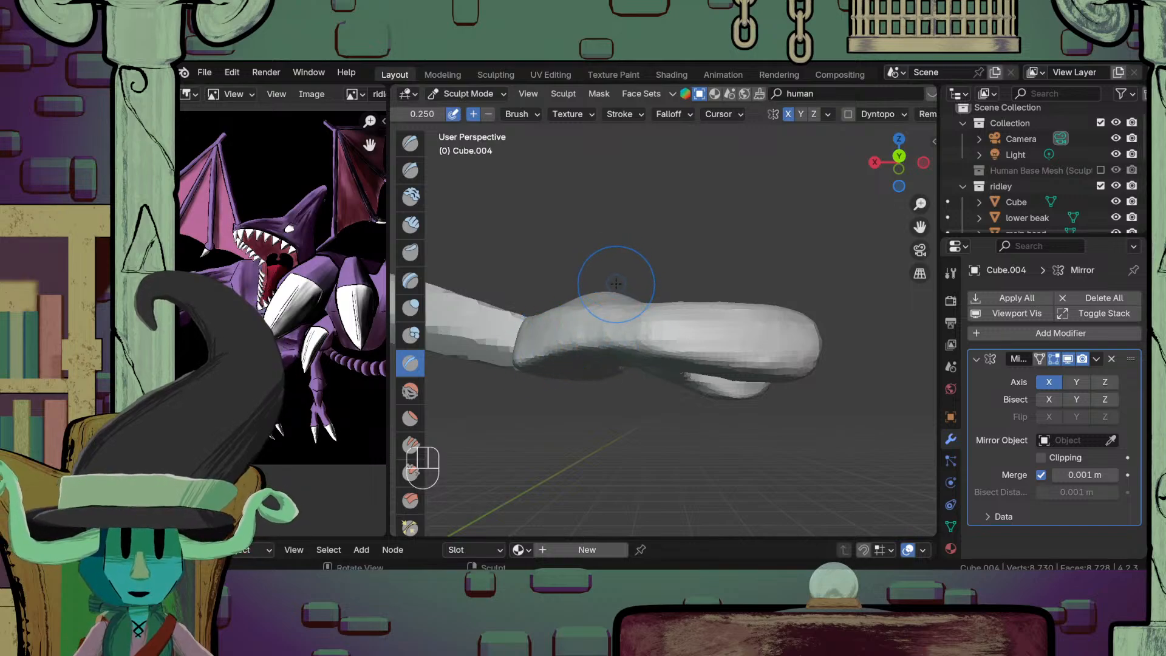
{"action": "middle_click_drag", "start_coordinate": [697, 337], "coordinate": [671, 371]}
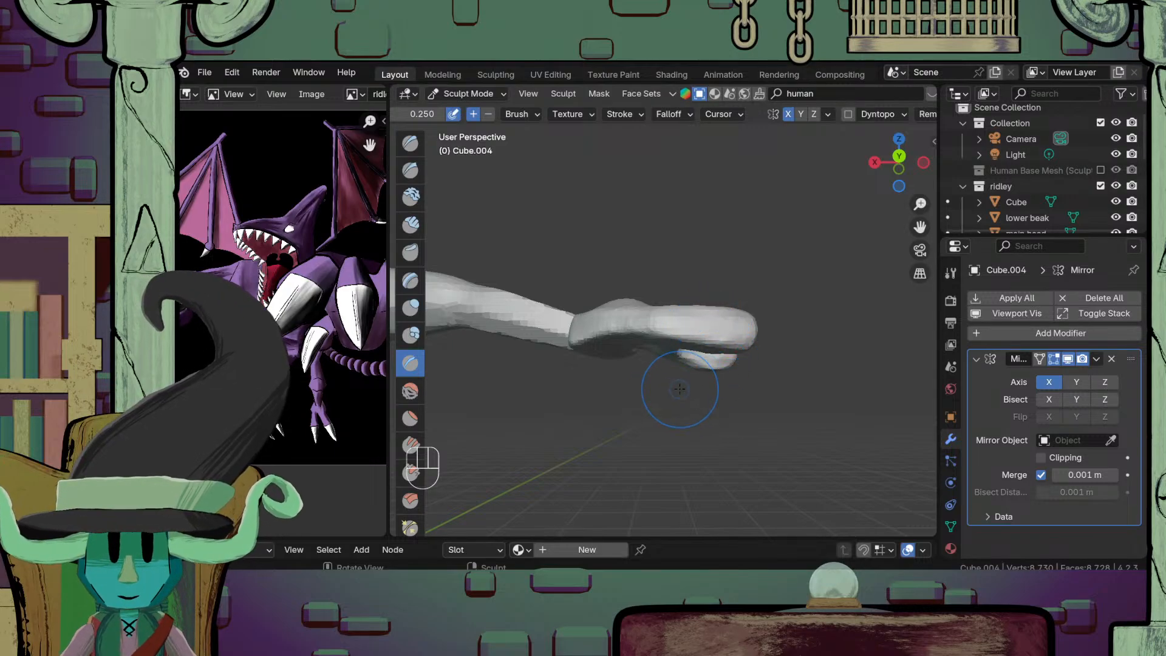
{"action": "mouse_move", "coordinate": [737, 341]}
{"action": "middle_mouse_down"}
{"action": "mouse_move", "coordinate": [625, 346]}
{"action": "mouse_move", "coordinate": [647, 373]}
{"action": "middle_mouse_up"}
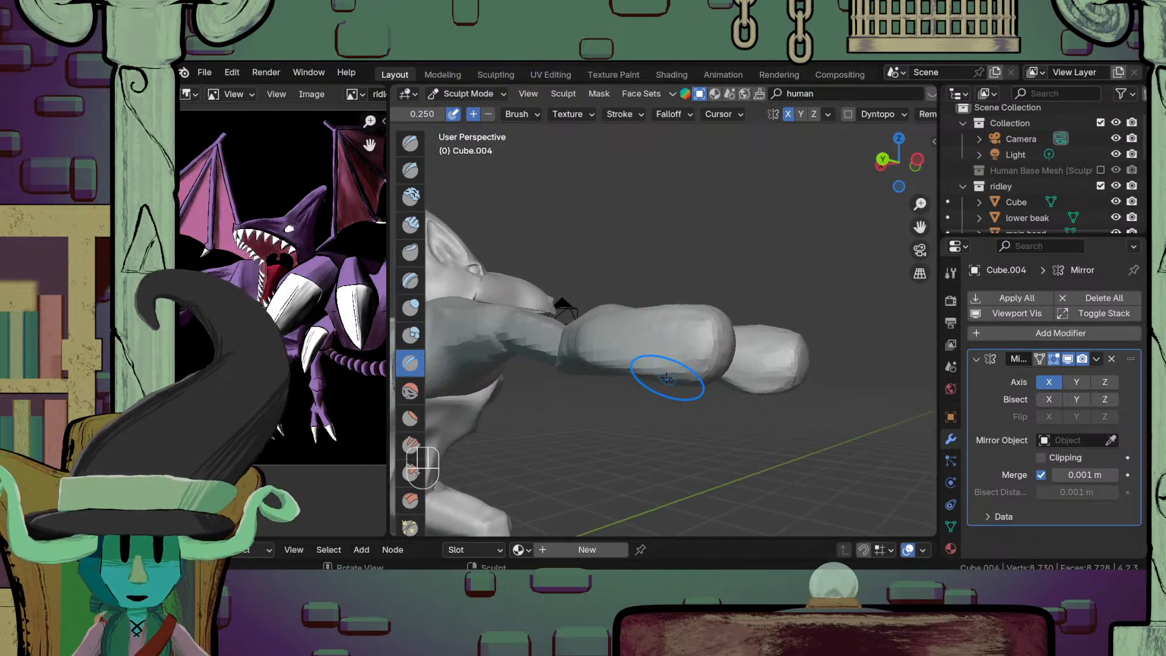
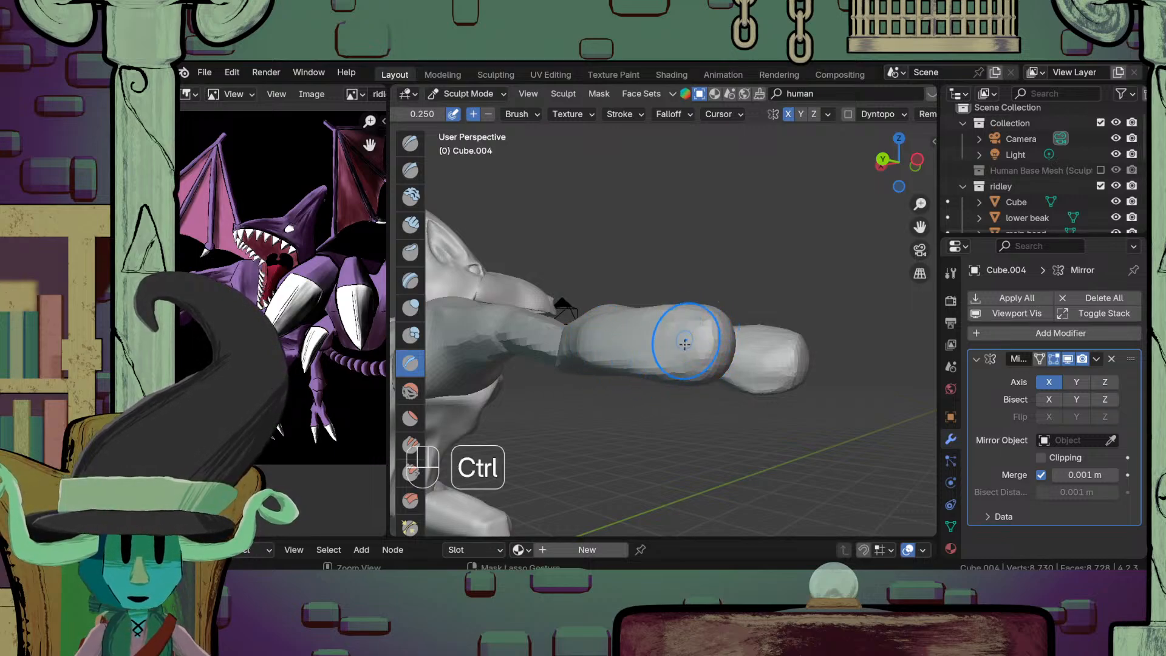
Step: Smooth the inner side of the finger nearest the thumb
{"action": "middle_click_drag", "start_coordinate": [687, 344], "coordinate": [669, 419], "text": "ctrl"}
{"action": "middle_click_drag", "start_coordinate": [547, 377], "coordinate": [662, 377]}
{"action": "middle_click_drag", "start_coordinate": [632, 389], "coordinate": [613, 302], "text": "ctrl"}
{"action": "mouse_move", "coordinate": [590, 413]}
{"action": "middle_mouse_down", "text": "shift"}
{"action": "mouse_move", "coordinate": [632, 312]}
{"action": "mouse_move", "coordinate": [650, 304]}
{"action": "middle_mouse_up", "text": "shift"}
{"action": "mouse_move", "coordinate": [629, 368]}
{"action": "middle_mouse_down"}
{"action": "mouse_move", "coordinate": [596, 300]}
{"action": "mouse_move", "coordinate": [671, 370]}
{"action": "mouse_move", "coordinate": [642, 378]}
{"action": "mouse_move", "coordinate": [687, 346]}
{"action": "mouse_move", "coordinate": [702, 304]}
{"action": "mouse_move", "coordinate": [627, 365]}
{"action": "middle_mouse_up"}
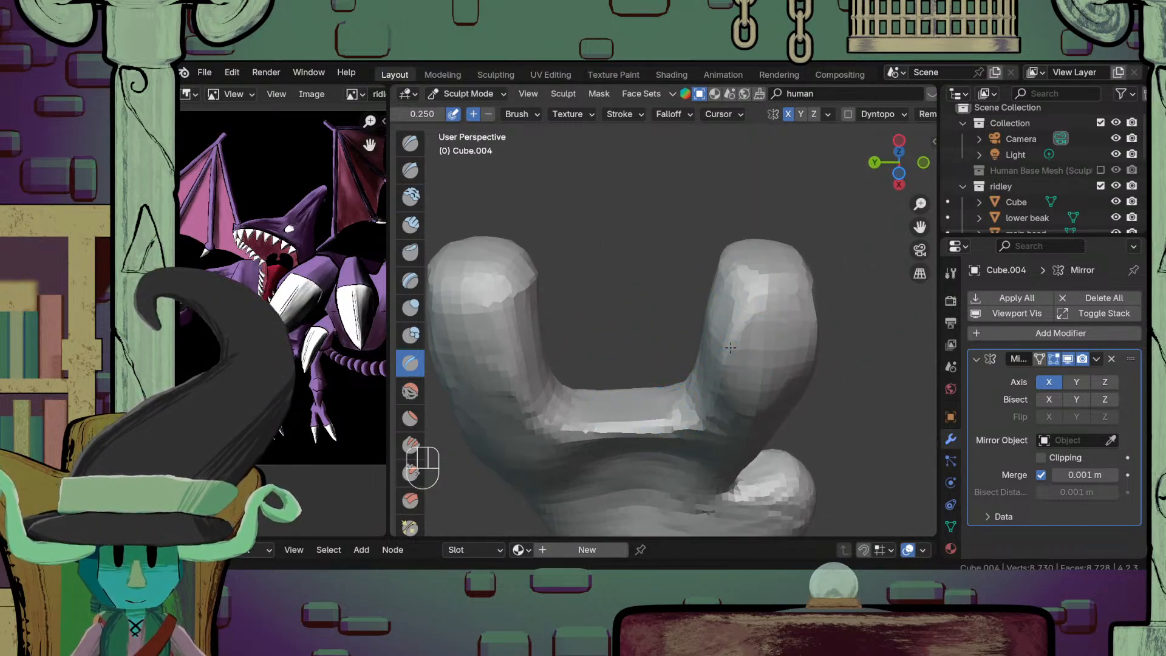
{"action": "middle_click_drag", "start_coordinate": [737, 325], "coordinate": [713, 380], "text": "ctrl"}
{"action": "mouse_move", "coordinate": [737, 304]}
{"action": "middle_mouse_down"}
{"action": "mouse_move", "coordinate": [672, 341]}
{"action": "mouse_move", "coordinate": [737, 247]}
{"action": "mouse_move", "coordinate": [667, 383]}
{"action": "middle_mouse_up"}
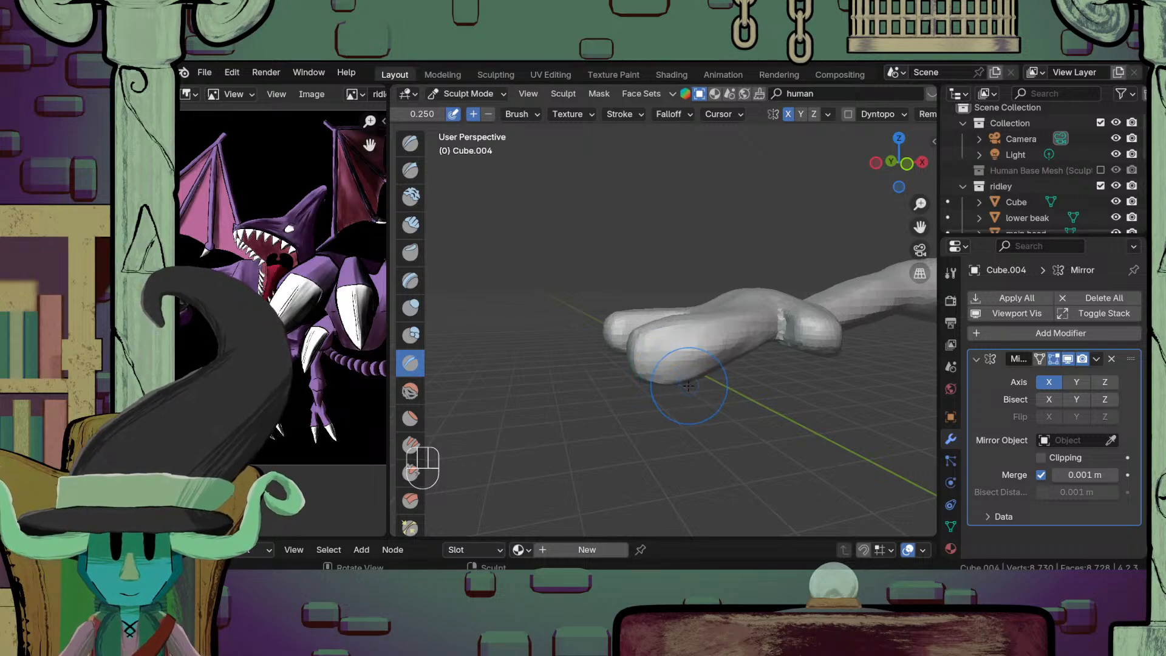
{"action": "mouse_move", "coordinate": [678, 393]}
{"action": "middle_mouse_down", "text": "ctrl"}
{"action": "mouse_move", "coordinate": [695, 339]}
{"action": "mouse_move", "coordinate": [683, 352]}
{"action": "mouse_move", "coordinate": [775, 357]}
{"action": "mouse_move", "coordinate": [737, 334]}
{"action": "middle_mouse_up", "text": "ctrl"}
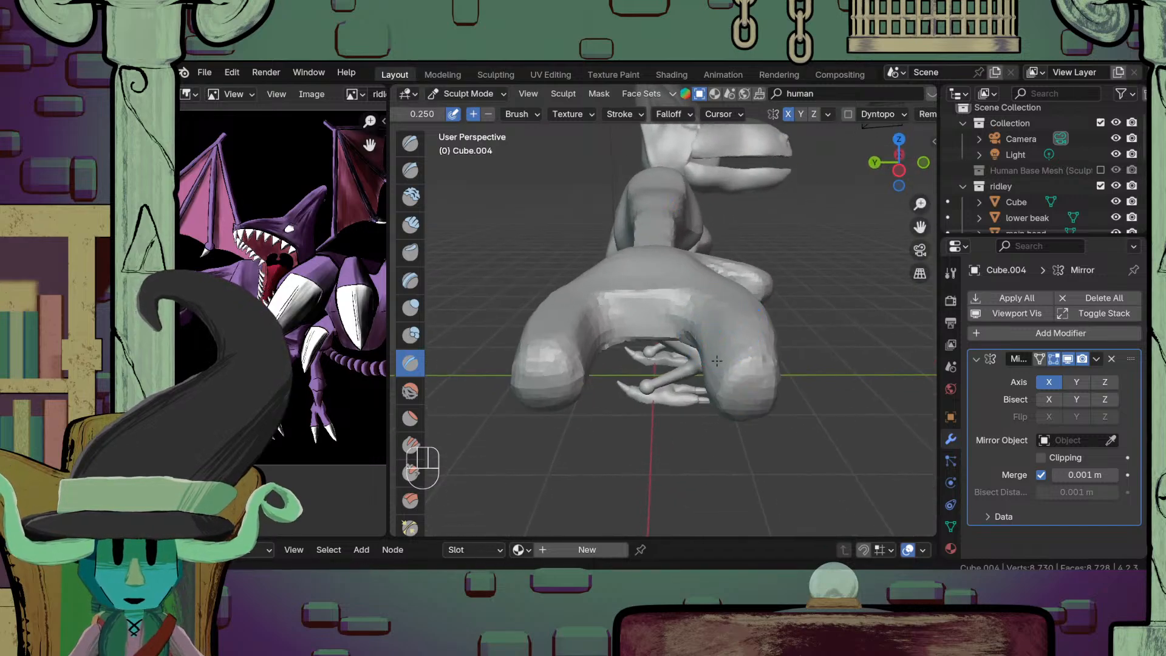
{"action": "mouse_move", "coordinate": [708, 291]}
{"action": "middle_mouse_down"}
{"action": "mouse_move", "coordinate": [632, 285]}
{"action": "mouse_move", "coordinate": [680, 350]}
{"action": "mouse_move", "coordinate": [709, 331]}
{"action": "mouse_move", "coordinate": [728, 341]}
{"action": "middle_mouse_up"}
{"action": "mouse_move", "coordinate": [717, 368]}
{"action": "left_mouse_down", "text": "shift"}
{"action": "mouse_move", "coordinate": [702, 394]}
{"action": "mouse_move", "coordinate": [720, 370]}
{"action": "left_mouse_up", "text": "shift"}
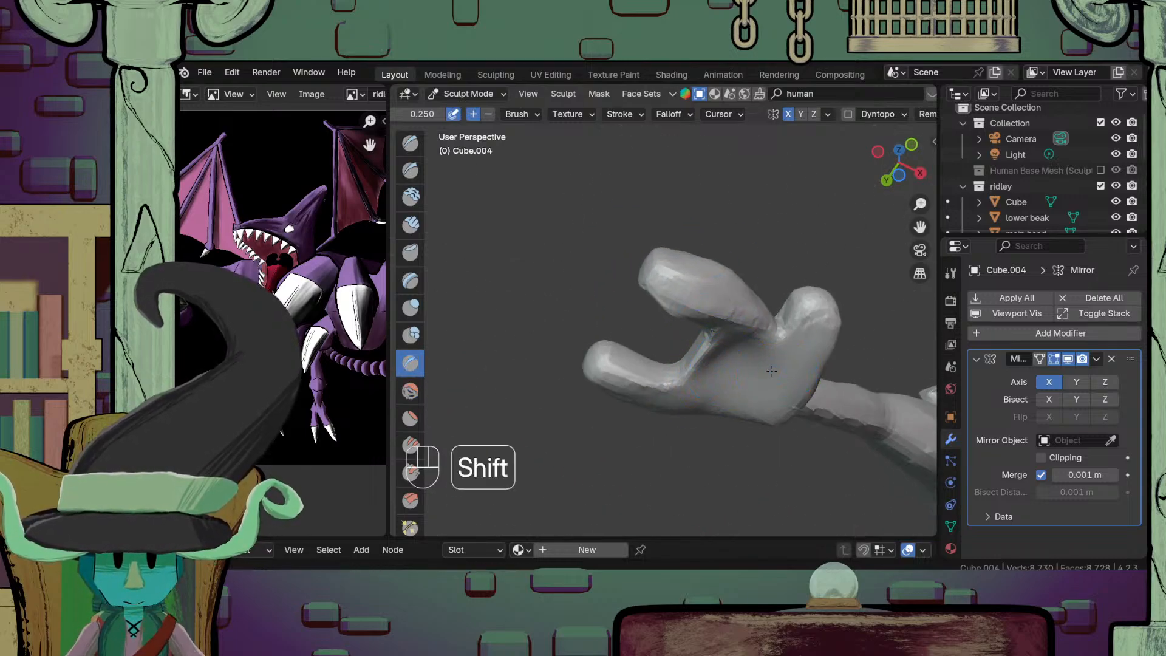
Step: Switch from Sculpt Mode to Object Mode, select the toe claws and open them in Edit Mode
{"action": "middle_click_drag", "start_coordinate": [718, 389], "coordinate": [714, 486], "text": "ctrl"}
{"action": "mouse_move", "coordinate": [714, 413]}
{"action": "middle_mouse_down"}
{"action": "mouse_move", "coordinate": [729, 297]}
{"action": "mouse_move", "coordinate": [737, 307]}
{"action": "mouse_move", "coordinate": [693, 348]}
{"action": "mouse_move", "coordinate": [709, 380]}
{"action": "mouse_move", "coordinate": [688, 471]}
{"action": "middle_mouse_up"}
{"action": "scroll", "coordinate": [689, 471], "scroll_direction": "up", "scroll_amount": 8}
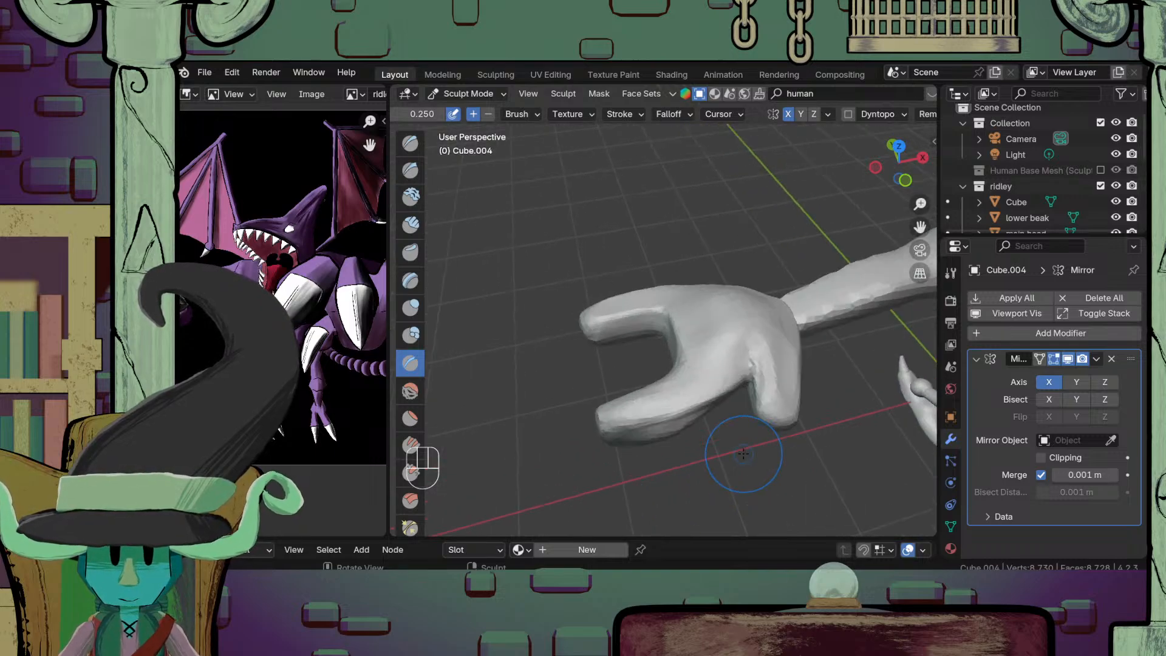
{"action": "middle_click_drag", "start_coordinate": [594, 417], "coordinate": [750, 349]}
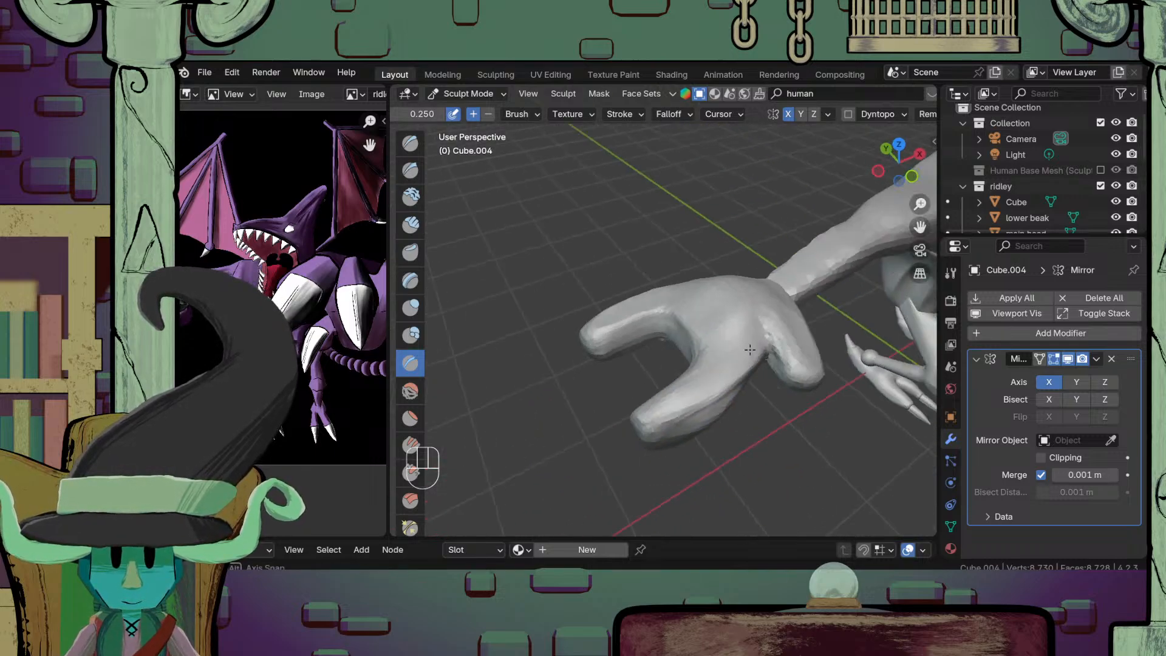
{"action": "scroll", "coordinate": [751, 349], "scroll_direction": "down", "scroll_amount": 5}
{"action": "middle_click_drag", "start_coordinate": [682, 317], "coordinate": [639, 328]}
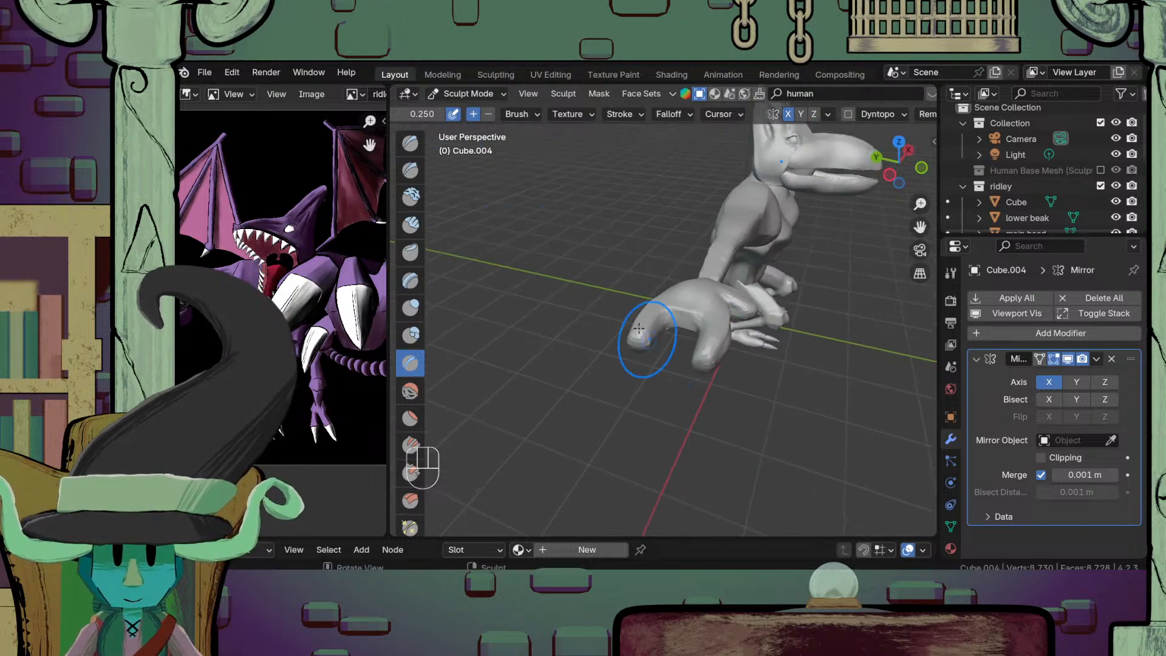
{"action": "left_click", "coordinate": [469, 94]}
{"action": "left_click", "coordinate": [469, 114]}
{"action": "scroll", "coordinate": [670, 477], "scroll_direction": "down", "scroll_amount": 3}
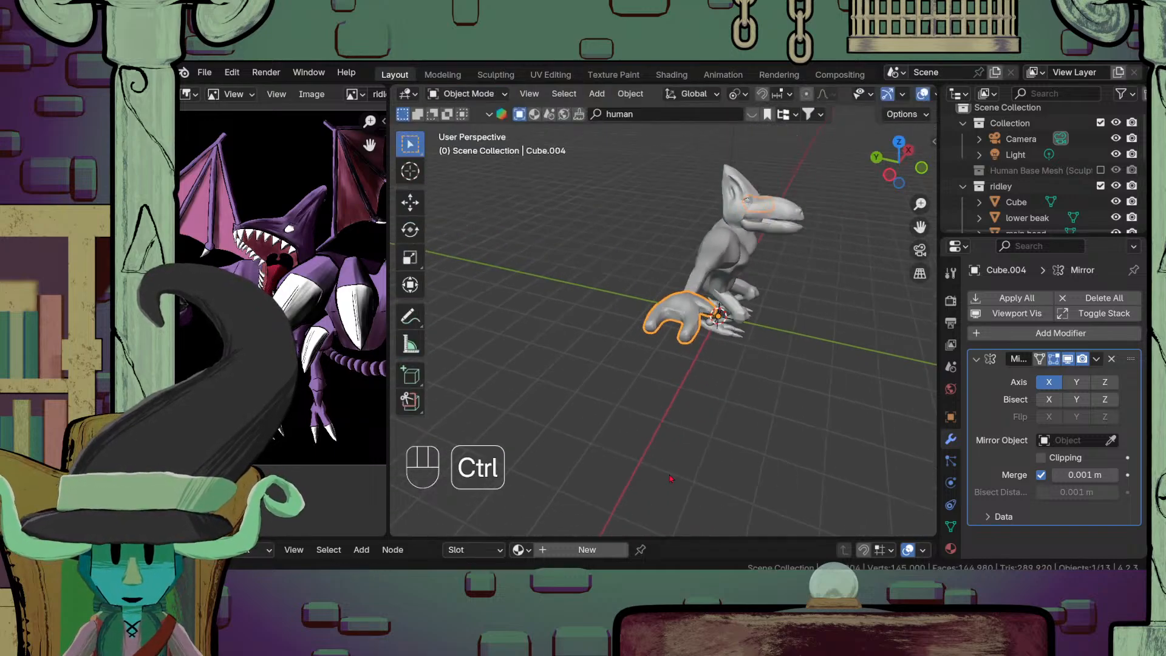
{"action": "middle_click_drag", "start_coordinate": [670, 478], "coordinate": [527, 416]}
{"action": "scroll", "coordinate": [586, 454], "scroll_direction": "up", "scroll_amount": 2}
{"action": "left_click", "coordinate": [750, 416]}
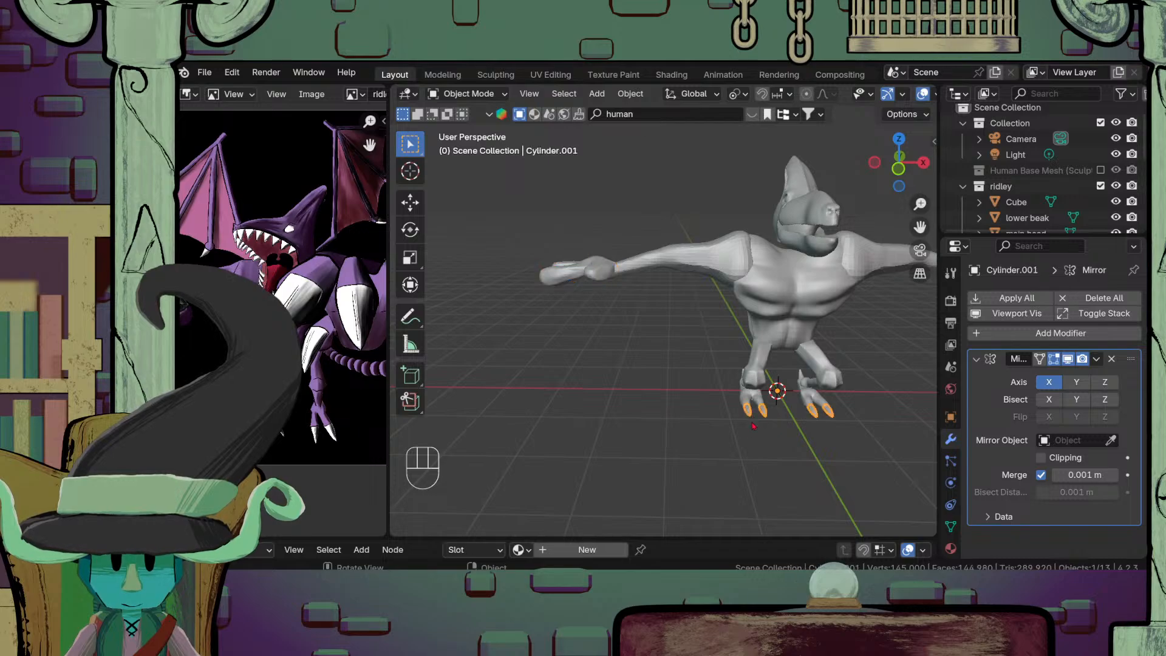
{"action": "key", "text": "Tab"}
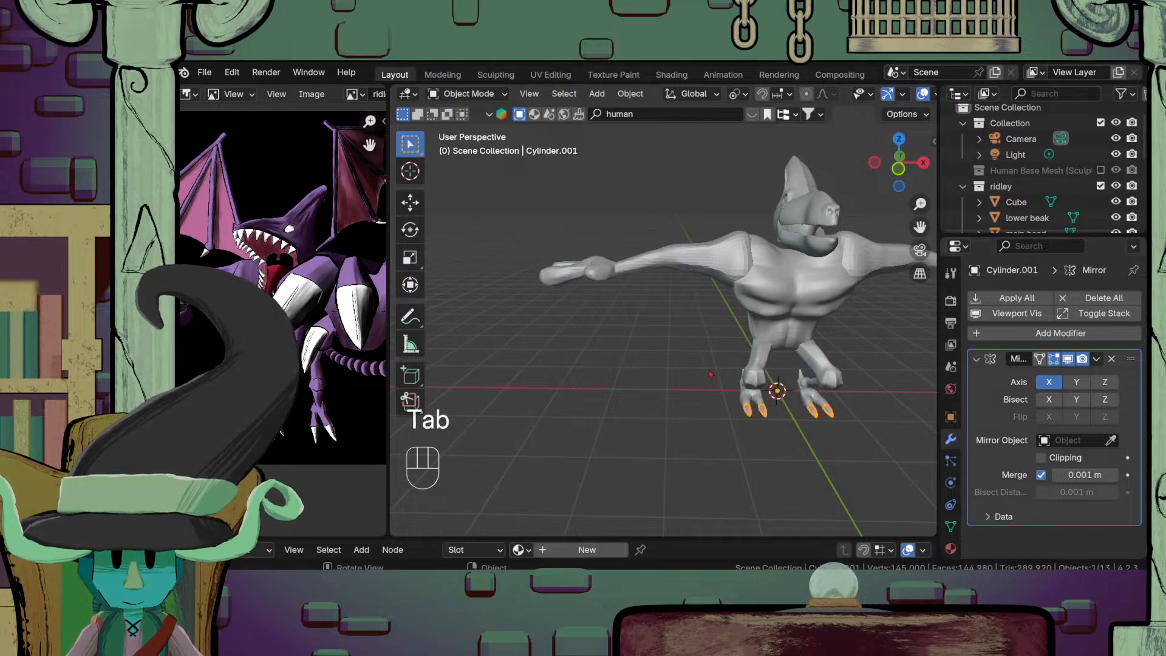
{"action": "key", "text": "Tab"}
Step: Select one whole toe claw, duplicate it and move the copy along the X axis to beneath the hand
{"action": "scroll", "coordinate": [800, 452], "scroll_direction": "up", "scroll_amount": 2}
{"action": "middle_click_drag", "start_coordinate": [800, 451], "coordinate": [712, 441], "text": "shift"}
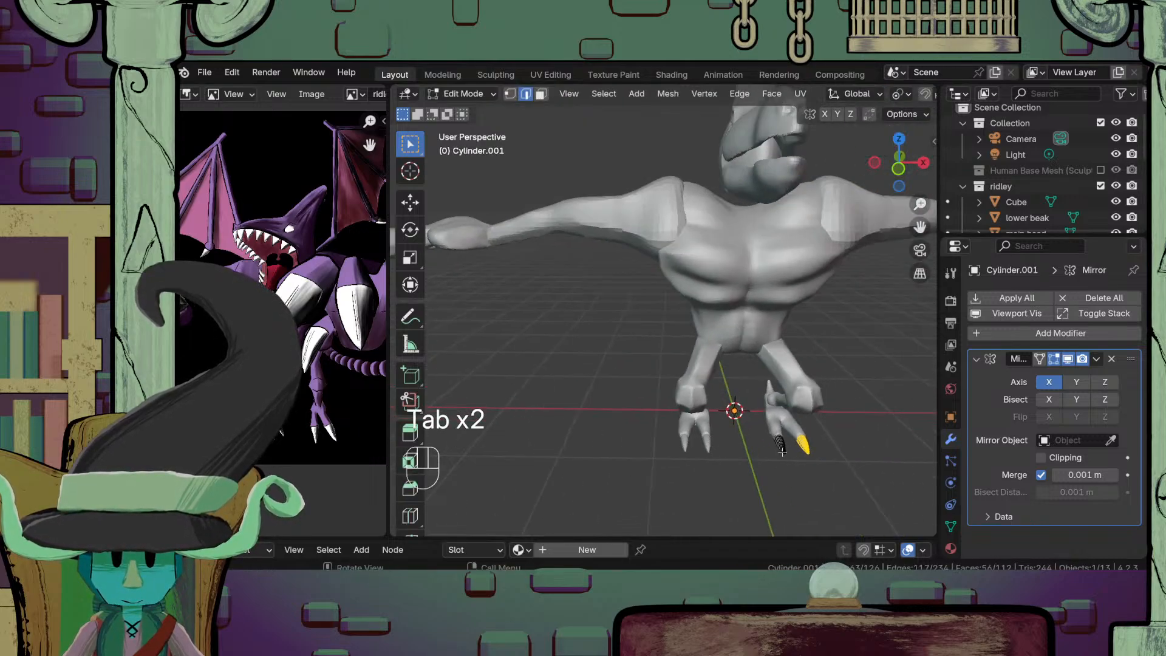
{"action": "key", "text": "l"}
{"action": "scroll", "coordinate": [782, 449], "scroll_direction": "down", "scroll_amount": 5}
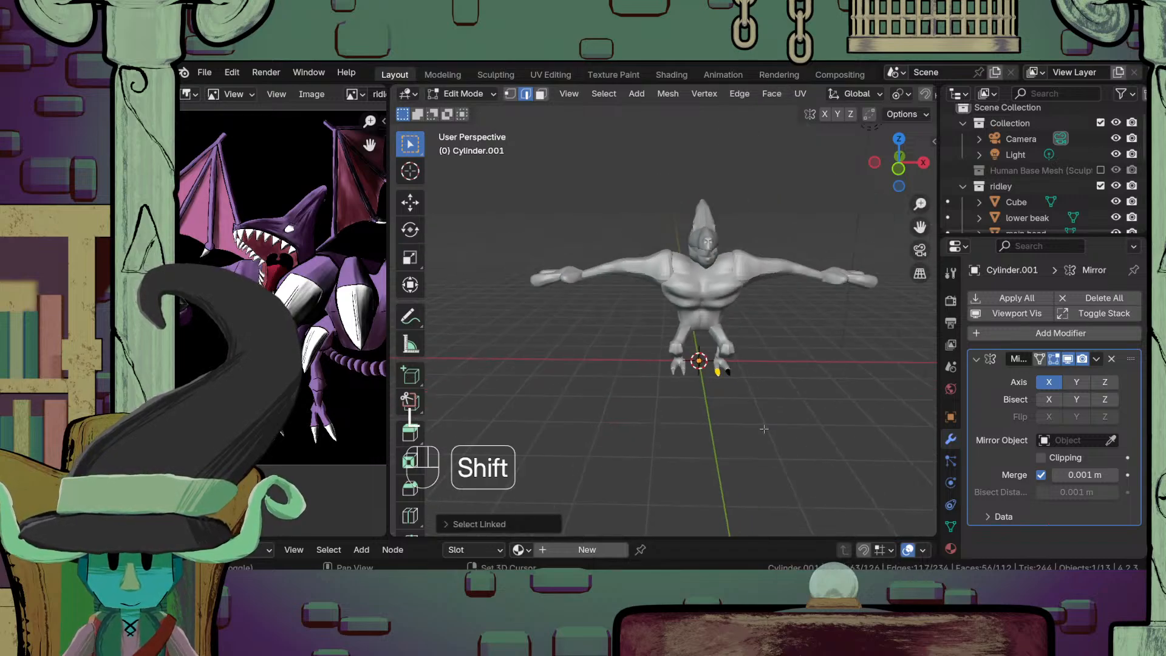
{"action": "key", "text": "shift+d"}
{"action": "key", "text": "y"}
{"action": "key", "text": "x"}
{"action": "left_click", "coordinate": [581, 421]}
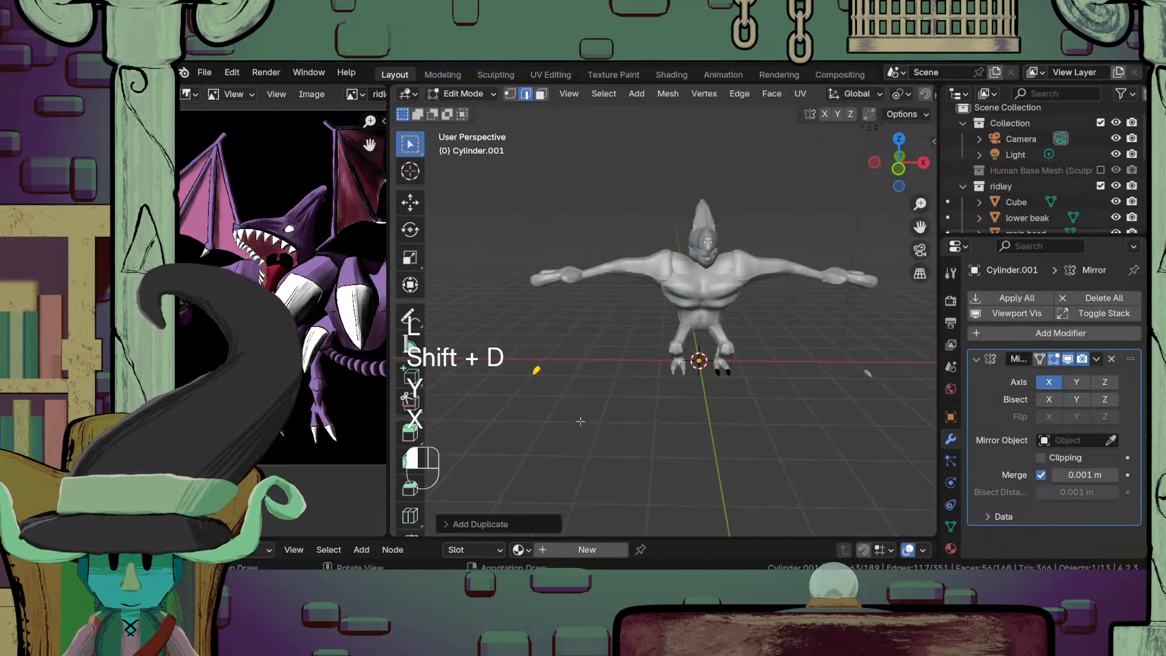
Step: Resize the duplicated claw and rotate it 90 degrees in the top view so it points outward along the arm
{"action": "key", "text": "s"}
{"action": "left_click", "coordinate": [734, 206]}
{"action": "middle_click_drag", "start_coordinate": [645, 343], "coordinate": [727, 367], "text": "shift"}
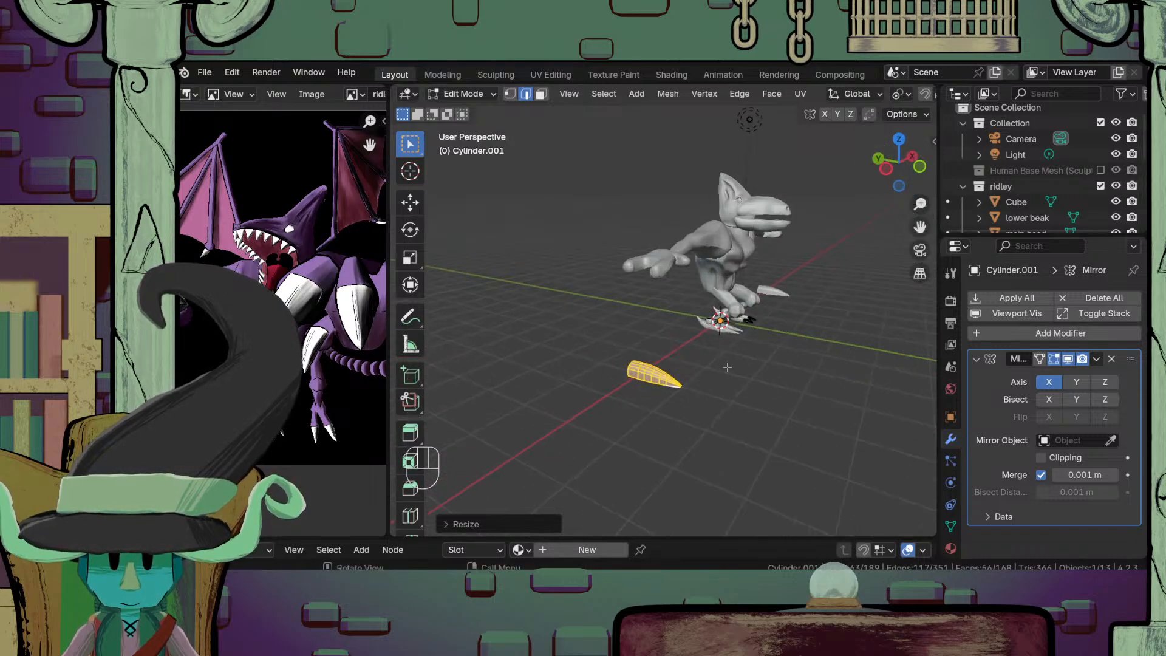
{"action": "key", "text": "KP_7"}
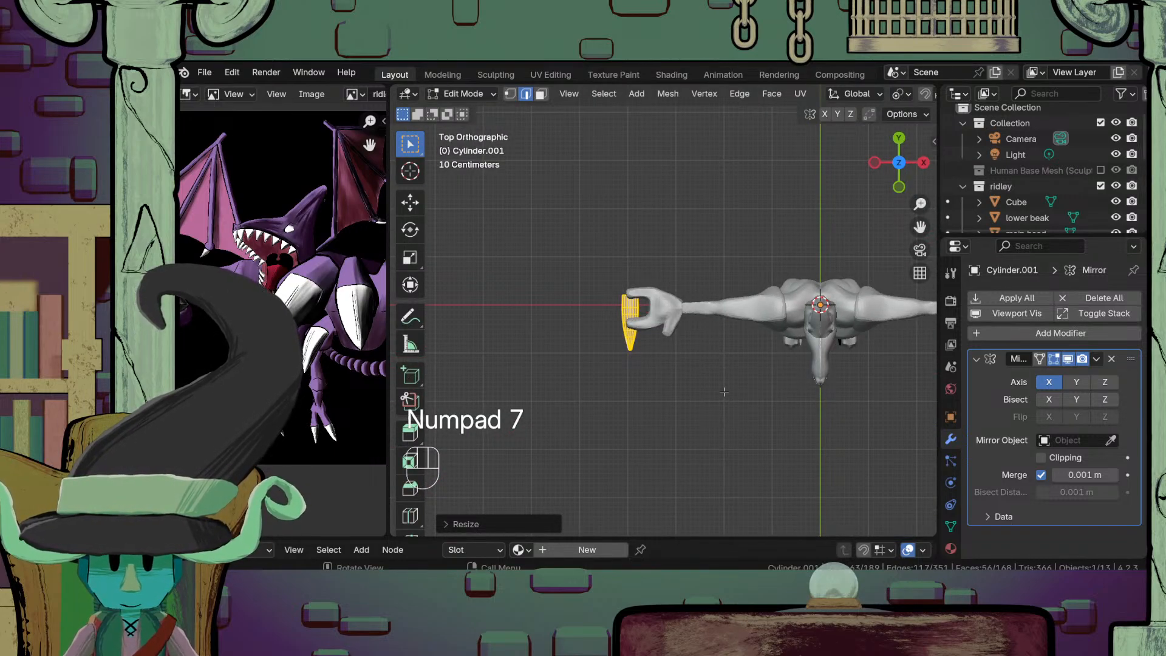
{"action": "type", "text": "r90"}
{"action": "key", "text": "Return"}
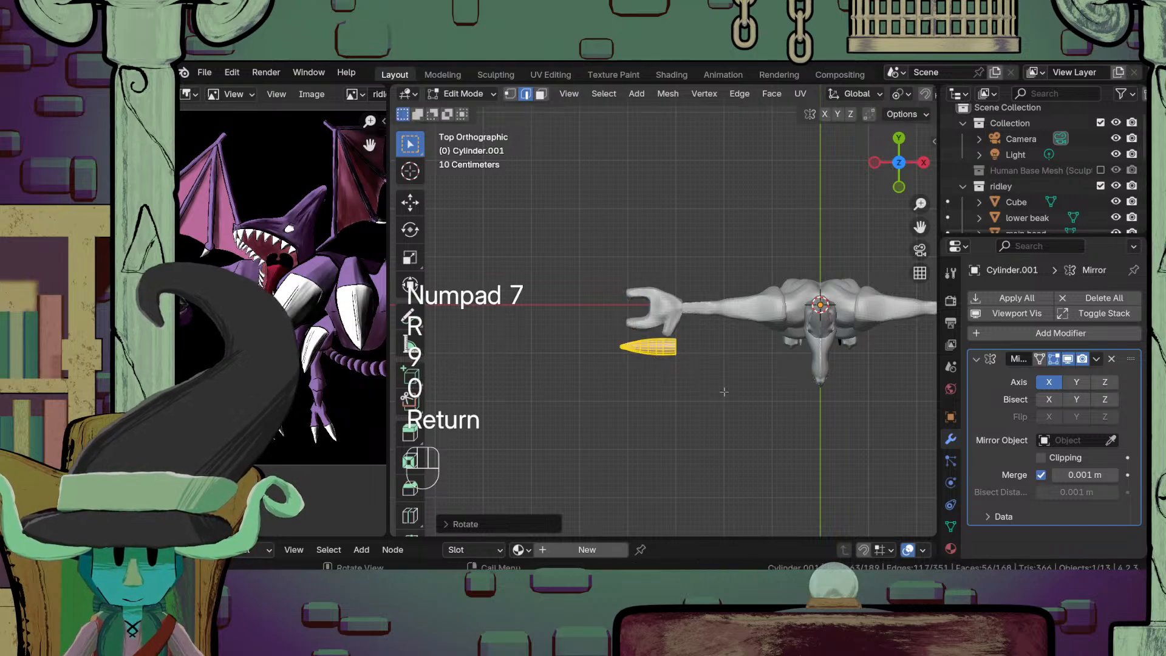
Step: Move the claw up to the height of the fingertips in the front view
{"action": "key", "text": "KP_1"}
{"action": "key", "text": "g"}
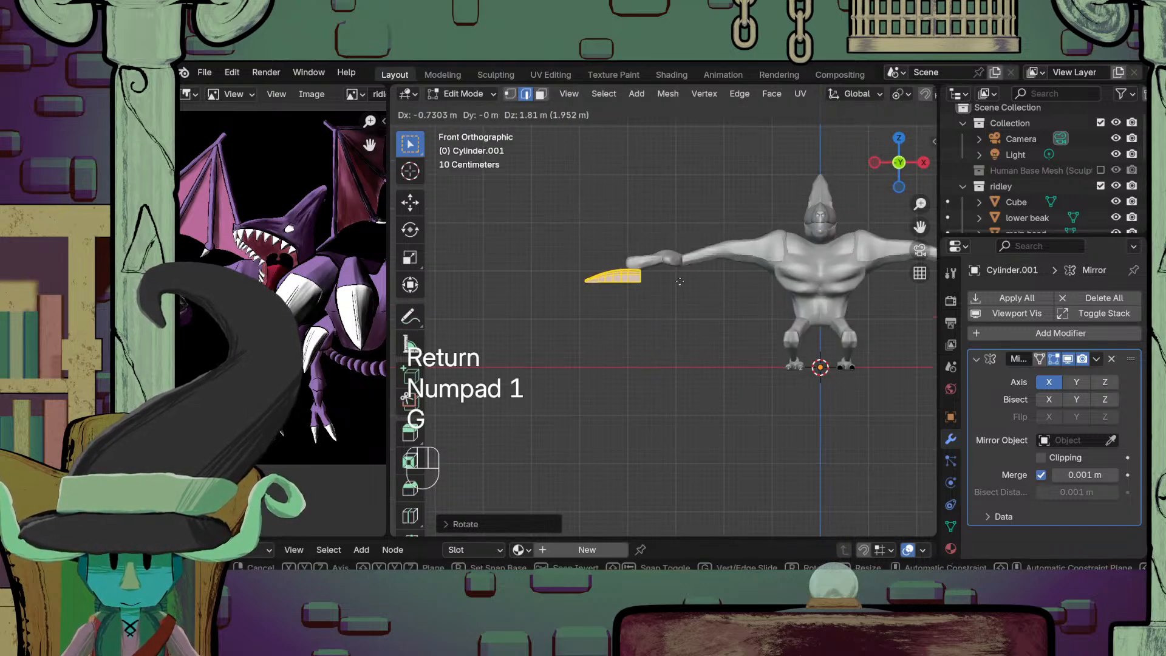
{"action": "left_click", "coordinate": [686, 292]}
{"action": "scroll", "coordinate": [677, 294], "scroll_direction": "up", "scroll_amount": 3}
{"action": "middle_click_drag", "start_coordinate": [630, 302], "coordinate": [715, 393], "text": "shift"}
{"action": "scroll", "coordinate": [715, 394], "scroll_direction": "up", "scroll_amount": 2}
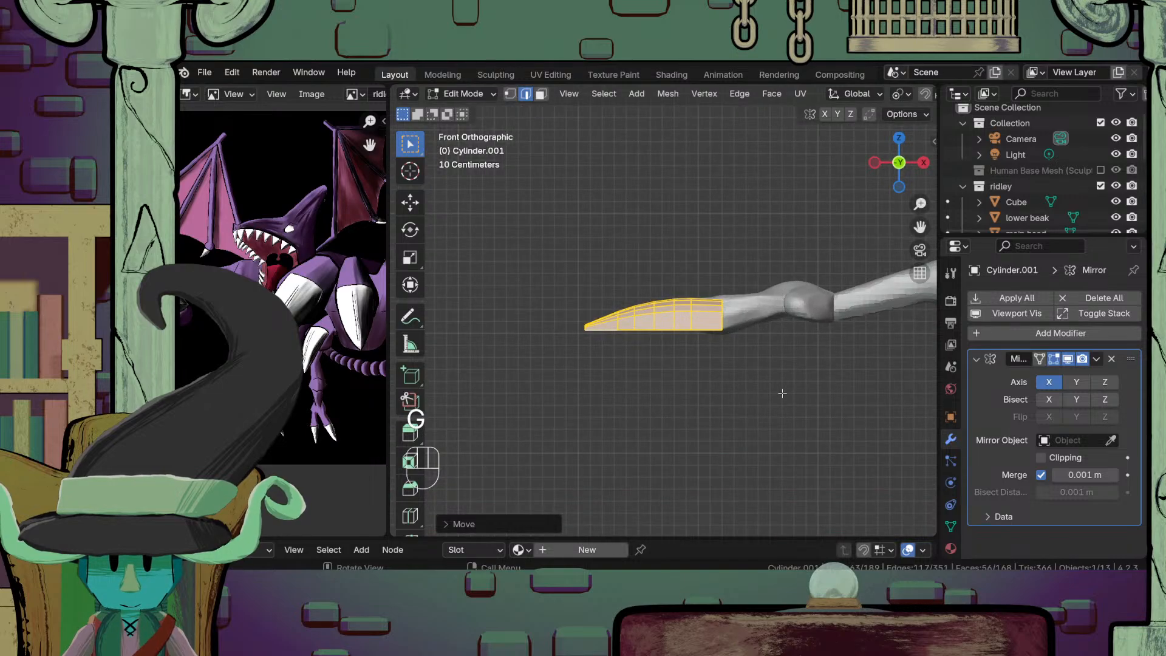
Step: Scale the claw along the X axis to about 0.69 and slide it along X back against the fingertips
{"action": "key", "text": "s"}
{"action": "key", "text": "x"}
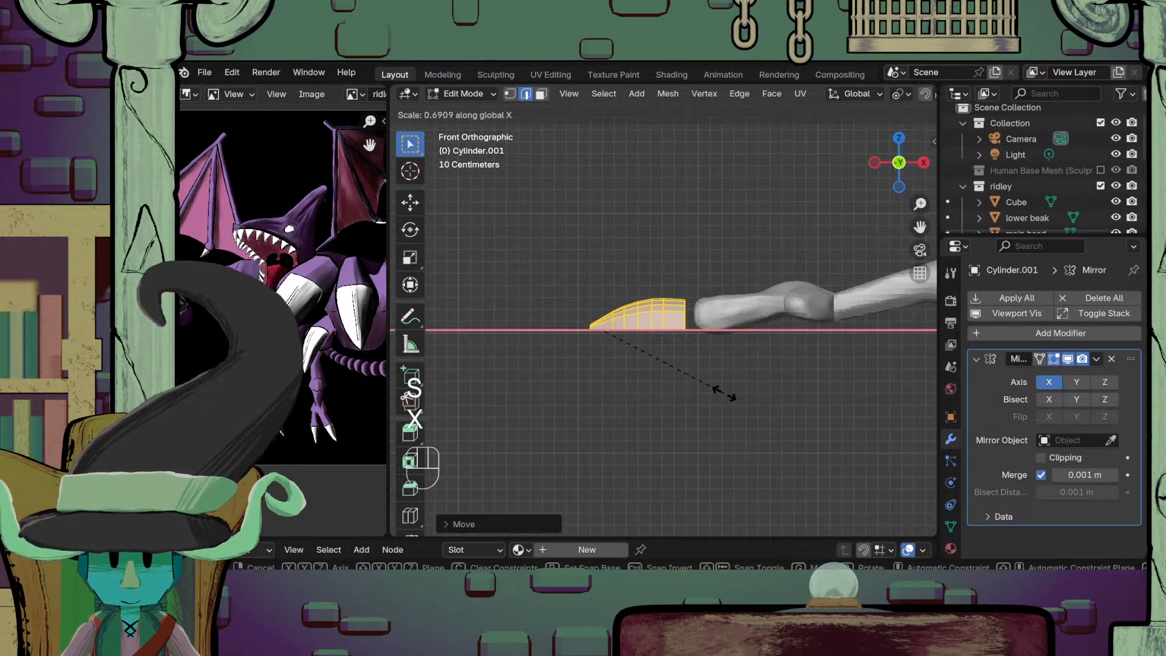
{"action": "left_click", "coordinate": [724, 394]}
{"action": "key", "text": "g"}
{"action": "key", "text": "x"}
{"action": "left_click", "coordinate": [736, 341]}
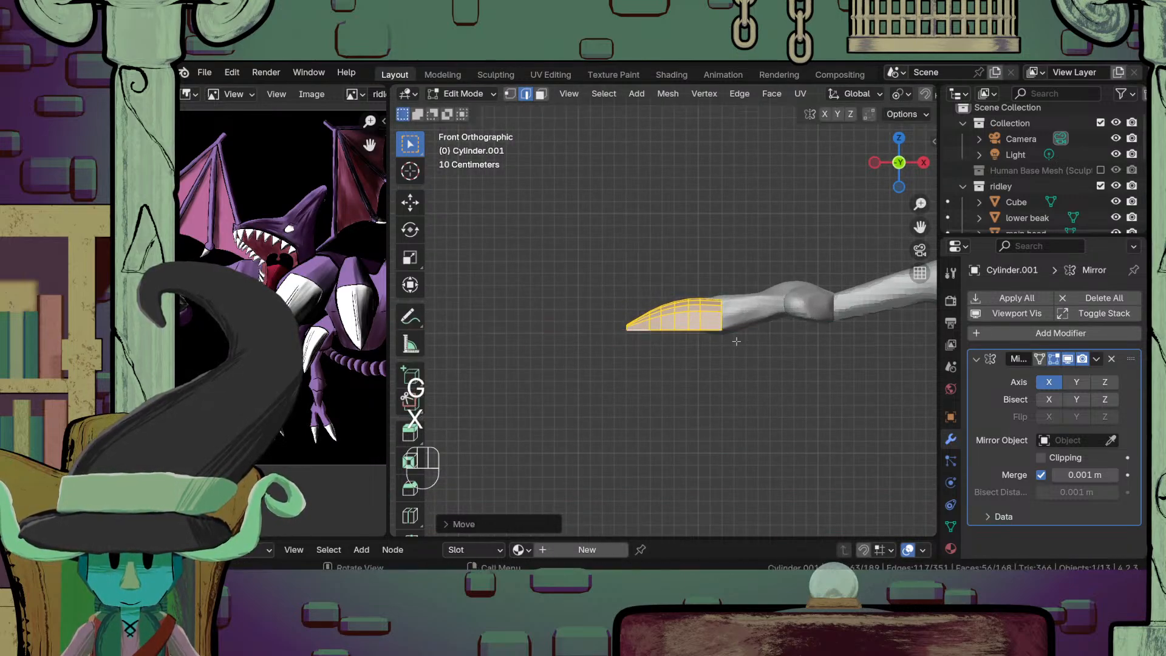
Step: Move the claw along the Y axis in the top view to line up with the finger nearest the thumb
{"action": "middle_click_drag", "start_coordinate": [736, 342], "coordinate": [808, 388]}
{"action": "key", "text": "KP_7"}
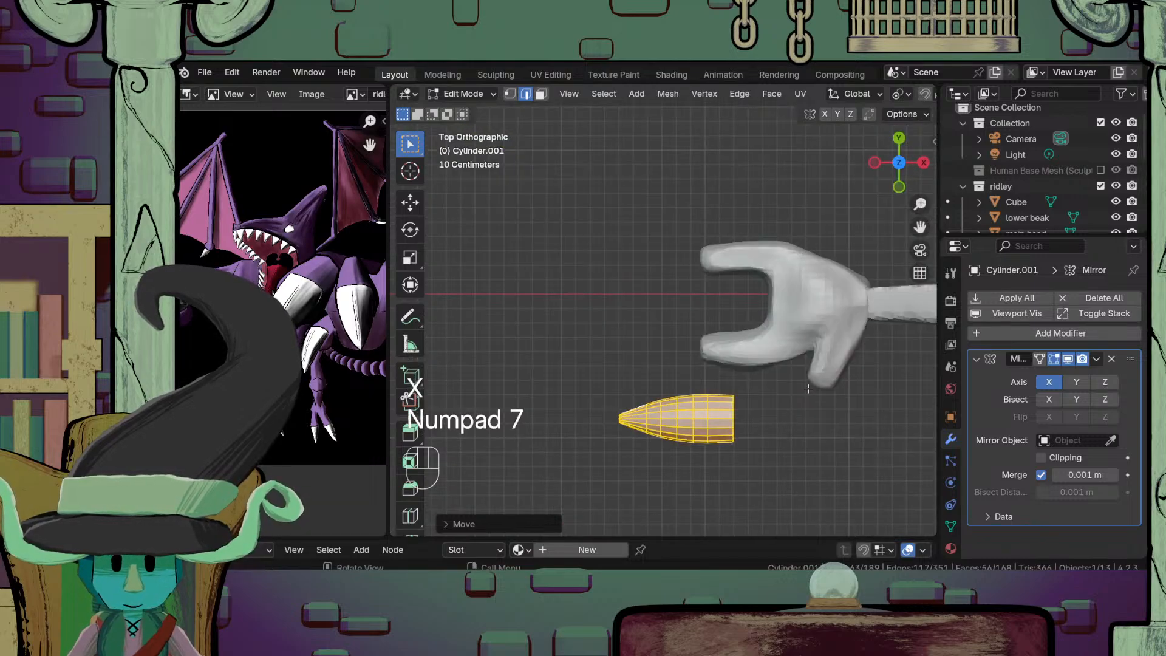
{"action": "key", "text": "g"}
{"action": "key", "text": "y"}
{"action": "left_click", "coordinate": [836, 403]}
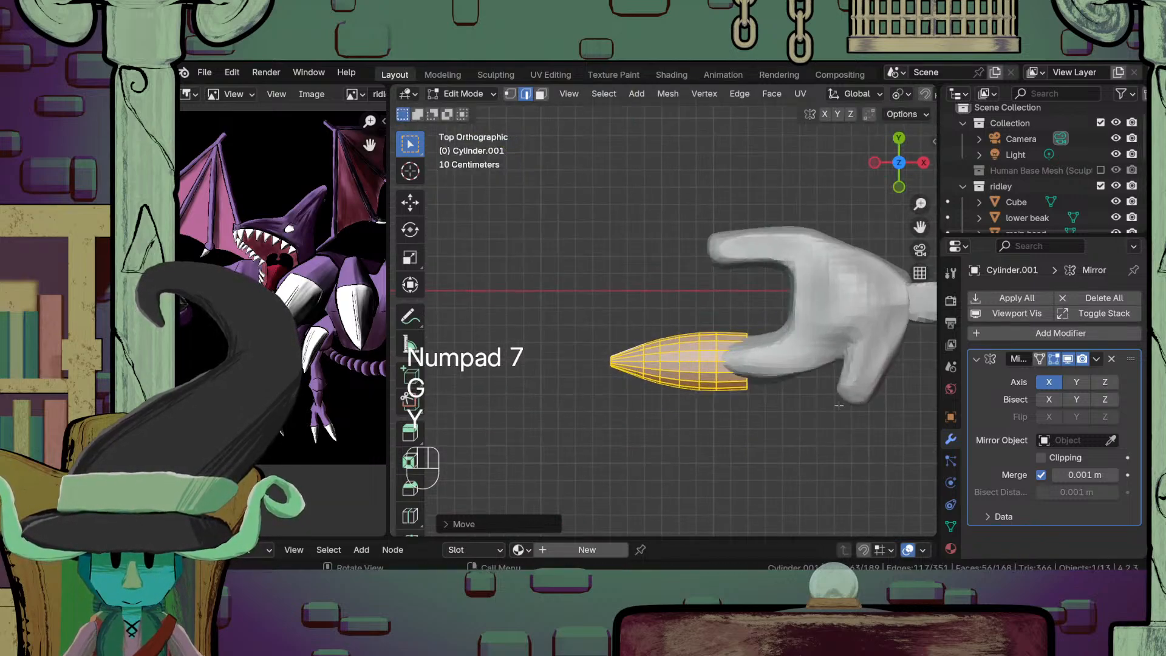
{"action": "middle_click_drag", "start_coordinate": [839, 406], "coordinate": [780, 447], "text": "shift"}
{"action": "key", "text": "s"}
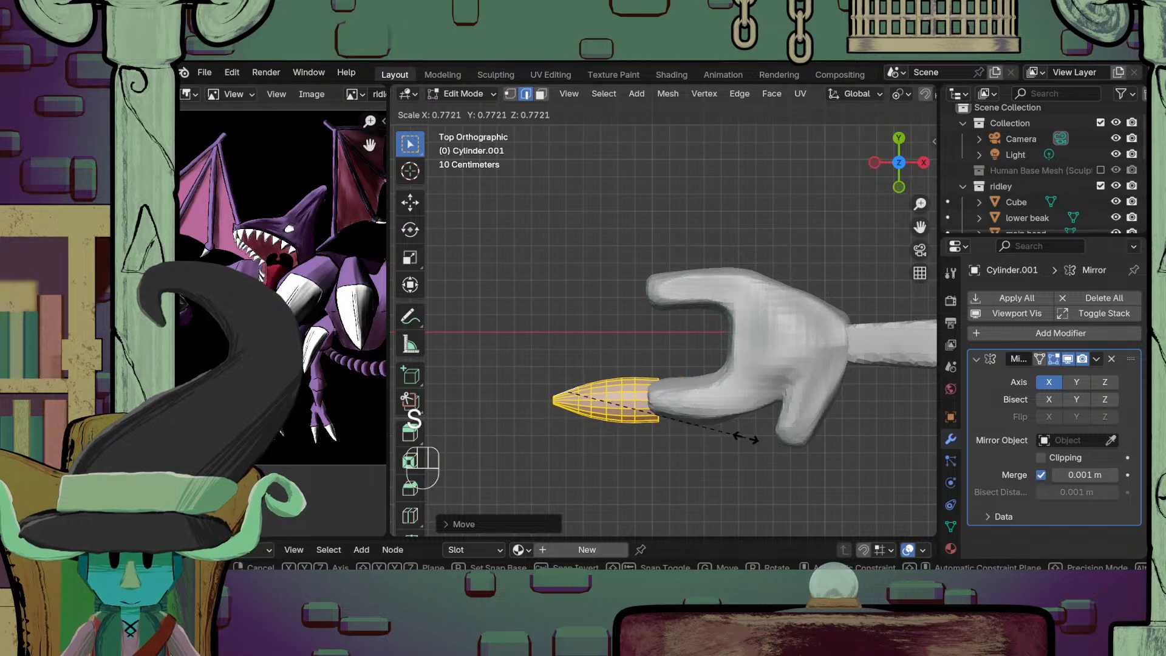
{"action": "left_click", "coordinate": [738, 439]}
{"action": "key", "text": "ctrl+z"}
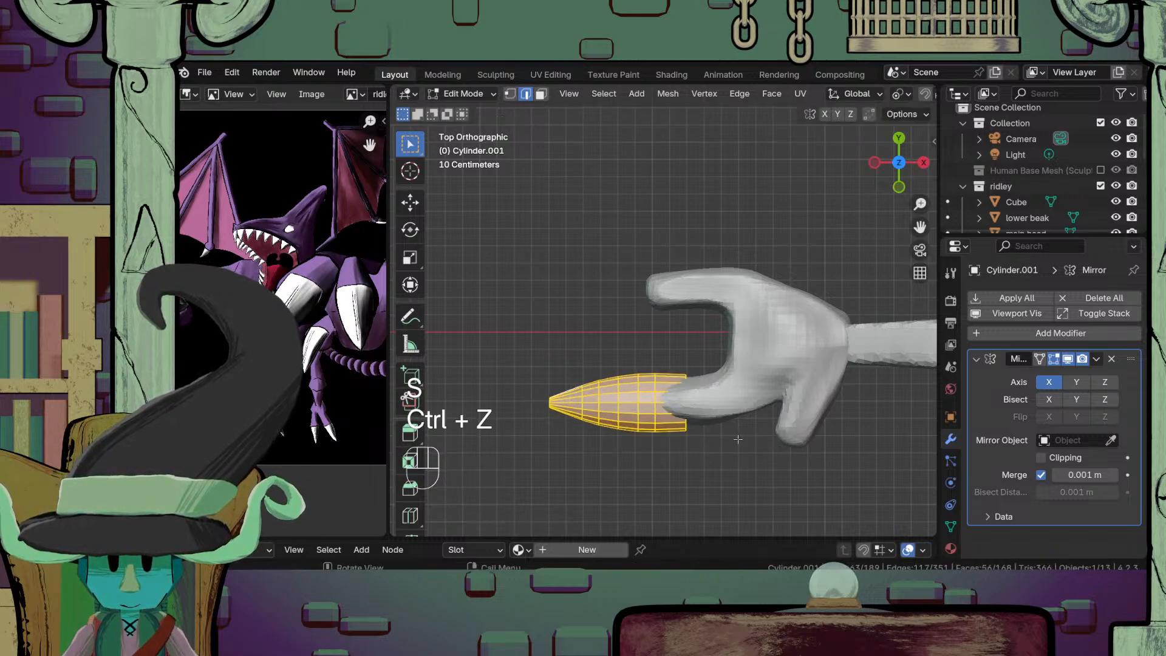
Step: Shift the claw slightly toward the finger and scale it down uniformly to about 0.7
{"action": "key", "text": "g"}
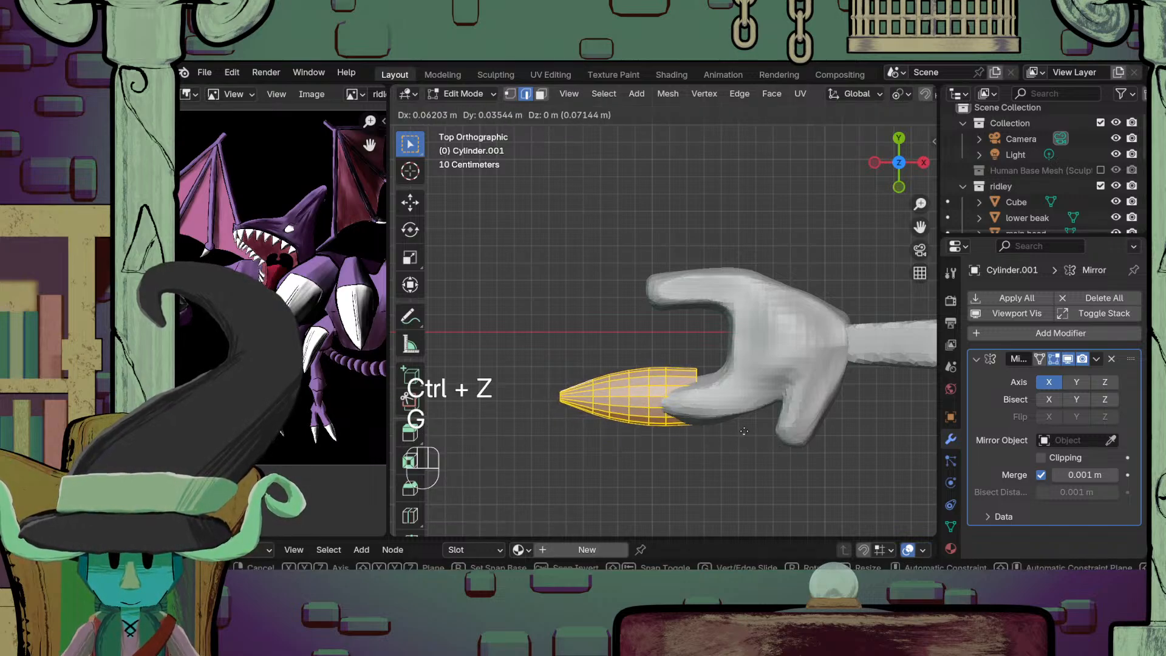
{"action": "left_click", "coordinate": [744, 440]}
{"action": "key", "text": "s"}
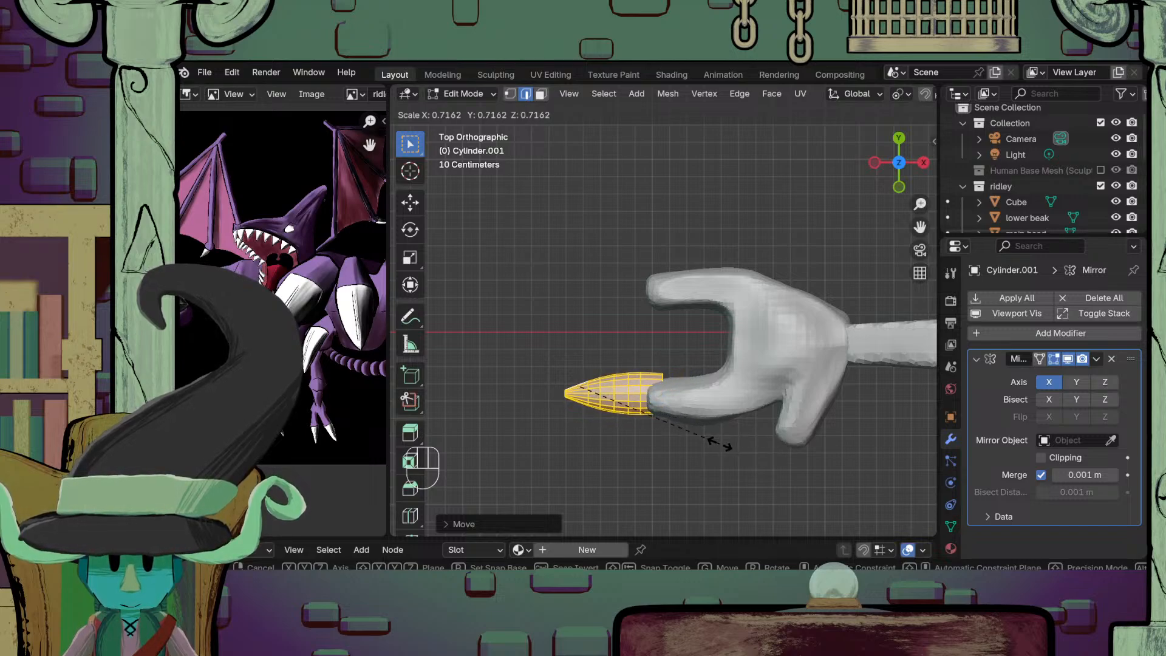
{"action": "left_click", "coordinate": [724, 446]}
Step: Leave Edit Mode on the claws and select the hand object
{"action": "middle_click_drag", "start_coordinate": [724, 451], "coordinate": [751, 457]}
{"action": "key", "text": "Tab"}
{"action": "left_click", "coordinate": [718, 413]}
{"action": "scroll", "coordinate": [719, 414], "scroll_direction": "down", "scroll_amount": 3}
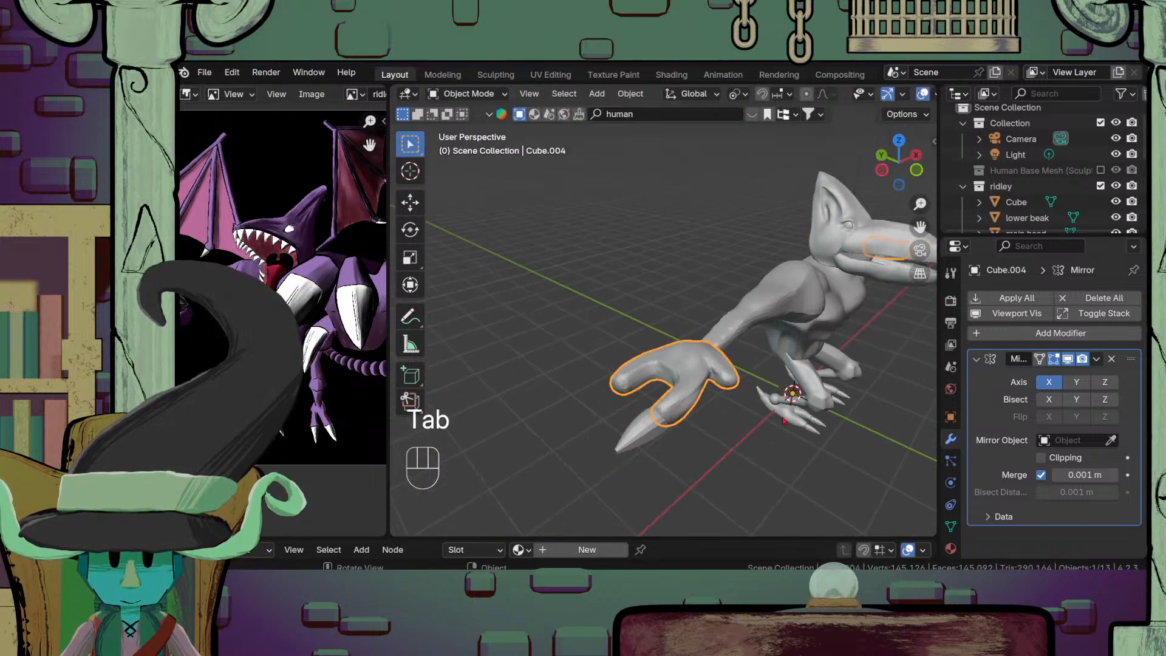
{"action": "key", "text": "s"}
{"action": "key", "text": "x"}
{"action": "right_click", "coordinate": [784, 421]}
Step: Widen the whole hand mesh in Edit Mode by scaling it to about 1.25 along the Y axis
{"action": "key", "text": "Tab"}
{"action": "key", "text": "s"}
{"action": "key", "text": "x"}
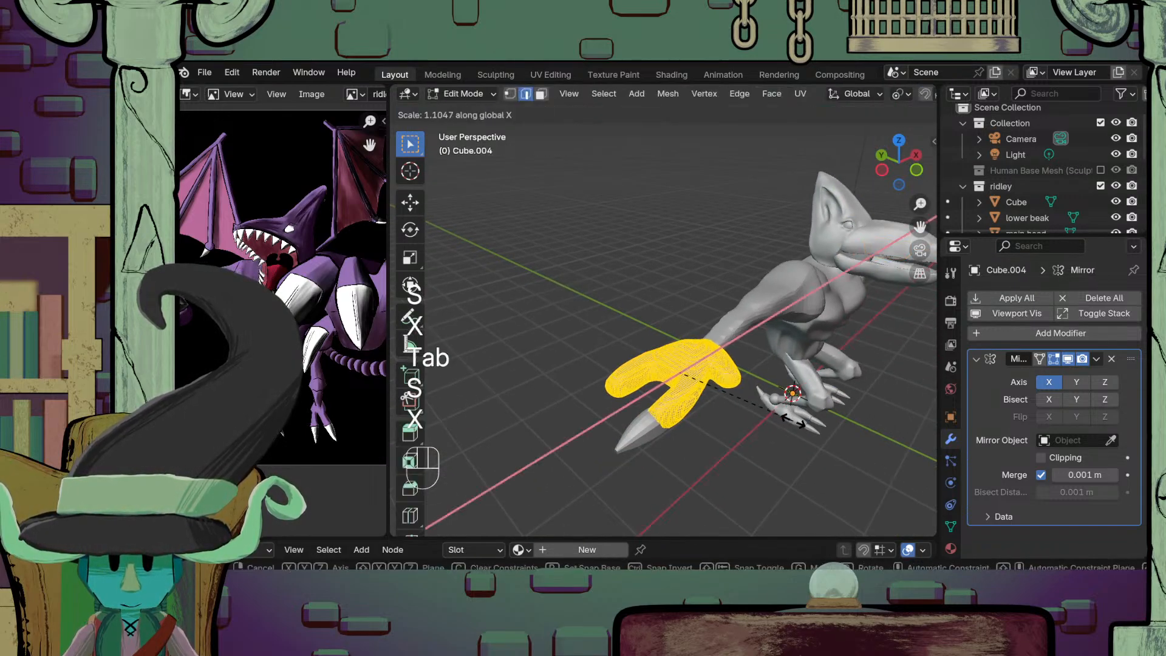
{"action": "key", "text": "y"}
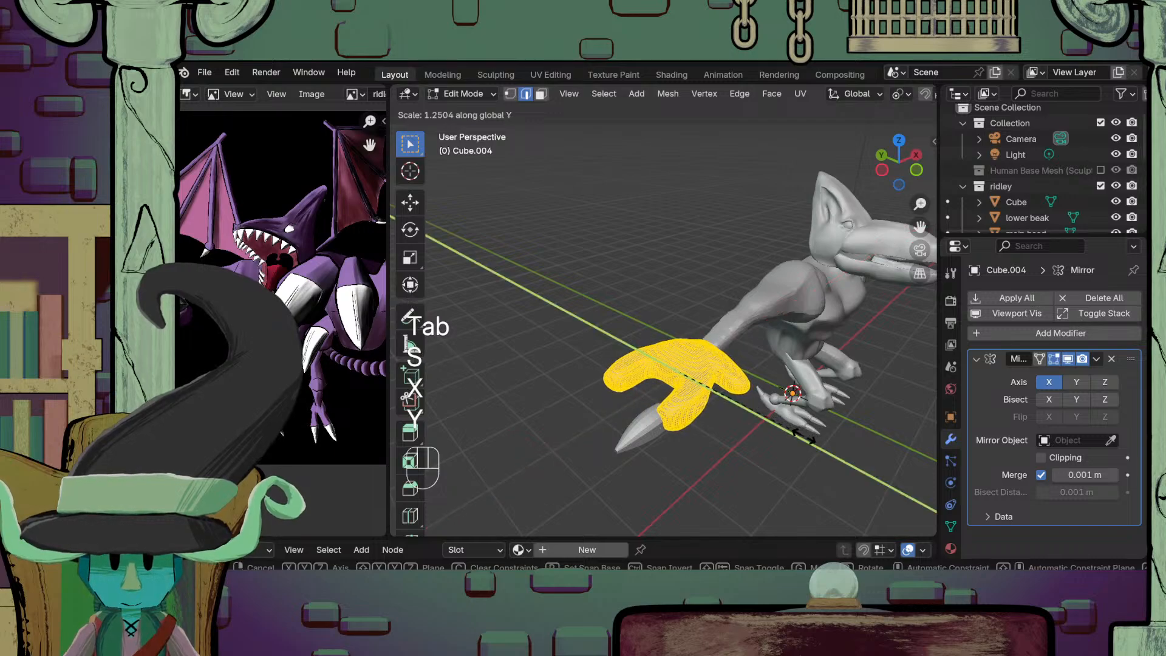
{"action": "left_click", "coordinate": [804, 432]}
{"action": "key", "text": "Tab"}
Step: Reopen the claws in Edit Mode and move the copied claw onto the tip of the widened finger in the top view
{"action": "scroll", "coordinate": [781, 427], "scroll_direction": "down", "scroll_amount": 4}
{"action": "middle_click_drag", "start_coordinate": [778, 427], "coordinate": [790, 294]}
{"action": "scroll", "coordinate": [775, 295], "scroll_direction": "up", "scroll_amount": 3}
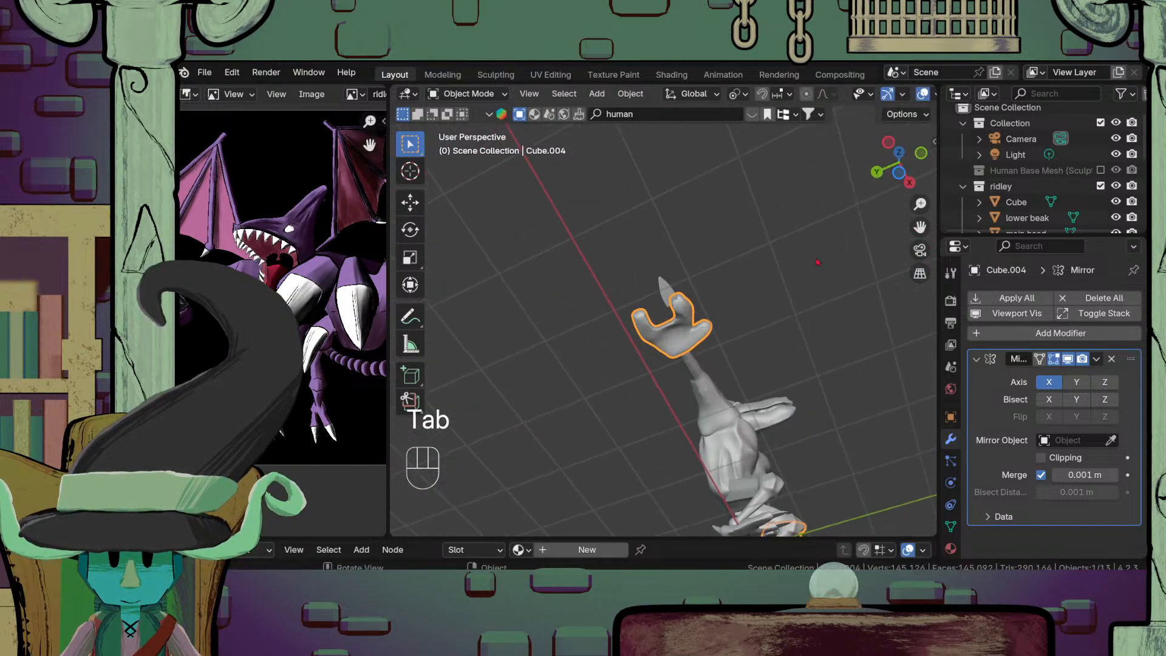
{"action": "left_click", "coordinate": [687, 296]}
{"action": "key", "text": "Tab"}
{"action": "scroll", "coordinate": [738, 337], "scroll_direction": "up", "scroll_amount": 3}
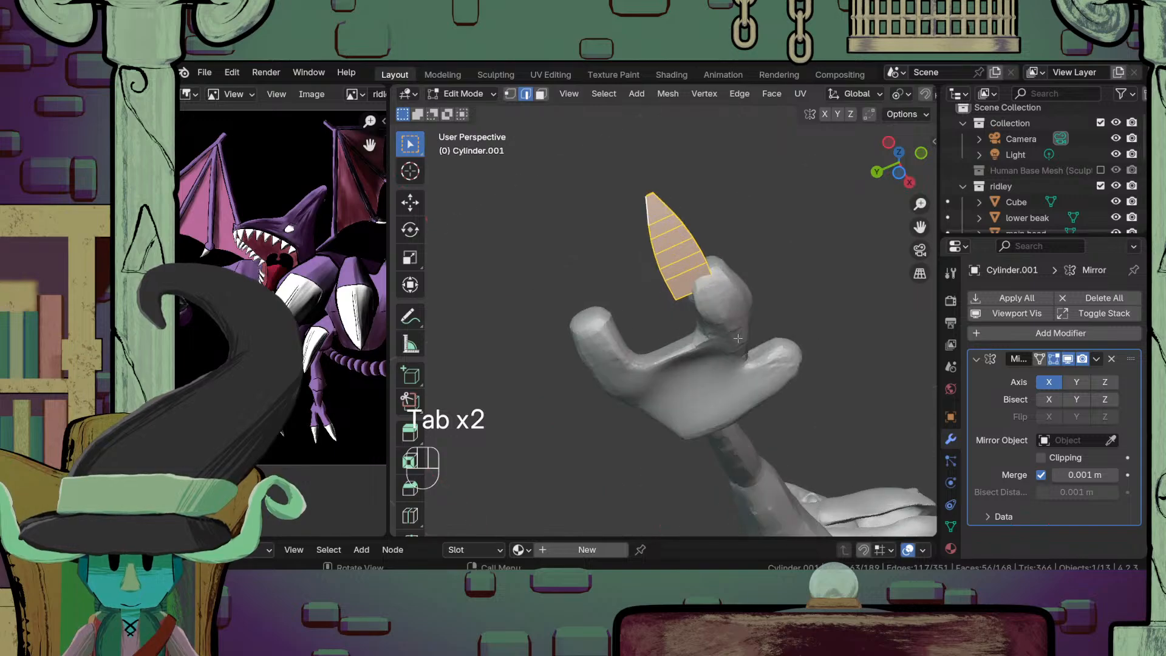
{"action": "key", "text": "KP_7"}
{"action": "key", "text": "g"}
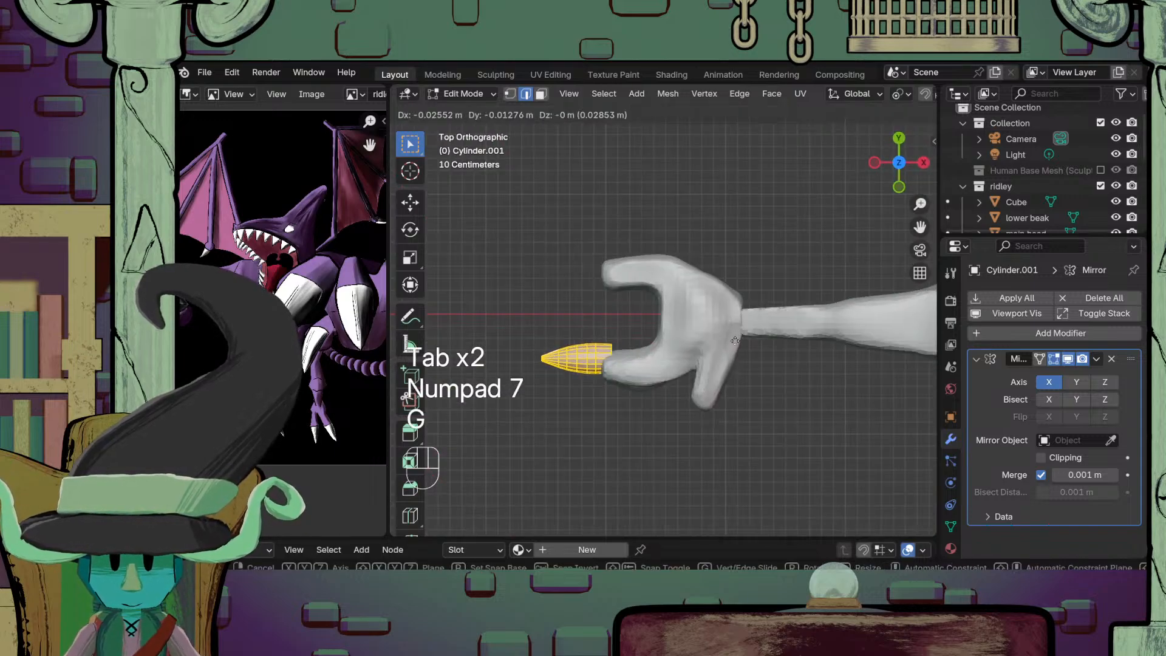
{"action": "left_click", "coordinate": [741, 346]}
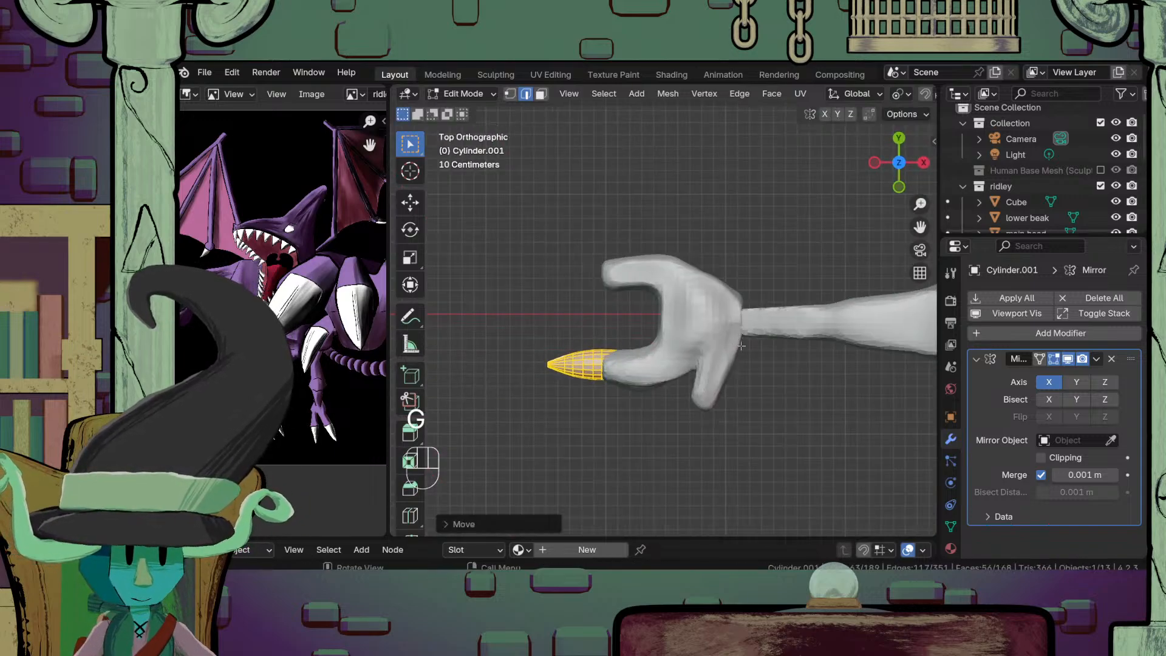
Step: Adjust the claw's height, tilt it slightly and seat it against the fingertip in the front view
{"action": "key", "text": "KP_1"}
{"action": "middle_click_drag", "start_coordinate": [741, 345], "coordinate": [742, 407], "text": "shift"}
{"action": "scroll", "coordinate": [742, 407], "scroll_direction": "up", "scroll_amount": 2}
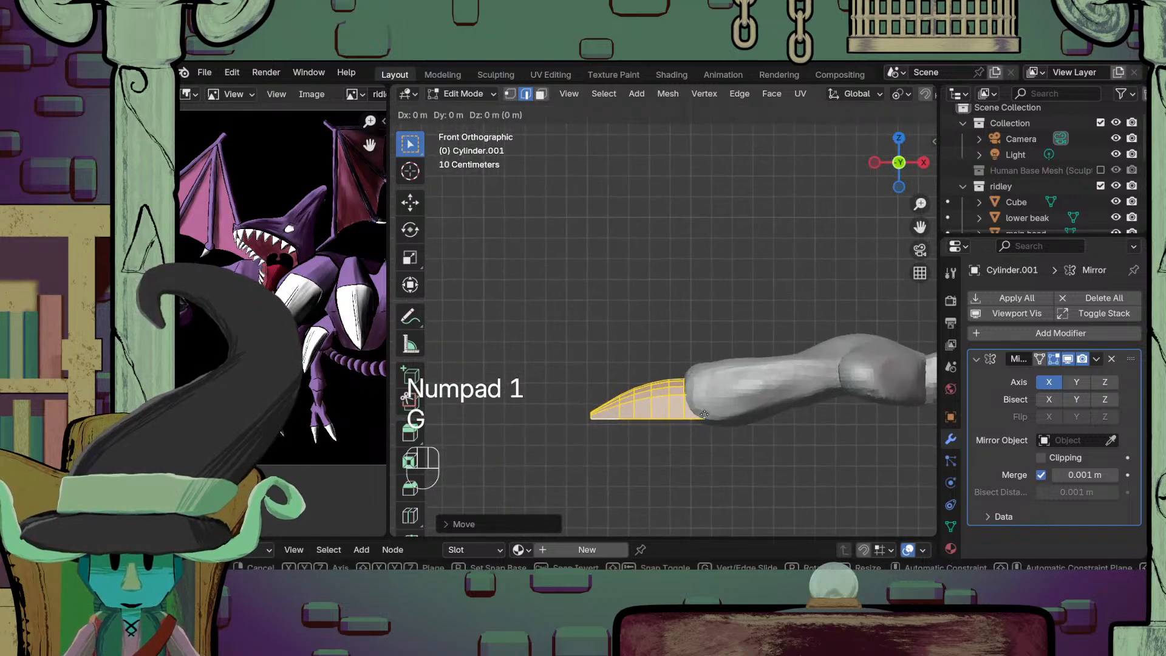
{"action": "key", "text": "g"}
{"action": "key", "text": "z"}
{"action": "left_click", "coordinate": [742, 424]}
{"action": "key", "text": "r"}
{"action": "key", "text": "g"}
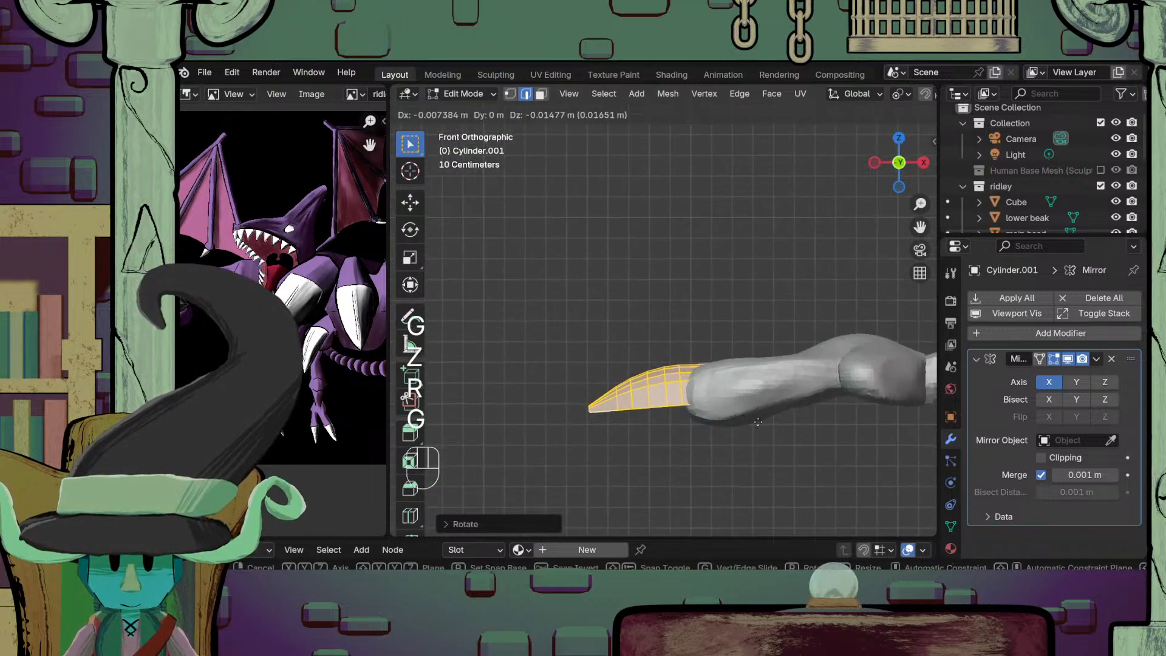
{"action": "left_click", "coordinate": [770, 430]}
Step: Resize the claw to match the fingertip's thickness and return to Object Mode
{"action": "scroll", "coordinate": [769, 412], "scroll_direction": "down", "scroll_amount": 4}
{"action": "middle_click_drag", "start_coordinate": [721, 363], "coordinate": [766, 392]}
{"action": "scroll", "coordinate": [752, 399], "scroll_direction": "up", "scroll_amount": 2}
{"action": "key", "text": "s"}
{"action": "left_click", "coordinate": [814, 426]}
{"action": "key", "text": "Tab"}
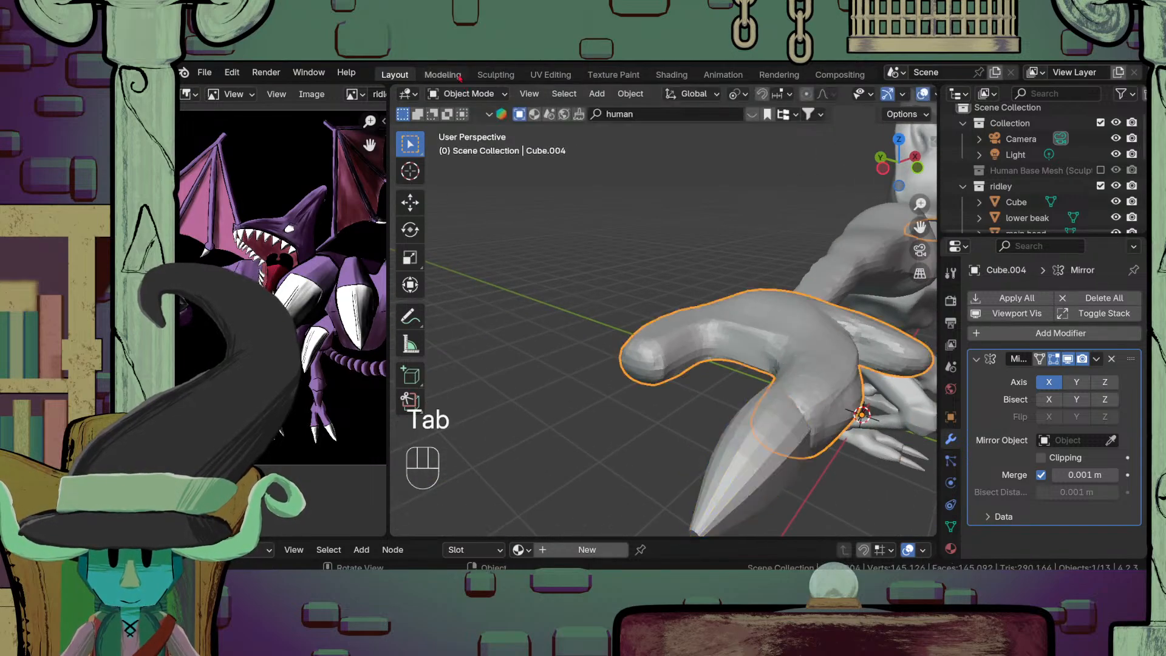
Step: Put the hand in Sculpt Mode and build up the fingertip around the claw's base with the Draw brush
{"action": "left_click", "coordinate": [468, 94]}
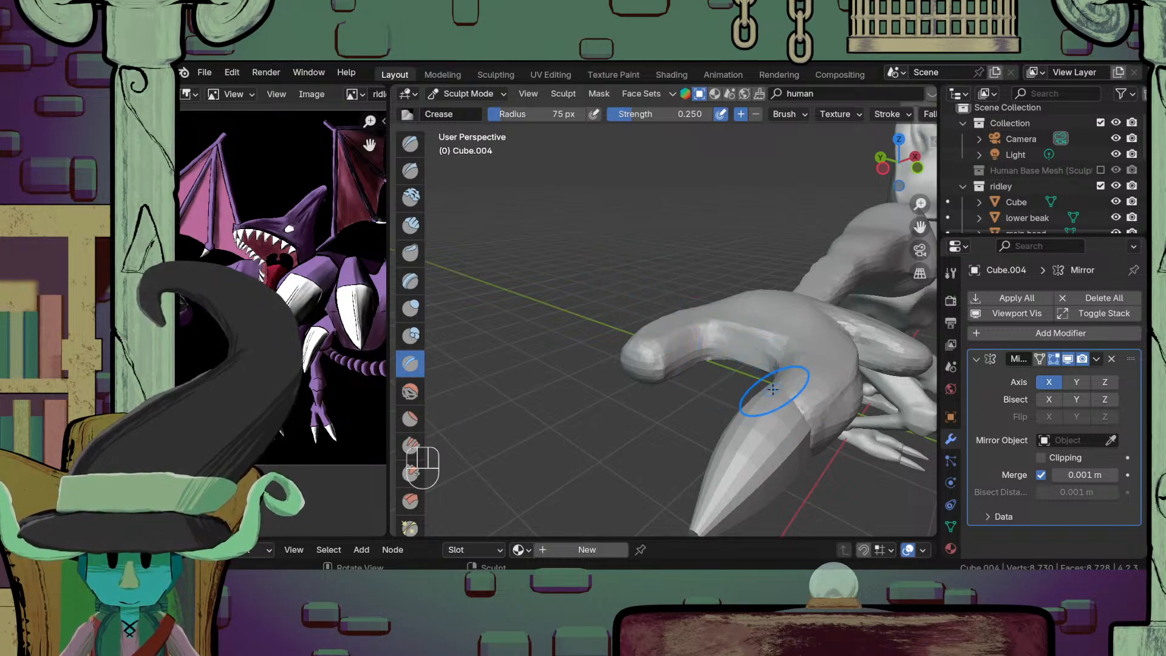
{"action": "left_click", "coordinate": [411, 144]}
{"action": "middle_click_drag", "start_coordinate": [768, 360], "coordinate": [769, 388], "text": "ctrl"}
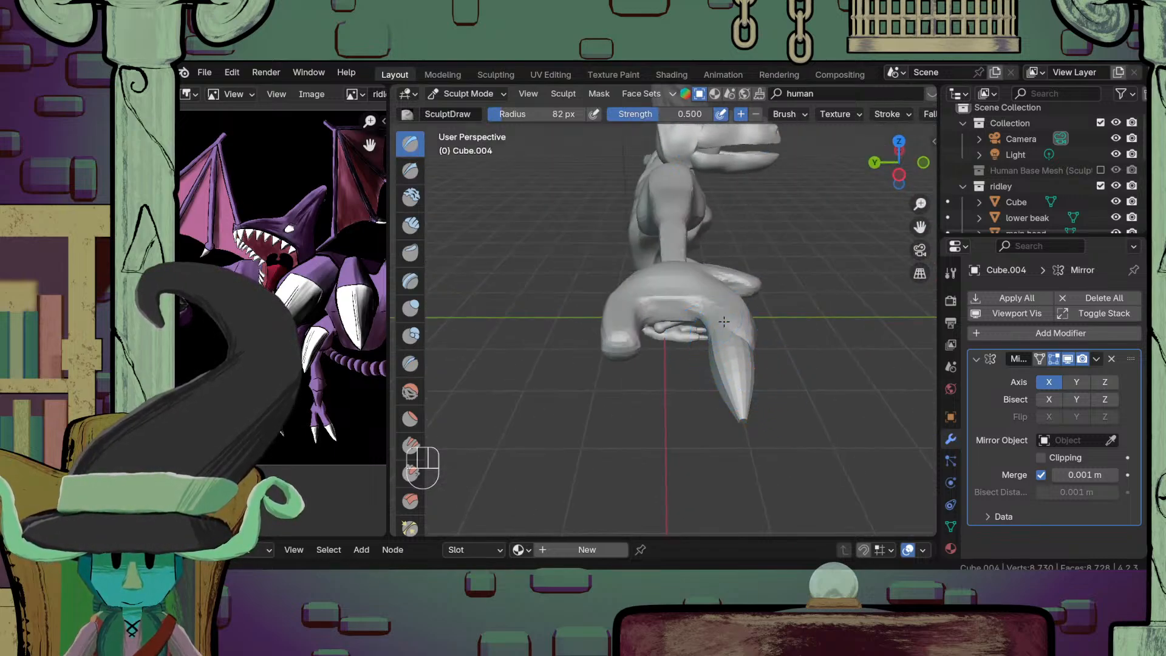
{"action": "middle_click_drag", "start_coordinate": [686, 358], "coordinate": [685, 332]}
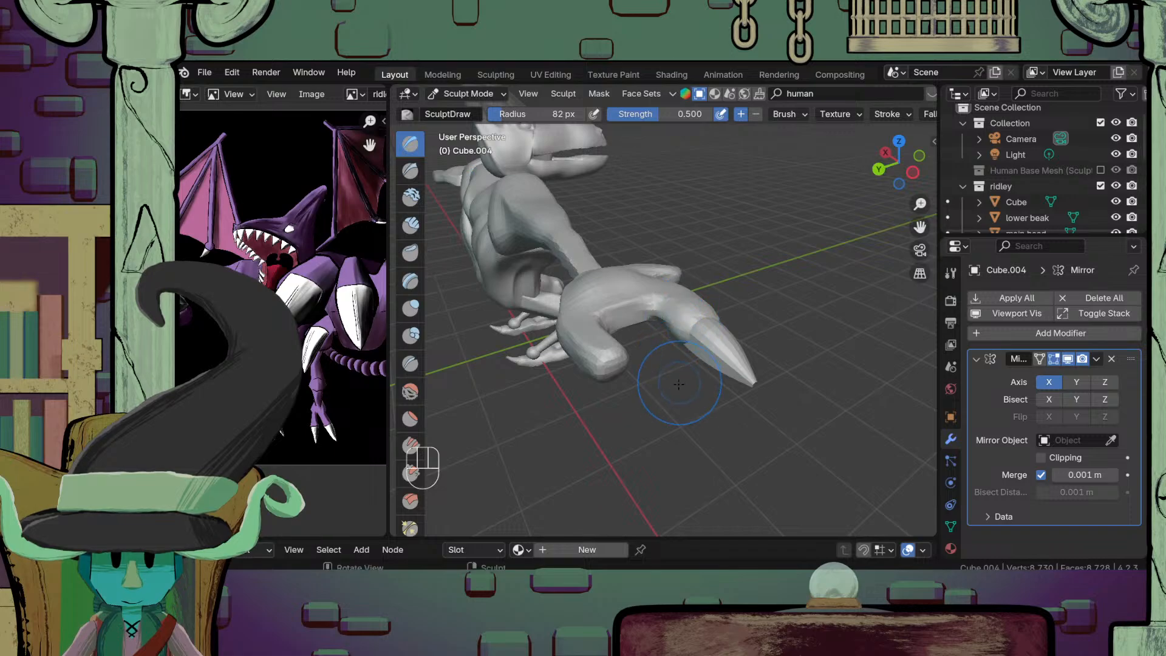
{"action": "middle_click_drag", "start_coordinate": [678, 384], "coordinate": [675, 360]}
{"action": "mouse_move", "coordinate": [694, 418]}
{"action": "middle_mouse_down"}
{"action": "mouse_move", "coordinate": [720, 425]}
{"action": "mouse_move", "coordinate": [721, 409]}
{"action": "mouse_move", "coordinate": [710, 416]}
{"action": "middle_mouse_up"}
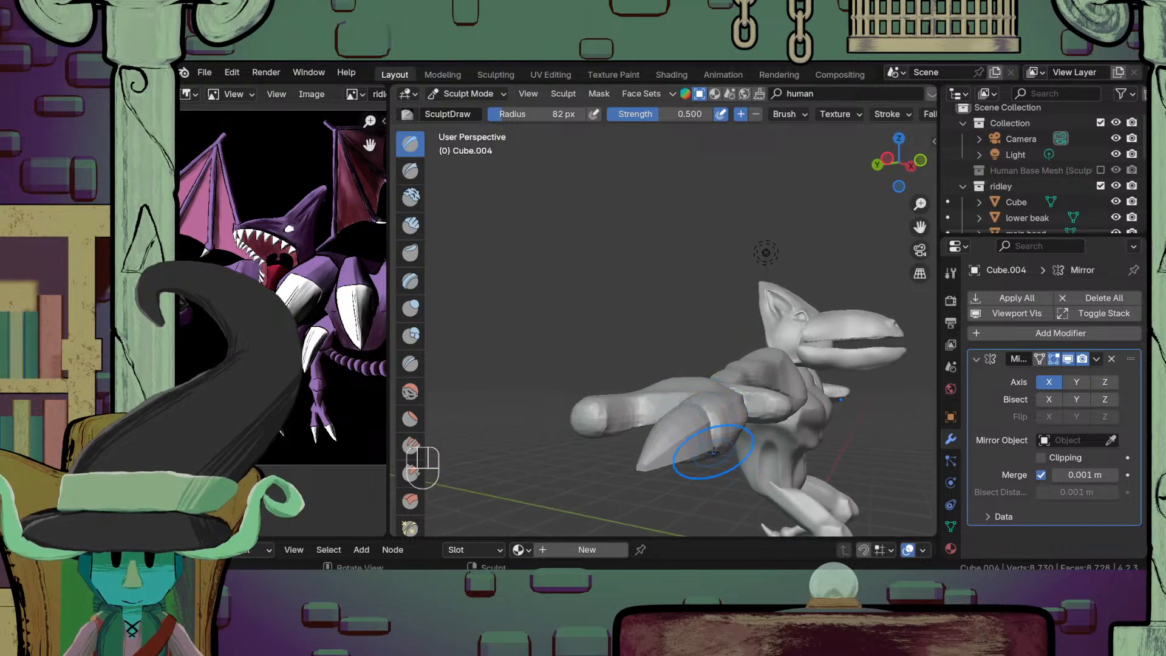
Step: Refine the finger's surface around the claw's base with the Flatten/Contrast and Draw brushes, including its underside
{"action": "left_click", "coordinate": [410, 418]}
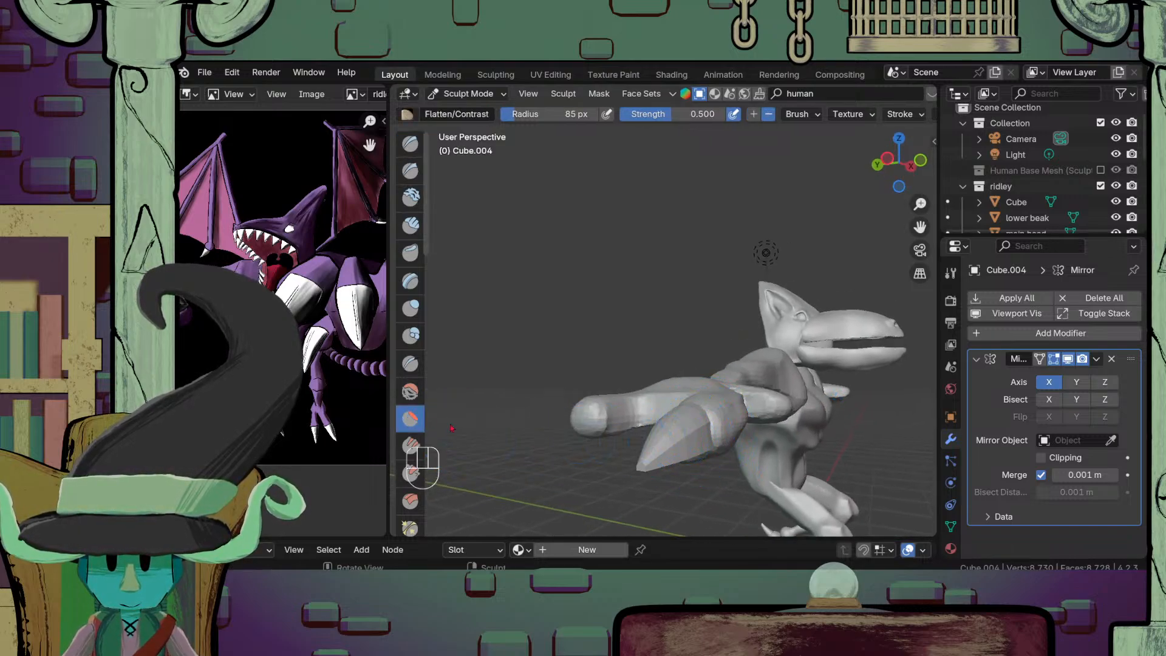
{"action": "middle_click_drag", "start_coordinate": [498, 428], "coordinate": [692, 427]}
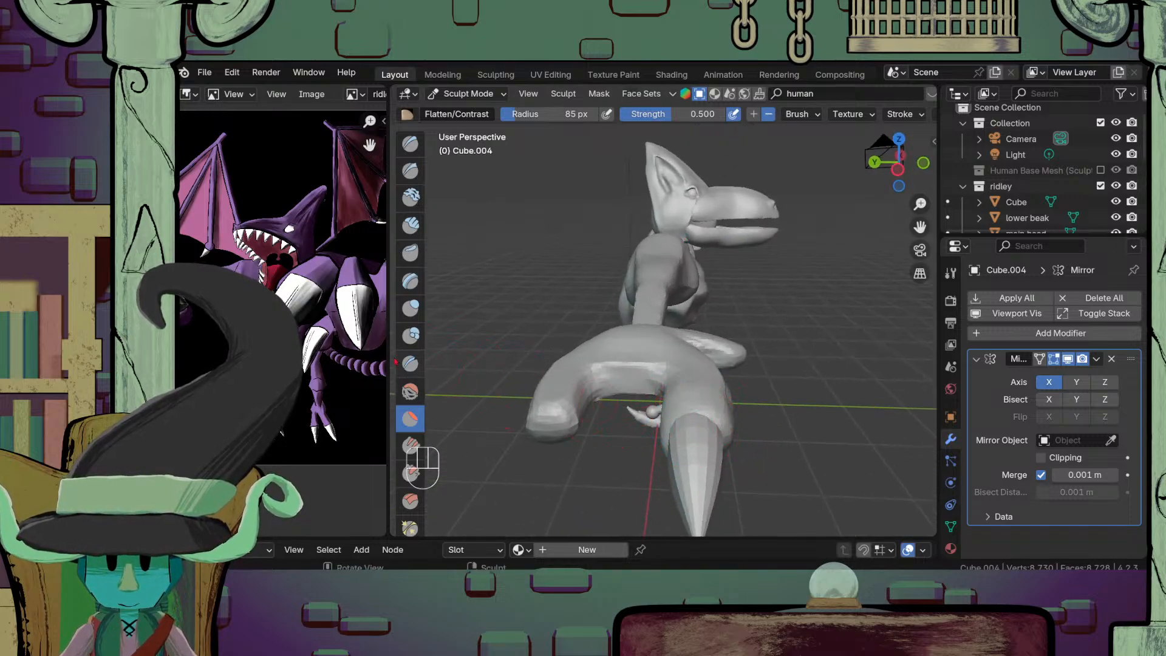
{"action": "left_click", "coordinate": [411, 144]}
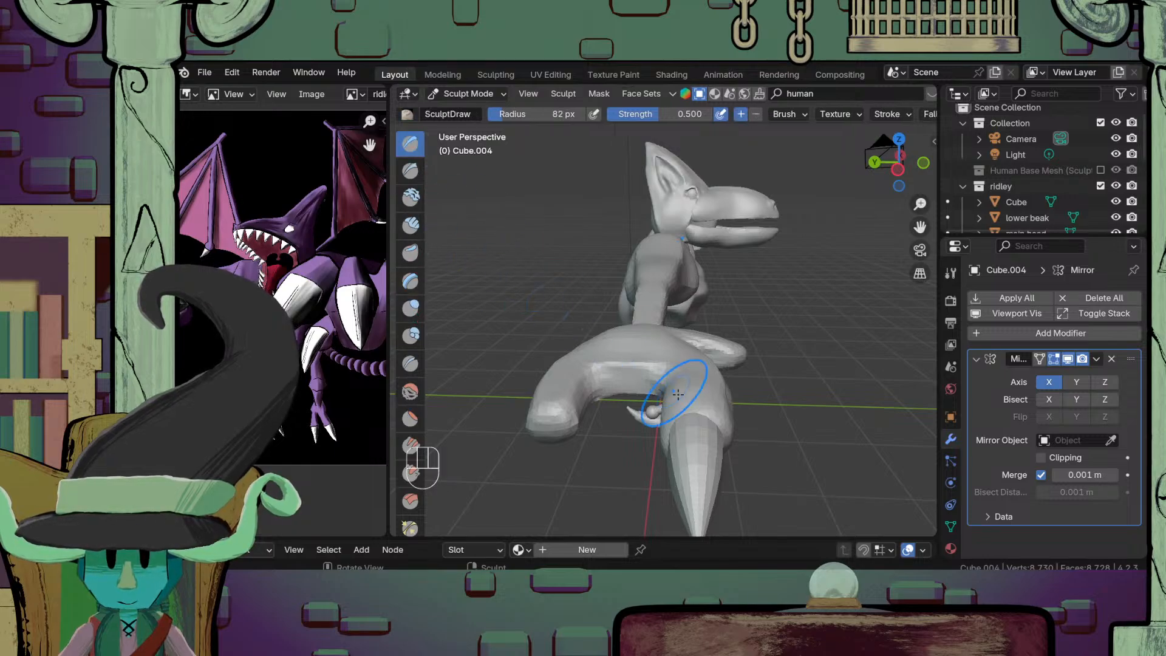
{"action": "mouse_move", "coordinate": [692, 403]}
{"action": "middle_mouse_down"}
{"action": "mouse_move", "coordinate": [709, 429]}
{"action": "mouse_move", "coordinate": [682, 490]}
{"action": "mouse_move", "coordinate": [674, 415]}
{"action": "mouse_move", "coordinate": [741, 389]}
{"action": "mouse_move", "coordinate": [701, 436]}
{"action": "middle_mouse_up"}
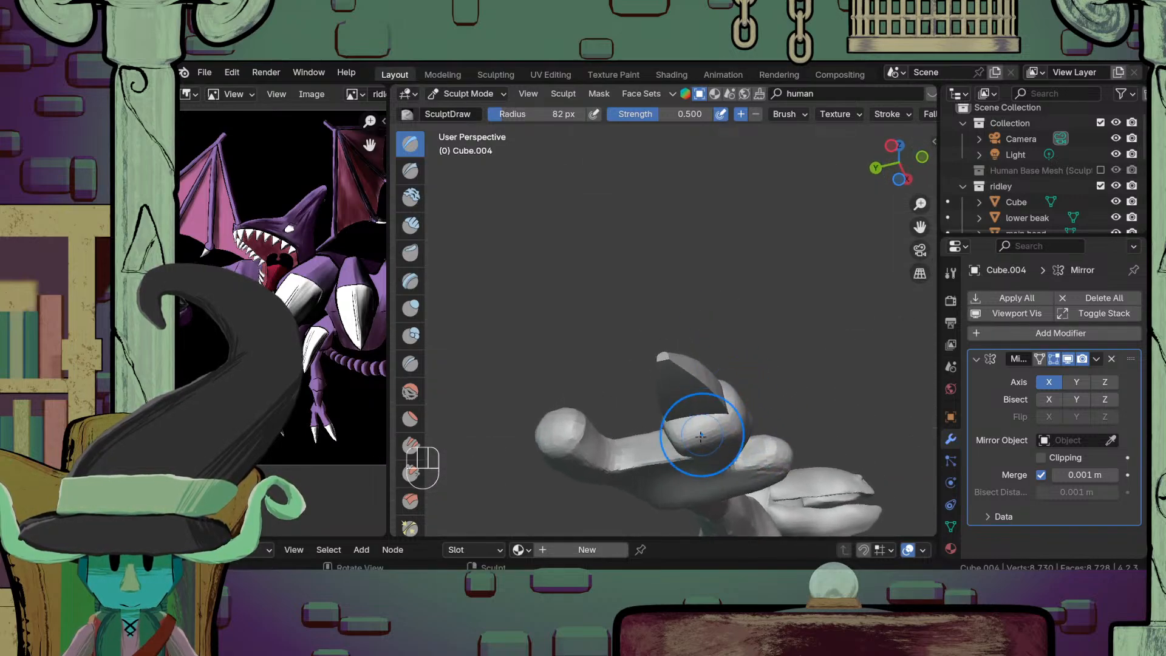
Step: Pull the fingertip into shape around the claw with the Grab brush and return to Object Mode
{"action": "key", "text": "g"}
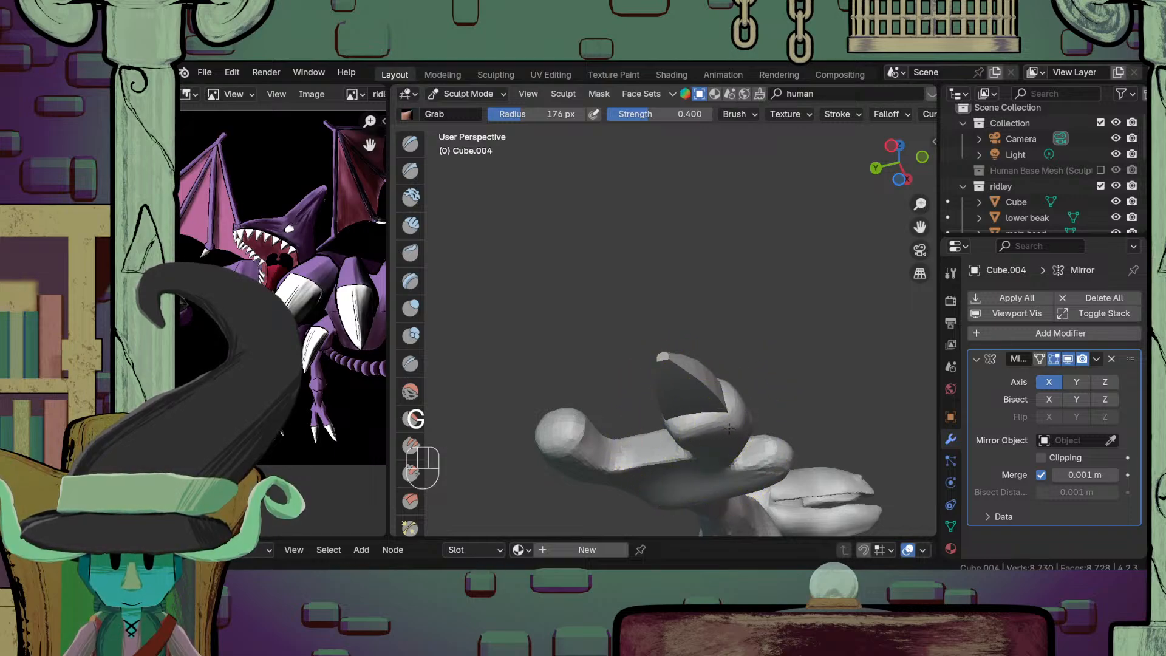
{"action": "middle_click_drag", "start_coordinate": [722, 427], "coordinate": [653, 425]}
{"action": "mouse_move", "coordinate": [653, 426]}
{"action": "middle_mouse_down", "text": "ctrl"}
{"action": "mouse_move", "coordinate": [651, 413]}
{"action": "mouse_move", "coordinate": [632, 433]}
{"action": "mouse_move", "coordinate": [629, 476]}
{"action": "mouse_move", "coordinate": [625, 417]}
{"action": "mouse_move", "coordinate": [645, 534]}
{"action": "mouse_move", "coordinate": [565, 490]}
{"action": "mouse_move", "coordinate": [623, 514]}
{"action": "middle_mouse_up", "text": "ctrl"}
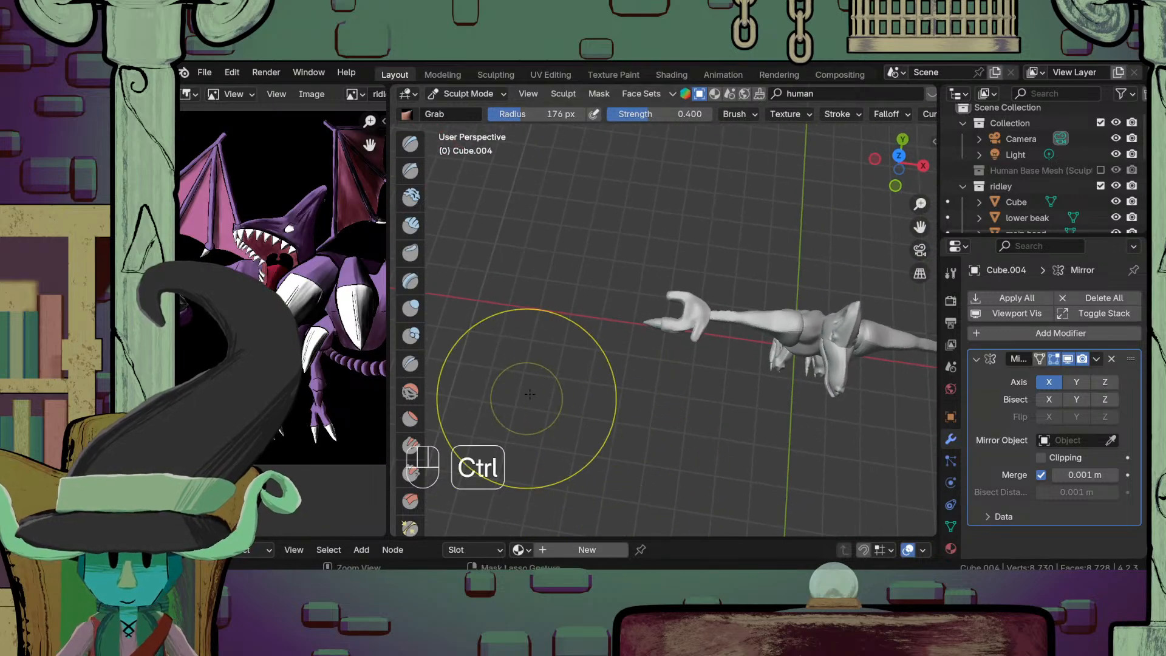
{"action": "middle_click_drag", "start_coordinate": [529, 394], "coordinate": [495, 229], "text": "ctrl"}
{"action": "left_click", "coordinate": [503, 96]}
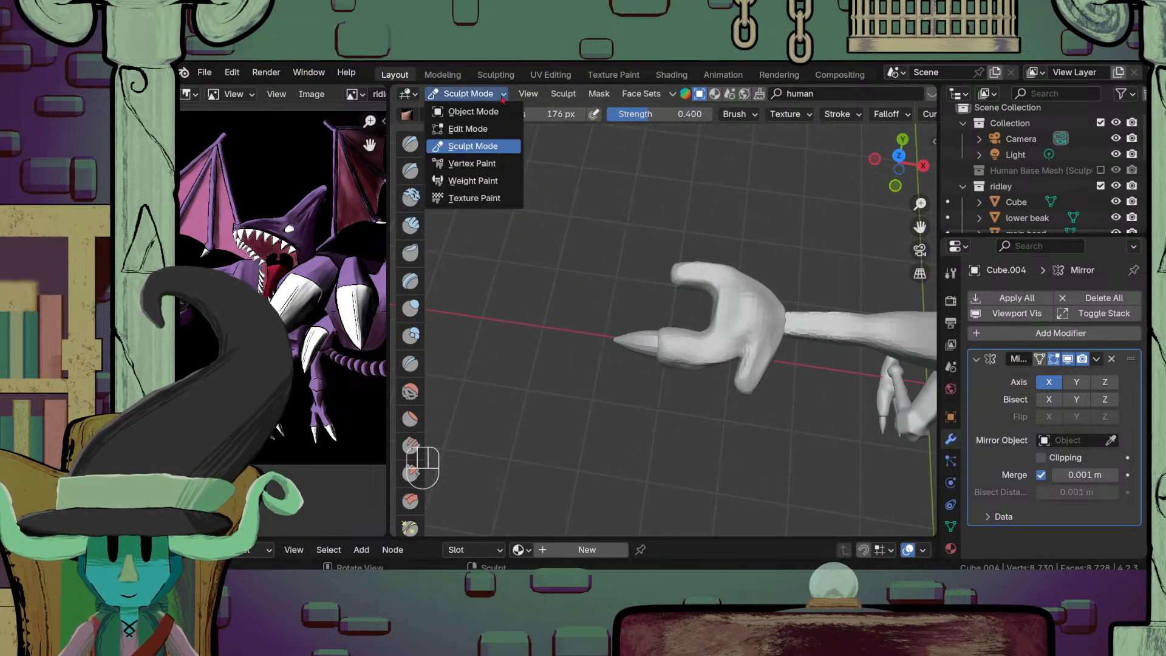
{"action": "left_click", "coordinate": [509, 111]}
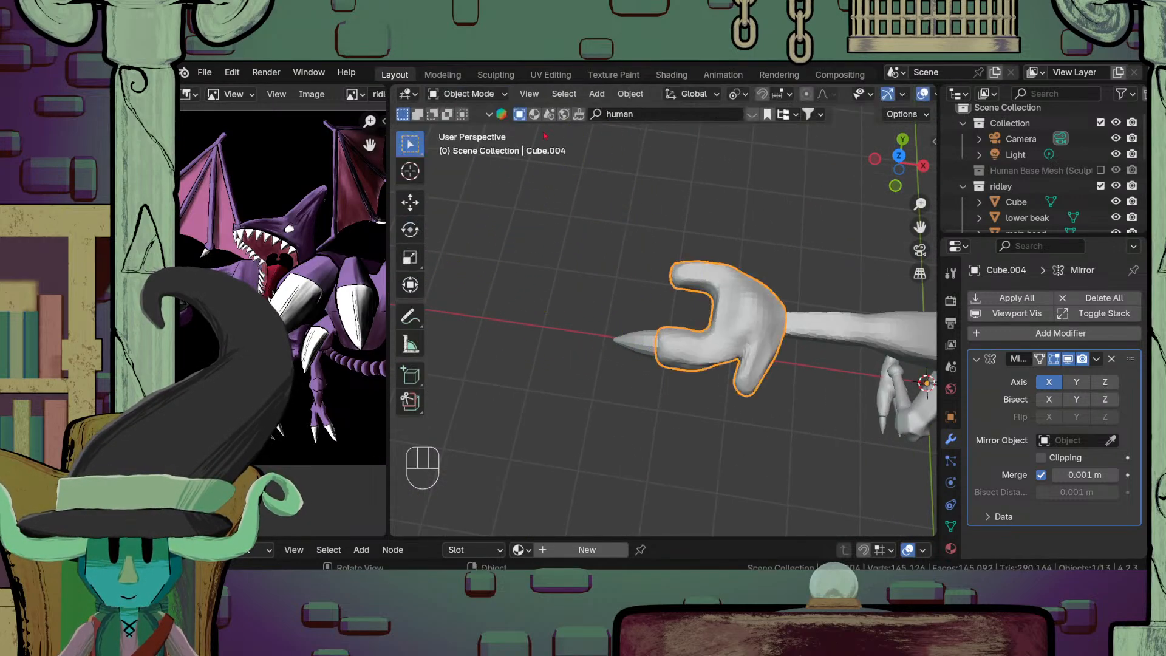
Step: Duplicate the fitted claw's mesh in Edit Mode and move the copy along the Y axis to the neighbouring finger
{"action": "left_click", "coordinate": [643, 344]}
{"action": "key", "text": "Tab"}
{"action": "scroll", "coordinate": [642, 344], "scroll_direction": "up", "scroll_amount": 1}
{"action": "key", "text": "shift+d"}
{"action": "key", "text": "y"}
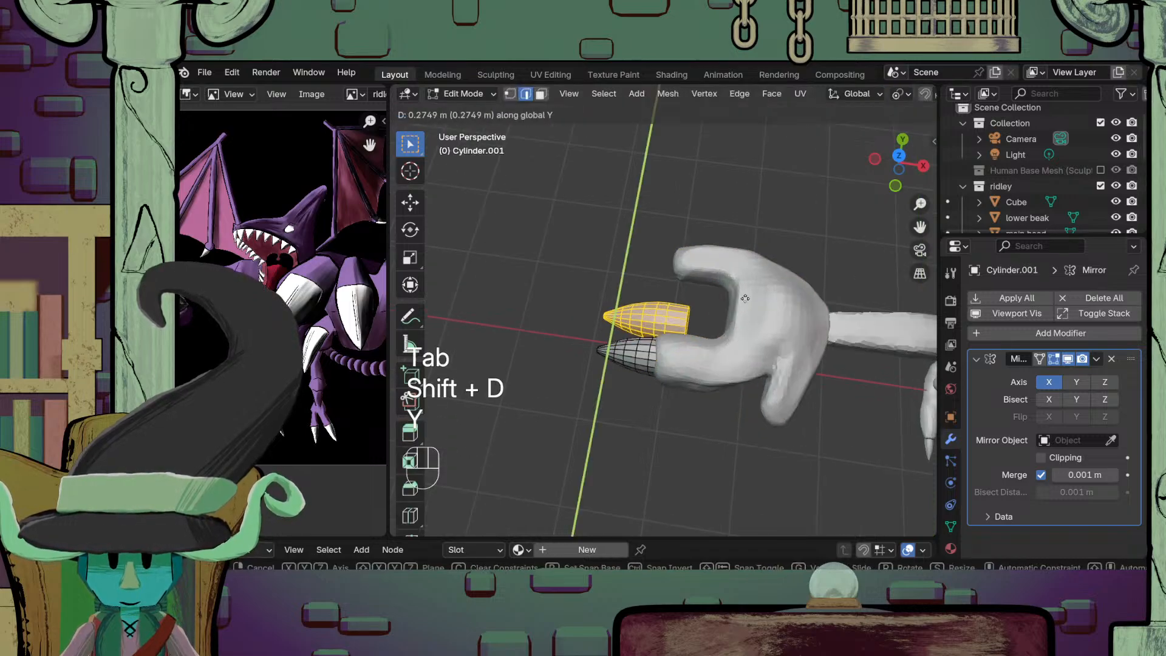
{"action": "left_click", "coordinate": [745, 246]}
{"action": "middle_click_drag", "start_coordinate": [745, 246], "coordinate": [896, 182]}
{"action": "scroll", "coordinate": [799, 418], "scroll_direction": "up", "scroll_amount": 2}
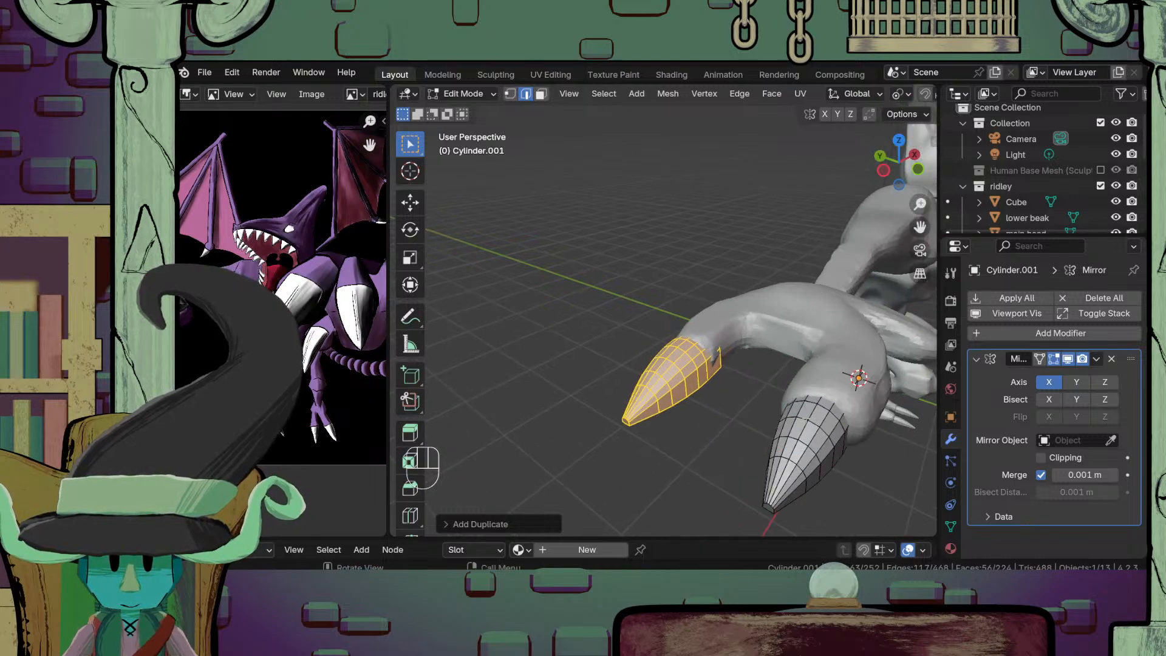
Step: Scale the duplicated claw down slightly and raise it along the Z axis to the finger's height
{"action": "middle_click_drag", "start_coordinate": [799, 418], "coordinate": [808, 473]}
{"action": "key", "text": "Tab"}
{"action": "key", "text": "Tab"}
{"action": "key", "text": "s"}
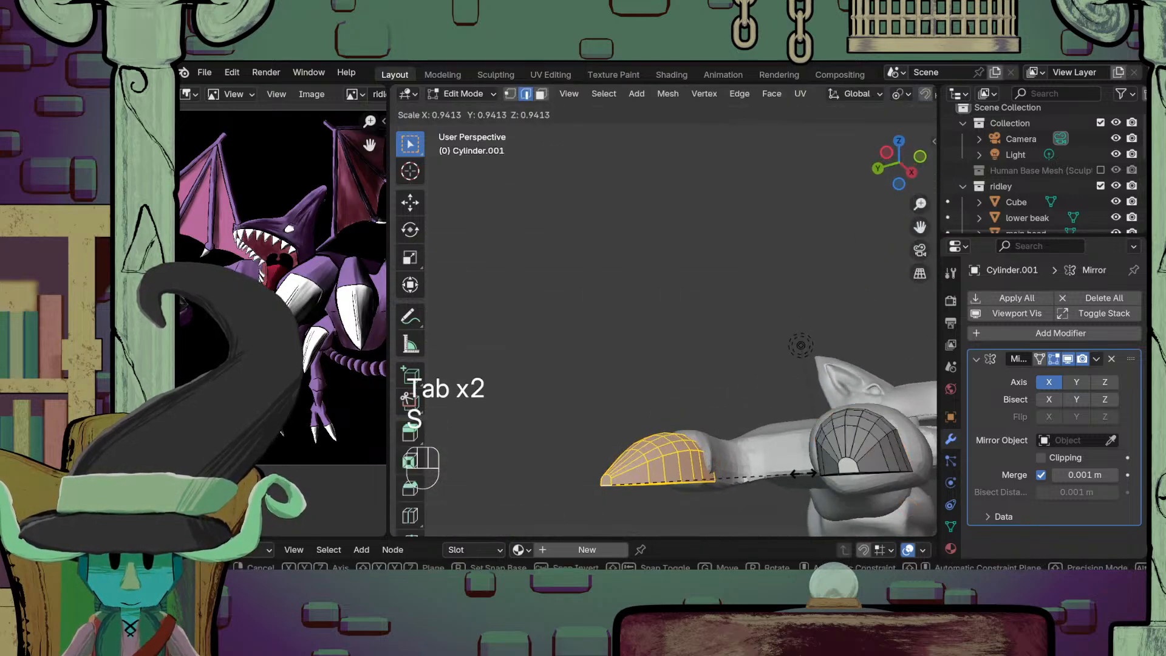
{"action": "left_click", "coordinate": [790, 477]}
{"action": "key", "text": "g"}
{"action": "key", "text": "z"}
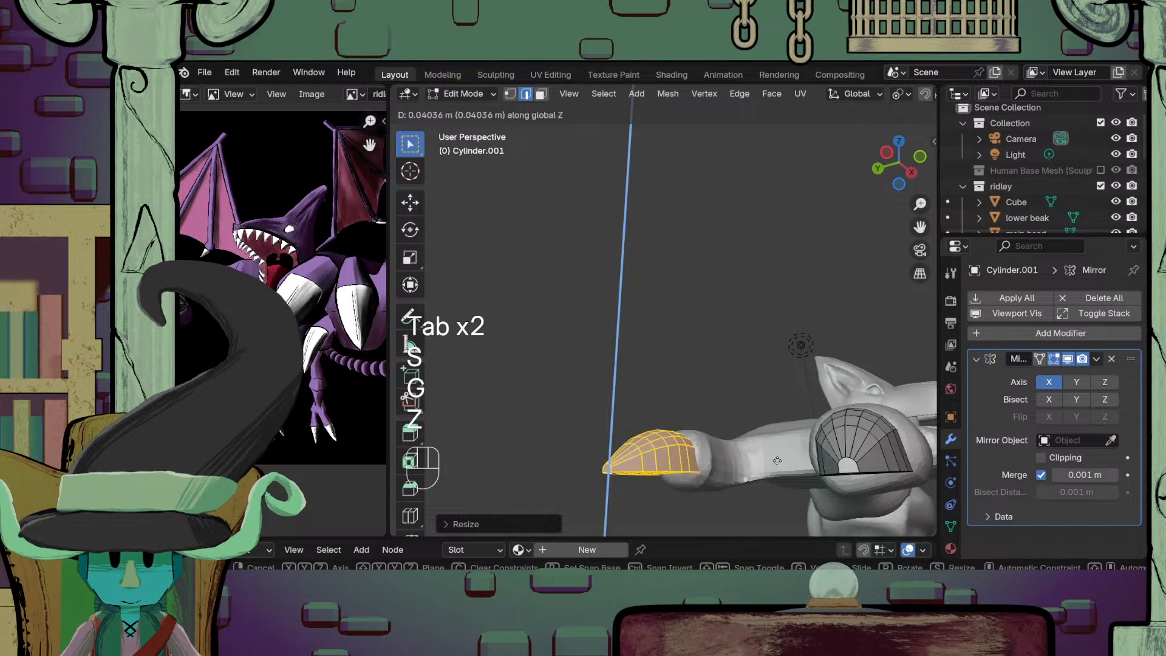
{"action": "left_click", "coordinate": [777, 460]}
Step: Move the duplicated claw along the X axis into the fingertip and fine-tune its height along Z
{"action": "middle_click_drag", "start_coordinate": [778, 460], "coordinate": [812, 430]}
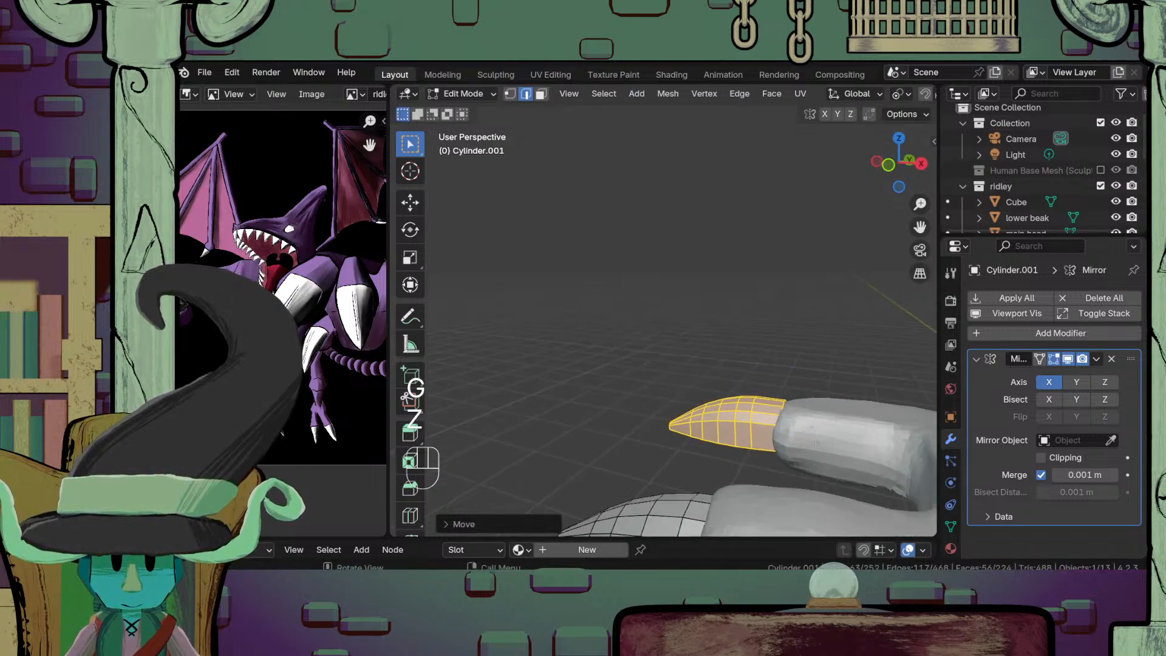
{"action": "key", "text": "g"}
{"action": "key", "text": "y"}
{"action": "key", "text": "x"}
{"action": "left_click", "coordinate": [826, 455]}
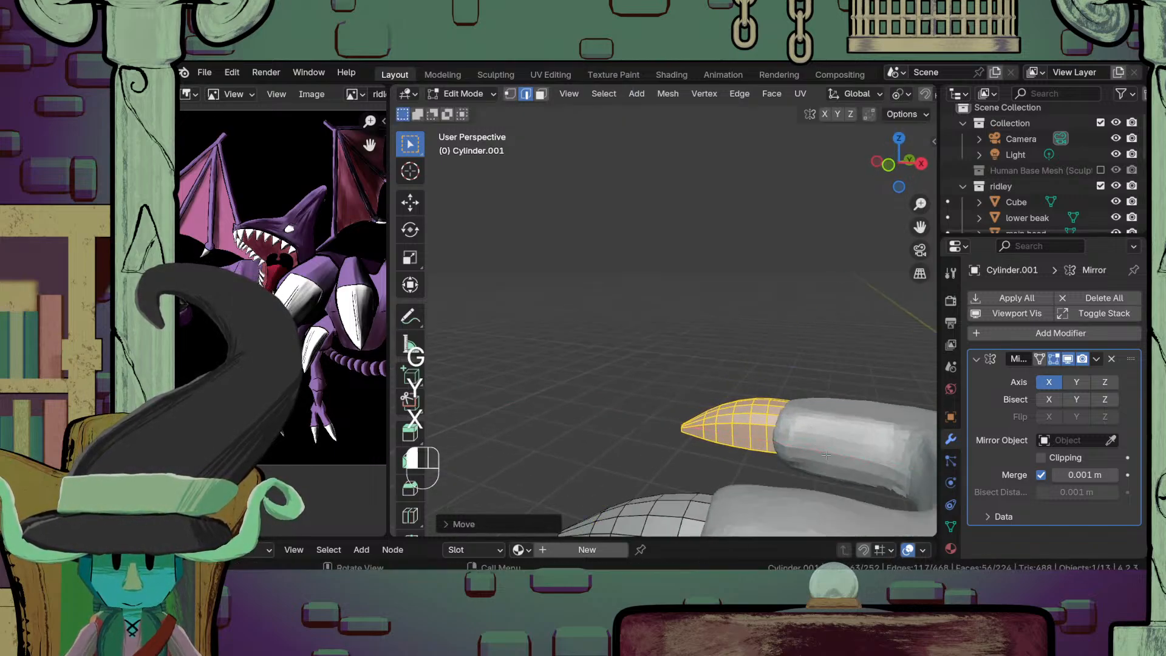
{"action": "key", "text": "g"}
{"action": "key", "text": "z"}
{"action": "left_click", "coordinate": [826, 455]}
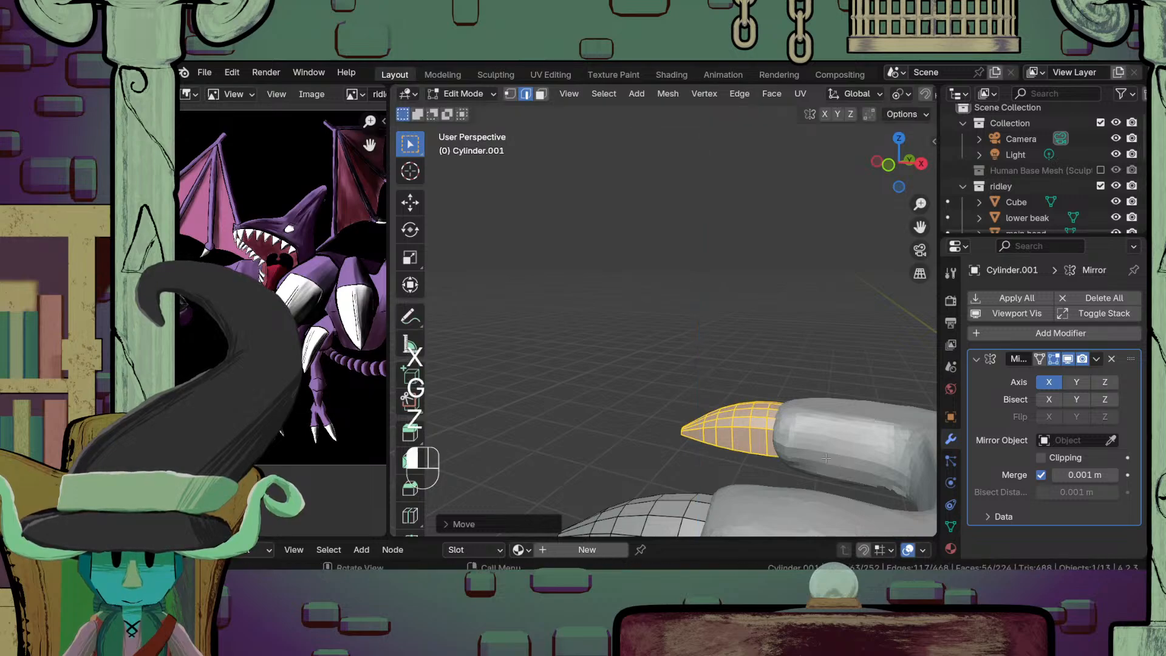
{"action": "middle_click_drag", "start_coordinate": [826, 455], "coordinate": [892, 455]}
{"action": "middle_click_drag", "start_coordinate": [689, 427], "coordinate": [739, 481]}
{"action": "scroll", "coordinate": [740, 481], "scroll_direction": "up", "scroll_amount": 3}
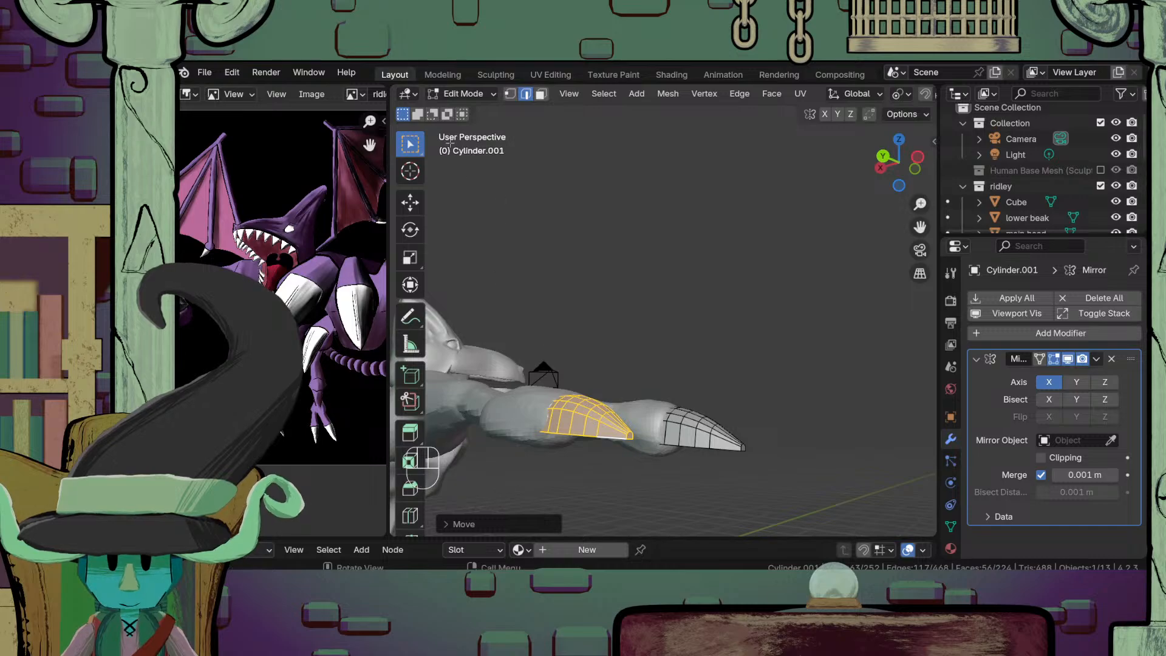
{"action": "left_click", "coordinate": [489, 96]}
{"action": "left_click", "coordinate": [468, 143]}
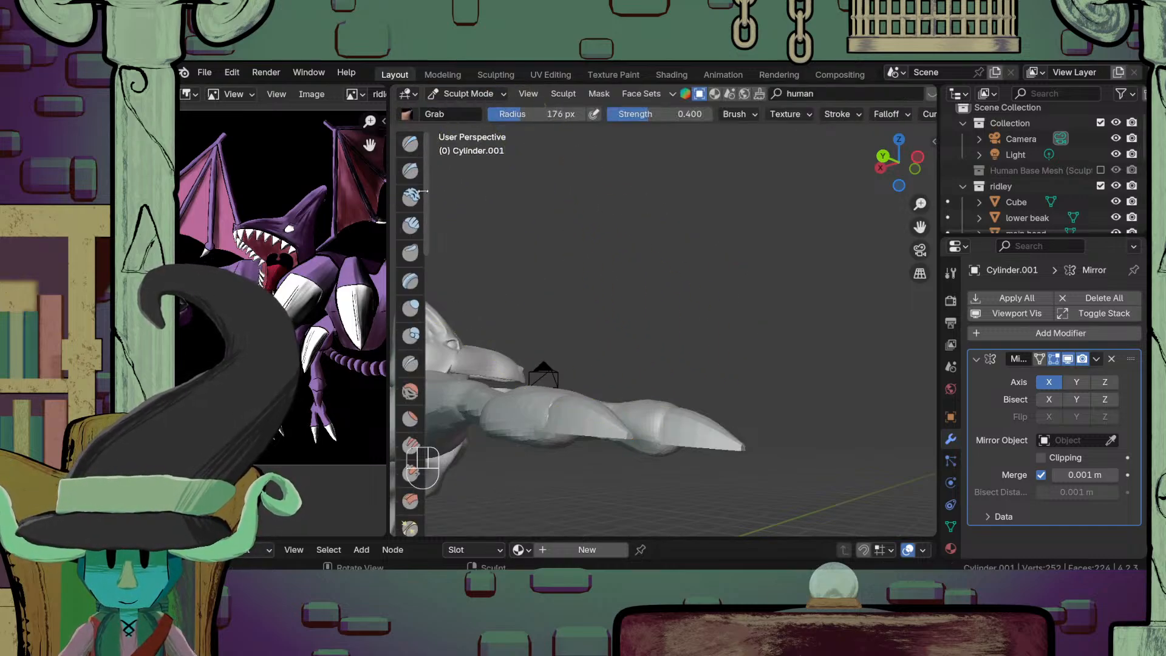
{"action": "left_click", "coordinate": [410, 143]}
{"action": "mouse_move", "coordinate": [595, 339]}
{"action": "middle_mouse_down", "text": "shift"}
{"action": "mouse_move", "coordinate": [599, 409]}
{"action": "mouse_move", "coordinate": [674, 322]}
{"action": "middle_mouse_up", "text": "shift"}
{"action": "left_click_drag", "start_coordinate": [667, 359], "coordinate": [671, 334]}
{"action": "left_click_drag", "start_coordinate": [669, 341], "coordinate": [664, 367]}
{"action": "key", "text": "ctrl+z"}
{"action": "key", "text": "ctrl+z"}
{"action": "key", "text": "ctrl+z"}
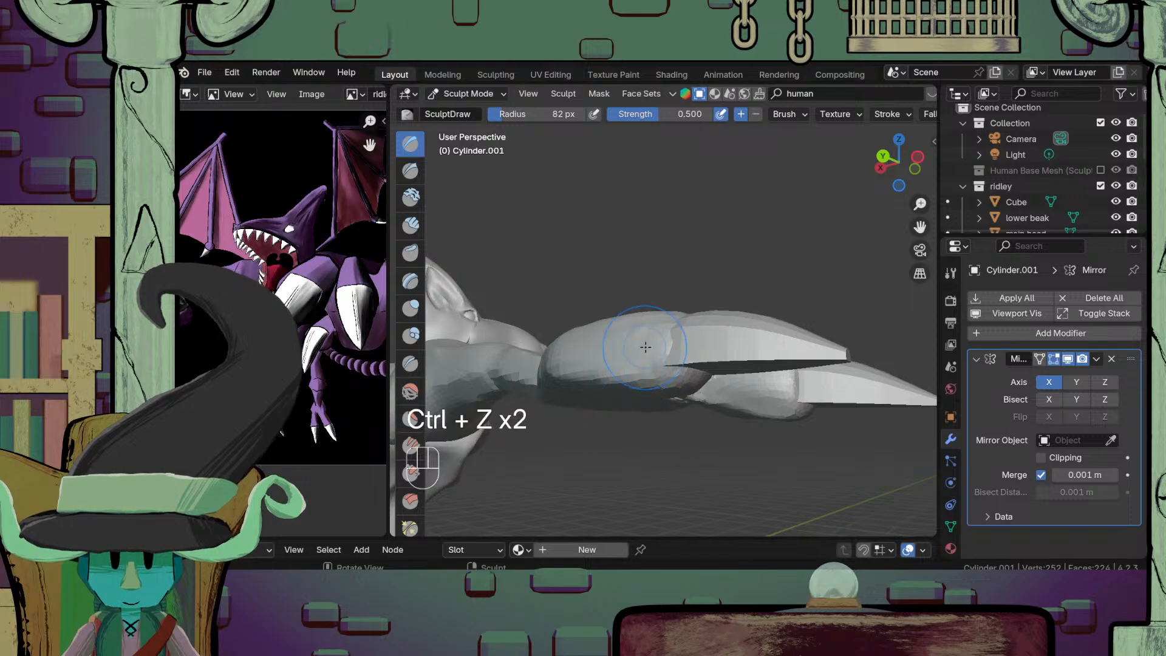
{"action": "key", "text": "ctrl+z"}
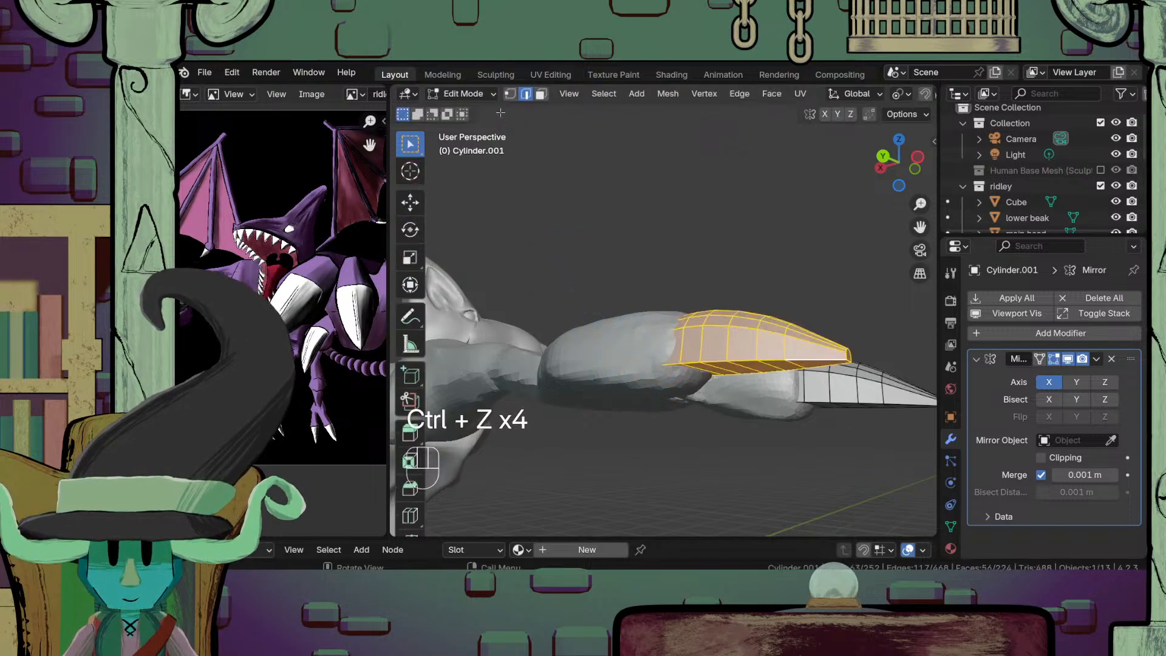
Step: Switch from the claw to the hand in Sculpt Mode and build up the fingertip around the duplicated claw's base with the Draw brush
{"action": "left_click", "coordinate": [464, 93]}
{"action": "left_click", "coordinate": [473, 111]}
{"action": "left_click", "coordinate": [618, 353]}
{"action": "left_click", "coordinate": [468, 93]}
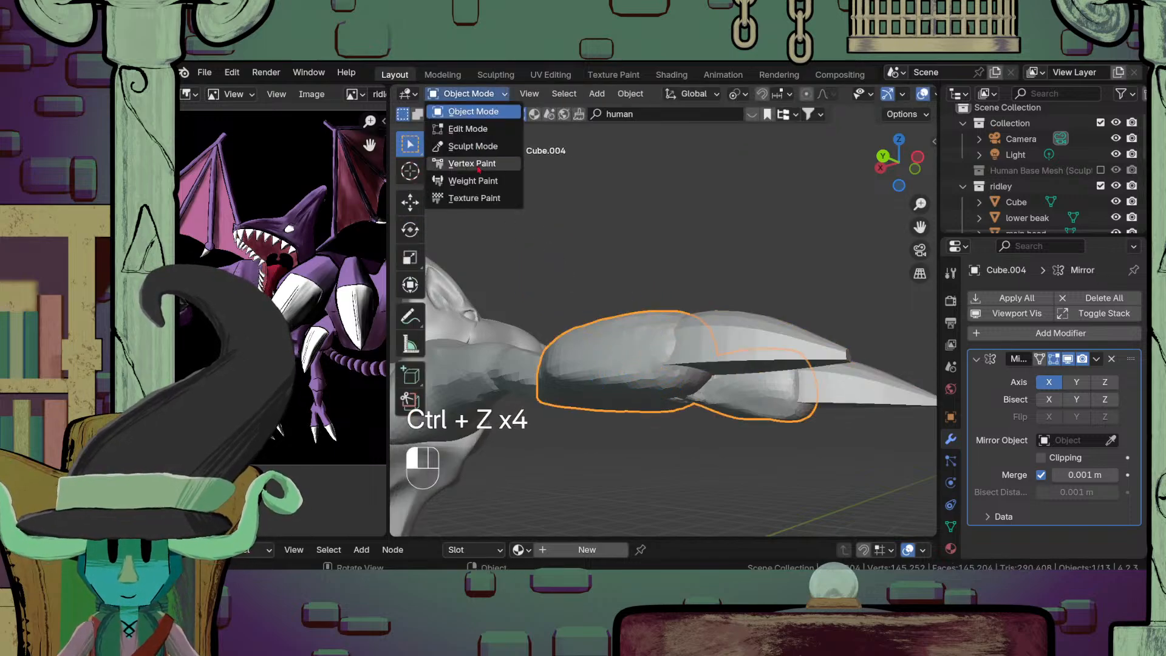
{"action": "left_click", "coordinate": [473, 147]}
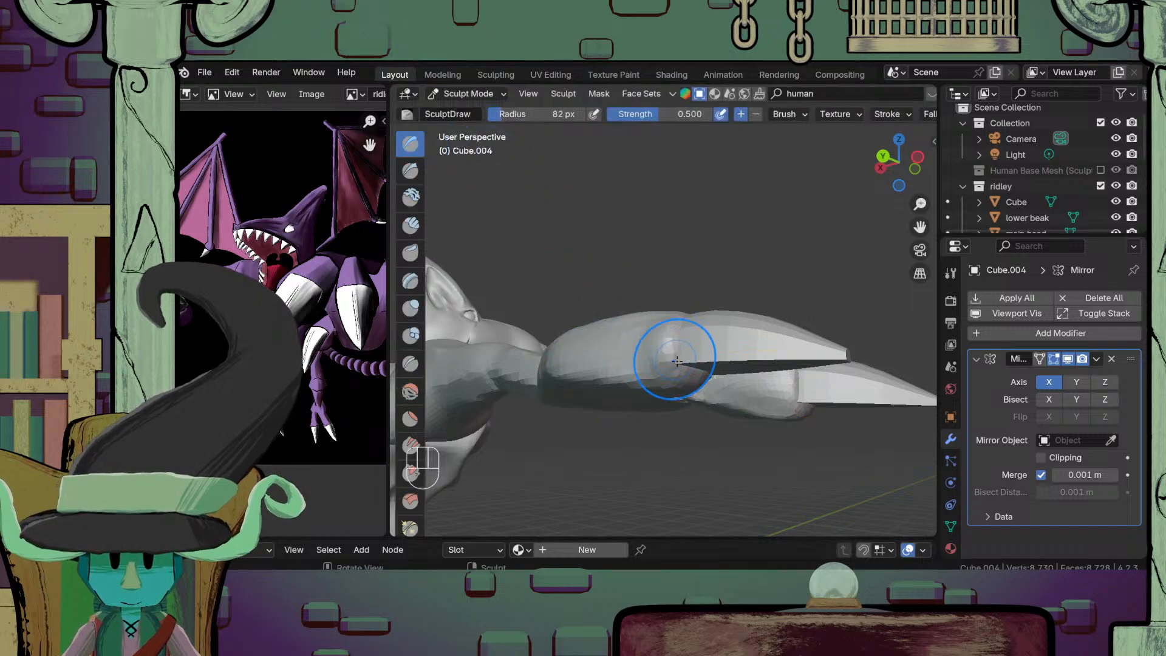
{"action": "middle_click_drag", "start_coordinate": [678, 361], "coordinate": [656, 339]}
{"action": "middle_click_drag", "start_coordinate": [725, 285], "coordinate": [661, 335]}
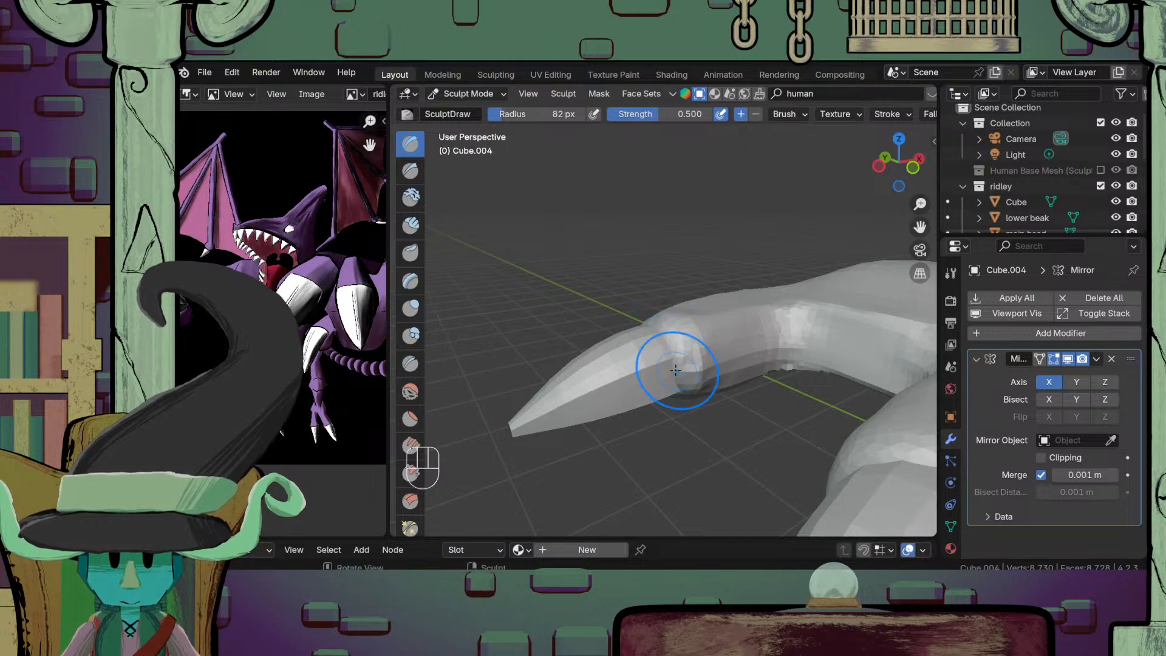
{"action": "scroll", "coordinate": [690, 384], "scroll_direction": "down", "scroll_amount": 4}
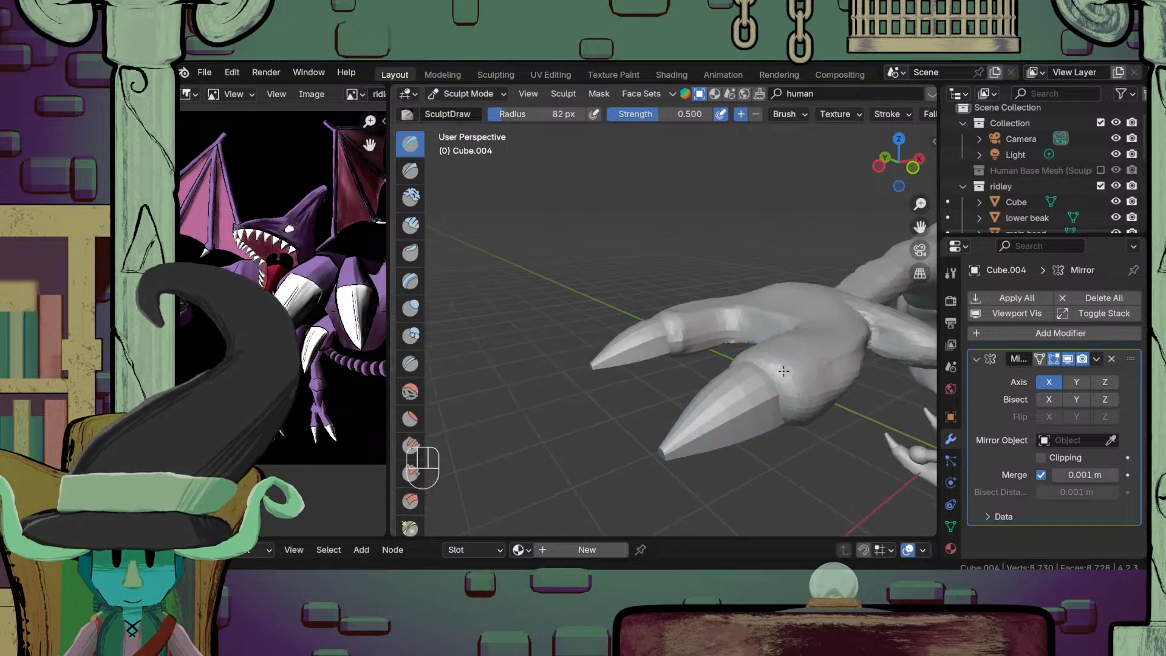
{"action": "mouse_move", "coordinate": [802, 404]}
{"action": "middle_mouse_down"}
{"action": "mouse_move", "coordinate": [776, 345]}
{"action": "mouse_move", "coordinate": [805, 311]}
{"action": "mouse_move", "coordinate": [812, 347]}
{"action": "mouse_move", "coordinate": [802, 343]}
{"action": "middle_mouse_up"}
{"action": "scroll", "coordinate": [811, 346], "scroll_direction": "down", "scroll_amount": 4}
{"action": "scroll", "coordinate": [801, 344], "scroll_direction": "up", "scroll_amount": 3}
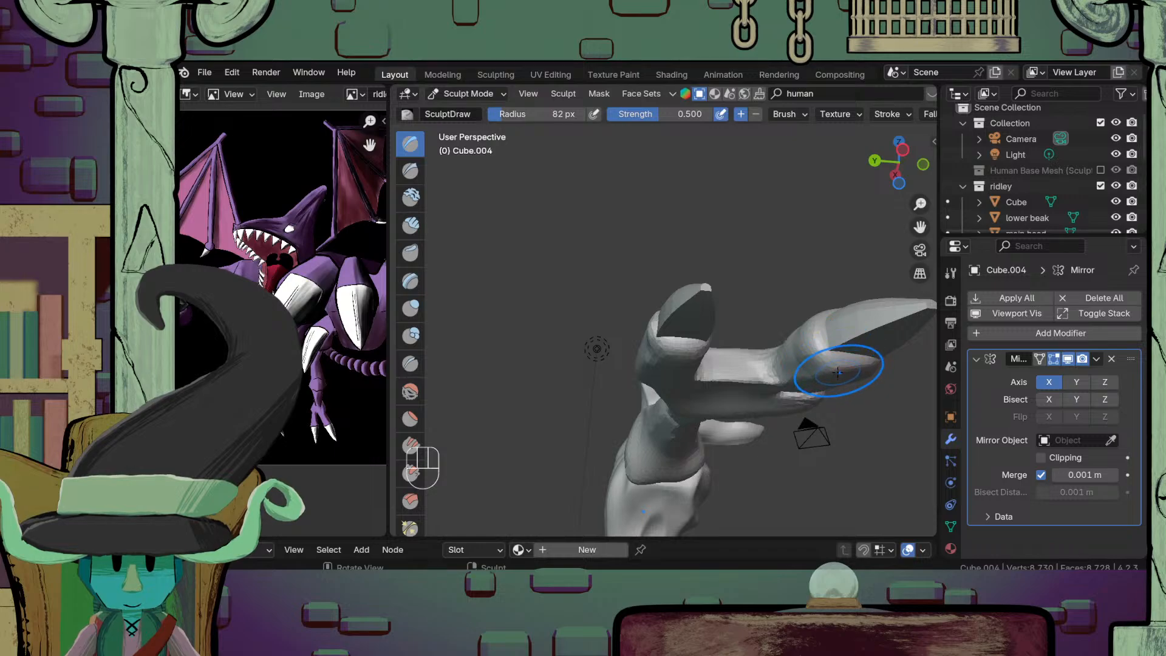
{"action": "key", "text": "g"}
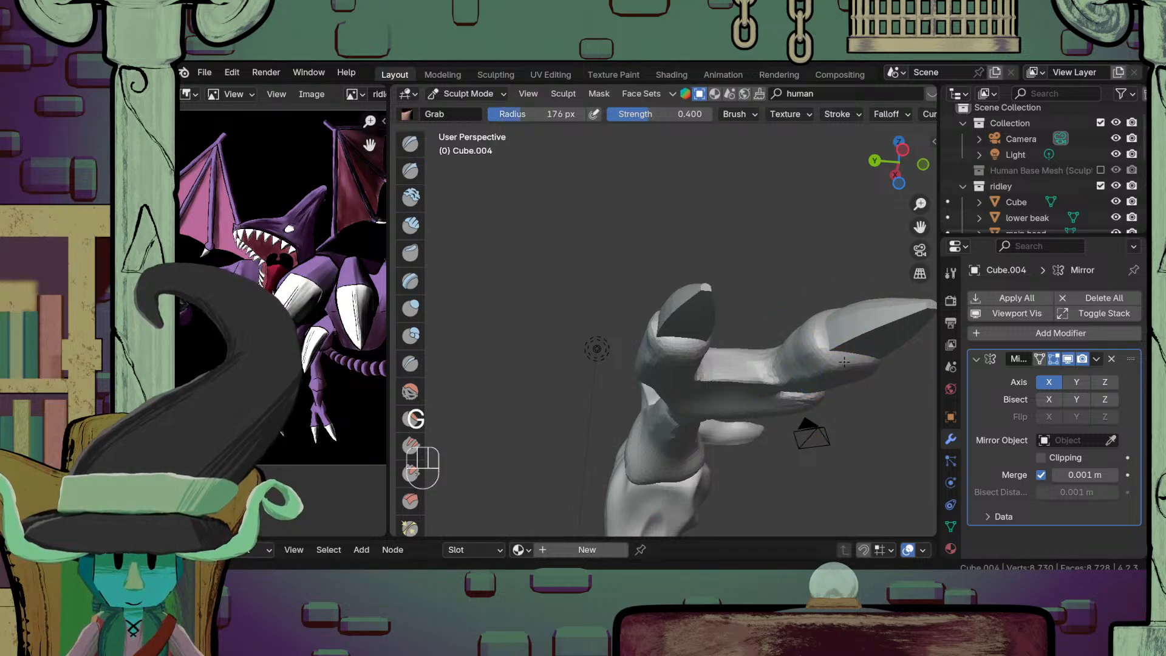
{"action": "mouse_move", "coordinate": [853, 363]}
{"action": "middle_mouse_down"}
{"action": "mouse_move", "coordinate": [706, 440]}
{"action": "mouse_move", "coordinate": [698, 430]}
{"action": "middle_mouse_up"}
{"action": "mouse_move", "coordinate": [699, 388]}
{"action": "middle_mouse_down", "text": "ctrl"}
{"action": "mouse_move", "coordinate": [693, 450]}
{"action": "mouse_move", "coordinate": [571, 465]}
{"action": "mouse_move", "coordinate": [622, 457]}
{"action": "mouse_move", "coordinate": [689, 294]}
{"action": "mouse_move", "coordinate": [716, 360]}
{"action": "mouse_move", "coordinate": [552, 334]}
{"action": "mouse_move", "coordinate": [661, 359]}
{"action": "middle_mouse_up", "text": "ctrl"}
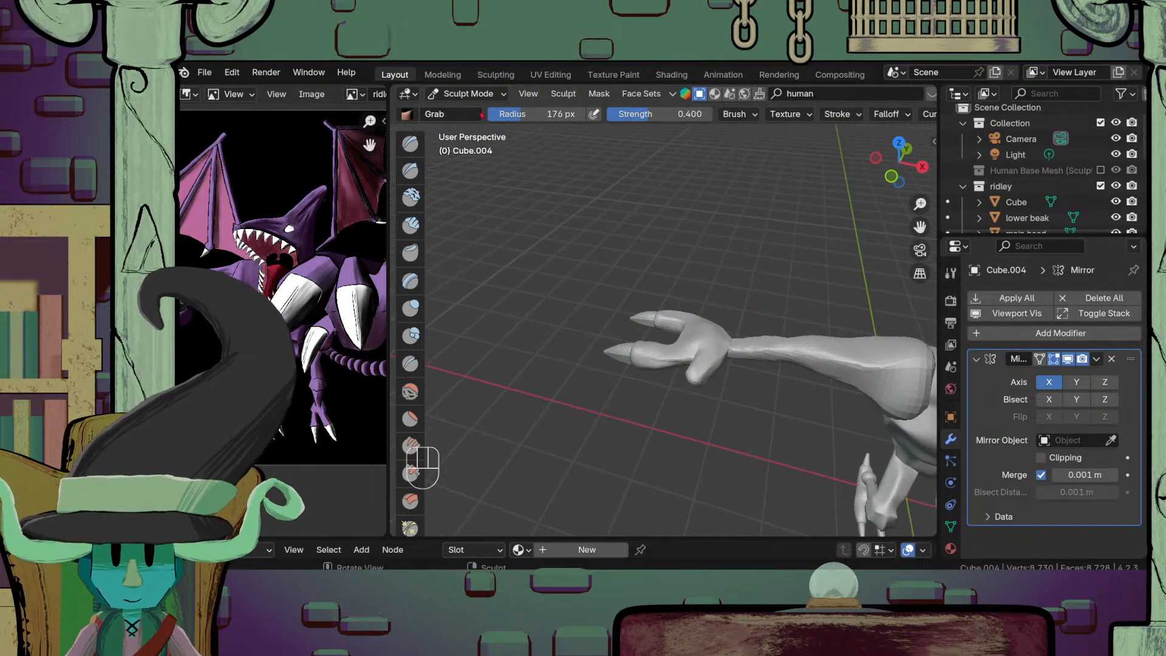
Step: Leave sculpting, select the finger claws object and open its mesh for editing in top view
{"action": "left_click", "coordinate": [468, 93]}
{"action": "left_click", "coordinate": [493, 117]}
{"action": "left_click", "coordinate": [645, 318]}
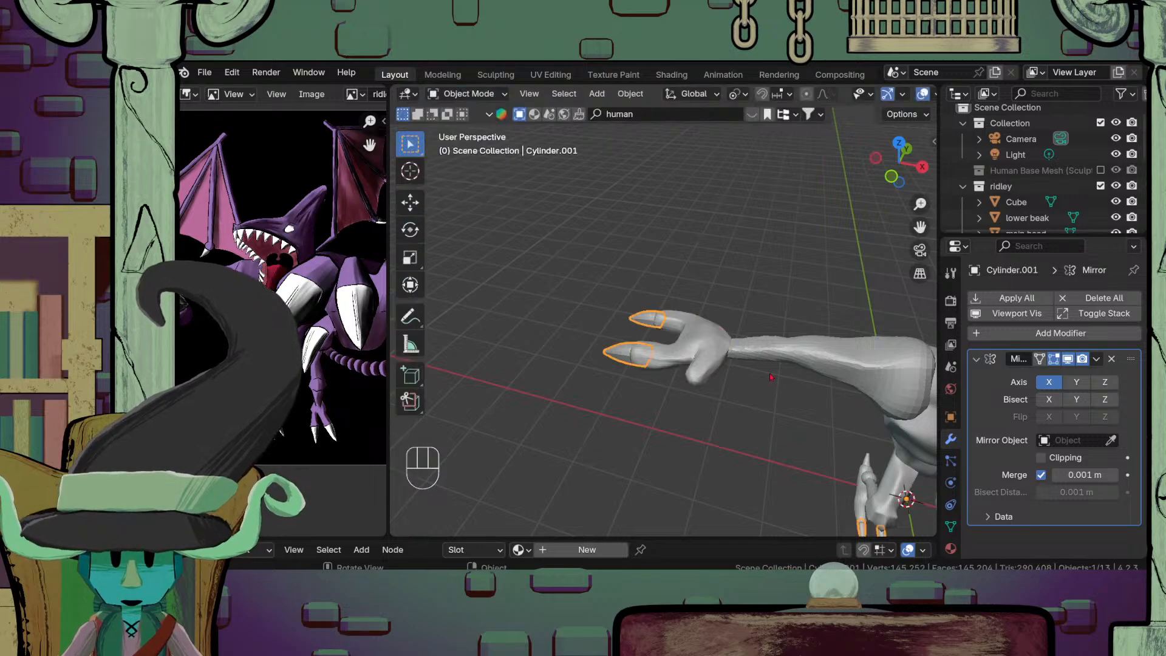
{"action": "key", "text": "Tab"}
{"action": "key", "text": "KP_7"}
{"action": "key", "text": "KP_4"}
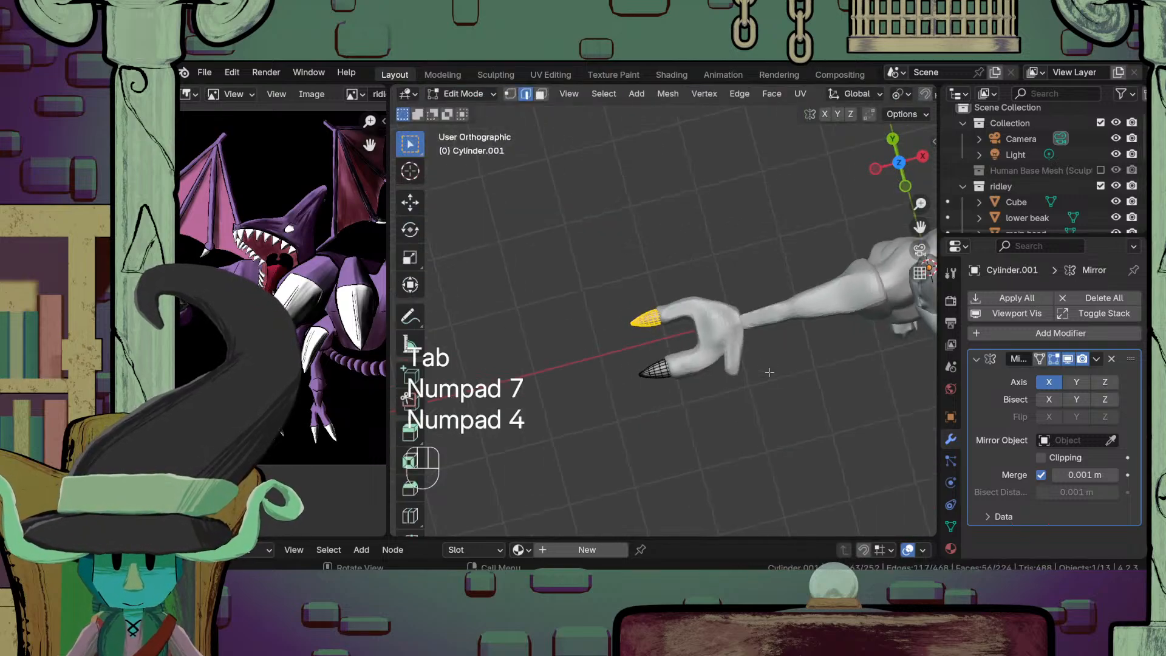
{"action": "key", "text": "KP_7"}
{"action": "scroll", "coordinate": [770, 373], "scroll_direction": "up", "scroll_amount": 2}
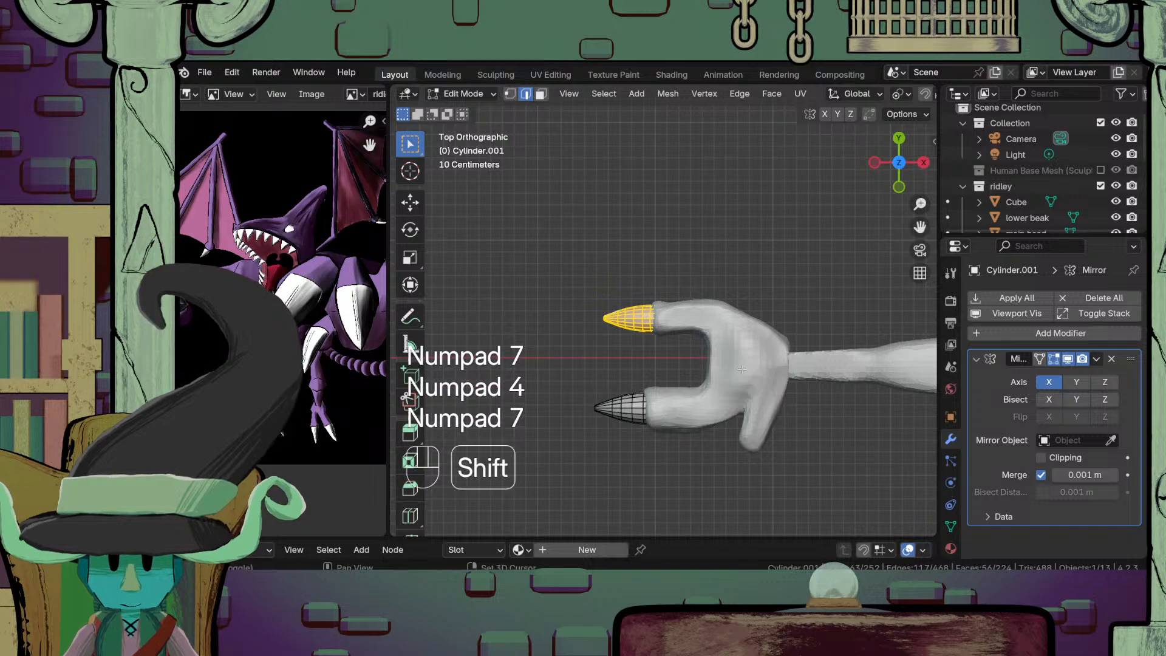
Step: Duplicate the selected finger claw, place the copy beside the clawless thumb and rotate it towards the thumb's direction
{"action": "key", "text": "shift+d"}
{"action": "left_click", "coordinate": [832, 500]}
{"action": "key", "text": "r"}
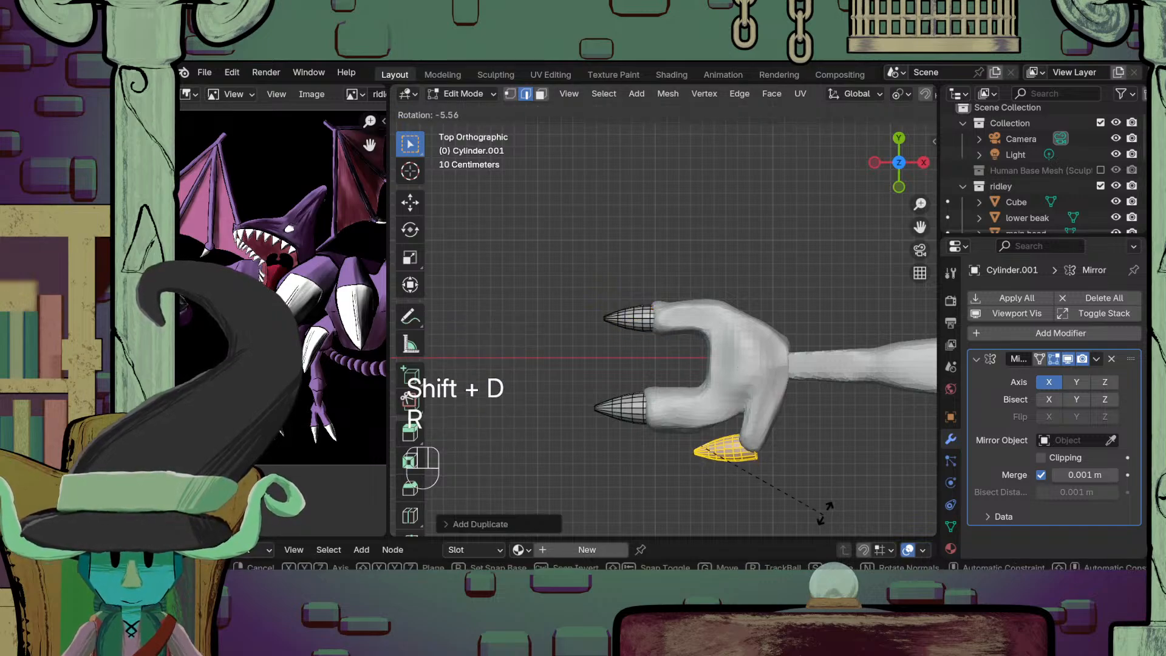
{"action": "left_click", "coordinate": [832, 443]}
{"action": "key", "text": "g"}
{"action": "left_click", "coordinate": [805, 502]}
{"action": "key", "text": "r"}
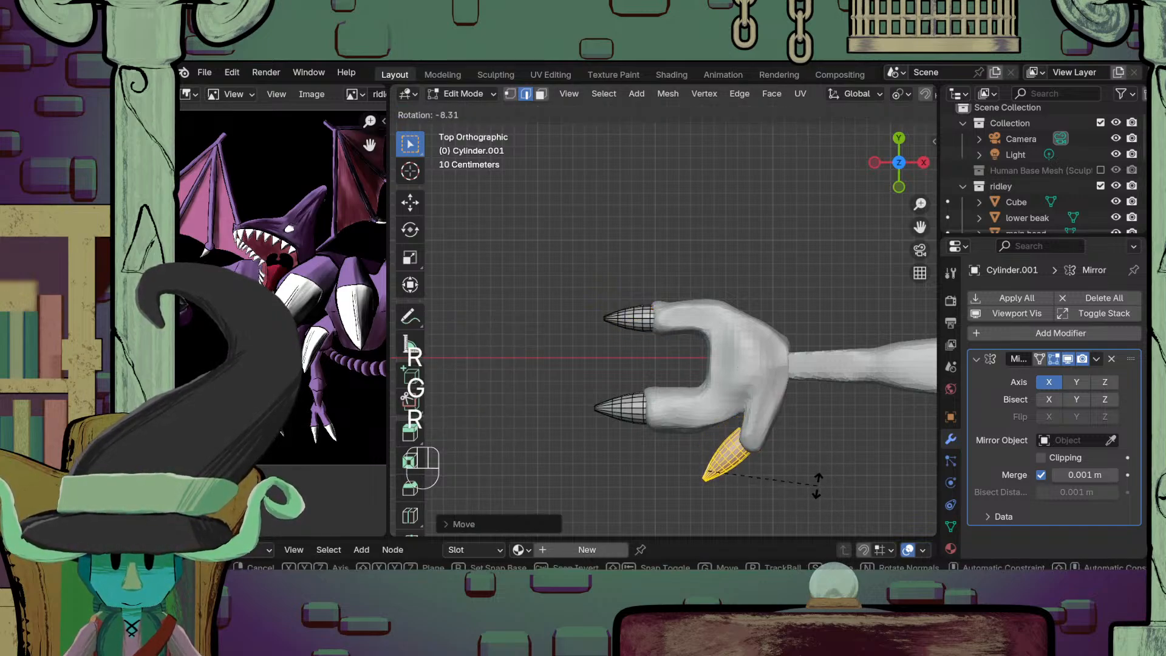
{"action": "left_click", "coordinate": [816, 474]}
Step: In front view, raise the thumb claw along Z to the thumb's height and scale it down slightly
{"action": "key", "text": "KP_1"}
{"action": "scroll", "coordinate": [860, 376], "scroll_direction": "up", "scroll_amount": 3}
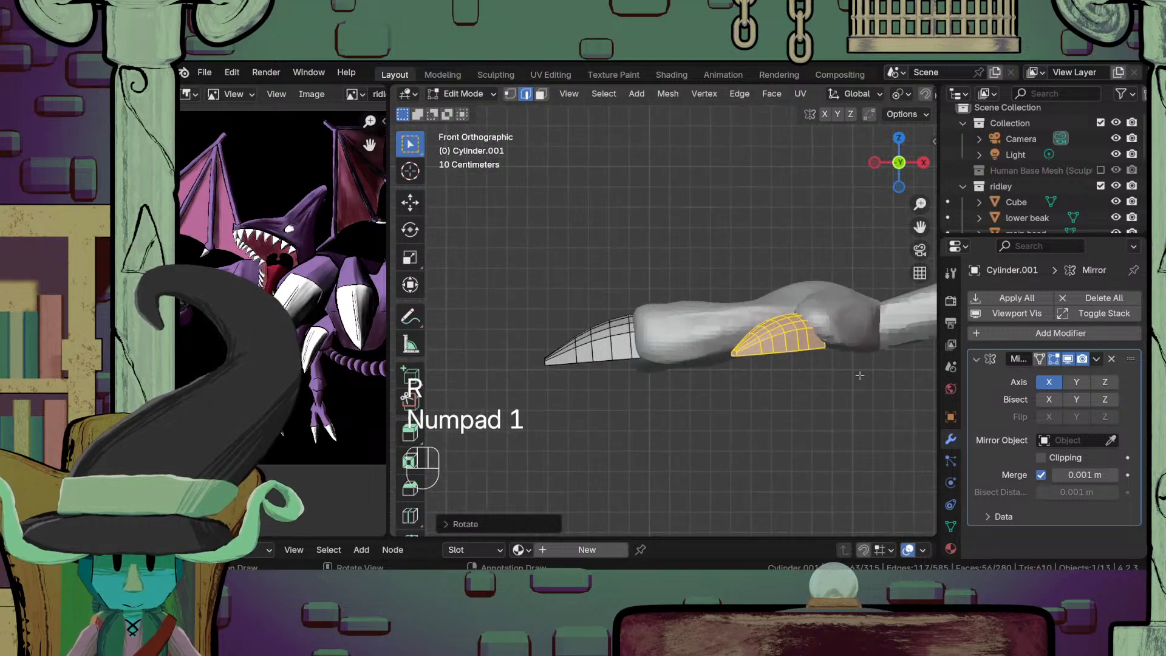
{"action": "key", "text": "g"}
{"action": "key", "text": "z"}
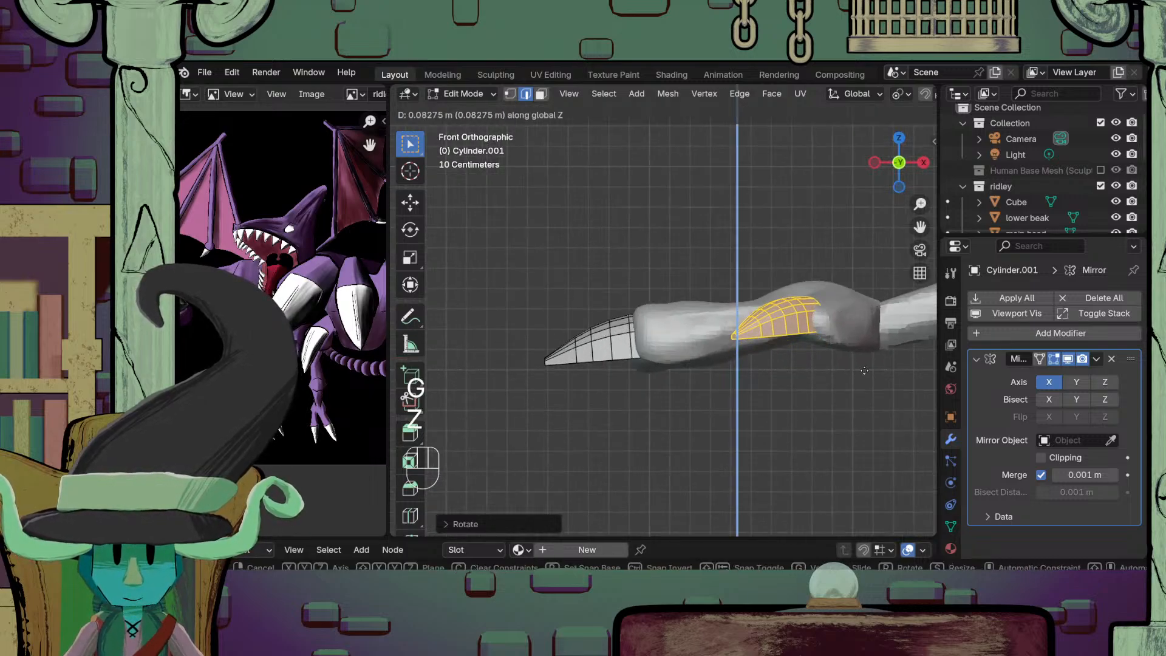
{"action": "left_click", "coordinate": [864, 377]}
{"action": "key", "text": "s"}
{"action": "left_click", "coordinate": [858, 381]}
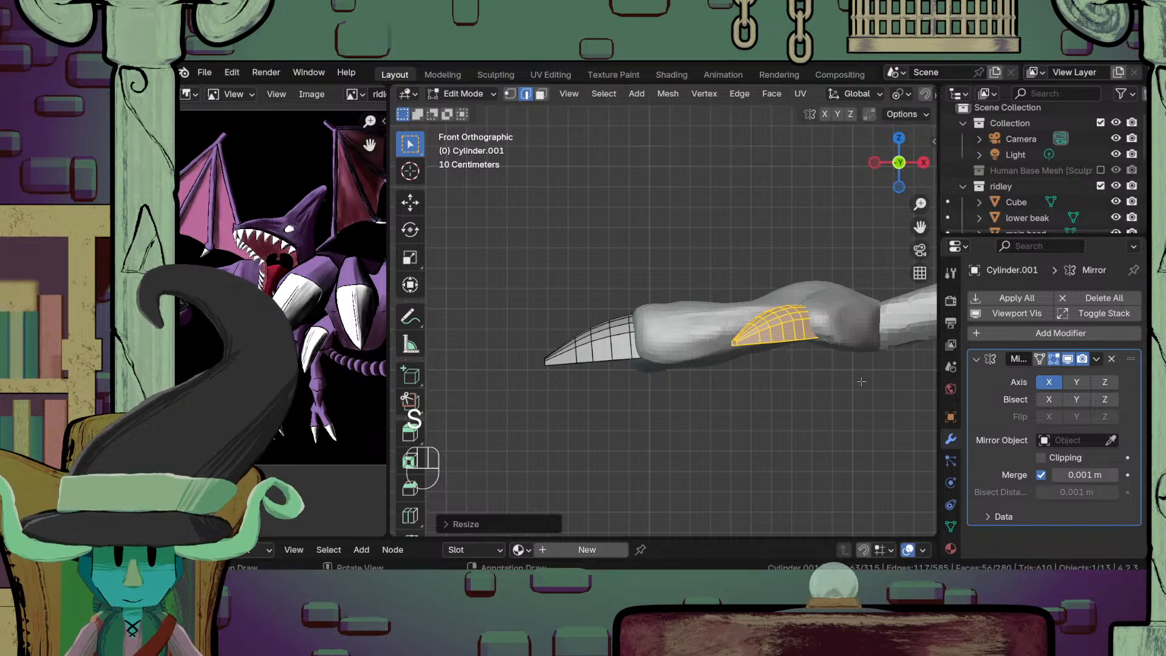
Step: In top view, rotate the thumb claw in line with the thumb and move it onto the thumb's tip
{"action": "key", "text": "KP_7"}
{"action": "middle_click_drag", "start_coordinate": [862, 381], "coordinate": [728, 229], "text": "shift"}
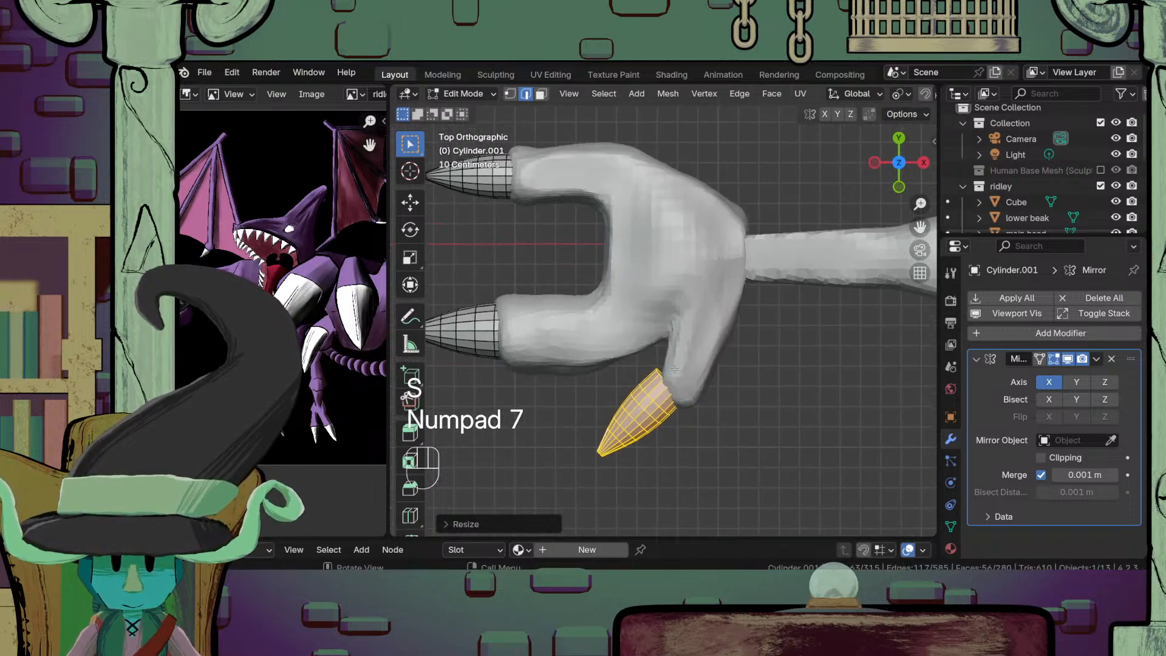
{"action": "key", "text": "g"}
{"action": "key", "text": "r"}
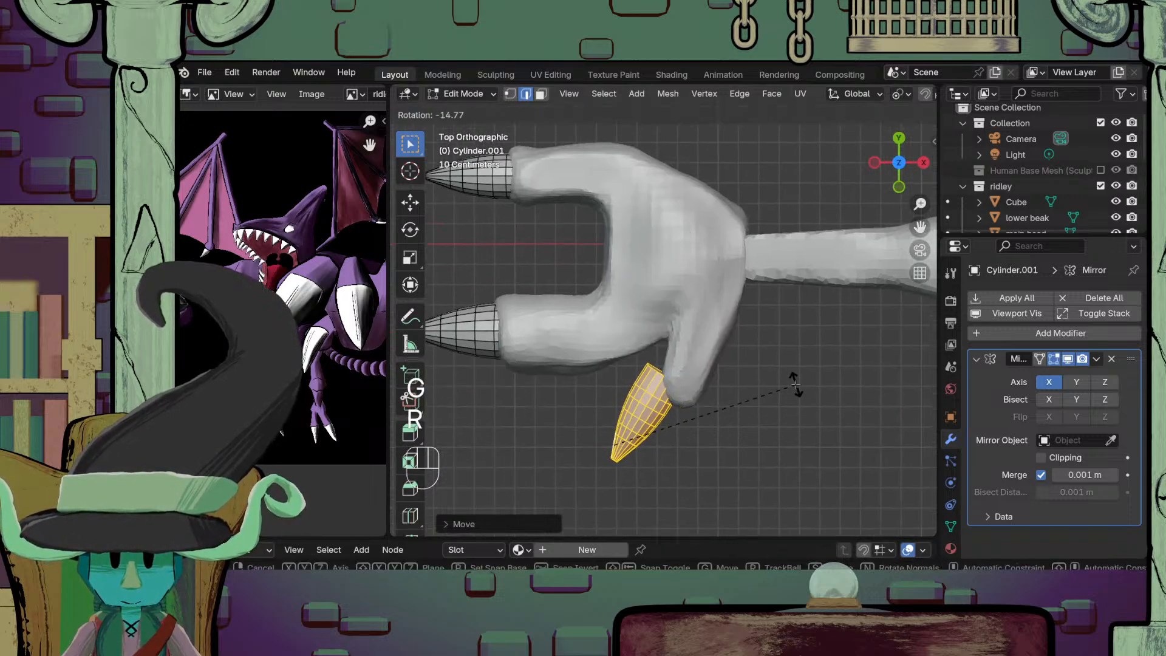
{"action": "left_click", "coordinate": [796, 381]}
{"action": "key", "text": "g"}
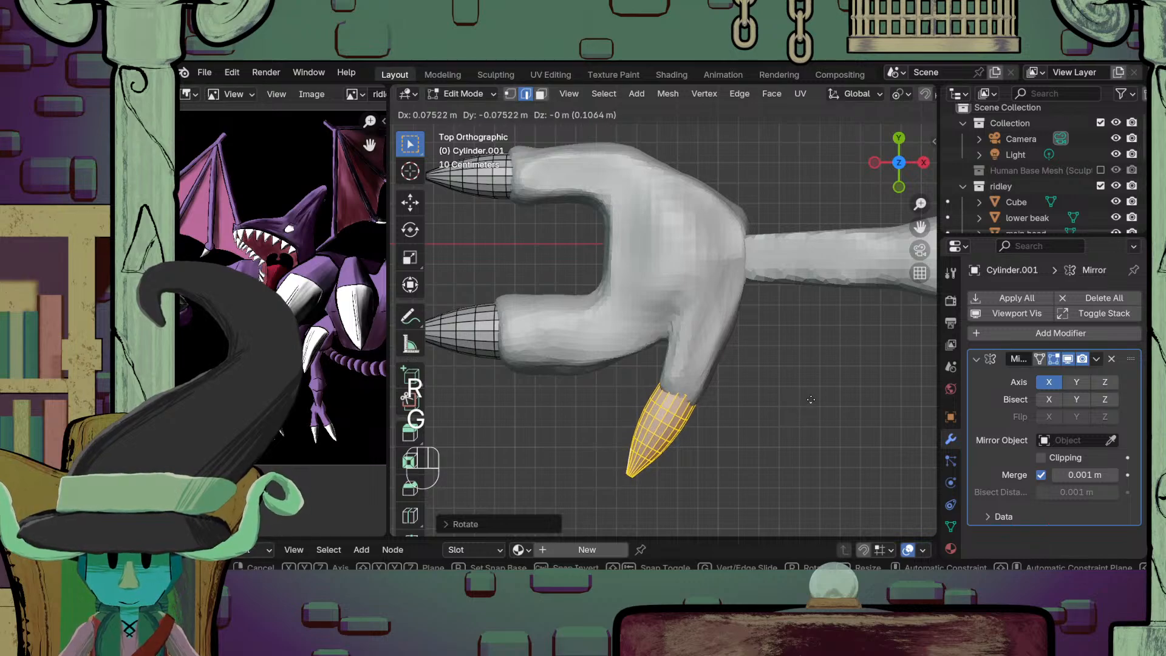
{"action": "right_click", "coordinate": [810, 406]}
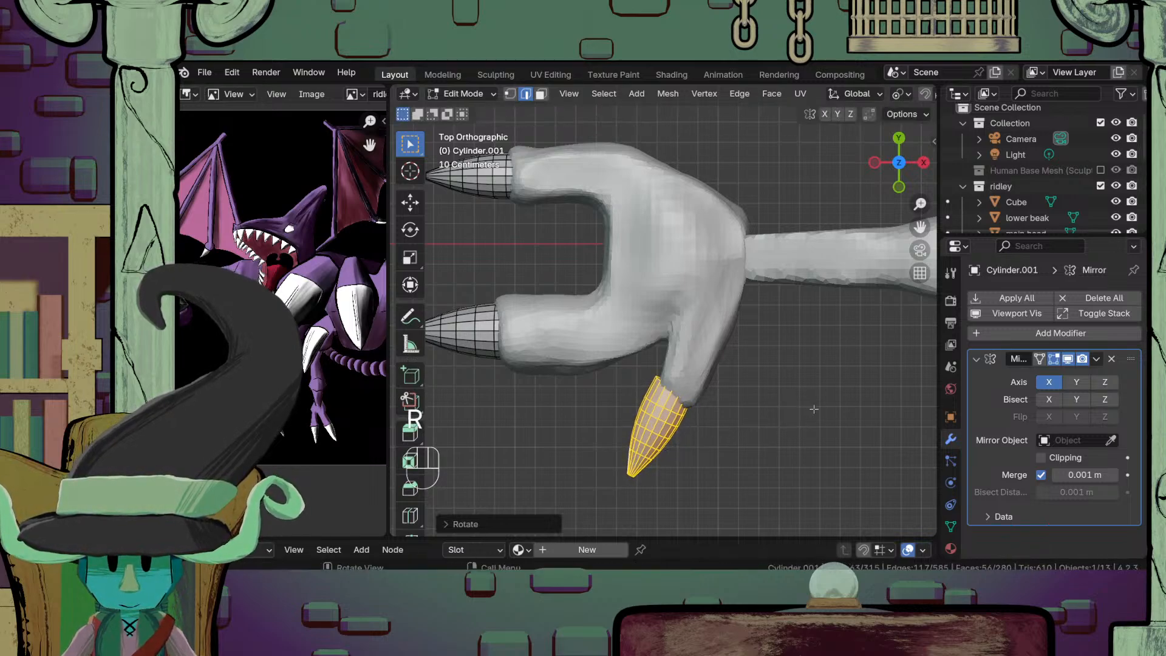
{"action": "key", "text": "g"}
{"action": "left_click", "coordinate": [822, 411]}
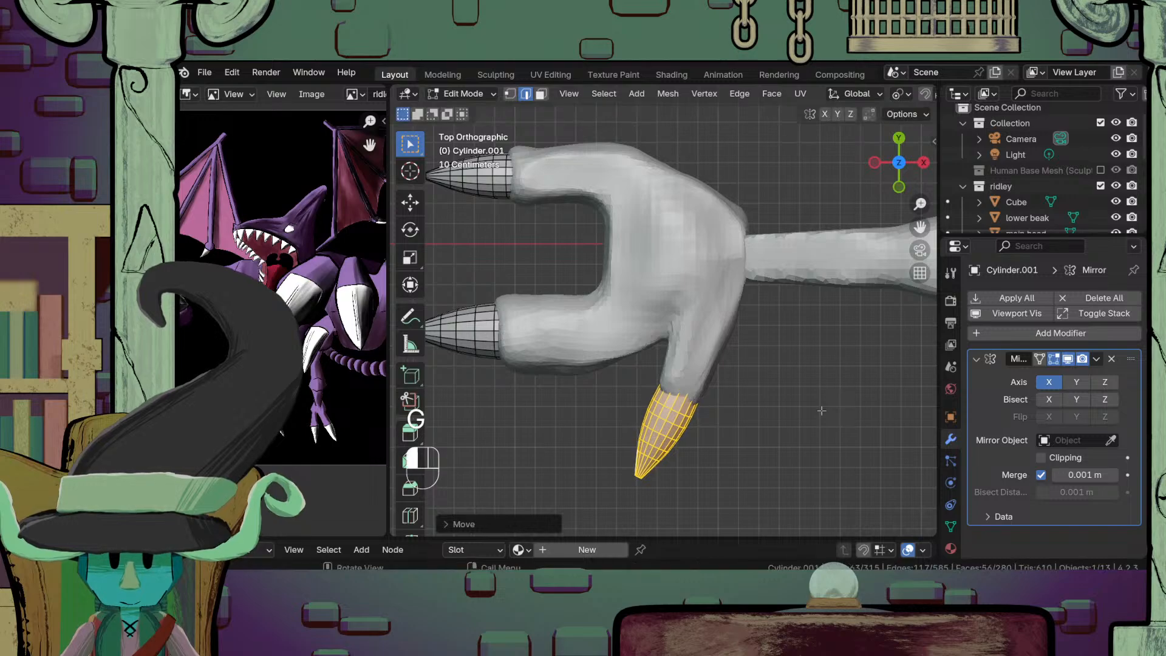
{"action": "middle_click_drag", "start_coordinate": [822, 411], "coordinate": [798, 273]}
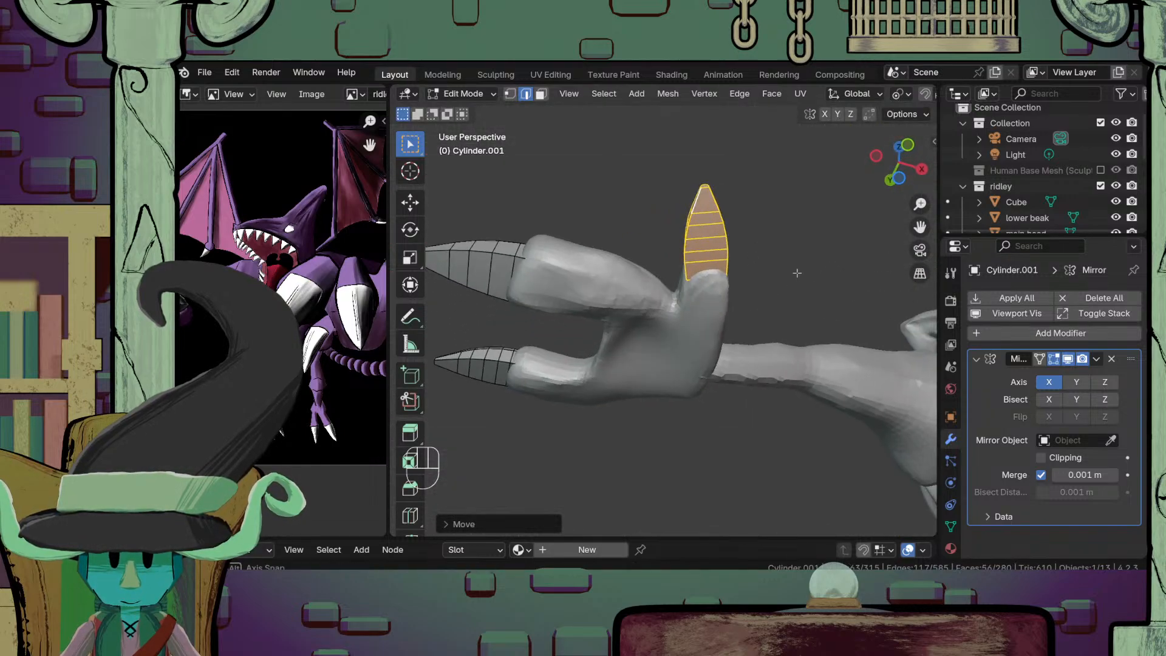
Step: Return the hand to sculpting and build up the thumb's tip around the claw base with the Draw brush
{"action": "key", "text": "Tab"}
{"action": "left_click", "coordinate": [717, 311]}
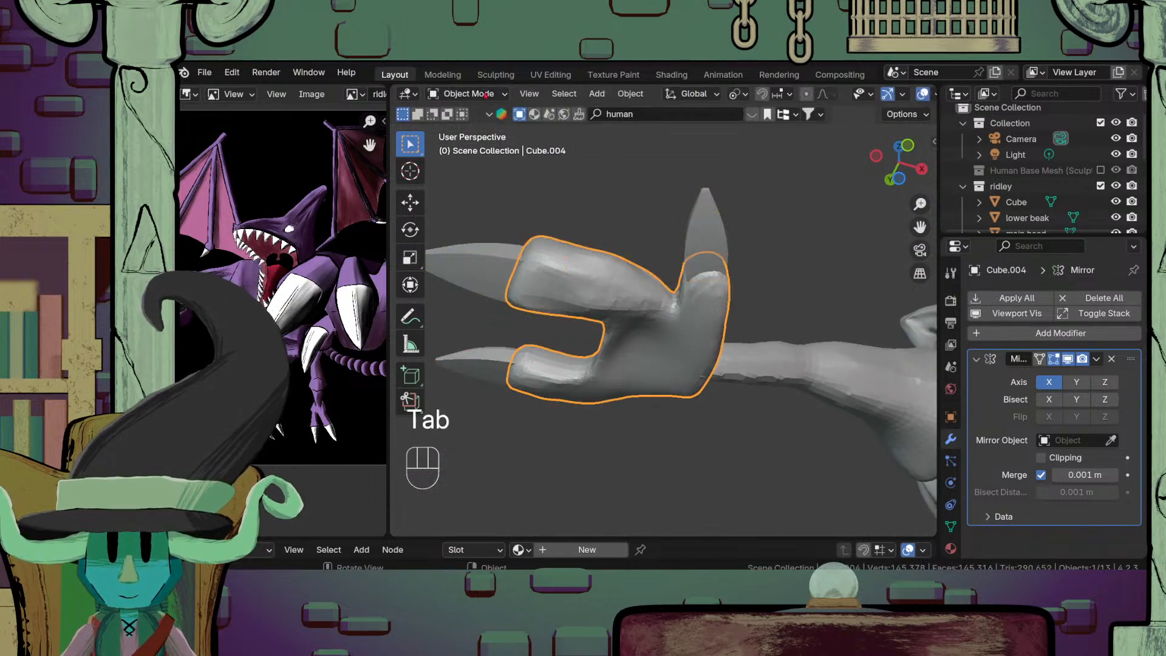
{"action": "left_click", "coordinate": [480, 94]}
{"action": "left_click", "coordinate": [487, 145]}
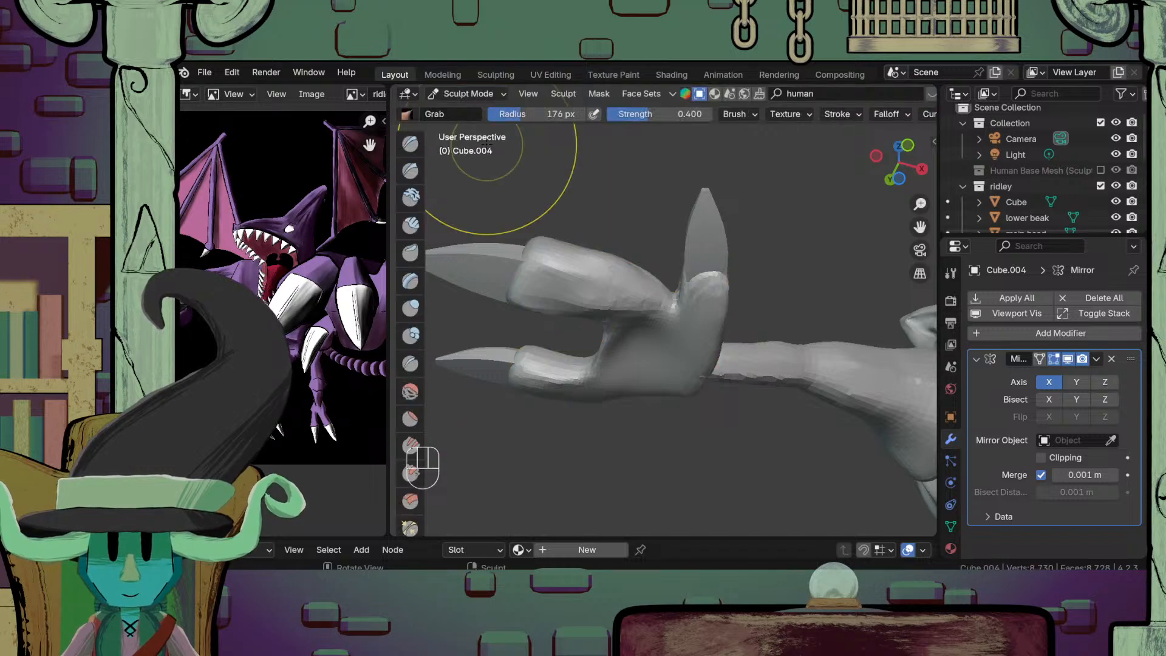
{"action": "left_click", "coordinate": [410, 144]}
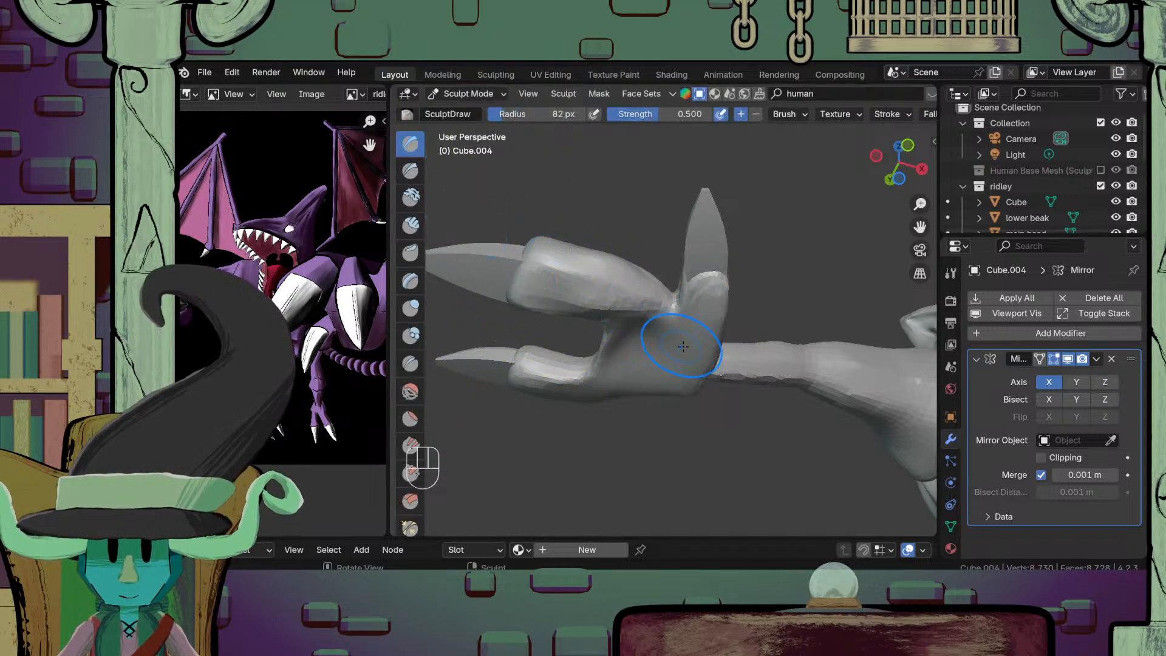
{"action": "scroll", "coordinate": [731, 294], "scroll_direction": "up", "scroll_amount": 3}
{"action": "middle_click_drag", "start_coordinate": [732, 294], "coordinate": [676, 366], "text": "shift"}
{"action": "middle_click_drag", "start_coordinate": [676, 416], "coordinate": [690, 324]}
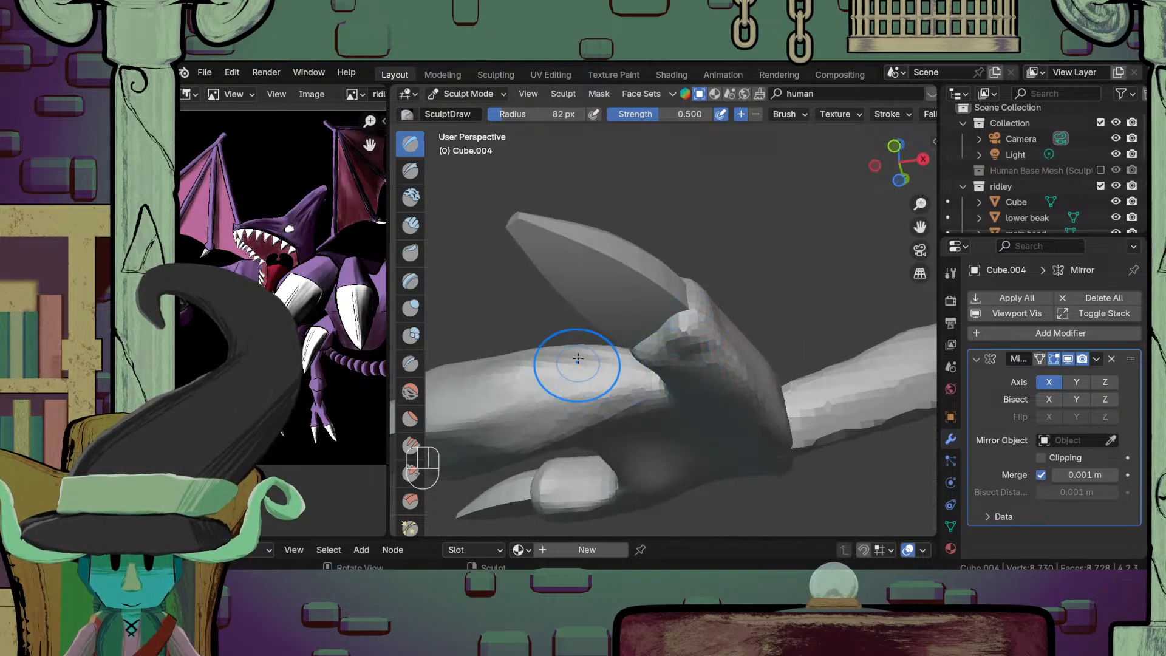
{"action": "mouse_move", "coordinate": [578, 359]}
{"action": "middle_mouse_down"}
{"action": "mouse_move", "coordinate": [691, 320]}
{"action": "mouse_move", "coordinate": [703, 373]}
{"action": "mouse_move", "coordinate": [634, 378]}
{"action": "middle_mouse_up"}
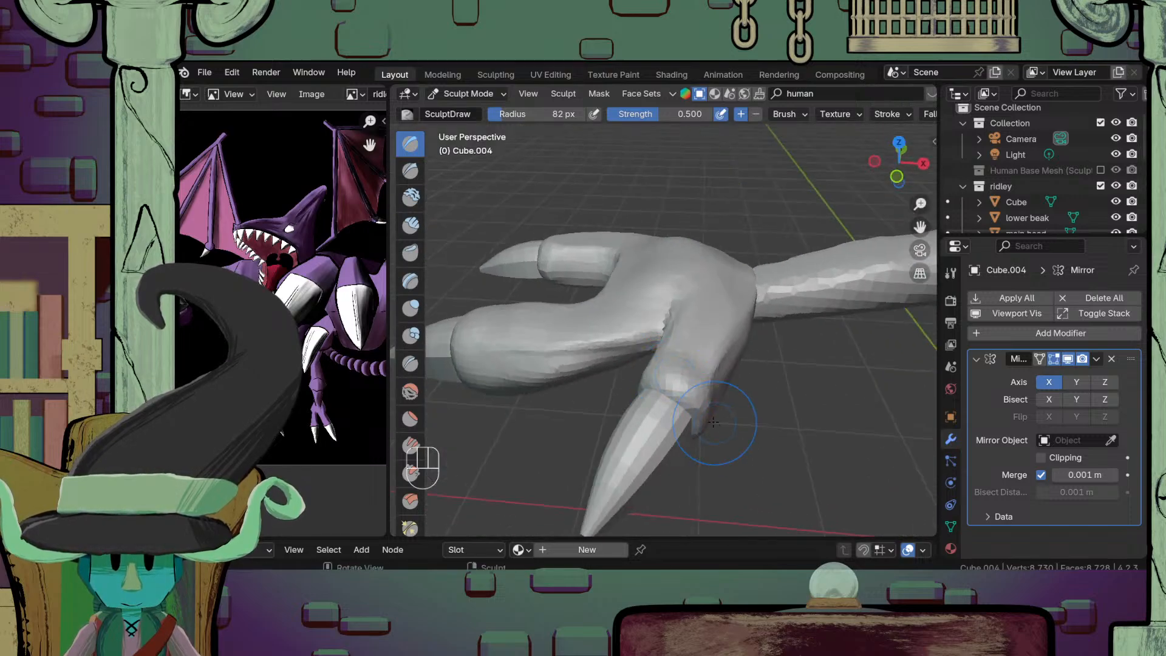
{"action": "middle_click_drag", "start_coordinate": [700, 428], "coordinate": [662, 379]}
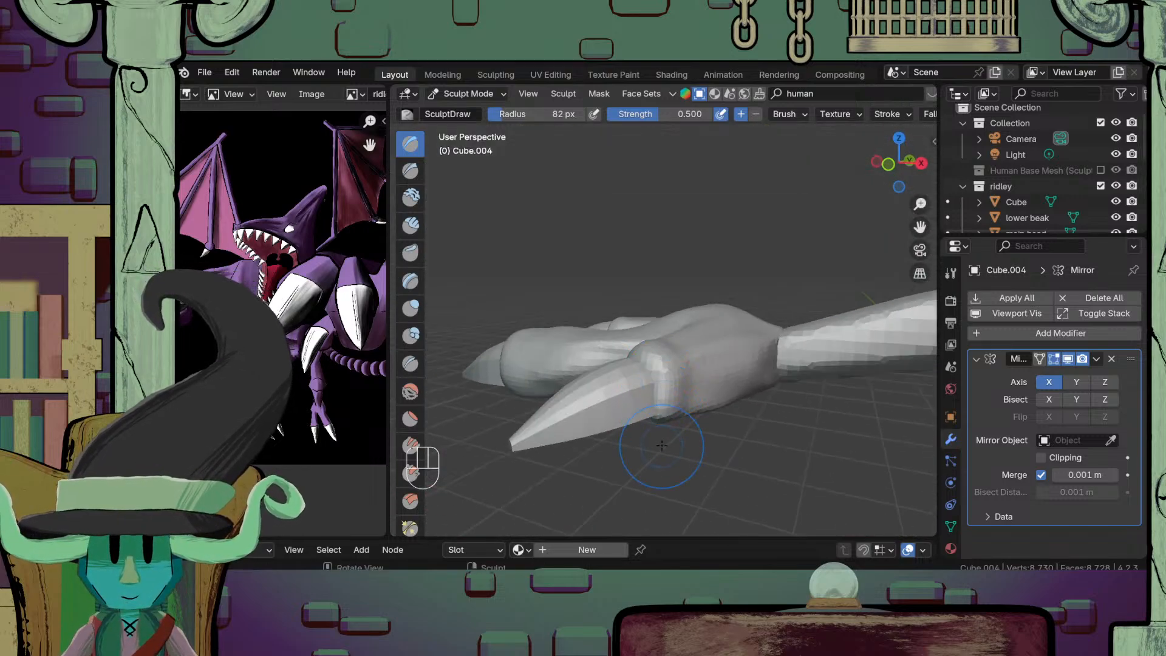
{"action": "middle_click_drag", "start_coordinate": [661, 445], "coordinate": [667, 364]}
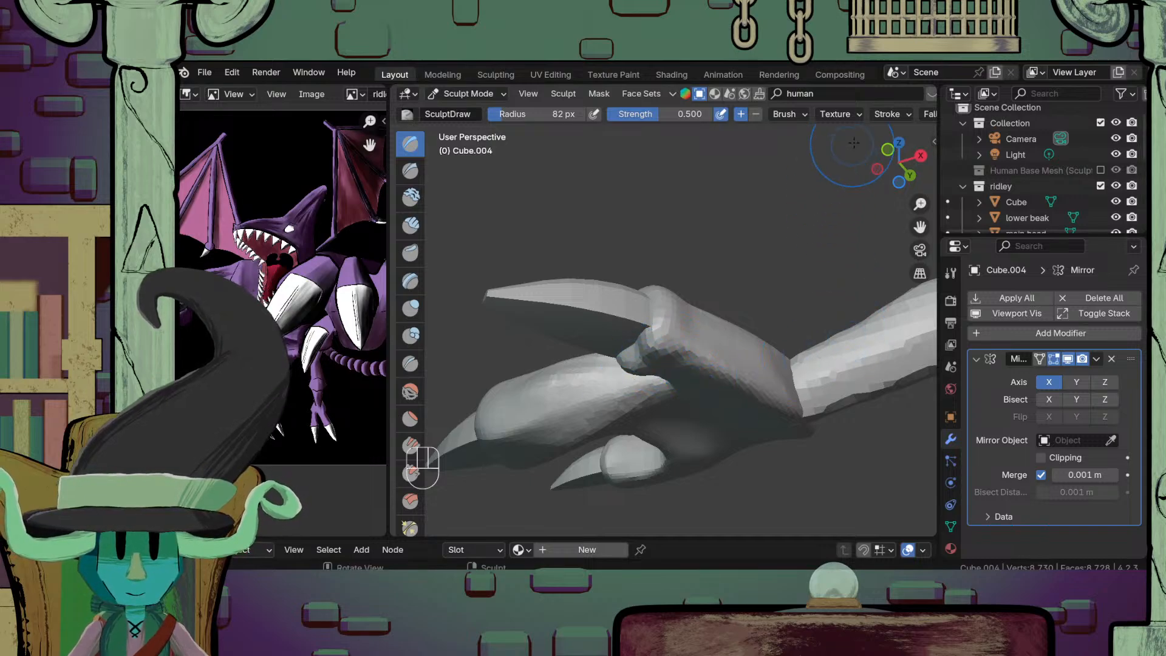
Step: Remesh the hand with a voxel size of 0.02 m, preserving volume and attributes
{"action": "scroll", "coordinate": [850, 114], "scroll_direction": "down", "scroll_amount": 5}
{"action": "left_click", "coordinate": [850, 114]}
{"action": "left_click", "coordinate": [854, 234]}
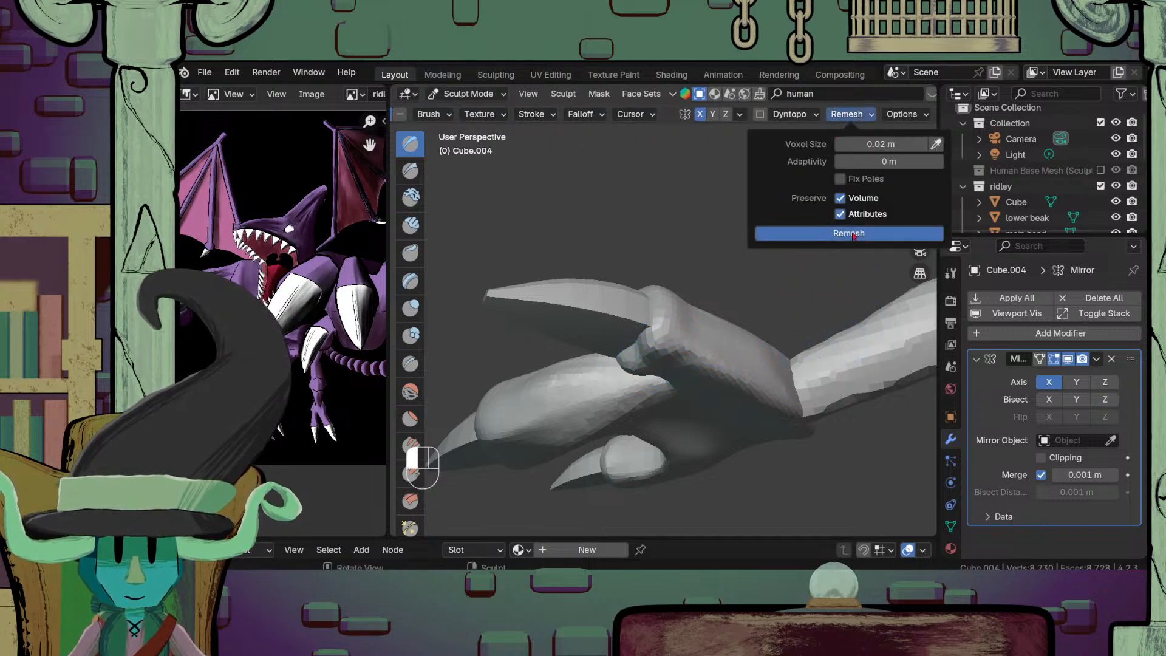
{"action": "mouse_move", "coordinate": [686, 268]}
{"action": "middle_mouse_down", "text": "ctrl"}
{"action": "mouse_move", "coordinate": [625, 389]}
{"action": "mouse_move", "coordinate": [690, 277]}
{"action": "mouse_move", "coordinate": [790, 295]}
{"action": "mouse_move", "coordinate": [664, 400]}
{"action": "mouse_move", "coordinate": [685, 476]}
{"action": "mouse_move", "coordinate": [618, 344]}
{"action": "mouse_move", "coordinate": [661, 349]}
{"action": "mouse_move", "coordinate": [617, 315]}
{"action": "middle_mouse_up", "text": "ctrl"}
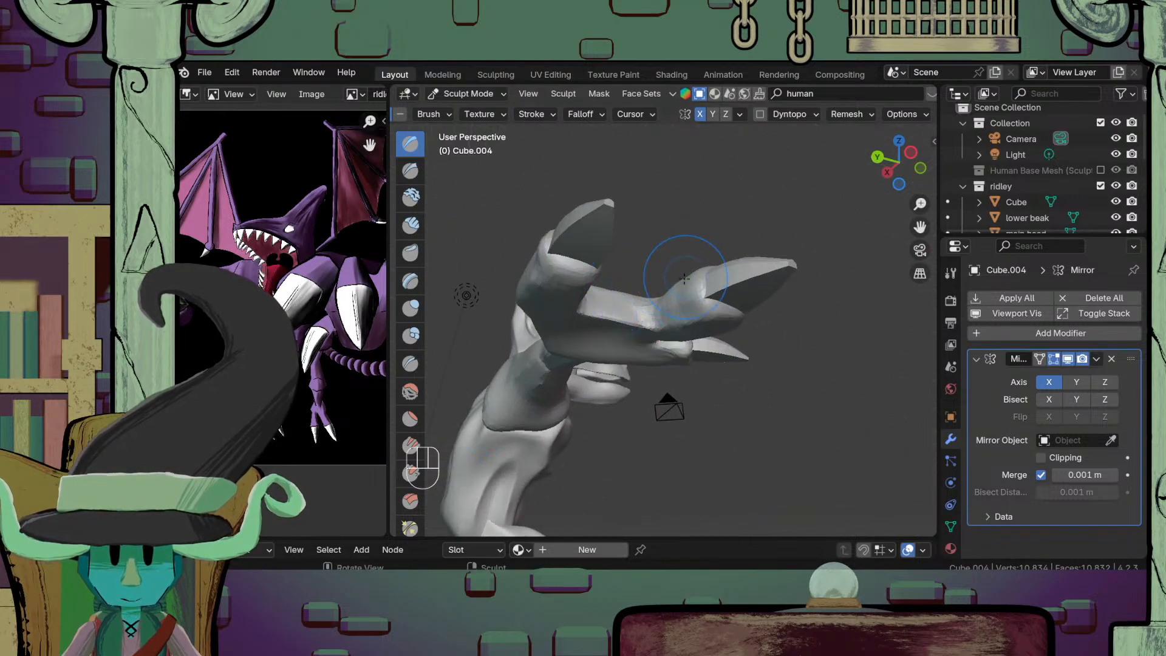
{"action": "middle_click_drag", "start_coordinate": [685, 279], "coordinate": [800, 408]}
{"action": "scroll", "coordinate": [763, 447], "scroll_direction": "up", "scroll_amount": 1}
{"action": "middle_click_drag", "start_coordinate": [763, 446], "coordinate": [772, 398], "text": "shift"}
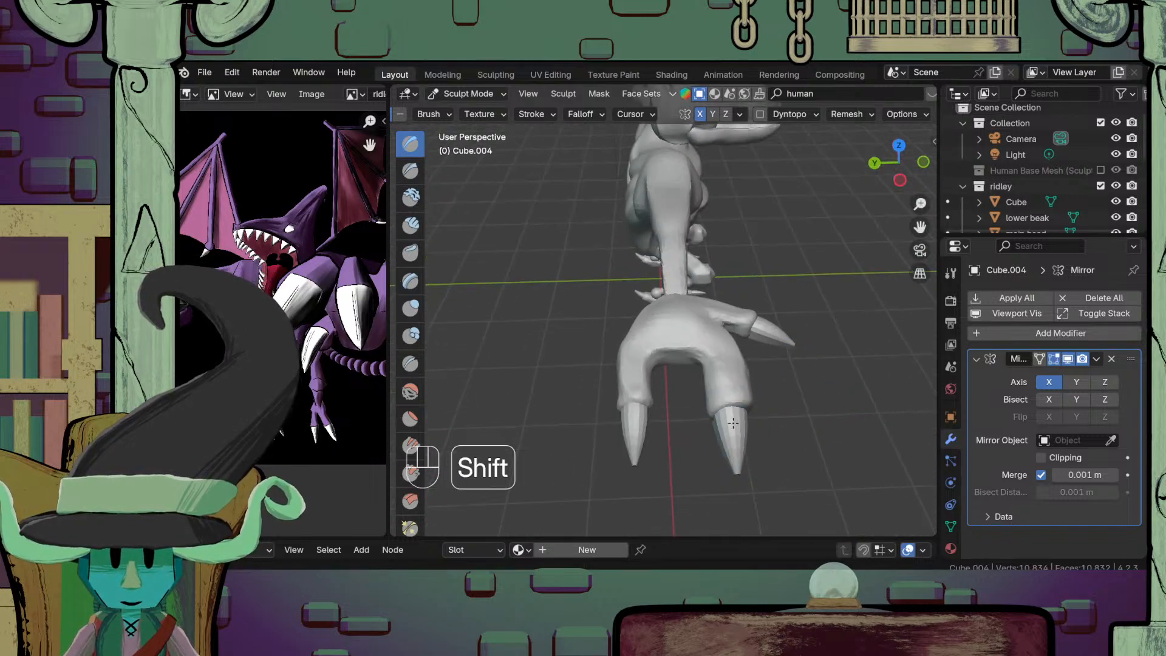
Step: Leave sculpting and add a cylinder mesh to the scene in Object Mode
{"action": "left_click", "coordinate": [491, 94]}
{"action": "left_click", "coordinate": [477, 118]}
{"action": "key", "text": "shift+a"}
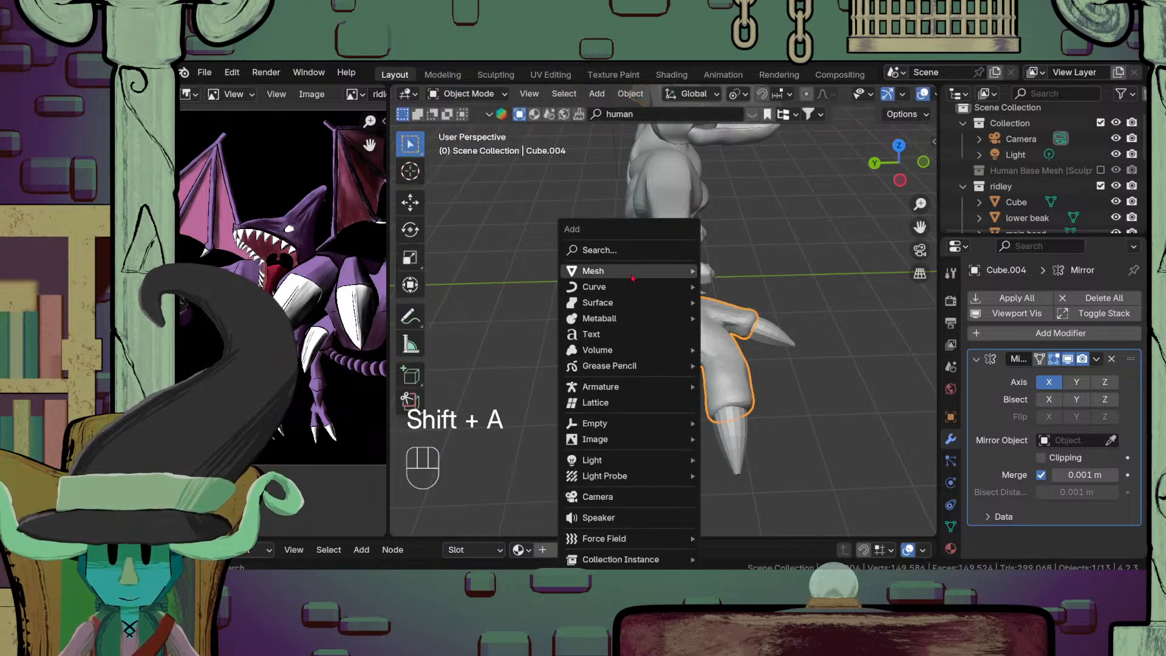
{"action": "mouse_move", "coordinate": [633, 276]}
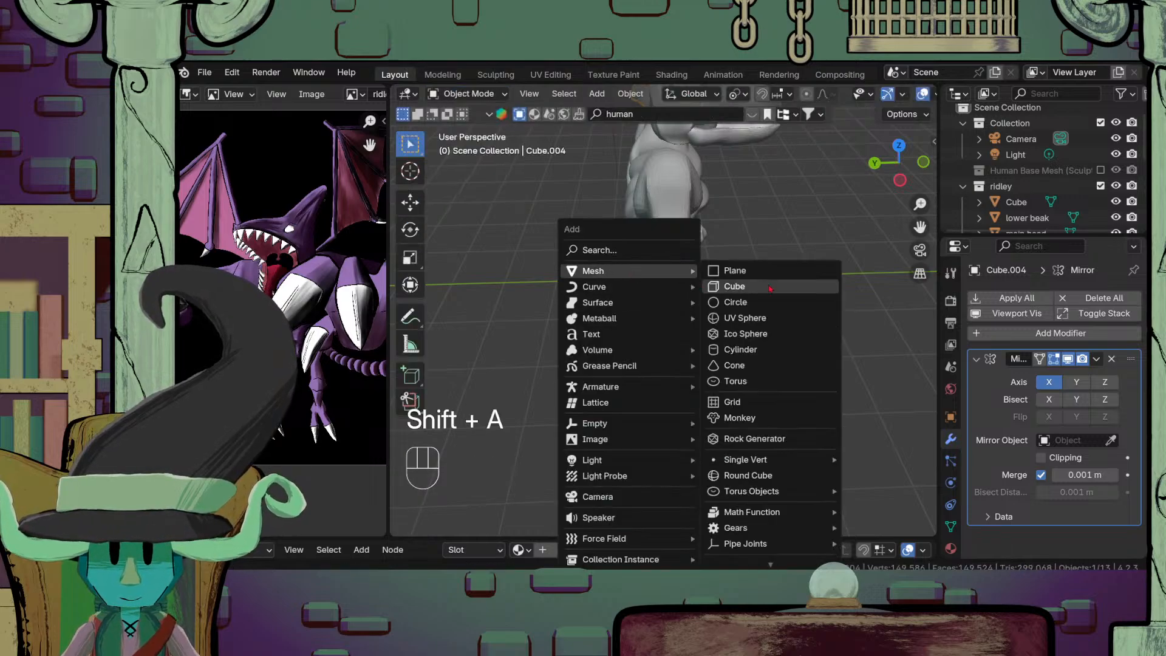
{"action": "left_click", "coordinate": [745, 358]}
Step: In front view, move the cylinder's mesh to the hand, rotate it 90° and scale it down to about finger length
{"action": "scroll", "coordinate": [742, 382], "scroll_direction": "down", "scroll_amount": 2}
{"action": "scroll", "coordinate": [741, 394], "scroll_direction": "up", "scroll_amount": 2}
{"action": "scroll", "coordinate": [749, 394], "scroll_direction": "down", "scroll_amount": 4}
{"action": "key", "text": "KP_3"}
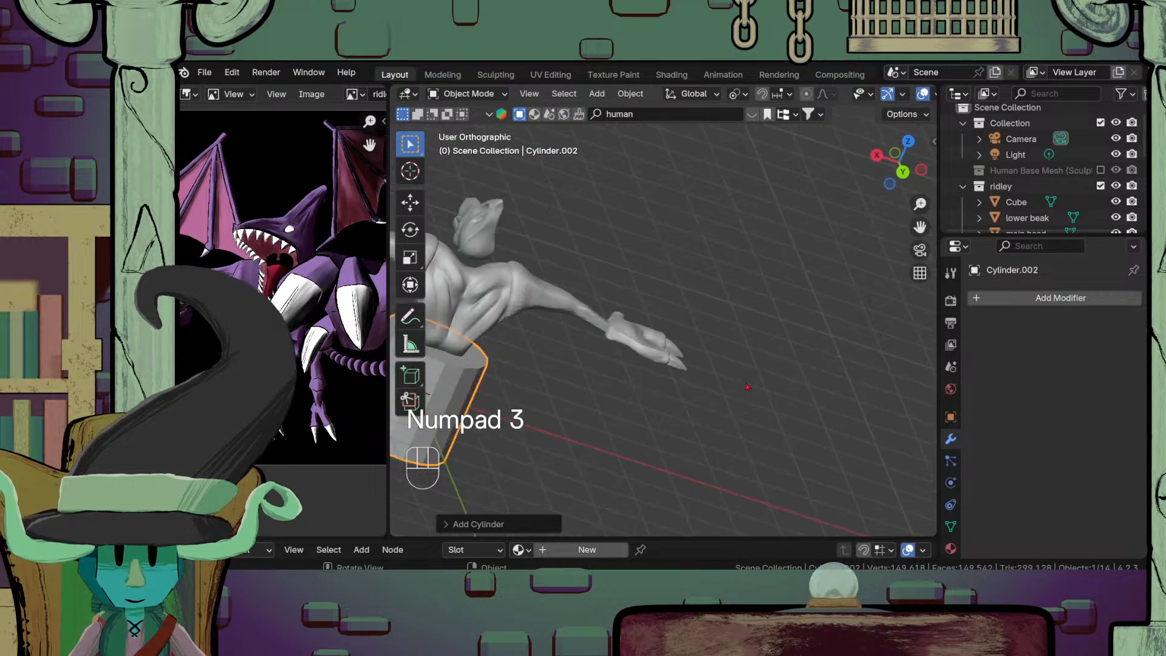
{"action": "key", "text": "KP_1"}
{"action": "key", "text": "Tab"}
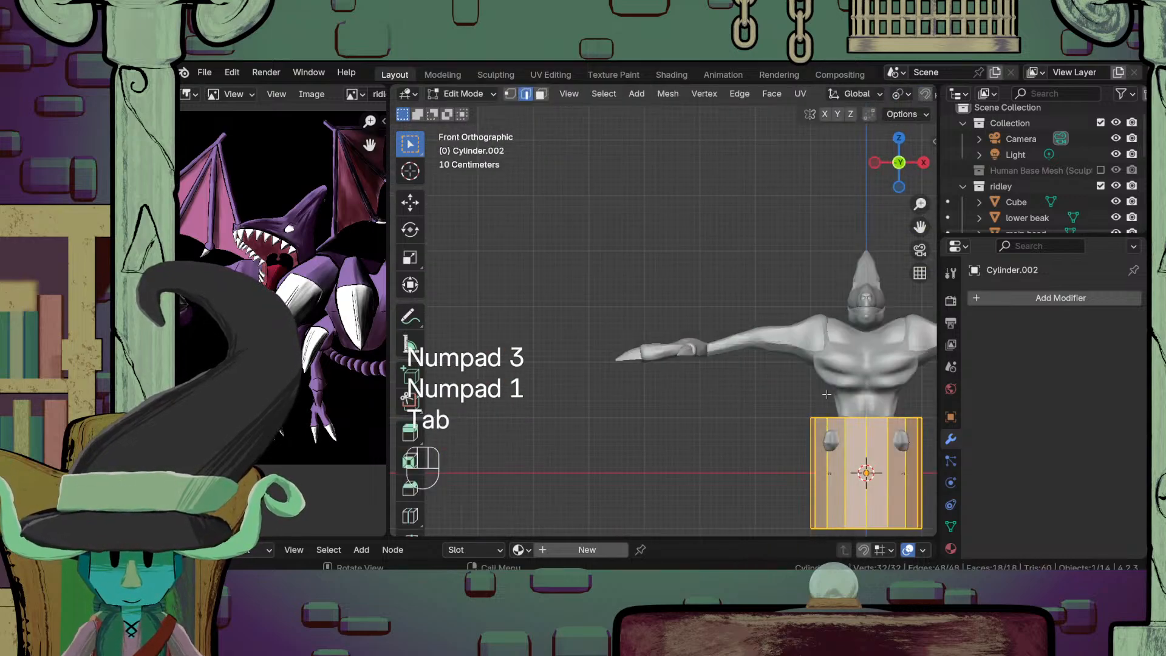
{"action": "key", "text": "g"}
{"action": "left_click", "coordinate": [617, 264]}
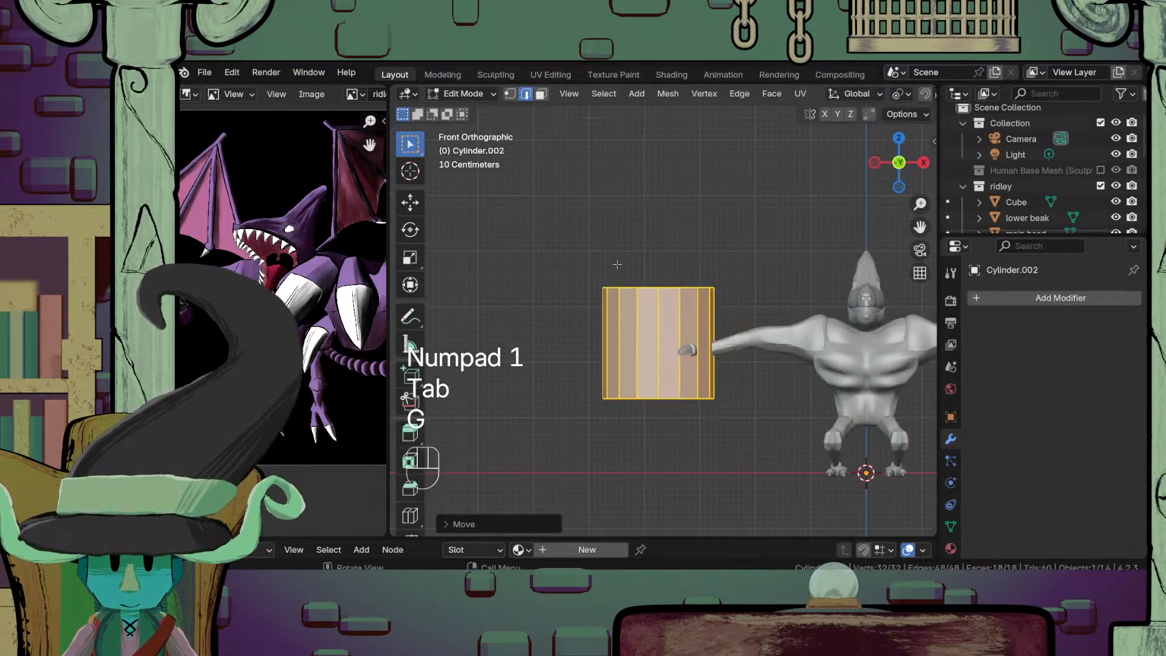
{"action": "type", "text": "r90"}
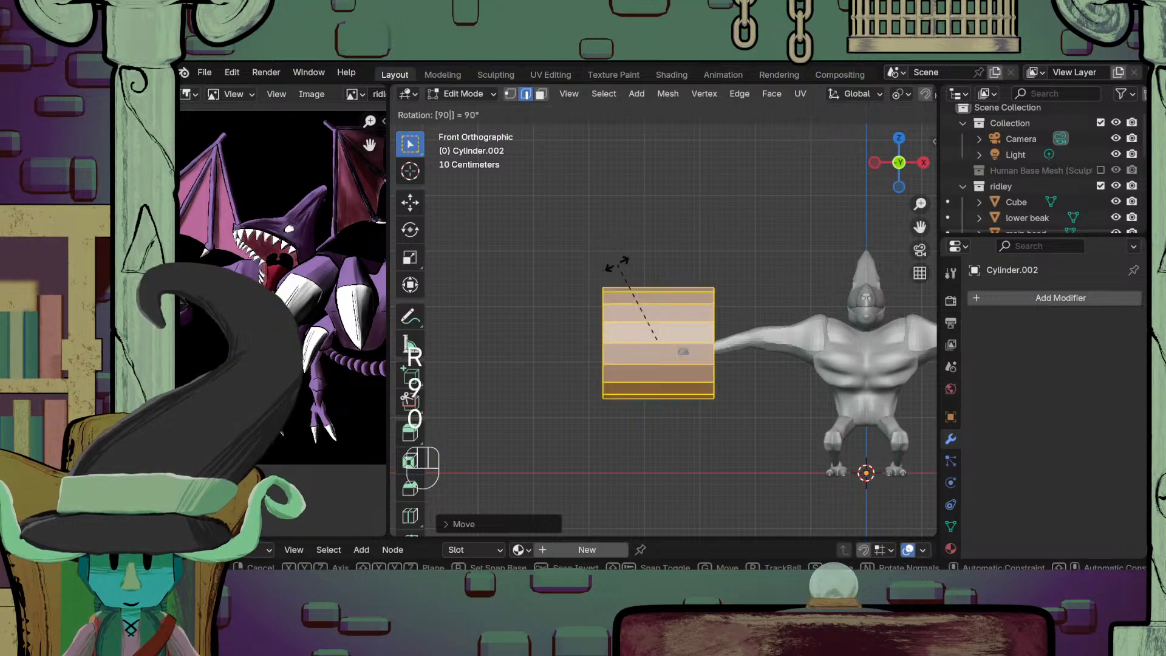
{"action": "key", "text": "Return"}
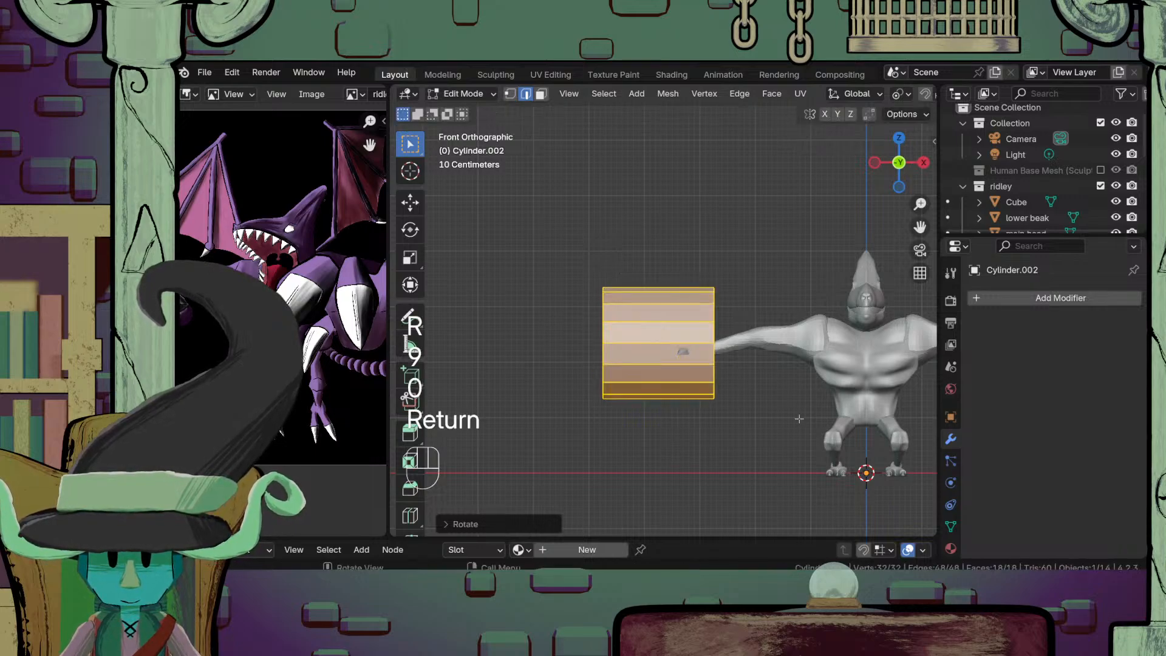
{"action": "key", "text": "s"}
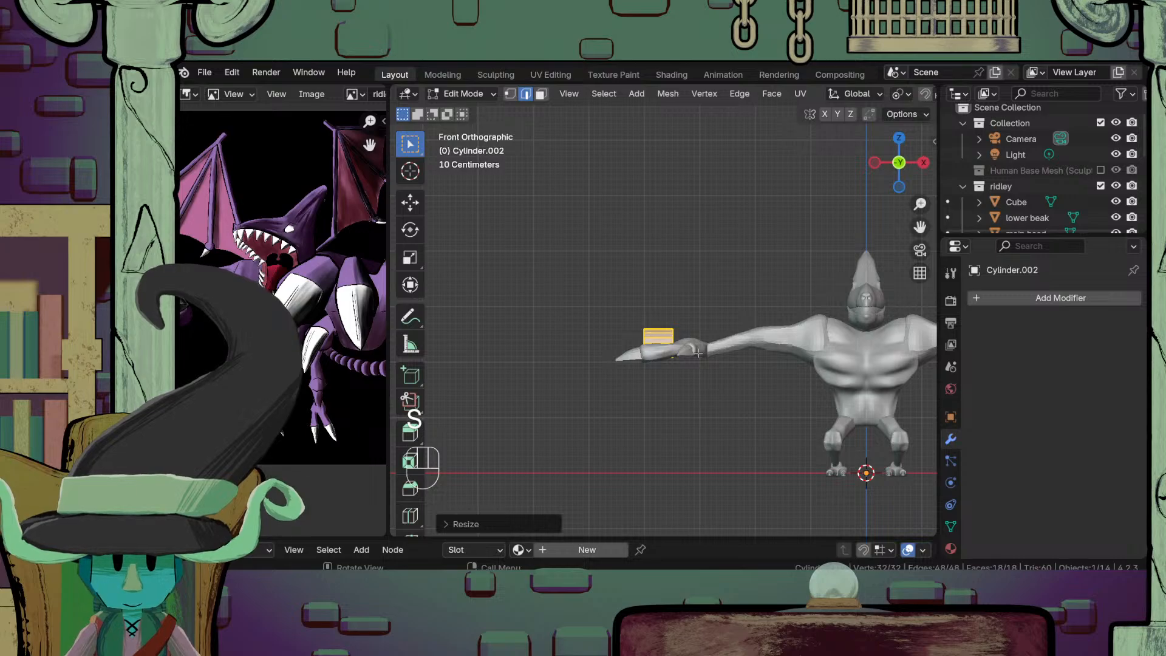
Step: In top view, scale the cylinder down and move it between the two fingers, against the edge of the palm
{"action": "key", "text": "KP_7"}
{"action": "scroll", "coordinate": [698, 353], "scroll_direction": "up", "scroll_amount": 8}
{"action": "scroll", "coordinate": [729, 370], "scroll_direction": "down", "scroll_amount": 3}
{"action": "key", "text": "s"}
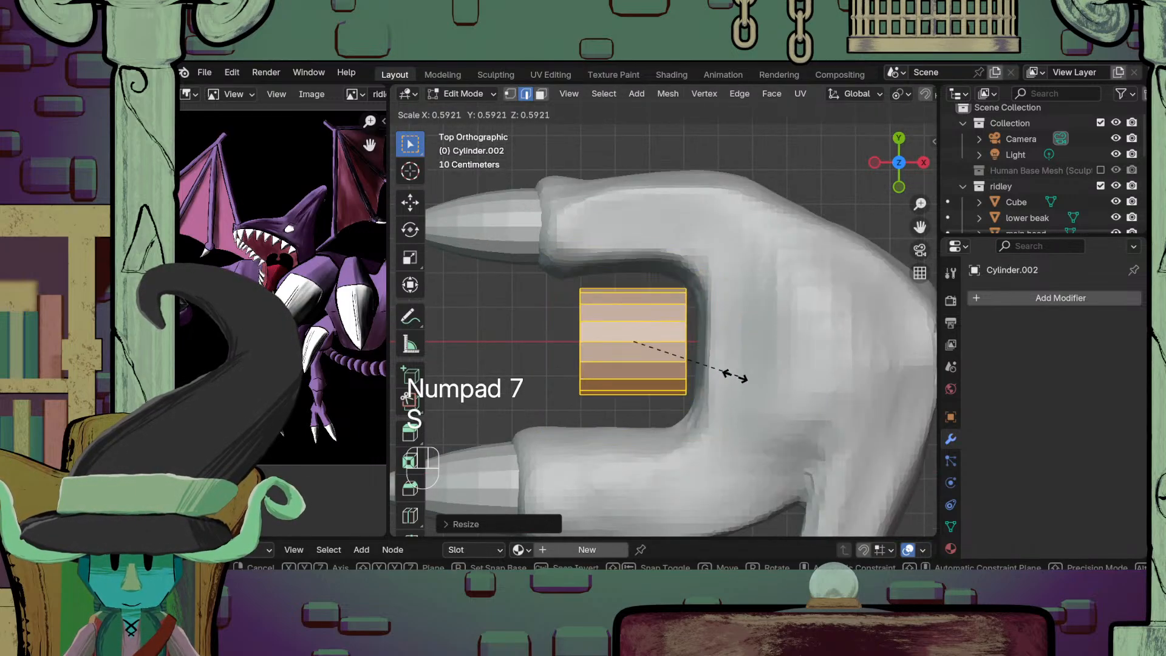
{"action": "key", "text": "g"}
{"action": "left_click", "coordinate": [782, 381]}
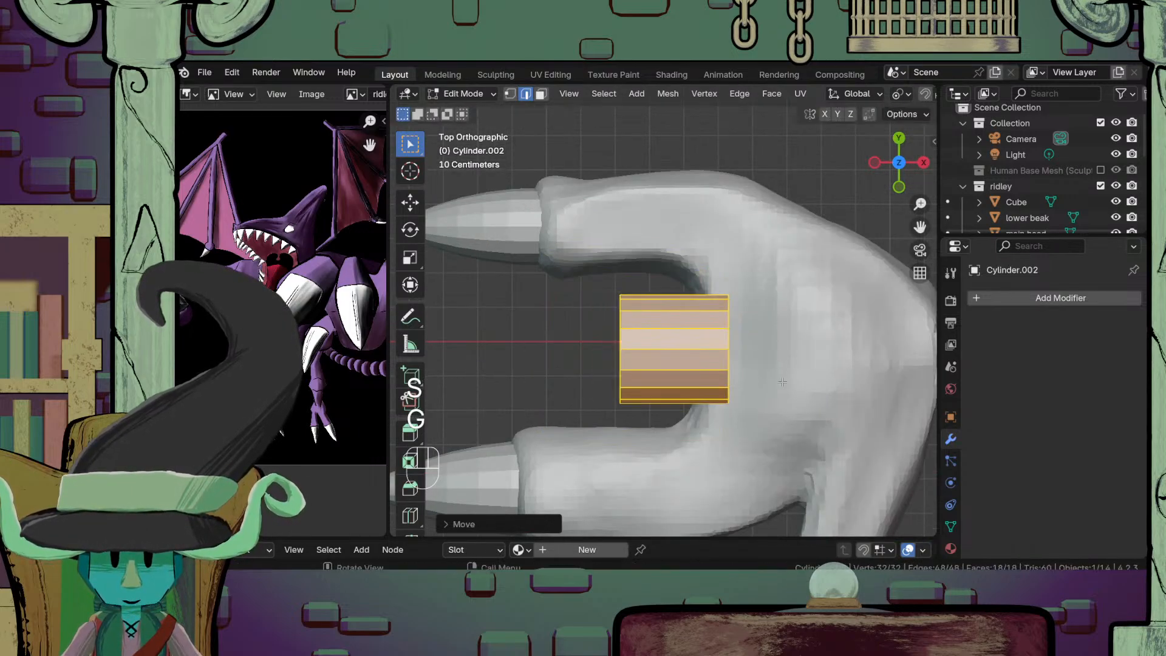
Step: Lower the cylinder along the Z axis to the height of the fingers and rescale it to suit their thickness
{"action": "key", "text": "KP_1"}
{"action": "scroll", "coordinate": [783, 382], "scroll_direction": "down", "scroll_amount": 3}
{"action": "key", "text": "g"}
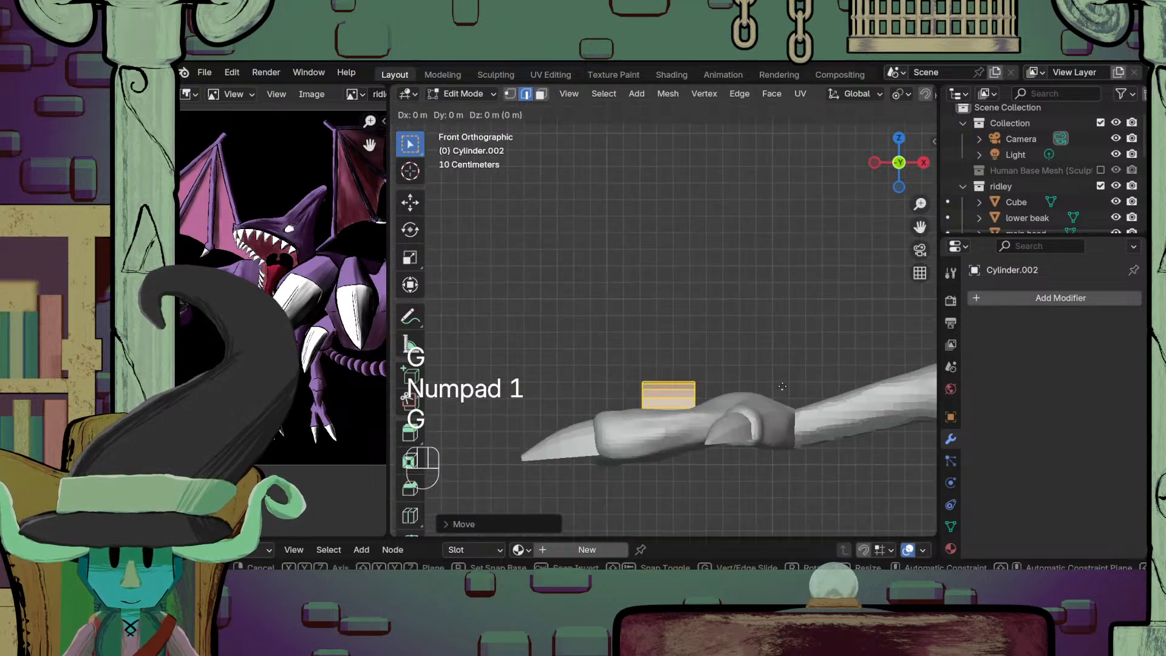
{"action": "key", "text": "z"}
{"action": "left_click", "coordinate": [783, 409]}
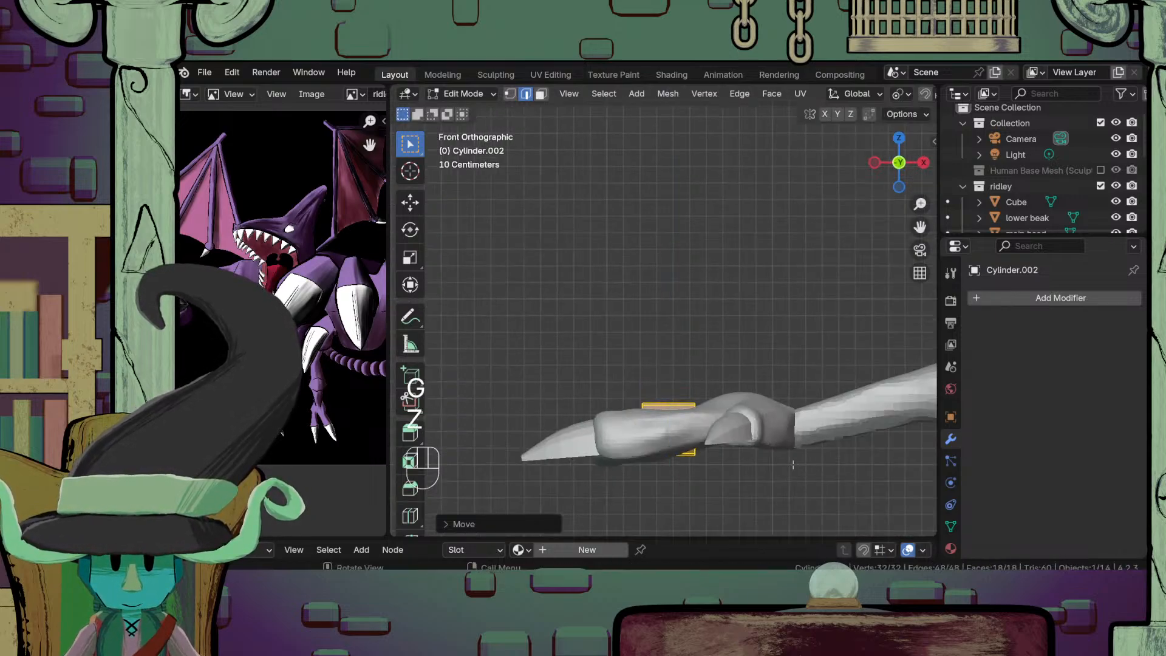
{"action": "middle_click_drag", "start_coordinate": [793, 465], "coordinate": [719, 422]}
{"action": "key", "text": "s"}
{"action": "left_click", "coordinate": [765, 422]}
{"action": "scroll", "coordinate": [718, 422], "scroll_direction": "up", "scroll_amount": 4}
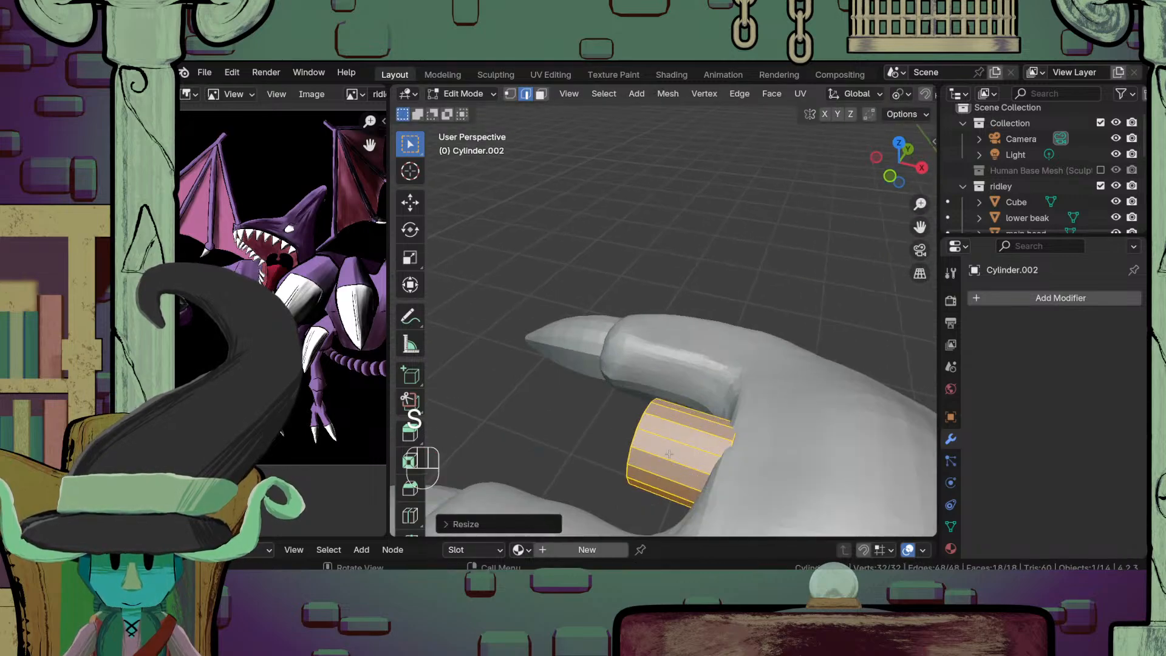
Step: Select the cylinder's outer end face and move it along the X axis to lengthen the middle finger
{"action": "middle_click_drag", "start_coordinate": [668, 454], "coordinate": [677, 408]}
{"action": "left_click", "coordinate": [676, 407]}
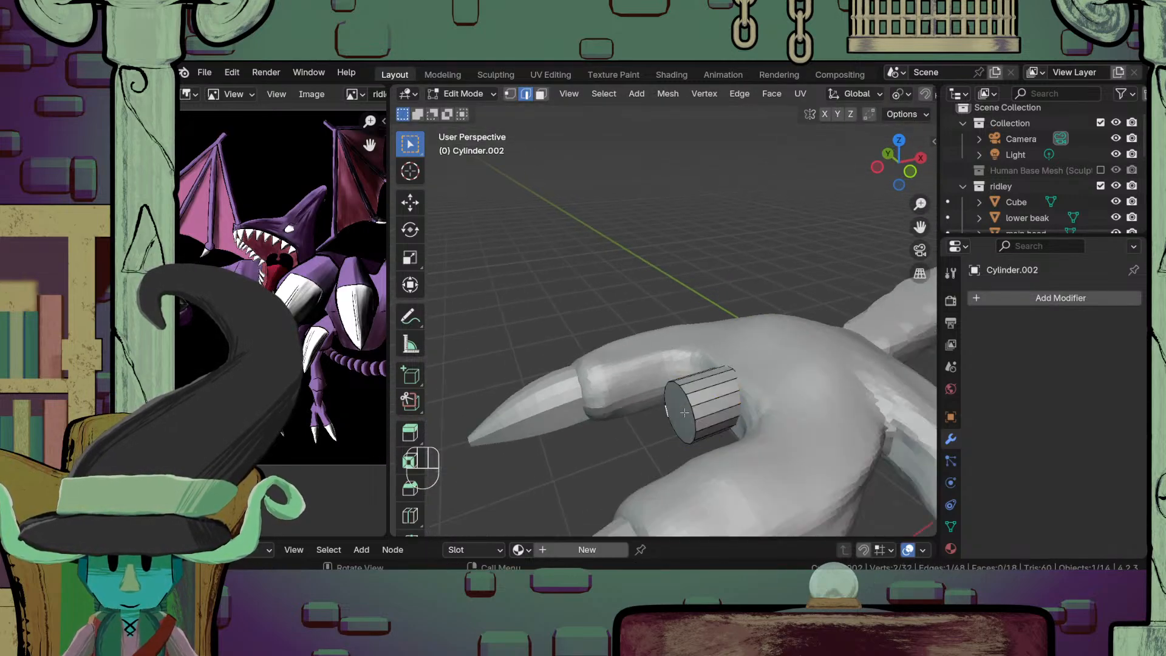
{"action": "left_click", "coordinate": [681, 413]}
{"action": "key", "text": "g"}
{"action": "key", "text": "y"}
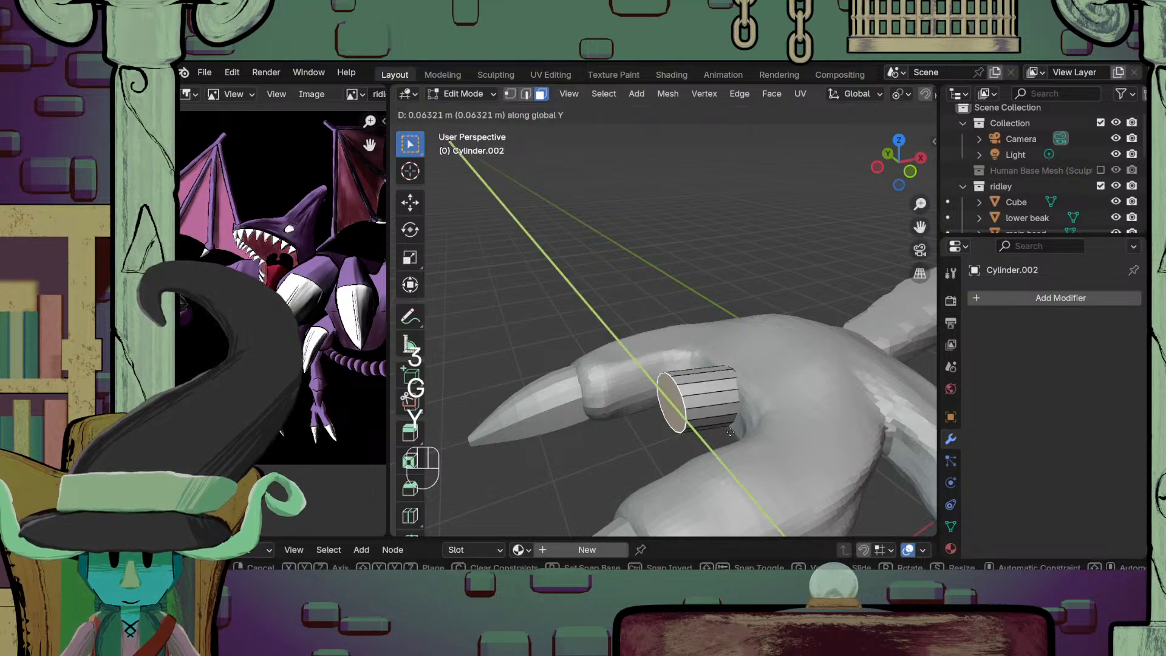
{"action": "key", "text": "x"}
{"action": "left_click", "coordinate": [690, 433]}
Step: Select the whole cylinder mesh, scale it up on every axis except X to thicken it, and return to Object Mode
{"action": "middle_click_drag", "start_coordinate": [691, 434], "coordinate": [727, 439]}
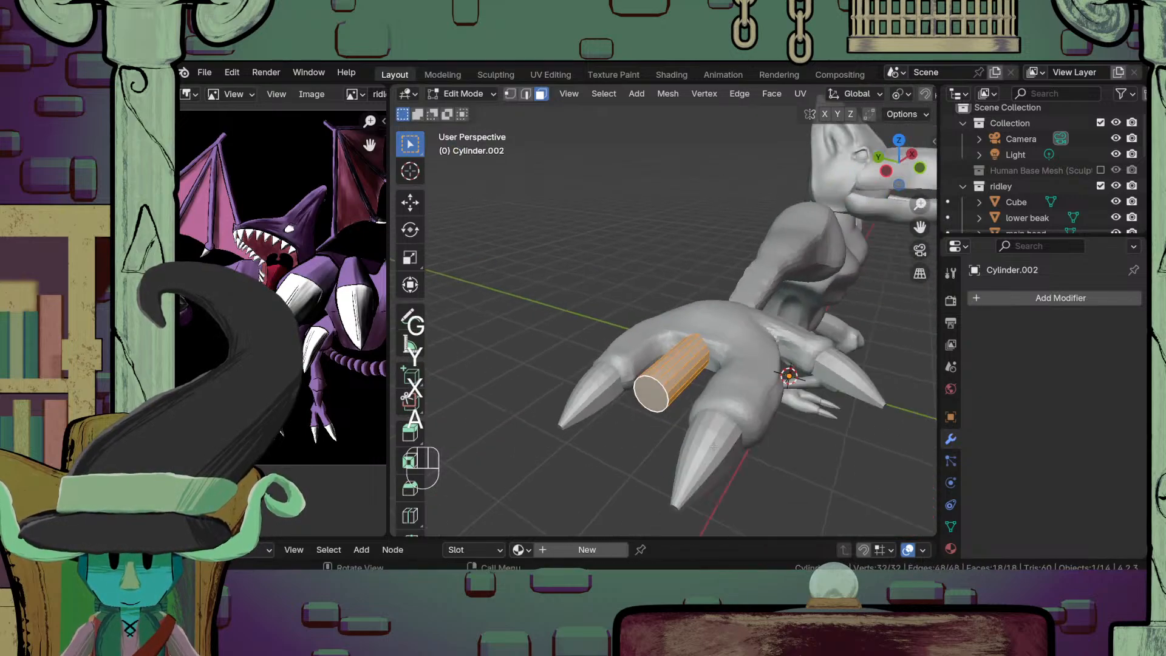
{"action": "key", "text": "a"}
{"action": "key", "text": "s"}
{"action": "key", "text": "shift+z"}
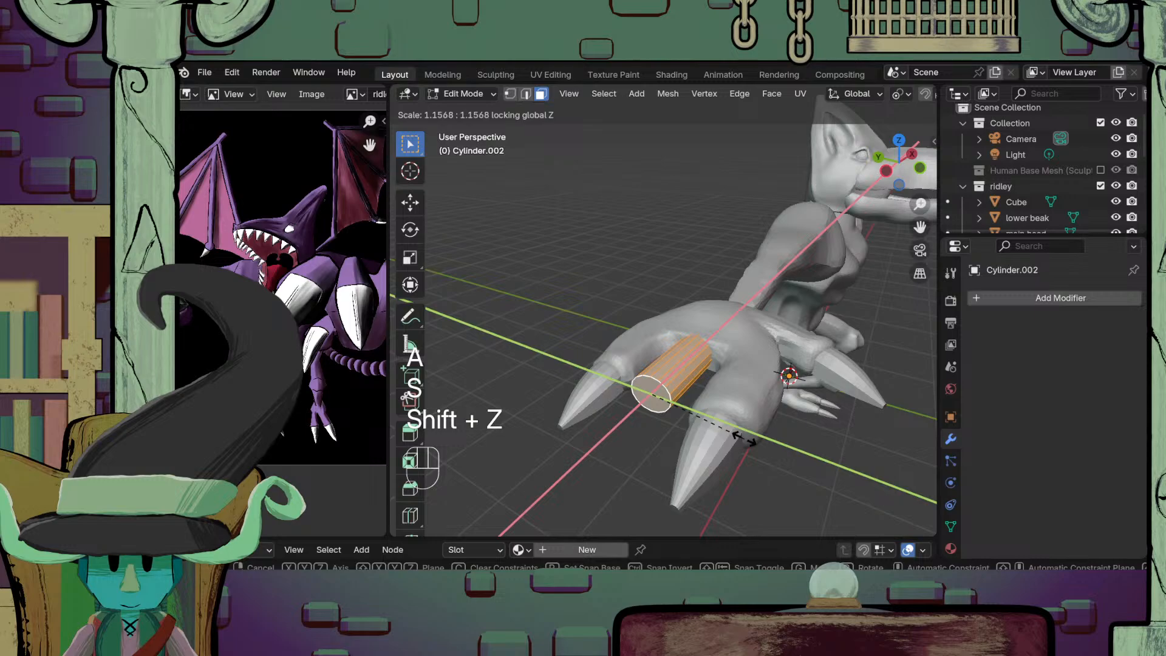
{"action": "key", "text": "shift+x"}
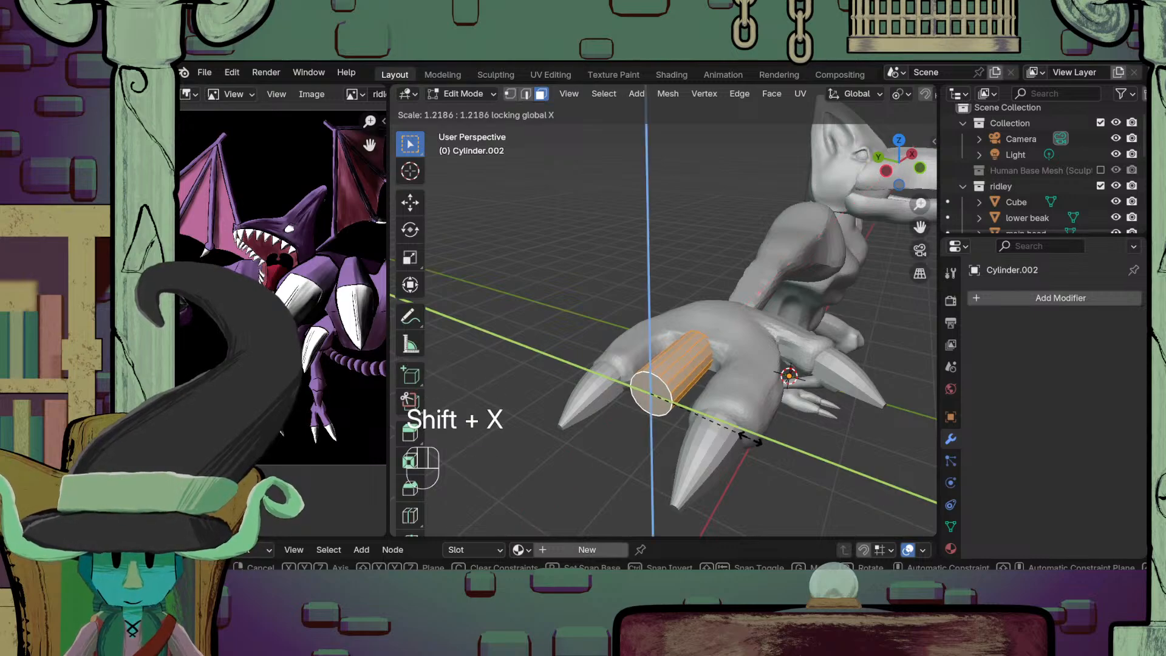
{"action": "left_click", "coordinate": [760, 447]}
{"action": "key", "text": "Tab"}
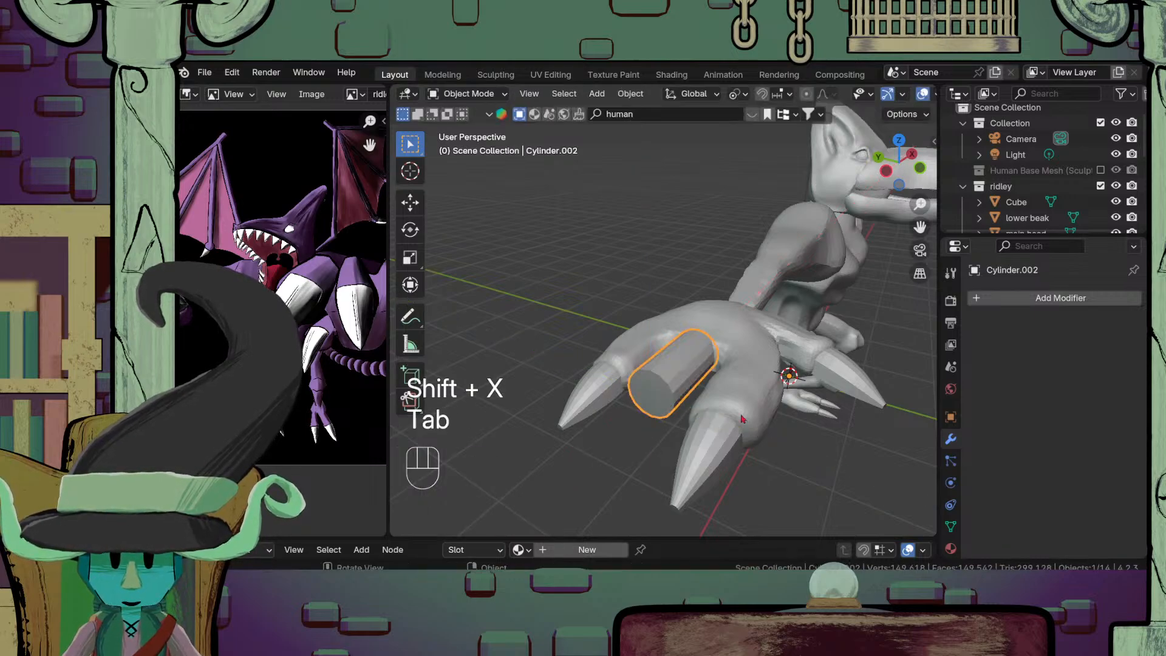
Step: Reopen the cylinder in Edit Mode, move its outer end face farther out along the X axis, and leave Edit Mode
{"action": "middle_click_drag", "start_coordinate": [760, 446], "coordinate": [737, 419]}
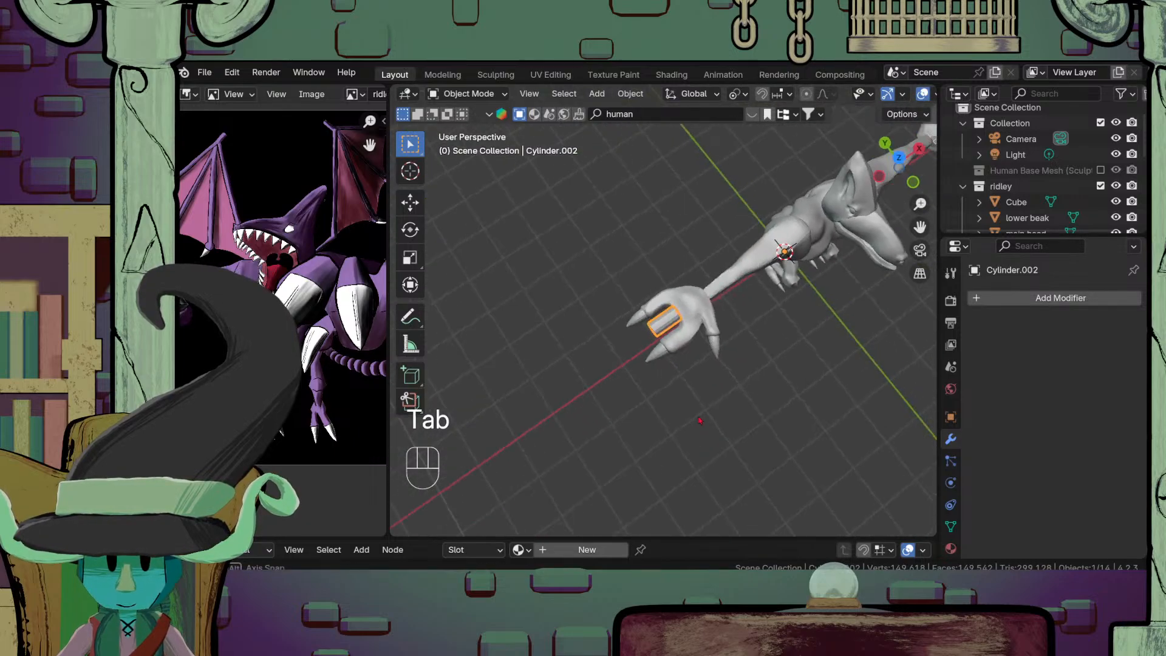
{"action": "scroll", "coordinate": [698, 417], "scroll_direction": "up", "scroll_amount": 6}
{"action": "key", "text": "Tab"}
{"action": "middle_click_drag", "start_coordinate": [635, 392], "coordinate": [690, 379]}
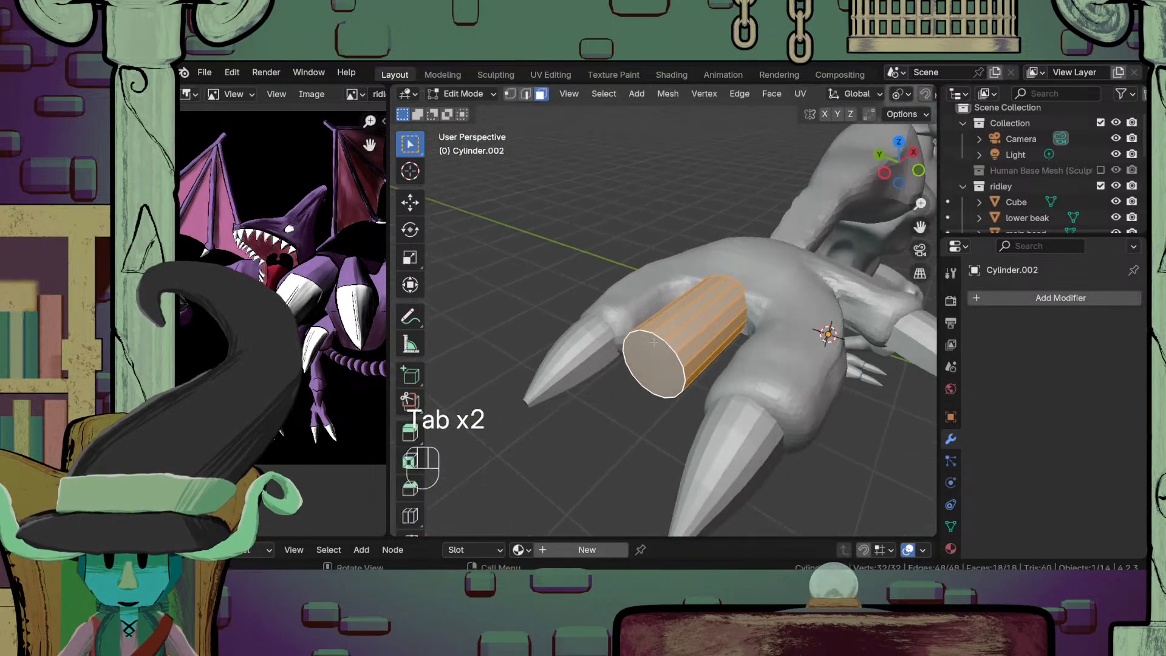
{"action": "left_click", "coordinate": [691, 380]}
{"action": "key", "text": "g"}
{"action": "key", "text": "y"}
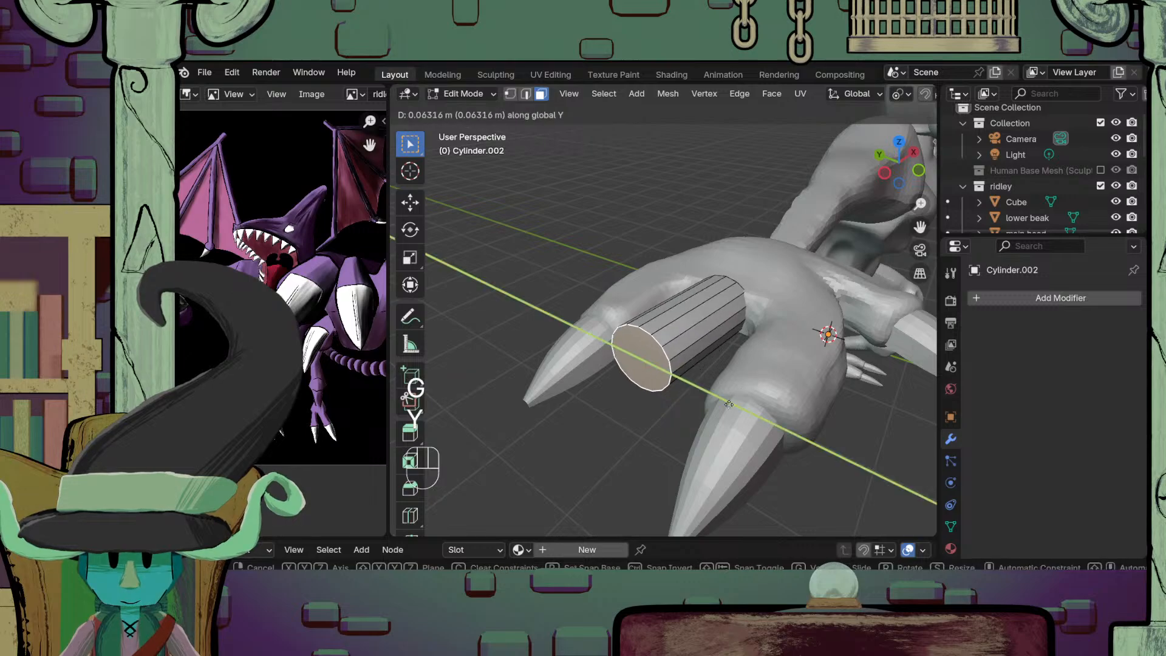
{"action": "key", "text": "x"}
{"action": "left_click", "coordinate": [714, 425]}
{"action": "key", "text": "Tab"}
Step: Extend the cylinder's inner end face along the X axis into the palm, and return to Object Mode
{"action": "middle_click_drag", "start_coordinate": [714, 425], "coordinate": [632, 405]}
{"action": "mouse_move", "coordinate": [679, 367]}
{"action": "middle_mouse_down"}
{"action": "mouse_move", "coordinate": [729, 349]}
{"action": "mouse_move", "coordinate": [690, 384]}
{"action": "middle_mouse_up"}
{"action": "key", "text": "Tab"}
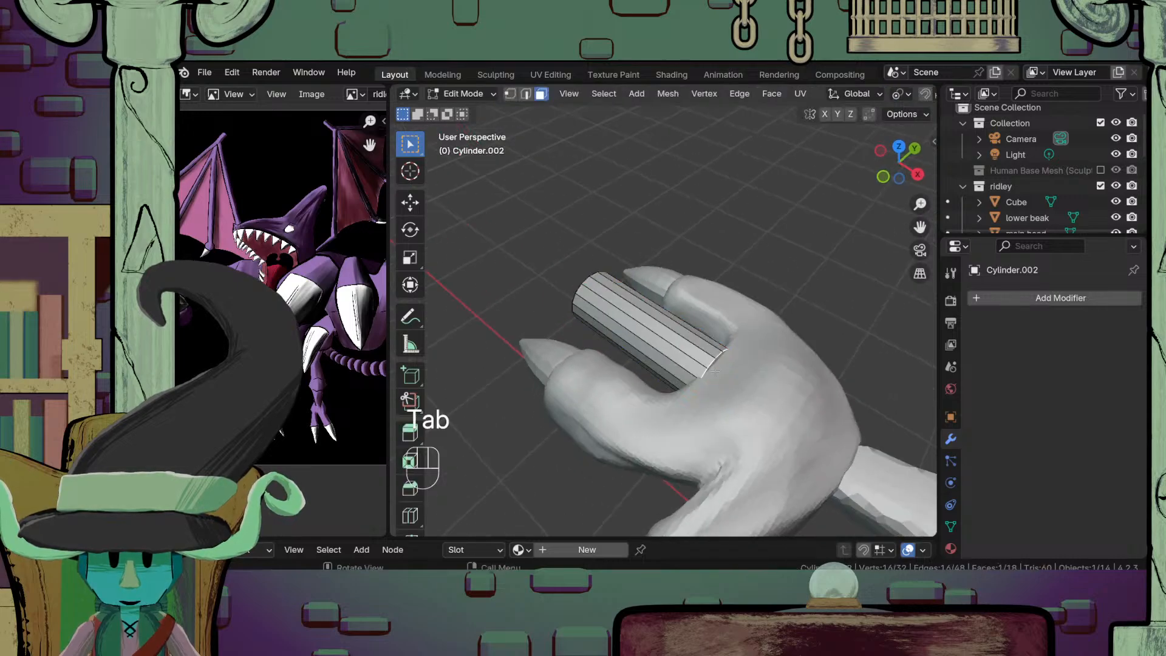
{"action": "key", "text": "g"}
{"action": "key", "text": "y"}
{"action": "key", "text": "x"}
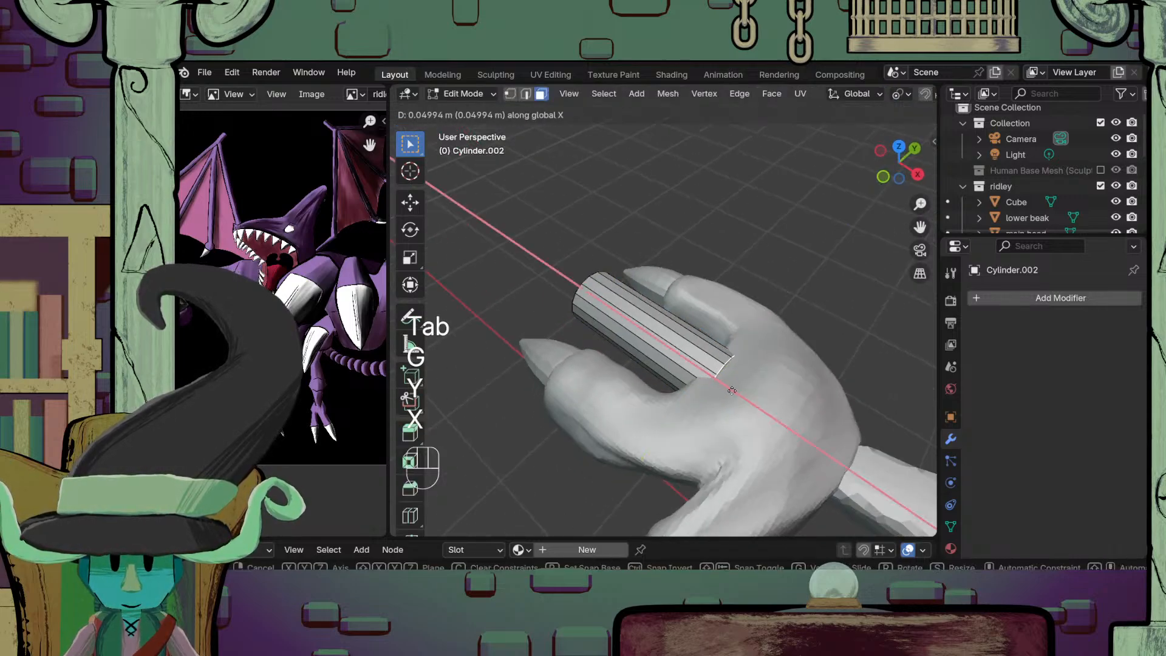
{"action": "left_click", "coordinate": [749, 405]}
{"action": "key", "text": "Tab"}
Step: Select the finger cylinder and add a Mirror modifier so the other hand gets the same finger
{"action": "scroll", "coordinate": [747, 403], "scroll_direction": "down", "scroll_amount": 6}
{"action": "left_click", "coordinate": [699, 425]}
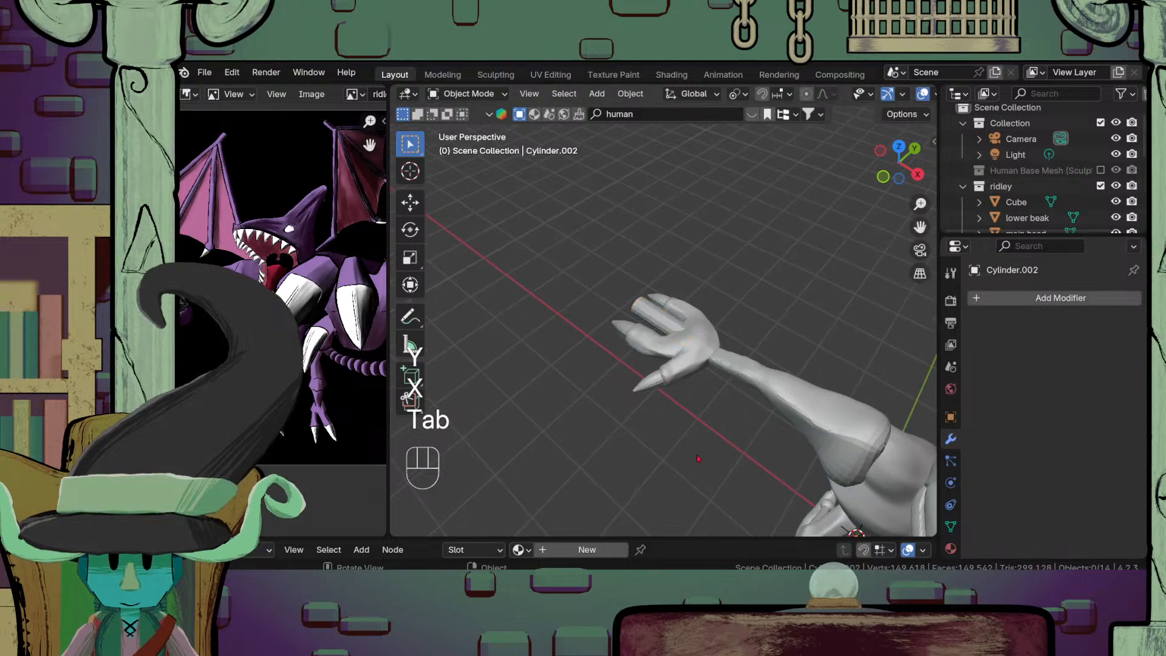
{"action": "middle_click_drag", "start_coordinate": [686, 432], "coordinate": [642, 312]}
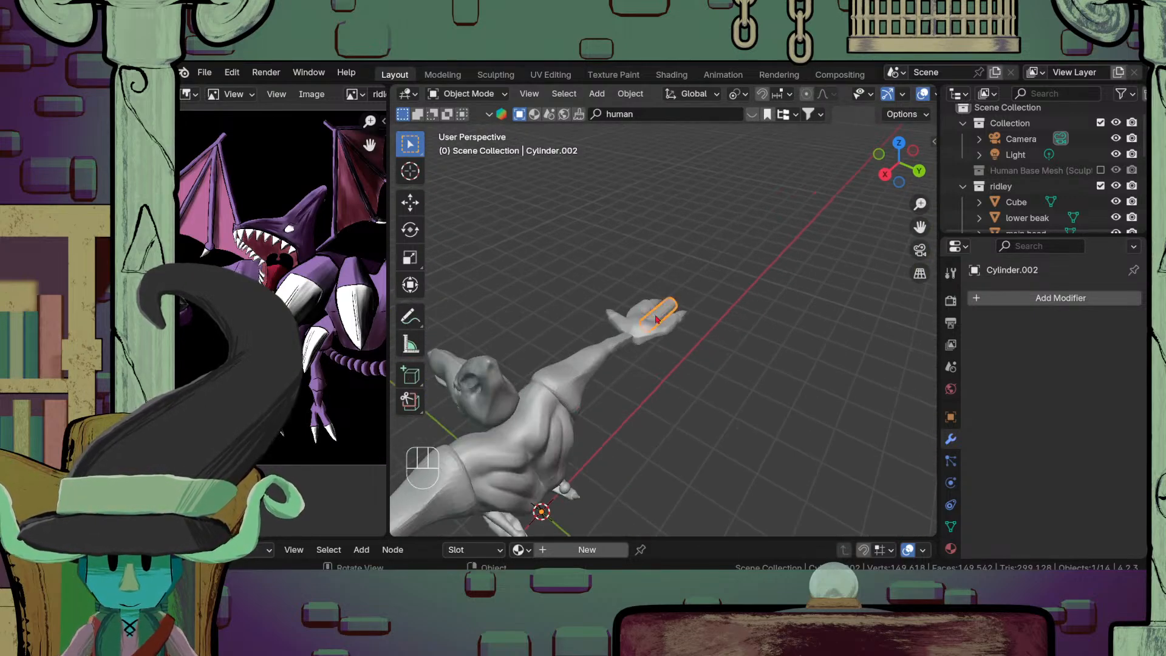
{"action": "scroll", "coordinate": [670, 385], "scroll_direction": "down", "scroll_amount": 3}
{"action": "left_click", "coordinate": [1038, 303]}
{"action": "left_click", "coordinate": [1009, 296]}
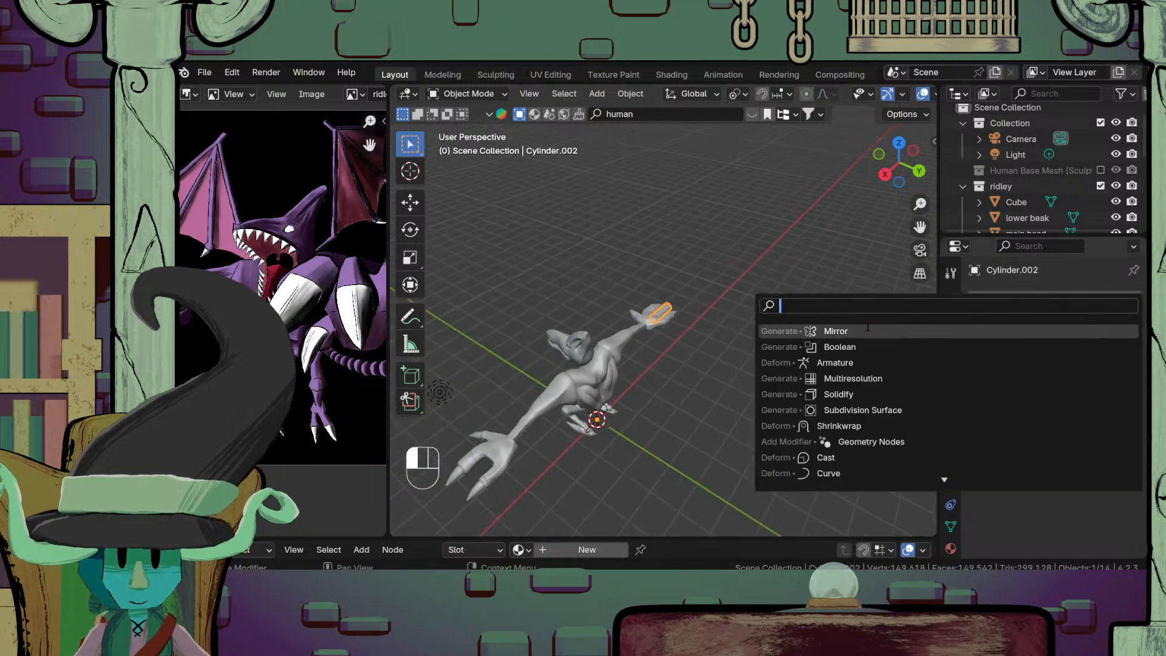
{"action": "left_click", "coordinate": [861, 333]}
Step: Switch the finger cylinder to Sculpt Mode and remesh it
{"action": "middle_click_drag", "start_coordinate": [729, 425], "coordinate": [699, 422]}
{"action": "scroll", "coordinate": [706, 434], "scroll_direction": "up", "scroll_amount": 3}
{"action": "scroll", "coordinate": [708, 474], "scroll_direction": "up", "scroll_amount": 2}
{"action": "scroll", "coordinate": [741, 456], "scroll_direction": "up", "scroll_amount": 2}
{"action": "left_click", "coordinate": [710, 422]}
{"action": "scroll", "coordinate": [696, 422], "scroll_direction": "up", "scroll_amount": 2}
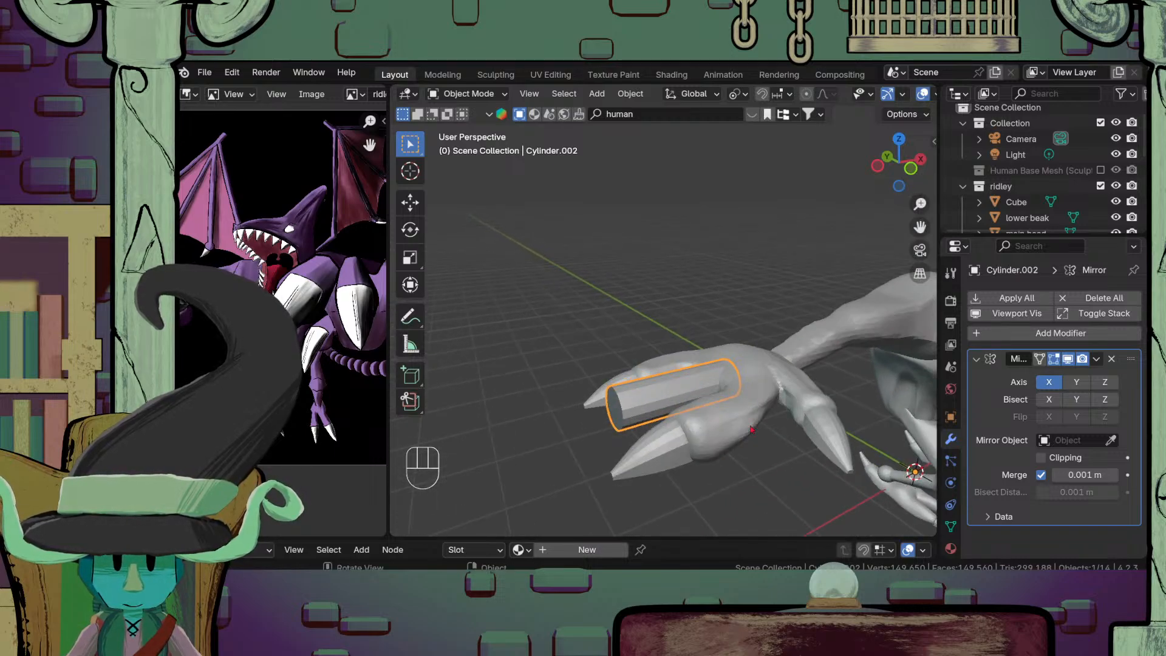
{"action": "left_click", "coordinate": [465, 94]}
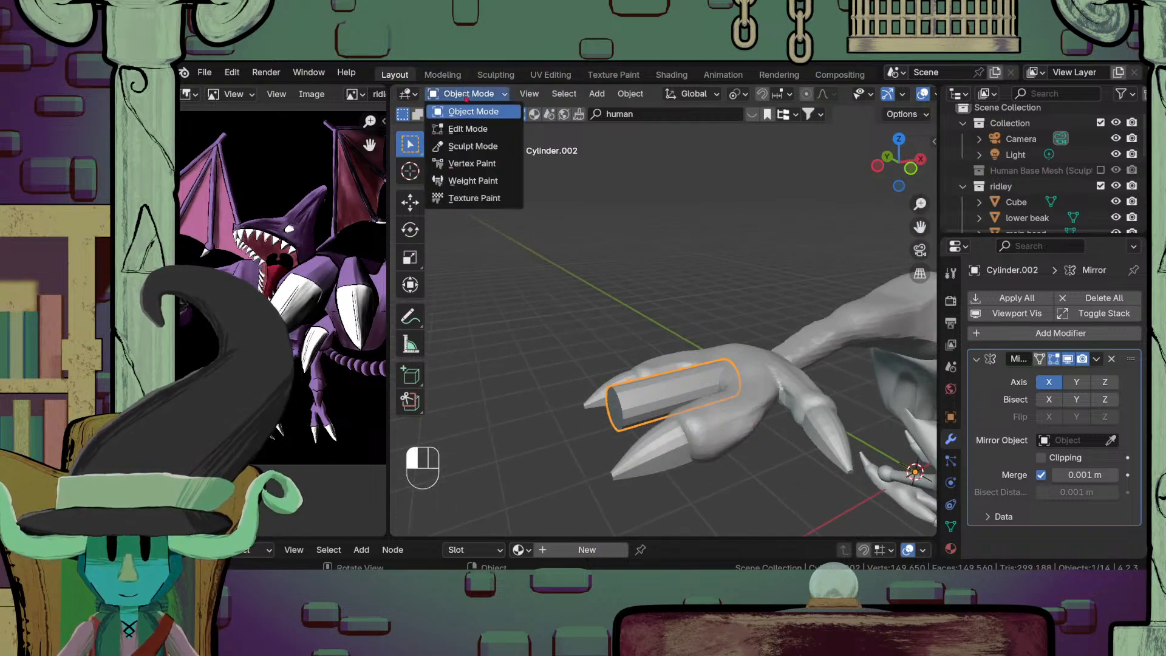
{"action": "left_click", "coordinate": [468, 146]}
{"action": "scroll", "coordinate": [811, 119], "scroll_direction": "down", "scroll_amount": 5}
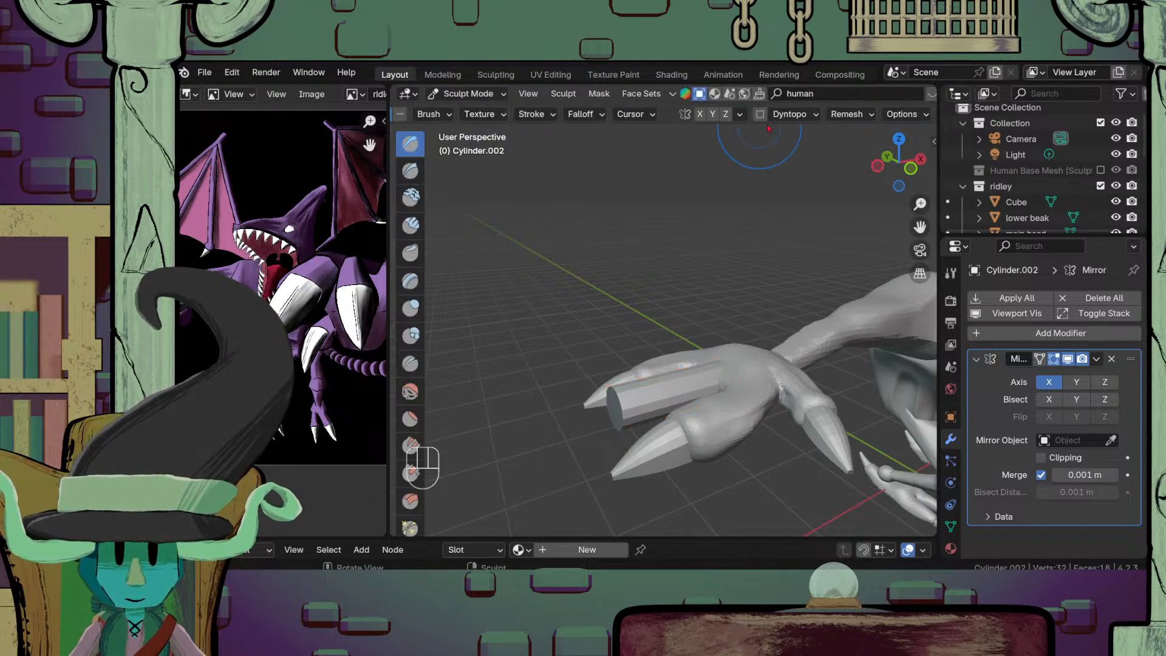
{"action": "left_click", "coordinate": [850, 114]}
{"action": "left_click", "coordinate": [849, 234]}
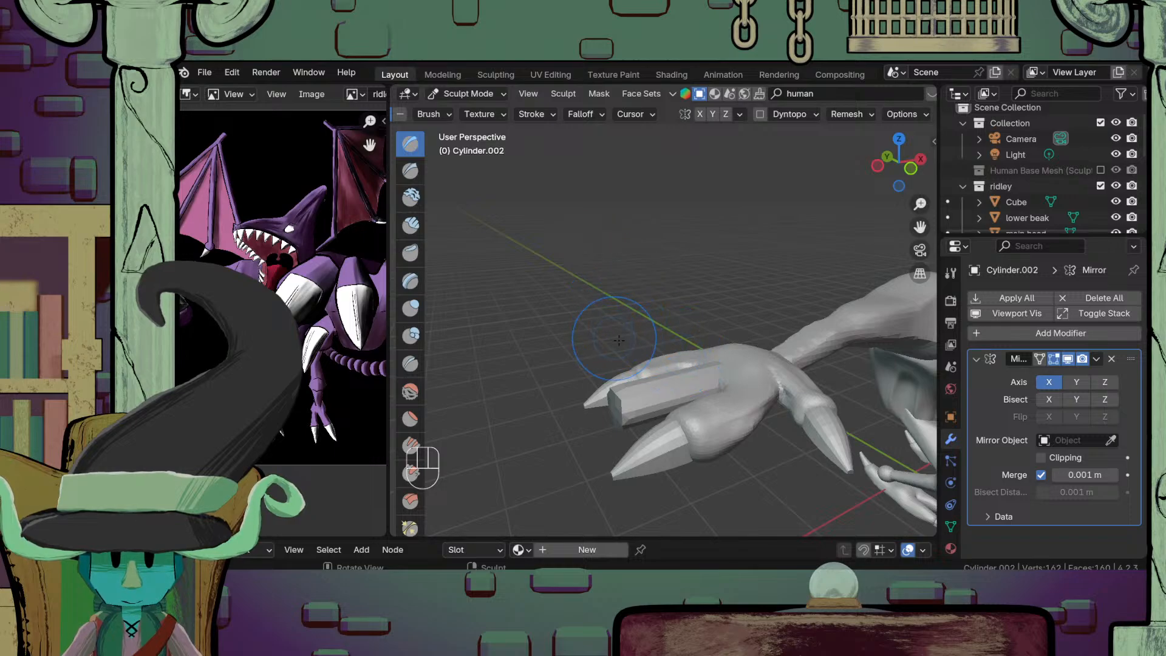
Step: Choose the Grab brush and adjust the finger cylinder's base where it meets the underside of the palm
{"action": "scroll", "coordinate": [644, 364], "scroll_direction": "down", "scroll_amount": 5}
{"action": "mouse_move", "coordinate": [673, 389]}
{"action": "middle_mouse_down"}
{"action": "mouse_move", "coordinate": [618, 341]}
{"action": "mouse_move", "coordinate": [635, 382]}
{"action": "middle_mouse_up"}
{"action": "scroll", "coordinate": [667, 422], "scroll_direction": "down", "scroll_amount": 4}
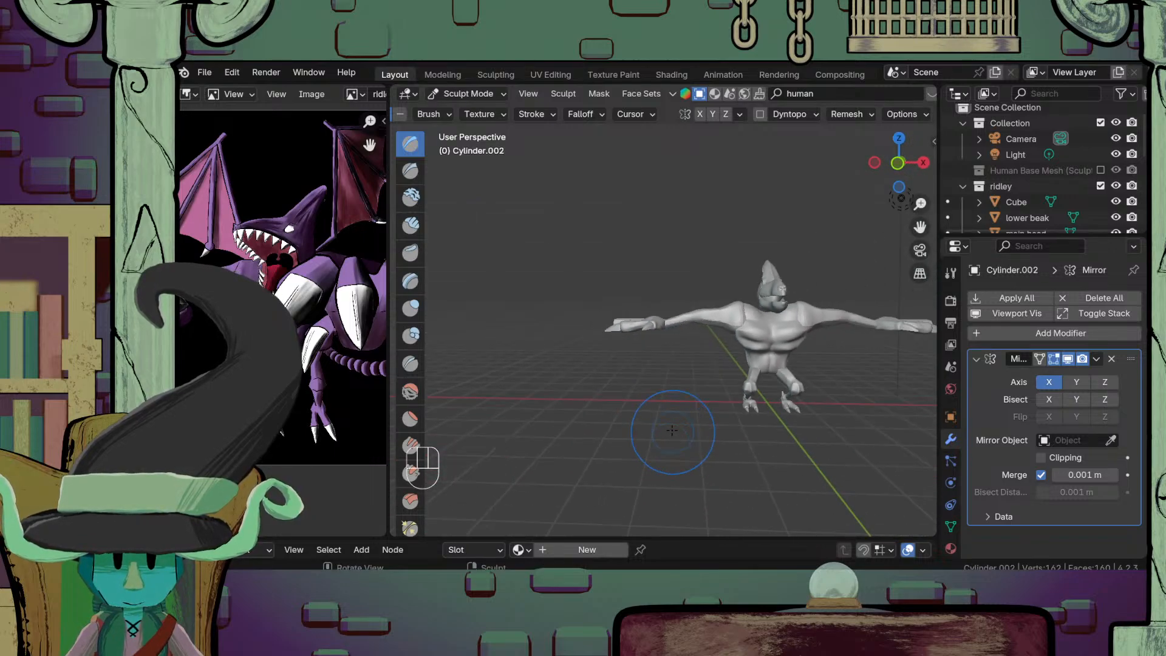
{"action": "mouse_move", "coordinate": [672, 430]}
{"action": "middle_mouse_down"}
{"action": "mouse_move", "coordinate": [654, 355]}
{"action": "mouse_move", "coordinate": [723, 279]}
{"action": "middle_mouse_up"}
{"action": "middle_click_drag", "start_coordinate": [677, 358], "coordinate": [674, 319], "text": "ctrl"}
{"action": "mouse_move", "coordinate": [674, 318]}
{"action": "middle_mouse_down"}
{"action": "mouse_move", "coordinate": [666, 331]}
{"action": "mouse_move", "coordinate": [659, 306]}
{"action": "middle_mouse_up"}
{"action": "mouse_move", "coordinate": [658, 316]}
{"action": "middle_mouse_down", "text": "ctrl"}
{"action": "mouse_move", "coordinate": [646, 274]}
{"action": "mouse_move", "coordinate": [640, 300]}
{"action": "middle_mouse_up", "text": "ctrl"}
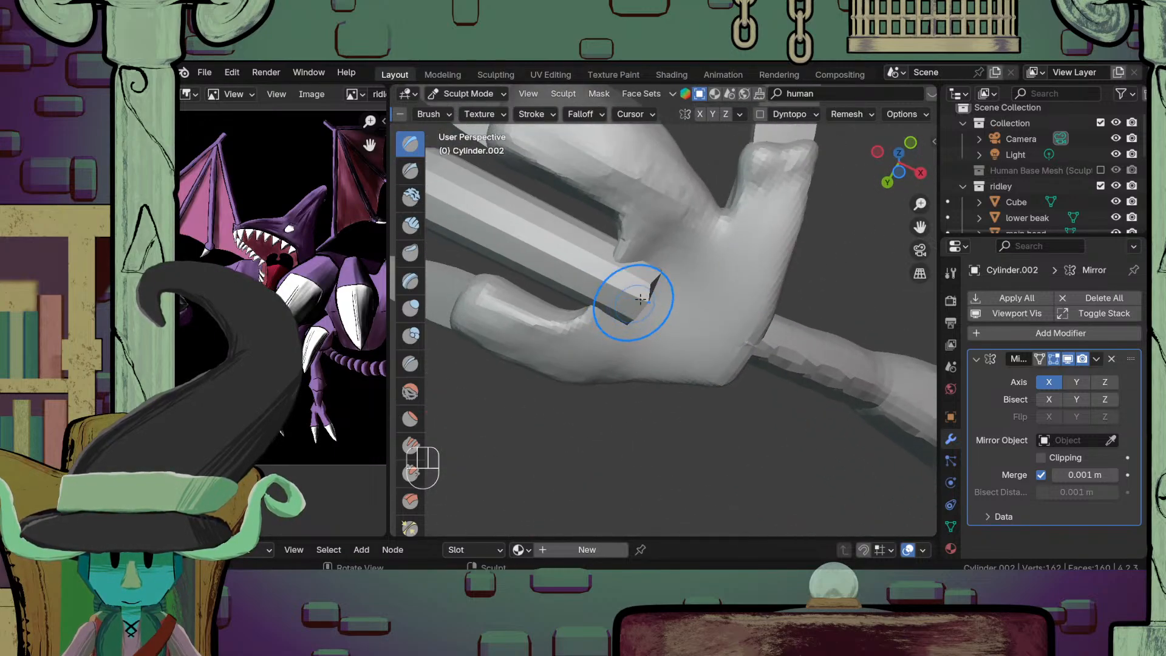
{"action": "key", "text": "g"}
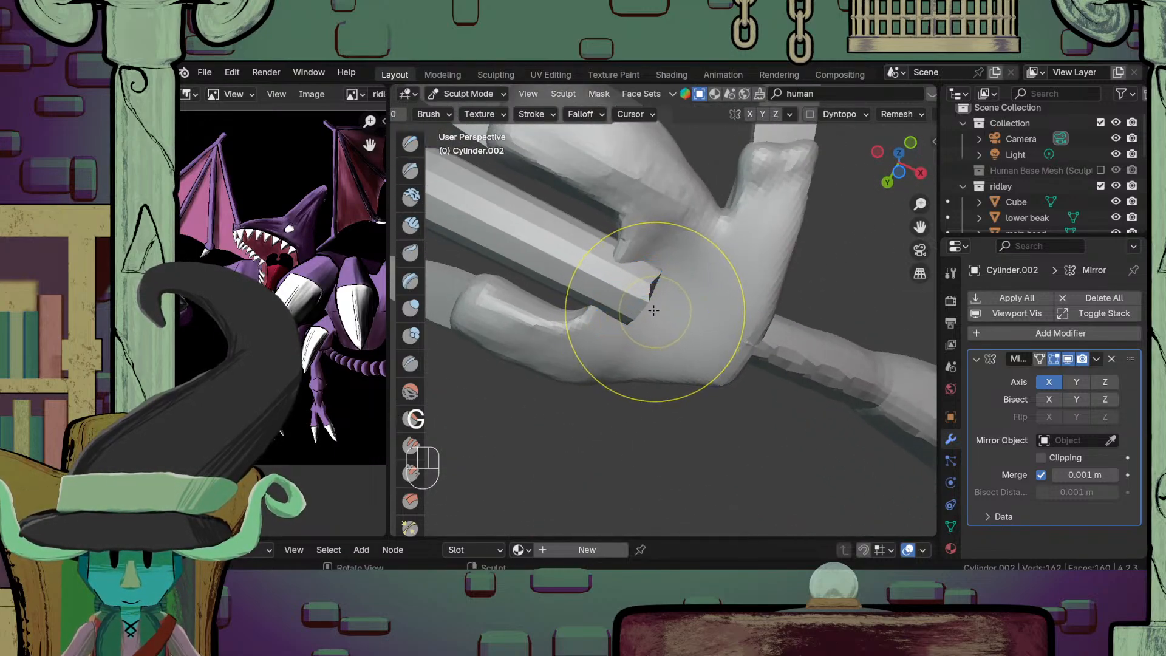
{"action": "middle_click_drag", "start_coordinate": [662, 300], "coordinate": [620, 360]}
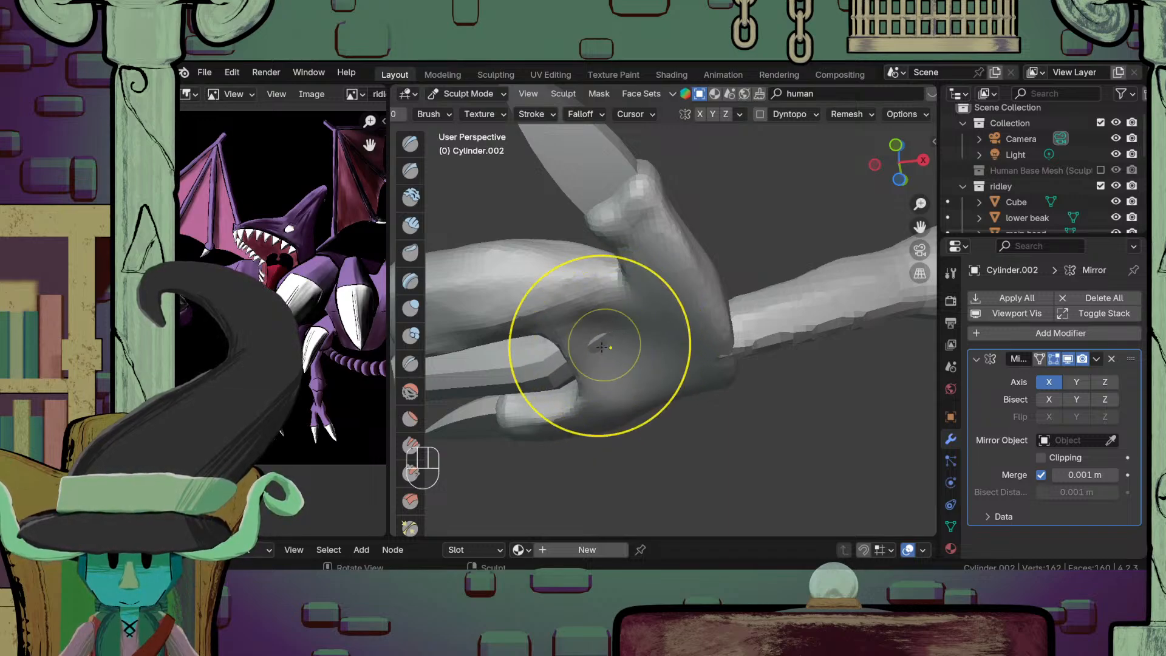
{"action": "mouse_move", "coordinate": [589, 358]}
{"action": "middle_mouse_down"}
{"action": "mouse_move", "coordinate": [666, 351]}
{"action": "mouse_move", "coordinate": [630, 346]}
{"action": "mouse_move", "coordinate": [635, 324]}
{"action": "middle_mouse_up"}
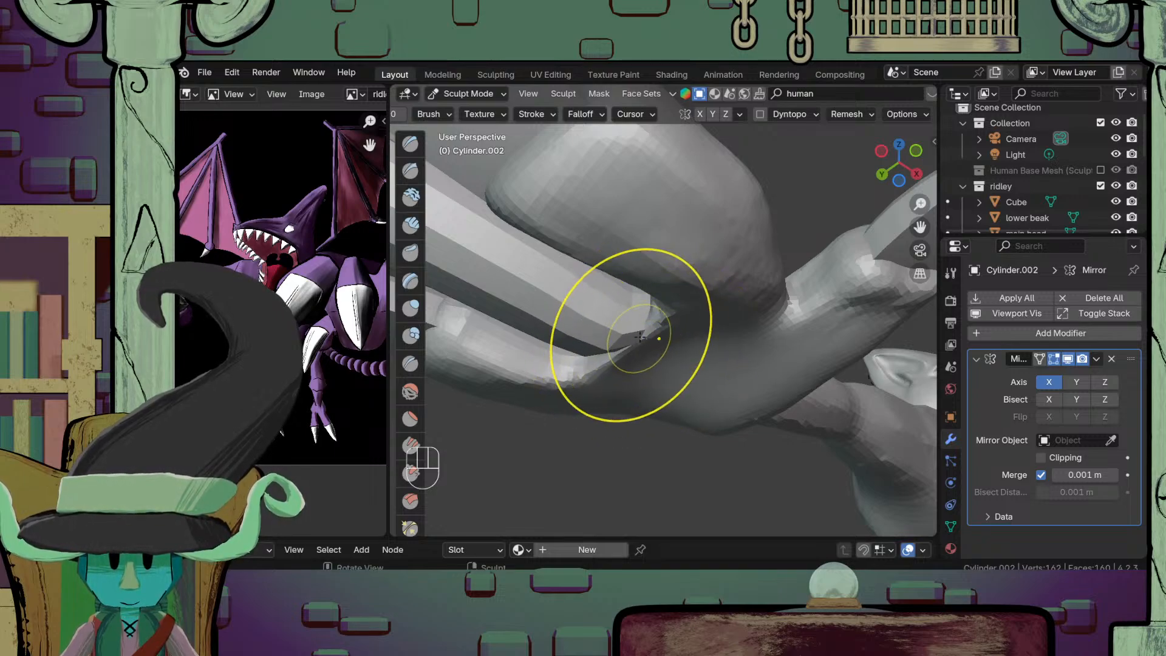
{"action": "middle_click_drag", "start_coordinate": [640, 337], "coordinate": [660, 434], "text": "ctrl"}
{"action": "mouse_move", "coordinate": [653, 371]}
{"action": "middle_mouse_down"}
{"action": "mouse_move", "coordinate": [611, 411]}
{"action": "mouse_move", "coordinate": [571, 388]}
{"action": "mouse_move", "coordinate": [612, 342]}
{"action": "mouse_move", "coordinate": [615, 304]}
{"action": "middle_mouse_up"}
Step: Resize the Grab brush, work on the finger cylinder's shape between the two fingers, and undo the last stroke
{"action": "mouse_move", "coordinate": [653, 407]}
{"action": "middle_mouse_down"}
{"action": "mouse_move", "coordinate": [641, 400]}
{"action": "mouse_move", "coordinate": [629, 450]}
{"action": "mouse_move", "coordinate": [644, 486]}
{"action": "mouse_move", "coordinate": [729, 470]}
{"action": "mouse_move", "coordinate": [682, 396]}
{"action": "mouse_move", "coordinate": [651, 417]}
{"action": "mouse_move", "coordinate": [709, 376]}
{"action": "middle_mouse_up"}
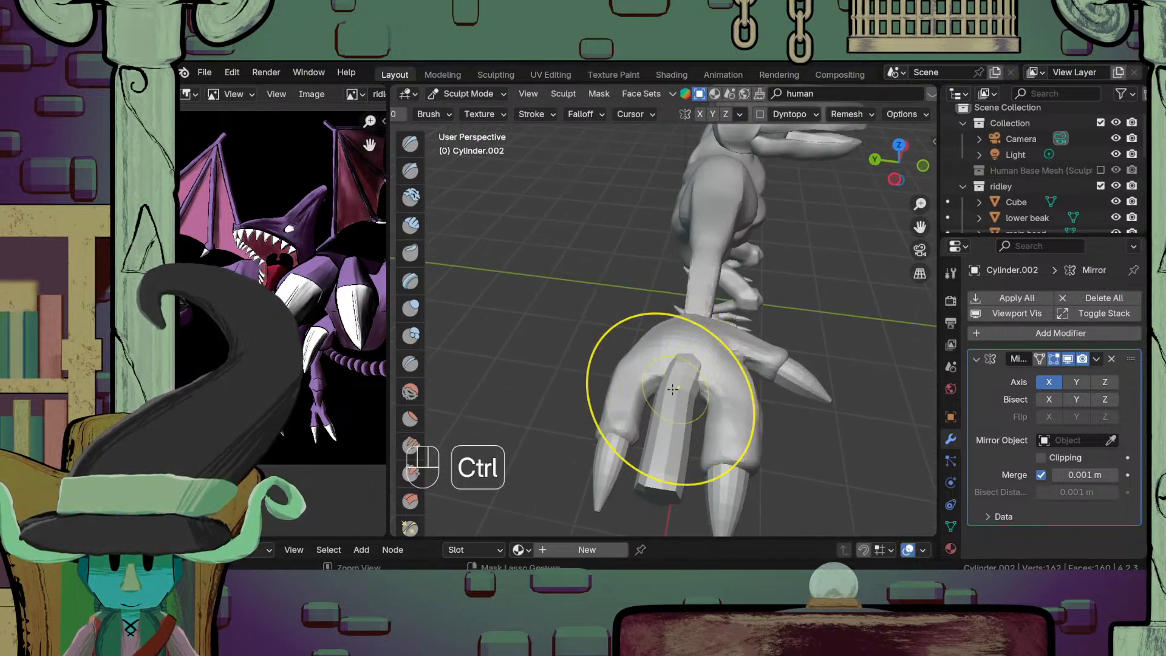
{"action": "middle_click_drag", "start_coordinate": [674, 444], "coordinate": [672, 410], "text": "ctrl"}
{"action": "key", "text": "f"}
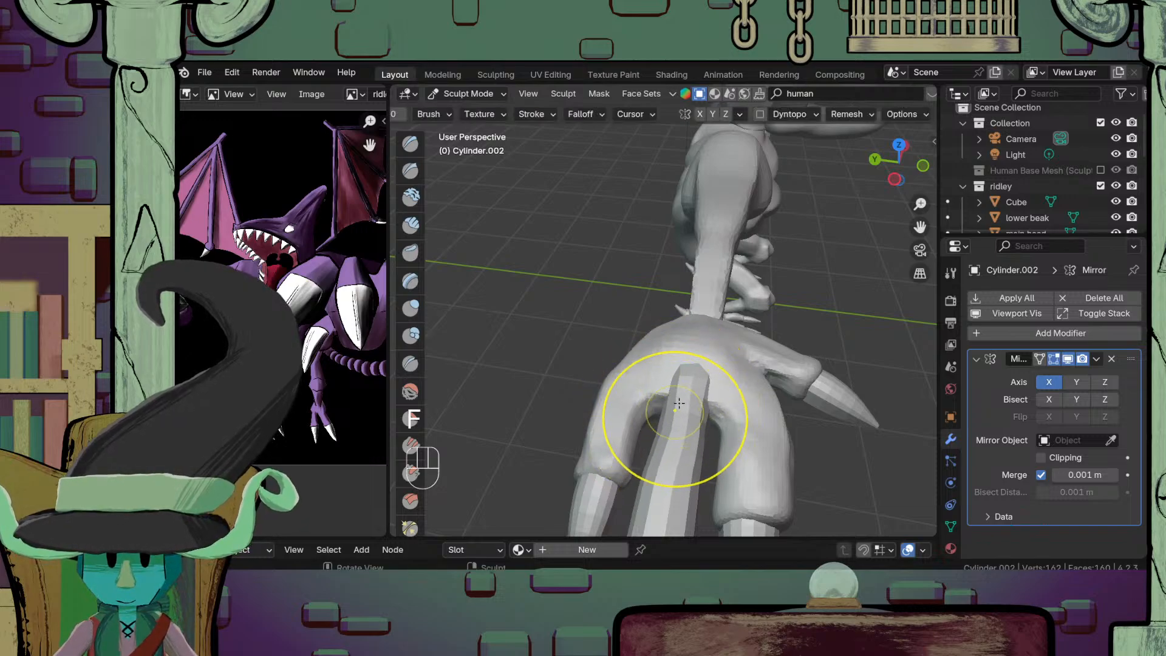
{"action": "mouse_move", "coordinate": [679, 404]}
{"action": "middle_mouse_down"}
{"action": "mouse_move", "coordinate": [666, 442]}
{"action": "mouse_move", "coordinate": [478, 386]}
{"action": "mouse_move", "coordinate": [598, 395]}
{"action": "mouse_move", "coordinate": [620, 365]}
{"action": "mouse_move", "coordinate": [609, 413]}
{"action": "middle_mouse_up"}
{"action": "middle_click_drag", "start_coordinate": [609, 413], "coordinate": [638, 273]}
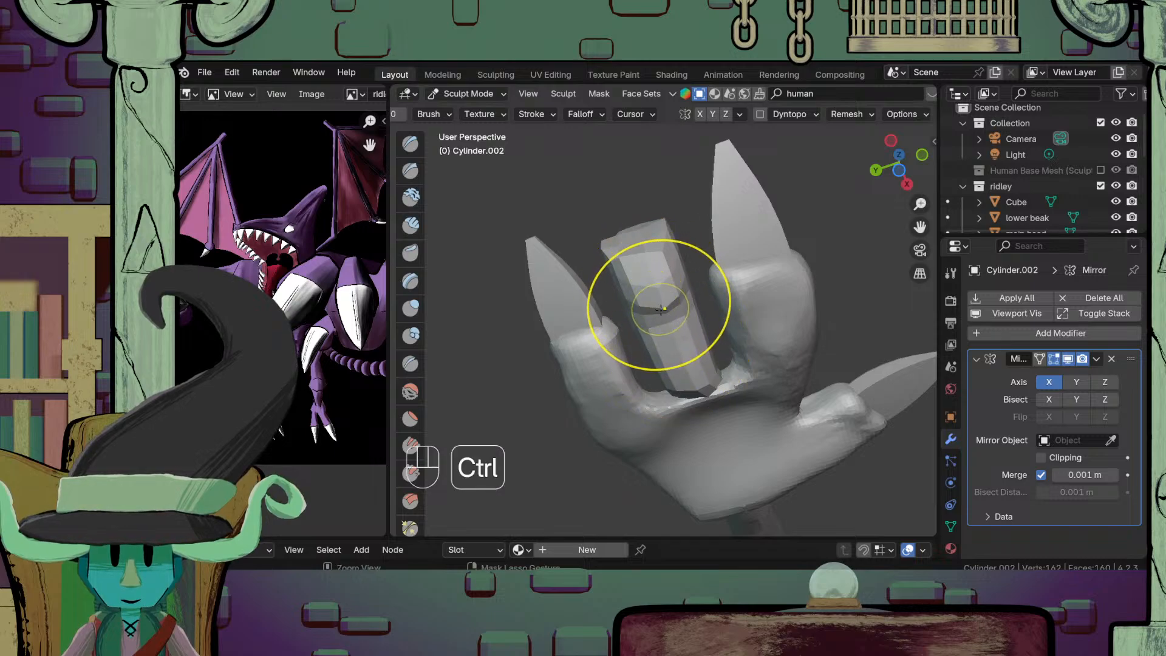
{"action": "key", "text": "ctrl+z"}
Step: Switch to the Flatten brush and even out the finger cylinder's faceted sides and its base at the palm
{"action": "left_click", "coordinate": [410, 143]}
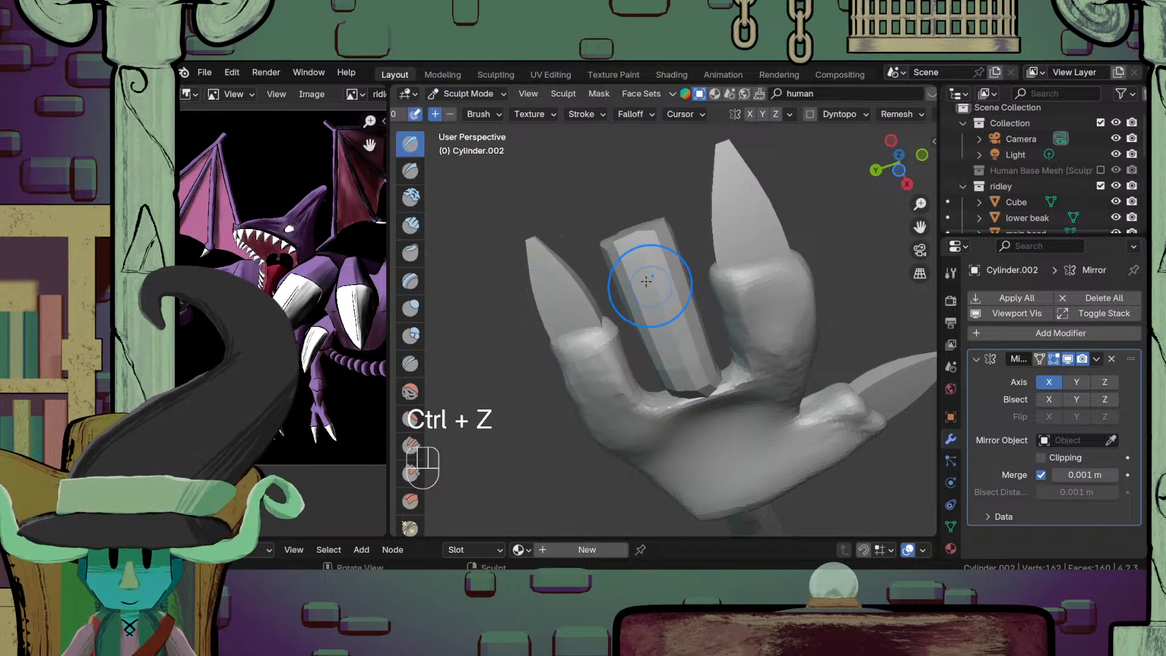
{"action": "left_click", "coordinate": [410, 418]}
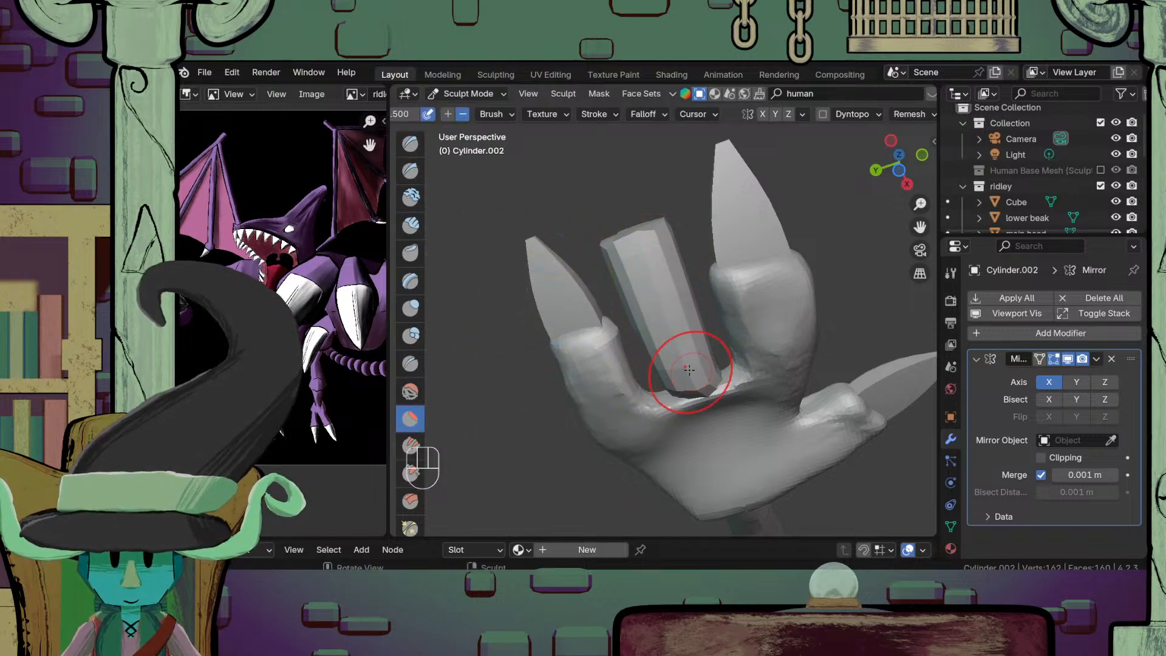
{"action": "middle_click_drag", "start_coordinate": [682, 376], "coordinate": [679, 325]}
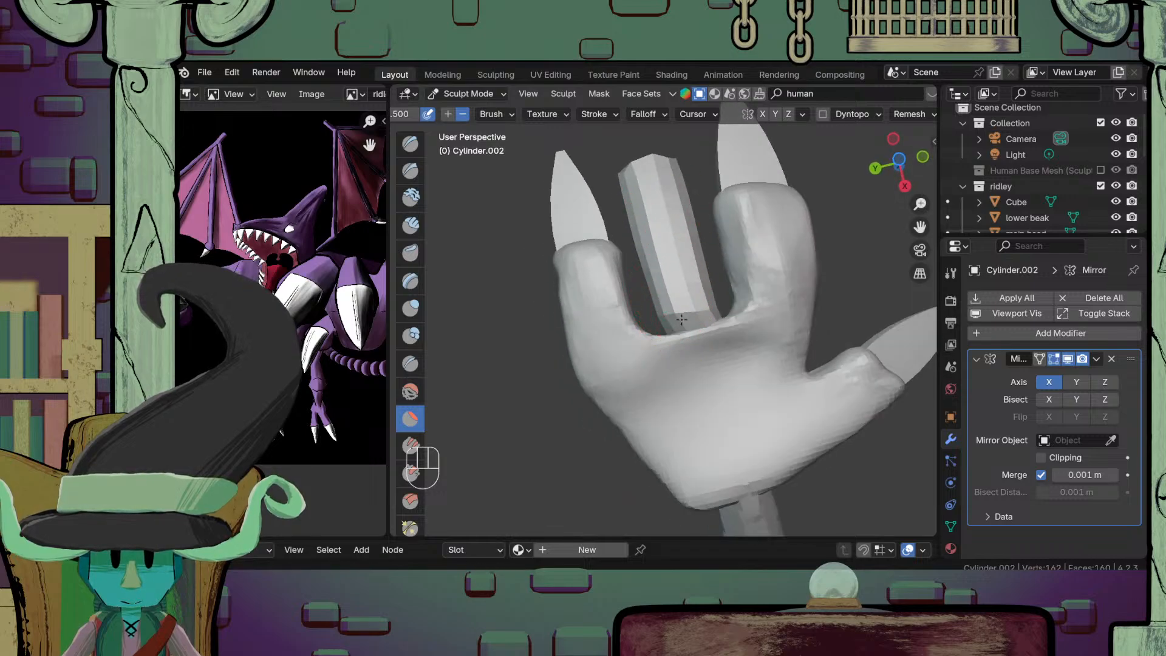
{"action": "scroll", "coordinate": [850, 114], "scroll_direction": "down", "scroll_amount": 3}
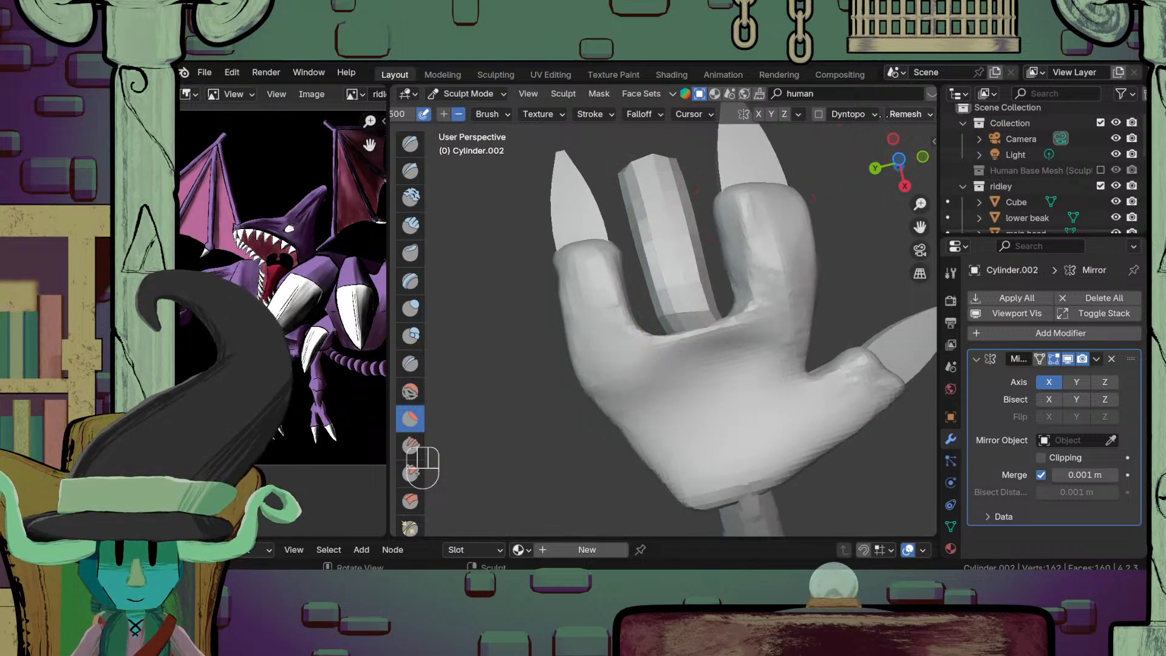
Step: Lower the voxel size and remesh the finger cylinder at the finer resolution
{"action": "left_click", "coordinate": [850, 114]}
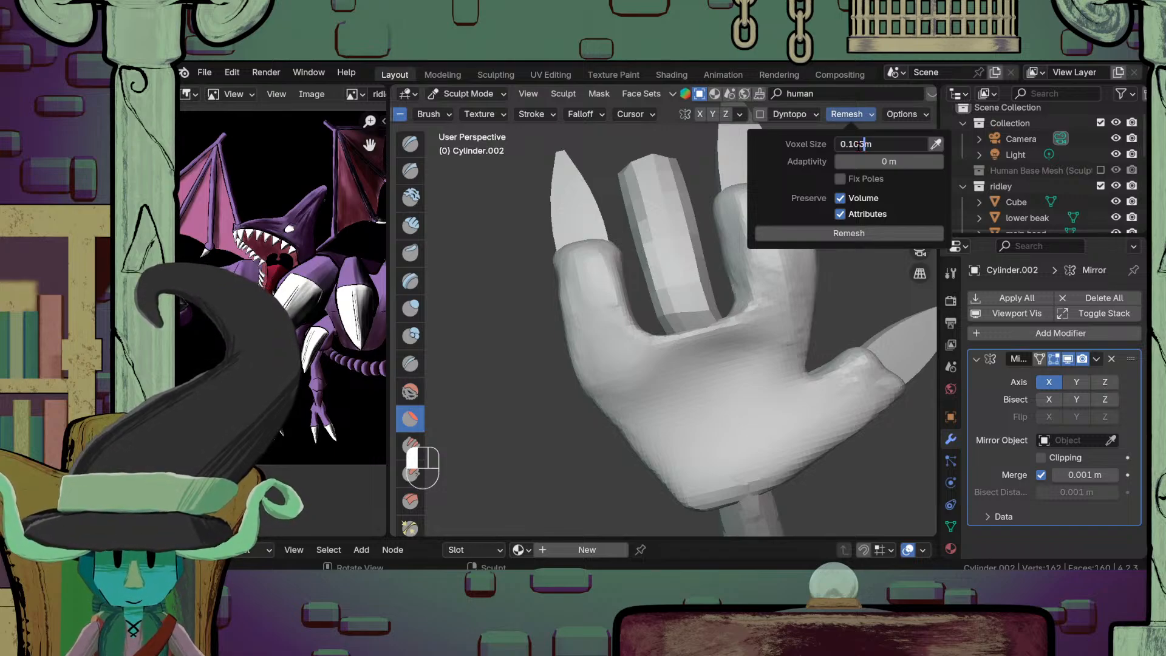
{"action": "key", "text": "BackSpace"}
{"action": "key", "text": "BackSpace"}
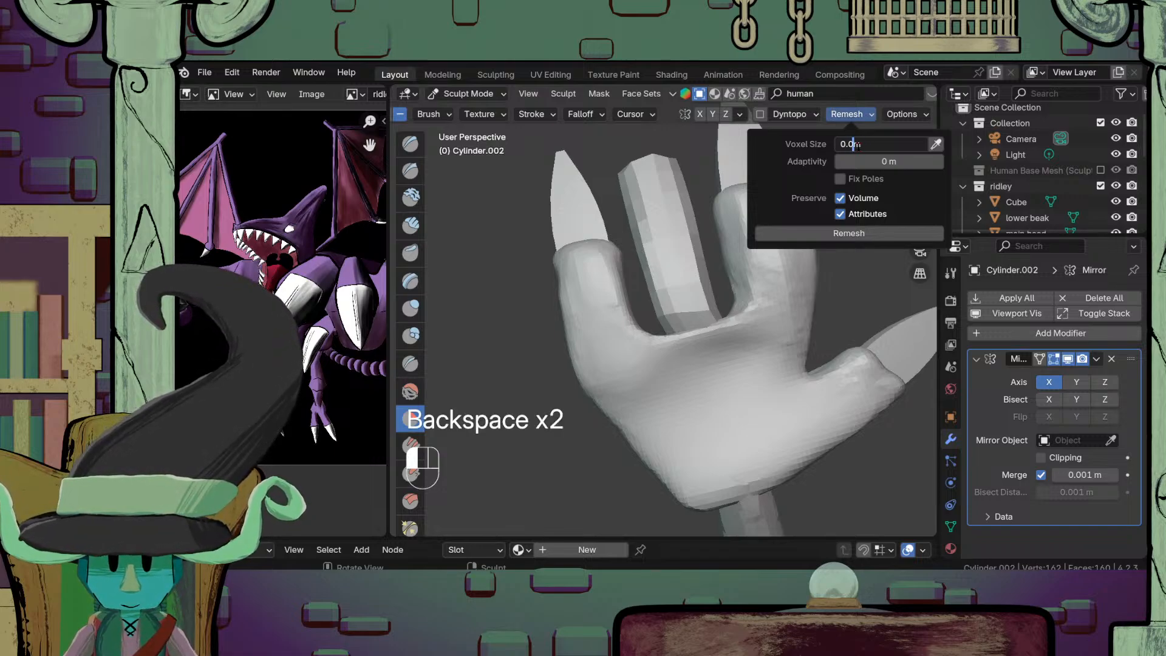
{"action": "key", "text": "Return"}
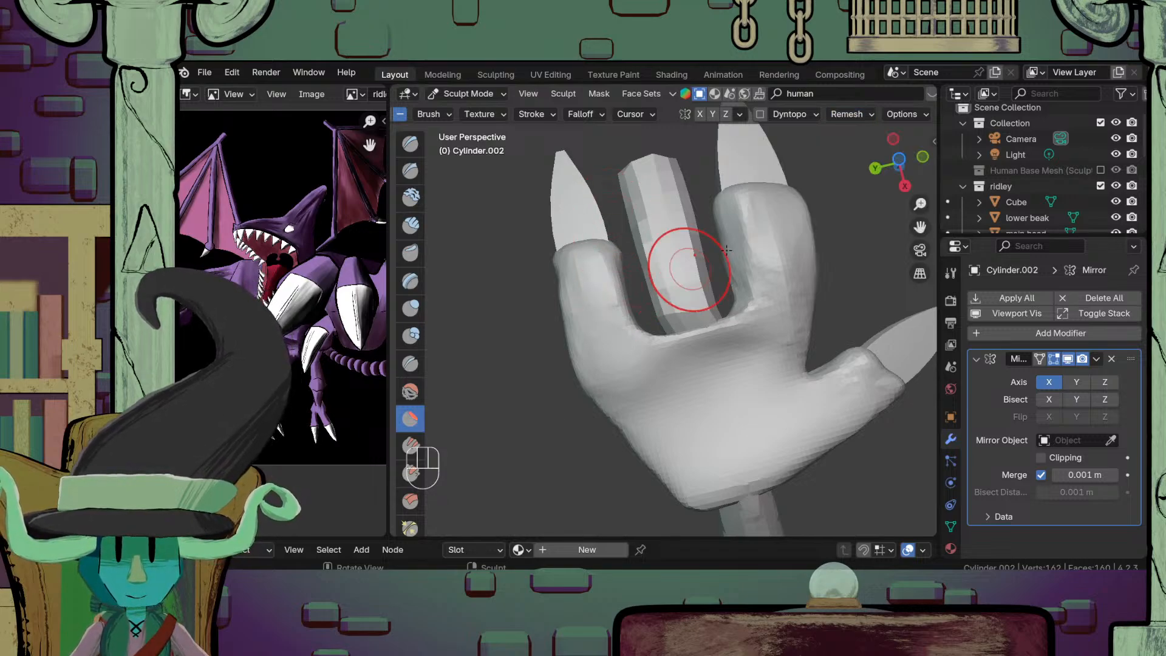
{"action": "left_click", "coordinate": [853, 115]}
{"action": "left_click", "coordinate": [849, 234]}
Step: Flatten the finger cylinder's base where it joins the palm and adjust it with the Grab brush
{"action": "middle_click_drag", "start_coordinate": [772, 316], "coordinate": [699, 438], "text": "ctrl"}
{"action": "middle_click_drag", "start_coordinate": [659, 440], "coordinate": [671, 358]}
{"action": "mouse_move", "coordinate": [656, 365]}
{"action": "middle_mouse_down"}
{"action": "mouse_move", "coordinate": [671, 380]}
{"action": "mouse_move", "coordinate": [655, 384]}
{"action": "middle_mouse_up"}
{"action": "left_click_drag", "start_coordinate": [734, 392], "coordinate": [740, 395]}
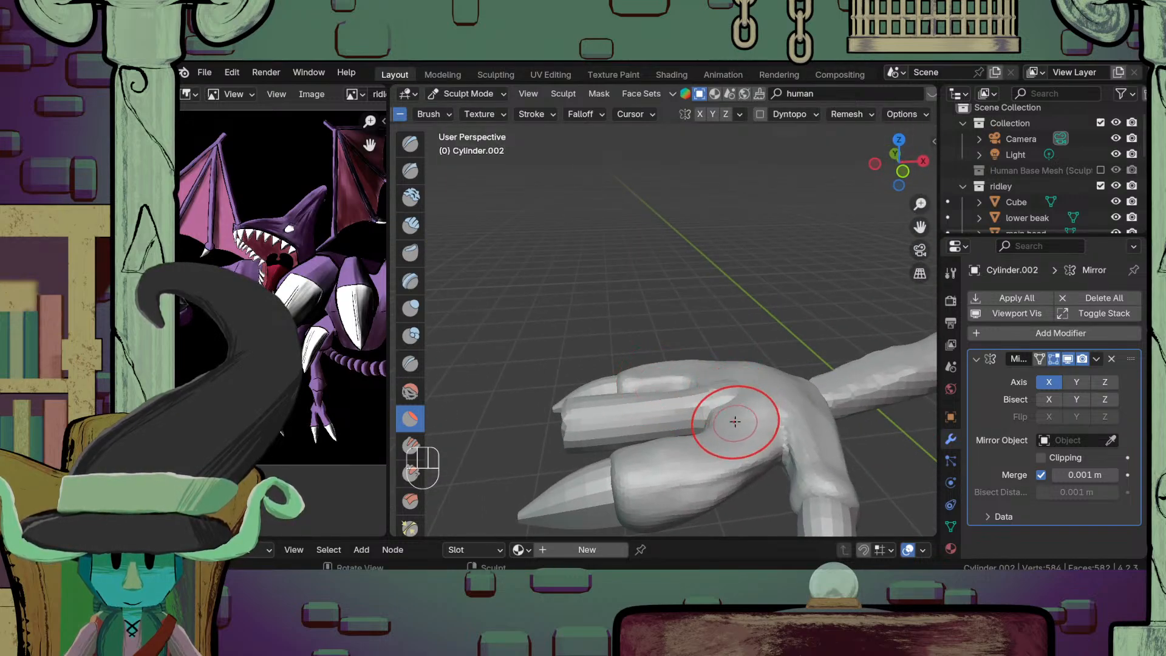
{"action": "middle_click_drag", "start_coordinate": [734, 421], "coordinate": [726, 403]}
{"action": "key", "text": "g"}
{"action": "left_click_drag", "start_coordinate": [736, 400], "coordinate": [737, 405]}
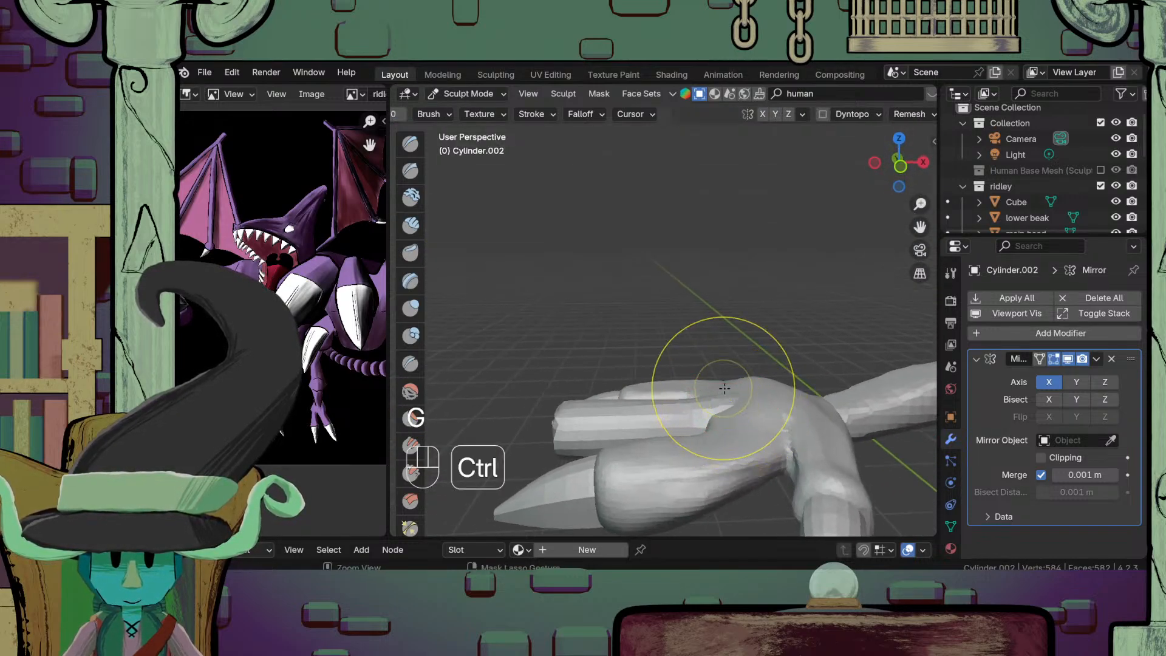
{"action": "middle_click_drag", "start_coordinate": [721, 387], "coordinate": [722, 426], "text": "ctrl"}
{"action": "mouse_move", "coordinate": [722, 426]}
{"action": "middle_mouse_down"}
{"action": "mouse_move", "coordinate": [782, 459]}
{"action": "mouse_move", "coordinate": [731, 389]}
{"action": "middle_mouse_up"}
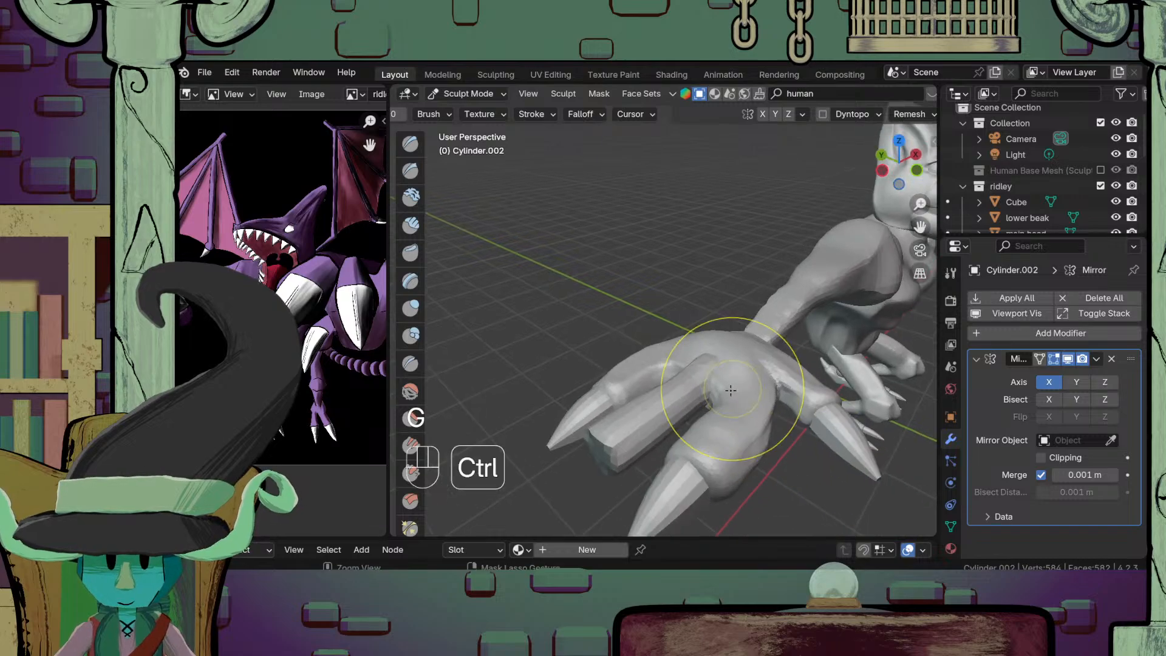
Step: Leave sculpting of the finger cylinder, select the hand mesh and switch it to Sculpt Mode
{"action": "left_click", "coordinate": [489, 94]}
{"action": "left_click", "coordinate": [500, 117]}
{"action": "left_click", "coordinate": [714, 444]}
{"action": "left_click", "coordinate": [469, 94]}
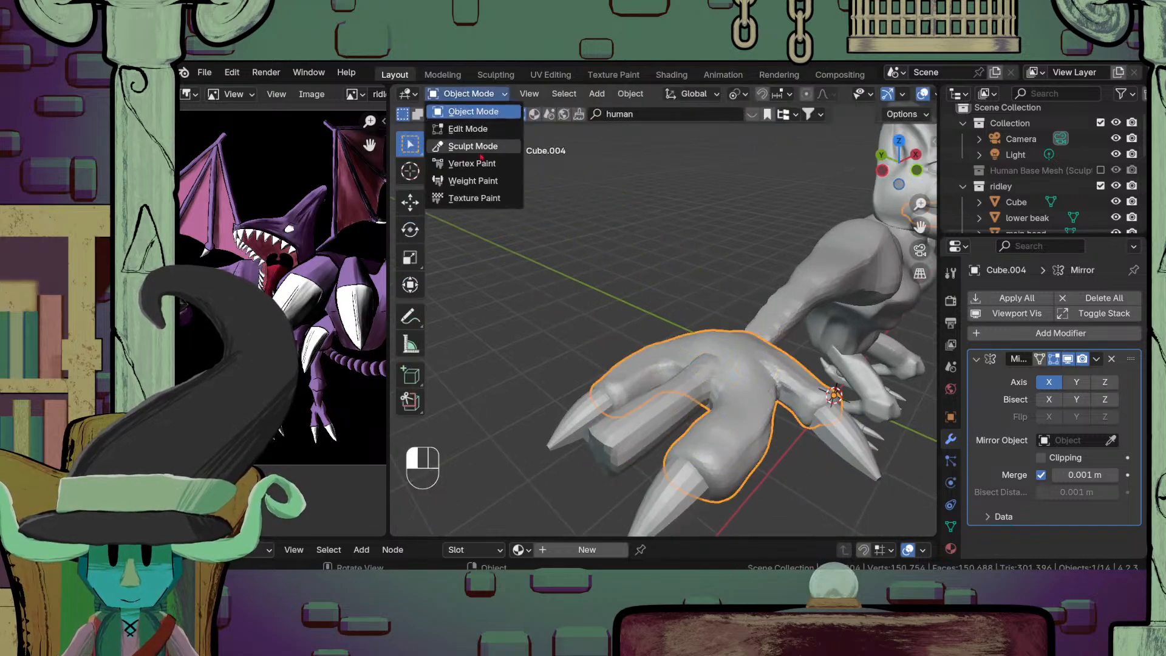
{"action": "left_click", "coordinate": [480, 145]}
{"action": "mouse_move", "coordinate": [730, 416]}
{"action": "middle_mouse_down"}
{"action": "mouse_move", "coordinate": [687, 445]}
{"action": "mouse_move", "coordinate": [692, 380]}
{"action": "mouse_move", "coordinate": [749, 419]}
{"action": "middle_mouse_up"}
{"action": "left_click_drag", "start_coordinate": [746, 405], "coordinate": [741, 421]}
{"action": "key", "text": "ctrl+z"}
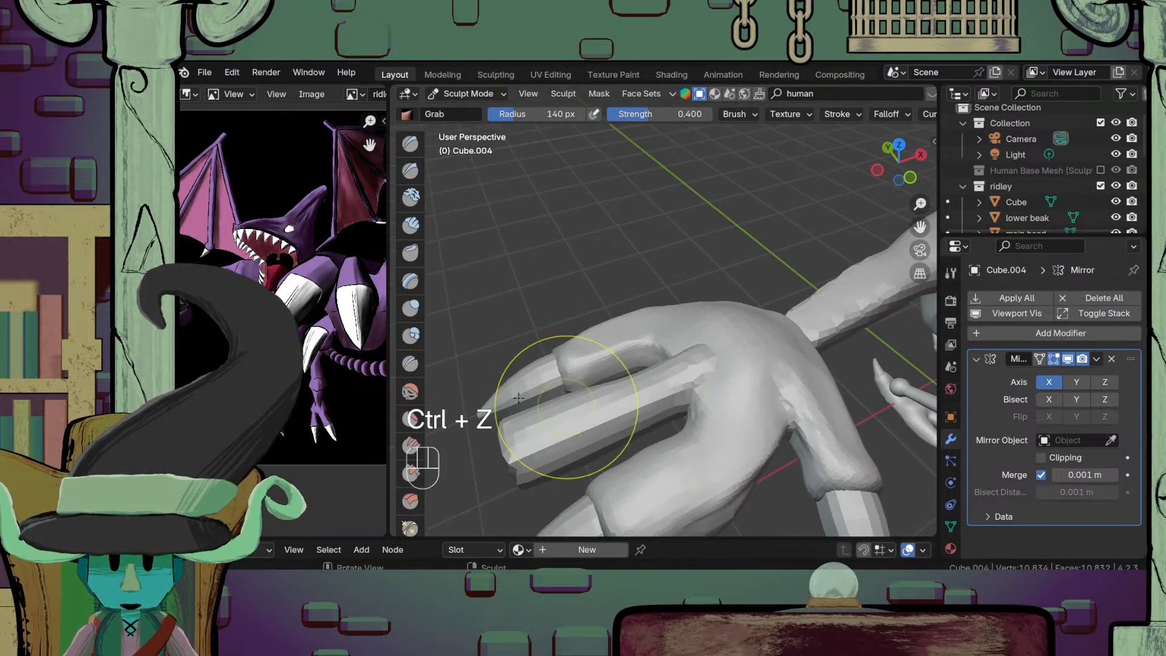
Step: Build up the knuckle of the finger farthest from the thumb with the Draw brush, and even it out with Flatten
{"action": "left_click", "coordinate": [410, 144]}
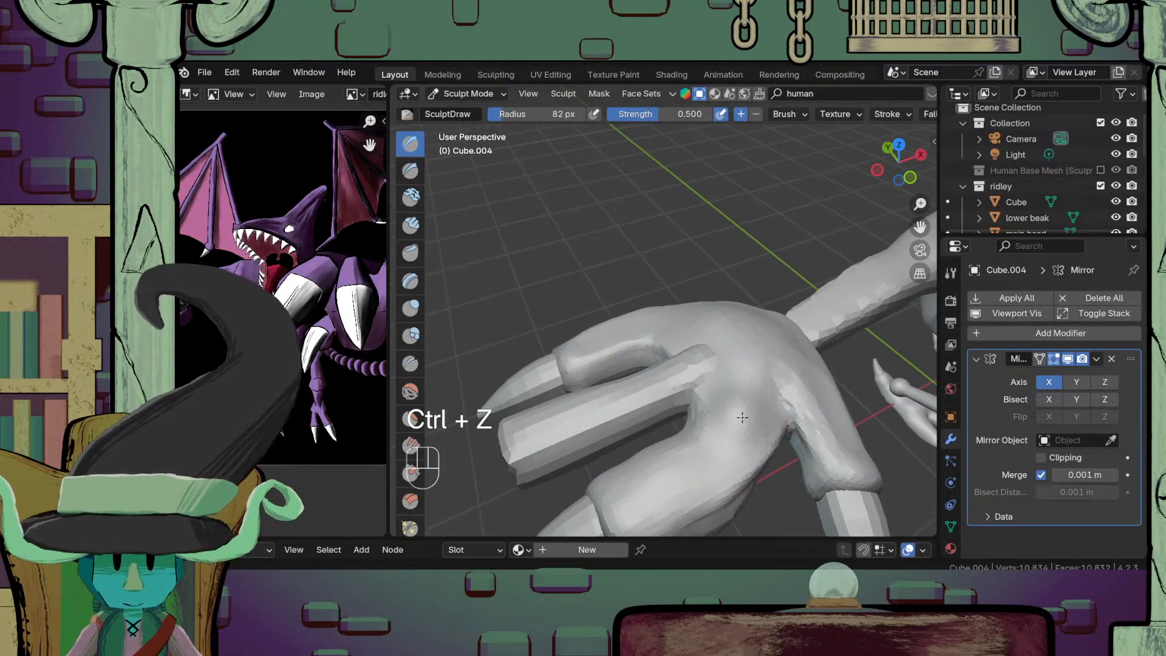
{"action": "middle_click_drag", "start_coordinate": [734, 401], "coordinate": [606, 318]}
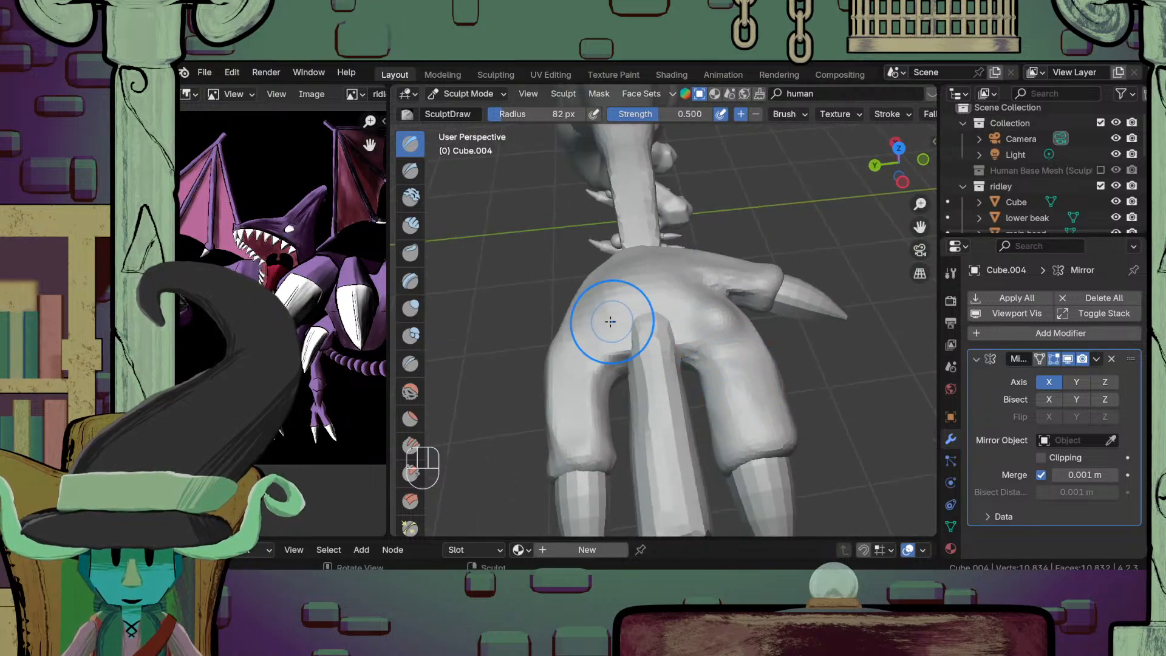
{"action": "left_click_drag", "start_coordinate": [612, 291], "coordinate": [571, 383]}
{"action": "left_click_drag", "start_coordinate": [611, 333], "coordinate": [588, 384]}
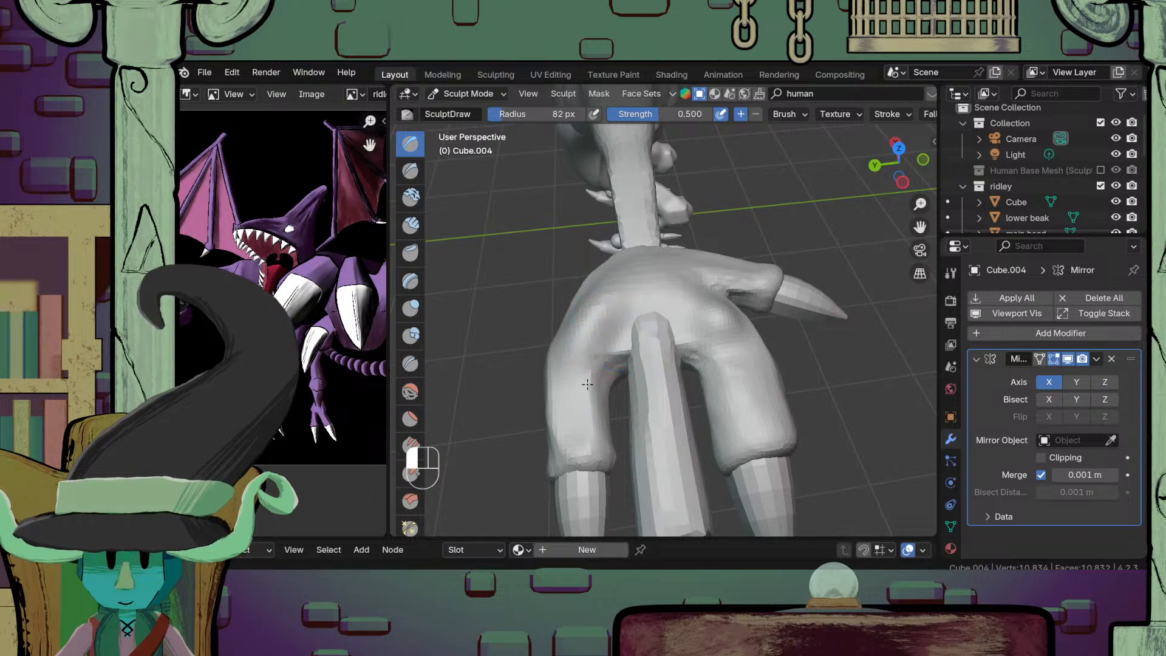
{"action": "left_click", "coordinate": [413, 421]}
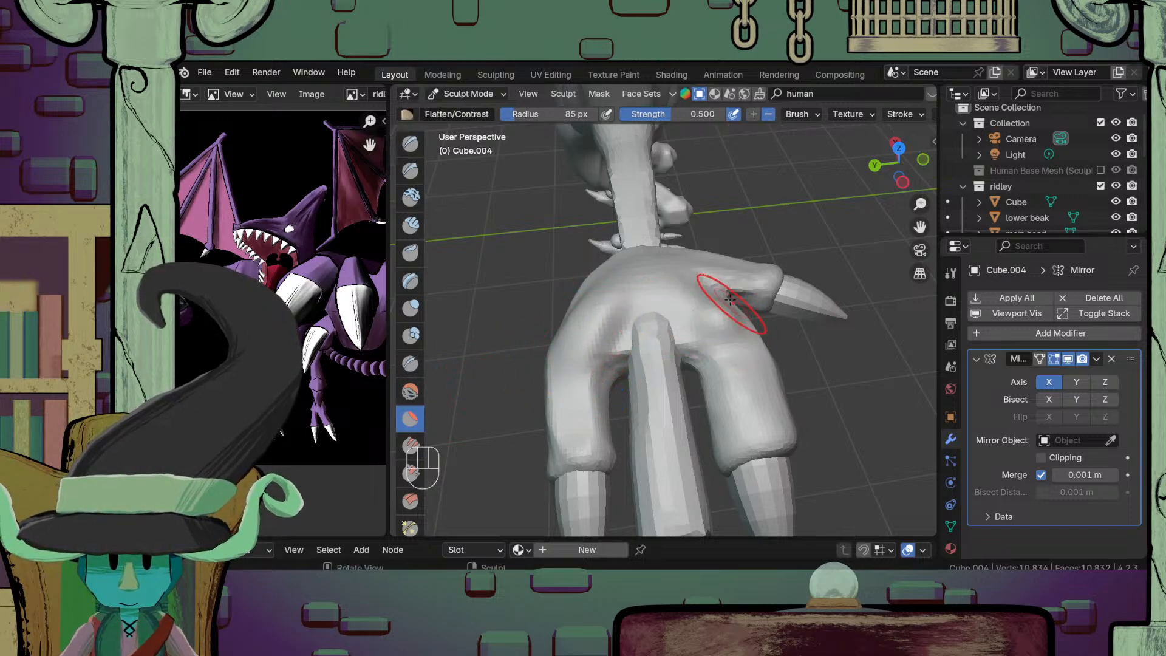
{"action": "middle_click_drag", "start_coordinate": [724, 318], "coordinate": [653, 300], "text": "ctrl"}
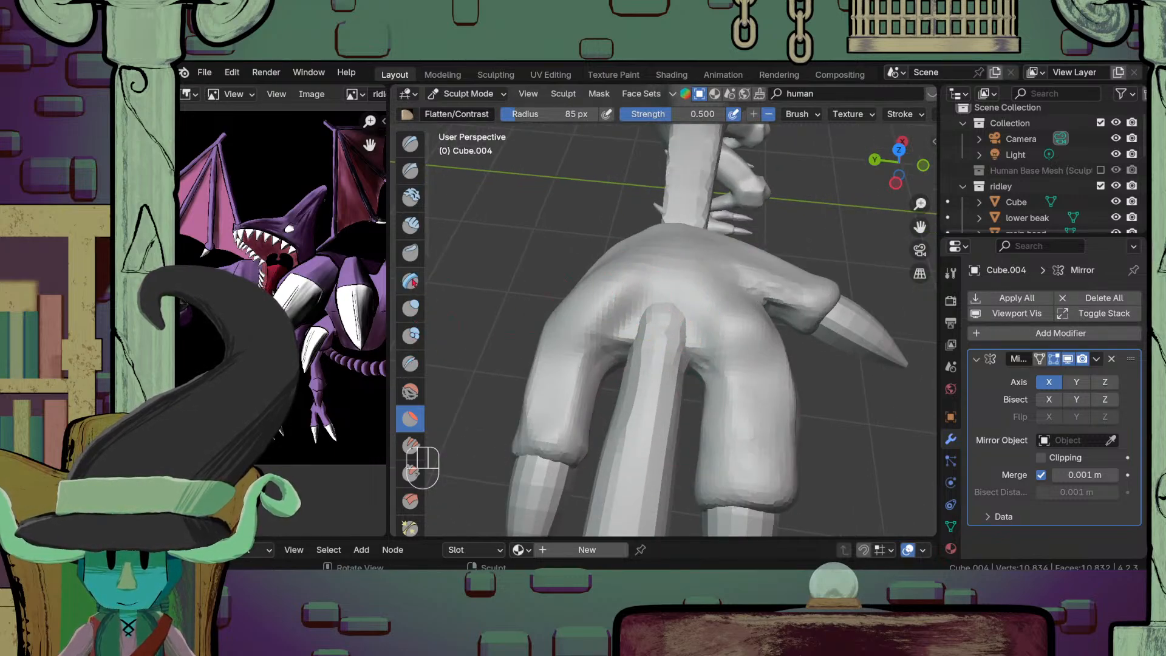
Step: Build up a middle knuckle over the finger cylinder's base with the Draw brush and even it out with Flatten
{"action": "left_click", "coordinate": [413, 144]}
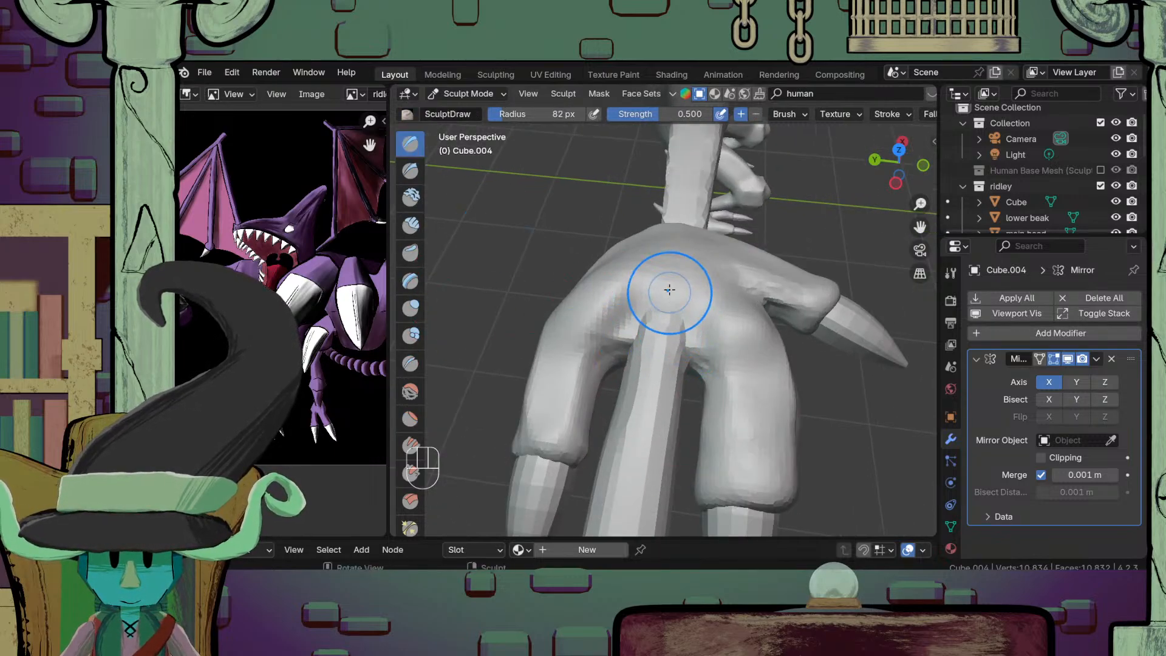
{"action": "mouse_move", "coordinate": [673, 291]}
{"action": "middle_mouse_down"}
{"action": "mouse_move", "coordinate": [651, 404]}
{"action": "mouse_move", "coordinate": [711, 424]}
{"action": "mouse_move", "coordinate": [693, 326]}
{"action": "middle_mouse_up"}
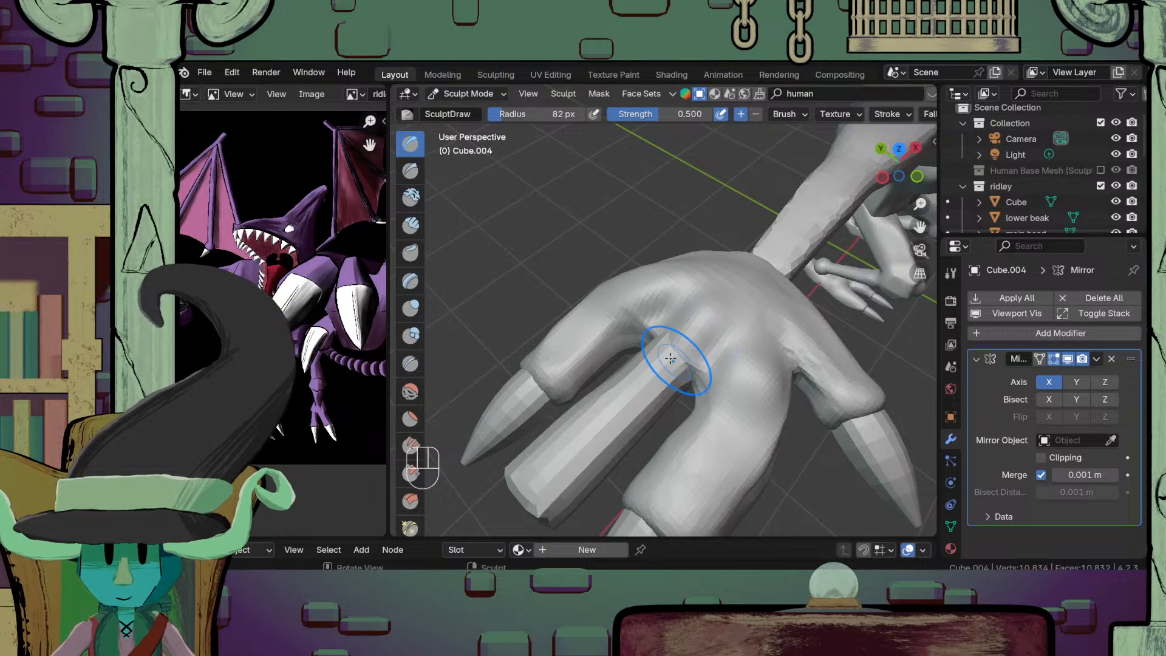
{"action": "left_click", "coordinate": [413, 362]}
{"action": "left_click", "coordinate": [407, 423]}
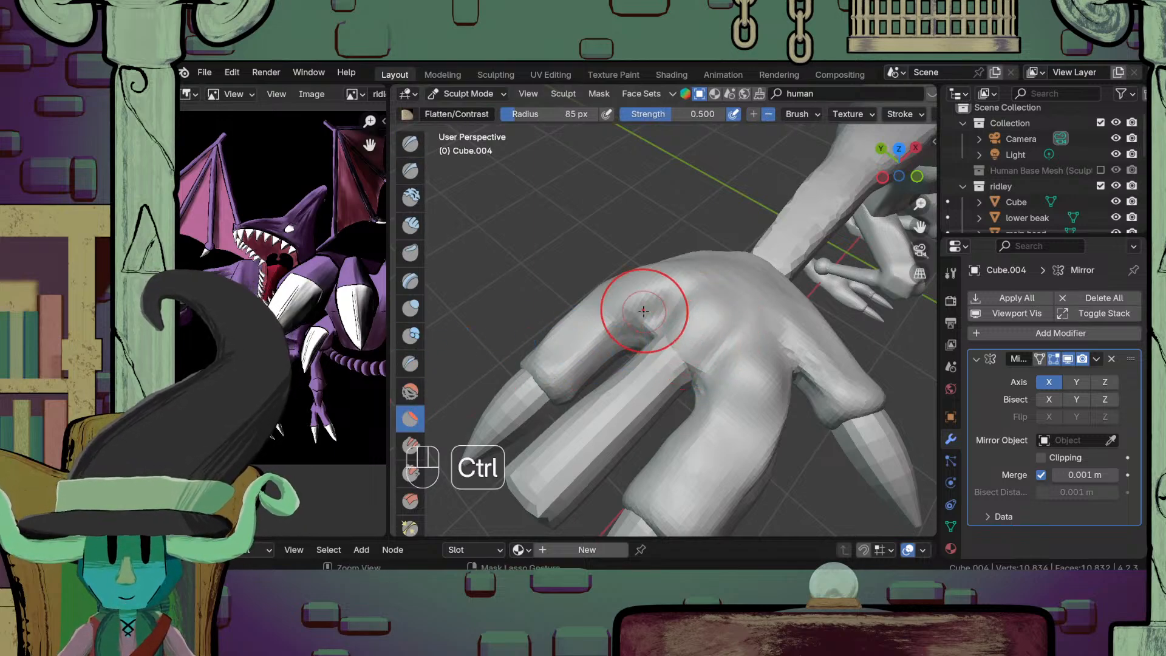
Step: Use the Grab brush to shape the hand's knuckles around the finger cylinder's base
{"action": "mouse_move", "coordinate": [644, 315]}
{"action": "middle_mouse_down", "text": "ctrl"}
{"action": "mouse_move", "coordinate": [669, 476]}
{"action": "mouse_move", "coordinate": [468, 331]}
{"action": "middle_mouse_up", "text": "ctrl"}
{"action": "middle_click_drag", "start_coordinate": [468, 331], "coordinate": [480, 437], "text": "ctrl"}
{"action": "mouse_move", "coordinate": [784, 274]}
{"action": "middle_mouse_down"}
{"action": "mouse_move", "coordinate": [686, 298]}
{"action": "mouse_move", "coordinate": [690, 204]}
{"action": "middle_mouse_up"}
{"action": "mouse_move", "coordinate": [690, 203]}
{"action": "middle_mouse_down"}
{"action": "mouse_move", "coordinate": [667, 303]}
{"action": "mouse_move", "coordinate": [673, 246]}
{"action": "middle_mouse_up"}
{"action": "key", "text": "g"}
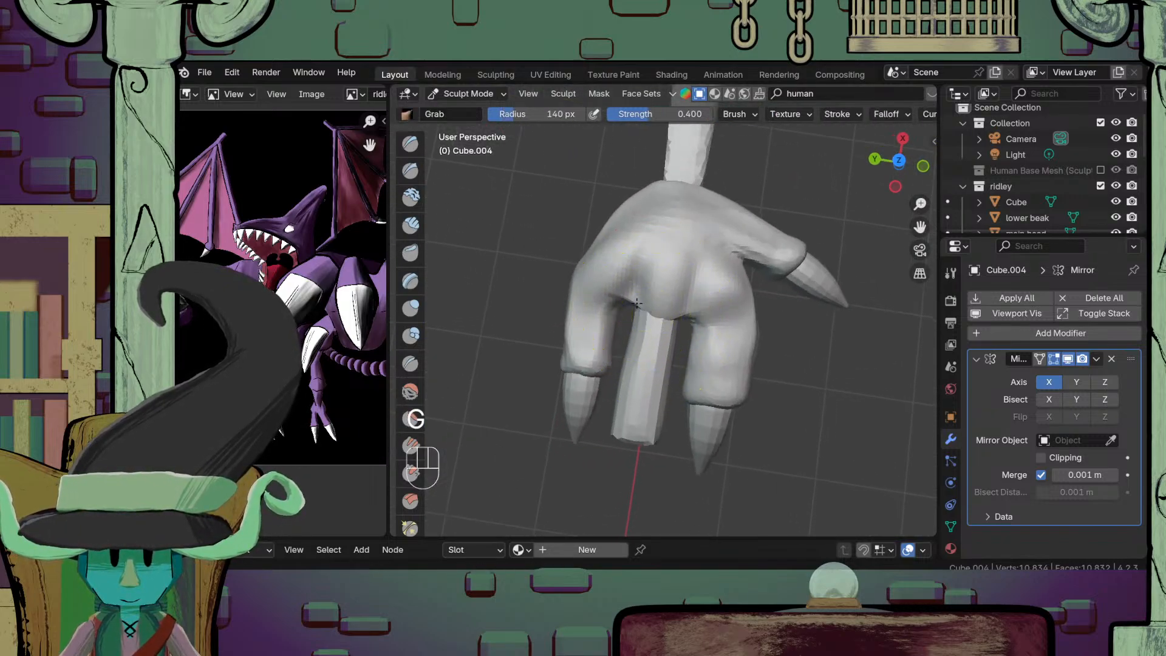
{"action": "middle_click_drag", "start_coordinate": [666, 353], "coordinate": [667, 274], "text": "ctrl"}
{"action": "middle_click_drag", "start_coordinate": [653, 356], "coordinate": [756, 433]}
{"action": "mouse_move", "coordinate": [669, 412]}
{"action": "middle_mouse_down"}
{"action": "mouse_move", "coordinate": [726, 395]}
{"action": "mouse_move", "coordinate": [720, 432]}
{"action": "mouse_move", "coordinate": [766, 357]}
{"action": "mouse_move", "coordinate": [698, 372]}
{"action": "mouse_move", "coordinate": [712, 274]}
{"action": "middle_mouse_up"}
{"action": "mouse_move", "coordinate": [675, 316]}
{"action": "middle_mouse_down"}
{"action": "mouse_move", "coordinate": [744, 321]}
{"action": "mouse_move", "coordinate": [678, 321]}
{"action": "mouse_move", "coordinate": [665, 452]}
{"action": "mouse_move", "coordinate": [658, 424]}
{"action": "middle_mouse_up"}
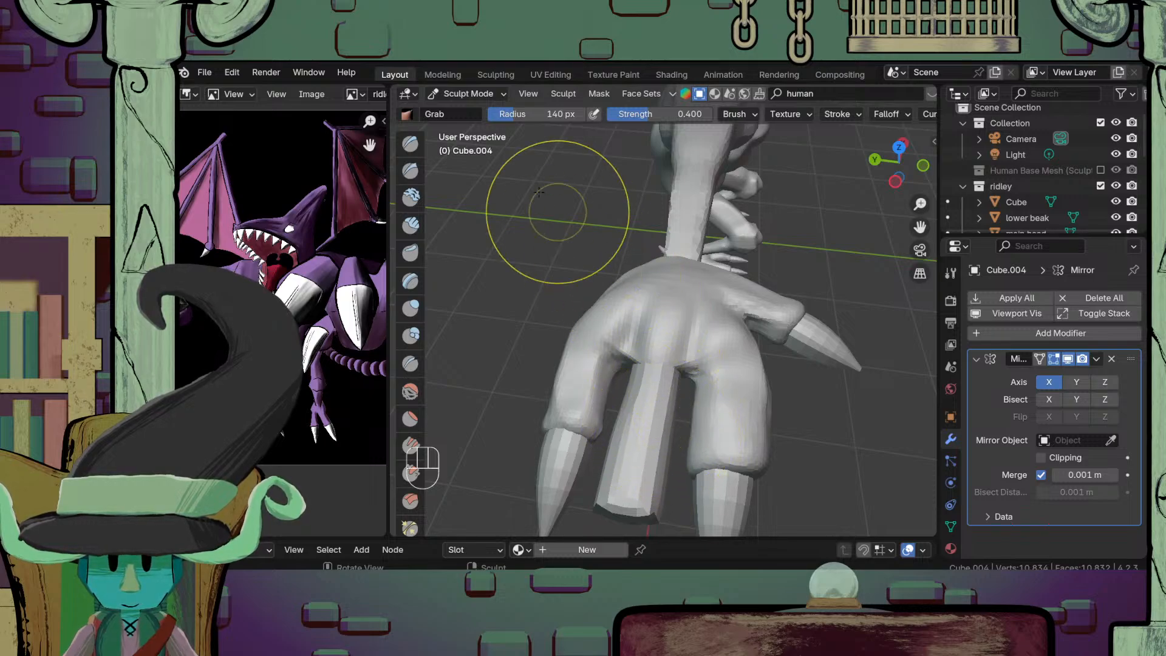
{"action": "middle_click_drag", "start_coordinate": [521, 177], "coordinate": [681, 384], "text": "ctrl"}
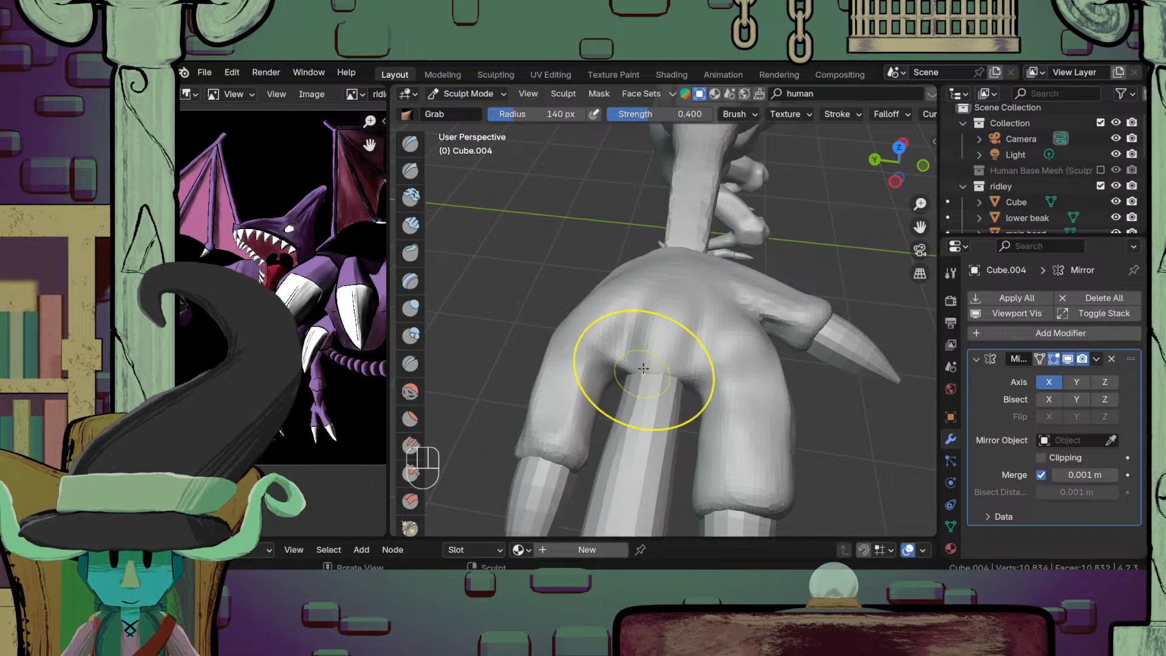
Step: Remesh the hand mesh
{"action": "scroll", "coordinate": [667, 119], "scroll_direction": "down", "scroll_amount": 5}
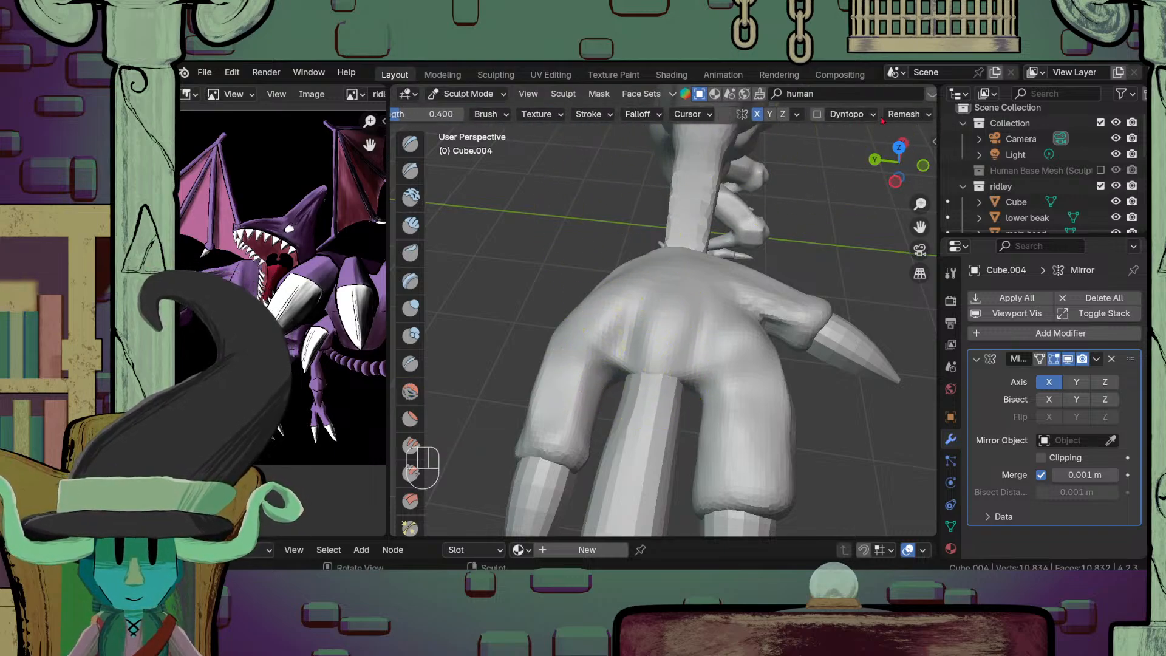
{"action": "left_click", "coordinate": [904, 114]}
{"action": "left_click", "coordinate": [905, 233]}
Step: Switch to Object Mode, open the claws object in Edit Mode and select the whole claw of the finger beside the thumb
{"action": "middle_click_drag", "start_coordinate": [699, 316], "coordinate": [690, 249], "text": "ctrl"}
{"action": "left_click", "coordinate": [486, 95]}
{"action": "left_click", "coordinate": [487, 96]}
{"action": "left_click", "coordinate": [490, 95]}
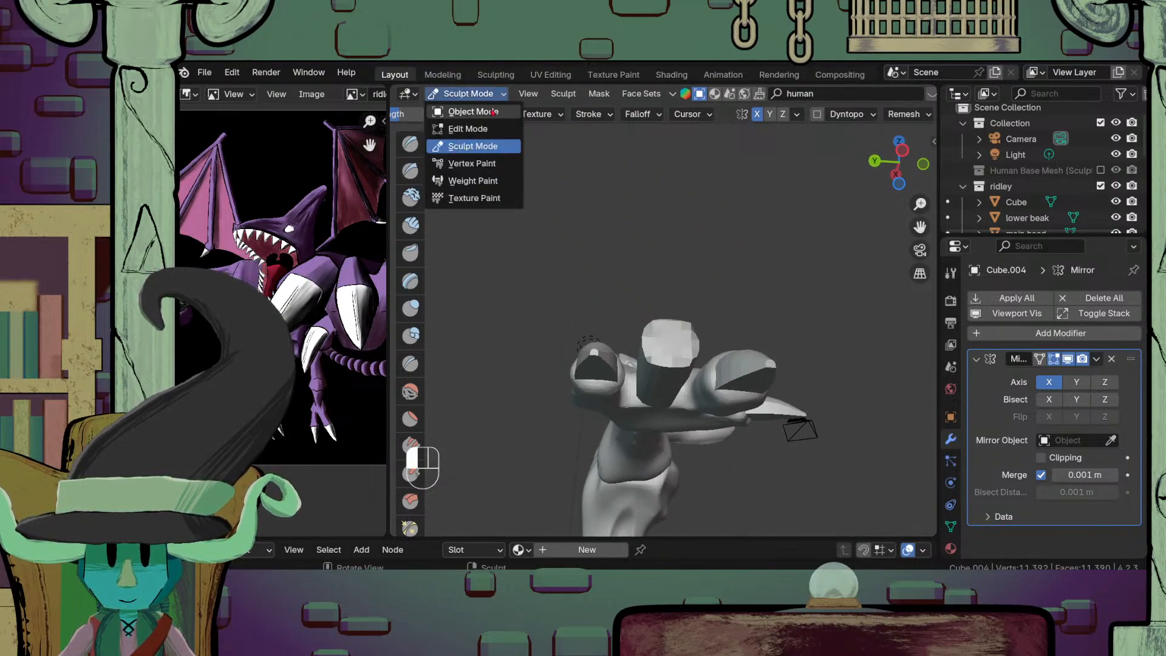
{"action": "left_click", "coordinate": [494, 112]}
{"action": "mouse_move", "coordinate": [643, 310]}
{"action": "middle_mouse_down"}
{"action": "mouse_move", "coordinate": [675, 471]}
{"action": "mouse_move", "coordinate": [510, 473]}
{"action": "mouse_move", "coordinate": [547, 273]}
{"action": "mouse_move", "coordinate": [595, 207]}
{"action": "mouse_move", "coordinate": [638, 178]}
{"action": "mouse_move", "coordinate": [665, 243]}
{"action": "mouse_move", "coordinate": [708, 480]}
{"action": "mouse_move", "coordinate": [709, 448]}
{"action": "middle_mouse_up"}
{"action": "left_click", "coordinate": [661, 408]}
{"action": "left_click", "coordinate": [709, 448]}
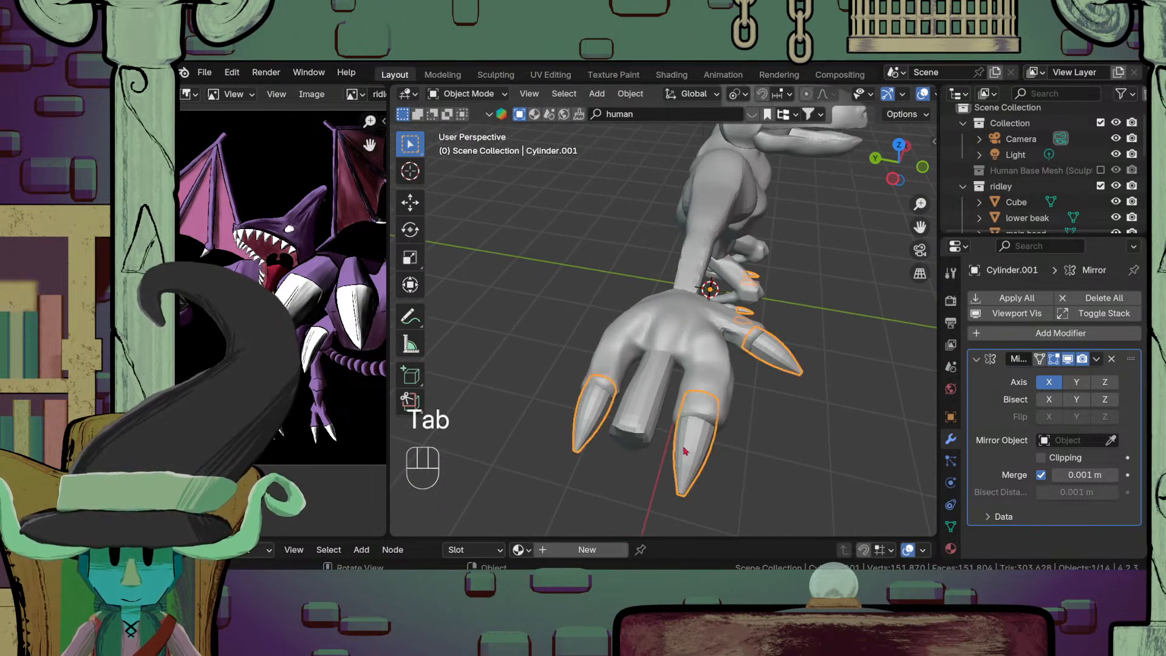
{"action": "key", "text": "Tab"}
{"action": "key", "text": "l"}
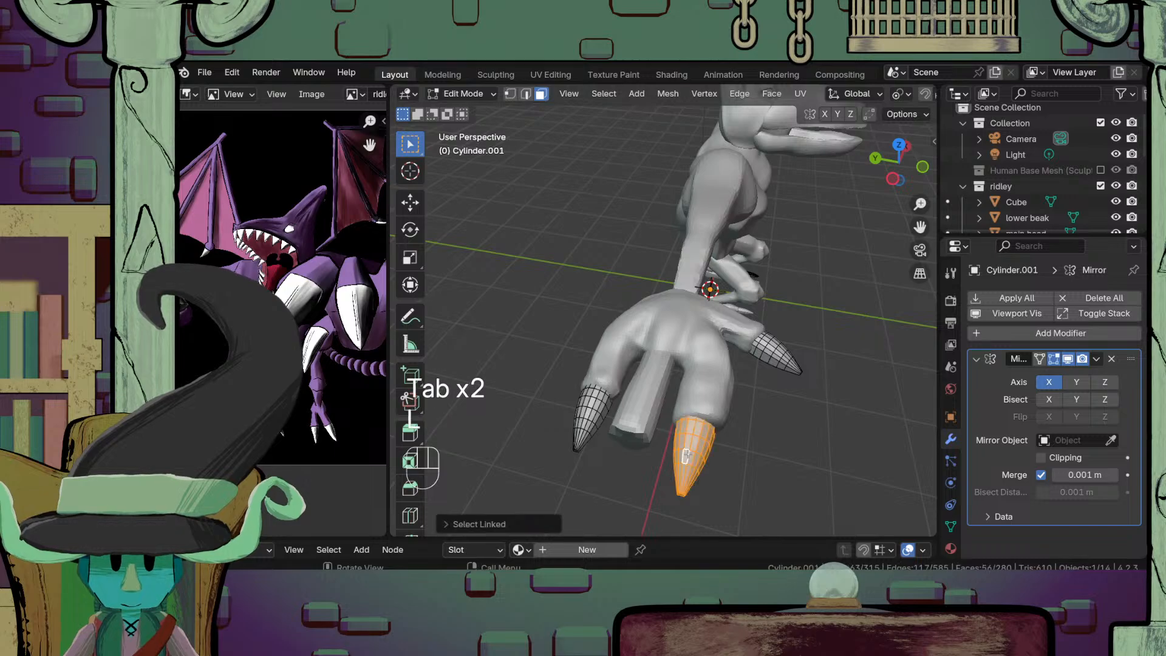
Step: Duplicate the selected claw onto the middle finger's tip and align its height with the finger along Z
{"action": "key", "text": "KP_7"}
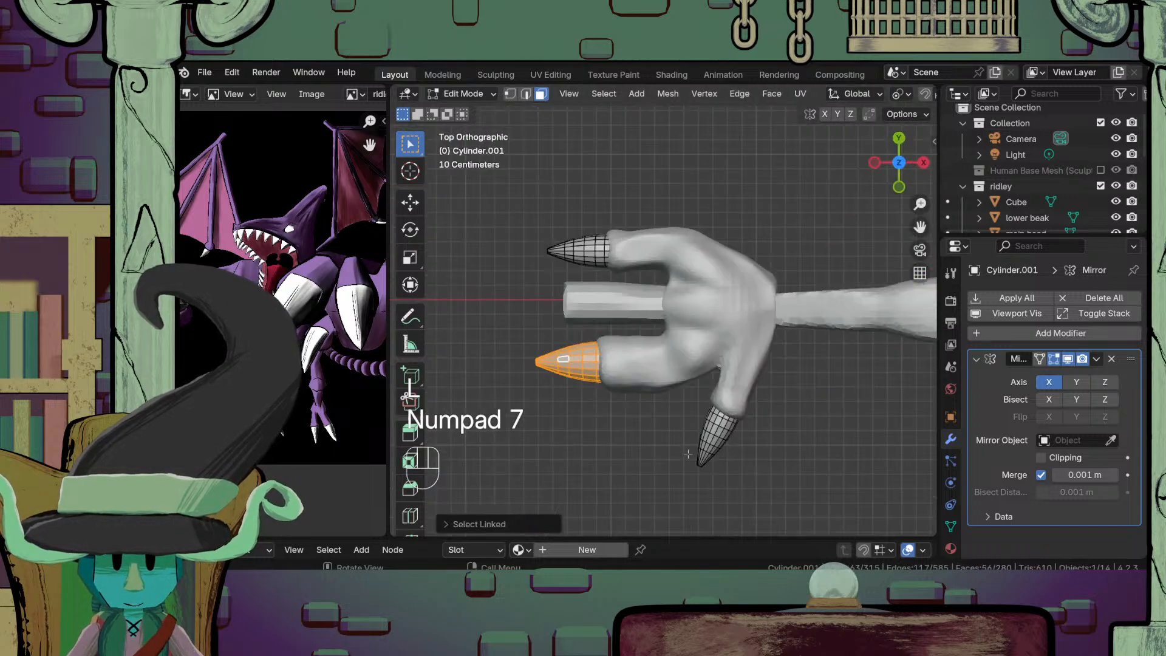
{"action": "key", "text": "shift+d"}
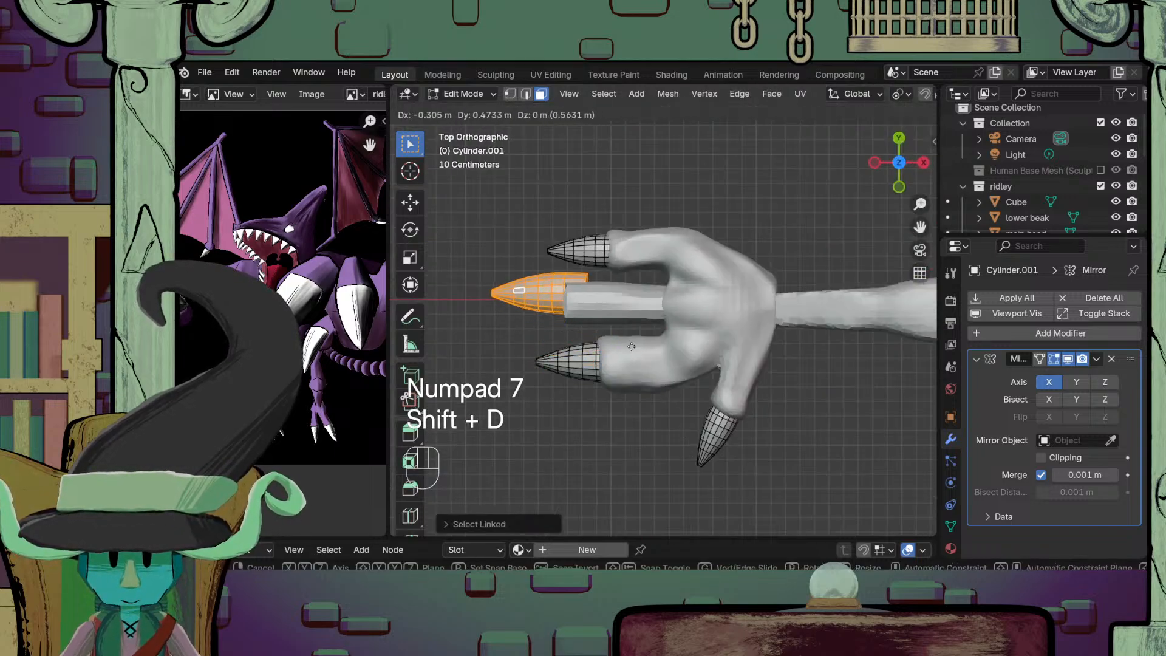
{"action": "left_click", "coordinate": [626, 356]}
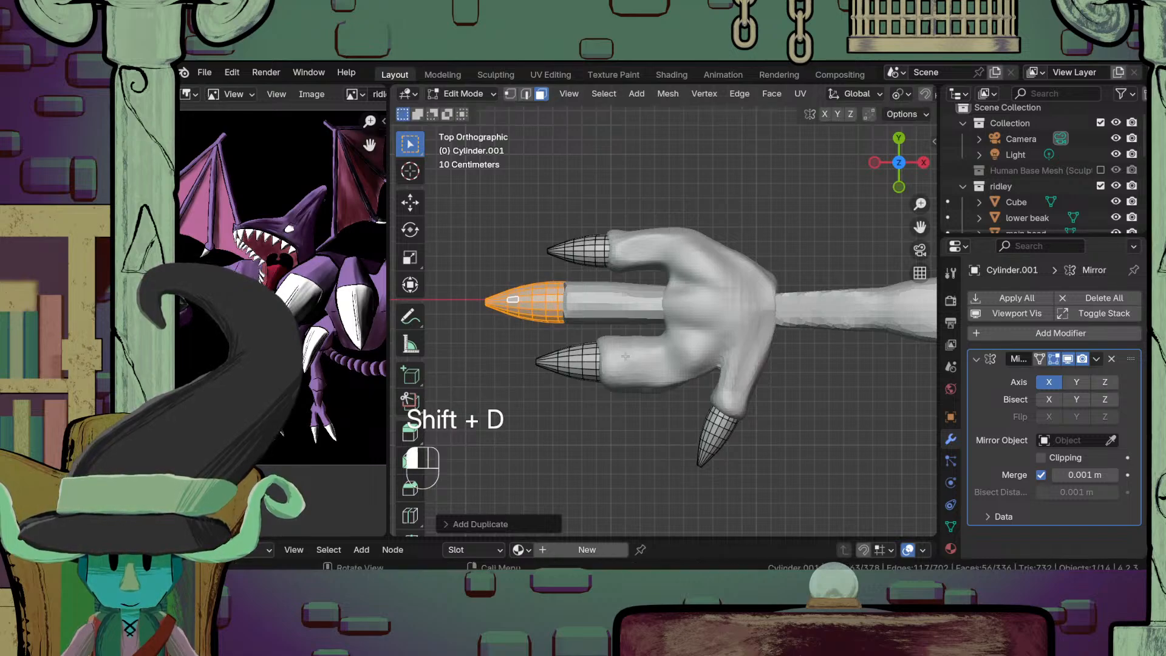
{"action": "key", "text": "KP_1"}
{"action": "key", "text": "g"}
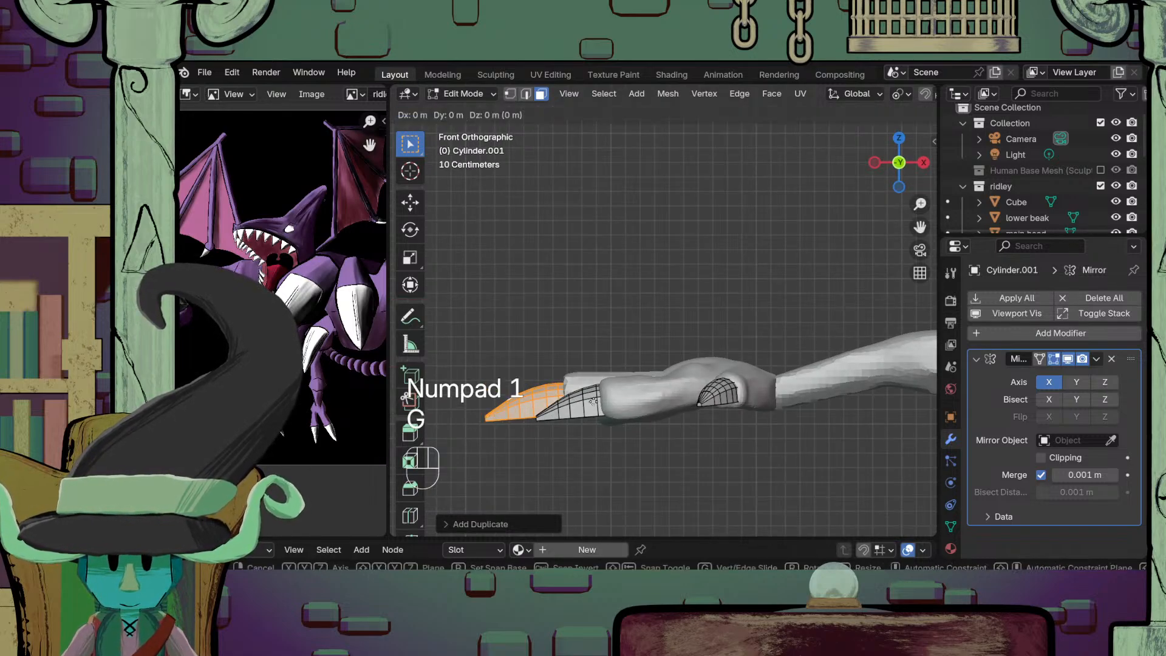
{"action": "key", "text": "z"}
{"action": "left_click", "coordinate": [612, 378]}
Step: Lengthen the duplicated claw along X and shift it along X to meet the middle finger's tip
{"action": "middle_click_drag", "start_coordinate": [611, 378], "coordinate": [711, 388]}
{"action": "scroll", "coordinate": [687, 455], "scroll_direction": "up", "scroll_amount": 3}
{"action": "scroll", "coordinate": [687, 455], "scroll_direction": "up", "scroll_amount": 3}
{"action": "scroll", "coordinate": [723, 437], "scroll_direction": "down", "scroll_amount": 1}
{"action": "key", "text": "s"}
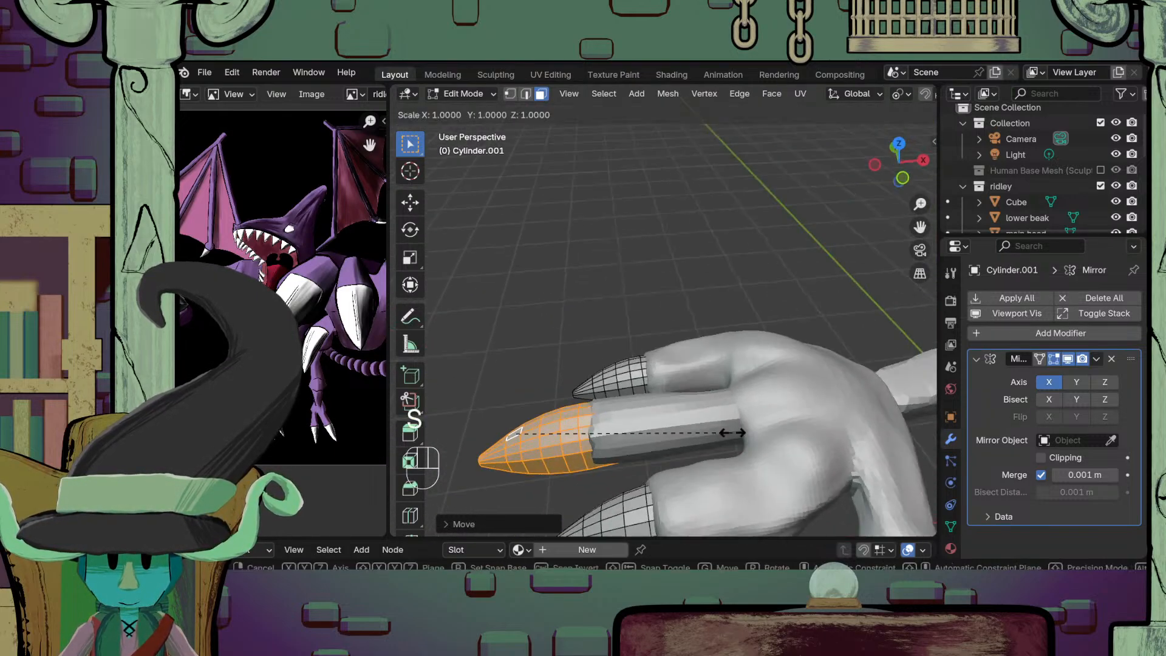
{"action": "key", "text": "x"}
{"action": "left_click", "coordinate": [769, 439]}
{"action": "key", "text": "KP_1"}
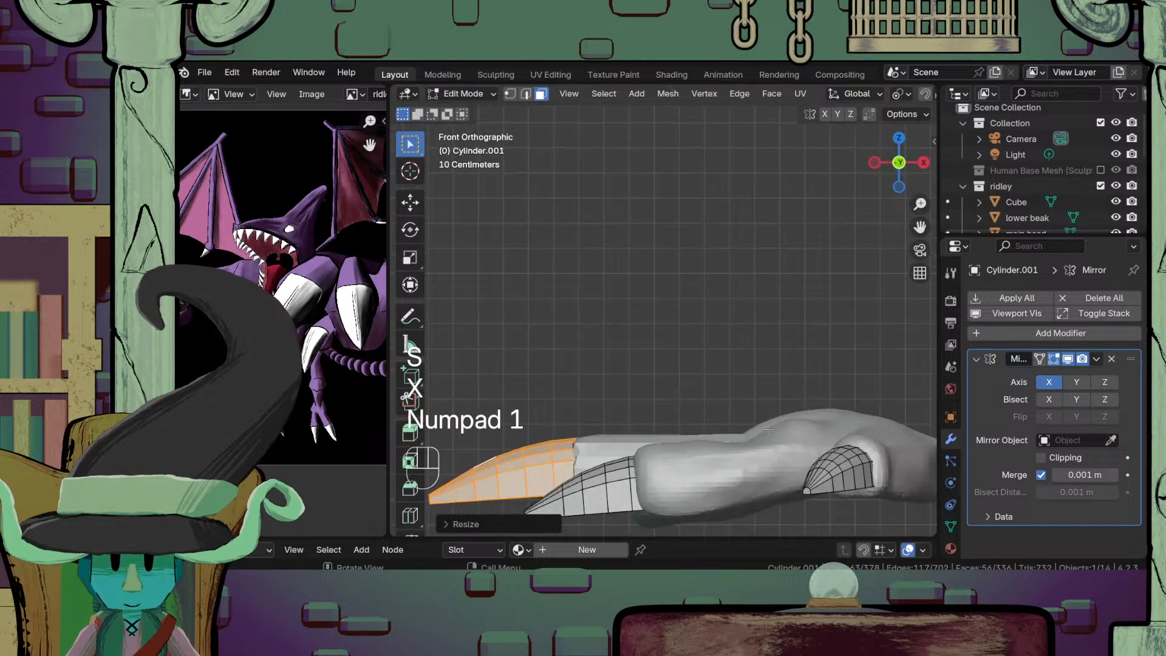
{"action": "key", "text": "g"}
{"action": "key", "text": "x"}
{"action": "left_click", "coordinate": [749, 433]}
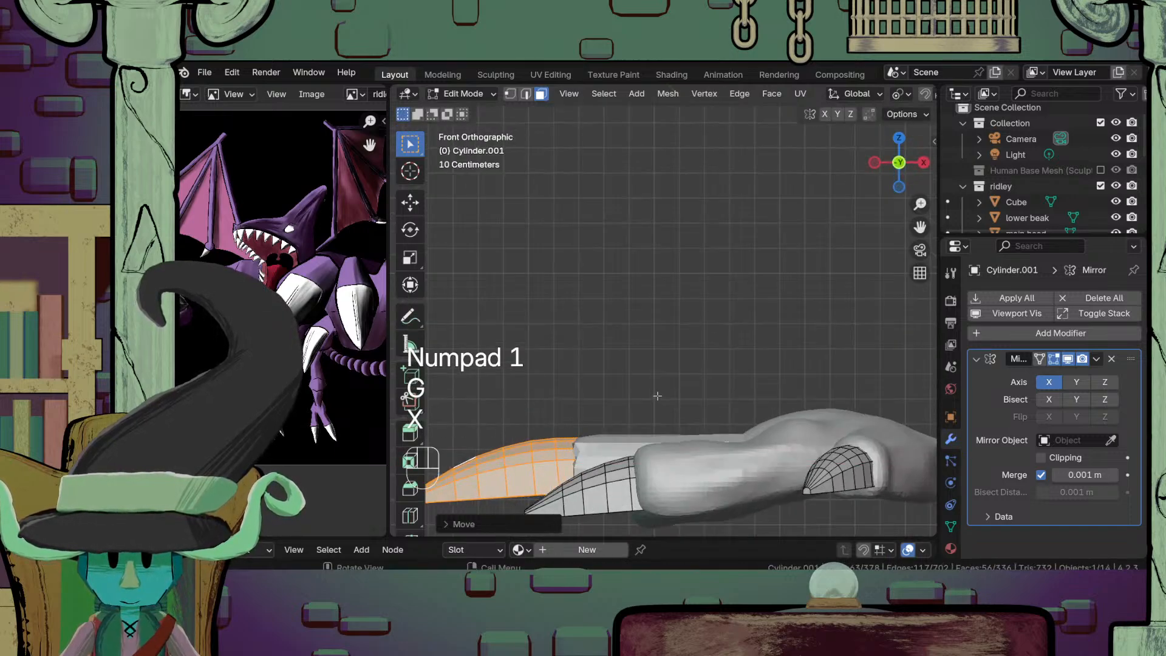
Step: Scale the middle finger's claw down slightly as a whole
{"action": "middle_click_drag", "start_coordinate": [750, 433], "coordinate": [735, 446]}
{"action": "key", "text": "s"}
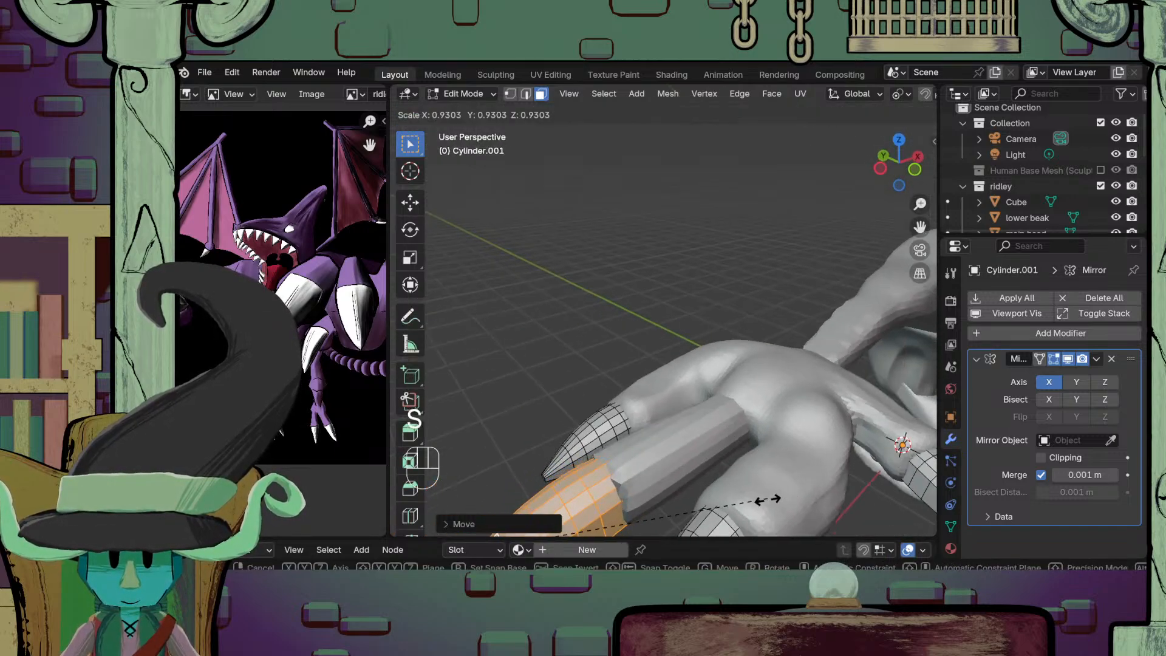
{"action": "left_click", "coordinate": [760, 517]}
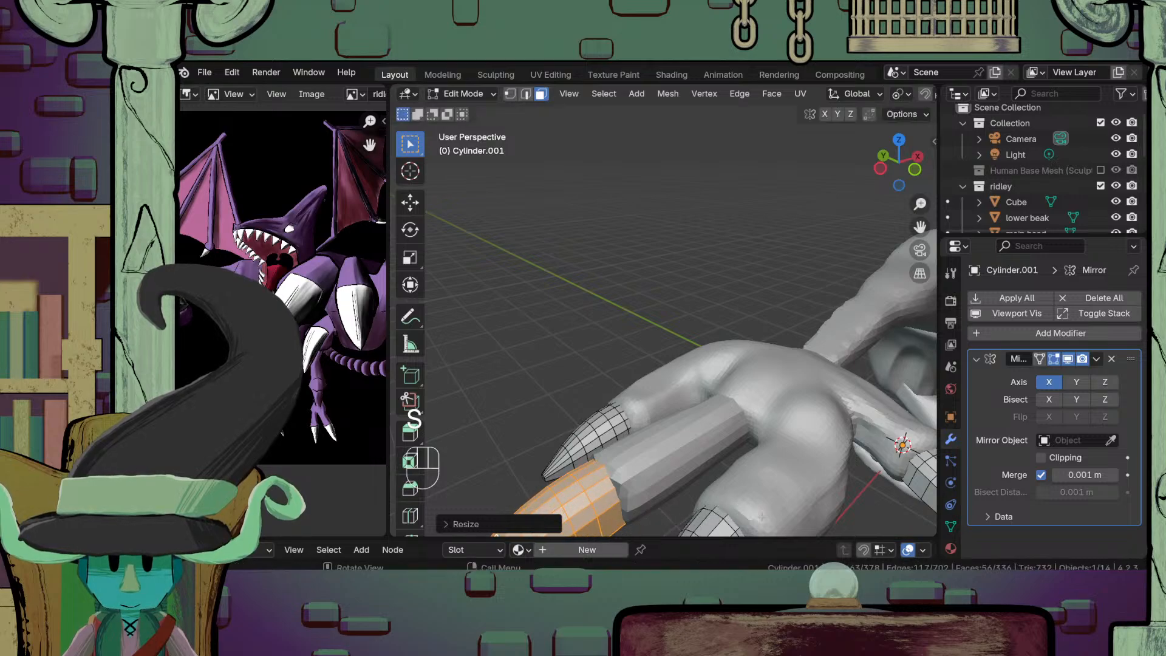
Step: Leave Edit Mode on the claws, select the middle finger cylinder and switch it to Sculpt Mode
{"action": "scroll", "coordinate": [762, 504], "scroll_direction": "down", "scroll_amount": 3}
{"action": "left_click", "coordinate": [462, 94]}
{"action": "left_click", "coordinate": [474, 110]}
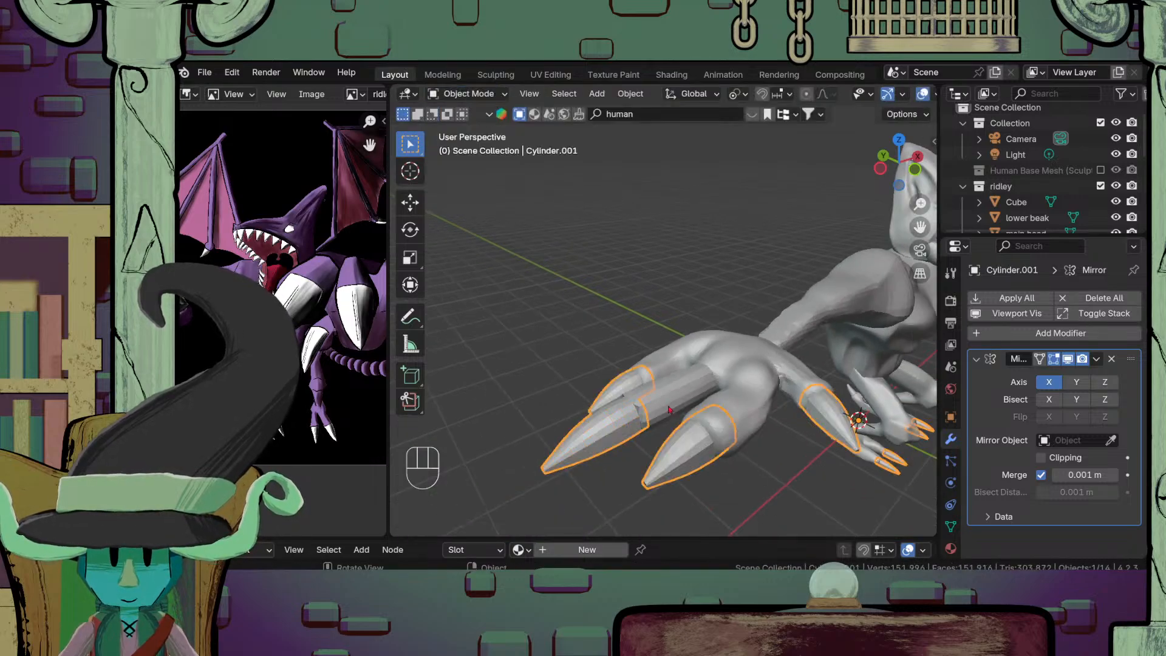
{"action": "left_click", "coordinate": [692, 421]}
{"action": "scroll", "coordinate": [693, 420], "scroll_direction": "up", "scroll_amount": 2}
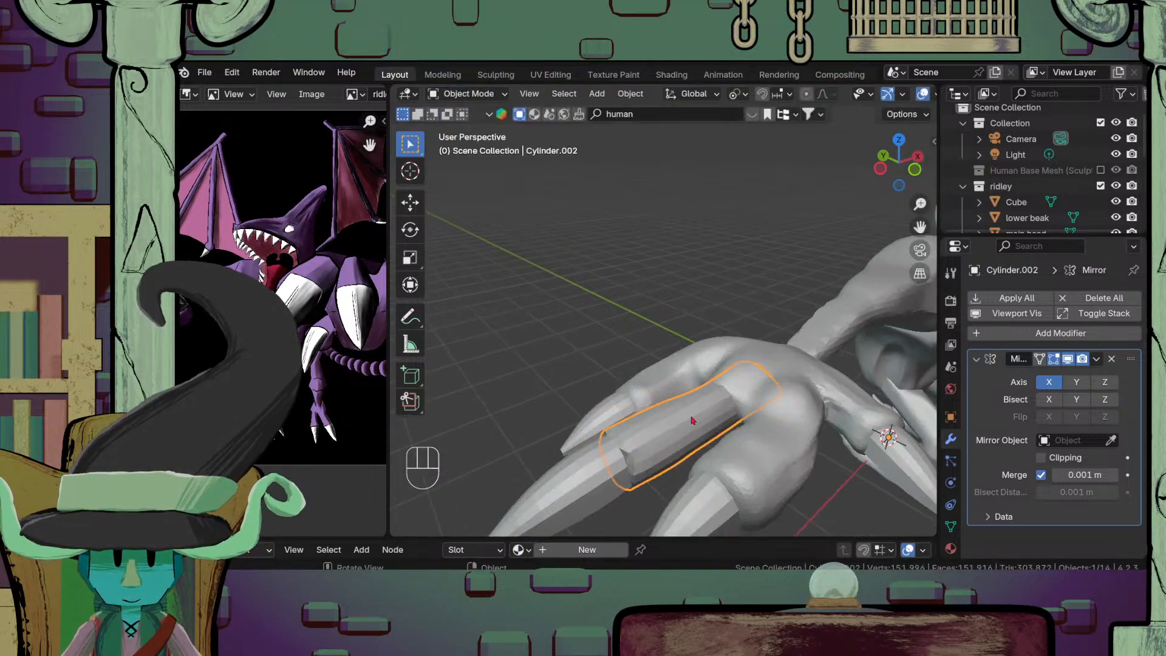
{"action": "left_click", "coordinate": [498, 96]}
{"action": "left_click", "coordinate": [471, 143]}
{"action": "scroll", "coordinate": [900, 120], "scroll_direction": "down", "scroll_amount": 5}
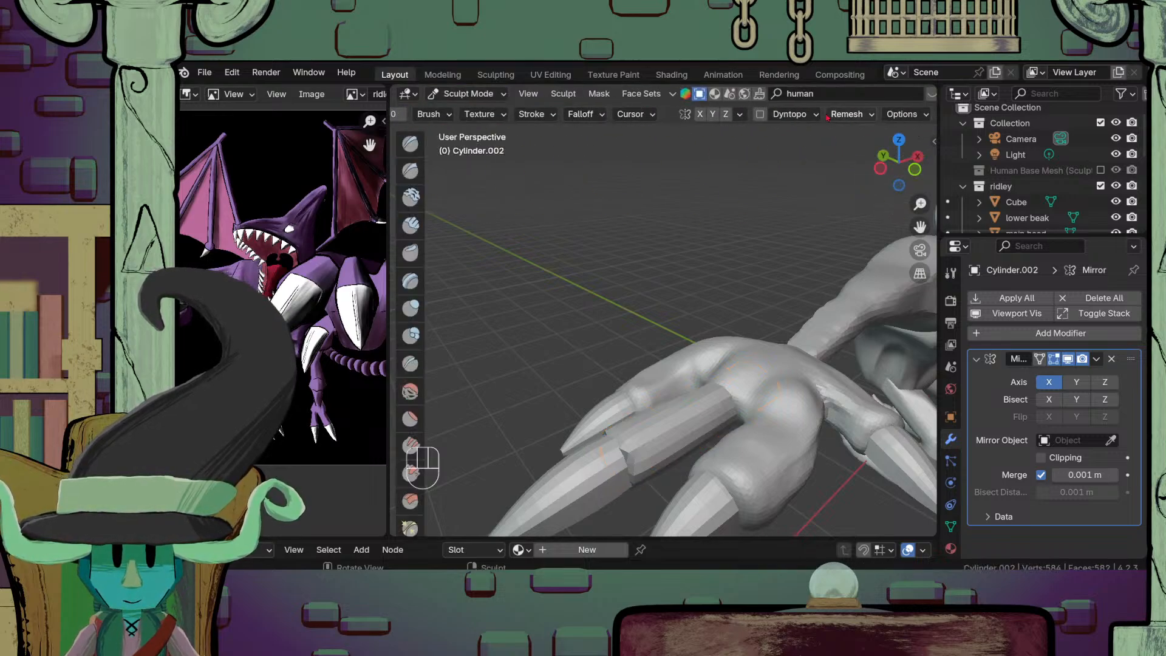
Step: Remesh the middle finger cylinder with a voxel size of 0.02 m
{"action": "left_click", "coordinate": [850, 114]}
{"action": "left_click", "coordinate": [857, 144]}
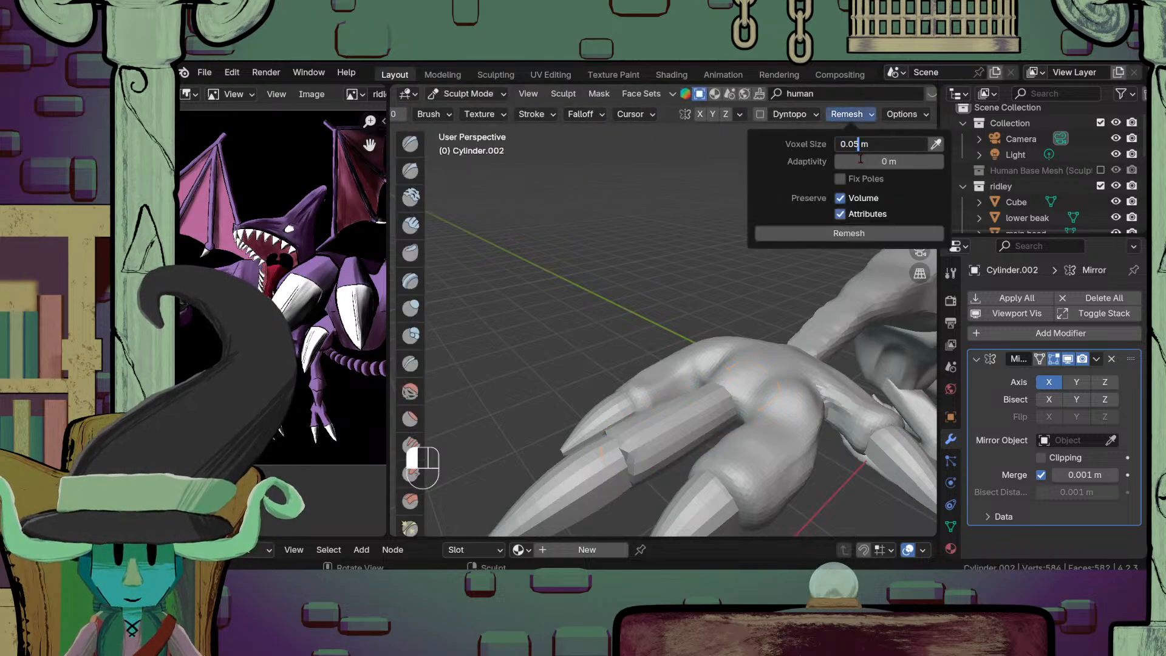
{"action": "type", "text": "2"}
{"action": "key", "text": "Return"}
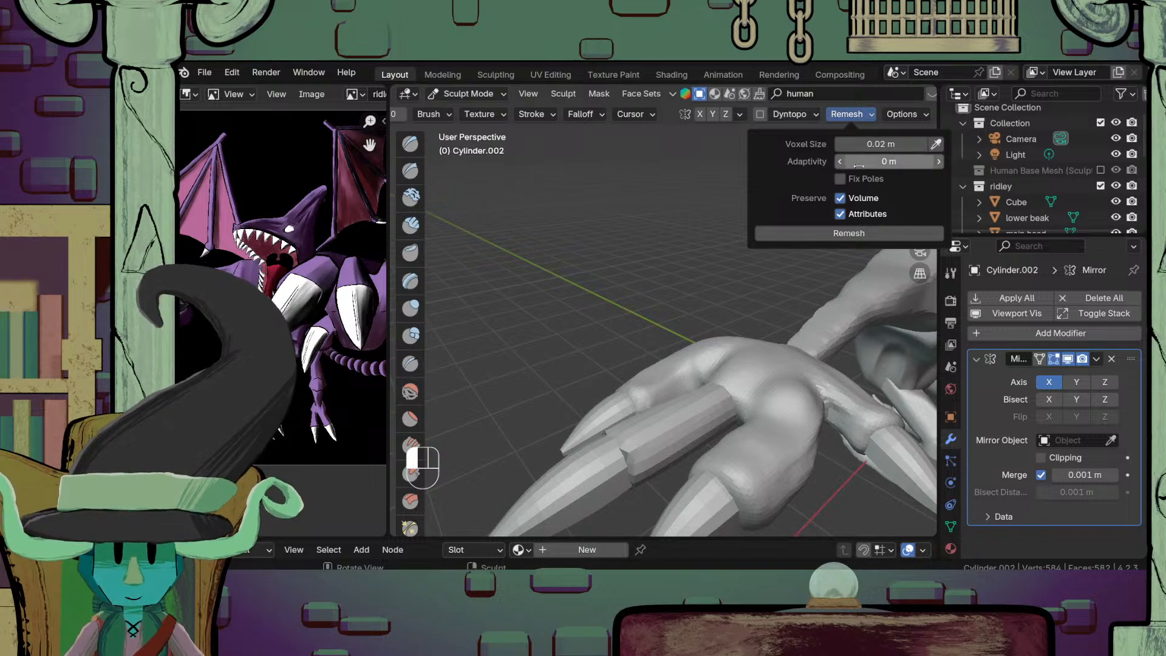
{"action": "left_click", "coordinate": [849, 233]}
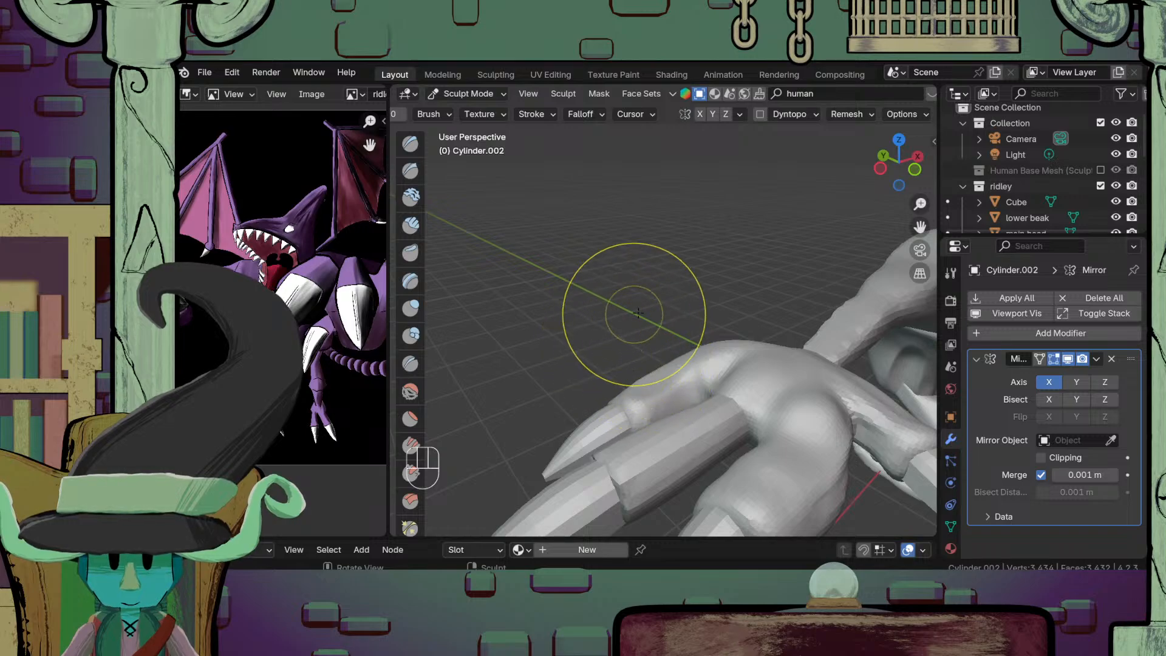
Step: Sculpt the middle finger with the Draw brush, softening its hard edges and rounding the end around the claw's base
{"action": "key", "text": "x"}
{"action": "mouse_move", "coordinate": [673, 447]}
{"action": "left_mouse_down"}
{"action": "mouse_move", "coordinate": [648, 473]}
{"action": "mouse_move", "coordinate": [696, 432]}
{"action": "mouse_move", "coordinate": [672, 427]}
{"action": "mouse_move", "coordinate": [627, 453]}
{"action": "mouse_move", "coordinate": [651, 468]}
{"action": "mouse_move", "coordinate": [638, 500]}
{"action": "mouse_move", "coordinate": [661, 467]}
{"action": "left_mouse_up"}
{"action": "middle_click_drag", "start_coordinate": [661, 467], "coordinate": [668, 378]}
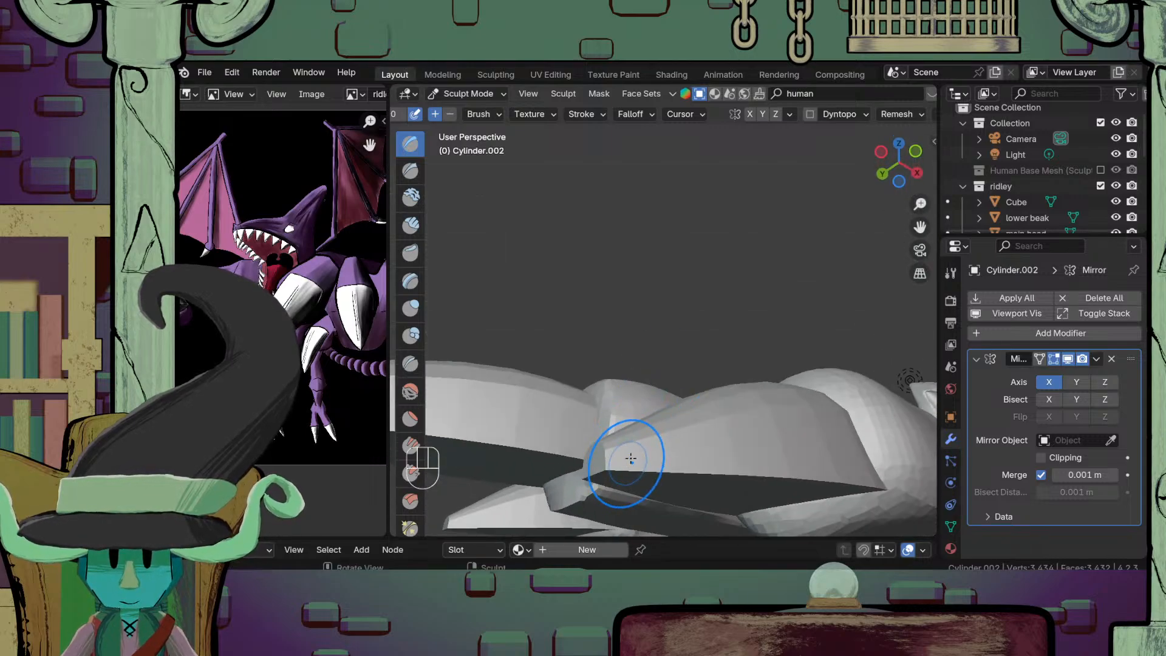
{"action": "middle_click_drag", "start_coordinate": [629, 459], "coordinate": [655, 419]}
{"action": "left_click_drag", "start_coordinate": [674, 345], "coordinate": [673, 355]}
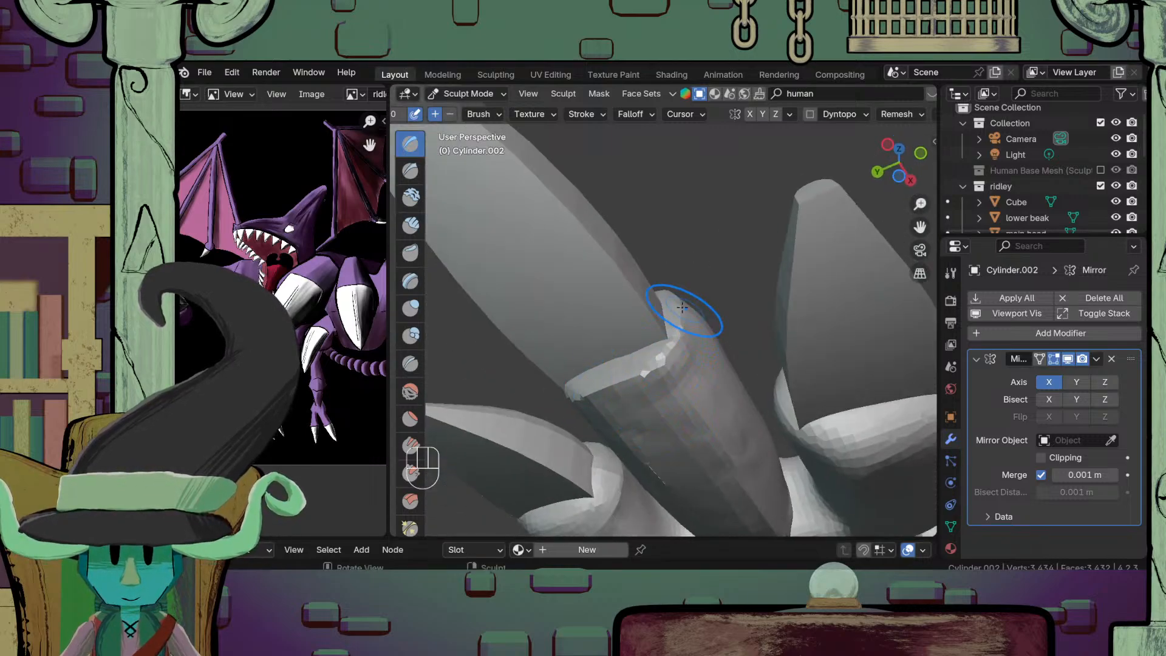
{"action": "middle_click_drag", "start_coordinate": [683, 308], "coordinate": [698, 424]}
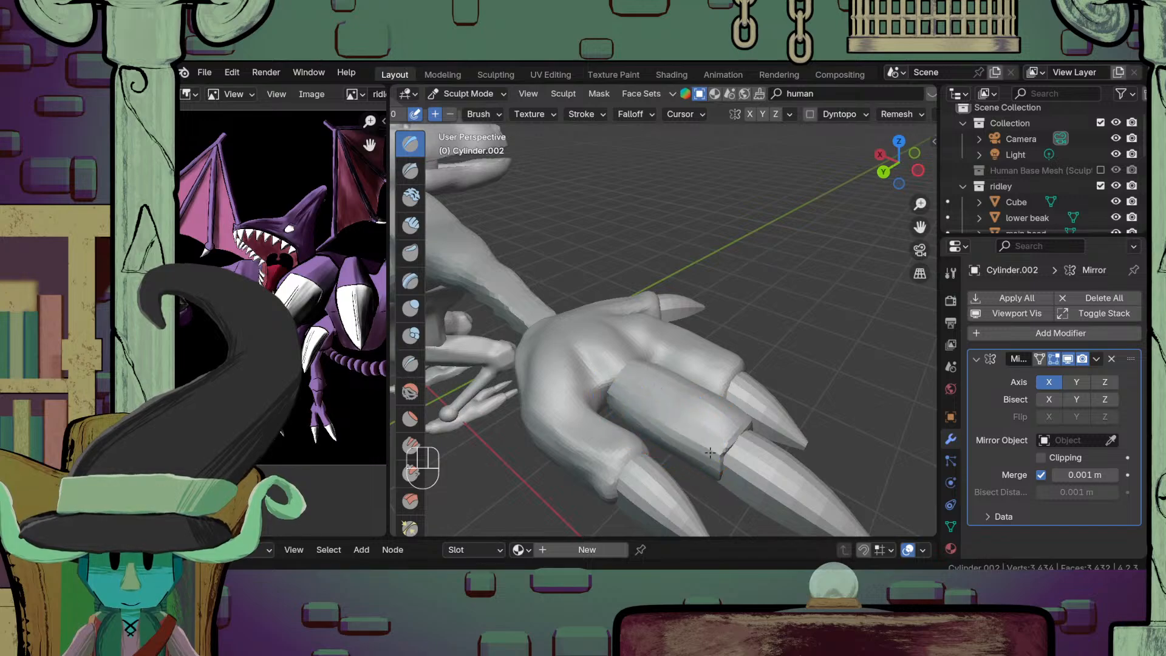
{"action": "scroll", "coordinate": [695, 373], "scroll_direction": "down", "scroll_amount": 4}
{"action": "middle_click_drag", "start_coordinate": [696, 374], "coordinate": [632, 389]}
{"action": "scroll", "coordinate": [675, 438], "scroll_direction": "down", "scroll_amount": 3}
{"action": "mouse_move", "coordinate": [683, 449]}
{"action": "middle_mouse_down"}
{"action": "mouse_move", "coordinate": [634, 341]}
{"action": "mouse_move", "coordinate": [509, 249]}
{"action": "mouse_move", "coordinate": [586, 247]}
{"action": "mouse_move", "coordinate": [779, 333]}
{"action": "middle_mouse_up"}
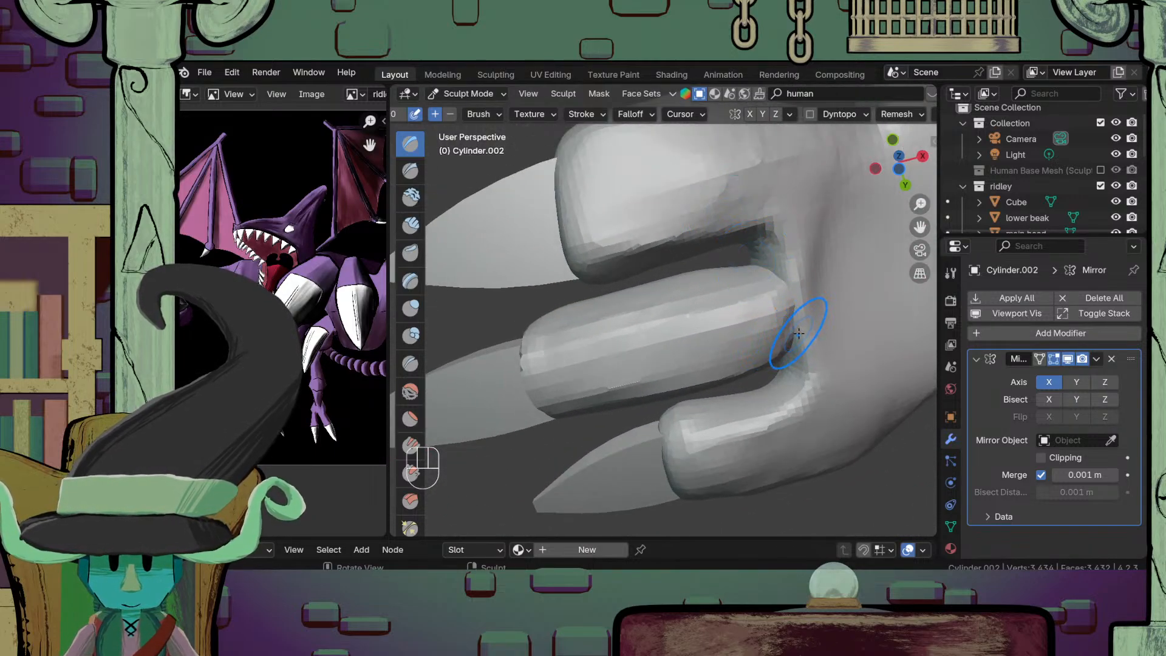
Step: Enlarge the brush and pull the middle finger's base into the palm with the Grab brush, checking it against the whole creature
{"action": "key", "text": "f"}
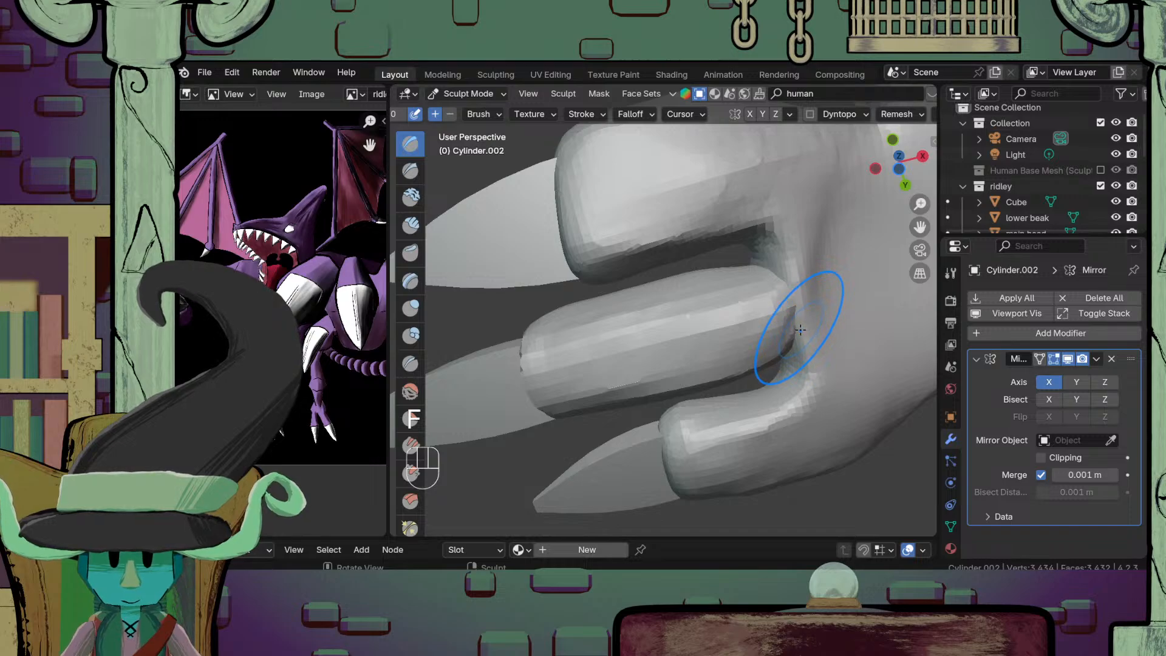
{"action": "key", "text": "g"}
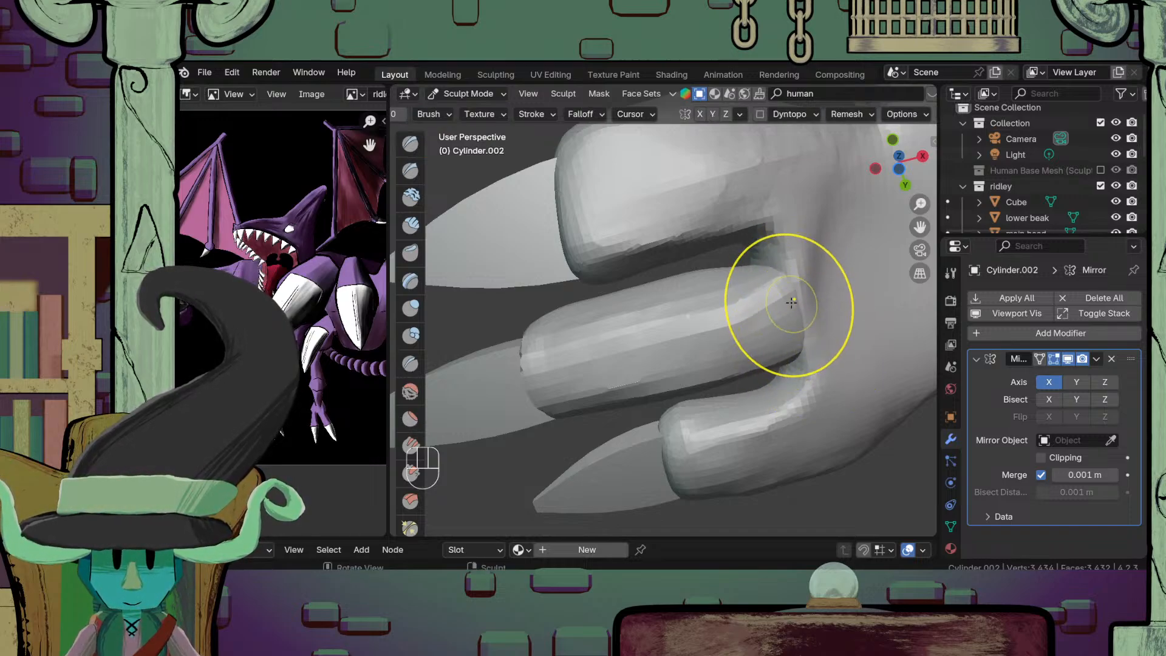
{"action": "middle_click_drag", "start_coordinate": [792, 261], "coordinate": [665, 410], "text": "ctrl"}
{"action": "middle_click_drag", "start_coordinate": [653, 341], "coordinate": [604, 461]}
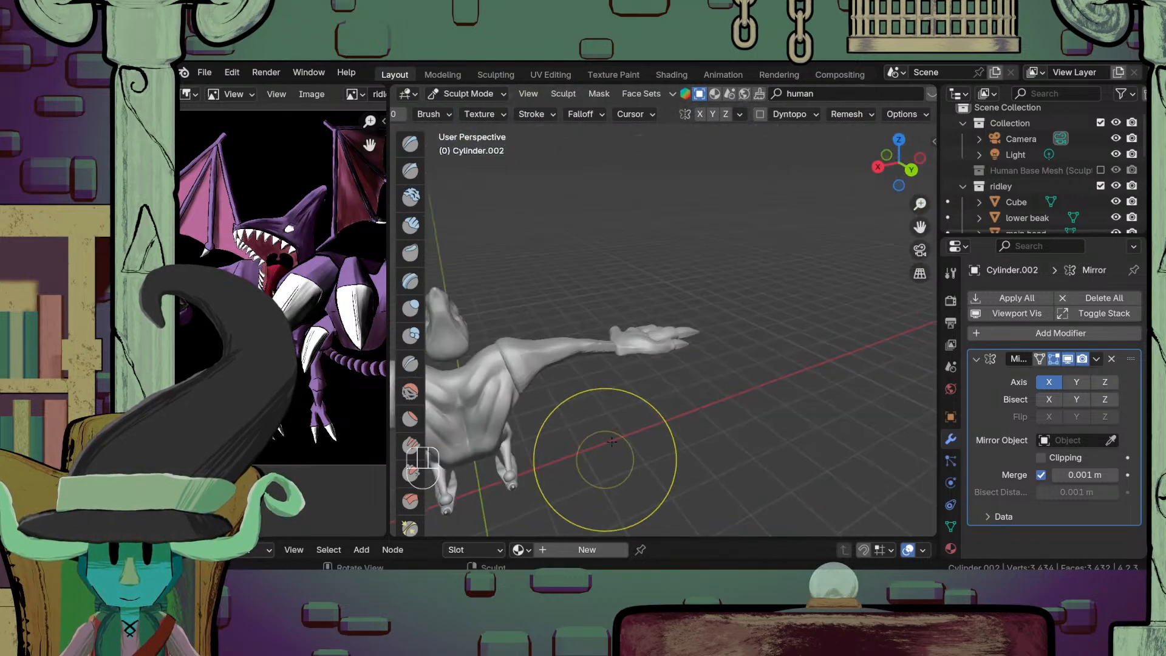
{"action": "middle_click_drag", "start_coordinate": [631, 376], "coordinate": [729, 483]}
{"action": "middle_click_drag", "start_coordinate": [638, 401], "coordinate": [681, 344]}
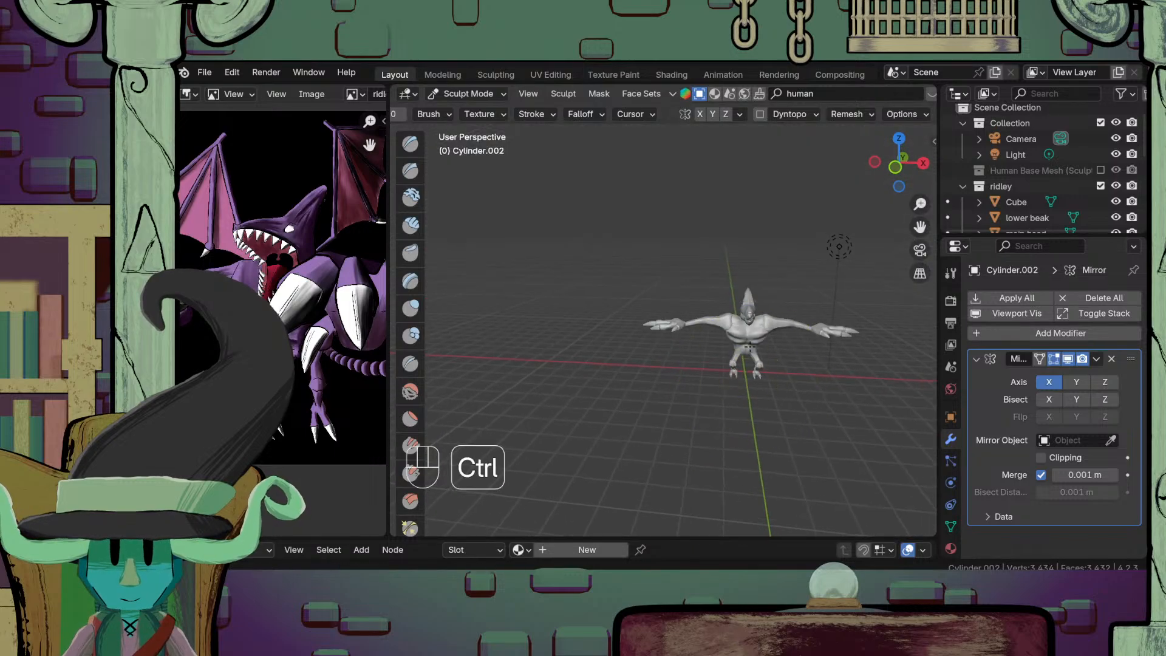
Step: Return to Object Mode, add the hand and claws to the selection and enter Edit Mode on them together
{"action": "middle_click_drag", "start_coordinate": [599, 338], "coordinate": [582, 246], "text": "ctrl"}
{"action": "left_click", "coordinate": [469, 94]}
{"action": "left_click", "coordinate": [469, 111]}
{"action": "mouse_move", "coordinate": [672, 452]}
{"action": "middle_mouse_down", "text": "ctrl"}
{"action": "mouse_move", "coordinate": [673, 390]}
{"action": "mouse_move", "coordinate": [705, 465]}
{"action": "middle_mouse_up", "text": "ctrl"}
{"action": "left_click", "coordinate": [687, 394], "text": "shift"}
{"action": "left_click", "coordinate": [623, 396], "text": "shift"}
{"action": "key", "text": "Tab"}
{"action": "middle_click_drag", "start_coordinate": [694, 403], "coordinate": [687, 355], "text": "ctrl"}
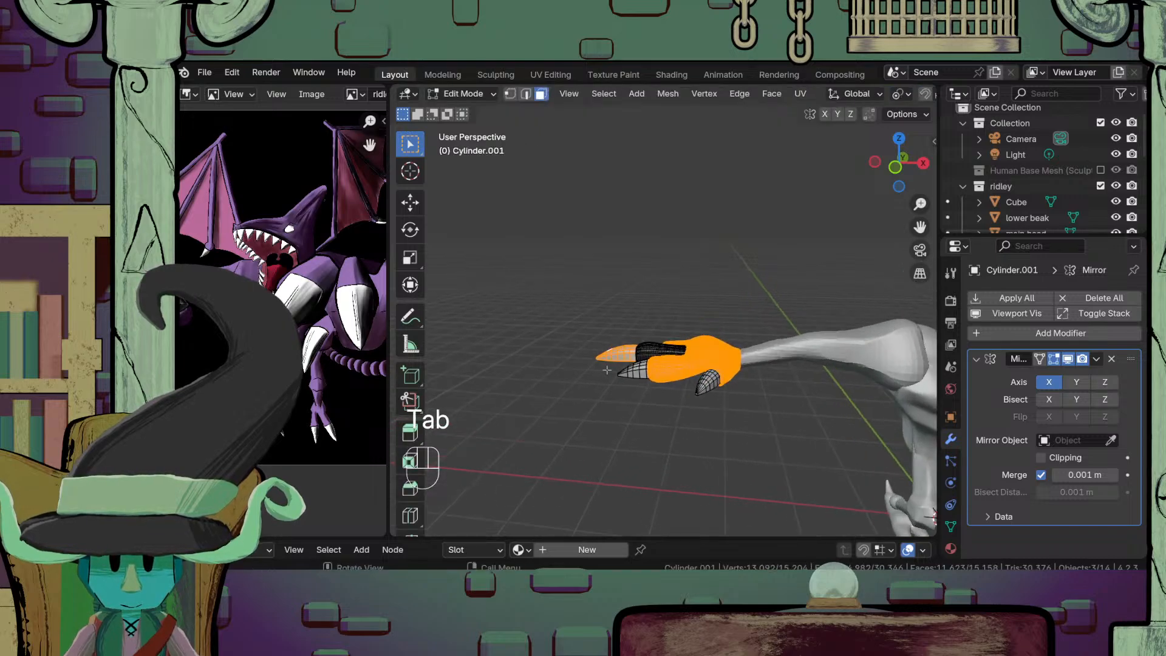
Step: Select all four linked claw meshes on the hand and separate them from the rest of the geometry by selection
{"action": "left_click", "coordinate": [641, 366]}
{"action": "middle_click_drag", "start_coordinate": [613, 312], "coordinate": [654, 371]}
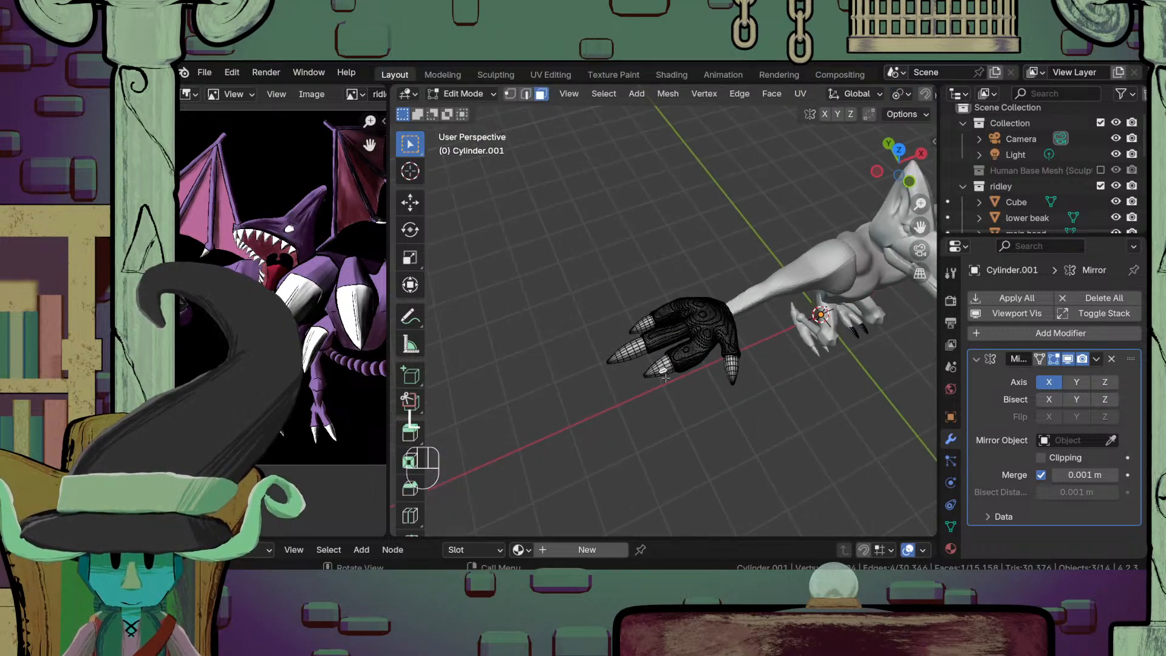
{"action": "key", "text": "l"}
{"action": "key", "text": "l"}
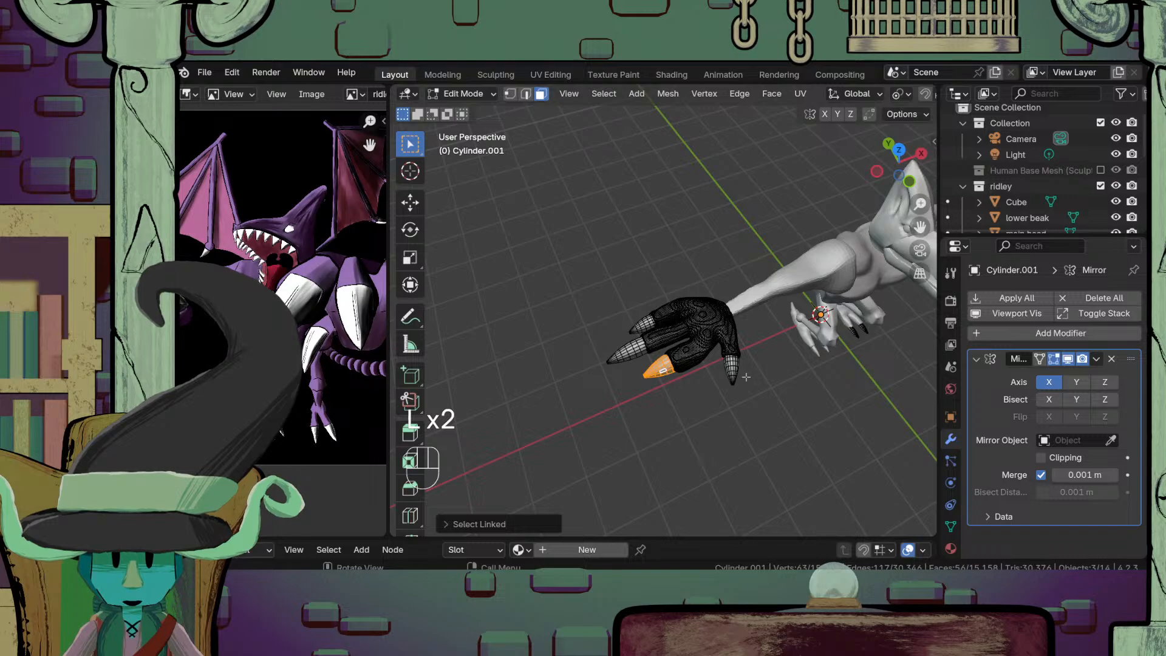
{"action": "key", "text": "p"}
{"action": "left_click", "coordinate": [664, 350]}
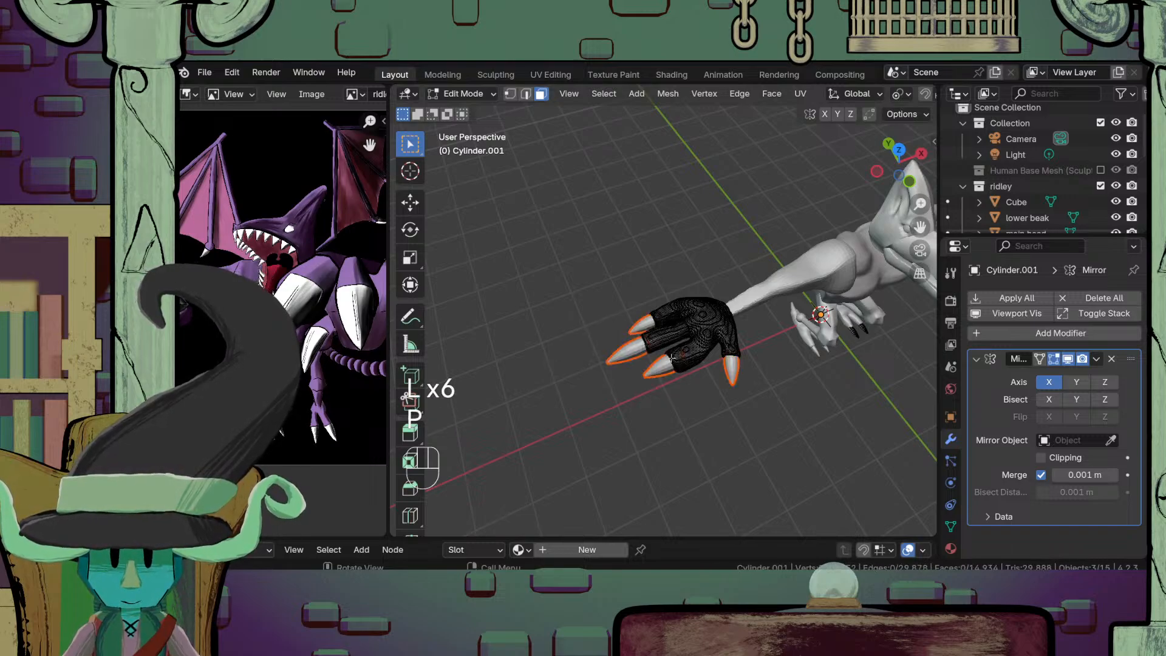
Step: In Object Mode, parent the middle finger and the claws to the hand using Object (Keep Transform)
{"action": "key", "text": "Tab"}
{"action": "left_click", "coordinate": [668, 380]}
{"action": "left_click", "coordinate": [703, 354]}
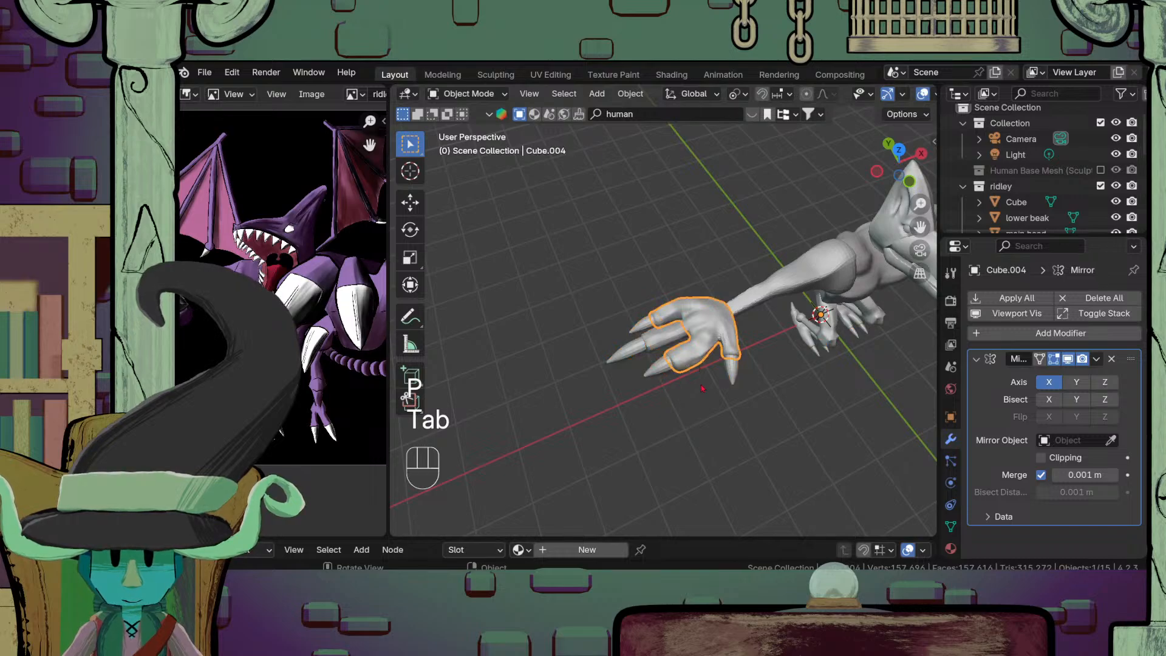
{"action": "mouse_move", "coordinate": [703, 354]}
{"action": "middle_mouse_down", "text": "ctrl"}
{"action": "mouse_move", "coordinate": [716, 351]}
{"action": "mouse_move", "coordinate": [699, 338]}
{"action": "middle_mouse_up", "text": "ctrl"}
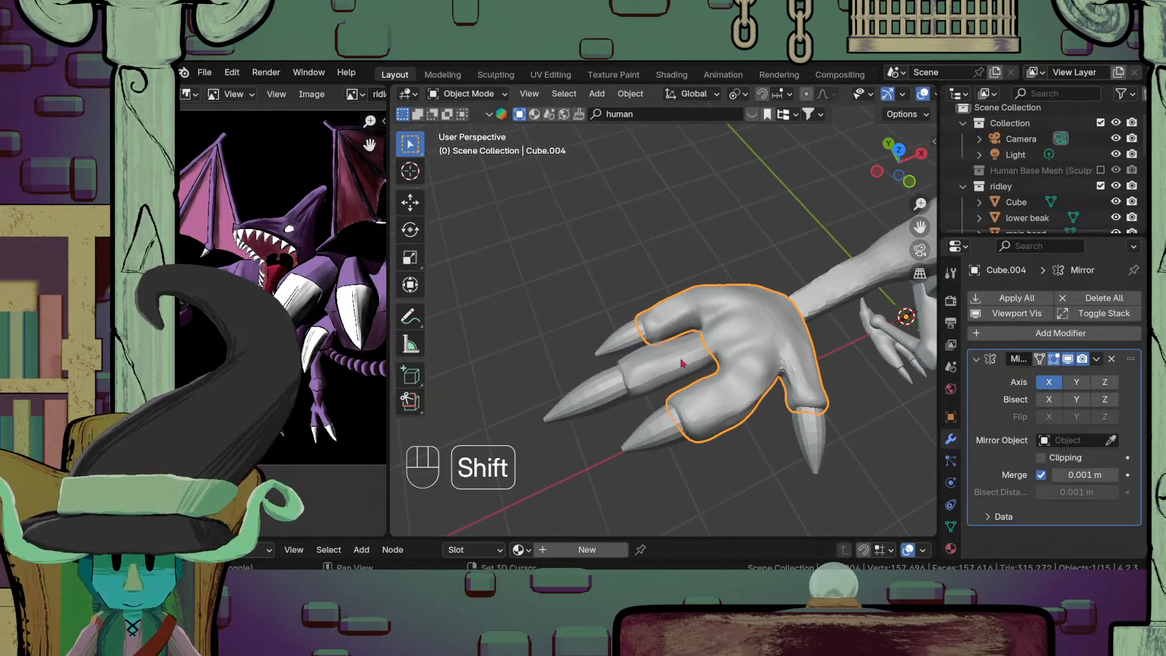
{"action": "left_click", "coordinate": [681, 360], "text": "shift"}
{"action": "left_click", "coordinate": [816, 448], "text": "shift"}
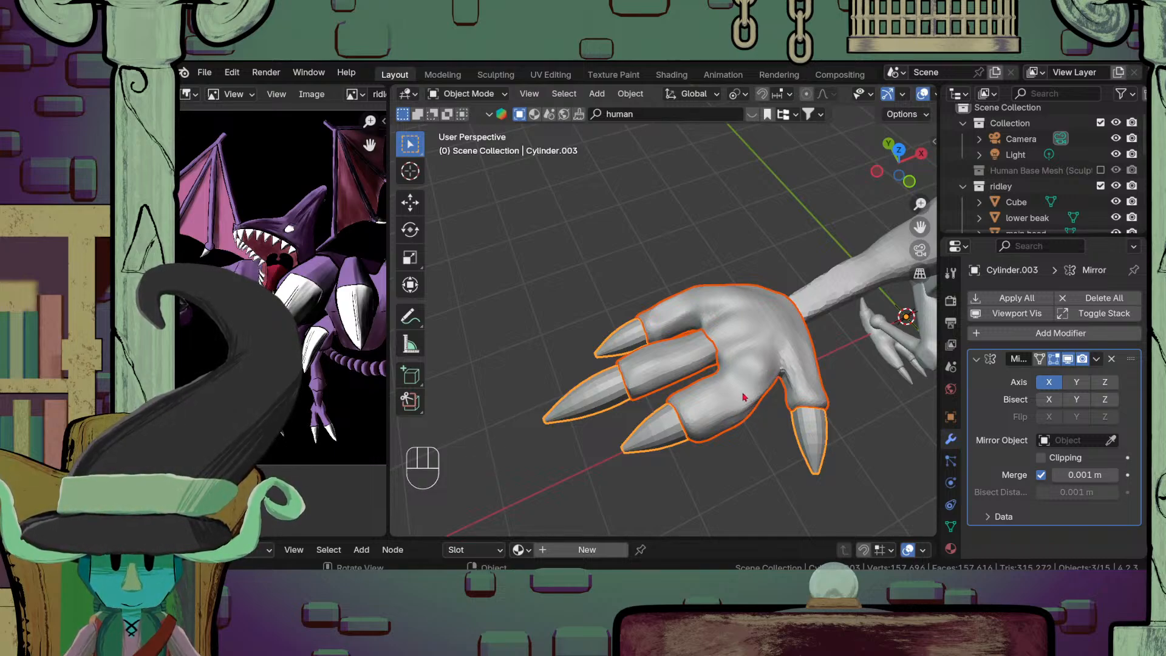
{"action": "left_click", "coordinate": [756, 368], "text": "shift"}
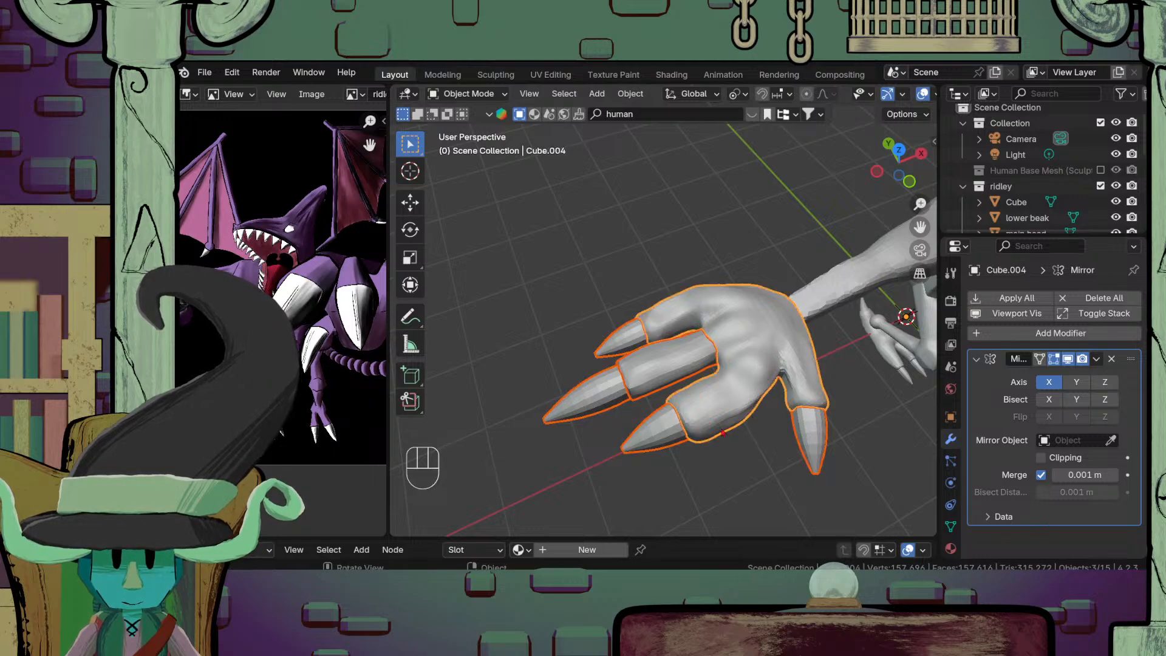
{"action": "key", "text": "ctrl+p"}
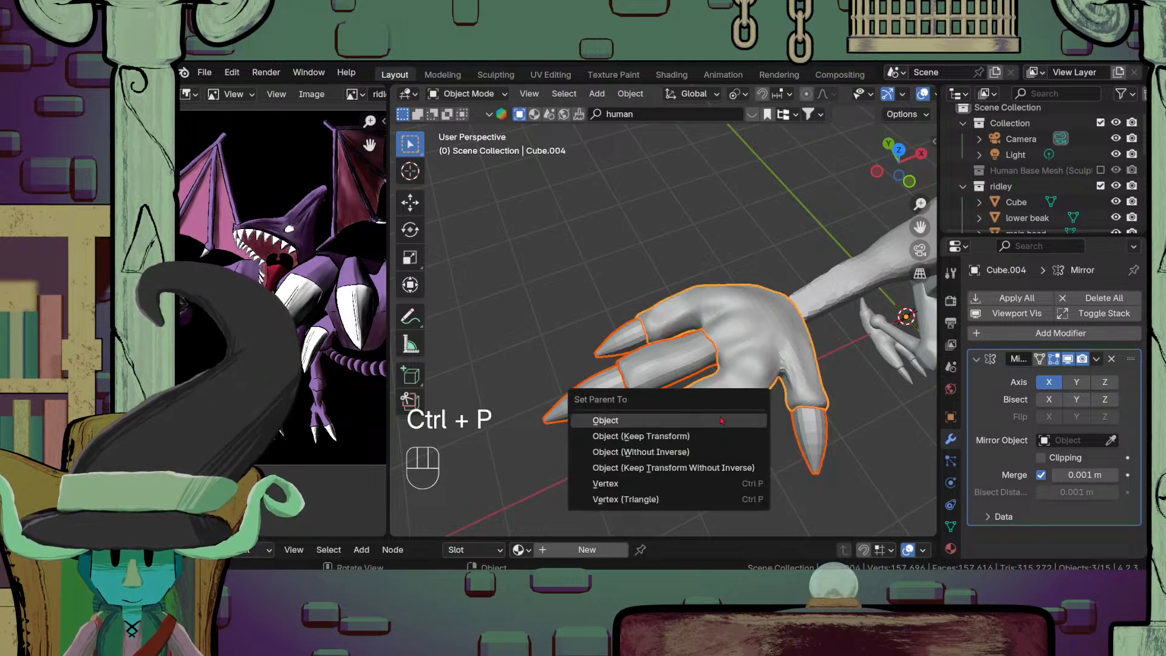
{"action": "left_click", "coordinate": [739, 436]}
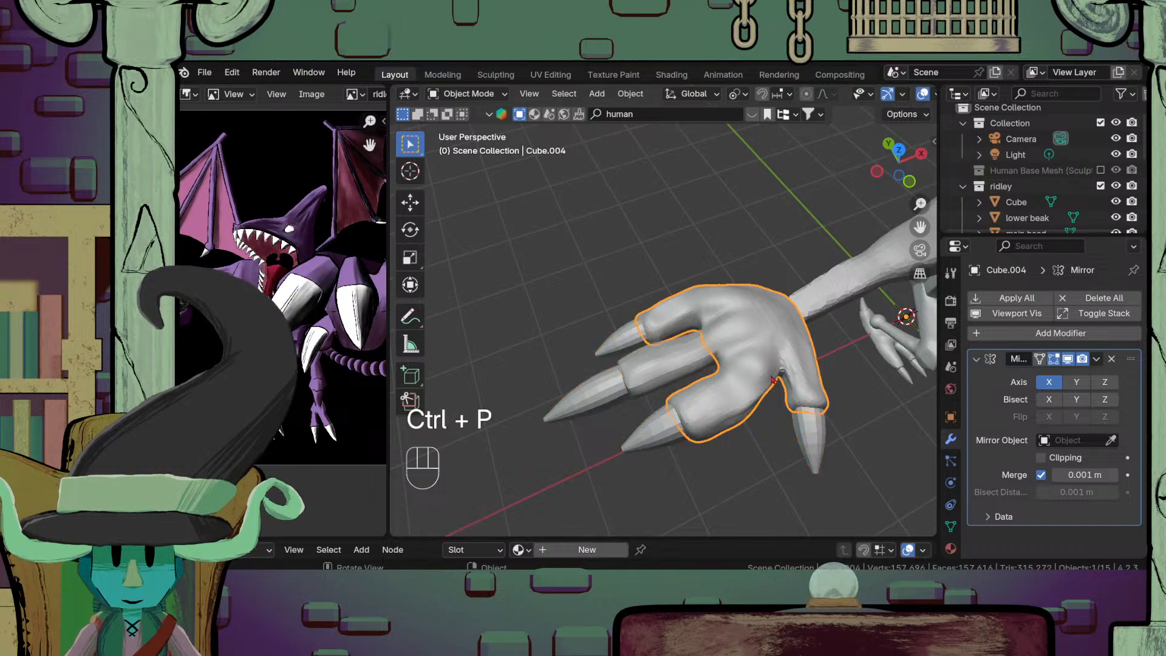
{"action": "scroll", "coordinate": [817, 420], "scroll_direction": "down", "scroll_amount": 4}
{"action": "key", "text": "s"}
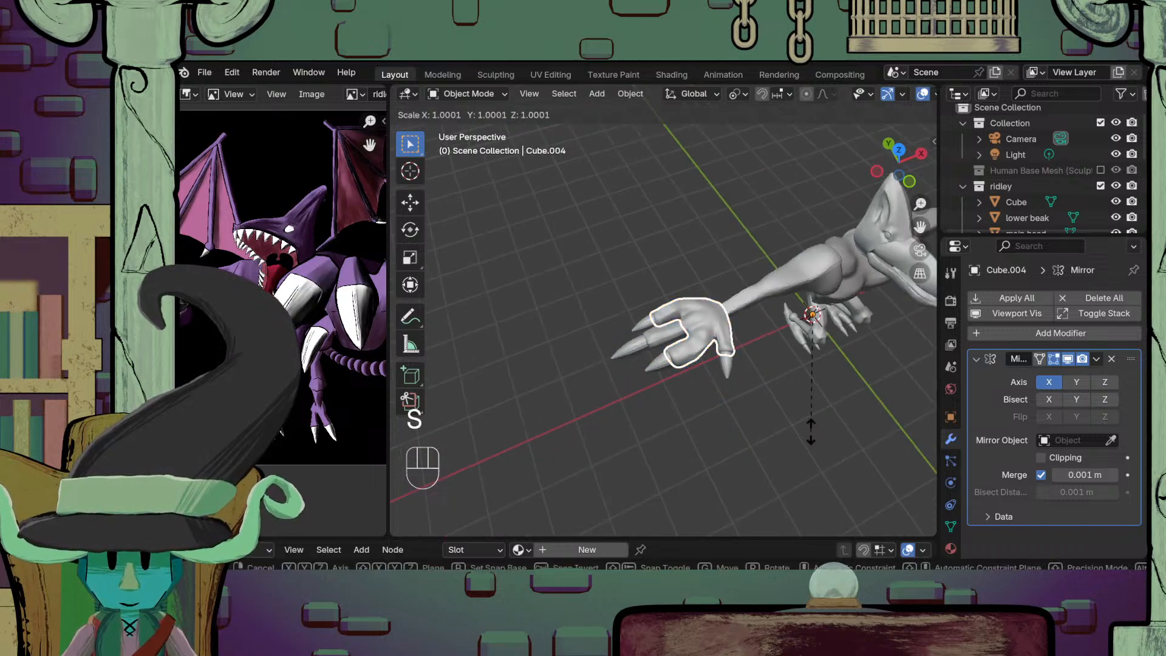
{"action": "left_click", "coordinate": [805, 423]}
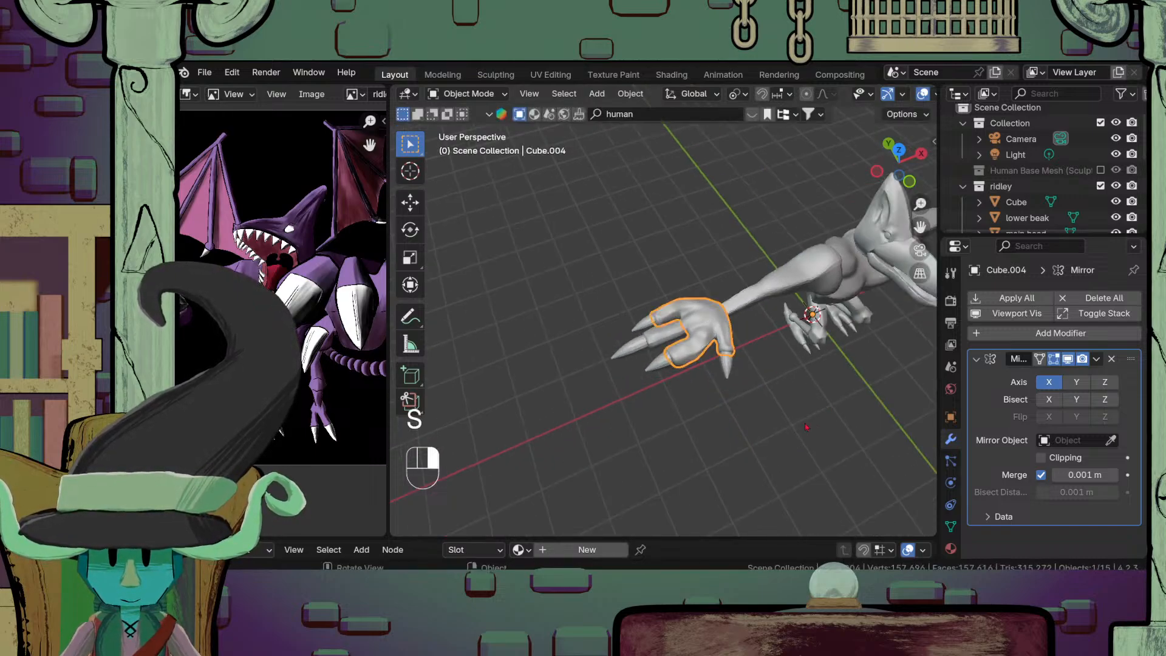
{"action": "middle_click_drag", "start_coordinate": [804, 424], "coordinate": [806, 427]}
{"action": "left_click", "coordinate": [707, 364]}
{"action": "middle_click_drag", "start_coordinate": [707, 364], "coordinate": [658, 367]}
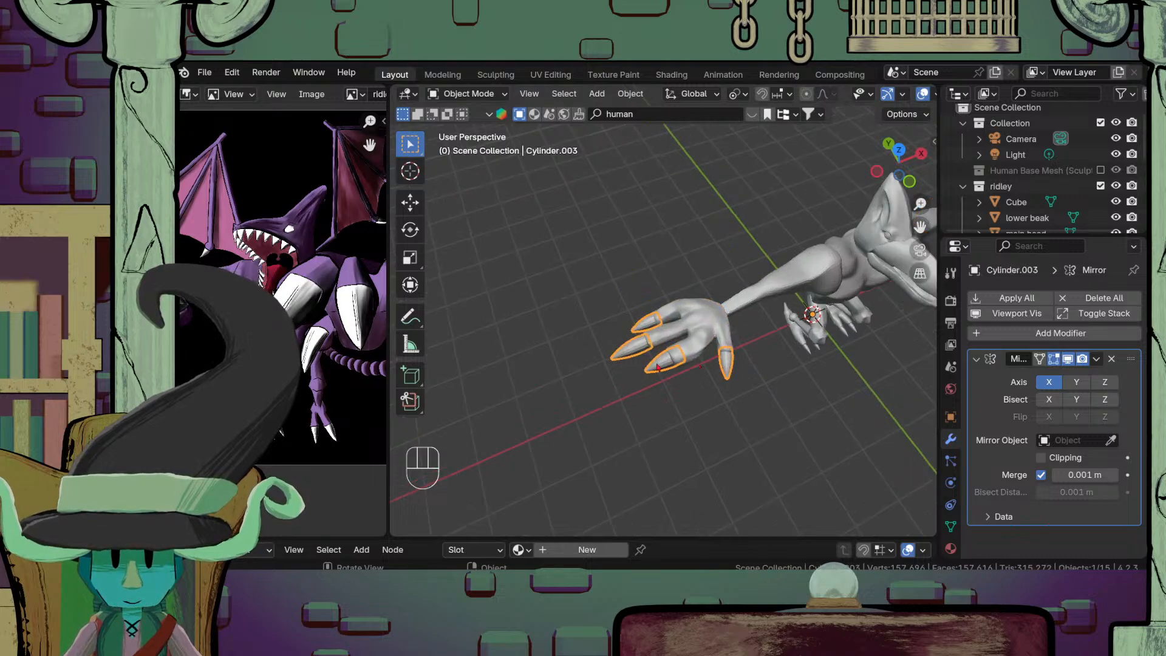
{"action": "left_click", "coordinate": [691, 348]}
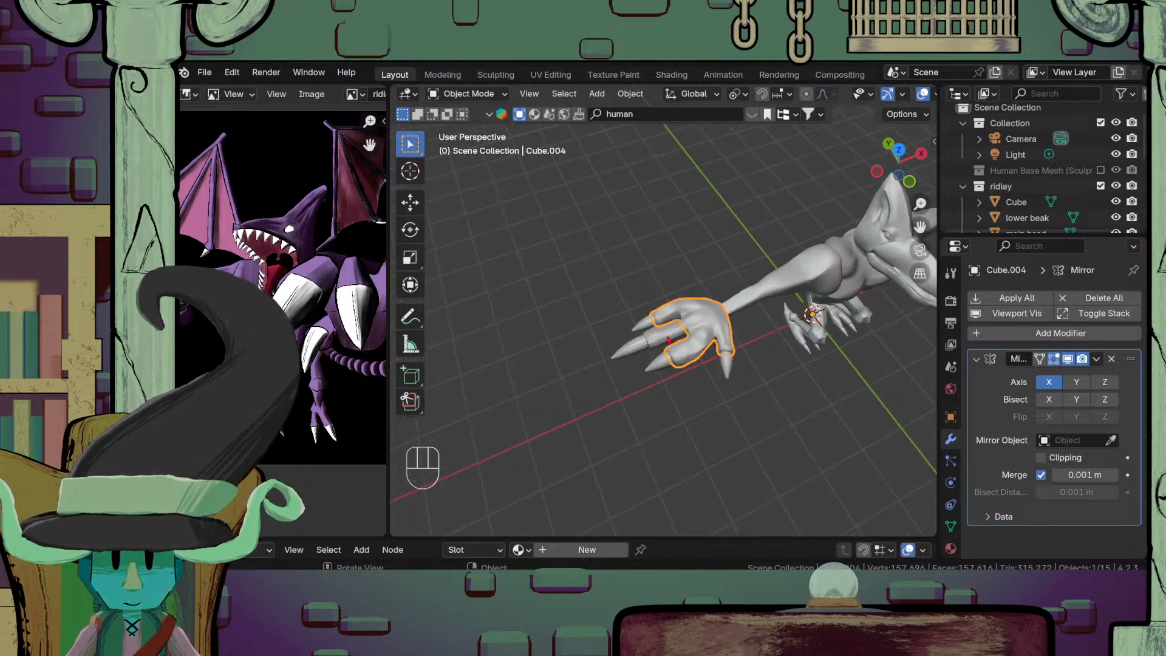
Step: Select the parent hand mesh and scale it down slightly together with its finger and claws
{"action": "left_click", "coordinate": [668, 340]}
{"action": "left_click", "coordinate": [712, 329]}
{"action": "scroll", "coordinate": [717, 335], "scroll_direction": "up", "scroll_amount": 2}
{"action": "key", "text": "s"}
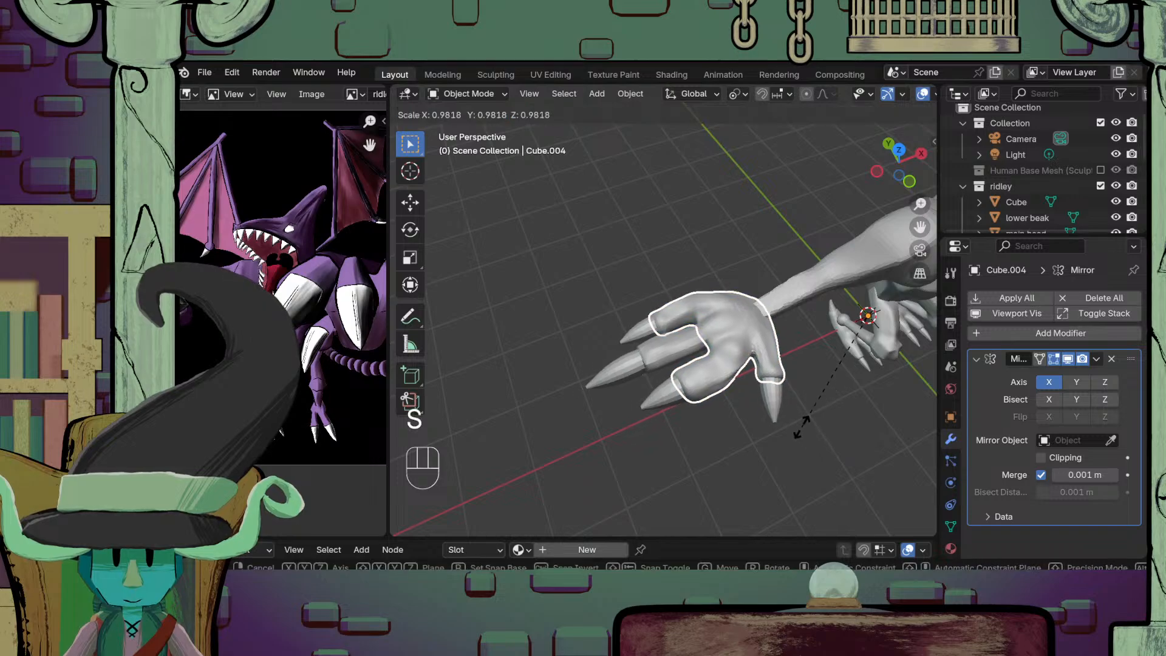
{"action": "left_click", "coordinate": [803, 417]}
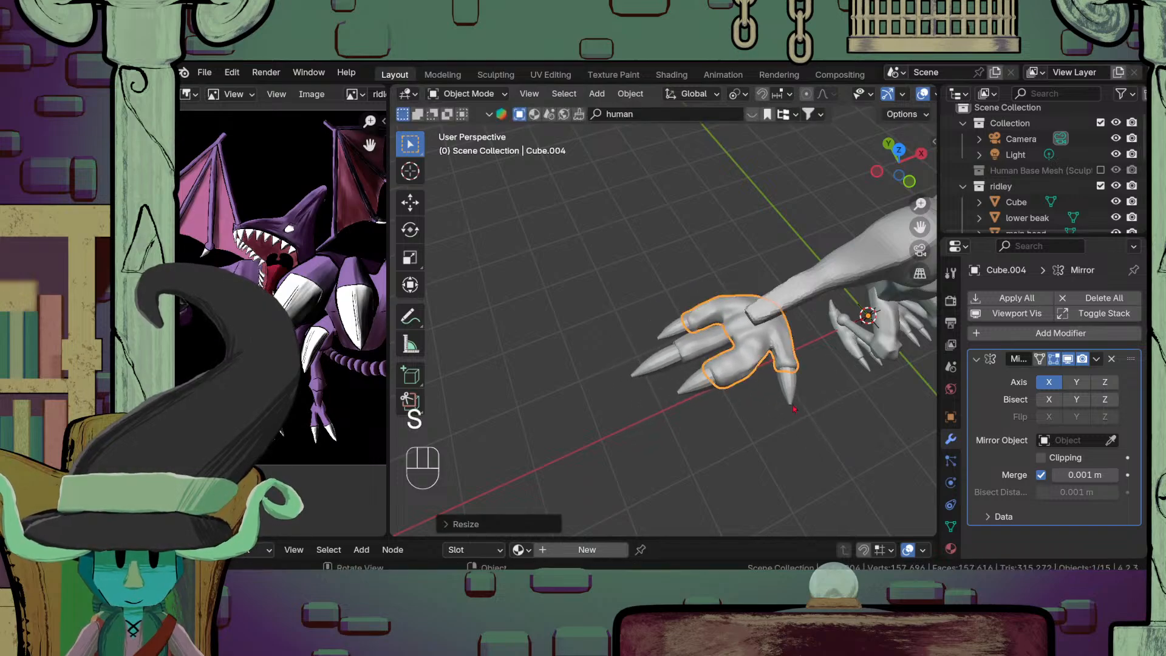
Step: In front view, move the hand outward and up to rejoin the forearm at the wrist
{"action": "key", "text": "KP_1"}
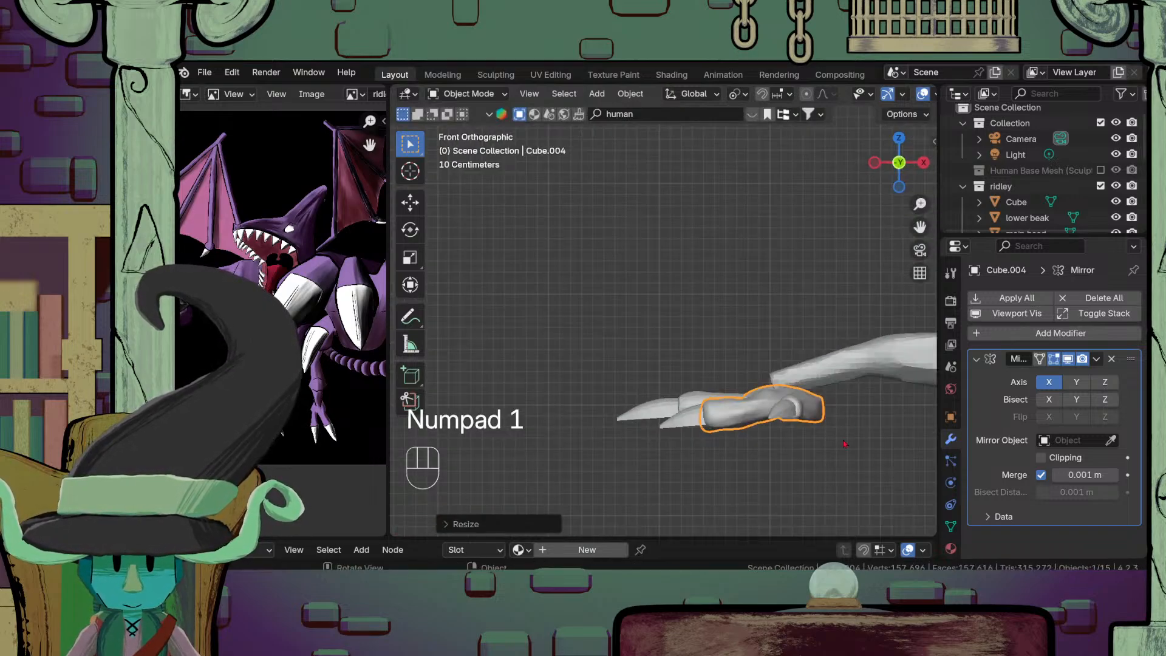
{"action": "key", "text": "g"}
{"action": "left_click", "coordinate": [820, 471]}
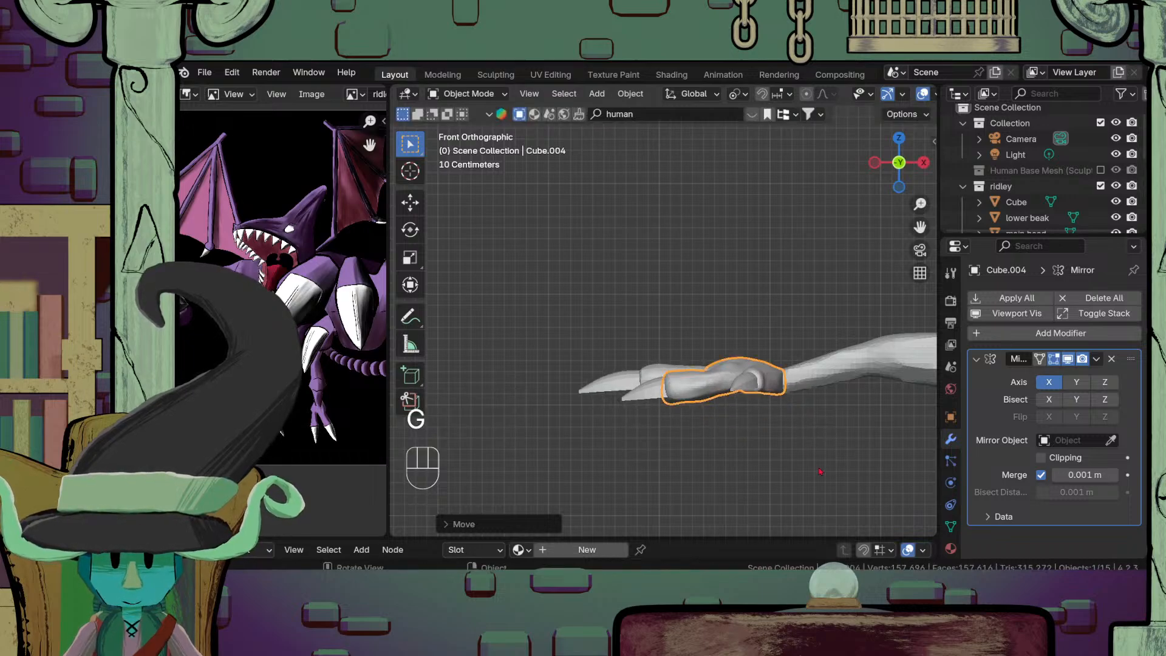
Step: Try rotating the hand downward in front view and undo the rotation
{"action": "key", "text": "r"}
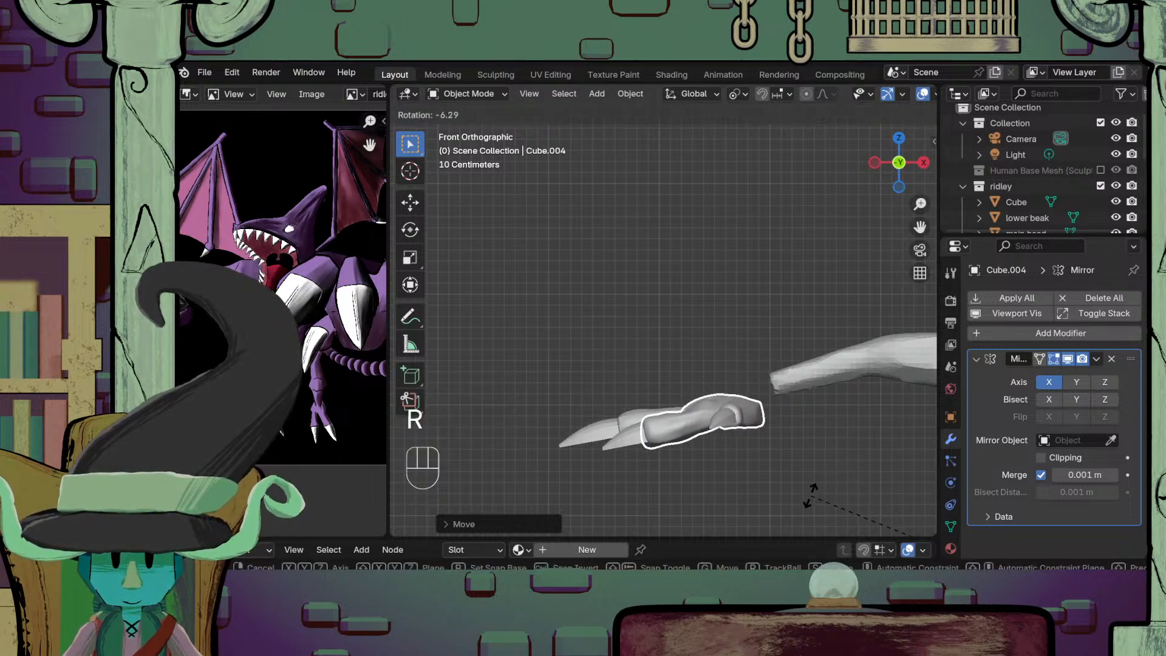
{"action": "left_click", "coordinate": [811, 496]}
{"action": "scroll", "coordinate": [808, 473], "scroll_direction": "down", "scroll_amount": 6}
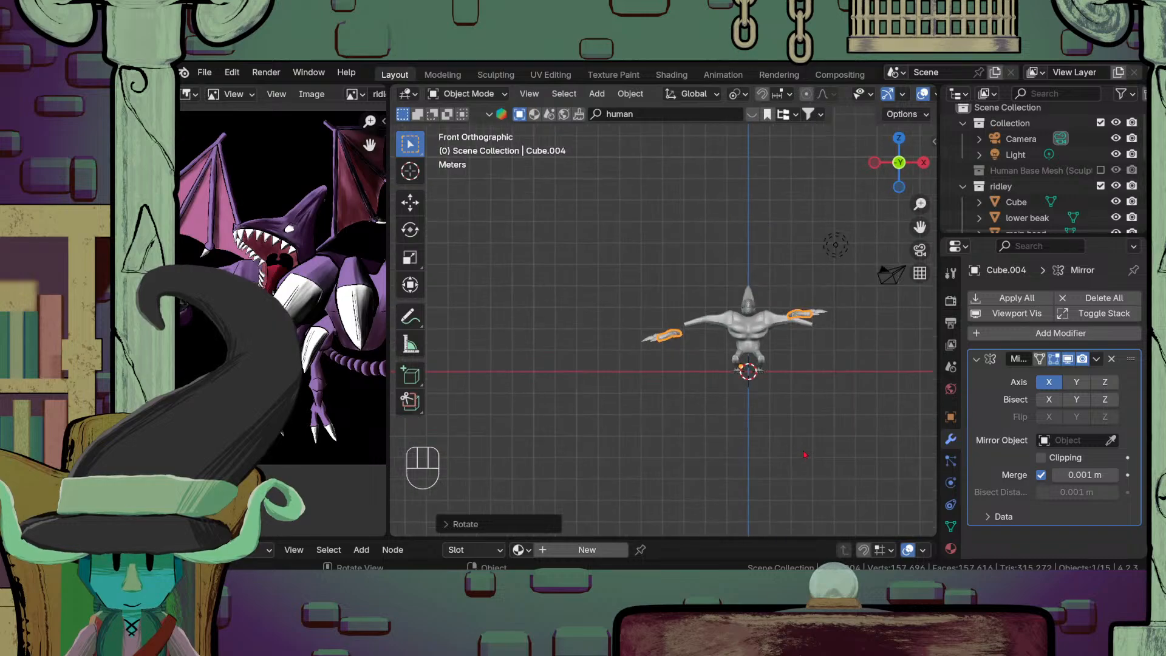
{"action": "scroll", "coordinate": [805, 454], "scroll_direction": "up", "scroll_amount": 2}
{"action": "key", "text": "ctrl+z"}
Step: Rotate the hand by about -12° in front view and hide the parent hand mesh
{"action": "scroll", "coordinate": [807, 426], "scroll_direction": "up", "scroll_amount": 2}
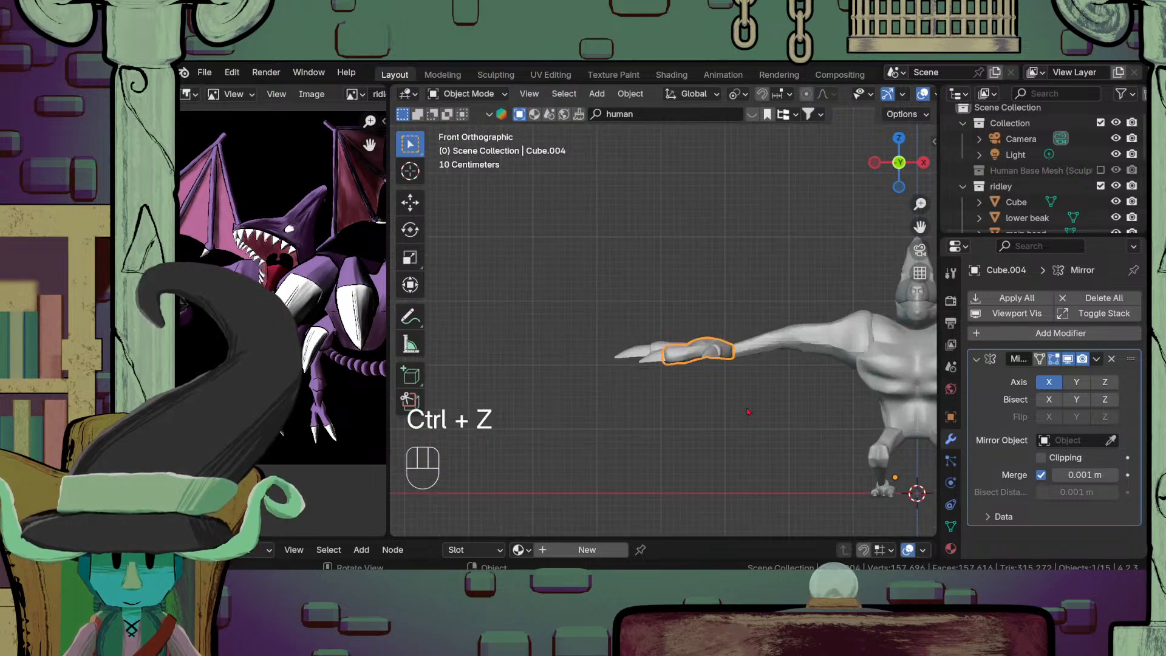
{"action": "middle_click_drag", "start_coordinate": [809, 407], "coordinate": [723, 417], "text": "shift"}
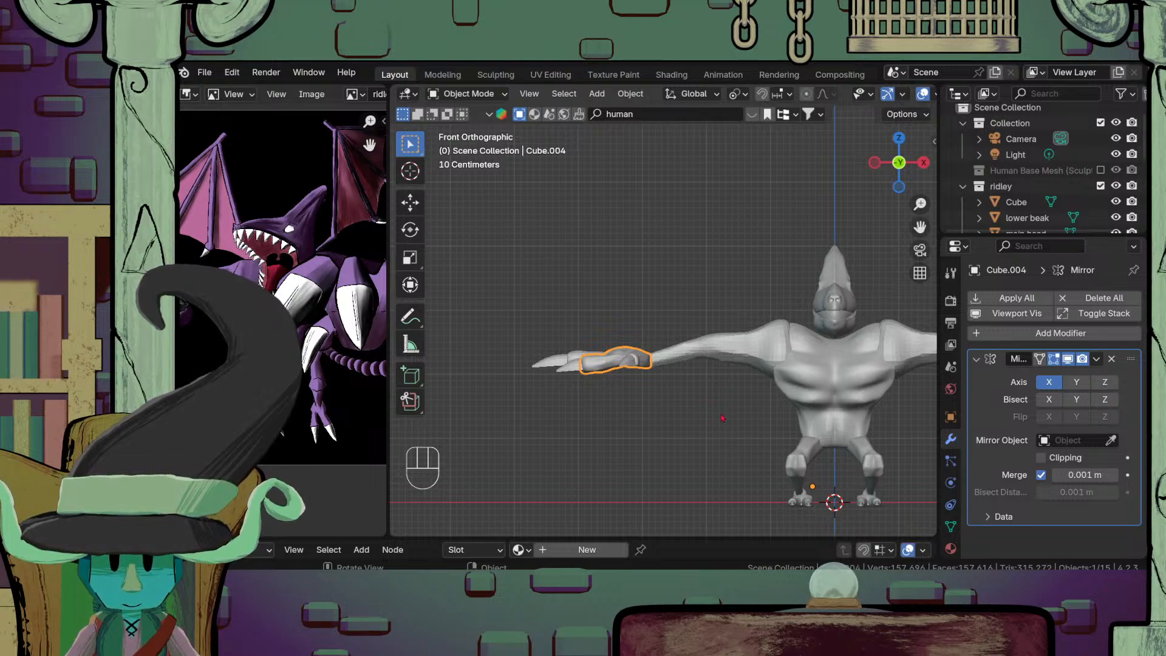
{"action": "key", "text": "r"}
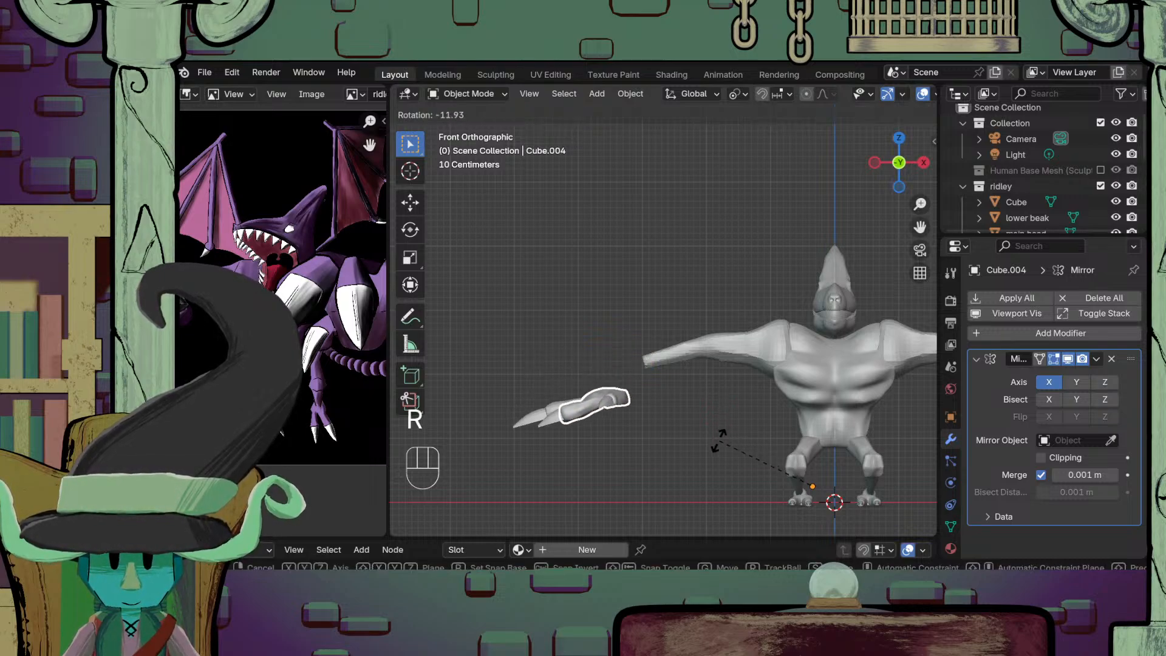
{"action": "left_click", "coordinate": [720, 447]}
{"action": "key", "text": "h"}
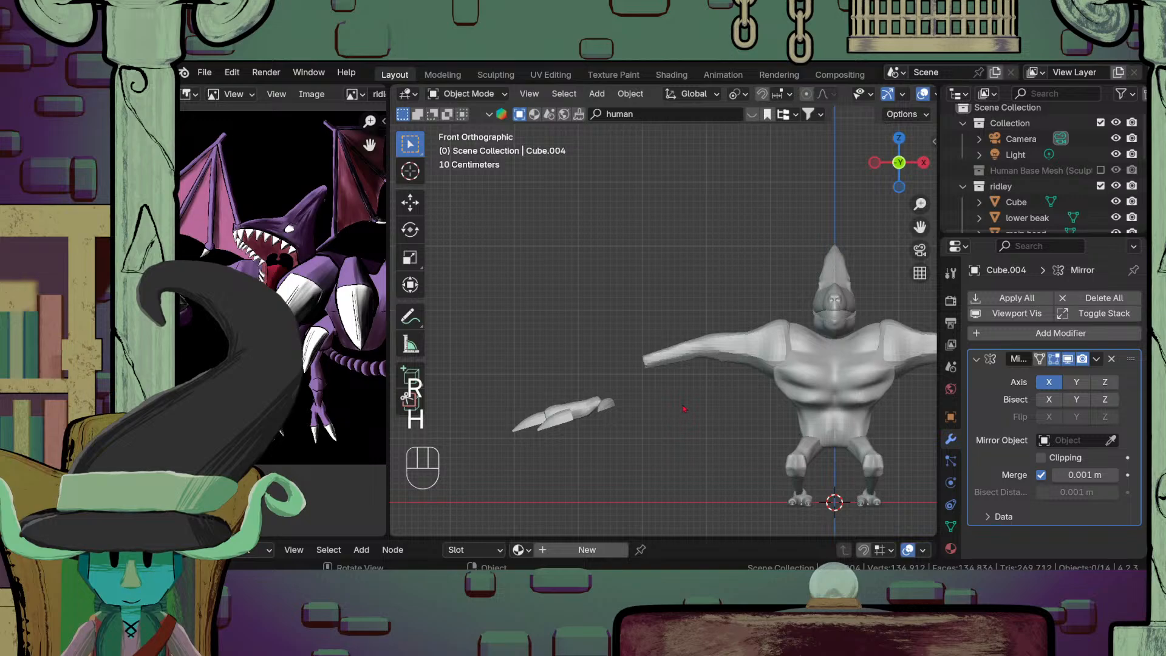
Step: Undo the last hide and move the hand in front view until it meets the end of the forearm
{"action": "key", "text": "ctrl+z"}
{"action": "key", "text": "g"}
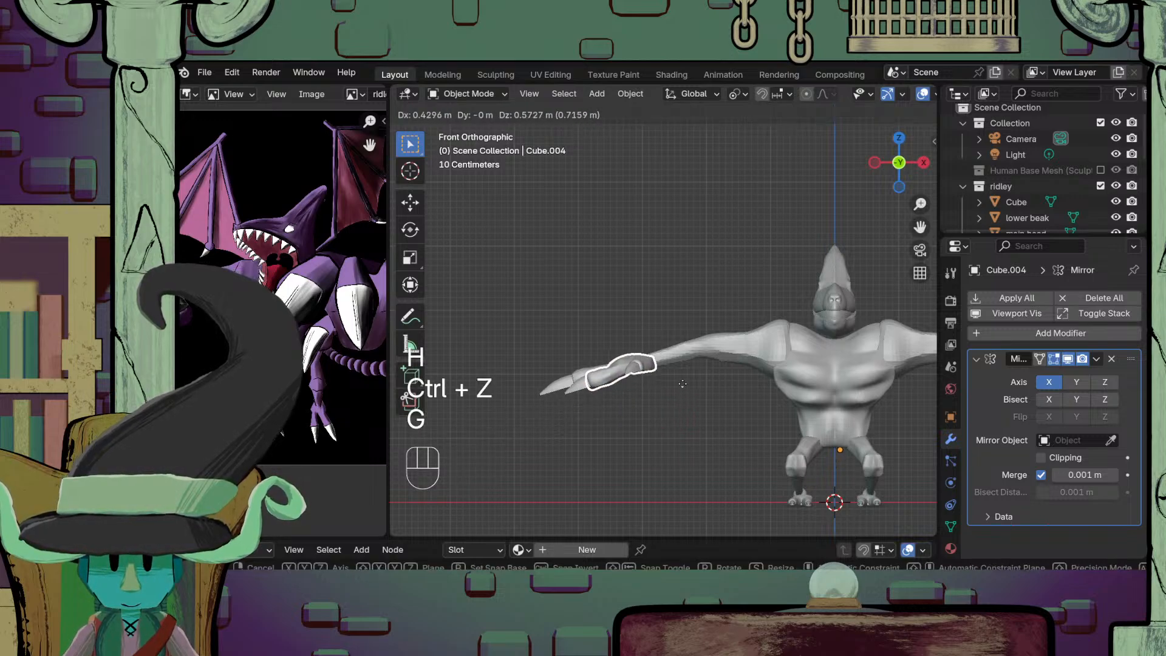
{"action": "left_click", "coordinate": [686, 395]}
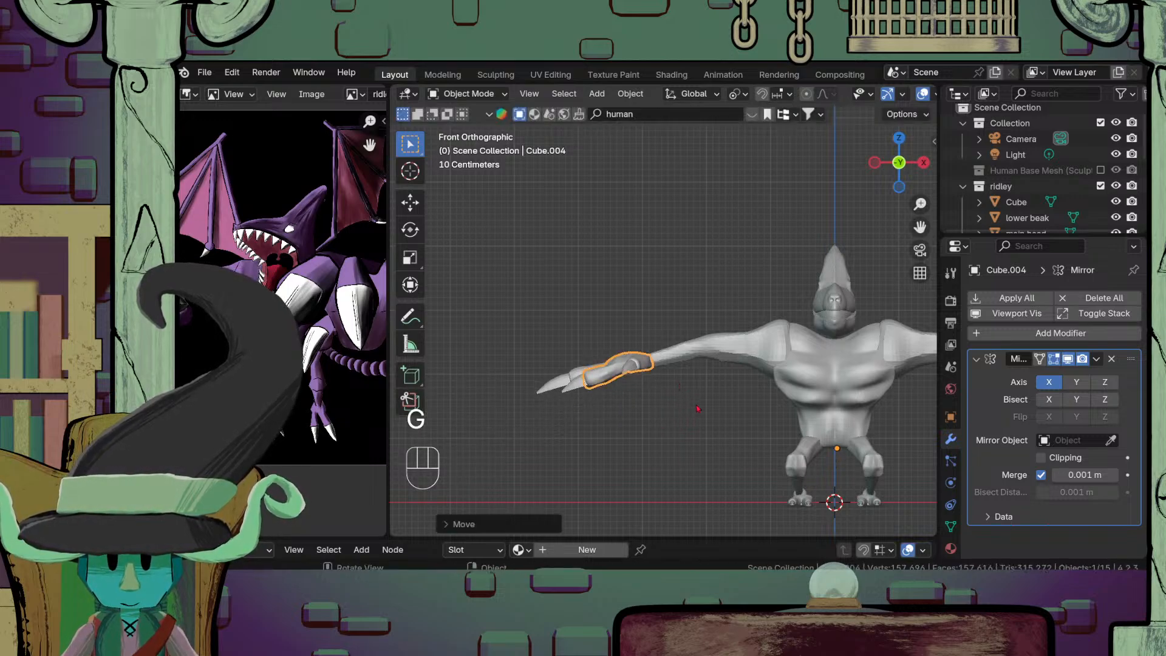
{"action": "scroll", "coordinate": [698, 409], "scroll_direction": "down", "scroll_amount": 4}
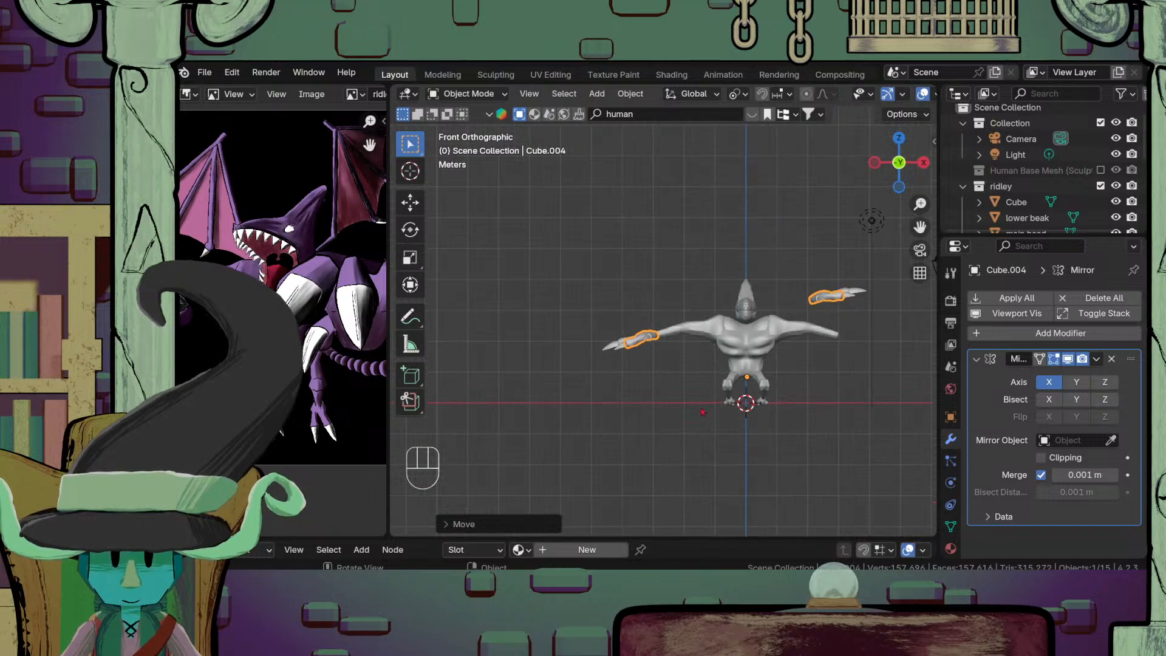
{"action": "scroll", "coordinate": [703, 411], "scroll_direction": "up", "scroll_amount": 4}
{"action": "scroll", "coordinate": [577, 406], "scroll_direction": "down", "scroll_amount": 4}
{"action": "scroll", "coordinate": [577, 405], "scroll_direction": "up", "scroll_amount": 4}
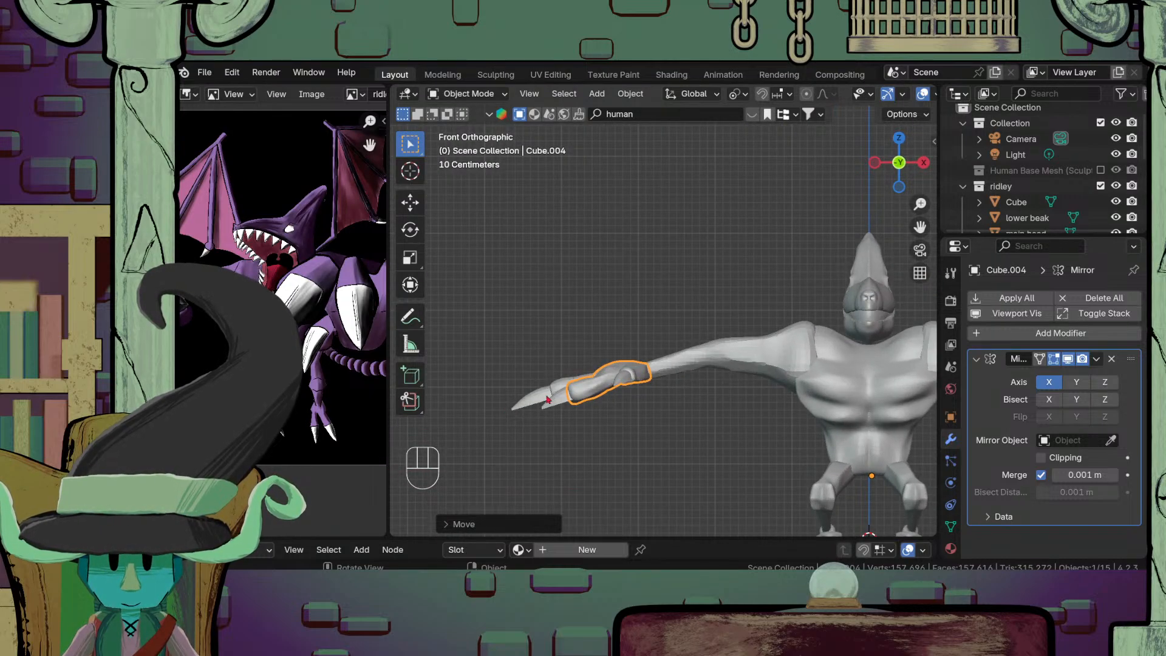
Step: Add the finger and claw meshes to the hand selection, apply All Transforms to them, and deselect
{"action": "left_click", "coordinate": [537, 399], "text": "shift"}
{"action": "left_click", "coordinate": [561, 383], "text": "shift"}
{"action": "scroll", "coordinate": [704, 361], "scroll_direction": "down", "scroll_amount": 4}
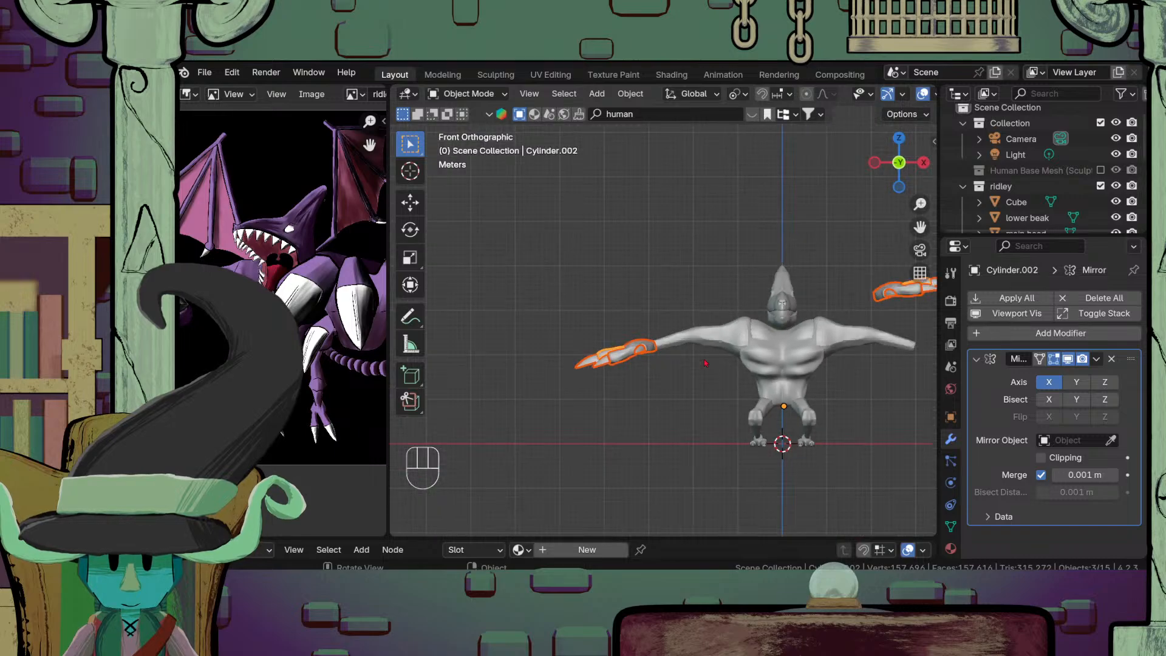
{"action": "scroll", "coordinate": [705, 362], "scroll_direction": "up", "scroll_amount": 4}
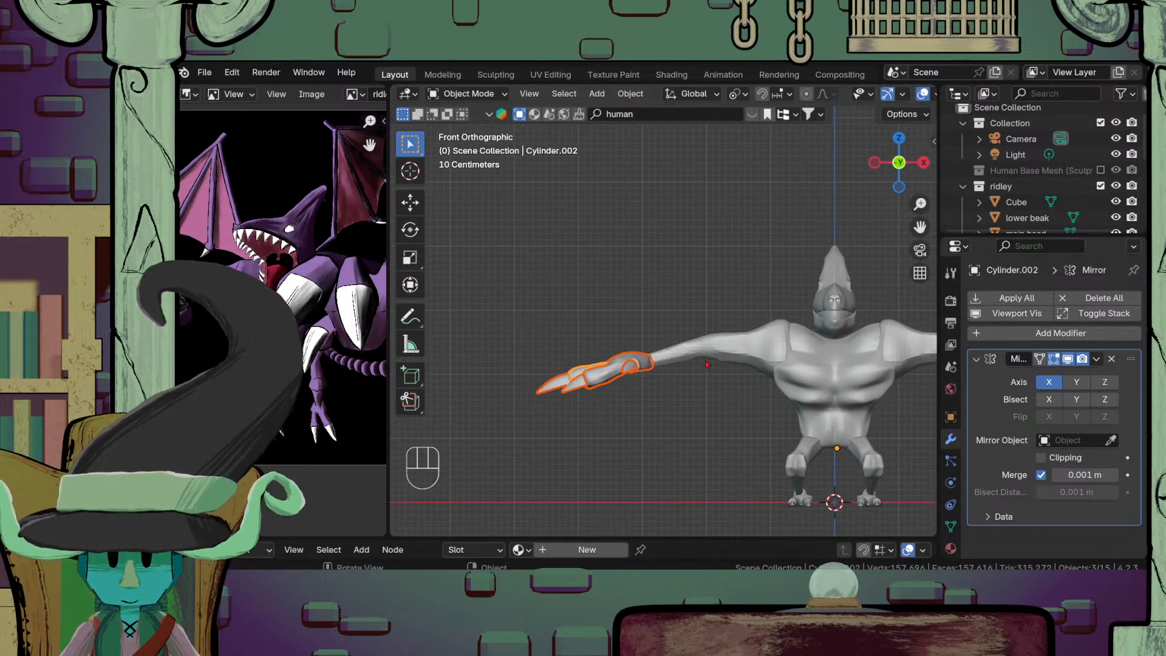
{"action": "key", "text": "ctrl+a"}
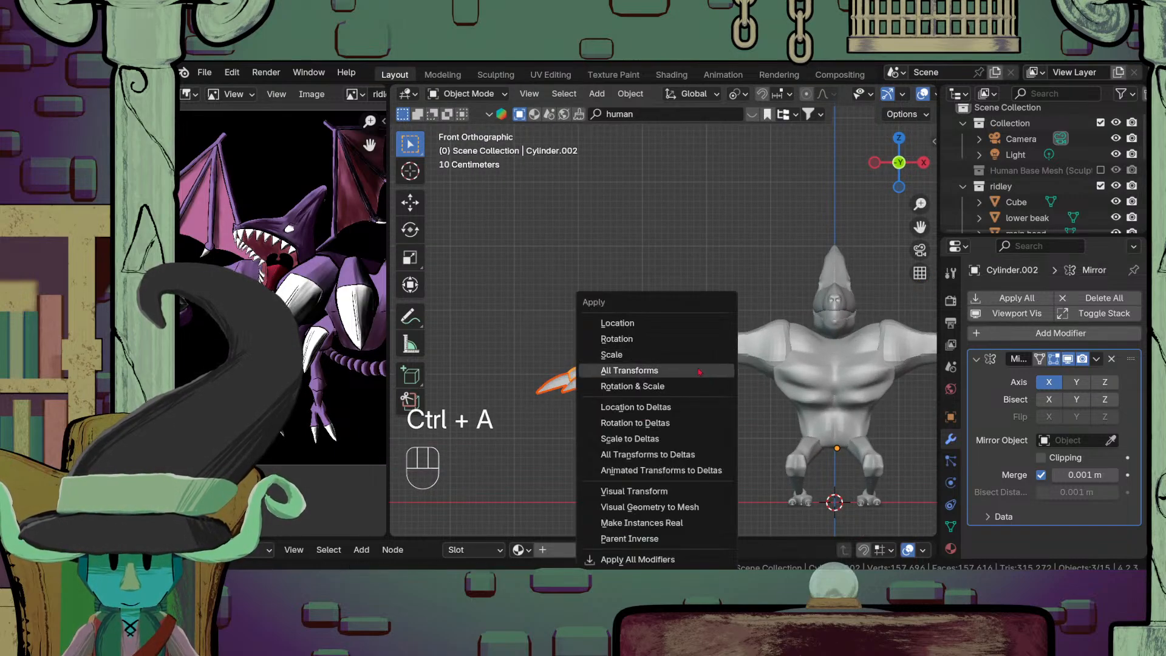
{"action": "left_click", "coordinate": [705, 370]}
{"action": "scroll", "coordinate": [704, 376], "scroll_direction": "down", "scroll_amount": 4}
{"action": "left_click", "coordinate": [723, 412]}
Step: Add a UV sphere for the wrist joint and show it in front view
{"action": "middle_click_drag", "start_coordinate": [723, 412], "coordinate": [633, 419]}
{"action": "scroll", "coordinate": [633, 419], "scroll_direction": "up", "scroll_amount": 3}
{"action": "left_click", "coordinate": [633, 419]}
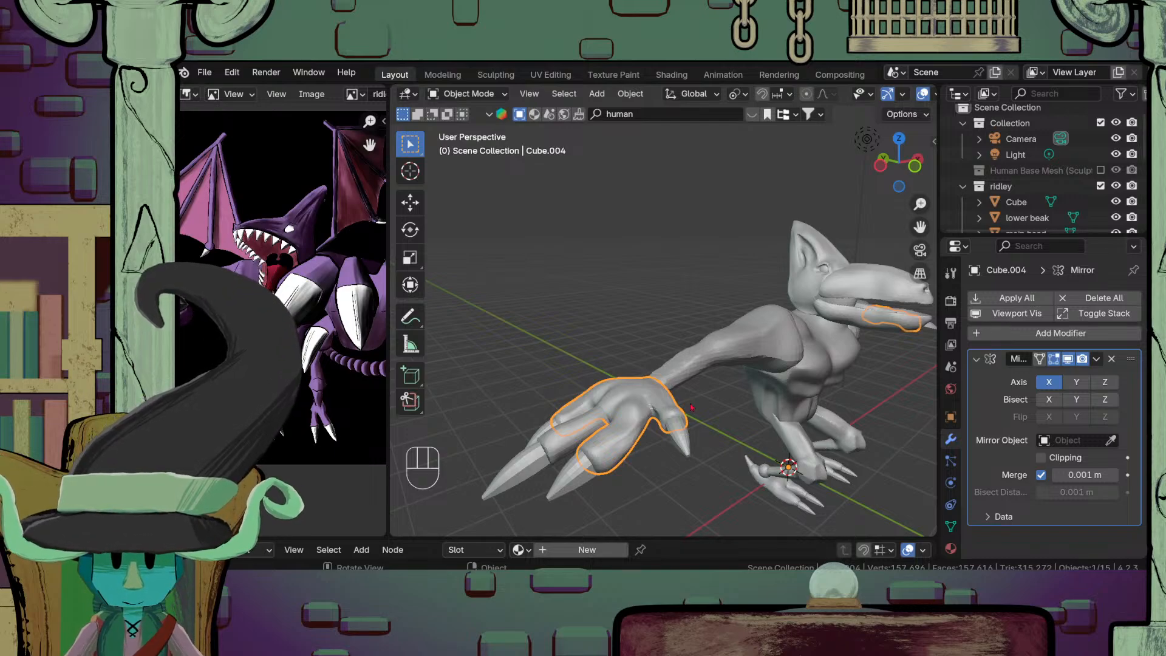
{"action": "middle_click_drag", "start_coordinate": [692, 407], "coordinate": [627, 394]}
{"action": "scroll", "coordinate": [626, 340], "scroll_direction": "up", "scroll_amount": 4}
{"action": "key", "text": "shift+a"}
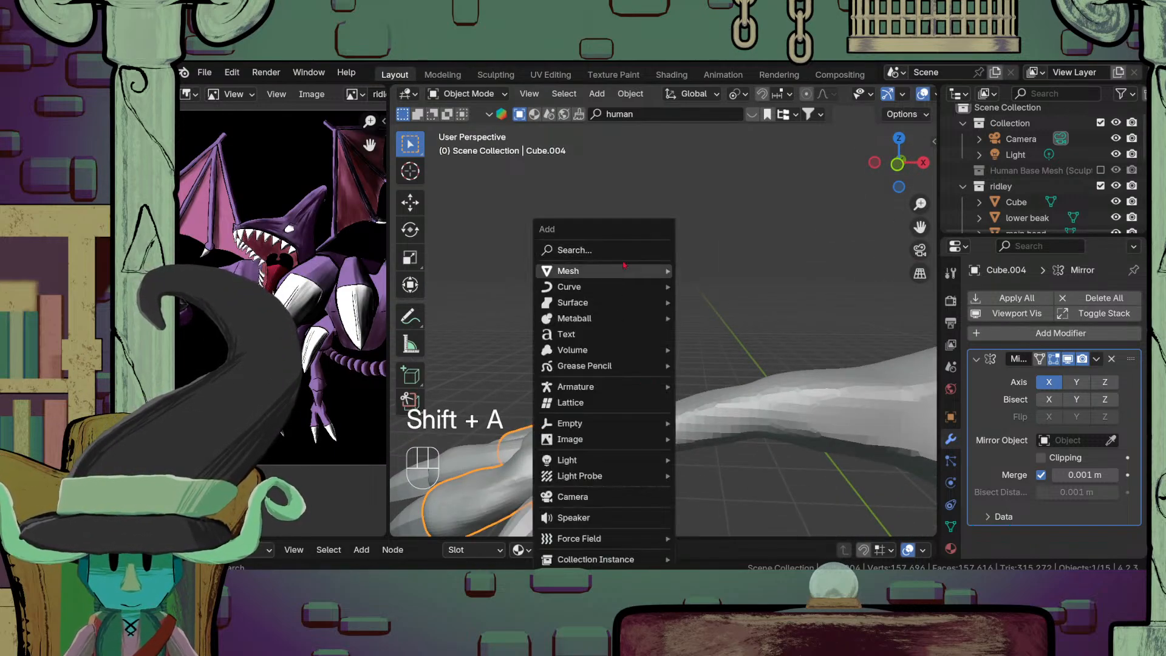
{"action": "mouse_move", "coordinate": [625, 268]}
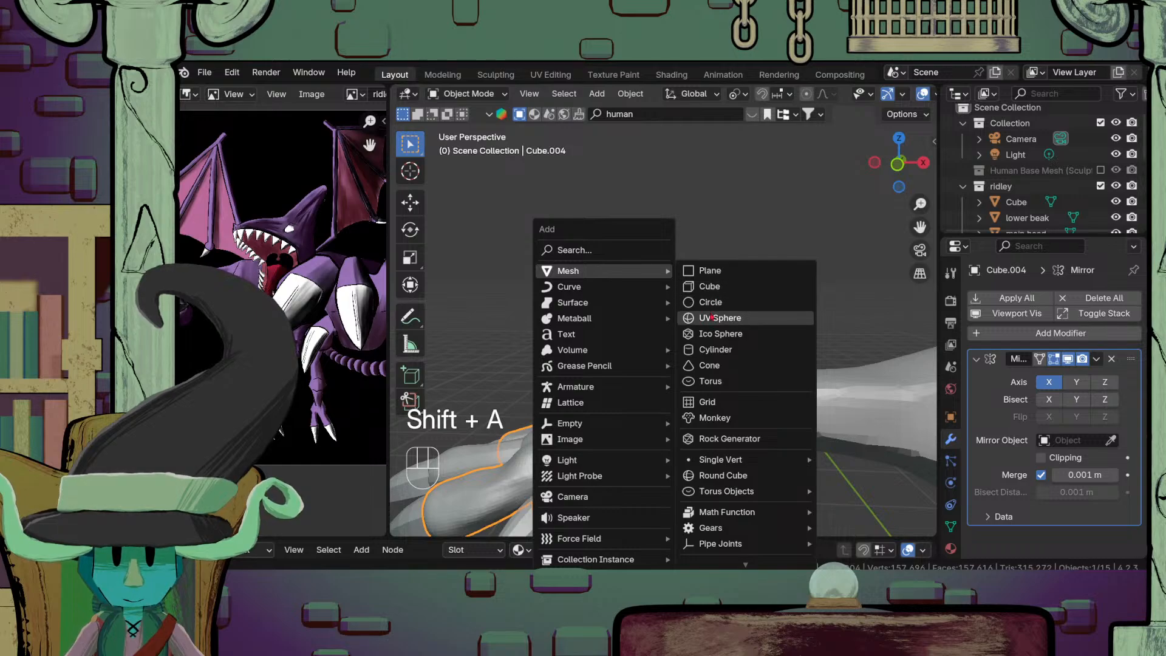
{"action": "left_click", "coordinate": [712, 317]}
{"action": "scroll", "coordinate": [716, 322], "scroll_direction": "down", "scroll_amount": 9}
{"action": "key", "text": "KP_1"}
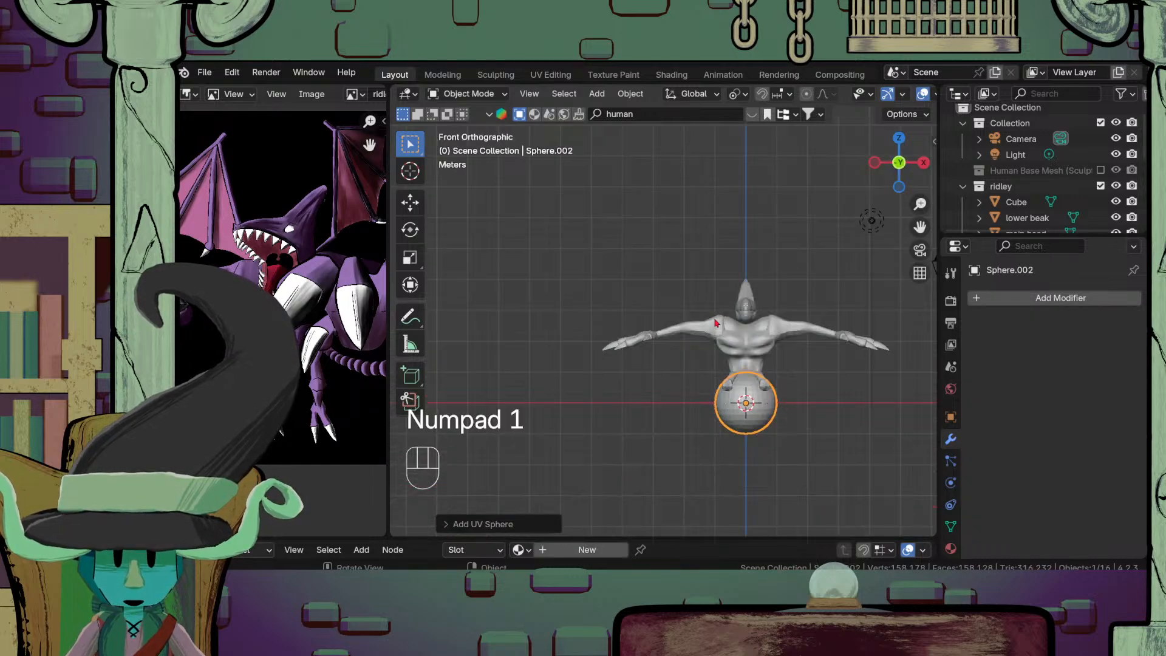
{"action": "key", "text": "KP_3"}
{"action": "key", "text": "KP_1"}
Step: In Edit Mode, move the sphere to the wrist and scale it down to cover the gap between hand and forearm
{"action": "key", "text": "Tab"}
{"action": "scroll", "coordinate": [760, 389], "scroll_direction": "up", "scroll_amount": 4}
{"action": "middle_click_drag", "start_coordinate": [762, 408], "coordinate": [770, 376], "text": "shift"}
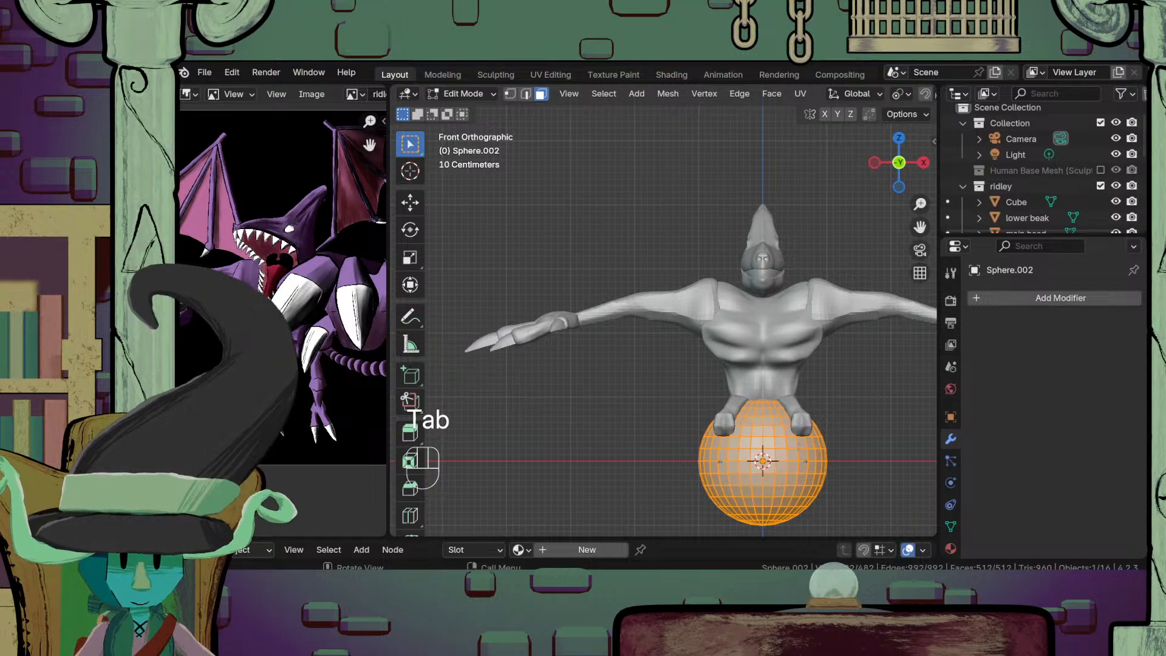
{"action": "scroll", "coordinate": [799, 446], "scroll_direction": "down", "scroll_amount": 3}
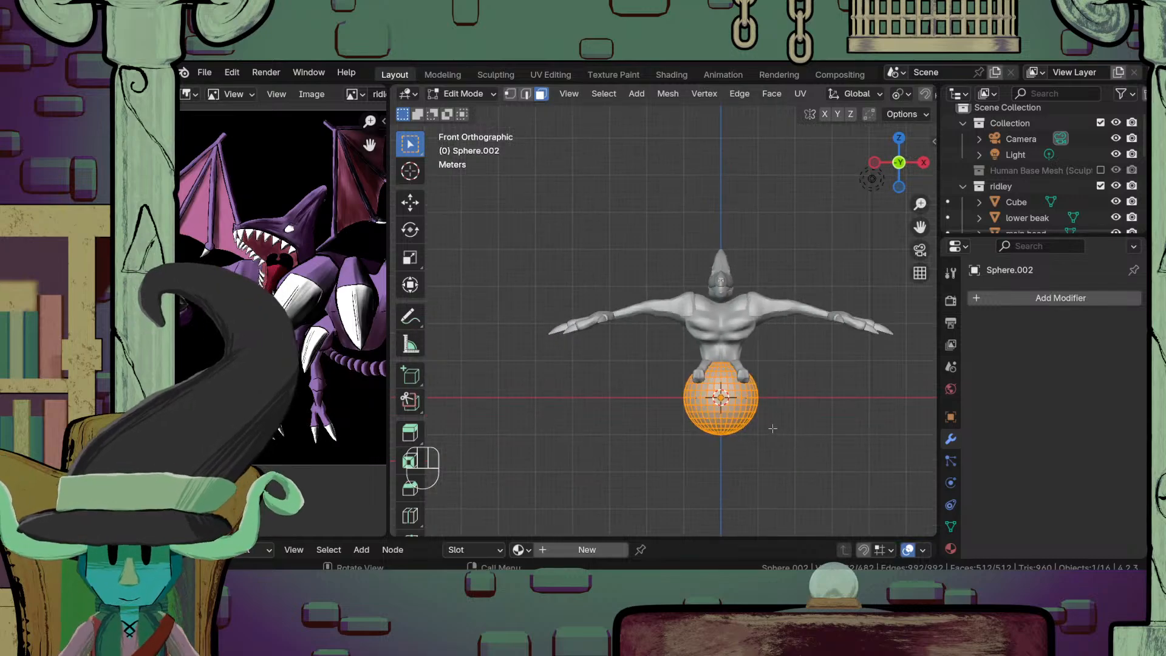
{"action": "key", "text": "g"}
{"action": "left_click", "coordinate": [664, 356]}
{"action": "scroll", "coordinate": [620, 328], "scroll_direction": "up", "scroll_amount": 6}
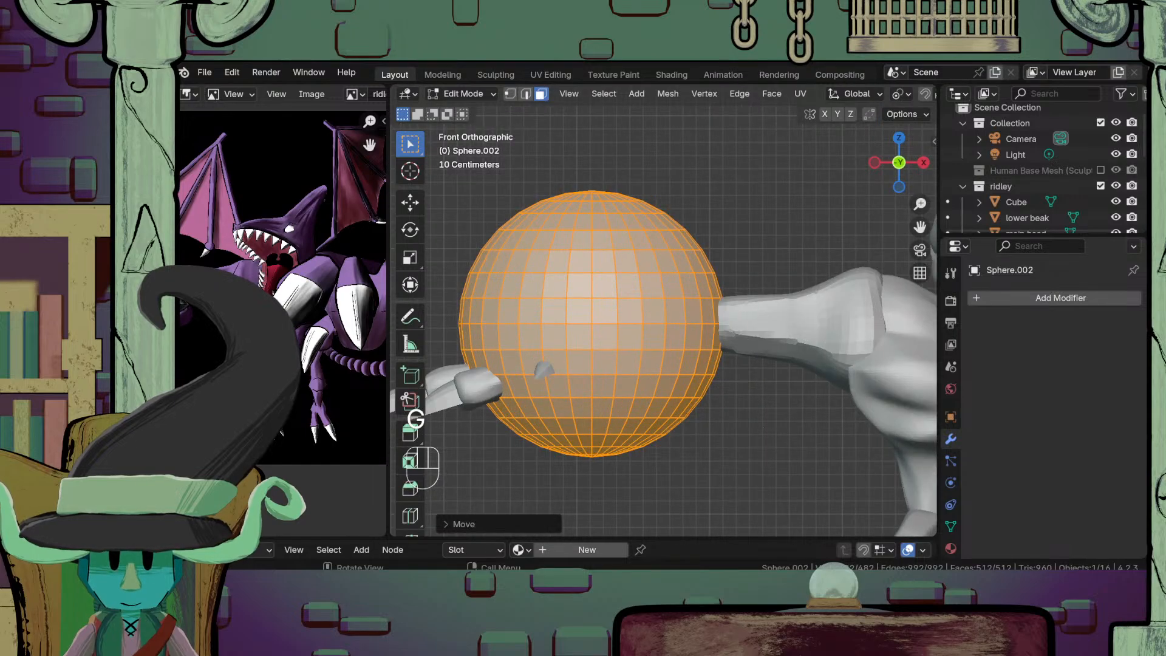
{"action": "key", "text": "s"}
{"action": "left_click", "coordinate": [628, 394]}
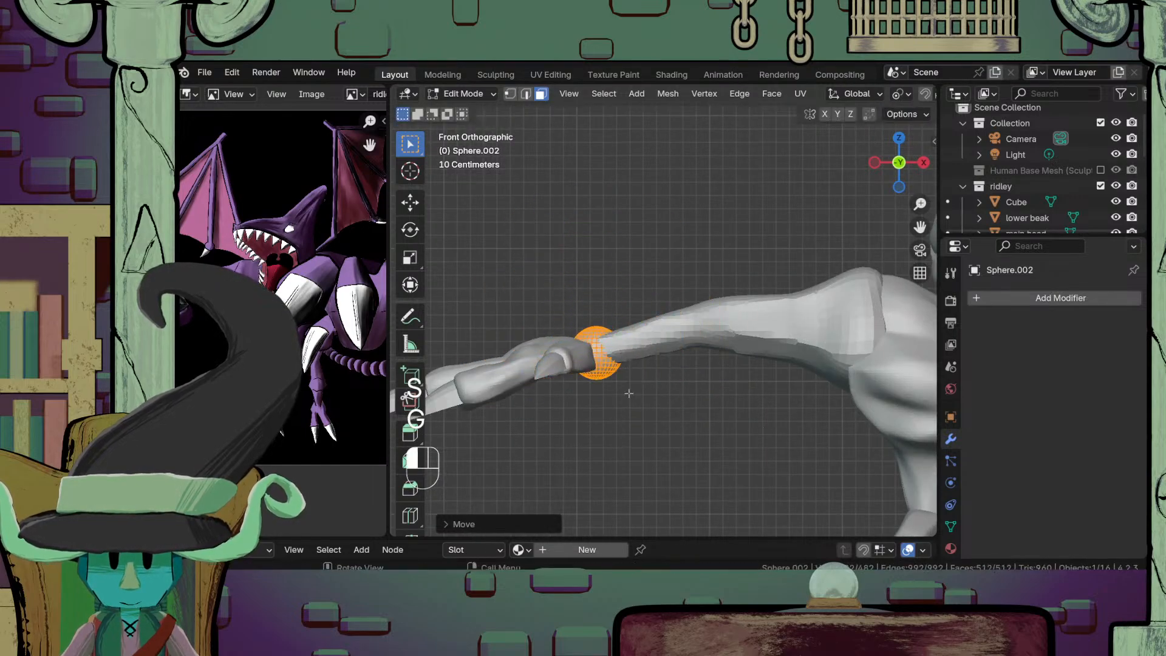
Step: Move the sphere's mesh along the Y axis to centre it on the wrist
{"action": "key", "text": "Tab"}
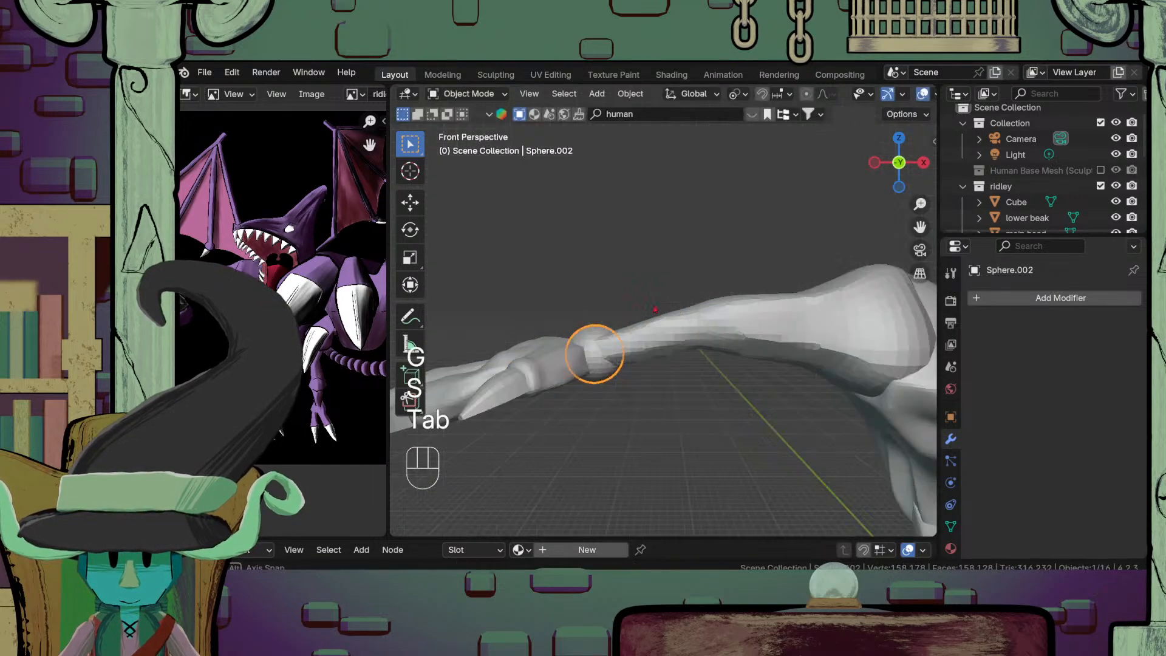
{"action": "middle_click_drag", "start_coordinate": [653, 401], "coordinate": [715, 444]}
{"action": "scroll", "coordinate": [618, 340], "scroll_direction": "up", "scroll_amount": 4}
{"action": "key", "text": "Tab"}
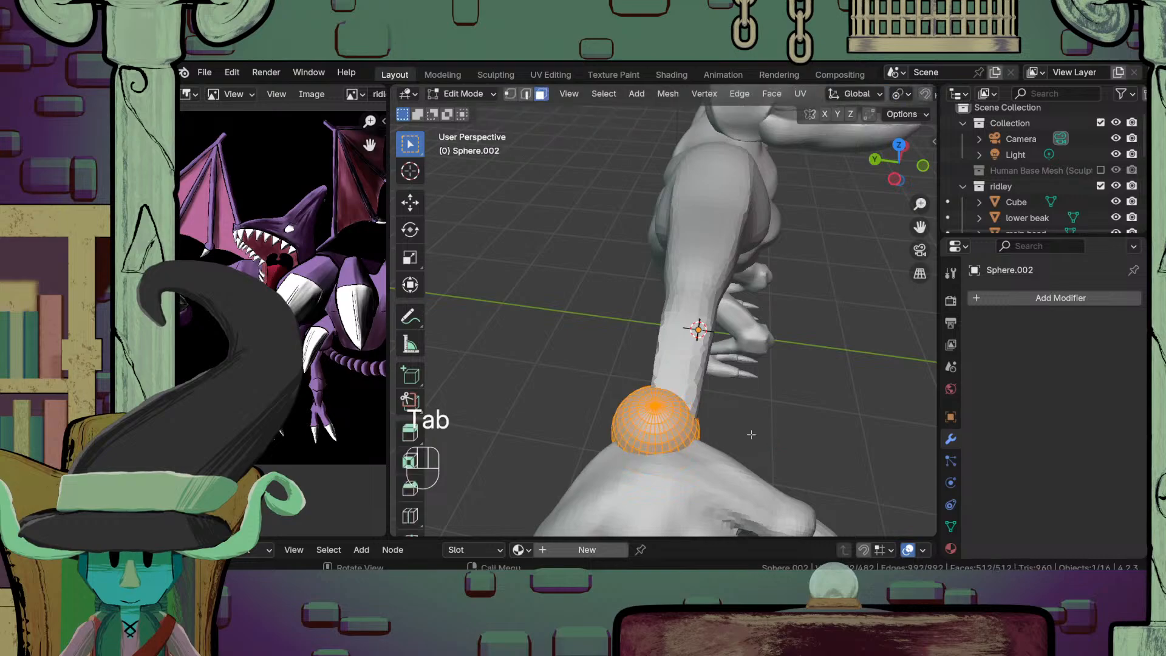
{"action": "key", "text": "g"}
{"action": "key", "text": "y"}
{"action": "left_click", "coordinate": [751, 435]}
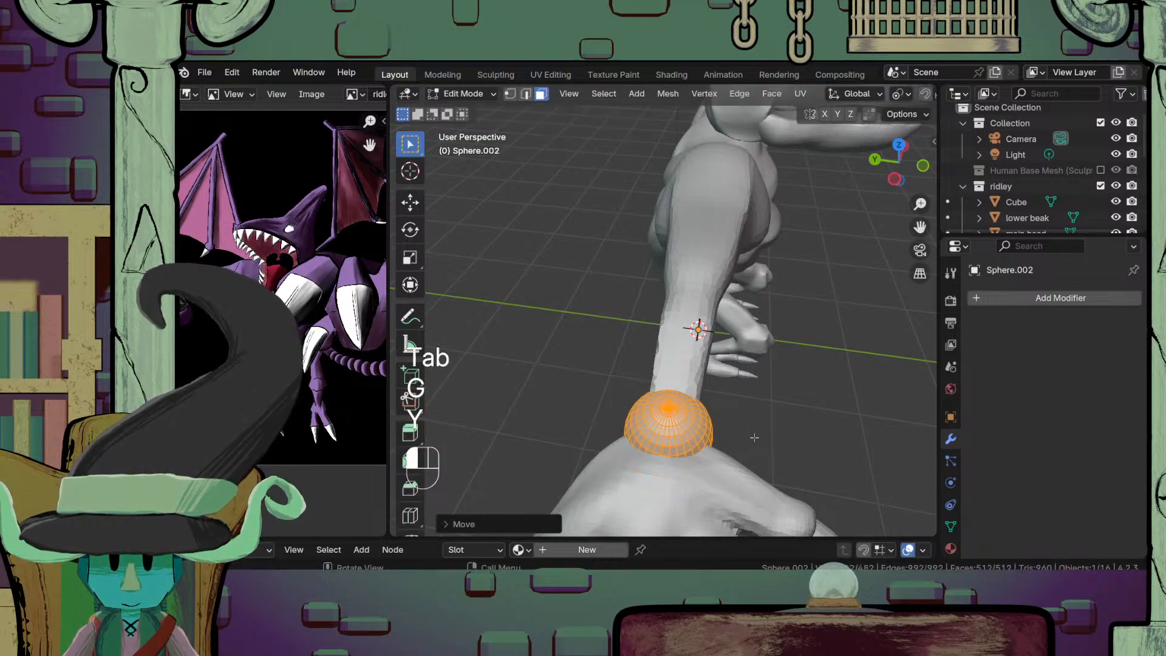
{"action": "scroll", "coordinate": [754, 438], "scroll_direction": "down", "scroll_amount": 3}
{"action": "middle_click_drag", "start_coordinate": [754, 437], "coordinate": [651, 426]}
{"action": "scroll", "coordinate": [651, 426], "scroll_direction": "up", "scroll_amount": 4}
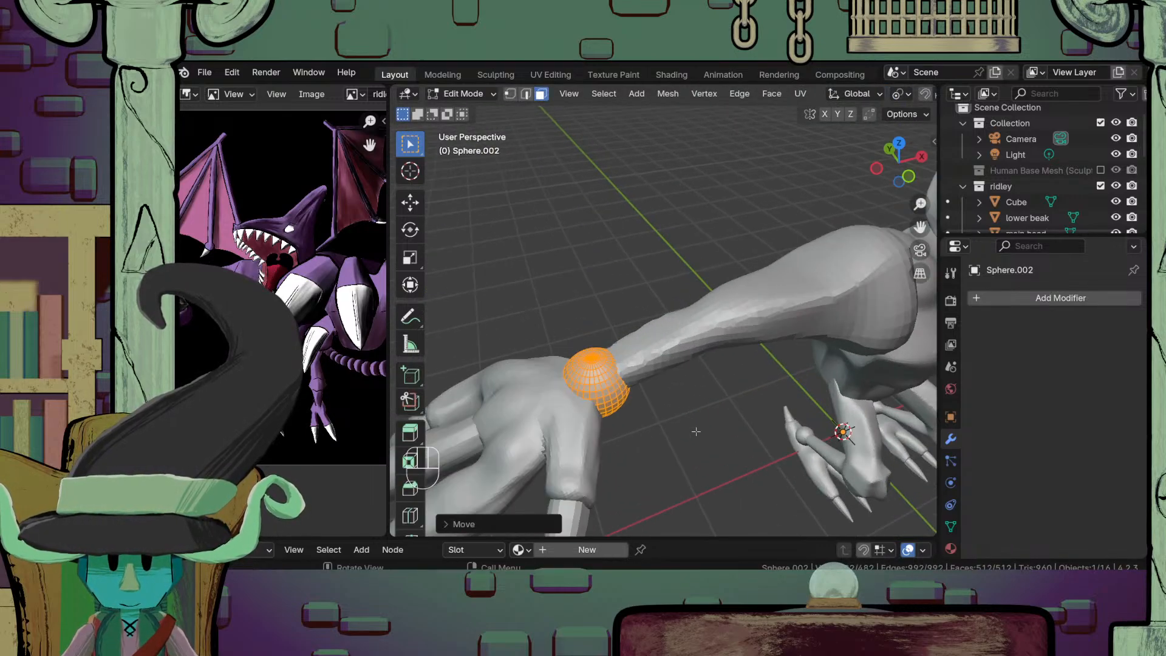
Step: Rotate the wrist sphere's mesh in front view and return to Object Mode
{"action": "key", "text": "KP_6"}
{"action": "key", "text": "KP_3"}
{"action": "key", "text": "KP_1"}
{"action": "key", "text": "r"}
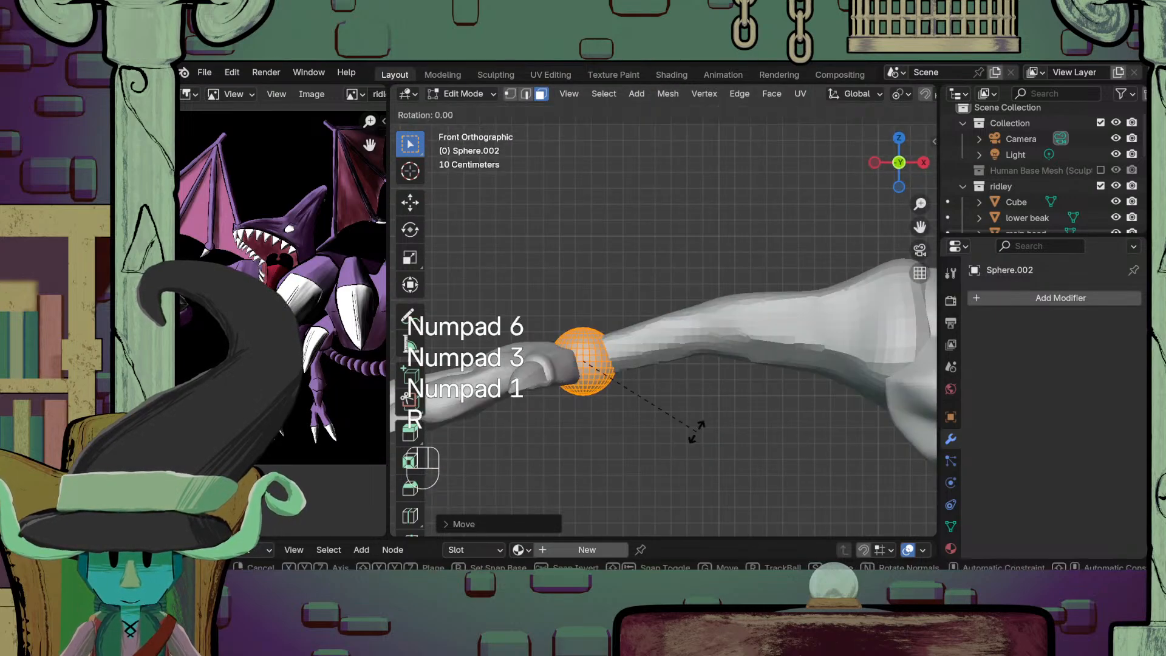
{"action": "left_click", "coordinate": [637, 238]}
{"action": "key", "text": "Tab"}
{"action": "scroll", "coordinate": [662, 313], "scroll_direction": "down", "scroll_amount": 3}
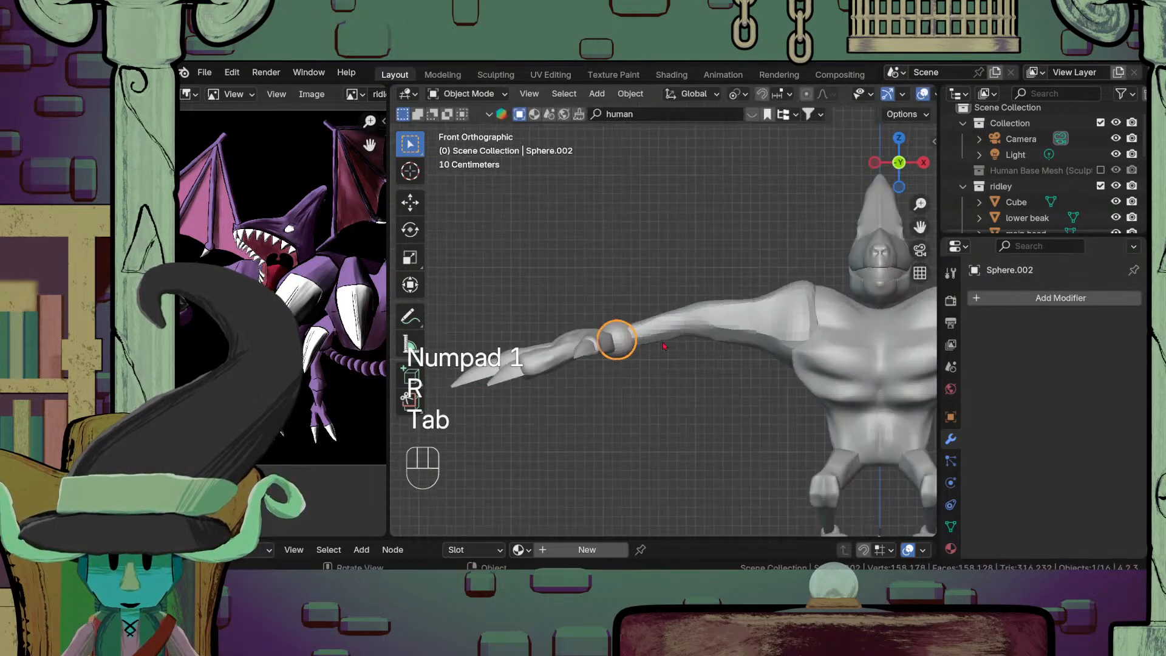
Step: In Sculpt Mode, stroke over the wrist sphere with the Flatten/Contrast brush from several sides
{"action": "middle_click_drag", "start_coordinate": [664, 345], "coordinate": [733, 221]}
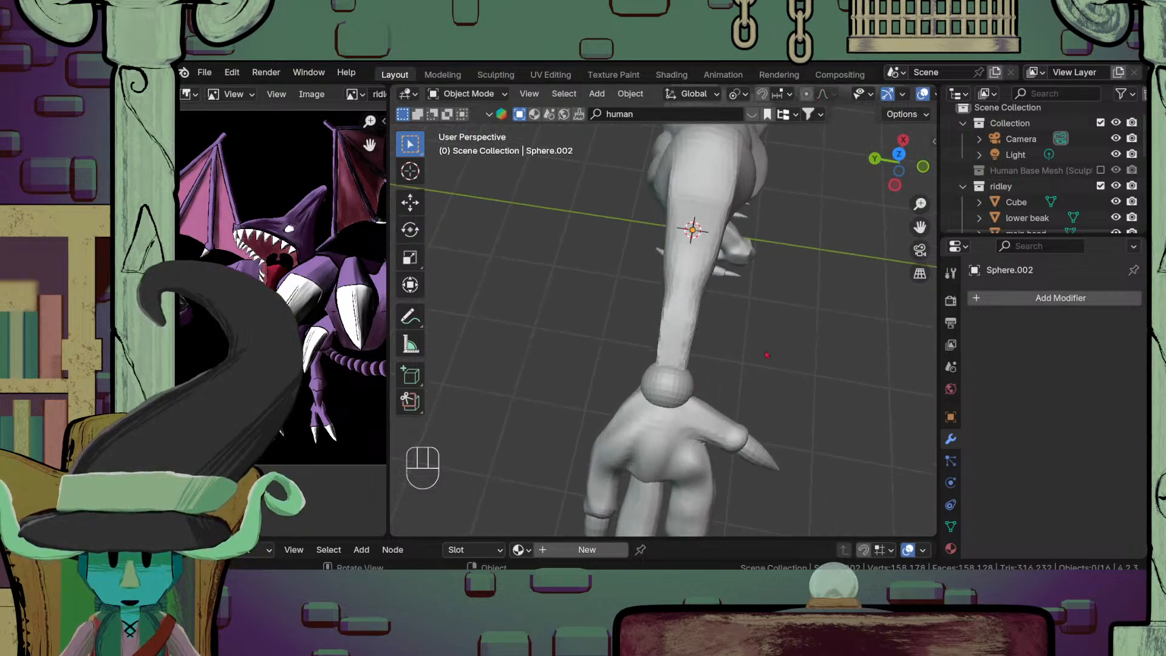
{"action": "left_click", "coordinate": [468, 94]}
{"action": "left_click", "coordinate": [465, 146]}
{"action": "mouse_move", "coordinate": [518, 208]}
{"action": "middle_mouse_down", "text": "ctrl"}
{"action": "mouse_move", "coordinate": [643, 358]}
{"action": "mouse_move", "coordinate": [655, 275]}
{"action": "mouse_move", "coordinate": [656, 341]}
{"action": "middle_mouse_up", "text": "ctrl"}
{"action": "left_click", "coordinate": [411, 419]}
{"action": "left_click_drag", "start_coordinate": [697, 355], "coordinate": [675, 414]}
{"action": "left_click_drag", "start_coordinate": [689, 362], "coordinate": [657, 421]}
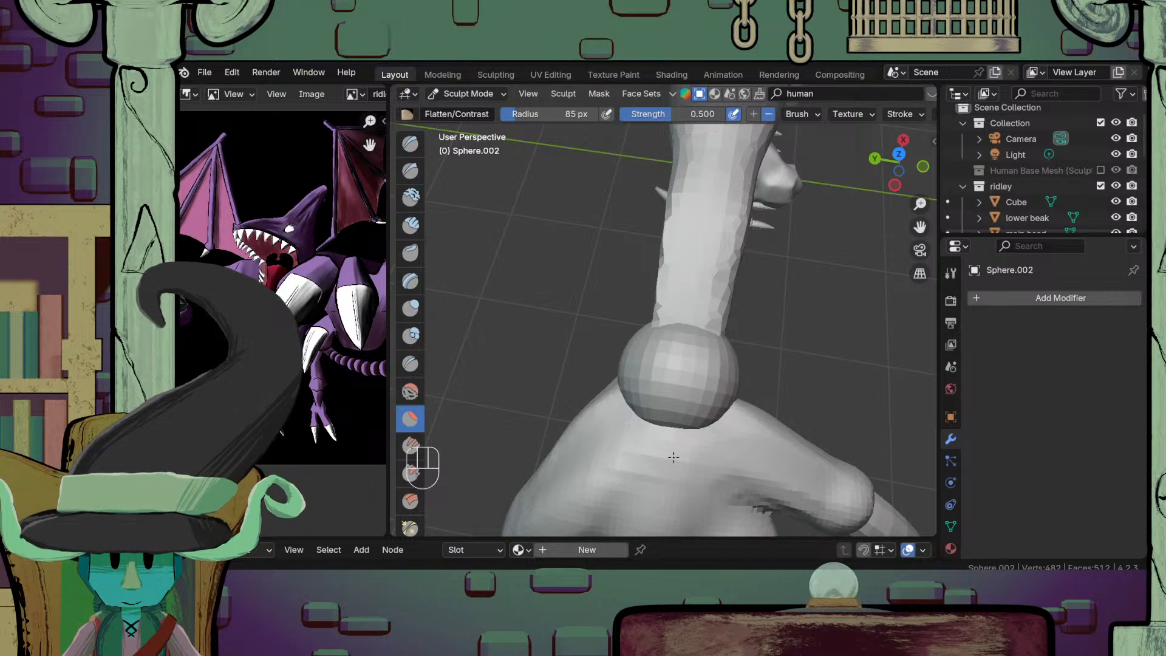
{"action": "mouse_move", "coordinate": [667, 348]}
{"action": "left_mouse_down"}
{"action": "mouse_move", "coordinate": [666, 444]}
{"action": "mouse_move", "coordinate": [683, 413]}
{"action": "left_mouse_up"}
{"action": "middle_click_drag", "start_coordinate": [677, 383], "coordinate": [676, 340], "text": "ctrl"}
{"action": "middle_click_drag", "start_coordinate": [675, 382], "coordinate": [811, 356]}
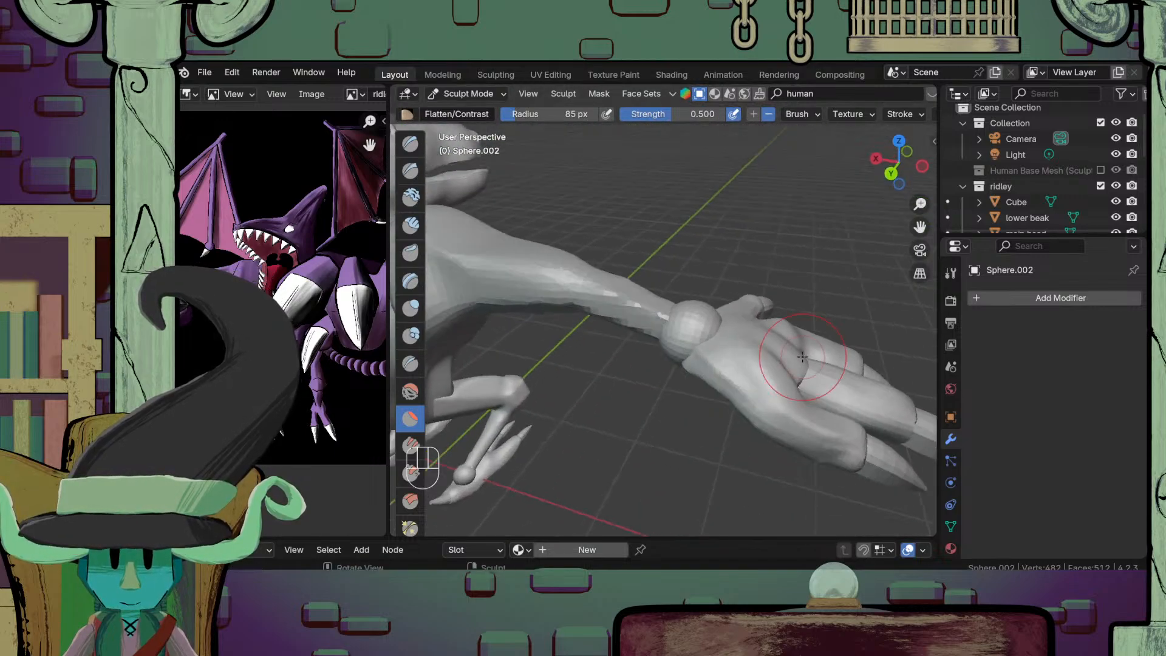
{"action": "left_click_drag", "start_coordinate": [699, 322], "coordinate": [655, 333]}
{"action": "middle_click_drag", "start_coordinate": [716, 348], "coordinate": [619, 318]}
{"action": "mouse_move", "coordinate": [701, 310]}
{"action": "middle_mouse_down", "text": "ctrl"}
{"action": "mouse_move", "coordinate": [599, 442]}
{"action": "mouse_move", "coordinate": [577, 338]}
{"action": "mouse_move", "coordinate": [604, 417]}
{"action": "mouse_move", "coordinate": [603, 365]}
{"action": "mouse_move", "coordinate": [620, 339]}
{"action": "mouse_move", "coordinate": [671, 410]}
{"action": "mouse_move", "coordinate": [547, 411]}
{"action": "mouse_move", "coordinate": [671, 422]}
{"action": "mouse_move", "coordinate": [688, 356]}
{"action": "mouse_move", "coordinate": [723, 322]}
{"action": "mouse_move", "coordinate": [792, 301]}
{"action": "mouse_move", "coordinate": [668, 183]}
{"action": "middle_mouse_up", "text": "ctrl"}
Step: Save the ridley.blend file and return the wrist sphere to Object Mode
{"action": "key", "text": "ctrl+s"}
{"action": "left_click", "coordinate": [483, 95]}
{"action": "left_click", "coordinate": [474, 112]}
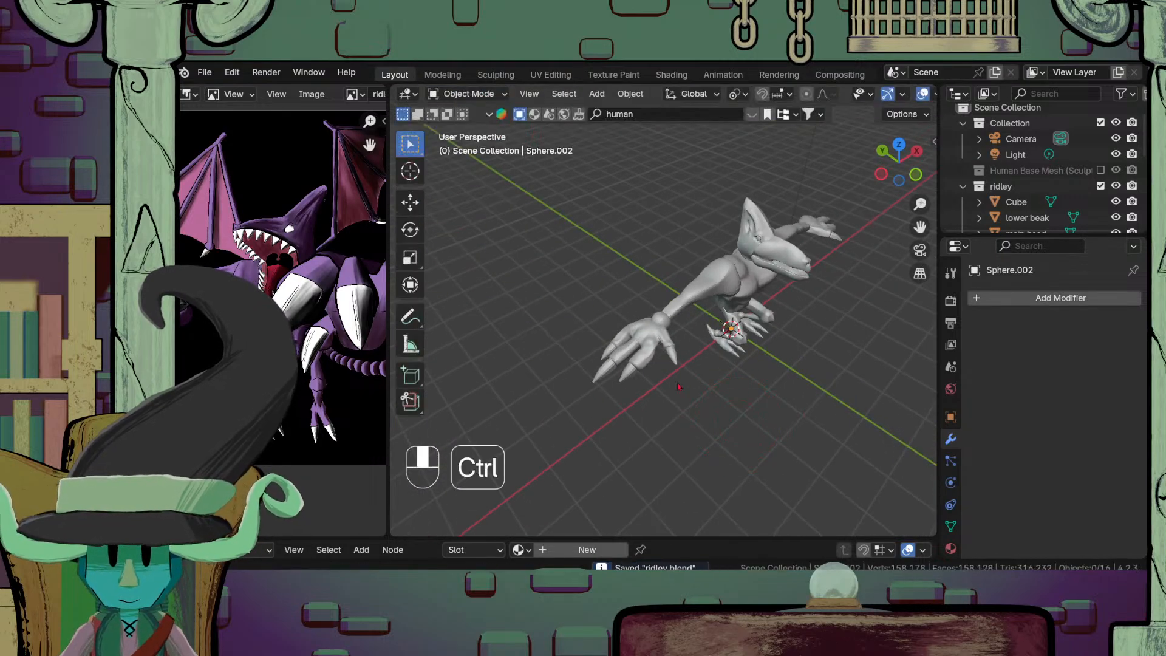
Step: Select all objects in the scene, apply Shade Smooth to them, and deselect
{"action": "middle_click_drag", "start_coordinate": [729, 389], "coordinate": [734, 410], "text": "ctrl"}
{"action": "key", "text": "a"}
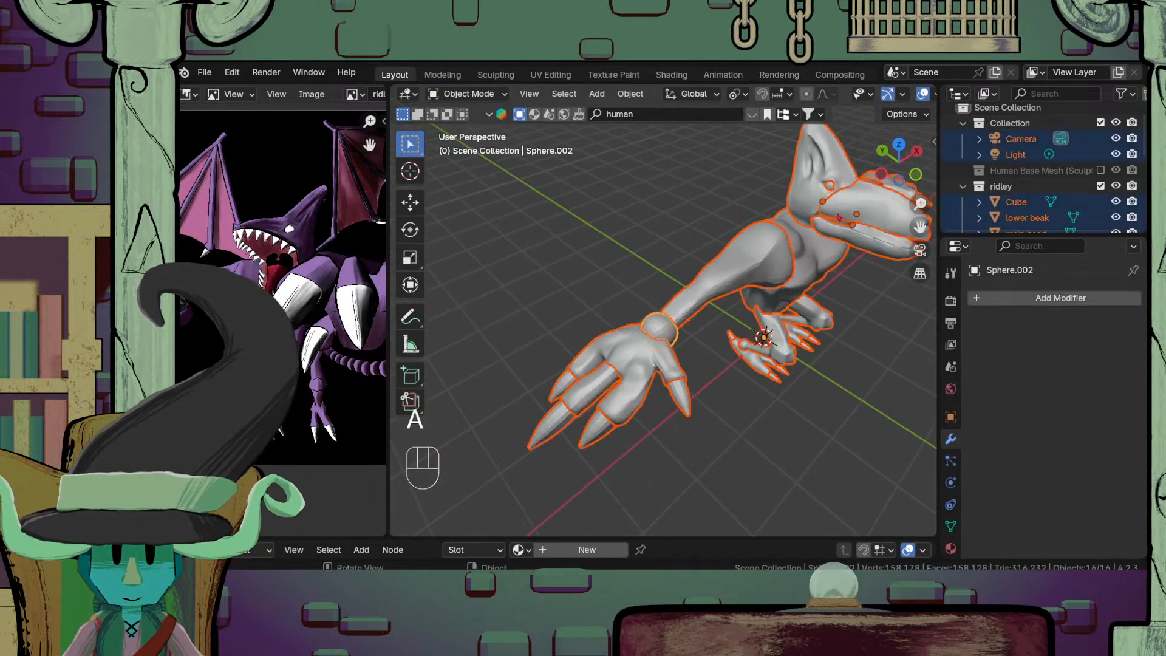
{"action": "scroll", "coordinate": [691, 323], "scroll_direction": "down", "scroll_amount": 3}
{"action": "right_click", "coordinate": [690, 322]}
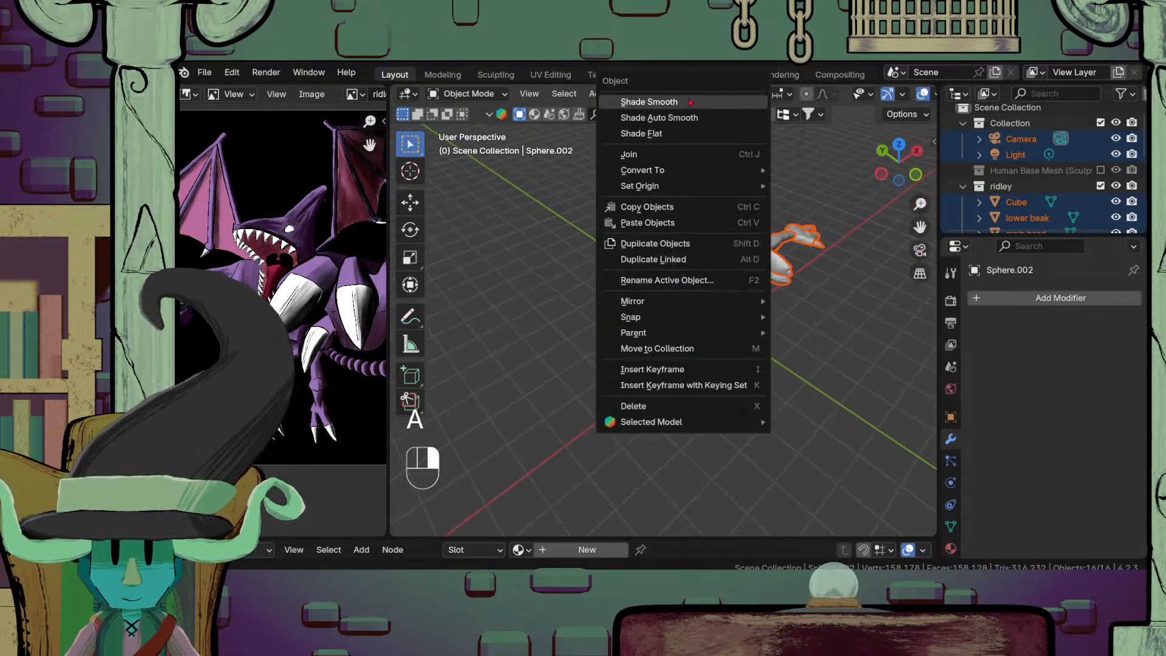
{"action": "left_click", "coordinate": [668, 101]}
{"action": "left_click", "coordinate": [829, 465]}
Step: Select the wrist sphere and scale its mesh down to about 0.77 in Edit Mode
{"action": "middle_click_drag", "start_coordinate": [830, 465], "coordinate": [644, 373]}
{"action": "left_click", "coordinate": [646, 332]}
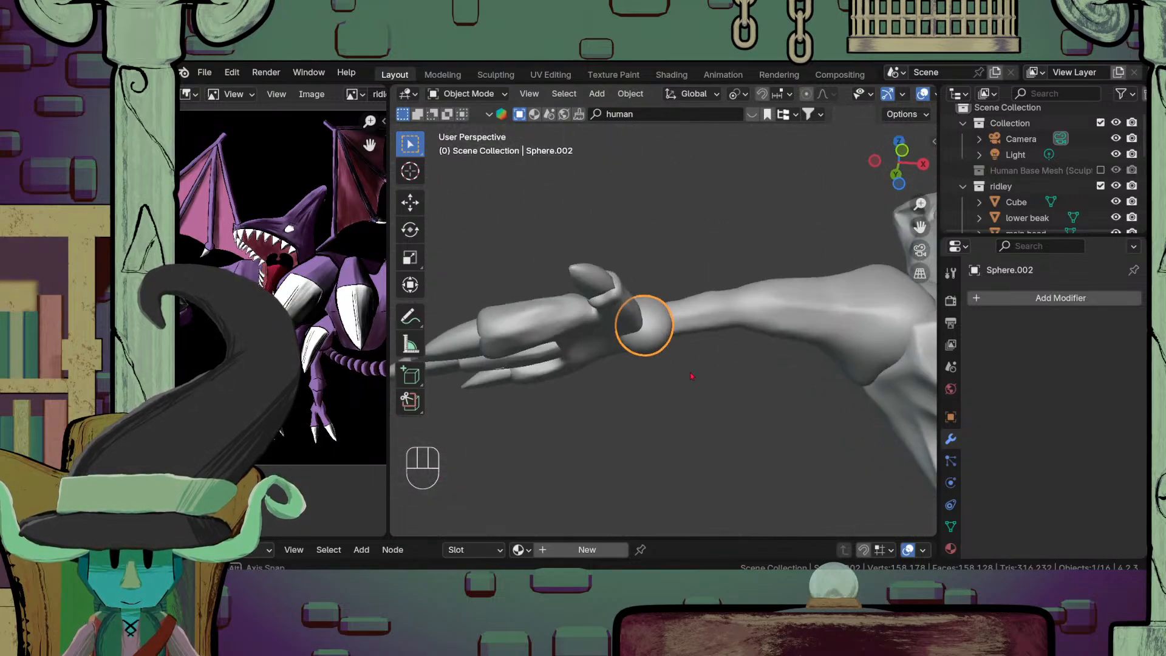
{"action": "scroll", "coordinate": [644, 332], "scroll_direction": "up", "scroll_amount": 3}
{"action": "key", "text": "Tab"}
{"action": "key", "text": "s"}
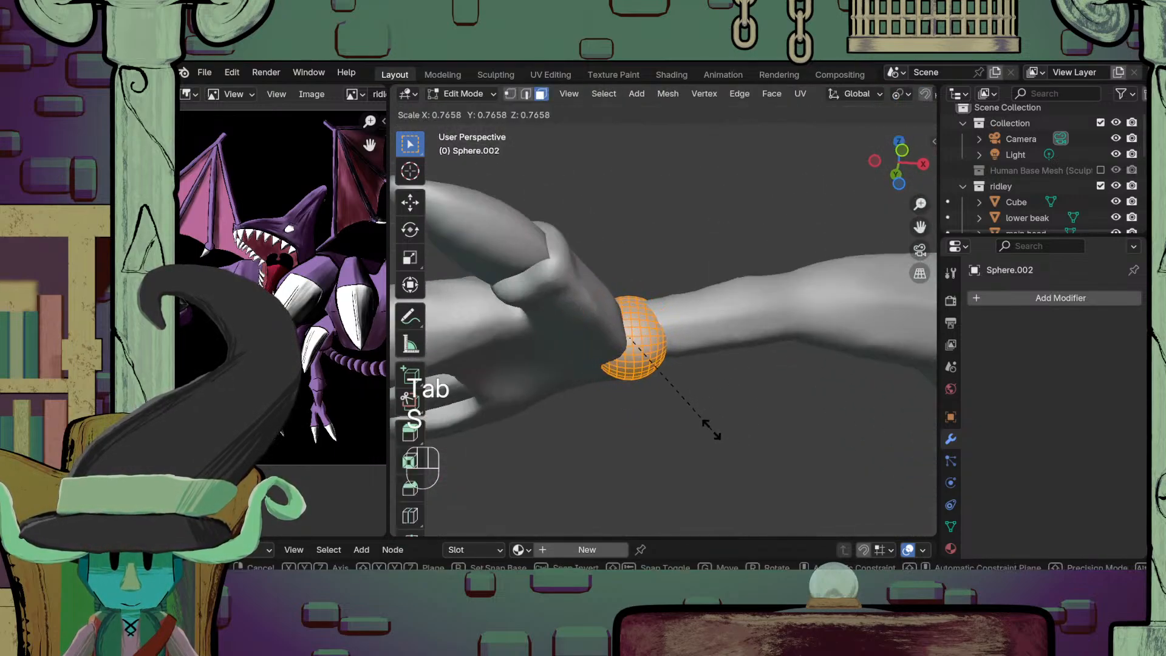
{"action": "left_click", "coordinate": [705, 430]}
{"action": "key", "text": "Tab"}
Step: Examine the smooth-shaded creature from several angles, checking the hands, wrist joint and overall proportions
{"action": "middle_click_drag", "start_coordinate": [705, 430], "coordinate": [562, 477]}
{"action": "scroll", "coordinate": [638, 480], "scroll_direction": "down", "scroll_amount": 5}
{"action": "middle_click_drag", "start_coordinate": [685, 486], "coordinate": [680, 446]}
{"action": "scroll", "coordinate": [713, 380], "scroll_direction": "up", "scroll_amount": 3}
{"action": "scroll", "coordinate": [721, 343], "scroll_direction": "up", "scroll_amount": 6}
{"action": "scroll", "coordinate": [612, 413], "scroll_direction": "down", "scroll_amount": 8}
{"action": "scroll", "coordinate": [680, 446], "scroll_direction": "down", "scroll_amount": 3}
{"action": "middle_click_drag", "start_coordinate": [796, 447], "coordinate": [725, 499]}
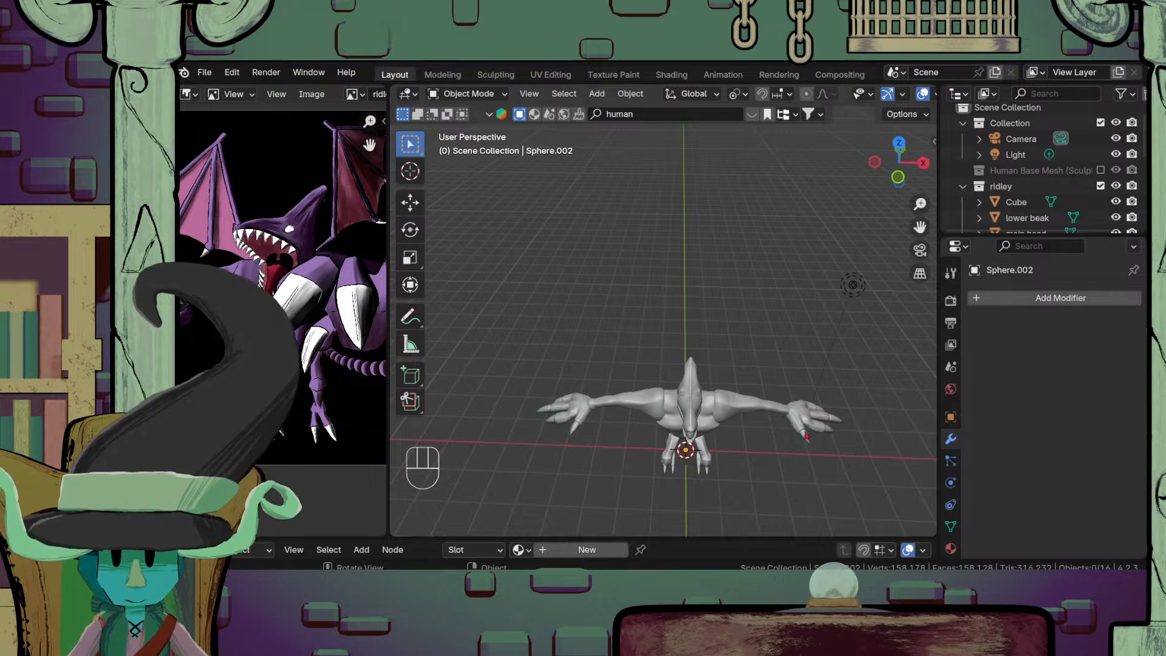
{"action": "middle_click_drag", "start_coordinate": [806, 435], "coordinate": [668, 291]}
{"action": "key", "text": "shift+a"}
{"action": "mouse_move", "coordinate": [668, 291]}
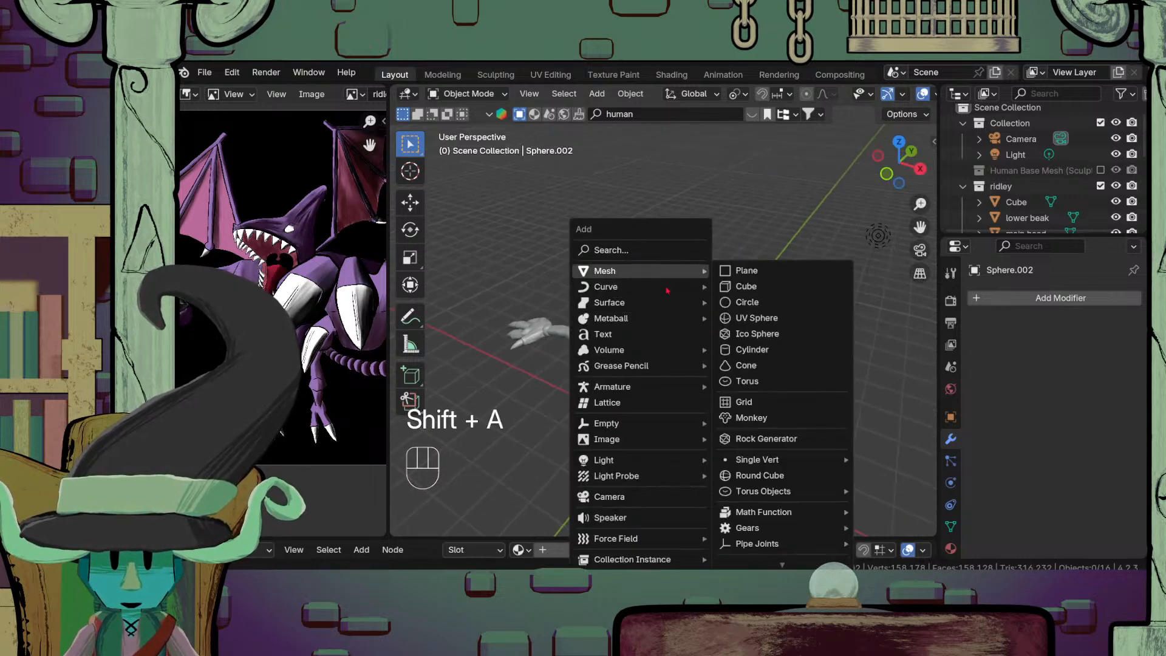
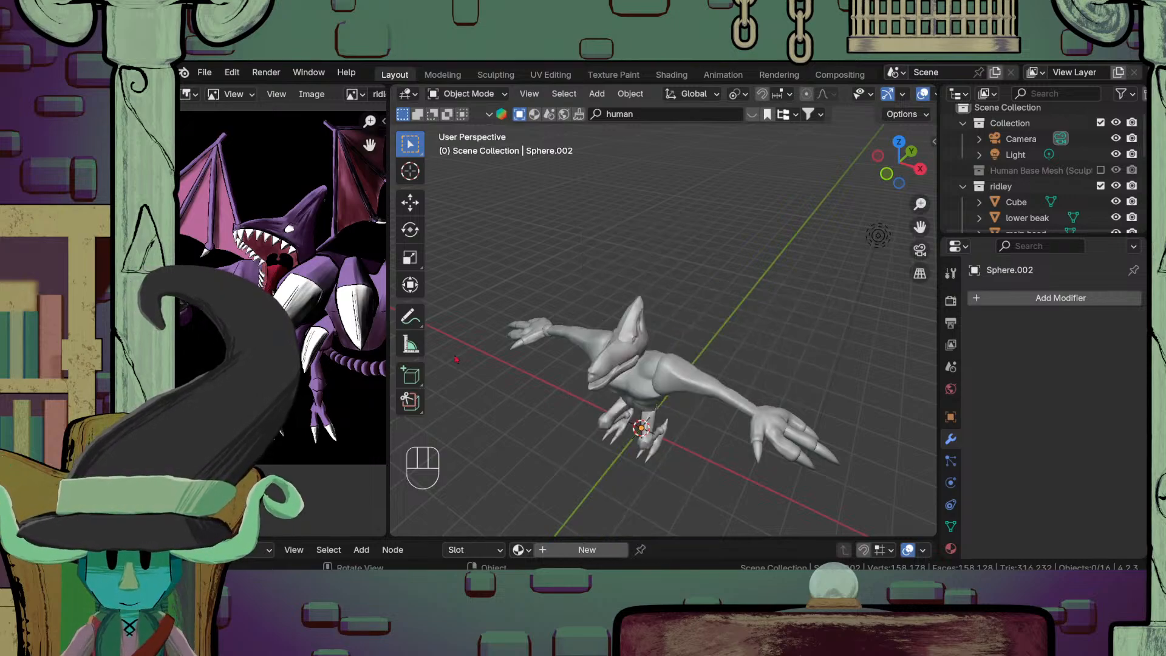
Step: Switch the reference image area to the Geometry Node Editor
{"action": "middle_click_drag", "start_coordinate": [699, 314], "coordinate": [553, 514]}
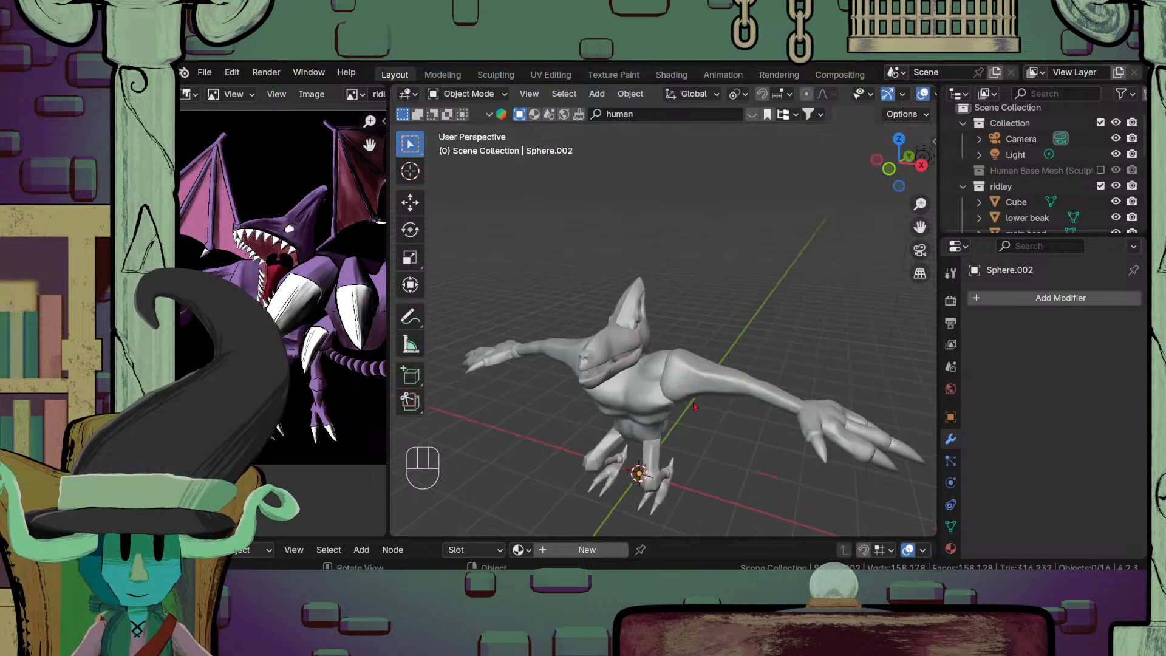
{"action": "left_click", "coordinate": [189, 94]}
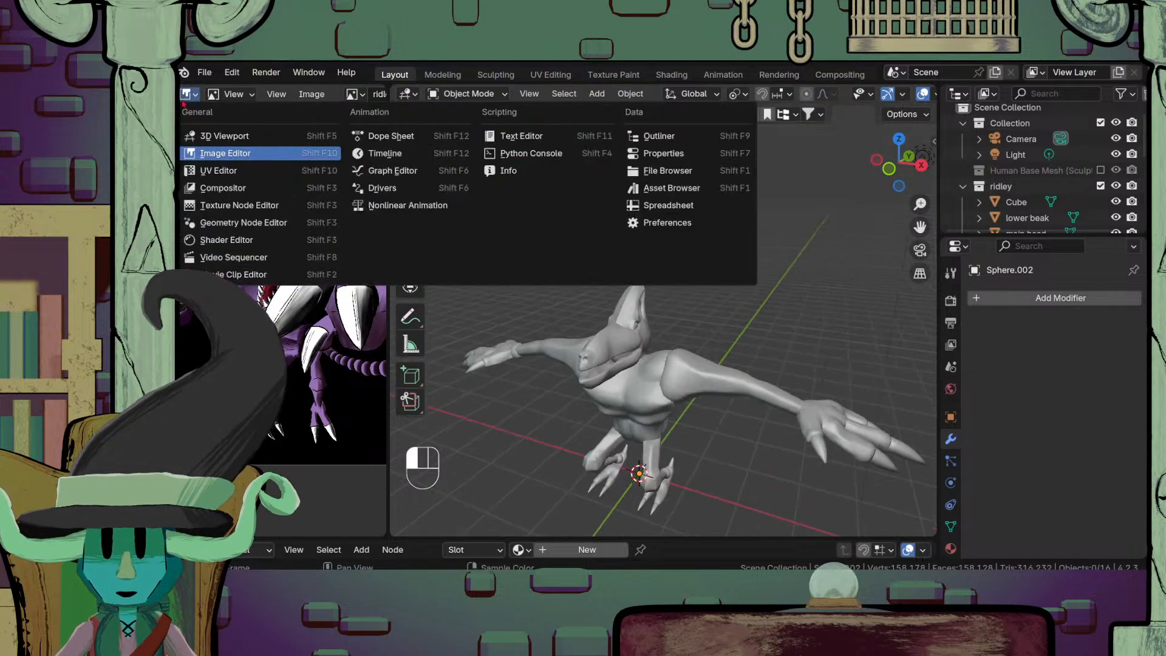
{"action": "left_click", "coordinate": [239, 222]}
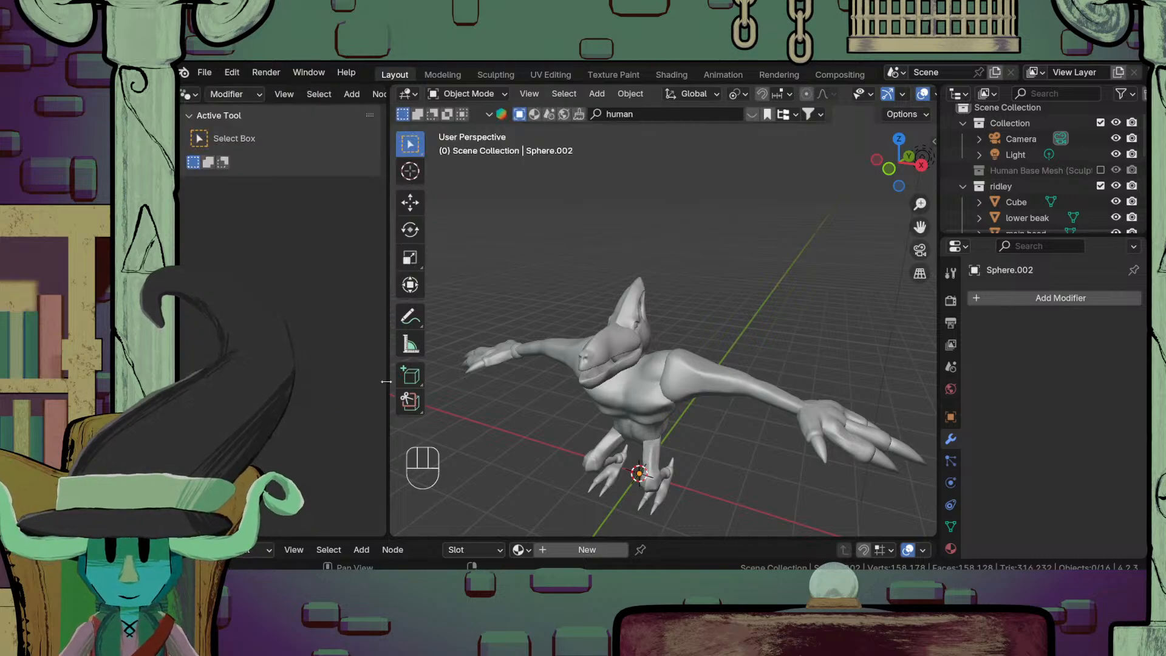
Step: Widen the Geometry Node Editor area by narrowing the neighbouring 3D viewport
{"action": "left_click_drag", "start_coordinate": [386, 381], "coordinate": [596, 381]}
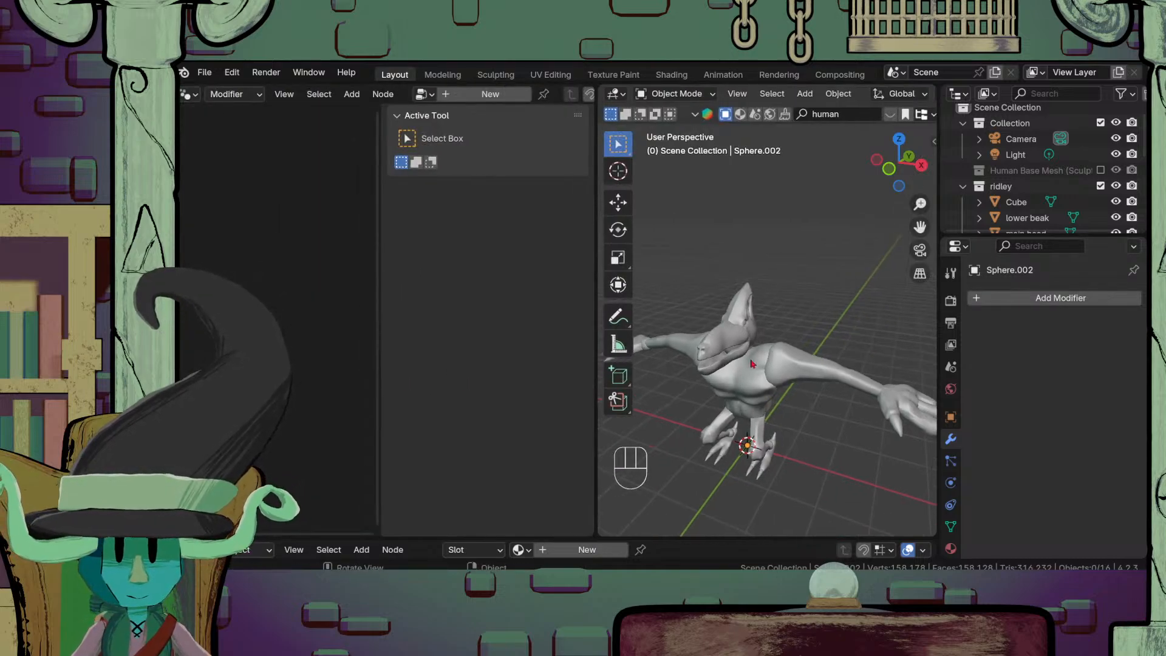
Step: Add a blank Grease Pencil object, try an Envelope modifier on it, and remove that modifier
{"action": "key", "text": "shift+a"}
{"action": "mouse_move", "coordinate": [727, 270]}
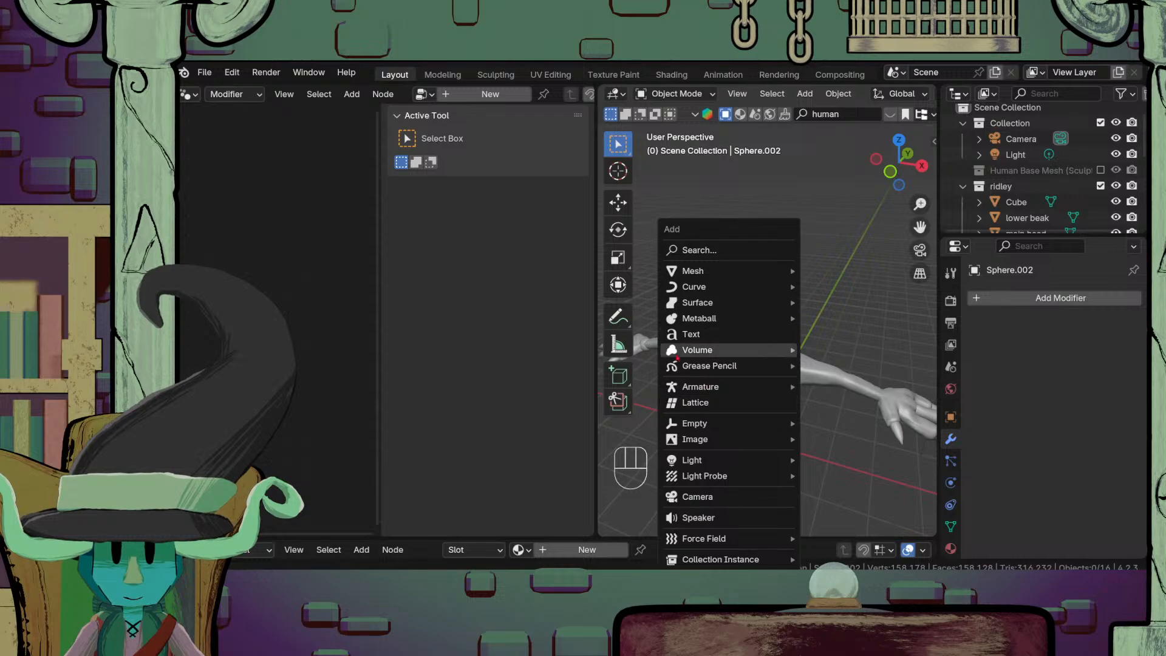
{"action": "mouse_move", "coordinate": [695, 351]}
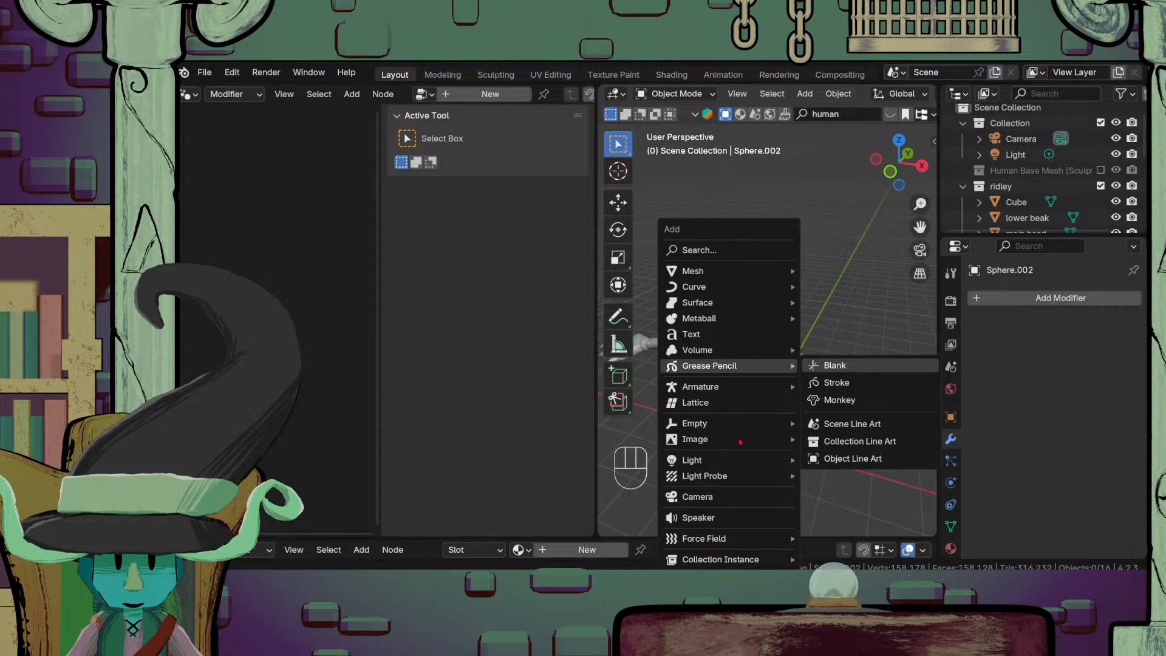
{"action": "left_click", "coordinate": [835, 365]}
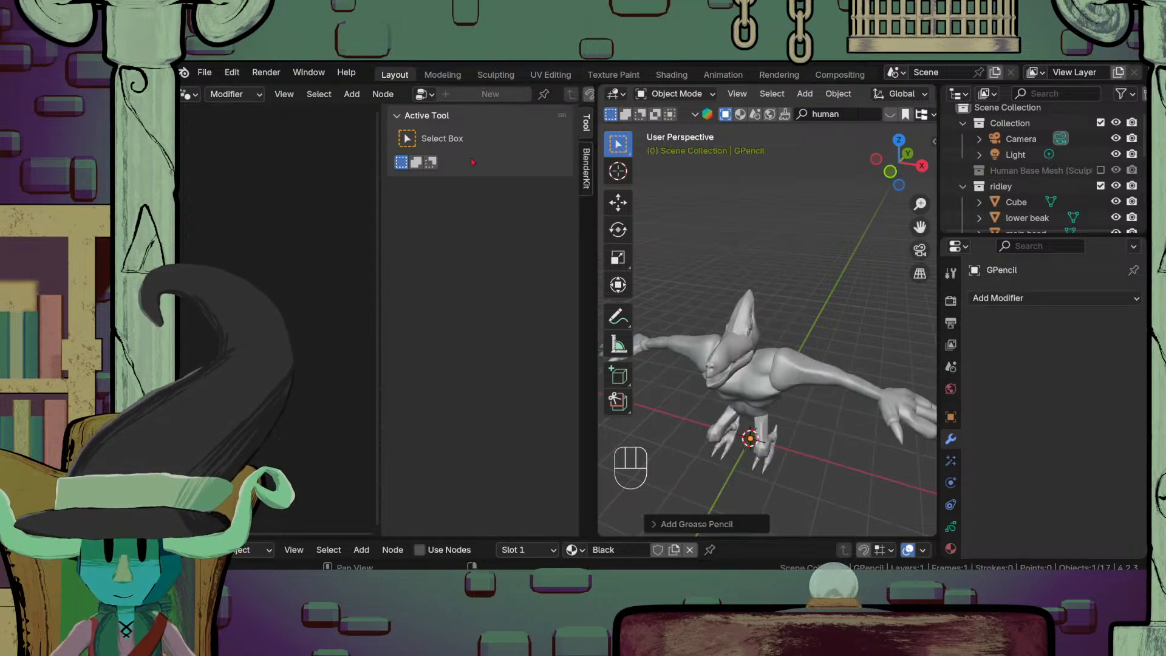
{"action": "left_click", "coordinate": [1009, 297]}
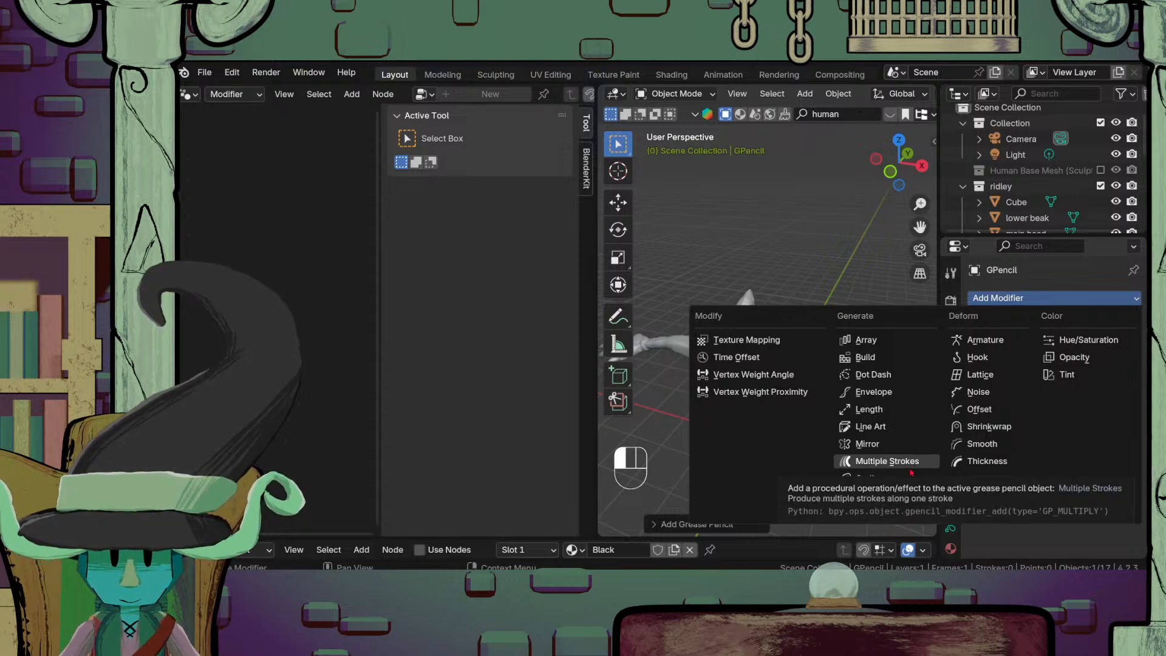
{"action": "left_click", "coordinate": [874, 392]}
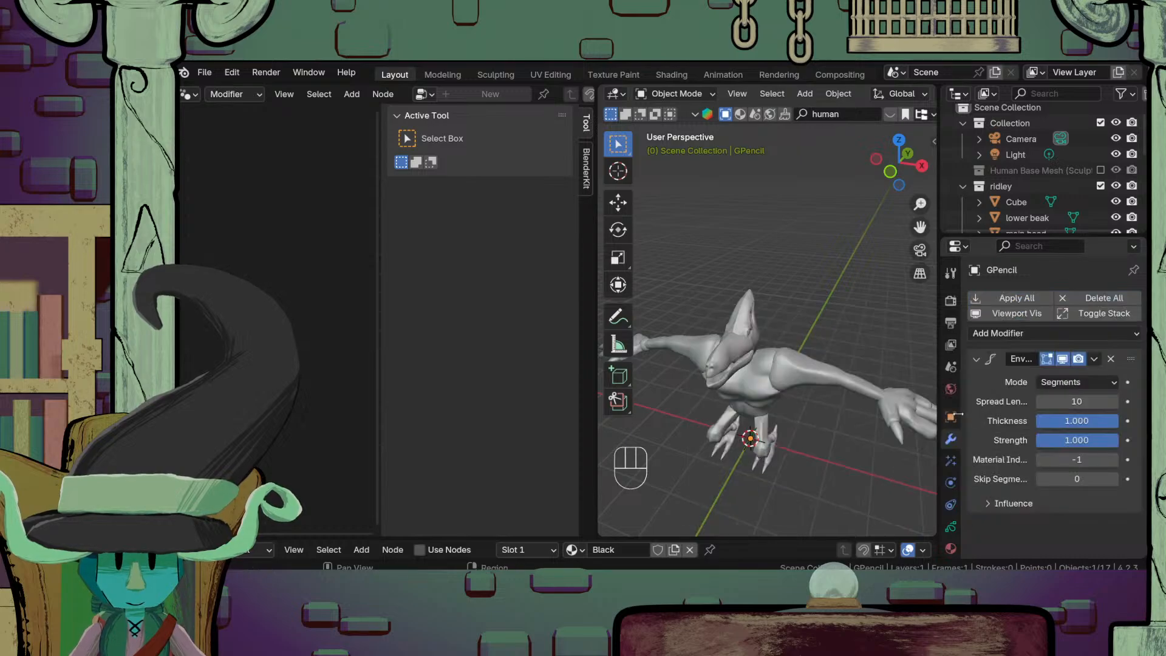
{"action": "left_click", "coordinate": [1111, 359]}
{"action": "left_click", "coordinate": [1031, 298]}
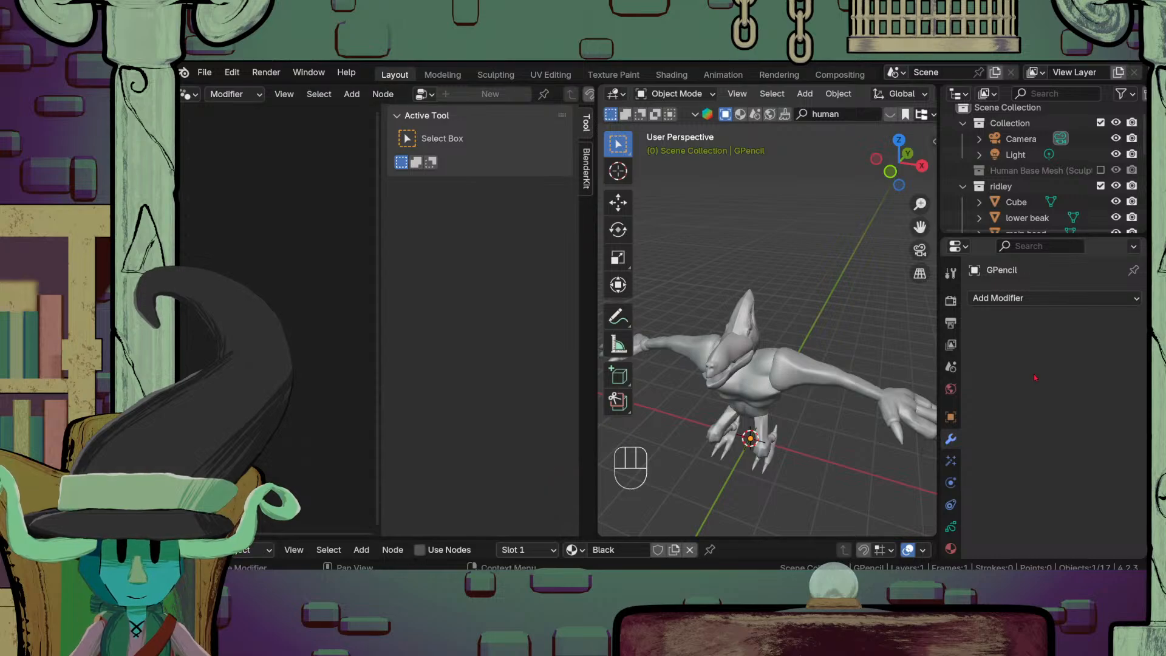
{"action": "middle_click_drag", "start_coordinate": [742, 401], "coordinate": [788, 408]}
{"action": "key", "text": "shift+a"}
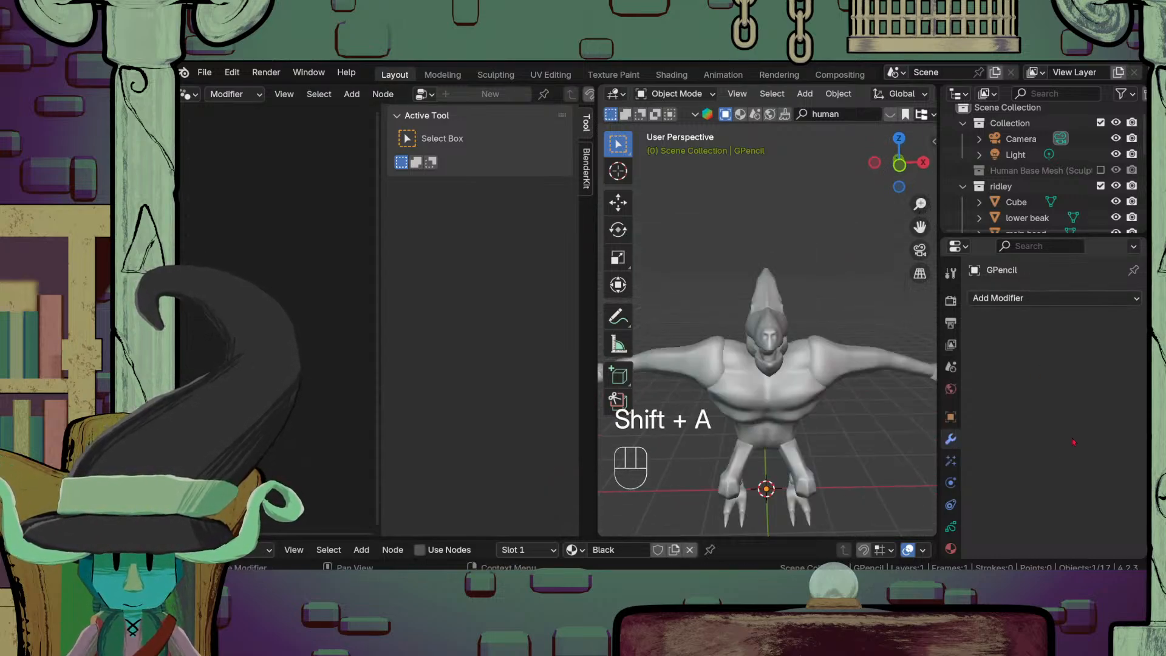
{"action": "left_click", "coordinate": [1047, 298]}
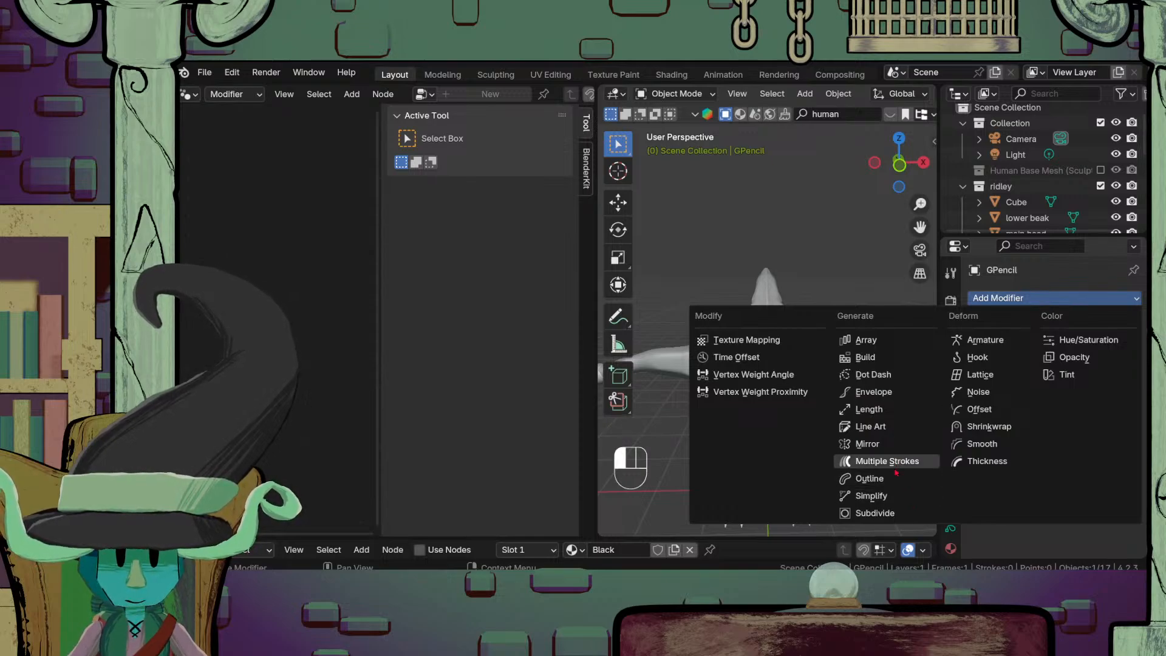
{"action": "scroll", "coordinate": [848, 426], "scroll_direction": "down", "scroll_amount": 1}
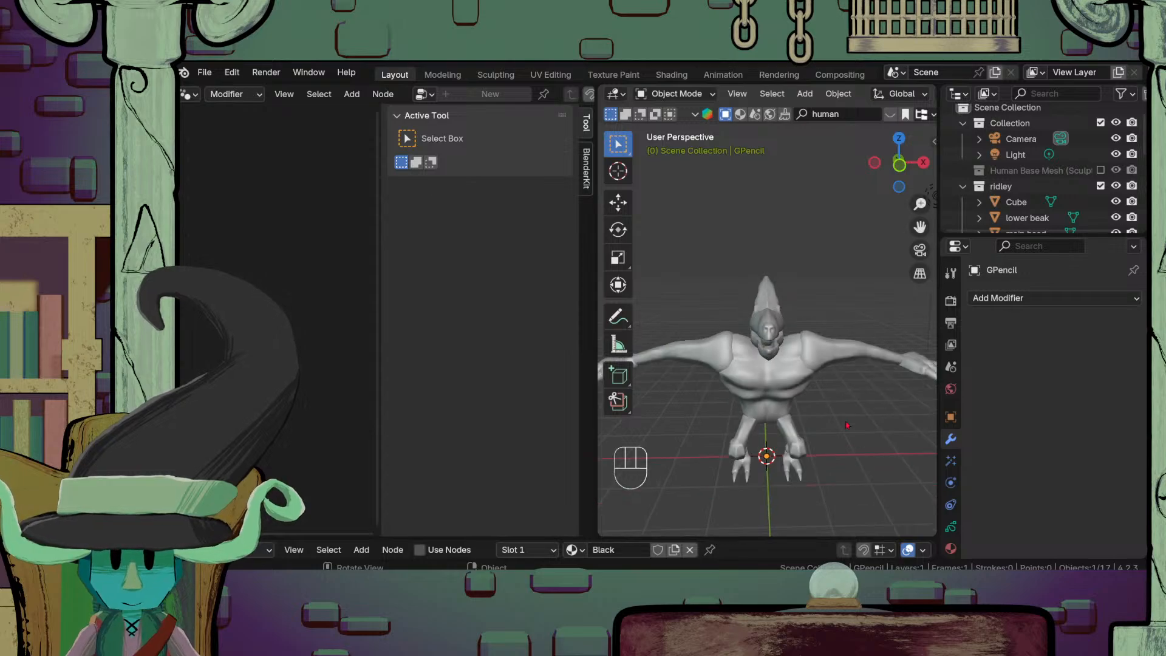
{"action": "middle_click_drag", "start_coordinate": [832, 449], "coordinate": [772, 429]}
{"action": "middle_click_drag", "start_coordinate": [714, 495], "coordinate": [792, 479], "text": "shift"}
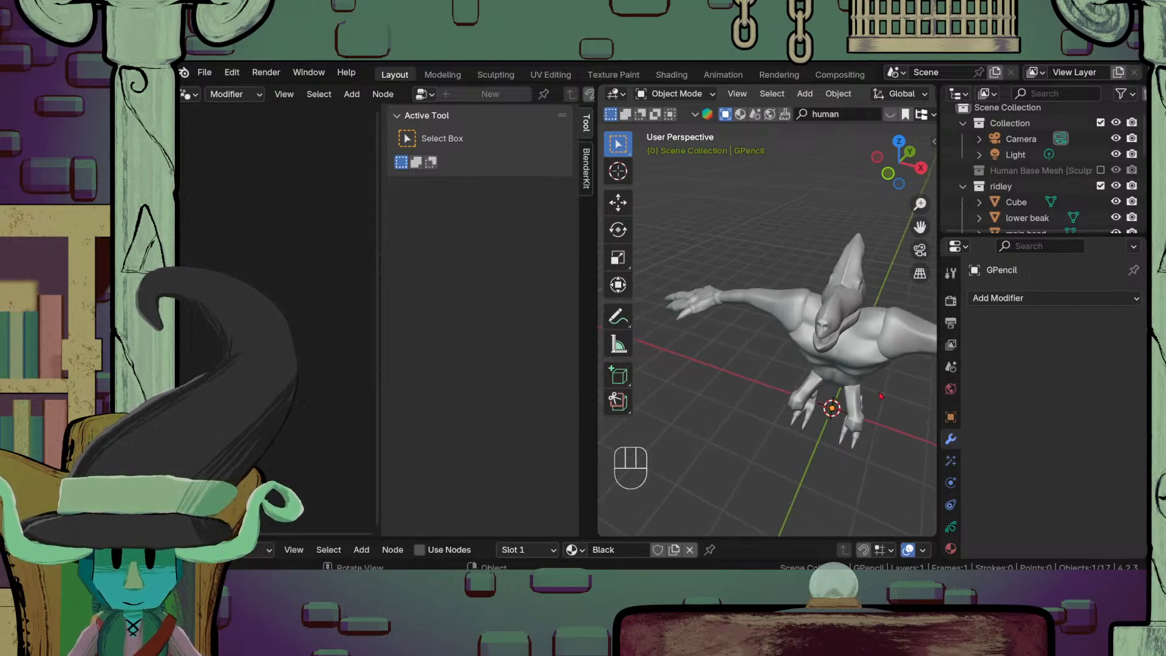
Step: Delete the Grease Pencil object from the scene
{"action": "scroll", "coordinate": [1057, 171], "scroll_direction": "down", "scroll_amount": 7}
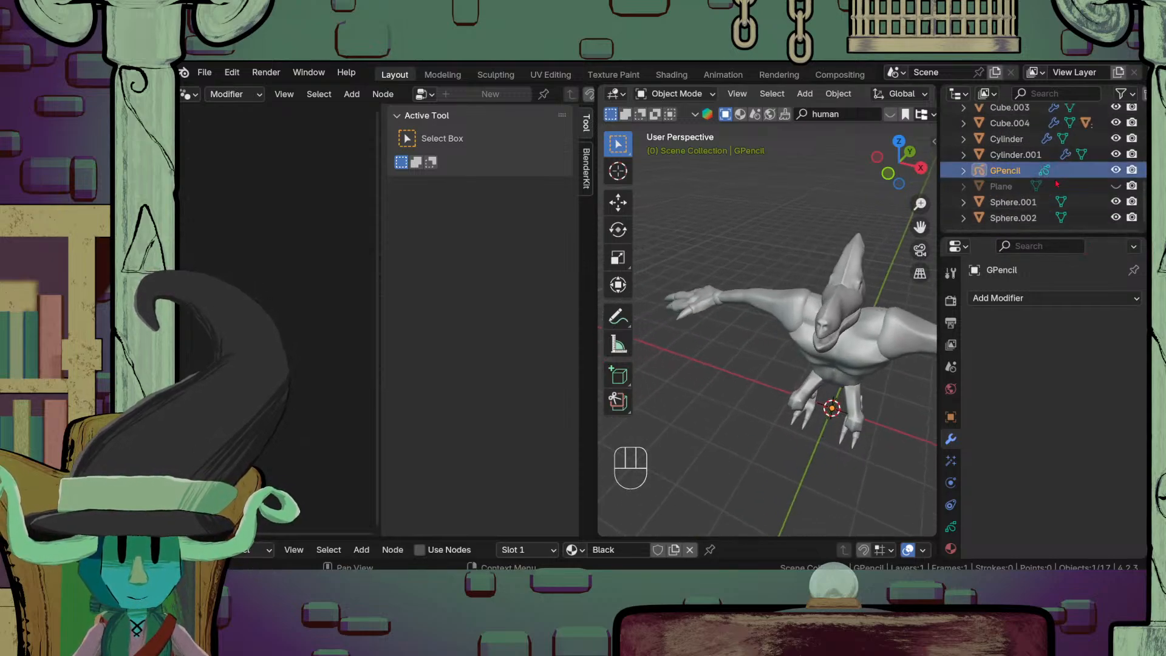
{"action": "key", "text": "x"}
{"action": "left_click", "coordinate": [726, 358]}
Step: Add a Path curve and delete all of its control points except one end point
{"action": "key", "text": "shift+a"}
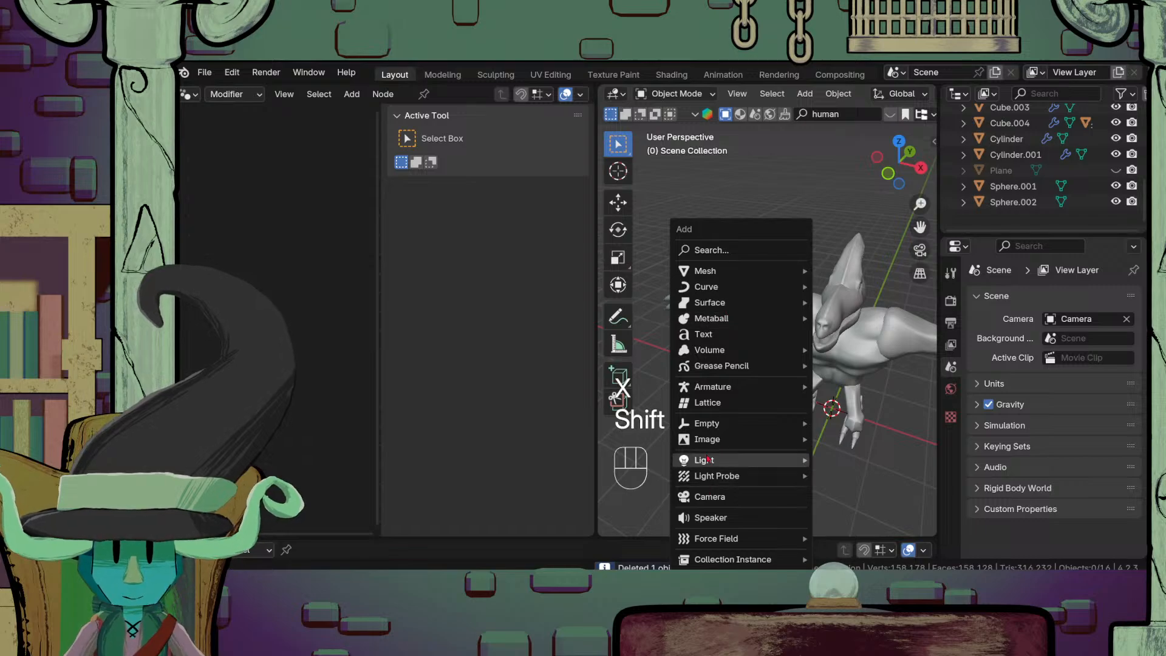
{"action": "mouse_move", "coordinate": [774, 274]}
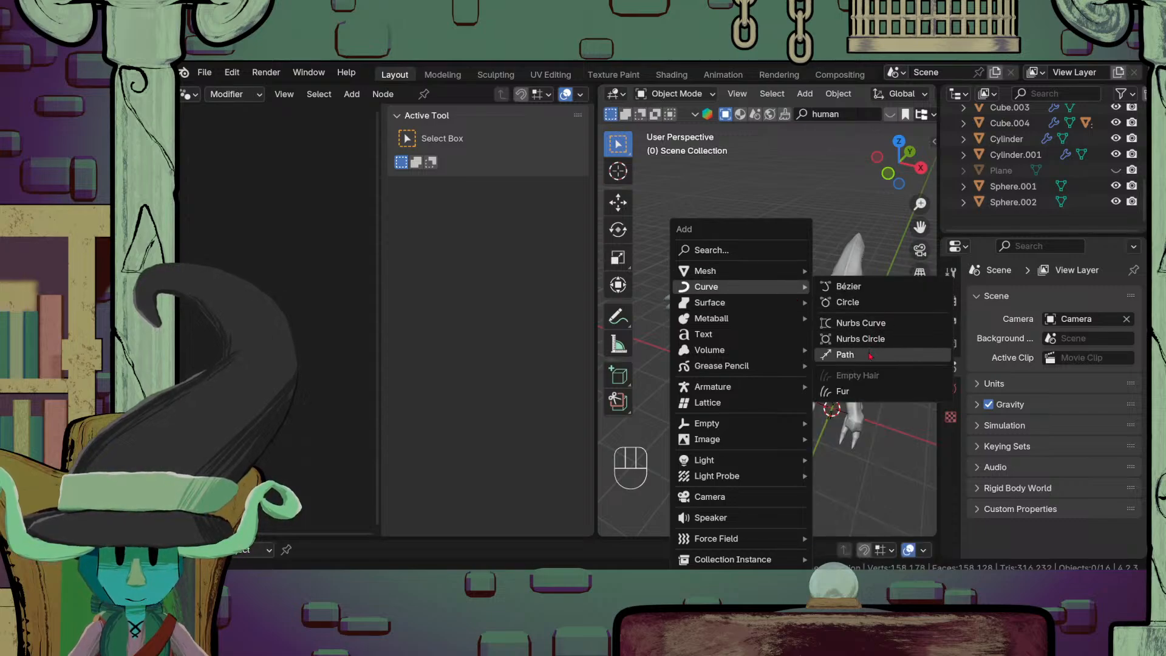
{"action": "left_click", "coordinate": [847, 355]}
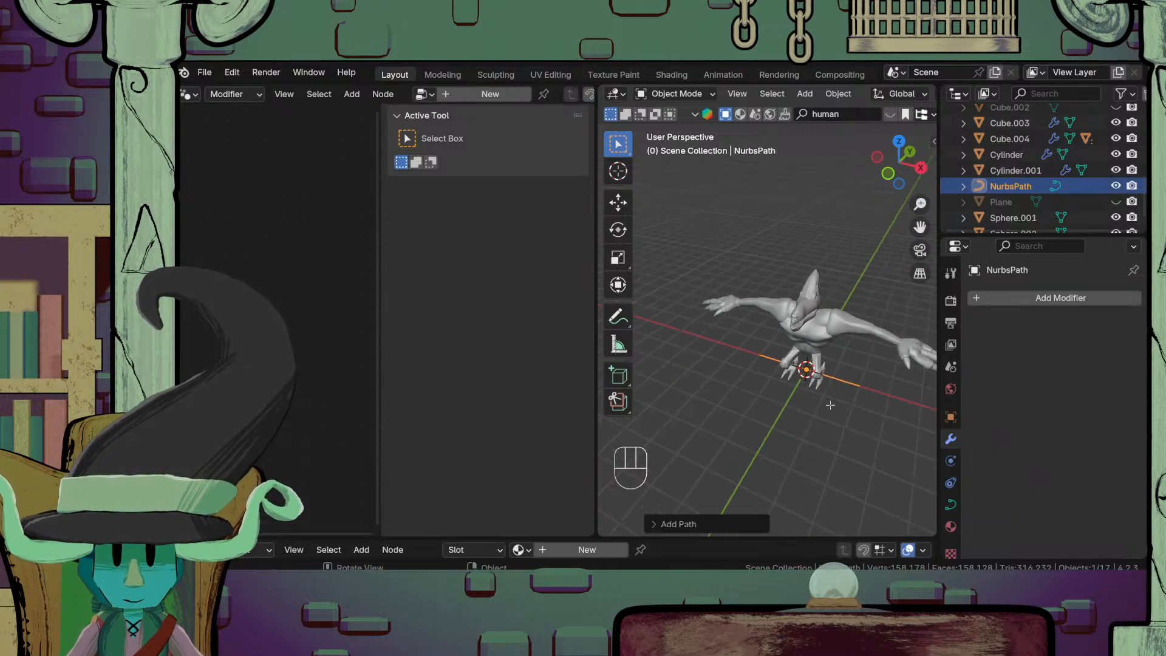
{"action": "key", "text": "Tab"}
{"action": "scroll", "coordinate": [763, 423], "scroll_direction": "up", "scroll_amount": 2}
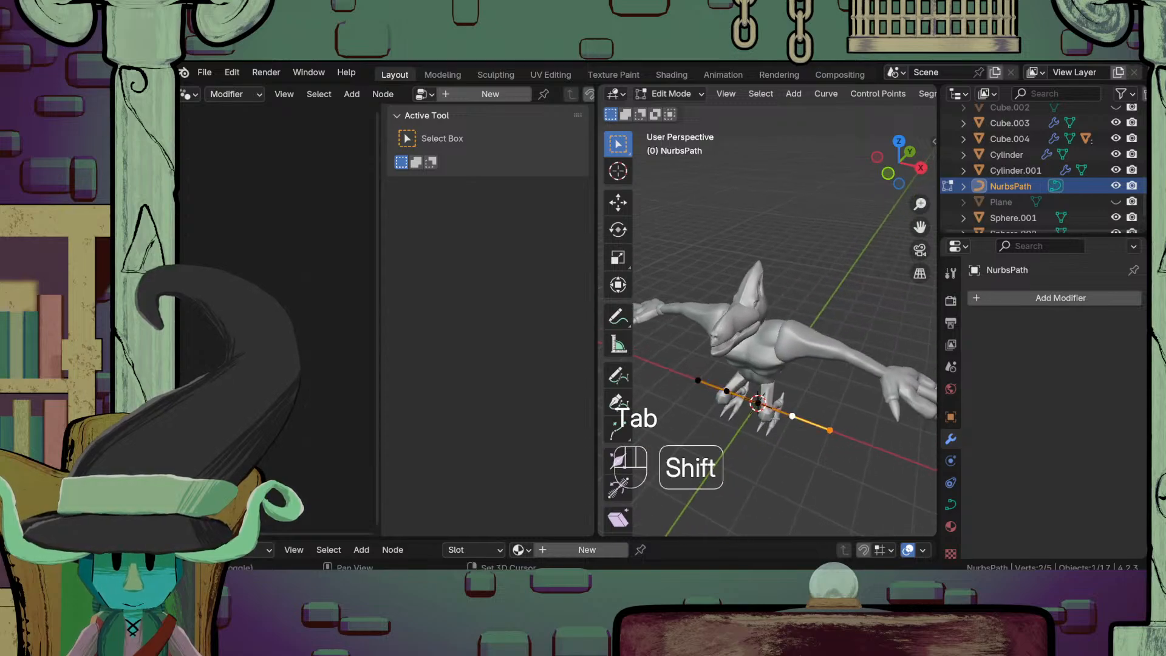
{"action": "left_click", "coordinate": [759, 404], "text": "shift"}
{"action": "key", "text": "x"}
{"action": "left_click", "coordinate": [684, 373]}
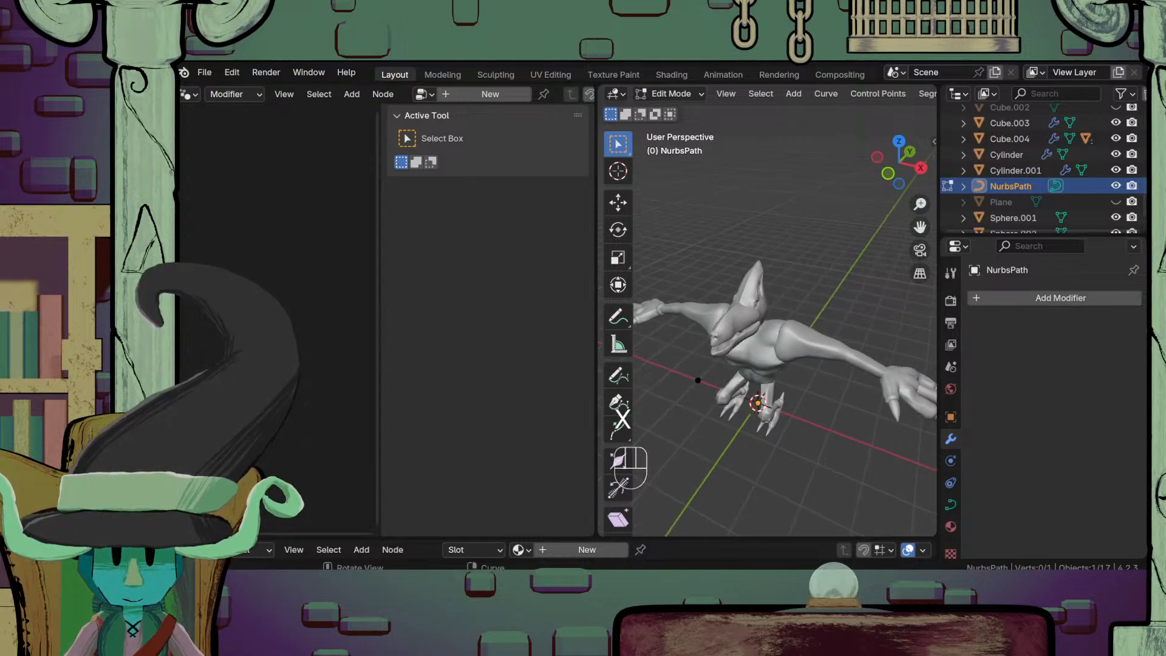
Step: Move the path's remaining control point along X to the origin and add a Mirror modifier on the X axis
{"action": "key", "text": "g"}
{"action": "key", "text": "y"}
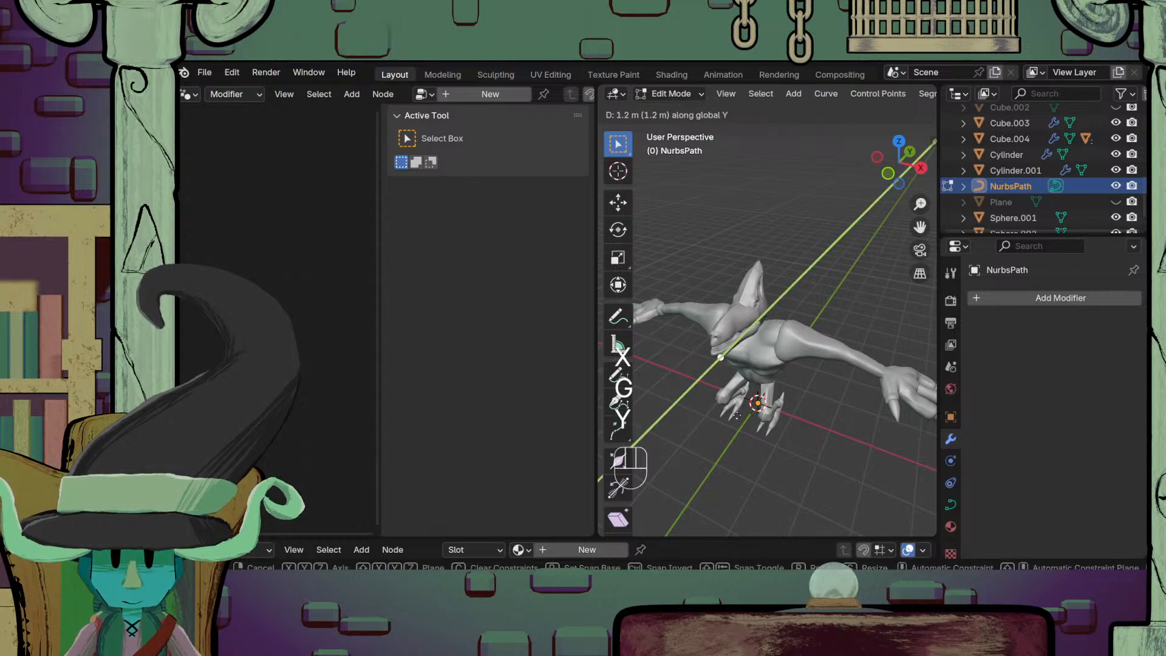
{"action": "key", "text": "x"}
{"action": "left_click", "coordinate": [721, 426]}
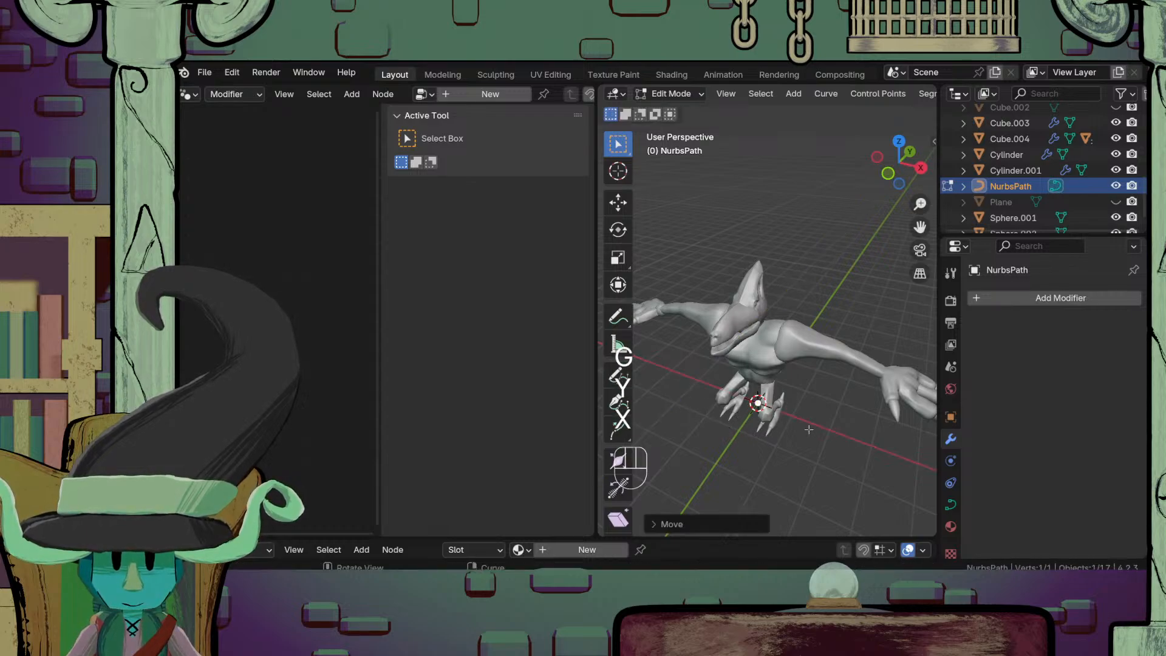
{"action": "left_click", "coordinate": [1002, 298]}
{"action": "left_click", "coordinate": [833, 327]}
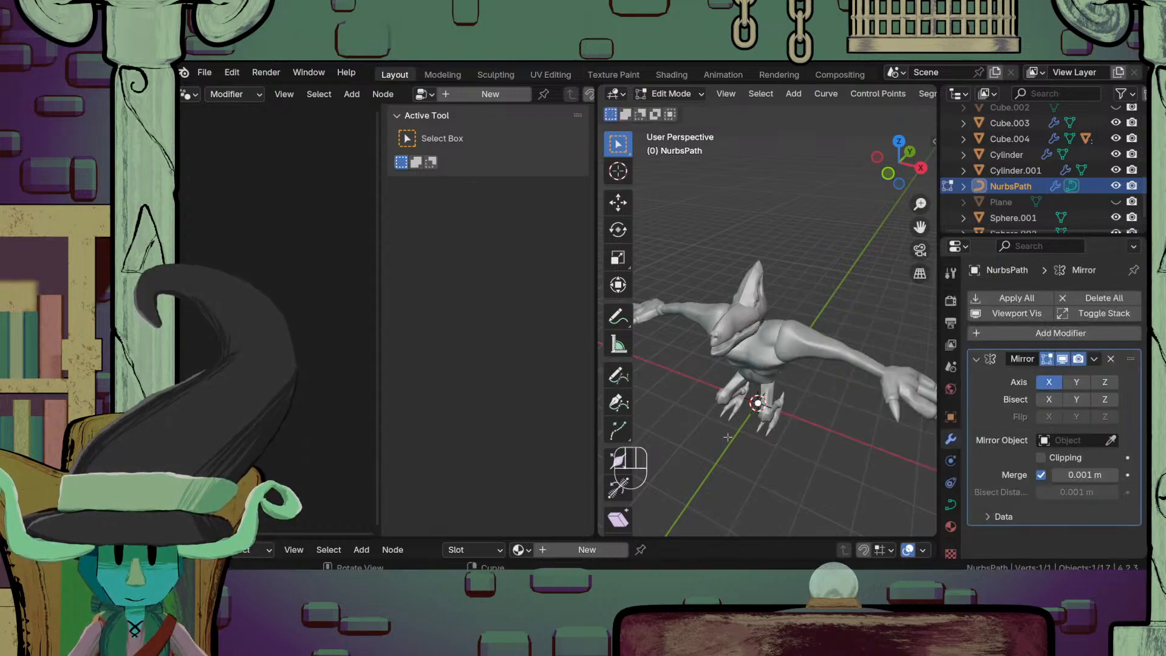
Step: Raise the control point about 2.5 m along Z and shift it off-centre toward positive X on the creature's upper torso
{"action": "key", "text": "g"}
{"action": "key", "text": "z"}
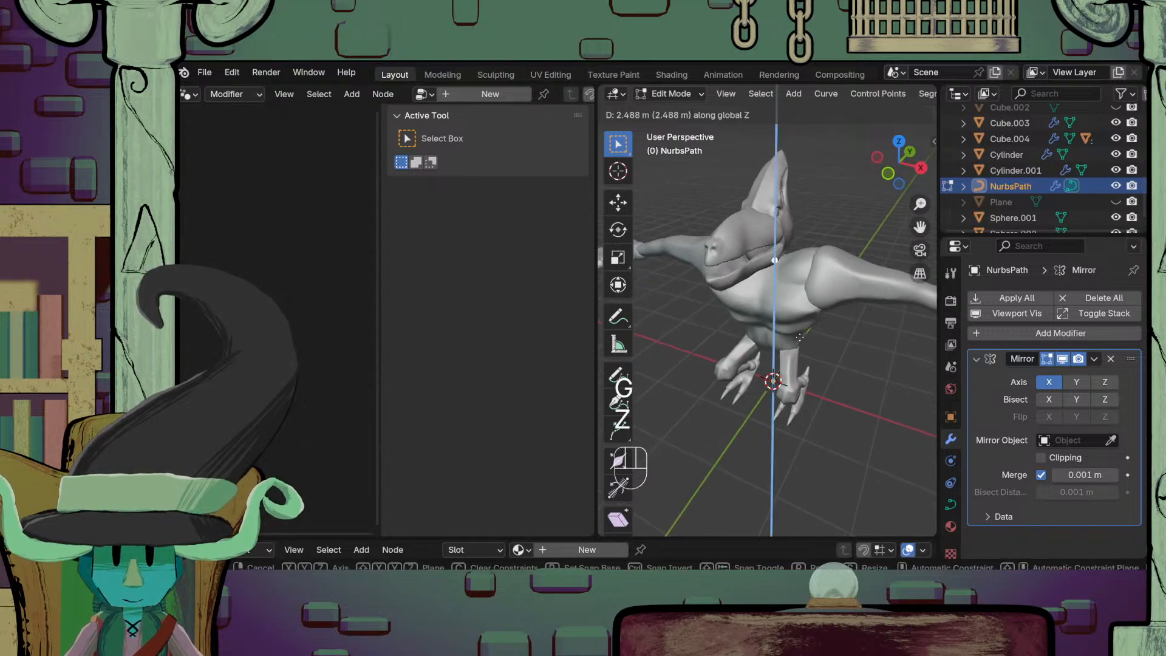
{"action": "left_click", "coordinate": [796, 450]}
{"action": "middle_click_drag", "start_coordinate": [796, 450], "coordinate": [880, 310]}
{"action": "key", "text": "ctrl+KP_1"}
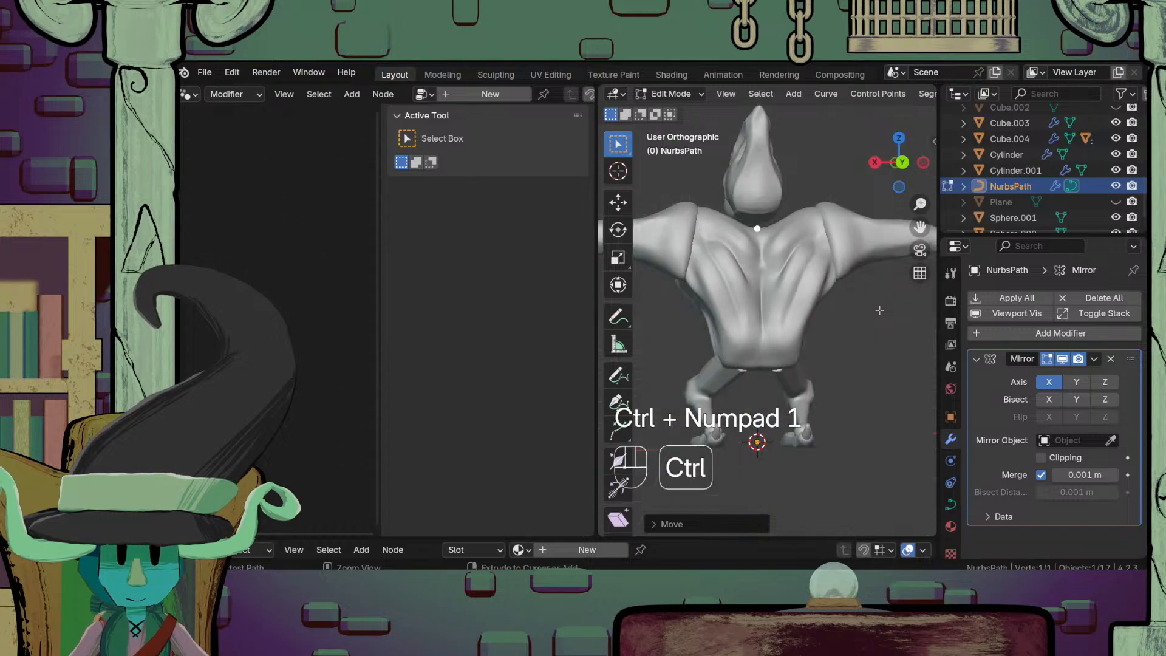
{"action": "key", "text": "g"}
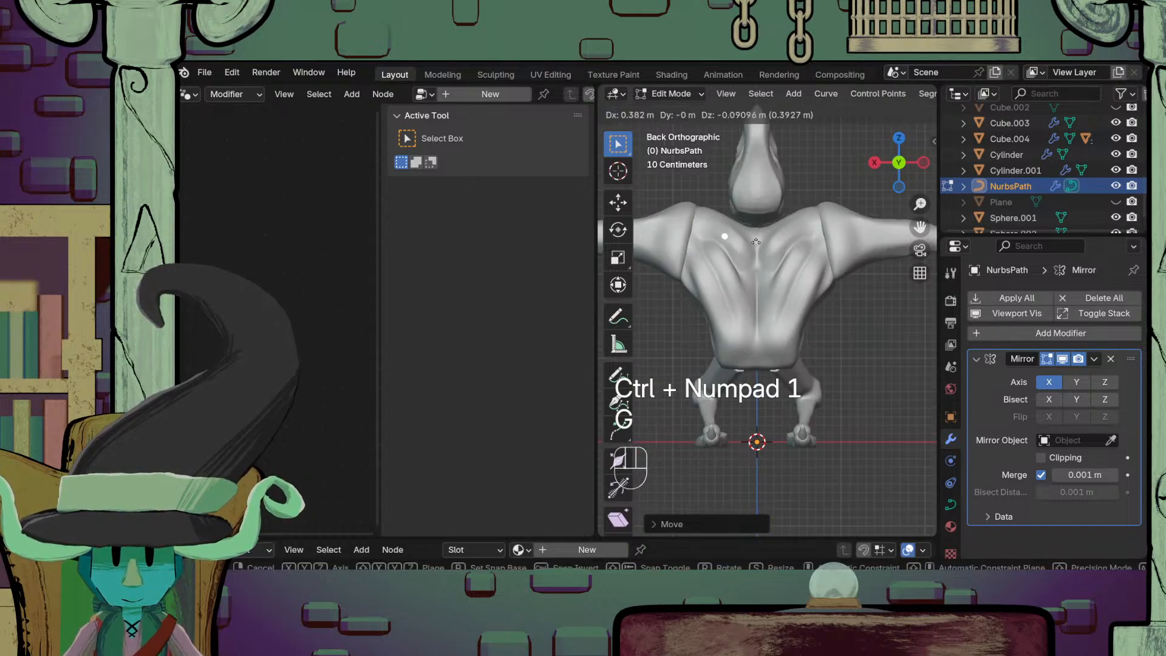
{"action": "left_click", "coordinate": [763, 243]}
{"action": "middle_click_drag", "start_coordinate": [763, 246], "coordinate": [832, 355]}
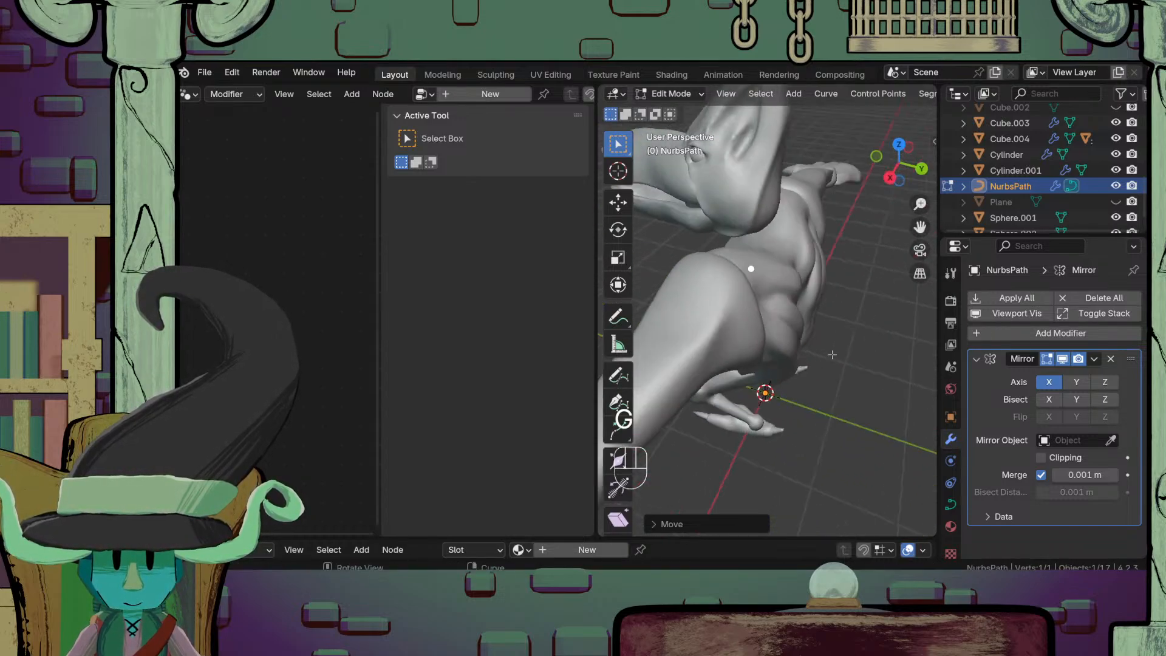
Step: In top view, extrude a second control point about 0.8 m outward and behind the creature's back
{"action": "key", "text": "KP_1"}
{"action": "key", "text": "KP_7"}
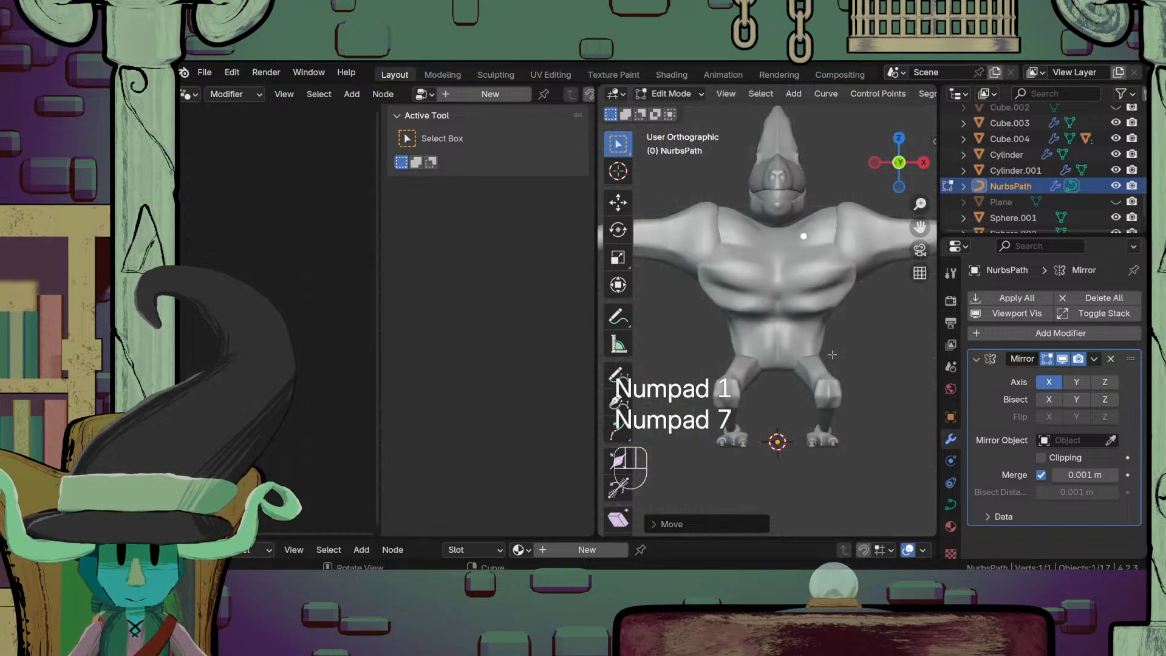
{"action": "key", "text": "g"}
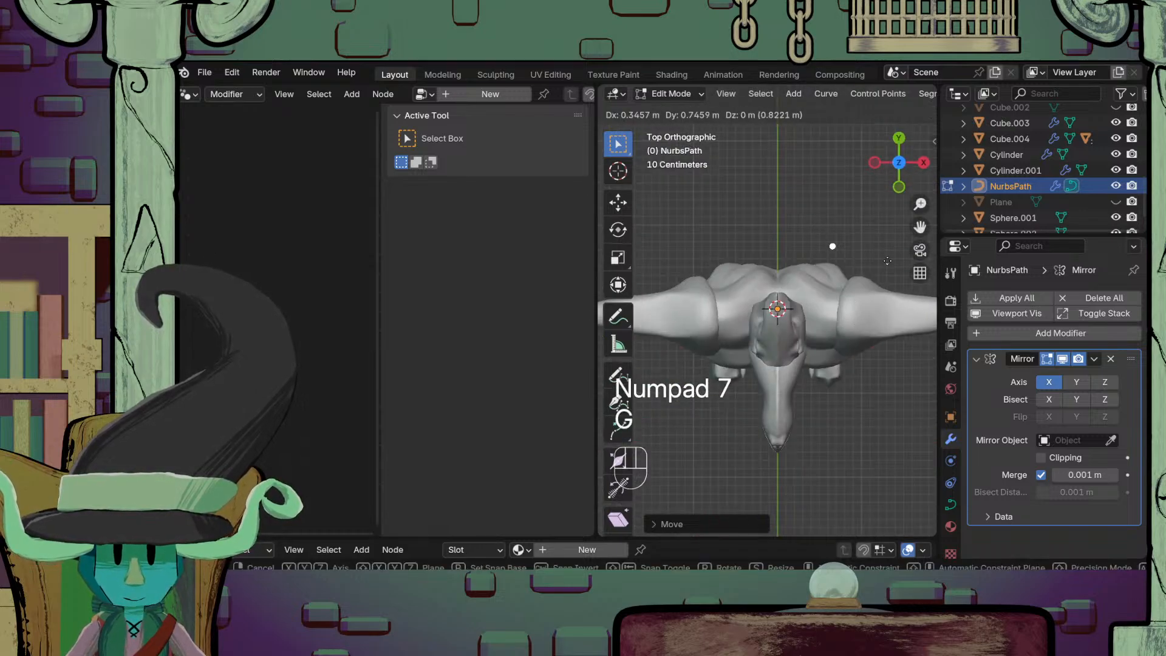
{"action": "right_click", "coordinate": [880, 255]}
{"action": "key", "text": "e"}
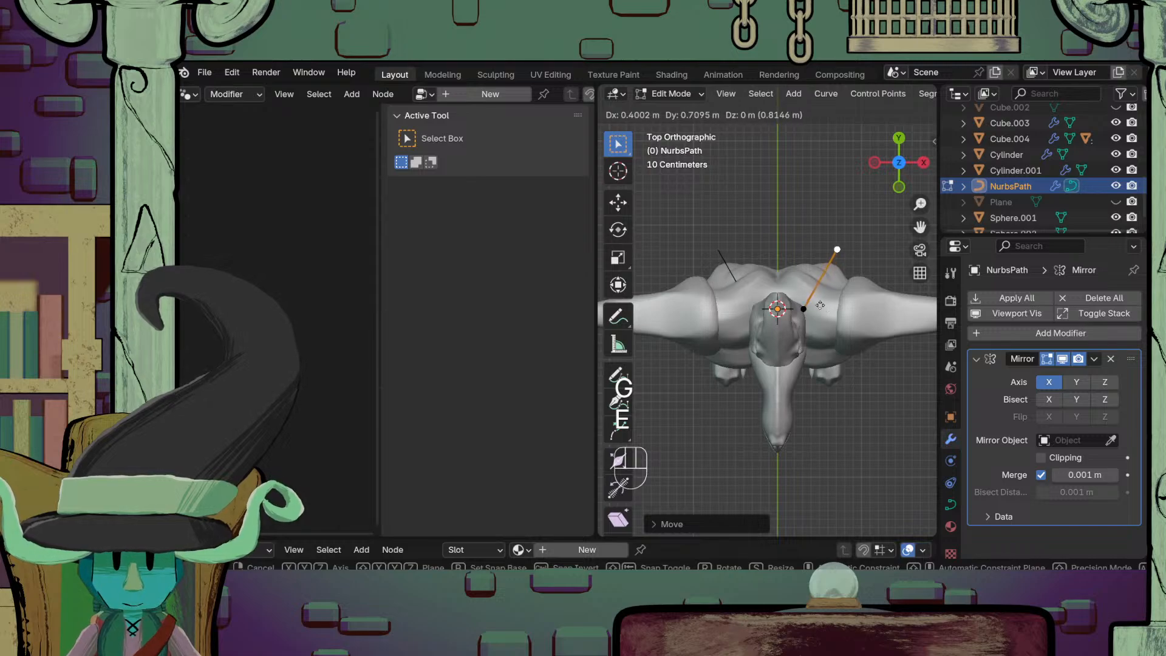
{"action": "left_click", "coordinate": [823, 305]}
{"action": "middle_click_drag", "start_coordinate": [823, 310], "coordinate": [793, 255]}
{"action": "scroll", "coordinate": [789, 331], "scroll_direction": "up", "scroll_amount": 2}
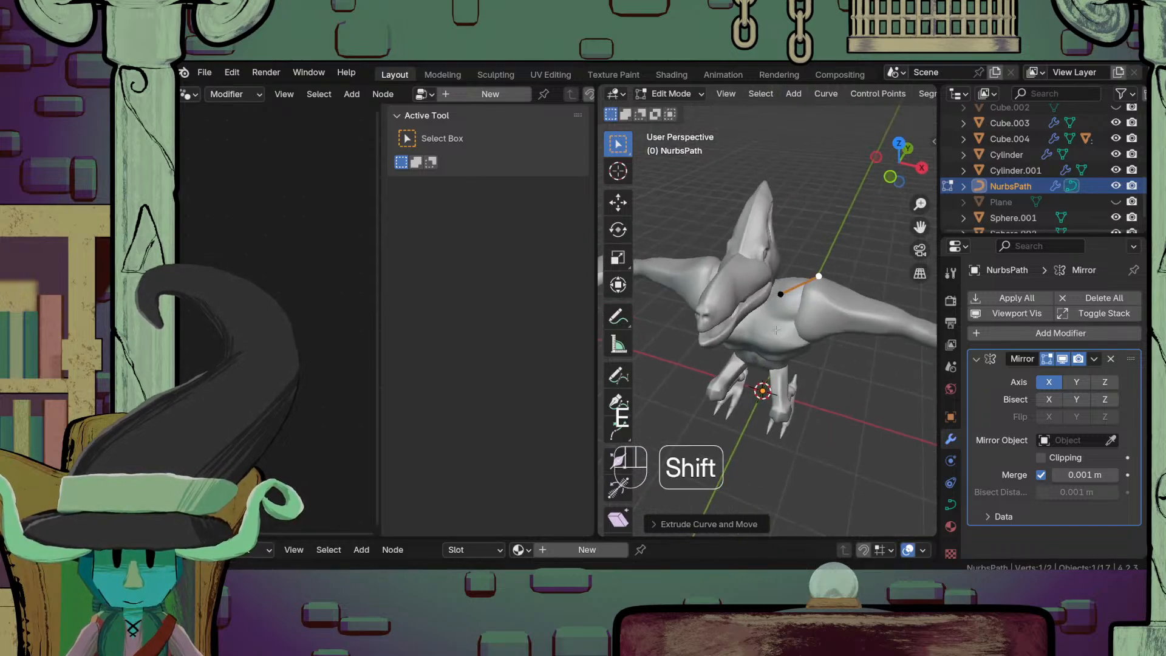
{"action": "middle_click_drag", "start_coordinate": [788, 338], "coordinate": [743, 405], "text": "shift"}
Step: Raise the extruded end point along Z above the shoulder and leave Edit Mode
{"action": "key", "text": "KP_1"}
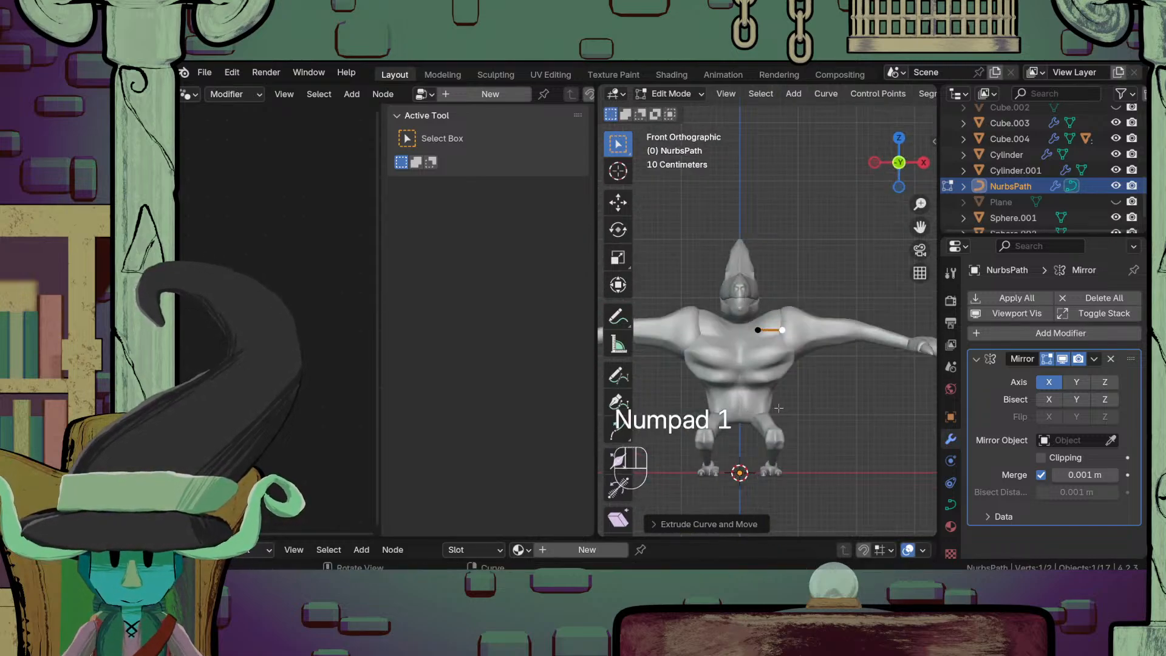
{"action": "key", "text": "g"}
{"action": "key", "text": "z"}
{"action": "left_click", "coordinate": [788, 377]}
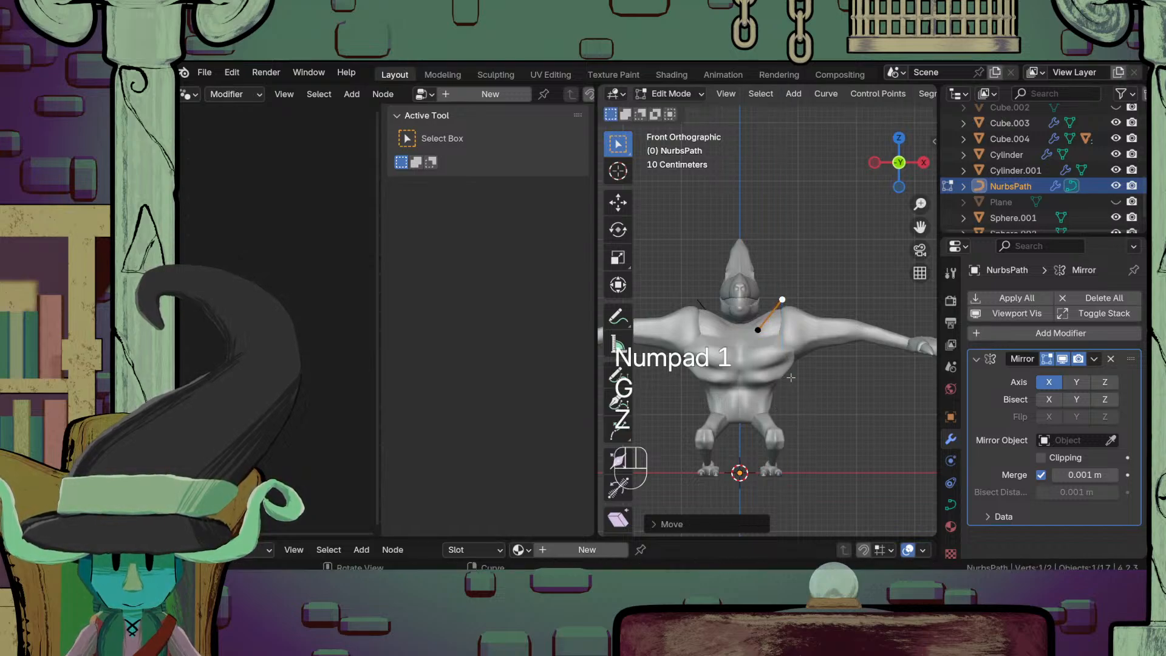
{"action": "middle_click_drag", "start_coordinate": [788, 377], "coordinate": [706, 409]}
{"action": "key", "text": "Tab"}
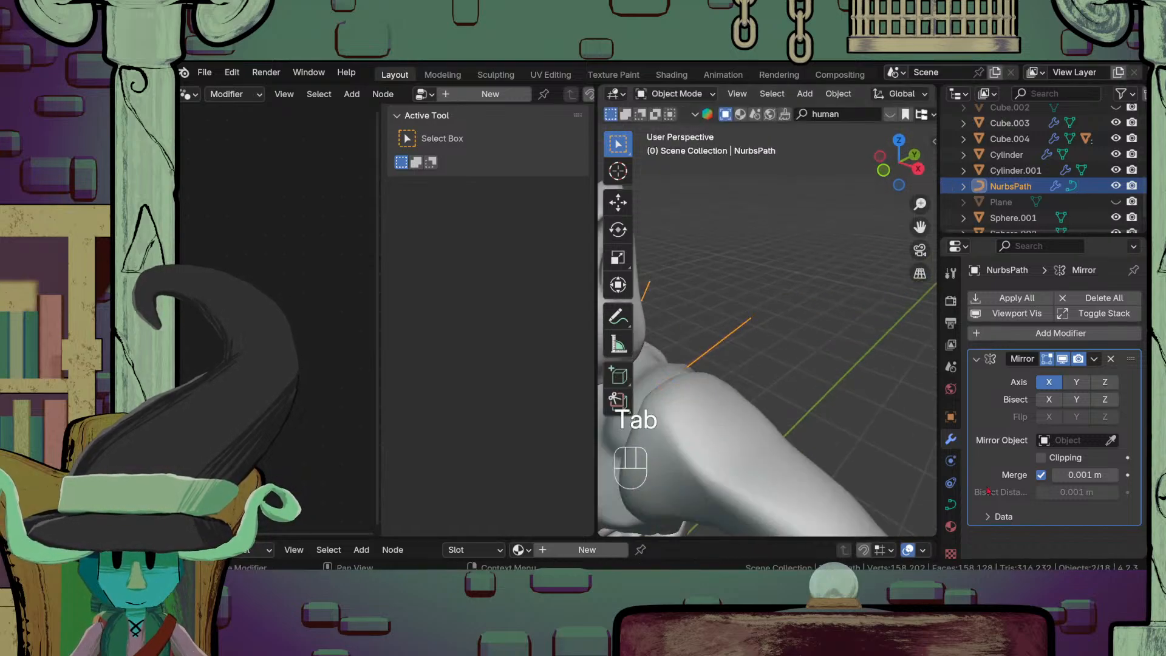
Step: Set the path's round bevel depth to 0.07 m and return to editing its control points
{"action": "left_click", "coordinate": [951, 505]}
{"action": "scroll", "coordinate": [1031, 478], "scroll_direction": "down", "scroll_amount": 10}
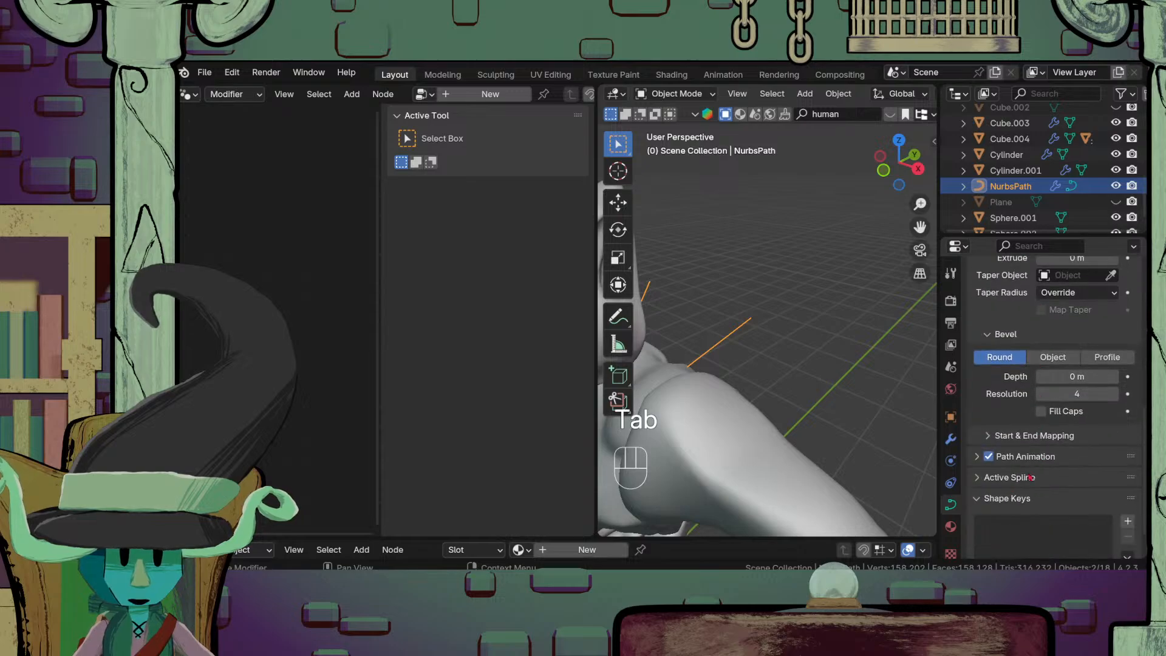
{"action": "left_click", "coordinate": [1115, 377]}
{"action": "left_click", "coordinate": [1114, 377]}
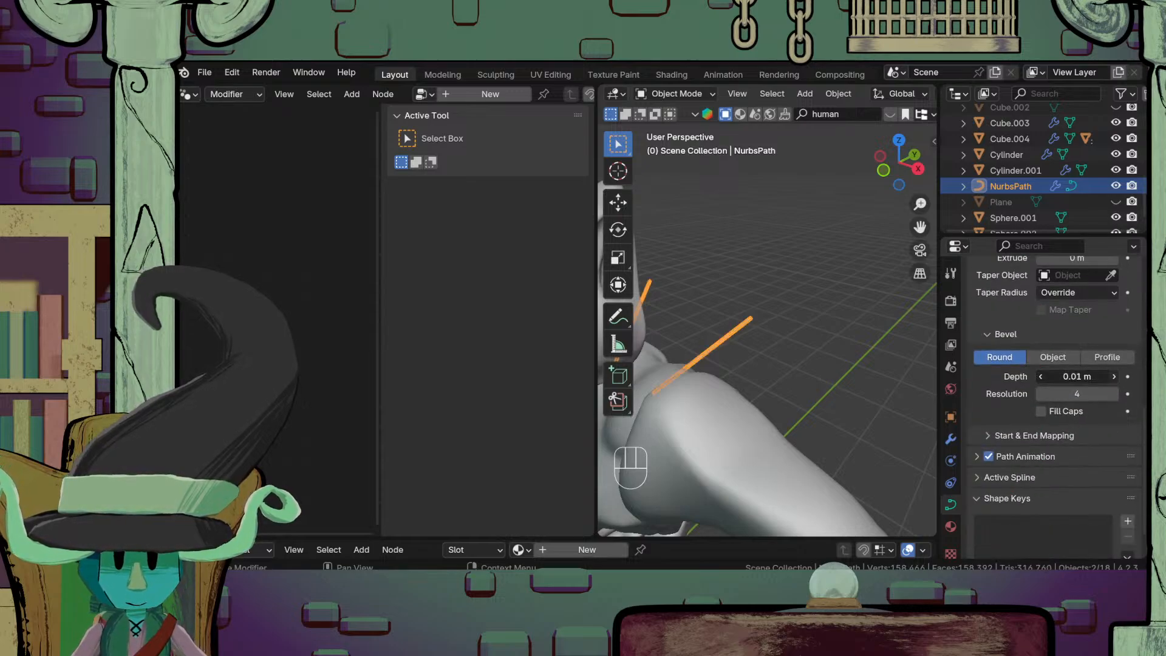
{"action": "left_click", "coordinate": [1115, 377]}
{"action": "left_click", "coordinate": [1114, 377]}
{"action": "left_click", "coordinate": [1115, 377]}
{"action": "left_click", "coordinate": [1115, 377]}
{"action": "left_click", "coordinate": [1115, 376]}
{"action": "left_click", "coordinate": [1115, 377]}
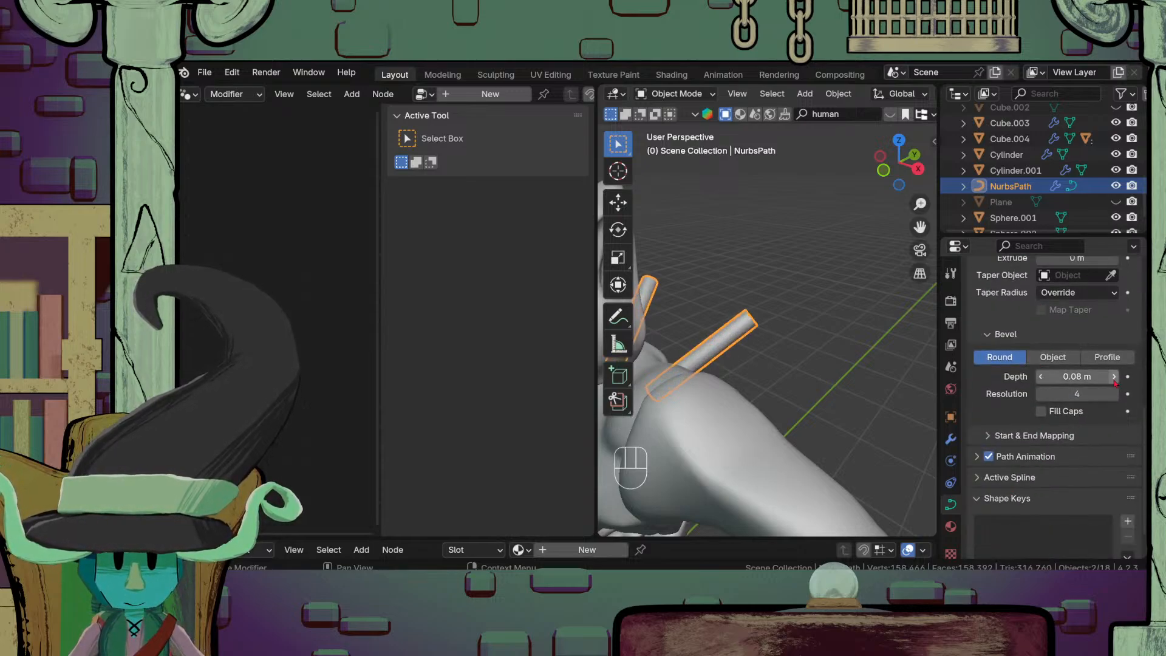
{"action": "left_click", "coordinate": [1041, 377]}
{"action": "key", "text": "Tab"}
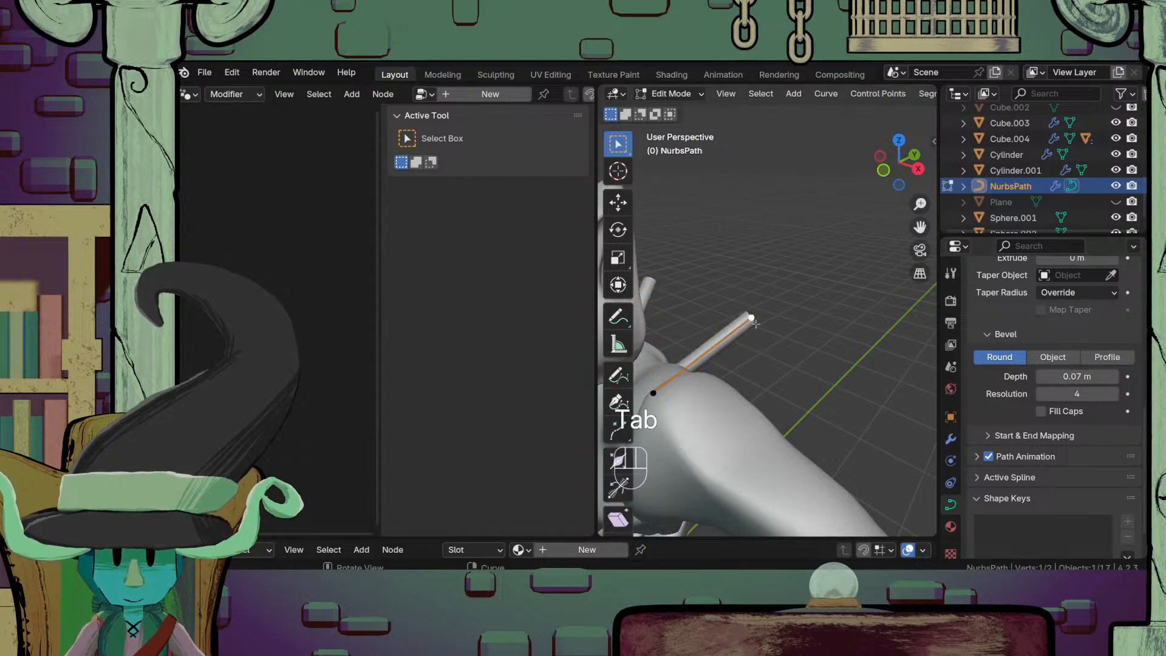
Step: Increase the radius of the strut's free end point so it flares outward, checking it in Object Mode before resuming control point editing
{"action": "key", "text": "alt+s"}
{"action": "left_click", "coordinate": [881, 435]}
{"action": "key", "text": "Tab"}
{"action": "scroll", "coordinate": [863, 443], "scroll_direction": "down", "scroll_amount": 6}
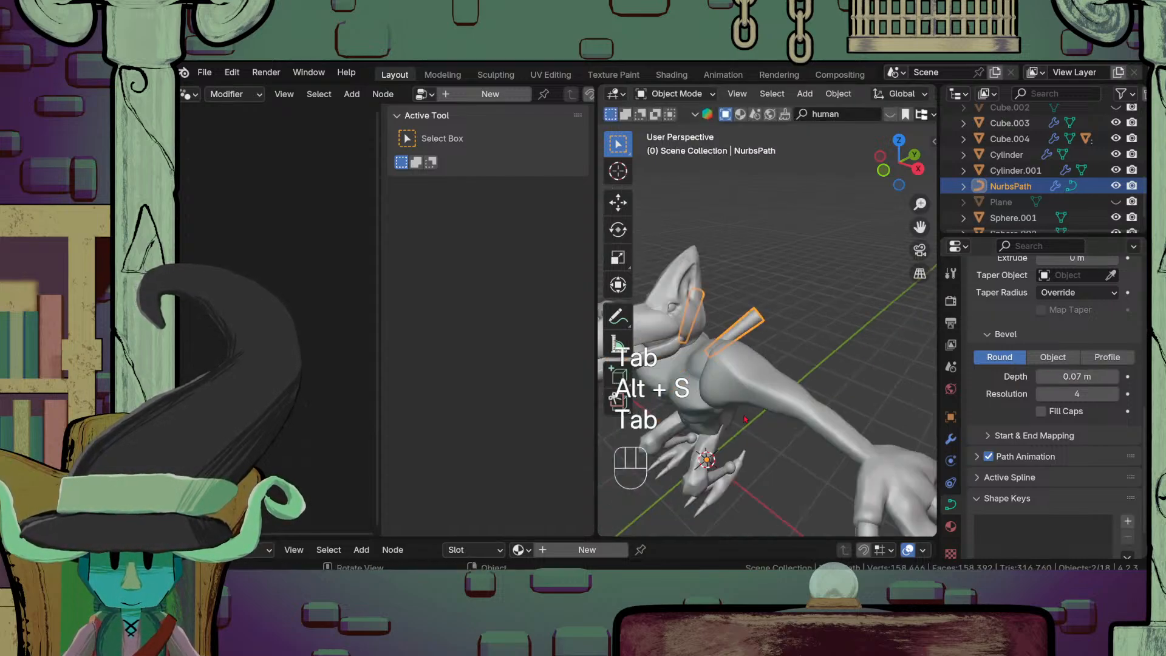
{"action": "left_click", "coordinate": [736, 430]}
{"action": "middle_click_drag", "start_coordinate": [774, 504], "coordinate": [748, 364]}
{"action": "key", "text": "Tab"}
{"action": "key", "text": "Tab"}
{"action": "left_click", "coordinate": [721, 314]}
{"action": "key", "text": "Tab"}
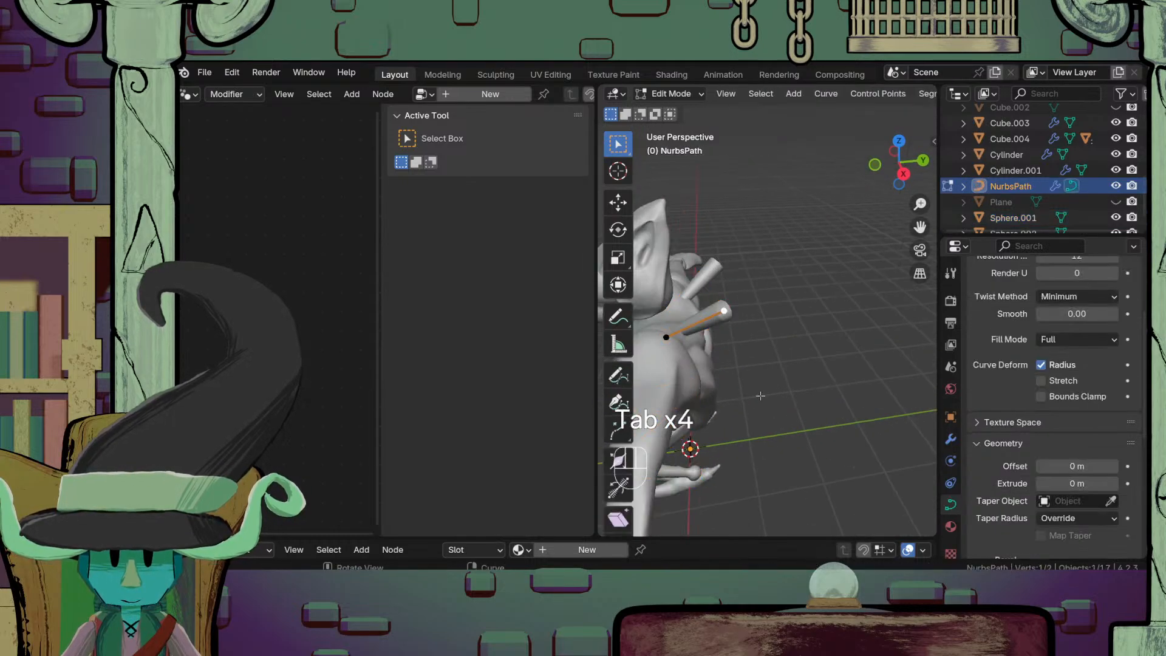
Step: Select both control points of the strut and flatten them with a scale of 0 along X
{"action": "key", "text": "KP_3"}
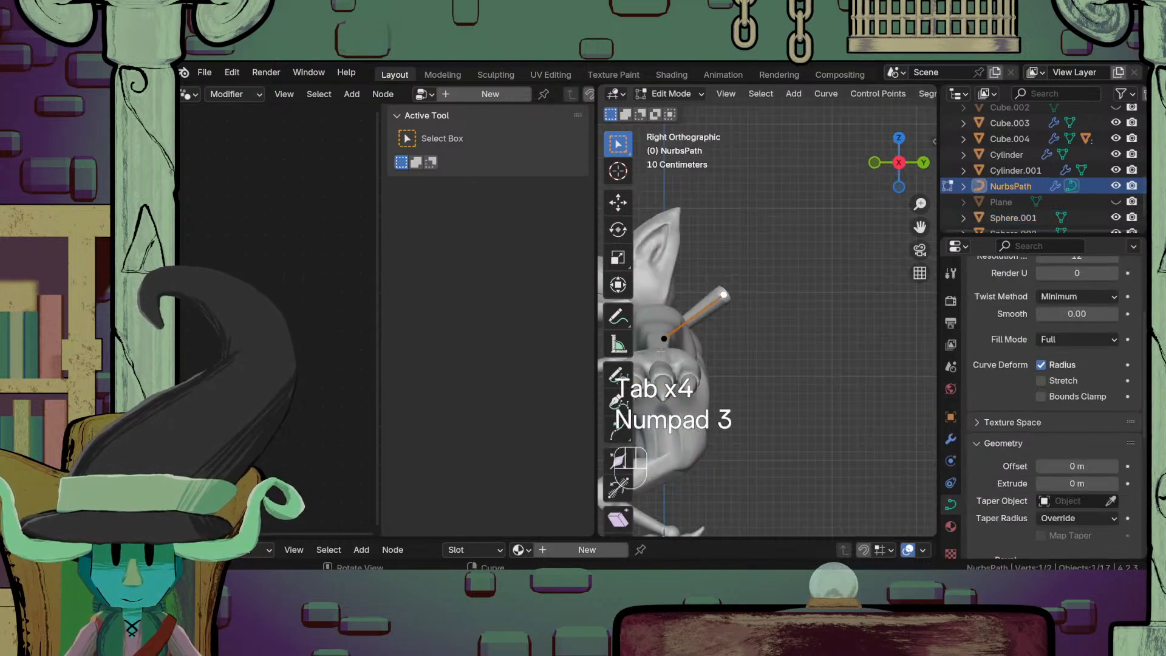
{"action": "middle_click_drag", "start_coordinate": [661, 351], "coordinate": [762, 367]}
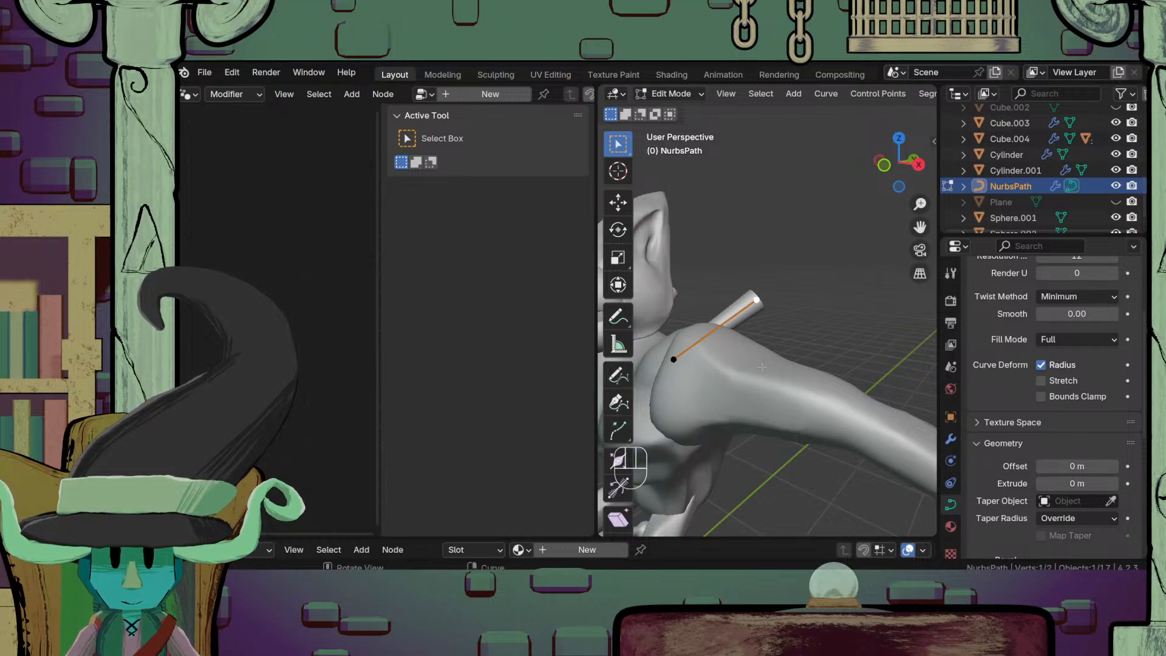
{"action": "middle_click_drag", "start_coordinate": [762, 374], "coordinate": [780, 438]}
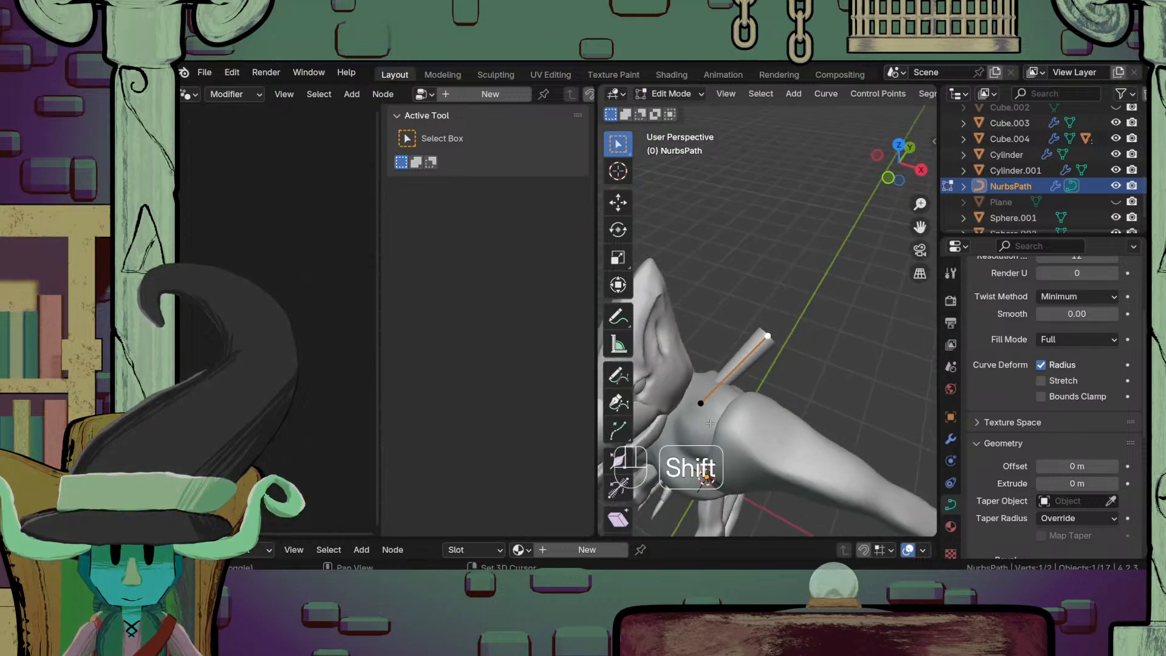
{"action": "left_click", "coordinate": [701, 403], "text": "shift"}
{"action": "key", "text": "r"}
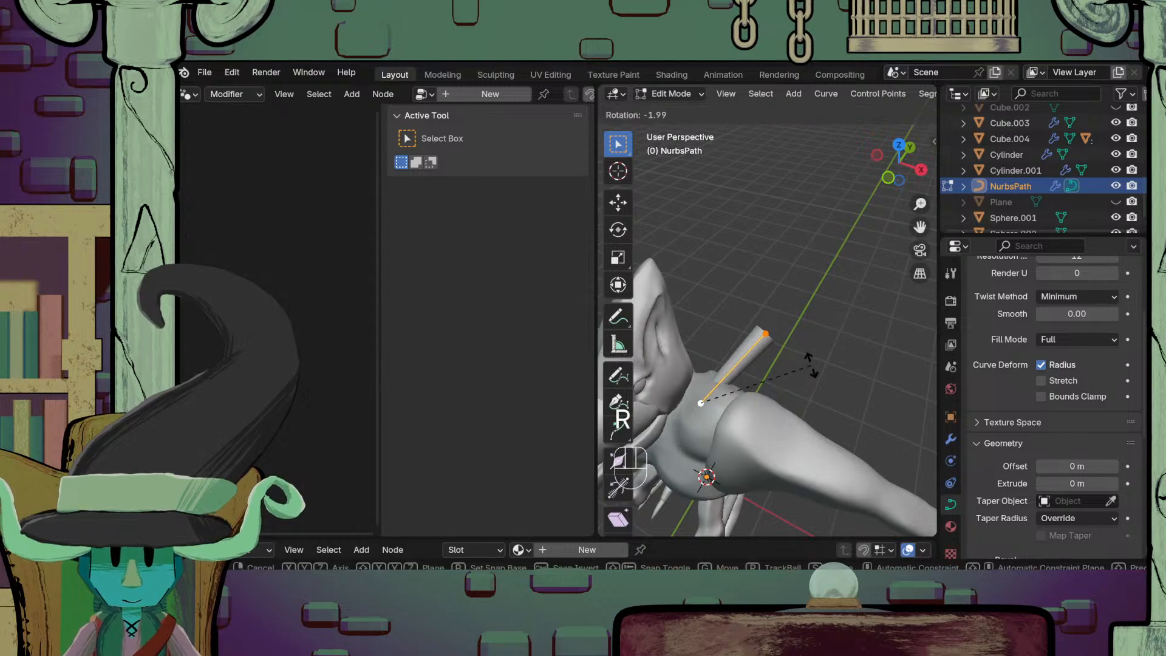
{"action": "right_click", "coordinate": [813, 424]}
{"action": "key", "text": "s"}
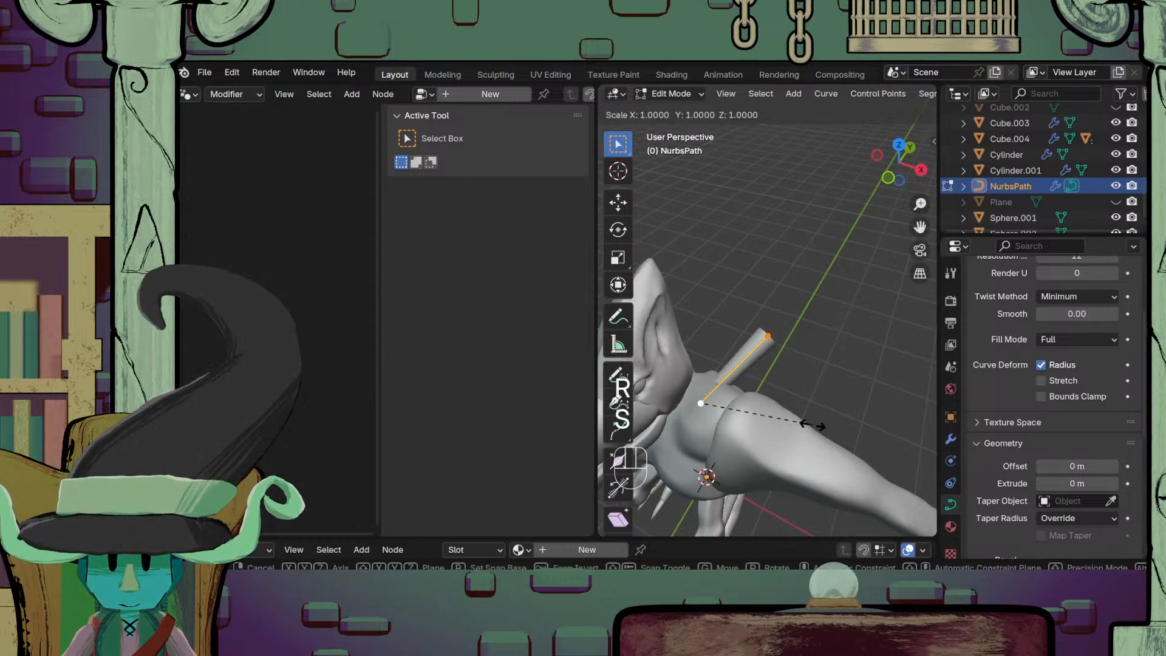
{"action": "key", "text": "x"}
{"action": "key", "text": "0"}
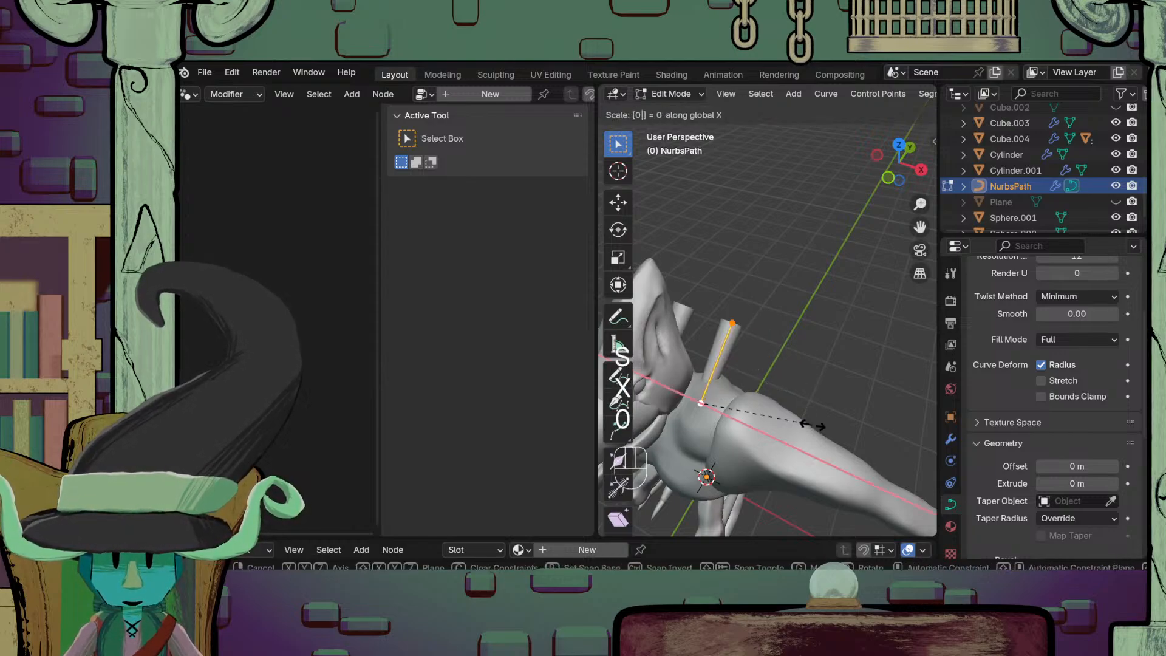
{"action": "key", "text": "Return"}
Step: Isolate the strut in local view from the right side and turn the node editor area into an Image Editor showing ridley.png
{"action": "key", "text": "KP_Divide"}
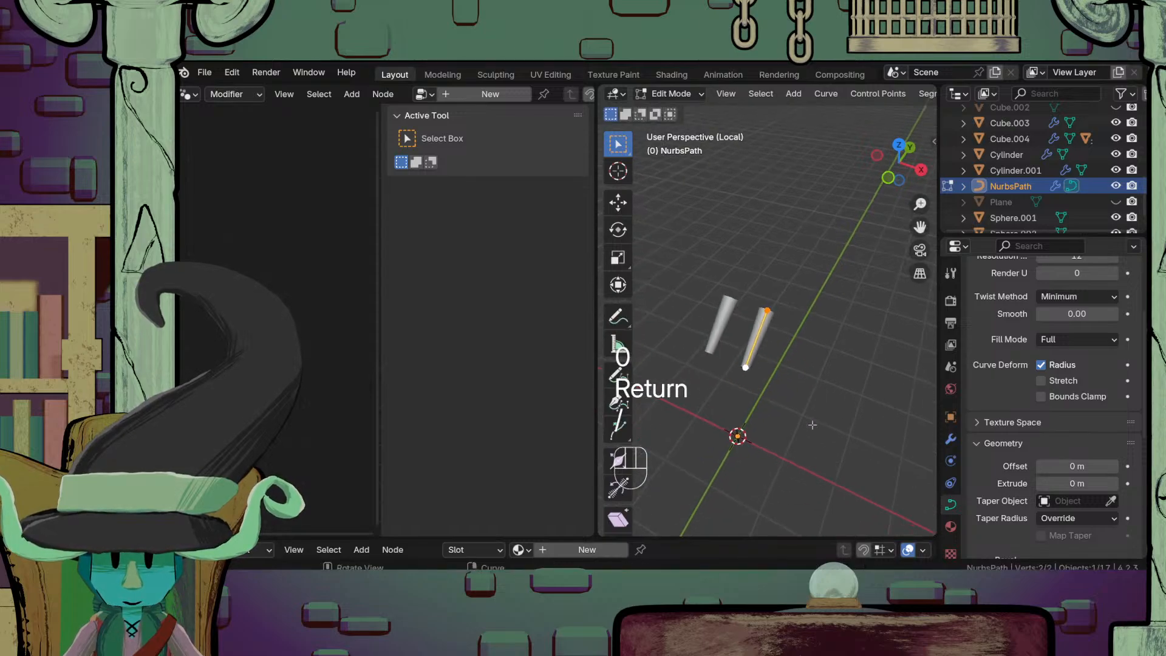
{"action": "key", "text": "KP_3"}
{"action": "middle_click_drag", "start_coordinate": [813, 426], "coordinate": [720, 456], "text": "shift"}
{"action": "left_click", "coordinate": [188, 94]}
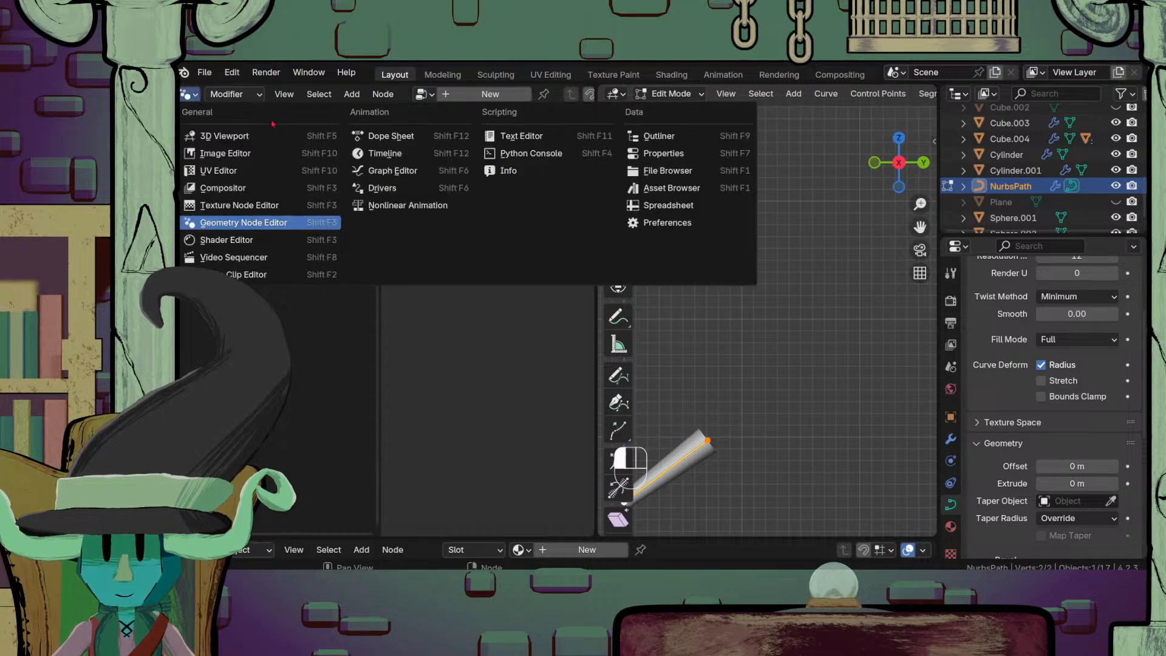
{"action": "left_click", "coordinate": [225, 153]}
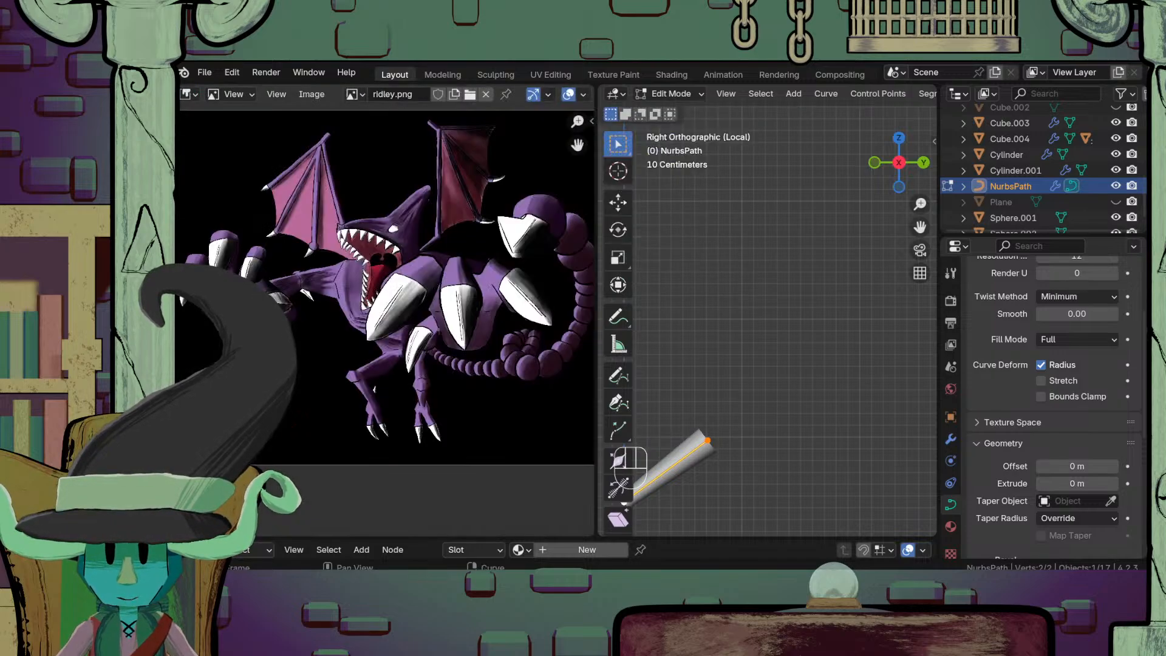
Step: Extrude a long upper segment up and behind the back from the strut's end point, leave local view, and pull its tip inward
{"action": "middle_click_drag", "start_coordinate": [723, 432], "coordinate": [744, 401], "text": "shift"}
{"action": "key", "text": "e"}
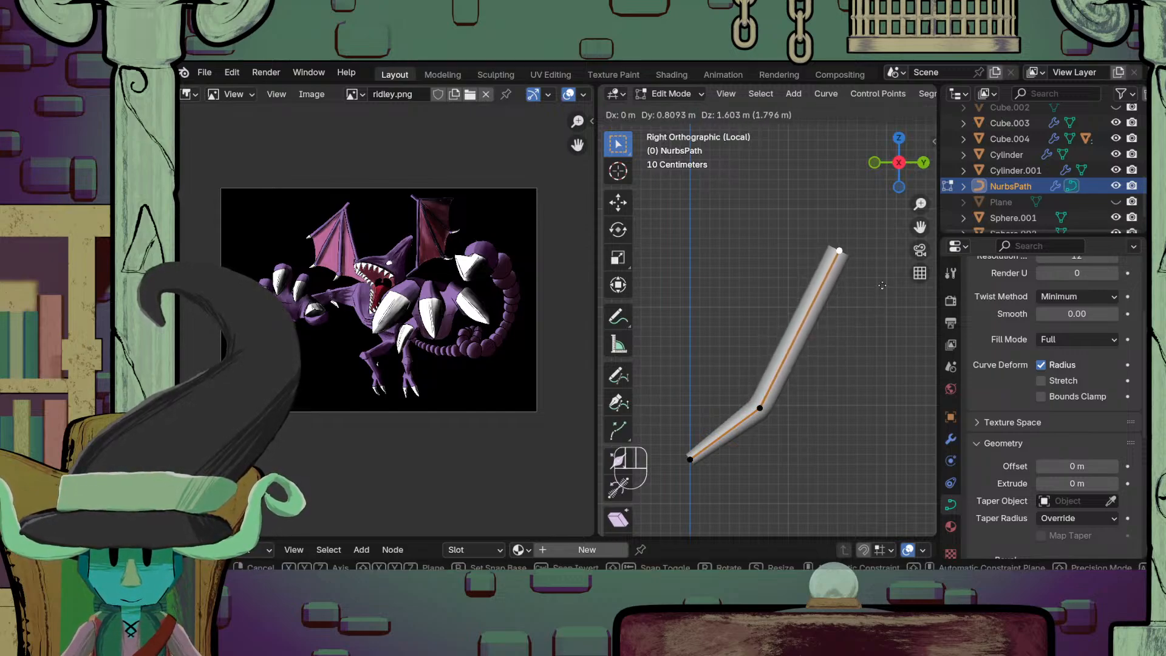
{"action": "left_click", "coordinate": [660, 207]}
{"action": "scroll", "coordinate": [741, 348], "scroll_direction": "down", "scroll_amount": 5}
{"action": "middle_click_drag", "start_coordinate": [742, 348], "coordinate": [756, 350]}
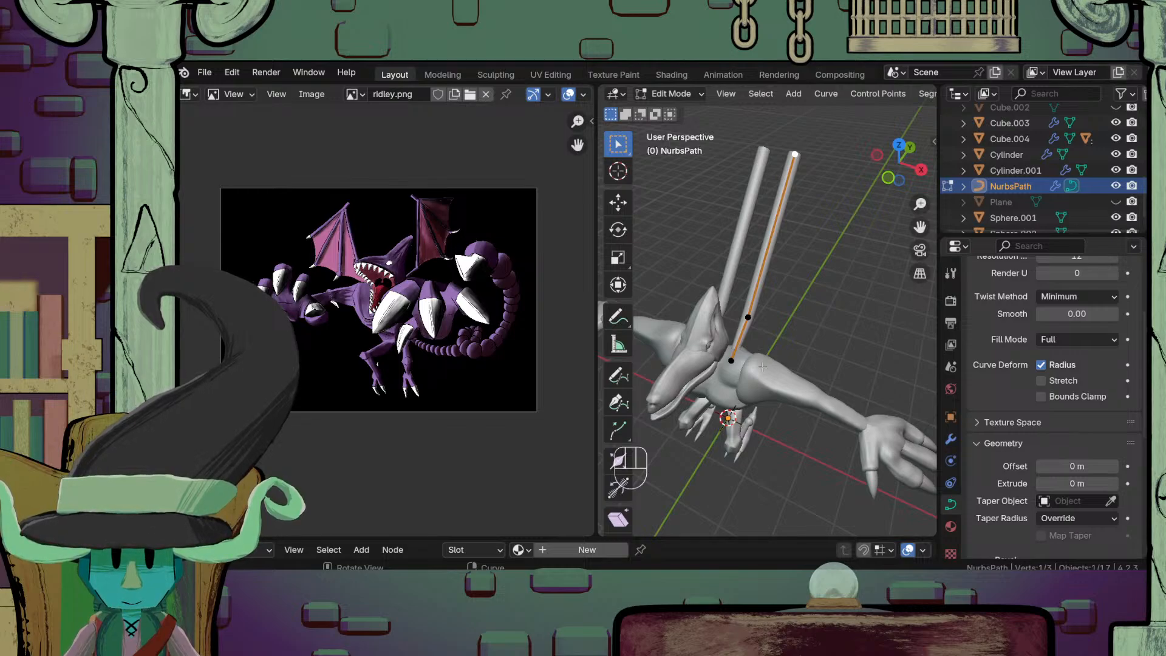
{"action": "key", "text": "KP_3"}
{"action": "key", "text": "g"}
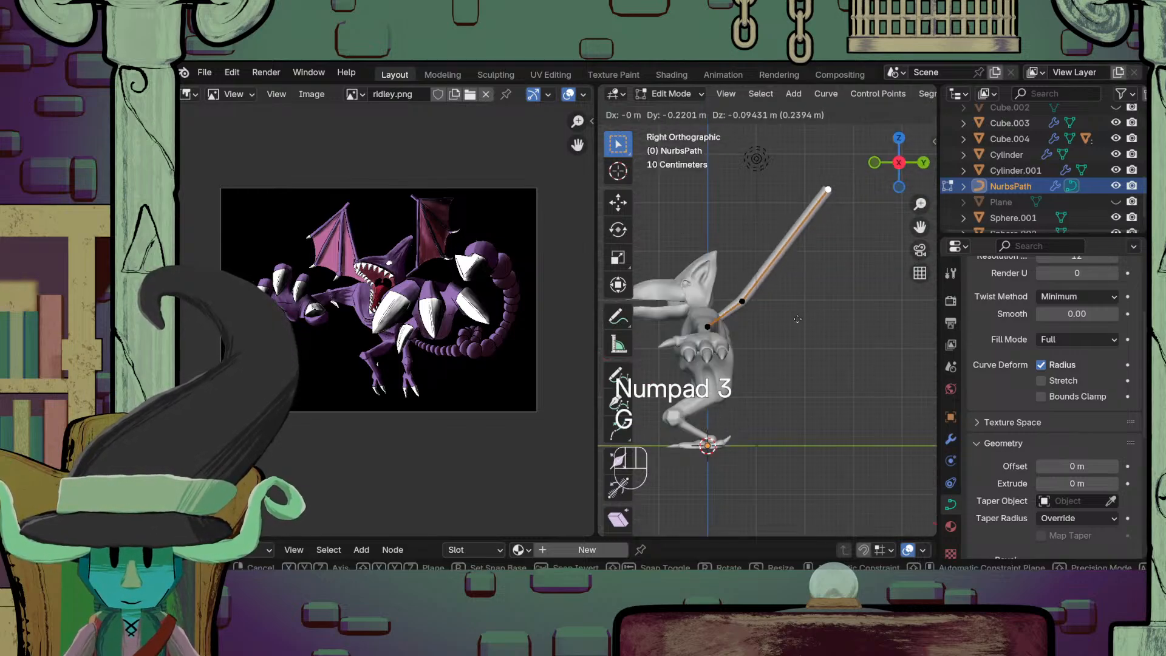
{"action": "left_click", "coordinate": [790, 328]}
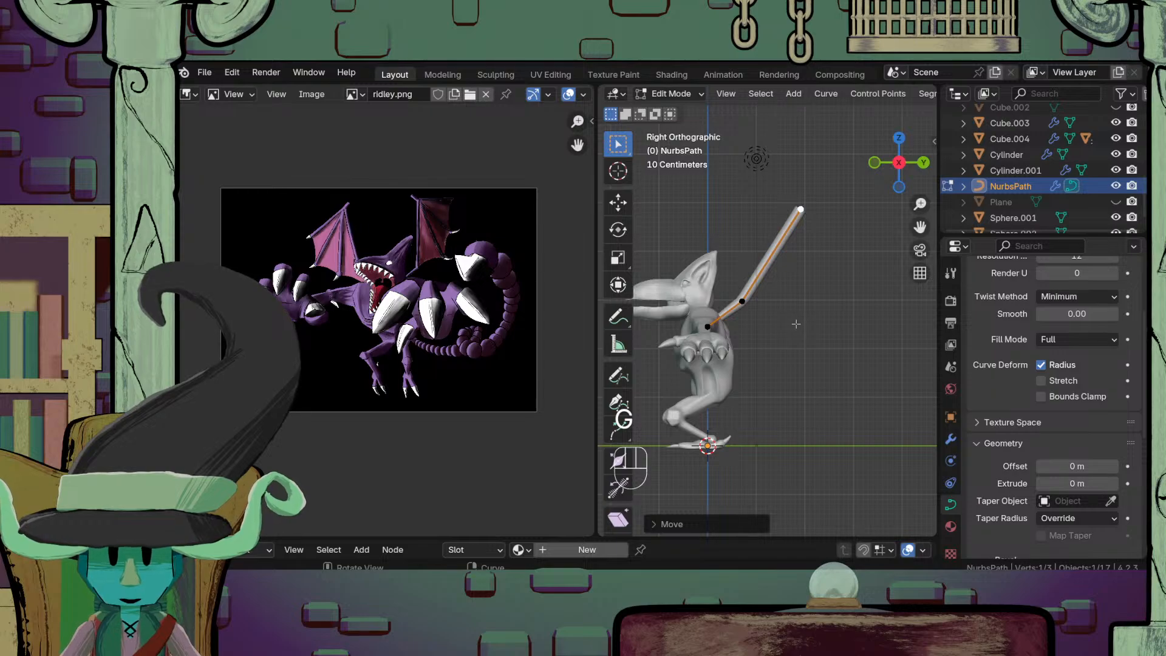
Step: Extrude another segment about 2.8 m long from the tip, sloping down and away from the back
{"action": "key", "text": "e"}
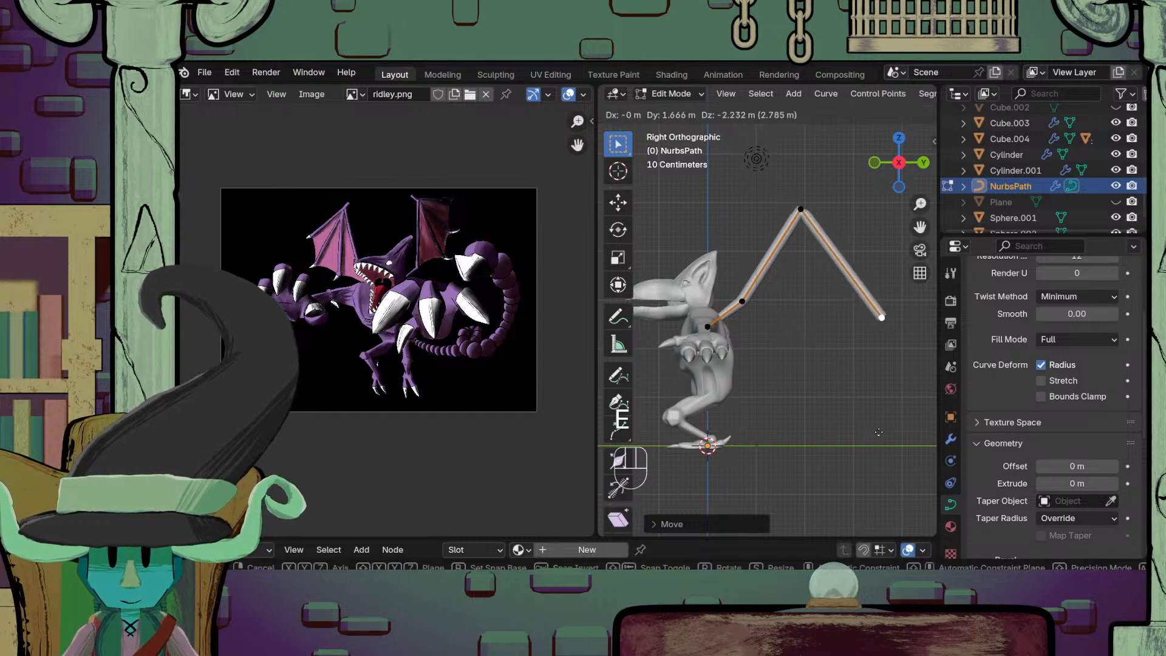
{"action": "left_click", "coordinate": [886, 433]}
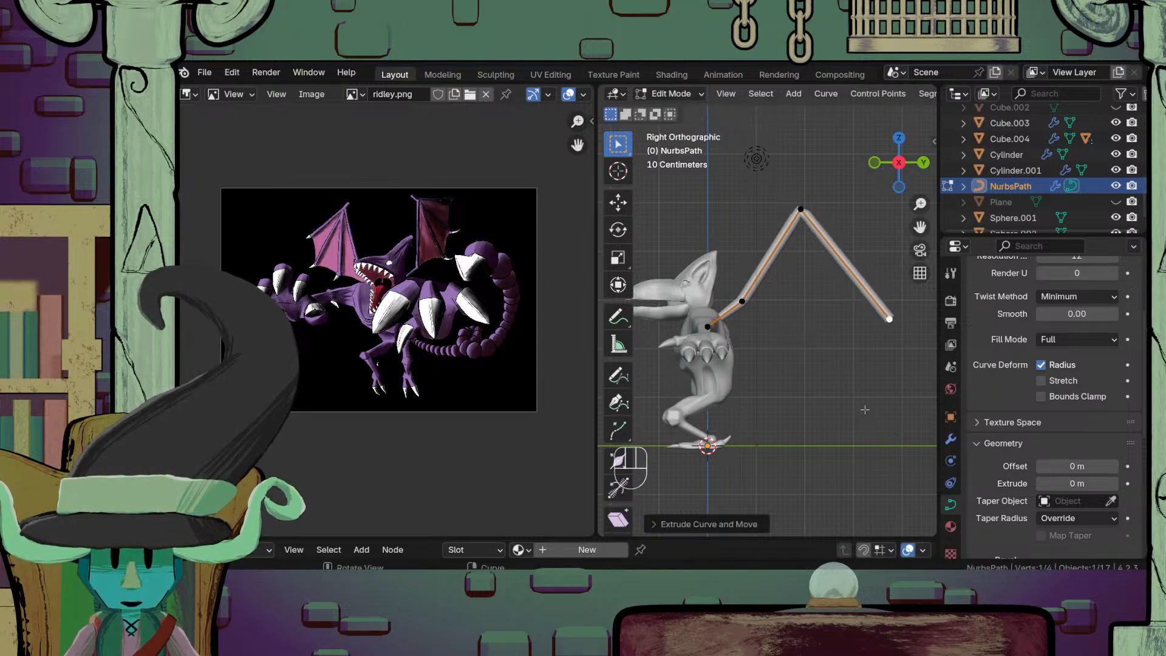
{"action": "scroll", "coordinate": [865, 410], "scroll_direction": "up", "scroll_amount": 2}
{"action": "key", "text": "s"}
{"action": "left_click", "coordinate": [840, 360]}
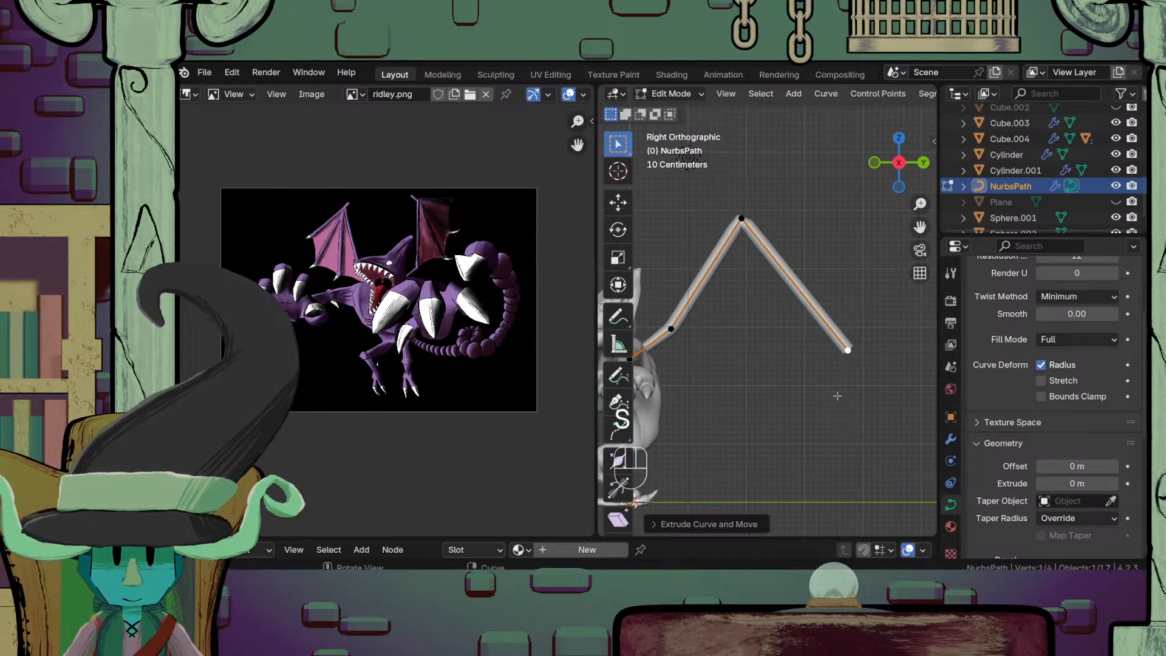
Step: Shrink the curve radius by a factor of about 0.4 at the lower end point and about 0.7 at the peak point
{"action": "key", "text": "alt+s"}
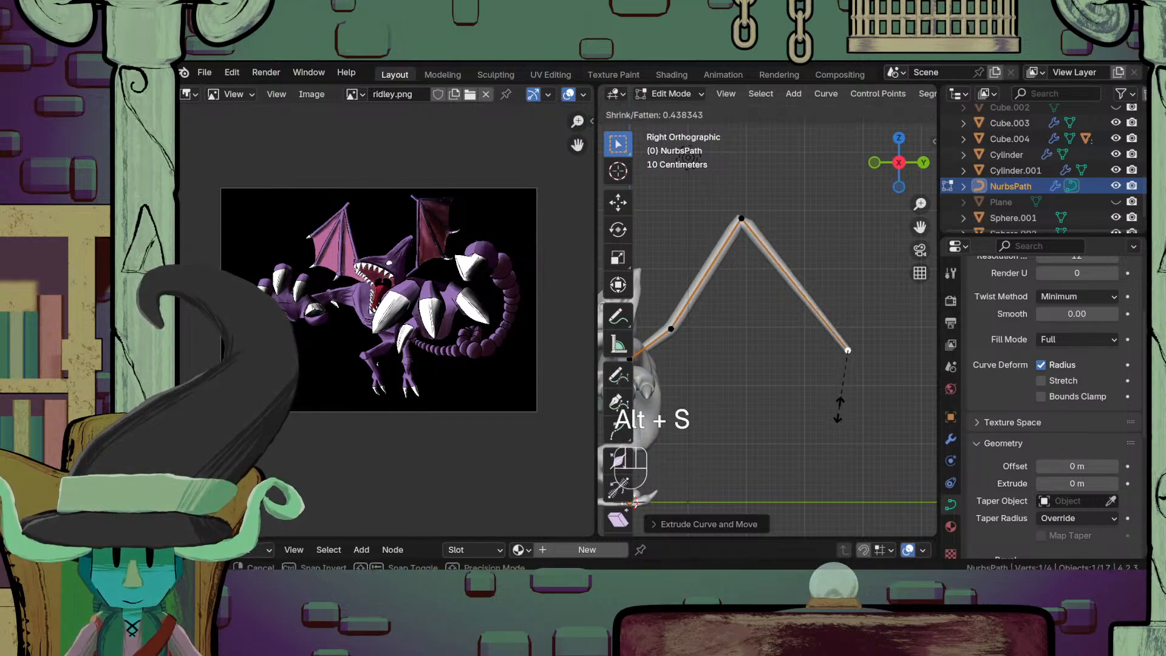
{"action": "left_click", "coordinate": [839, 410]}
{"action": "left_click", "coordinate": [742, 219]}
{"action": "key", "text": "alt+s"}
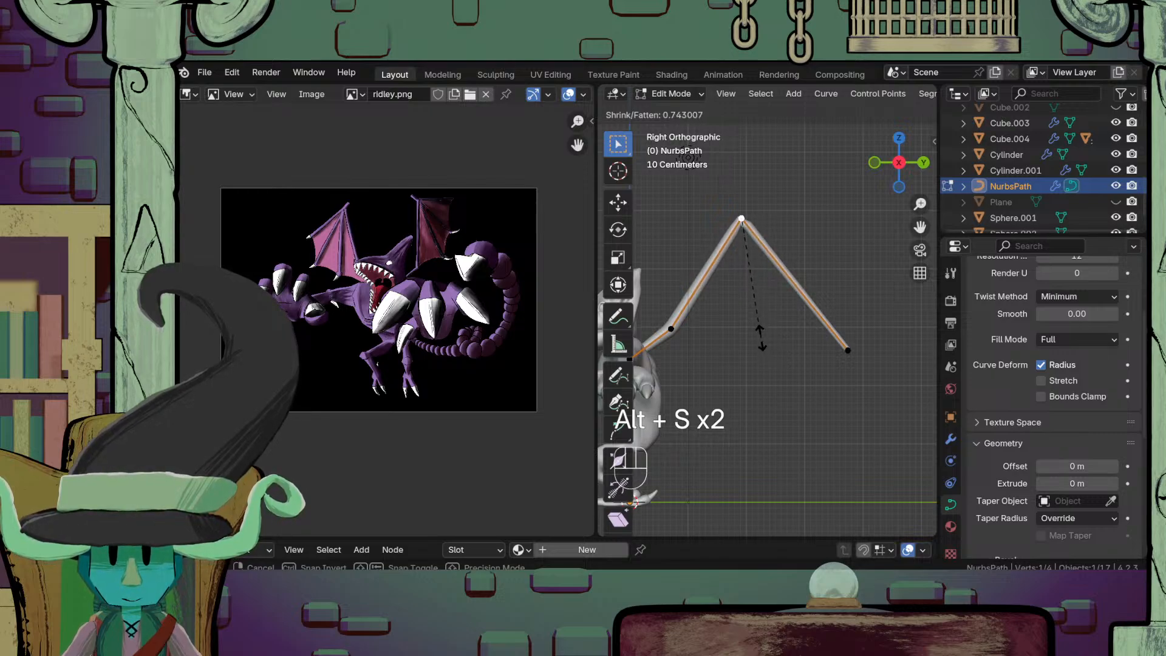
{"action": "left_click", "coordinate": [757, 333]}
Step: Subdivide the downward-sloping segment between the peak point and the lower end point
{"action": "scroll", "coordinate": [759, 419], "scroll_direction": "up", "scroll_amount": 6}
{"action": "middle_click_drag", "start_coordinate": [755, 330], "coordinate": [766, 387], "text": "shift"}
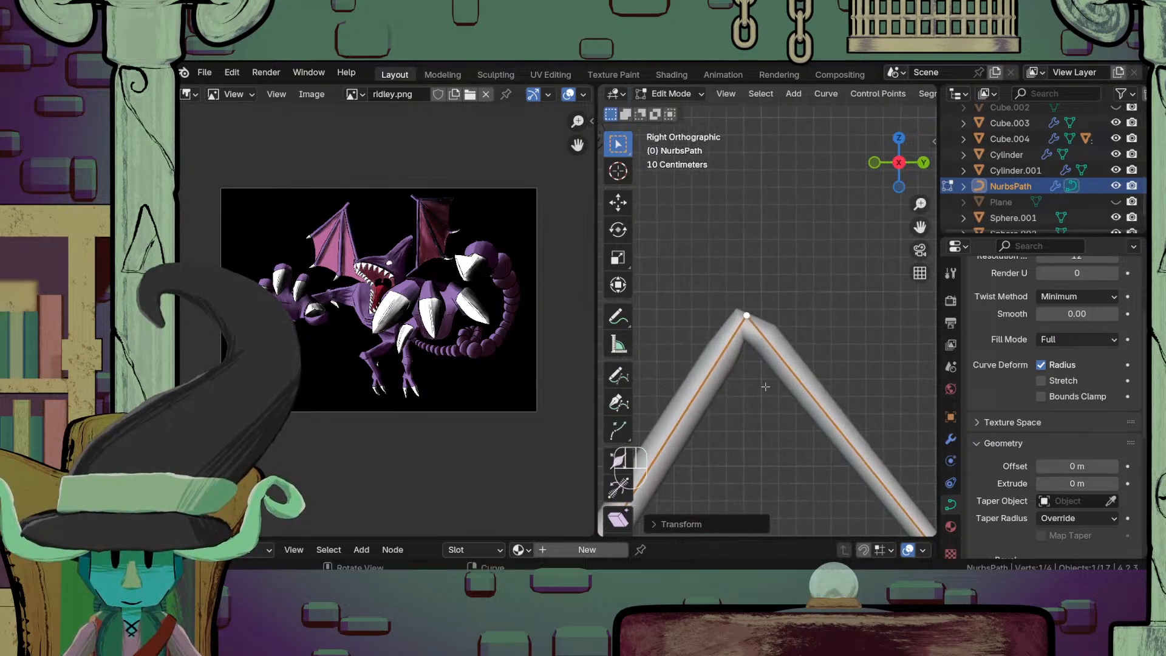
{"action": "scroll", "coordinate": [766, 387], "scroll_direction": "up", "scroll_amount": 3}
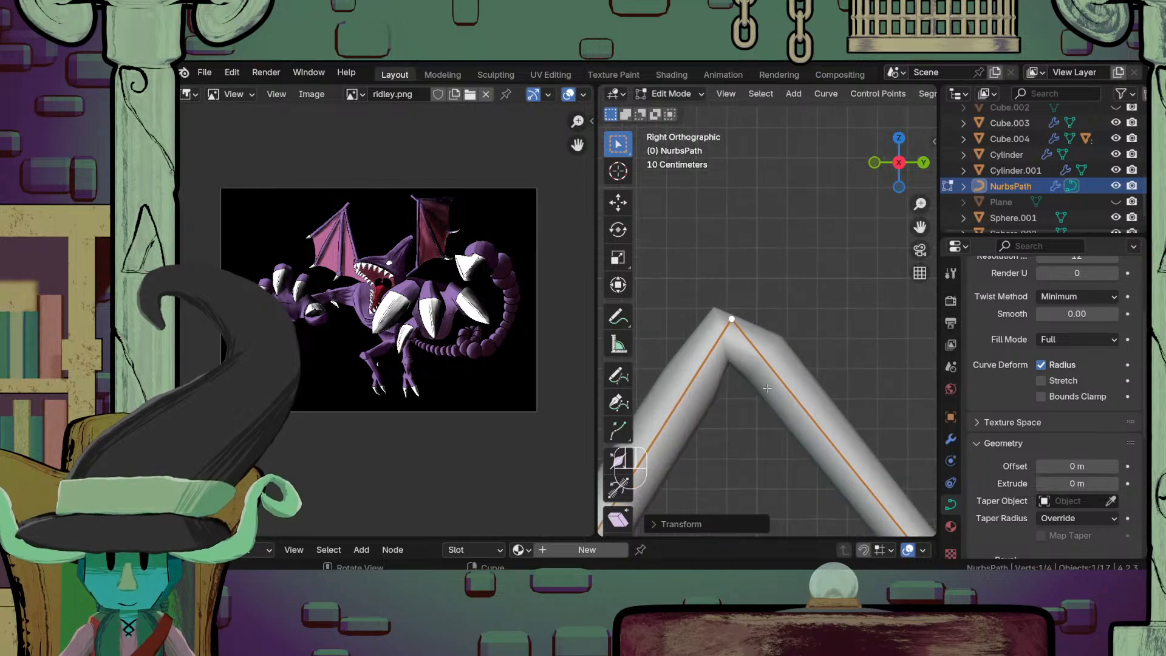
{"action": "scroll", "coordinate": [765, 387], "scroll_direction": "down", "scroll_amount": 2}
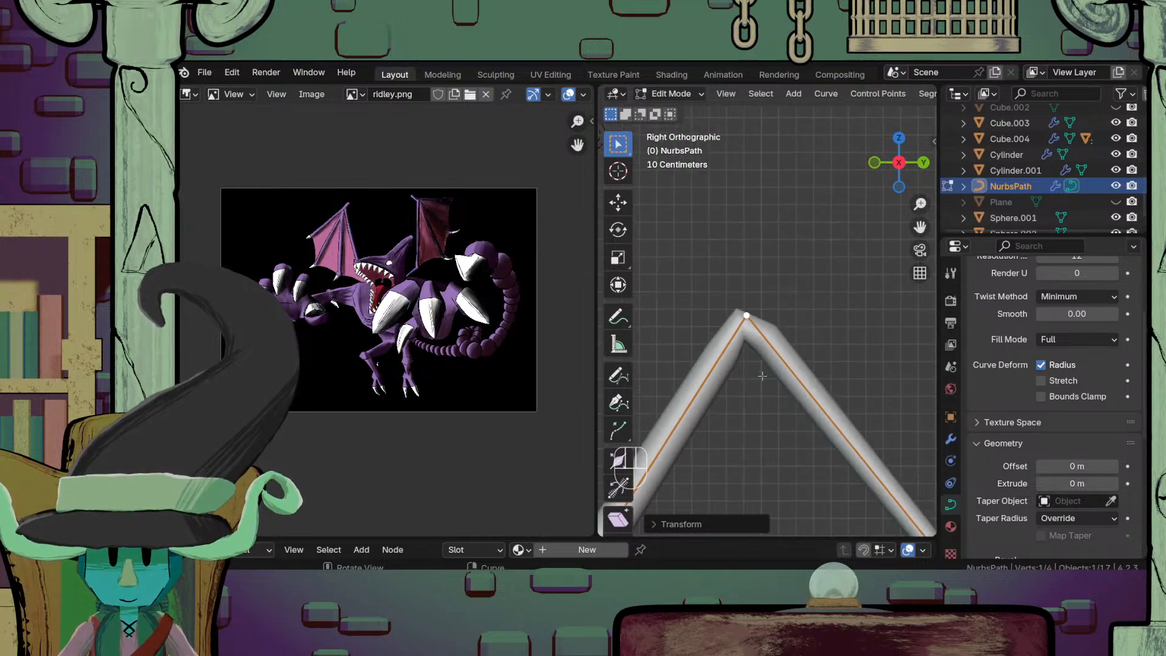
{"action": "scroll", "coordinate": [763, 376], "scroll_direction": "down", "scroll_amount": 3}
{"action": "left_click", "coordinate": [910, 502], "text": "shift"}
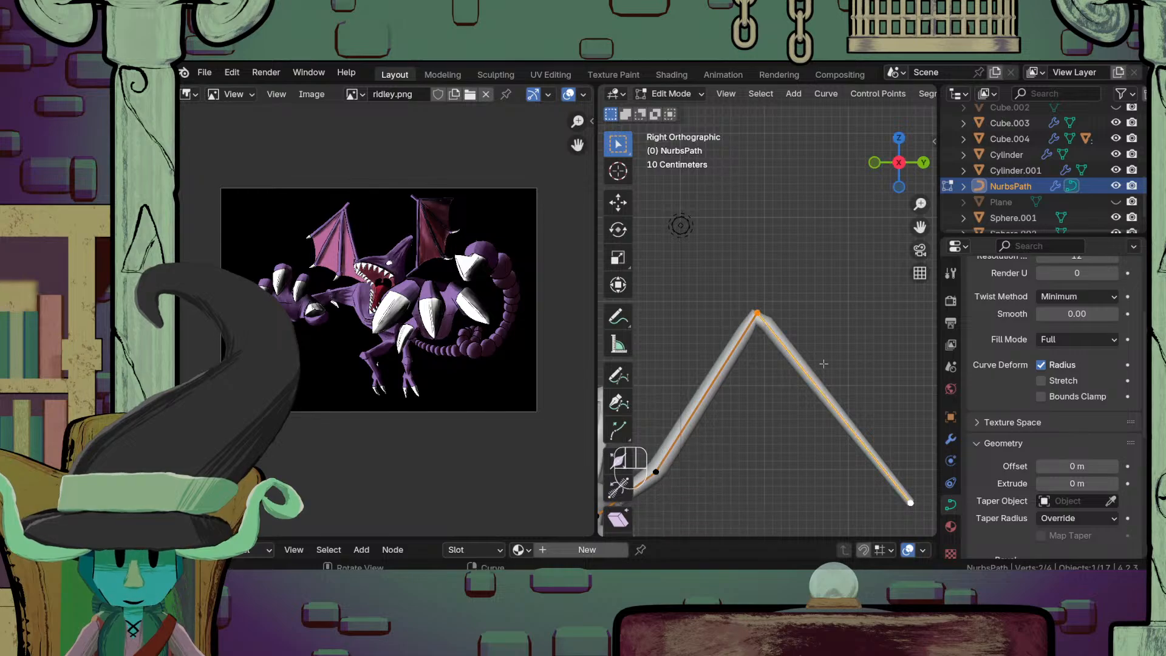
{"action": "right_click", "coordinate": [743, 202]}
{"action": "left_click", "coordinate": [753, 155]}
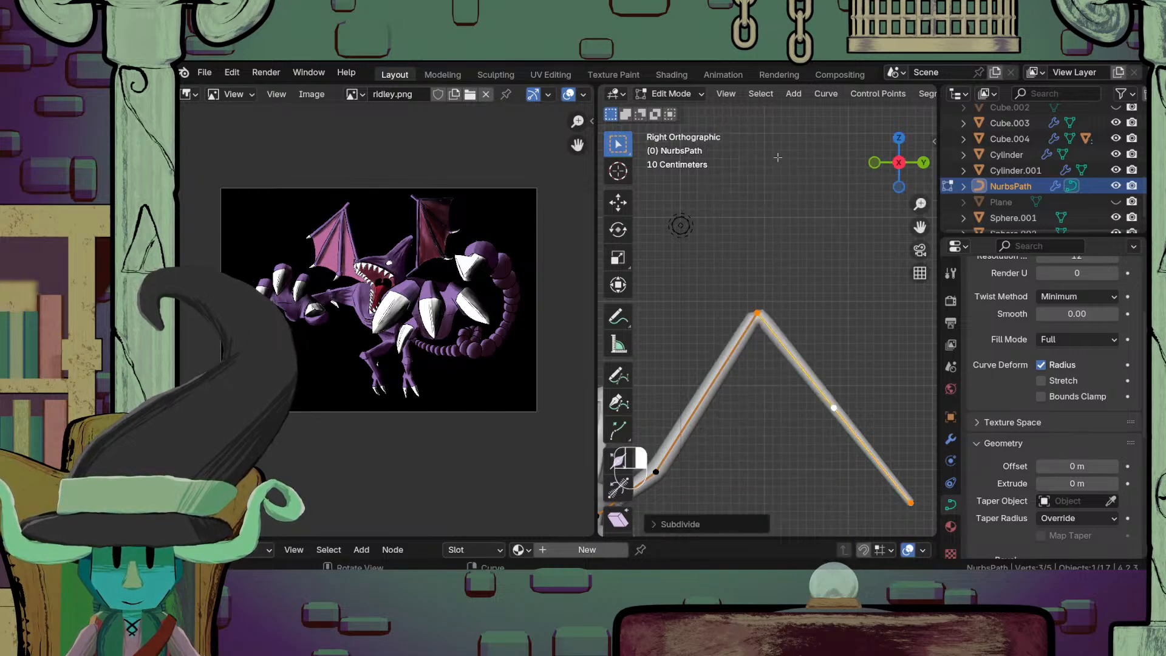
Step: Move the new middle control point up along the downward segment until it sits just beside the peak
{"action": "left_click", "coordinate": [833, 408]}
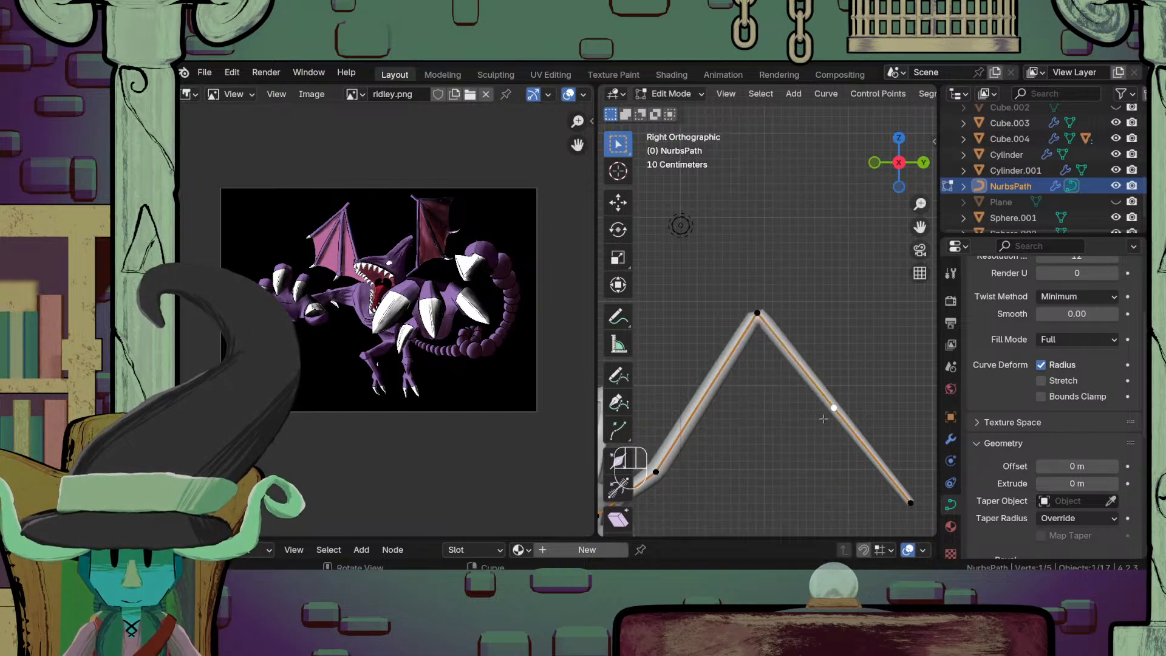
{"action": "key", "text": "g"}
{"action": "key", "text": "g"}
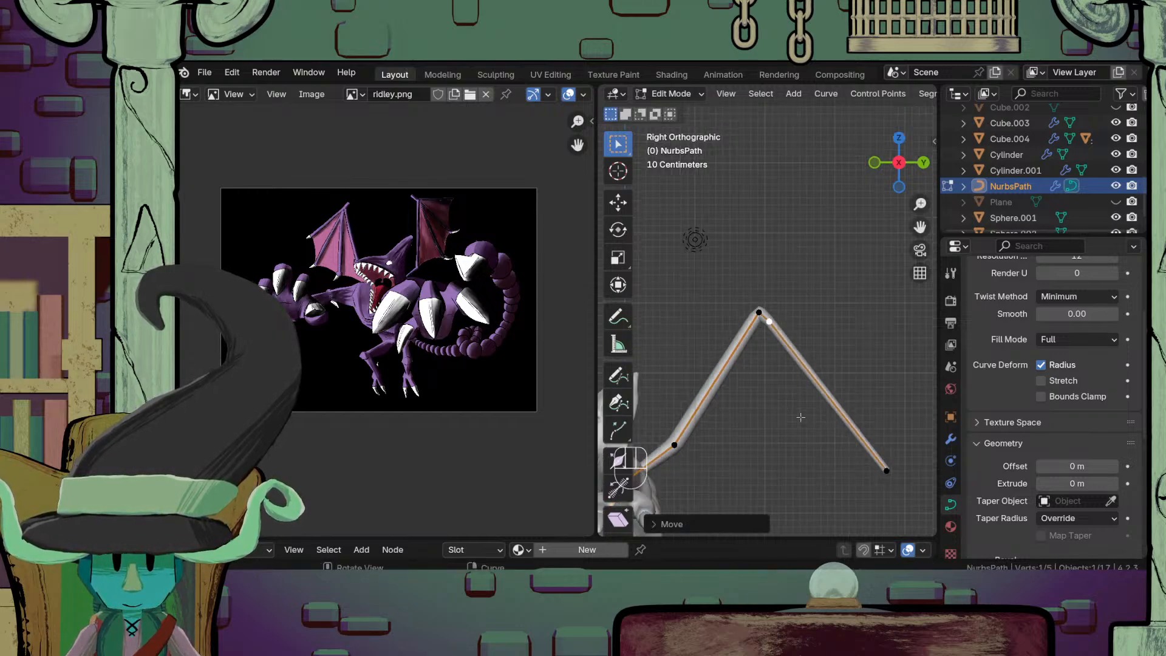
{"action": "left_click", "coordinate": [773, 329]}
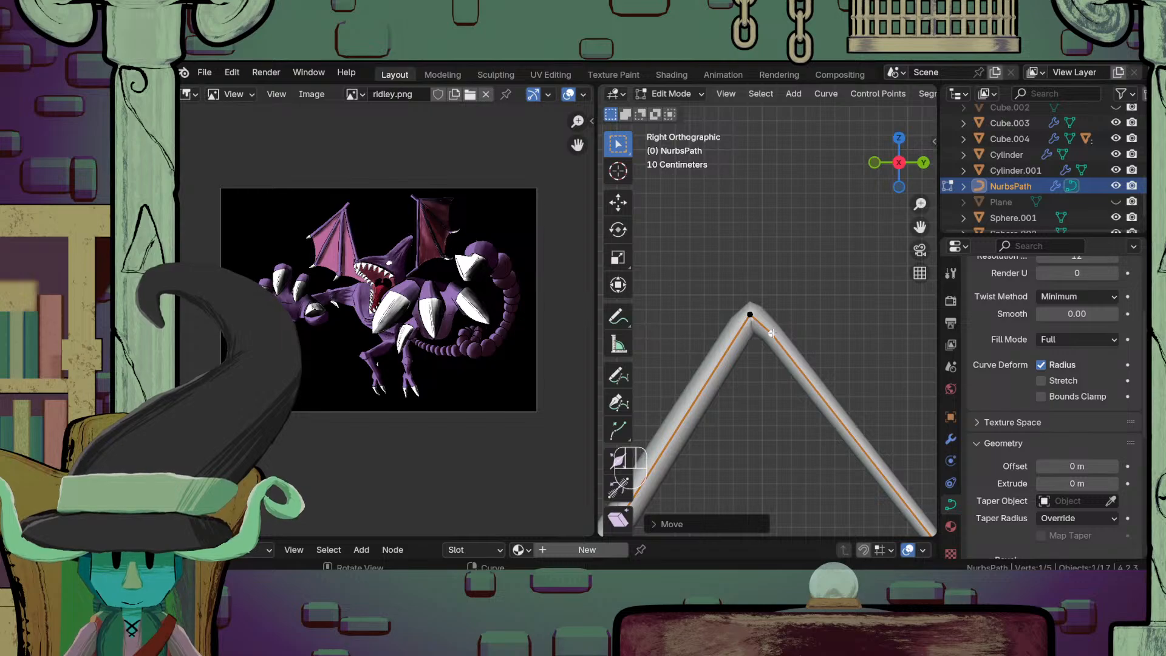
{"action": "left_click", "coordinate": [751, 315], "text": "shift"}
{"action": "right_click", "coordinate": [754, 319]}
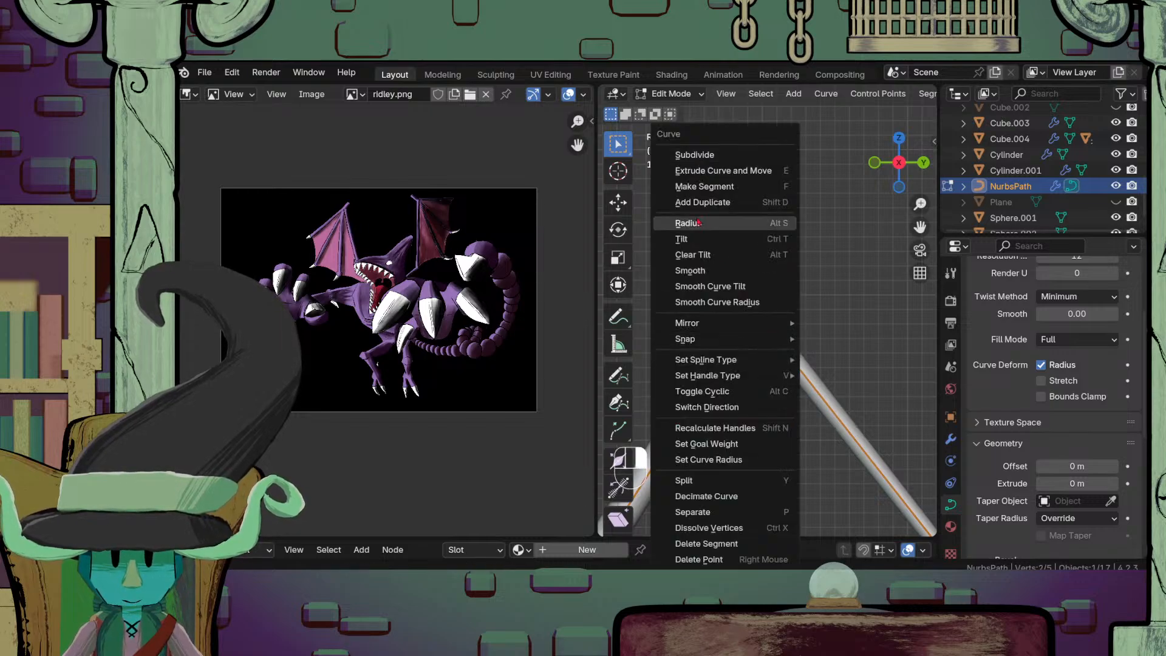
{"action": "left_click", "coordinate": [722, 156]}
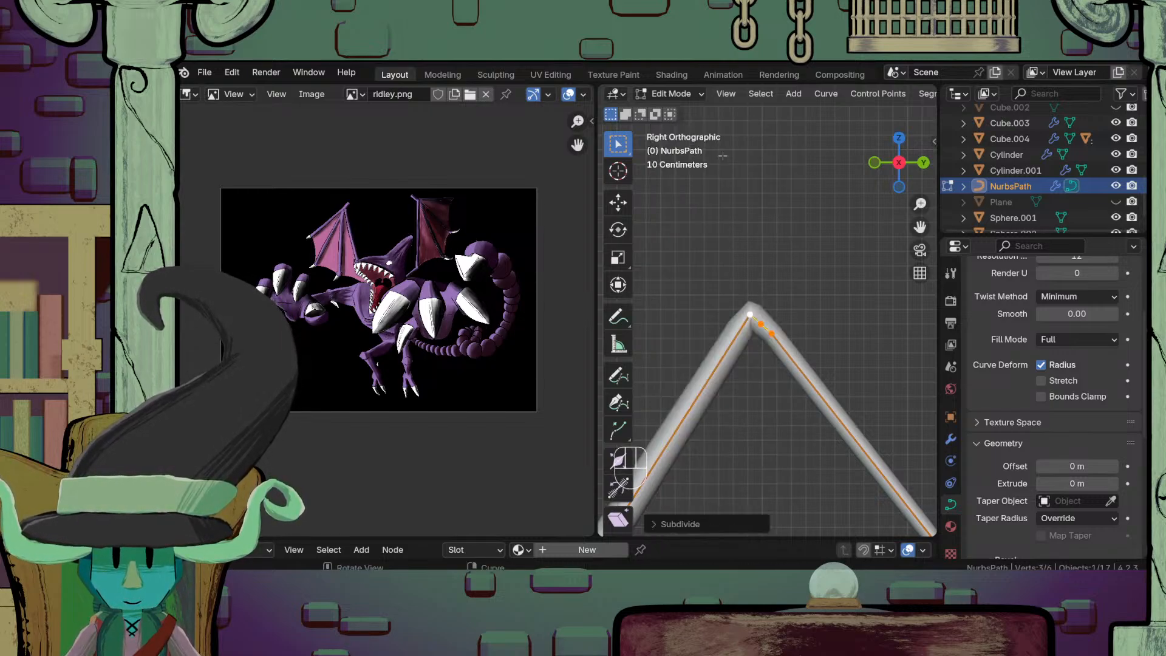
{"action": "left_click", "coordinate": [759, 316]}
{"action": "key", "text": "x"}
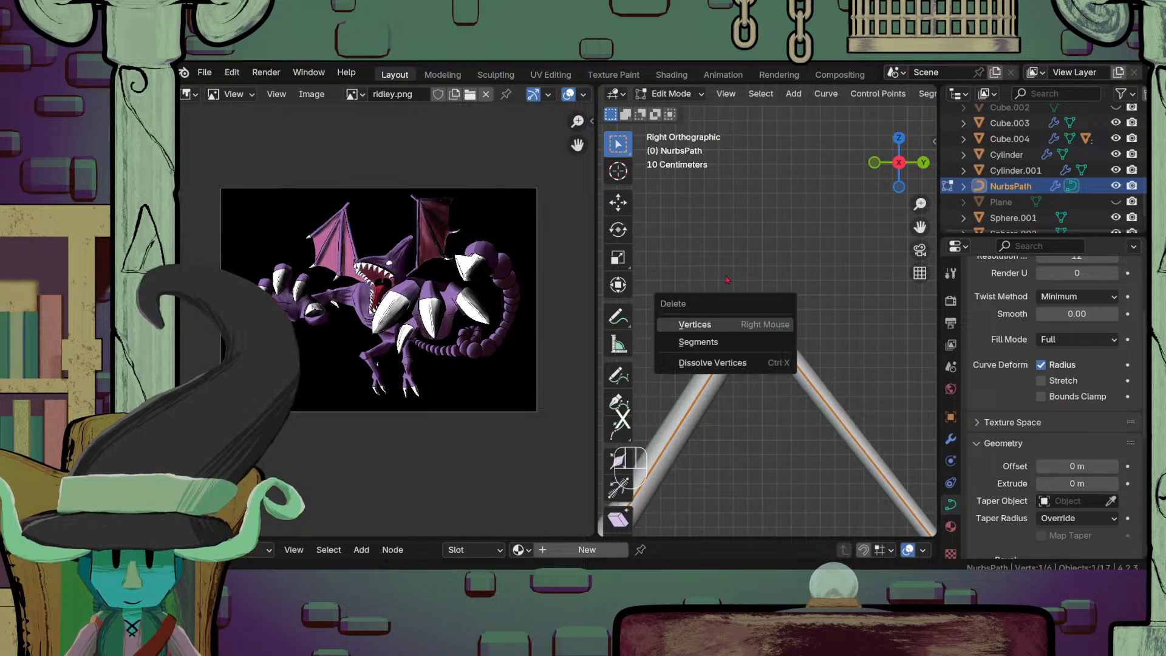
{"action": "left_click", "coordinate": [726, 326]}
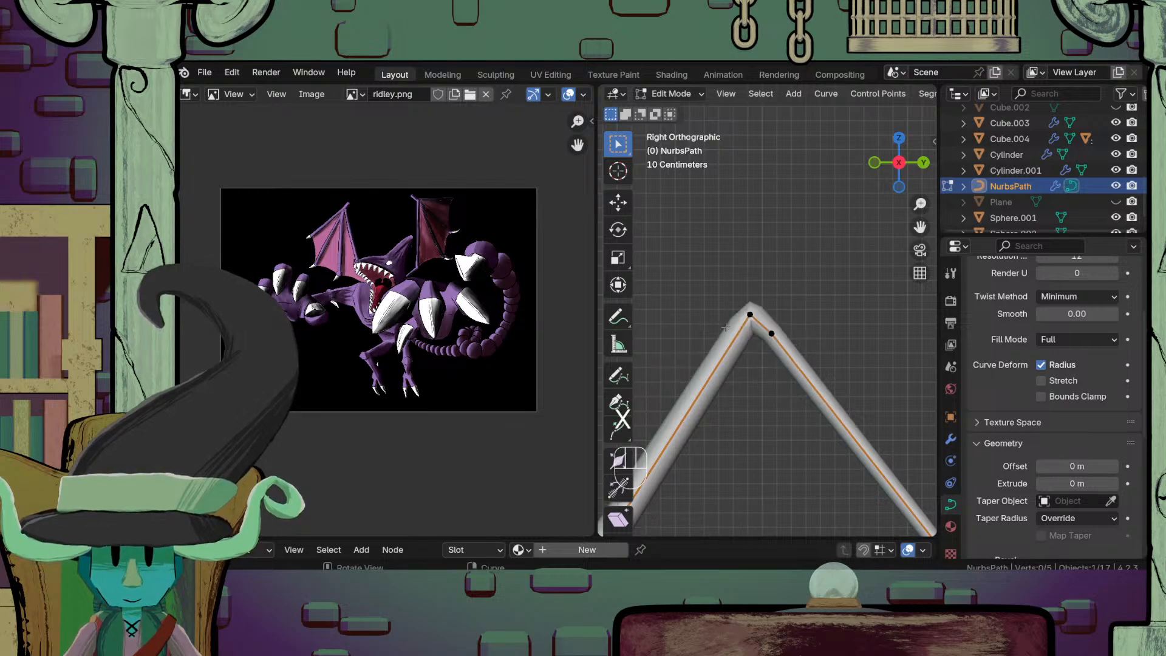
Step: Delete the short curve segment between the peak point and its neighbour, splitting the wing strut into two parts
{"action": "left_click", "coordinate": [771, 333], "text": "shift"}
{"action": "key", "text": "x"}
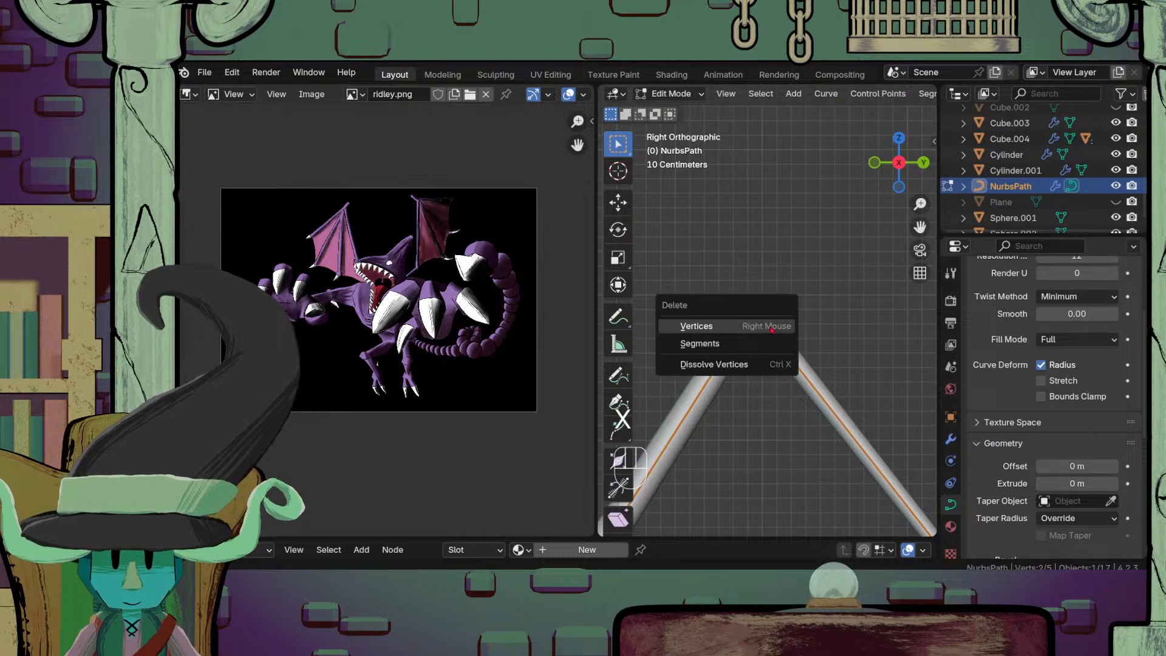
{"action": "left_click", "coordinate": [751, 344]}
Step: Delete the short segment beside the peak and move the loose upper end of the downward strut up against the peak
{"action": "left_click", "coordinate": [769, 334]}
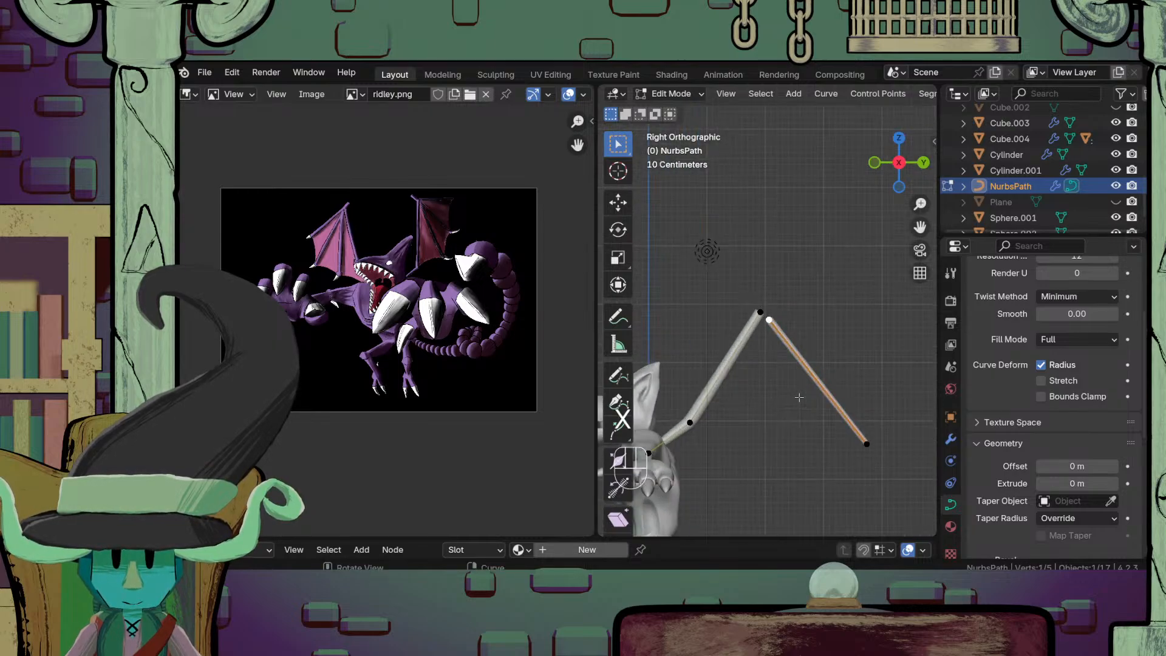
{"action": "key", "text": "g"}
{"action": "left_click", "coordinate": [794, 372]}
Step: Fatten the curve radius at the downward strut's upper end by a factor of about 1.67 and thin its lower end point
{"action": "key", "text": "s"}
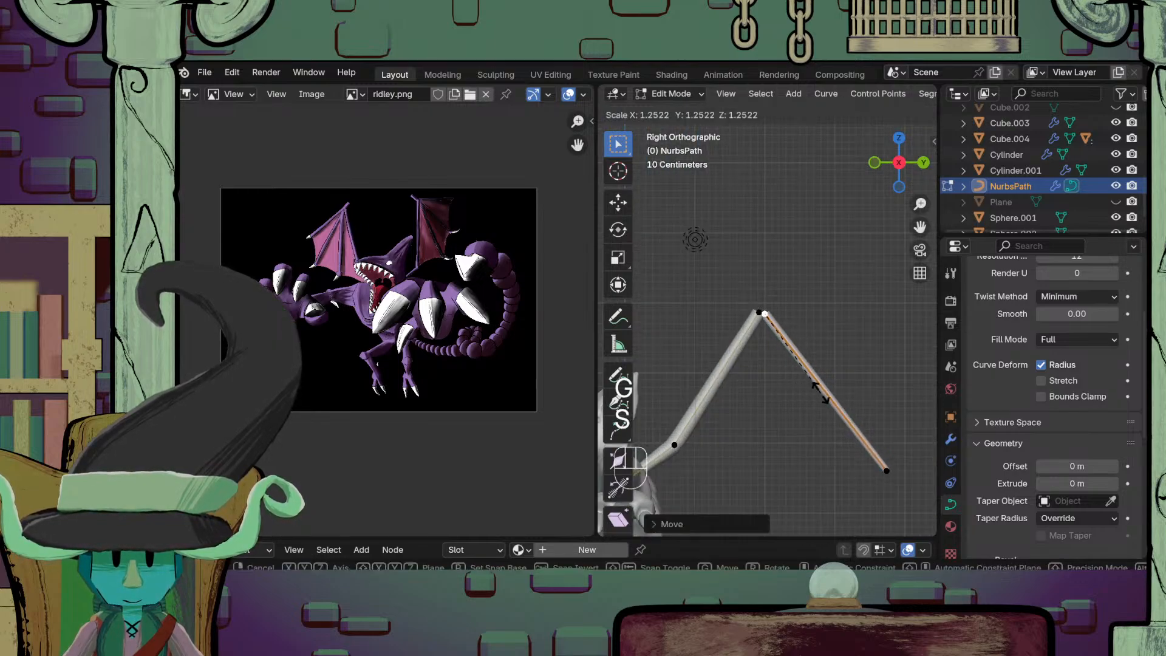
{"action": "key", "text": "alt+s"}
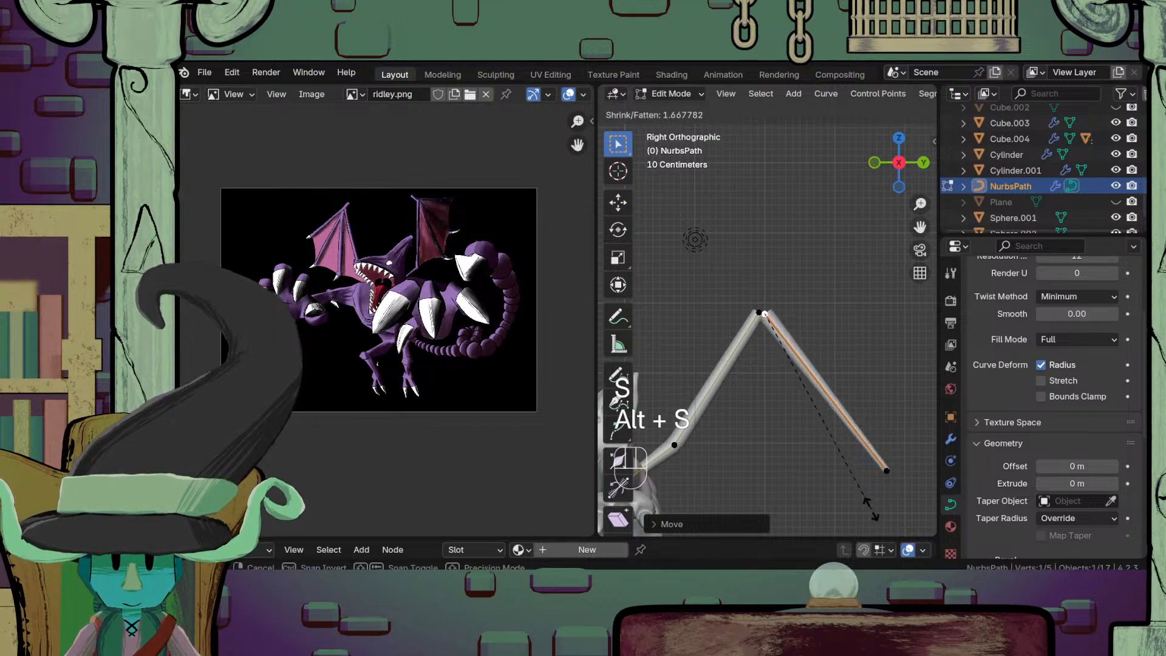
{"action": "left_click", "coordinate": [870, 512]}
{"action": "key", "text": "alt+s"}
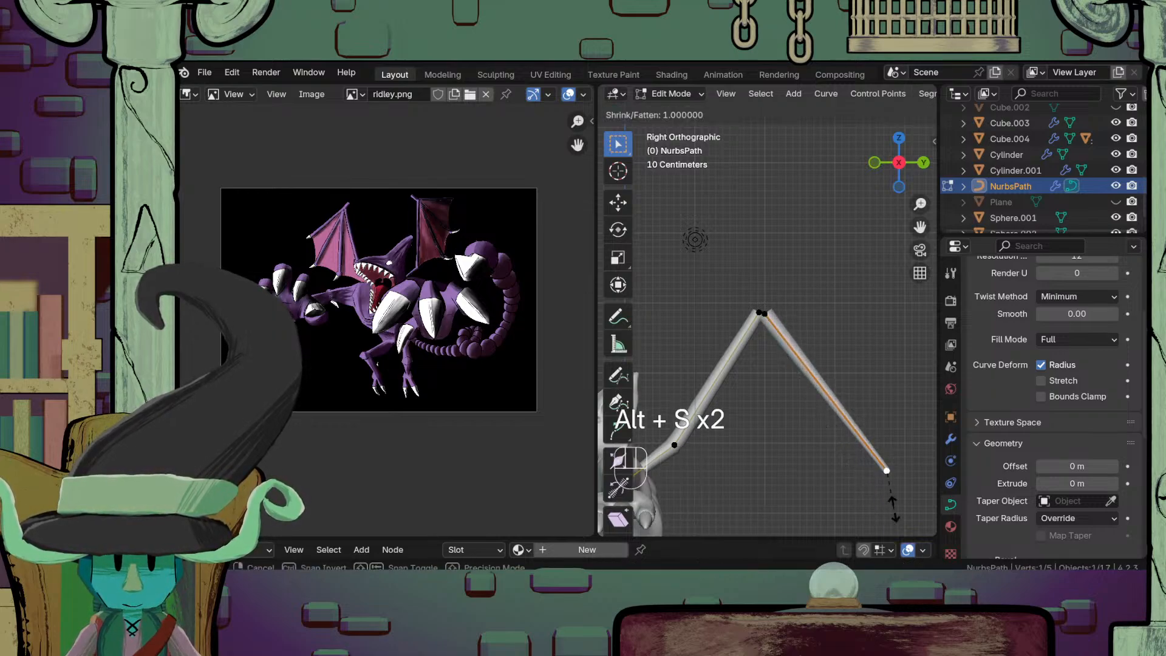
{"action": "left_click", "coordinate": [893, 504]}
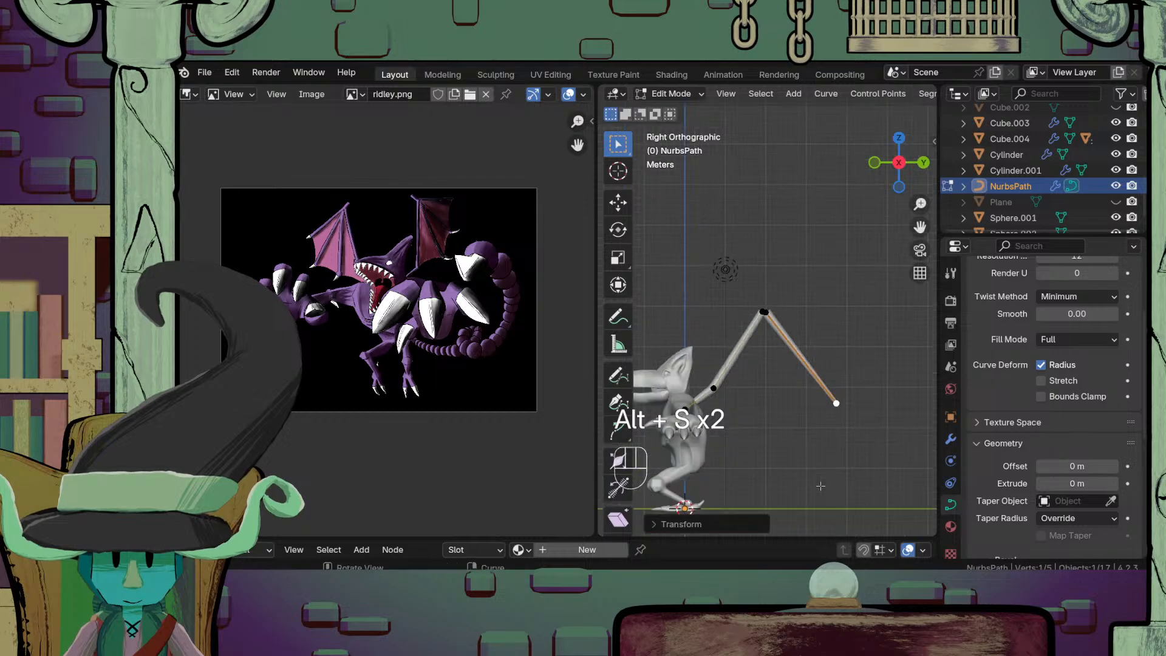
Step: In right view, duplicate the downward strut's top control point in place and extrude it straight up about 0.5 m as a short stub
{"action": "key", "text": "Tab"}
{"action": "middle_click_drag", "start_coordinate": [826, 468], "coordinate": [813, 415]}
{"action": "left_click", "coordinate": [813, 415]}
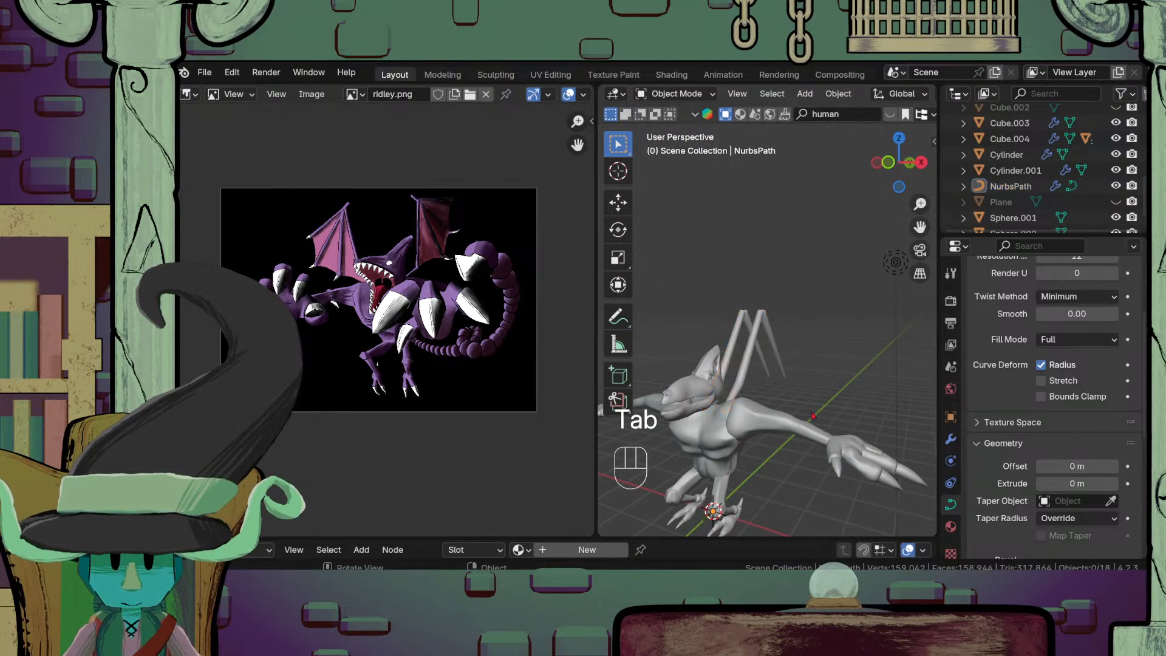
{"action": "middle_click_drag", "start_coordinate": [816, 376], "coordinate": [795, 506]}
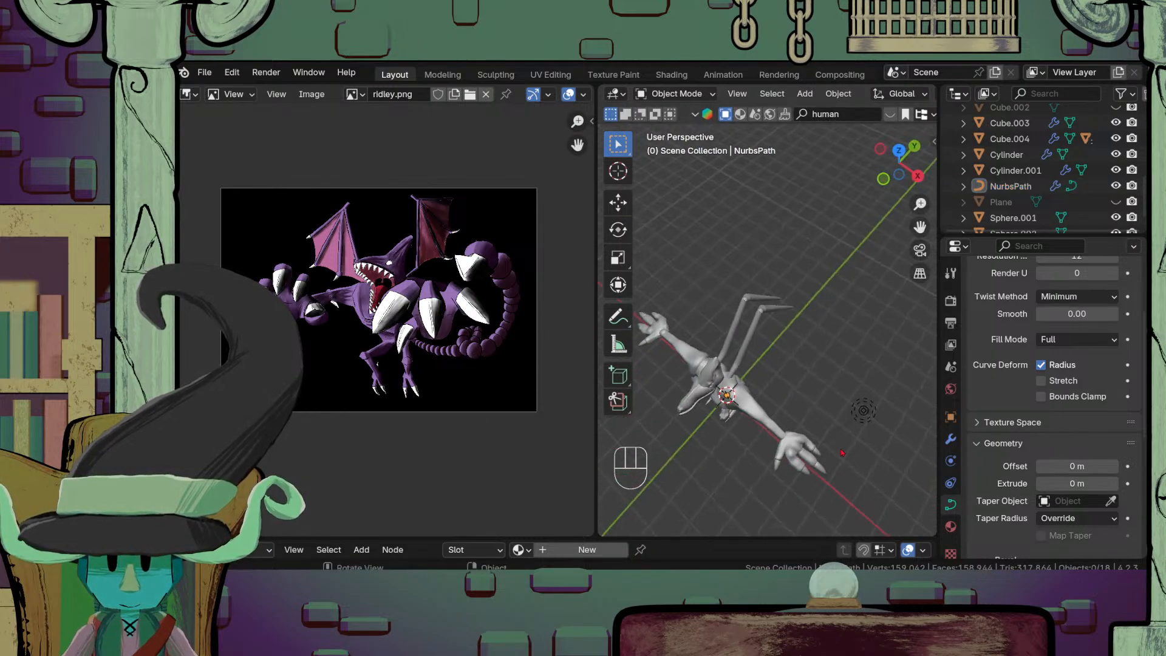
{"action": "scroll", "coordinate": [842, 452], "scroll_direction": "up", "scroll_amount": 5}
{"action": "left_click", "coordinate": [753, 315]}
{"action": "middle_click_drag", "start_coordinate": [803, 413], "coordinate": [760, 324]}
{"action": "key", "text": "Tab"}
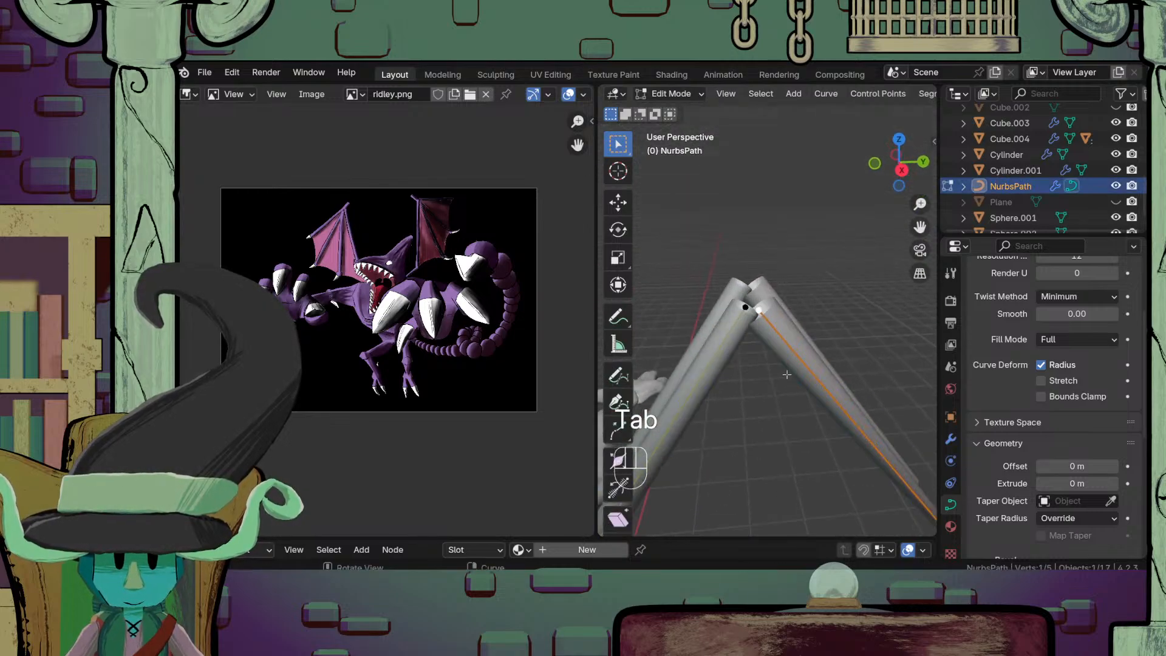
{"action": "key", "text": "KP_3"}
{"action": "key", "text": "shift+d"}
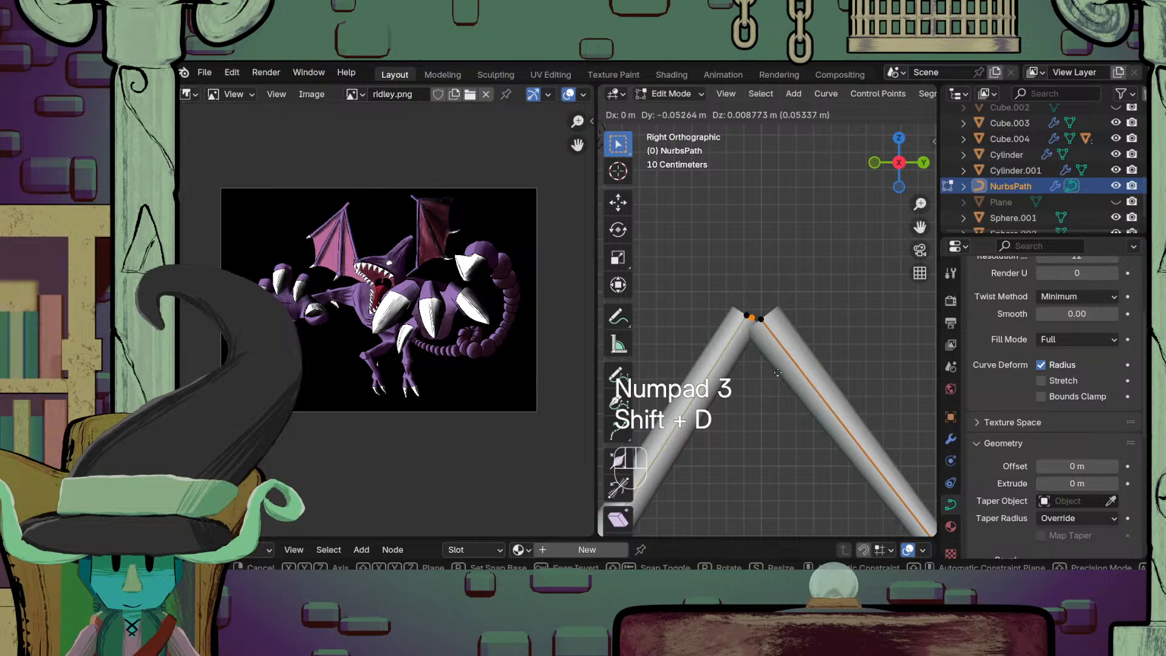
{"action": "right_click", "coordinate": [779, 372]}
{"action": "key", "text": "e"}
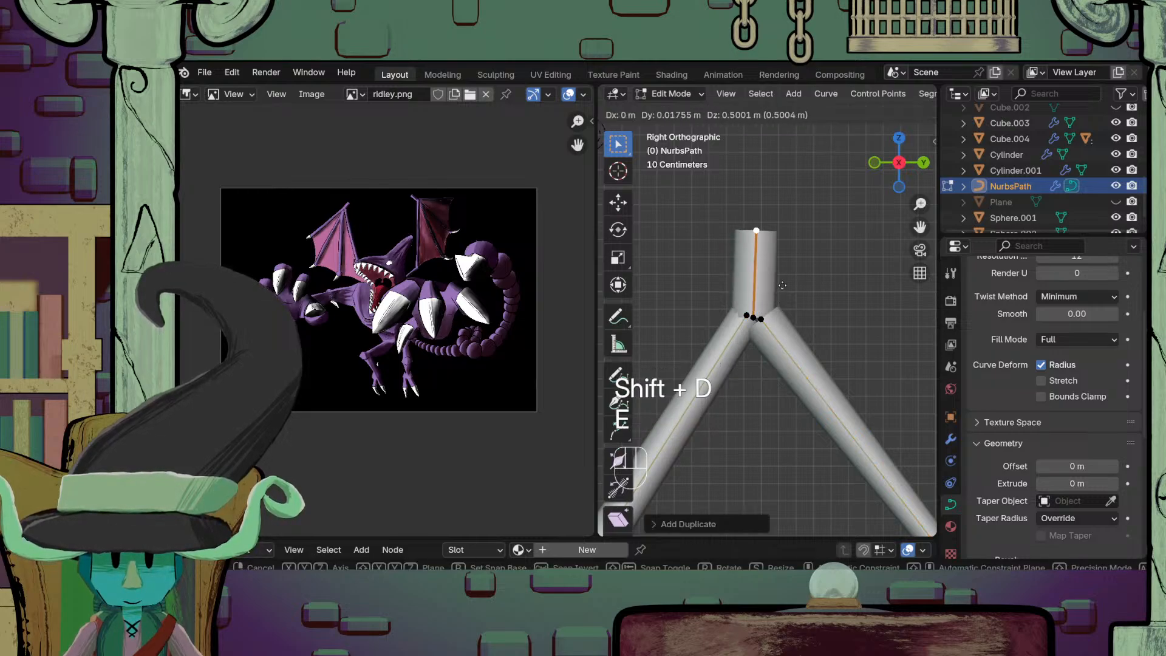
{"action": "left_click", "coordinate": [785, 278]}
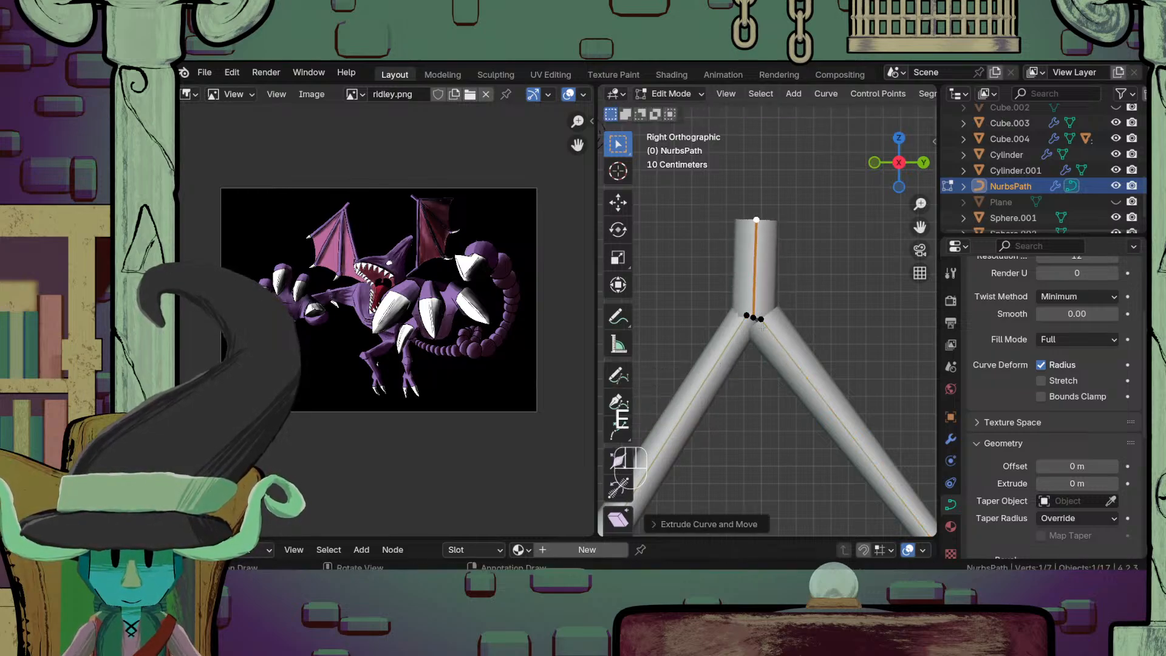
Step: Move the adjoining end points of the strut pieces closer together at the peak so the tubes meet in one joint
{"action": "left_click", "coordinate": [758, 320]}
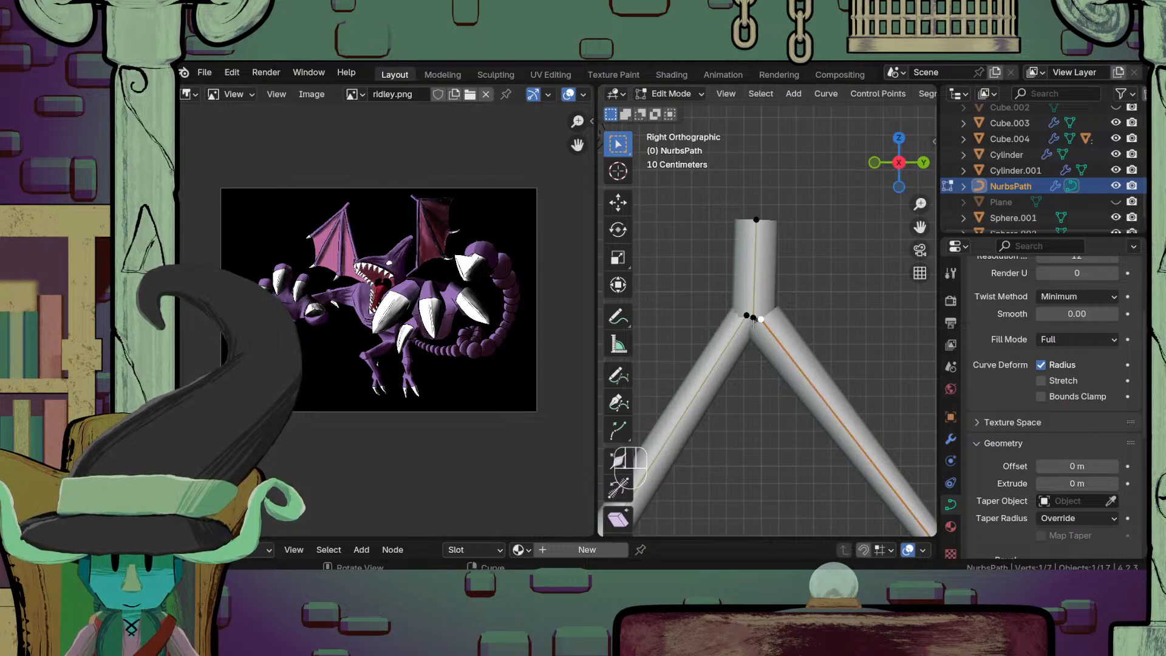
{"action": "key", "text": "g"}
{"action": "left_click", "coordinate": [771, 341]}
{"action": "key", "text": "g"}
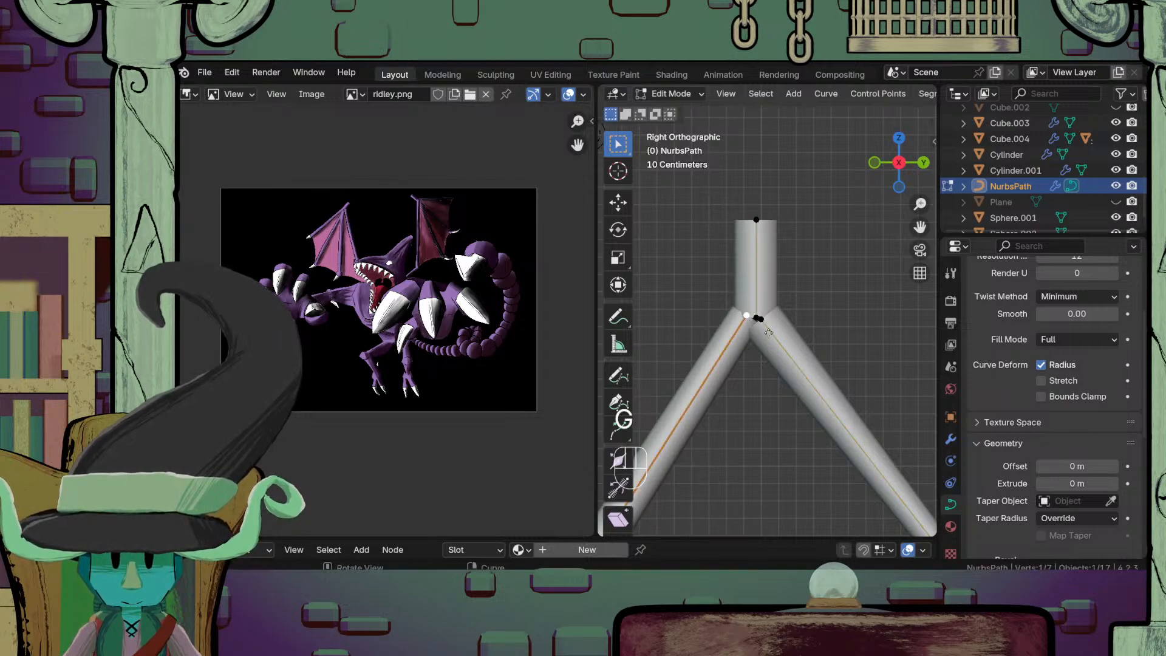
{"action": "left_click", "coordinate": [774, 326]}
{"action": "key", "text": "g"}
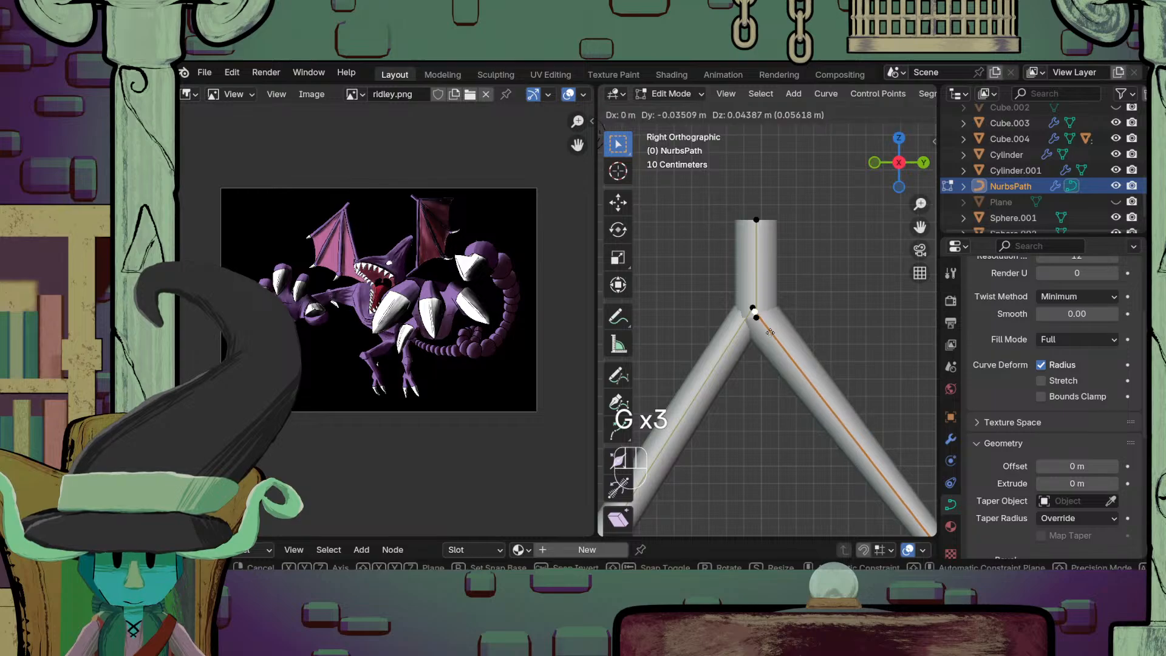
{"action": "left_click", "coordinate": [770, 328]}
Step: Raise the top control point of the vertical stub slightly along the Z axis and return to Object Mode
{"action": "left_click", "coordinate": [755, 215]}
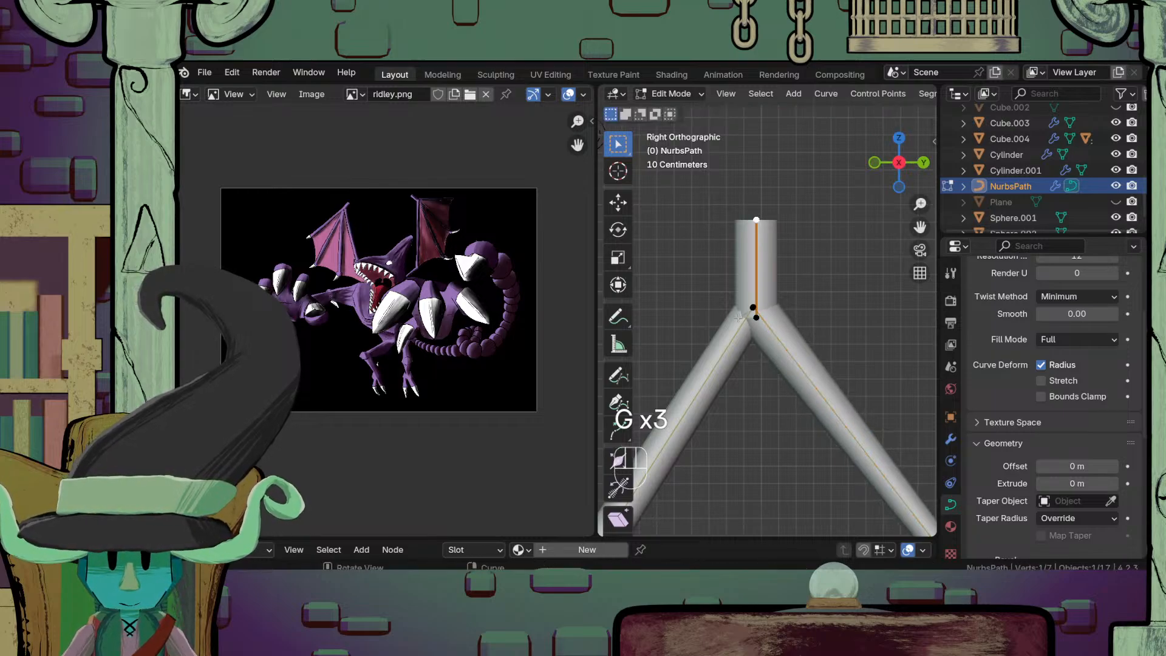
{"action": "key", "text": "g"}
{"action": "key", "text": "z"}
{"action": "left_click", "coordinate": [756, 201]}
{"action": "key", "text": "Tab"}
{"action": "scroll", "coordinate": [764, 302], "scroll_direction": "down", "scroll_amount": 6}
{"action": "scroll", "coordinate": [764, 301], "scroll_direction": "down", "scroll_amount": 6}
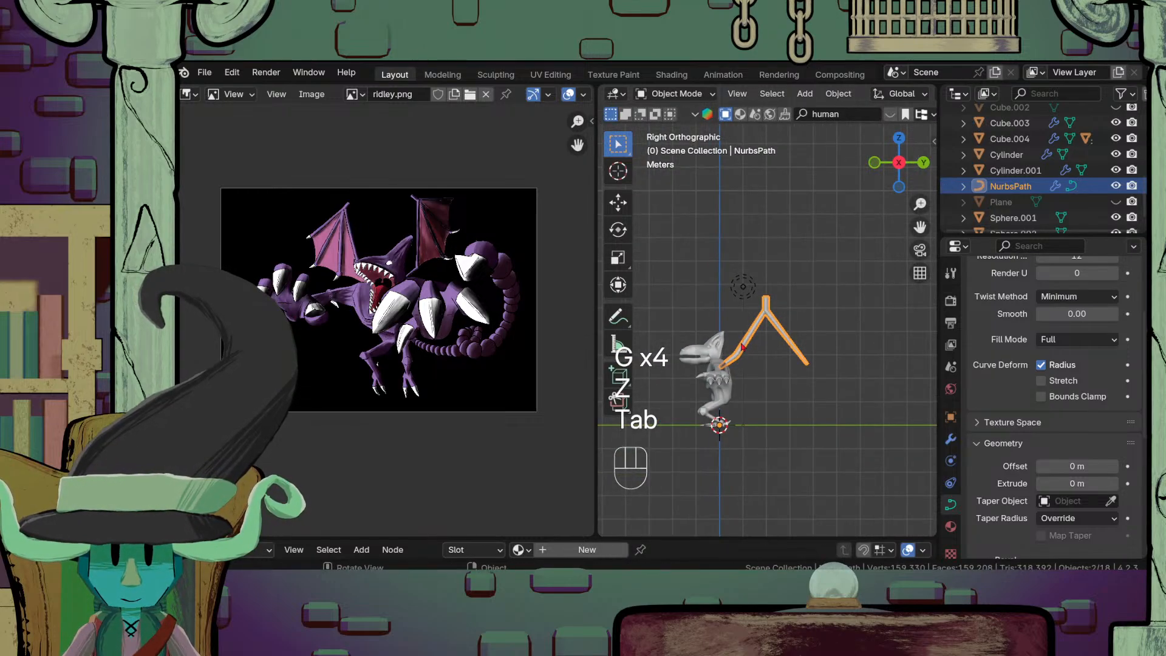
Step: Reopen the wing strut curve for editing in right view and nudge the vertical stub's lower control point at the joint
{"action": "middle_click_drag", "start_coordinate": [764, 301], "coordinate": [751, 432]}
{"action": "left_click", "coordinate": [850, 344]}
{"action": "left_click", "coordinate": [808, 364]}
{"action": "key", "text": "Tab"}
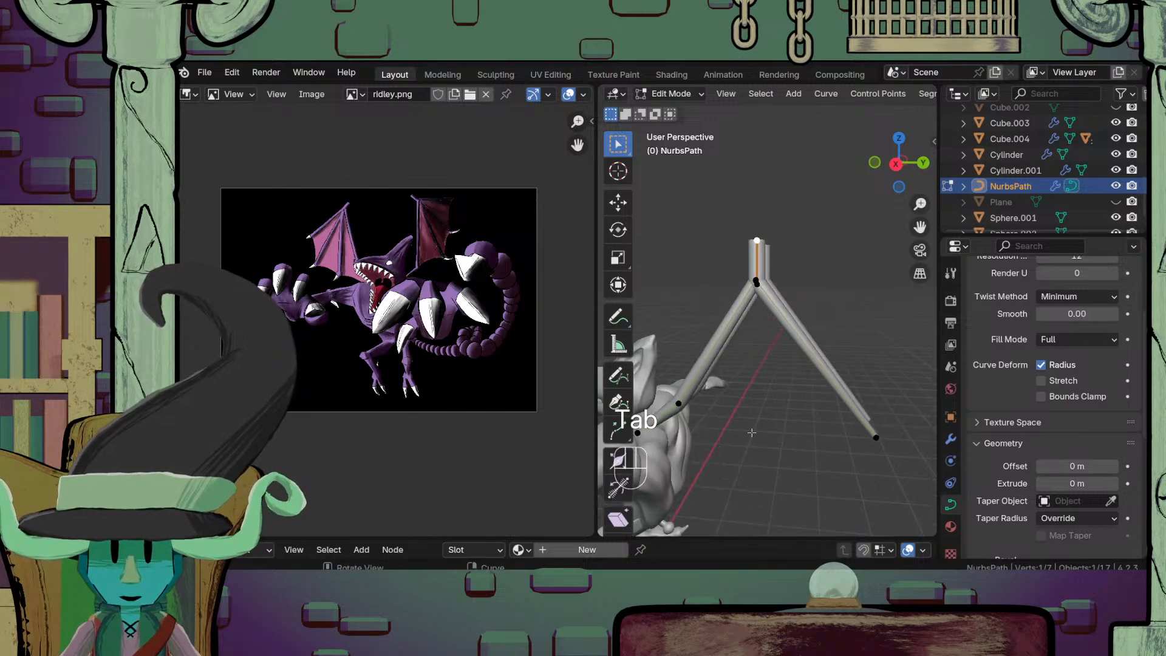
{"action": "key", "text": "KP_1"}
{"action": "key", "text": "KP_3"}
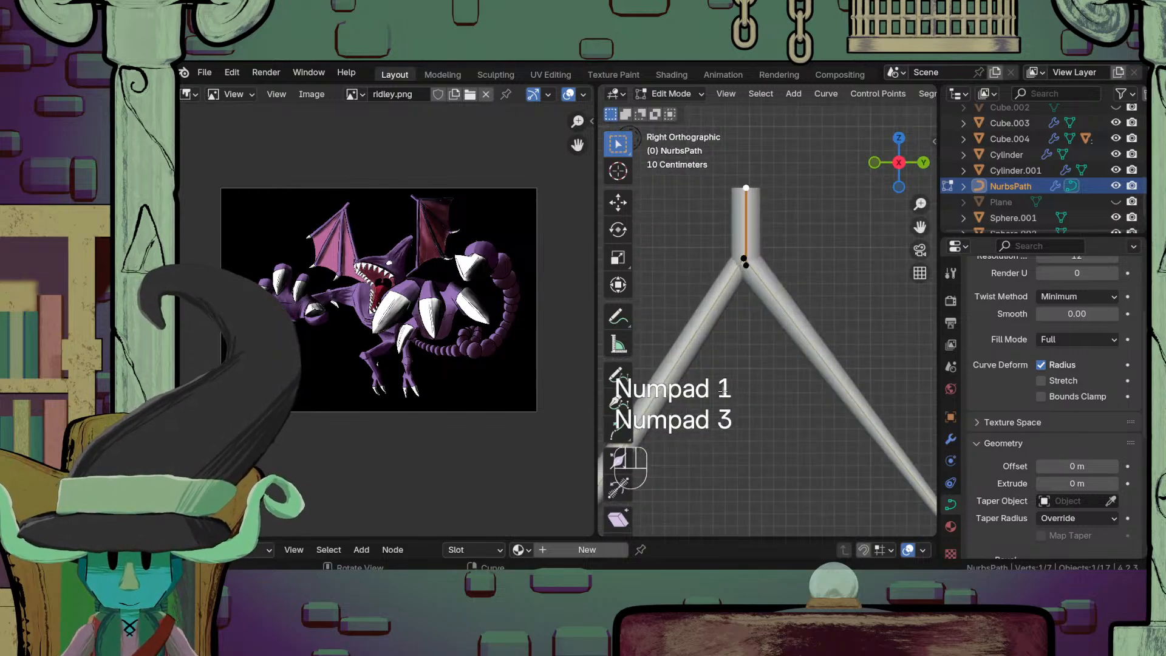
{"action": "middle_click_drag", "start_coordinate": [743, 286], "coordinate": [806, 258], "text": "shift"}
{"action": "scroll", "coordinate": [805, 291], "scroll_direction": "down", "scroll_amount": 4}
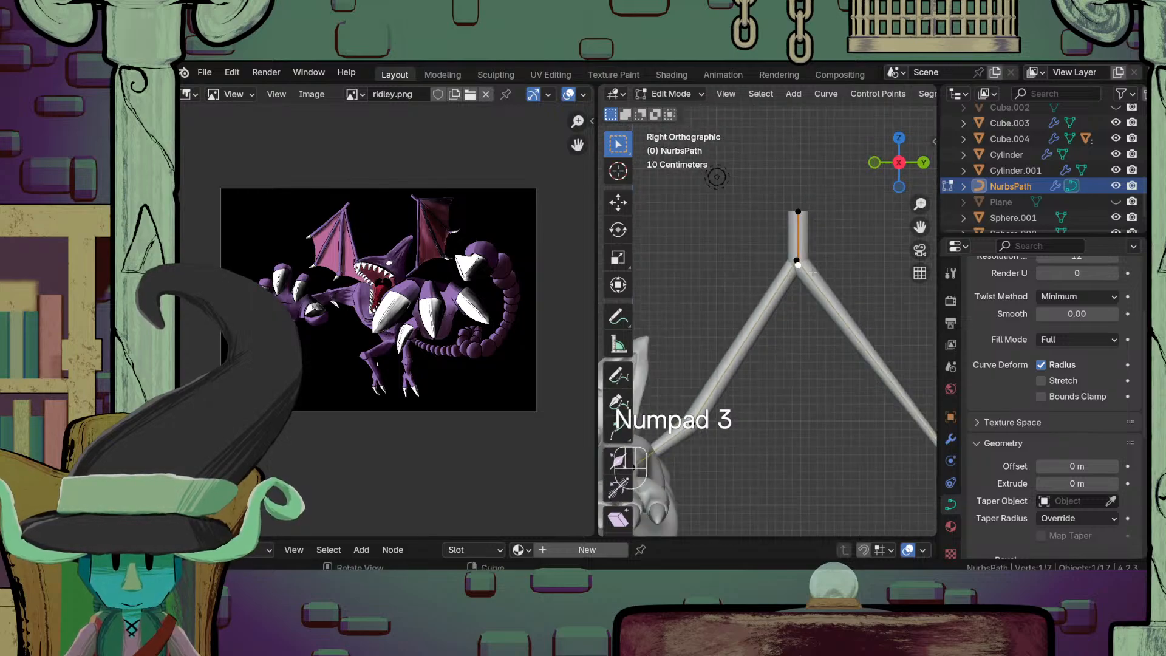
{"action": "key", "text": "g"}
{"action": "left_click", "coordinate": [805, 311]}
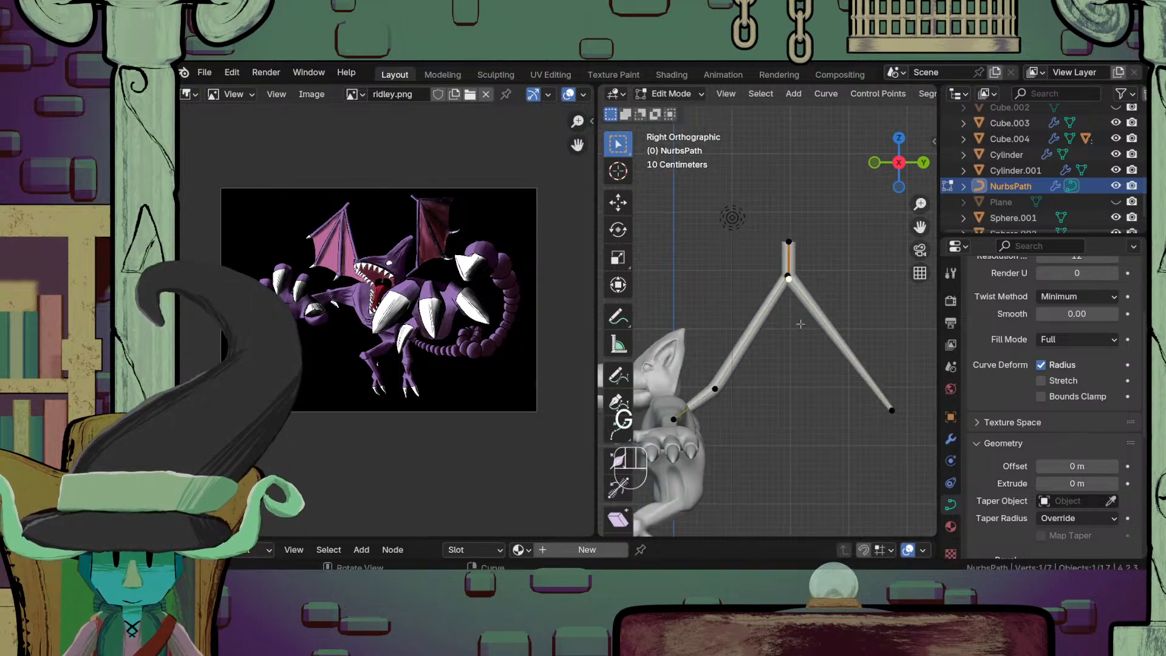
Step: Duplicate the joint control point slightly below the peak and extrude it down about 2.3 m as a new strut between the outer struts
{"action": "scroll", "coordinate": [833, 269], "scroll_direction": "up", "scroll_amount": 5}
{"action": "key", "text": "shift+d"}
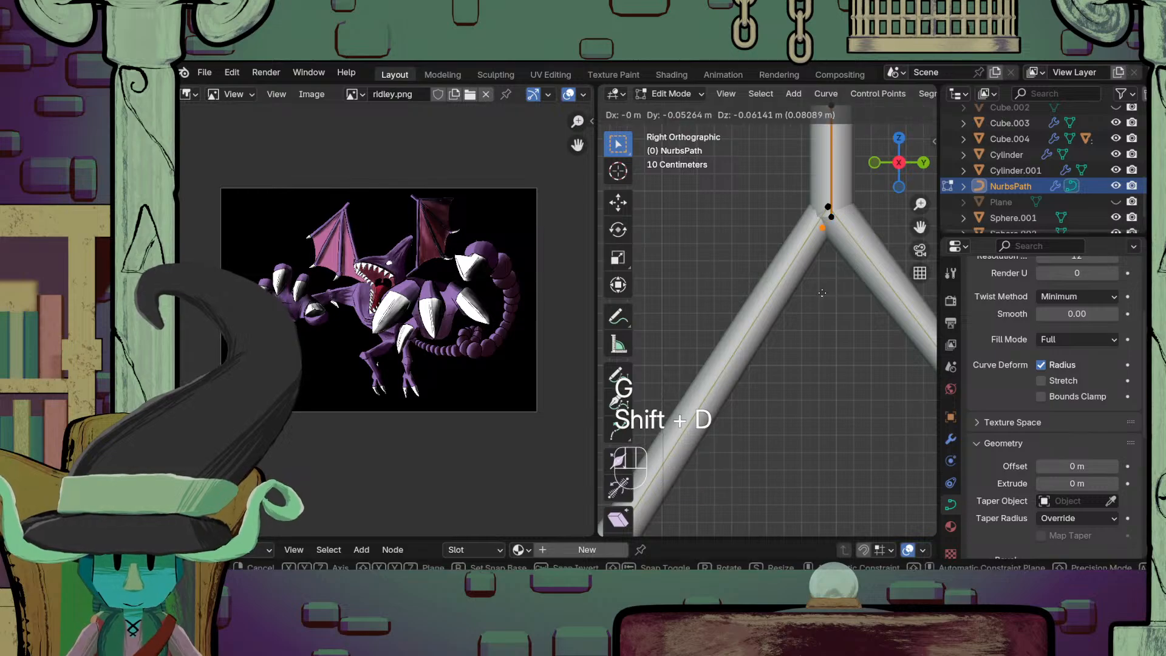
{"action": "left_click", "coordinate": [825, 293]}
{"action": "scroll", "coordinate": [810, 304], "scroll_direction": "down", "scroll_amount": 4}
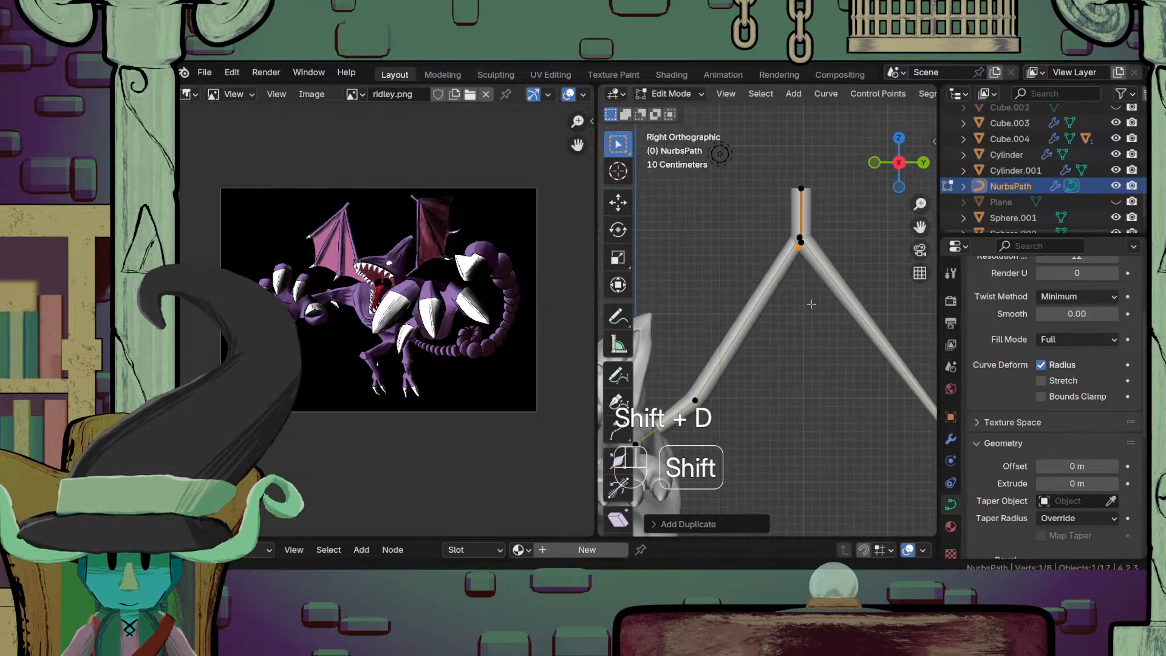
{"action": "key", "text": "e"}
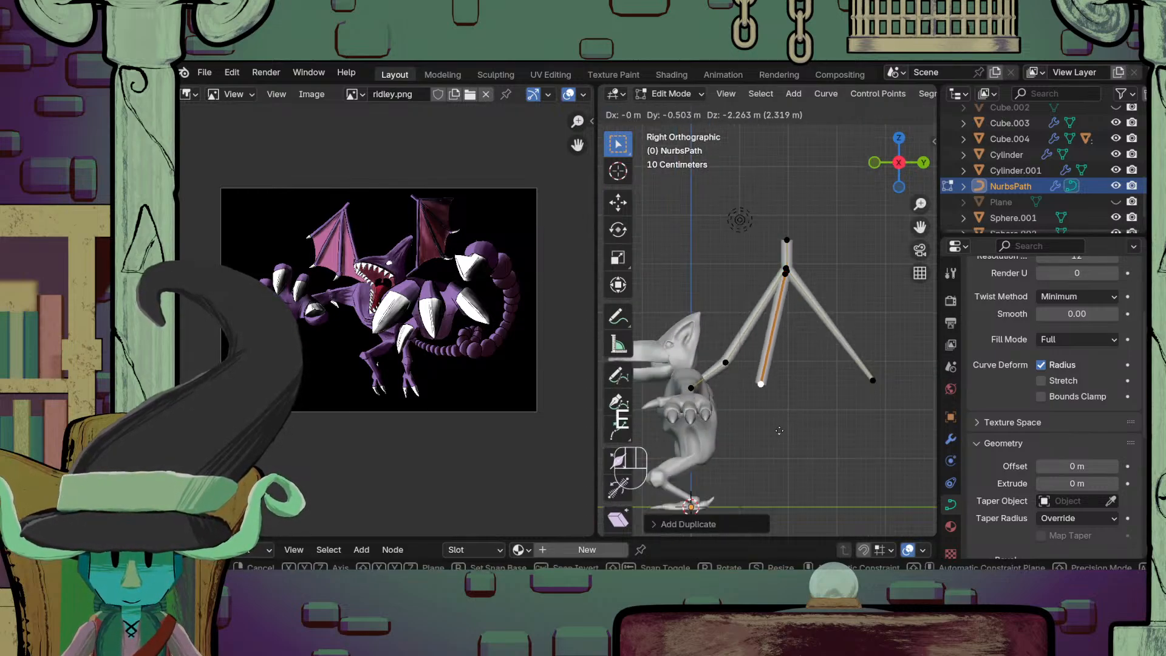
{"action": "left_click", "coordinate": [793, 432]}
Step: Taper the new inner strut by shrinking the radius of its lower end point, and shift that end point slightly
{"action": "scroll", "coordinate": [793, 433], "scroll_direction": "up", "scroll_amount": 3}
{"action": "key", "text": "alt+s"}
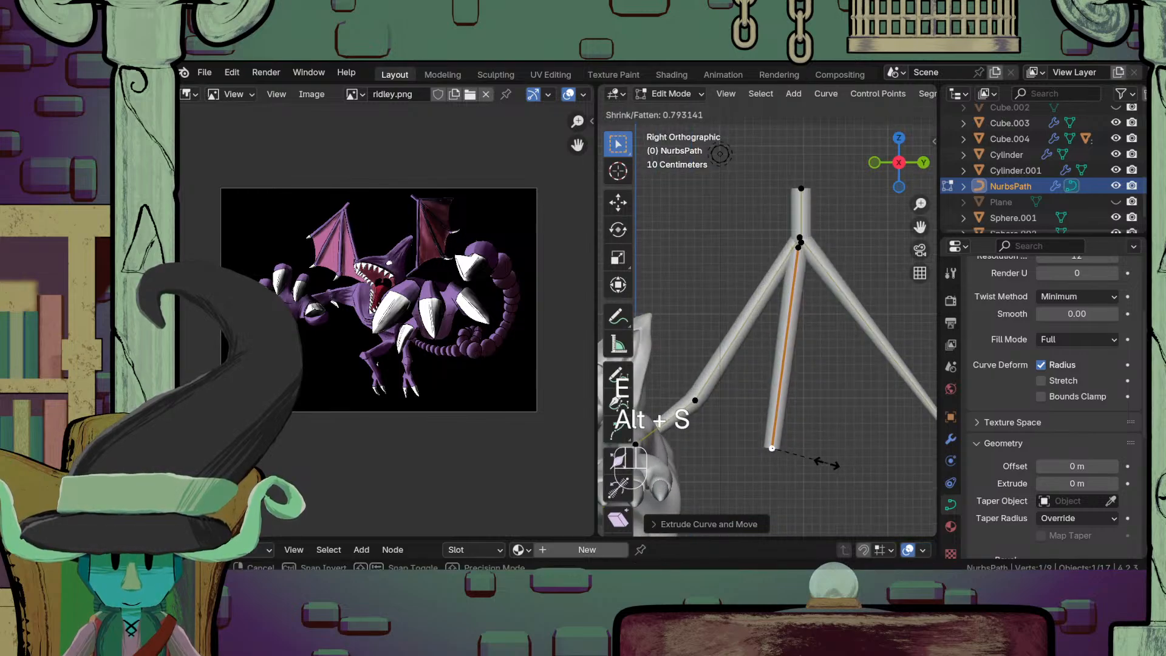
{"action": "left_click", "coordinate": [793, 465]}
{"action": "key", "text": "g"}
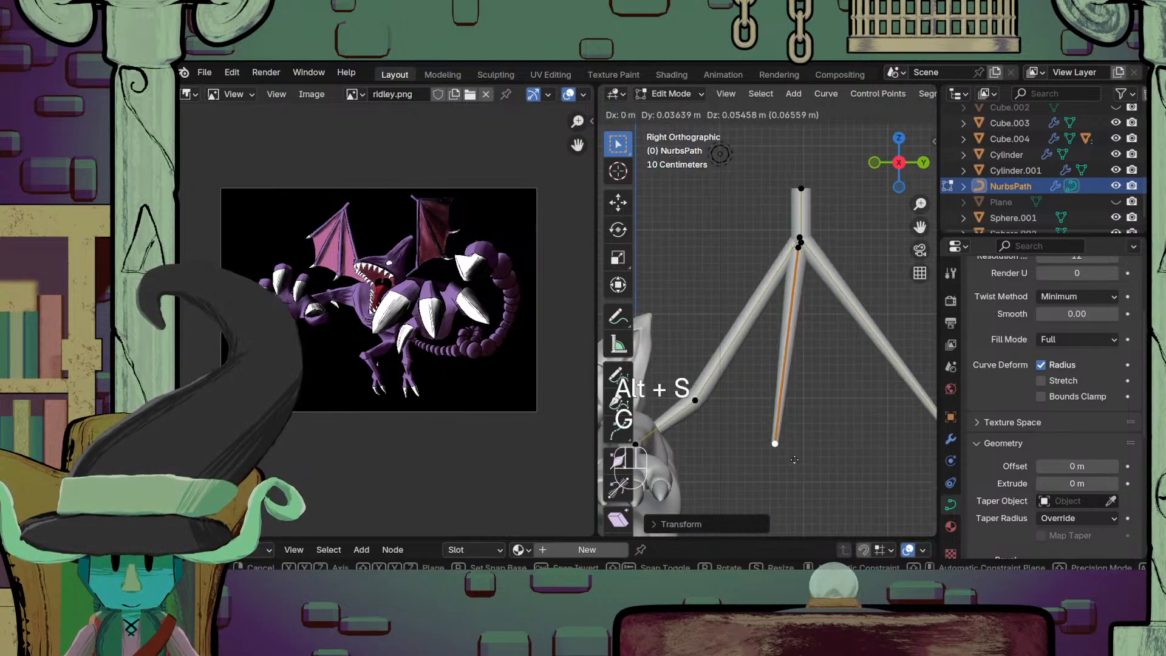
{"action": "left_click", "coordinate": [794, 460]}
Step: Duplicate the inner strut and rotate the copy toward the rear outer strut, positioning its upper end at the peak joint
{"action": "key", "text": "shift+d"}
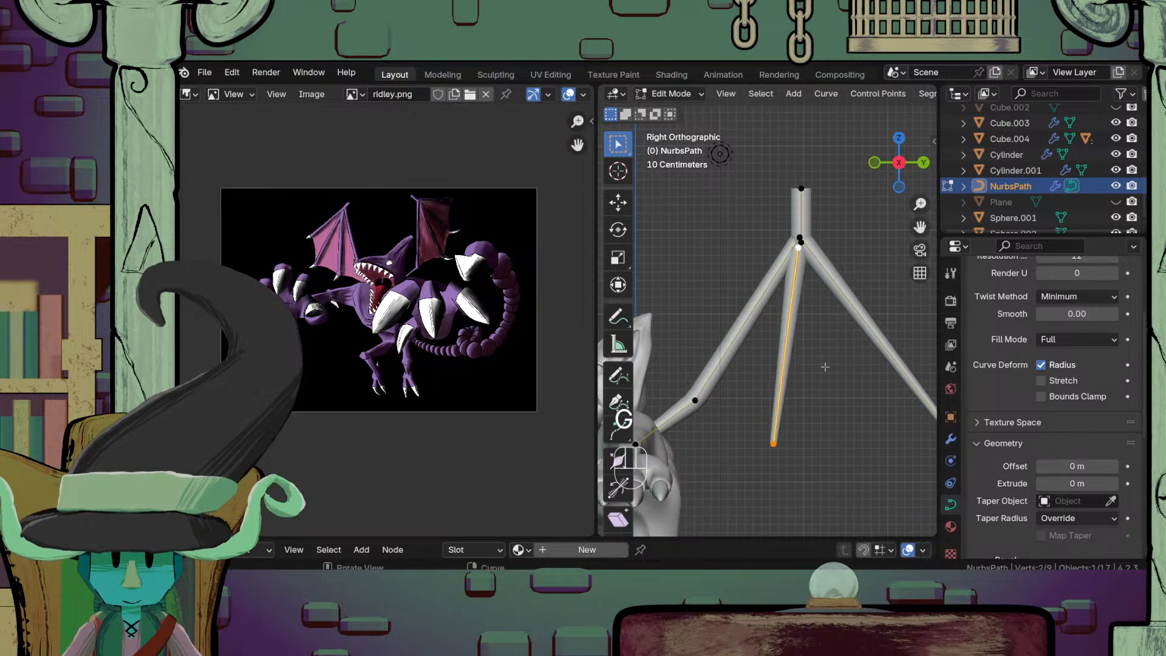
{"action": "left_click", "coordinate": [836, 369]}
{"action": "key", "text": "r"}
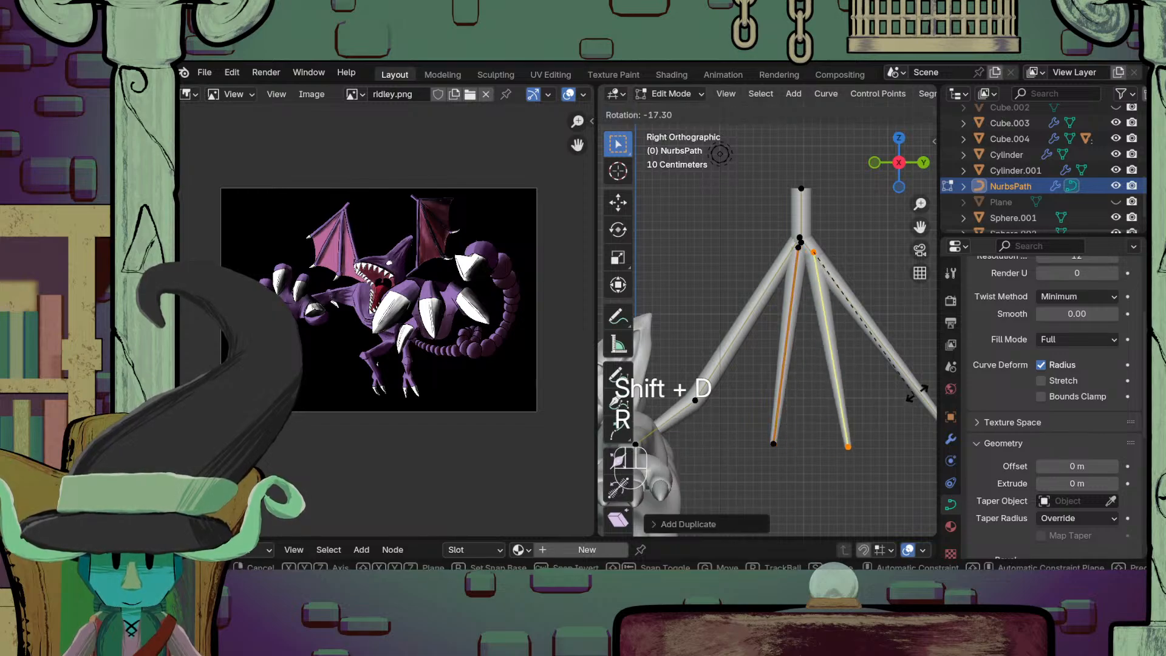
{"action": "left_click", "coordinate": [934, 365]}
{"action": "key", "text": "g"}
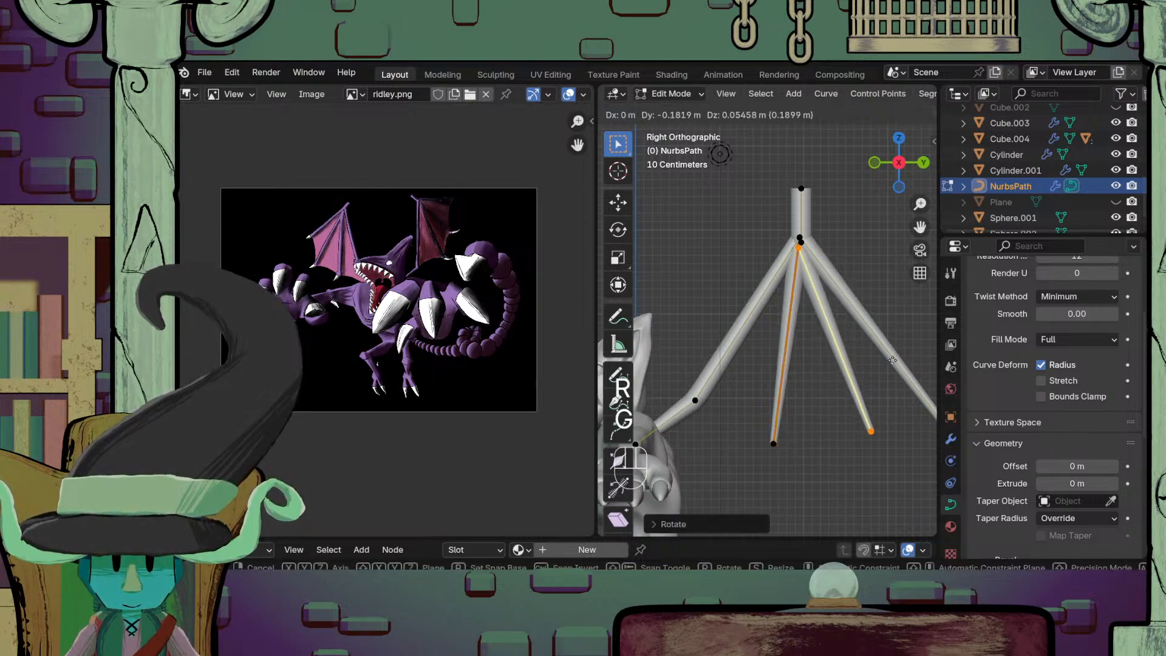
{"action": "left_click", "coordinate": [896, 360]}
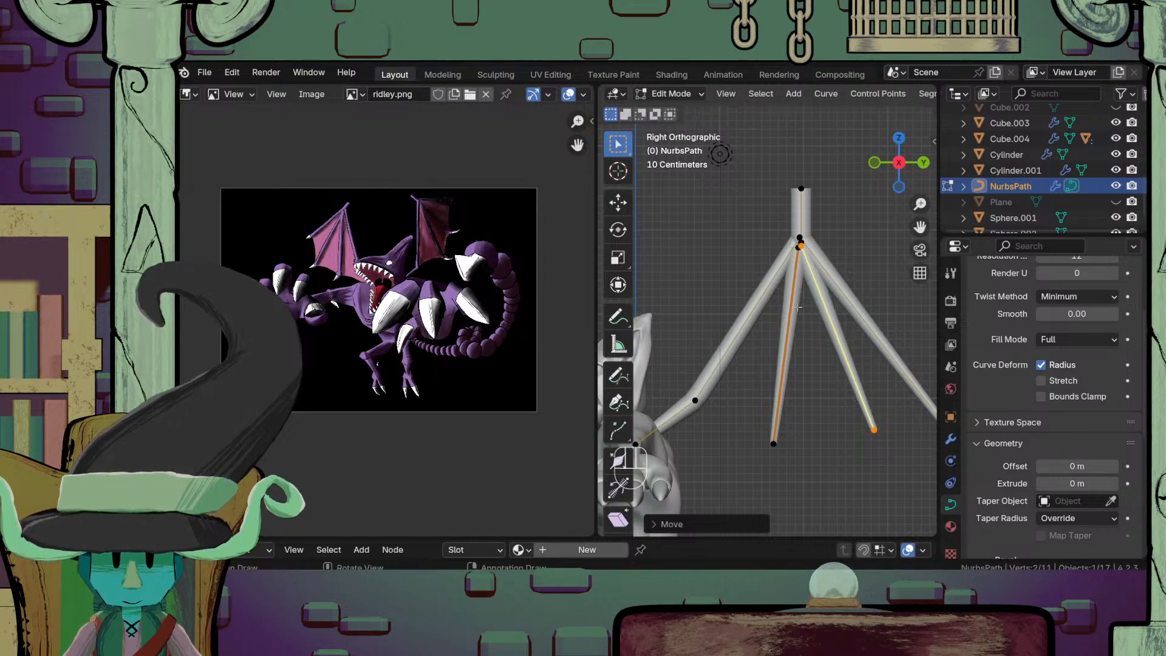
Step: Move the lower end point of the front inner strut about 0.24 m forward and upward toward the creature
{"action": "left_click", "coordinate": [798, 282]}
{"action": "left_click", "coordinate": [773, 446], "text": "shift"}
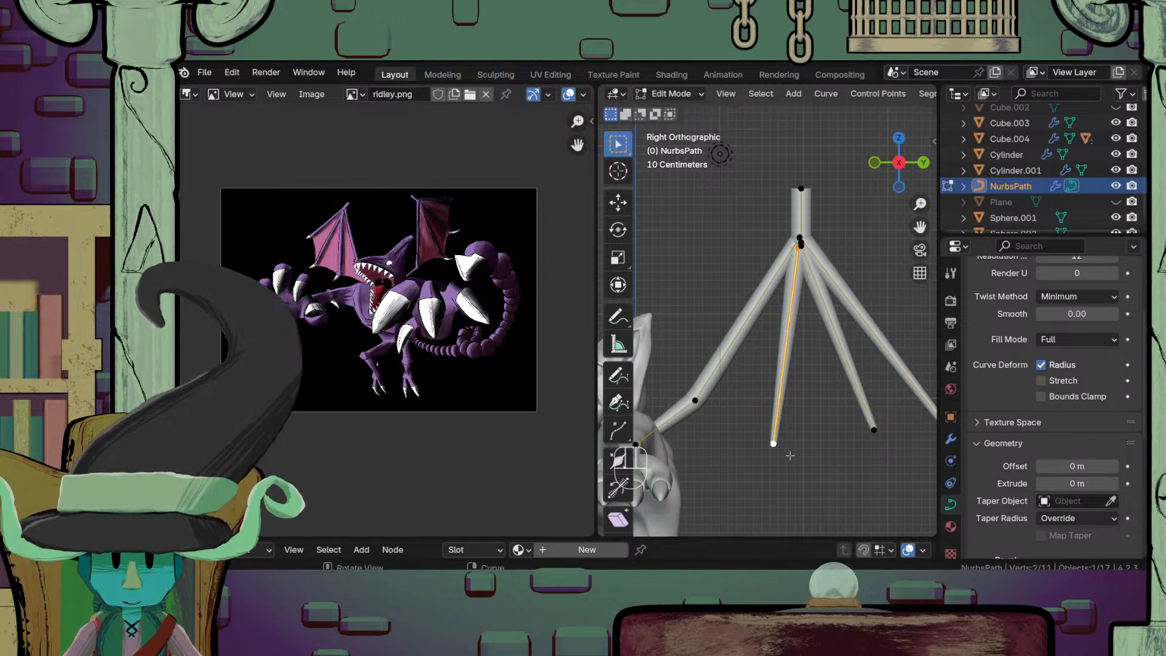
{"action": "key", "text": "g"}
{"action": "right_click", "coordinate": [782, 459]}
{"action": "key", "text": "g"}
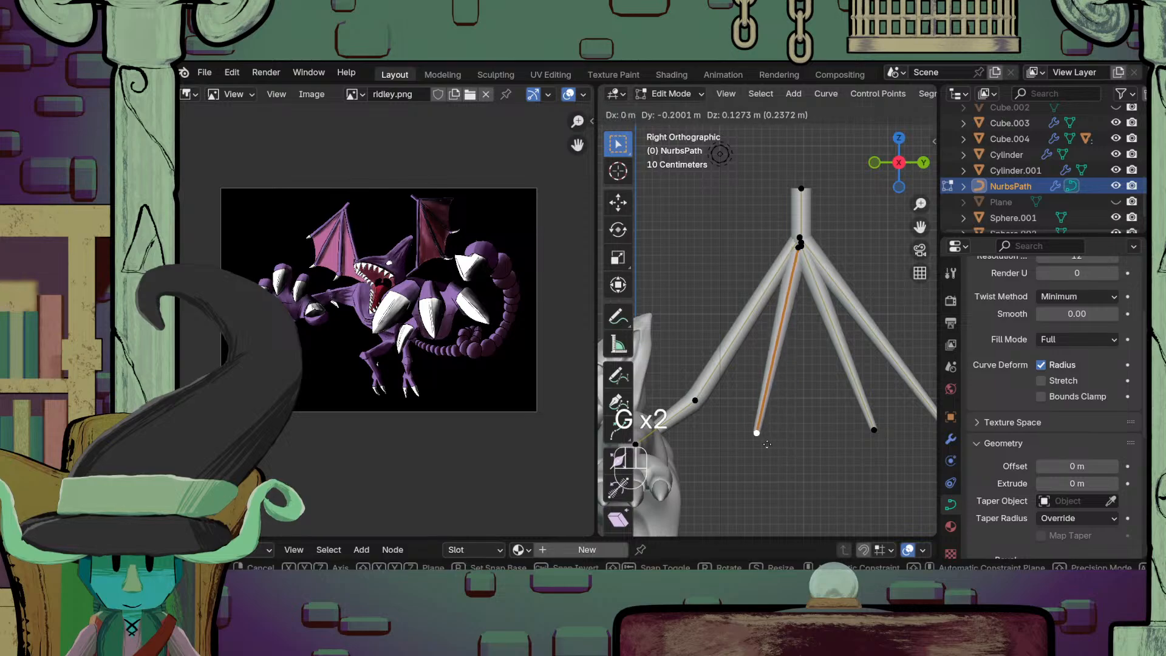
{"action": "left_click", "coordinate": [766, 443]}
Step: Move the rear inner strut's lower end point slightly outward and nudge the front inner strut's lower end point
{"action": "scroll", "coordinate": [864, 437], "scroll_direction": "down", "scroll_amount": 4}
{"action": "key", "text": "g"}
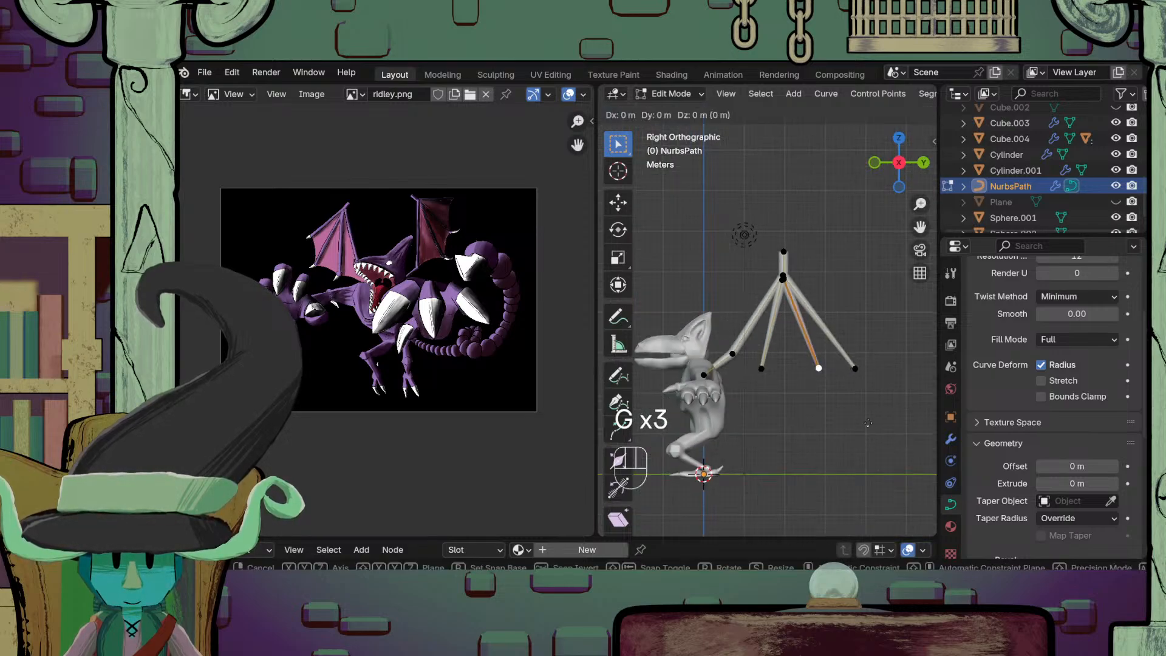
{"action": "left_click", "coordinate": [876, 426]}
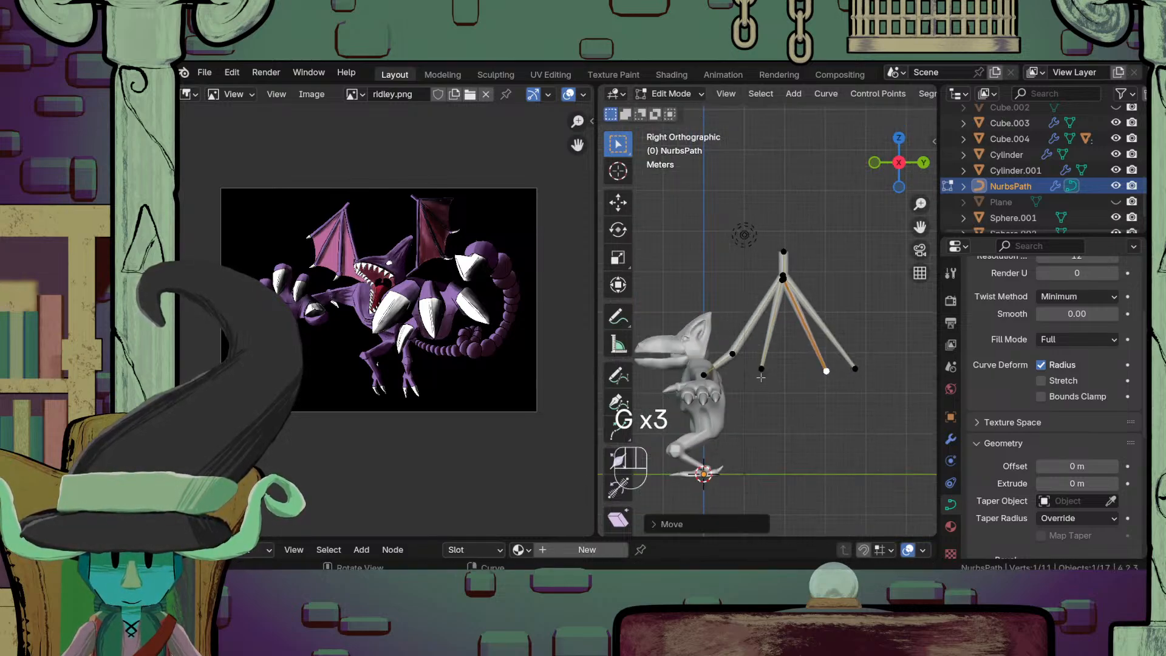
{"action": "left_click", "coordinate": [762, 369]}
{"action": "key", "text": "g"}
{"action": "left_click", "coordinate": [765, 373]}
Step: Raise the upper end points of the two inner struts about 0.09 m along Z into the peak joint and scale them closer together
{"action": "key", "text": "Tab"}
{"action": "scroll", "coordinate": [769, 390], "scroll_direction": "down", "scroll_amount": 4}
{"action": "left_click", "coordinate": [768, 389]}
{"action": "middle_click_drag", "start_coordinate": [768, 389], "coordinate": [788, 277]}
{"action": "scroll", "coordinate": [758, 373], "scroll_direction": "up", "scroll_amount": 6}
{"action": "middle_click_drag", "start_coordinate": [838, 403], "coordinate": [770, 379]}
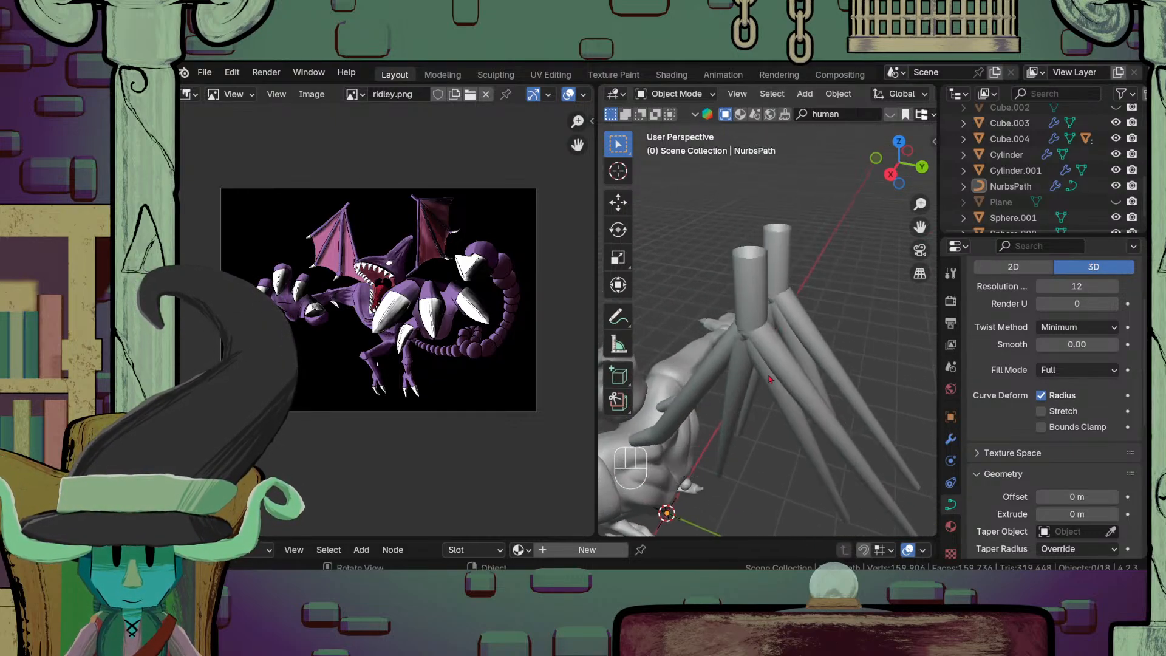
{"action": "left_click", "coordinate": [738, 355]}
{"action": "scroll", "coordinate": [738, 354], "scroll_direction": "up", "scroll_amount": 3}
{"action": "key", "text": "Tab"}
{"action": "middle_click_drag", "start_coordinate": [732, 417], "coordinate": [731, 393]}
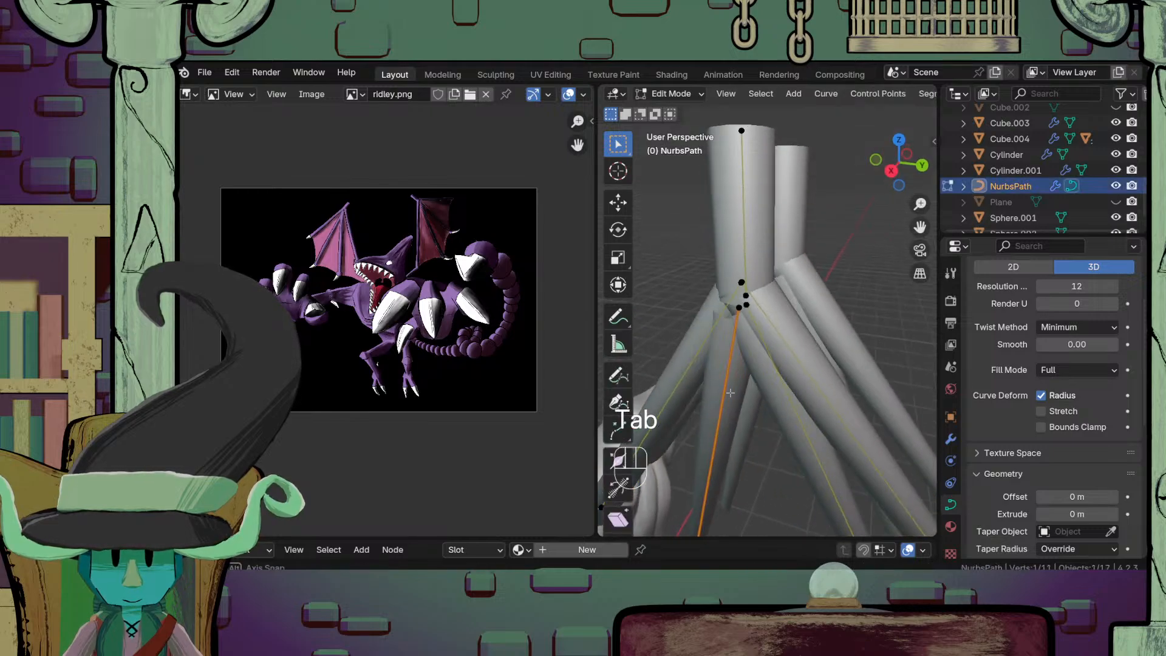
{"action": "left_click", "coordinate": [743, 302], "text": "shift"}
{"action": "key", "text": "g"}
{"action": "key", "text": "z"}
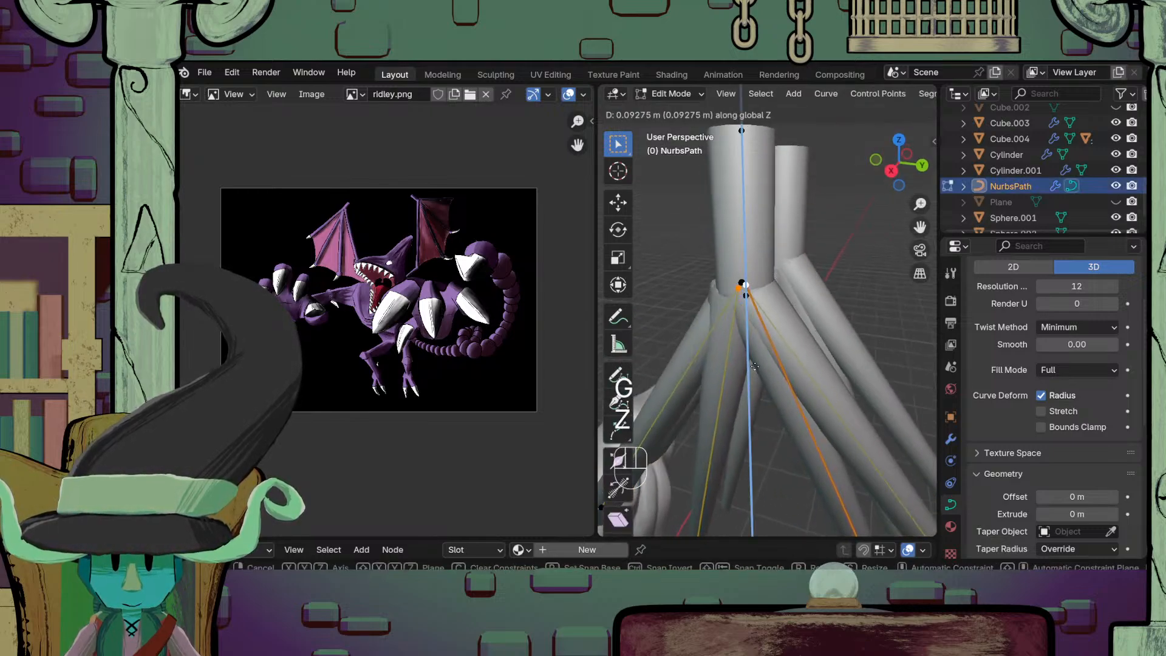
{"action": "left_click", "coordinate": [773, 408]}
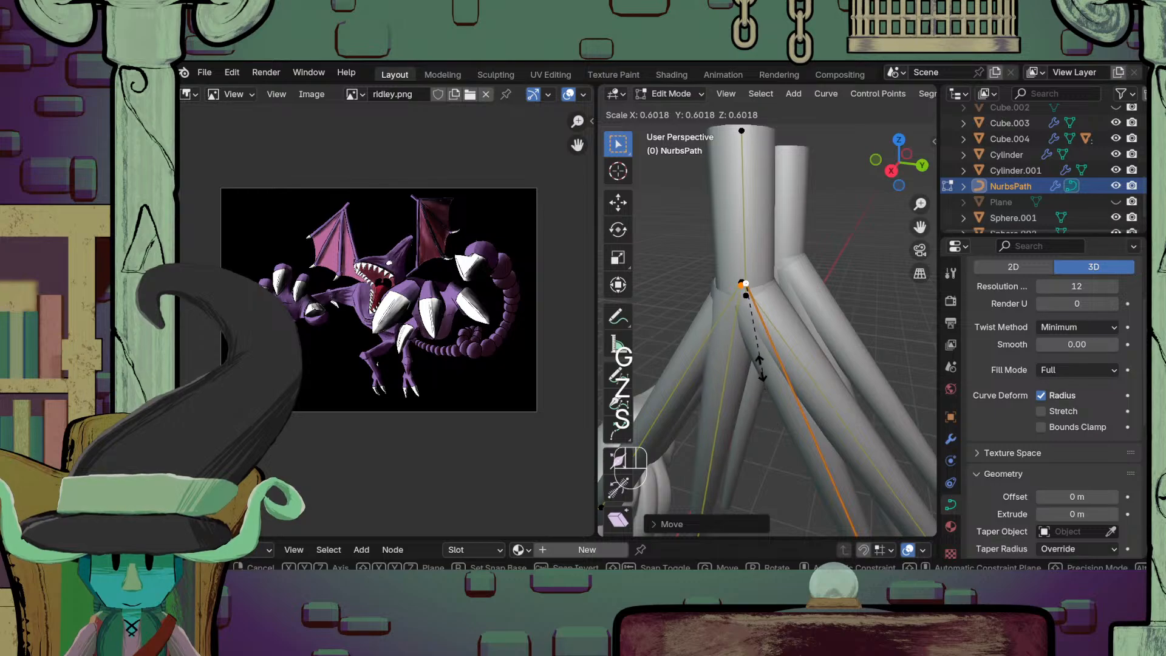
{"action": "left_click", "coordinate": [746, 283]}
{"action": "key", "text": "Tab"}
{"action": "scroll", "coordinate": [785, 393], "scroll_direction": "down", "scroll_amount": 6}
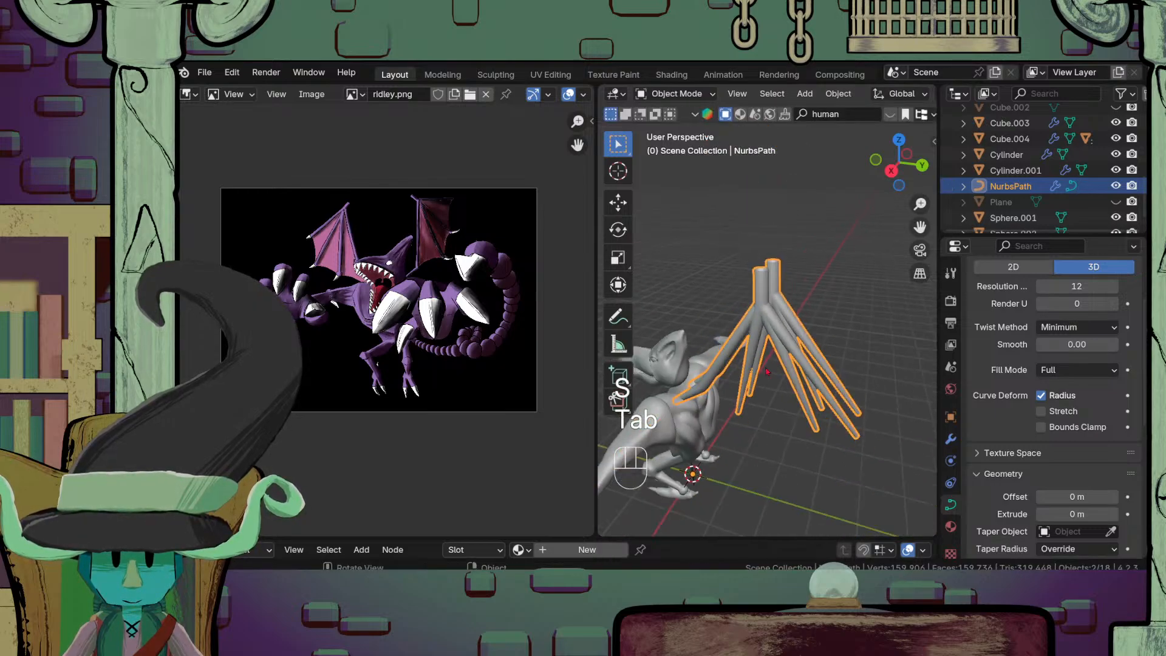
Step: Add a plane mesh to the scene as the base for the wing membrane
{"action": "left_click", "coordinate": [786, 394]}
{"action": "middle_click_drag", "start_coordinate": [785, 394], "coordinate": [729, 432]}
{"action": "left_click", "coordinate": [780, 438]}
{"action": "scroll", "coordinate": [729, 433], "scroll_direction": "up", "scroll_amount": 3}
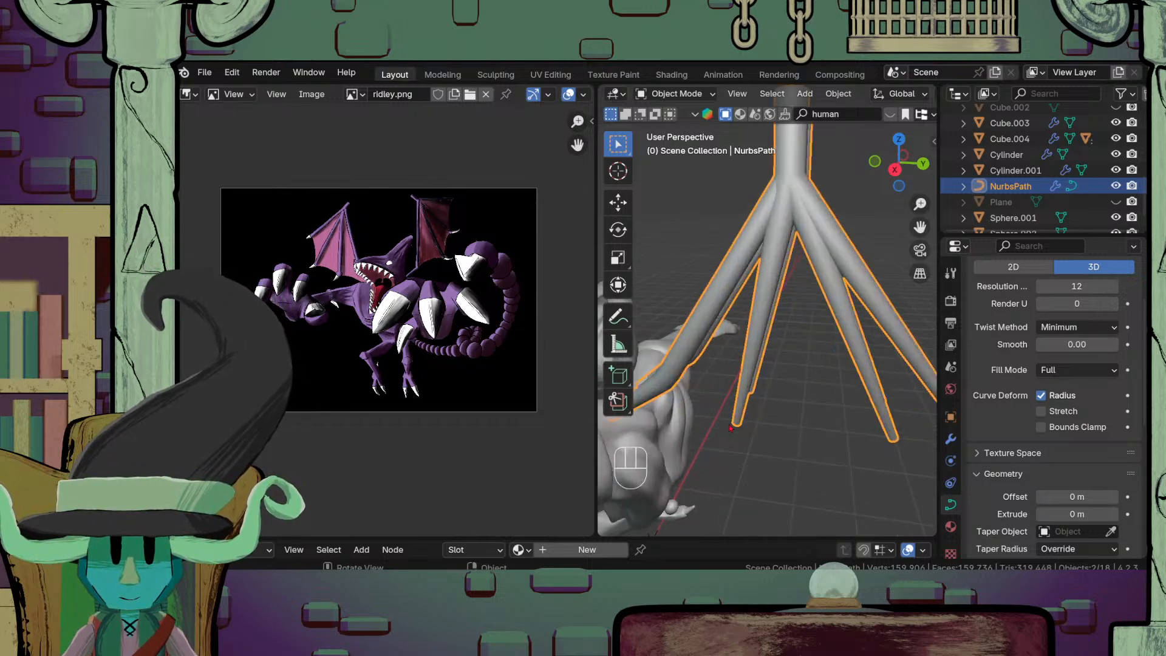
{"action": "scroll", "coordinate": [730, 429], "scroll_direction": "down", "scroll_amount": 7}
{"action": "middle_click_drag", "start_coordinate": [730, 429], "coordinate": [759, 427]}
{"action": "scroll", "coordinate": [738, 364], "scroll_direction": "up", "scroll_amount": 3}
{"action": "key", "text": "shift+a"}
{"action": "mouse_move", "coordinate": [711, 275]}
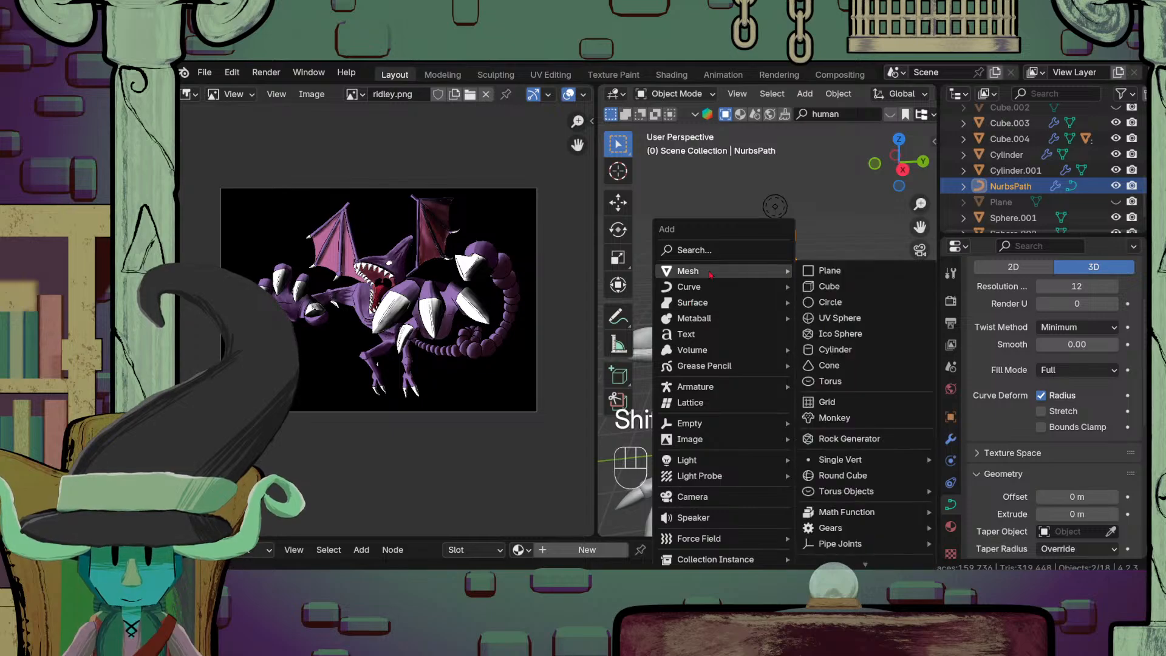
{"action": "left_click", "coordinate": [830, 270]}
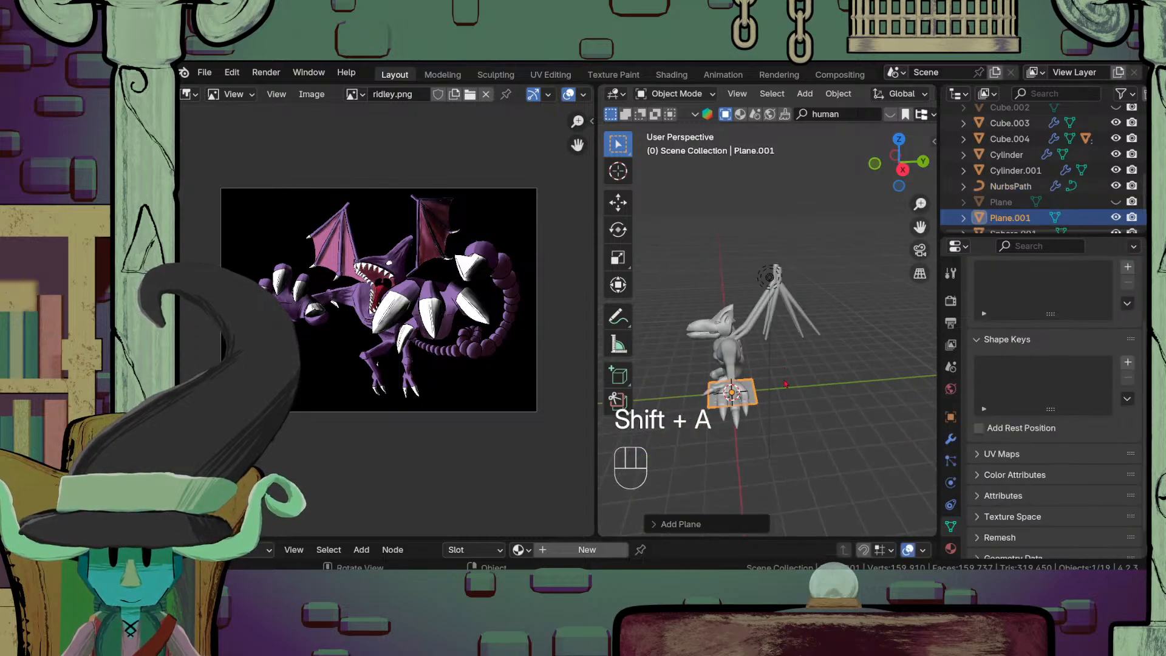
Step: Stand the new plane upright by rotating it 90° about the global Y axis
{"action": "type", "text": "r90"}
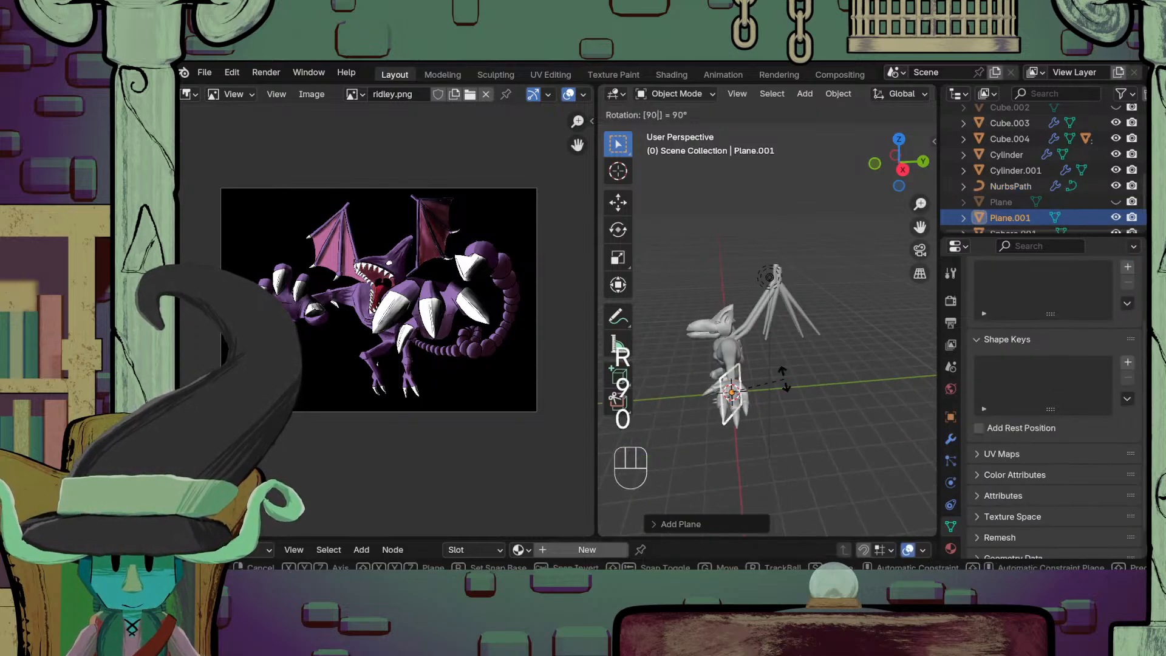
{"action": "left_click", "coordinate": [785, 380]}
{"action": "key", "text": "r"}
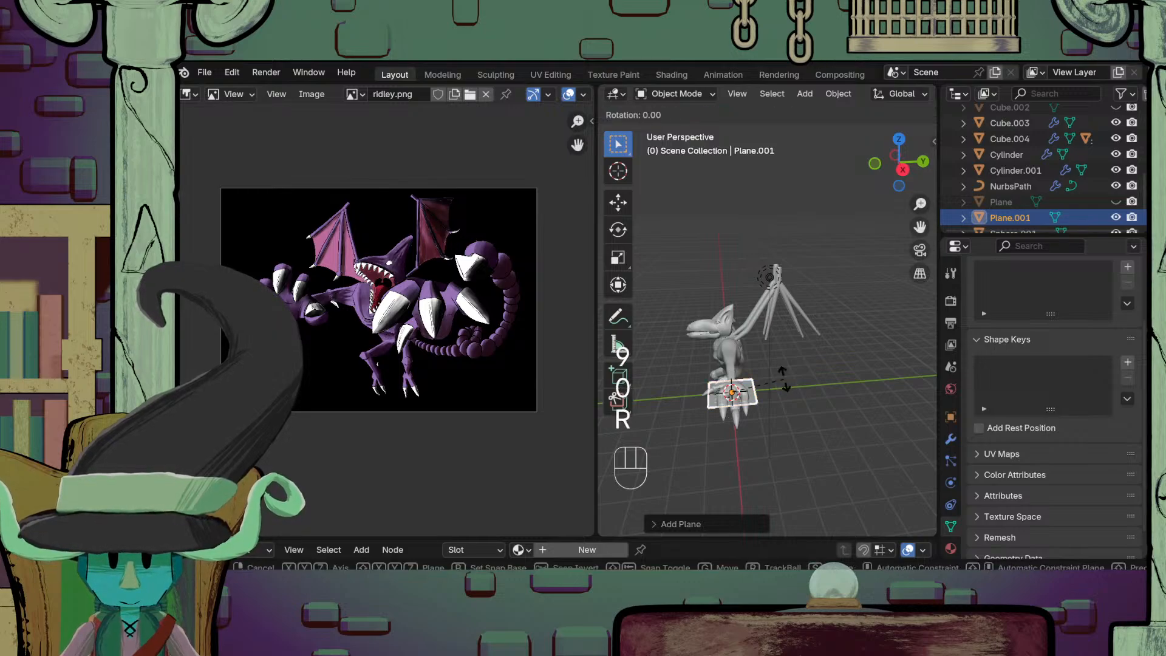
{"action": "key", "text": "x"}
{"action": "type", "text": "y"}
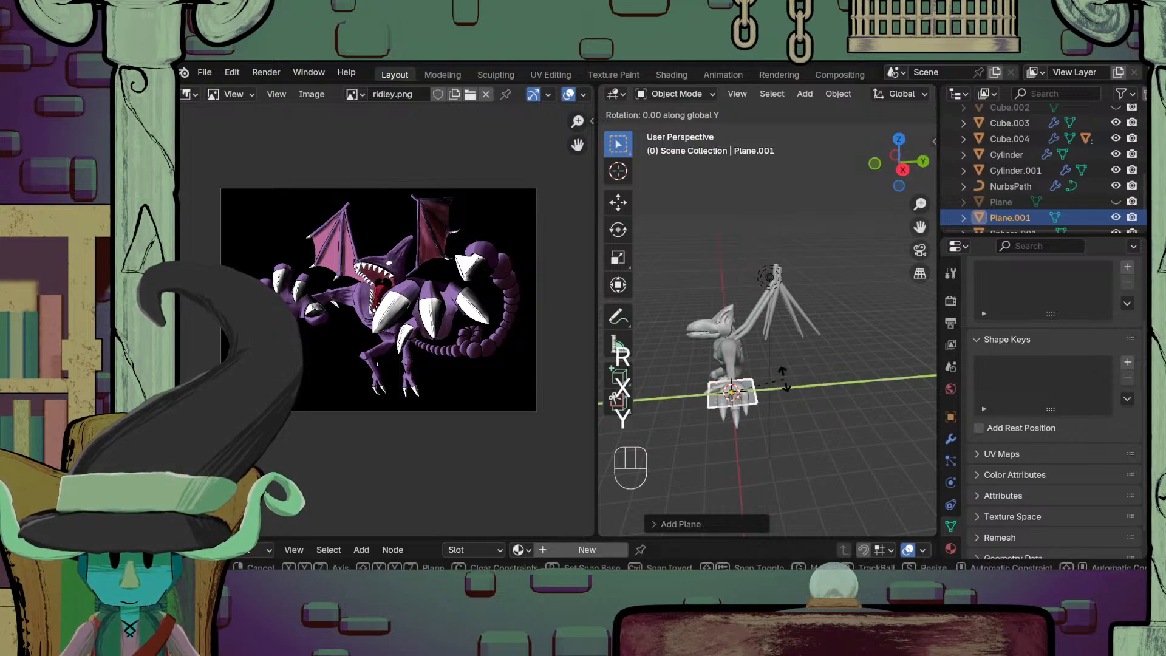
{"action": "type", "text": "90"}
{"action": "key", "text": "Return"}
Step: In the right orthographic view, move the upright plane up onto the fanned wing struts
{"action": "key", "text": "KP_3"}
{"action": "key", "text": "KP_1"}
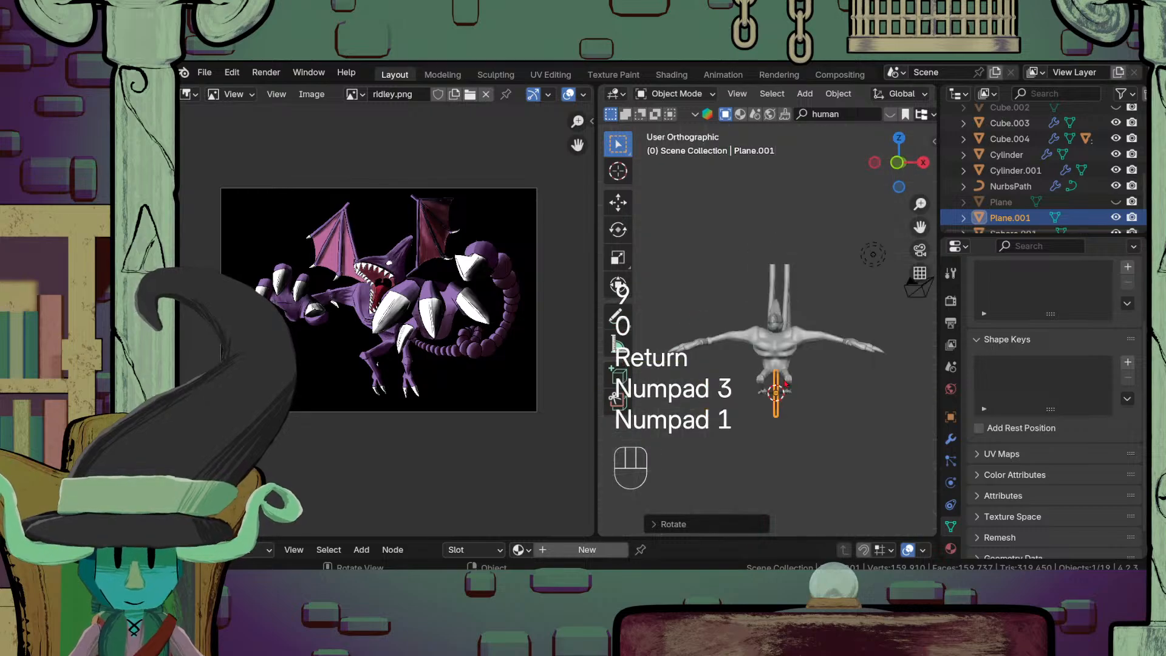
{"action": "key", "text": "KP_3"}
{"action": "scroll", "coordinate": [784, 383], "scroll_direction": "up", "scroll_amount": 2}
{"action": "middle_click_drag", "start_coordinate": [786, 384], "coordinate": [806, 365], "text": "shift"}
{"action": "key", "text": "g"}
{"action": "left_click", "coordinate": [834, 274]}
{"action": "scroll", "coordinate": [765, 386], "scroll_direction": "up", "scroll_amount": 2}
Step: Move the plane's lower front corner to the front strut's bend and its lower rear corner to the rear outer strut's tip
{"action": "key", "text": "Tab"}
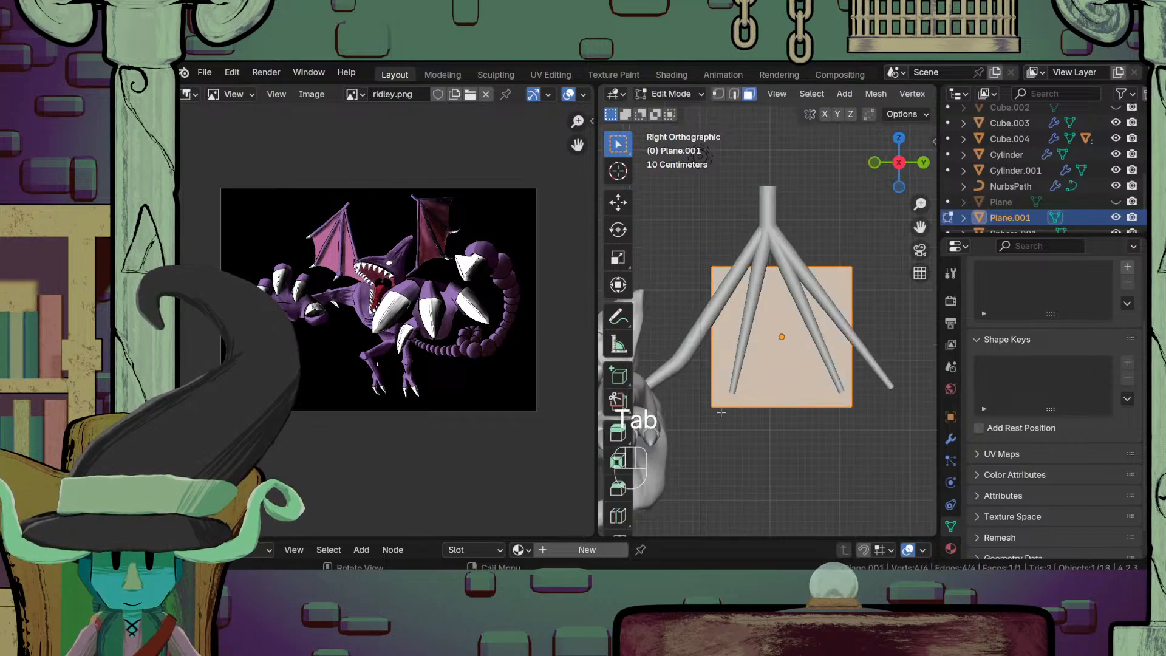
{"action": "key", "text": "1"}
{"action": "left_click", "coordinate": [706, 409]}
{"action": "key", "text": "g"}
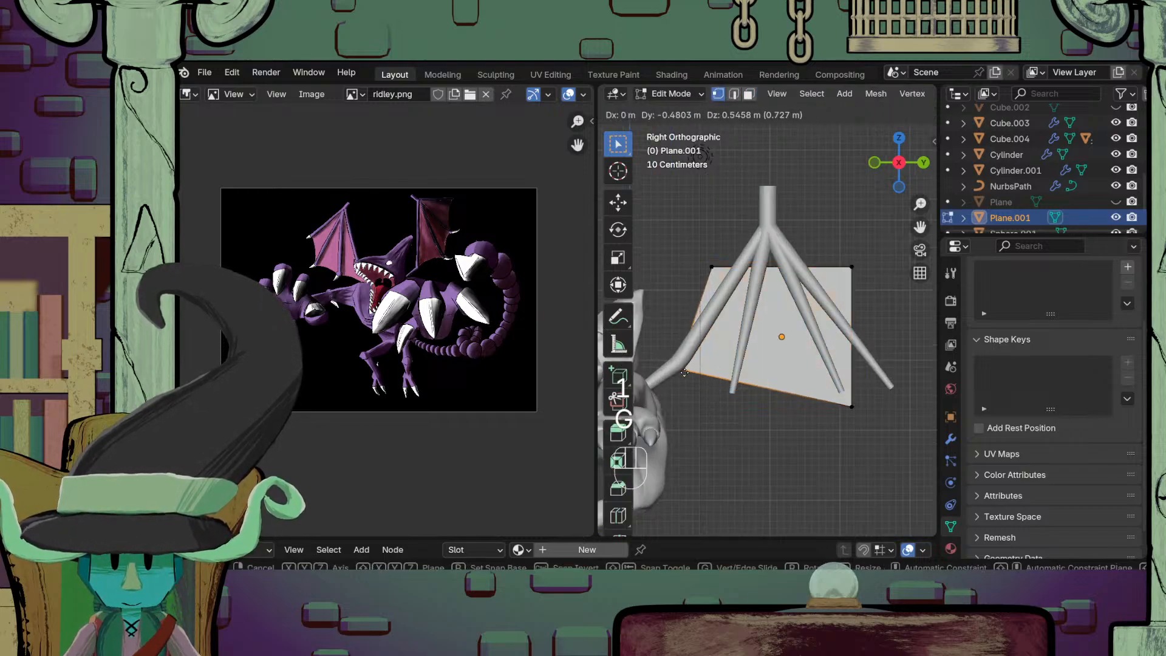
{"action": "left_click", "coordinate": [684, 374]}
{"action": "key", "text": "g"}
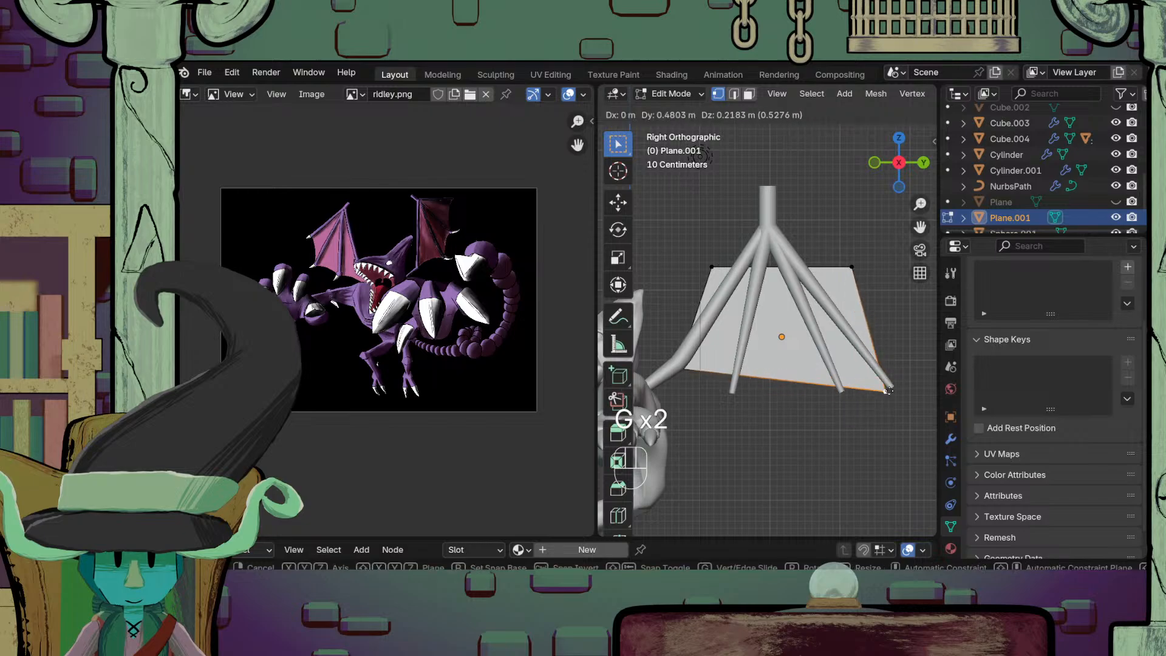
{"action": "left_click", "coordinate": [881, 373]}
Step: Move the plane's two upper corners to the peak joint where the wing struts meet
{"action": "left_click", "coordinate": [712, 267]}
{"action": "key", "text": "g"}
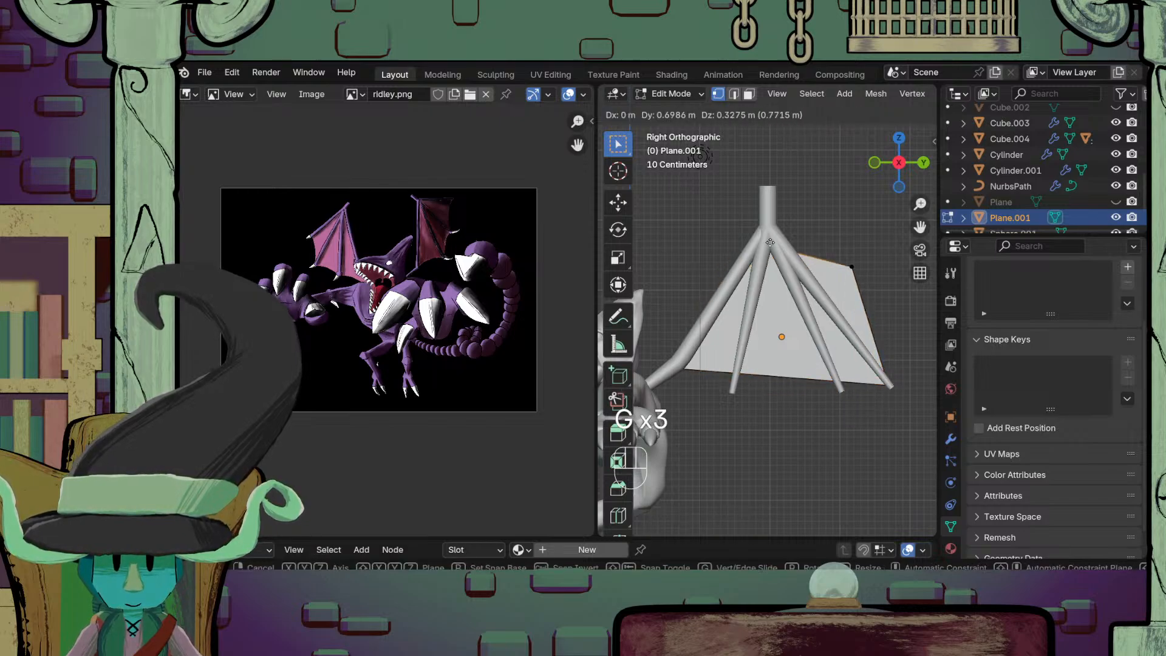
{"action": "left_click", "coordinate": [867, 266]}
{"action": "key", "text": "g"}
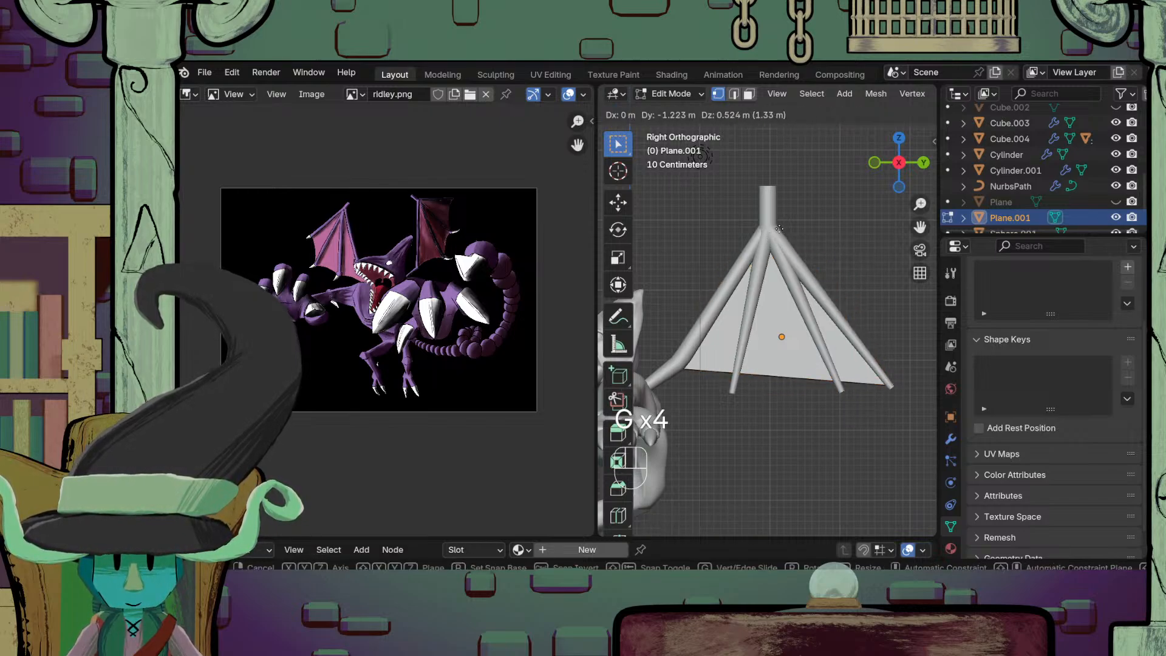
{"action": "left_click", "coordinate": [780, 228]}
Step: Level the membrane's two upper corners by scaling them to 0 along Z
{"action": "middle_click_drag", "start_coordinate": [780, 229], "coordinate": [819, 312]}
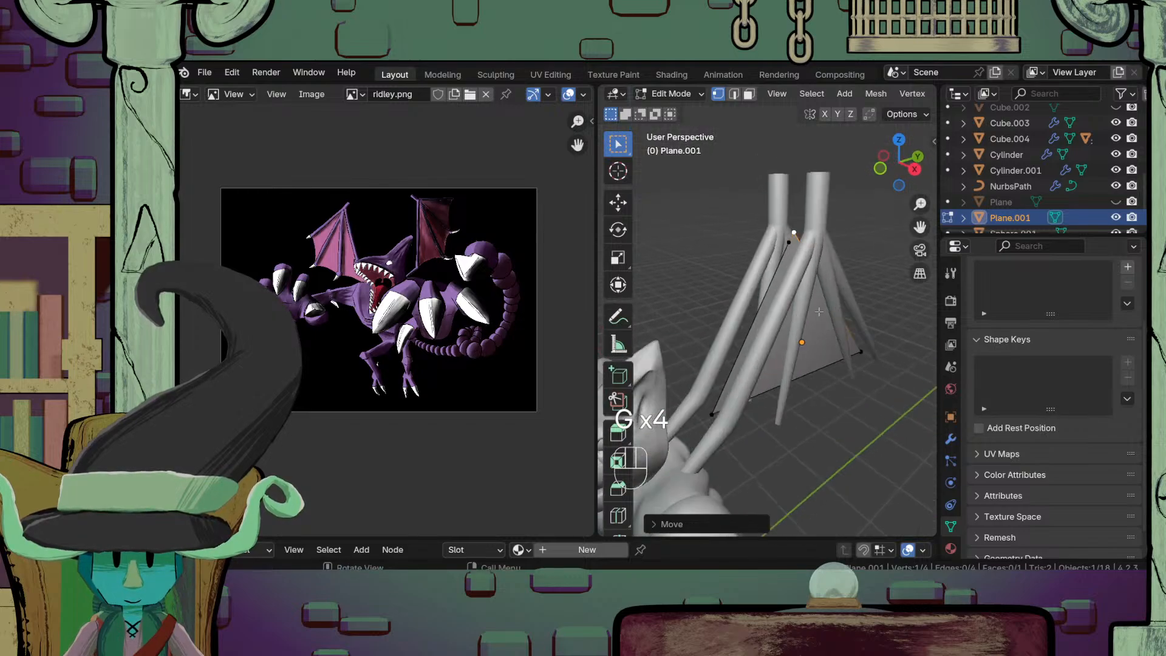
{"action": "key", "text": "s"}
{"action": "key", "text": "z"}
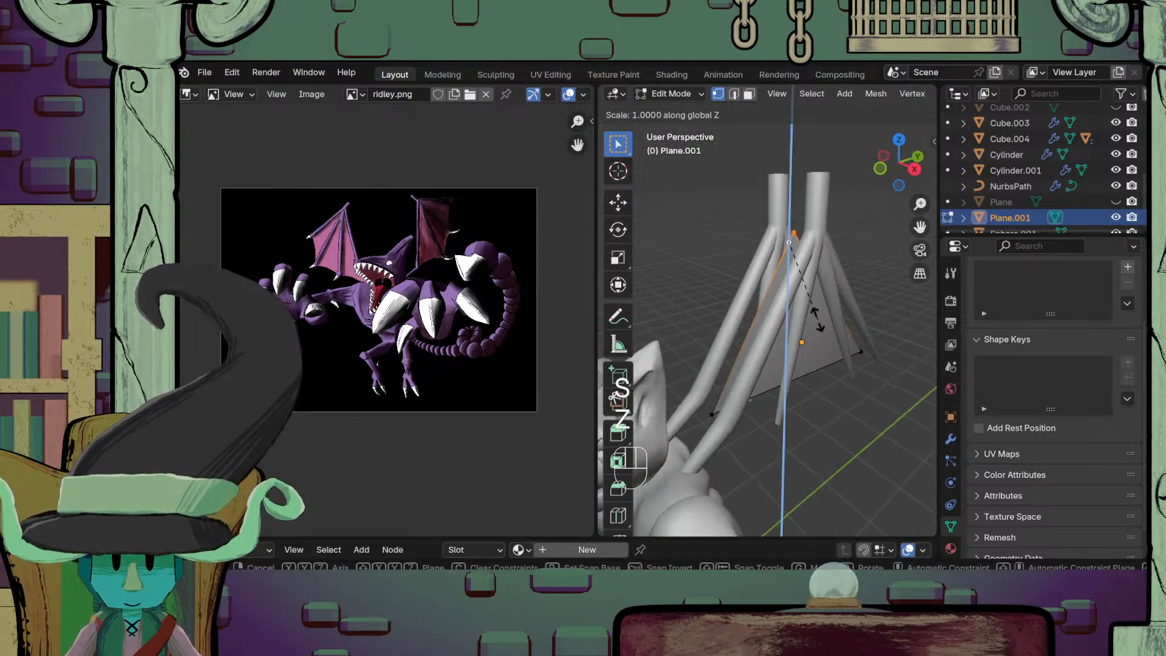
{"action": "key", "text": "0"}
{"action": "key", "text": "Return"}
{"action": "scroll", "coordinate": [781, 406], "scroll_direction": "down", "scroll_amount": 3}
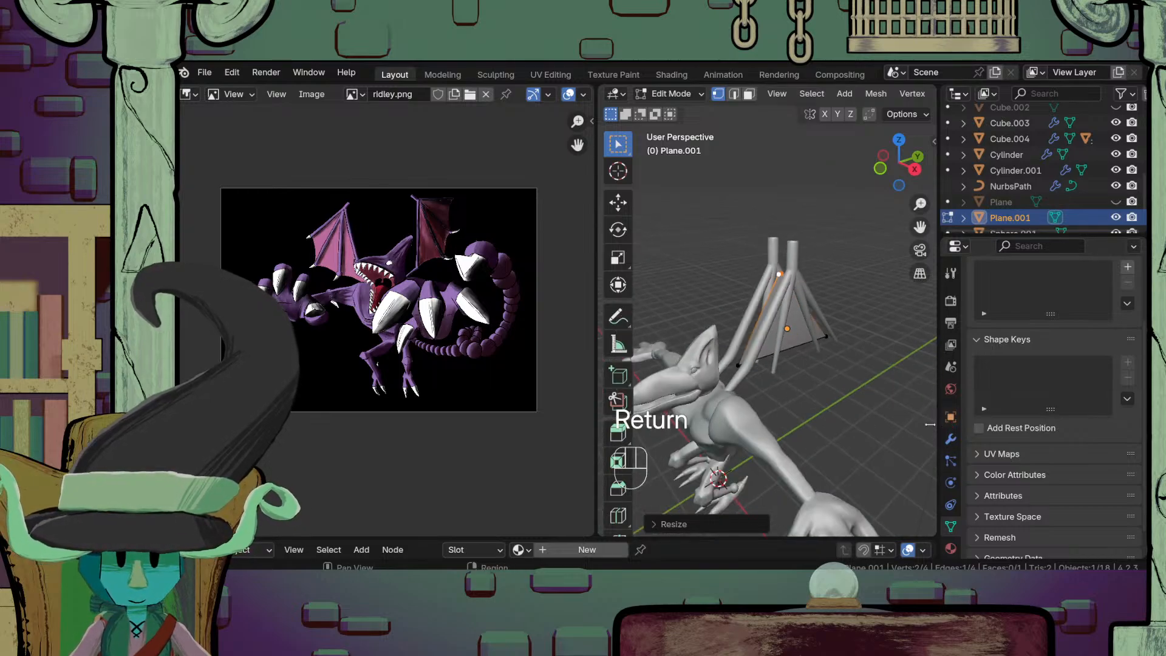
Step: Add a Mirror modifier on the X axis to the membrane plane and apply the object's rotation
{"action": "key", "text": "a"}
{"action": "left_click", "coordinate": [950, 438]}
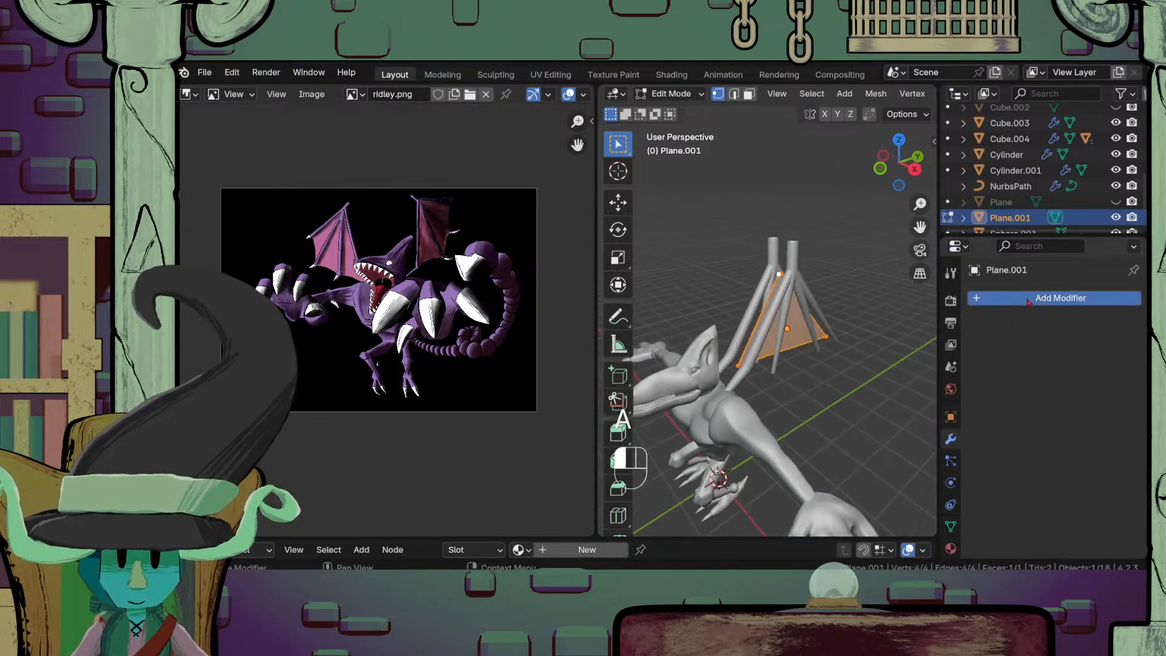
{"action": "left_click", "coordinate": [1060, 298]}
{"action": "mouse_move", "coordinate": [948, 359]}
{"action": "left_click", "coordinate": [871, 337]}
{"action": "middle_click_drag", "start_coordinate": [871, 338], "coordinate": [907, 356]}
{"action": "scroll", "coordinate": [889, 348], "scroll_direction": "up", "scroll_amount": 4}
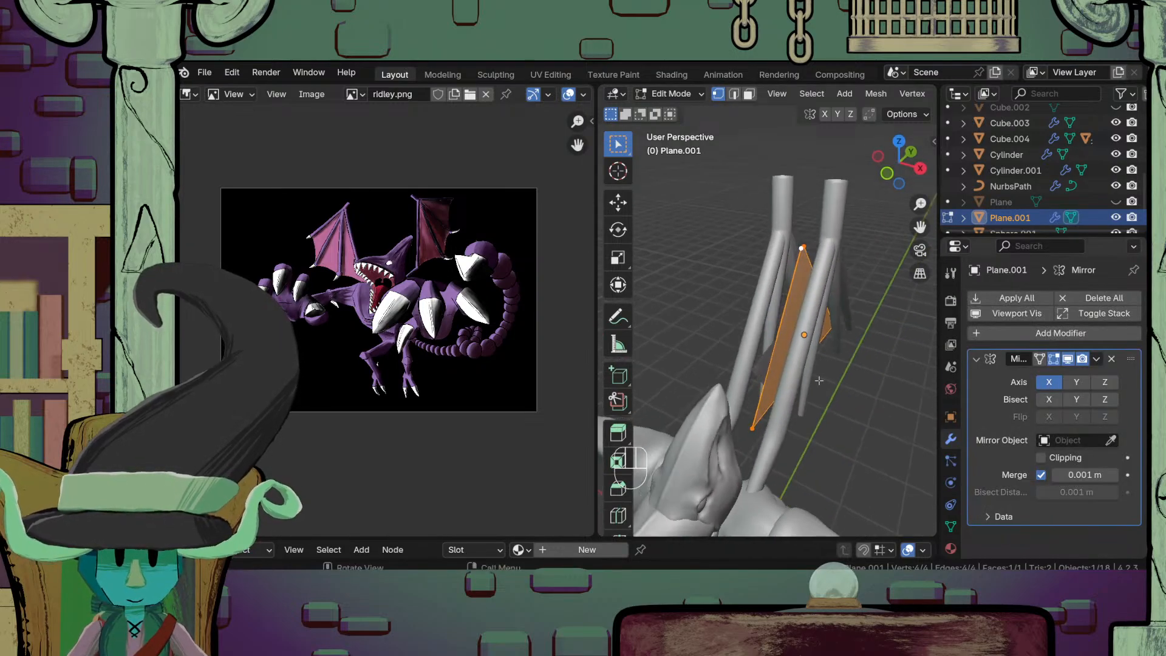
{"action": "key", "text": "Tab"}
{"action": "key", "text": "ctrl+a"}
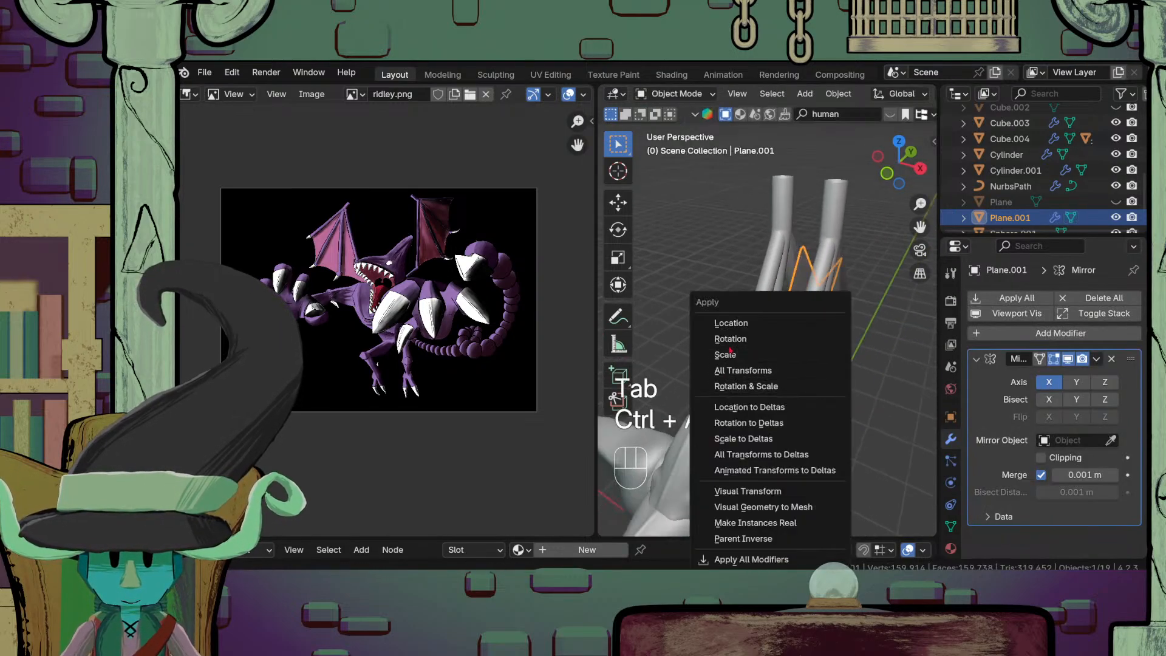
{"action": "left_click", "coordinate": [781, 341]}
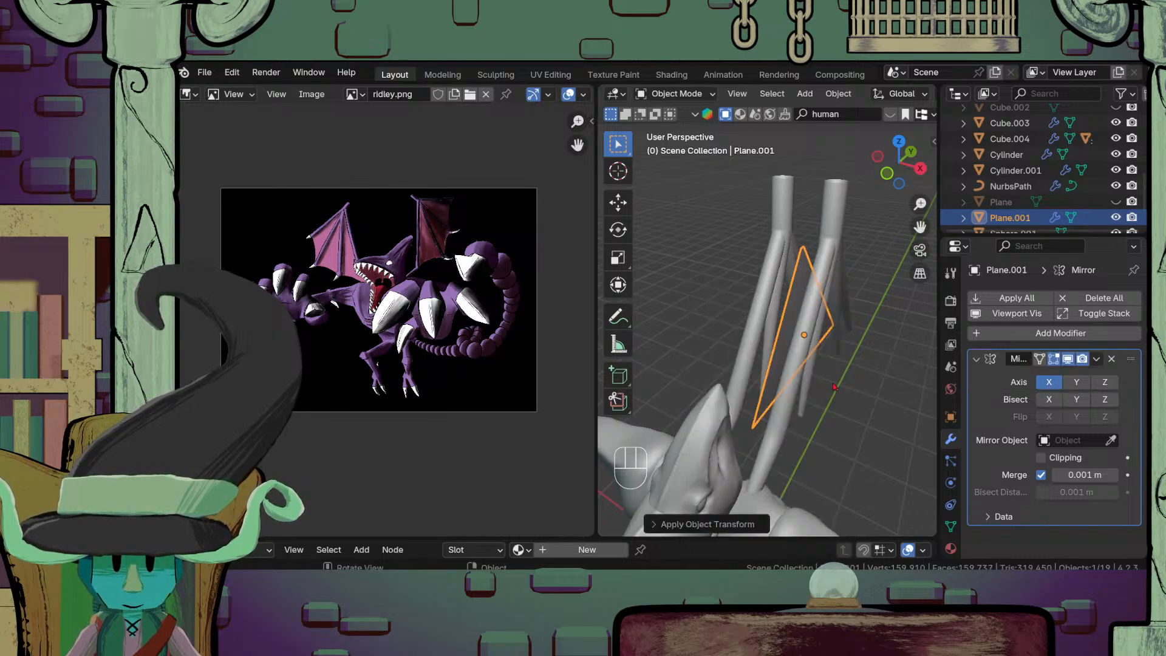
Step: Move the whole membrane outward along the global X axis to line up with the wing struts
{"action": "key", "text": "Tab"}
{"action": "key", "text": "g"}
{"action": "key", "text": "y"}
{"action": "key", "text": "x"}
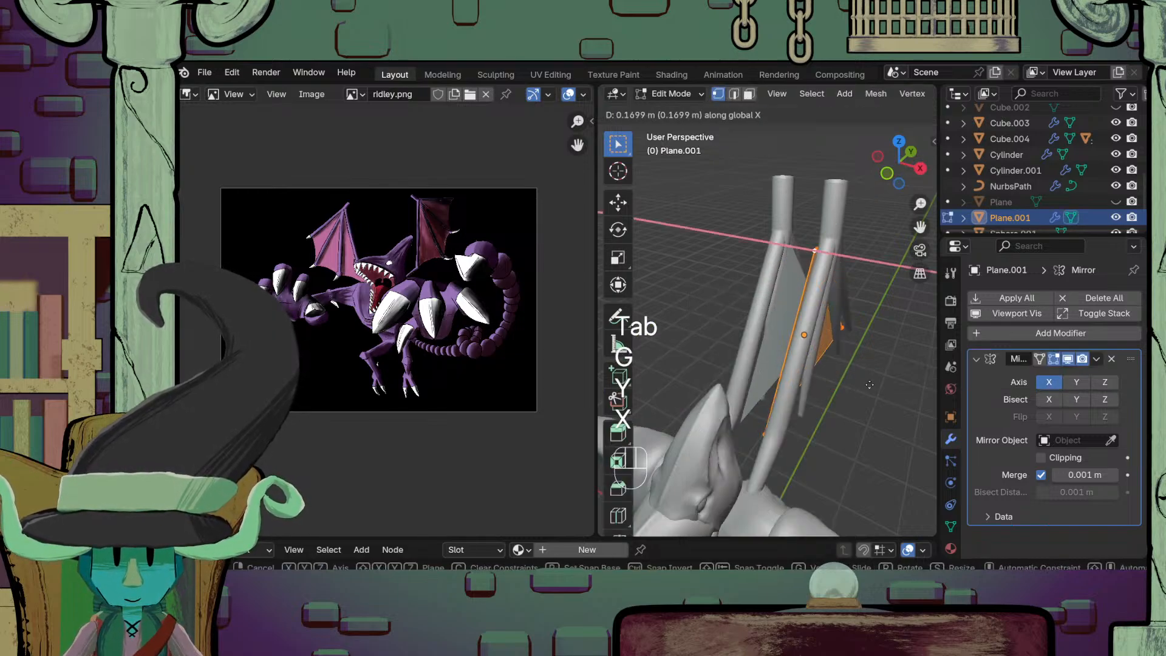
{"action": "left_click", "coordinate": [883, 392]}
{"action": "middle_click_drag", "start_coordinate": [883, 392], "coordinate": [682, 411]}
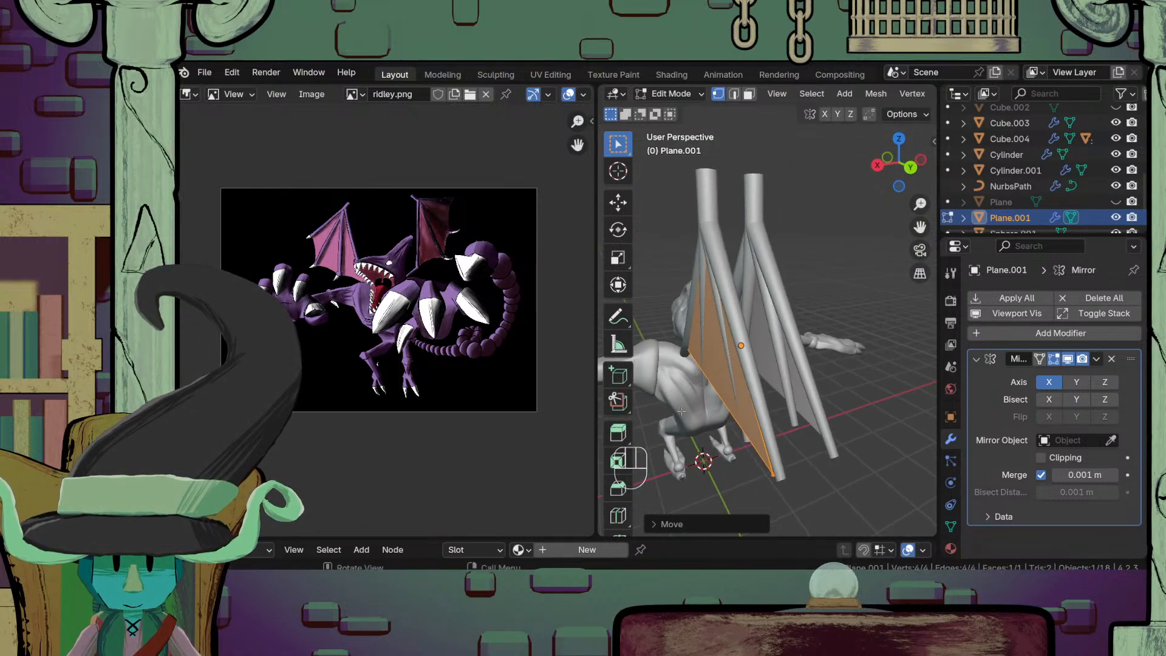
{"action": "mouse_move", "coordinate": [755, 448]}
{"action": "middle_mouse_down"}
{"action": "mouse_move", "coordinate": [807, 355]}
{"action": "mouse_move", "coordinate": [746, 447]}
{"action": "middle_mouse_up"}
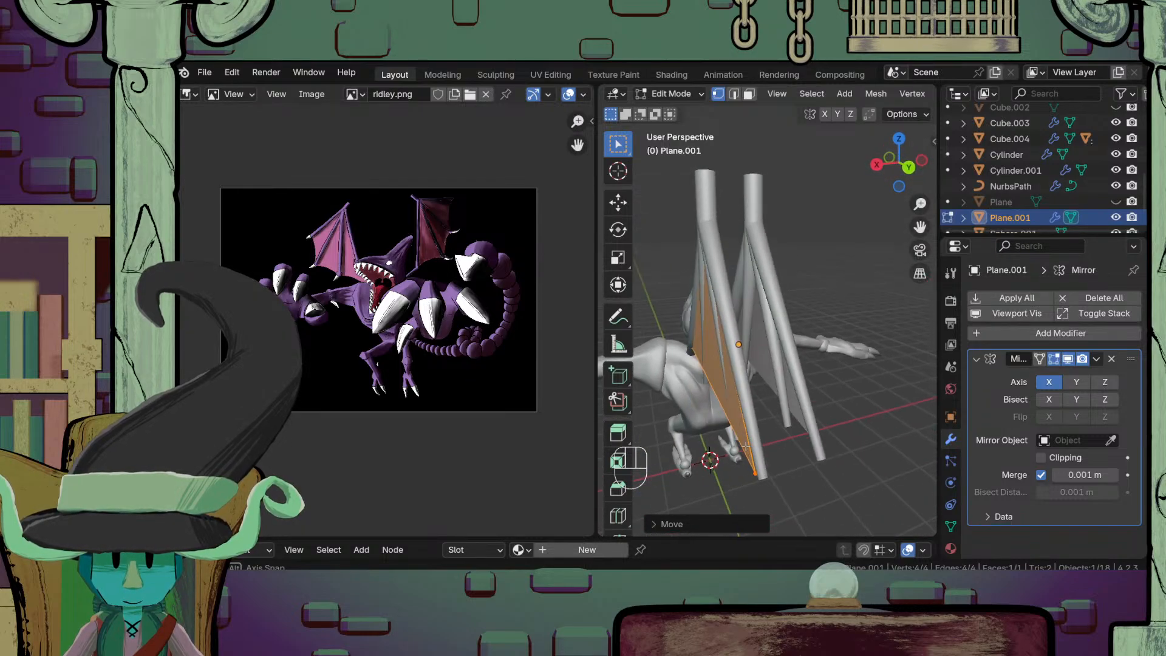
Step: Flatten the whole membrane by scaling it to 0 along the global X axis
{"action": "key", "text": "s"}
{"action": "key", "text": "x"}
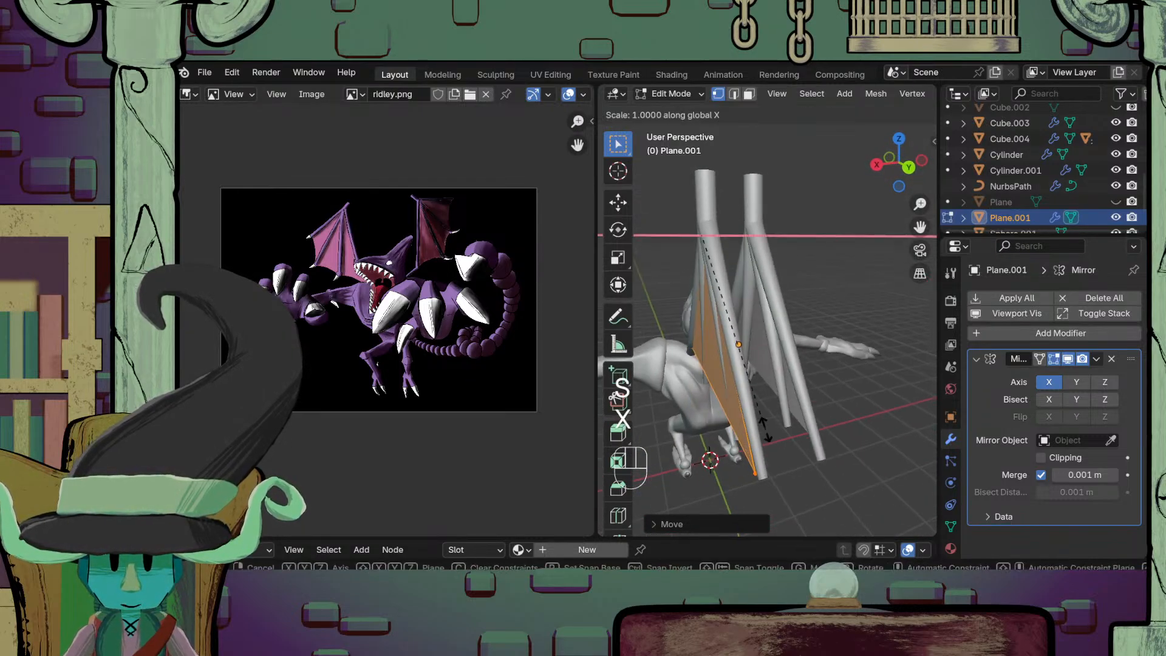
{"action": "type", "text": "0"}
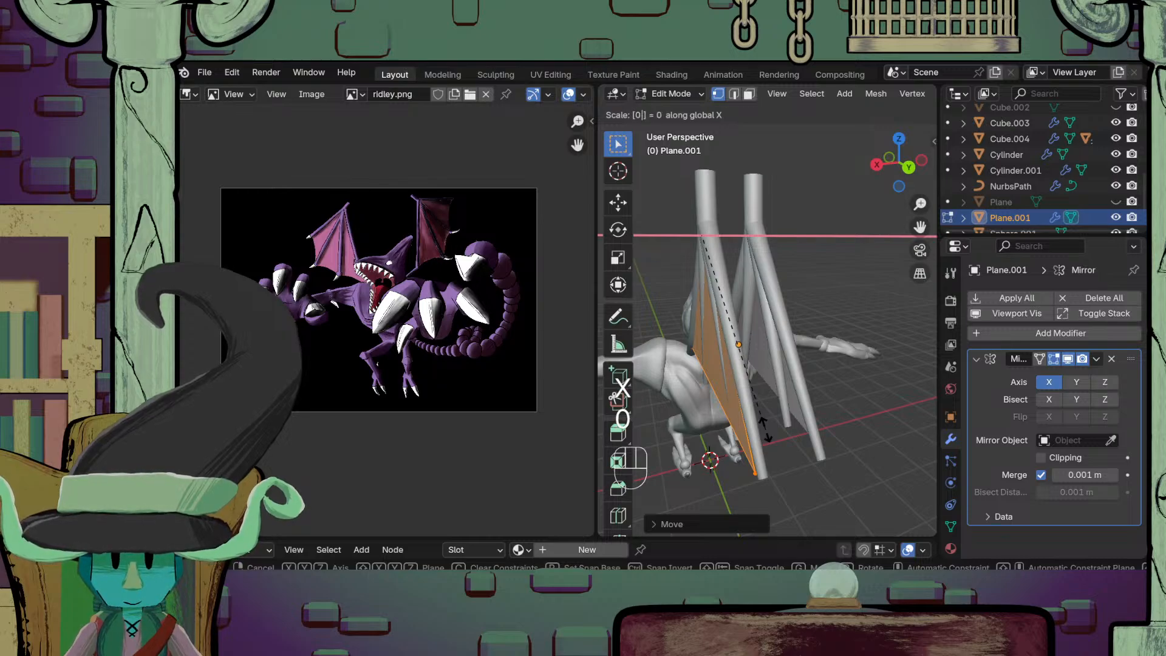
{"action": "key", "text": "Return"}
{"action": "middle_click_drag", "start_coordinate": [796, 420], "coordinate": [748, 417]}
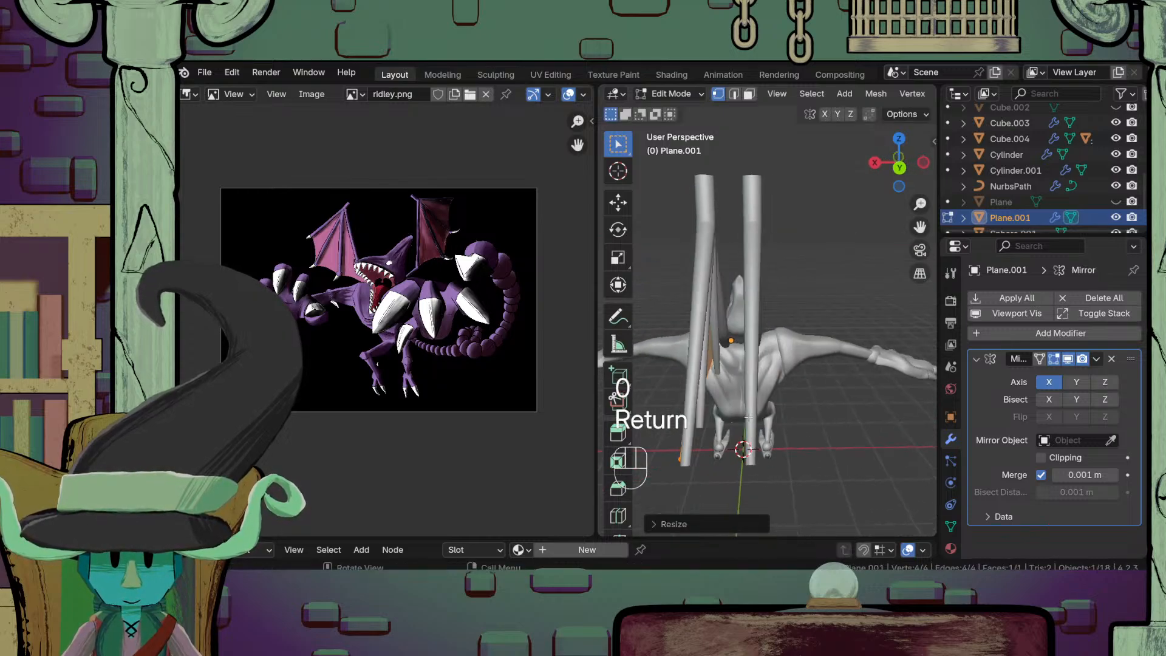
{"action": "key", "text": "g"}
{"action": "key", "text": "y"}
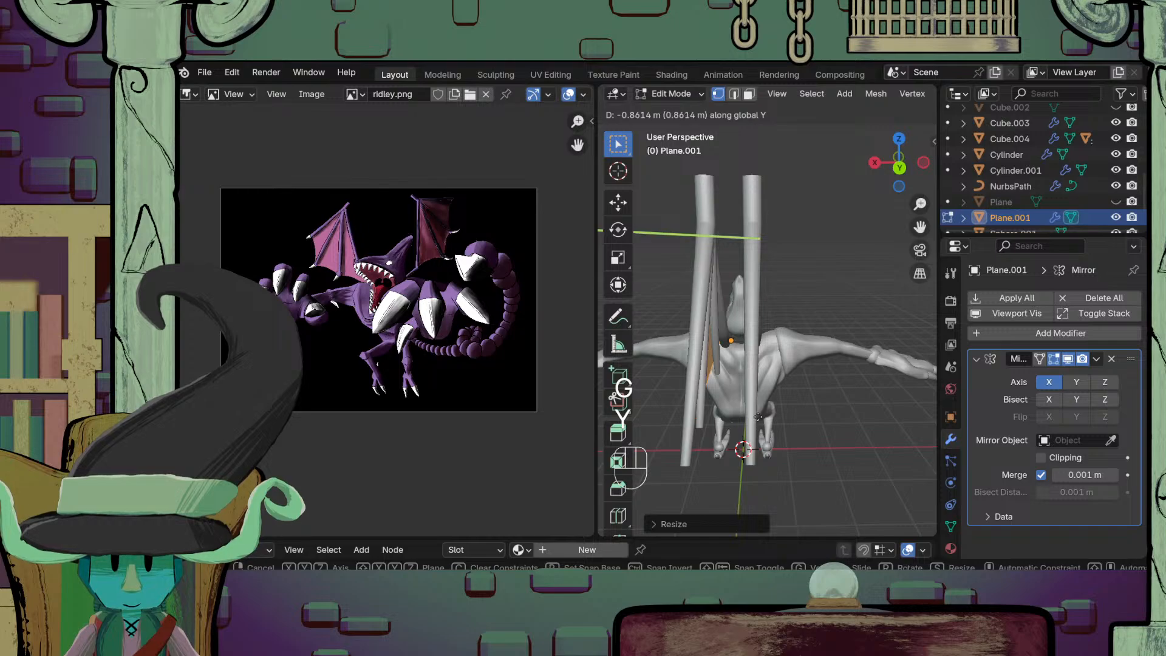
{"action": "key", "text": "Escape"}
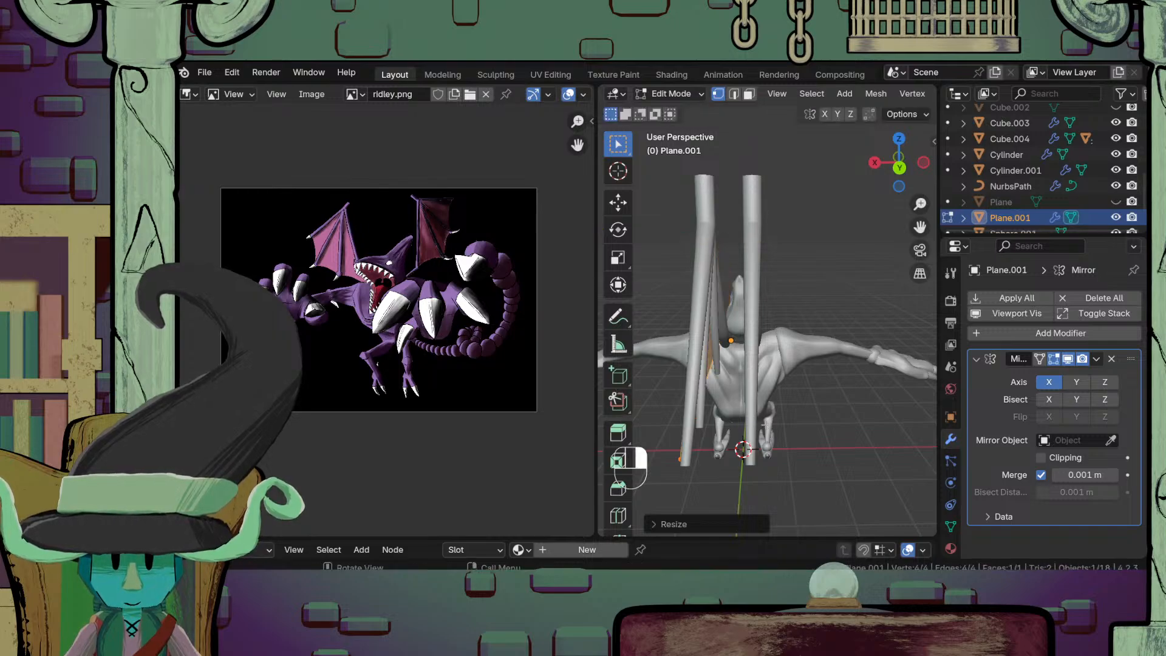
Step: Shift the membrane back inward about 0.12 m along the global X axis
{"action": "key", "text": "g"}
{"action": "key", "text": "x"}
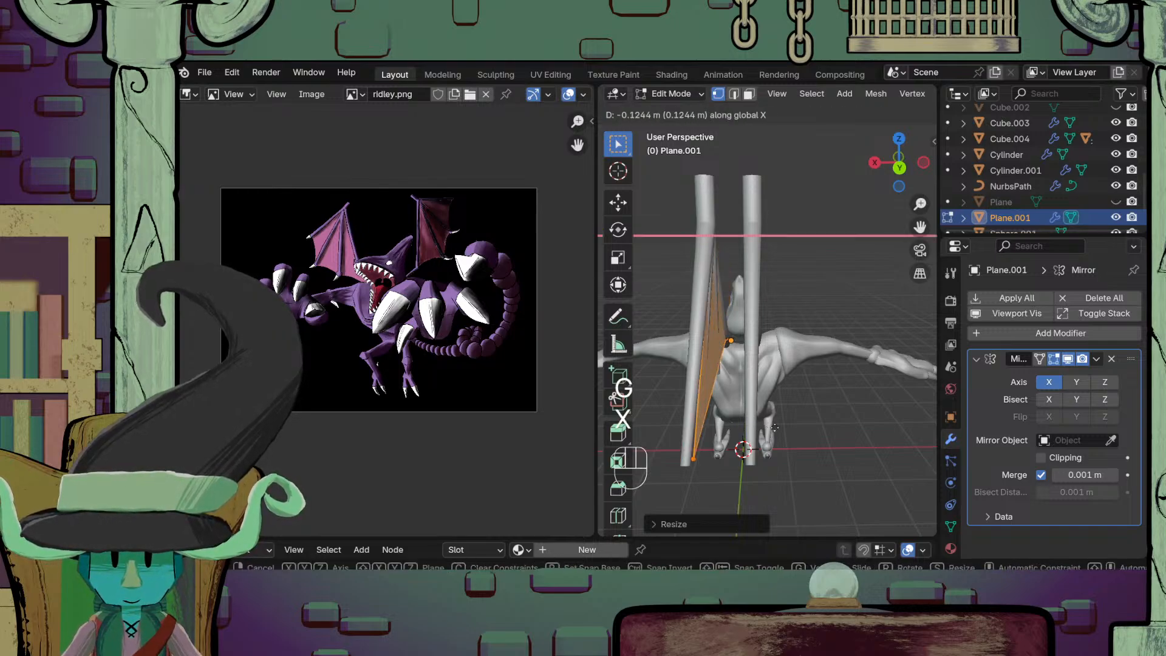
{"action": "left_click", "coordinate": [771, 427]}
Step: Add three evenly spaced loop cuts to the membrane plane, fanning from its apex to the lower edge
{"action": "middle_click_drag", "start_coordinate": [771, 427], "coordinate": [770, 396]}
{"action": "key", "text": "alt+z"}
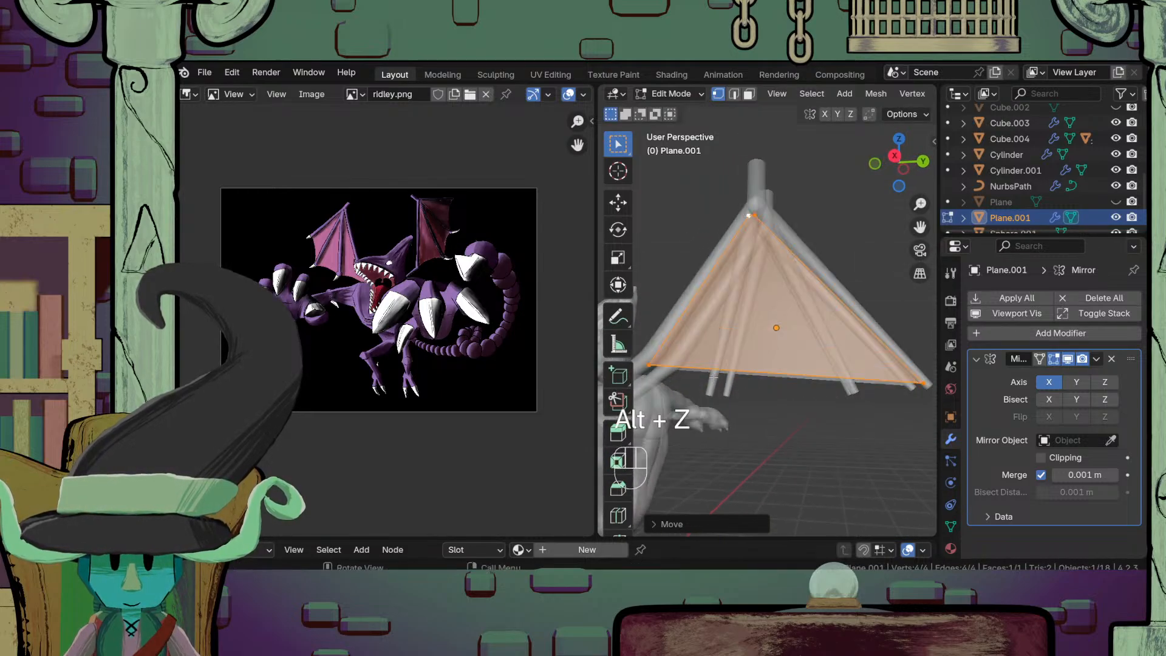
{"action": "left_click", "coordinate": [648, 365]}
{"action": "left_click", "coordinate": [924, 384], "text": "shift"}
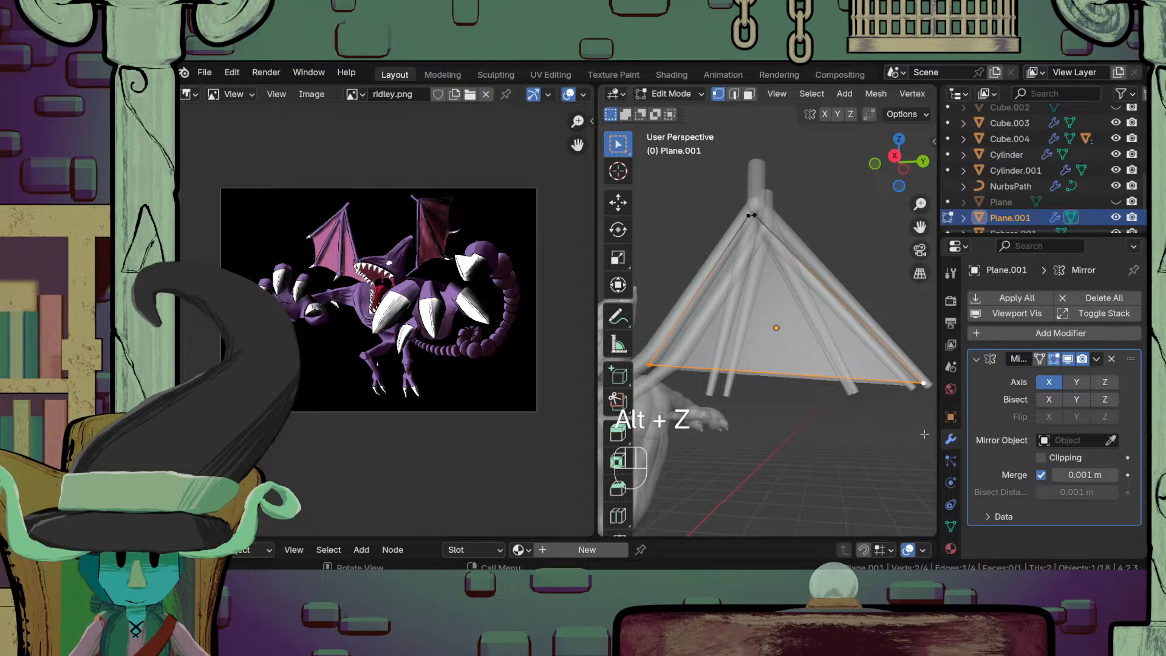
{"action": "key", "text": "KP_1"}
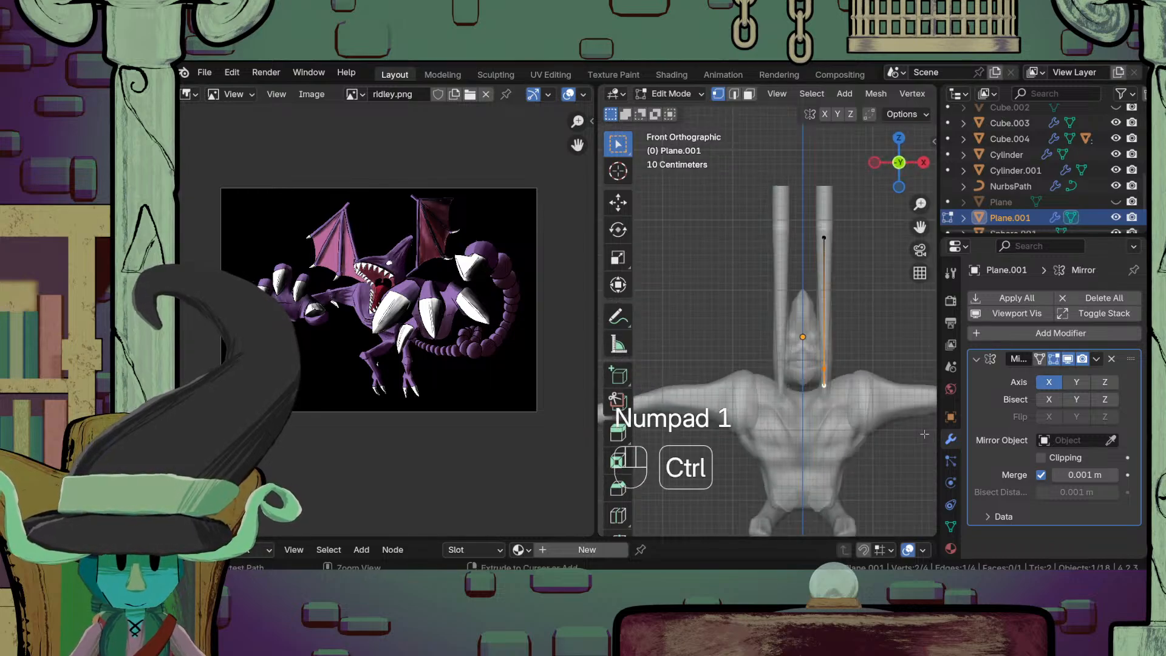
{"action": "key", "text": "ctrl+KP_3"}
{"action": "middle_click_drag", "start_coordinate": [630, 464], "coordinate": [651, 432], "text": "shift"}
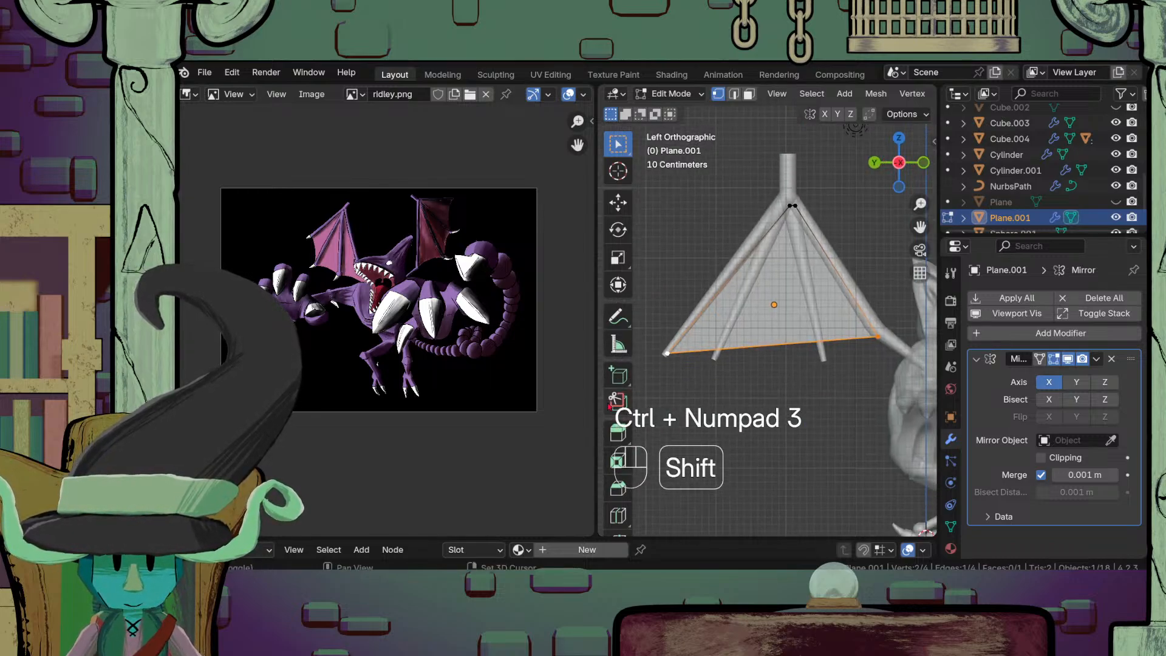
{"action": "middle_click_drag", "start_coordinate": [844, 346], "coordinate": [764, 407]}
{"action": "key", "text": "alt+z"}
{"action": "key", "text": "KP_3"}
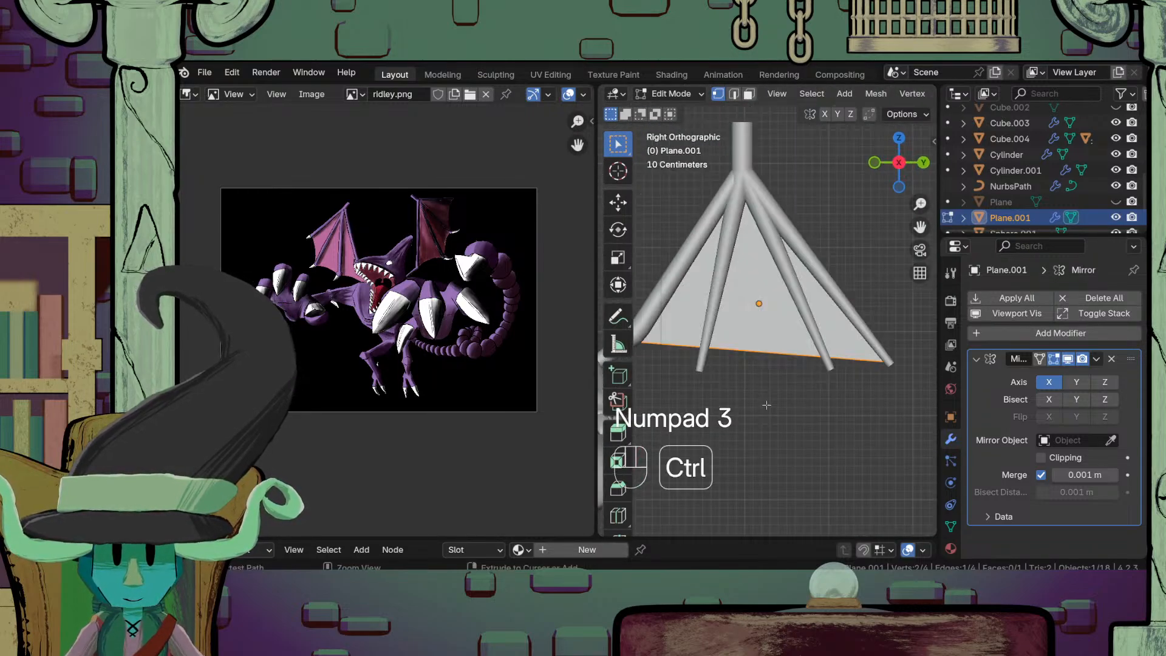
{"action": "key", "text": "ctrl+r"}
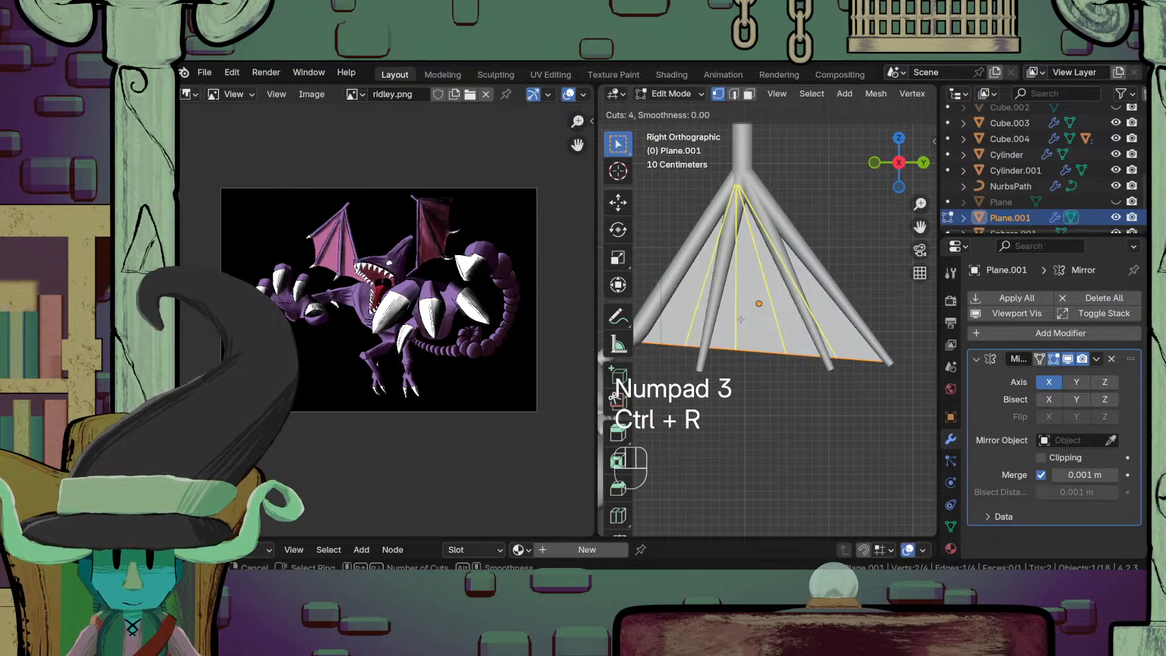
{"action": "left_click", "coordinate": [741, 320]}
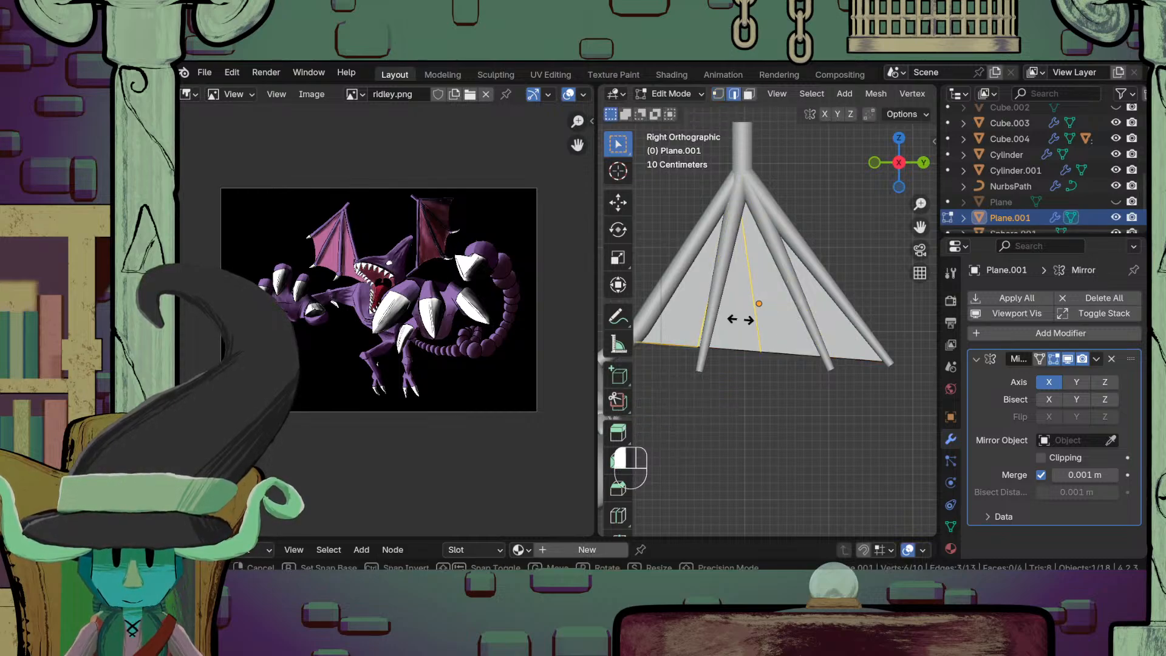
{"action": "left_click", "coordinate": [699, 359]}
Step: Pull the three new lower-edge vertices down, placing the outer two on the middle strut tips and the central one below the edge
{"action": "left_click", "coordinate": [700, 347]}
{"action": "key", "text": "g"}
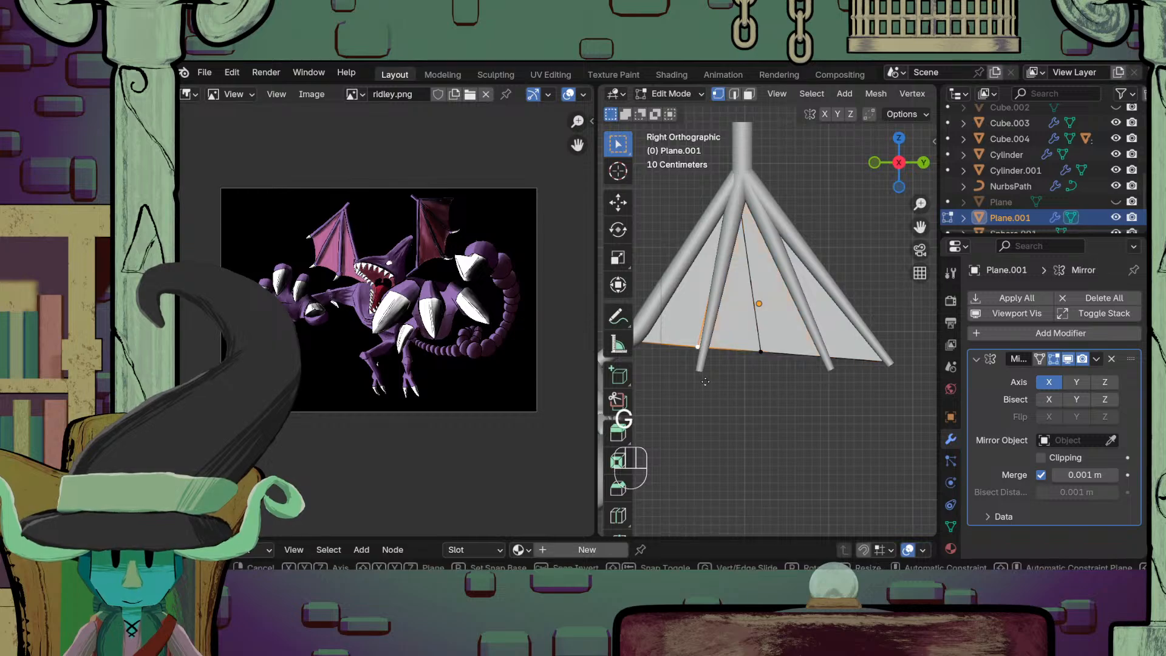
{"action": "left_click", "coordinate": [708, 402]}
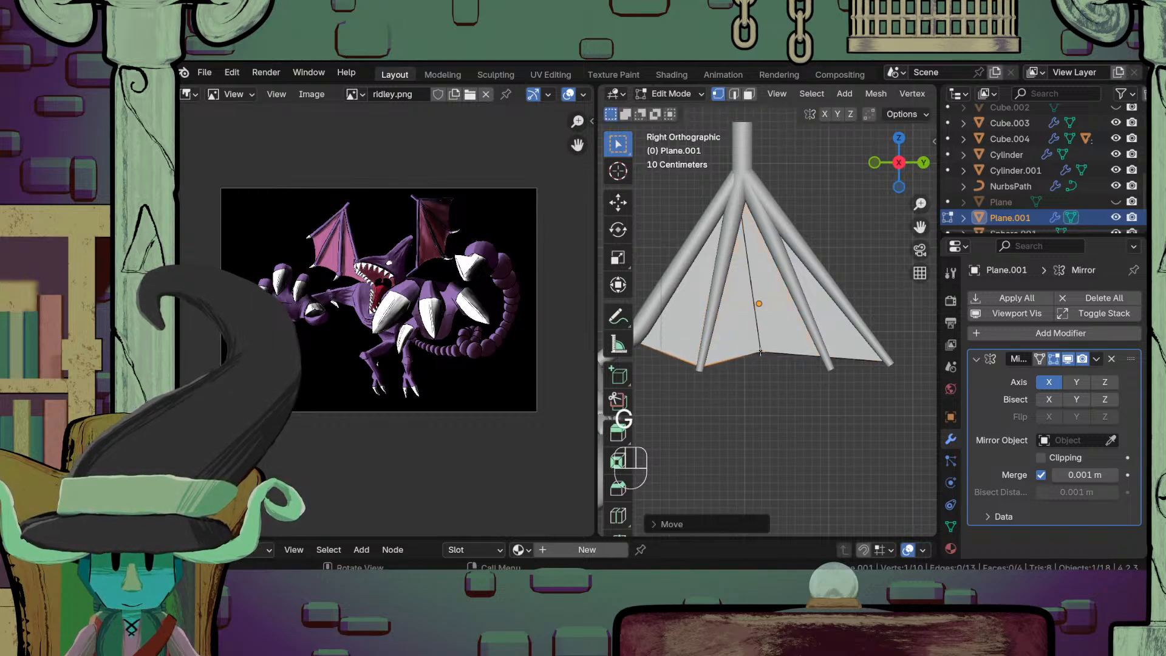
{"action": "key", "text": "g"}
{"action": "key", "text": "g"}
{"action": "left_click", "coordinate": [826, 363]}
{"action": "left_click", "coordinate": [826, 363]}
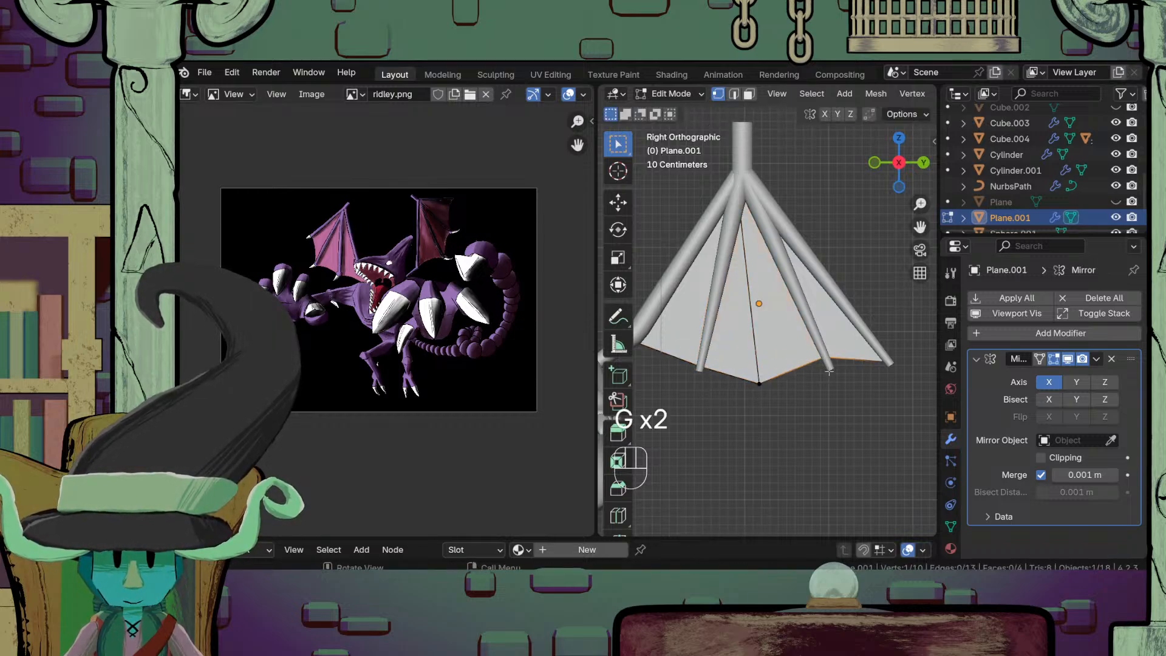
{"action": "key", "text": "g"}
{"action": "left_click", "coordinate": [827, 370]}
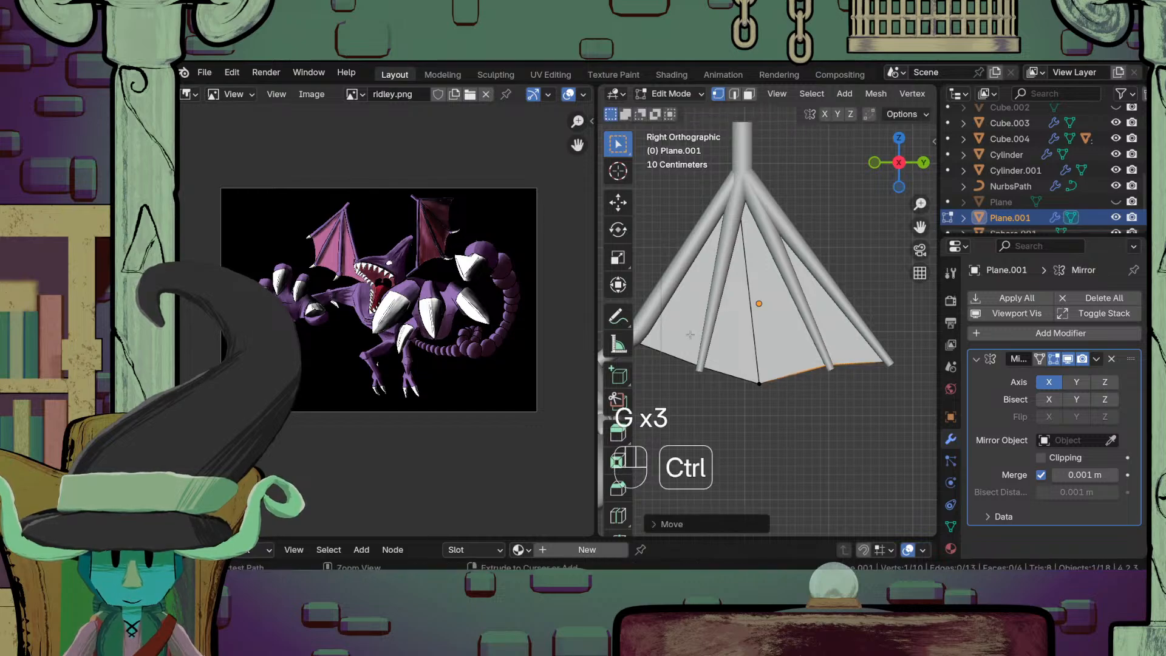
Step: Add a loop cut through the membrane's front panel and pull its lower vertex down and slightly forward
{"action": "key", "text": "ctrl+r"}
{"action": "left_click", "coordinate": [671, 349]}
{"action": "left_click", "coordinate": [669, 365]}
{"action": "left_click", "coordinate": [669, 365]}
{"action": "key", "text": "g"}
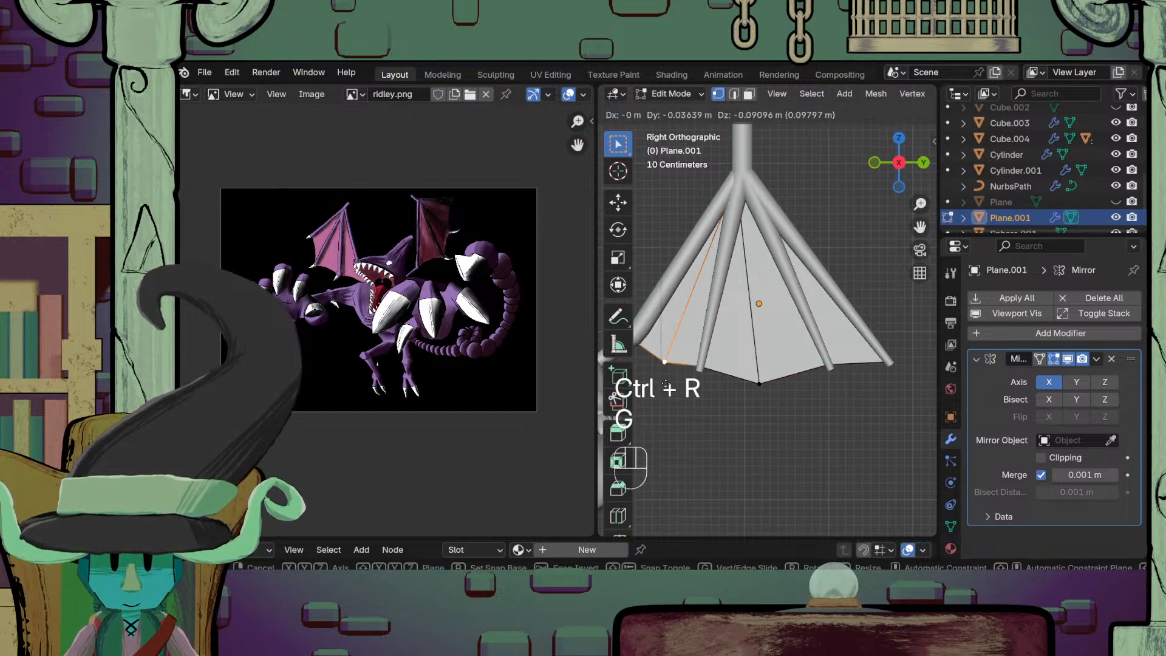
{"action": "left_click", "coordinate": [664, 376]}
Step: Add a loop cut through the membrane's rear panel and pull its lower vertex down and backward
{"action": "key", "text": "ctrl+r"}
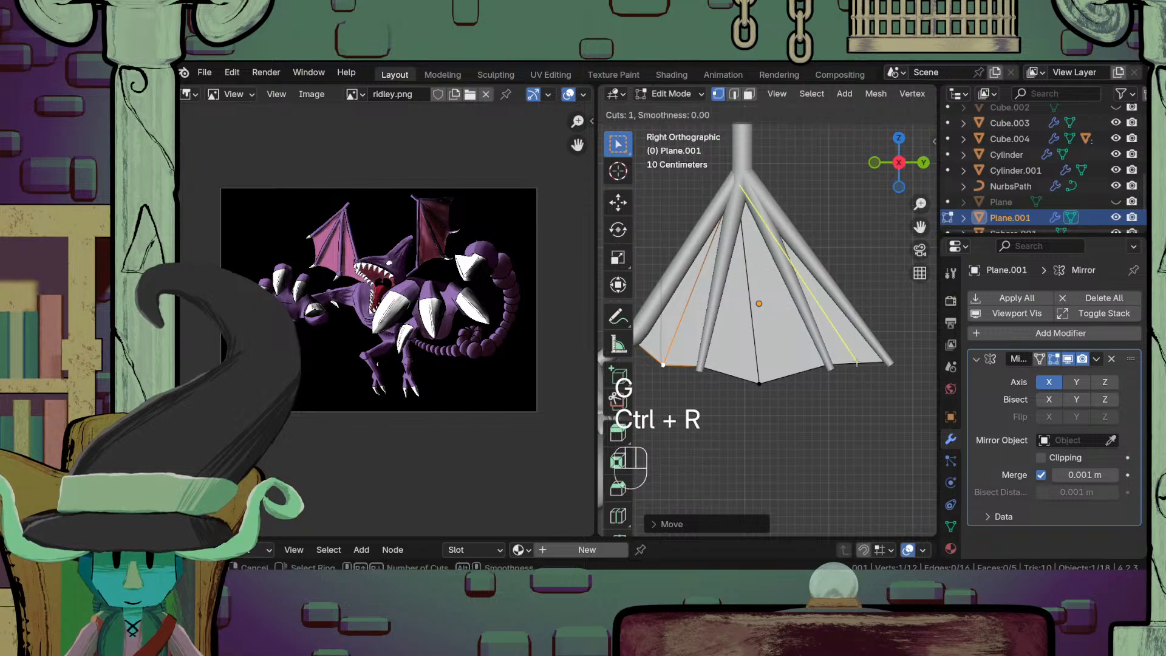
{"action": "left_click", "coordinate": [858, 365]}
{"action": "left_click", "coordinate": [857, 364]}
{"action": "key", "text": "g"}
{"action": "left_click", "coordinate": [878, 415]}
{"action": "key", "text": "Tab"}
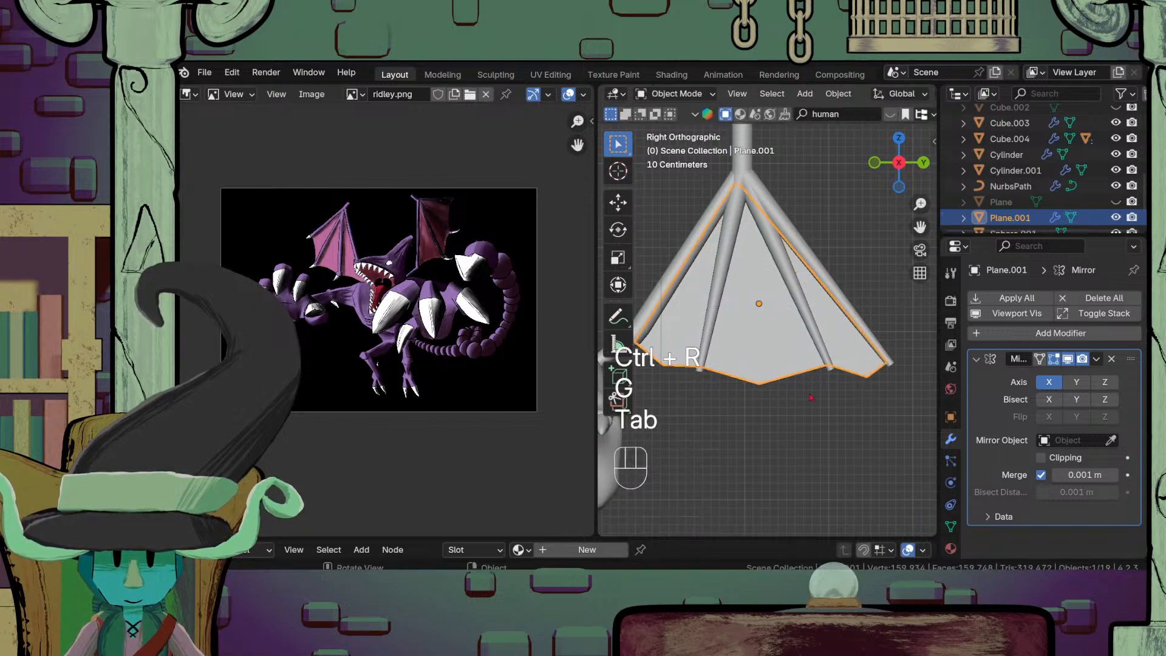
Step: Bevel the three mid-panel edges of the membrane by about 0.18 m with 2 segments to round the scalloped lower edge
{"action": "scroll", "coordinate": [879, 415], "scroll_direction": "down", "scroll_amount": 4}
{"action": "middle_click_drag", "start_coordinate": [878, 416], "coordinate": [827, 365]}
{"action": "middle_click_drag", "start_coordinate": [711, 384], "coordinate": [671, 419]}
{"action": "scroll", "coordinate": [745, 359], "scroll_direction": "up", "scroll_amount": 5}
{"action": "middle_click_drag", "start_coordinate": [744, 358], "coordinate": [784, 407]}
{"action": "key", "text": "Tab"}
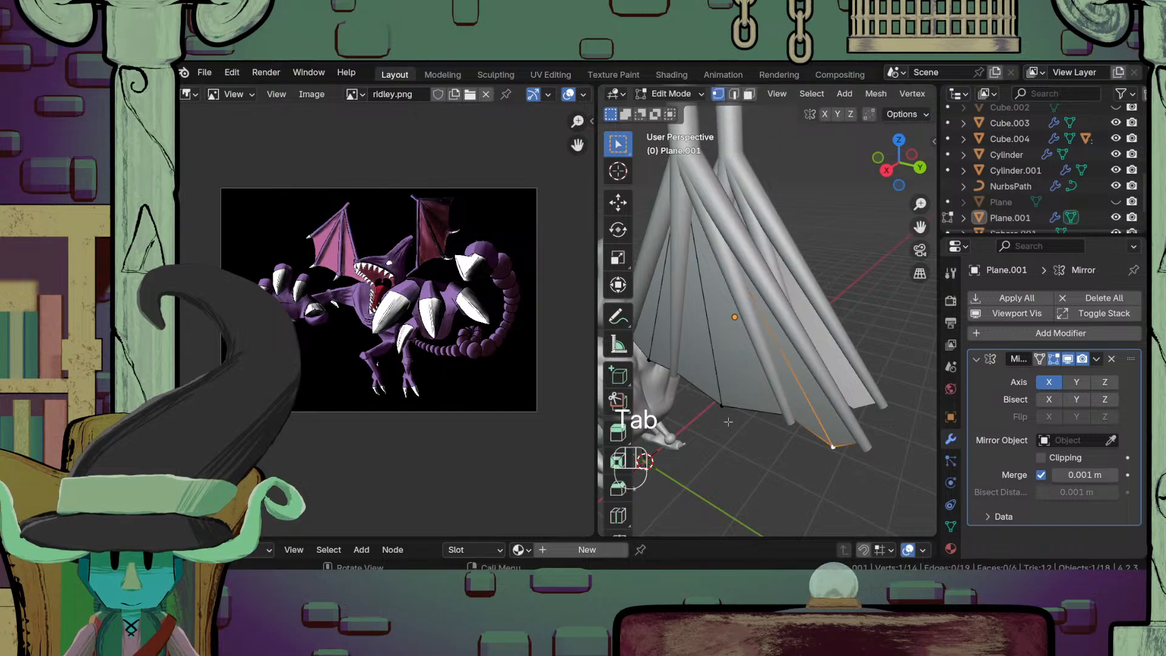
{"action": "key", "text": "2"}
{"action": "left_click", "coordinate": [718, 367]}
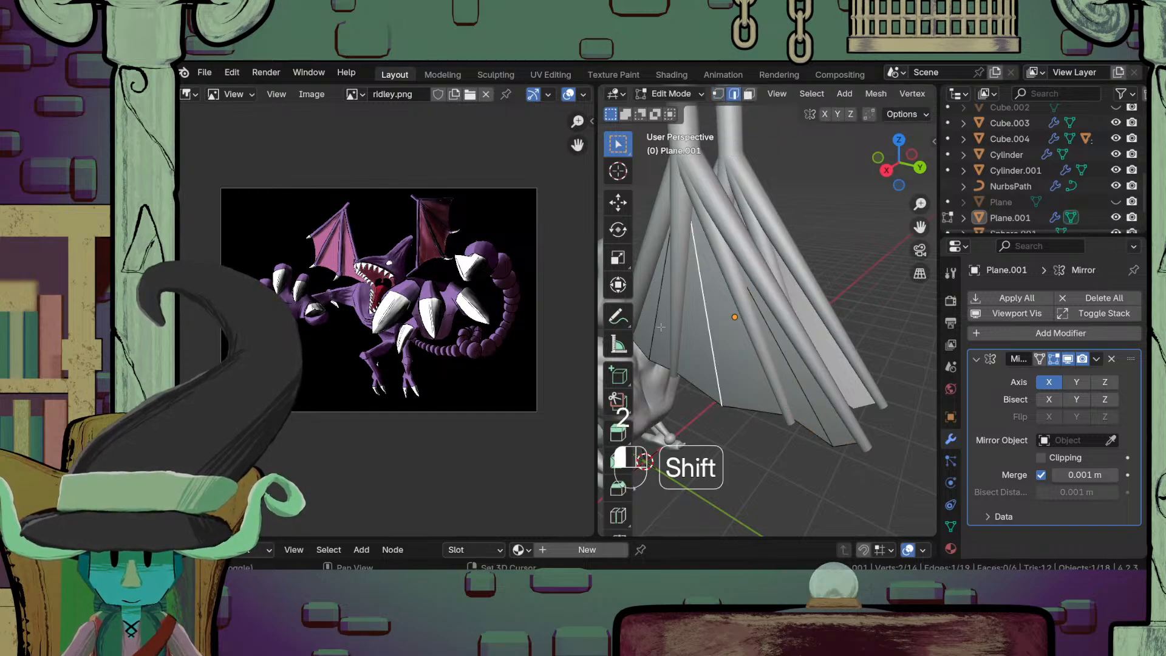
{"action": "key", "text": "ctrl"}
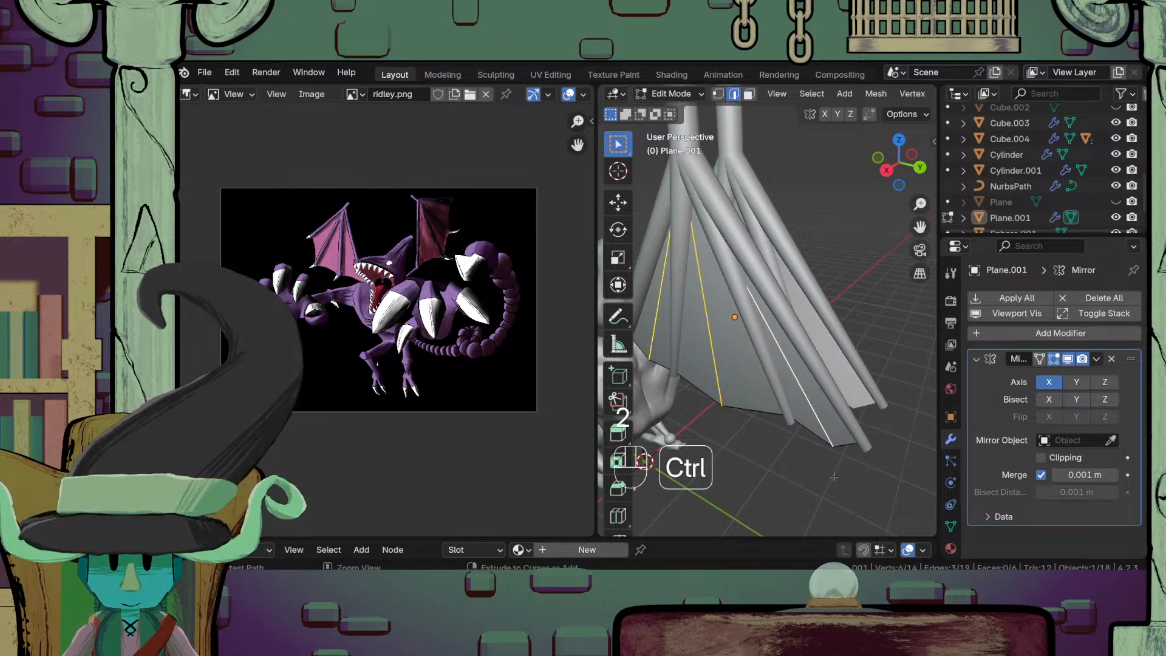
{"action": "key", "text": "ctrl+b"}
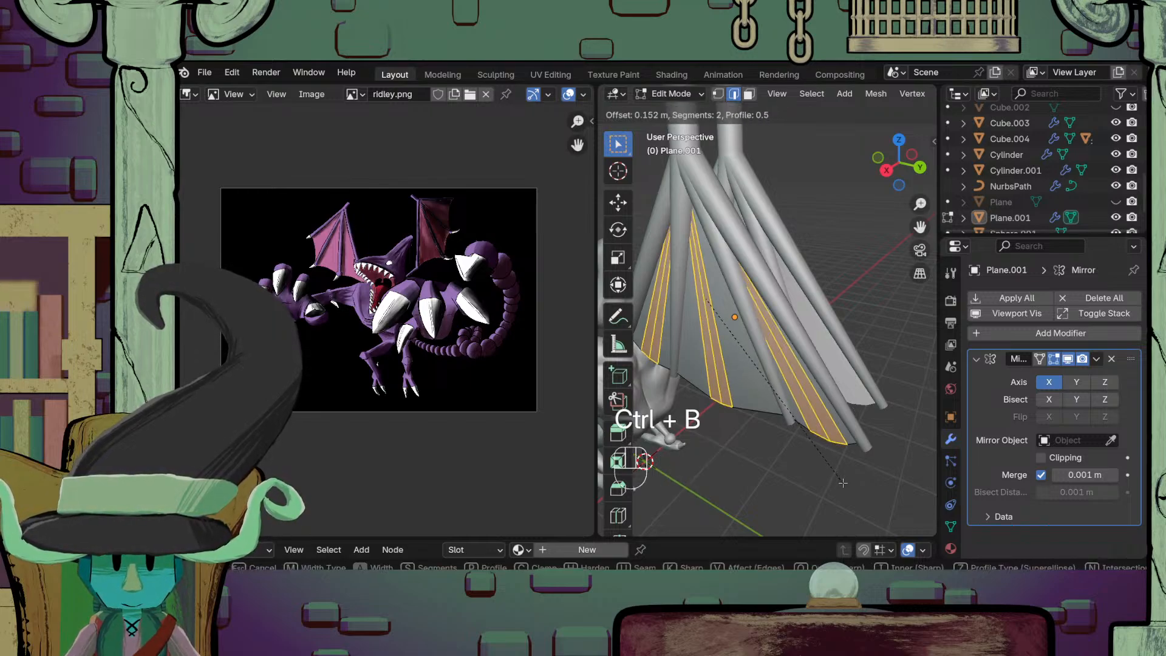
{"action": "scroll", "coordinate": [851, 486], "scroll_direction": "up", "scroll_amount": 1}
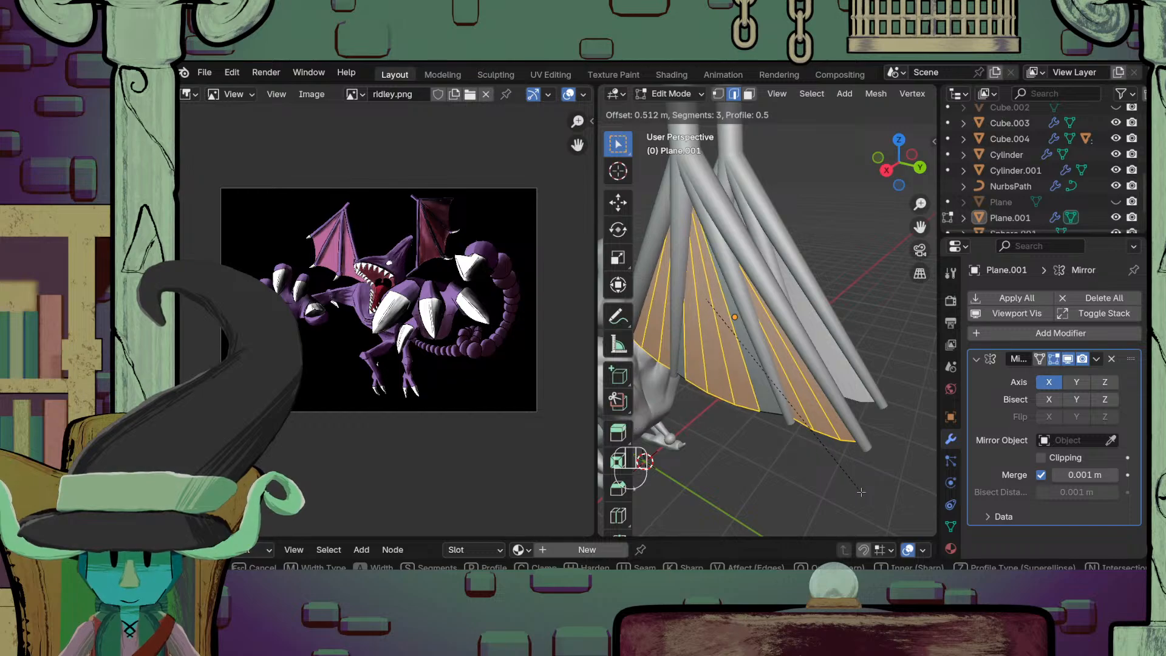
{"action": "scroll", "coordinate": [848, 492], "scroll_direction": "down", "scroll_amount": 1}
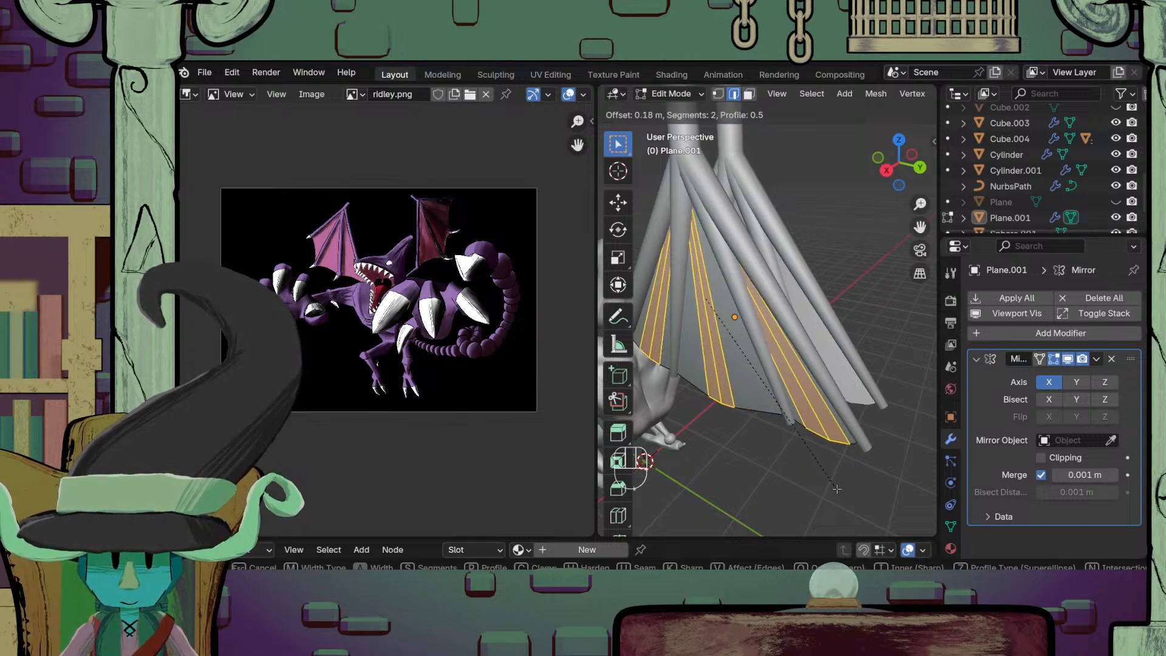
{"action": "left_click", "coordinate": [835, 483]}
{"action": "key", "text": "Tab"}
{"action": "middle_click_drag", "start_coordinate": [835, 483], "coordinate": [759, 340]}
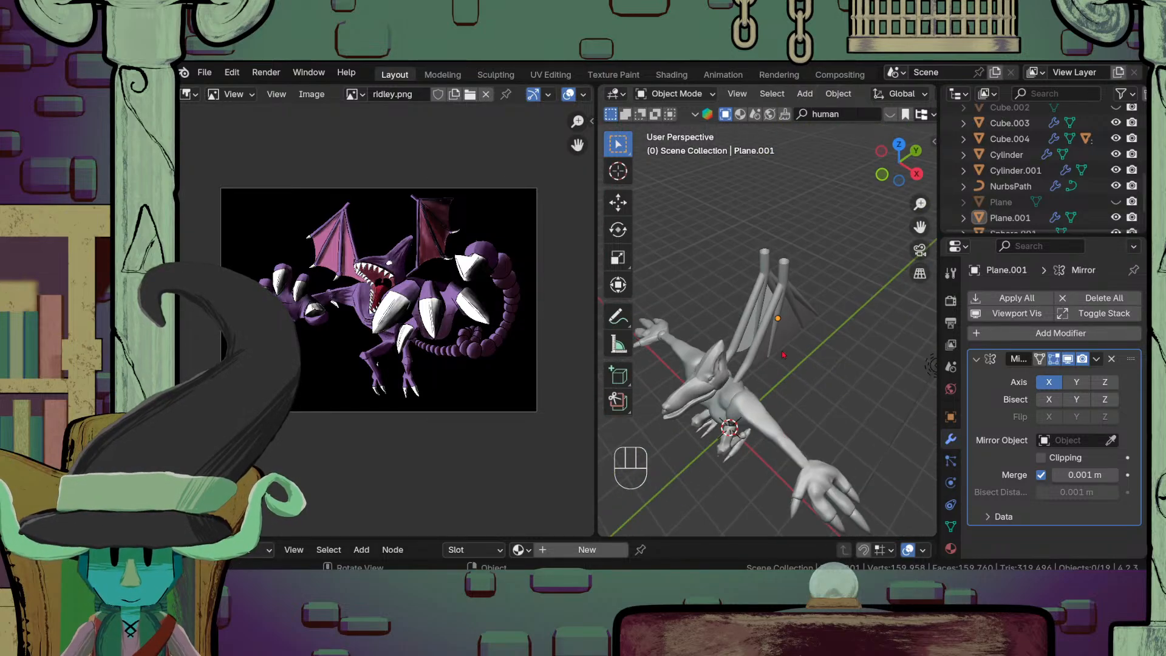
{"action": "left_click", "coordinate": [783, 303]}
{"action": "left_click", "coordinate": [784, 243], "text": "shift"}
{"action": "scroll", "coordinate": [805, 426], "scroll_direction": "down", "scroll_amount": 3}
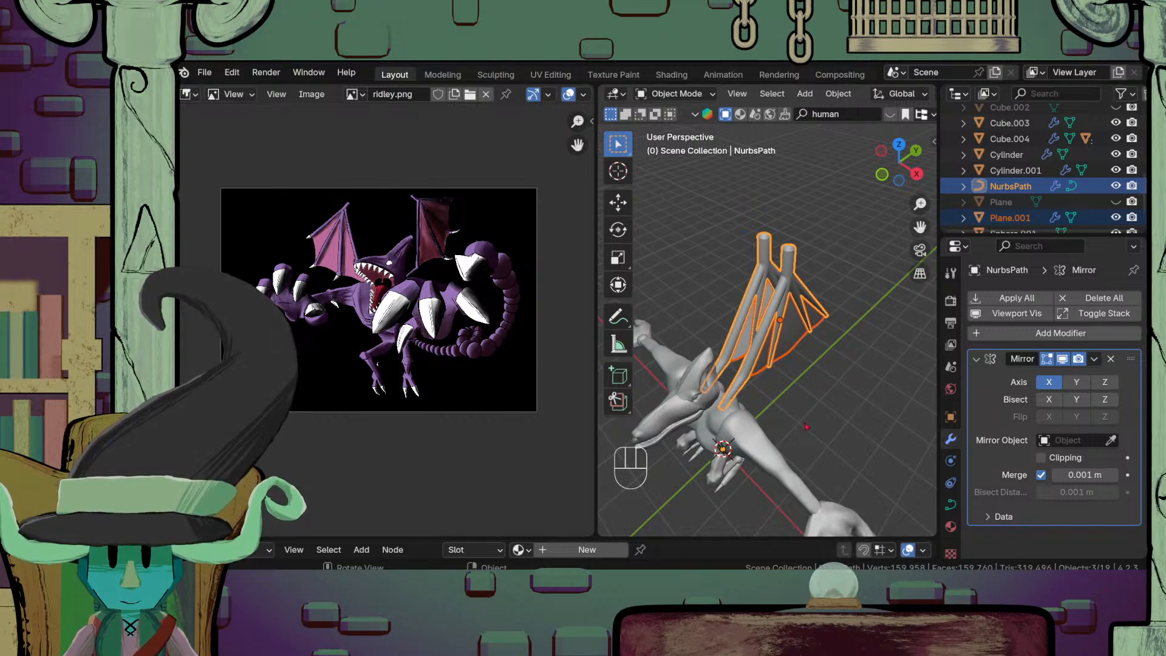
{"action": "scroll", "coordinate": [804, 423], "scroll_direction": "up", "scroll_amount": 2}
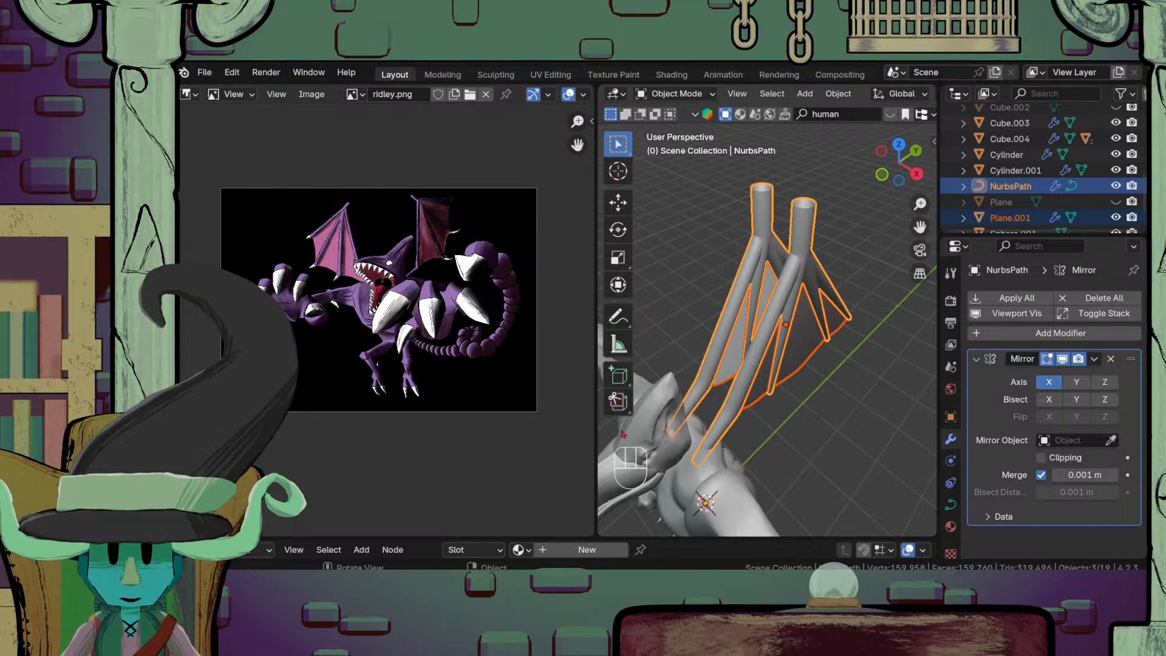
{"action": "middle_click_drag", "start_coordinate": [767, 409], "coordinate": [745, 386]}
{"action": "left_click", "coordinate": [780, 384]}
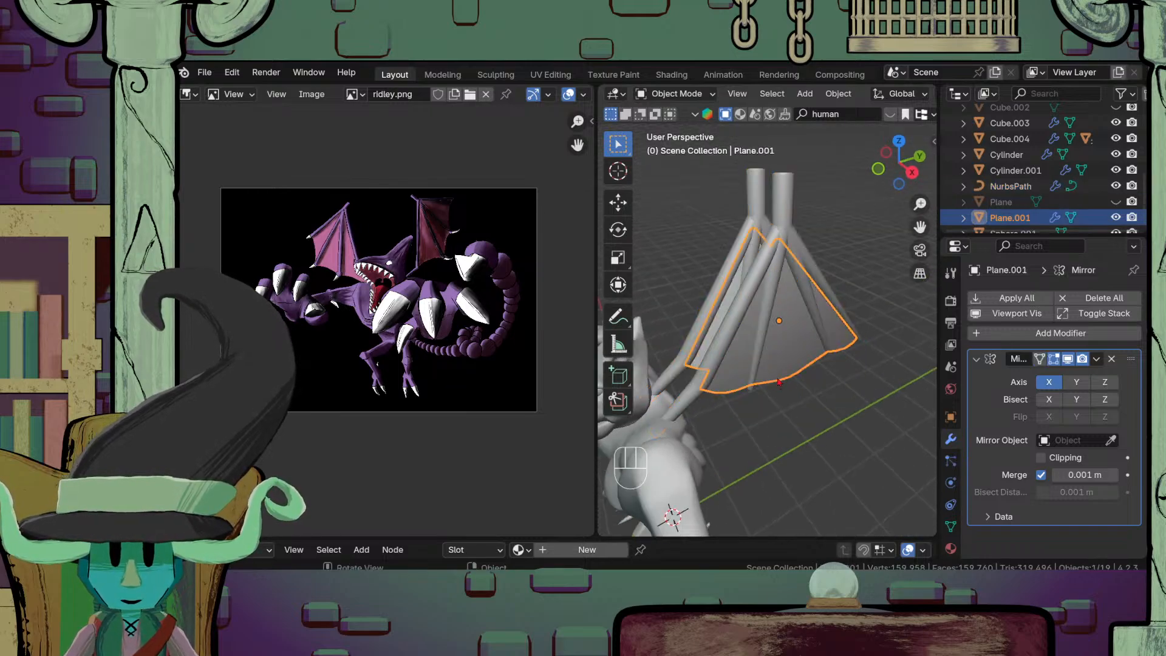
{"action": "left_click", "coordinate": [753, 379], "text": "shift"}
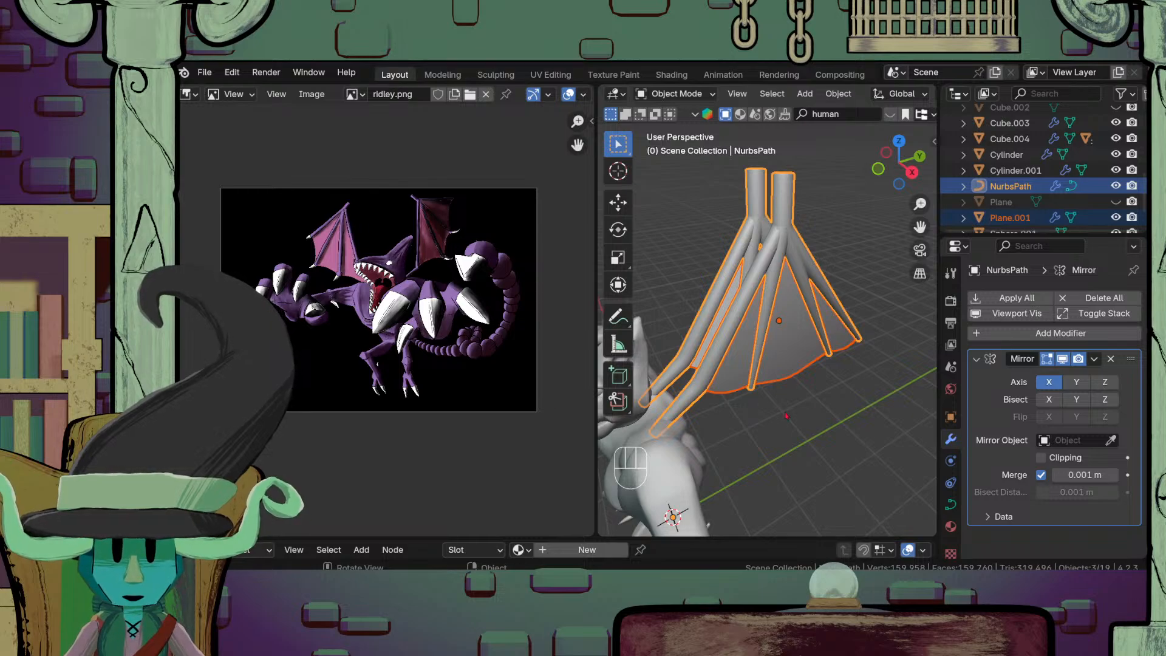
{"action": "mouse_move", "coordinate": [712, 406]}
{"action": "middle_mouse_down", "text": "shift"}
{"action": "mouse_move", "coordinate": [797, 438]}
{"action": "mouse_move", "coordinate": [720, 412]}
{"action": "middle_mouse_up", "text": "shift"}
{"action": "scroll", "coordinate": [720, 412], "scroll_direction": "up", "scroll_amount": 2}
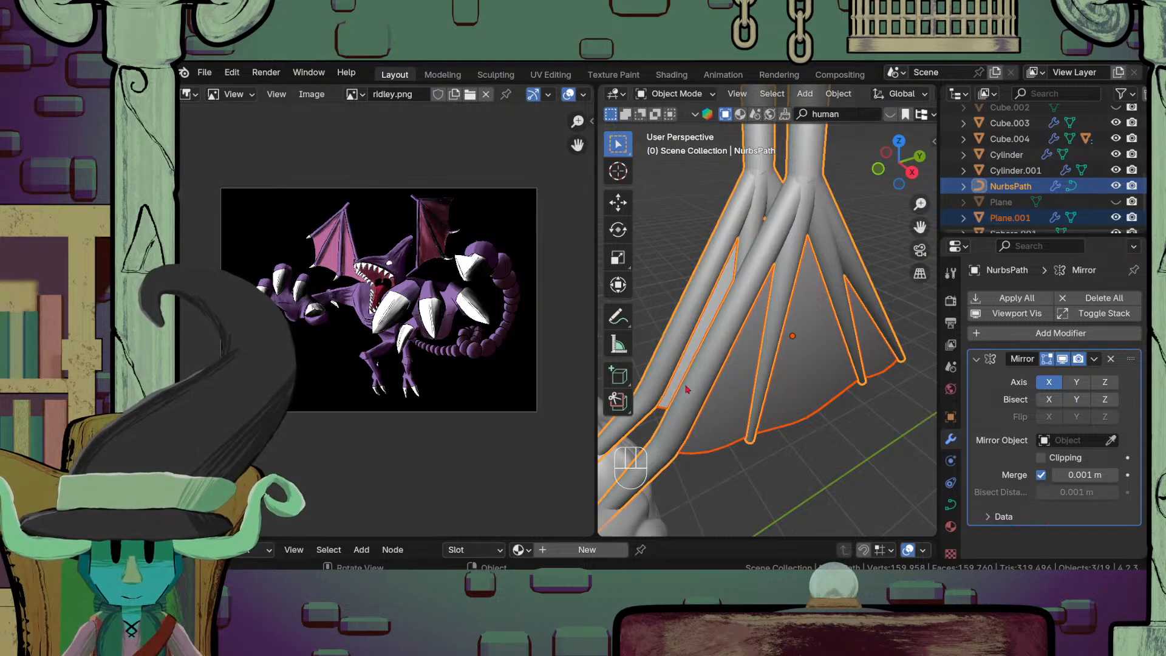
{"action": "key", "text": "ctrl+a"}
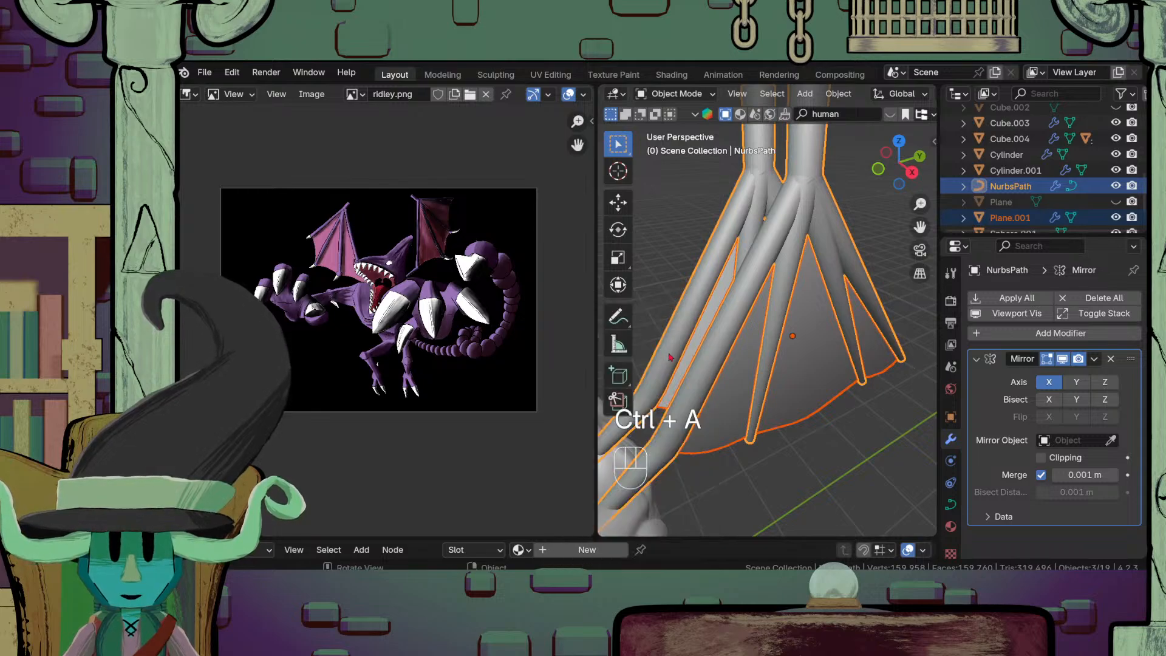
{"action": "key", "text": "ctrl+p"}
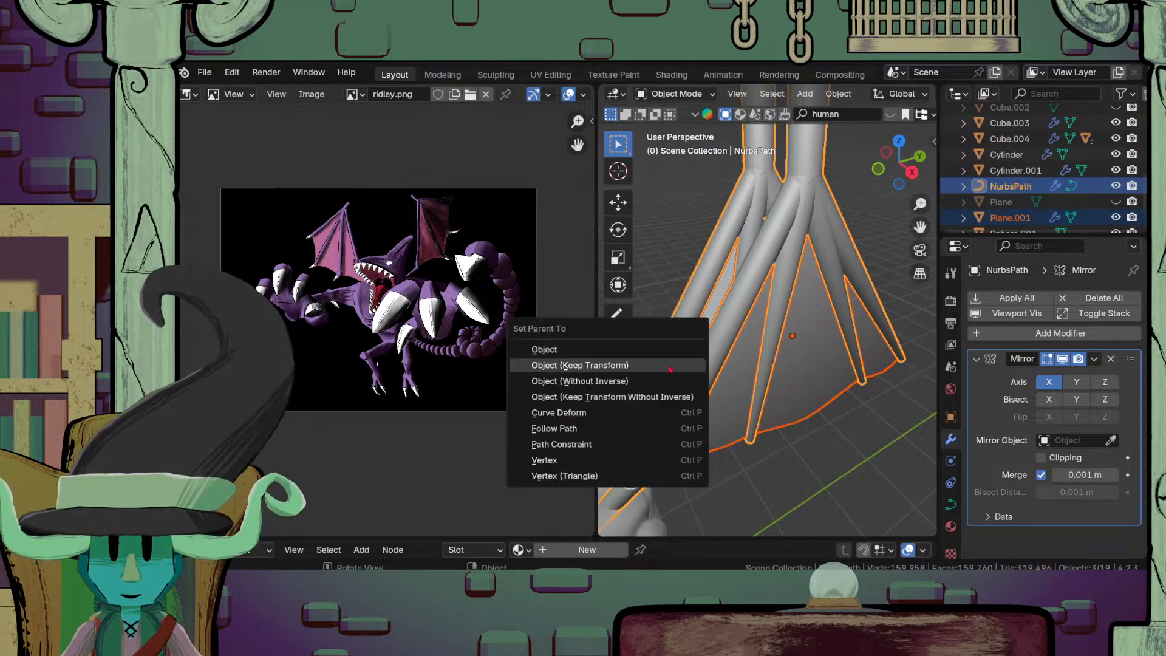
{"action": "left_click", "coordinate": [683, 372]}
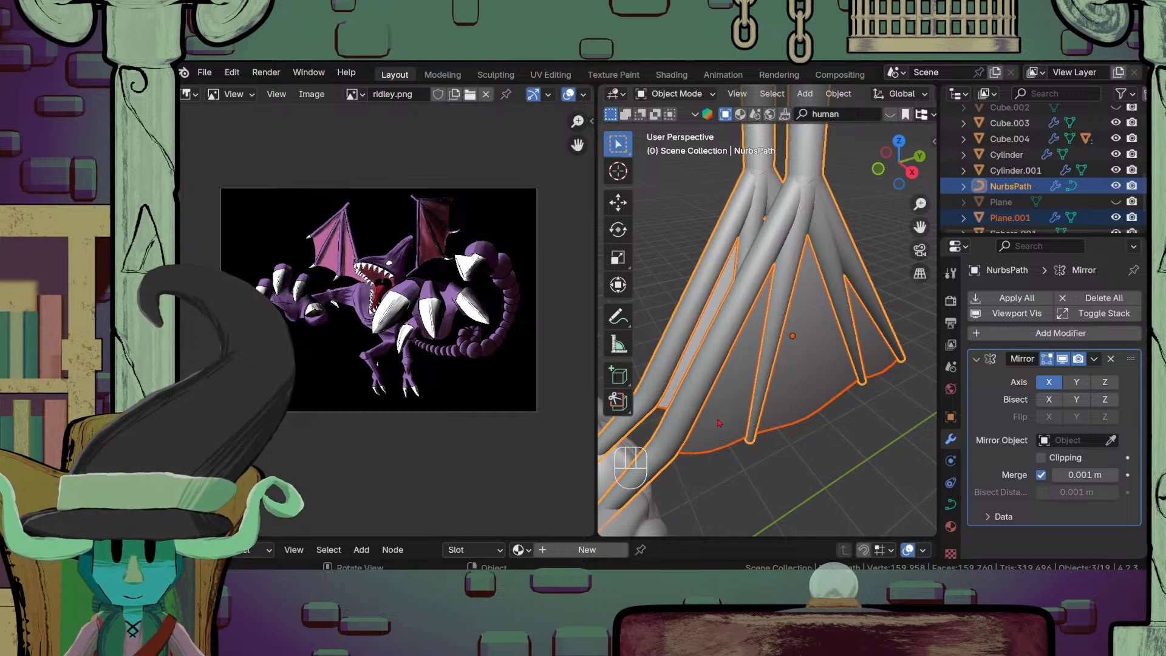
{"action": "left_click", "coordinate": [715, 417]}
{"action": "left_click", "coordinate": [698, 402]}
Step: Move the membrane edge at the front middle strut down about 0.04 m along the global Z axis
{"action": "scroll", "coordinate": [723, 419], "scroll_direction": "down", "scroll_amount": 4}
{"action": "scroll", "coordinate": [757, 436], "scroll_direction": "up", "scroll_amount": 3}
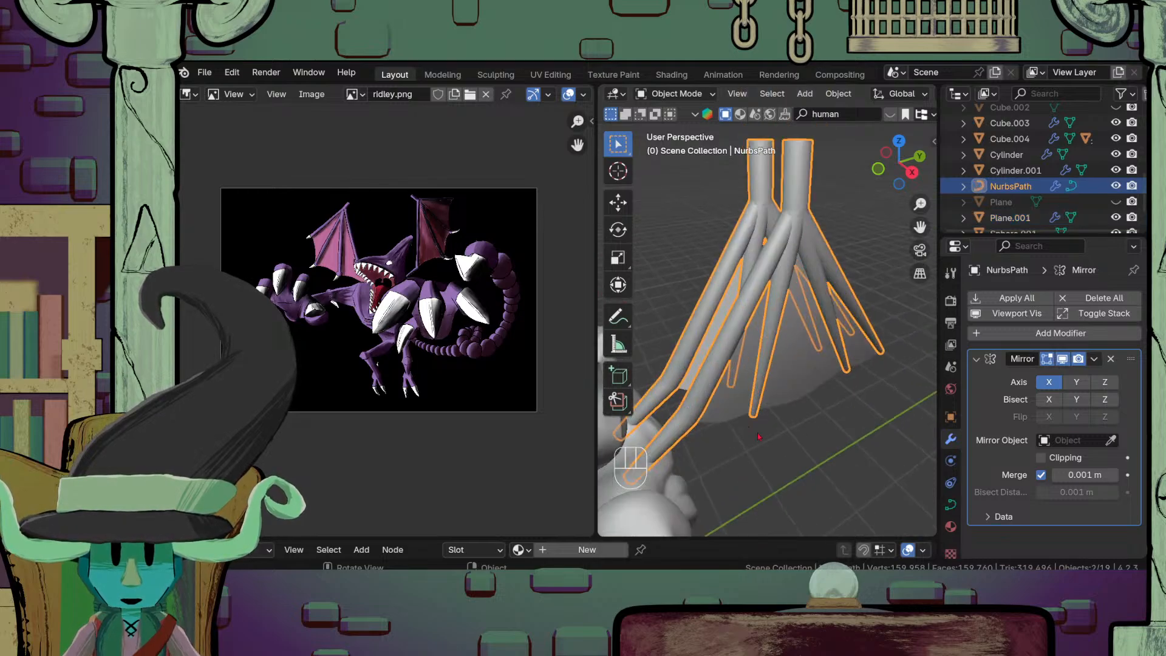
{"action": "middle_click_drag", "start_coordinate": [759, 436], "coordinate": [732, 467]}
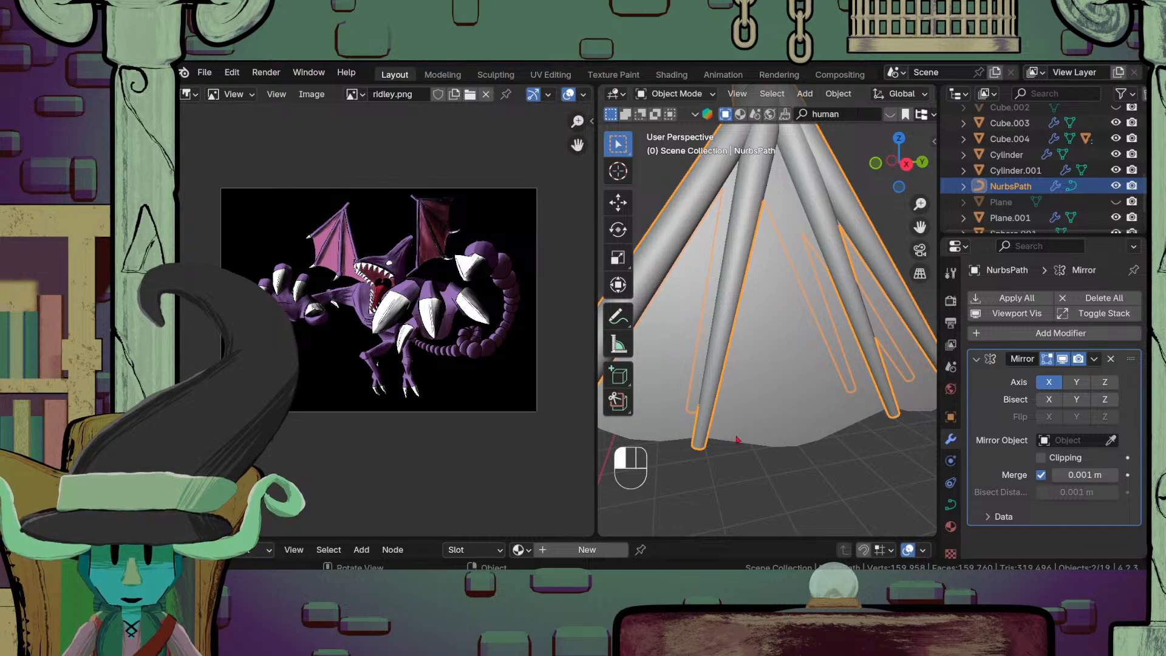
{"action": "left_click", "coordinate": [737, 439]}
{"action": "key", "text": "Tab"}
{"action": "left_click", "coordinate": [754, 452]}
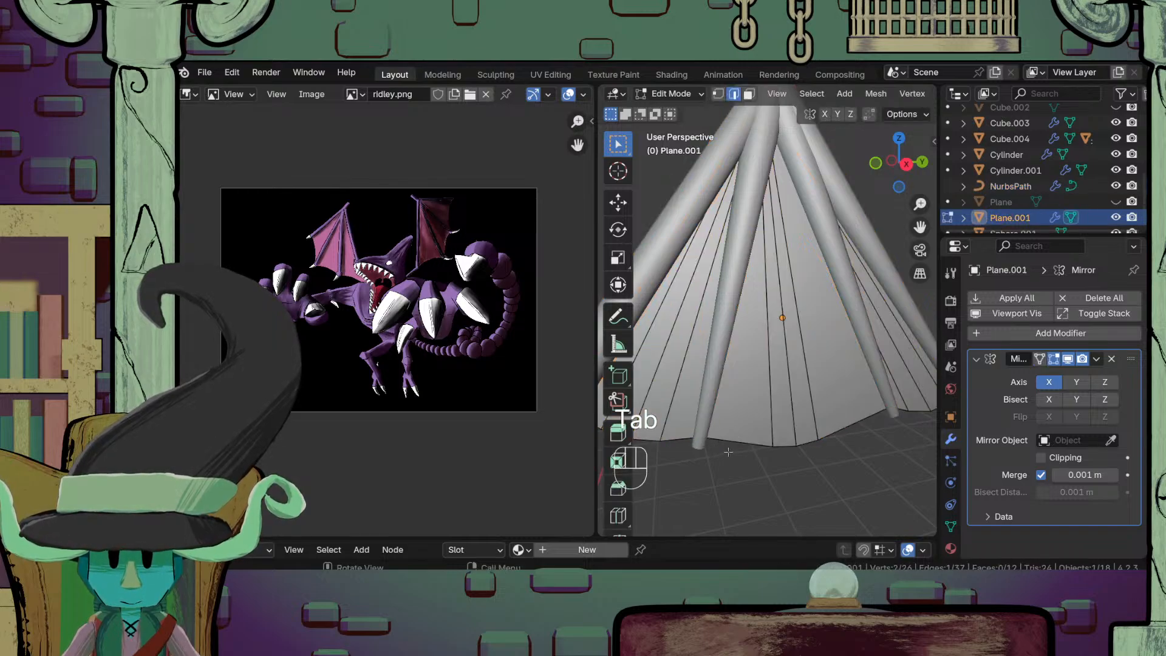
{"action": "key", "text": "g"}
{"action": "key", "text": "z"}
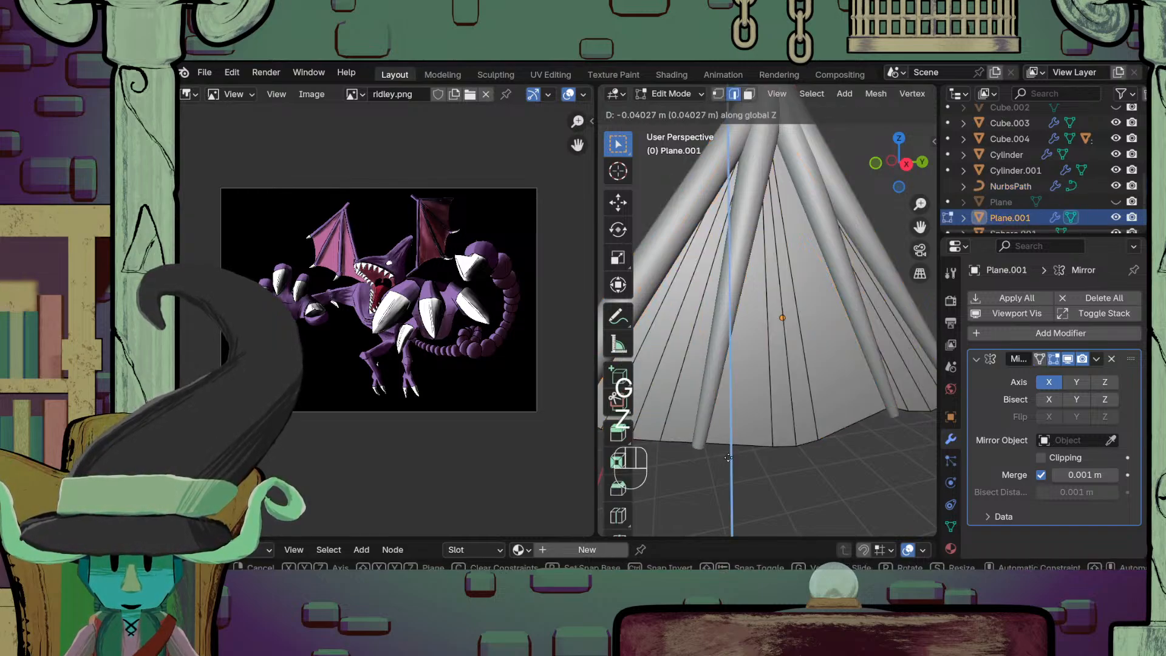
{"action": "left_click", "coordinate": [728, 458]}
Step: Lower the membrane edge at the rear middle strut slightly along the global Z axis and return to Object Mode
{"action": "key", "text": "g"}
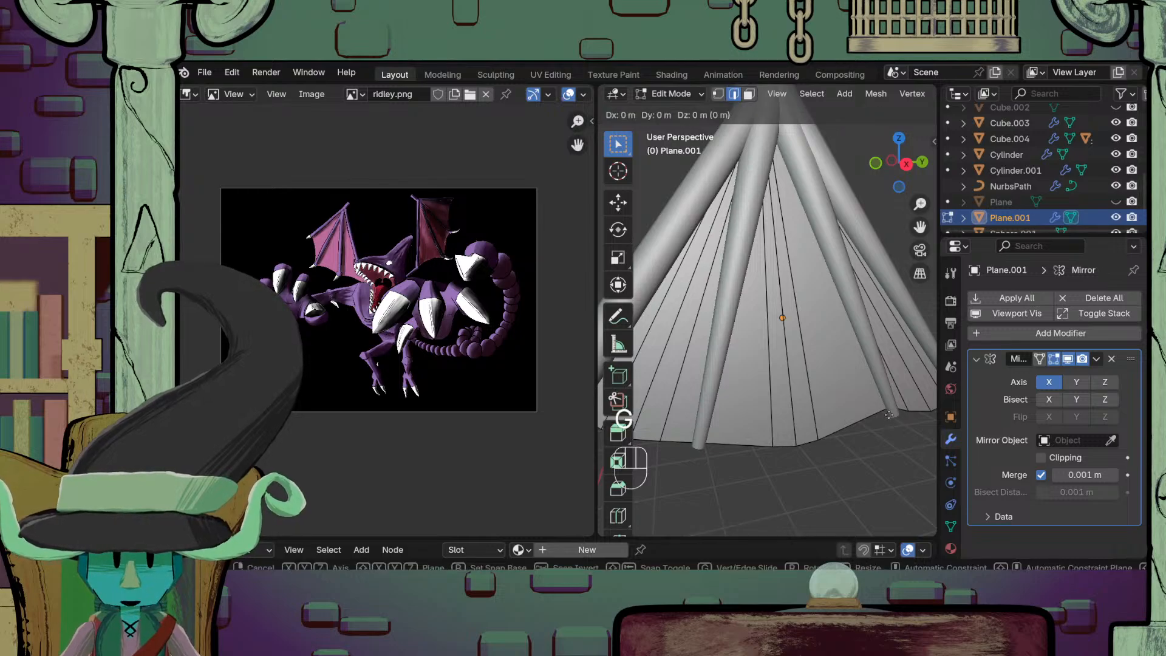
{"action": "key", "text": "z"}
{"action": "left_click", "coordinate": [889, 421]}
{"action": "key", "text": "Tab"}
{"action": "scroll", "coordinate": [874, 420], "scroll_direction": "down", "scroll_amount": 6}
{"action": "left_click", "coordinate": [850, 419]}
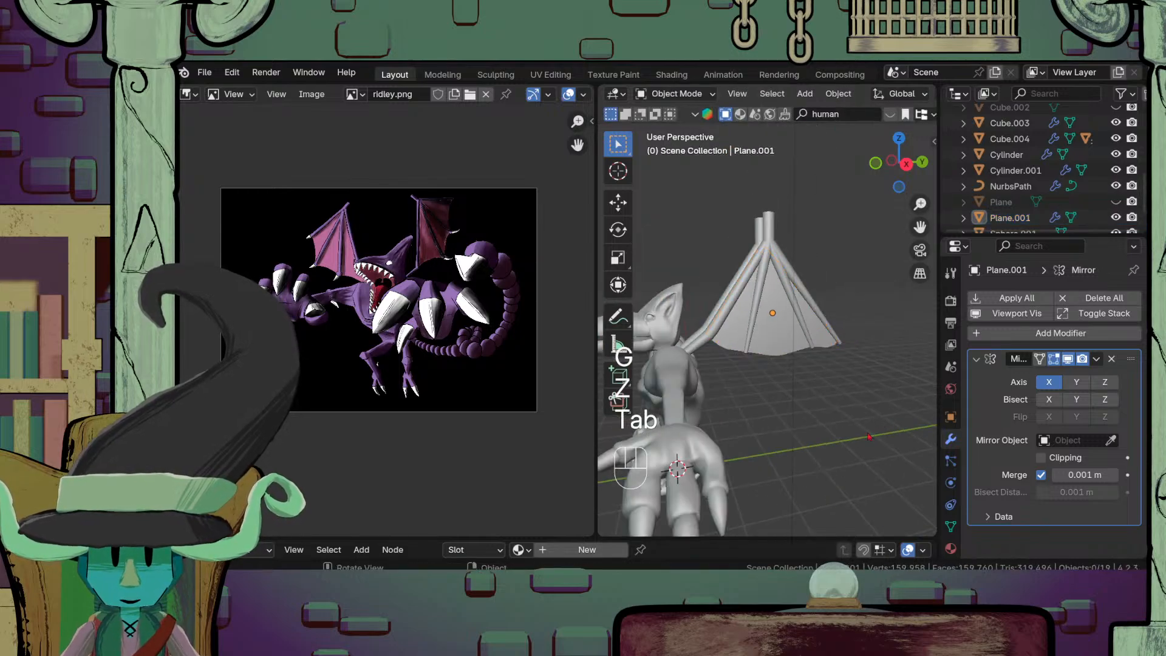
Step: Enable Fill Caps in the bevel geometry of the wing strut curve to close its open ends
{"action": "middle_click_drag", "start_coordinate": [838, 419], "coordinate": [723, 376]}
{"action": "middle_click_drag", "start_coordinate": [723, 377], "coordinate": [762, 386]}
{"action": "scroll", "coordinate": [767, 424], "scroll_direction": "up", "scroll_amount": 8}
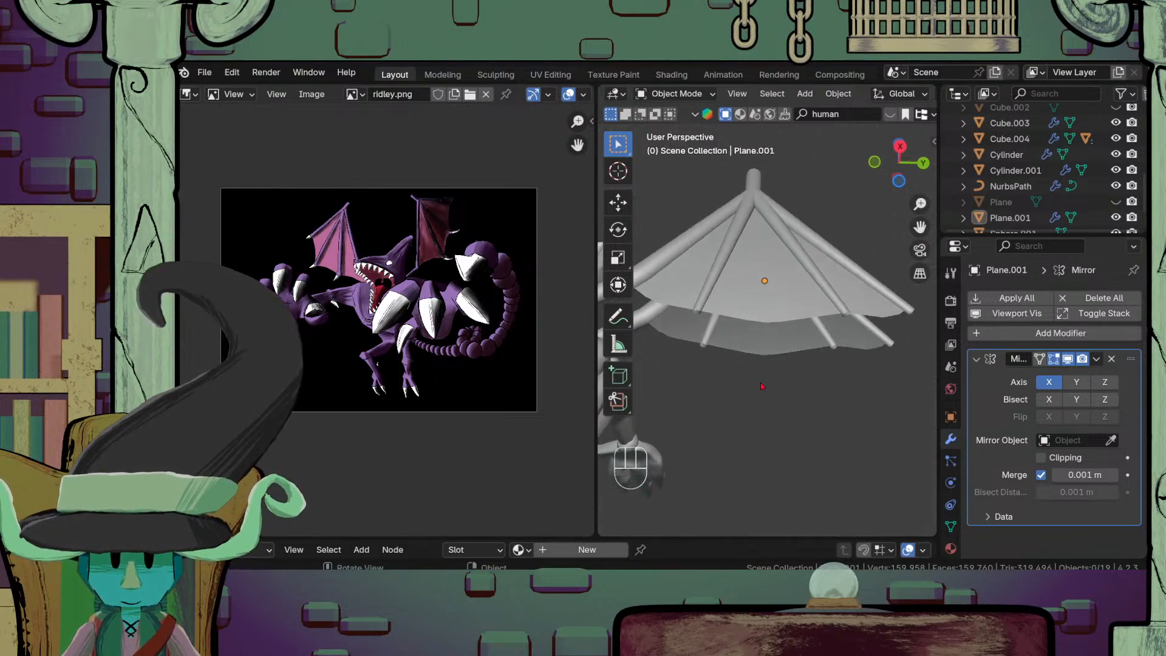
{"action": "left_click", "coordinate": [690, 299]}
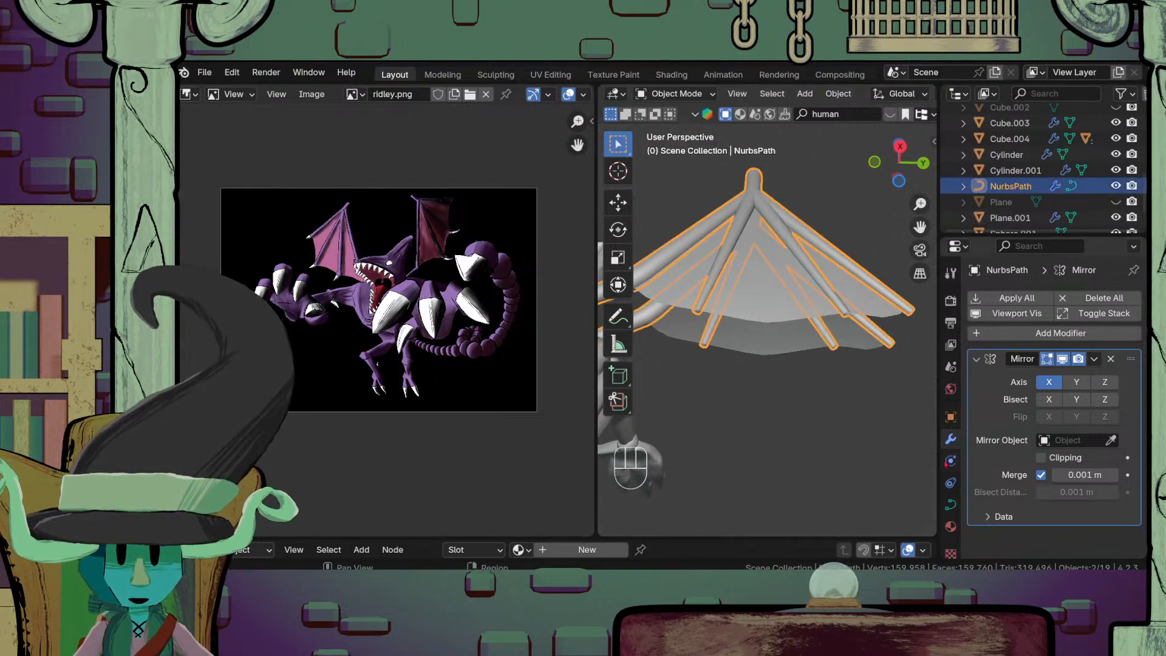
{"action": "left_click", "coordinate": [951, 505]}
{"action": "scroll", "coordinate": [1057, 413], "scroll_direction": "down", "scroll_amount": 5}
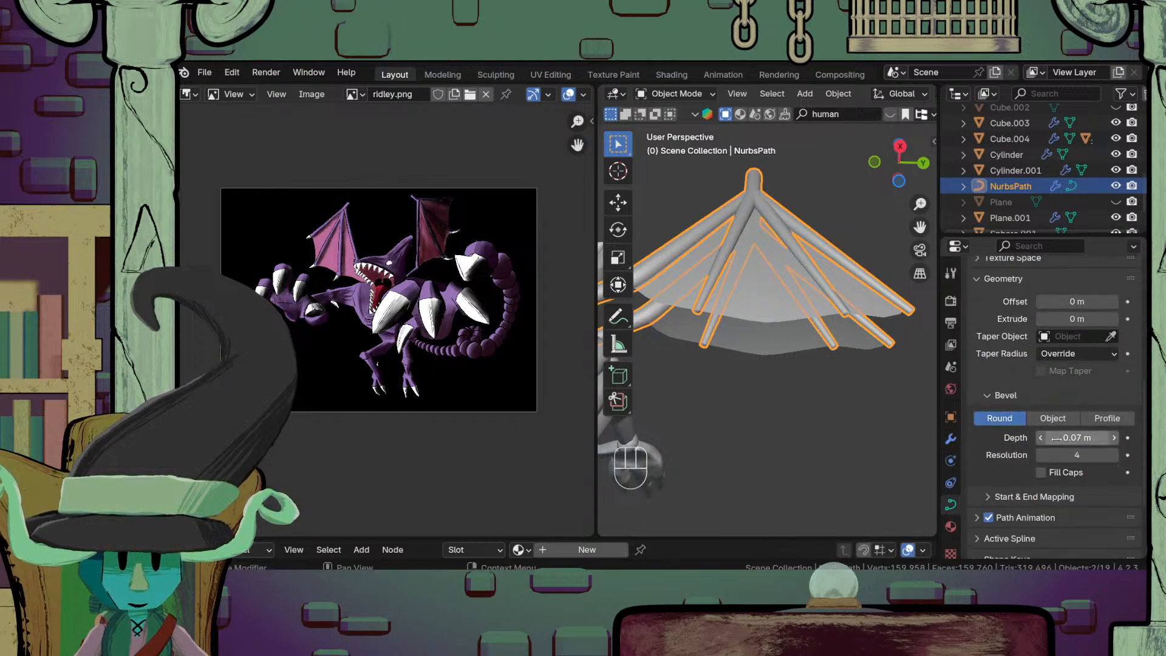
Step: Taper the wing strut curve to a narrow tip by shrinking the radius of its topmost control point, and return to Object Mode
{"action": "middle_click_drag", "start_coordinate": [714, 271], "coordinate": [791, 426]}
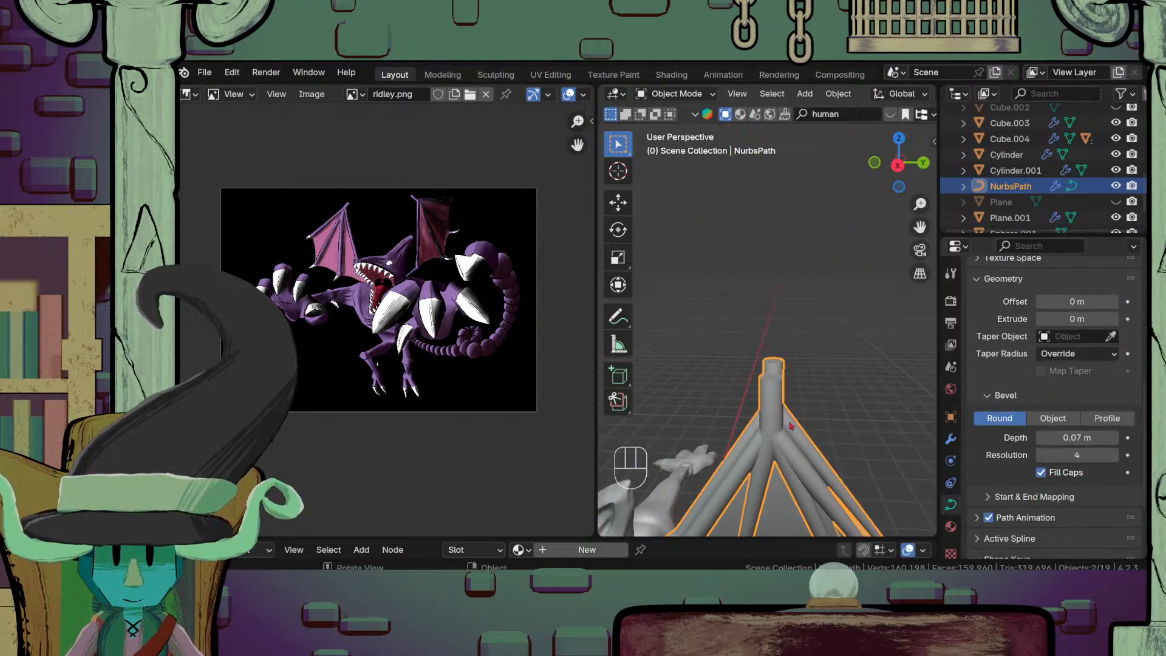
{"action": "key", "text": "Tab"}
{"action": "key", "text": "alt+s"}
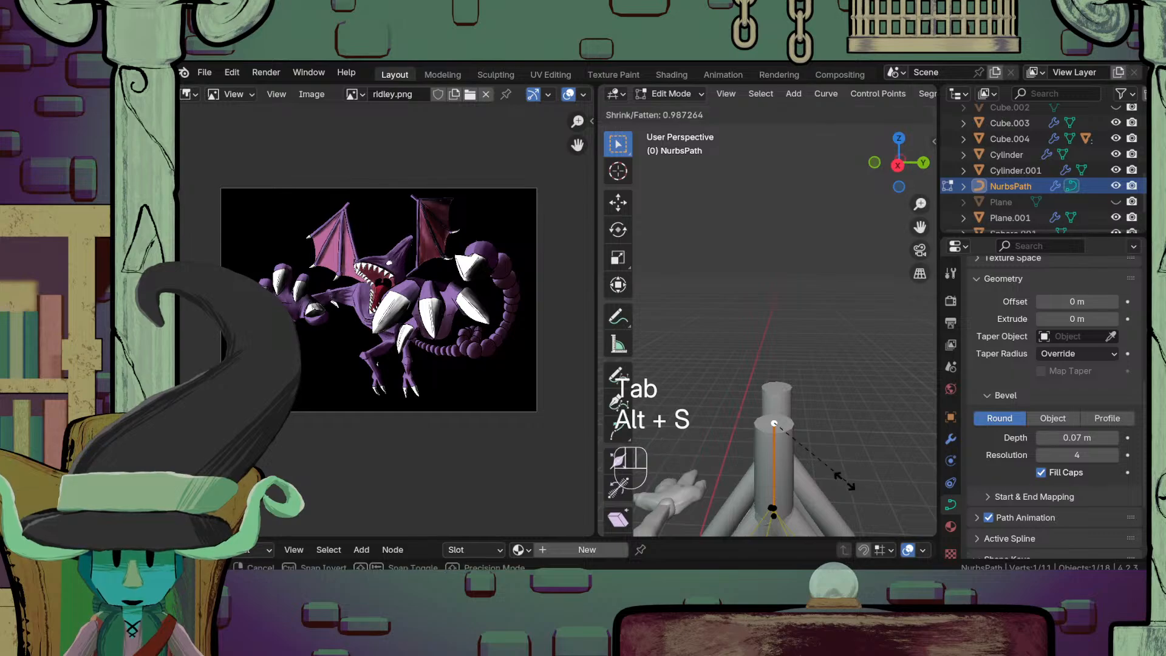
{"action": "left_click", "coordinate": [811, 473]}
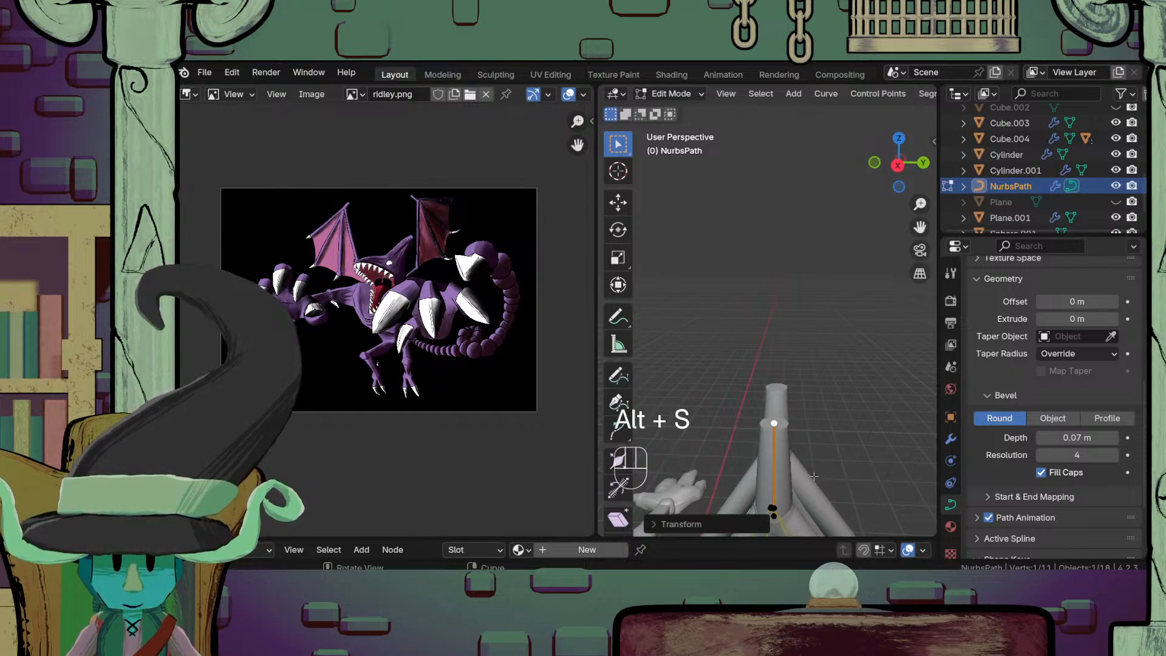
{"action": "middle_click_drag", "start_coordinate": [822, 483], "coordinate": [839, 456]}
{"action": "key", "text": "s"}
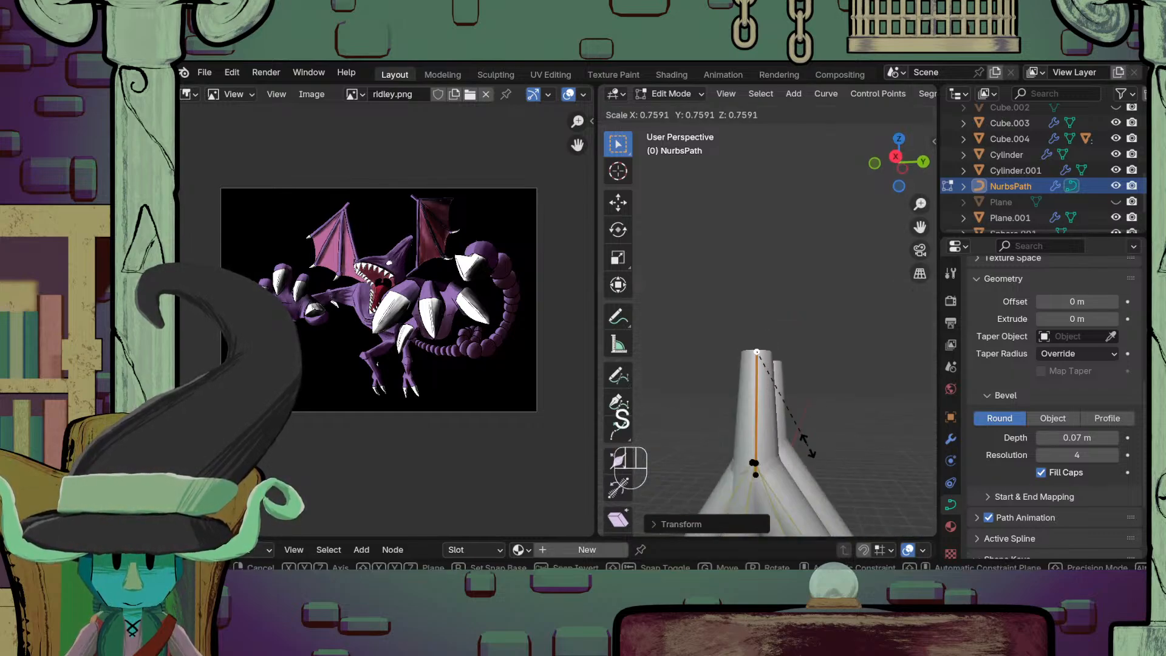
{"action": "key", "text": "alt+s"}
{"action": "left_click", "coordinate": [783, 432]}
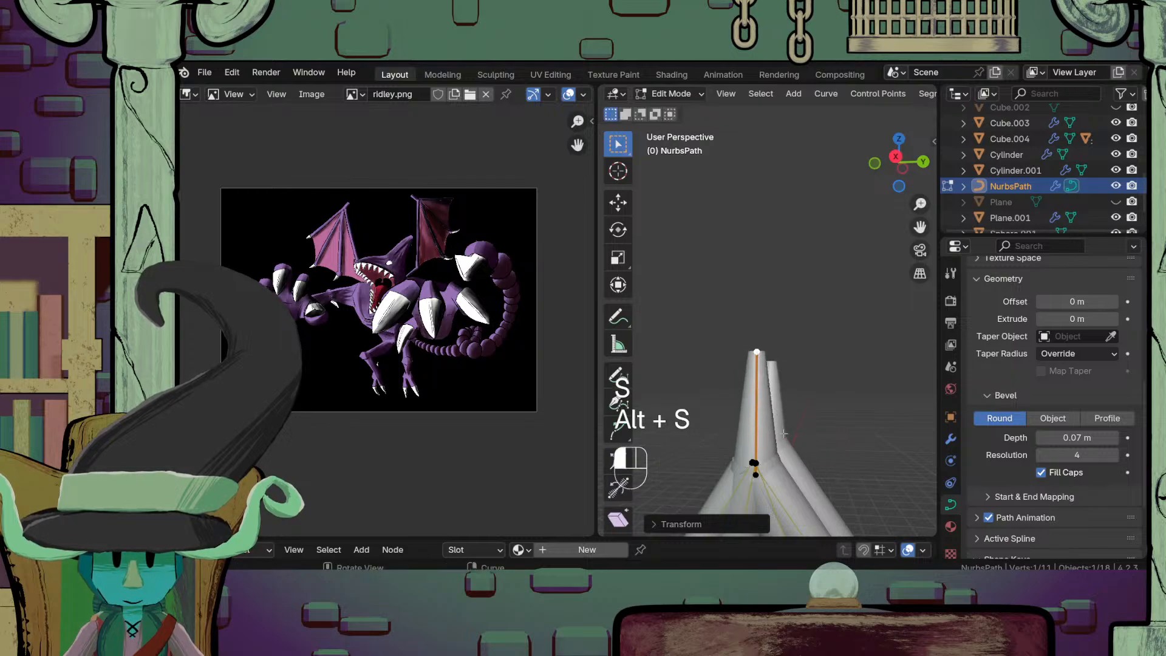
{"action": "key", "text": "Tab"}
Step: Convert the wing strut curve to a mesh
{"action": "scroll", "coordinate": [775, 441], "scroll_direction": "down", "scroll_amount": 5}
{"action": "left_click", "coordinate": [775, 442]}
{"action": "middle_click_drag", "start_coordinate": [774, 442], "coordinate": [743, 430]}
{"action": "scroll", "coordinate": [841, 455], "scroll_direction": "up", "scroll_amount": 4}
{"action": "scroll", "coordinate": [812, 455], "scroll_direction": "up", "scroll_amount": 3}
{"action": "scroll", "coordinate": [813, 455], "scroll_direction": "up", "scroll_amount": 3}
{"action": "scroll", "coordinate": [820, 444], "scroll_direction": "up", "scroll_amount": 3}
{"action": "left_click", "coordinate": [699, 291]}
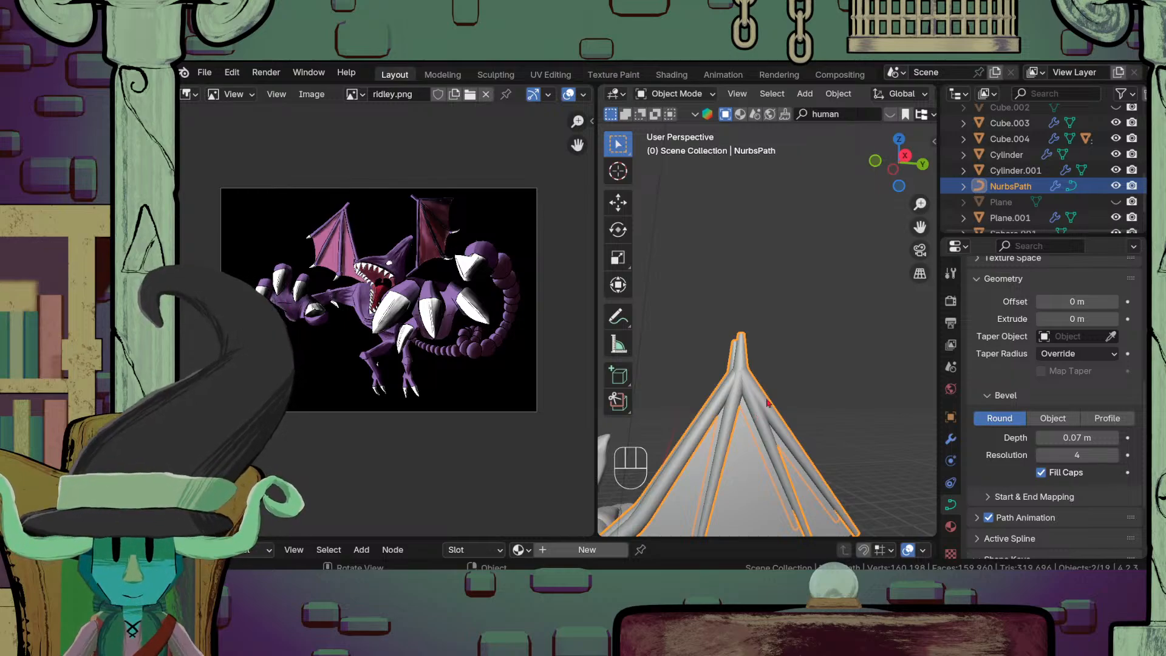
{"action": "key", "text": "F3"}
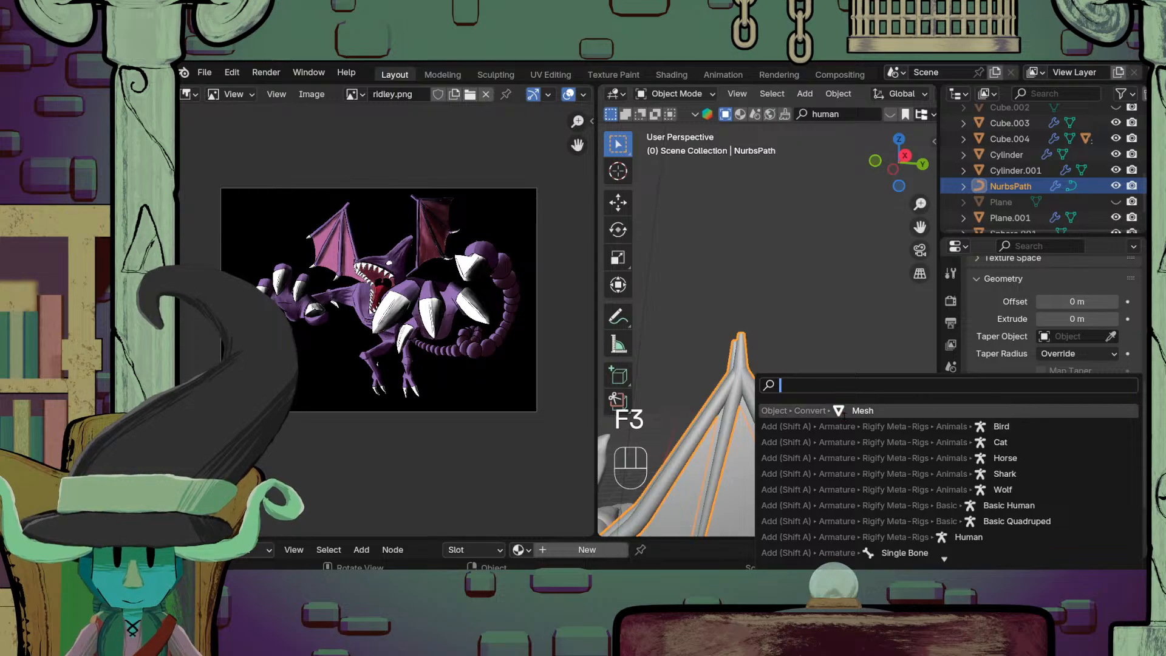
{"action": "left_click", "coordinate": [830, 411]}
{"action": "key", "text": "Tab"}
{"action": "key", "text": "Tab"}
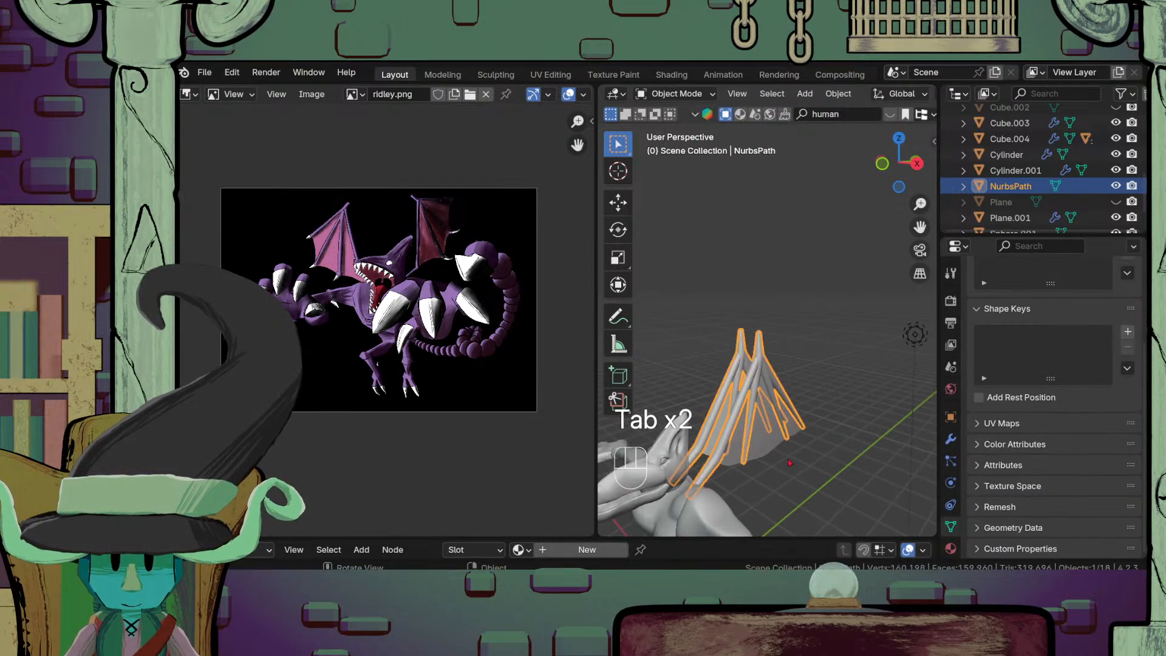
Step: Add the wing membrane to the selection as the active object alongside the converted strut mesh
{"action": "key", "text": "Tab"}
{"action": "key", "text": "Tab"}
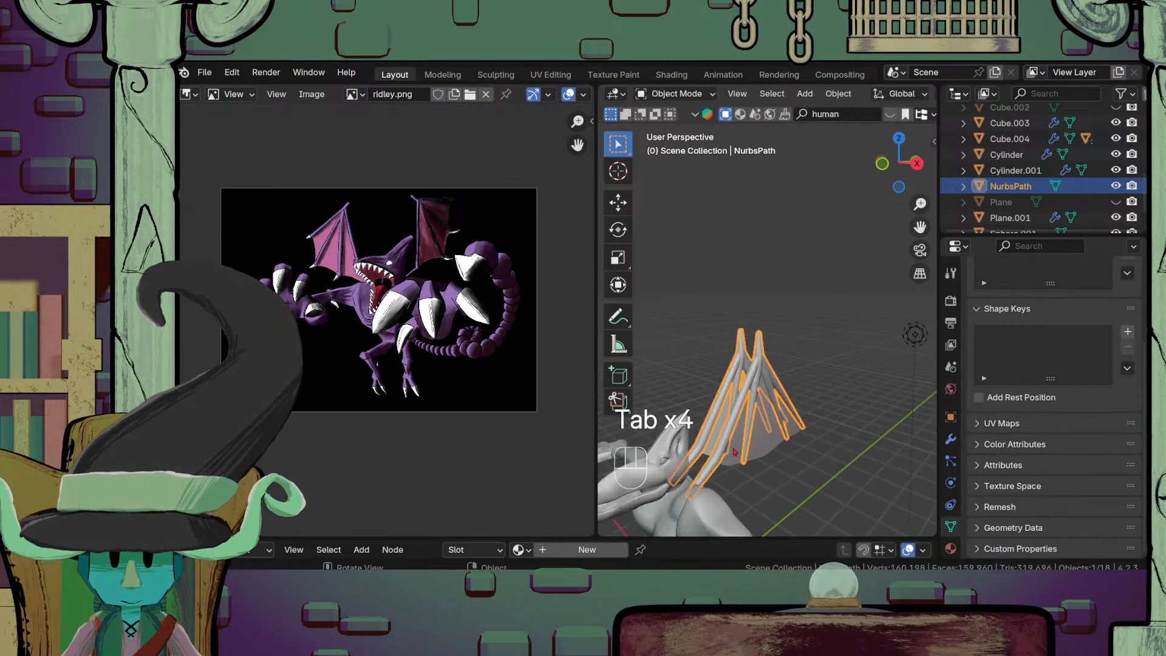
{"action": "left_click", "coordinate": [738, 446], "text": "shift"}
{"action": "key", "text": "ctrl"}
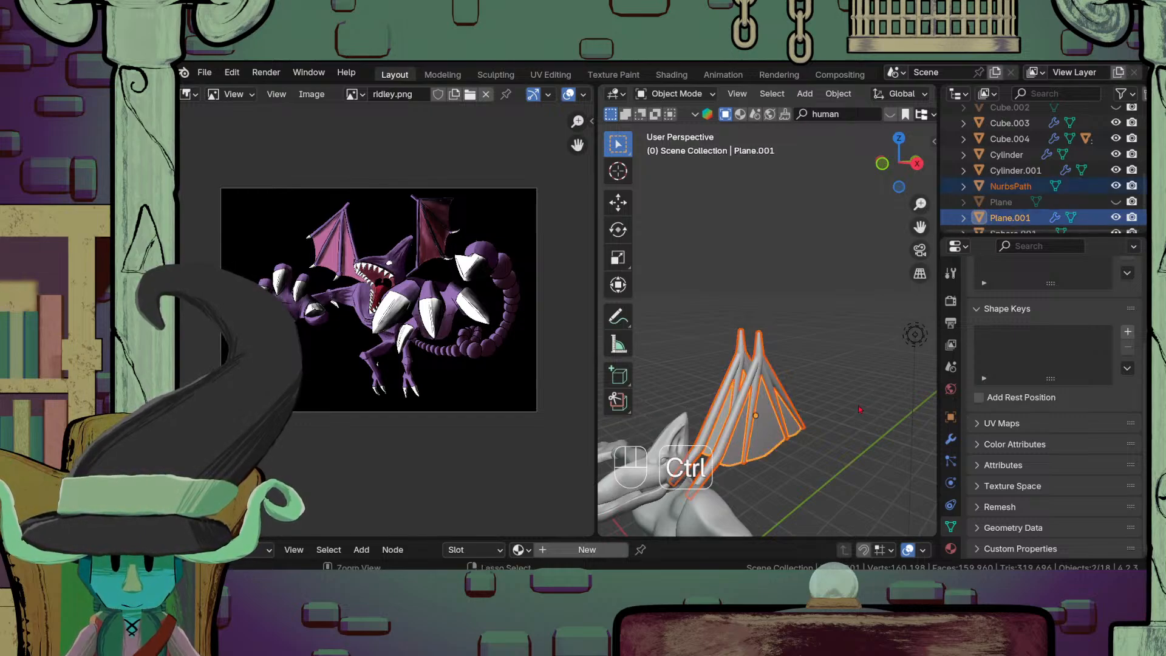
Step: Join the selected wing bones and membrane into one object and apply its Mirror modifier
{"action": "key", "text": "ctrl+j"}
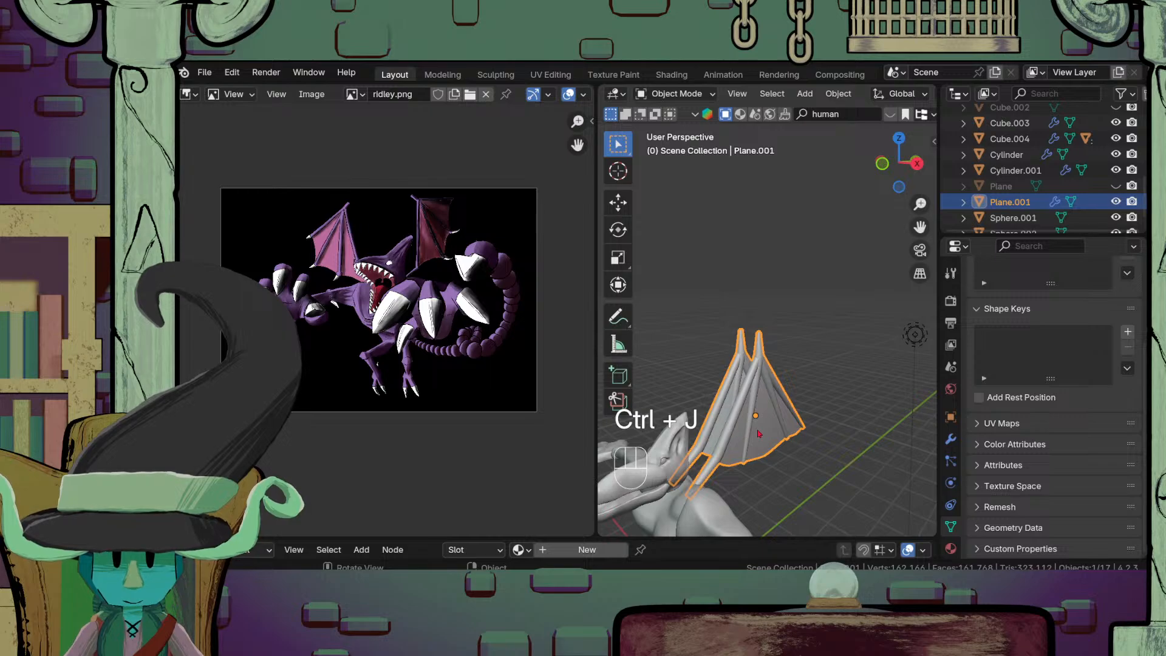
{"action": "left_click", "coordinate": [950, 439]}
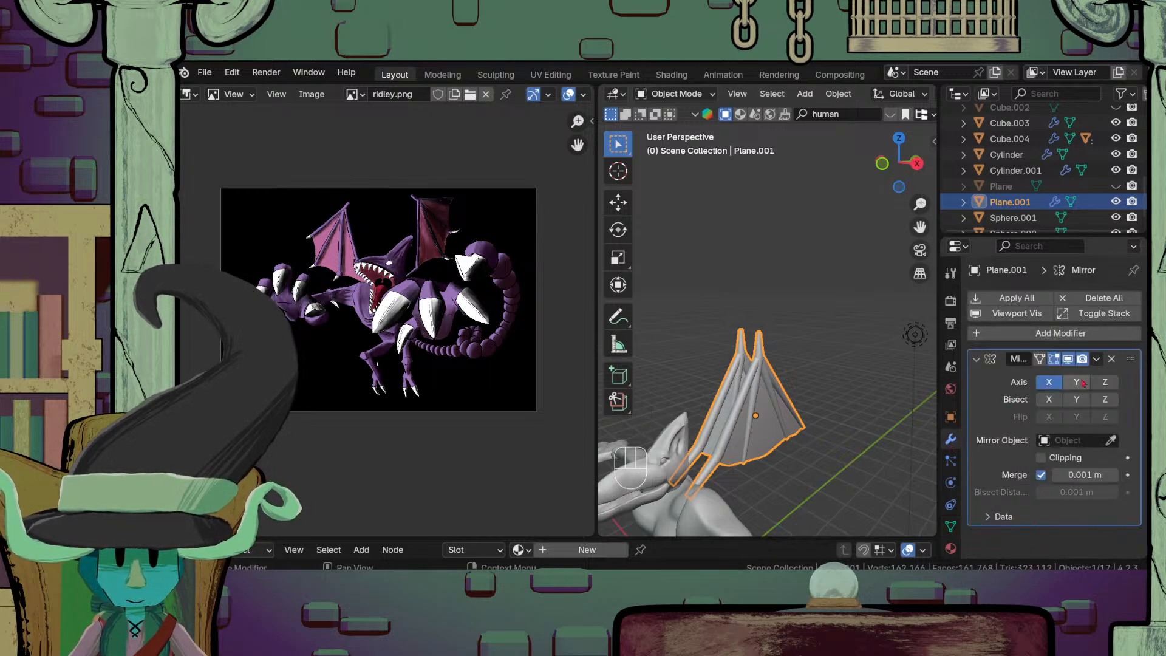
{"action": "left_click", "coordinate": [1097, 359]}
{"action": "left_click", "coordinate": [1027, 377]}
Step: In Edit Mode, select the linked membrane and bone pieces of the wing on the +X side
{"action": "key", "text": "Tab"}
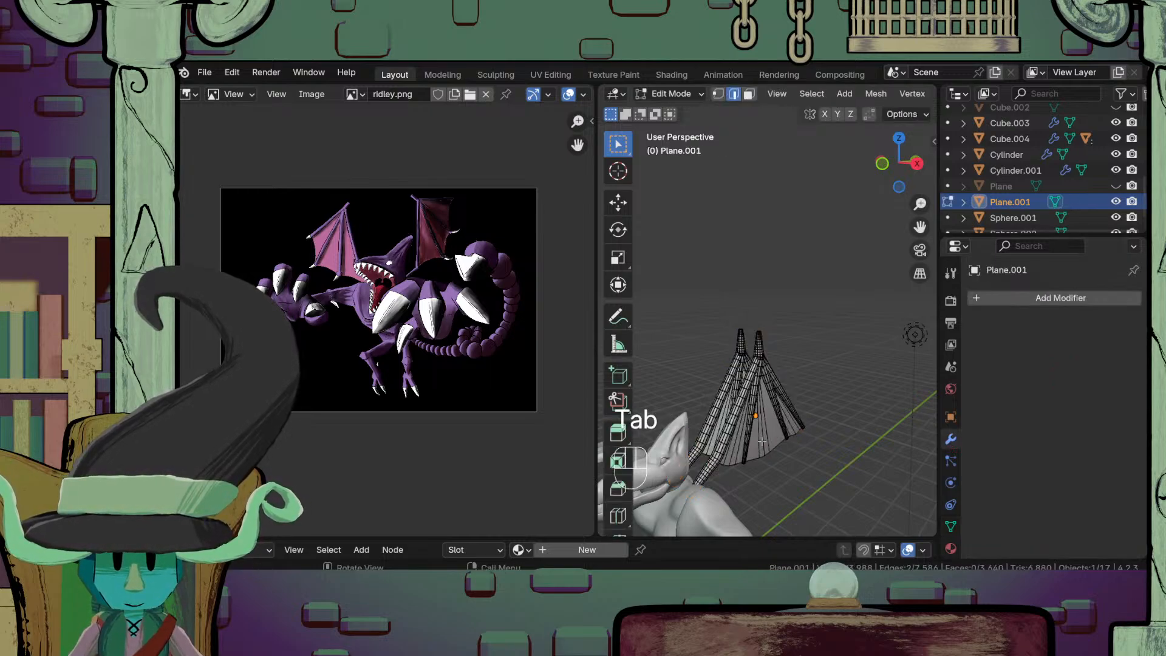
{"action": "middle_click_drag", "start_coordinate": [760, 479], "coordinate": [779, 433], "text": "shift"}
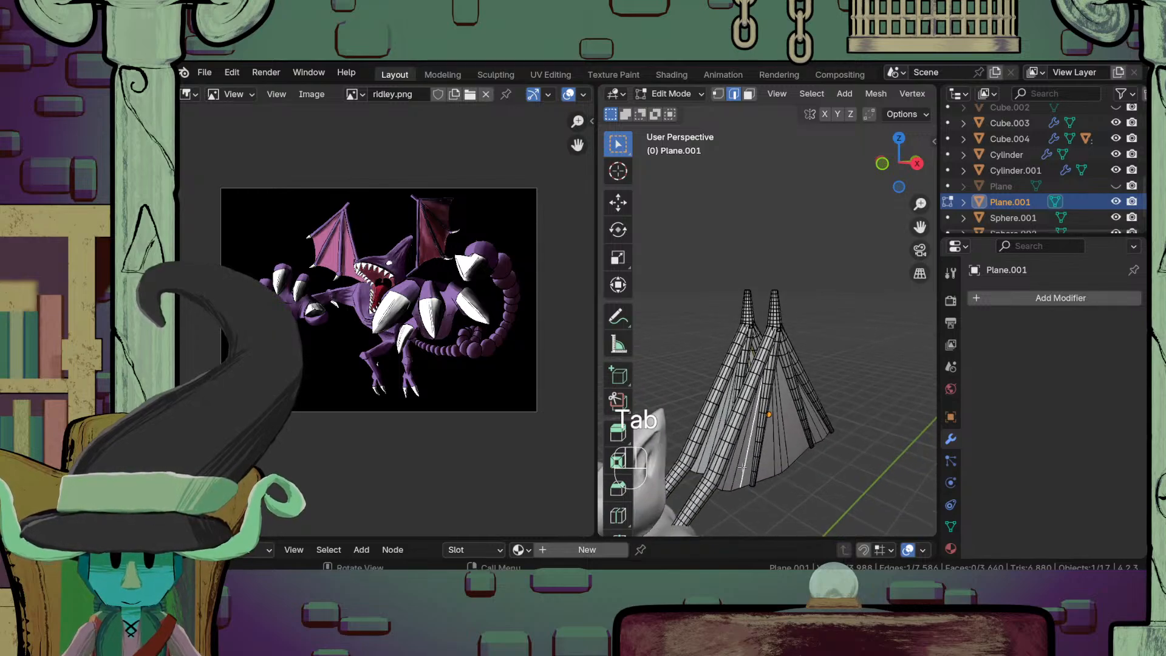
{"action": "key", "text": "l"}
{"action": "key", "text": "l"}
{"action": "key", "text": "l"}
{"action": "key", "text": "l"}
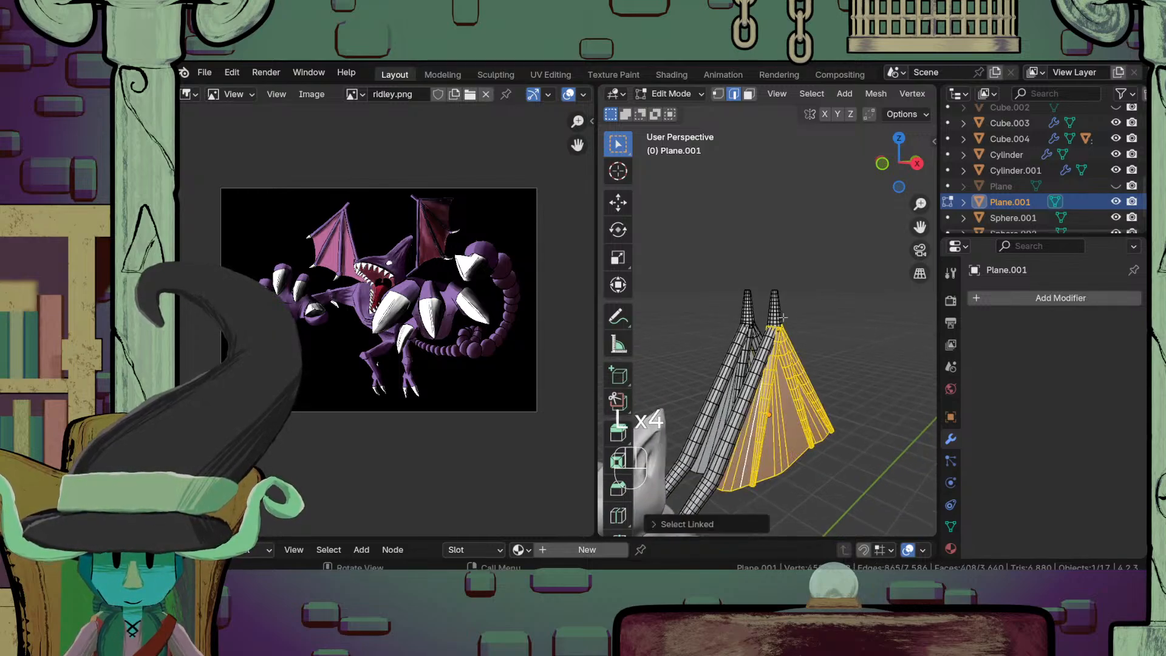
{"action": "key", "text": "l"}
{"action": "key", "text": "l"}
{"action": "scroll", "coordinate": [806, 398], "scroll_direction": "down", "scroll_amount": 3}
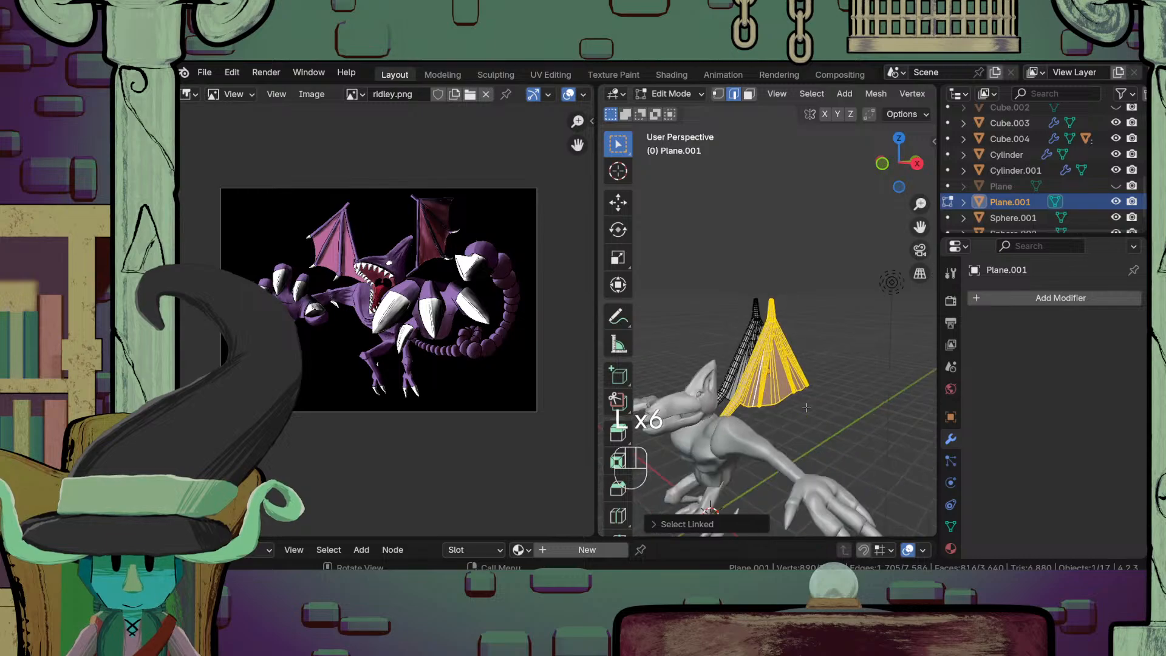
Step: Add the separate end cap on the wing's uppermost spike to the selection
{"action": "middle_click_drag", "start_coordinate": [802, 408], "coordinate": [765, 457]}
{"action": "scroll", "coordinate": [763, 425], "scroll_direction": "up", "scroll_amount": 3}
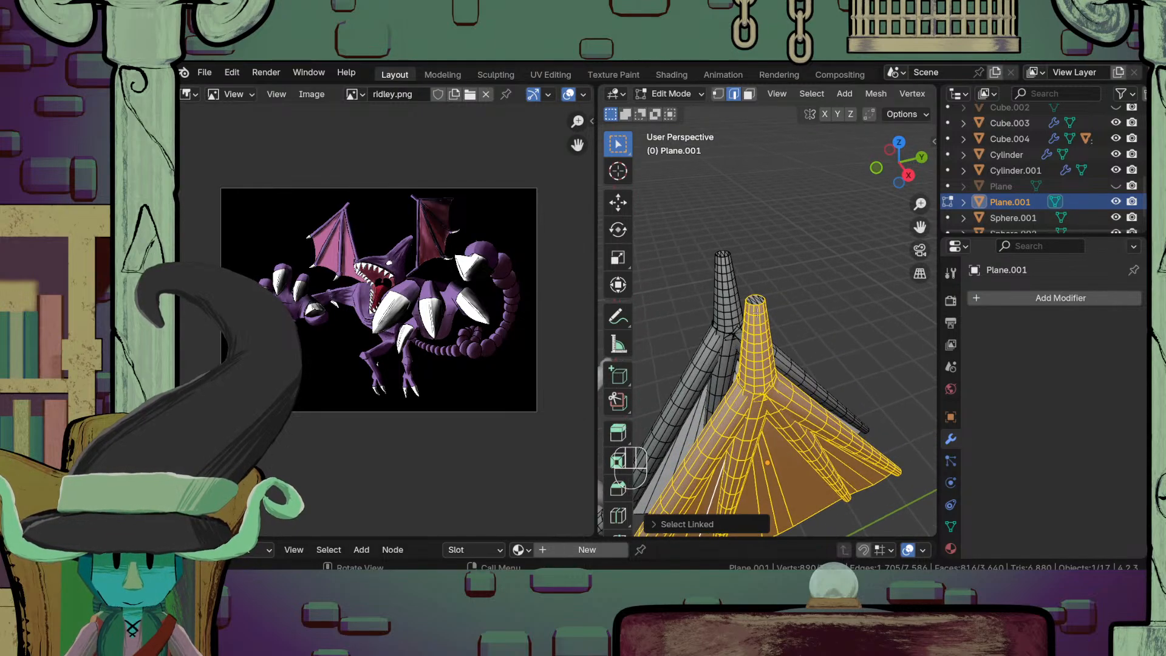
{"action": "scroll", "coordinate": [756, 304], "scroll_direction": "up", "scroll_amount": 1}
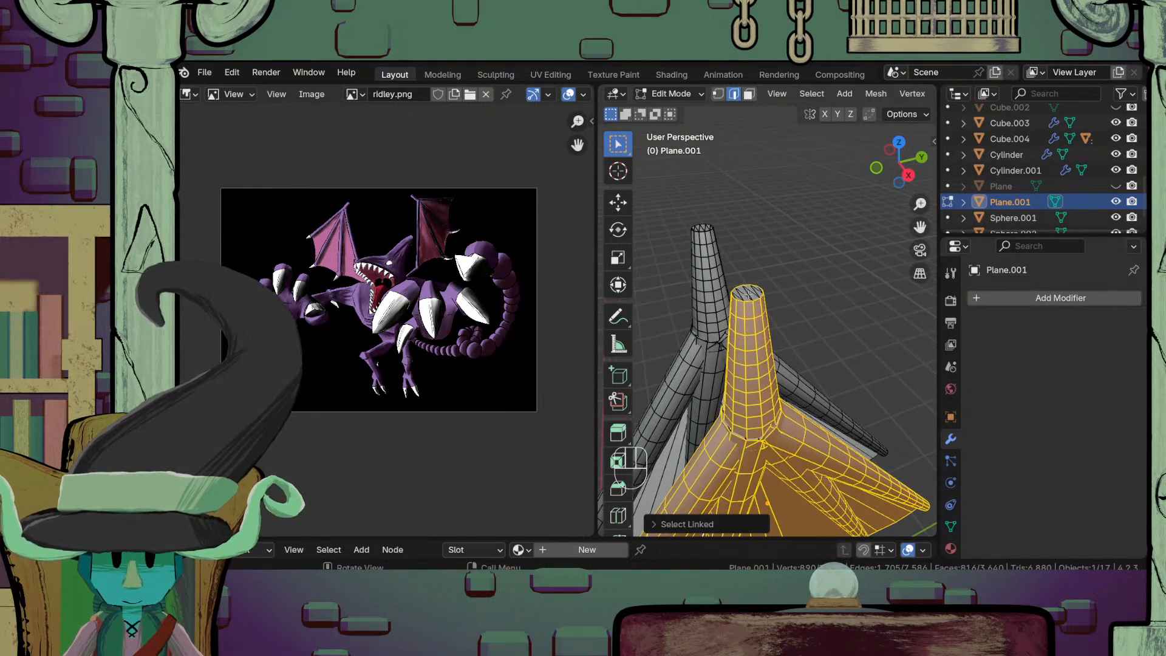
{"action": "scroll", "coordinate": [775, 328], "scroll_direction": "down", "scroll_amount": 4}
{"action": "scroll", "coordinate": [777, 327], "scroll_direction": "up", "scroll_amount": 5}
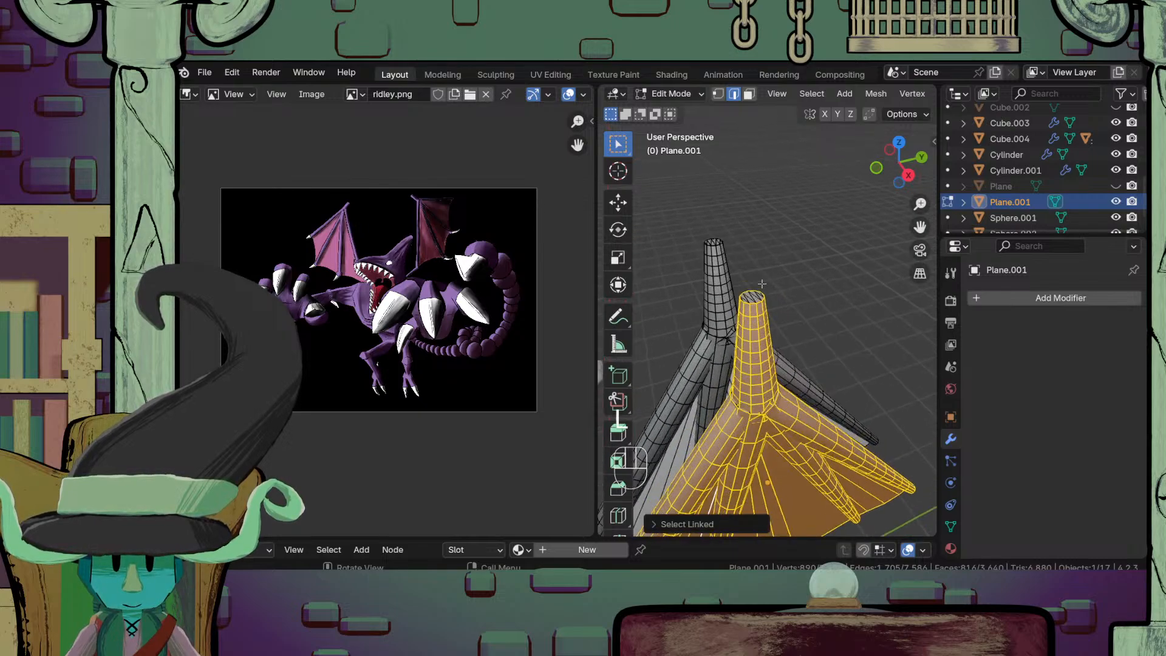
{"action": "key", "text": "l"}
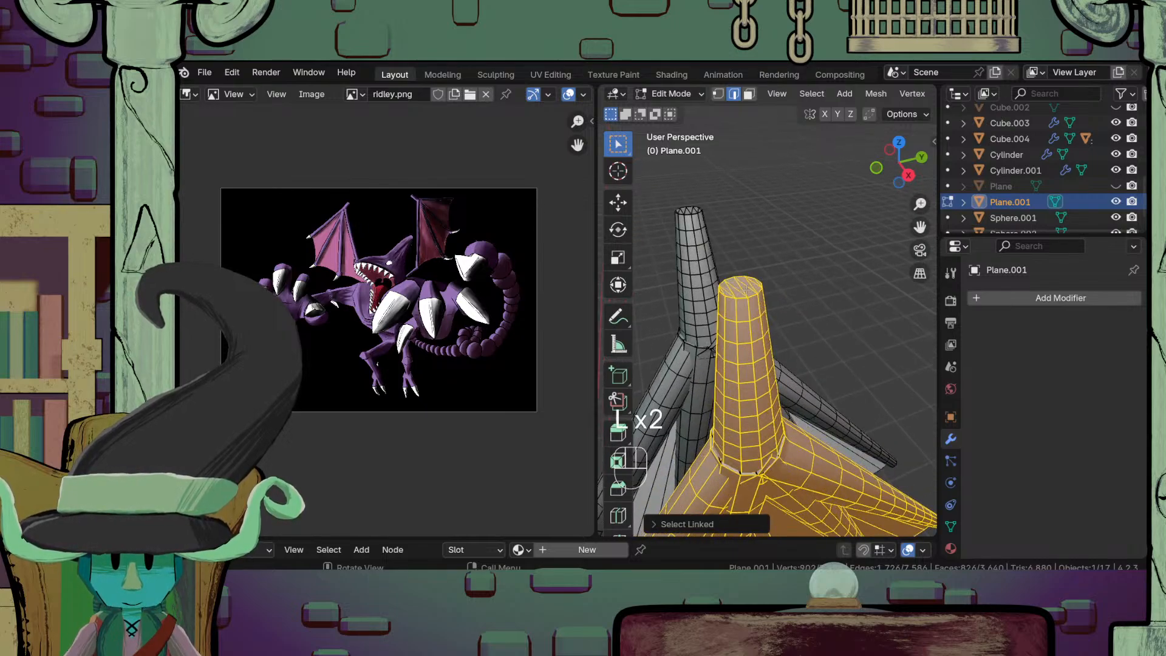
{"action": "scroll", "coordinate": [747, 289], "scroll_direction": "down", "scroll_amount": 6}
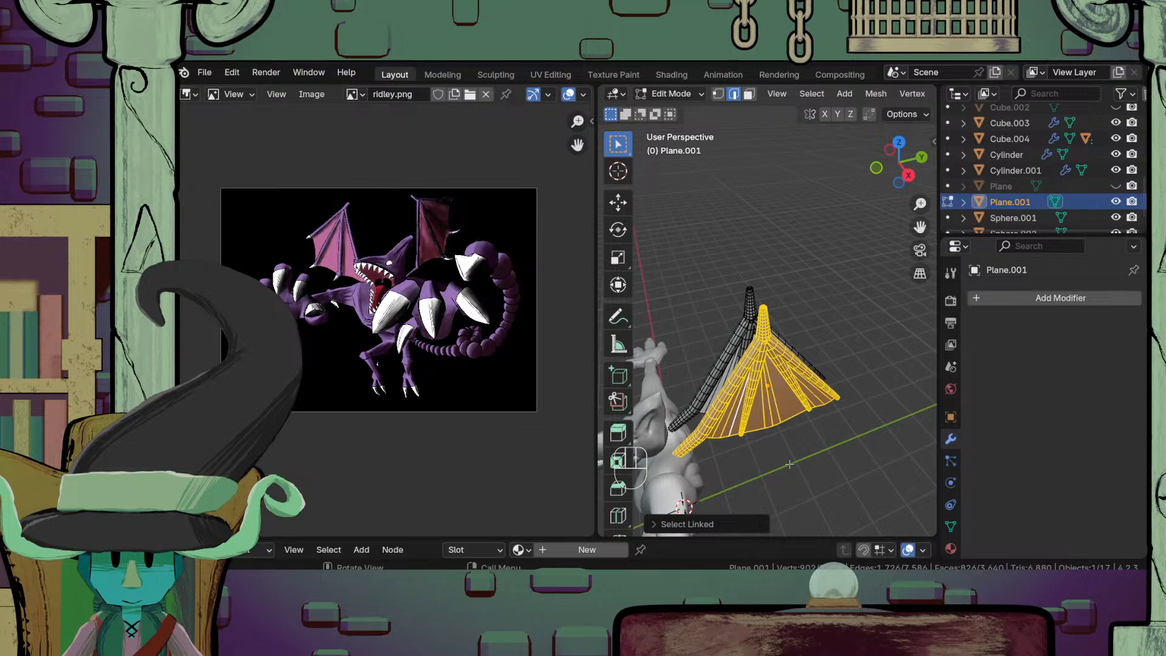
Step: Add the end caps at the lower ends of the same wing's finger bones to the selection
{"action": "middle_click_drag", "start_coordinate": [790, 464], "coordinate": [683, 387]}
{"action": "key", "text": "l"}
{"action": "key", "text": "l"}
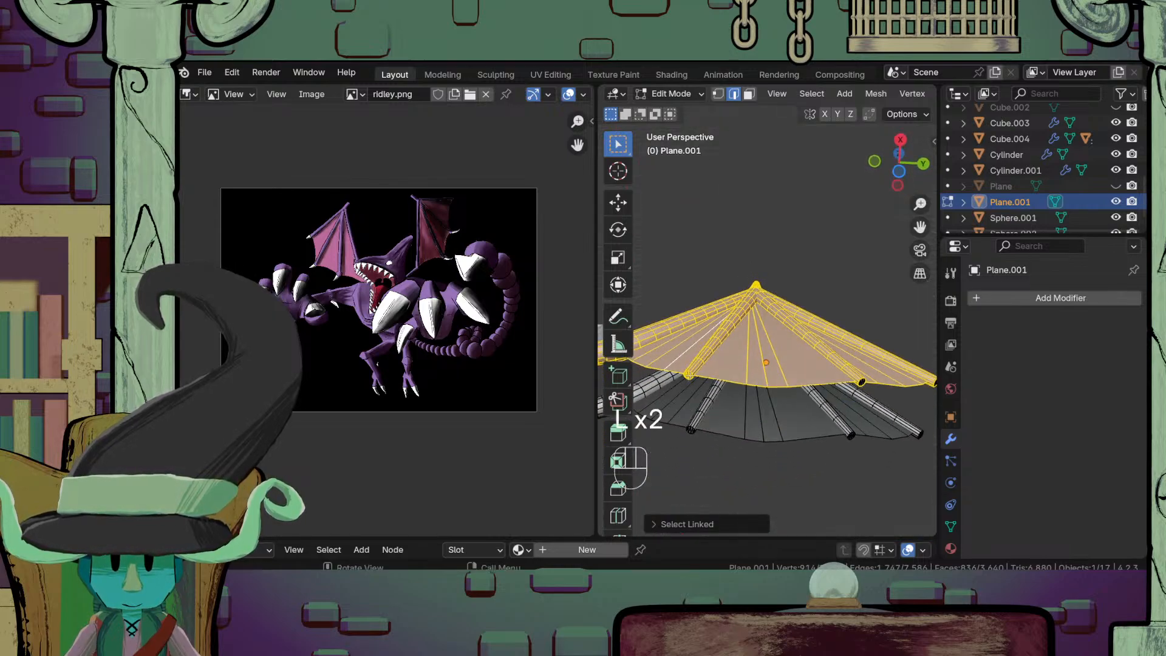
{"action": "middle_click_drag", "start_coordinate": [861, 382], "coordinate": [862, 440]}
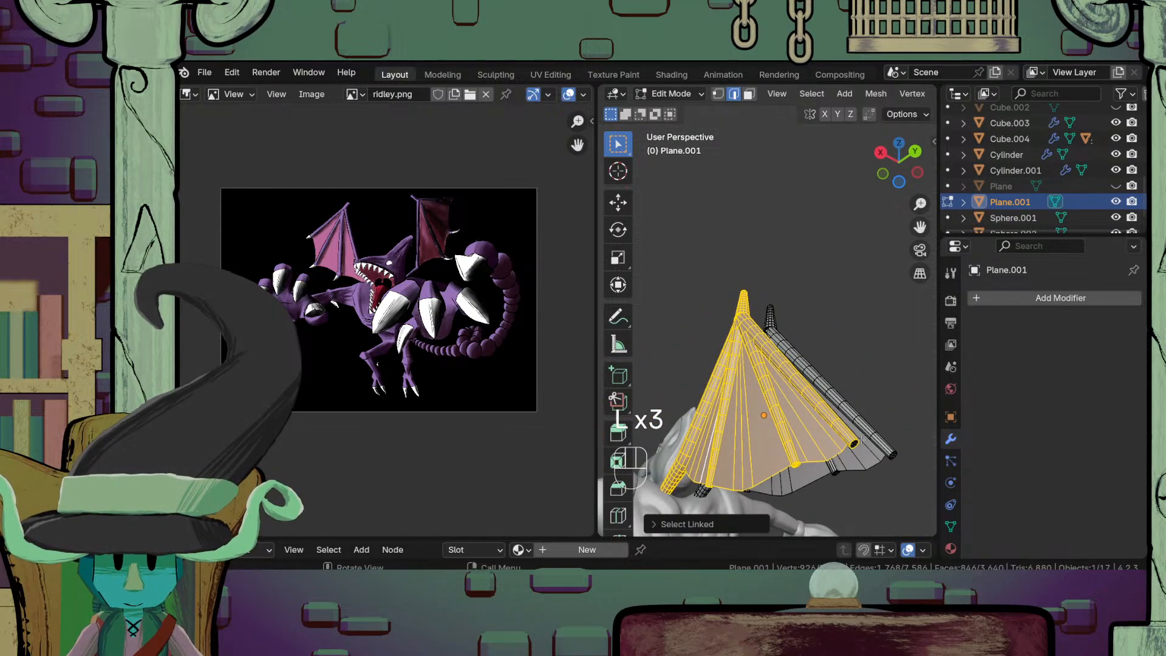
{"action": "middle_click_drag", "start_coordinate": [738, 457], "coordinate": [796, 453]}
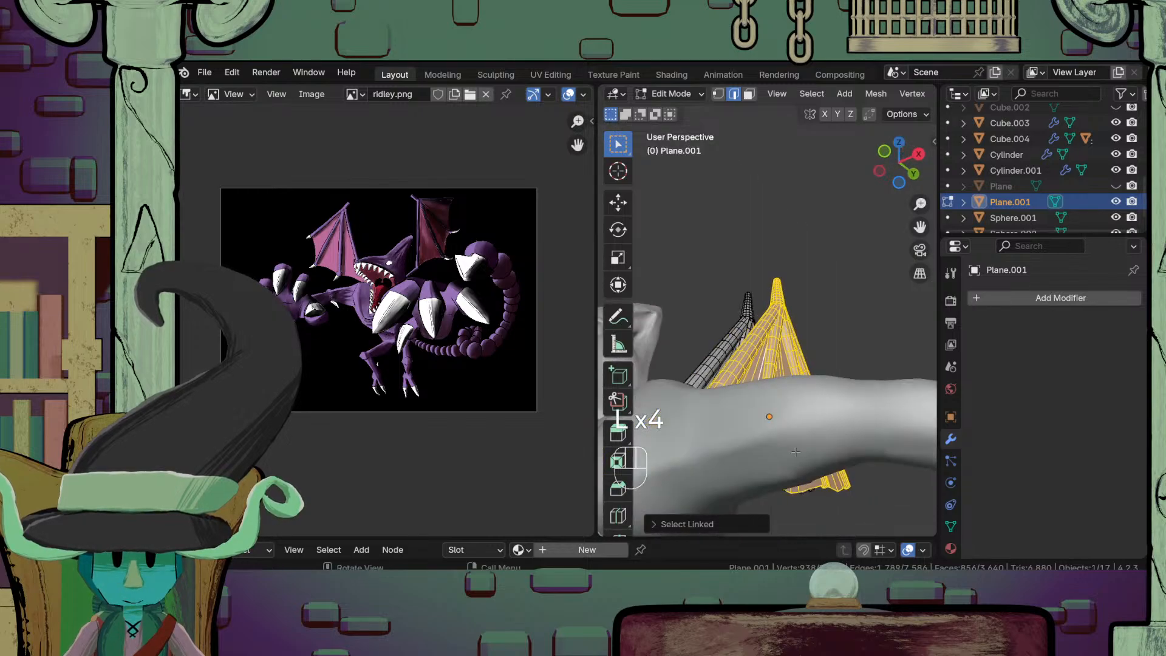
Step: Isolate the wings in local view and add the arm bone's end cap at the wing root to the selection
{"action": "key", "text": "slash"}
{"action": "middle_click_drag", "start_coordinate": [721, 474], "coordinate": [747, 425]}
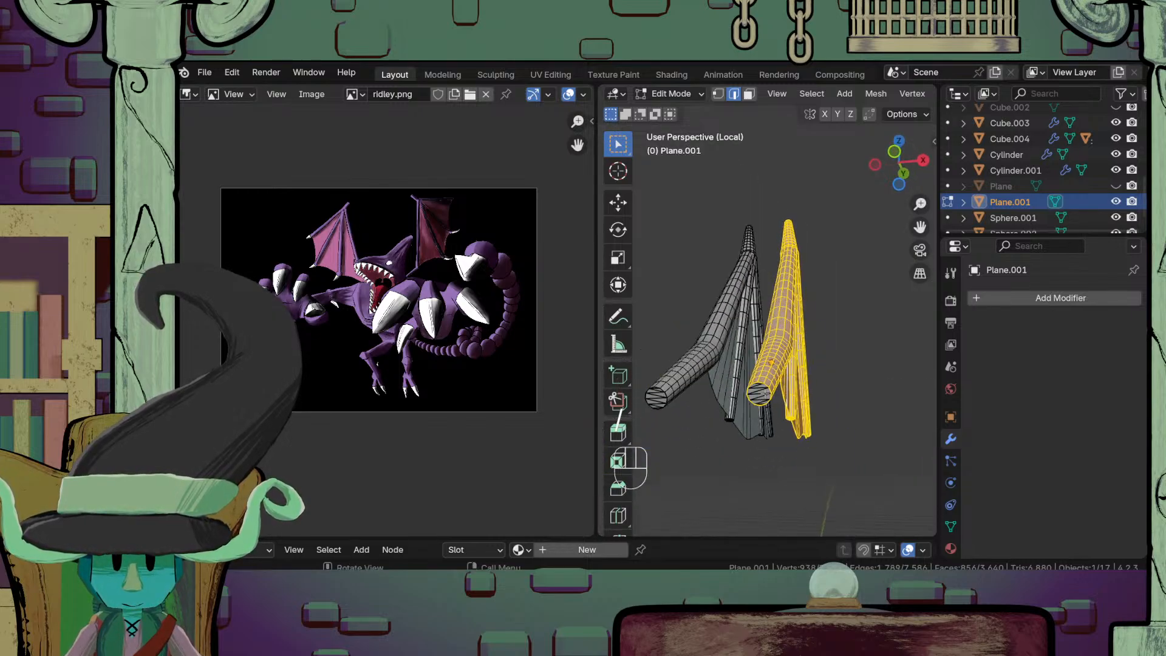
{"action": "key", "text": "l"}
{"action": "key", "text": "ctrl+i"}
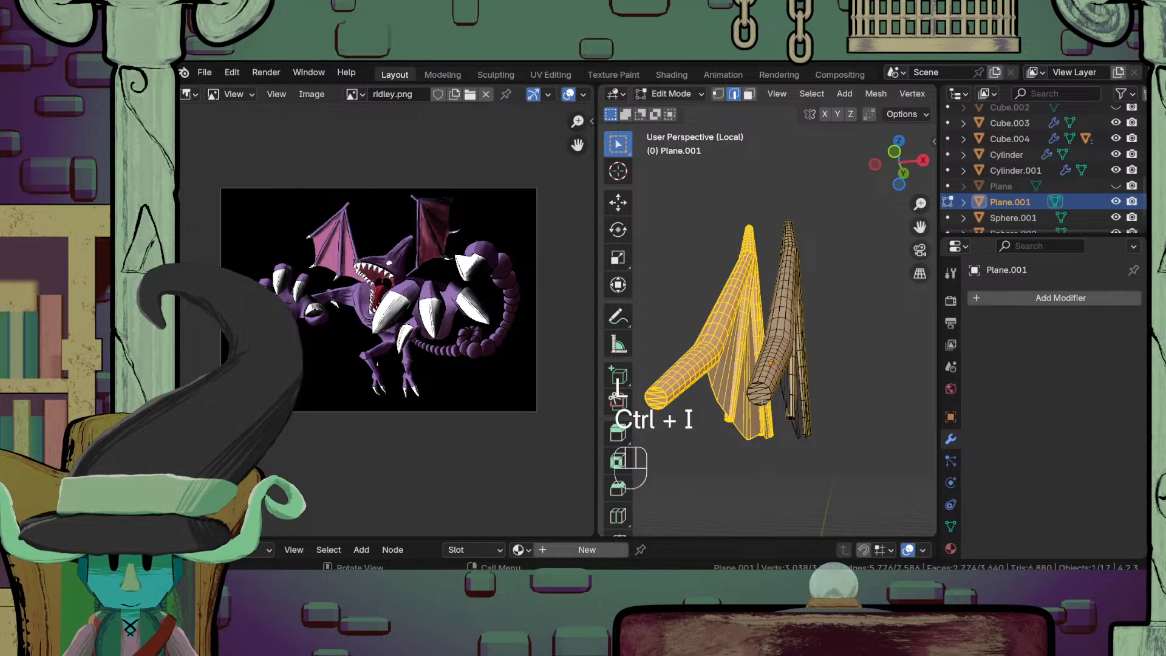
{"action": "key", "text": "x"}
{"action": "middle_click_drag", "start_coordinate": [818, 344], "coordinate": [862, 399]}
{"action": "key", "text": "ctrl+z"}
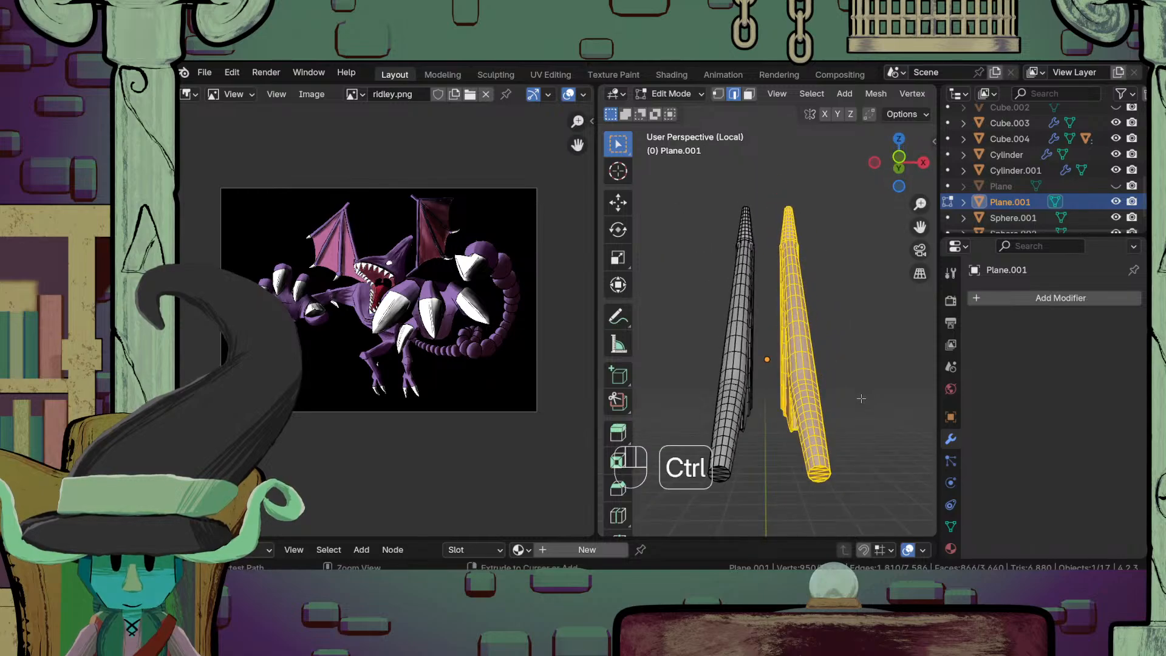
Step: Invert the selection, delete the opposite wing's vertices, and return to Object Mode with the full creature shown
{"action": "key", "text": "ctrl+i"}
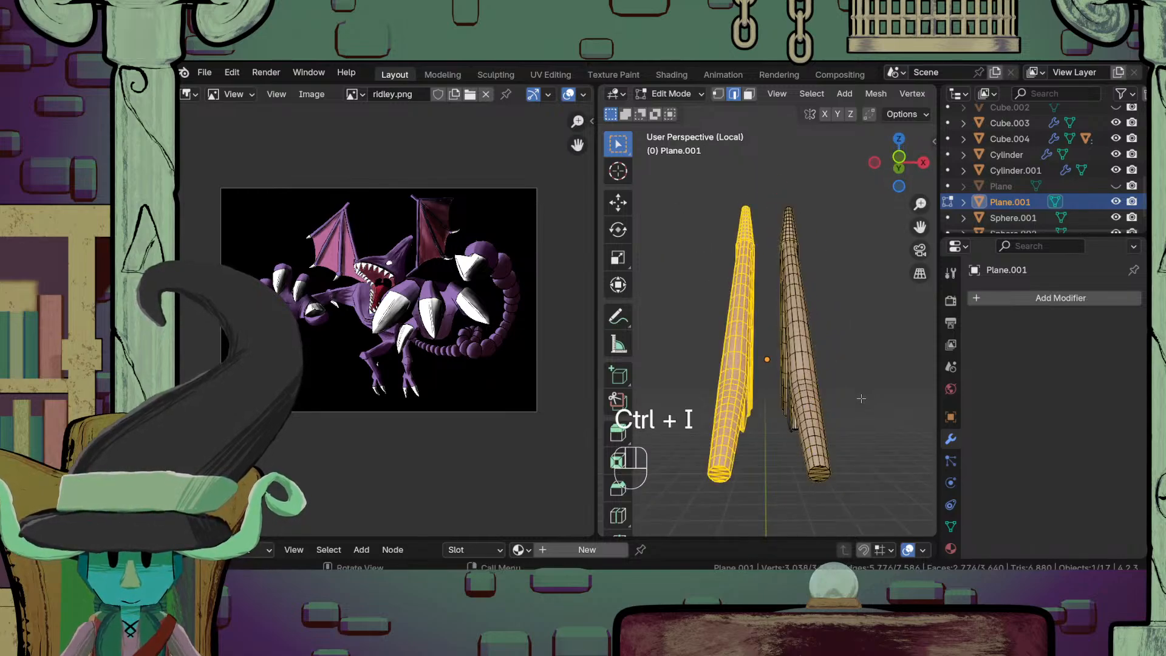
{"action": "key", "text": "z"}
{"action": "key", "text": "x"}
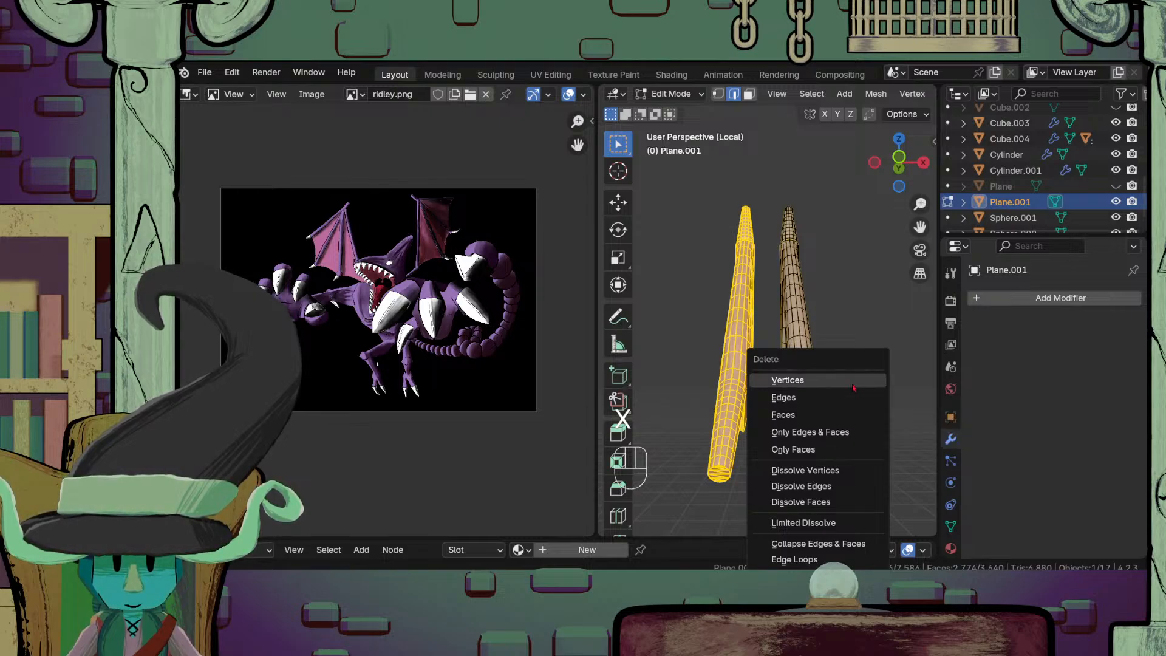
{"action": "left_click", "coordinate": [853, 385]}
{"action": "middle_click_drag", "start_coordinate": [767, 339], "coordinate": [747, 436]}
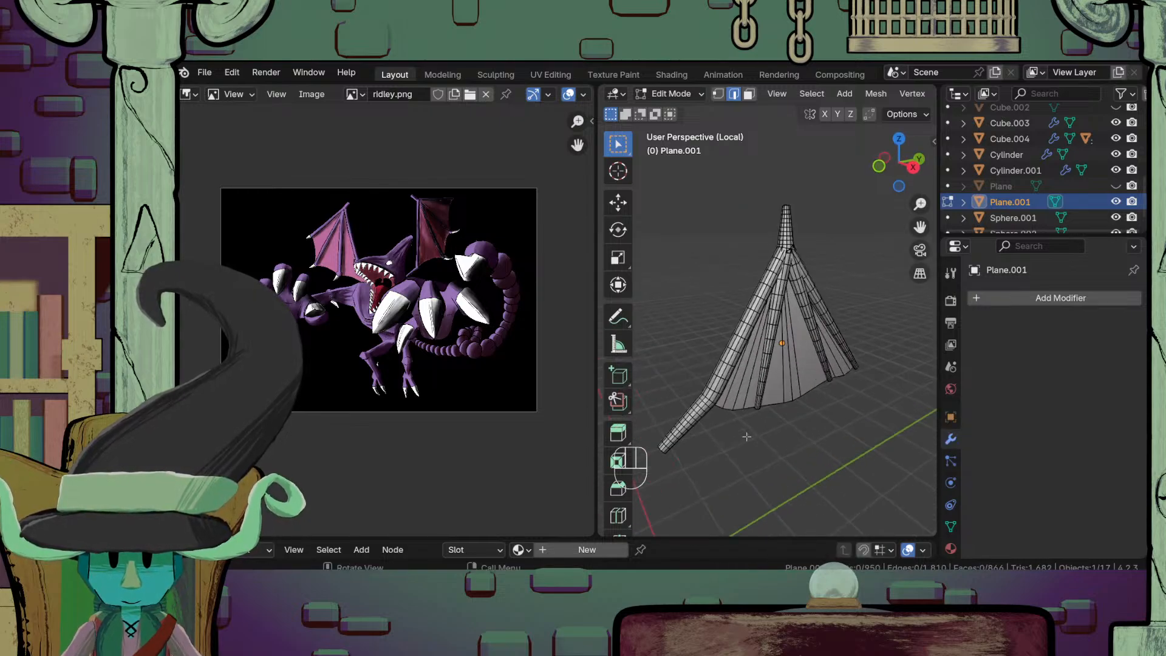
{"action": "key", "text": "Tab"}
{"action": "key", "text": "KP_Divide"}
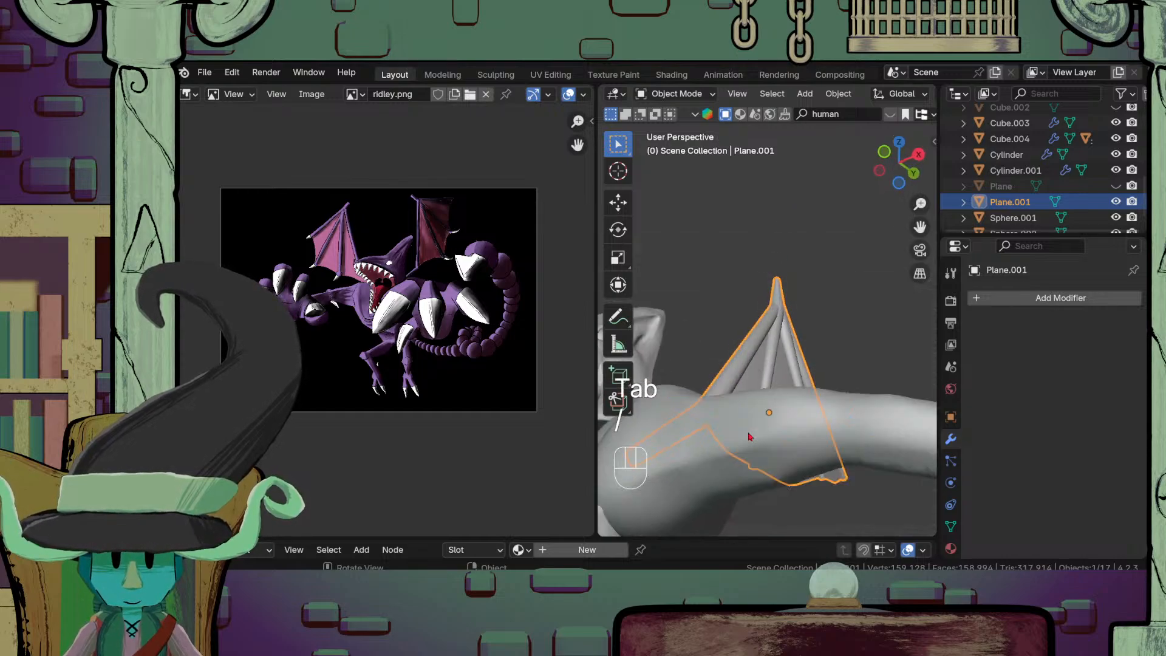
Step: Add a Mirror modifier to the remaining wing, mirroring it along X
{"action": "middle_click_drag", "start_coordinate": [750, 436], "coordinate": [799, 457]}
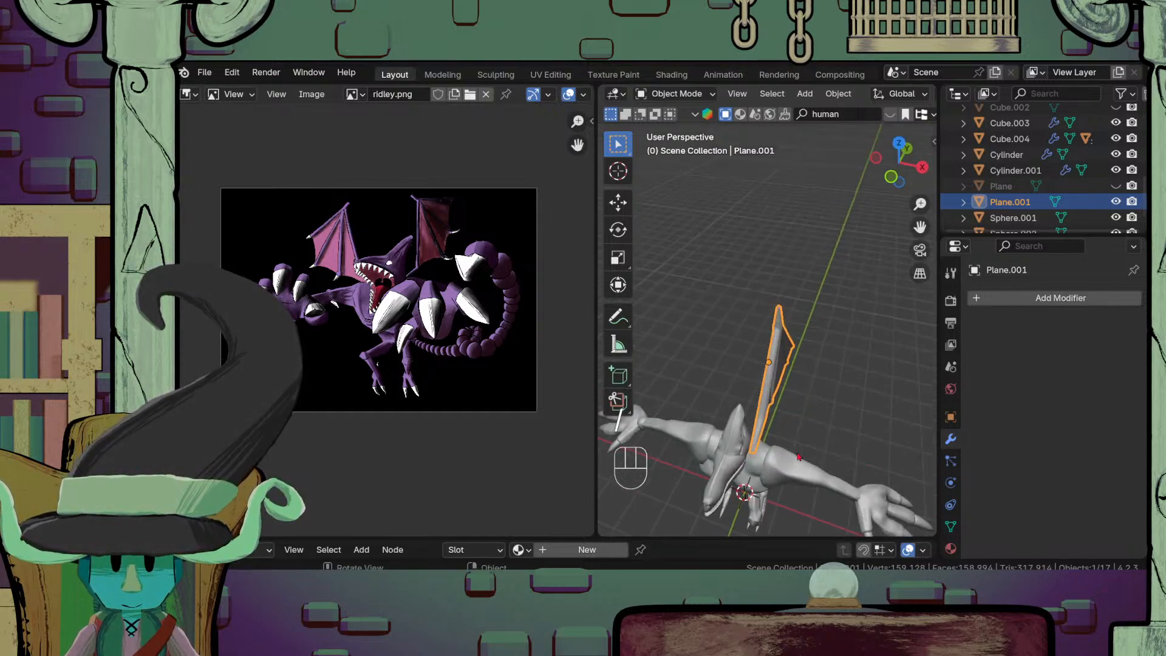
{"action": "middle_click_drag", "start_coordinate": [866, 408], "coordinate": [899, 364]}
{"action": "left_click", "coordinate": [1061, 298]}
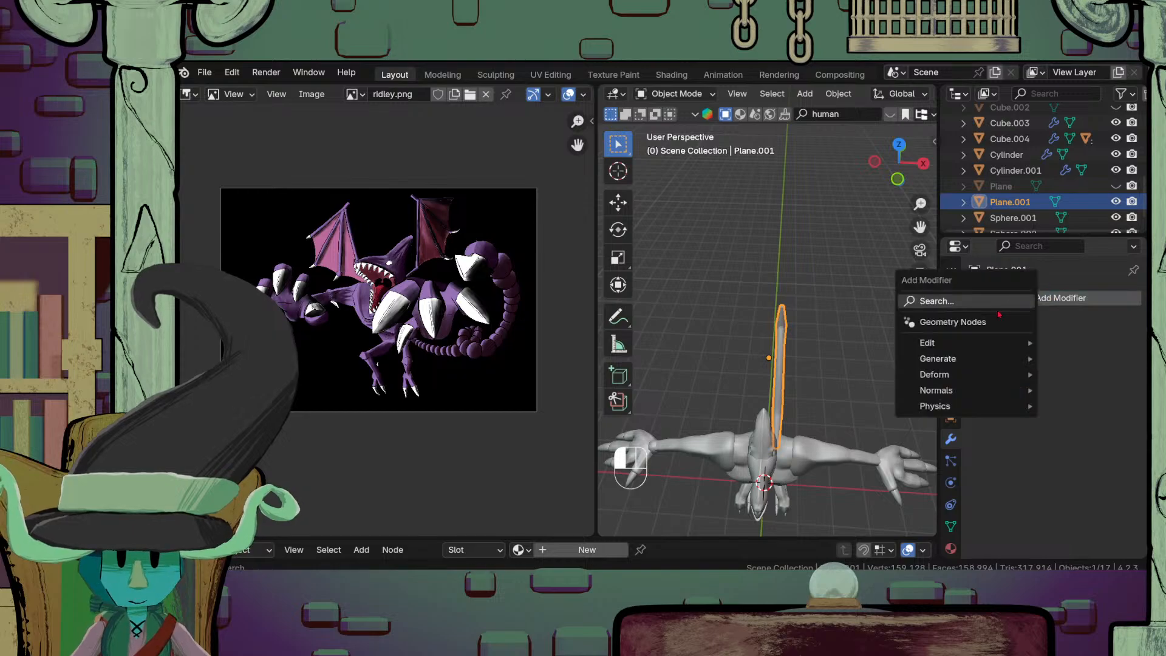
{"action": "left_click", "coordinate": [999, 303]}
{"action": "left_click", "coordinate": [866, 337]}
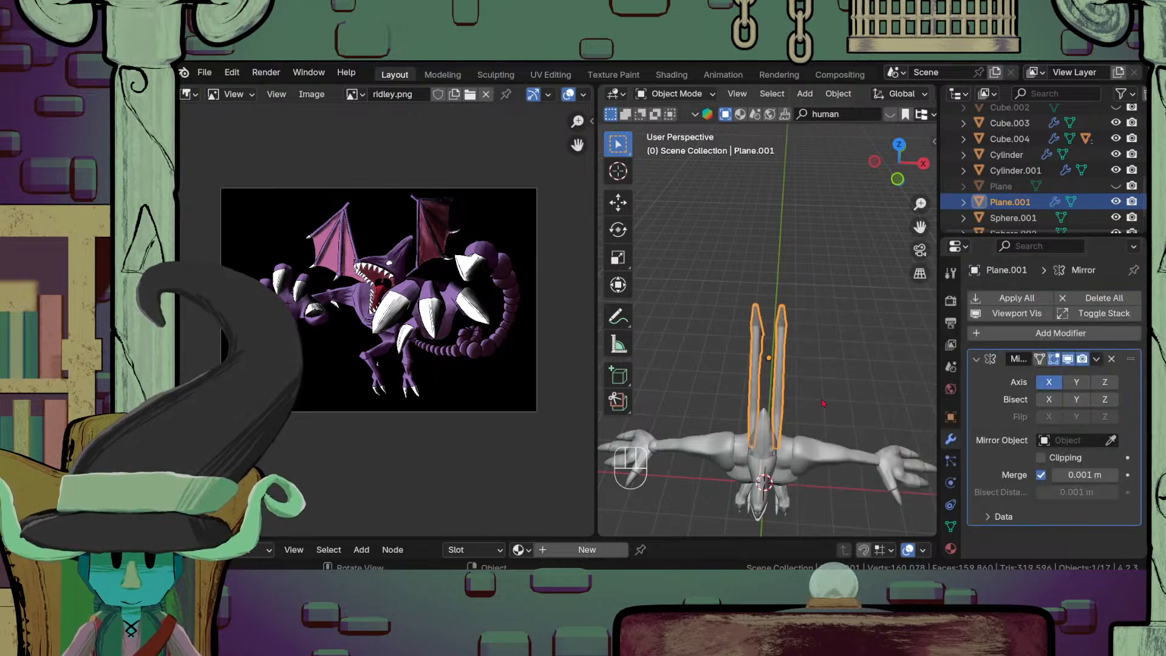
Step: Enter Edit Mode, select the whole wing mesh and try to rotate it
{"action": "key", "text": "Tab"}
{"action": "scroll", "coordinate": [822, 399], "scroll_direction": "up", "scroll_amount": 2}
{"action": "key", "text": "a"}
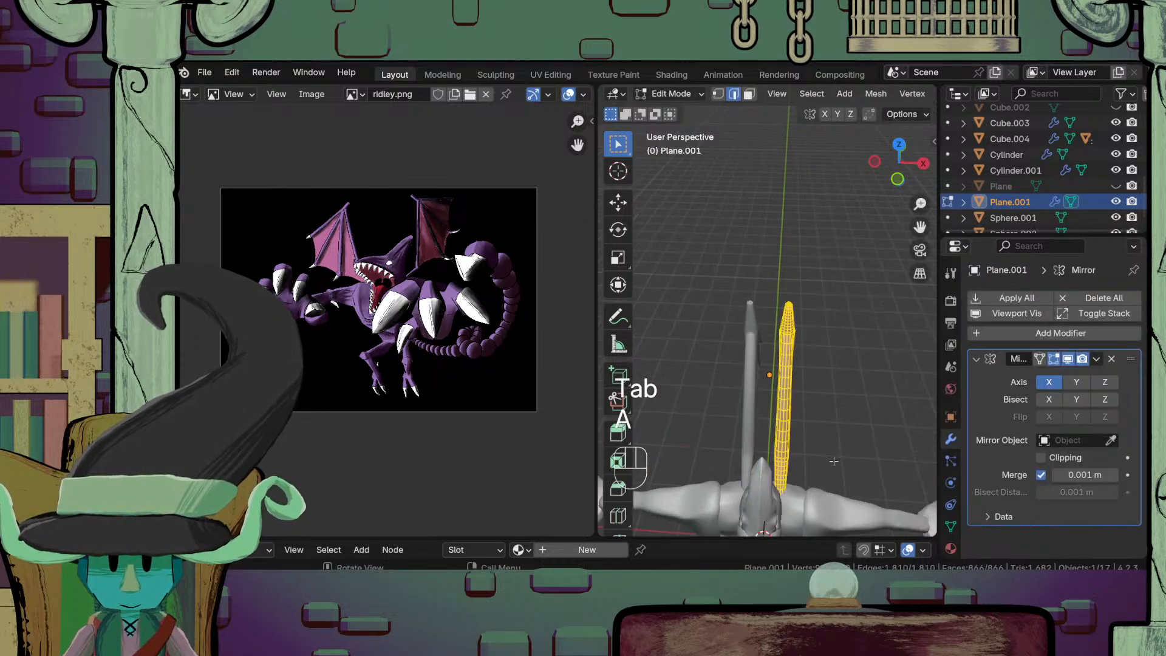
{"action": "key", "text": "r"}
{"action": "right_click", "coordinate": [841, 477]}
Step: Isolate the wing, make an edge of its root end cap active, select the whole mesh, and leave local view
{"action": "middle_click_drag", "start_coordinate": [838, 477], "coordinate": [837, 398], "text": "shift"}
{"action": "scroll", "coordinate": [809, 470], "scroll_direction": "up", "scroll_amount": 2}
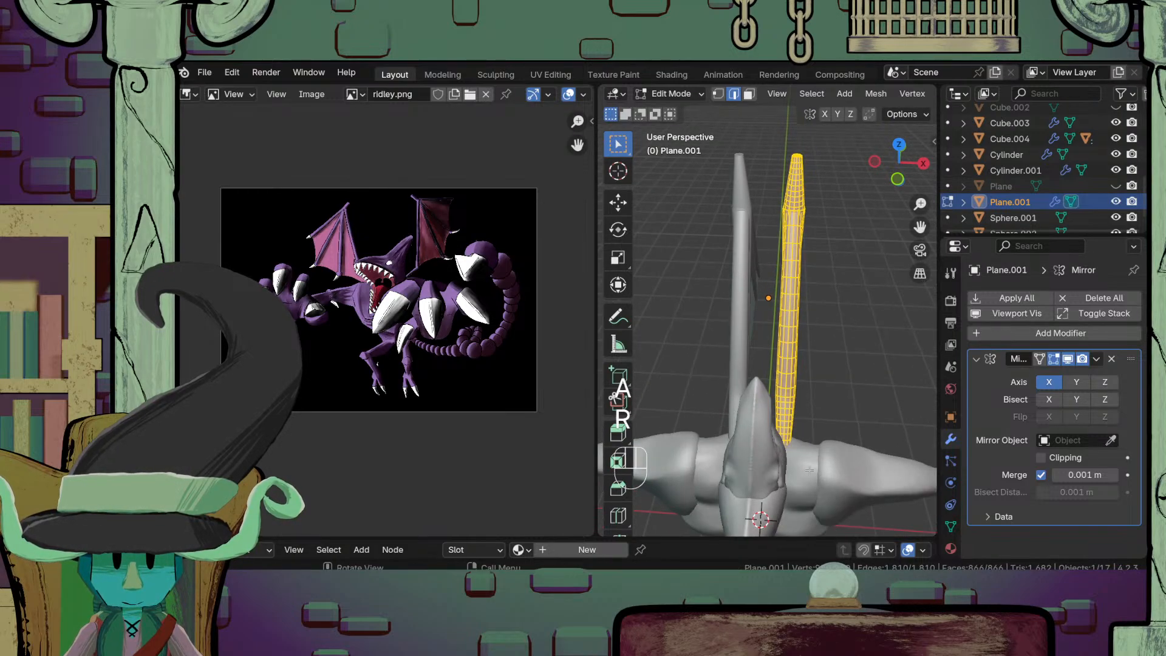
{"action": "key", "text": "slash"}
{"action": "middle_click_drag", "start_coordinate": [810, 469], "coordinate": [792, 290]}
{"action": "scroll", "coordinate": [792, 290], "scroll_direction": "up", "scroll_amount": 2}
{"action": "left_click", "coordinate": [836, 333]}
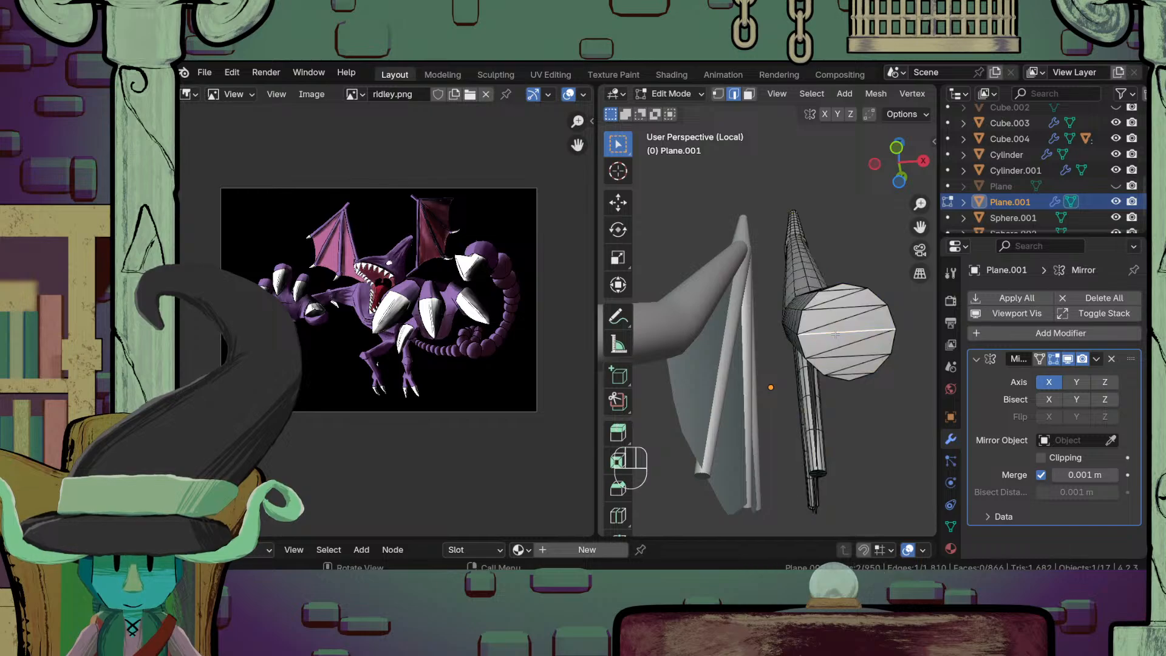
{"action": "key", "text": "ctrl+l"}
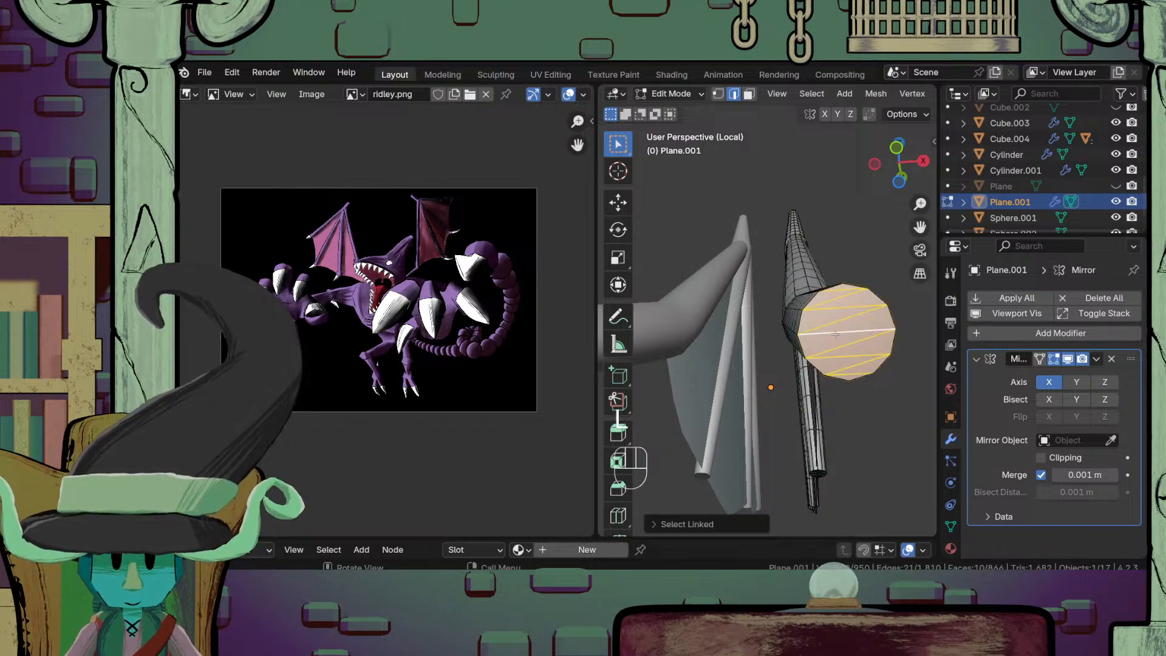
{"action": "key", "text": "ctrl+a"}
{"action": "key", "text": "a"}
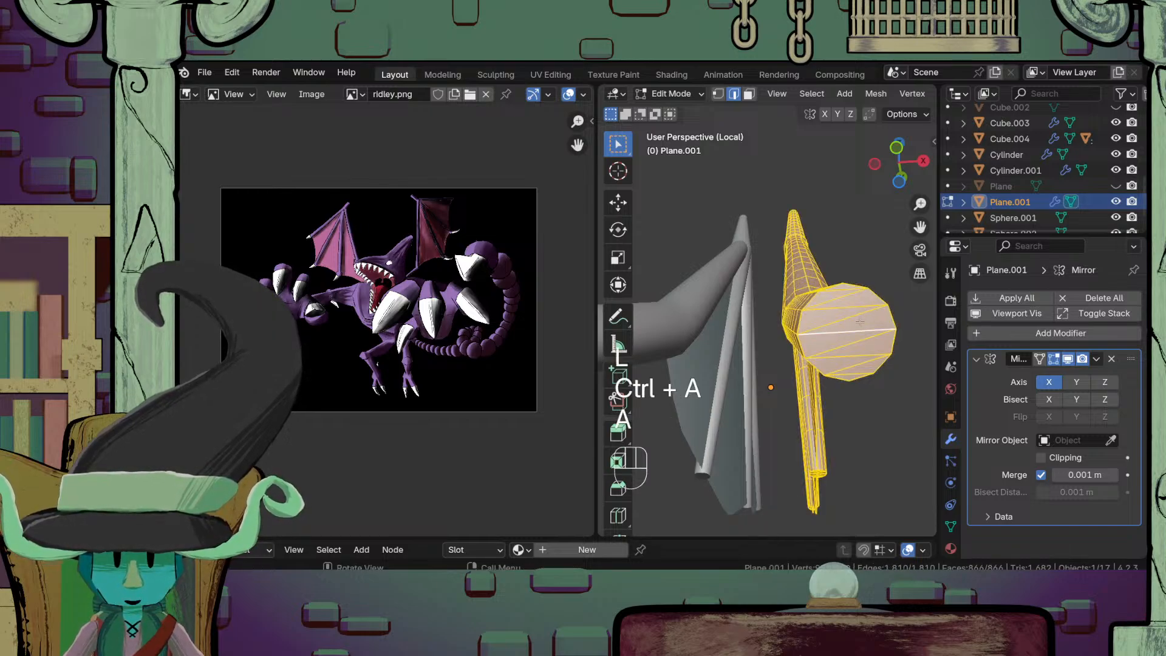
{"action": "scroll", "coordinate": [852, 333], "scroll_direction": "down", "scroll_amount": 4}
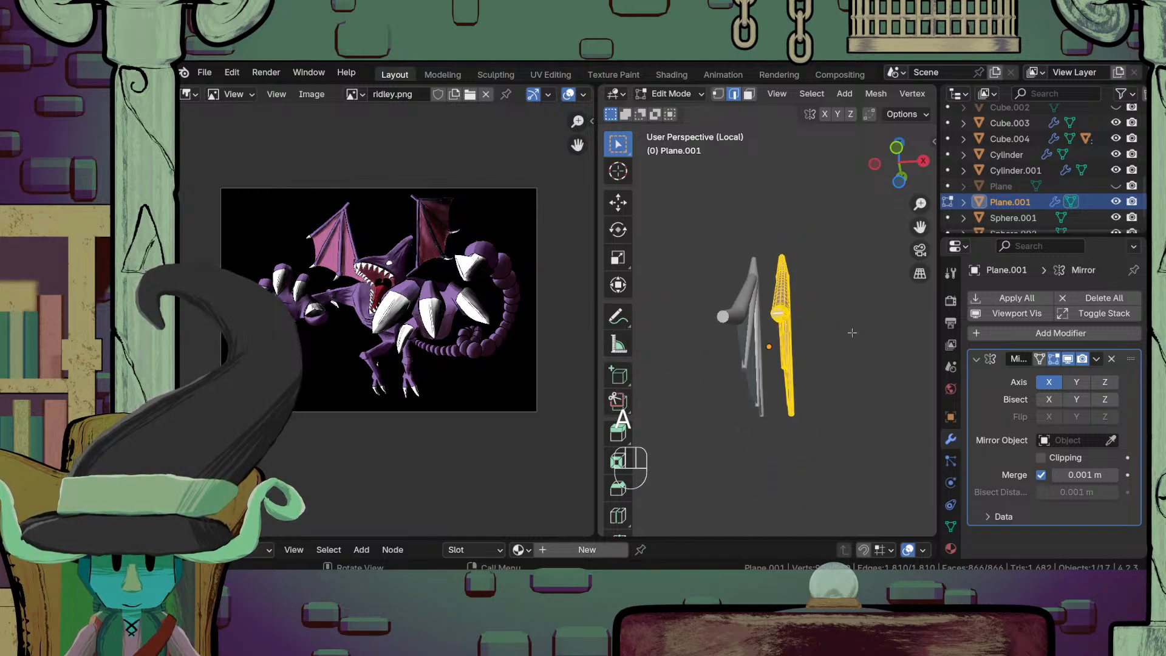
{"action": "key", "text": "slash"}
Step: Rotate the whole wing about -51° around the global Z axis at its root so it spreads outward
{"action": "middle_click_drag", "start_coordinate": [853, 333], "coordinate": [837, 365]}
{"action": "key", "text": "r"}
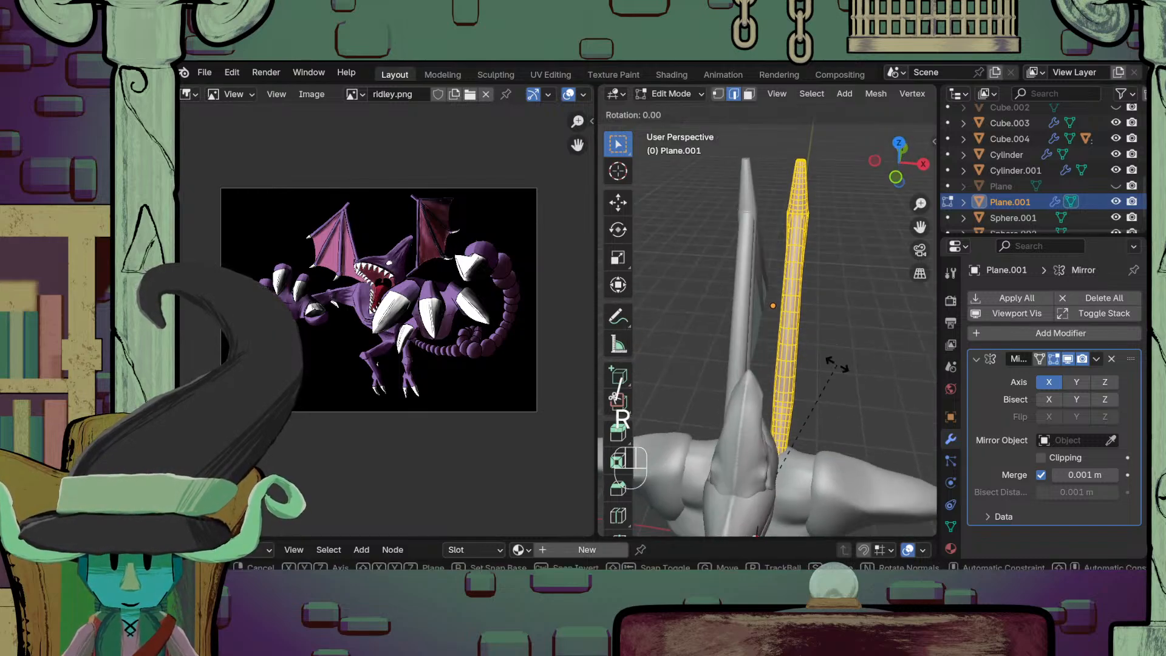
{"action": "key", "text": "z"}
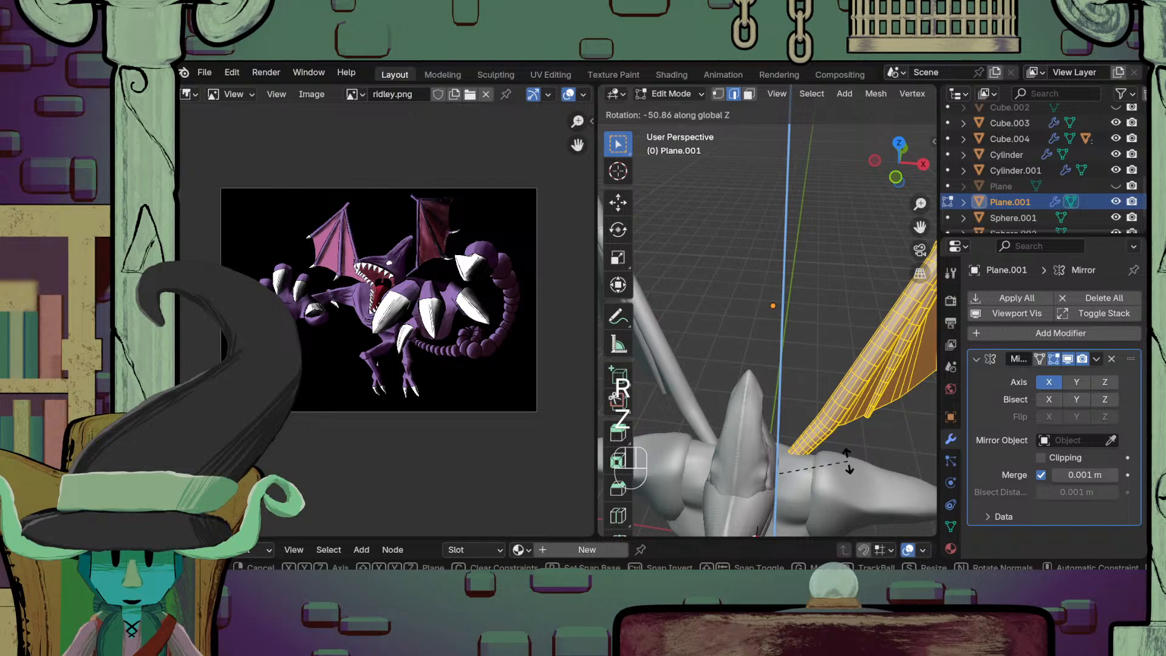
{"action": "left_click", "coordinate": [849, 461]}
Step: Examine the spread wings against the creature's body in Object Mode, from afar and close up
{"action": "scroll", "coordinate": [847, 462], "scroll_direction": "down", "scroll_amount": 7}
{"action": "middle_click_drag", "start_coordinate": [847, 461], "coordinate": [790, 370]}
{"action": "key", "text": "Tab"}
{"action": "scroll", "coordinate": [771, 413], "scroll_direction": "down", "scroll_amount": 4}
{"action": "left_click", "coordinate": [774, 428]}
{"action": "scroll", "coordinate": [817, 426], "scroll_direction": "up", "scroll_amount": 4}
{"action": "scroll", "coordinate": [819, 378], "scroll_direction": "up", "scroll_amount": 4}
{"action": "middle_click_drag", "start_coordinate": [790, 370], "coordinate": [764, 411], "text": "shift"}
{"action": "scroll", "coordinate": [759, 419], "scroll_direction": "down", "scroll_amount": 4}
{"action": "scroll", "coordinate": [768, 379], "scroll_direction": "up", "scroll_amount": 4}
Step: In top view, move the whole wing mesh about 0.21 m along X and 0.21 m along Y
{"action": "left_click", "coordinate": [767, 380]}
{"action": "key", "text": "Tab"}
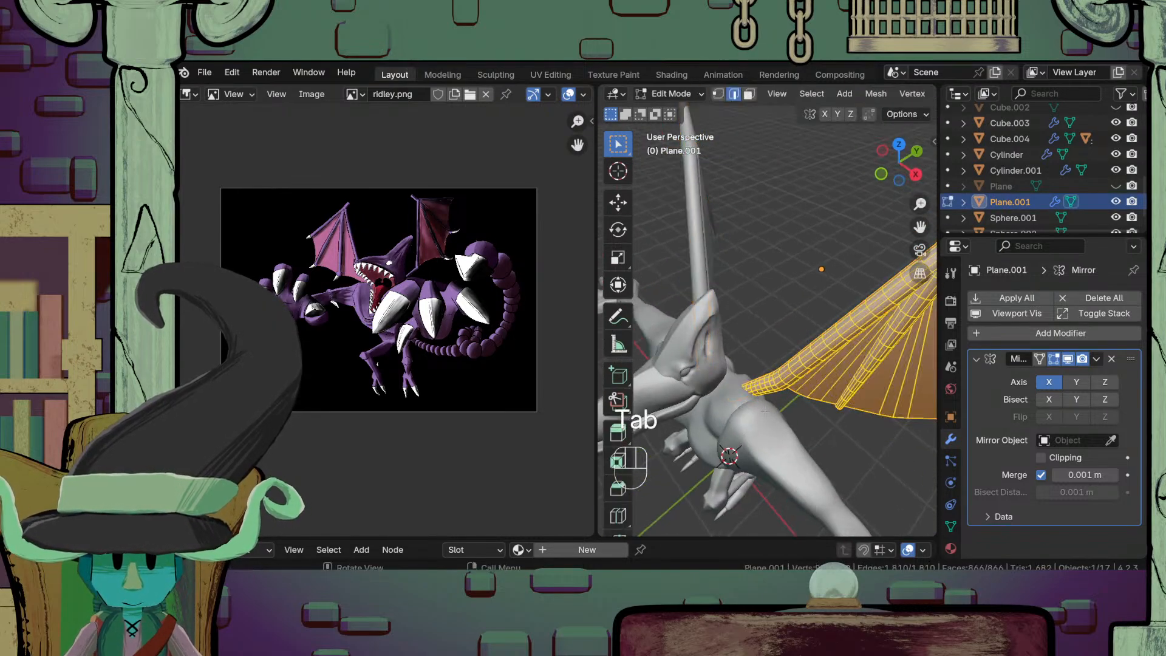
{"action": "key", "text": "KP_7"}
{"action": "key", "text": "g"}
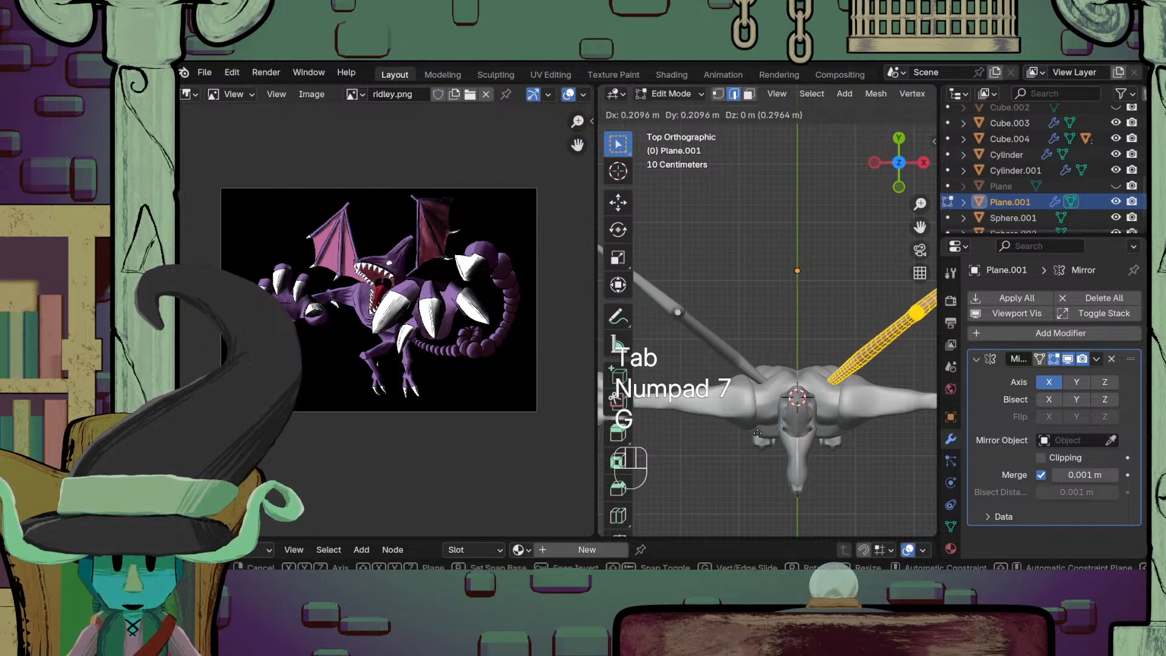
{"action": "left_click", "coordinate": [757, 433]}
Step: Inspect how the moved wings meet the creature's back and return to the wing mesh in Edit Mode
{"action": "key", "text": "Tab"}
{"action": "middle_click_drag", "start_coordinate": [757, 432], "coordinate": [824, 375]}
{"action": "left_click", "coordinate": [835, 402]}
{"action": "middle_click_drag", "start_coordinate": [844, 419], "coordinate": [825, 484]}
{"action": "scroll", "coordinate": [806, 291], "scroll_direction": "up", "scroll_amount": 5}
{"action": "key", "text": "Tab"}
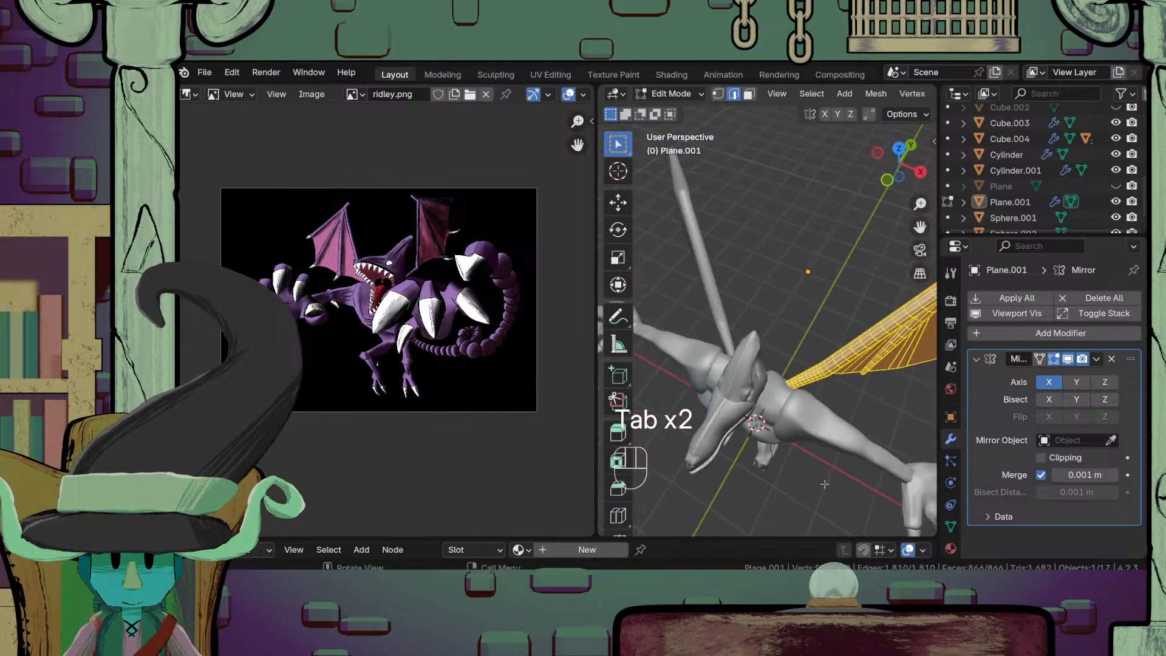
Step: Move the whole wing mesh about -0.25 m along X toward the creature's back and return to Object Mode
{"action": "key", "text": "g"}
{"action": "key", "text": "y"}
{"action": "key", "text": "x"}
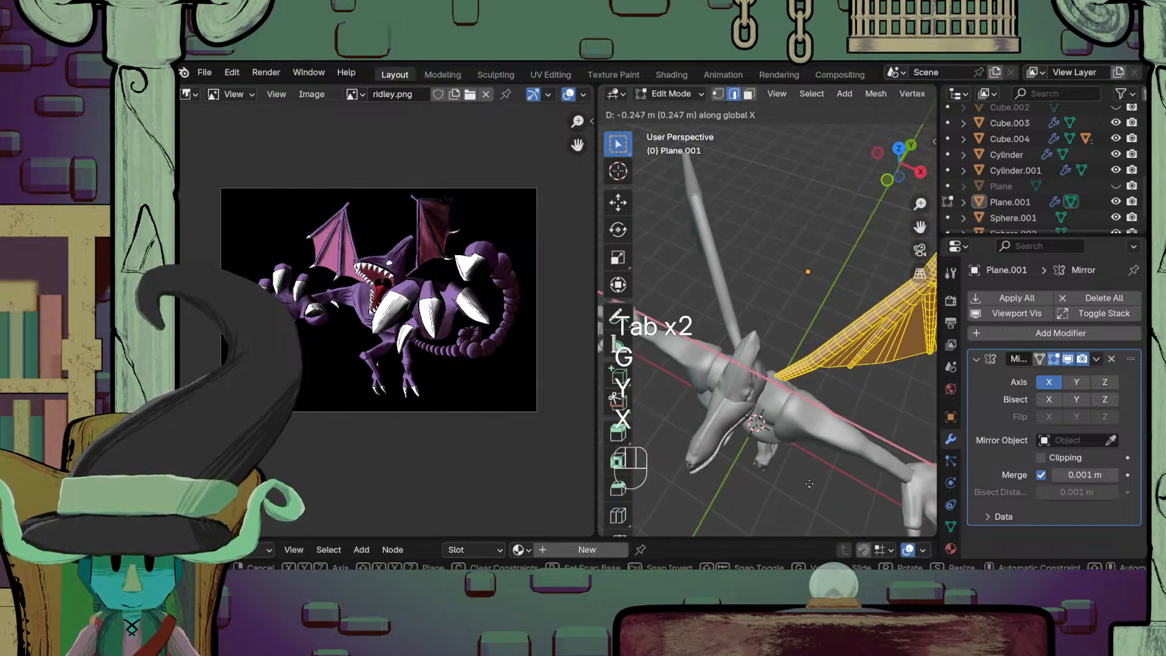
{"action": "left_click", "coordinate": [809, 485]}
{"action": "key", "text": "Tab"}
Step: Examine how the repositioned wings sit against the creature's back, from the front and the side
{"action": "scroll", "coordinate": [808, 493], "scroll_direction": "down", "scroll_amount": 7}
{"action": "middle_click_drag", "start_coordinate": [807, 494], "coordinate": [783, 425]}
{"action": "scroll", "coordinate": [787, 404], "scroll_direction": "up", "scroll_amount": 5}
{"action": "scroll", "coordinate": [777, 437], "scroll_direction": "up", "scroll_amount": 5}
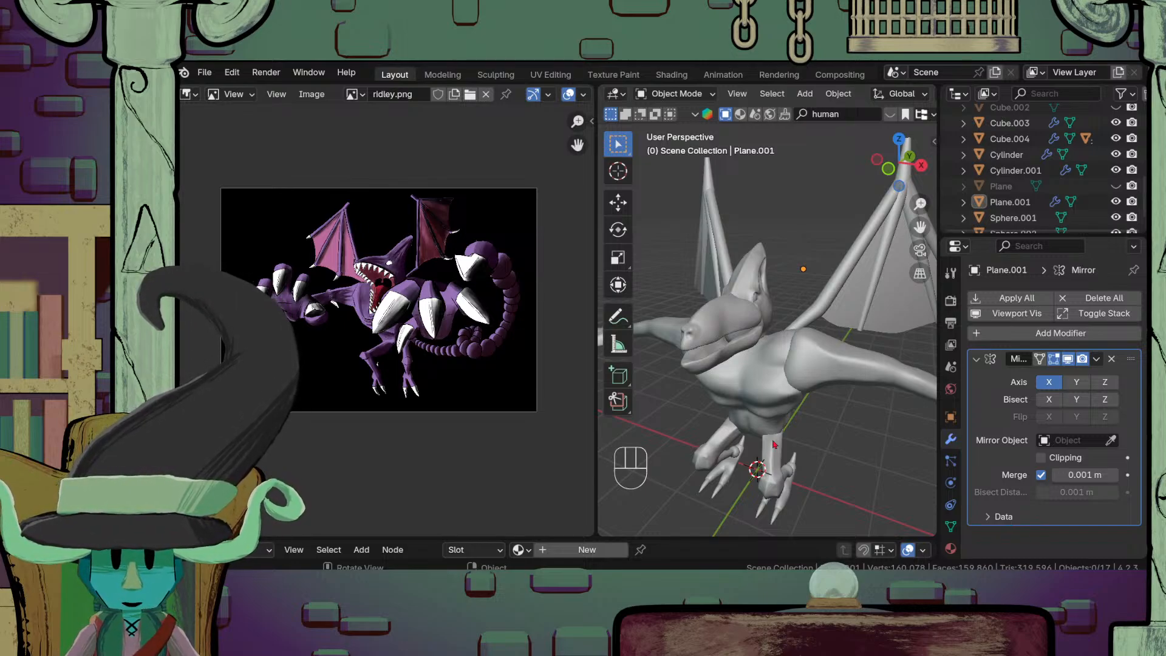
{"action": "middle_click_drag", "start_coordinate": [774, 445], "coordinate": [776, 470]}
{"action": "scroll", "coordinate": [745, 428], "scroll_direction": "down", "scroll_amount": 3}
{"action": "middle_click_drag", "start_coordinate": [785, 383], "coordinate": [723, 366]}
{"action": "scroll", "coordinate": [743, 461], "scroll_direction": "up", "scroll_amount": 2}
Step: Add a Bézier curve at the creature's feet as the path for the tail
{"action": "key", "text": "shift+a"}
{"action": "mouse_move", "coordinate": [717, 281]}
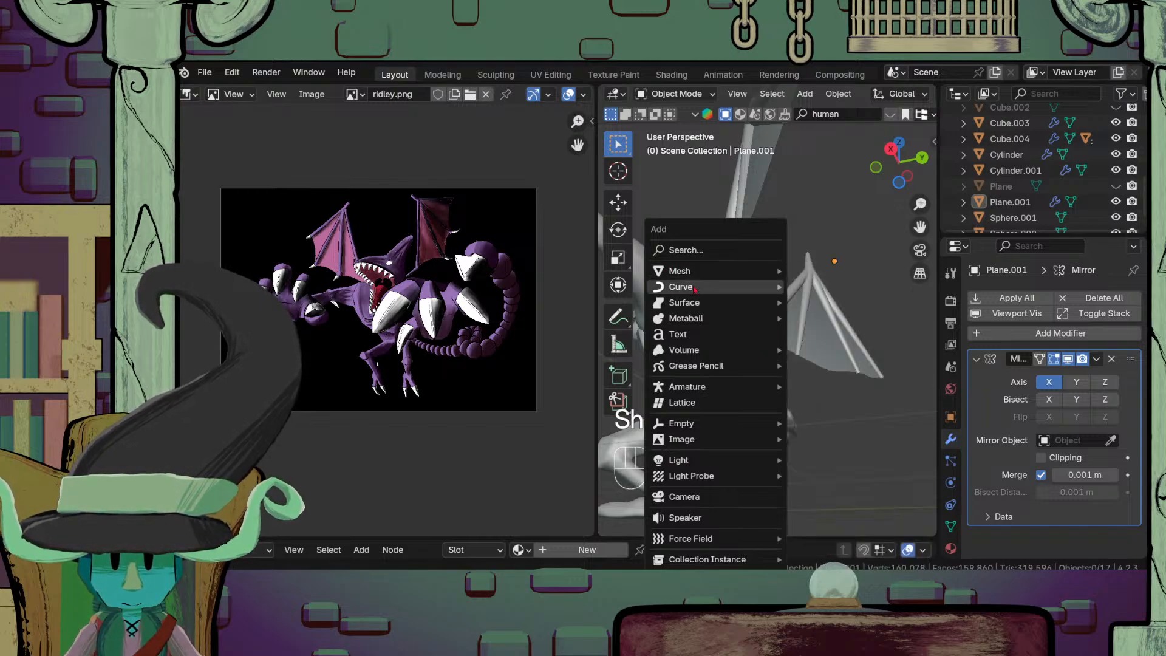
{"action": "left_click", "coordinate": [822, 292]}
{"action": "middle_click_drag", "start_coordinate": [760, 395], "coordinate": [797, 426]}
{"action": "scroll", "coordinate": [758, 452], "scroll_direction": "up", "scroll_amount": 3}
{"action": "left_click", "coordinate": [1044, 297]}
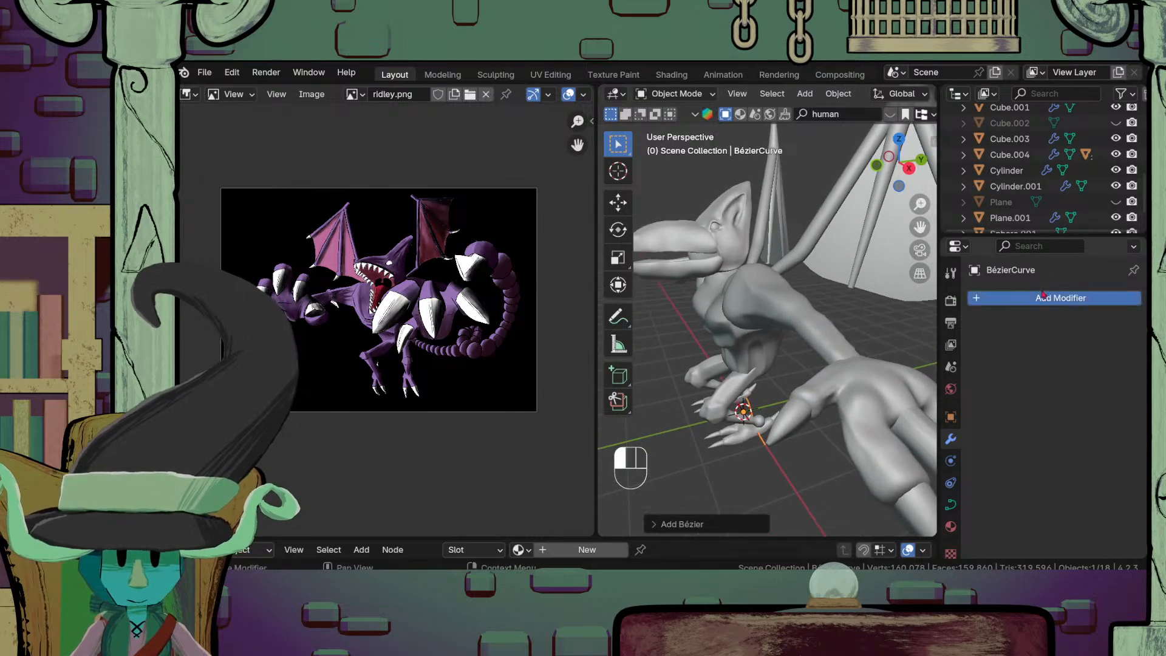
{"action": "left_click", "coordinate": [995, 291]}
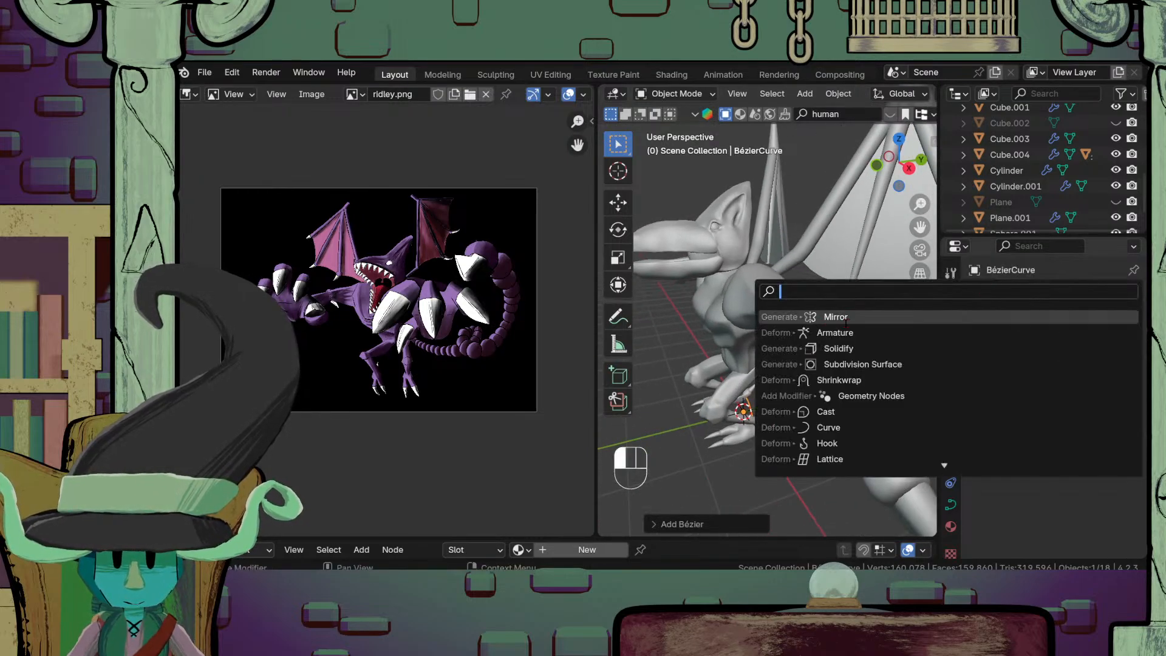
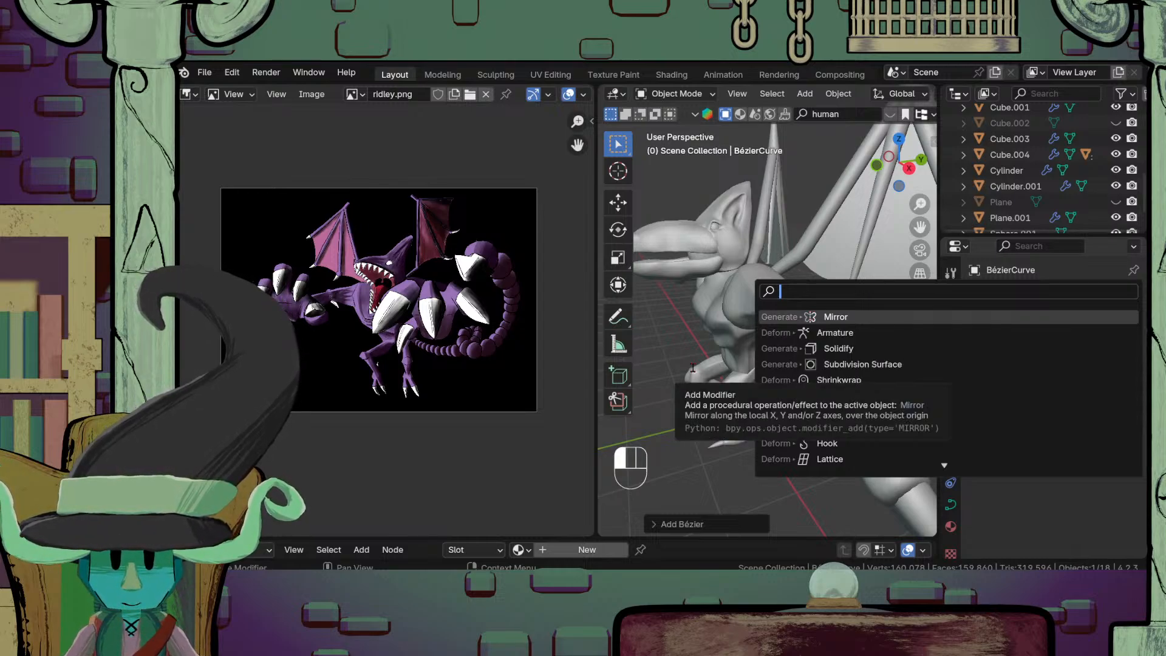
{"action": "left_click", "coordinate": [694, 369]}
Step: In Edit Mode, raise the whole Bézier curve about 0.98 m along Z and shift it backward along Y behind the pelvis
{"action": "scroll", "coordinate": [723, 404], "scroll_direction": "down", "scroll_amount": 3}
{"action": "middle_click_drag", "start_coordinate": [786, 447], "coordinate": [735, 413]}
{"action": "scroll", "coordinate": [748, 451], "scroll_direction": "up", "scroll_amount": 4}
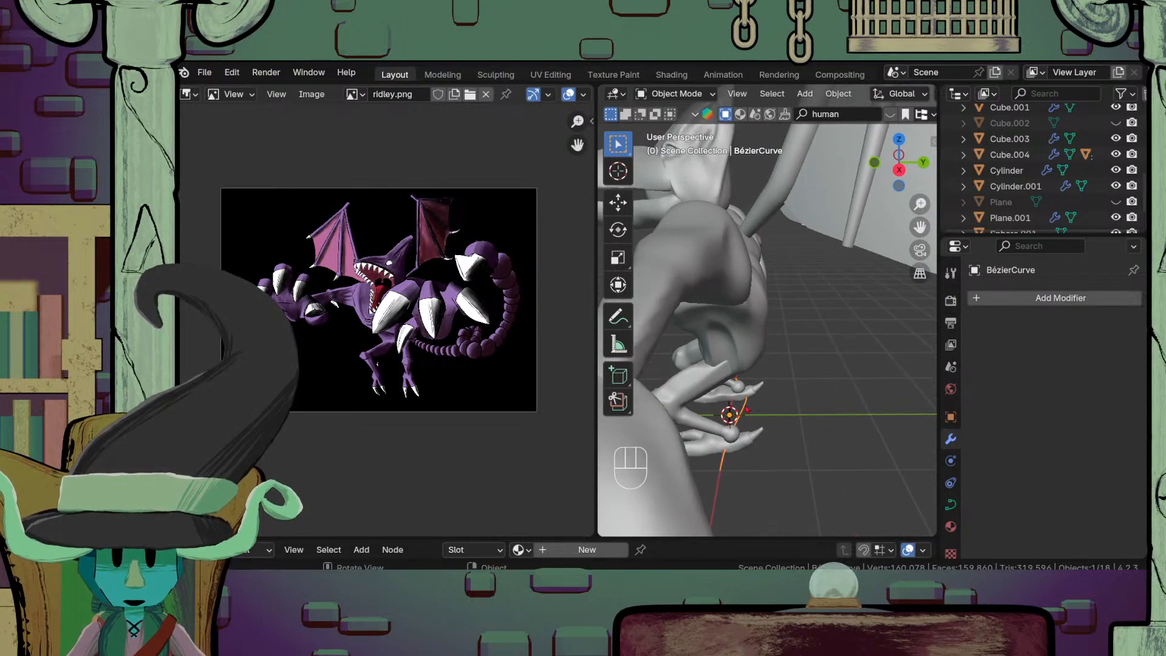
{"action": "key", "text": "Tab"}
{"action": "scroll", "coordinate": [767, 438], "scroll_direction": "down", "scroll_amount": 4}
{"action": "scroll", "coordinate": [766, 439], "scroll_direction": "up", "scroll_amount": 3}
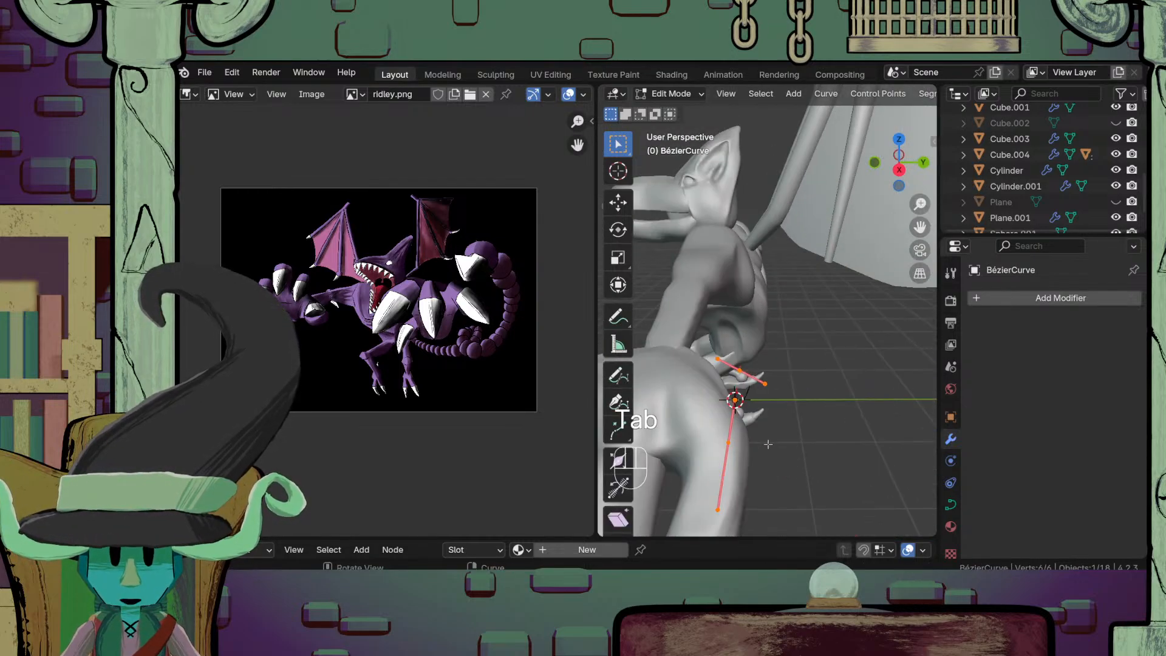
{"action": "scroll", "coordinate": [769, 444], "scroll_direction": "down", "scroll_amount": 1}
{"action": "key", "text": "g"}
{"action": "key", "text": "z"}
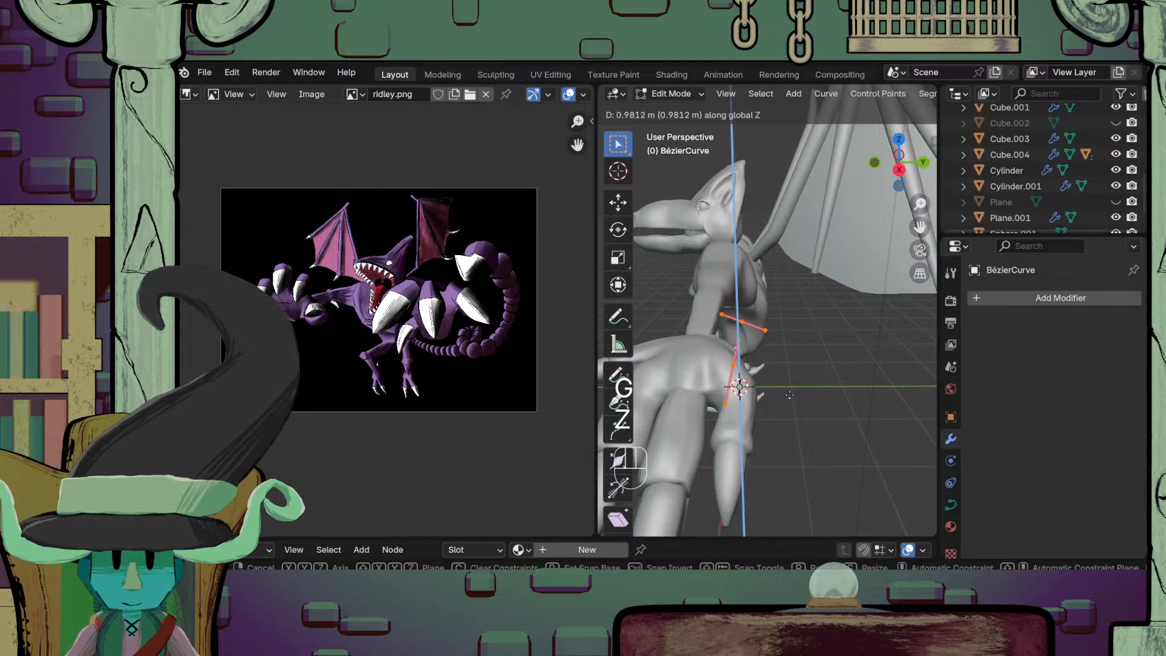
{"action": "left_click", "coordinate": [791, 394]}
{"action": "key", "text": "g"}
{"action": "key", "text": "y"}
{"action": "left_click", "coordinate": [808, 390]}
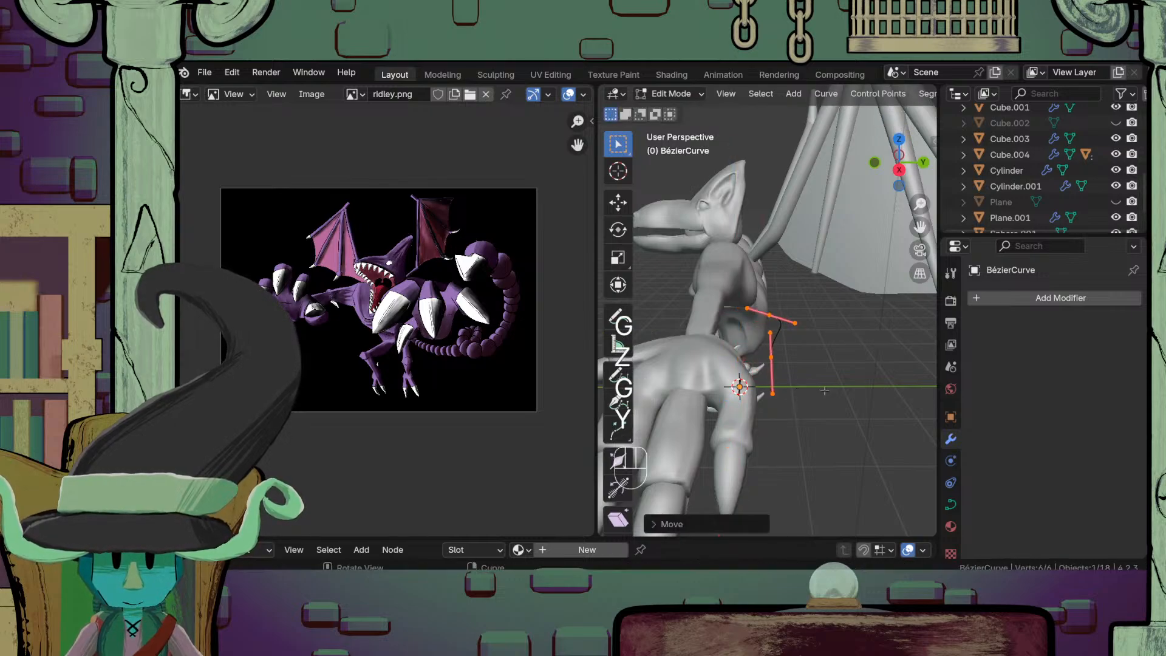
Step: In top view, move the curve's start point to the body's centre line, rotate its handles to point straight back, and adjust their scale
{"action": "key", "text": "KP_7"}
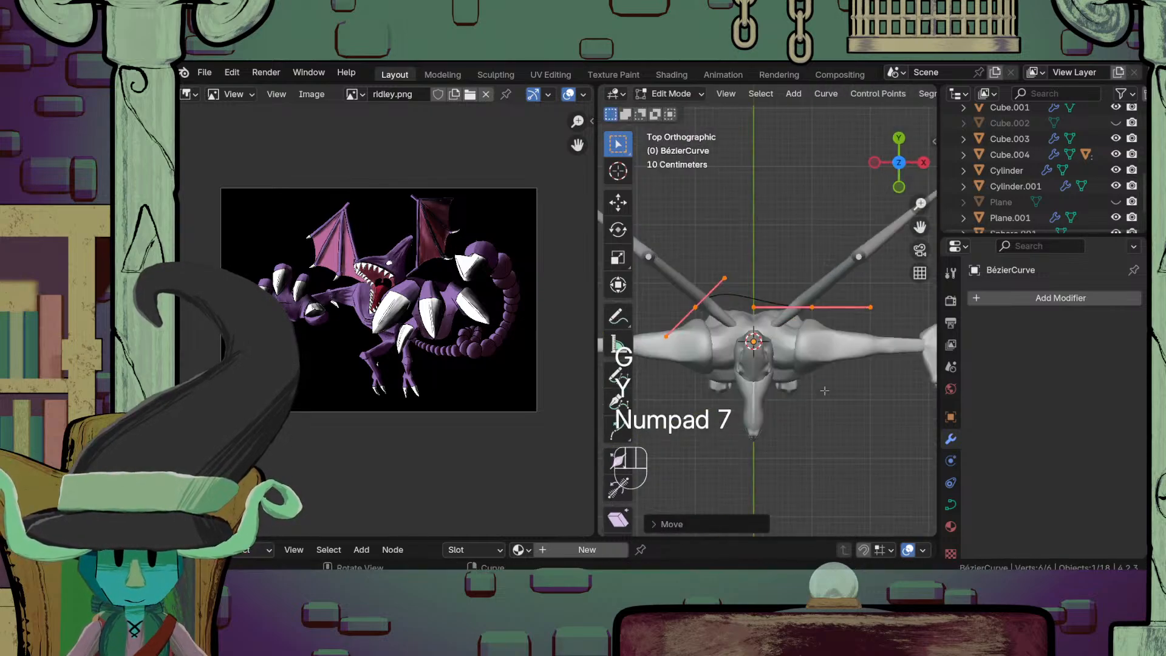
{"action": "left_click", "coordinate": [697, 309]}
{"action": "key", "text": "g"}
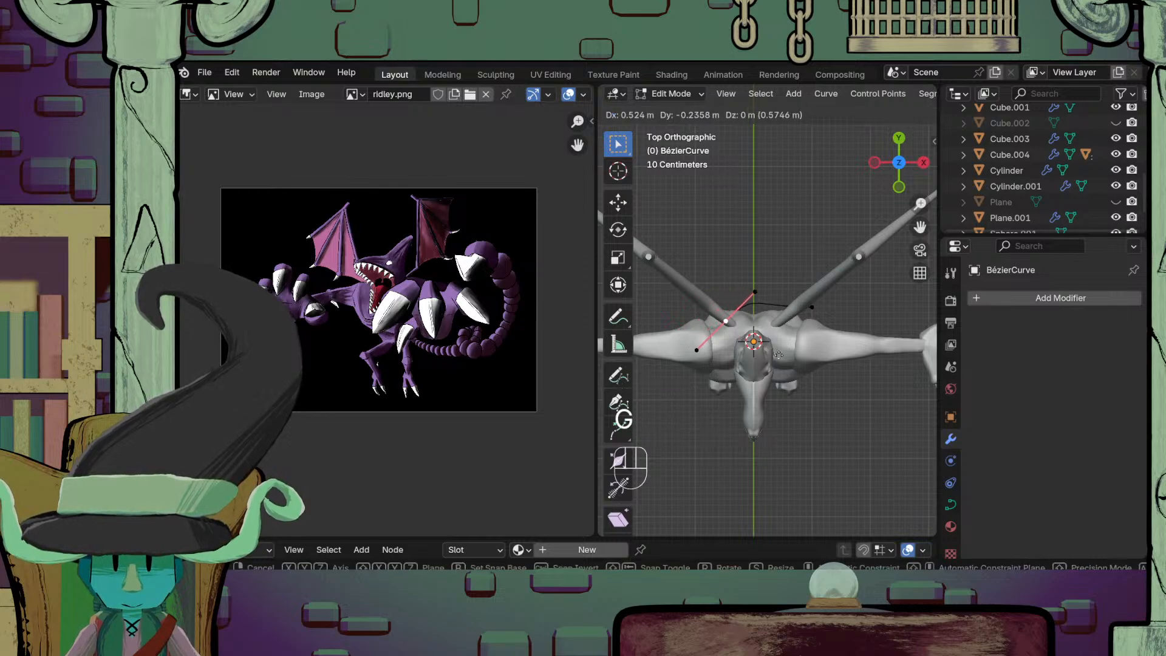
{"action": "left_click", "coordinate": [828, 370]}
{"action": "key", "text": "t"}
{"action": "key", "text": "r"}
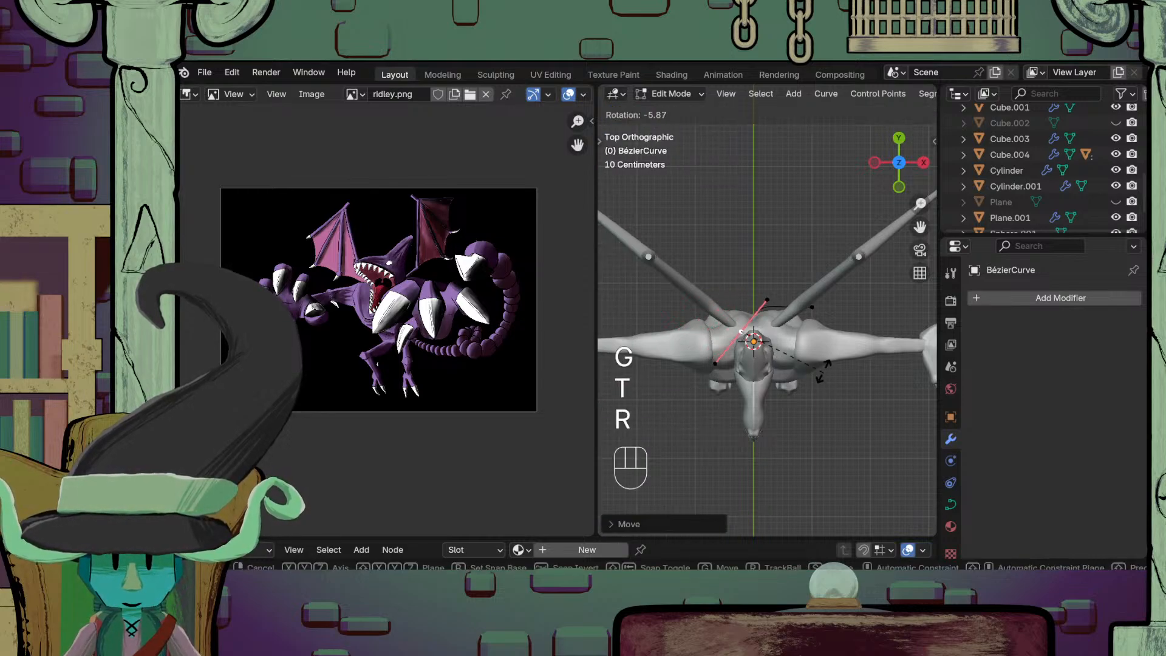
{"action": "left_click", "coordinate": [835, 331]}
{"action": "key", "text": "g"}
{"action": "left_click", "coordinate": [838, 315]}
{"action": "key", "text": "s"}
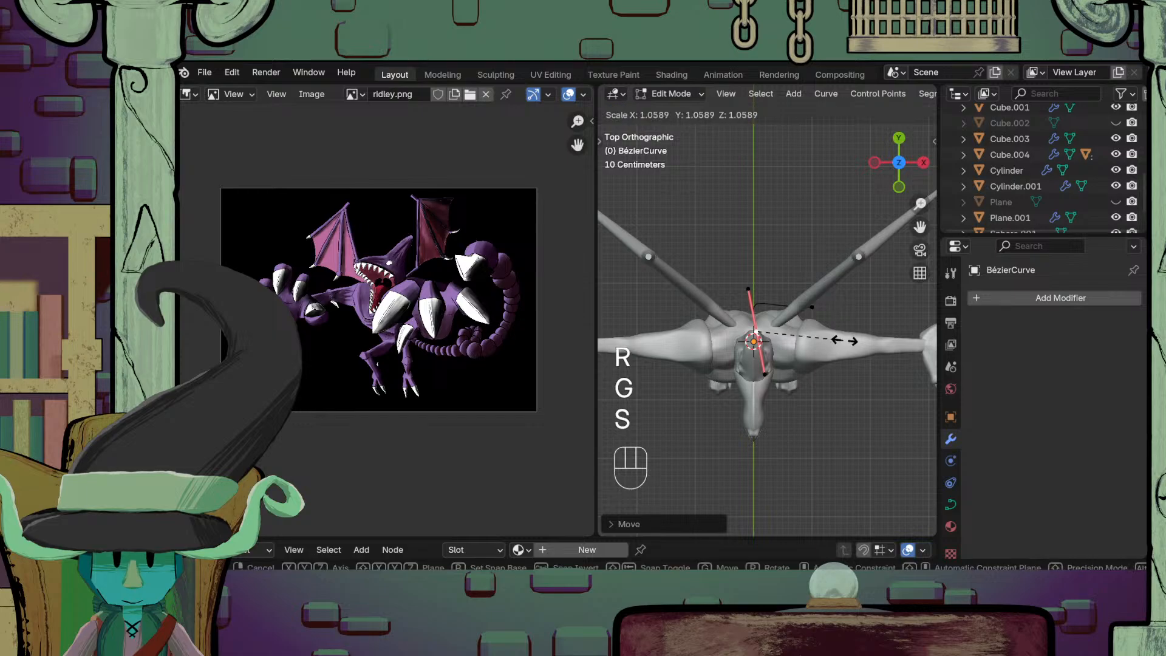
{"action": "left_click", "coordinate": [834, 323]}
Step: Enlarge the handles of the curve's other end point, move it outward behind the wing, and rotate it to form a wide arc
{"action": "left_click", "coordinate": [834, 323]}
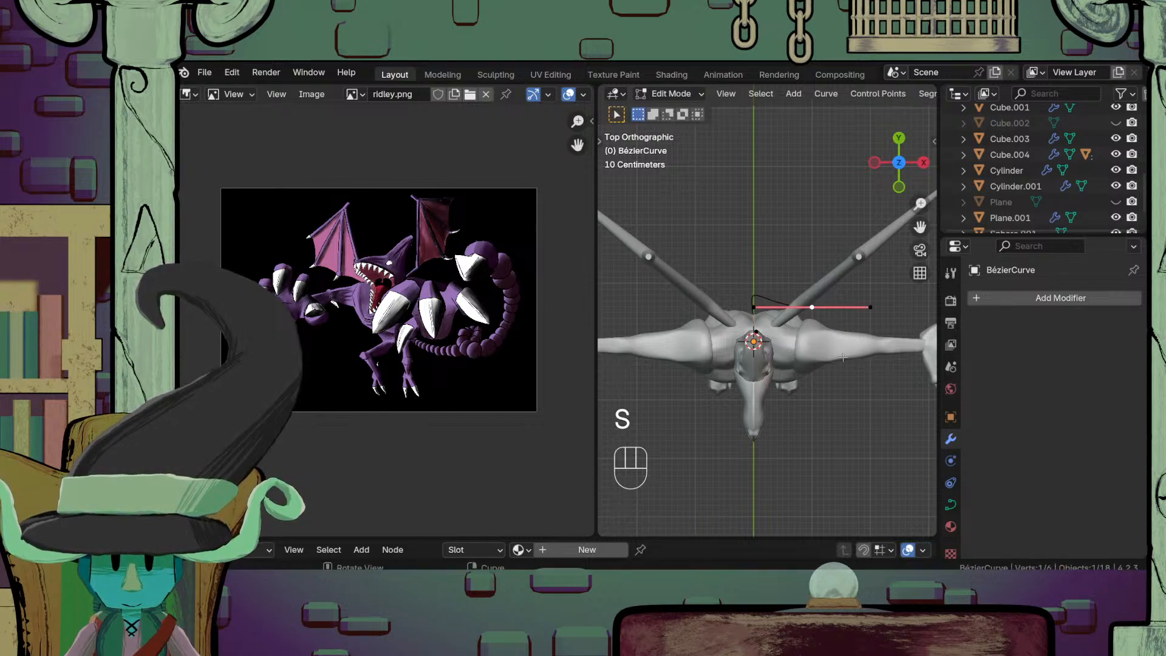
{"action": "key", "text": "s"}
{"action": "left_click", "coordinate": [888, 424]}
{"action": "key", "text": "g"}
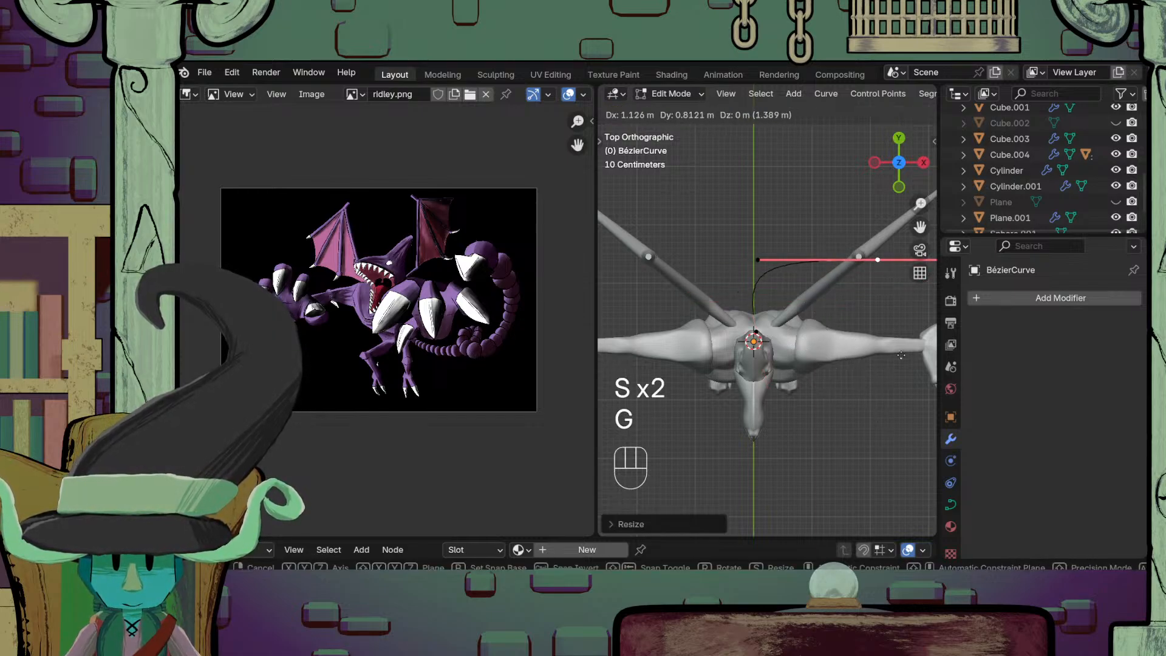
{"action": "left_click", "coordinate": [859, 432]}
{"action": "key", "text": "r"}
{"action": "left_click", "coordinate": [777, 460]}
{"action": "scroll", "coordinate": [778, 460], "scroll_direction": "down", "scroll_amount": 5}
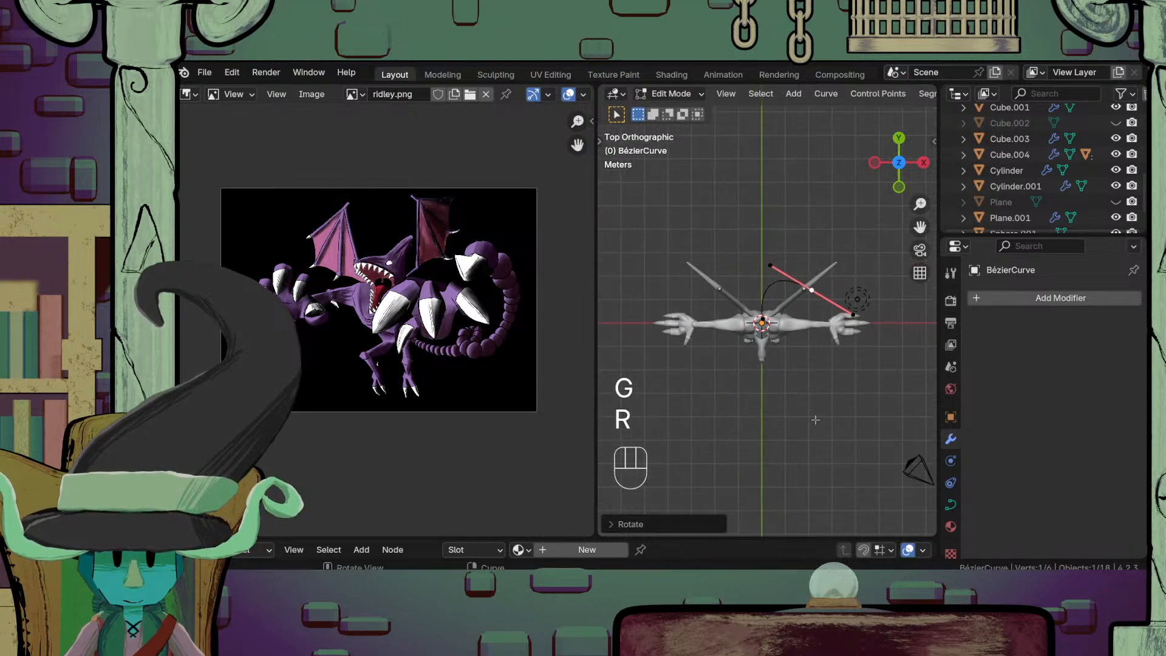
{"action": "key", "text": "g"}
{"action": "left_click", "coordinate": [828, 392]}
Step: Raise the curve's outer end point about 1.06 m along global Z and return to top view
{"action": "middle_click_drag", "start_coordinate": [826, 393], "coordinate": [842, 437]}
{"action": "key", "text": "g"}
{"action": "key", "text": "z"}
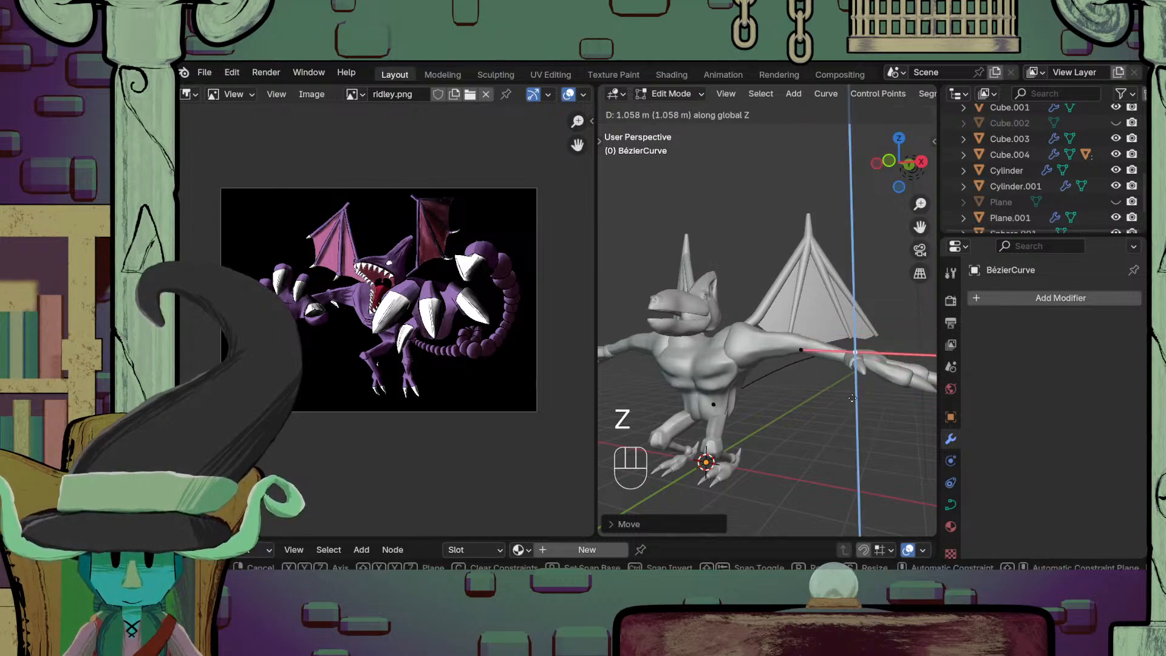
{"action": "left_click", "coordinate": [849, 403]}
{"action": "key", "text": "KP_7"}
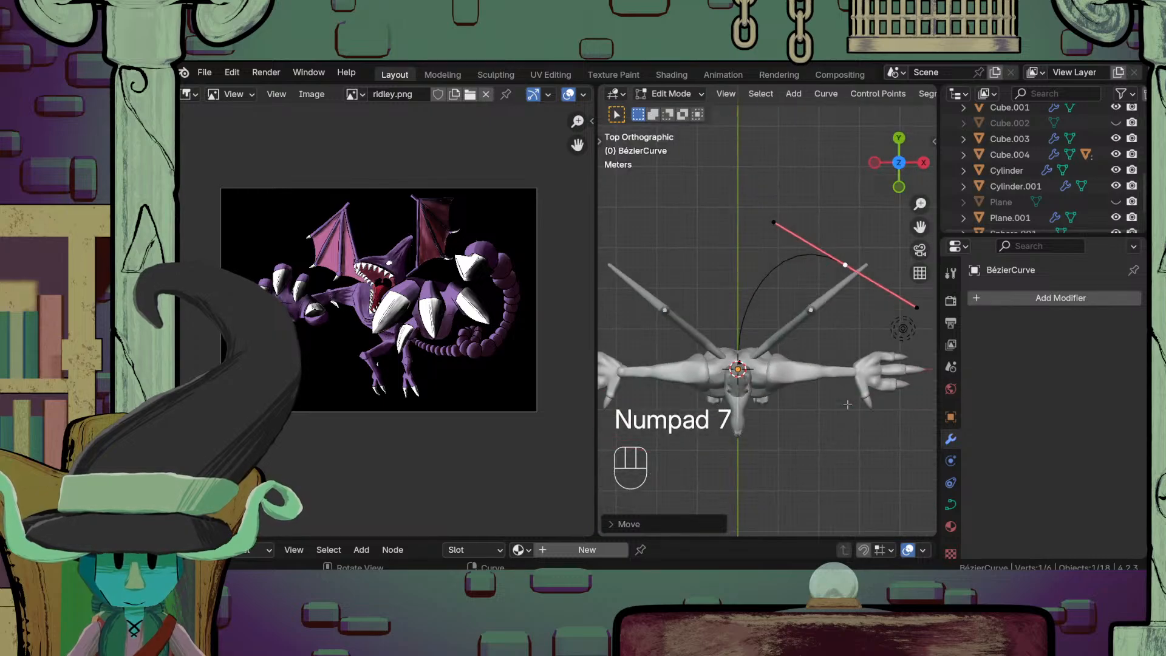
{"action": "key", "text": "shift+d"}
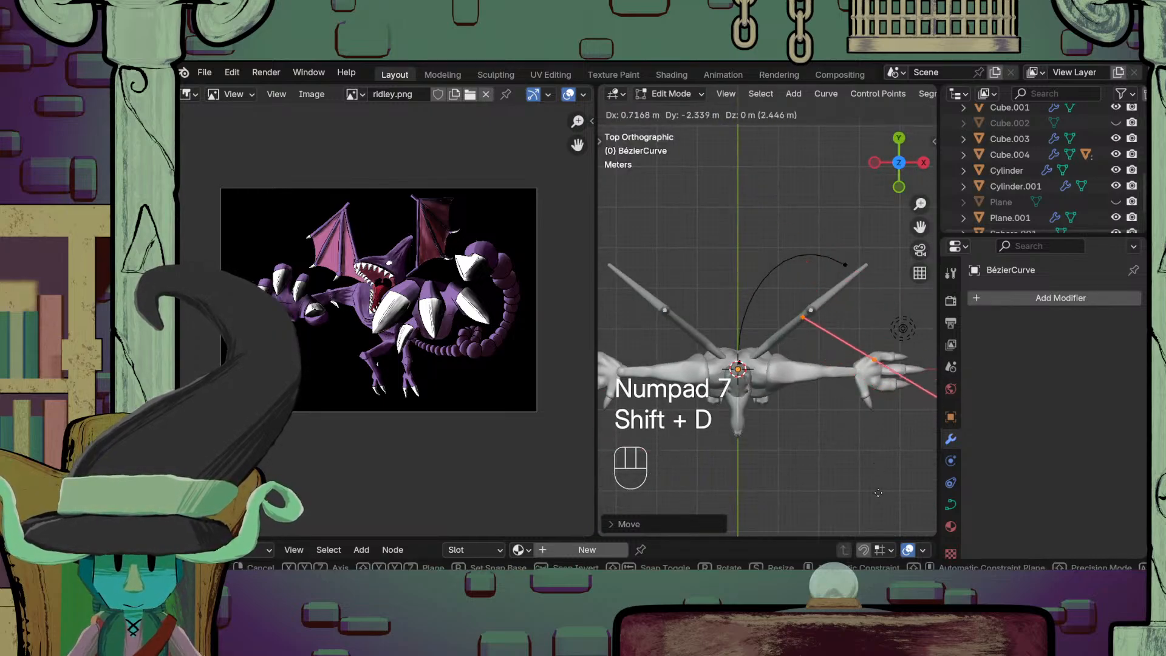
{"action": "right_click", "coordinate": [870, 476]}
{"action": "key", "text": "ctrl+z"}
Step: Extrude a new point from the curve's outer end, place it in front of the arm, and rotate its handles to curl the path inward
{"action": "scroll", "coordinate": [743, 354], "scroll_direction": "down", "scroll_amount": 3}
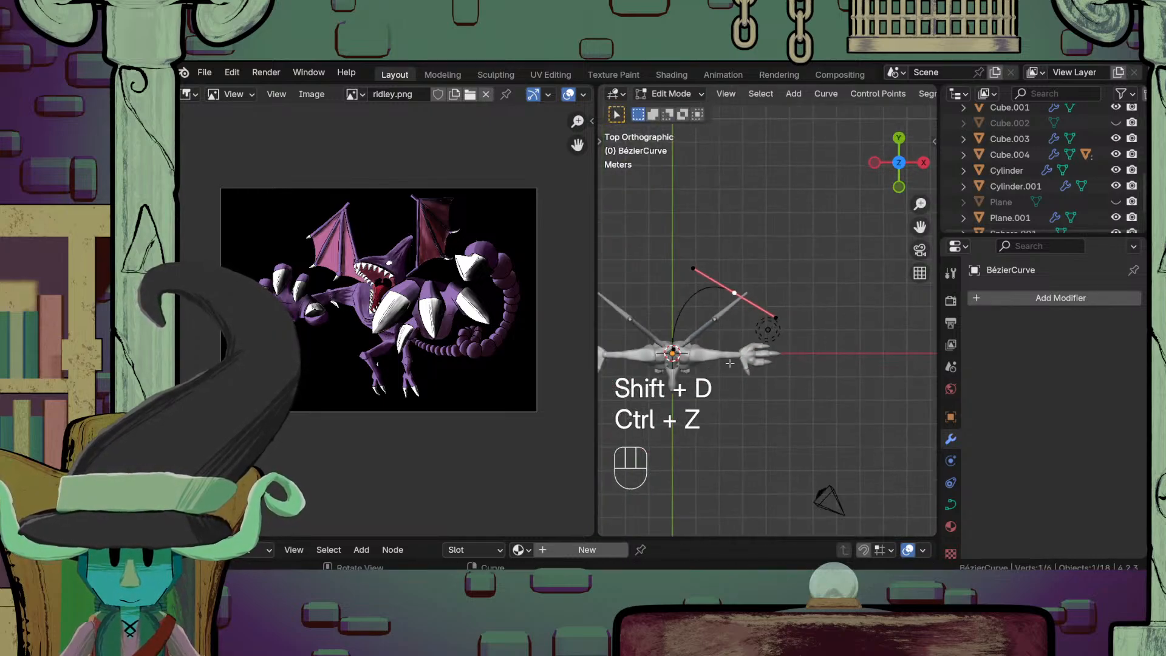
{"action": "key", "text": "e"}
{"action": "left_click", "coordinate": [767, 446]}
{"action": "key", "text": "r"}
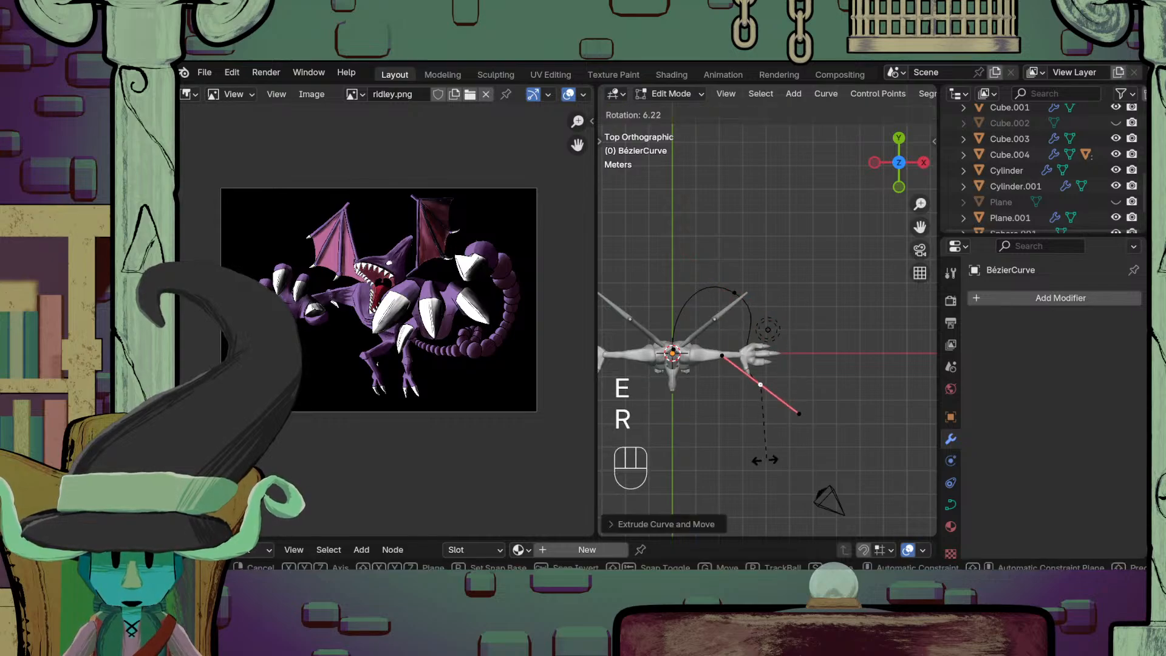
{"action": "left_click", "coordinate": [668, 445]}
{"action": "key", "text": "g"}
{"action": "left_click", "coordinate": [763, 459]}
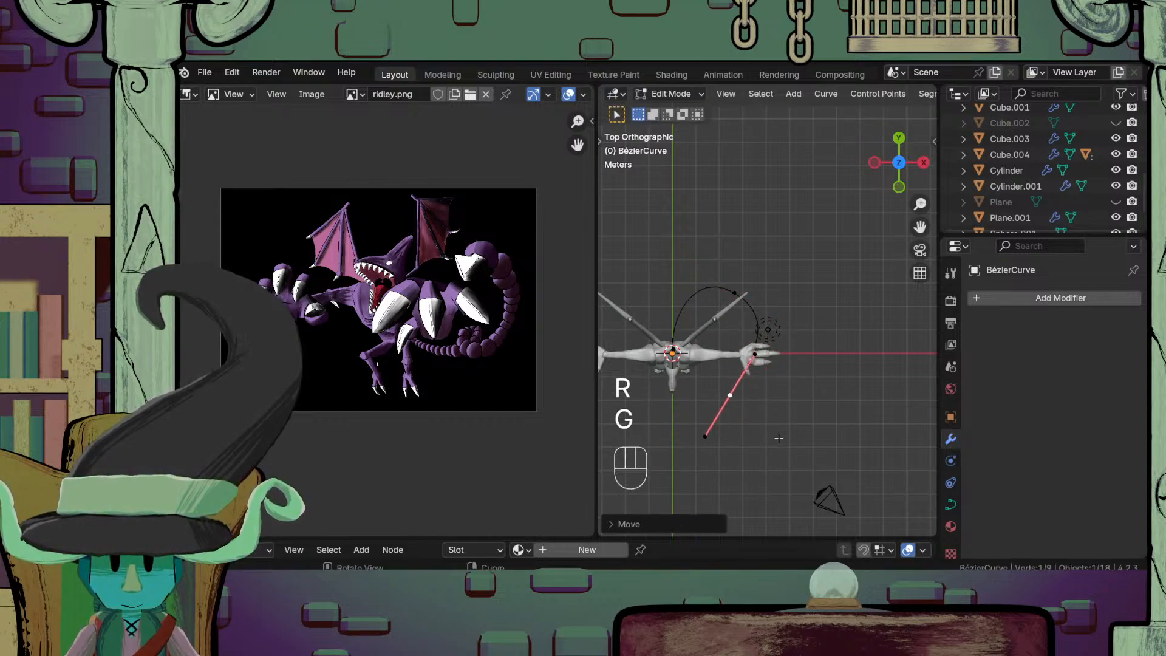
{"action": "key", "text": "r"}
{"action": "left_click", "coordinate": [767, 465]}
Step: Lower the curve's new end point along global Z, check the path's shape around the creature, and return to Object Mode
{"action": "key", "text": "Tab"}
{"action": "middle_click_drag", "start_coordinate": [768, 466], "coordinate": [832, 312]}
{"action": "scroll", "coordinate": [729, 389], "scroll_direction": "up", "scroll_amount": 3}
{"action": "key", "text": "Tab"}
{"action": "key", "text": "Tab"}
{"action": "middle_click_drag", "start_coordinate": [811, 365], "coordinate": [803, 314]}
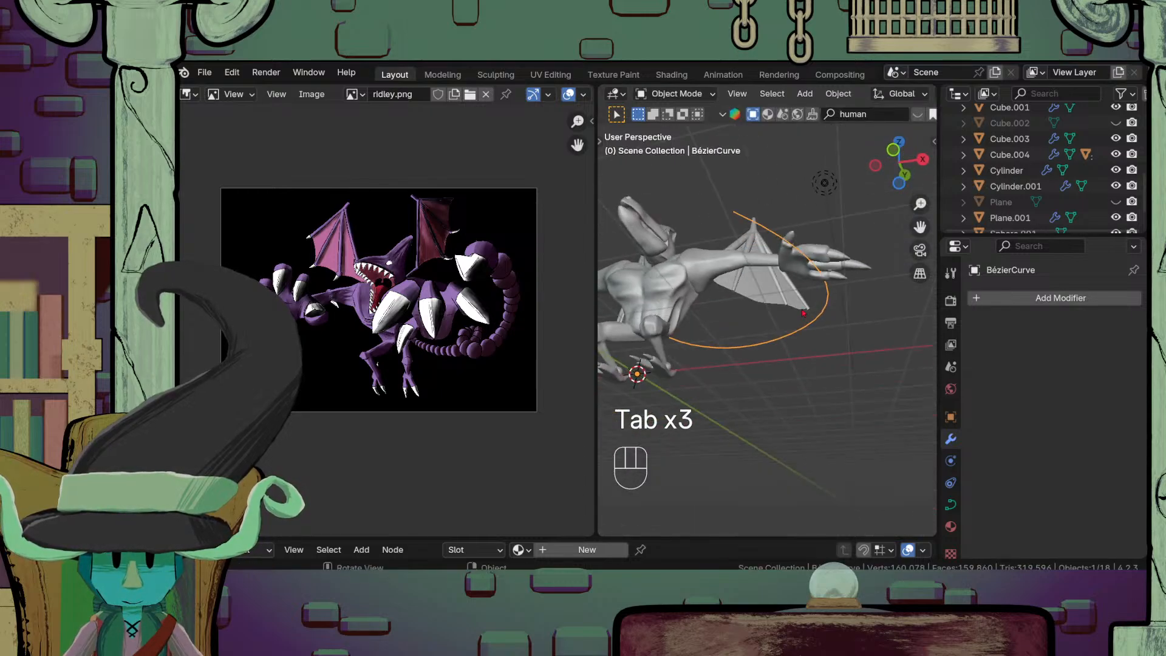
{"action": "key", "text": "Tab"}
{"action": "key", "text": "g"}
{"action": "key", "text": "z"}
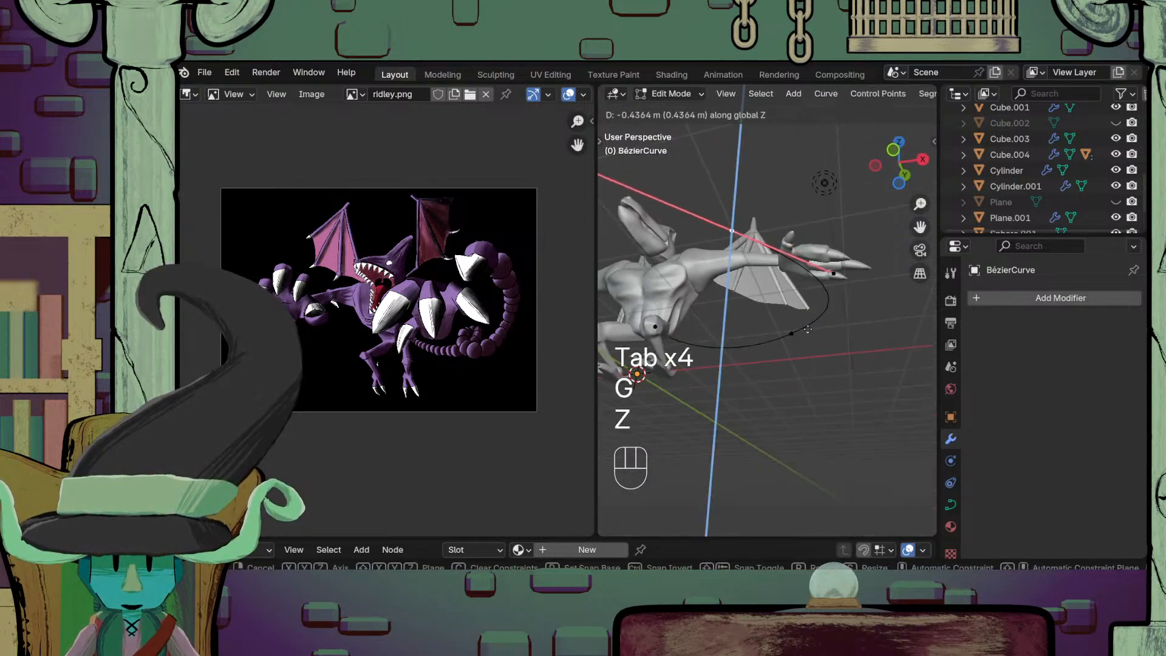
{"action": "key", "text": "Tab"}
{"action": "middle_click_drag", "start_coordinate": [790, 365], "coordinate": [834, 437]}
{"action": "key", "text": "Tab"}
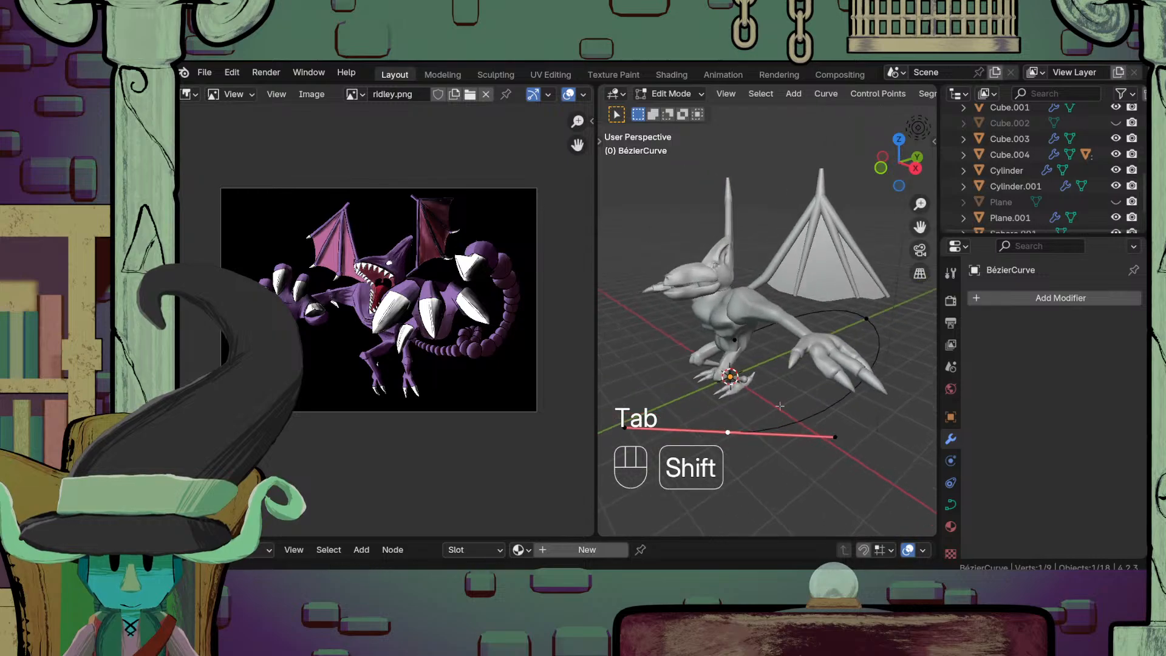
{"action": "key", "text": "Tab"}
Step: Add a UV sphere at the origin with 16 segments and 8 rings
{"action": "key", "text": "shift+a"}
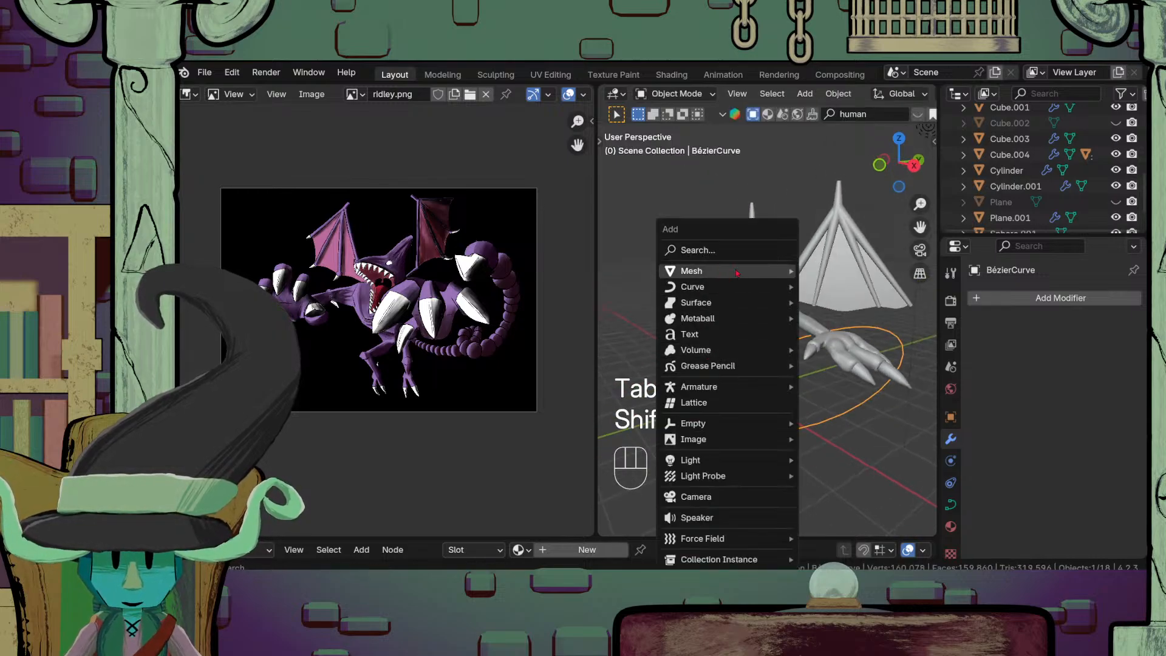
{"action": "mouse_move", "coordinate": [729, 271]}
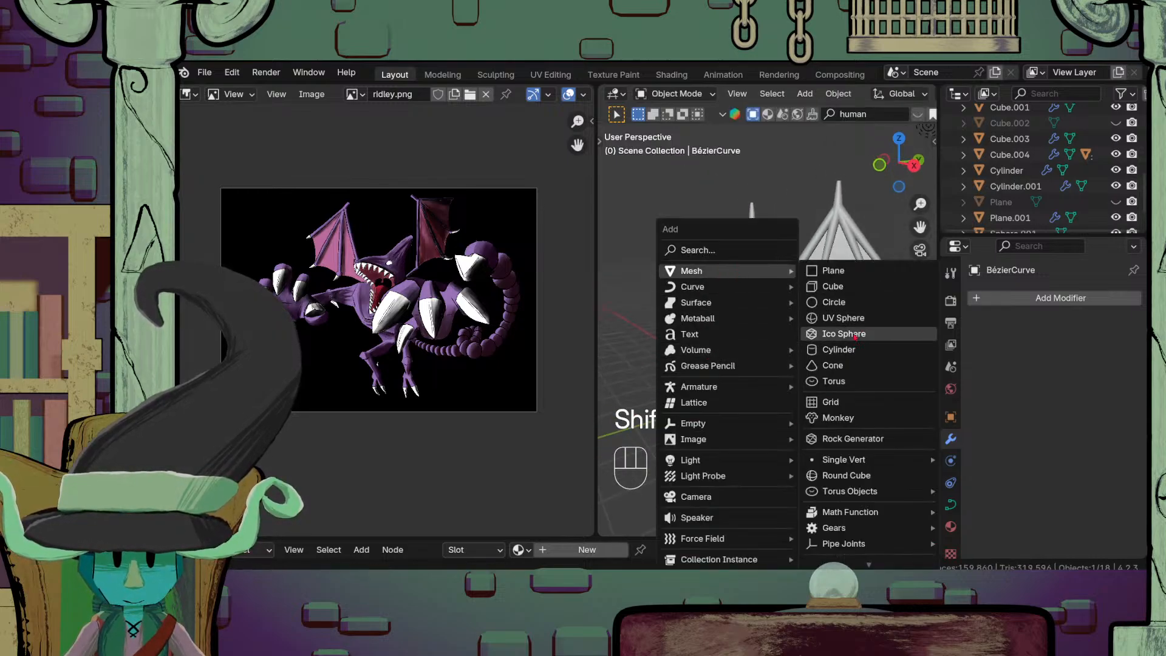
{"action": "left_click", "coordinate": [862, 319]}
{"action": "left_click", "coordinate": [644, 524]}
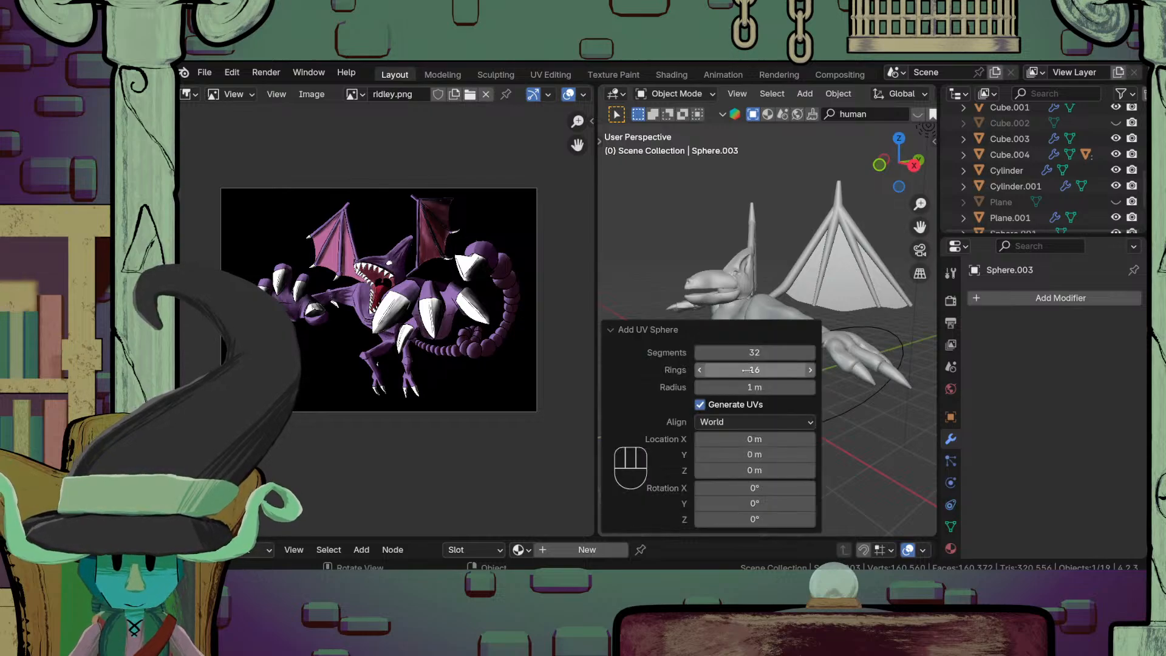
{"action": "left_click", "coordinate": [762, 352]}
{"action": "type", "text": "1"}
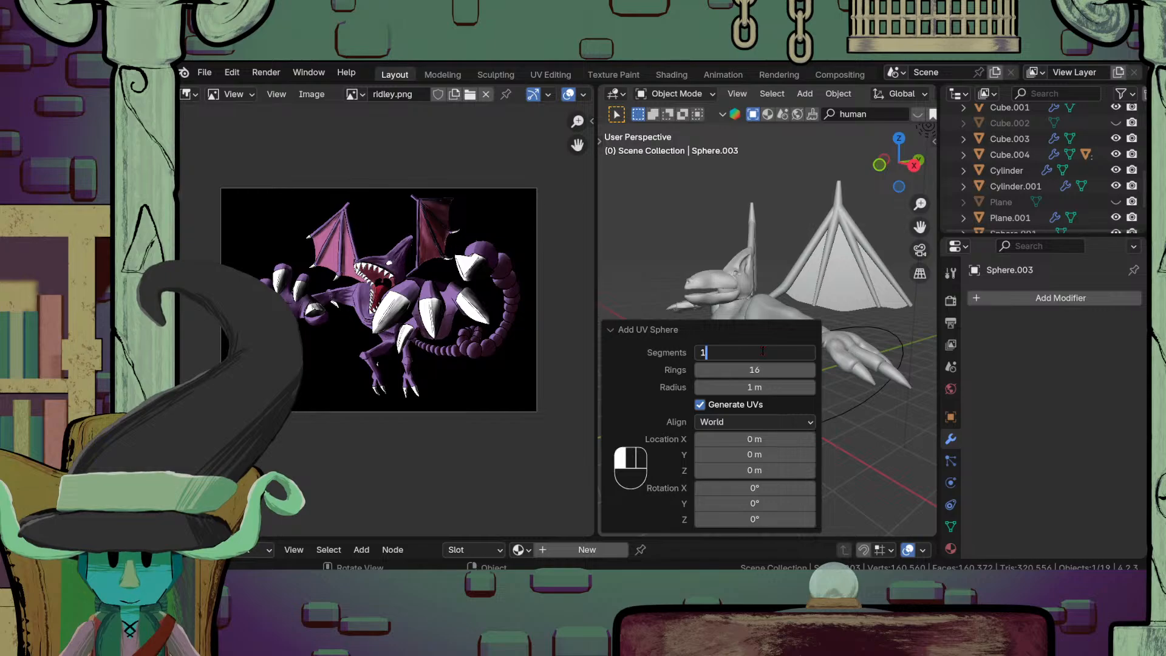
{"action": "type", "text": "6"}
{"action": "left_click", "coordinate": [756, 369]}
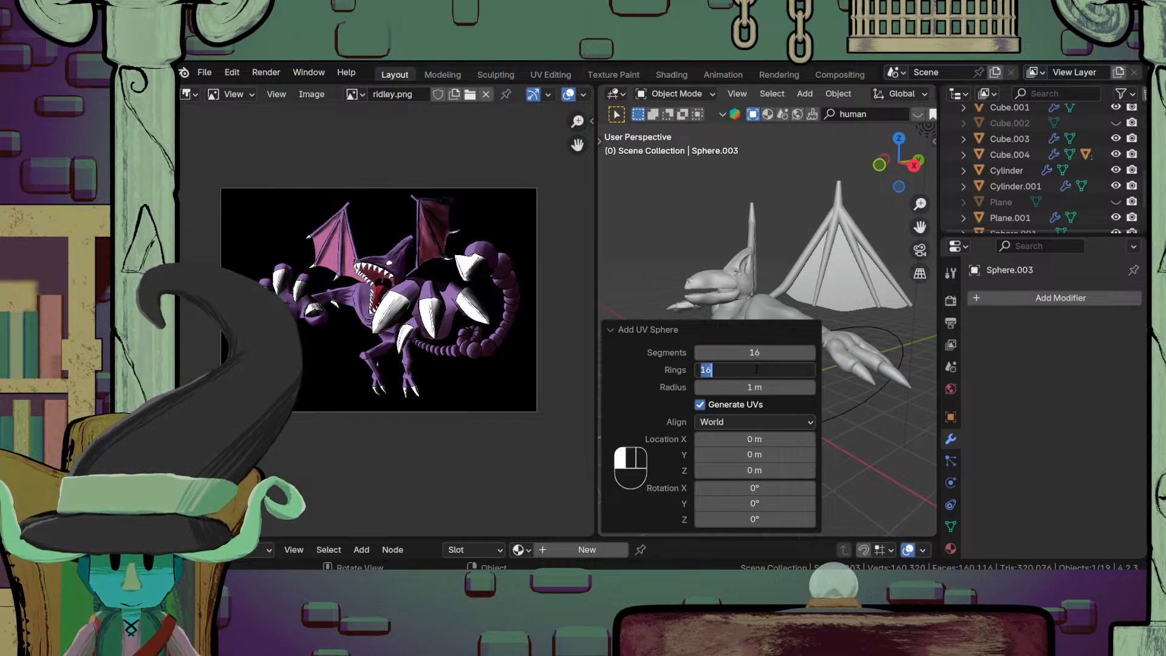
{"action": "type", "text": "8"}
{"action": "key", "text": "Return"}
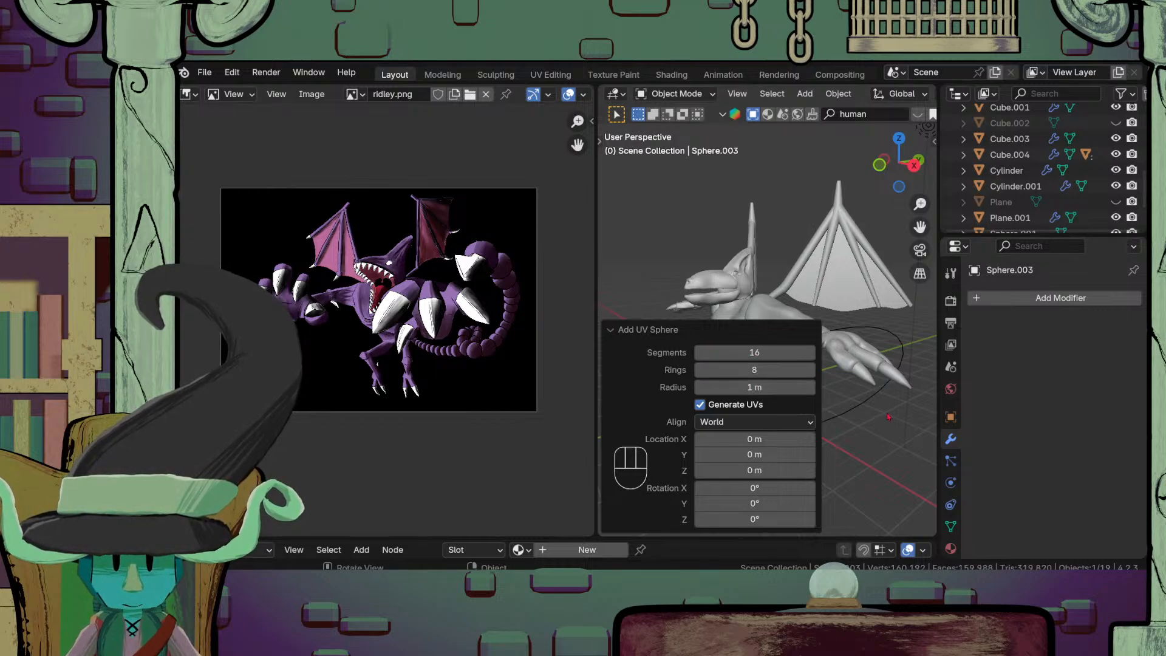
{"action": "left_click", "coordinate": [842, 426]}
{"action": "scroll", "coordinate": [843, 426], "scroll_direction": "up", "scroll_amount": 1}
{"action": "scroll", "coordinate": [842, 426], "scroll_direction": "up", "scroll_amount": 2}
Step: Add an Array modifier to the new UV sphere
{"action": "left_click", "coordinate": [753, 463]}
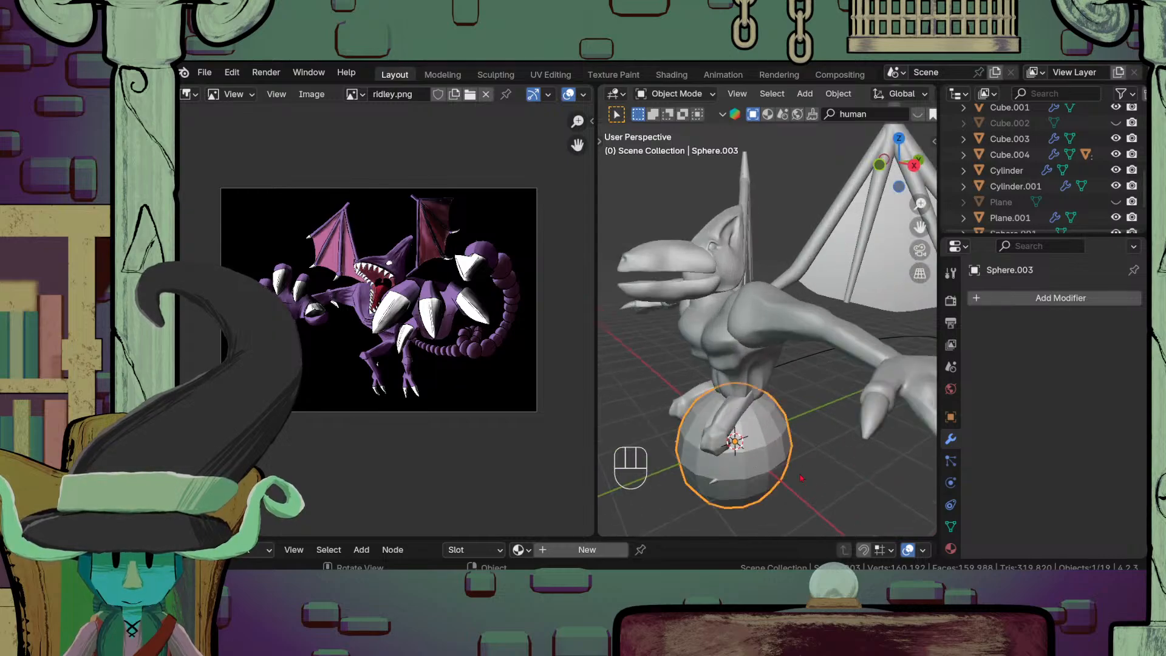
{"action": "left_click", "coordinate": [1024, 299]}
{"action": "left_click", "coordinate": [1024, 305]}
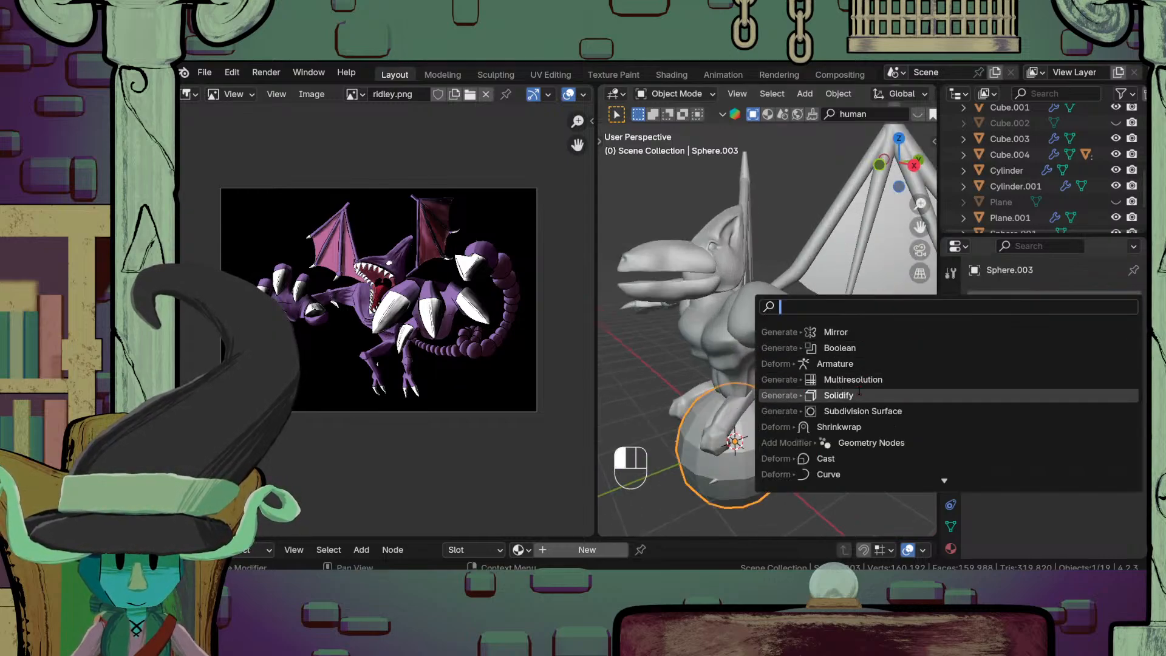
{"action": "type", "text": "ARR"}
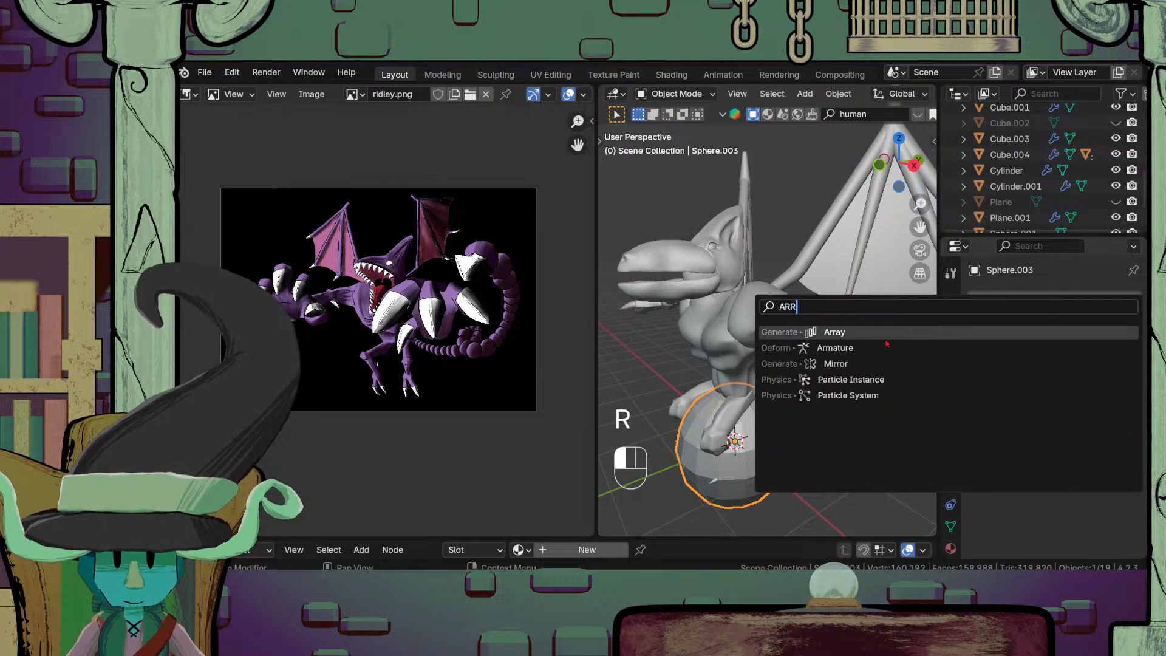
{"action": "key", "text": "Return"}
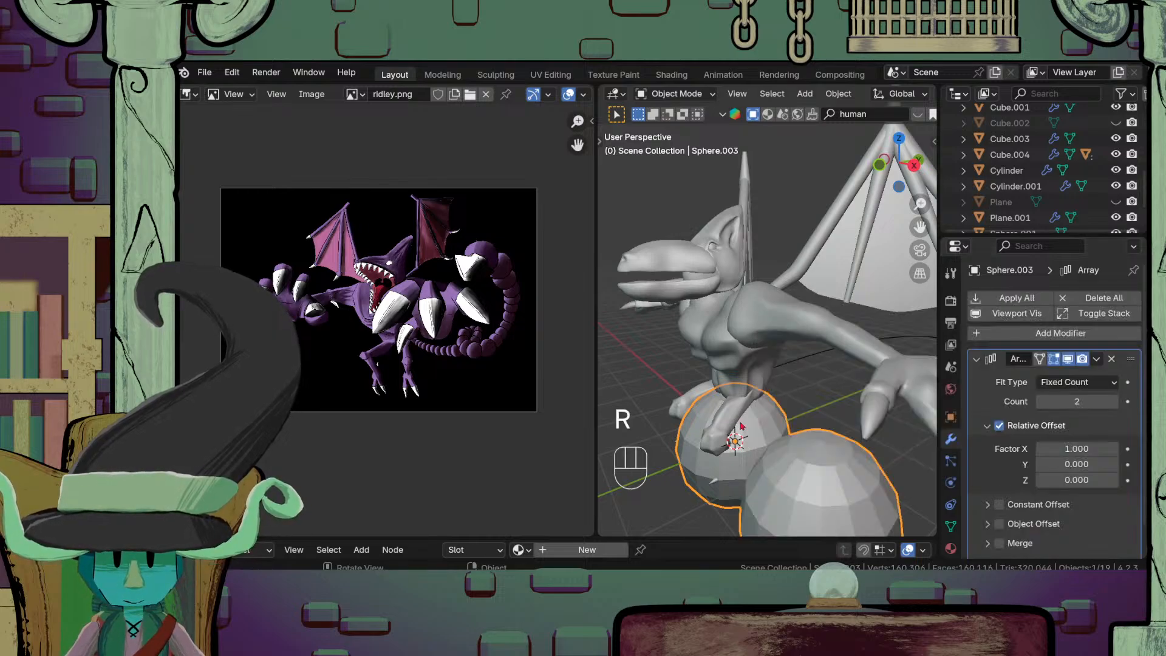
{"action": "scroll", "coordinate": [781, 414], "scroll_direction": "down", "scroll_amount": 3}
{"action": "scroll", "coordinate": [781, 415], "scroll_direction": "up", "scroll_amount": 3}
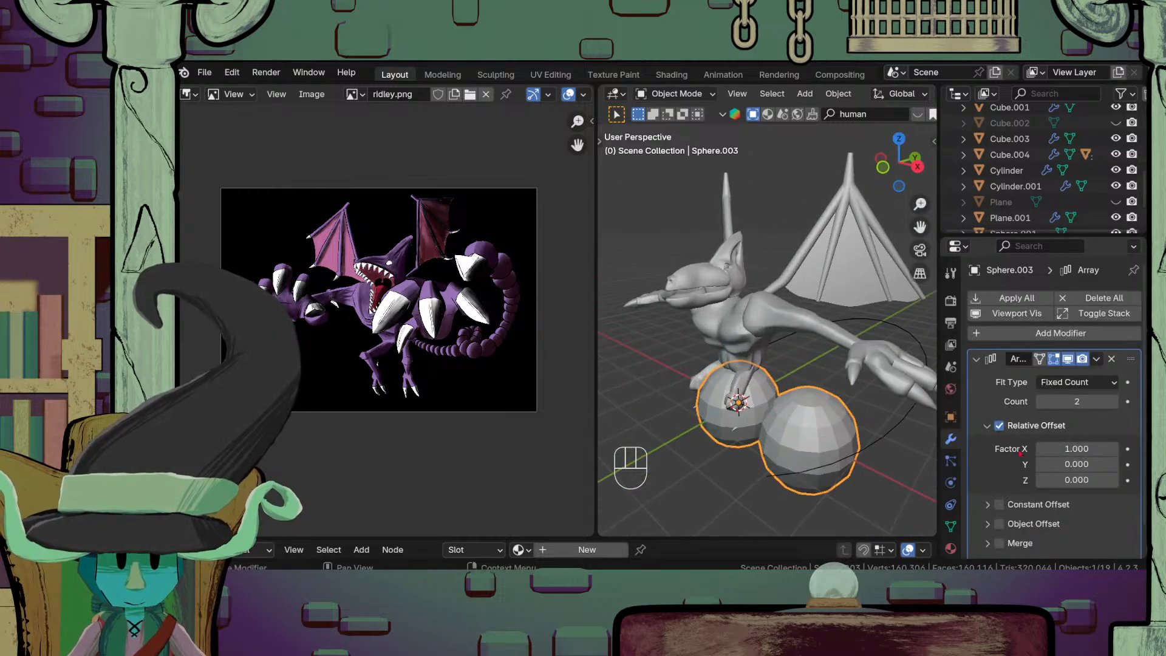
Step: Scale the sphere's mesh down to roughly the size of the creature's foot in Edit Mode and return to Object Mode
{"action": "key", "text": "Tab"}
{"action": "key", "text": "s"}
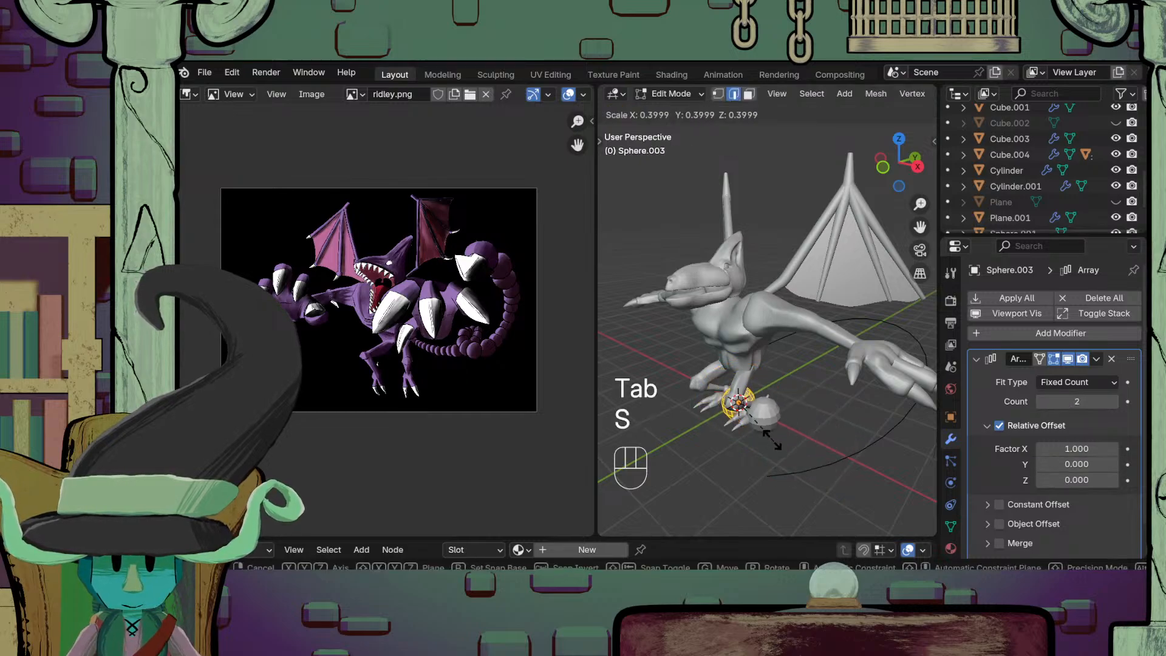
{"action": "left_click", "coordinate": [757, 427]}
{"action": "scroll", "coordinate": [829, 468], "scroll_direction": "up", "scroll_amount": 2}
{"action": "middle_click_drag", "start_coordinate": [827, 471], "coordinate": [809, 392], "text": "shift"}
{"action": "scroll", "coordinate": [809, 382], "scroll_direction": "up", "scroll_amount": 2}
{"action": "key", "text": "Tab"}
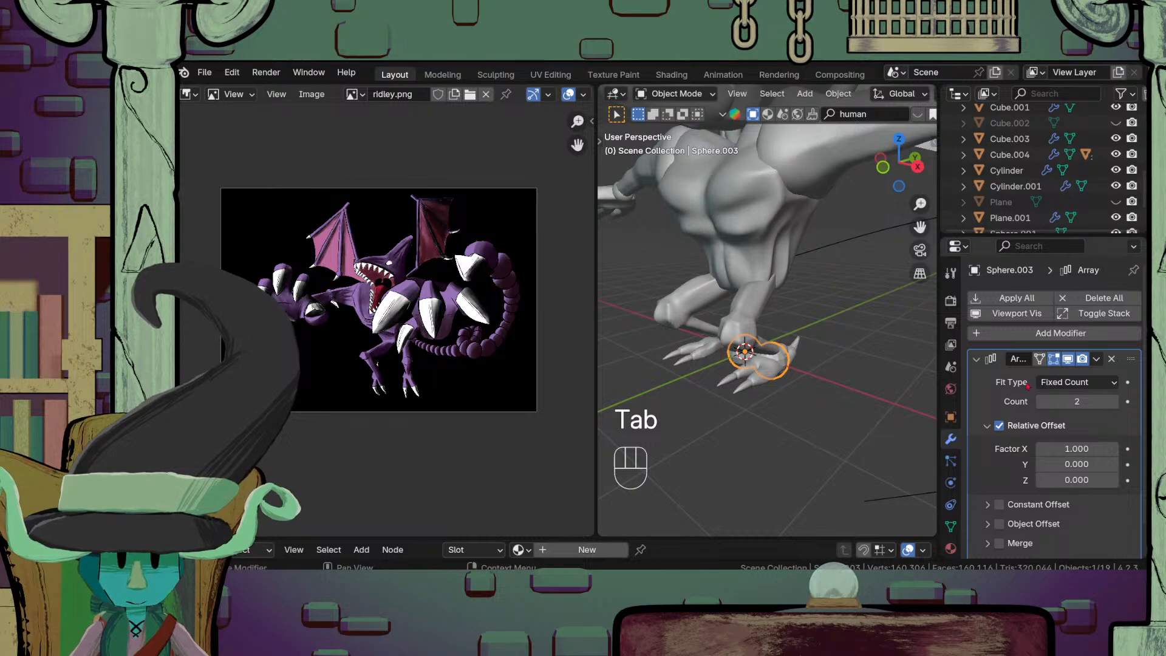
Step: Add a Curve modifier after the sphere's Array and pick the Bézier curve as its curve object
{"action": "left_click", "coordinate": [977, 359]}
{"action": "left_click", "coordinate": [984, 333]}
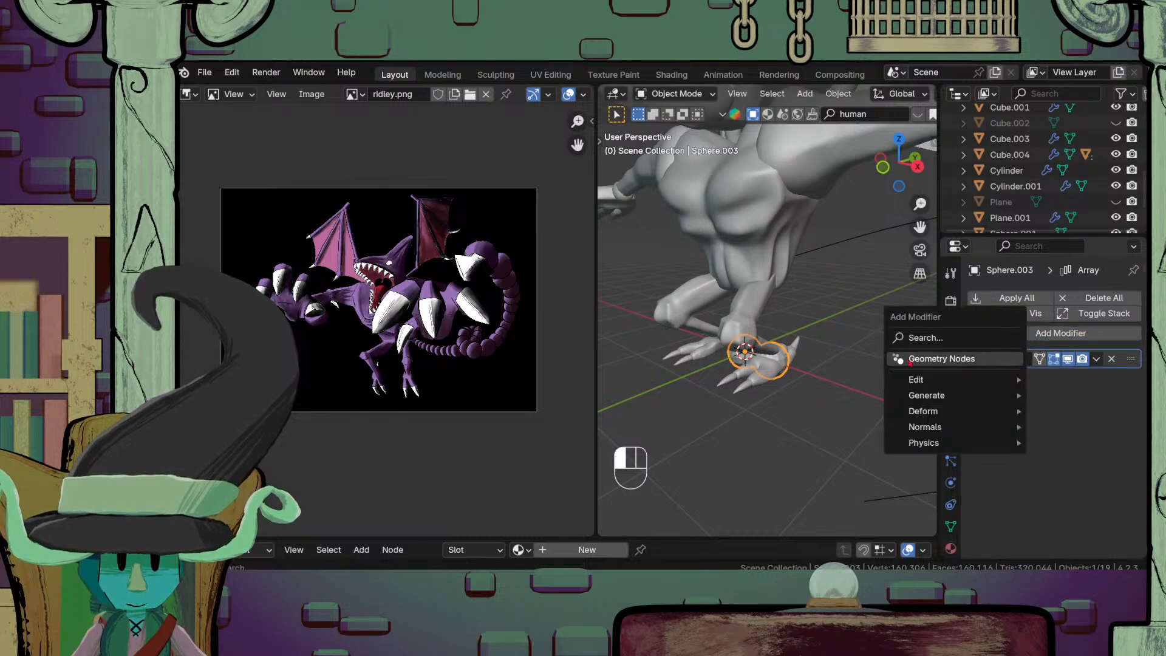
{"action": "left_click", "coordinate": [945, 340]}
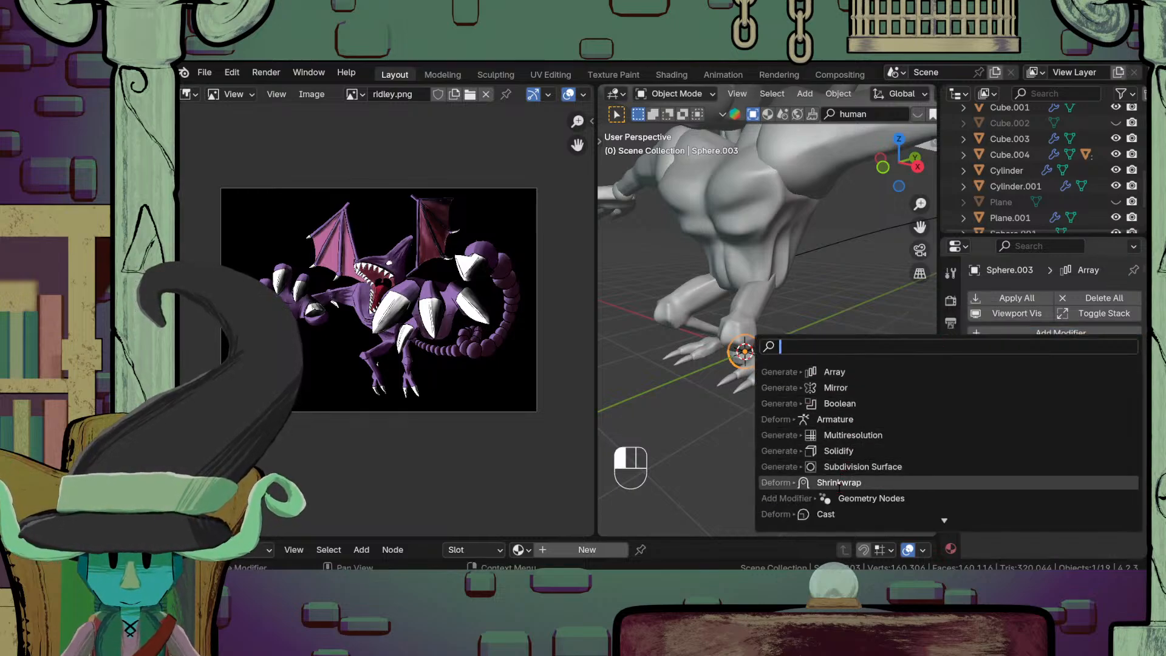
{"action": "type", "text": "cu"}
{"action": "left_click", "coordinate": [881, 376]}
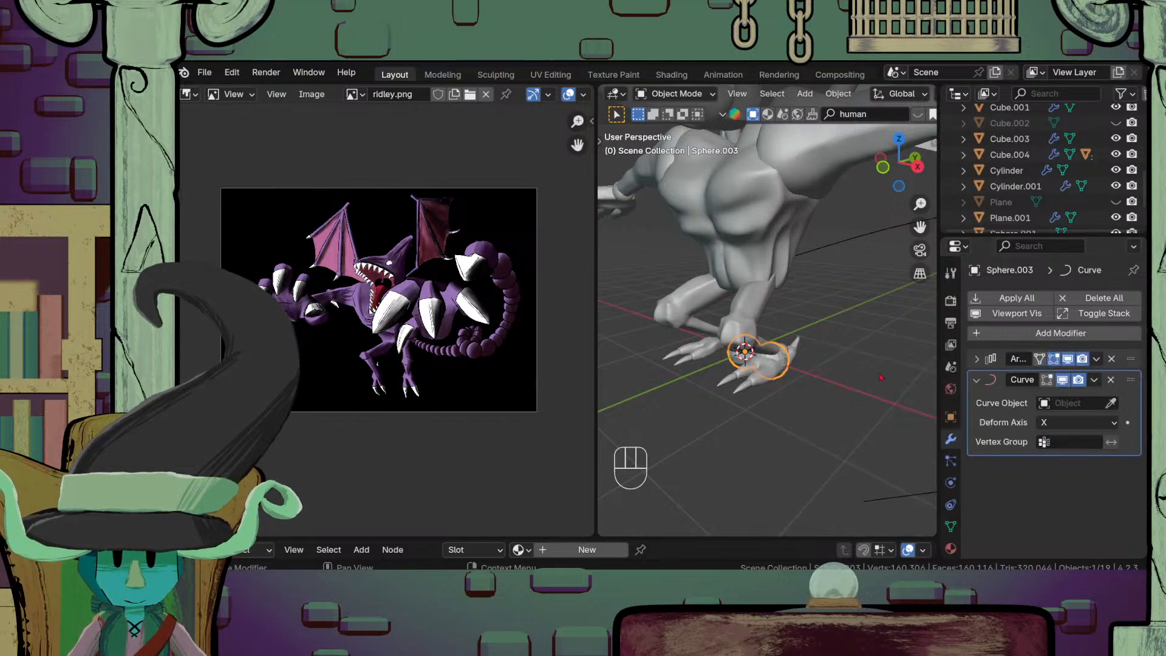
{"action": "scroll", "coordinate": [880, 377], "scroll_direction": "down", "scroll_amount": 3}
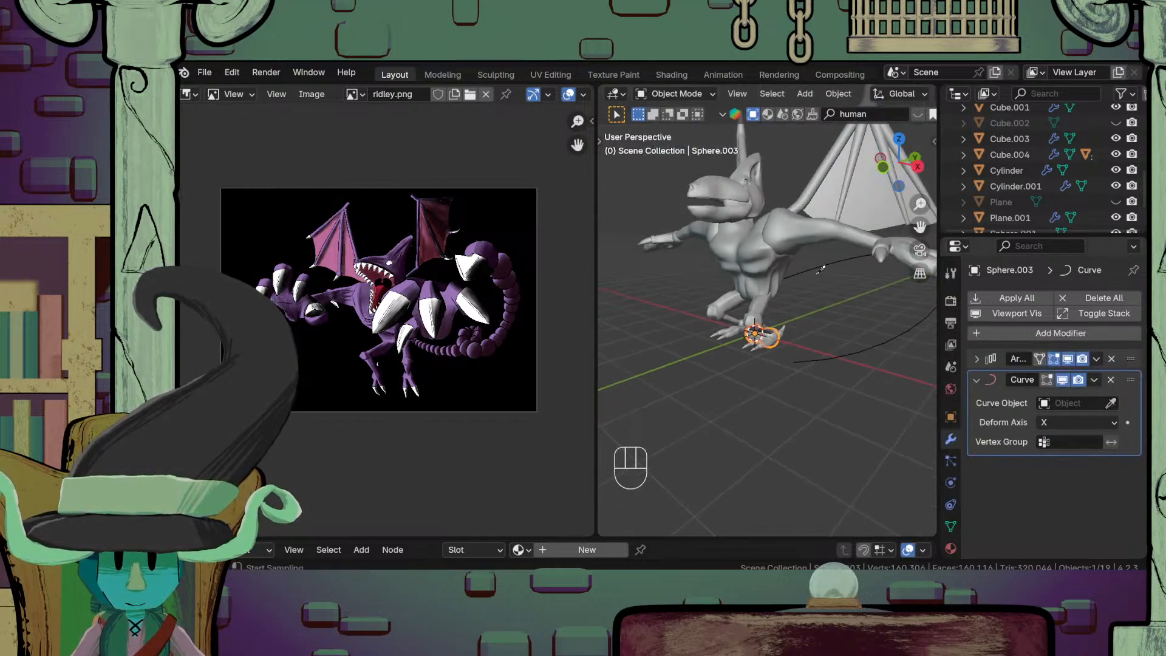
{"action": "left_click", "coordinate": [821, 270]}
{"action": "middle_click_drag", "start_coordinate": [805, 333], "coordinate": [672, 388]}
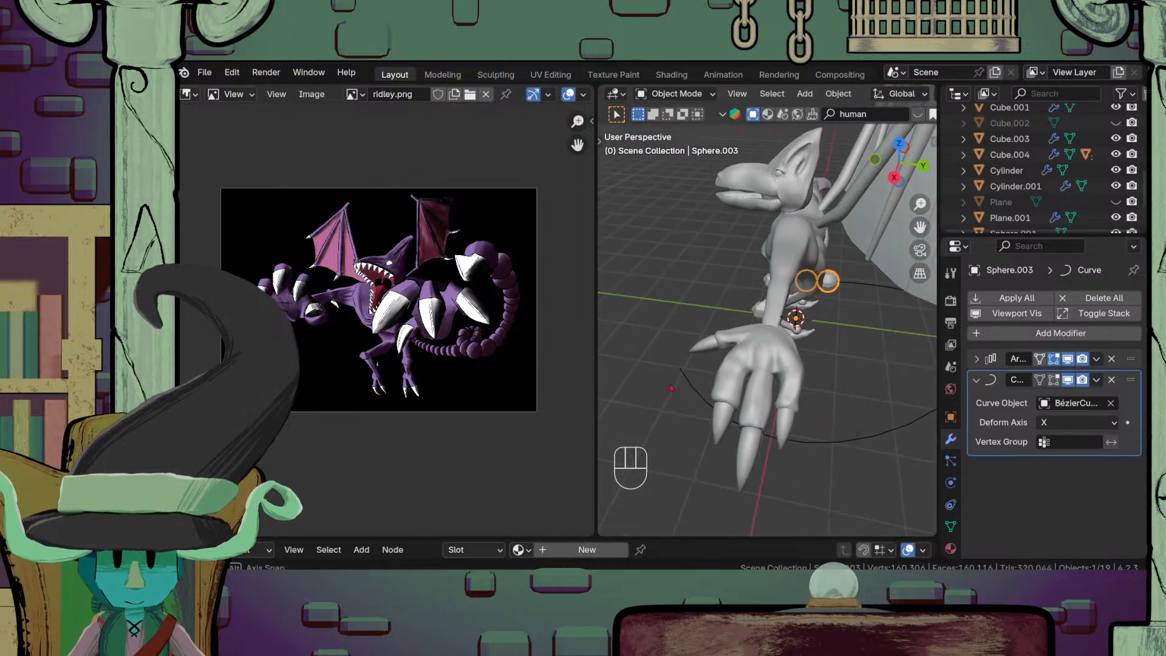
Step: Raise the Array count to 22 so the spheres fill the tail curve, and check the chain from the front
{"action": "left_click", "coordinate": [976, 380]}
{"action": "left_click", "coordinate": [976, 359]}
{"action": "left_click", "coordinate": [1115, 401]}
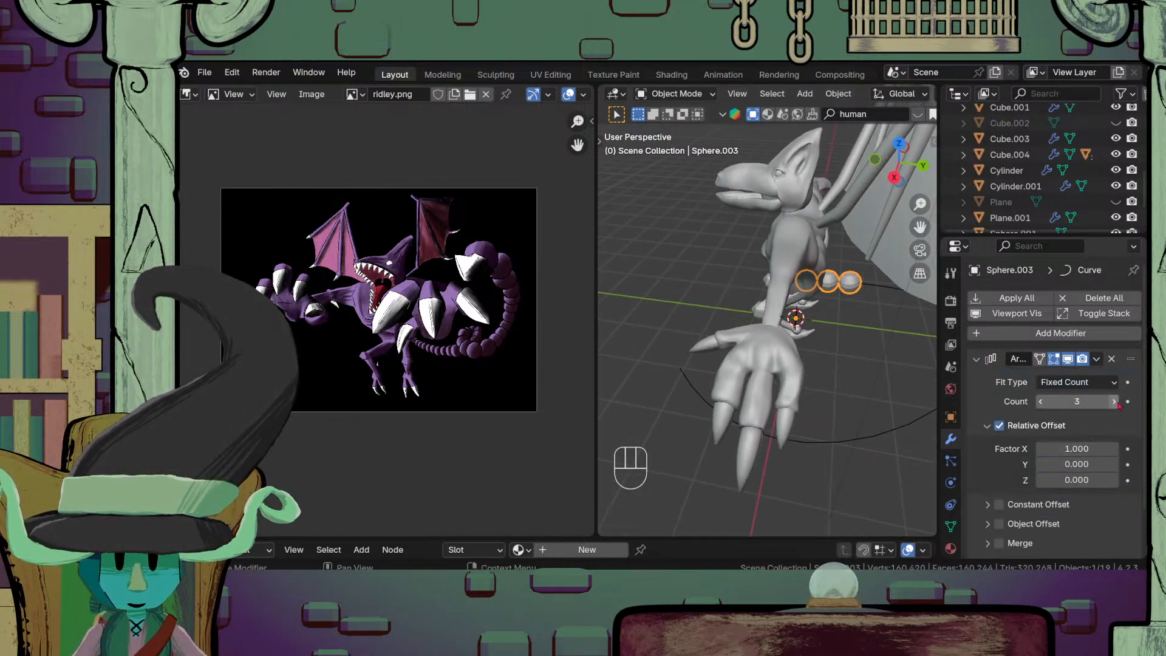
{"action": "mouse_move", "coordinate": [1080, 402]}
{"action": "left_mouse_down"}
{"action": "mouse_move", "coordinate": [1117, 402]}
{"action": "mouse_move", "coordinate": [1086, 402]}
{"action": "left_mouse_up"}
{"action": "middle_click_drag", "start_coordinate": [757, 345], "coordinate": [821, 329]}
{"action": "scroll", "coordinate": [821, 329], "scroll_direction": "down", "scroll_amount": 1}
{"action": "middle_click_drag", "start_coordinate": [821, 328], "coordinate": [832, 291], "text": "shift"}
{"action": "scroll", "coordinate": [778, 287], "scroll_direction": "down", "scroll_amount": 1}
{"action": "key", "text": "Tab"}
{"action": "scroll", "coordinate": [836, 291], "scroll_direction": "up", "scroll_amount": 1}
{"action": "key", "text": "Tab"}
Step: Try moving the Bézier curve's middle and end points to reshape the sphere tail, and return to Object Mode
{"action": "left_click", "coordinate": [840, 289]}
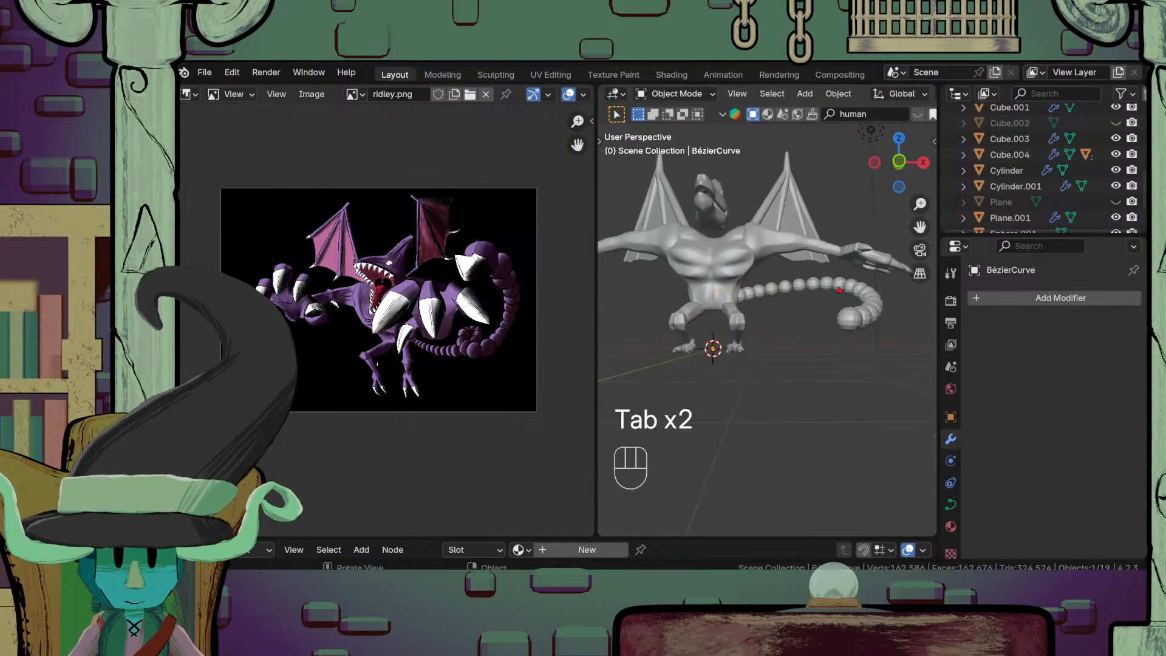
{"action": "left_click", "coordinate": [841, 290]}
{"action": "left_click", "coordinate": [840, 290]}
{"action": "key", "text": "Tab"}
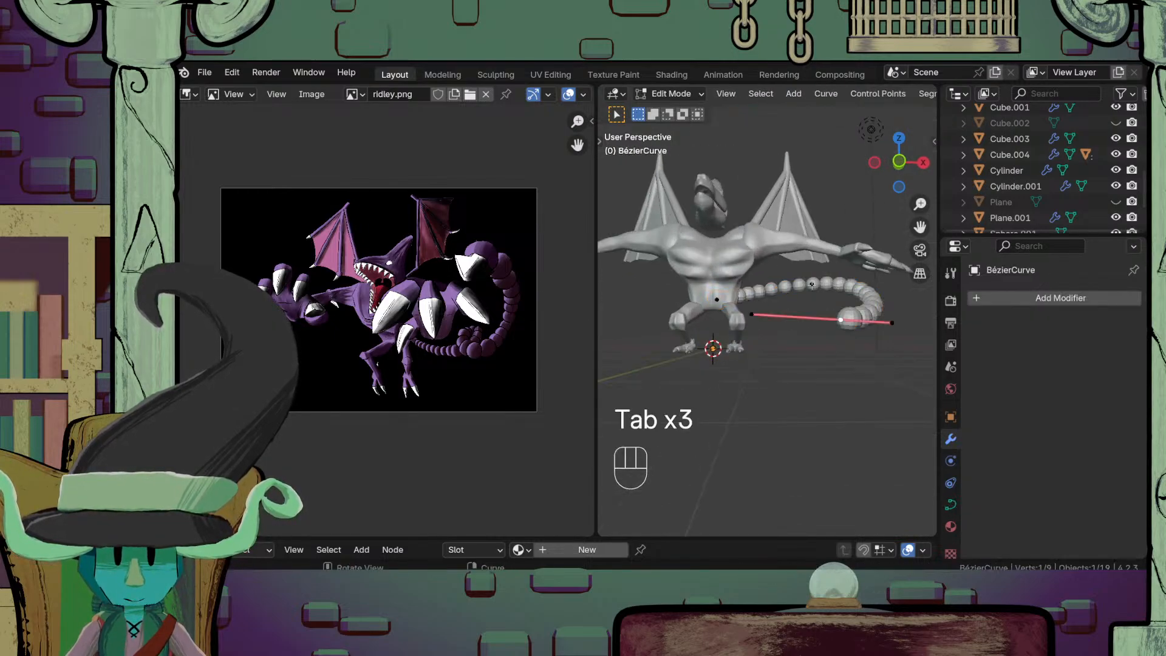
{"action": "key", "text": "g"}
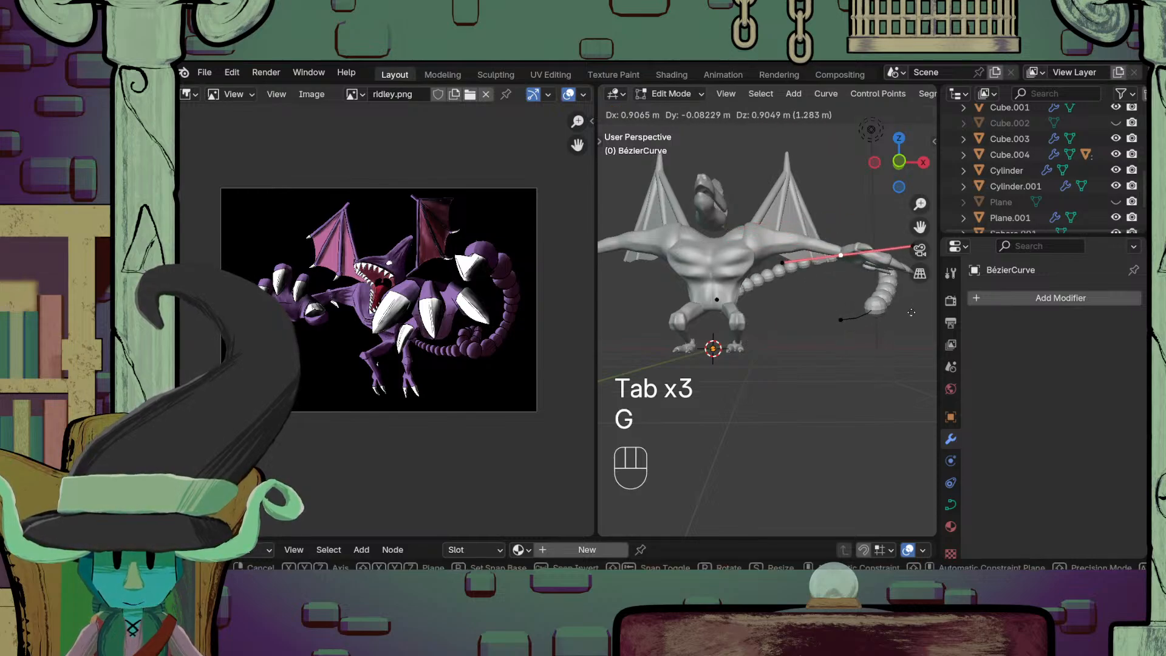
{"action": "left_click", "coordinate": [880, 320]}
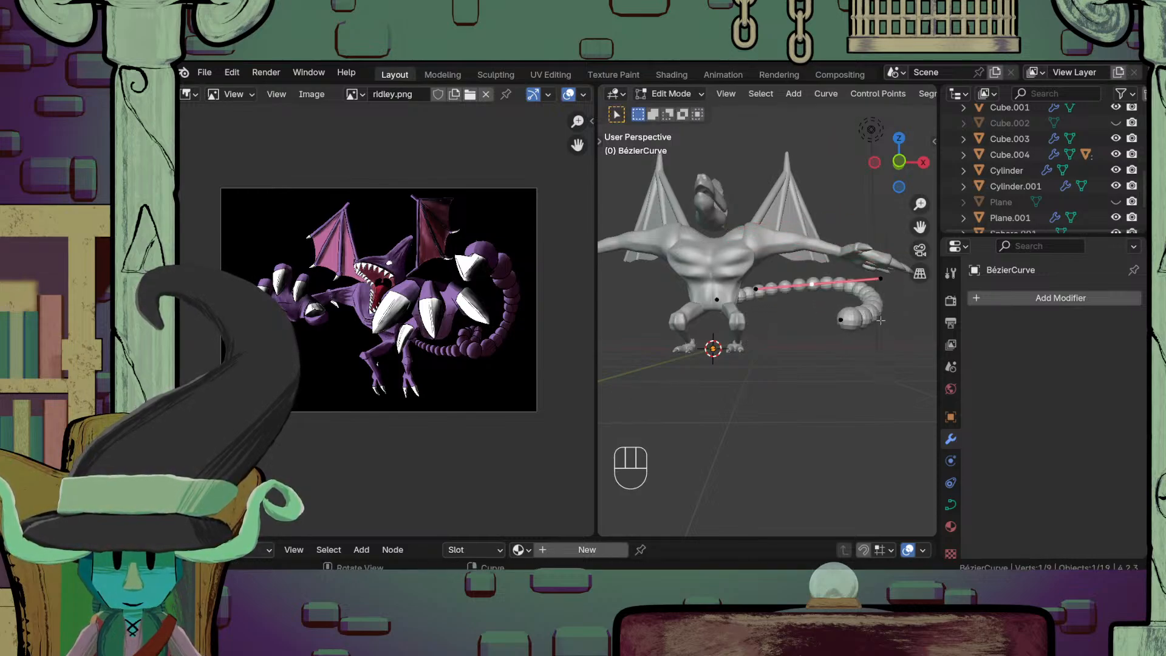
{"action": "key", "text": "g"}
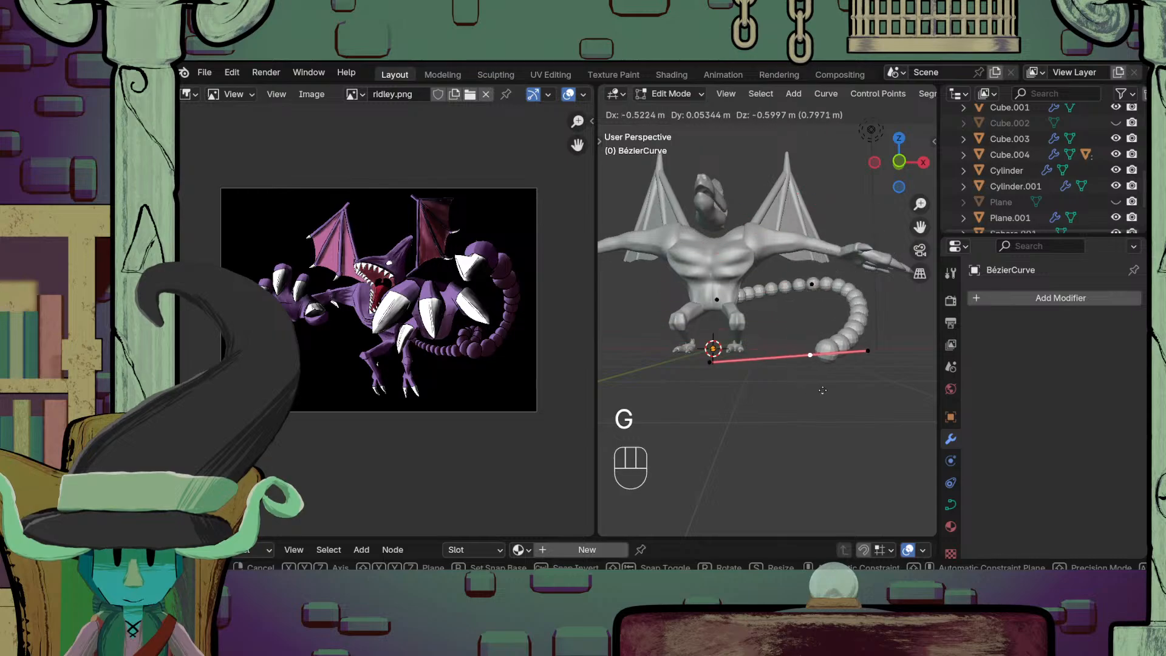
{"action": "left_click", "coordinate": [865, 354]}
{"action": "middle_click_drag", "start_coordinate": [863, 355], "coordinate": [781, 364]}
{"action": "key", "text": "Tab"}
Step: Set the sphere chain's Array relative offset factor X to 0.95
{"action": "scroll", "coordinate": [771, 382], "scroll_direction": "down", "scroll_amount": 5}
{"action": "scroll", "coordinate": [690, 404], "scroll_direction": "up", "scroll_amount": 6}
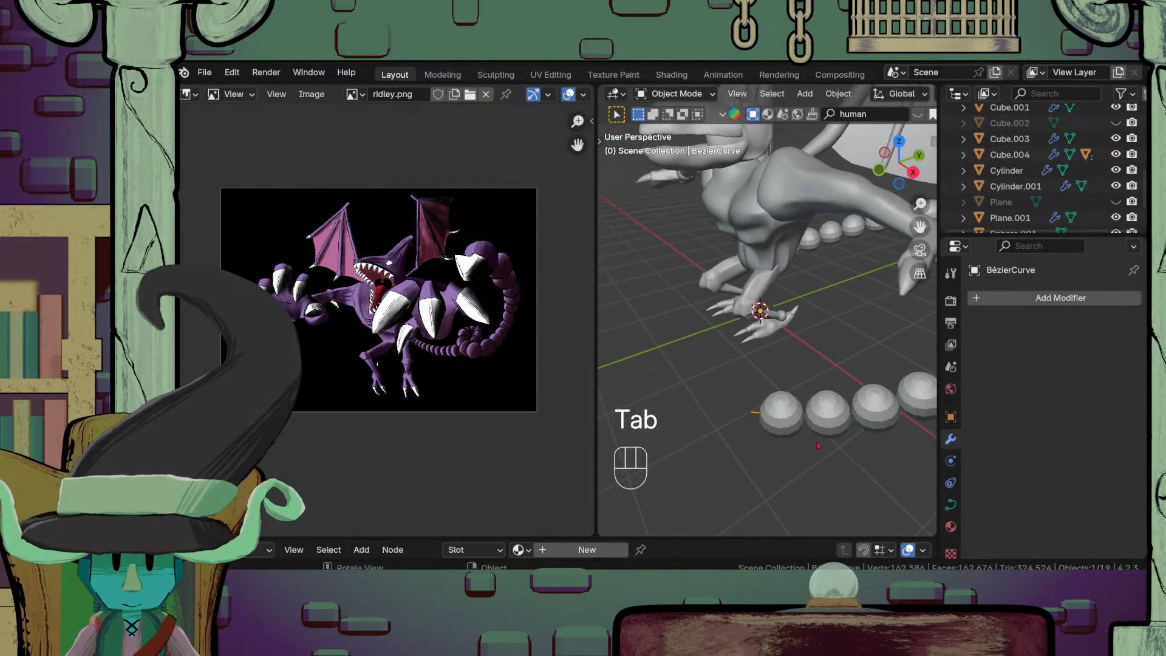
{"action": "left_click", "coordinate": [835, 425]}
{"action": "scroll", "coordinate": [1037, 499], "scroll_direction": "down", "scroll_amount": 2}
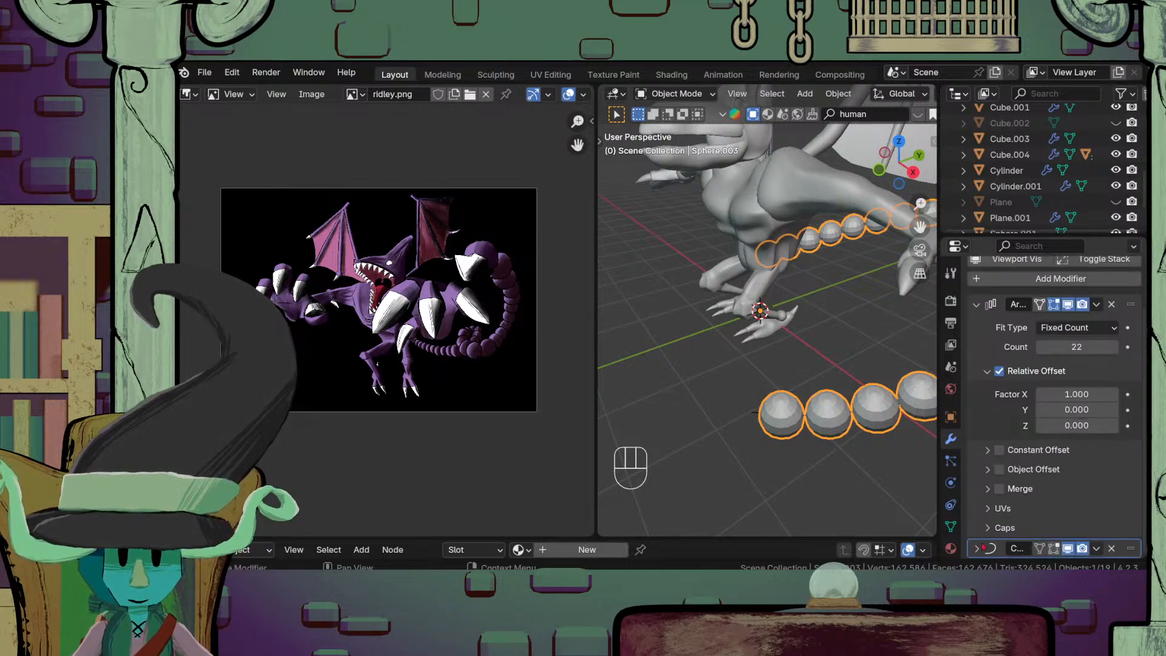
{"action": "scroll", "coordinate": [1028, 498], "scroll_direction": "down", "scroll_amount": 2}
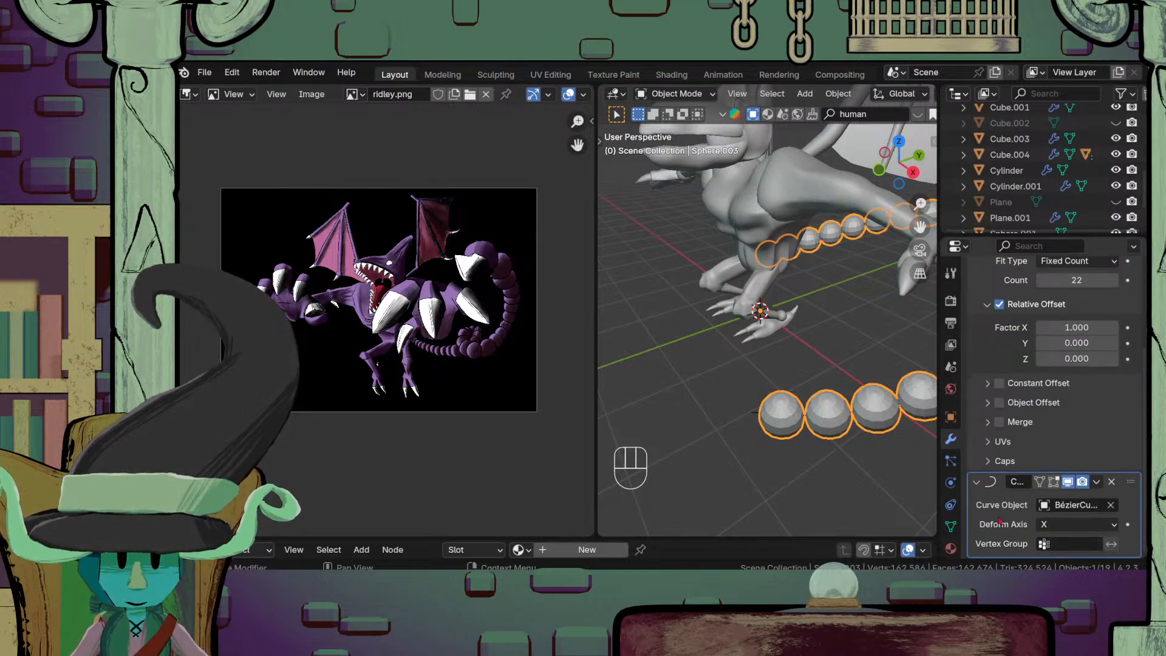
{"action": "left_click", "coordinate": [978, 481]}
{"action": "left_click", "coordinate": [1056, 395]}
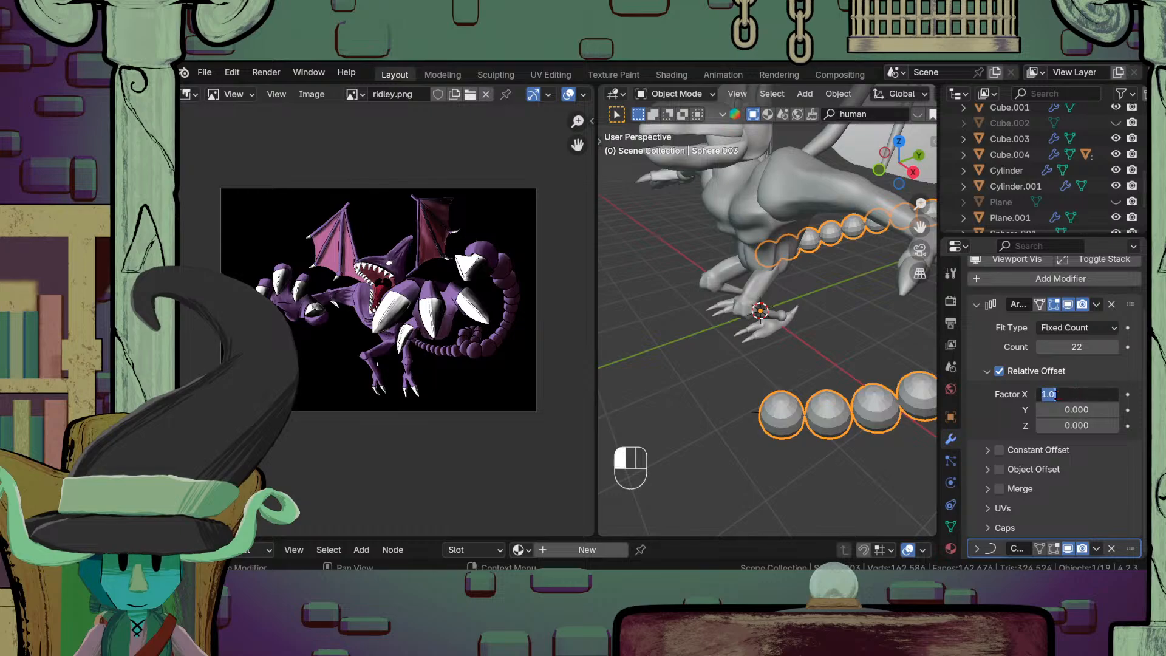
{"action": "key", "text": "BackSpace"}
{"action": "key", "text": "BackSpace"}
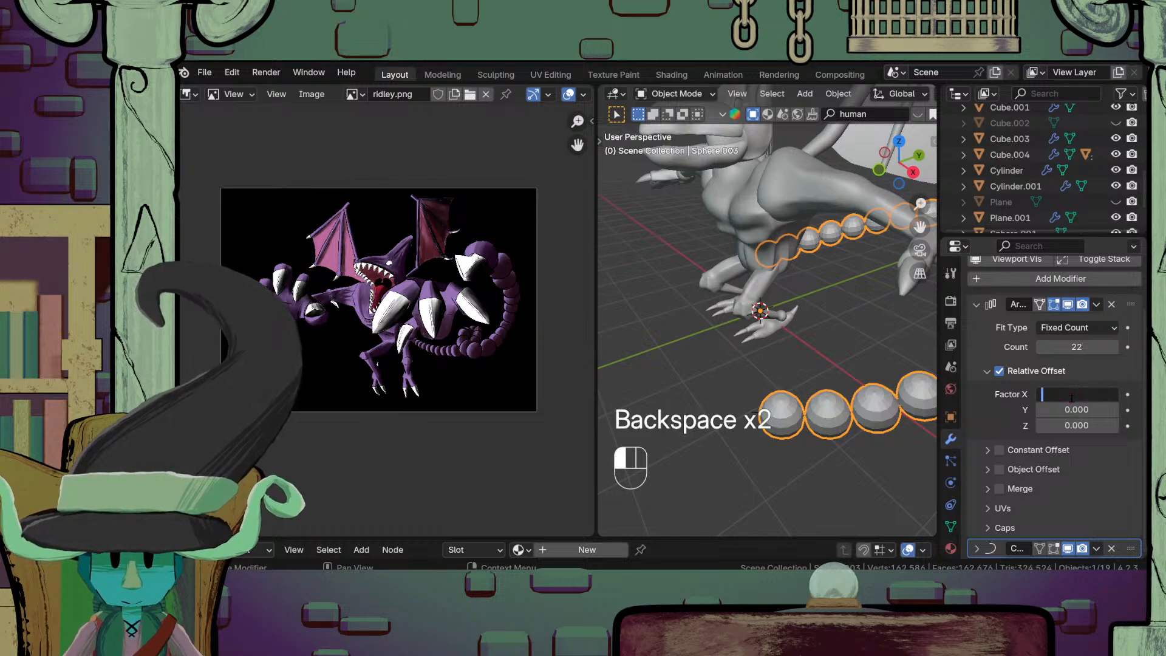
{"action": "type", "text": "0.9"}
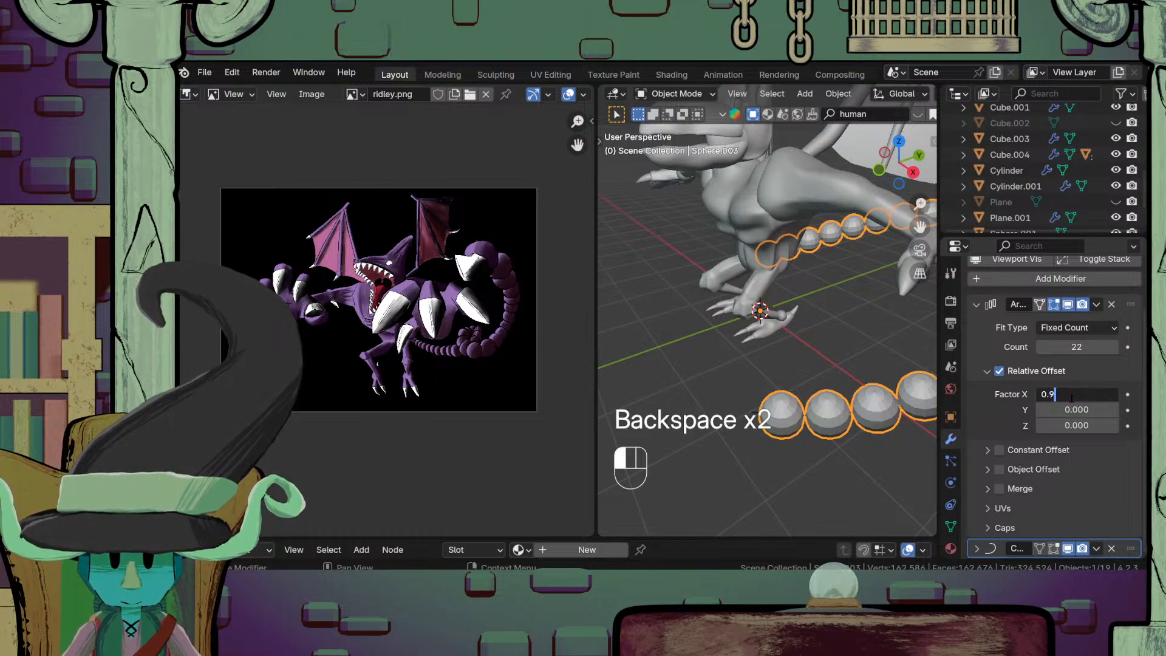
{"action": "type", "text": "6"}
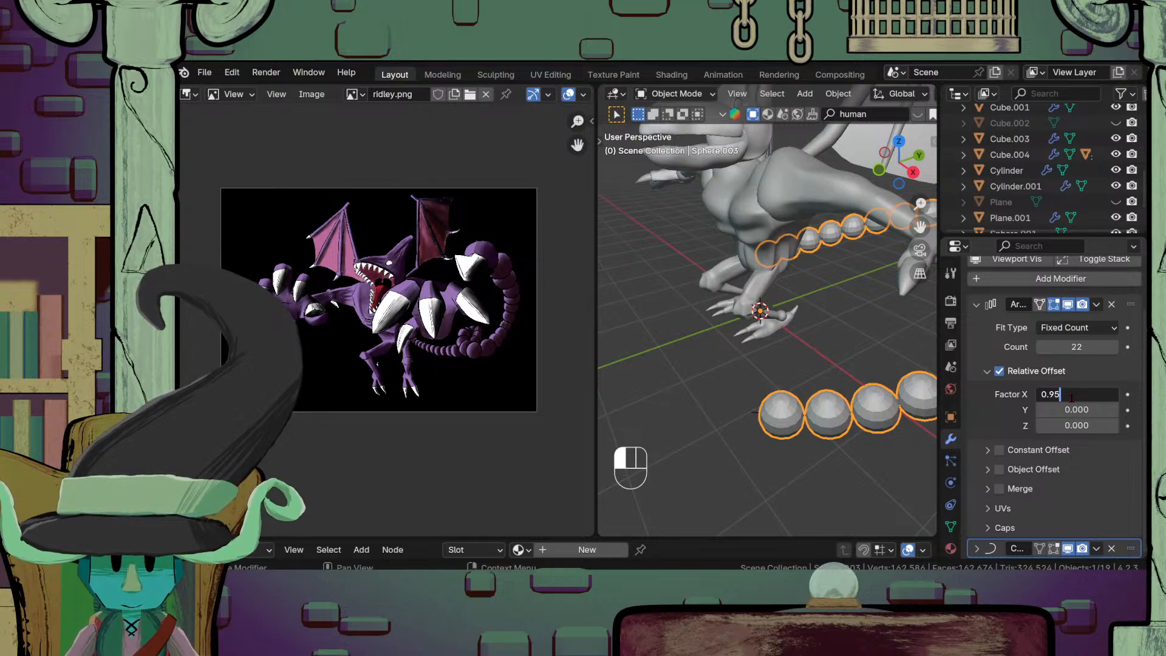
{"action": "key", "text": "Return"}
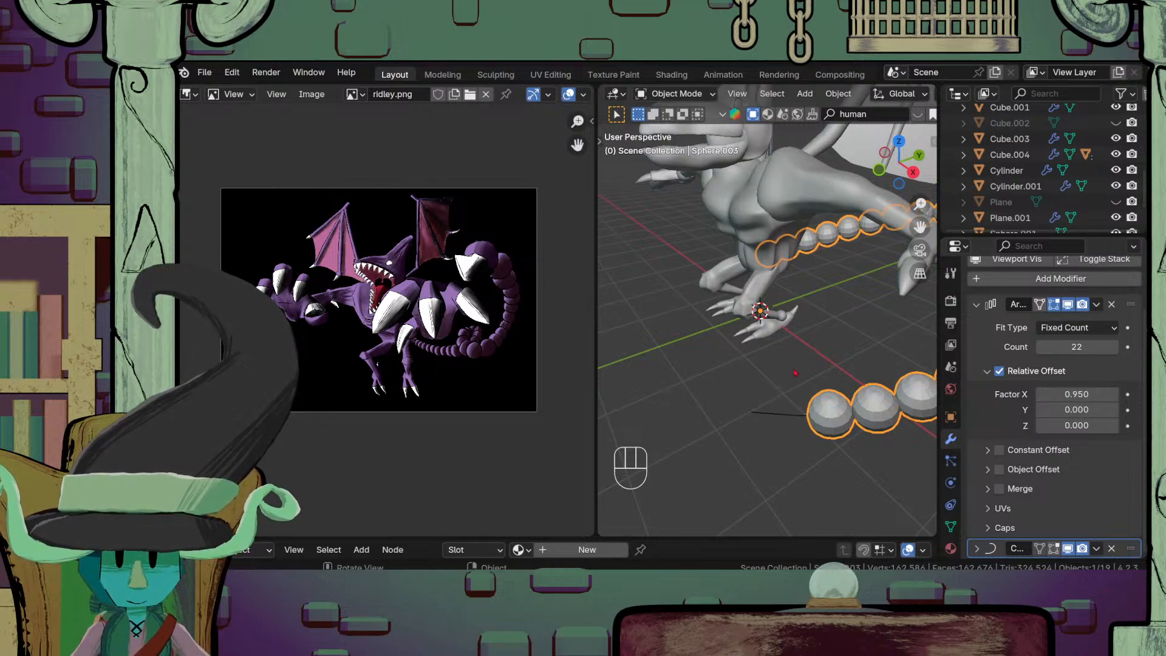
Step: Raise the sphere chain's Array count to 24 and deselect the tail
{"action": "middle_click_drag", "start_coordinate": [870, 417], "coordinate": [801, 420]}
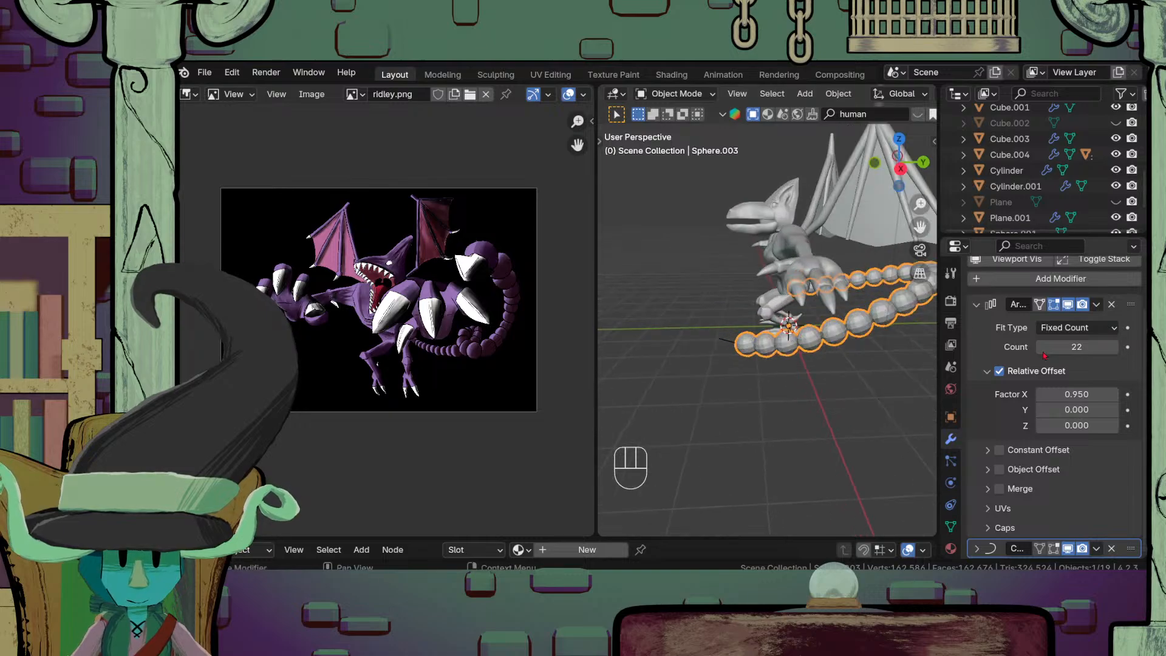
{"action": "left_click", "coordinate": [1118, 350]}
{"action": "middle_click_drag", "start_coordinate": [796, 364], "coordinate": [838, 407]}
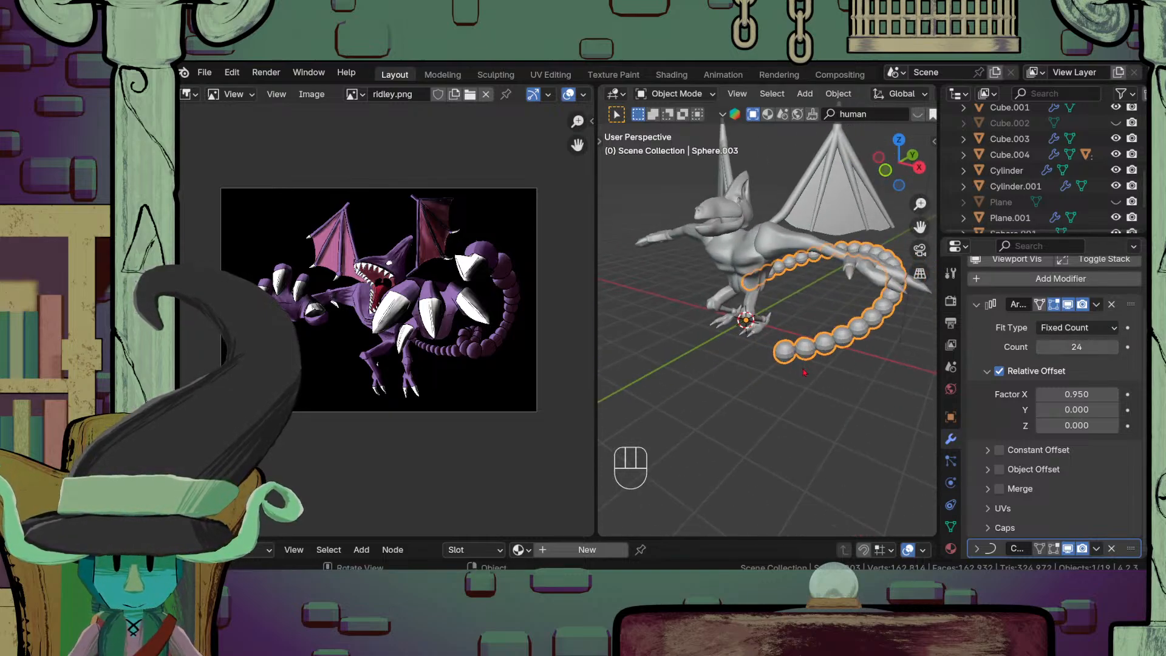
{"action": "left_click", "coordinate": [814, 413]}
Step: Examine the tail from above and compare its segments and end with the tail in the Ridley reference image
{"action": "scroll", "coordinate": [802, 407], "scroll_direction": "down", "scroll_amount": 5}
{"action": "middle_click_drag", "start_coordinate": [778, 383], "coordinate": [668, 492]}
{"action": "scroll", "coordinate": [790, 309], "scroll_direction": "up", "scroll_amount": 4}
{"action": "left_click", "coordinate": [811, 313]}
{"action": "key", "text": "Tab"}
{"action": "key", "text": "Tab"}
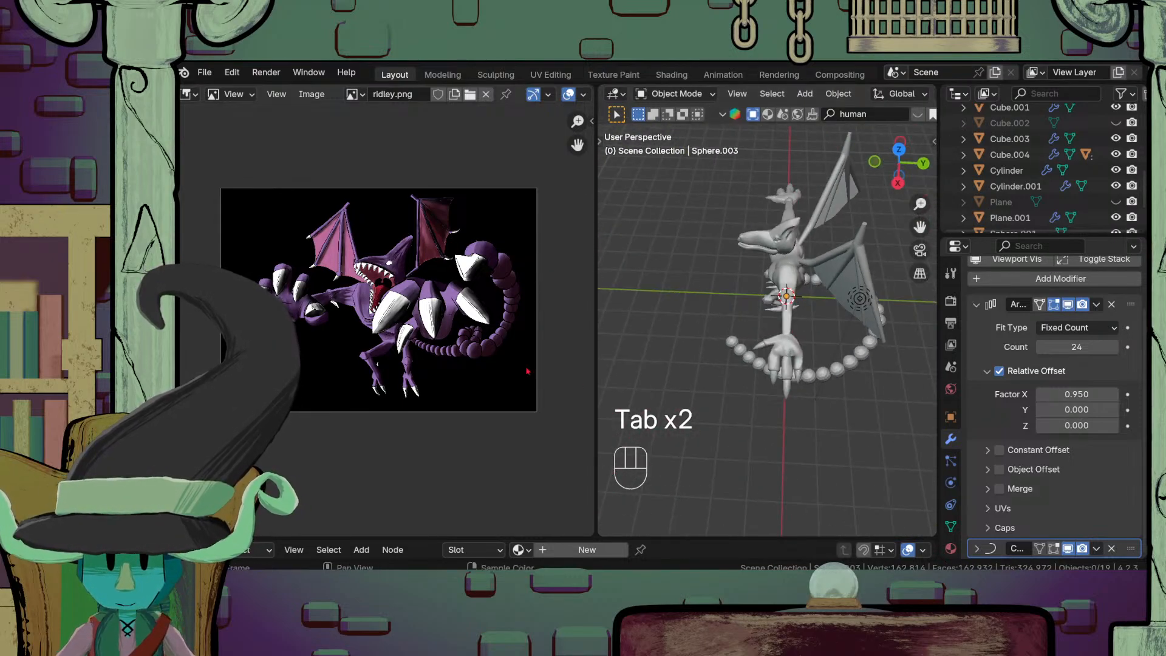
{"action": "scroll", "coordinate": [528, 371], "scroll_direction": "up", "scroll_amount": 5}
{"action": "scroll", "coordinate": [522, 316], "scroll_direction": "down", "scroll_amount": 2}
{"action": "scroll", "coordinate": [517, 270], "scroll_direction": "up", "scroll_amount": 4}
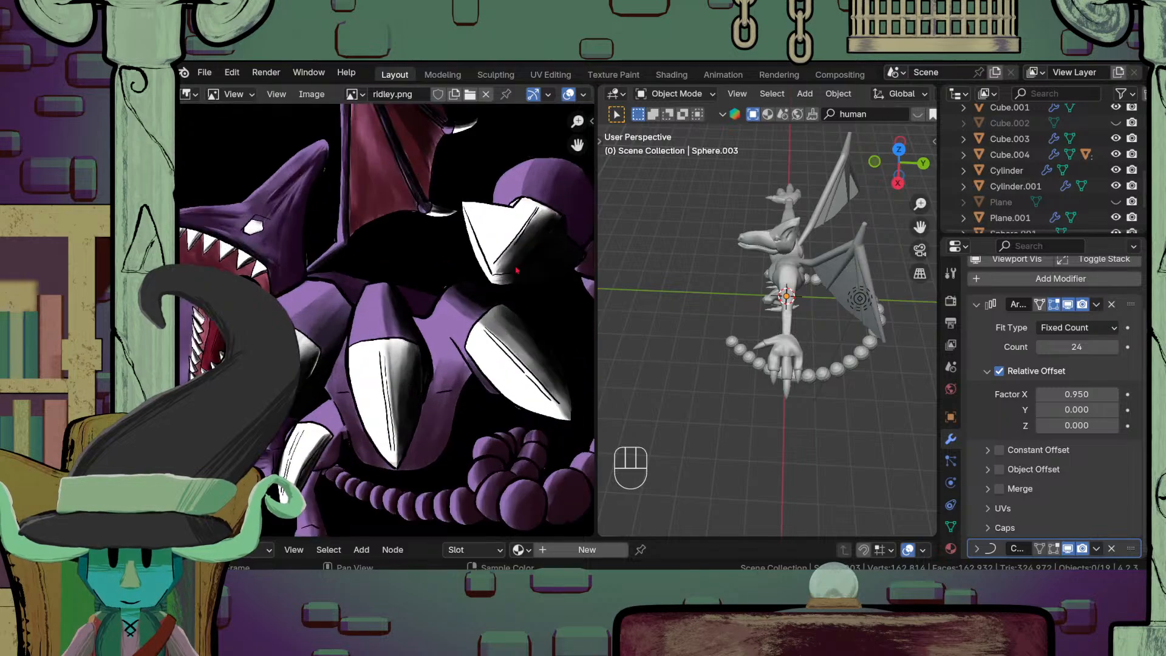
{"action": "scroll", "coordinate": [443, 223], "scroll_direction": "down", "scroll_amount": 1}
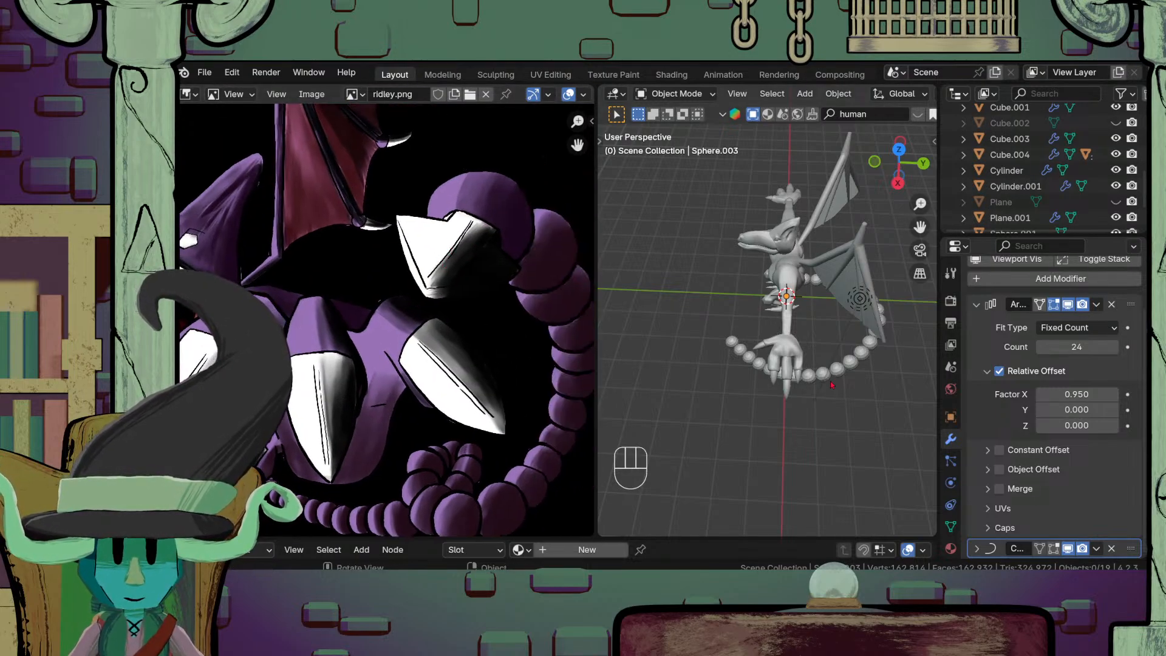
{"action": "middle_click_drag", "start_coordinate": [609, 344], "coordinate": [692, 326]}
{"action": "scroll", "coordinate": [462, 245], "scroll_direction": "up", "scroll_amount": 3}
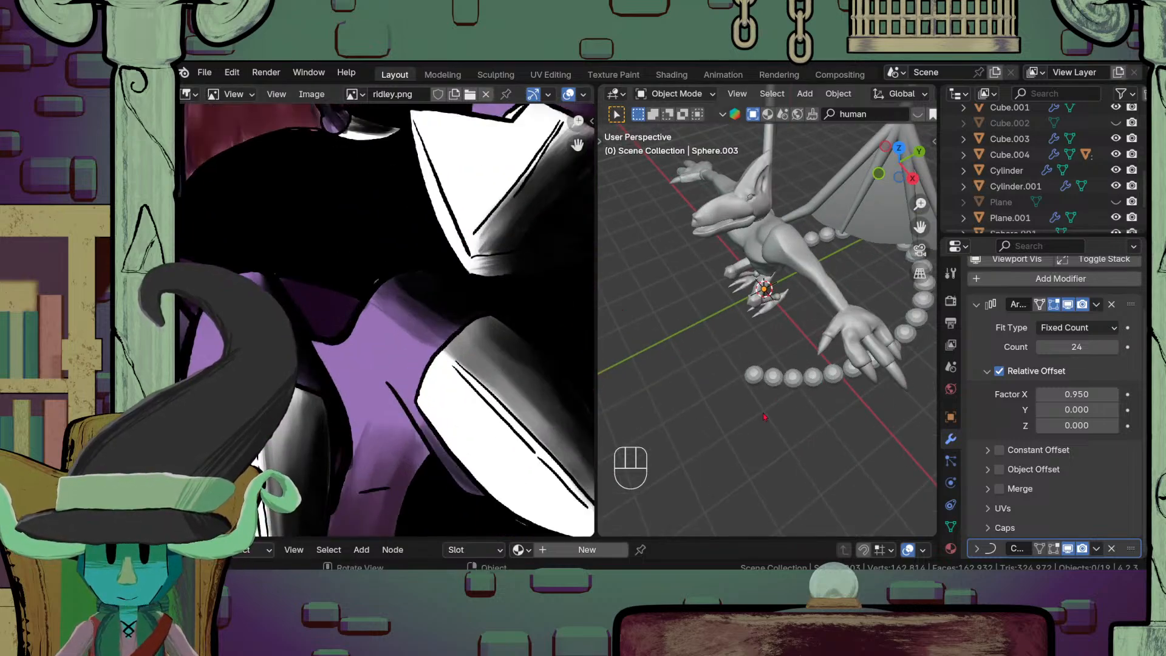
Step: Add a 2 m plane at the world origin
{"action": "scroll", "coordinate": [723, 430], "scroll_direction": "up", "scroll_amount": 4}
{"action": "key", "text": "shift+a"}
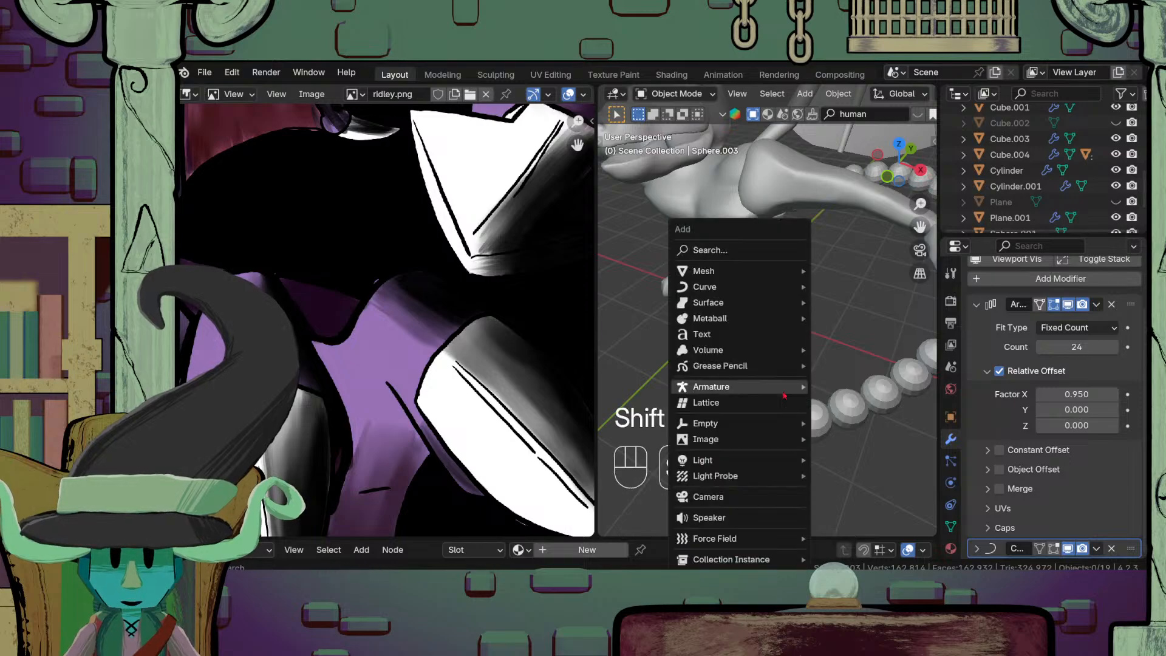
{"action": "mouse_move", "coordinate": [703, 268]}
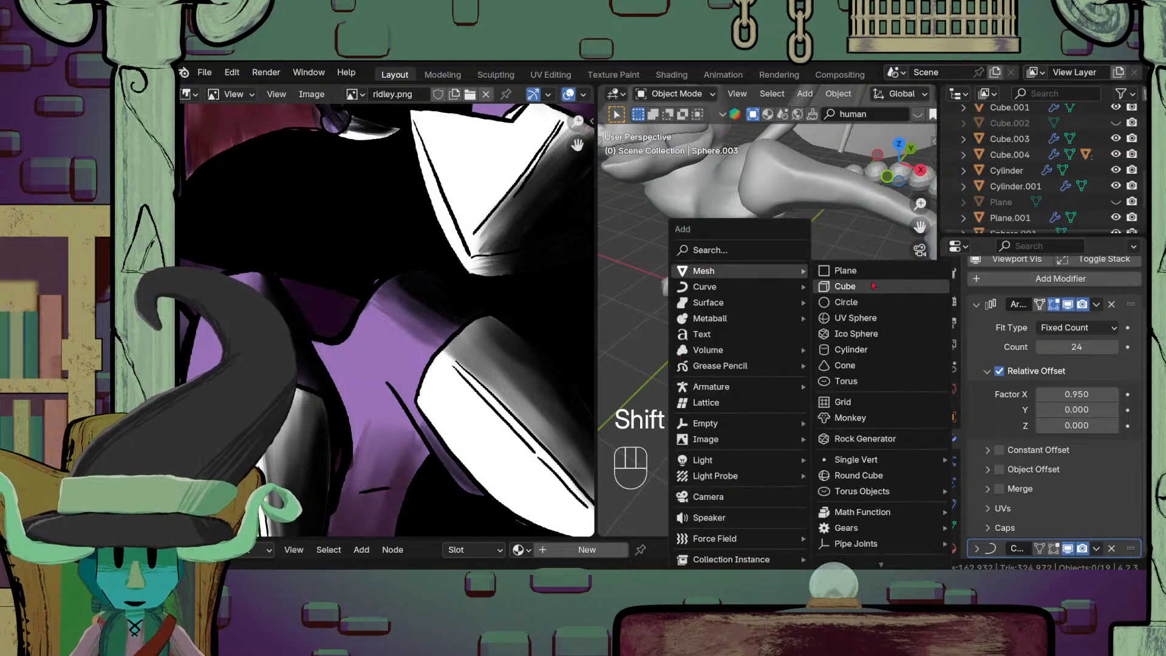
{"action": "left_click", "coordinate": [845, 270]}
{"action": "scroll", "coordinate": [825, 335], "scroll_direction": "down", "scroll_amount": 5}
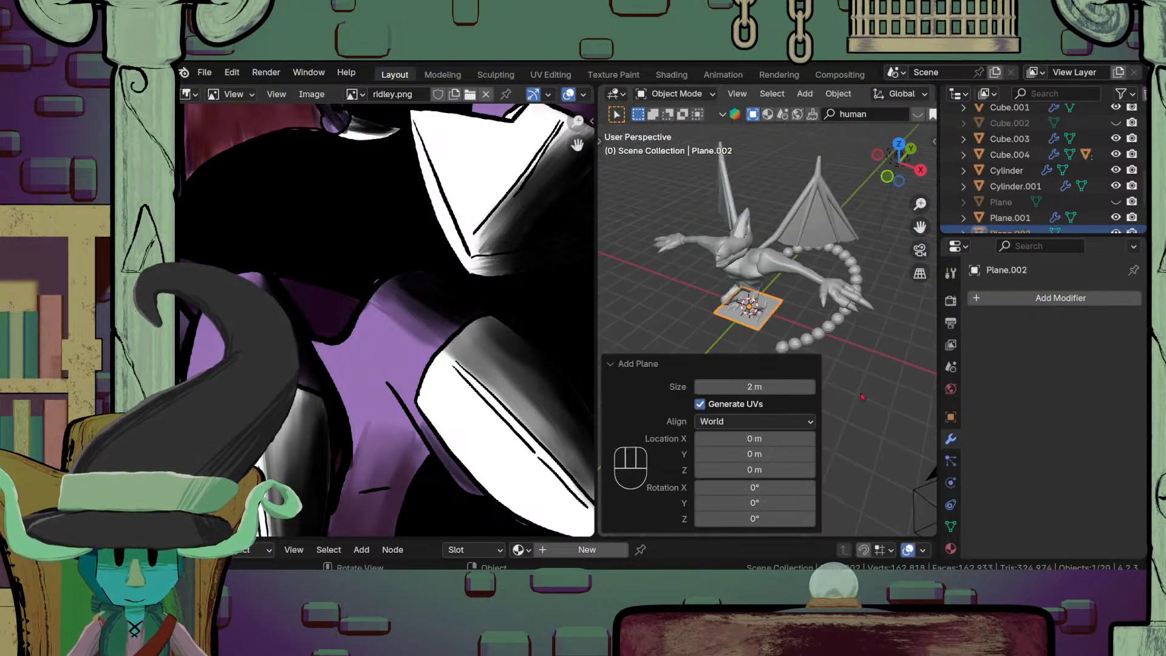
Step: Open the new plane's mesh for editing in top view and isolate it from the rest of the creature
{"action": "scroll", "coordinate": [825, 335], "scroll_direction": "down", "scroll_amount": 2}
{"action": "scroll", "coordinate": [825, 334], "scroll_direction": "up", "scroll_amount": 3}
{"action": "key", "text": "KP_7"}
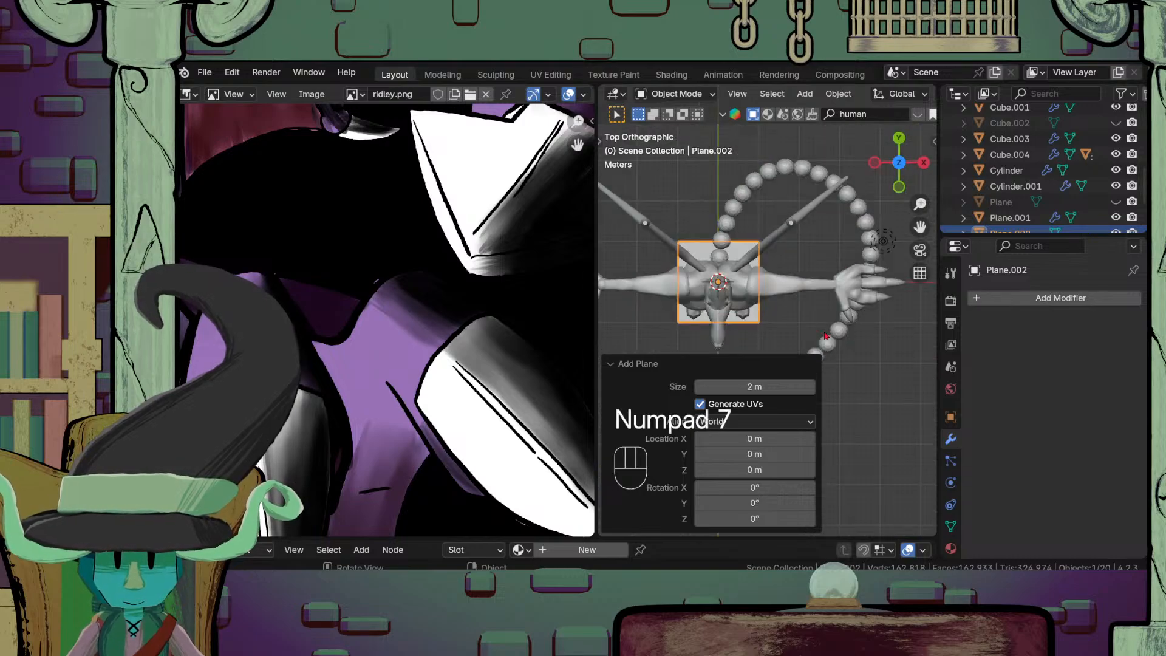
{"action": "scroll", "coordinate": [814, 287], "scroll_direction": "up", "scroll_amount": 2}
{"action": "key", "text": "shift+KP_7"}
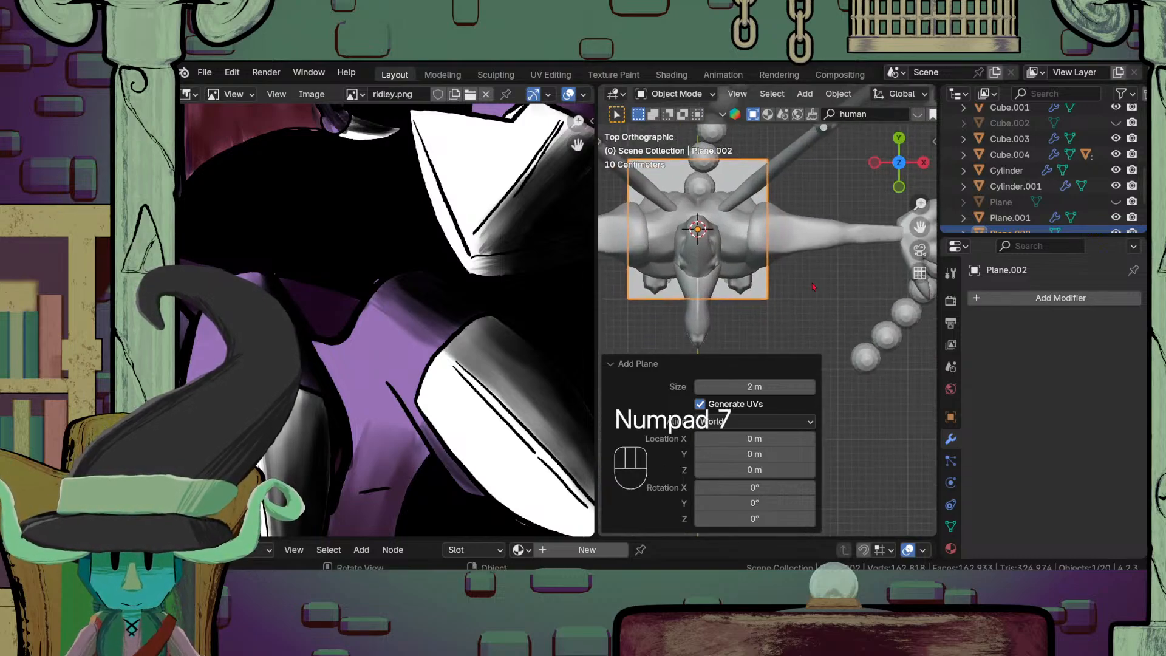
{"action": "key", "text": "Tab"}
{"action": "middle_click_drag", "start_coordinate": [740, 256], "coordinate": [775, 351], "text": "shift"}
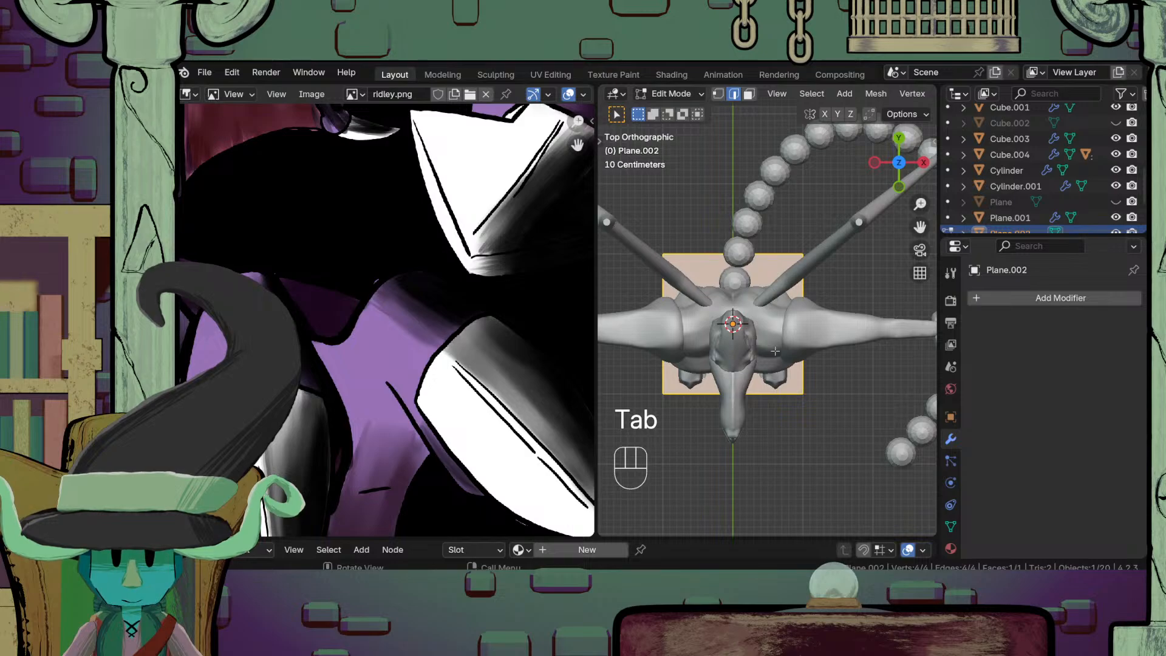
{"action": "key", "text": "KP_Divide"}
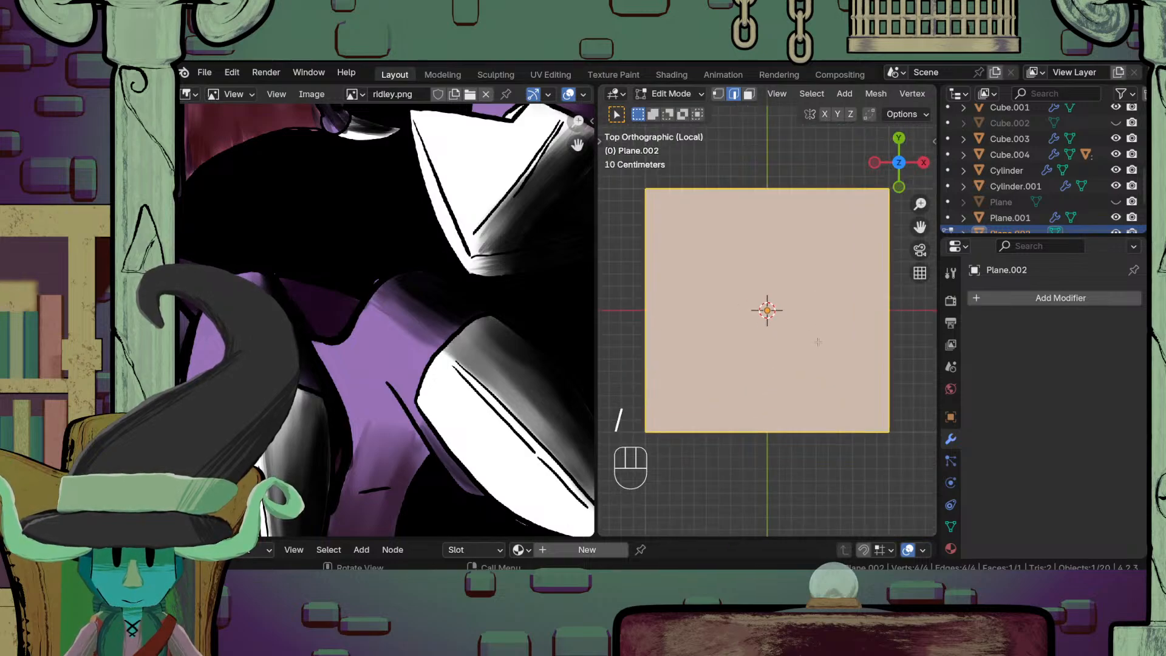
Step: Extrude the plane's front edge about 0.25 m along negative Y and widen it by a factor of 1.683
{"action": "scroll", "coordinate": [819, 352], "scroll_direction": "down", "scroll_amount": 5}
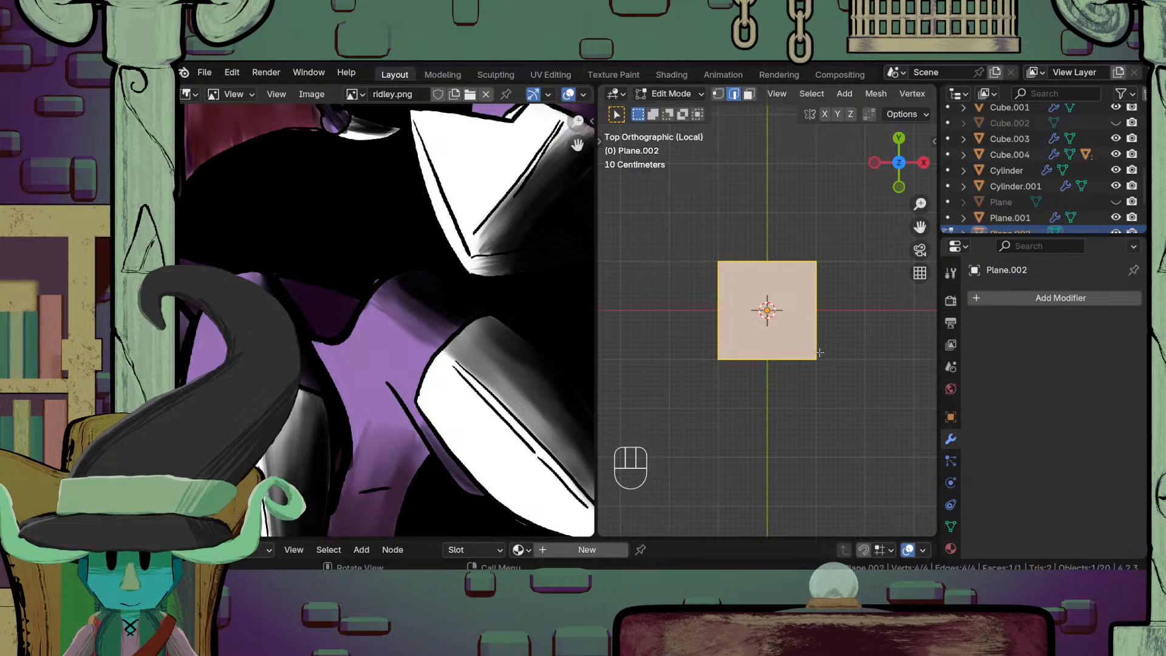
{"action": "key", "text": "2"}
{"action": "left_click", "coordinate": [782, 359]}
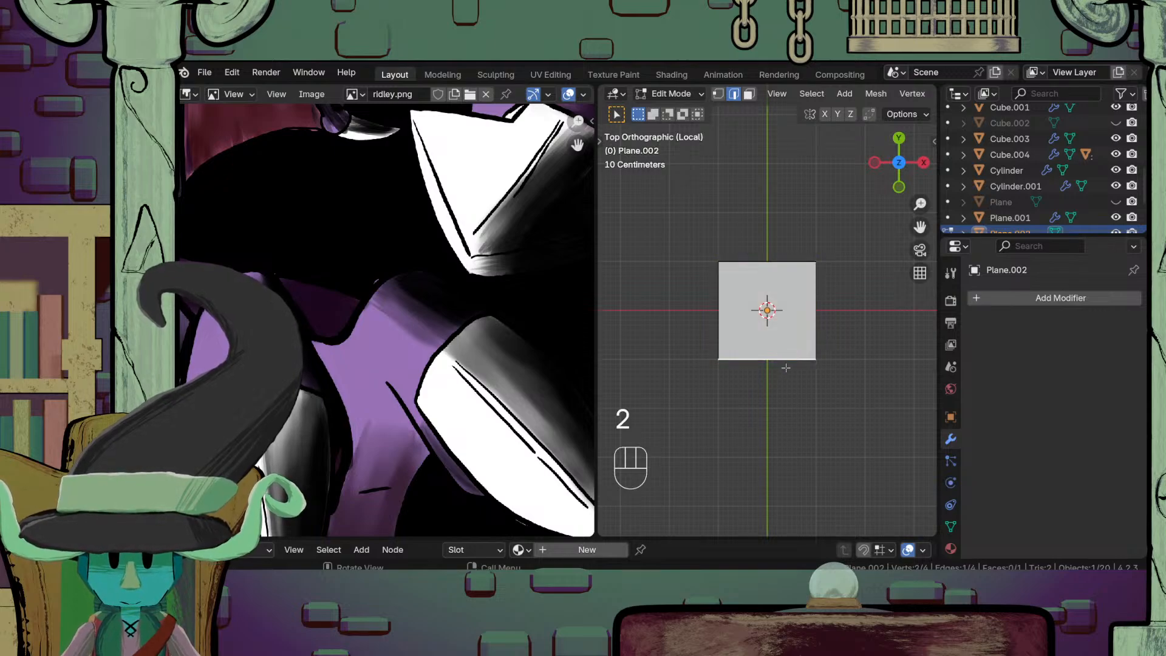
{"action": "key", "text": "e"}
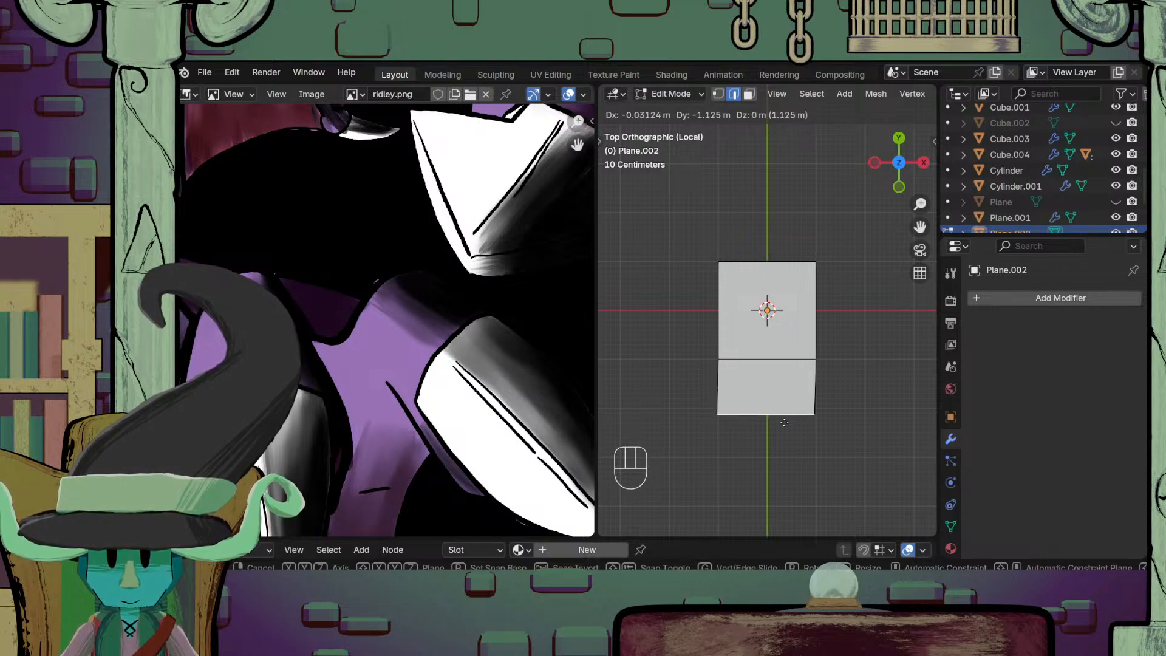
{"action": "right_click", "coordinate": [791, 383]}
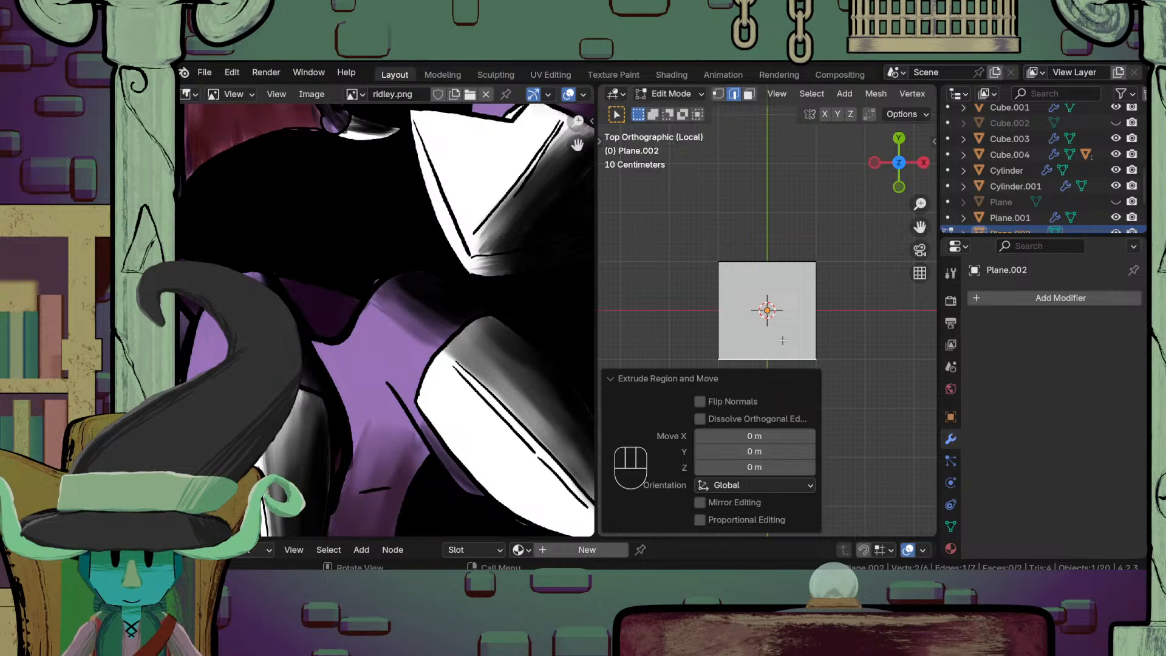
{"action": "key", "text": "g"}
{"action": "key", "text": "y"}
{"action": "left_click", "coordinate": [787, 350]}
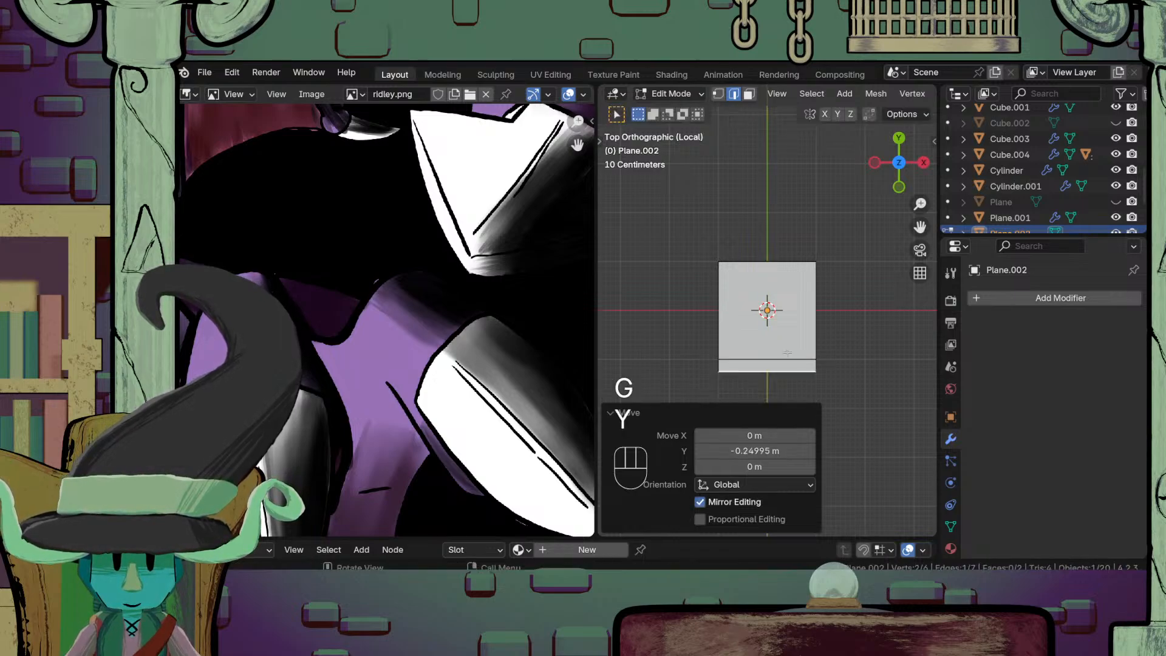
{"action": "key", "text": "s"}
{"action": "left_click", "coordinate": [817, 361]}
{"action": "middle_click_drag", "start_coordinate": [817, 362], "coordinate": [832, 300], "text": "shift"}
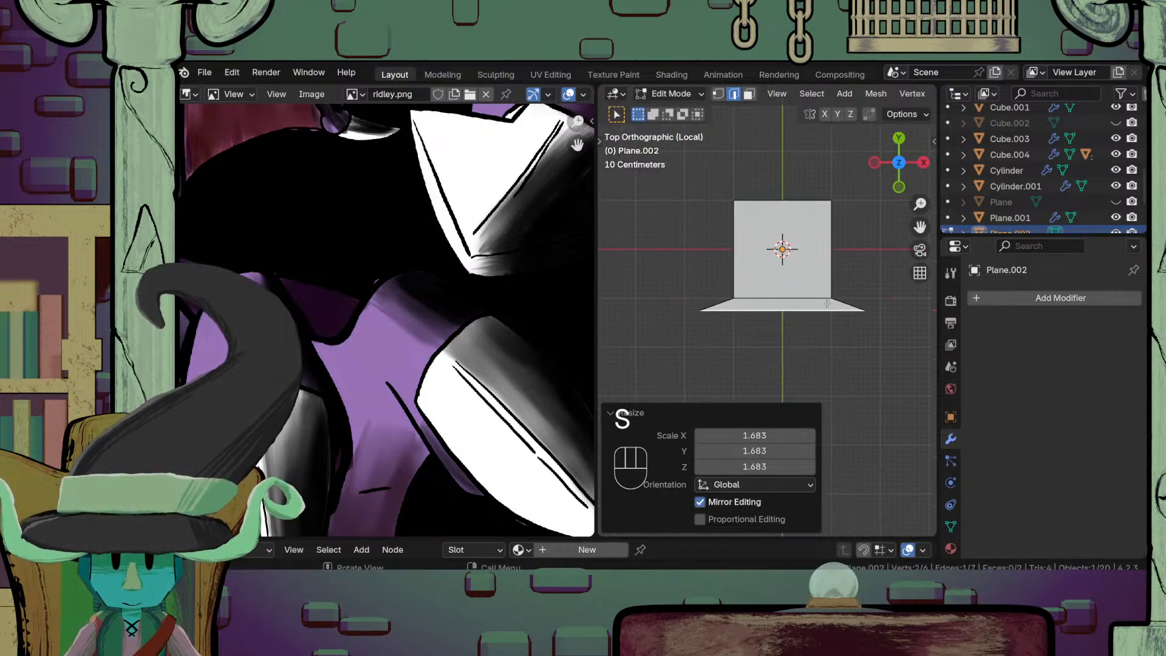
Step: Extrude the widened edge forward along Y and scale the new edge to 0.370 to taper the arrowhead
{"action": "key", "text": "e"}
{"action": "key", "text": "z"}
{"action": "key", "text": "y"}
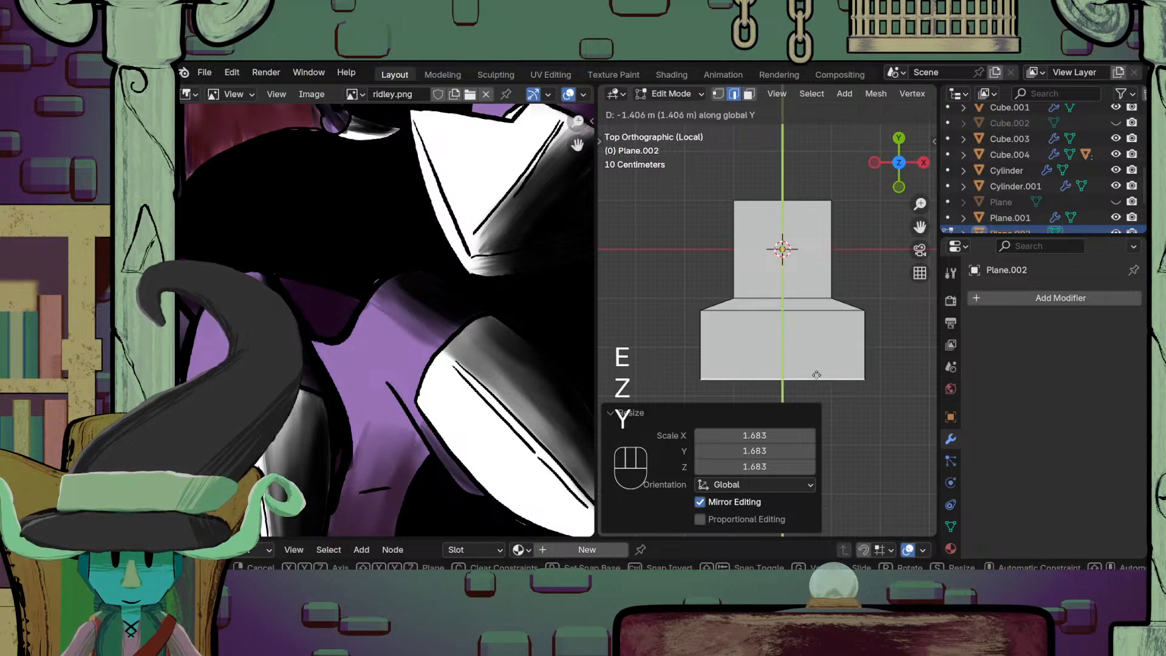
{"action": "left_click", "coordinate": [819, 386]}
{"action": "key", "text": "s"}
{"action": "left_click", "coordinate": [825, 394]}
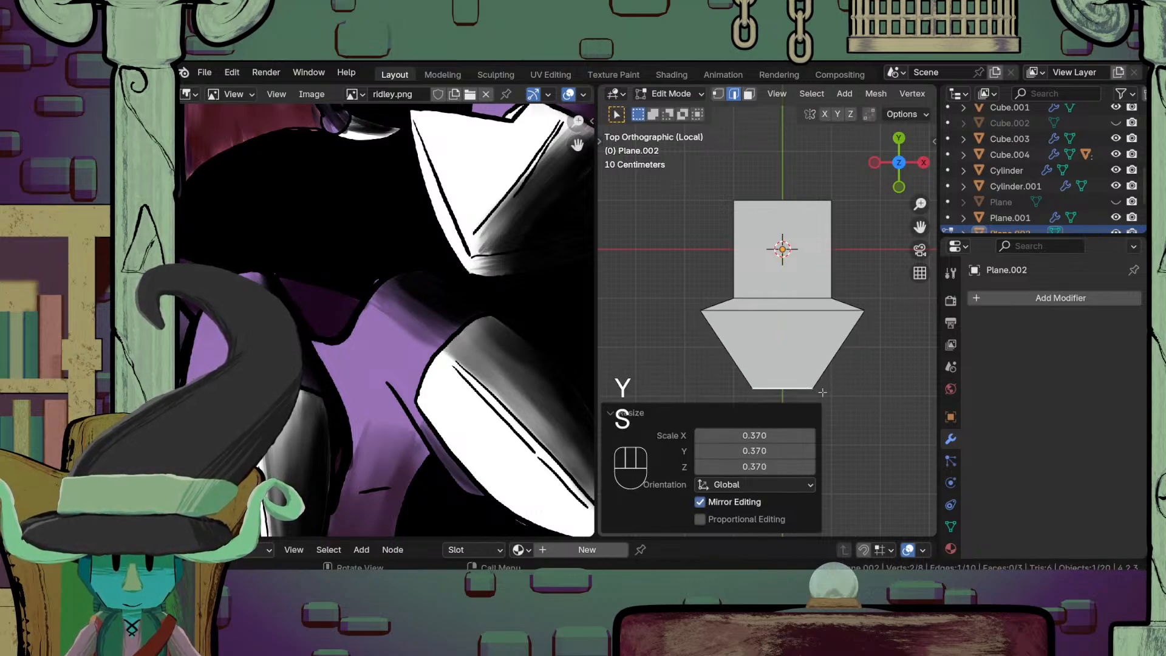
{"action": "middle_click_drag", "start_coordinate": [825, 394], "coordinate": [825, 333], "text": "shift"}
Step: Narrow the arrowhead's end edge to a small tip and move it about 0.34 m further along negative Y
{"action": "key", "text": "s"}
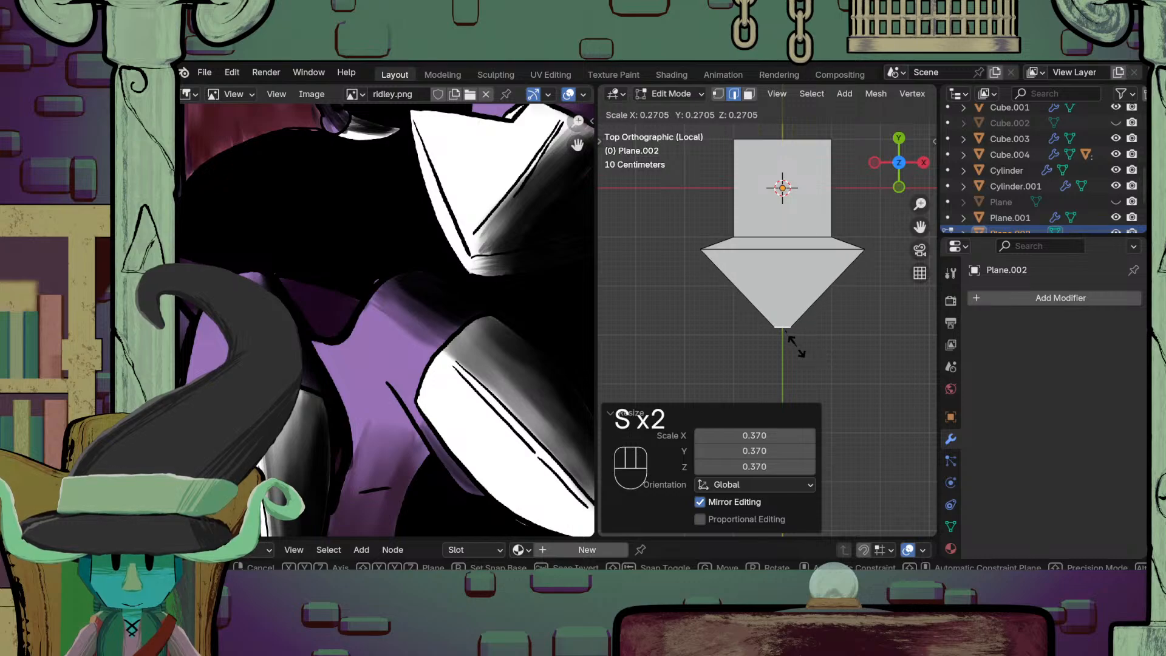
{"action": "left_click", "coordinate": [809, 359]}
{"action": "key", "text": "g"}
{"action": "key", "text": "y"}
{"action": "left_click", "coordinate": [820, 370]}
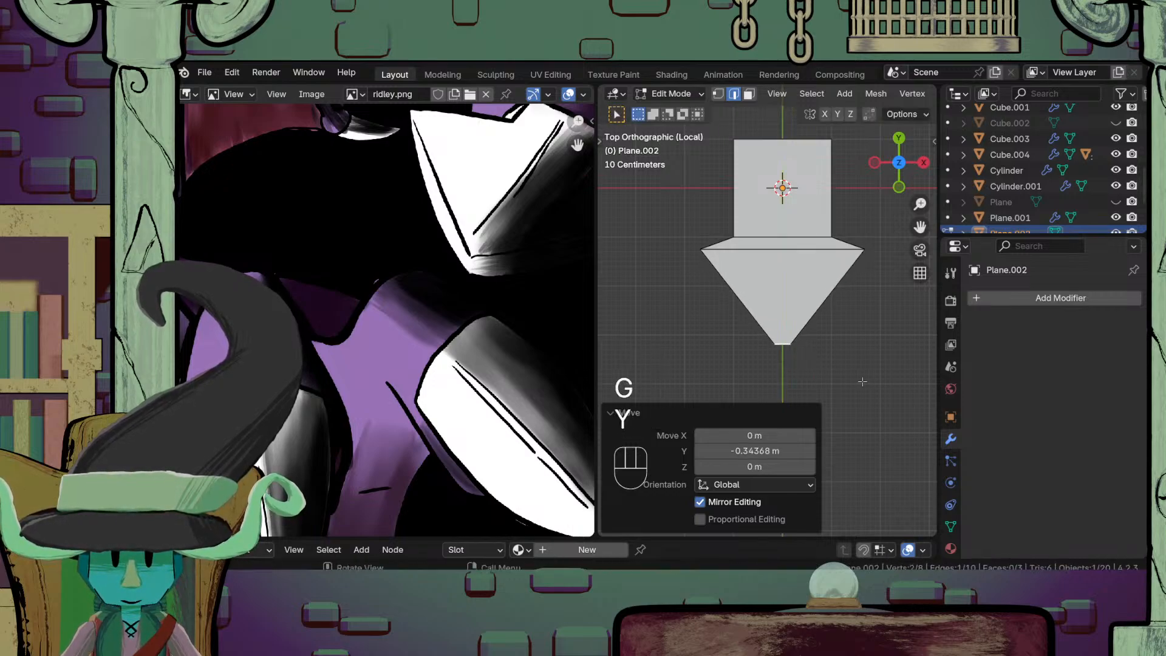
{"action": "key", "text": "s"}
{"action": "left_click", "coordinate": [848, 382]}
Step: Extrude the entire arrow outline upward into a solid slab and recalculate its normals
{"action": "scroll", "coordinate": [845, 380], "scroll_direction": "down", "scroll_amount": 5}
{"action": "middle_click_drag", "start_coordinate": [841, 375], "coordinate": [812, 369]}
{"action": "key", "text": "a"}
{"action": "scroll", "coordinate": [802, 352], "scroll_direction": "up", "scroll_amount": 3}
{"action": "key", "text": "e"}
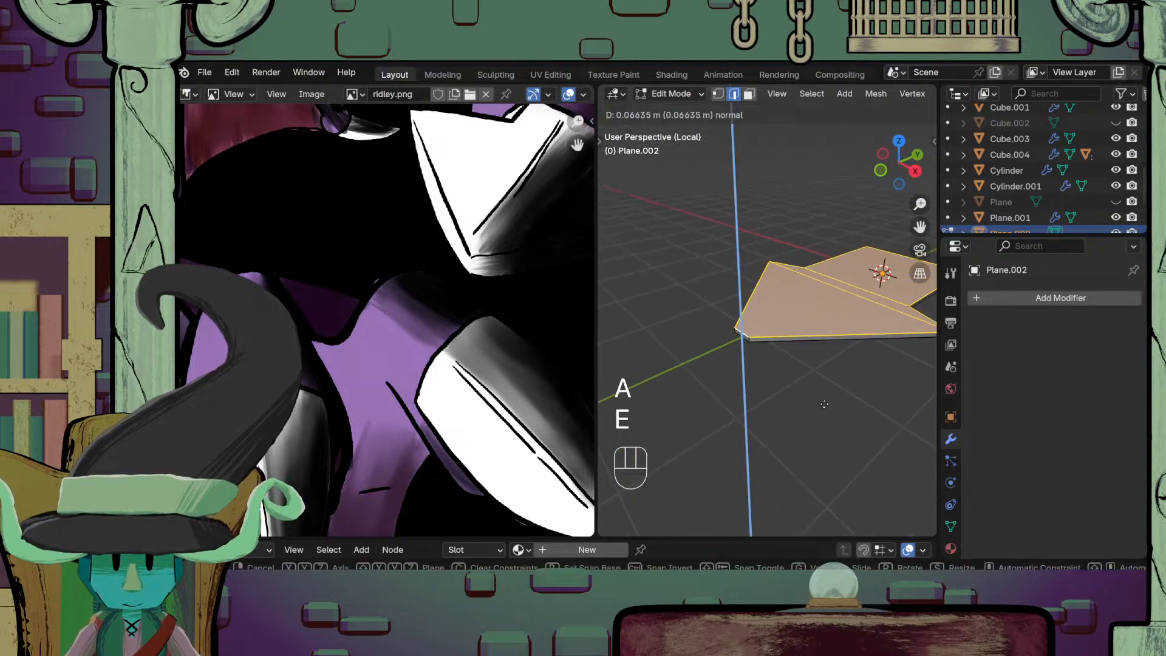
{"action": "left_click", "coordinate": [825, 393]}
{"action": "key", "text": "a"}
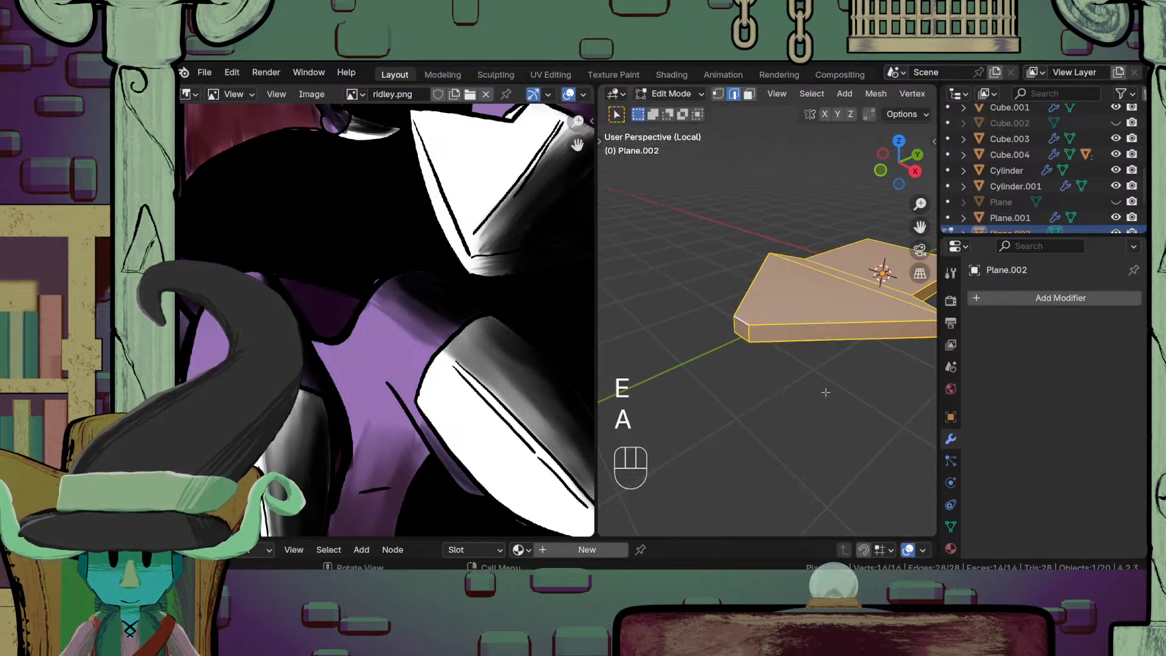
{"action": "key", "text": "shift+n"}
{"action": "key", "text": "Tab"}
{"action": "scroll", "coordinate": [855, 406], "scroll_direction": "down", "scroll_amount": 3}
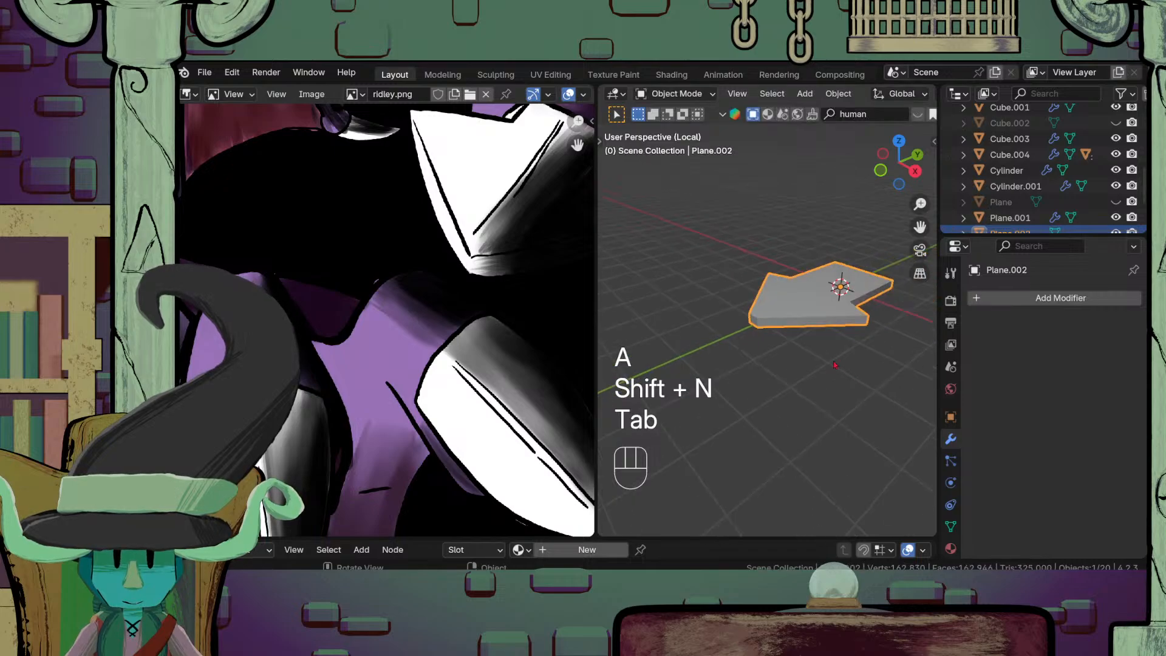
Step: Add one centred loop cut lengthwise through the arrow from its tip to its base
{"action": "middle_click_drag", "start_coordinate": [847, 398], "coordinate": [788, 380]}
{"action": "key", "text": "Tab"}
{"action": "scroll", "coordinate": [737, 424], "scroll_direction": "up", "scroll_amount": 1}
{"action": "key", "text": "ctrl+r"}
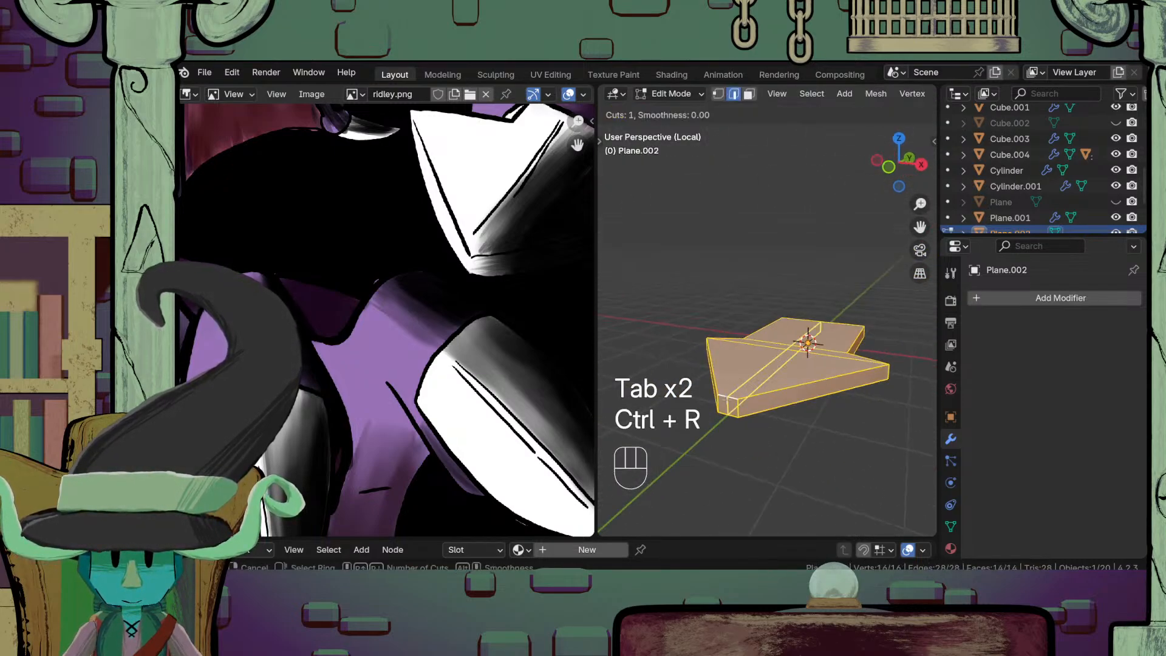
{"action": "left_click", "coordinate": [746, 384]}
{"action": "right_click", "coordinate": [746, 385]}
{"action": "scroll", "coordinate": [840, 358], "scroll_direction": "down", "scroll_amount": 3}
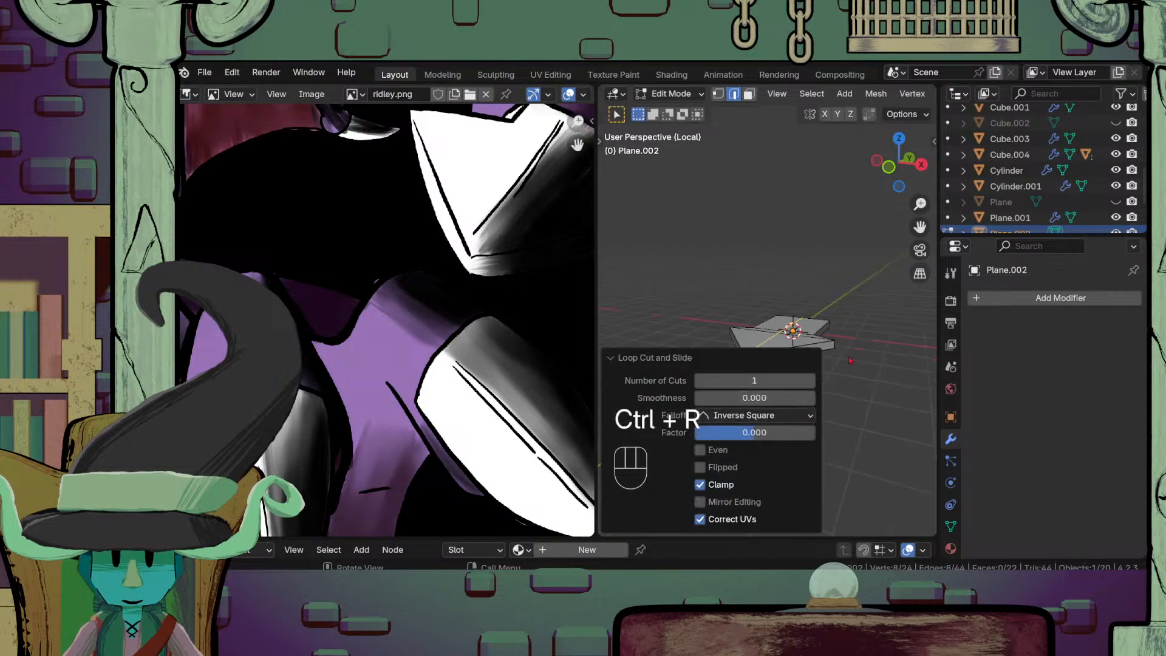
{"action": "left_click", "coordinate": [628, 360]}
{"action": "scroll", "coordinate": [794, 351], "scroll_direction": "up", "scroll_amount": 7}
Step: Raise the upper centre-line edges of the arrow about 0.3 m along Z to form a ridge
{"action": "left_click", "coordinate": [795, 366]}
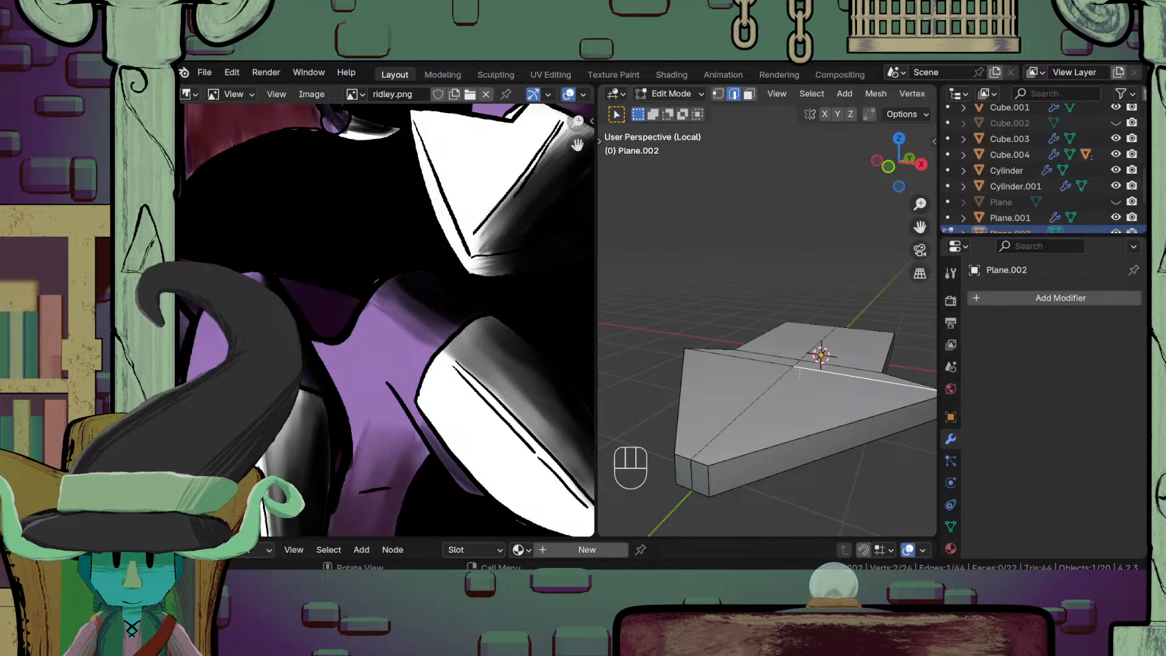
{"action": "left_click", "coordinate": [708, 445], "text": "alt"}
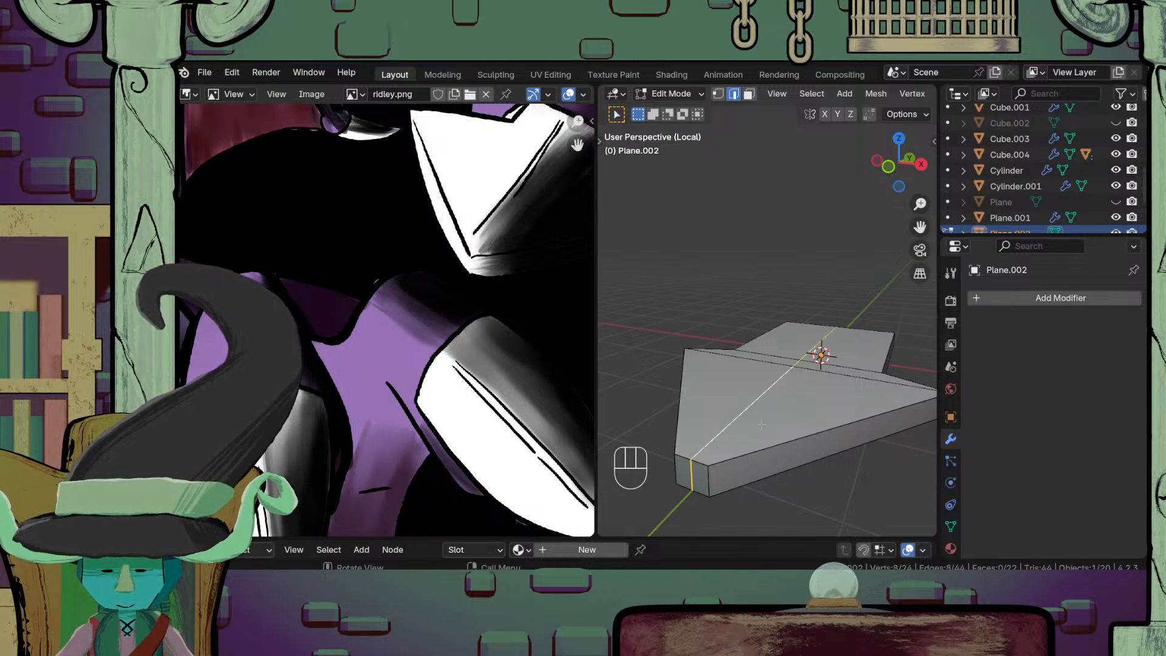
{"action": "left_click", "coordinate": [795, 370], "text": "shift"}
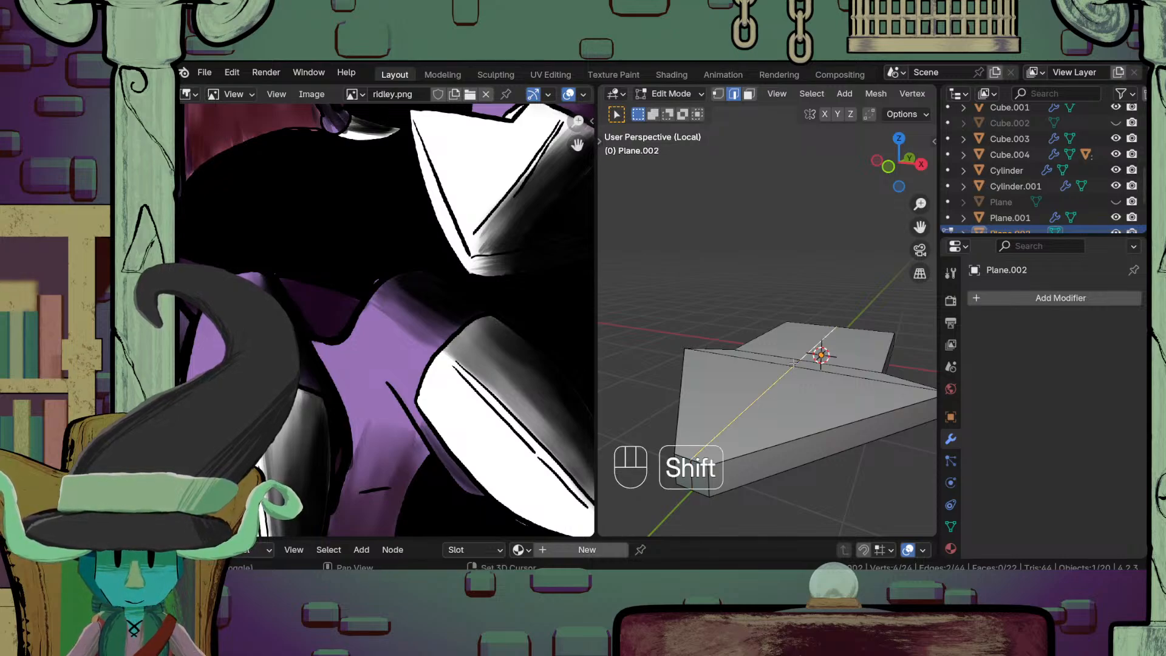
{"action": "key", "text": "g"}
{"action": "key", "text": "z"}
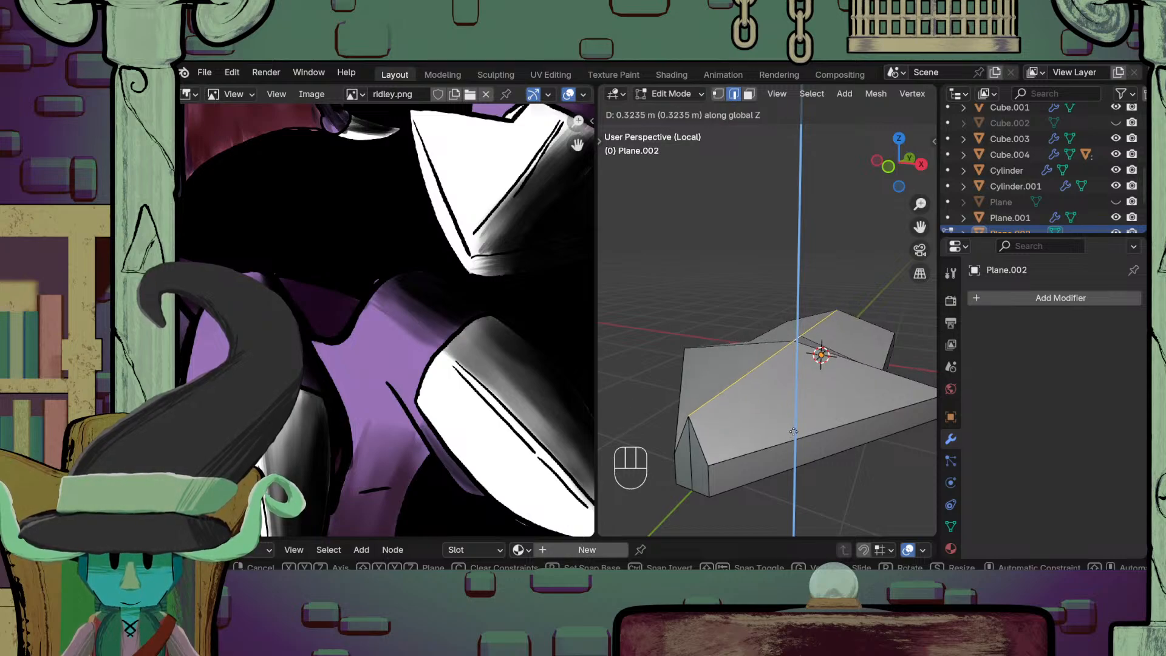
{"action": "left_click", "coordinate": [793, 438]}
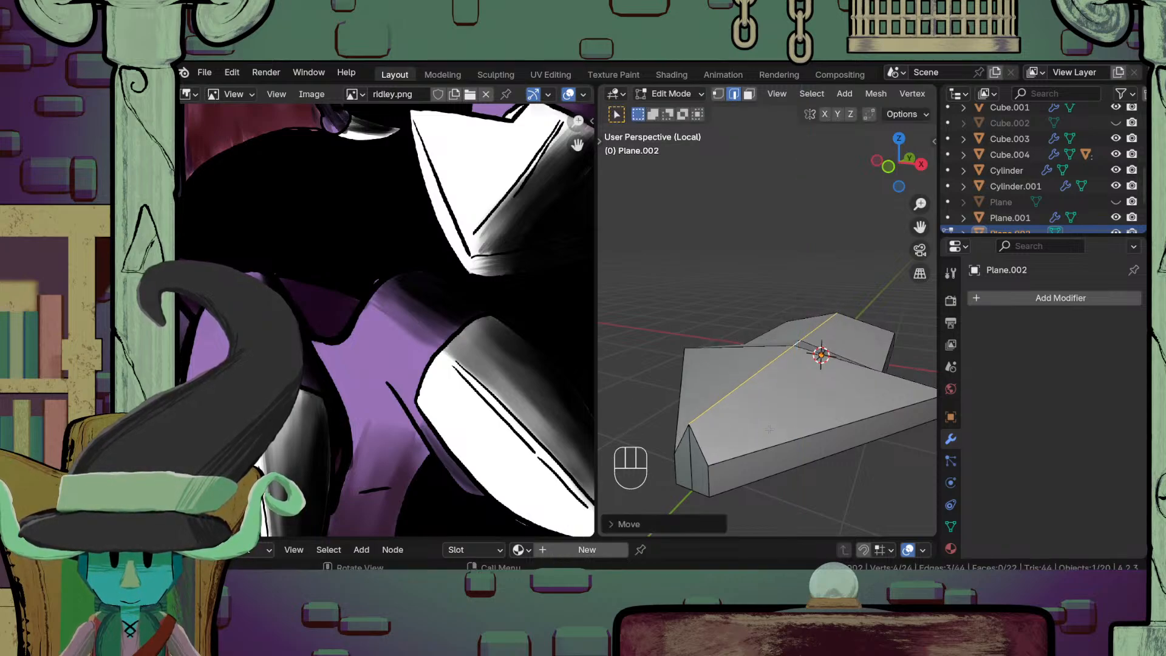
{"action": "middle_click_drag", "start_coordinate": [769, 429], "coordinate": [735, 411]}
Step: Add one centred loop cut across the arrowhead between its tip and widest part
{"action": "key", "text": "ctrl+r"}
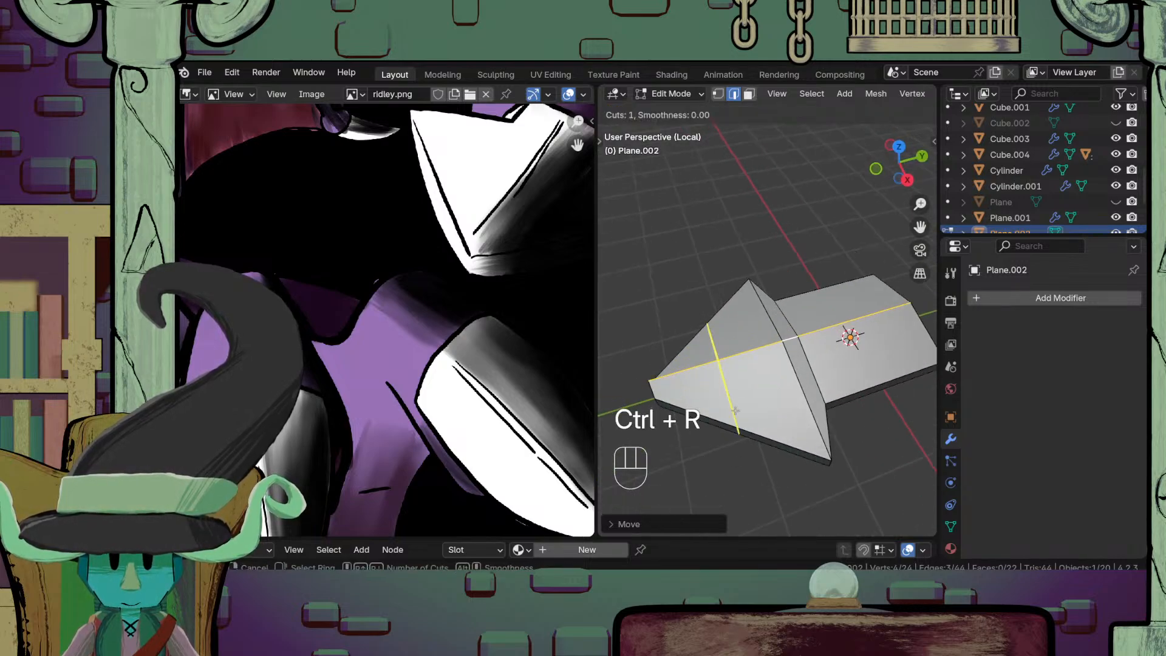
{"action": "left_click", "coordinate": [735, 412]}
{"action": "right_click", "coordinate": [735, 412]}
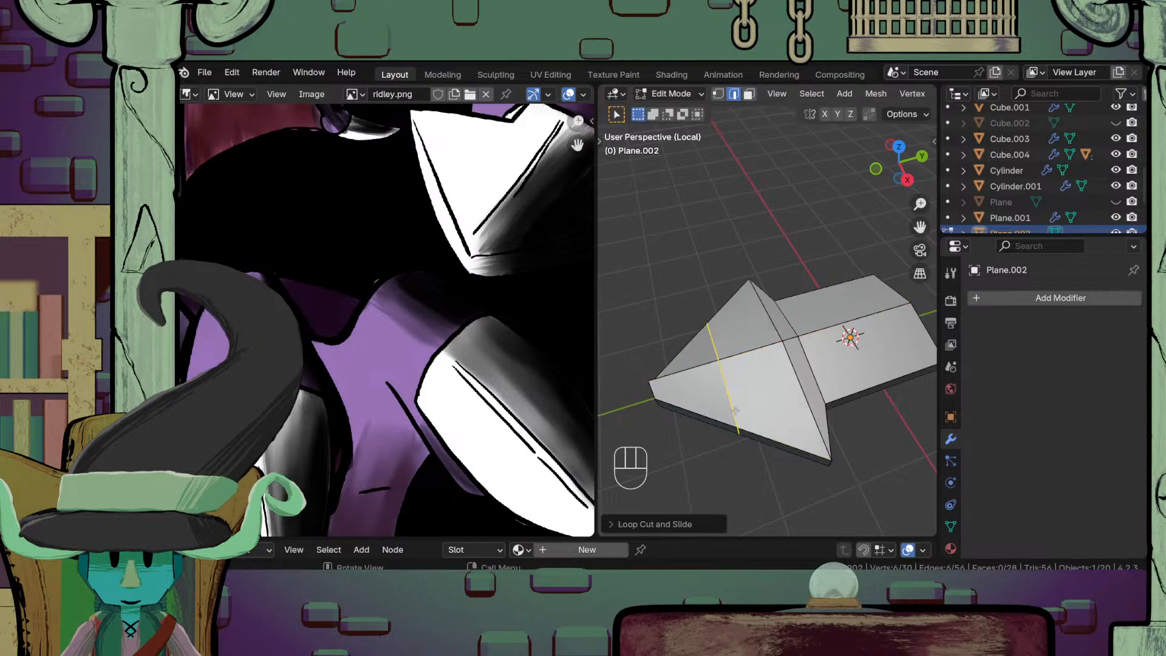
Step: Scale down the two end faces at the arrowhead's tip to sharpen the point
{"action": "middle_click_drag", "start_coordinate": [749, 440], "coordinate": [814, 384]}
{"action": "left_click", "coordinate": [747, 381]}
{"action": "left_click", "coordinate": [744, 388], "text": "shift"}
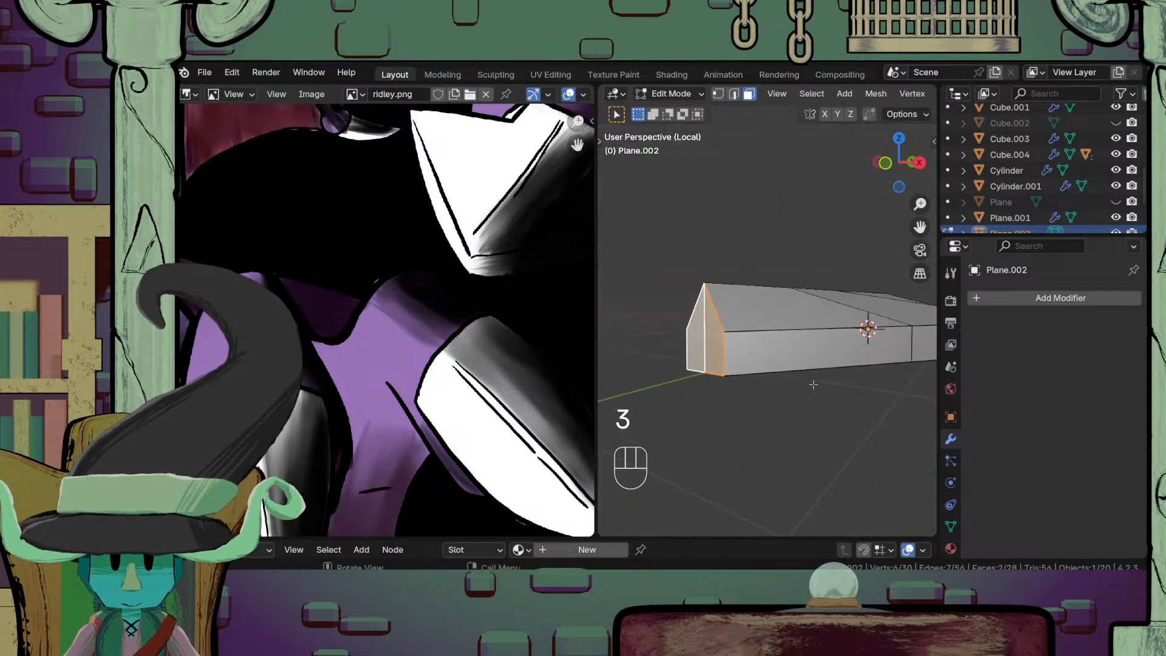
{"action": "key", "text": "2"}
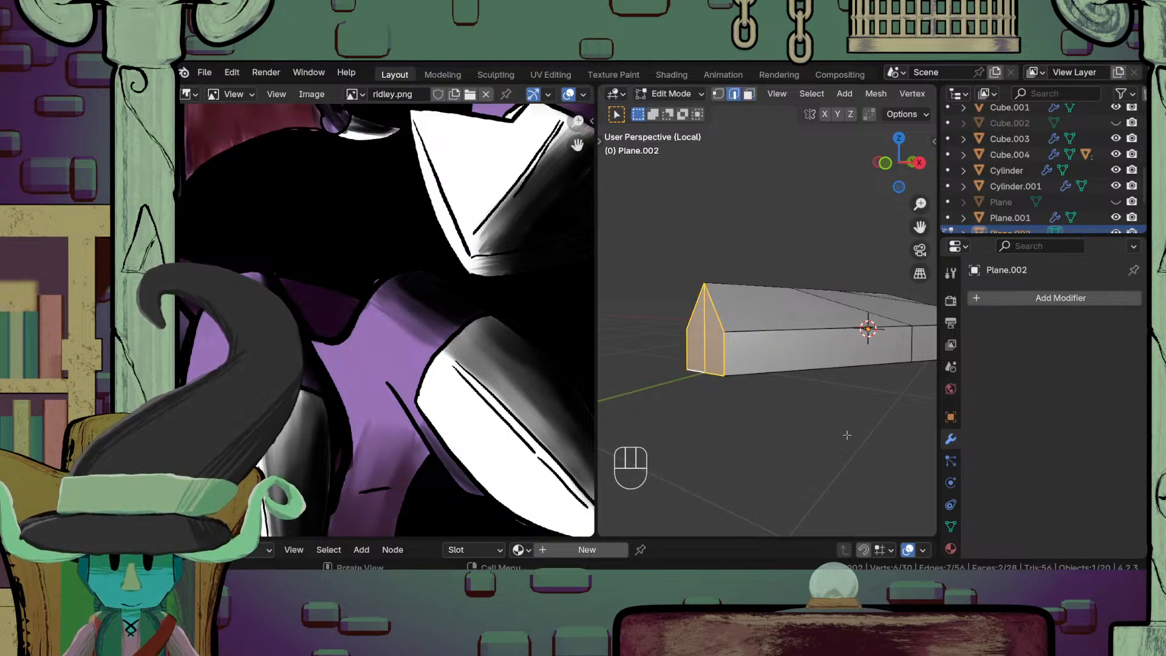
{"action": "key", "text": "s"}
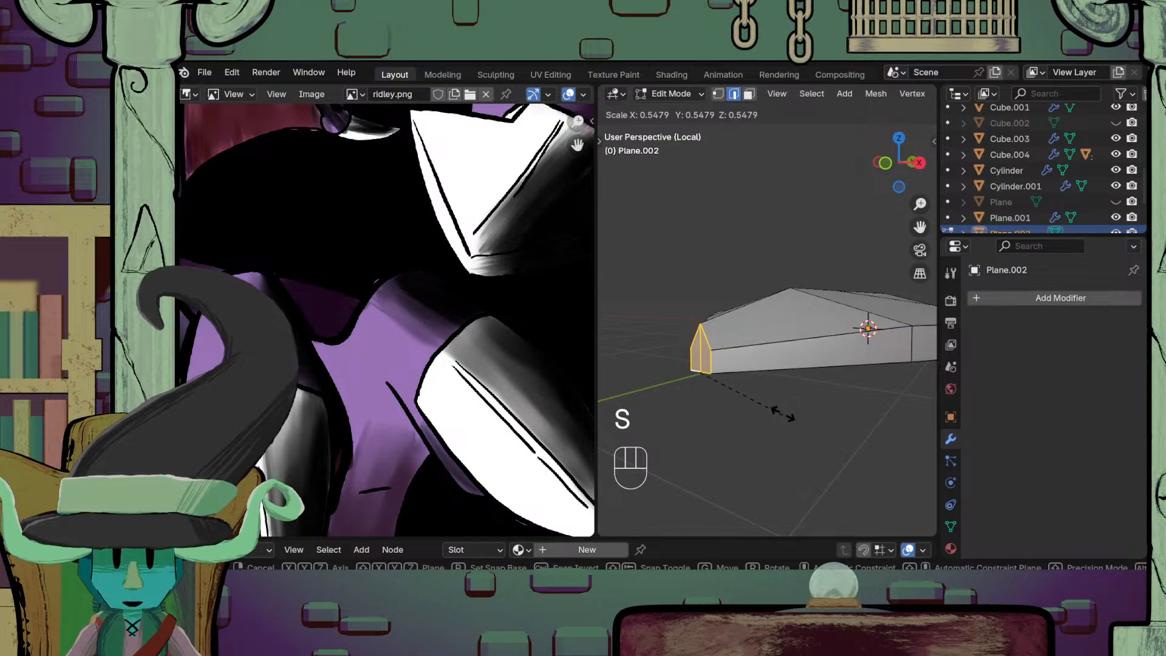
{"action": "left_click", "coordinate": [728, 387]}
Step: Examine the arrowhead's profile, thickness and tapered tip from several angles
{"action": "key", "text": "Tab"}
{"action": "scroll", "coordinate": [728, 387], "scroll_direction": "down", "scroll_amount": 4}
{"action": "middle_click_drag", "start_coordinate": [744, 364], "coordinate": [696, 422]}
{"action": "scroll", "coordinate": [729, 407], "scroll_direction": "down", "scroll_amount": 5}
{"action": "middle_click_drag", "start_coordinate": [796, 377], "coordinate": [816, 408]}
{"action": "scroll", "coordinate": [808, 361], "scroll_direction": "up", "scroll_amount": 6}
{"action": "key", "text": "Tab"}
{"action": "scroll", "coordinate": [782, 398], "scroll_direction": "up", "scroll_amount": 2}
{"action": "scroll", "coordinate": [783, 398], "scroll_direction": "down", "scroll_amount": 2}
{"action": "scroll", "coordinate": [771, 355], "scroll_direction": "up", "scroll_amount": 2}
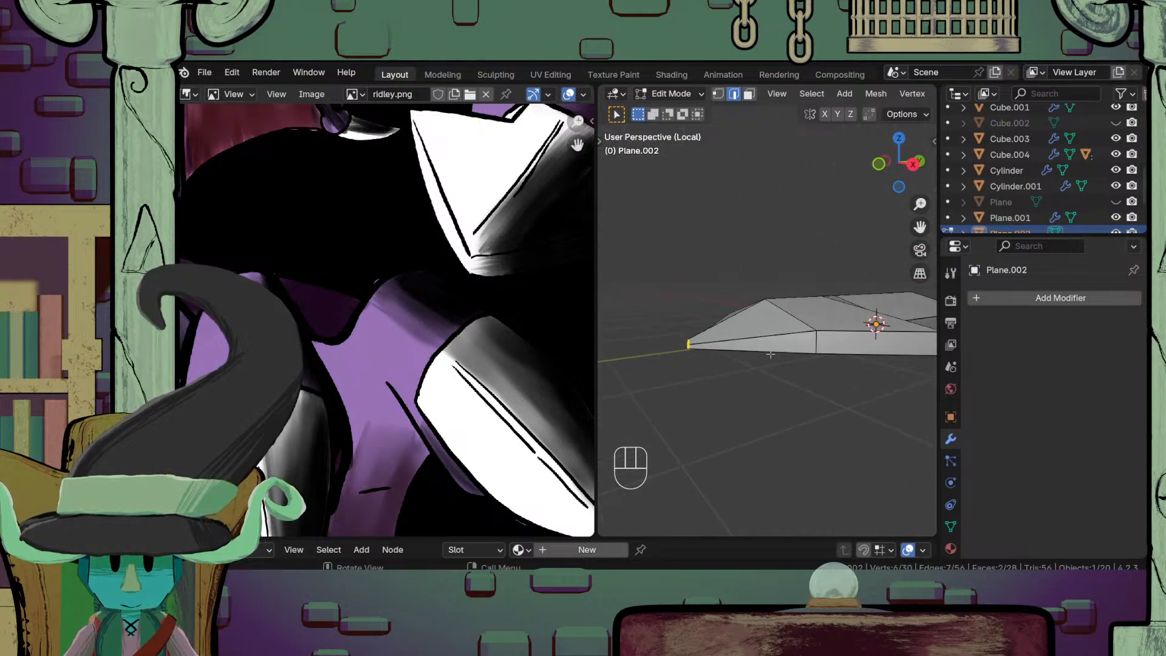
Step: Select all upper faces of the arrowhead and its shaft and raise them about 0.54 m along Z
{"action": "left_click", "coordinate": [757, 327]}
{"action": "middle_click_drag", "start_coordinate": [757, 328], "coordinate": [833, 365]}
{"action": "left_click", "coordinate": [771, 351], "text": "shift"}
{"action": "left_click", "coordinate": [765, 305], "text": "shift"}
{"action": "left_click", "coordinate": [832, 298], "text": "shift"}
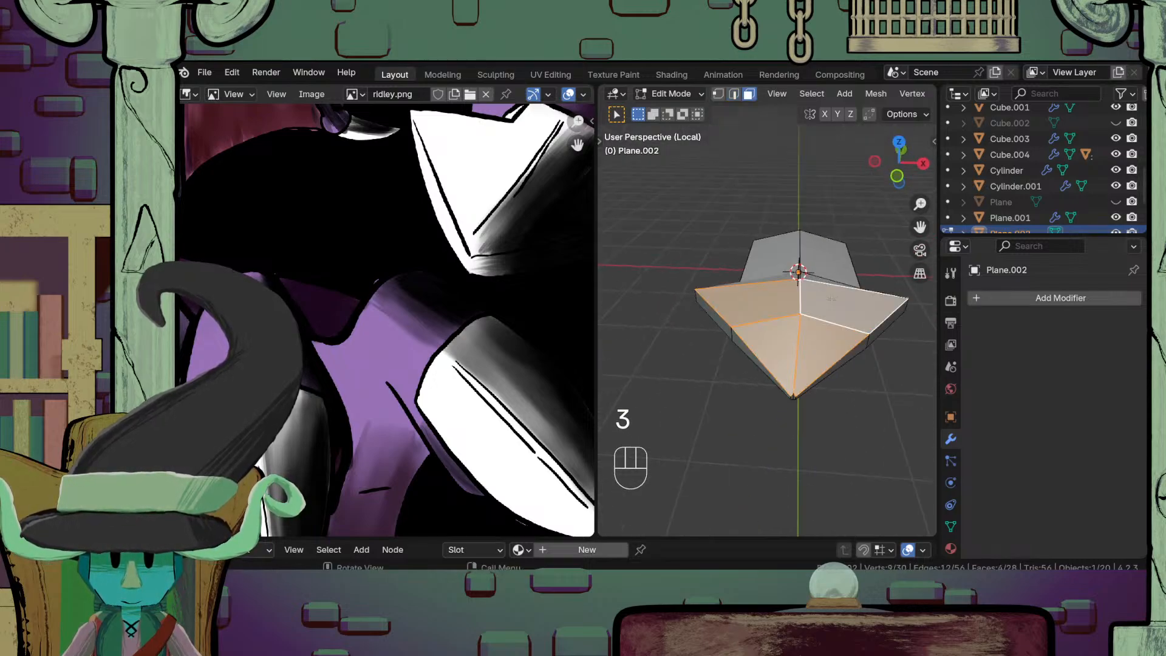
{"action": "middle_click_drag", "start_coordinate": [832, 298], "coordinate": [816, 322]}
{"action": "left_click", "coordinate": [826, 315], "text": "shift"}
{"action": "left_click", "coordinate": [834, 360], "text": "shift"}
{"action": "left_click", "coordinate": [855, 356], "text": "shift"}
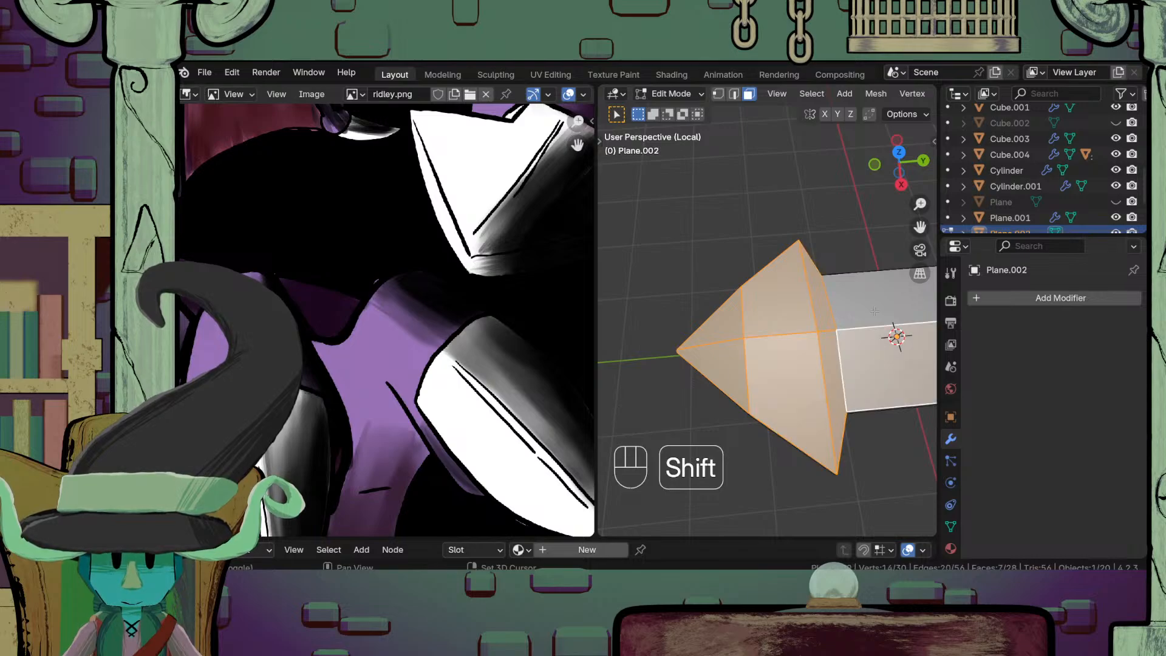
{"action": "left_click", "coordinate": [857, 311], "text": "shift"}
{"action": "scroll", "coordinate": [850, 346], "scroll_direction": "down", "scroll_amount": 4}
{"action": "middle_click_drag", "start_coordinate": [849, 385], "coordinate": [838, 344]}
{"action": "scroll", "coordinate": [837, 340], "scroll_direction": "up", "scroll_amount": 2}
{"action": "key", "text": "g"}
{"action": "key", "text": "z"}
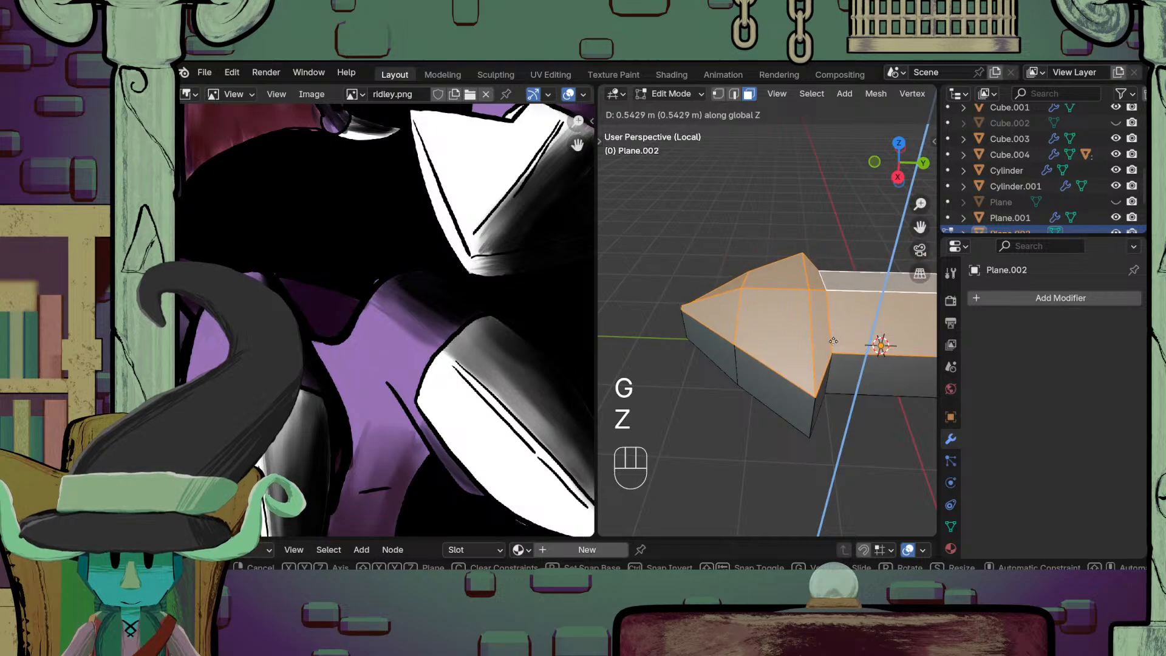
{"action": "left_click", "coordinate": [833, 342]}
Step: Select the two narrow end faces at the arrowhead's tip and scale them down into a small sharp point
{"action": "middle_click_drag", "start_coordinate": [833, 342], "coordinate": [783, 376]}
{"action": "middle_click_drag", "start_coordinate": [715, 318], "coordinate": [773, 327]}
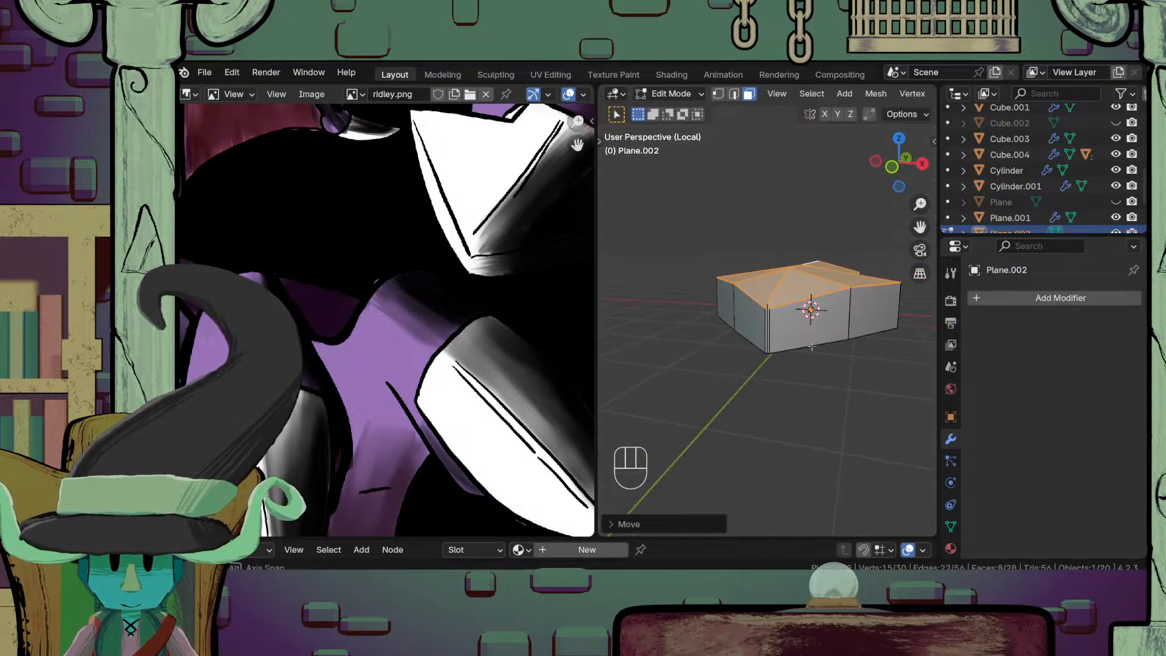
{"action": "scroll", "coordinate": [790, 346], "scroll_direction": "up", "scroll_amount": 6}
{"action": "left_click", "coordinate": [811, 365]}
{"action": "left_click", "coordinate": [797, 367], "text": "shift"}
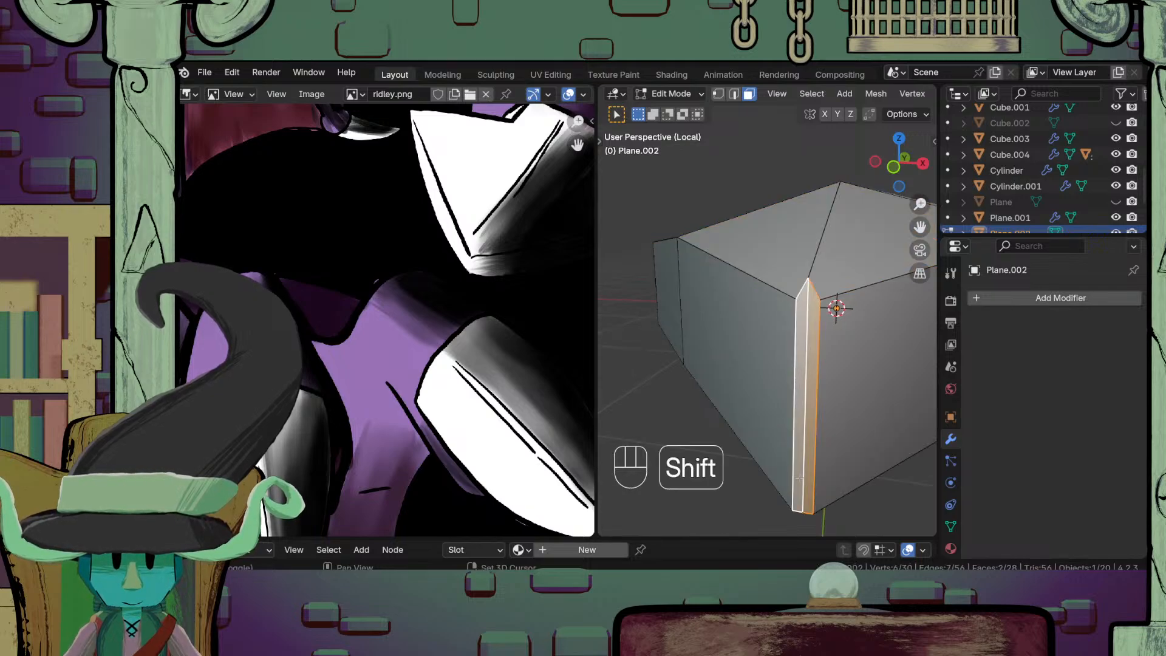
{"action": "middle_click_drag", "start_coordinate": [797, 366], "coordinate": [804, 436]}
{"action": "key", "text": "2"}
{"action": "left_click", "coordinate": [793, 292], "text": "shift"}
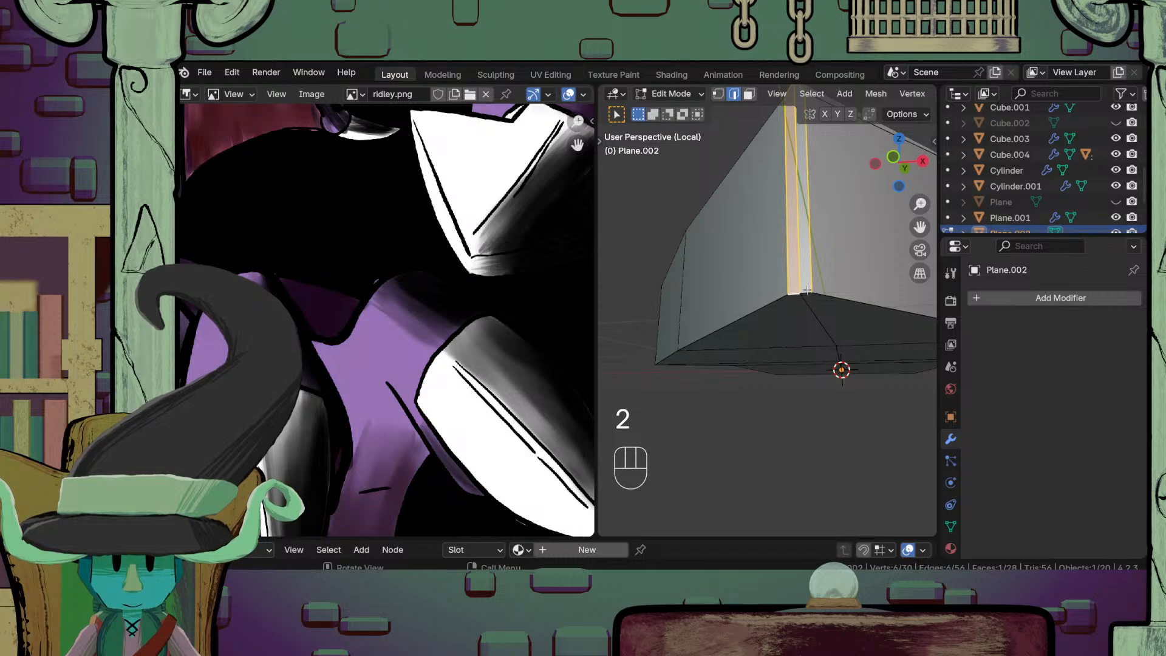
{"action": "key", "text": "s"}
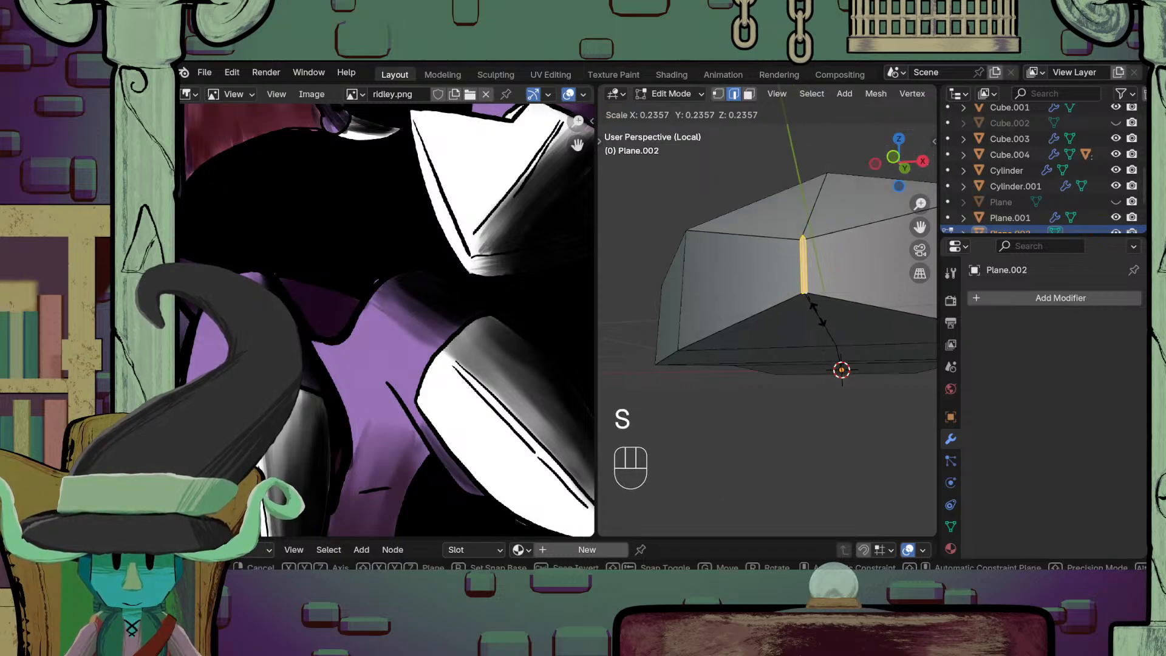
{"action": "left_click", "coordinate": [818, 305]}
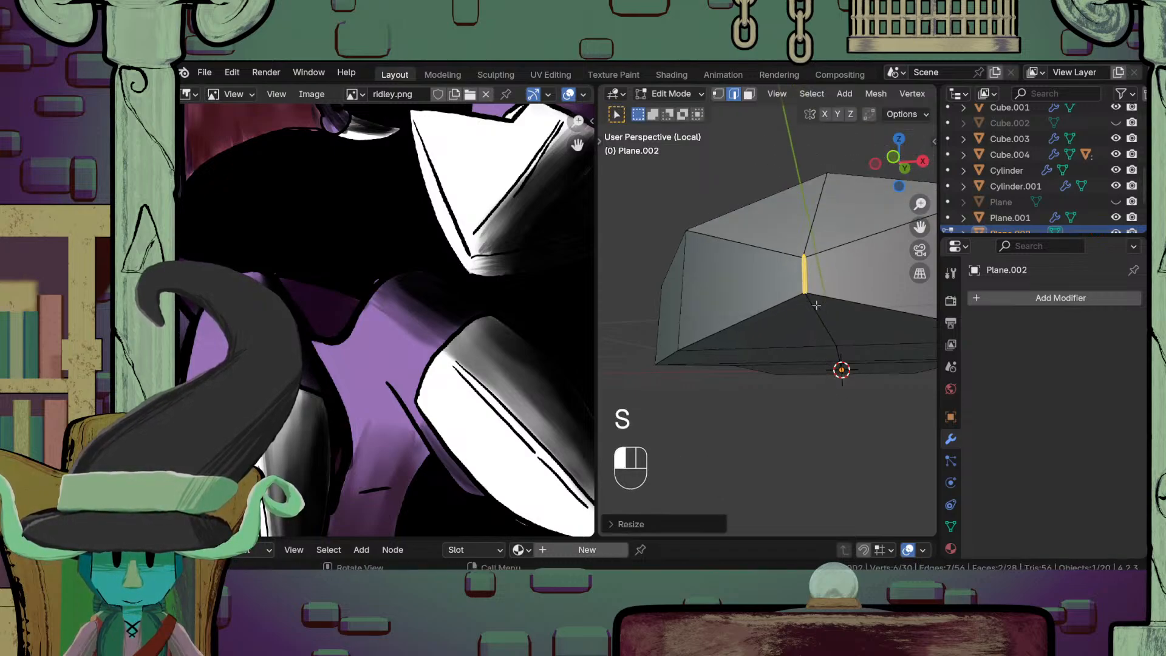
{"action": "key", "text": "s"}
{"action": "left_click", "coordinate": [837, 382]}
Step: Select the two underside edges across the arrowhead's middle loop and raise them about 0.29 m along Z
{"action": "key", "text": "Tab"}
{"action": "scroll", "coordinate": [837, 382], "scroll_direction": "down", "scroll_amount": 6}
{"action": "middle_click_drag", "start_coordinate": [837, 382], "coordinate": [885, 347]}
{"action": "scroll", "coordinate": [732, 468], "scroll_direction": "down", "scroll_amount": 4}
{"action": "scroll", "coordinate": [913, 521], "scroll_direction": "up", "scroll_amount": 4}
{"action": "key", "text": "Tab"}
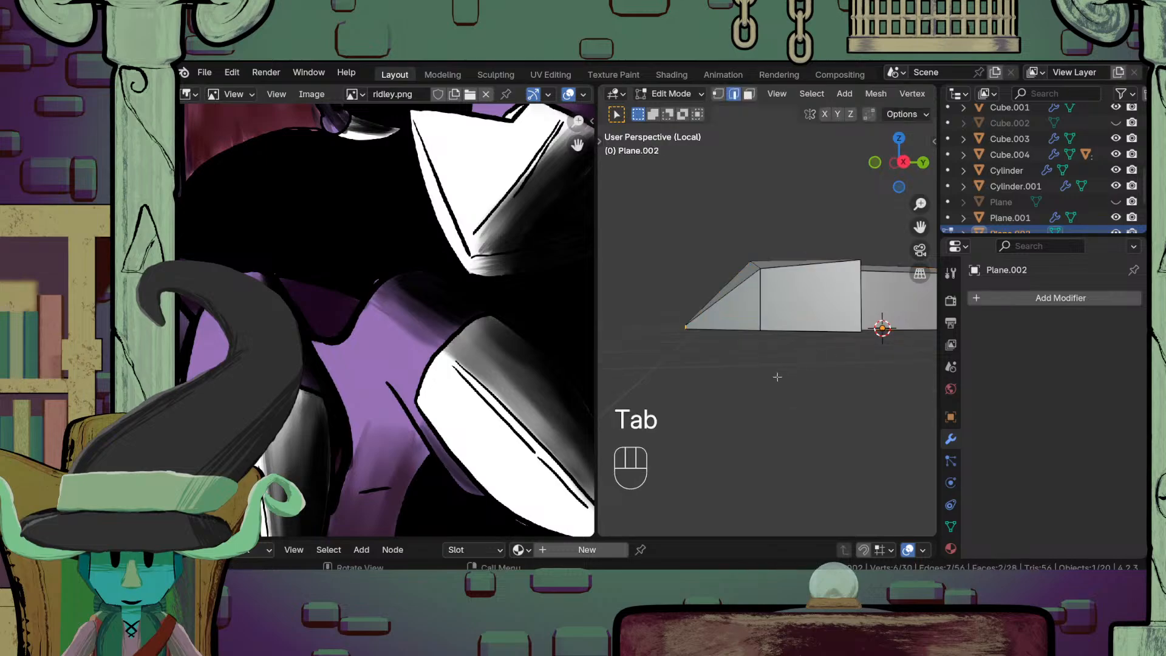
{"action": "middle_click_drag", "start_coordinate": [825, 356], "coordinate": [770, 322]}
{"action": "left_click", "coordinate": [747, 325], "text": "shift"}
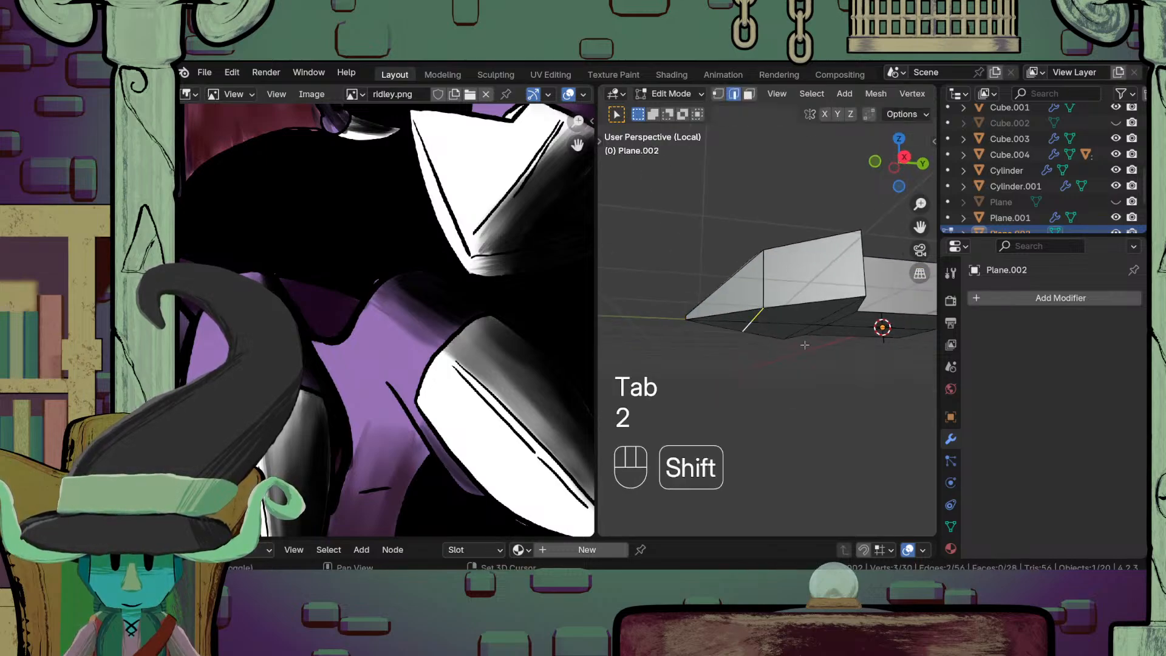
{"action": "key", "text": "g"}
{"action": "key", "text": "z"}
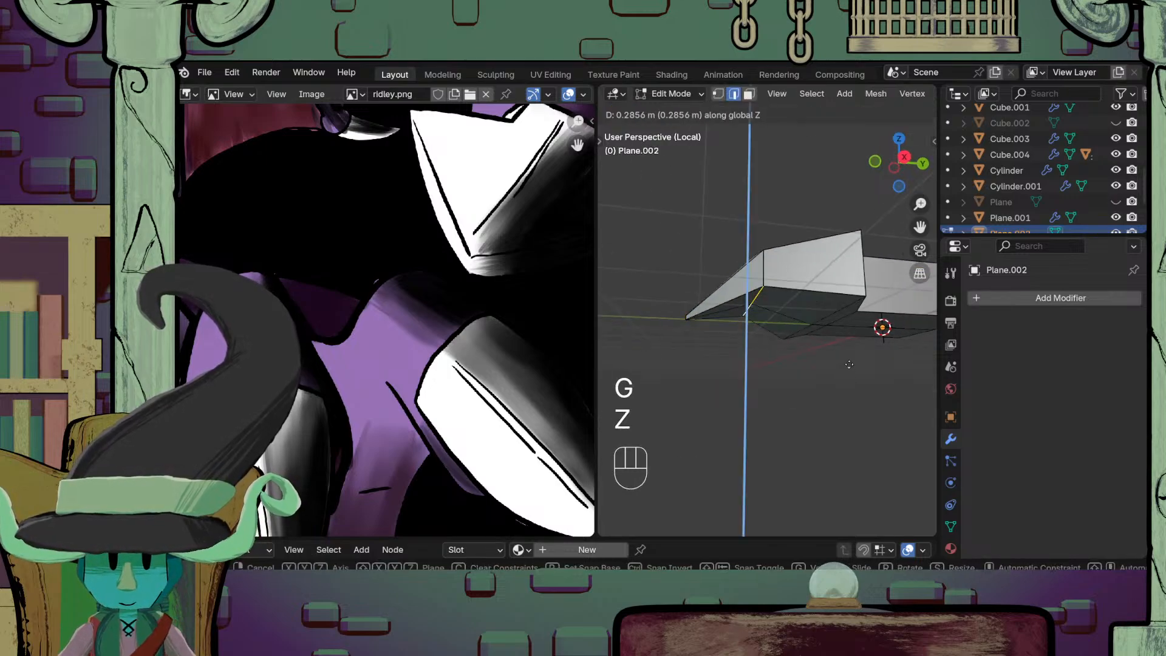
{"action": "left_click", "coordinate": [851, 367]}
Step: Select the two underside edges across the arrowhead's widest part and raise them about 0.40 m along Z
{"action": "key", "text": "Tab"}
{"action": "middle_click_drag", "start_coordinate": [849, 364], "coordinate": [782, 358]}
{"action": "key", "text": "Tab"}
{"action": "left_click", "coordinate": [773, 331]}
{"action": "left_click", "coordinate": [761, 364], "text": "shift"}
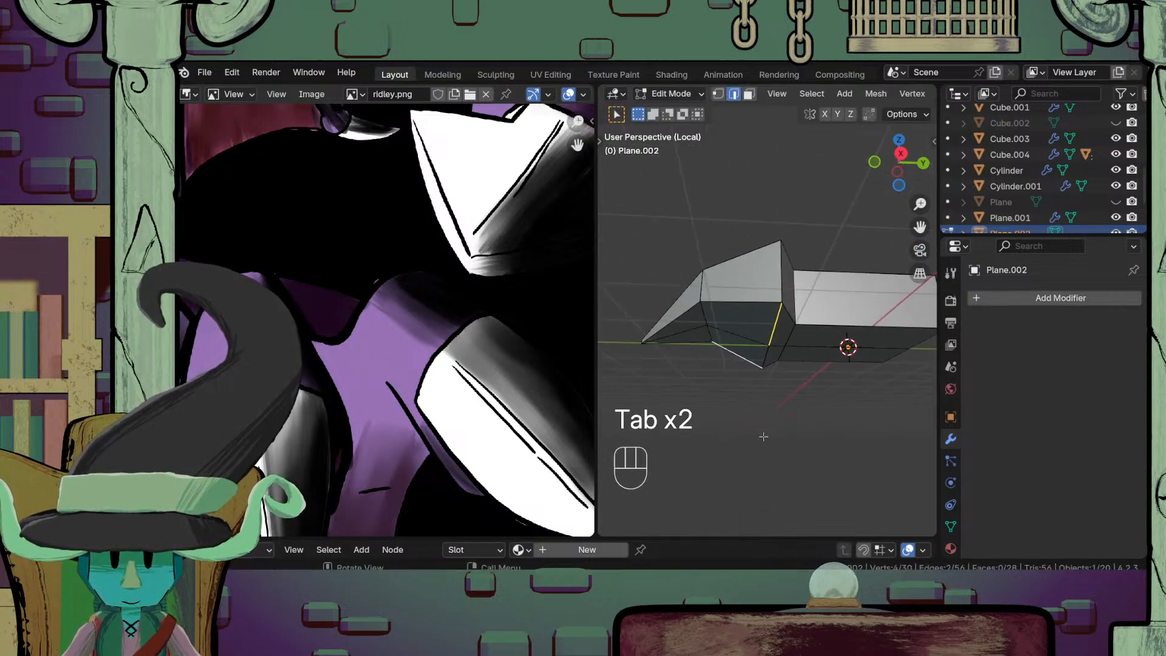
{"action": "left_click", "coordinate": [751, 362], "text": "shift"}
{"action": "key", "text": "g"}
{"action": "key", "text": "z"}
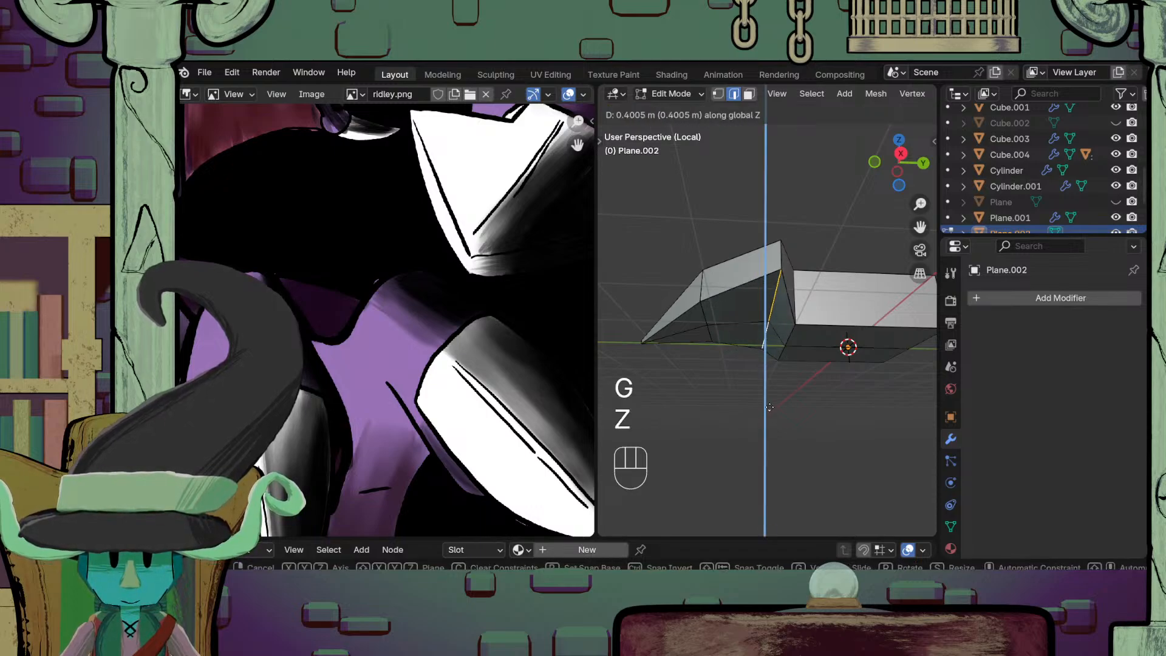
{"action": "left_click", "coordinate": [772, 406]}
Step: Select the two underside edges where the arrowhead meets the shaft and raise them along Z
{"action": "key", "text": "Tab"}
{"action": "scroll", "coordinate": [772, 405], "scroll_direction": "down", "scroll_amount": 5}
{"action": "middle_click_drag", "start_coordinate": [772, 406], "coordinate": [800, 307]}
{"action": "scroll", "coordinate": [809, 420], "scroll_direction": "up", "scroll_amount": 3}
{"action": "key", "text": "Tab"}
{"action": "left_click", "coordinate": [772, 357], "text": "shift"}
{"action": "key", "text": "g"}
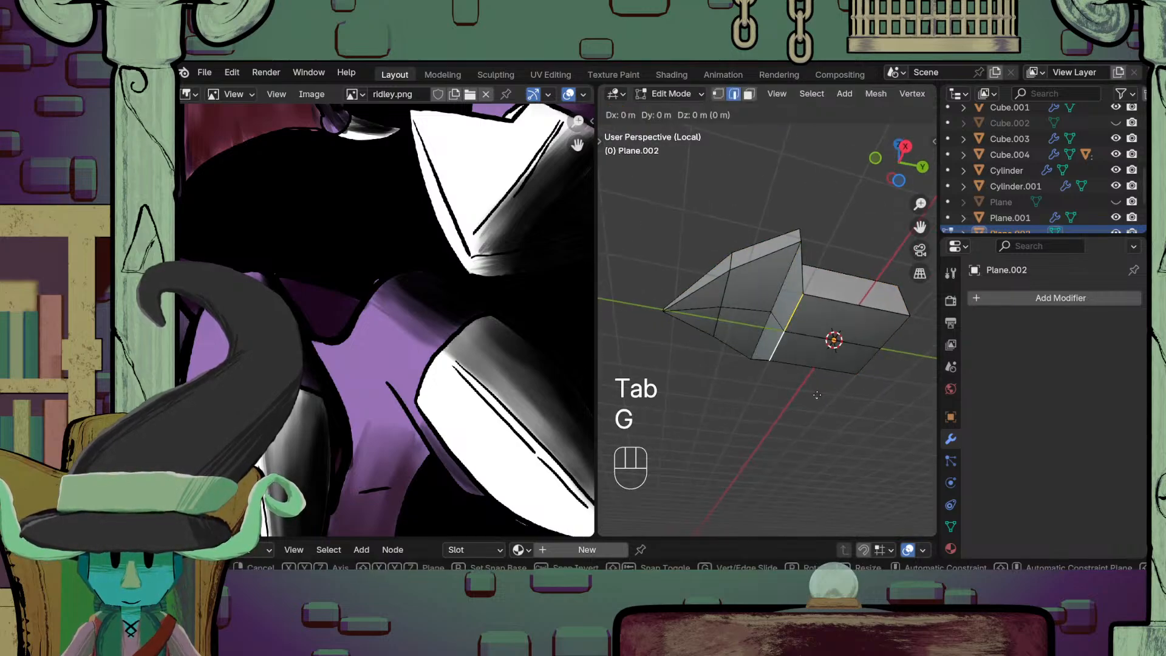
{"action": "key", "text": "z"}
{"action": "left_click", "coordinate": [823, 379]}
Step: Fine-tune the height of the underside junction edges along Z with two further moves
{"action": "middle_click_drag", "start_coordinate": [823, 379], "coordinate": [834, 403]}
{"action": "key", "text": "g"}
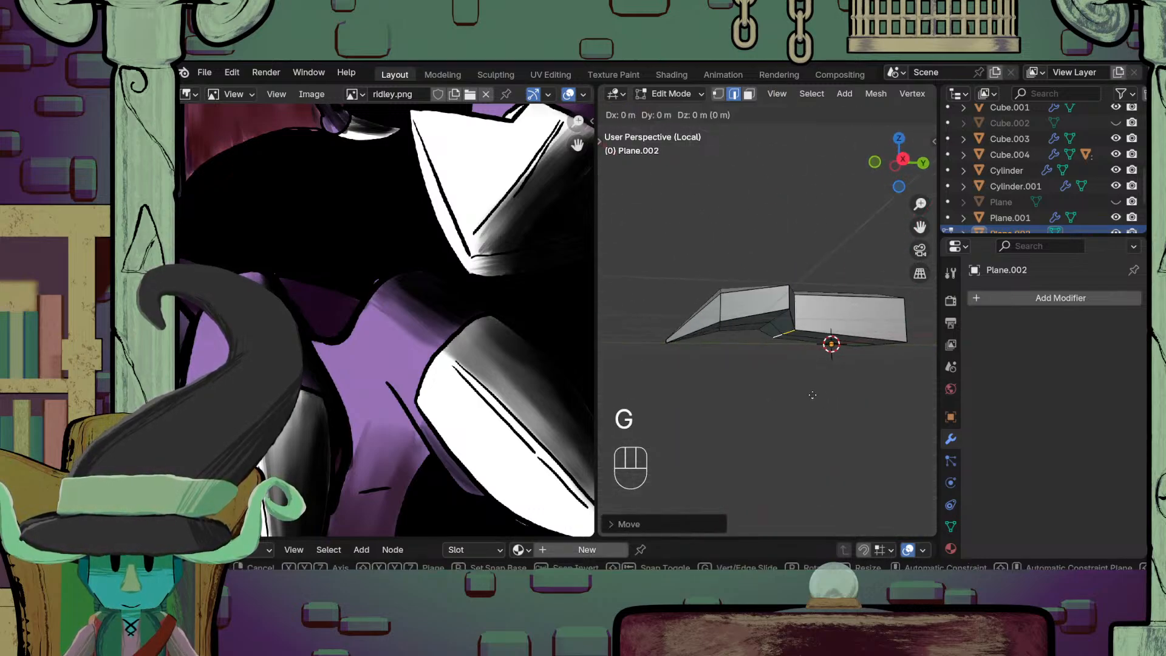
{"action": "key", "text": "z"}
{"action": "left_click", "coordinate": [813, 385]}
{"action": "key", "text": "Tab"}
{"action": "middle_click_drag", "start_coordinate": [813, 386], "coordinate": [700, 414]}
{"action": "key", "text": "Tab"}
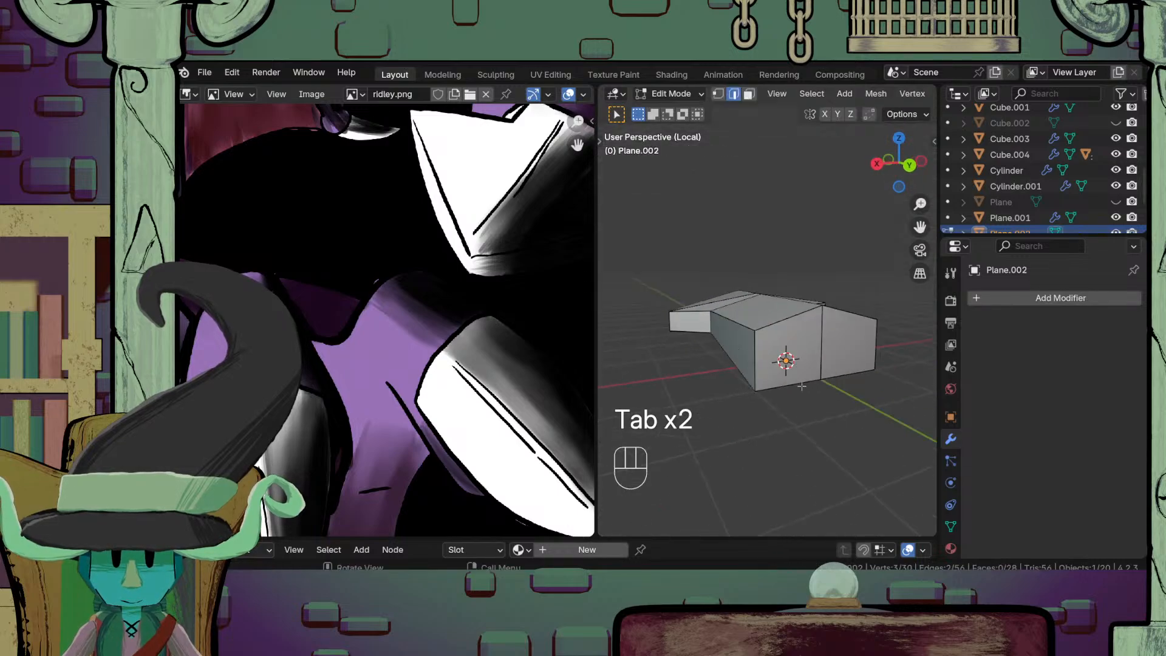
{"action": "middle_click_drag", "start_coordinate": [842, 395], "coordinate": [790, 456]}
{"action": "key", "text": "g"}
{"action": "key", "text": "z"}
{"action": "left_click", "coordinate": [840, 383]}
Step: Bevel the edge loop across the arrowhead's middle with two segments to round its outline
{"action": "key", "text": "Tab"}
{"action": "scroll", "coordinate": [784, 450], "scroll_direction": "up", "scroll_amount": 4}
{"action": "left_click", "coordinate": [722, 336]}
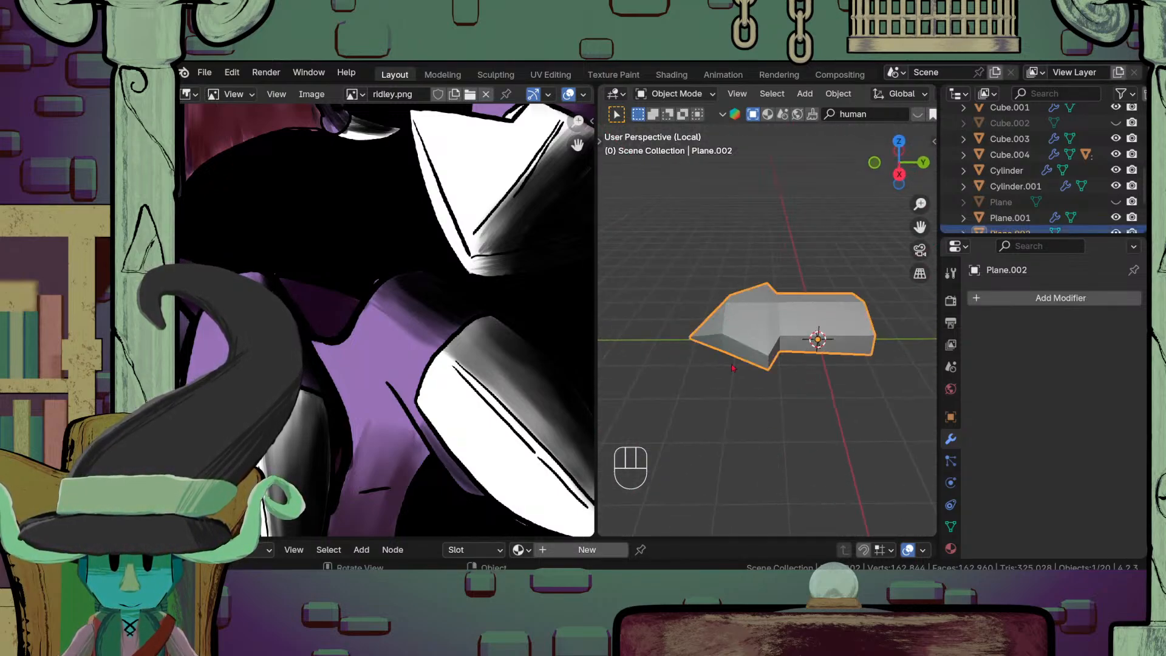
{"action": "middle_click_drag", "start_coordinate": [723, 336], "coordinate": [741, 337]}
{"action": "key", "text": "Tab"}
{"action": "key", "text": "ctrl+b"}
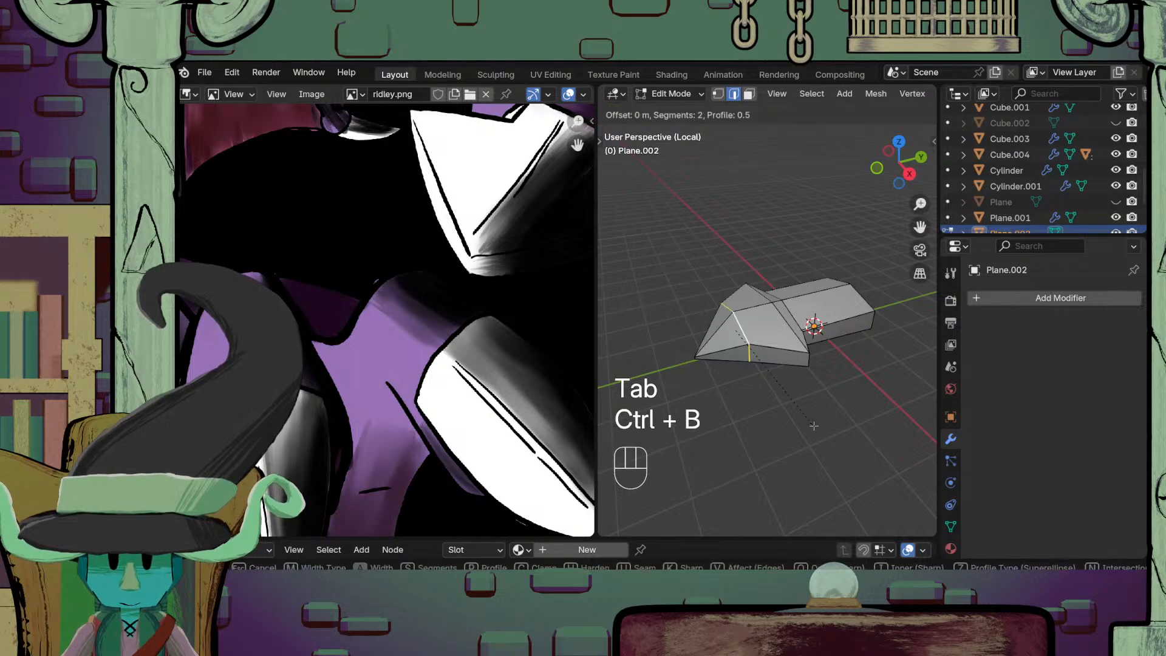
{"action": "left_click", "coordinate": [829, 430]}
{"action": "key", "text": "Tab"}
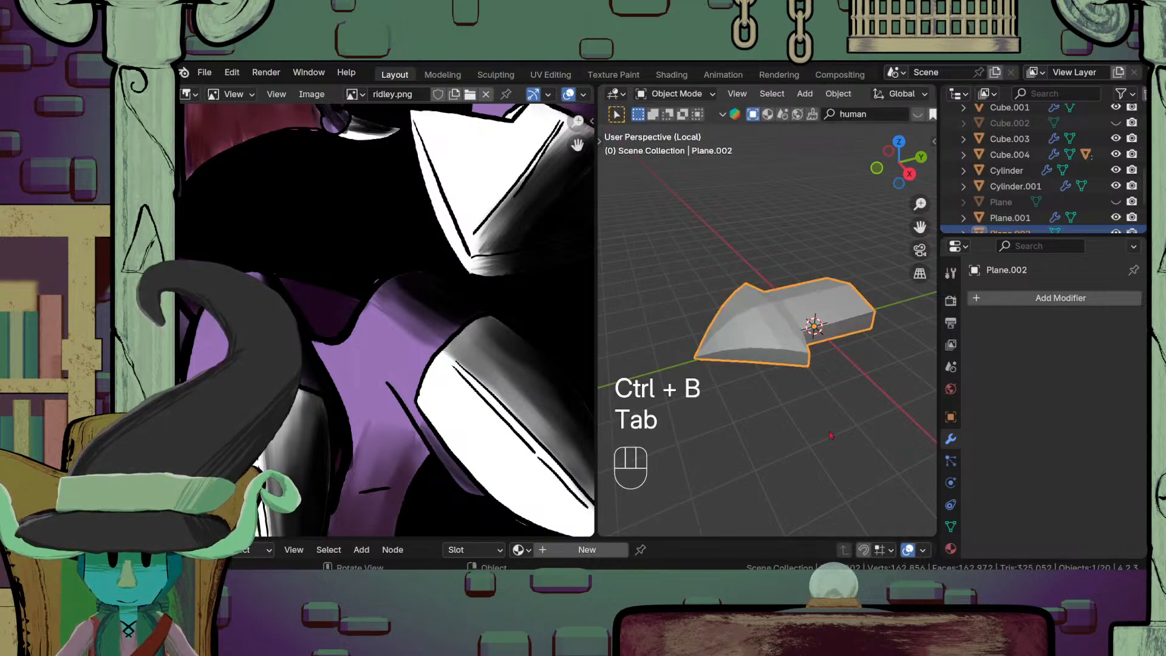
Step: Add a loop cut around the middle of the shaft and scale it up to about 1.29
{"action": "scroll", "coordinate": [829, 430], "scroll_direction": "down", "scroll_amount": 5}
{"action": "left_click", "coordinate": [828, 429]}
{"action": "middle_click_drag", "start_coordinate": [828, 429], "coordinate": [910, 428]}
{"action": "scroll", "coordinate": [876, 389], "scroll_direction": "up", "scroll_amount": 4}
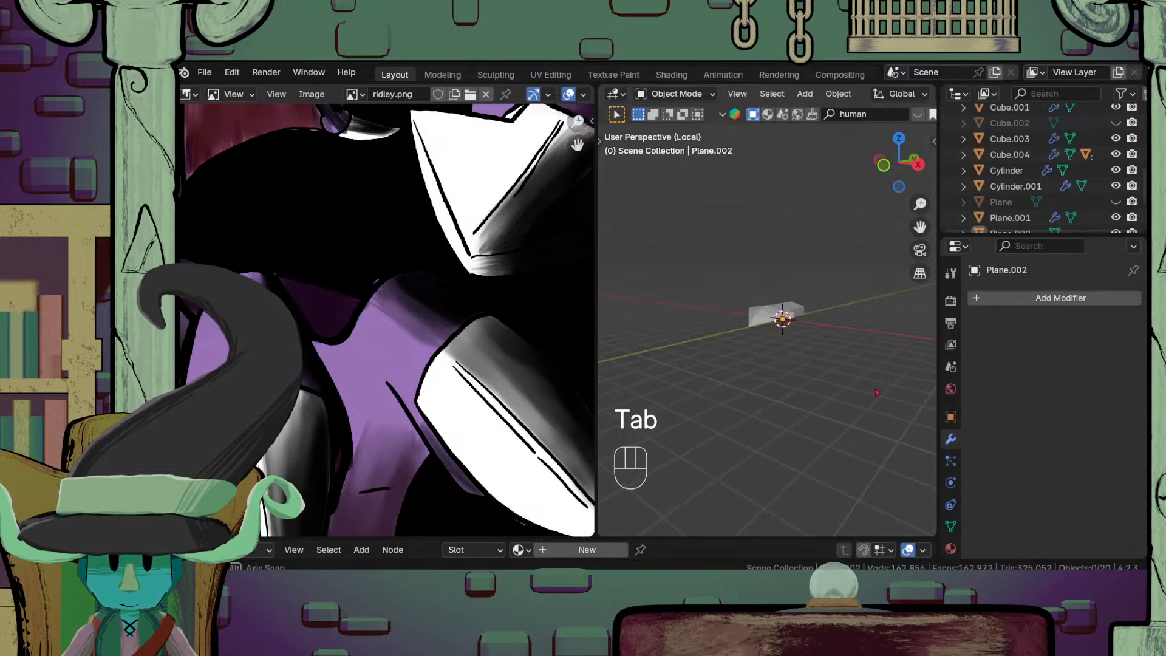
{"action": "middle_click_drag", "start_coordinate": [876, 389], "coordinate": [838, 329]}
{"action": "left_click", "coordinate": [839, 330]}
{"action": "key", "text": "Tab"}
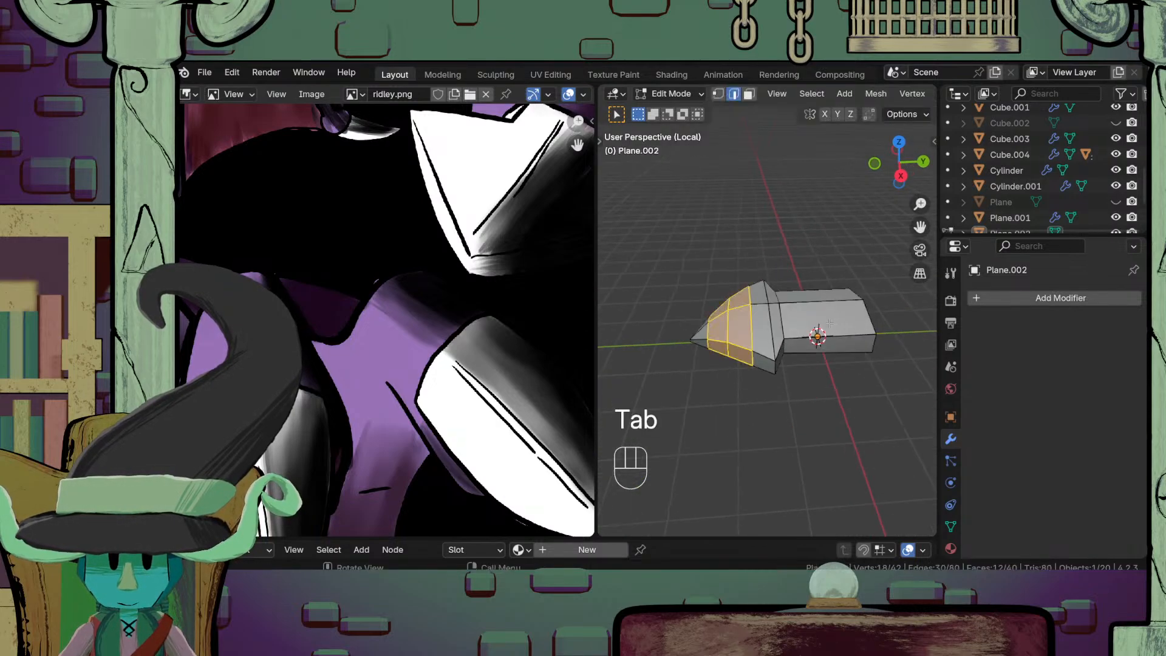
{"action": "key", "text": "ctrl+r"}
{"action": "left_click", "coordinate": [832, 312]}
{"action": "key", "text": "s"}
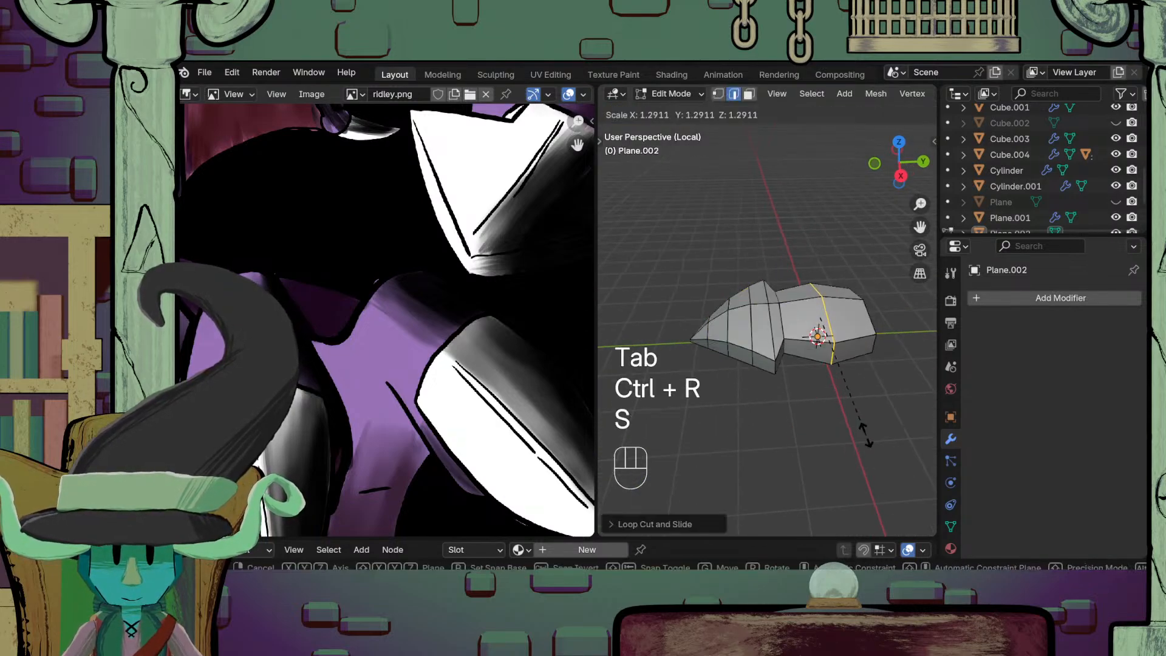
{"action": "left_click", "coordinate": [866, 433]}
Step: Scale the shaft's middle edge loop up by a further factor of about 1.2
{"action": "key", "text": "Tab"}
{"action": "left_click", "coordinate": [857, 425]}
{"action": "scroll", "coordinate": [838, 413], "scroll_direction": "down", "scroll_amount": 5}
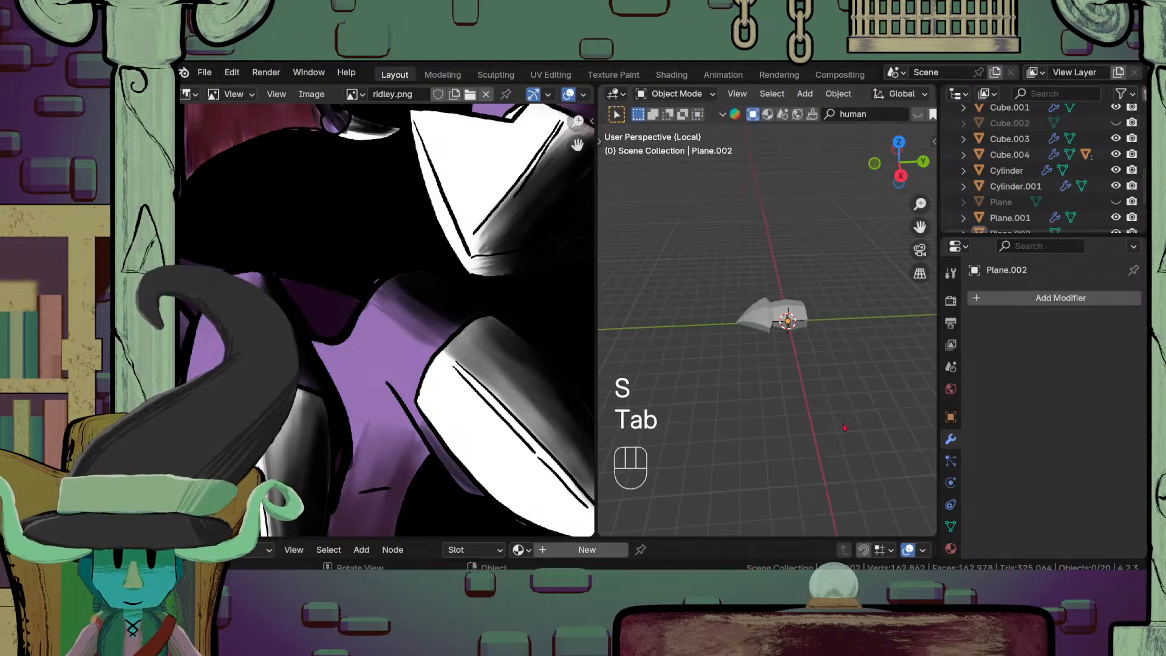
{"action": "mouse_move", "coordinate": [823, 399]}
{"action": "middle_mouse_down"}
{"action": "mouse_move", "coordinate": [767, 259]}
{"action": "mouse_move", "coordinate": [833, 389]}
{"action": "middle_mouse_up"}
{"action": "scroll", "coordinate": [832, 389], "scroll_direction": "up", "scroll_amount": 3}
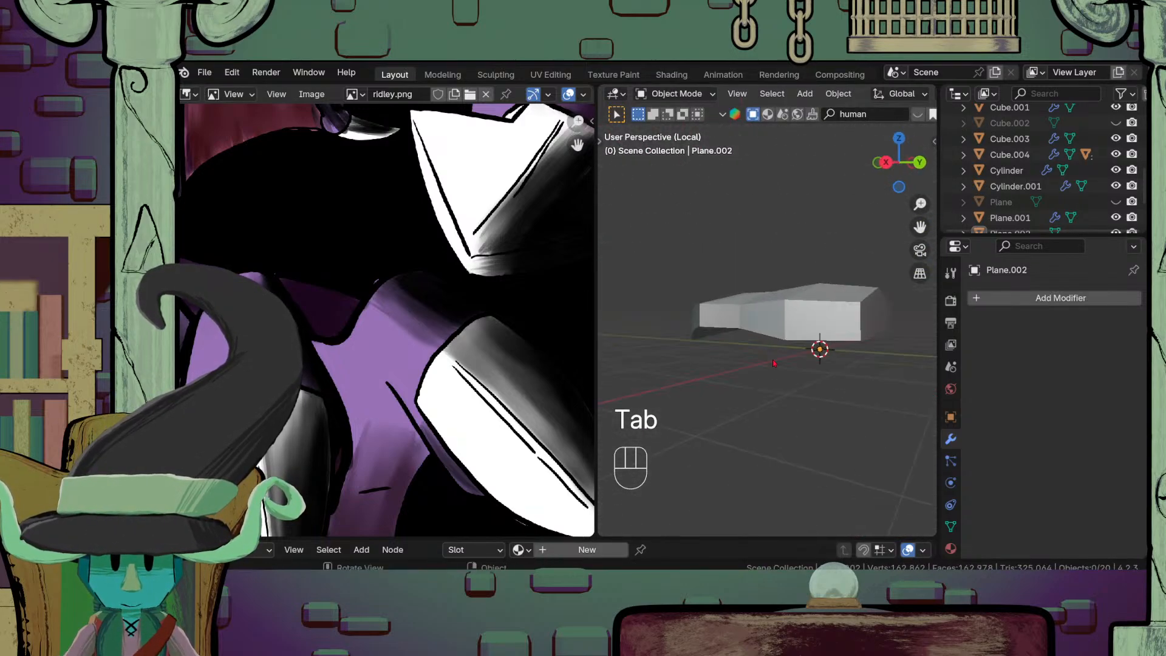
{"action": "key", "text": "Tab"}
{"action": "scroll", "coordinate": [835, 394], "scroll_direction": "up", "scroll_amount": 2}
{"action": "key", "text": "s"}
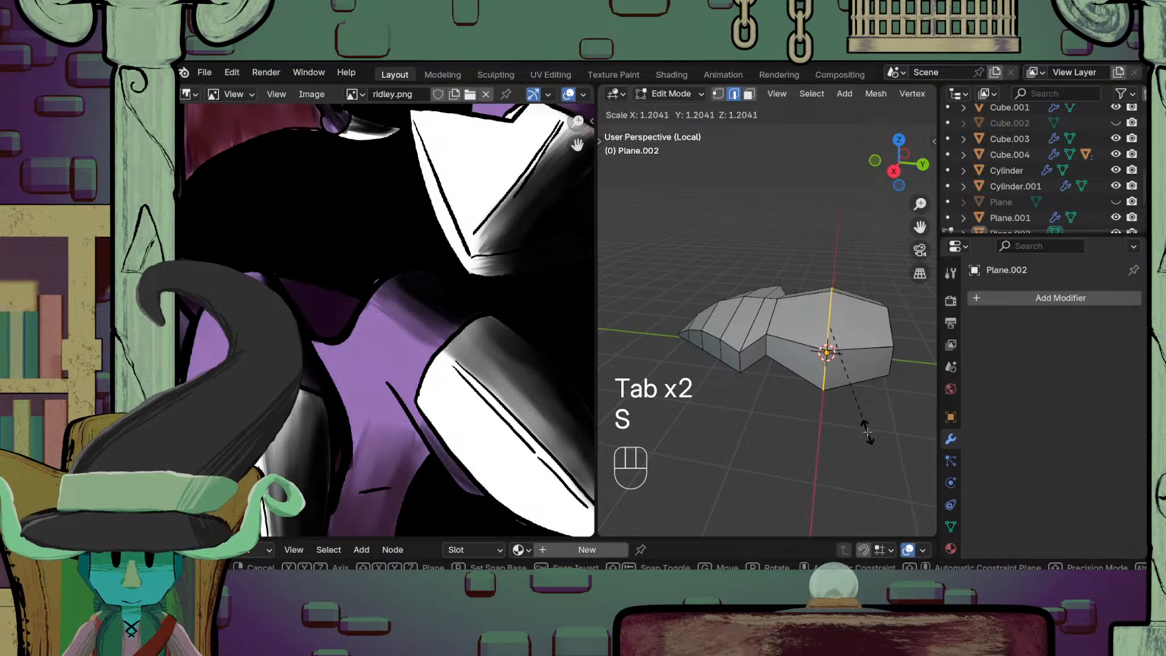
{"action": "left_click", "coordinate": [866, 432]}
Step: Bevel the shaft's middle edge loop about 0.57 m wide with three segments
{"action": "key", "text": "ctrl+b"}
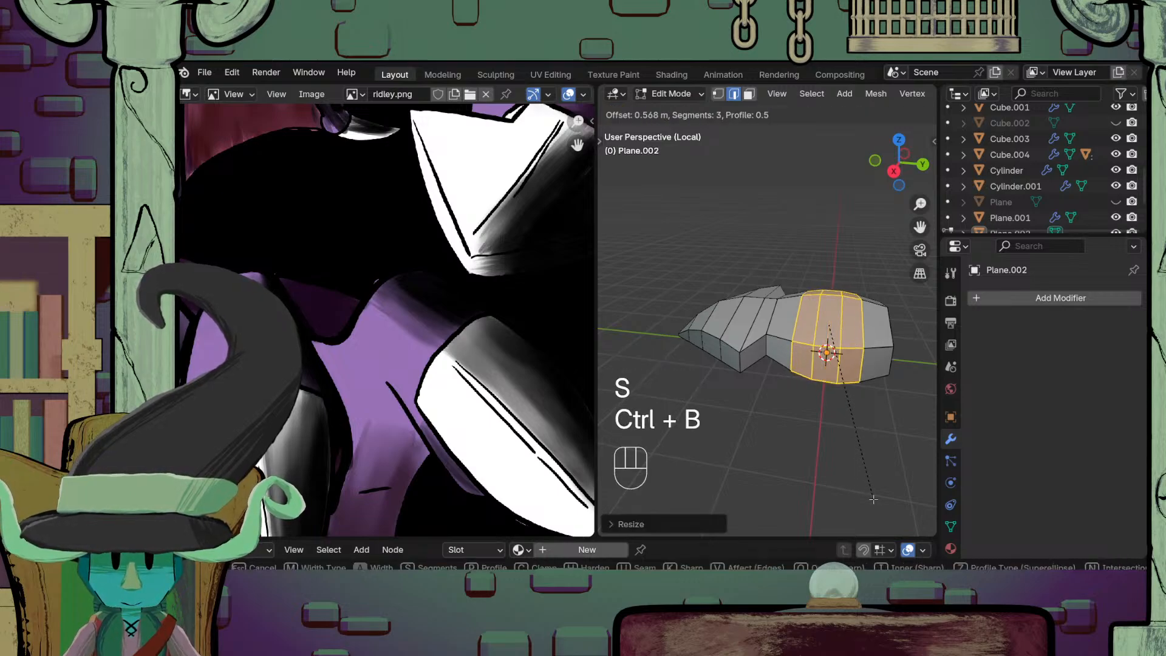
{"action": "left_click", "coordinate": [878, 500]}
{"action": "key", "text": "Tab"}
{"action": "scroll", "coordinate": [866, 474], "scroll_direction": "down", "scroll_amount": 5}
{"action": "middle_click_drag", "start_coordinate": [844, 447], "coordinate": [777, 472]}
{"action": "scroll", "coordinate": [833, 401], "scroll_direction": "up", "scroll_amount": 4}
Step: Select the tail tip object and apply Shade Smooth to it
{"action": "left_click", "coordinate": [777, 319]}
{"action": "right_click", "coordinate": [712, 254]}
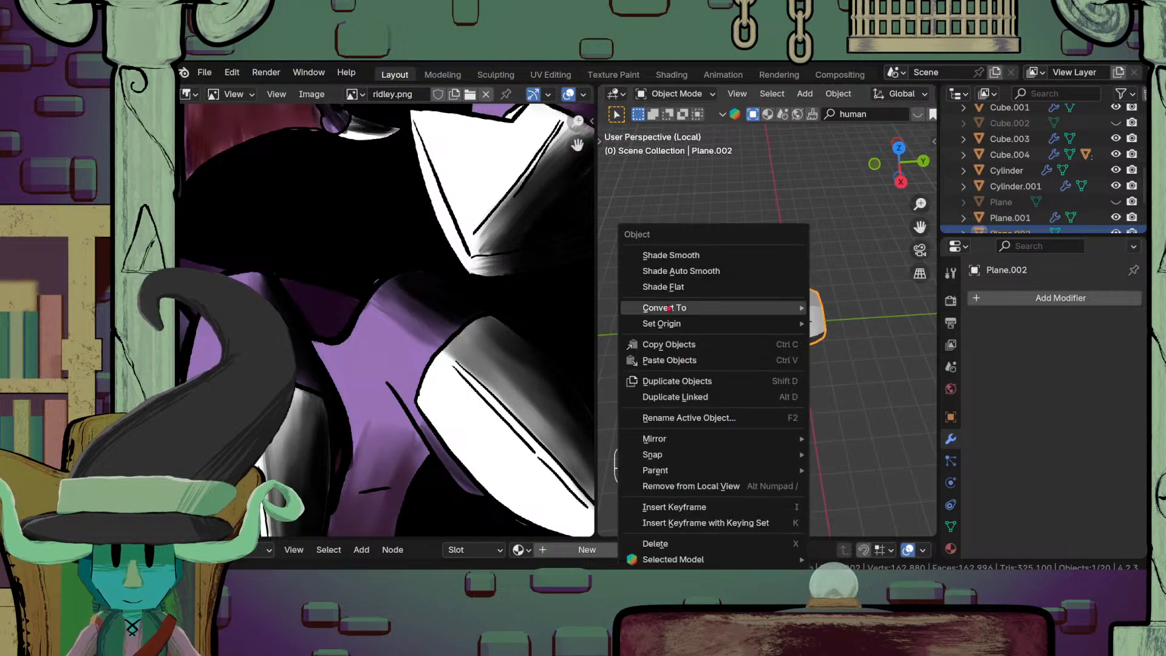
{"action": "left_click", "coordinate": [698, 259]}
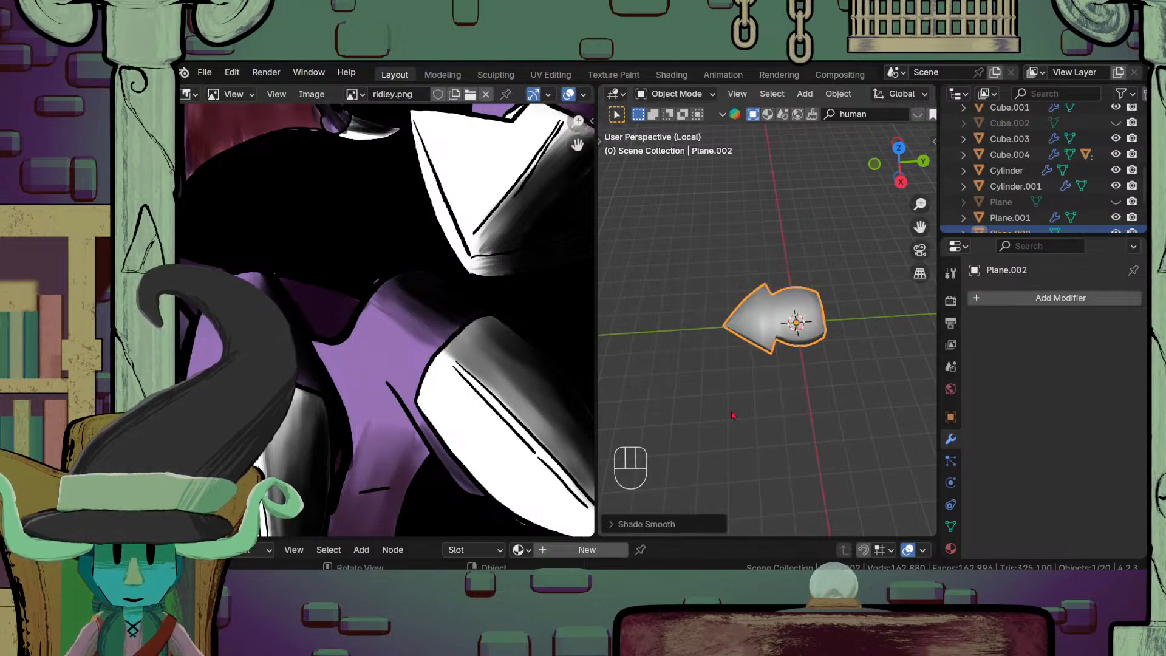
{"action": "middle_click_drag", "start_coordinate": [705, 377], "coordinate": [781, 332]}
Step: Try to apply Shade Auto Smooth to the tail tip object
{"action": "right_click", "coordinate": [714, 251]}
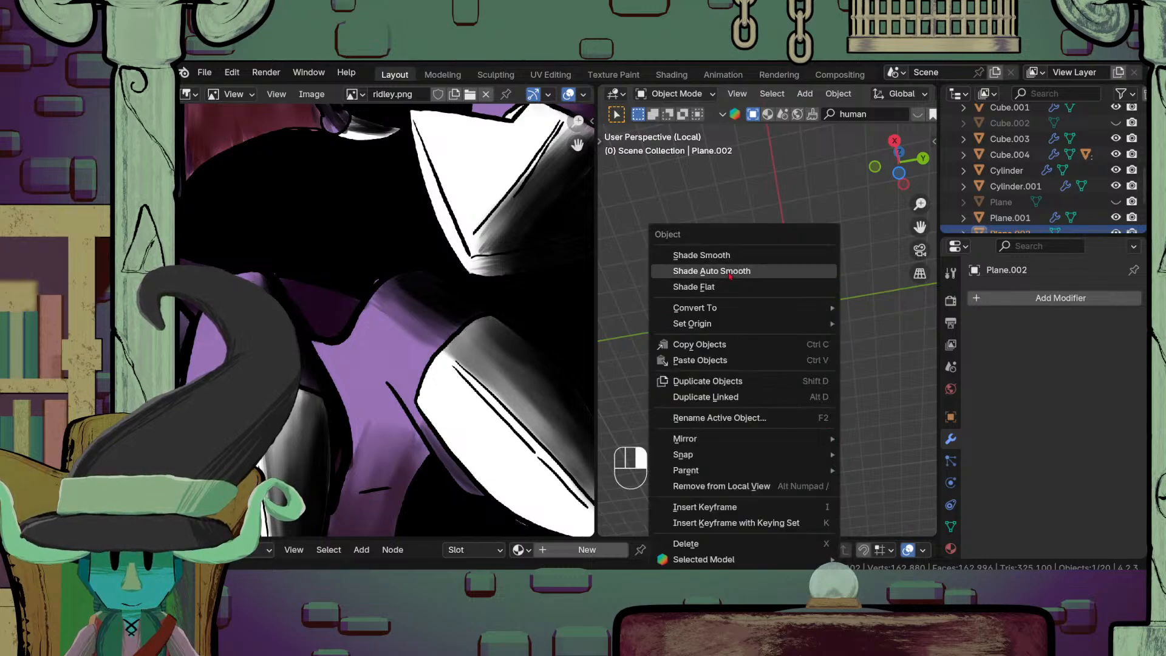
{"action": "left_click", "coordinate": [704, 268]}
{"action": "middle_click_drag", "start_coordinate": [767, 330], "coordinate": [776, 398]}
{"action": "scroll", "coordinate": [772, 352], "scroll_direction": "up", "scroll_amount": 3}
{"action": "middle_click_drag", "start_coordinate": [763, 304], "coordinate": [792, 347]}
{"action": "scroll", "coordinate": [793, 347], "scroll_direction": "up", "scroll_amount": 2}
{"action": "right_click", "coordinate": [793, 347]}
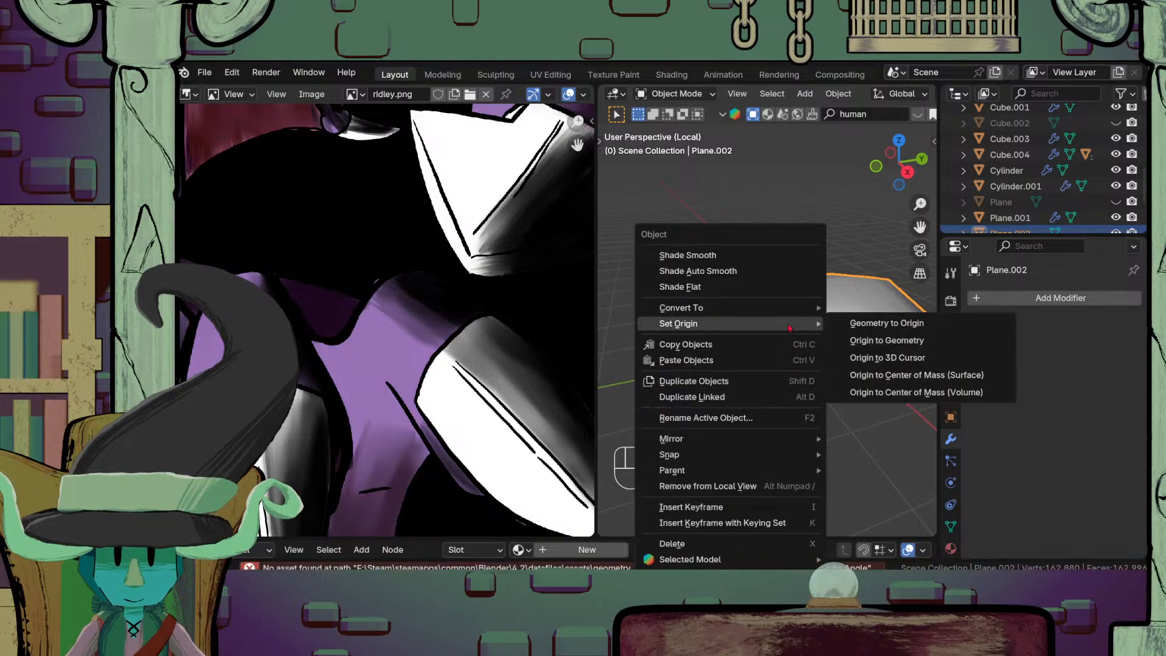
{"action": "left_click", "coordinate": [711, 268]}
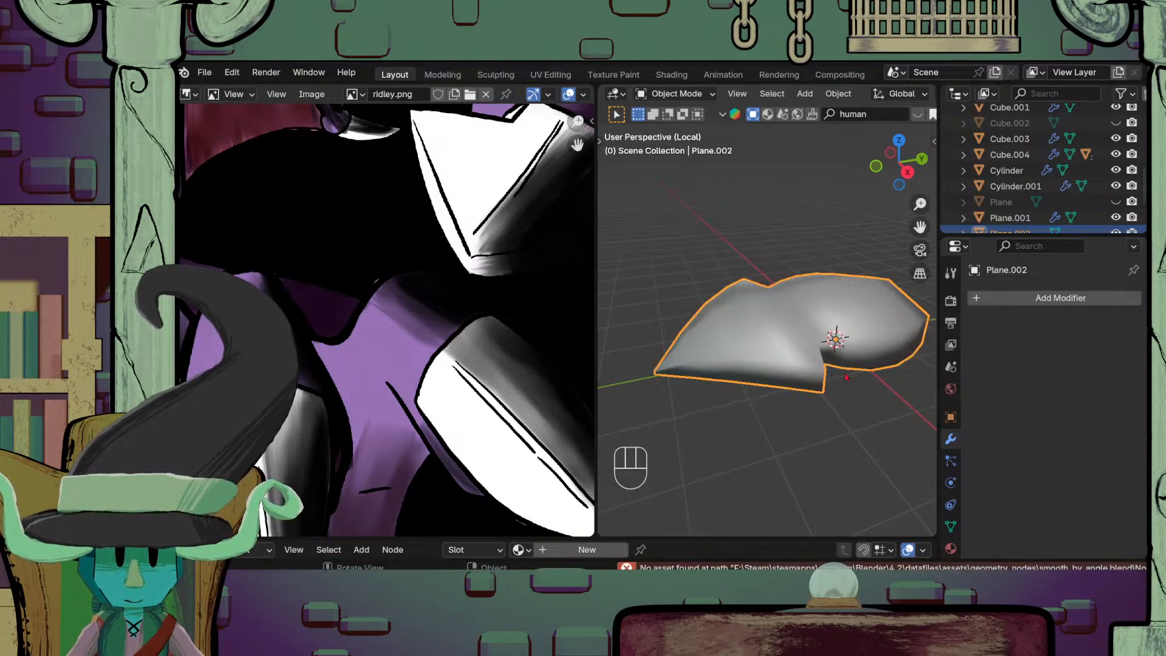
{"action": "scroll", "coordinate": [771, 363], "scroll_direction": "down", "scroll_amount": 1}
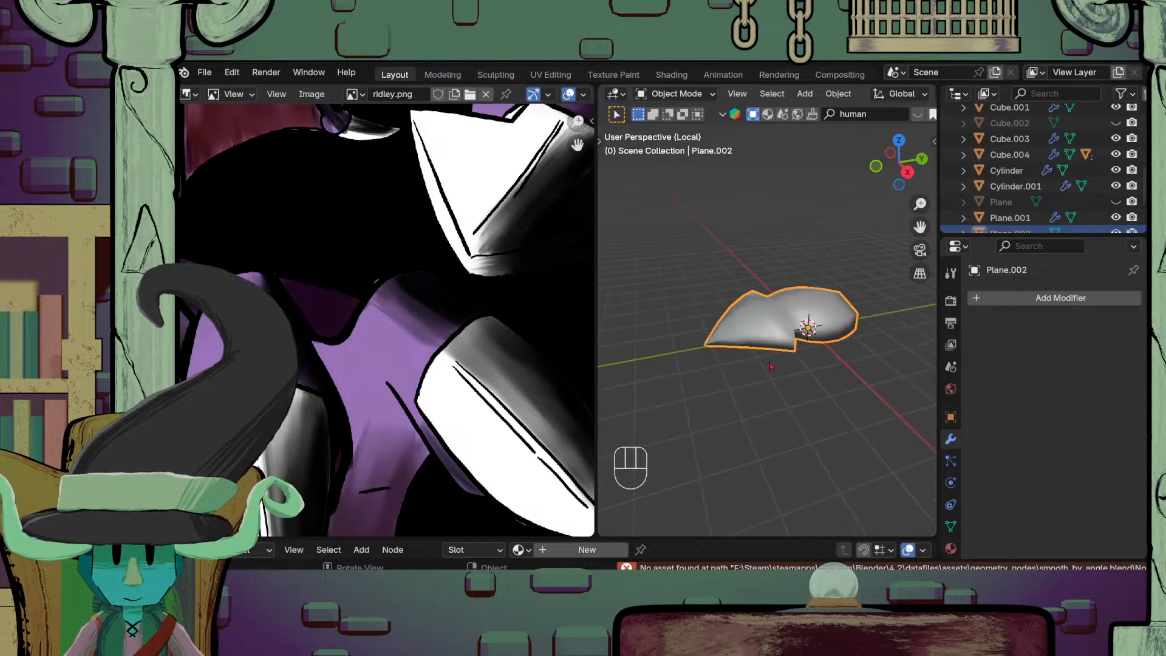
{"action": "key", "text": "Tab"}
{"action": "key", "text": "a"}
{"action": "key", "text": "Tab"}
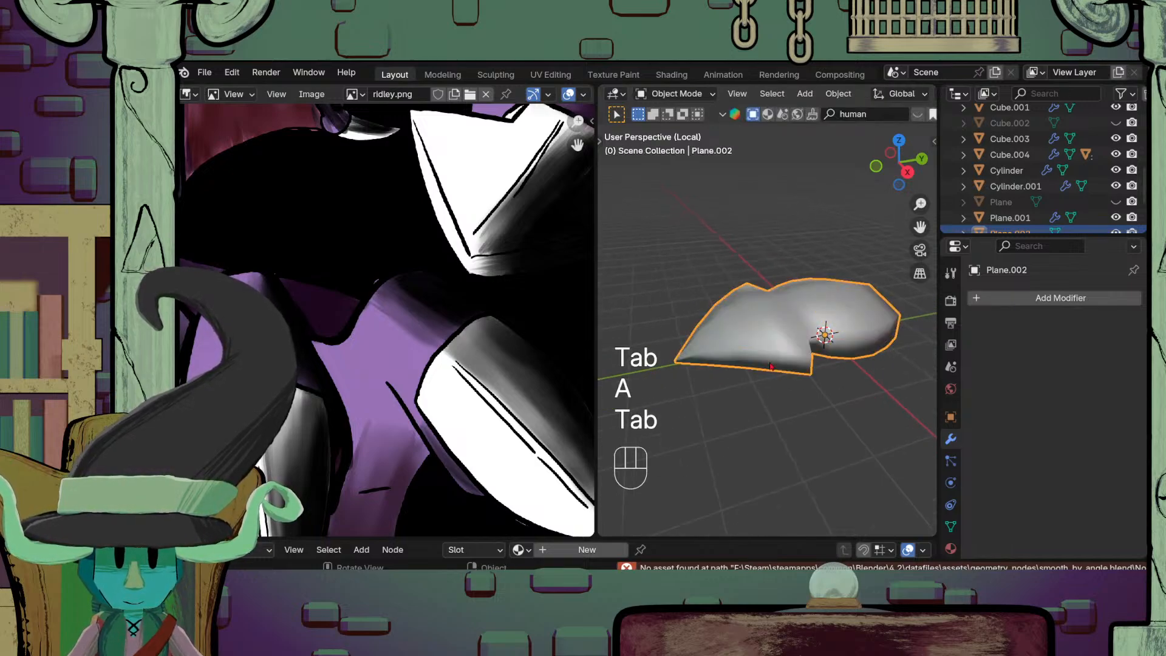
{"action": "key", "text": "Tab"}
{"action": "key", "text": "Tab"}
{"action": "key", "text": "Tab"}
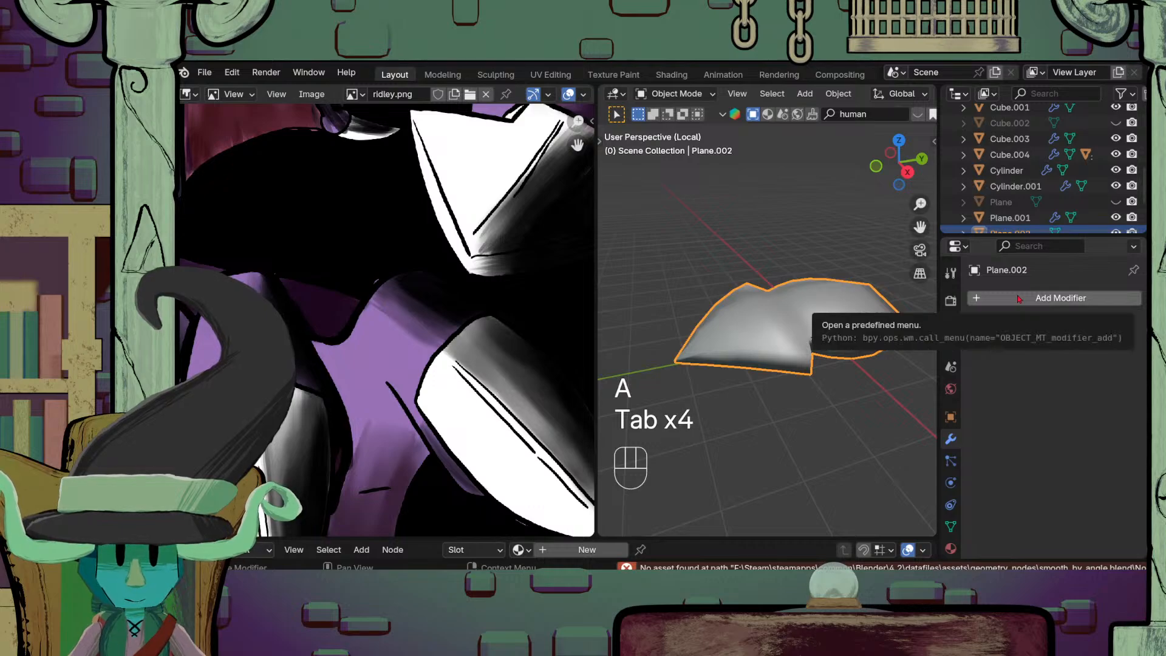
Step: Look through the tail tip's modifier list, mesh data, constraint and particle properties for a smooth-shading setting
{"action": "left_click", "coordinate": [1020, 298]}
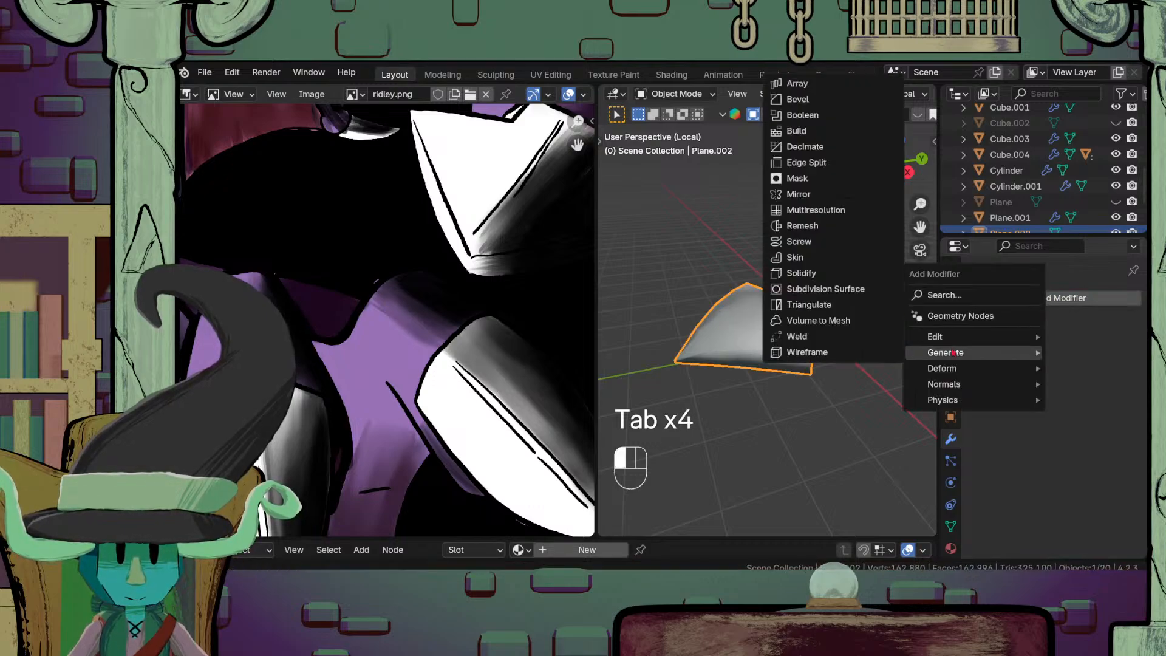
{"action": "left_click", "coordinate": [952, 526]}
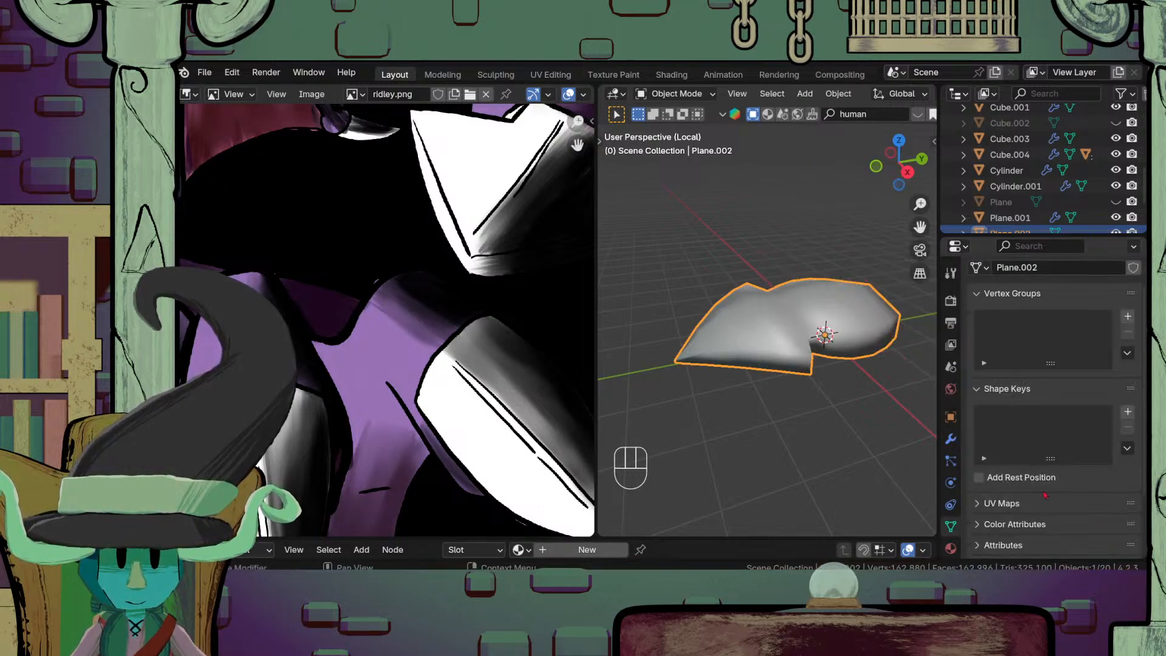
{"action": "scroll", "coordinate": [1045, 496], "scroll_direction": "down", "scroll_amount": 3}
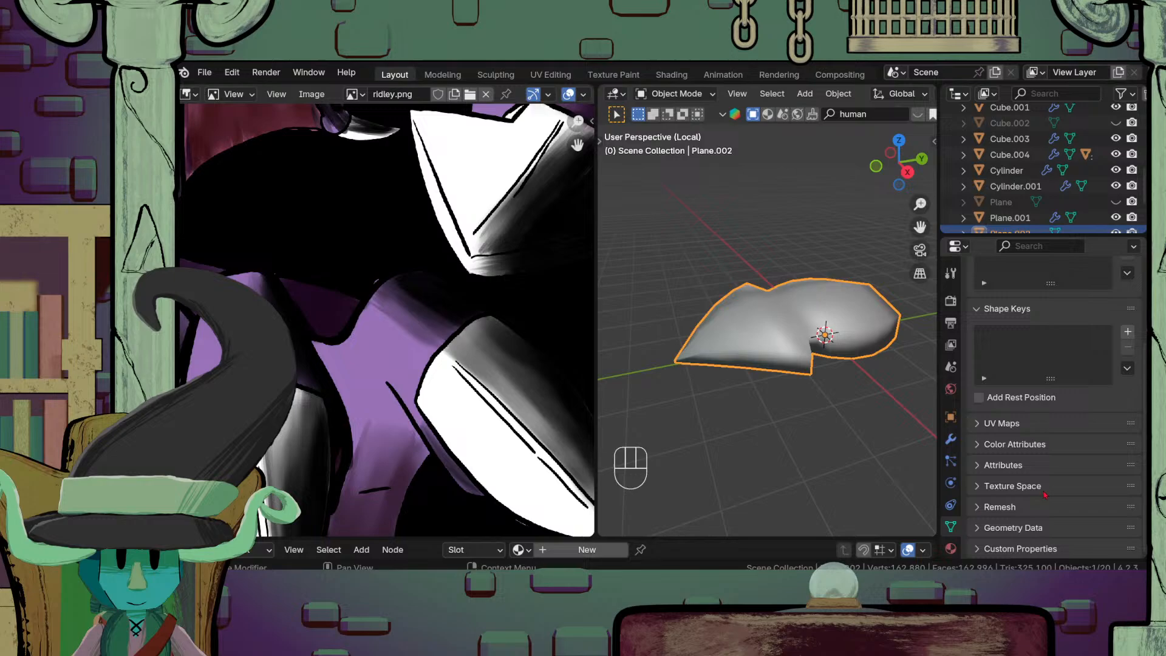
{"action": "left_click", "coordinate": [1011, 425]}
{"action": "left_click", "coordinate": [1013, 424]}
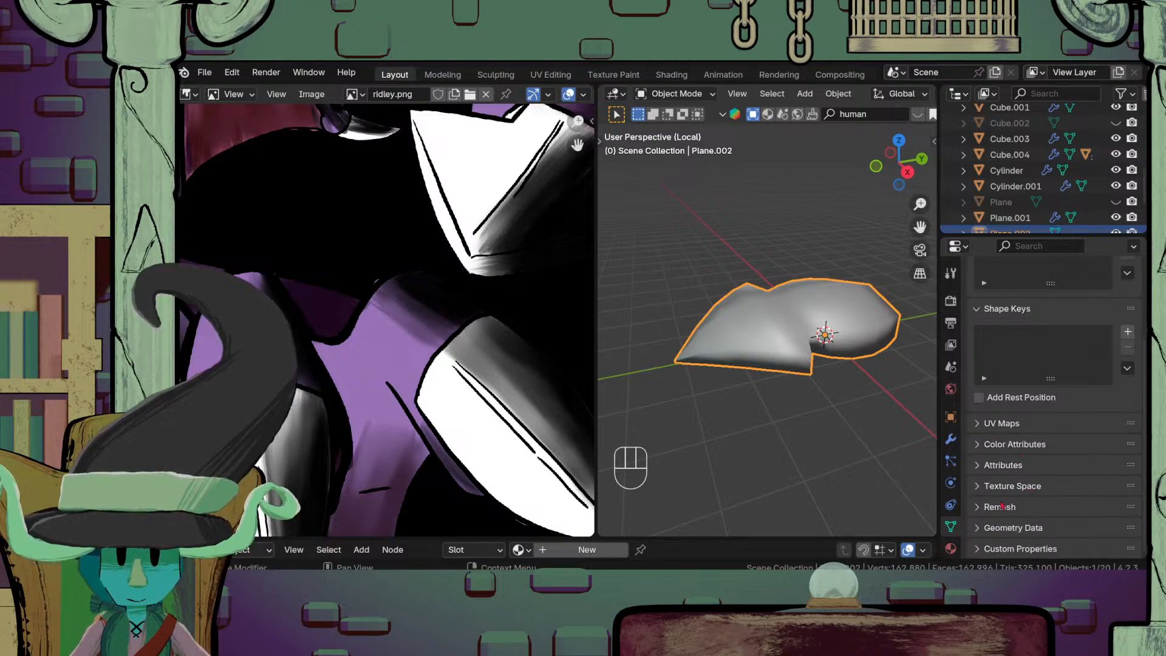
{"action": "left_click", "coordinate": [1002, 507]}
{"action": "scroll", "coordinate": [1002, 507], "scroll_direction": "down", "scroll_amount": 1}
{"action": "left_click", "coordinate": [1002, 485]}
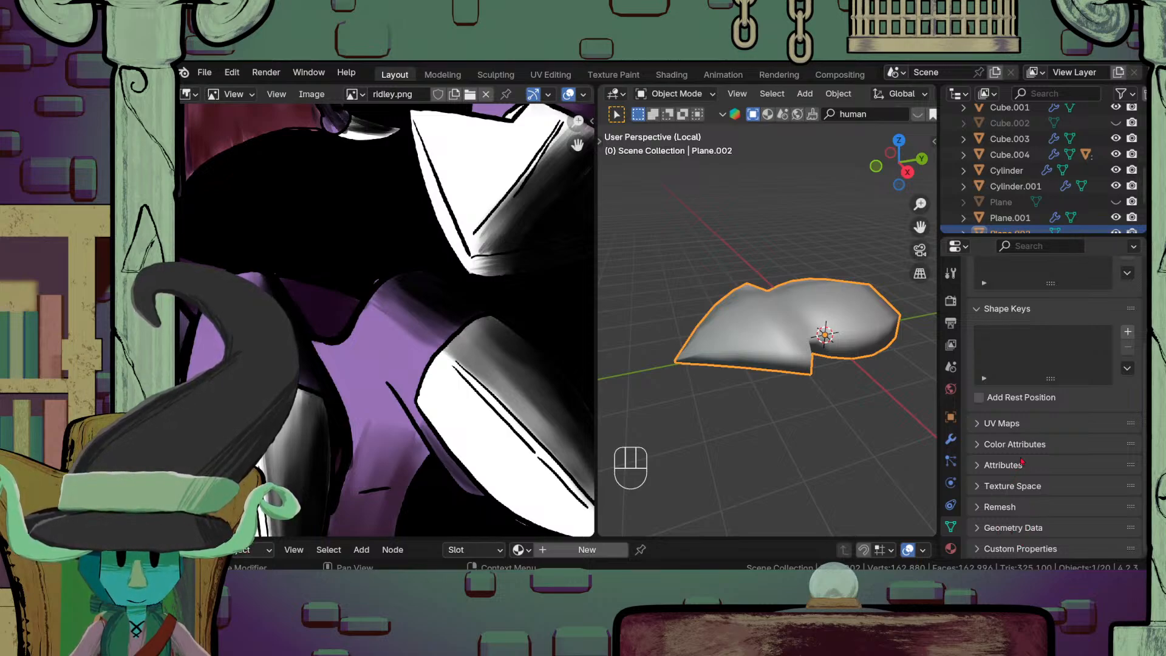
{"action": "left_click", "coordinate": [951, 505]}
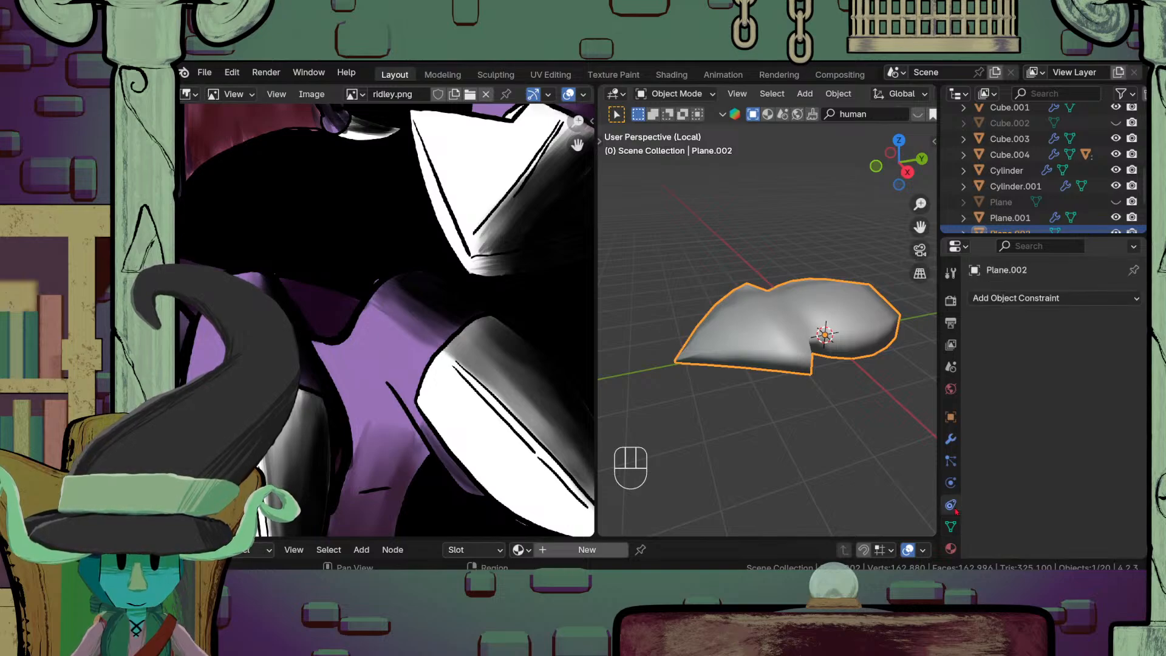
{"action": "left_click", "coordinate": [951, 460]}
{"action": "left_click", "coordinate": [951, 439]}
Step: Try a Smooth modifier with a factor of 0.861 on the tail tip object and remove it
{"action": "left_click", "coordinate": [1009, 304]}
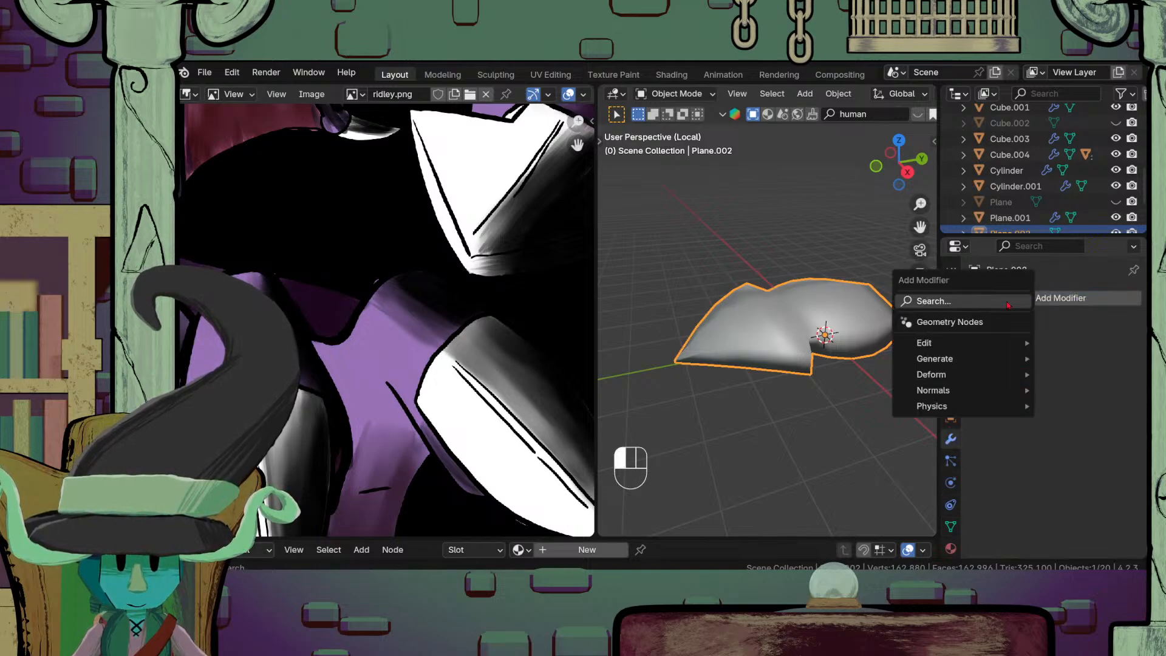
{"action": "left_click", "coordinate": [1007, 301]}
{"action": "type", "text": "s"}
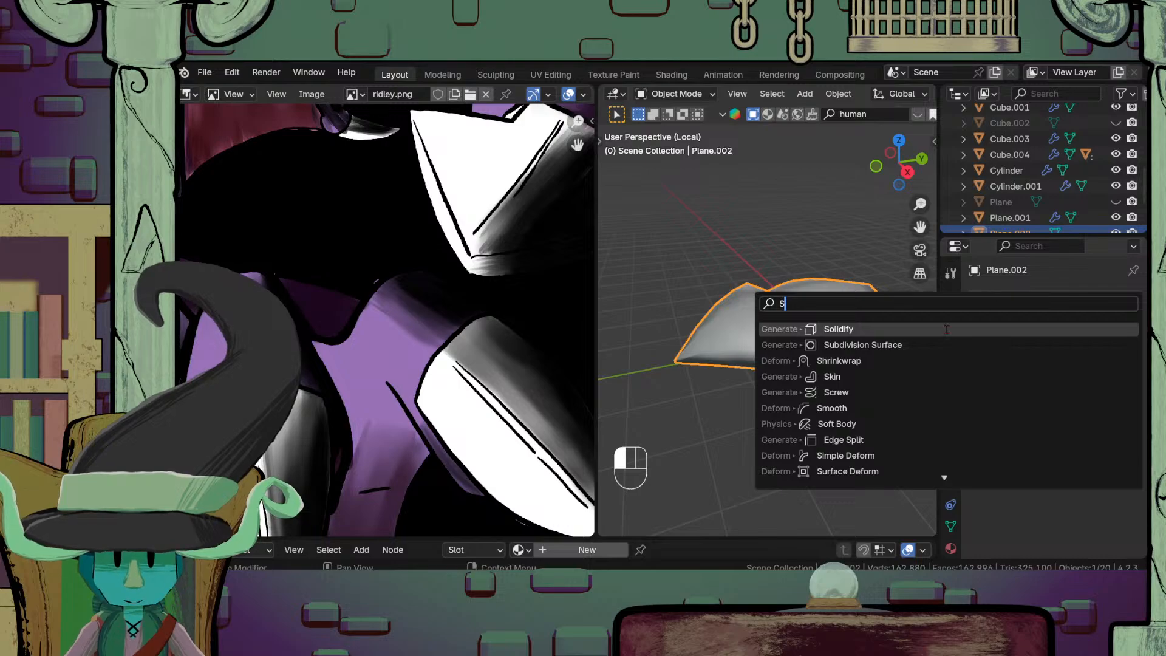
{"action": "left_click", "coordinate": [849, 414]}
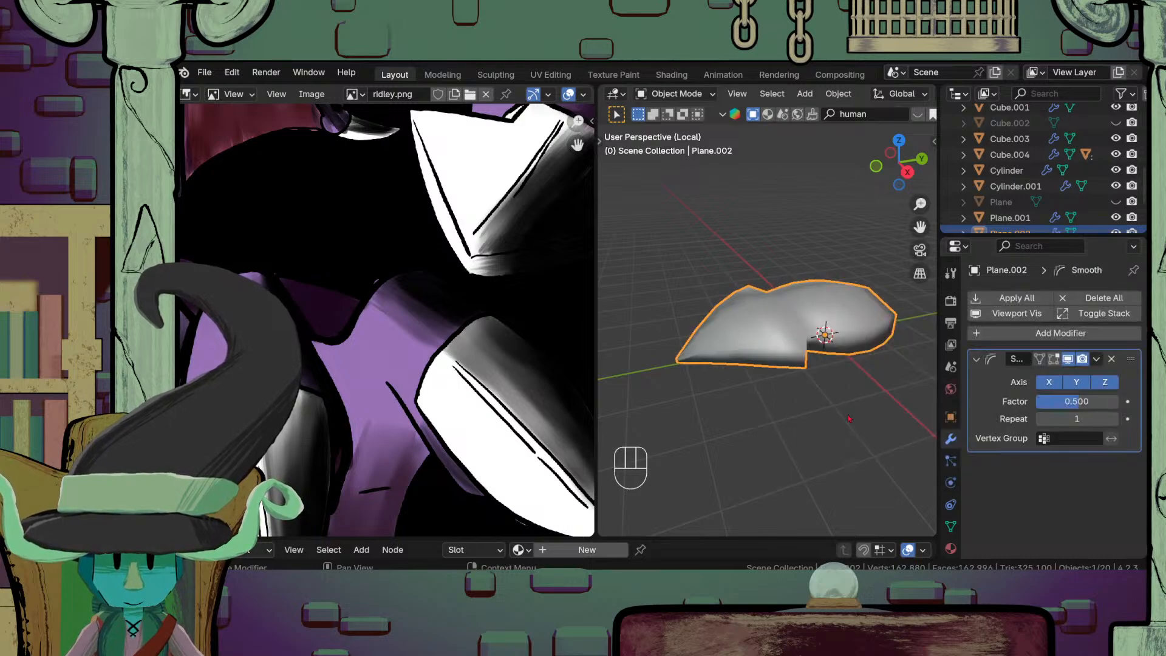
{"action": "middle_click_drag", "start_coordinate": [850, 419], "coordinate": [798, 331]}
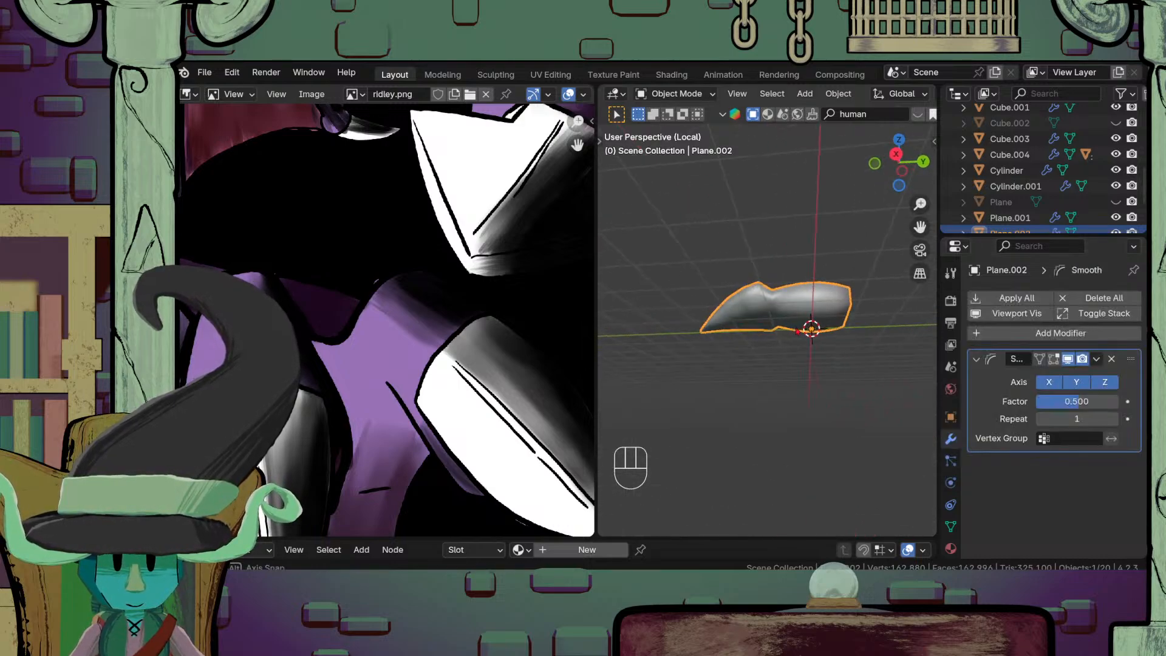
{"action": "mouse_move", "coordinate": [1075, 396]}
{"action": "left_mouse_down"}
{"action": "mouse_move", "coordinate": [1011, 398]}
{"action": "mouse_move", "coordinate": [1080, 402]}
{"action": "left_mouse_up"}
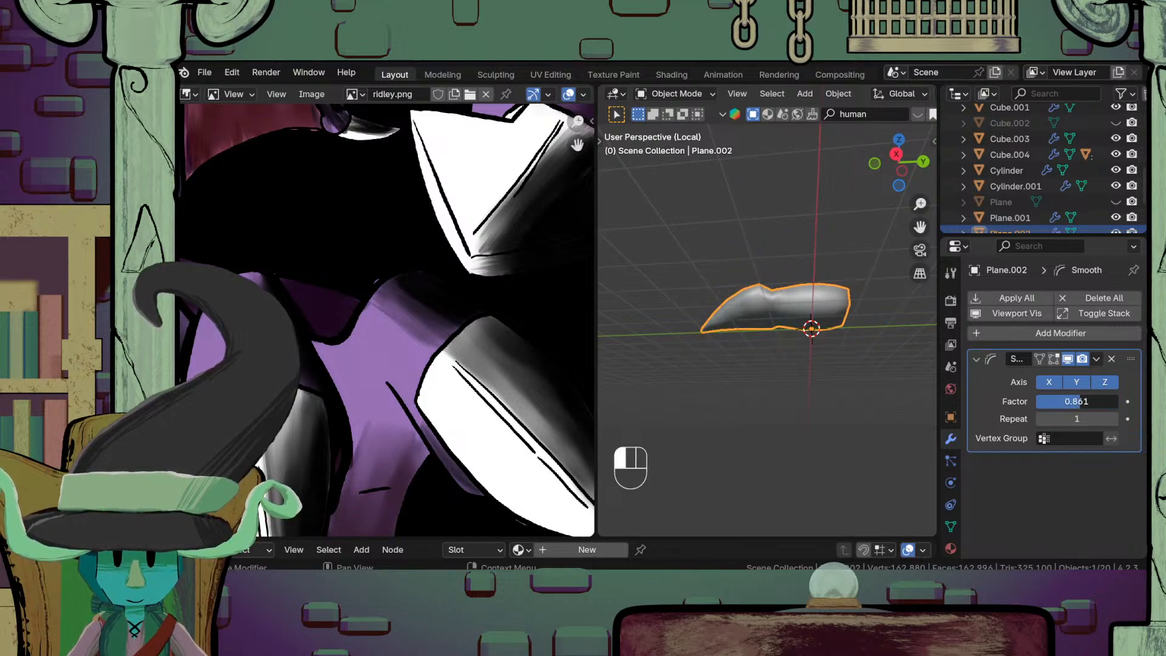
{"action": "left_click", "coordinate": [1112, 359]}
Step: Examine the tail tip's mesh data properties, including Texture Space and UV Maps, for a smoothing option
{"action": "left_click", "coordinate": [1045, 298]}
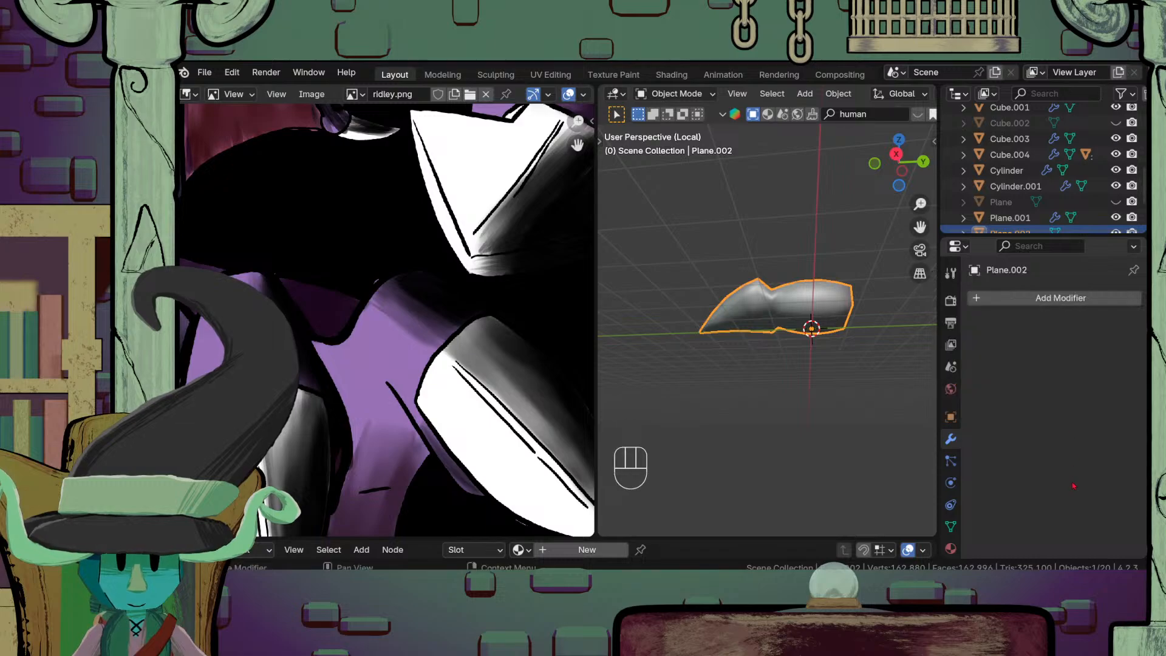
{"action": "left_click", "coordinate": [951, 527]}
{"action": "scroll", "coordinate": [1075, 483], "scroll_direction": "down", "scroll_amount": 5}
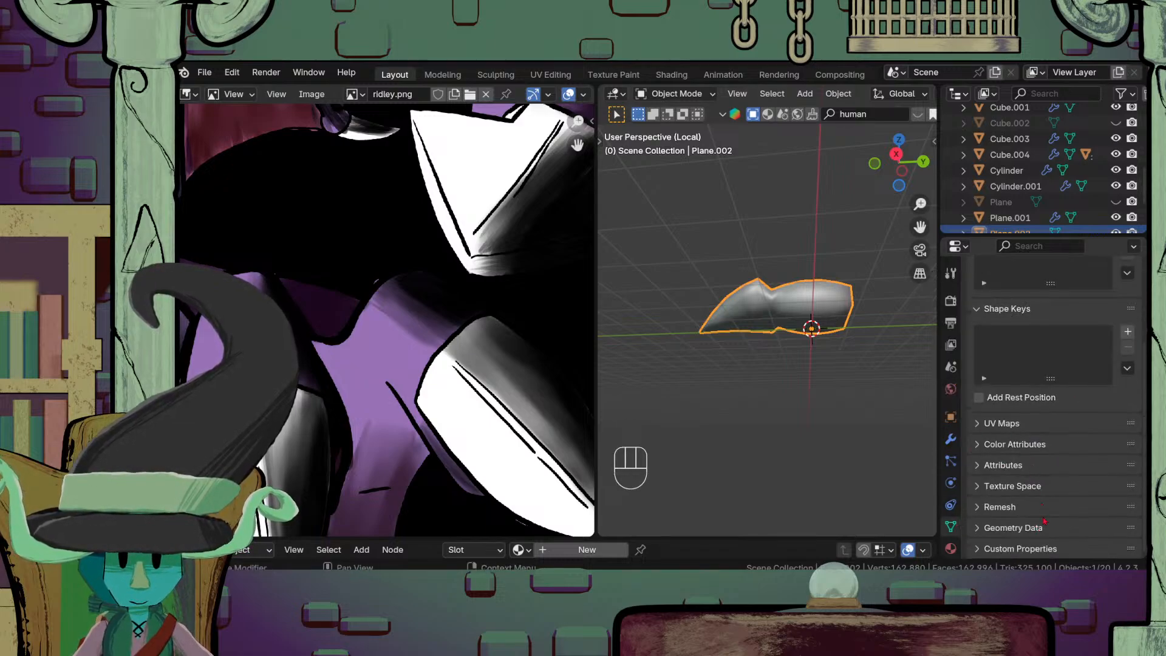
{"action": "left_click", "coordinate": [1060, 487]}
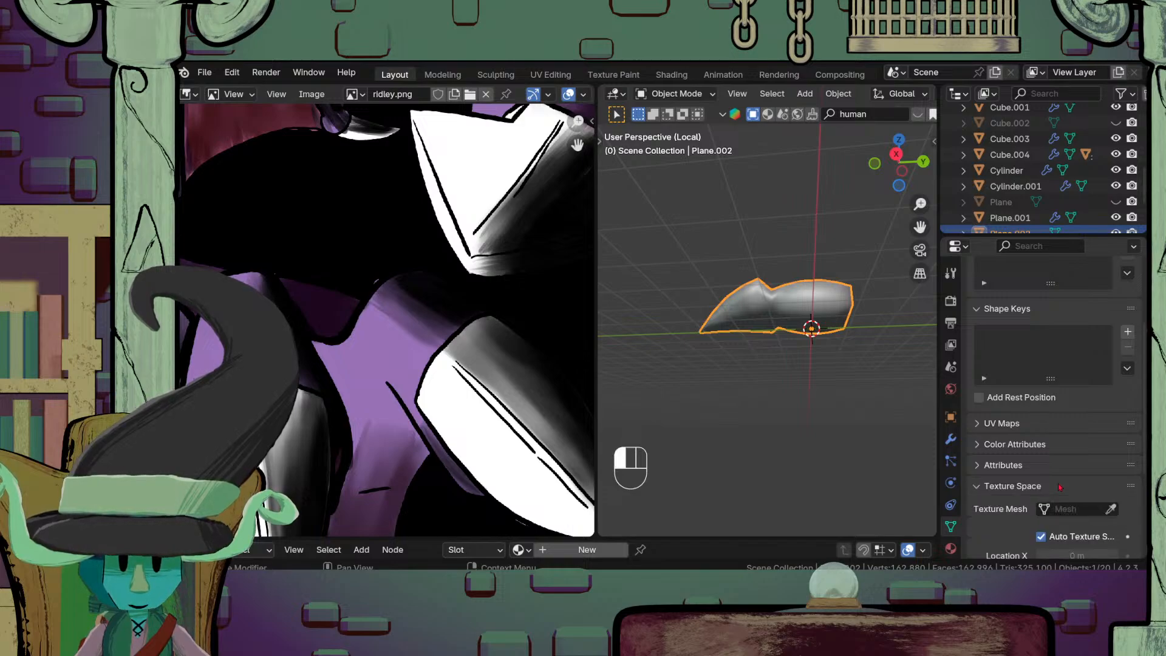
{"action": "scroll", "coordinate": [1060, 487], "scroll_direction": "down", "scroll_amount": 5}
{"action": "left_click", "coordinate": [1041, 339]}
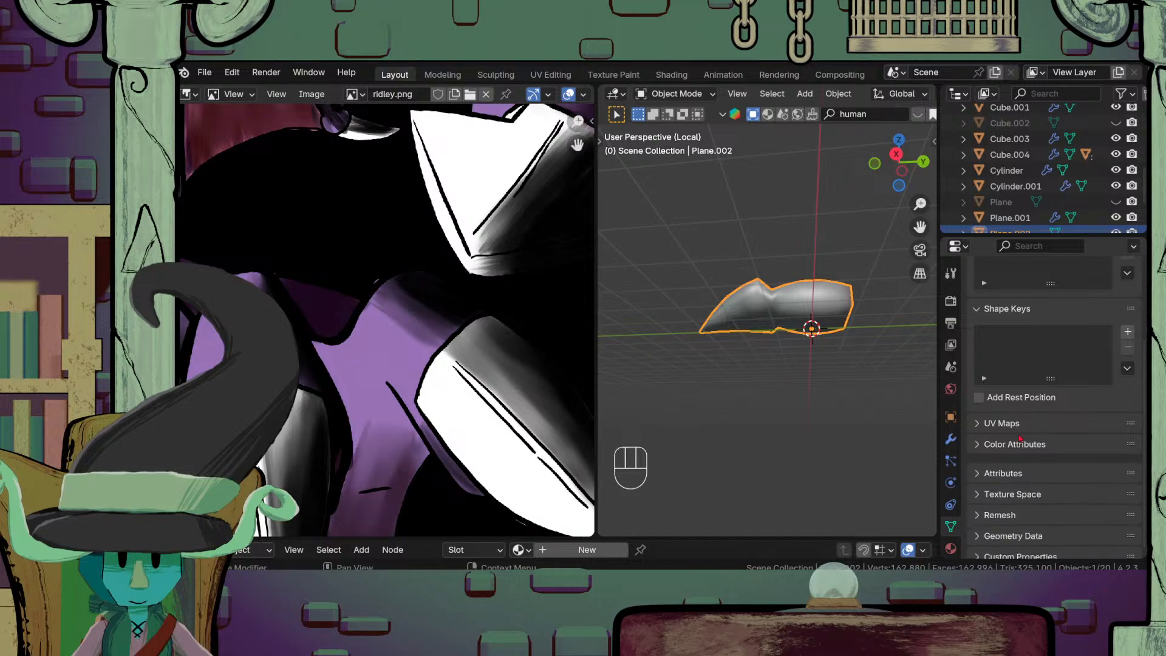
{"action": "left_click", "coordinate": [1002, 423]}
{"action": "left_click", "coordinate": [1019, 425]}
Step: Apply Shade Flat to the tail tip object and try Shade Auto Smooth on it
{"action": "middle_click_drag", "start_coordinate": [764, 351], "coordinate": [807, 344]}
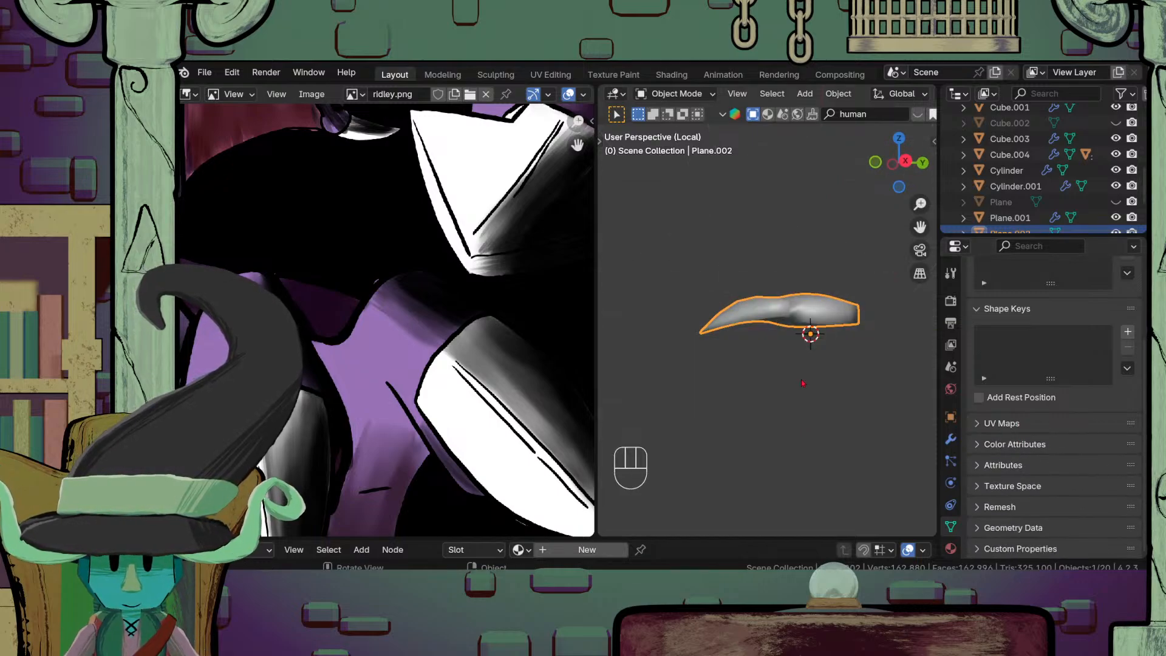
{"action": "right_click", "coordinate": [761, 323]}
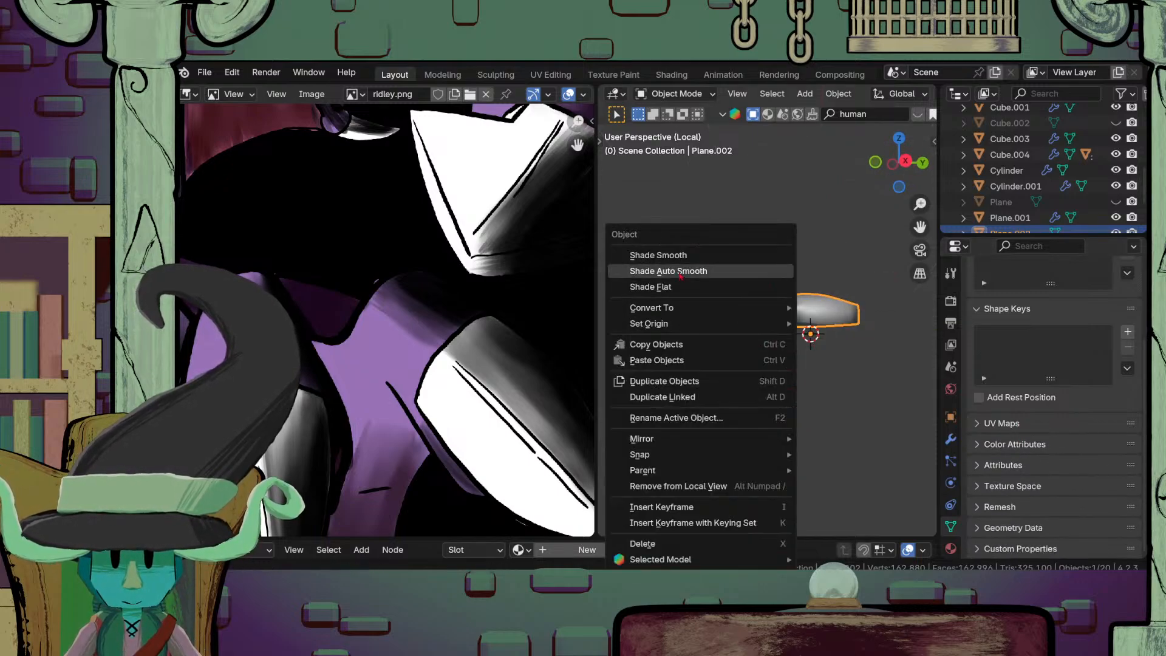
{"action": "left_click", "coordinate": [685, 287]}
{"action": "right_click", "coordinate": [792, 287]}
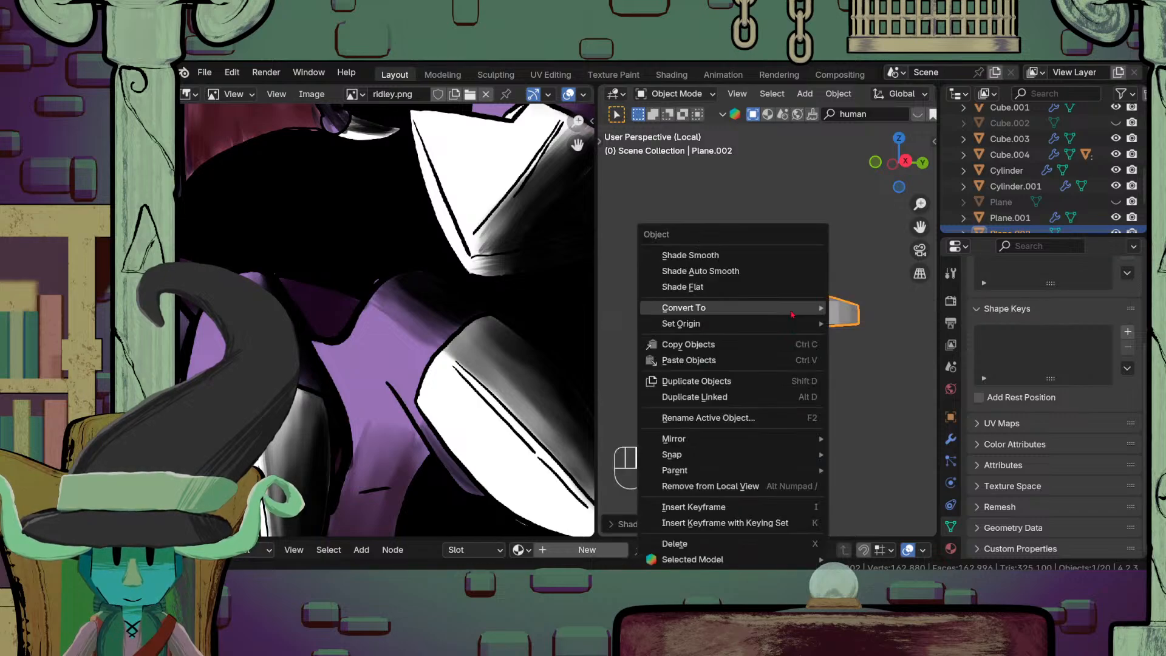
{"action": "left_click", "coordinate": [725, 272]}
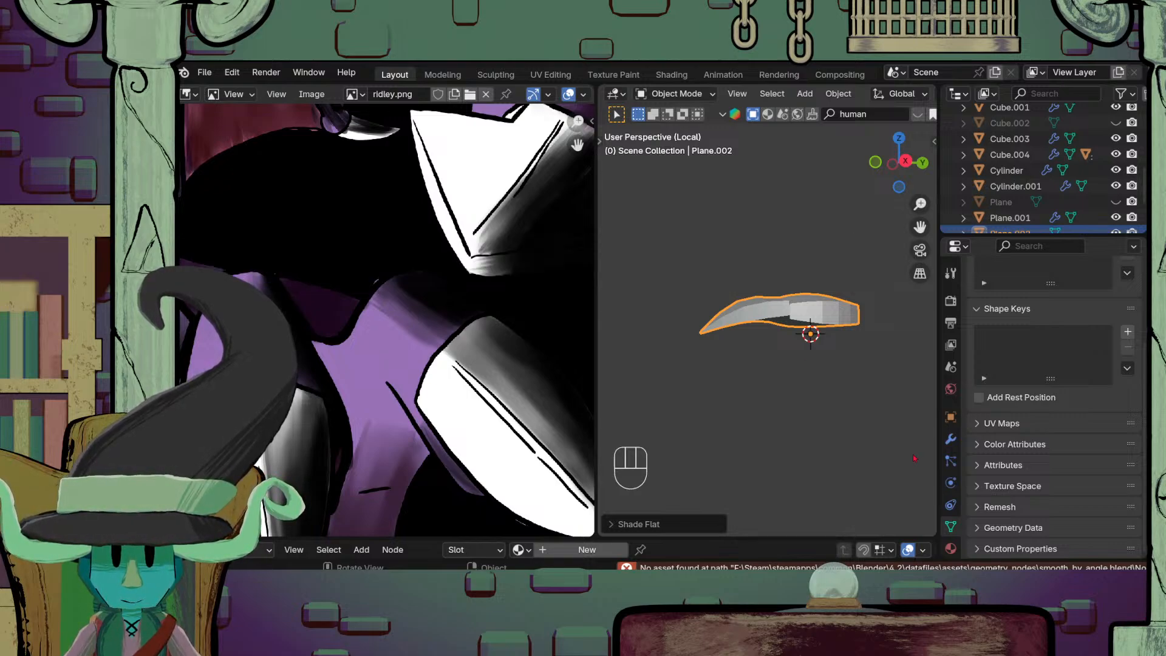
{"action": "middle_click_drag", "start_coordinate": [727, 383], "coordinate": [815, 444]}
Step: Add an empty Geometry Nodes modifier to the tail tip and try Shade Auto Smooth again
{"action": "left_click", "coordinate": [951, 438]}
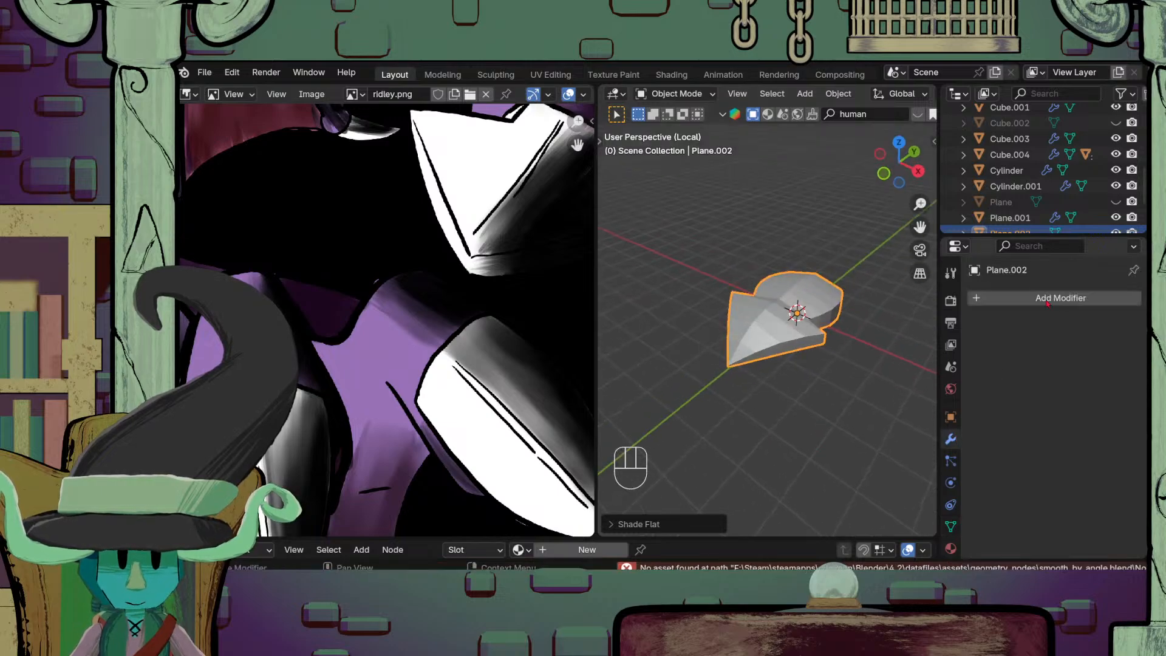
{"action": "left_click", "coordinate": [991, 299]}
{"action": "left_click", "coordinate": [991, 321]}
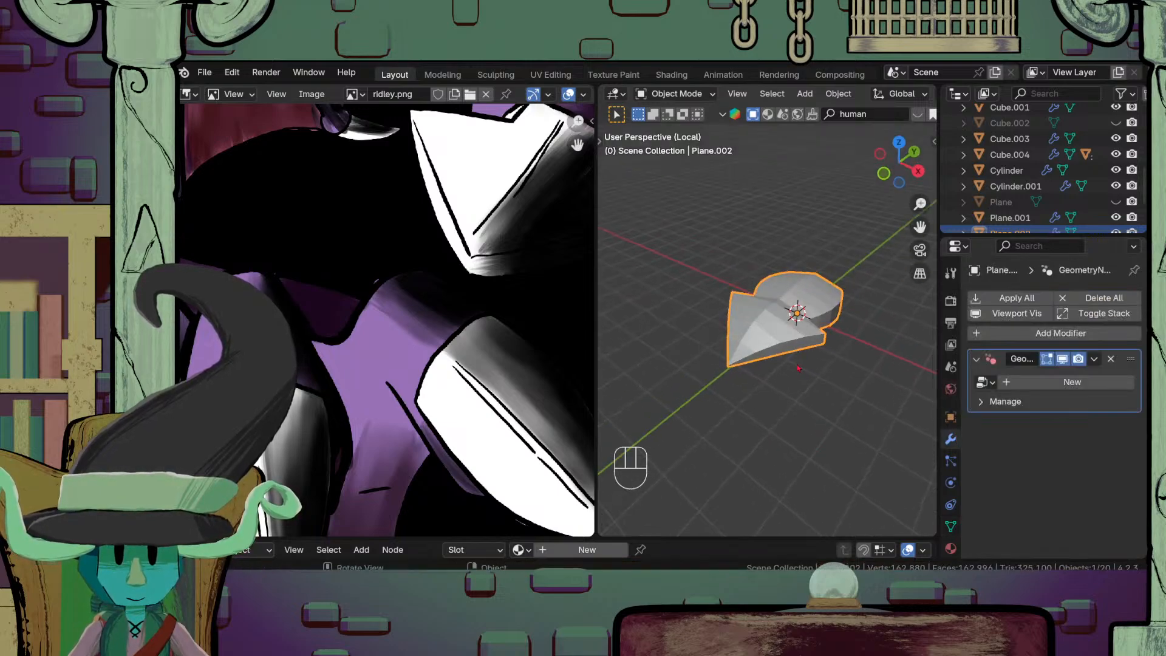
{"action": "right_click", "coordinate": [783, 327]}
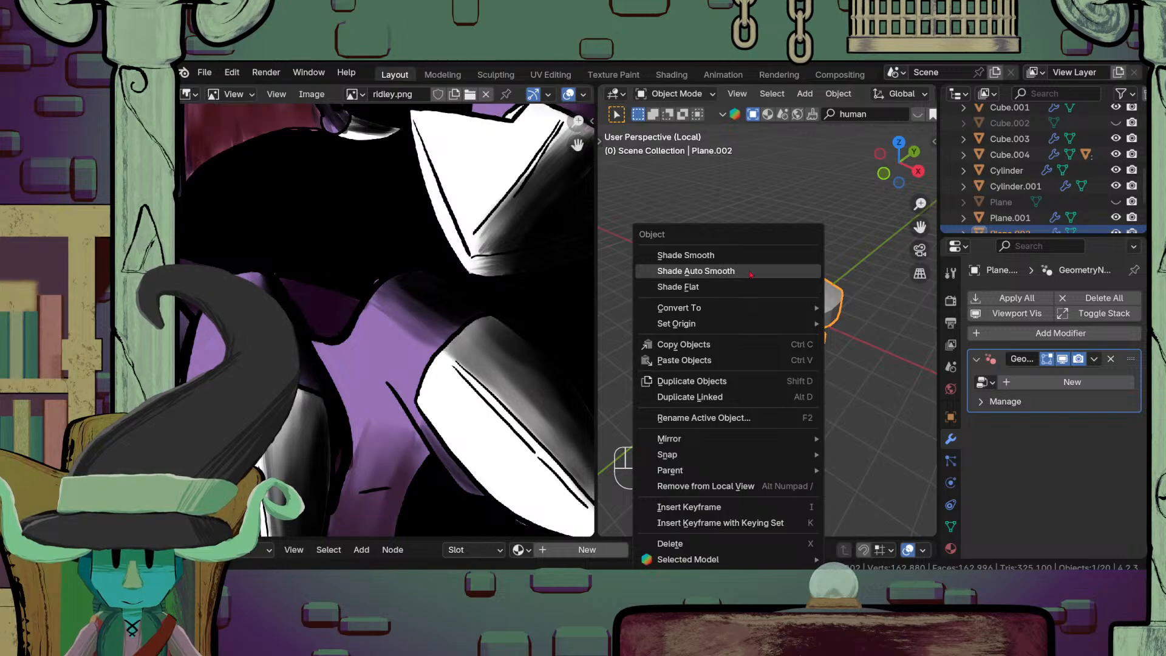
{"action": "left_click", "coordinate": [751, 278]}
{"action": "middle_click_drag", "start_coordinate": [751, 274], "coordinate": [782, 425]}
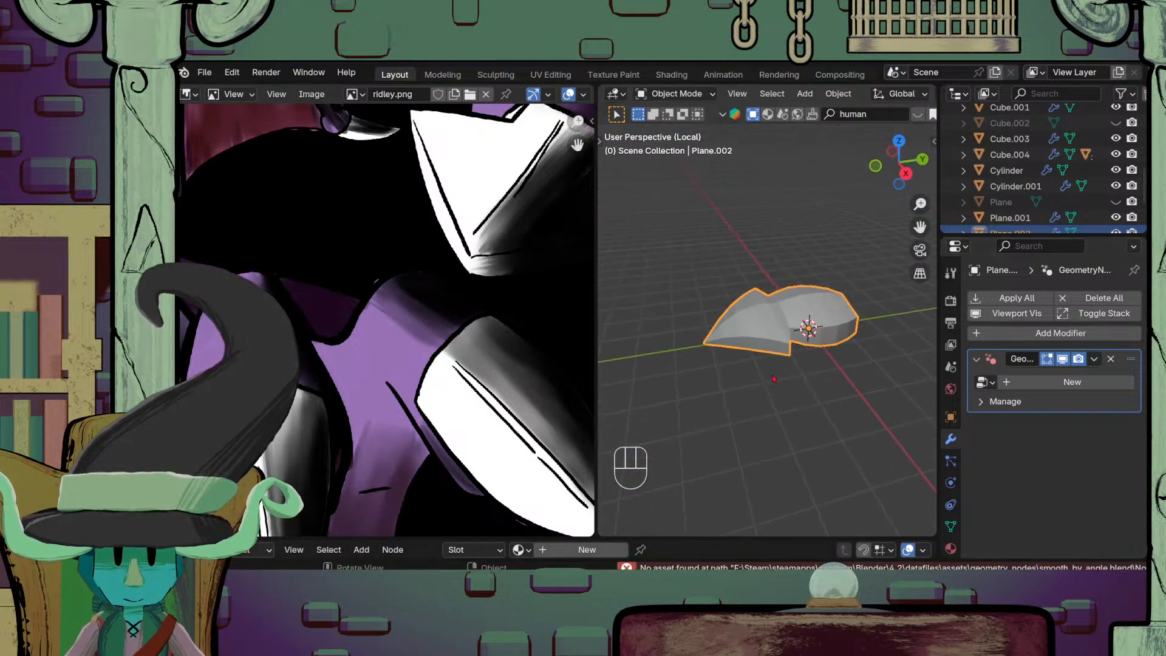
Step: Leave local view to show the whole creature, apply Shade Smooth to the tail tip and deselect it
{"action": "key", "text": "slash"}
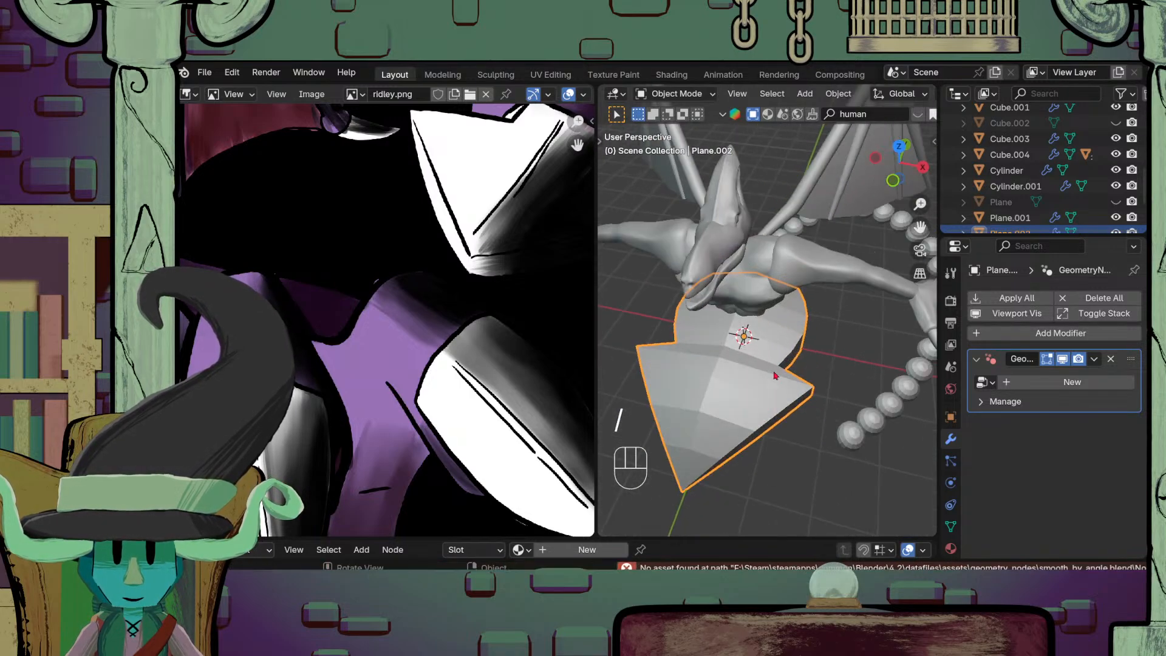
{"action": "scroll", "coordinate": [768, 381], "scroll_direction": "down", "scroll_amount": 3}
{"action": "middle_click_drag", "start_coordinate": [768, 381], "coordinate": [752, 342]}
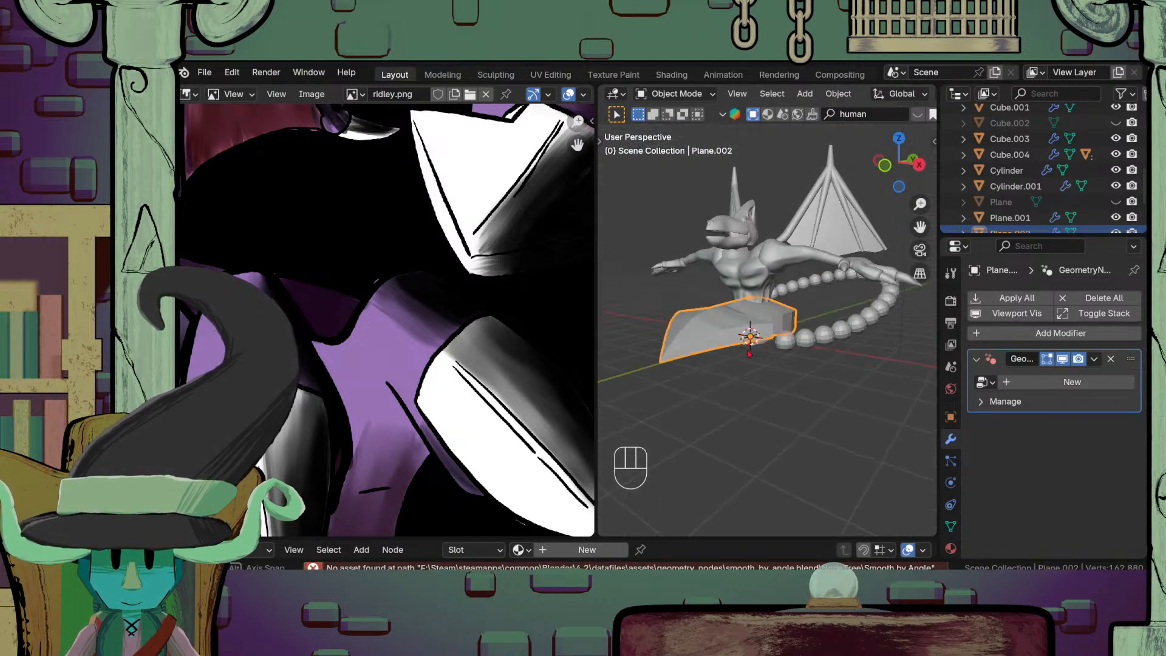
{"action": "scroll", "coordinate": [751, 342], "scroll_direction": "up", "scroll_amount": 2}
{"action": "right_click", "coordinate": [698, 245]}
{"action": "left_click", "coordinate": [696, 258]}
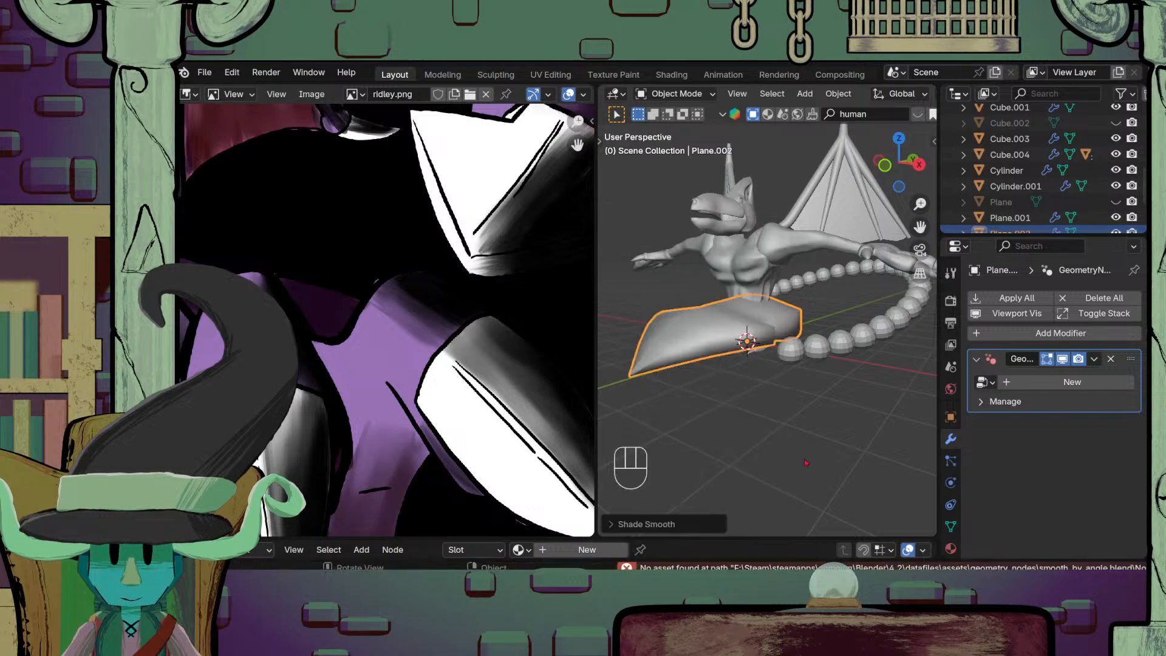
{"action": "middle_click_drag", "start_coordinate": [696, 258], "coordinate": [848, 428]}
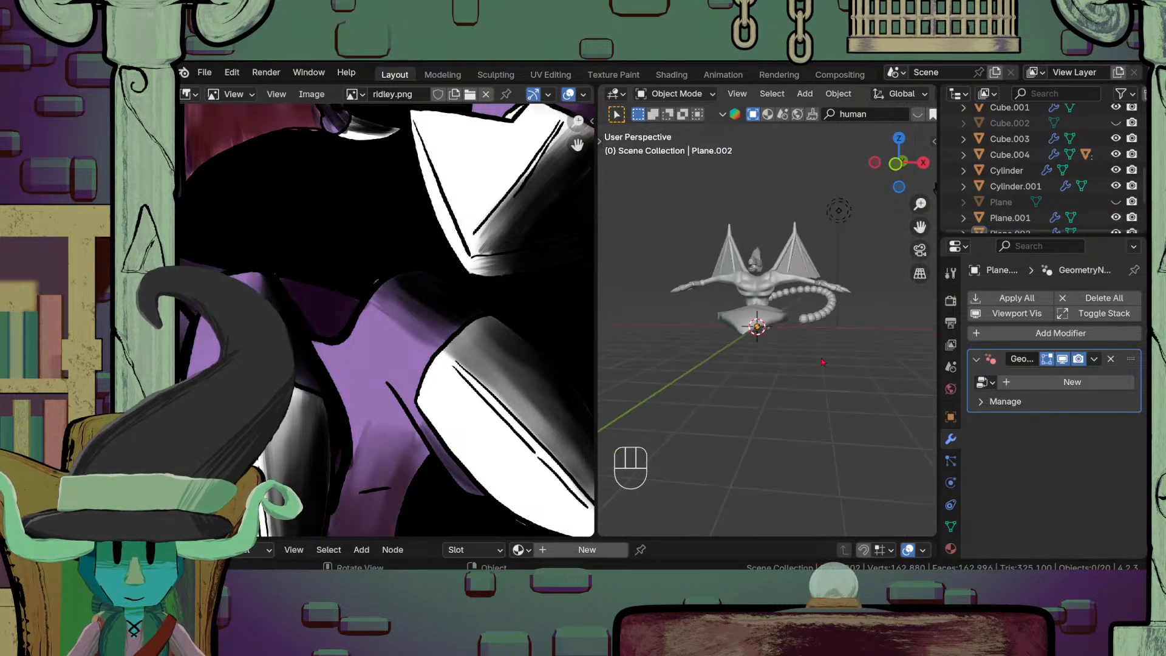
Step: Set the render engine to EEVEE and switch the 3D viewport to Rendered shading
{"action": "left_click", "coordinate": [952, 304]}
{"action": "left_click", "coordinate": [1110, 299]}
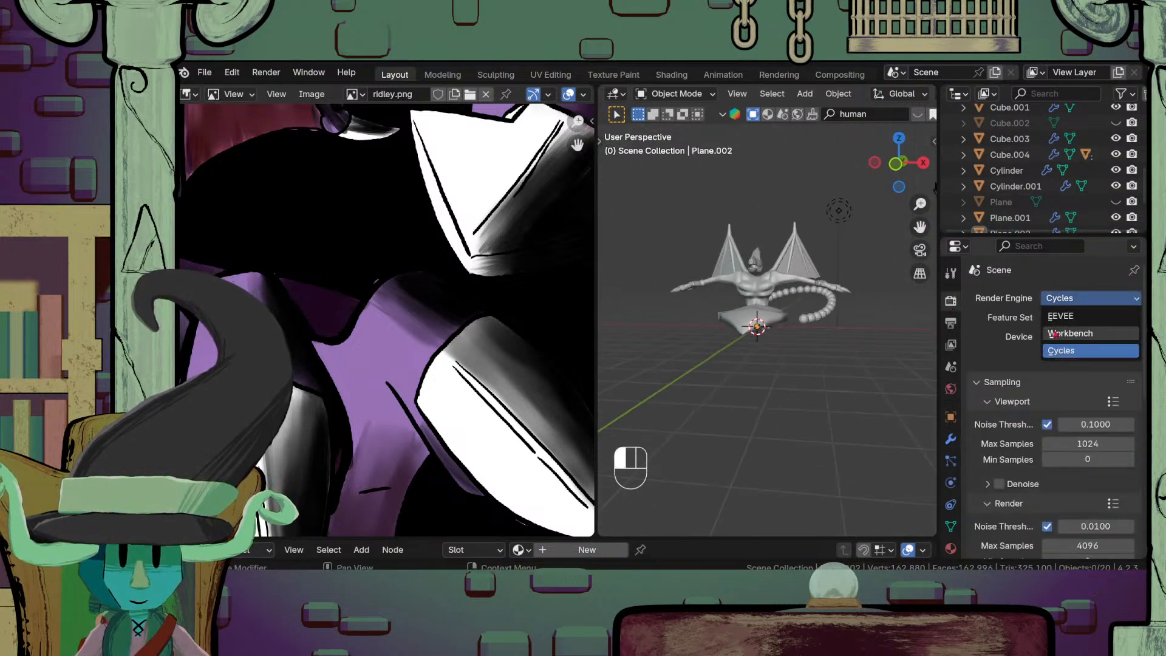
{"action": "left_click", "coordinate": [1088, 316]}
{"action": "middle_click_drag", "start_coordinate": [826, 340], "coordinate": [740, 373]}
{"action": "scroll", "coordinate": [740, 373], "scroll_direction": "down", "scroll_amount": 5}
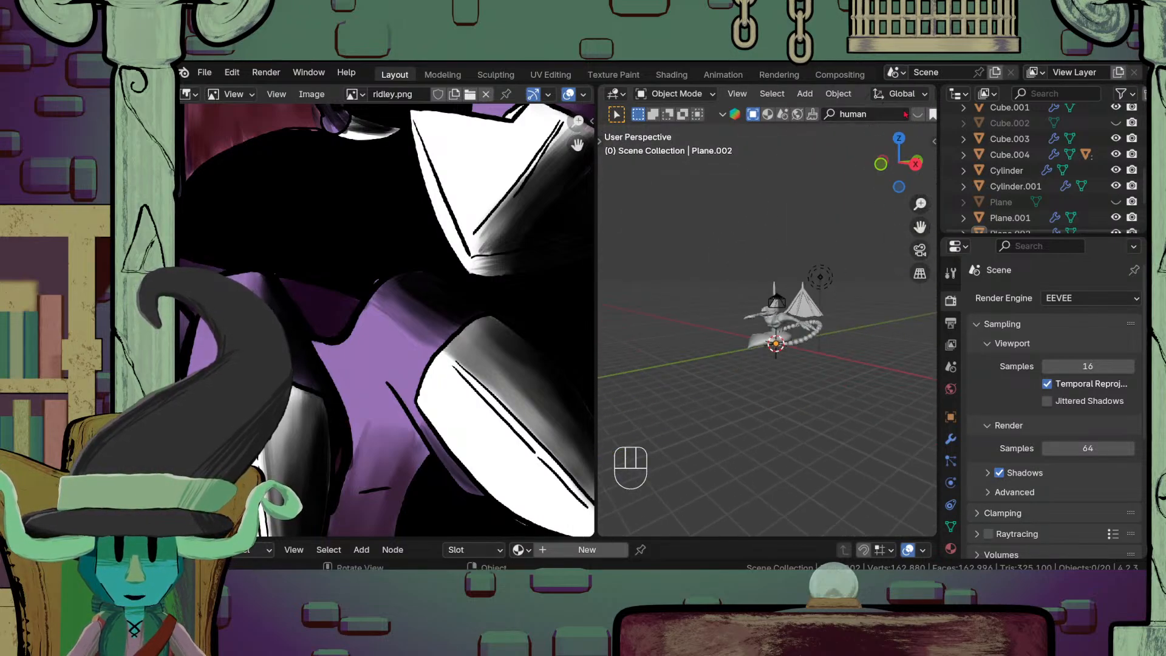
{"action": "scroll", "coordinate": [851, 94], "scroll_direction": "down", "scroll_amount": 5}
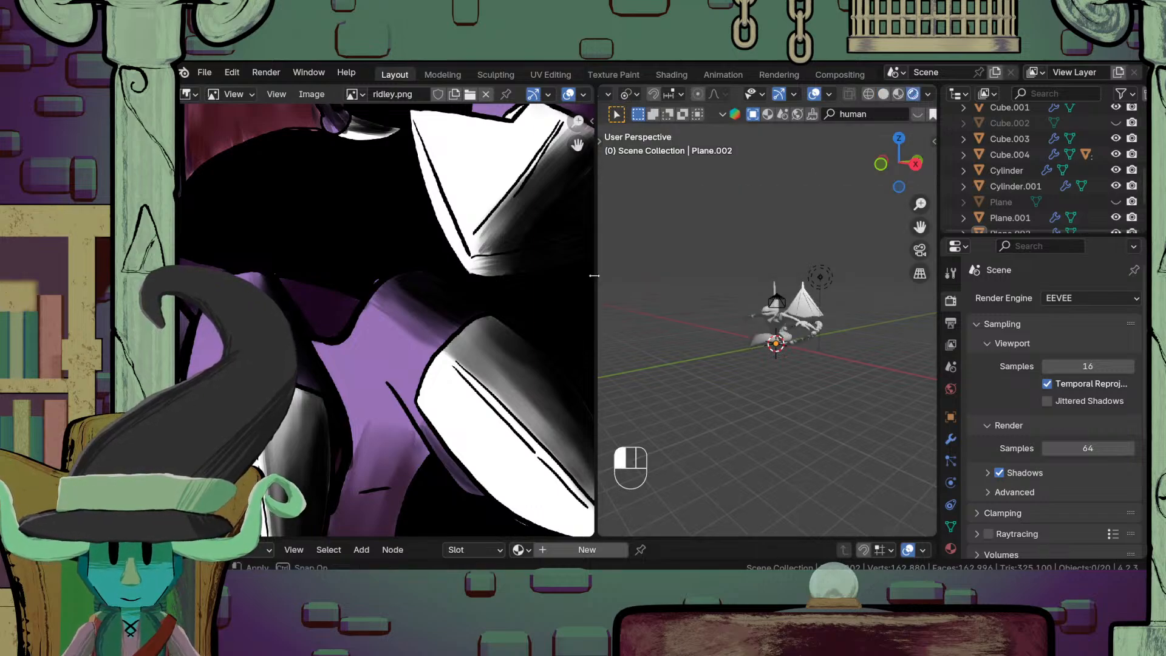
Step: Widen the 3D viewport and move the scene's light to the front of the creature, off to one side
{"action": "left_click_drag", "start_coordinate": [595, 276], "coordinate": [443, 277]}
{"action": "middle_click_drag", "start_coordinate": [685, 291], "coordinate": [729, 352]}
{"action": "scroll", "coordinate": [755, 283], "scroll_direction": "up", "scroll_amount": 4}
{"action": "left_click", "coordinate": [813, 273]}
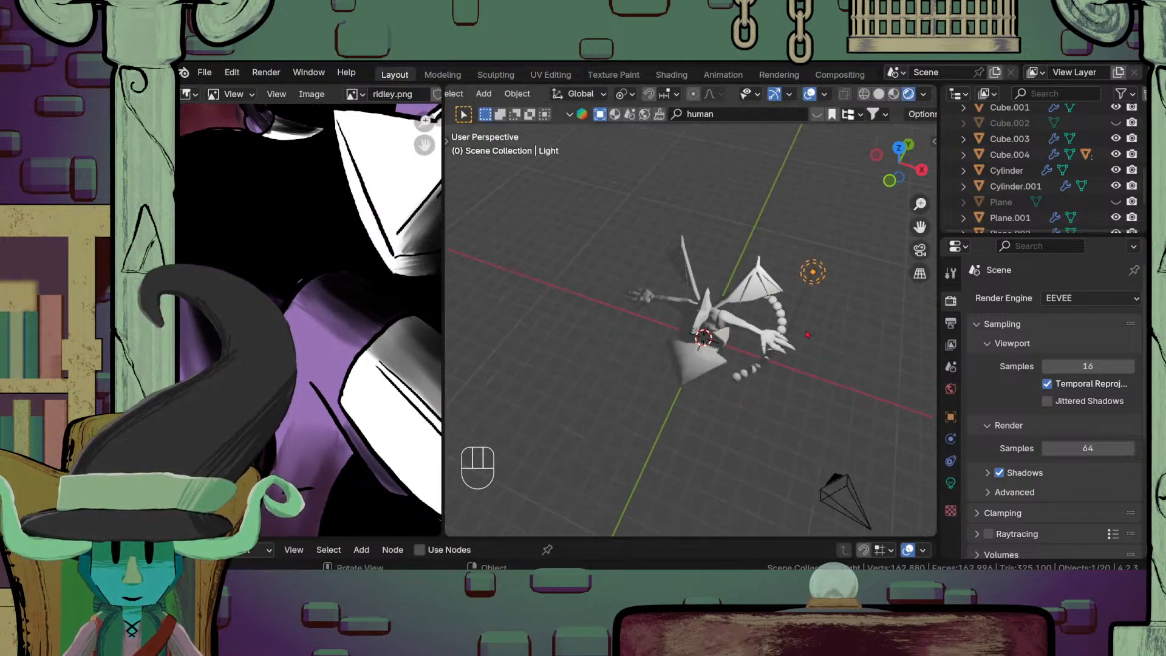
{"action": "key", "text": "g"}
{"action": "left_click", "coordinate": [603, 492]}
{"action": "middle_click_drag", "start_coordinate": [608, 489], "coordinate": [735, 409]}
Step: Raise the light along the Z axis until it sits well above the ground in front of the creature
{"action": "key", "text": "g"}
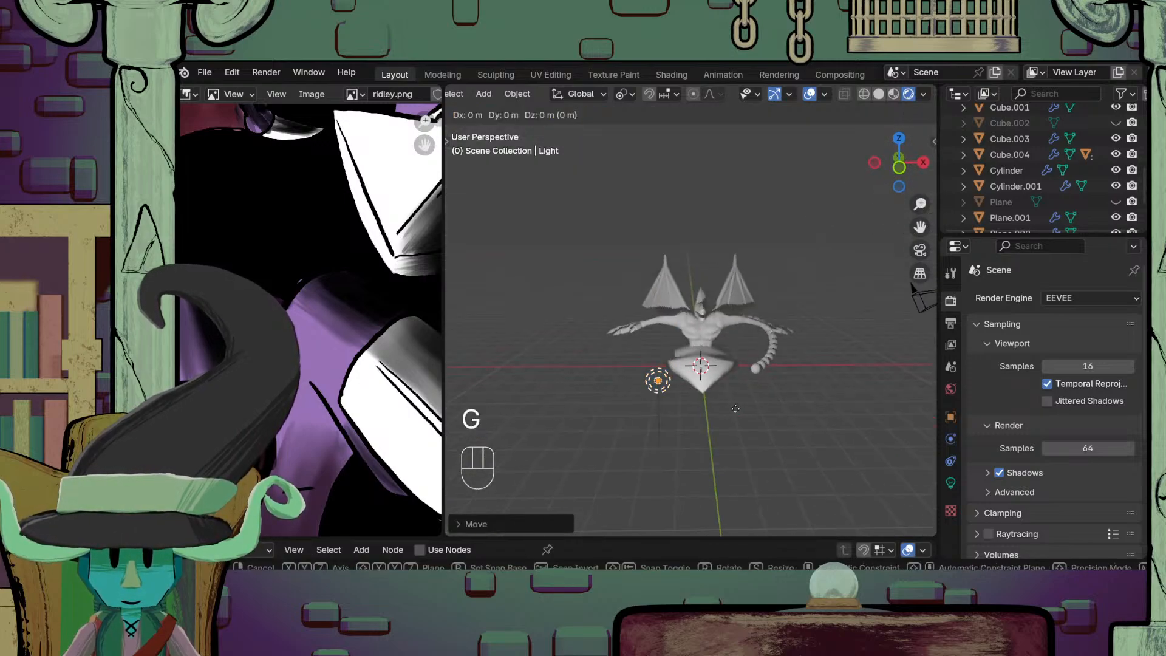
{"action": "key", "text": "z"}
{"action": "left_click", "coordinate": [734, 277]}
{"action": "middle_click_drag", "start_coordinate": [734, 292], "coordinate": [699, 396]}
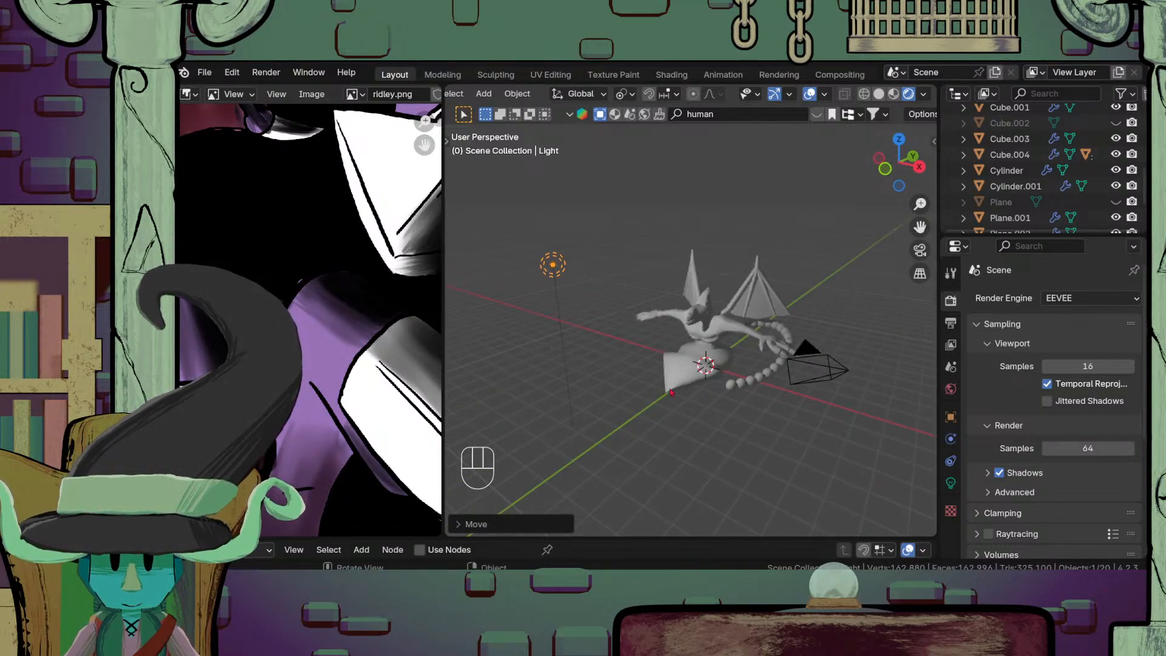
Step: Add a plane mesh beneath the creature and scale it up into a large floor
{"action": "left_click", "coordinate": [662, 372]}
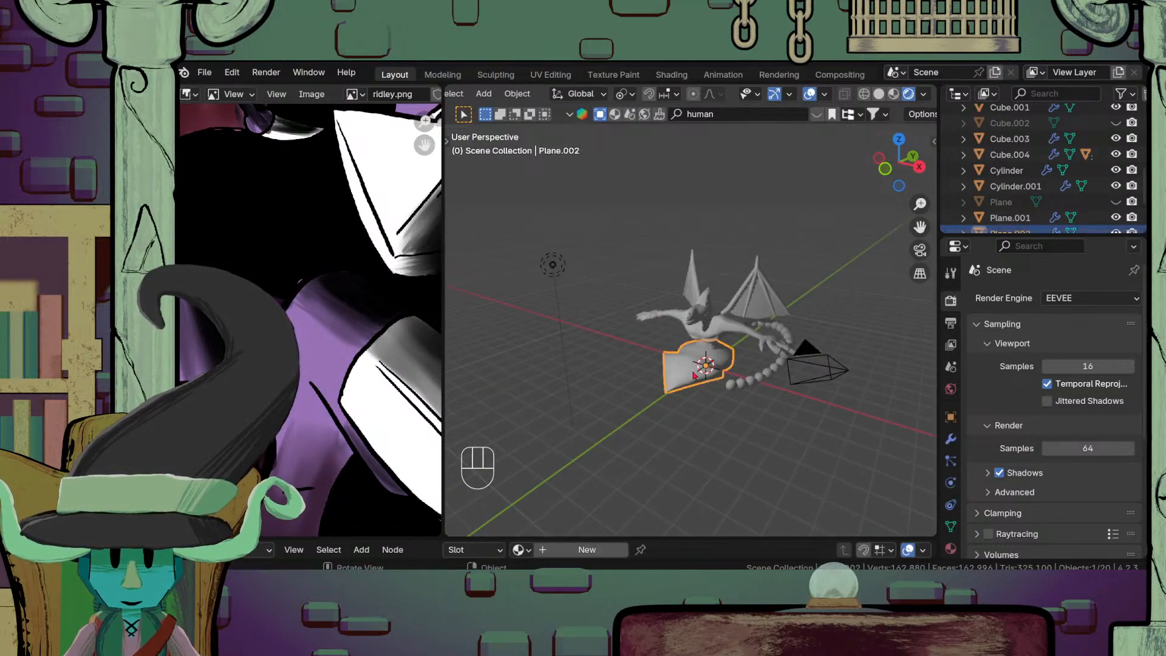
{"action": "key", "text": "shift+a"}
{"action": "mouse_move", "coordinate": [670, 278]}
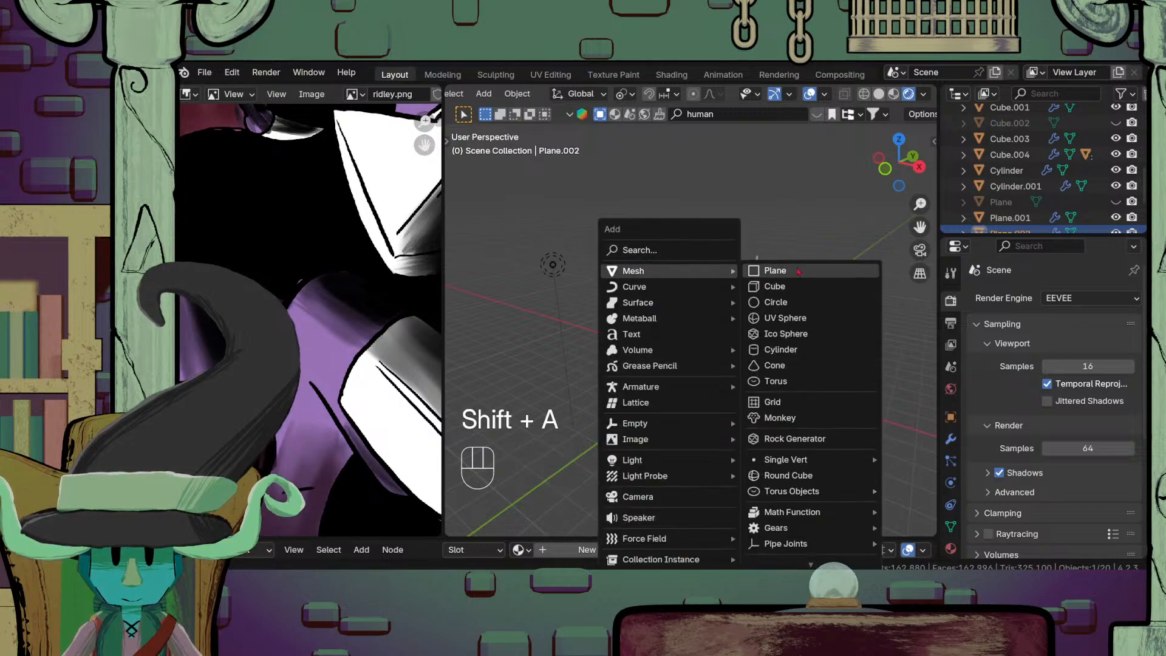
{"action": "left_click", "coordinate": [773, 270]}
{"action": "key", "text": "s"}
{"action": "left_click", "coordinate": [723, 479]}
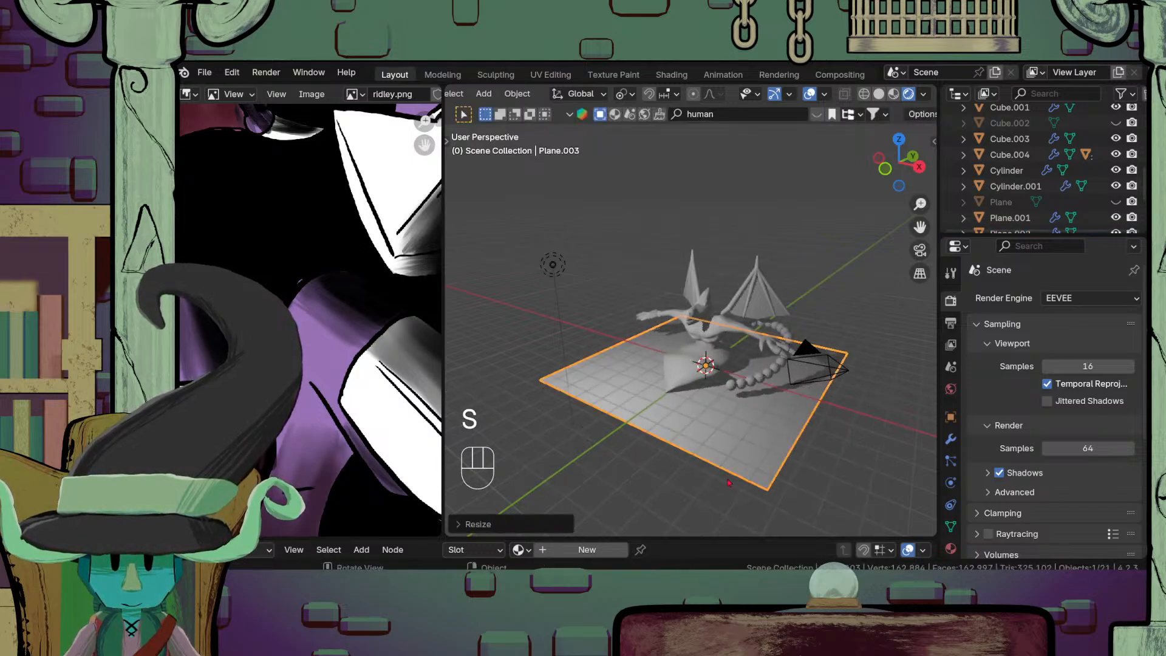
{"action": "middle_click_drag", "start_coordinate": [723, 478], "coordinate": [662, 453]}
{"action": "scroll", "coordinate": [662, 452], "scroll_direction": "up", "scroll_amount": 4}
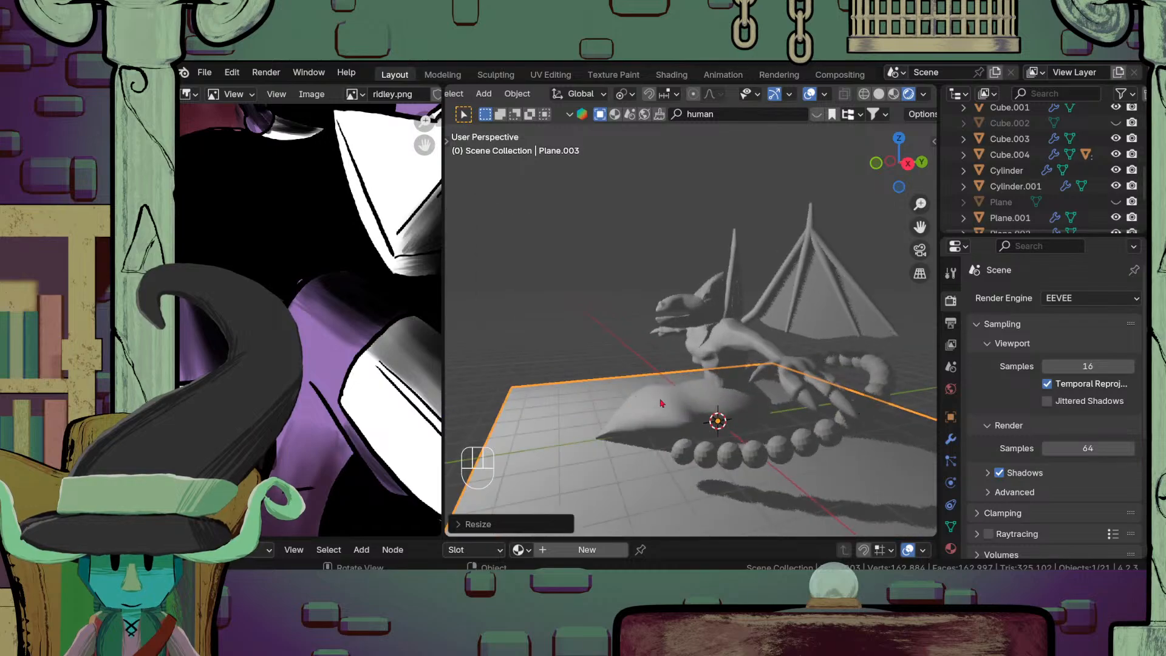
Step: Extrude the floor plane's two rear adjacent edges upward along Z to form backdrop walls behind the creature
{"action": "left_click", "coordinate": [663, 406]}
{"action": "scroll", "coordinate": [692, 406], "scroll_direction": "down", "scroll_amount": 4}
{"action": "left_click", "coordinate": [747, 399]}
{"action": "key", "text": "Tab"}
{"action": "middle_click_drag", "start_coordinate": [748, 399], "coordinate": [826, 394]}
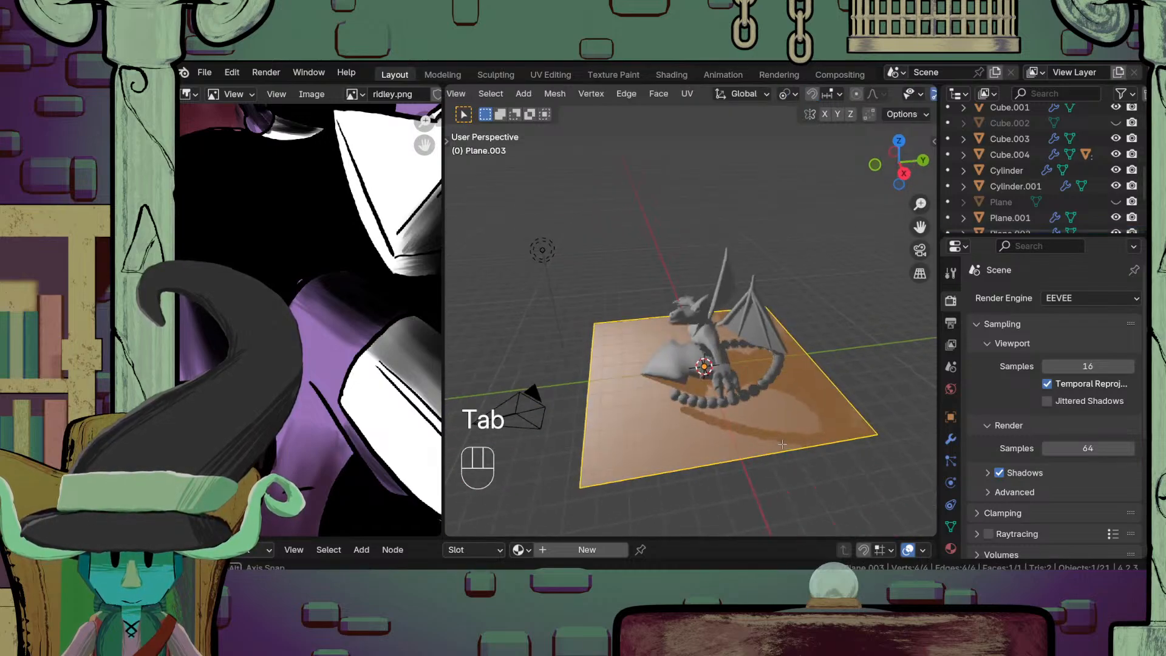
{"action": "left_click", "coordinate": [664, 310], "text": "shift"}
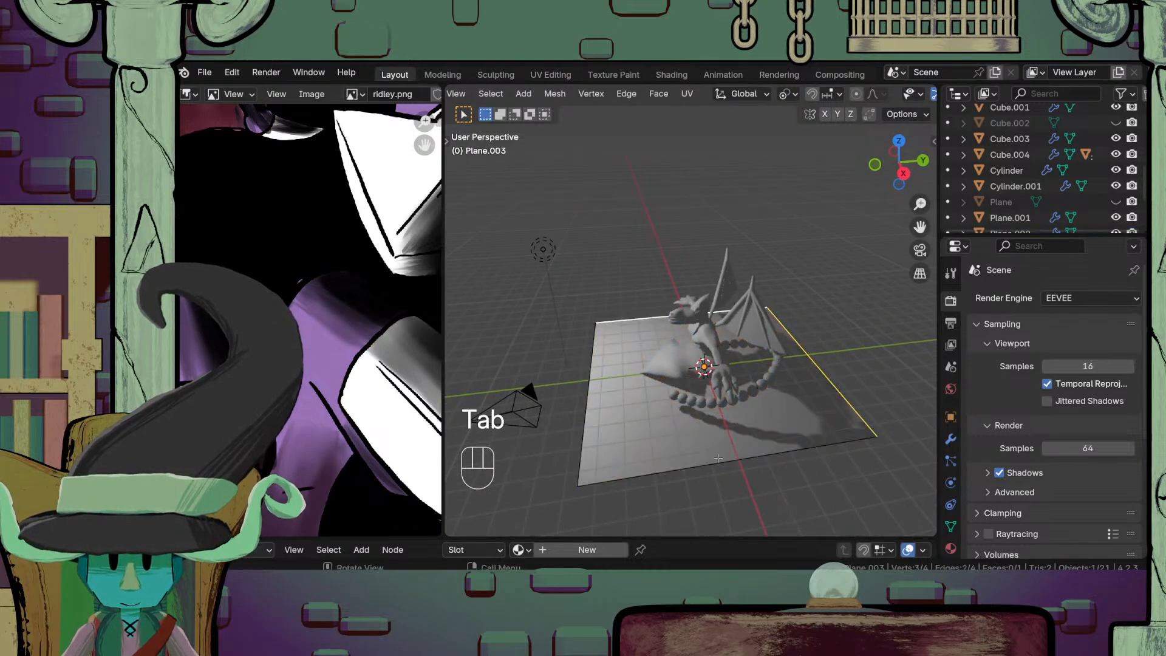
{"action": "key", "text": "g"}
{"action": "right_click", "coordinate": [723, 425]}
{"action": "key", "text": "e"}
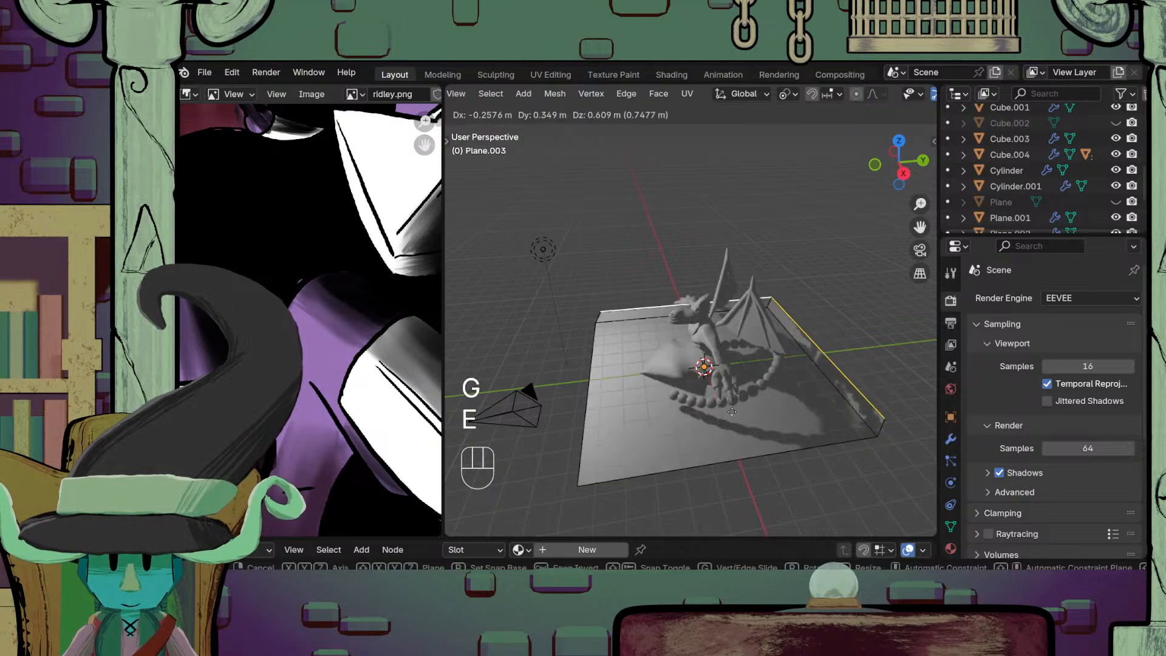
{"action": "key", "text": "z"}
{"action": "left_click", "coordinate": [747, 370]}
{"action": "mouse_move", "coordinate": [747, 370]}
{"action": "middle_mouse_down"}
{"action": "mouse_move", "coordinate": [774, 335]}
{"action": "mouse_move", "coordinate": [753, 371]}
{"action": "middle_mouse_up"}
{"action": "scroll", "coordinate": [741, 389], "scroll_direction": "down", "scroll_amount": 5}
{"action": "key", "text": "Tab"}
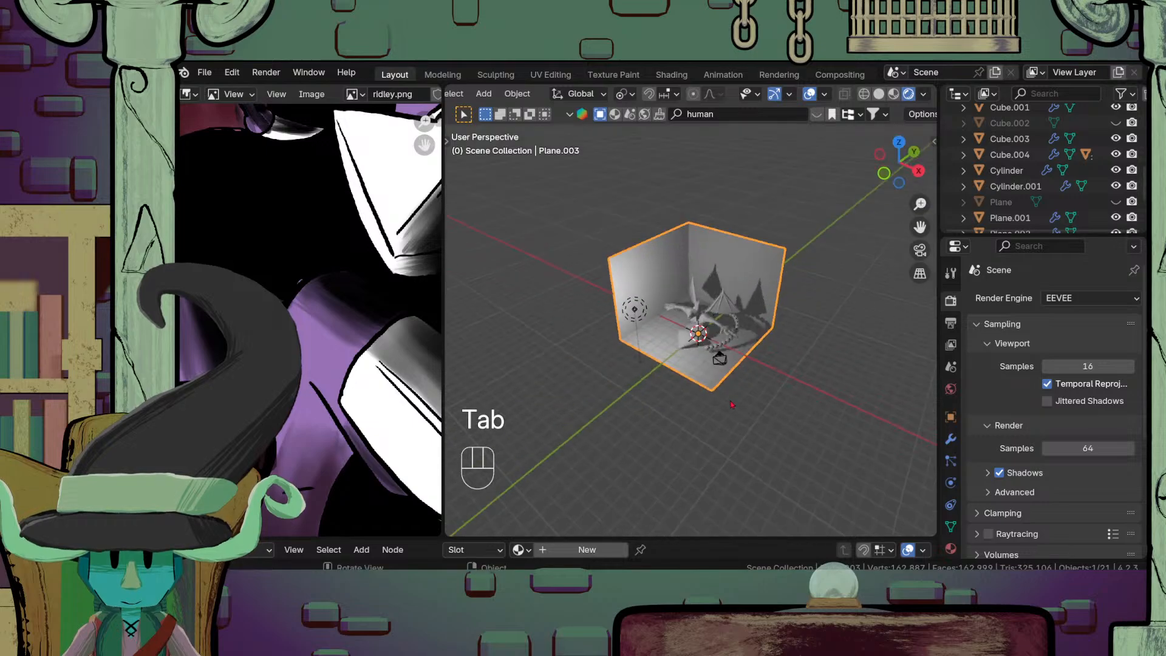
Step: Recalculate the normals of all backdrop faces and check them with the Face Orientation overlay
{"action": "scroll", "coordinate": [732, 405], "scroll_direction": "up", "scroll_amount": 3}
{"action": "key", "text": "Tab"}
{"action": "key", "text": "a"}
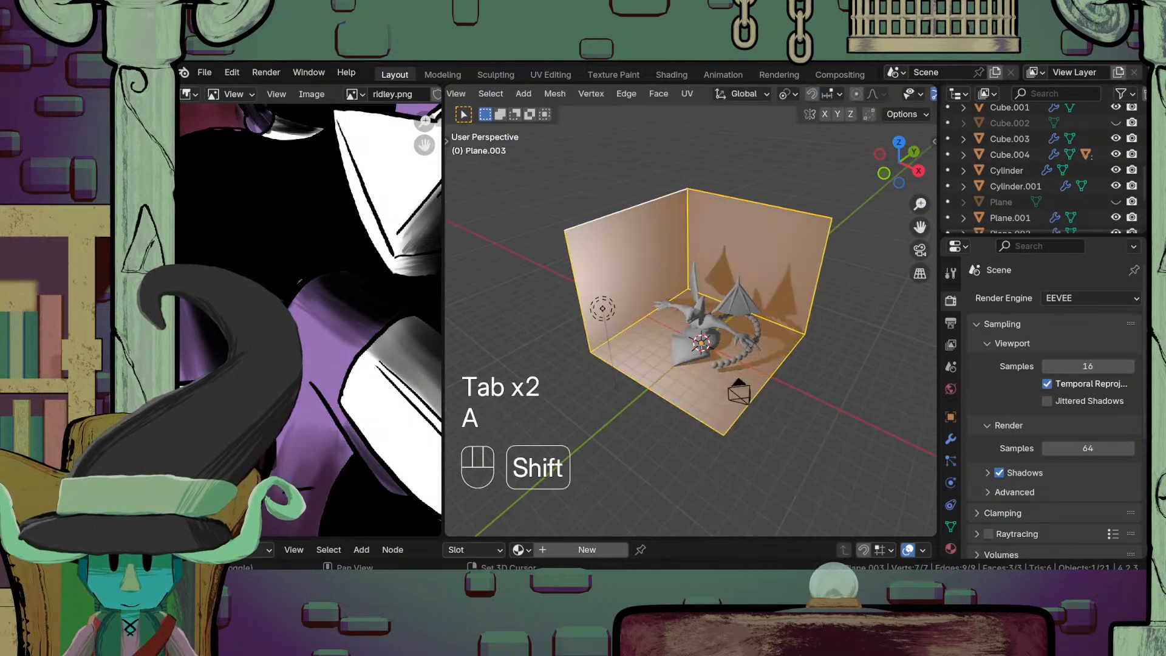
{"action": "key", "text": "shift+n"}
{"action": "key", "text": "Tab"}
{"action": "middle_click_drag", "start_coordinate": [732, 401], "coordinate": [766, 394]}
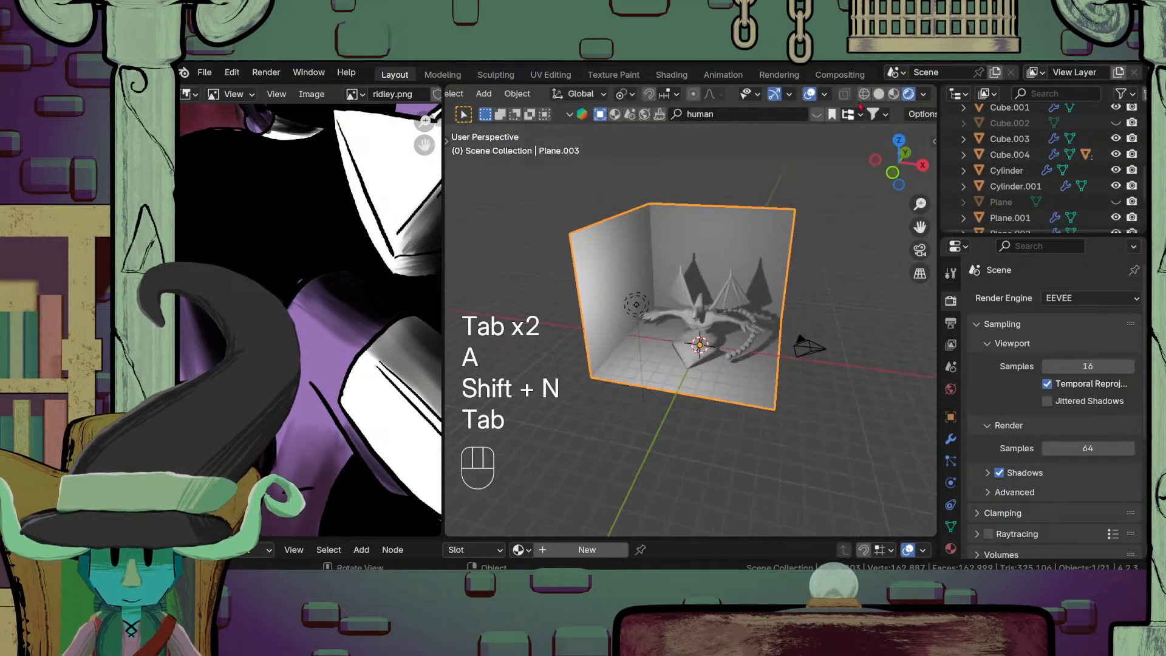
{"action": "left_click", "coordinate": [825, 94]}
{"action": "left_click", "coordinate": [728, 377]}
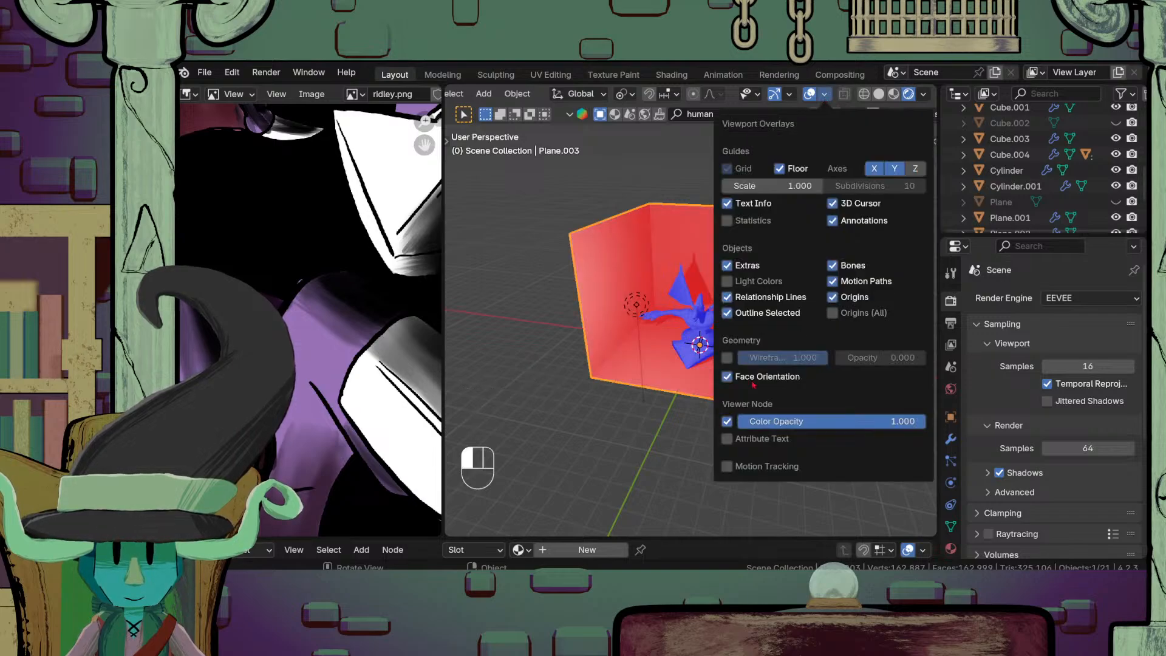
{"action": "left_click", "coordinate": [759, 378]}
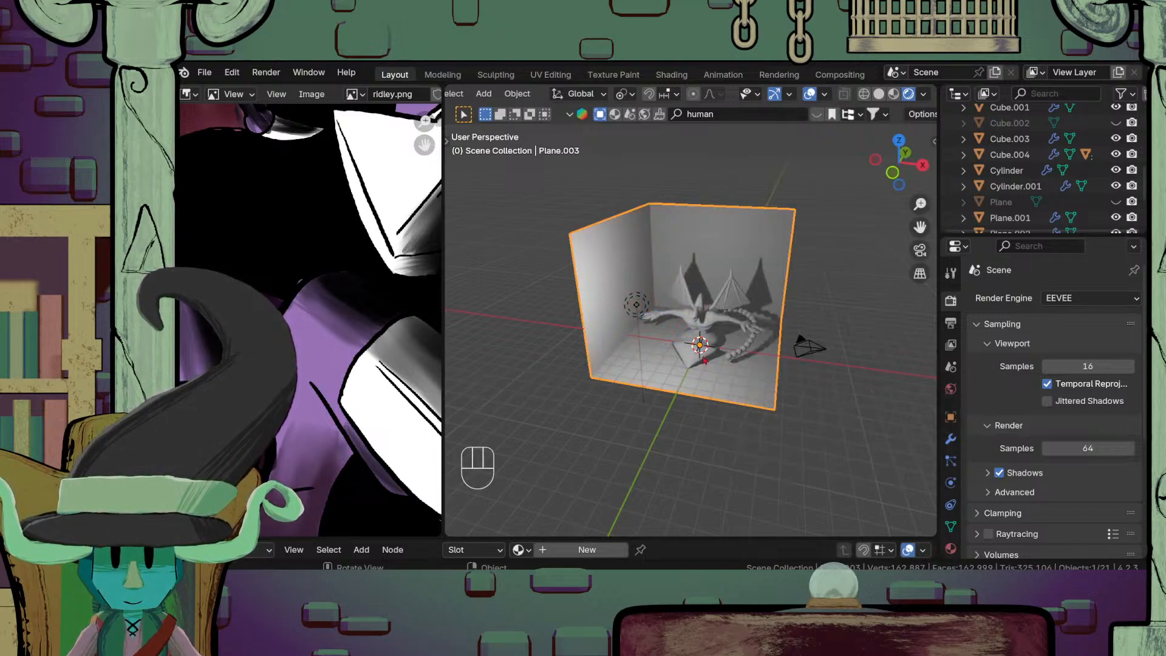
Step: Recalculate the backdrop's normals to face inward and check them with the Face Orientation overlay
{"action": "key", "text": "Tab"}
{"action": "key", "text": "shift+n"}
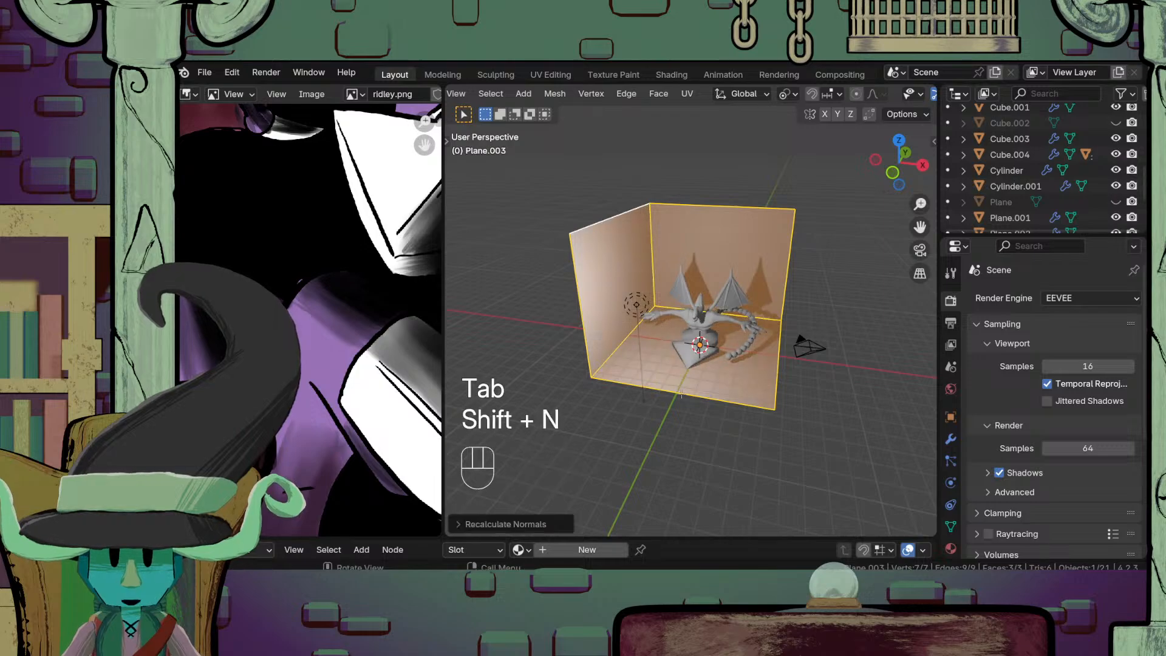
{"action": "left_click", "coordinate": [542, 528]}
{"action": "left_click", "coordinate": [546, 519]}
{"action": "key", "text": "Tab"}
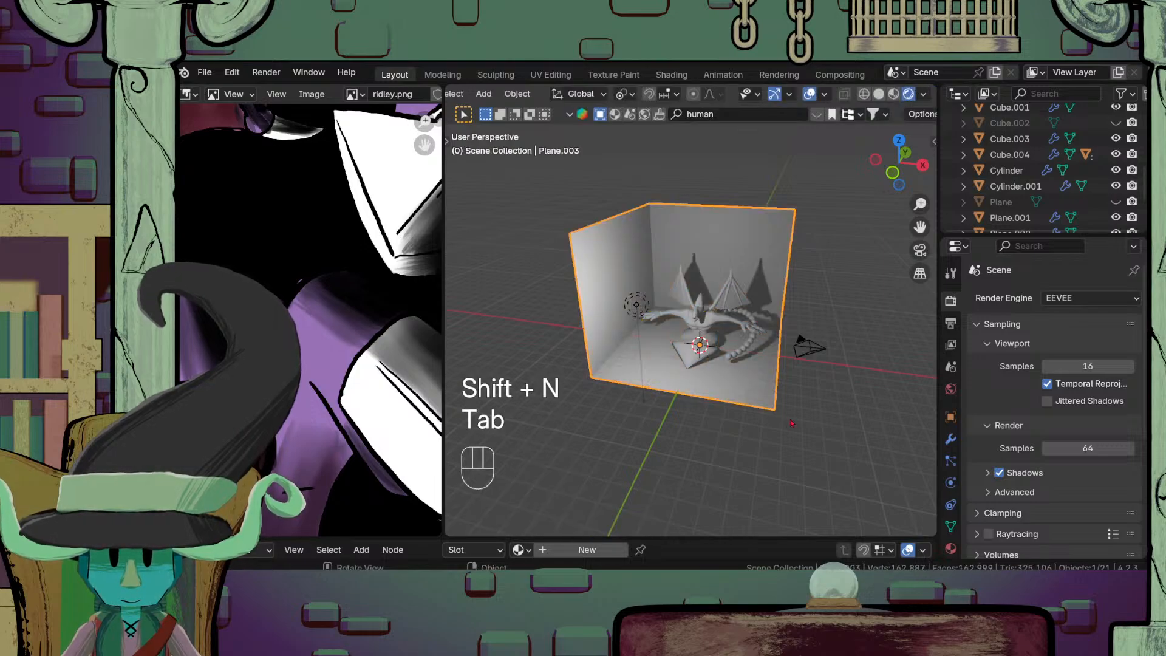
{"action": "middle_click_drag", "start_coordinate": [781, 417], "coordinate": [723, 416]}
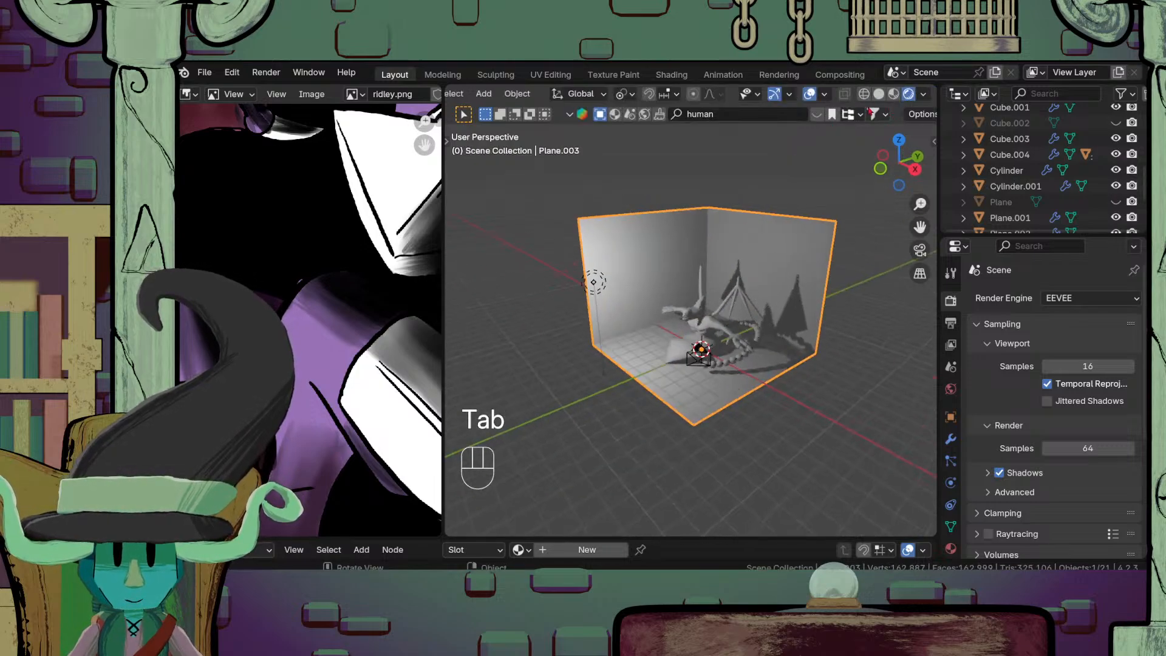
{"action": "left_click", "coordinate": [824, 94]}
{"action": "left_click", "coordinate": [728, 376]}
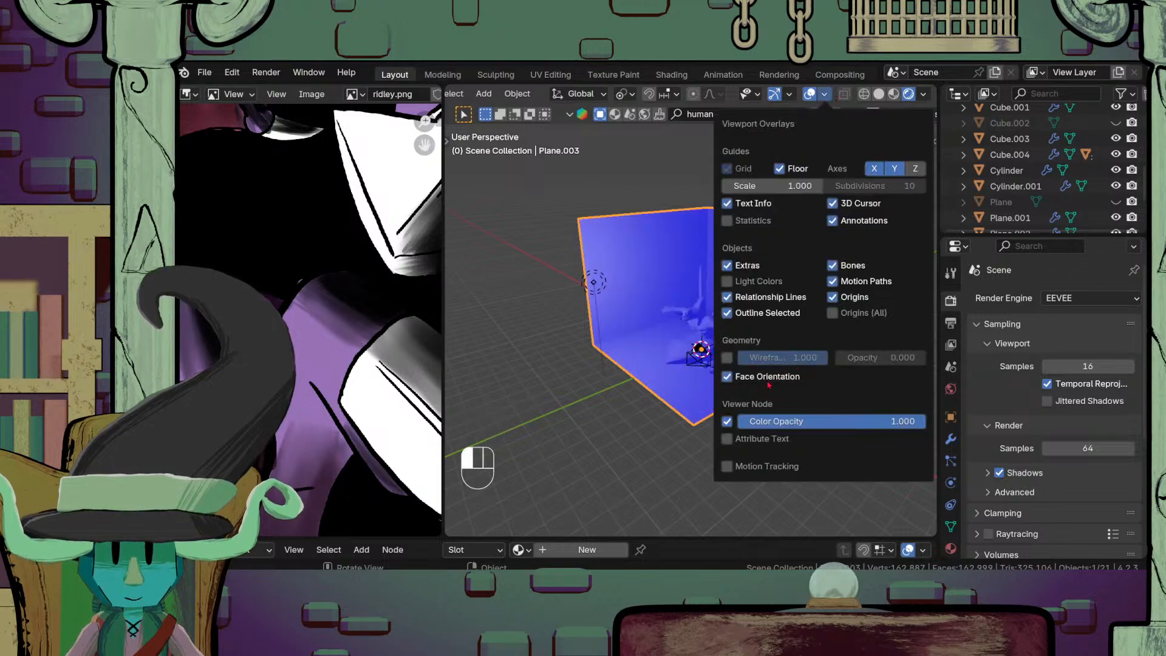
{"action": "left_click", "coordinate": [767, 380]}
Step: Move the light about 6.3 m along the X axis to the other side of the creature
{"action": "scroll", "coordinate": [644, 358], "scroll_direction": "up", "scroll_amount": 4}
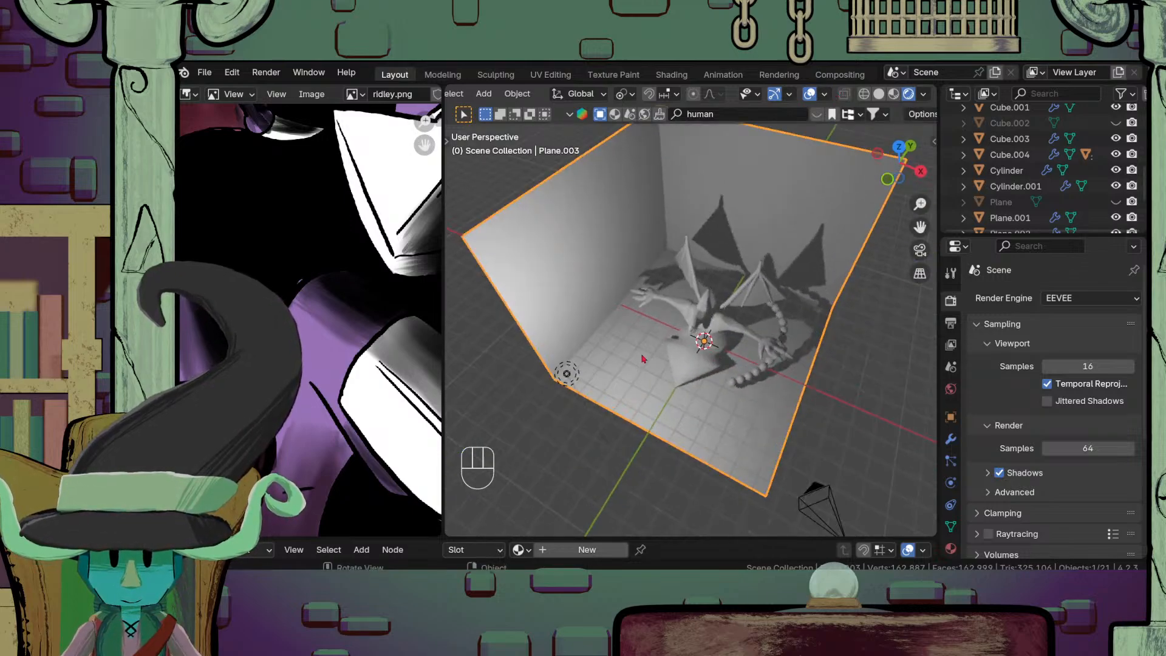
{"action": "left_click", "coordinate": [555, 367]}
{"action": "key", "text": "g"}
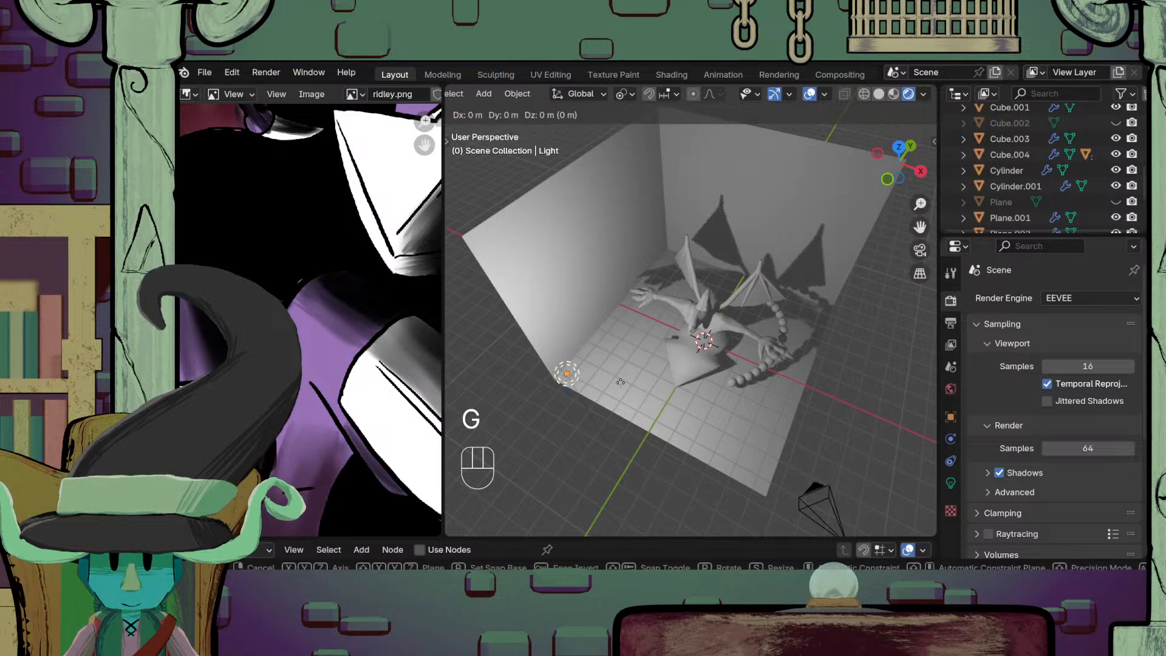
{"action": "key", "text": "y"}
{"action": "key", "text": "x"}
{"action": "left_click", "coordinate": [812, 486]}
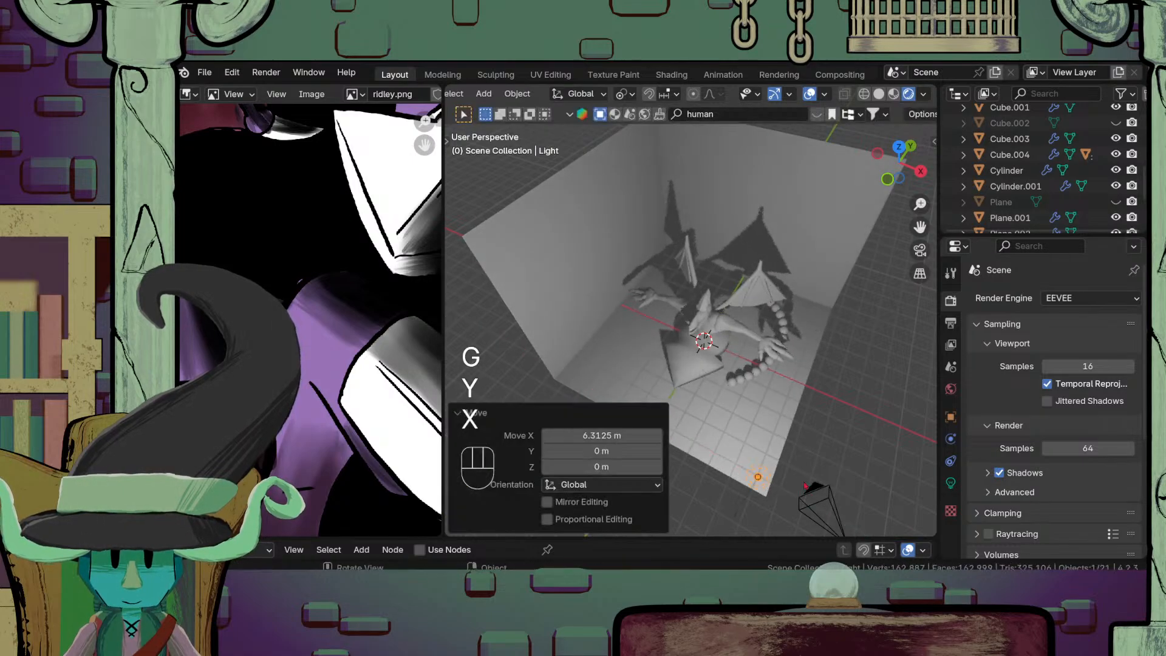
Step: Set the point light's power to 2000 W
{"action": "middle_click_drag", "start_coordinate": [811, 486], "coordinate": [824, 419]}
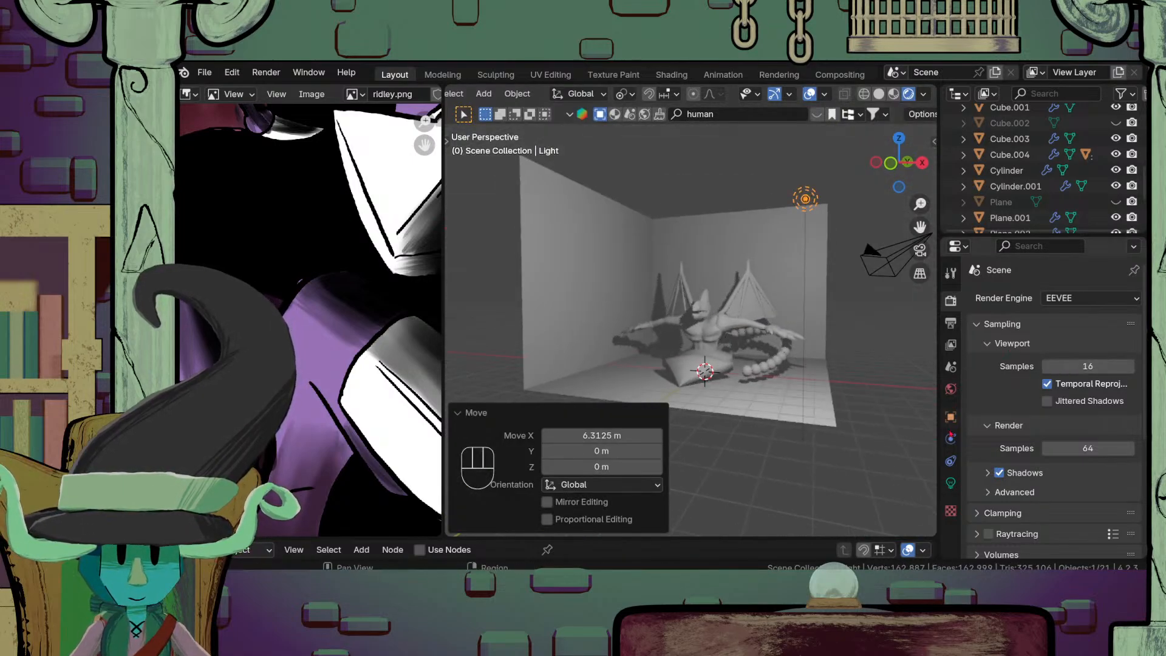
{"action": "left_click", "coordinate": [952, 483]}
{"action": "left_click", "coordinate": [1046, 405]}
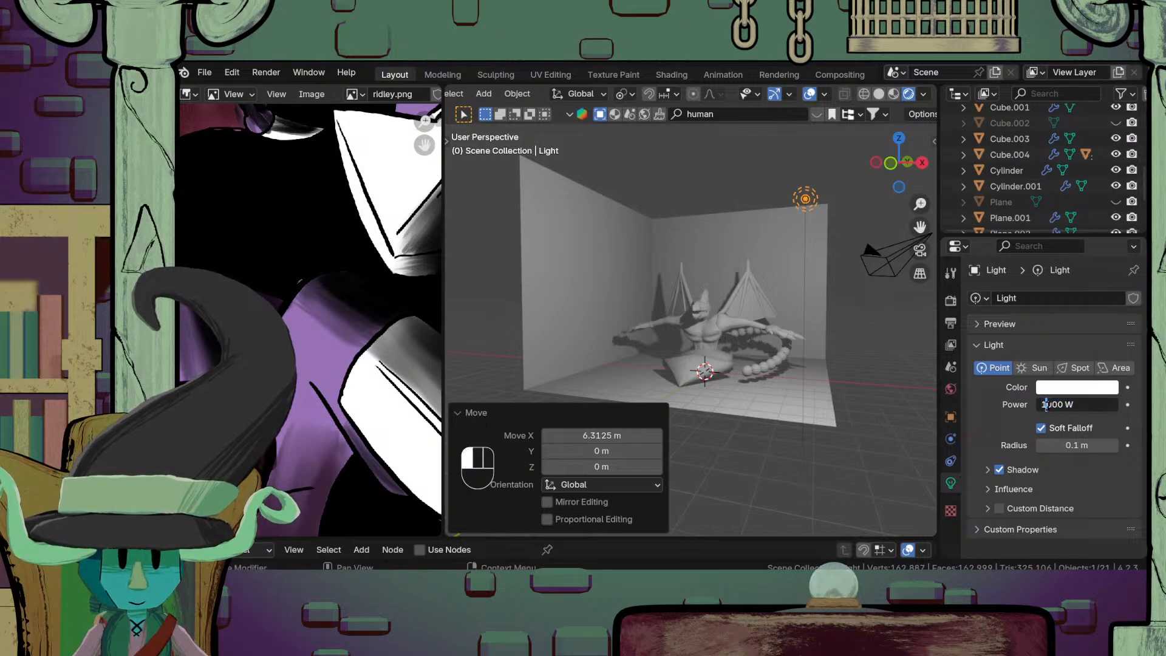
{"action": "type", "text": "2"}
{"action": "key", "text": "Return"}
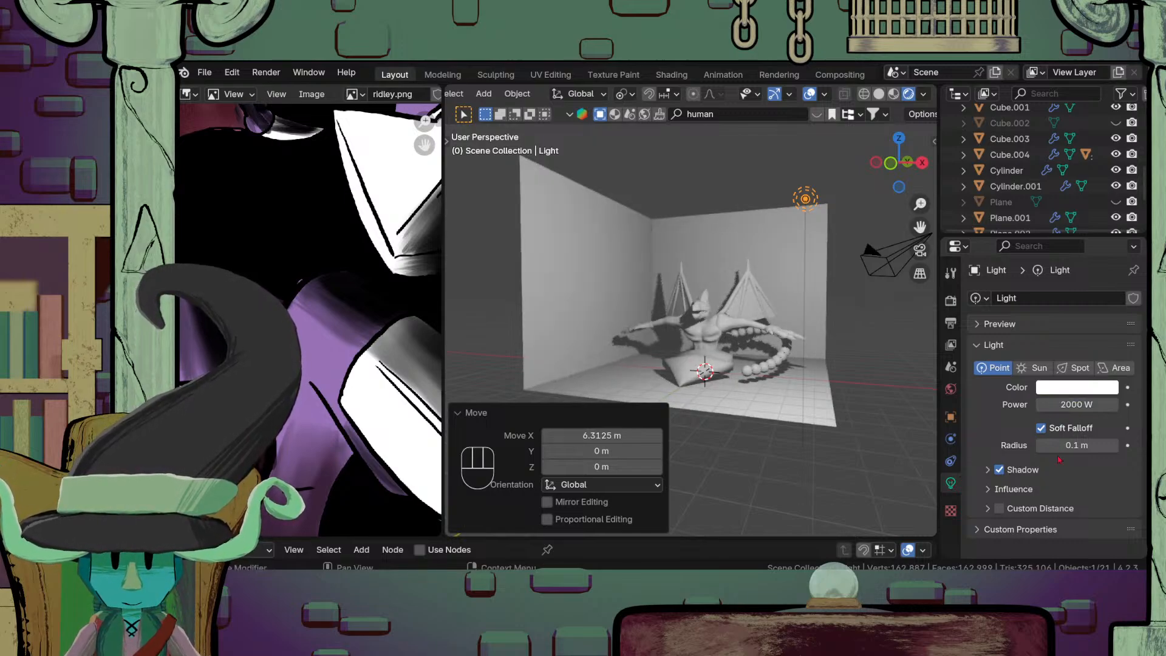
Step: Move the light above the creature, about -5 m in X and 6.8 m in Y, and raise it about 6.7 m along Z
{"action": "left_click", "coordinate": [689, 366]}
{"action": "left_click", "coordinate": [813, 207]}
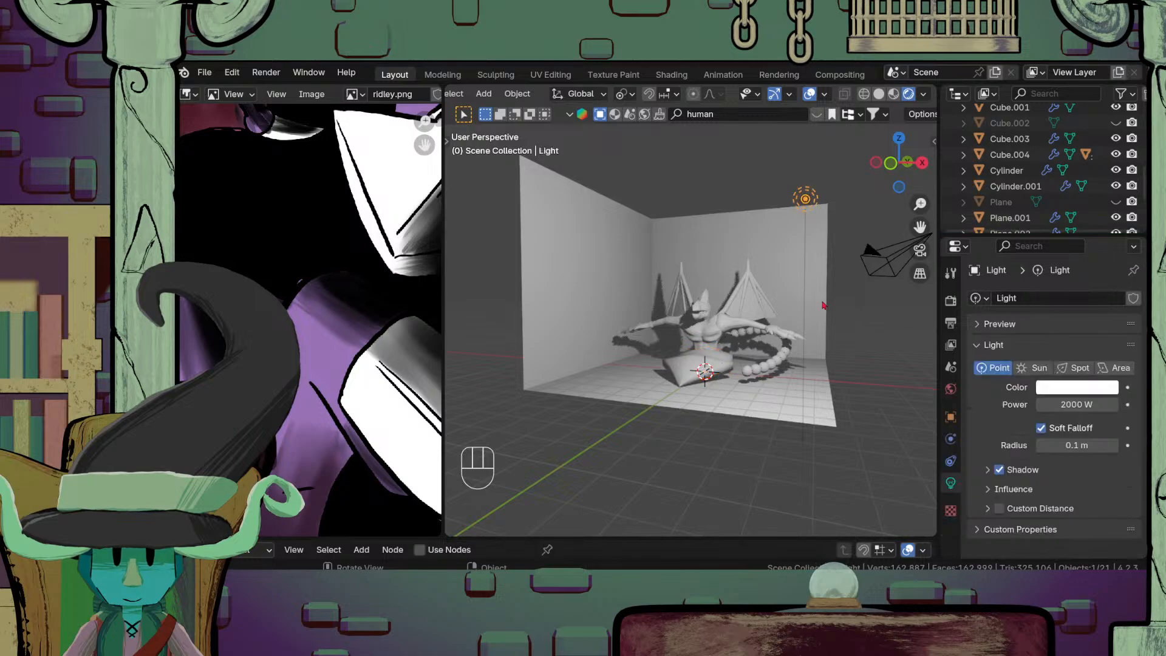
{"action": "key", "text": "KP_7"}
{"action": "key", "text": "g"}
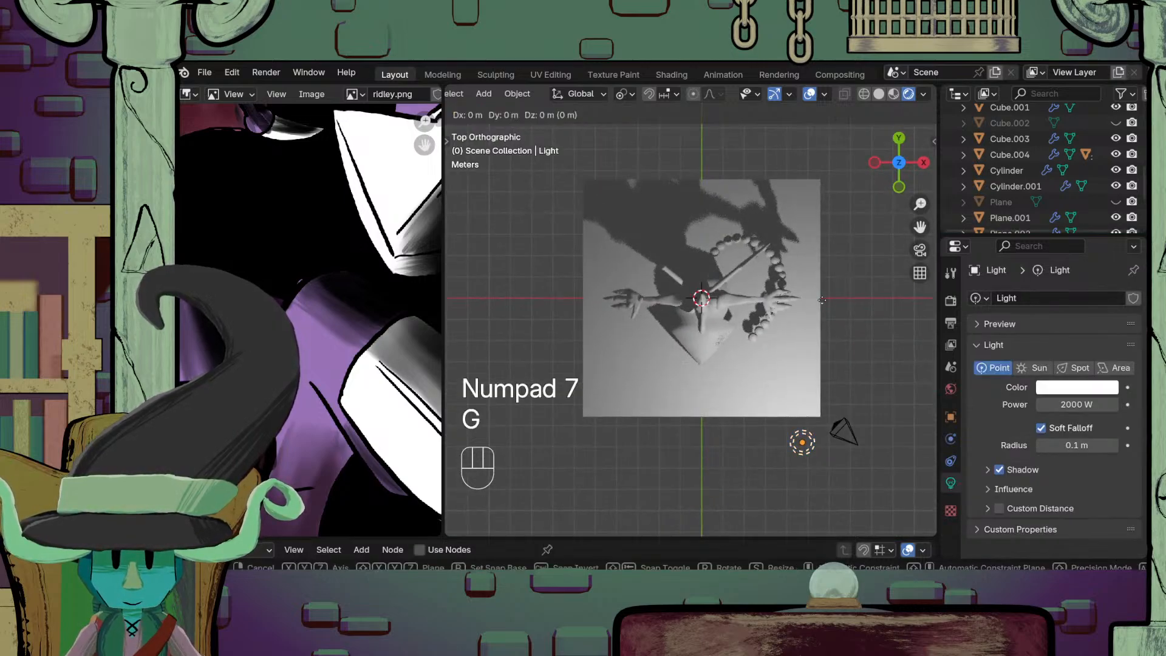
{"action": "left_click", "coordinate": [717, 146]}
{"action": "middle_click_drag", "start_coordinate": [717, 145], "coordinate": [759, 255]}
{"action": "key", "text": "g"}
{"action": "key", "text": "z"}
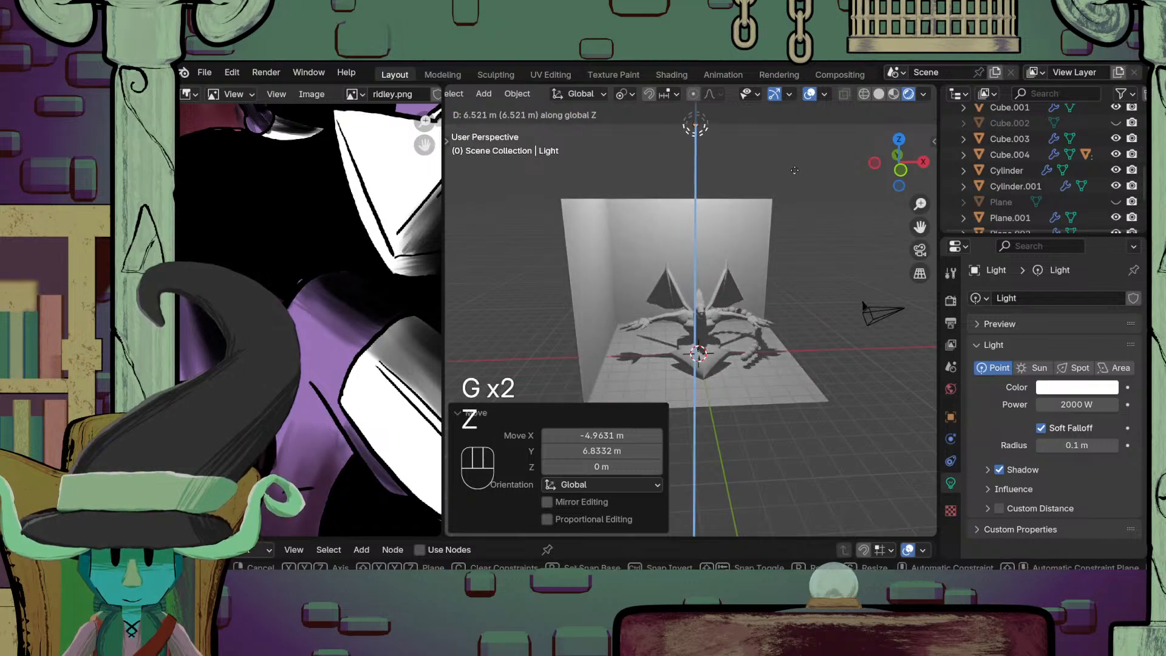
{"action": "left_click", "coordinate": [760, 159]}
Step: Set the point light's radius to 10.5 m to soften the shadows on the creature
{"action": "scroll", "coordinate": [746, 341], "scroll_direction": "up", "scroll_amount": 3}
{"action": "middle_click_drag", "start_coordinate": [776, 359], "coordinate": [687, 356]}
{"action": "scroll", "coordinate": [746, 341], "scroll_direction": "up", "scroll_amount": 2}
{"action": "left_click_drag", "start_coordinate": [1077, 446], "coordinate": [1113, 446]}
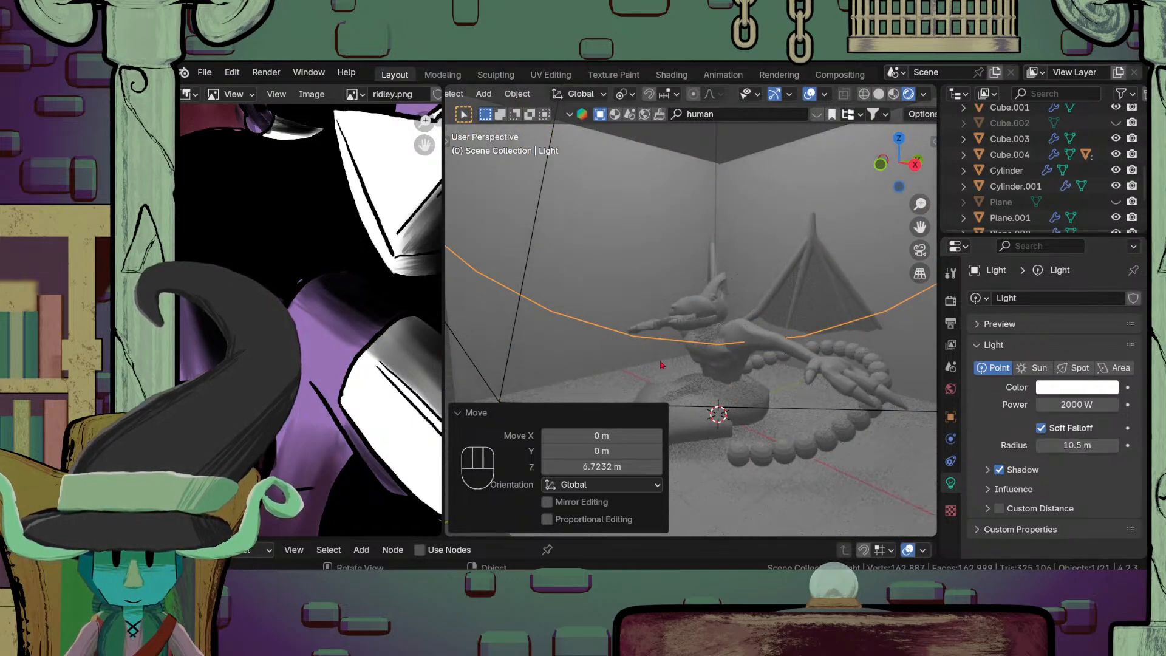
{"action": "middle_click_drag", "start_coordinate": [711, 417], "coordinate": [748, 406]}
Step: Try to place the arrow-shaped tail tip near the free end of the beaded tail, and undo the move
{"action": "left_click", "coordinate": [708, 398]}
{"action": "scroll", "coordinate": [748, 406], "scroll_direction": "down", "scroll_amount": 3}
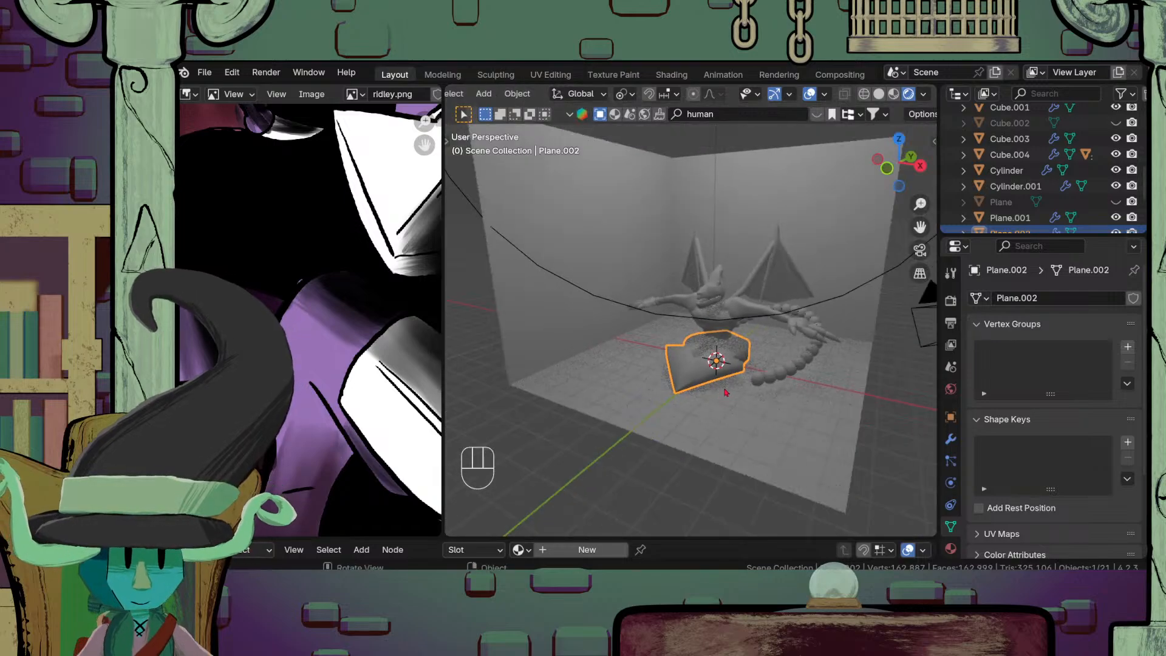
{"action": "key", "text": "KP_7"}
{"action": "key", "text": "KP_4"}
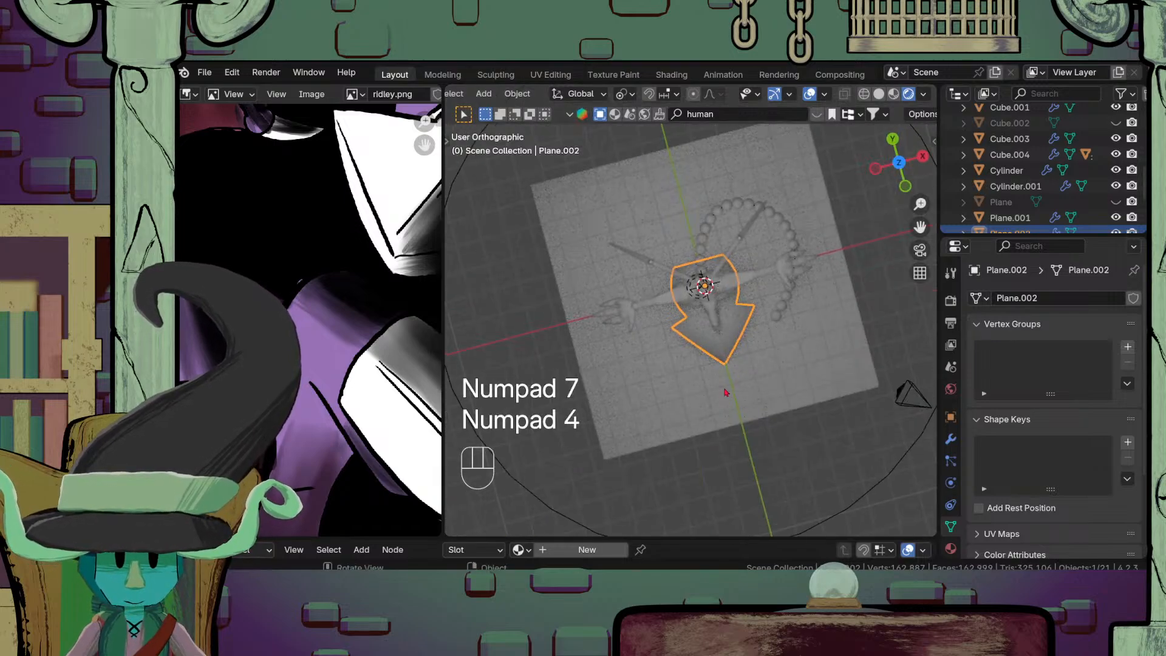
{"action": "key", "text": "KP_7"}
{"action": "key", "text": "g"}
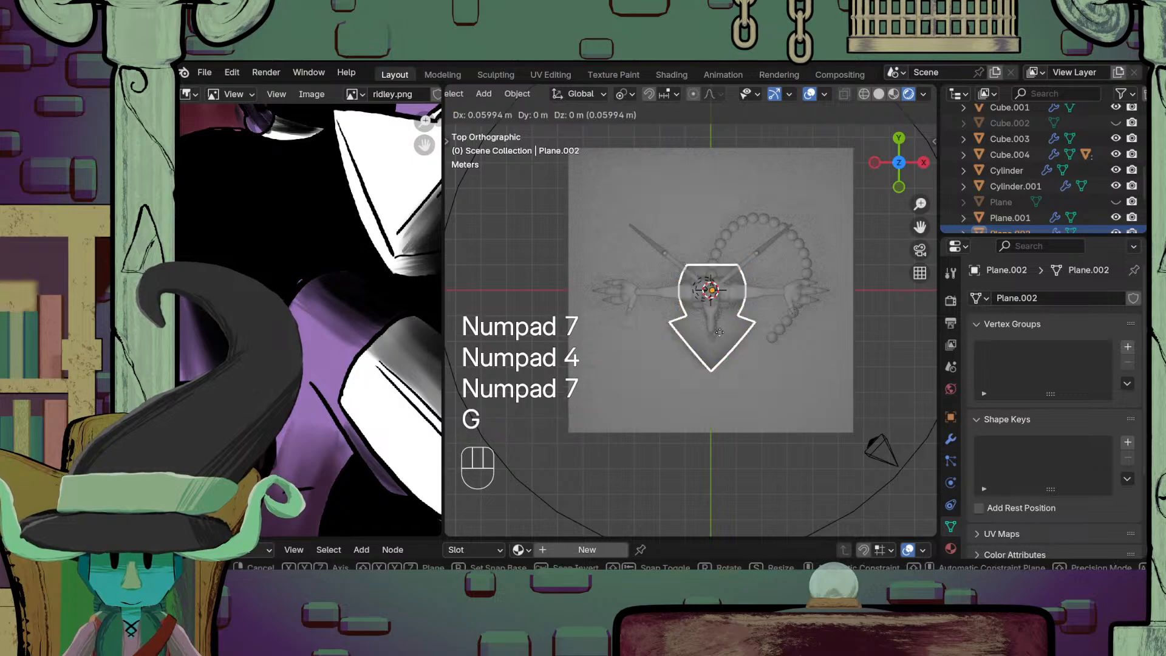
{"action": "left_click", "coordinate": [759, 409]}
{"action": "scroll", "coordinate": [843, 423], "scroll_direction": "up", "scroll_amount": 2}
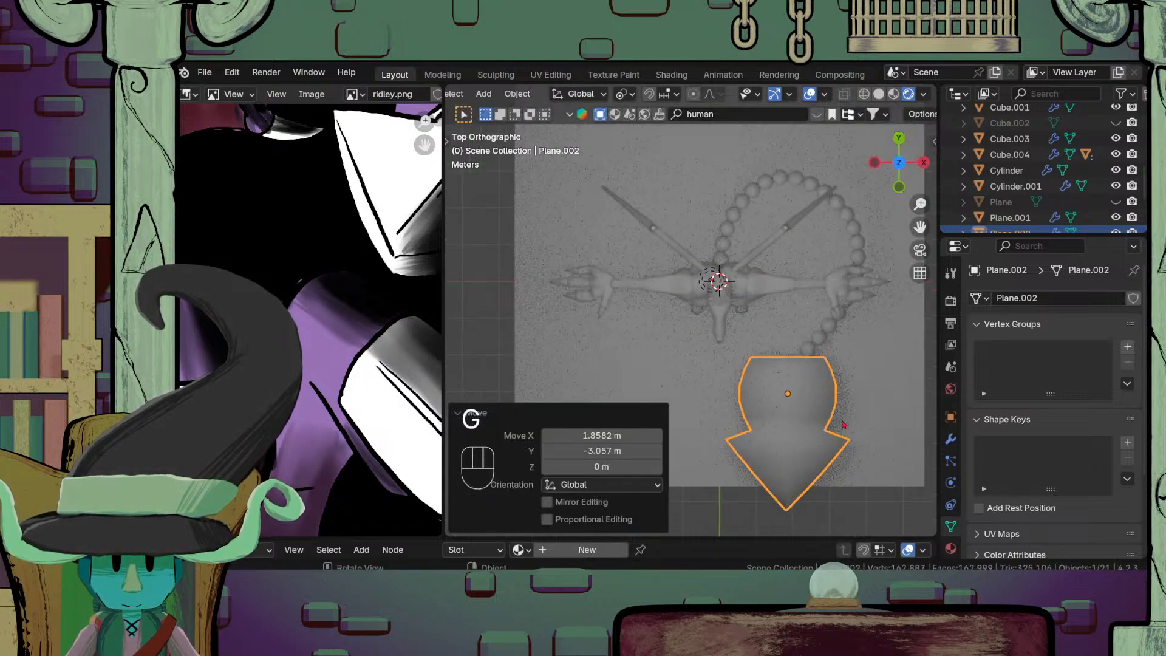
{"action": "key", "text": "r"}
{"action": "right_click", "coordinate": [855, 452]}
{"action": "key", "text": "ctrl+z"}
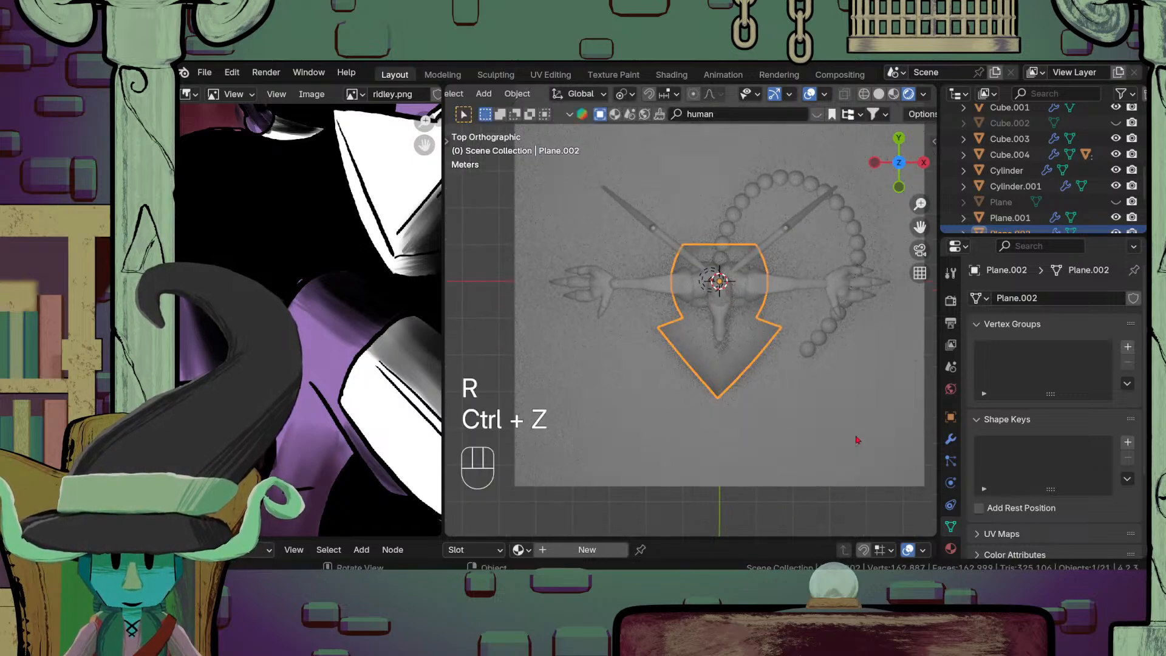
Step: Remove the Geometry Nodes modifier from the arrow-shaped tail tip
{"action": "left_click", "coordinate": [732, 255]}
{"action": "scroll", "coordinate": [736, 306], "scroll_direction": "up", "scroll_amount": 3}
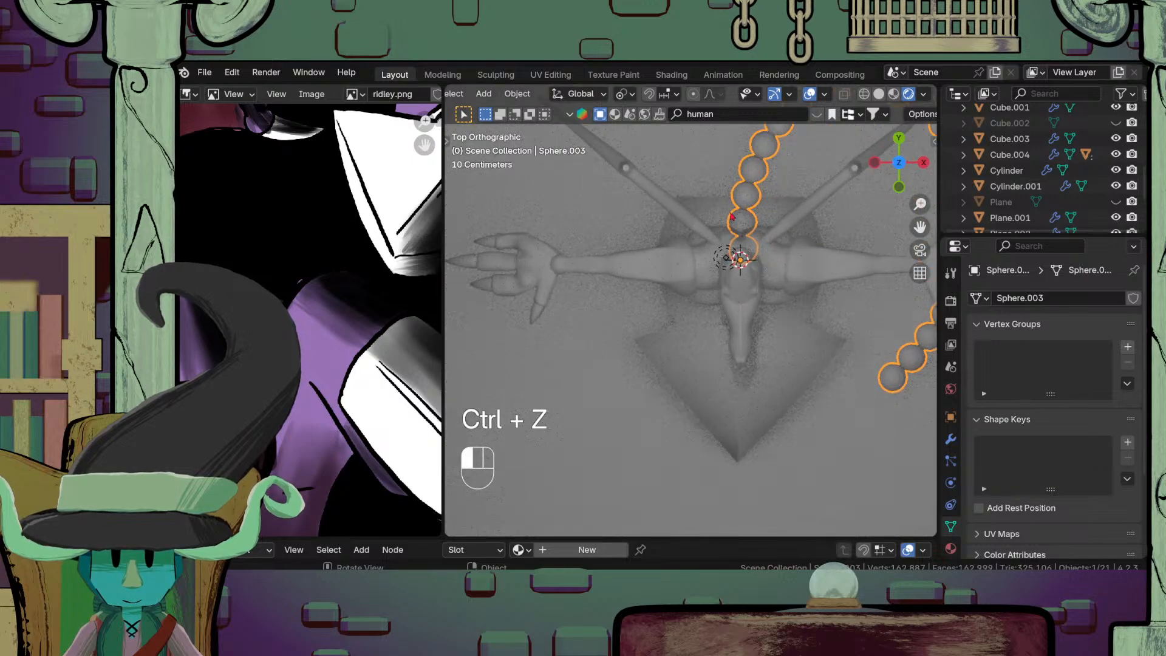
{"action": "key", "text": "ctrl+z"}
{"action": "left_click", "coordinate": [948, 442]}
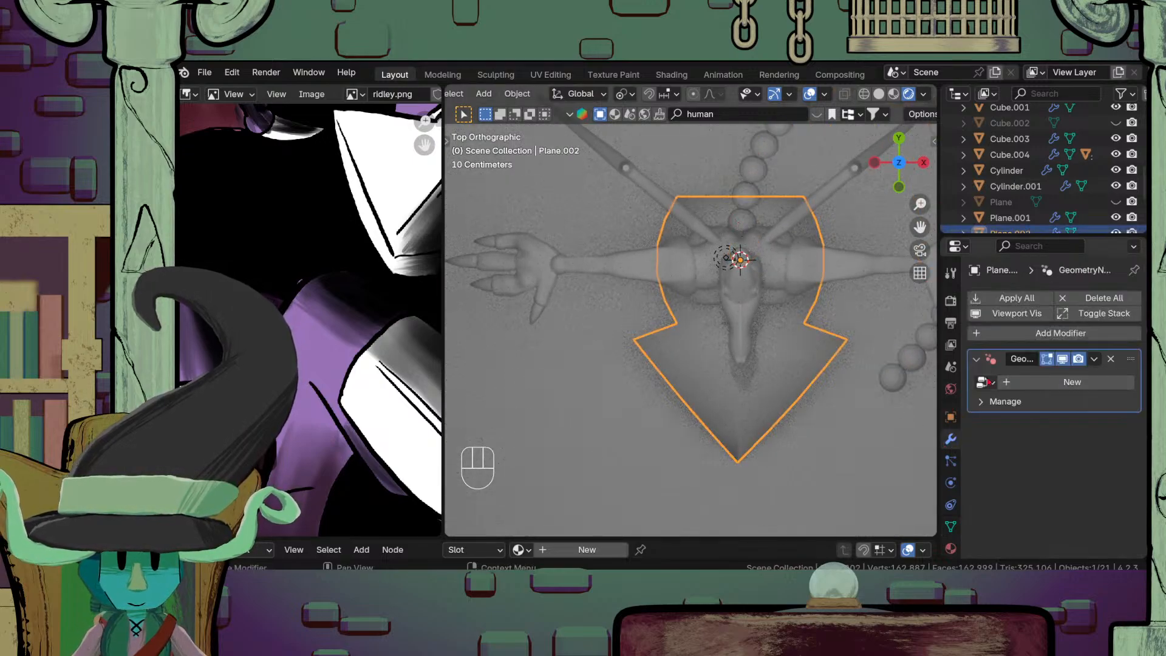
{"action": "left_click", "coordinate": [1111, 359]}
{"action": "left_click", "coordinate": [1055, 302]}
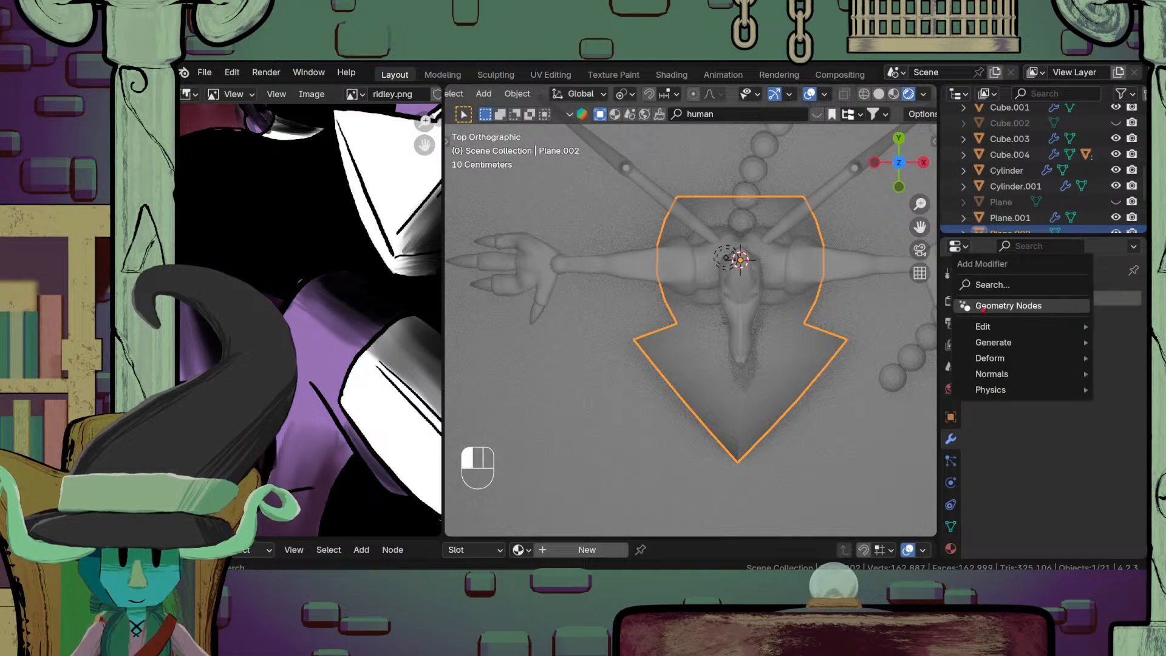
{"action": "left_click", "coordinate": [1055, 304]}
{"action": "left_click", "coordinate": [1111, 359]}
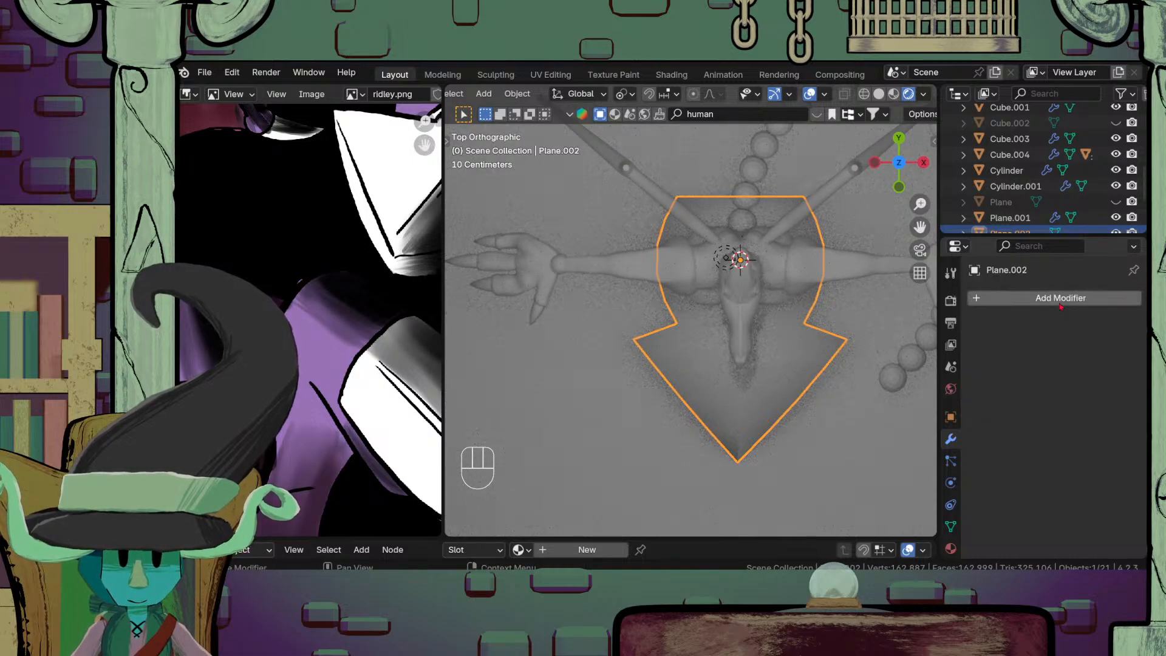
Step: Add a Curve modifier to the arrow-shaped tail tip
{"action": "left_click", "coordinate": [1051, 299]}
{"action": "type", "text": "c"}
{"action": "left_click", "coordinate": [846, 332]}
{"action": "scroll", "coordinate": [848, 333], "scroll_direction": "down", "scroll_amount": 4}
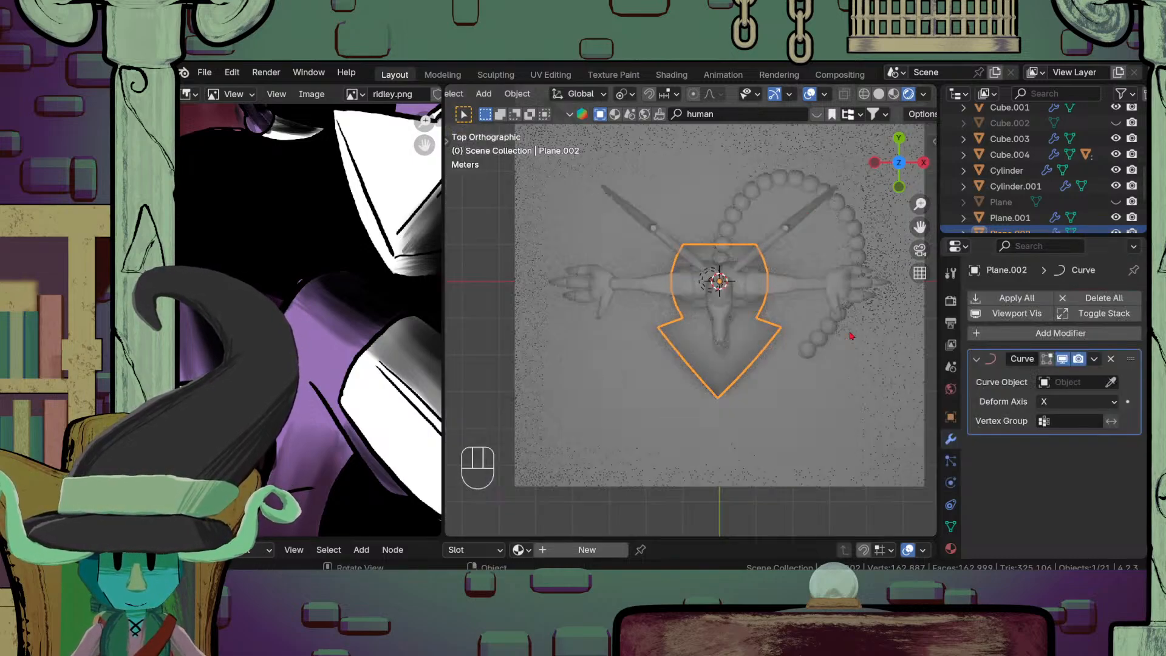
{"action": "middle_click_drag", "start_coordinate": [830, 413], "coordinate": [766, 359]}
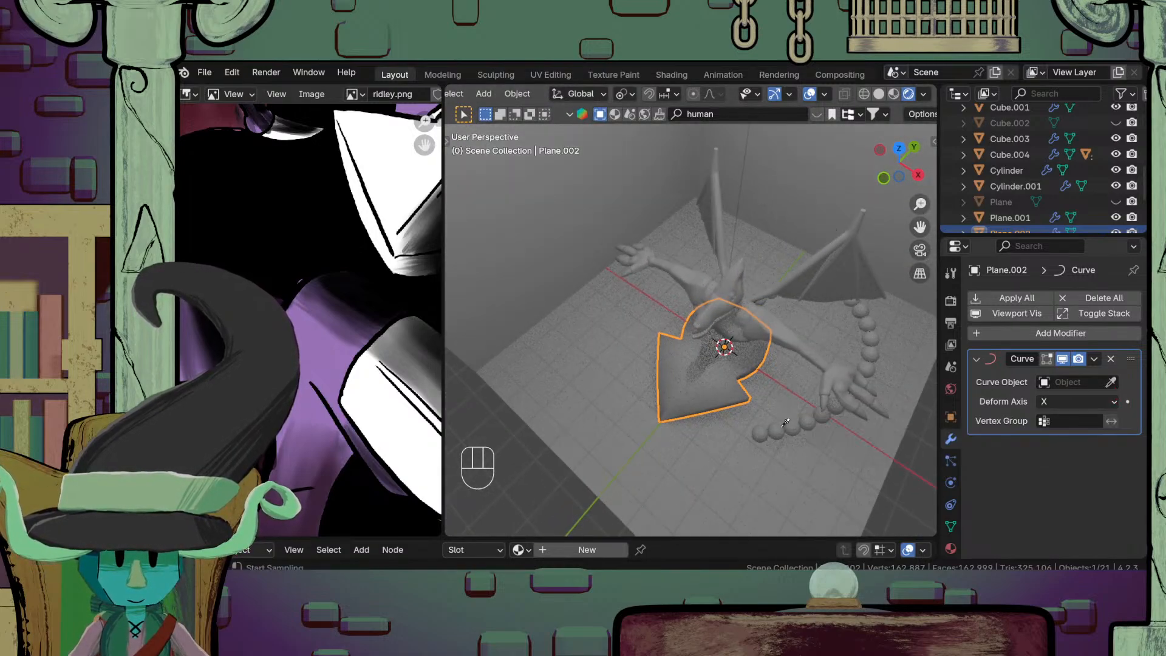
Step: Examine the beaded tail's modifiers and find which curve object in the scene shapes it
{"action": "middle_click_drag", "start_coordinate": [872, 376], "coordinate": [743, 334]}
{"action": "scroll", "coordinate": [743, 334], "scroll_direction": "up", "scroll_amount": 2}
{"action": "middle_click_drag", "start_coordinate": [743, 444], "coordinate": [740, 366]}
{"action": "left_click", "coordinate": [740, 366]}
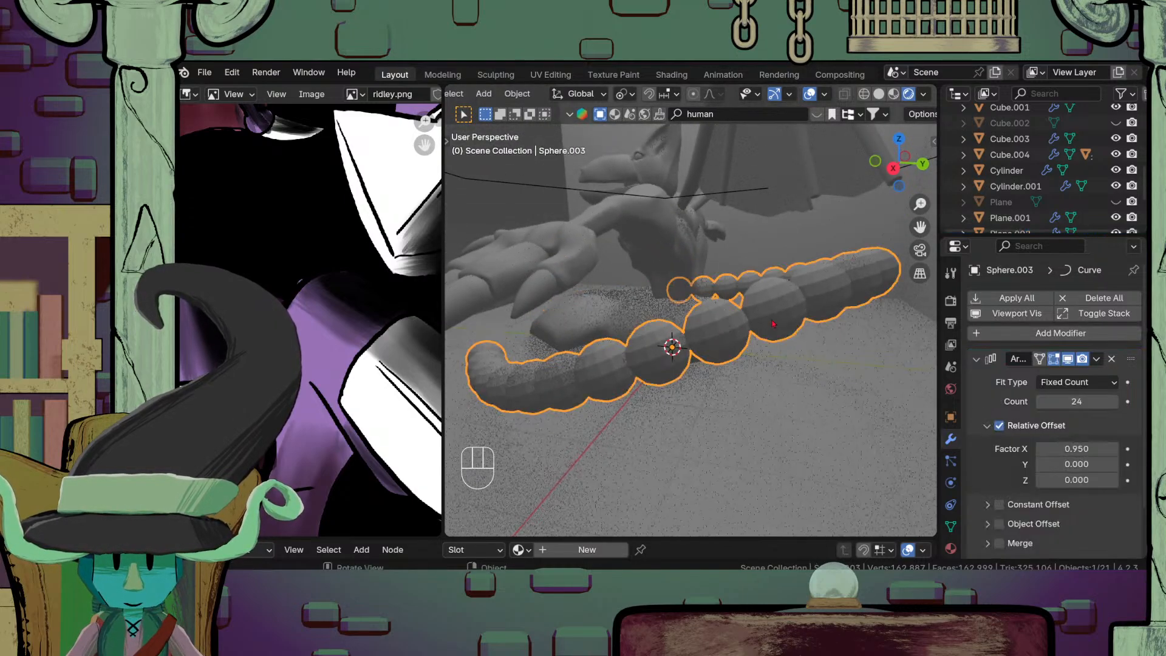
{"action": "left_click", "coordinate": [740, 366]}
{"action": "left_click", "coordinate": [740, 367]}
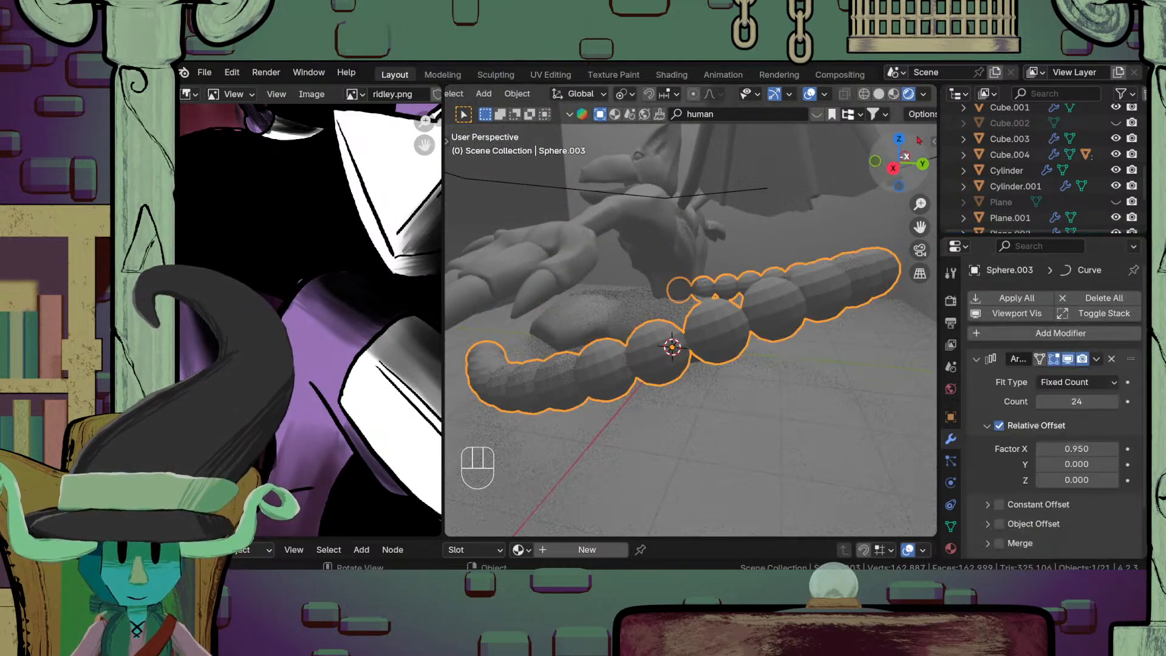
{"action": "scroll", "coordinate": [1025, 176], "scroll_direction": "down", "scroll_amount": 3}
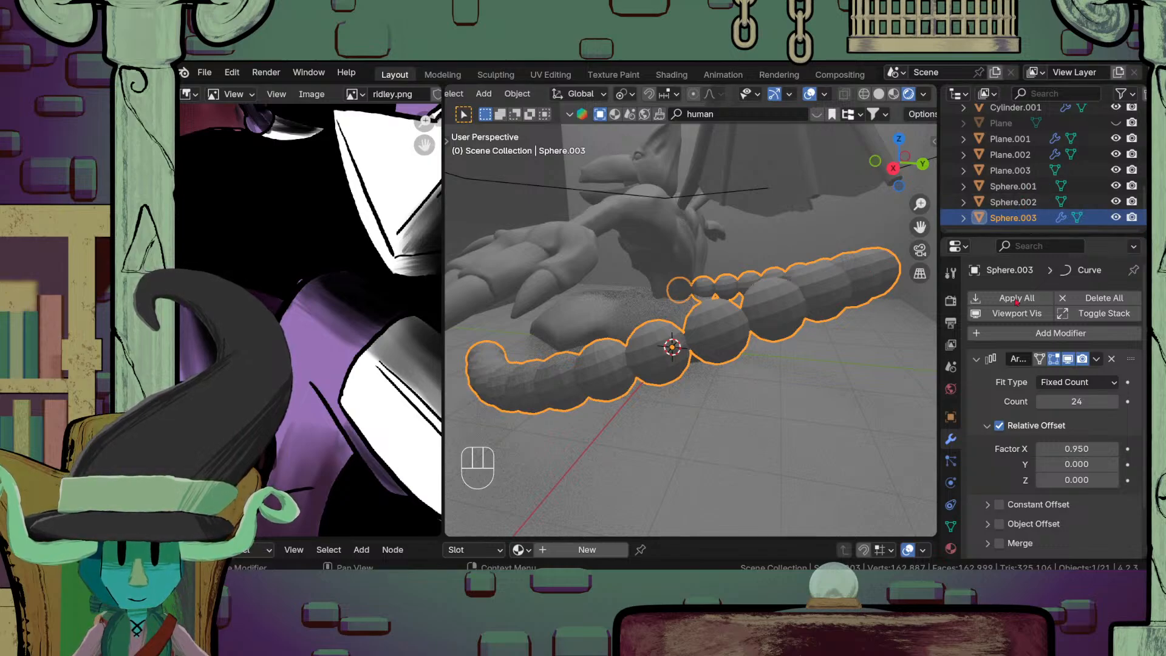
{"action": "scroll", "coordinate": [1036, 206], "scroll_direction": "up", "scroll_amount": 10}
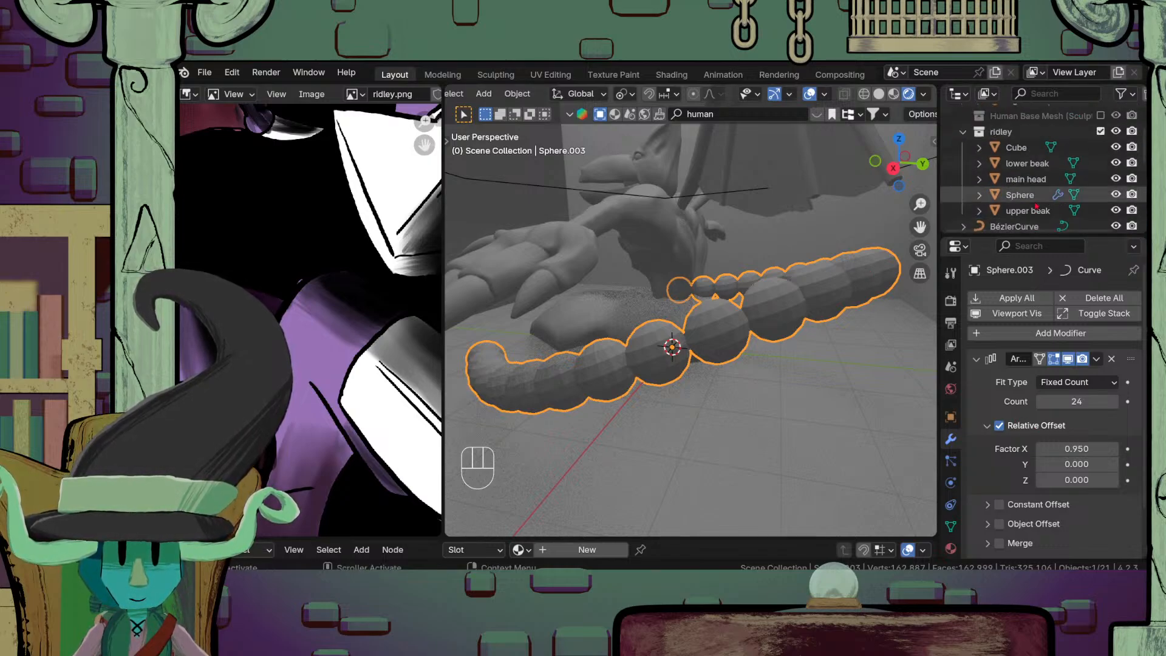
{"action": "scroll", "coordinate": [1037, 207], "scroll_direction": "down", "scroll_amount": 10}
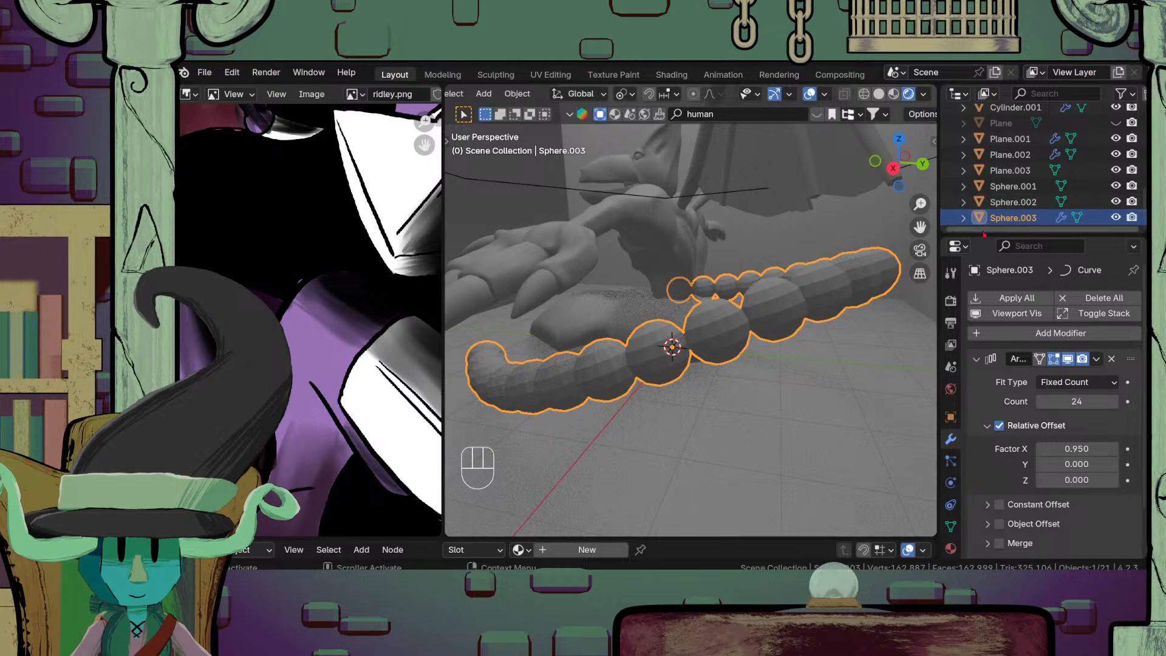
{"action": "left_click", "coordinate": [820, 299]}
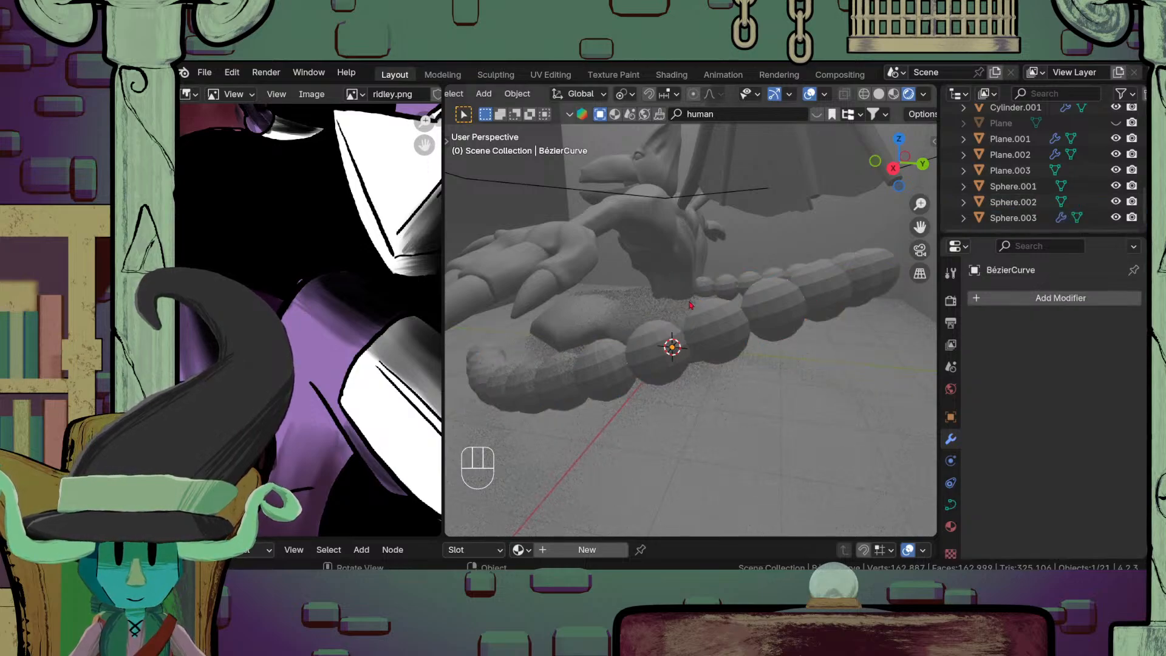
{"action": "scroll", "coordinate": [1021, 207], "scroll_direction": "up", "scroll_amount": 5}
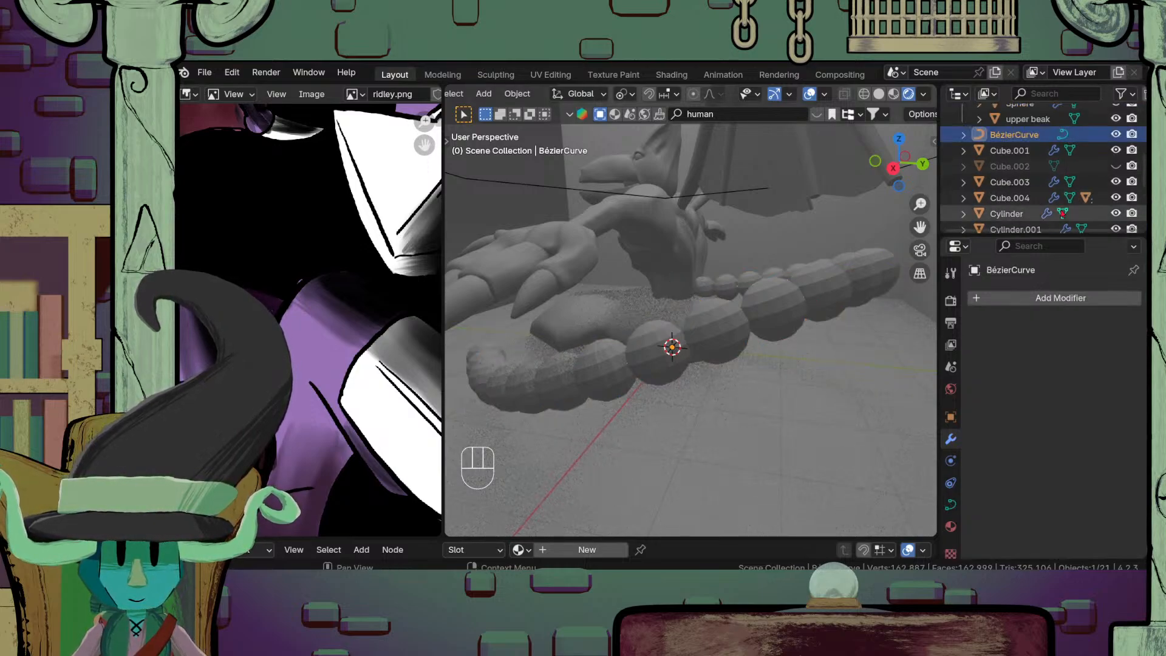
Step: Set BézierCurve as the Curve Object of the arrow-shaped tail tip's Curve modifier
{"action": "left_click", "coordinate": [590, 320]}
{"action": "left_click", "coordinate": [1081, 383]}
{"action": "left_click", "coordinate": [1067, 406]}
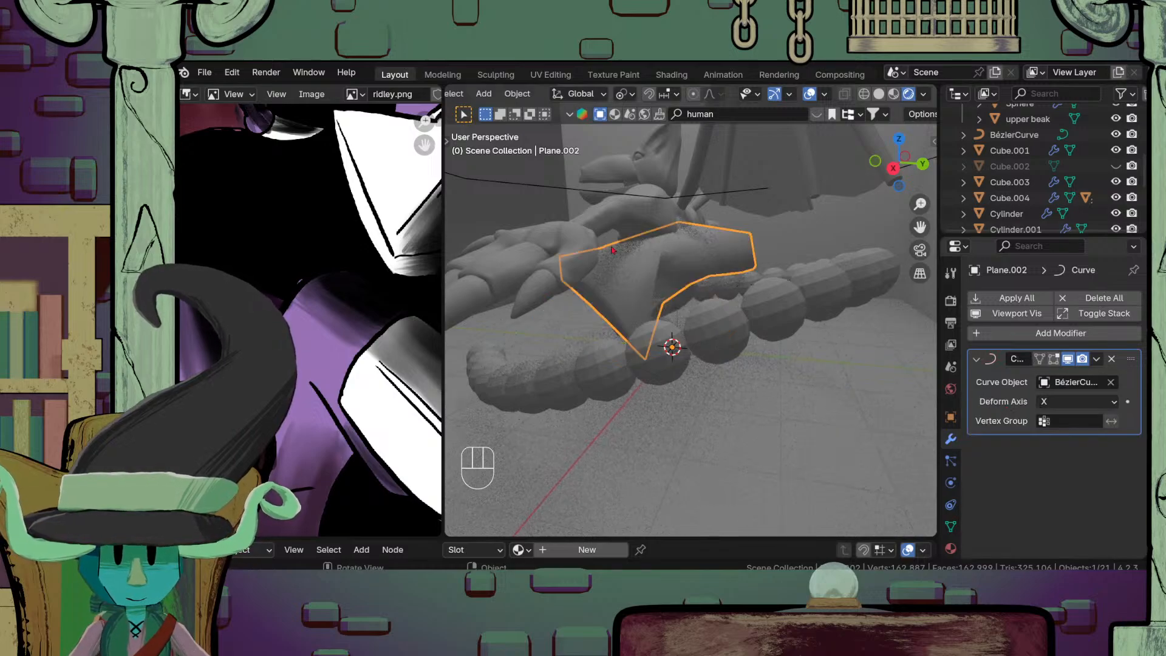
{"action": "middle_click_drag", "start_coordinate": [641, 258], "coordinate": [846, 389]}
{"action": "scroll", "coordinate": [726, 297], "scroll_direction": "down", "scroll_amount": 5}
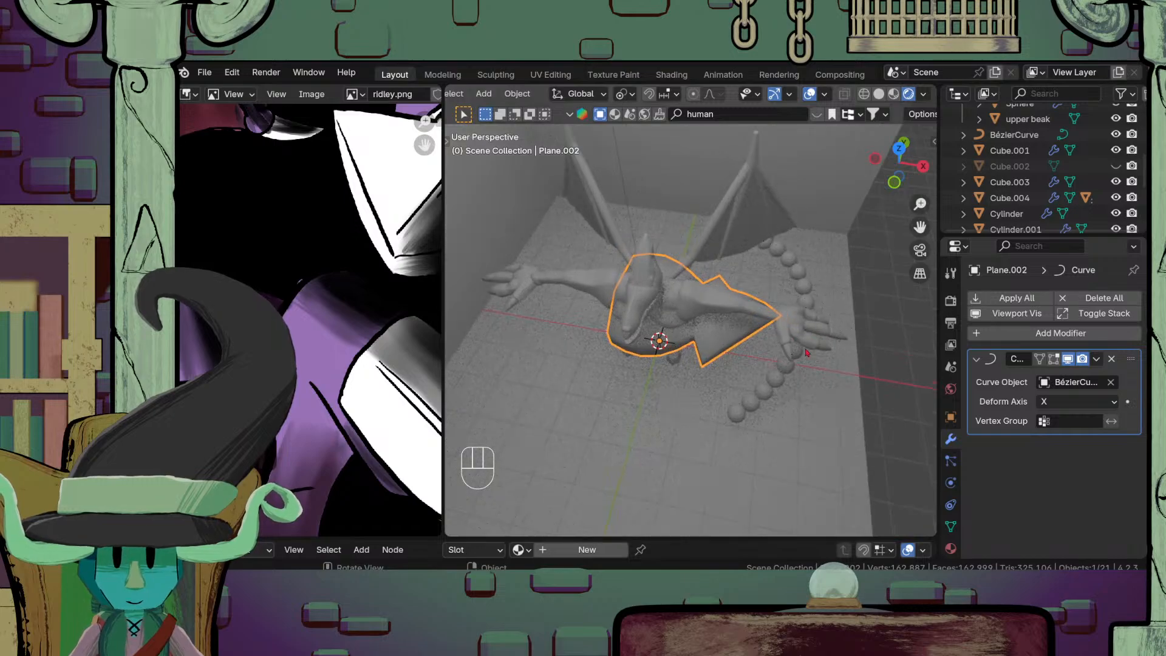
Step: Scale the tail tip's whole mesh by about 0.338 in Edit Mode and switch the viewport to solid shading
{"action": "key", "text": "Tab"}
{"action": "key", "text": "s"}
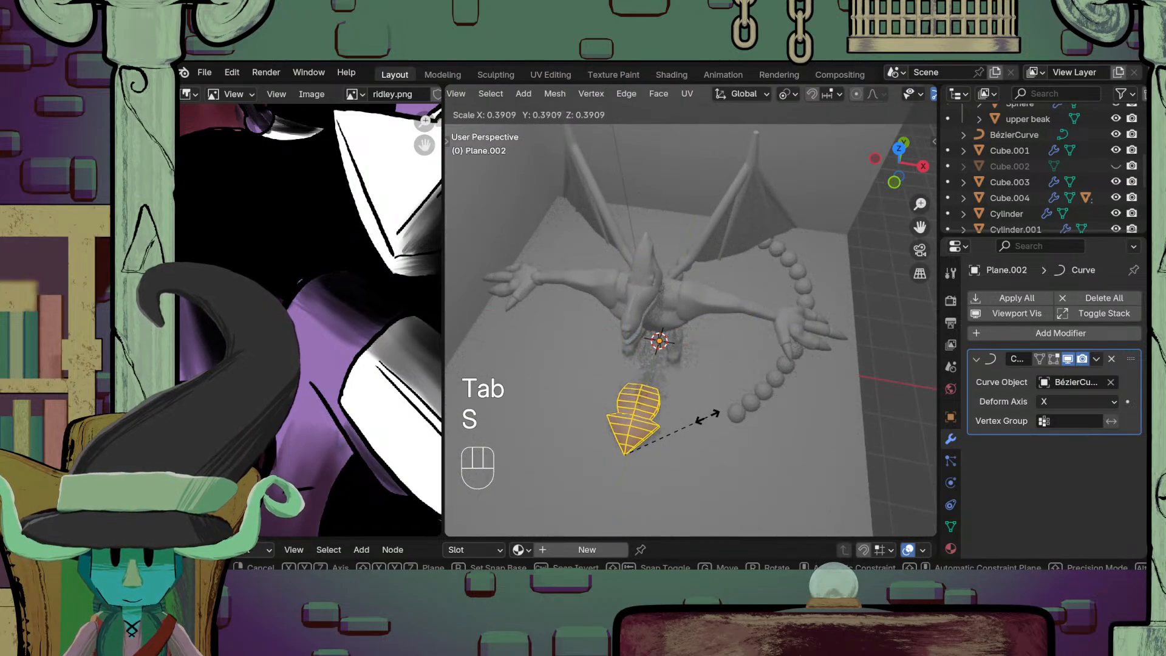
{"action": "left_click", "coordinate": [699, 408]}
{"action": "scroll", "coordinate": [801, 96], "scroll_direction": "down", "scroll_amount": 5}
{"action": "left_click", "coordinate": [879, 94]}
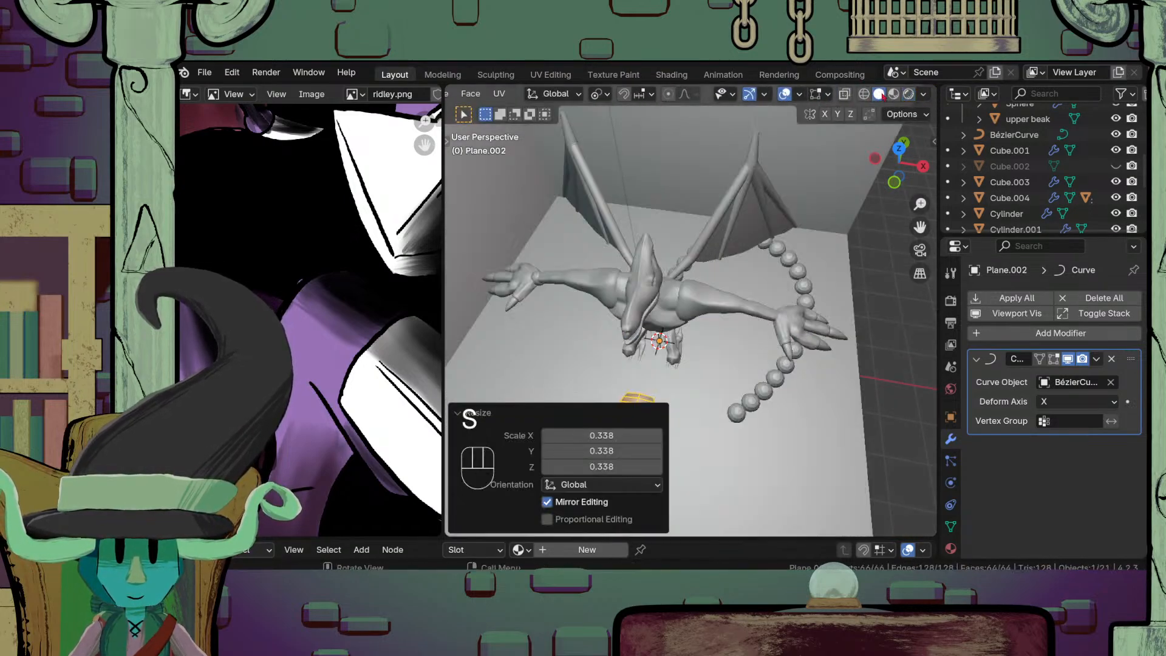
{"action": "scroll", "coordinate": [738, 425], "scroll_direction": "up", "scroll_amount": 4}
{"action": "mouse_move", "coordinate": [734, 453]}
{"action": "middle_mouse_down", "text": "shift"}
{"action": "mouse_move", "coordinate": [790, 328]}
{"action": "mouse_move", "coordinate": [732, 359]}
{"action": "middle_mouse_up", "text": "shift"}
{"action": "key", "text": "Tab"}
{"action": "scroll", "coordinate": [732, 358], "scroll_direction": "down", "scroll_amount": 5}
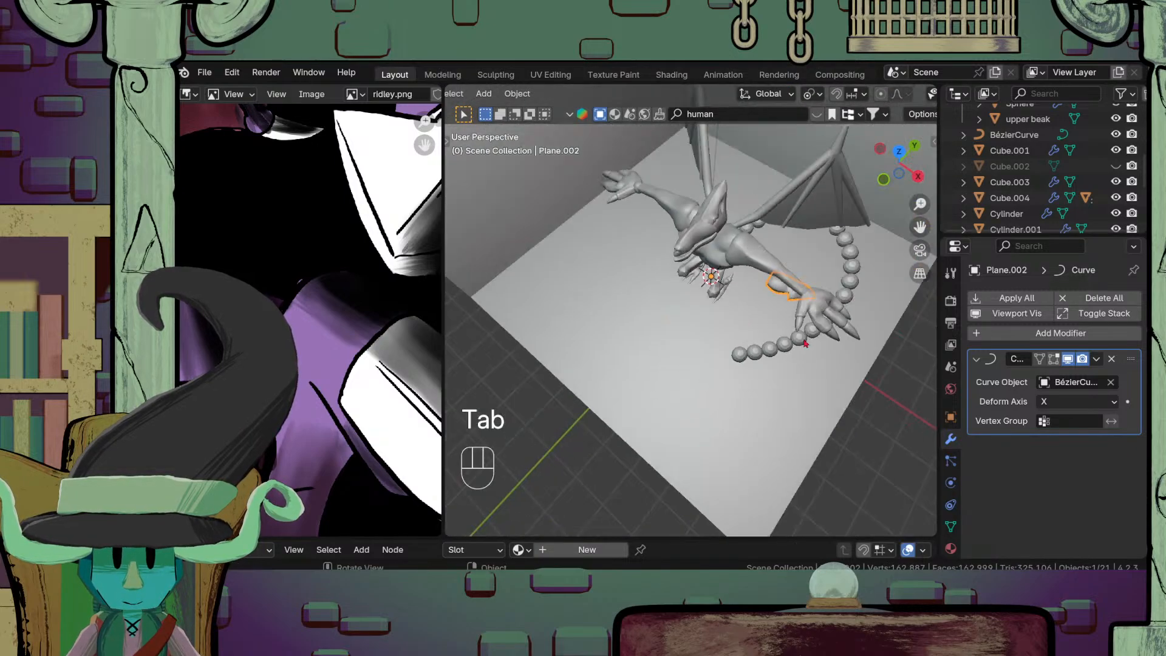
Step: Move the tail tip's mesh along the Y axis in Edit Mode so it sits close to its origin
{"action": "middle_click_drag", "start_coordinate": [814, 329], "coordinate": [722, 405], "text": "shift"}
{"action": "scroll", "coordinate": [747, 298], "scroll_direction": "up", "scroll_amount": 3}
{"action": "key", "text": "Tab"}
{"action": "key", "text": "Tab"}
{"action": "key", "text": "Tab"}
{"action": "key", "text": "g"}
{"action": "key", "text": "y"}
{"action": "left_click", "coordinate": [796, 333]}
{"action": "key", "text": "Tab"}
{"action": "key", "text": "Tab"}
{"action": "scroll", "coordinate": [638, 347], "scroll_direction": "up", "scroll_amount": 3}
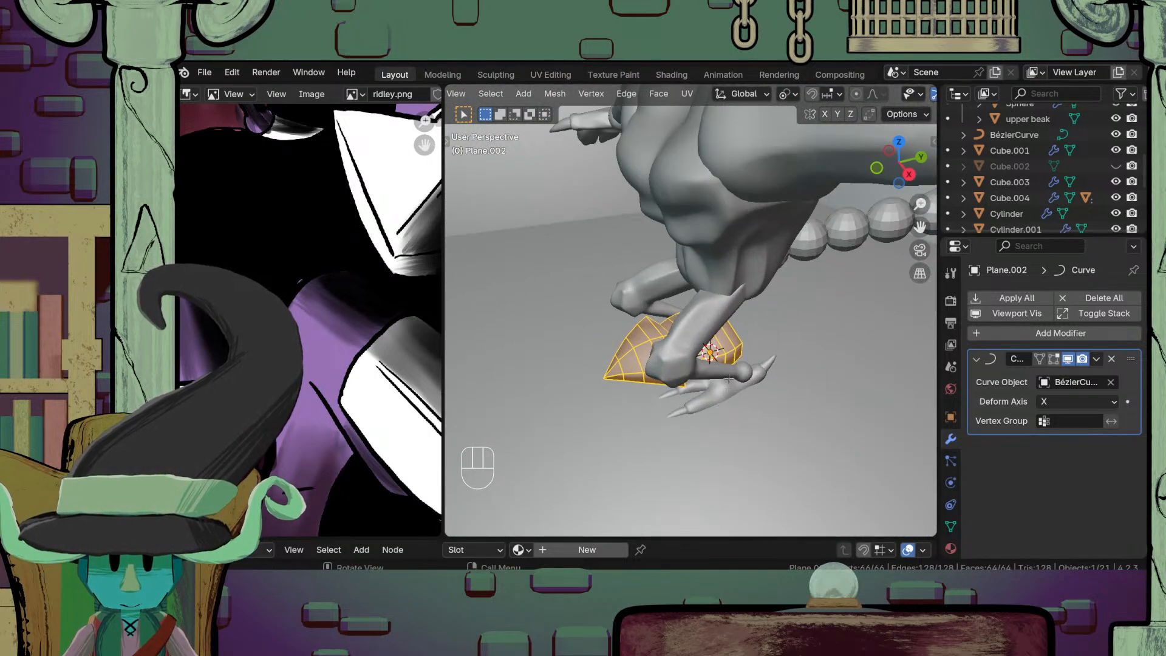
Step: Try to snap the tail tip's mesh to the 3D cursor, and undo the snap
{"action": "left_click", "coordinate": [491, 94]}
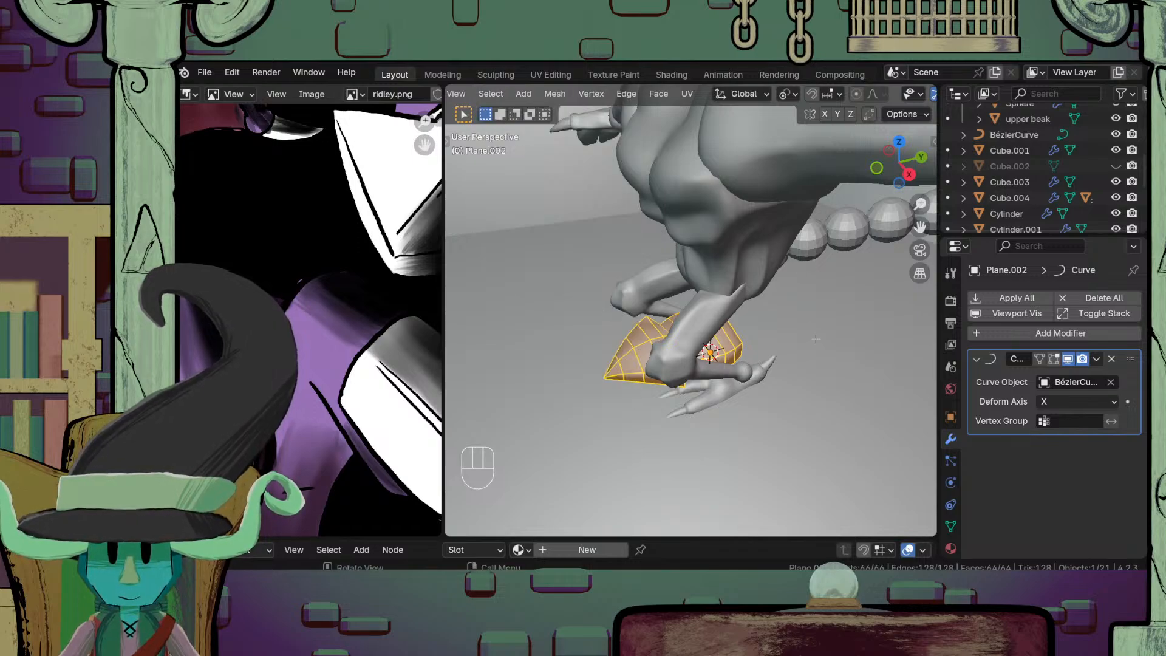
{"action": "key", "text": "shift+s"}
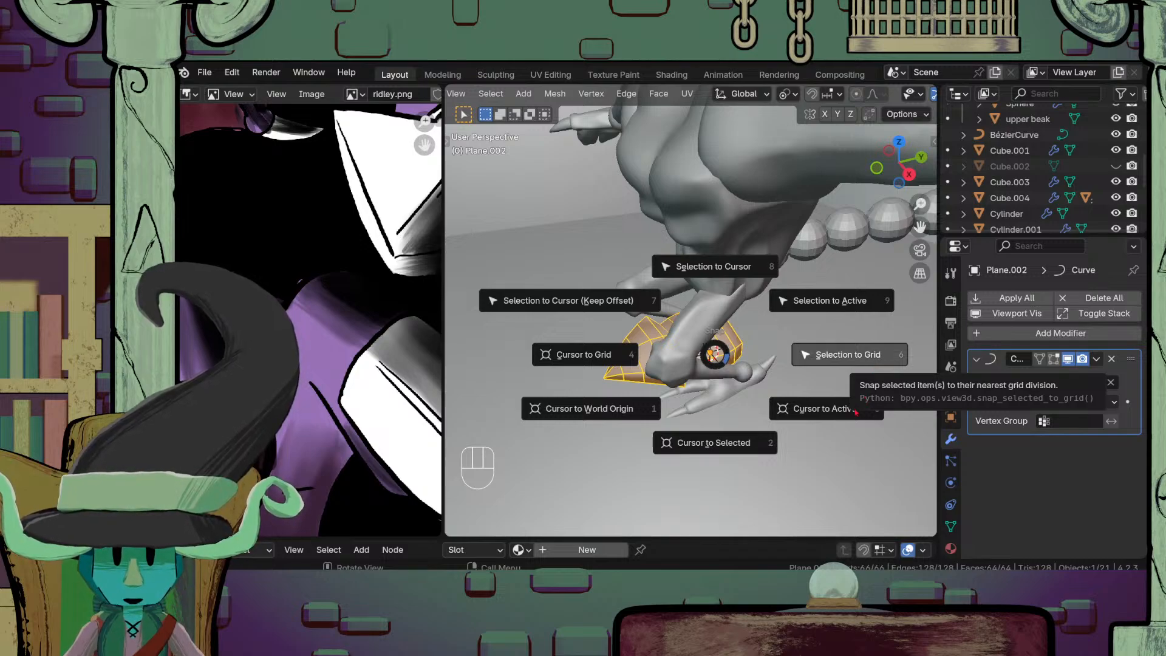
{"action": "left_click", "coordinate": [736, 266]}
{"action": "scroll", "coordinate": [738, 280], "scroll_direction": "down", "scroll_amount": 6}
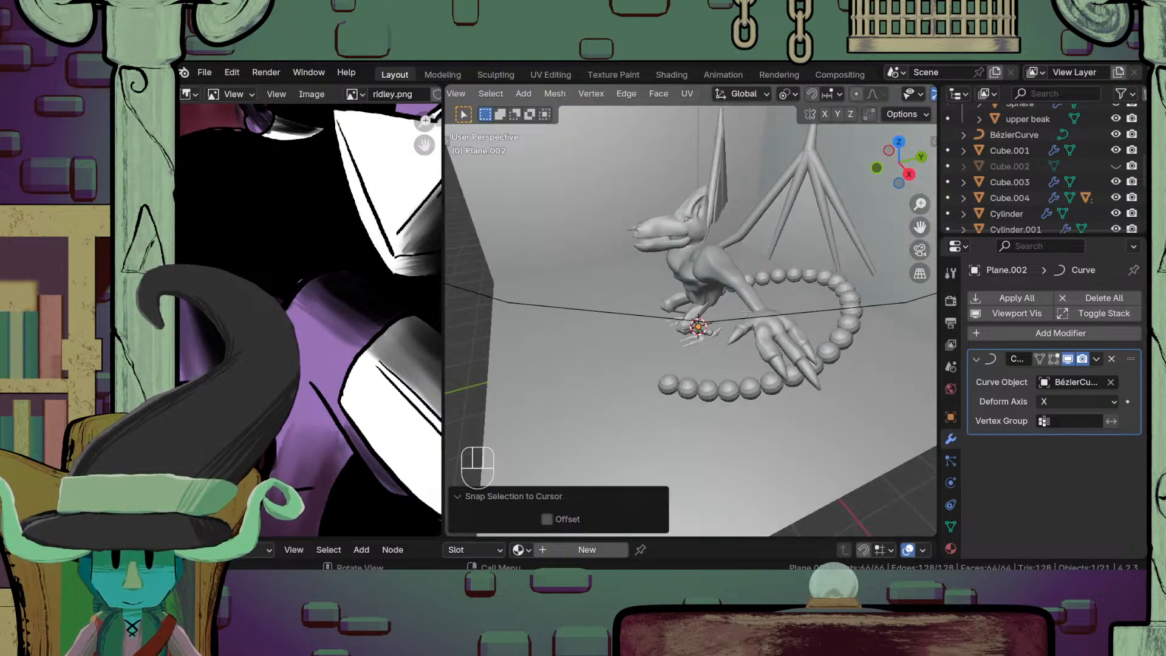
{"action": "middle_click_drag", "start_coordinate": [750, 340], "coordinate": [781, 349]}
{"action": "key", "text": "ctrl+z"}
{"action": "scroll", "coordinate": [783, 365], "scroll_direction": "up", "scroll_amount": 3}
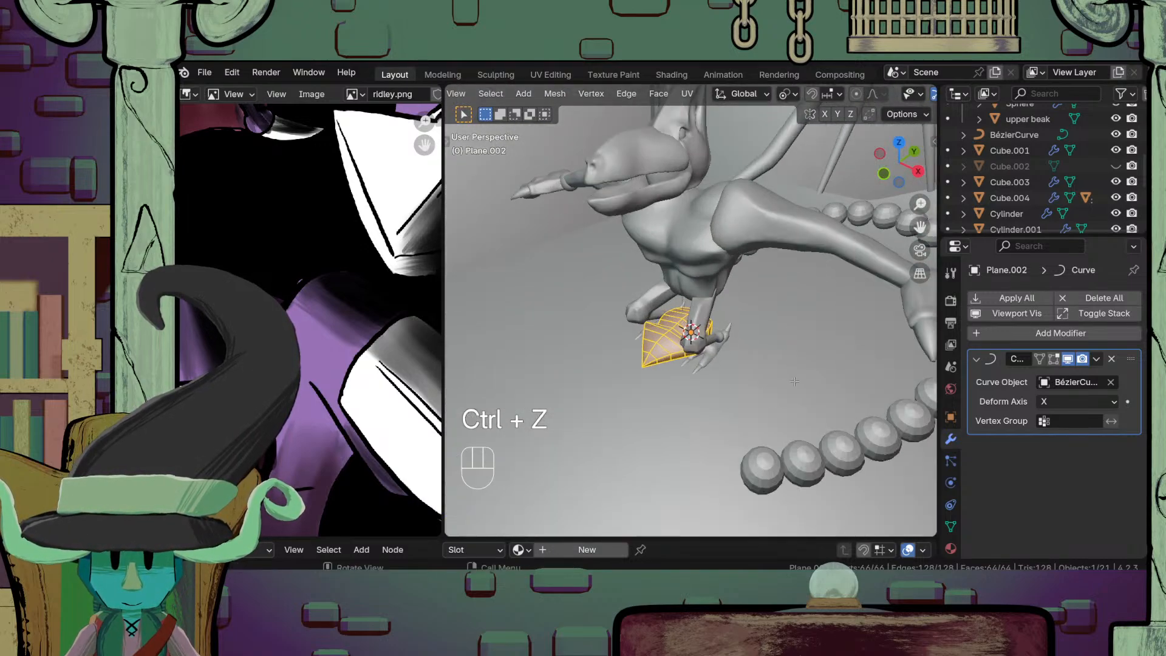
Step: Turn on the Edit Mode display of the tail tip's Curve modifier while editing its mesh
{"action": "key", "text": "Tab"}
{"action": "middle_click_drag", "start_coordinate": [796, 395], "coordinate": [817, 437]}
{"action": "key", "text": "Tab"}
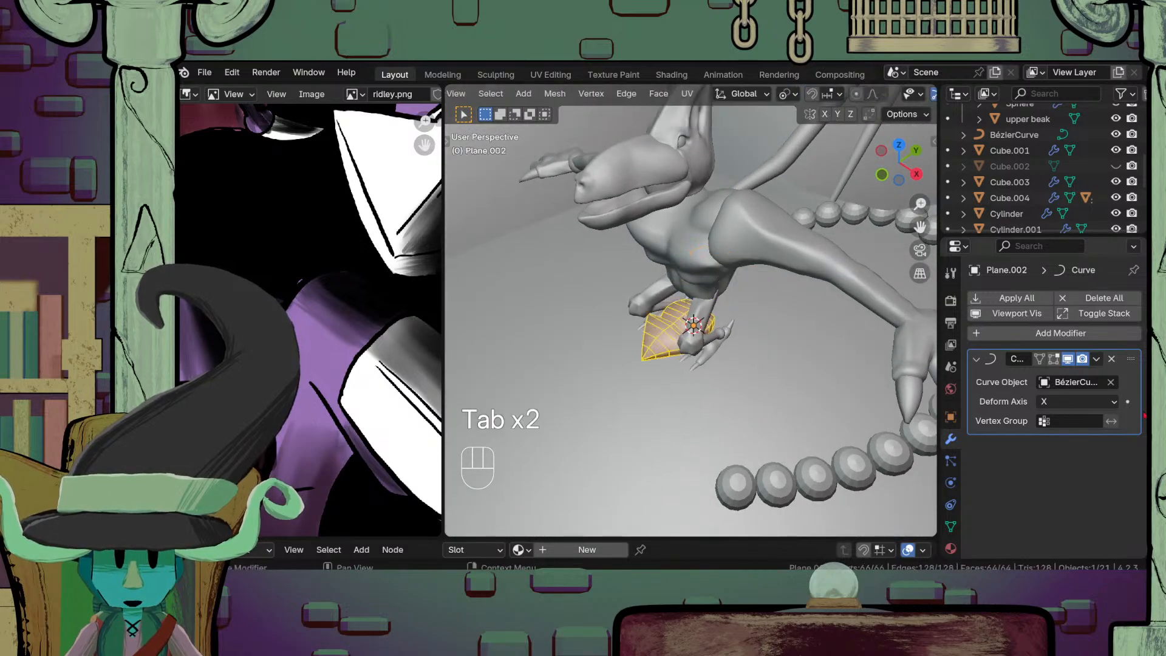
{"action": "left_click", "coordinate": [1054, 359]}
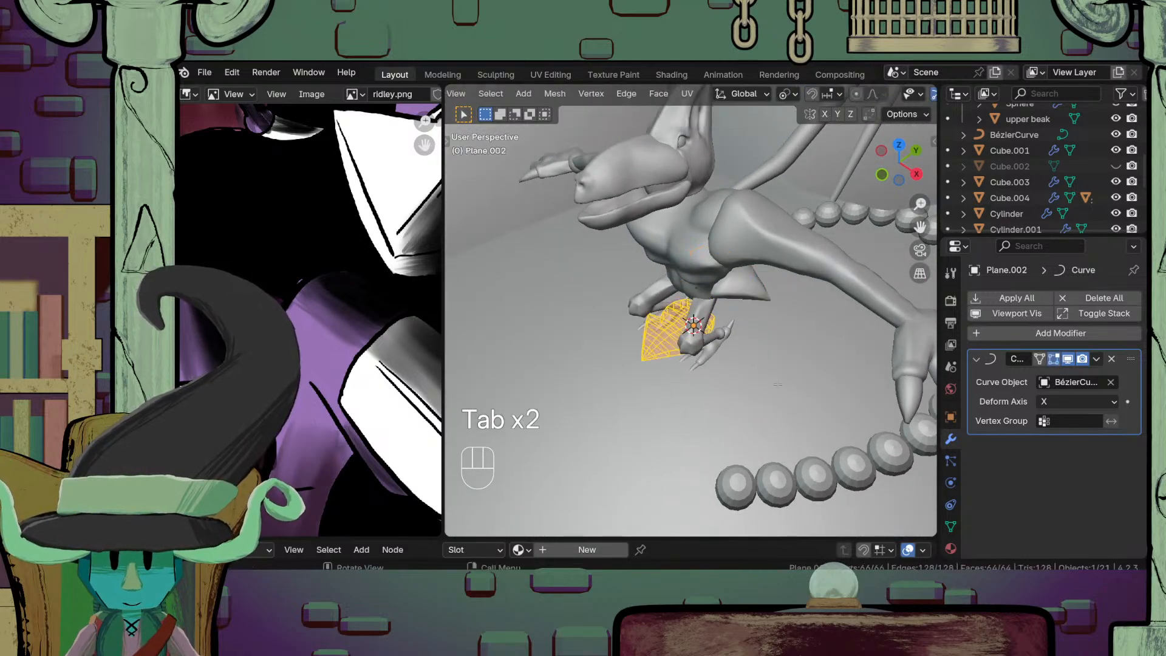
Step: Try rotating the tail tip's mesh -90° around the global Z axis, and undo the rotation
{"action": "key", "text": "r"}
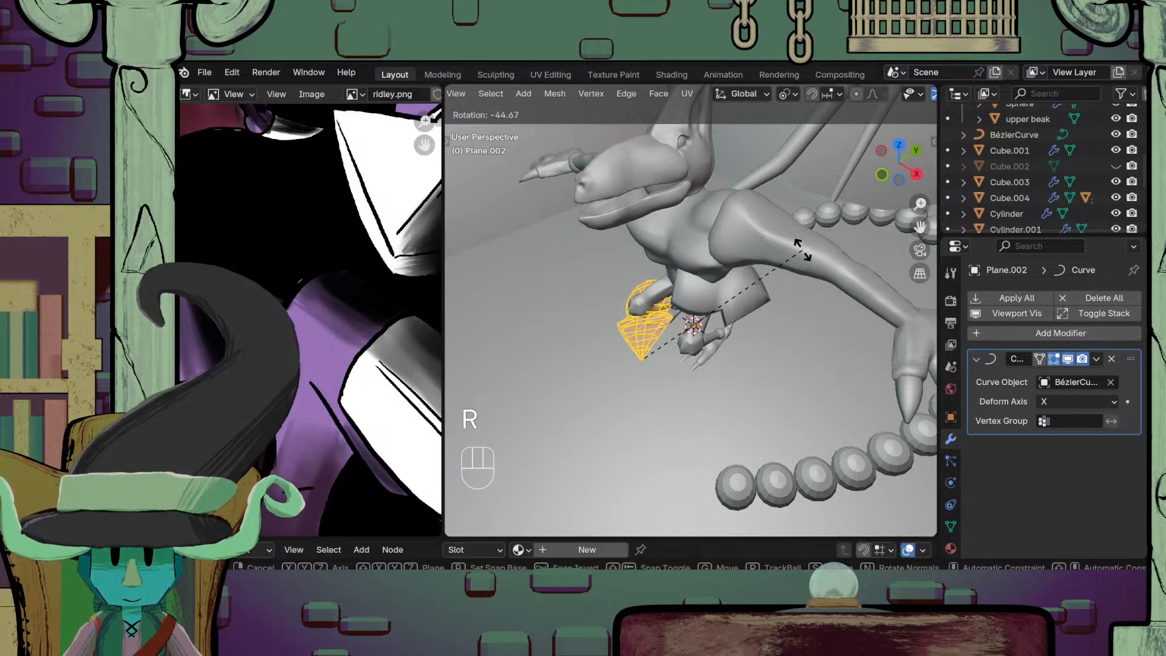
{"action": "key", "text": "z"}
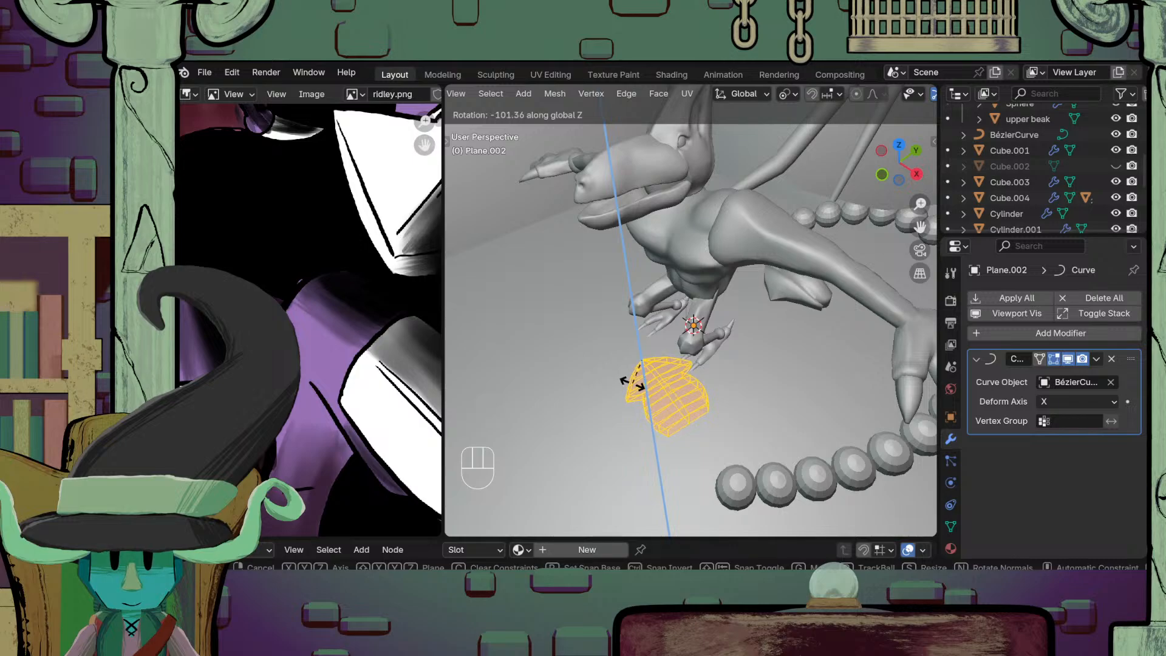
{"action": "type", "text": "90"}
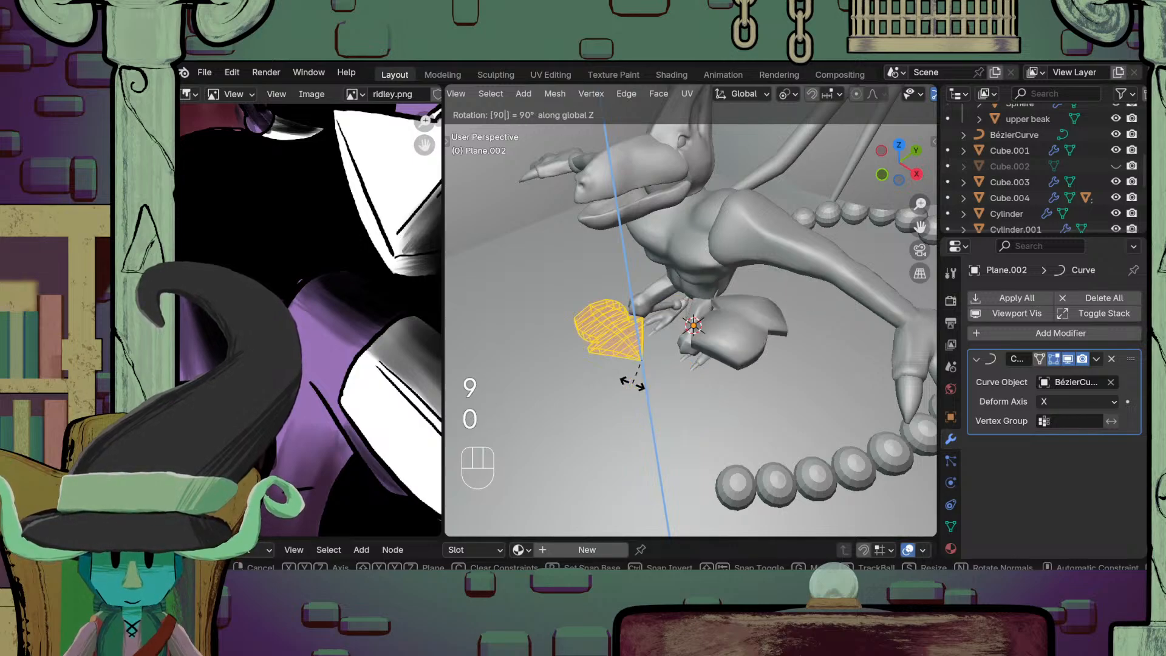
{"action": "key", "text": "minus"}
{"action": "key", "text": "Return"}
{"action": "middle_click_drag", "start_coordinate": [633, 383], "coordinate": [695, 327]}
{"action": "scroll", "coordinate": [799, 368], "scroll_direction": "down", "scroll_amount": 4}
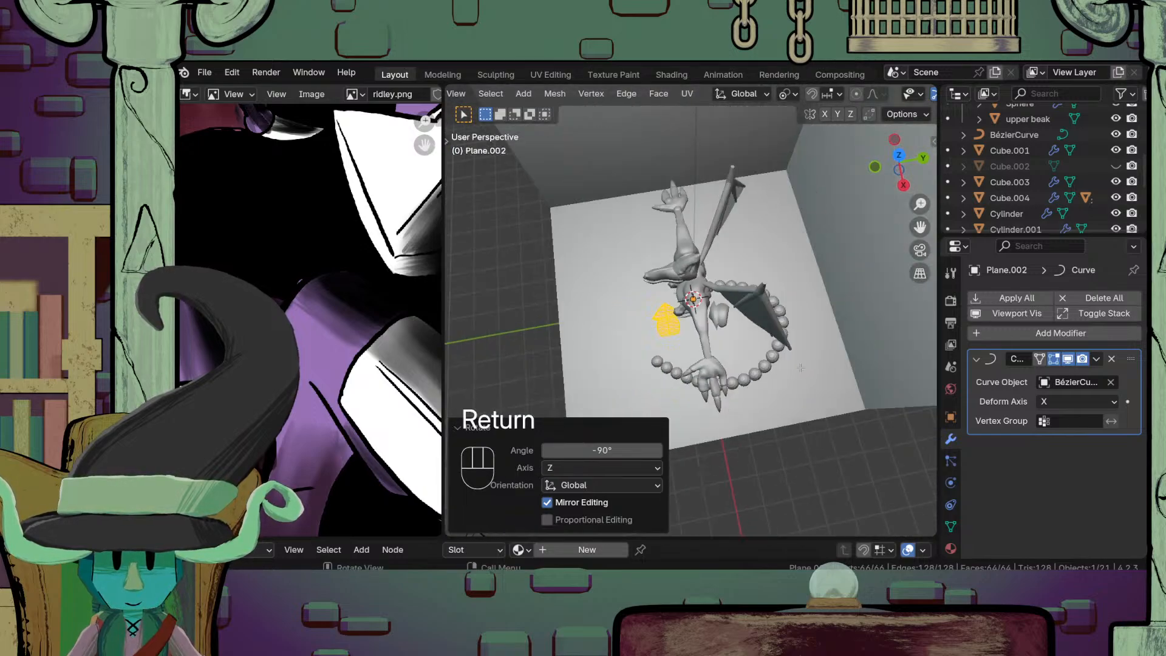
{"action": "scroll", "coordinate": [799, 367], "scroll_direction": "up", "scroll_amount": 1}
{"action": "key", "text": "ctrl+z"}
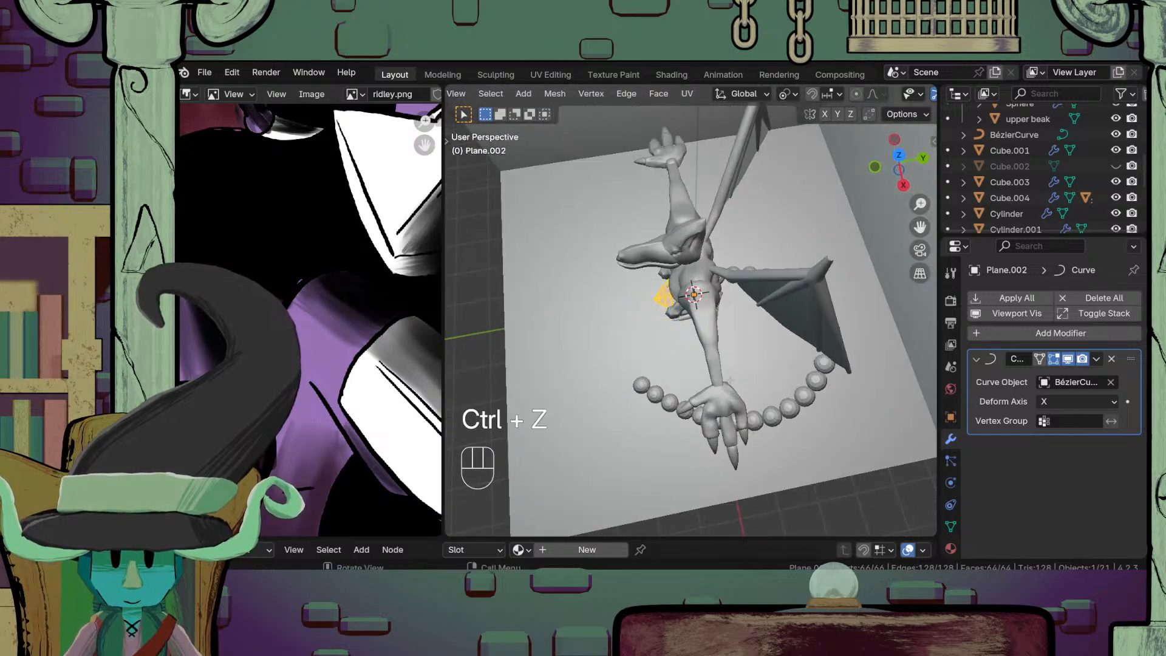
Step: Rotate the tail tip's mesh 180° around the global Z axis
{"action": "key", "text": "r"}
{"action": "key", "text": "z"}
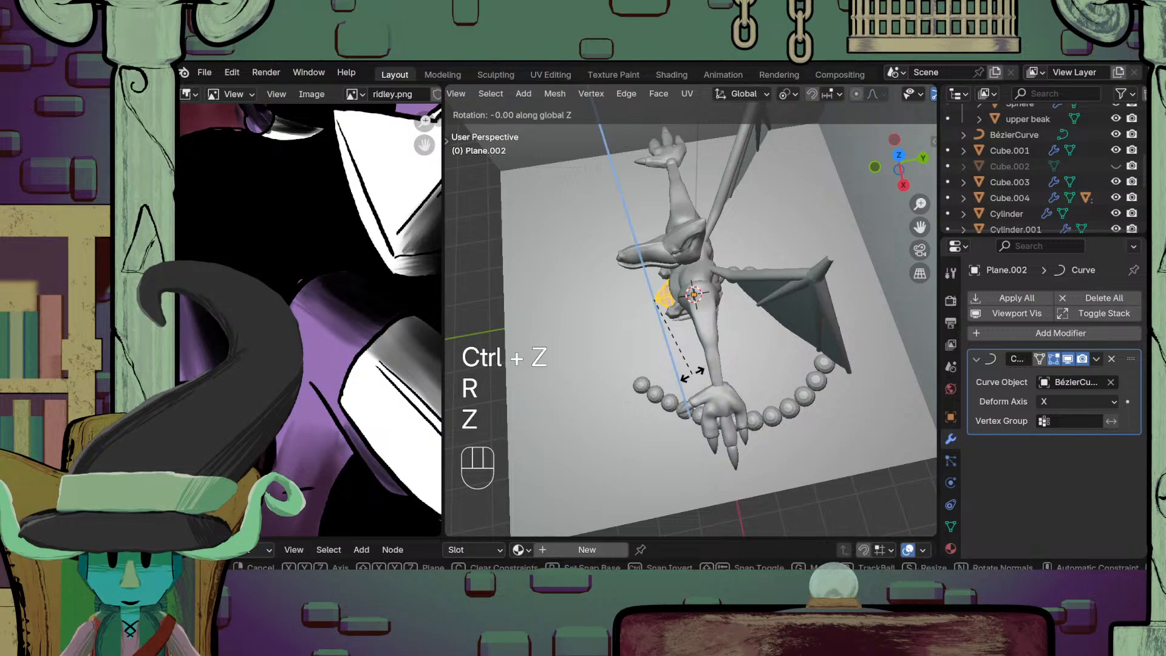
{"action": "key", "text": "1"}
{"action": "key", "text": "8"}
{"action": "key", "text": "0"}
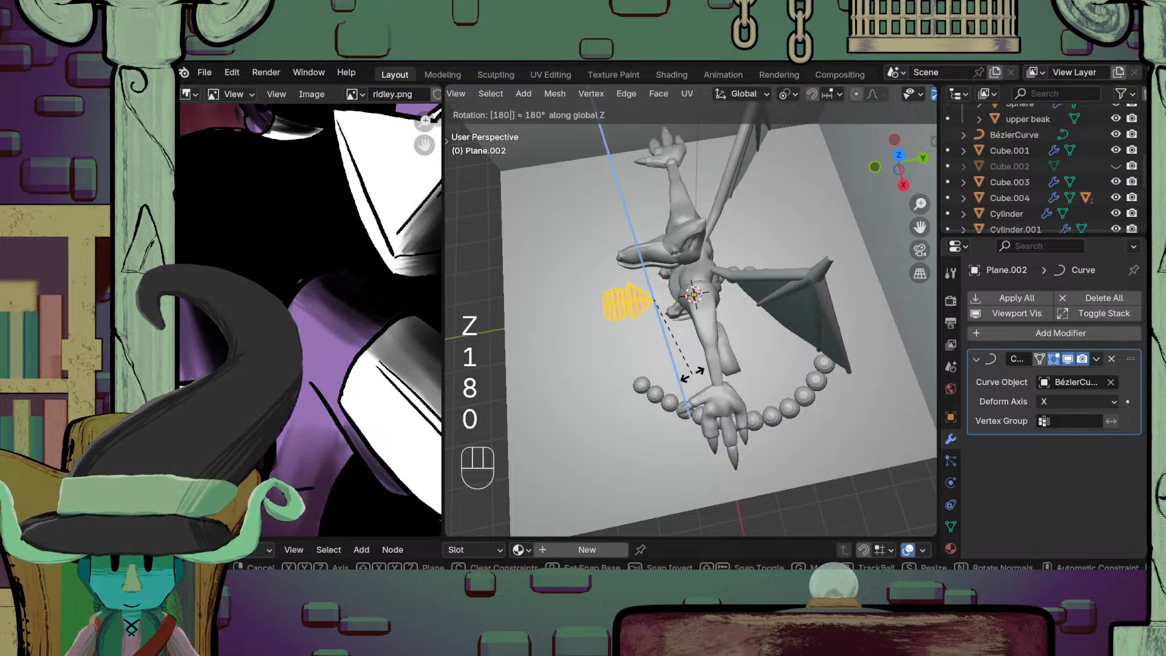
{"action": "key", "text": "Return"}
{"action": "middle_click_drag", "start_coordinate": [693, 373], "coordinate": [757, 294]}
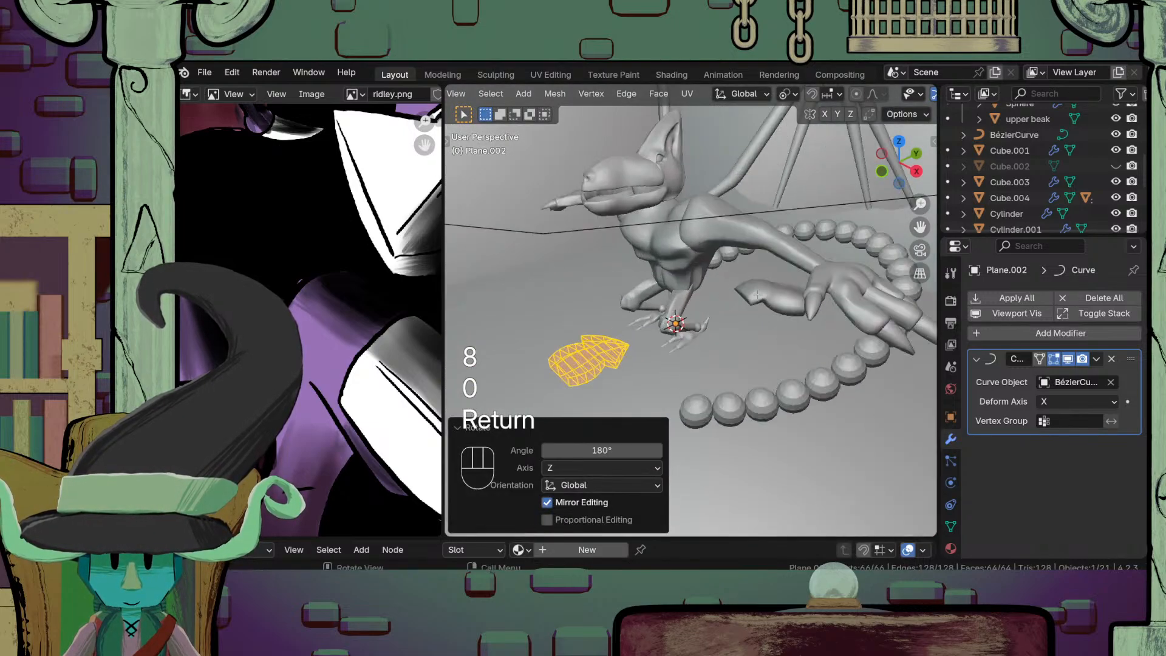
{"action": "key", "text": "g"}
{"action": "key", "text": "y"}
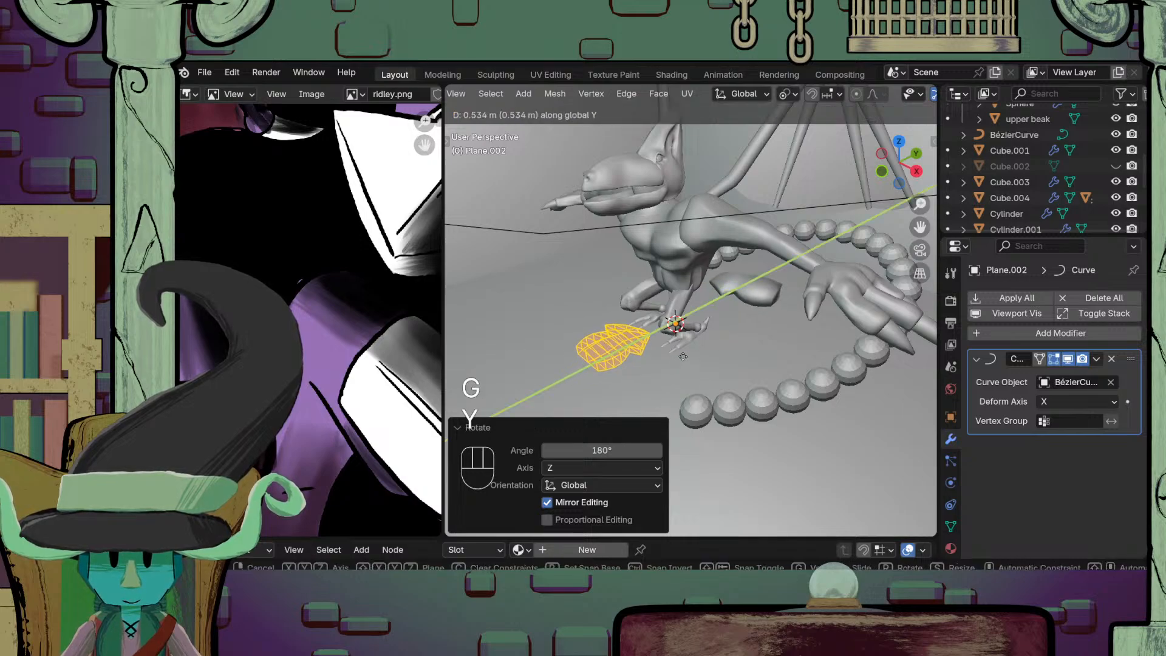
{"action": "key", "text": "x"}
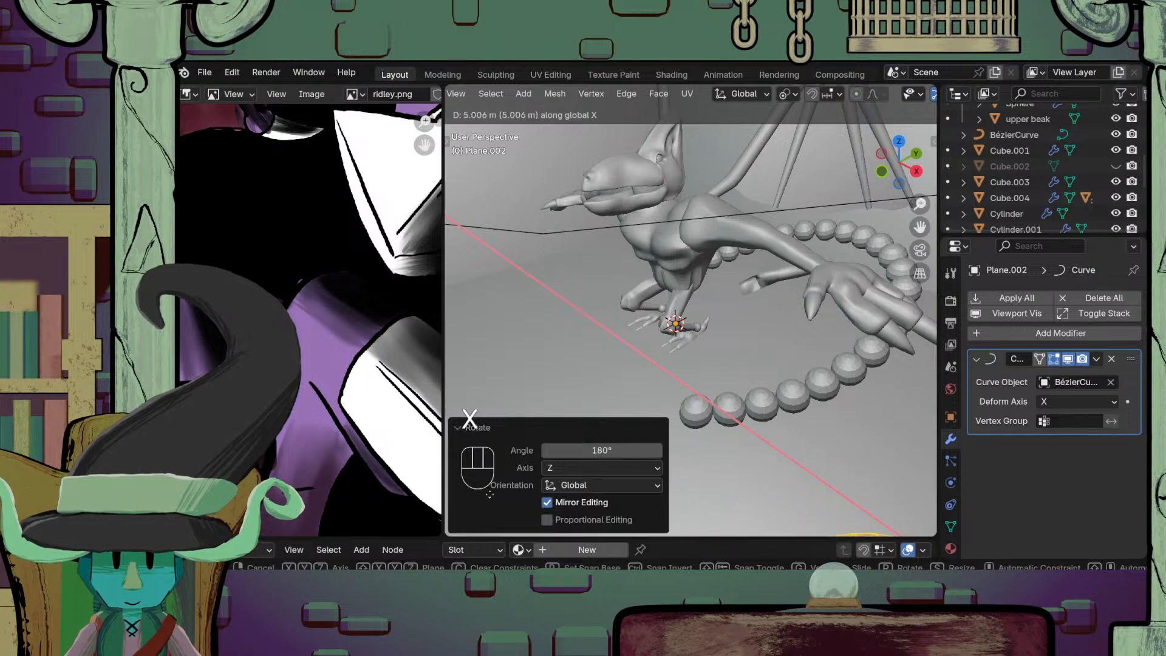
{"action": "right_click", "coordinate": [789, 183]}
Step: Try removing the tail tip's Curve modifier, and undo back past the 180° mesh rotation
{"action": "key", "text": "Tab"}
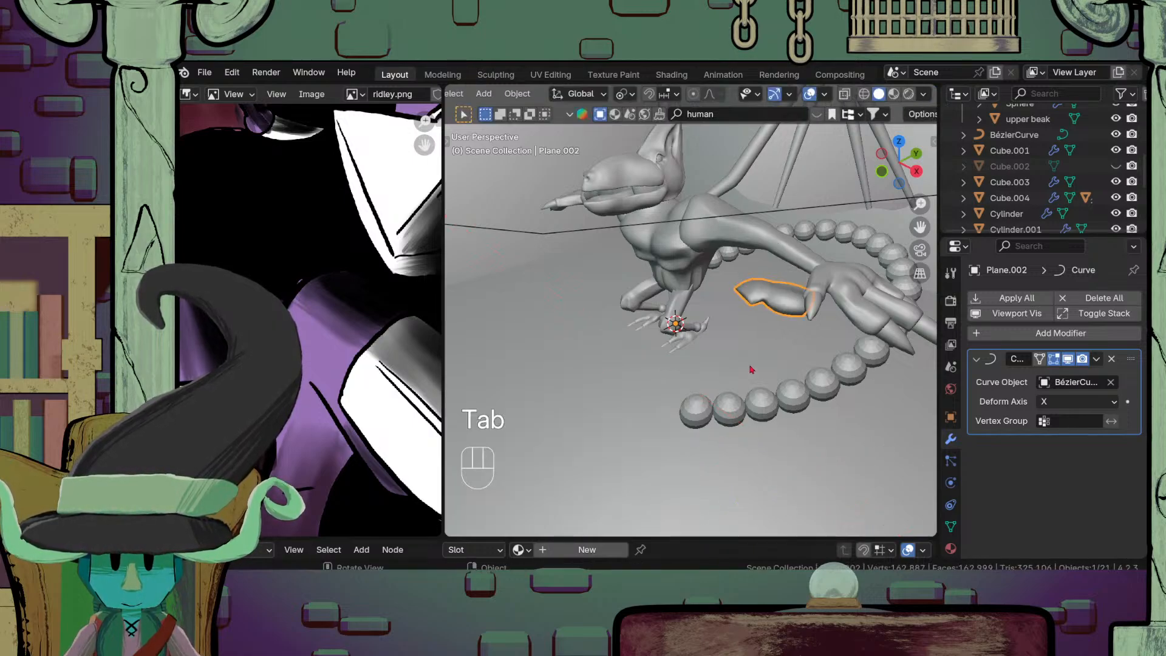
{"action": "left_click", "coordinate": [1110, 360]}
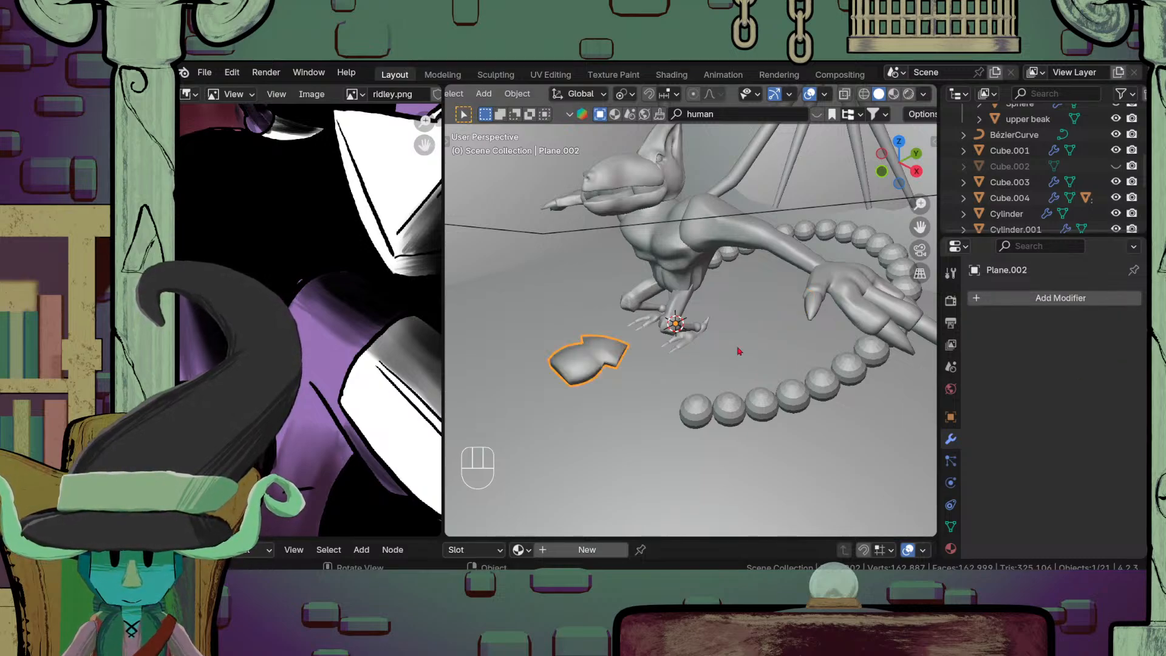
{"action": "key", "text": "ctrl+z"}
{"action": "key", "text": "ctrl+z"}
{"action": "key", "text": "ctrl+z"}
{"action": "key", "text": "ctrl+z"}
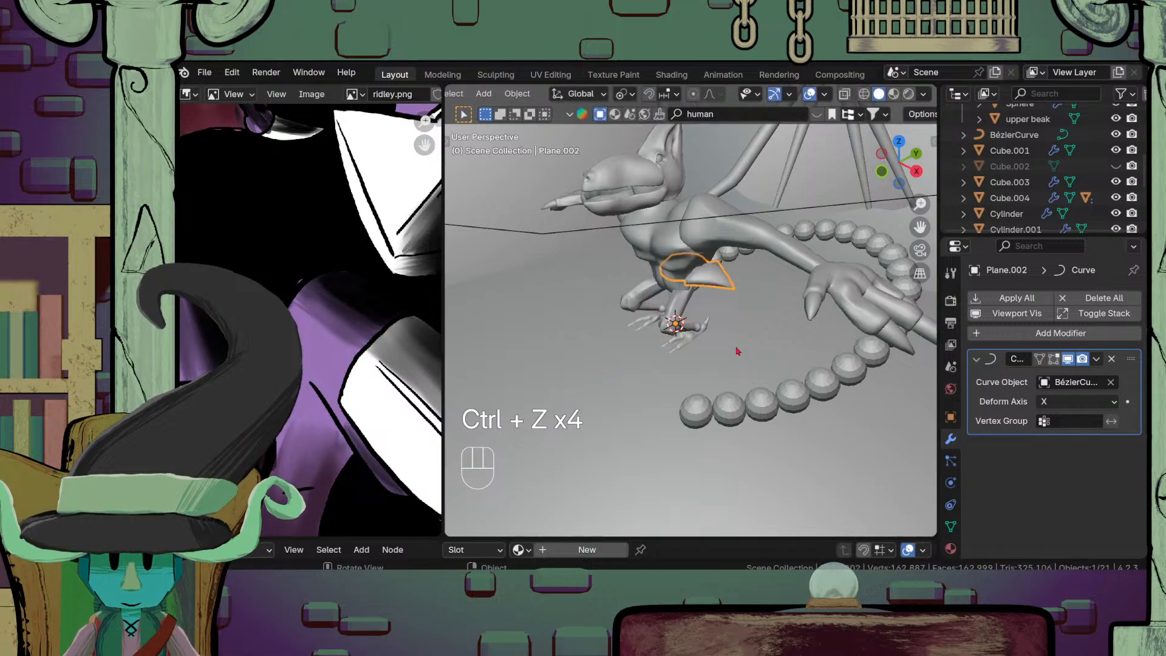
{"action": "key", "text": "ctrl+z"}
{"action": "key", "text": "ctrl+z"}
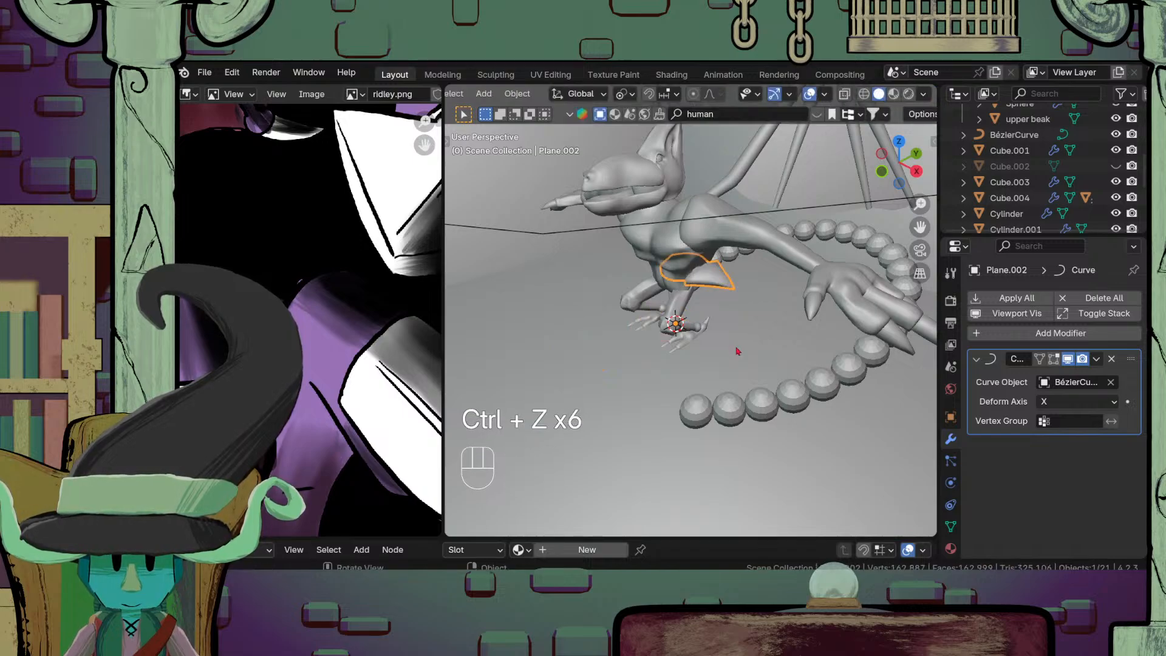
Step: Undo further back through the tail tip's recent changes to its full-size mesh, and return to Object Mode
{"action": "middle_click_drag", "start_coordinate": [738, 351], "coordinate": [645, 314]}
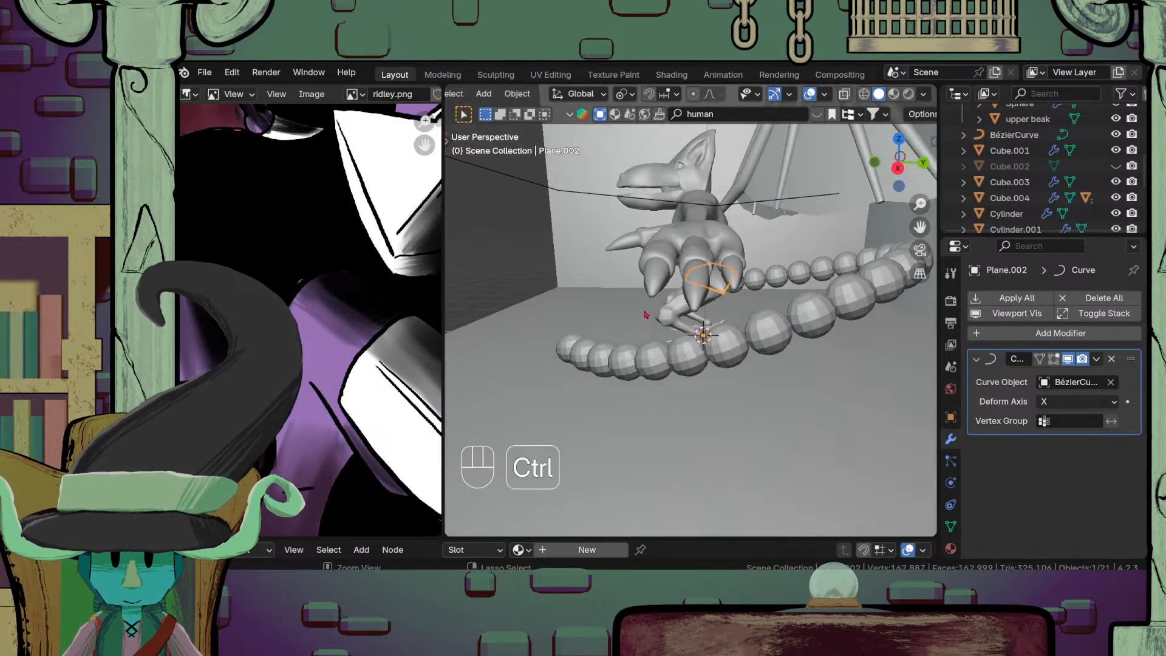
{"action": "key", "text": "ctrl+z"}
{"action": "key", "text": "ctrl+z"}
{"action": "key", "text": "ctrl+z"}
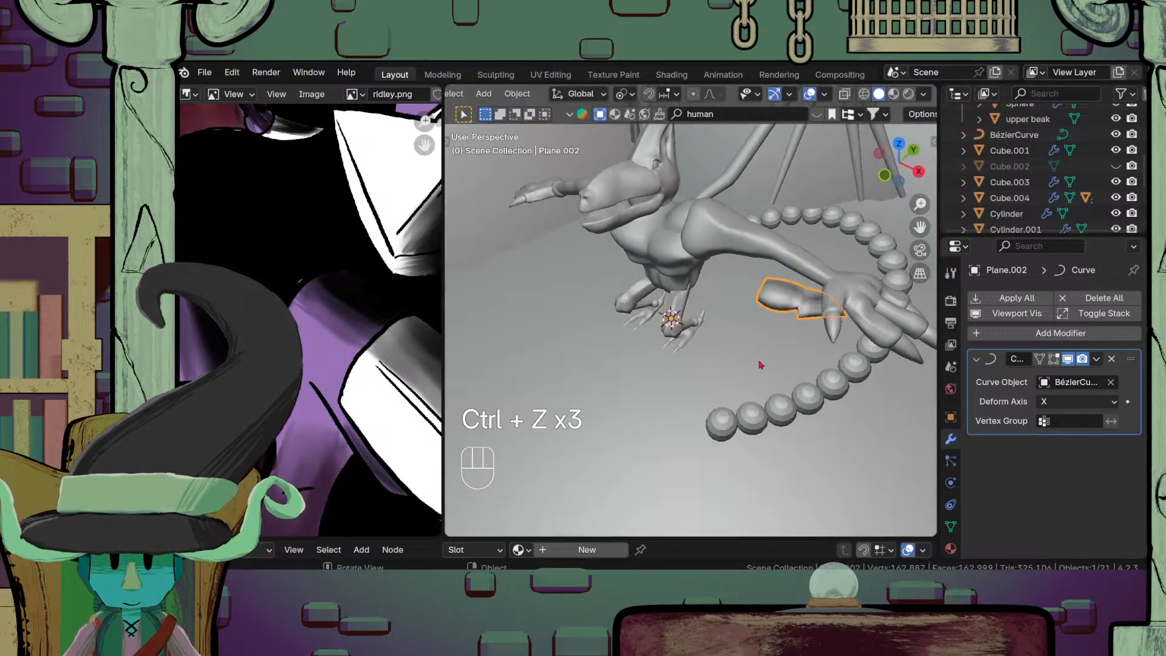
{"action": "key", "text": "ctrl+z"}
{"action": "key", "text": "ctrl+z"}
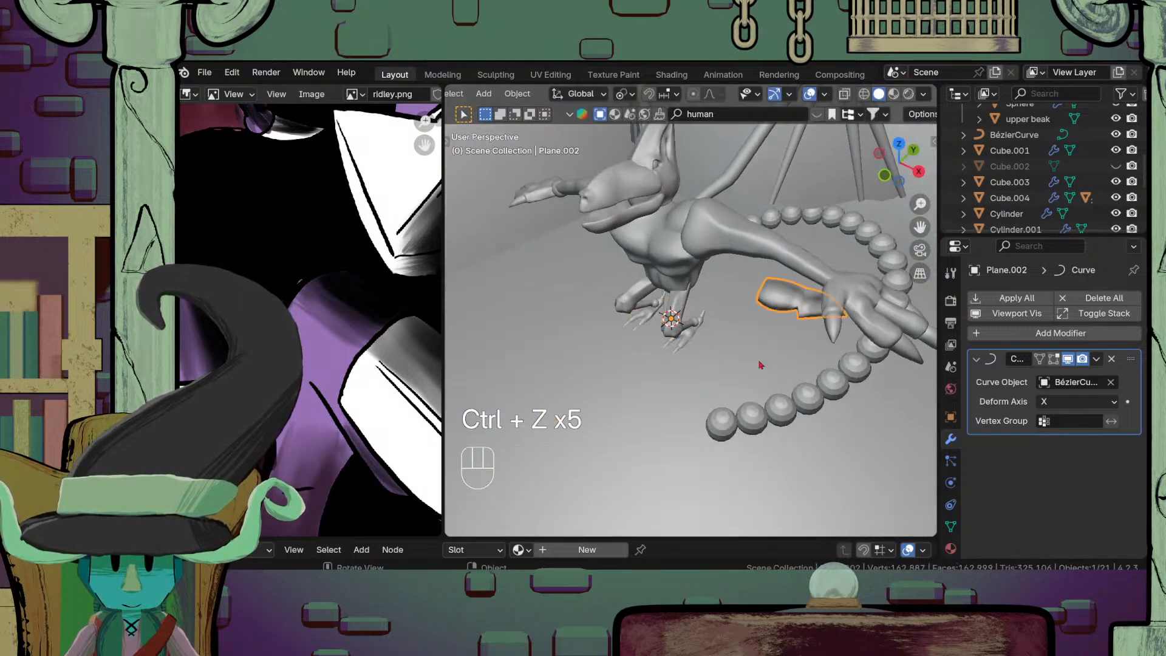
{"action": "key", "text": "ctrl+z"}
{"action": "key", "text": "ctrl+z"}
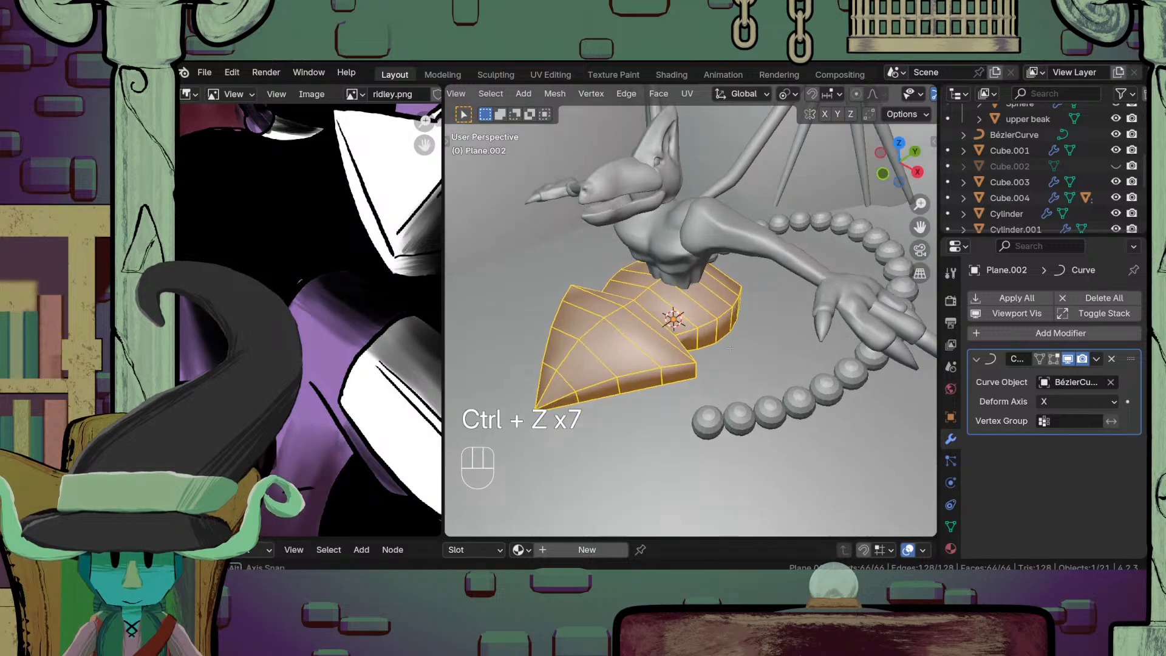
{"action": "key", "text": "Tab"}
{"action": "key", "text": "Tab"}
{"action": "key", "text": "Tab"}
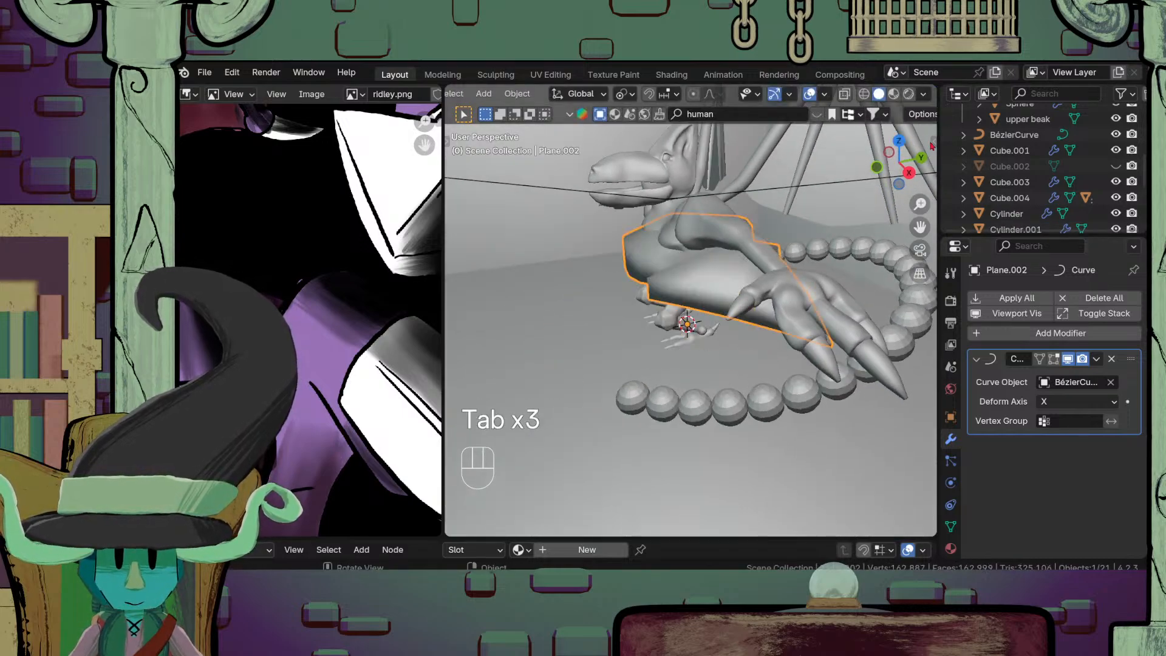
Step: Show the object's transform values and move the tail tip about 10.44 m along the global X axis
{"action": "left_click", "coordinate": [933, 141]}
{"action": "scroll", "coordinate": [669, 356], "scroll_direction": "down", "scroll_amount": 4}
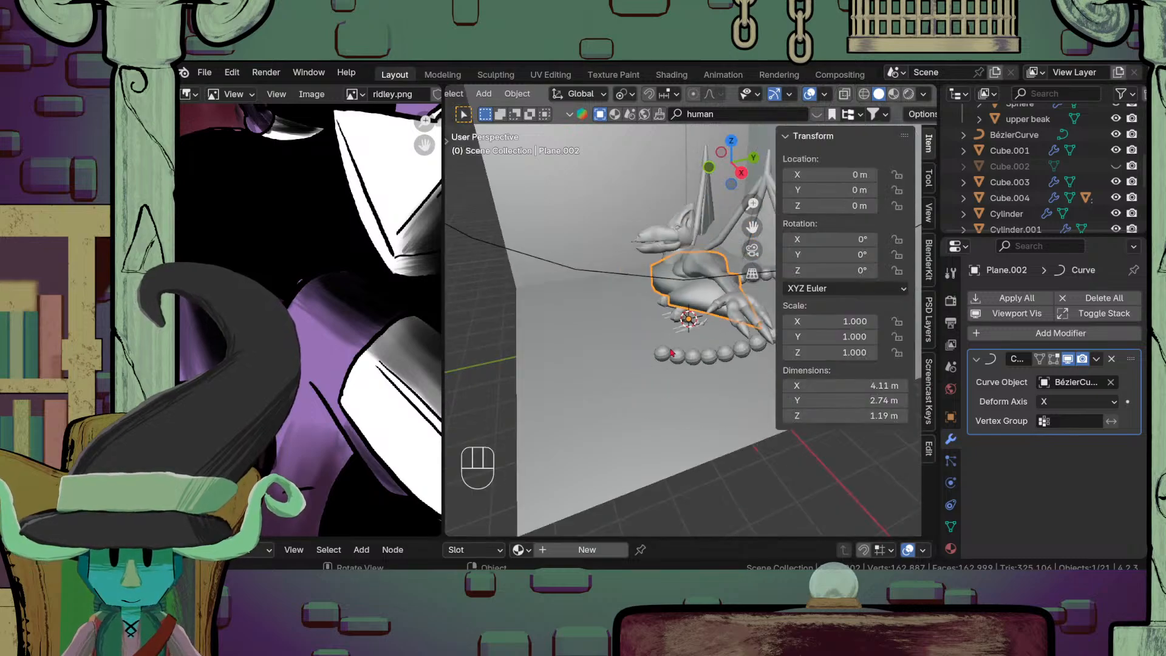
{"action": "key", "text": "g"}
{"action": "key", "text": "x"}
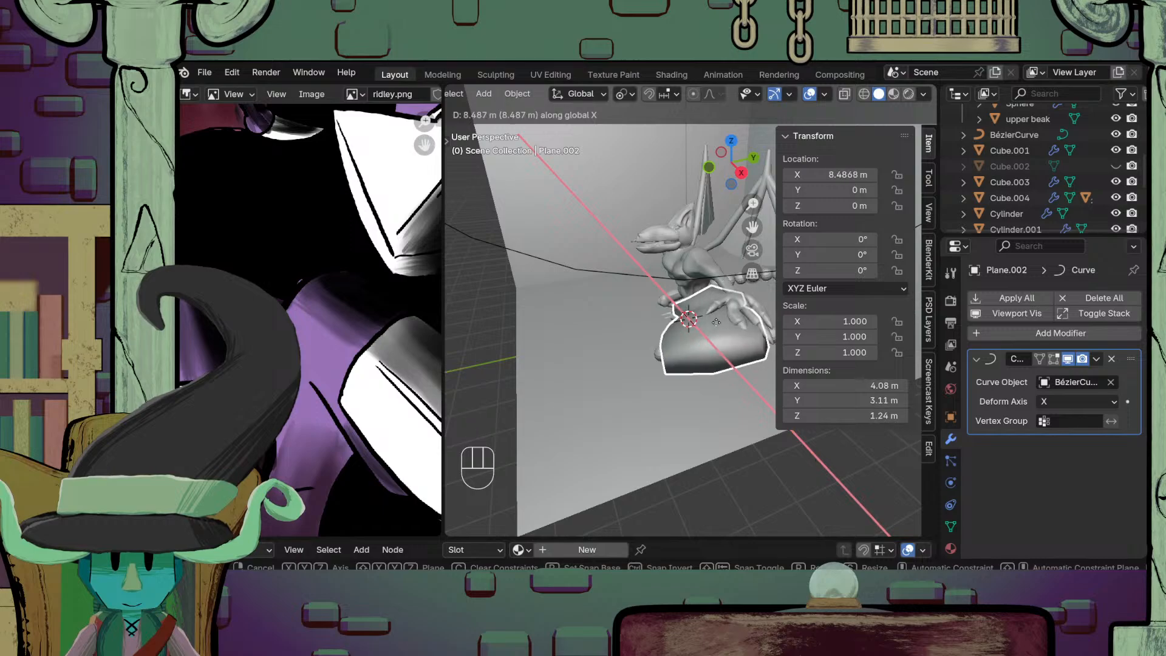
{"action": "left_click", "coordinate": [462, 432]}
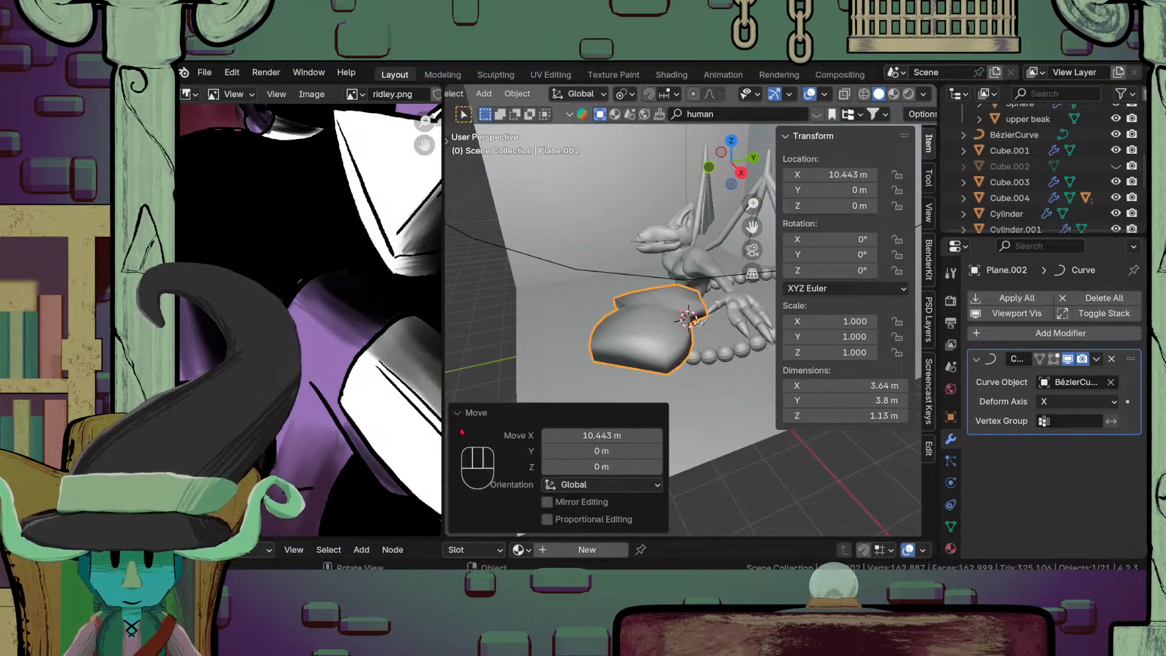
{"action": "middle_click_drag", "start_coordinate": [698, 376], "coordinate": [706, 421]}
{"action": "scroll", "coordinate": [712, 422], "scroll_direction": "down", "scroll_amount": 3}
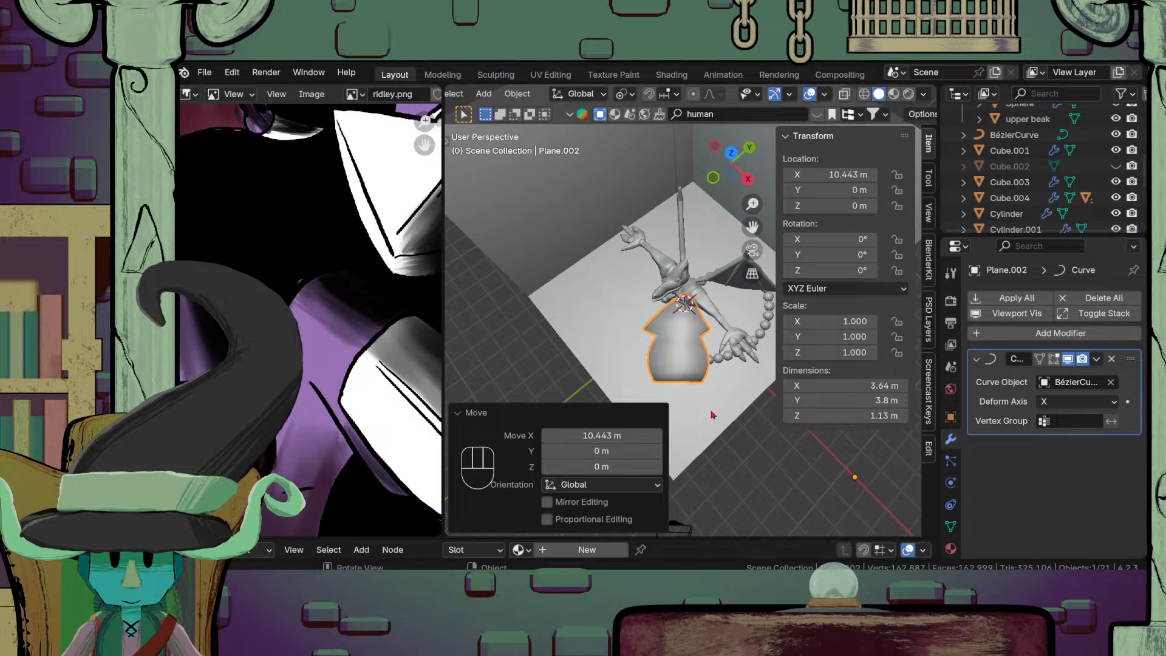
Step: Try Y, Z and -X as the Curve modifier's Deform Axis, and set it to -Z
{"action": "left_click", "coordinate": [1078, 401]}
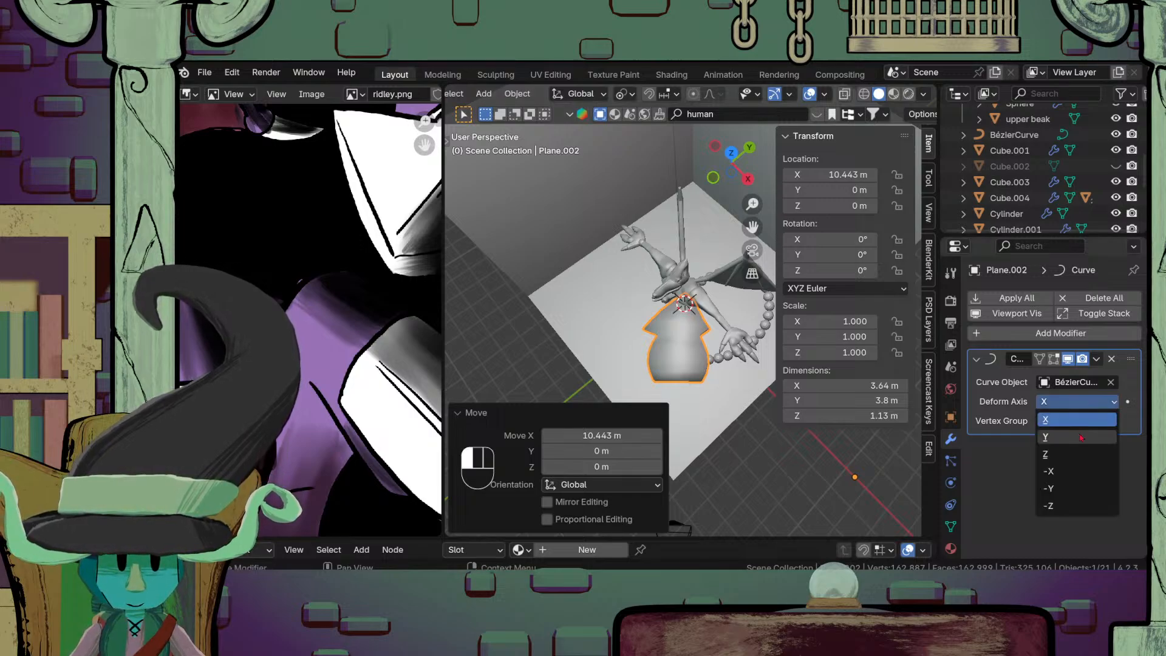
{"action": "left_click", "coordinate": [1081, 437]}
{"action": "left_click", "coordinate": [1079, 401]}
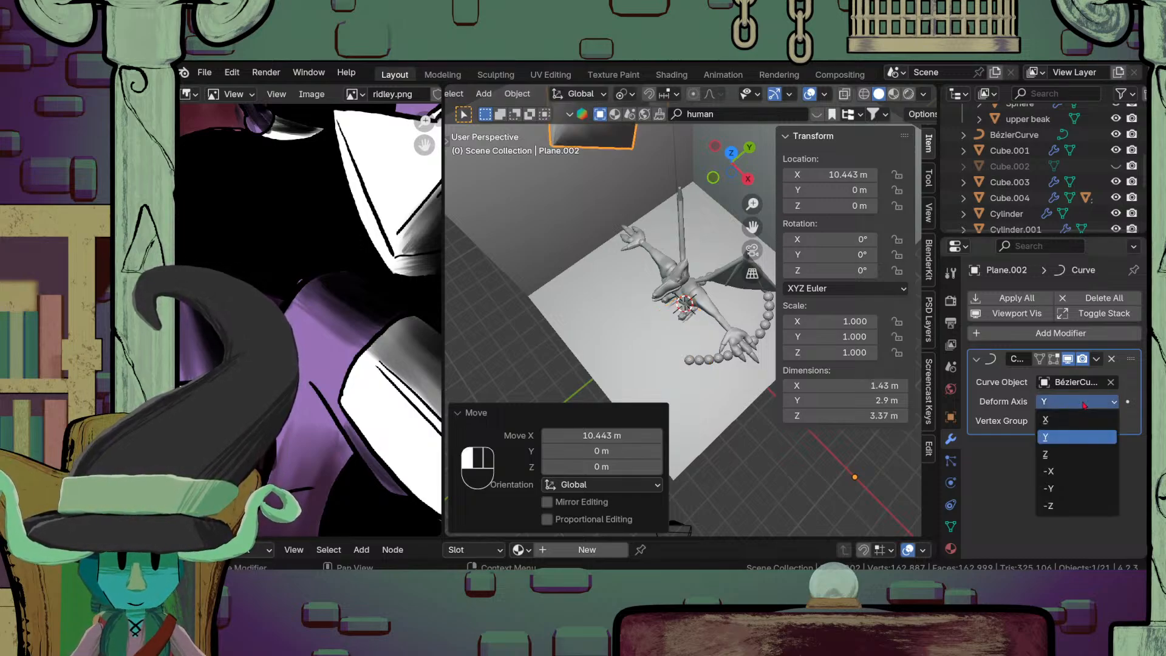
{"action": "left_click", "coordinate": [1070, 453]}
{"action": "left_click", "coordinate": [1076, 408]}
{"action": "left_click", "coordinate": [1059, 472]}
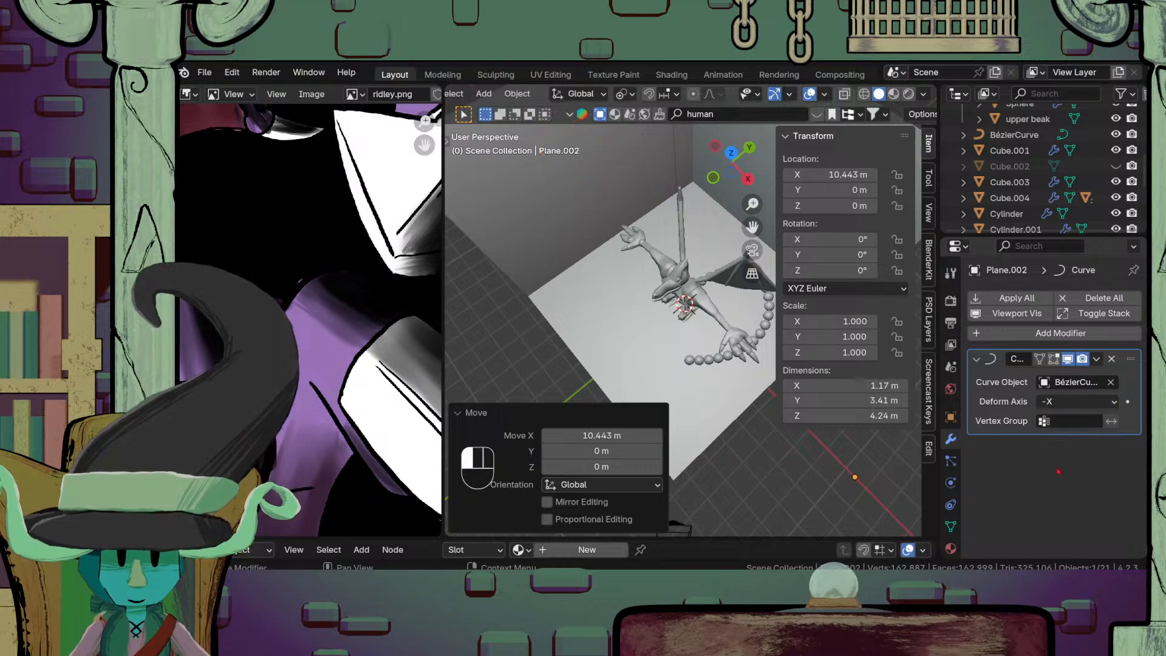
{"action": "left_click", "coordinate": [1072, 404]}
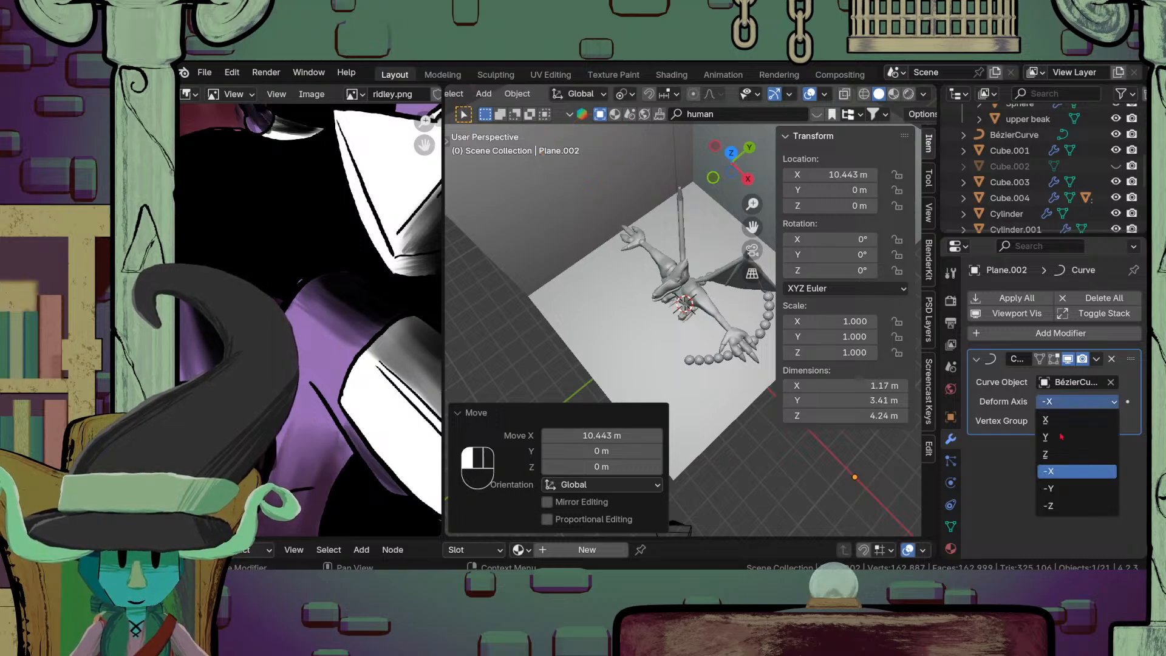
{"action": "left_click", "coordinate": [1041, 505]}
{"action": "middle_click_drag", "start_coordinate": [655, 291], "coordinate": [676, 296]}
{"action": "middle_click_drag", "start_coordinate": [747, 465], "coordinate": [749, 386], "text": "shift"}
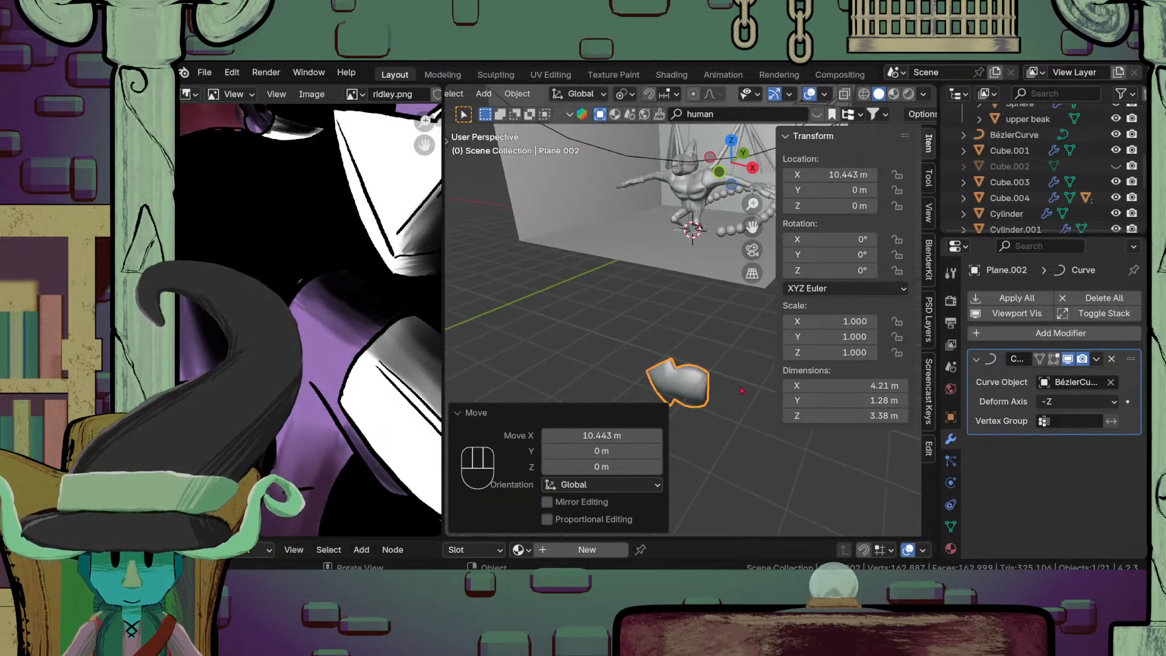
Step: Move the tail tip about -9.39 m along the global X axis, back toward the creature
{"action": "key", "text": "g"}
{"action": "key", "text": "z"}
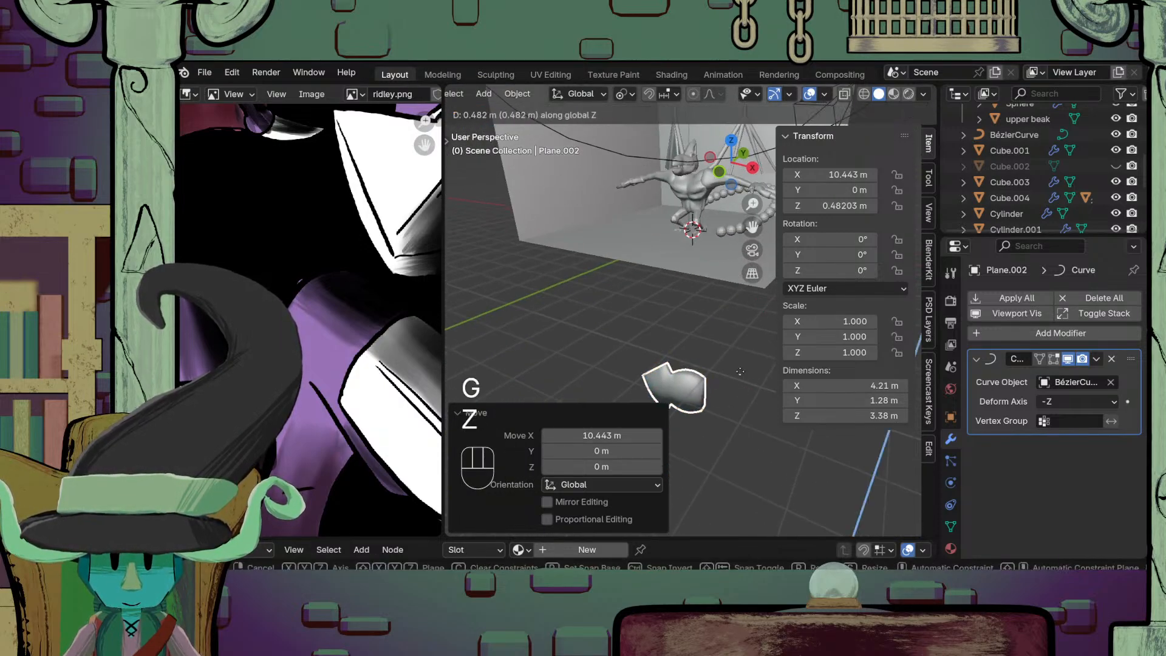
{"action": "key", "text": "y"}
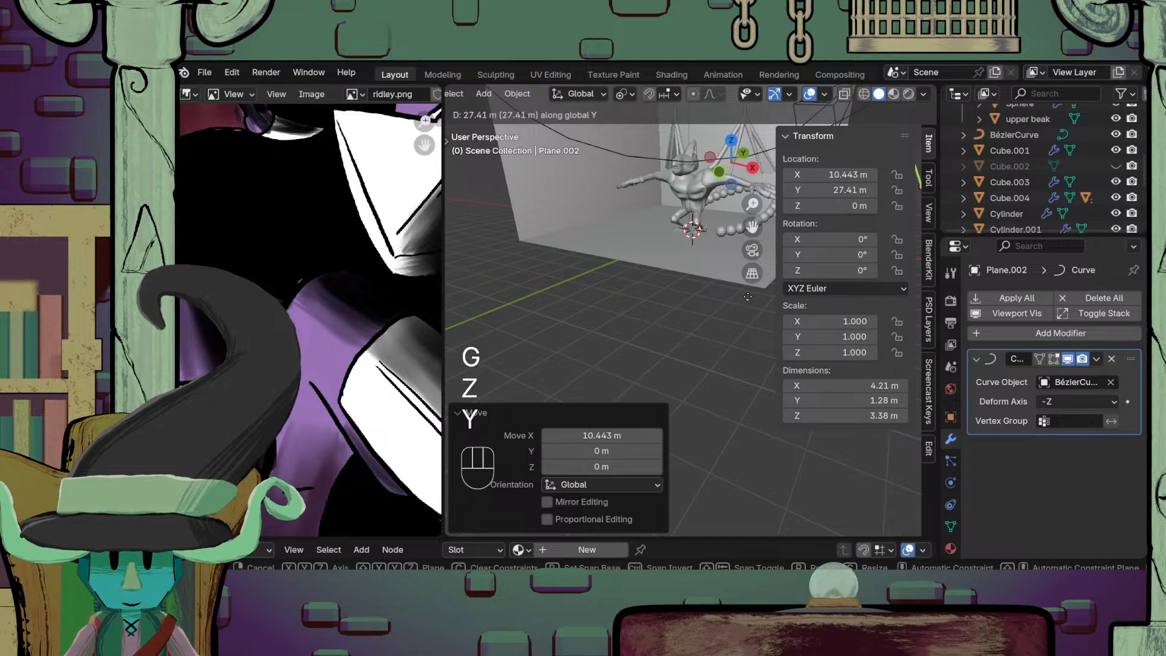
{"action": "key", "text": "x"}
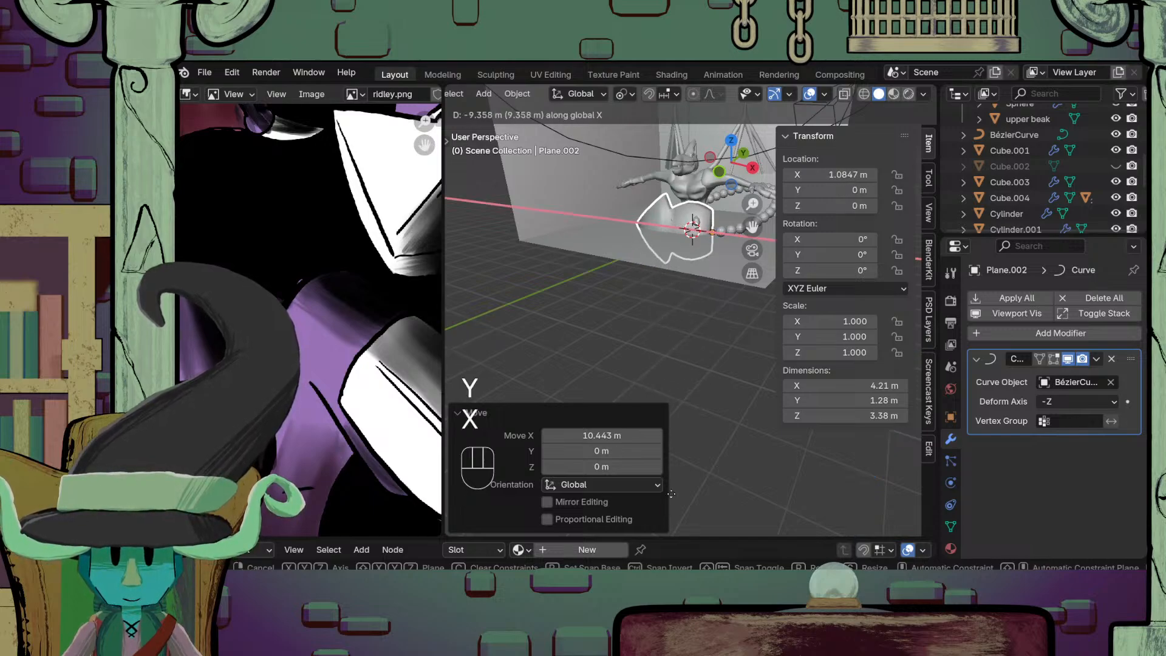
{"action": "left_click", "coordinate": [672, 493]}
Step: Move the tail tip about -10.67 m along the global Z axis to bring it near the last tail bead
{"action": "middle_click_drag", "start_coordinate": [709, 393], "coordinate": [667, 504], "text": "shift"}
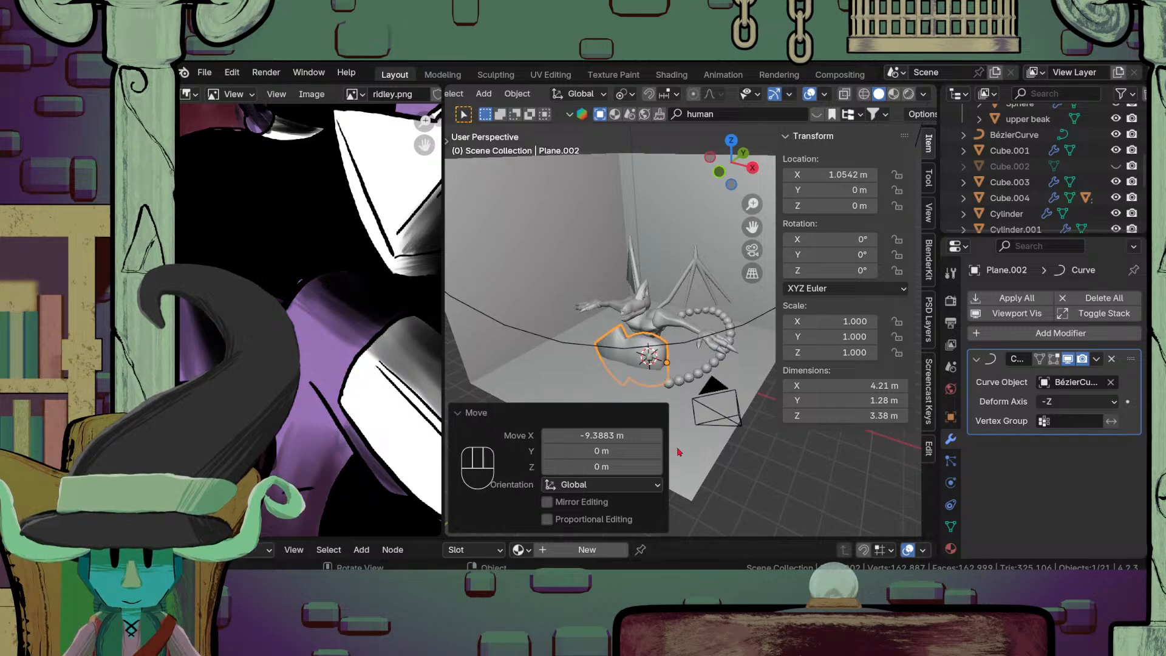
{"action": "scroll", "coordinate": [680, 451], "scroll_direction": "up", "scroll_amount": 2}
{"action": "scroll", "coordinate": [691, 275], "scroll_direction": "up", "scroll_amount": 2}
{"action": "middle_click_drag", "start_coordinate": [680, 449], "coordinate": [743, 466], "text": "shift"}
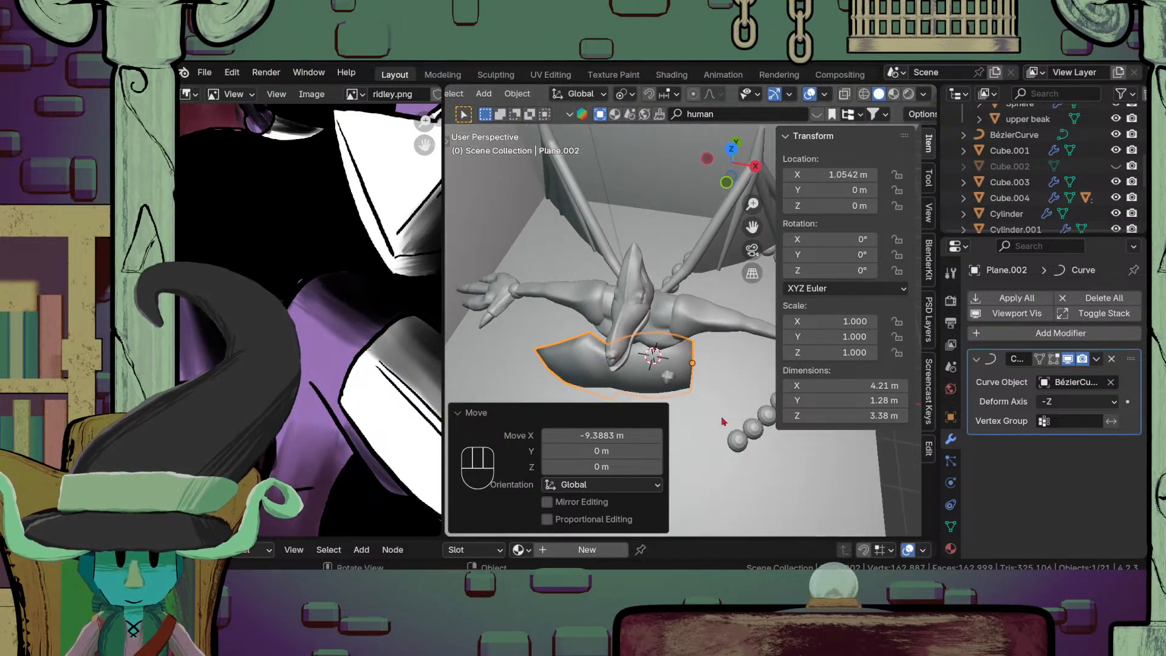
{"action": "key", "text": "g"}
{"action": "key", "text": "z"}
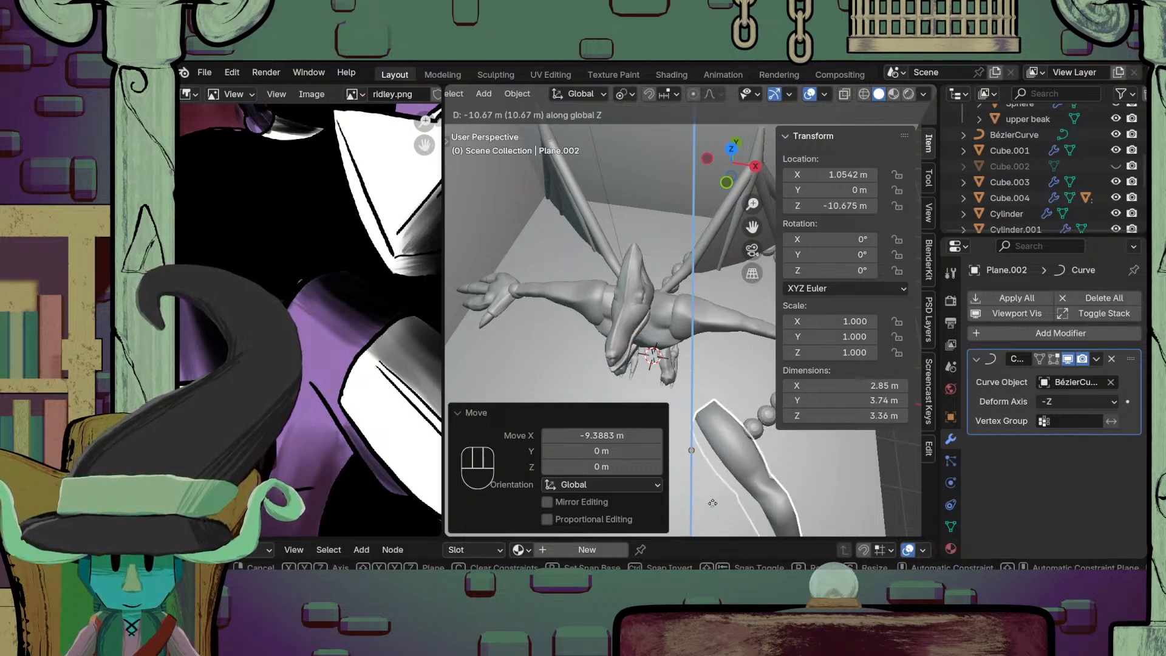
{"action": "left_click", "coordinate": [713, 507]}
{"action": "middle_click_drag", "start_coordinate": [759, 509], "coordinate": [764, 476], "text": "shift"}
Step: Rotate the tail tip about 97.9° around the global X axis and scale it to about 0.659
{"action": "key", "text": "r"}
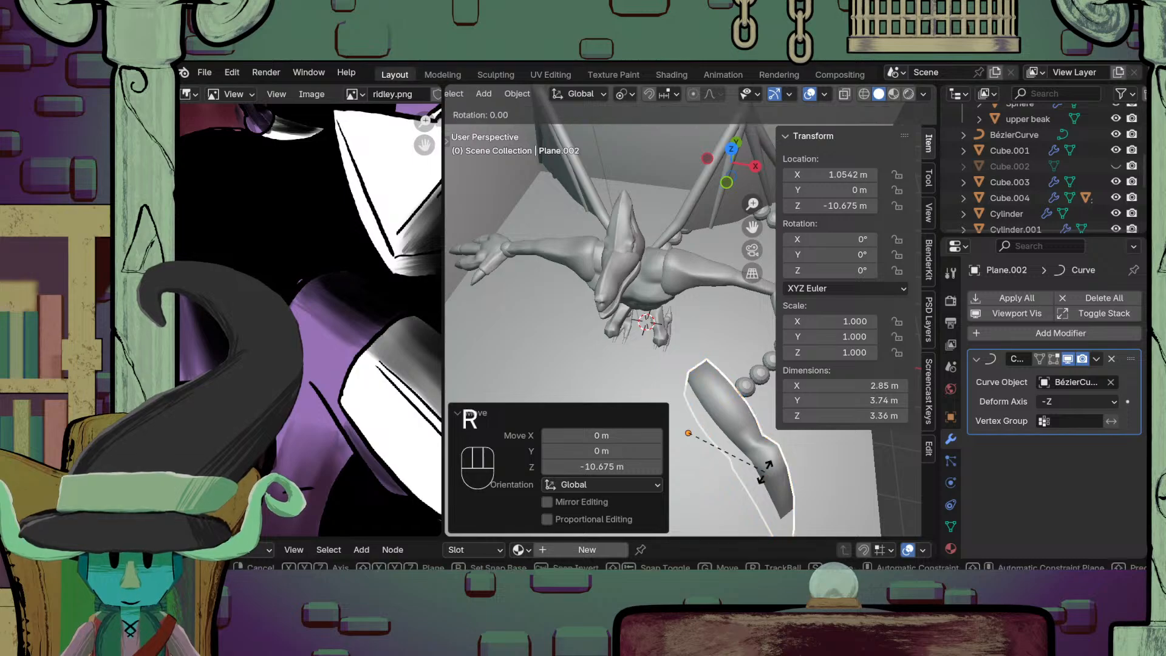
{"action": "key", "text": "z"}
{"action": "key", "text": "x"}
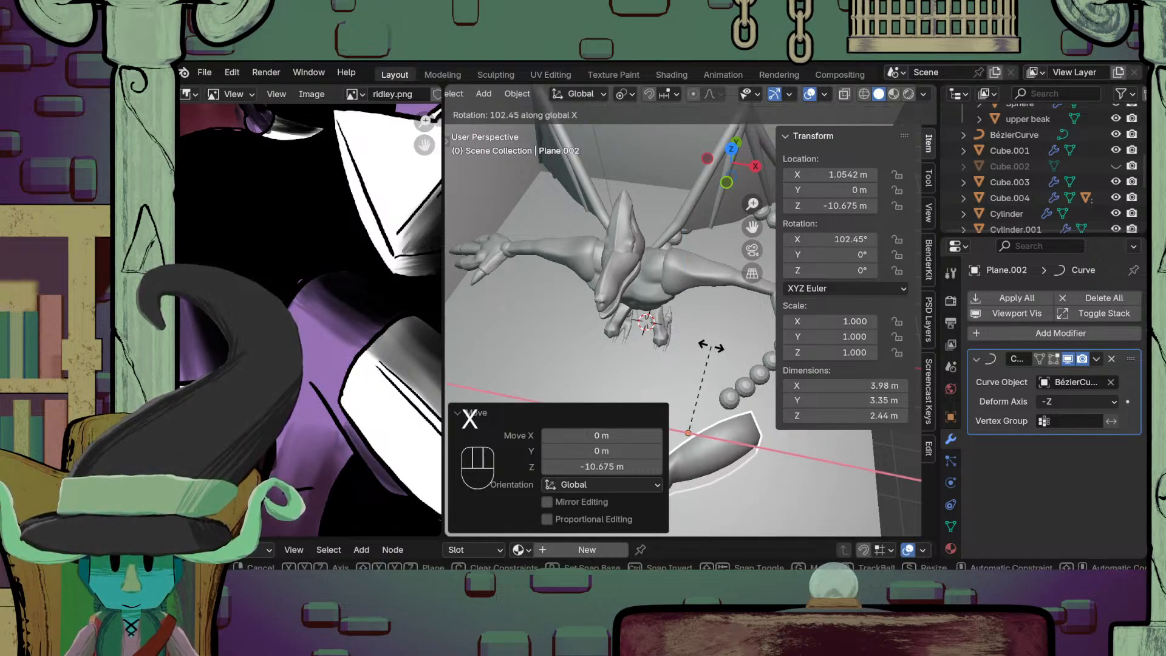
{"action": "left_click", "coordinate": [714, 363]}
{"action": "key", "text": "s"}
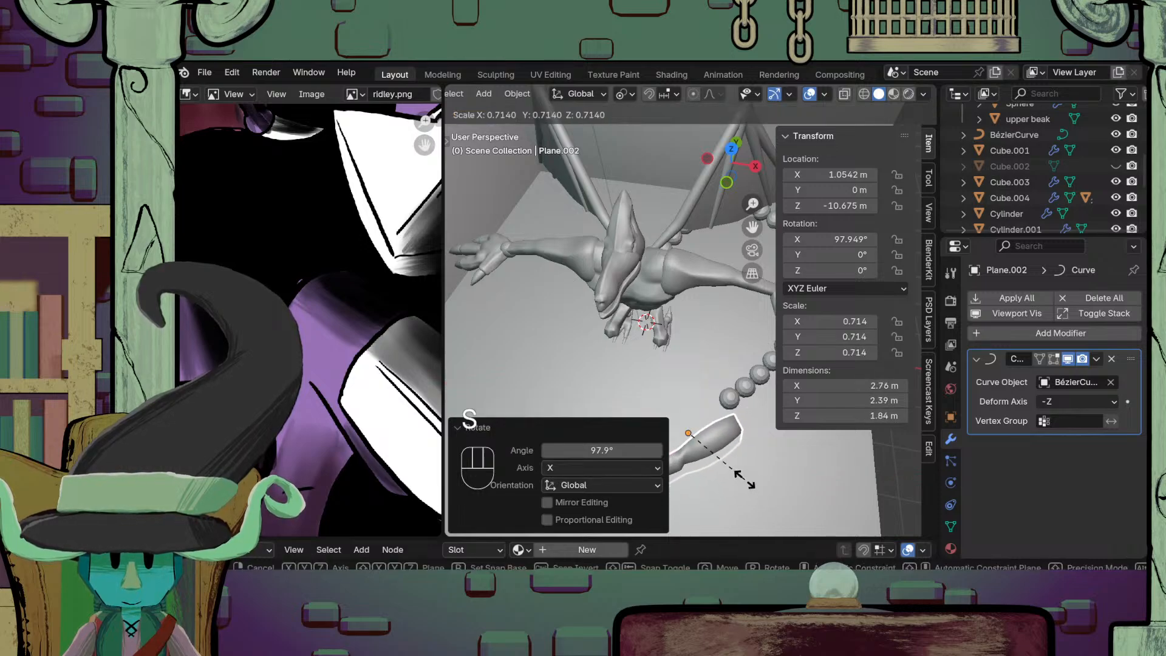
{"action": "left_click", "coordinate": [738, 480]}
Step: Move the tail tip along the global X axis to an X location of about -0.237 m, centring it on the bead tail
{"action": "key", "text": "KP_7"}
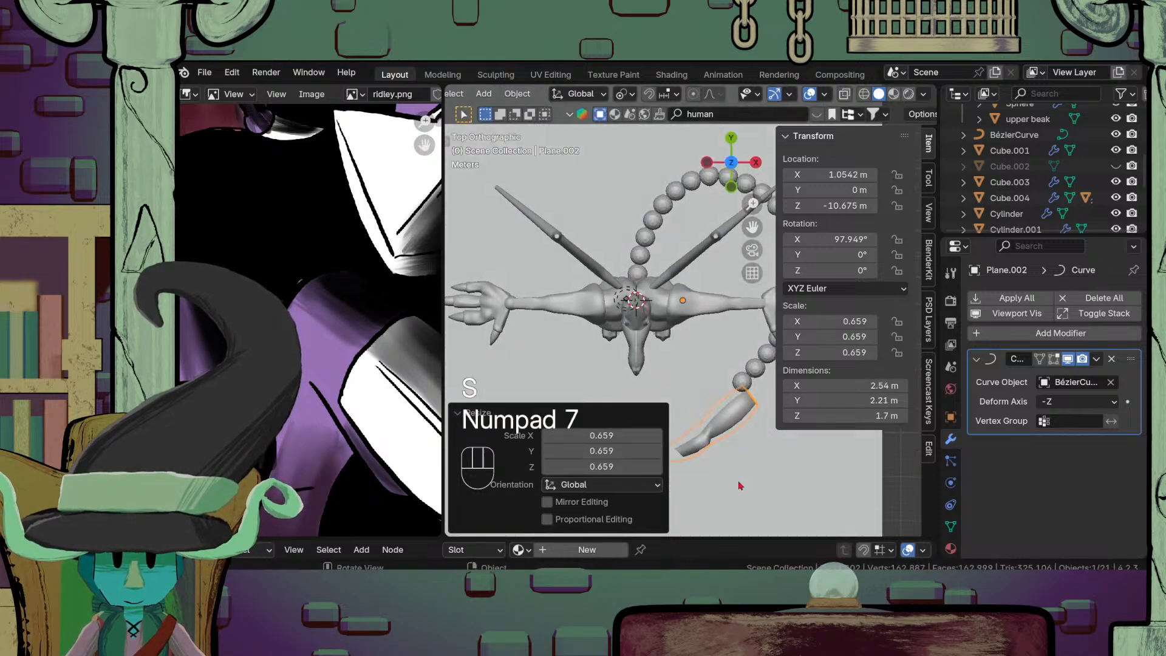
{"action": "key", "text": "Tab"}
{"action": "middle_click_drag", "start_coordinate": [737, 486], "coordinate": [653, 418]}
{"action": "scroll", "coordinate": [703, 305], "scroll_direction": "up", "scroll_amount": 3}
{"action": "key", "text": "Tab"}
{"action": "scroll", "coordinate": [687, 330], "scroll_direction": "down", "scroll_amount": 5}
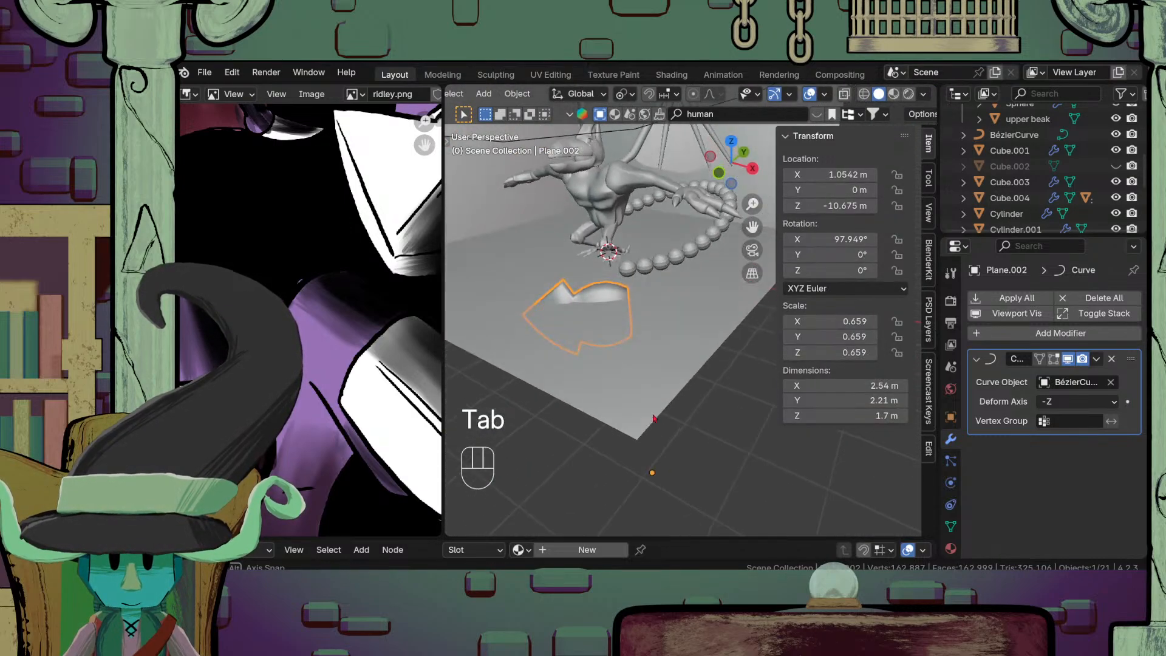
{"action": "key", "text": "g"}
{"action": "key", "text": "z"}
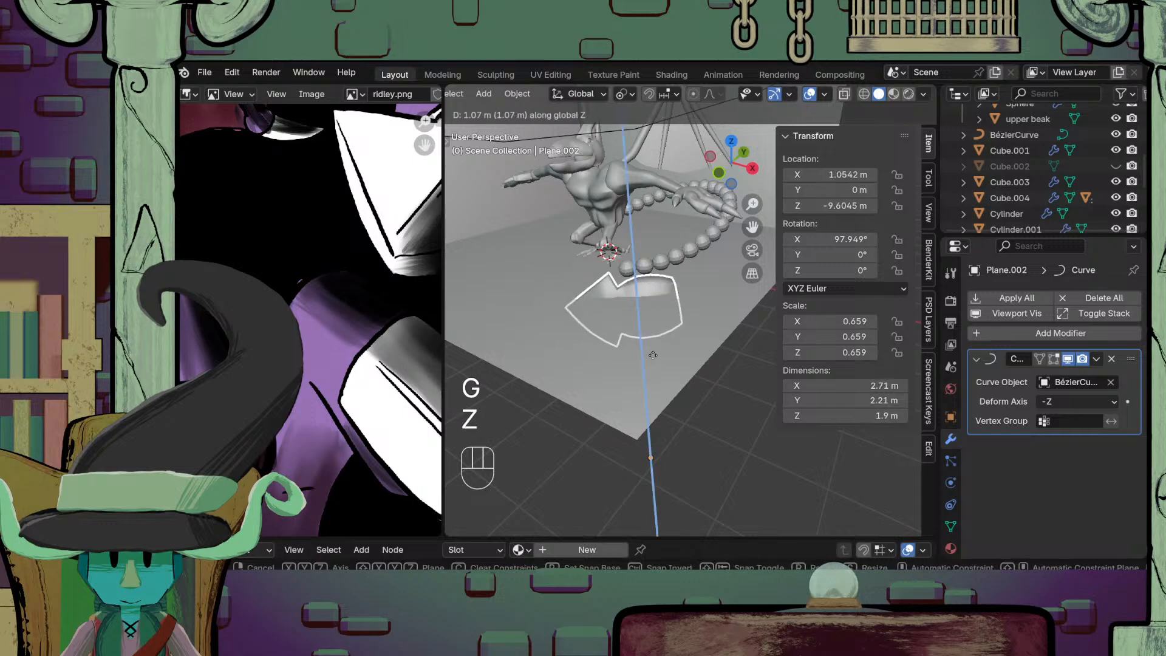
{"action": "key", "text": "x"}
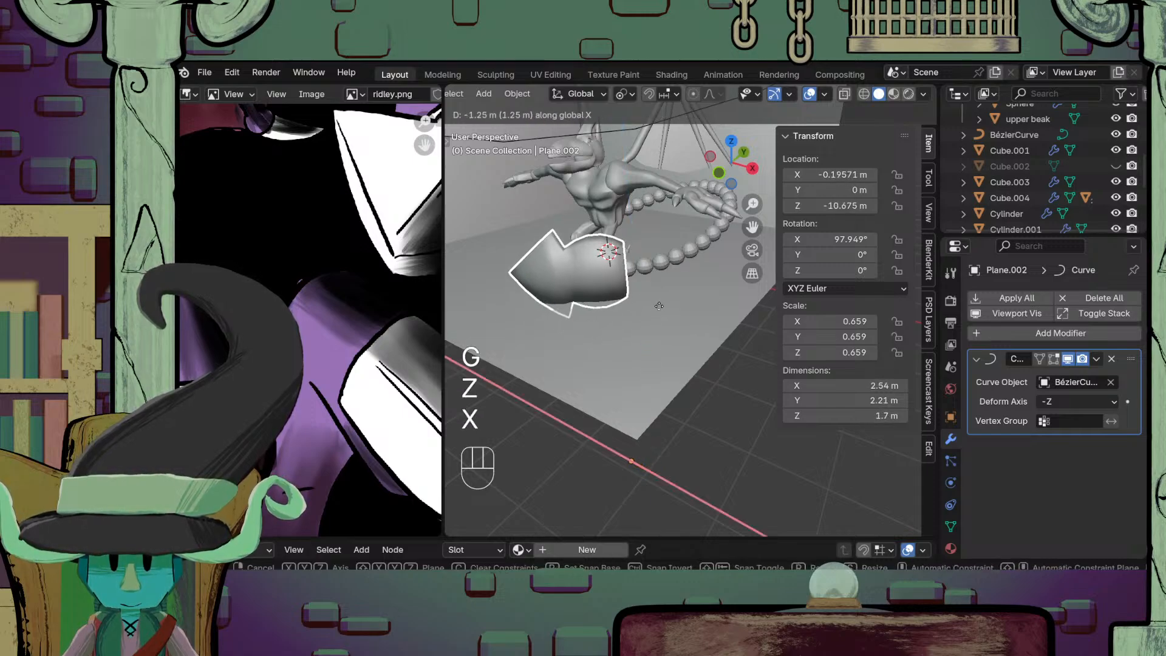
{"action": "left_click", "coordinate": [661, 311]}
Step: Turn on the Curve modifier's Edit Mode display and scale the tail tip's mesh to about 0.392
{"action": "key", "text": "Tab"}
{"action": "key", "text": "s"}
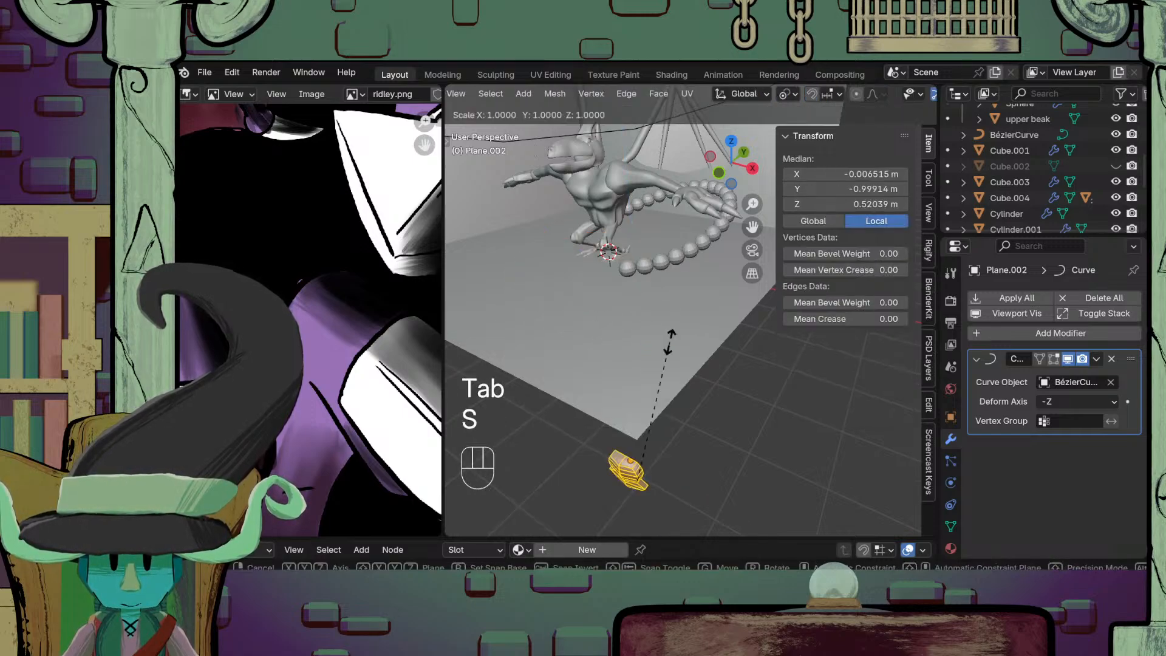
{"action": "right_click", "coordinate": [671, 340]}
{"action": "left_click", "coordinate": [1052, 359]}
{"action": "key", "text": "s"}
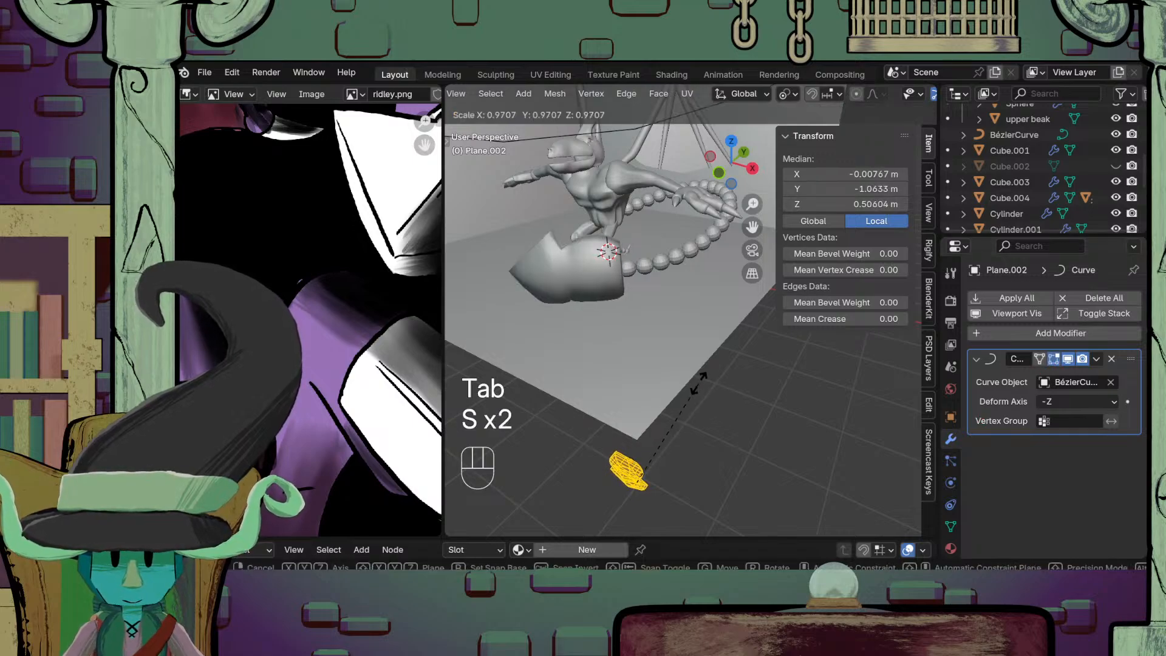
{"action": "left_click", "coordinate": [637, 433]}
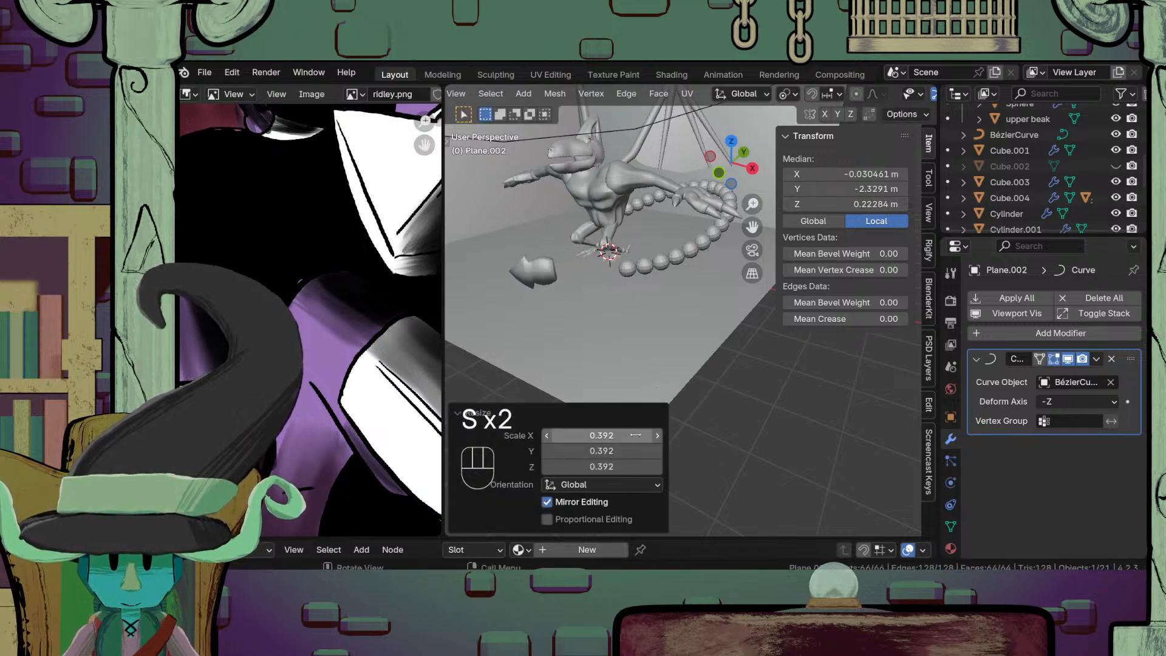
Step: Move the tail tip's mesh along the global Z axis up to the last tail bead, and return to Object Mode
{"action": "middle_click_drag", "start_coordinate": [644, 310], "coordinate": [697, 374], "text": "shift"}
{"action": "scroll", "coordinate": [686, 362], "scroll_direction": "up", "scroll_amount": 1}
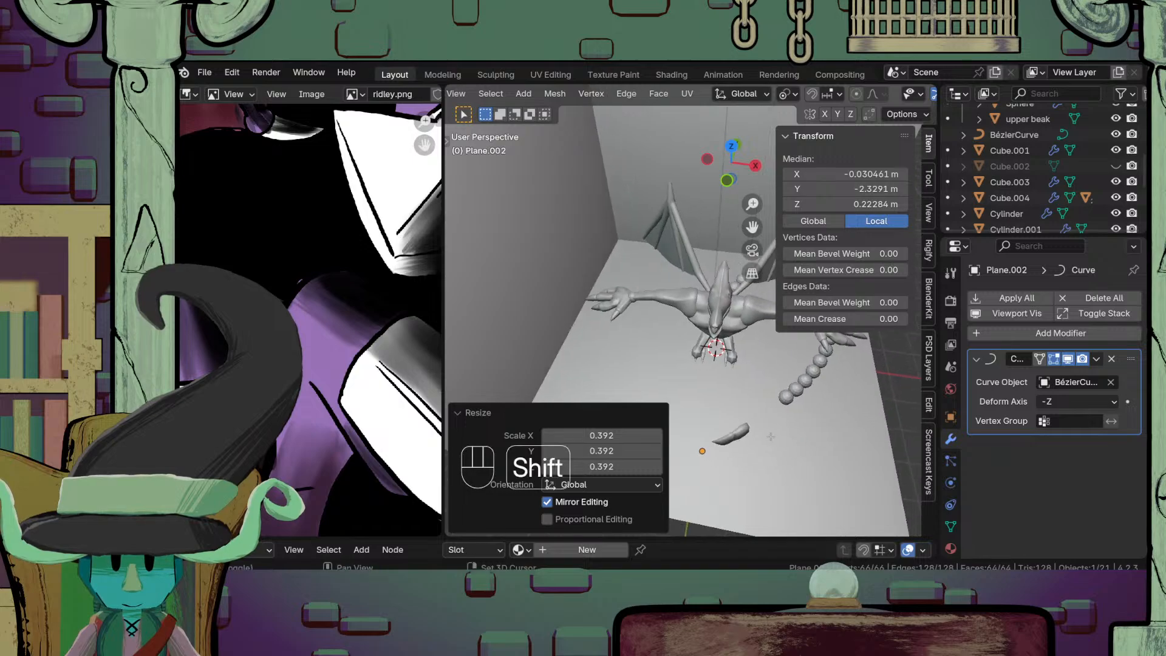
{"action": "scroll", "coordinate": [705, 383], "scroll_direction": "up", "scroll_amount": 1}
{"action": "middle_click_drag", "start_coordinate": [774, 464], "coordinate": [750, 417], "text": "shift"}
{"action": "scroll", "coordinate": [749, 417], "scroll_direction": "up", "scroll_amount": 1}
{"action": "key", "text": "g"}
{"action": "key", "text": "x"}
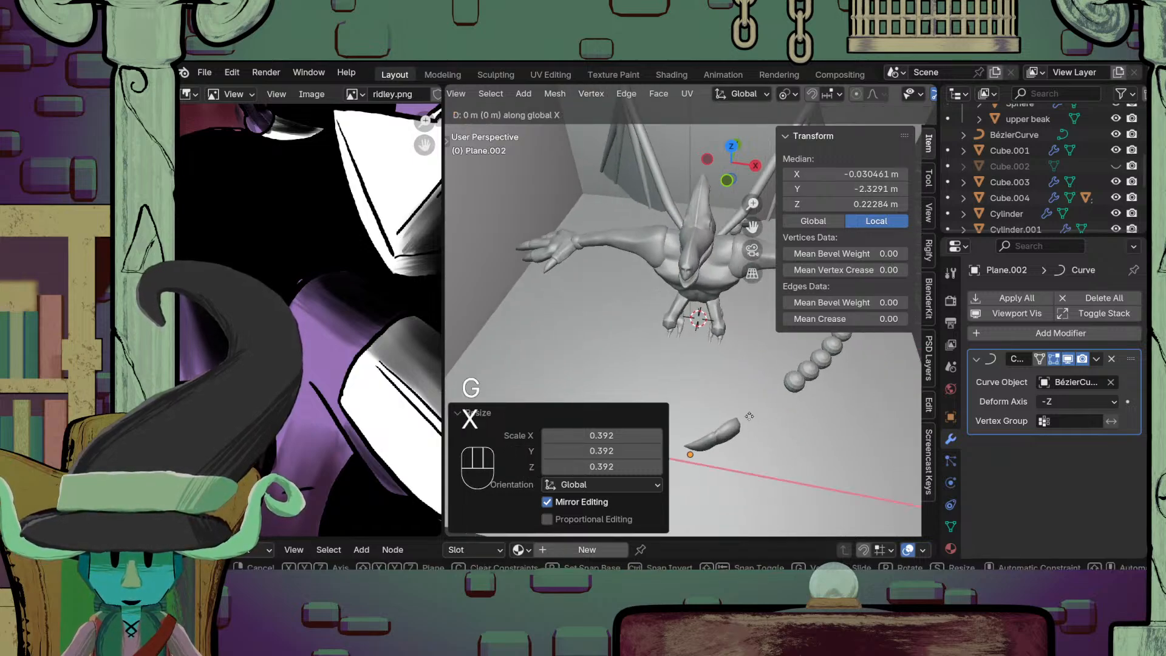
{"action": "key", "text": "z"}
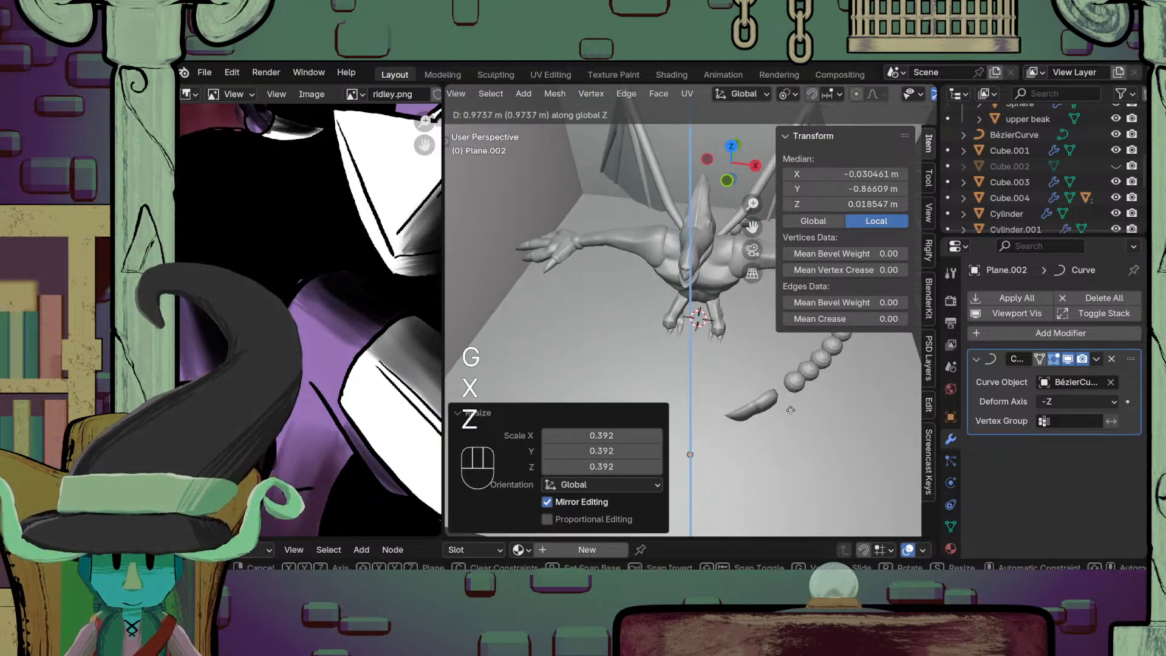
{"action": "left_click", "coordinate": [798, 407]}
{"action": "key", "text": "Tab"}
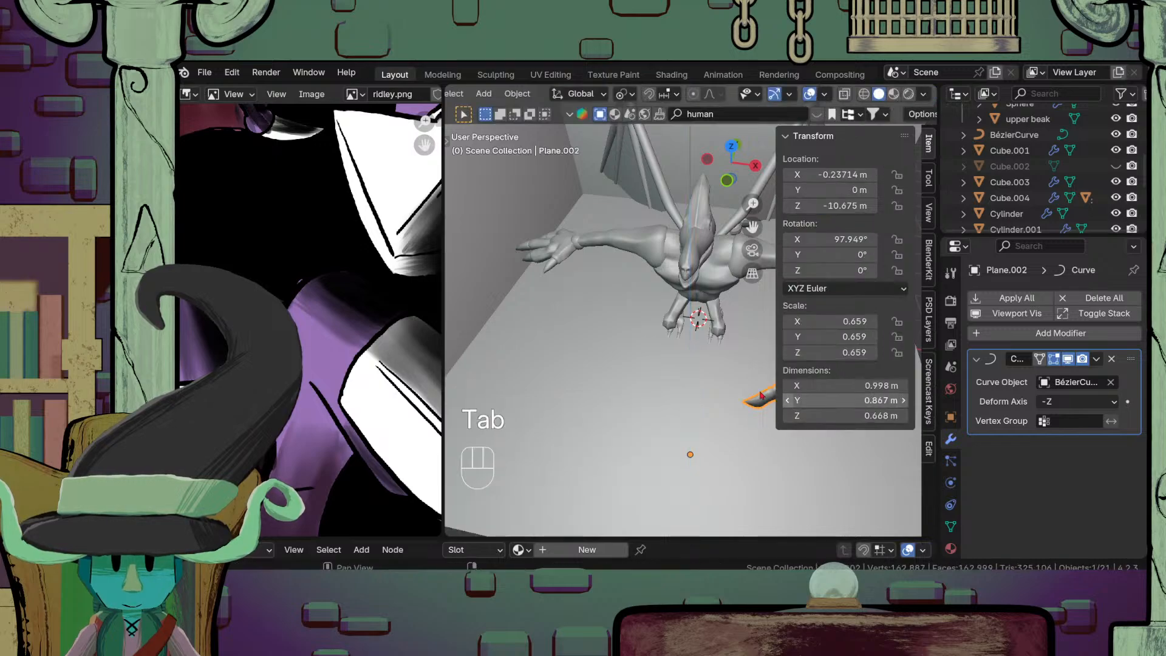
Step: Move the tail tip's mesh in Edit Mode by about 0.303 m along the global X axis
{"action": "middle_click_drag", "start_coordinate": [759, 398], "coordinate": [675, 359], "text": "shift"}
{"action": "scroll", "coordinate": [646, 331], "scroll_direction": "up", "scroll_amount": 9}
{"action": "scroll", "coordinate": [649, 352], "scroll_direction": "down", "scroll_amount": 4}
{"action": "key", "text": "KP_Decimal"}
{"action": "key", "text": "Tab"}
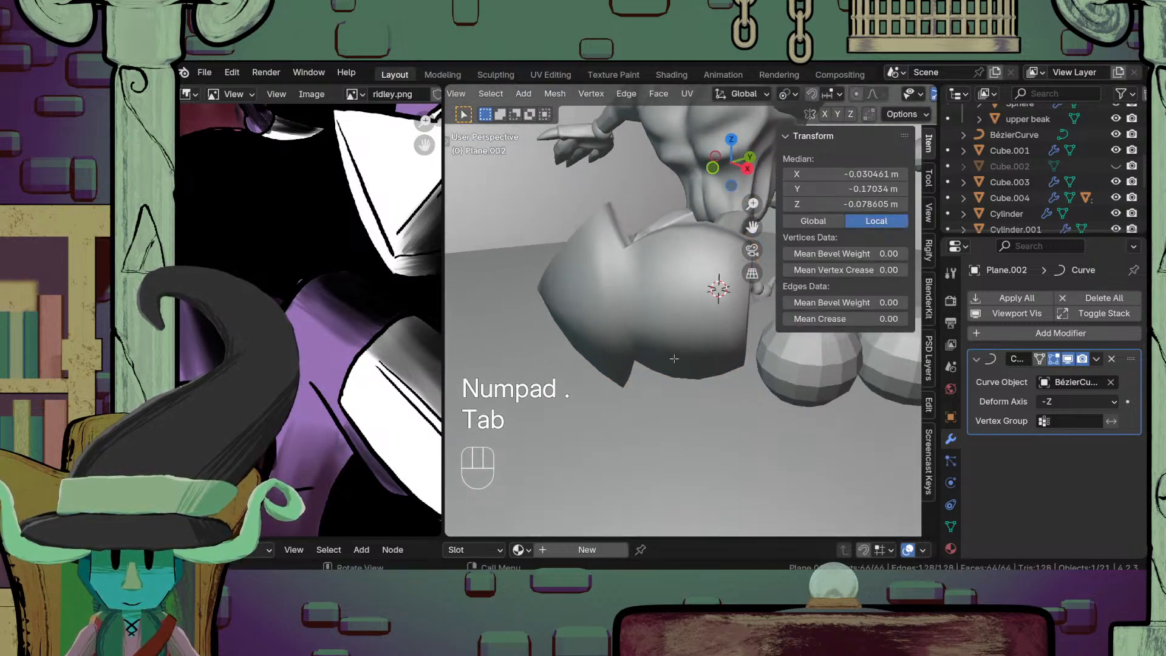
{"action": "key", "text": "g"}
{"action": "key", "text": "x"}
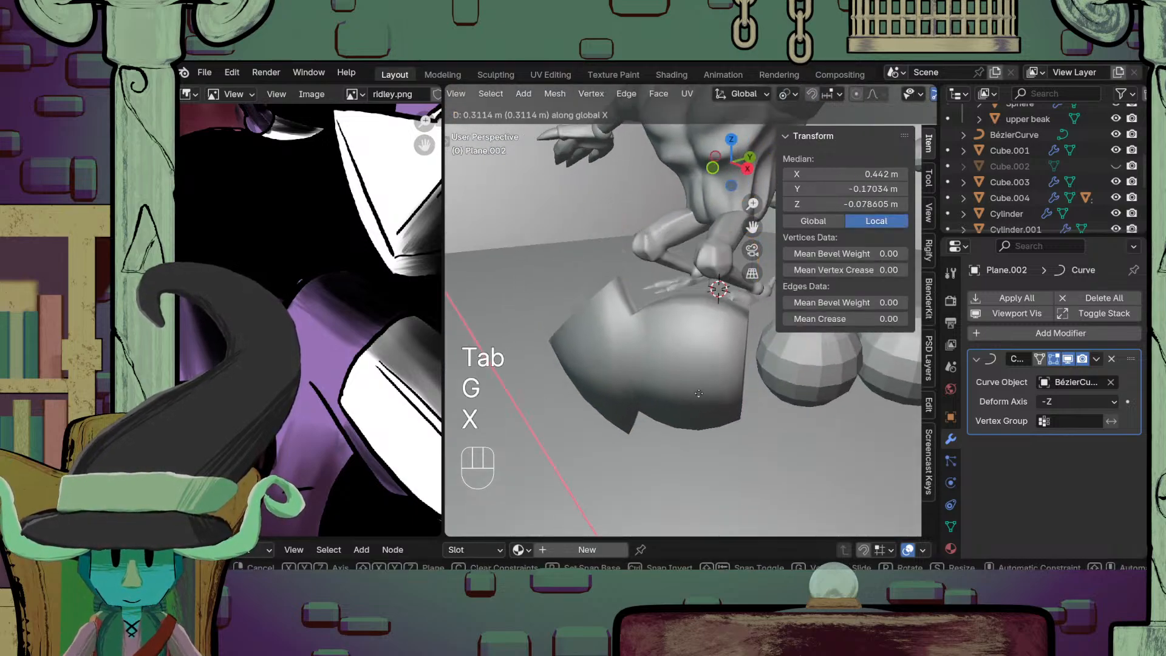
{"action": "left_click", "coordinate": [701, 391]}
Step: Move the tail tip's mesh along the global Z axis to meet the last tail bead, and return to Object Mode
{"action": "key", "text": "g"}
{"action": "key", "text": "y"}
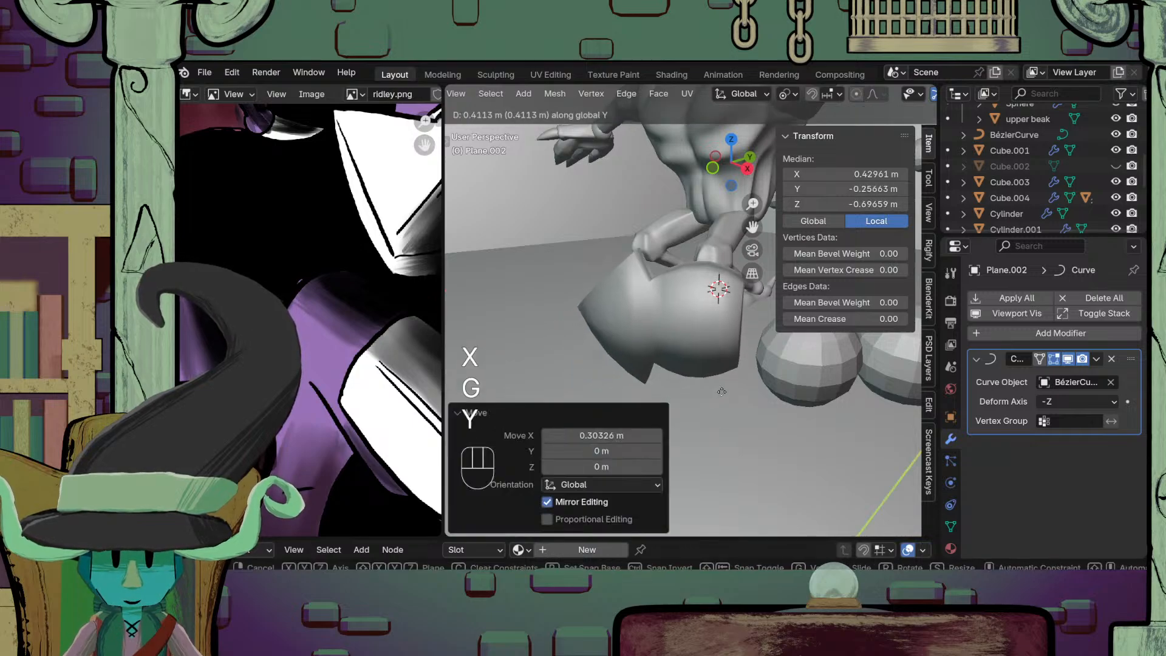
{"action": "key", "text": "z"}
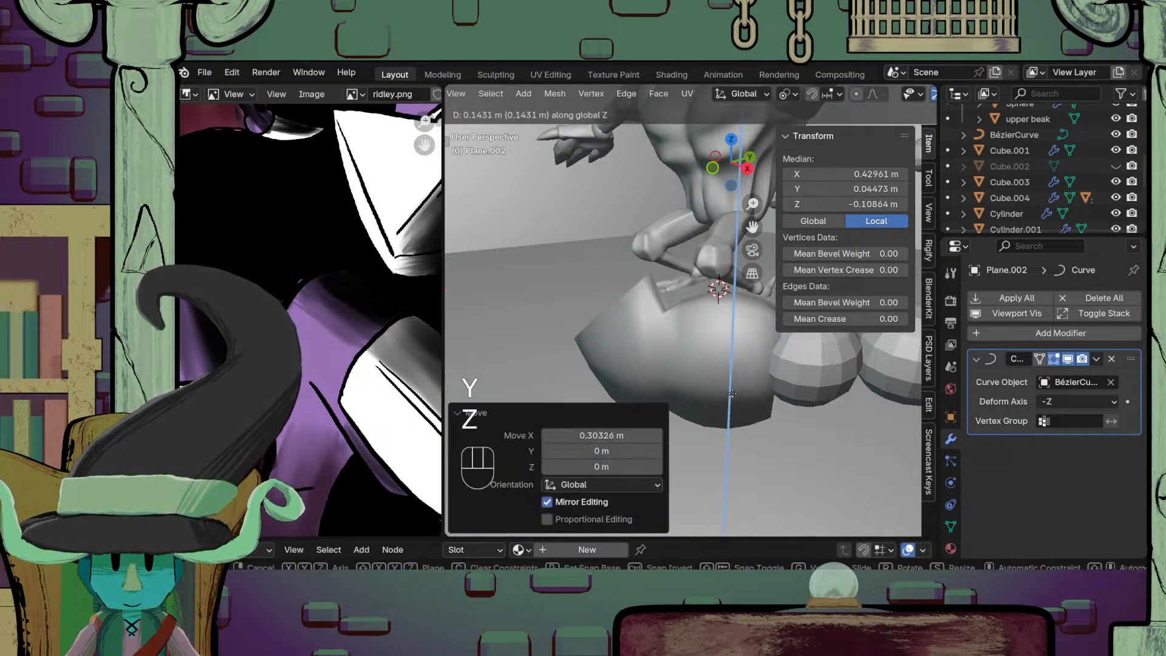
{"action": "left_click", "coordinate": [733, 393]}
{"action": "key", "text": "Tab"}
{"action": "scroll", "coordinate": [731, 403], "scroll_direction": "down", "scroll_amount": 4}
{"action": "left_click", "coordinate": [729, 403]}
{"action": "scroll", "coordinate": [729, 404], "scroll_direction": "down", "scroll_amount": 8}
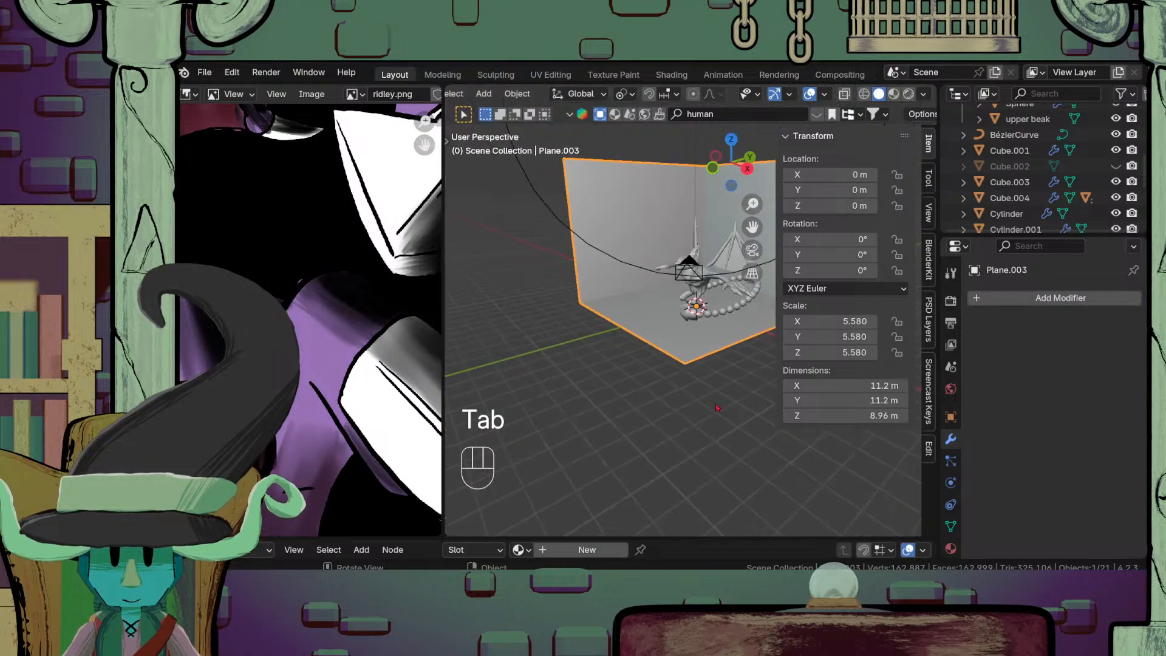
{"action": "middle_click_drag", "start_coordinate": [729, 404], "coordinate": [734, 365]}
{"action": "scroll", "coordinate": [692, 299], "scroll_direction": "up", "scroll_amount": 5}
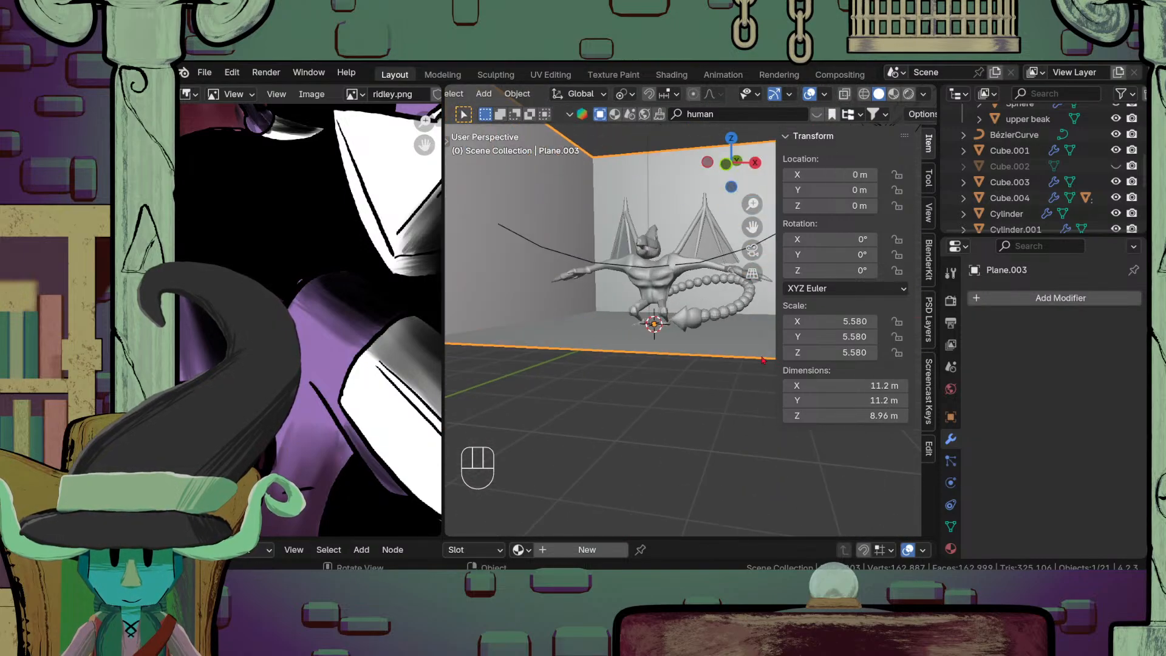
{"action": "middle_click_drag", "start_coordinate": [691, 296], "coordinate": [653, 329]}
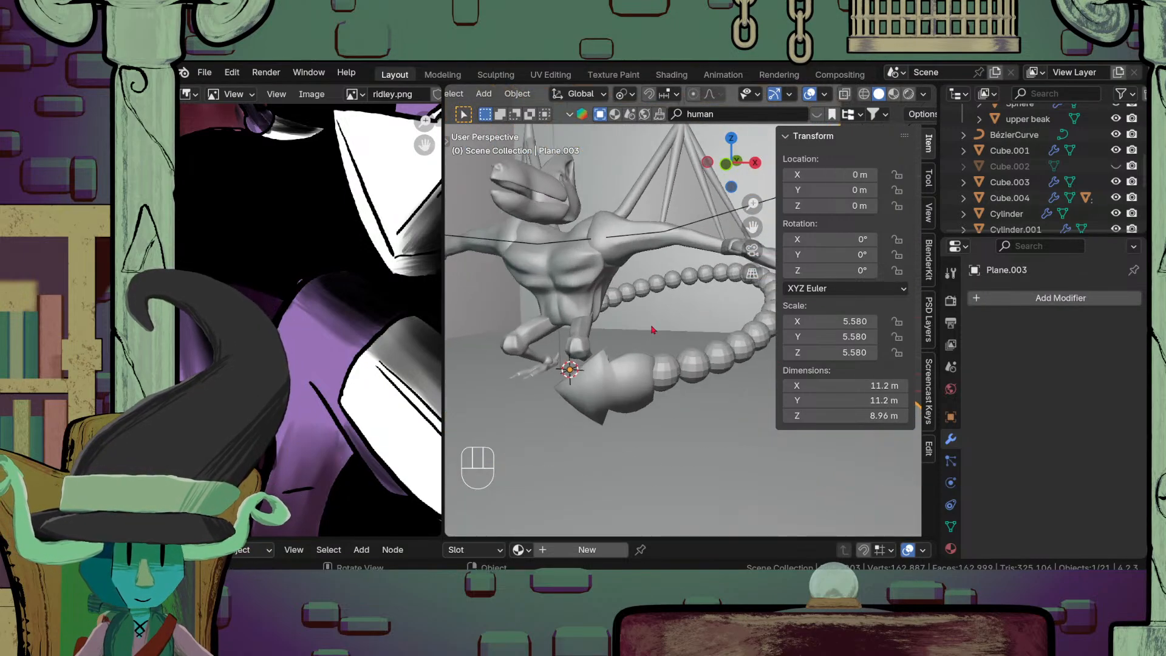
{"action": "left_click", "coordinate": [681, 368]}
{"action": "key", "text": "Tab"}
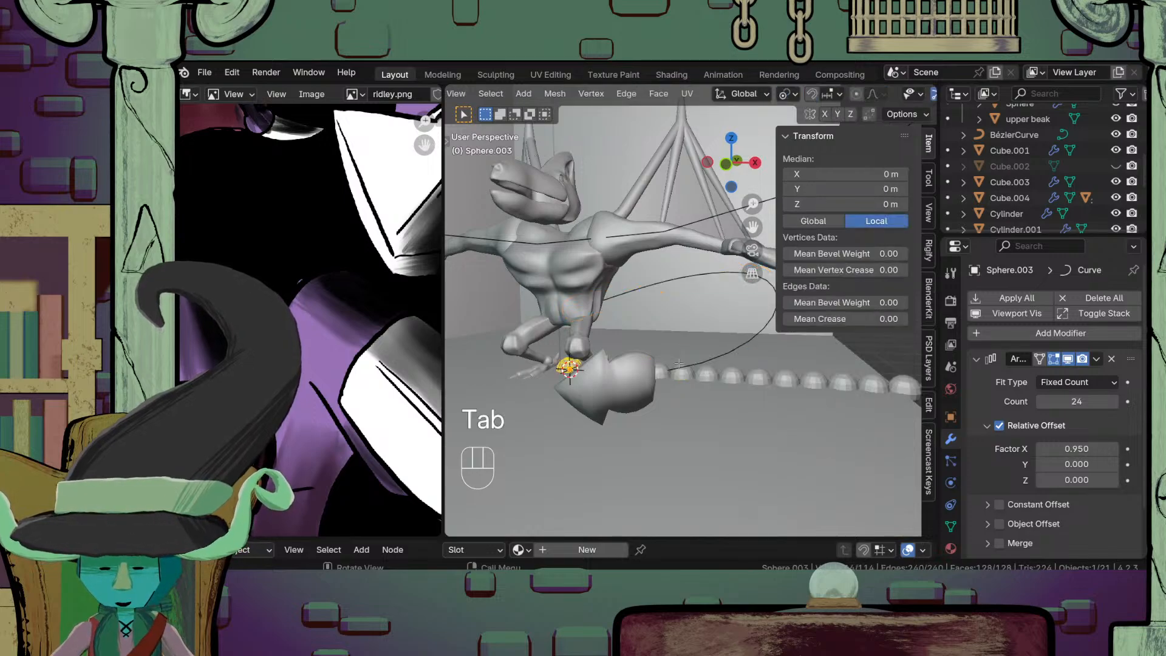
{"action": "key", "text": "Tab"}
{"action": "left_click", "coordinate": [661, 375]}
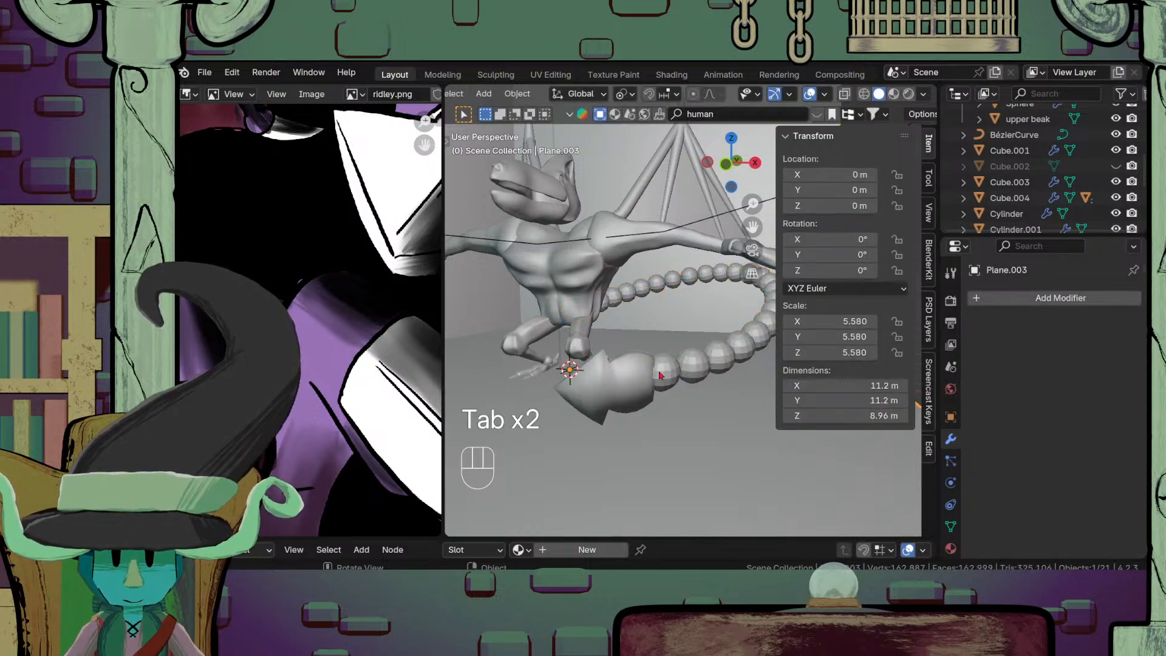
{"action": "left_click", "coordinate": [661, 375]}
{"action": "left_click", "coordinate": [661, 375]}
{"action": "key", "text": "Tab"}
{"action": "key", "text": "Tab"}
{"action": "left_click", "coordinate": [661, 375]}
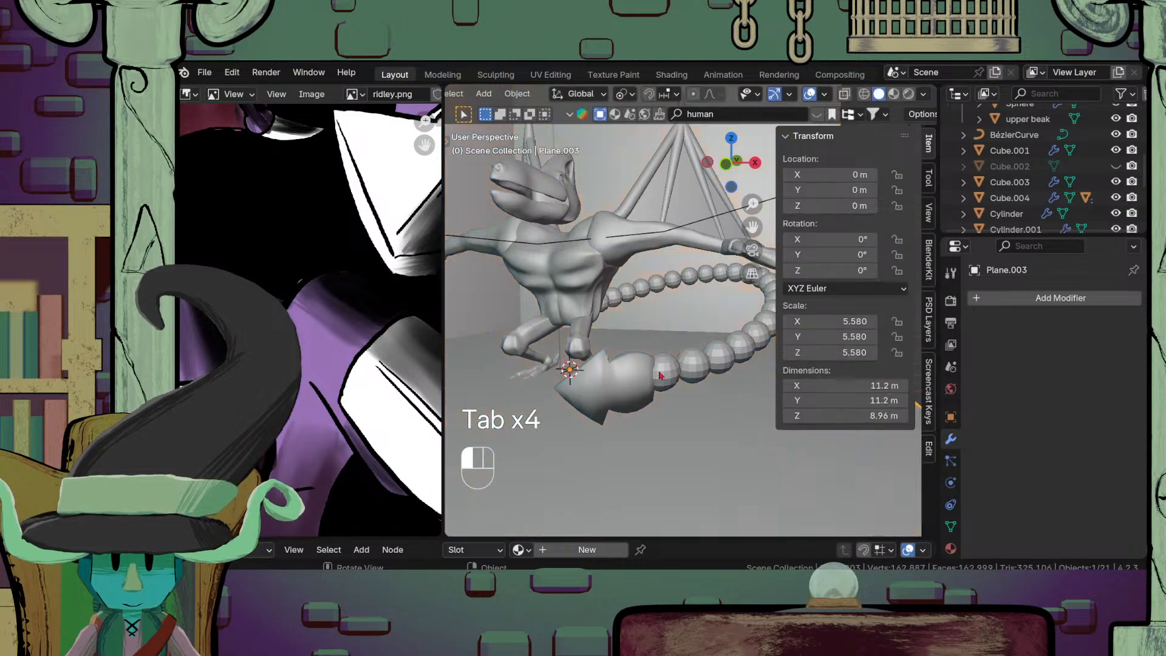
{"action": "left_click", "coordinate": [661, 375]}
{"action": "key", "text": "Tab"}
{"action": "key", "text": "Tab"}
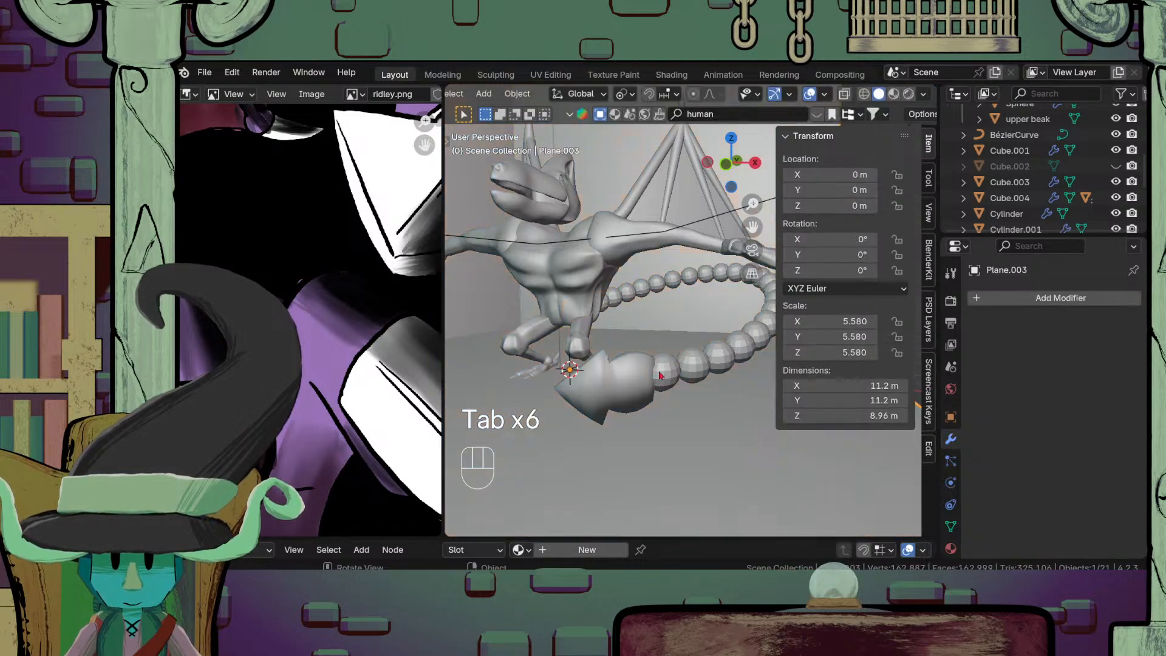
{"action": "left_click", "coordinate": [661, 376]}
{"action": "scroll", "coordinate": [658, 368], "scroll_direction": "up", "scroll_amount": 5}
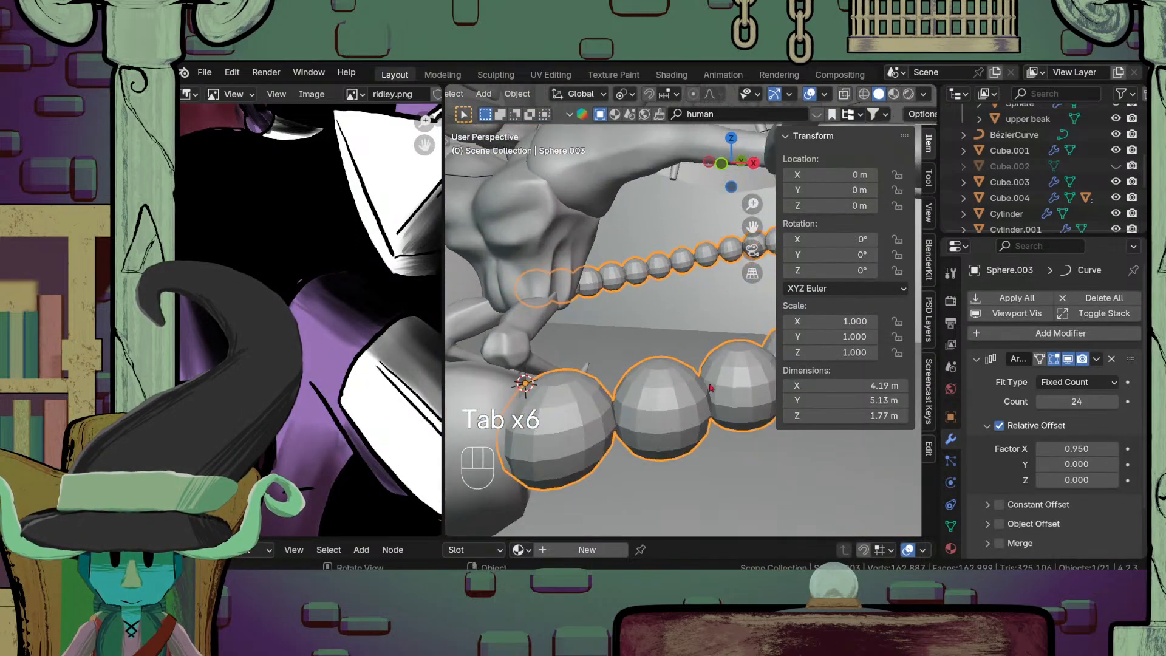
{"action": "left_click", "coordinate": [710, 387]}
{"action": "key", "text": "Tab"}
{"action": "key", "text": "Tab"}
{"action": "left_click", "coordinate": [709, 383]}
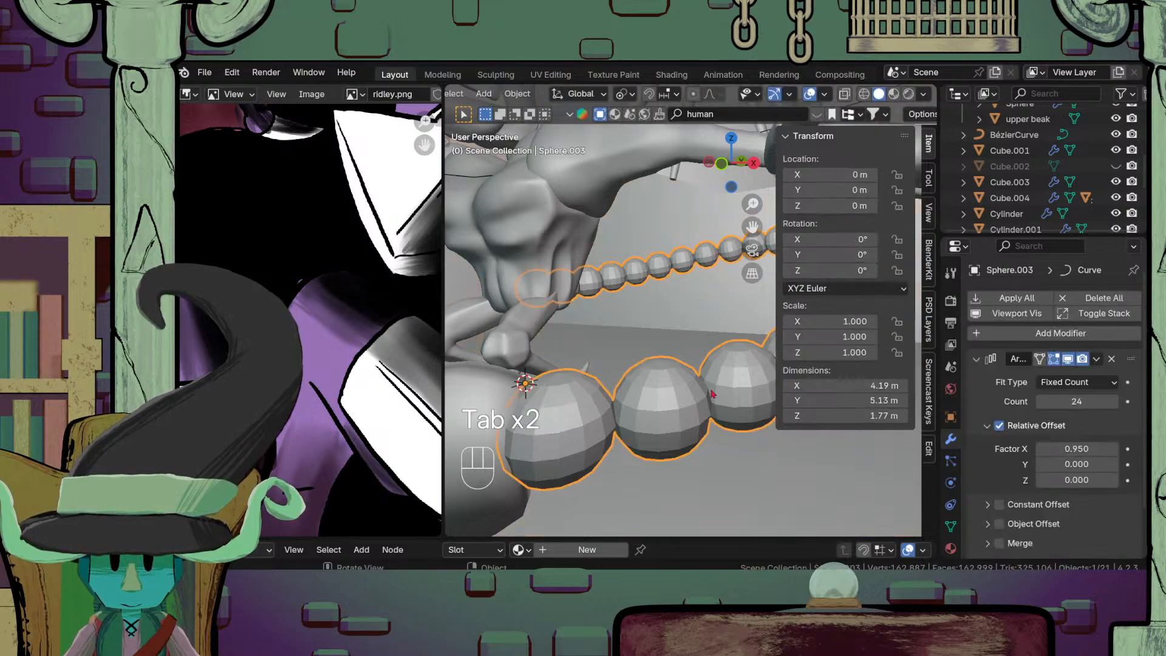
{"action": "left_click", "coordinate": [712, 388]}
{"action": "key", "text": "Tab"}
{"action": "key", "text": "Tab"}
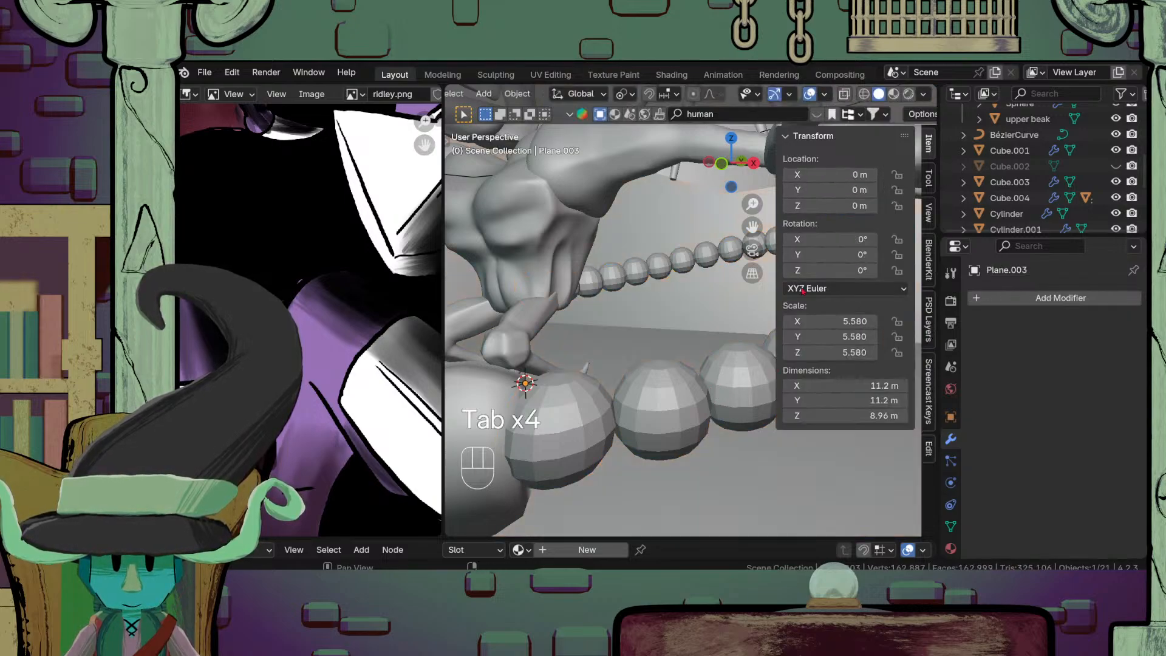
Step: Edit the BézierCurve and, in top view, move its control point near the tail tip by about 2.59 m in X and 1.57 m in Y
{"action": "scroll", "coordinate": [1016, 193], "scroll_direction": "up", "scroll_amount": 4}
{"action": "left_click", "coordinate": [1016, 195]}
{"action": "scroll", "coordinate": [683, 303], "scroll_direction": "down", "scroll_amount": 3}
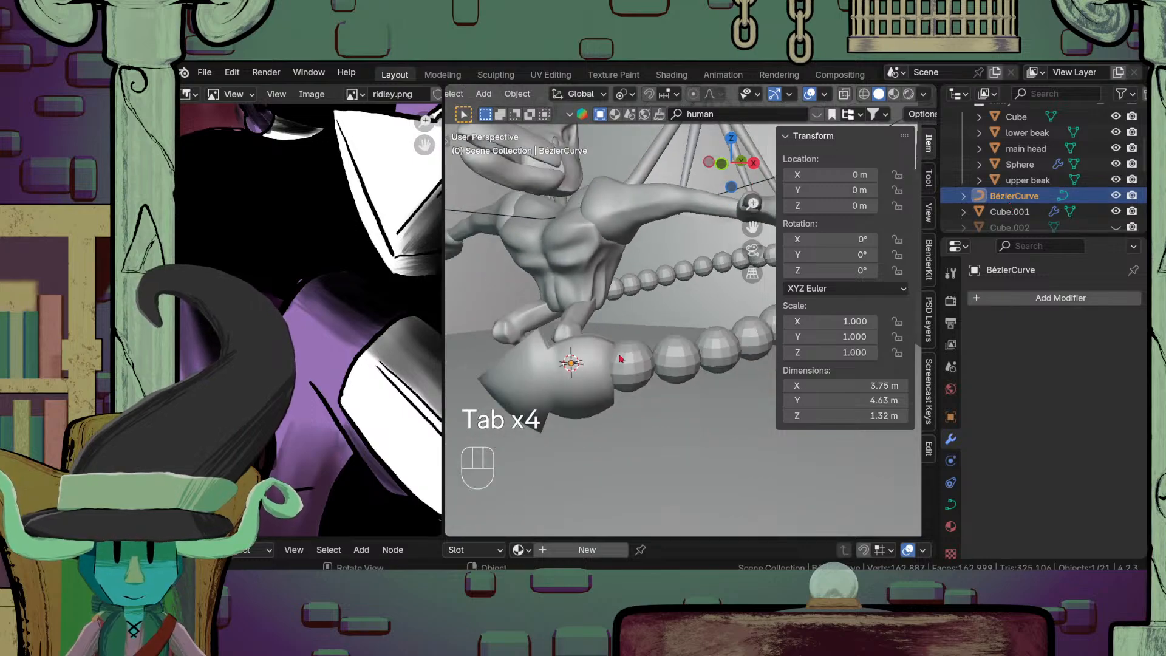
{"action": "key", "text": "Tab"}
{"action": "scroll", "coordinate": [688, 301], "scroll_direction": "down", "scroll_amount": 4}
{"action": "left_click", "coordinate": [688, 301]}
{"action": "key", "text": "g"}
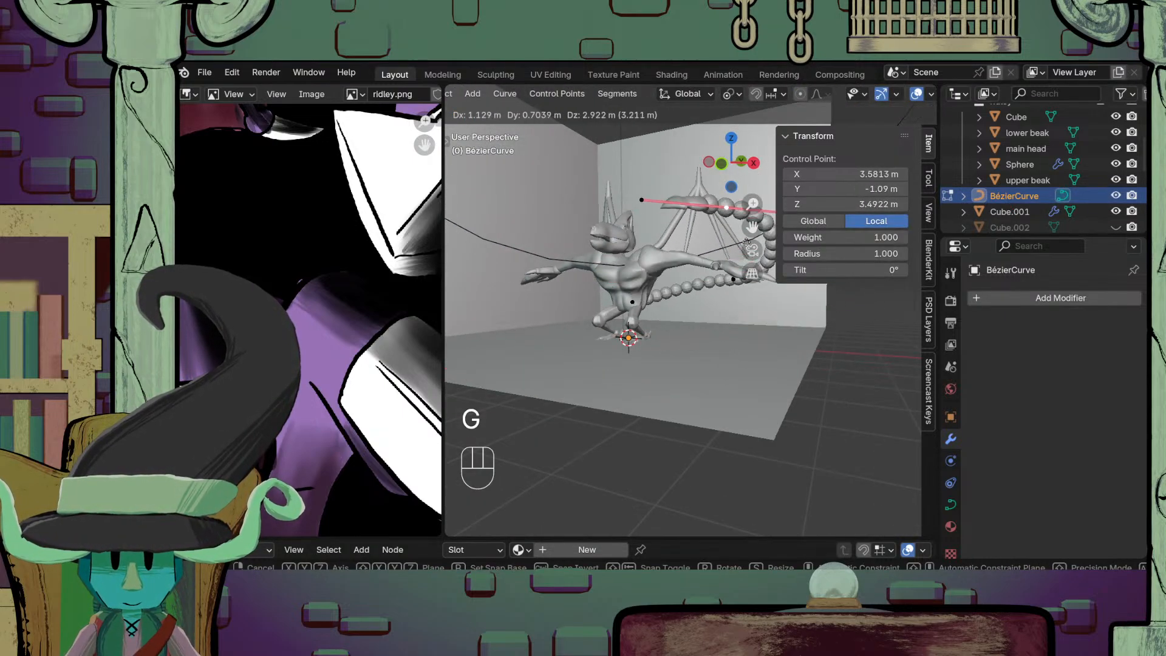
{"action": "right_click", "coordinate": [734, 326]}
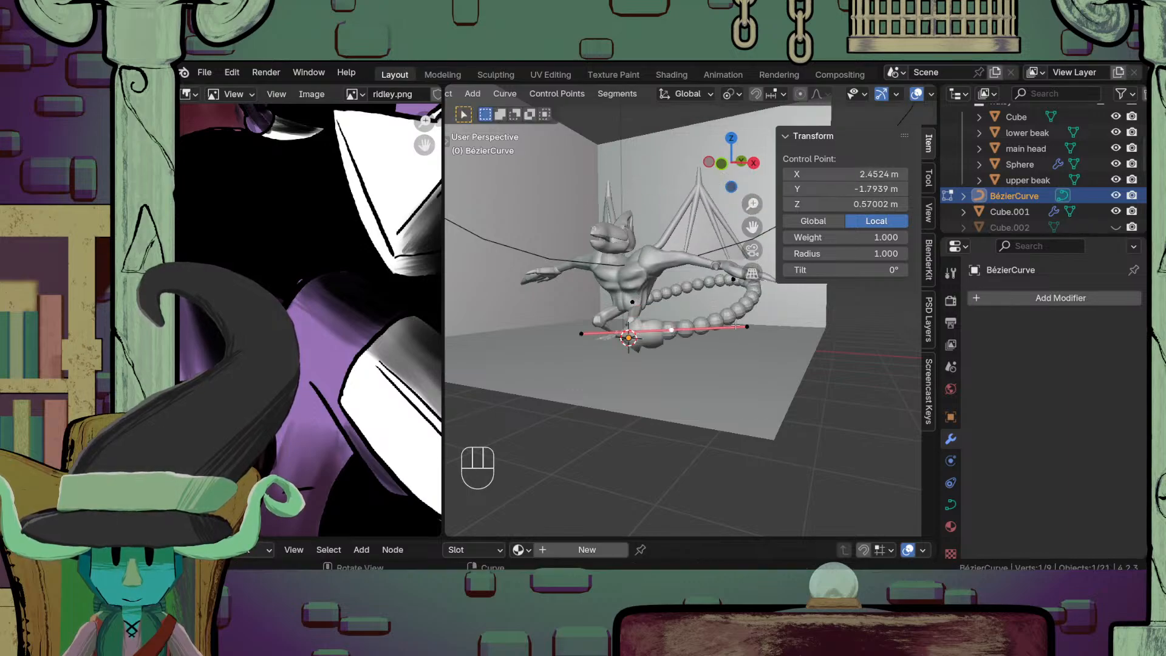
{"action": "key", "text": "KP_7"}
{"action": "key", "text": "g"}
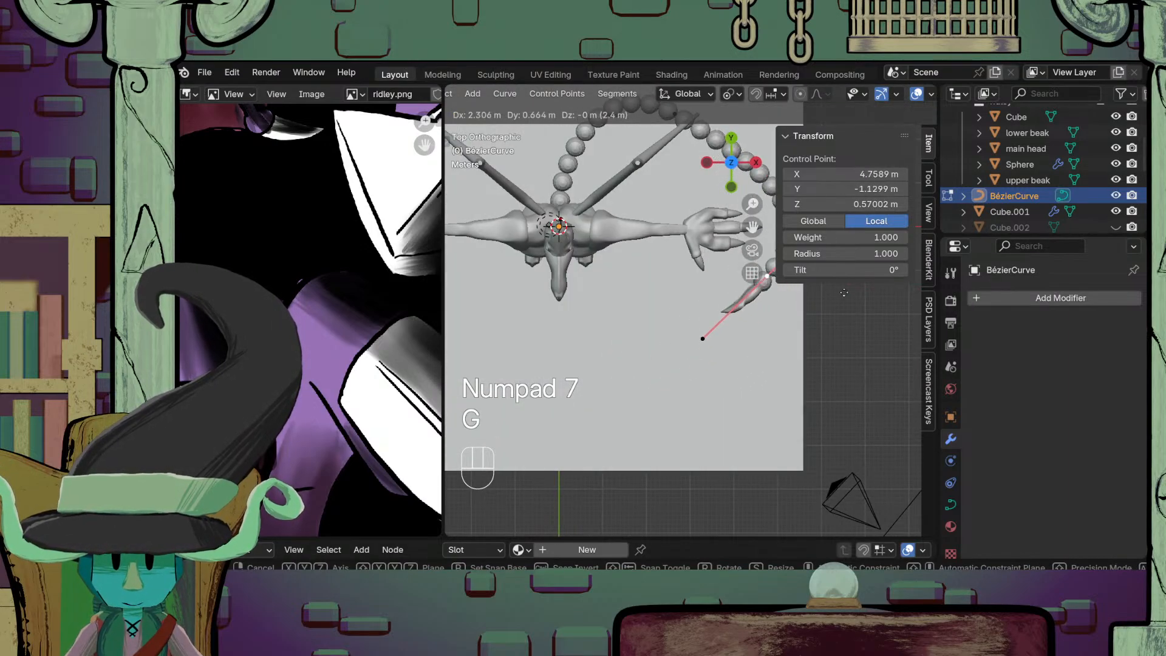
{"action": "left_click", "coordinate": [693, 195]}
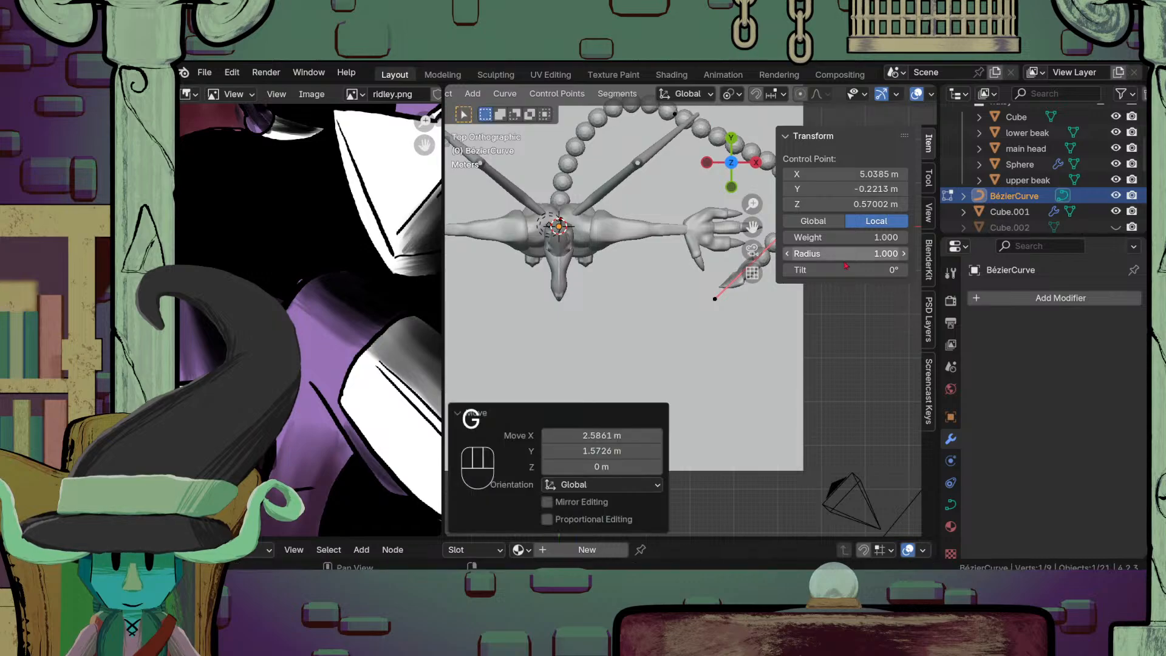
{"action": "middle_click_drag", "start_coordinate": [692, 195], "coordinate": [597, 337], "text": "shift"}
{"action": "key", "text": "r"}
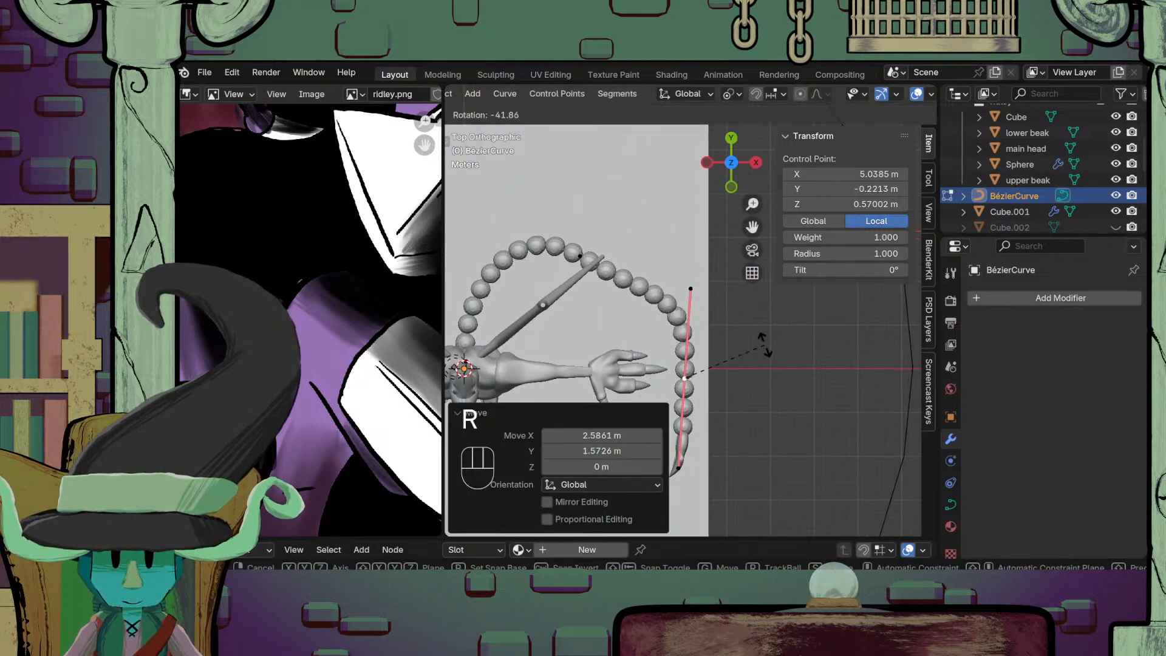
{"action": "right_click", "coordinate": [721, 378]}
Step: Move the same curve control point by about -1.86 m in X and -0.65 m in Y, bringing the tail end closer to the body
{"action": "scroll", "coordinate": [722, 378], "scroll_direction": "down", "scroll_amount": 5}
{"action": "scroll", "coordinate": [722, 377], "scroll_direction": "up", "scroll_amount": 3}
{"action": "middle_click_drag", "start_coordinate": [721, 378], "coordinate": [766, 350], "text": "shift"}
{"action": "key", "text": "g"}
{"action": "left_click", "coordinate": [705, 369]}
{"action": "scroll", "coordinate": [705, 369], "scroll_direction": "down", "scroll_amount": 5}
{"action": "scroll", "coordinate": [700, 337], "scroll_direction": "up", "scroll_amount": 4}
{"action": "key", "text": "g"}
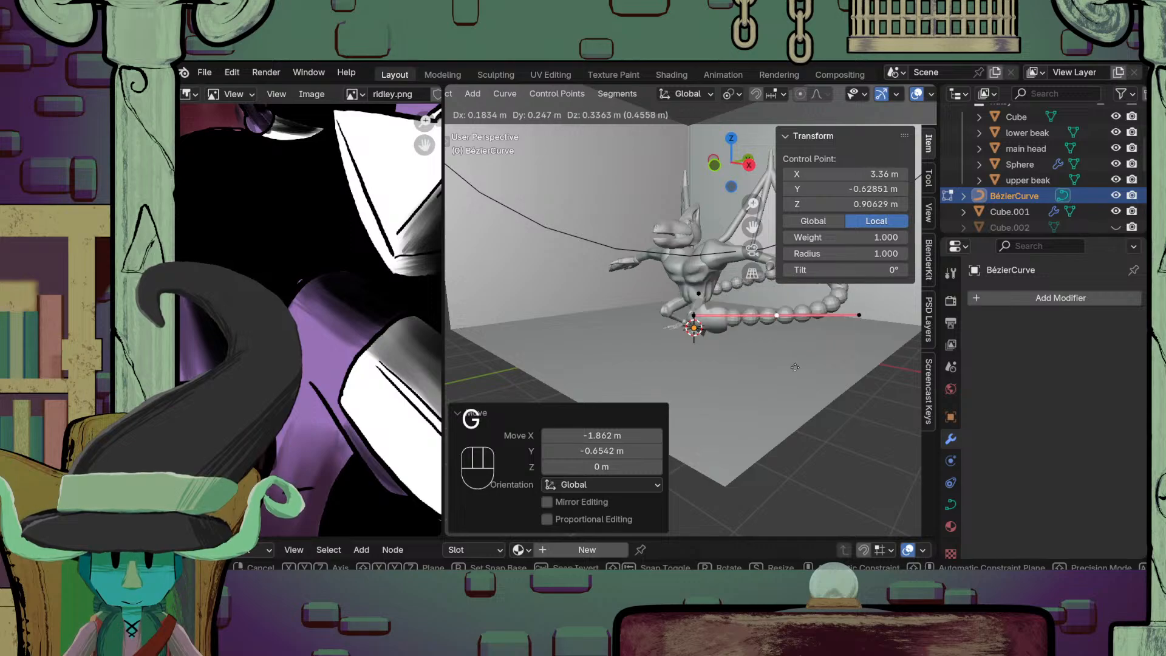
{"action": "key", "text": "z"}
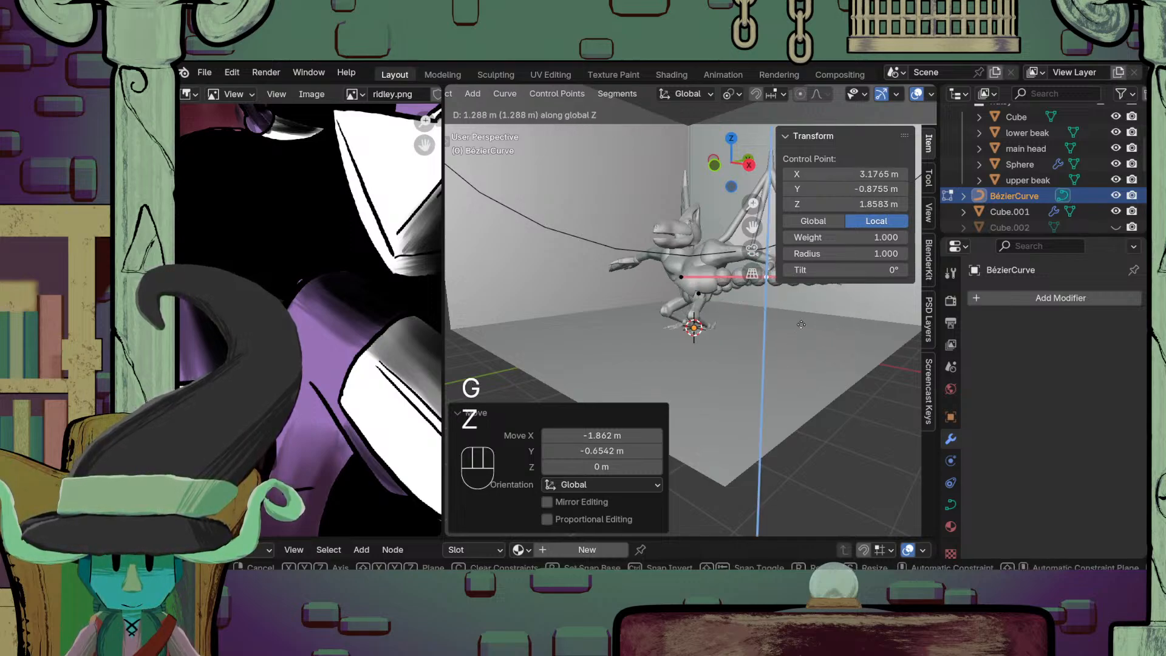
{"action": "right_click", "coordinate": [798, 338]}
{"action": "middle_click_drag", "start_coordinate": [797, 339], "coordinate": [715, 360]}
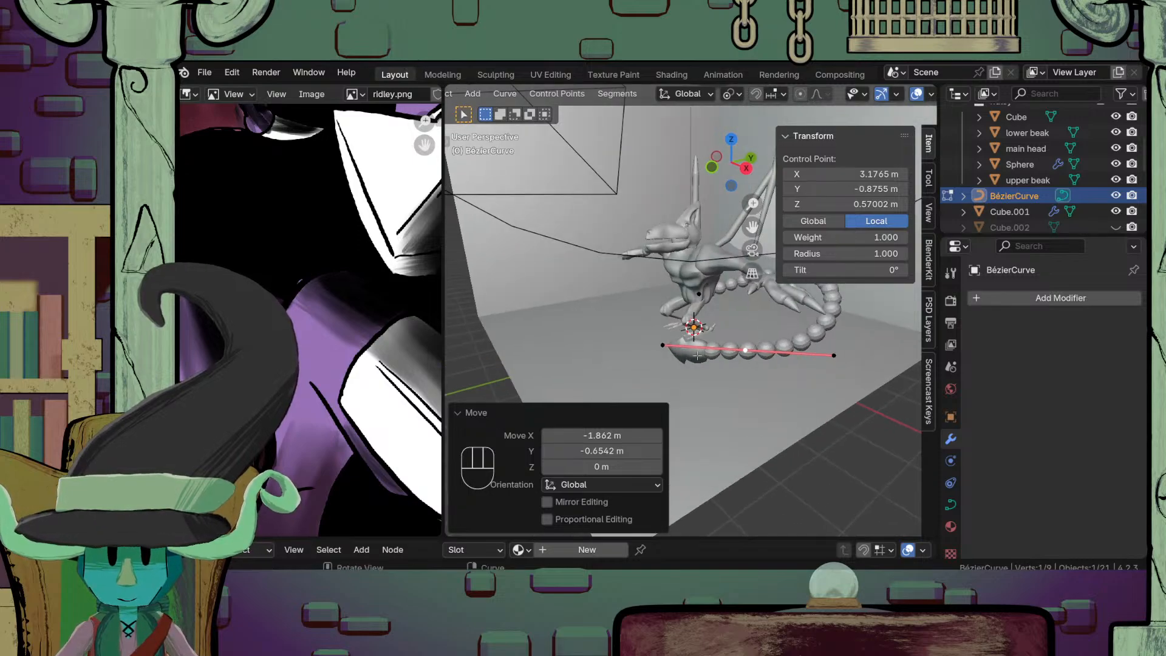
Step: Try to rotate the tail tip's mesh around the global Z axis
{"action": "key", "text": "Tab"}
{"action": "left_click", "coordinate": [694, 356]}
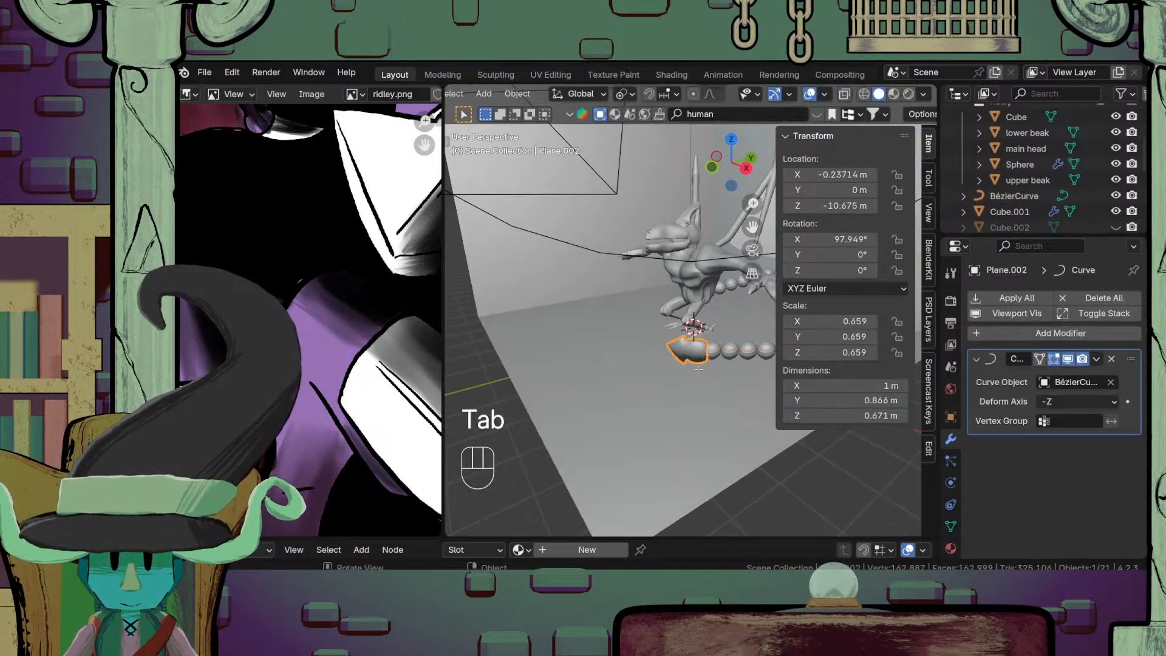
{"action": "key", "text": "Tab"}
{"action": "scroll", "coordinate": [698, 359], "scroll_direction": "down", "scroll_amount": 5}
{"action": "middle_click_drag", "start_coordinate": [710, 389], "coordinate": [727, 392]}
{"action": "scroll", "coordinate": [726, 393], "scroll_direction": "up", "scroll_amount": 2}
{"action": "key", "text": "r"}
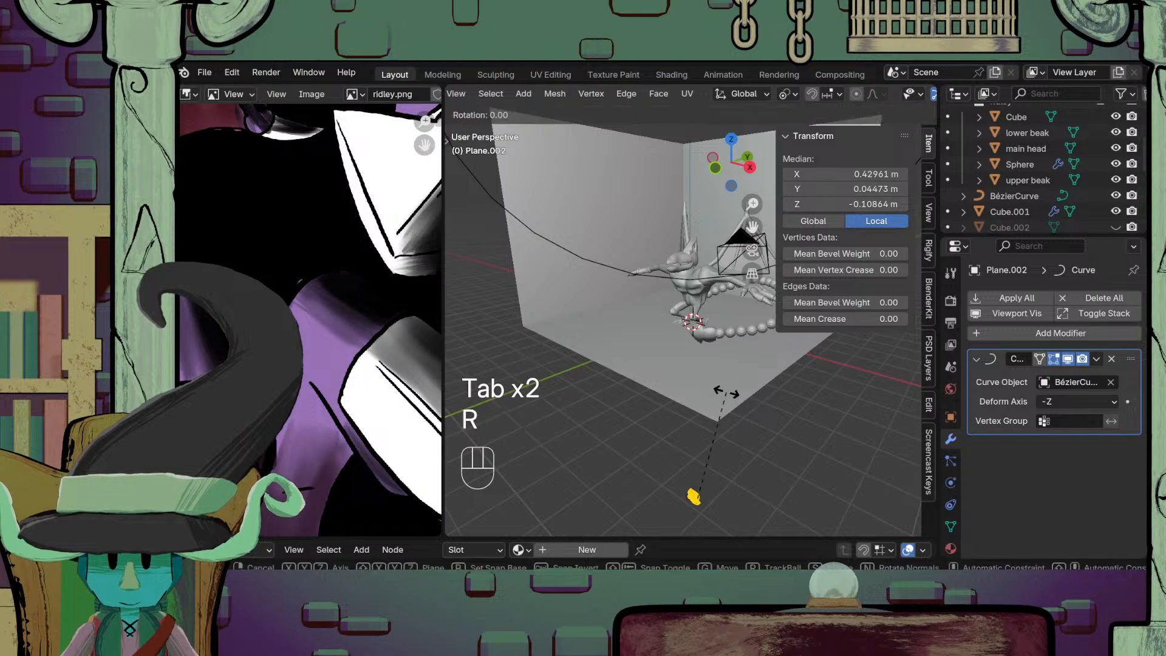
{"action": "key", "text": "z"}
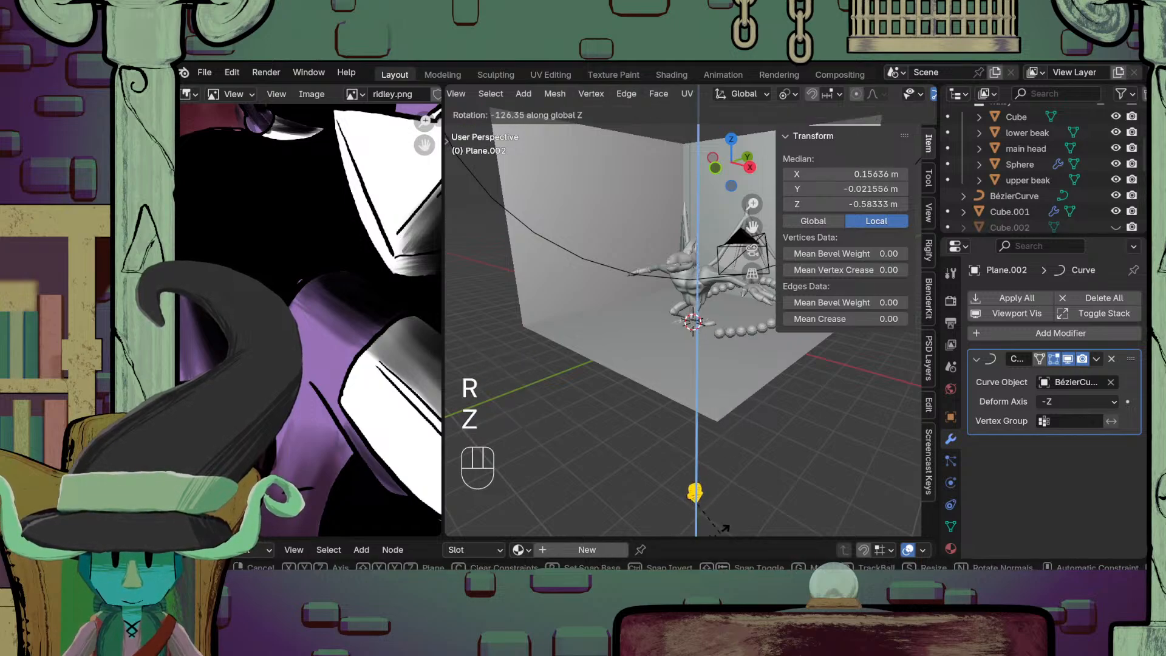
{"action": "left_click", "coordinate": [694, 492]}
{"action": "middle_click_drag", "start_coordinate": [695, 495], "coordinate": [695, 523]}
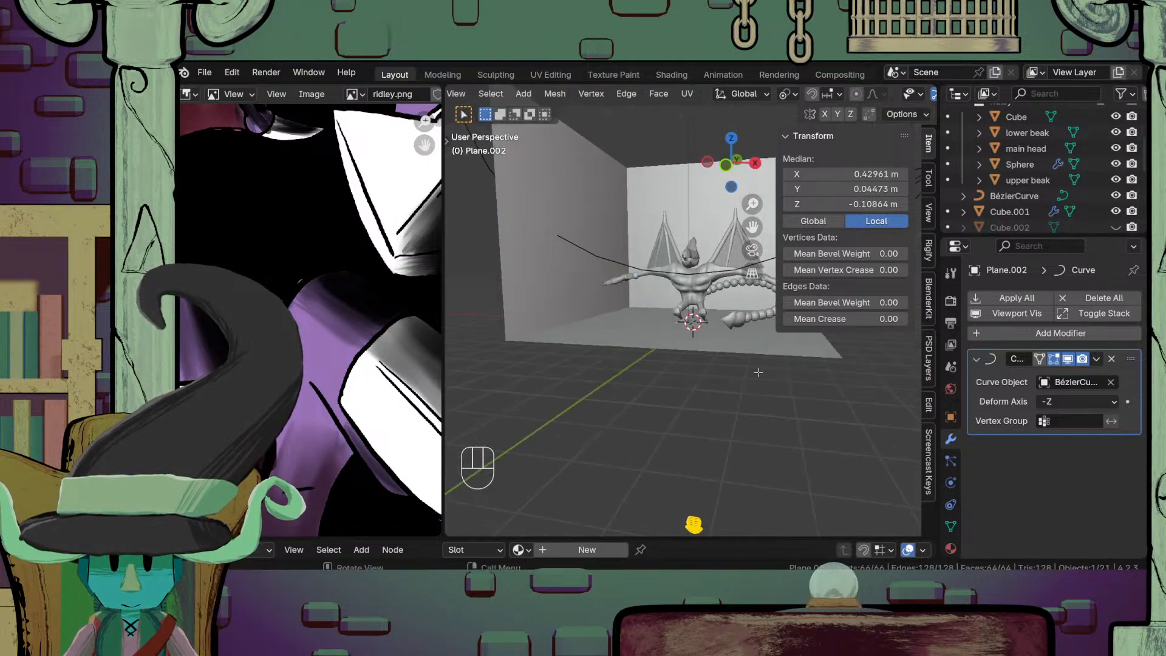
Step: Return to Object Mode and move the room backdrop by about -0.086 m along the global Z axis
{"action": "key", "text": "Tab"}
{"action": "scroll", "coordinate": [726, 344], "scroll_direction": "up", "scroll_amount": 3}
{"action": "left_click", "coordinate": [690, 386]}
{"action": "key", "text": "g"}
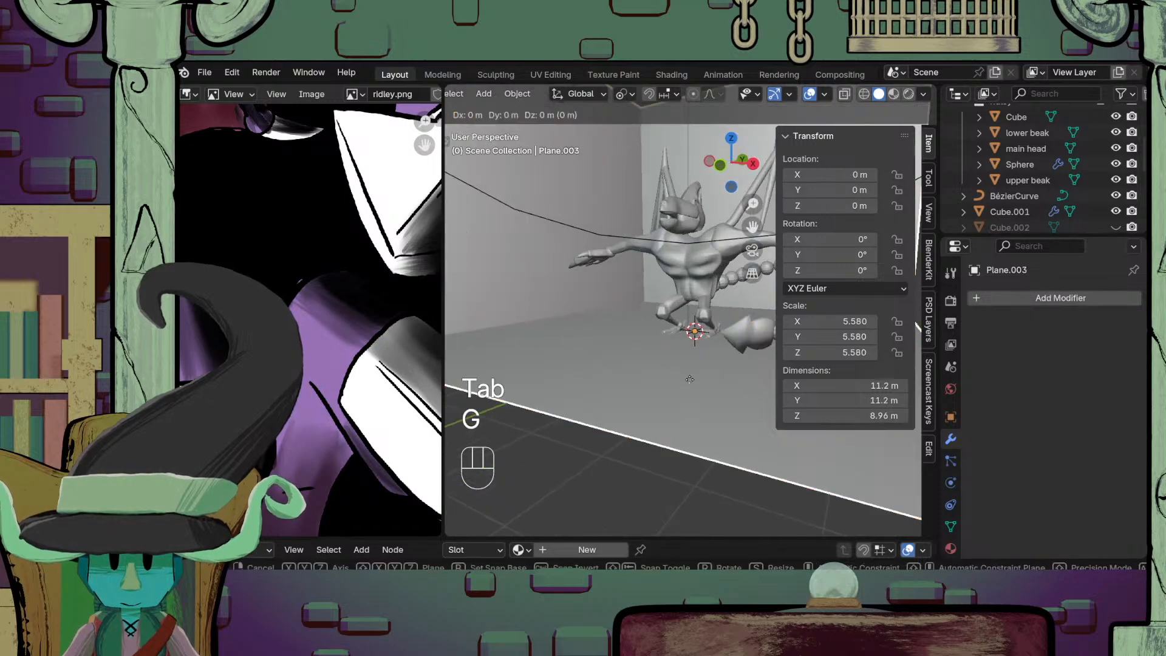
{"action": "key", "text": "z"}
{"action": "left_click", "coordinate": [691, 365]}
Step: Raise the room backdrop along the global Z axis to a Z location of about -0.066 m, fitting the floor to the creature's feet
{"action": "scroll", "coordinate": [691, 347], "scroll_direction": "up", "scroll_amount": 4}
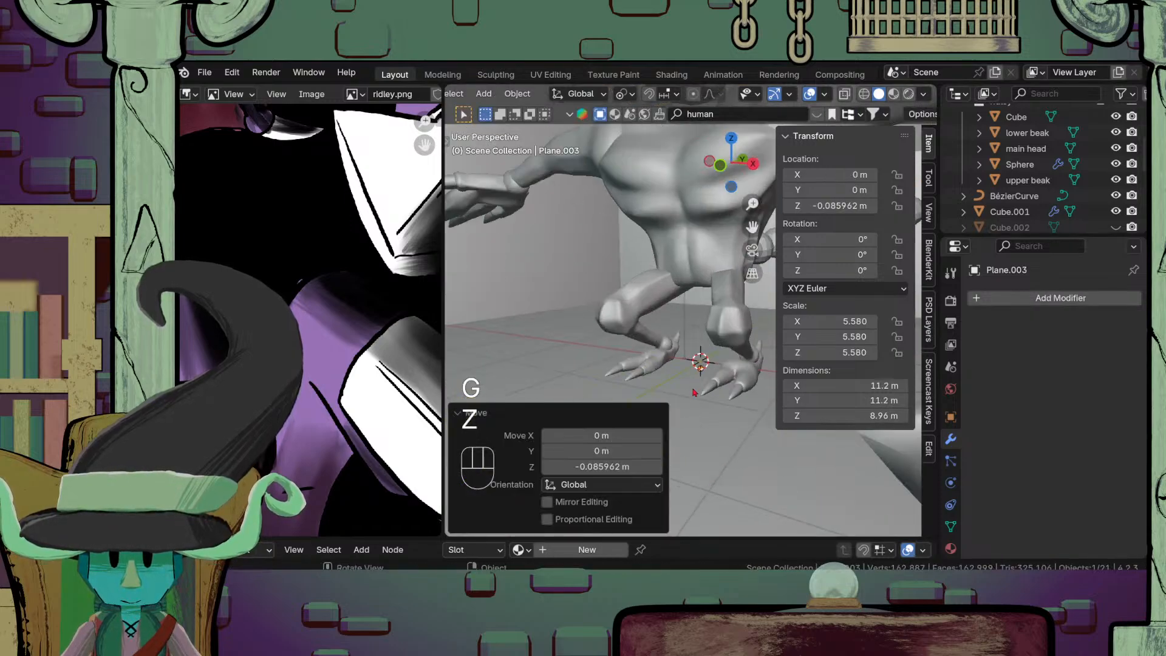
{"action": "middle_click_drag", "start_coordinate": [690, 338], "coordinate": [699, 304], "text": "shift"}
{"action": "key", "text": "g"}
{"action": "key", "text": "z"}
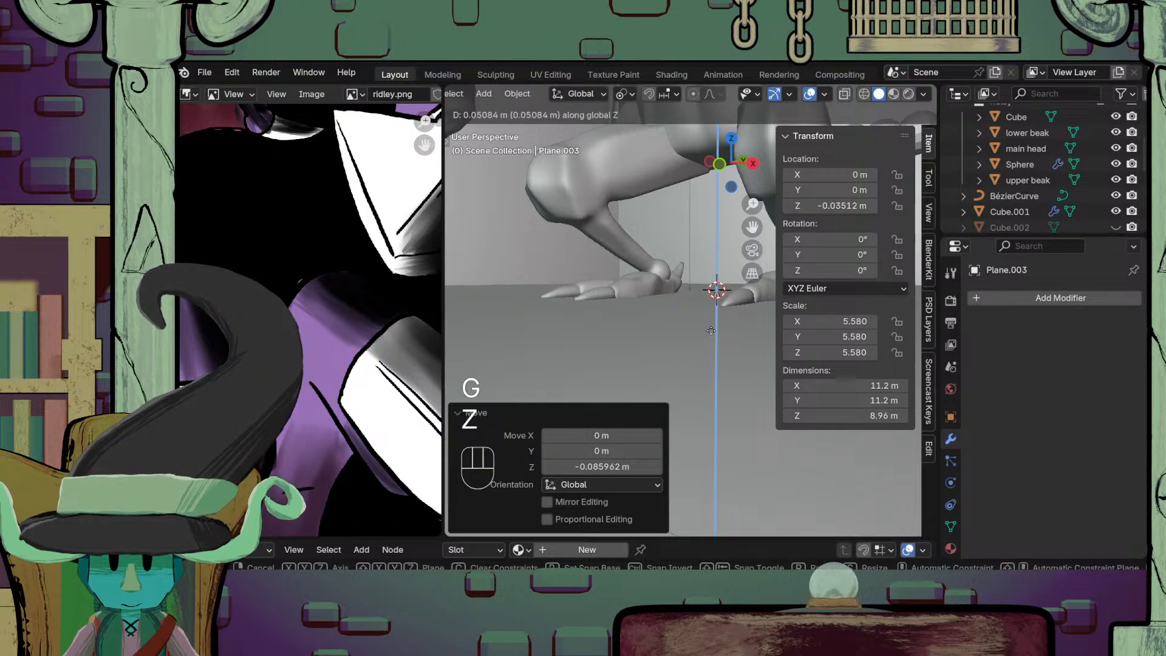
{"action": "left_click", "coordinate": [710, 337]}
Step: Switch the viewport to Rendered shading and turn off Shadows in the render settings
{"action": "scroll", "coordinate": [710, 337], "scroll_direction": "down", "scroll_amount": 7}
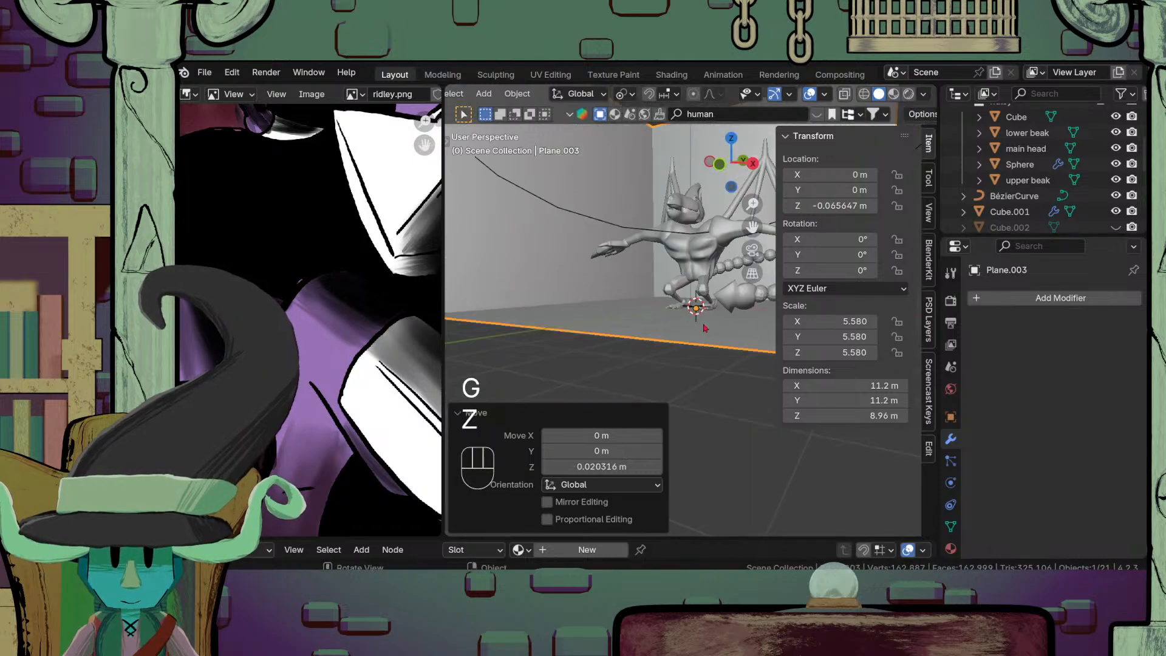
{"action": "middle_click_drag", "start_coordinate": [708, 331], "coordinate": [595, 326]}
{"action": "left_click", "coordinate": [908, 95]}
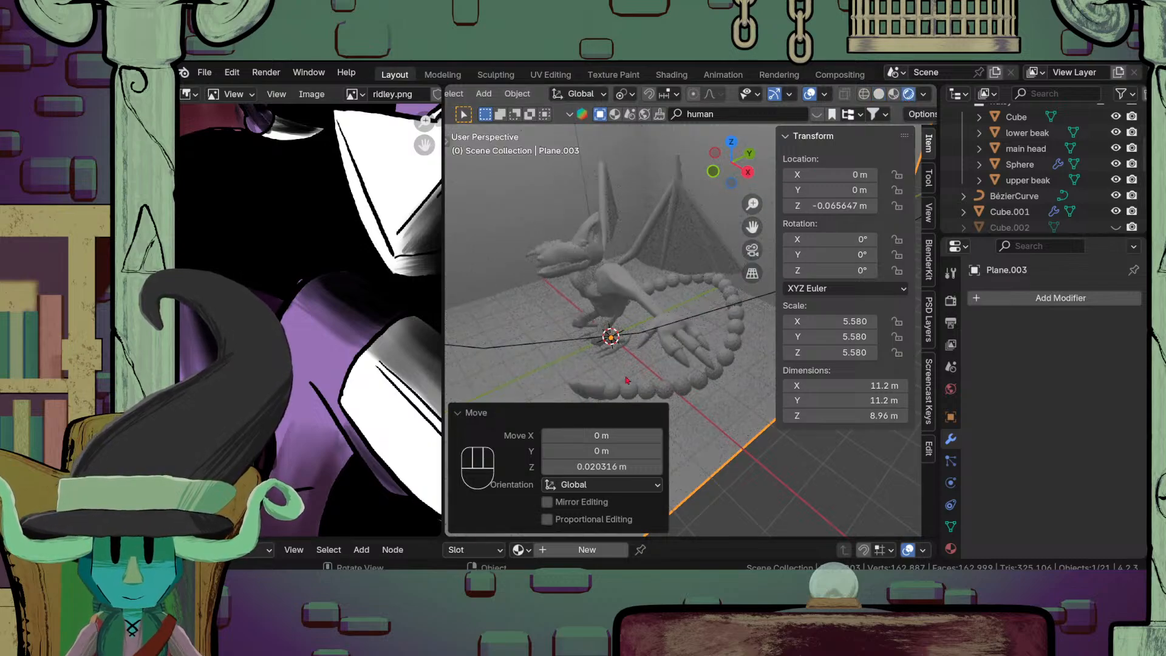
{"action": "left_click", "coordinate": [951, 301]}
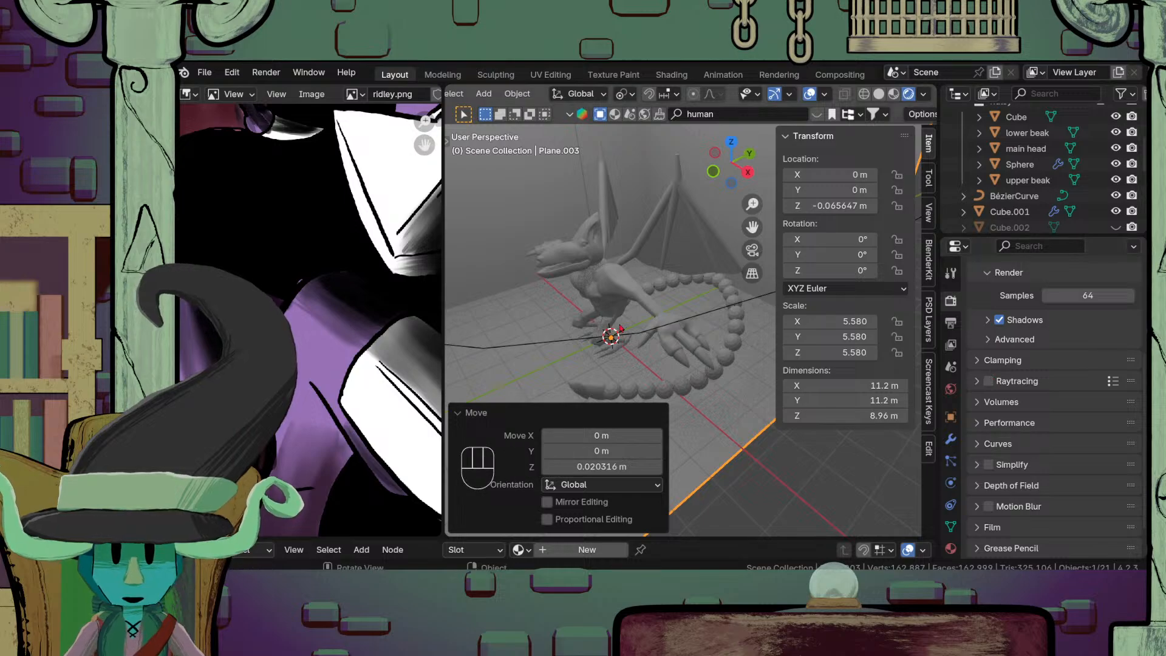
{"action": "scroll", "coordinate": [621, 328], "scroll_direction": "down", "scroll_amount": 5}
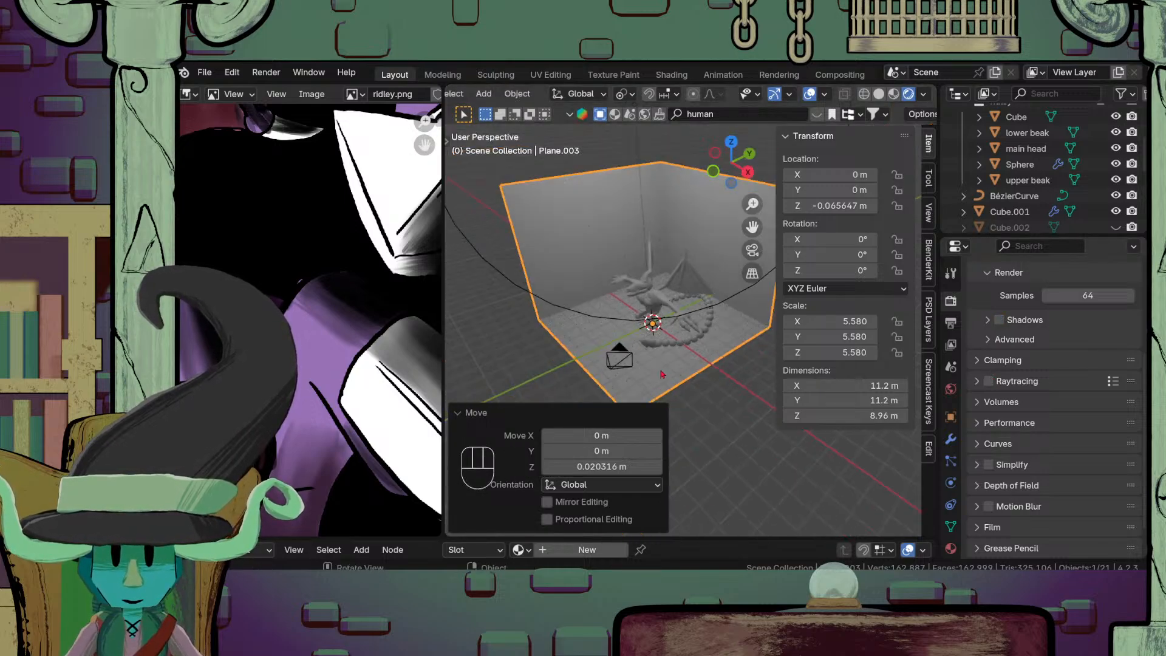
{"action": "scroll", "coordinate": [672, 363], "scroll_direction": "up", "scroll_amount": 4}
{"action": "middle_click_drag", "start_coordinate": [661, 374], "coordinate": [696, 349]}
{"action": "scroll", "coordinate": [699, 340], "scroll_direction": "down", "scroll_amount": 5}
{"action": "middle_click_drag", "start_coordinate": [709, 257], "coordinate": [673, 285]}
{"action": "scroll", "coordinate": [668, 170], "scroll_direction": "up", "scroll_amount": 4}
{"action": "scroll", "coordinate": [667, 163], "scroll_direction": "down", "scroll_amount": 4}
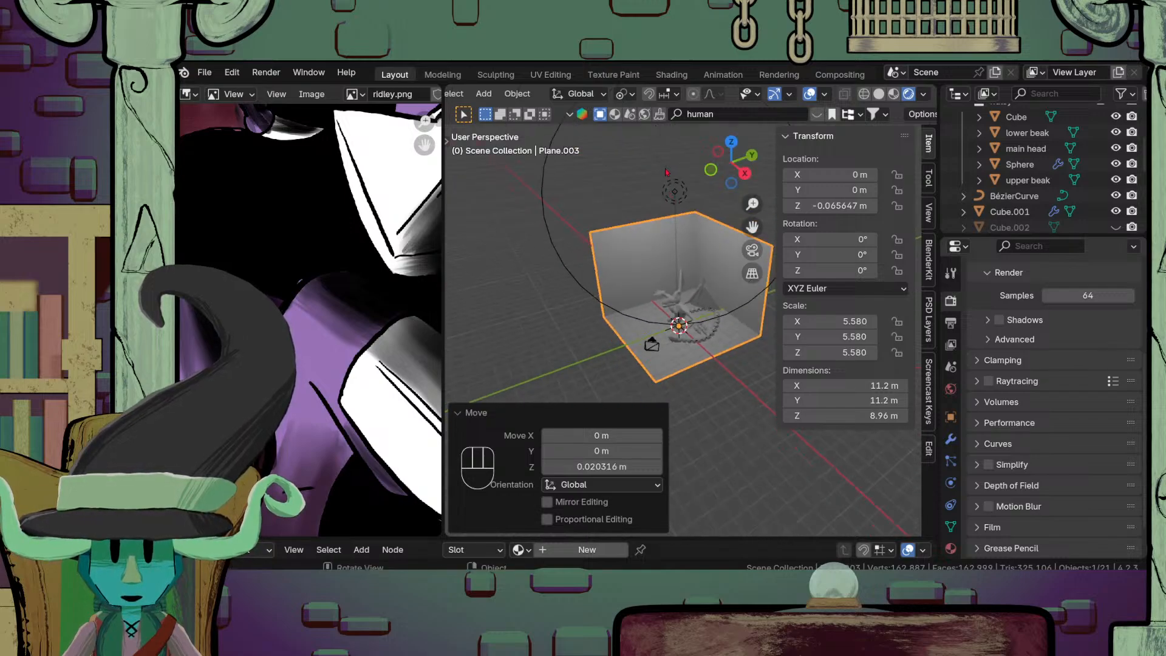
Step: Move the light about -4.09 m along the global Y axis and about -4.34 m along the global Z axis
{"action": "left_click", "coordinate": [673, 190]}
{"action": "key", "text": "g"}
{"action": "key", "text": "y"}
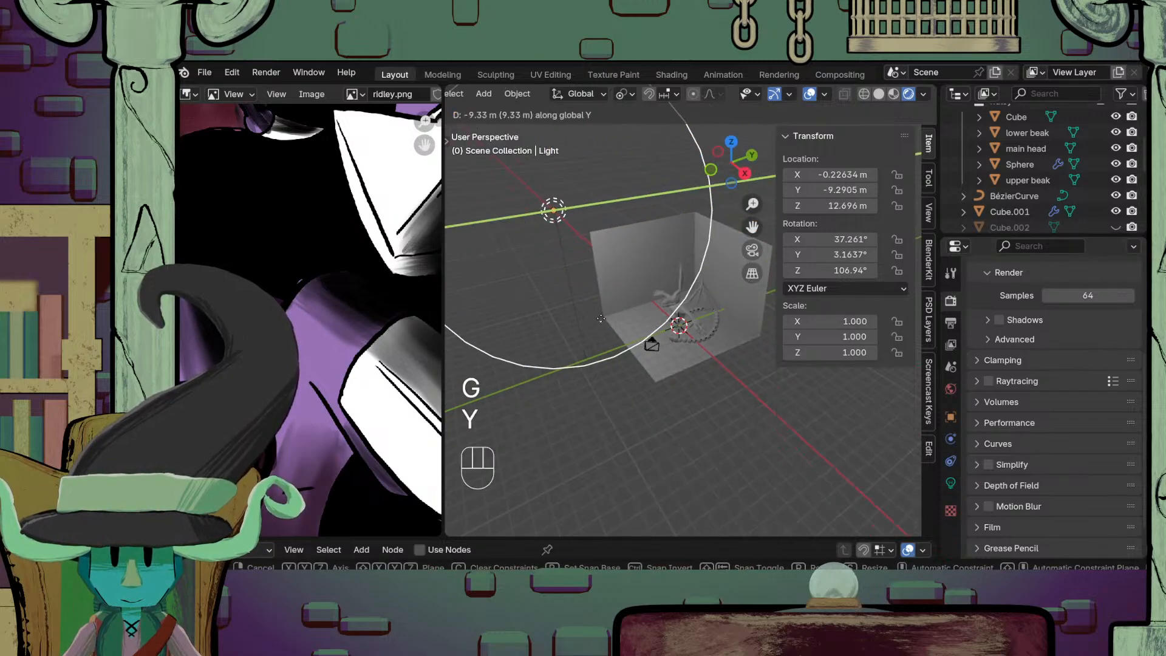
{"action": "left_click", "coordinate": [674, 346]}
{"action": "key", "text": "g"}
{"action": "key", "text": "z"}
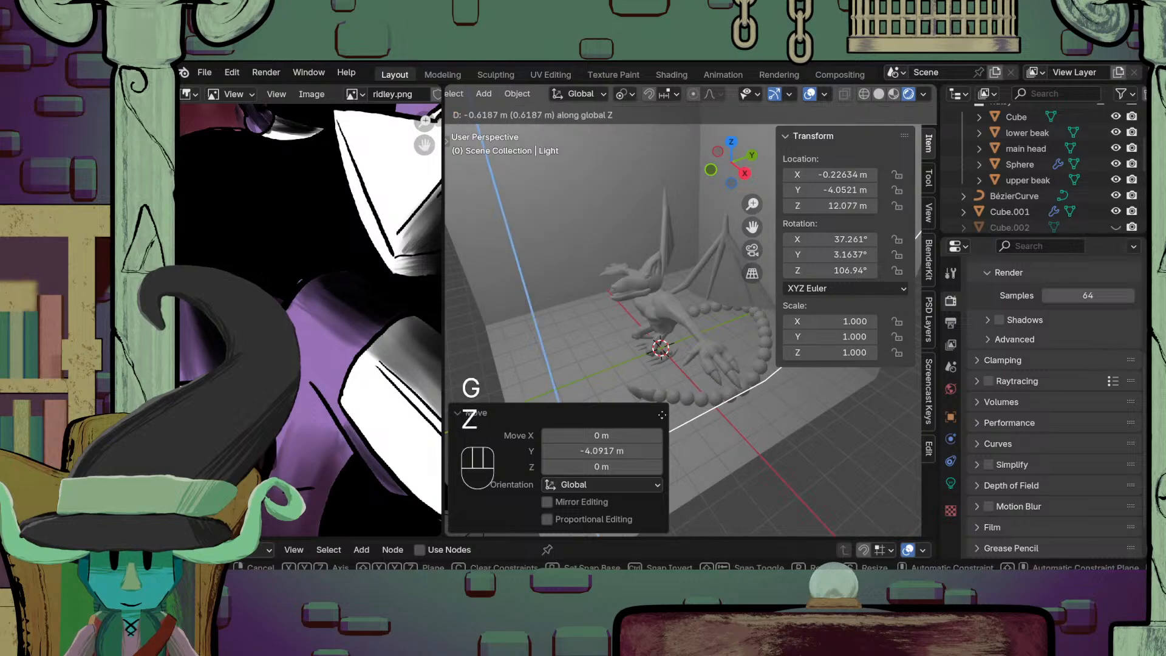
{"action": "left_click", "coordinate": [711, 230]}
Step: Switch to the camera view and apply Shade Smooth to the creature's beaded tail
{"action": "middle_click_drag", "start_coordinate": [655, 272], "coordinate": [696, 235]}
{"action": "scroll", "coordinate": [696, 235], "scroll_direction": "up", "scroll_amount": 4}
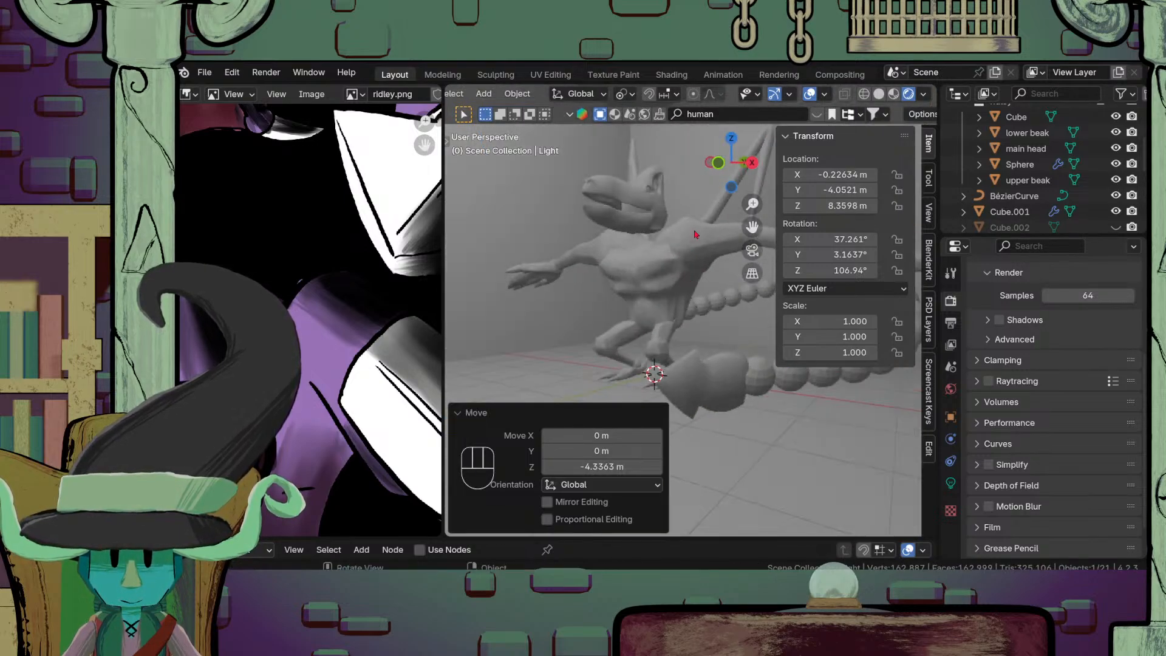
{"action": "key", "text": "KP_0"}
{"action": "left_click", "coordinate": [729, 348]}
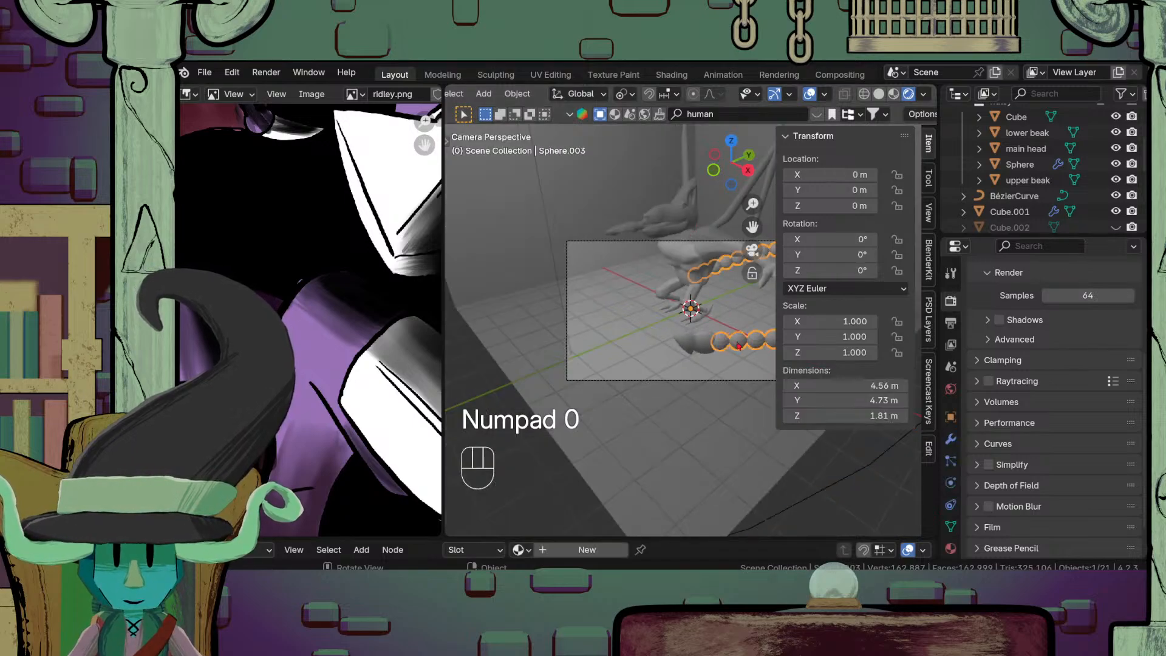
{"action": "right_click", "coordinate": [729, 345]}
{"action": "left_click", "coordinate": [644, 255]}
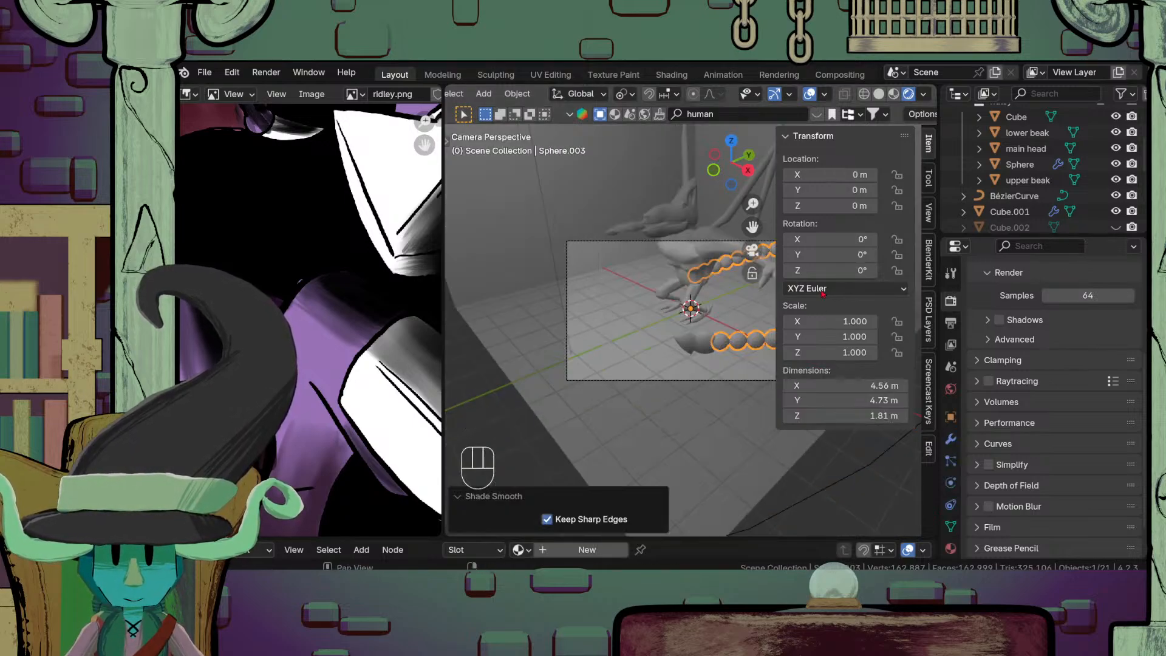
Step: Lock the camera to the view and reposition it to frame the creature from a low front angle against the backdrop's corner
{"action": "left_click", "coordinate": [929, 212]}
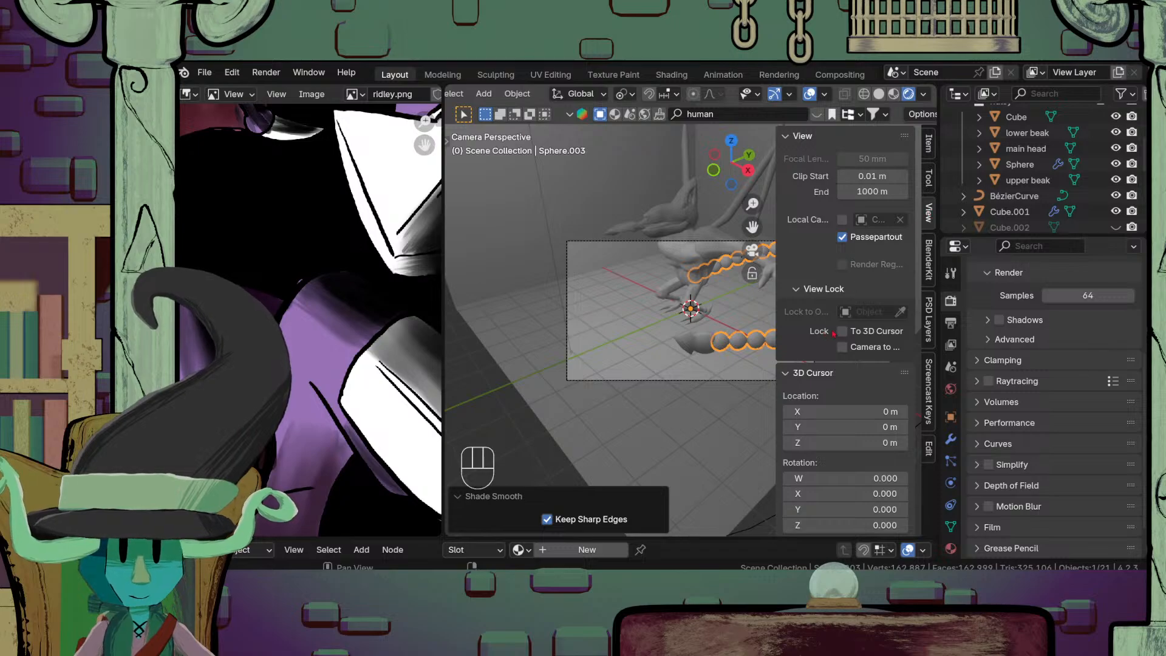
{"action": "scroll", "coordinate": [756, 286], "scroll_direction": "down", "scroll_amount": 4}
{"action": "middle_click_drag", "start_coordinate": [760, 274], "coordinate": [759, 298], "text": "shift"}
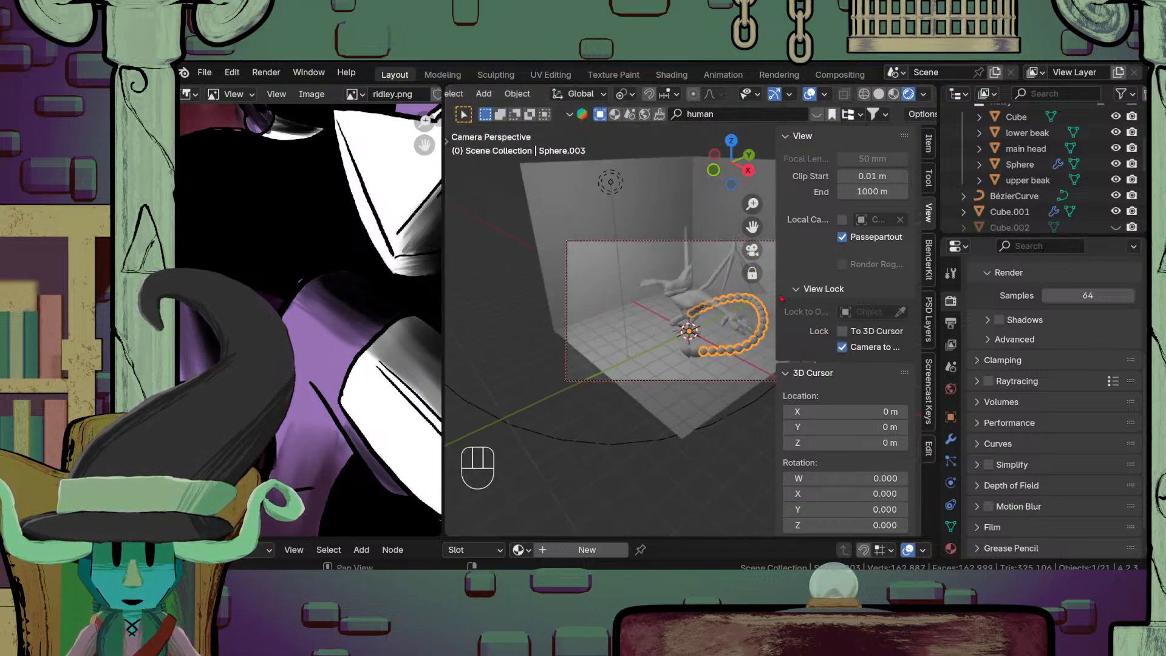
{"action": "left_click_drag", "start_coordinate": [777, 299], "coordinate": [899, 301]}
{"action": "scroll", "coordinate": [741, 334], "scroll_direction": "up", "scroll_amount": 2}
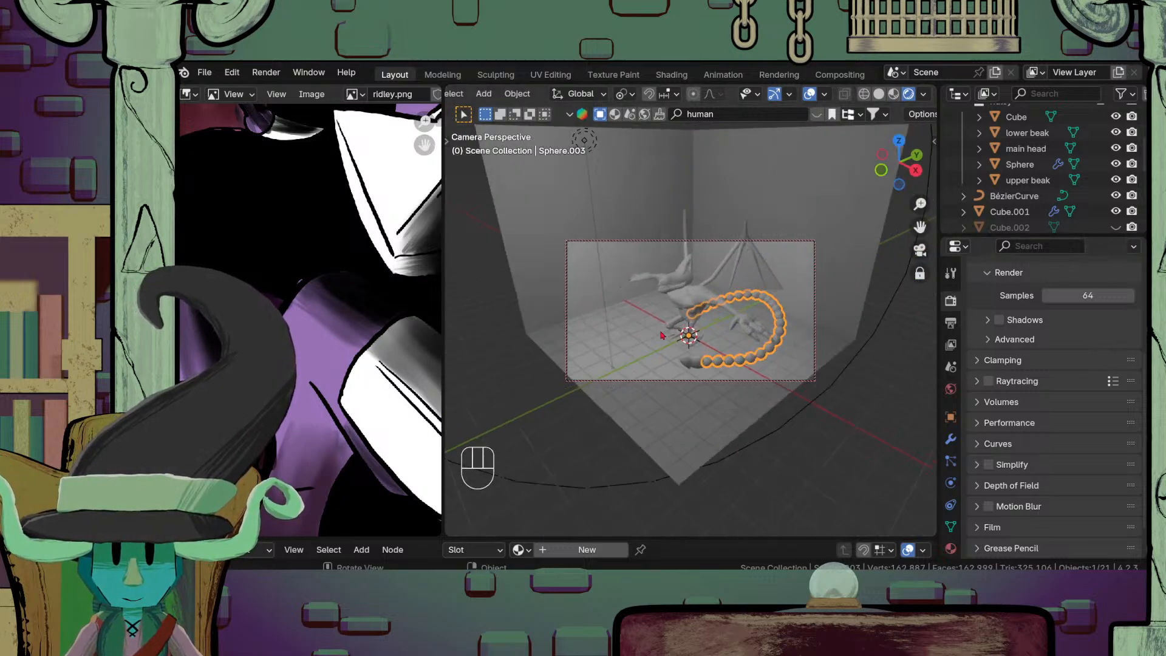
{"action": "middle_click_drag", "start_coordinate": [690, 356], "coordinate": [783, 371]}
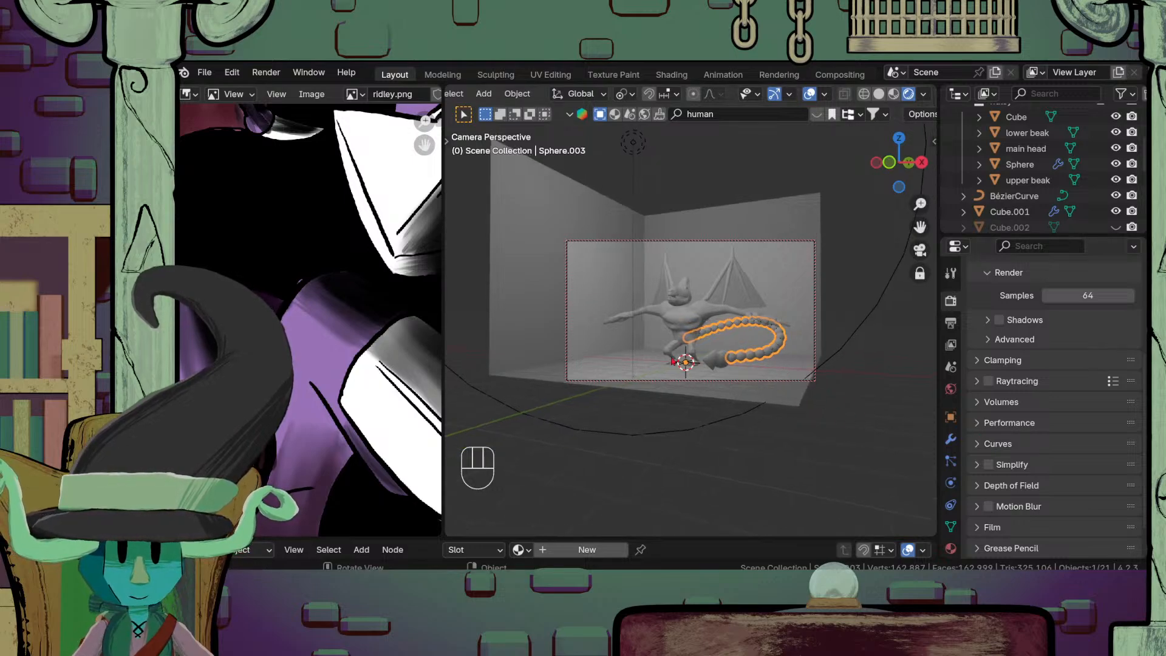
{"action": "middle_click_drag", "start_coordinate": [673, 362], "coordinate": [662, 357]}
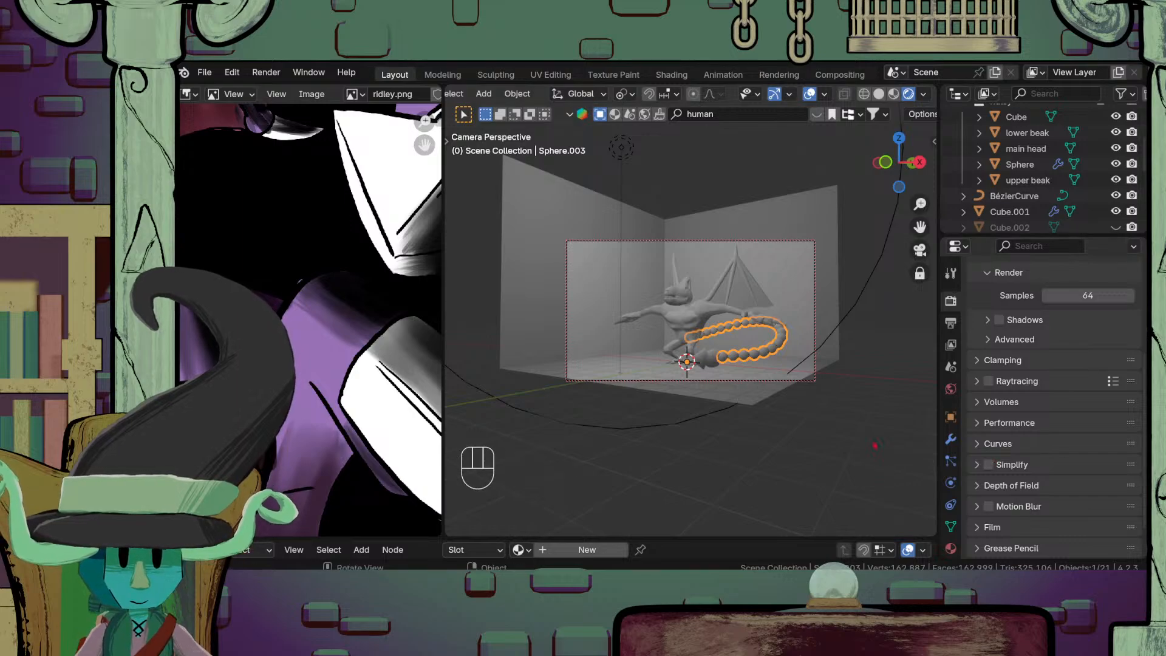
Step: Select the camera and raise its Passepartout opacity to 1.000 in the viewport display settings
{"action": "left_click", "coordinate": [810, 384]}
{"action": "scroll", "coordinate": [1004, 518], "scroll_direction": "down", "scroll_amount": 2}
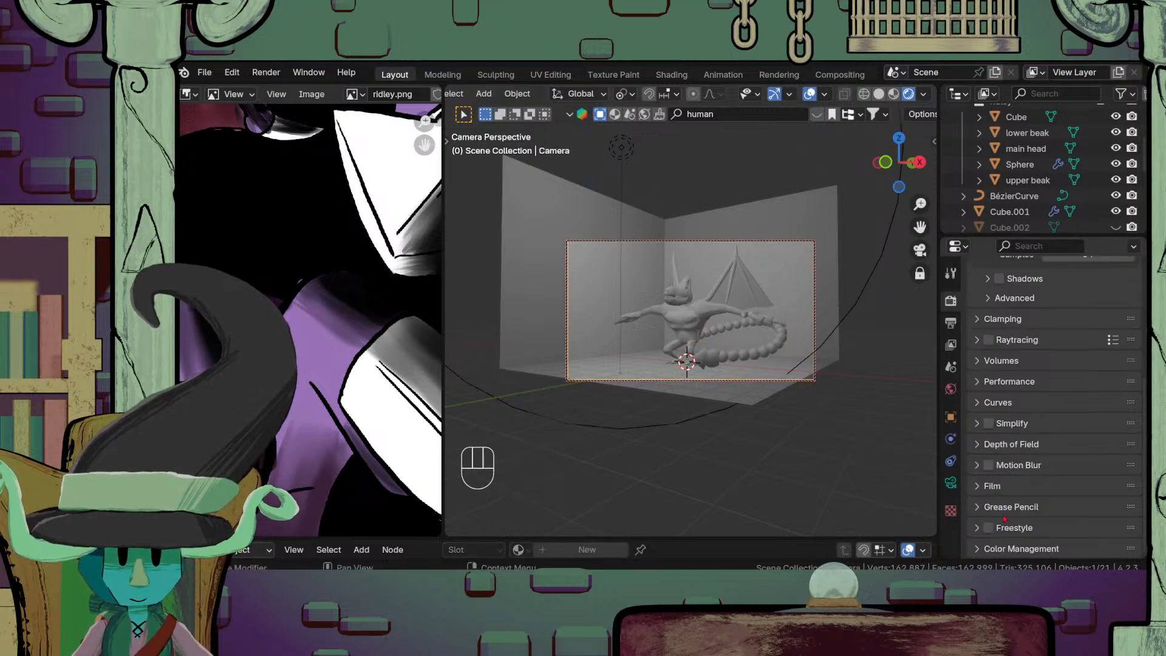
{"action": "left_click", "coordinate": [950, 483]}
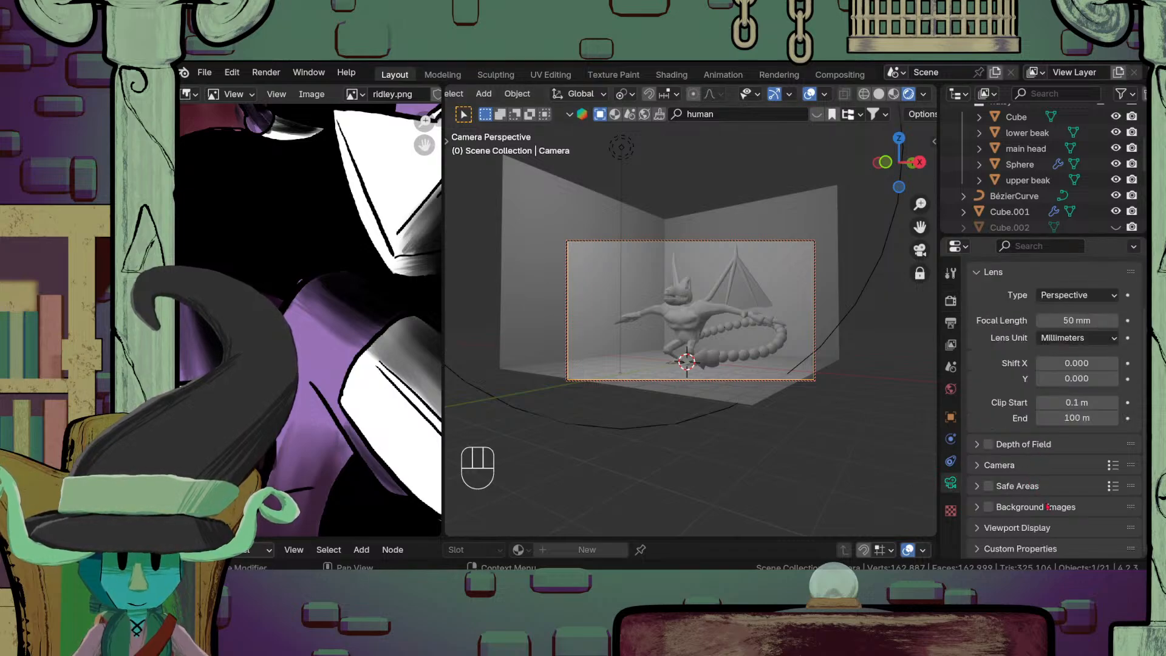
{"action": "scroll", "coordinate": [1003, 535], "scroll_direction": "down", "scroll_amount": 5}
{"action": "left_click_drag", "start_coordinate": [1095, 509], "coordinate": [1124, 504]}
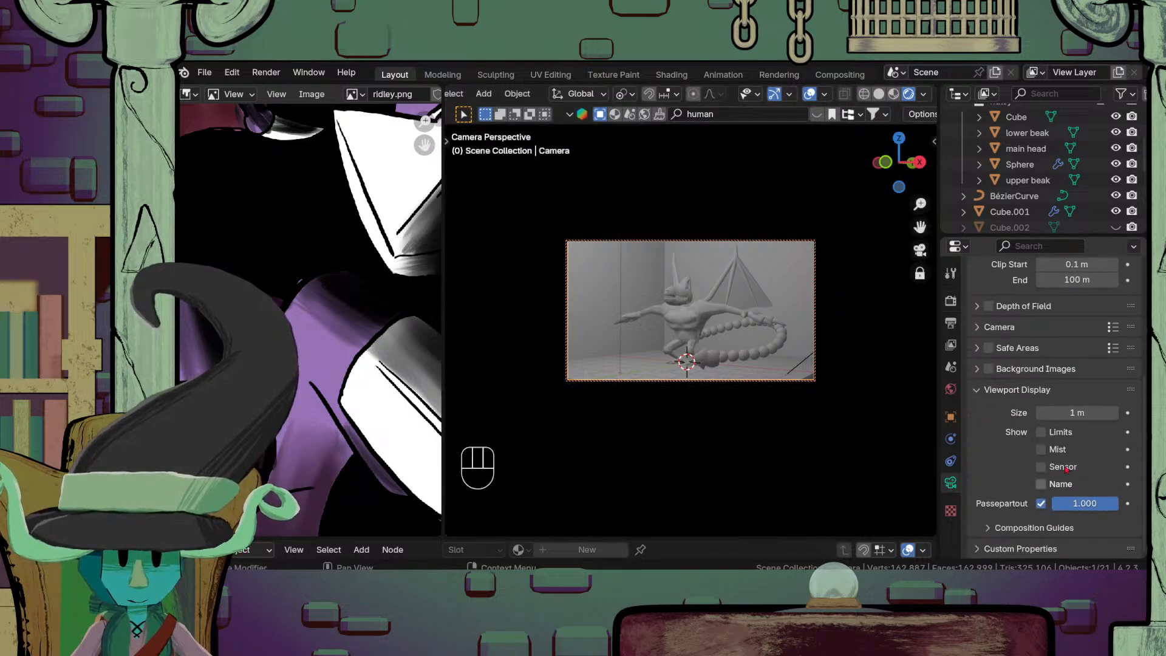
Step: Unlock the camera from the view, narrow the sidebar and fit the camera frame to the viewport
{"action": "left_click", "coordinate": [932, 141]}
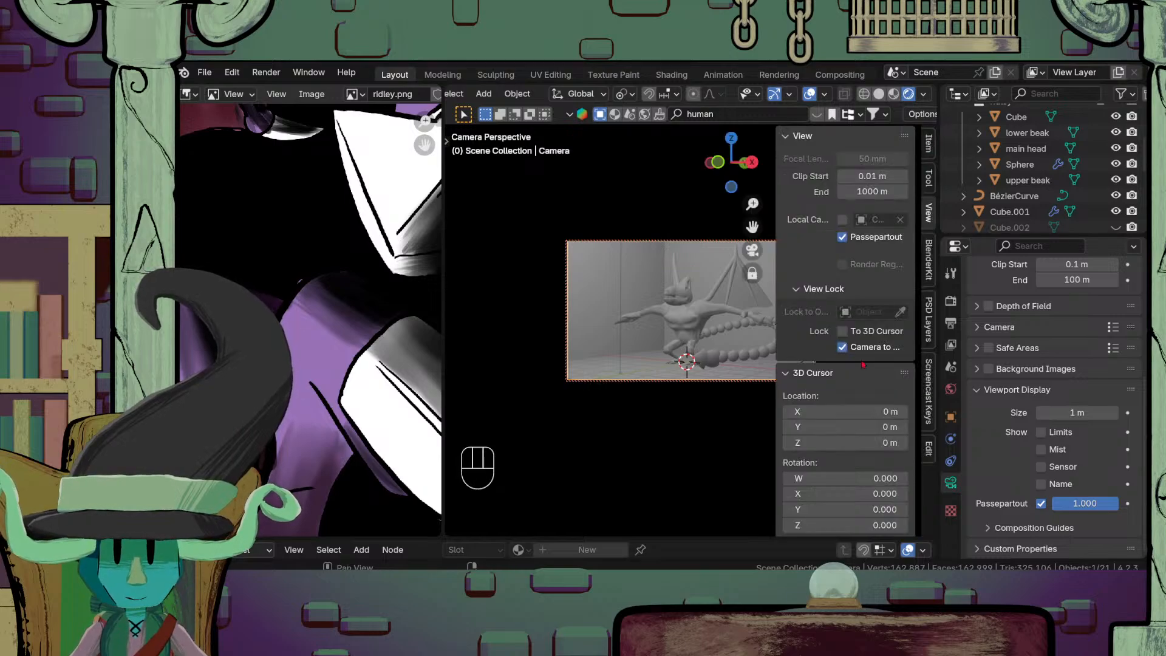
{"action": "scroll", "coordinate": [695, 348], "scroll_direction": "up", "scroll_amount": 5}
{"action": "middle_click_drag", "start_coordinate": [695, 349], "coordinate": [666, 367], "text": "shift"}
{"action": "scroll", "coordinate": [680, 347], "scroll_direction": "down", "scroll_amount": 2}
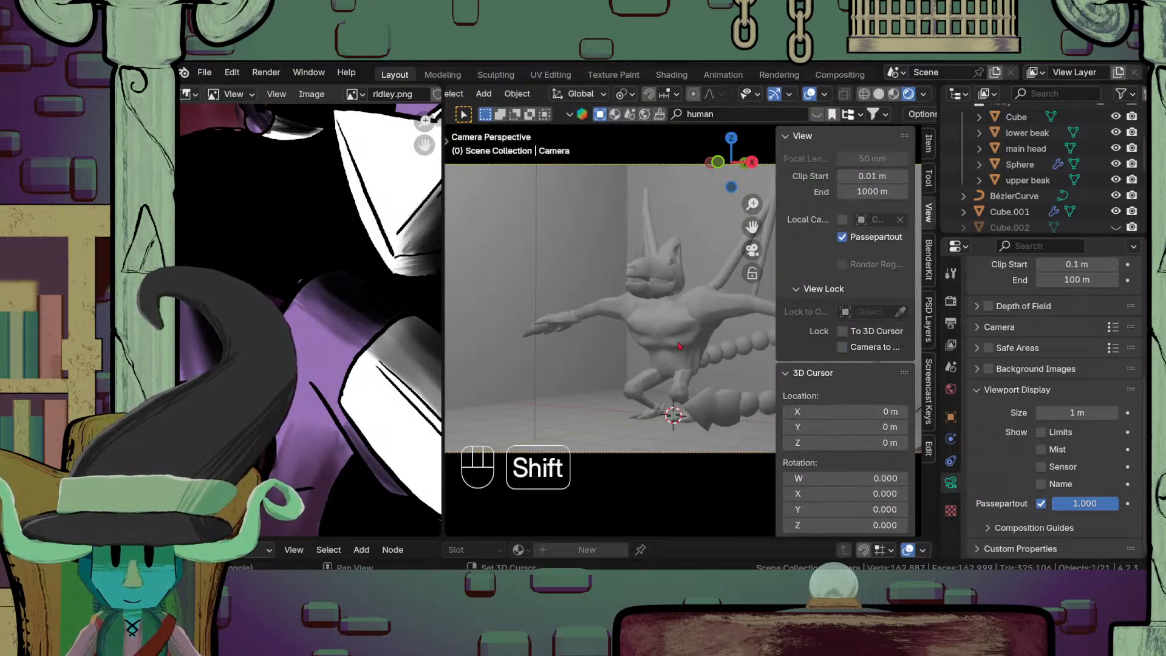
{"action": "scroll", "coordinate": [642, 368], "scroll_direction": "down", "scroll_amount": 3}
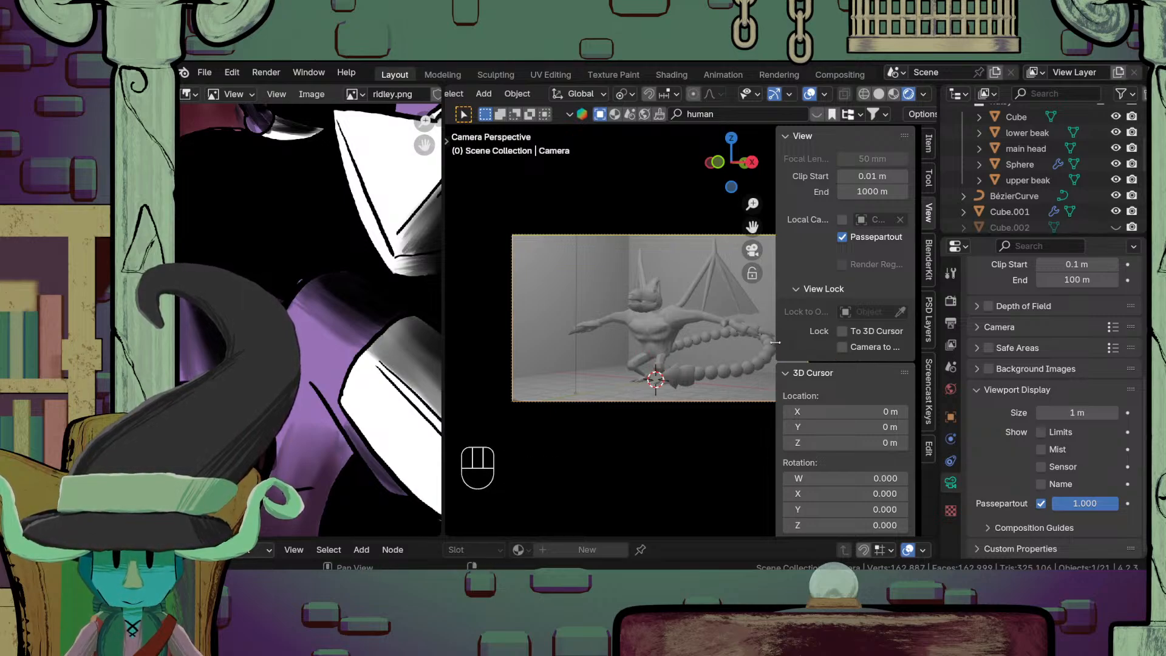
{"action": "left_click_drag", "start_coordinate": [776, 342], "coordinate": [848, 342]}
{"action": "key", "text": "Home"}
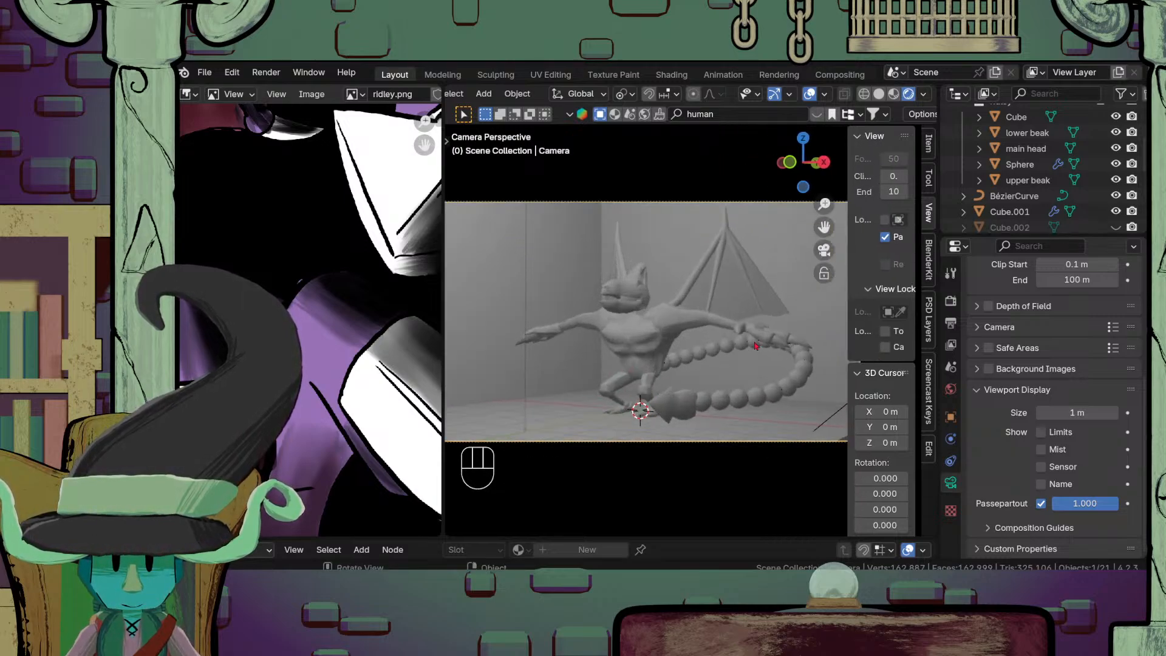
{"action": "mouse_move", "coordinate": [755, 346]}
{"action": "middle_mouse_down"}
{"action": "mouse_move", "coordinate": [595, 418]}
{"action": "mouse_move", "coordinate": [741, 340]}
{"action": "mouse_move", "coordinate": [779, 343]}
{"action": "middle_mouse_up"}
{"action": "scroll", "coordinate": [779, 345], "scroll_direction": "down", "scroll_amount": 1}
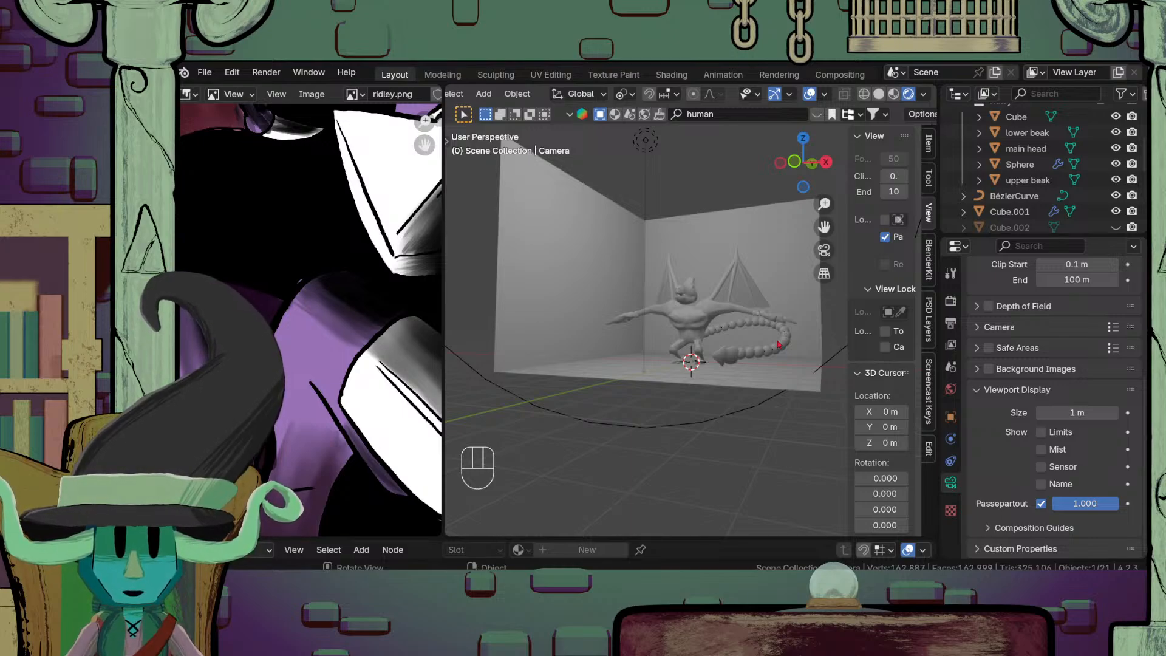
{"action": "key", "text": "KP_0"}
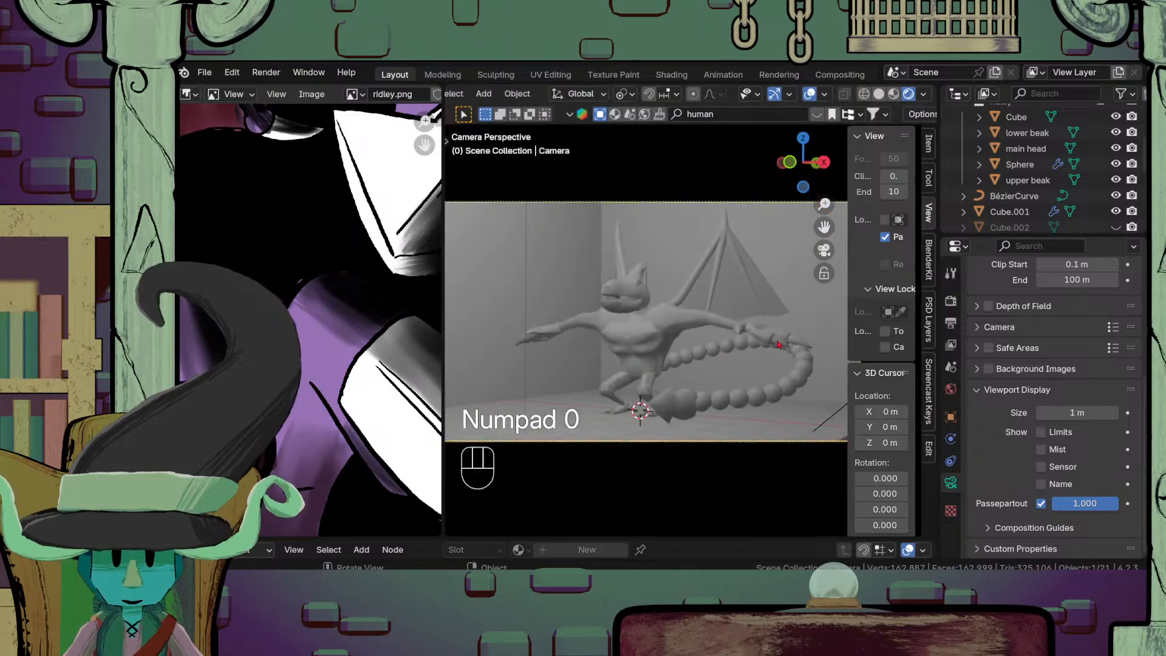
{"action": "middle_click_drag", "start_coordinate": [736, 348], "coordinate": [695, 398]}
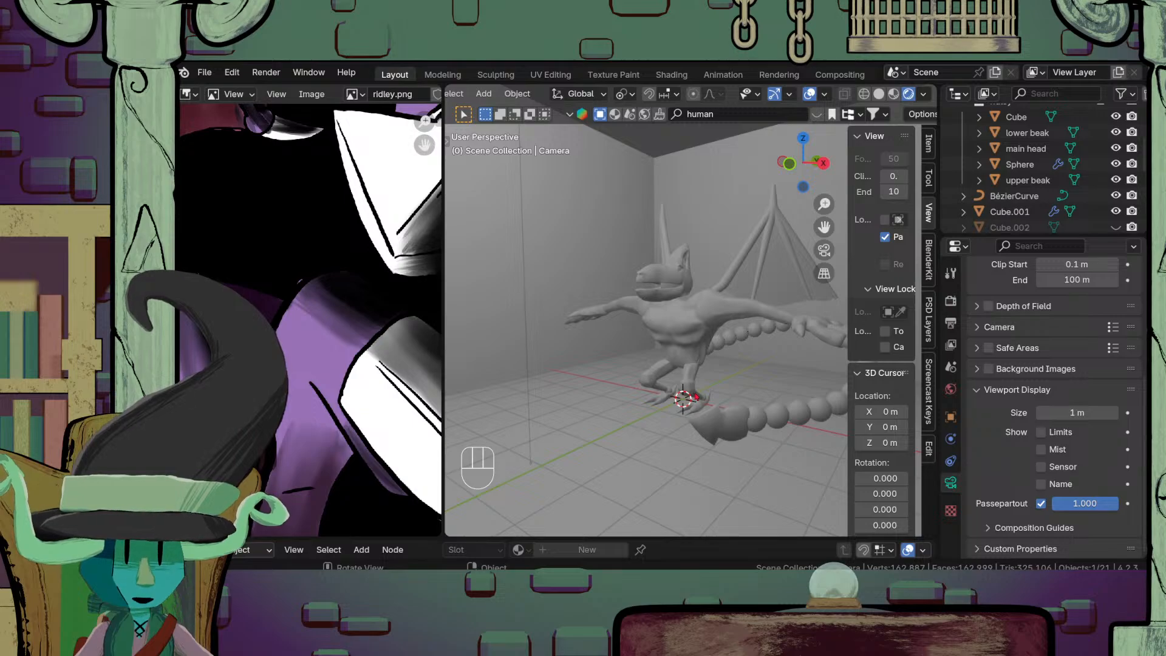